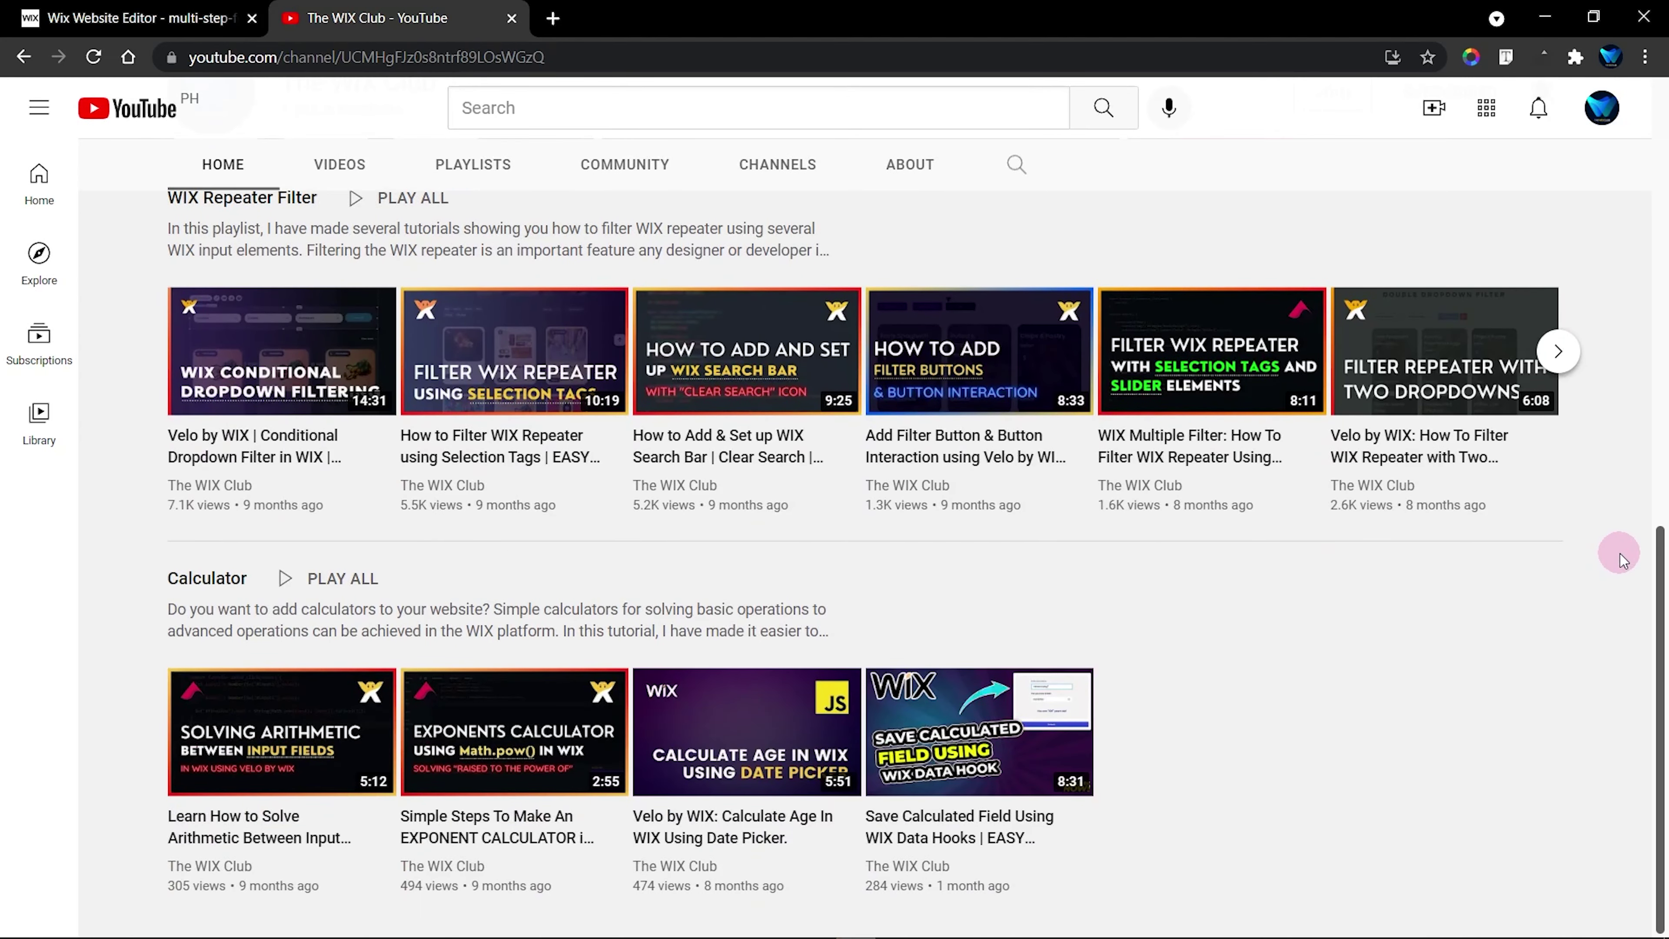
# Open The WIX Club channel's videos and follow the contact link in its banner to the wixgenius.com website
pyautogui.scroll(8, 1620, 553)
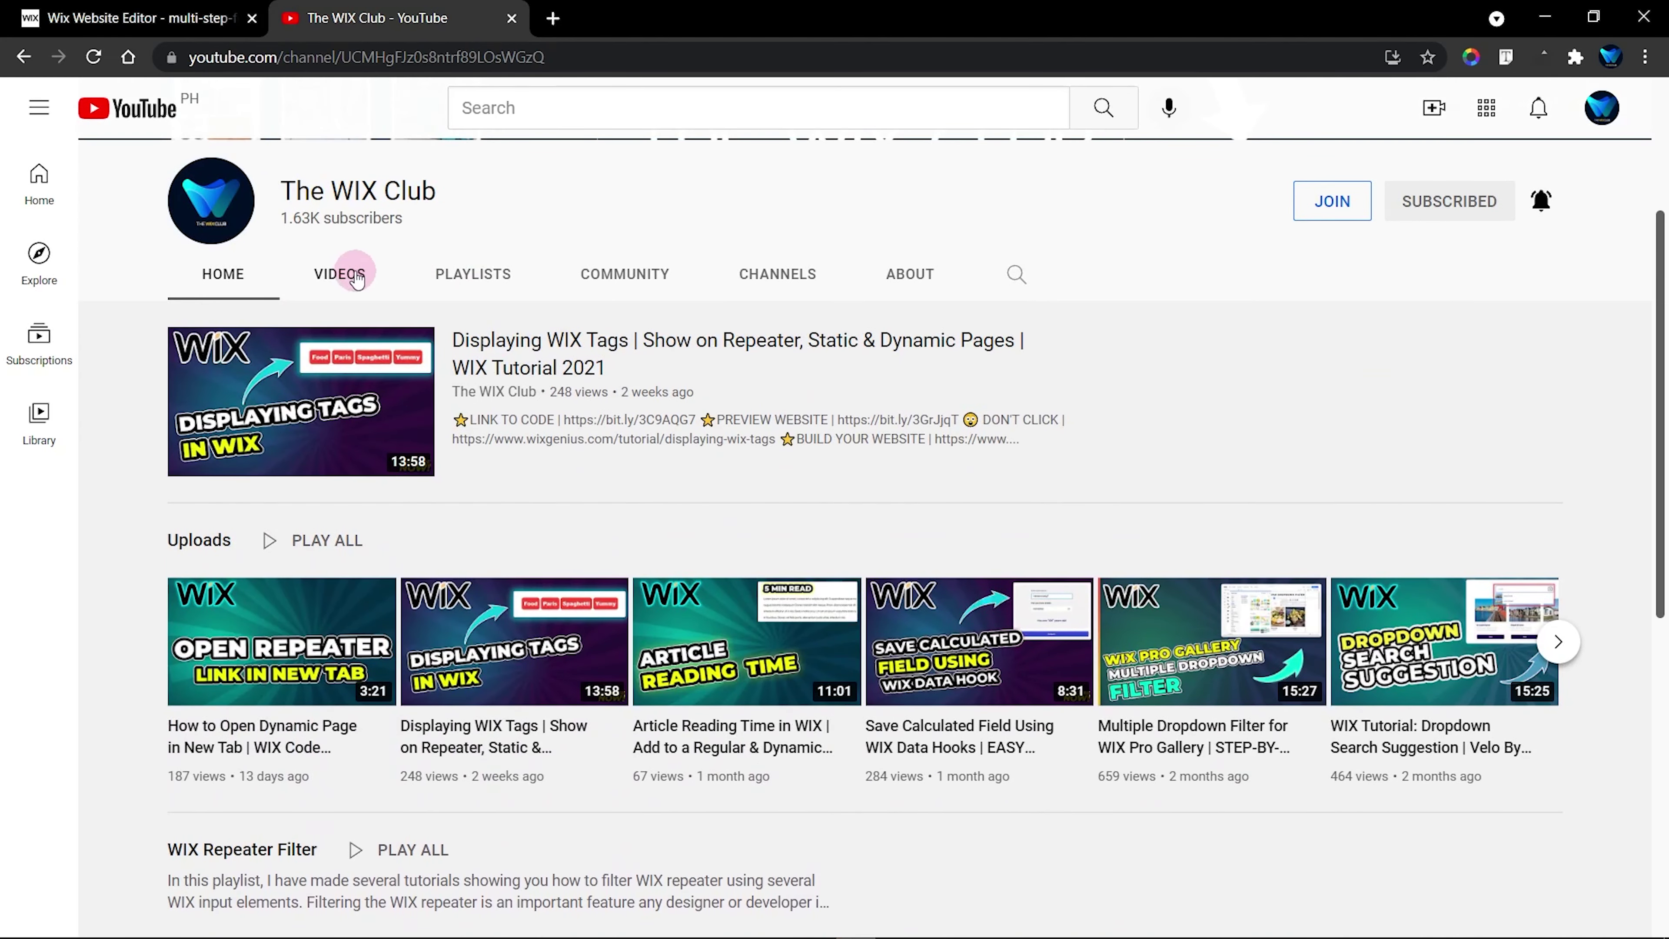
pyautogui.click(355, 276)
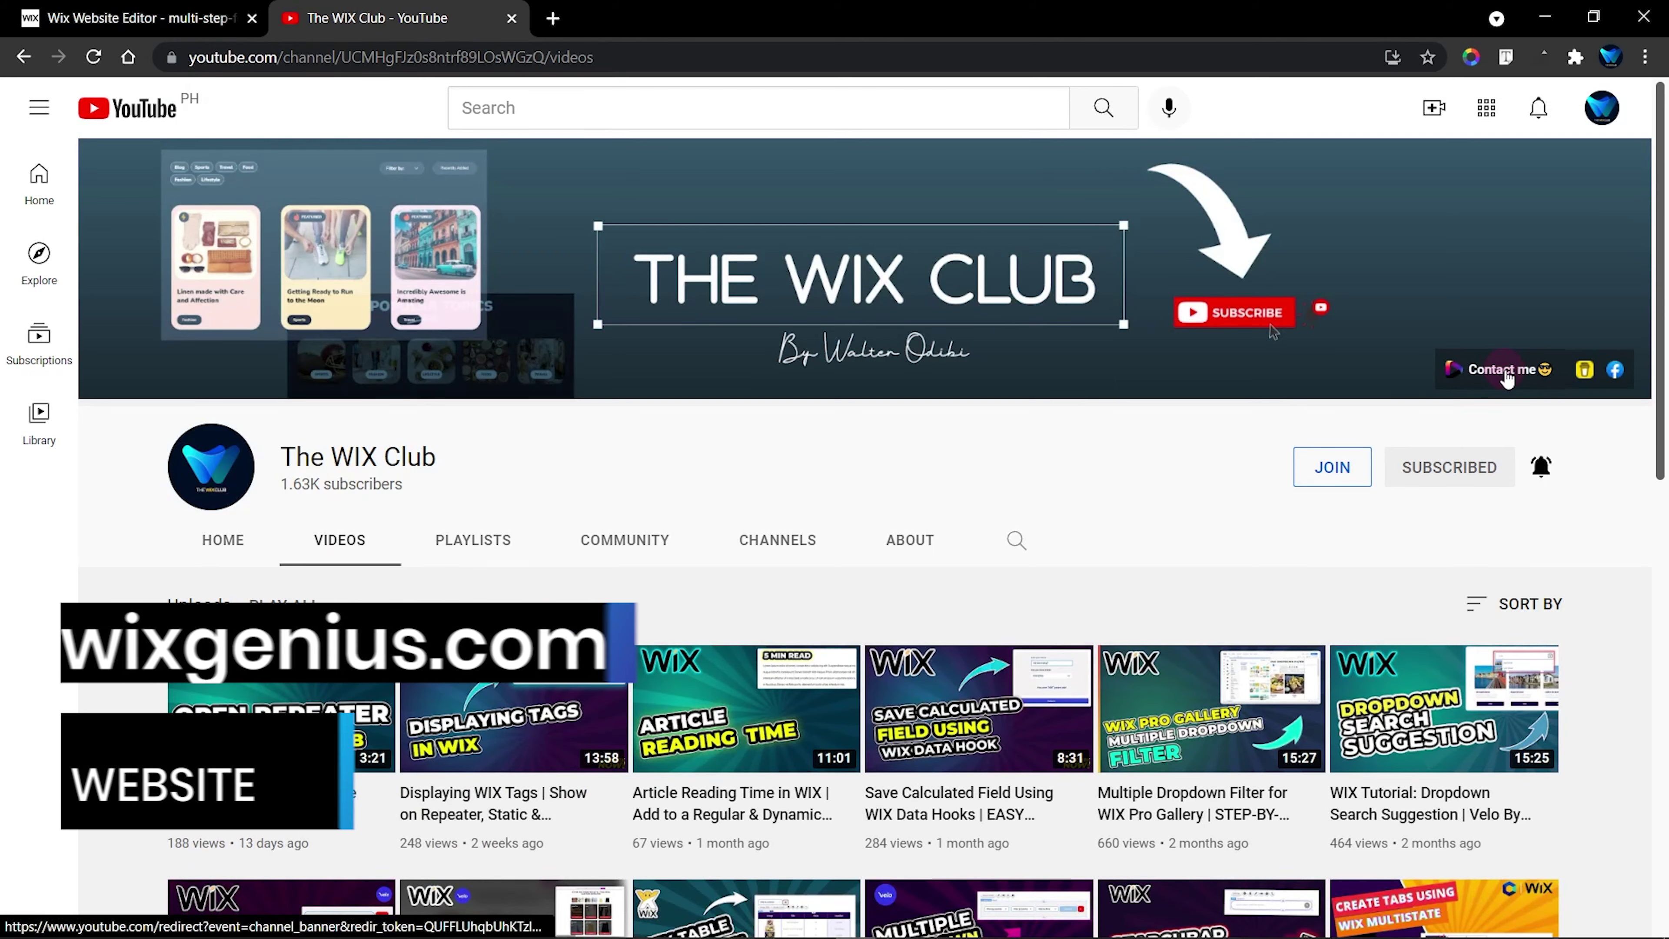
pyautogui.click(1506, 375)
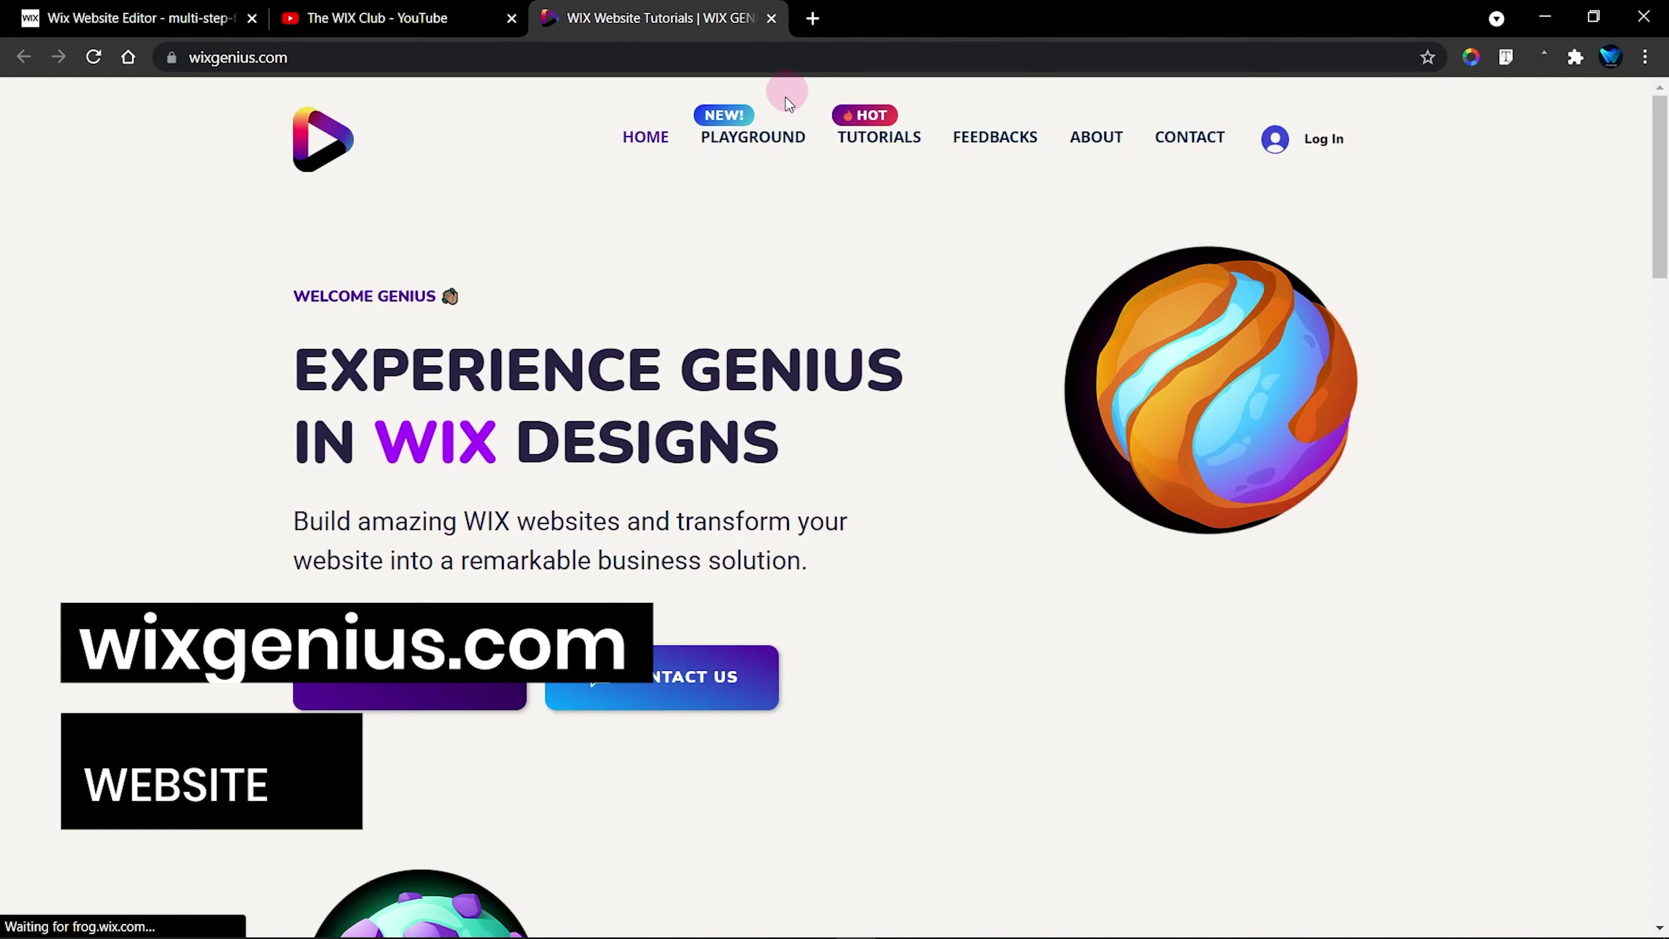
# Open the Tutorials page of wixgenius.com and look through its tutorial cards
pyautogui.click(868, 167)
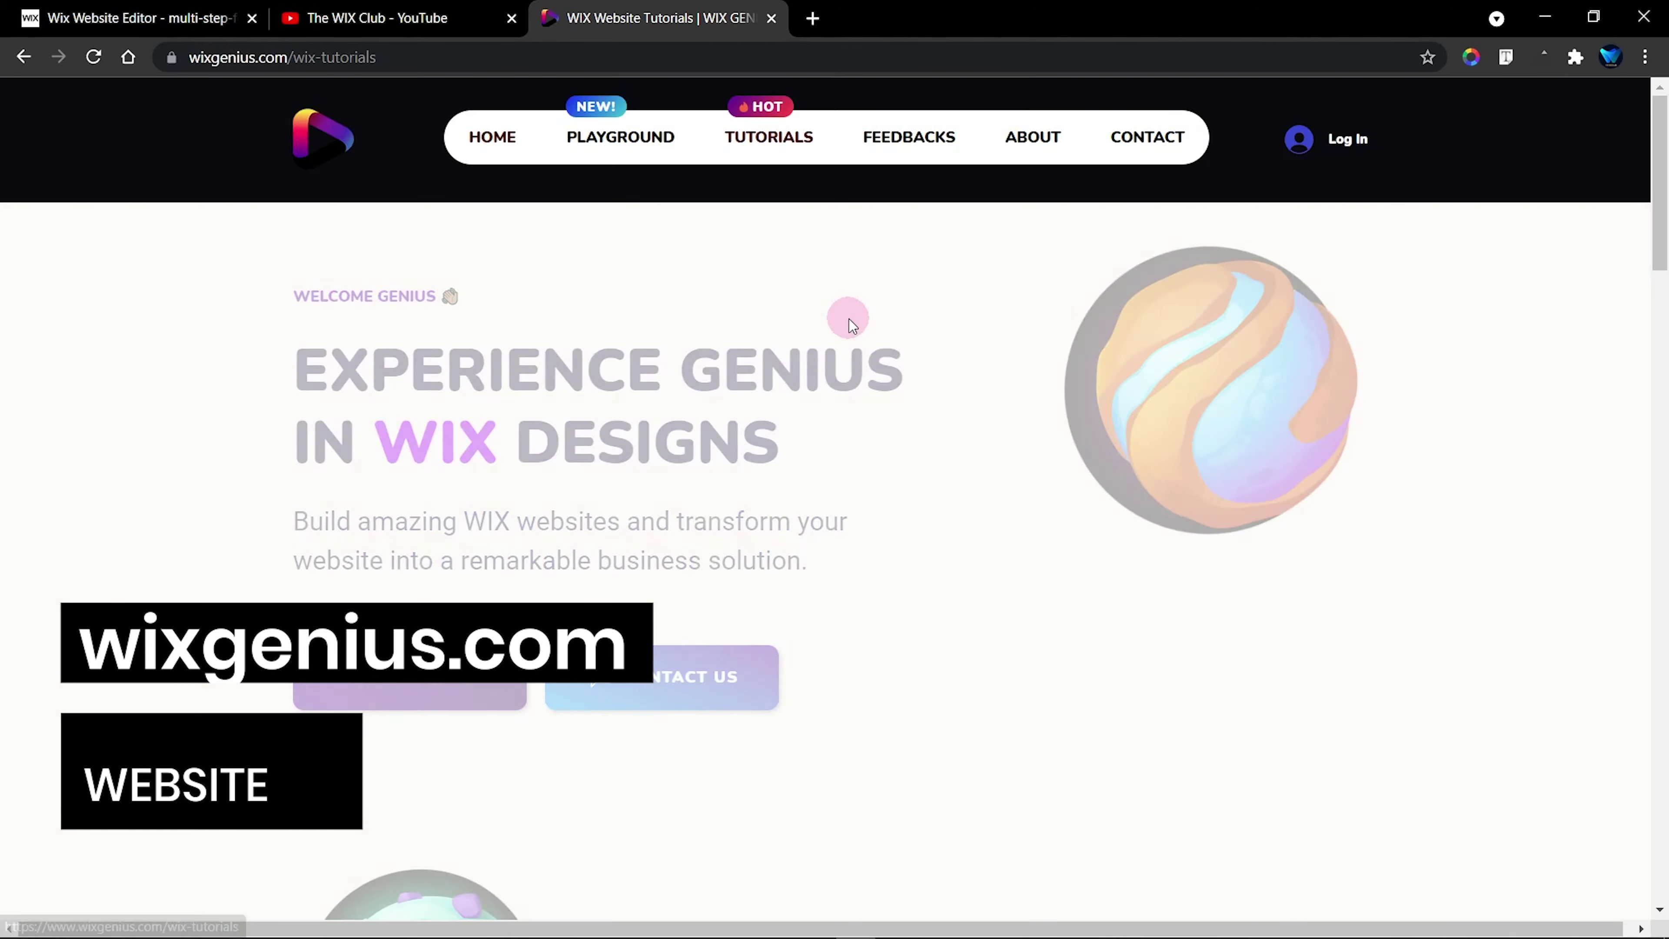
pyautogui.scroll(-8, 707, 689)
pyautogui.scroll(-6, 1095, 372)
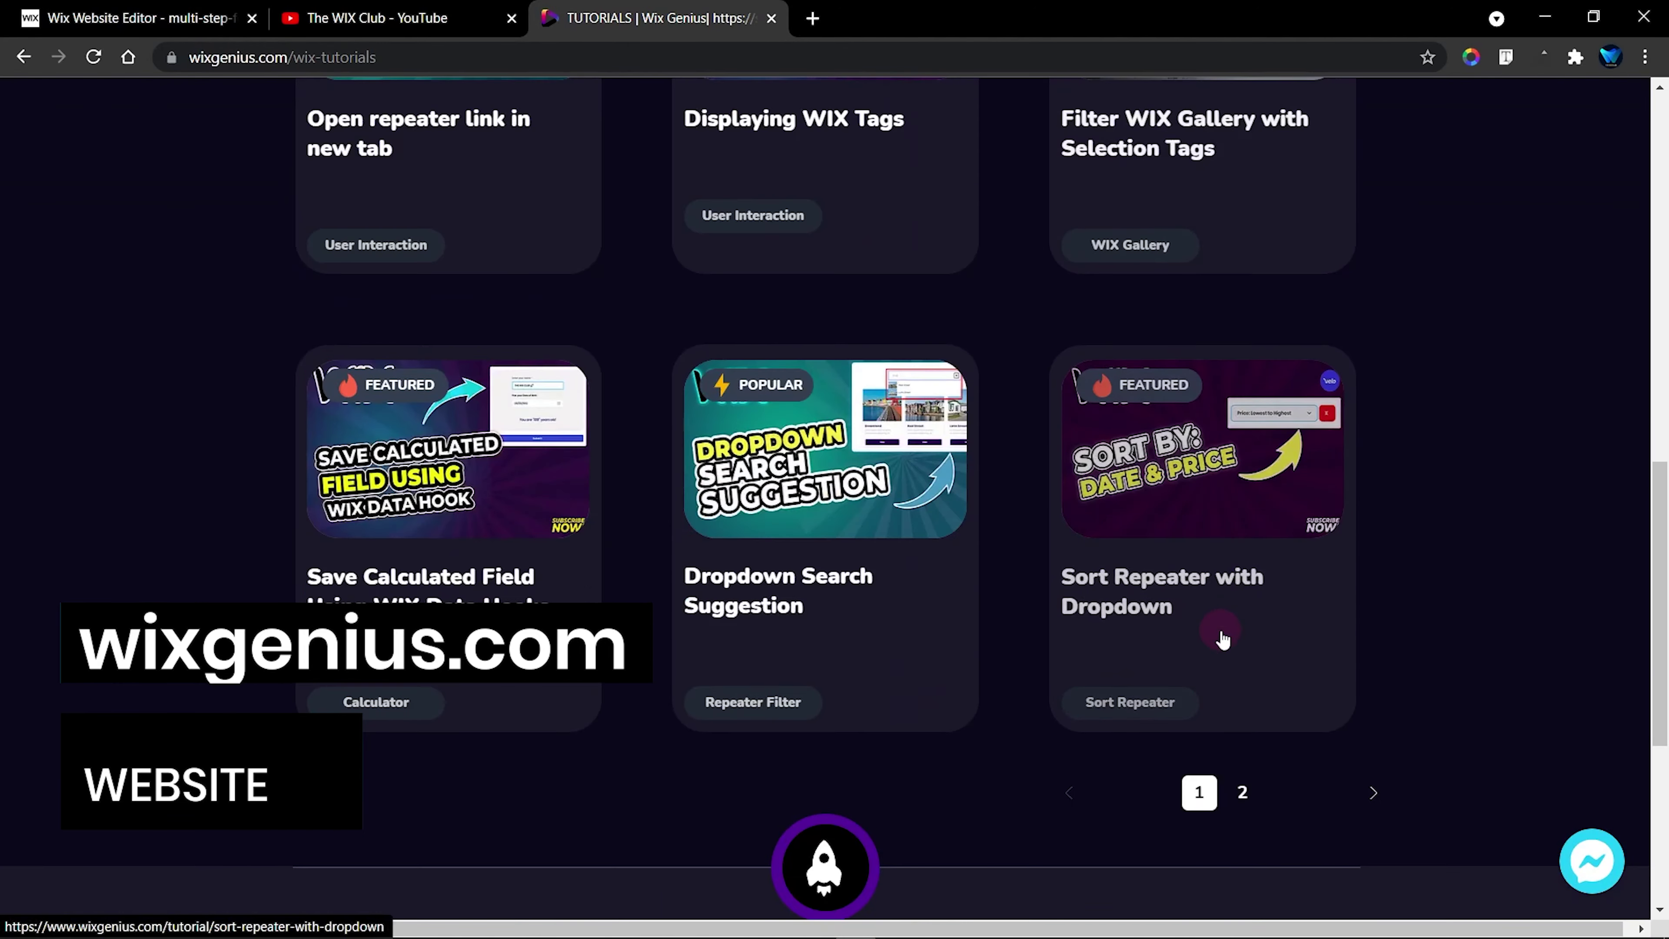
pyautogui.scroll(12, 1219, 634)
# Open the Playground page and examine the Digital Clock and Increment & Decrement demos with their code snippets
pyautogui.click(620, 140)
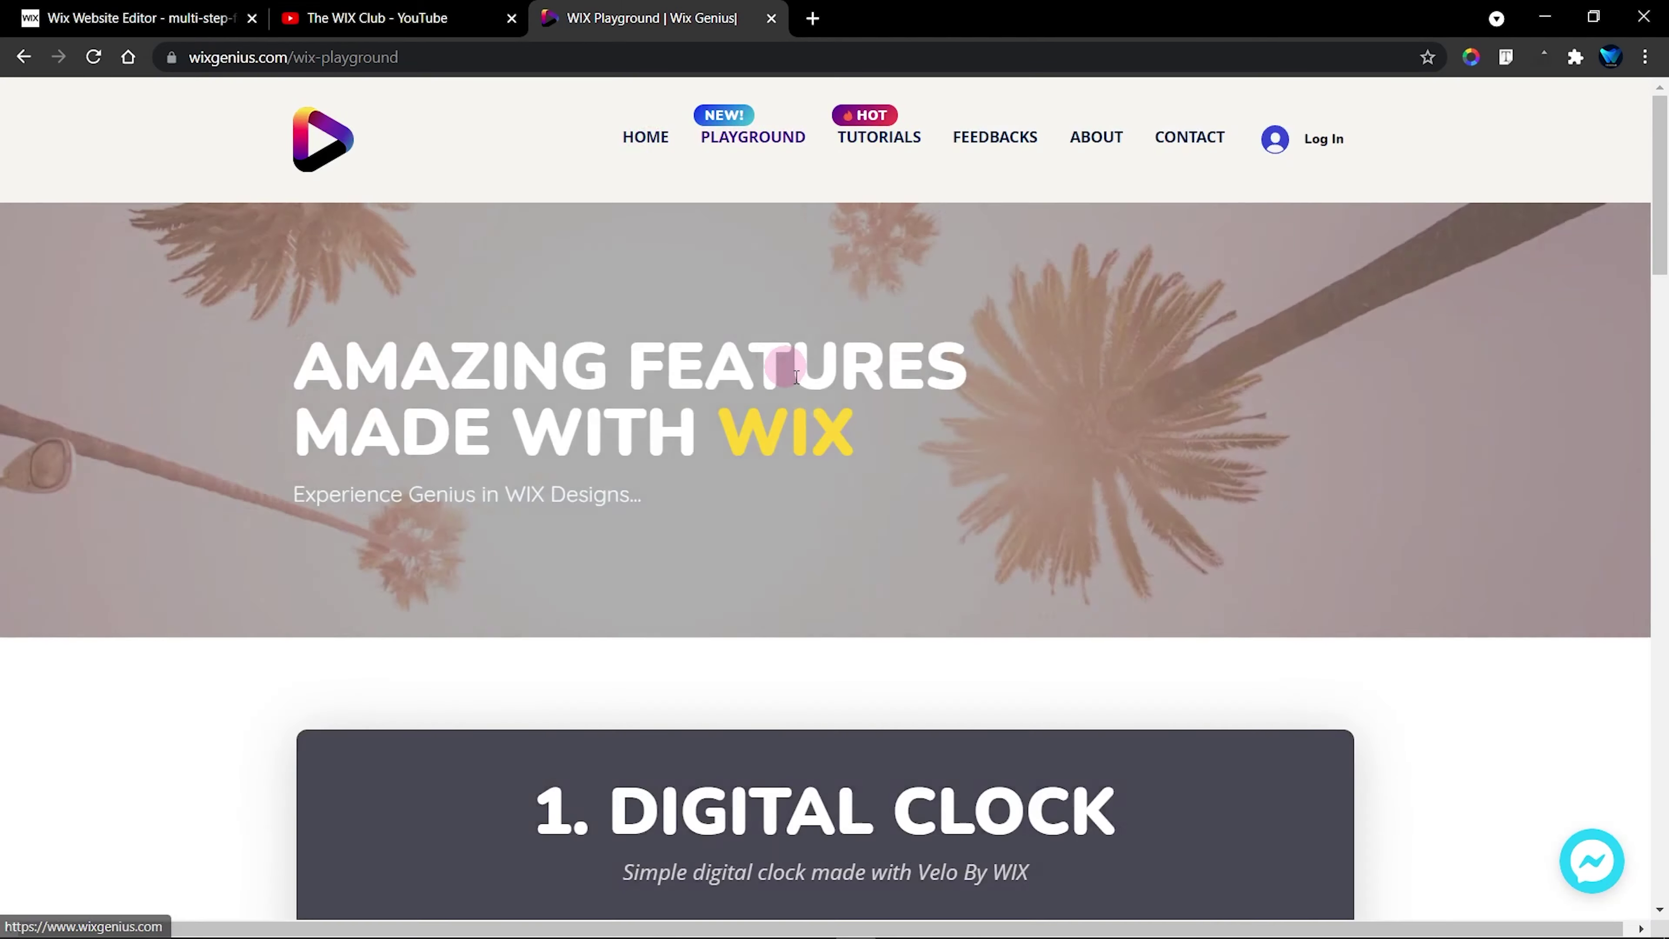
pyautogui.scroll(-10, 1248, 546)
pyautogui.scroll(-18, 1381, 518)
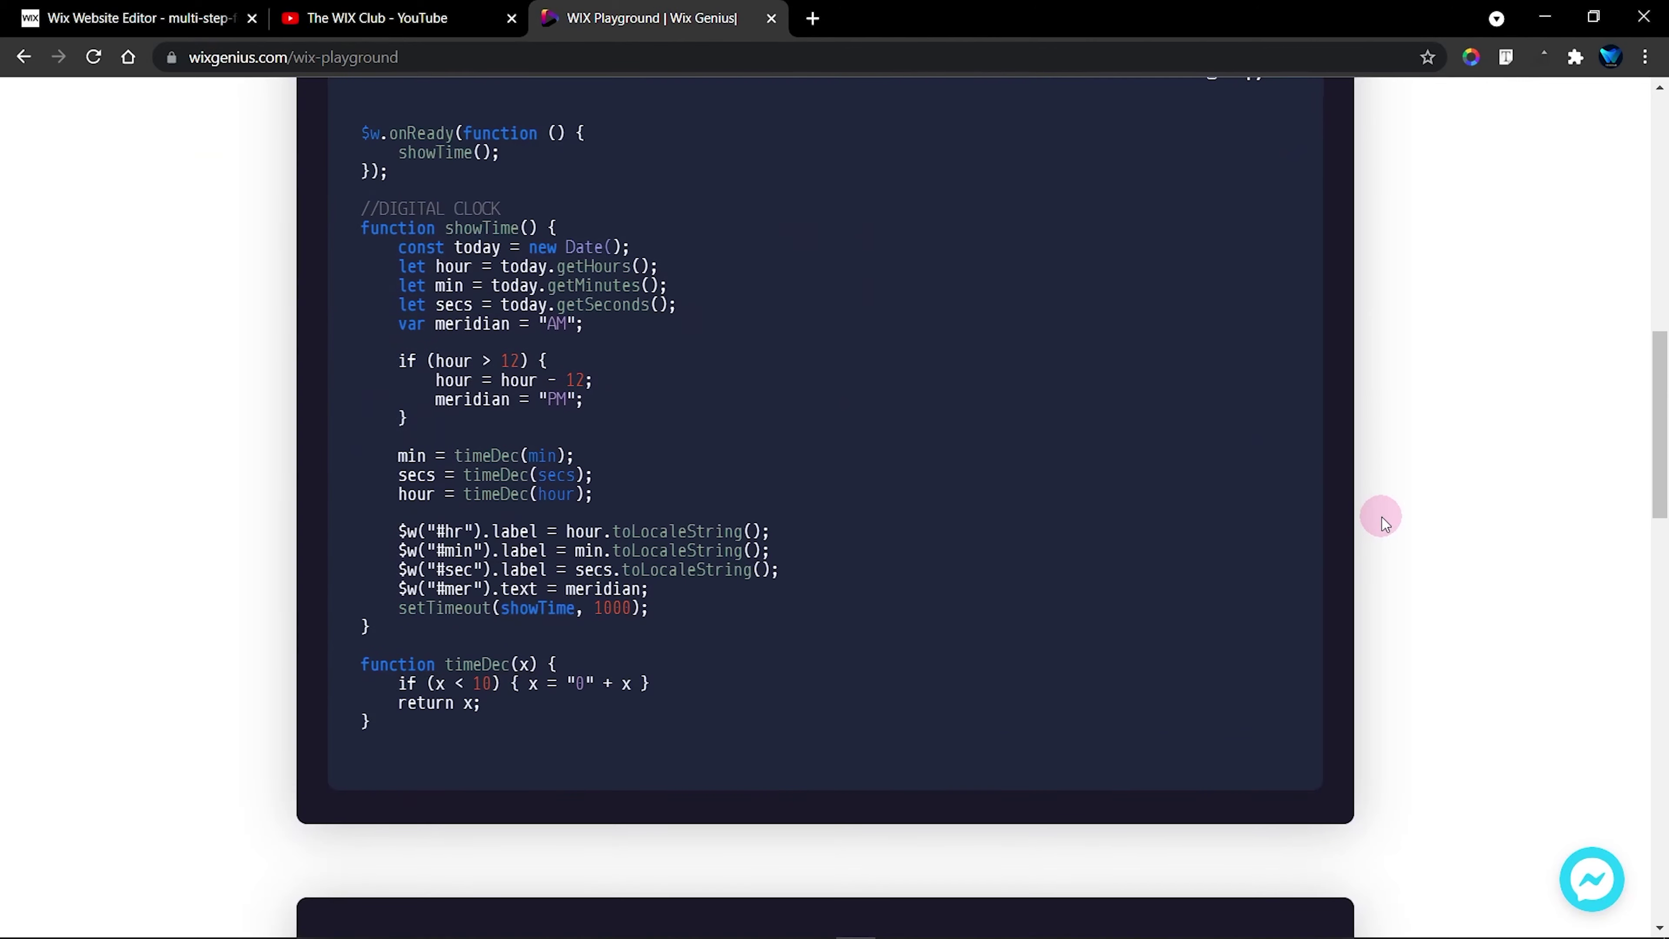
pyautogui.scroll(-5, 1389, 517)
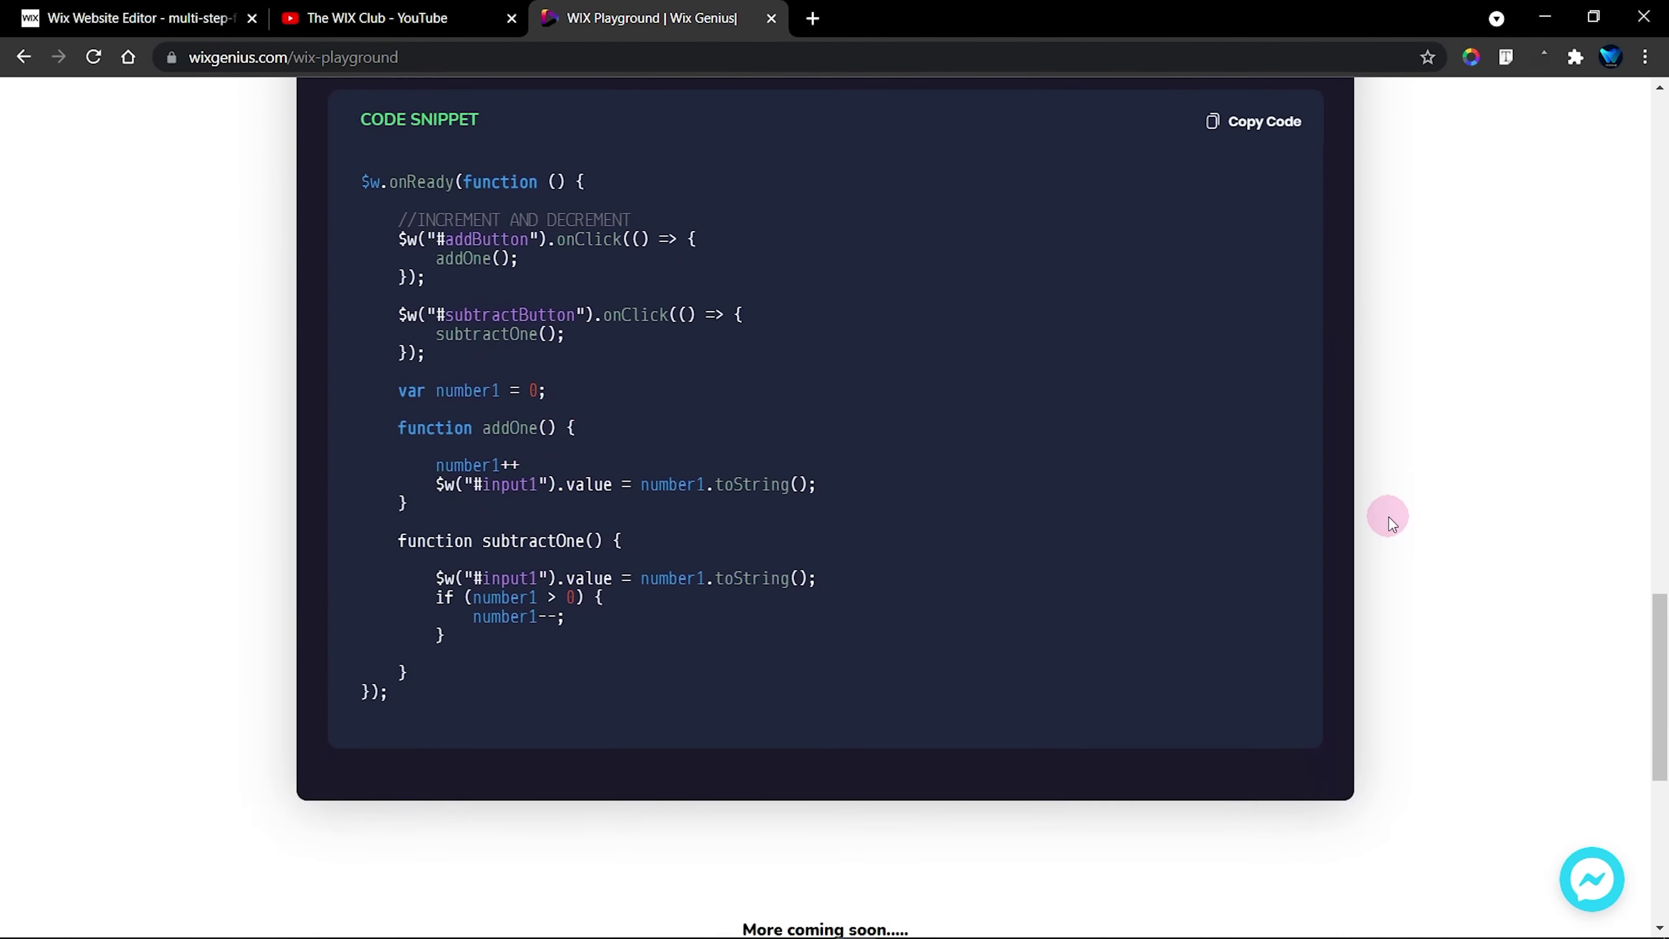
pyautogui.scroll(7, 1389, 517)
pyautogui.scroll(2, 932, 558)
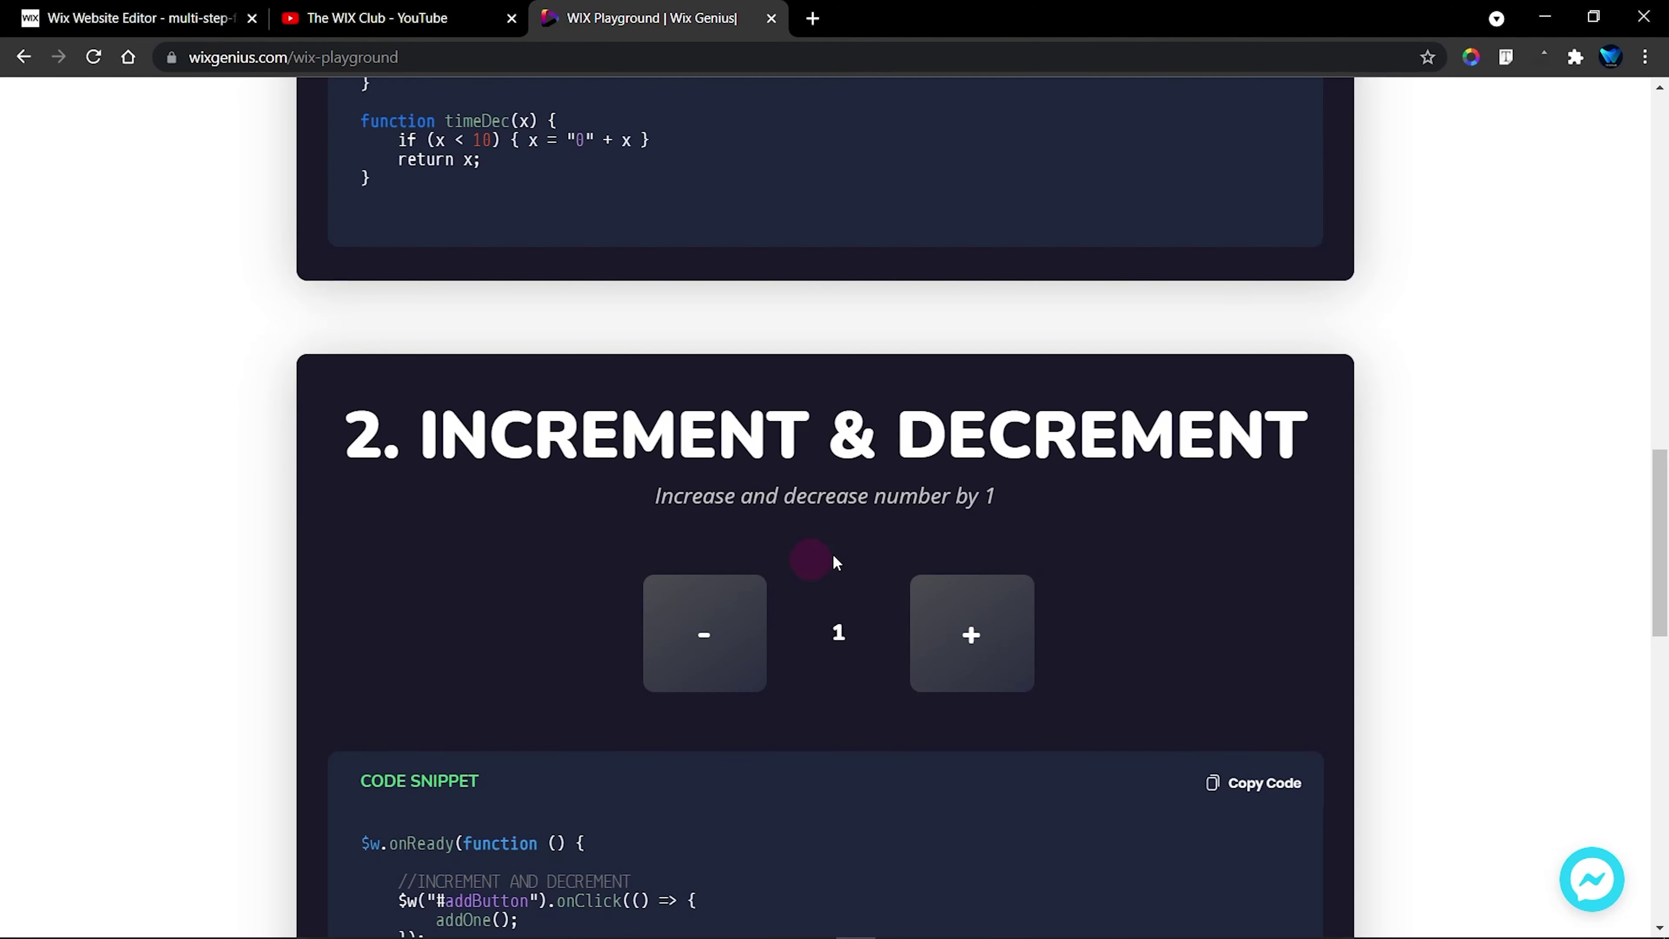
pyautogui.scroll(14, 789, 486)
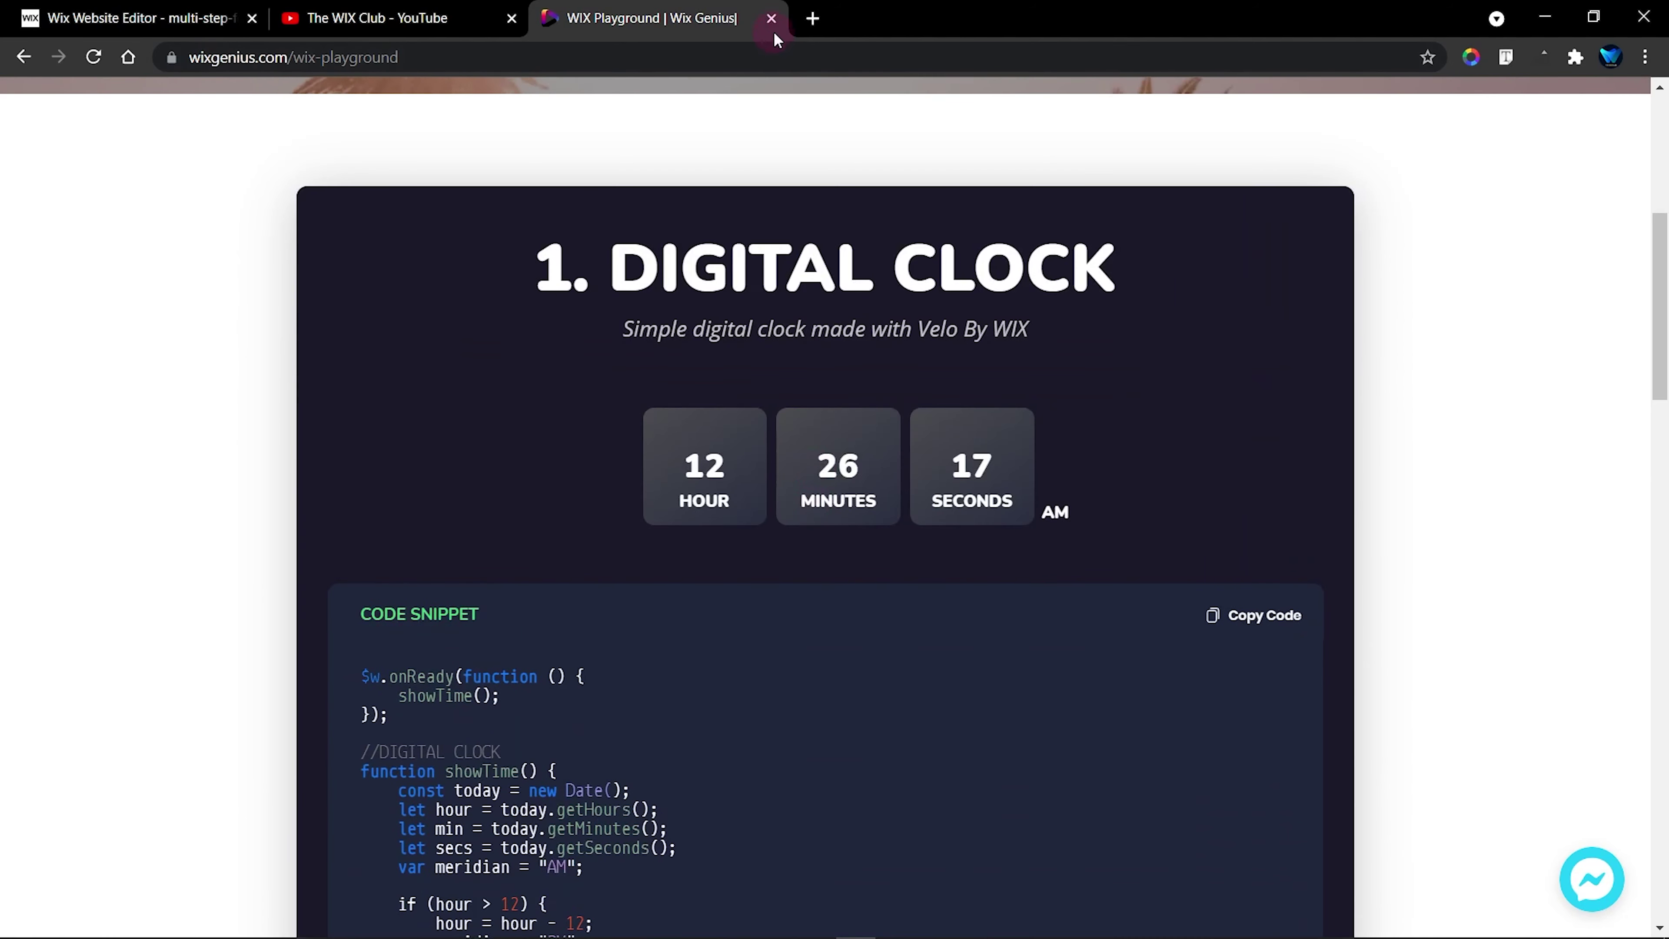
# Close the Wix Genius and YouTube pages and return to the Wix Website Editor
pyautogui.click(772, 18)
pyautogui.click(514, 17)
pyautogui.click(1257, 578)
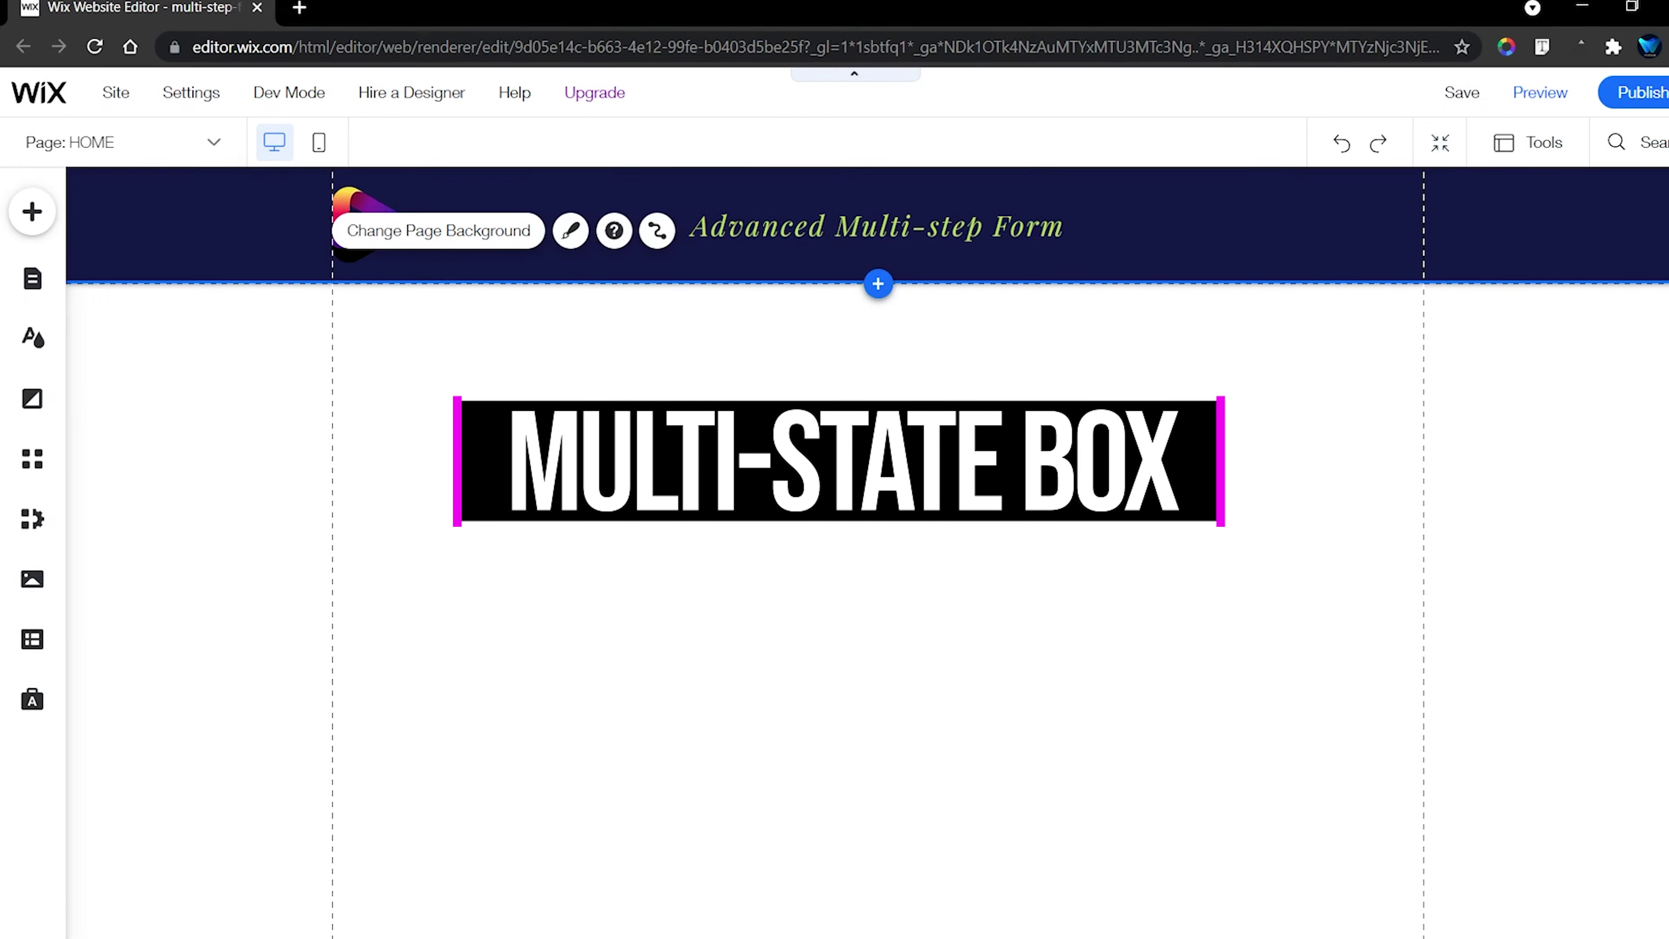
# Check which Interactive box elements can be added to the site while Dev Mode is off
pyautogui.click(29, 198)
pyautogui.click(136, 435)
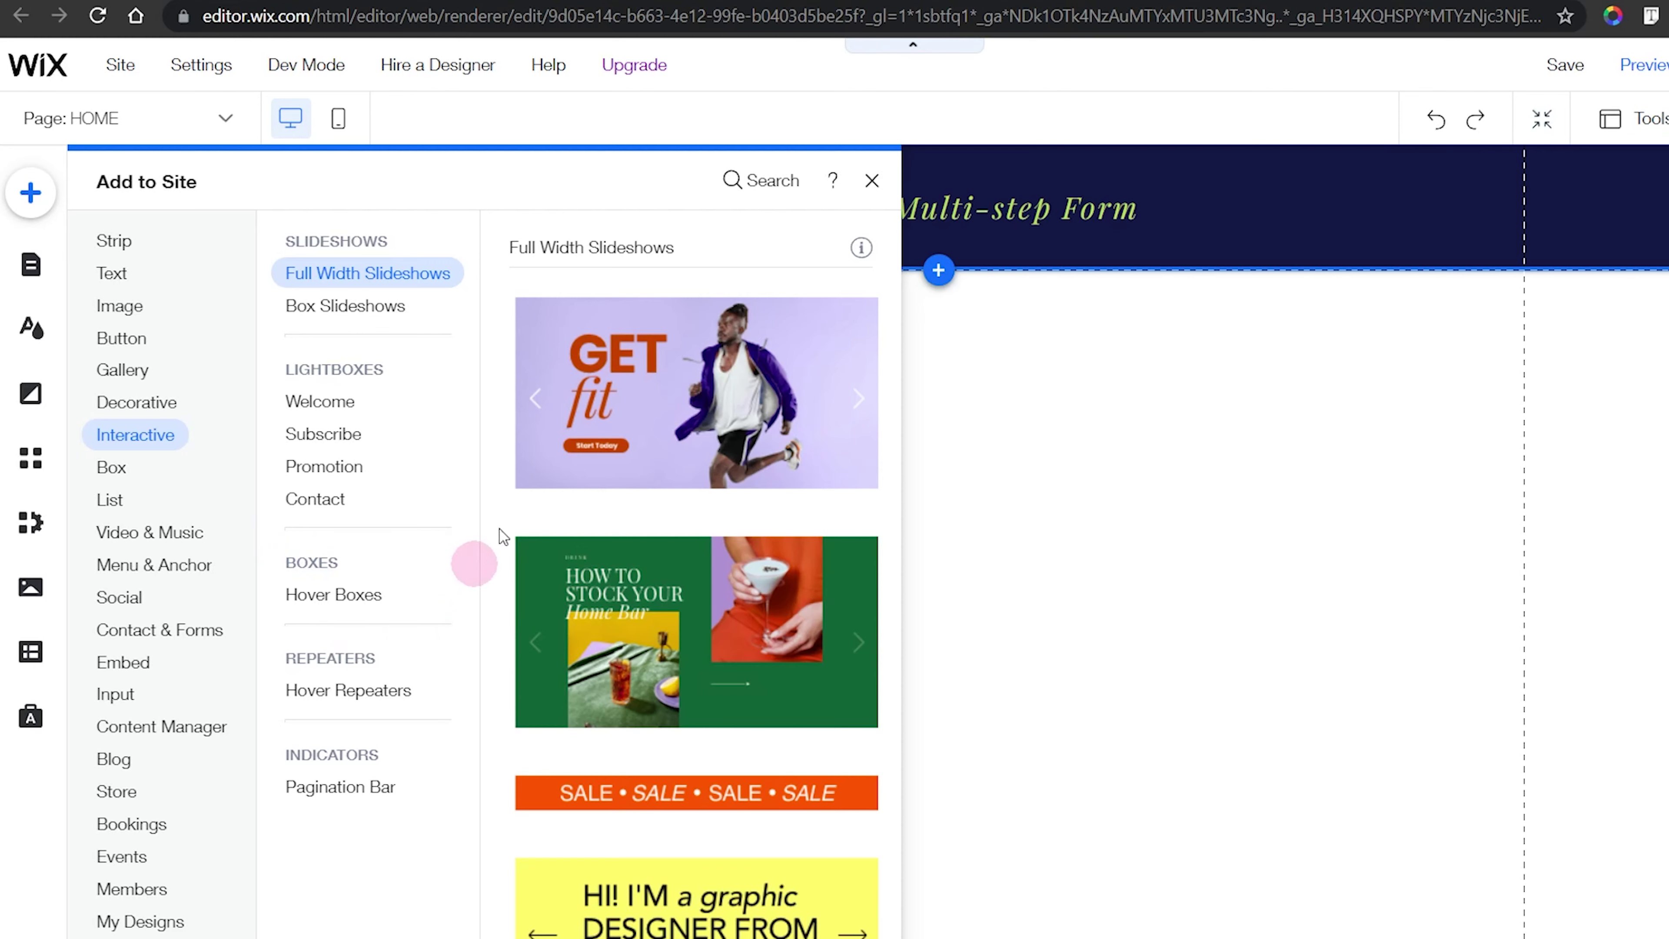
pyautogui.click(872, 181)
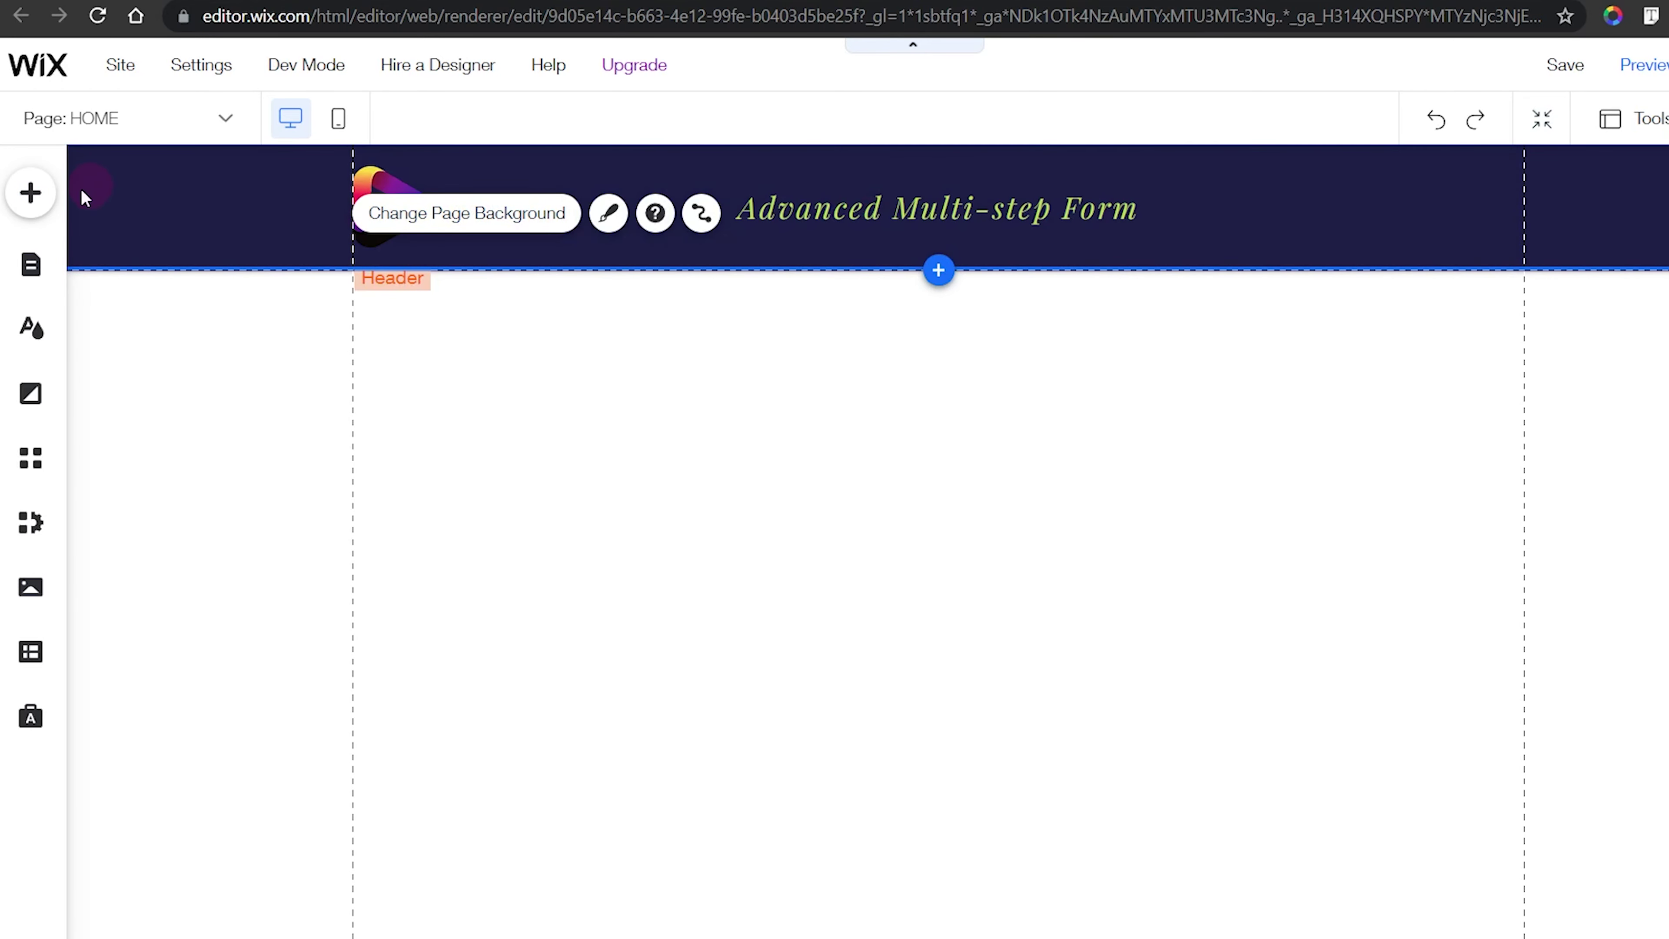
# Turn on Velo Dev Mode for the site and collapse the code panel
pyautogui.moveTo(315, 66)
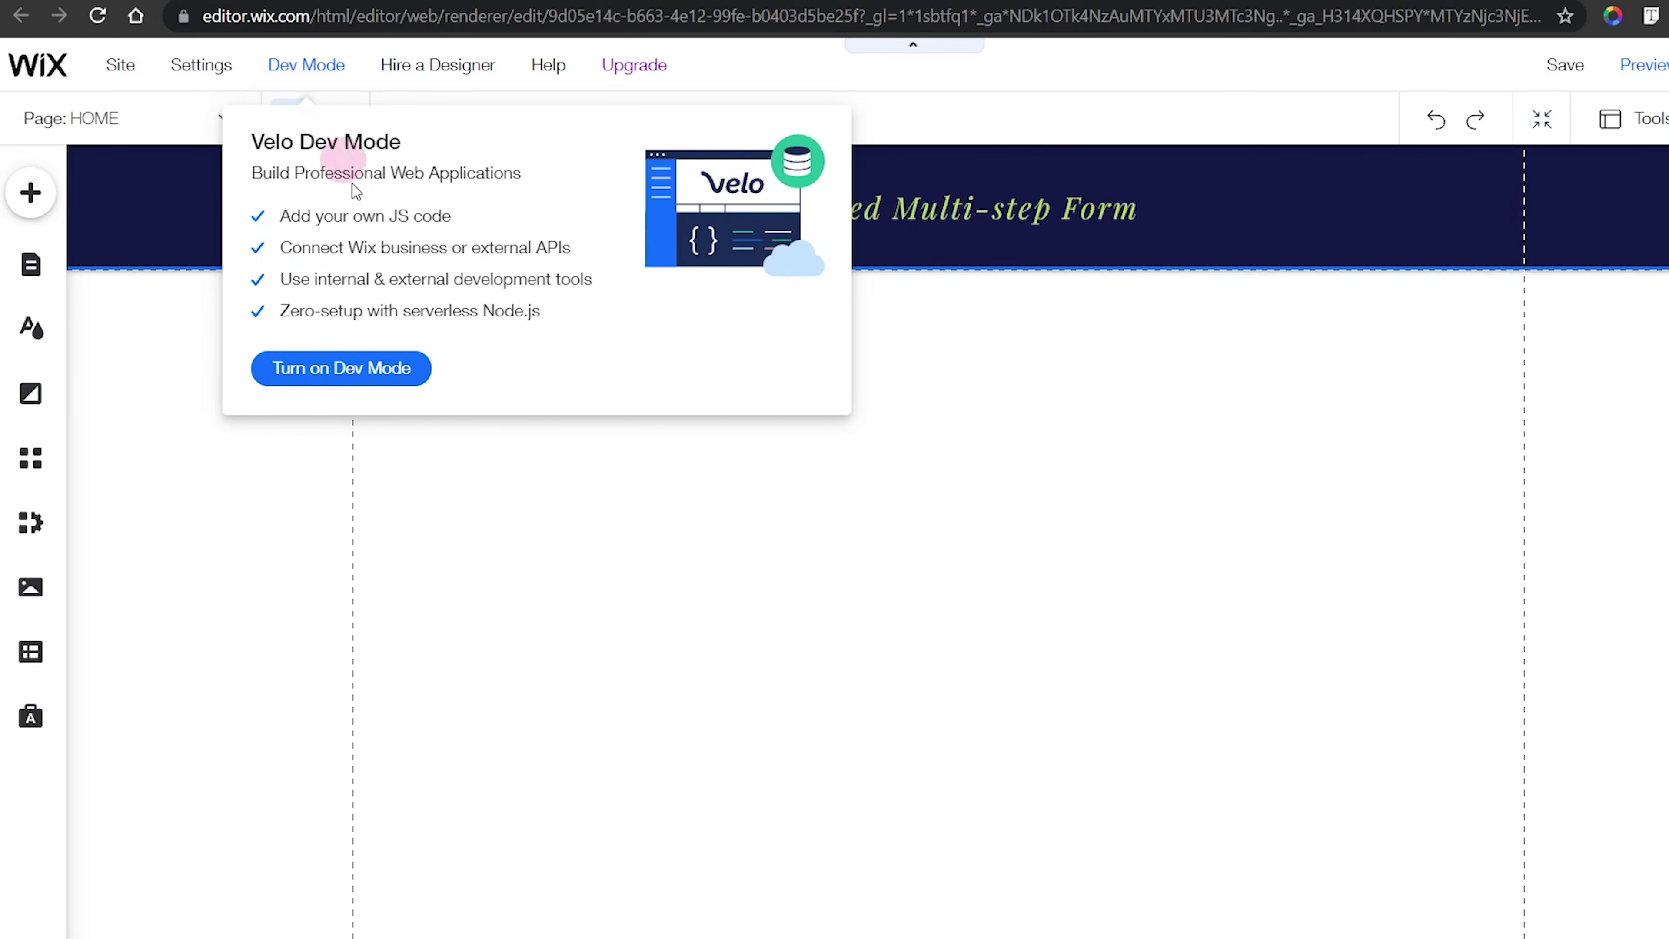
pyautogui.click(322, 369)
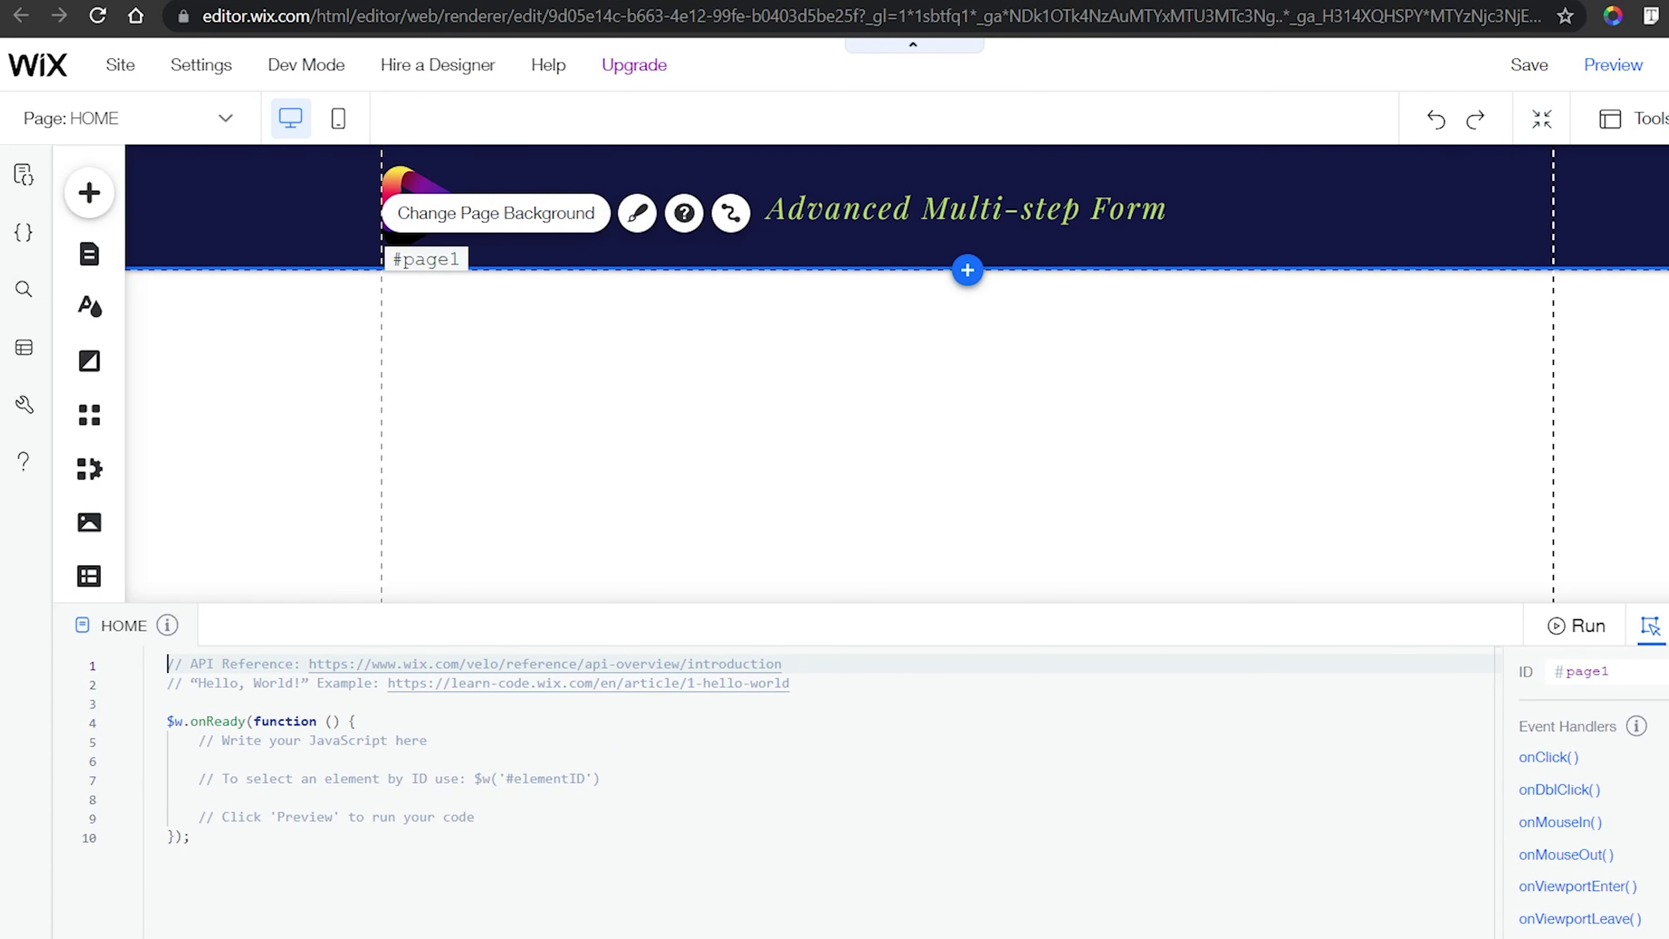
pyautogui.click(1650, 628)
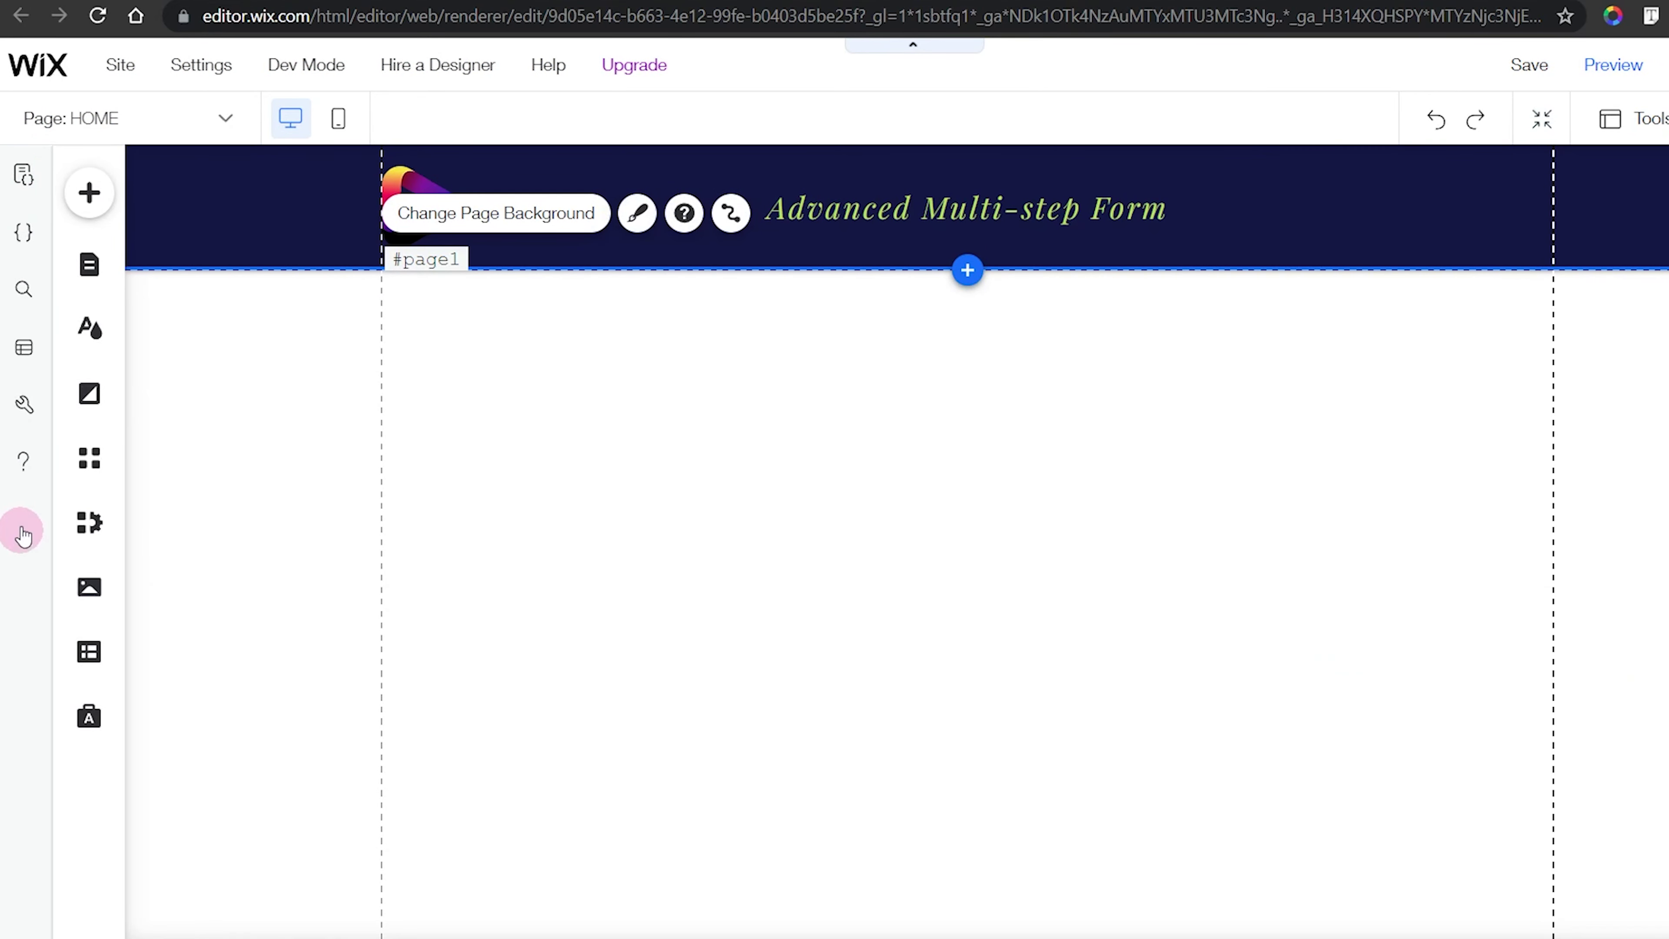
# Add a blank multi-state box from the Interactive elements to the HOME page below the header
pyautogui.click(89, 191)
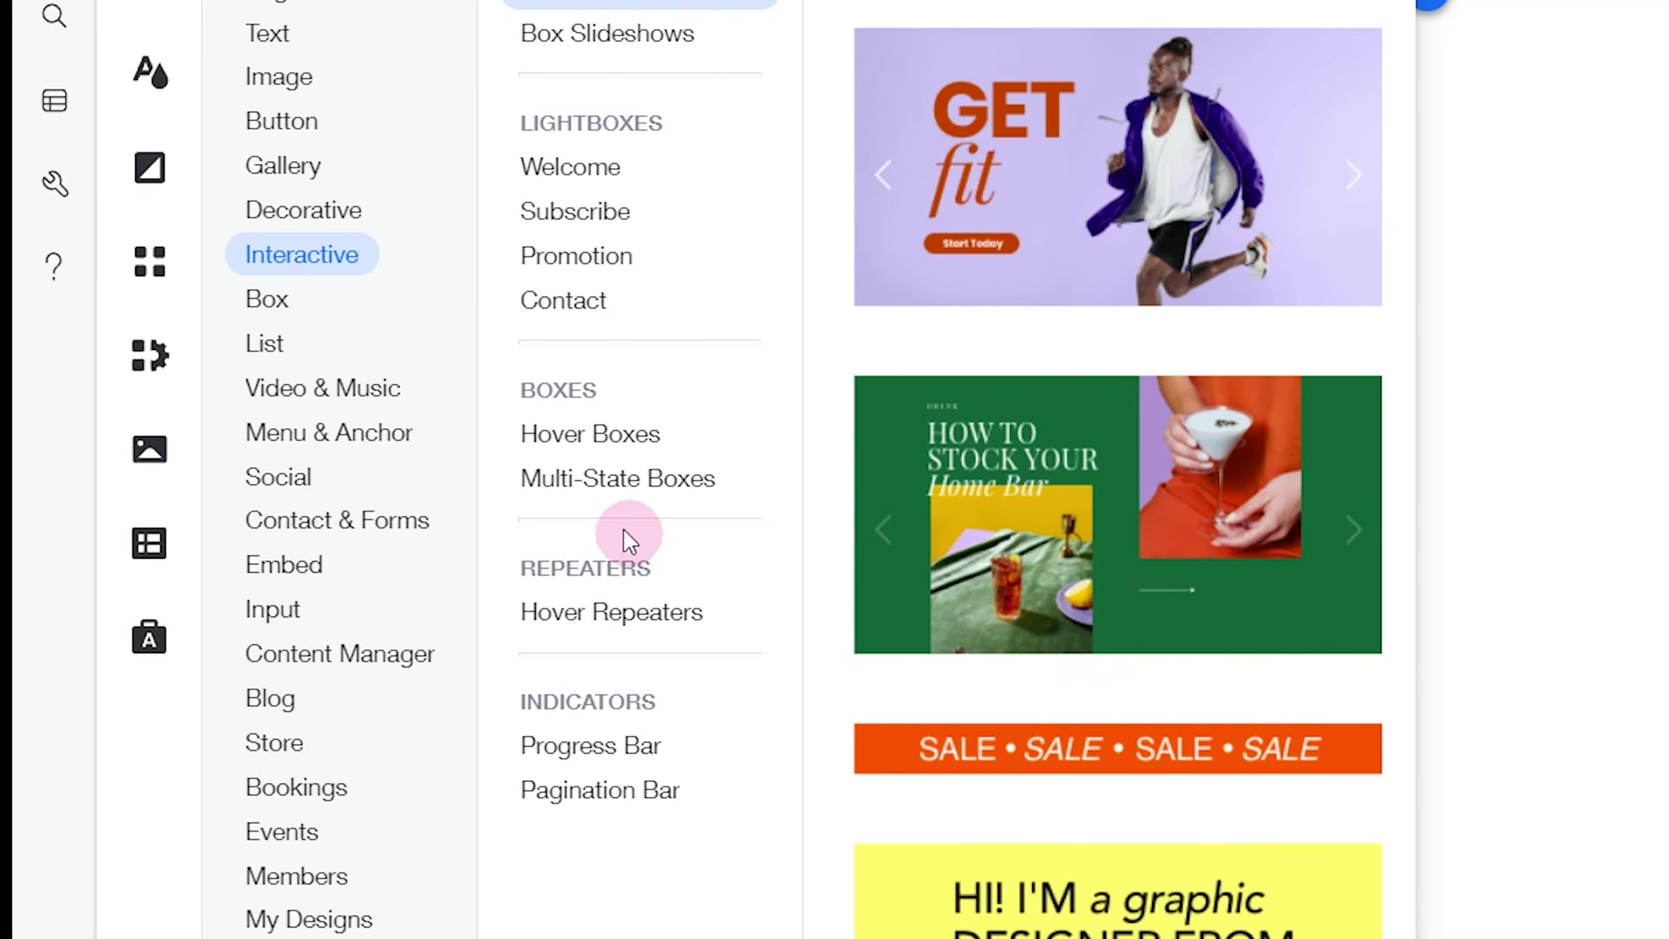
pyautogui.click(636, 477)
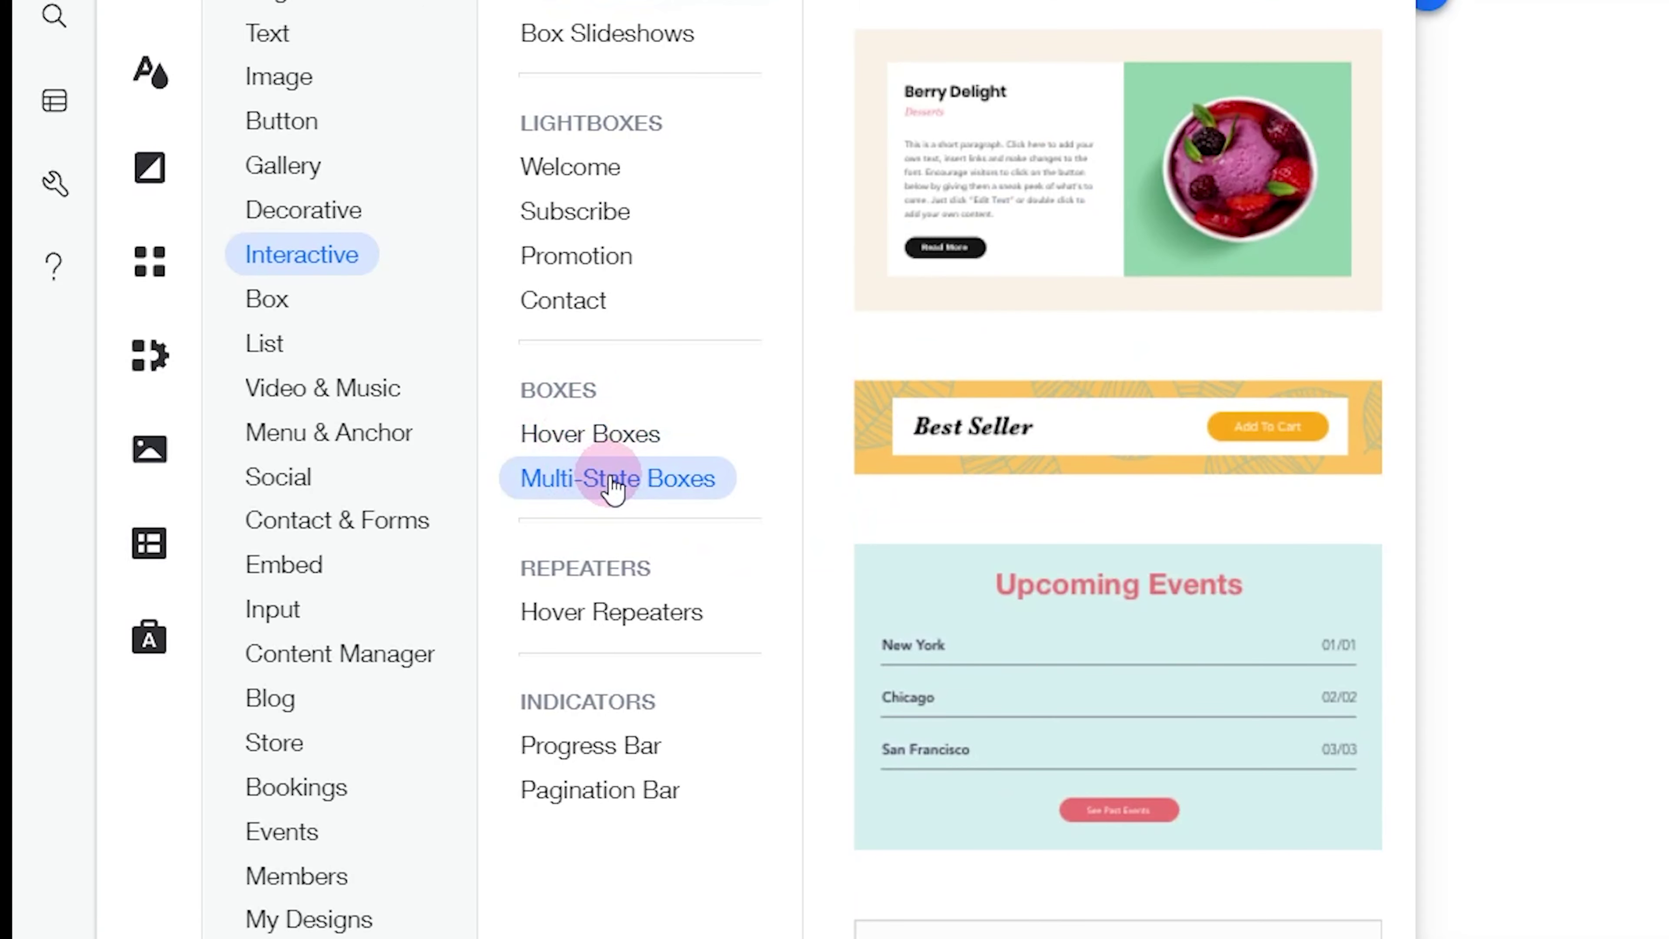
pyautogui.scroll(-4, 1144, 317)
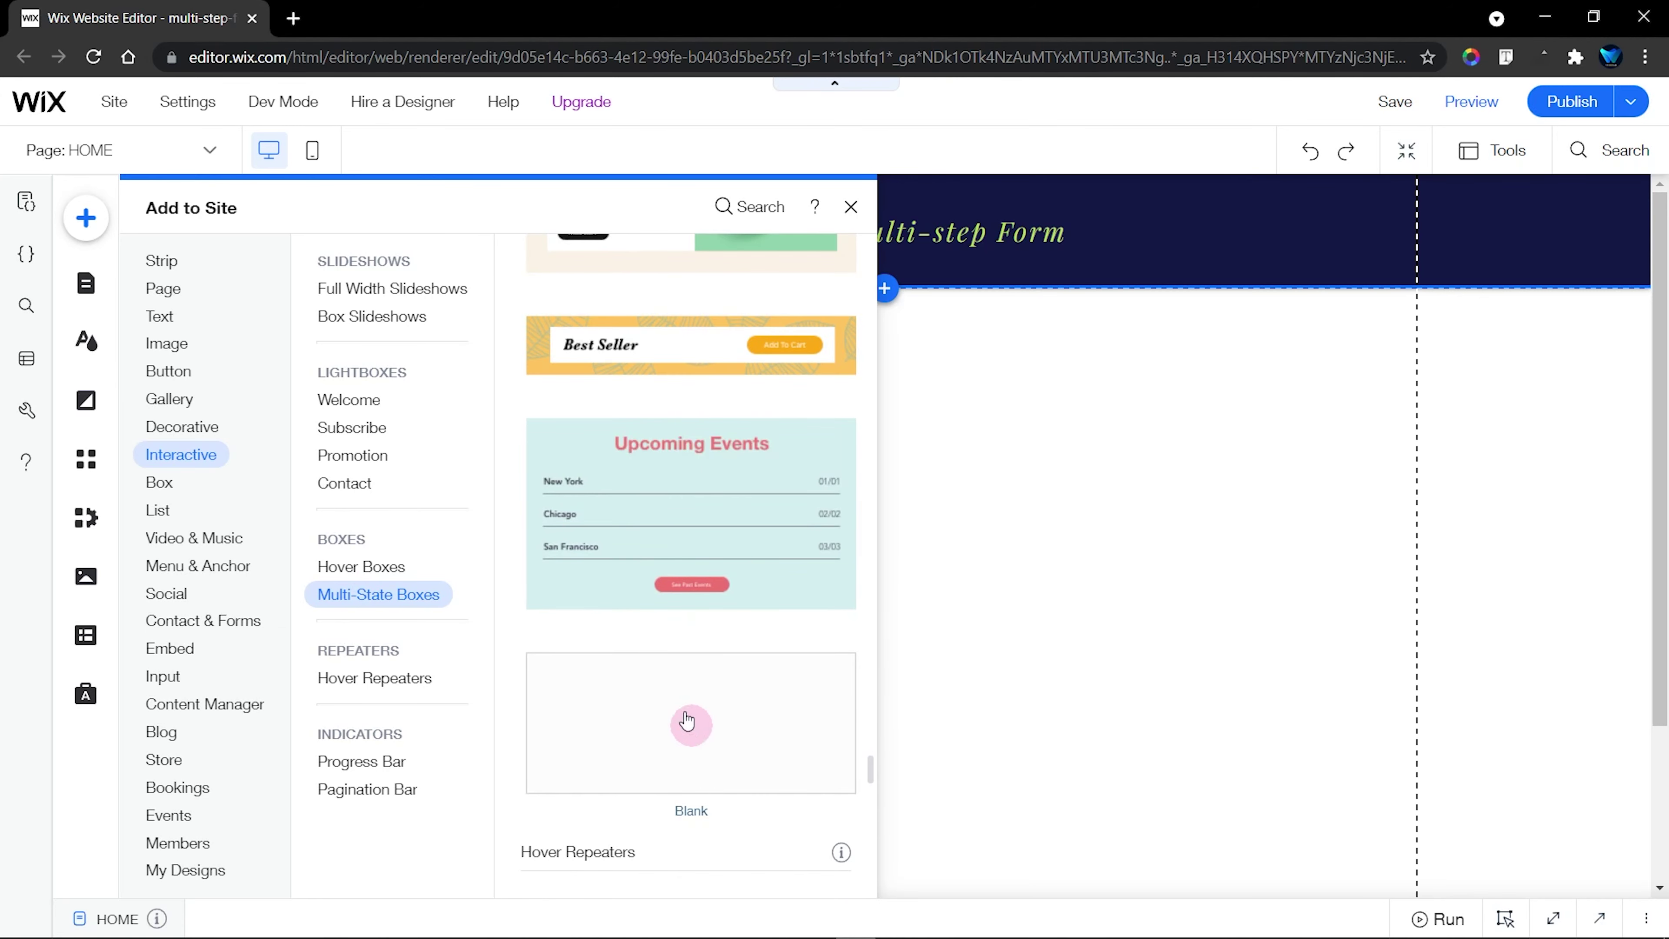
pyautogui.moveTo(681, 727); pyautogui.dragTo(842, 648)
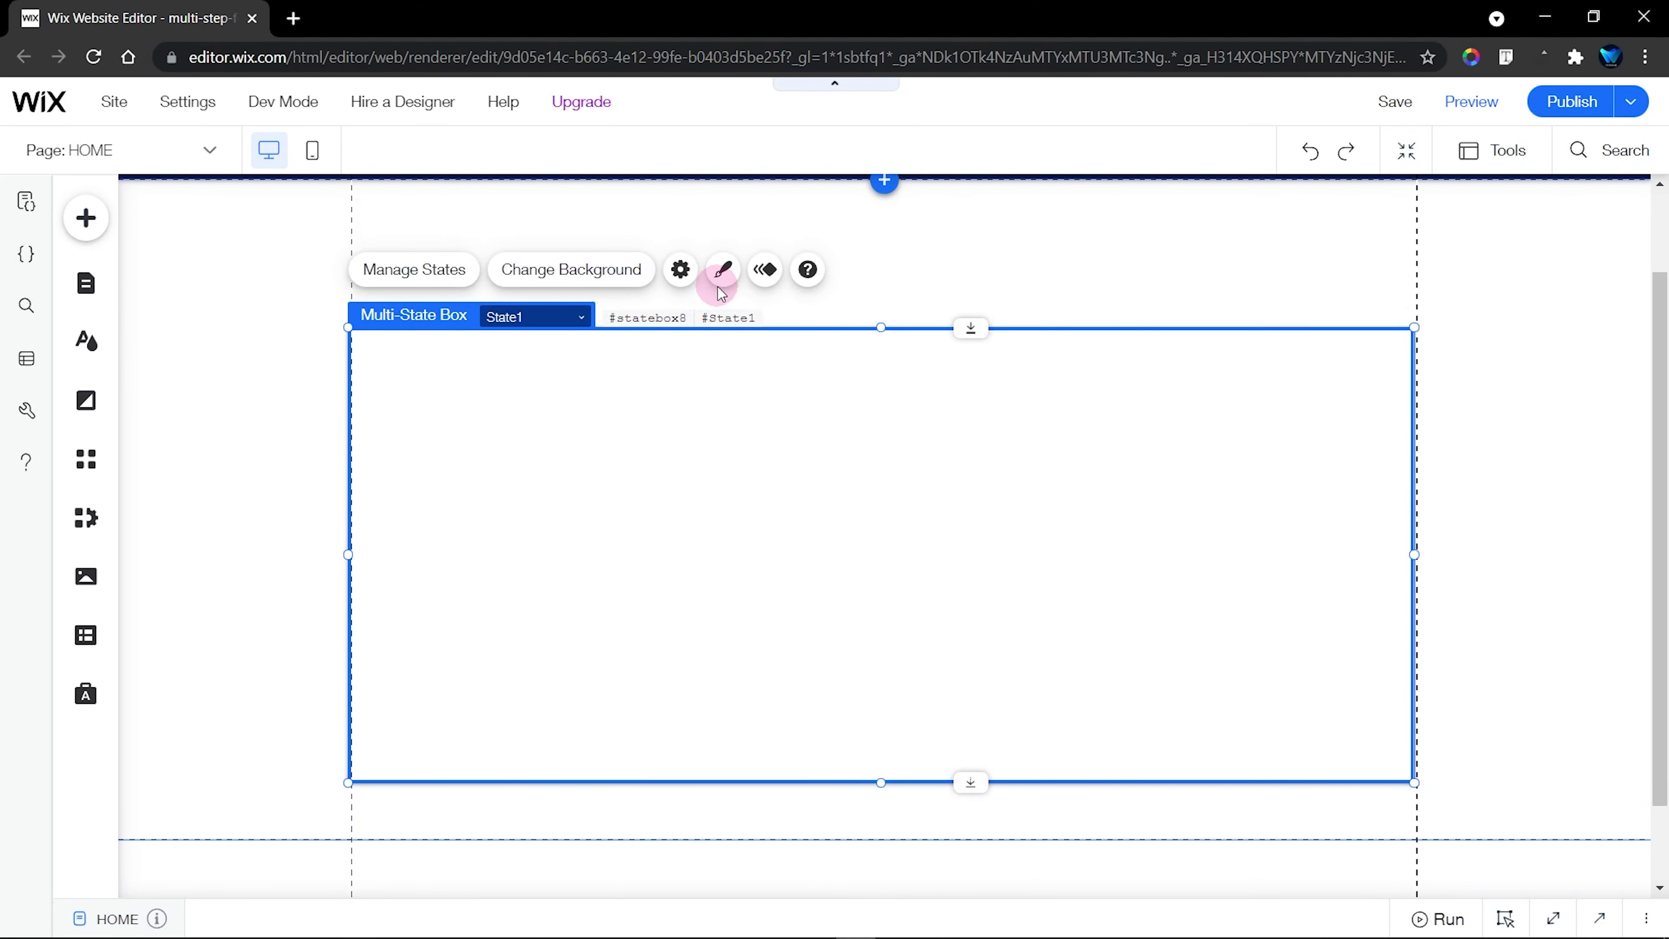
# Enable a light grey shadow with a blur of 41 px on the multi-state box
pyautogui.click(724, 274)
pyautogui.click(1540, 452)
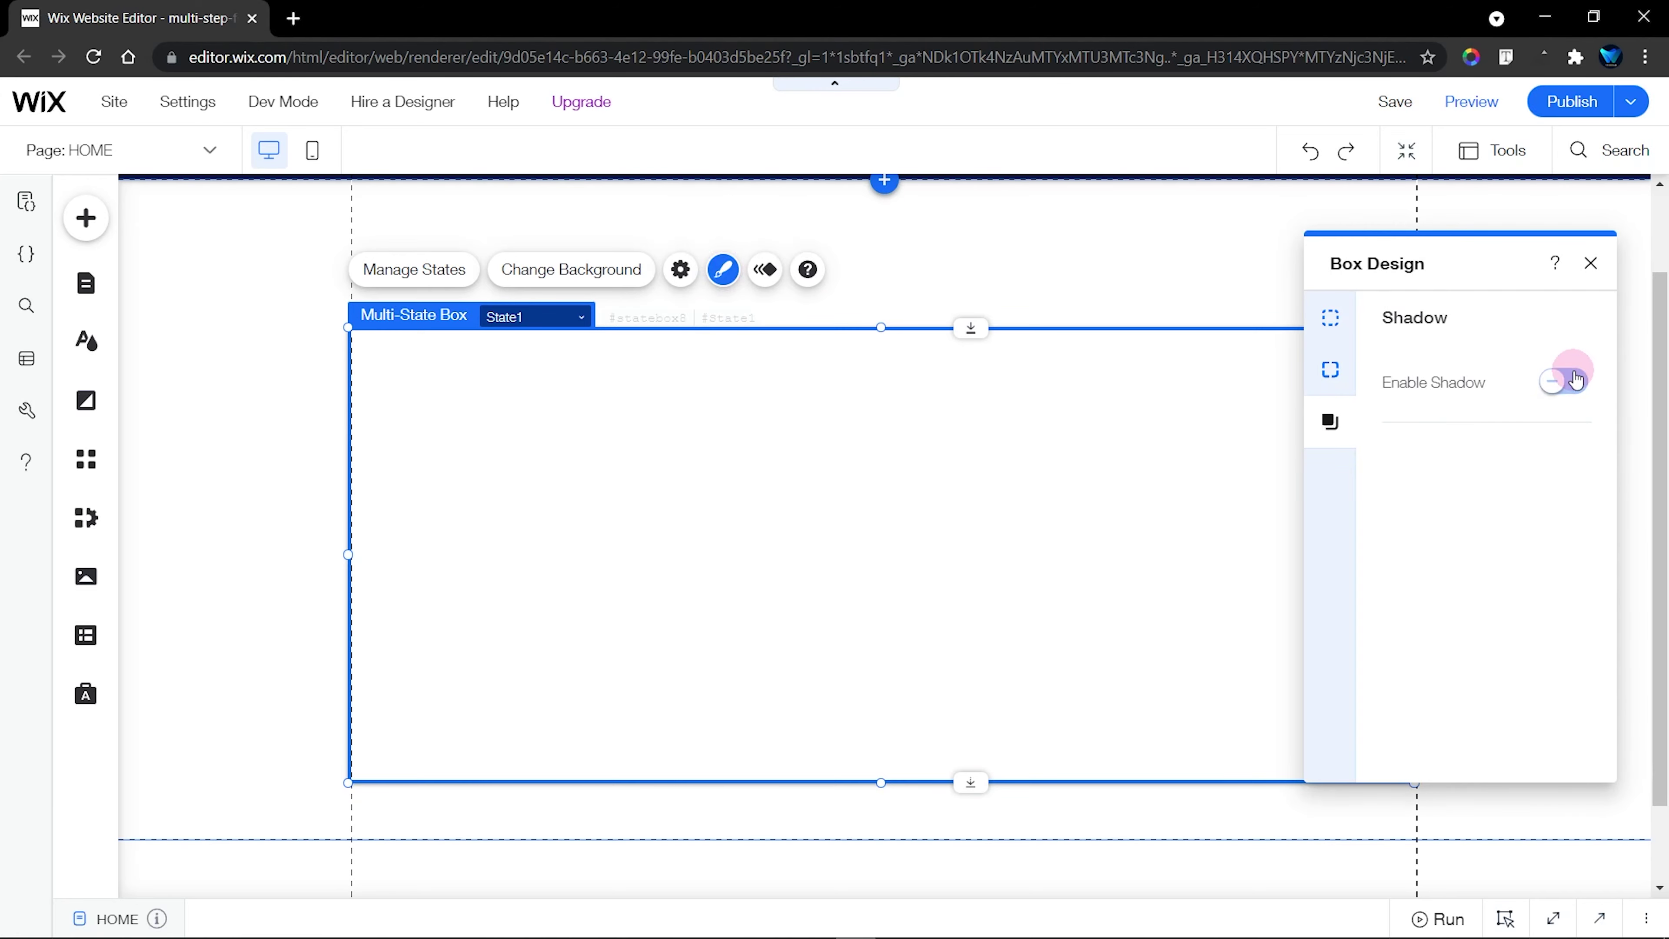
pyautogui.click(1569, 377)
pyautogui.click(1576, 748)
pyautogui.moveTo(1427, 663); pyautogui.dragTo(1501, 657)
pyautogui.click(1513, 573)
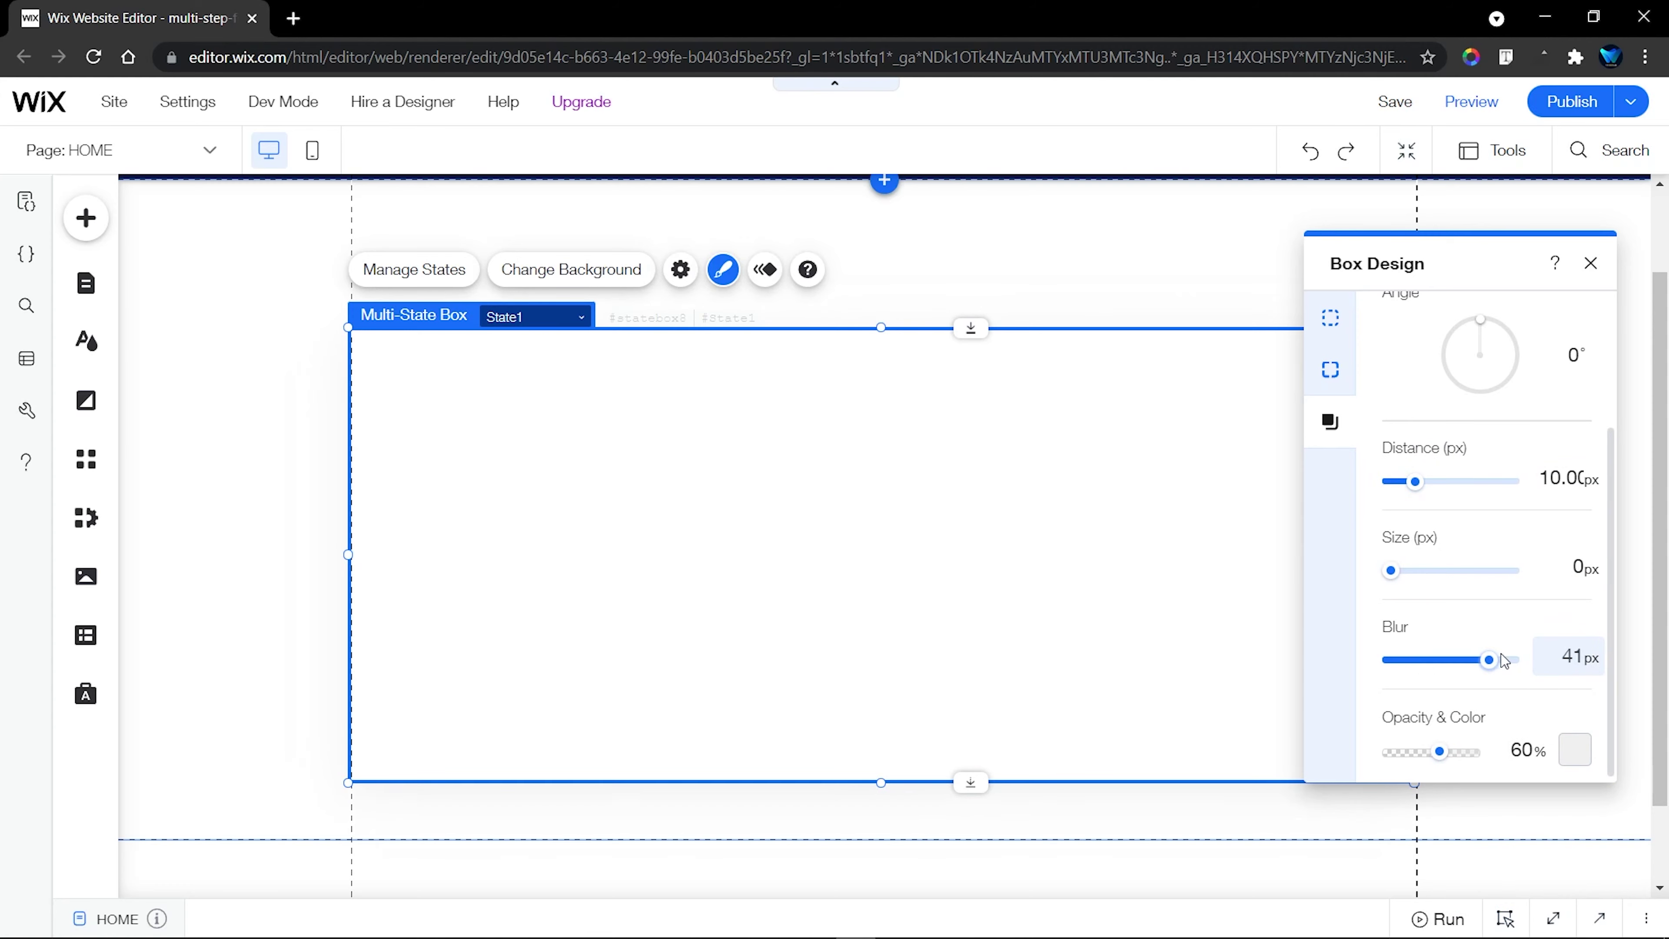
# Set the corner radius of the multi-state box to 10 px on all four corners
pyautogui.click(1331, 318)
pyautogui.click(1411, 407)
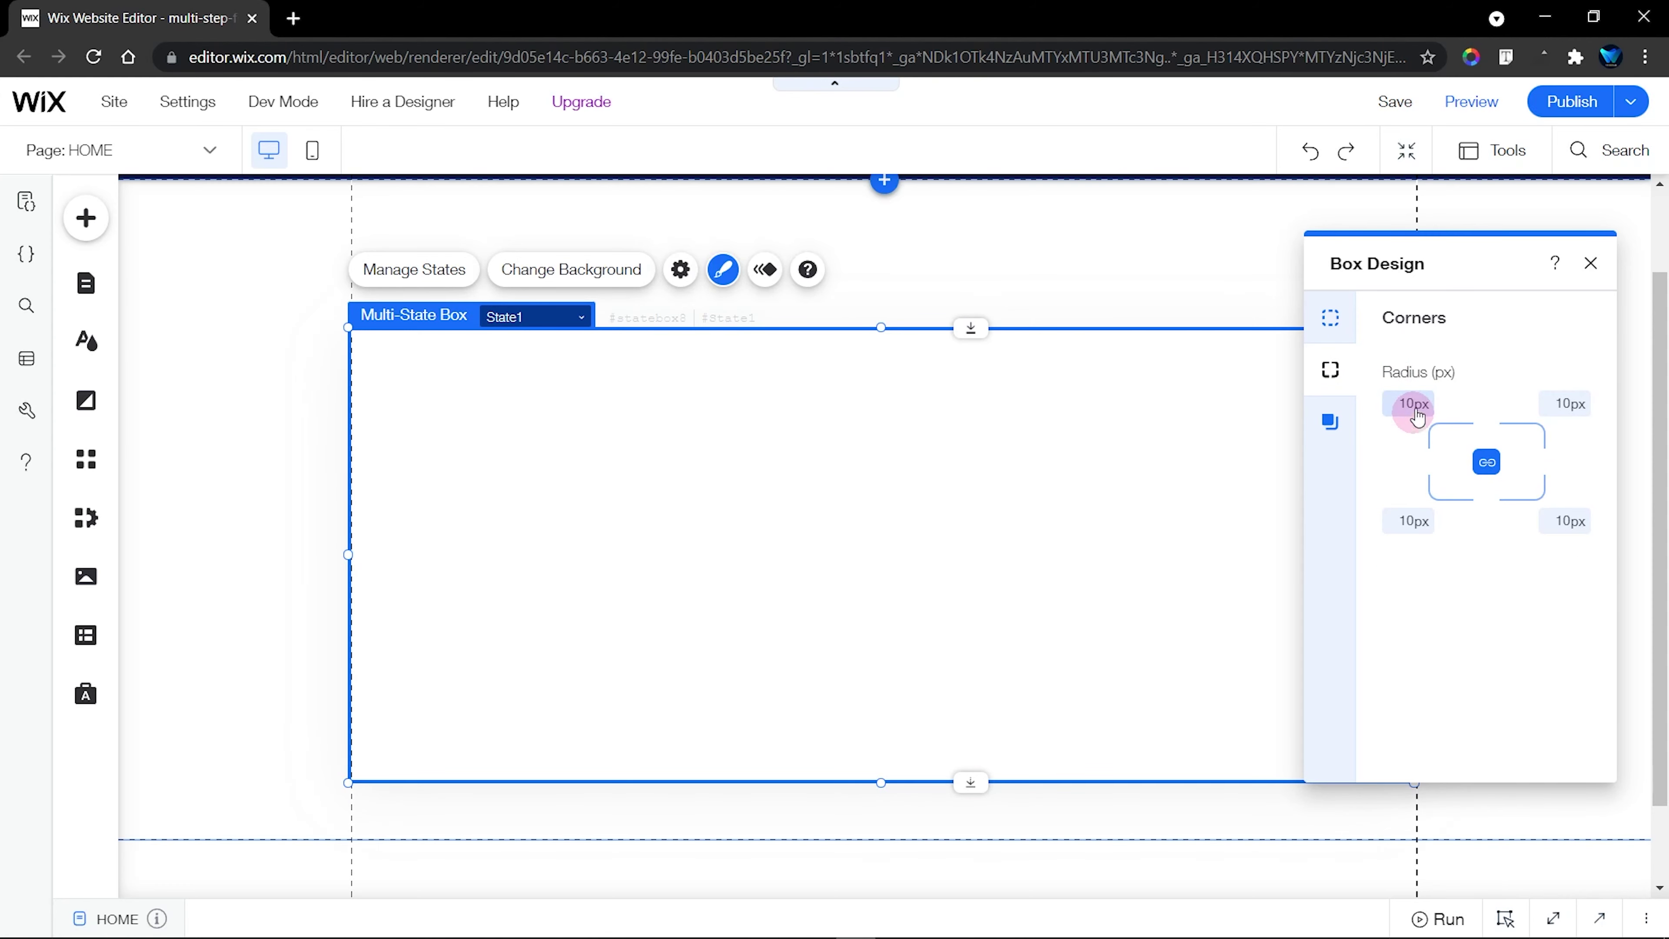
pyautogui.click(1589, 264)
pyautogui.click(1496, 309)
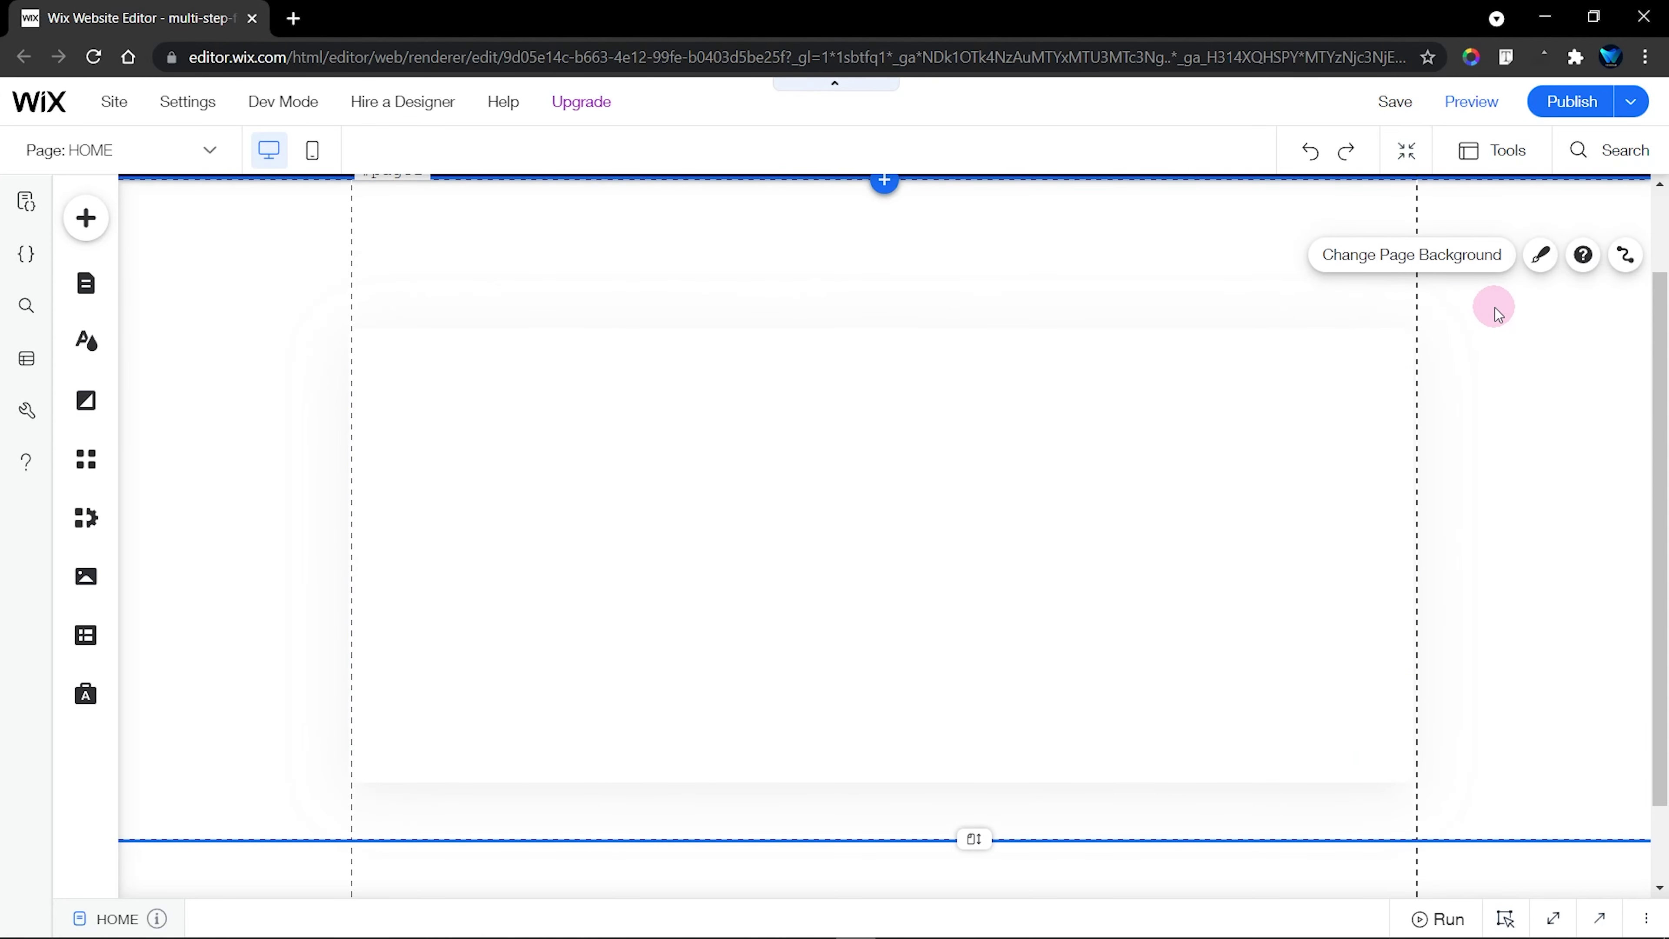
# Move the multi-state box slightly so its sides line up with the page's vertical gridlines
pyautogui.click(1110, 418)
pyautogui.click(1367, 313)
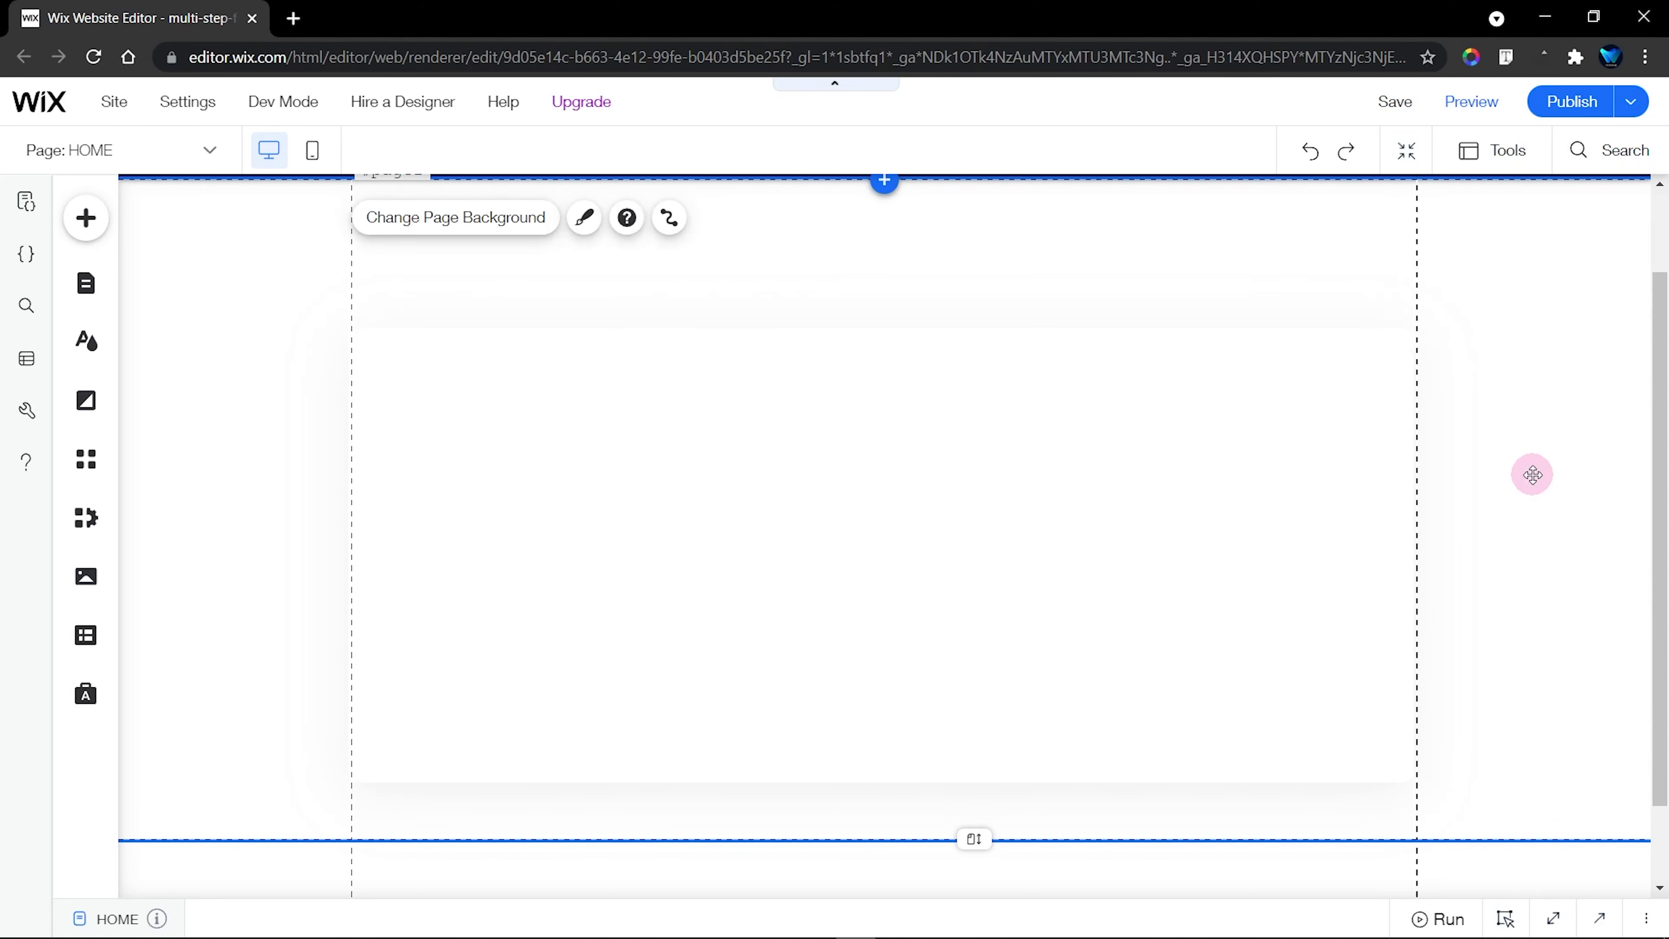
pyautogui.click(1497, 683)
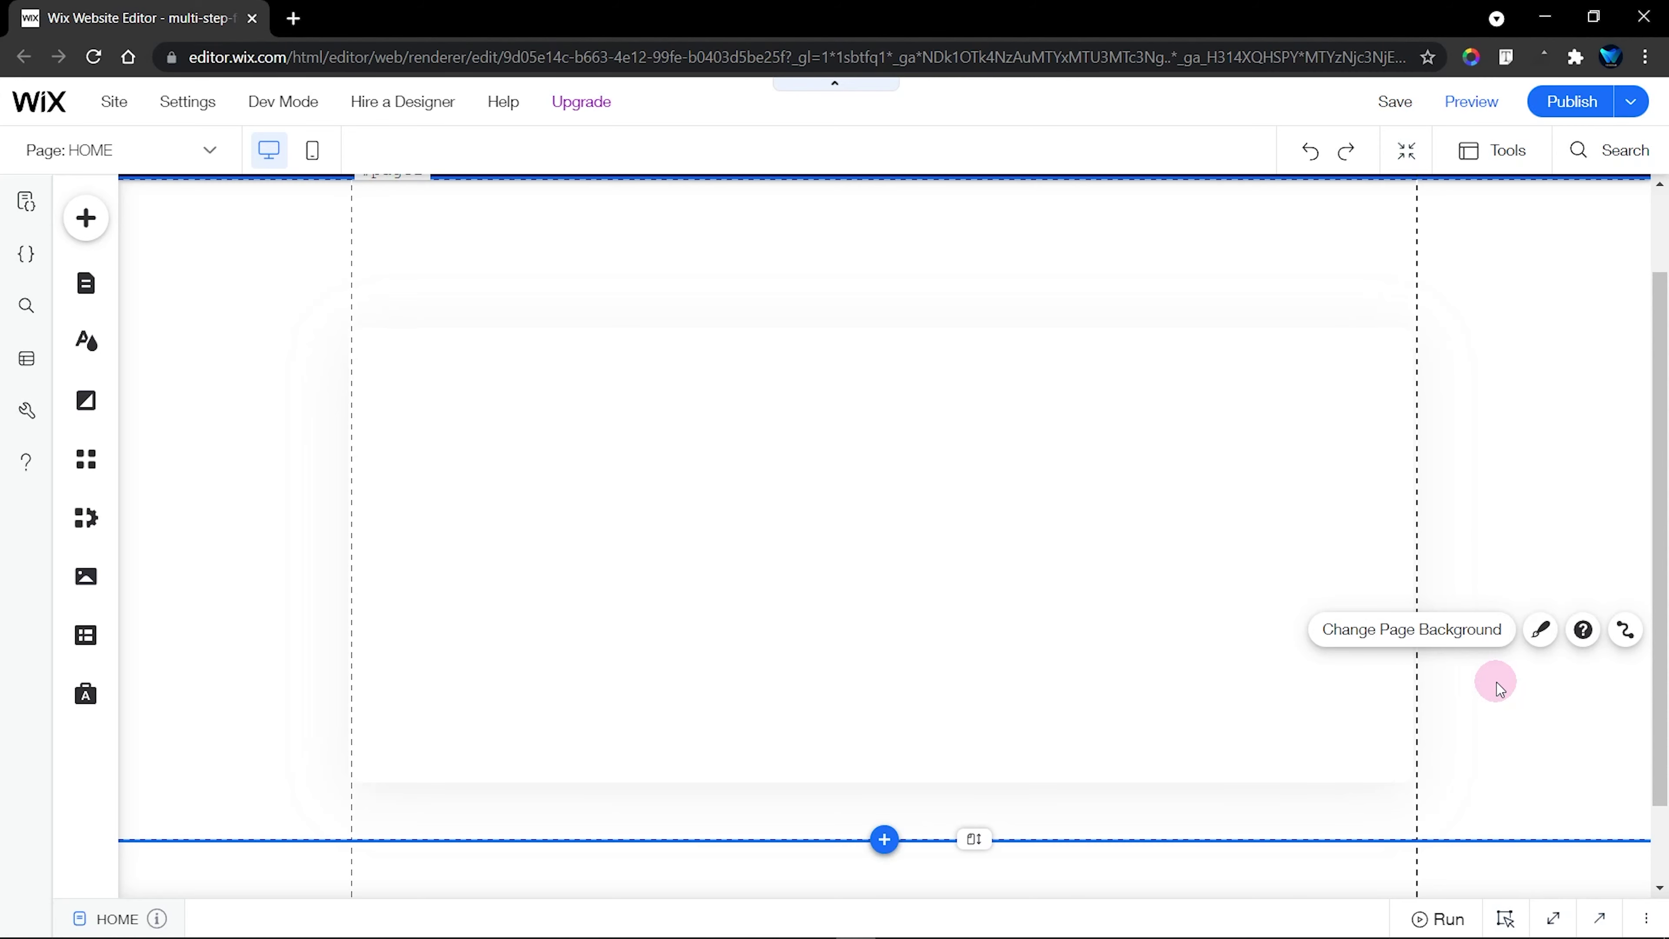
pyautogui.click(819, 460)
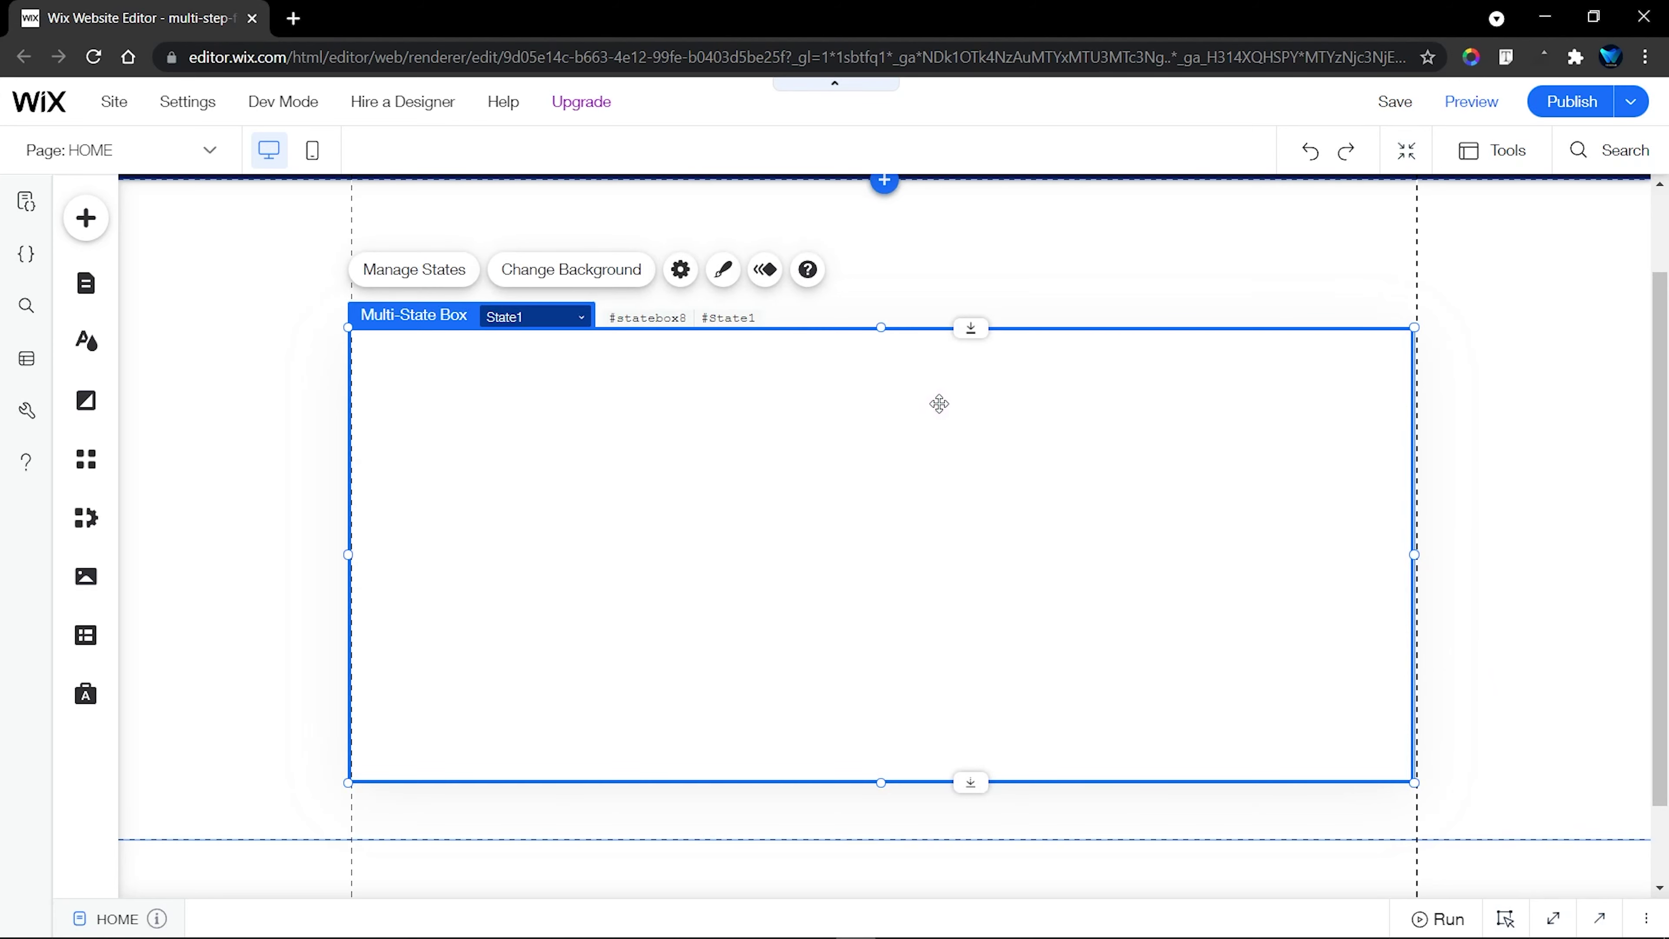
pyautogui.moveTo(940, 404); pyautogui.dragTo(943, 402)
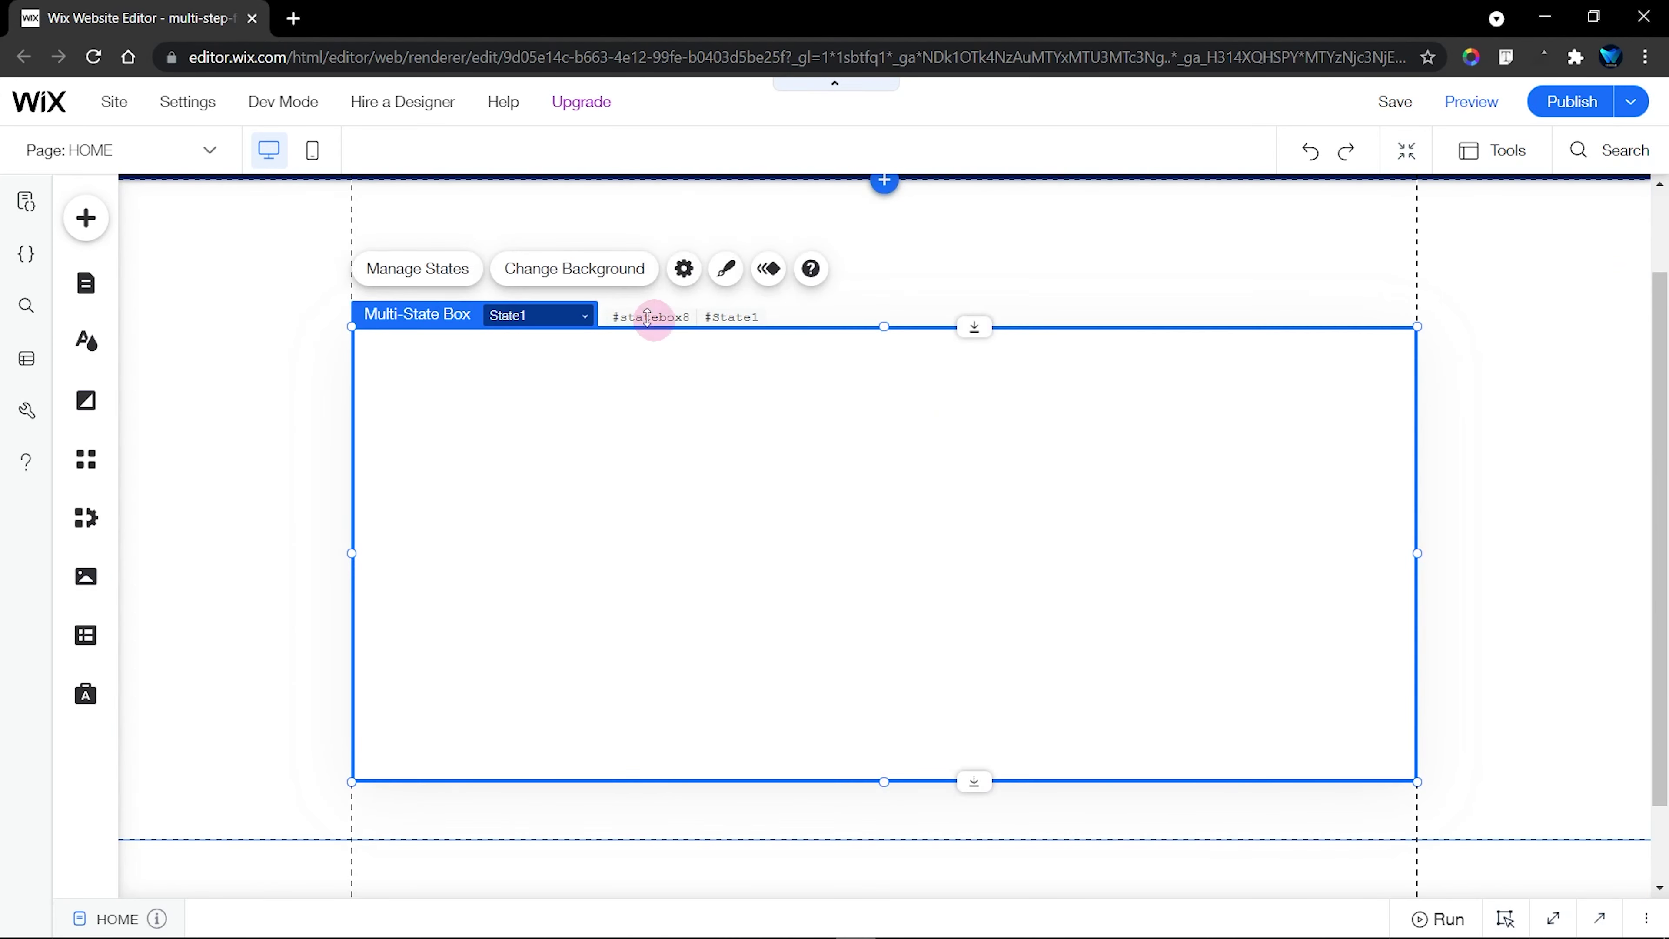
# Change the ID of the multi-state box's State1 to personalDetails
pyautogui.click(462, 271)
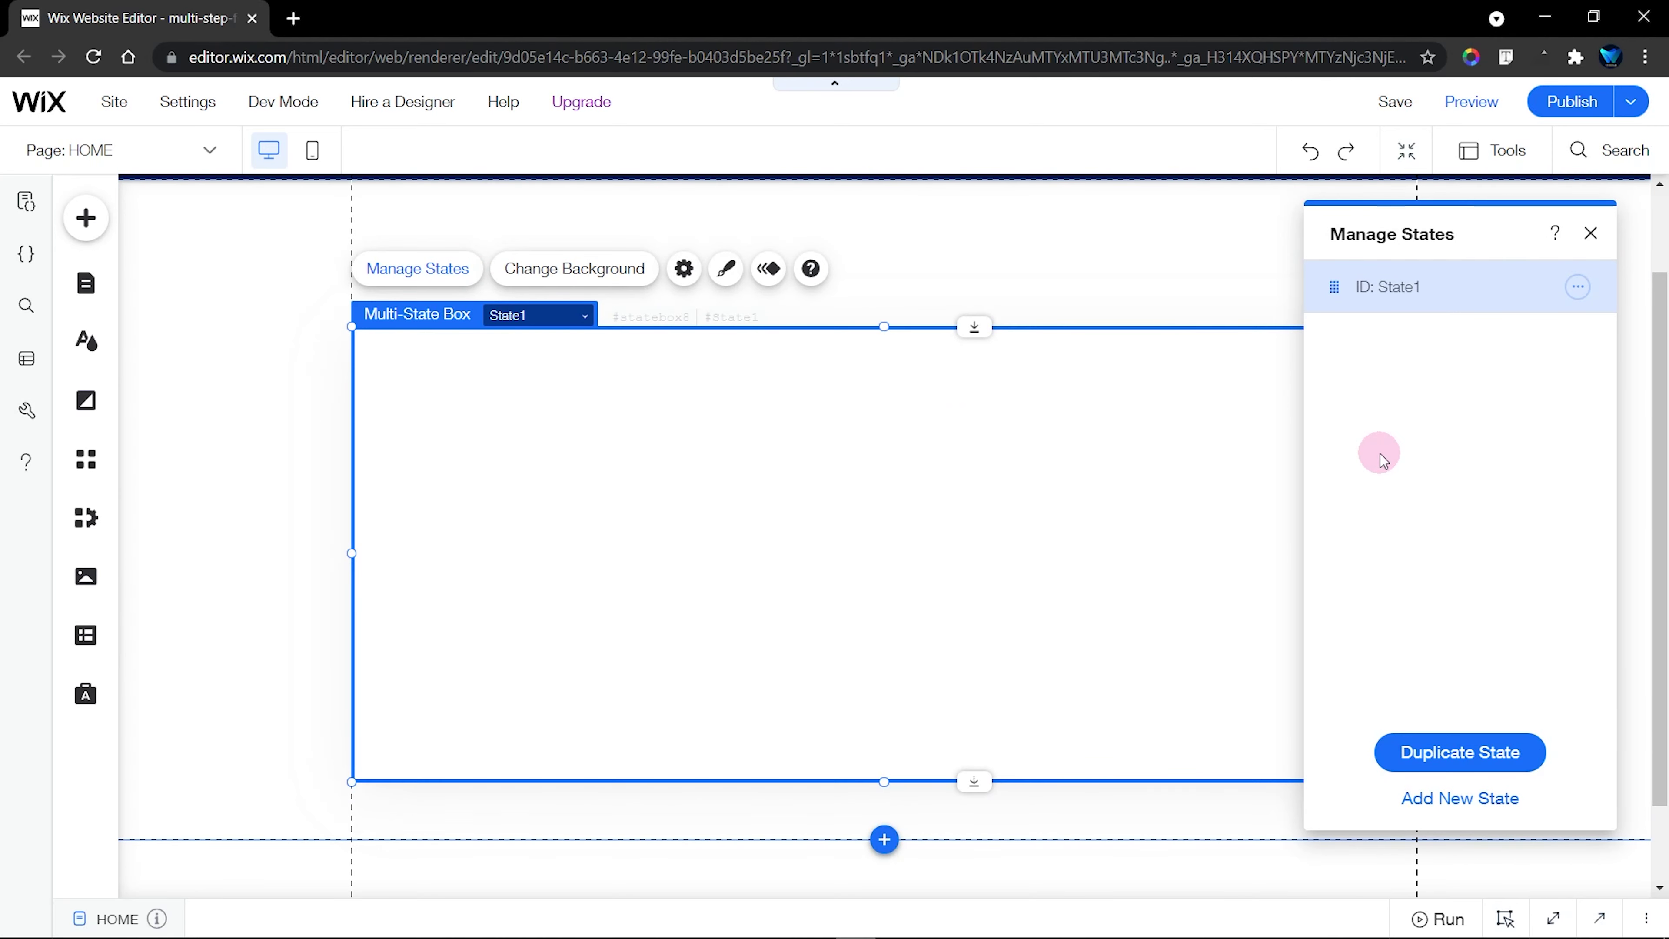
pyautogui.click(1576, 288)
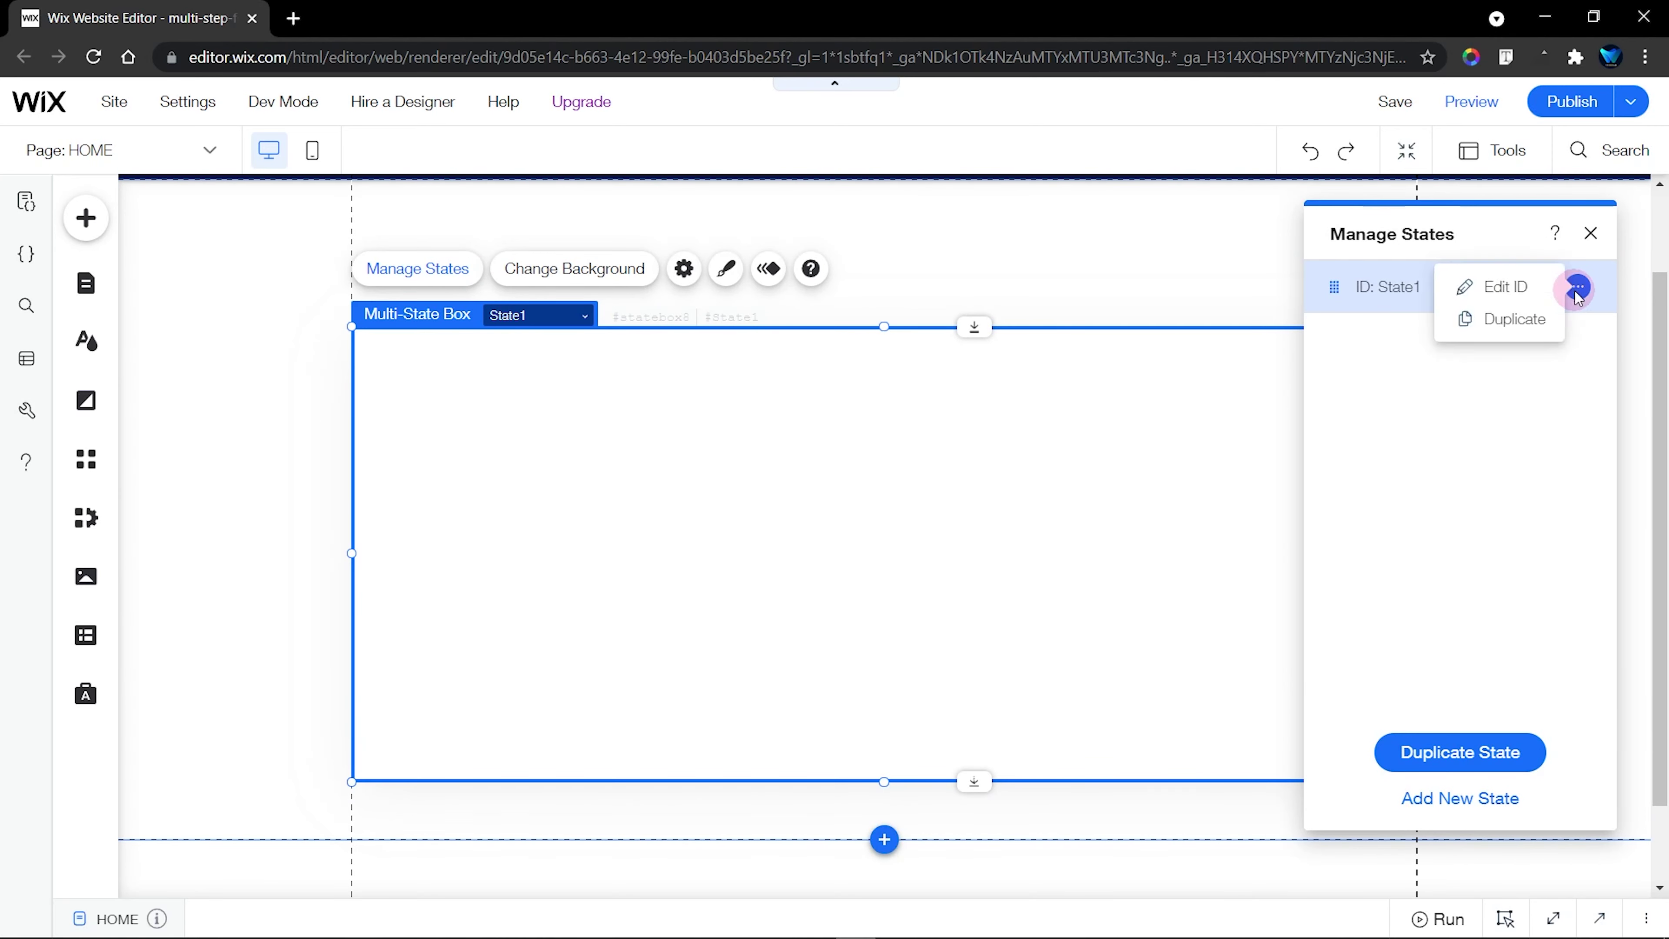
pyautogui.click(1495, 289)
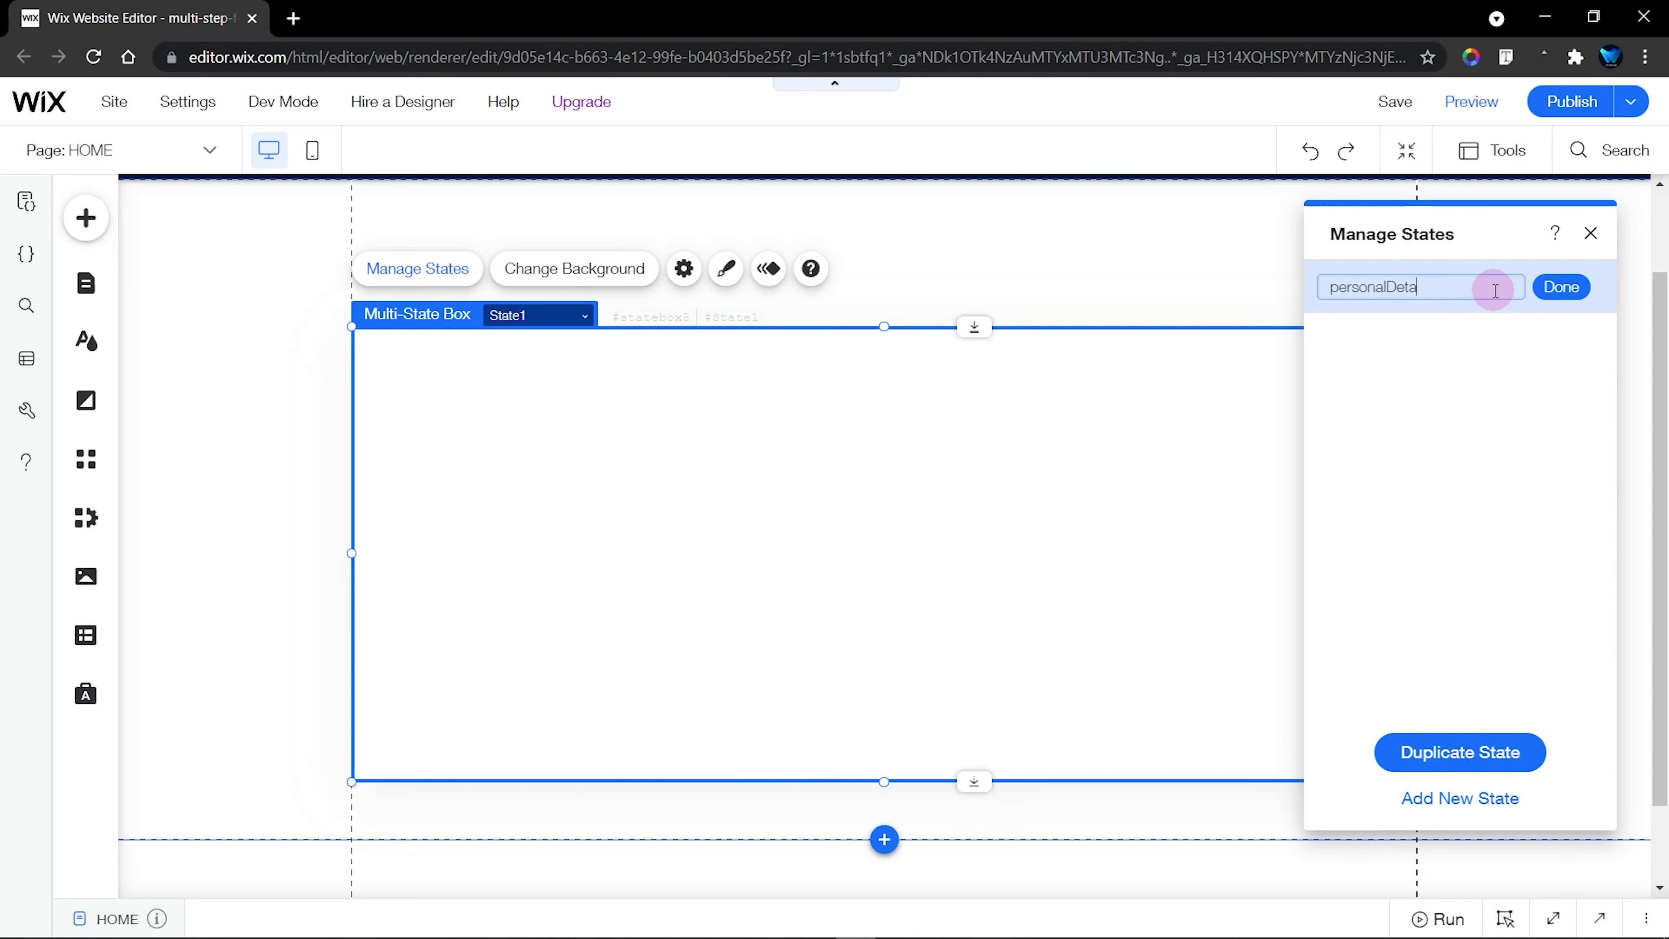
pyautogui.press('Return')
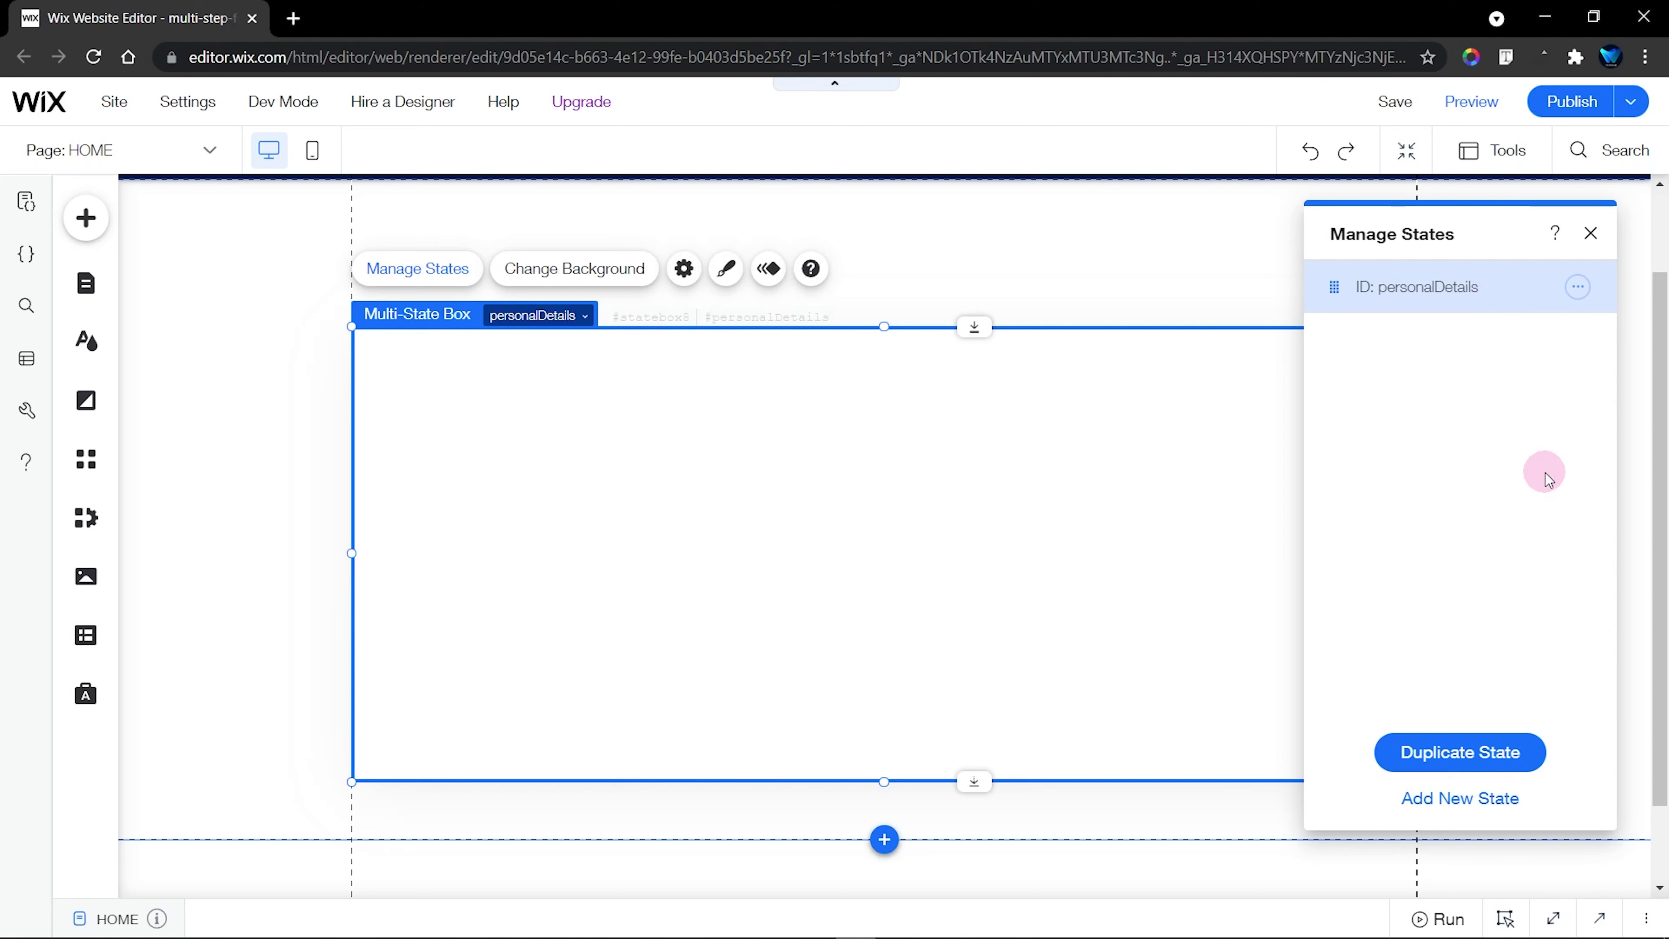
# Try adding new states to the multi-state box, and delete the added state1
pyautogui.click(1460, 798)
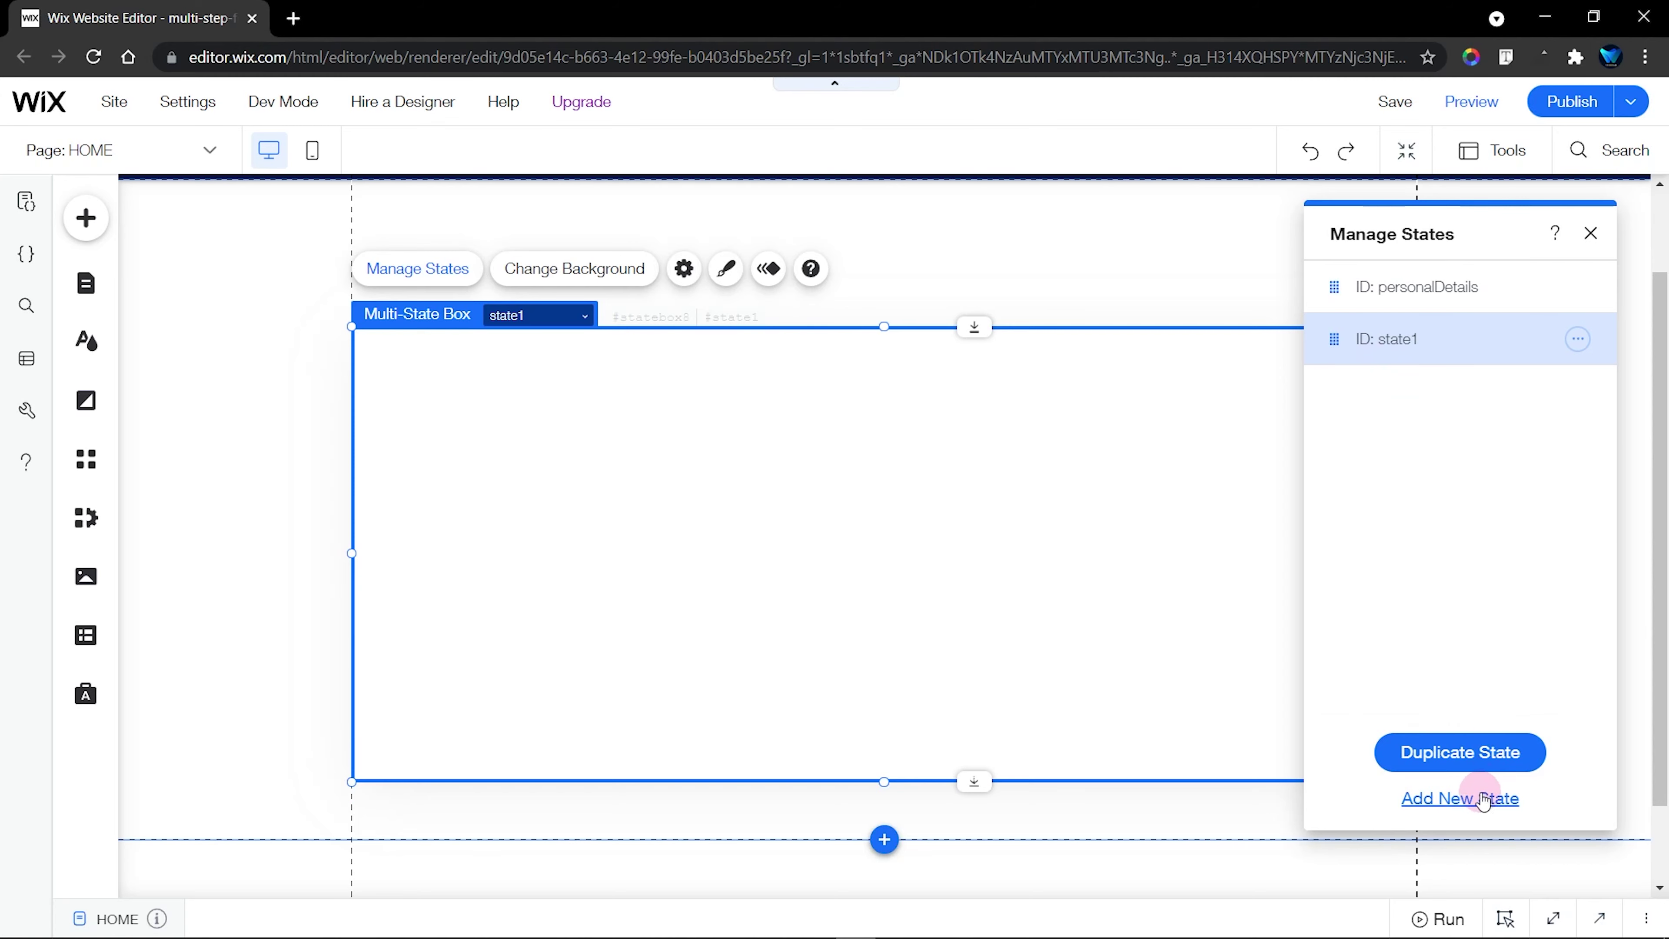
pyautogui.click(1578, 340)
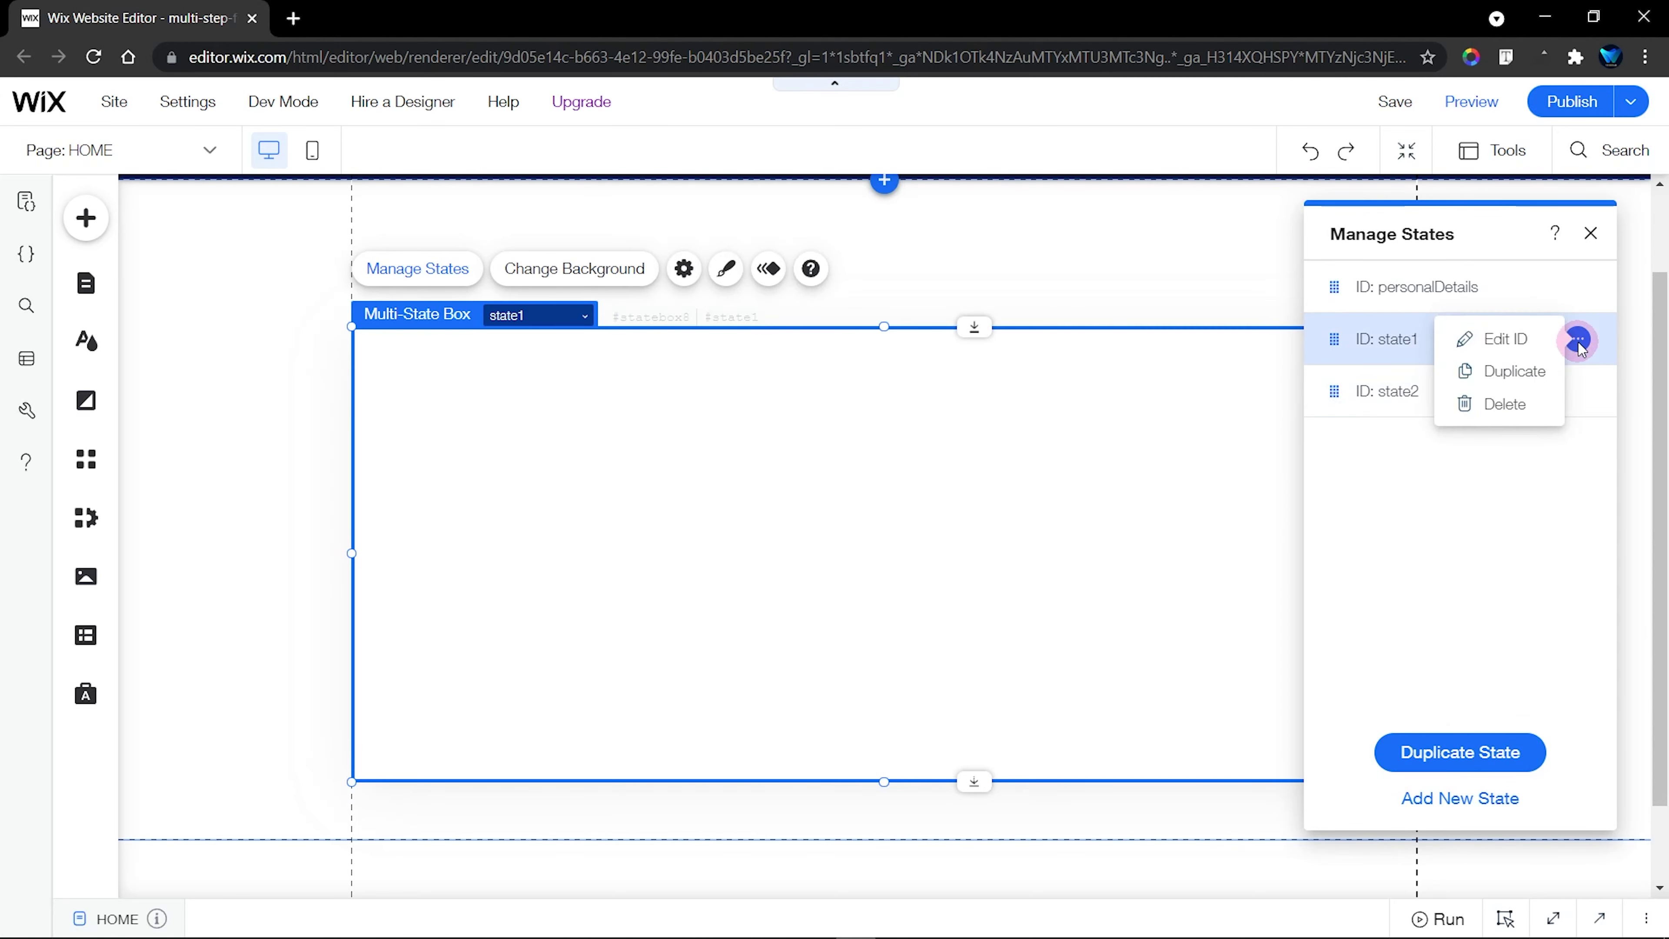
pyautogui.click(1502, 406)
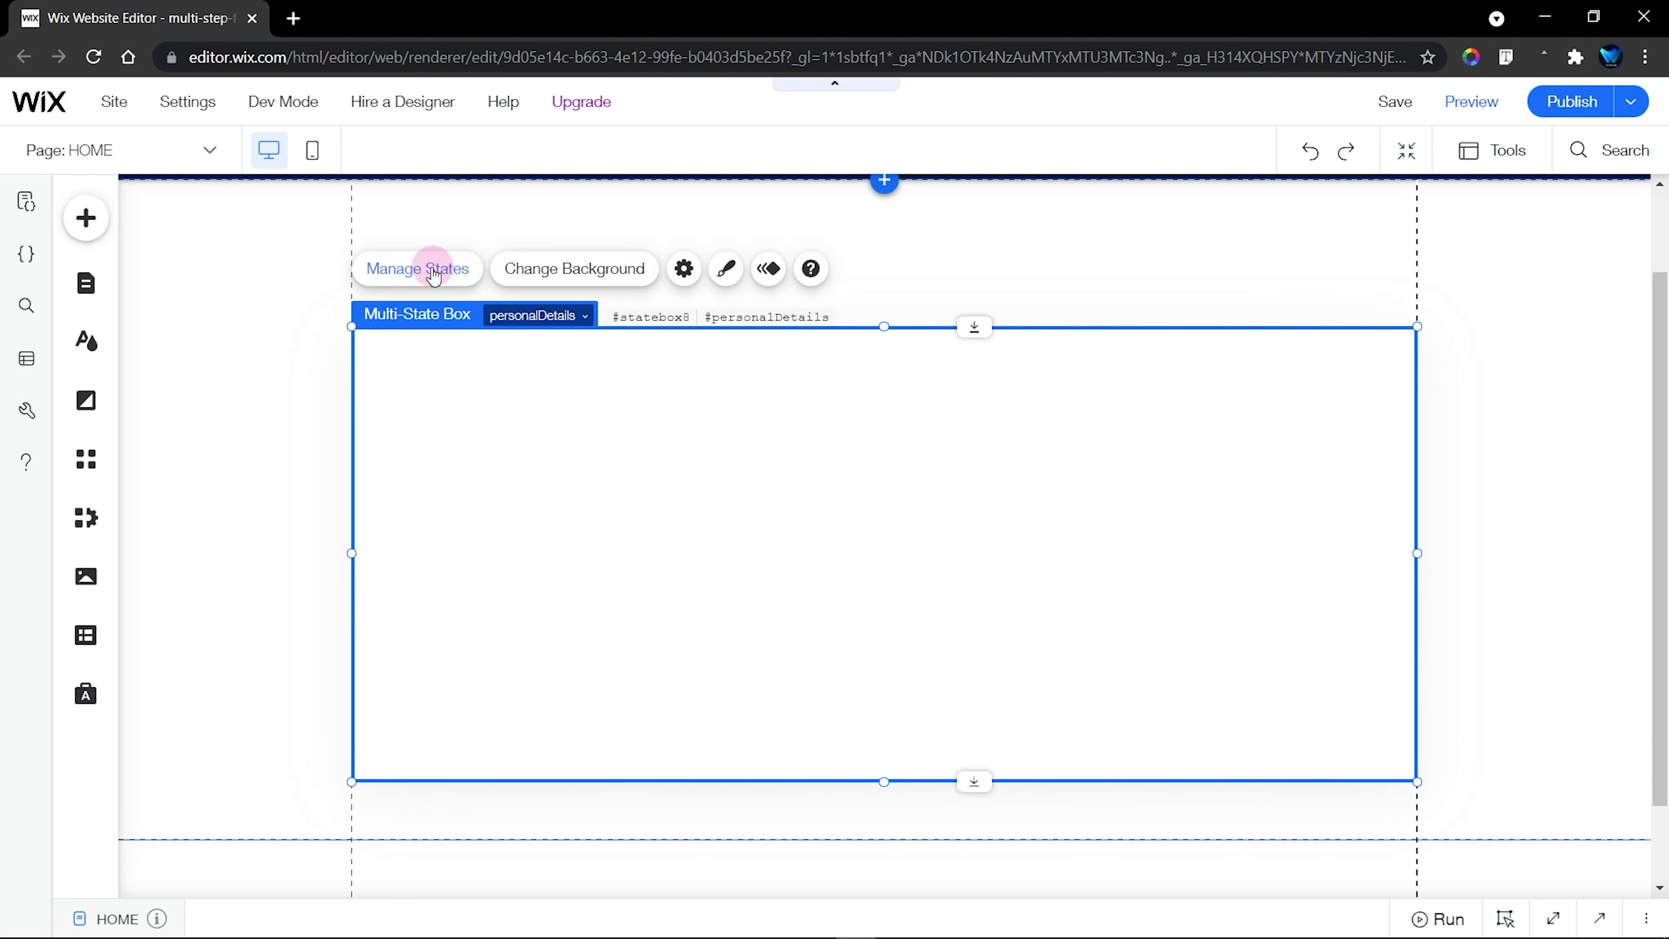
# Delete state2 from the multi-state box so only the personalDetails state is kept
pyautogui.click(428, 268)
pyautogui.click(1578, 339)
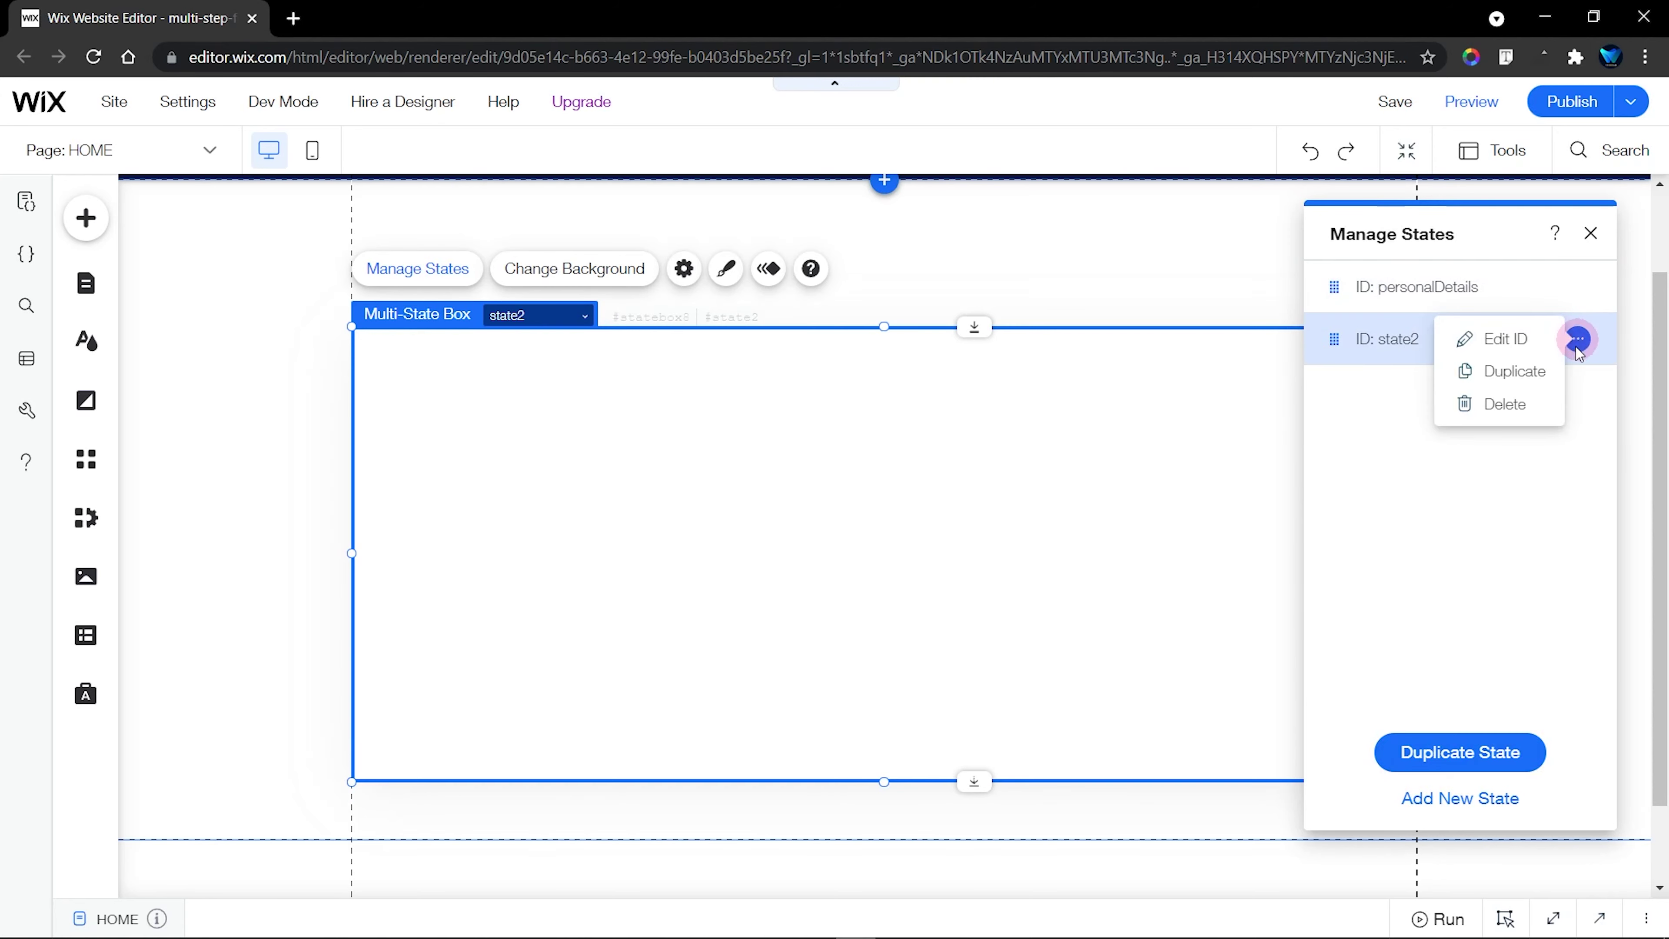
pyautogui.click(1516, 408)
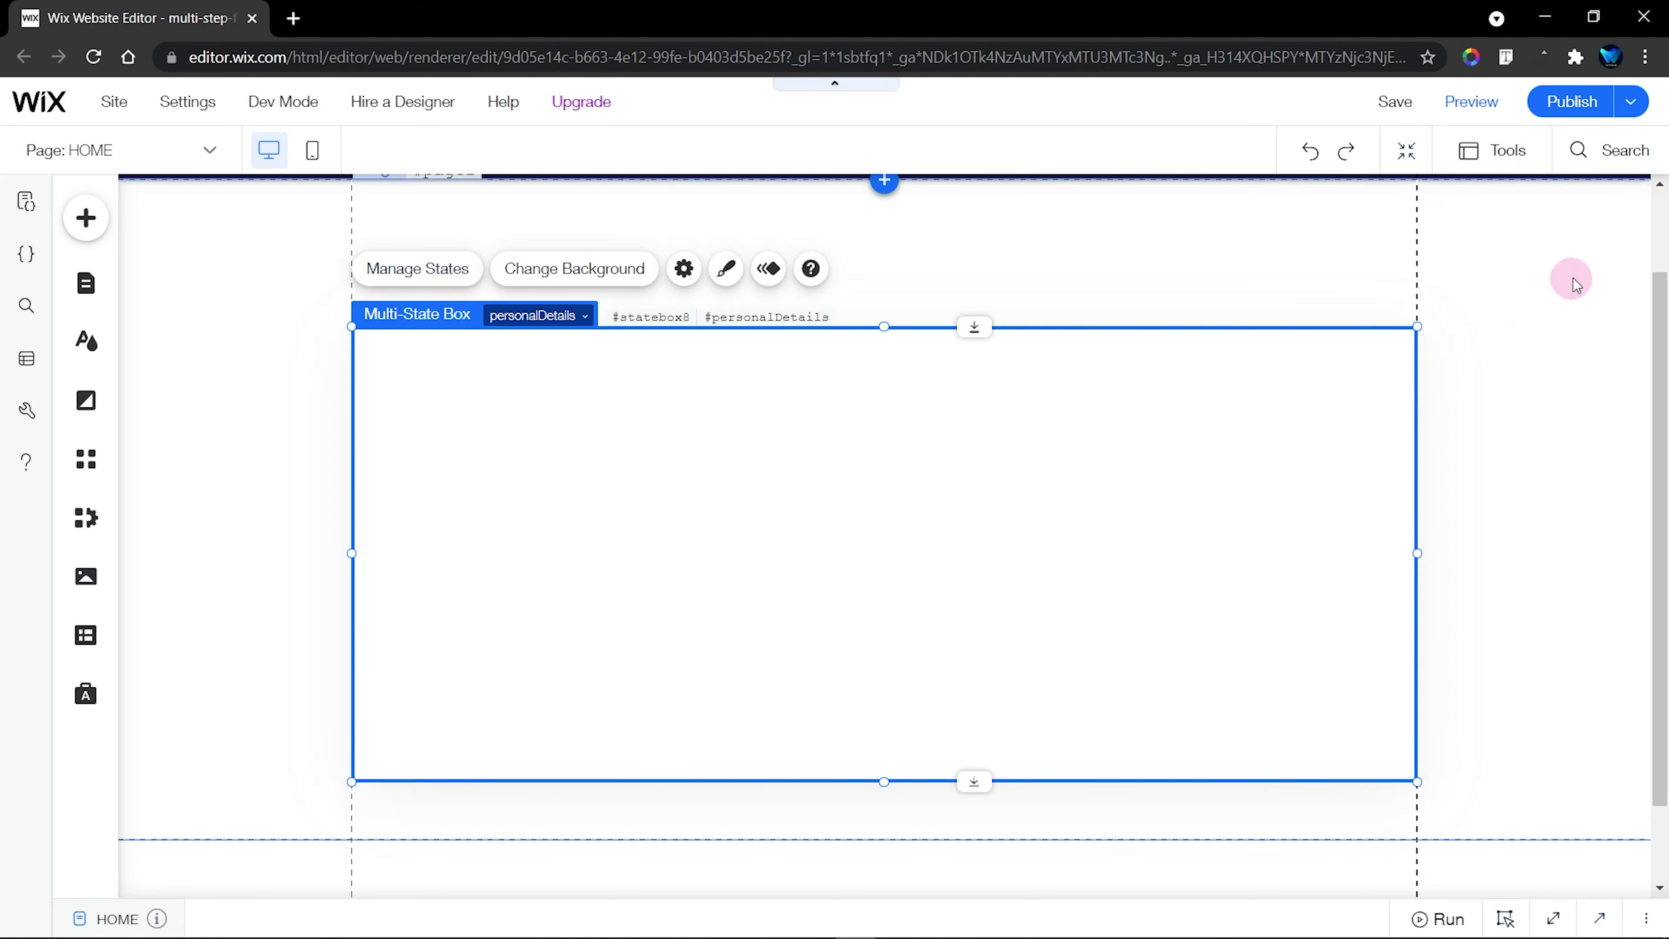
pyautogui.click(1265, 312)
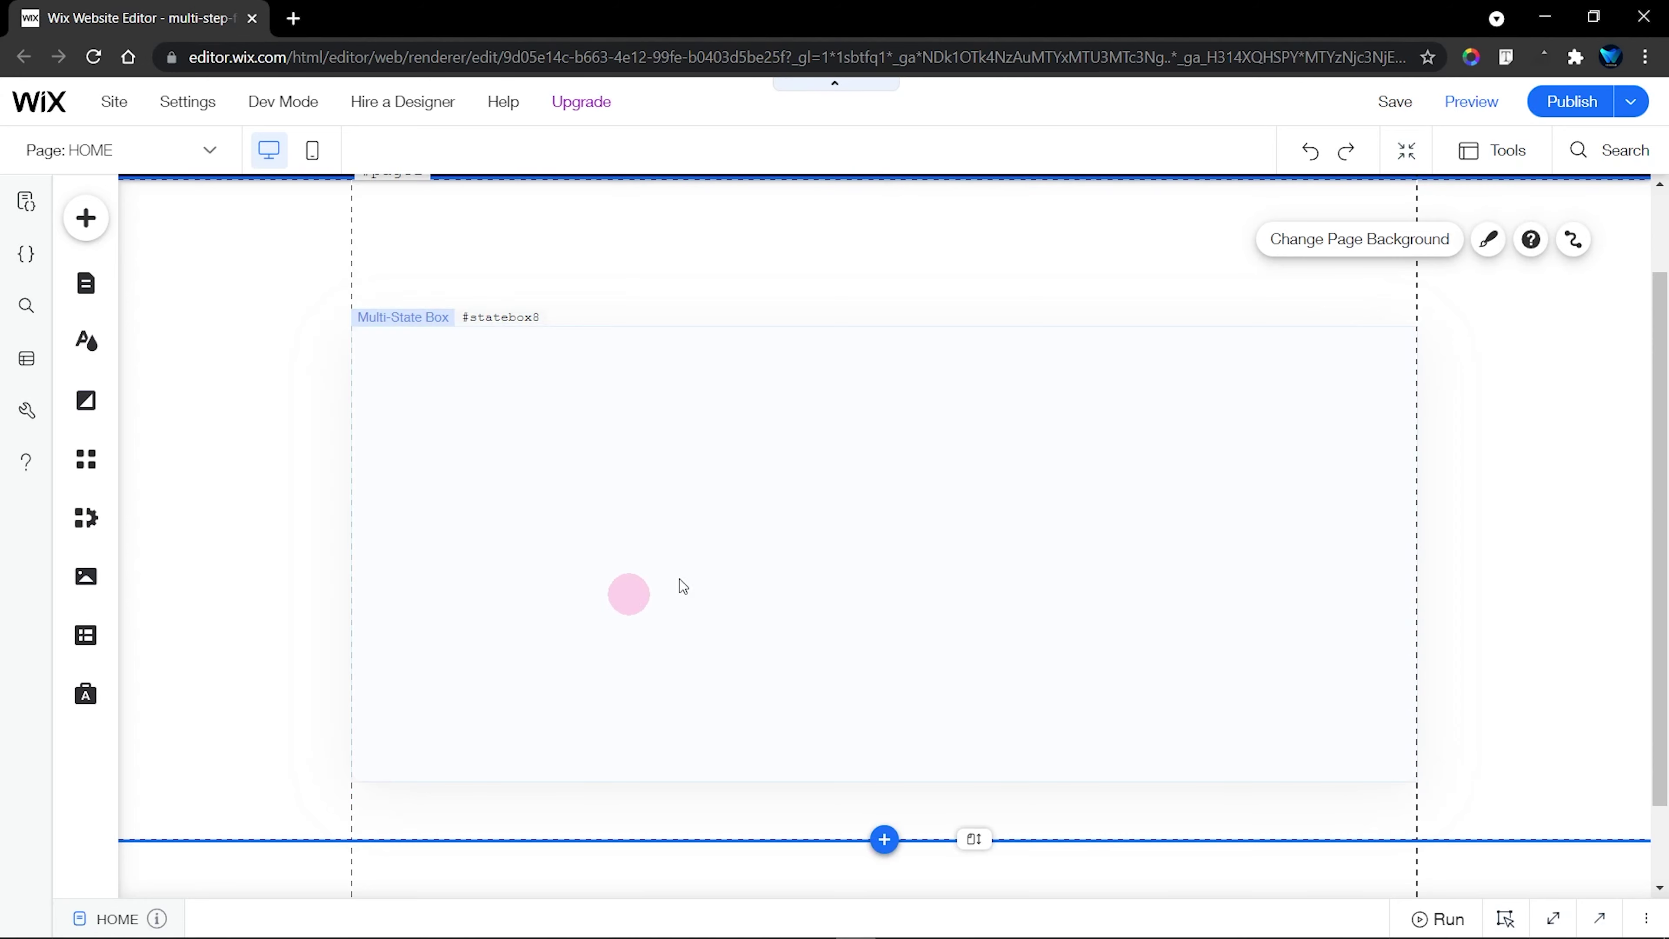
# Narrow the multi-state box and center it horizontally between the page's vertical gridlines
pyautogui.click(1157, 500)
pyautogui.moveTo(1418, 548); pyautogui.dragTo(1044, 551)
pyautogui.moveTo(776, 537); pyautogui.dragTo(944, 532)
pyautogui.click(1319, 511)
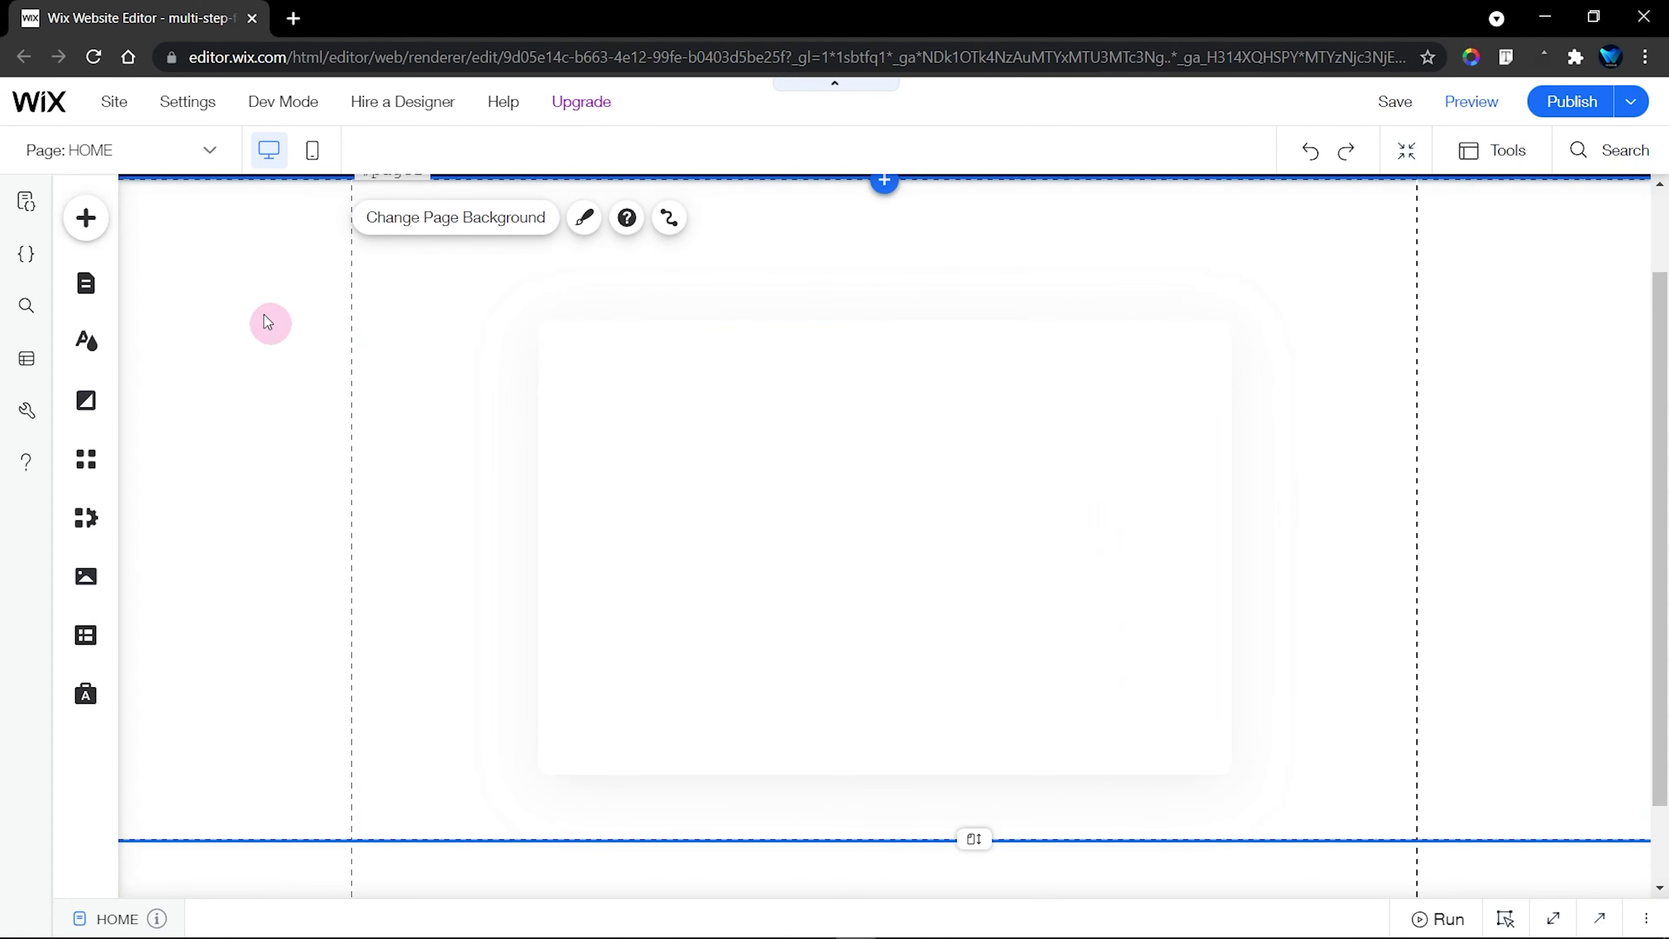
# Add the first text input design, "Add your Name", to the personalDetails state and center it near the top of the box
pyautogui.click(88, 220)
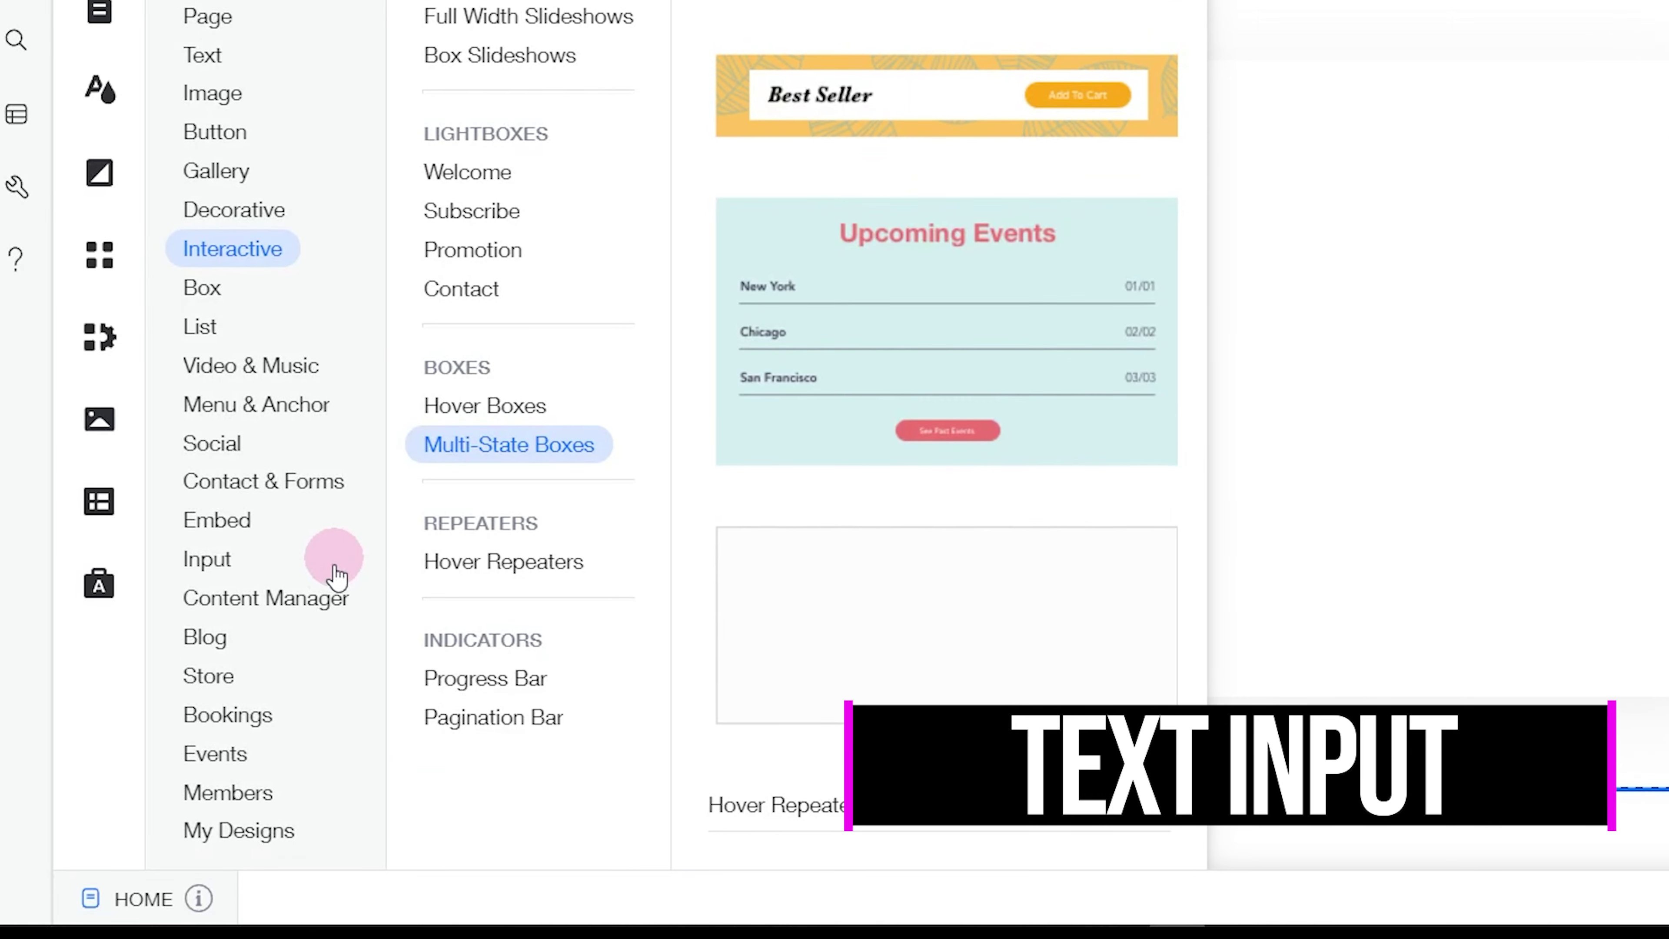
pyautogui.click(207, 705)
pyautogui.click(225, 576)
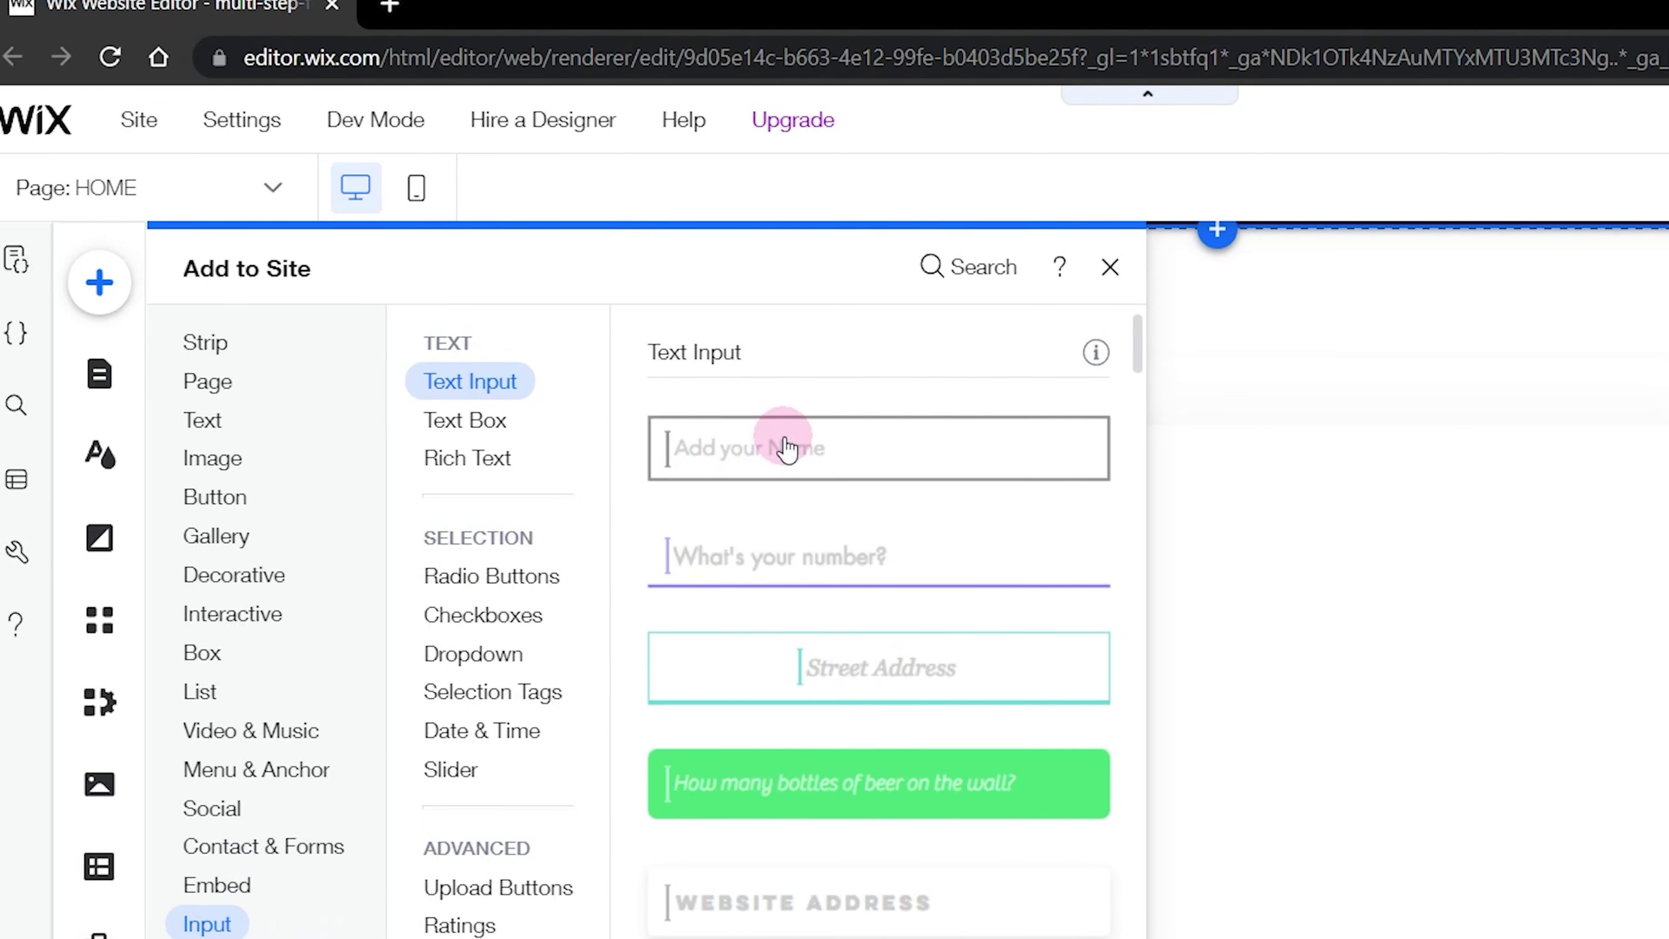
pyautogui.moveTo(787, 449); pyautogui.dragTo(1207, 584)
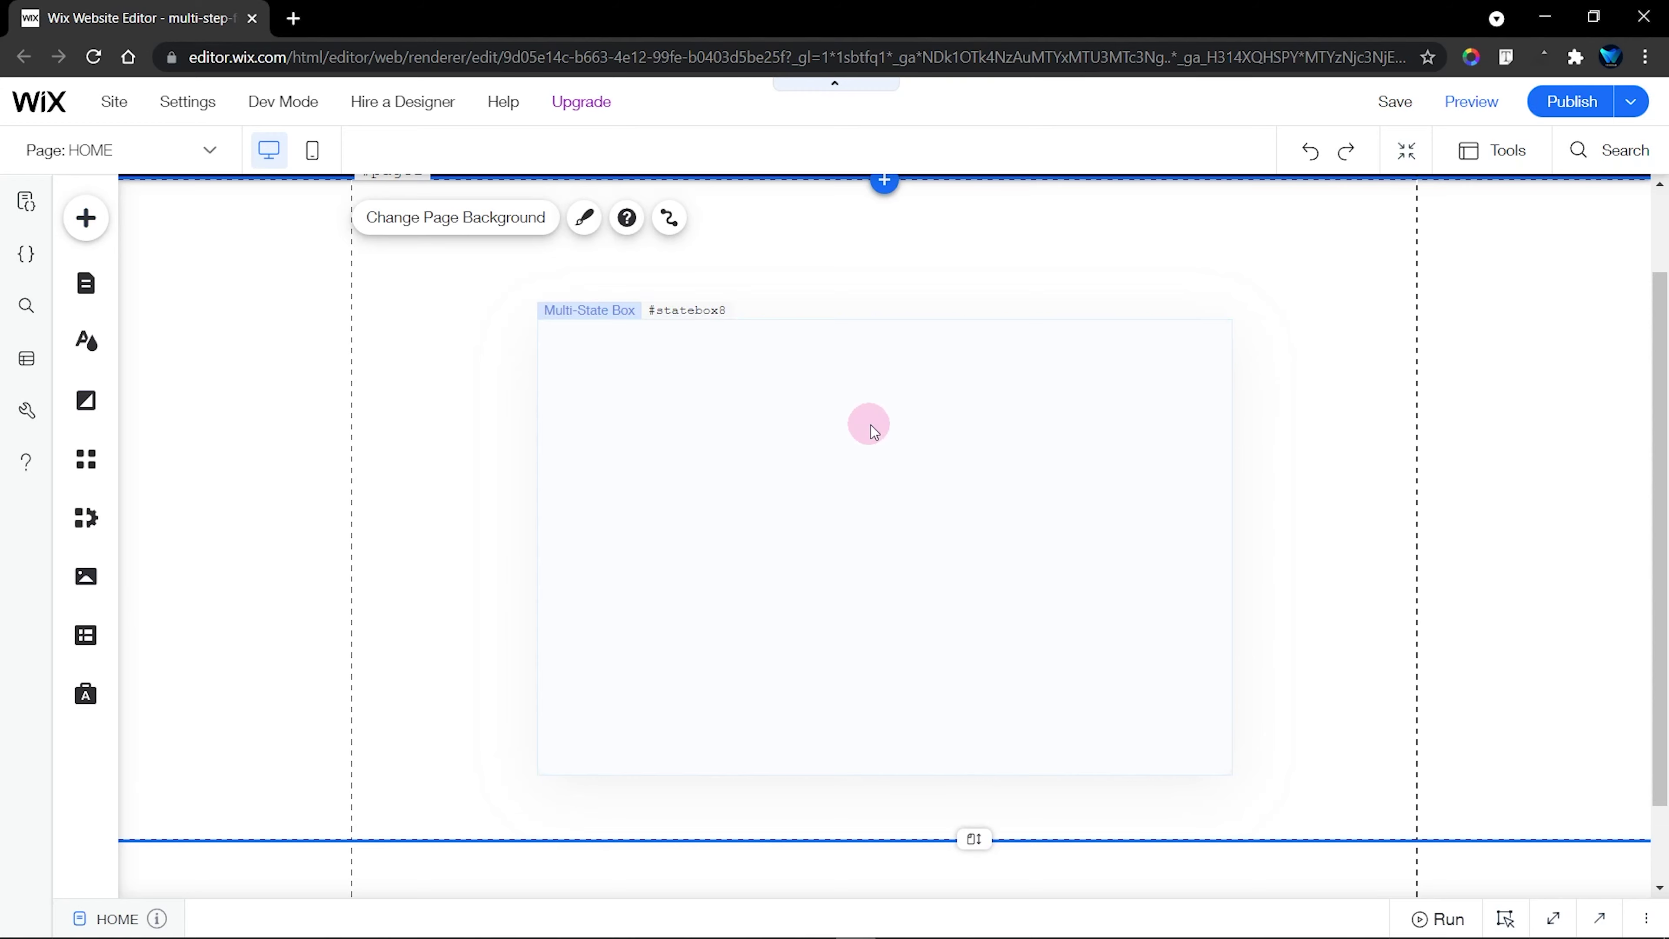
pyautogui.moveTo(874, 431); pyautogui.dragTo(1022, 438)
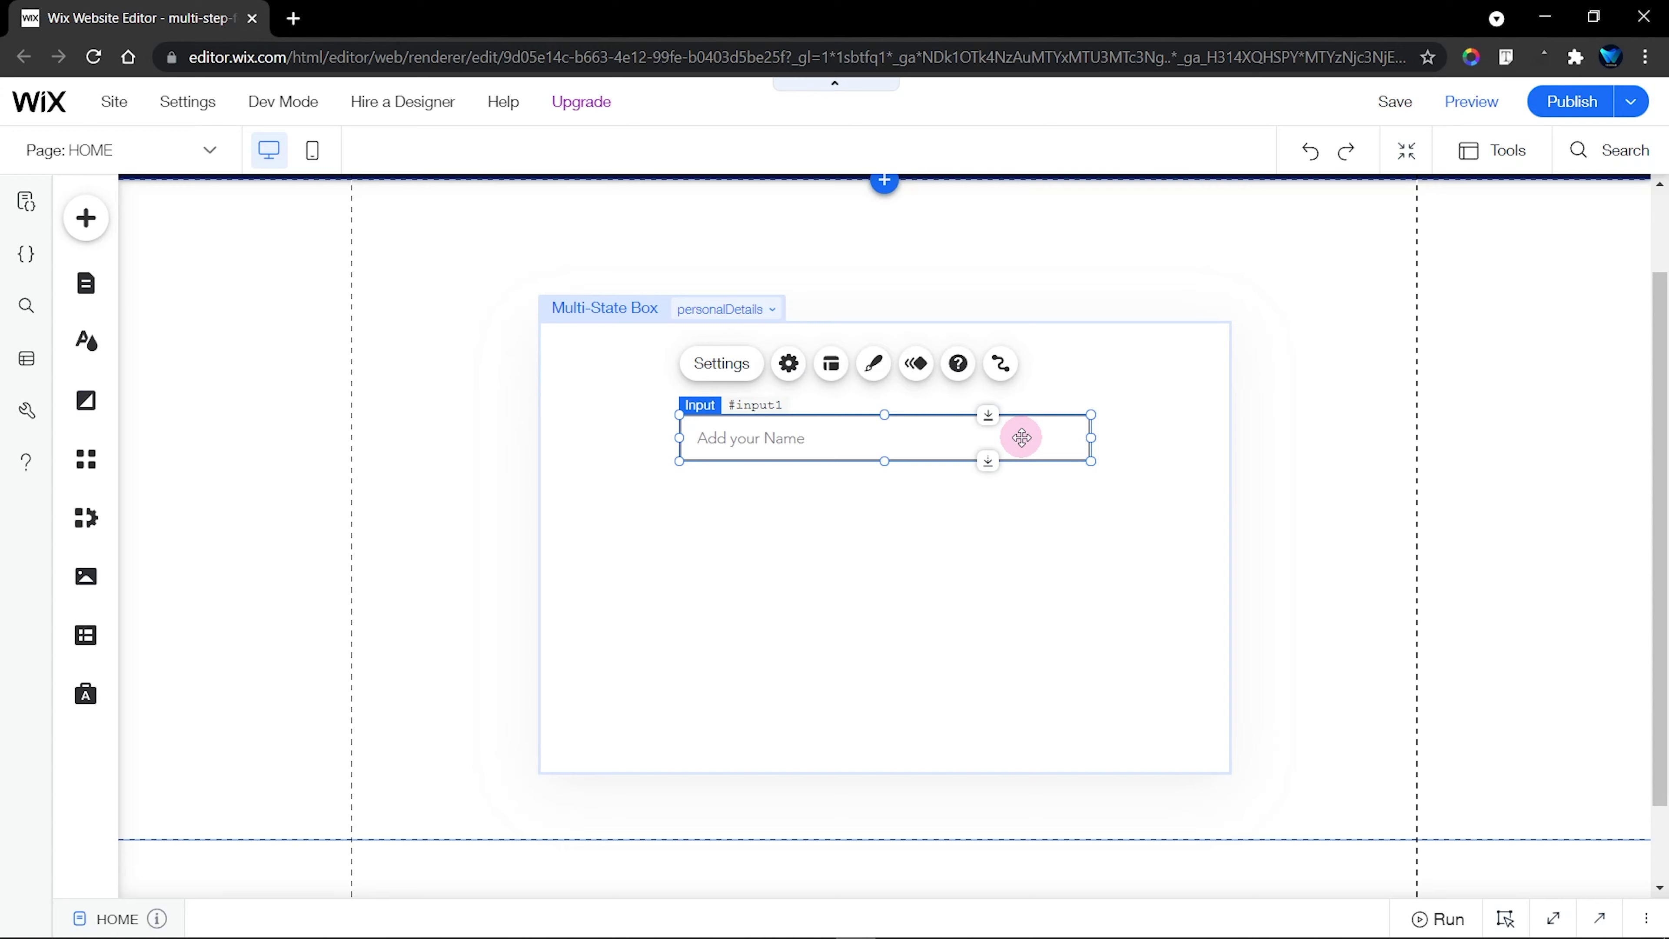
# Customize the input field's design by giving its regular state a white background fill
pyautogui.click(872, 363)
pyautogui.click(1271, 759)
pyautogui.click(1271, 397)
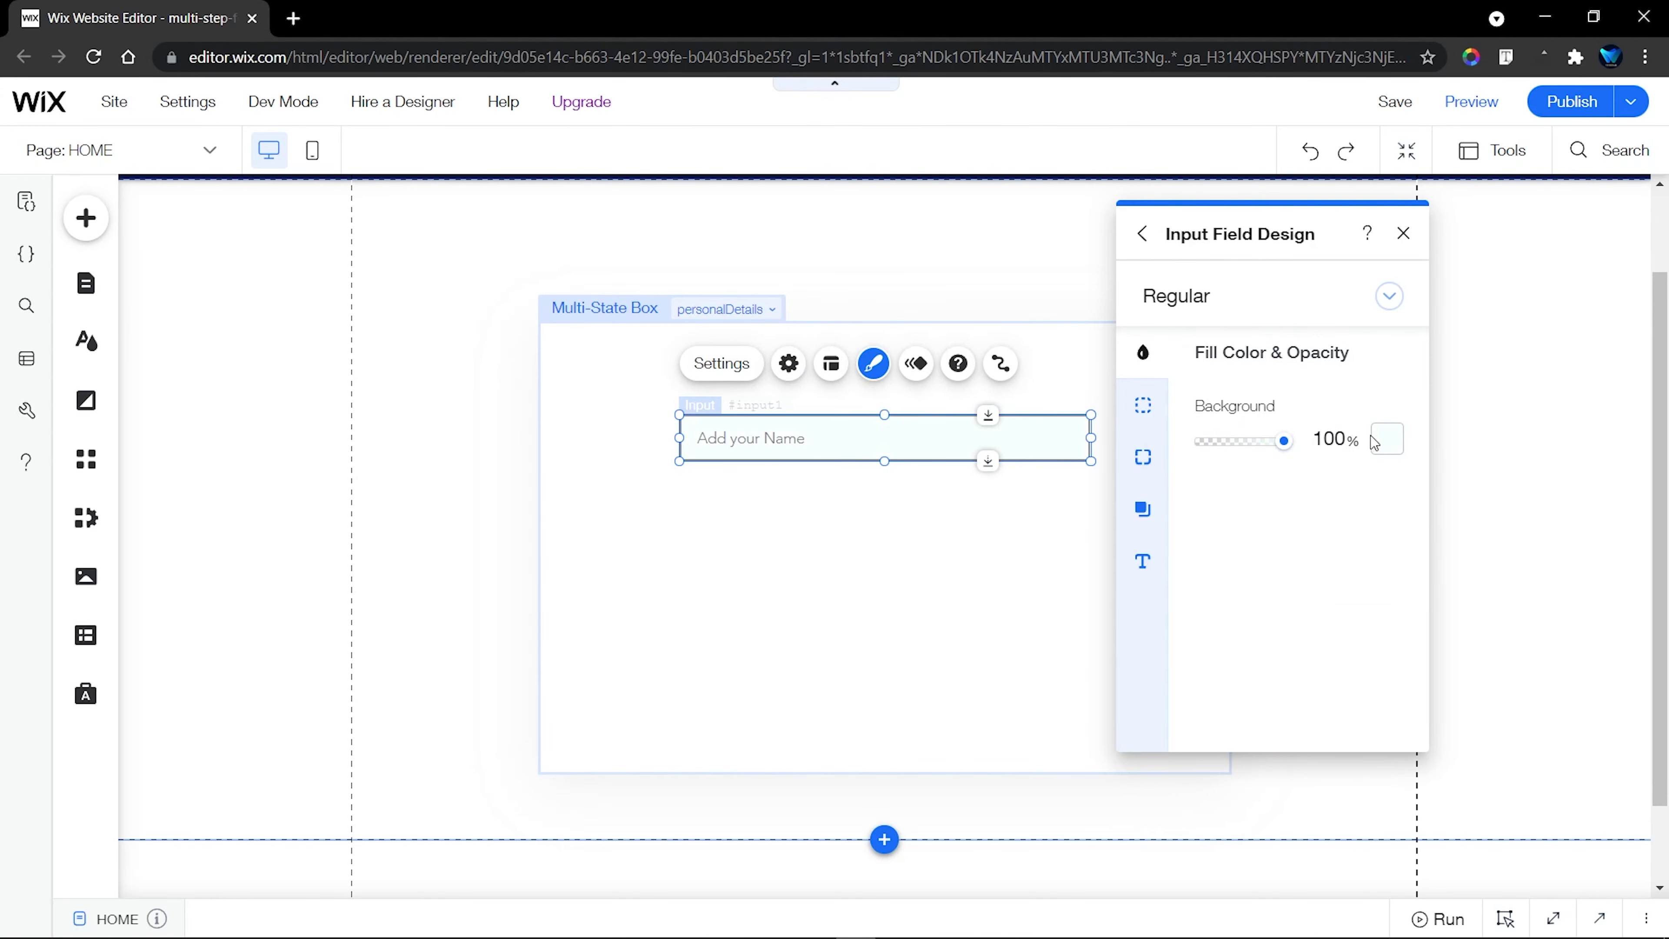
pyautogui.click(1387, 439)
pyautogui.click(1413, 553)
# Set the input field's regular border color to the light grey #C7C7C7 and check its corner radius settings
pyautogui.click(1143, 401)
pyautogui.click(1387, 439)
pyautogui.click(1487, 555)
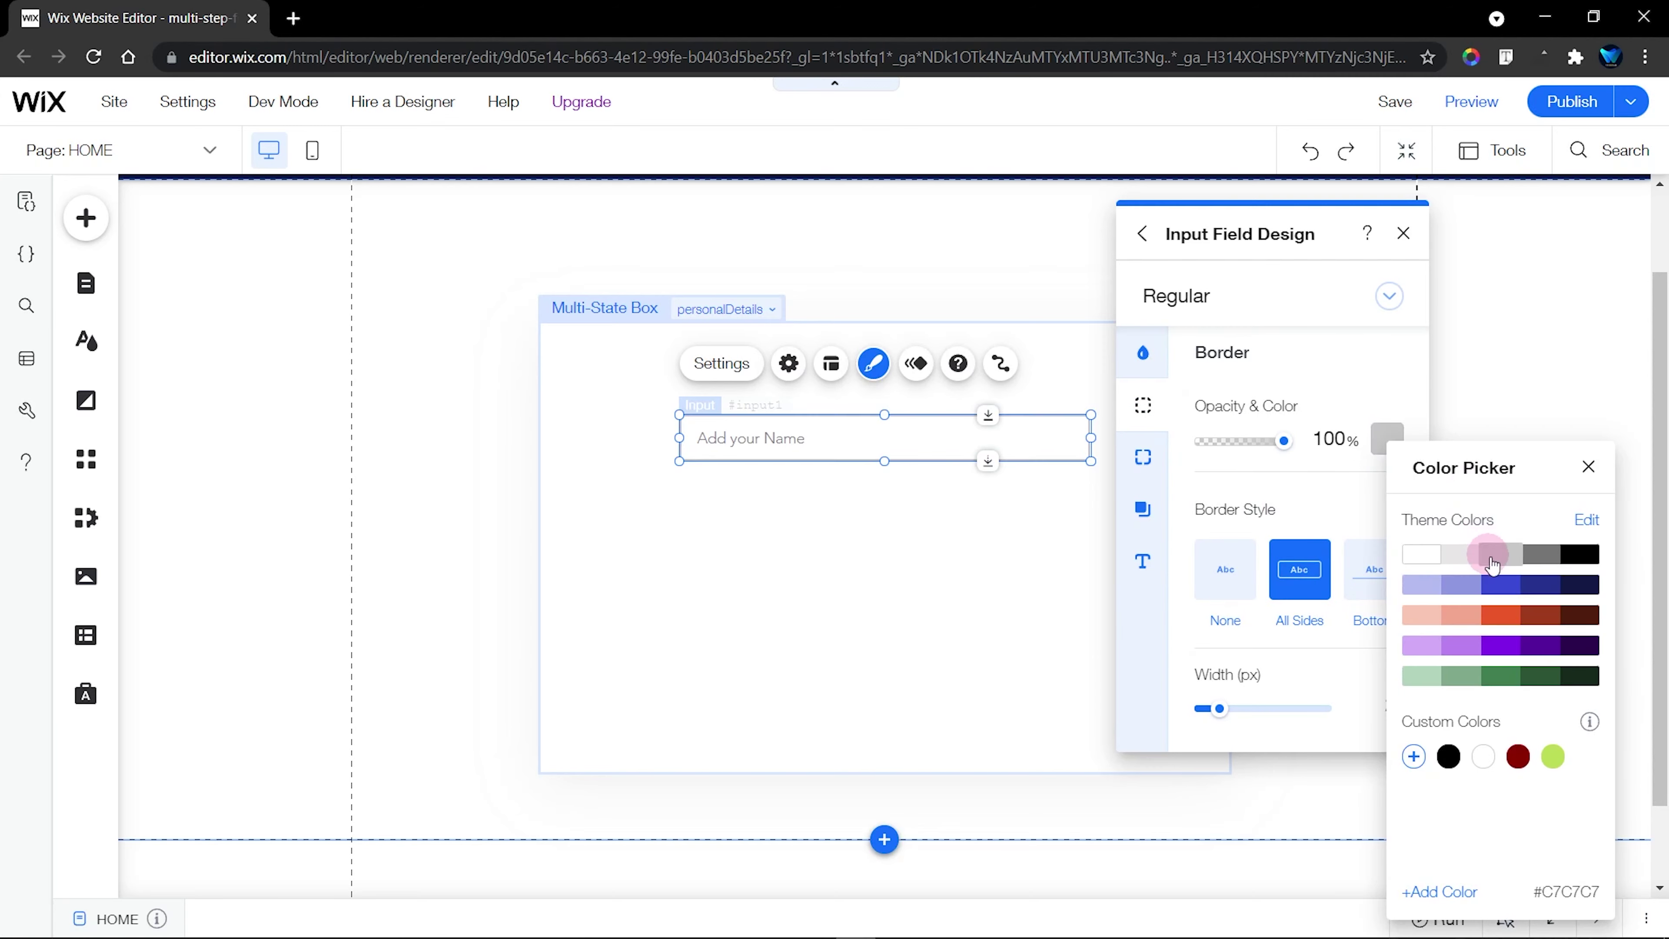
pyautogui.click(1163, 457)
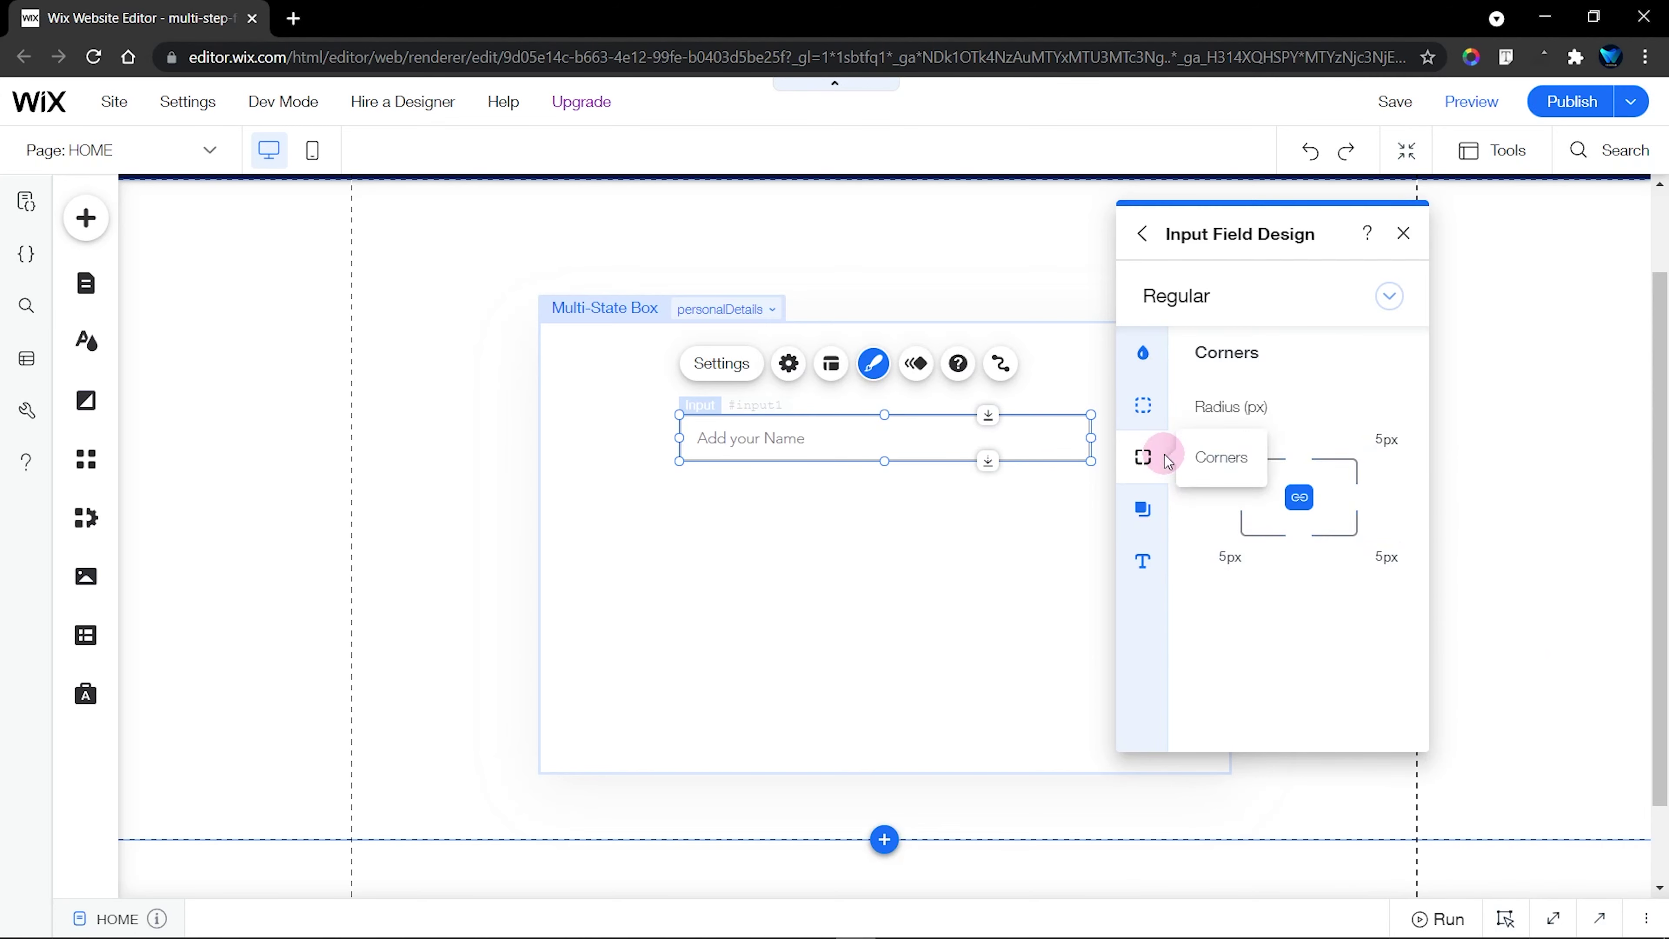
# Set the input text's font to Poppins Semi Bold and its placeholder color to light grey
pyautogui.click(1144, 561)
pyautogui.click(1269, 695)
pyautogui.write('Poppins Extra Ligh')
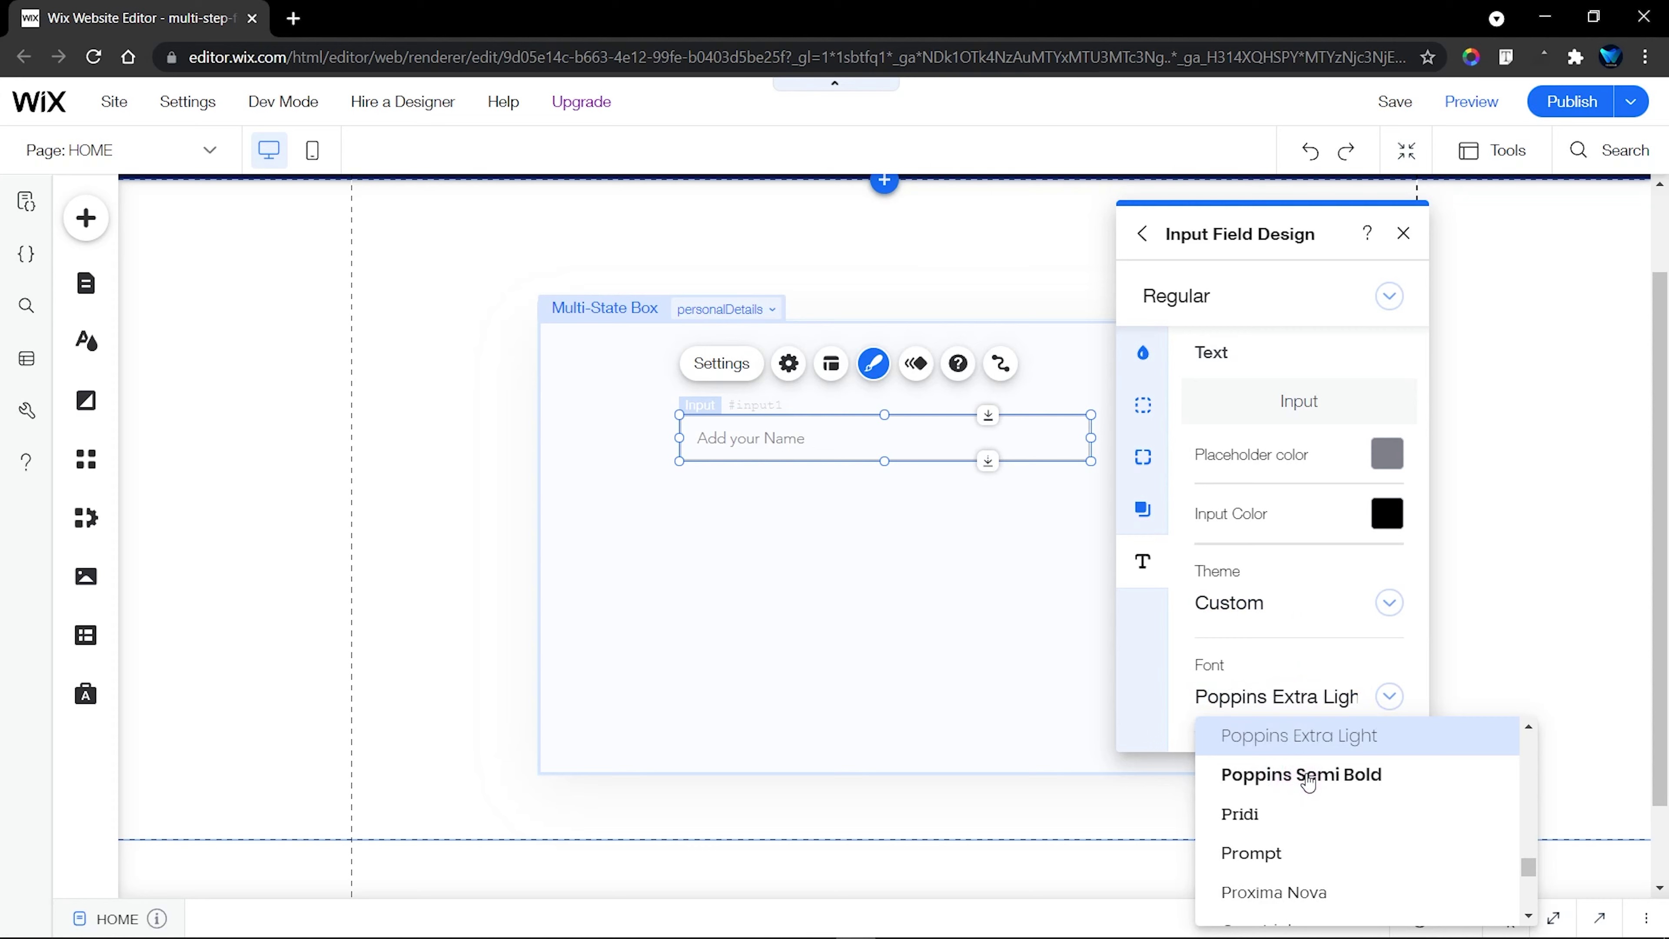
pyautogui.click(1301, 775)
pyautogui.scroll(-2, 1312, 589)
pyautogui.click(1387, 345)
pyautogui.click(1200, 389)
# Give the input field's hover state a white background fill
pyautogui.click(1306, 311)
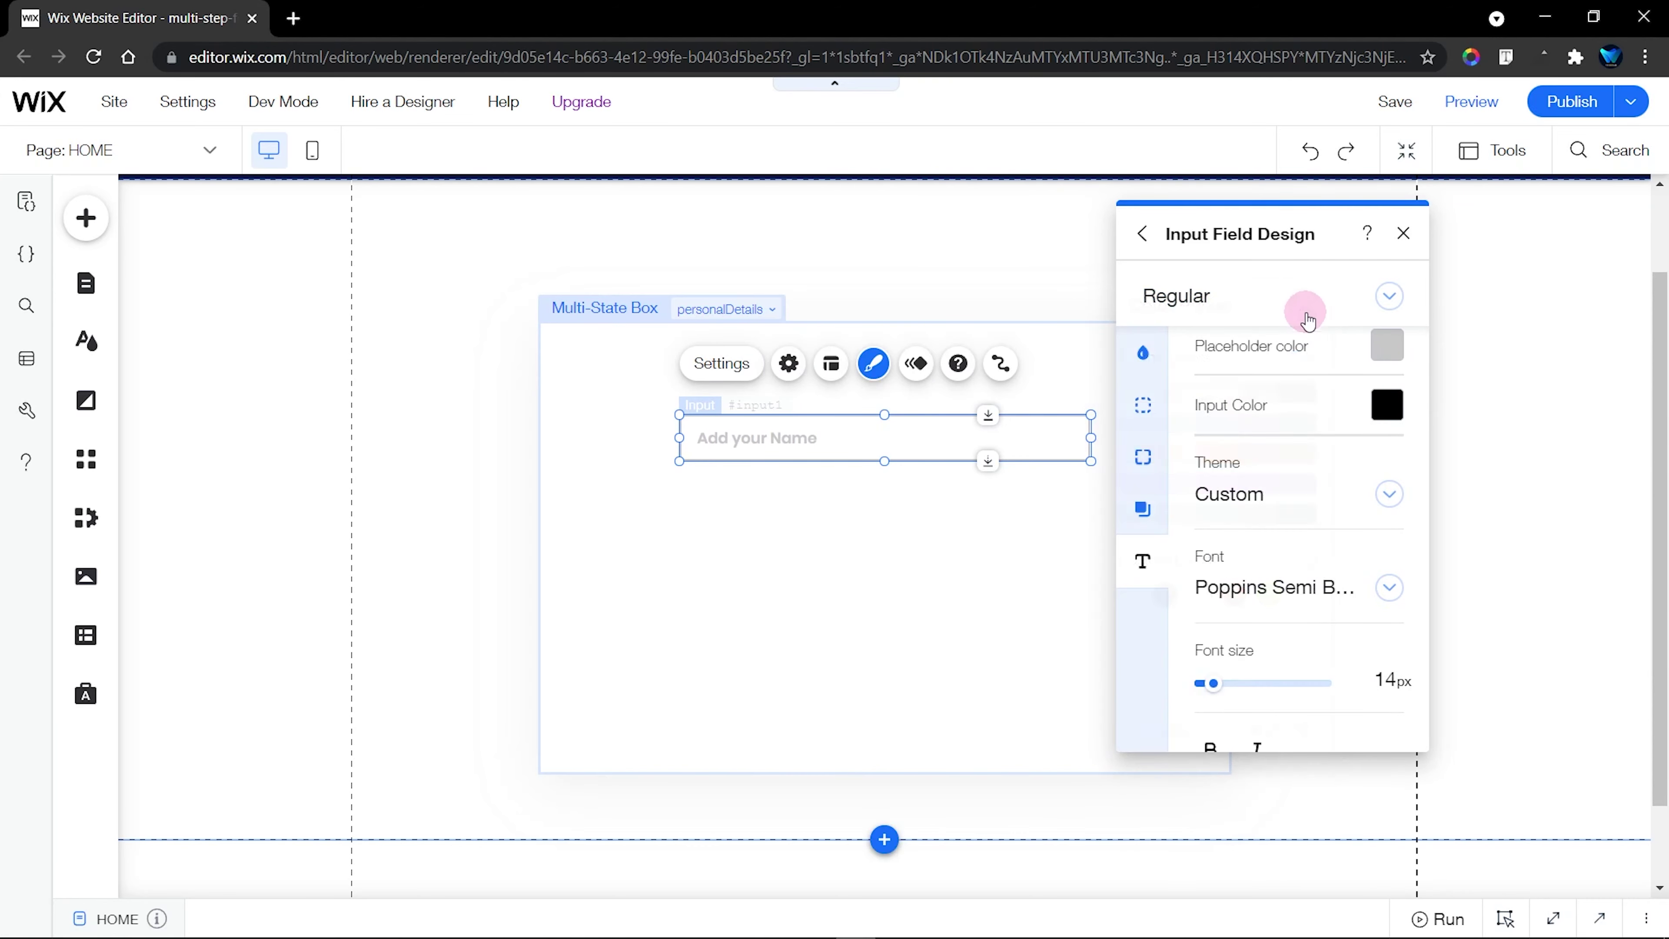
pyautogui.click(1200, 329)
pyautogui.click(1386, 442)
# Add the custom color #0095FF and apply it to the input field's hover border
pyautogui.click(1153, 414)
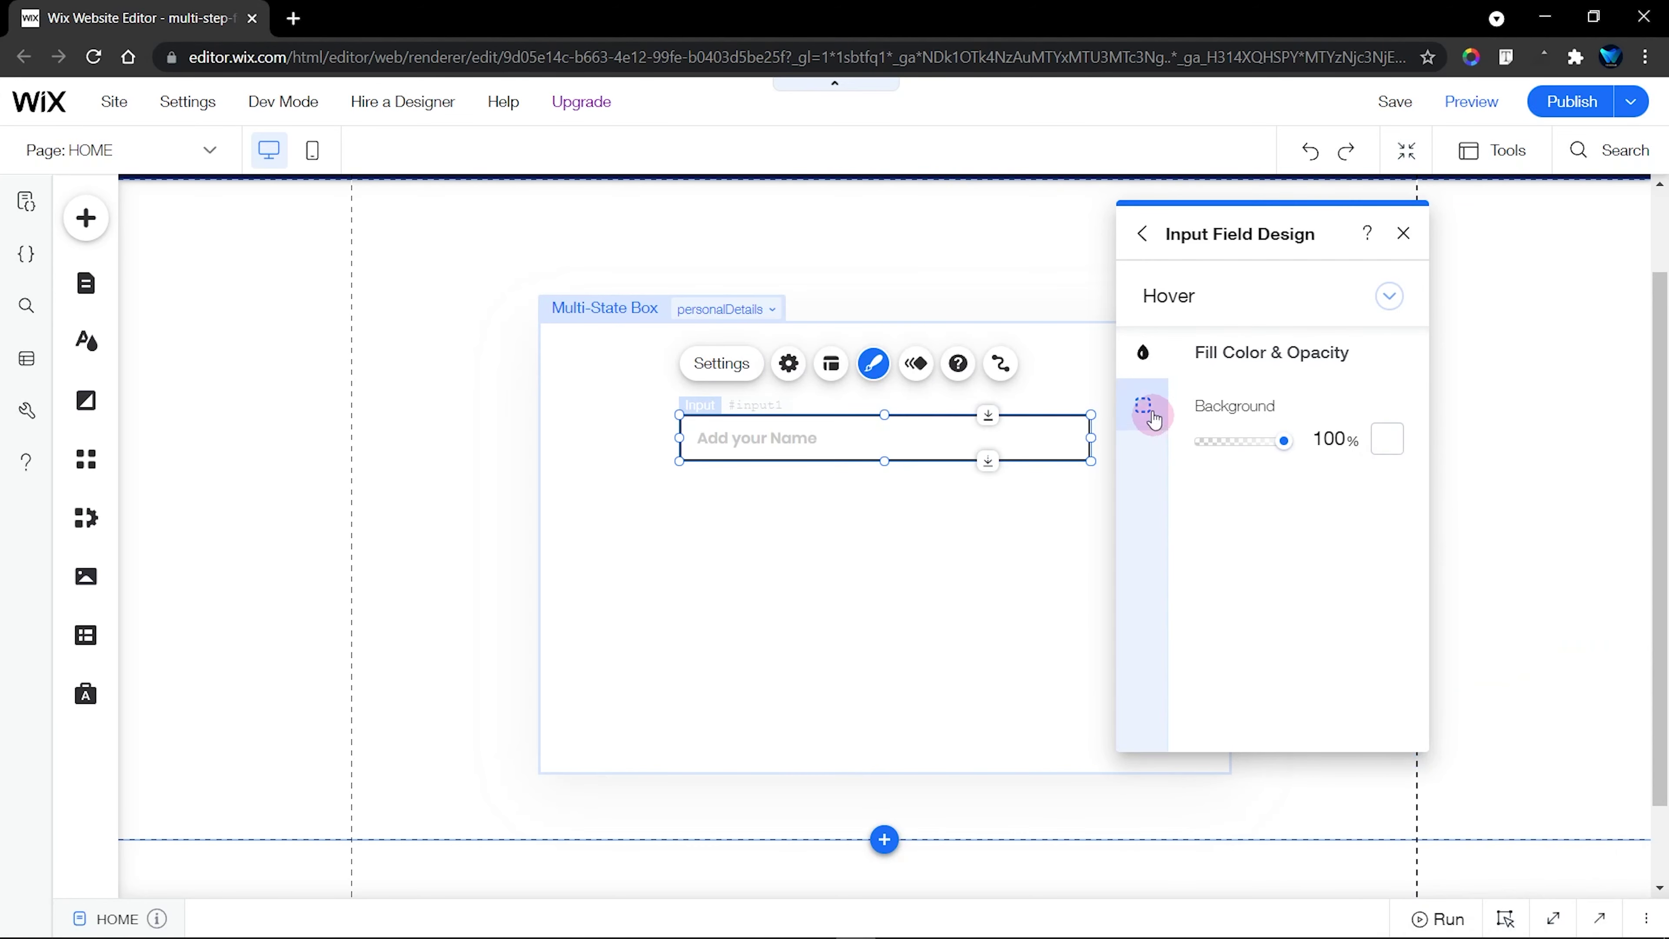
pyautogui.click(1389, 440)
pyautogui.click(1456, 750)
pyautogui.moveTo(1580, 708)
pyautogui.mouseDown()
pyautogui.moveTo(1552, 708)
pyautogui.moveTo(1572, 710)
pyautogui.mouseUp()
pyautogui.click(1609, 891)
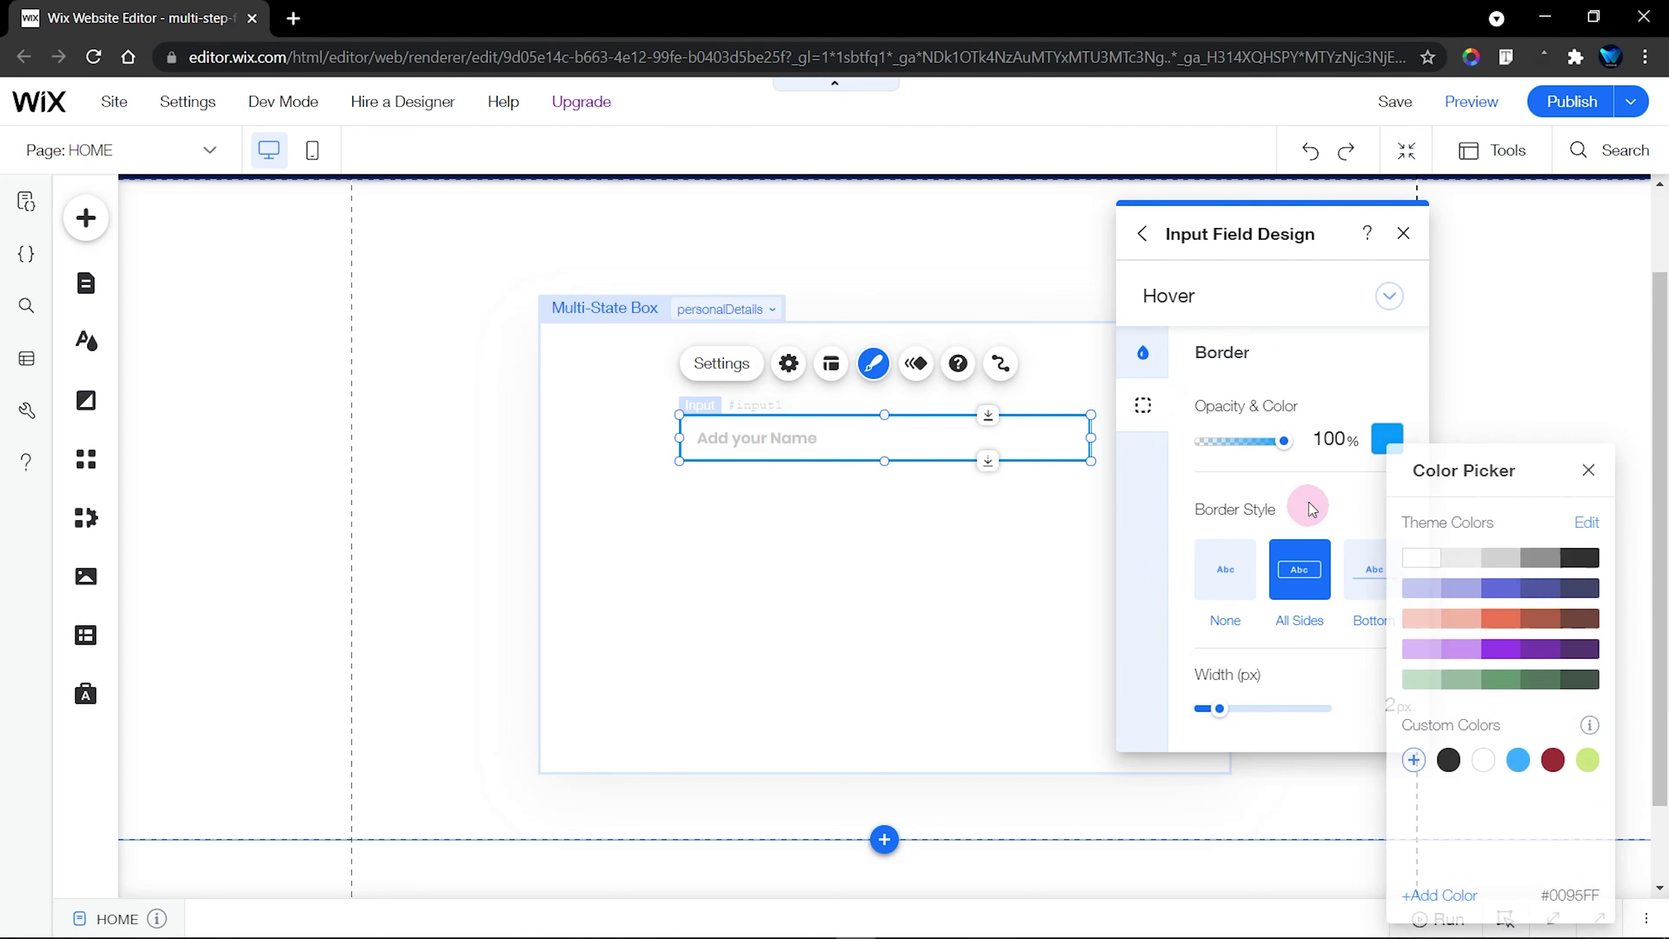
# Apply the custom blue #0095FF to the border of the input field's focus state
pyautogui.click(1235, 296)
pyautogui.click(1237, 332)
pyautogui.click(1388, 439)
pyautogui.click(1510, 755)
# For the input field's error state, thicken the border and set the background fill opacity to 5%
pyautogui.click(1236, 296)
pyautogui.click(1237, 368)
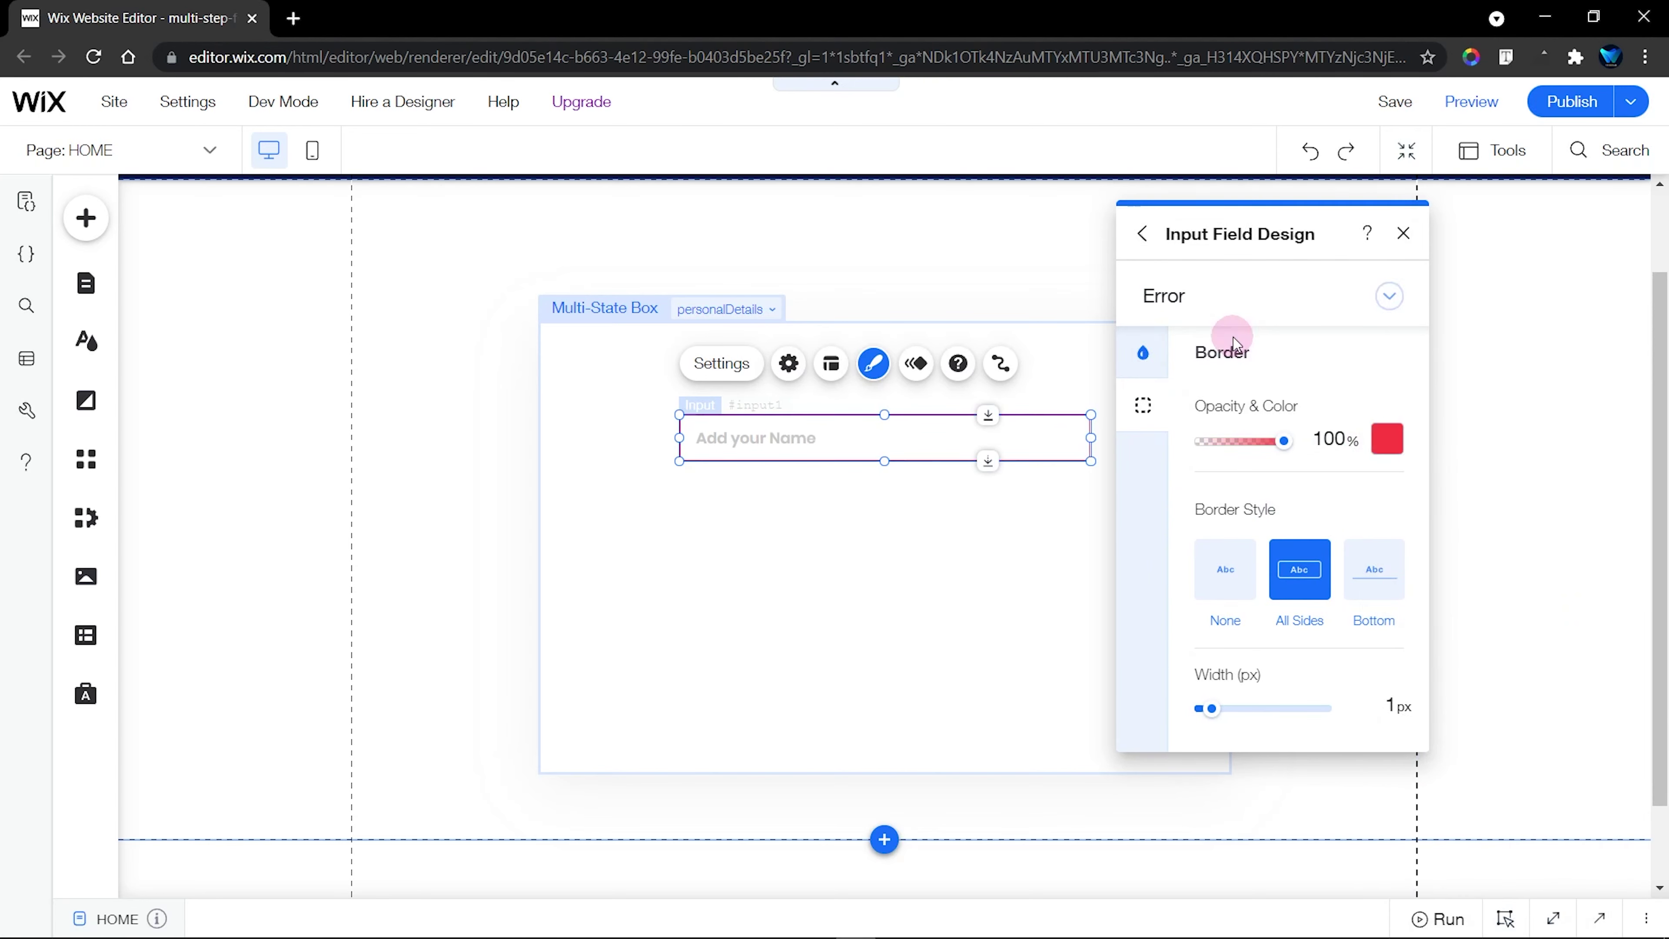
pyautogui.click(1397, 746)
pyautogui.click(1144, 352)
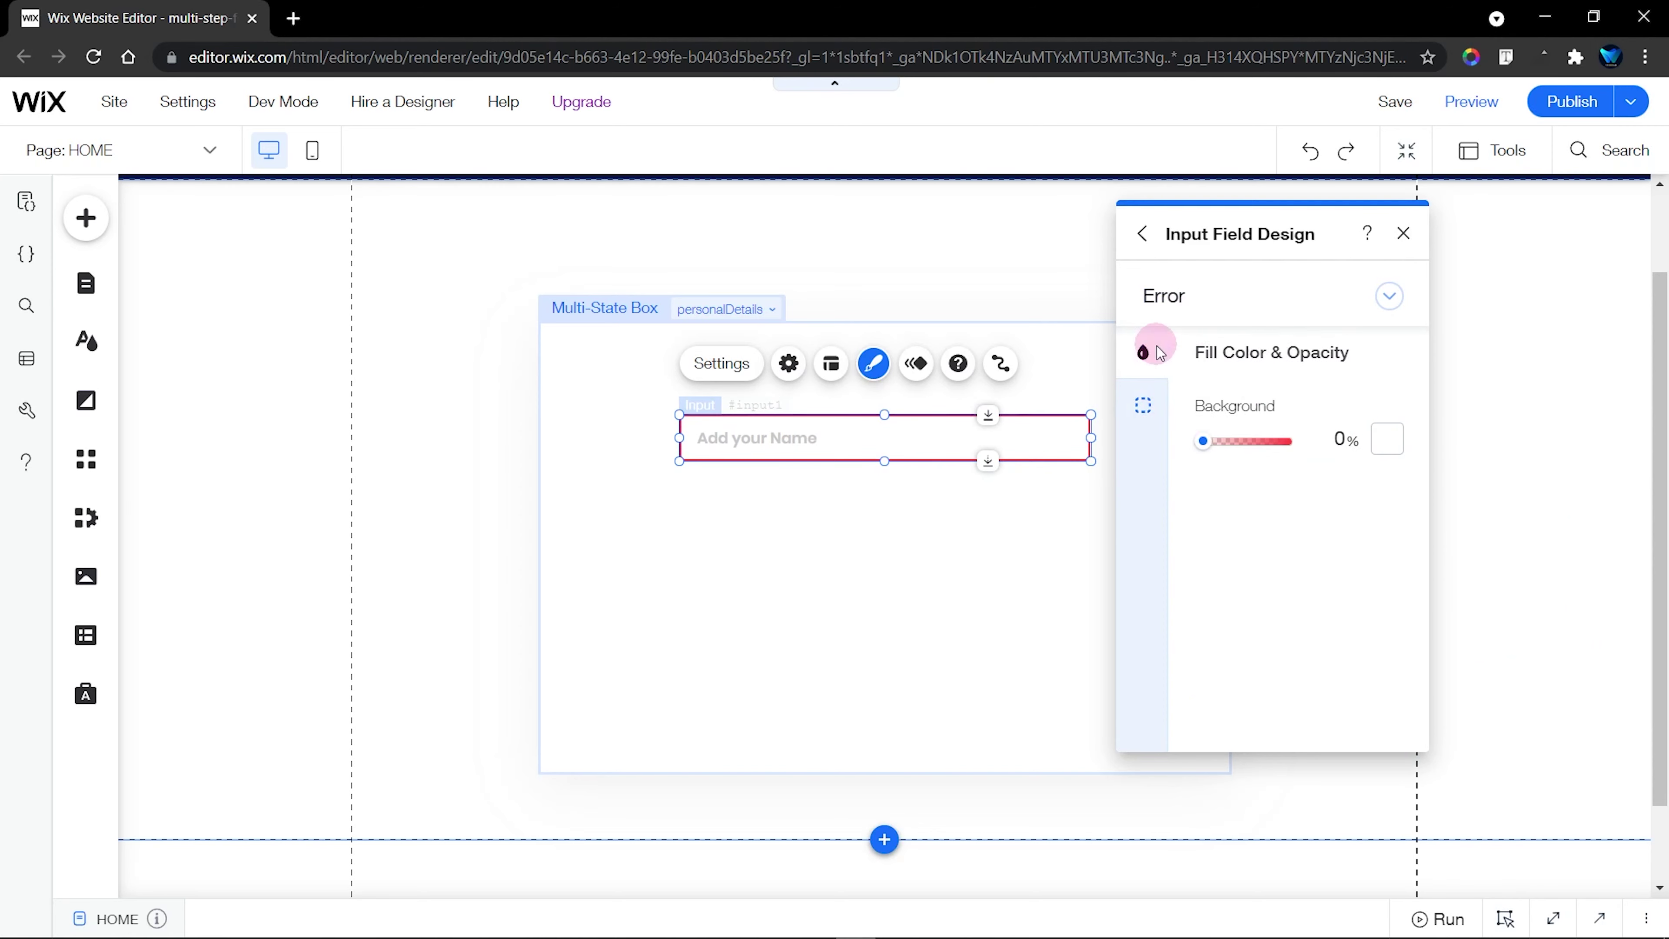
pyautogui.moveTo(1203, 442); pyautogui.dragTo(1226, 441)
pyautogui.doubleClick(1335, 440)
pyautogui.write('5')
pyautogui.click(1336, 543)
pyautogui.click(1404, 234)
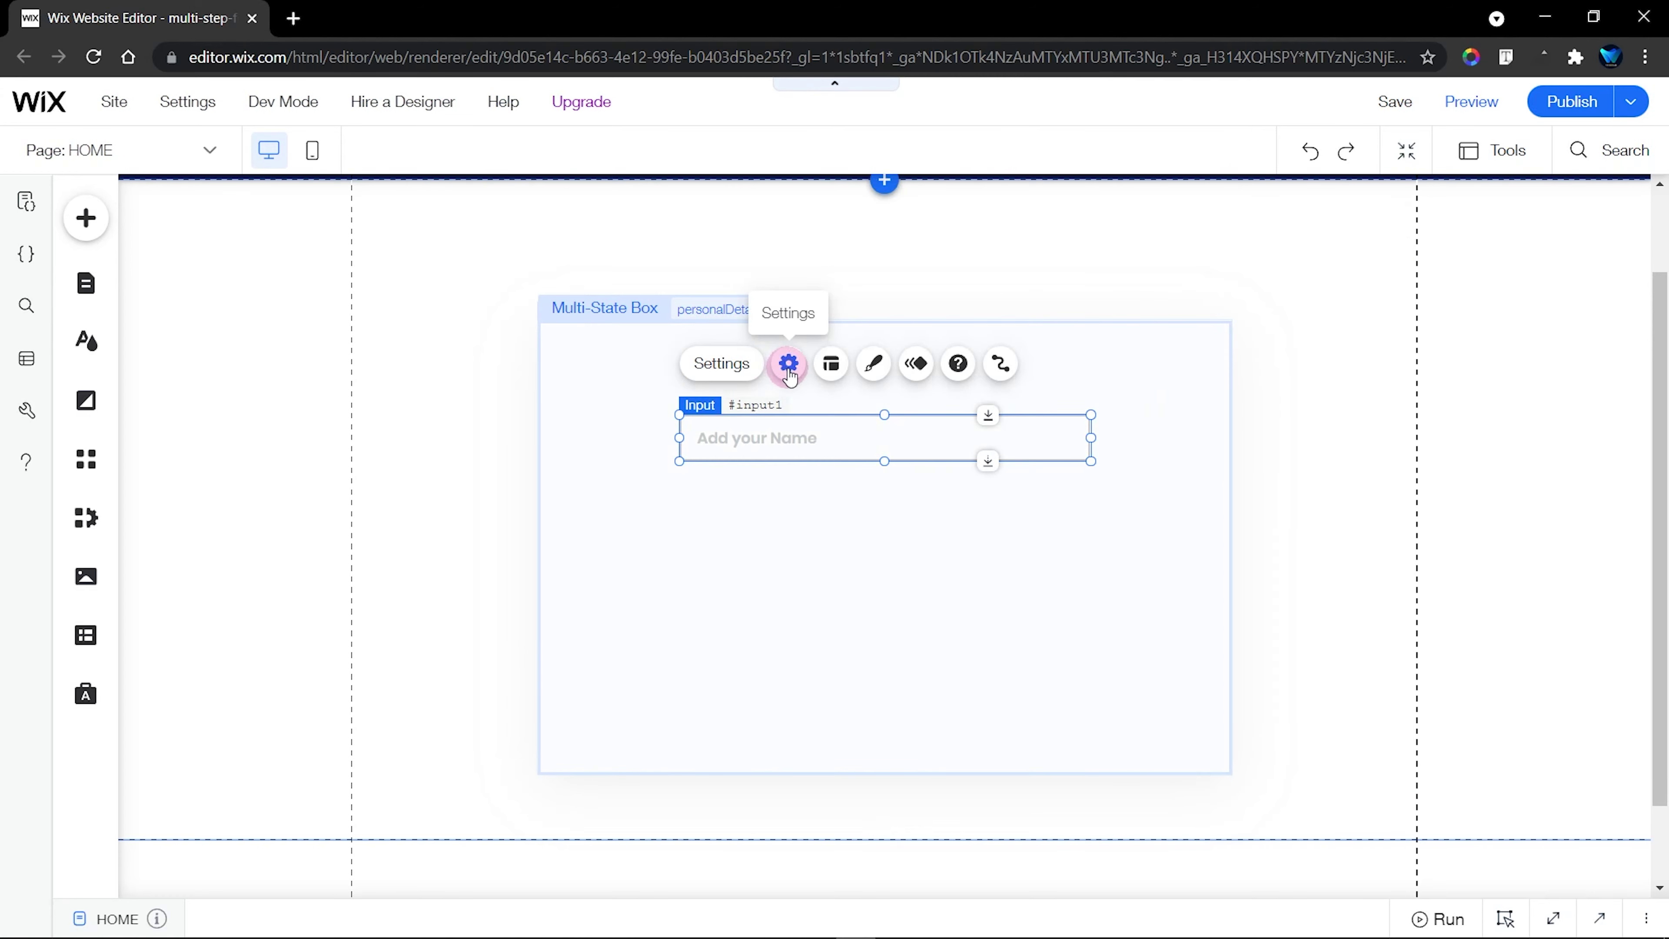
pyautogui.click(788, 363)
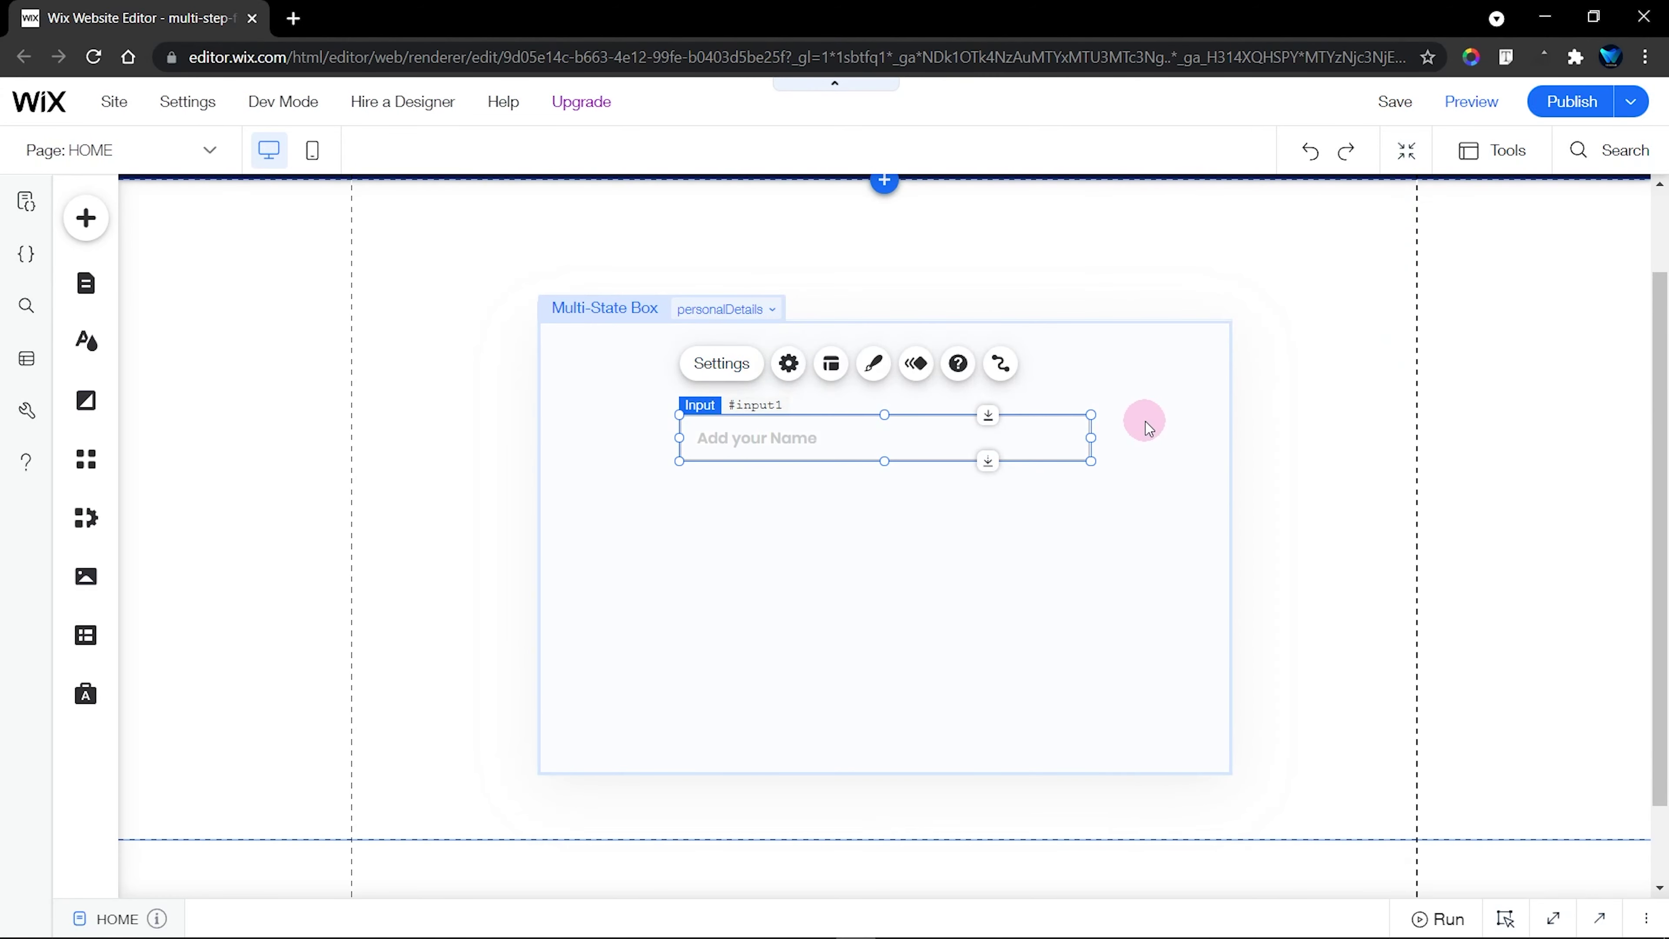
pyautogui.click(1145, 421)
pyautogui.click(899, 423)
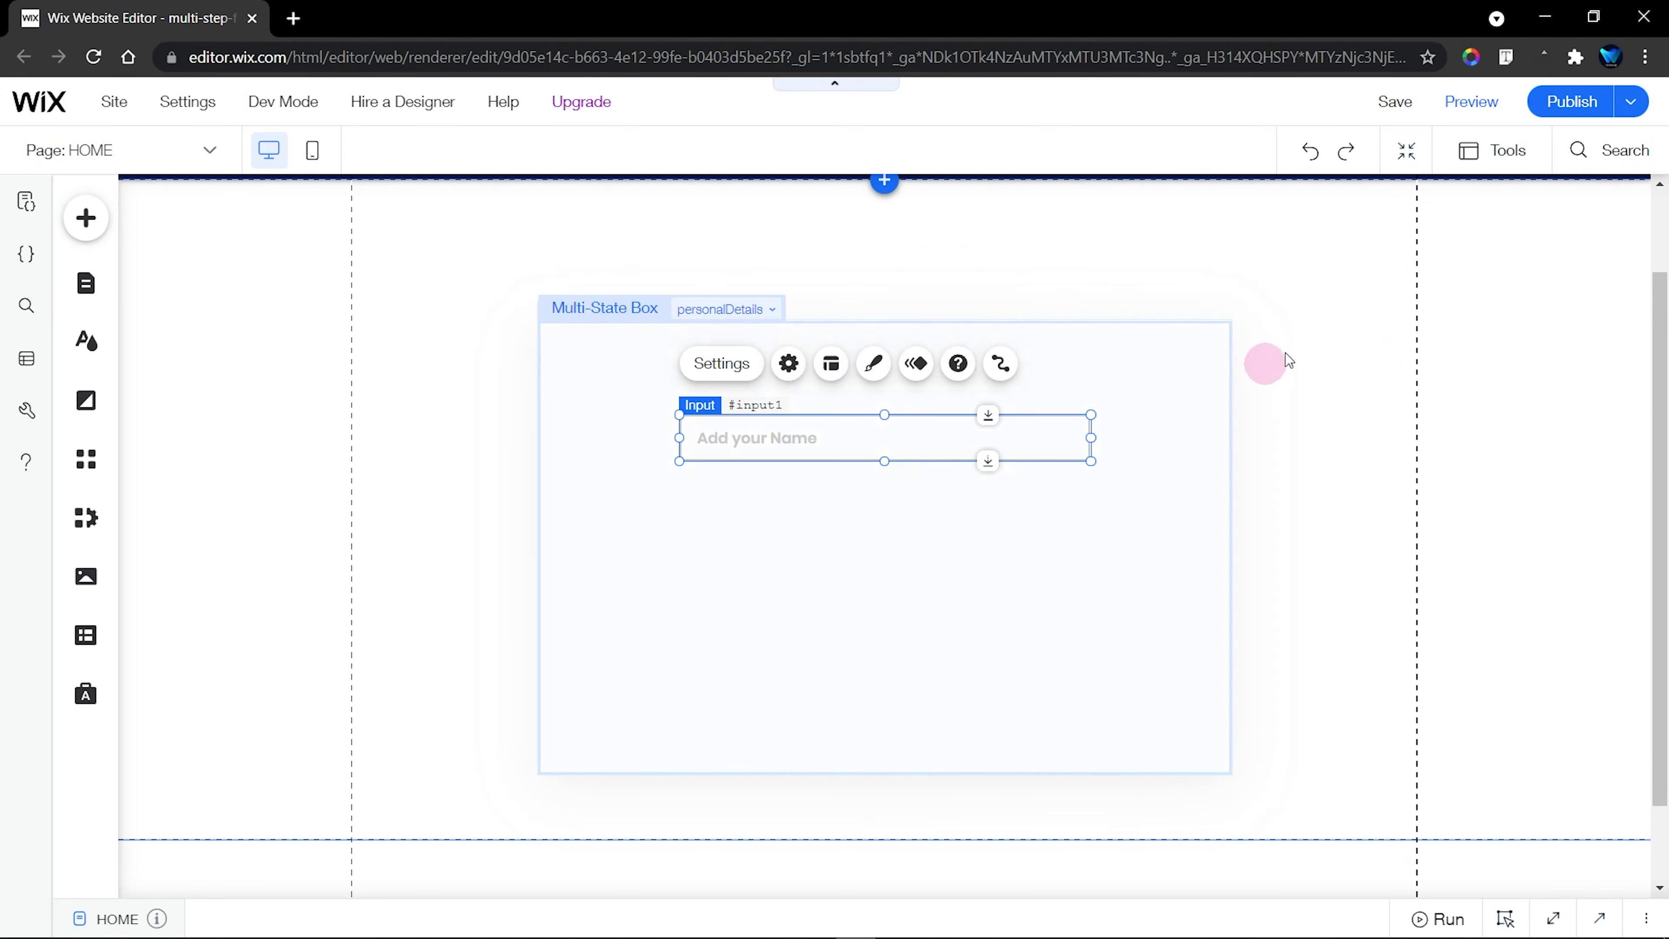
# Preview the page and test the input field's focus and error styling by entering and clearing "re", then return to the editor
pyautogui.click(1471, 102)
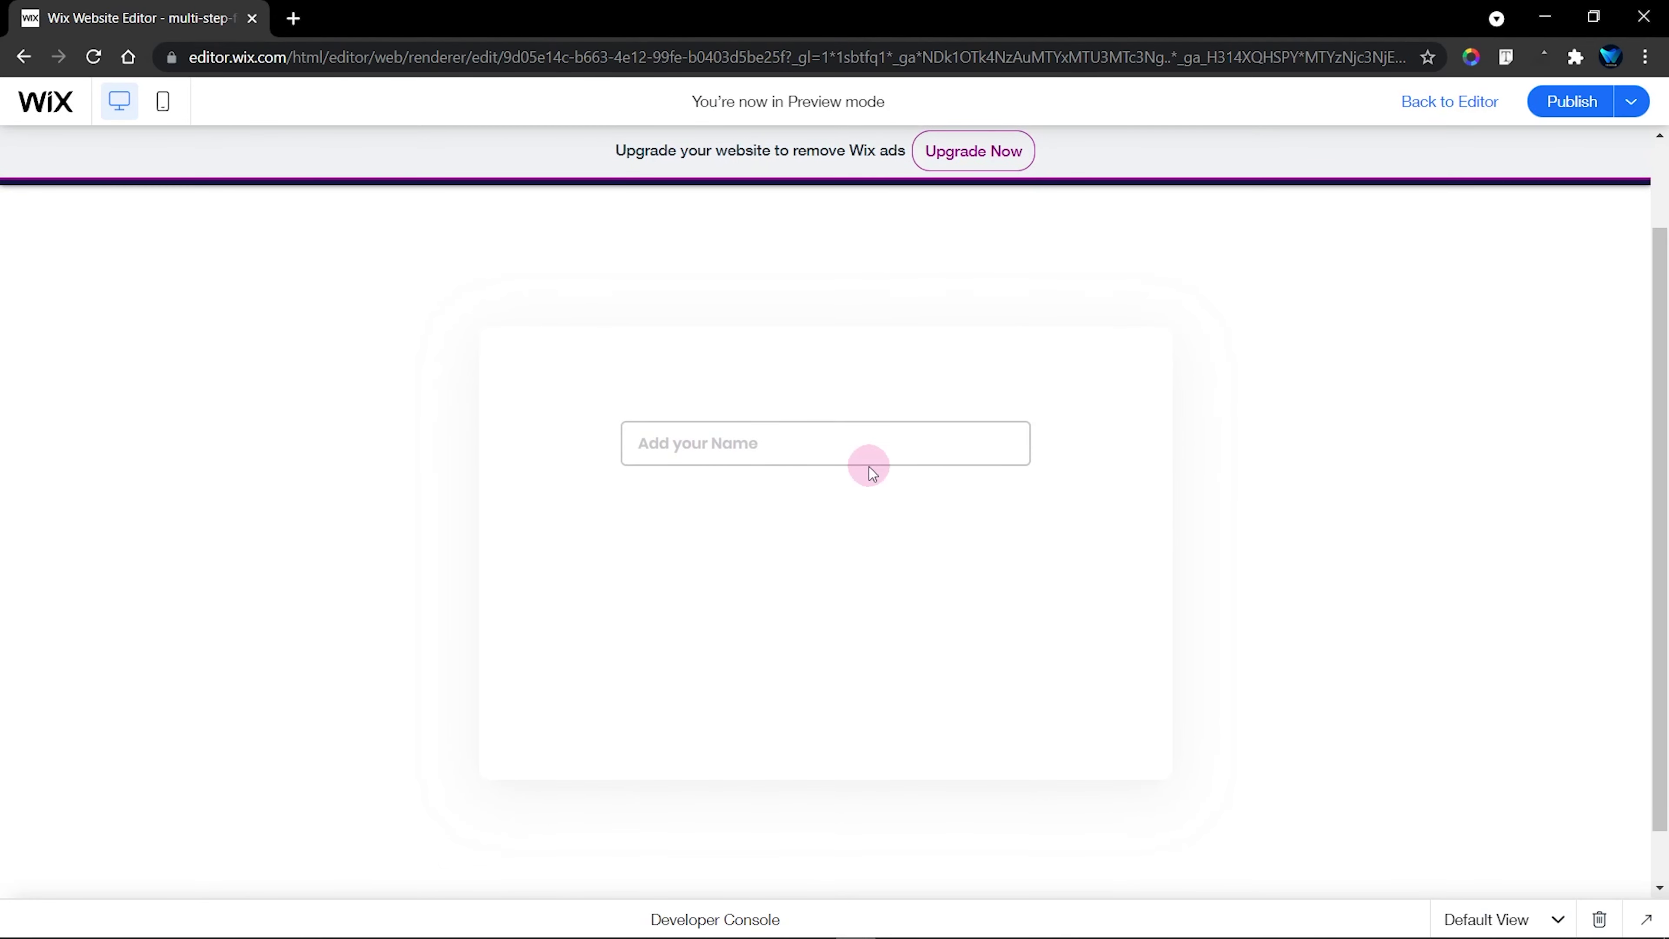
pyautogui.click(822, 441)
pyautogui.click(705, 586)
pyautogui.click(766, 435)
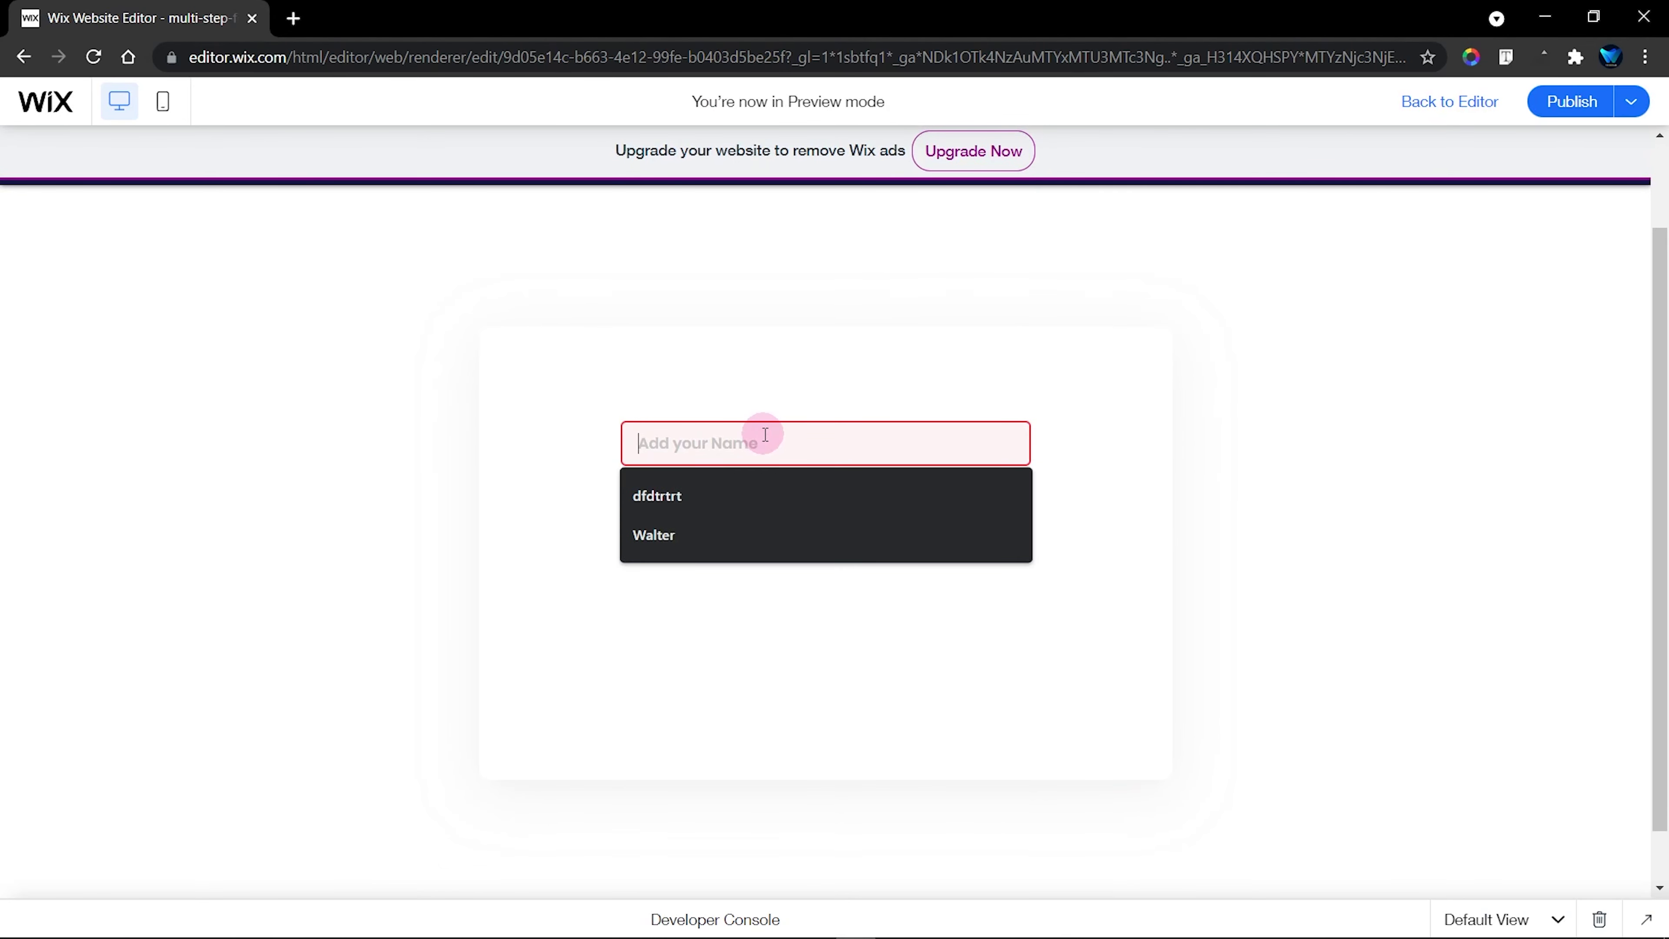
pyautogui.click(752, 394)
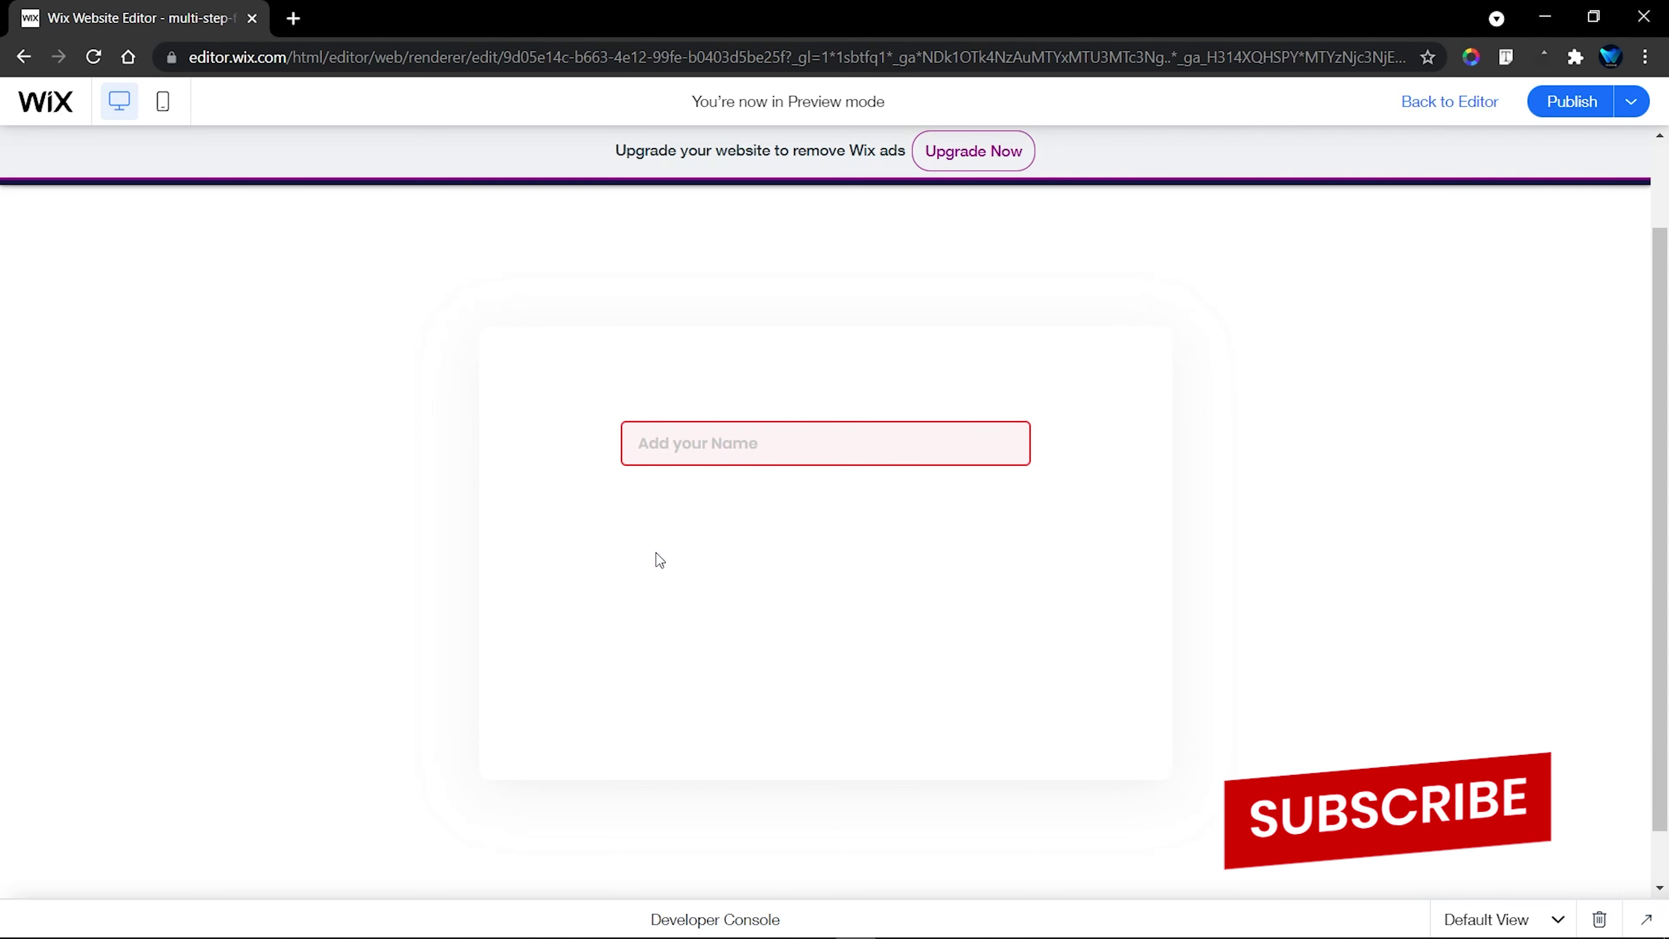
pyautogui.click(805, 440)
pyautogui.write('re')
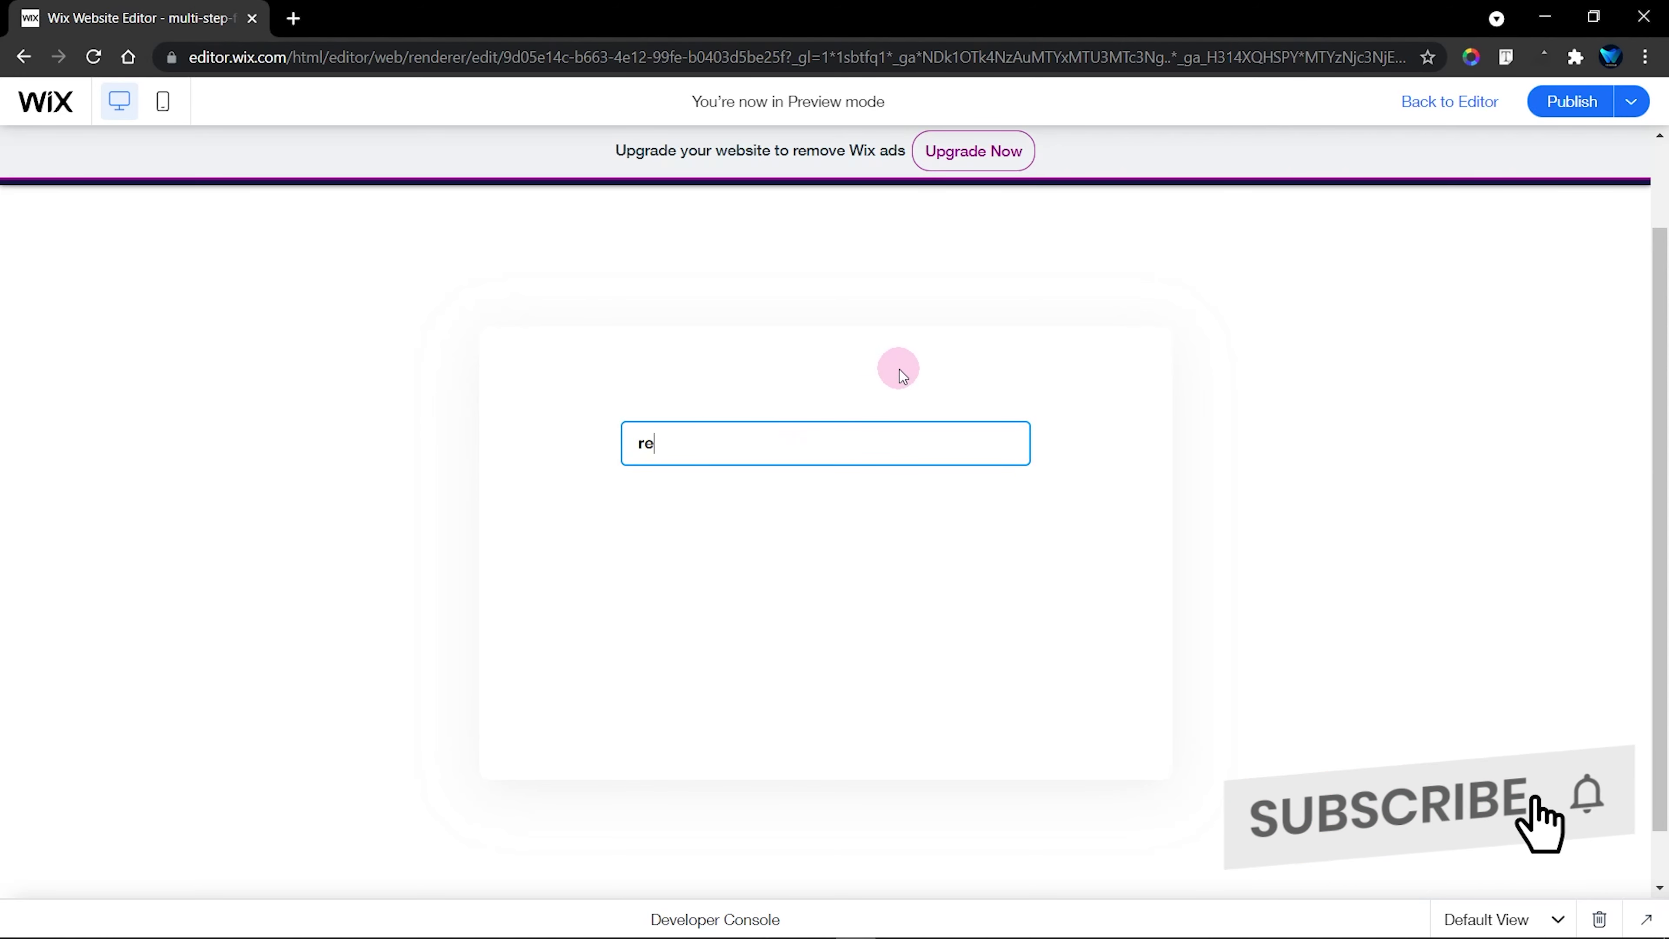
pyautogui.hotkey('ctrl', 'a')
pyautogui.press('BackSpace')
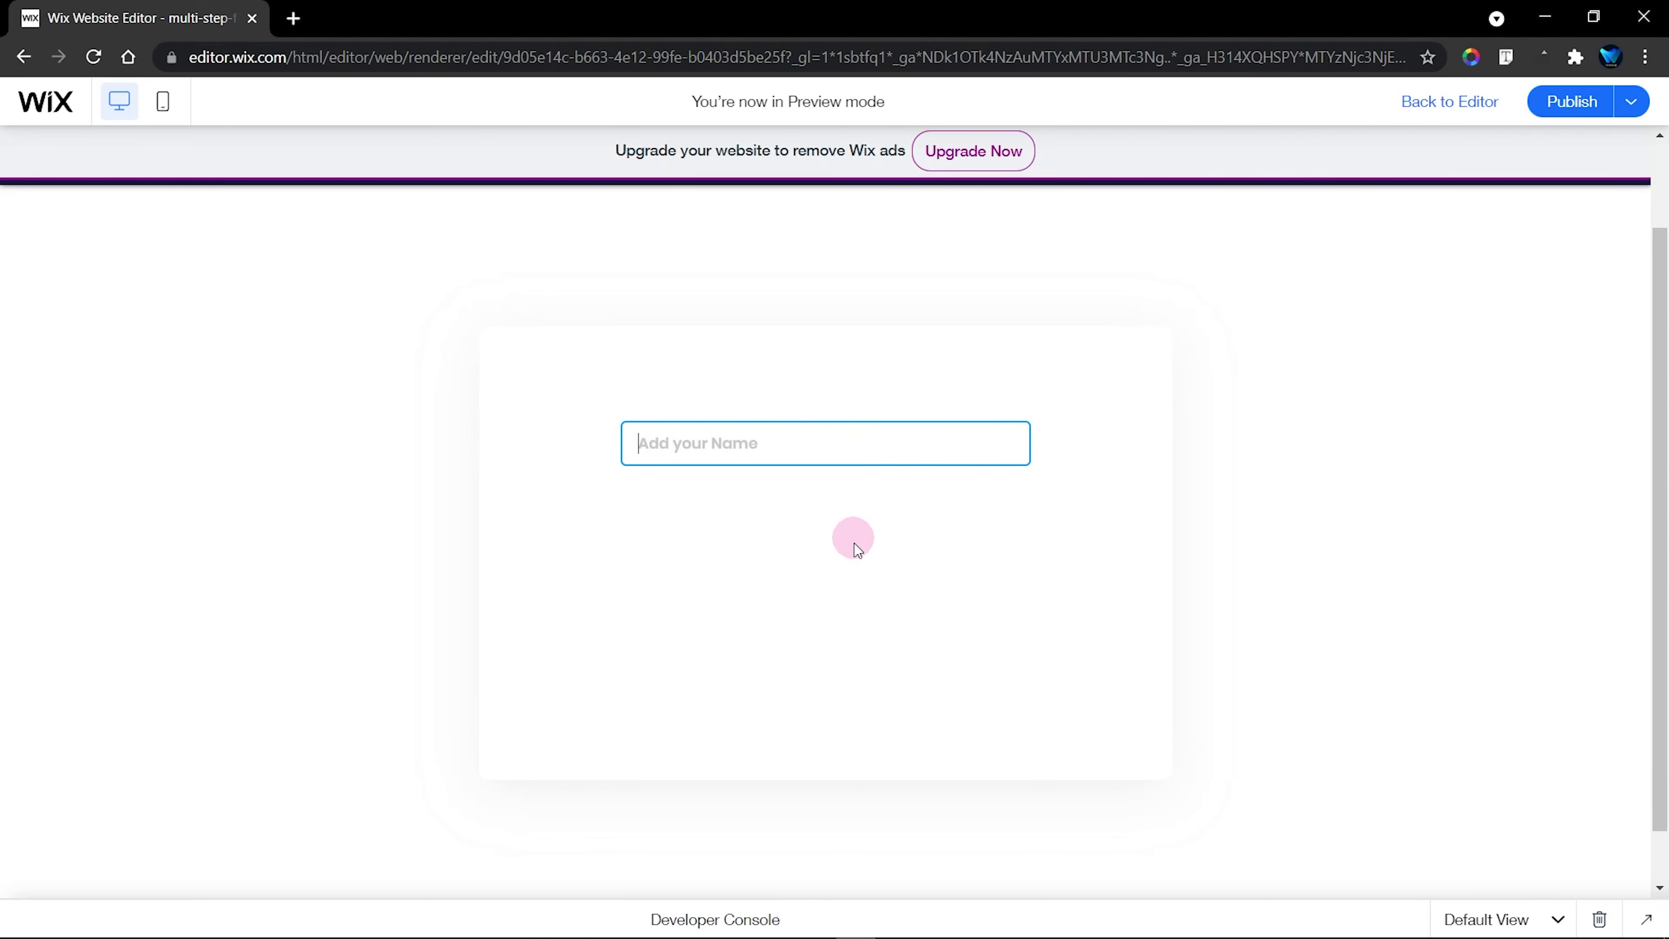
pyautogui.click(1449, 104)
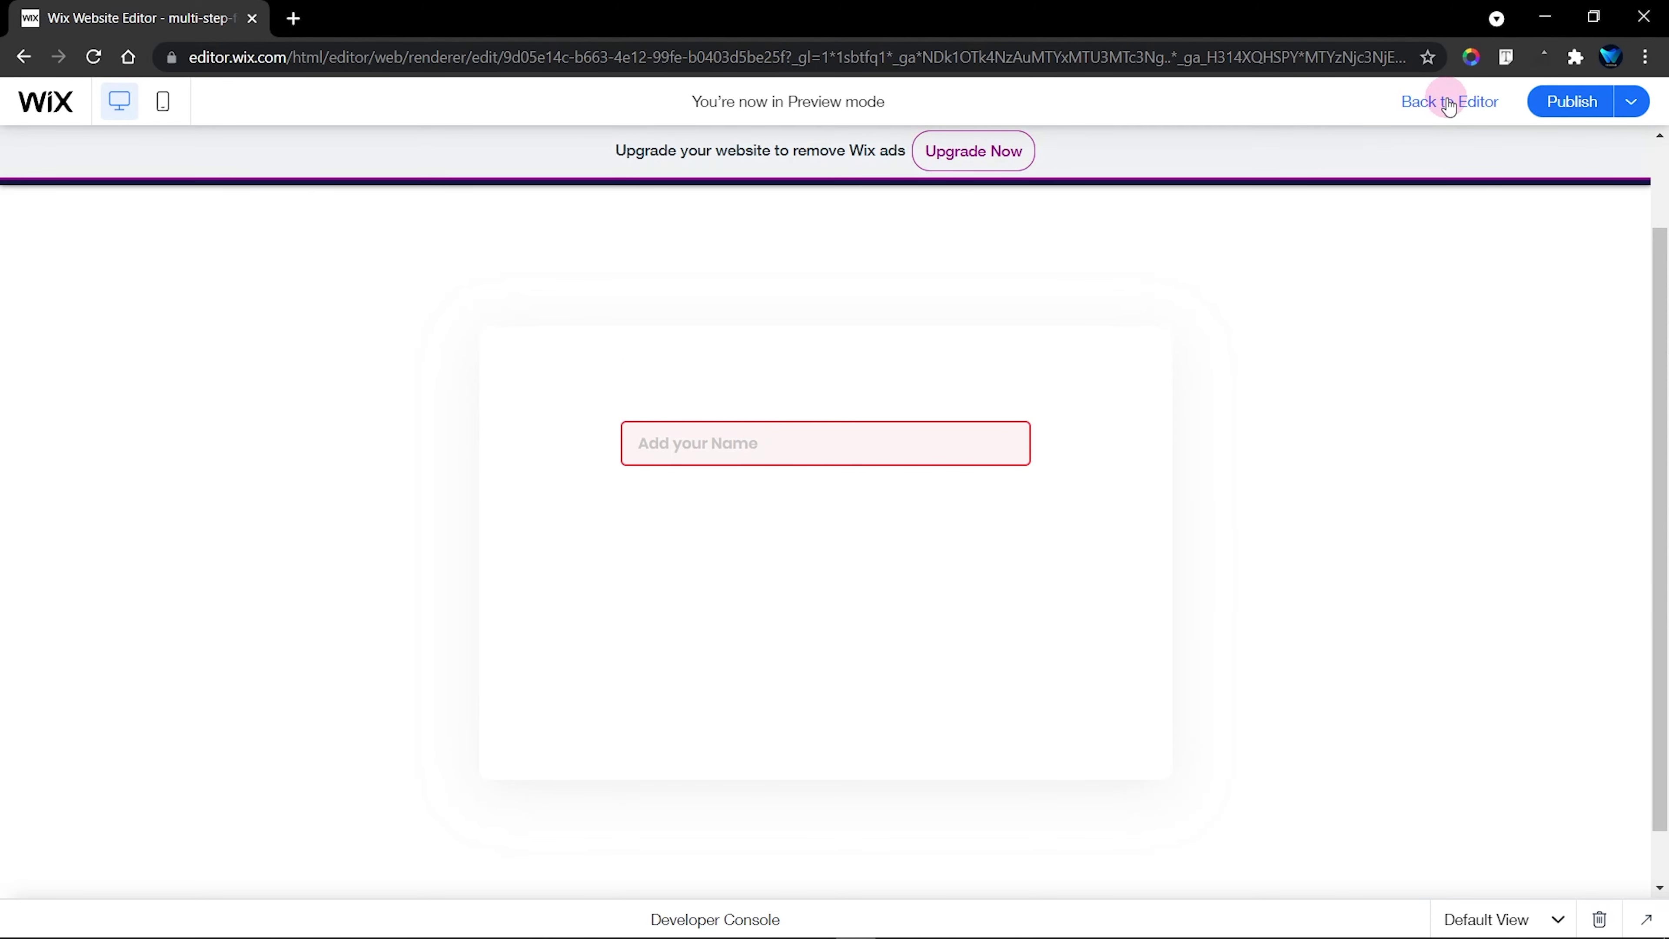
# Set the text input's field title to "First Name" in its settings
pyautogui.click(782, 439)
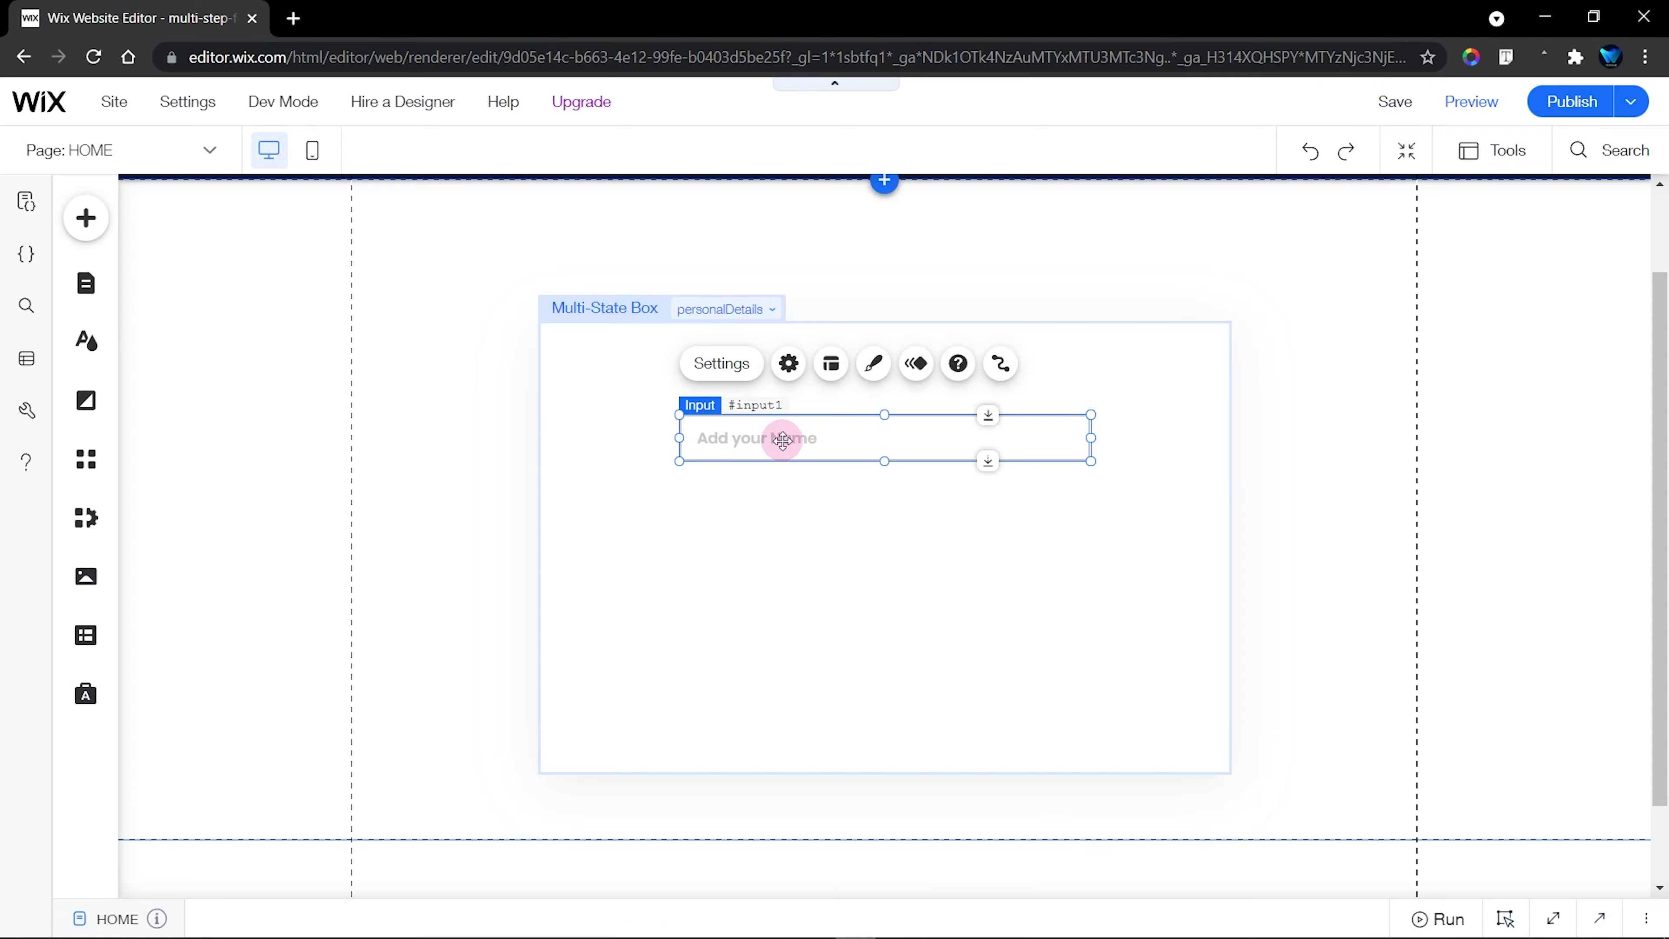
pyautogui.click(790, 364)
pyautogui.click(1215, 465)
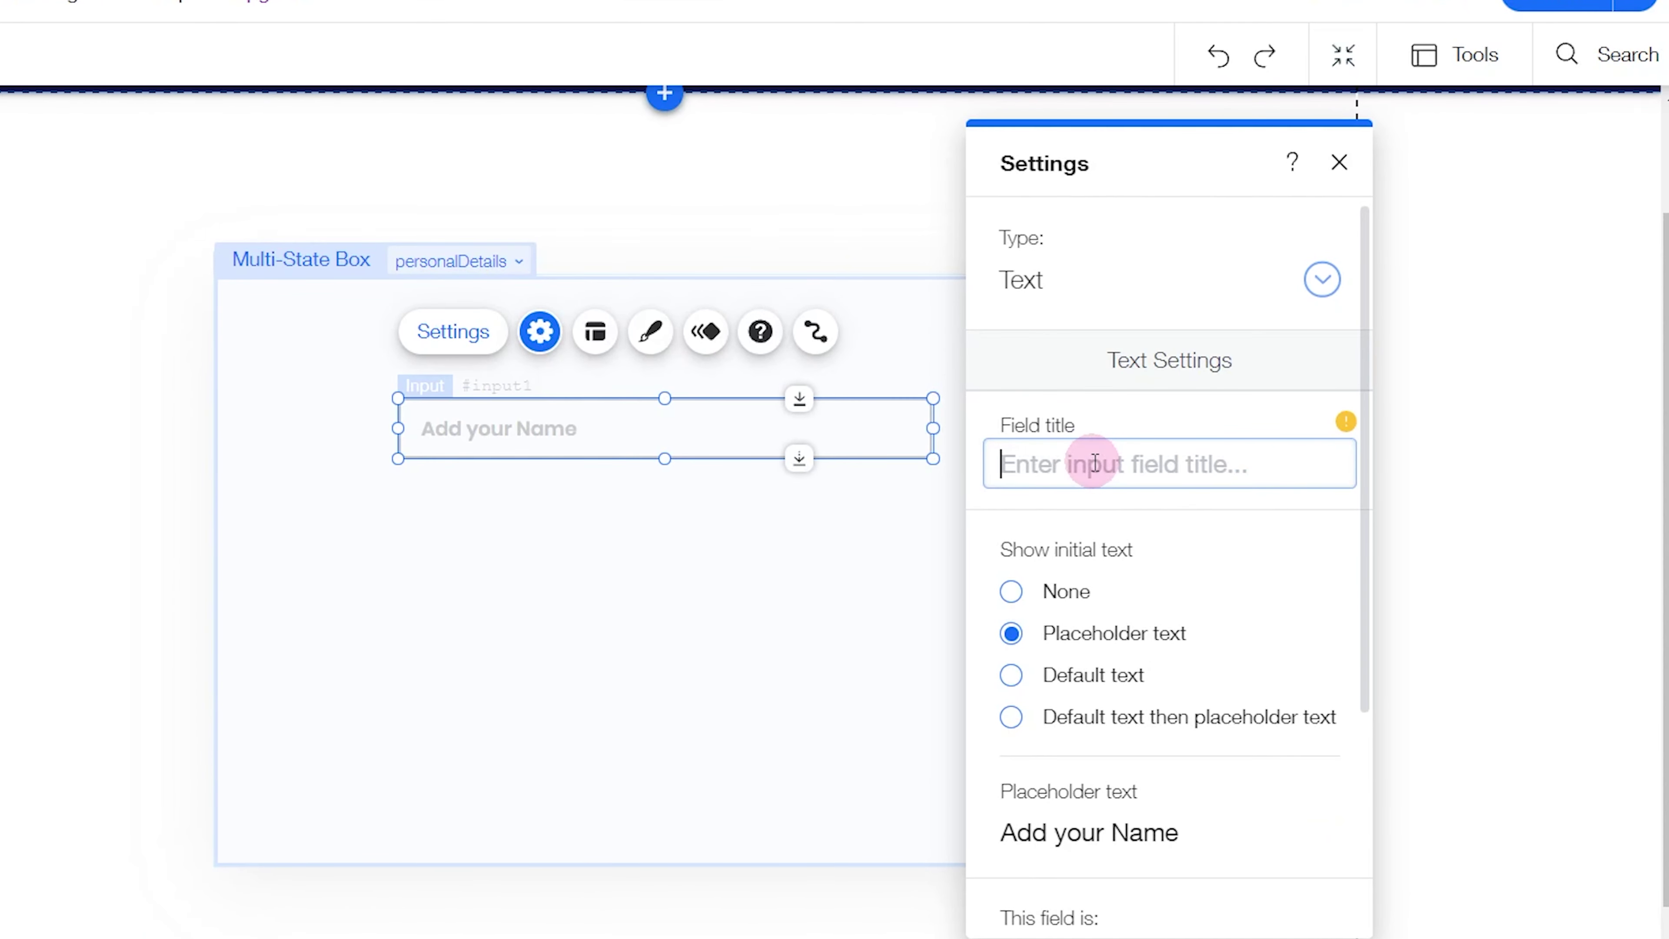
pyautogui.write('First Name')
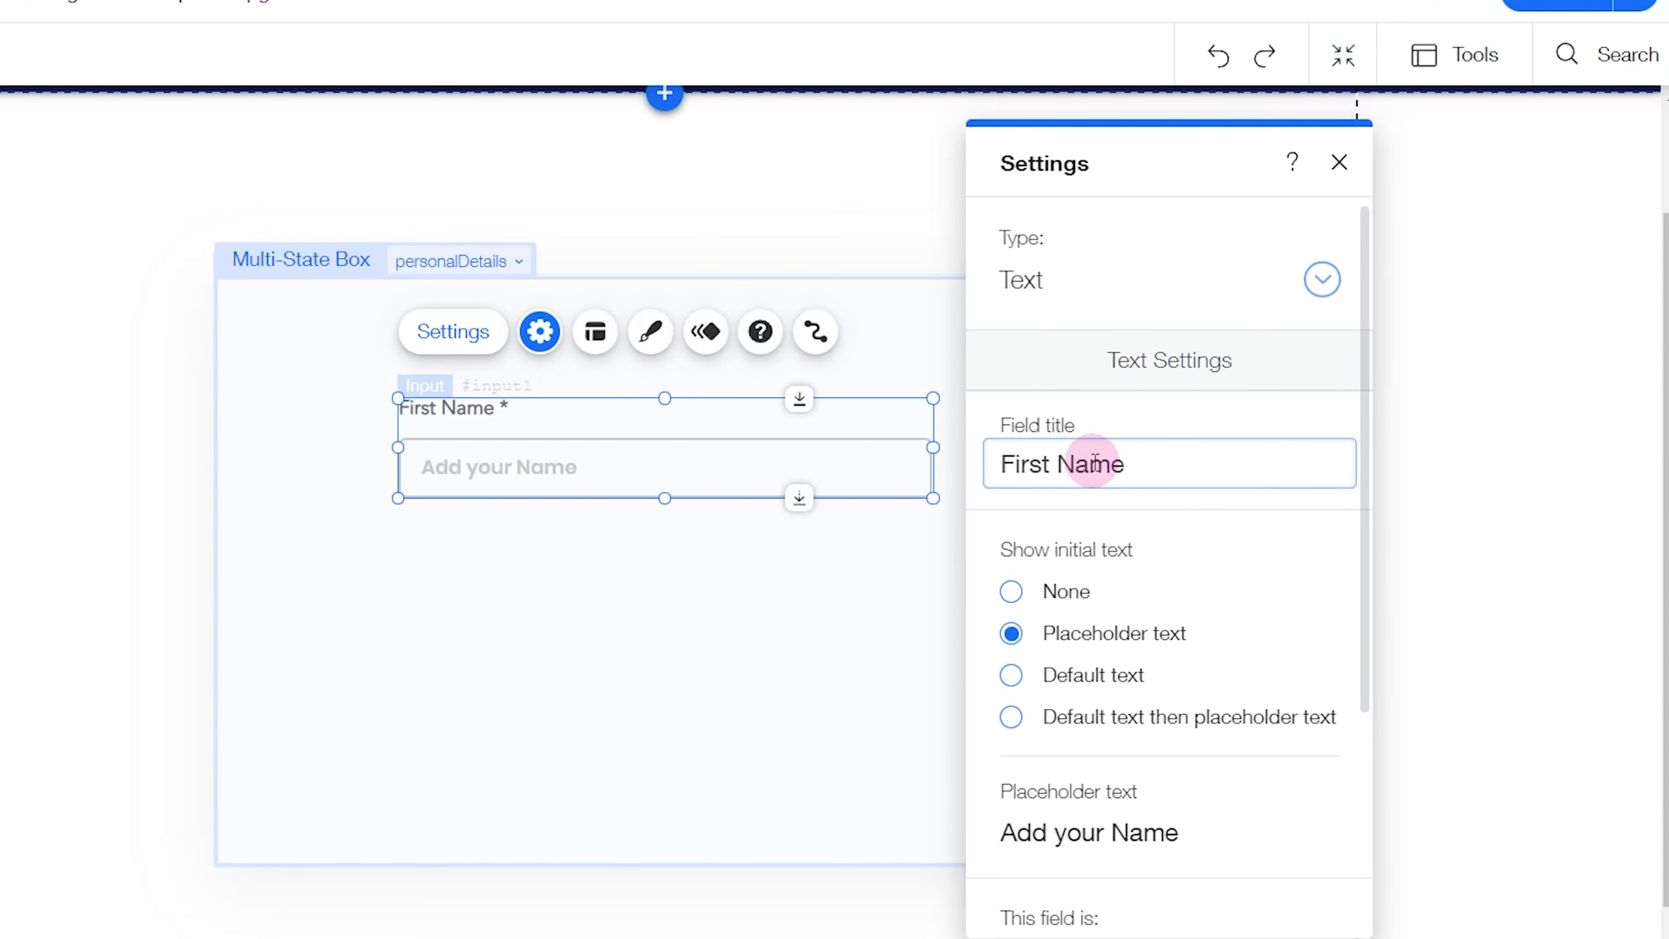
pyautogui.scroll(-4, 1152, 764)
pyautogui.scroll(4, 1152, 765)
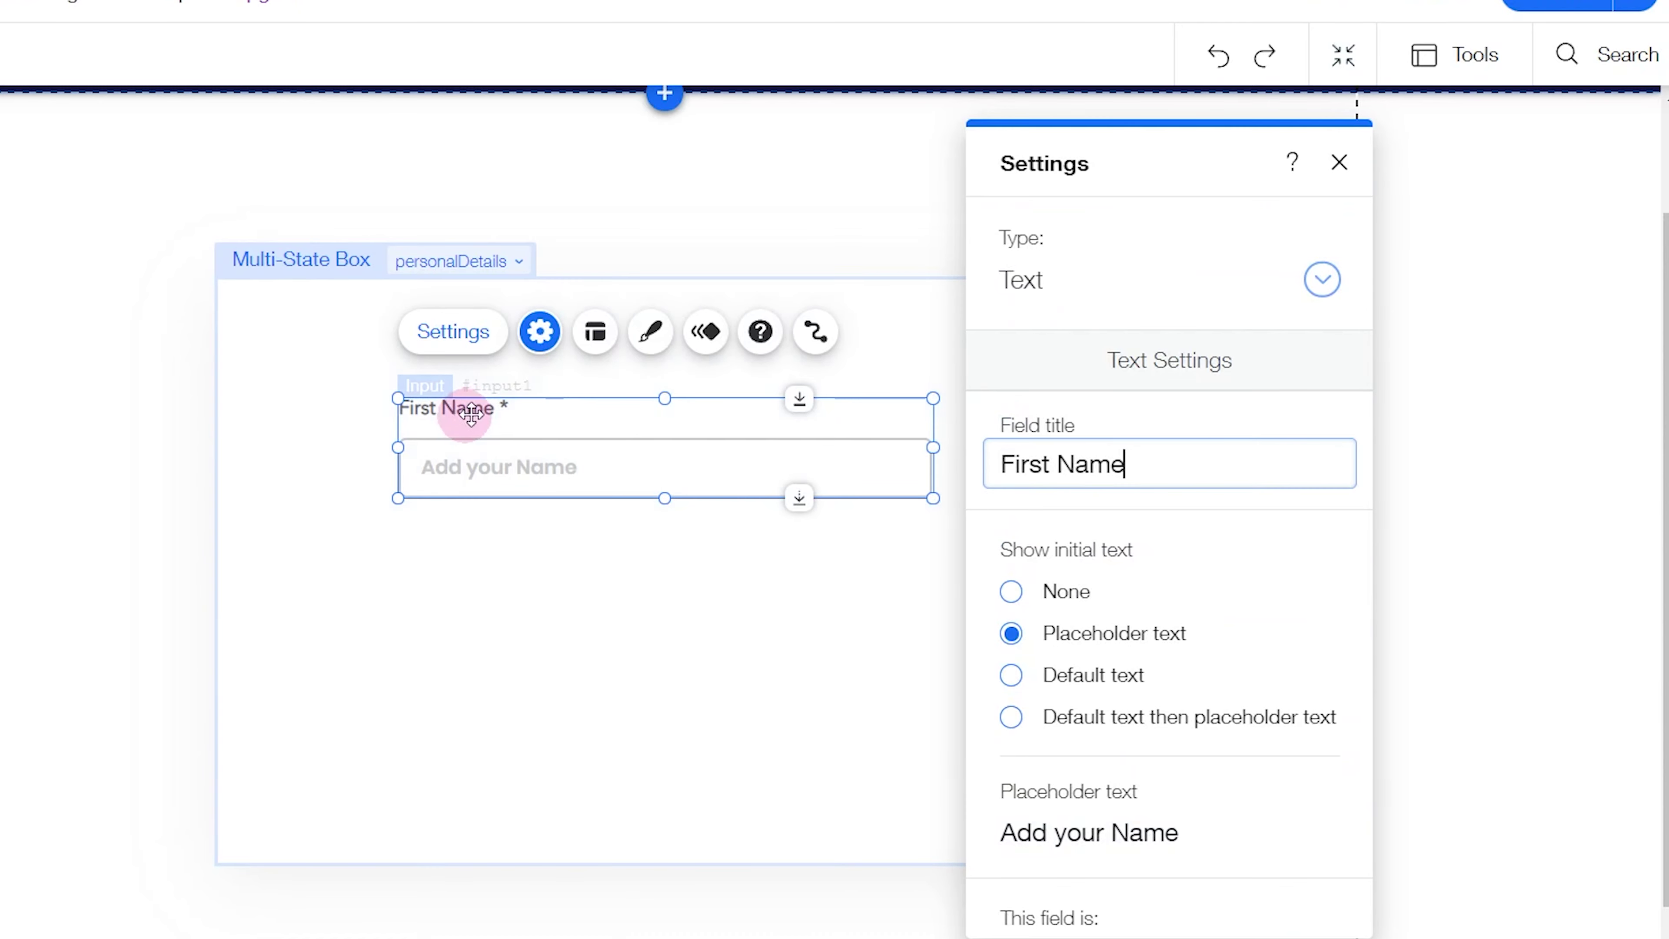
# Change the color of the input's field title to black in its text design
pyautogui.click(650, 332)
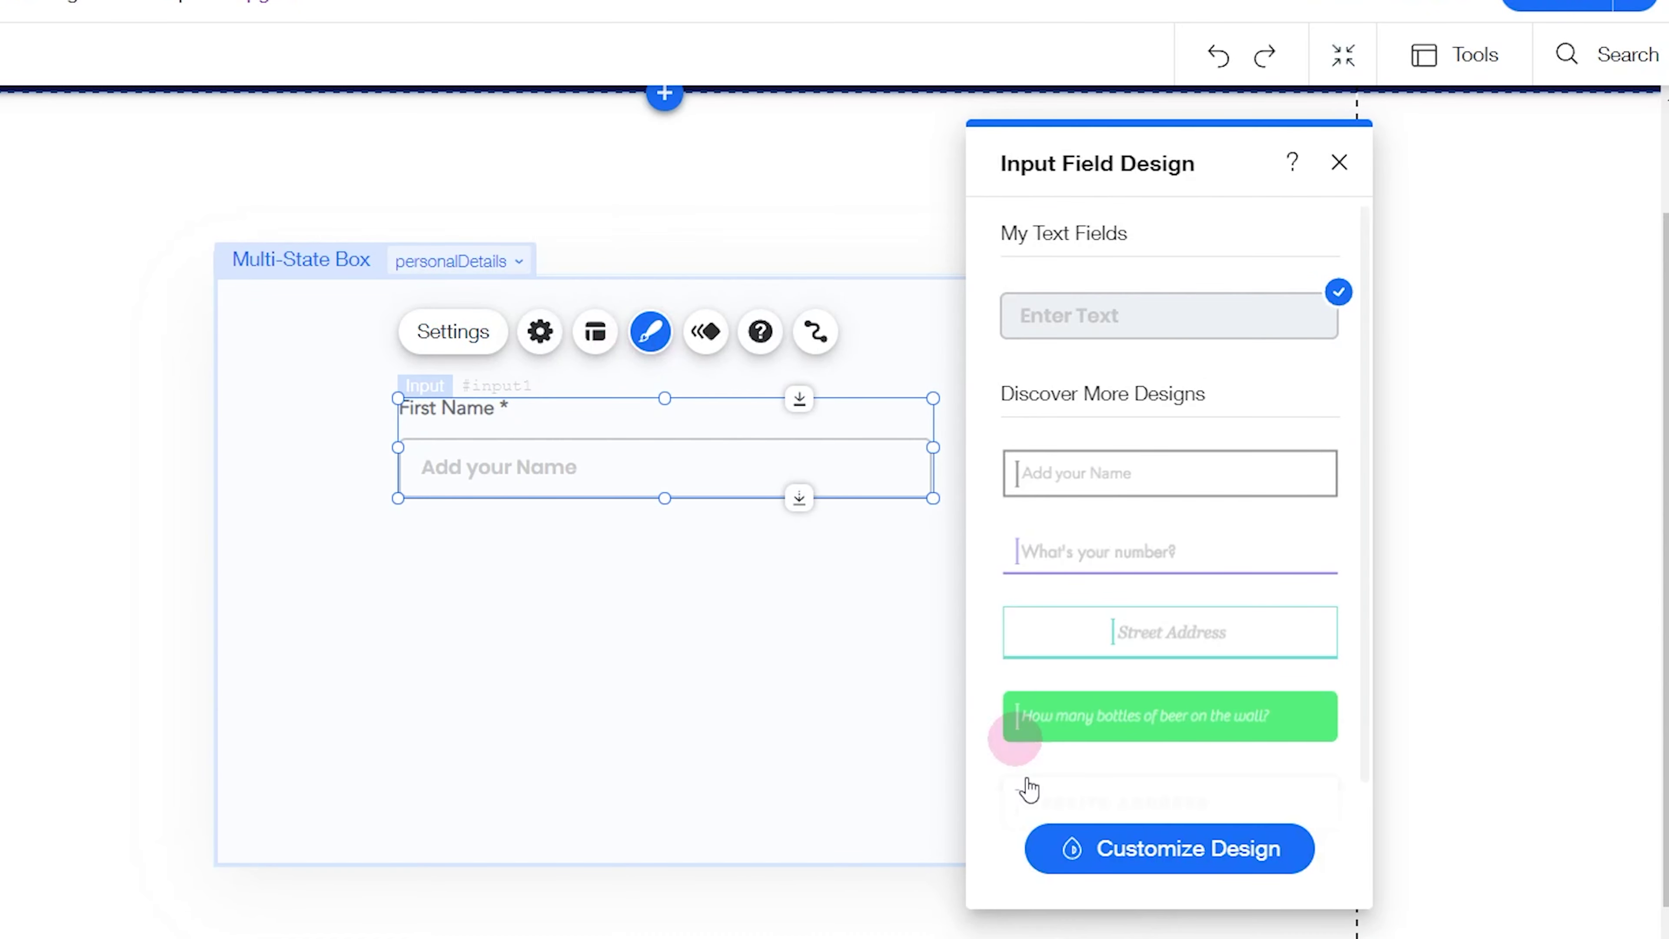
pyautogui.click(1156, 876)
pyautogui.click(1125, 489)
pyautogui.scroll(-4, 1129, 592)
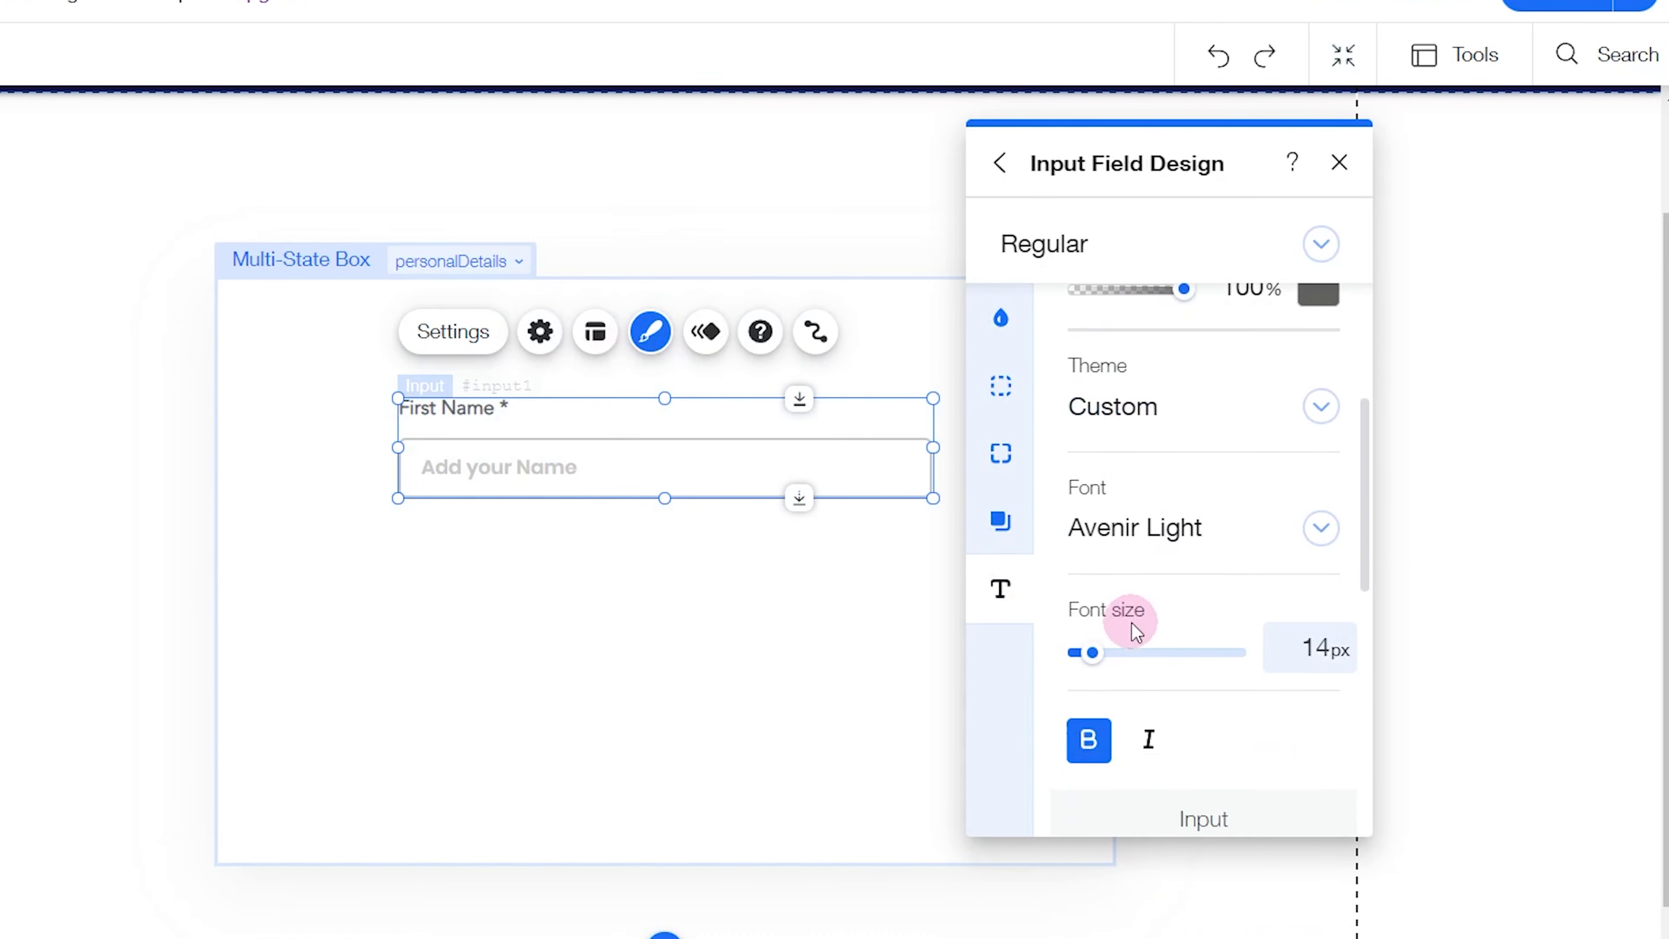
pyautogui.scroll(4, 1199, 445)
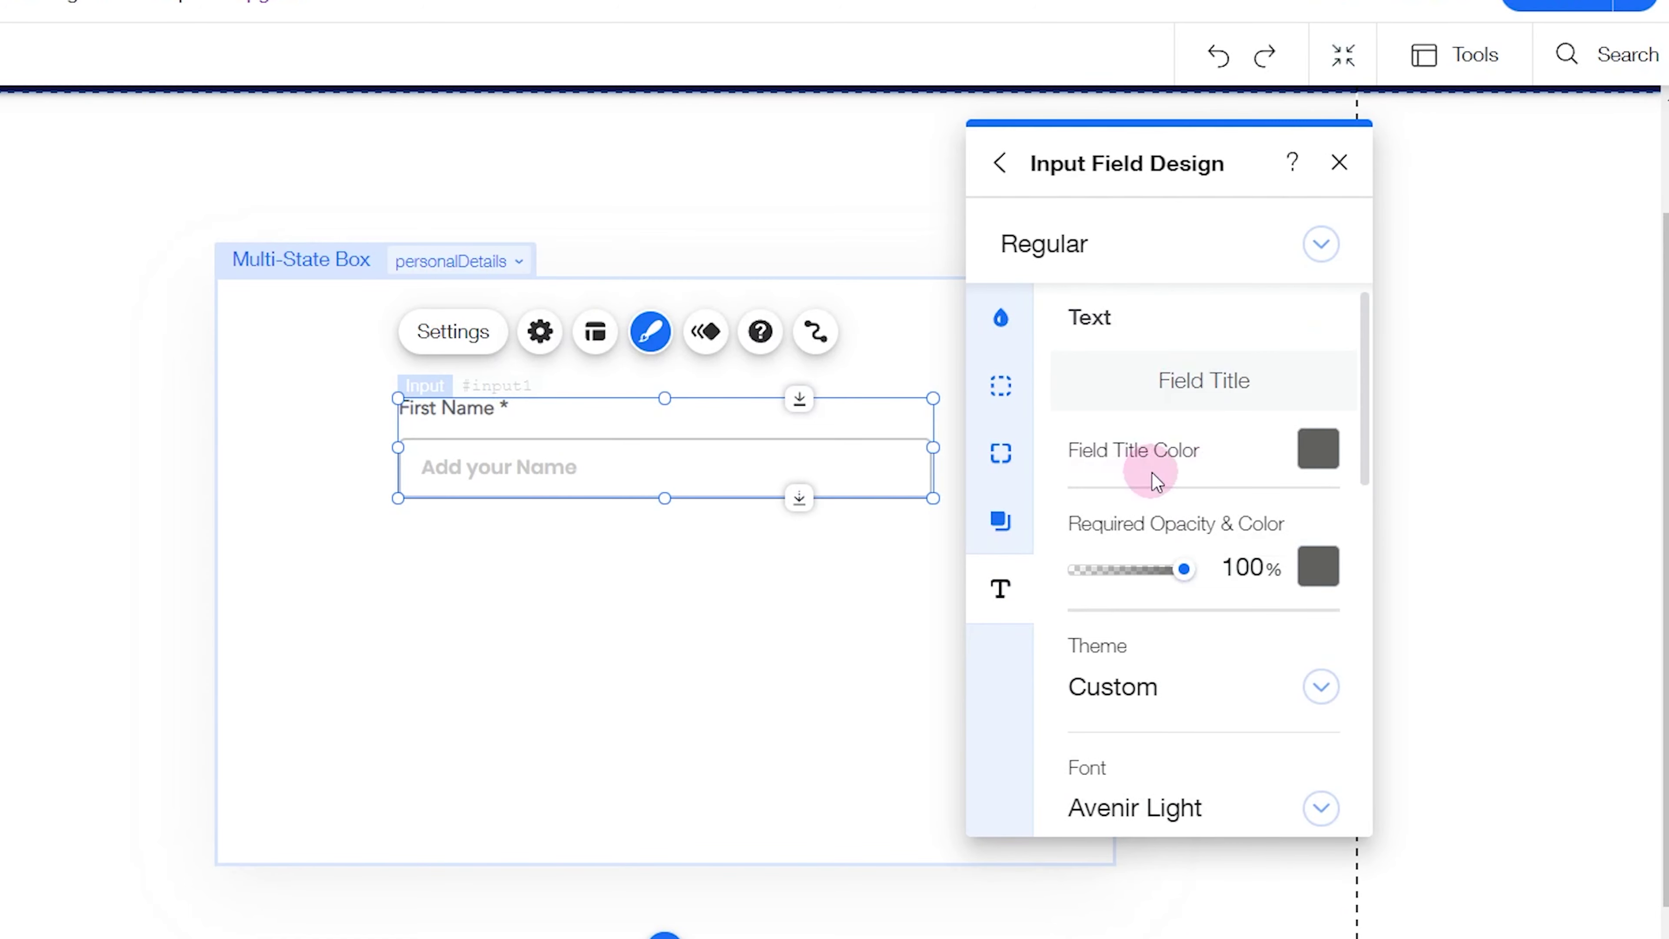
pyautogui.click(1318, 459)
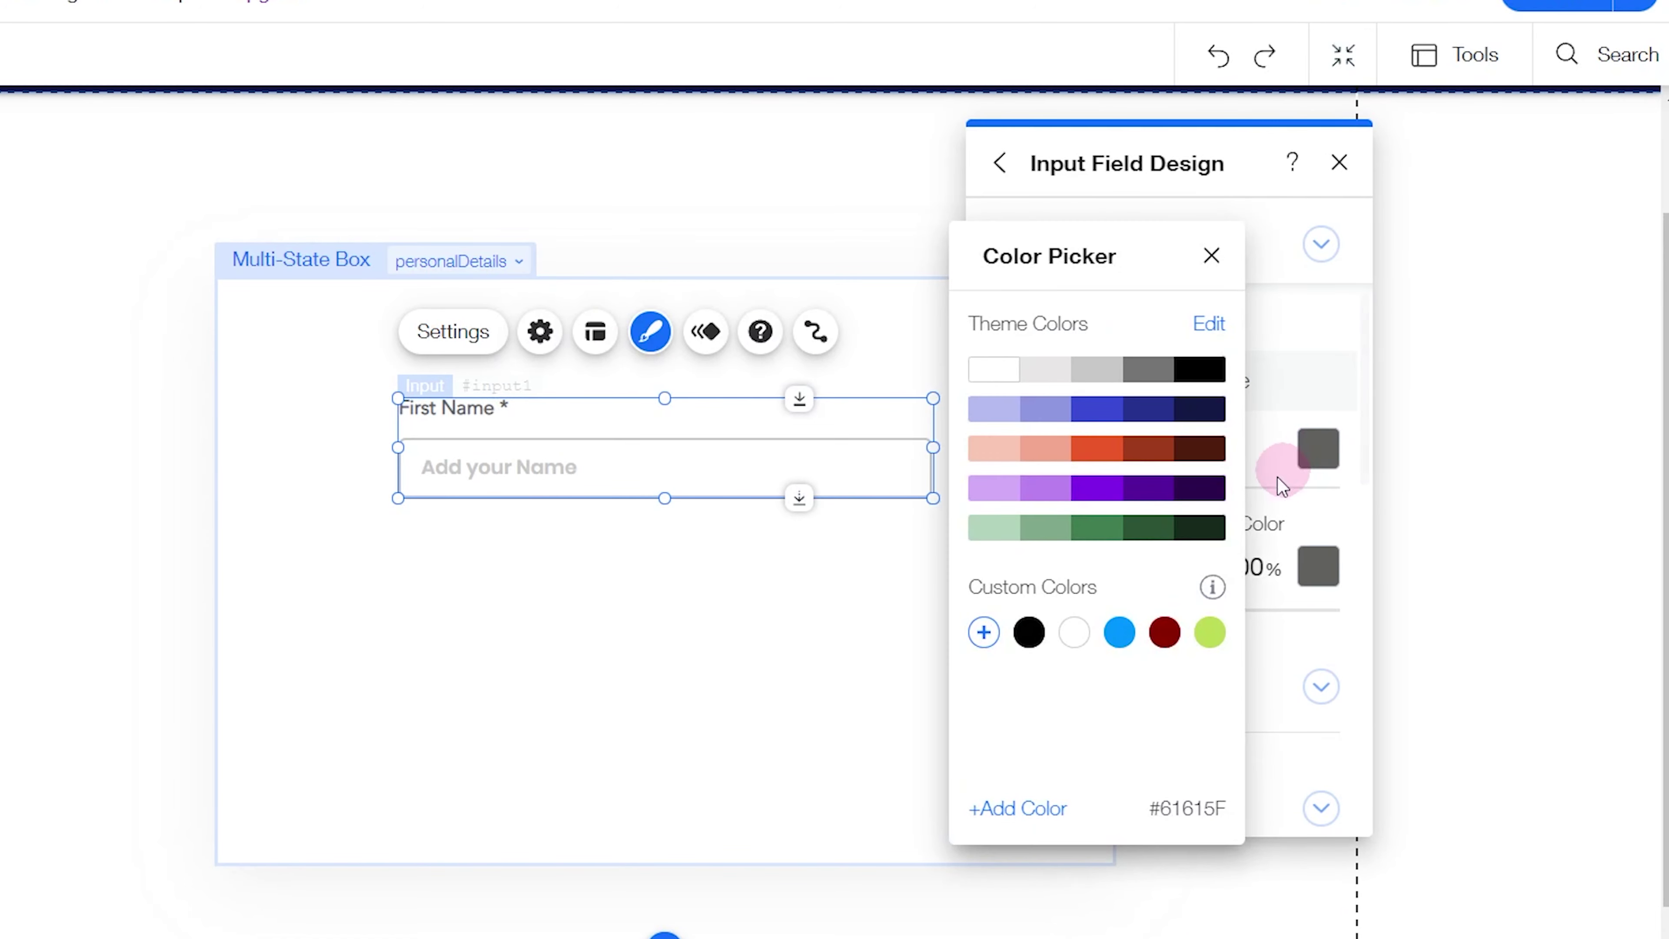
pyautogui.click(1203, 371)
pyautogui.click(1211, 255)
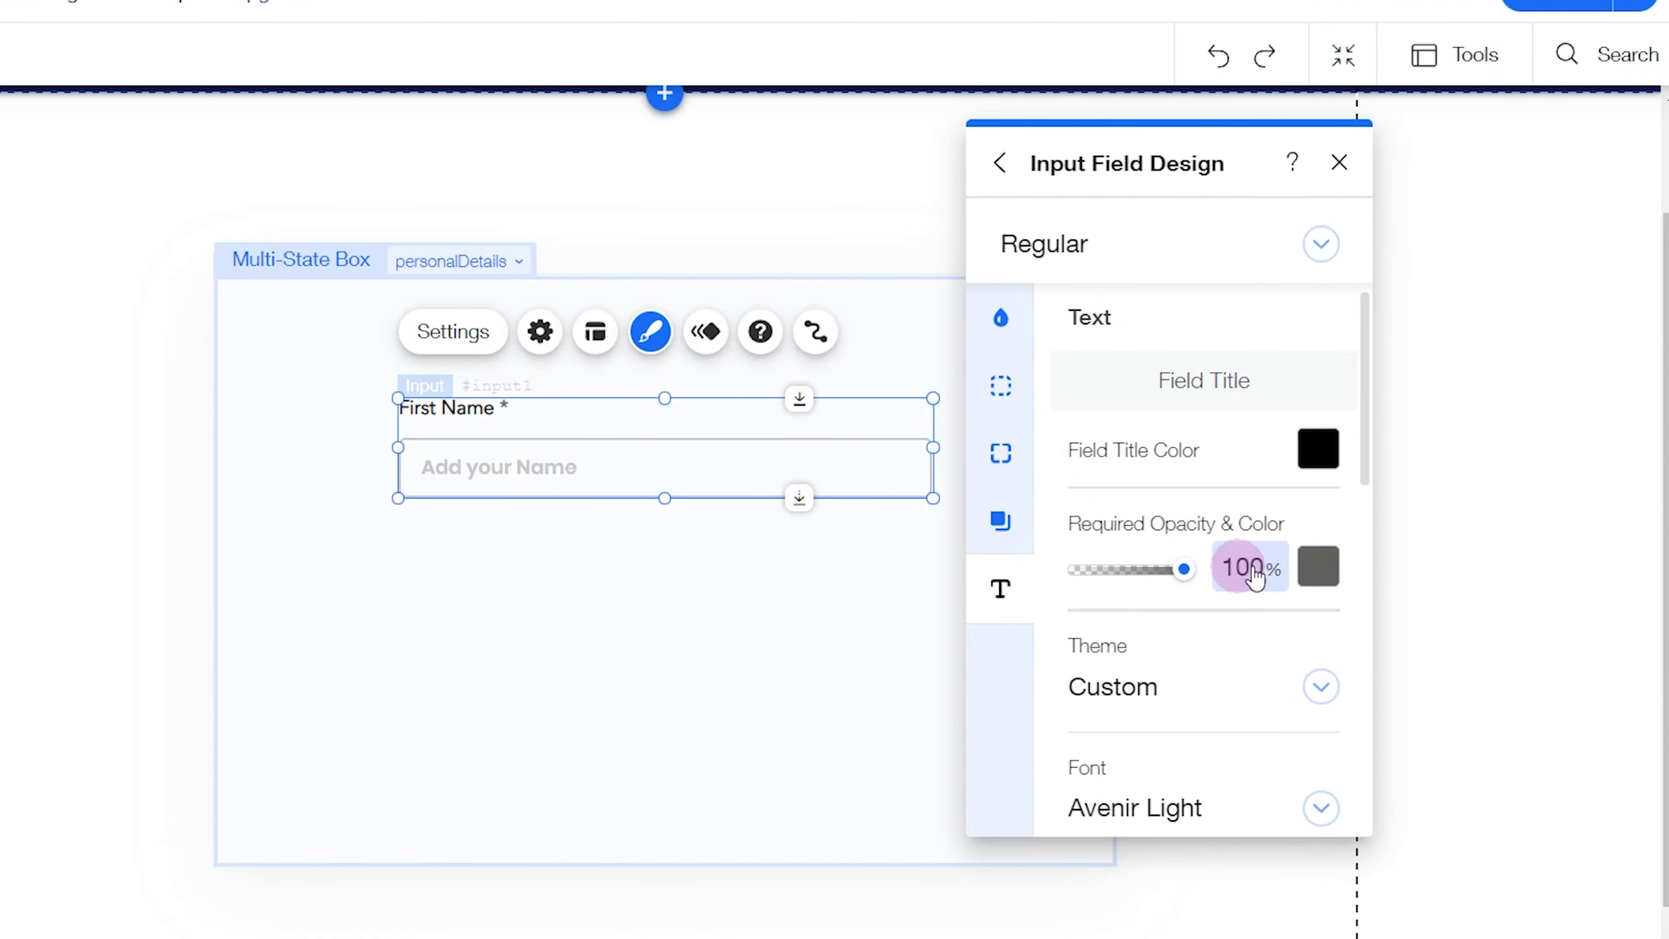
# Change the color of the input field's required asterisk to the orange-red theme color at 100% opacity
pyautogui.click(1319, 569)
pyautogui.click(1535, 870)
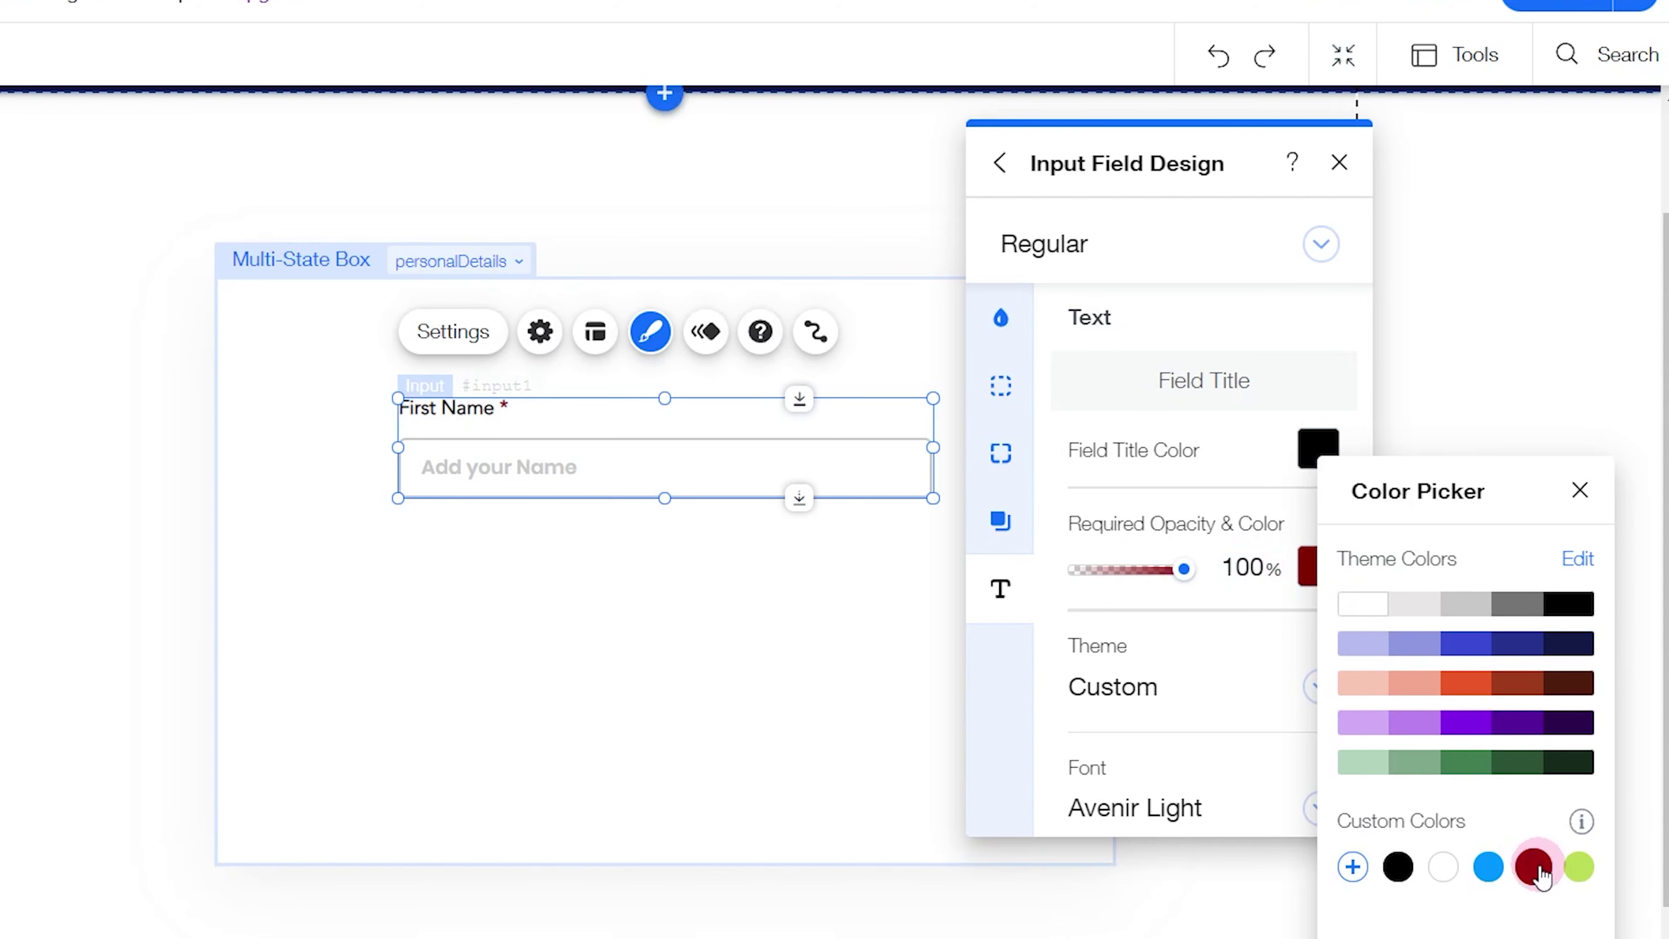
pyautogui.click(1472, 684)
pyautogui.click(1219, 620)
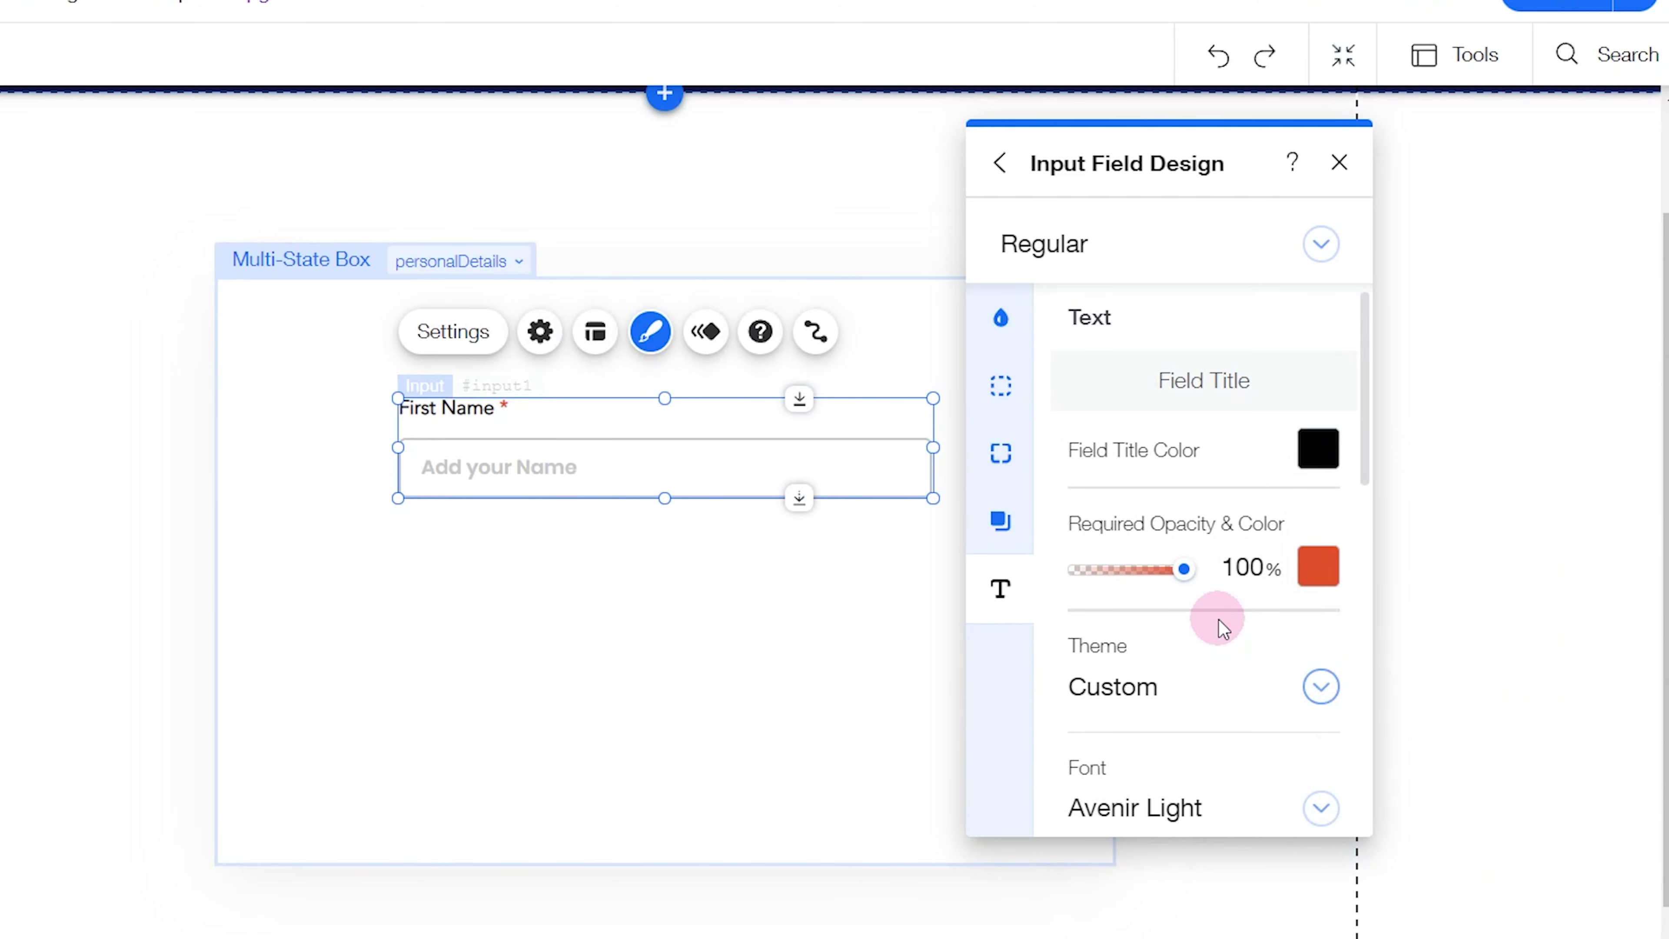
# Set the field title's font to Poppins Semi Bold and check the input field's hover design before closing the design settings
pyautogui.scroll(-2, 1219, 620)
pyautogui.click(1146, 652)
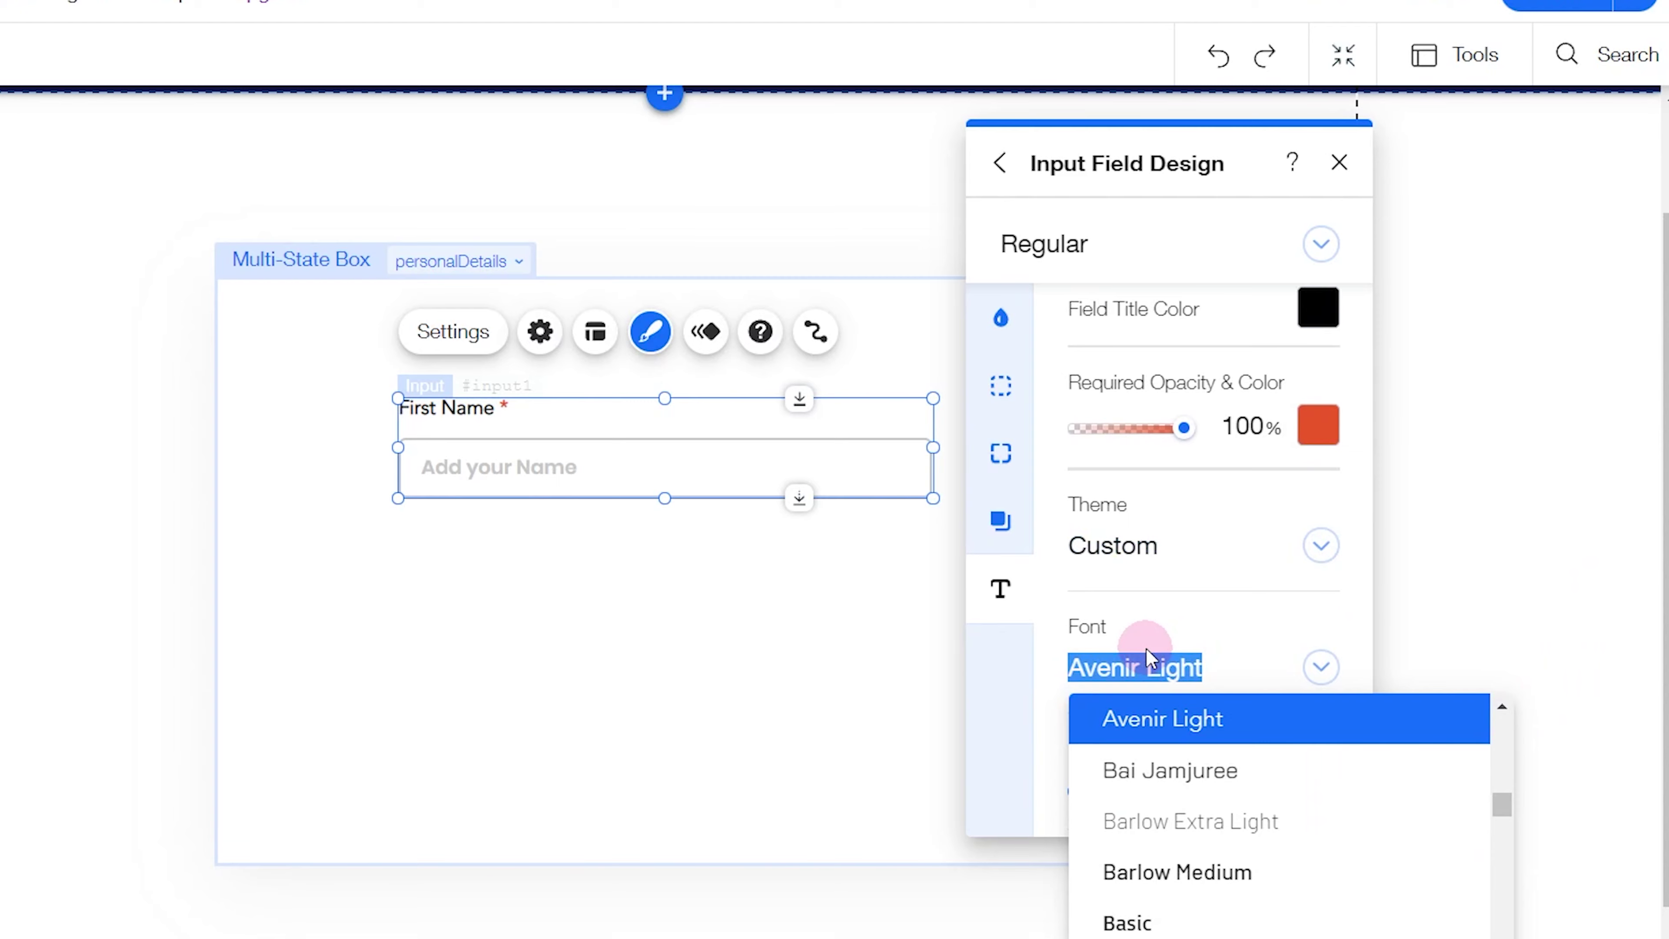
pyautogui.write('Poppins Extra')
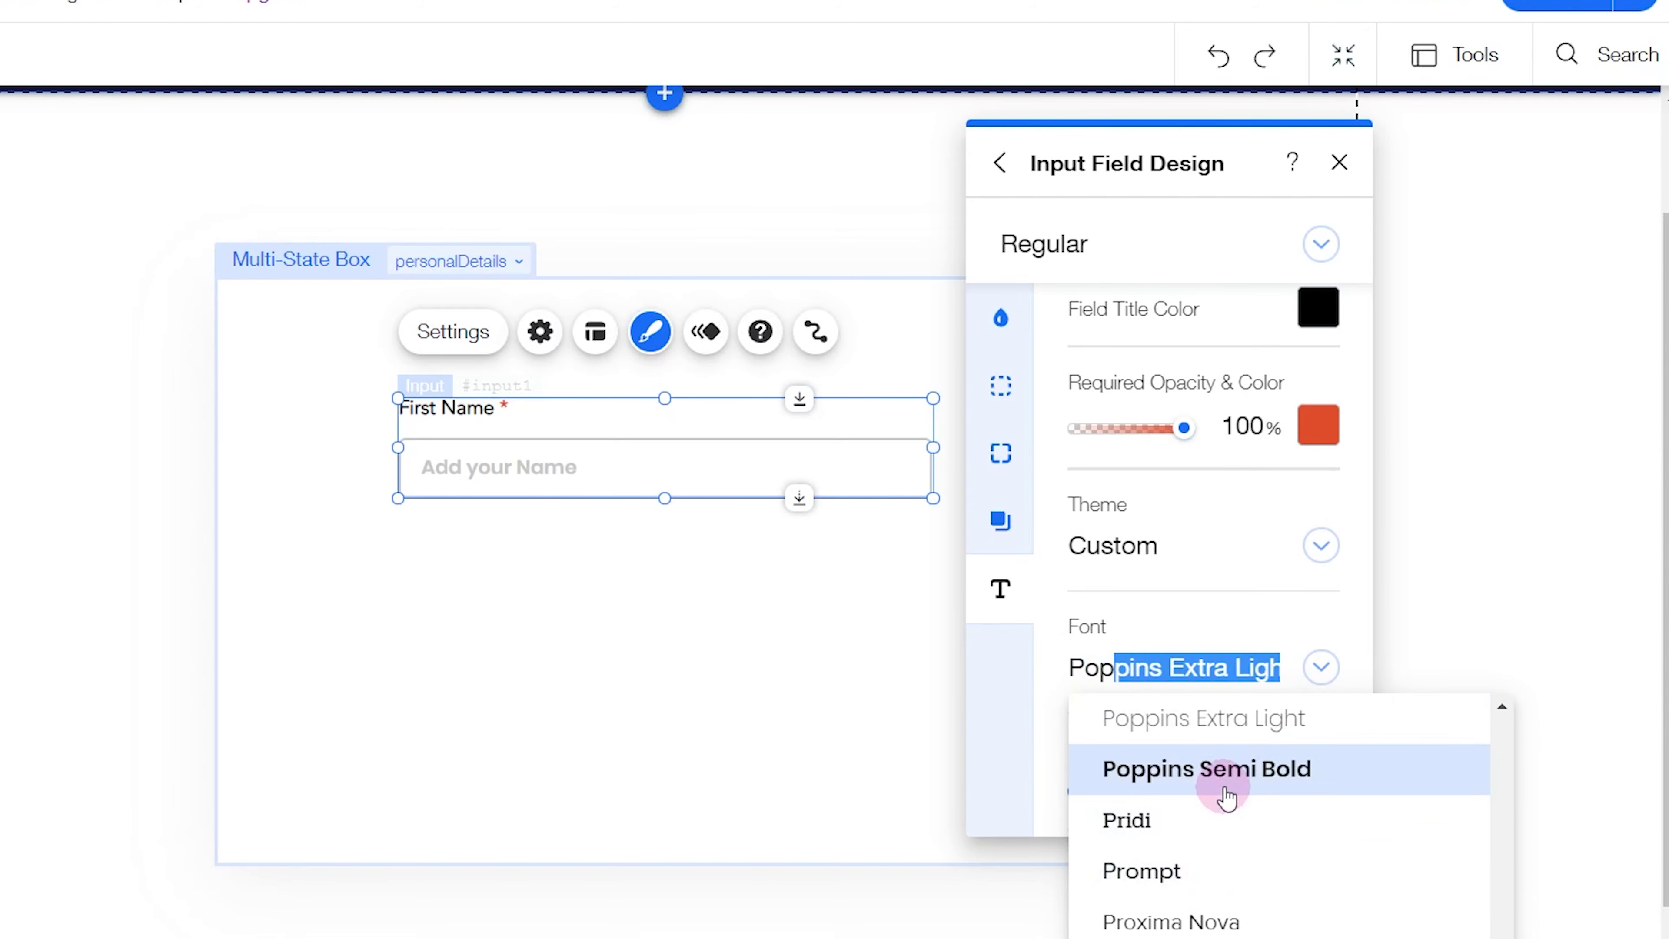
pyautogui.click(1226, 798)
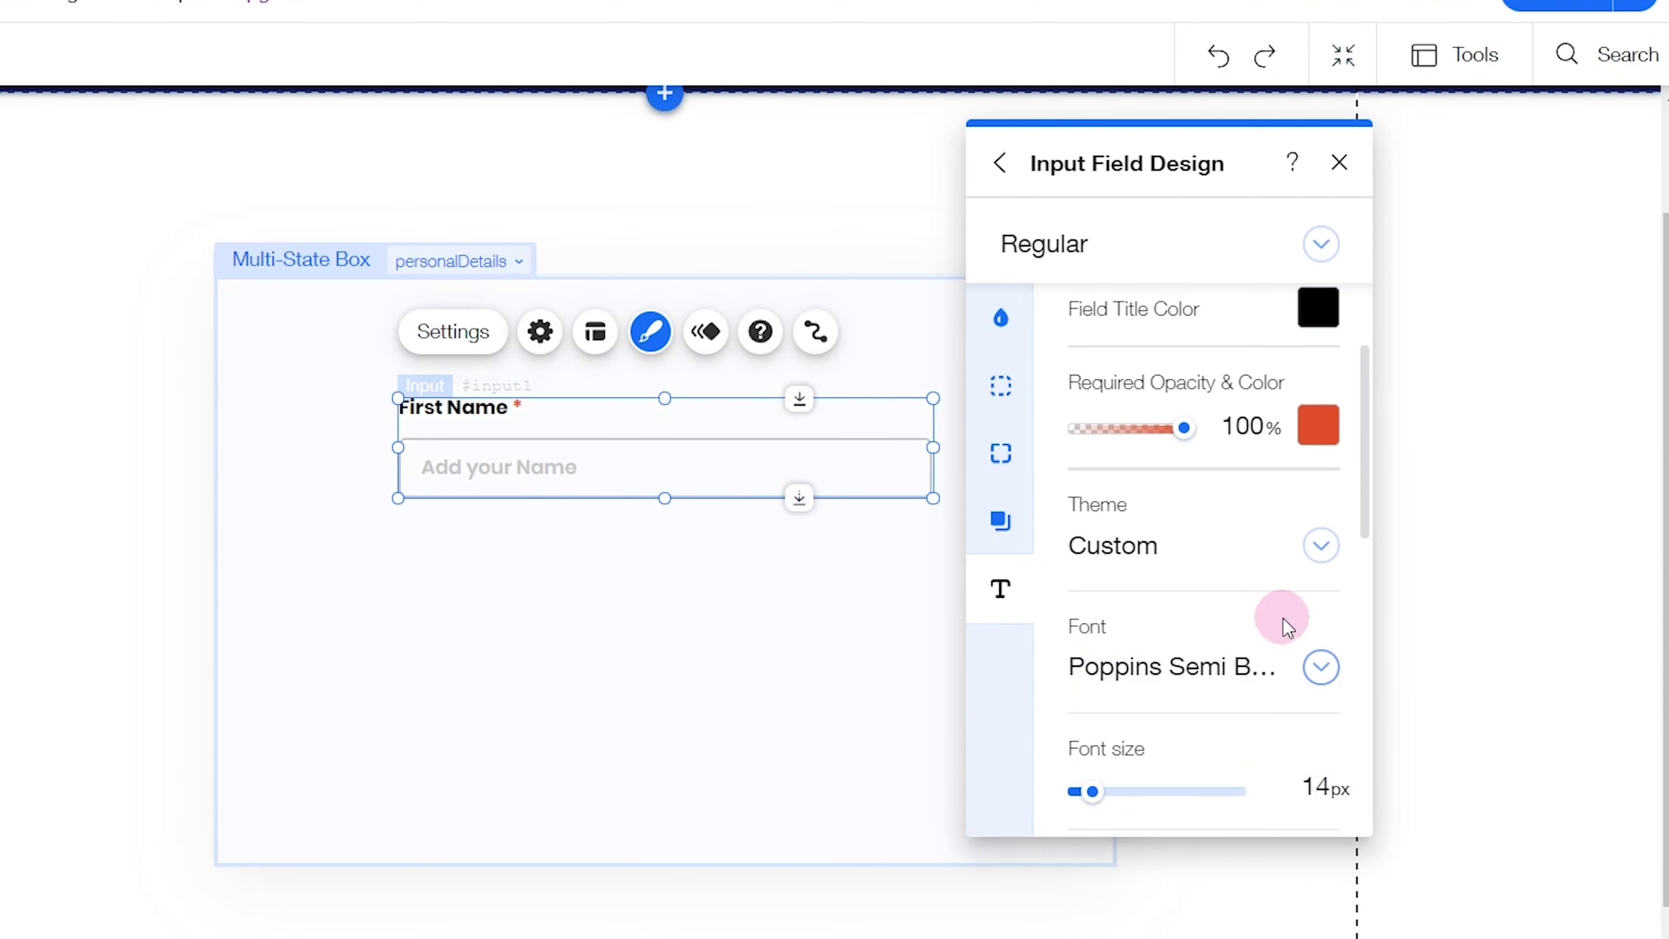
pyautogui.click(1145, 276)
pyautogui.click(1098, 288)
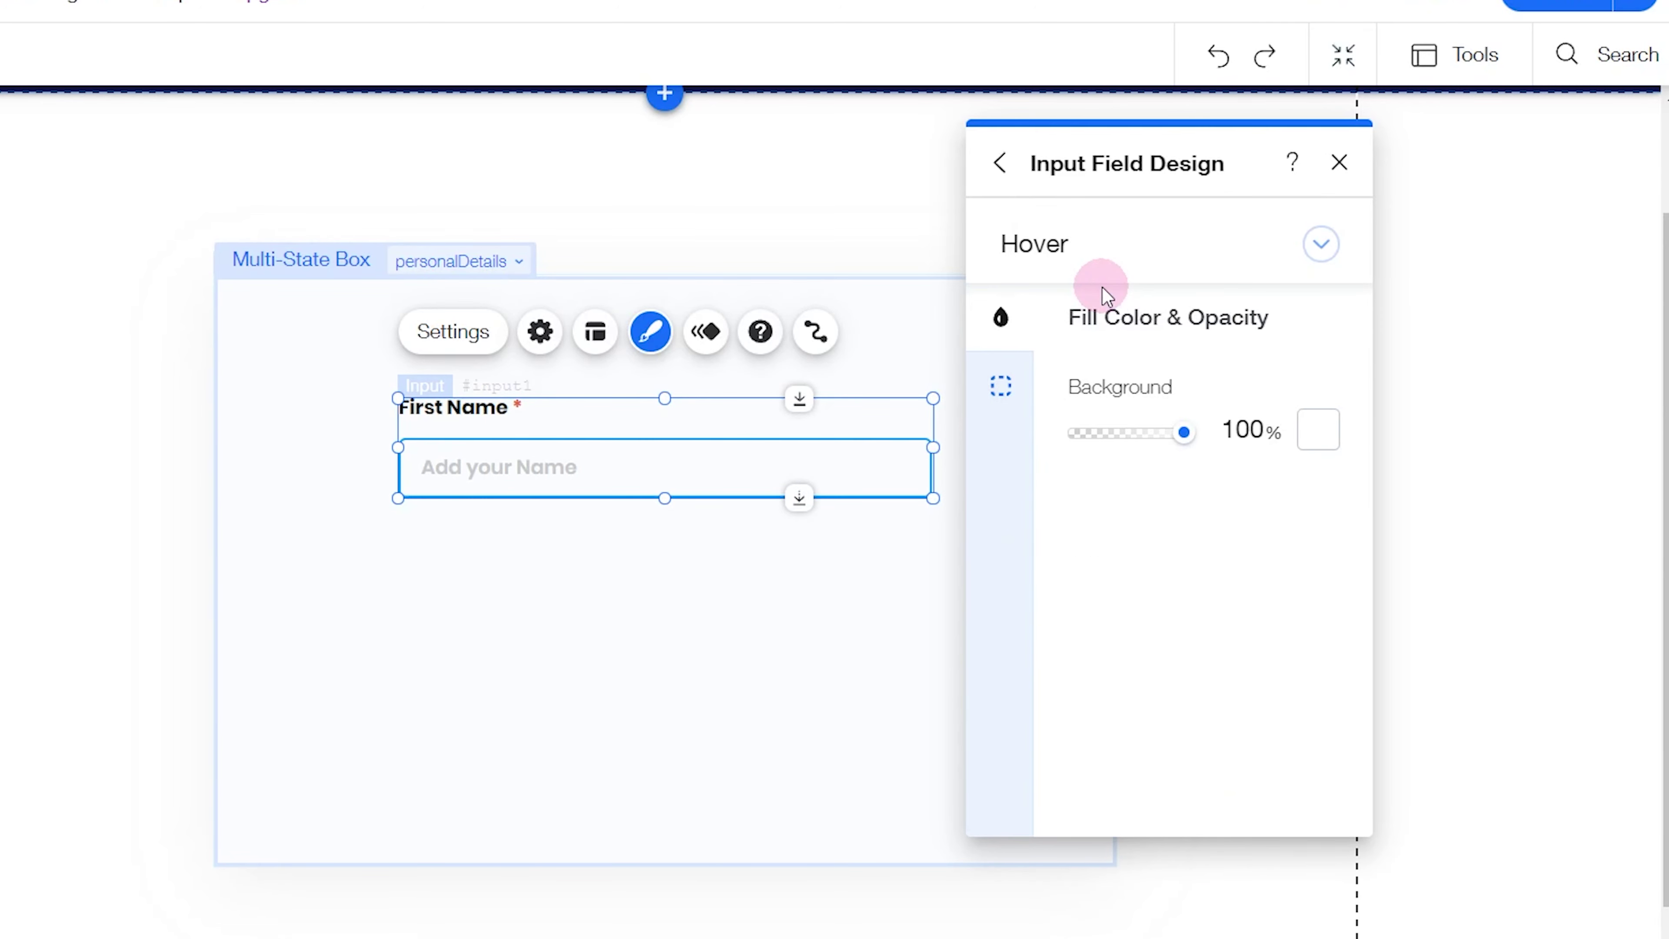
pyautogui.click(1340, 164)
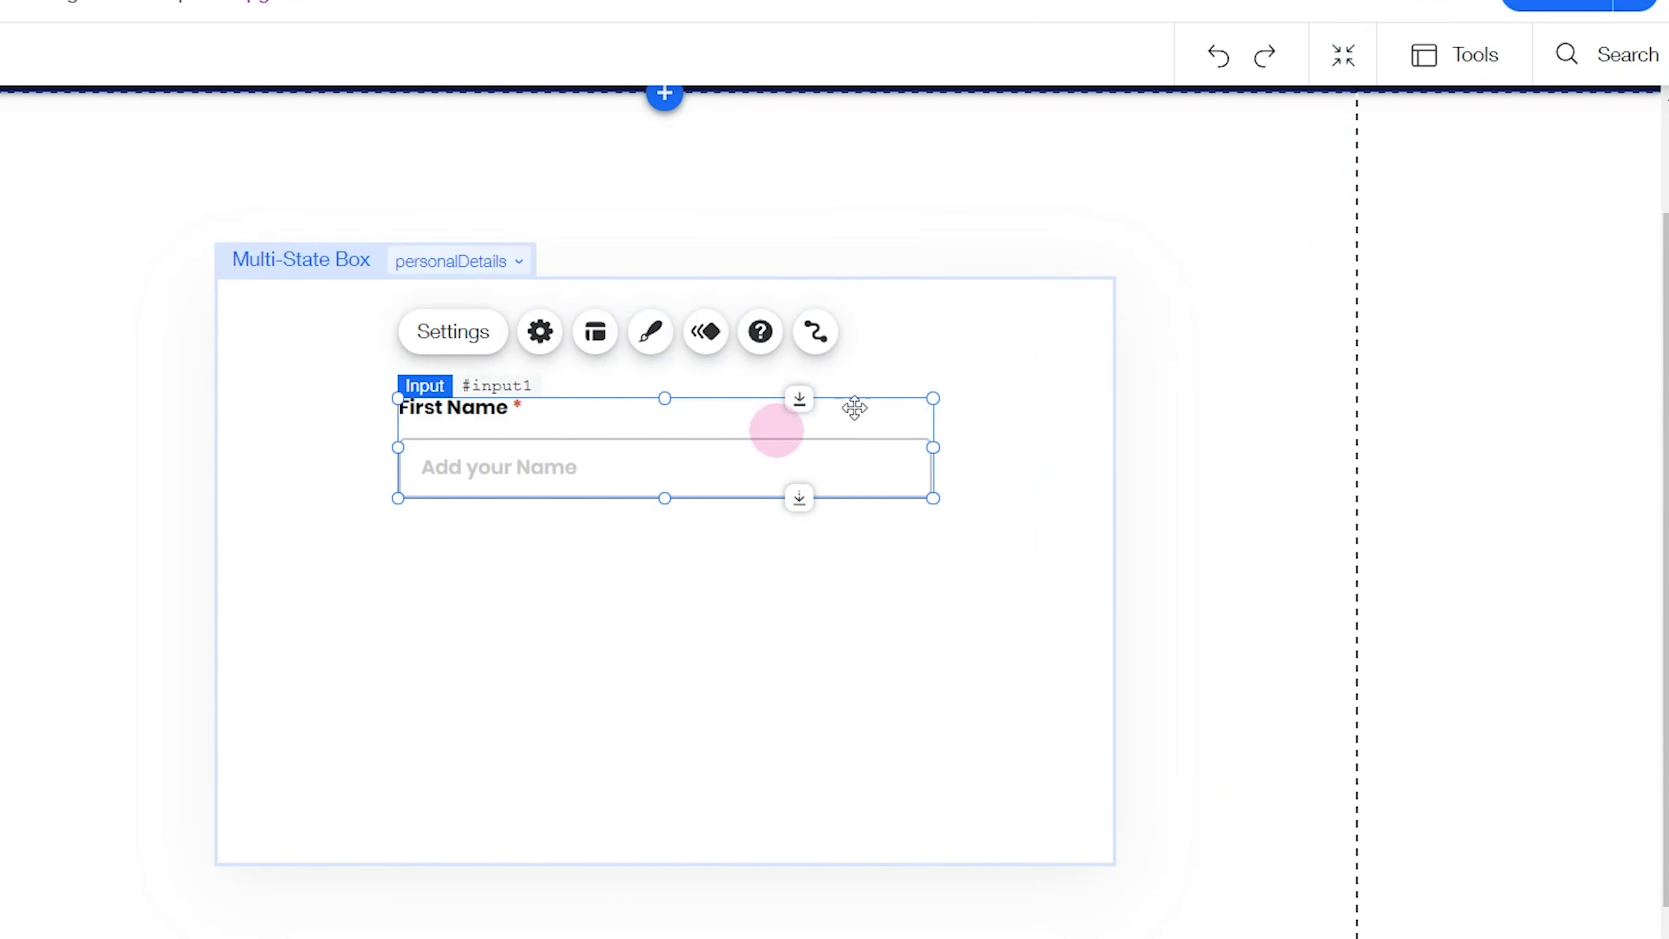
# Enable the editor's floating Toolbar so that its editing options are shown beside the page
pyautogui.click(1460, 66)
pyautogui.click(1450, 149)
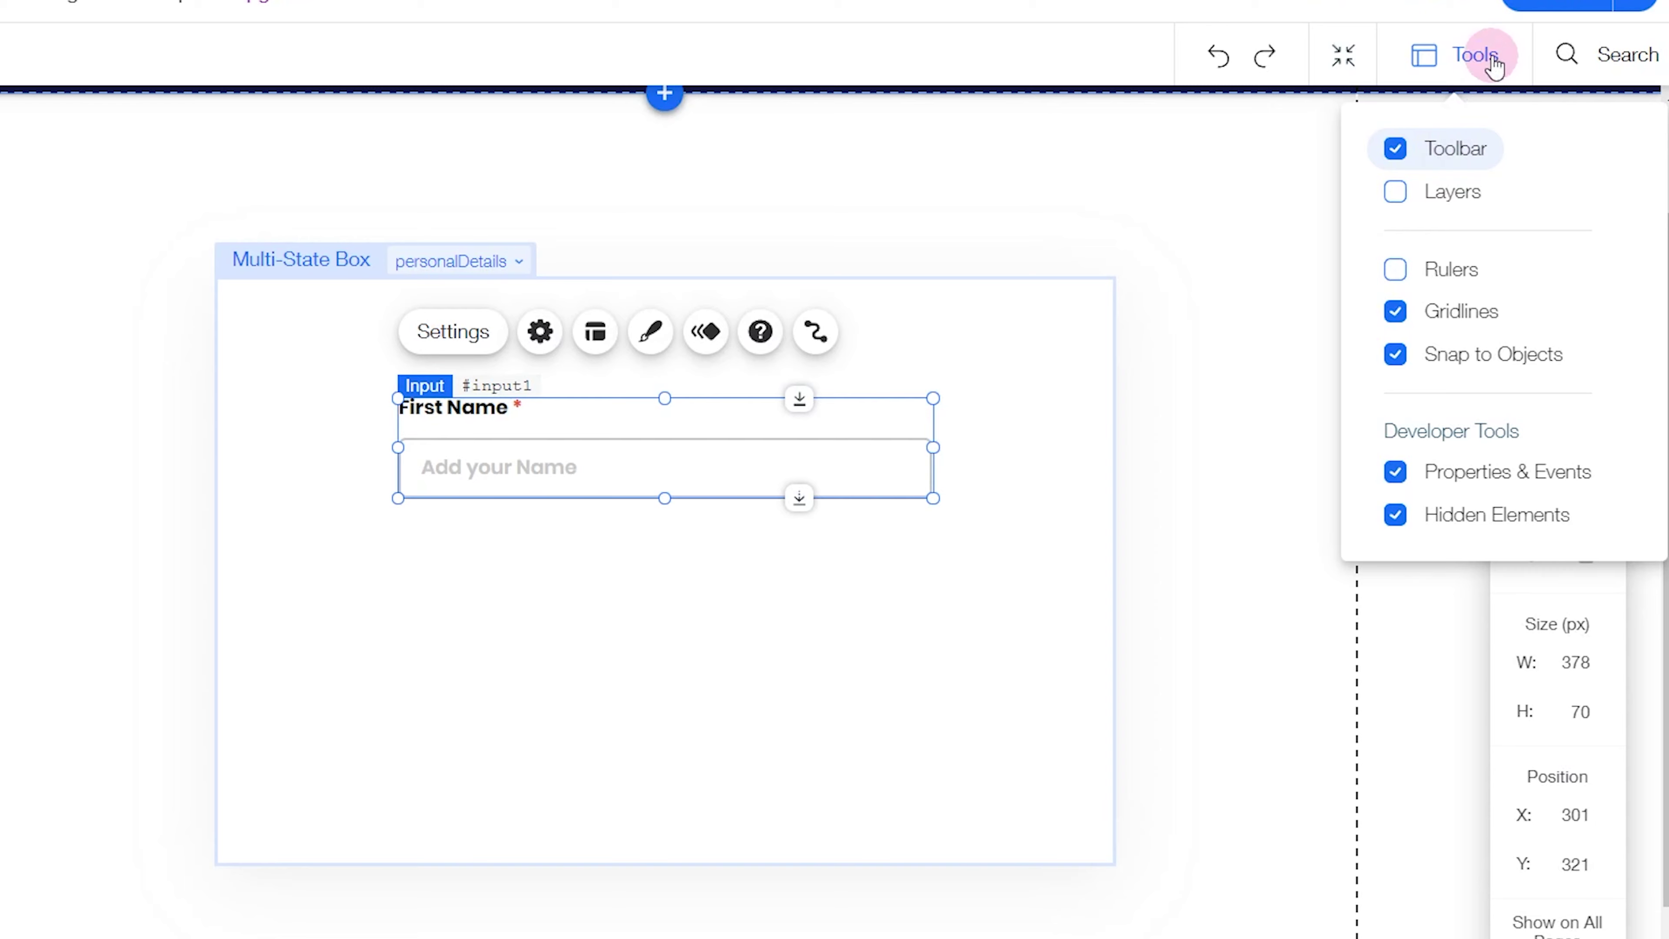
pyautogui.click(1489, 59)
# Duplicate the First Name field and place the copy directly below it, aligned at X 301, Y 408
pyautogui.click(1537, 304)
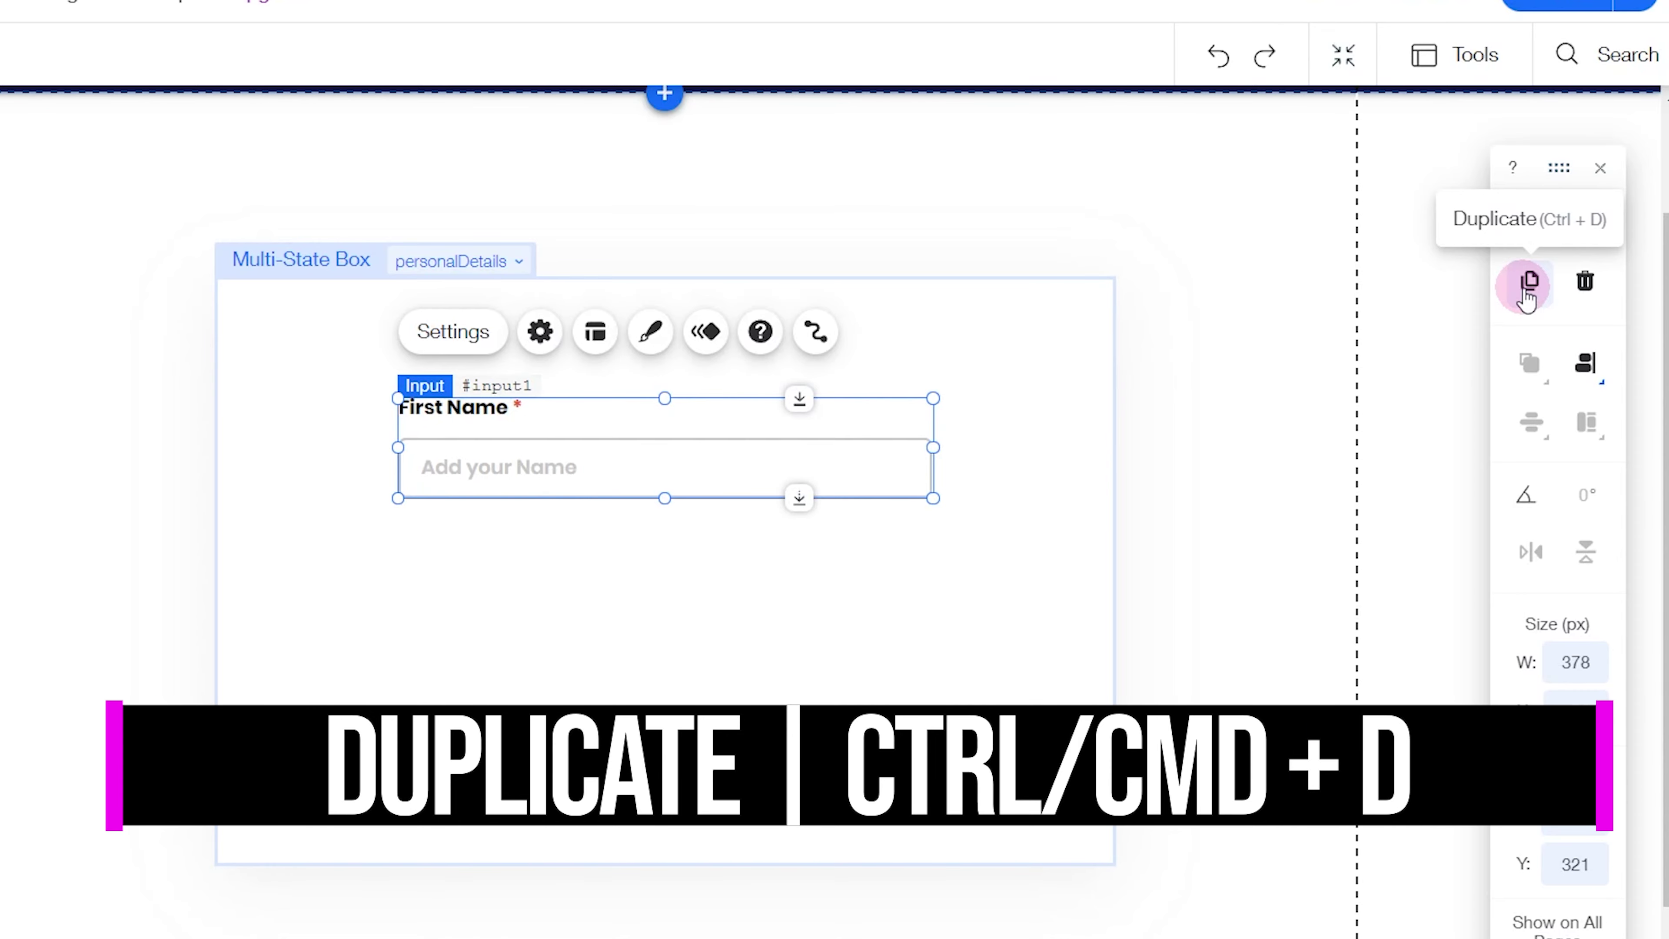
pyautogui.click(1526, 299)
pyautogui.click(704, 496)
pyautogui.moveTo(704, 496); pyautogui.dragTo(679, 589)
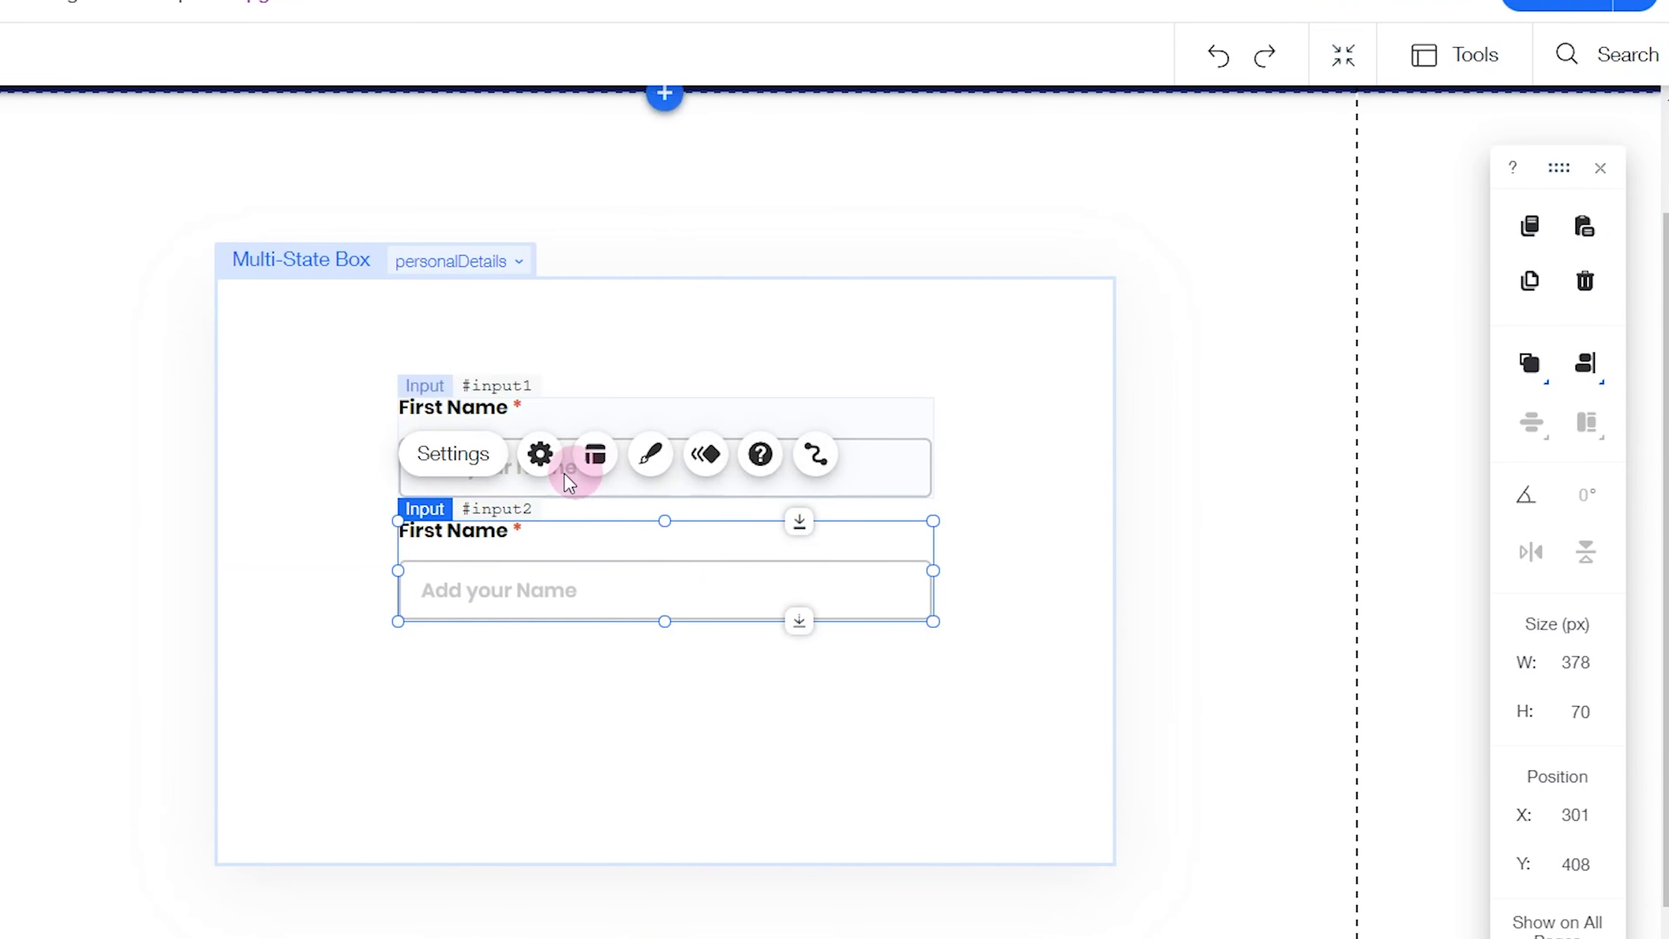
# Set the second input field's title to "Last Name"
pyautogui.click(540, 453)
pyautogui.click(1054, 464)
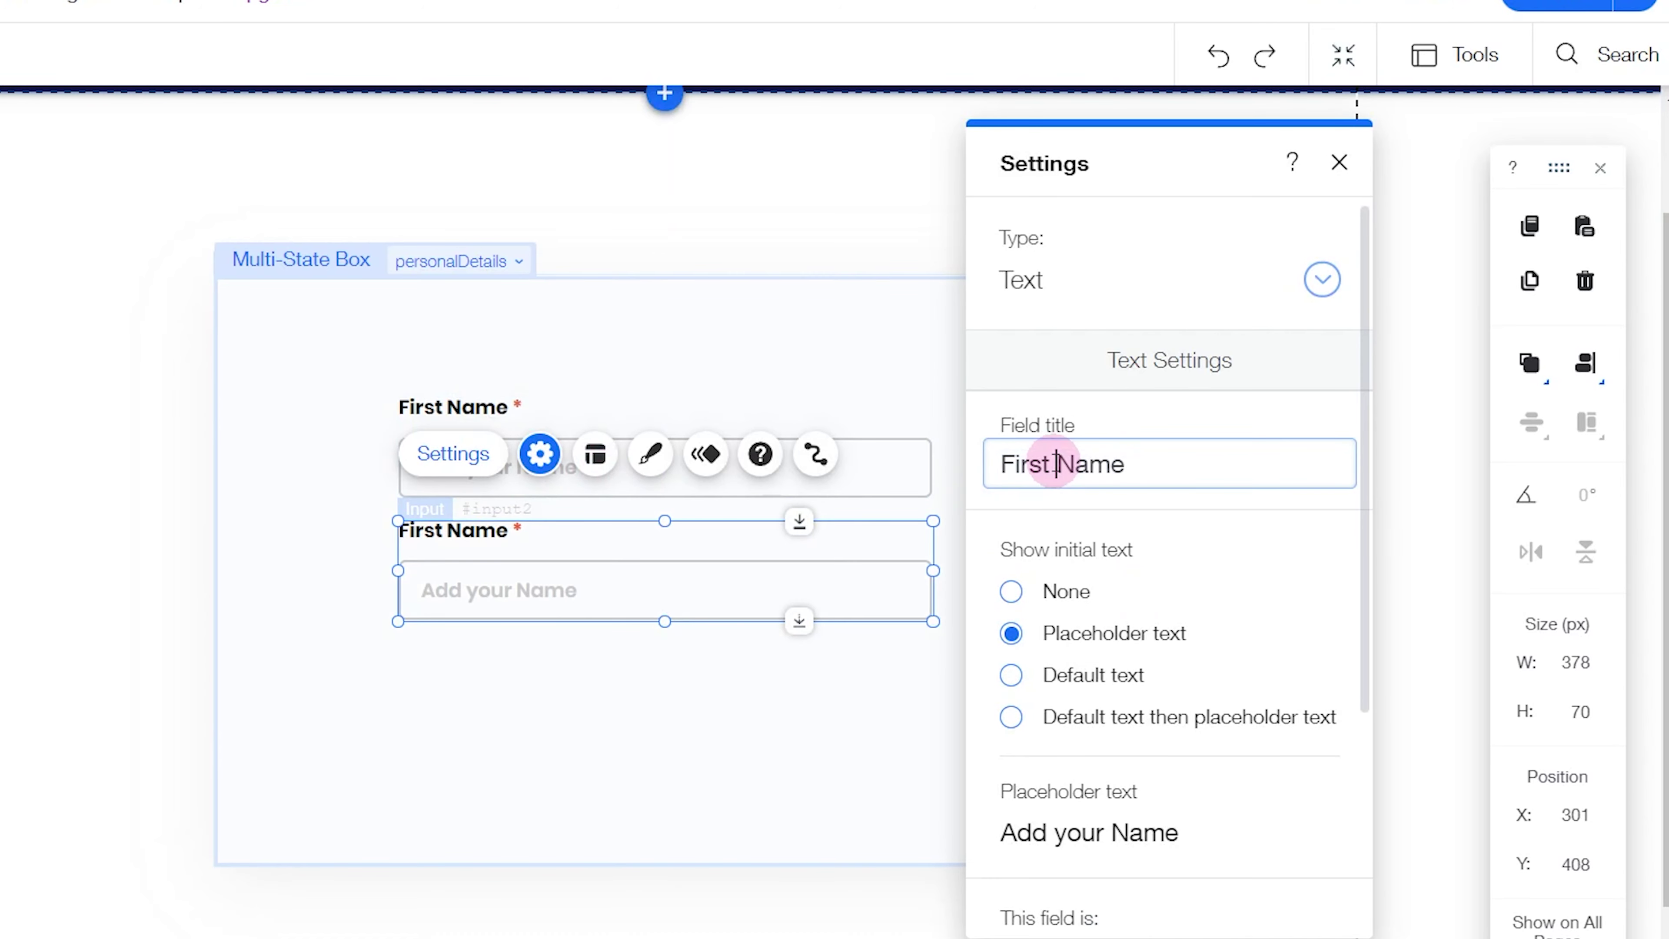
pyautogui.write('Last')
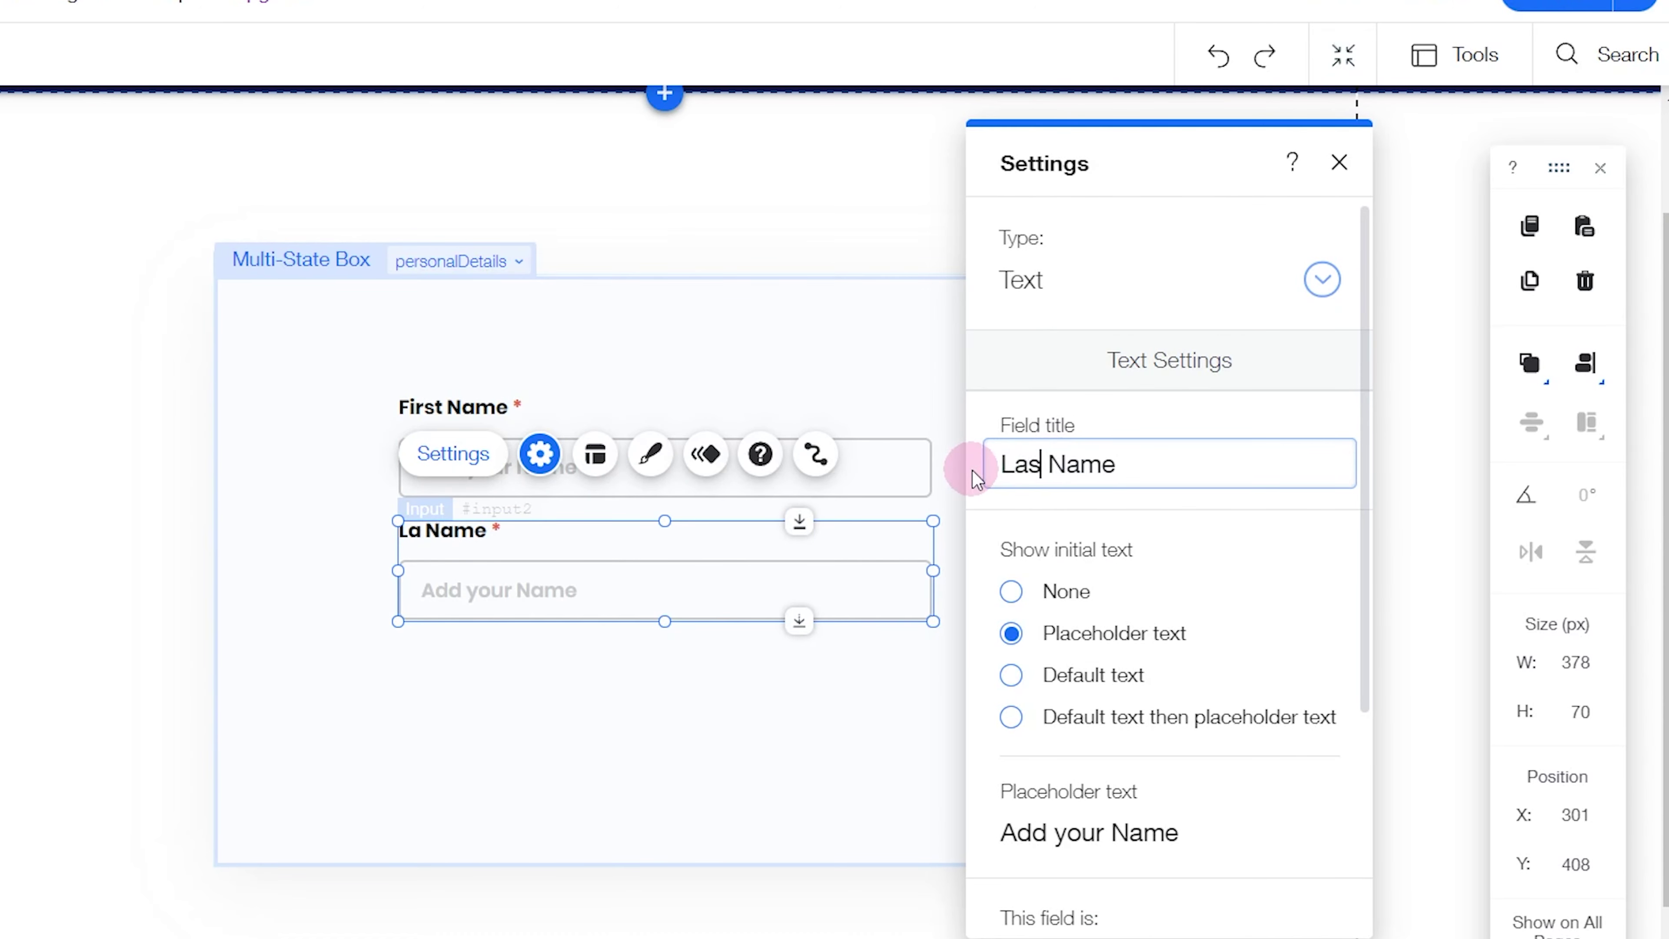
pyautogui.click(1338, 163)
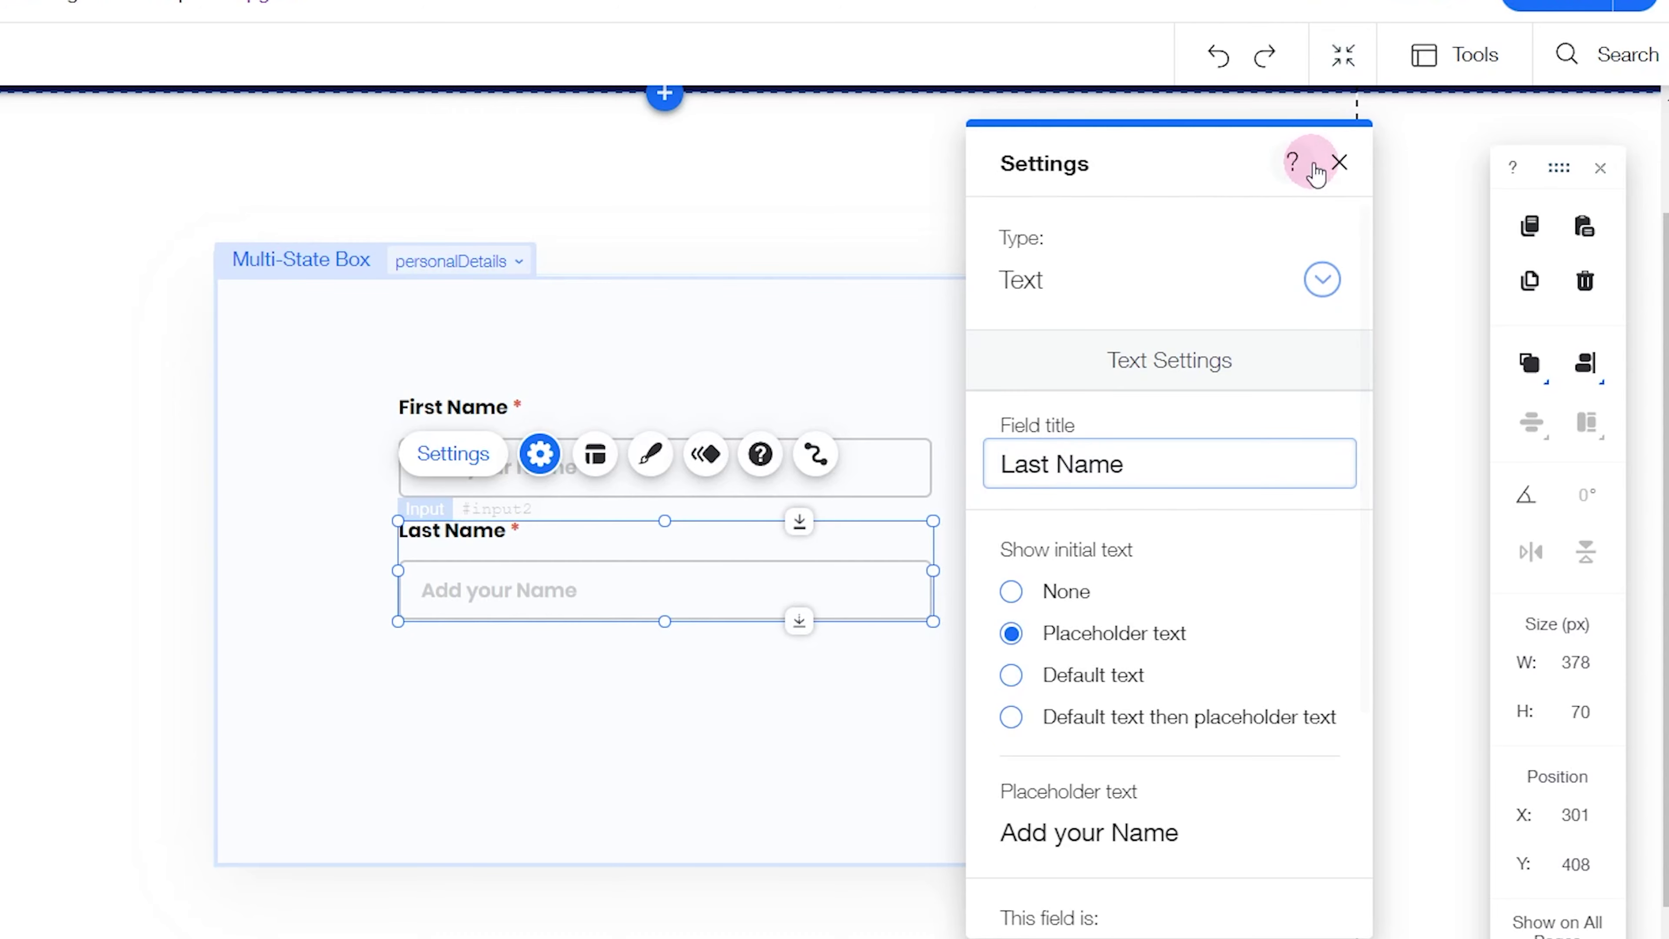
# Duplicate the Last Name field, align the copy directly below it, and set the copy's field title to "Email"
pyautogui.click(1518, 283)
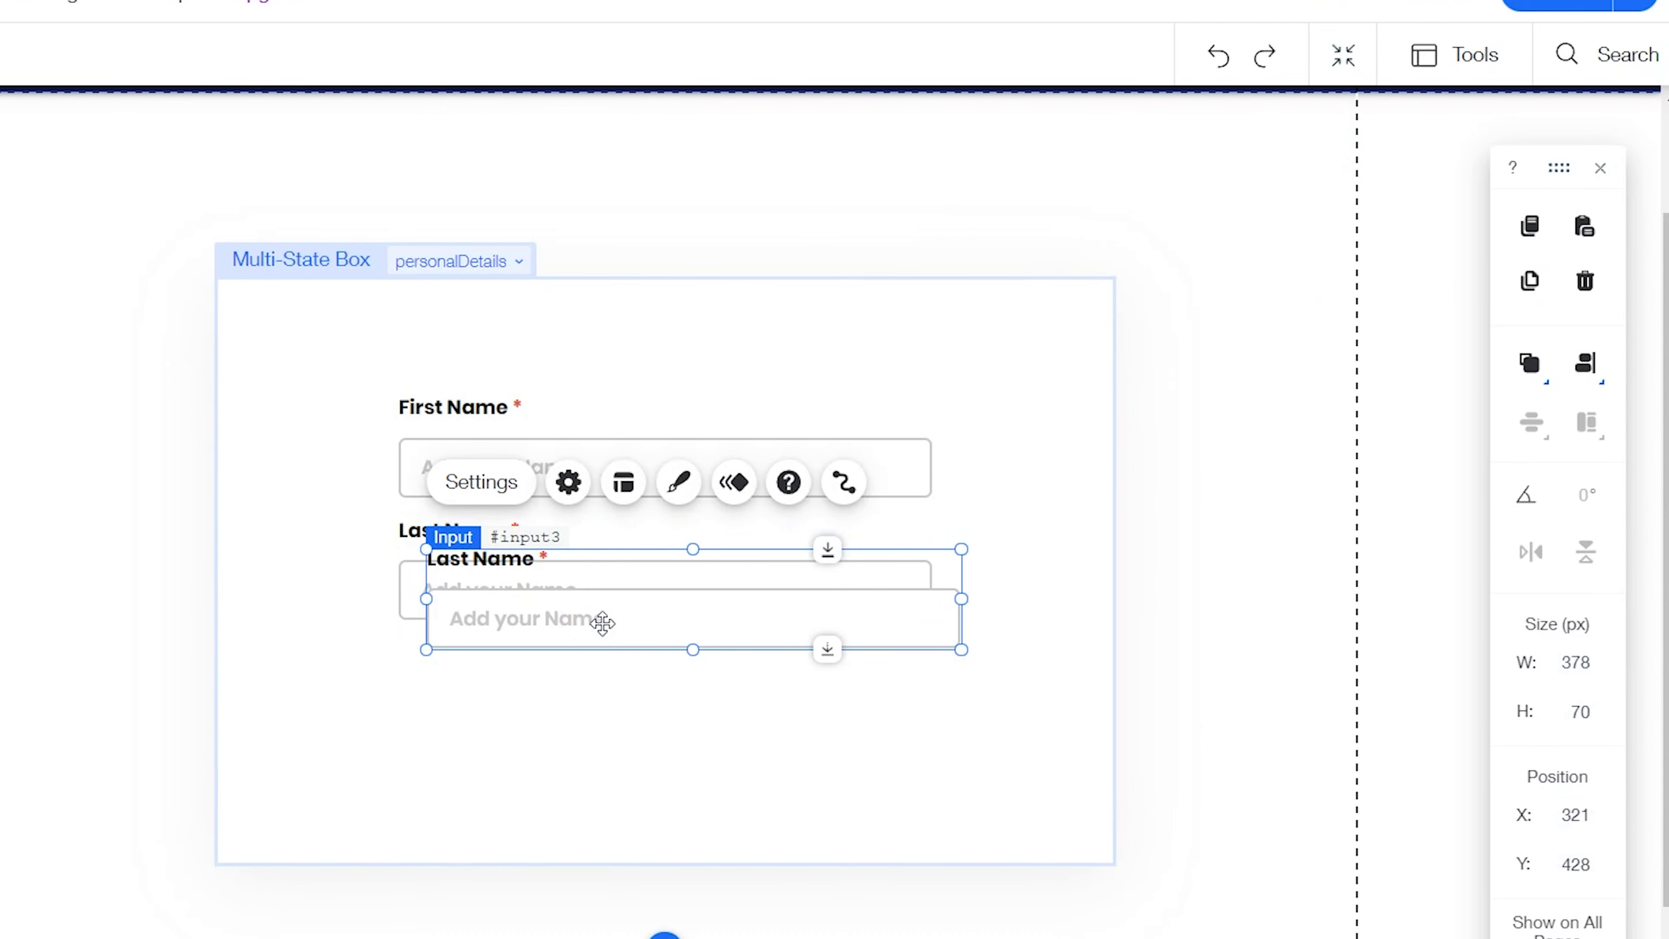
pyautogui.moveTo(600, 622); pyautogui.dragTo(570, 708)
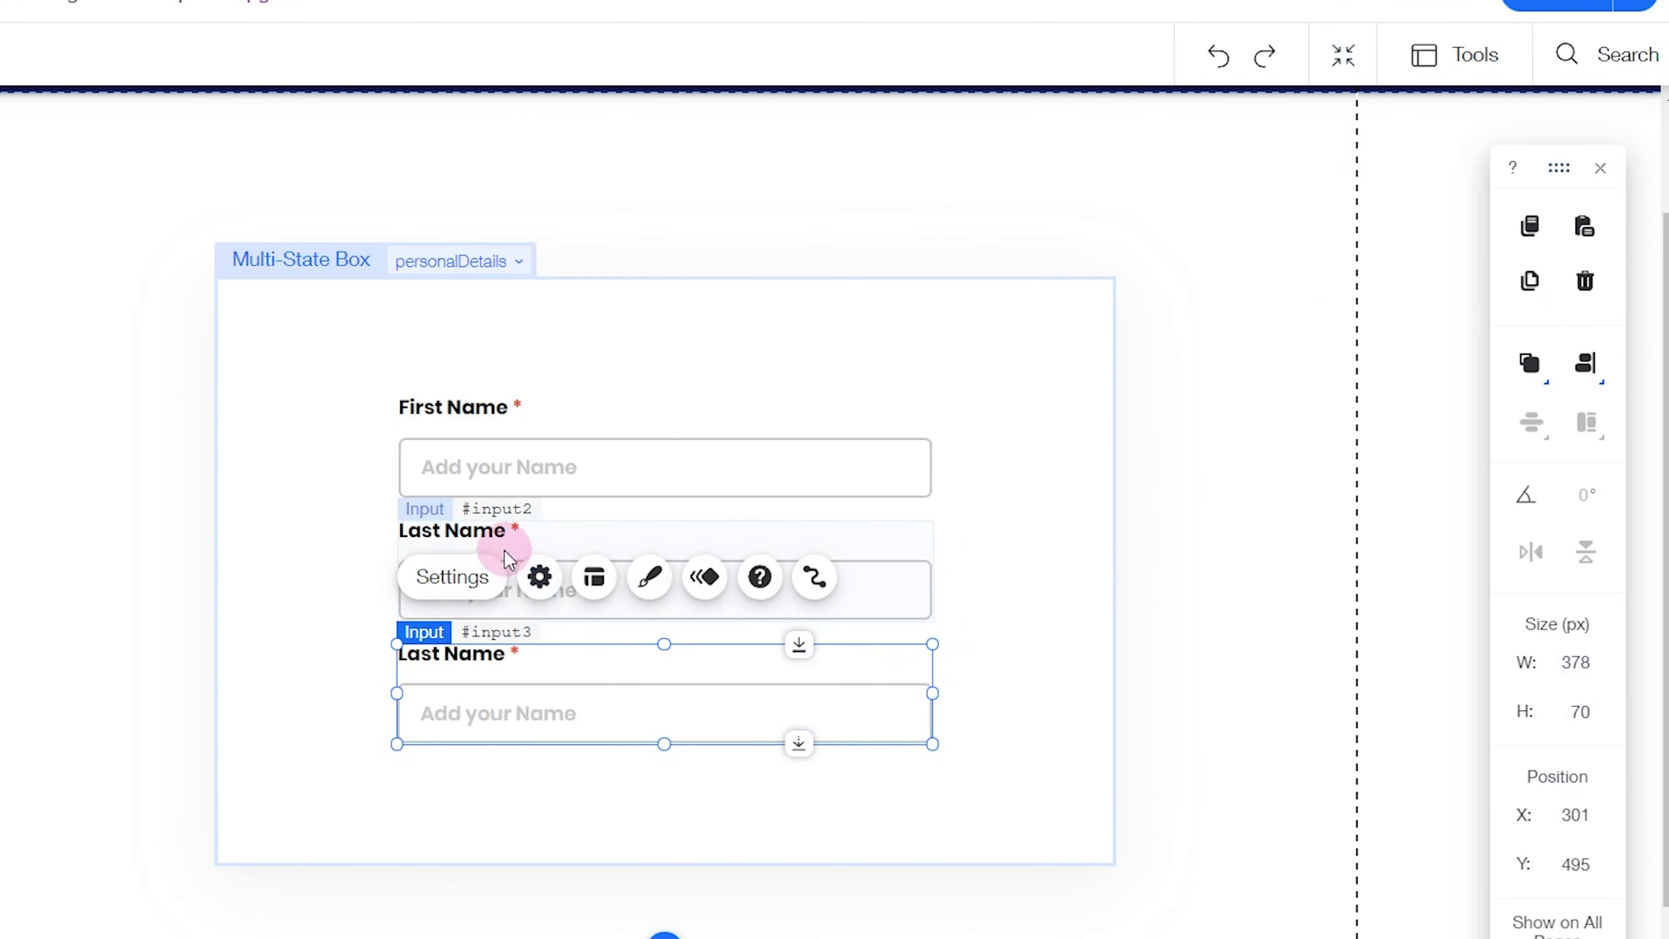
pyautogui.click(454, 577)
pyautogui.click(1063, 461)
pyautogui.write('Email')
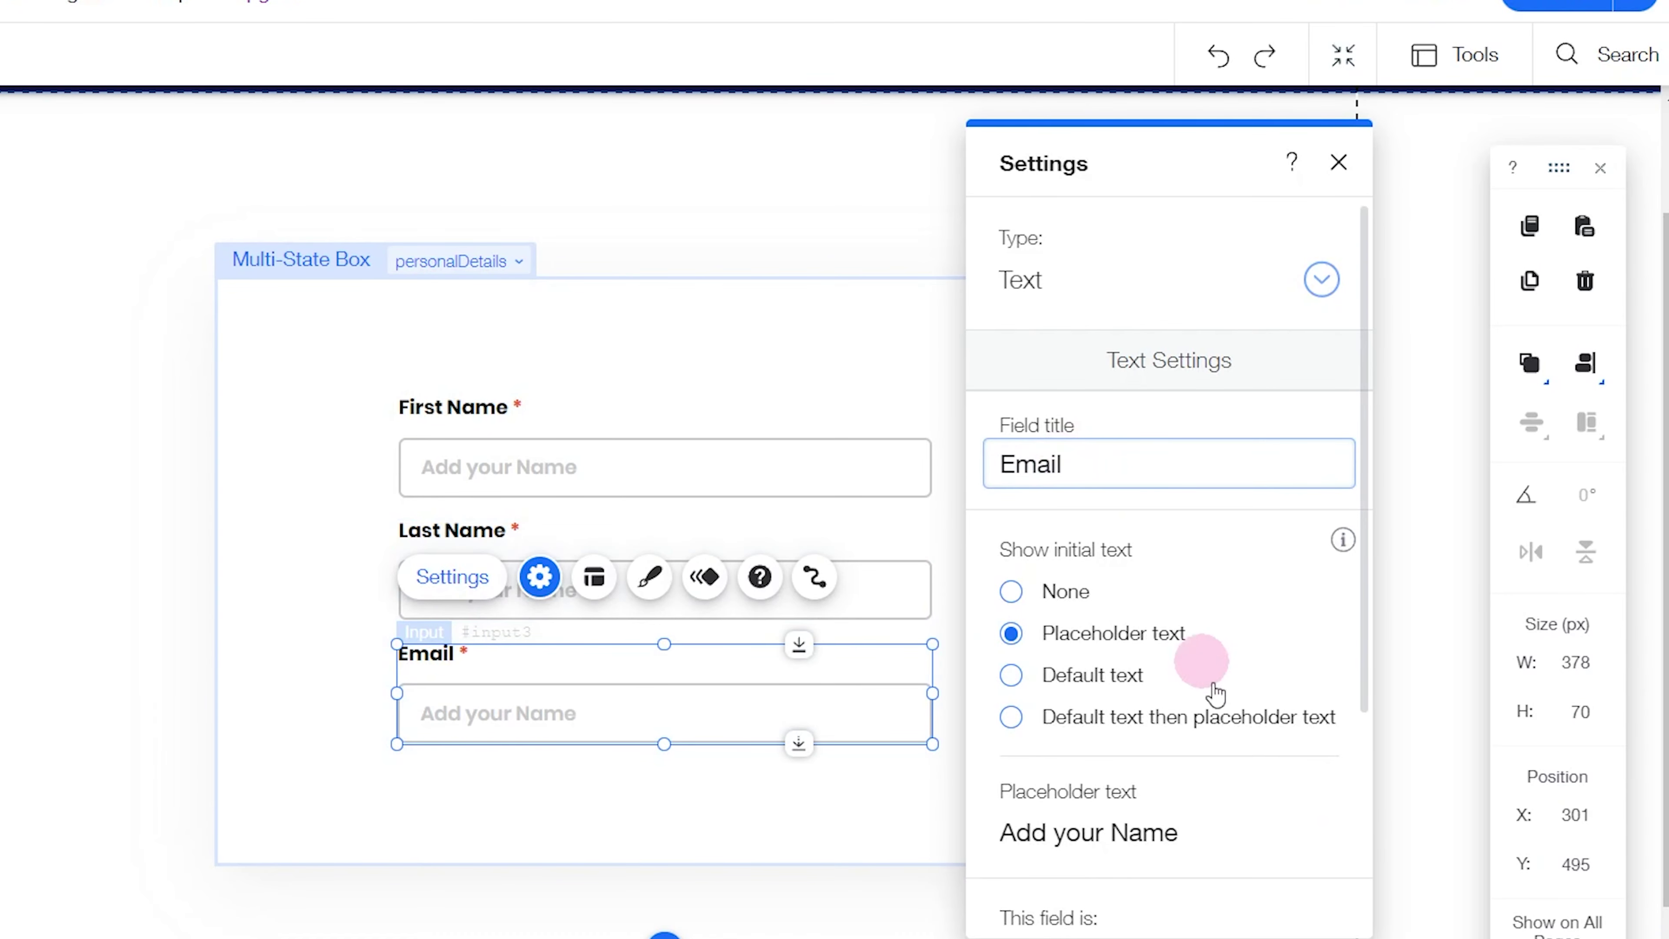
# Set the Email field's placeholder text to "Enter Email" and its input type to Email
pyautogui.click(1069, 832)
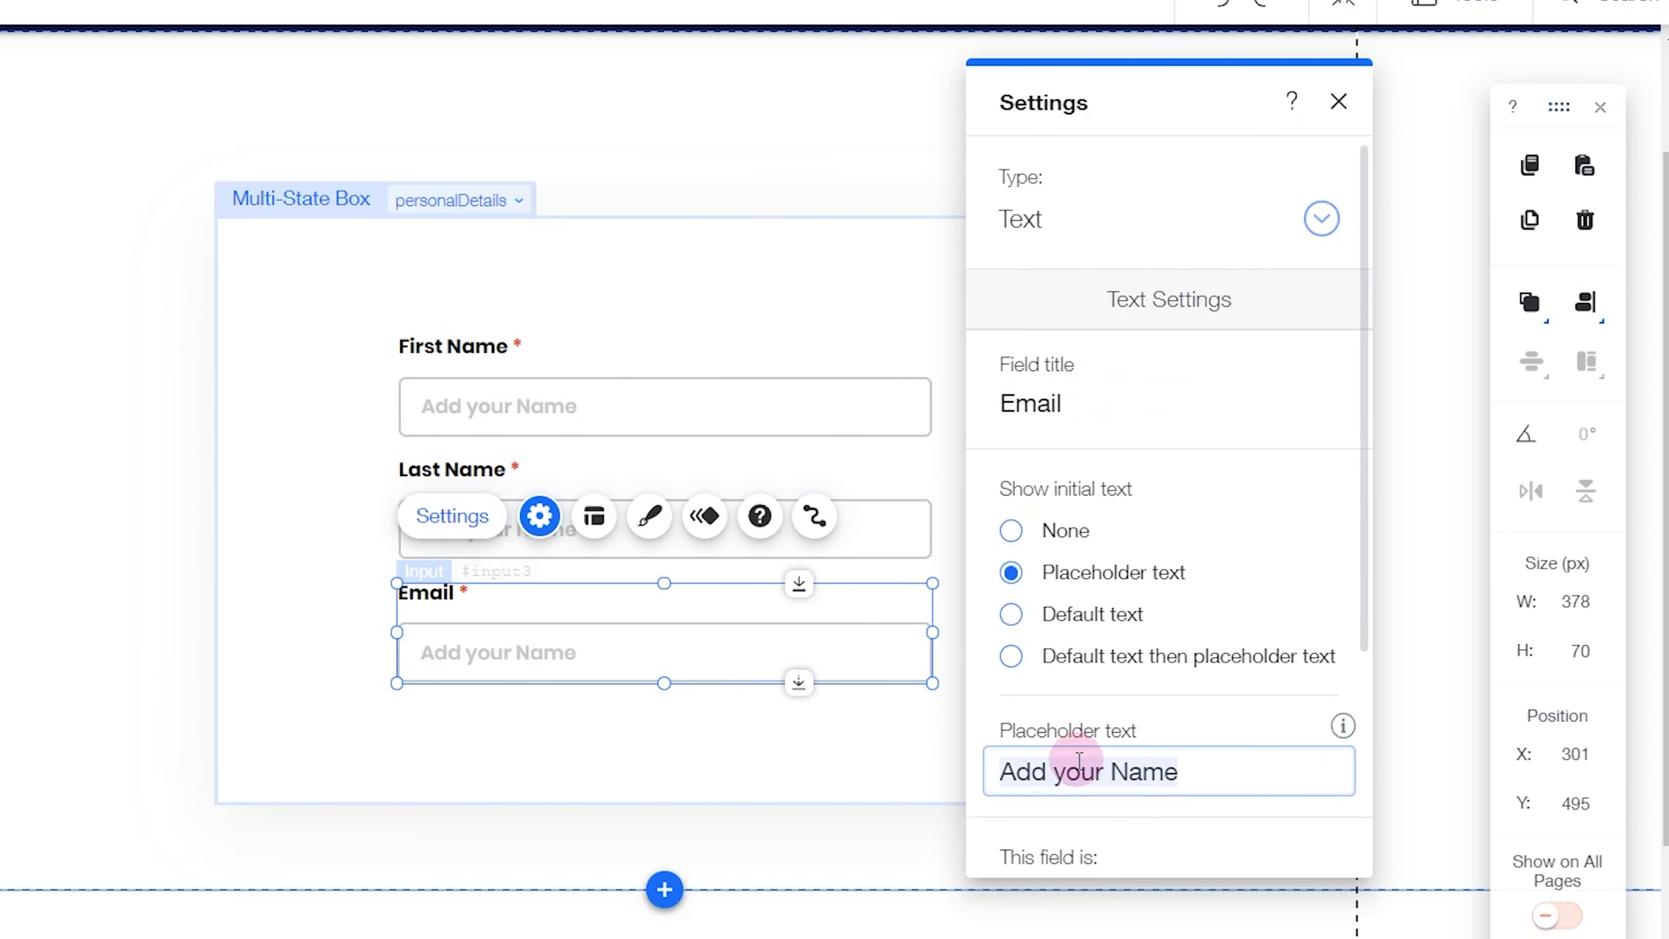
pyautogui.write('Enter Email')
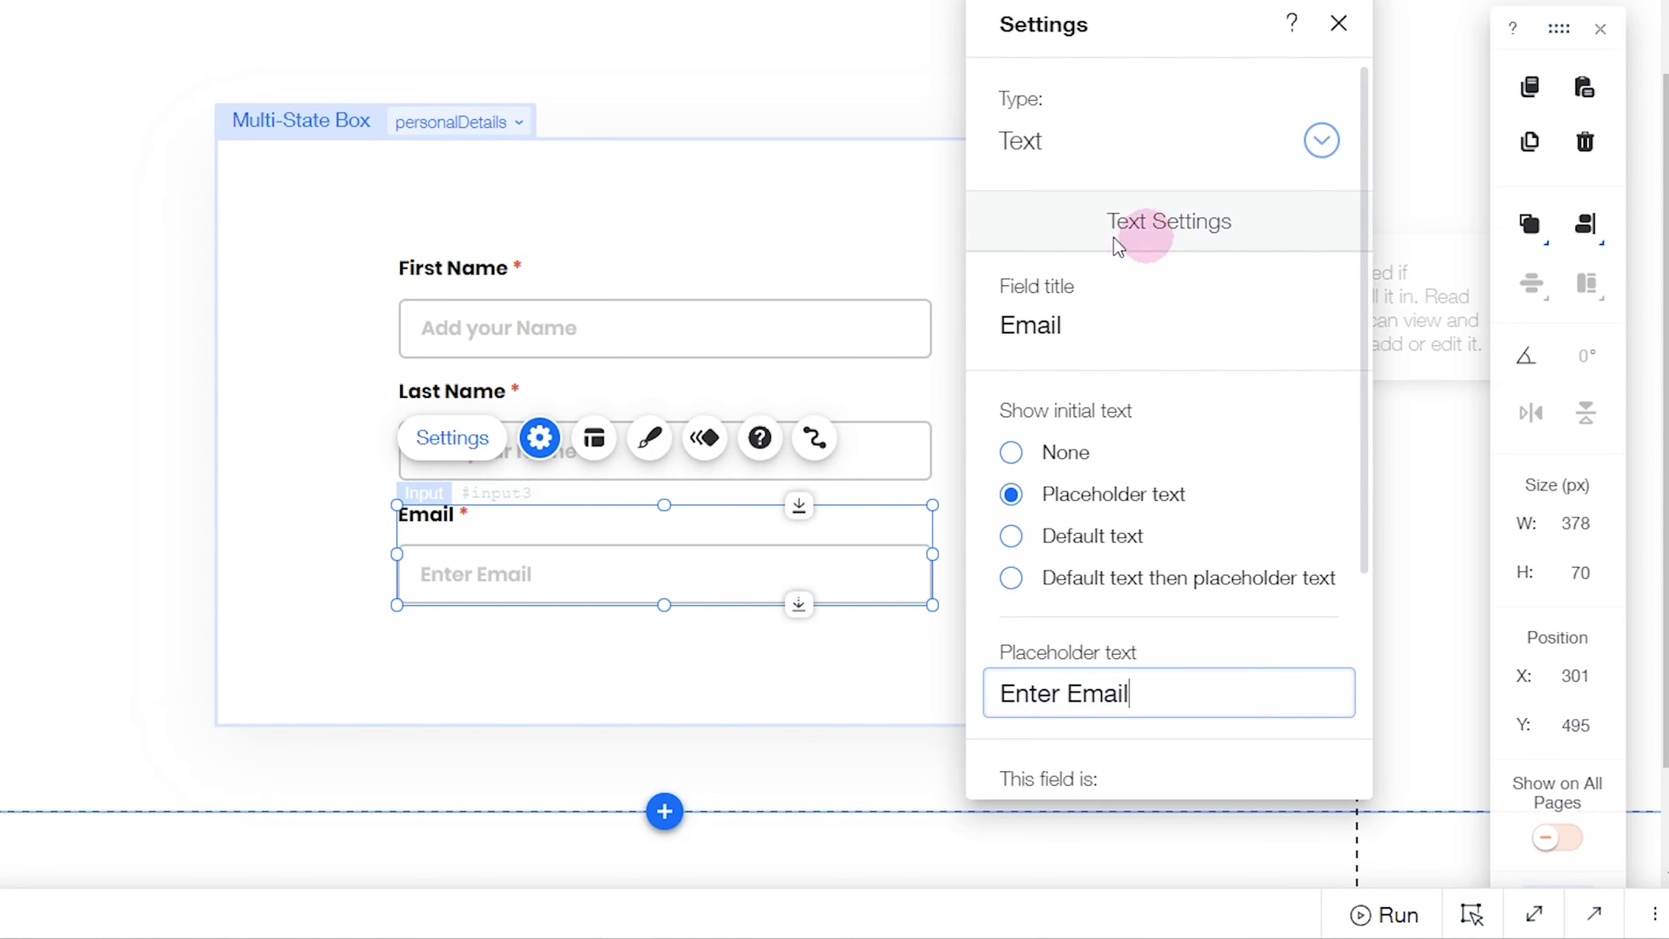
pyautogui.click(1210, 234)
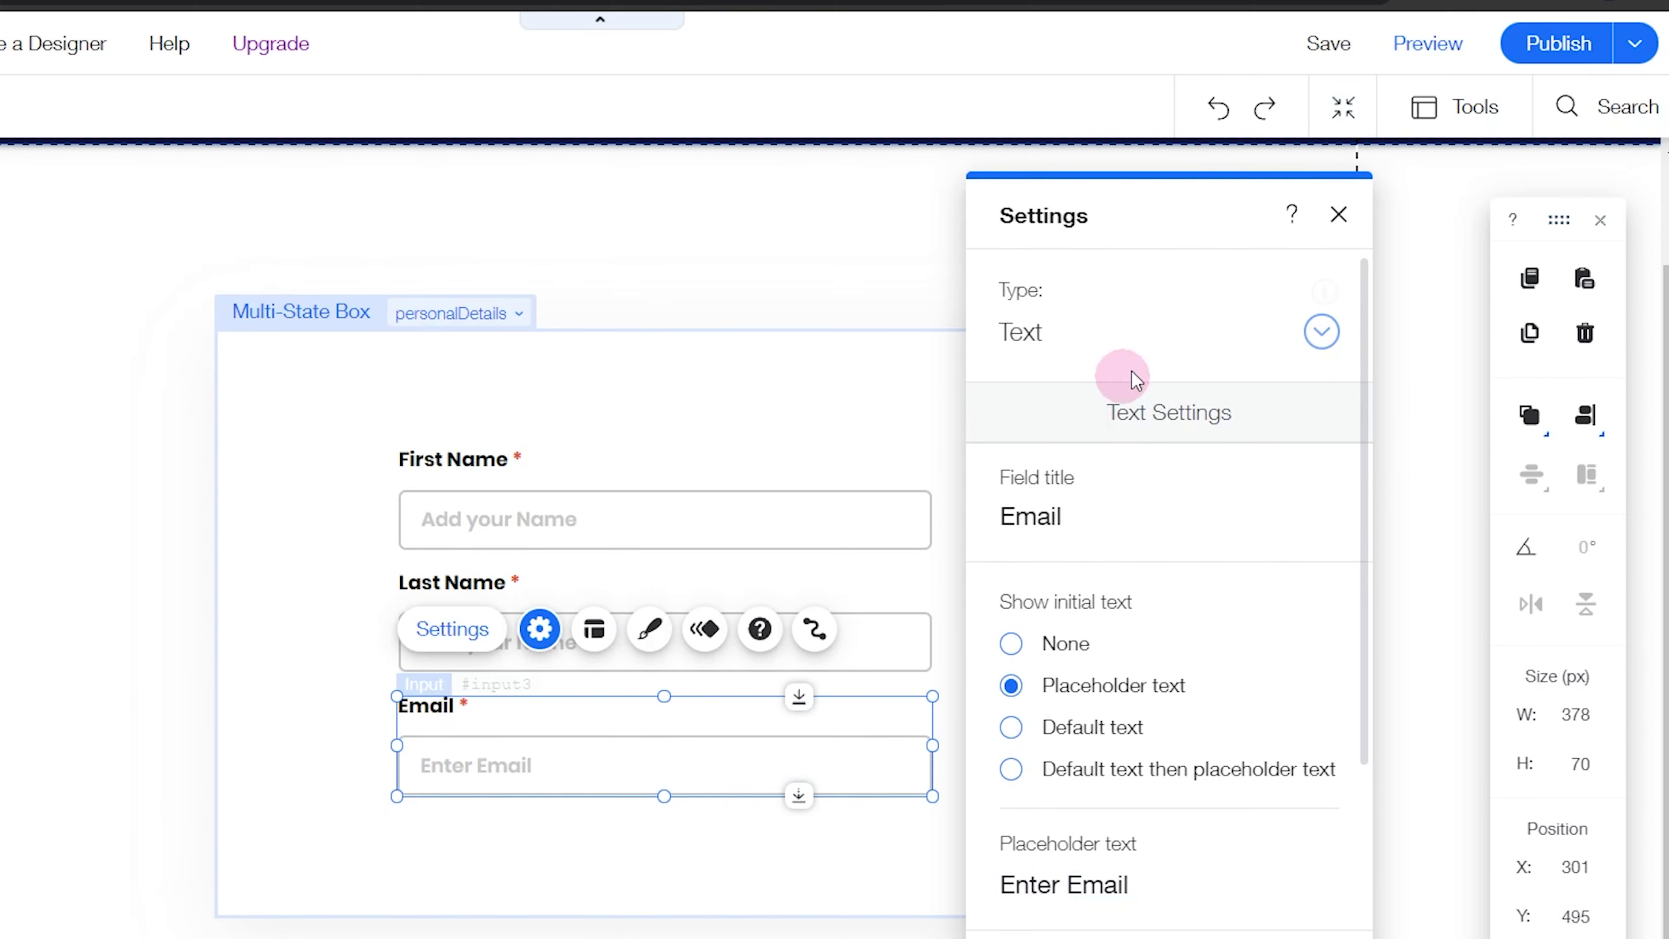
pyautogui.click(1079, 355)
pyautogui.click(1111, 496)
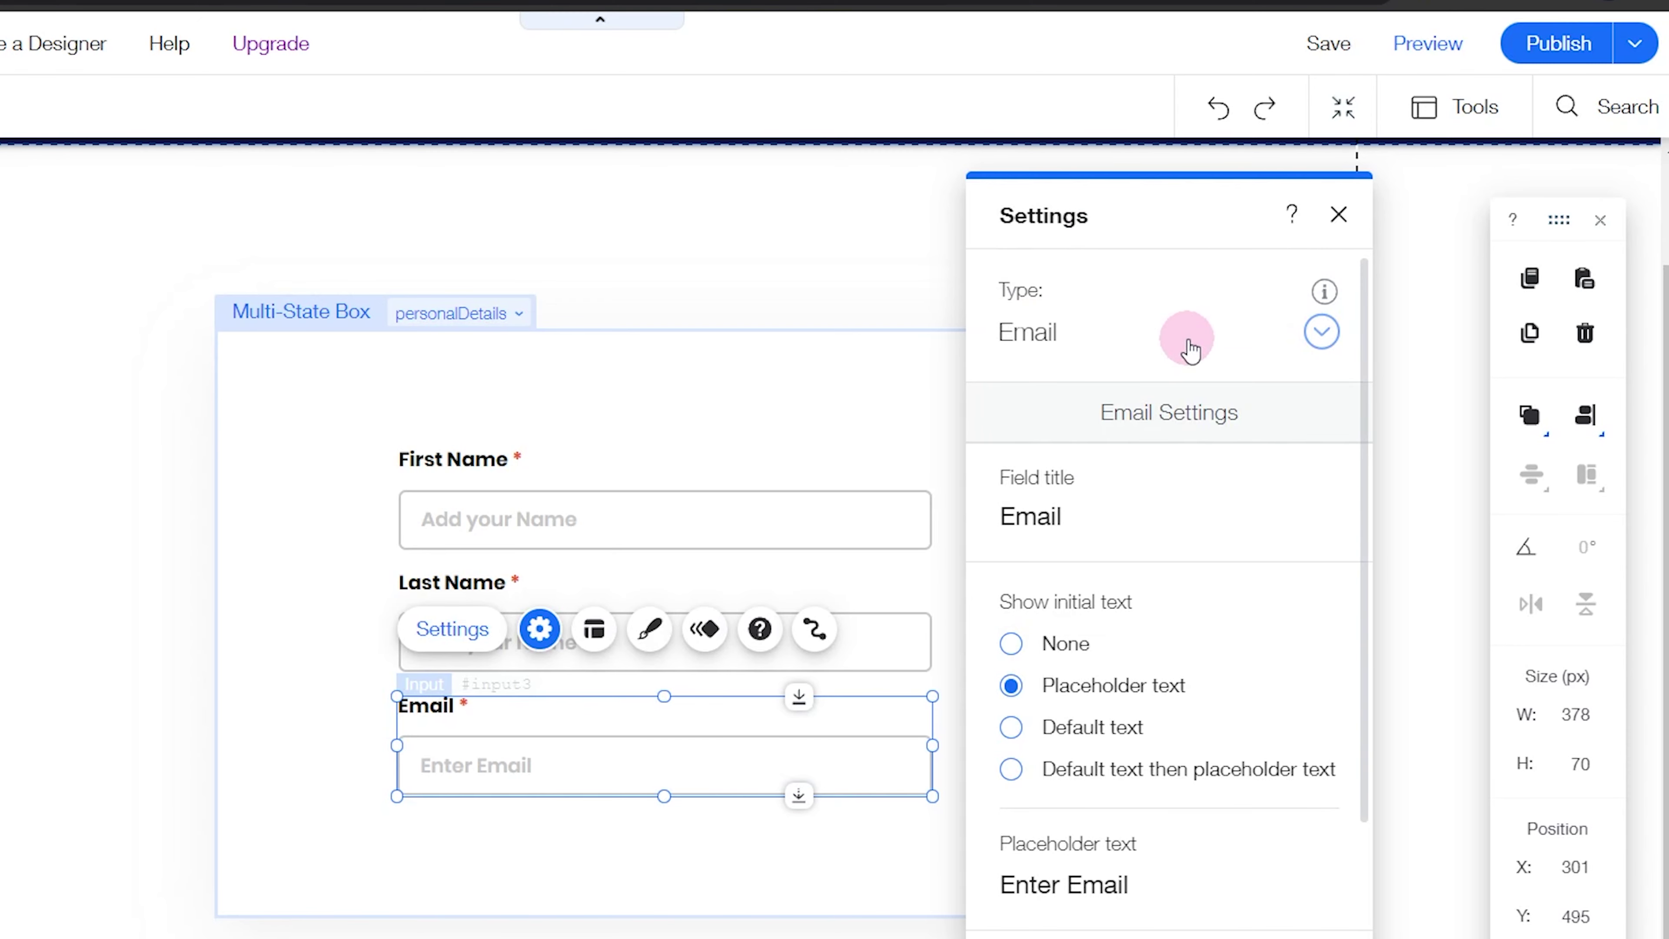
pyautogui.click(1338, 214)
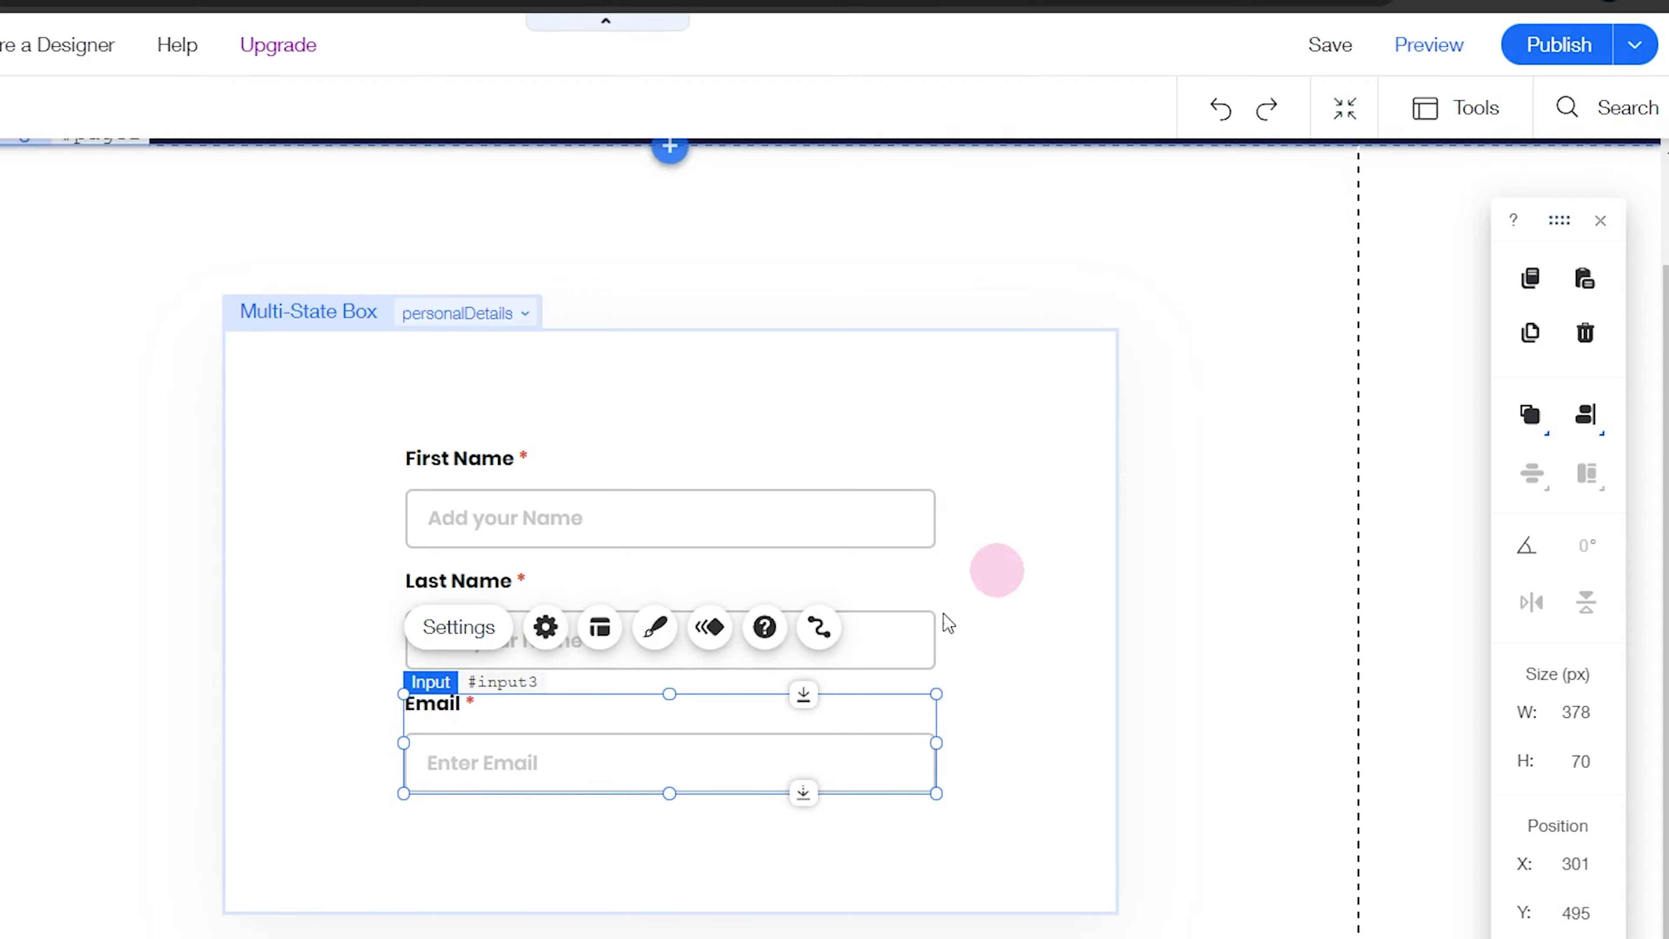
# Add an Elegant Title text above the First Name field in the multi-state box and change its text to "Personal Details"
pyautogui.click(589, 752)
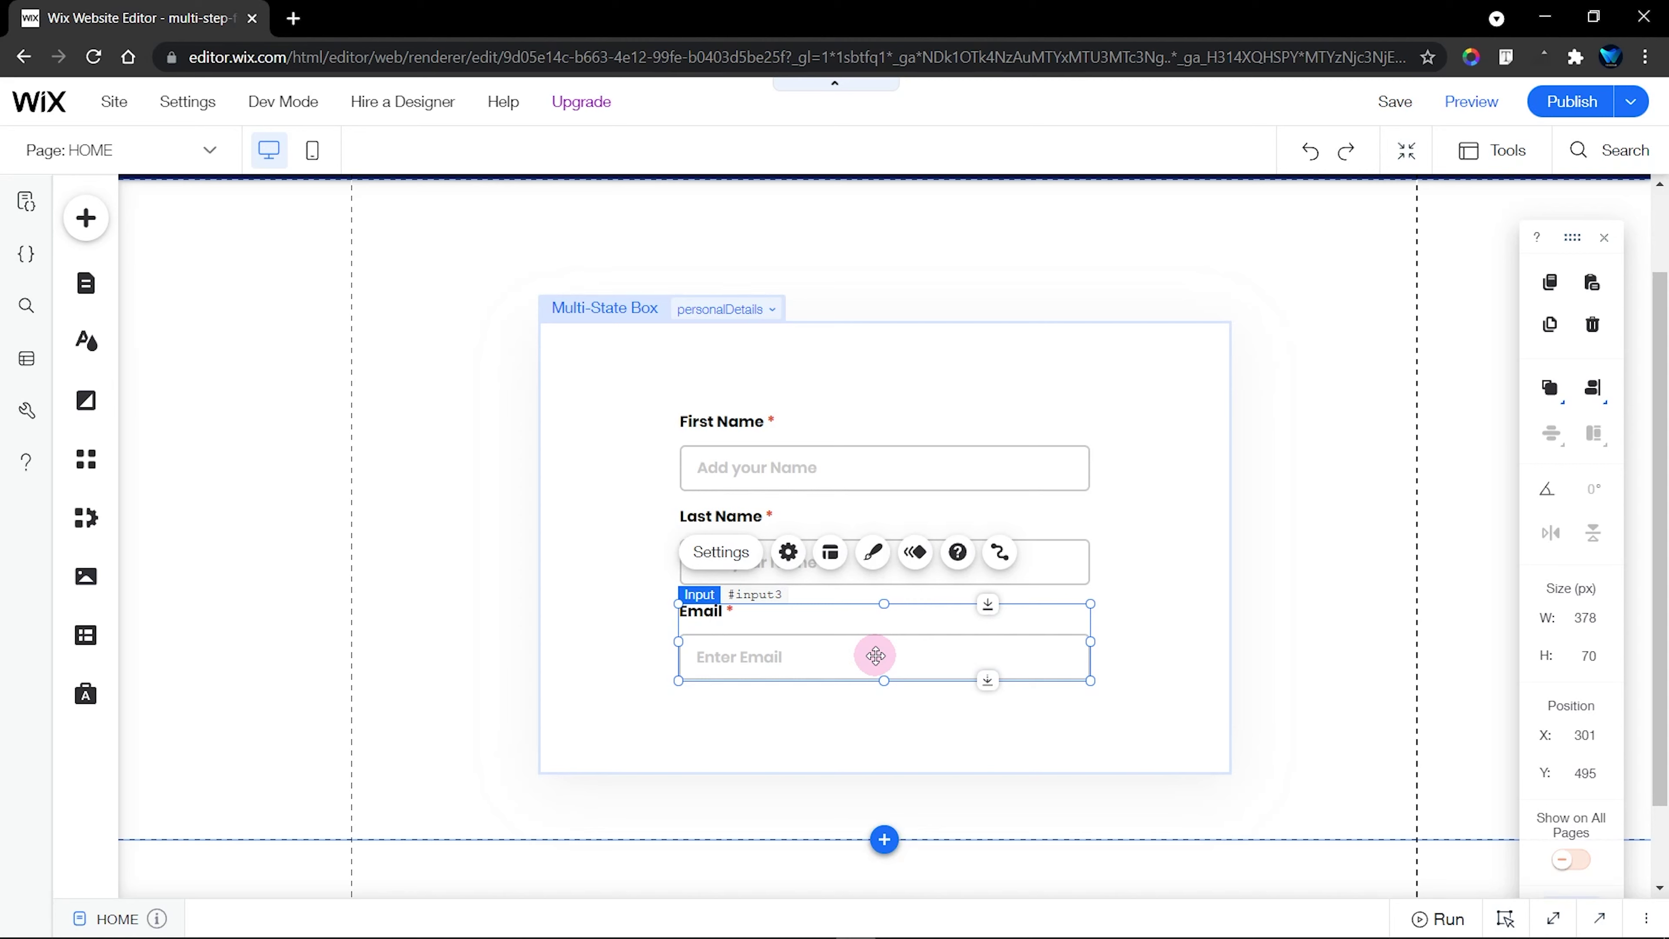
pyautogui.click(1150, 632)
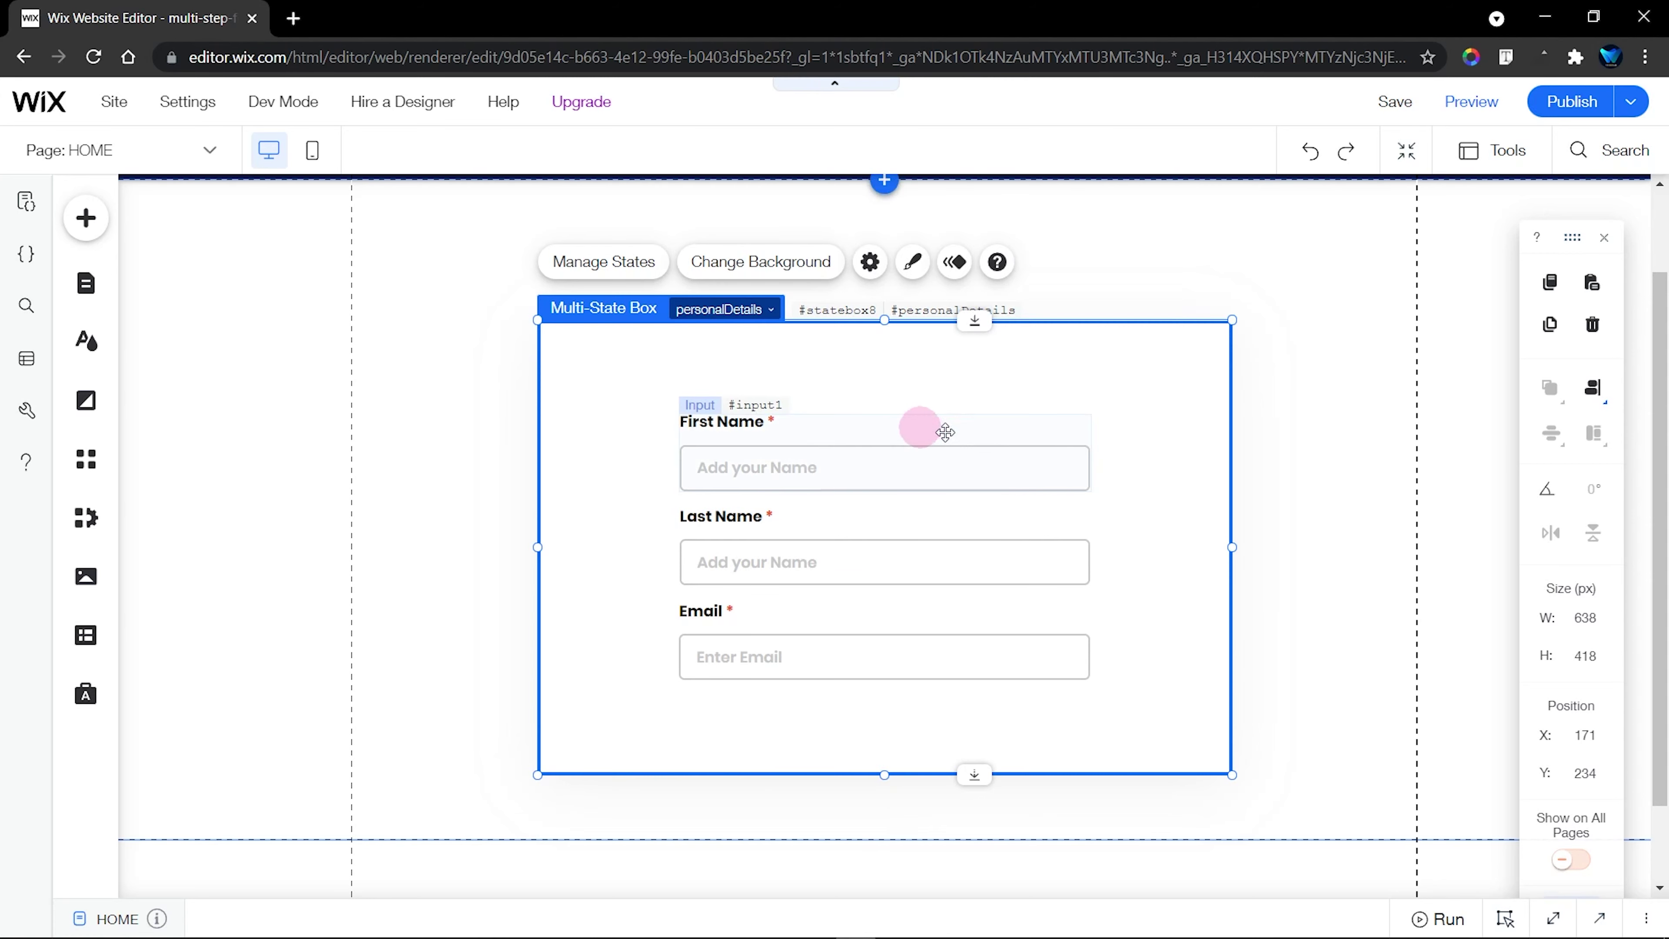
pyautogui.click(86, 220)
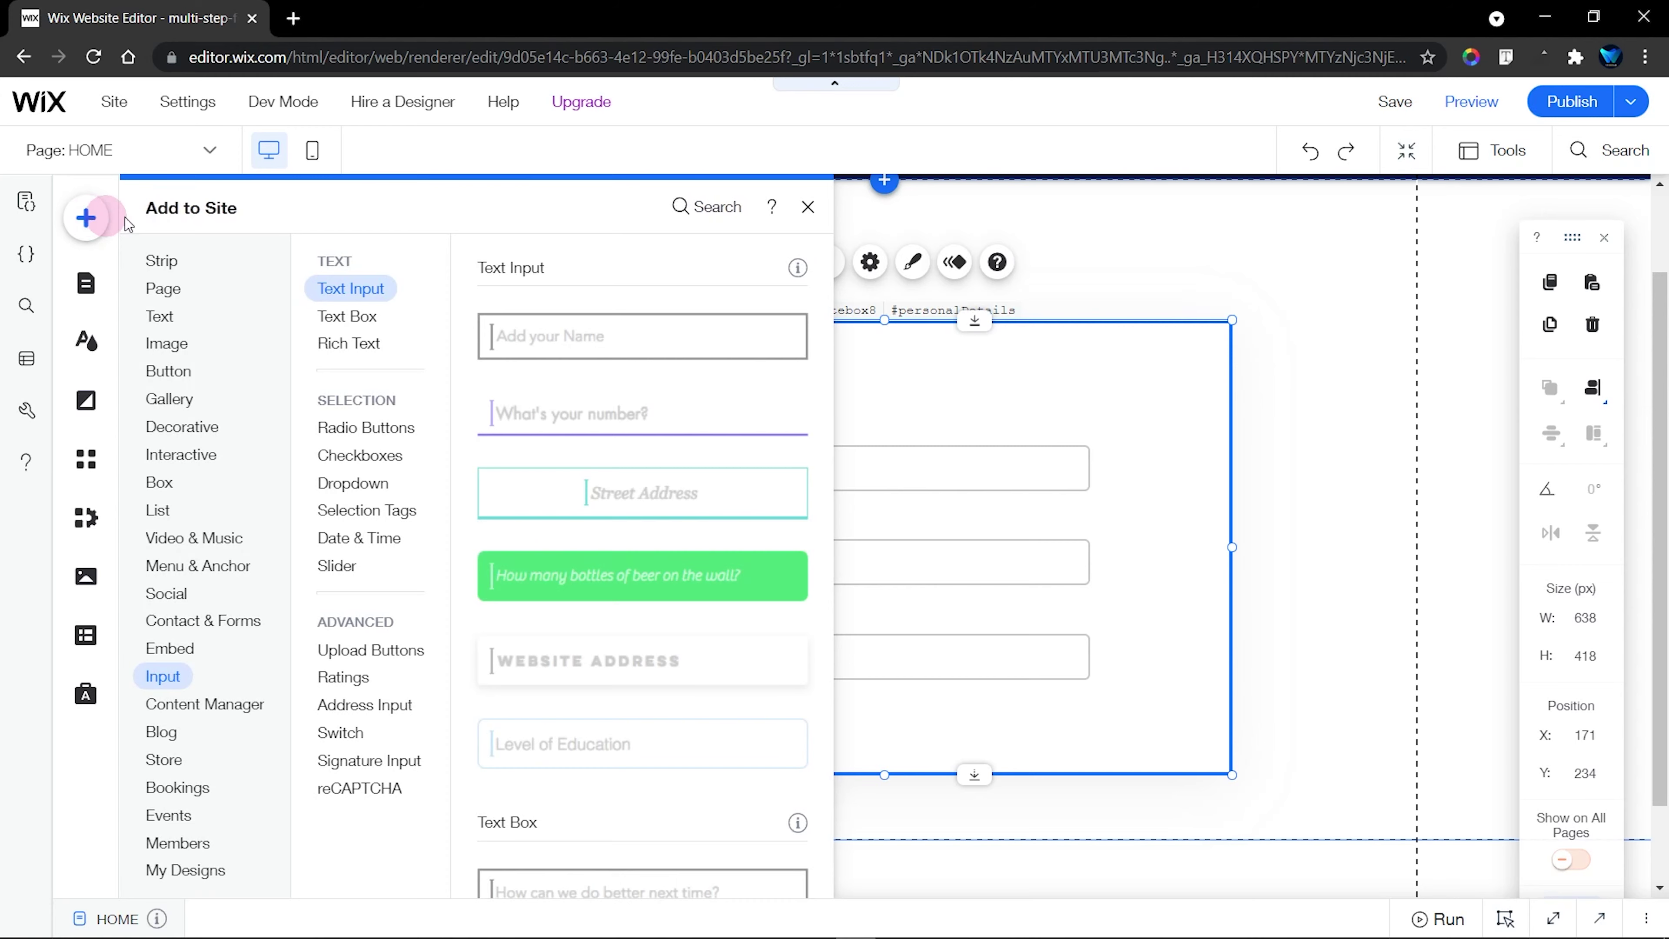
pyautogui.click(160, 317)
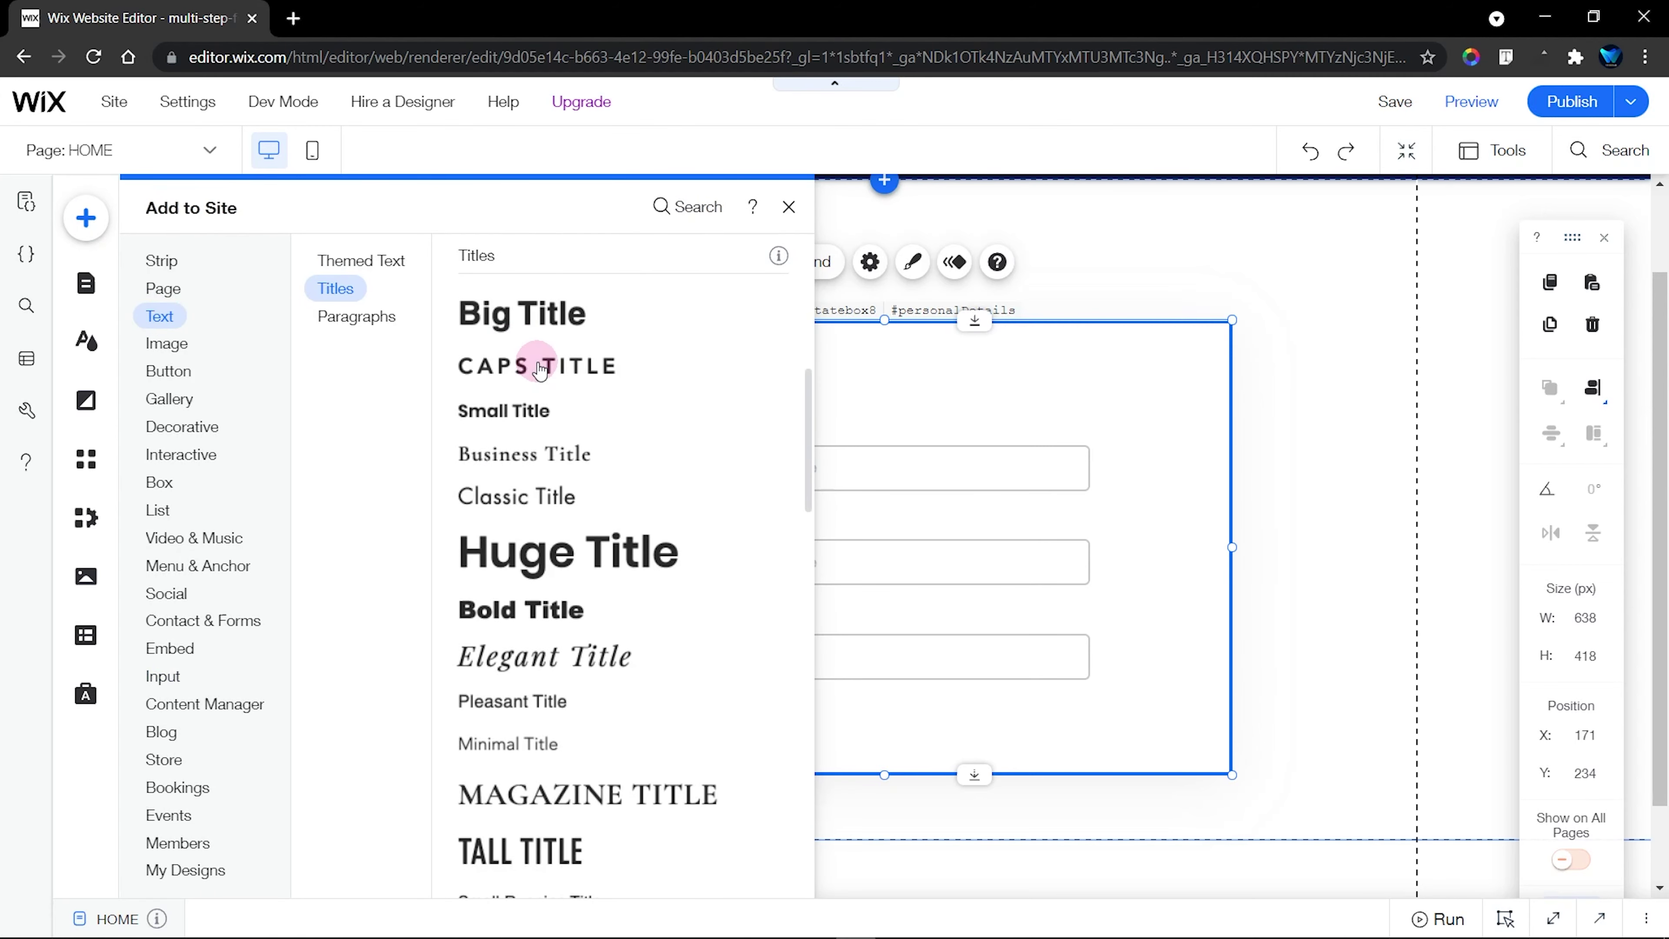
pyautogui.moveTo(575, 655); pyautogui.dragTo(811, 373)
pyautogui.click(723, 441)
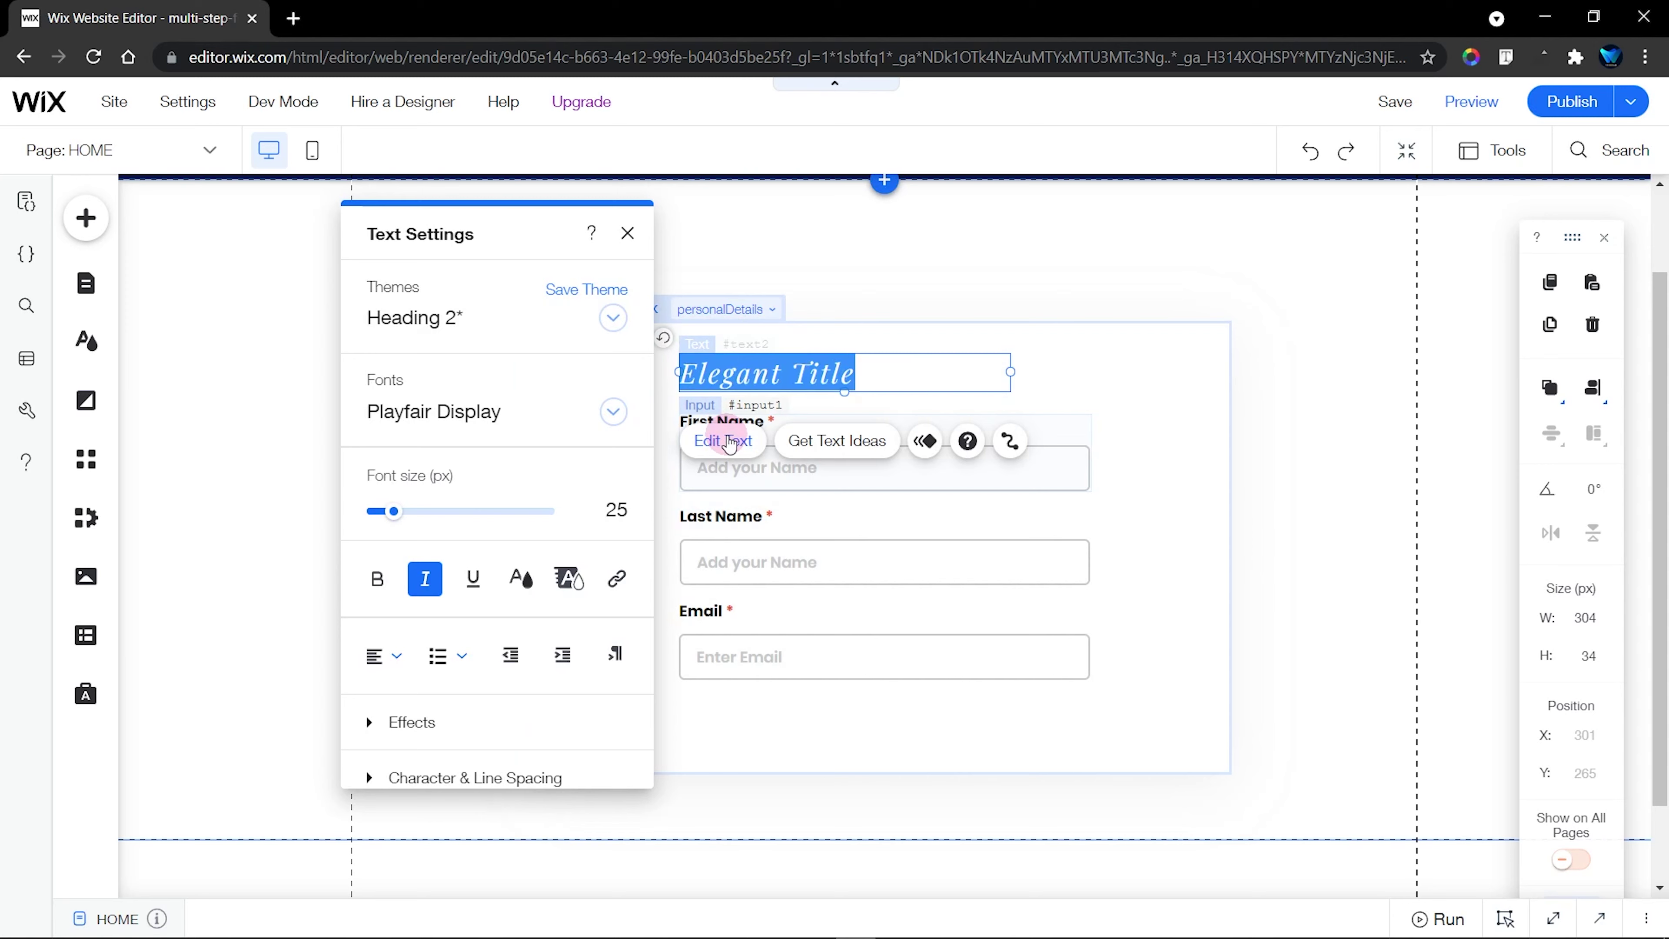
pyautogui.write('Personal Details')
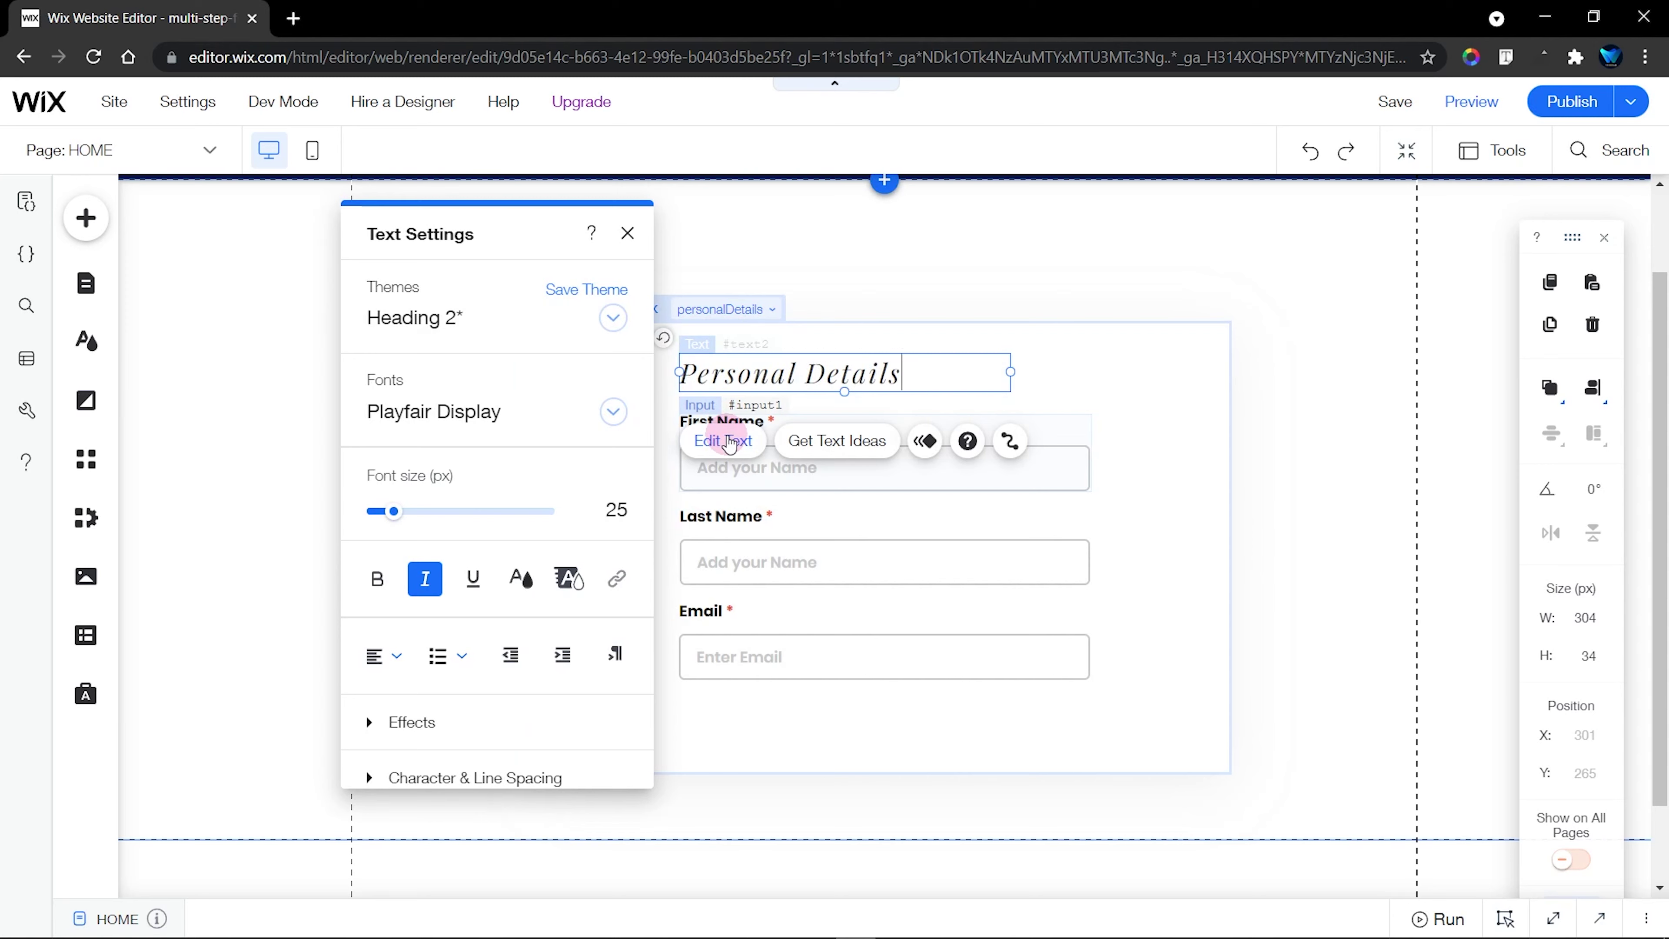
# Make the whole "Personal Details" heading bold and underlined
pyautogui.hotkey('ctrl', 'a')
pyautogui.click(377, 578)
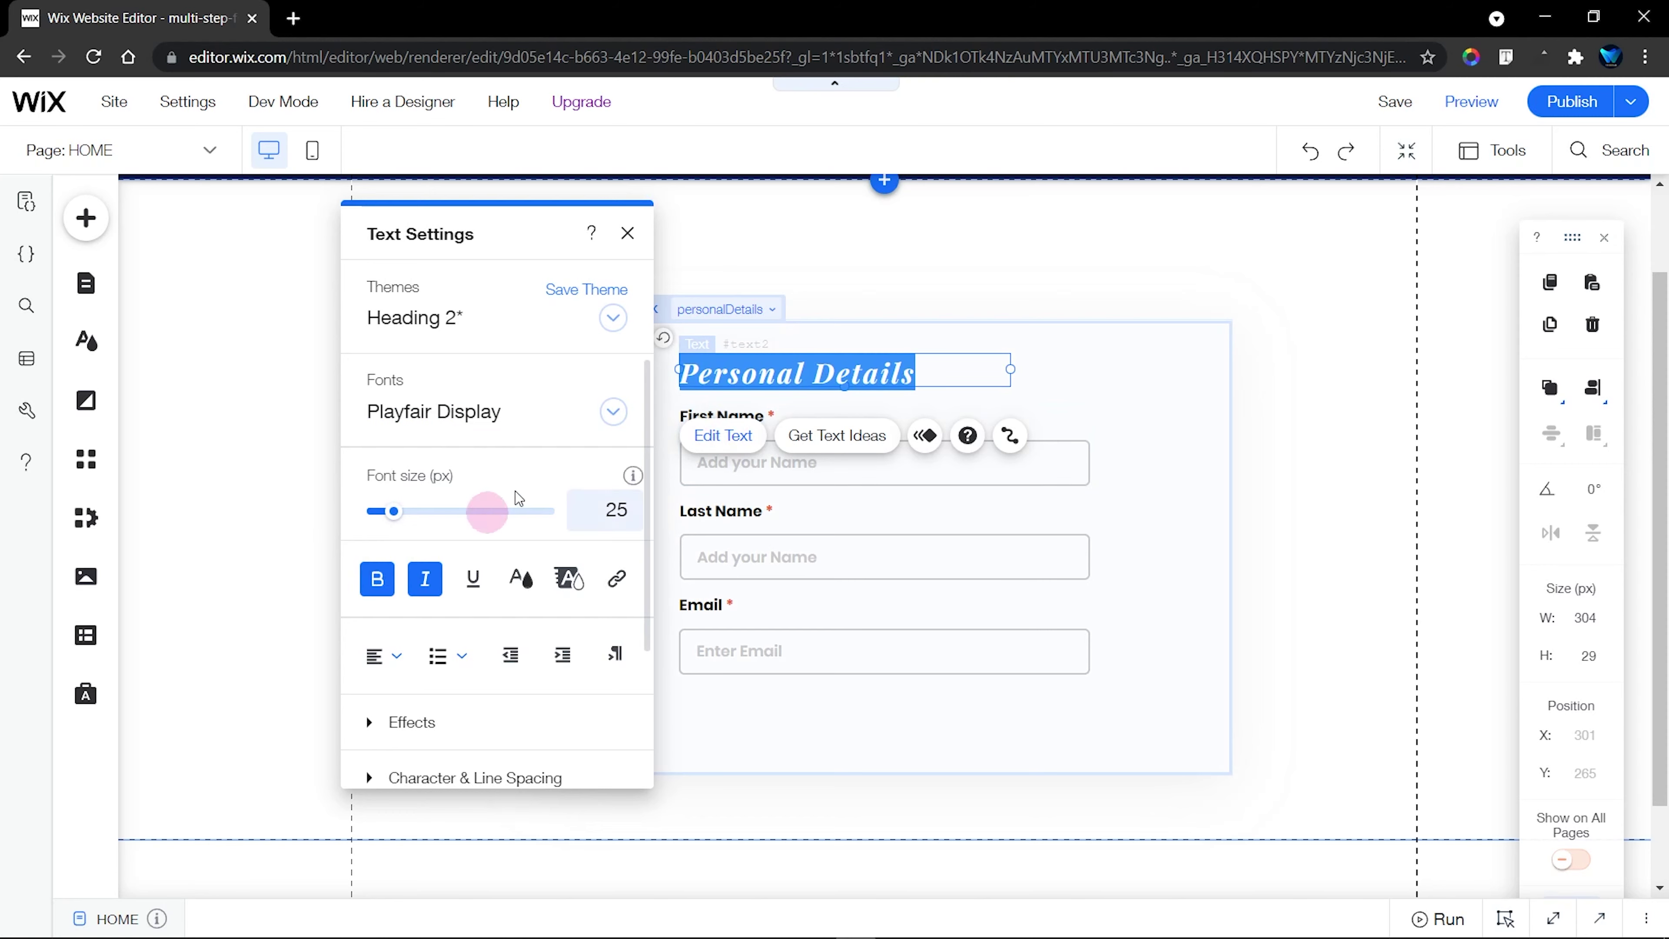
pyautogui.click(474, 578)
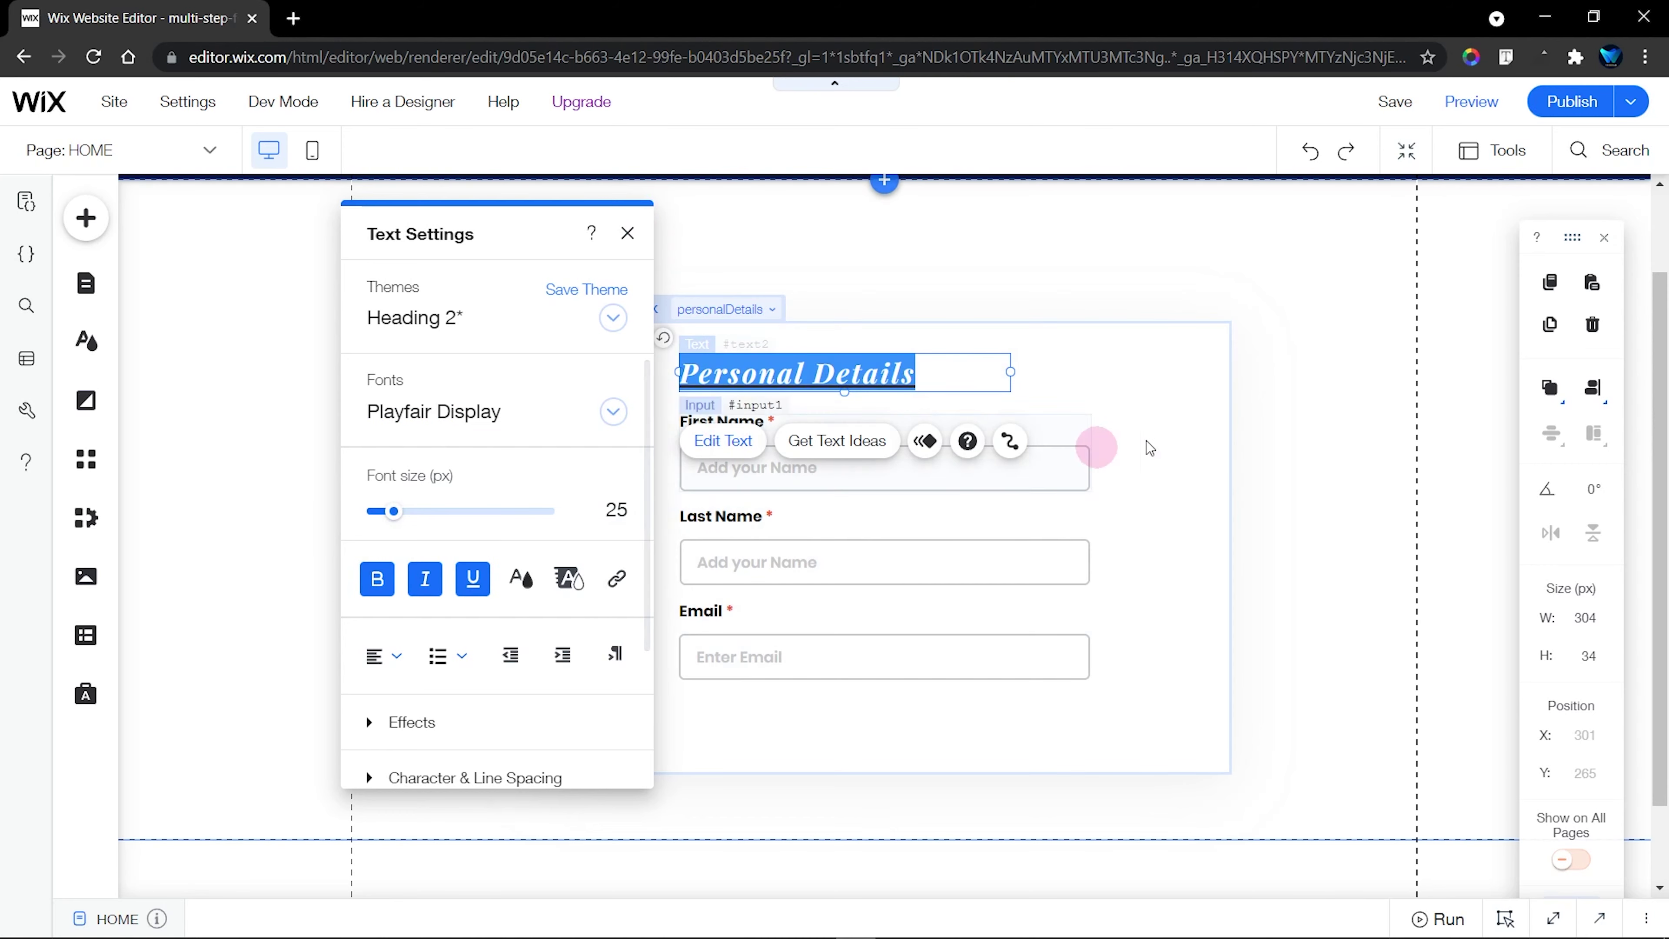
pyautogui.click(1332, 407)
# Push the three input fields down together to leave space below the heading, with First Name at Y 346
pyautogui.moveTo(987, 414); pyautogui.dragTo(986, 448)
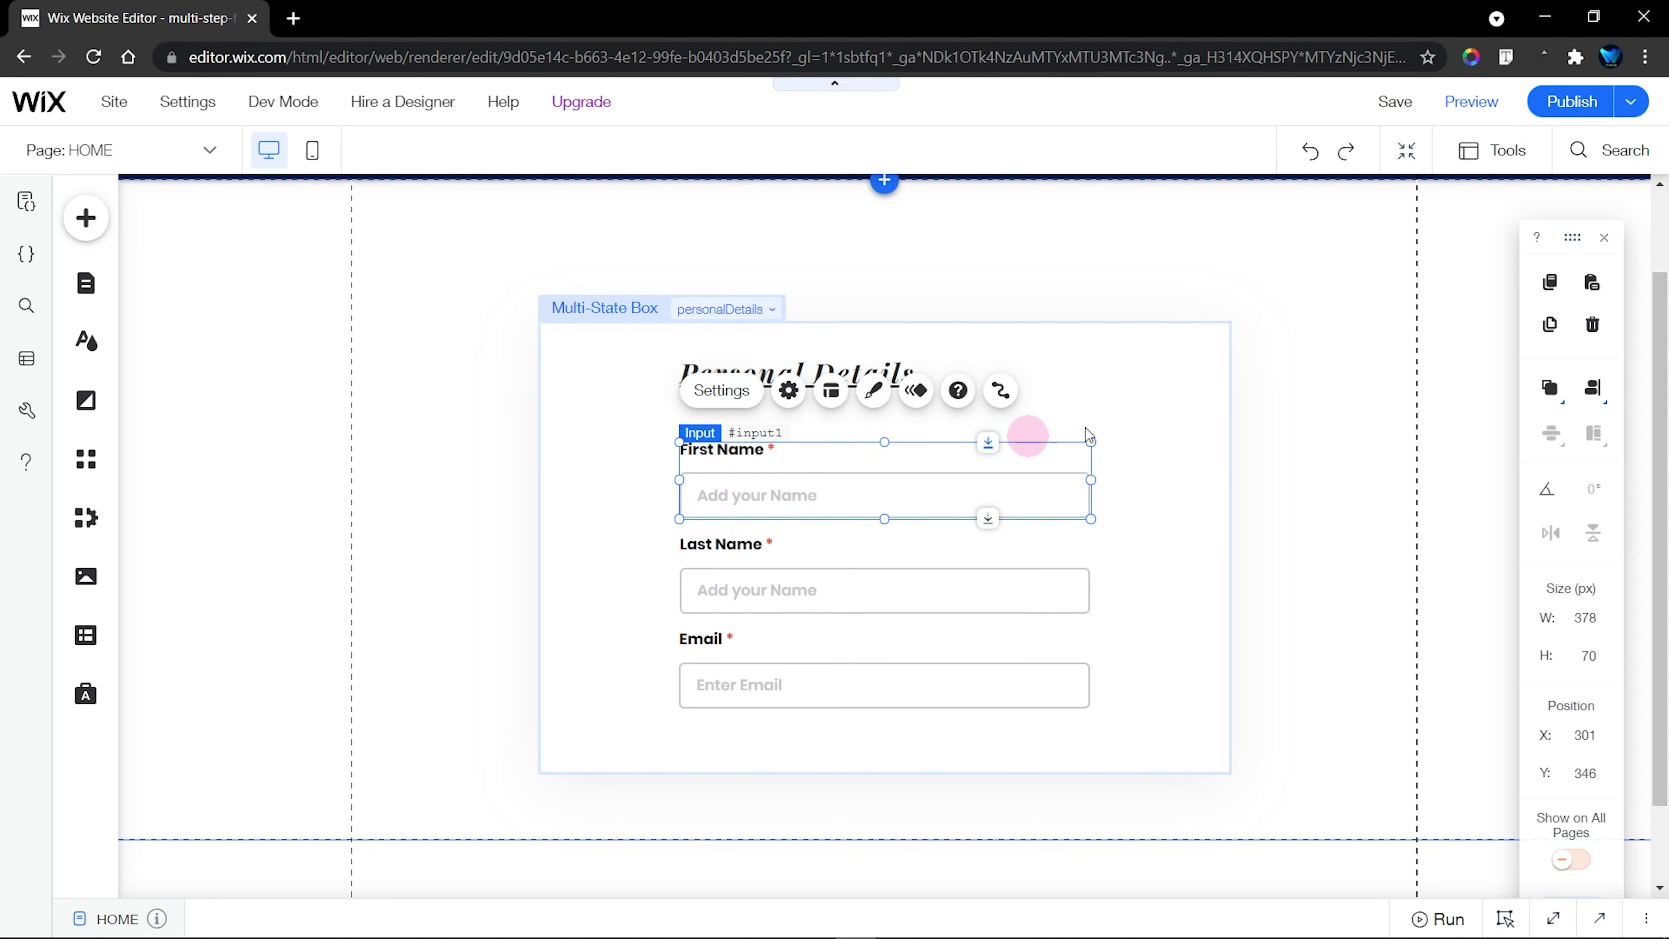
pyautogui.click(1364, 396)
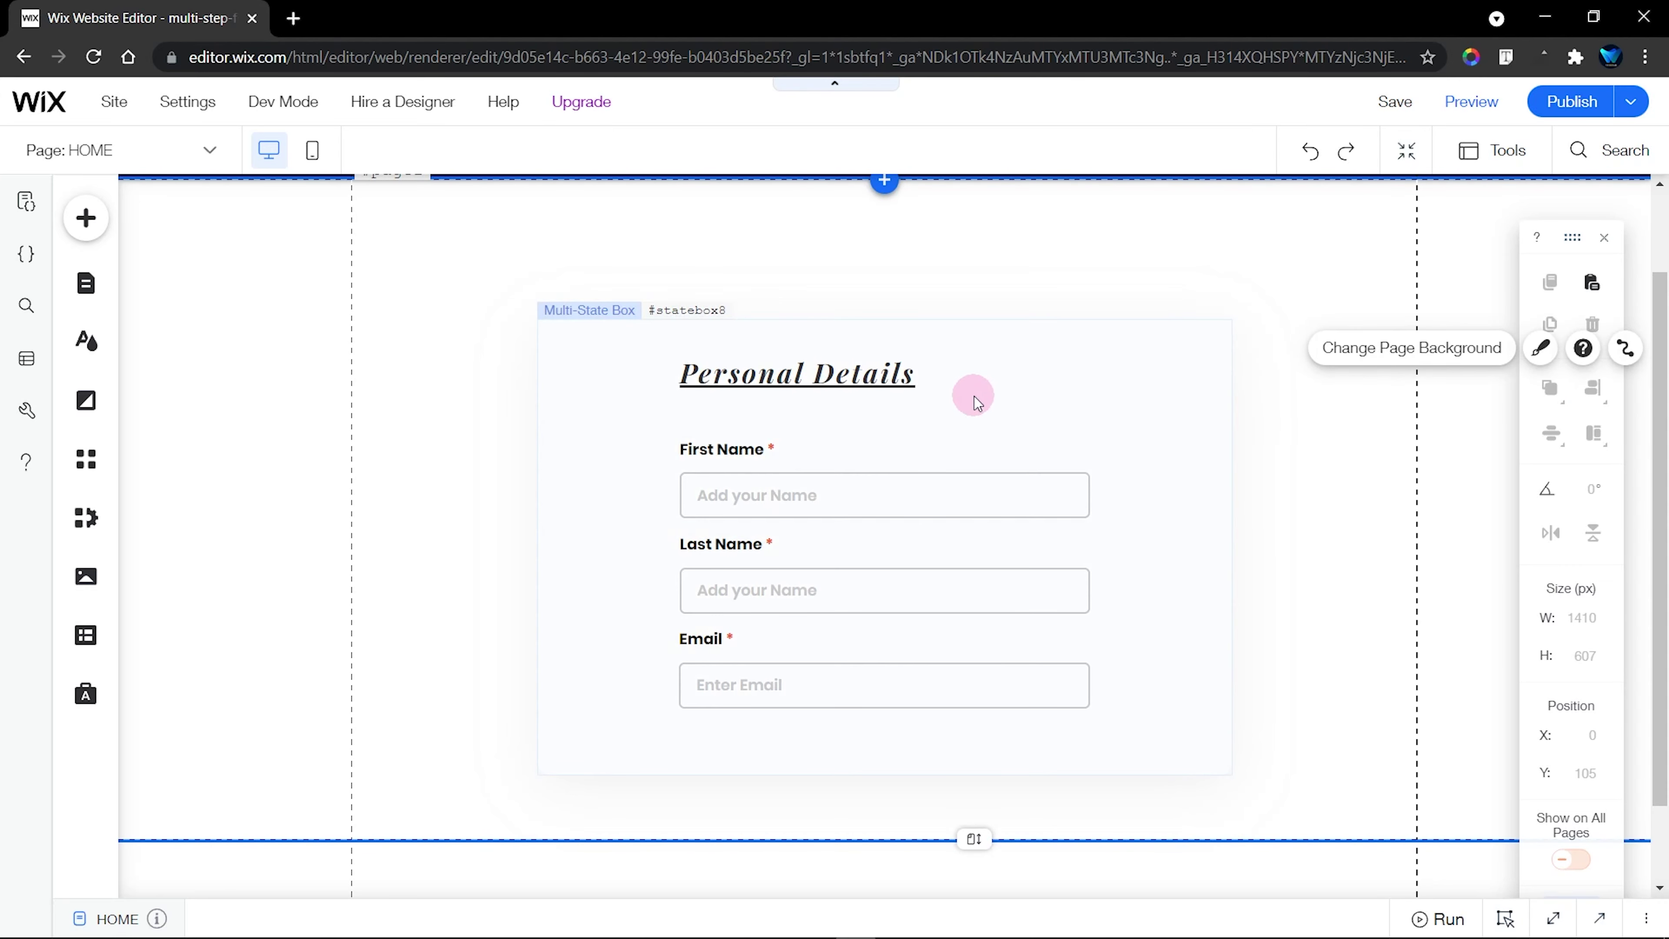
# Duplicate the personalDetails state of the multi-state box and set the copy's ID to addressDetails
pyautogui.click(1227, 395)
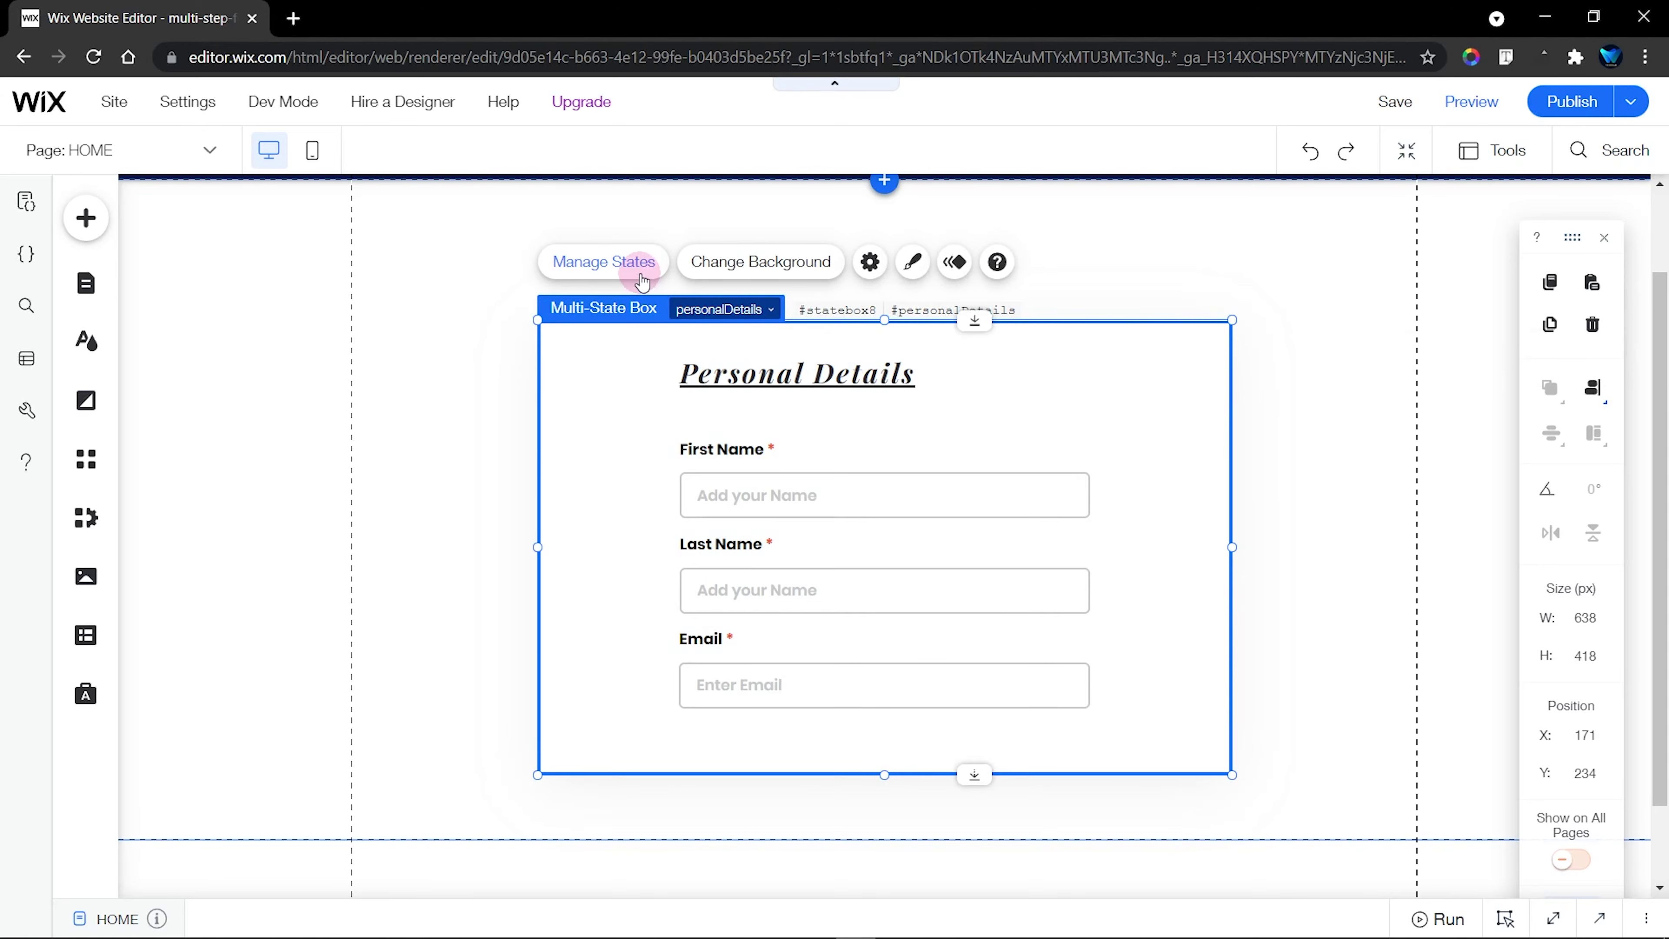
pyautogui.click(643, 263)
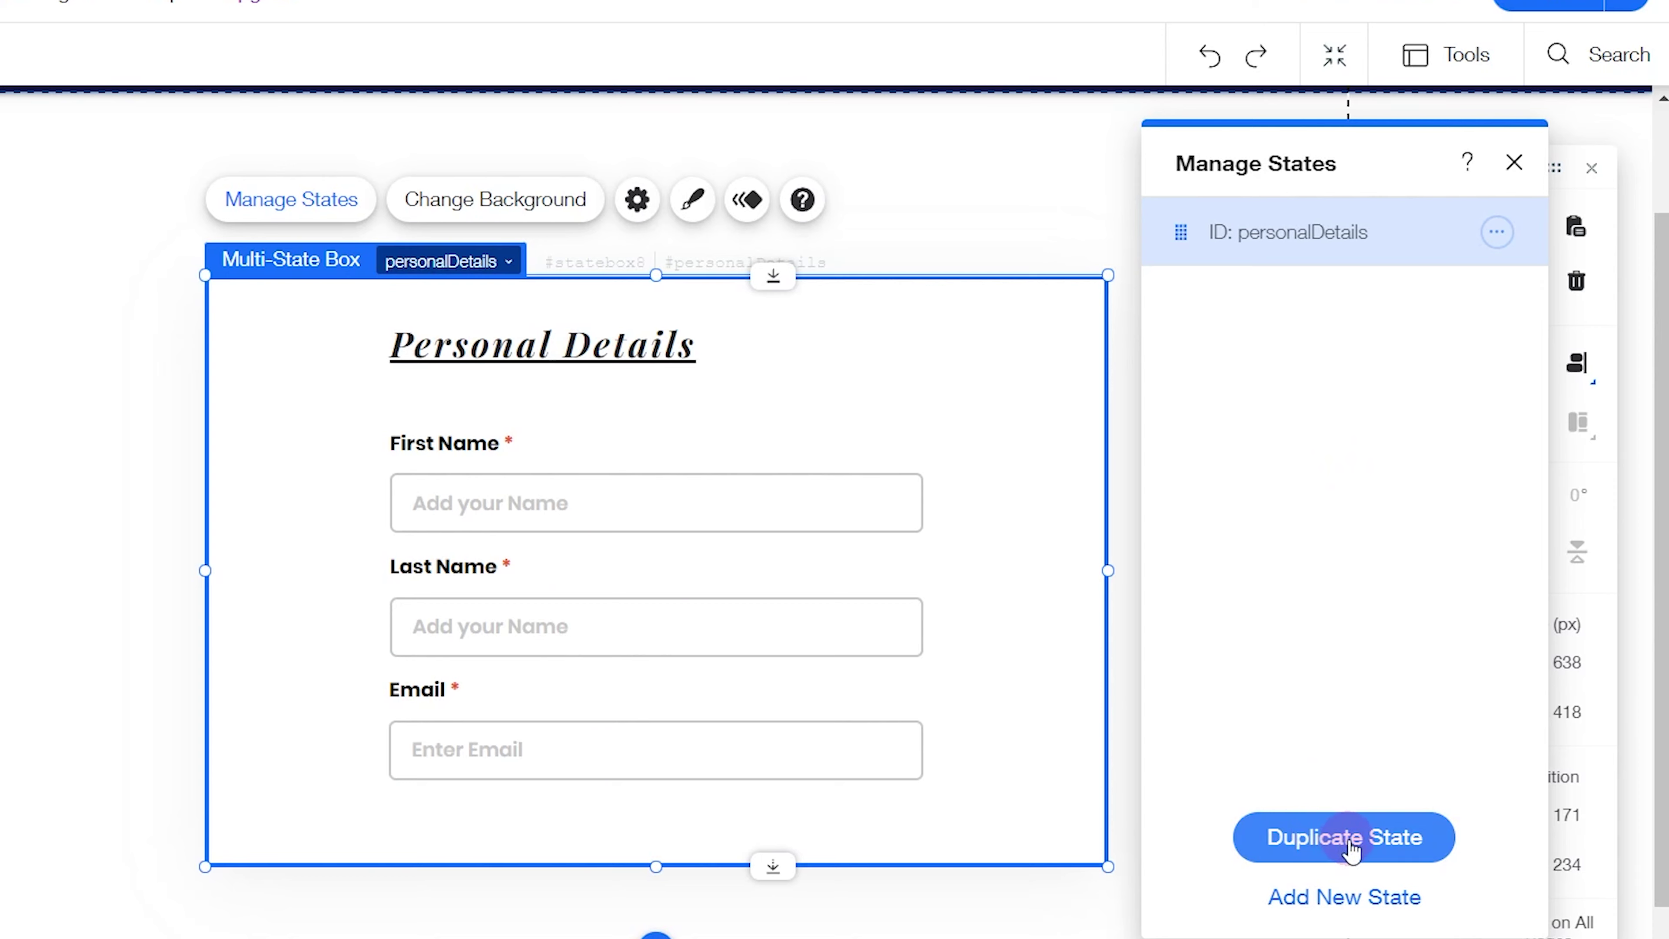
pyautogui.click(1322, 846)
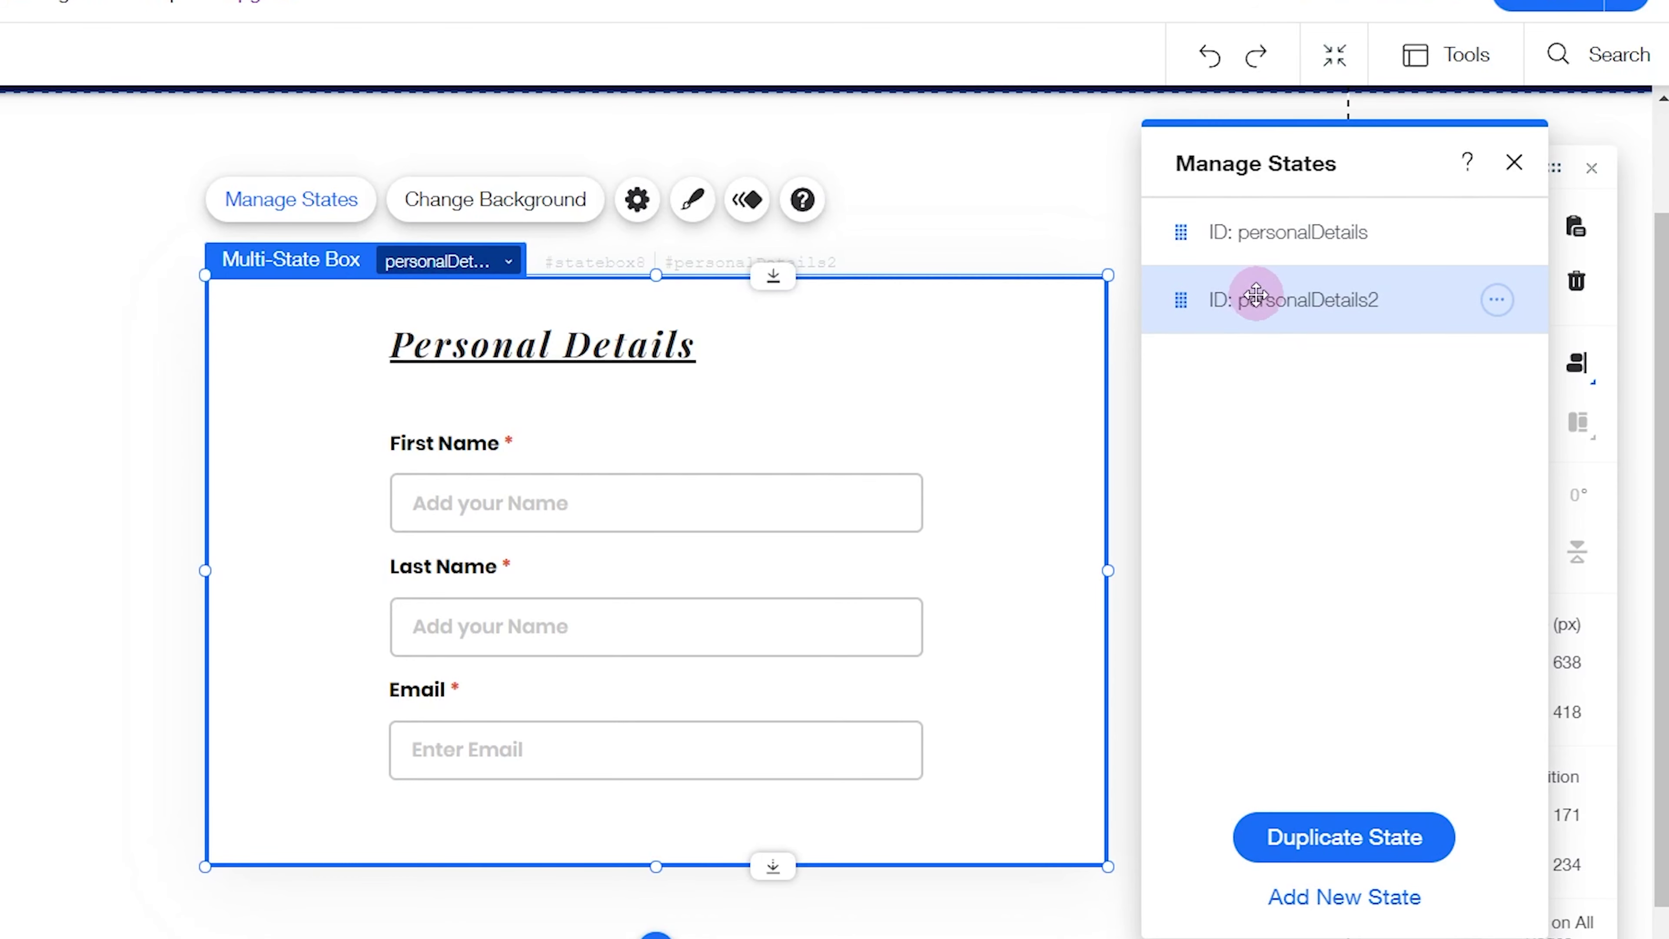
pyautogui.click(1498, 300)
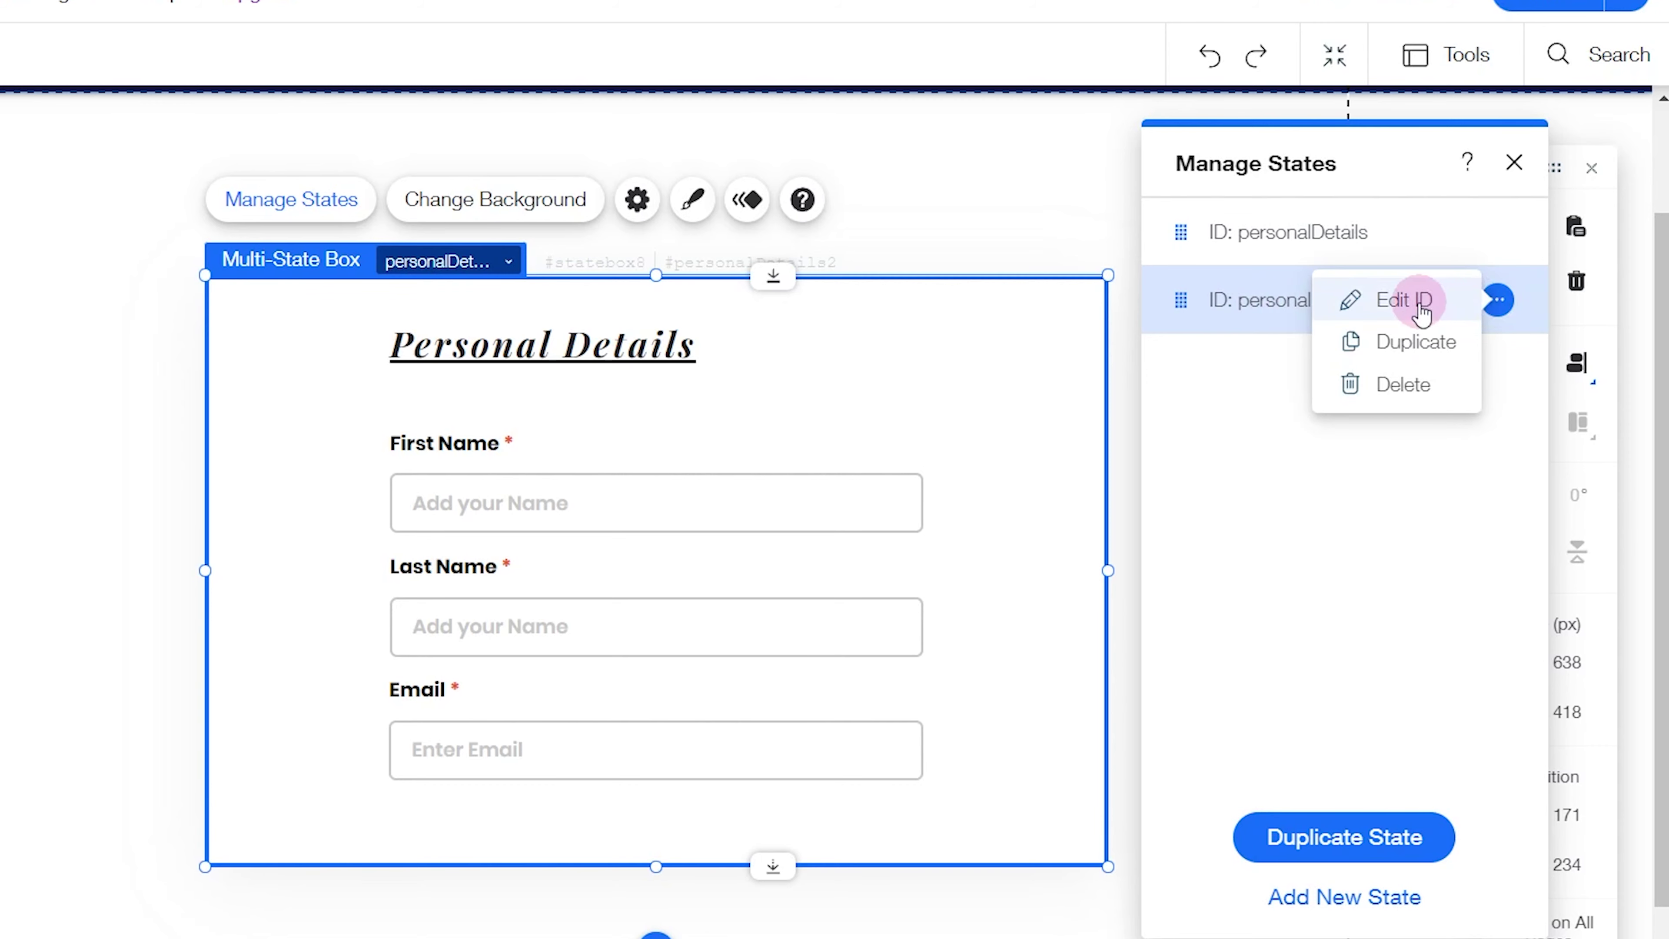
pyautogui.click(1412, 301)
pyautogui.write('add')
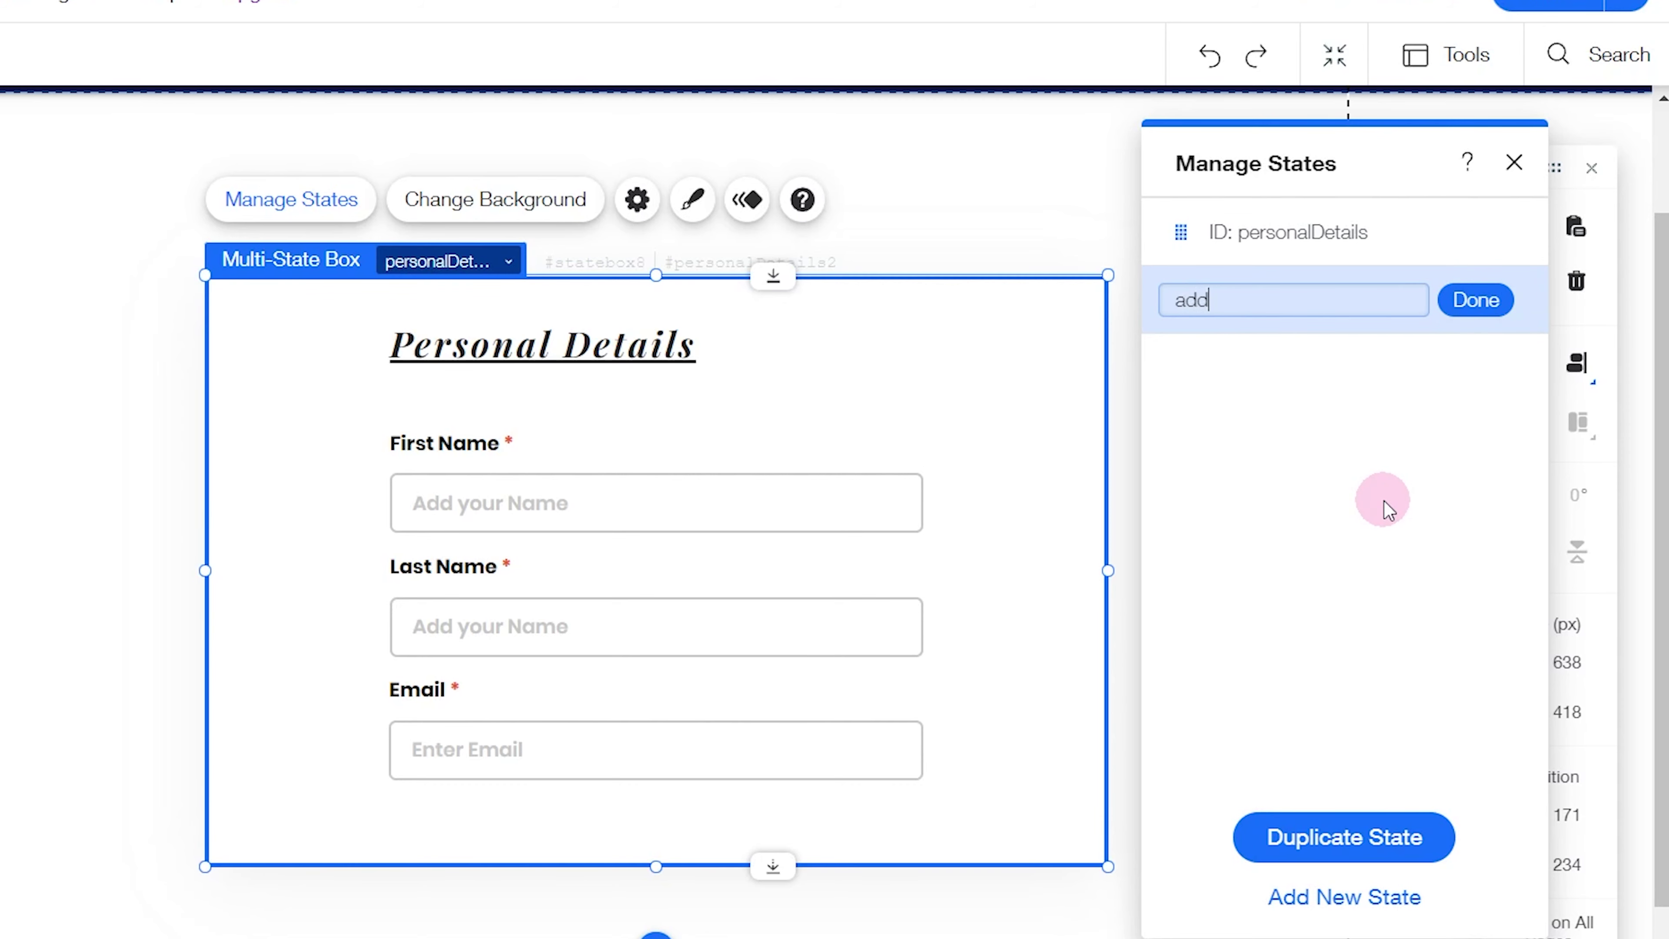
pyautogui.write('ressDetails')
pyautogui.press('Return')
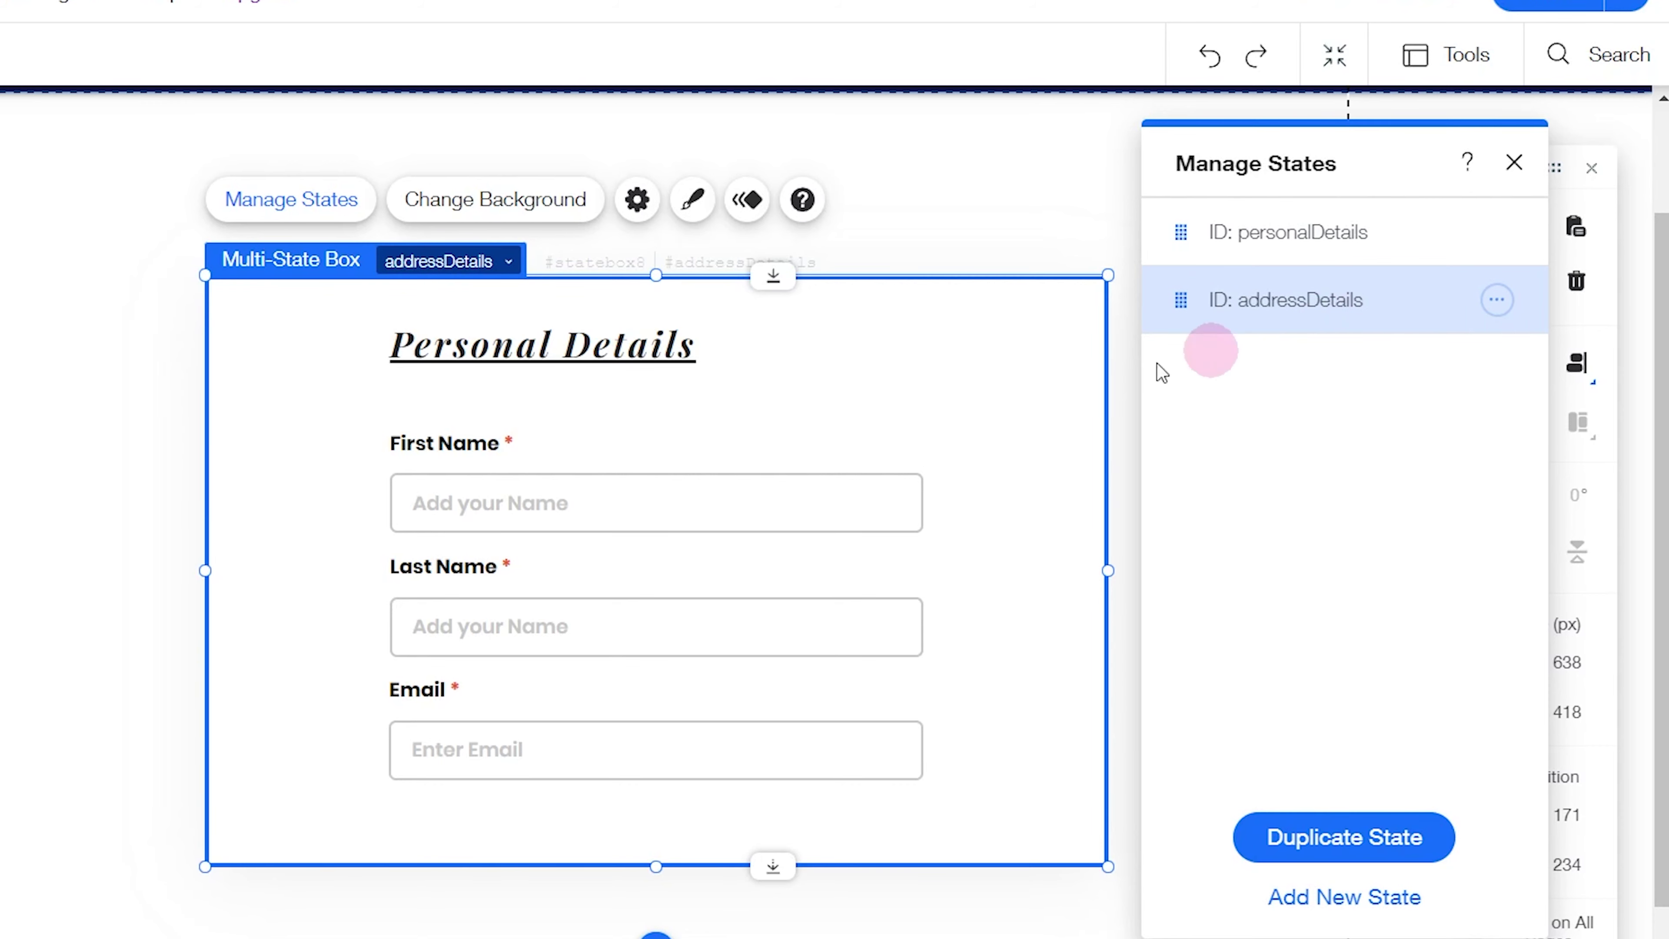
# Change the heading in the addressDetails state to "Address Details"
pyautogui.click(1348, 234)
pyautogui.click(1341, 288)
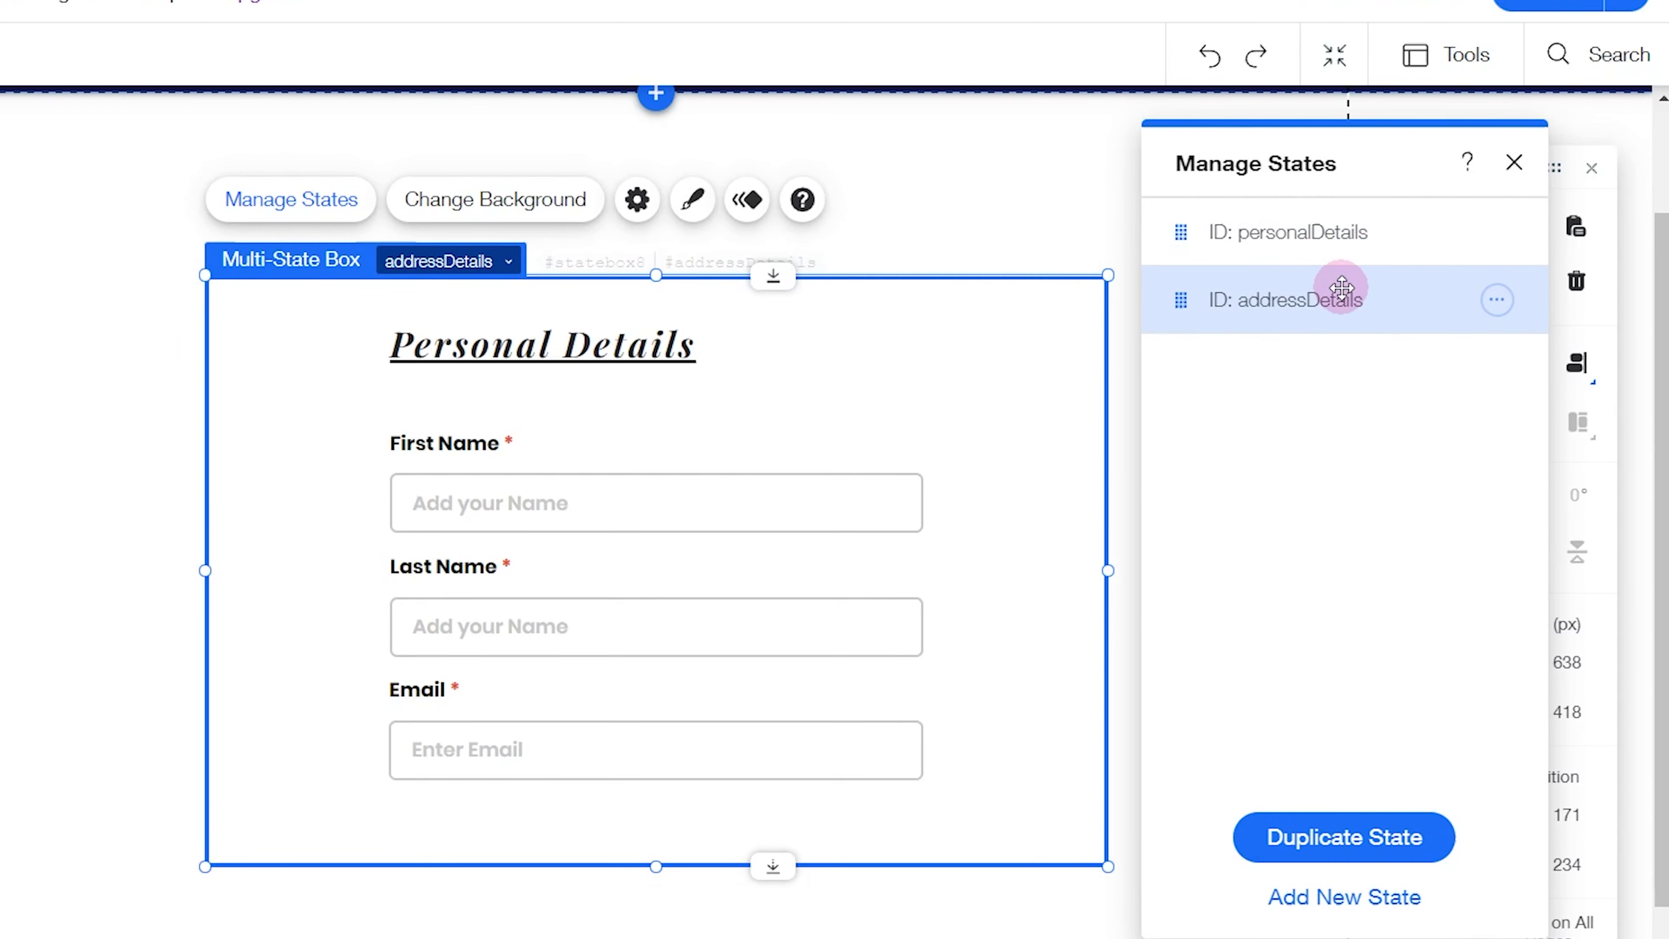
pyautogui.click(552, 349)
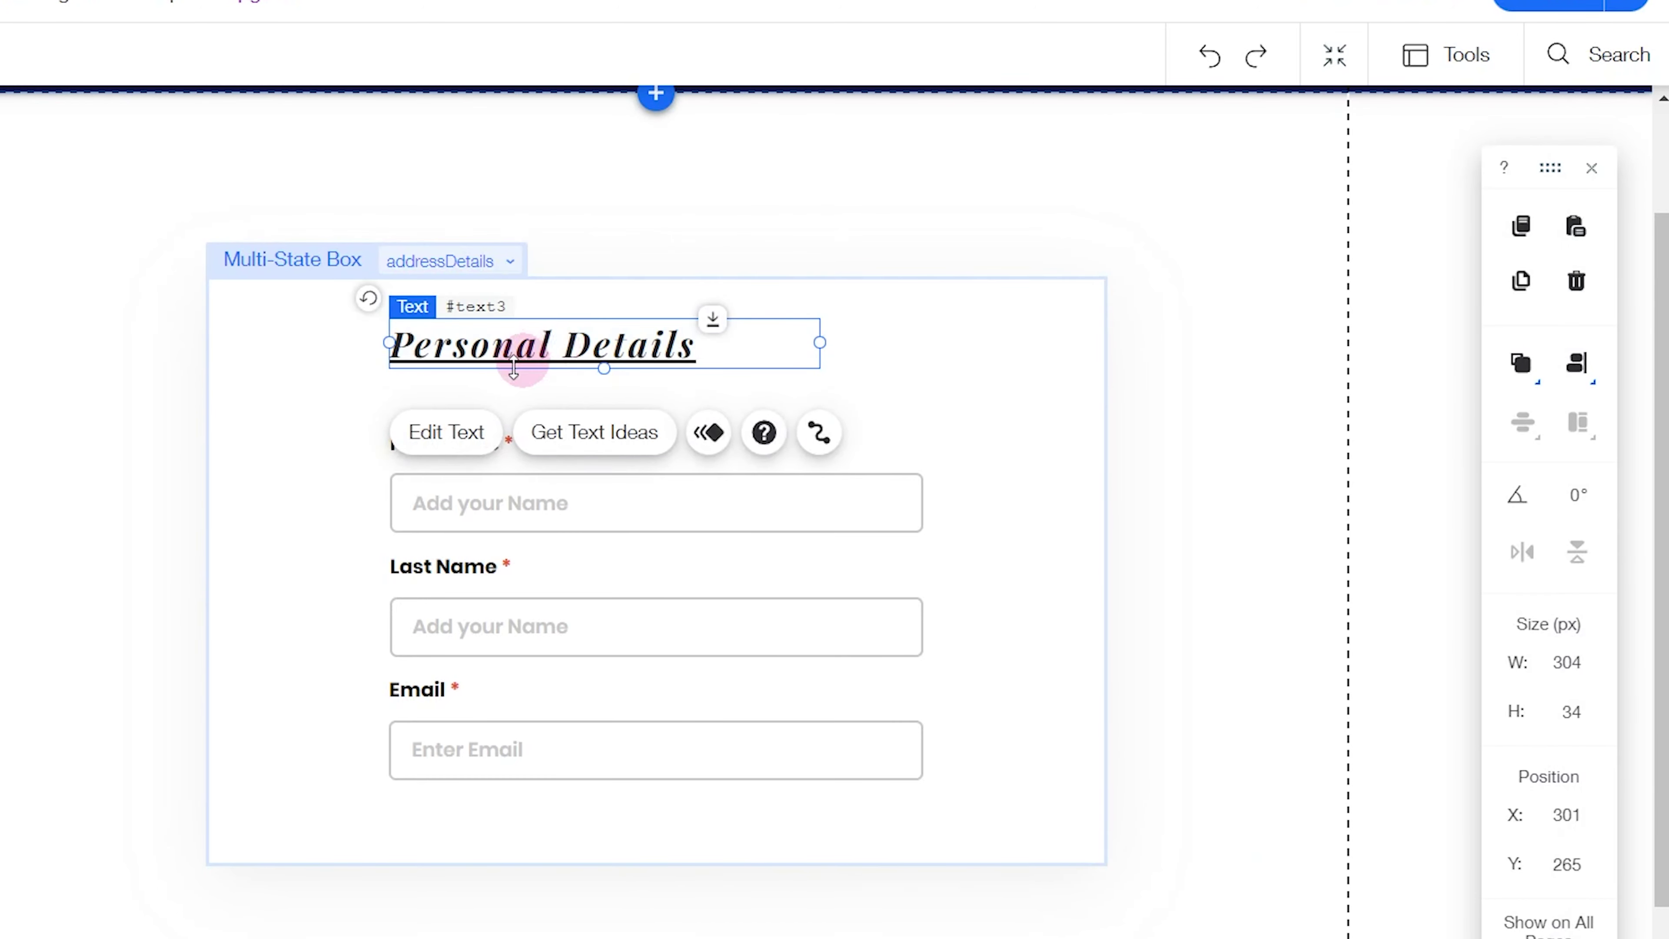
pyautogui.click(442, 434)
pyautogui.doubleClick(416, 343)
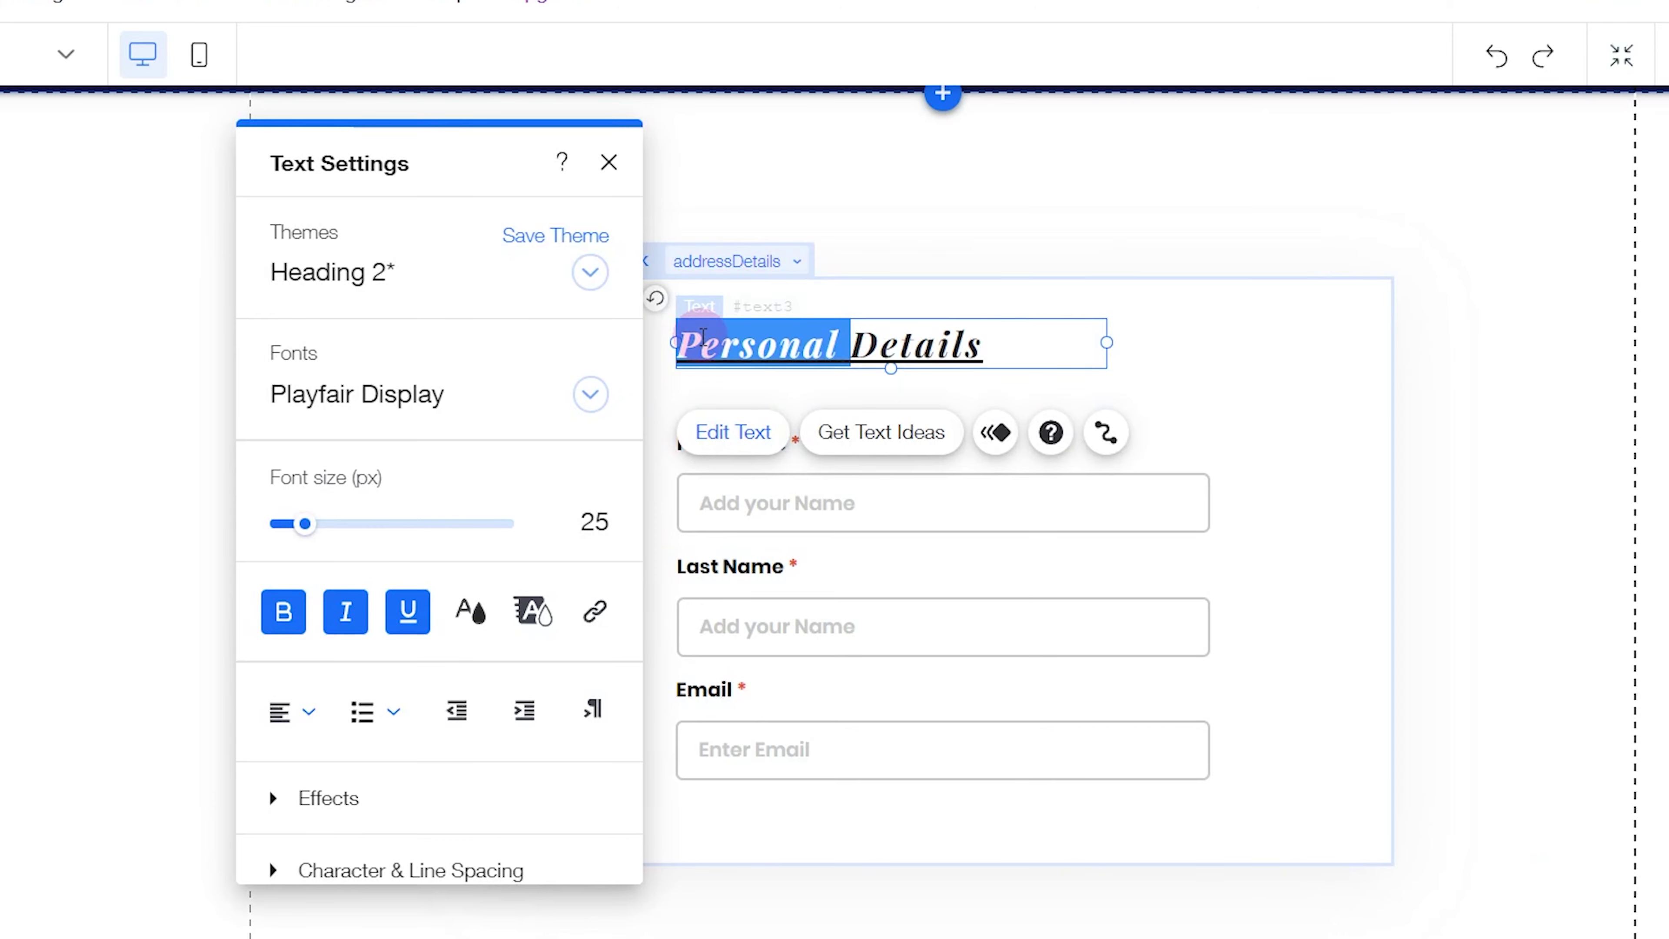
pyautogui.write('Address')
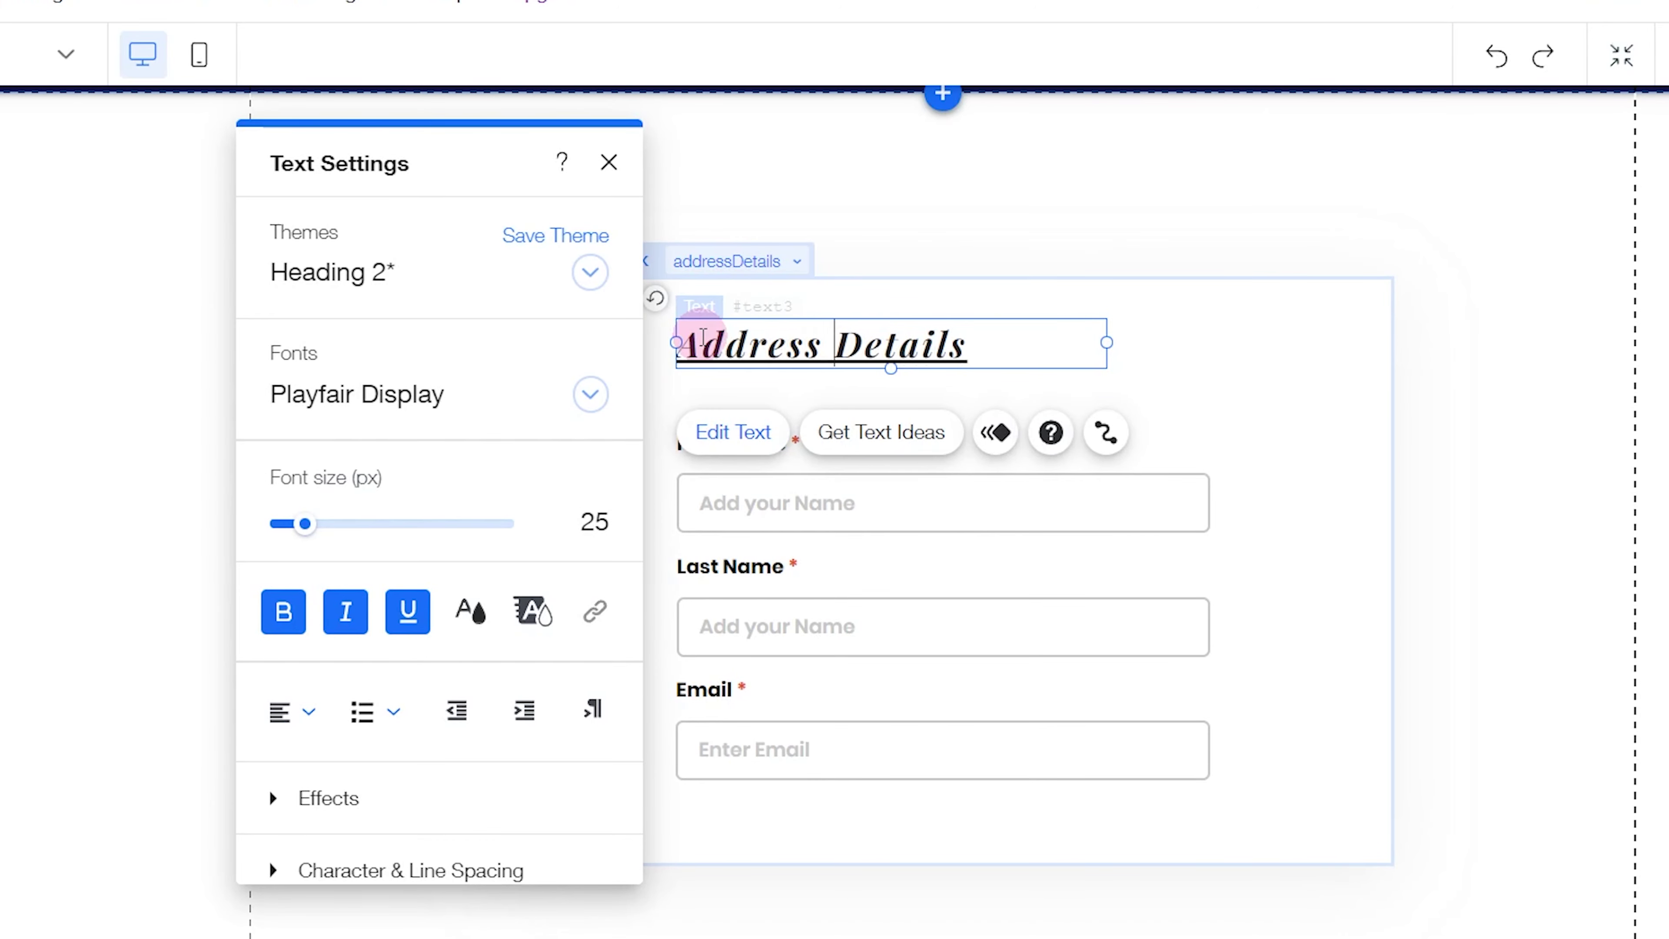
# Retitle the First Name field in the addressDetails state as "Address" and set its placeholder text to a sample street address
pyautogui.click(953, 487)
pyautogui.click(739, 362)
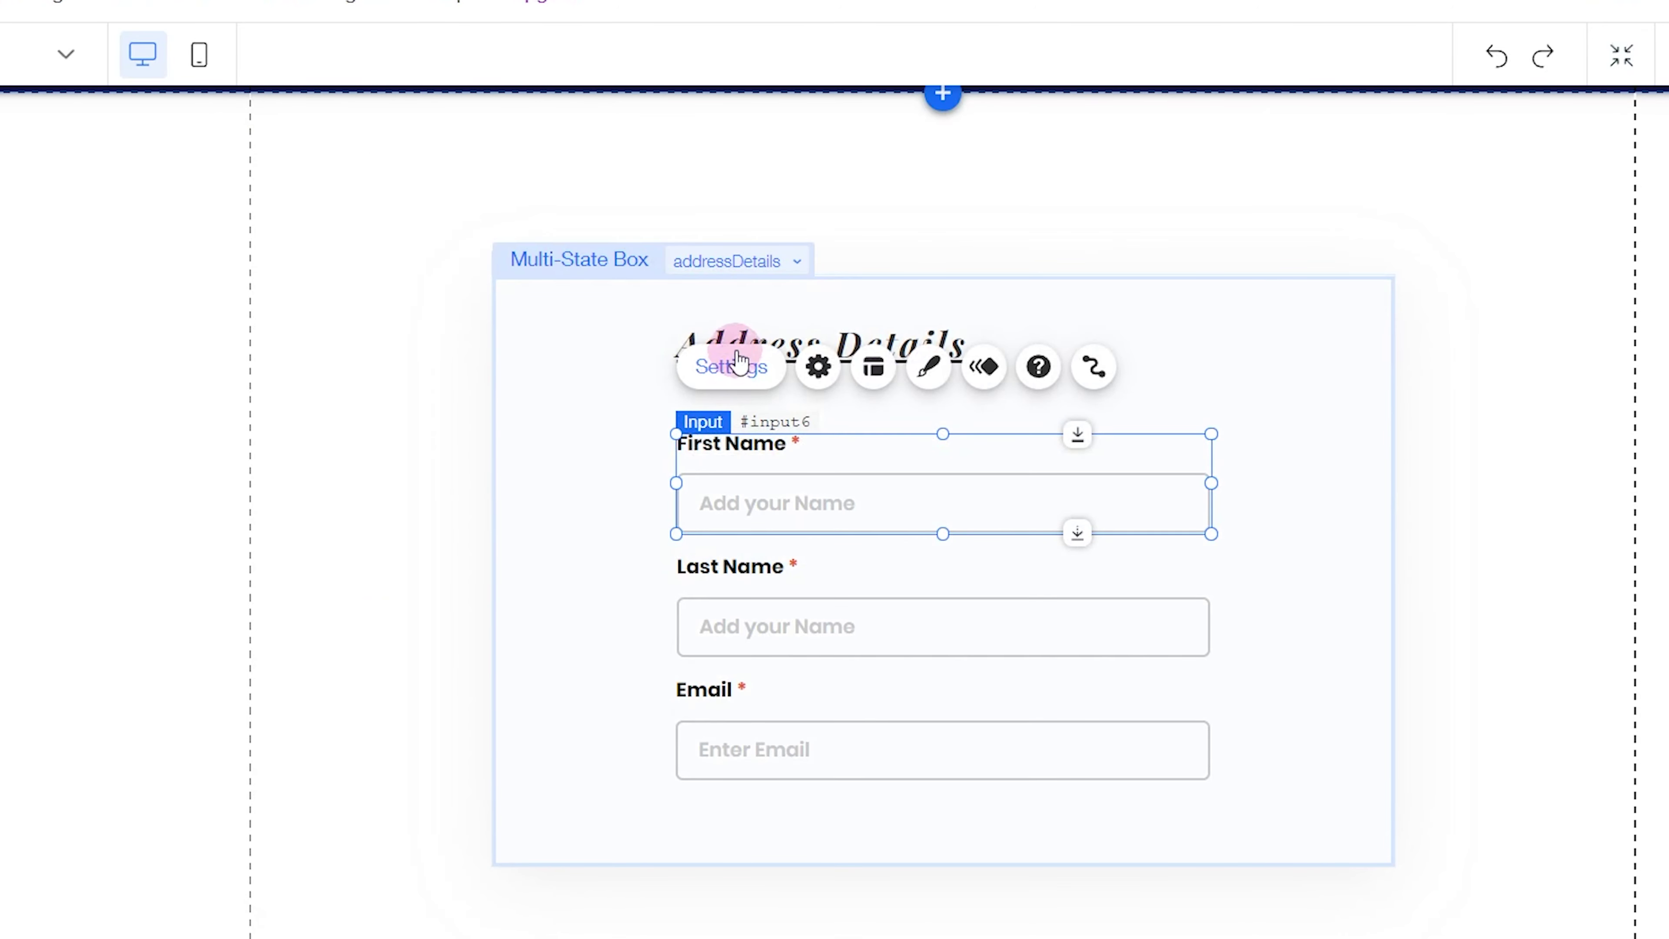
pyautogui.click(1376, 470)
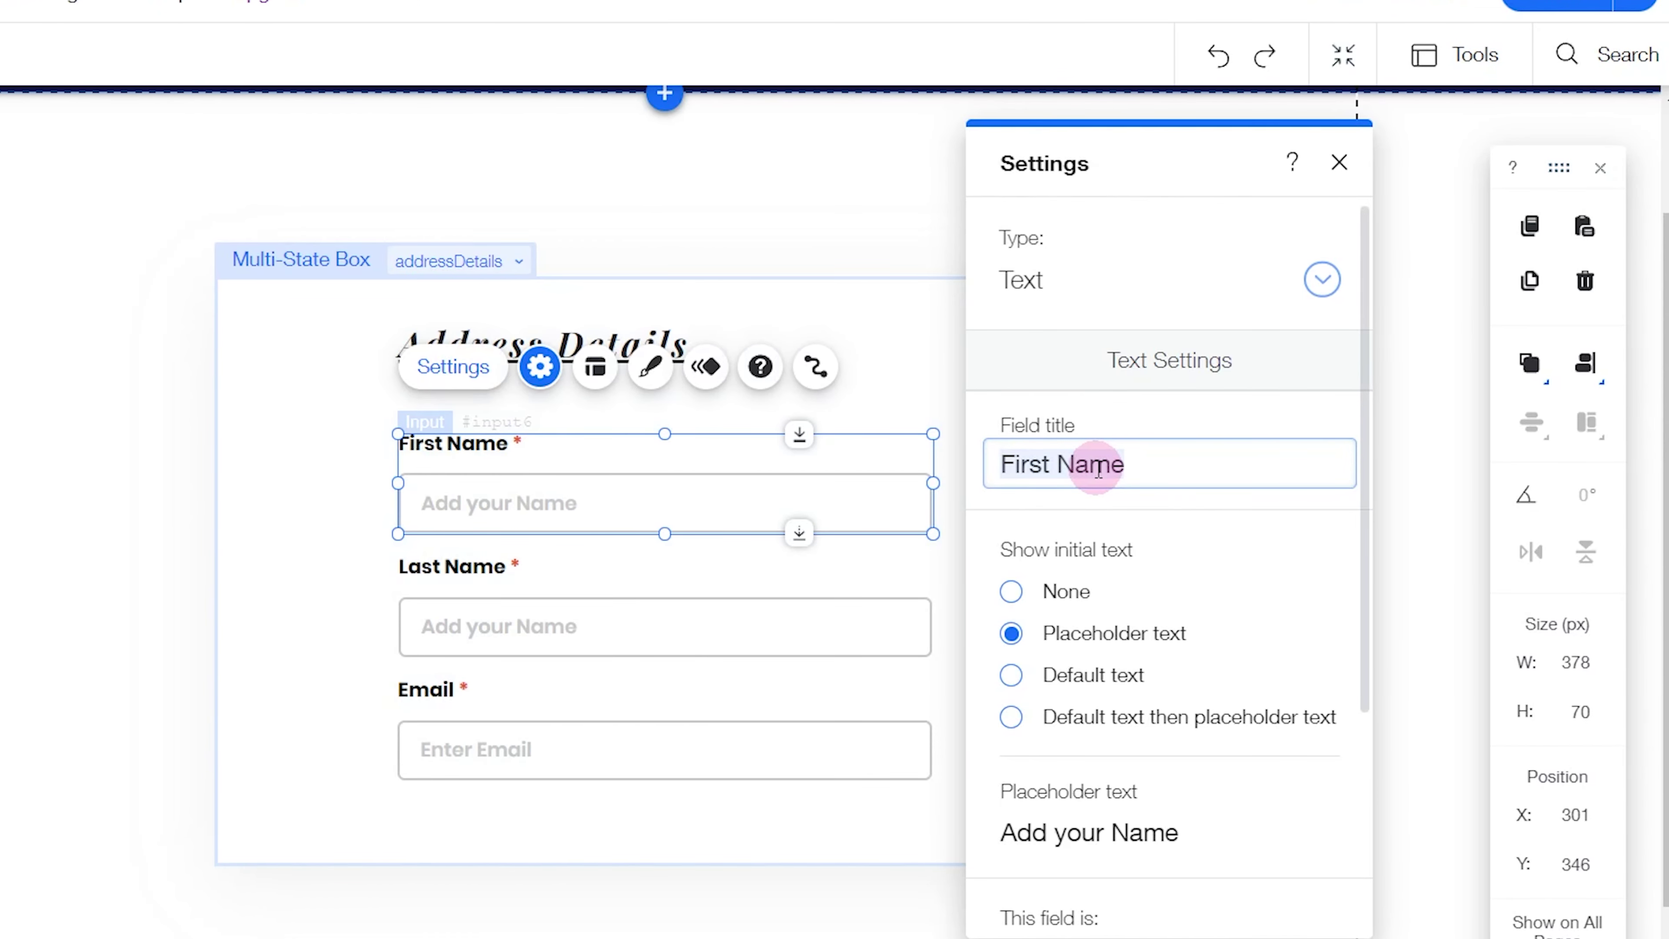
pyautogui.write('E')
pyautogui.press('BackSpace')
pyautogui.write('Address')
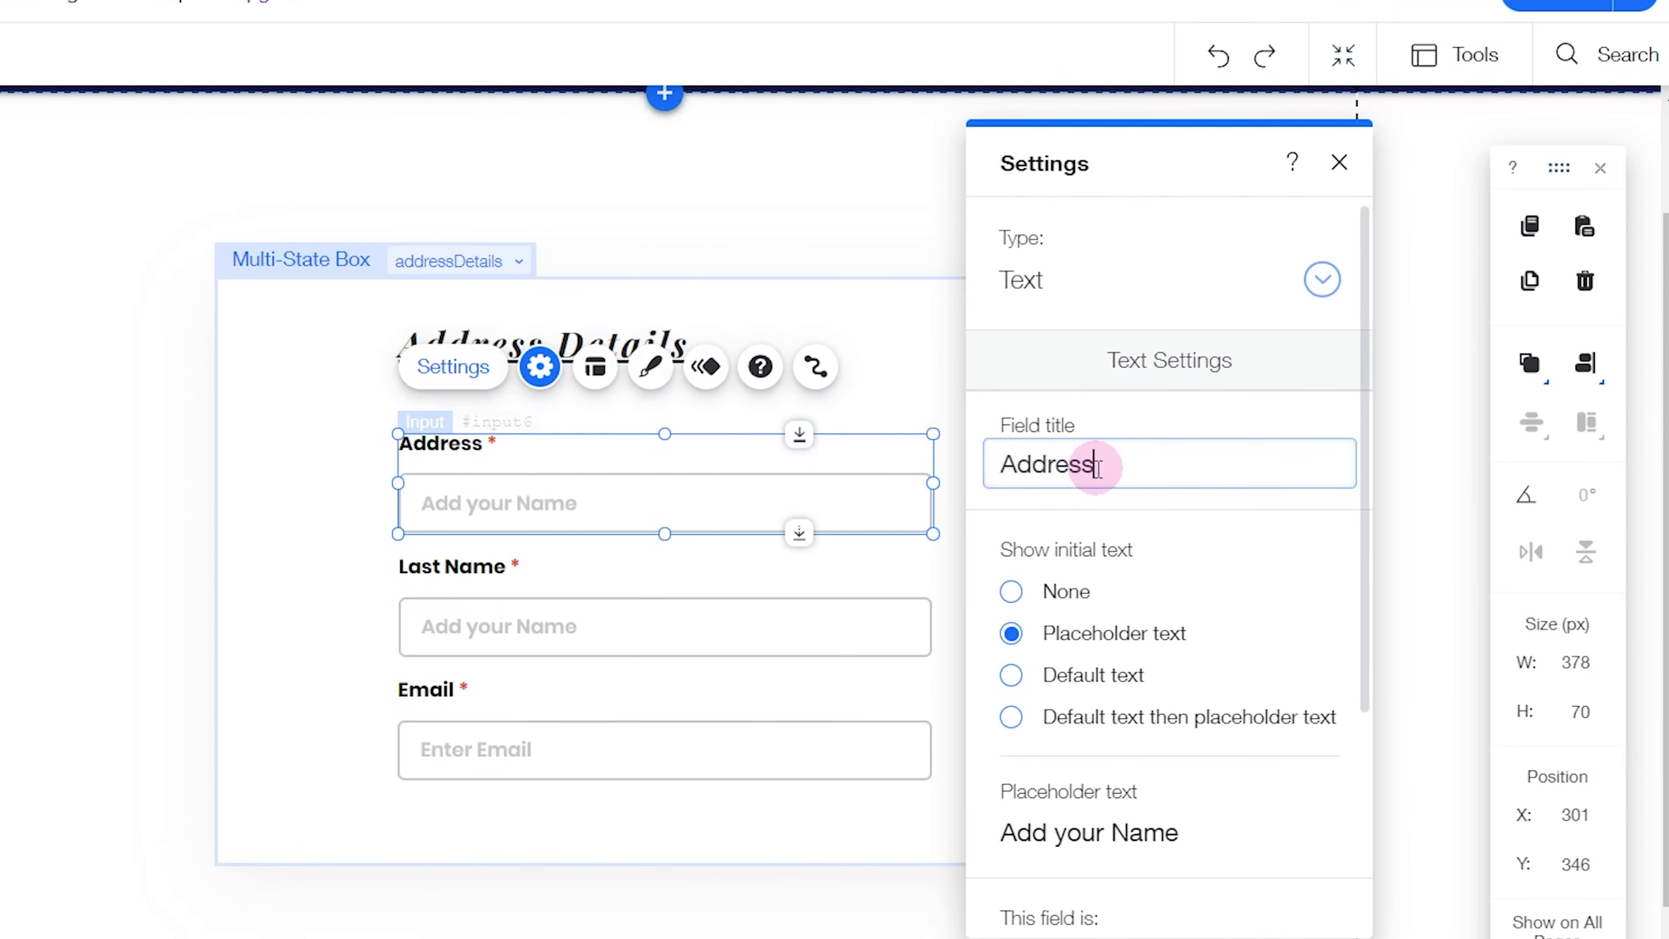
pyautogui.press('Return')
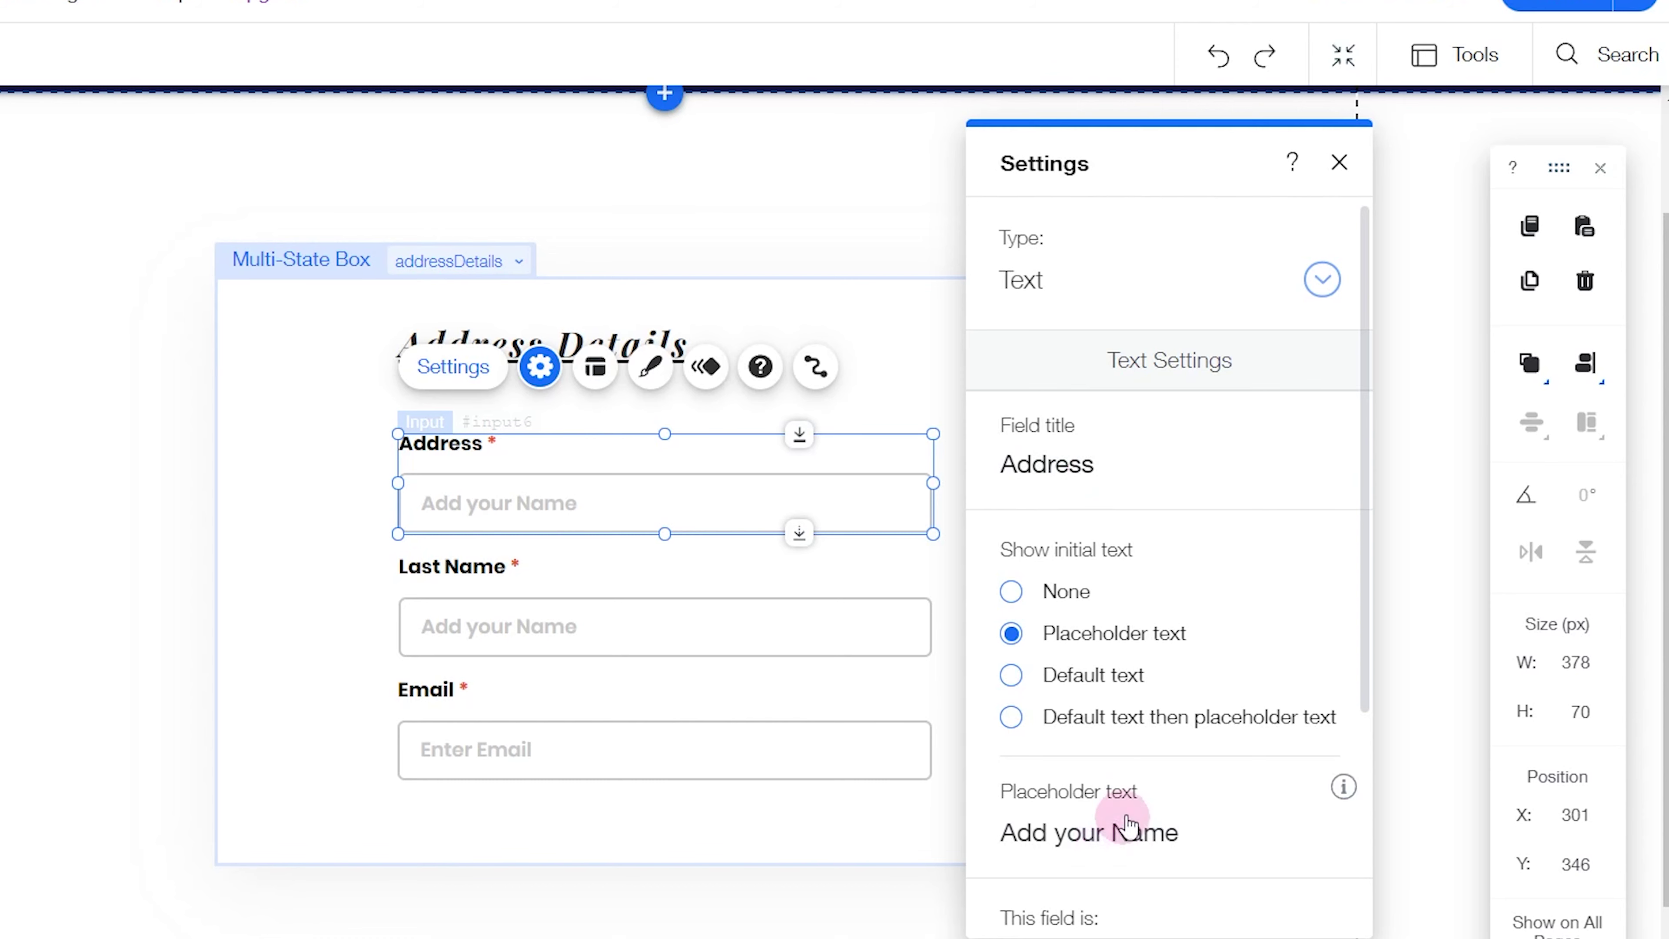
pyautogui.click(1108, 834)
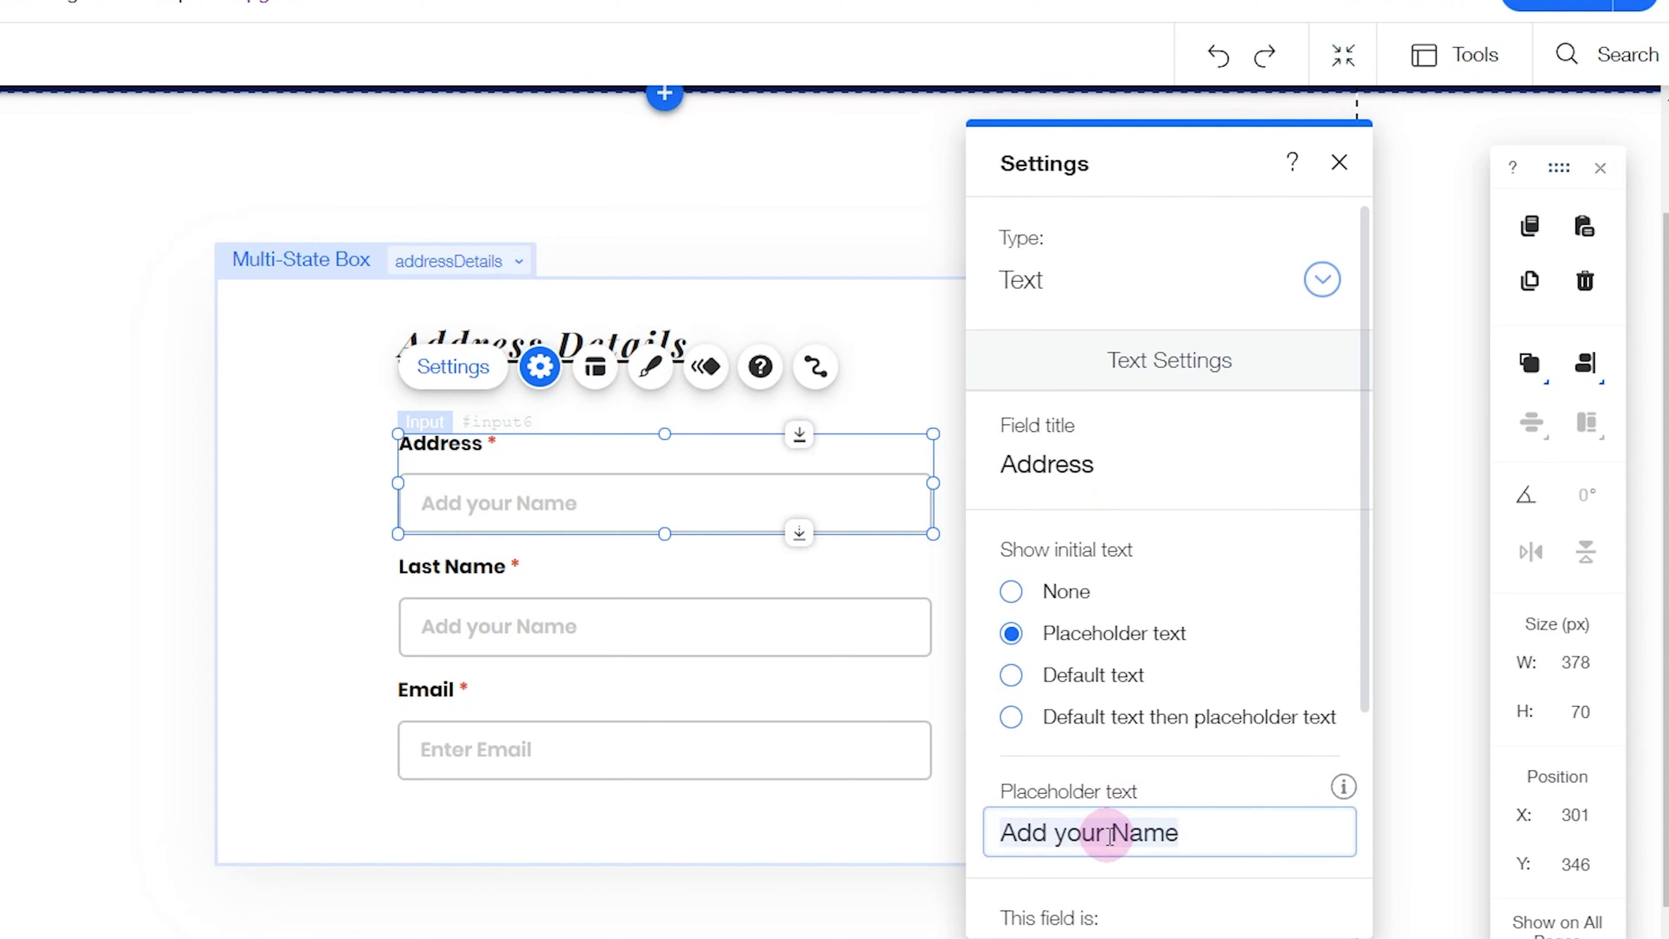
pyautogui.press('BackSpace')
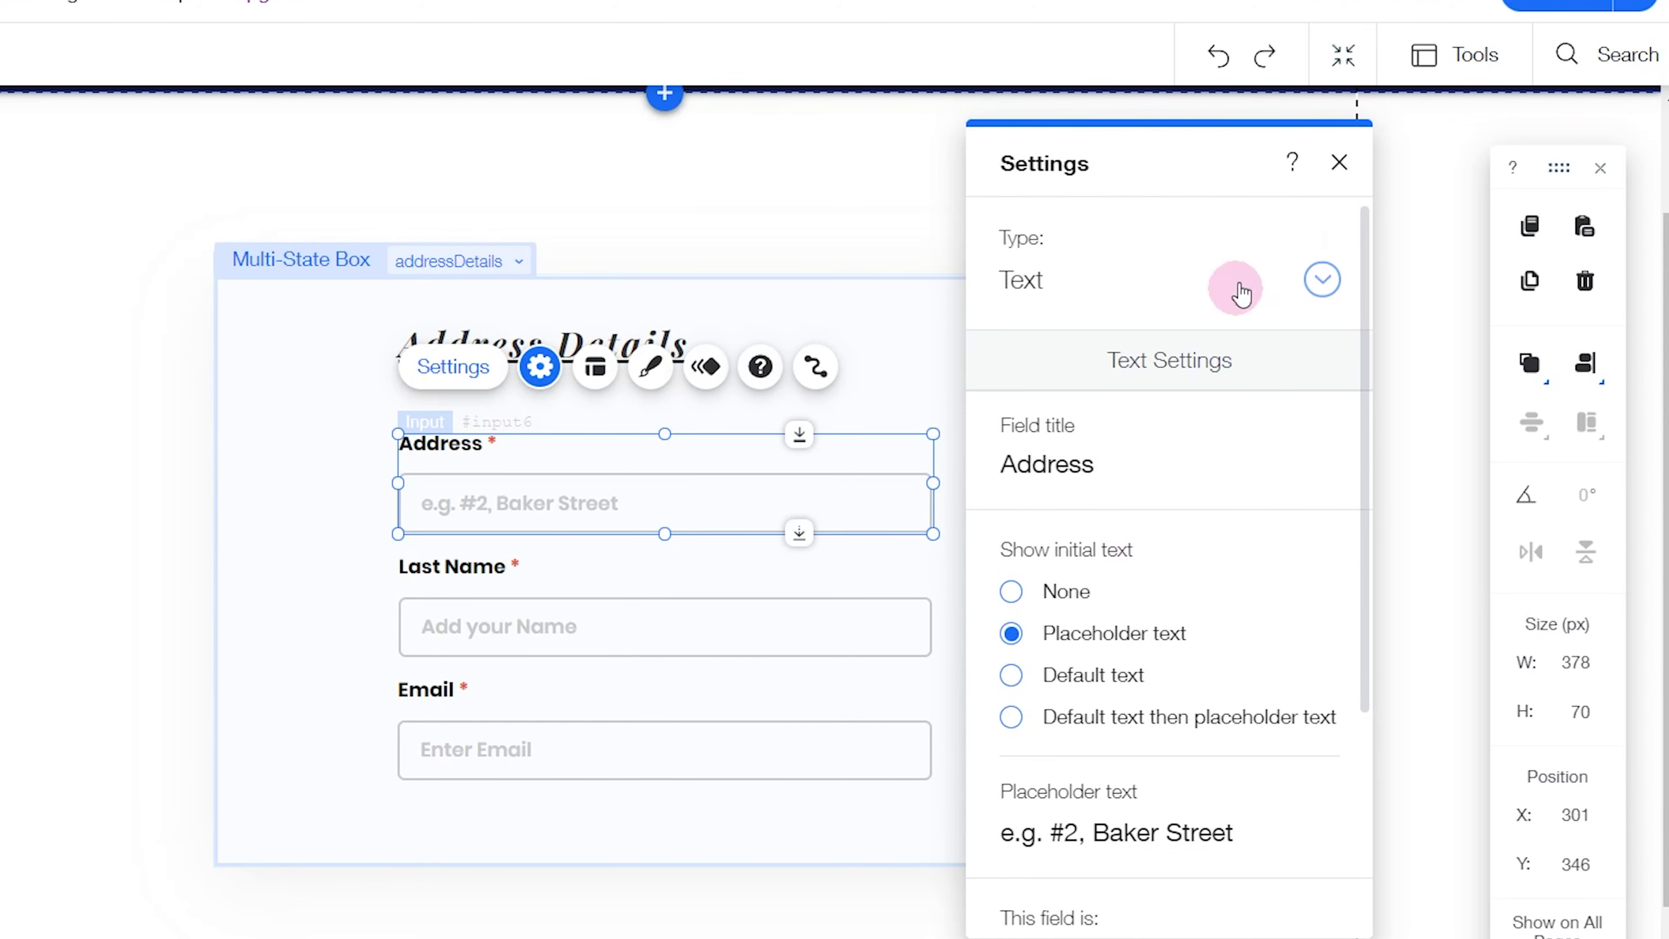
pyautogui.click(1048, 279)
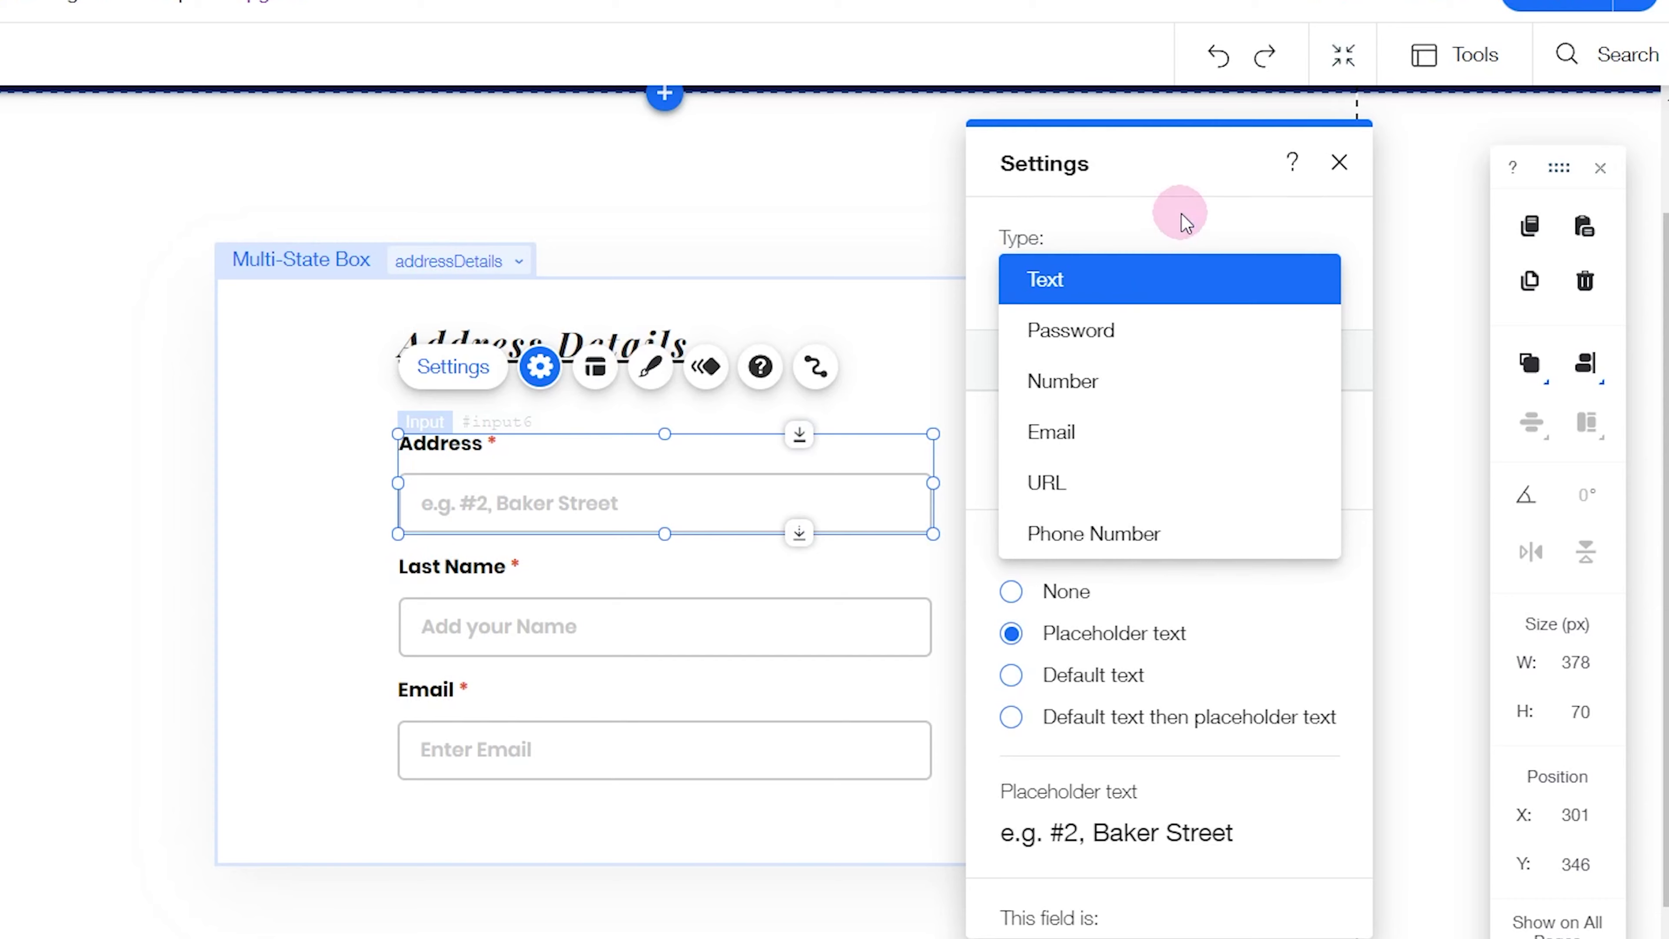
# Retitle the Last Name field in the addressDetails state as "State" and set its placeholder text to "Enter state"
pyautogui.click(1086, 451)
pyautogui.write('State')
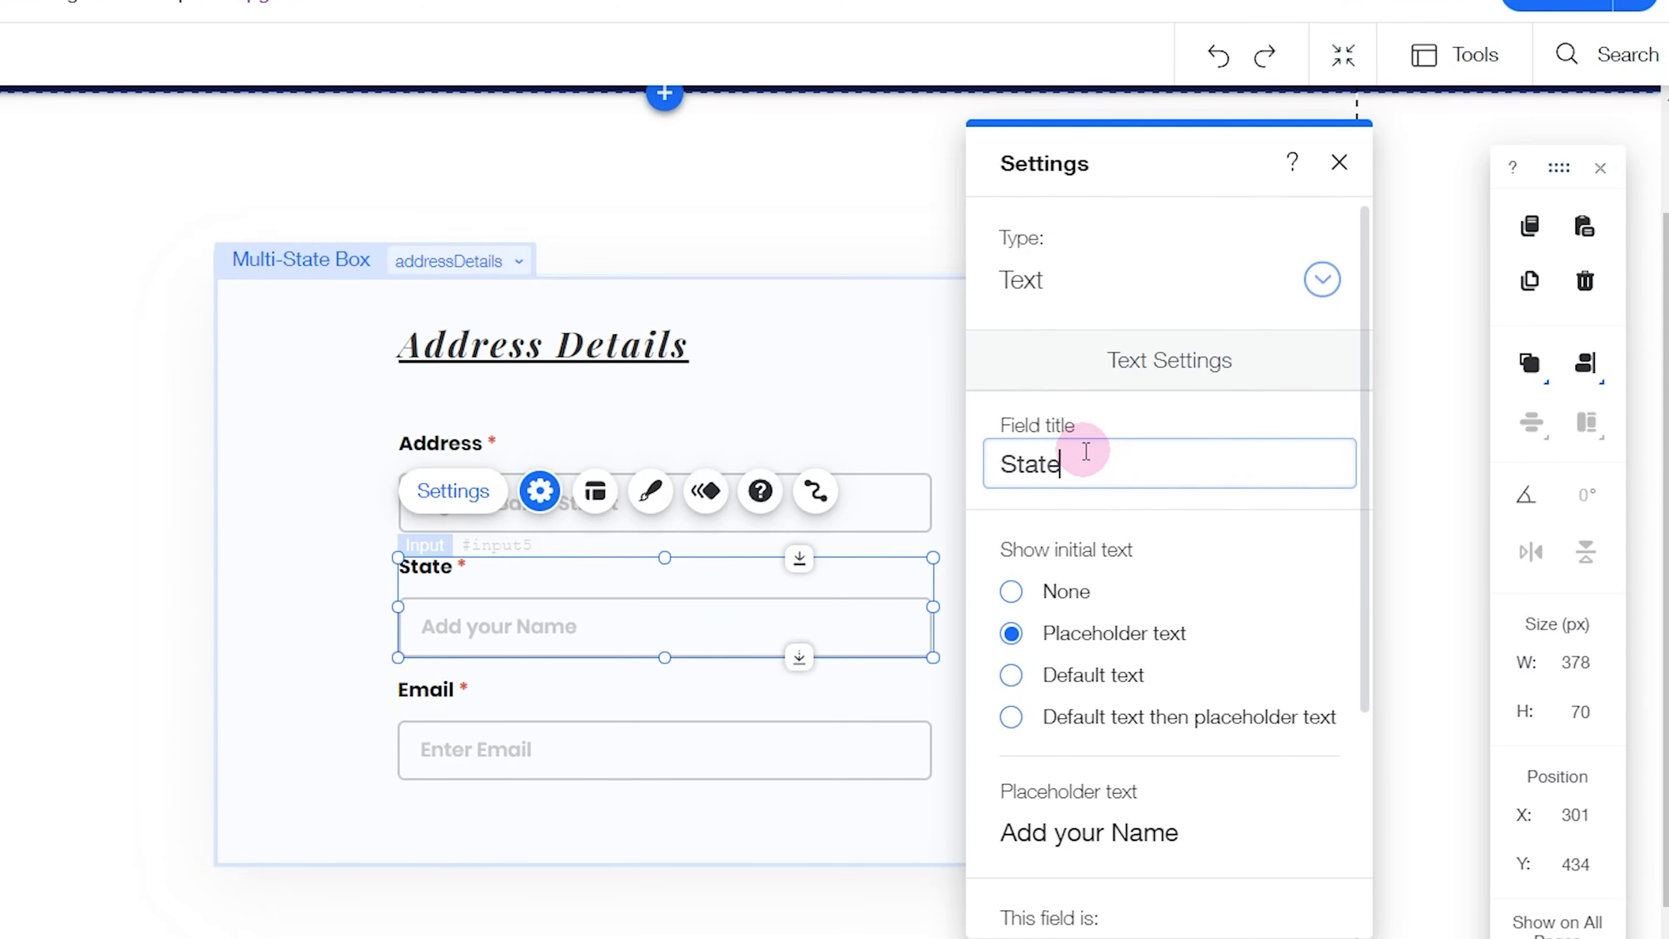
pyautogui.press('Return')
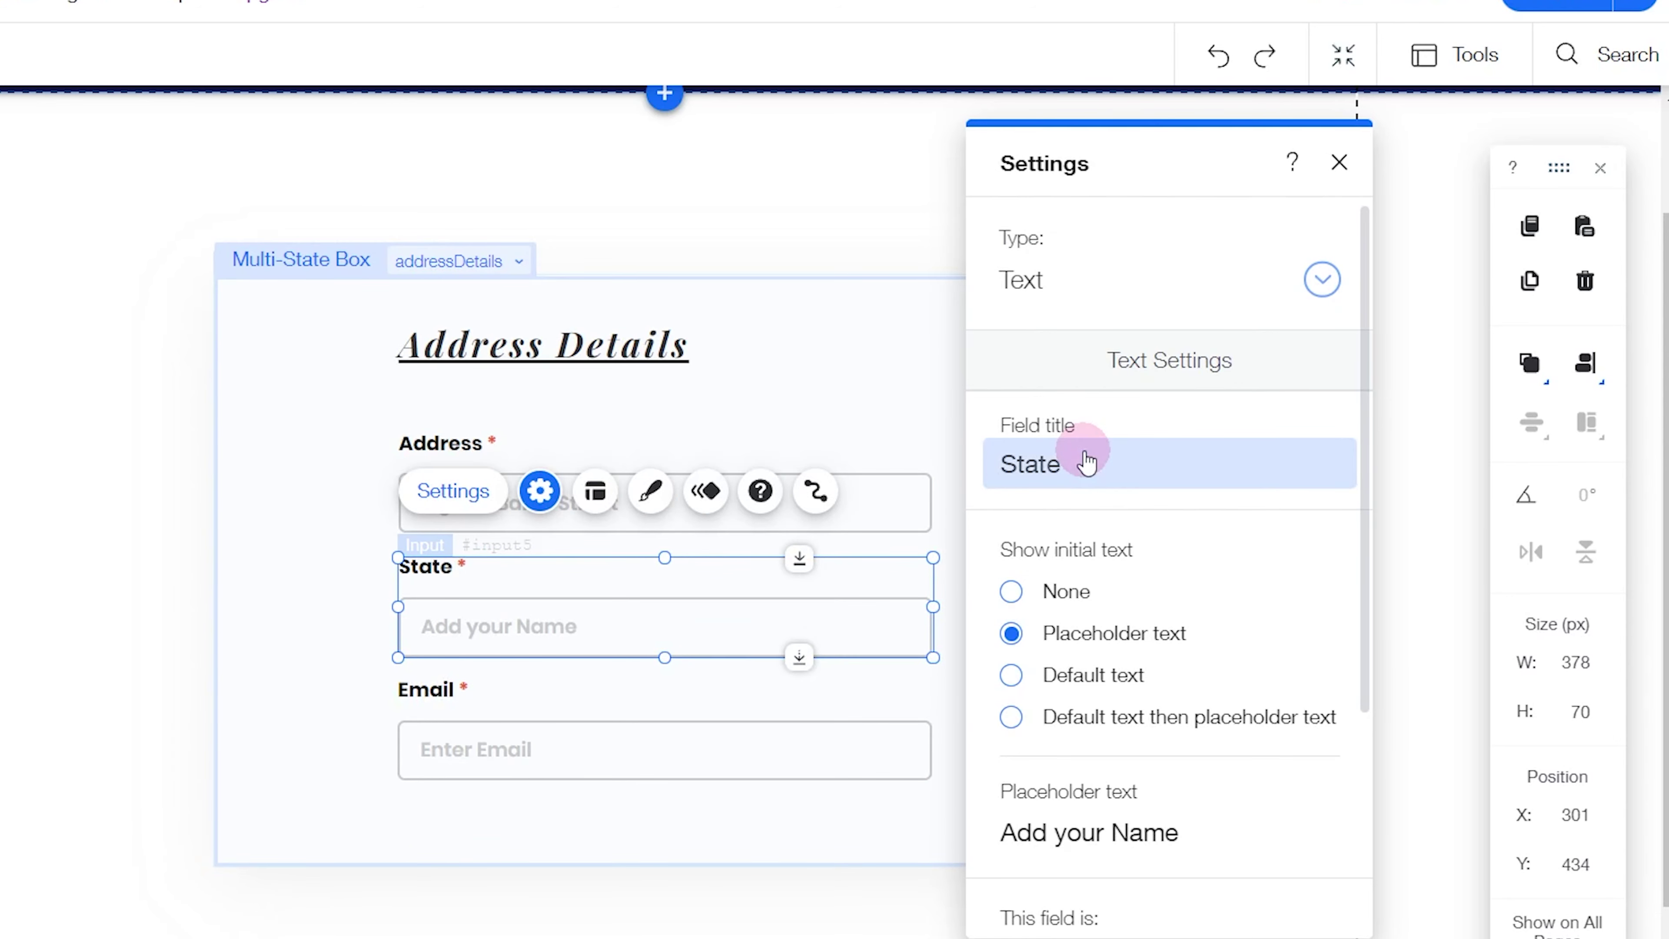
pyautogui.click(1147, 833)
pyautogui.hotkey('ctrl', 'a')
pyautogui.write('E')
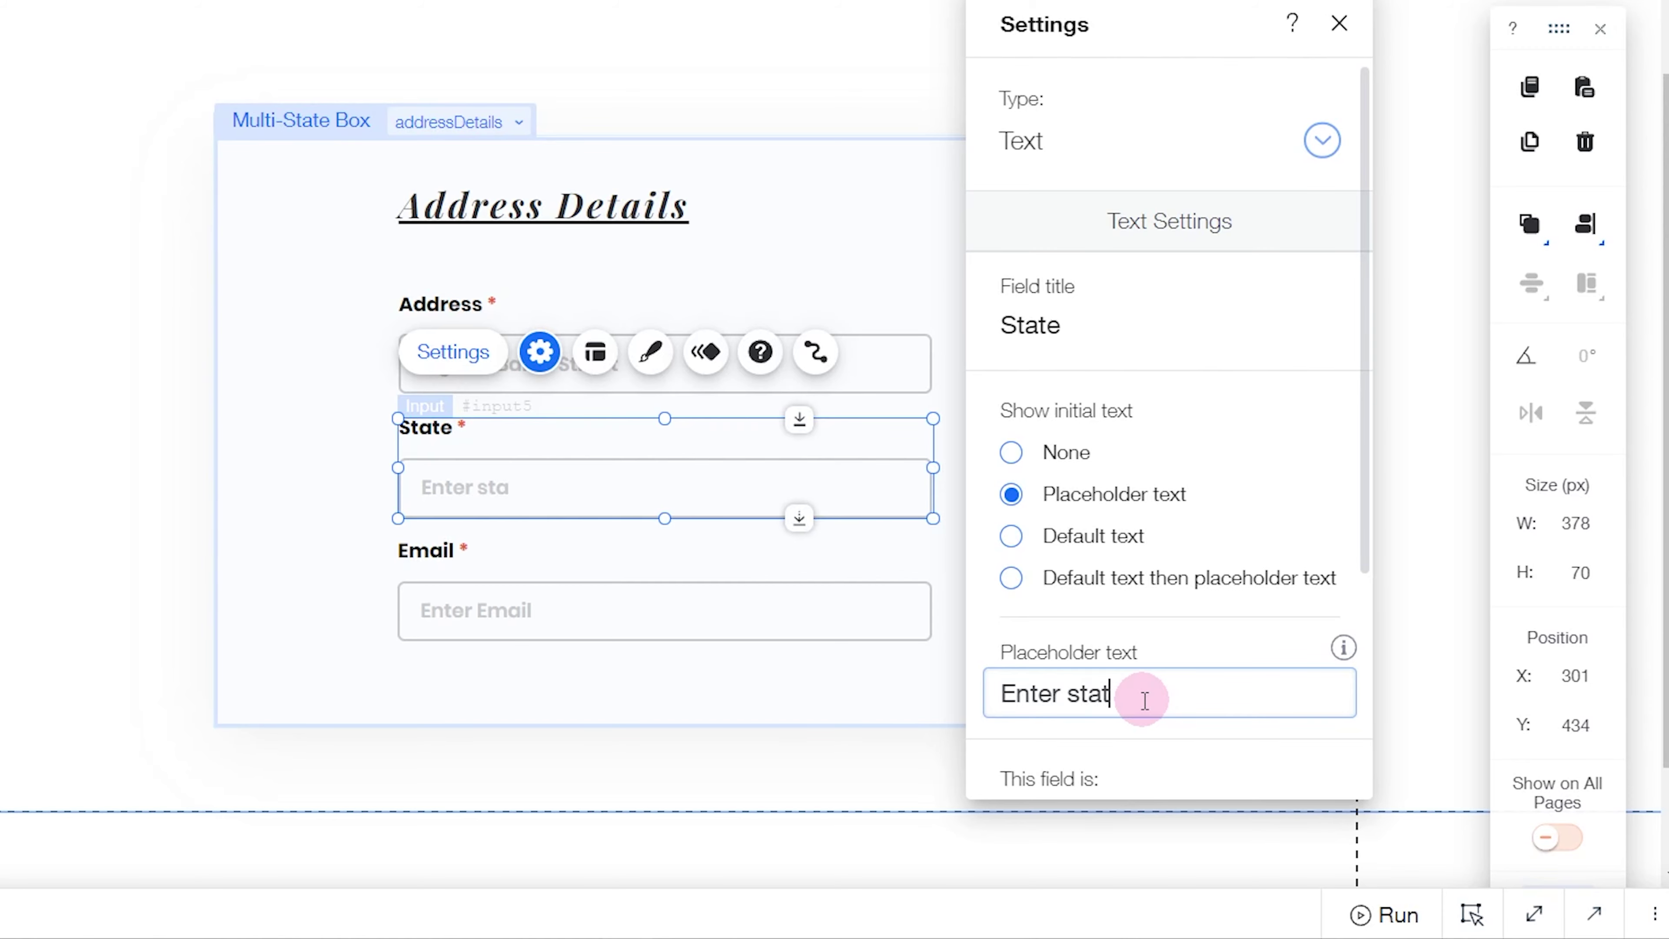
pyautogui.press('Return')
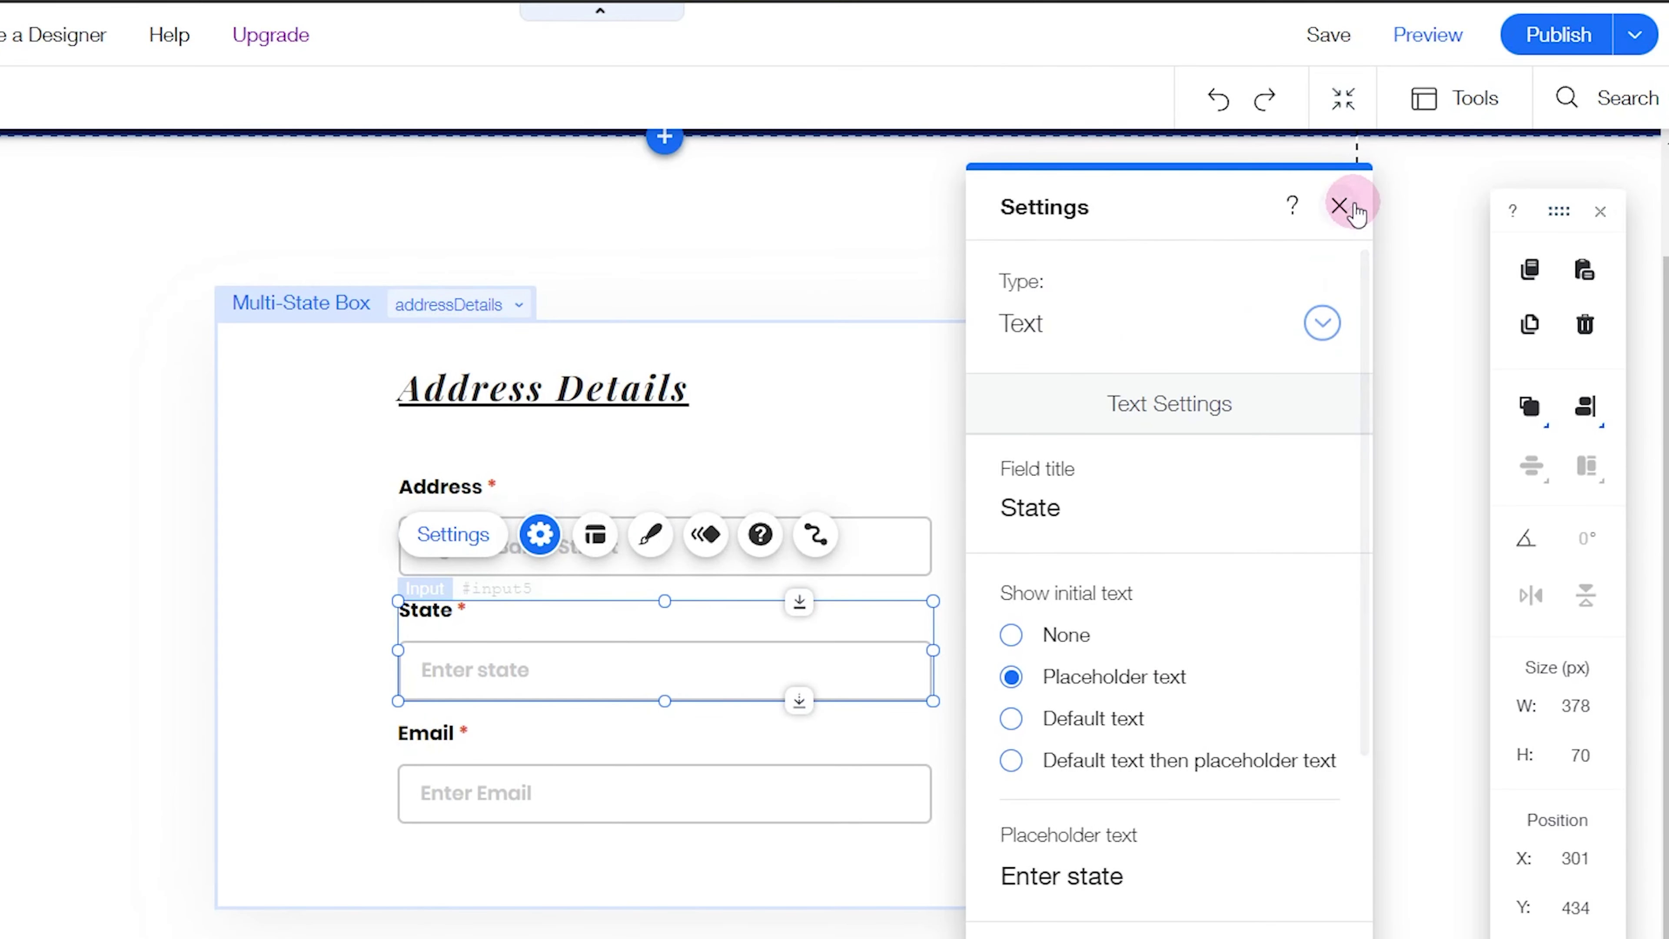
pyautogui.click(1340, 206)
# Delete the Email field from the addressDetails state and put a duplicate of the State field in its place at X 301, Y 520
pyautogui.click(623, 762)
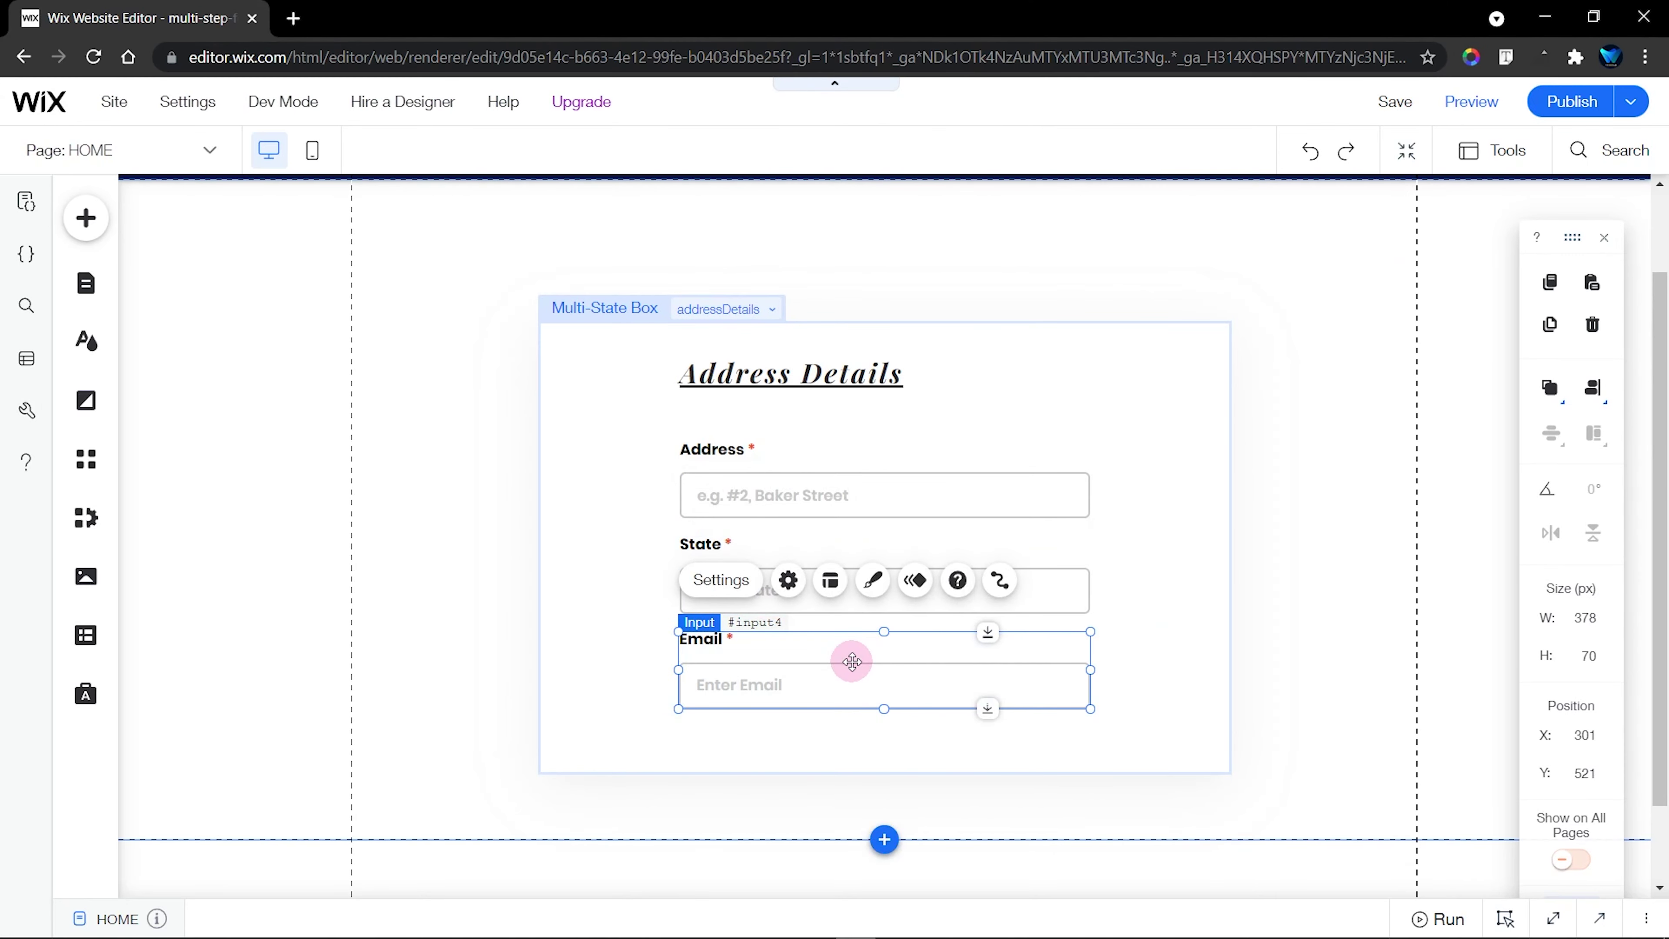
pyautogui.press('Delete')
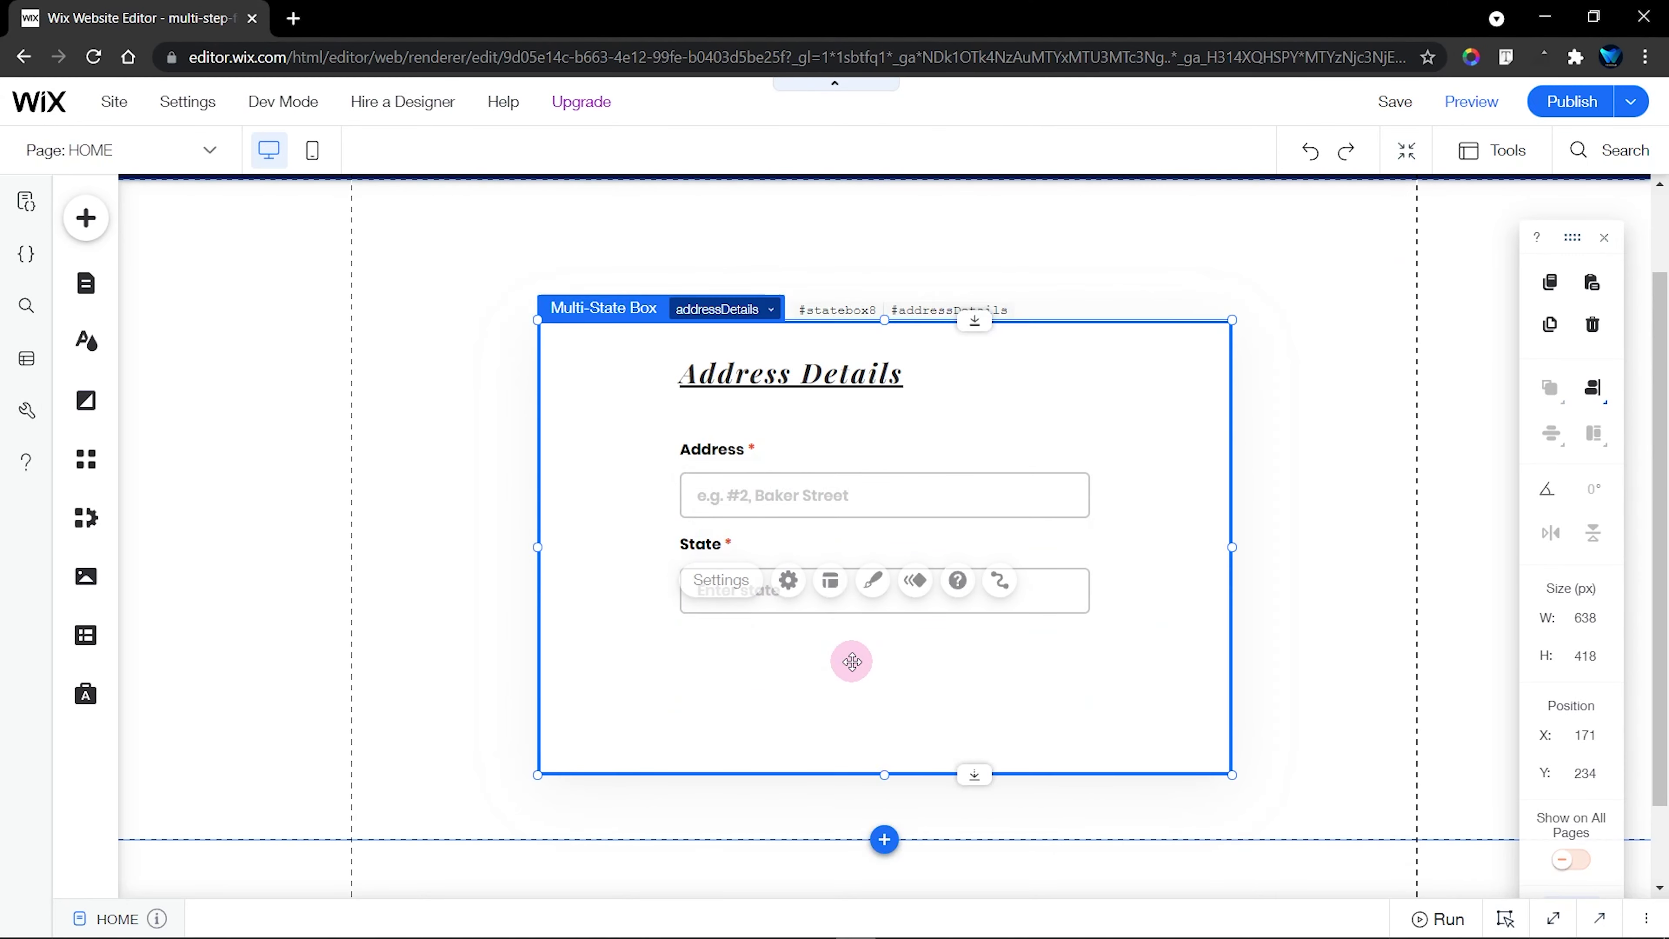
pyautogui.click(921, 591)
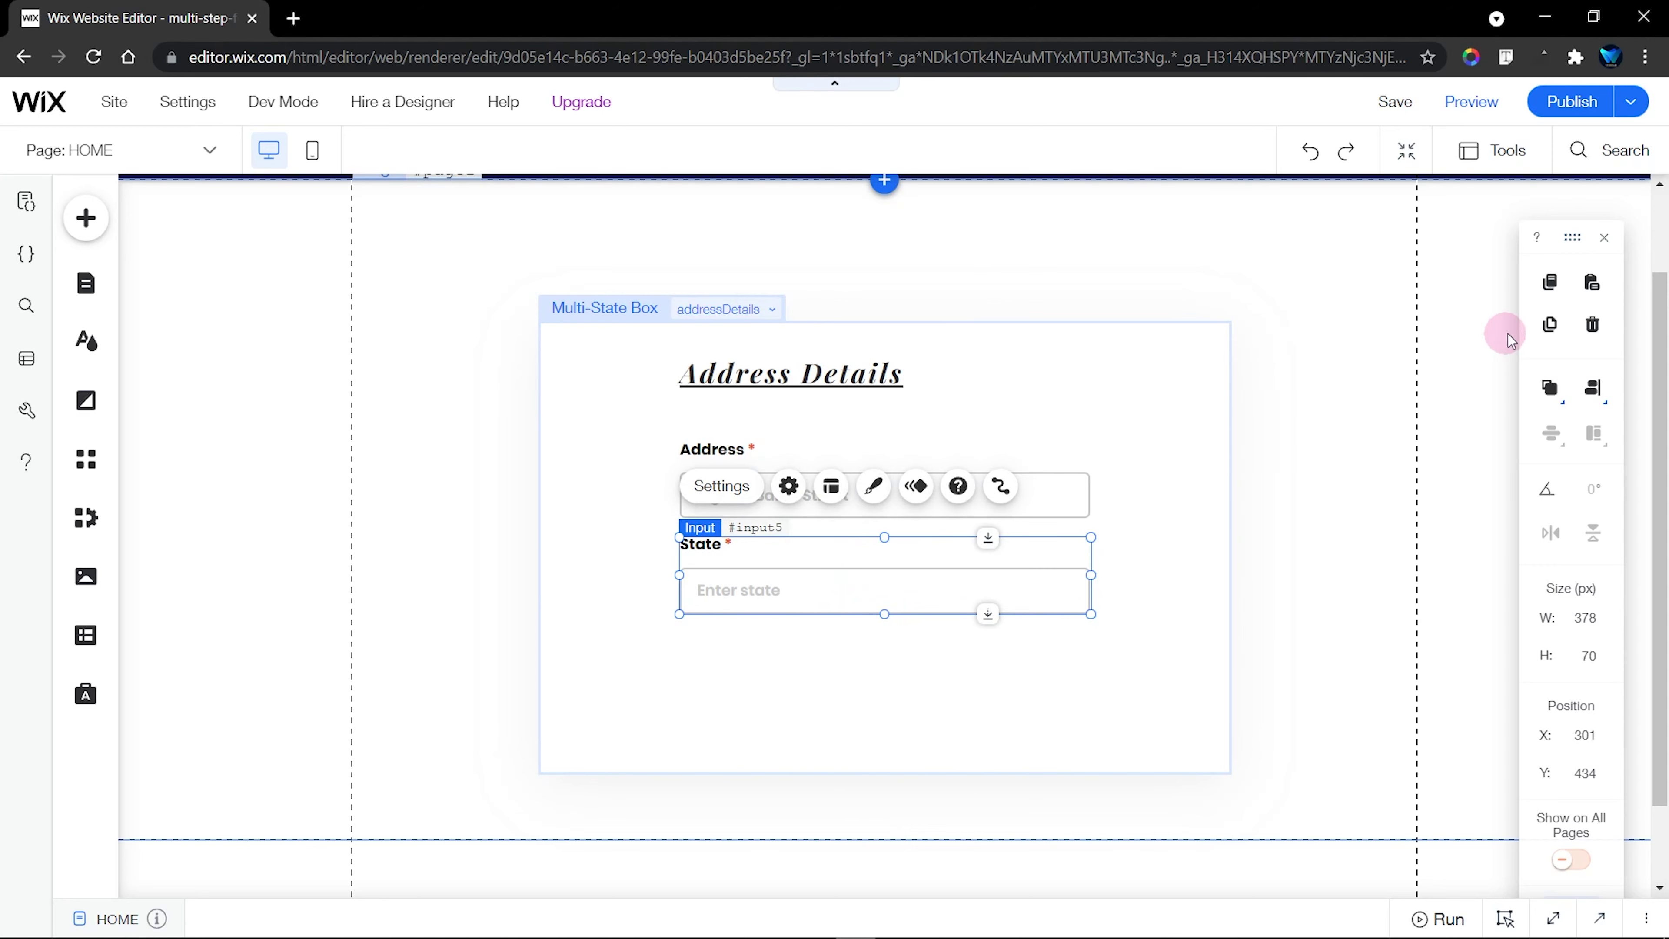
pyautogui.click(1551, 326)
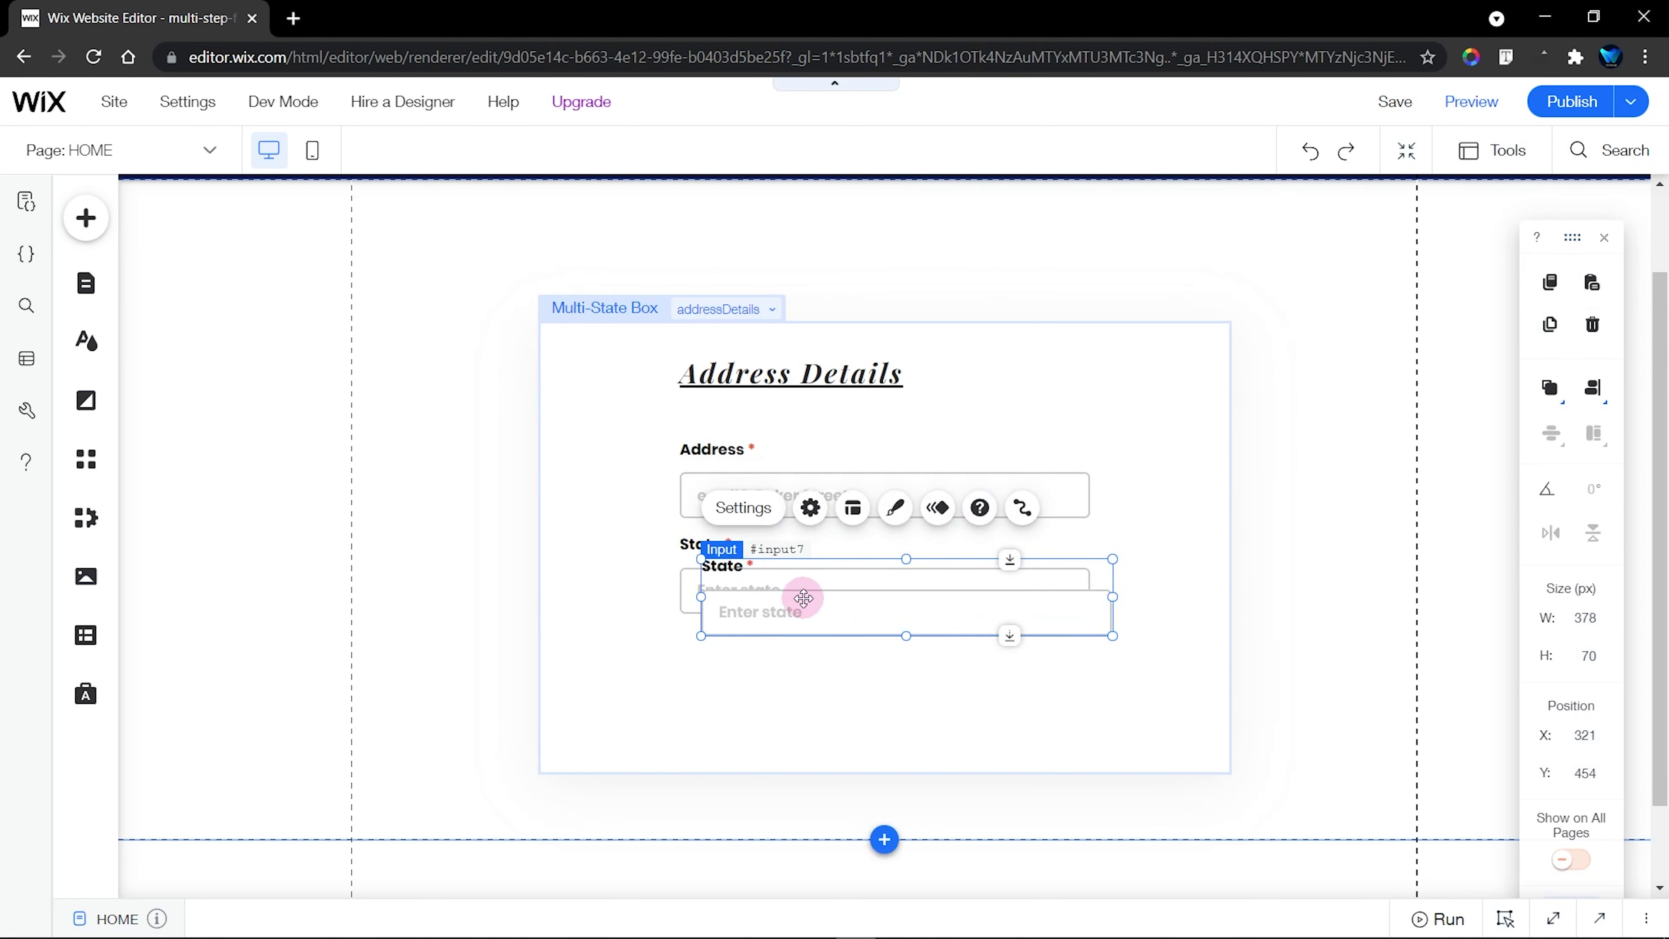
pyautogui.moveTo(801, 597); pyautogui.dragTo(815, 666)
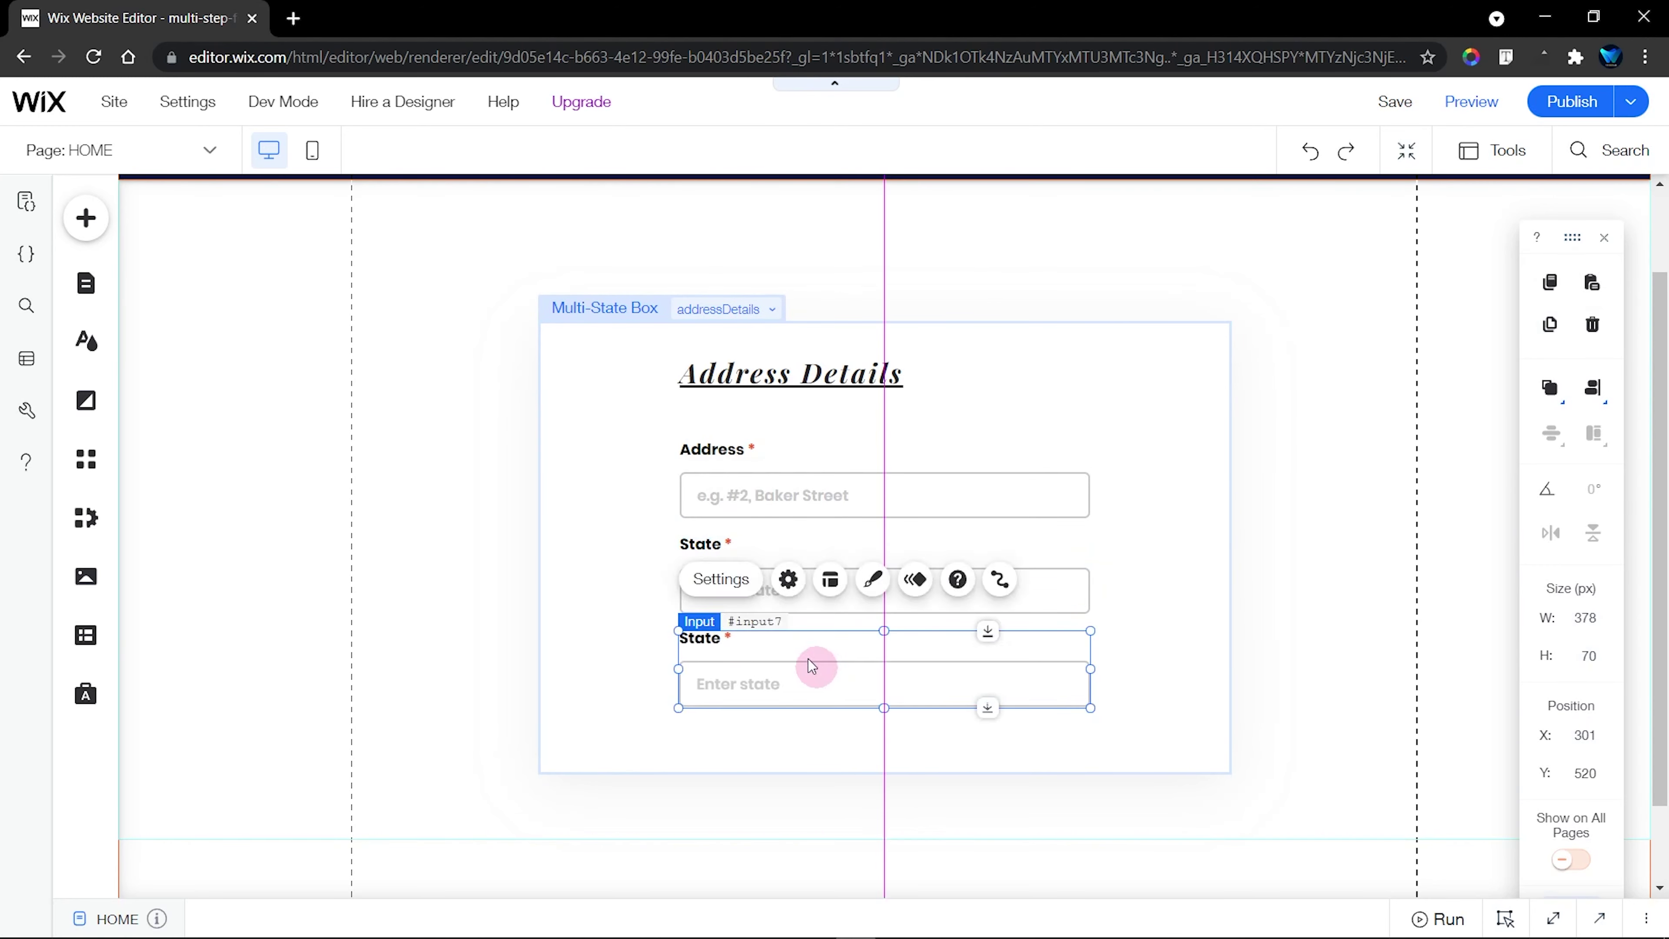
# Retitle the duplicated State field as "Country" and set its placeholder text to "Enter Country"
pyautogui.click(719, 578)
pyautogui.click(1136, 468)
pyautogui.doubleClick(1024, 469)
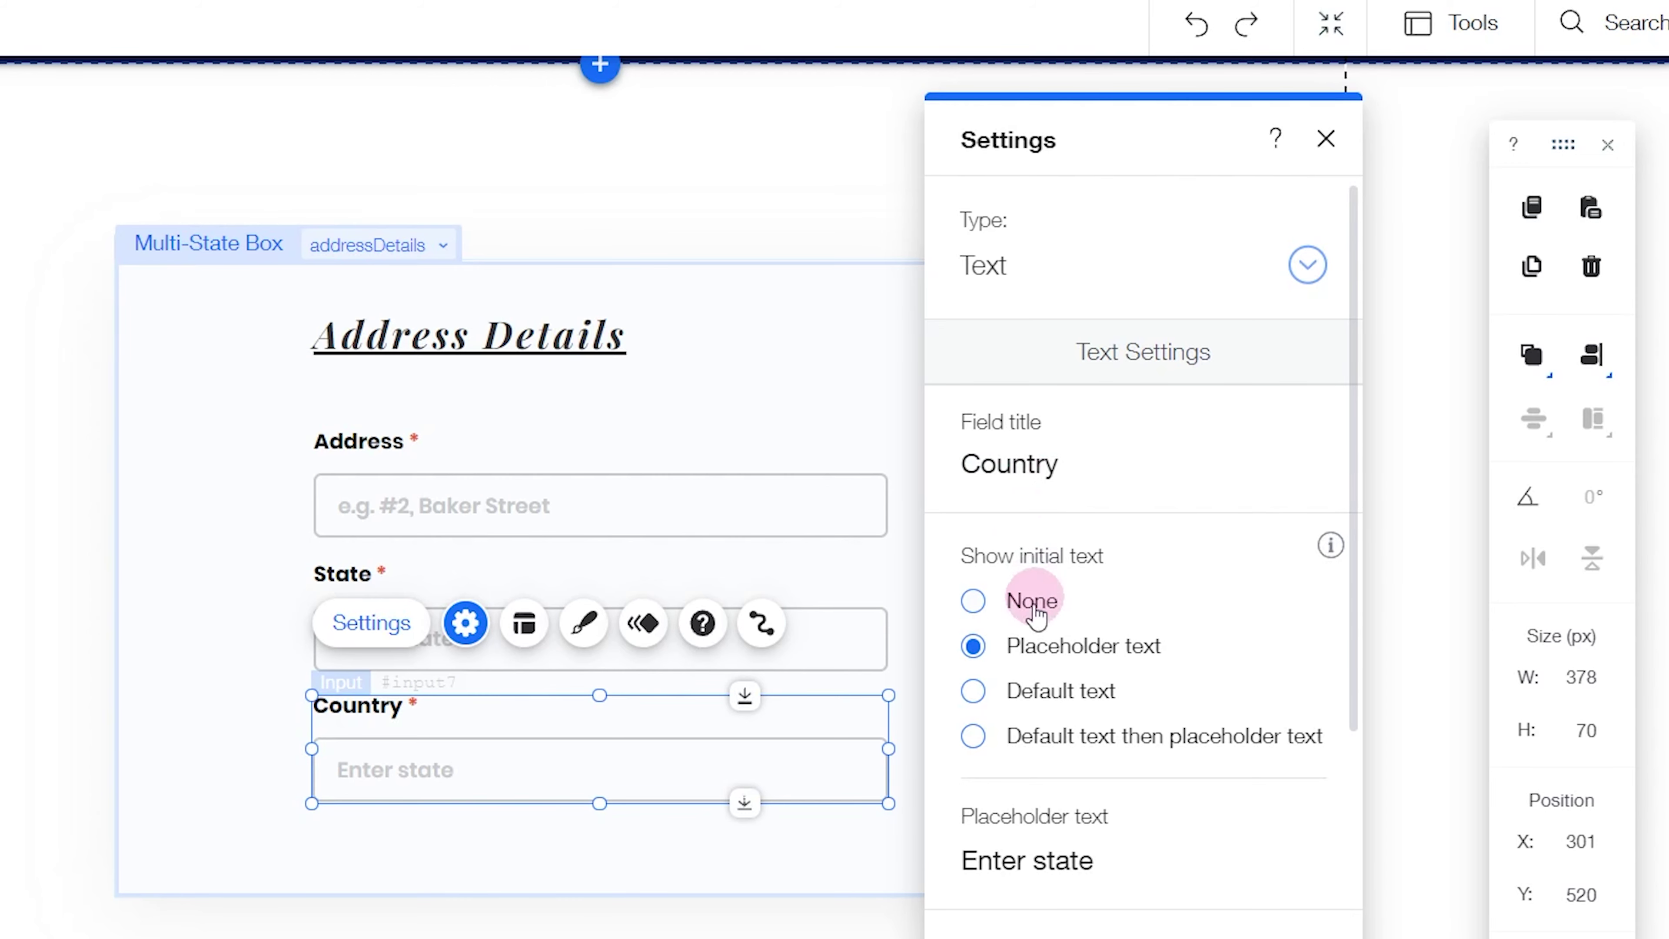
pyautogui.click(1031, 868)
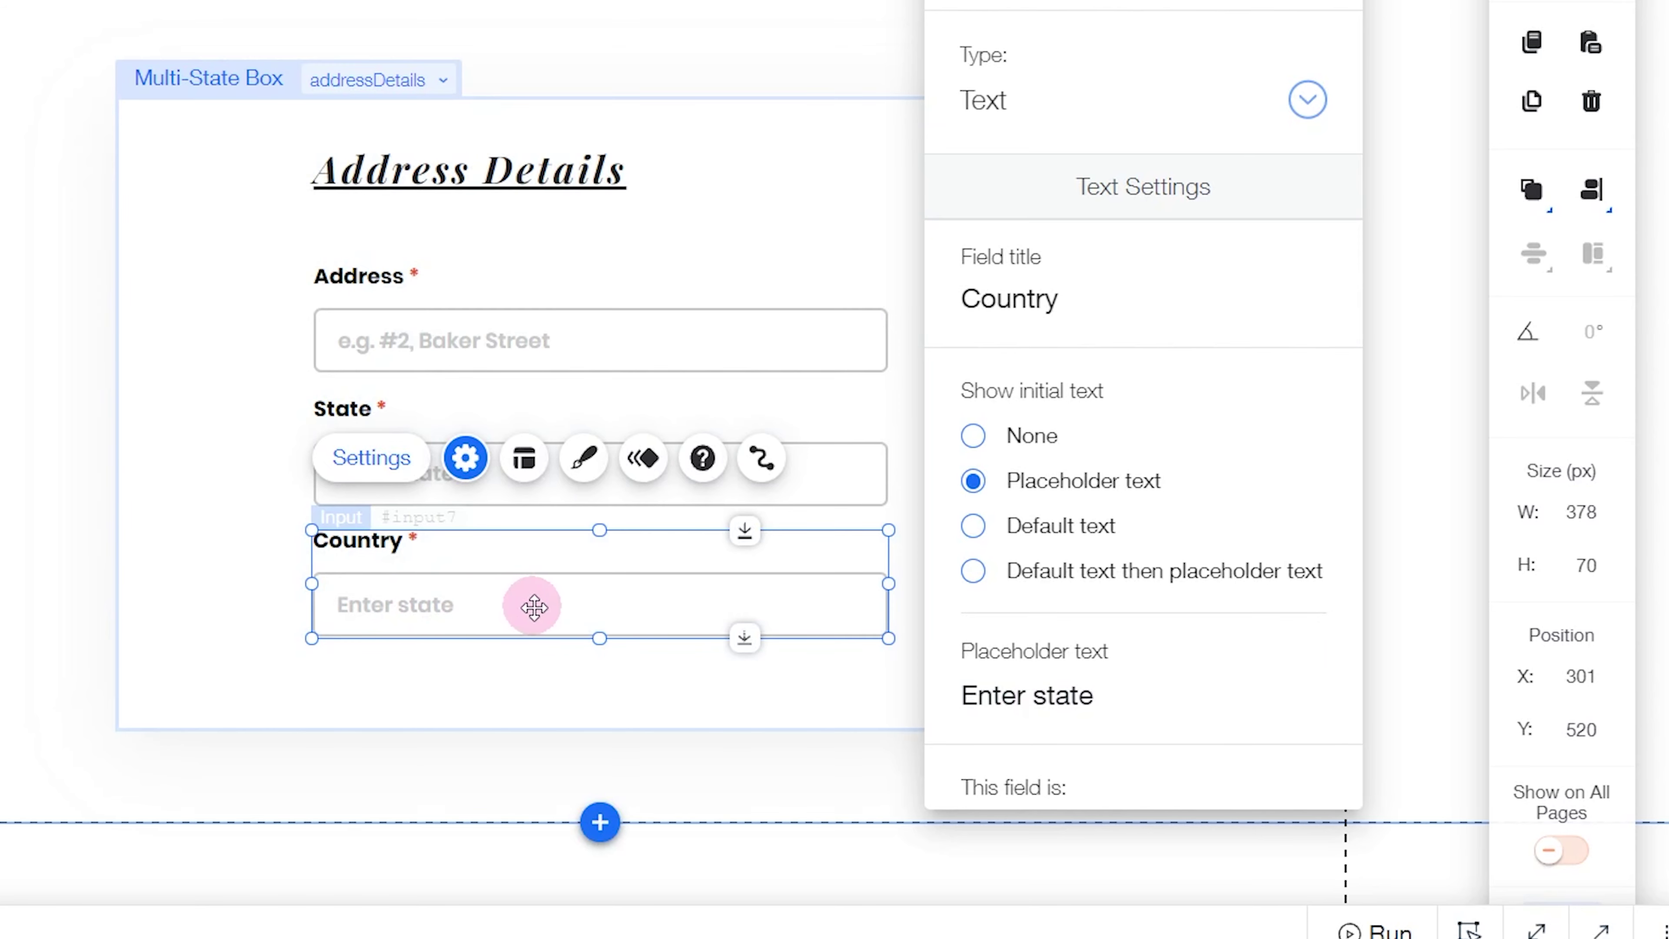
pyautogui.tripleClick(1043, 699)
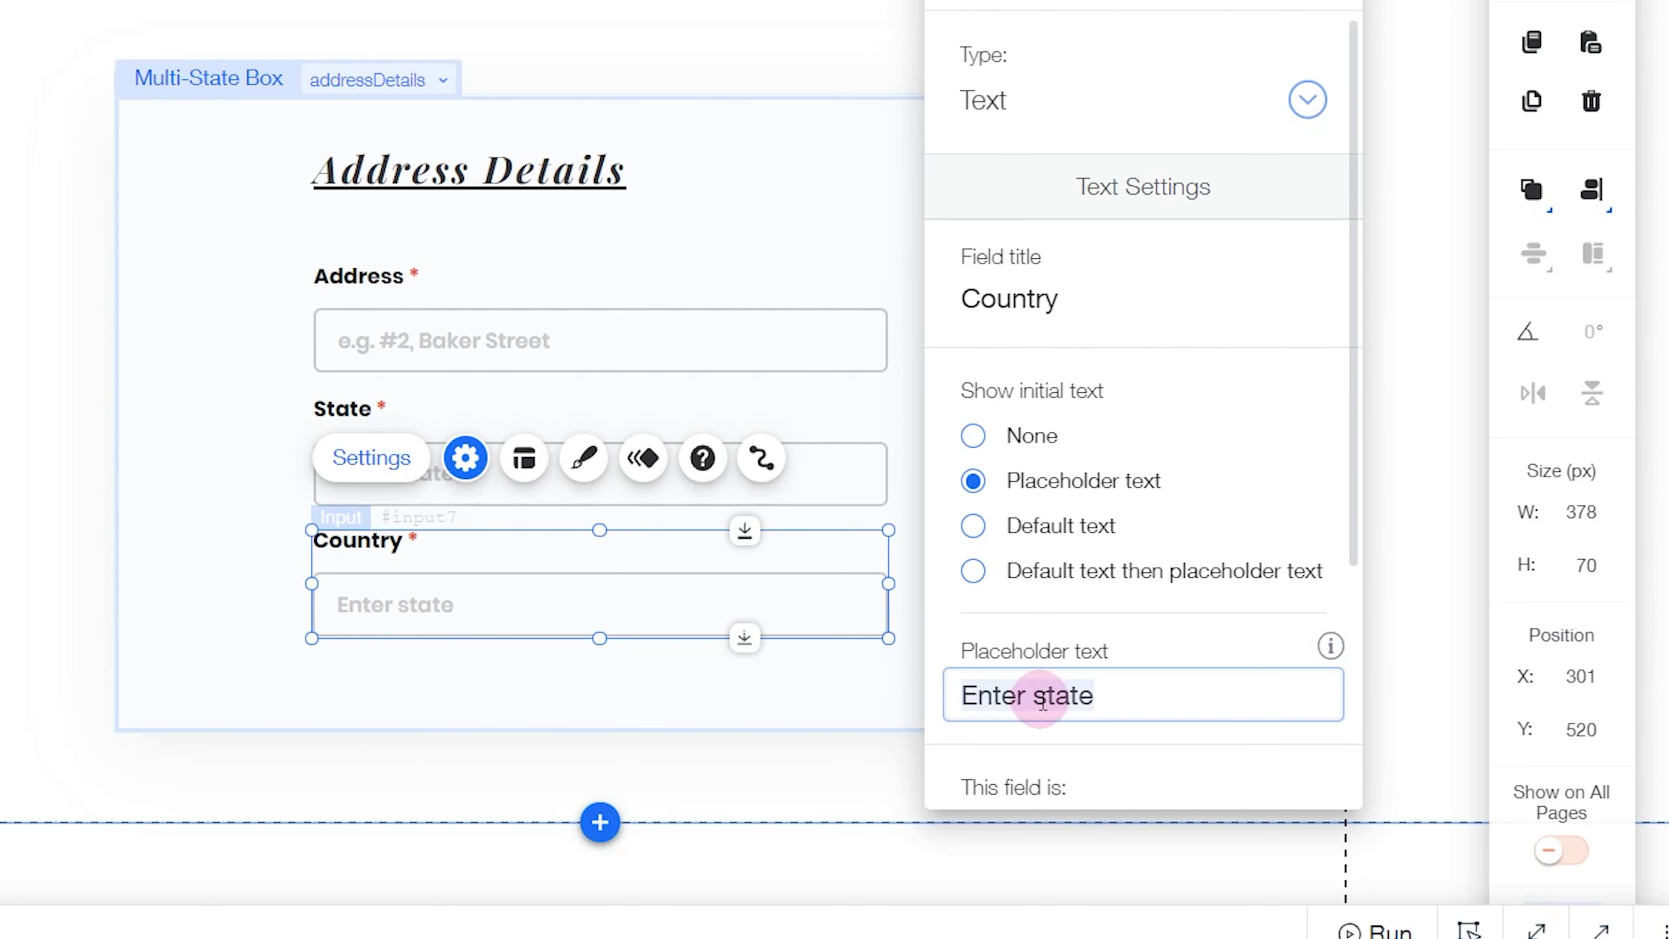
pyautogui.write('E')
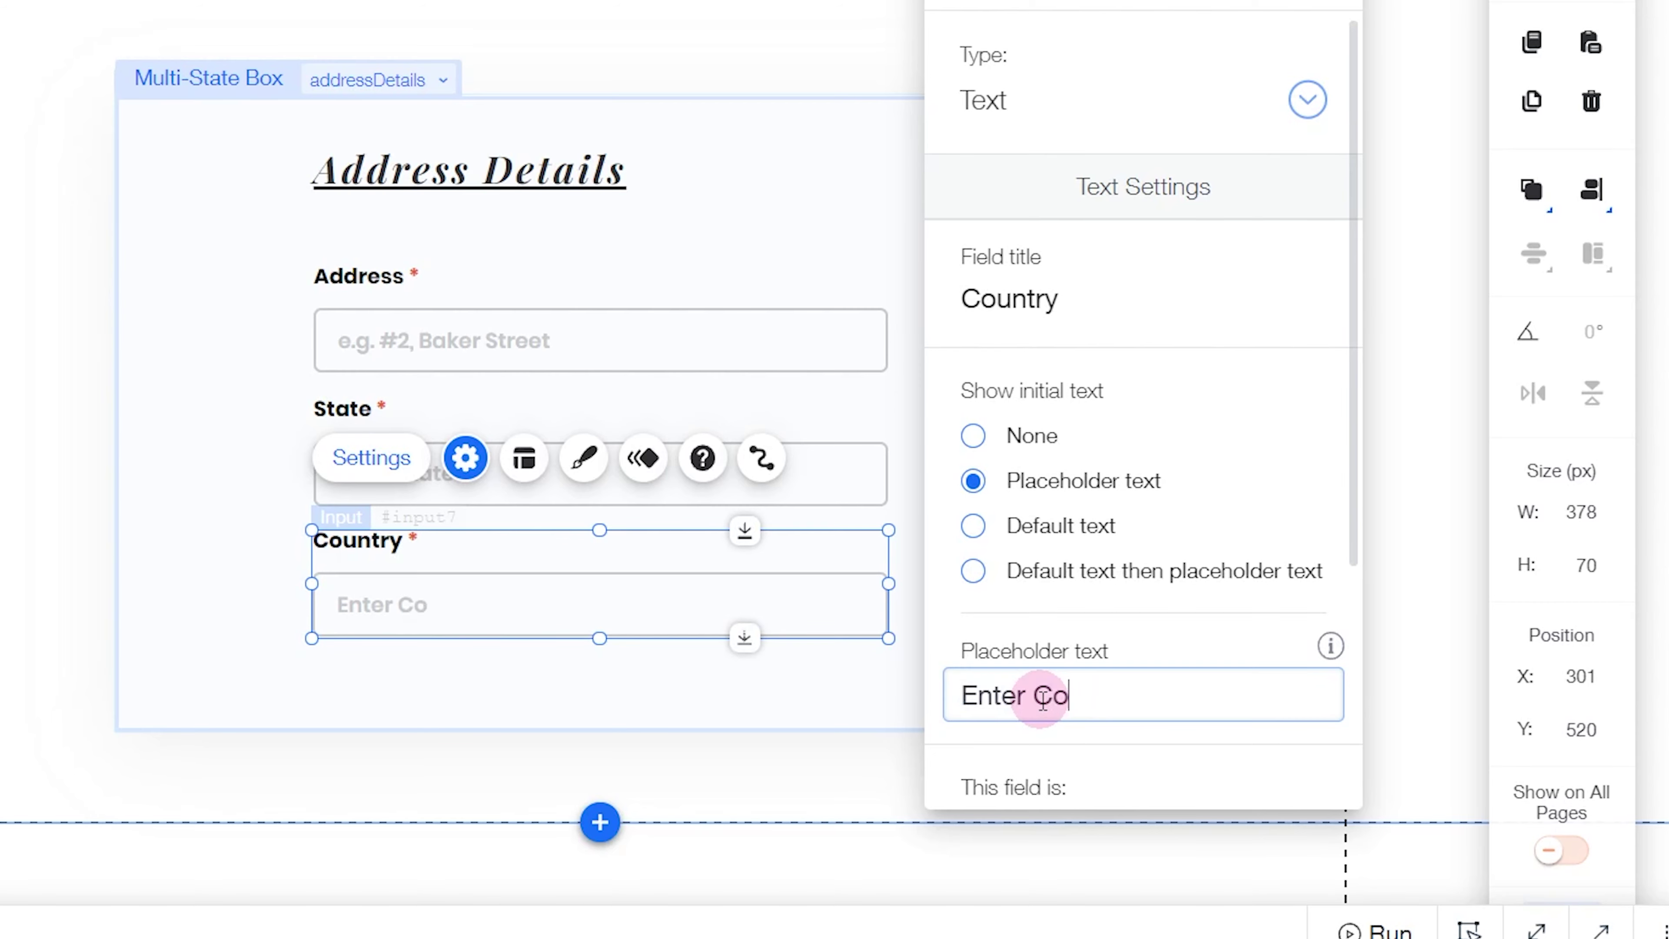
pyautogui.press('Return')
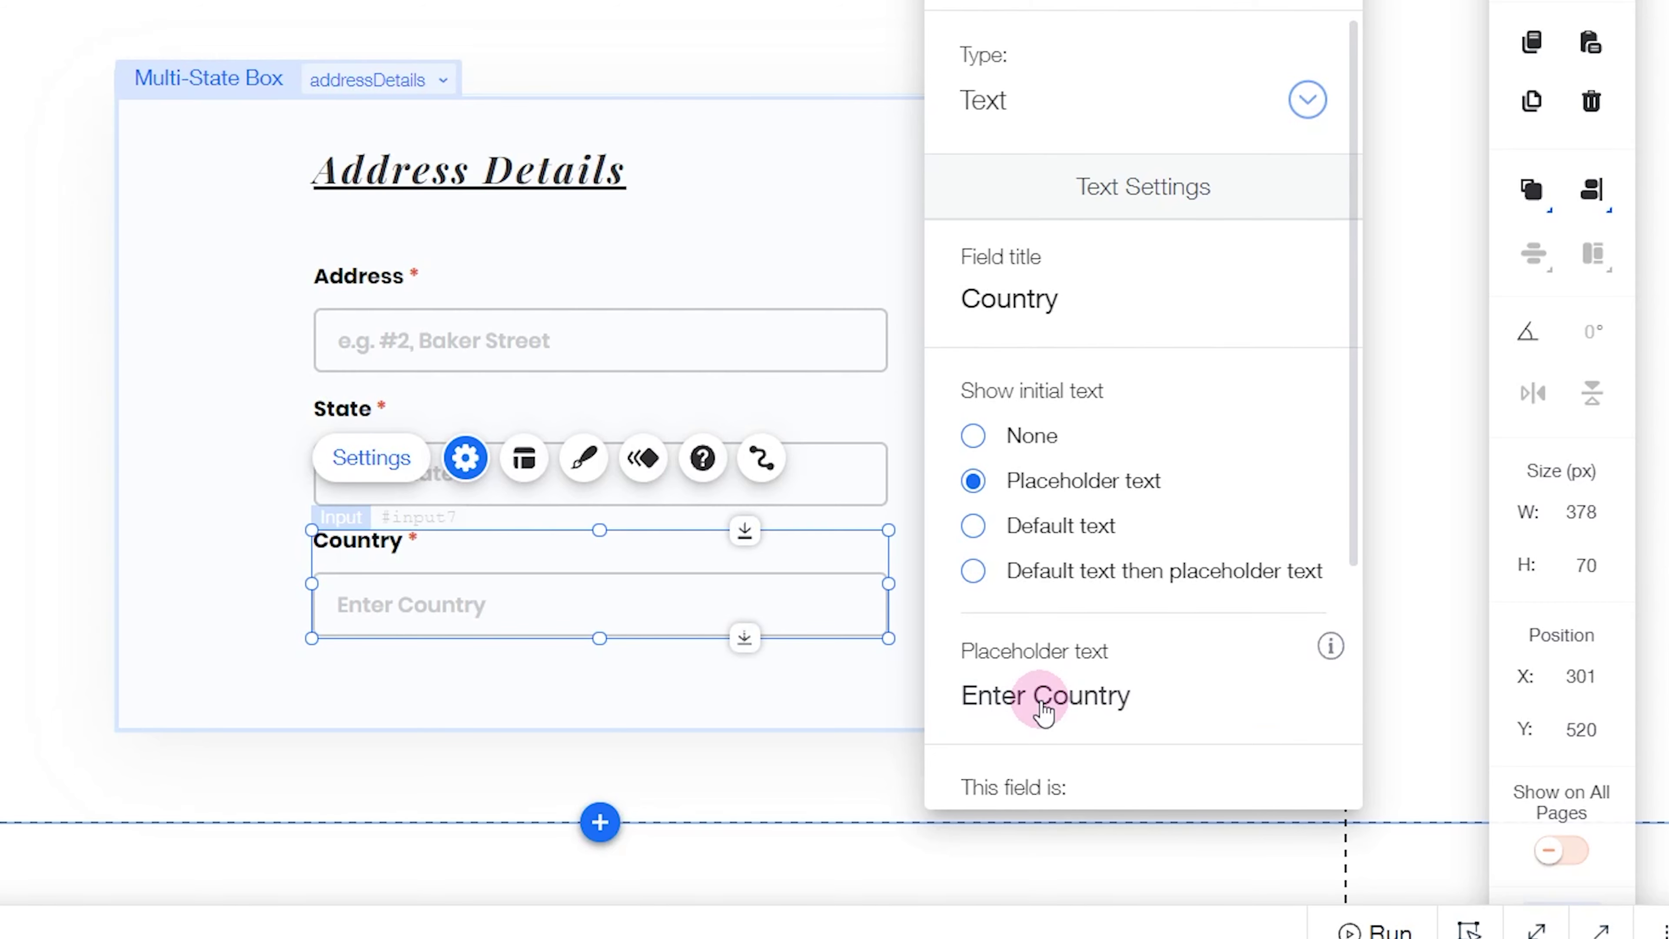
# Make the Country field optional by turning off its Required setting
pyautogui.scroll(-5, 1043, 707)
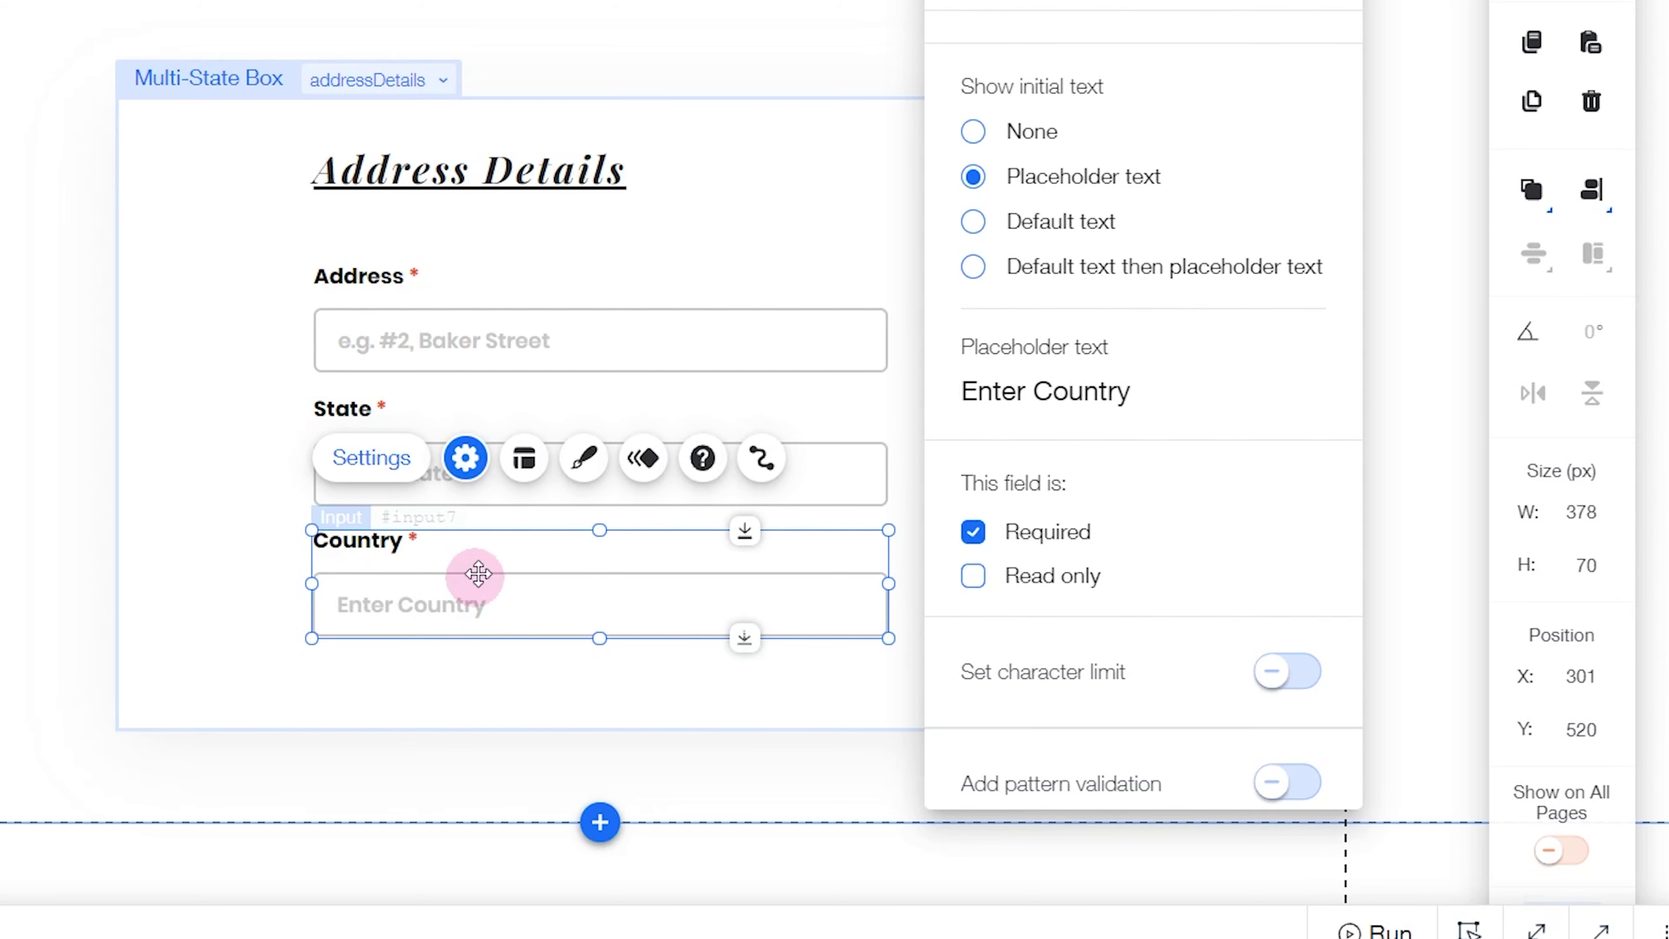
pyautogui.click(973, 532)
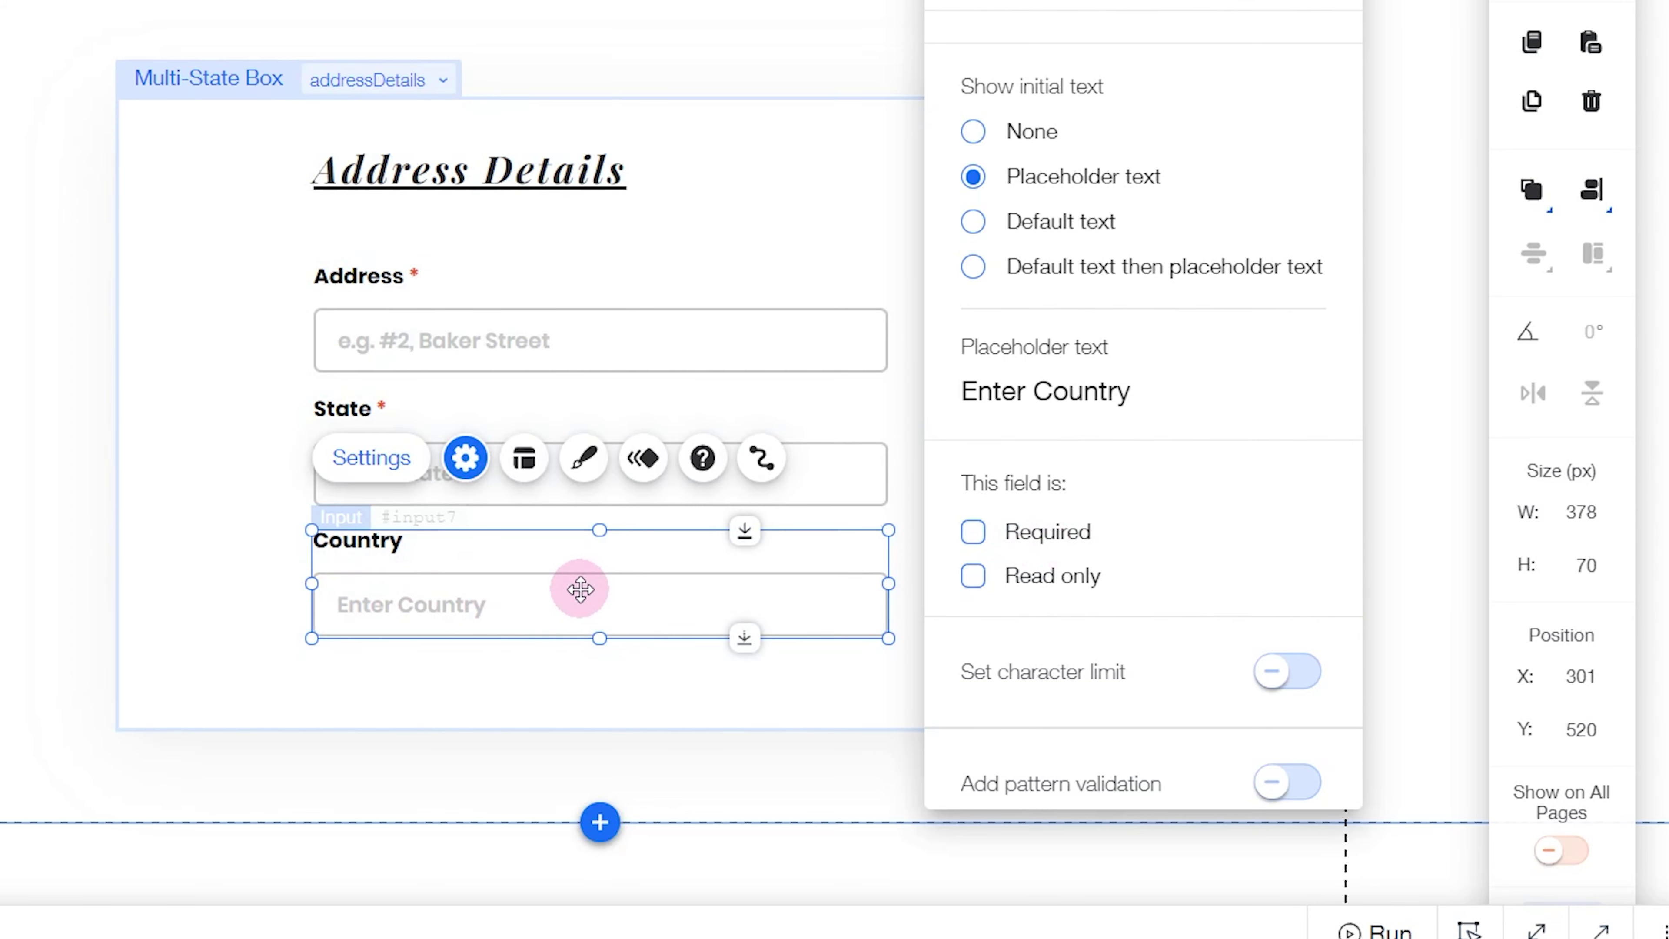
pyautogui.scroll(-1, 1104, 592)
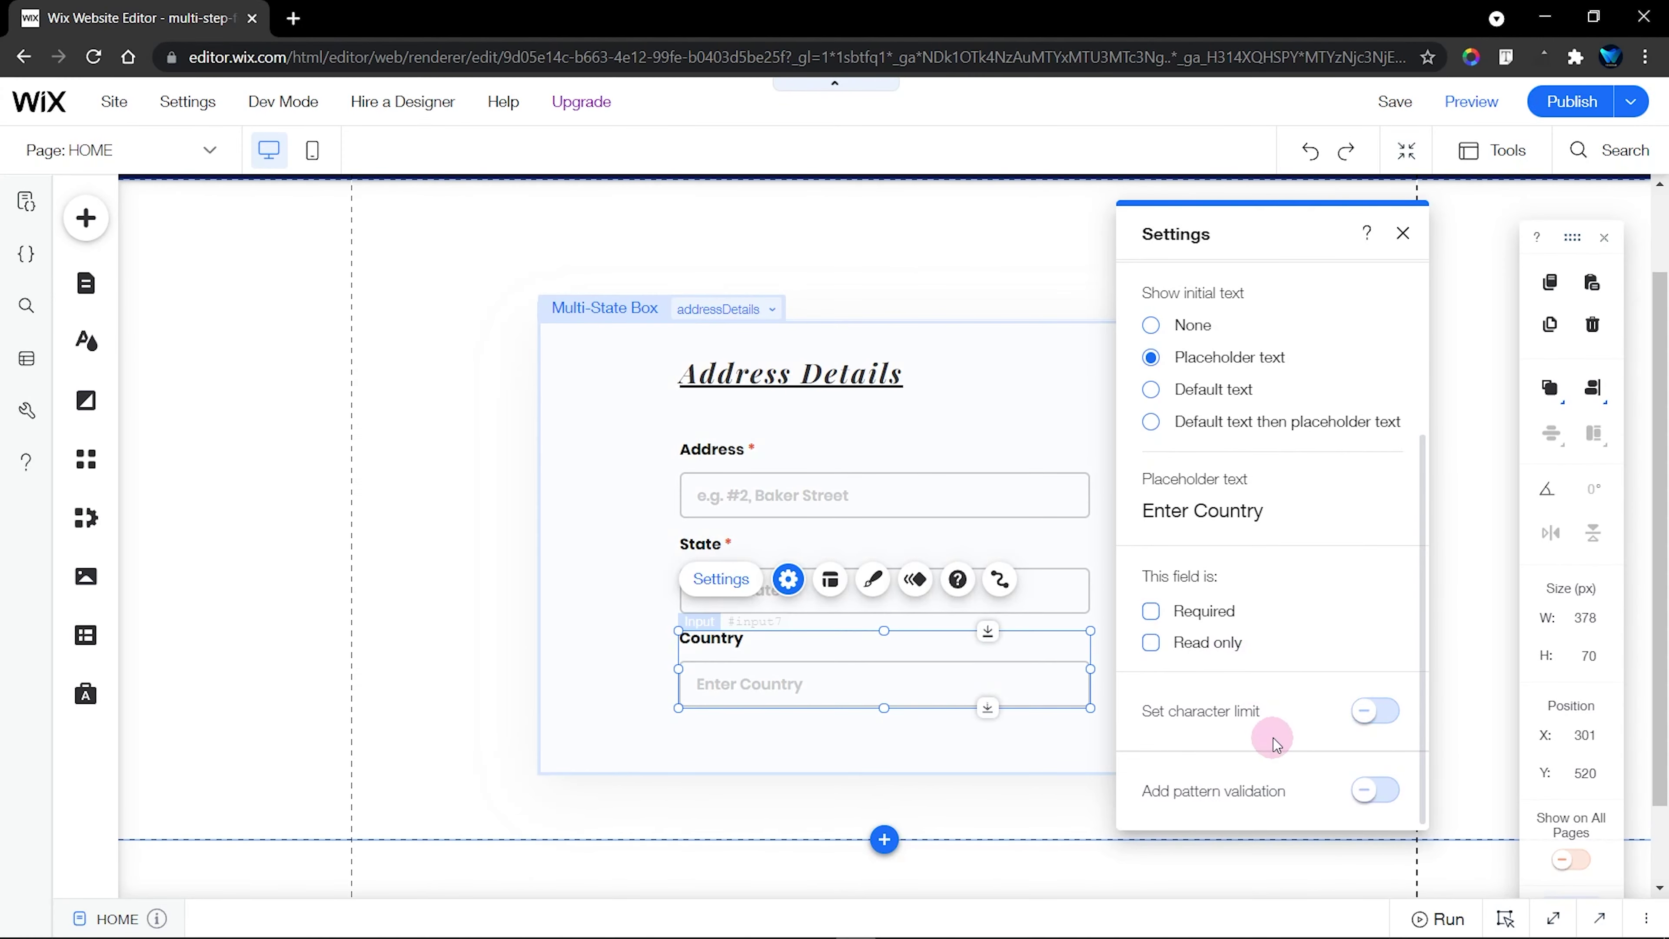
pyautogui.scroll(3, 1249, 730)
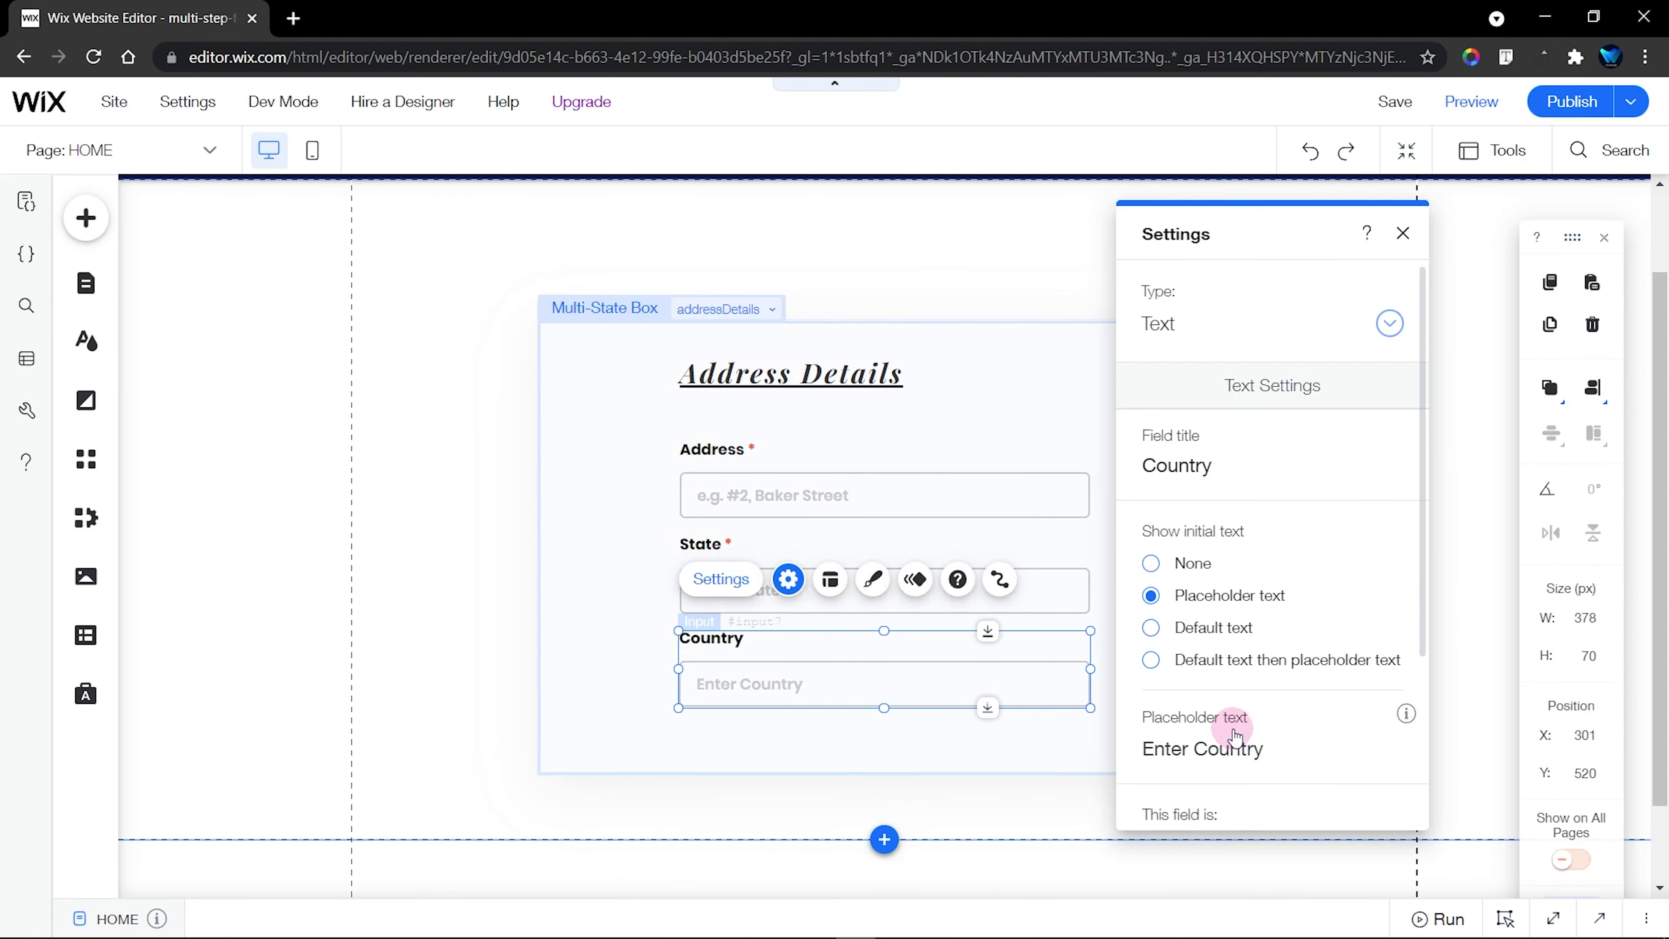
# Extend the lower edge of the addressDetails multi-state box downward to make room for another field
pyautogui.click(1403, 234)
pyautogui.click(1036, 757)
pyautogui.scroll(-3, 1241, 559)
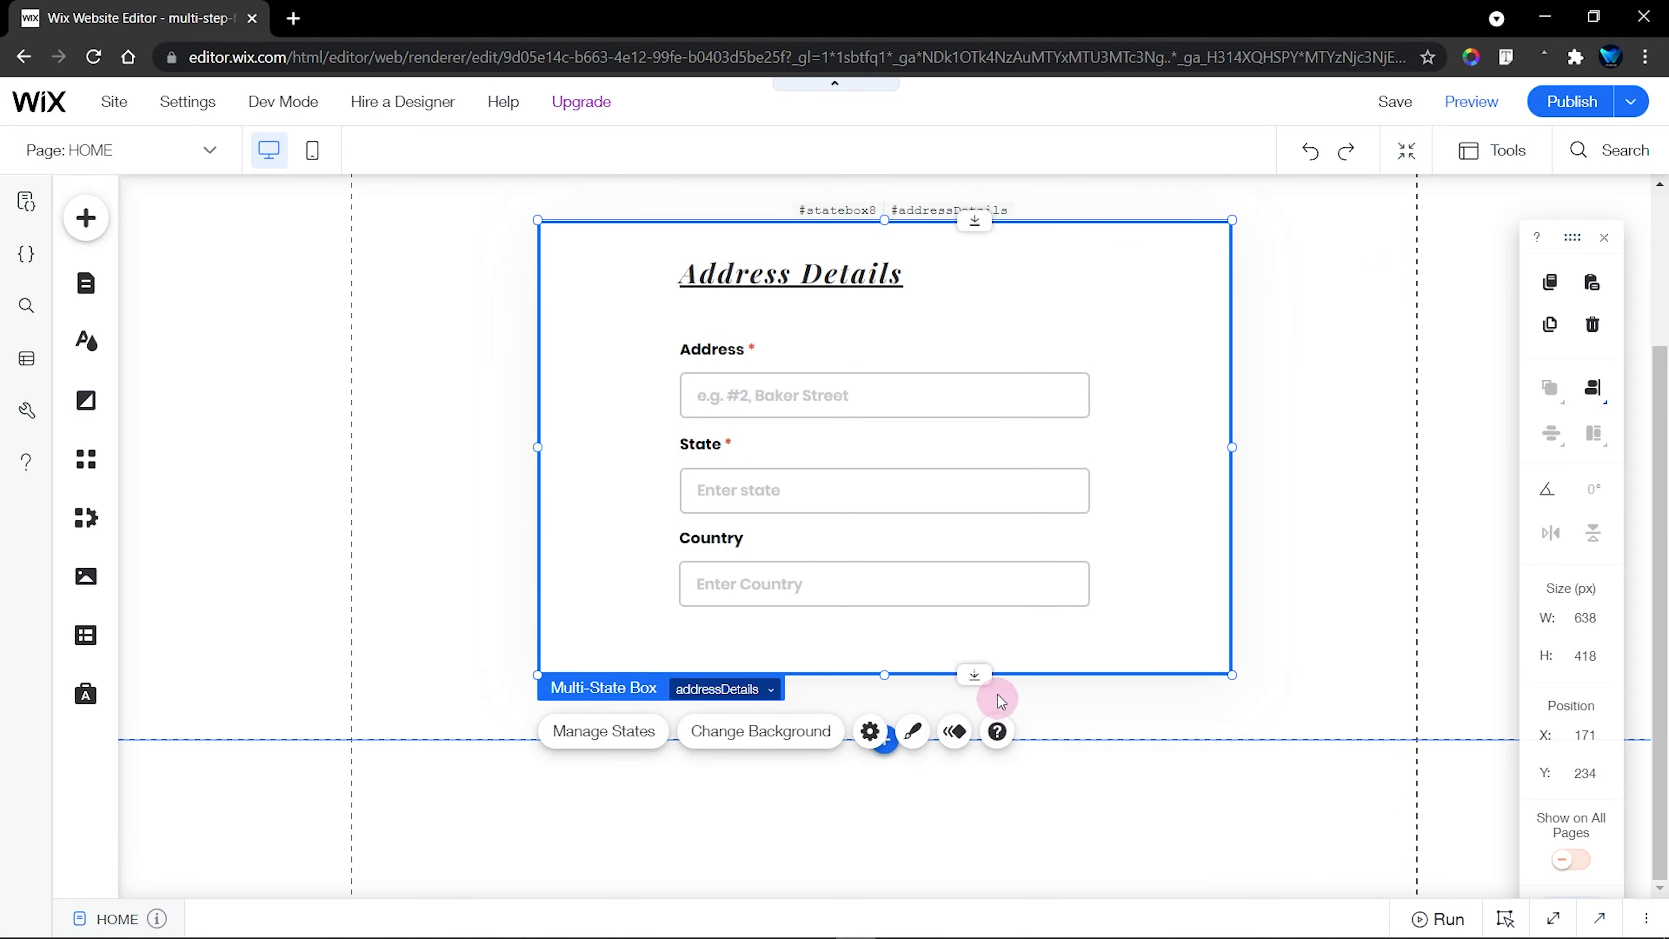
pyautogui.moveTo(977, 674); pyautogui.dragTo(964, 780)
# Duplicate the Country field and place the copy below it at X 301, Y 620
pyautogui.click(886, 578)
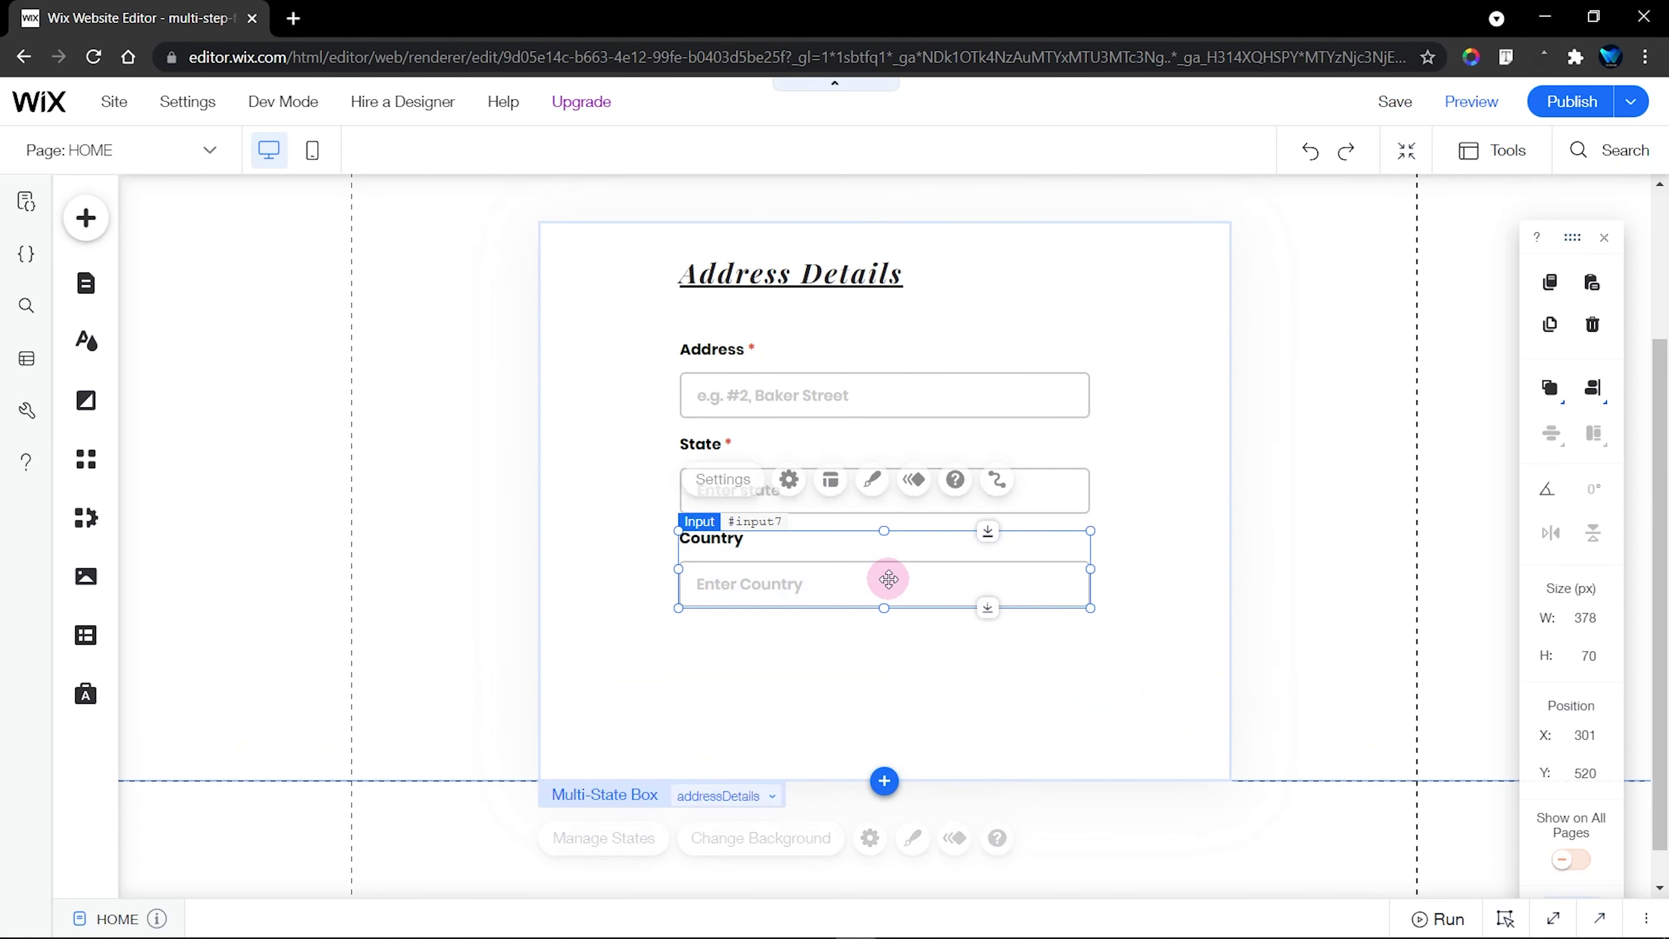
pyautogui.click(1549, 324)
pyautogui.moveTo(865, 608); pyautogui.dragTo(844, 697)
# Retitle the duplicated Country field as "ZIP Code" and set its placeholder text to "Enter ZIP"
pyautogui.click(721, 588)
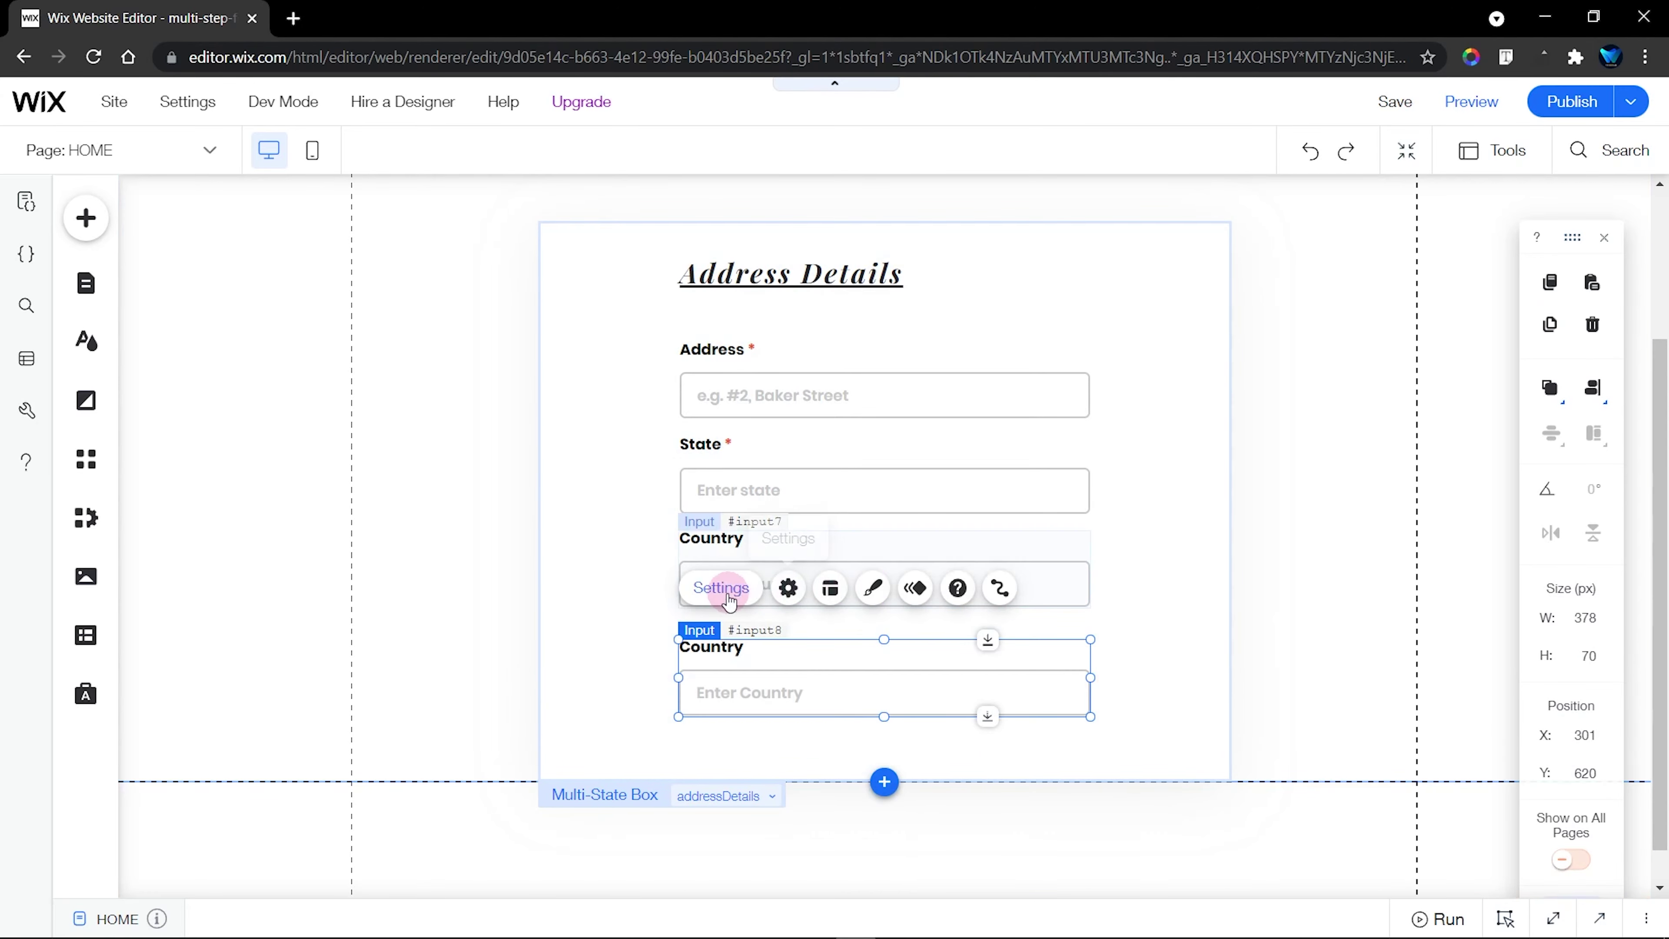
pyautogui.click(1265, 459)
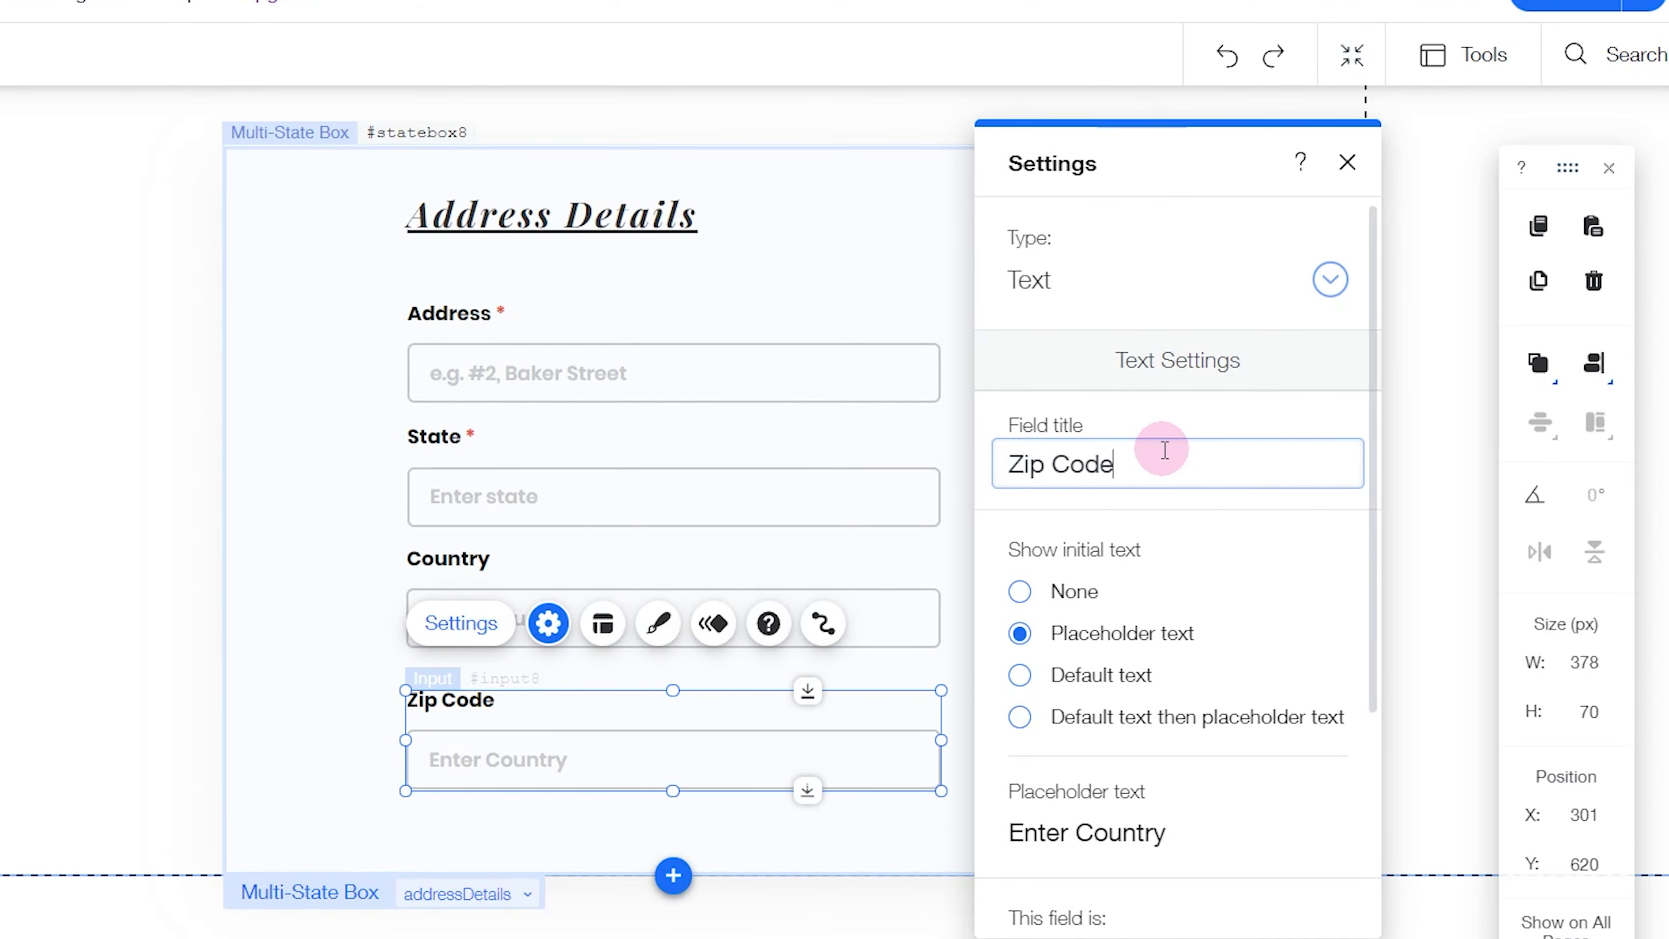
pyautogui.write('Zip Code')
pyautogui.click(1074, 832)
pyautogui.doubleClick(1163, 833)
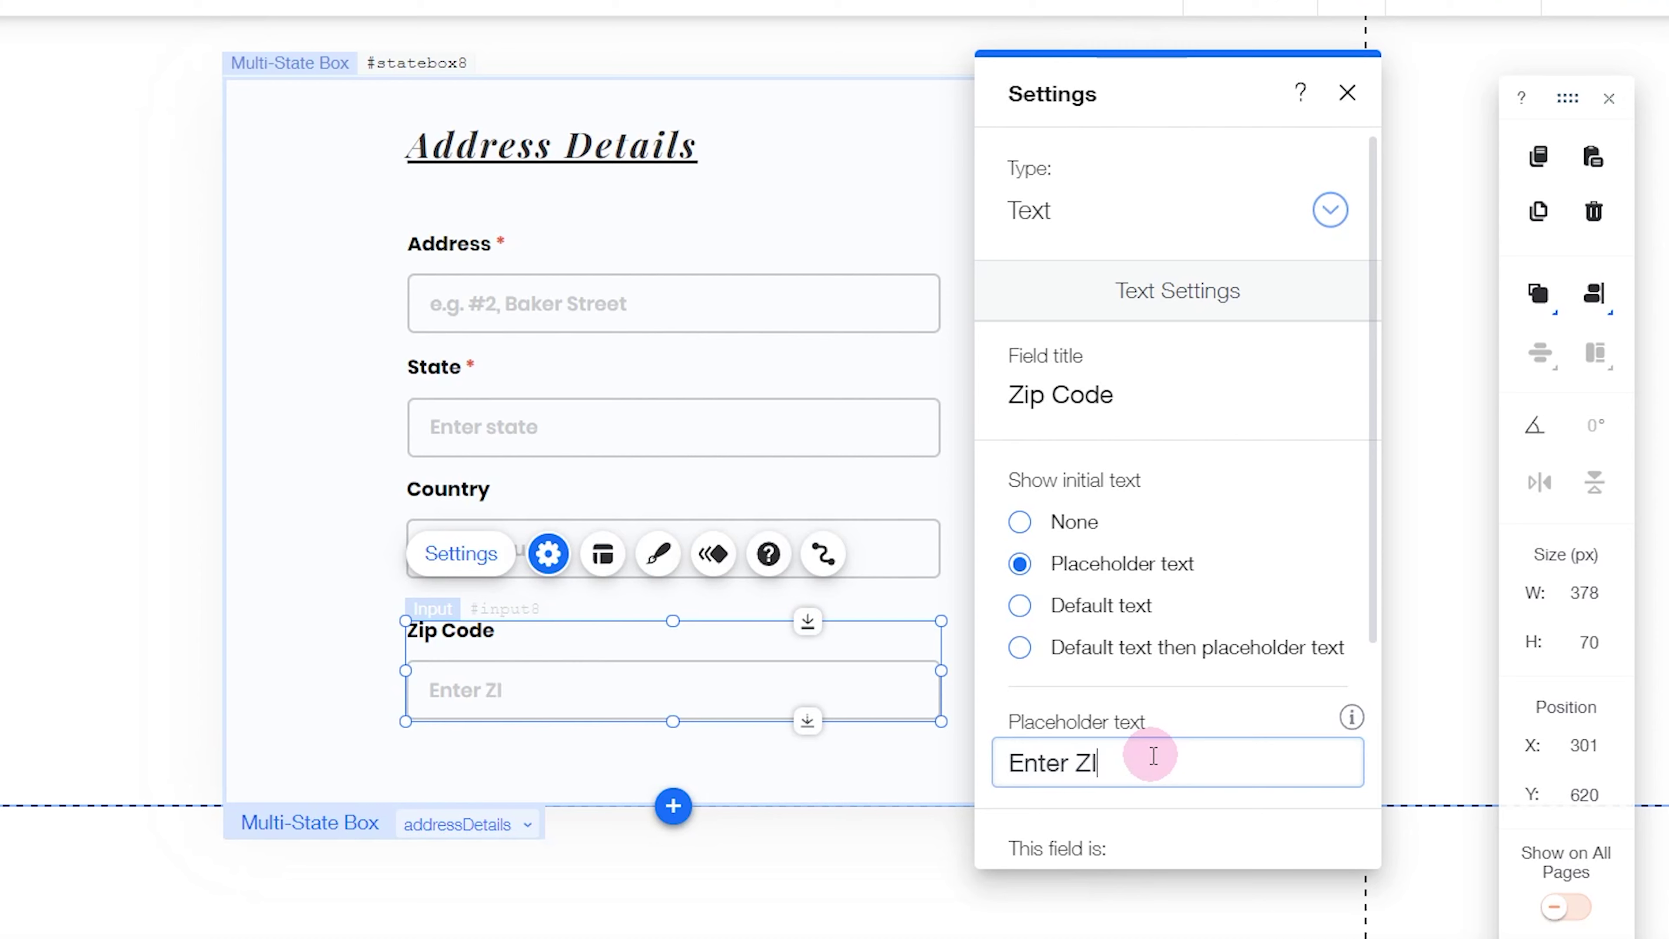
pyautogui.press('Return')
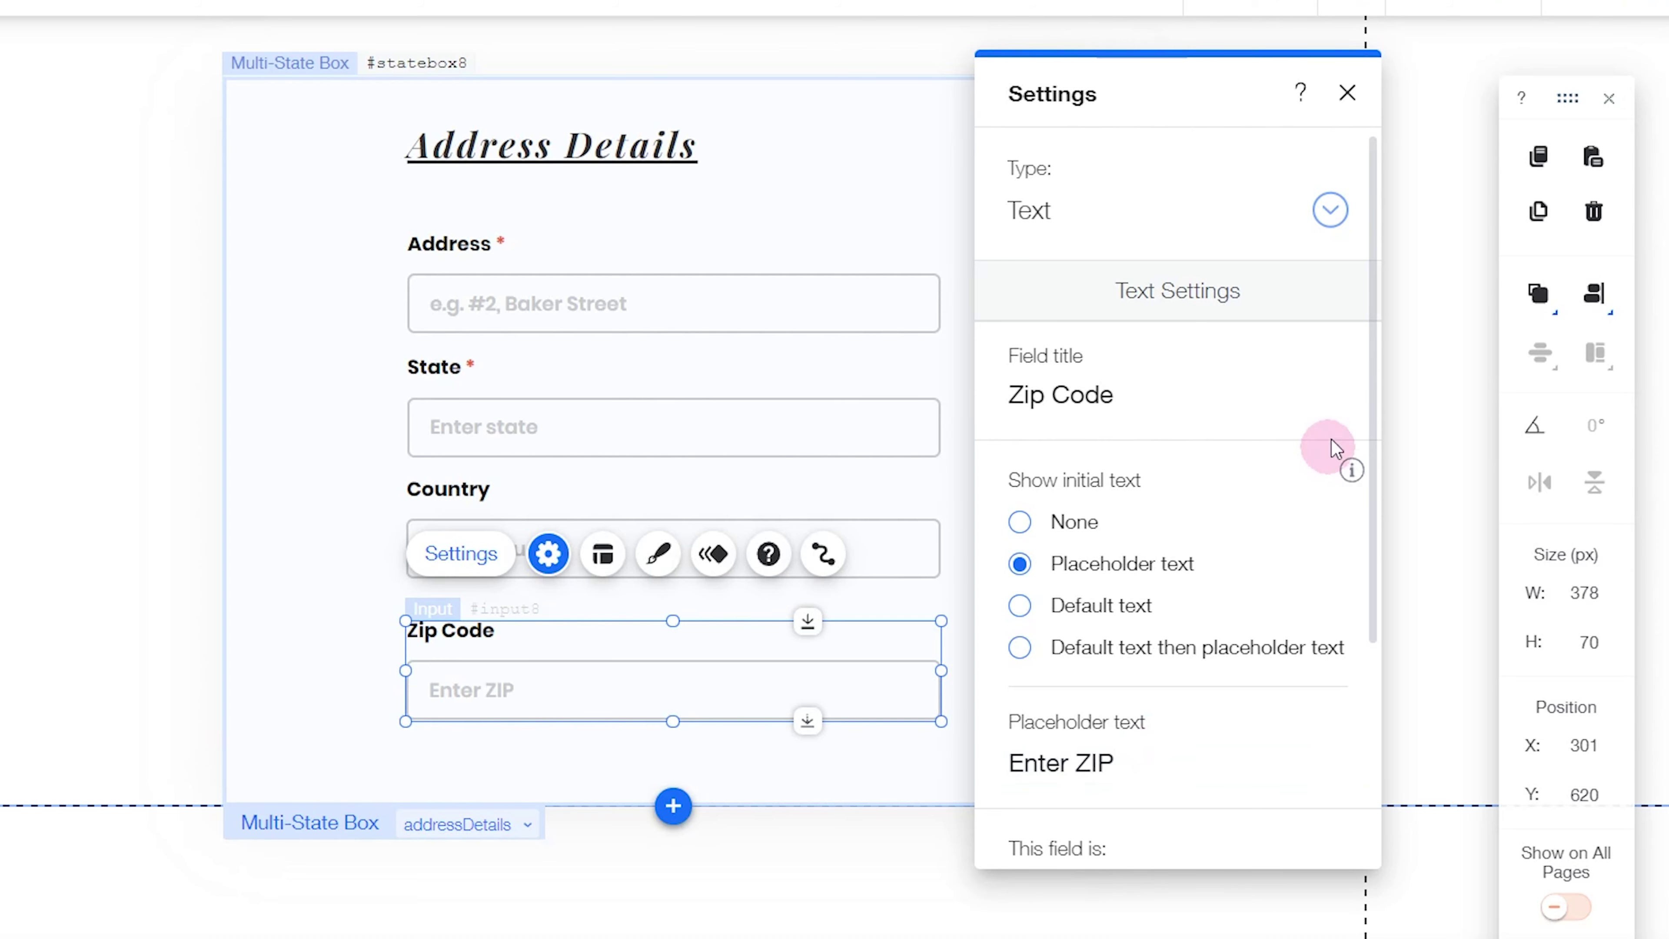
pyautogui.click(1030, 395)
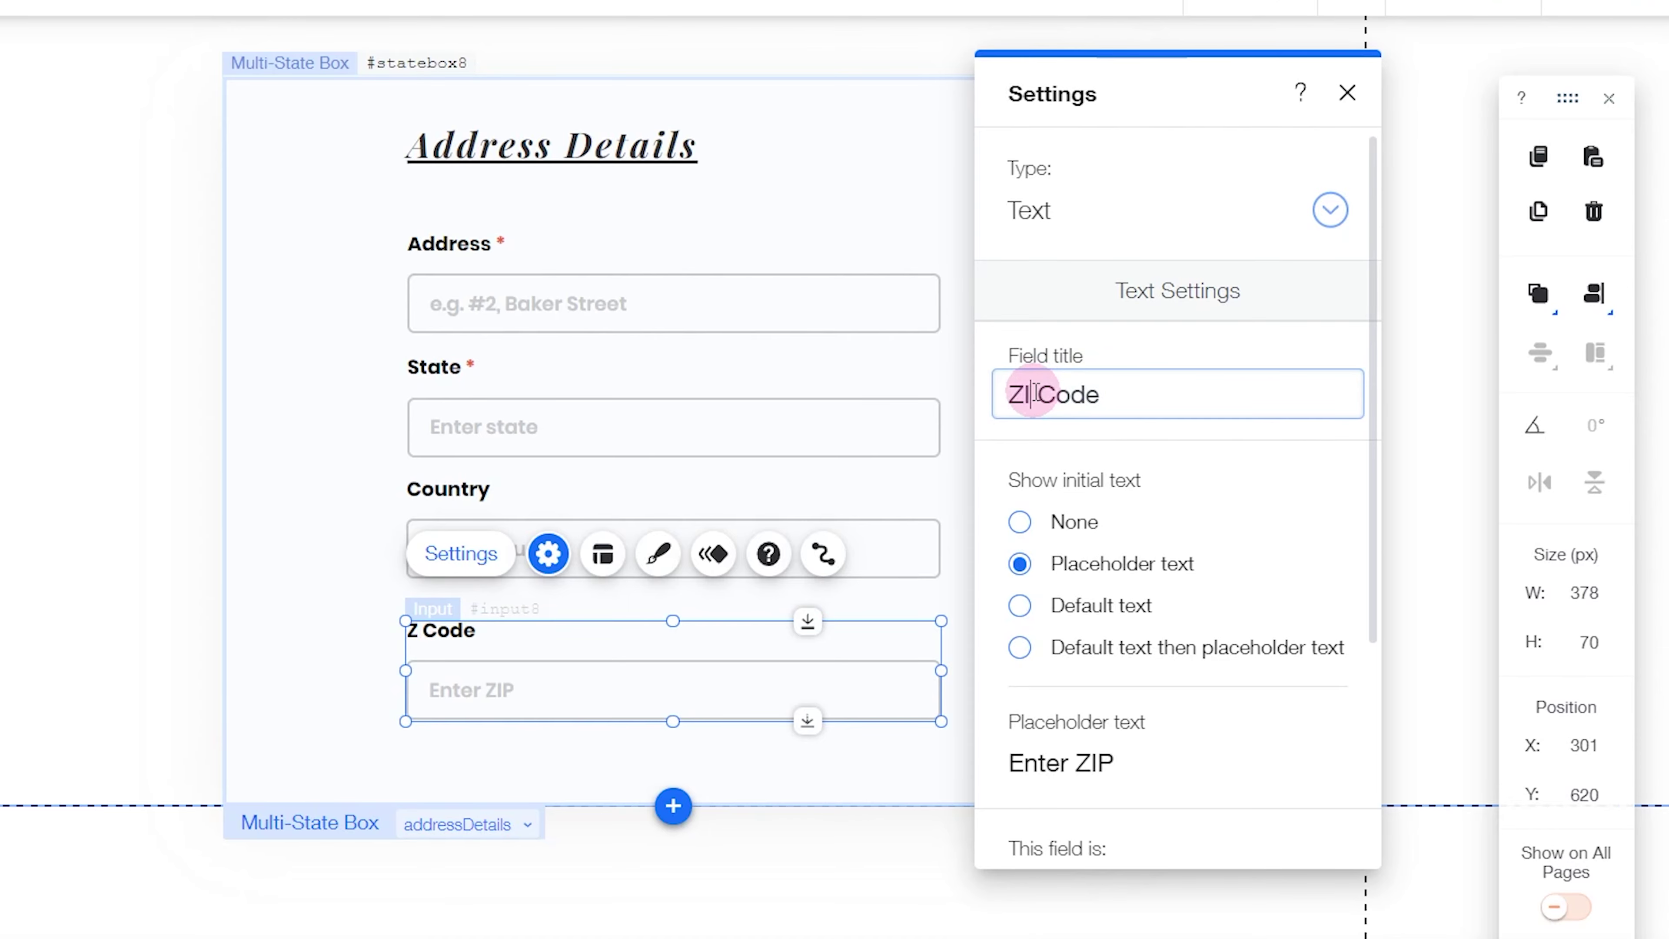
pyautogui.click(1347, 92)
pyautogui.click(1237, 605)
# Duplicate the addressDetails state of the multi-state box
pyautogui.scroll(5, 1237, 606)
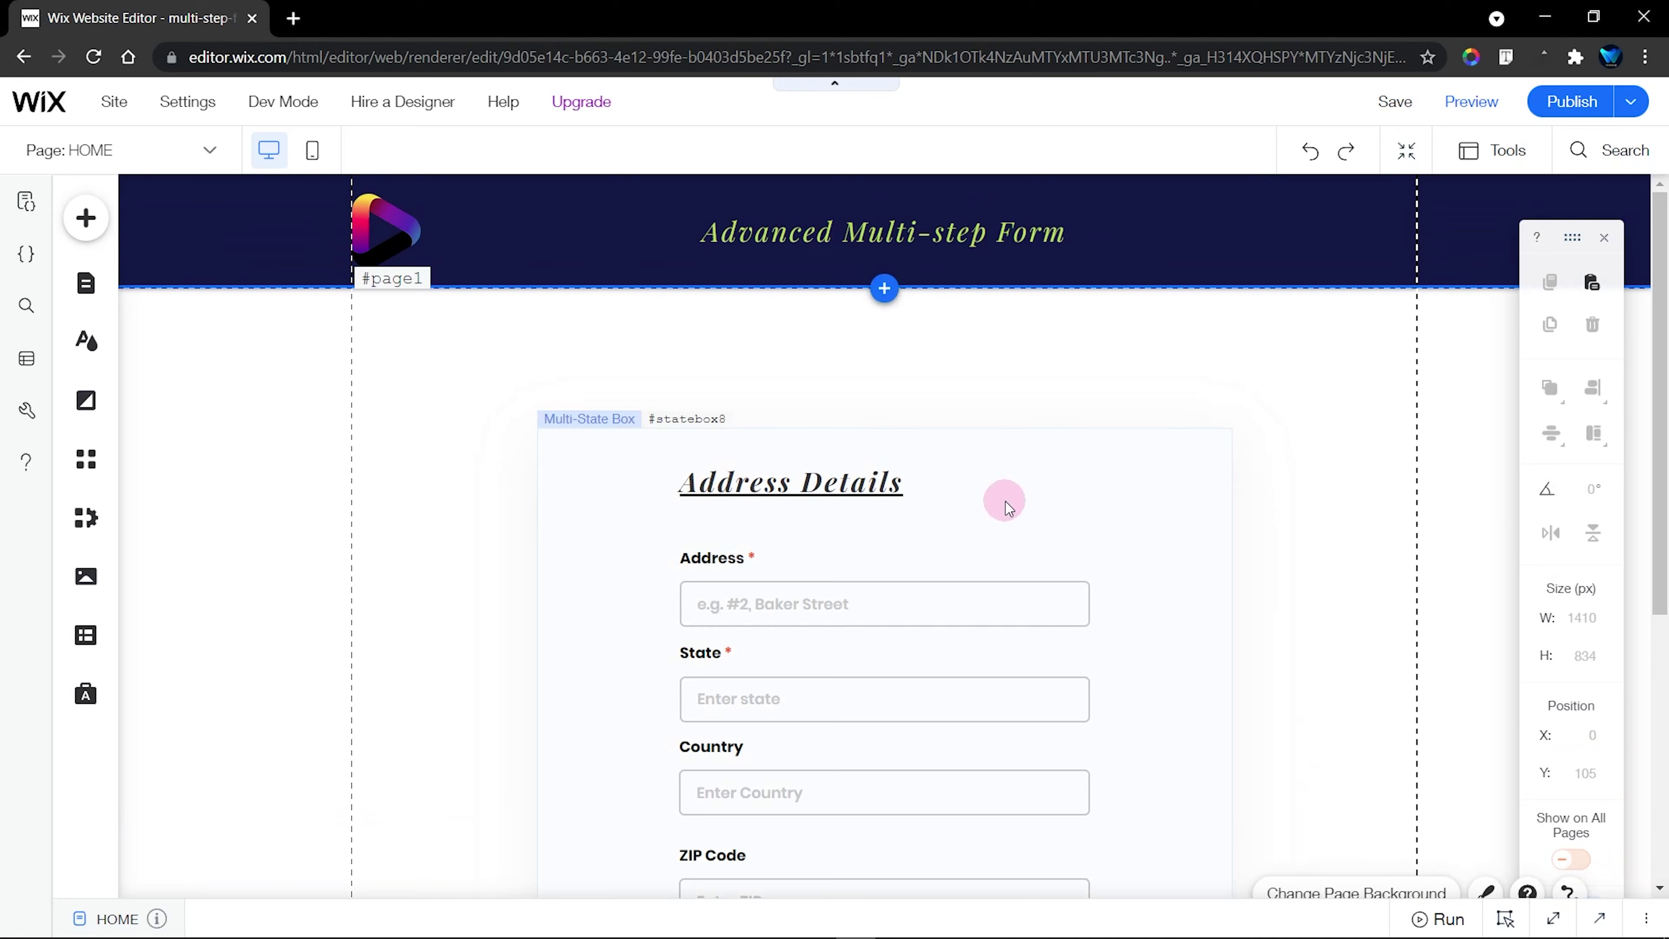
pyautogui.click(873, 197)
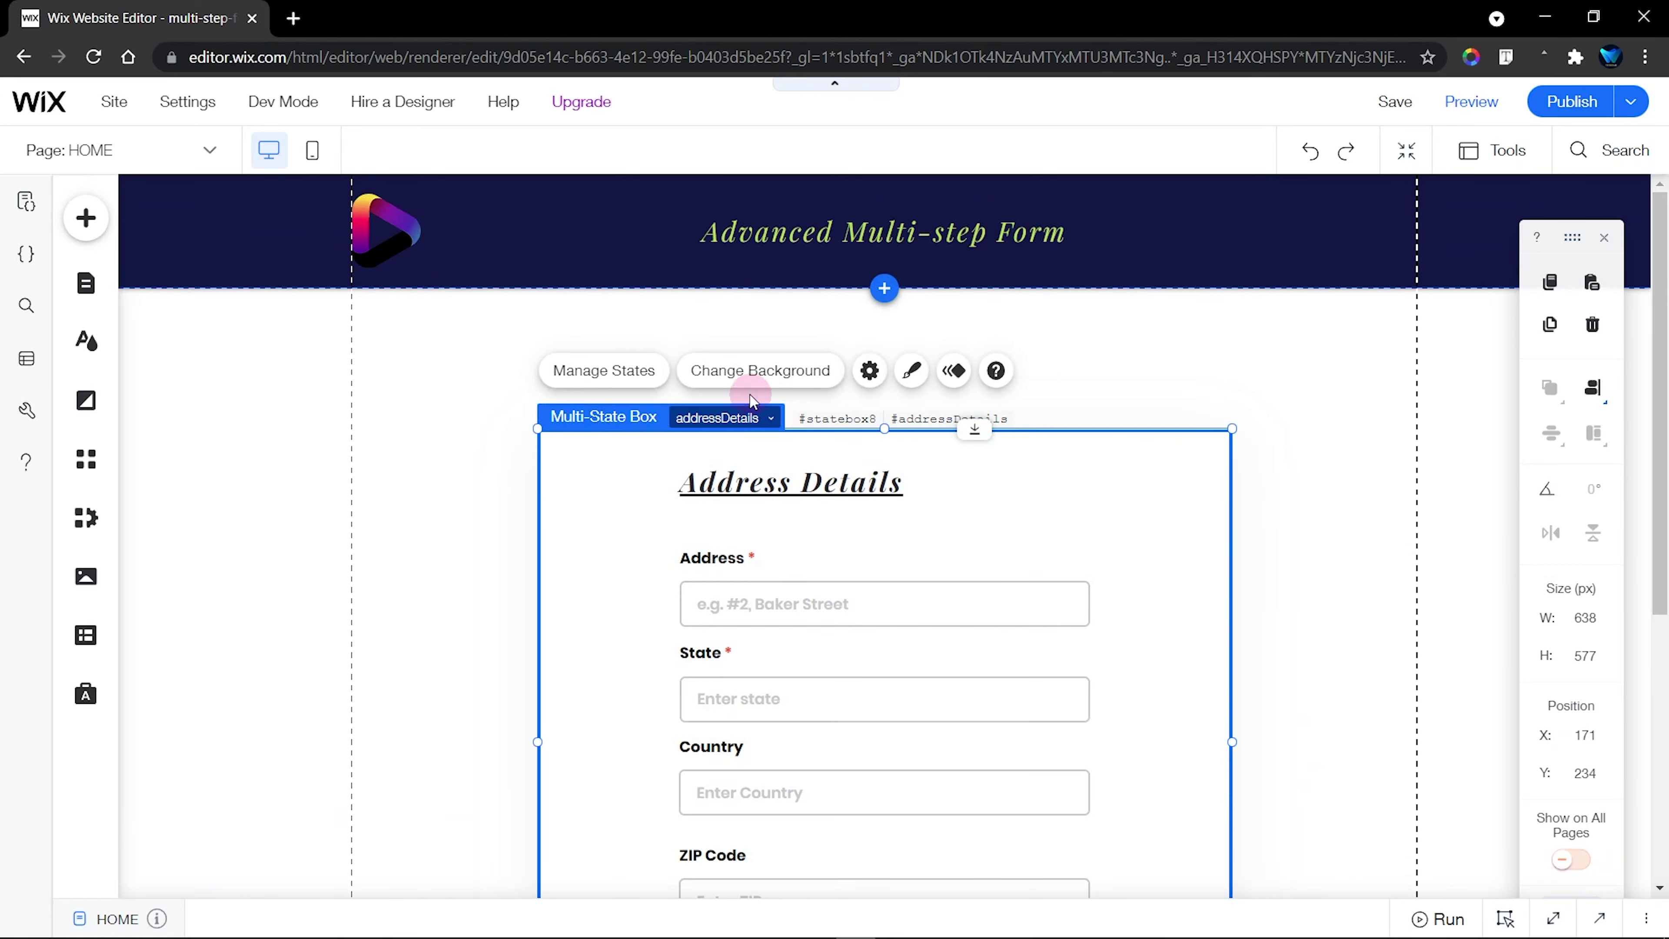
pyautogui.click(604, 370)
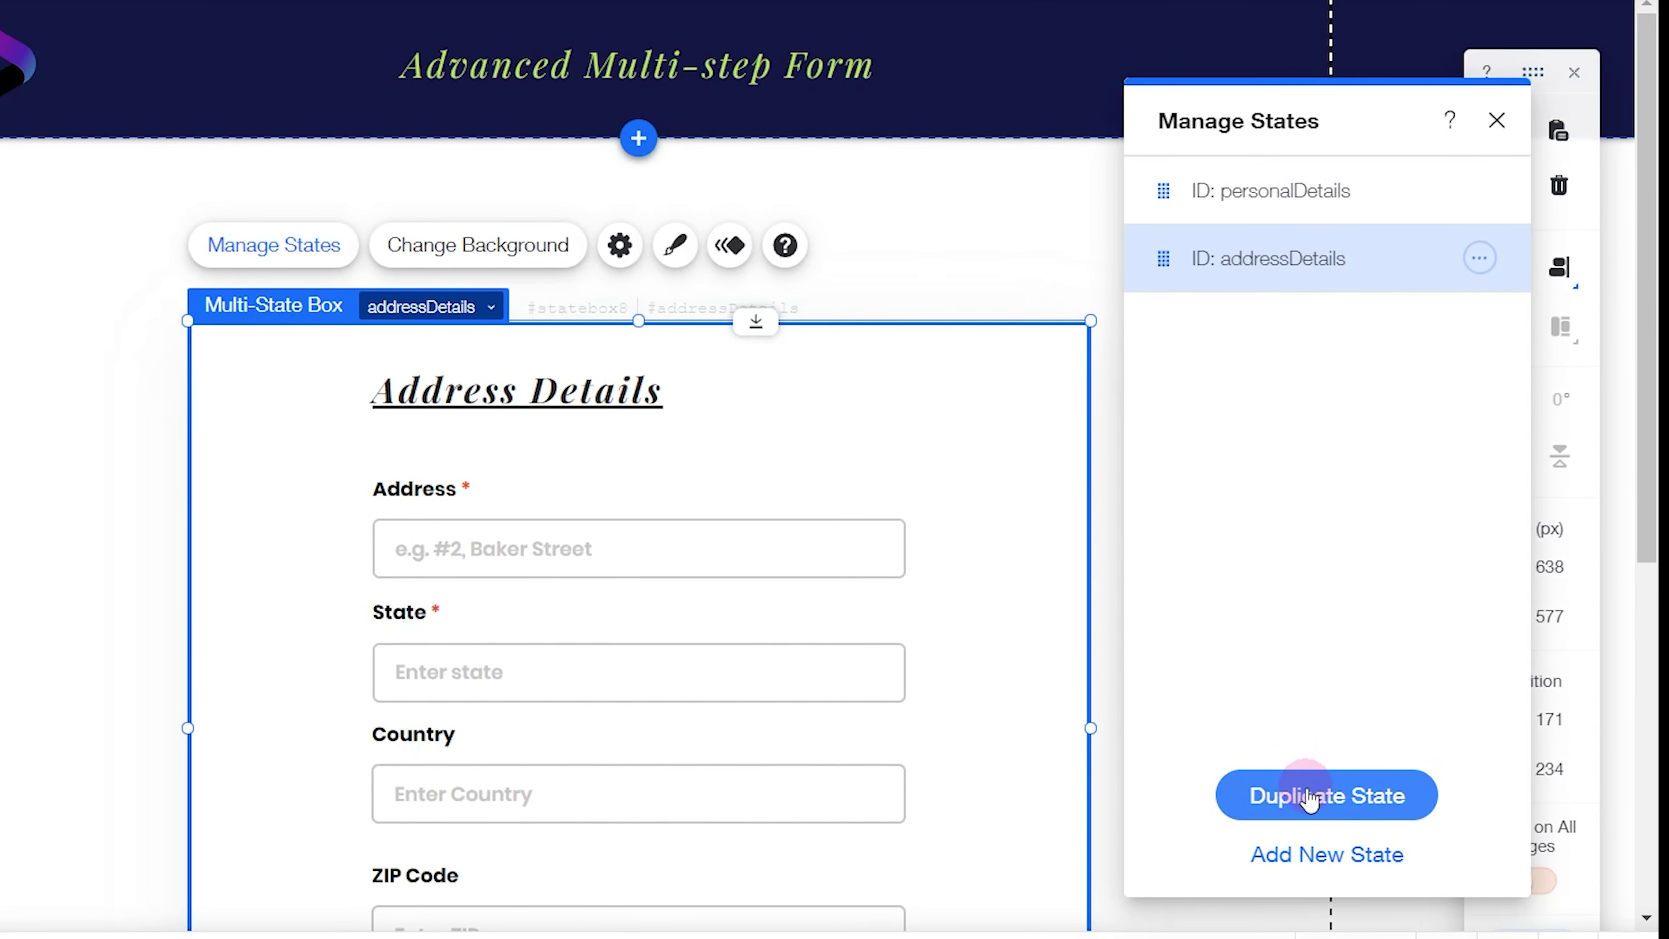
pyautogui.click(1310, 796)
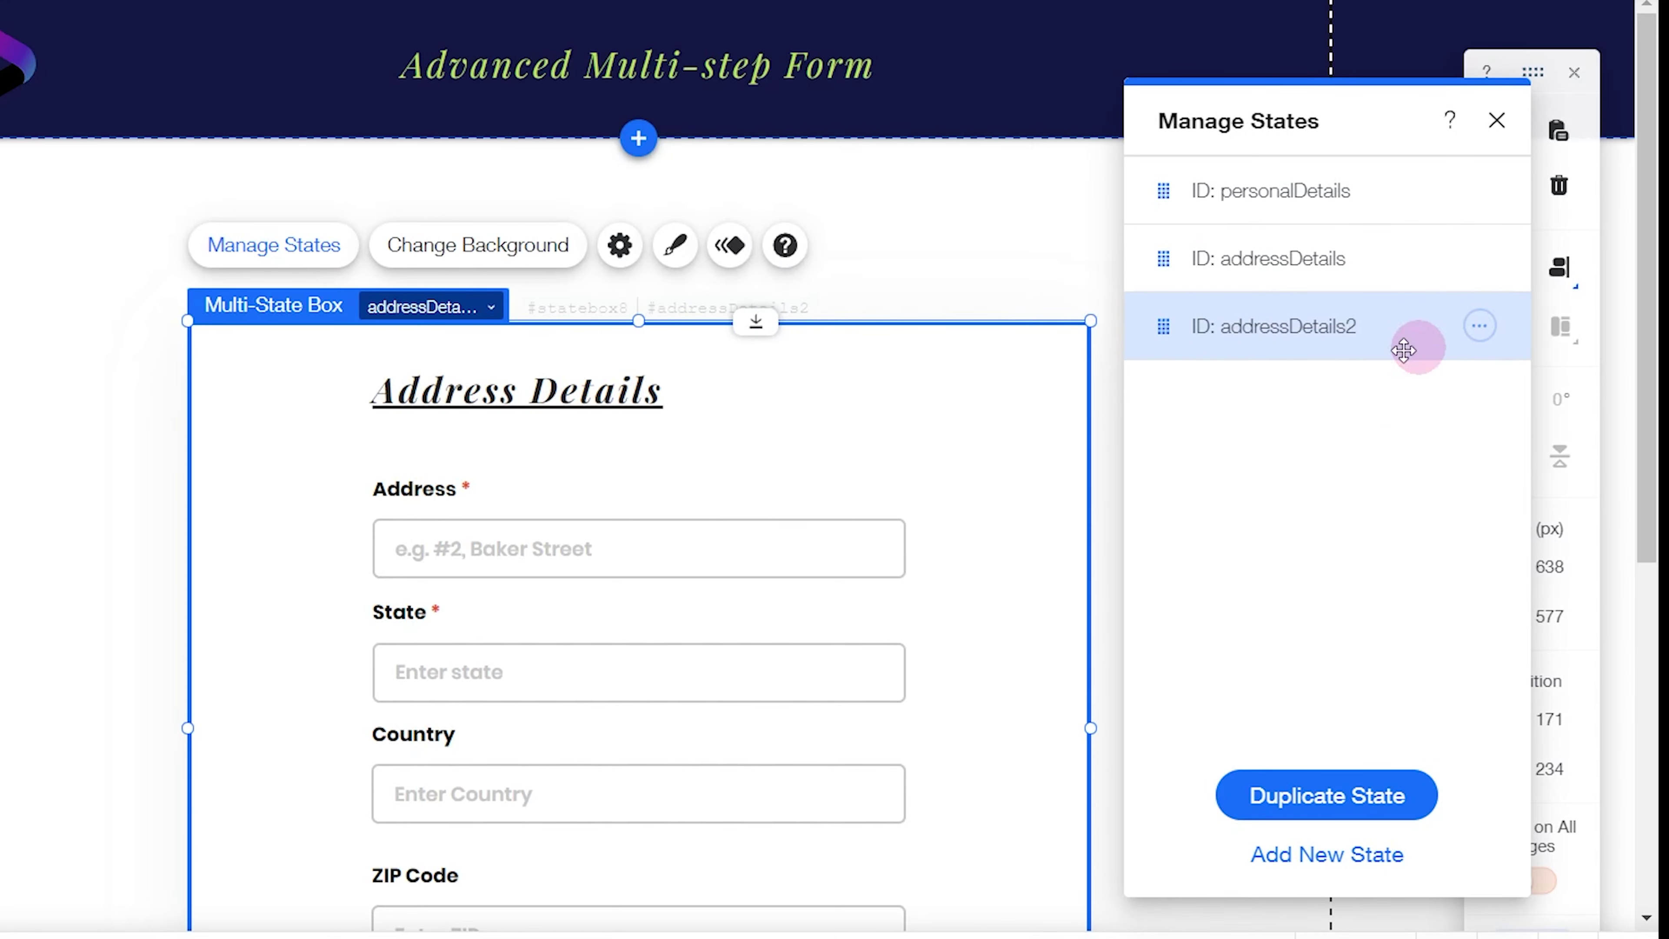
# Change the heading in the duplicated state to "Other Details"
pyautogui.click(613, 402)
pyautogui.click(421, 473)
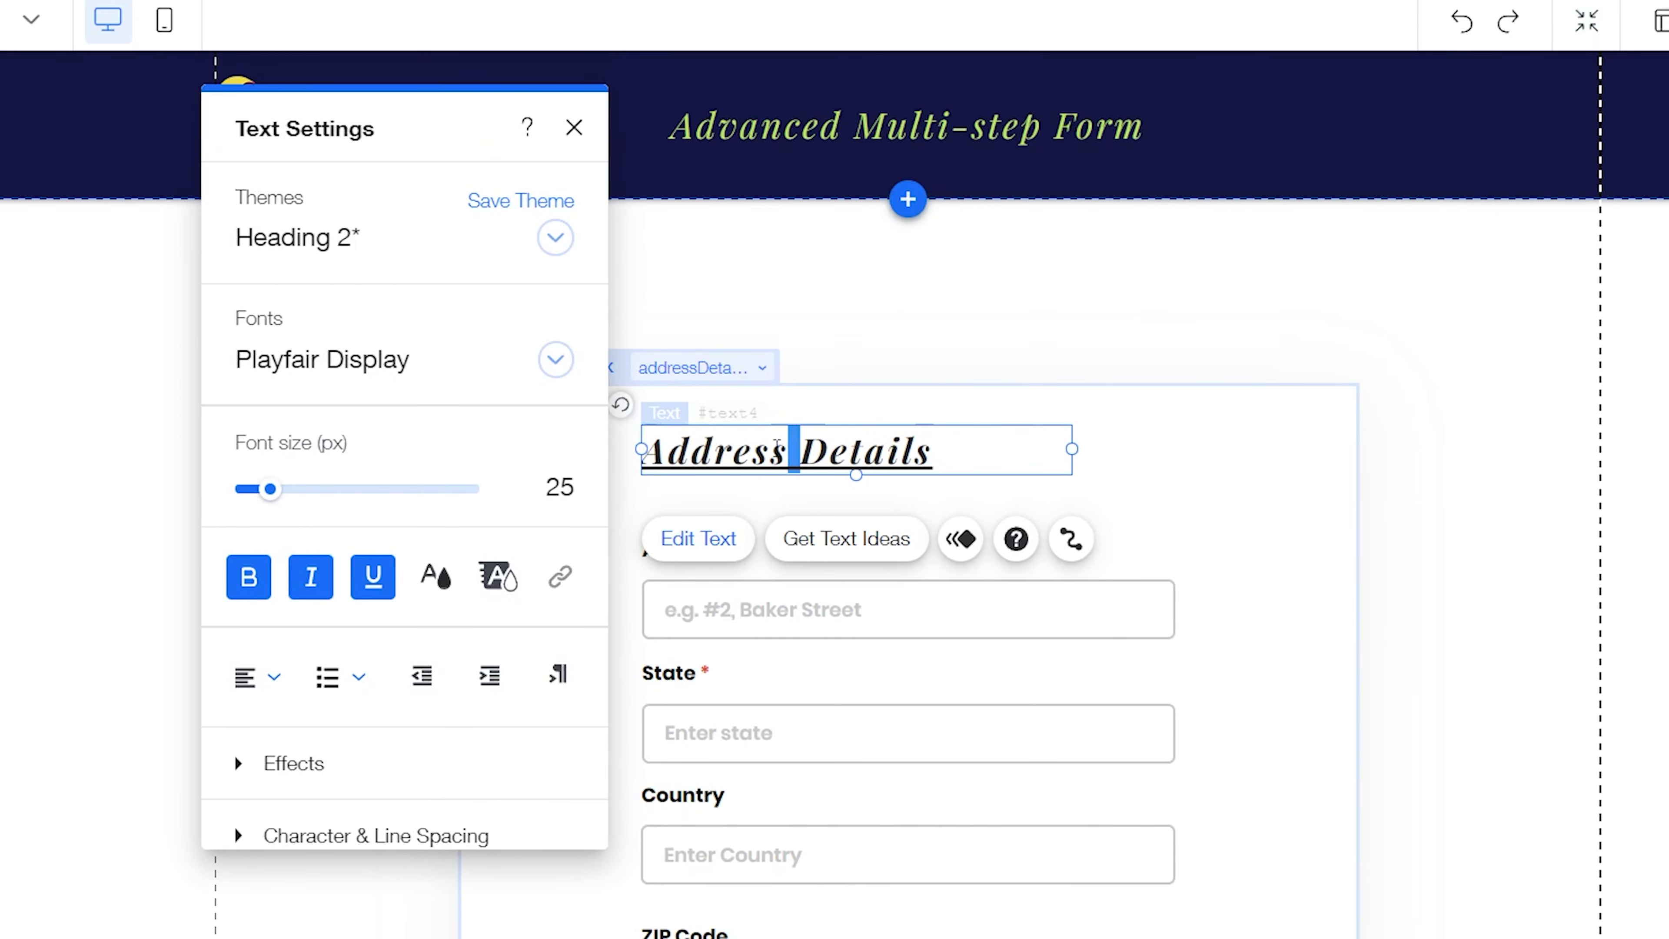
pyautogui.doubleClick(461, 388)
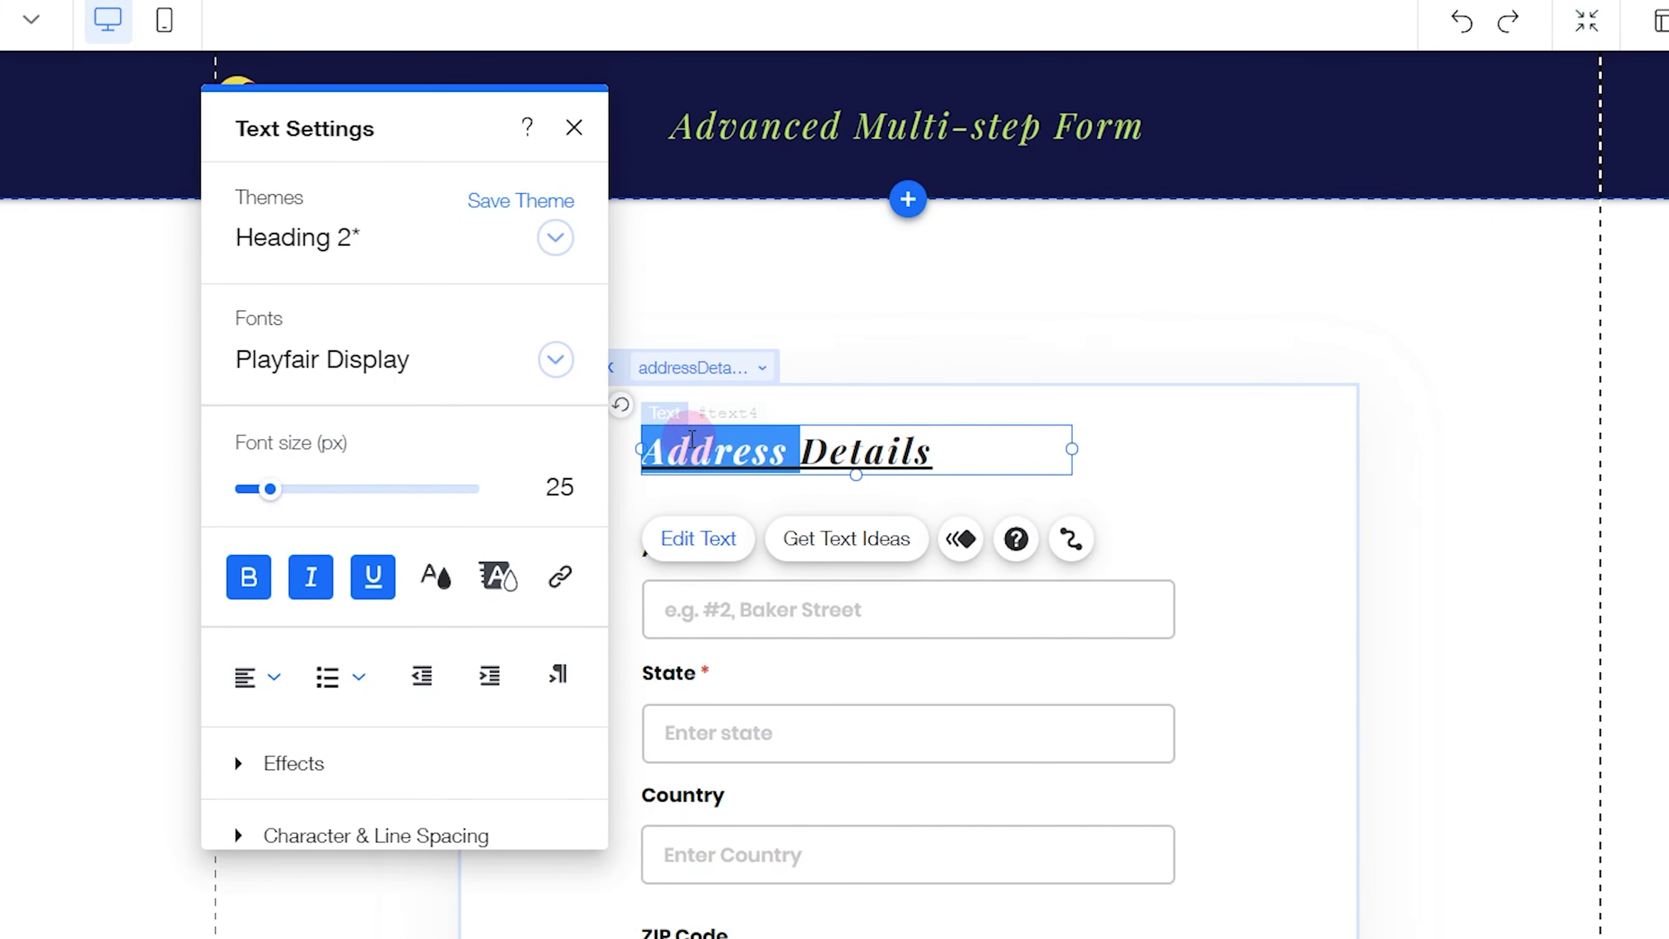
pyautogui.write('Other')
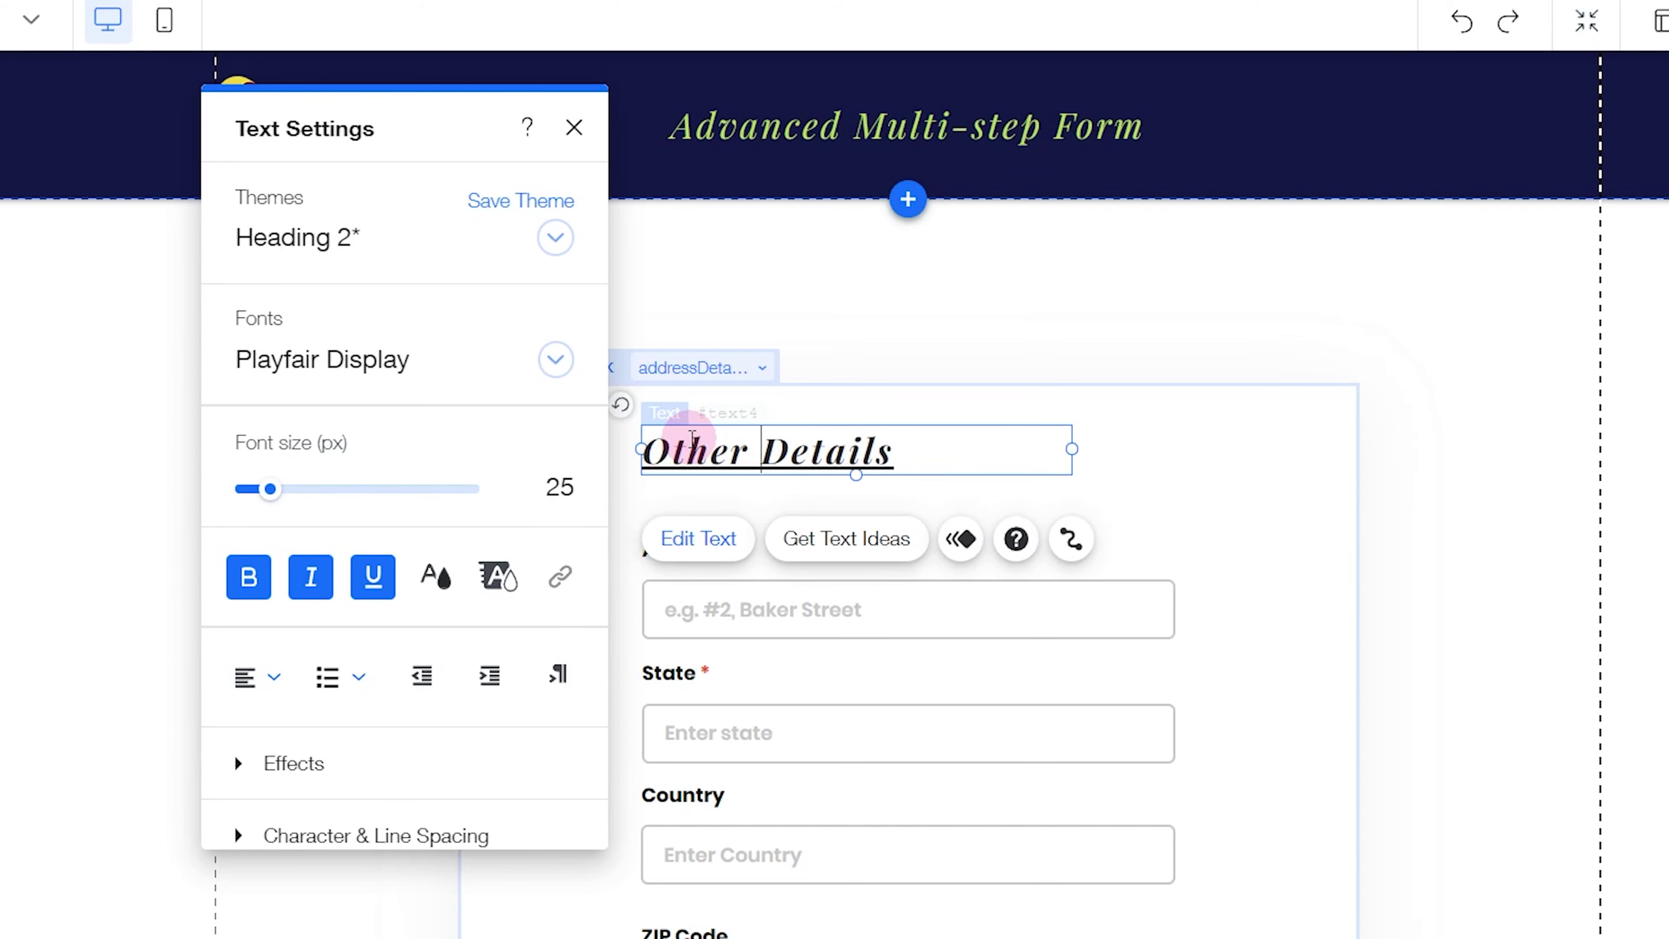
# Retitle the Address field in the duplicated state as "Employment Status"
pyautogui.click(947, 621)
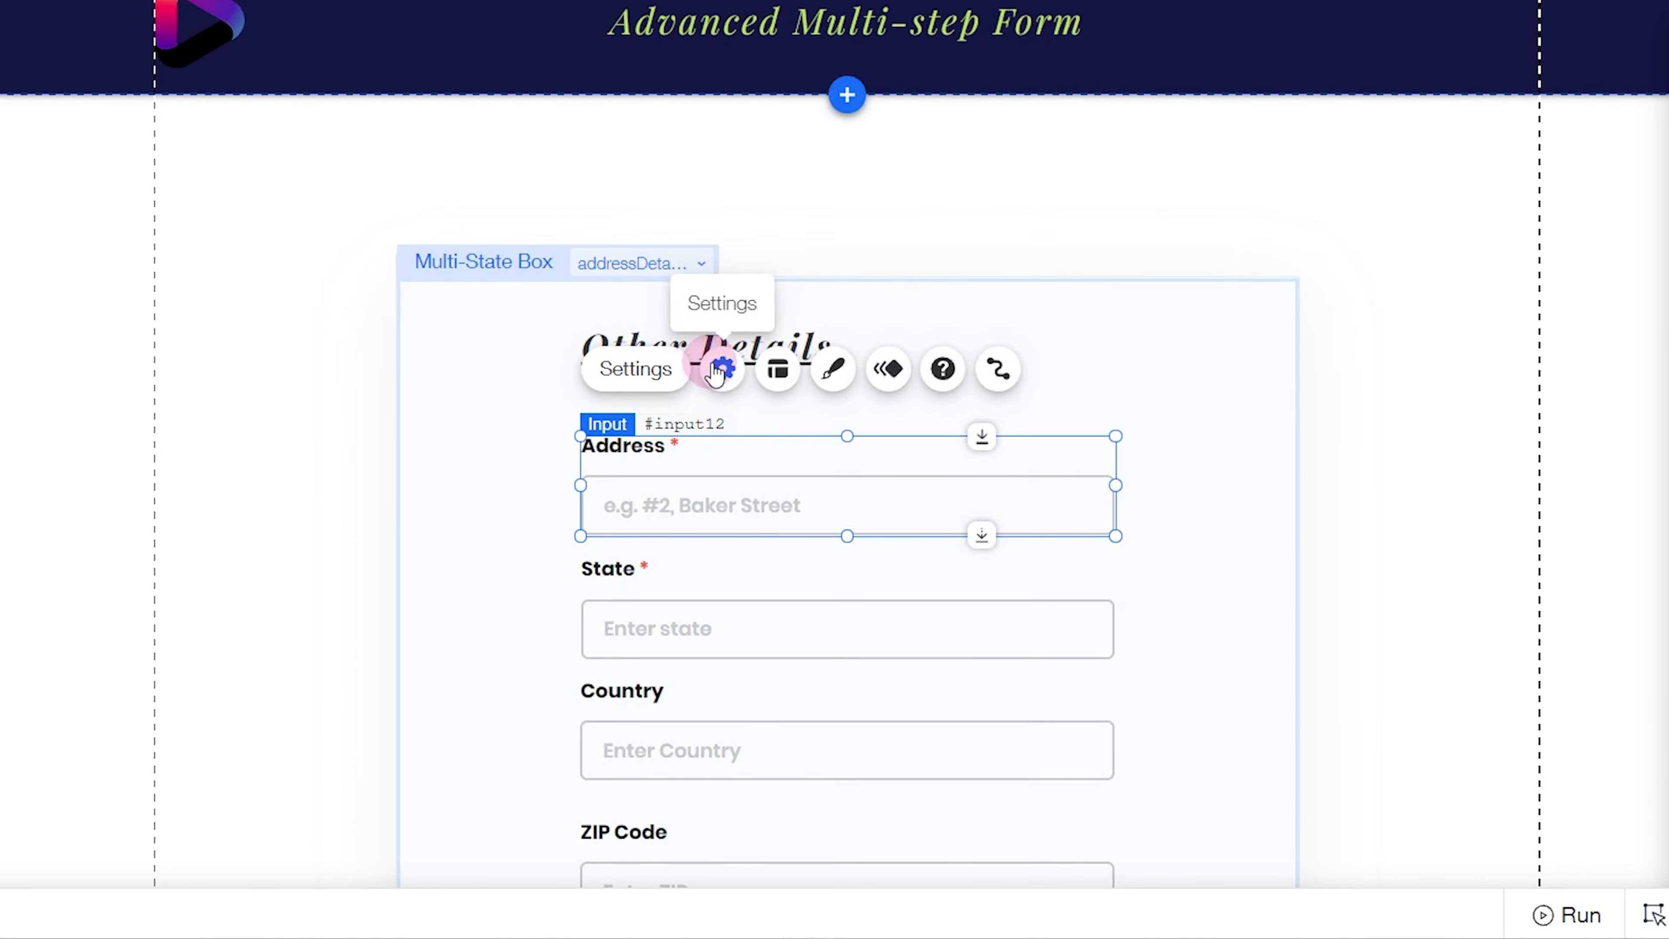
pyautogui.click(723, 370)
pyautogui.click(1317, 342)
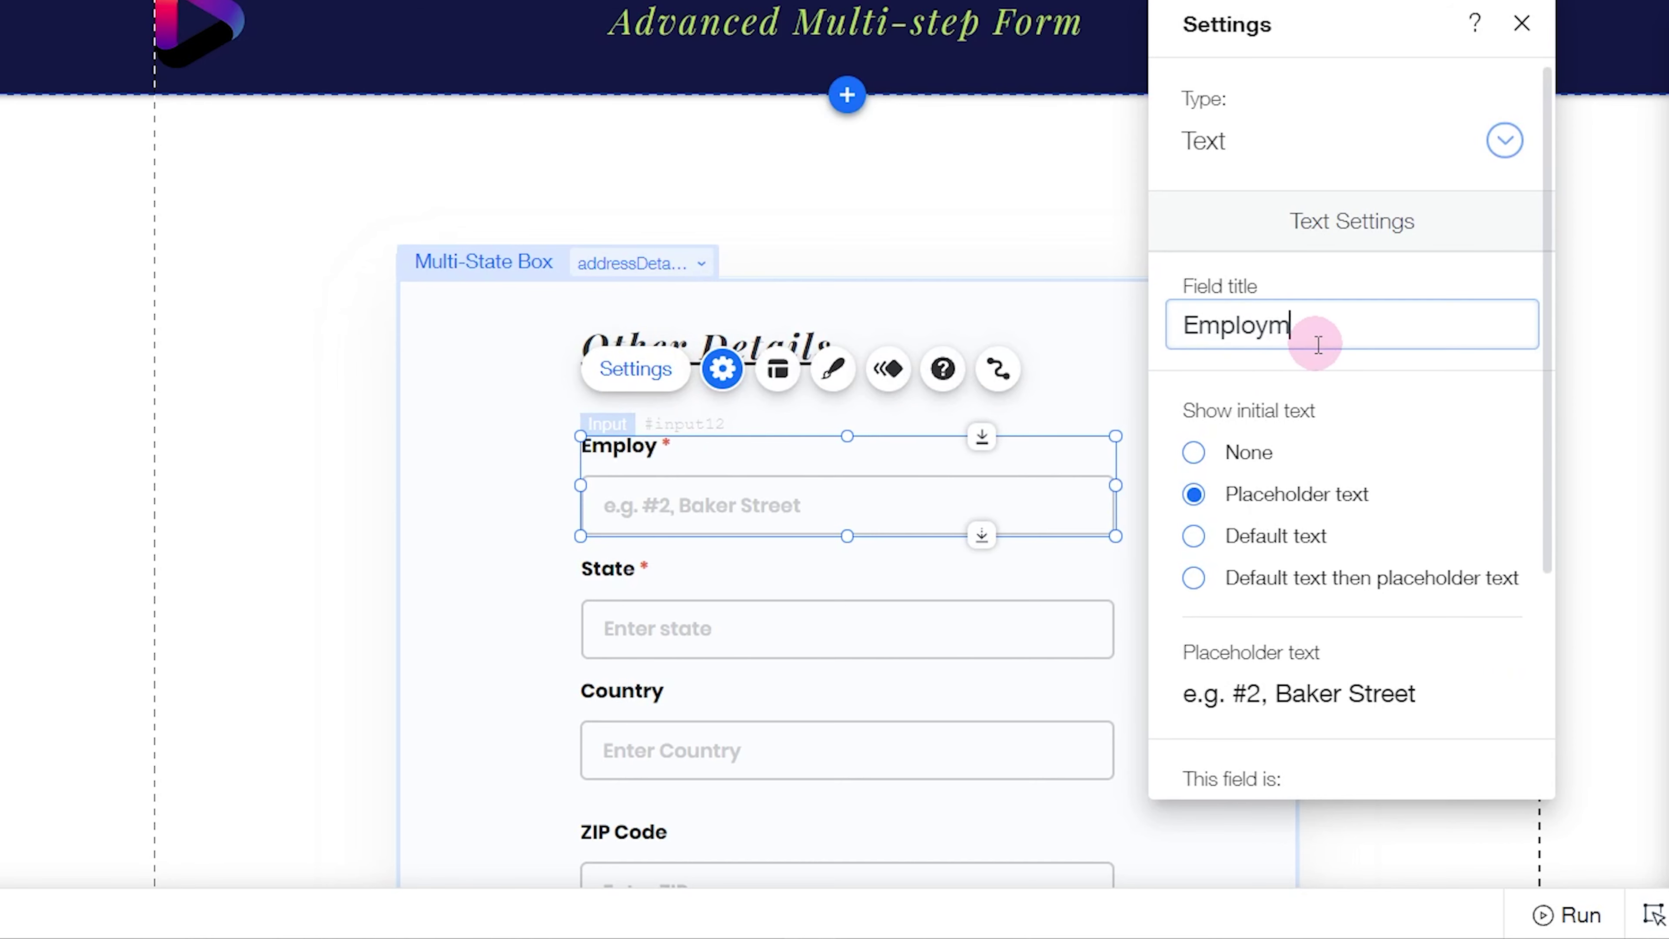
pyautogui.click(1420, 392)
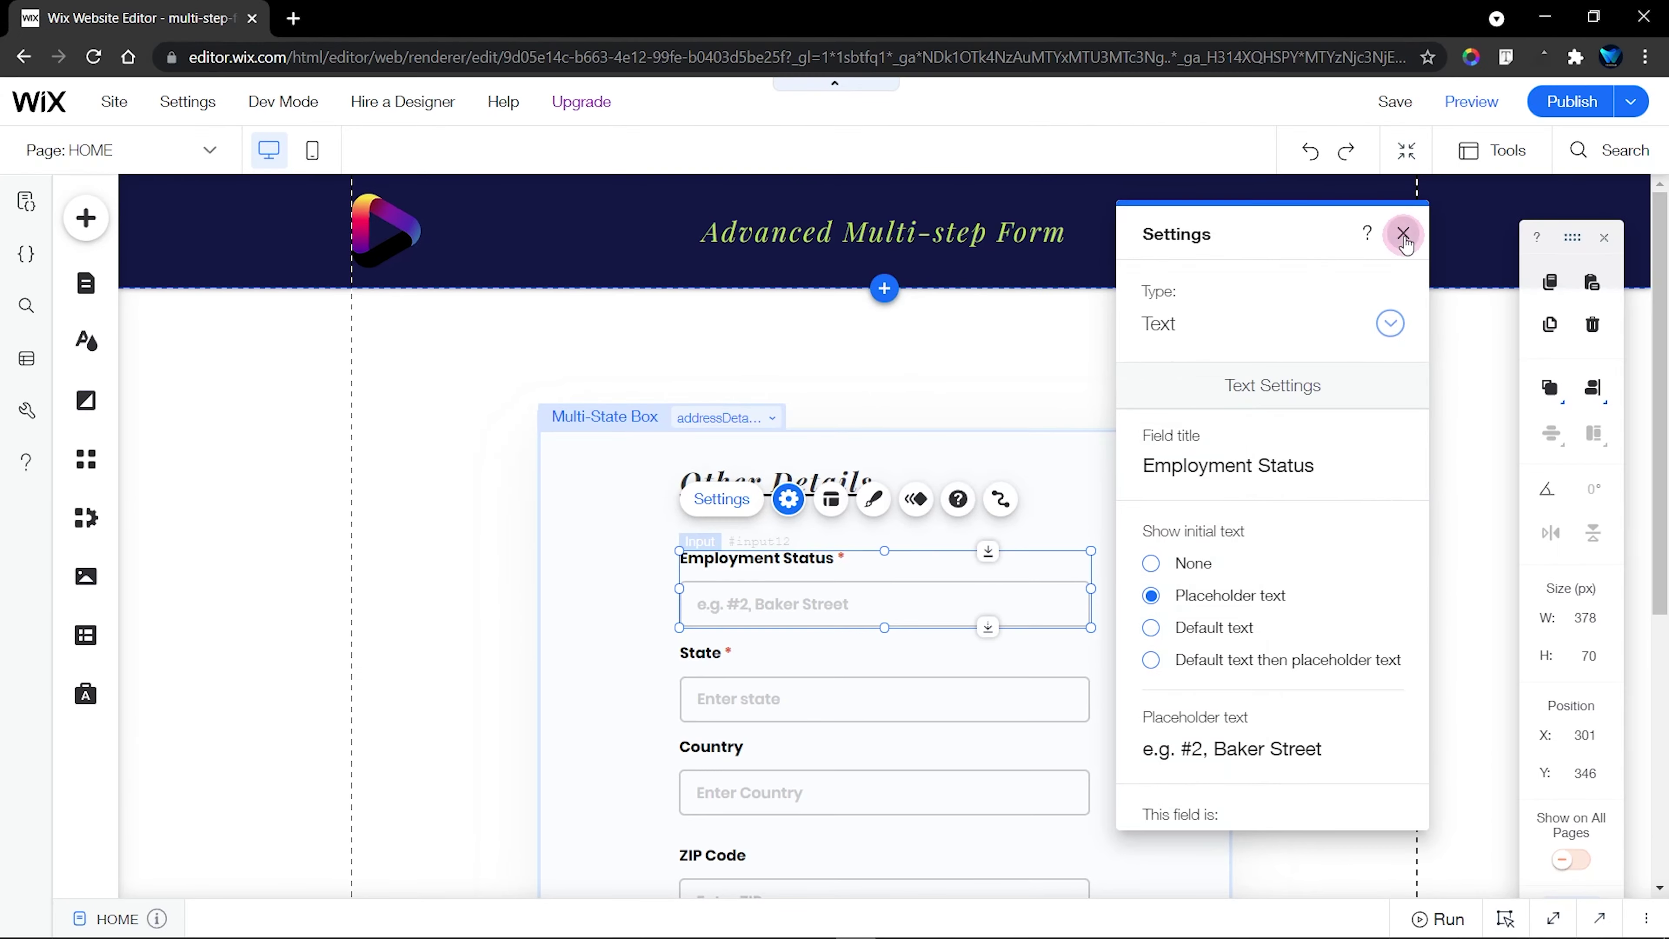
pyautogui.click(1404, 234)
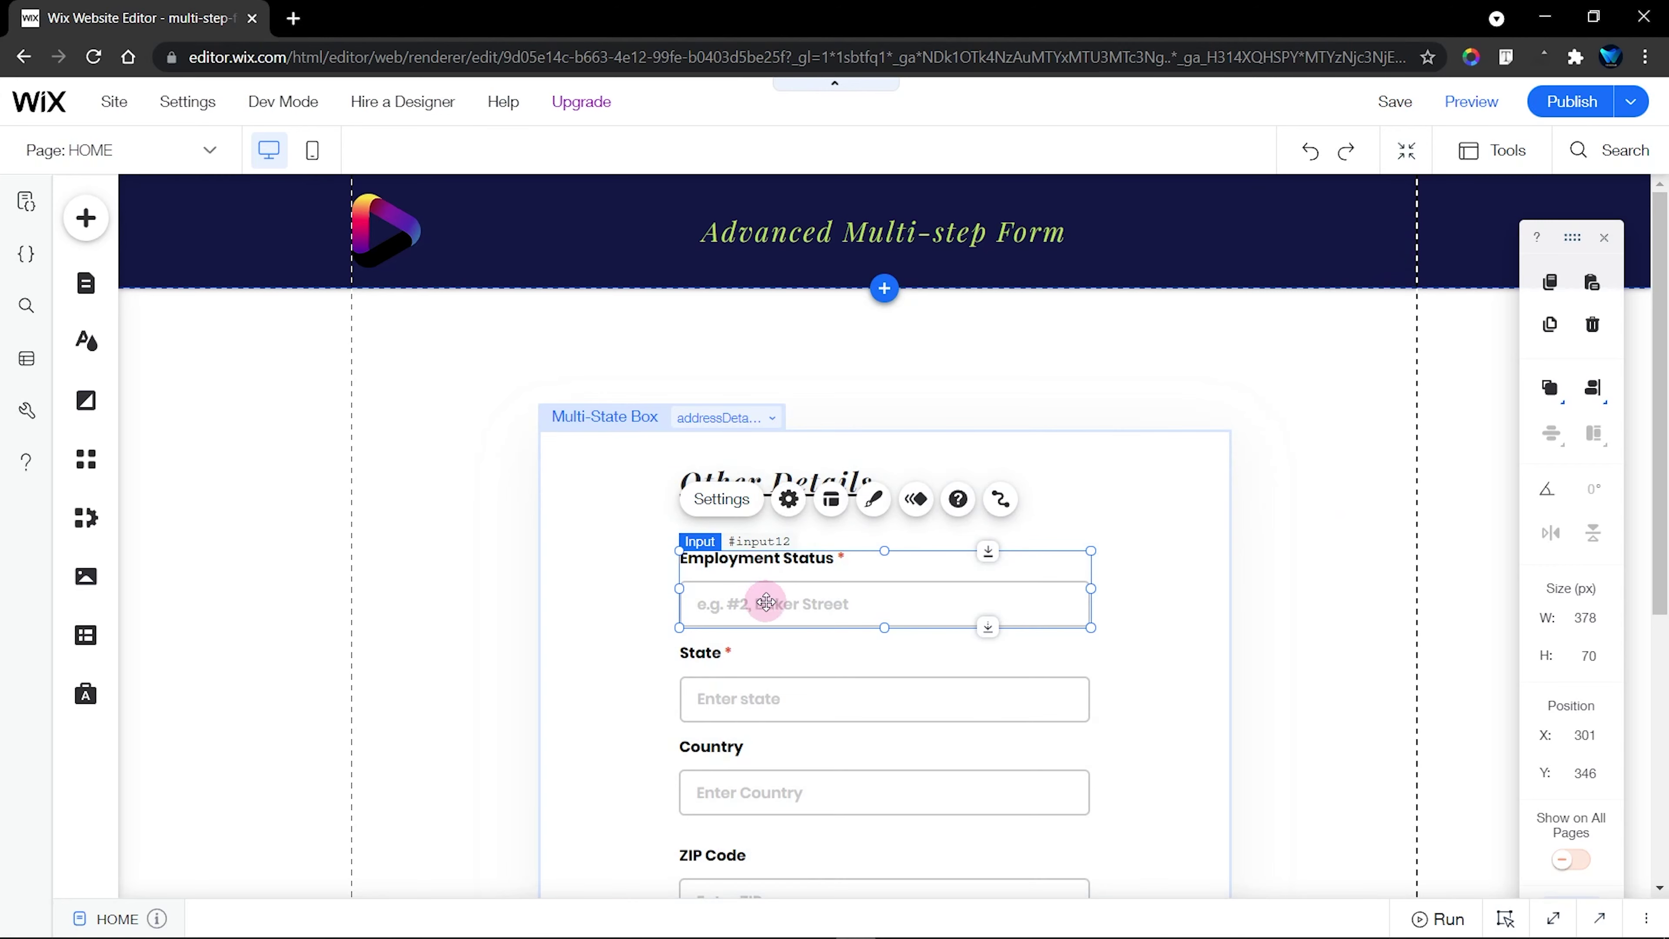
# Replace the Employment Status text field with the "What's the best flavor?" dropdown at X 301, Y 349, widened to 378 px
pyautogui.press('Delete')
pyautogui.click(86, 218)
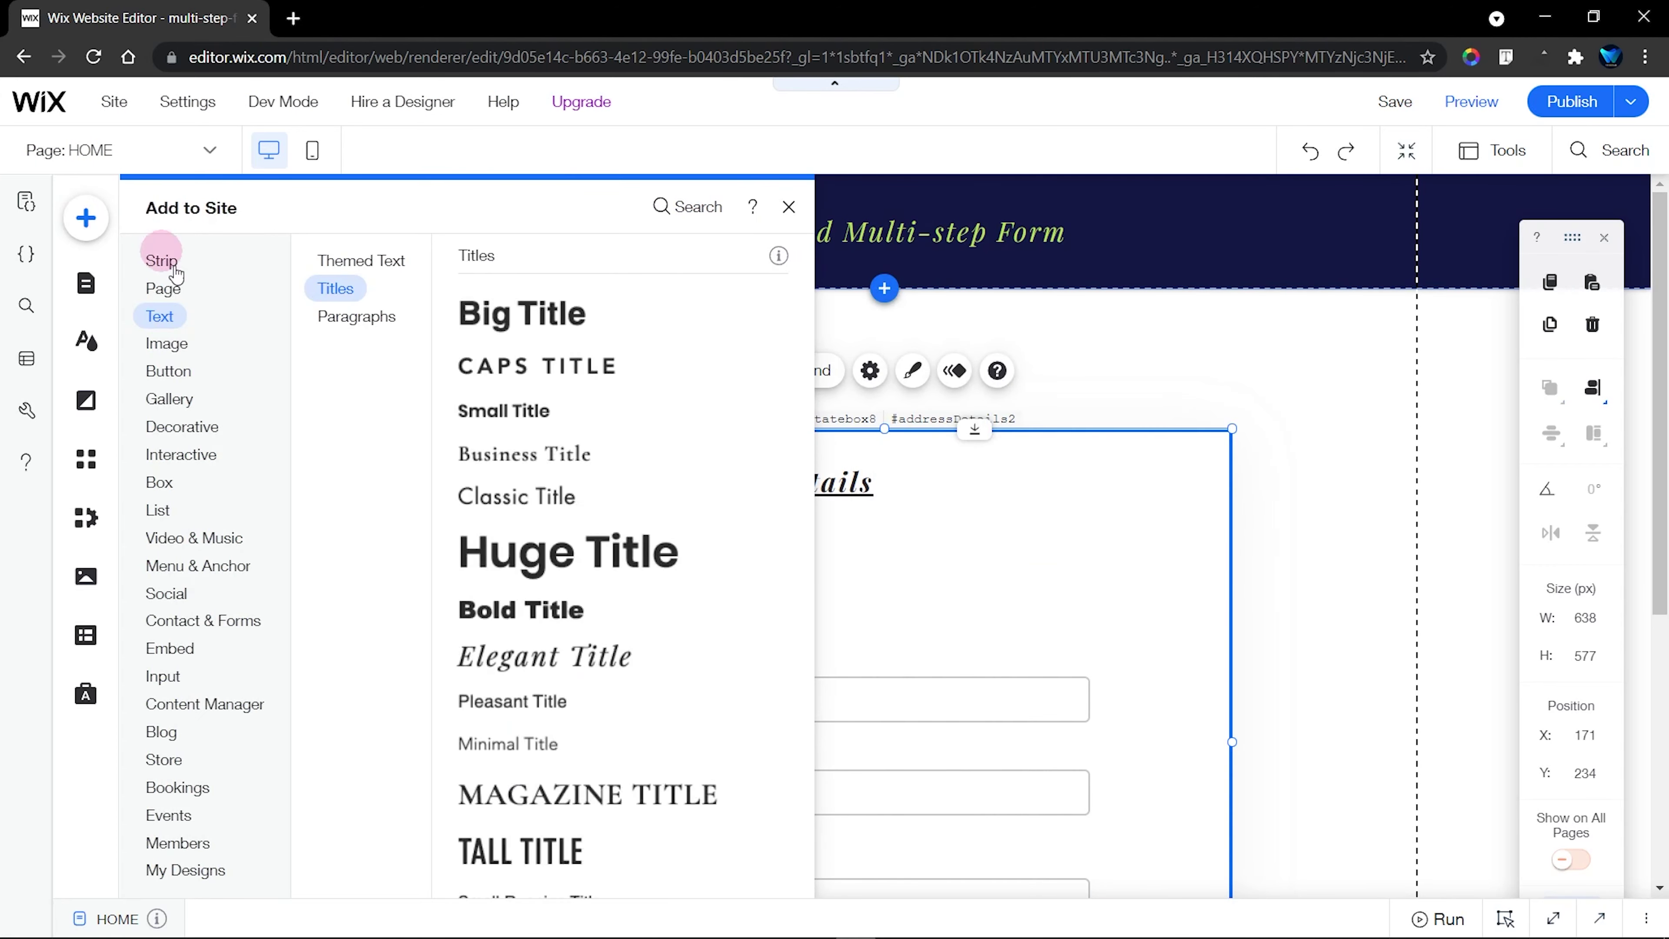
pyautogui.click(172, 684)
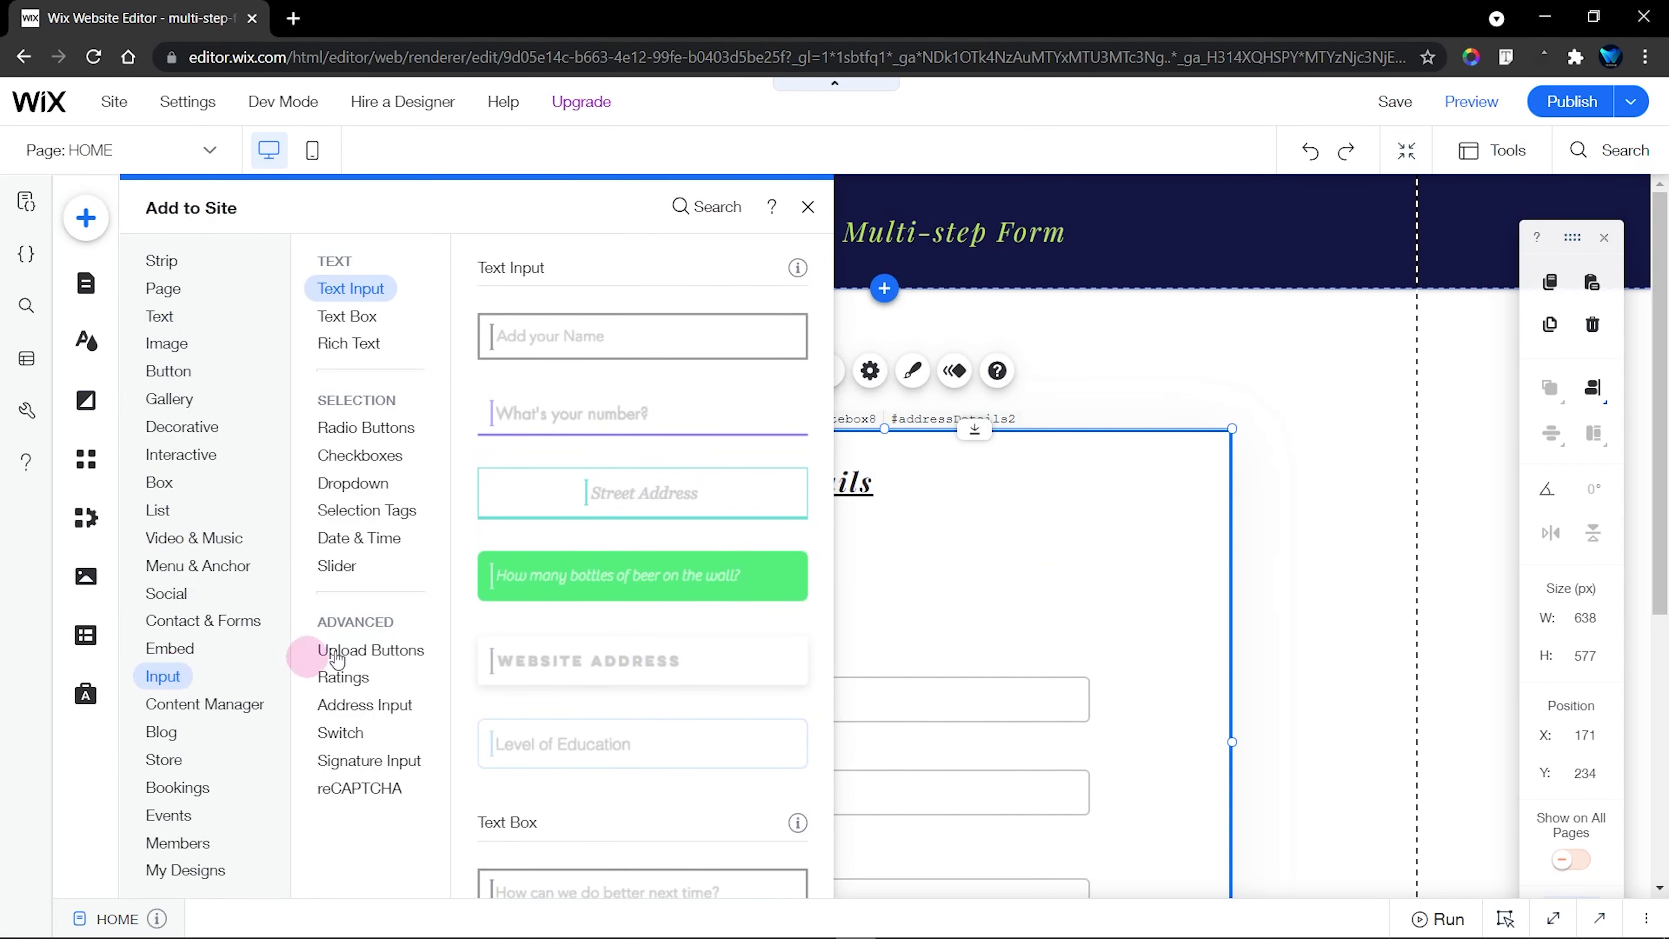
pyautogui.click(360, 487)
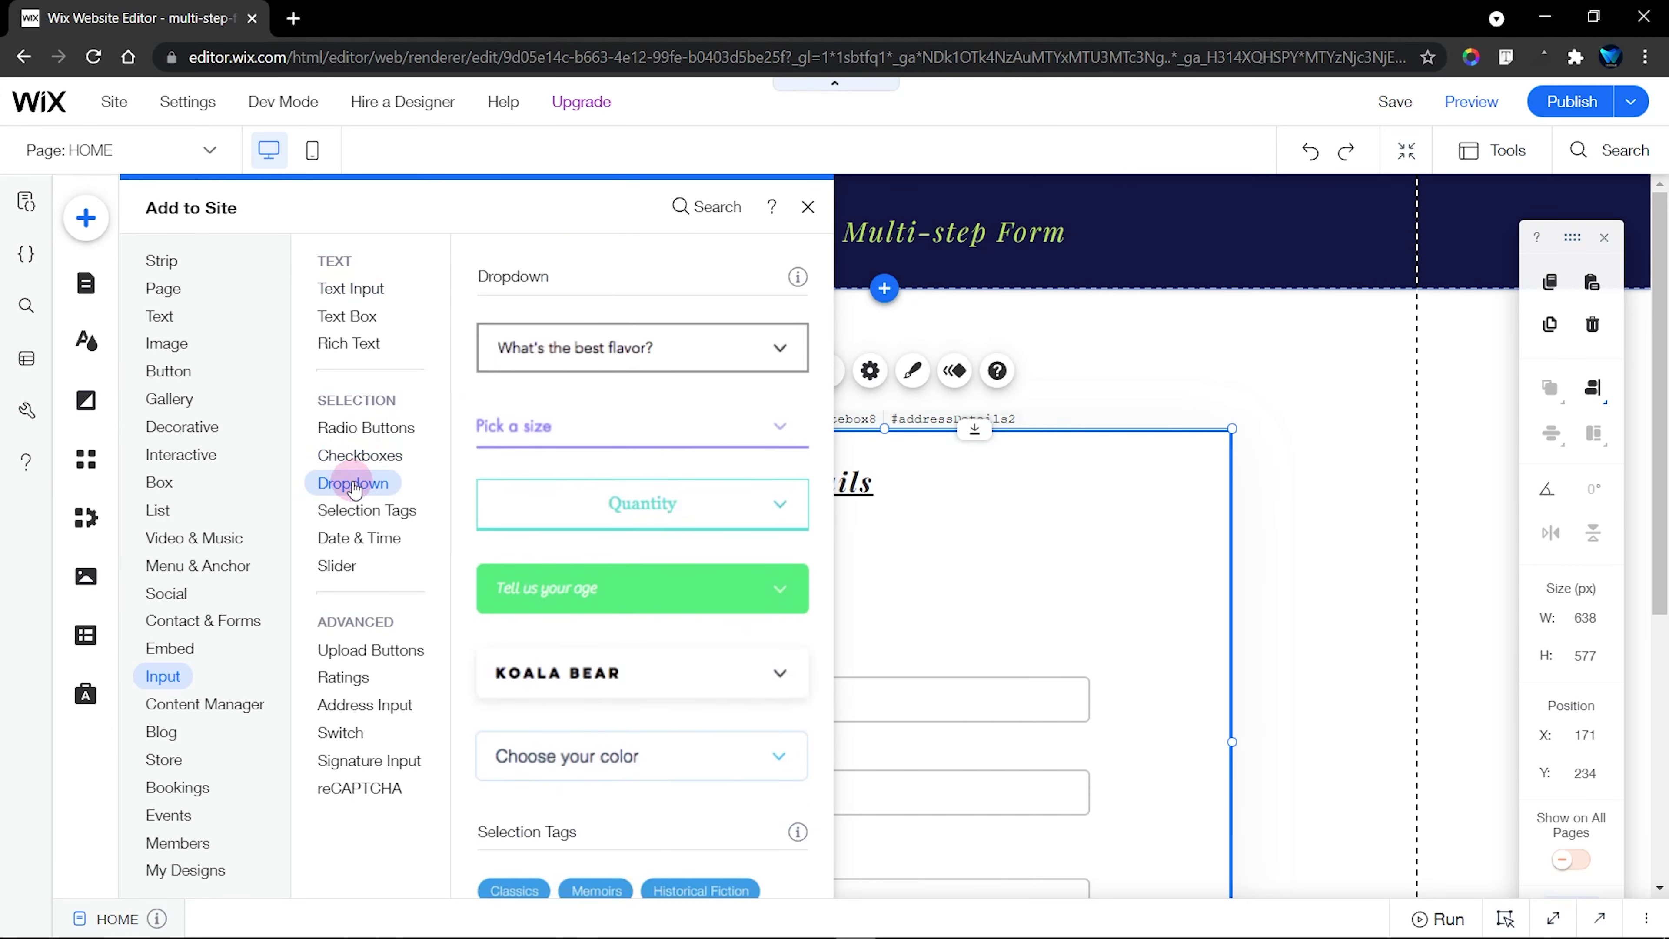
pyautogui.moveTo(629, 358); pyautogui.dragTo(849, 580)
pyautogui.click(894, 570)
pyautogui.click(974, 573)
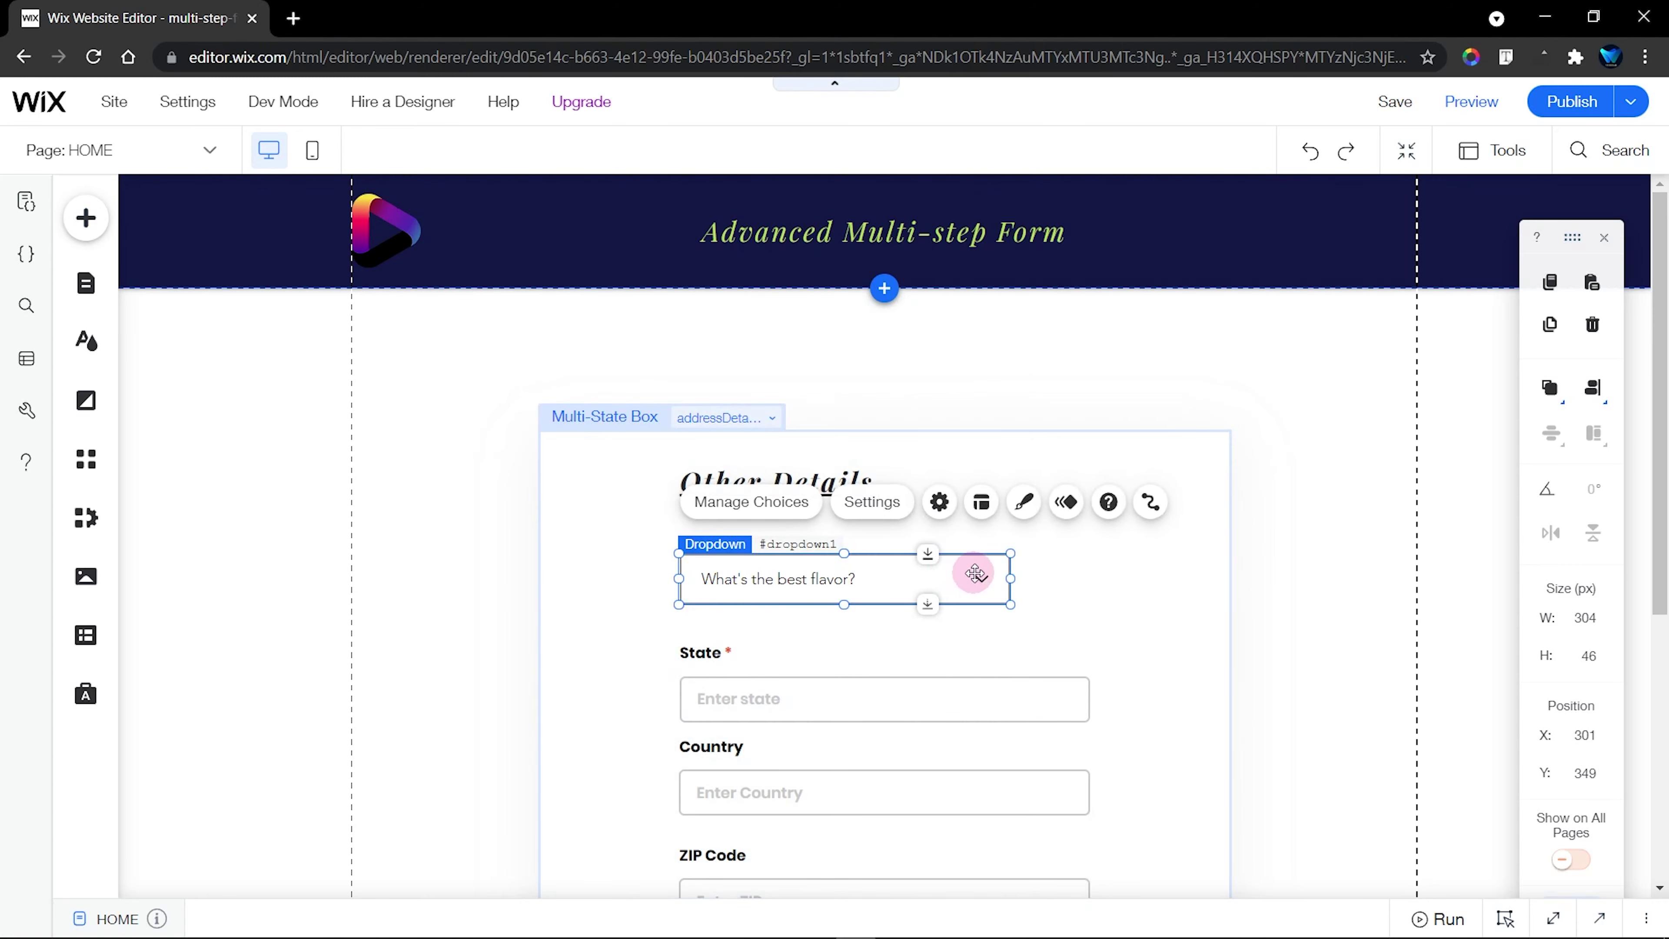
pyautogui.moveTo(1009, 575); pyautogui.dragTo(1091, 588)
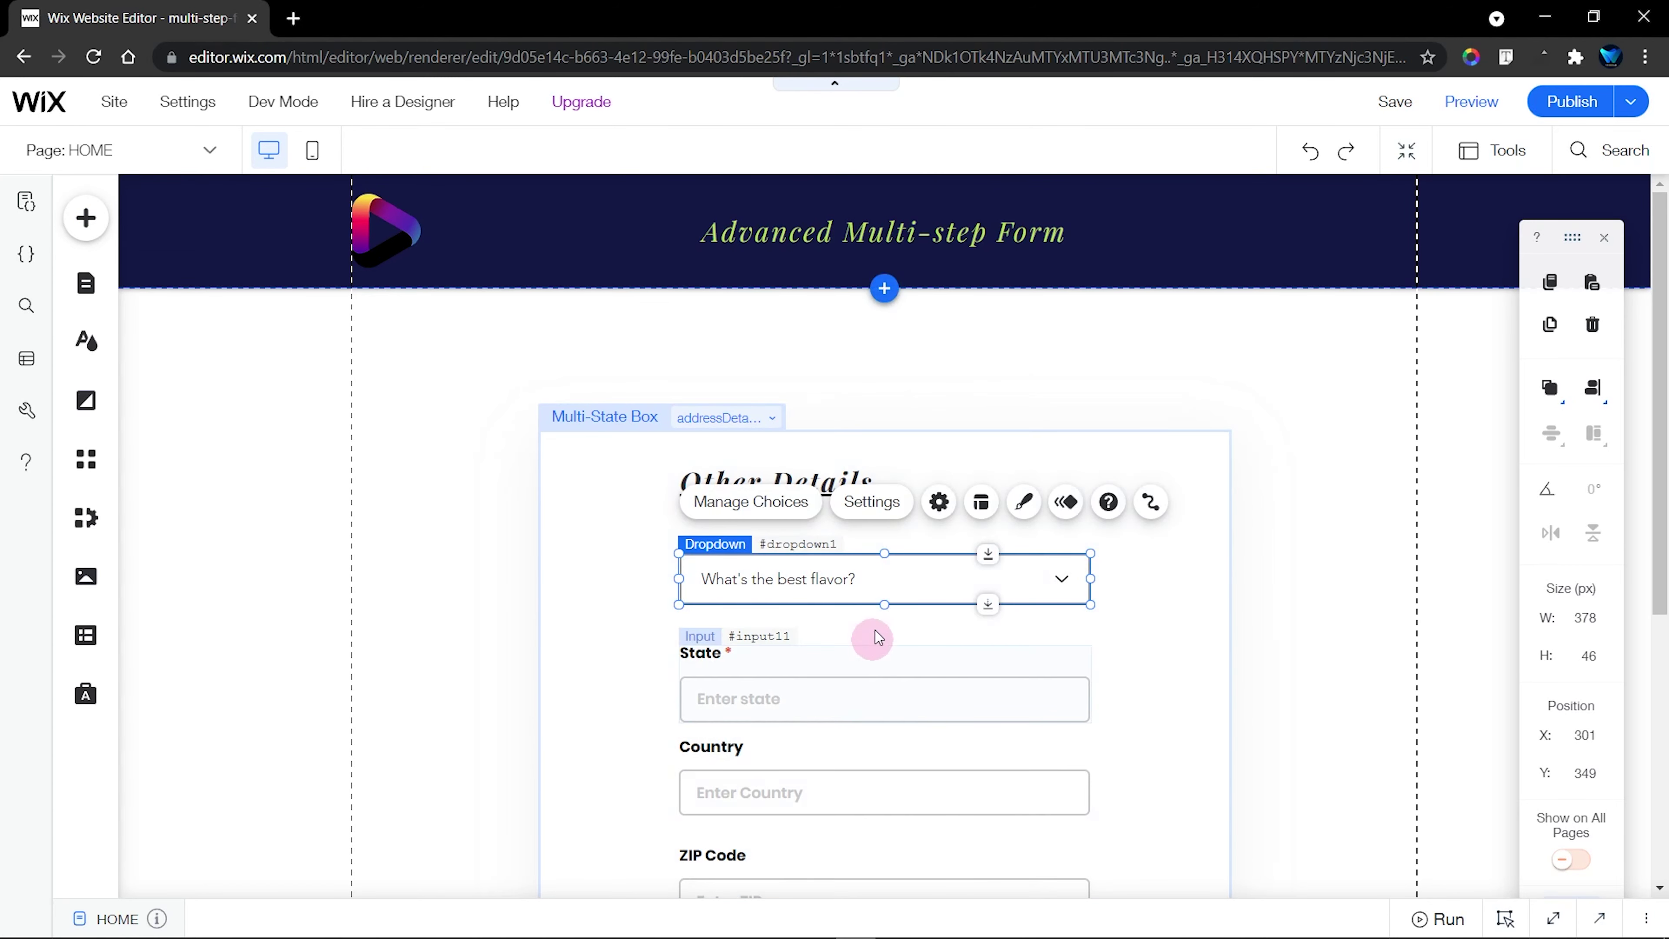
# Give the dropdown's Regular state a light grey border and slightly rounded corners to match the form's text fields
pyautogui.click(1023, 503)
pyautogui.click(521, 755)
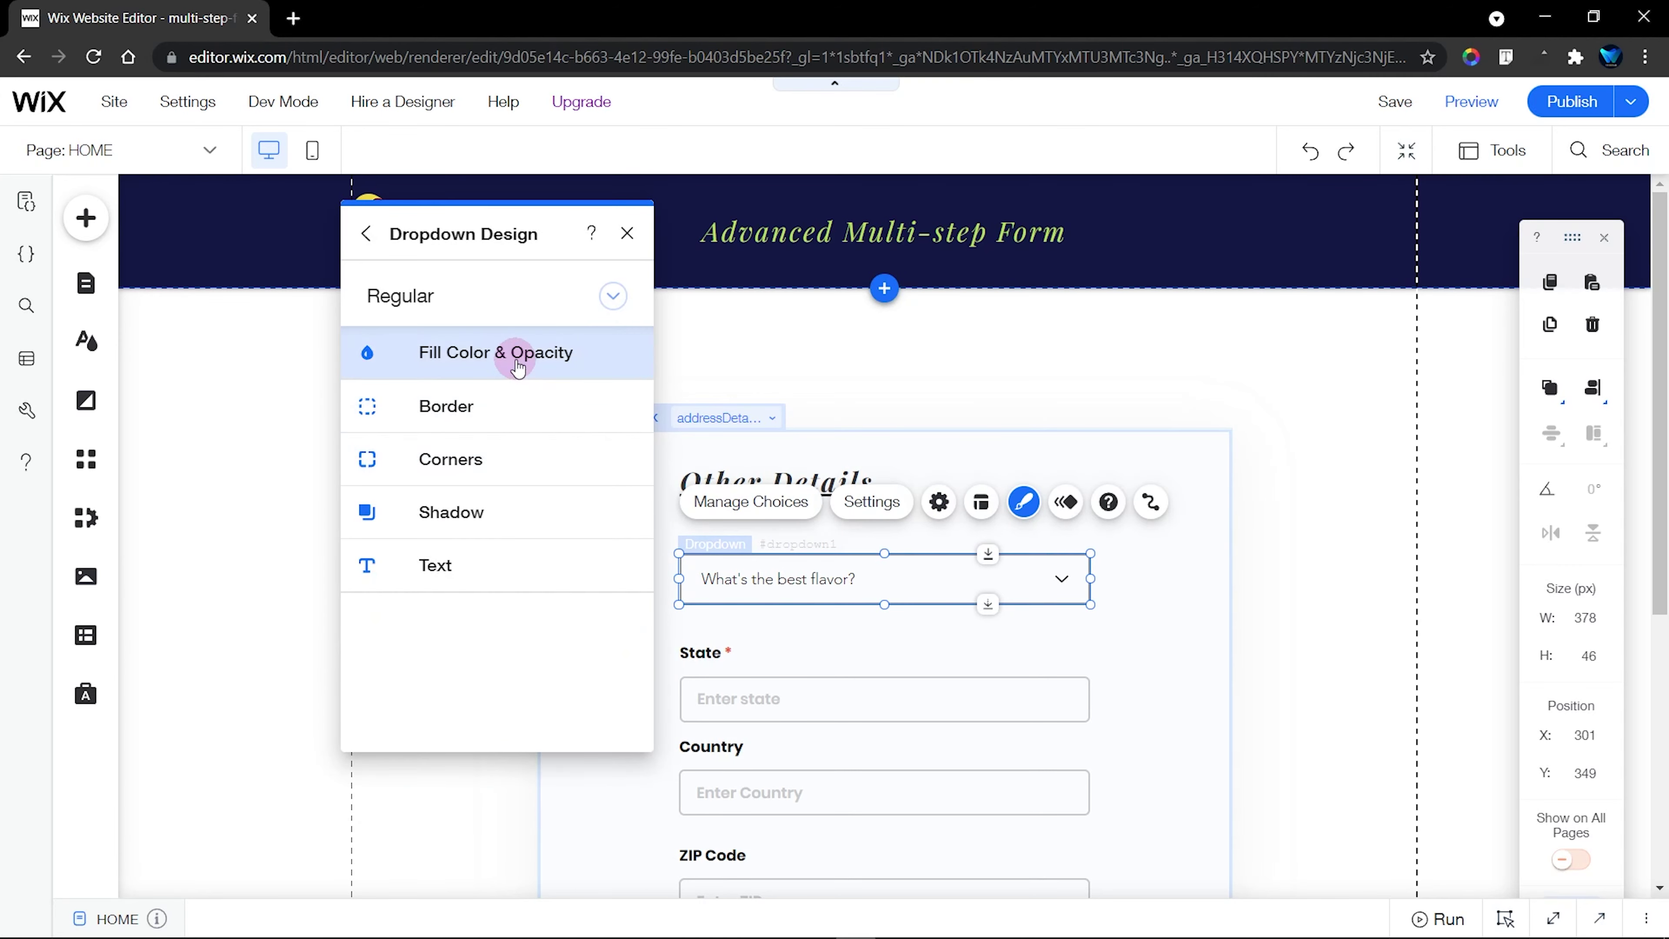
pyautogui.click(519, 368)
pyautogui.click(387, 421)
pyautogui.click(612, 439)
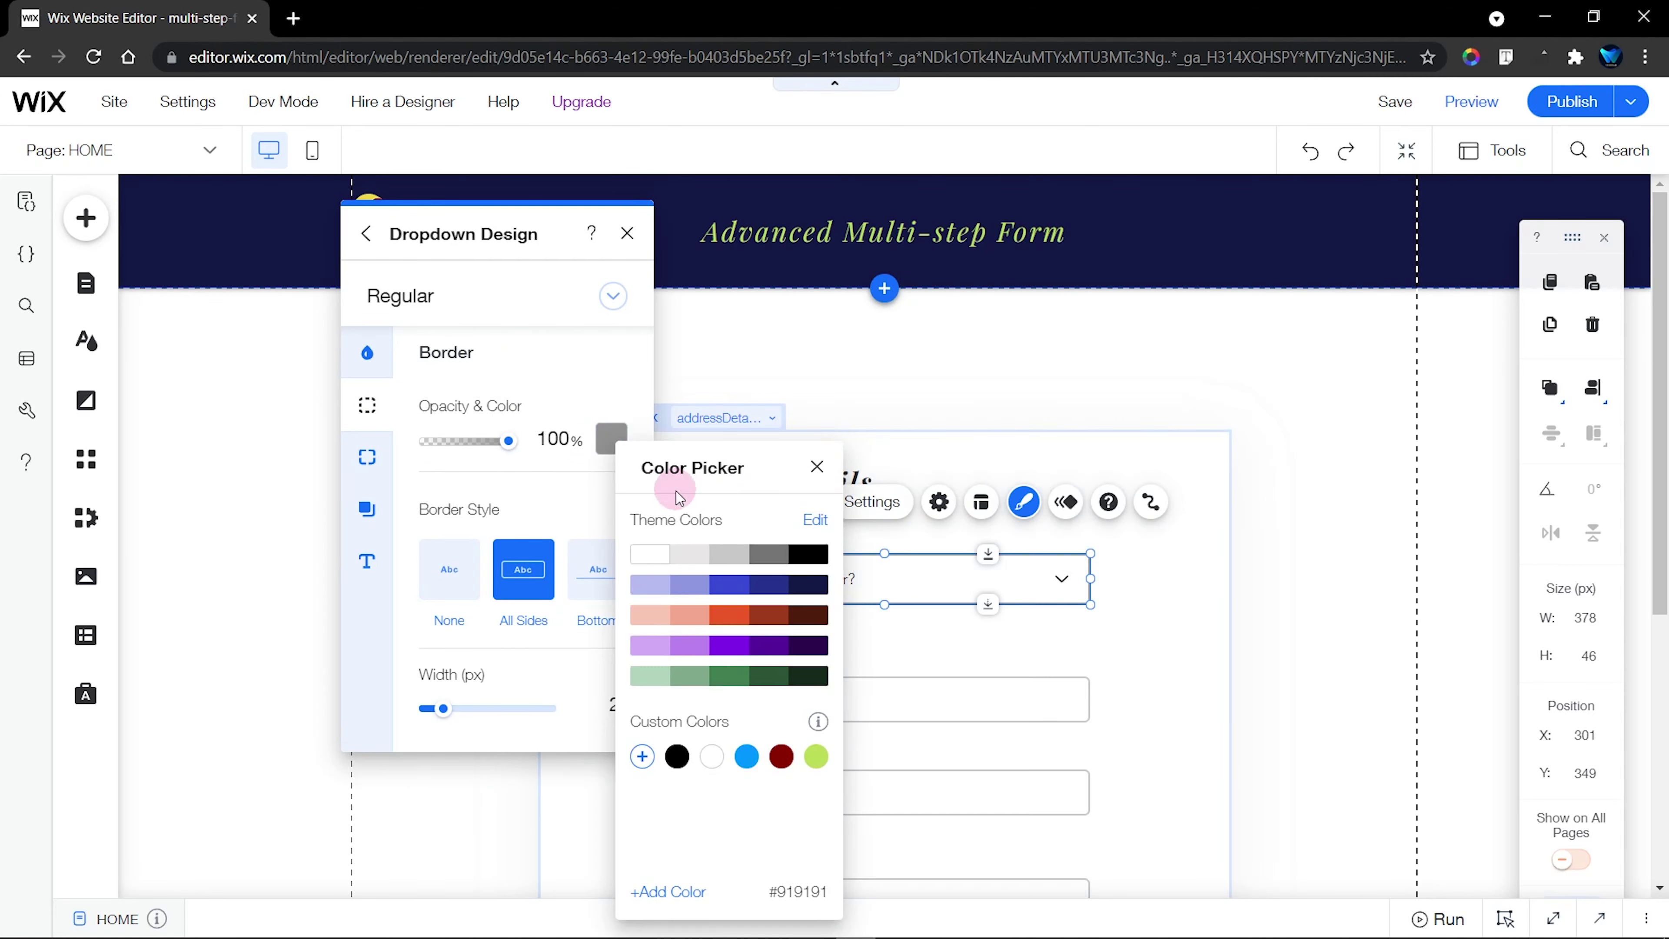
pyautogui.click(367, 404)
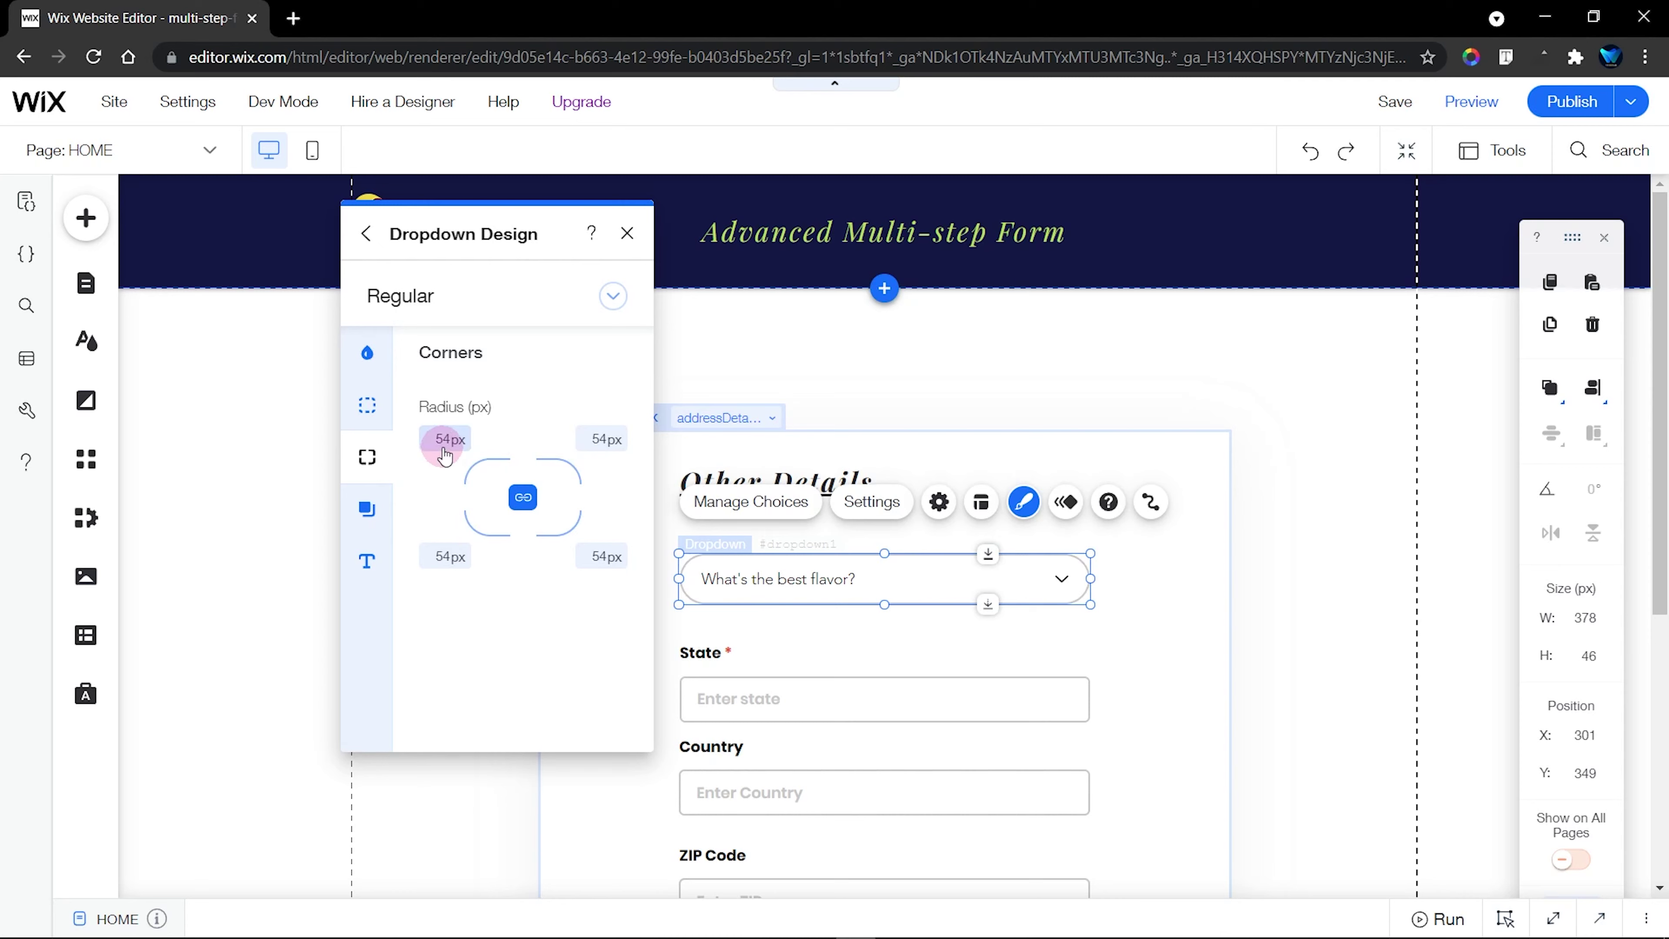
# Set the dropdown's Regular text to a bolder font with a light grey placeholder colour
pyautogui.click(367, 560)
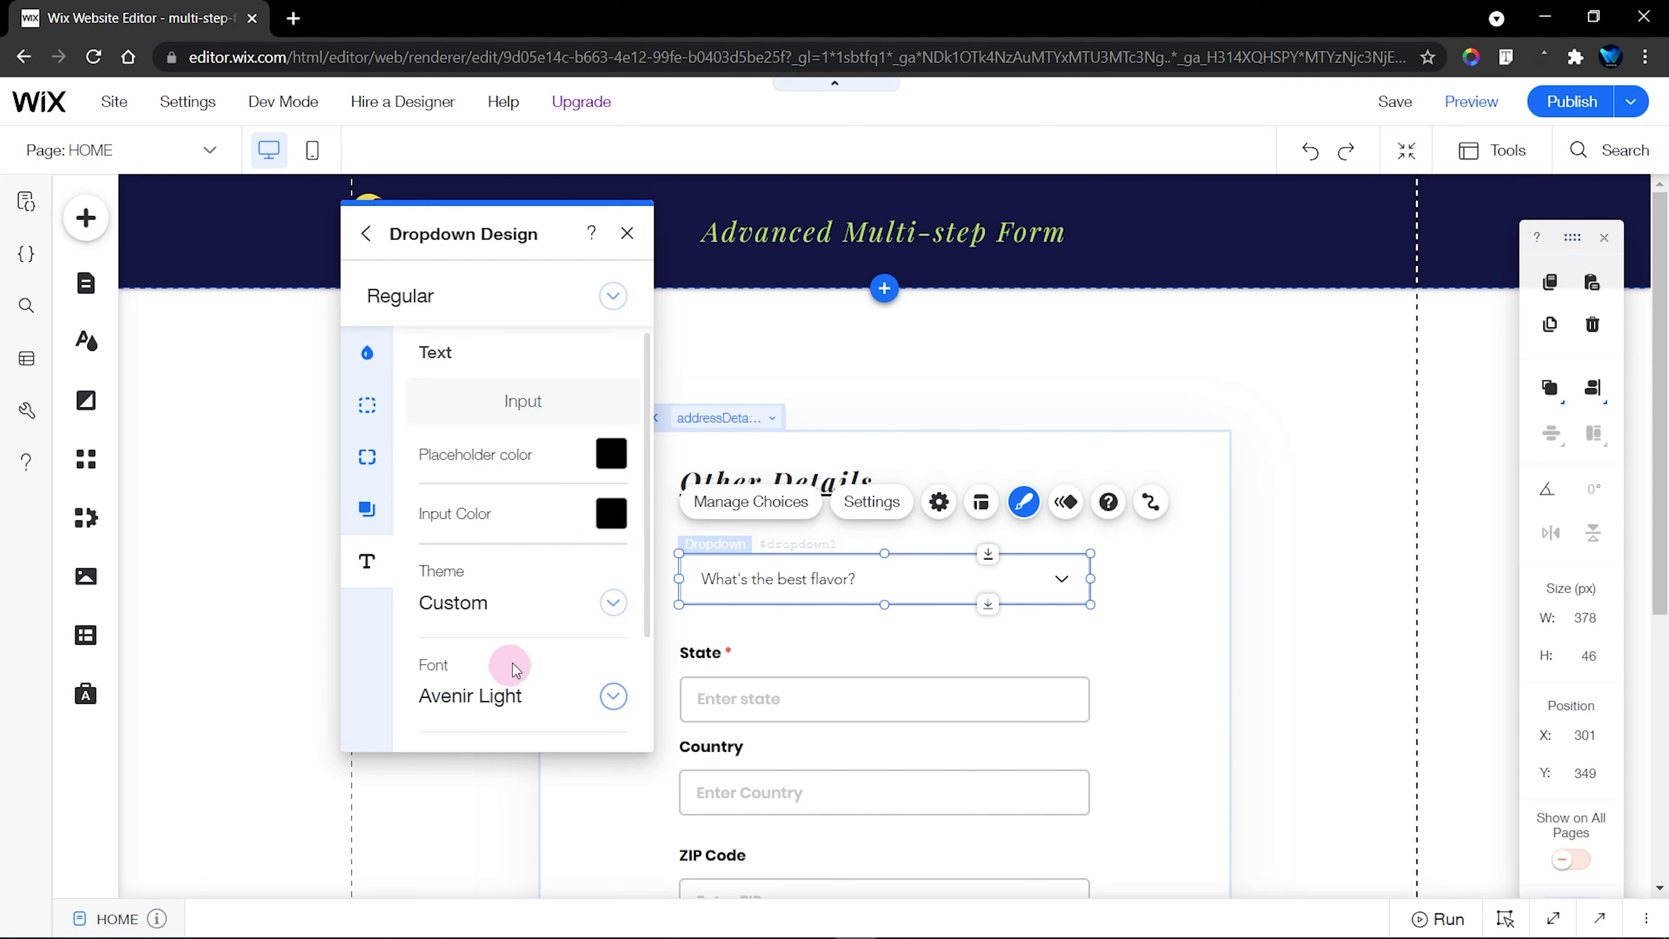
pyautogui.click(613, 454)
pyautogui.click(475, 394)
pyautogui.click(604, 418)
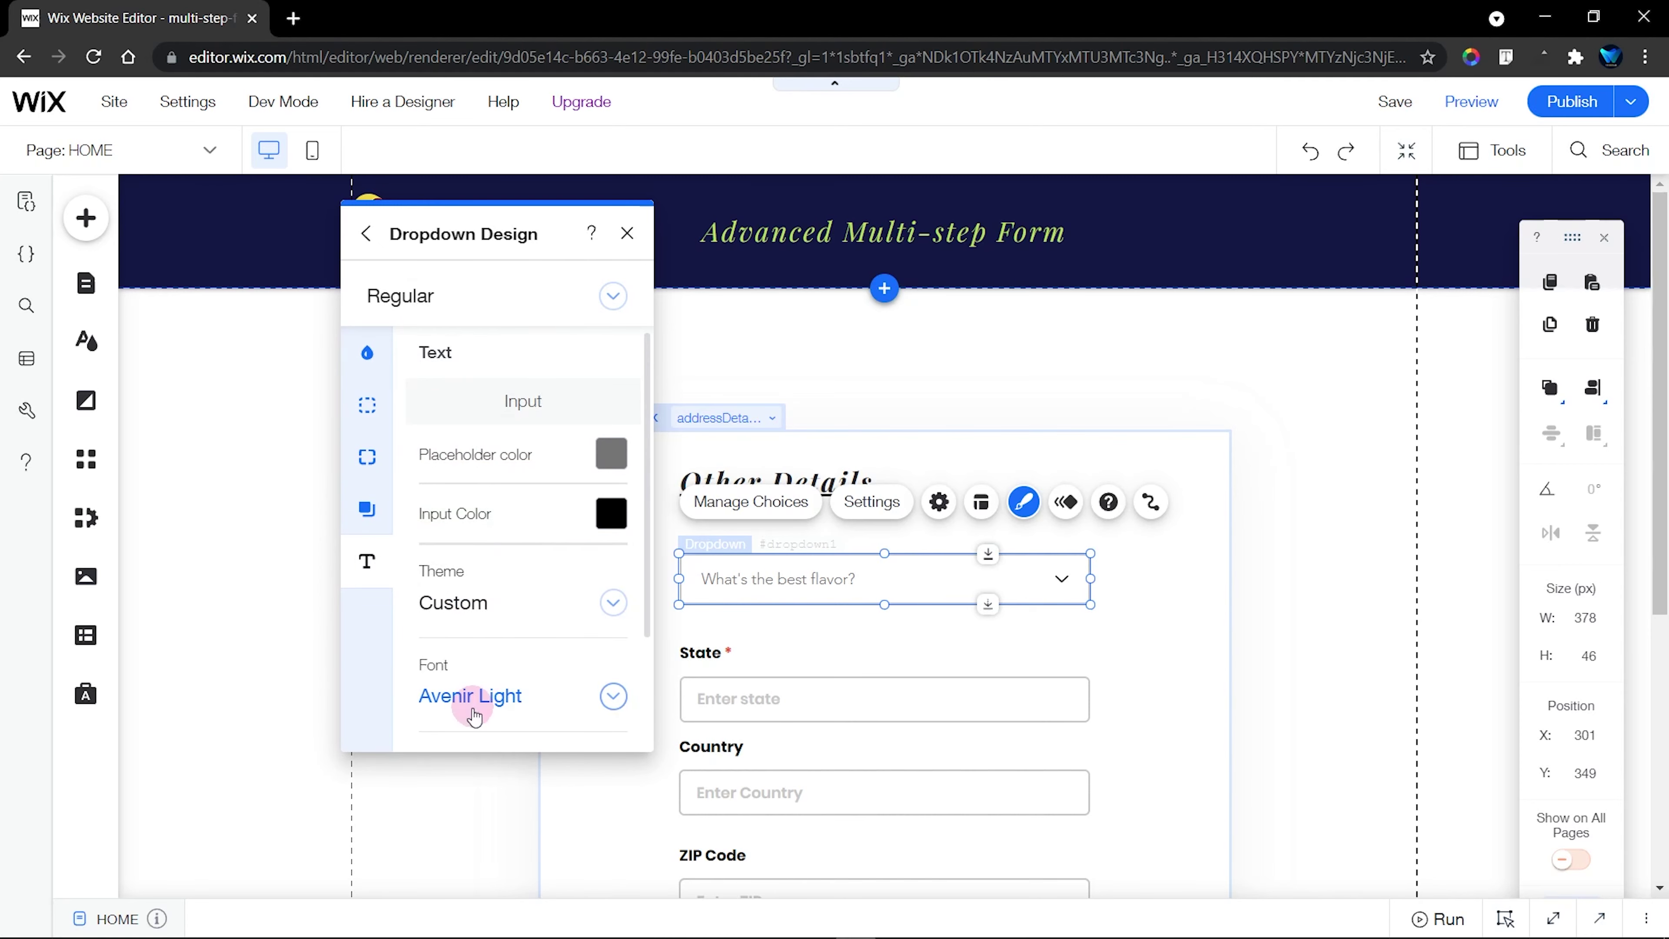
pyautogui.click(473, 697)
pyautogui.click(526, 755)
pyautogui.click(613, 454)
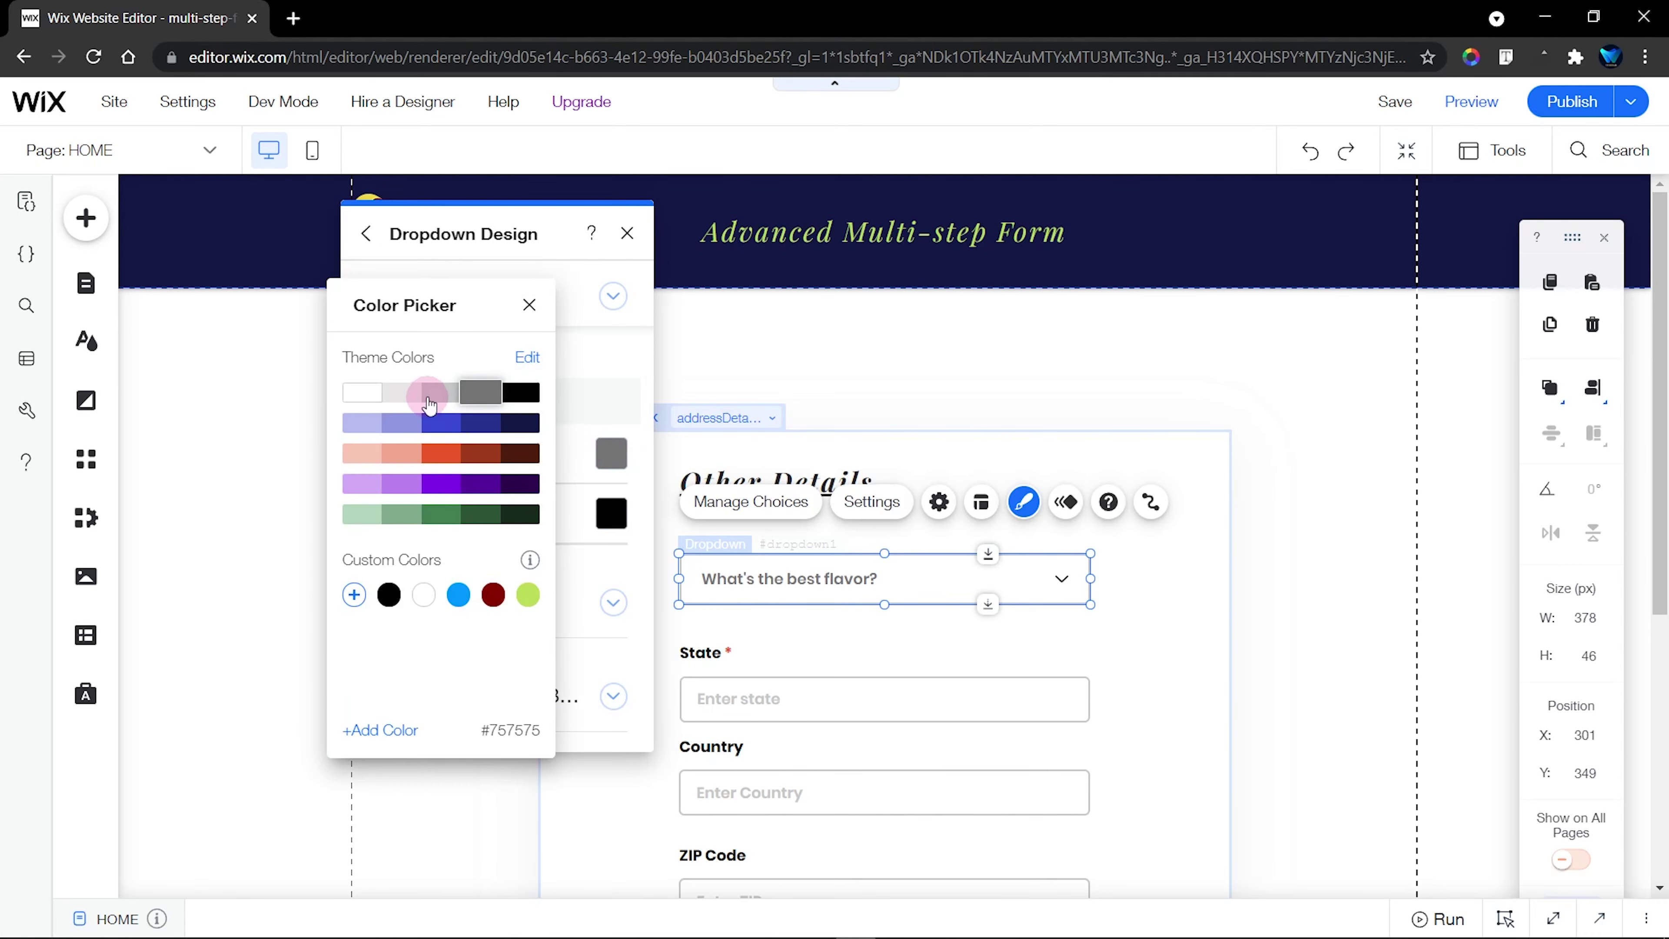
pyautogui.click(430, 393)
pyautogui.click(519, 306)
# Set the dropdown's border colour to the custom blue for both the Hover and Focus states
pyautogui.click(473, 295)
pyautogui.click(421, 332)
pyautogui.click(589, 436)
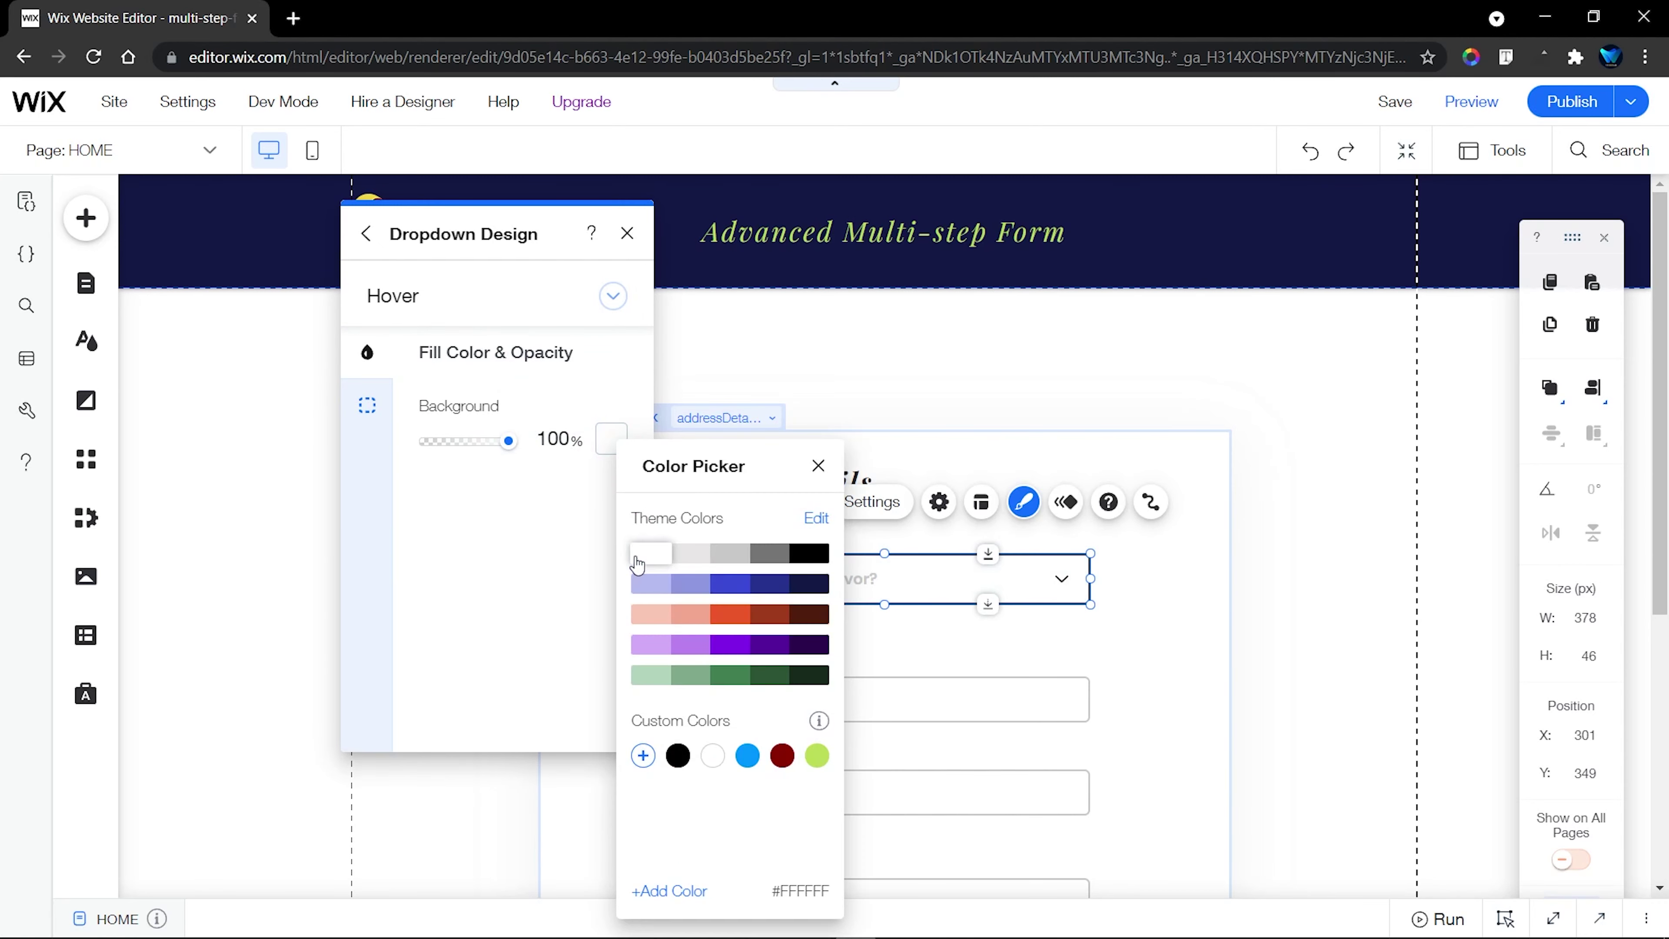
pyautogui.click(367, 404)
pyautogui.click(611, 438)
pyautogui.click(739, 744)
pyautogui.click(494, 296)
pyautogui.click(495, 332)
pyautogui.click(612, 439)
pyautogui.click(738, 753)
# Fill the dropdown's Error state background with custom red #FF0000 at 5% opacity
pyautogui.click(489, 296)
pyautogui.click(487, 332)
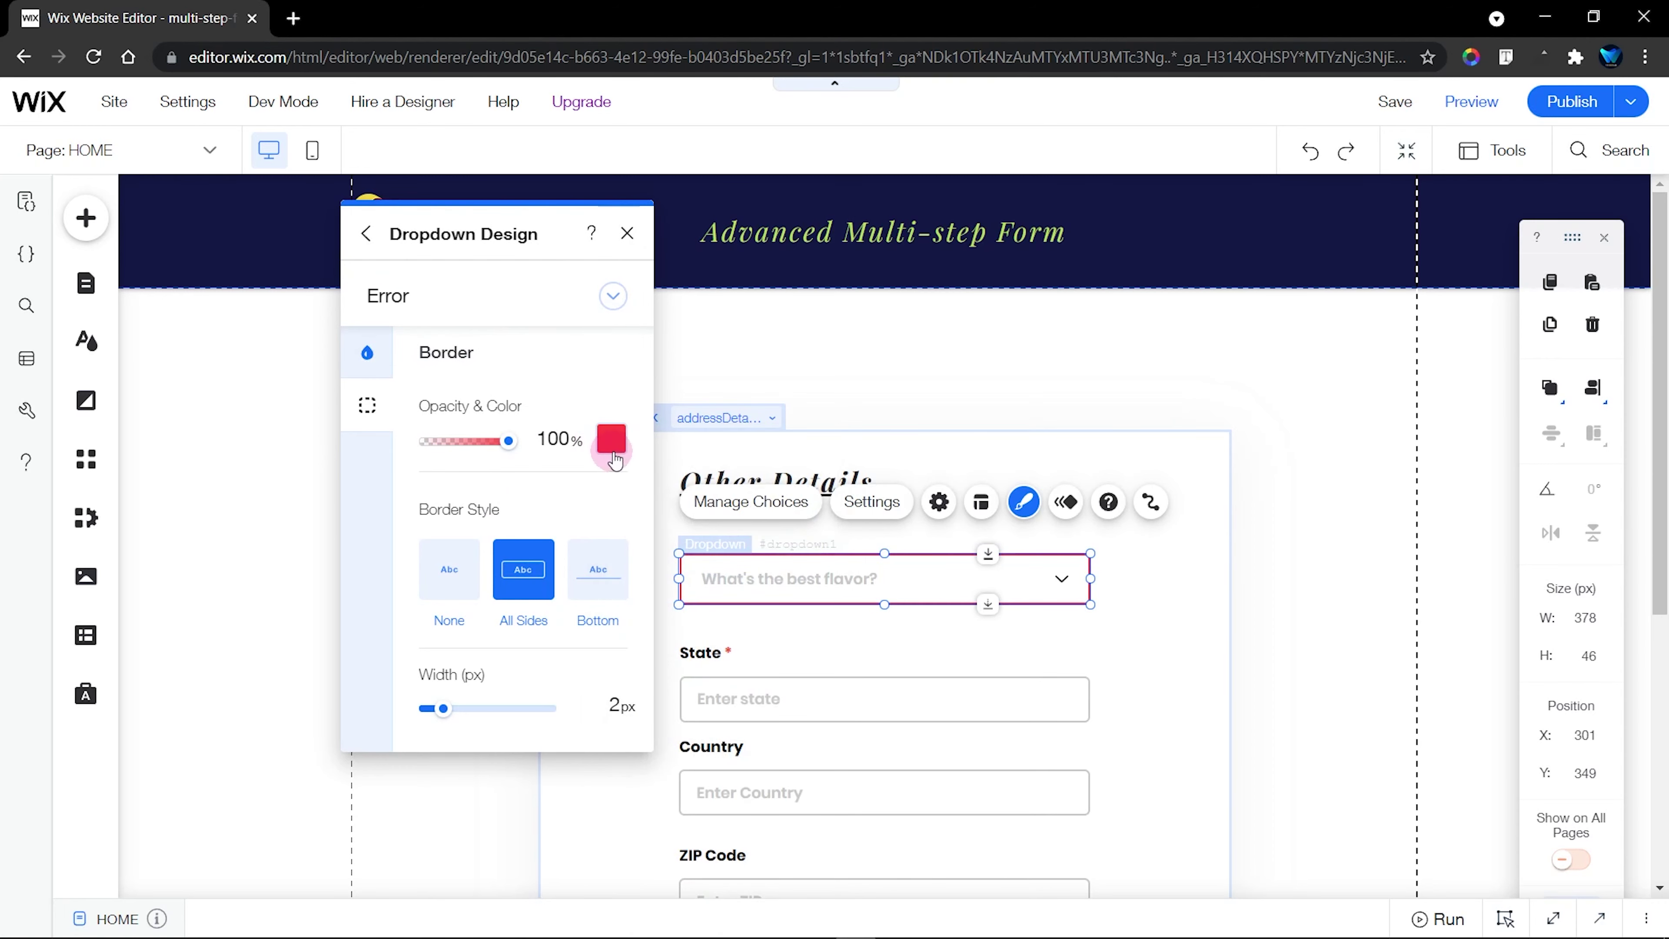
pyautogui.click(453, 368)
pyautogui.click(611, 439)
pyautogui.click(727, 616)
pyautogui.click(700, 755)
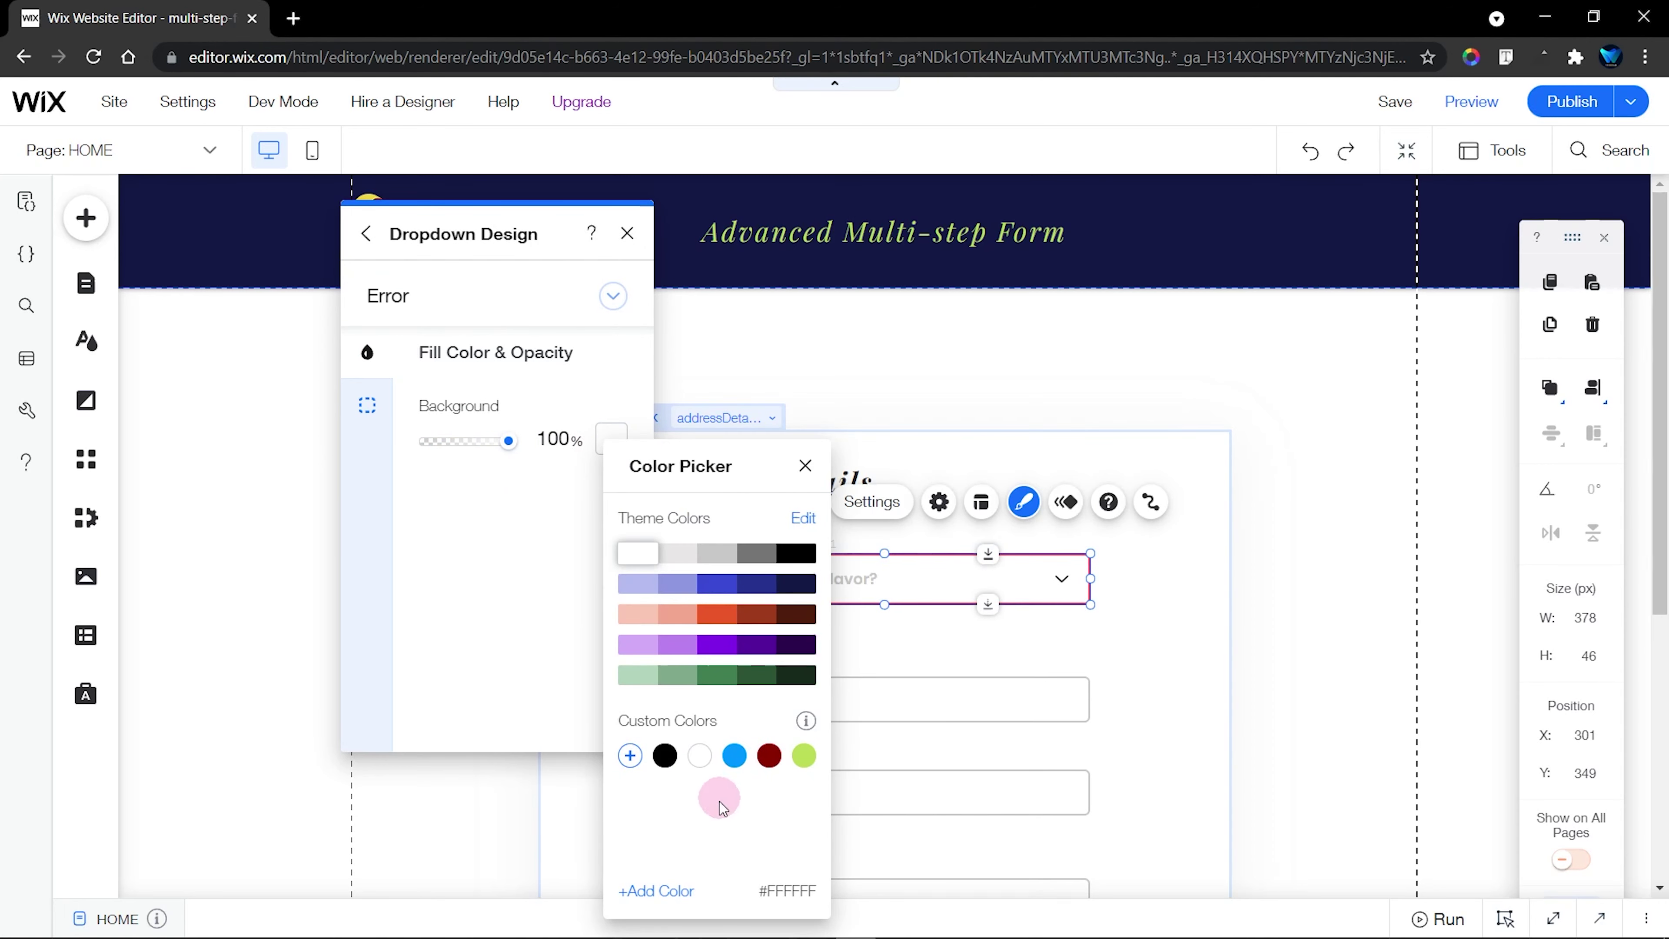
pyautogui.click(629, 755)
pyautogui.click(827, 883)
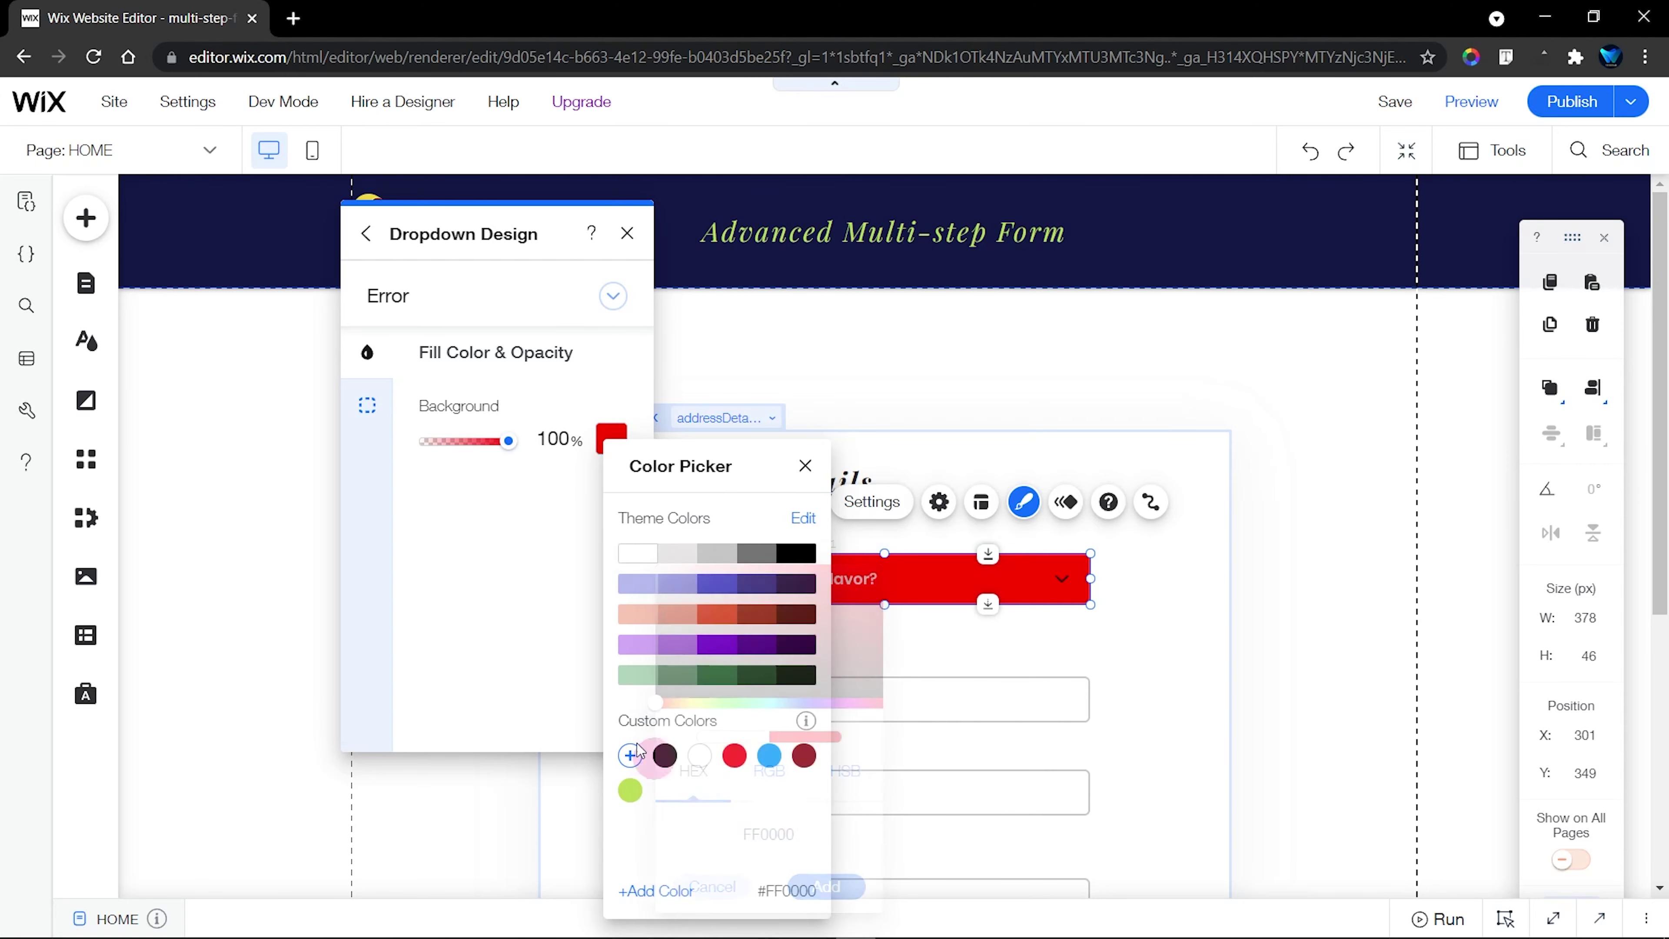
pyautogui.click(558, 440)
pyautogui.write('5')
pyautogui.click(499, 296)
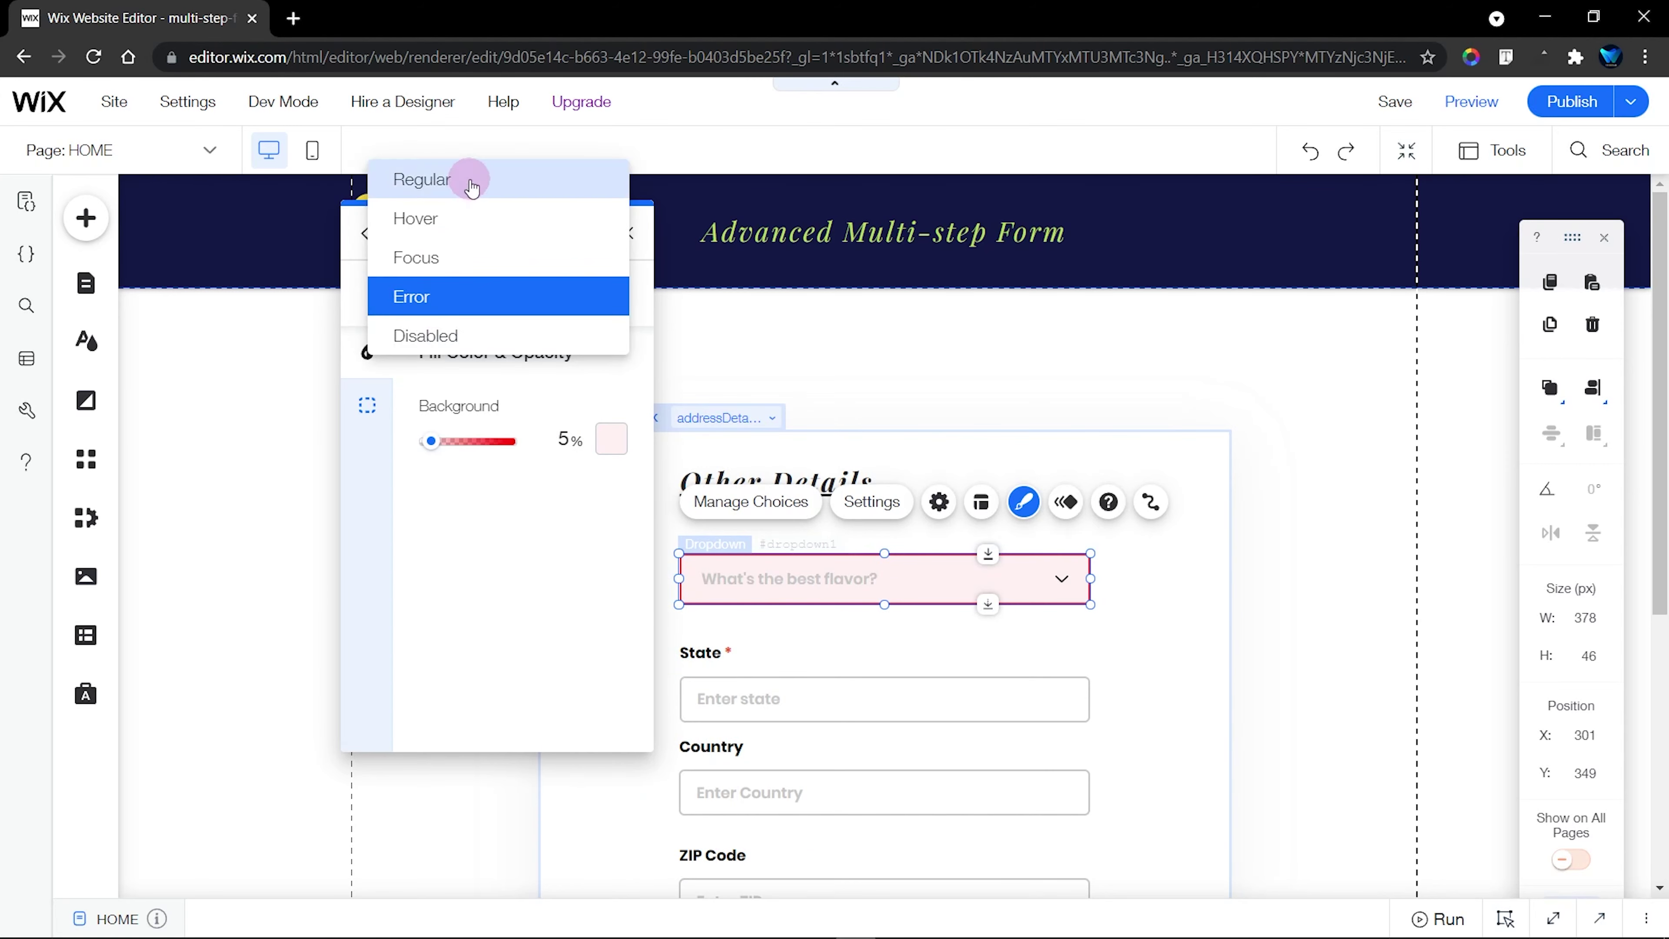
pyautogui.click(1170, 705)
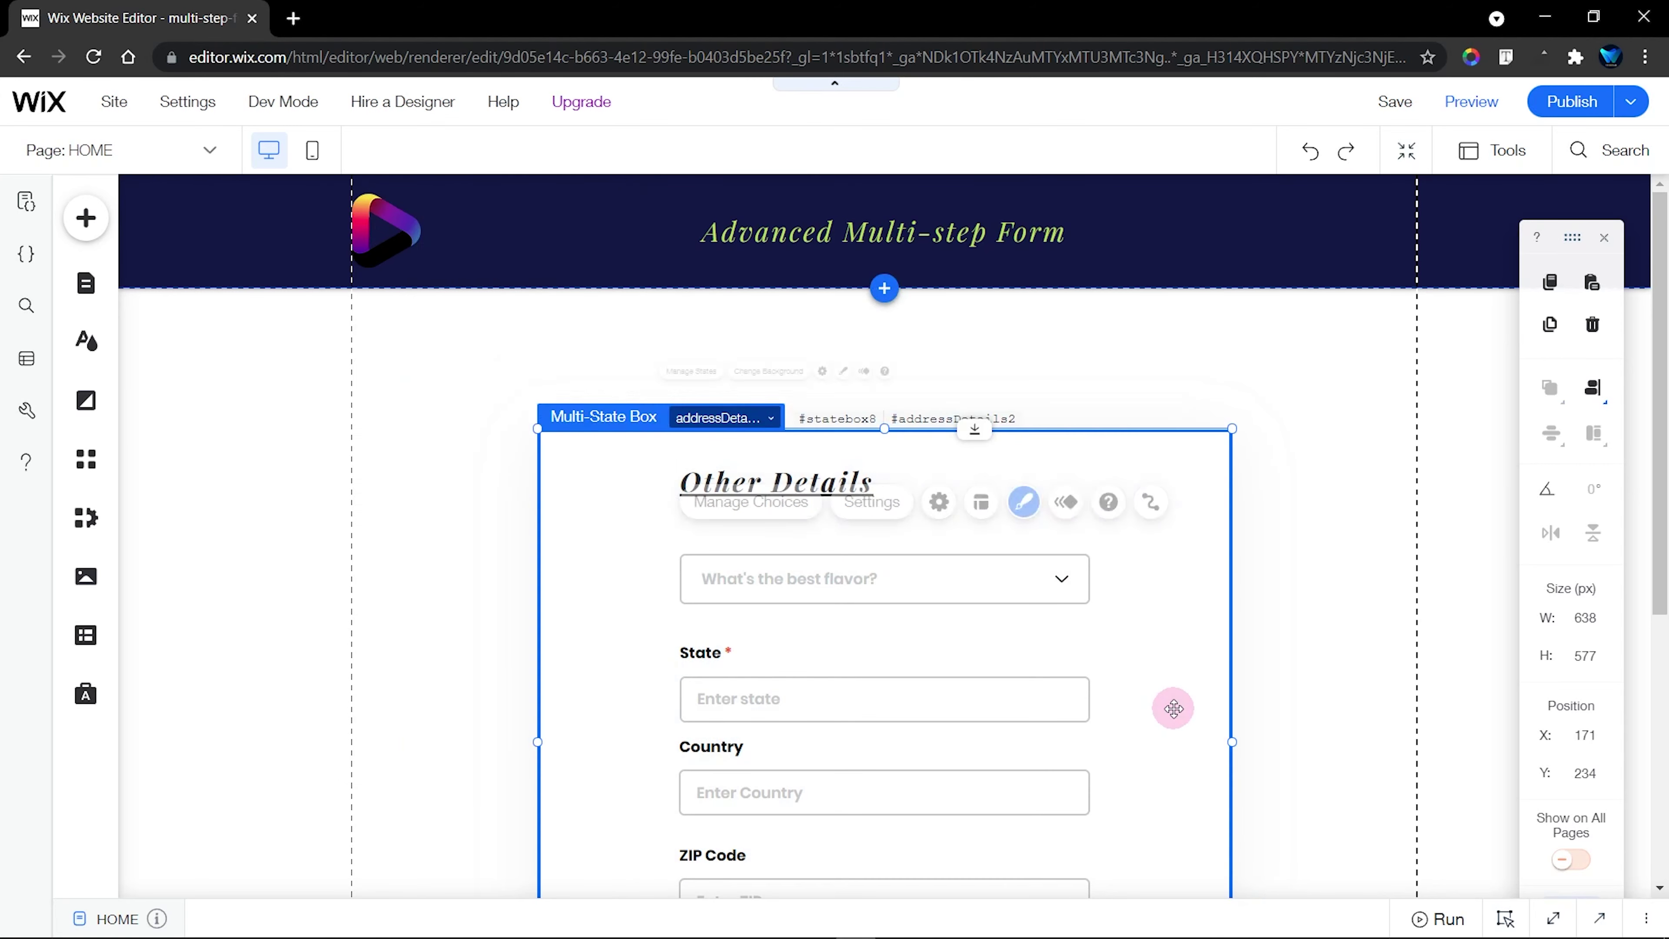
# Give the dropdown under the Other Details heading the field title "Employment Status"
pyautogui.click(1010, 590)
pyautogui.click(1189, 598)
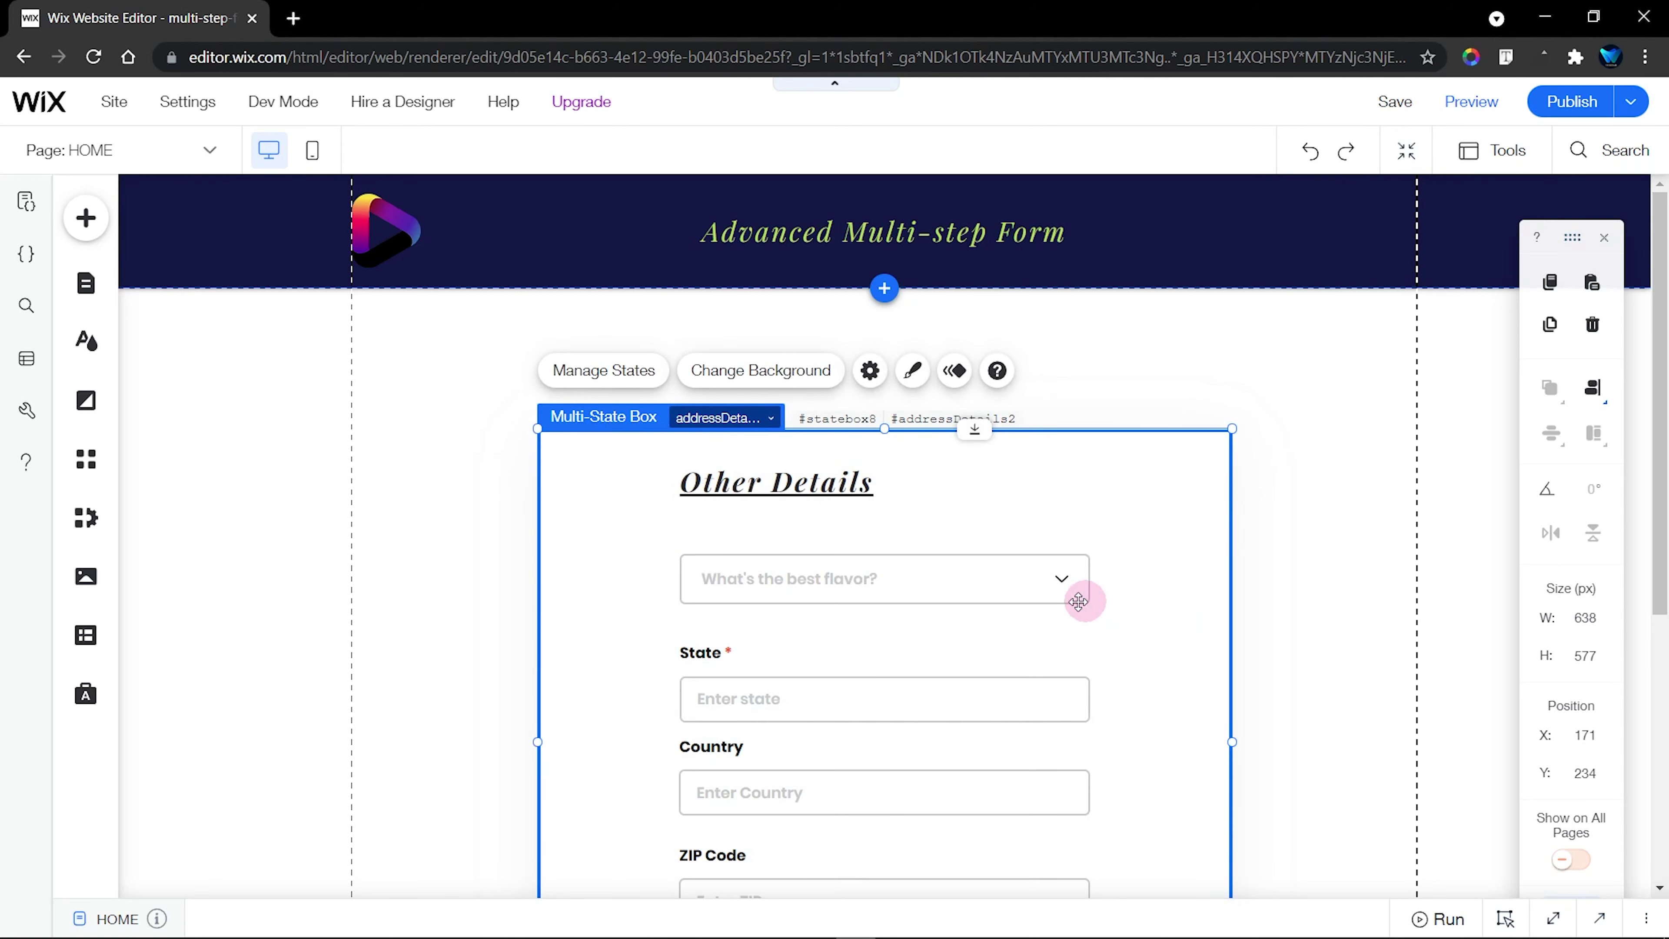
pyautogui.click(887, 579)
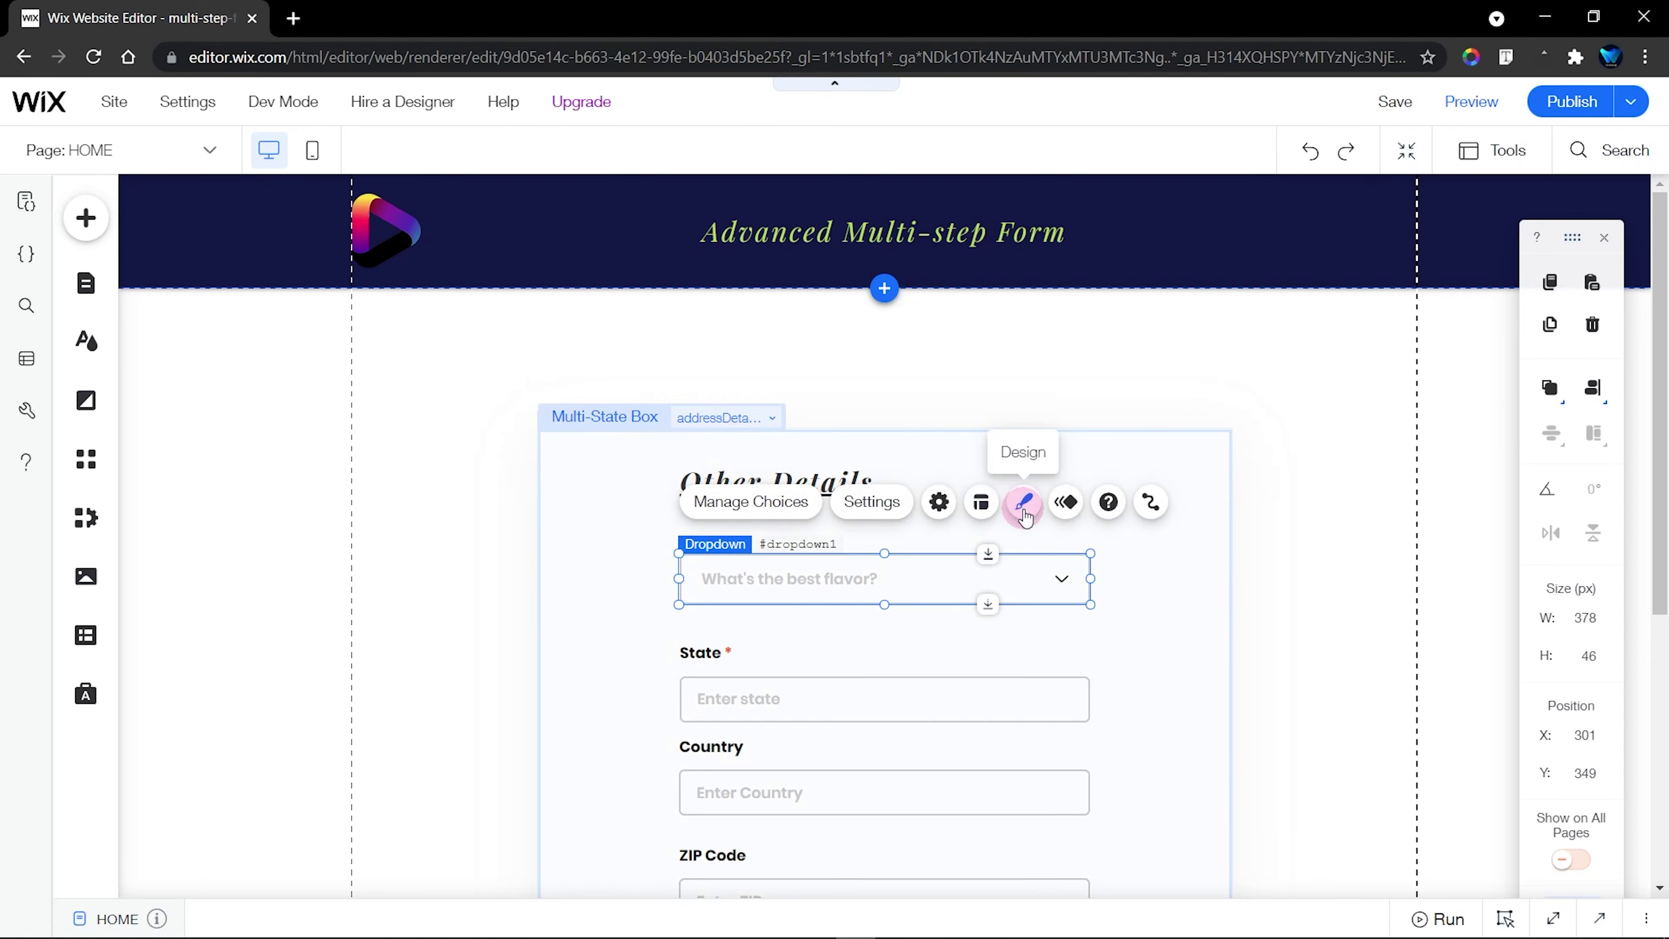
pyautogui.click(898, 509)
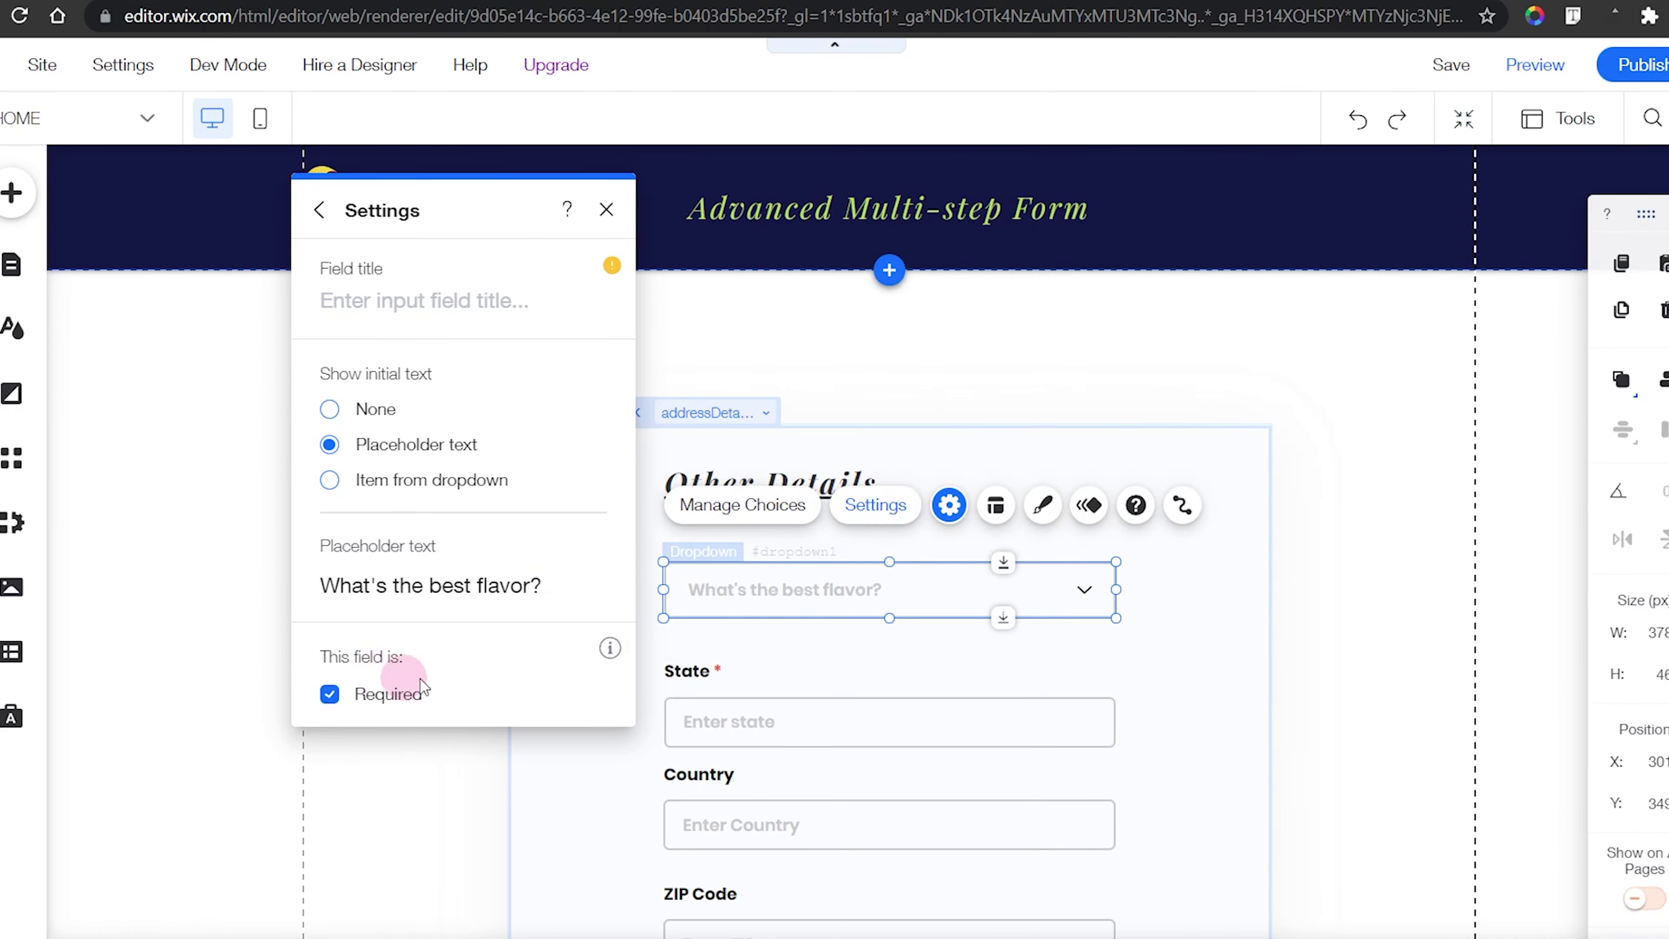
pyautogui.click(449, 322)
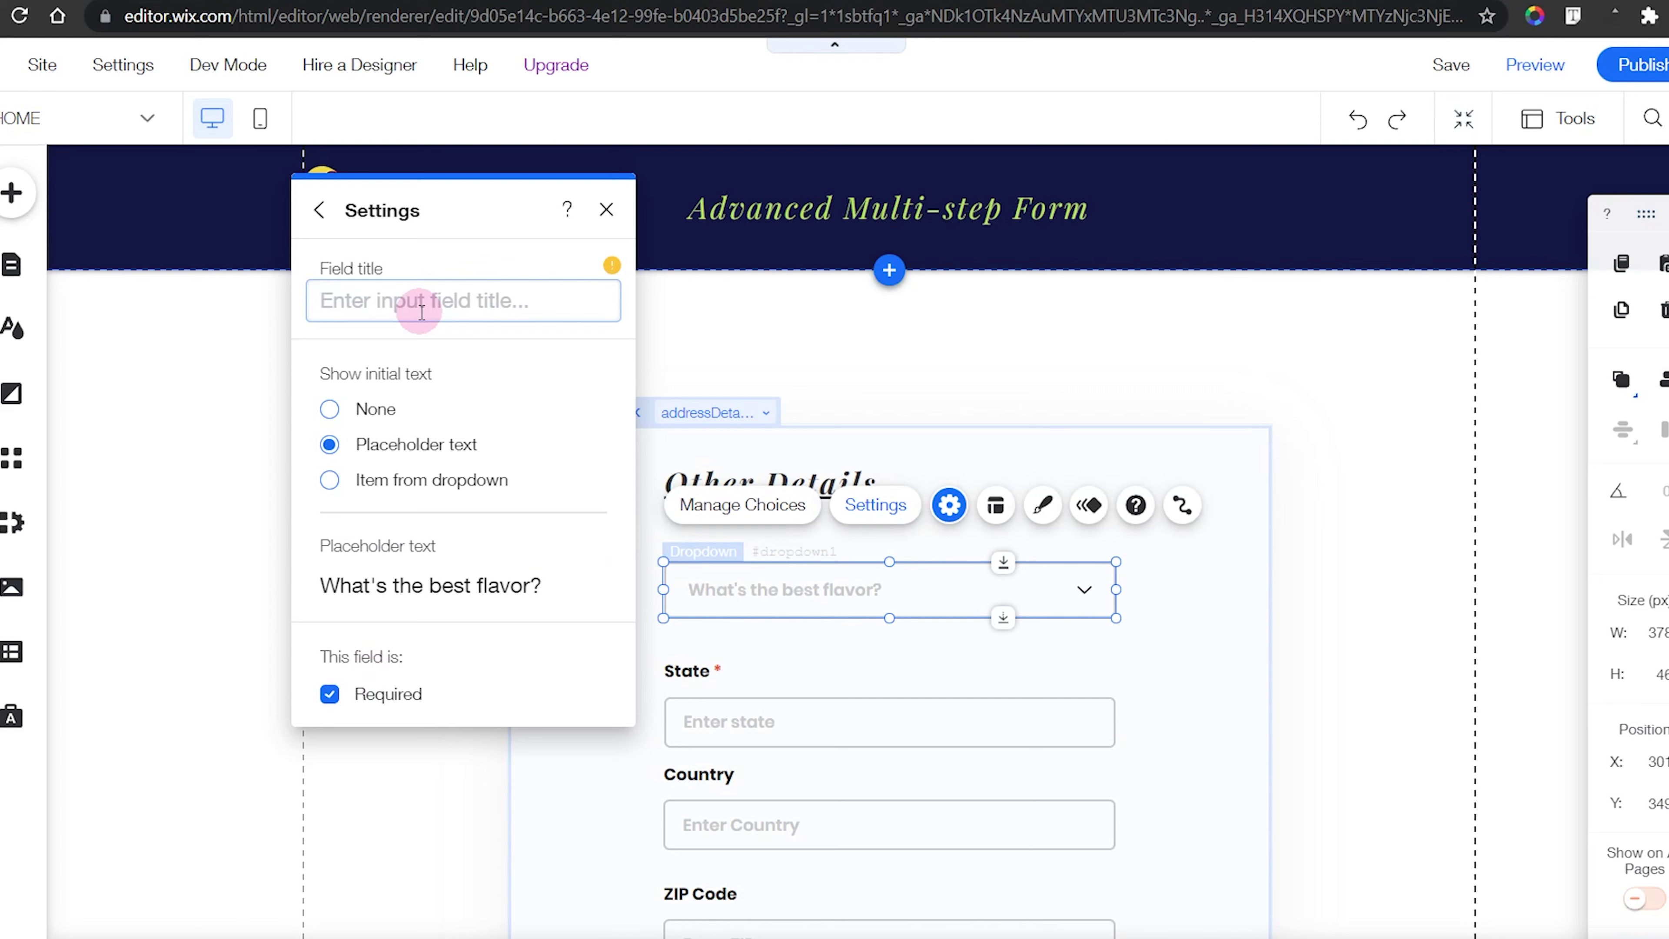
pyautogui.write('Employment Status')
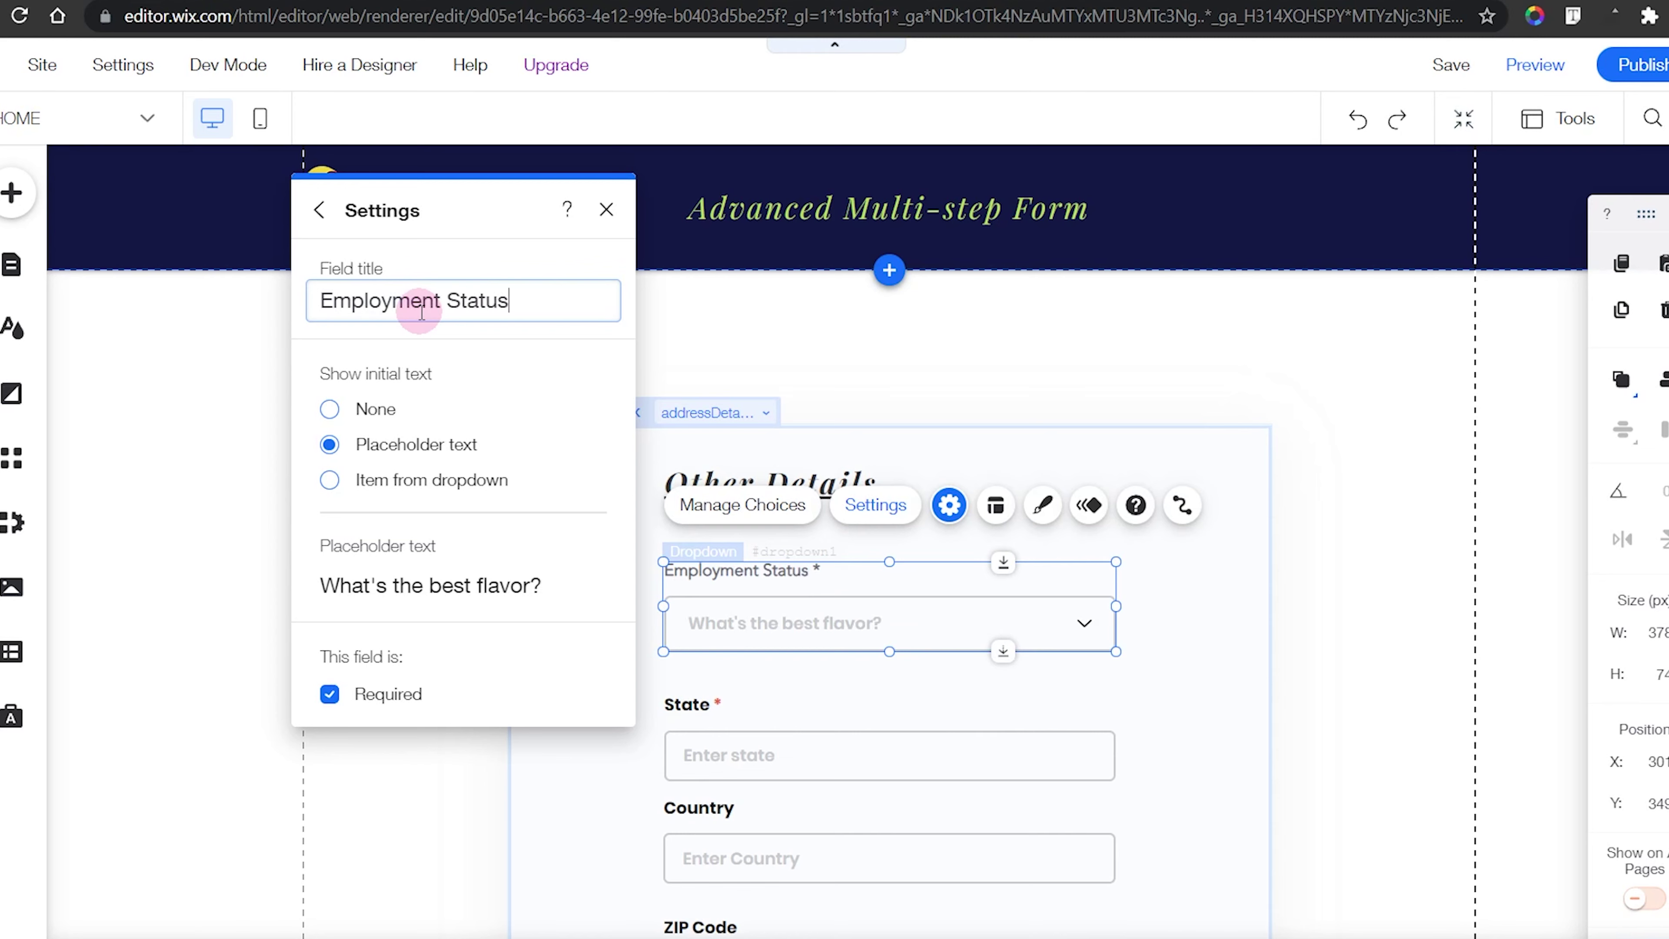
pyautogui.press('Return')
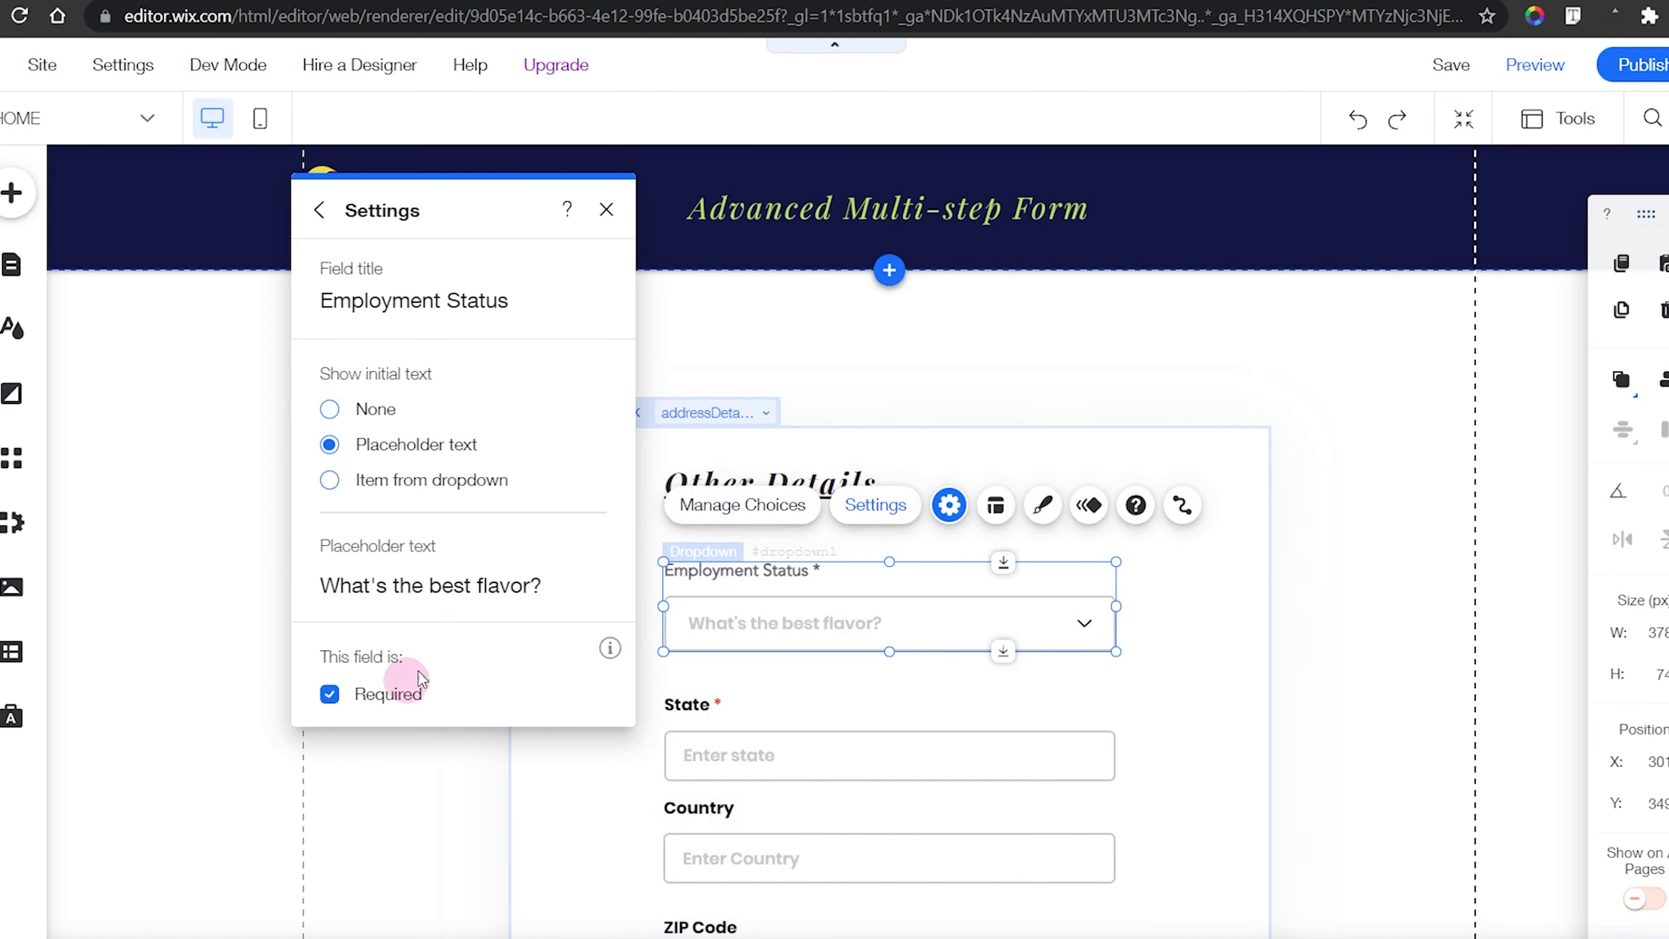
# Replace the Employment Status dropdown's placeholder text with "Select status"
pyautogui.click(449, 586)
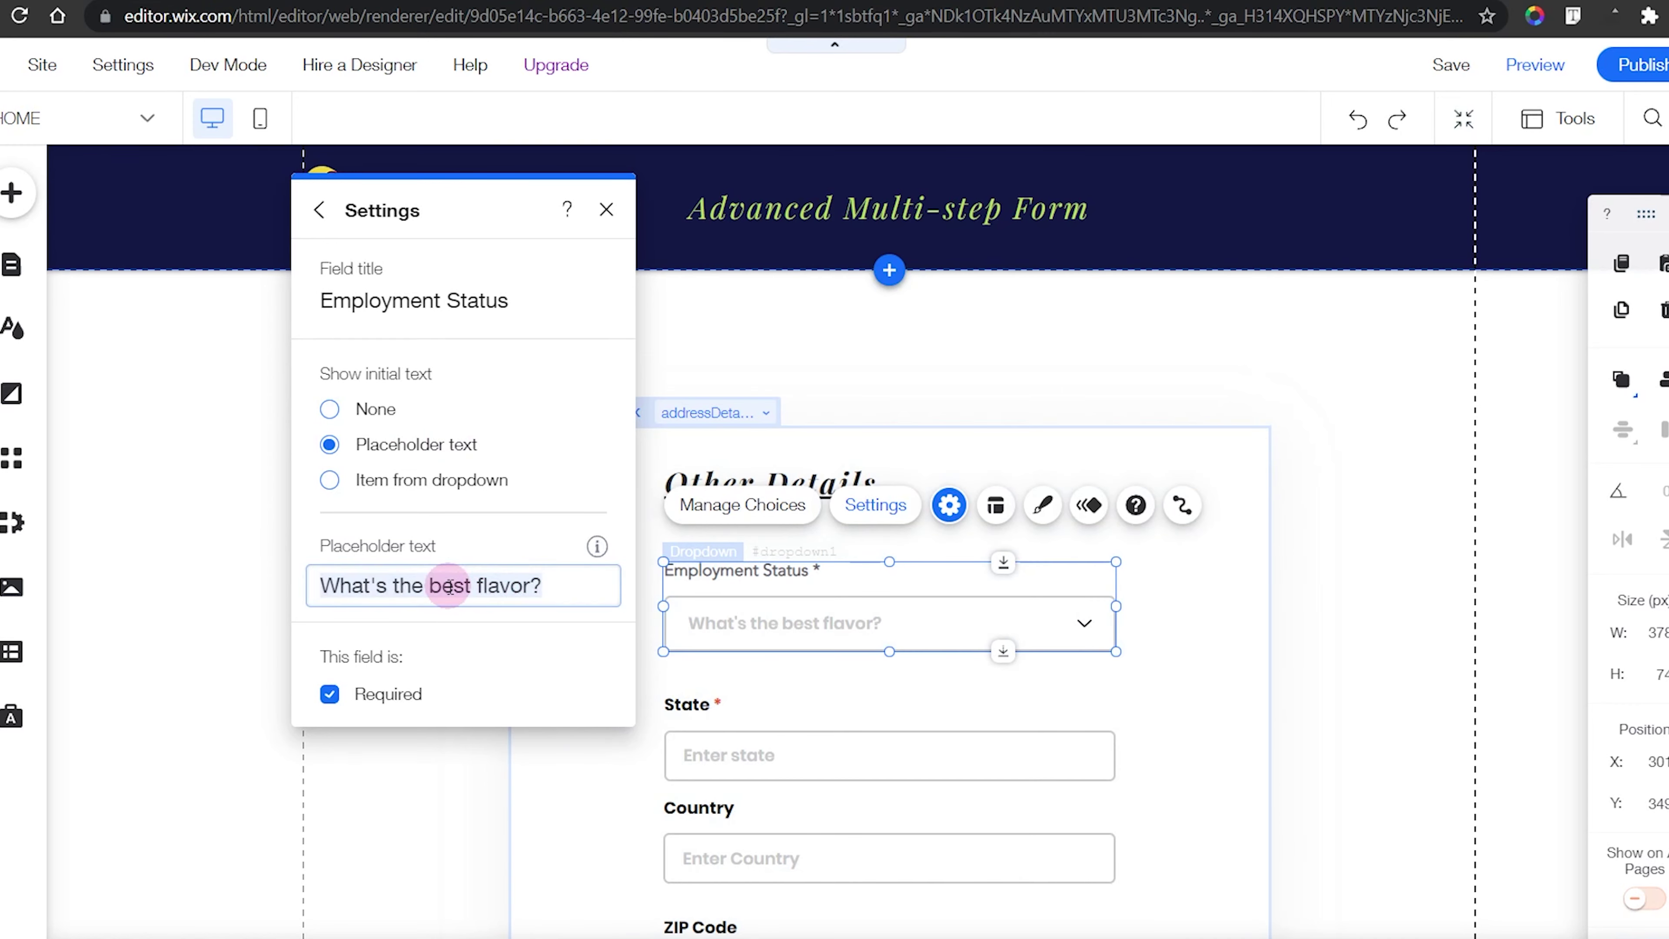
pyautogui.write('Sele')
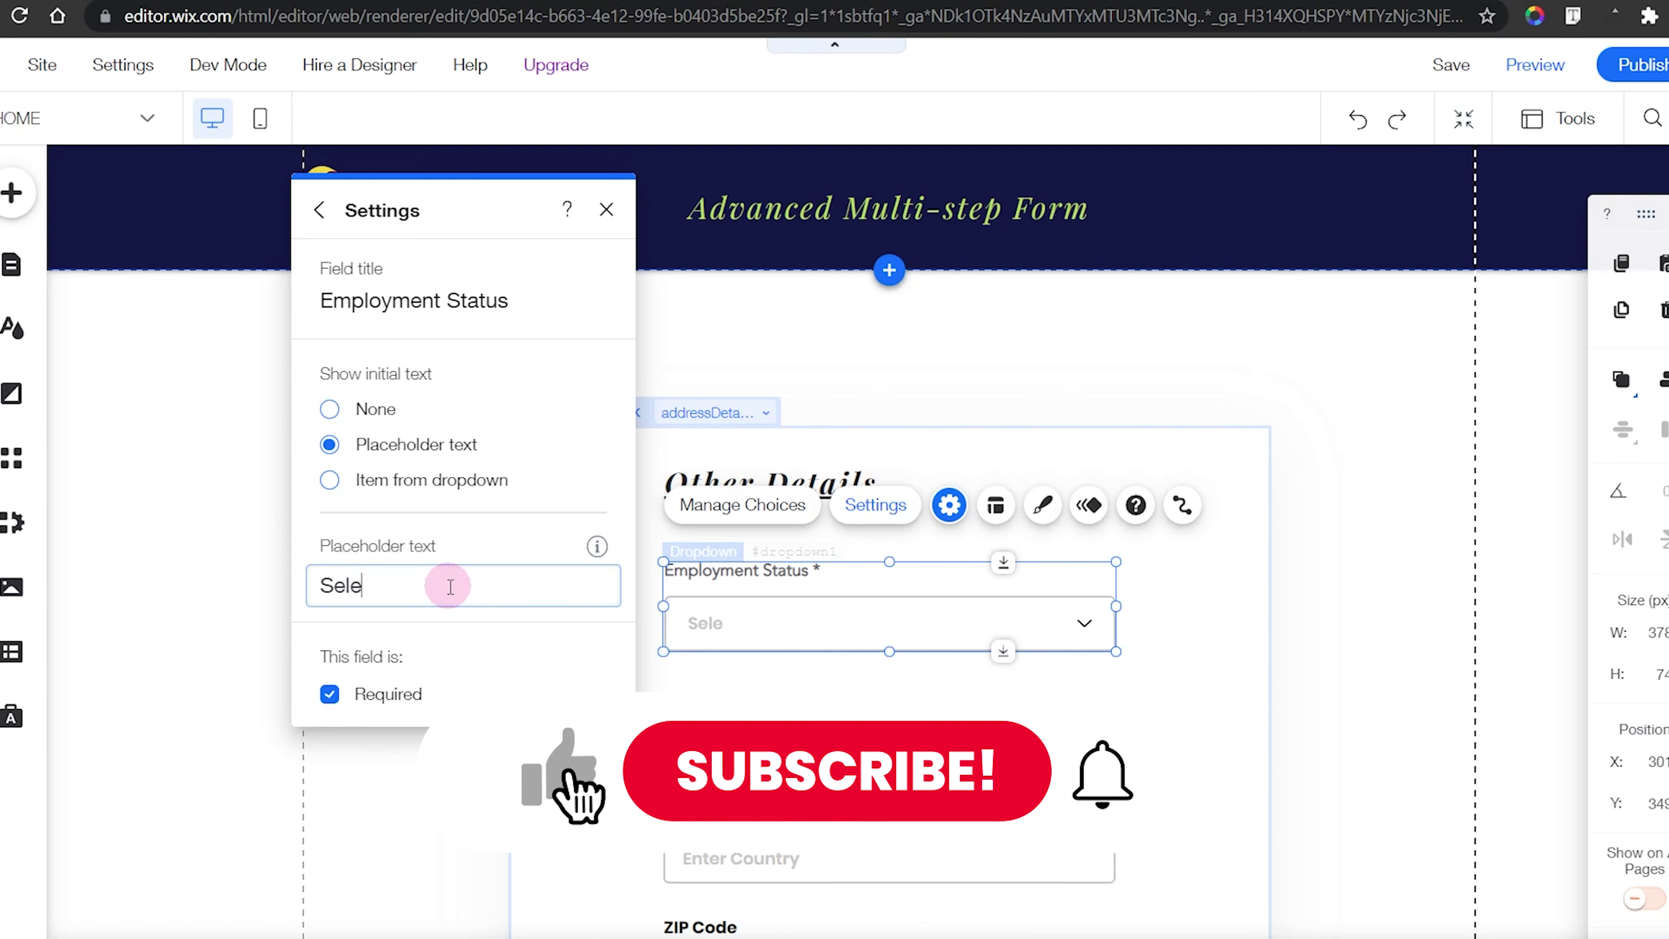
pyautogui.write('ct status')
pyautogui.press('Return')
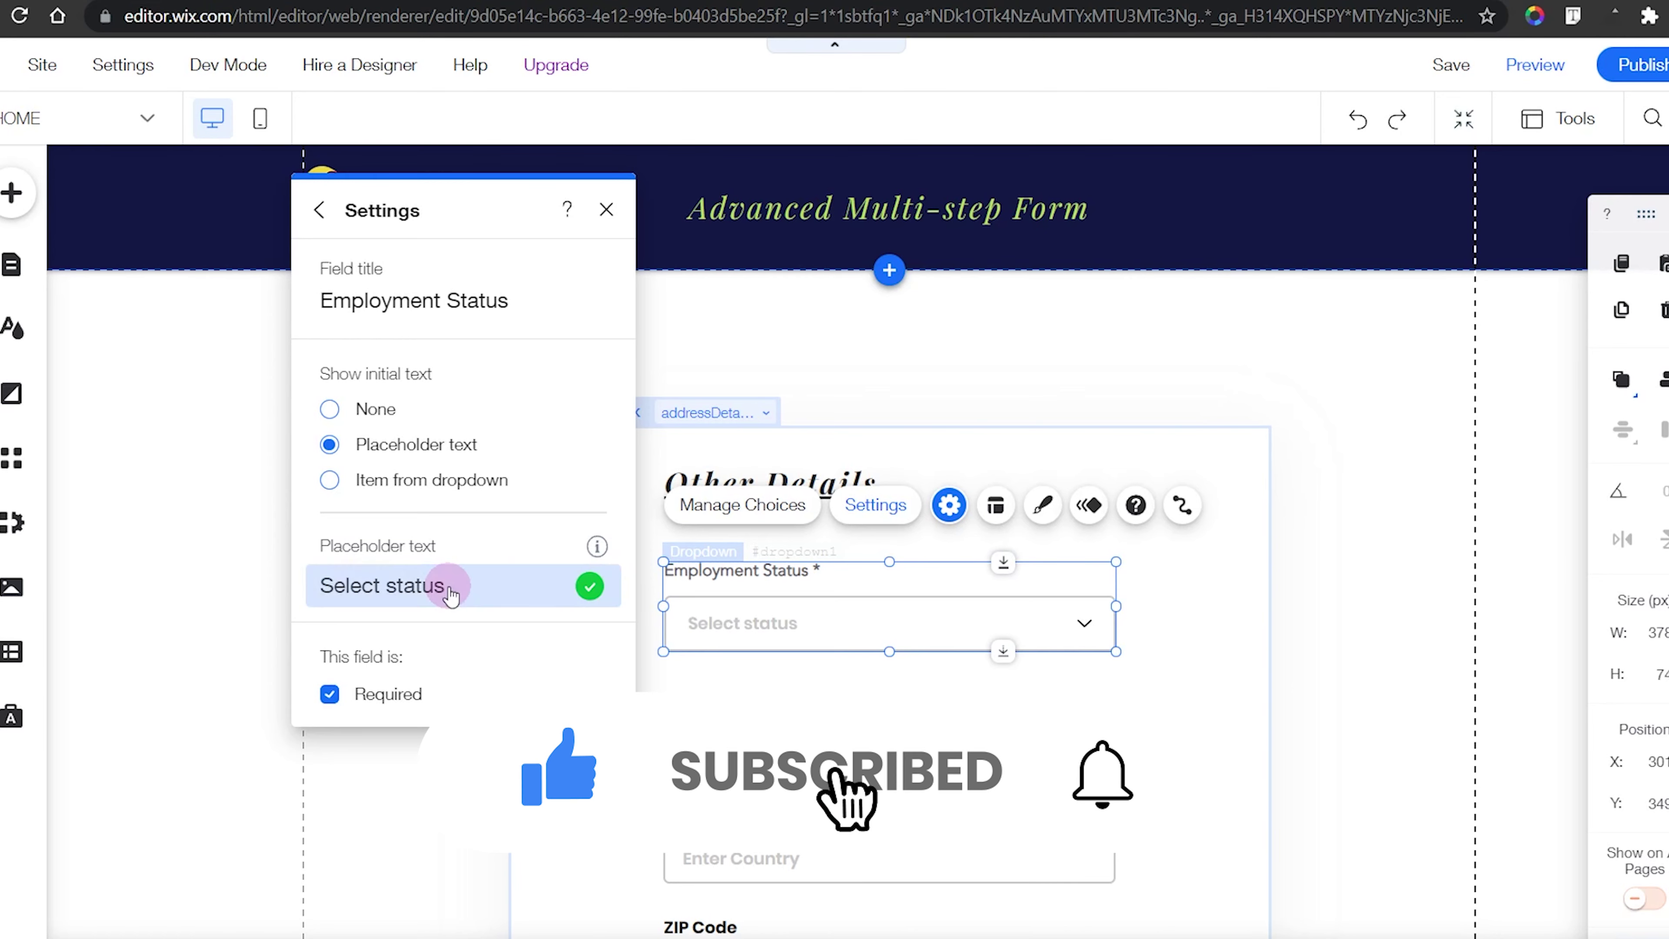
pyautogui.click(906, 579)
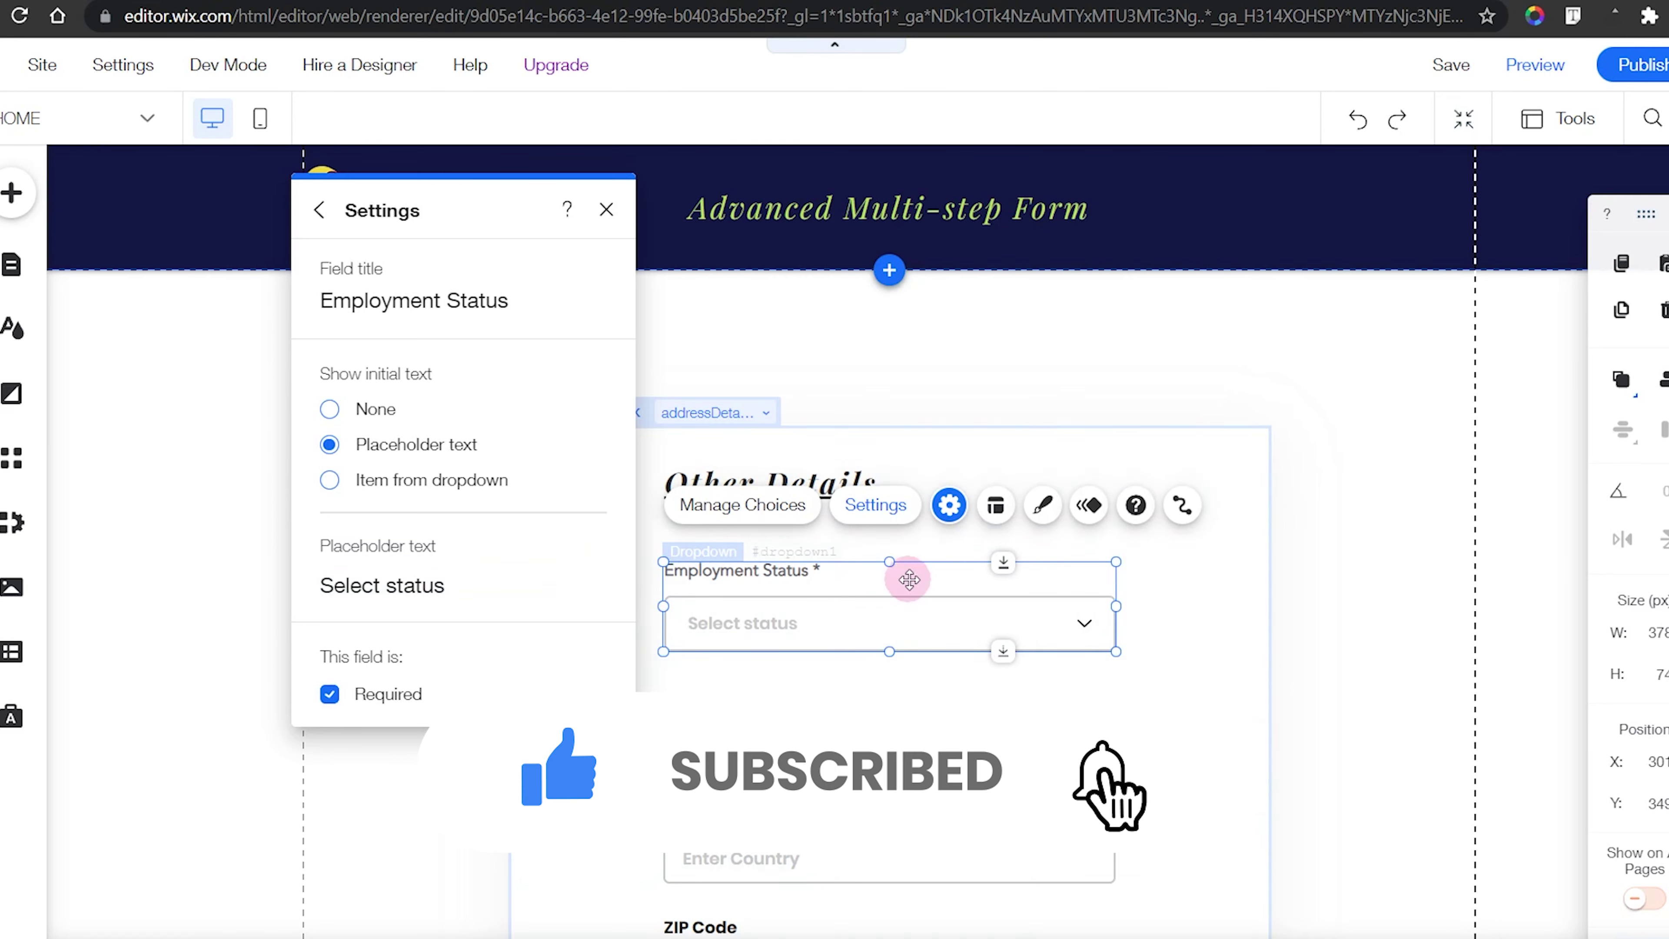
# Set the Employment Status dropdown's field title font to Poppins Semi Bold in its Regular design
pyautogui.click(1043, 506)
pyautogui.click(382, 790)
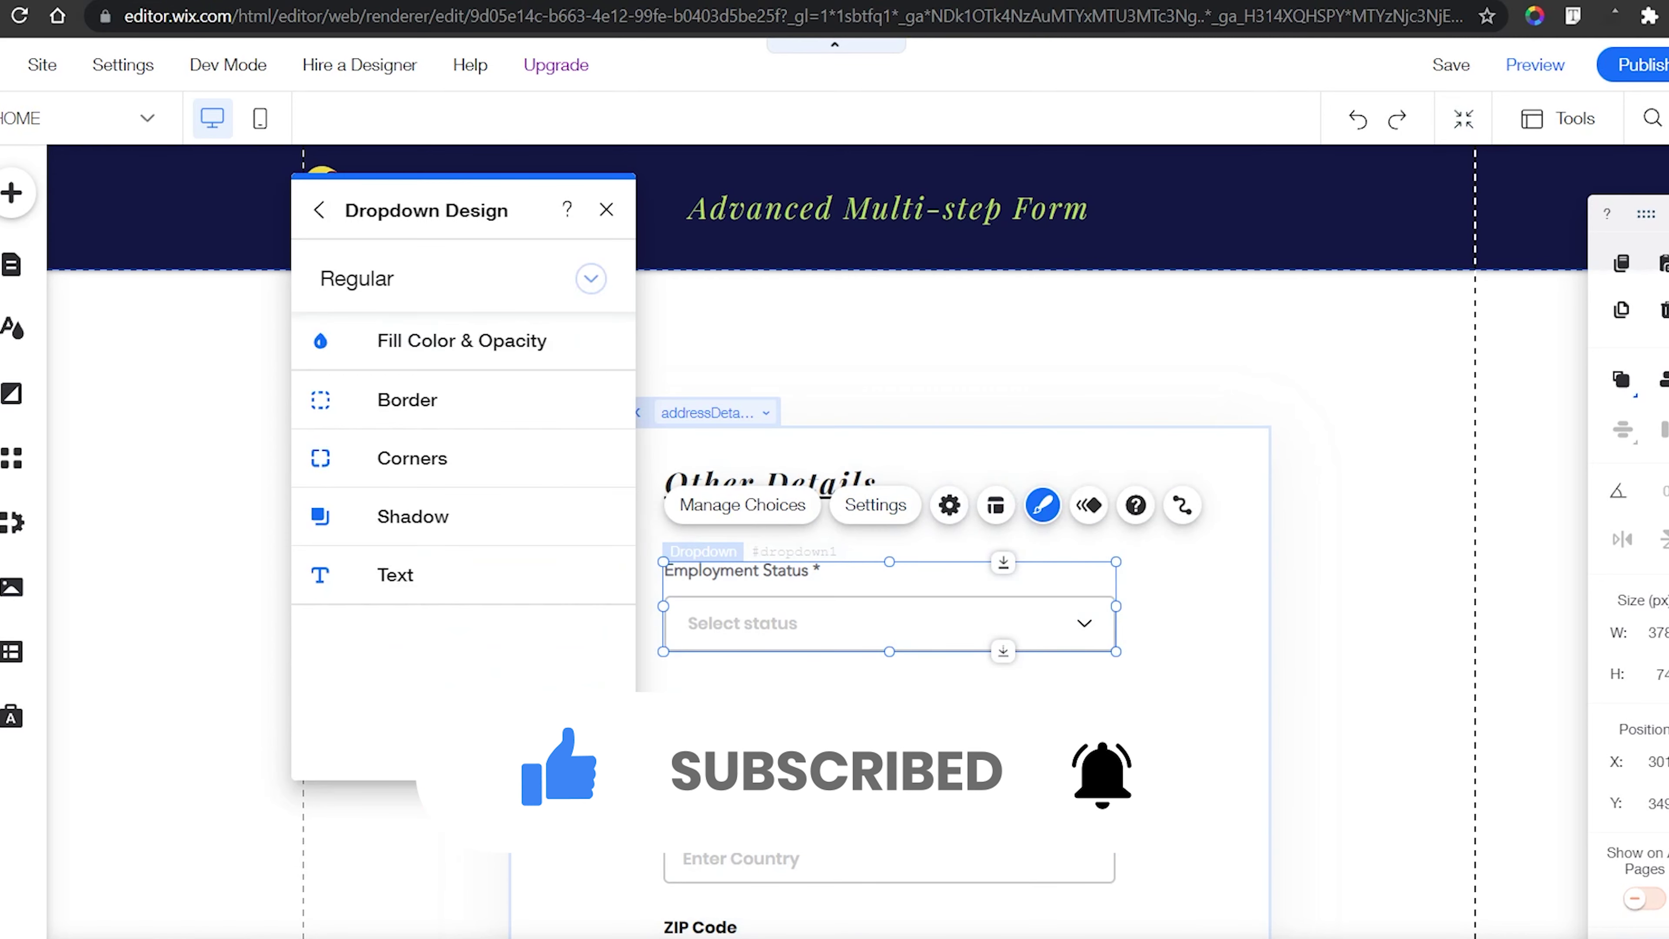
pyautogui.click(414, 578)
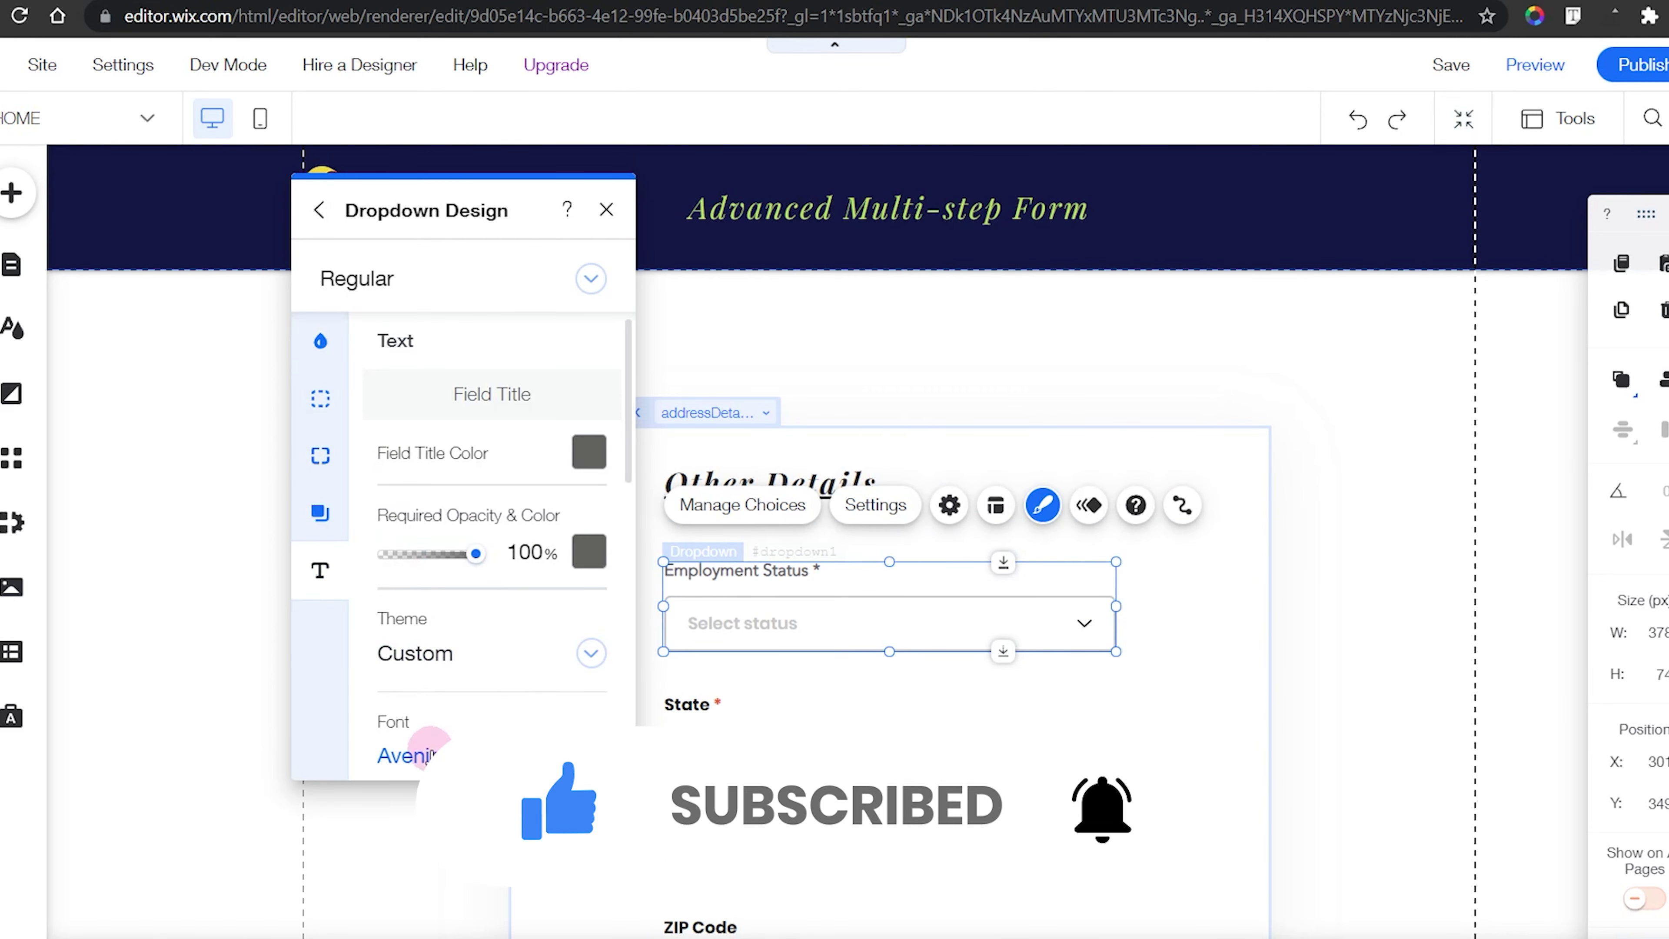
pyautogui.click(428, 756)
pyautogui.write('Poppins Extra Ligh')
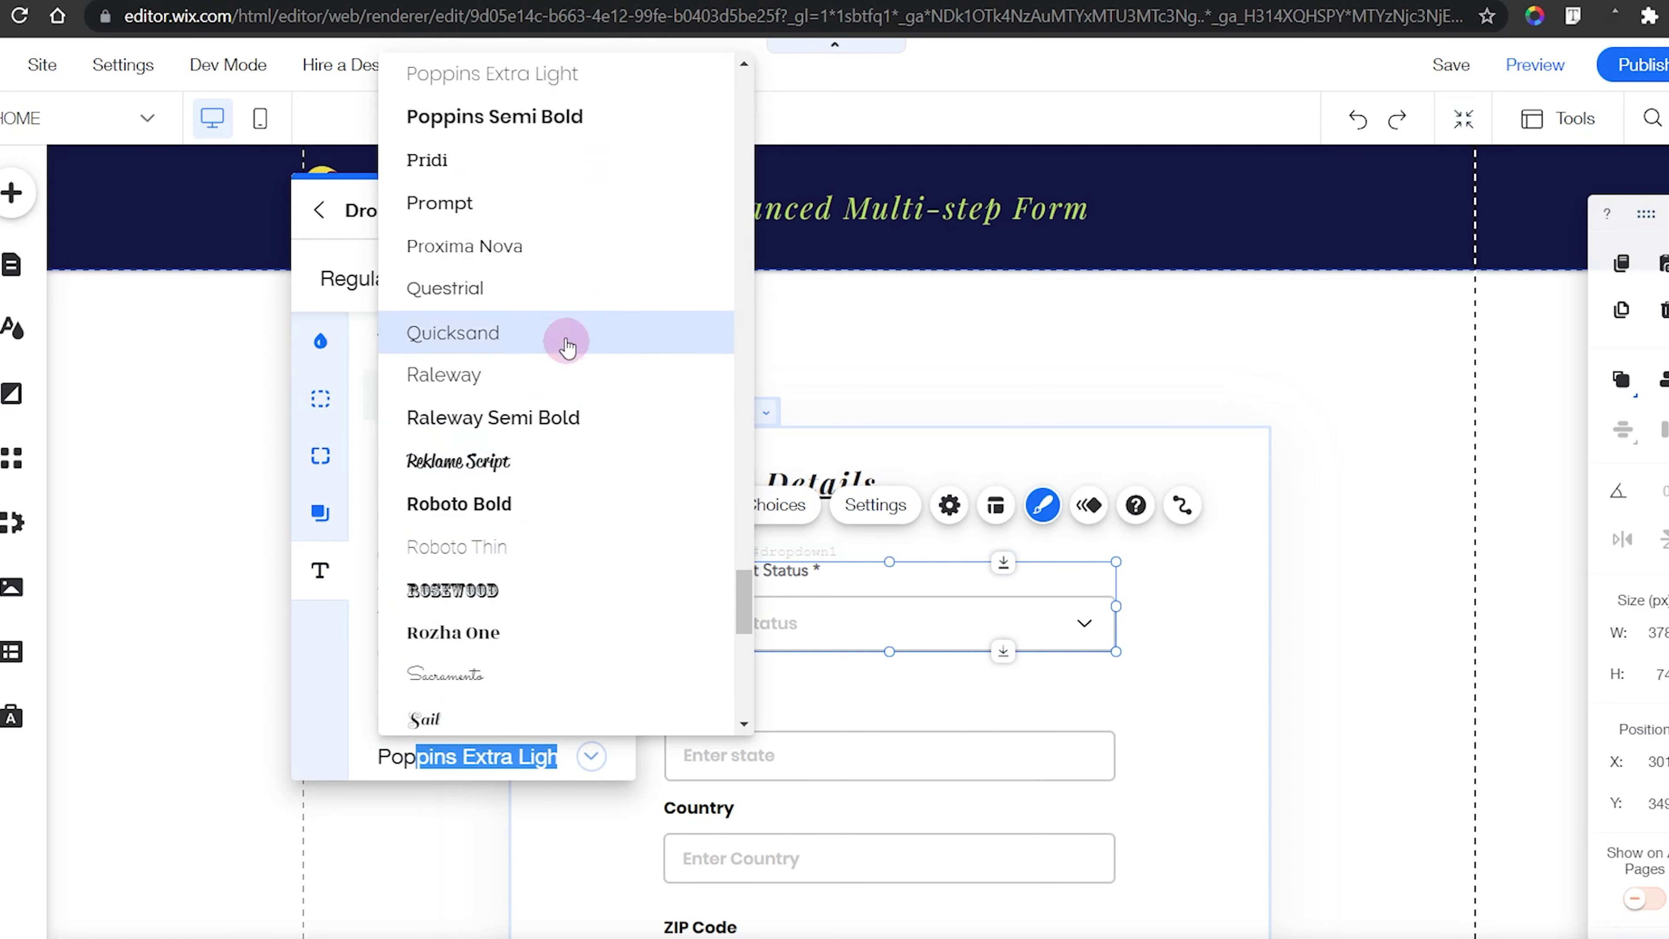
pyautogui.click(529, 117)
pyautogui.click(760, 590)
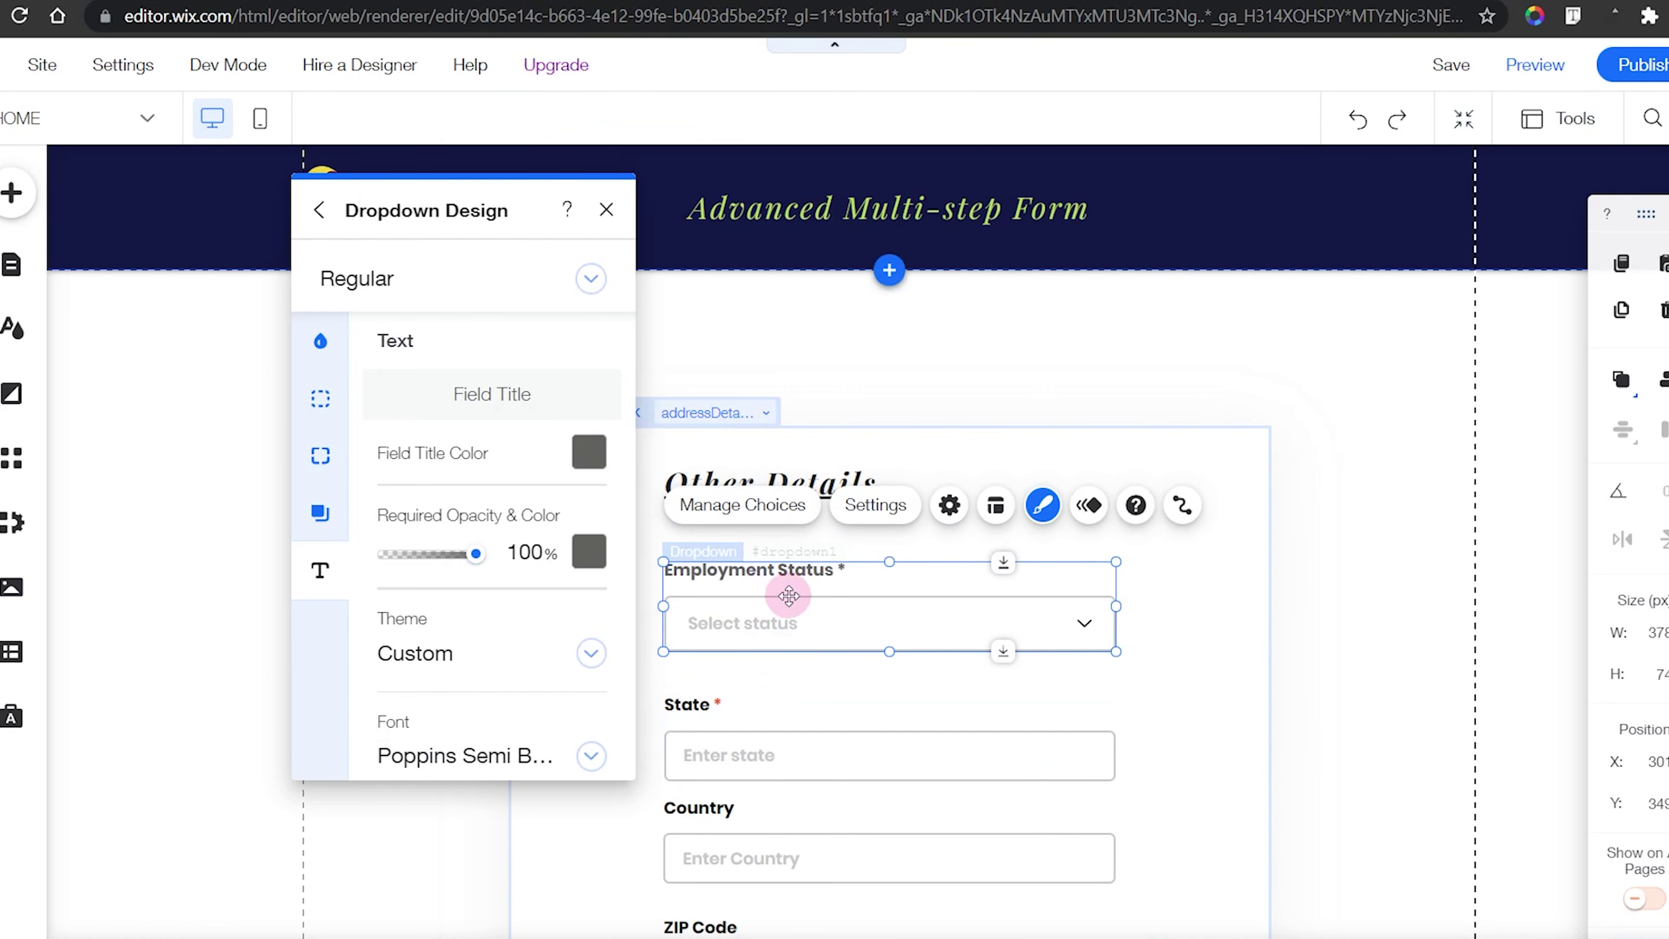
# Colour the dropdown's required asterisk with the orange-red theme colour #ED5829 and close its design settings
pyautogui.click(590, 468)
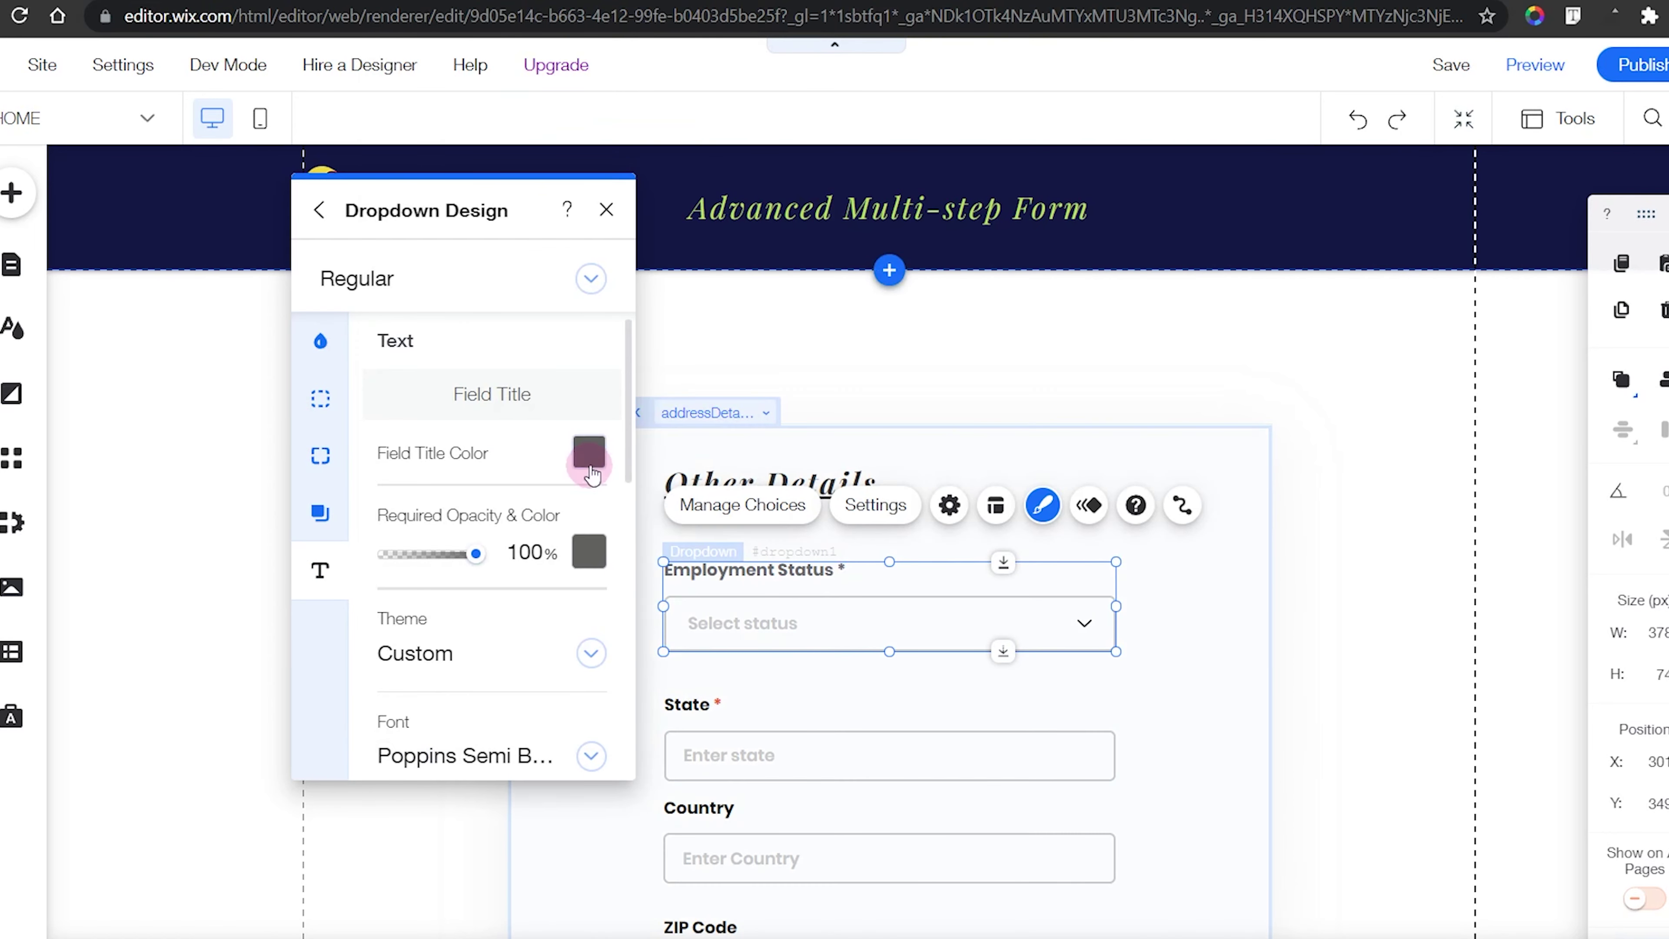
pyautogui.click(593, 554)
pyautogui.click(730, 806)
pyautogui.moveTo(690, 513); pyautogui.dragTo(313, 419)
pyautogui.click(428, 717)
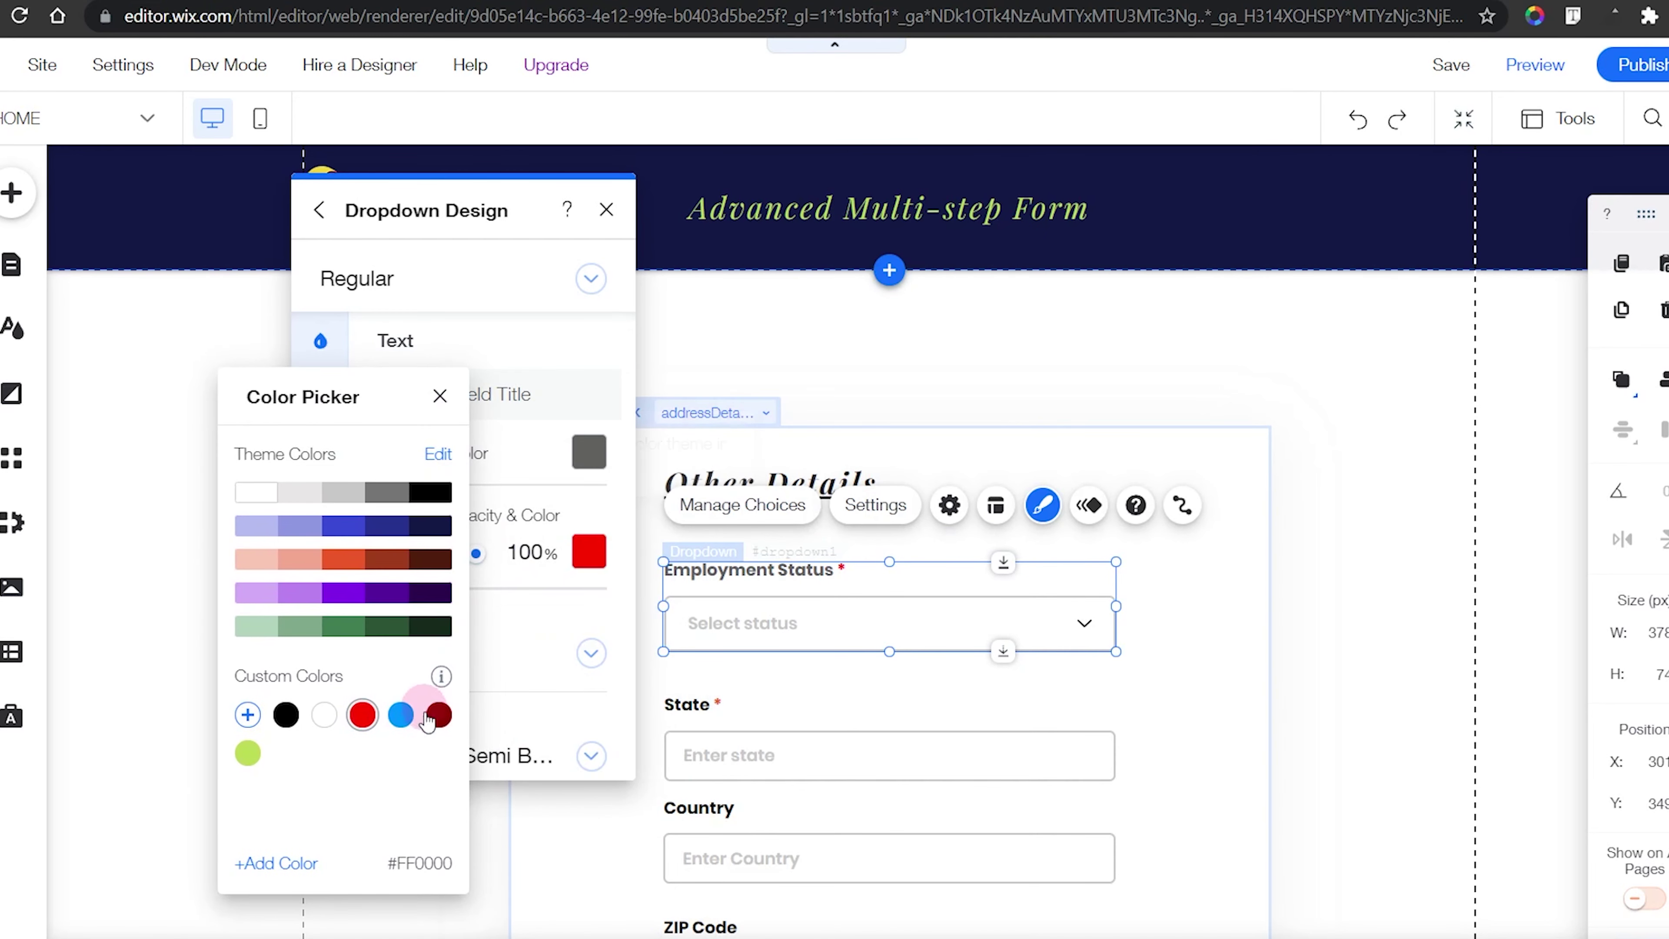
pyautogui.click(387, 559)
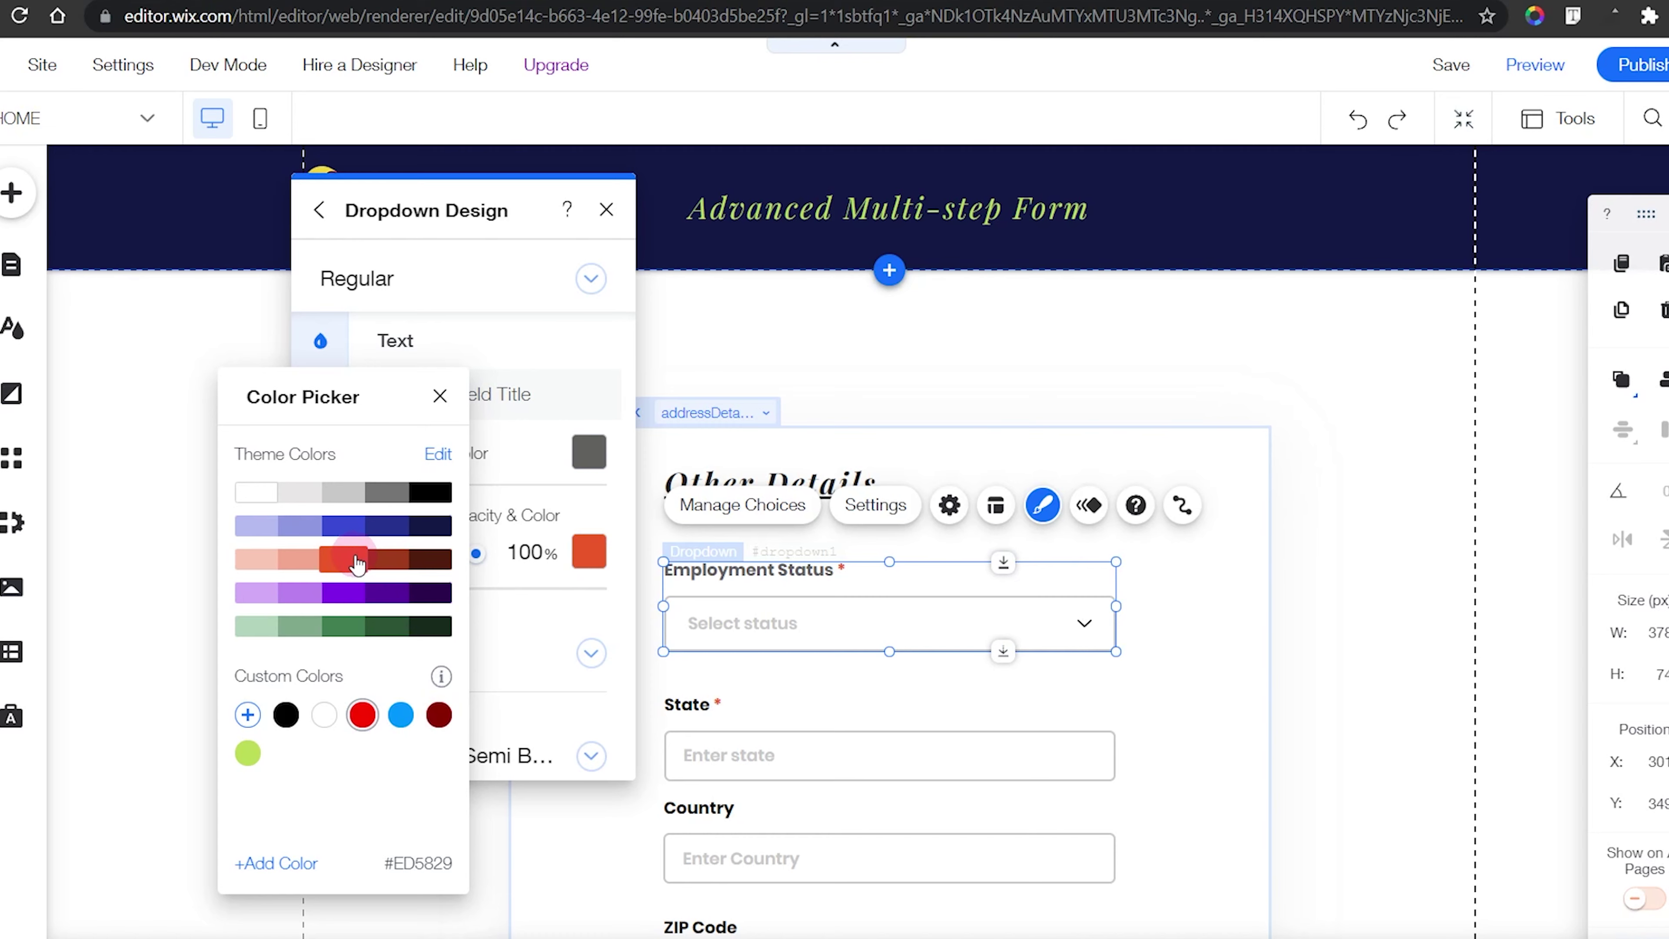
pyautogui.click(440, 411)
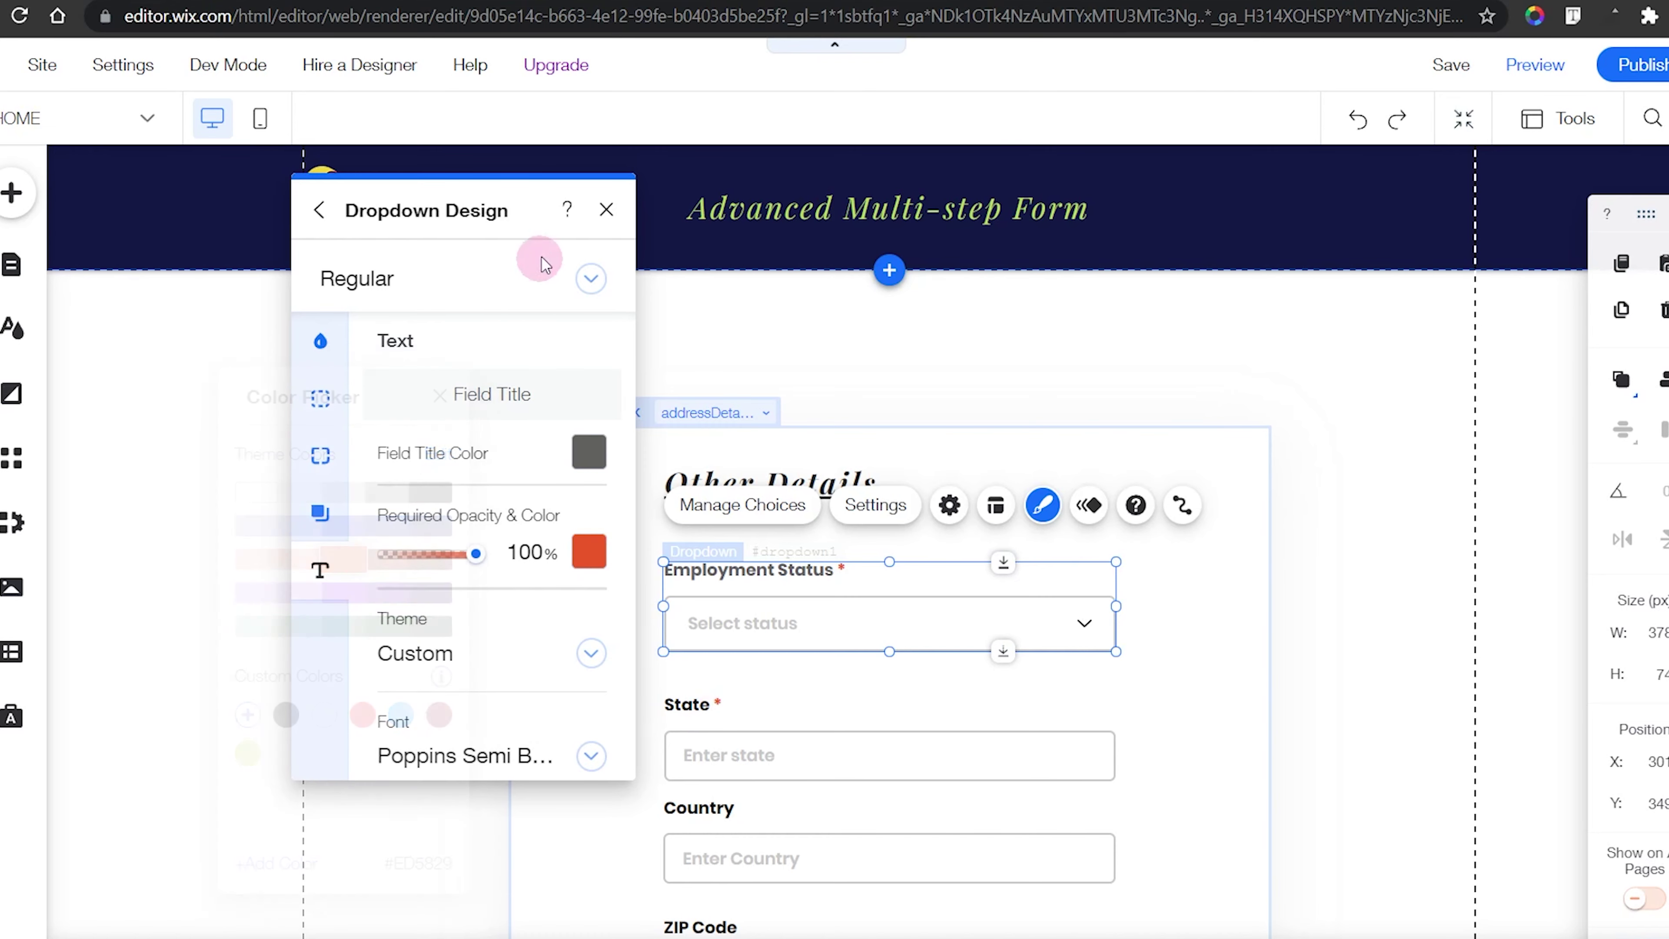
pyautogui.click(606, 209)
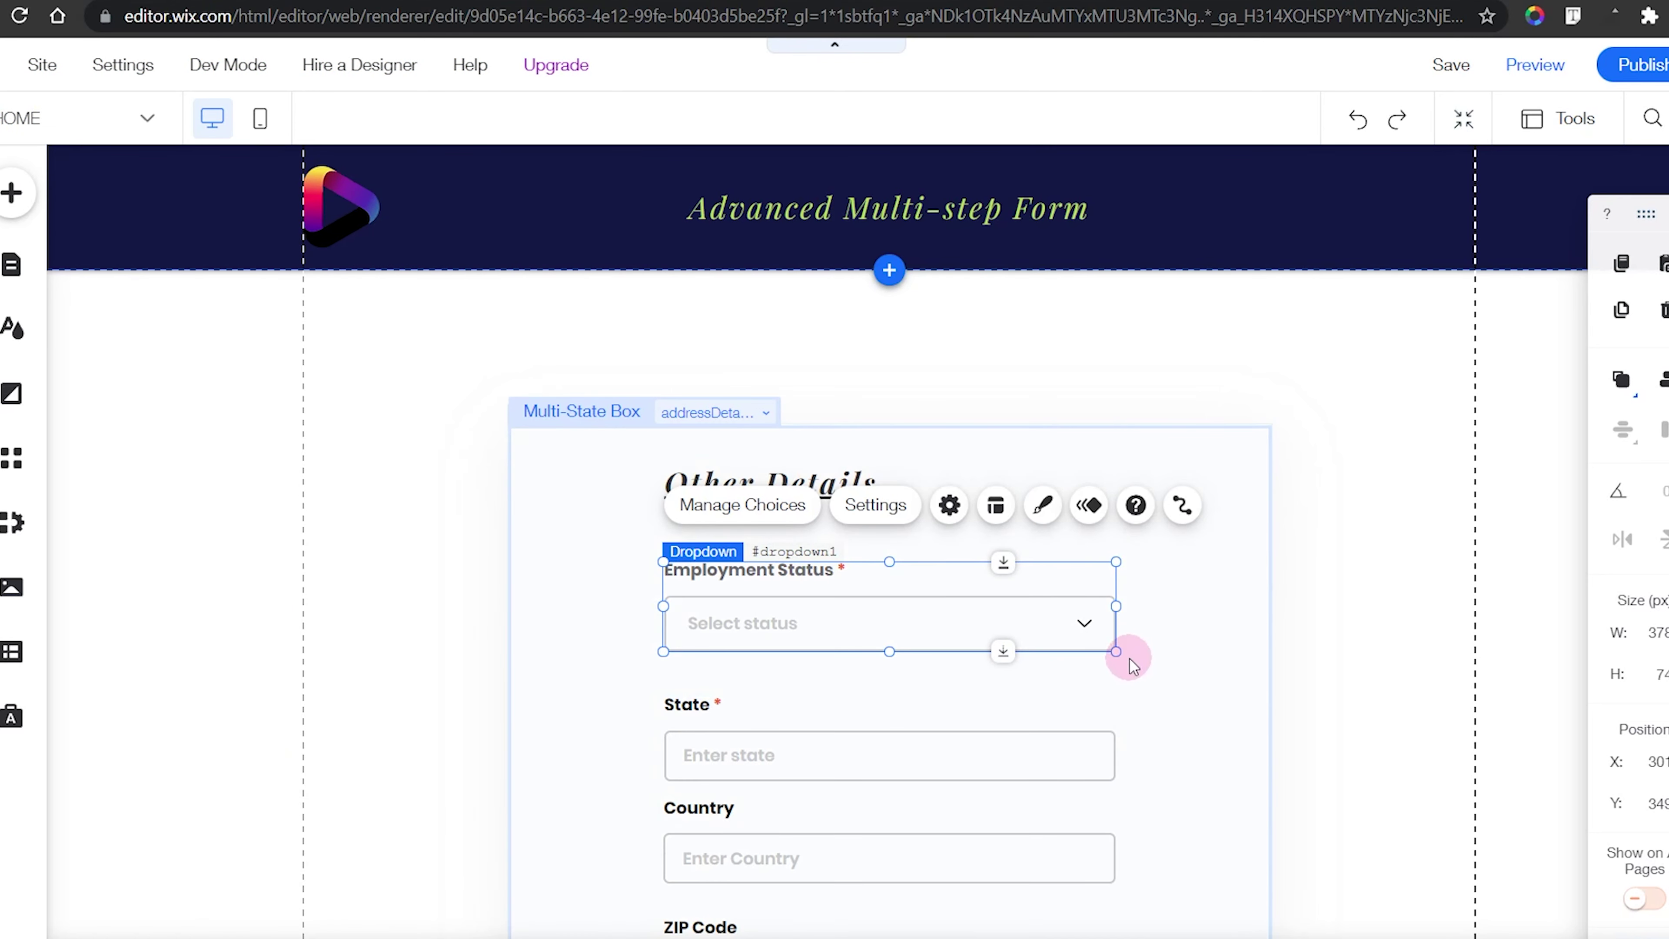
# Delete the Rocky Road and Strawberry choices from the Employment Status dropdown
pyautogui.scroll(-5, 1134, 658)
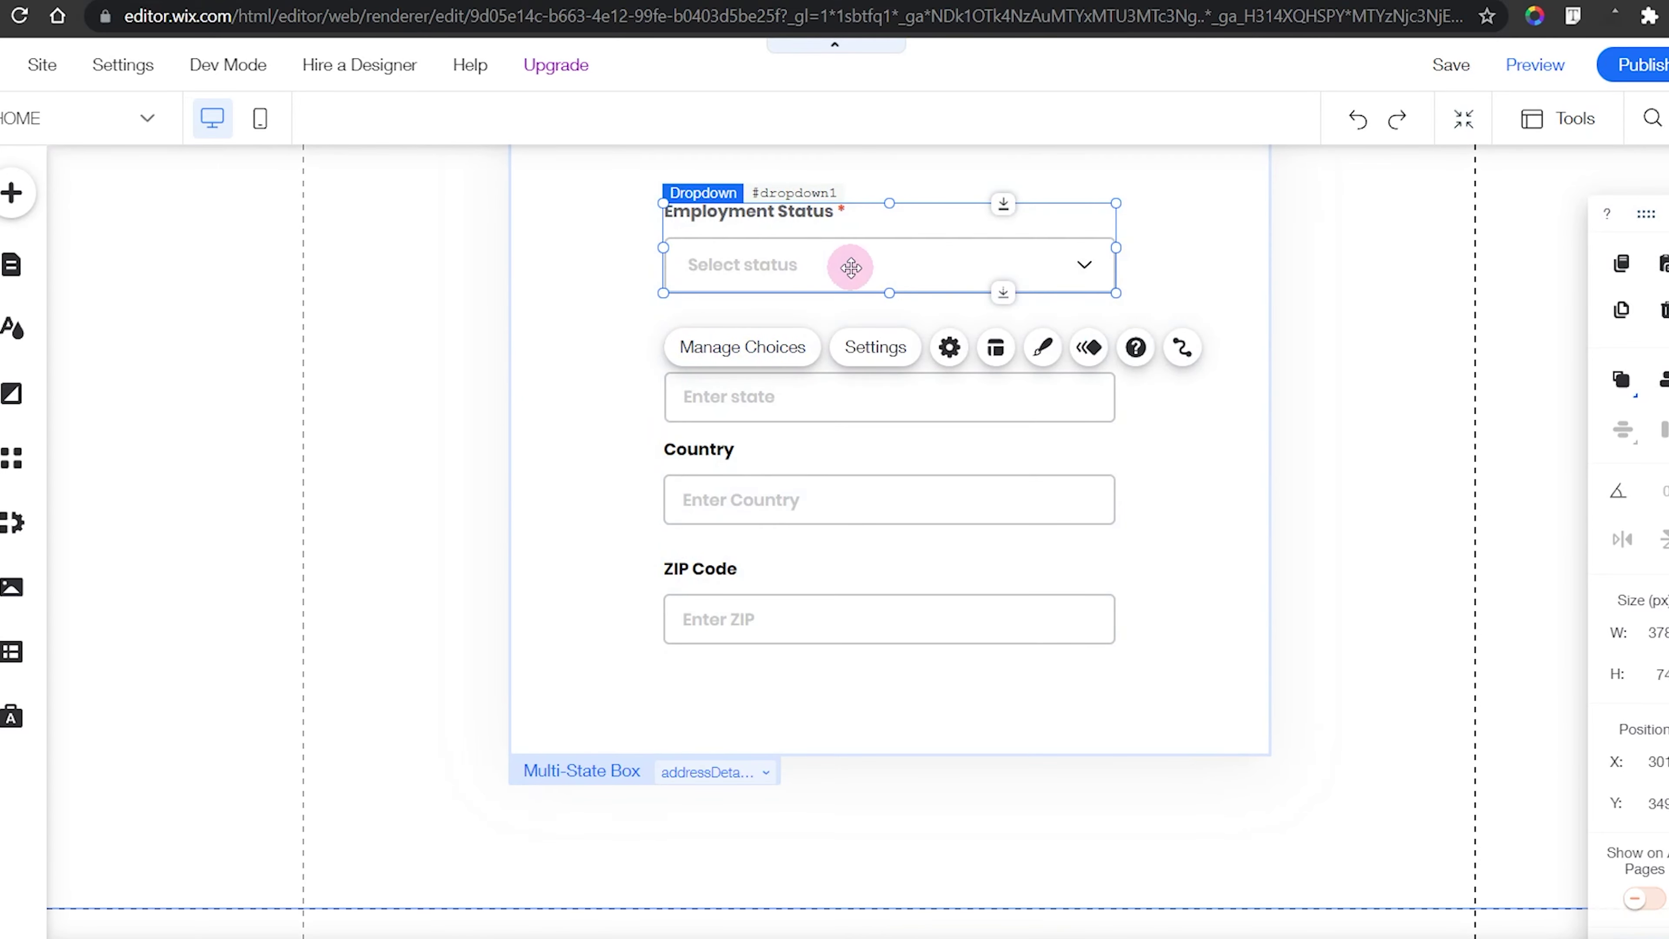
pyautogui.click(764, 347)
pyautogui.click(592, 547)
pyautogui.click(651, 654)
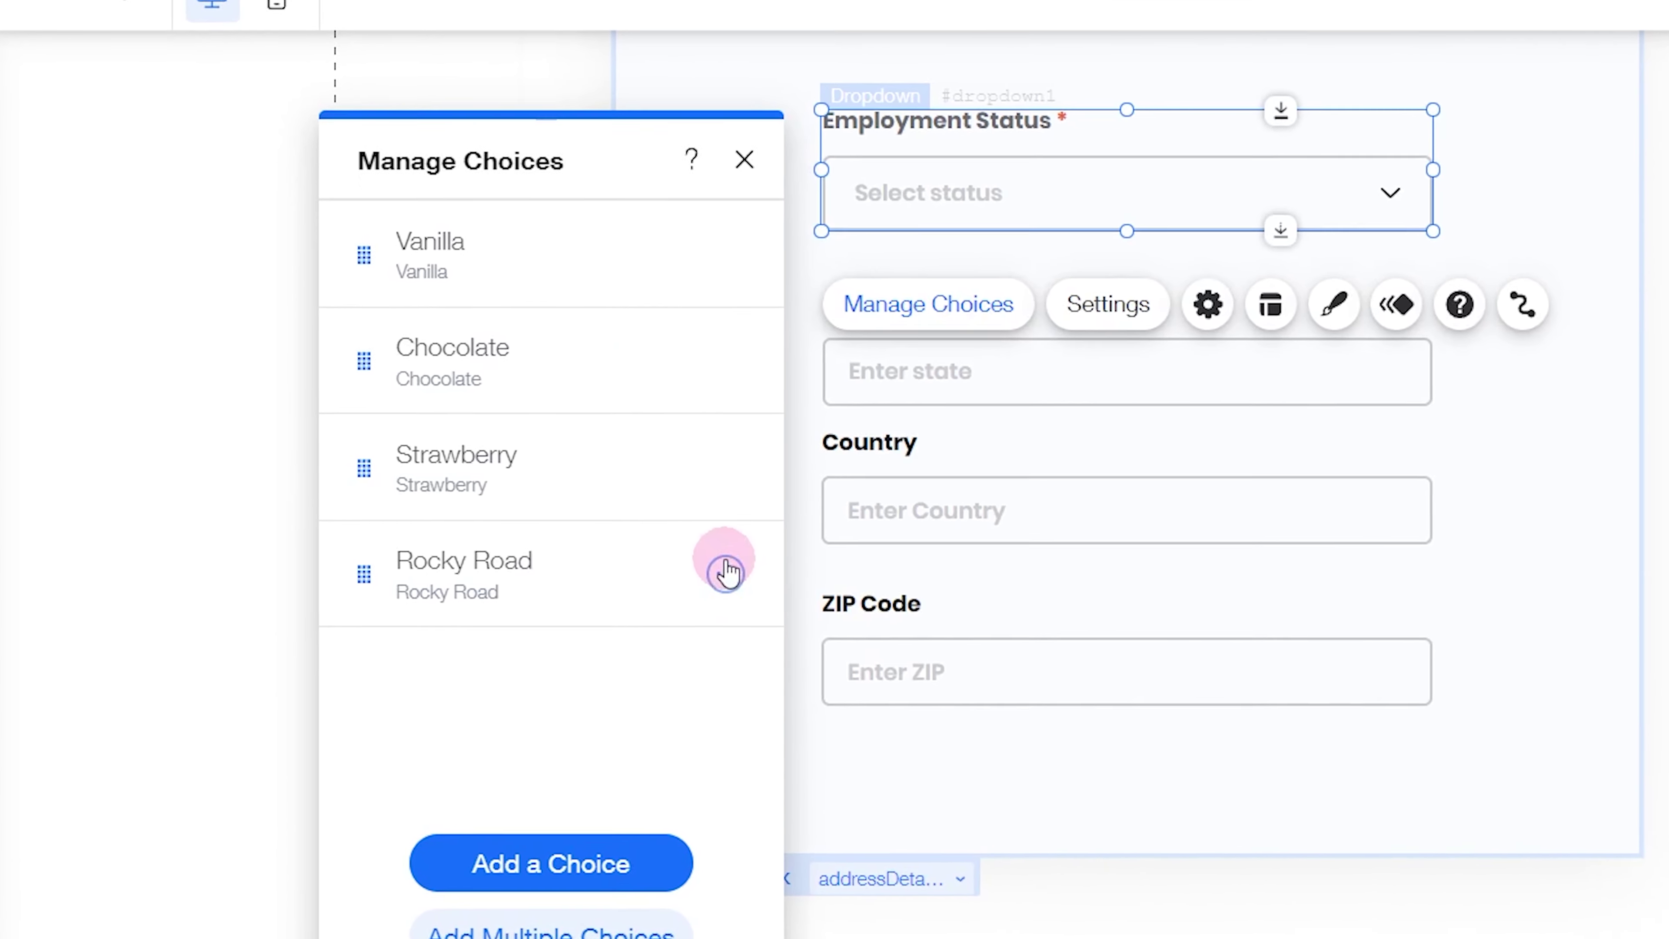
pyautogui.click(731, 469)
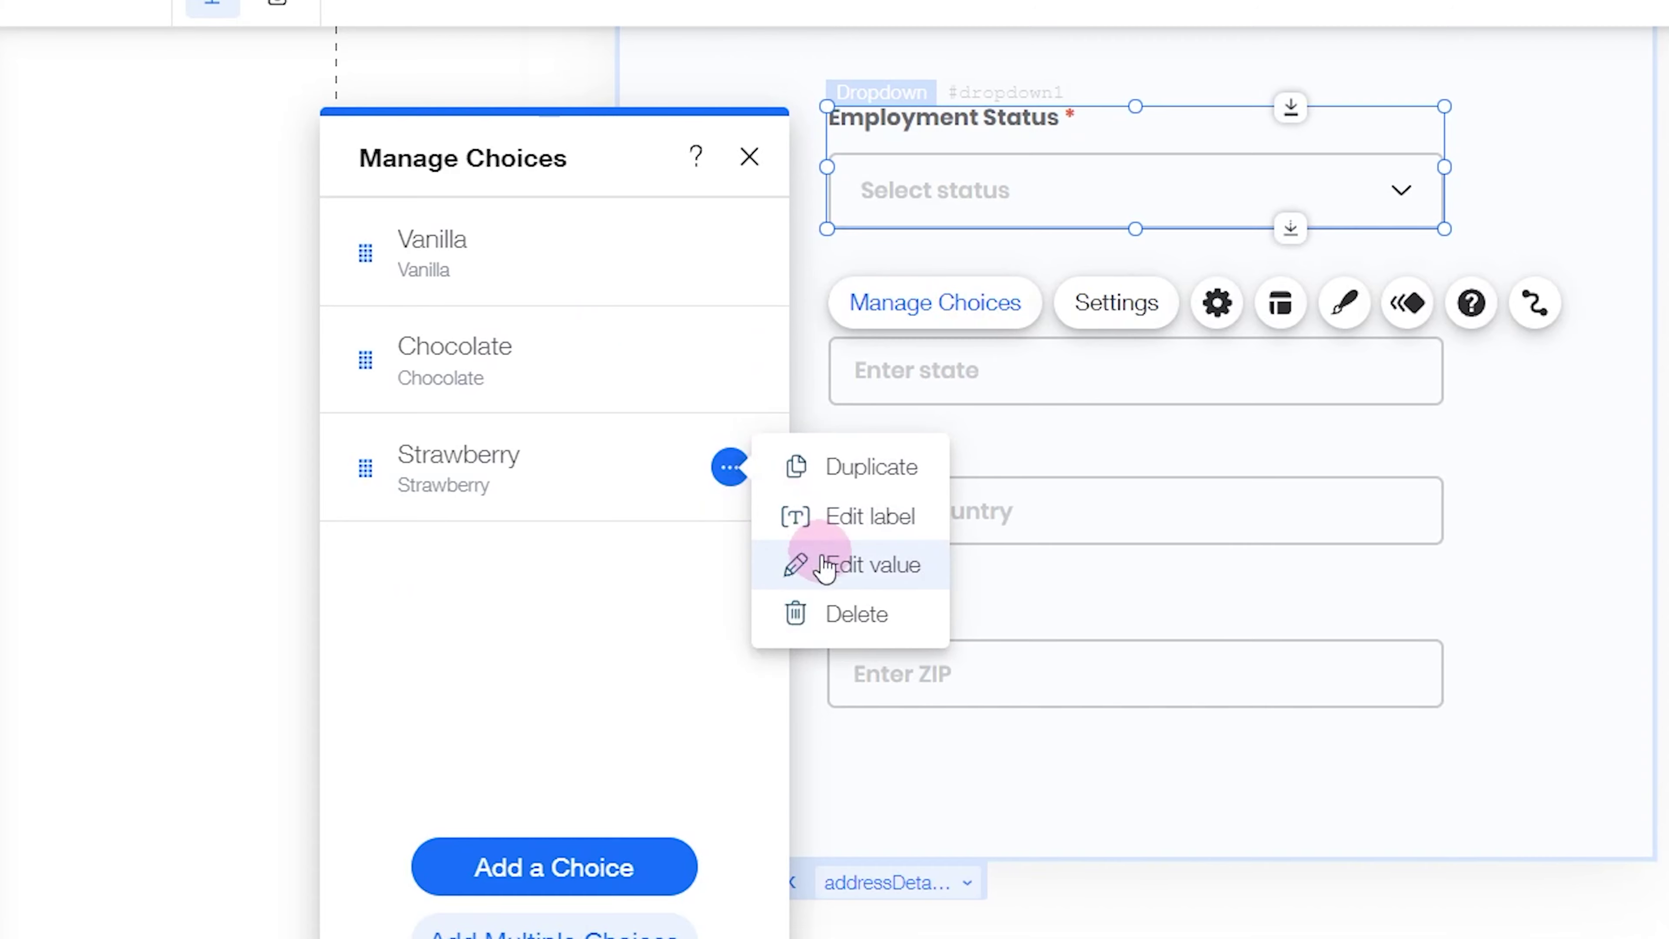
pyautogui.click(844, 610)
# Change both the label and the value of the dropdown's Vanilla choice to "Employed"
pyautogui.click(733, 244)
pyautogui.click(827, 304)
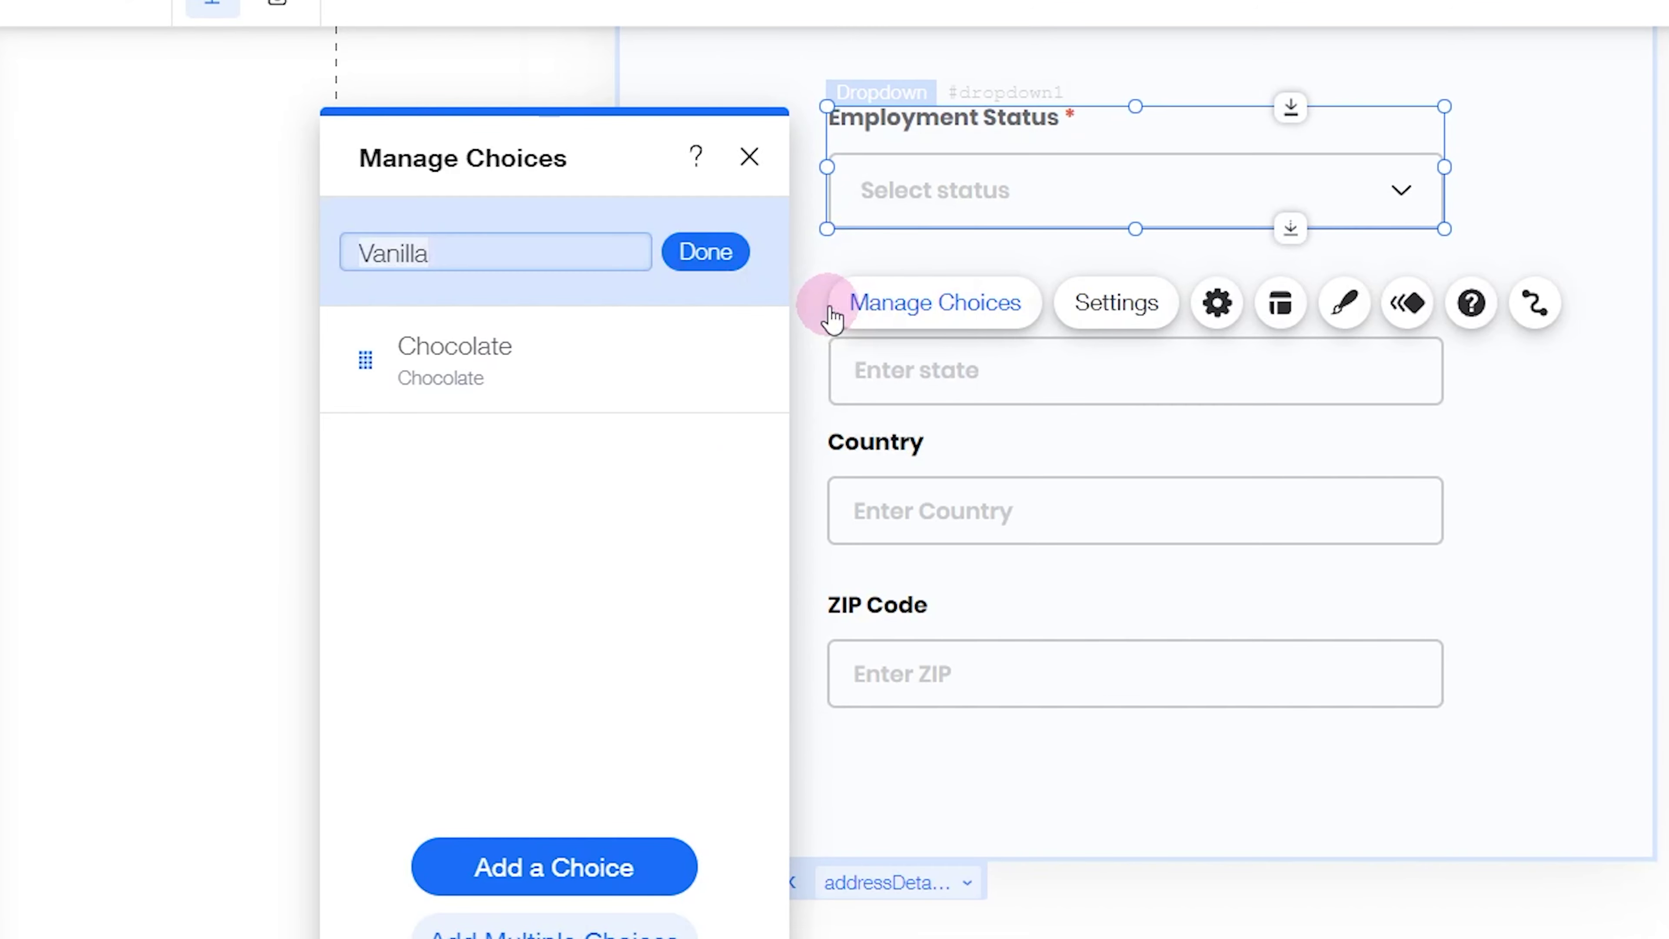
pyautogui.write('Employed')
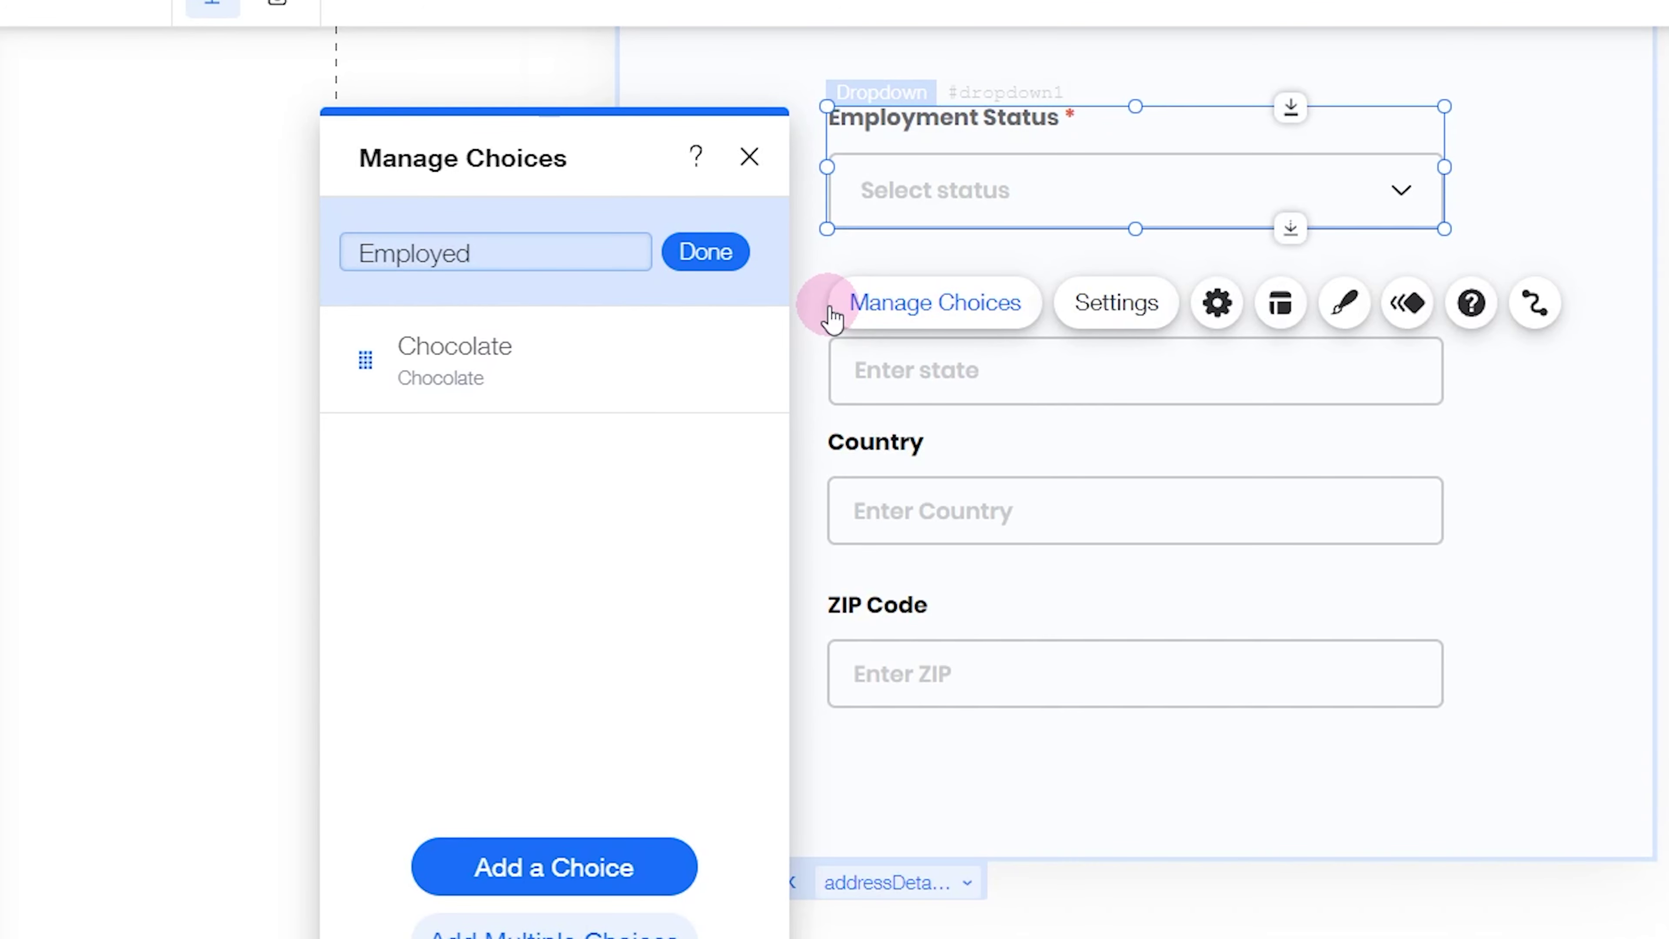
pyautogui.click(728, 259)
pyautogui.click(731, 253)
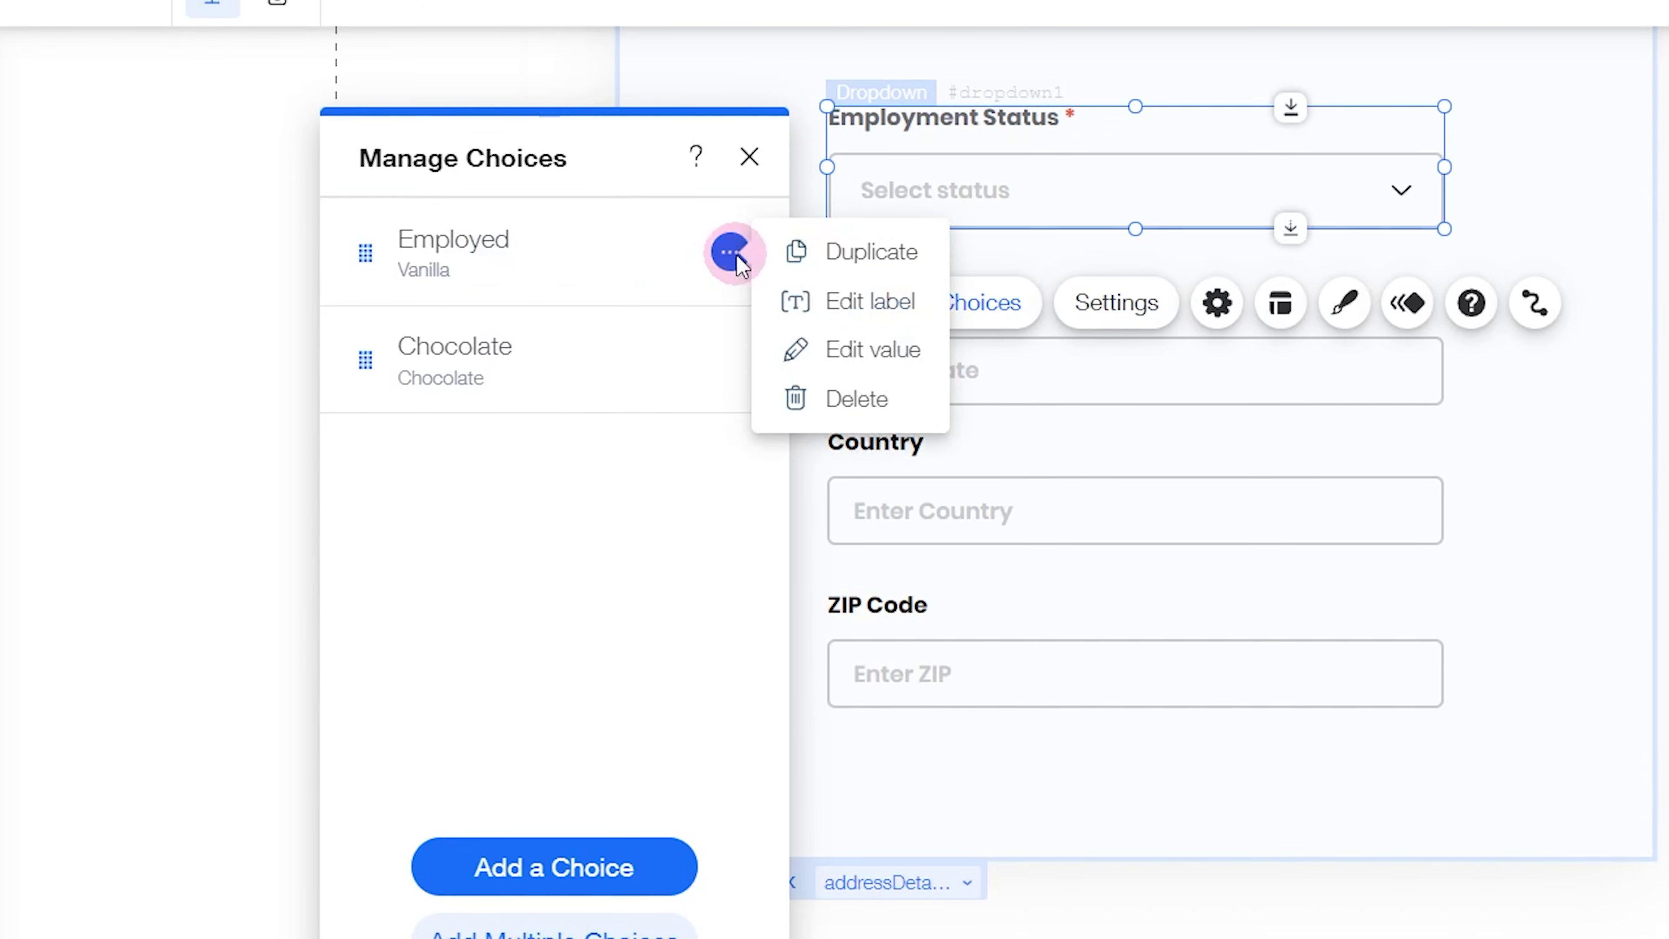
pyautogui.click(792, 349)
pyautogui.write('Employed')
pyautogui.click(702, 253)
# Change both the label and the value of the Chocolate choice to "Not Employed" and close the choices list
pyautogui.click(732, 363)
pyautogui.click(846, 412)
pyautogui.write('Not Employed')
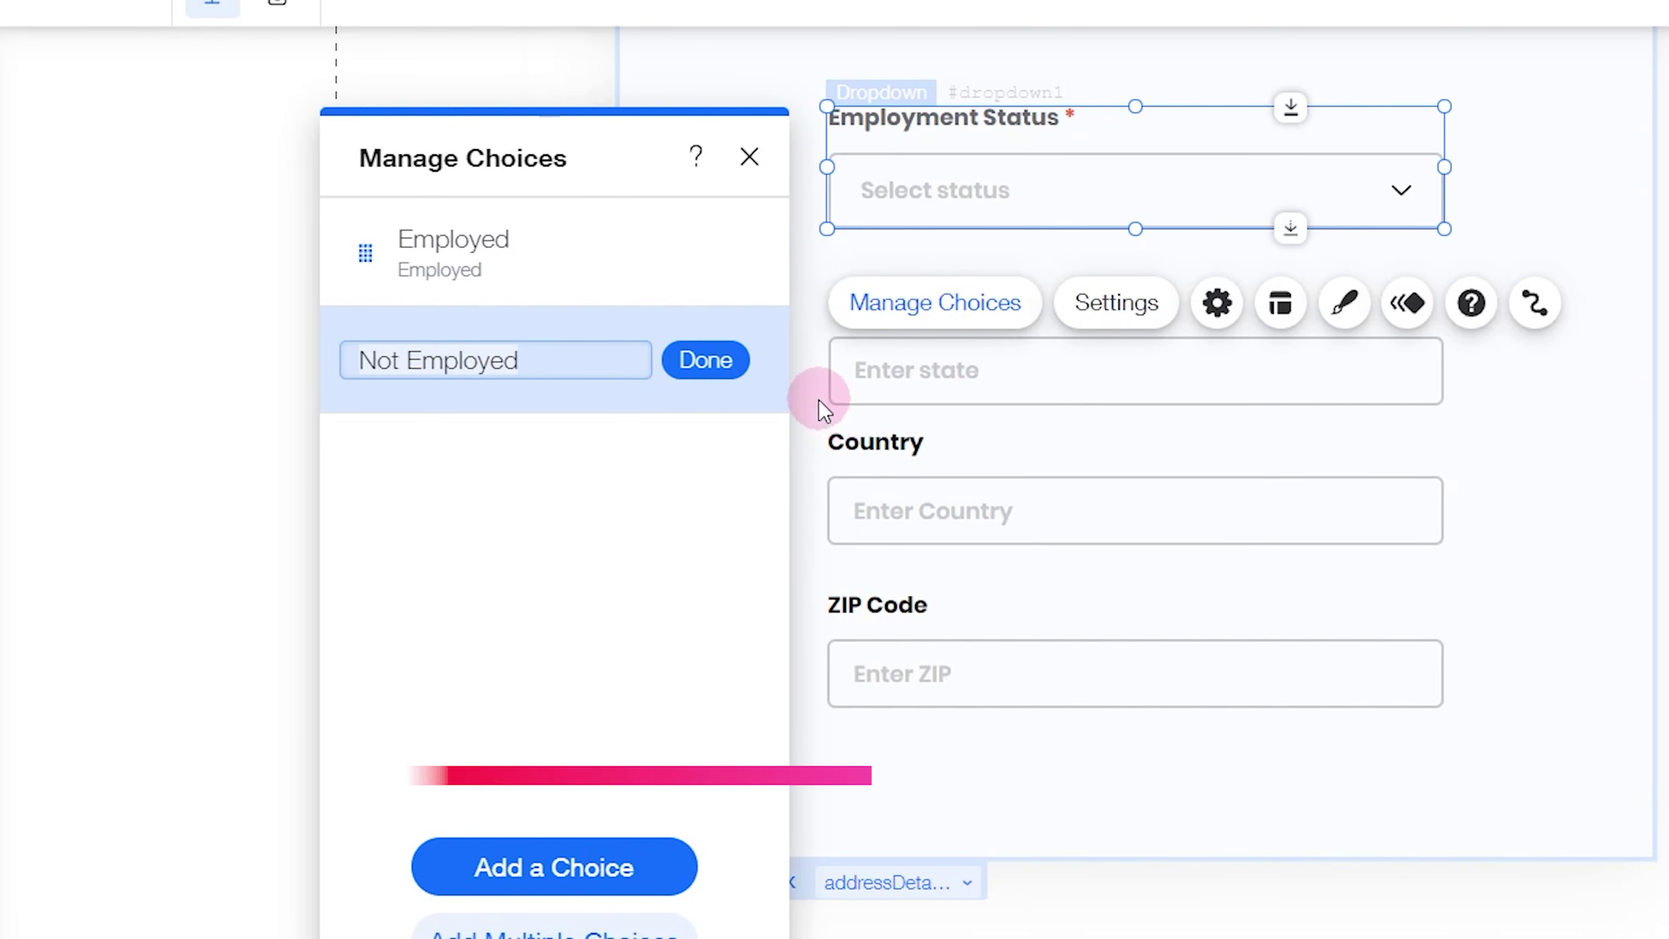
pyautogui.click(707, 360)
pyautogui.click(728, 359)
pyautogui.click(842, 464)
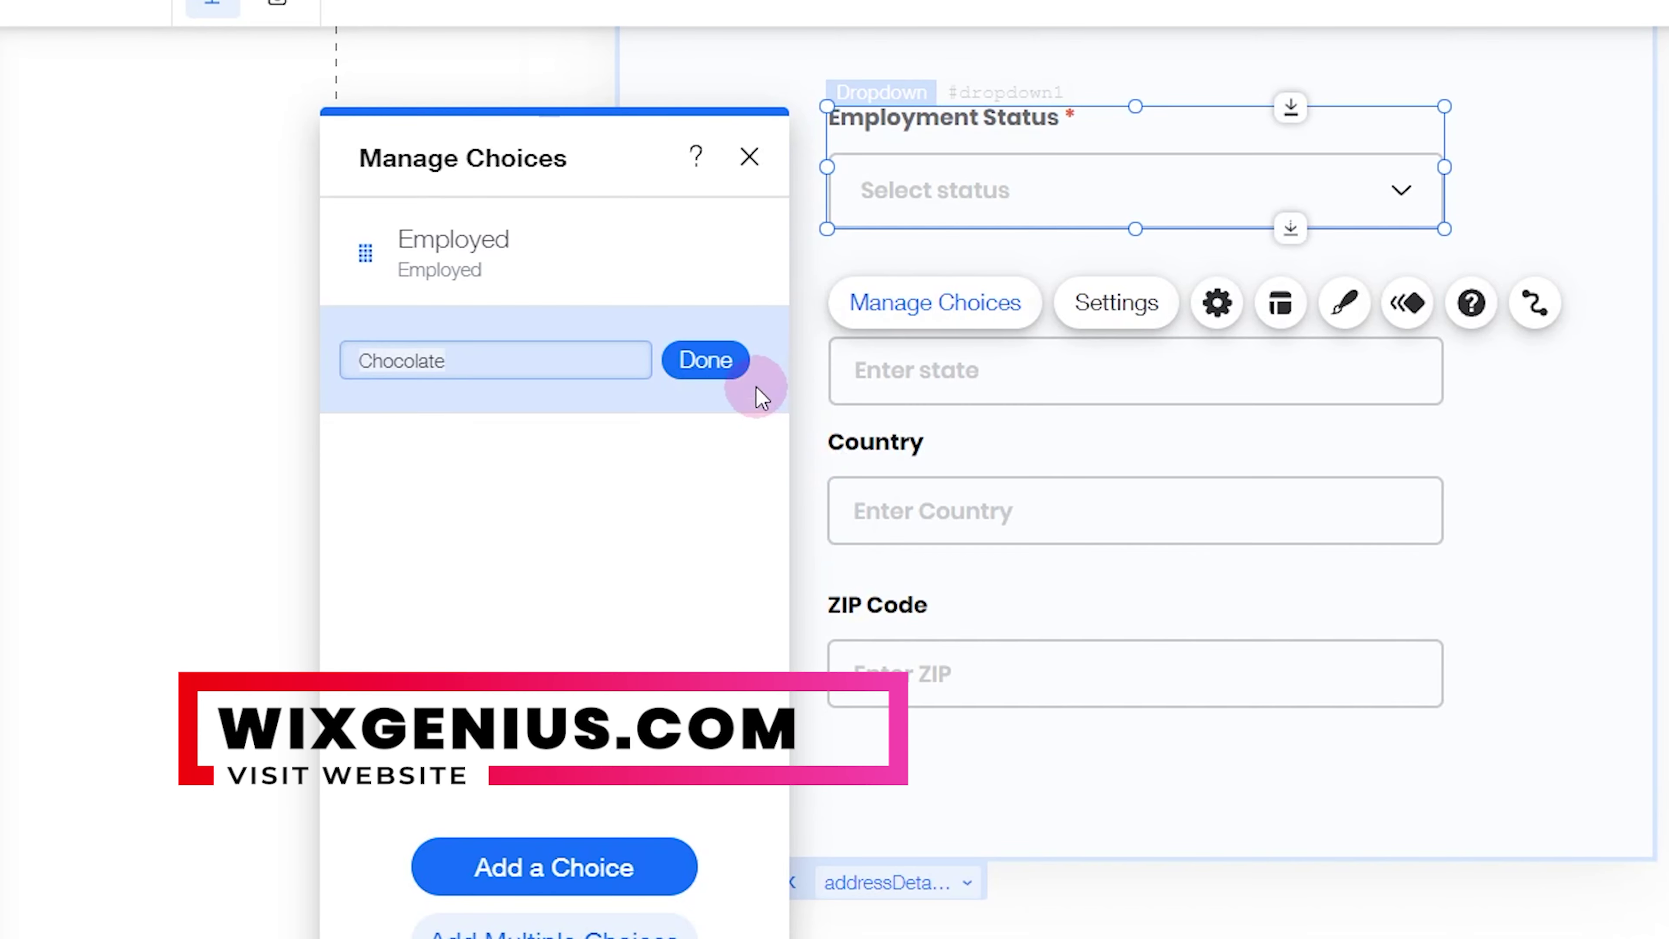
pyautogui.write('Not Employed')
pyautogui.click(723, 362)
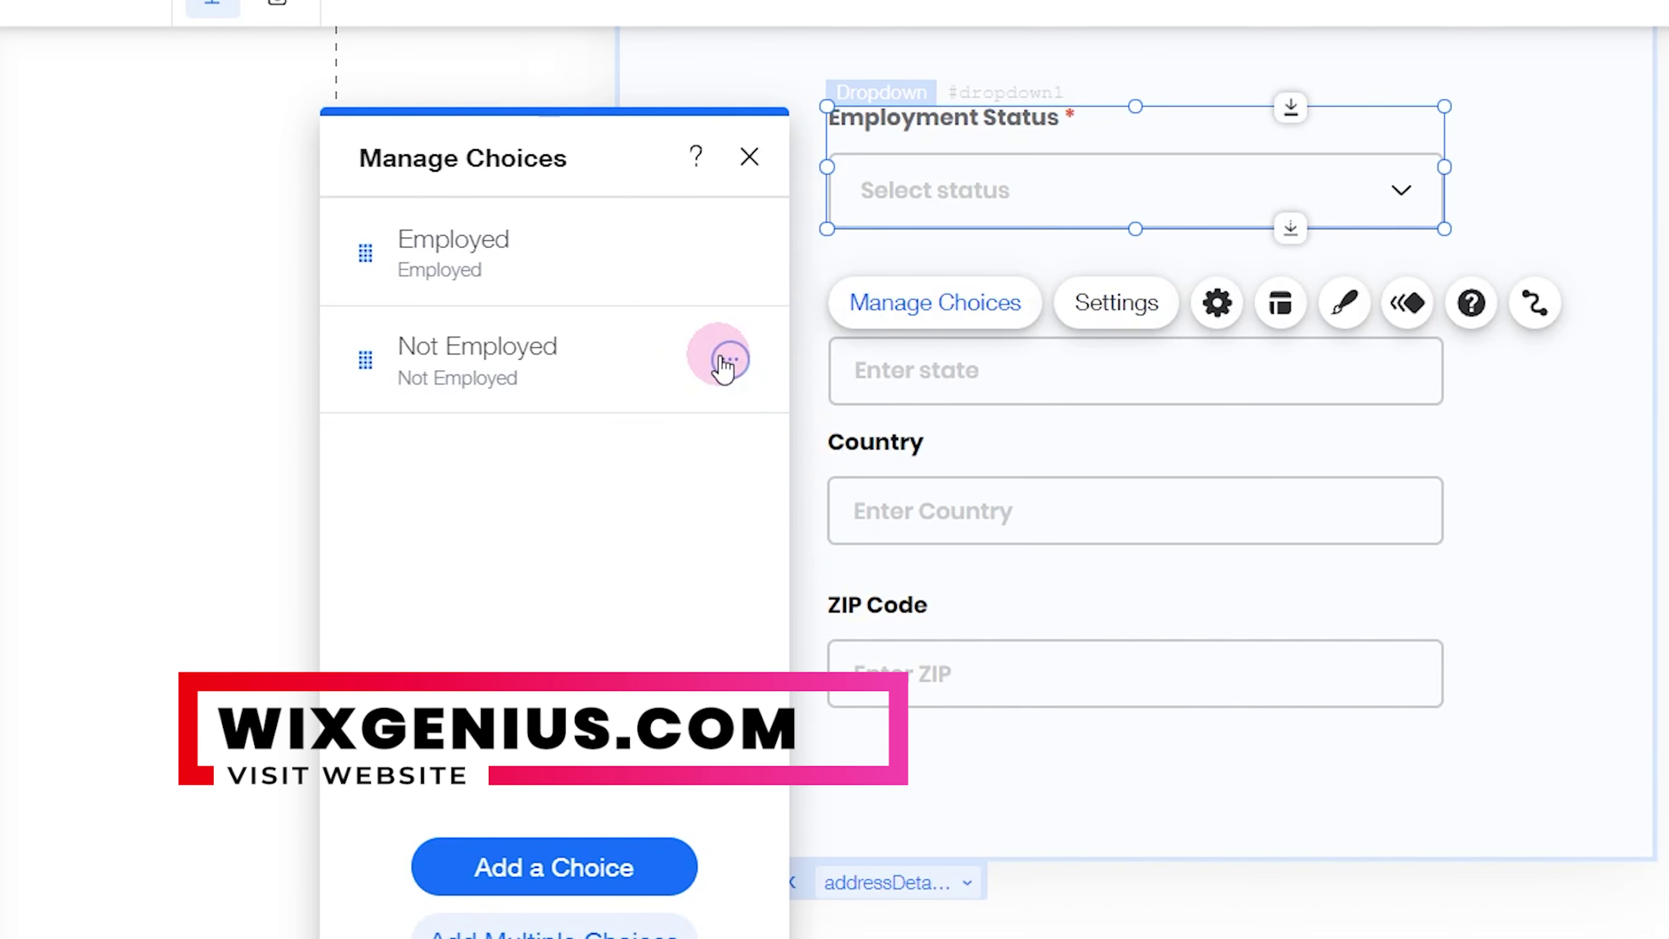
pyautogui.click(747, 157)
# Change the State input's field title to "Current Employer"
pyautogui.click(1128, 375)
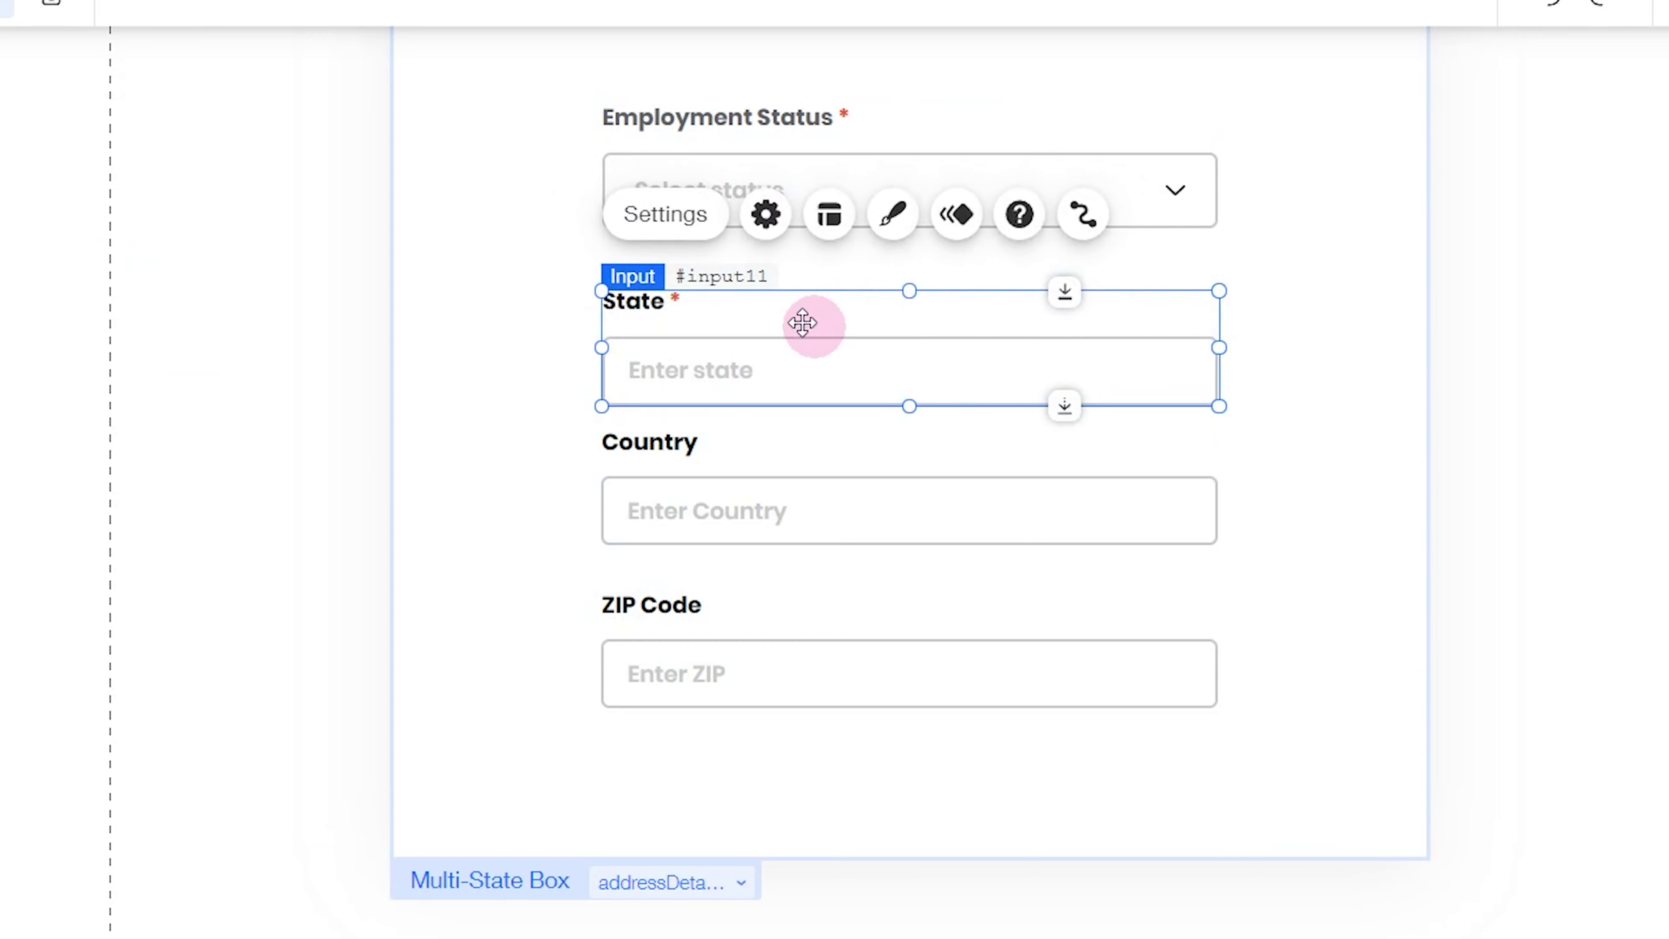
pyautogui.click(764, 214)
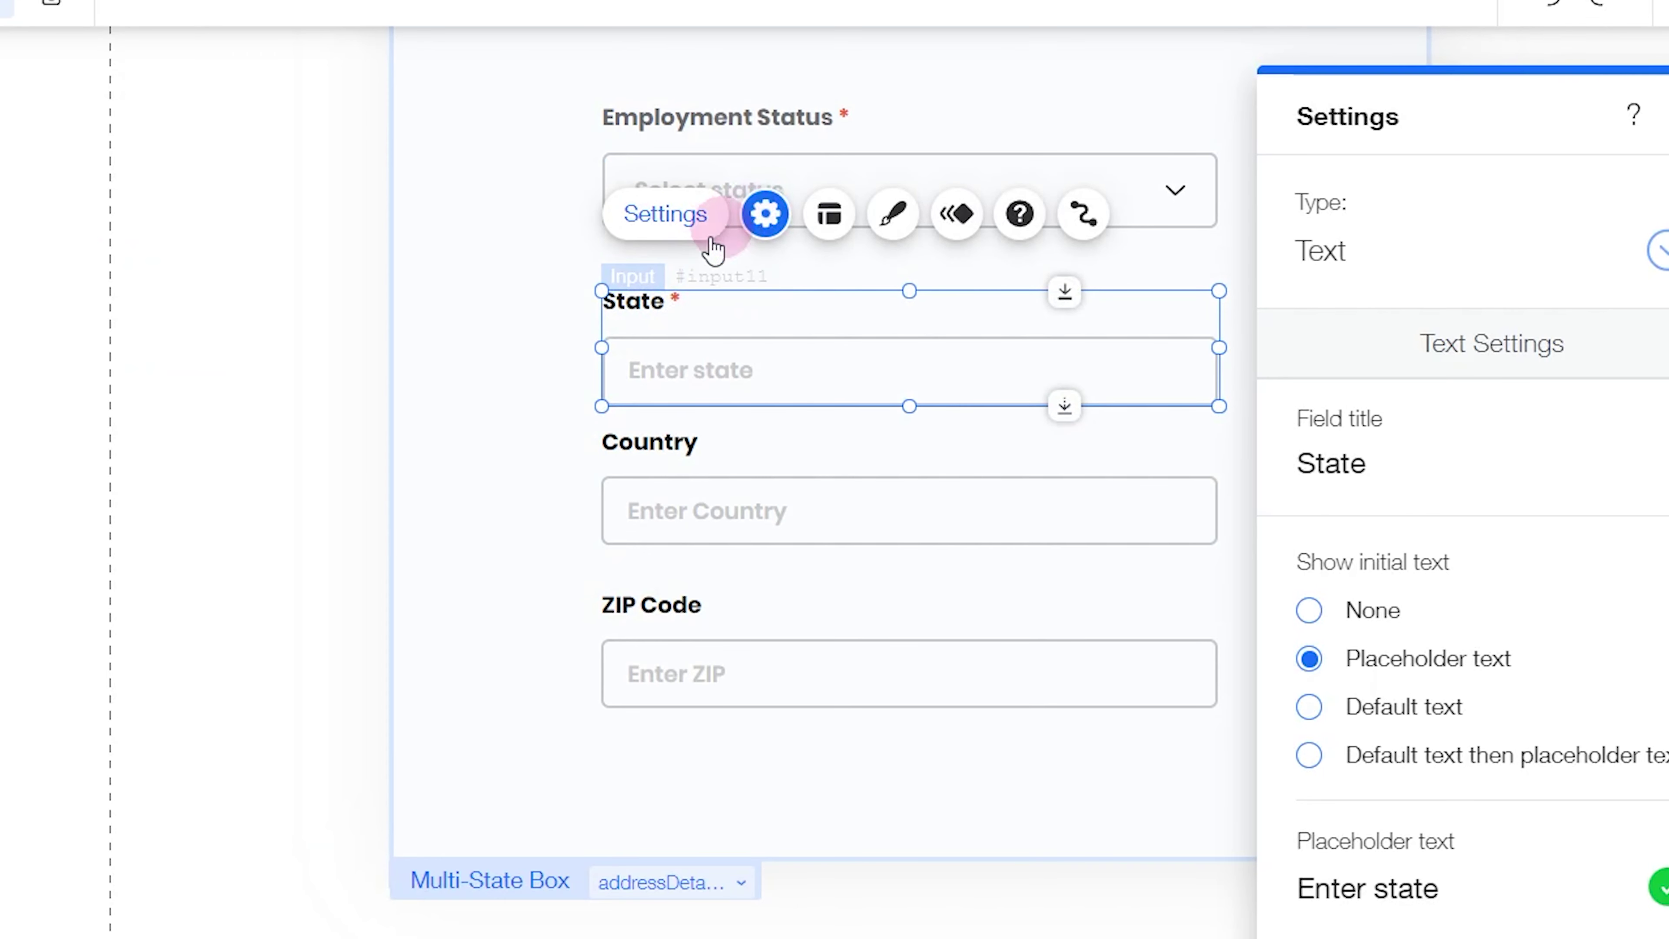
pyautogui.click(1244, 482)
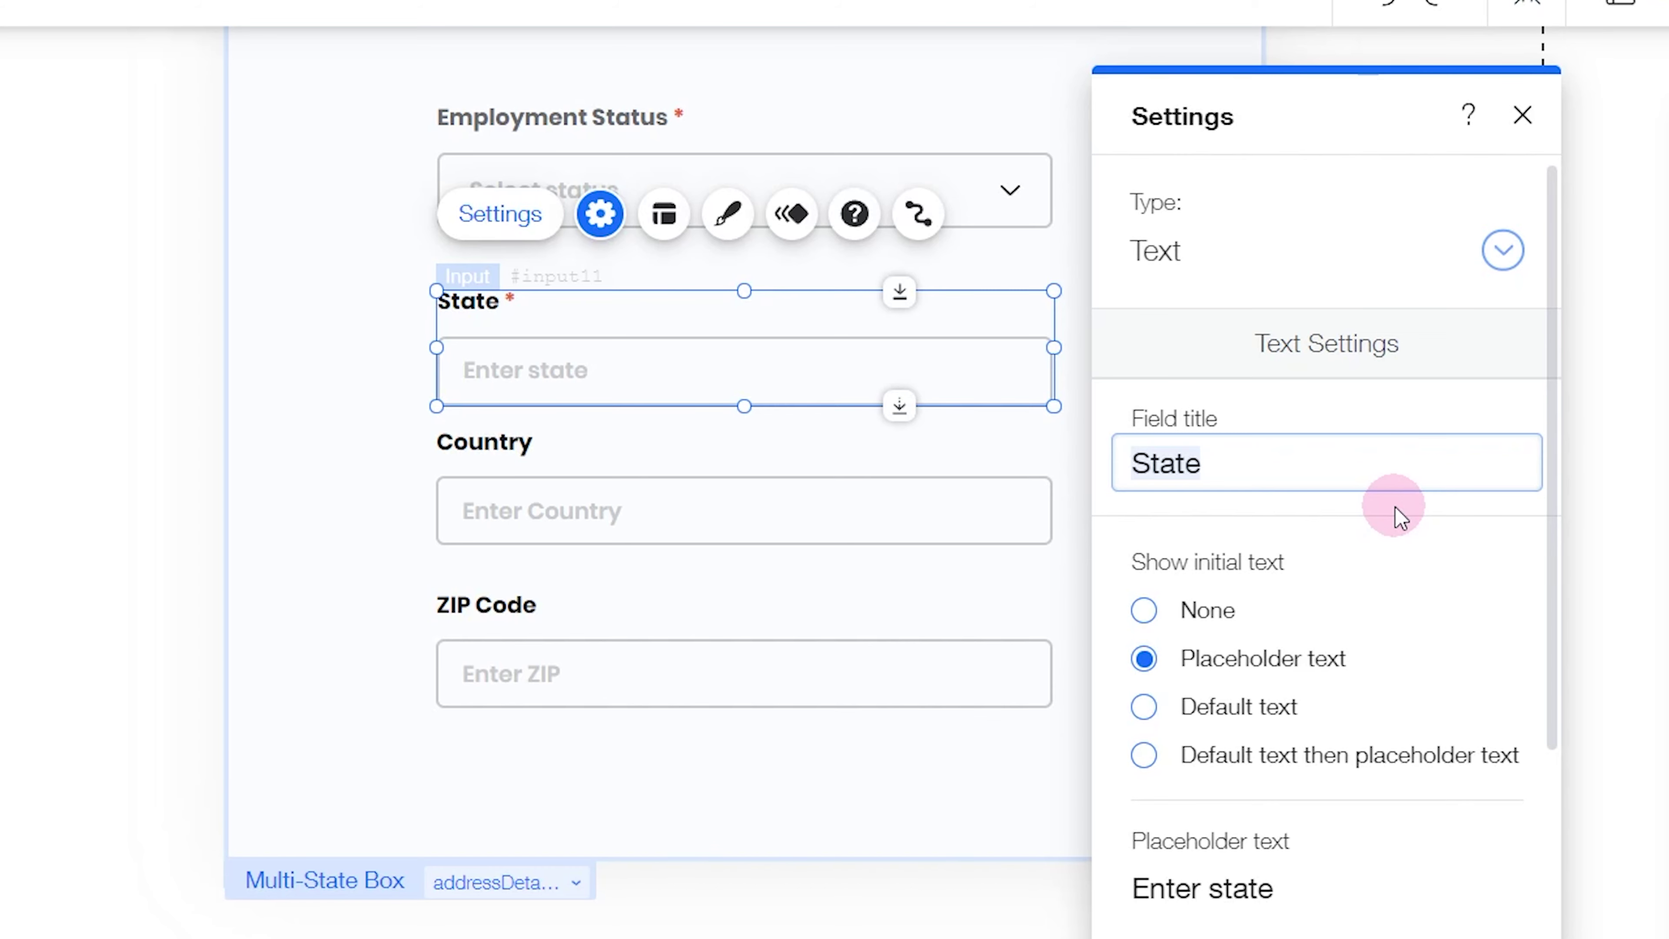
pyautogui.write('Current Employer')
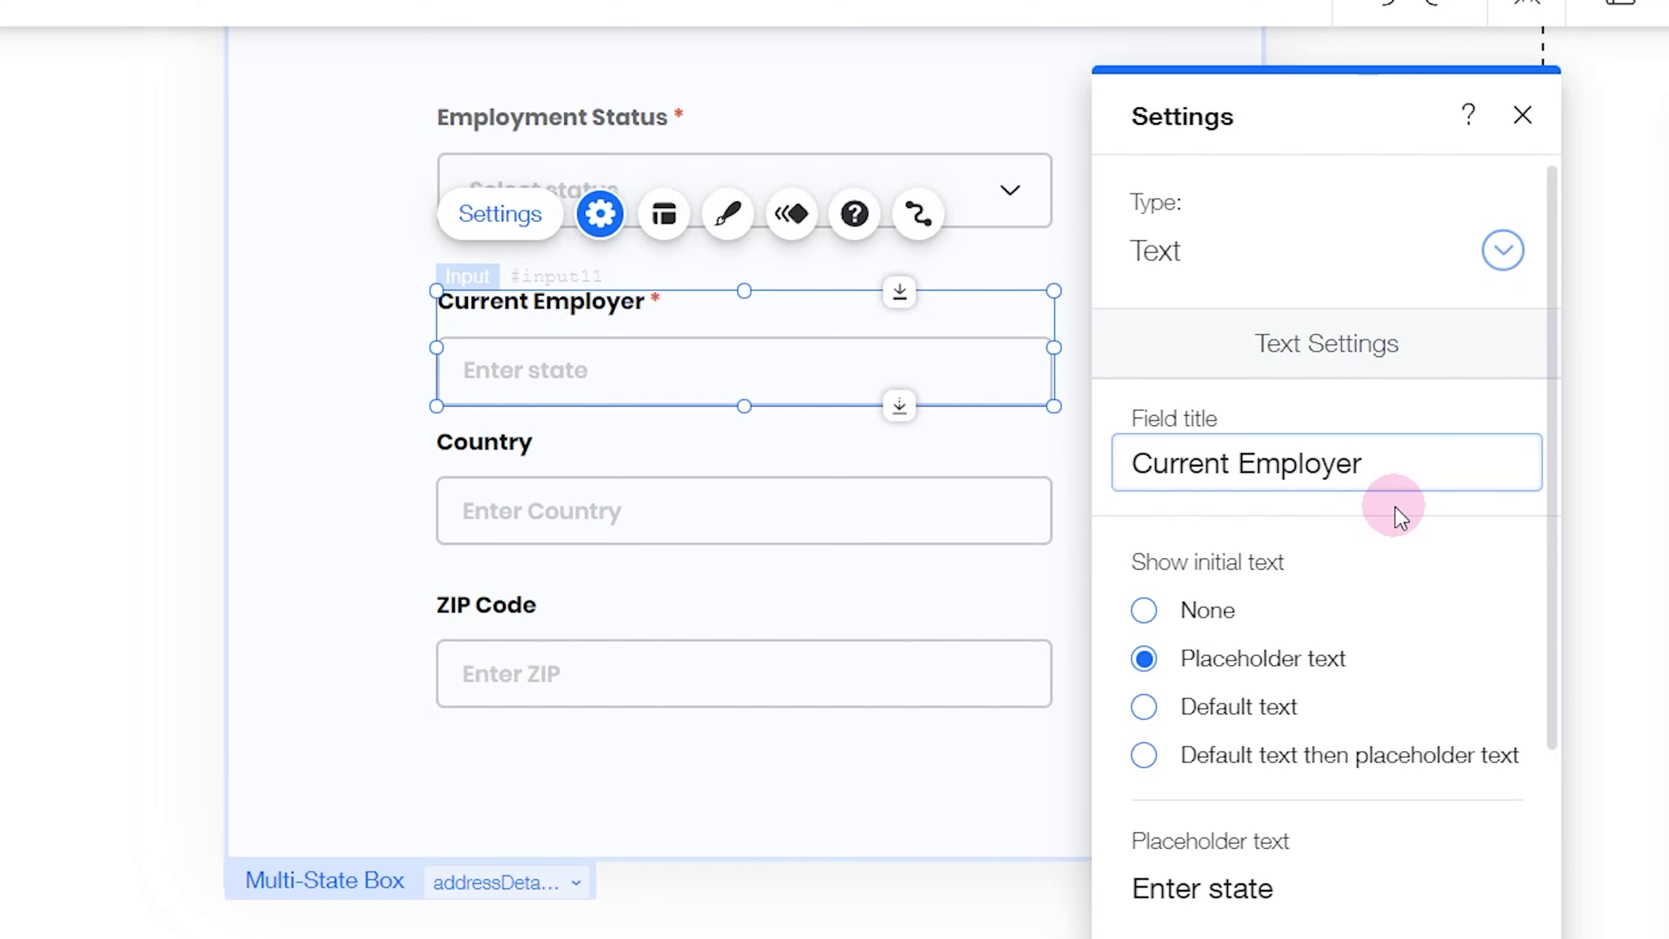
# Set the Current Employer input's placeholder text to "Enter employer's name" and close its settings
pyautogui.tripleClick(1206, 891)
pyautogui.write('Enter emp')
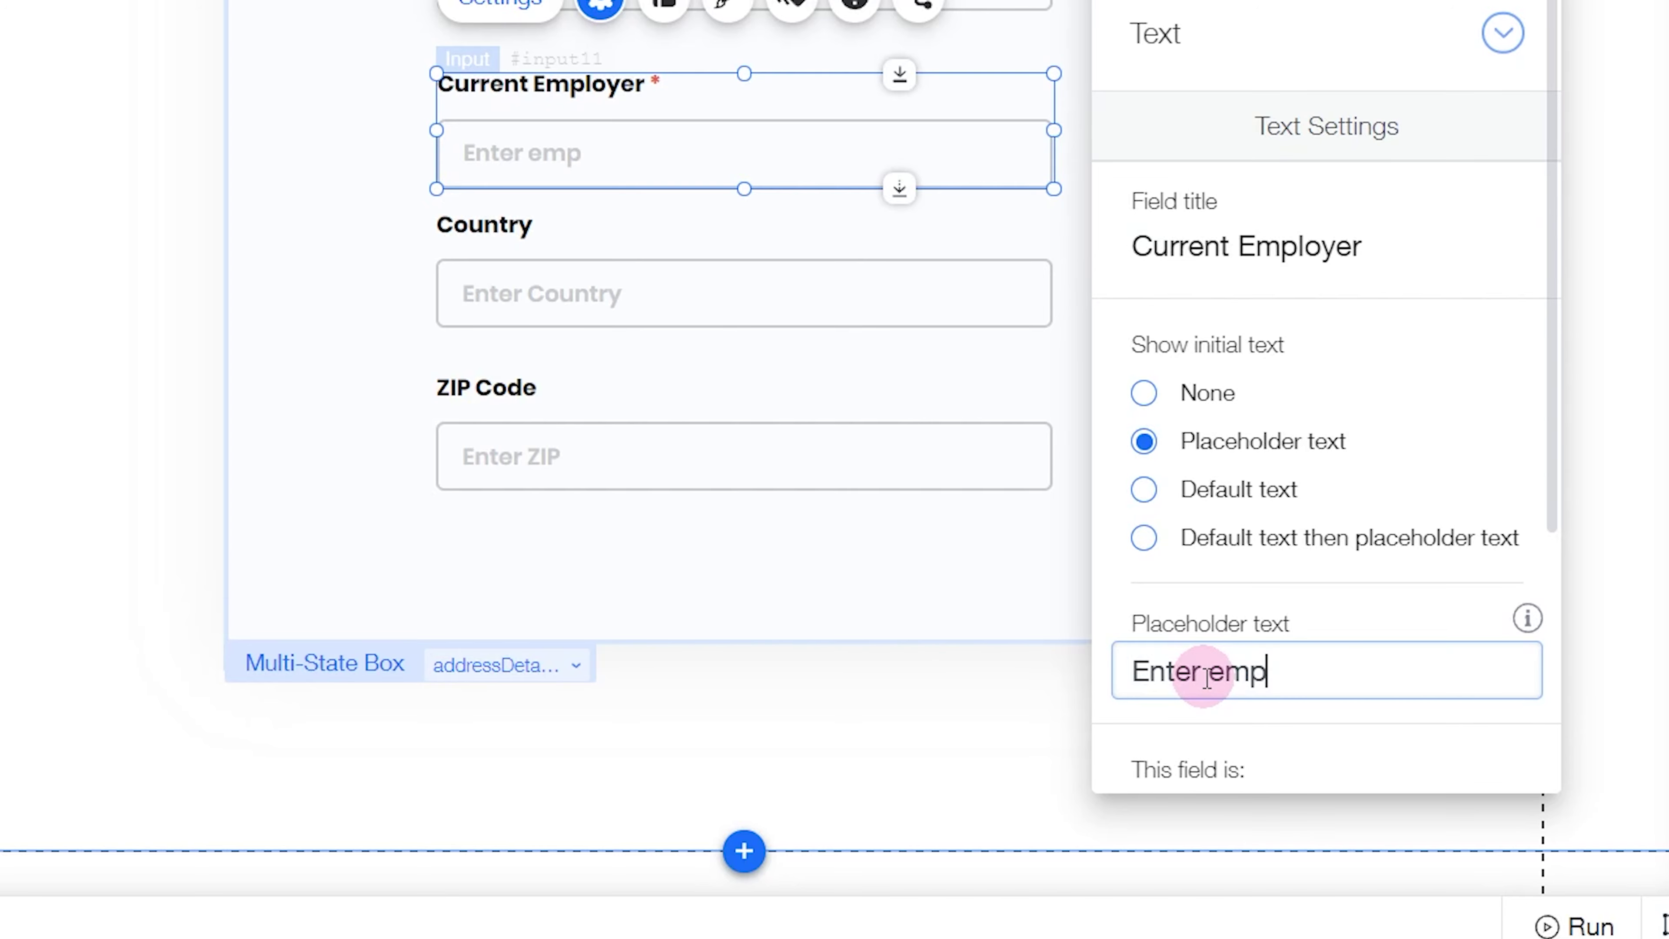
pyautogui.write("loyer's ")
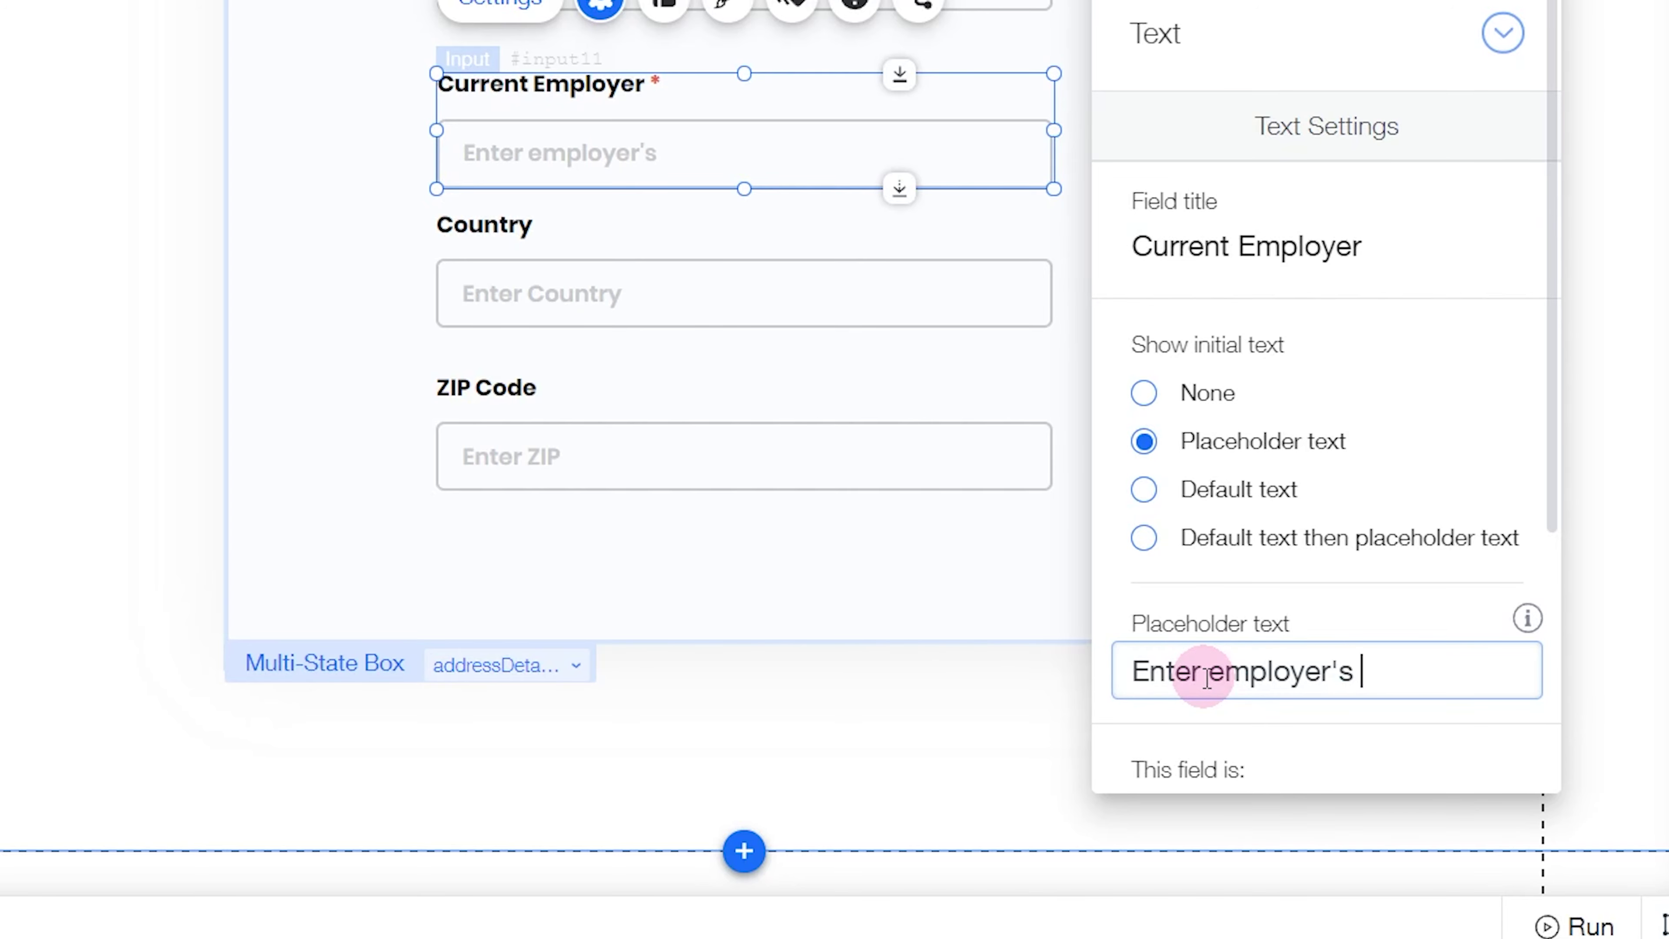
pyautogui.write('name')
pyautogui.press('Return')
pyautogui.click(870, 135)
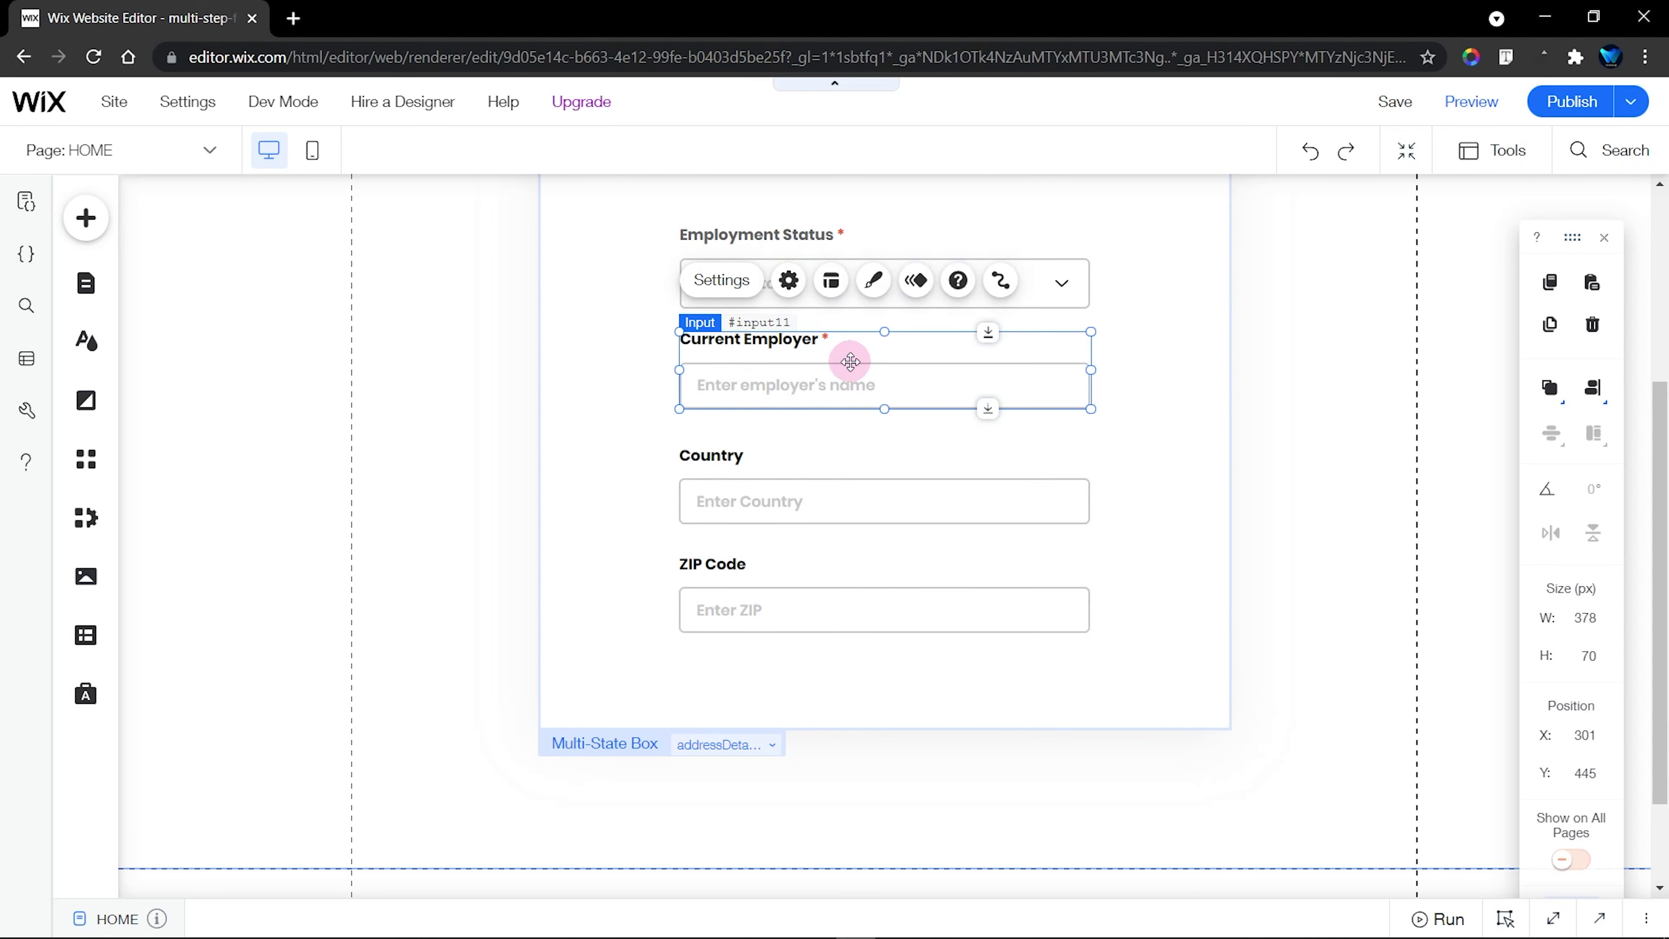
pyautogui.click(1063, 279)
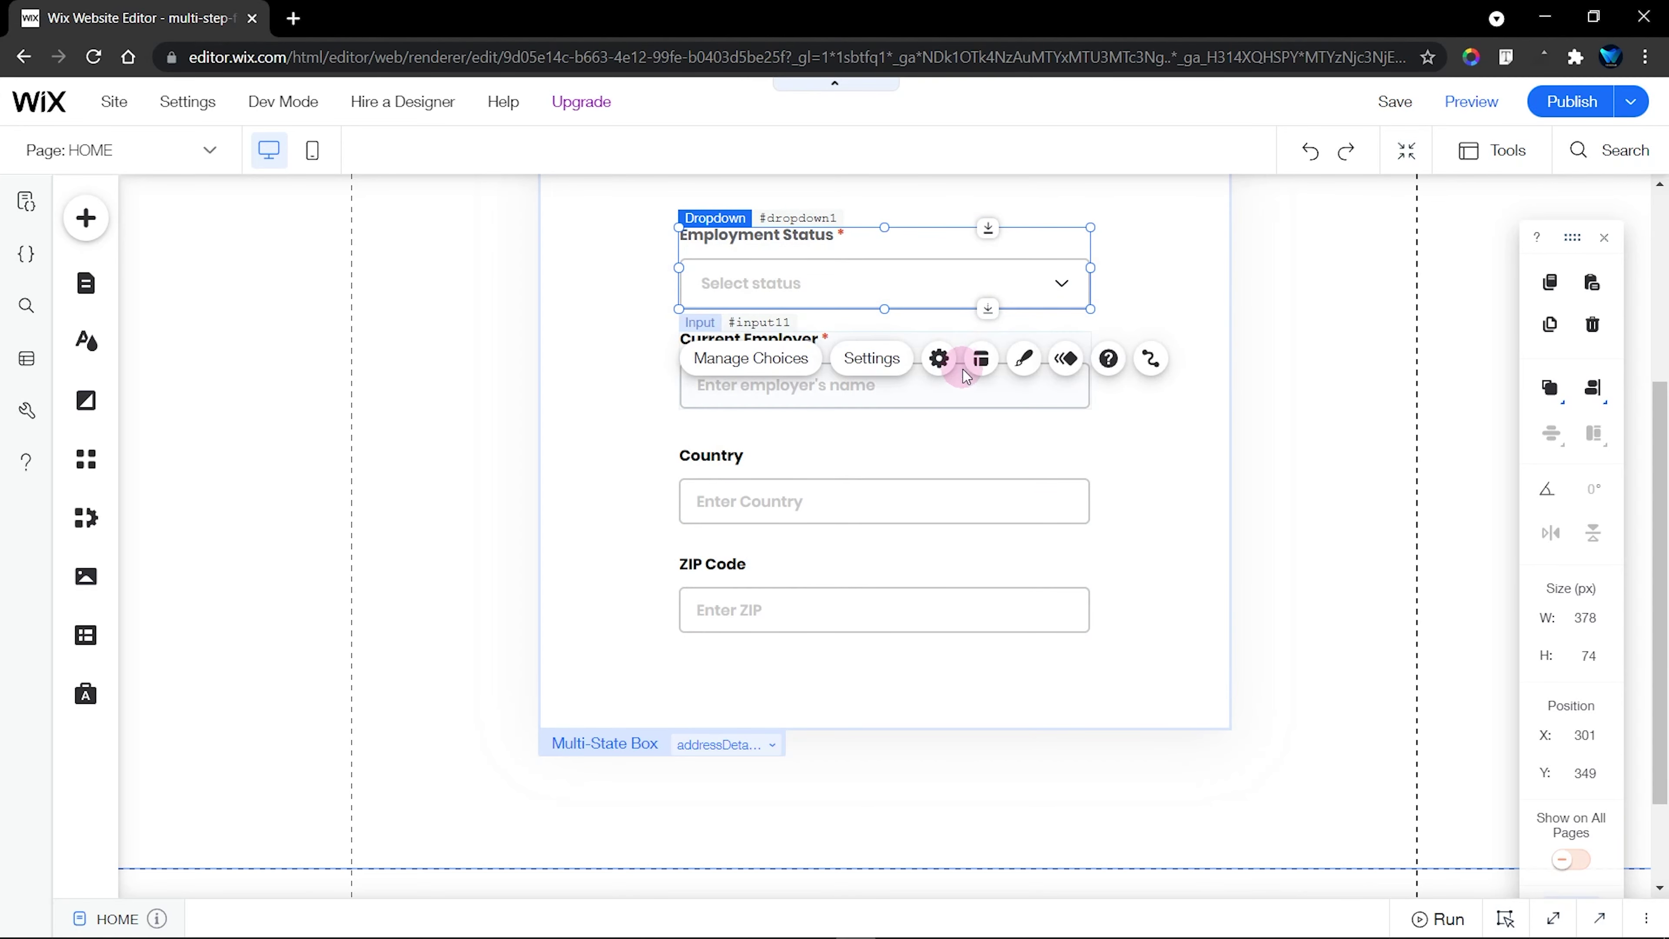
pyautogui.click(986, 388)
pyautogui.click(906, 486)
pyautogui.click(1071, 385)
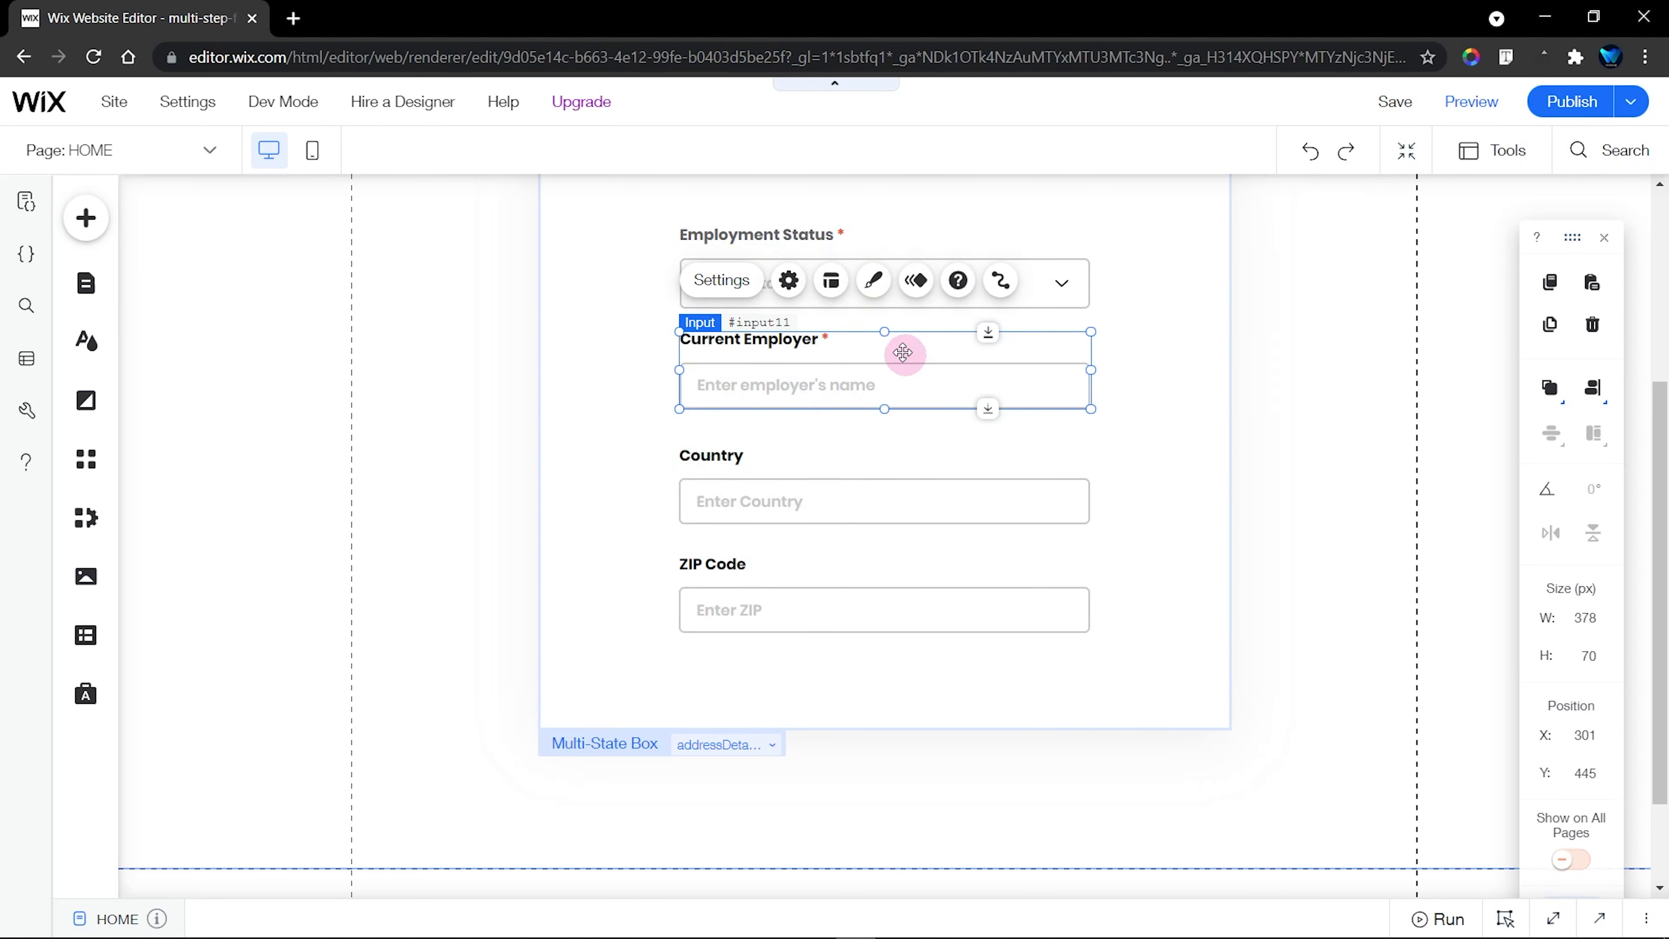
pyautogui.click(789, 281)
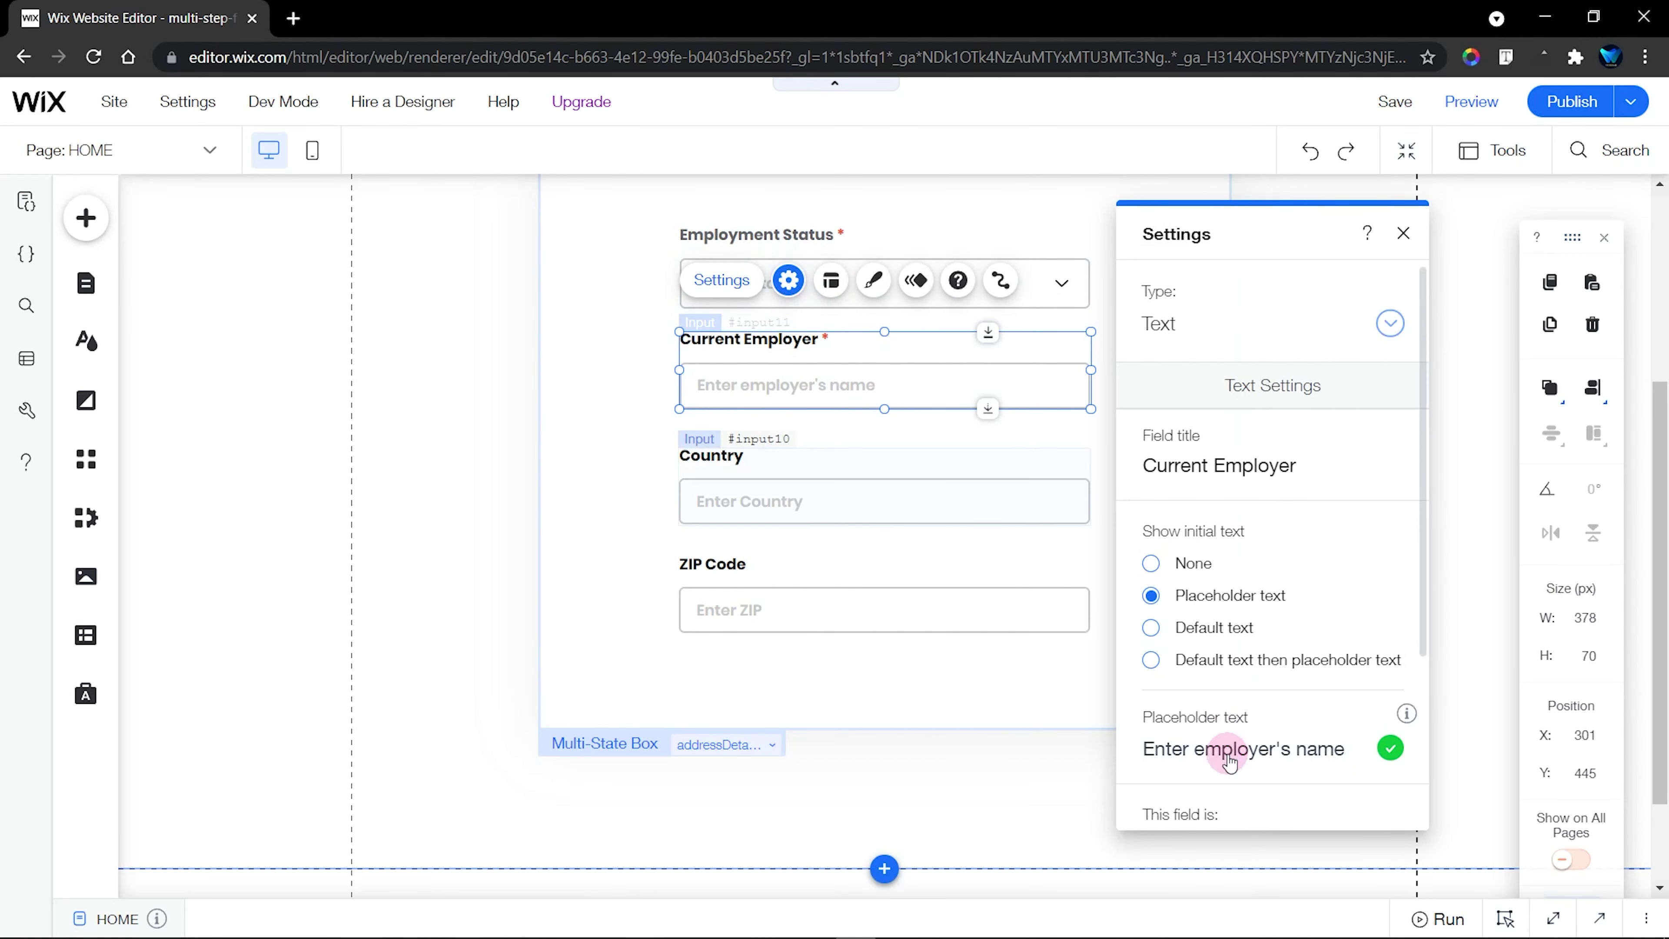
pyautogui.scroll(-3, 1216, 724)
pyautogui.click(1404, 233)
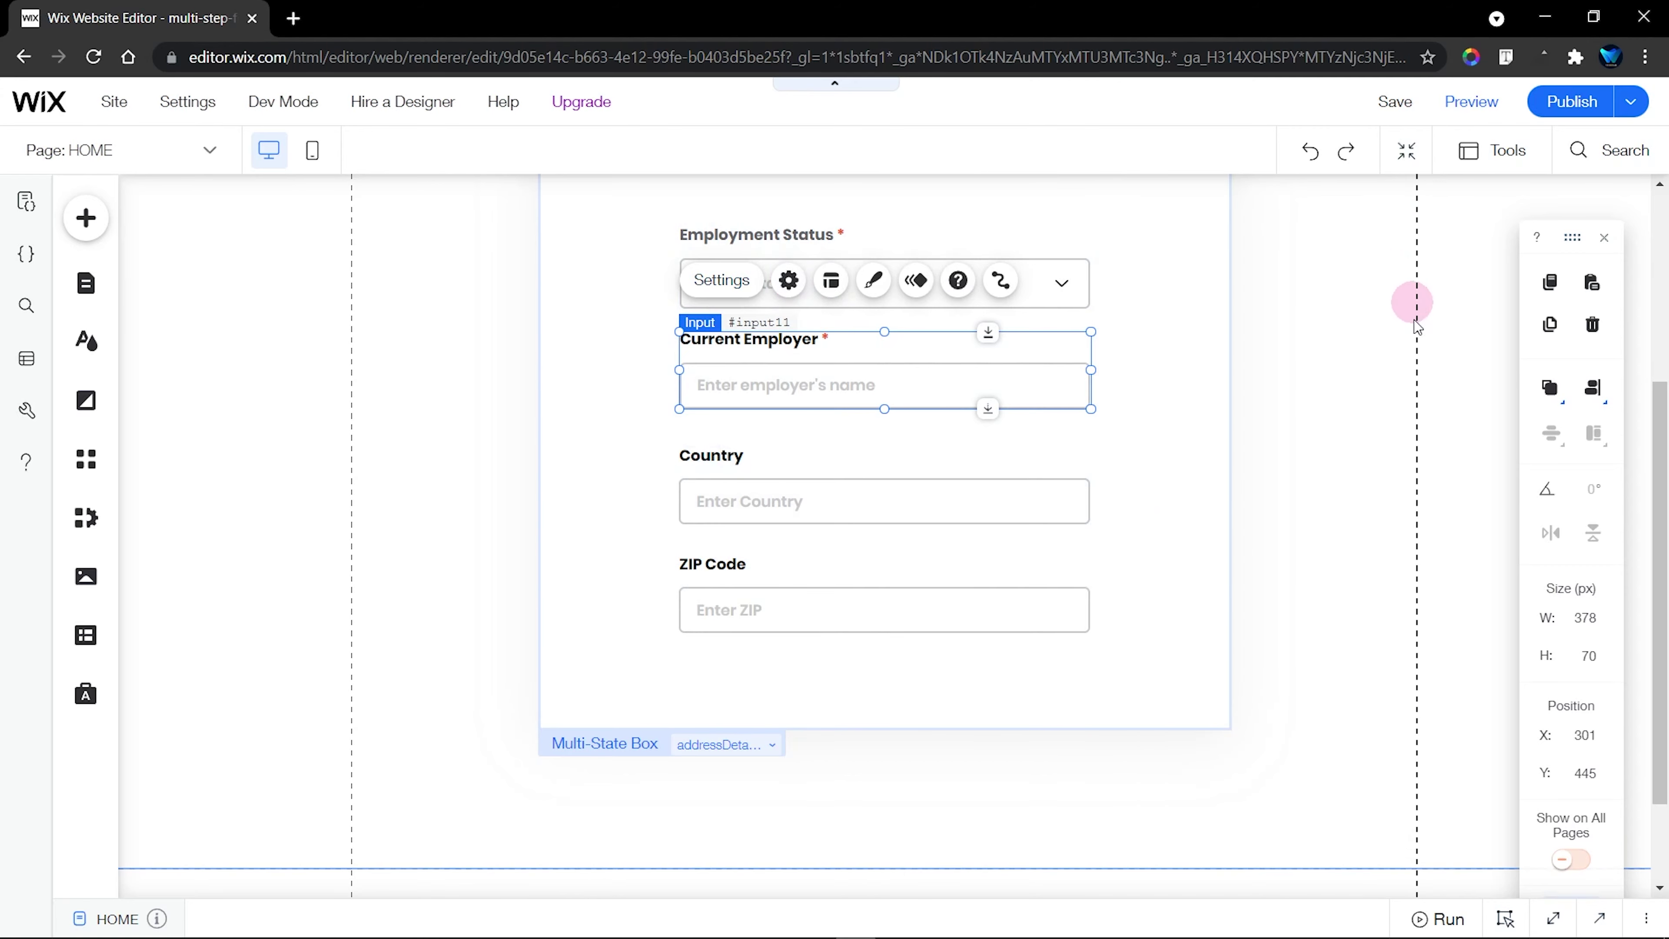
# Make the Current Employer input collapsed by default in its properties, minimize the code panel and deselect the input
pyautogui.click(1379, 924)
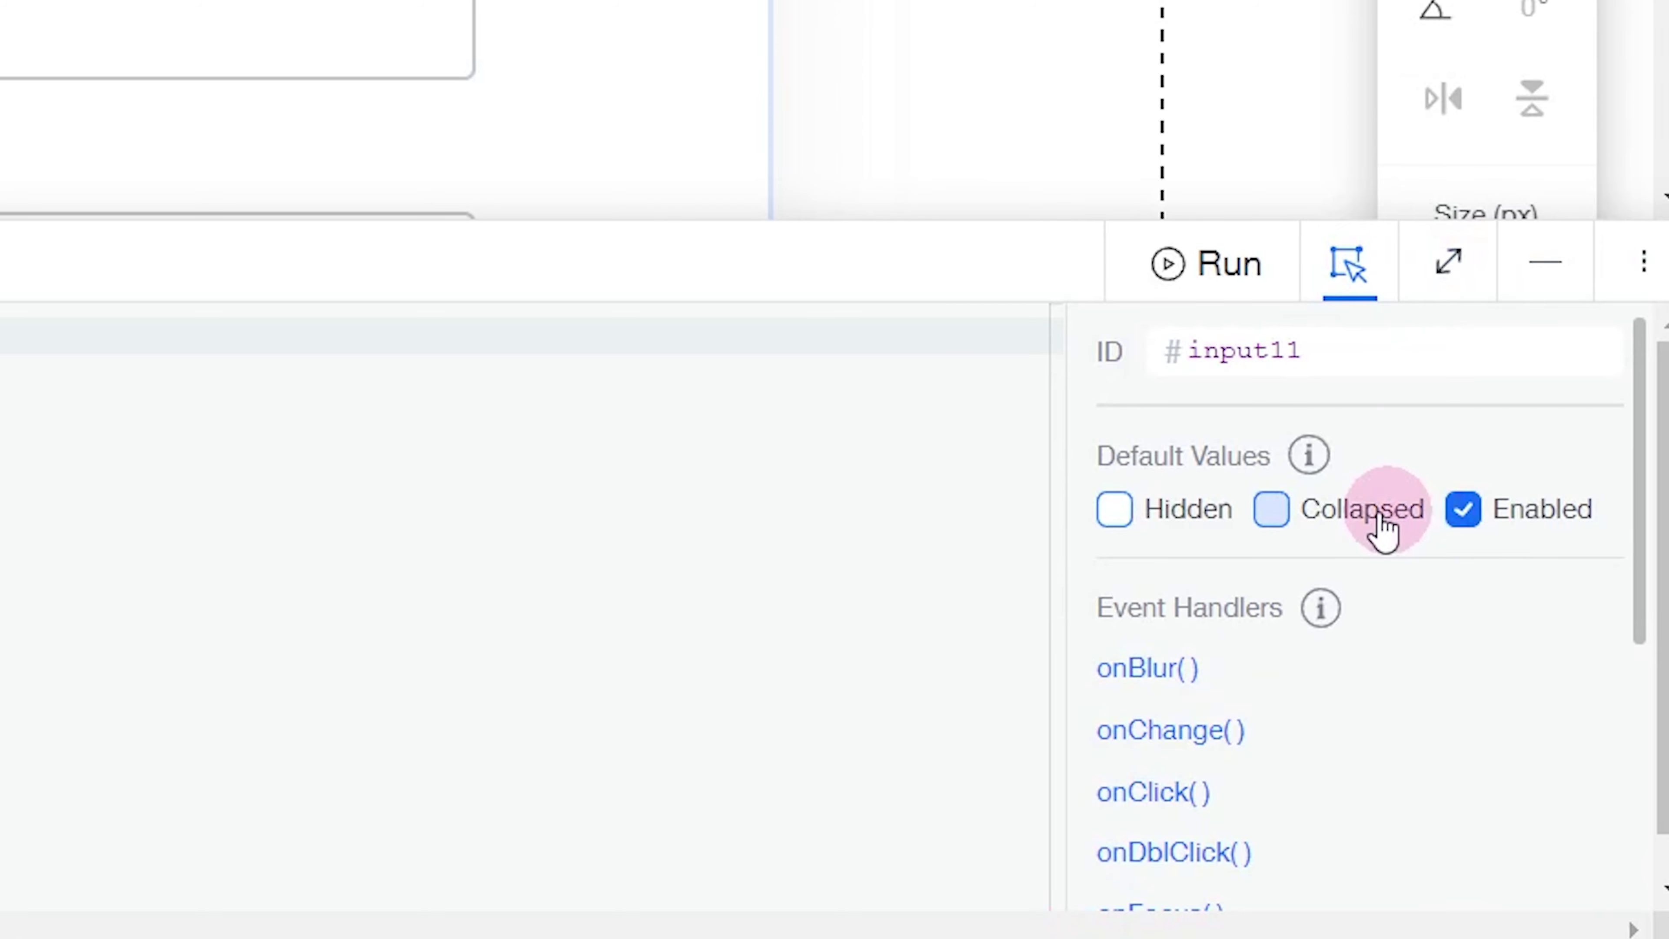
pyautogui.click(1271, 513)
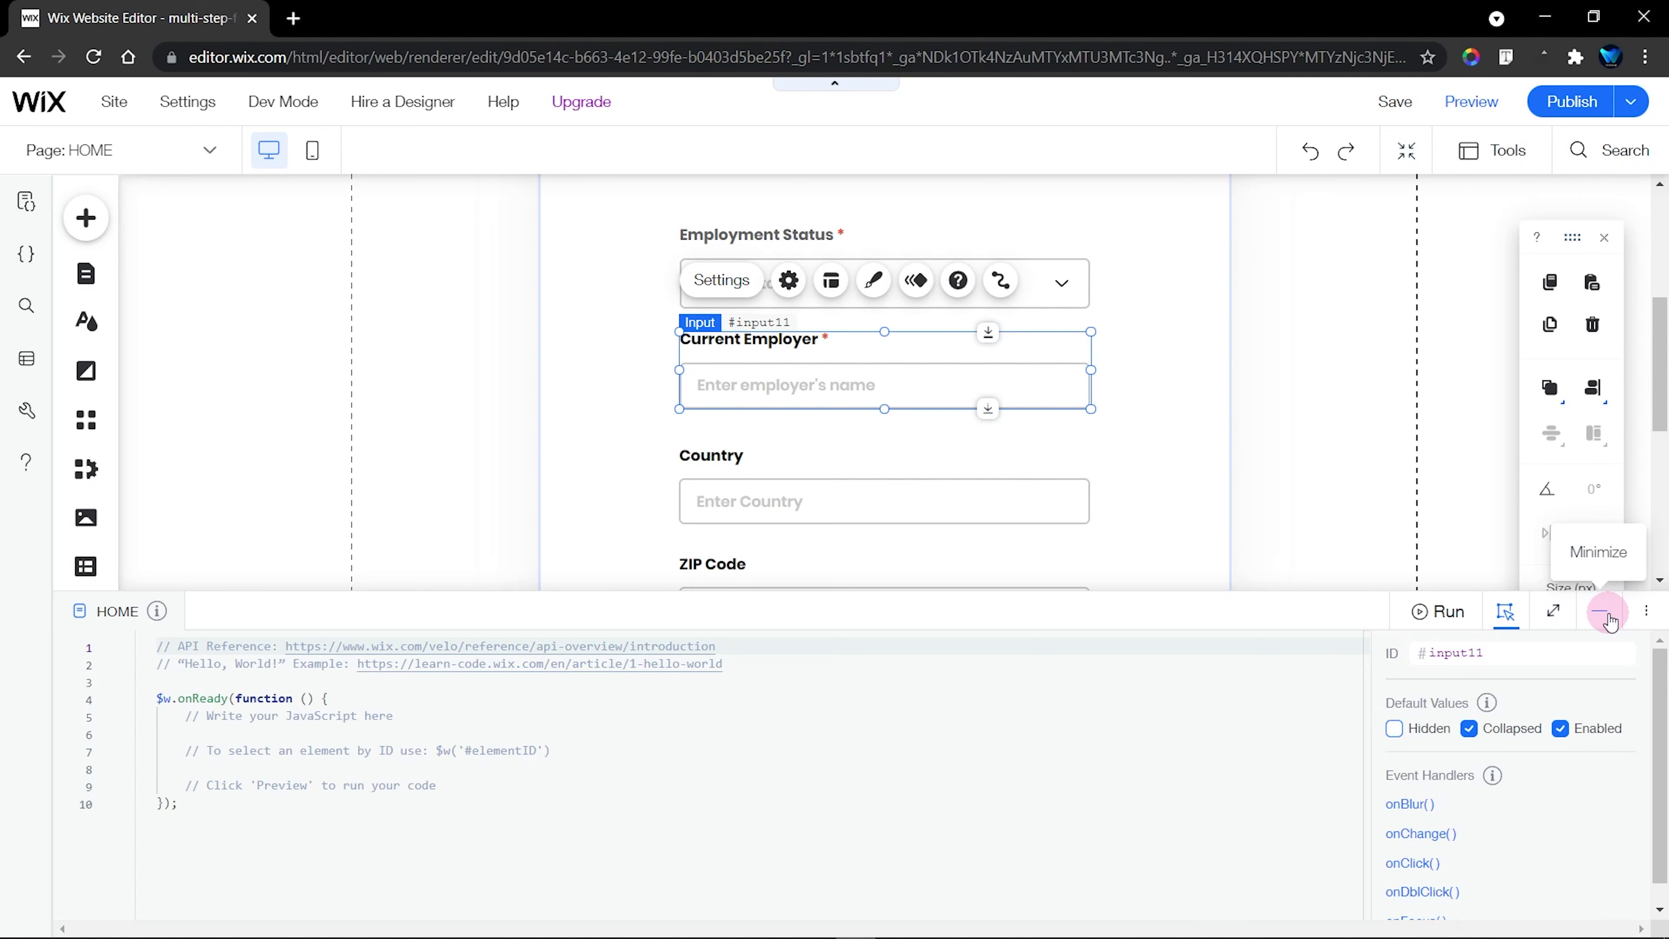
pyautogui.click(1607, 615)
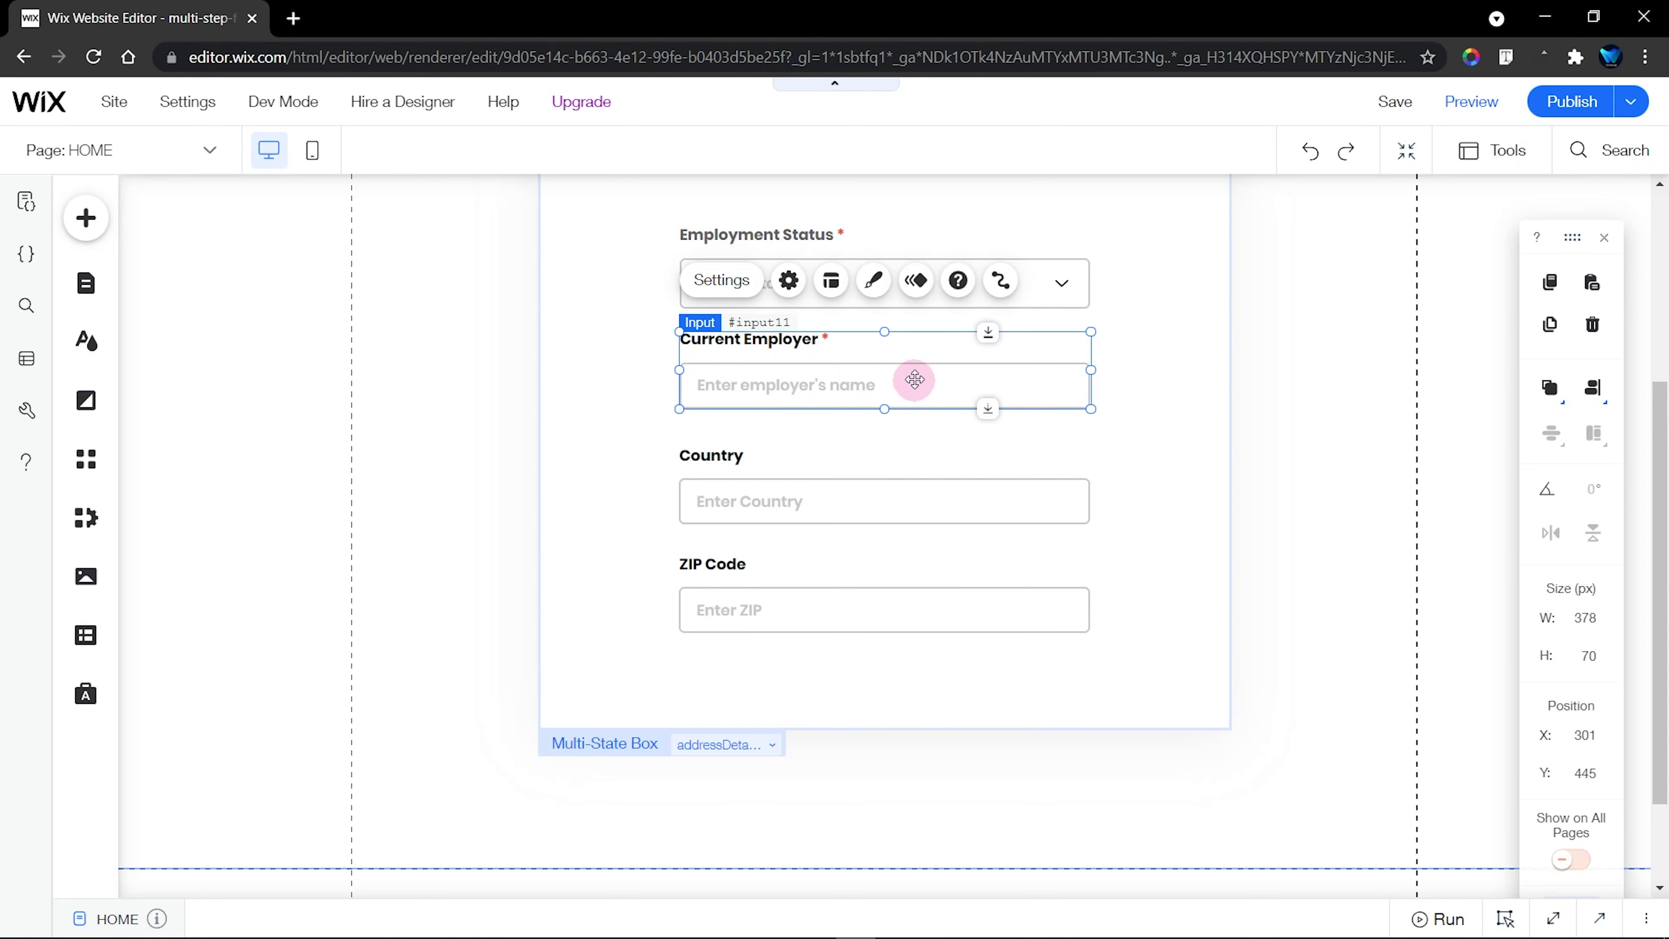
pyautogui.click(1135, 396)
pyautogui.click(821, 377)
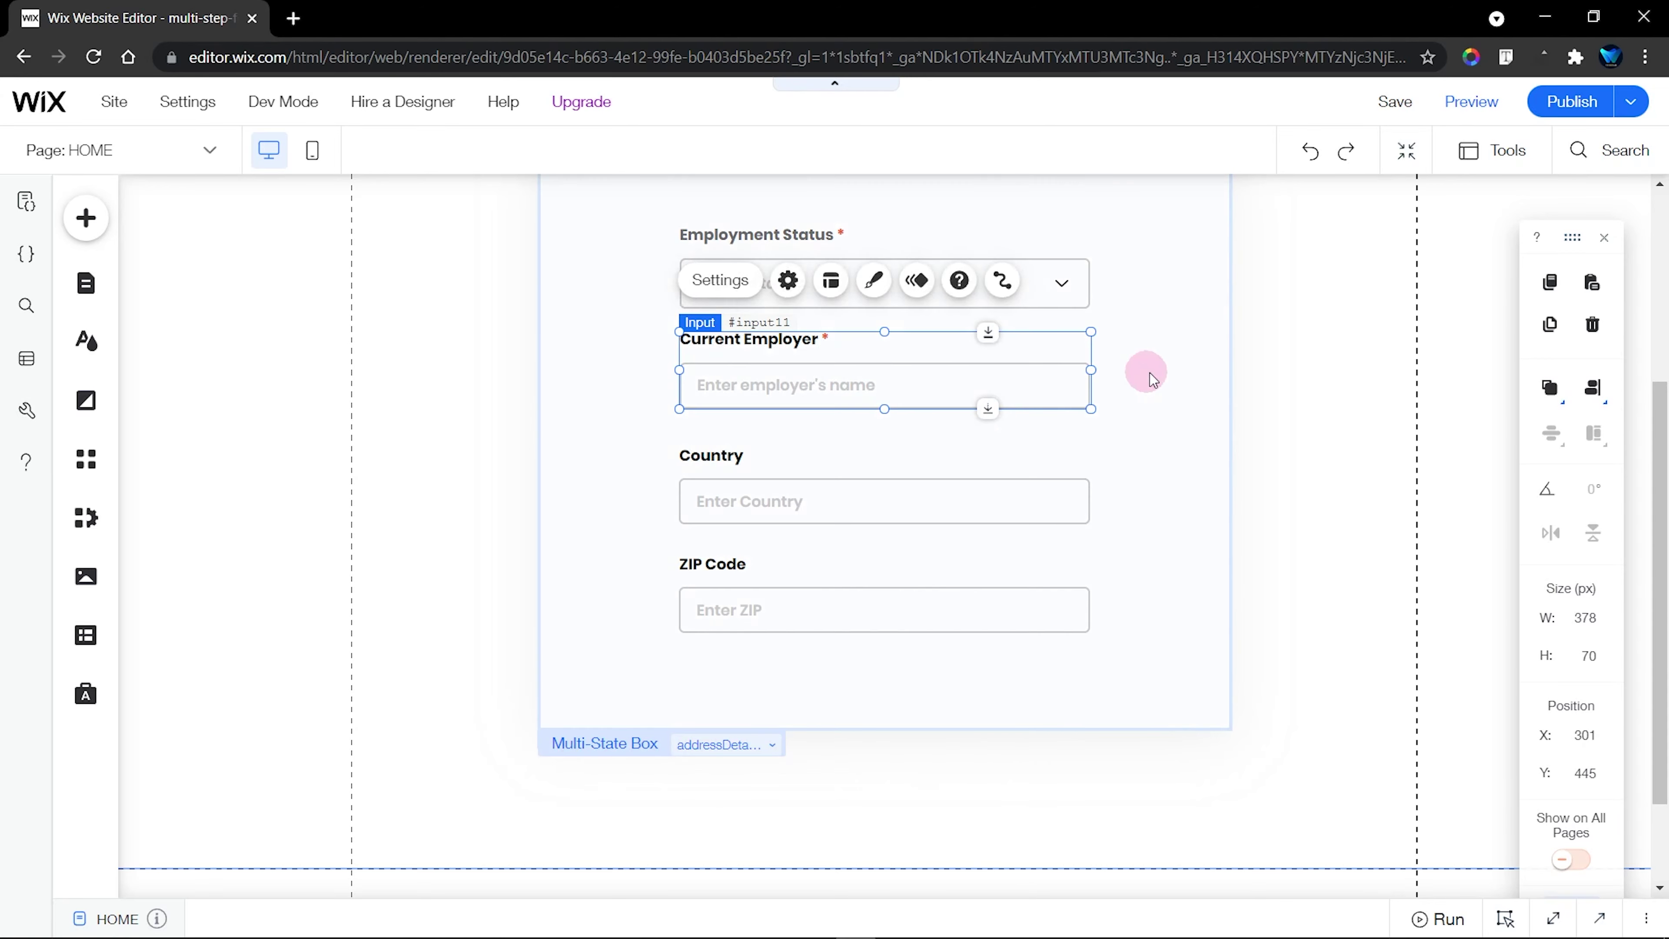
pyautogui.click(1151, 376)
# Move the Country input up to about Y 538, closer to Current Employer, and set its field title to "Driver's License"
pyautogui.click(904, 482)
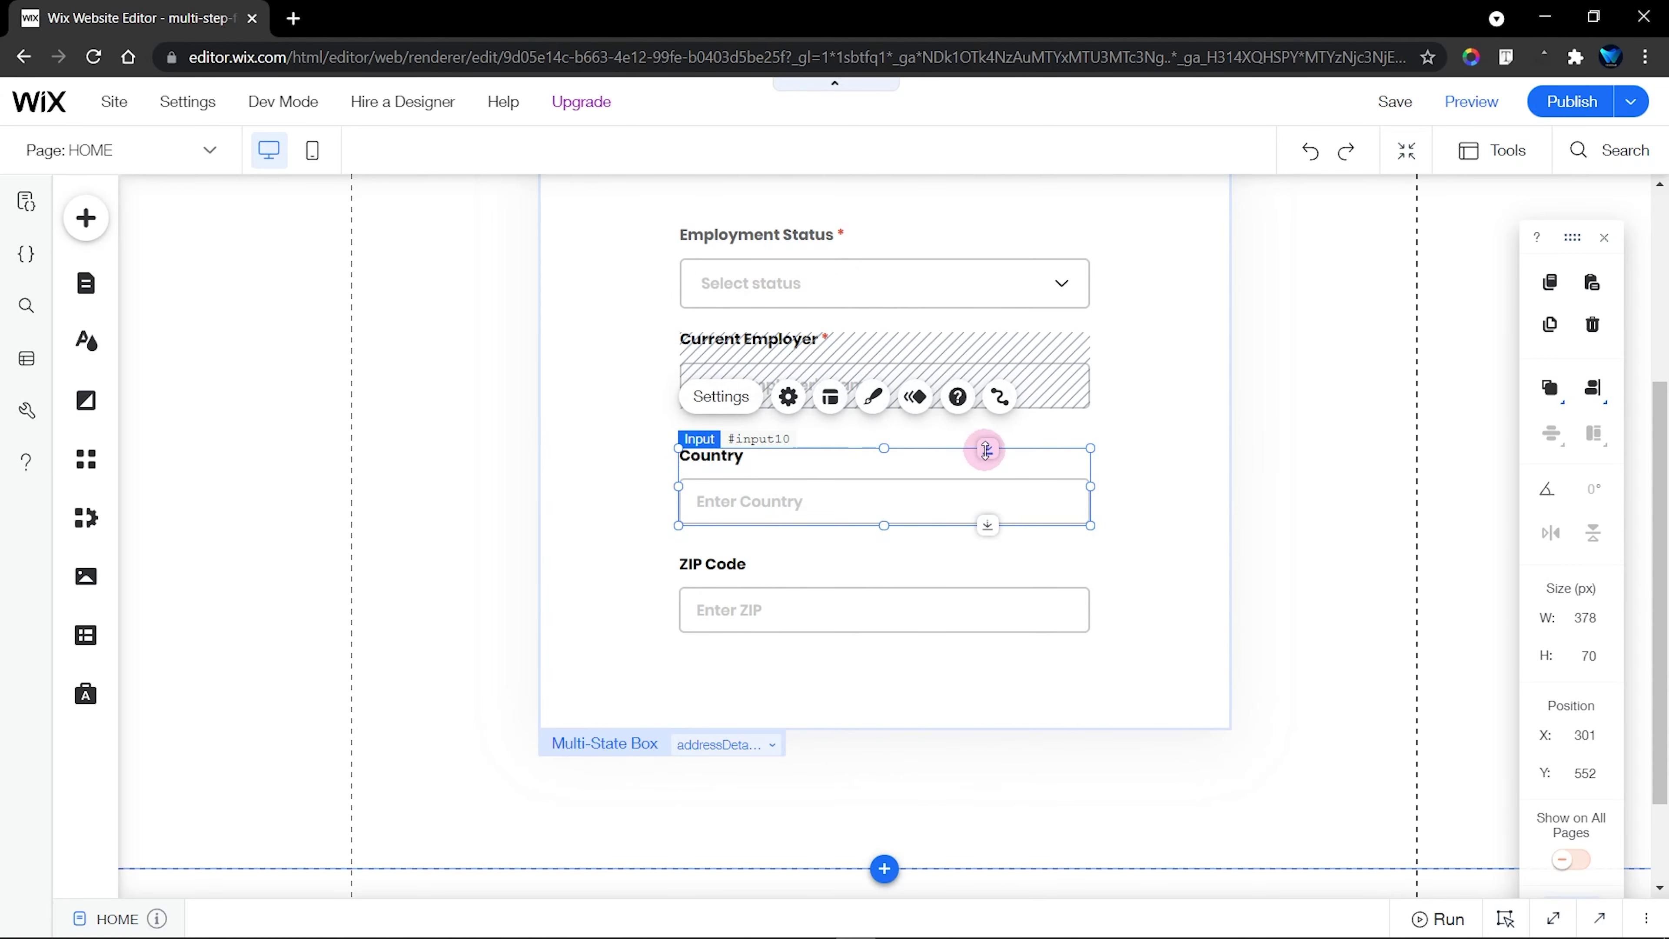
pyautogui.moveTo(986, 450); pyautogui.dragTo(986, 436)
pyautogui.click(749, 388)
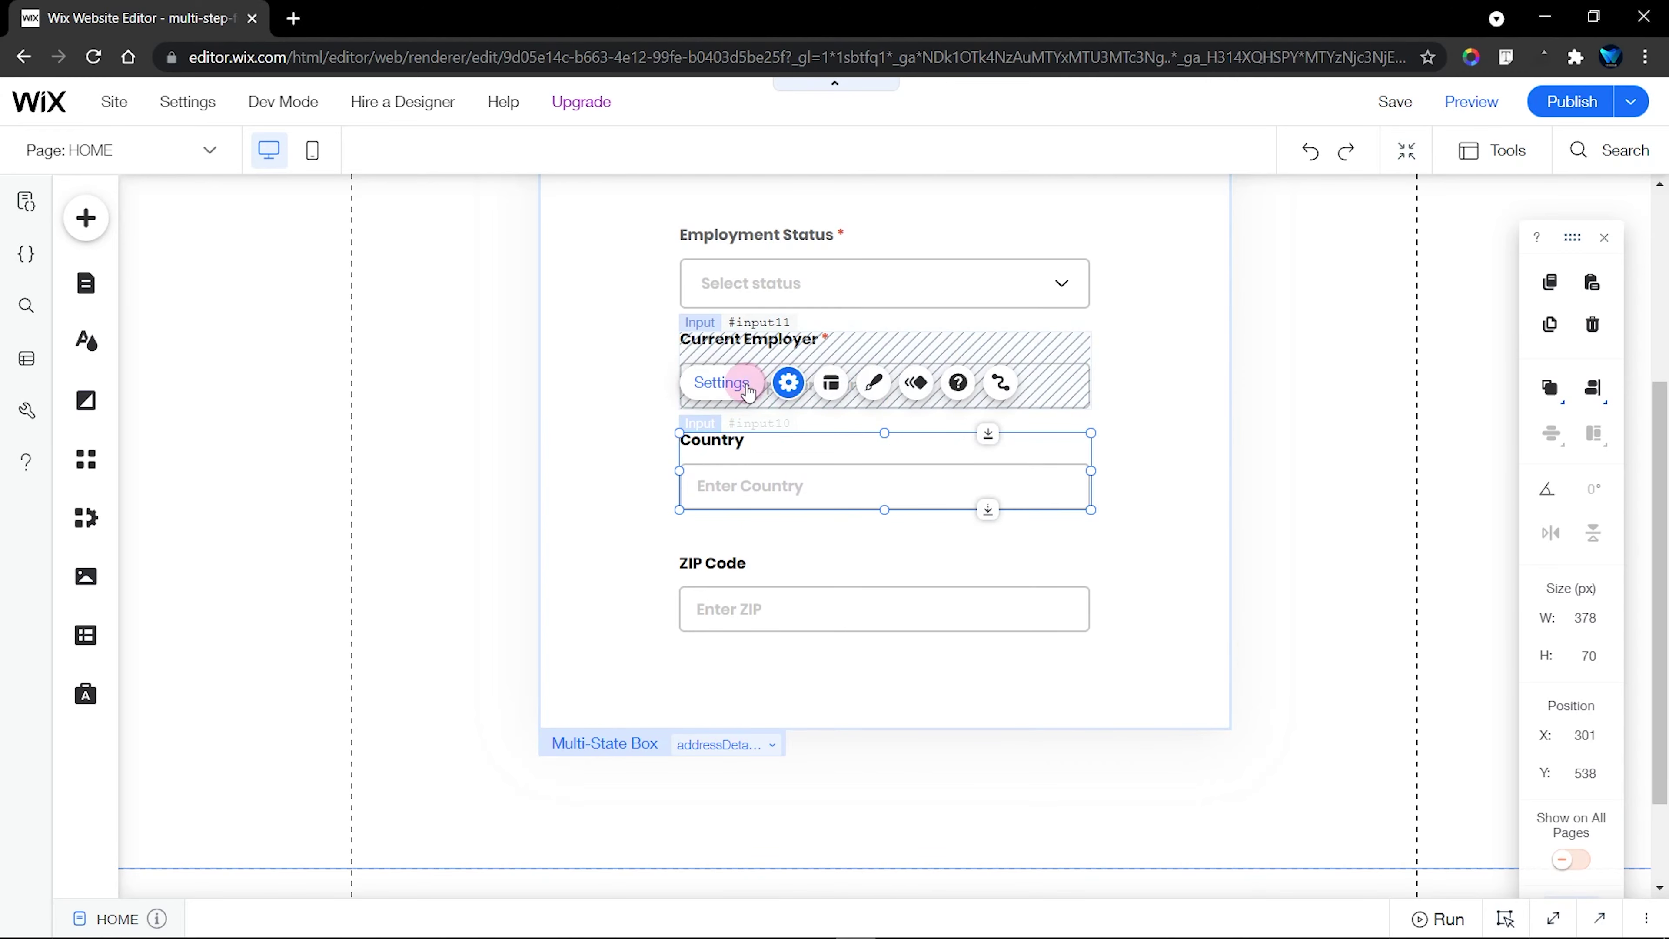
pyautogui.doubleClick(1193, 478)
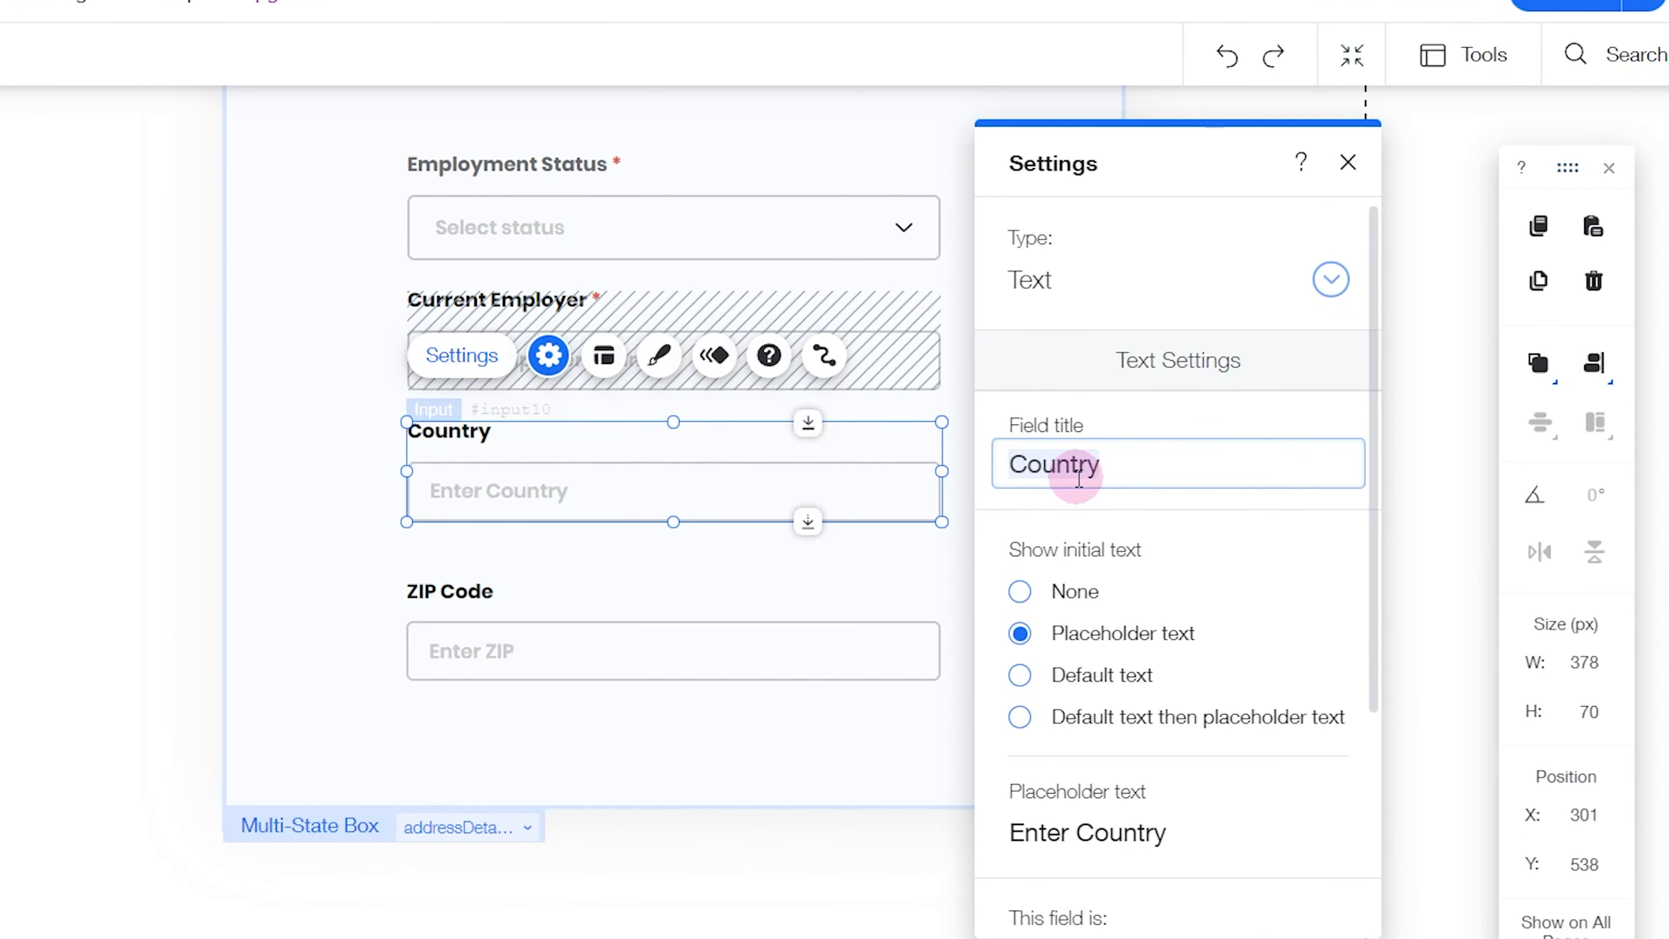
pyautogui.write('Driver')
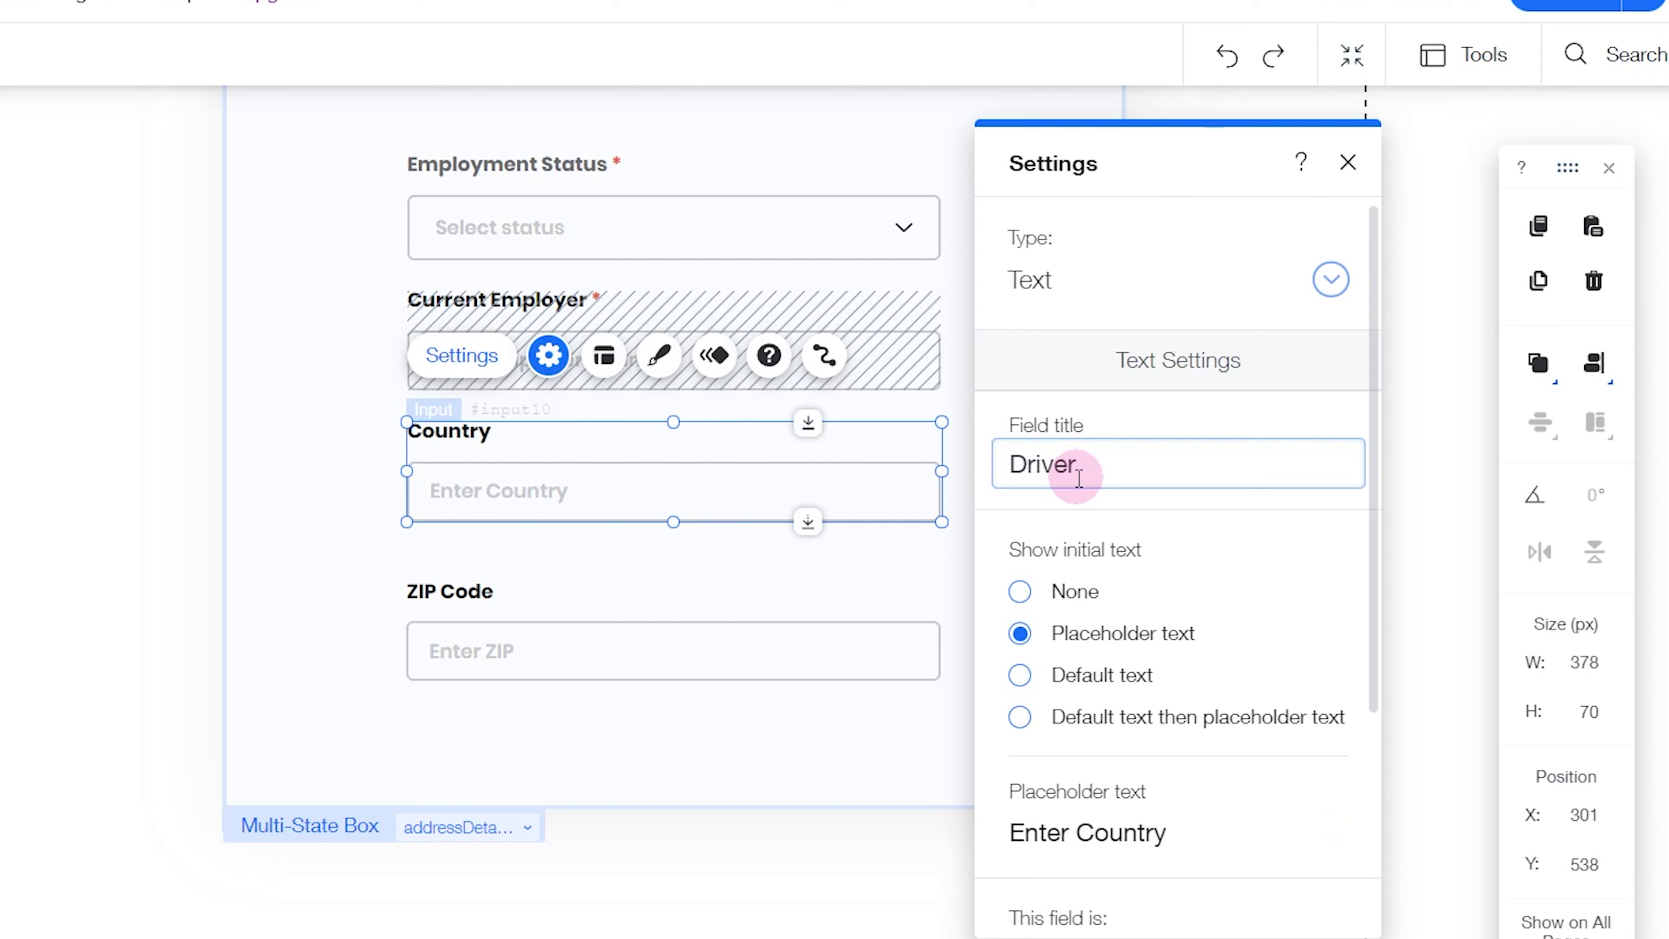
pyautogui.write('D')
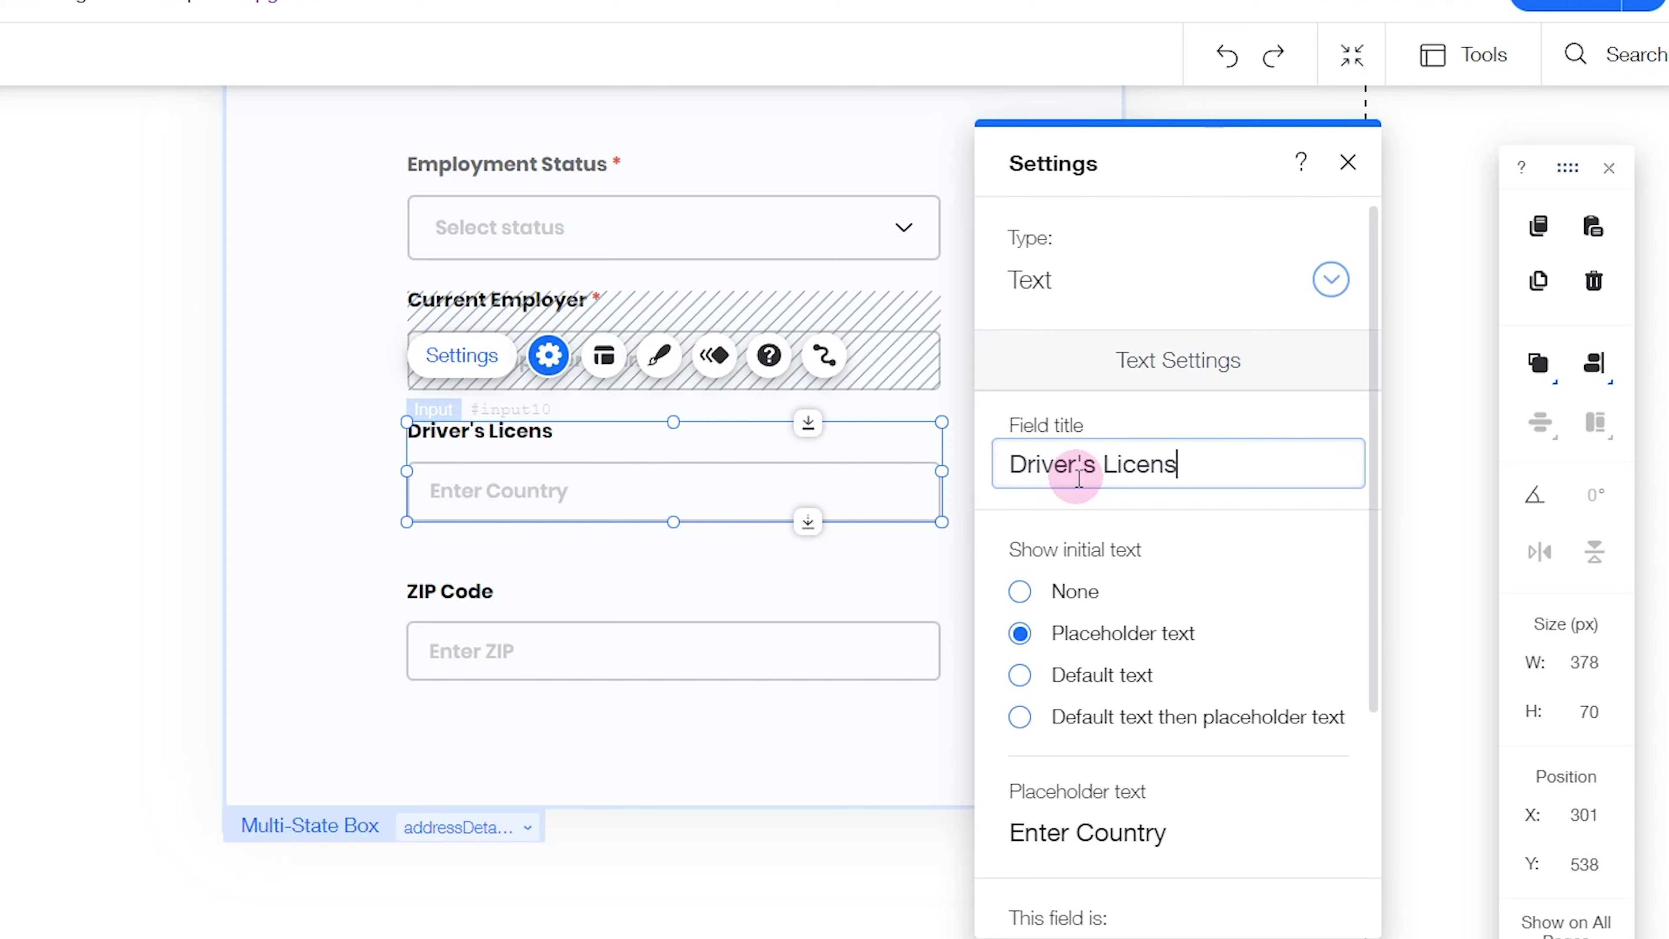
pyautogui.press('Return')
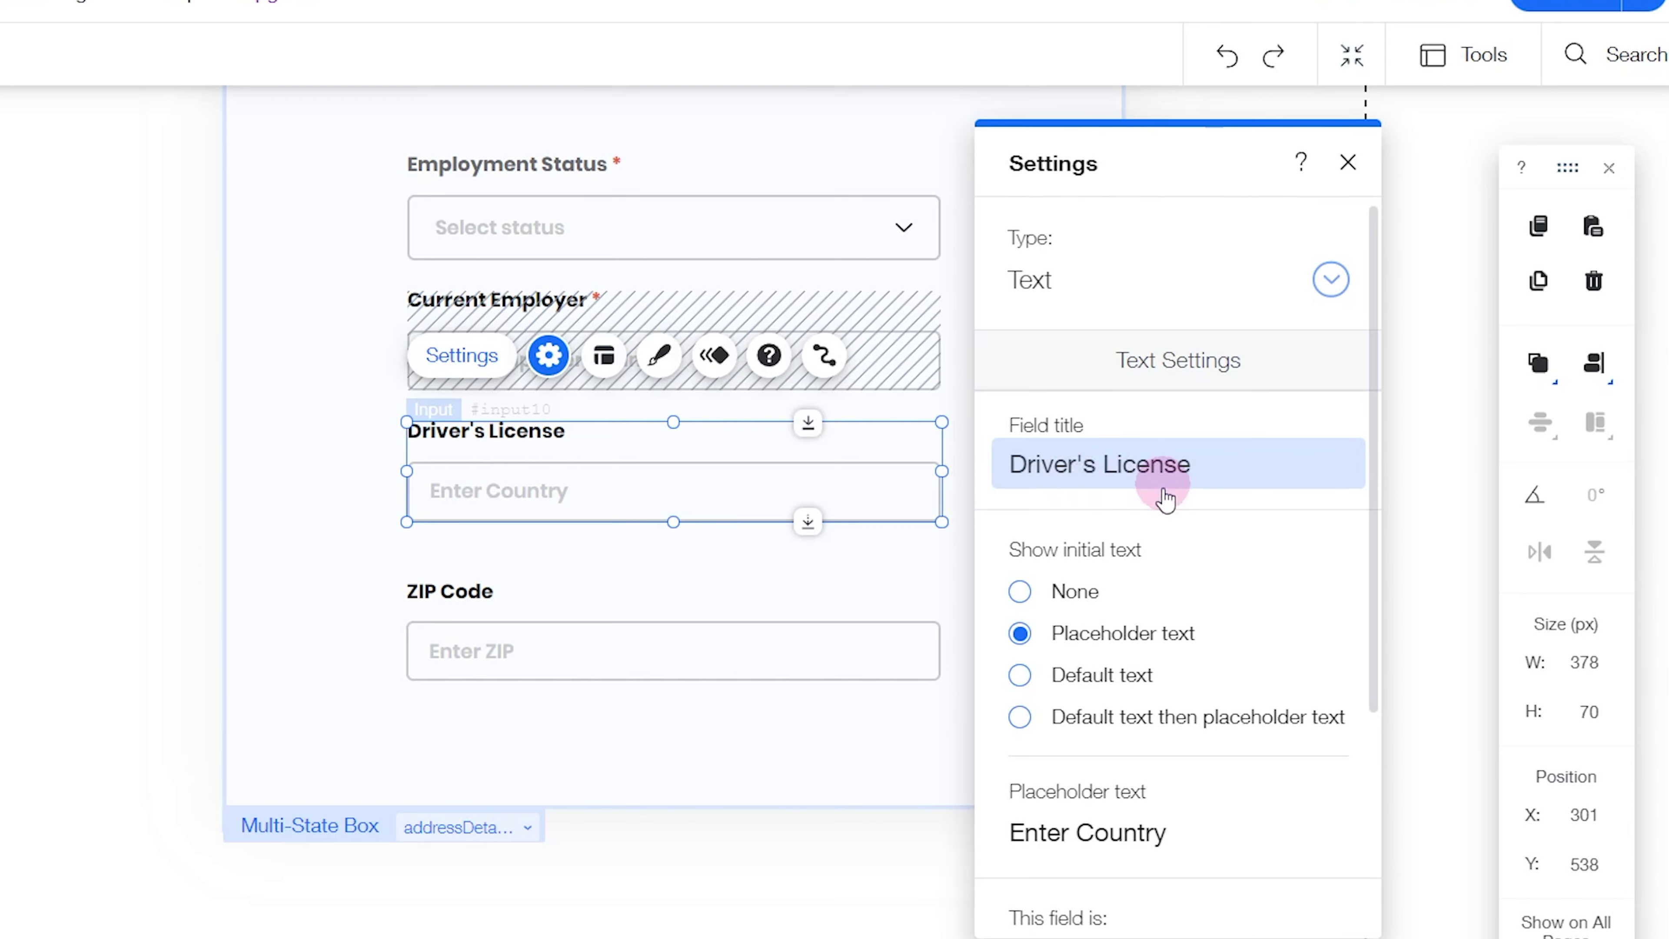
# Set the Driver's License input's placeholder text to "Enter driver's license"
pyautogui.tripleClick(1099, 842)
pyautogui.write('E')
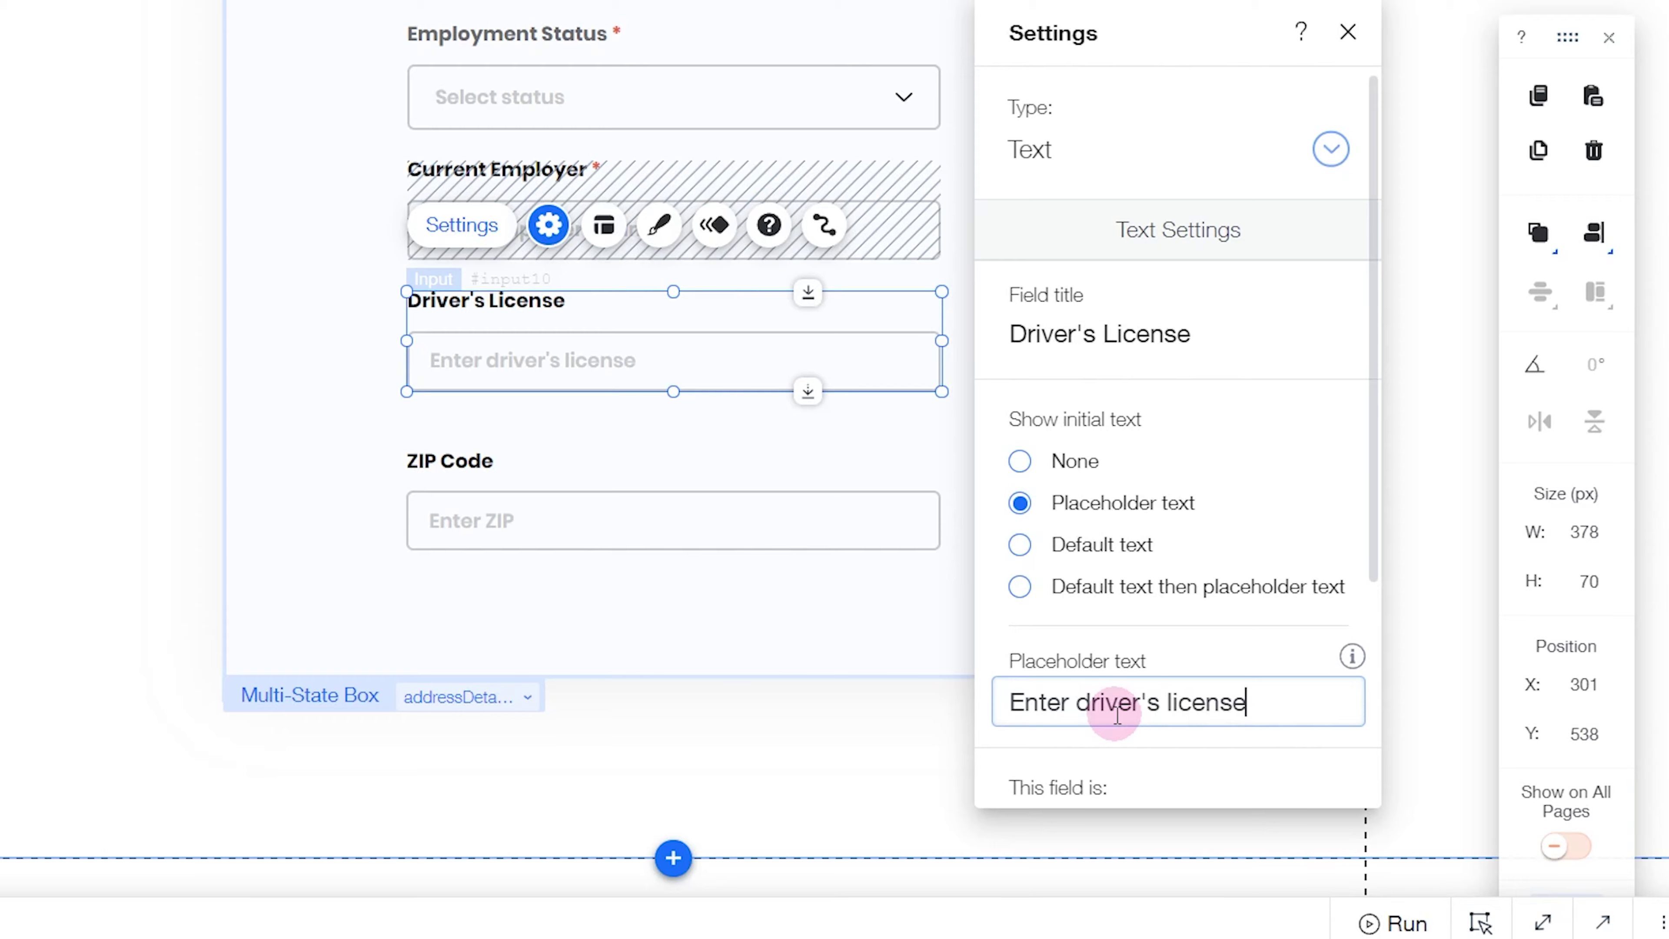
pyautogui.press('Return')
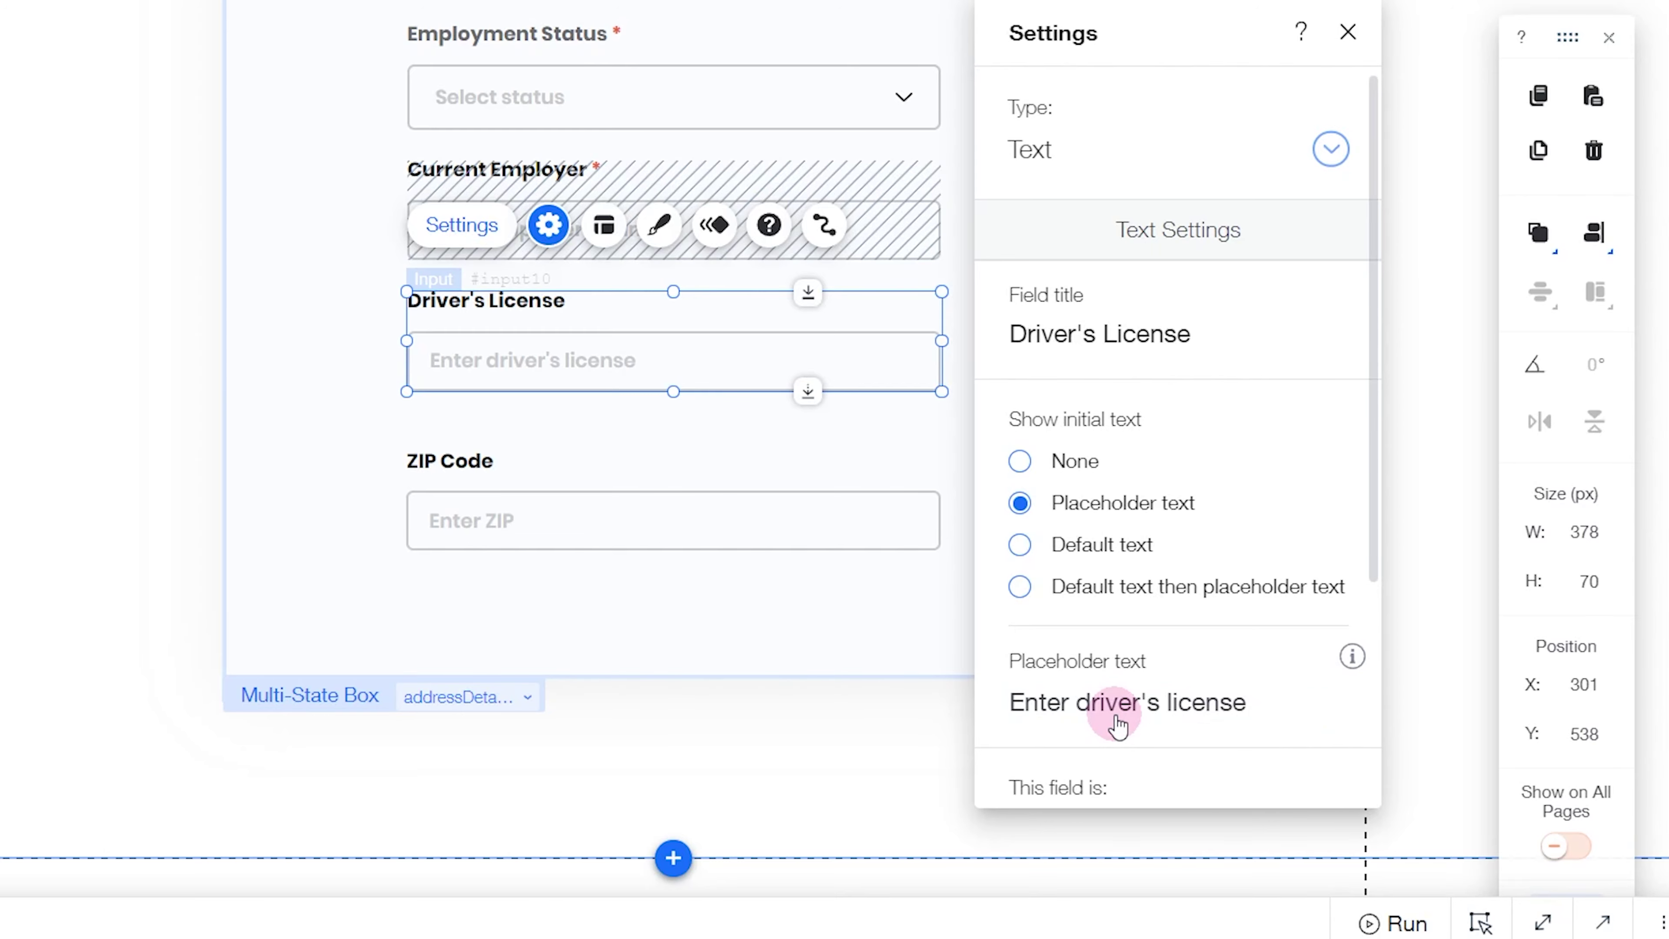
# Delete the ZIP Code input below the Driver's License input
pyautogui.click(783, 541)
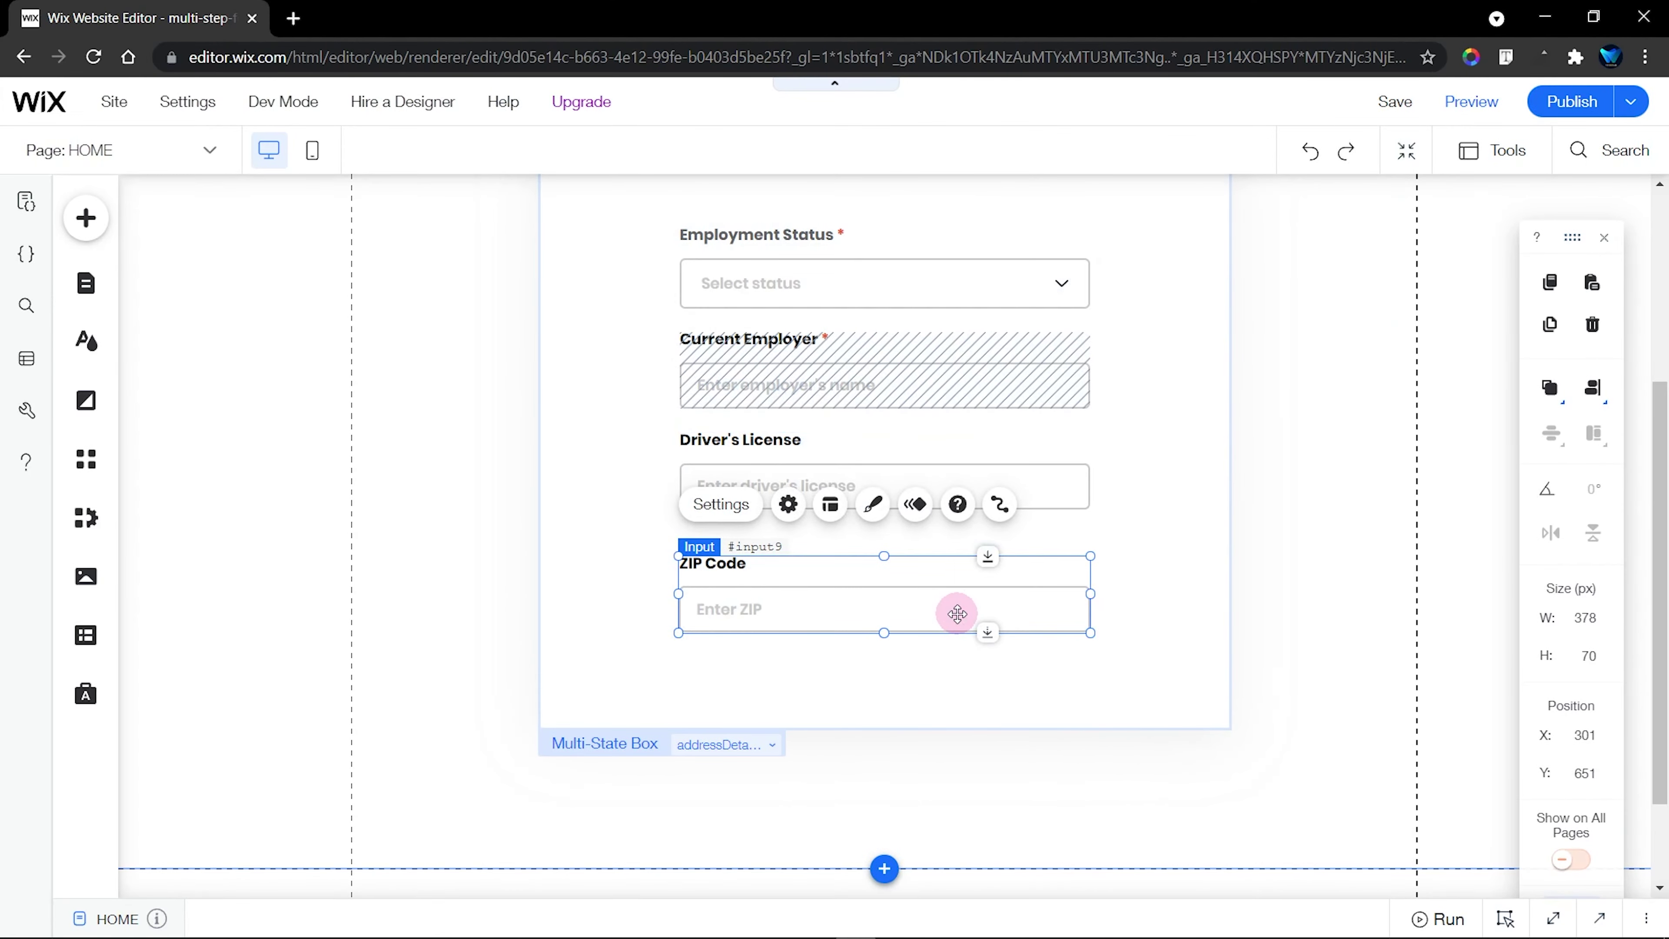
pyautogui.press('Delete')
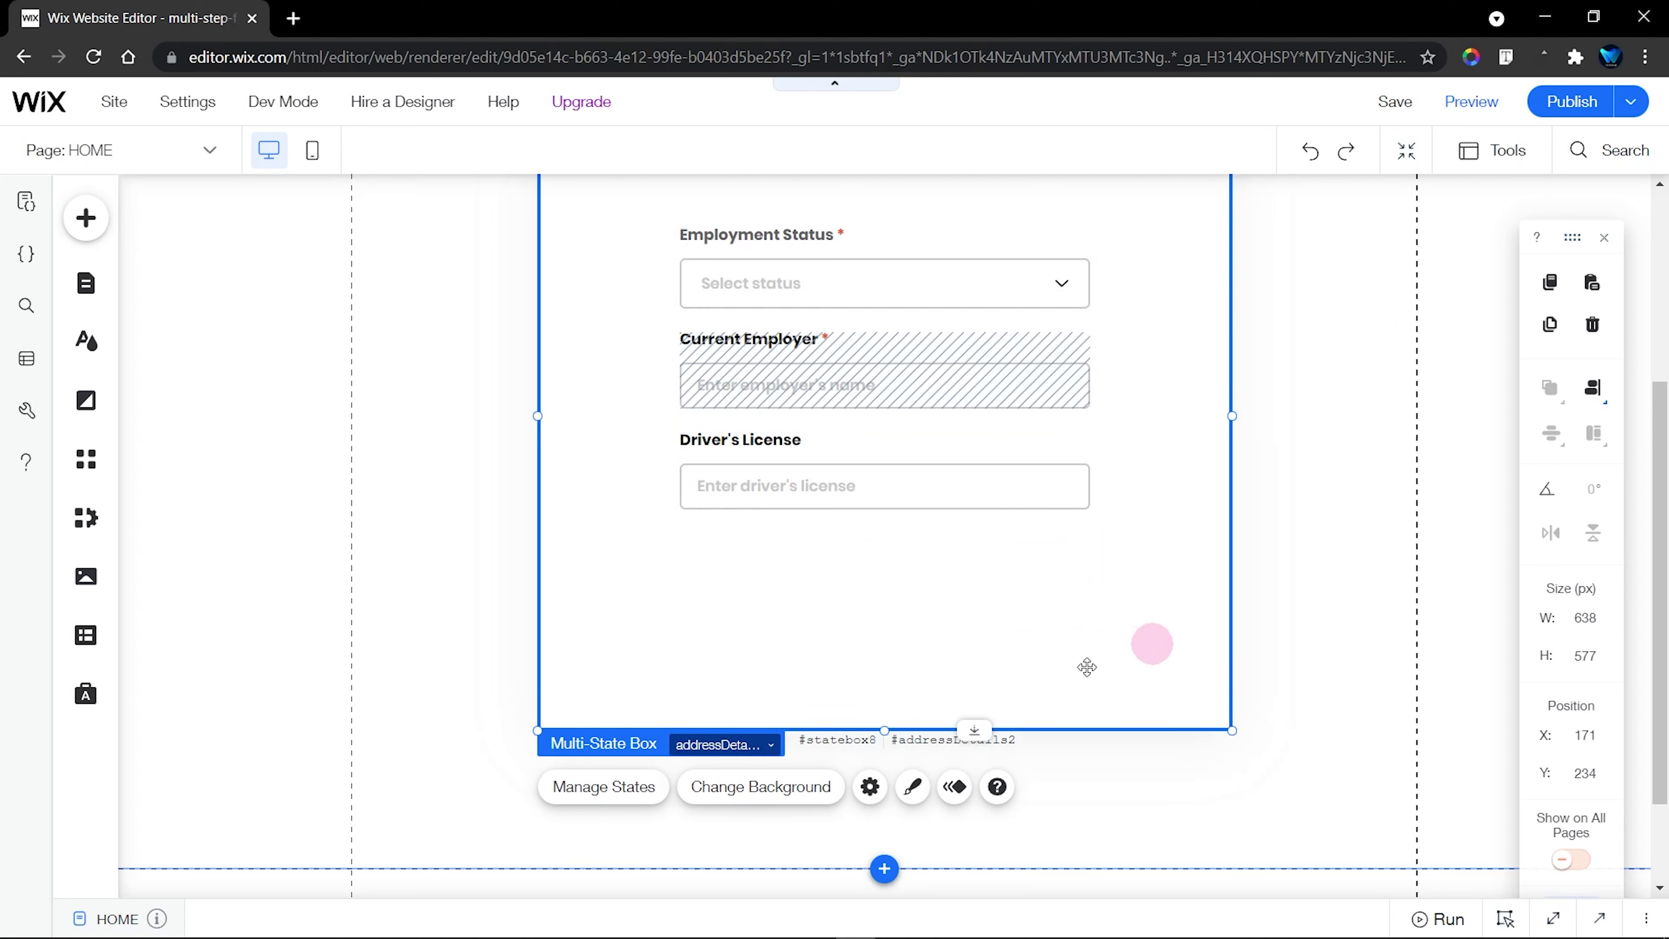
# Go through the existing states of the multi-state box and add a new blank state after addressDetails2
pyautogui.click(604, 787)
pyautogui.click(1425, 290)
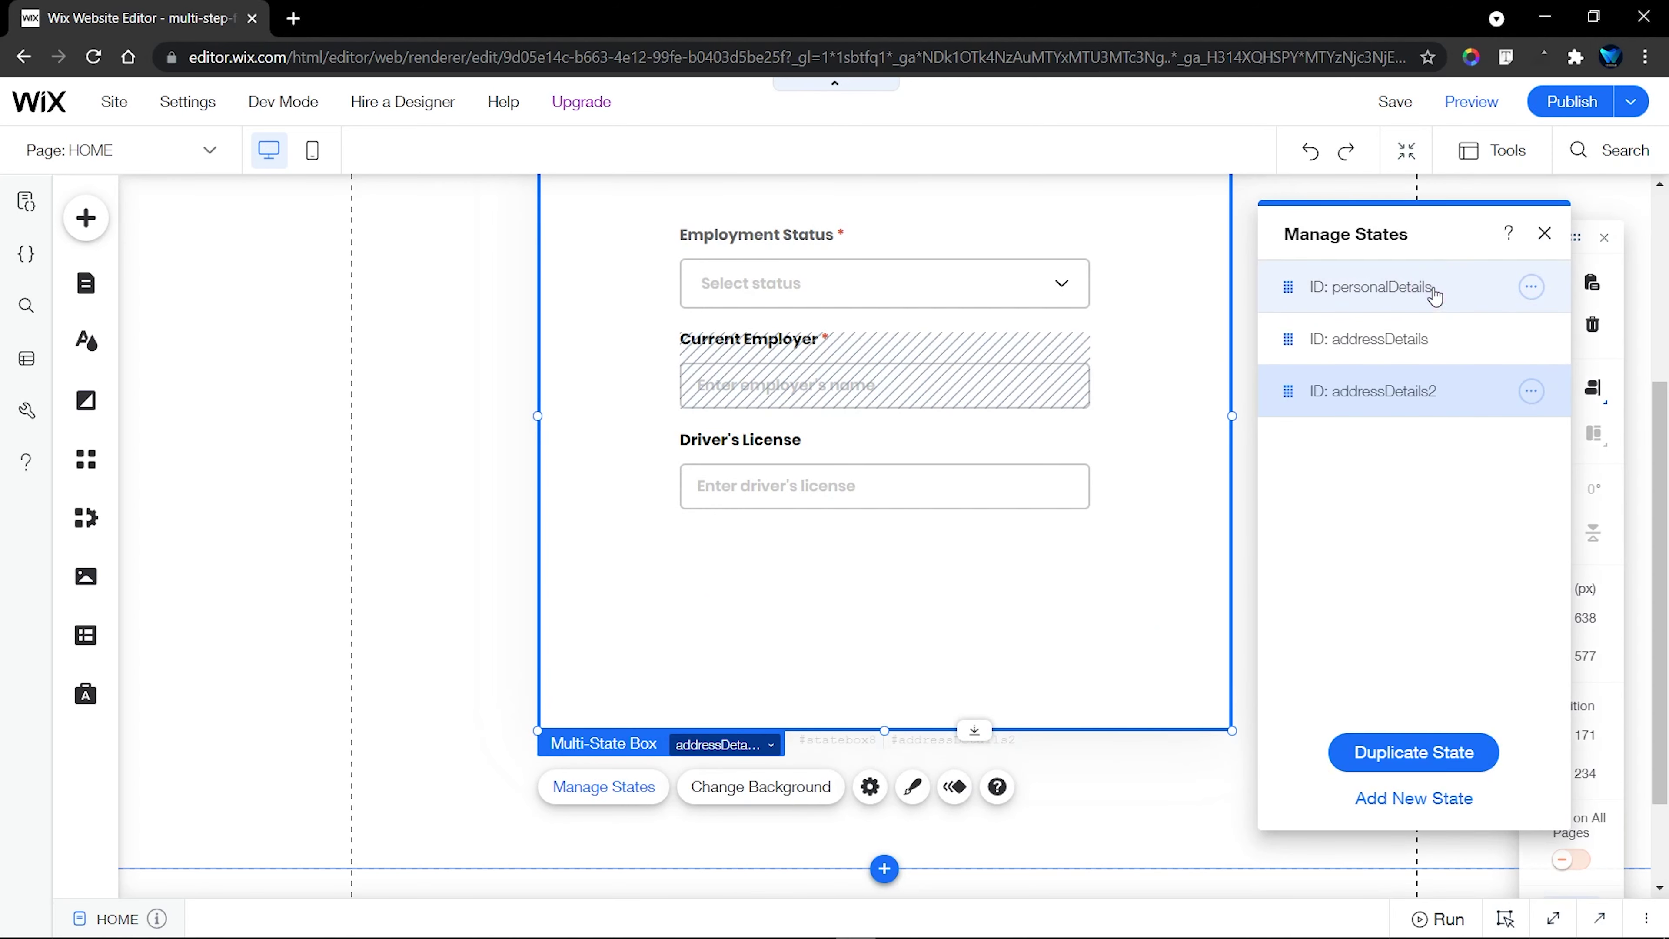
pyautogui.scroll(3, 1226, 387)
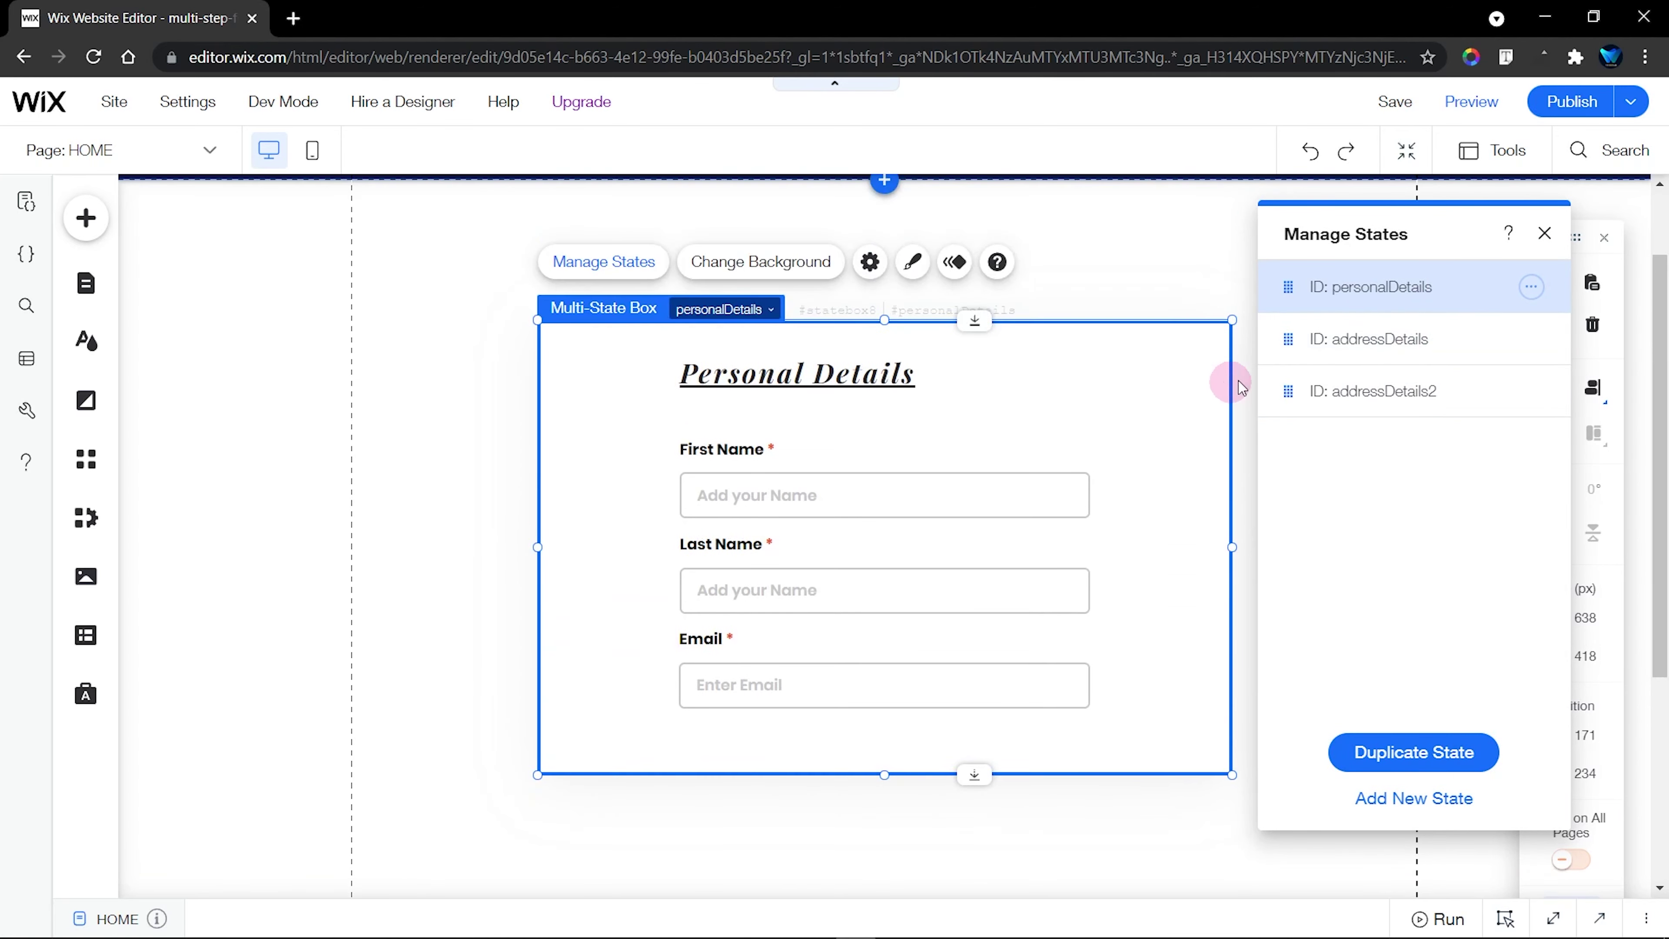
pyautogui.click(1390, 339)
pyautogui.click(1389, 381)
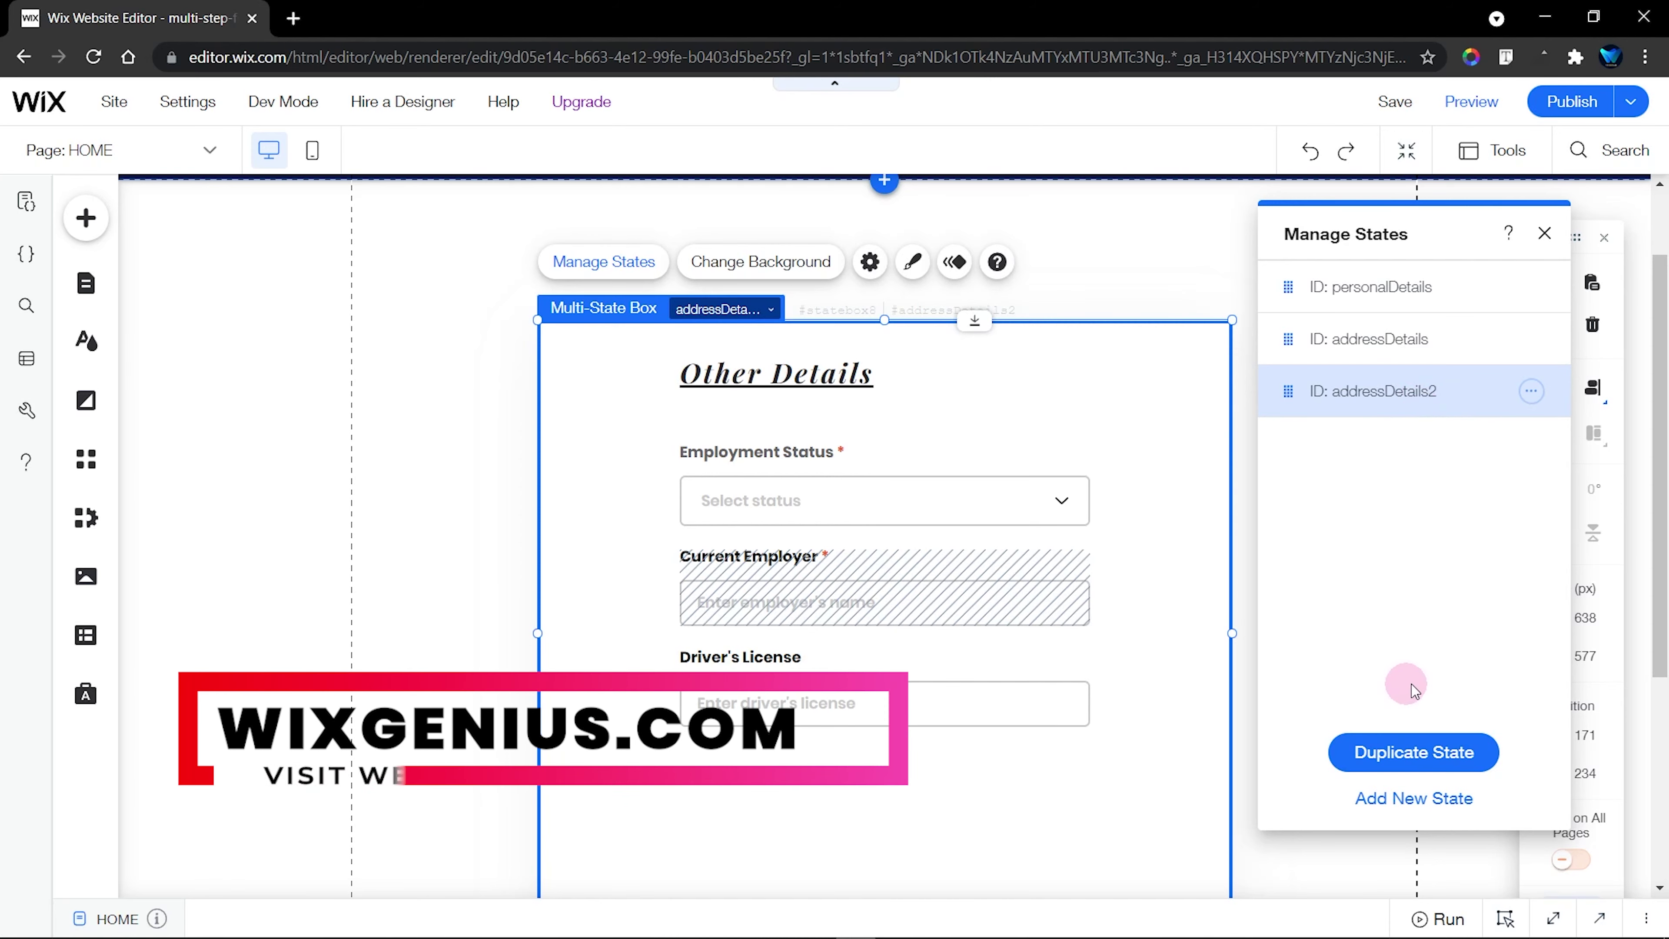
pyautogui.click(1420, 799)
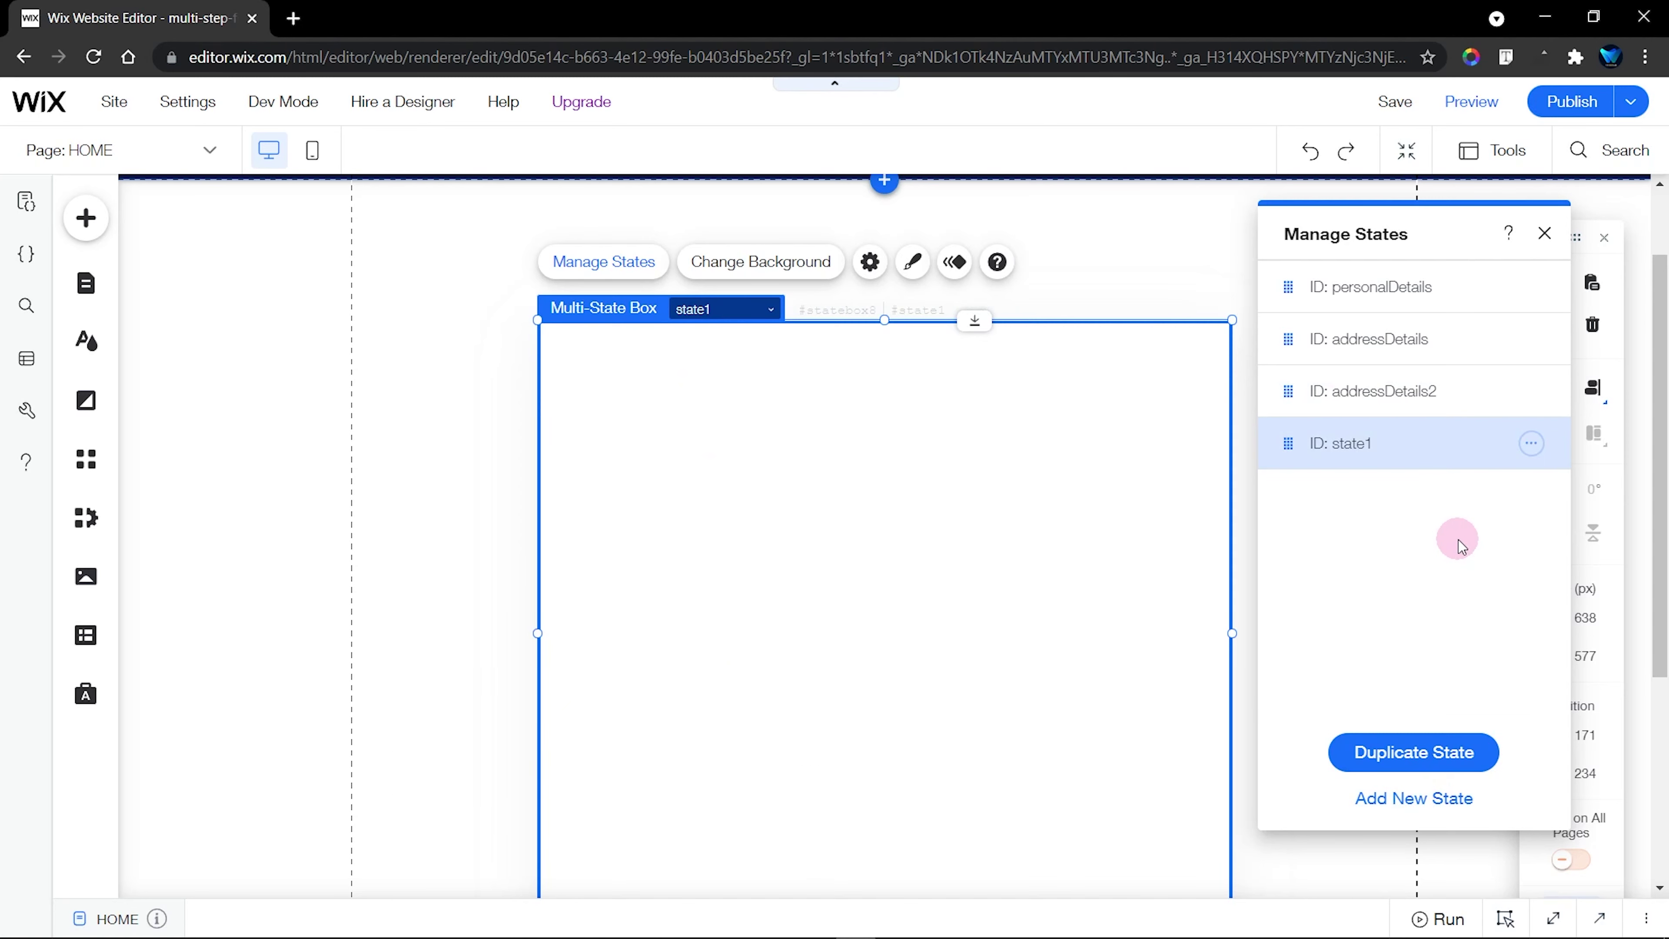
# Change the new blank state's ID to "submitSuccess" and close the state manager
pyautogui.click(1537, 445)
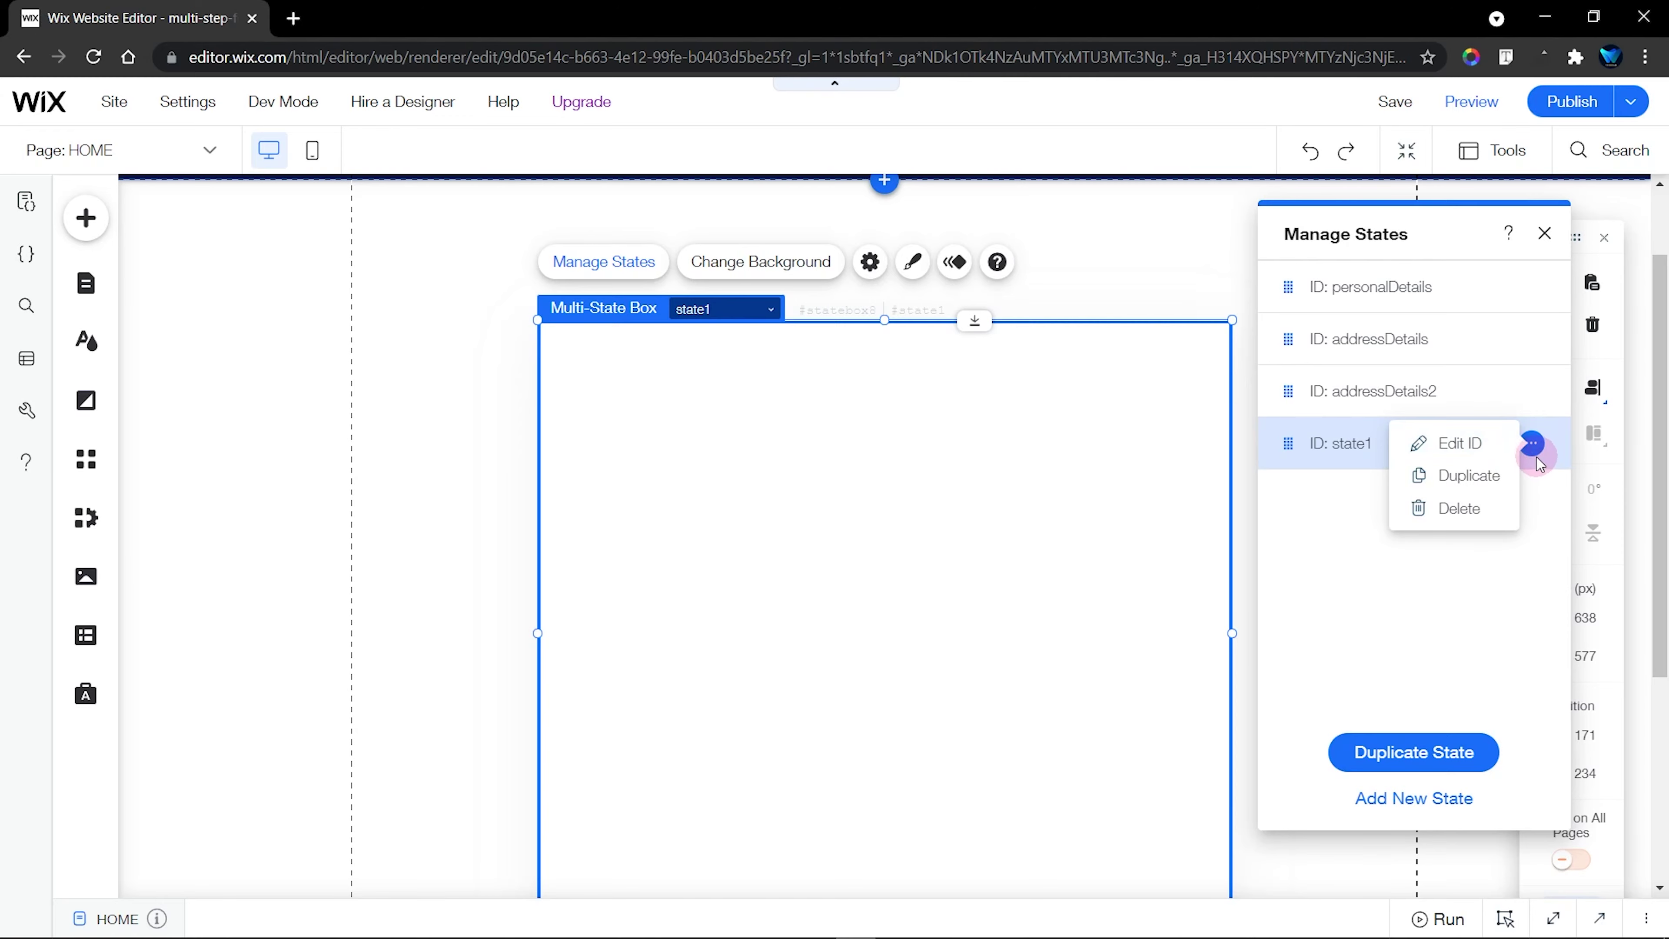
pyautogui.click(1462, 449)
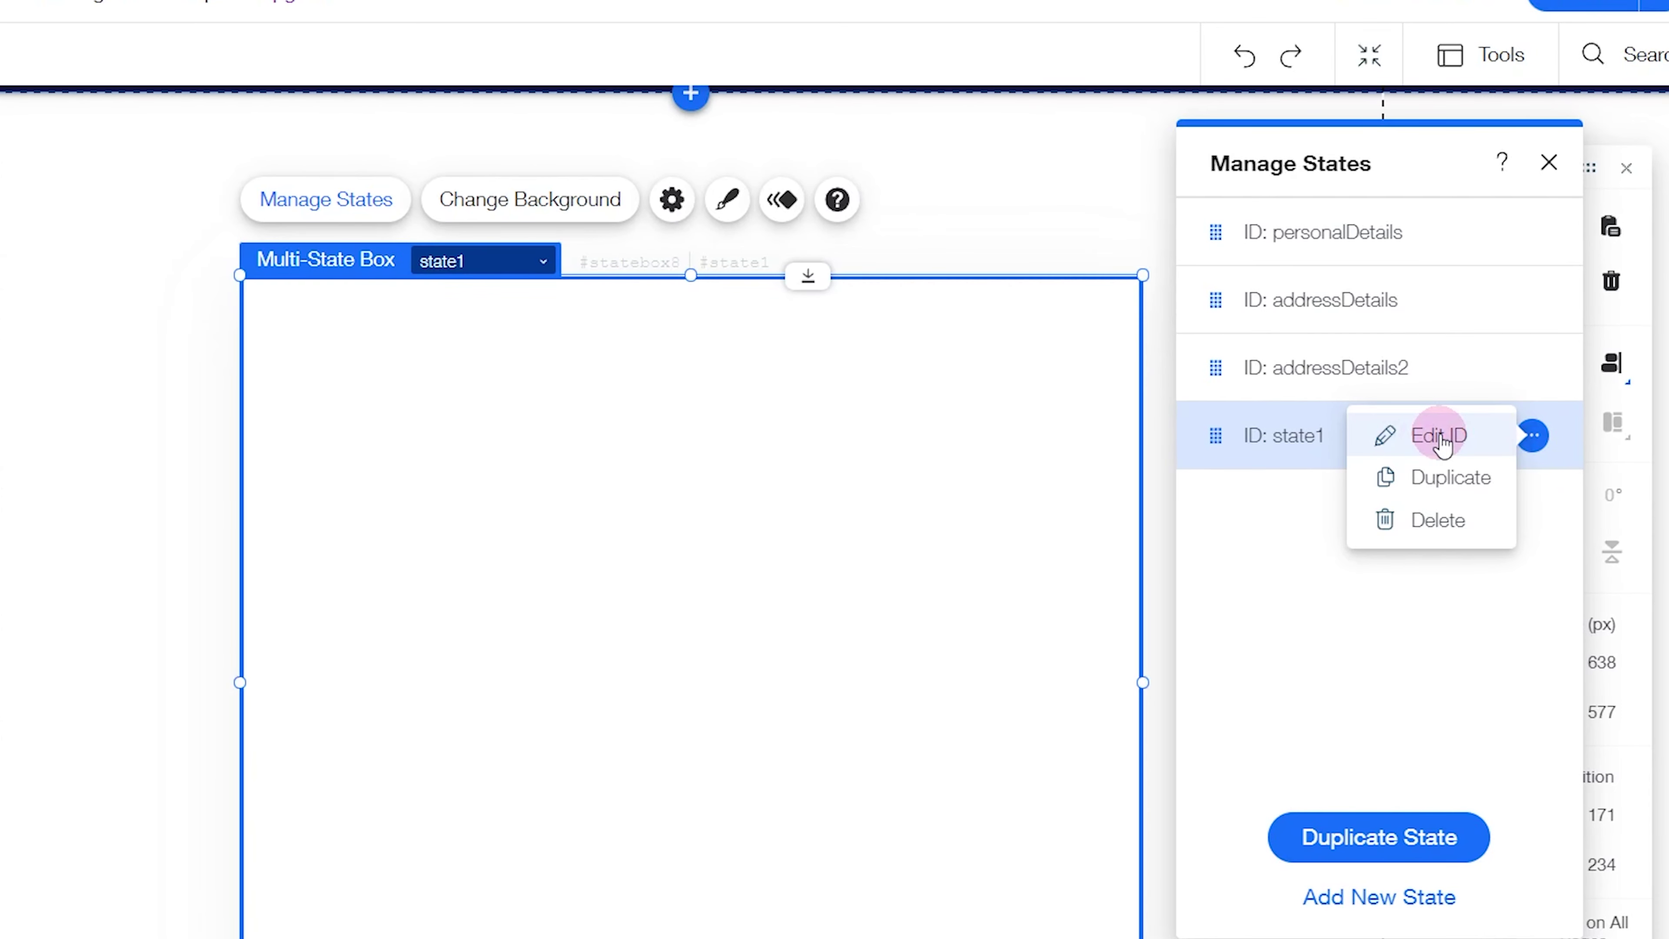
pyautogui.click(1442, 441)
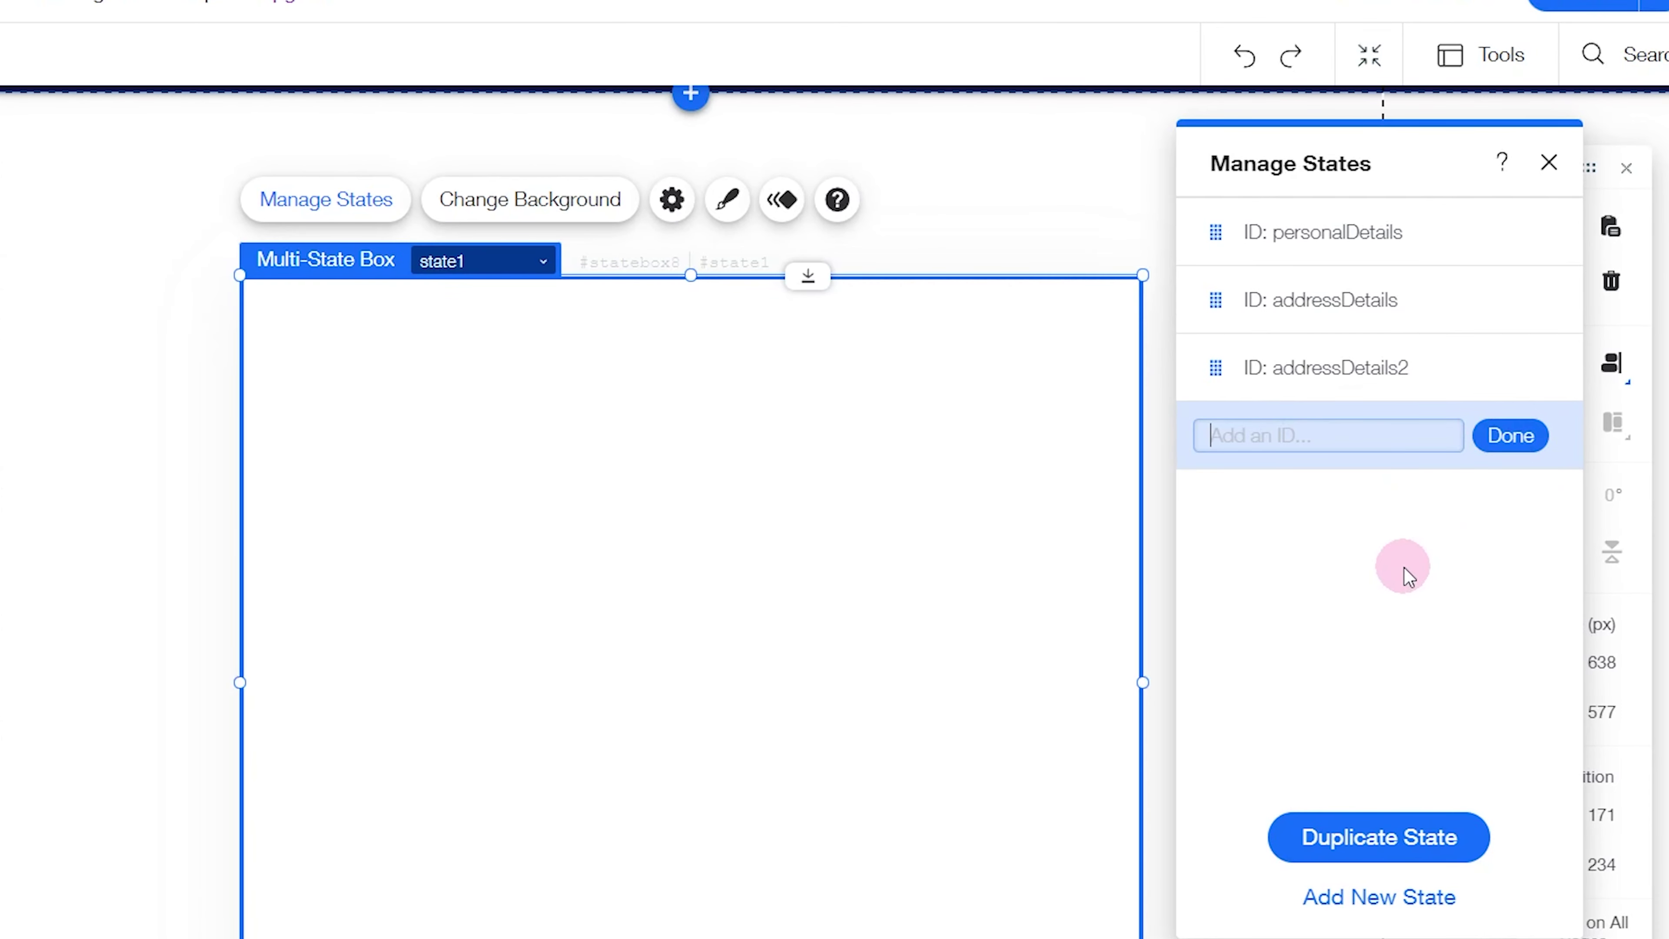
pyautogui.write('submitSuccess')
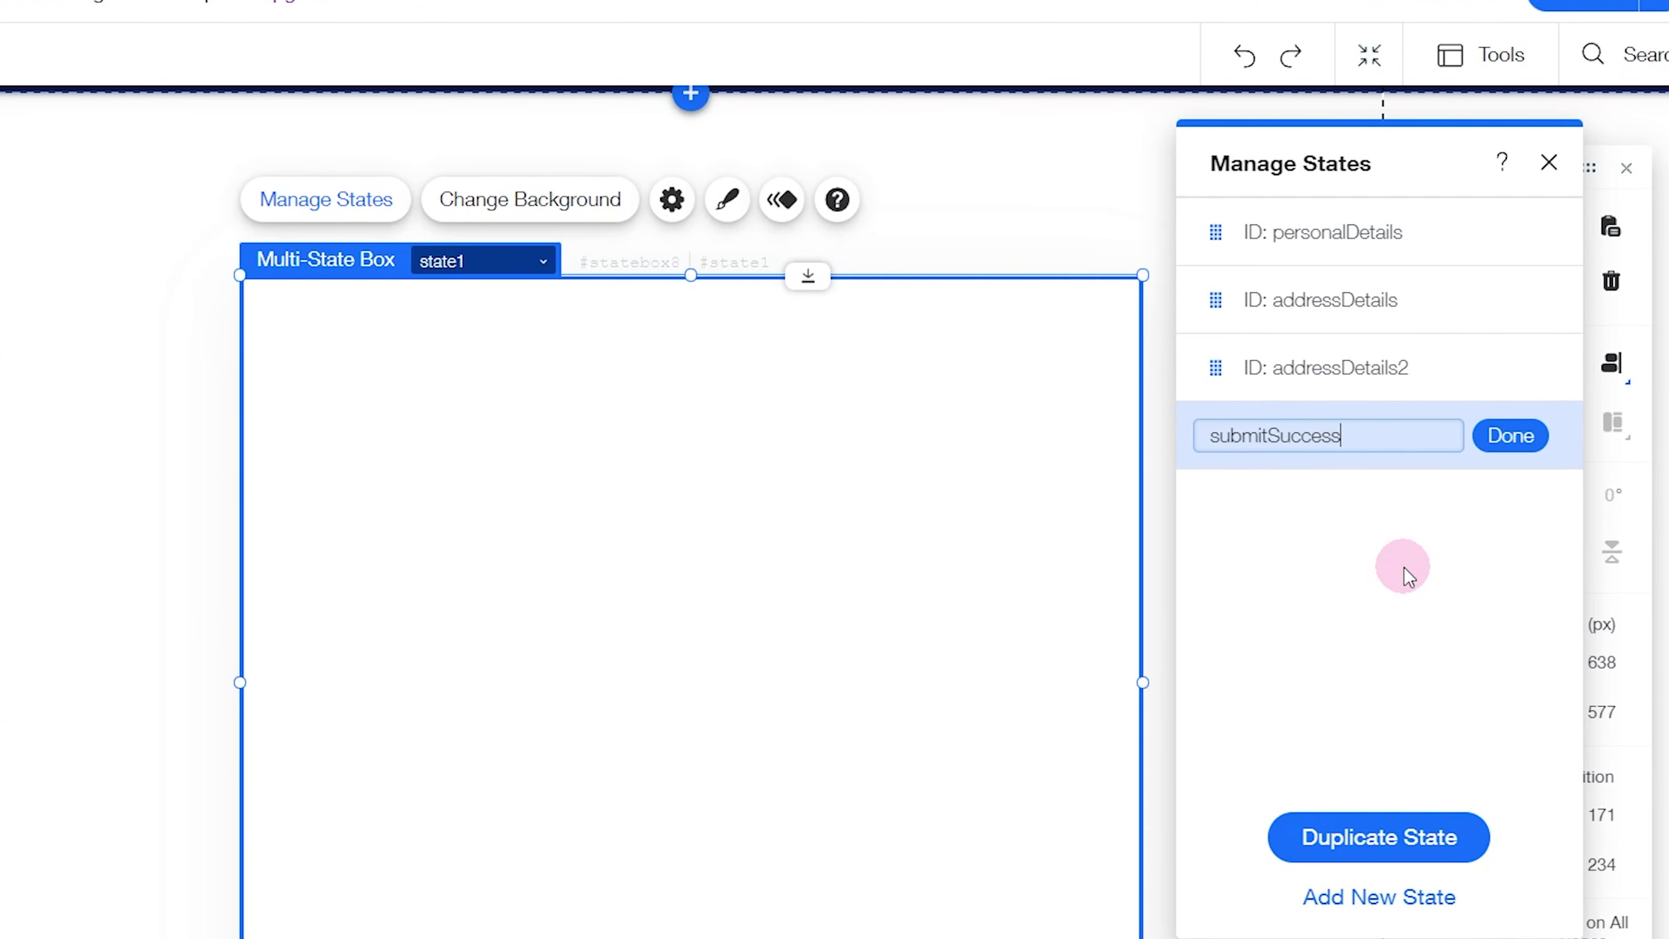
pyautogui.press('Return')
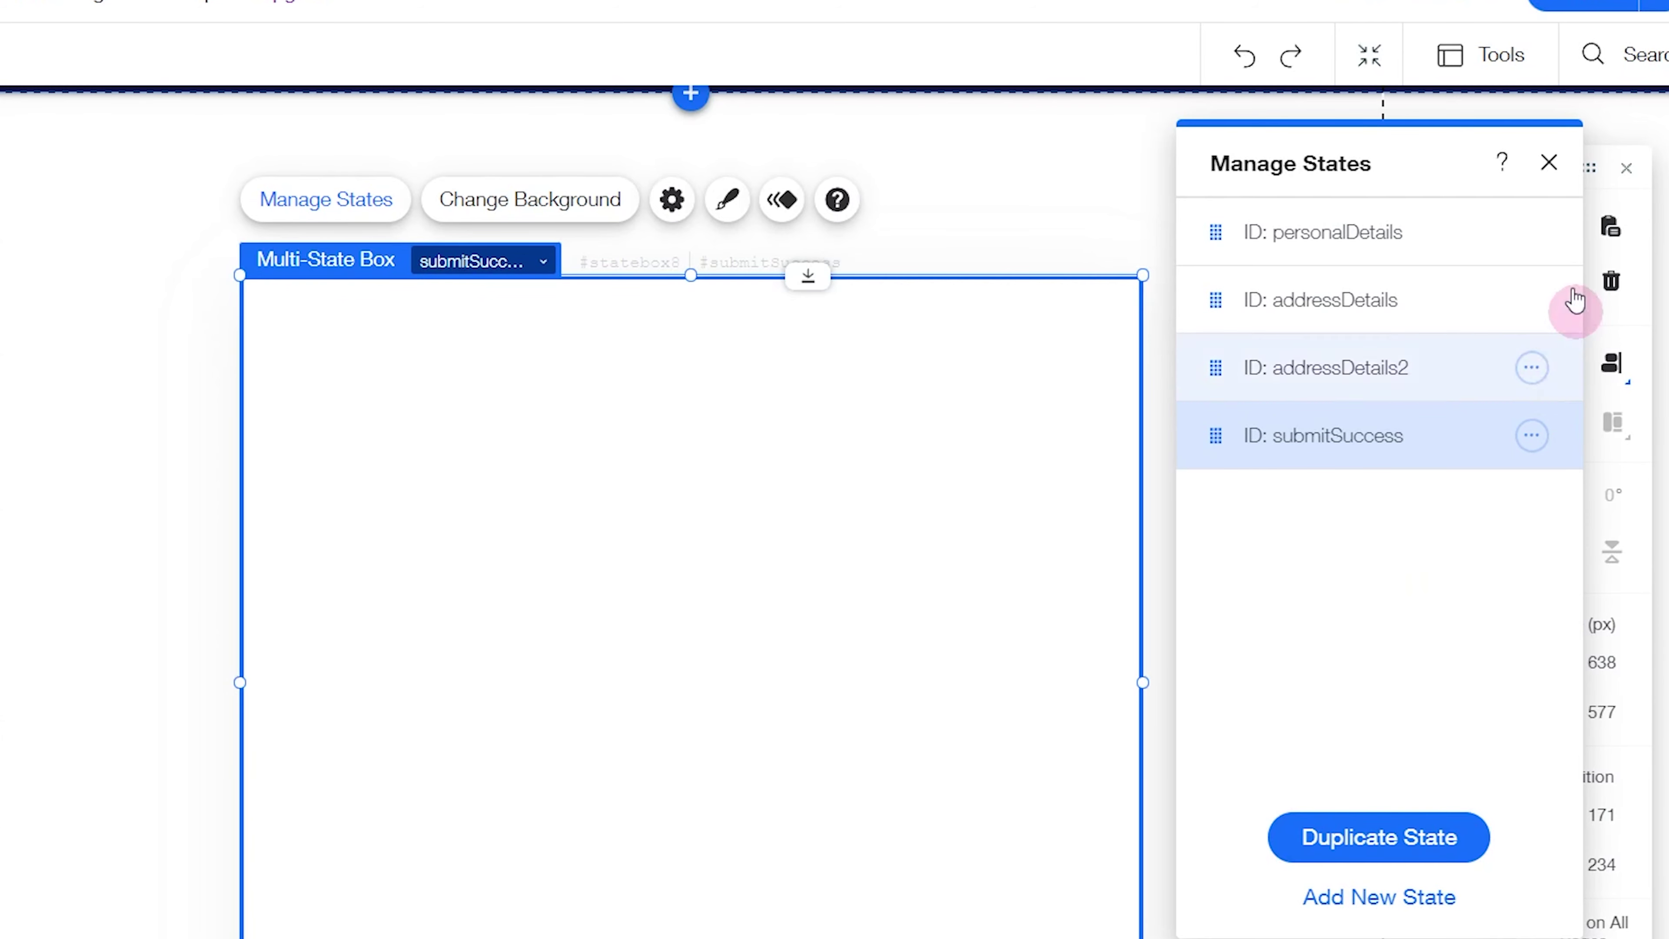
pyautogui.click(1549, 163)
# Shorten the submitSuccess state's box to a height of about 388 px
pyautogui.scroll(-1, 689, 443)
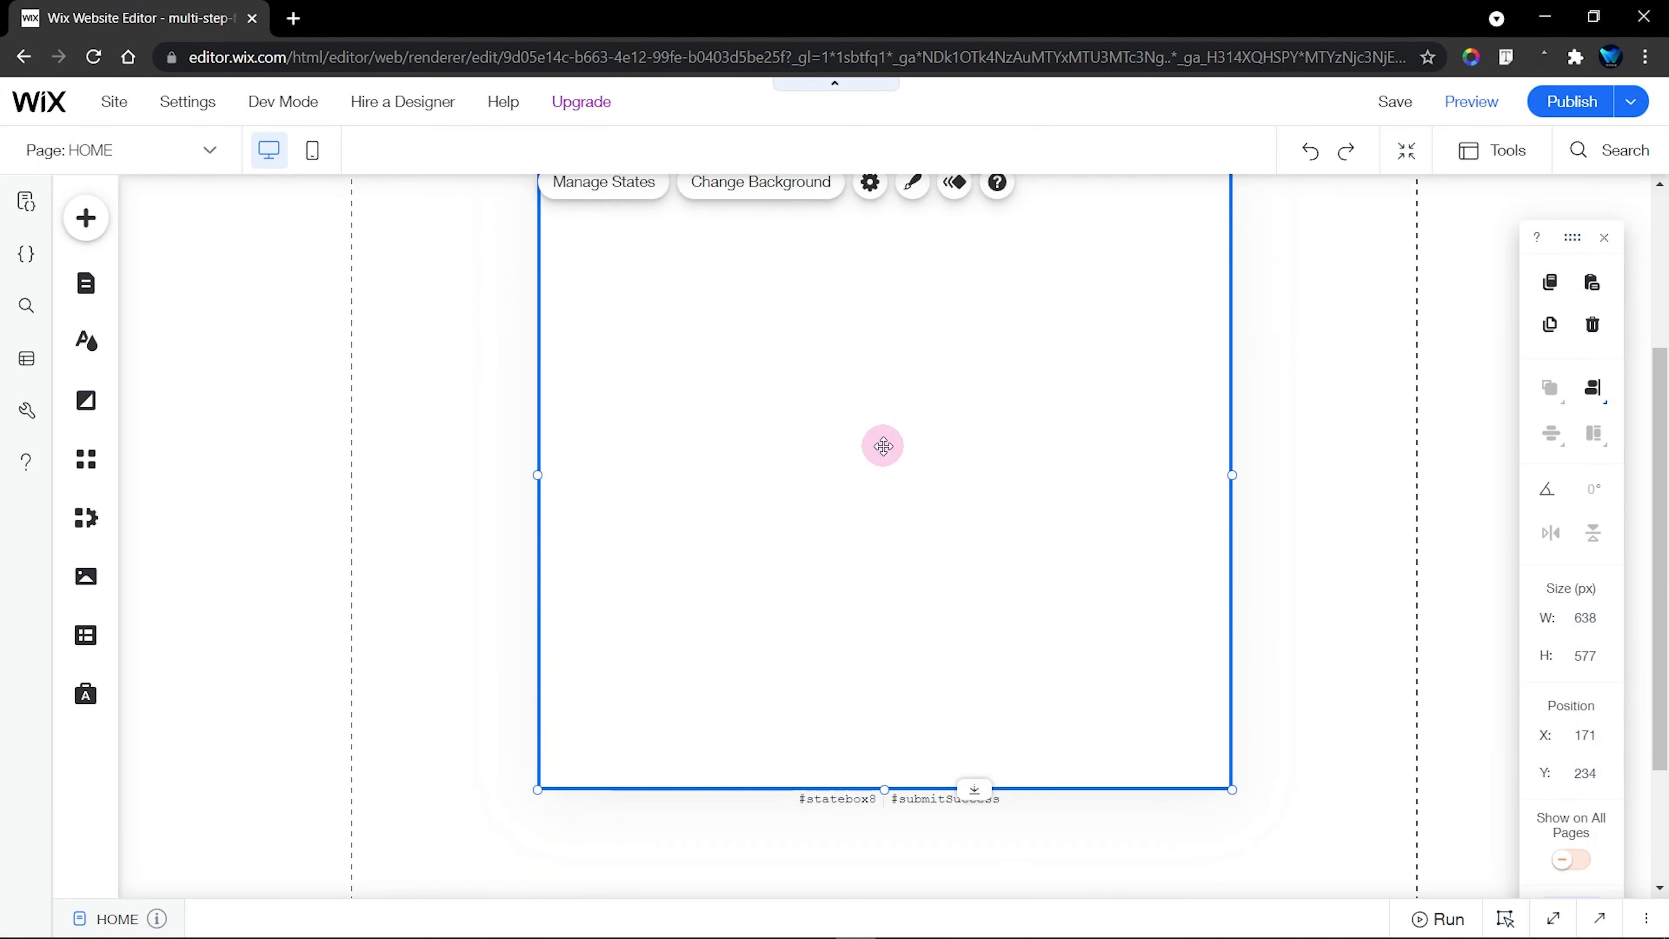
pyautogui.moveTo(983, 729); pyautogui.dragTo(987, 522)
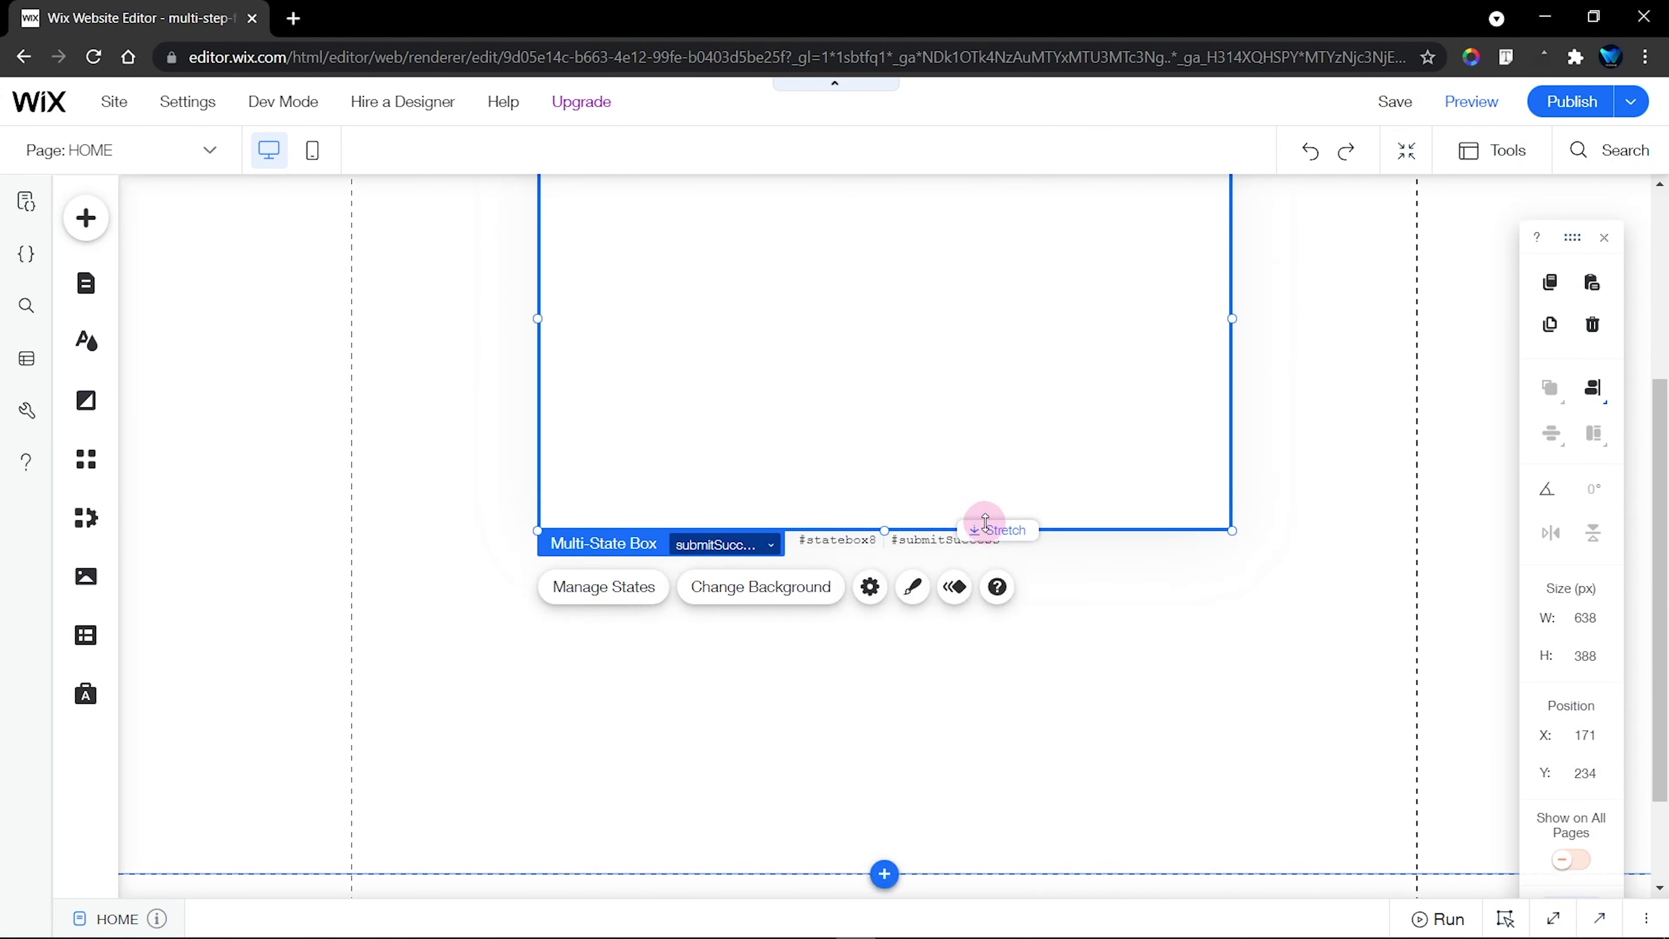
pyautogui.scroll(5, 934, 513)
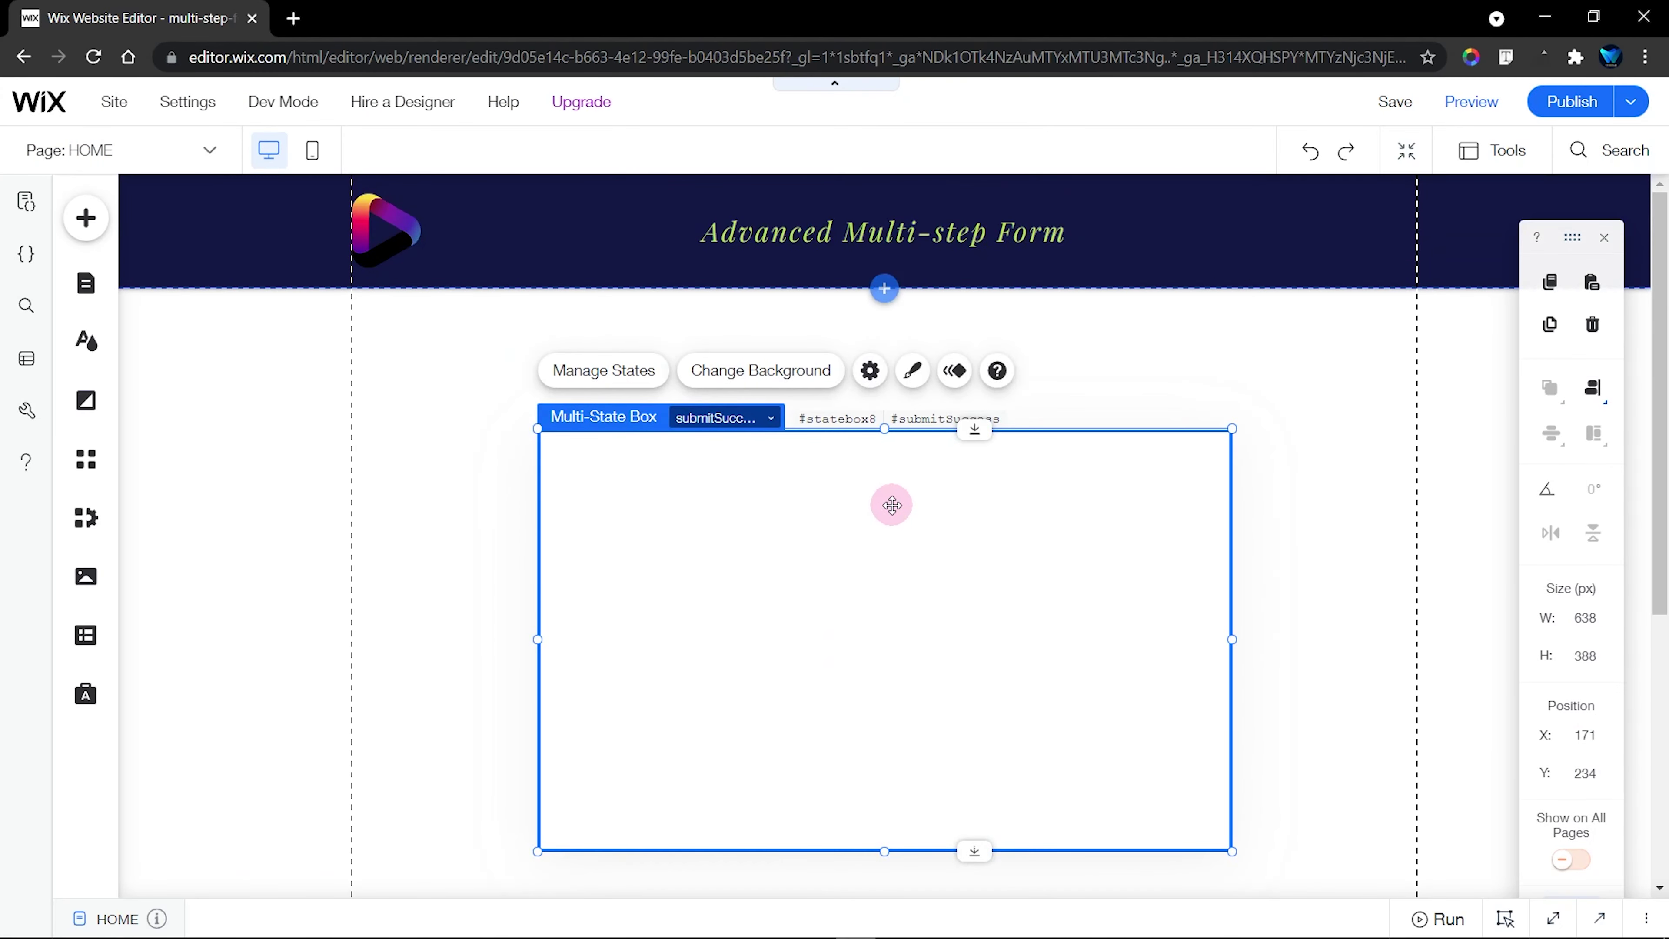
# Add the trophy vector icon to the submitSuccess state, centred horizontally near the box's upper edge at about X 446, Y 282
pyautogui.click(92, 229)
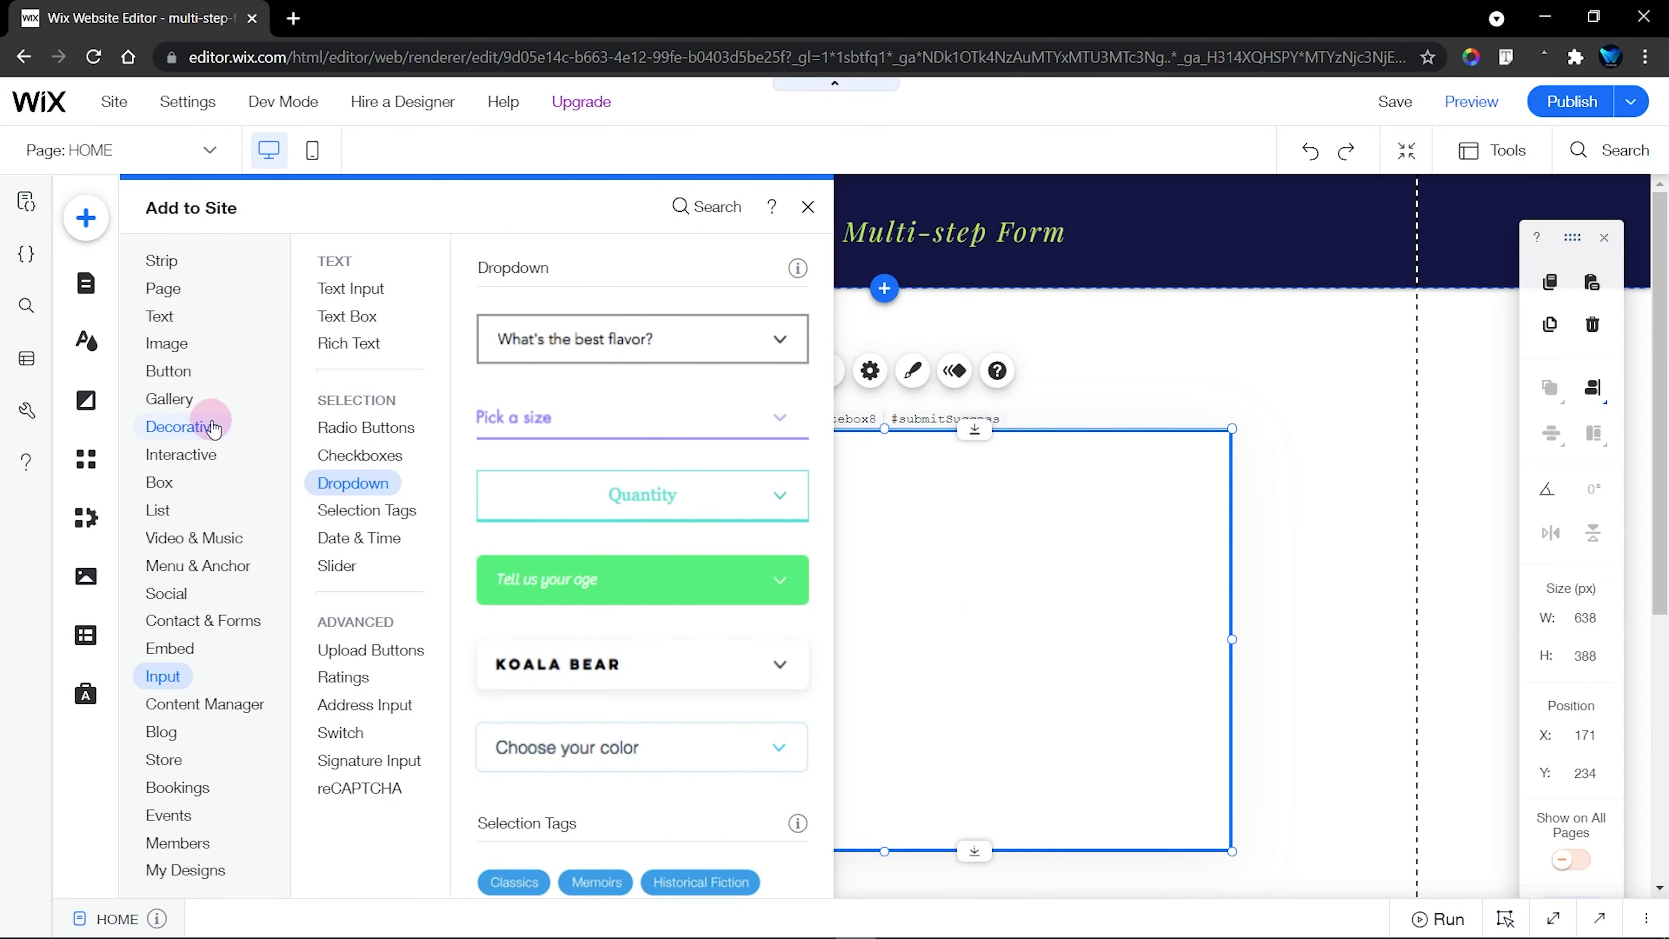
pyautogui.click(213, 428)
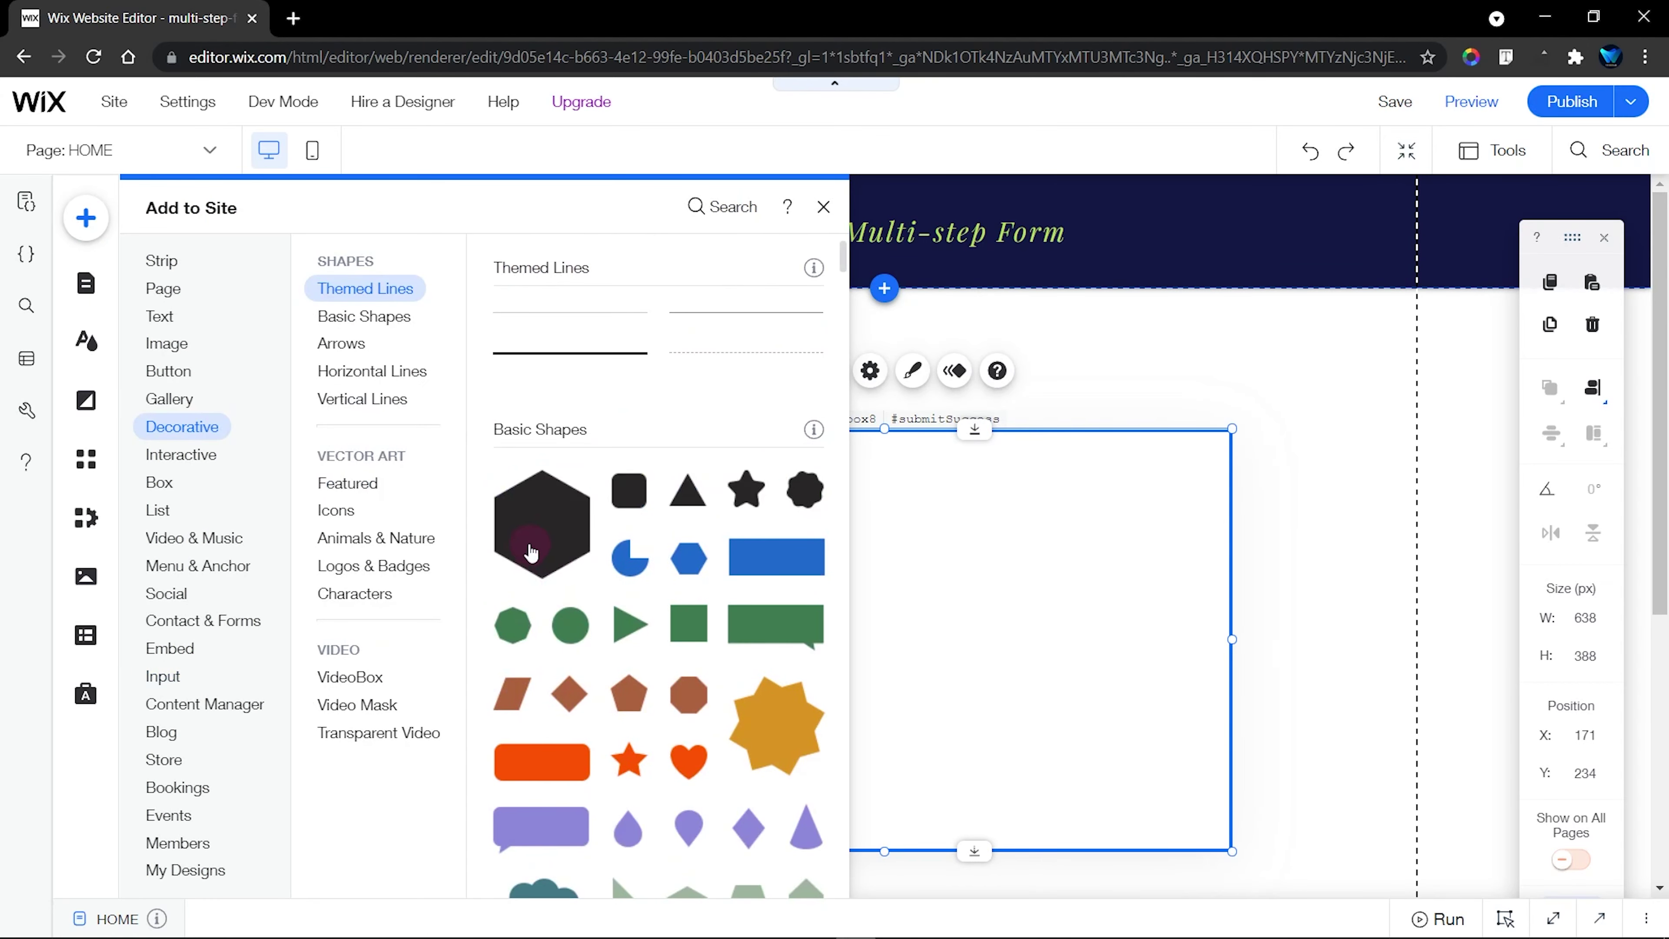
pyautogui.click(336, 511)
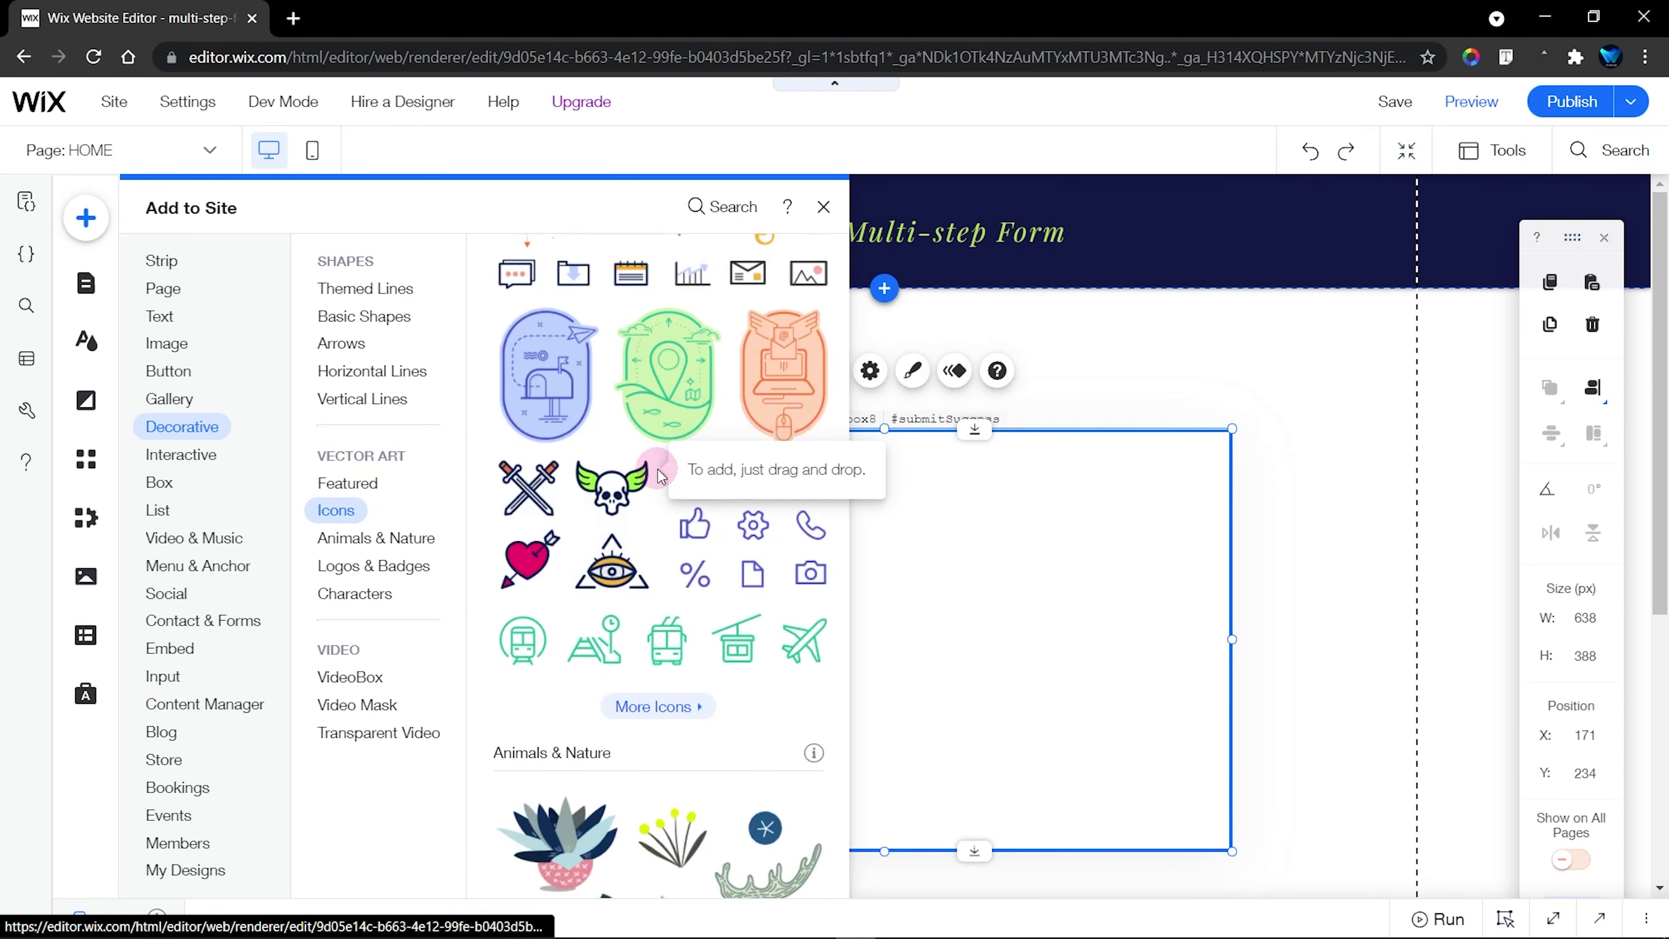
pyautogui.scroll(-2, 664, 526)
pyautogui.click(670, 589)
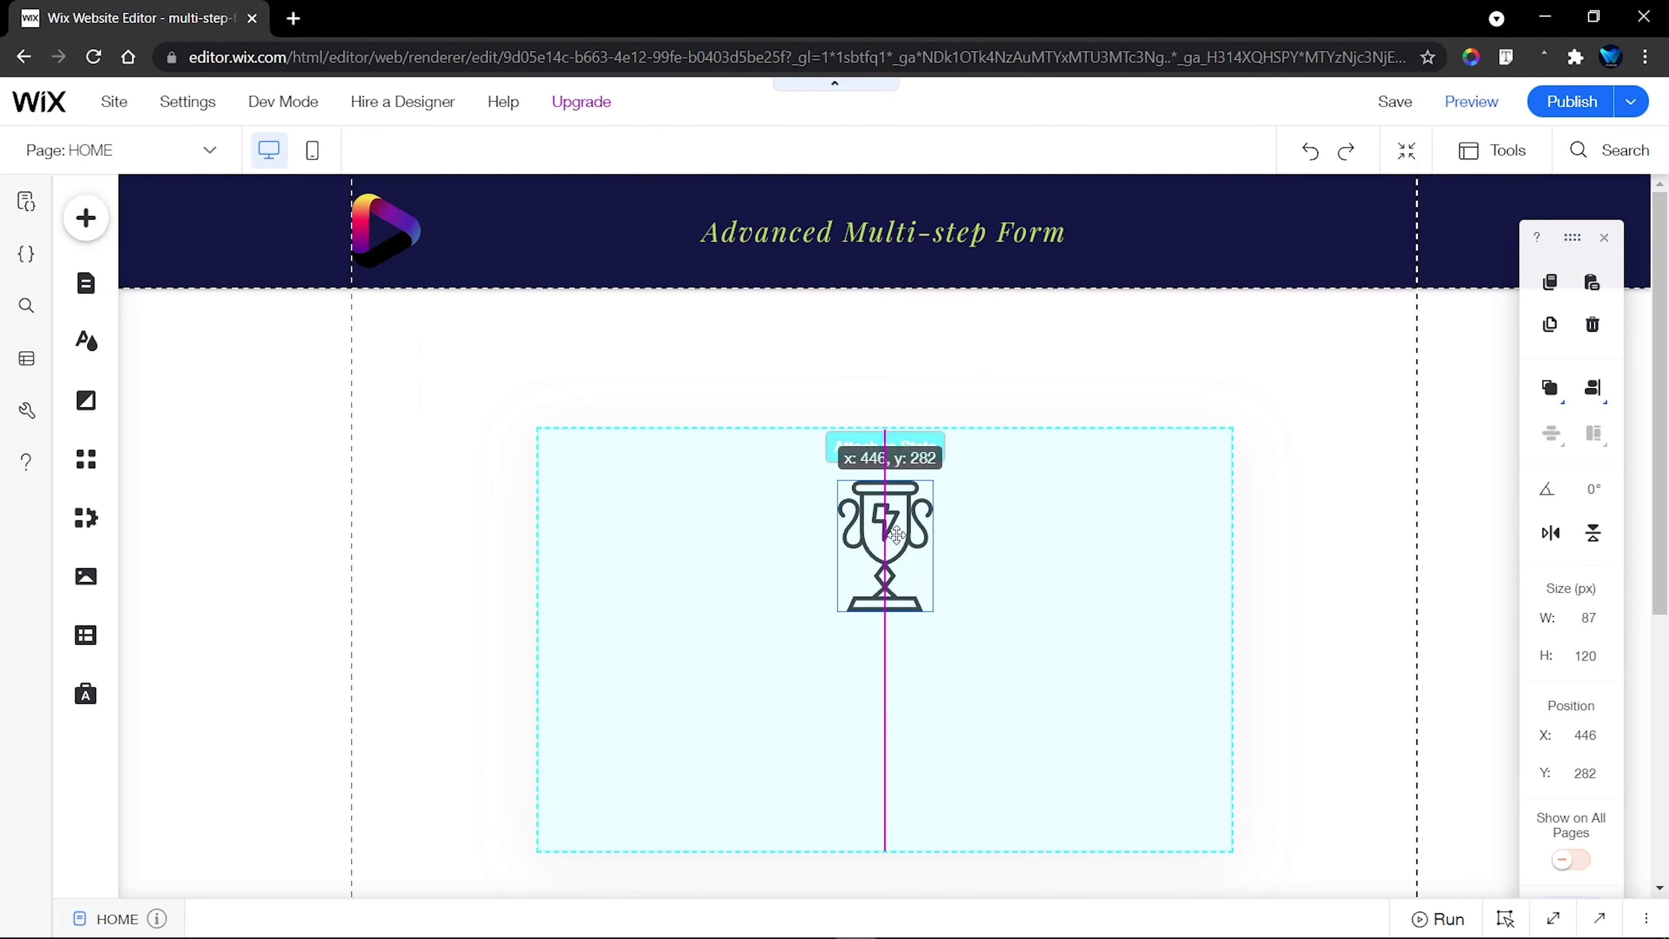
pyautogui.moveTo(896, 534); pyautogui.dragTo(896, 533)
# Recolour the trophy icon with the blue custom colour #0095FF
pyautogui.click(1057, 660)
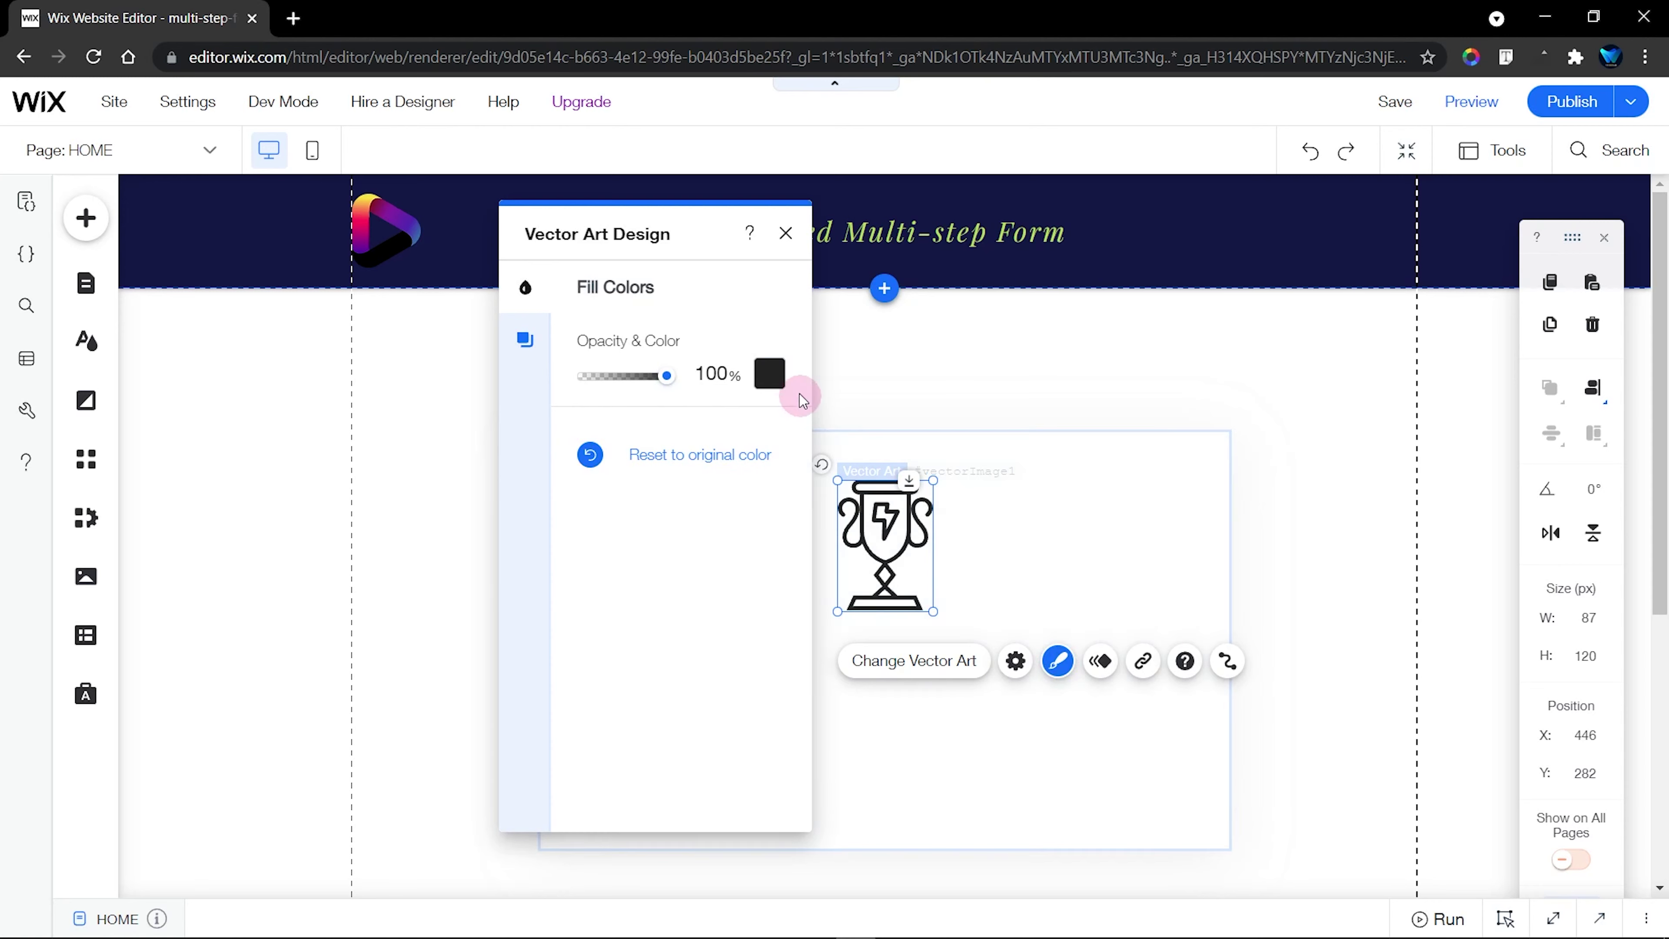
pyautogui.click(782, 381)
pyautogui.click(652, 594)
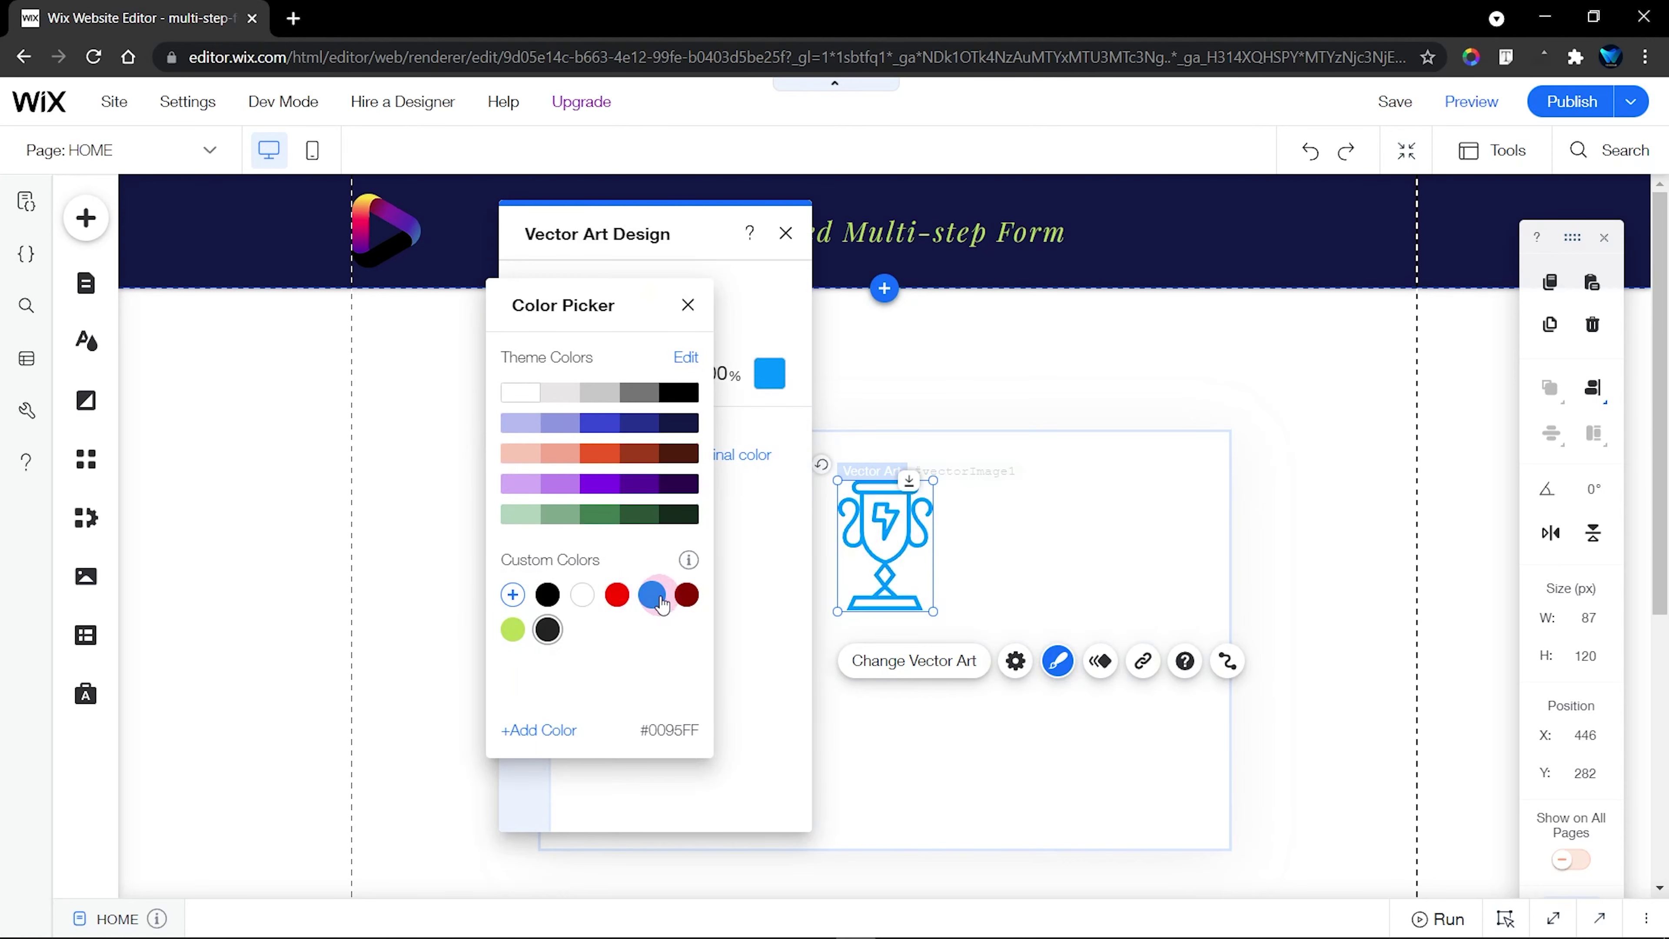
pyautogui.click(688, 305)
pyautogui.click(786, 232)
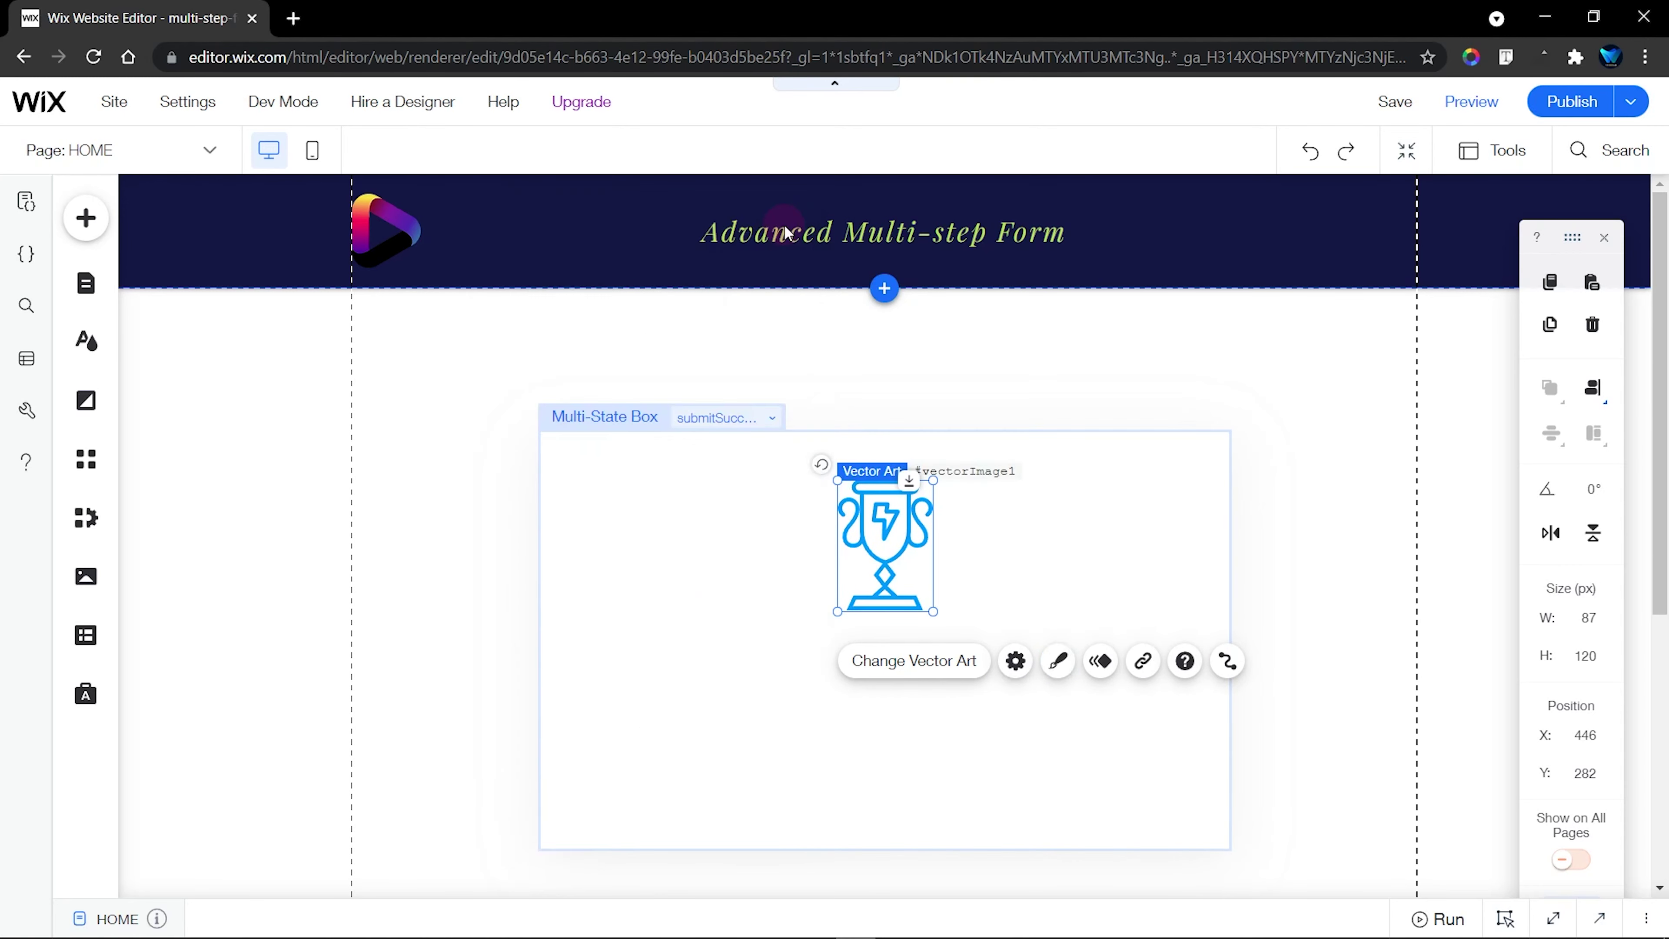
# Add a Magazine Title text element below the trophy icon and centre-align its text
pyautogui.click(84, 217)
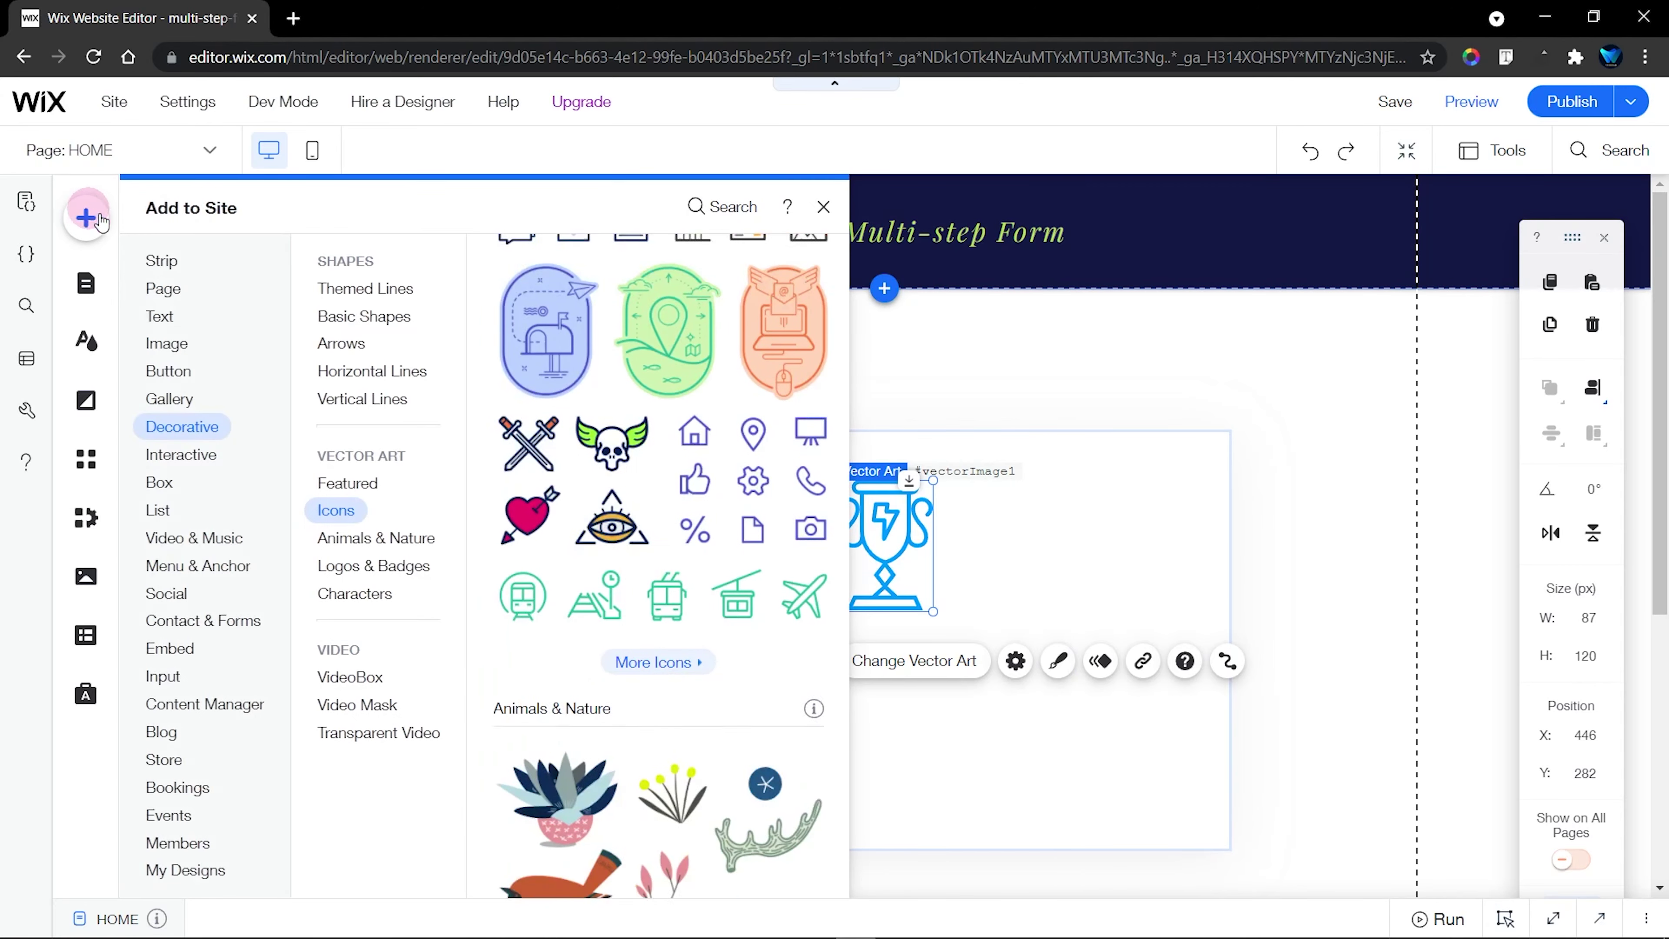
pyautogui.click(161, 315)
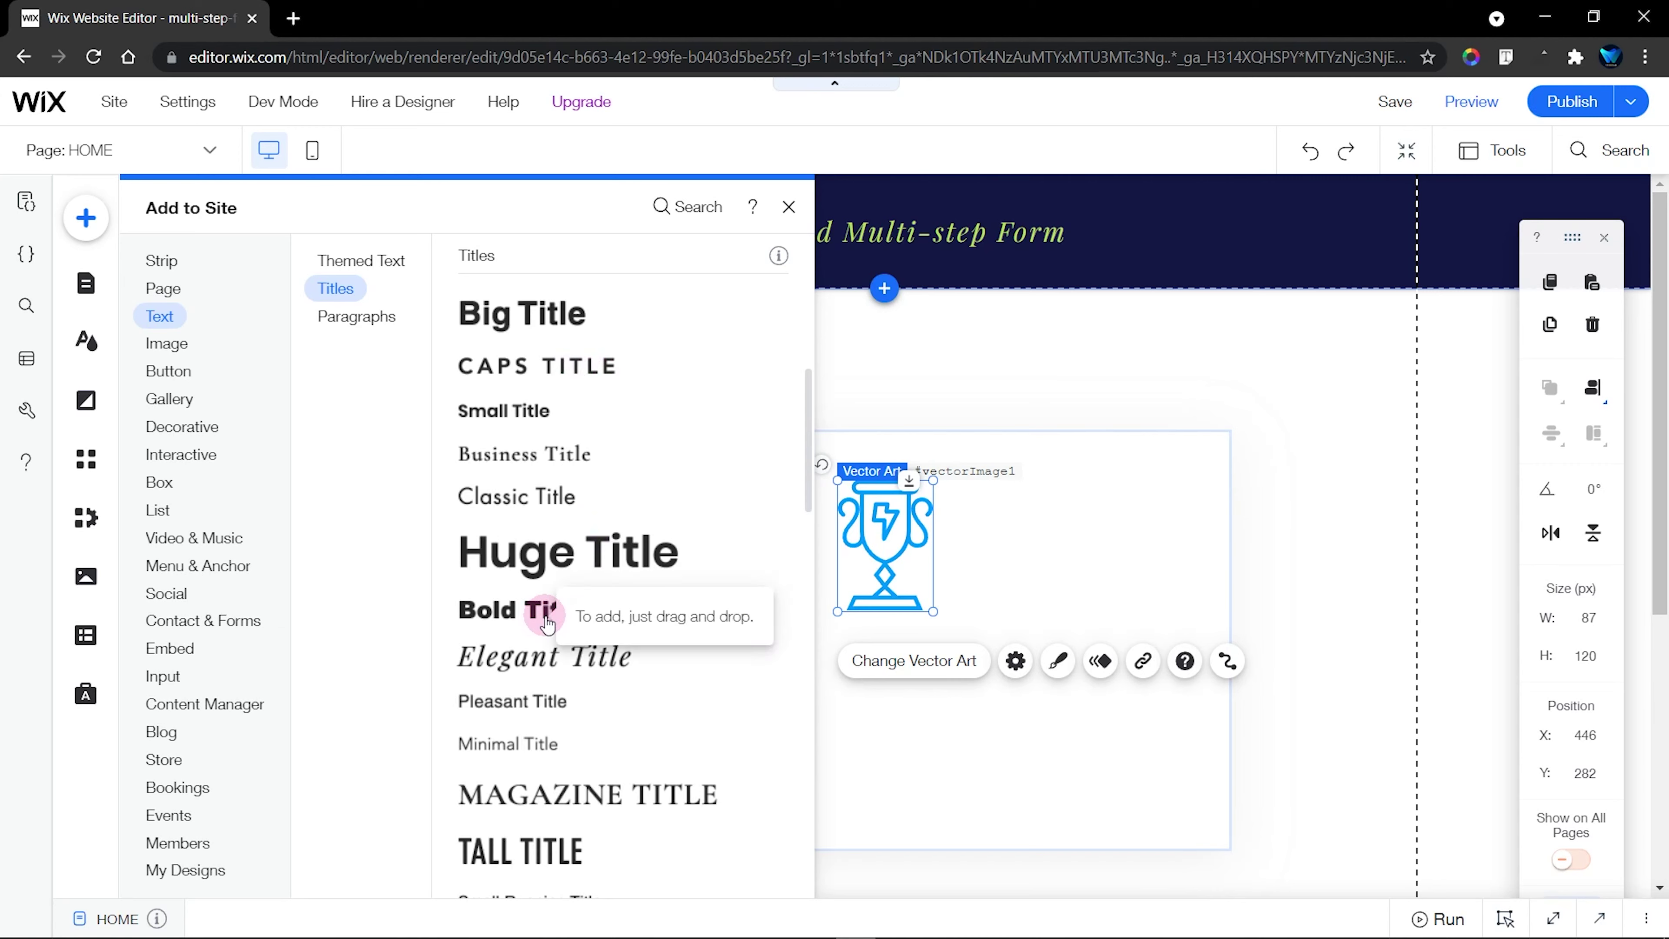
pyautogui.moveTo(585, 792); pyautogui.dragTo(813, 677)
pyautogui.click(795, 600)
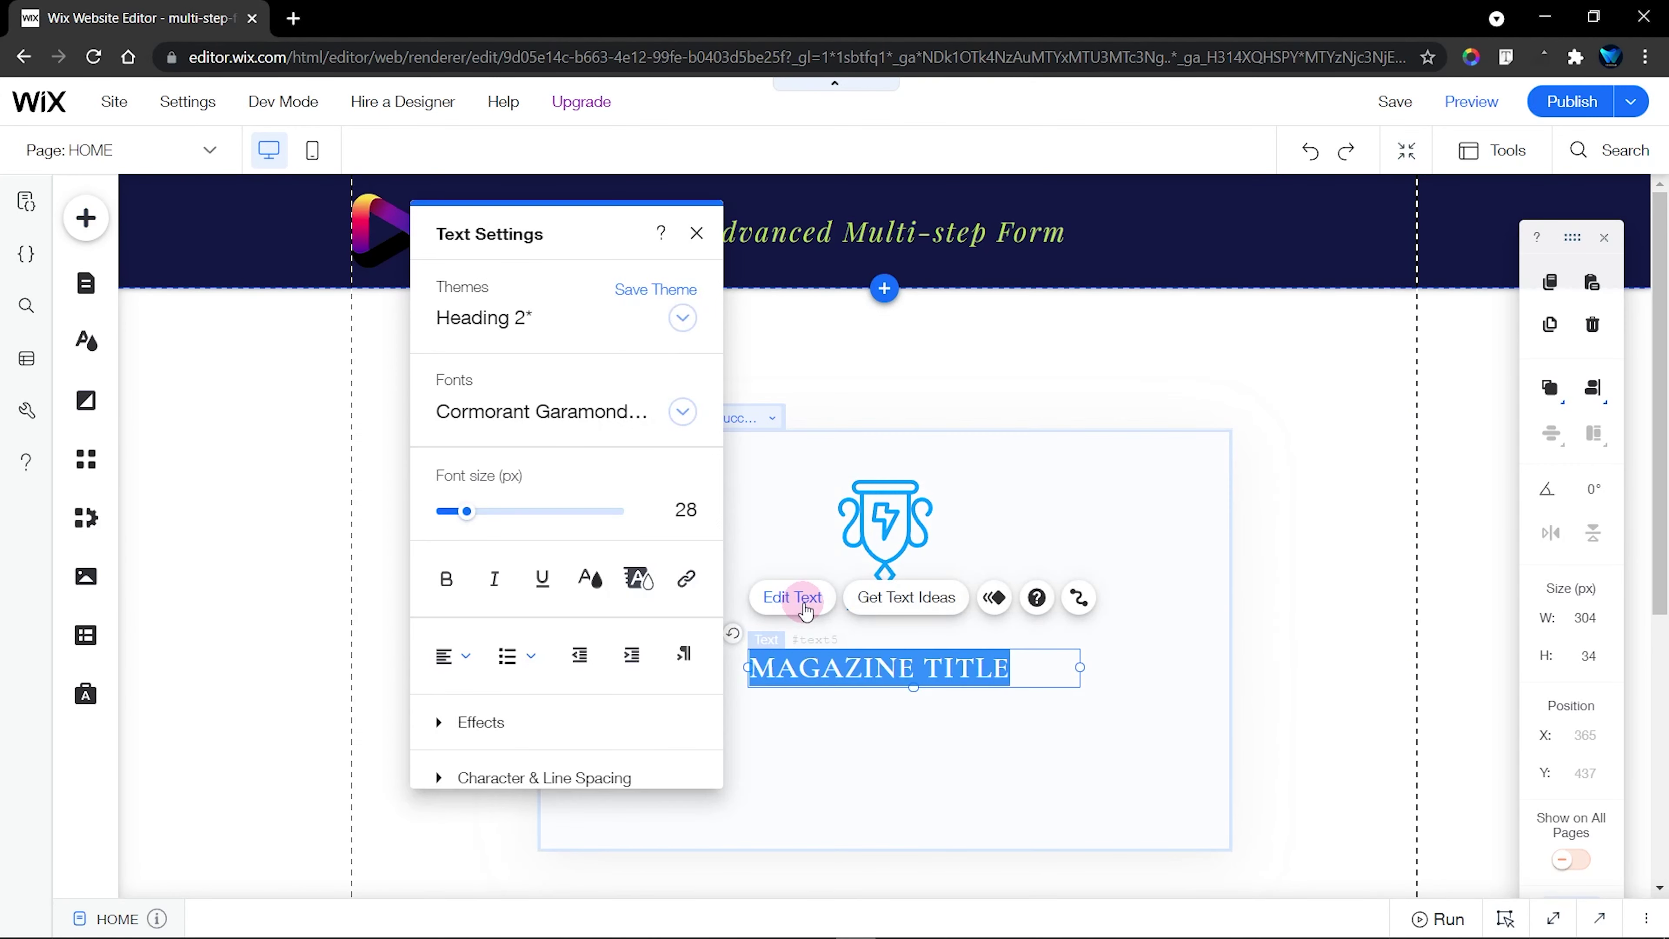
pyautogui.click(452, 656)
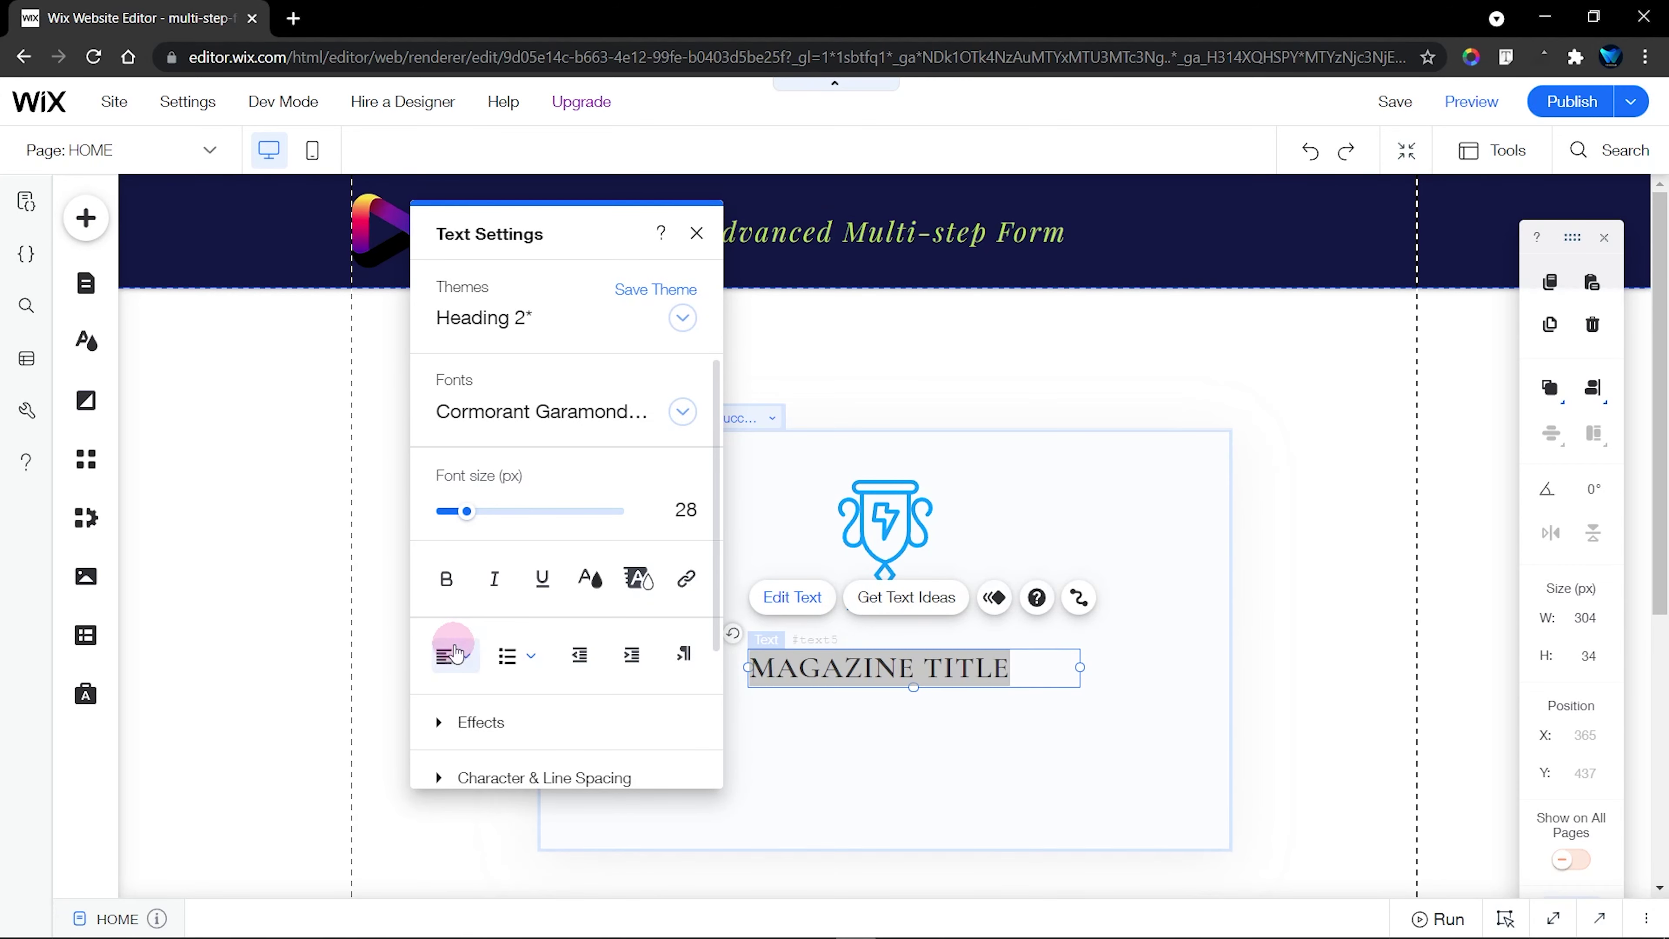
pyautogui.click(462, 688)
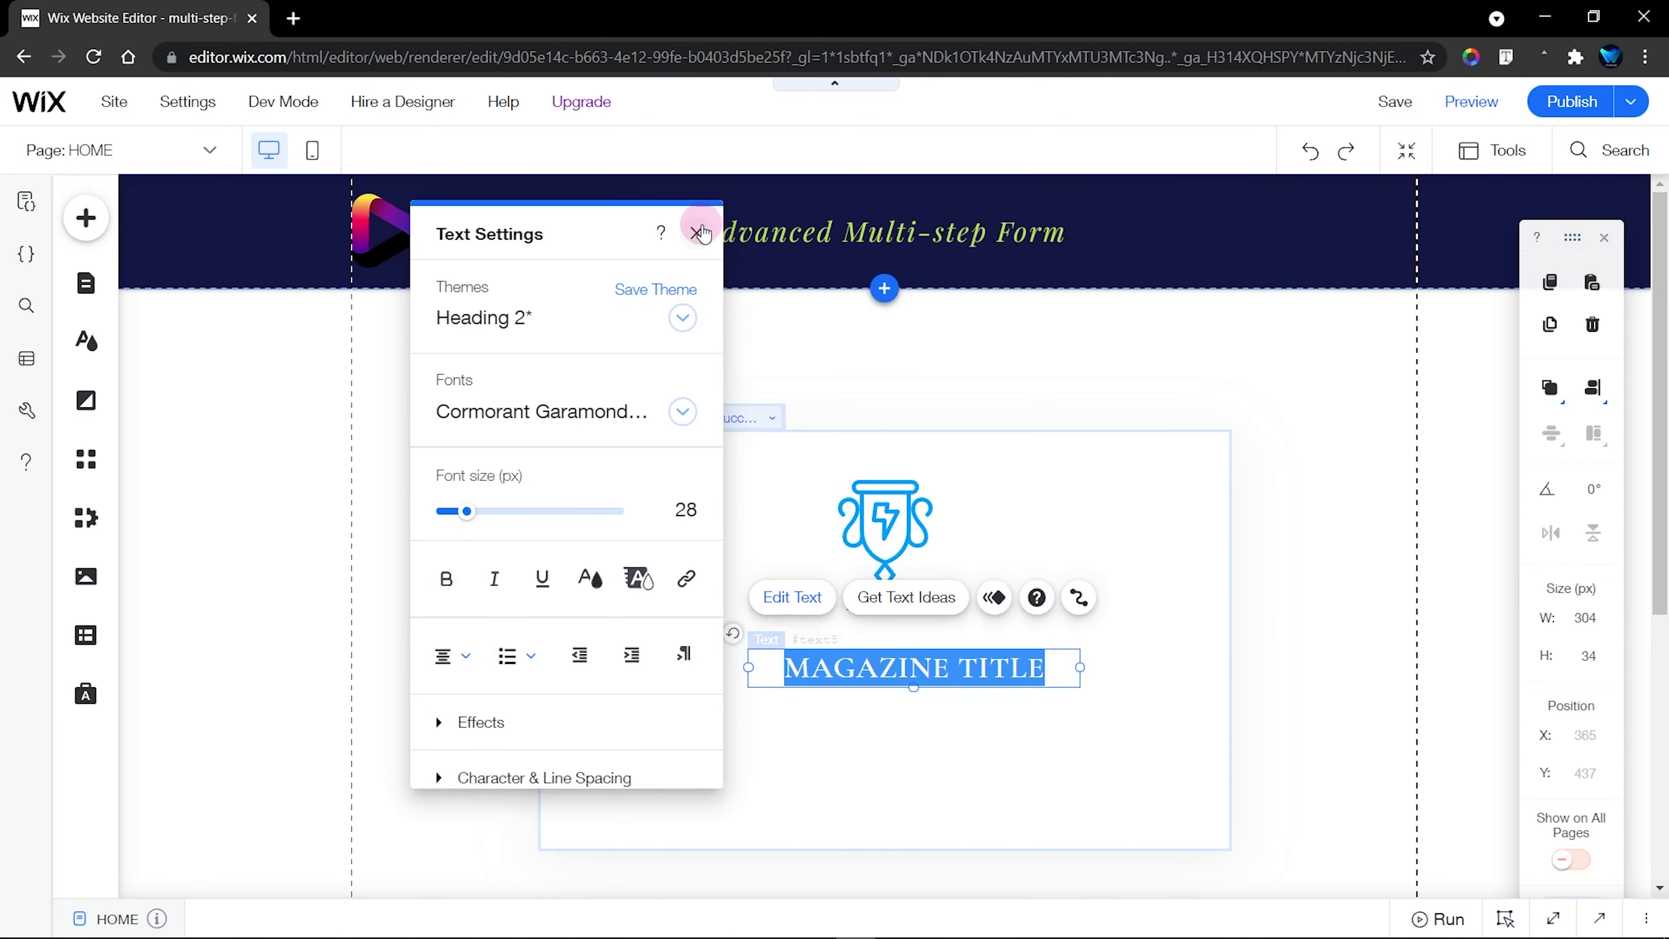
# Replace the title's placeholder text with "Item successfully submitted"
pyautogui.click(856, 659)
pyautogui.tripleClick(857, 658)
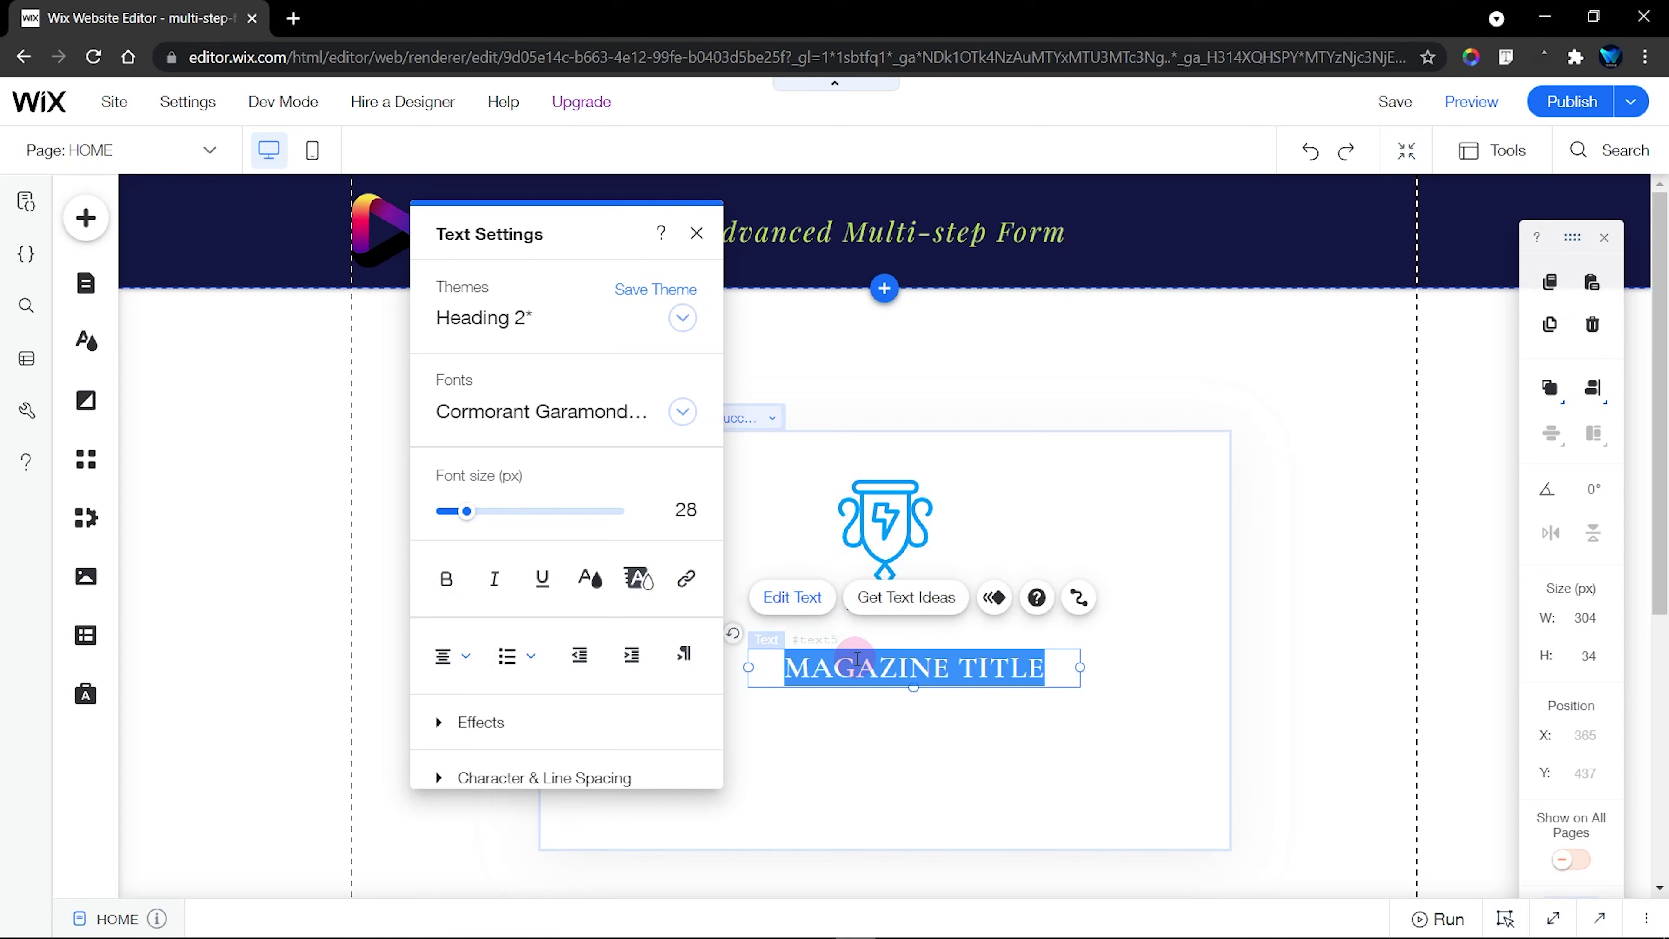
pyautogui.press('BackSpace')
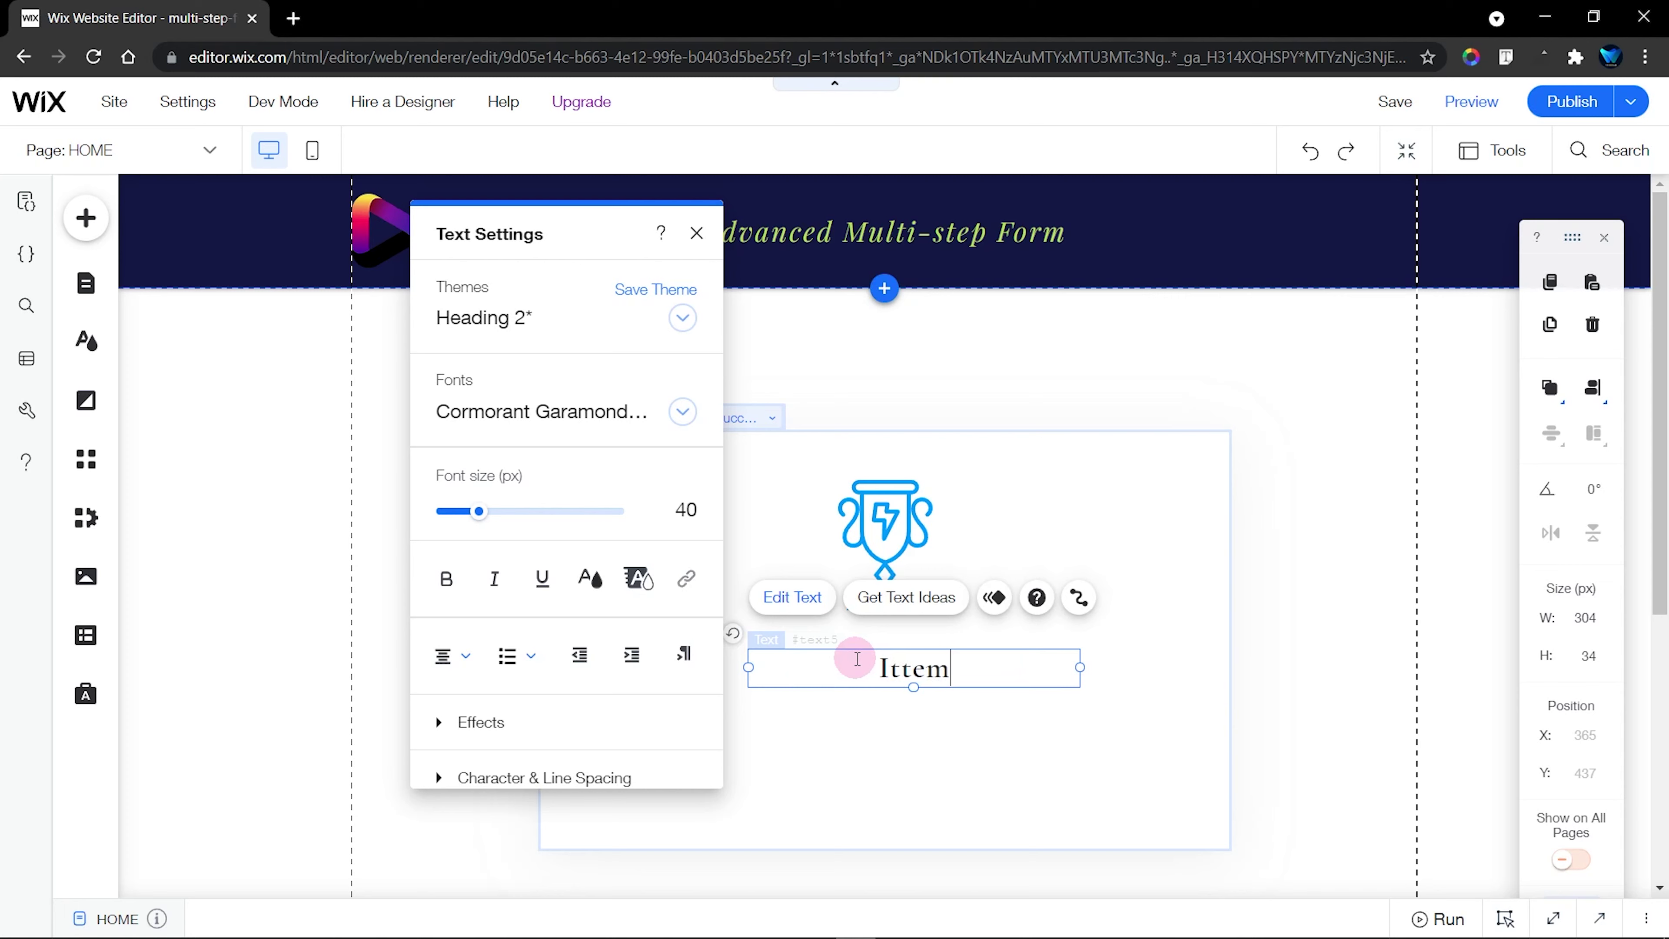
pyautogui.write('Item successfully')
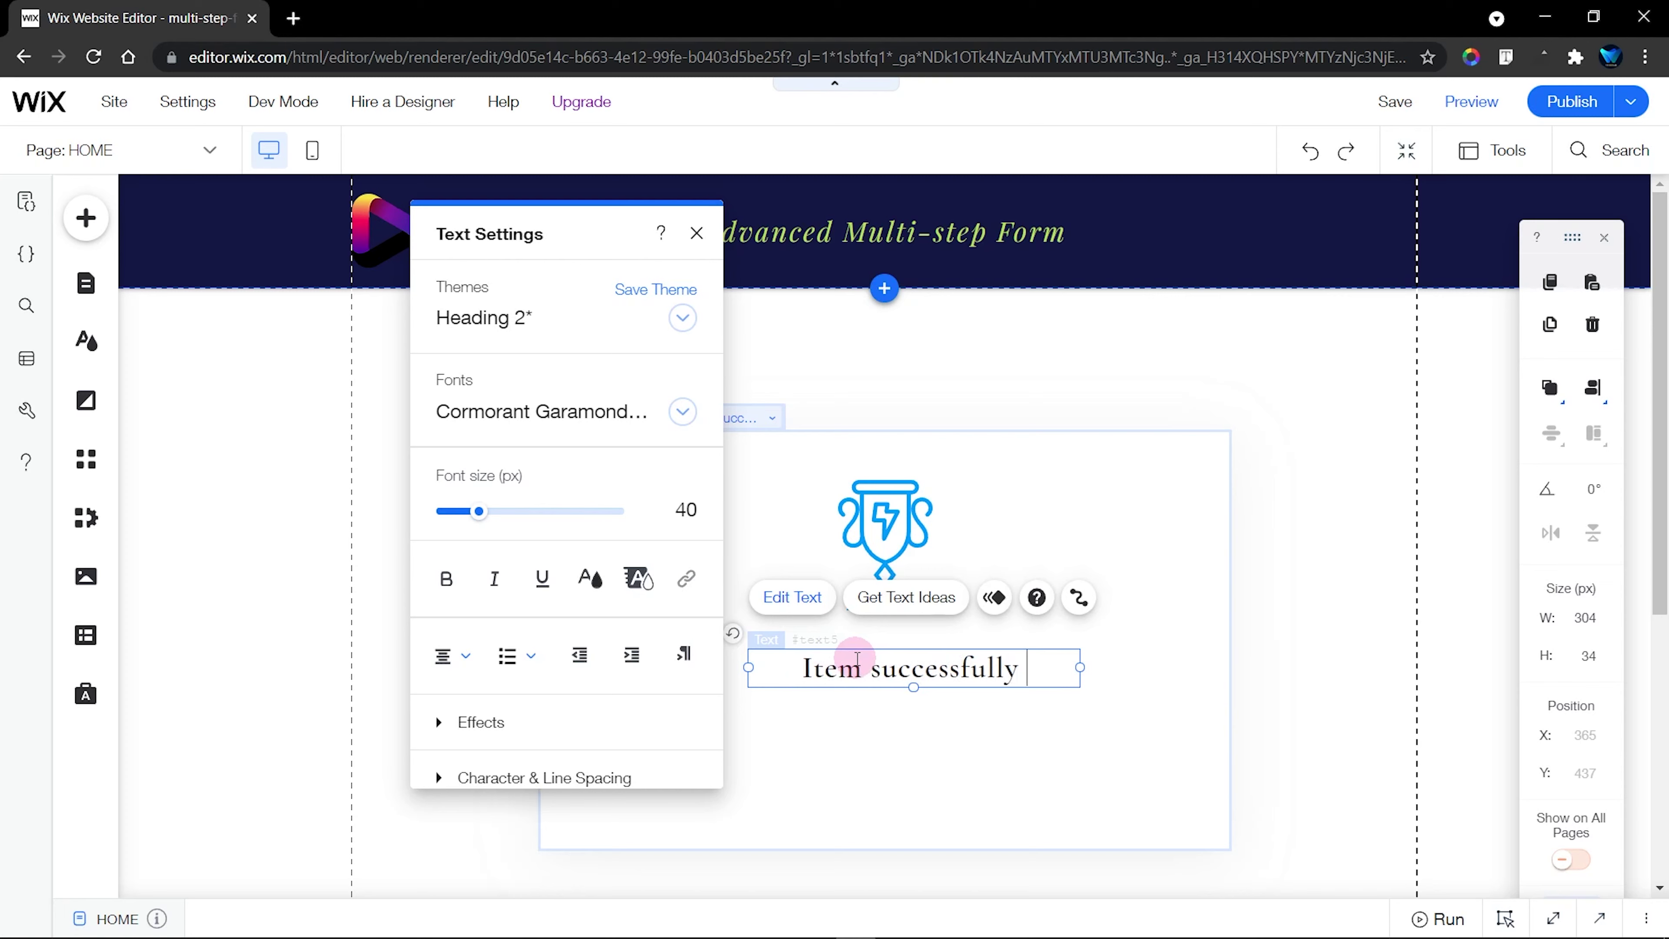
pyautogui.write('submitted')
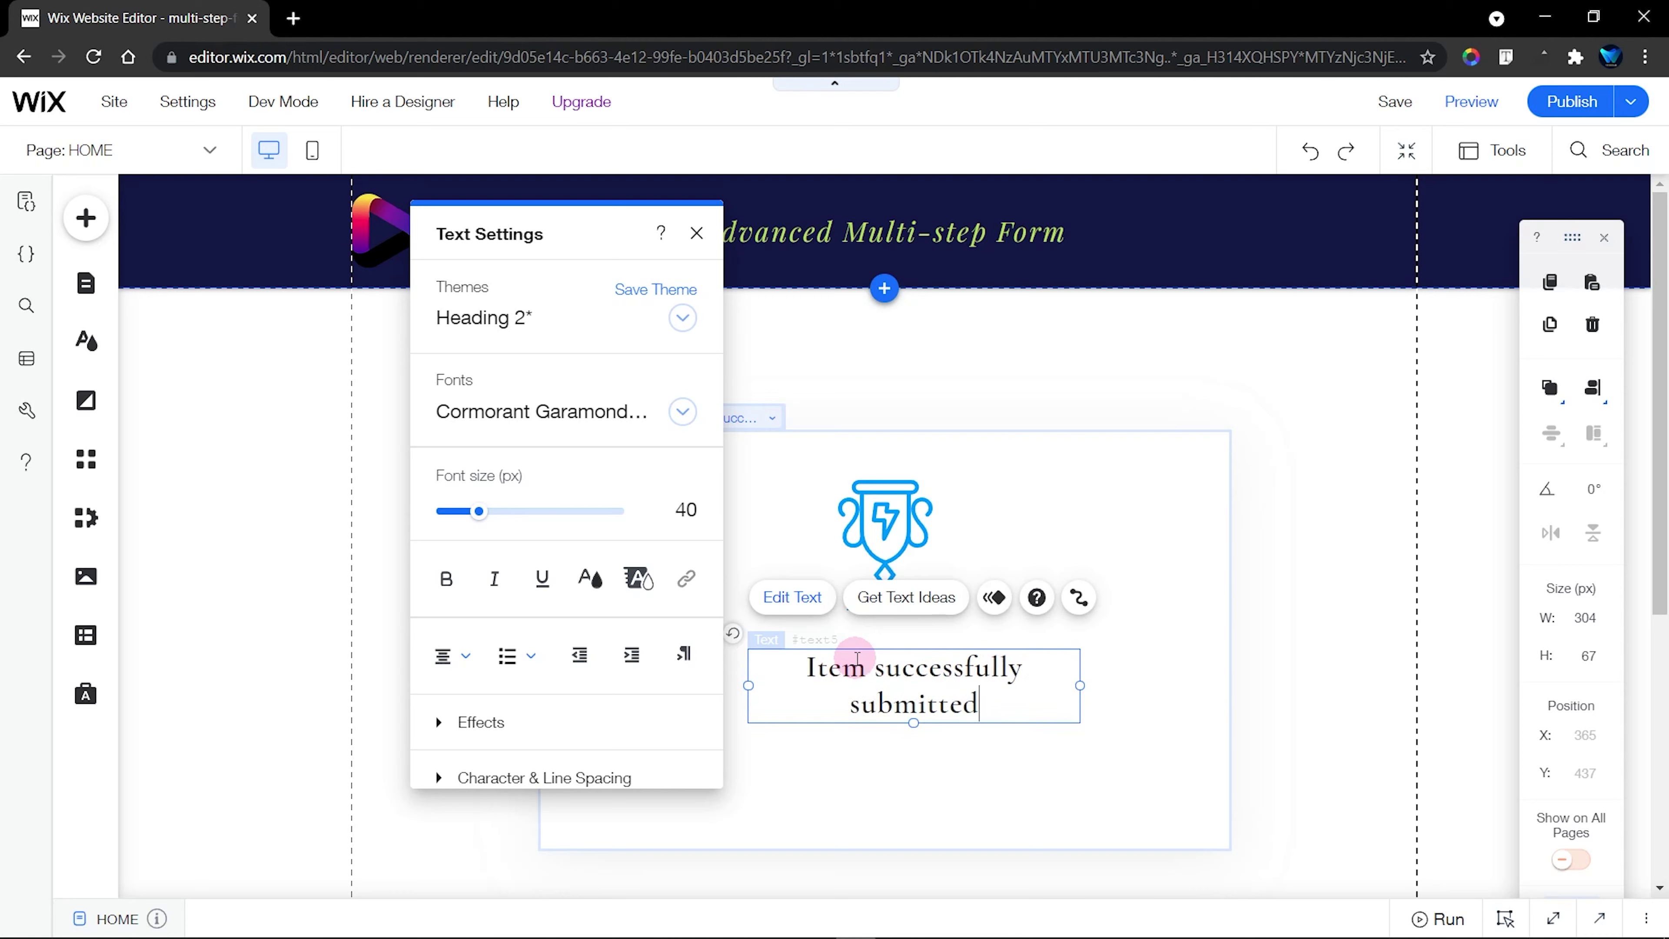
# Give the "Item successfully submitted" text a custom bright green colour and make it bold
pyautogui.tripleClick(858, 657)
pyautogui.click(589, 579)
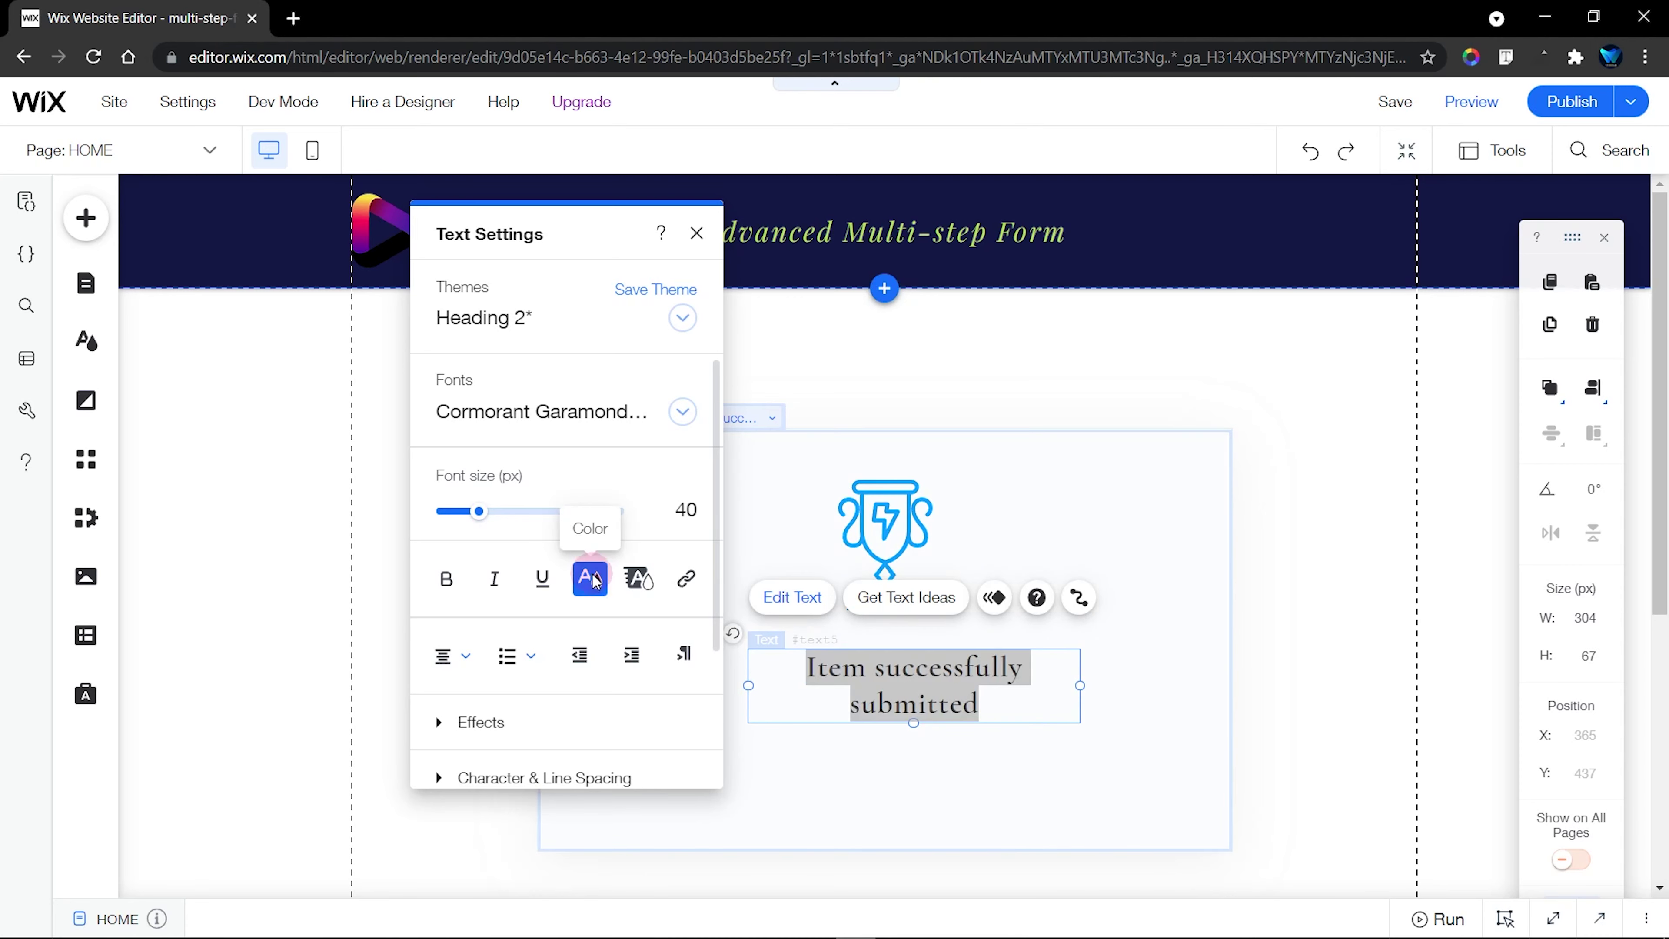
pyautogui.click(424, 596)
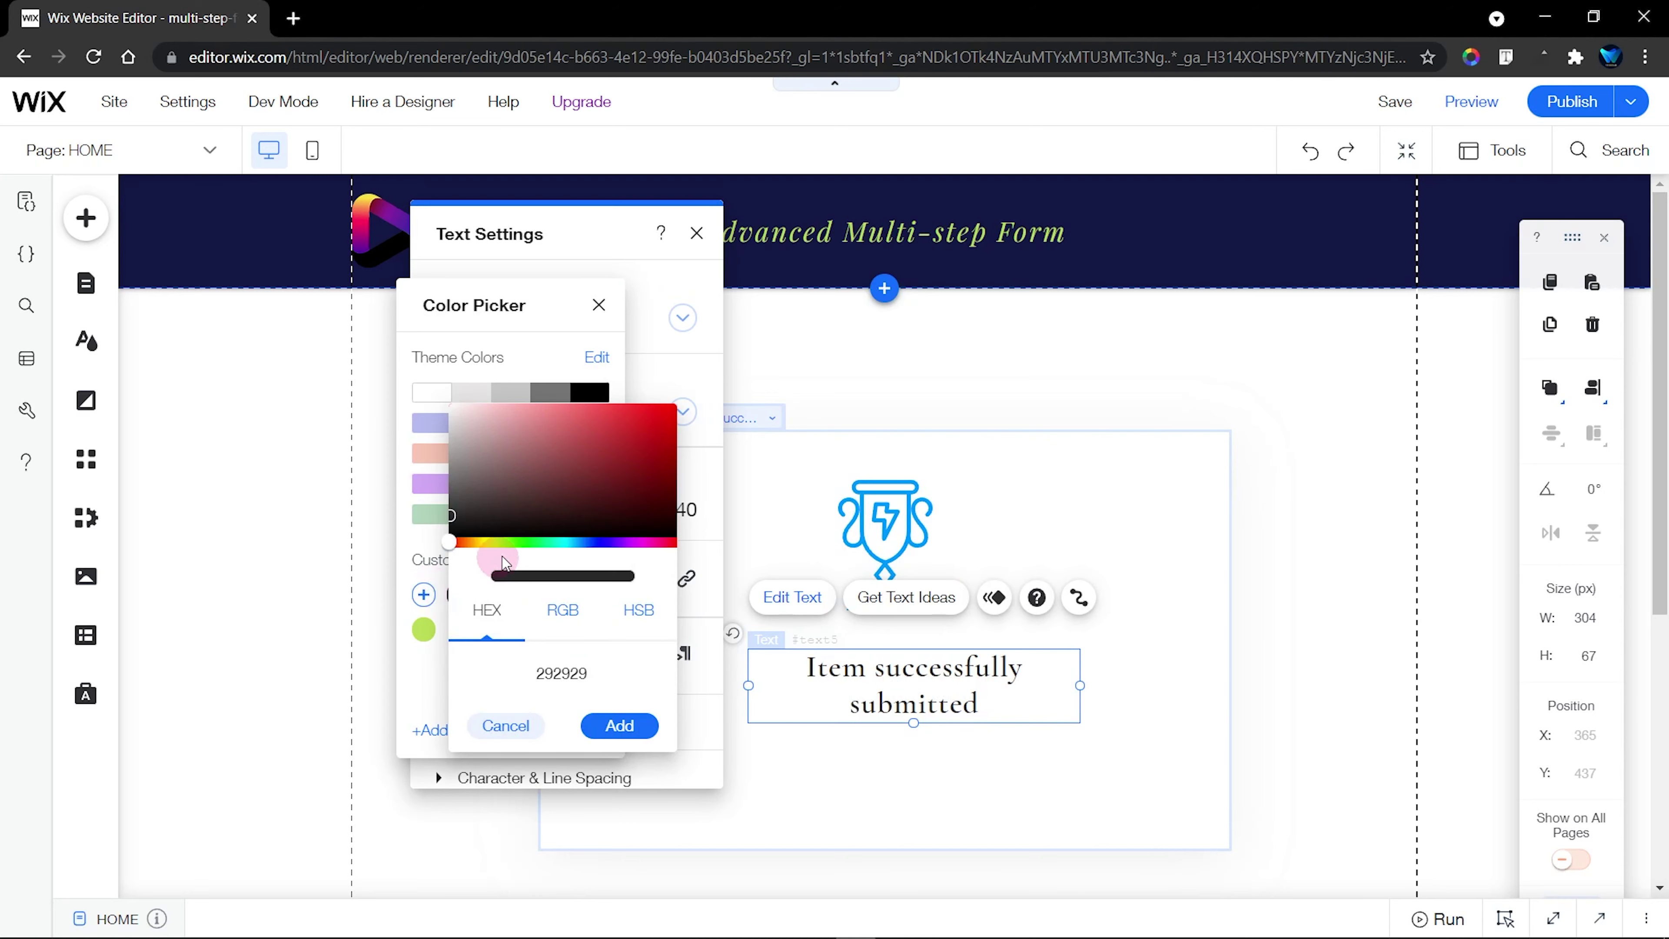
pyautogui.click(532, 542)
pyautogui.click(675, 405)
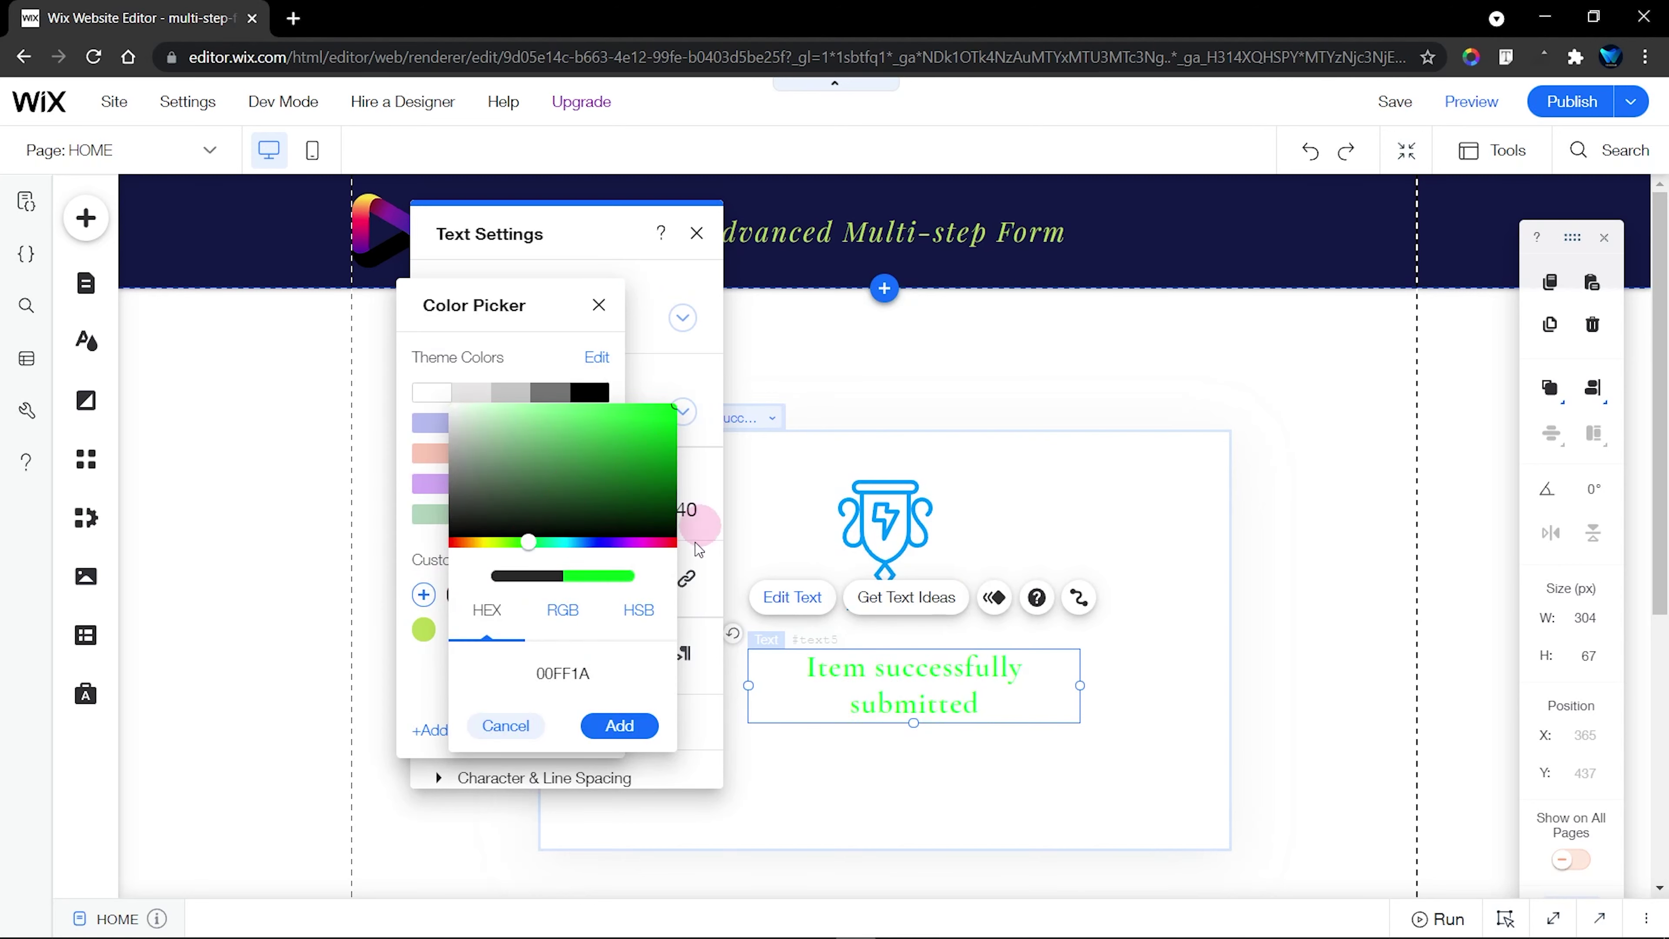
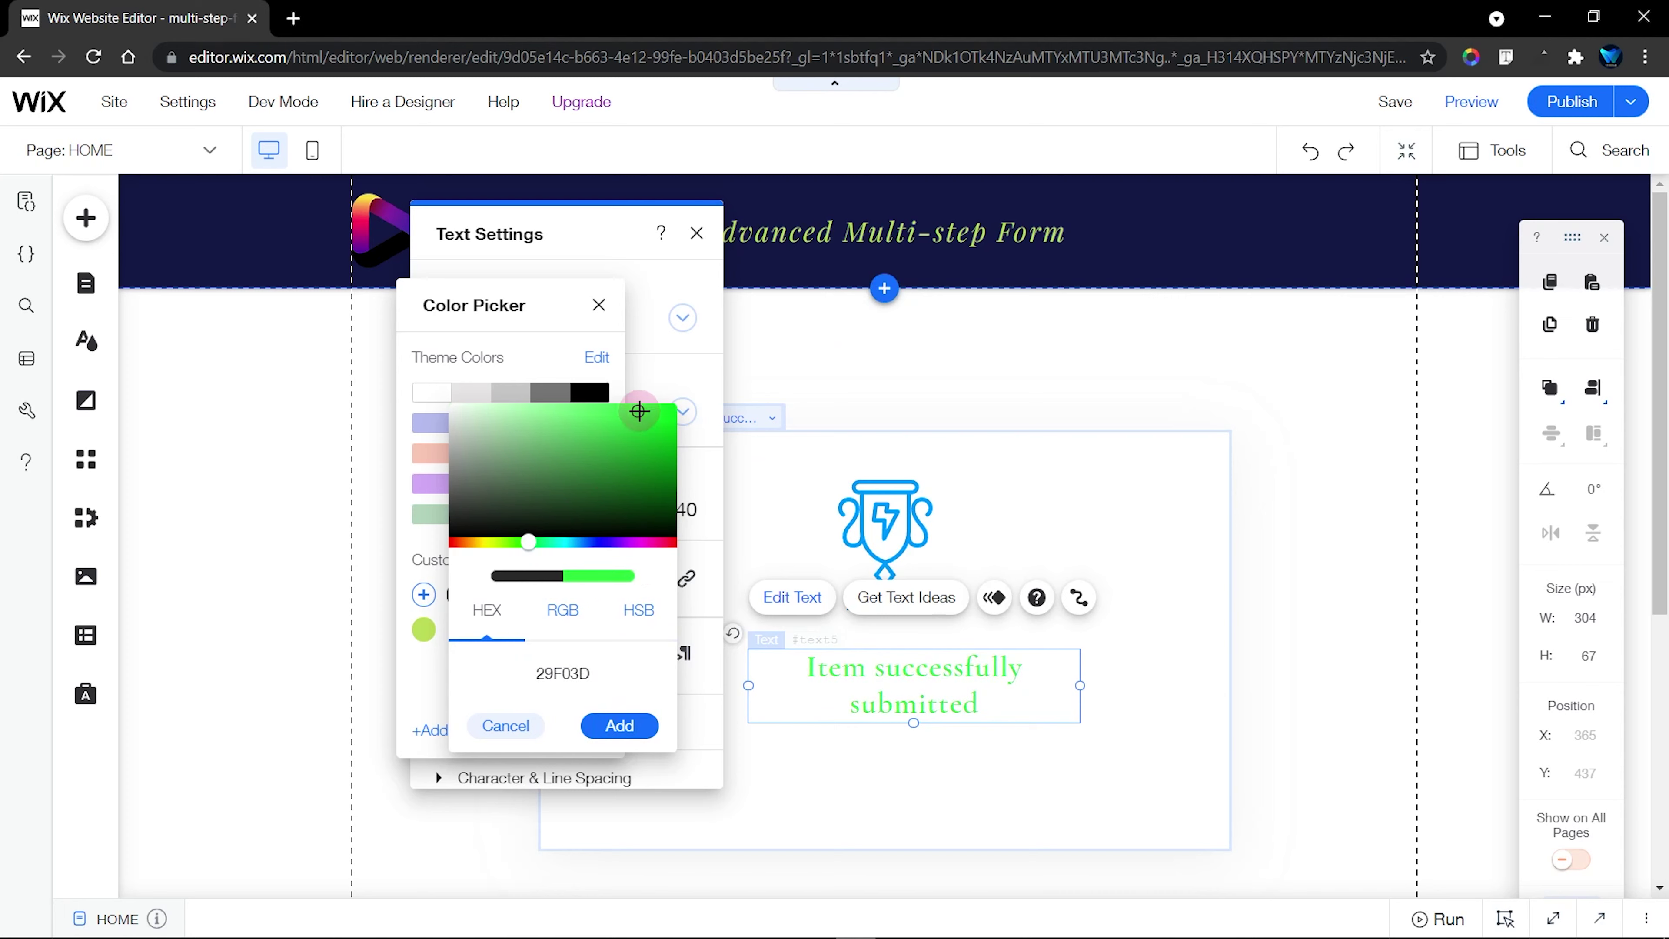
pyautogui.click(636, 730)
pyautogui.click(598, 305)
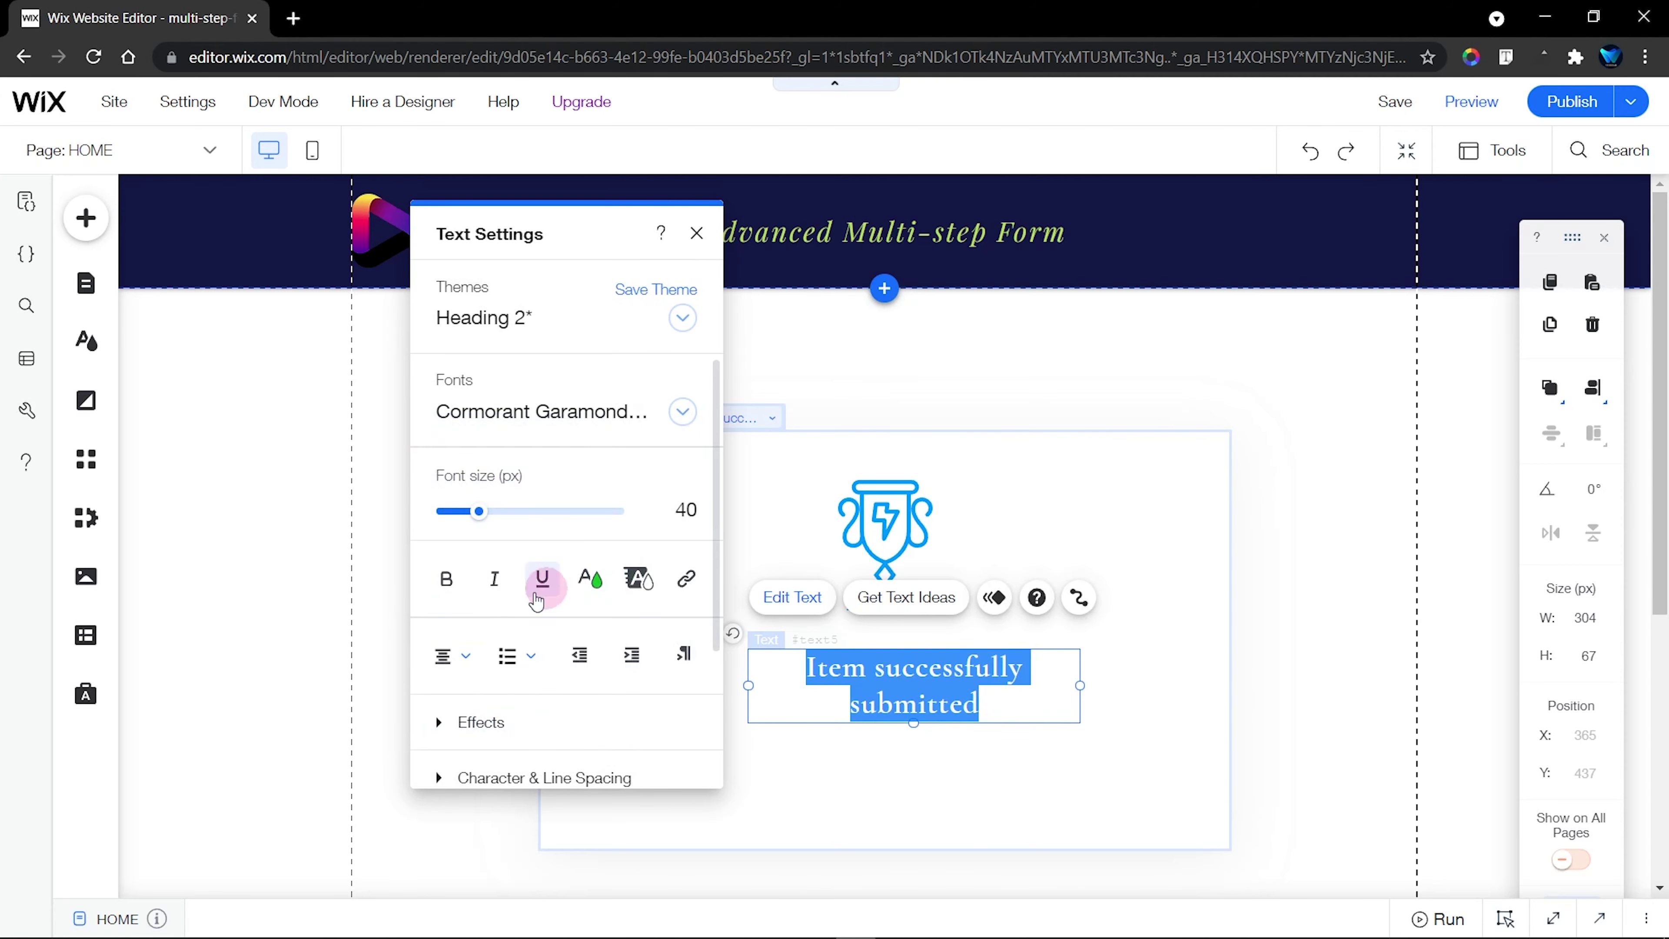
pyautogui.click(446, 578)
pyautogui.click(1121, 772)
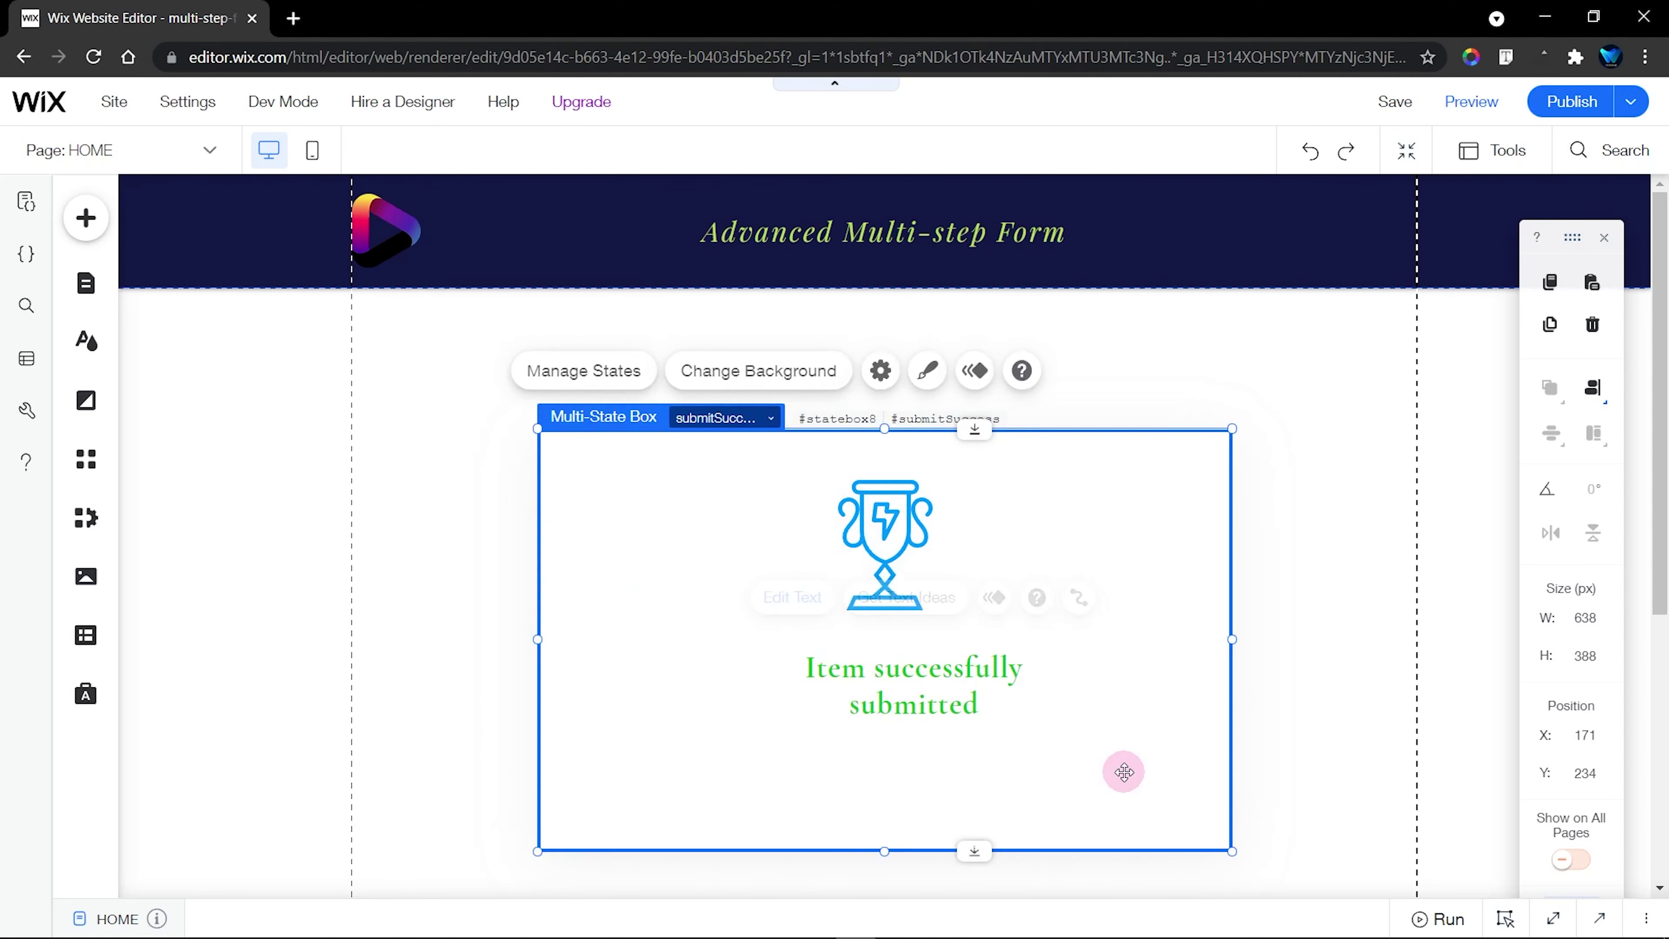
# Centre the success text horizontally in the box, group it with the trophy icon and move the group down to about Y 327
pyautogui.click(911, 672)
pyautogui.click(1582, 409)
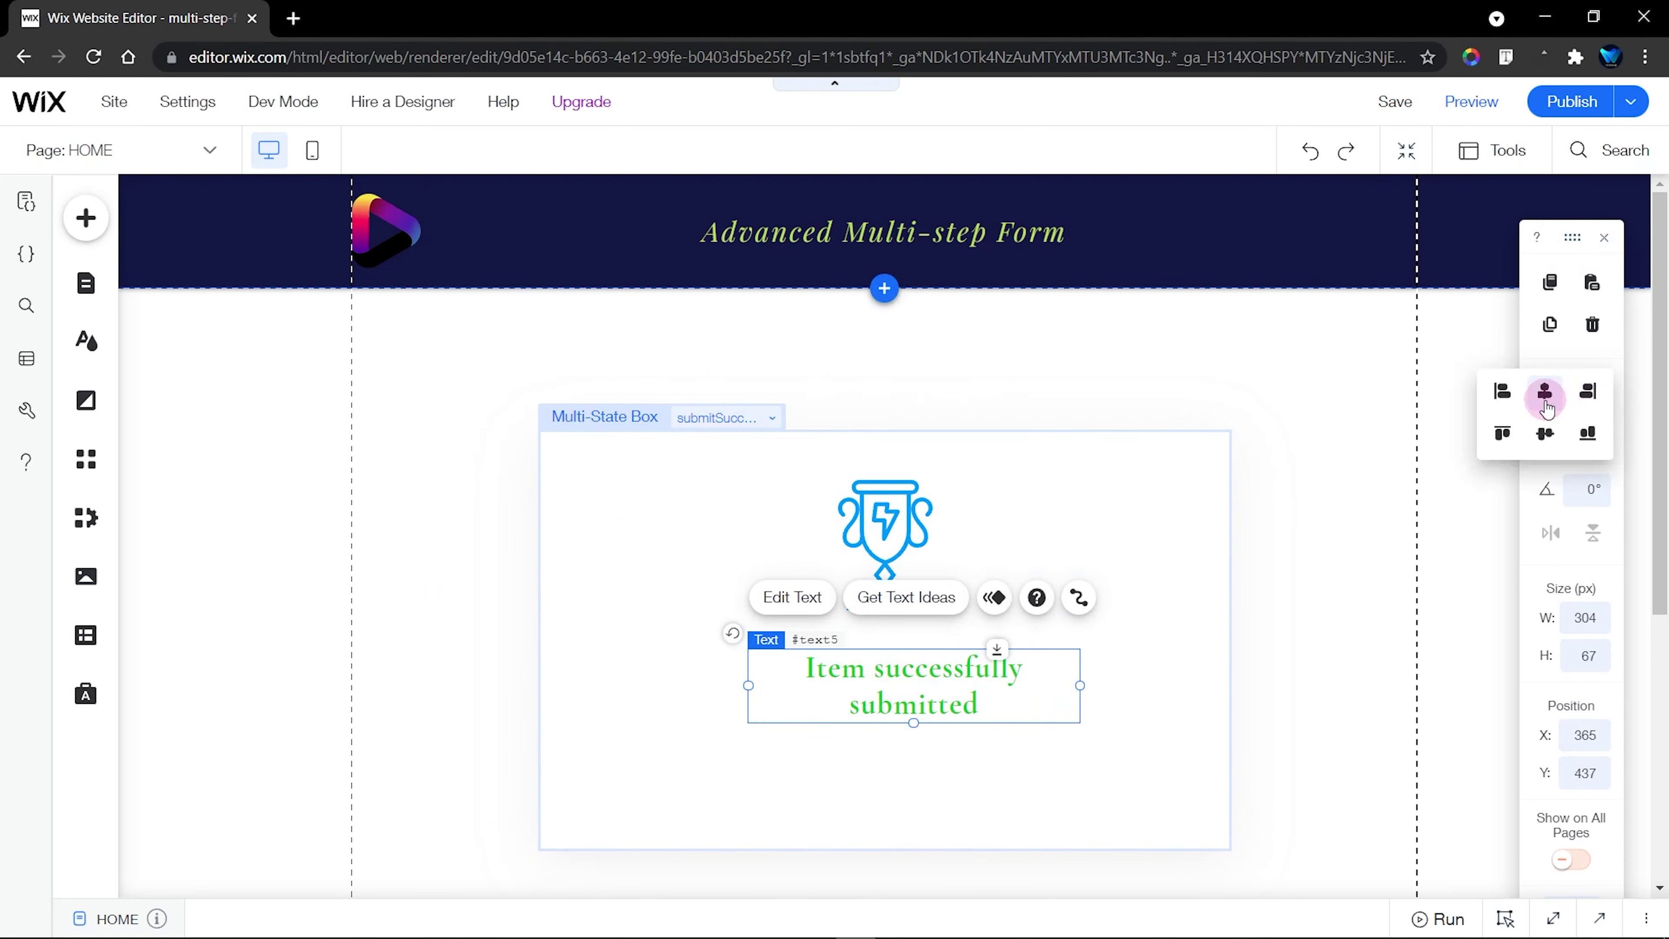
pyautogui.click(1546, 389)
pyautogui.moveTo(885, 530); pyautogui.dragTo(889, 581)
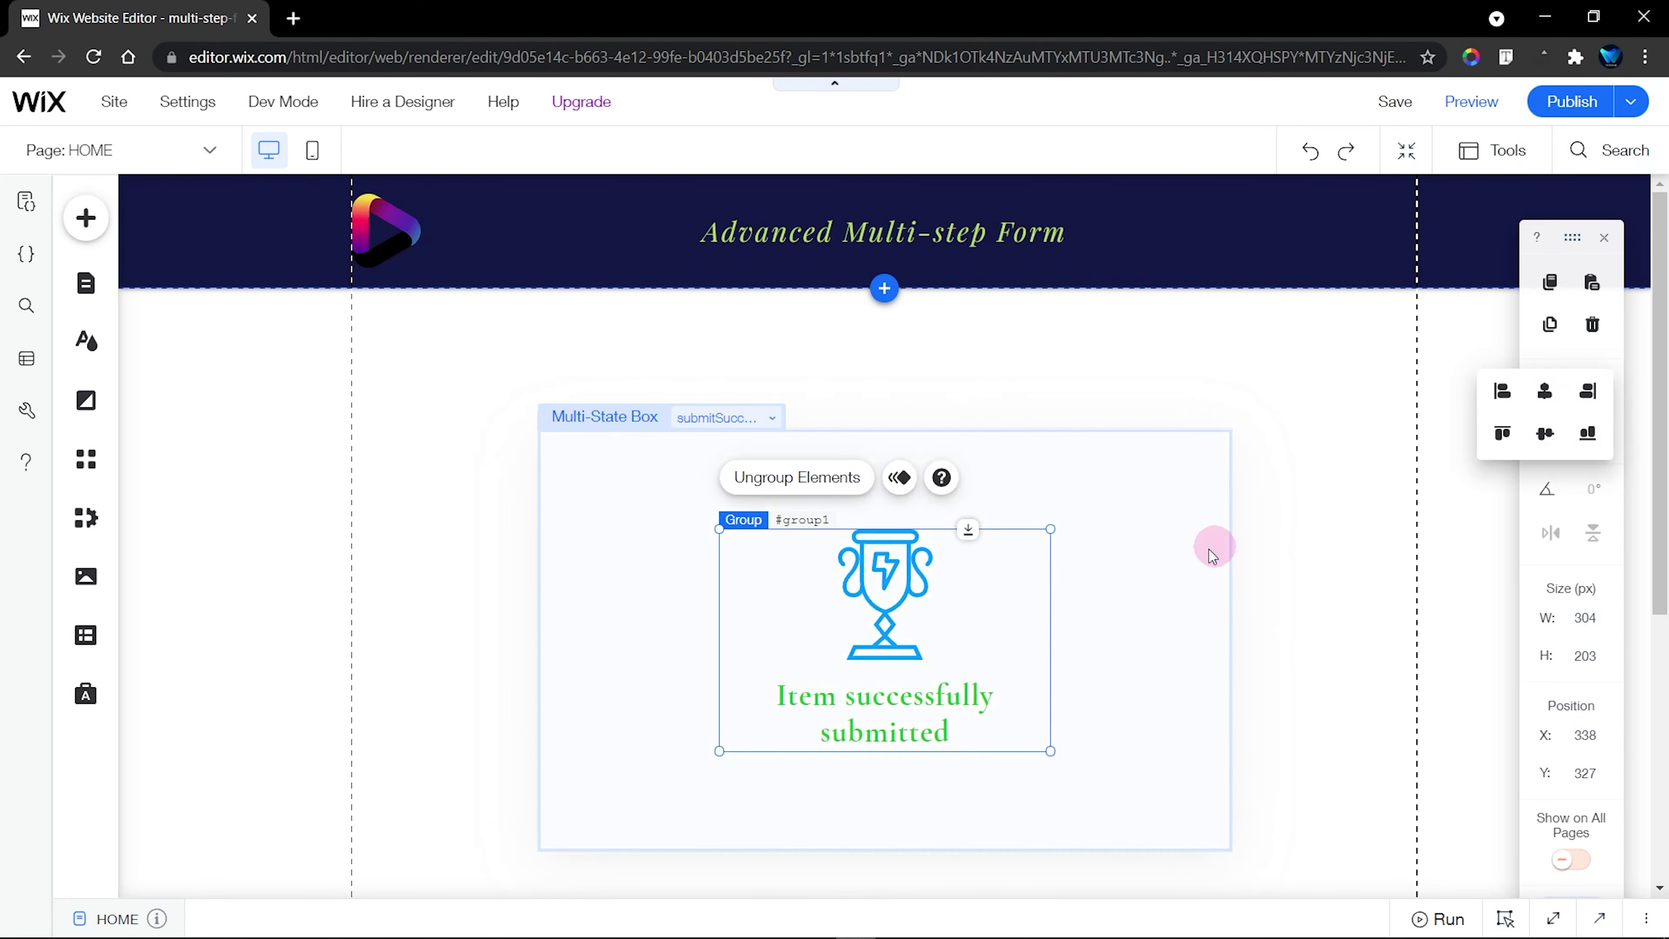
pyautogui.click(1148, 567)
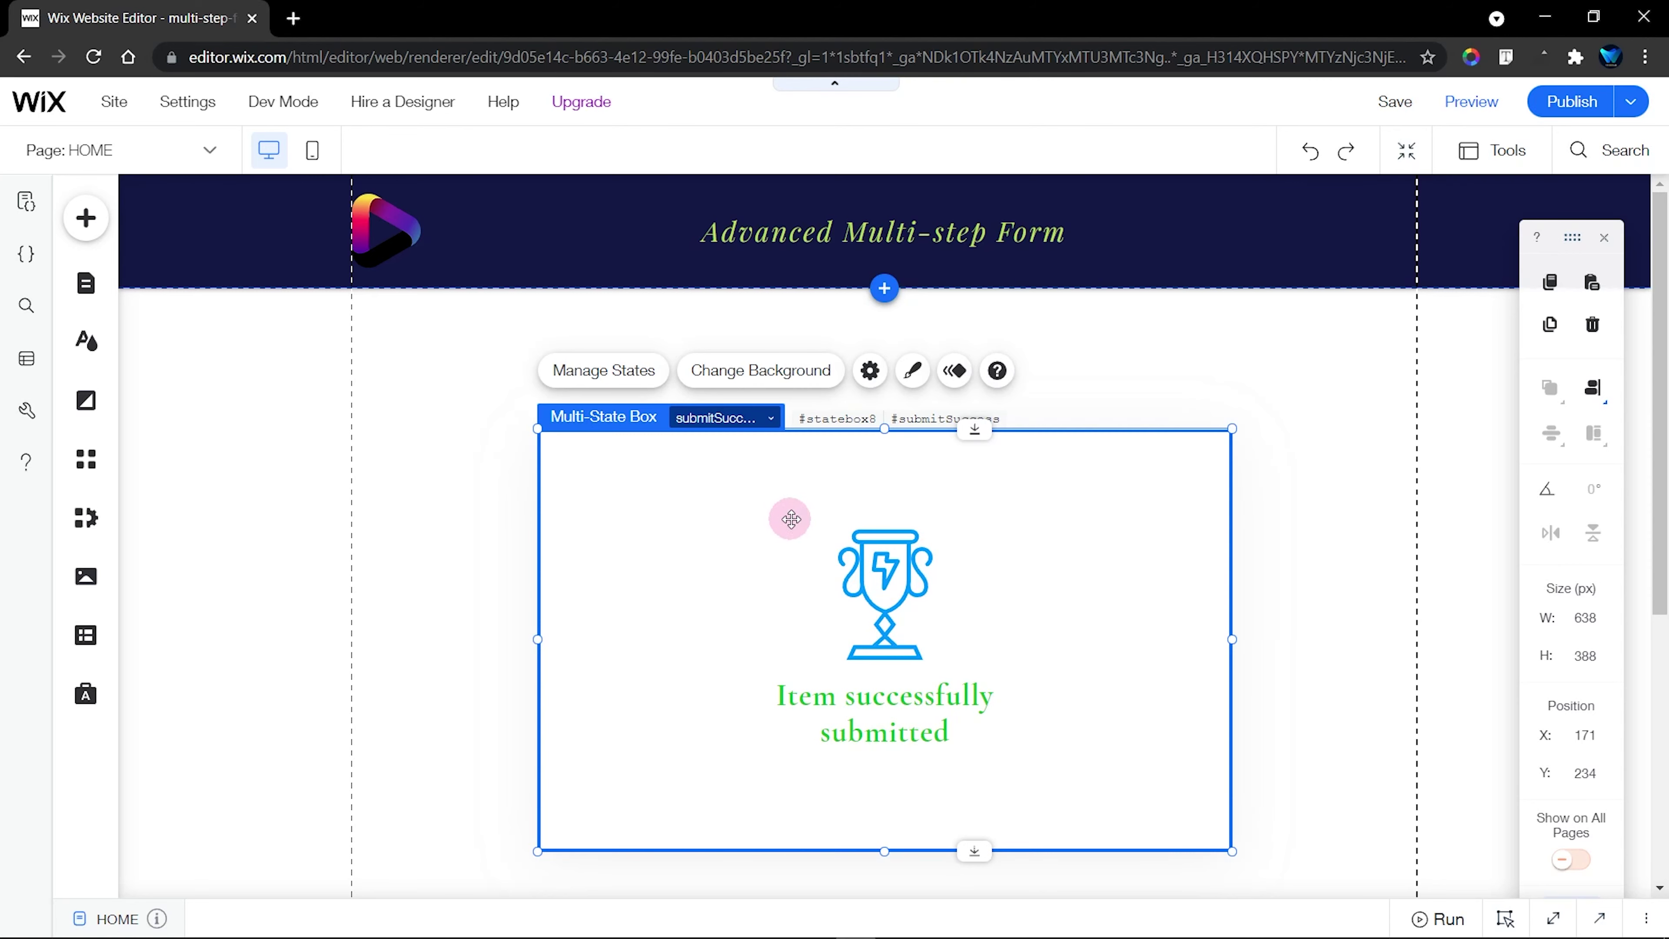
# Review all four states of the multi-state box and return to the personalDetails state
pyautogui.click(641, 372)
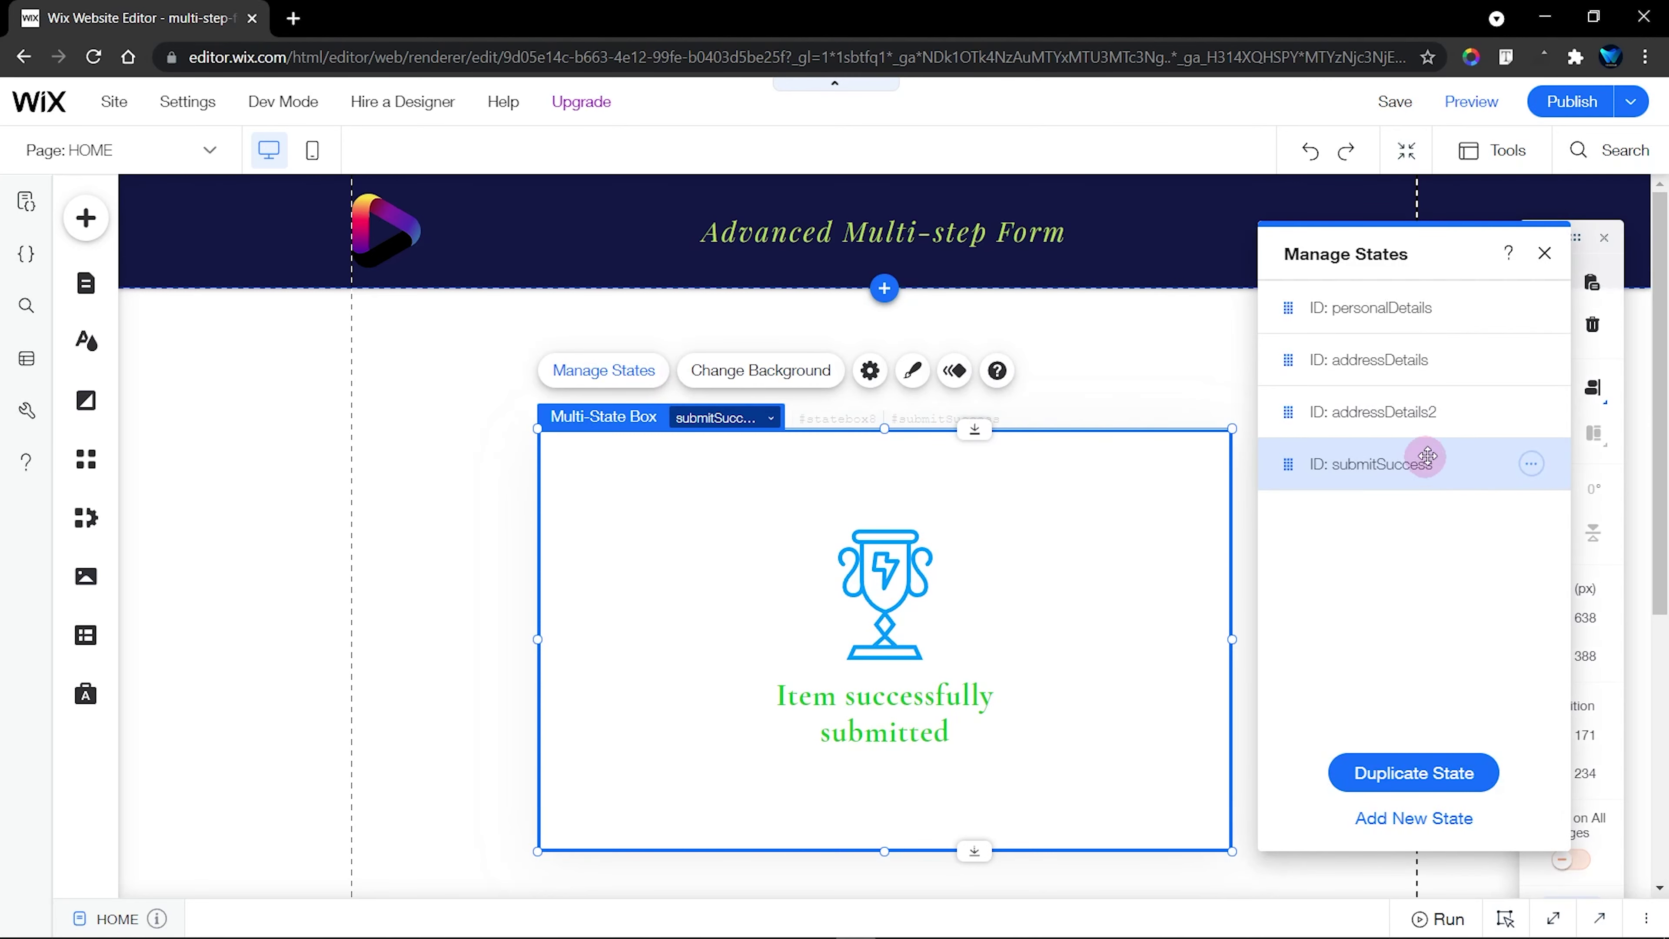
pyautogui.click(1436, 309)
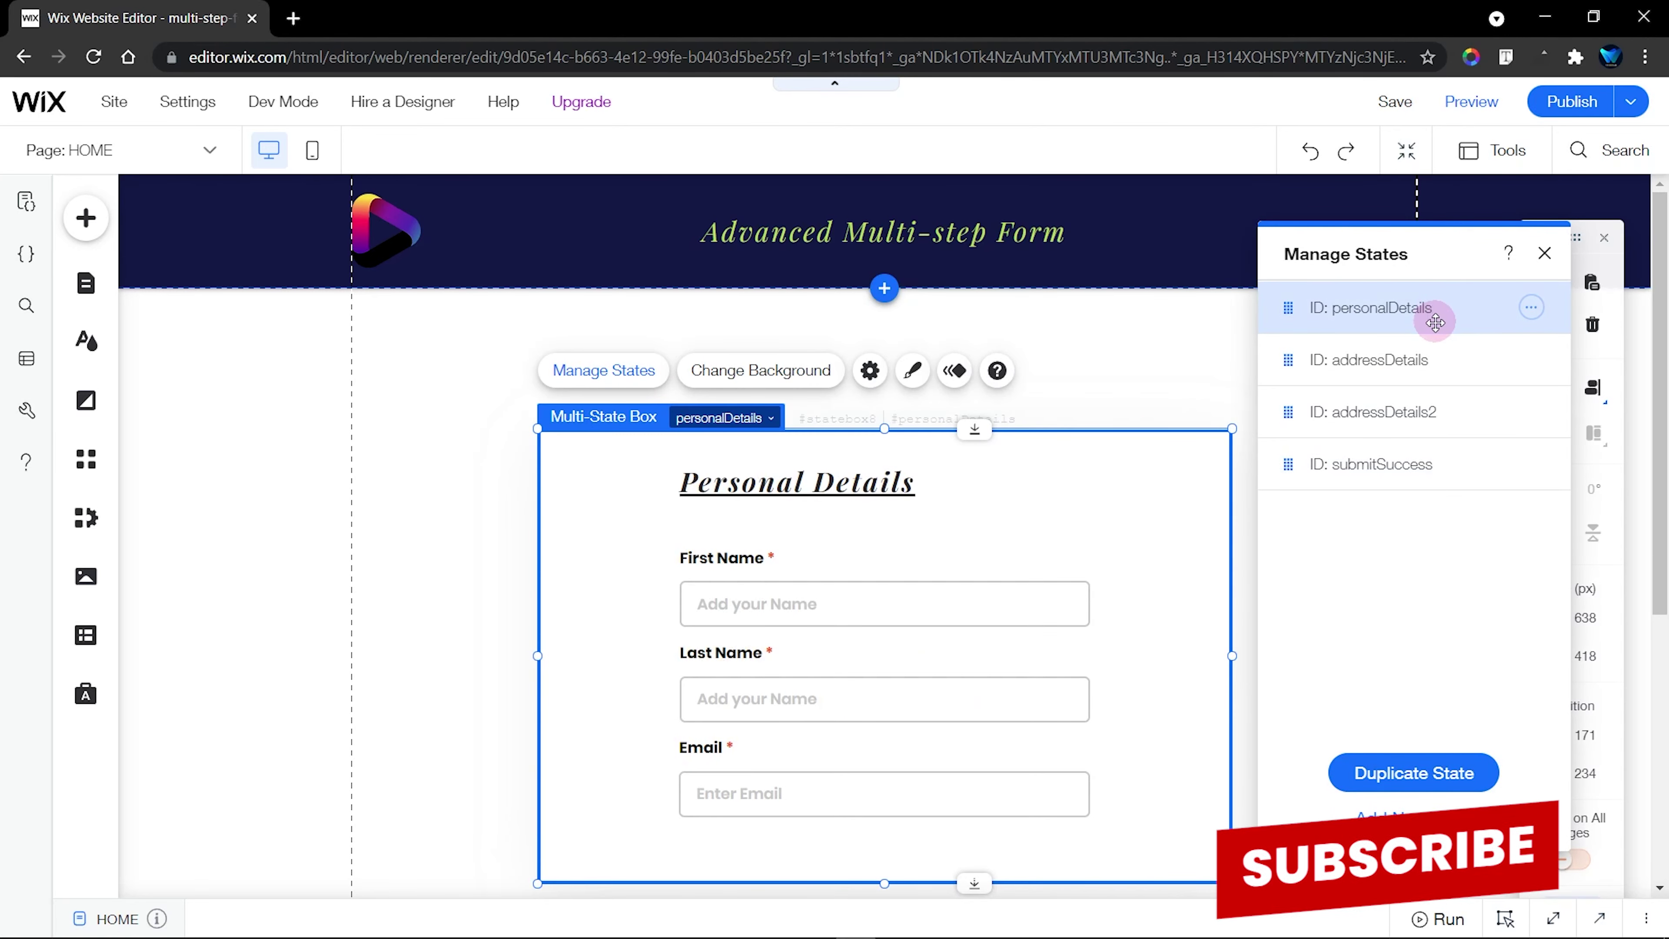
pyautogui.click(1442, 368)
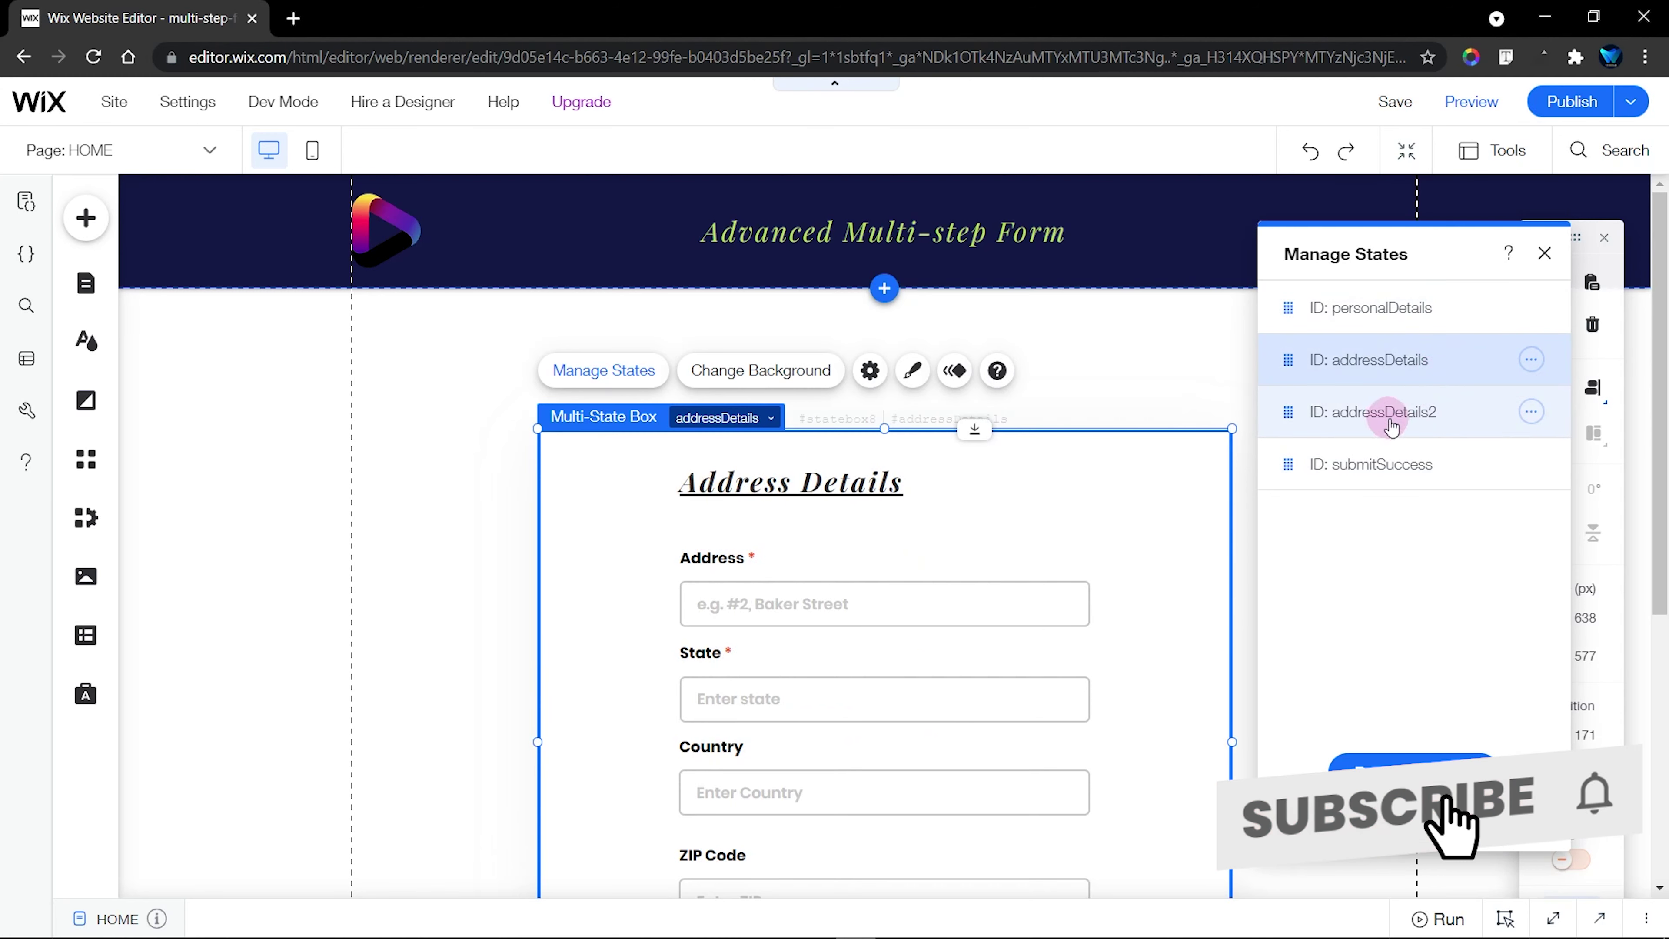
pyautogui.click(1412, 413)
pyautogui.click(1412, 463)
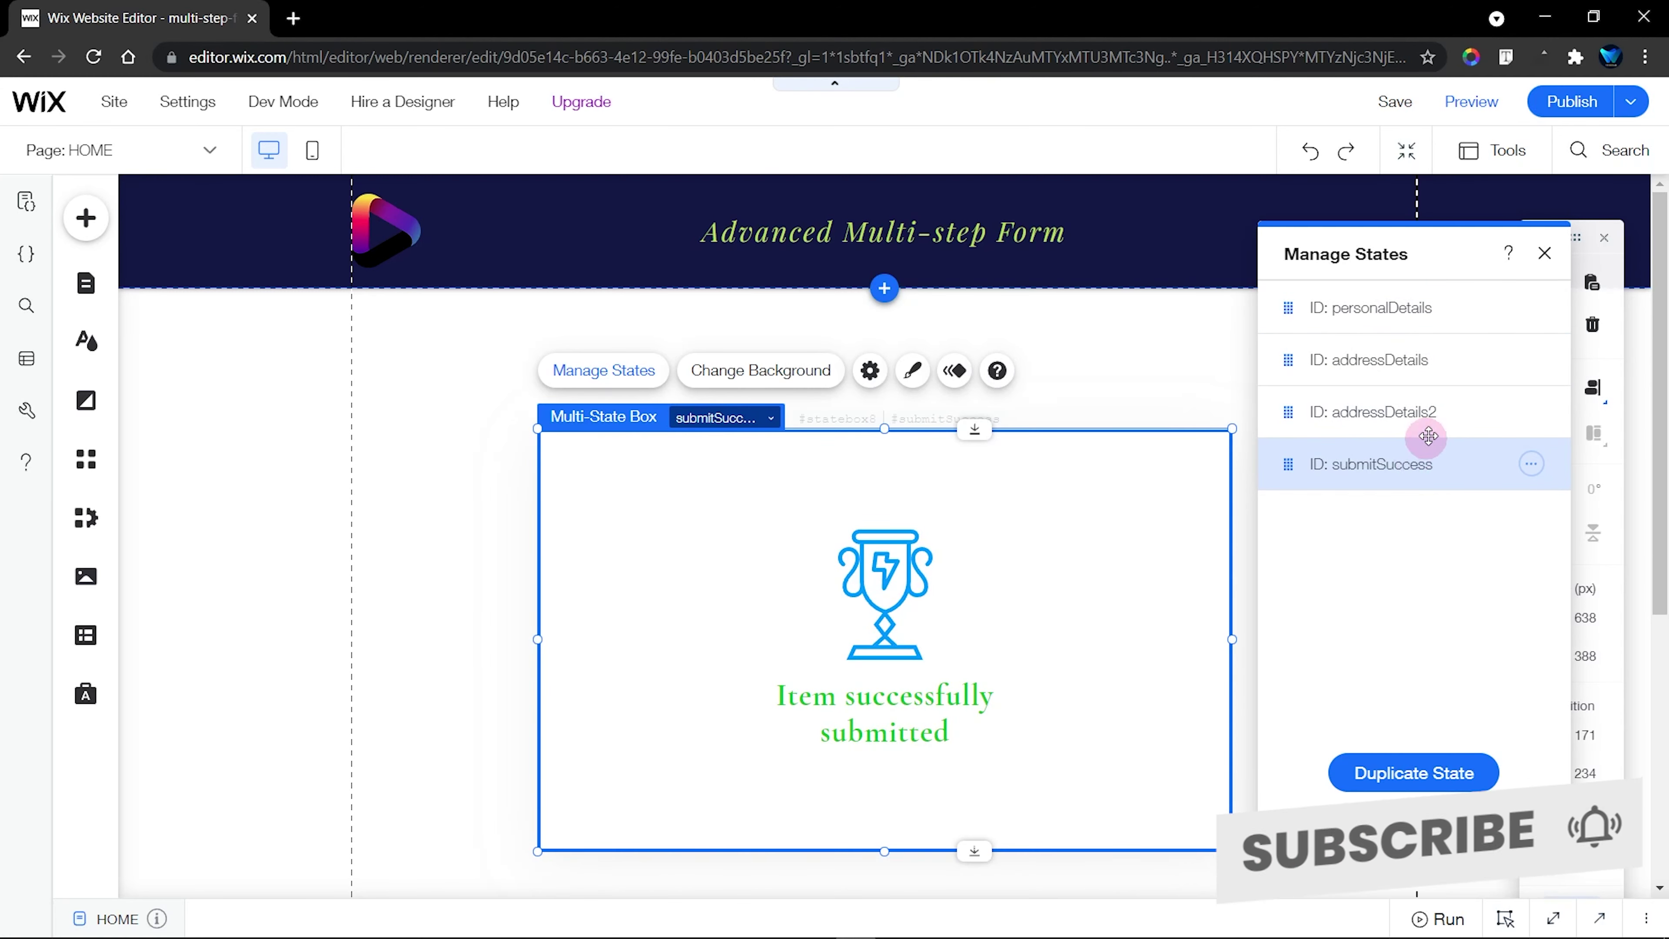
pyautogui.click(1432, 312)
pyautogui.click(1546, 252)
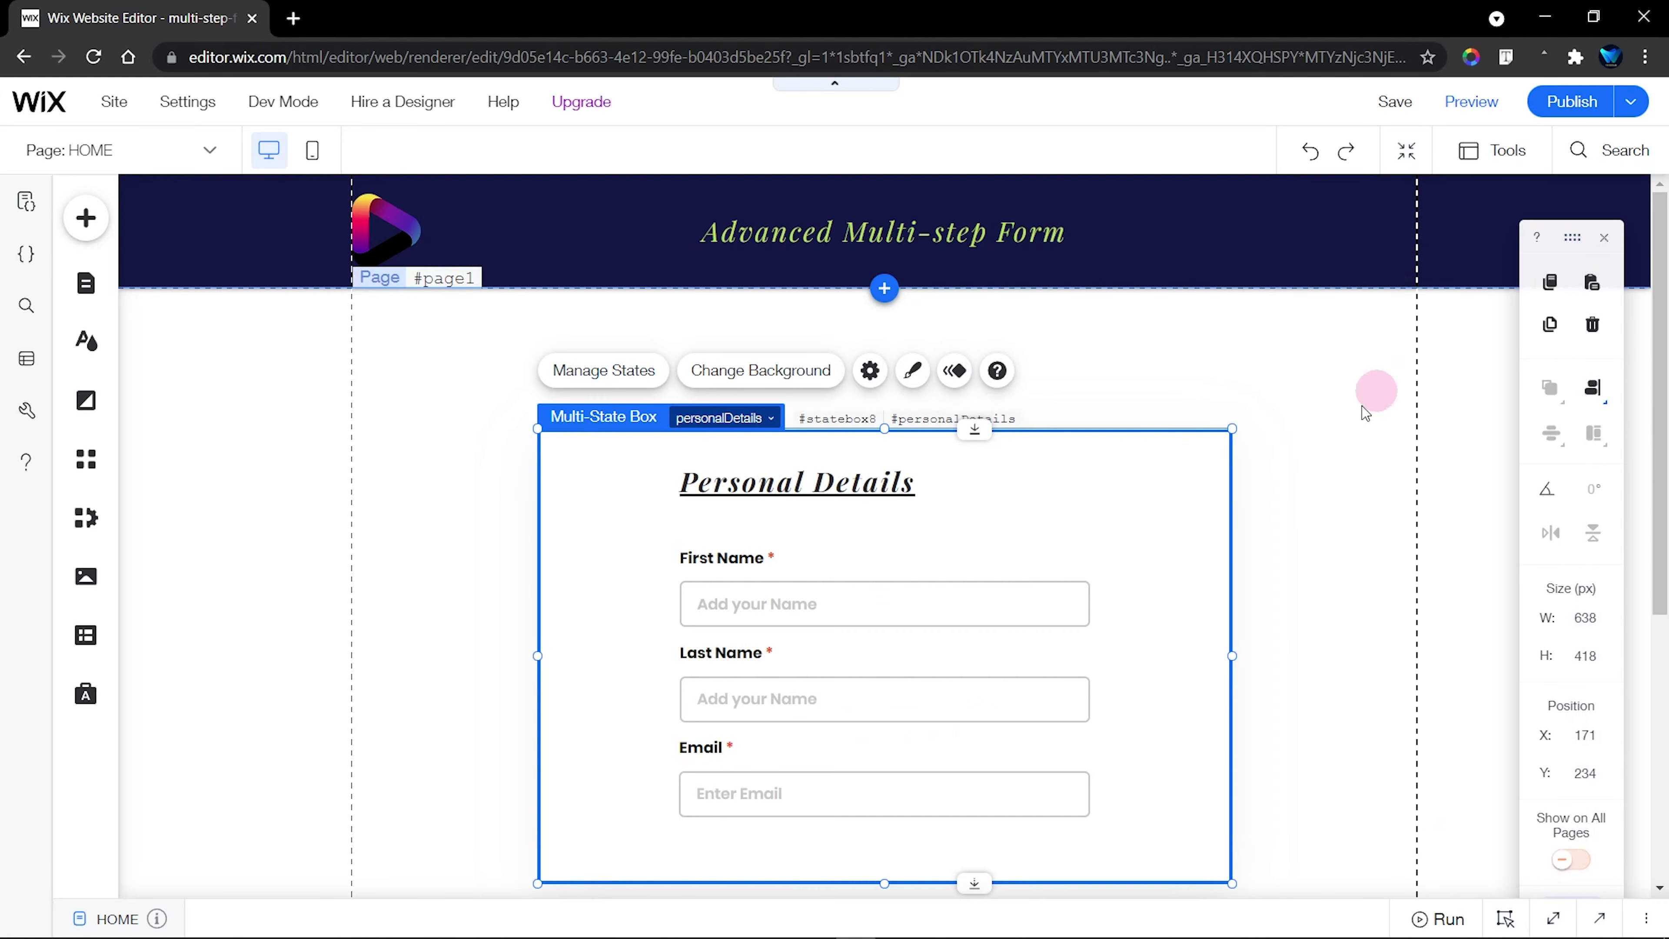
# Extend the personalDetails state's box downward to a height of about 517 px
pyautogui.scroll(-2, 1193, 578)
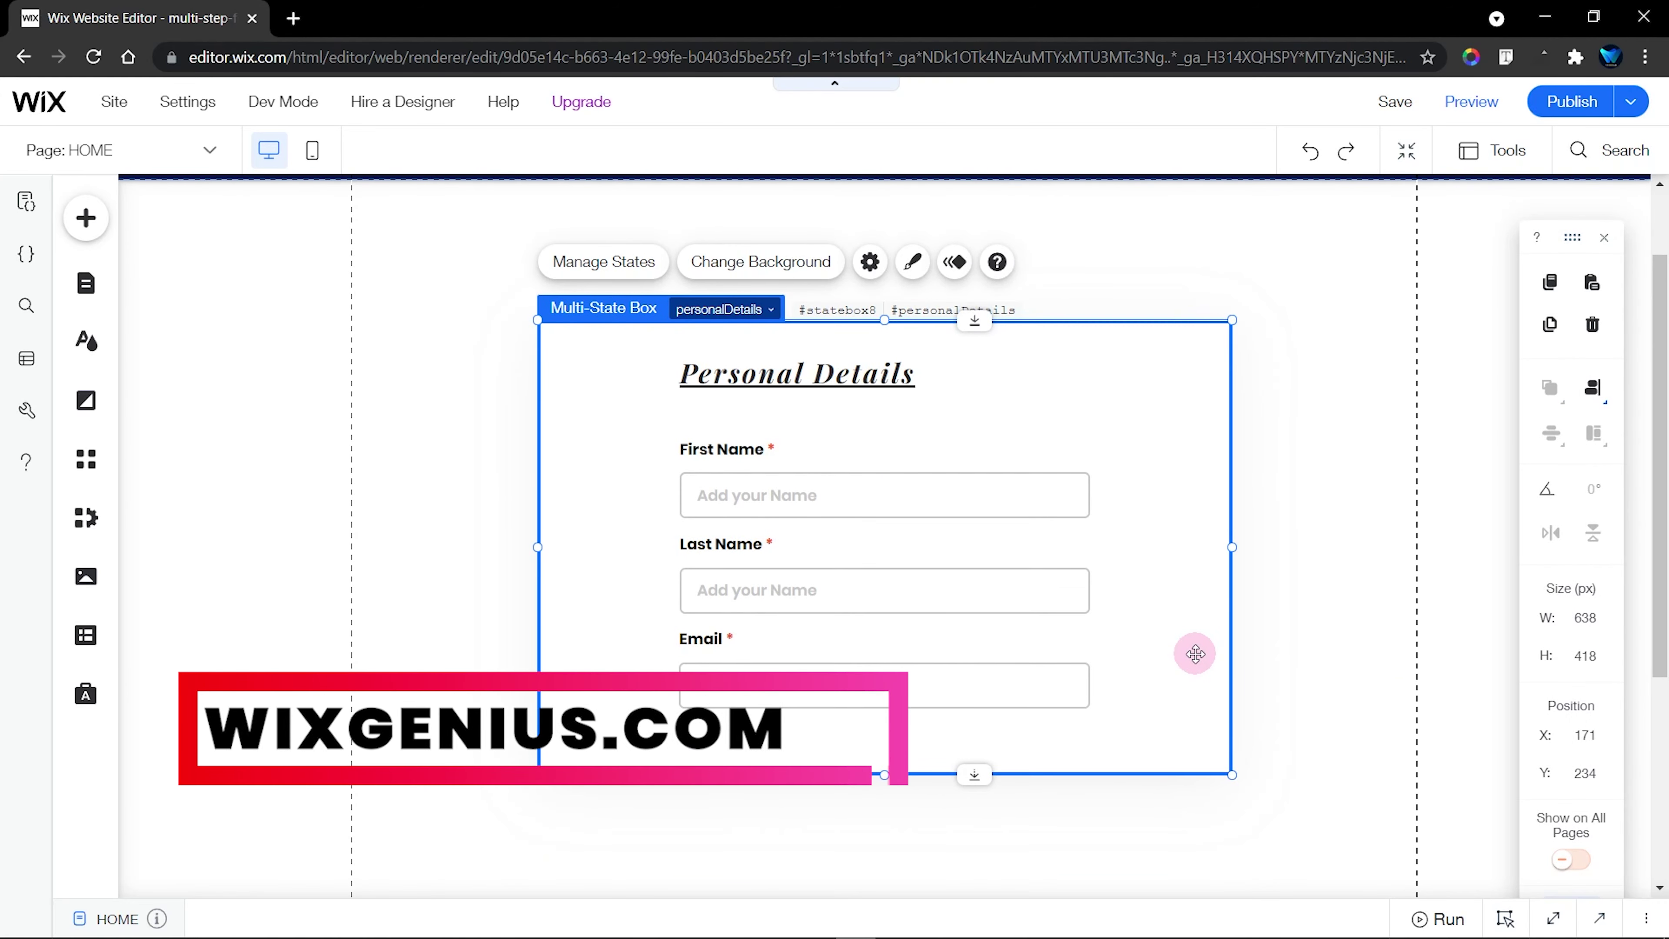
pyautogui.scroll(-2, 1192, 653)
pyautogui.moveTo(976, 666); pyautogui.dragTo(977, 777)
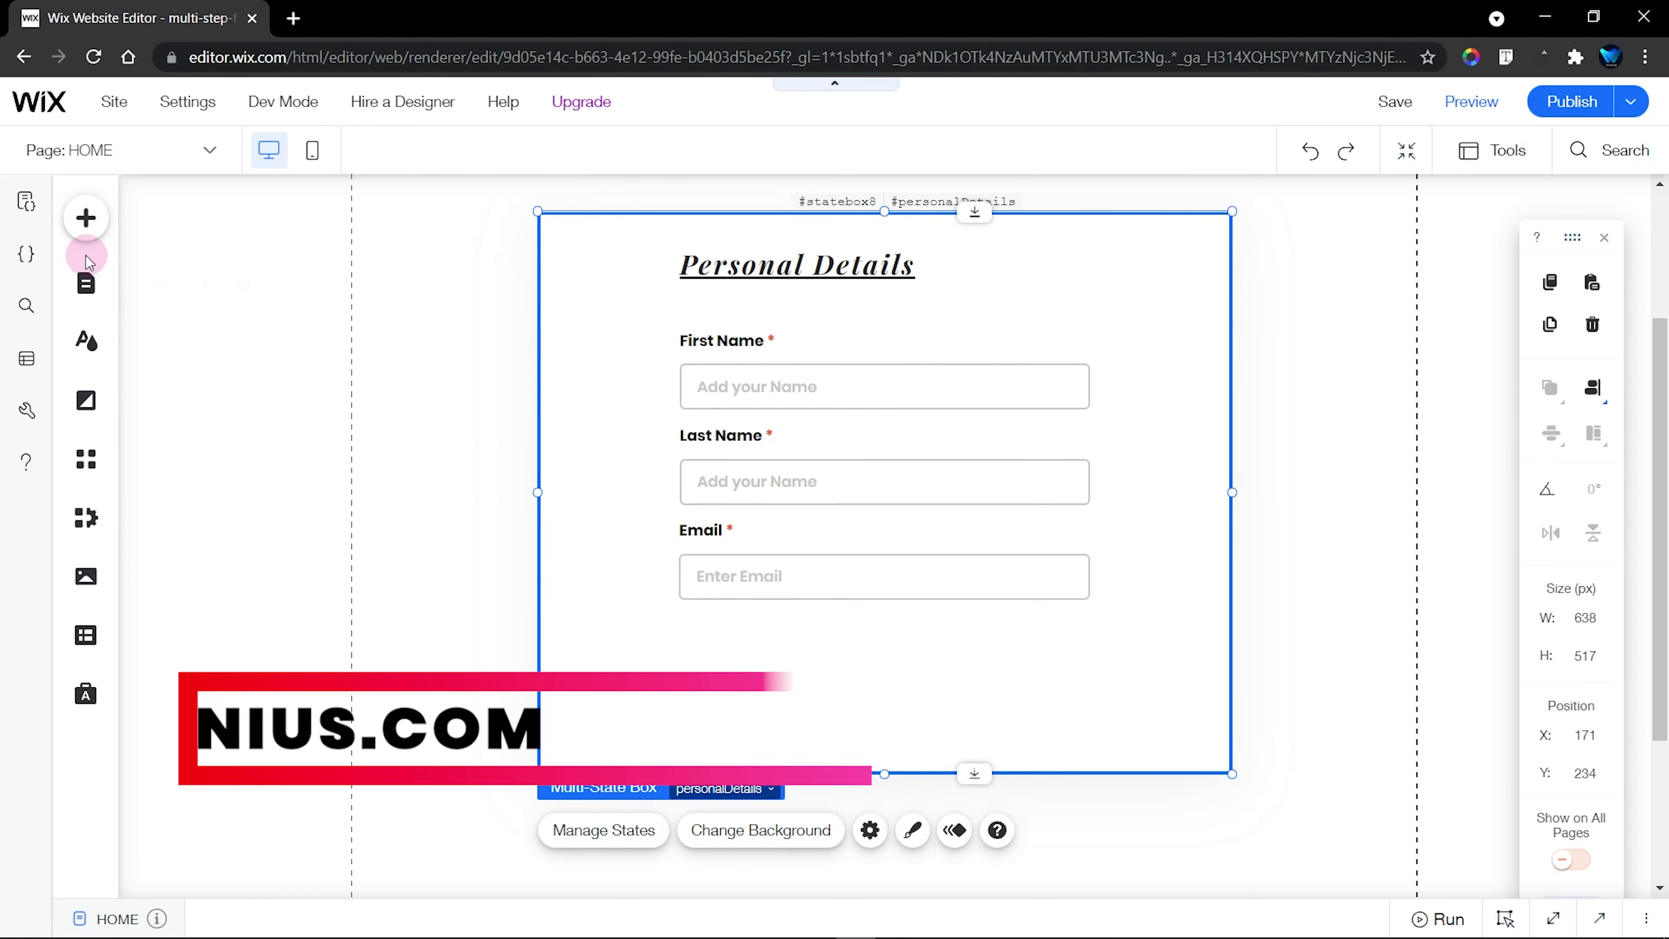
# Add a themed button below the Email field, aligned with the field's right edge at about X 536, Y 650
pyautogui.click(86, 223)
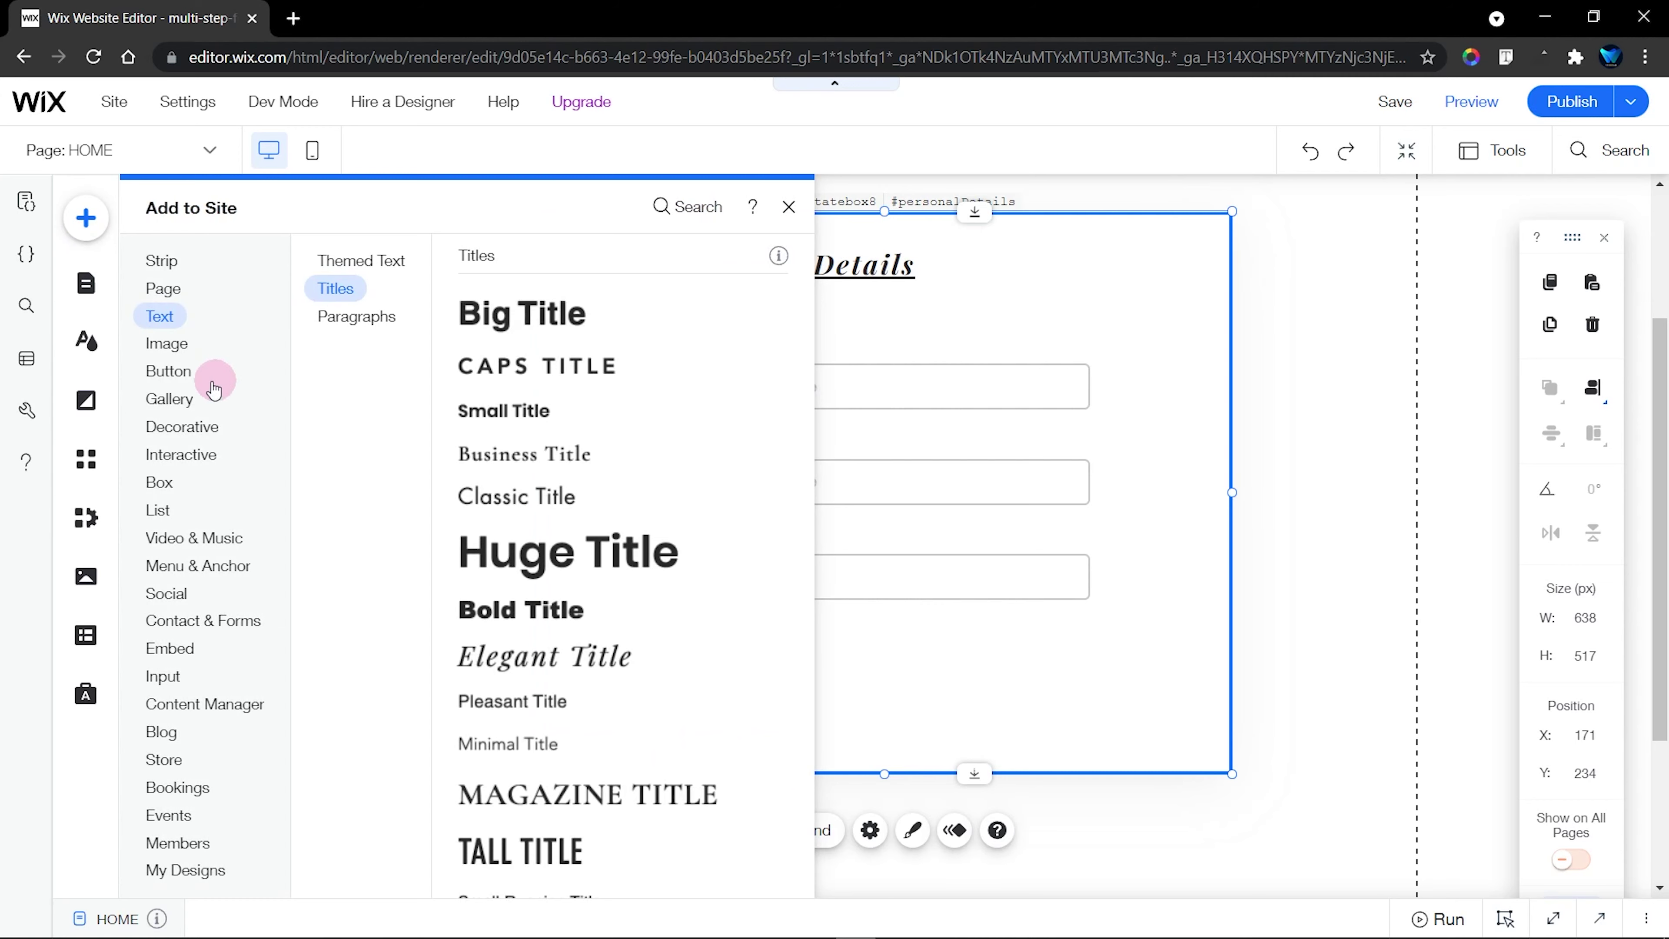
pyautogui.click(175, 382)
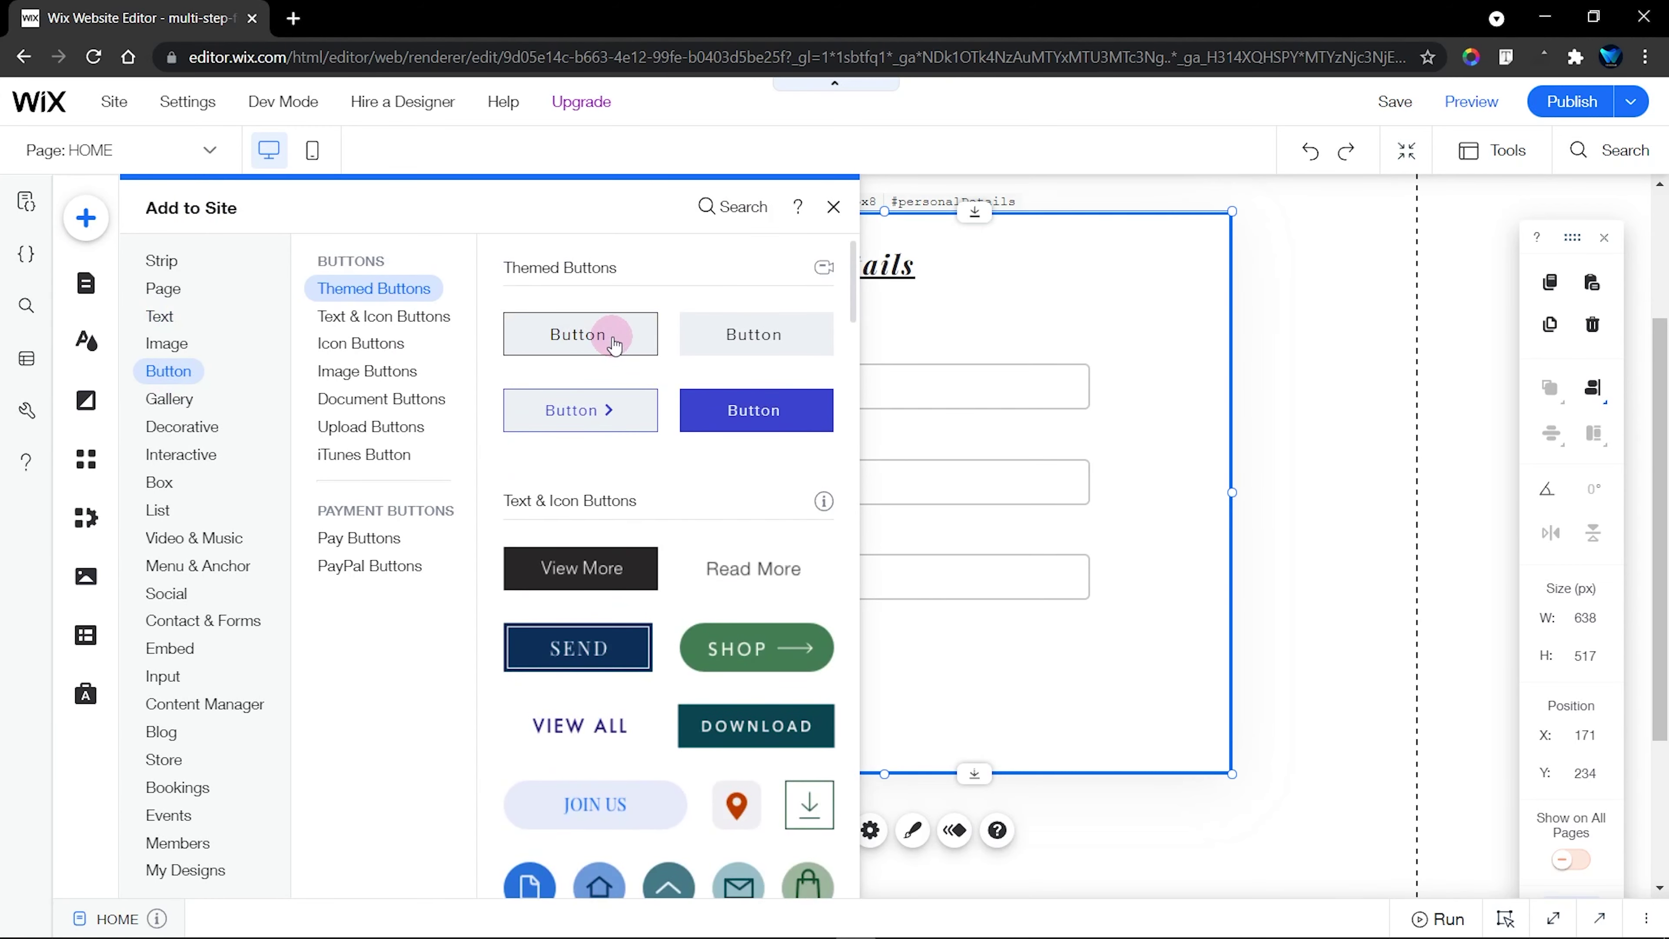
pyautogui.moveTo(615, 345); pyautogui.dragTo(1045, 688)
# Make the new button's text bold and change its label to "Next"
pyautogui.click(1160, 621)
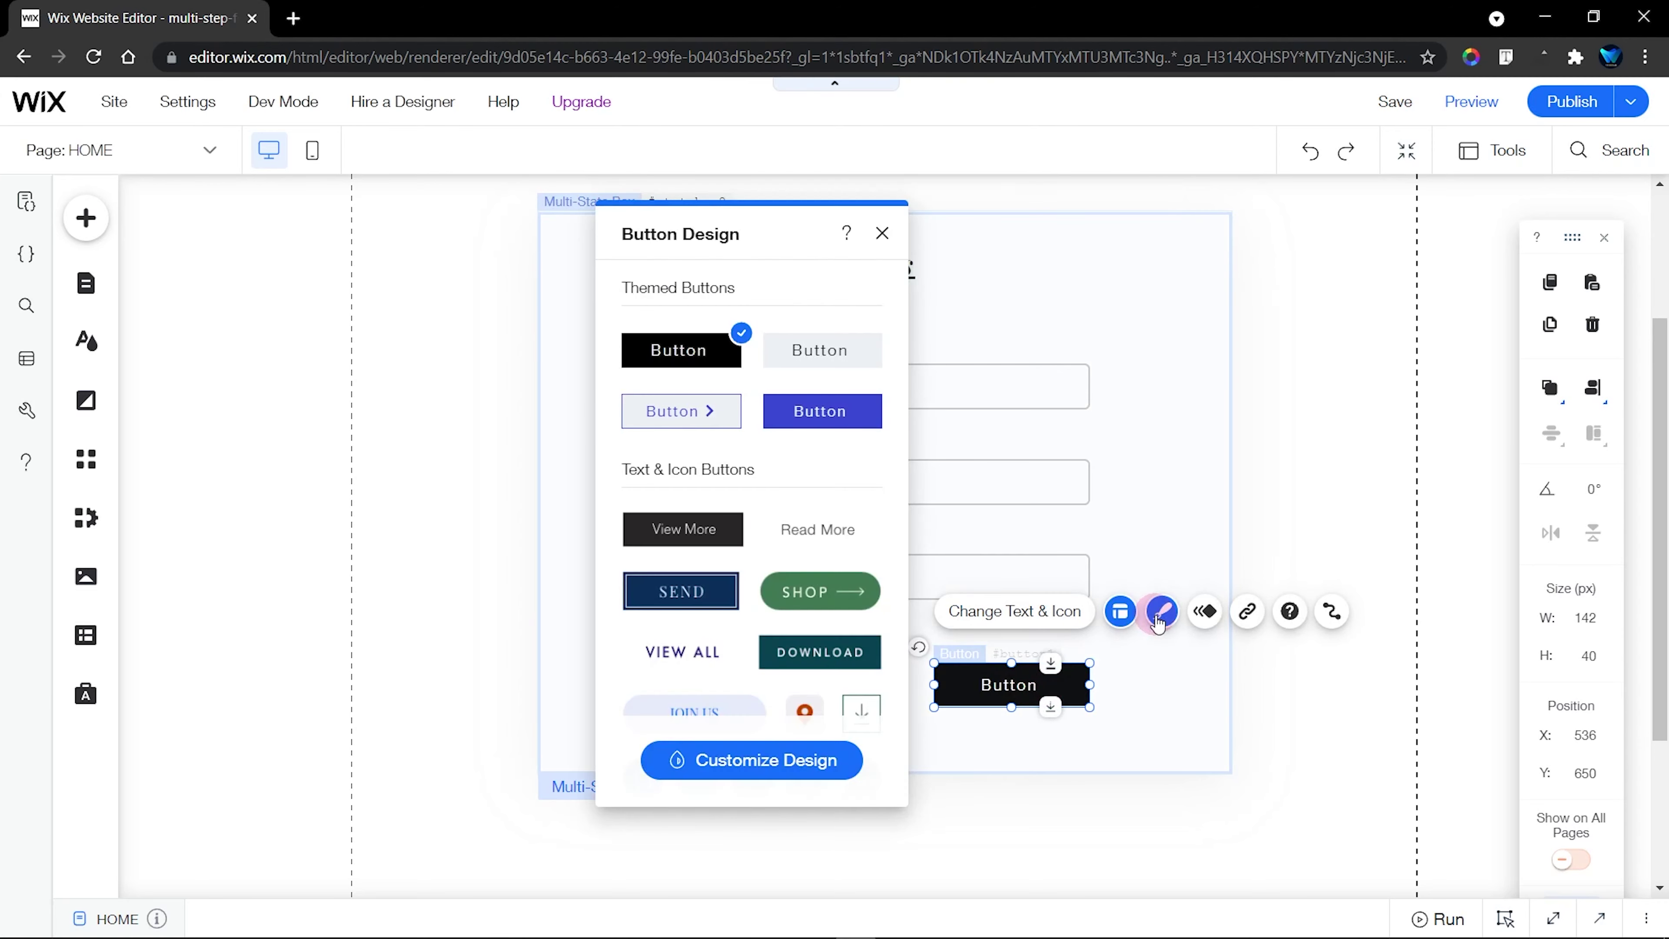
pyautogui.click(772, 763)
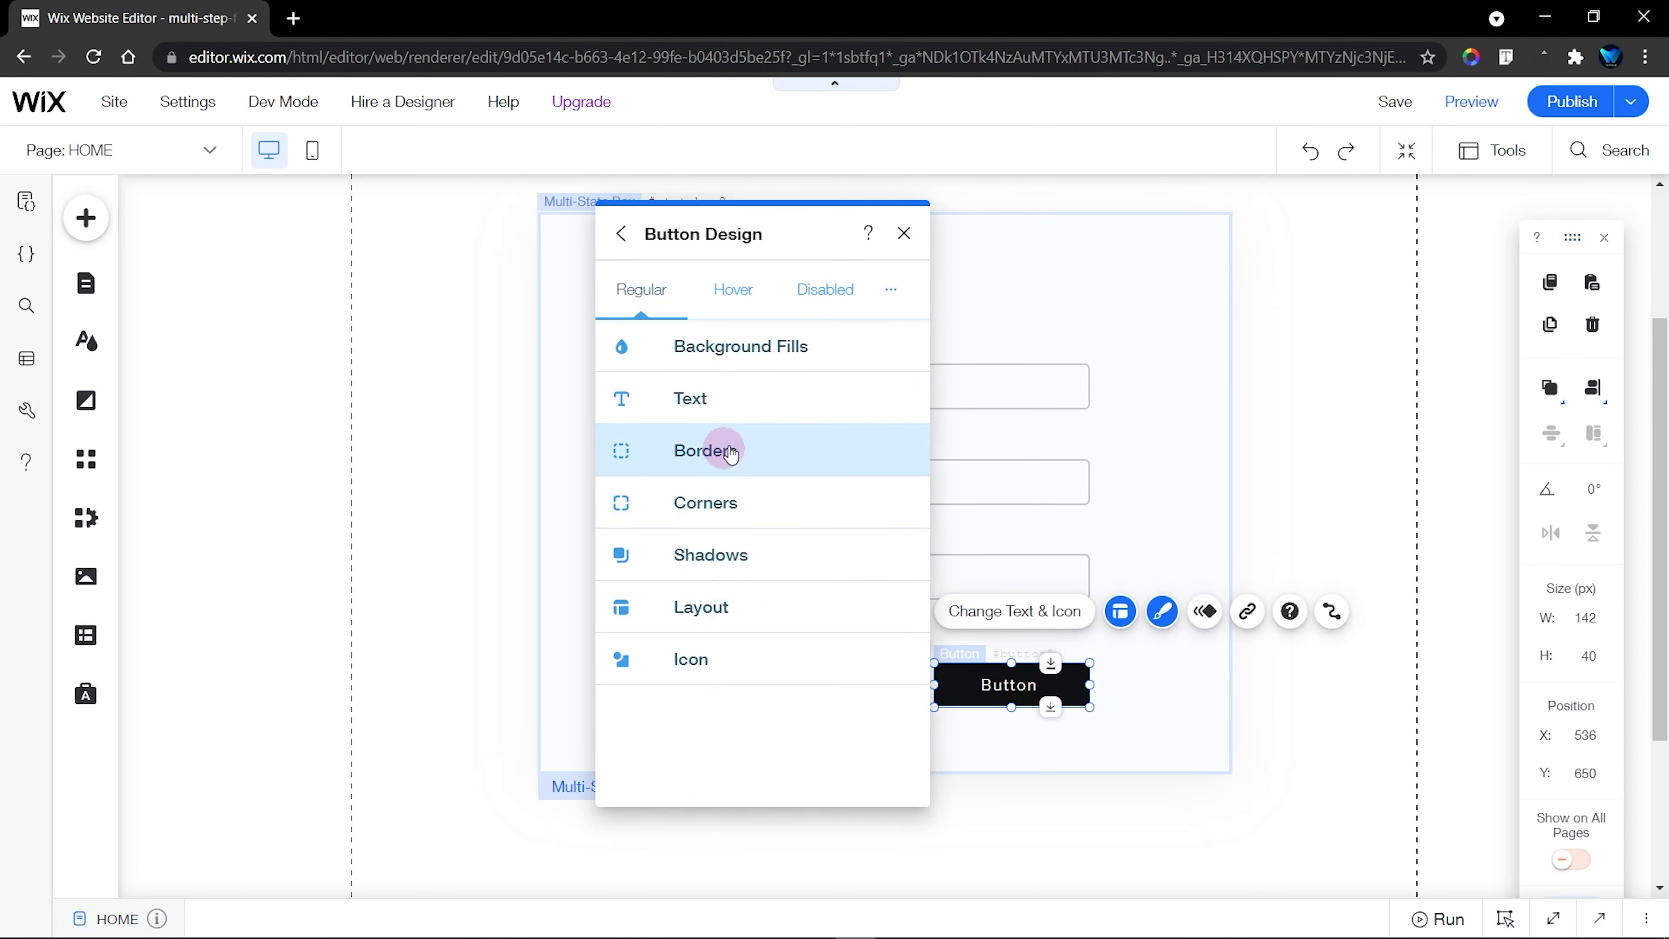
pyautogui.click(713, 396)
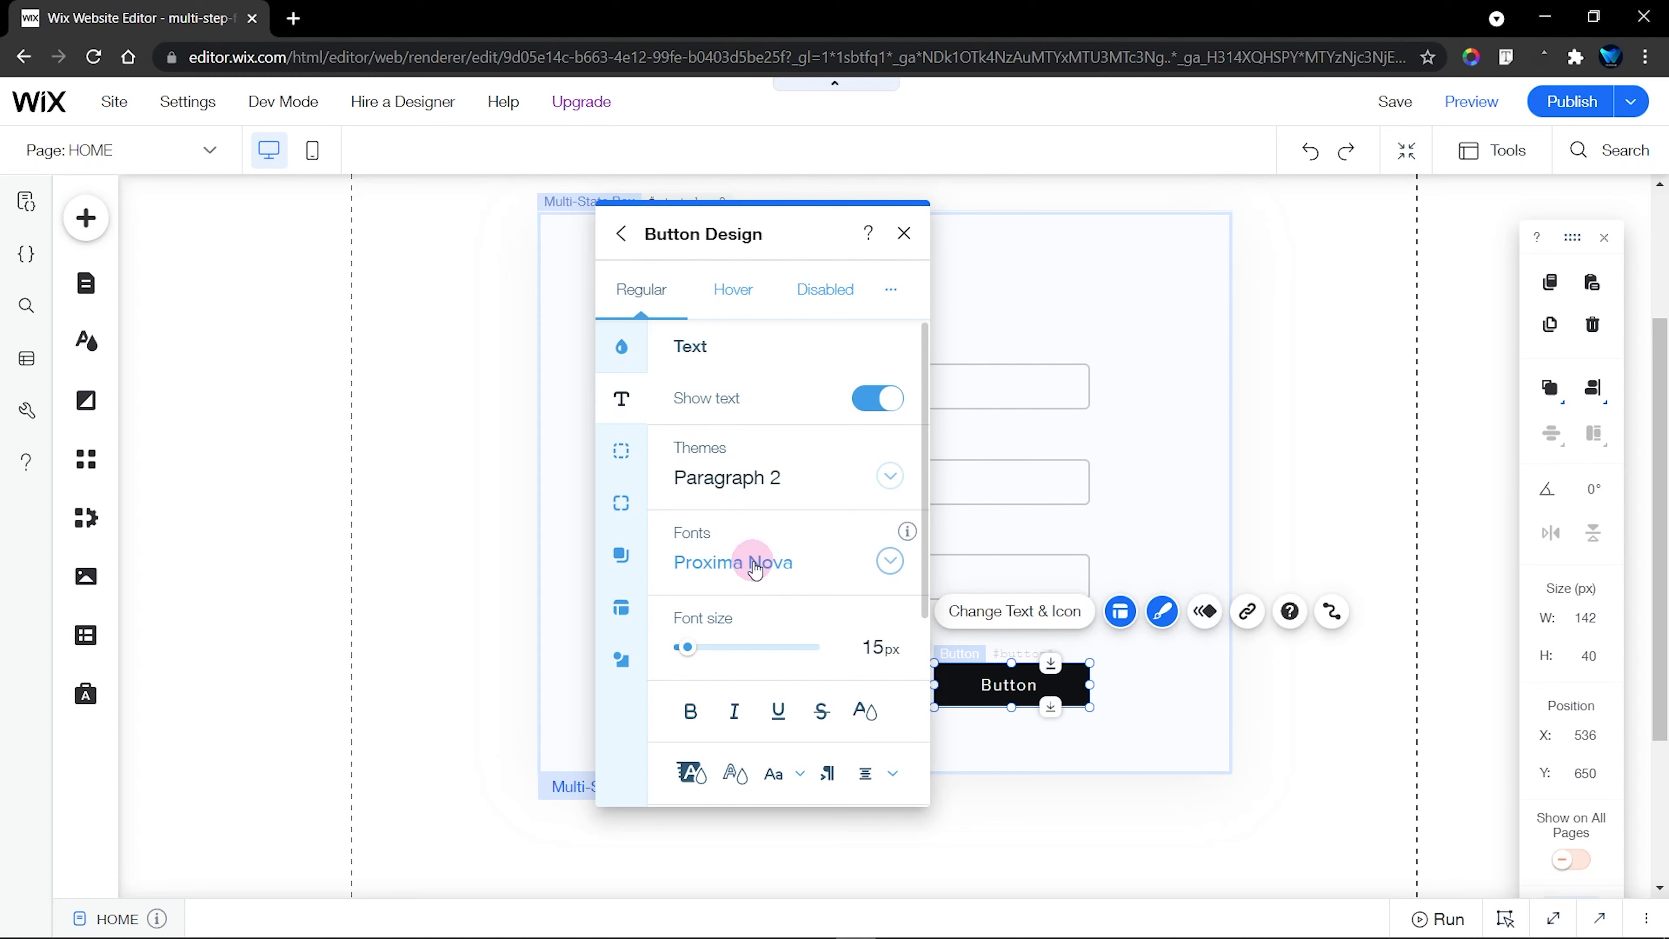
pyautogui.click(1051, 612)
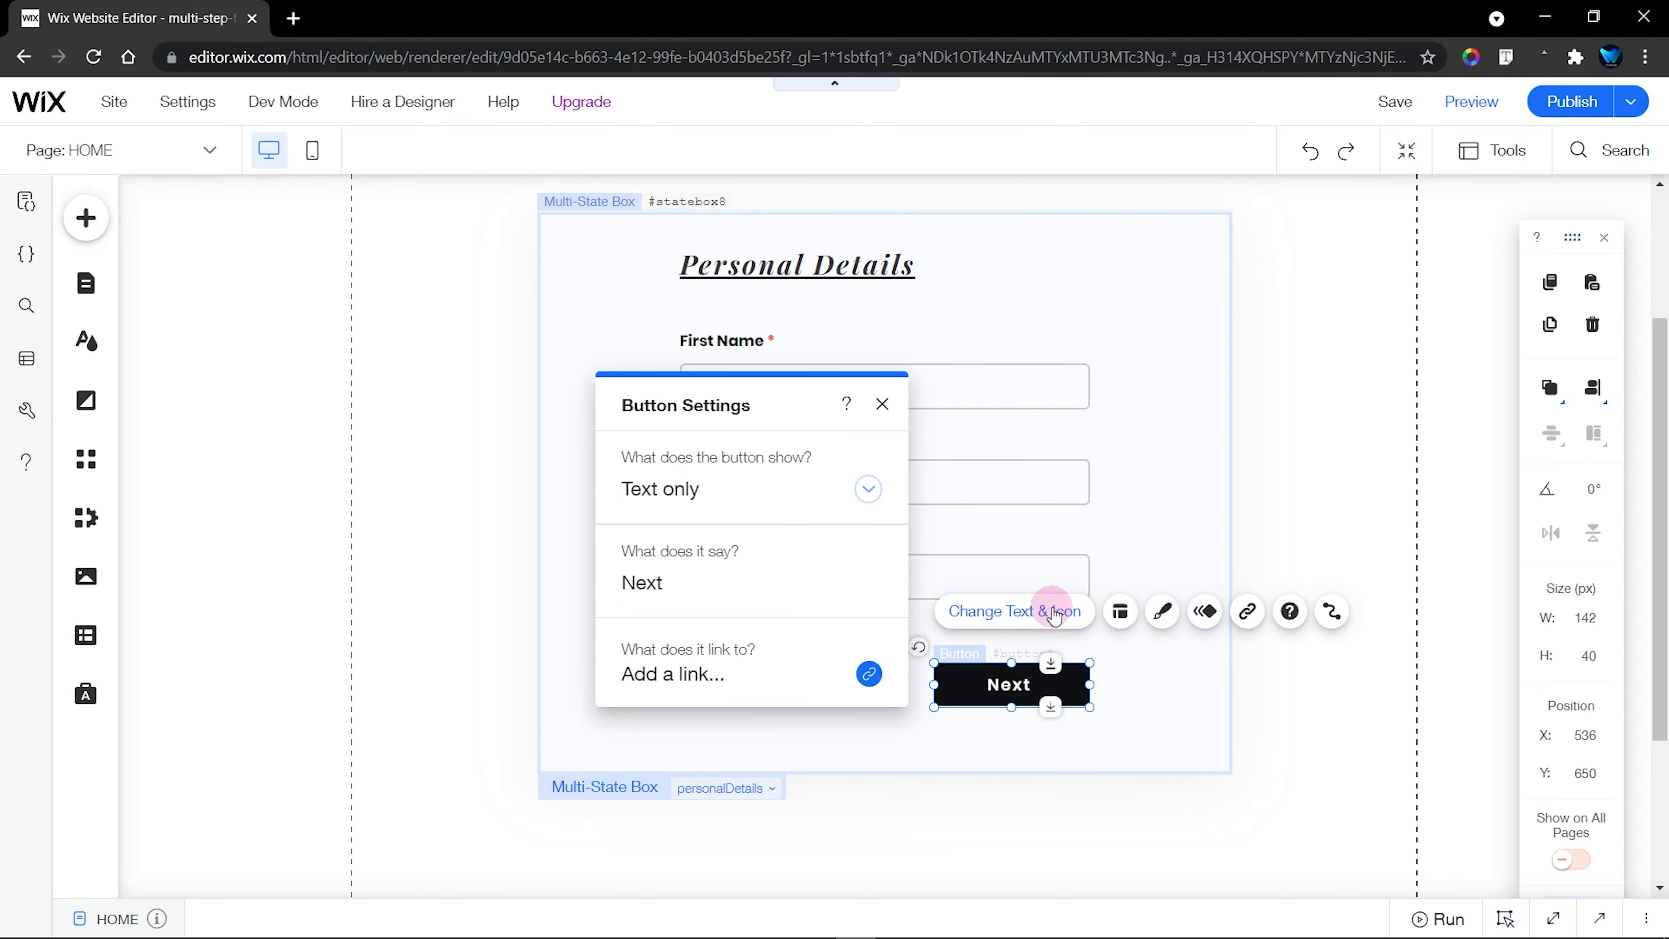
pyautogui.click(1023, 686)
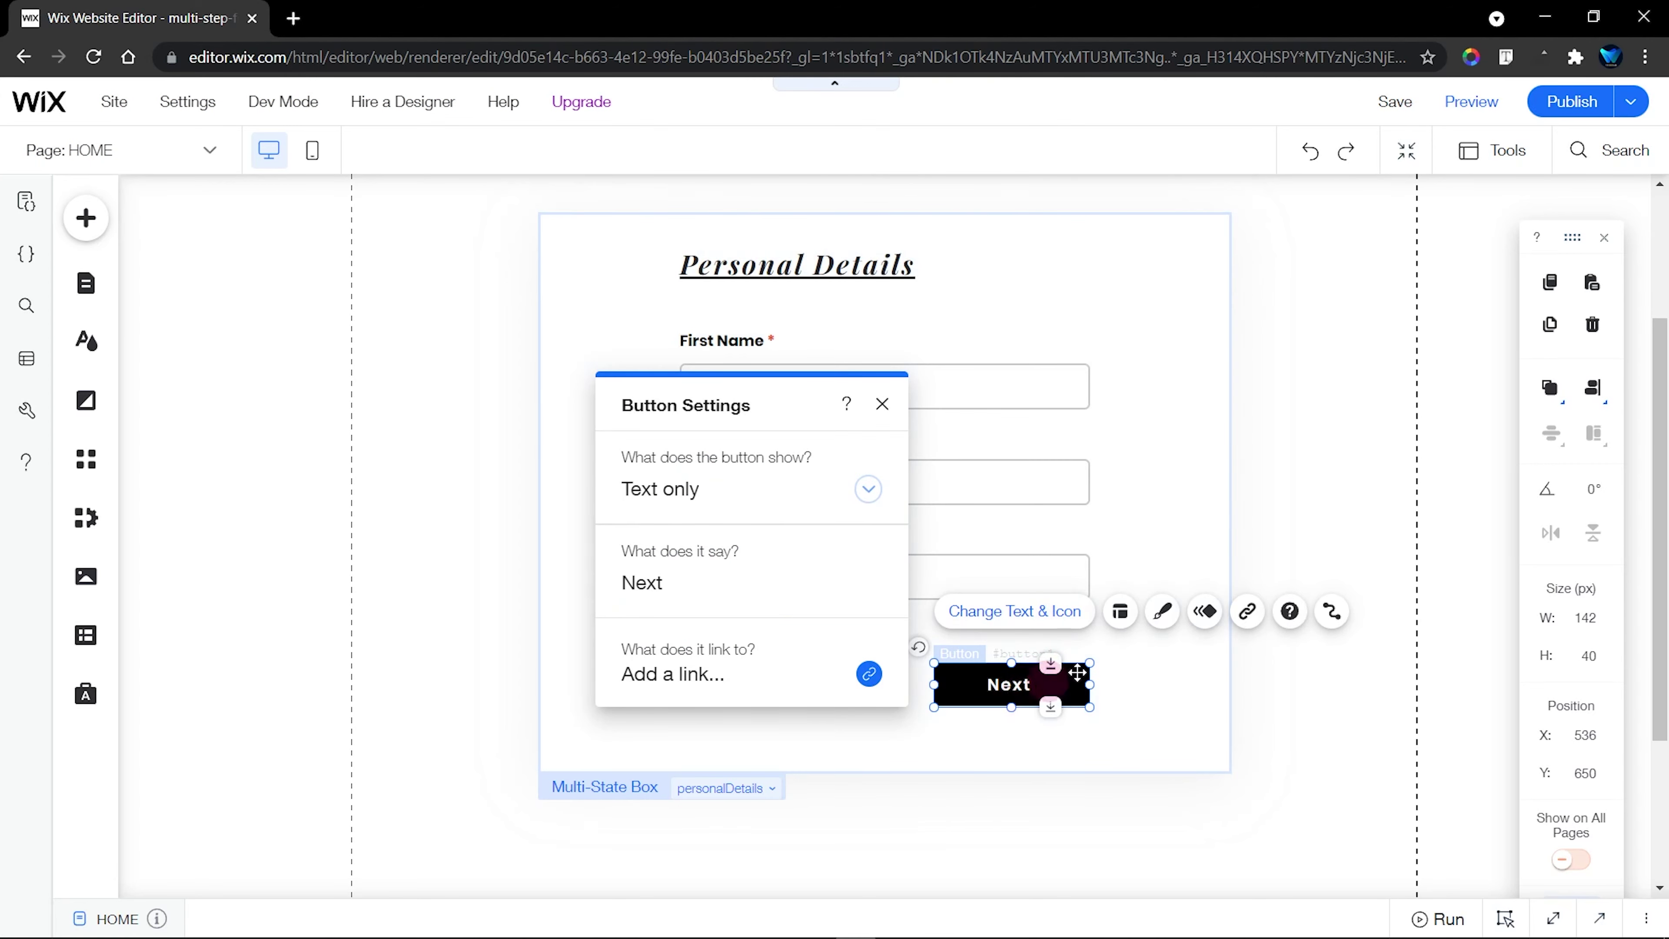
# Move the Next button in the personalDetails state slightly up to about X 536, Y 637
pyautogui.click(1107, 684)
pyautogui.click(1054, 686)
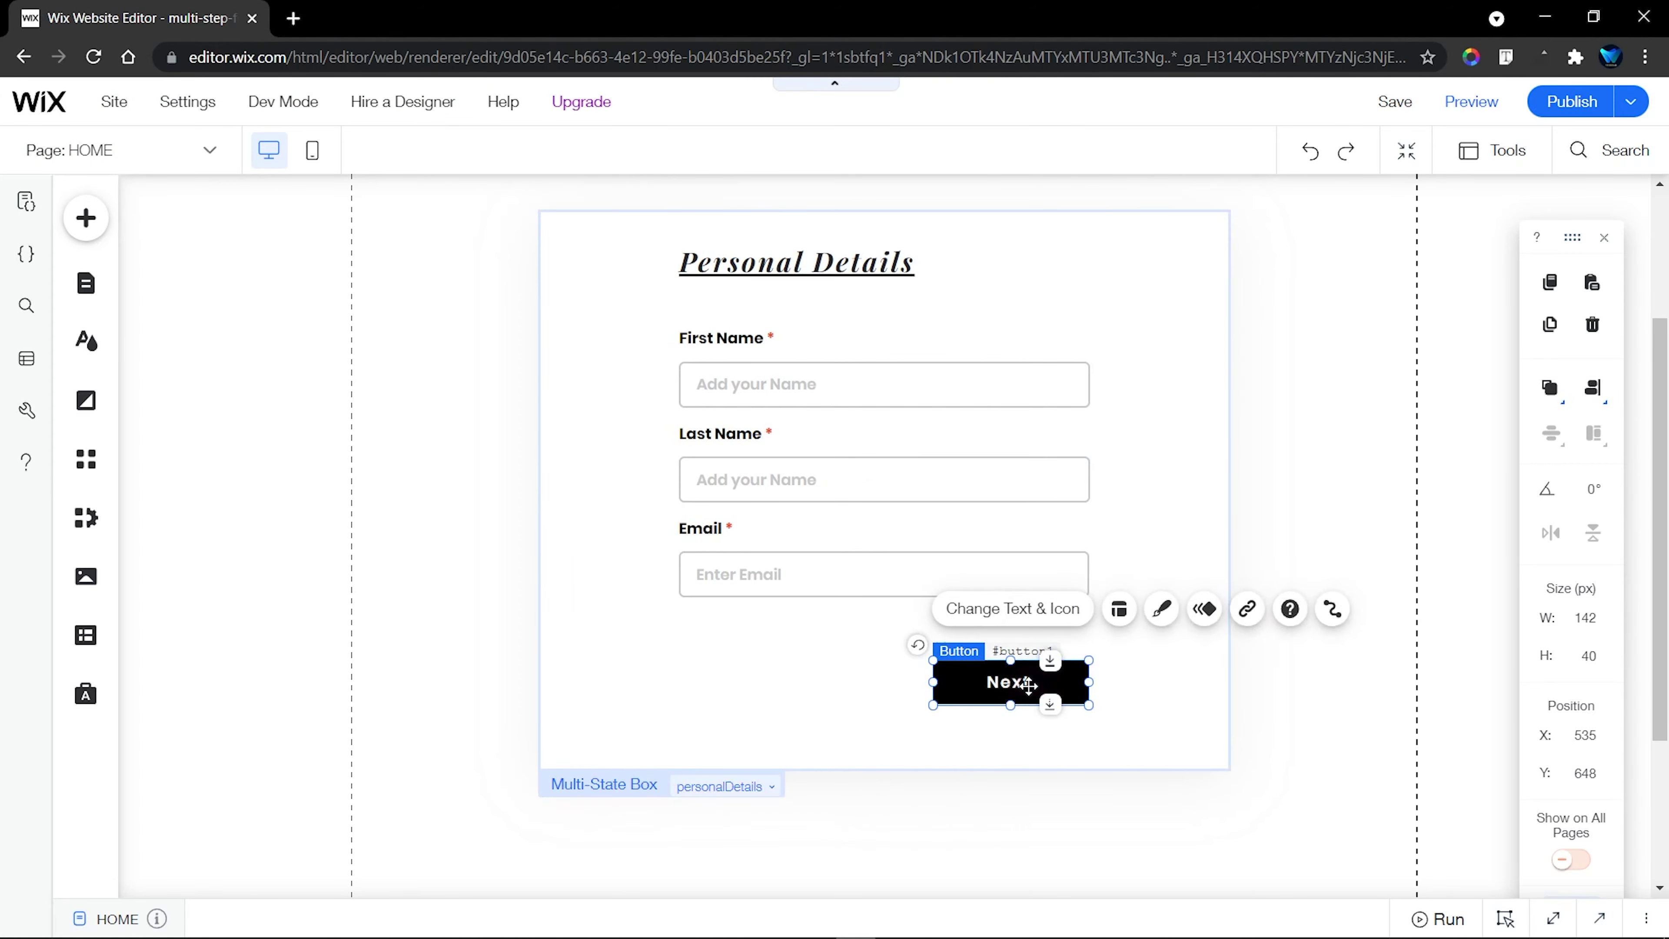
pyautogui.moveTo(1028, 686); pyautogui.dragTo(1029, 675)
pyautogui.click(1202, 684)
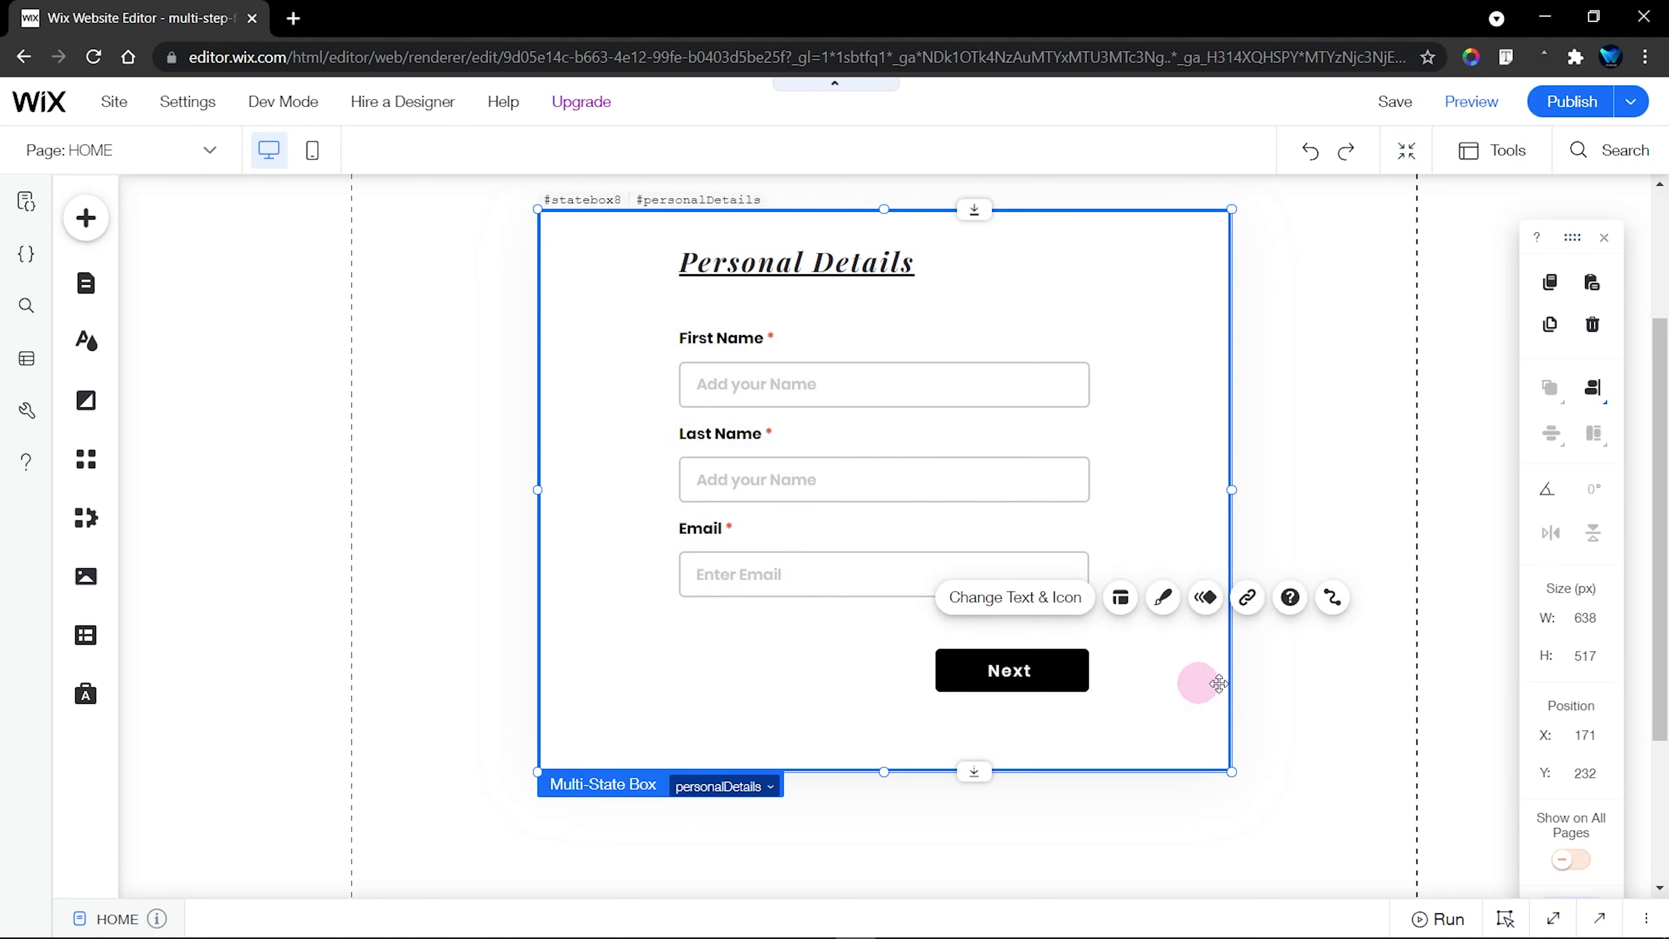
pyautogui.click(1278, 686)
# Copy the Next button into the addressDetails state and place it below the ZIP Code field at about X 536, Y 723
pyautogui.click(1025, 671)
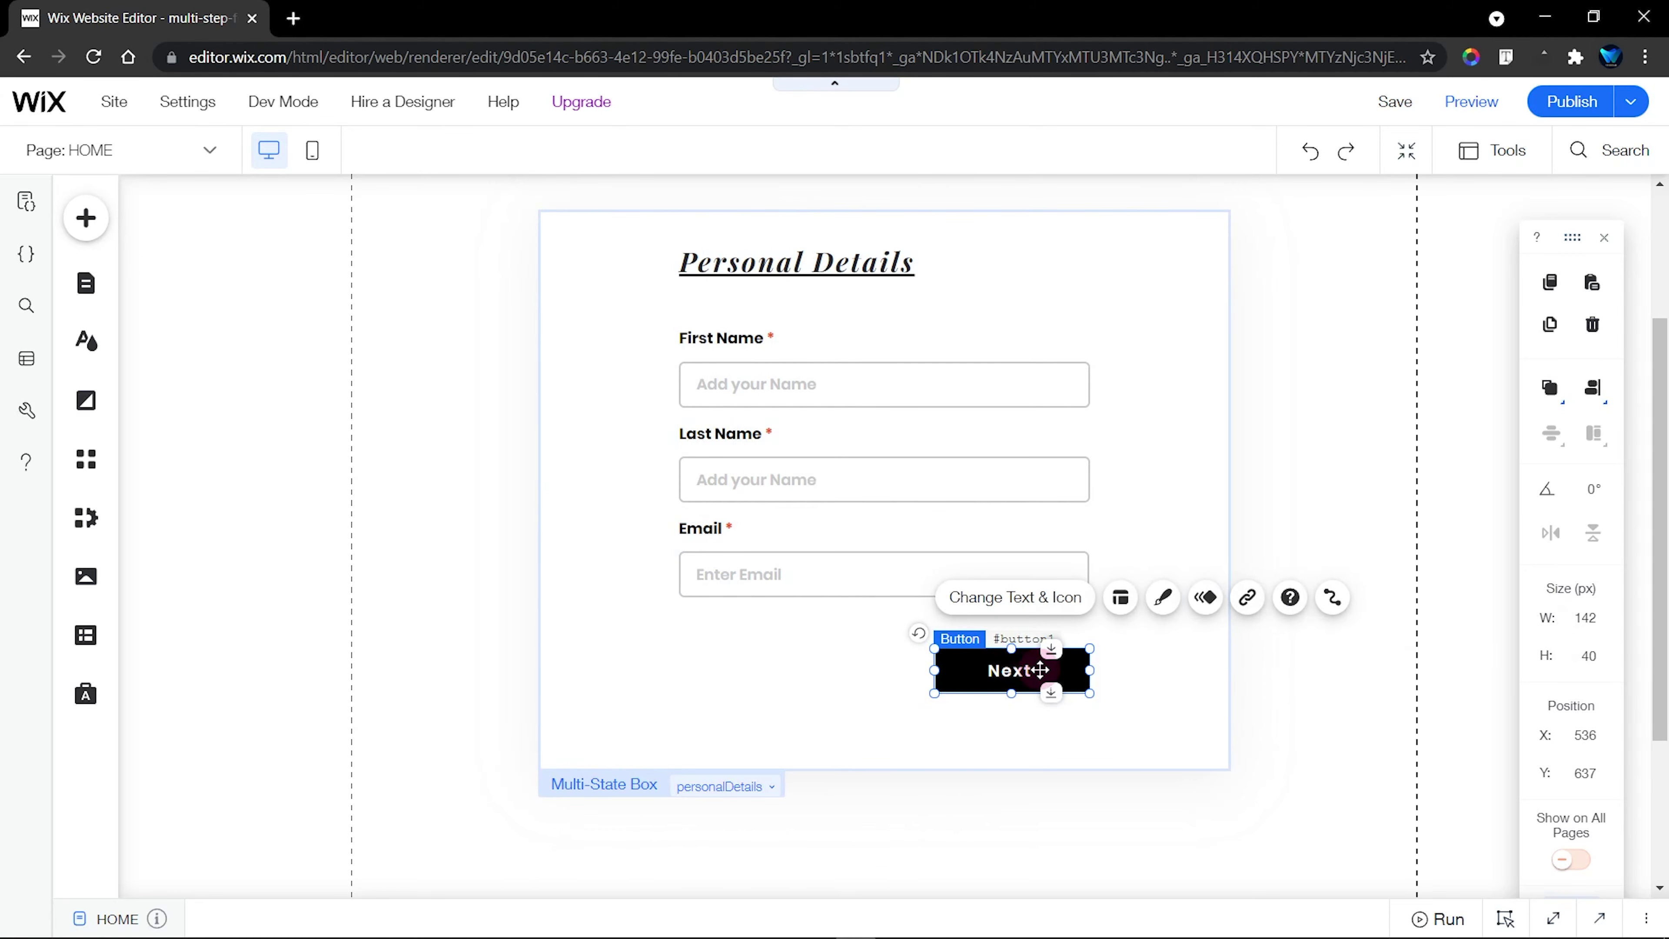
pyautogui.rightClick(1040, 670)
pyautogui.click(1075, 468)
pyautogui.click(768, 688)
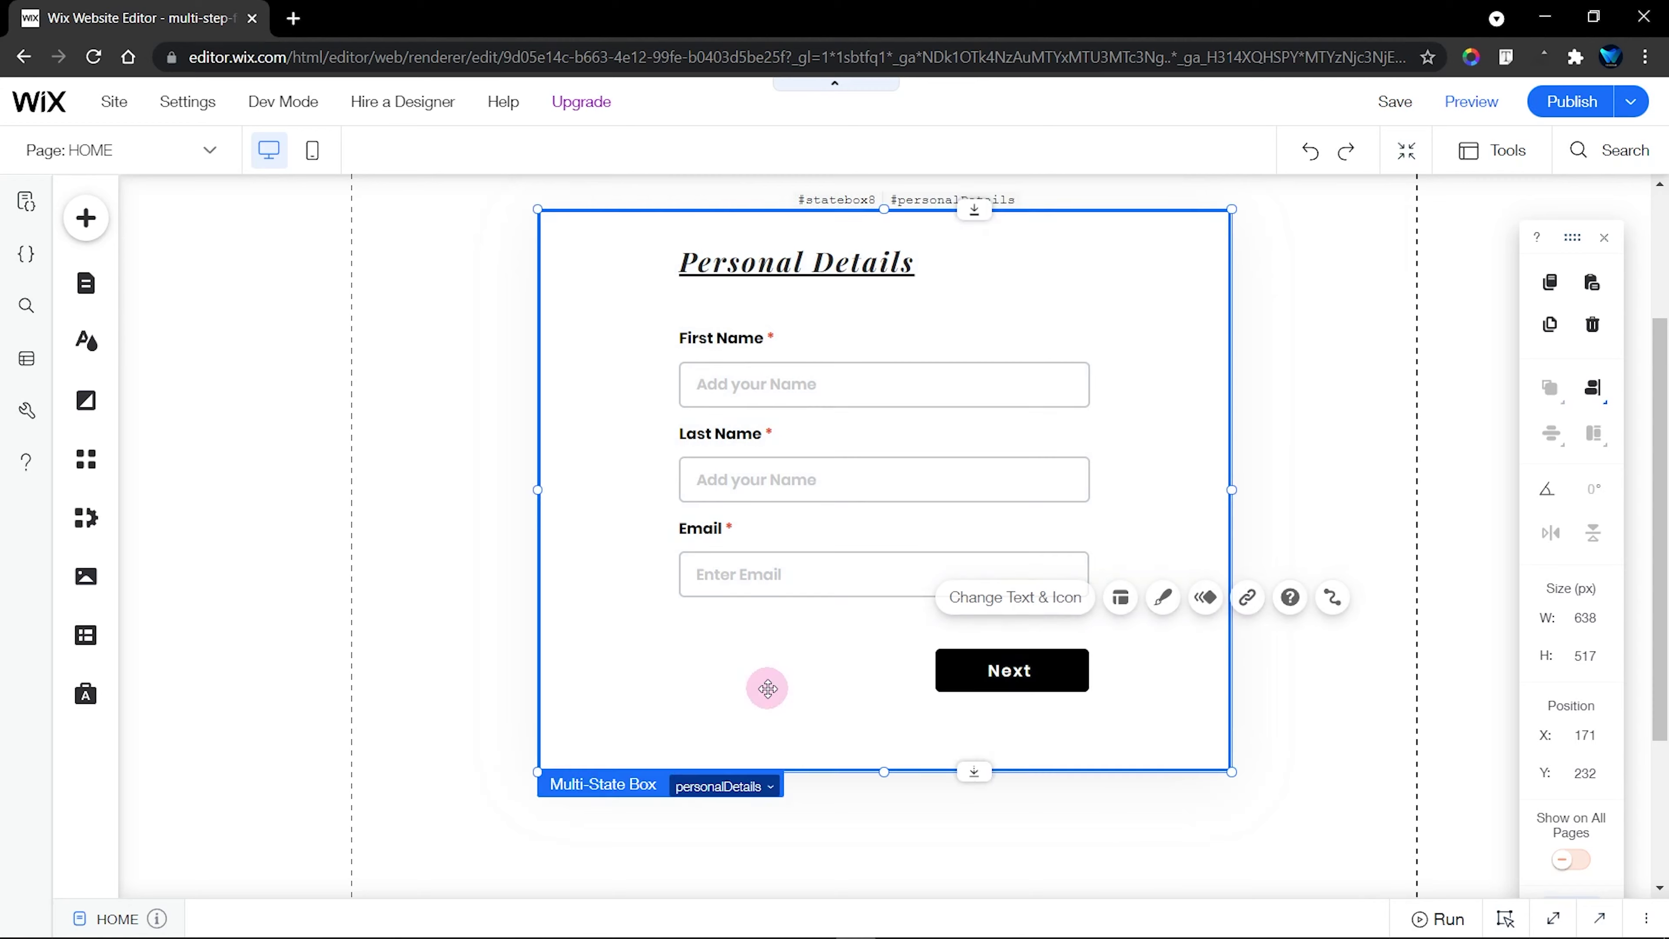
pyautogui.click(604, 828)
pyautogui.click(1451, 325)
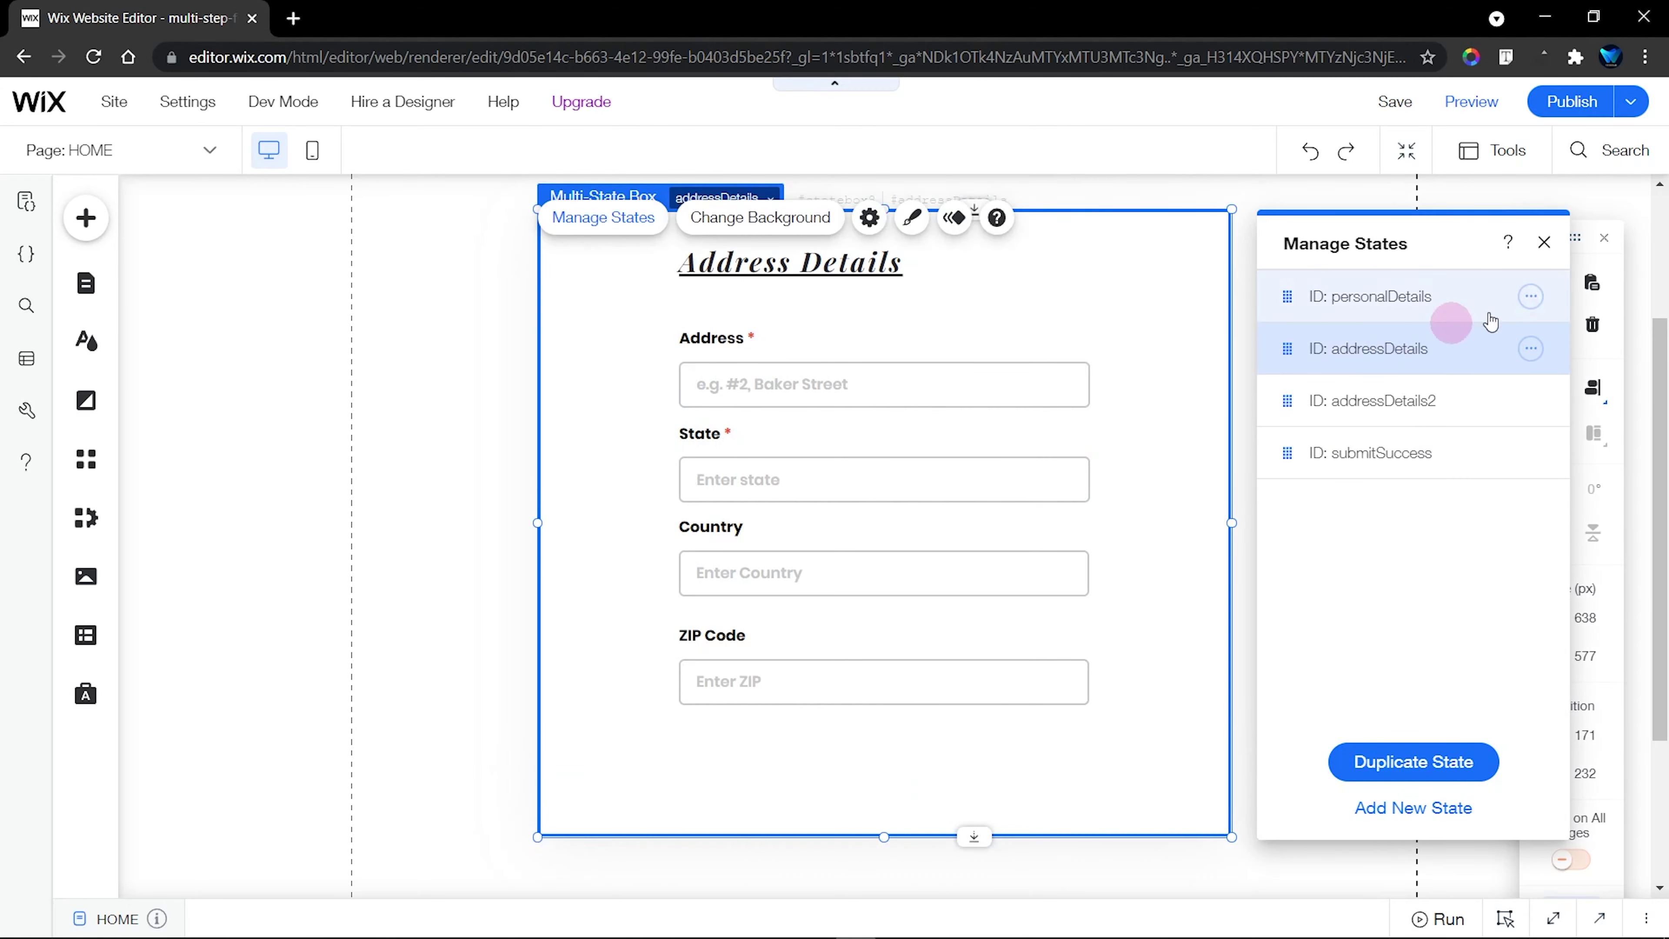
pyautogui.click(1544, 242)
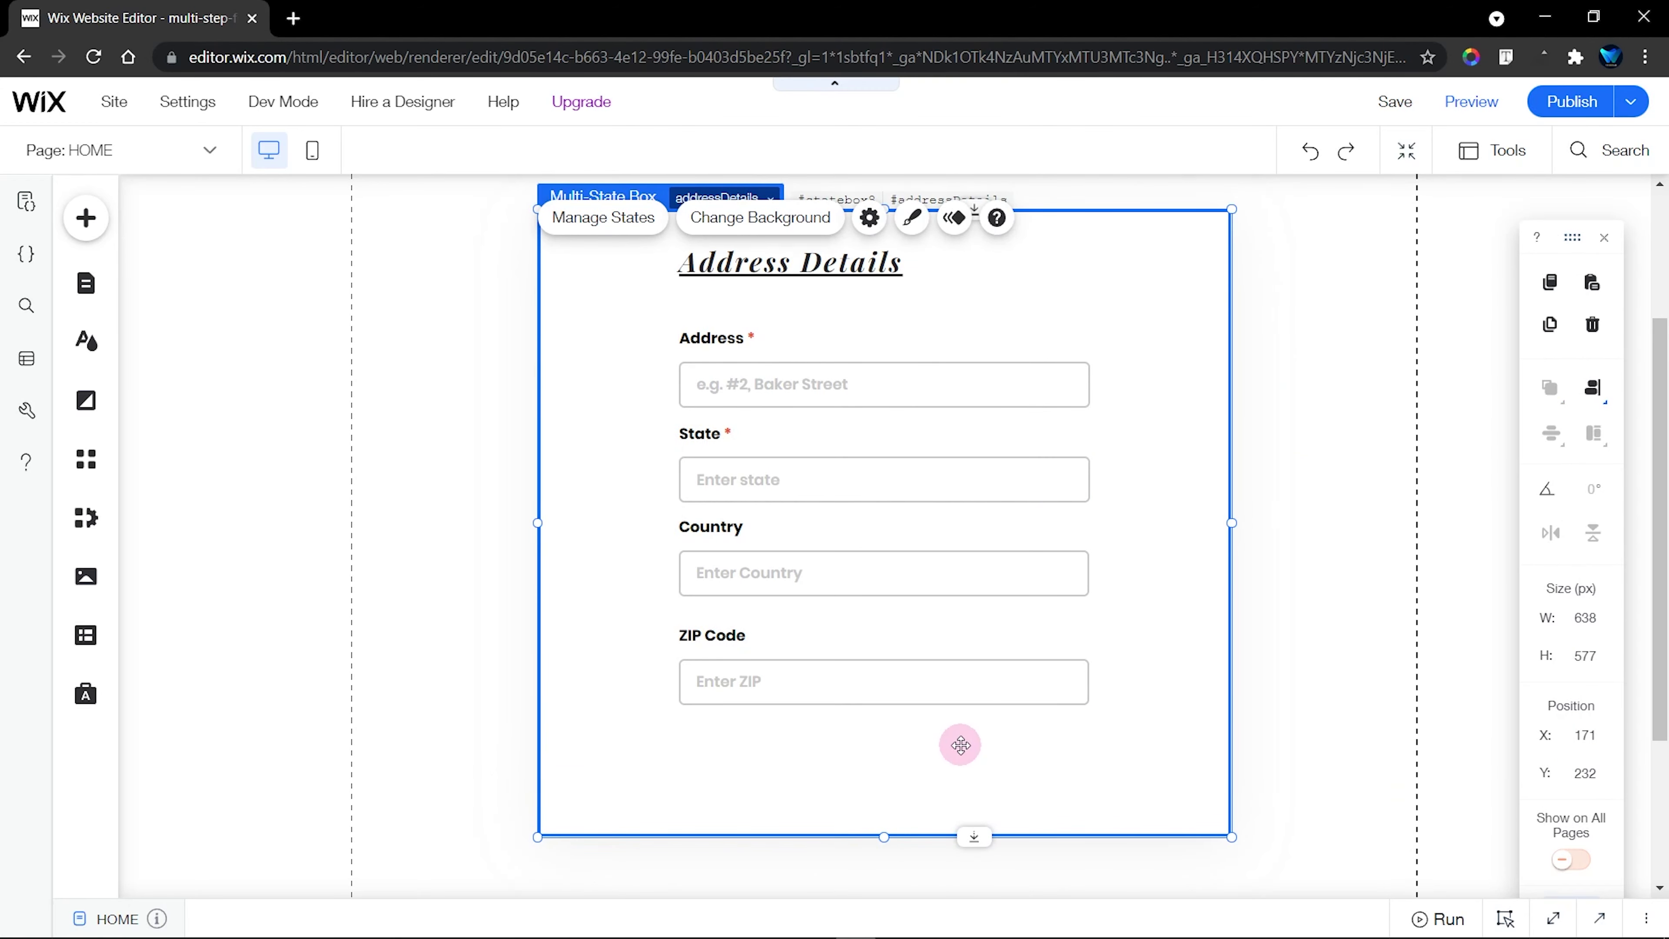
pyautogui.hotkey('ctrl', 'v')
pyautogui.moveTo(1028, 687); pyautogui.dragTo(1019, 763)
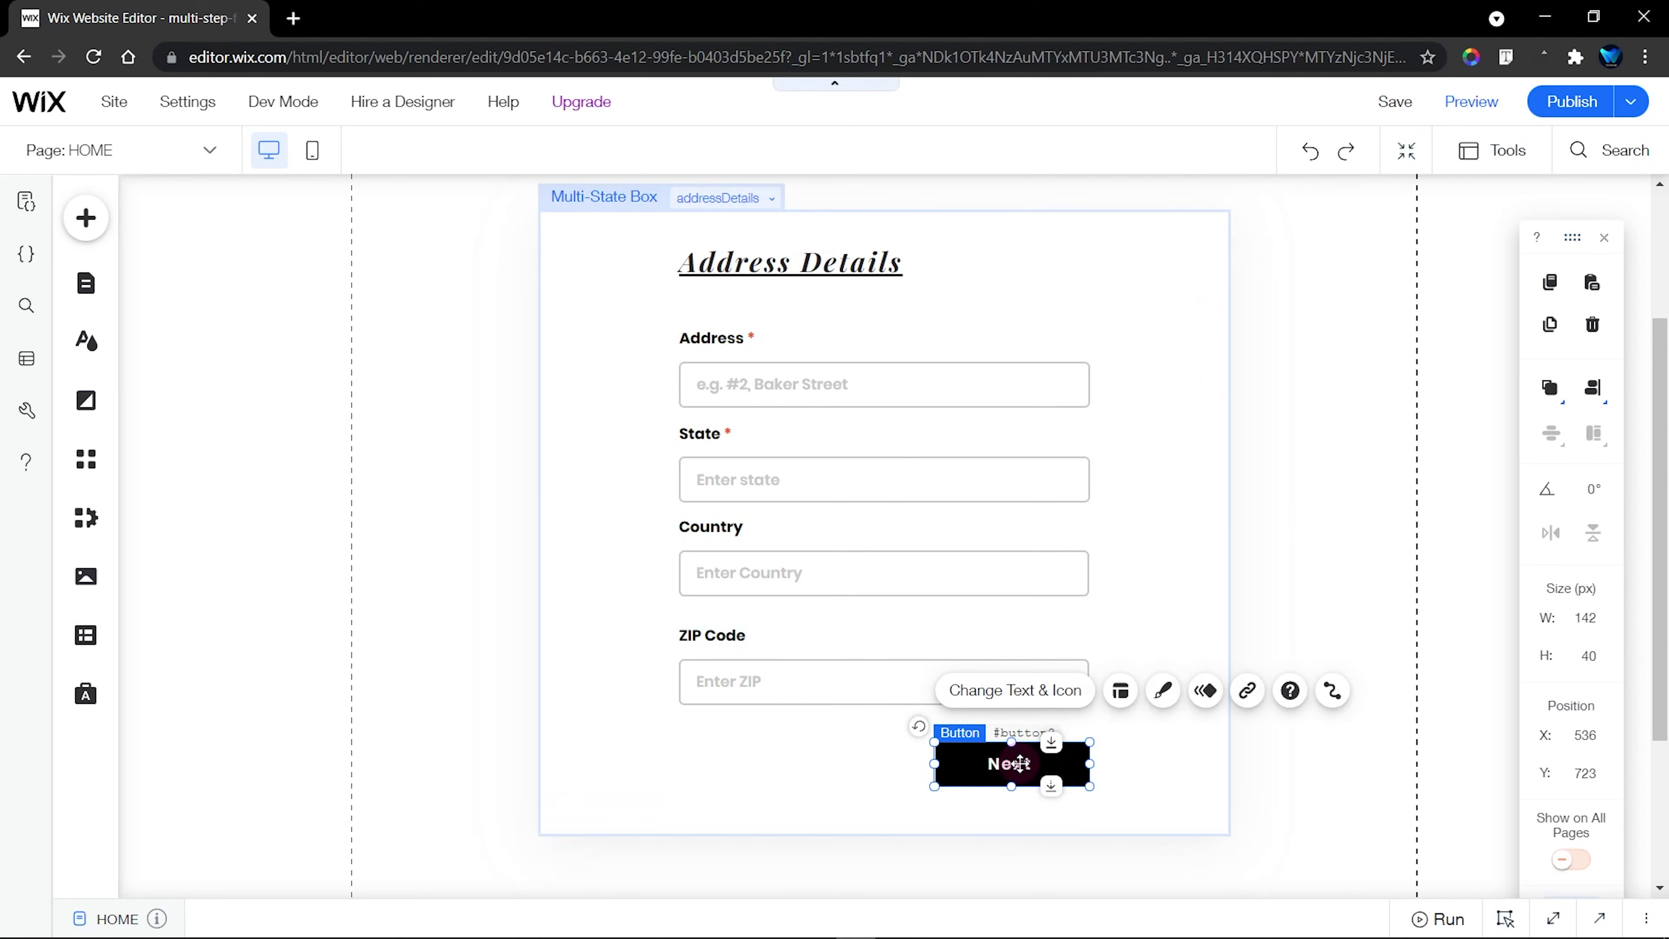
# Duplicate the Next button, place the copy at X 301, Y 723 aligned with the fields' left edge, and give it a dark navy fill
pyautogui.click(1546, 329)
pyautogui.moveTo(1055, 786); pyautogui.dragTo(776, 765)
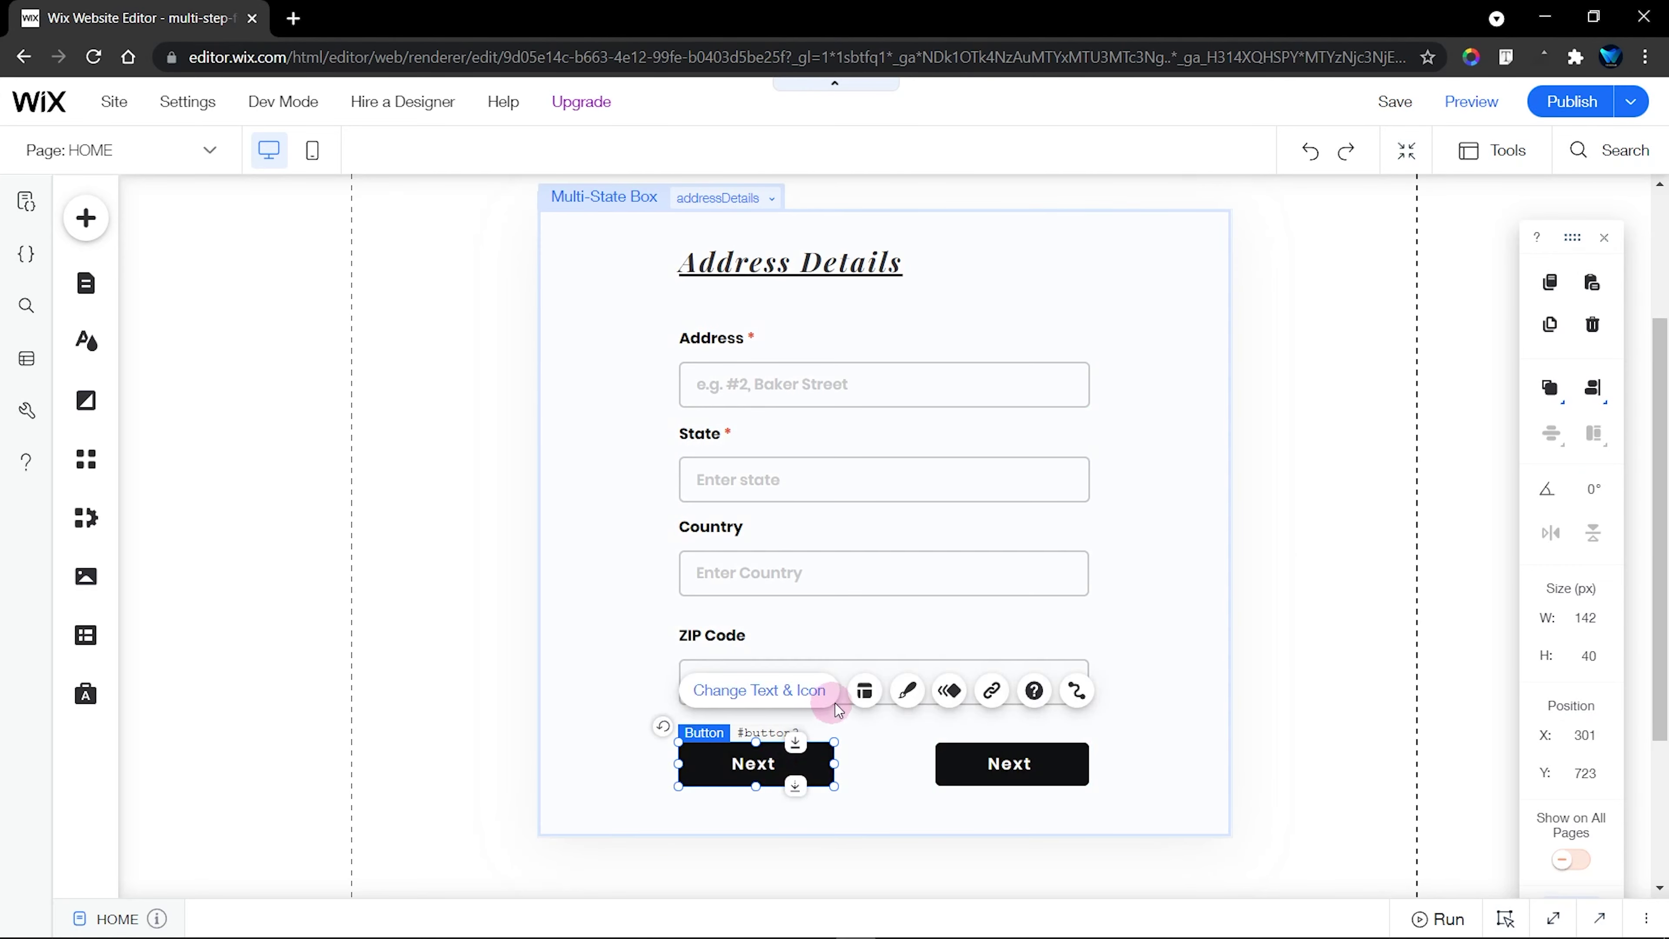
pyautogui.click(906, 691)
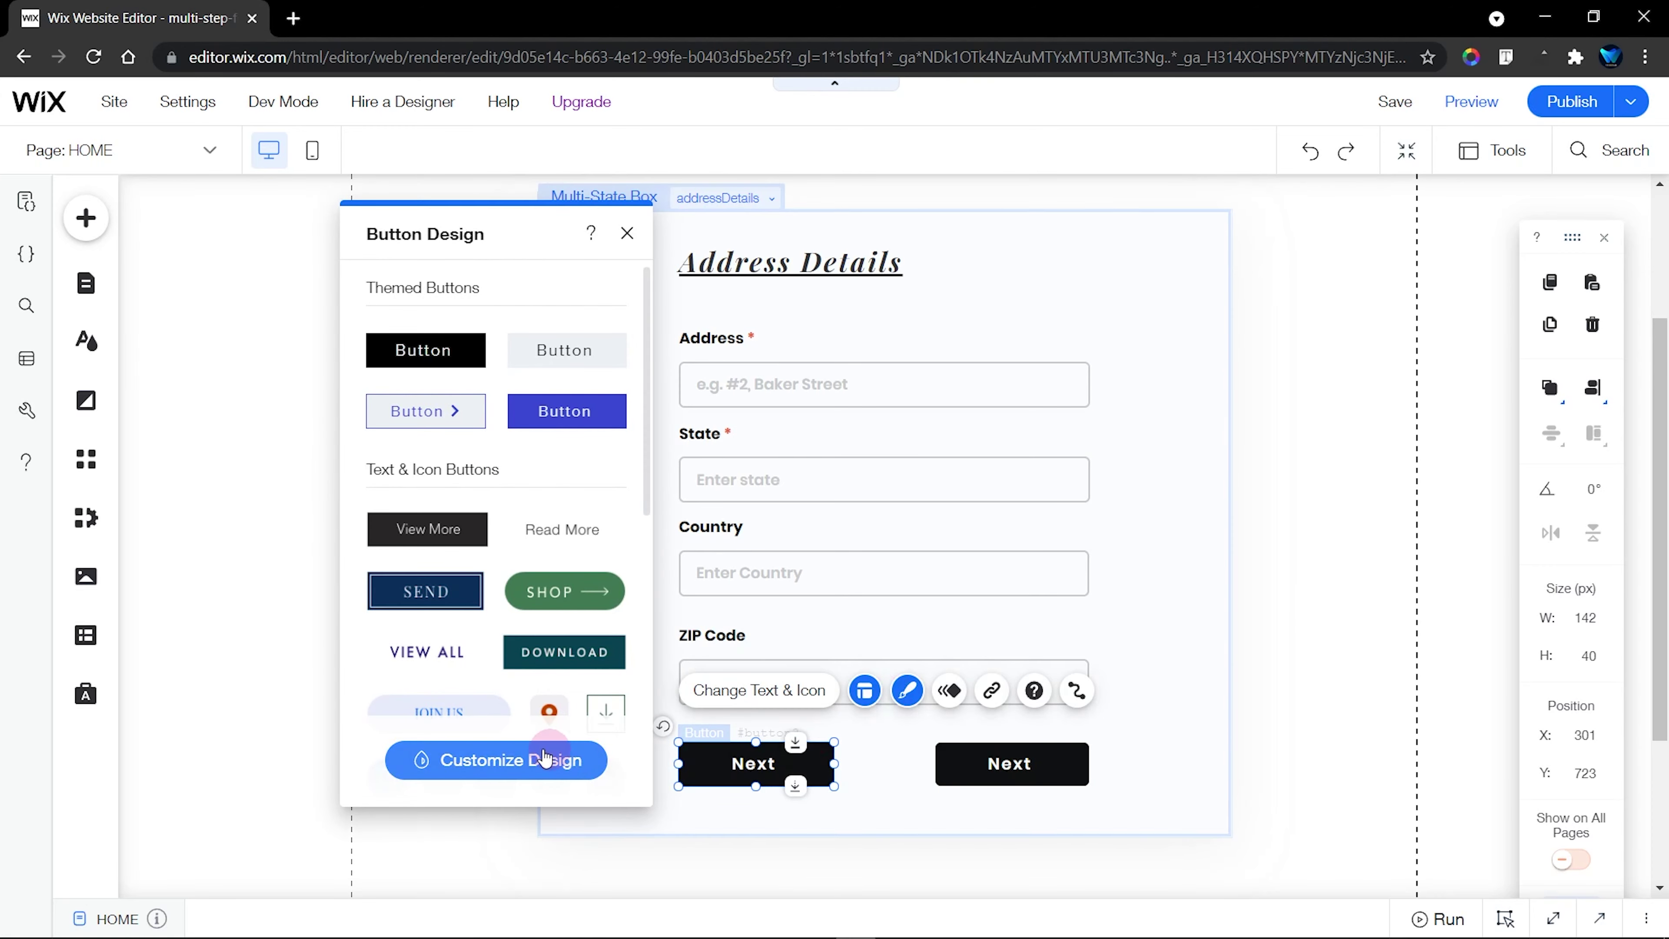
pyautogui.click(485, 773)
pyautogui.click(468, 349)
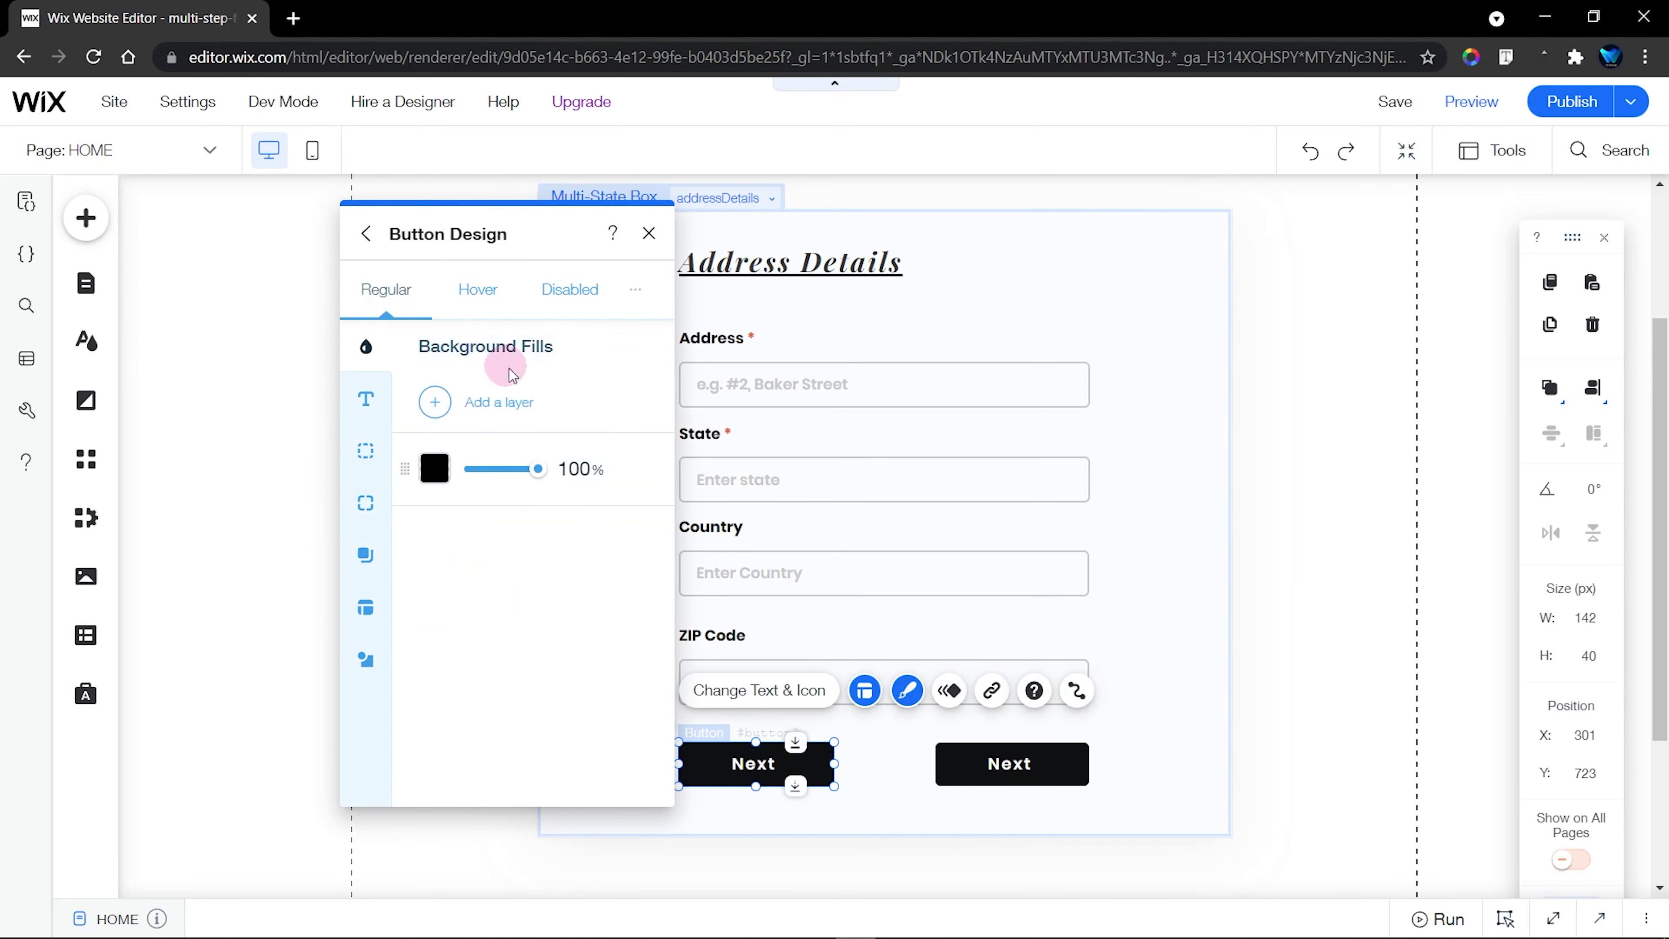
pyautogui.click(436, 469)
pyautogui.moveTo(621, 526); pyautogui.dragTo(394, 304)
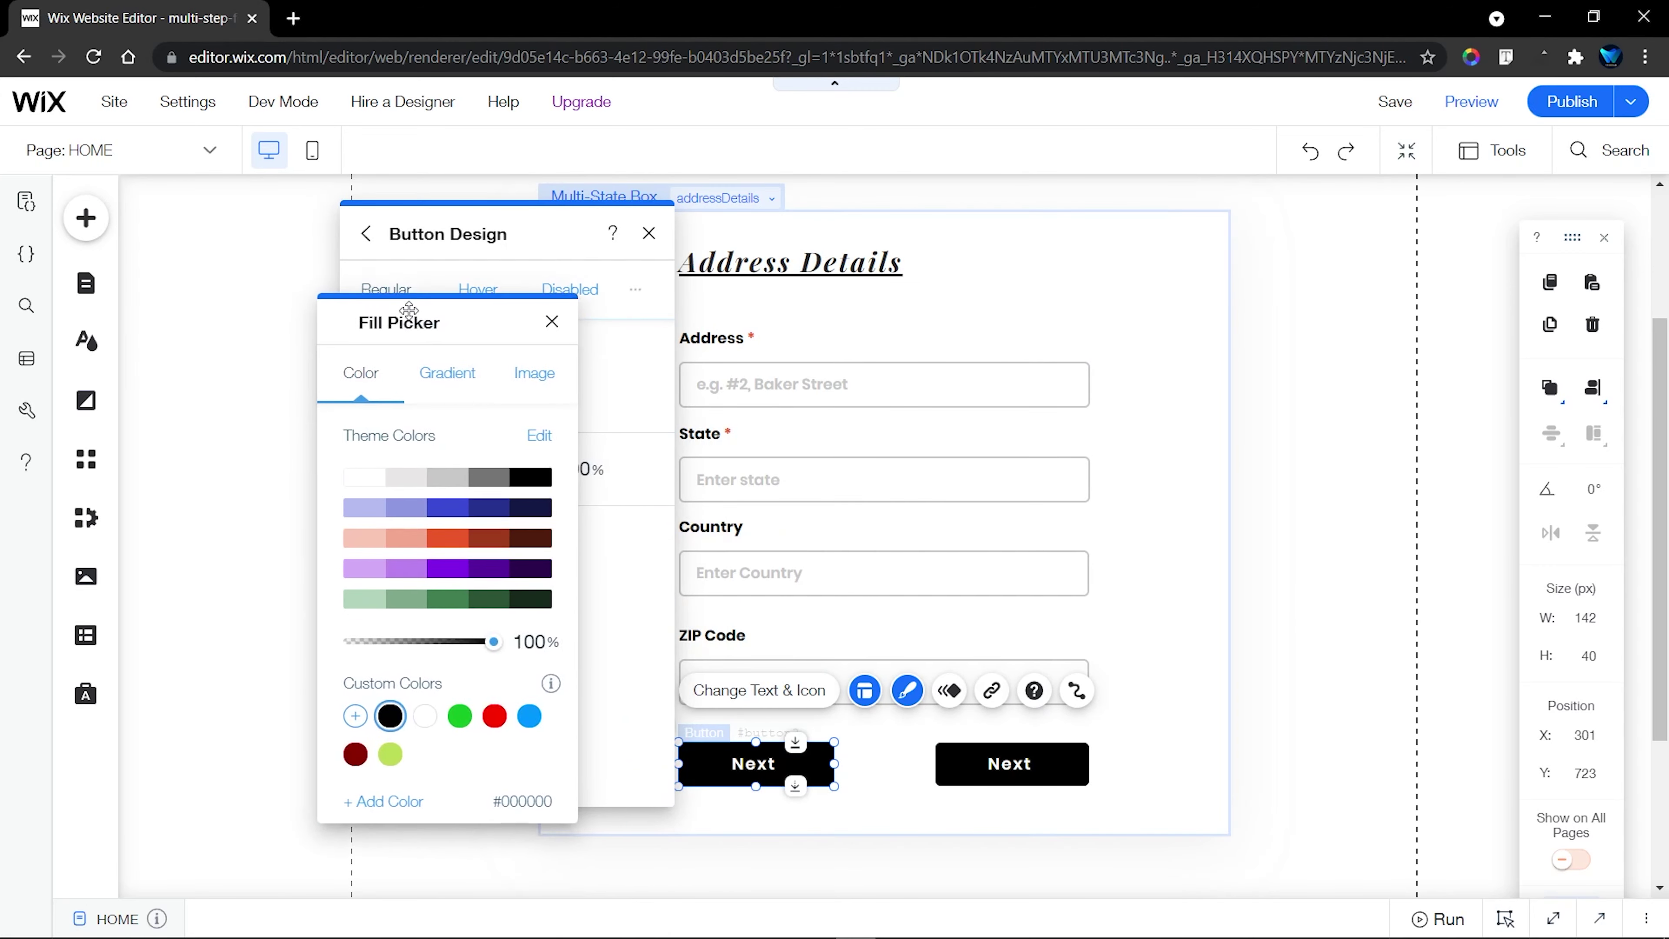
pyautogui.click(372, 474)
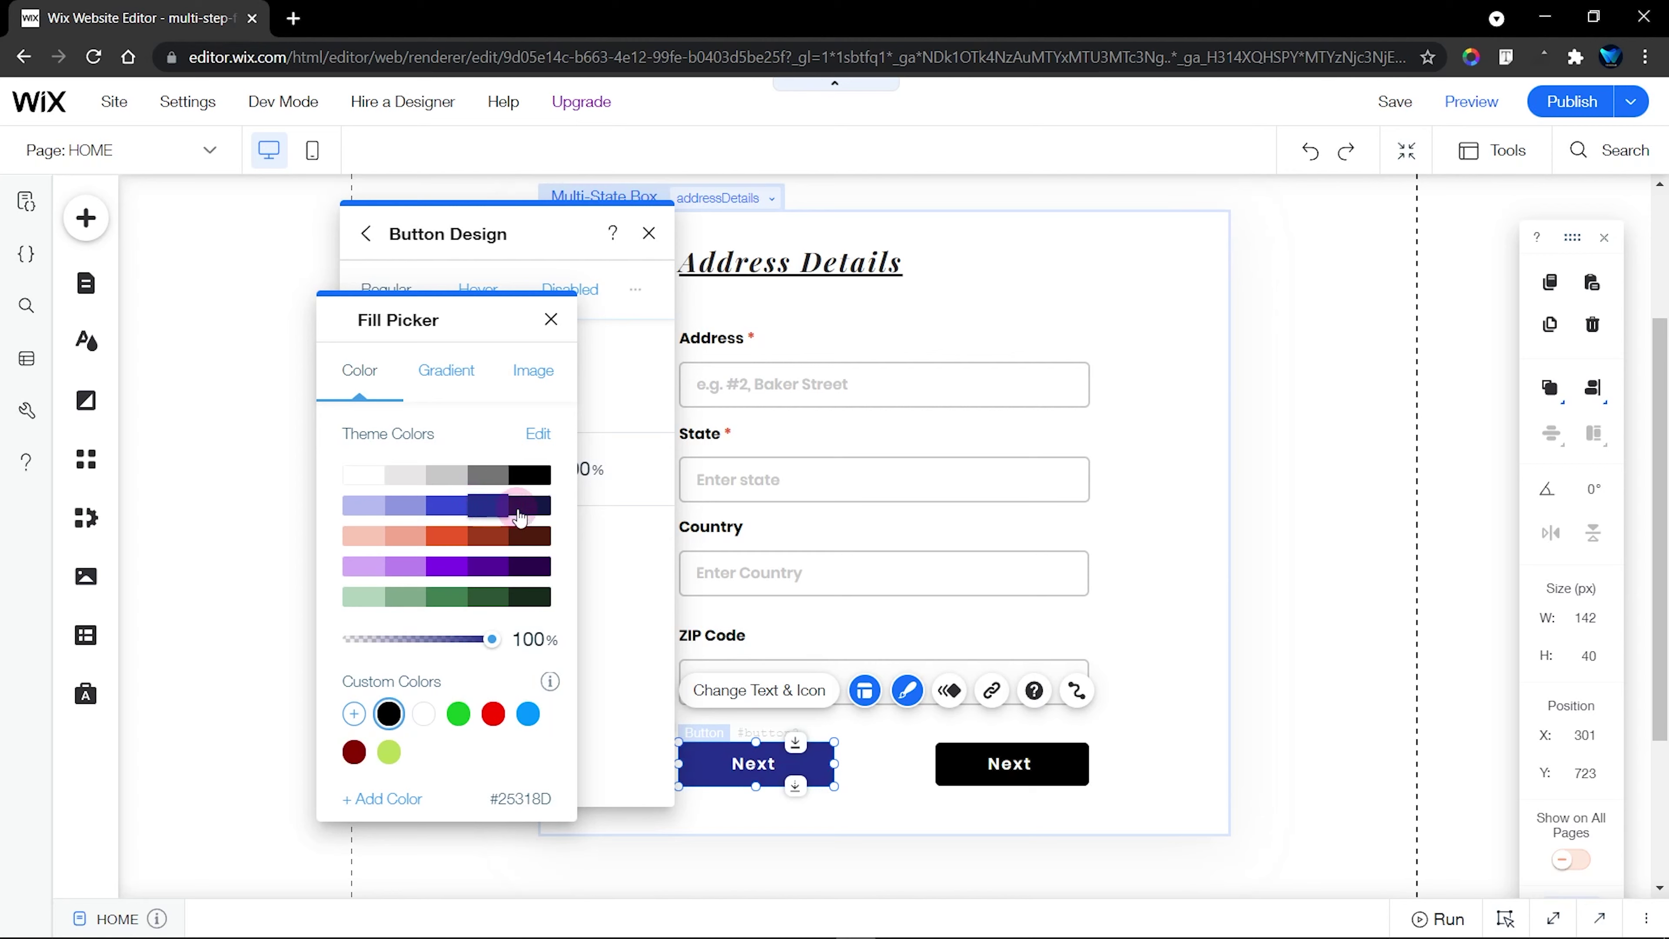
pyautogui.click(552, 321)
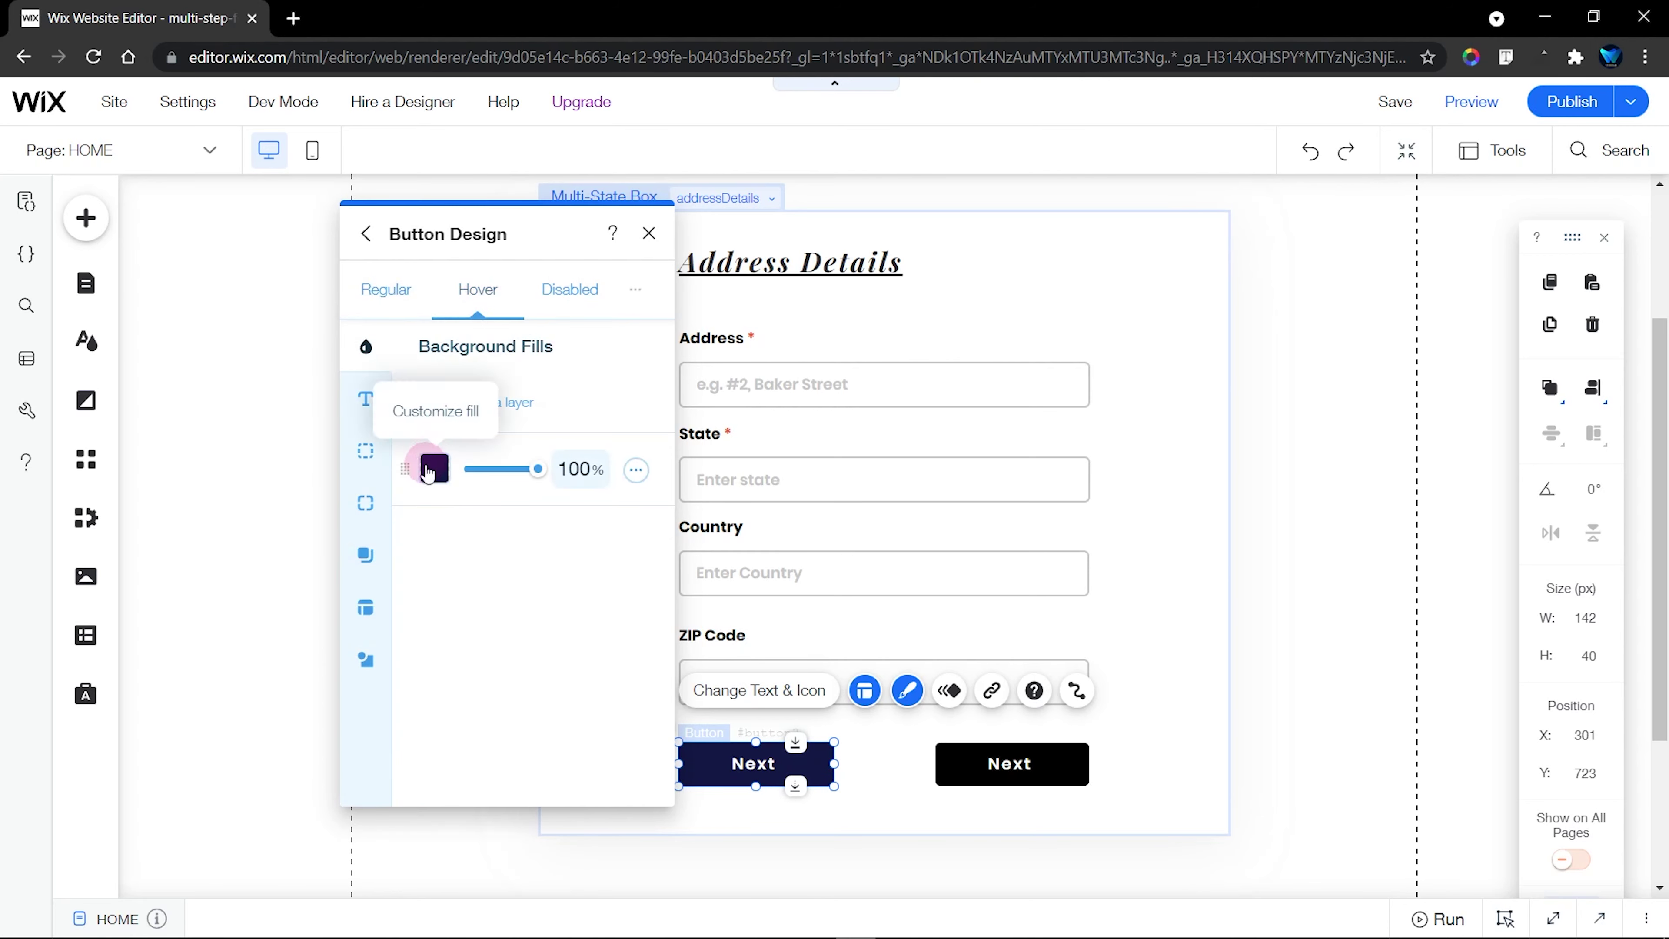
pyautogui.click(649, 232)
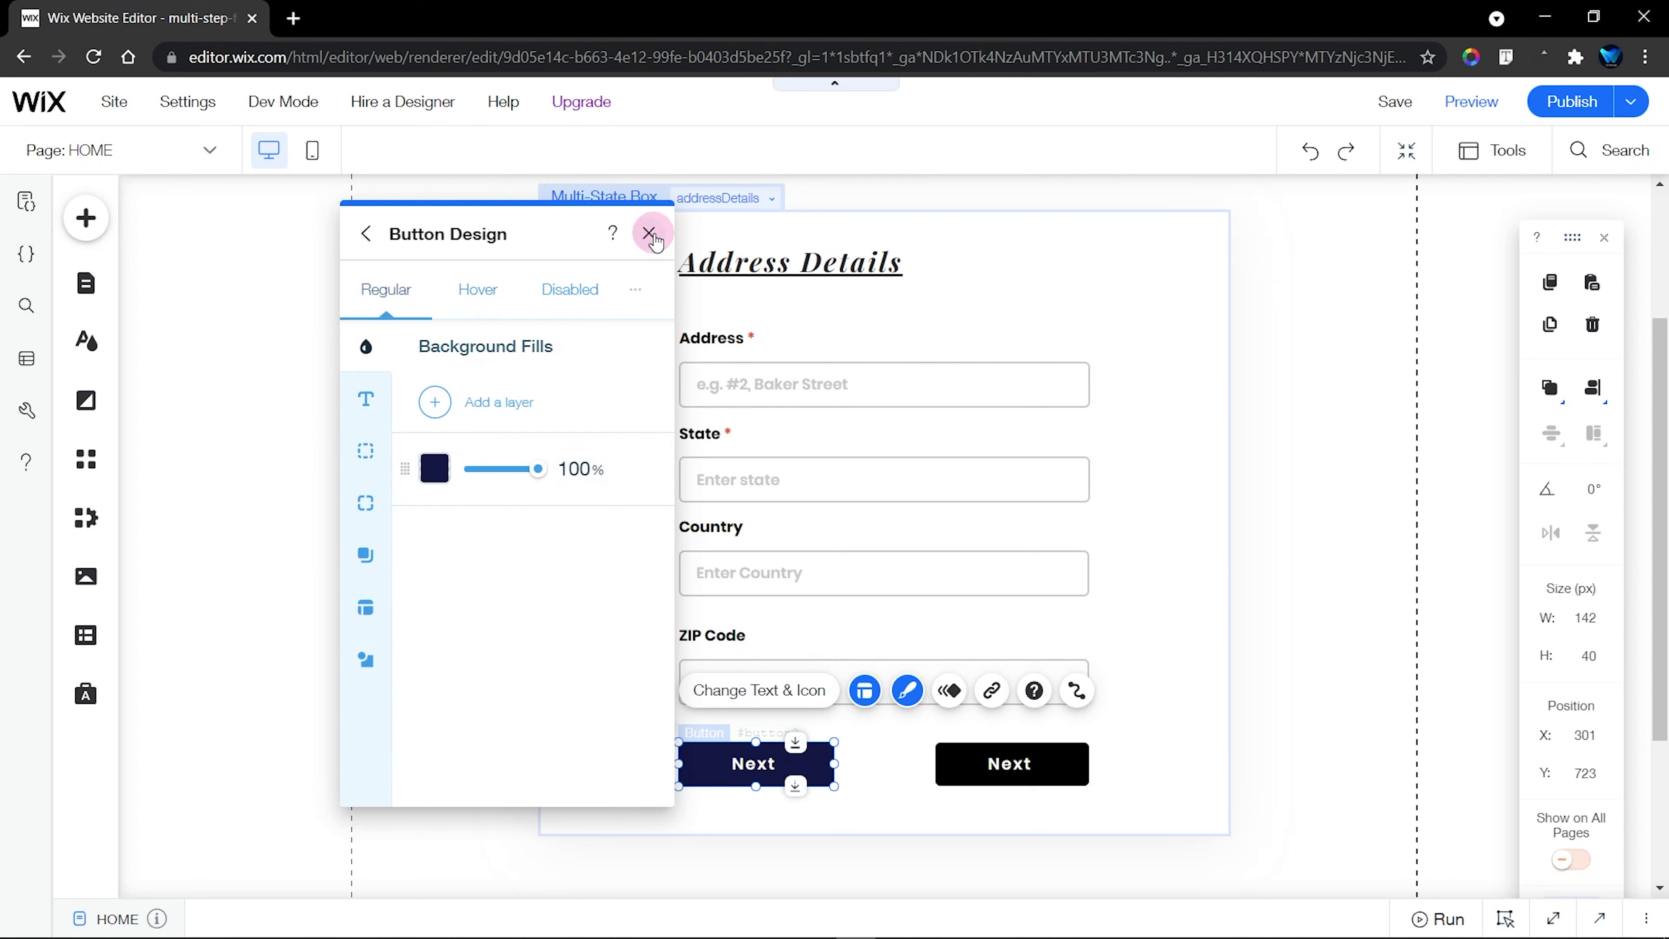
# Change the label of the navy button to "Previous"
pyautogui.click(753, 710)
pyautogui.click(600, 573)
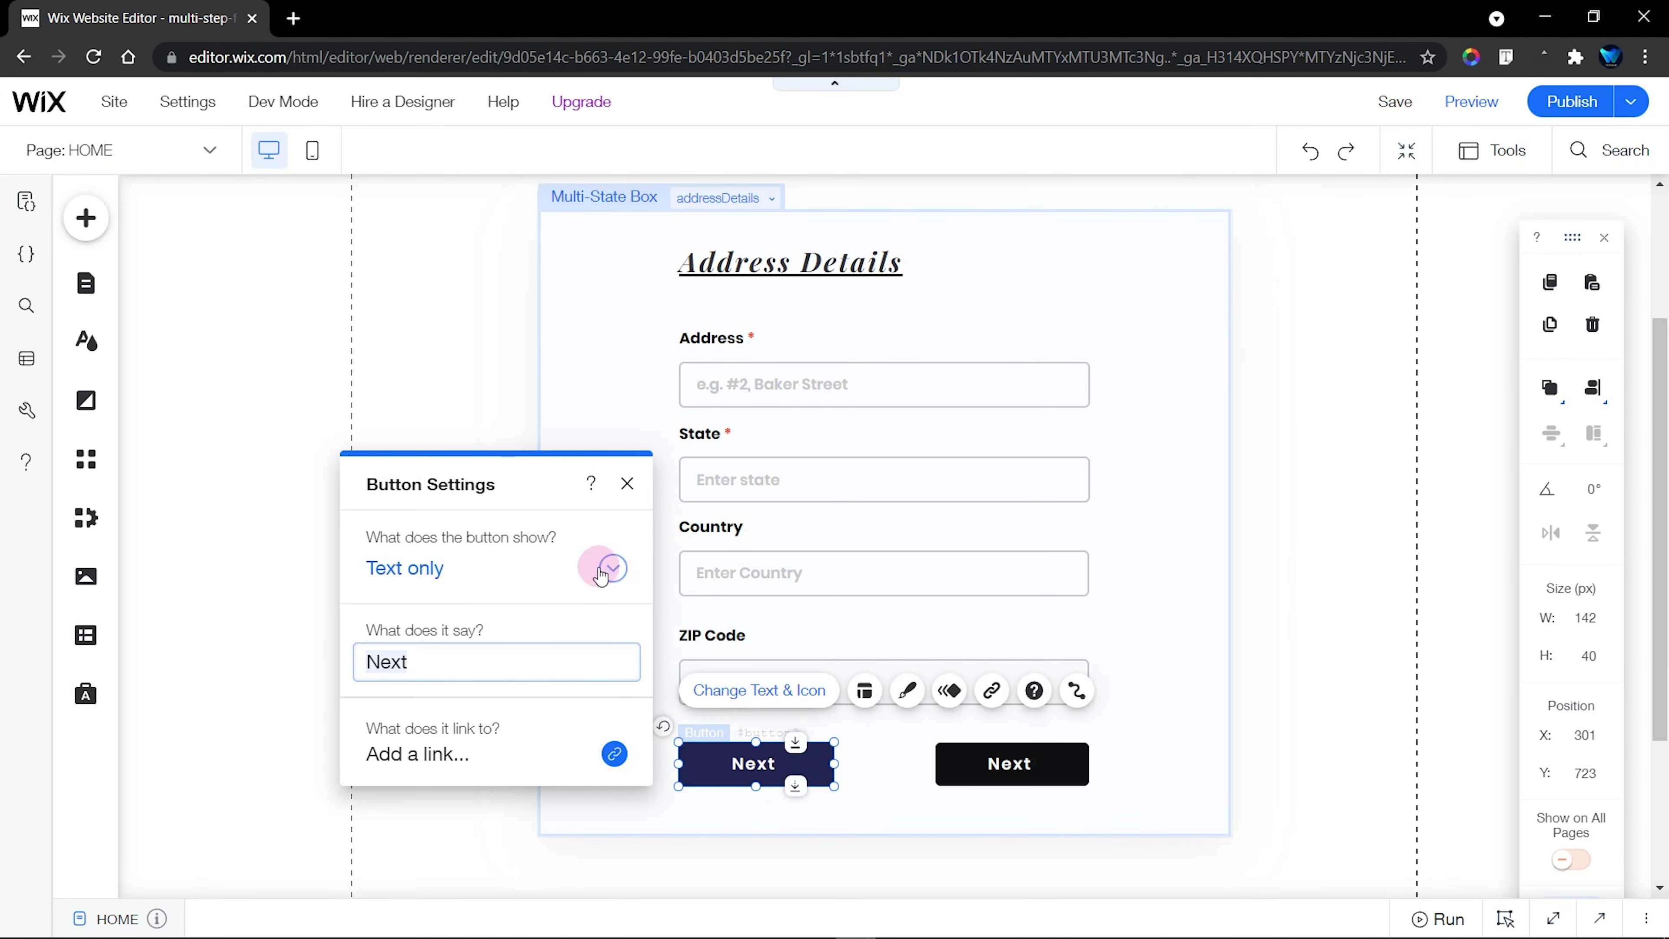
pyautogui.write('Previous')
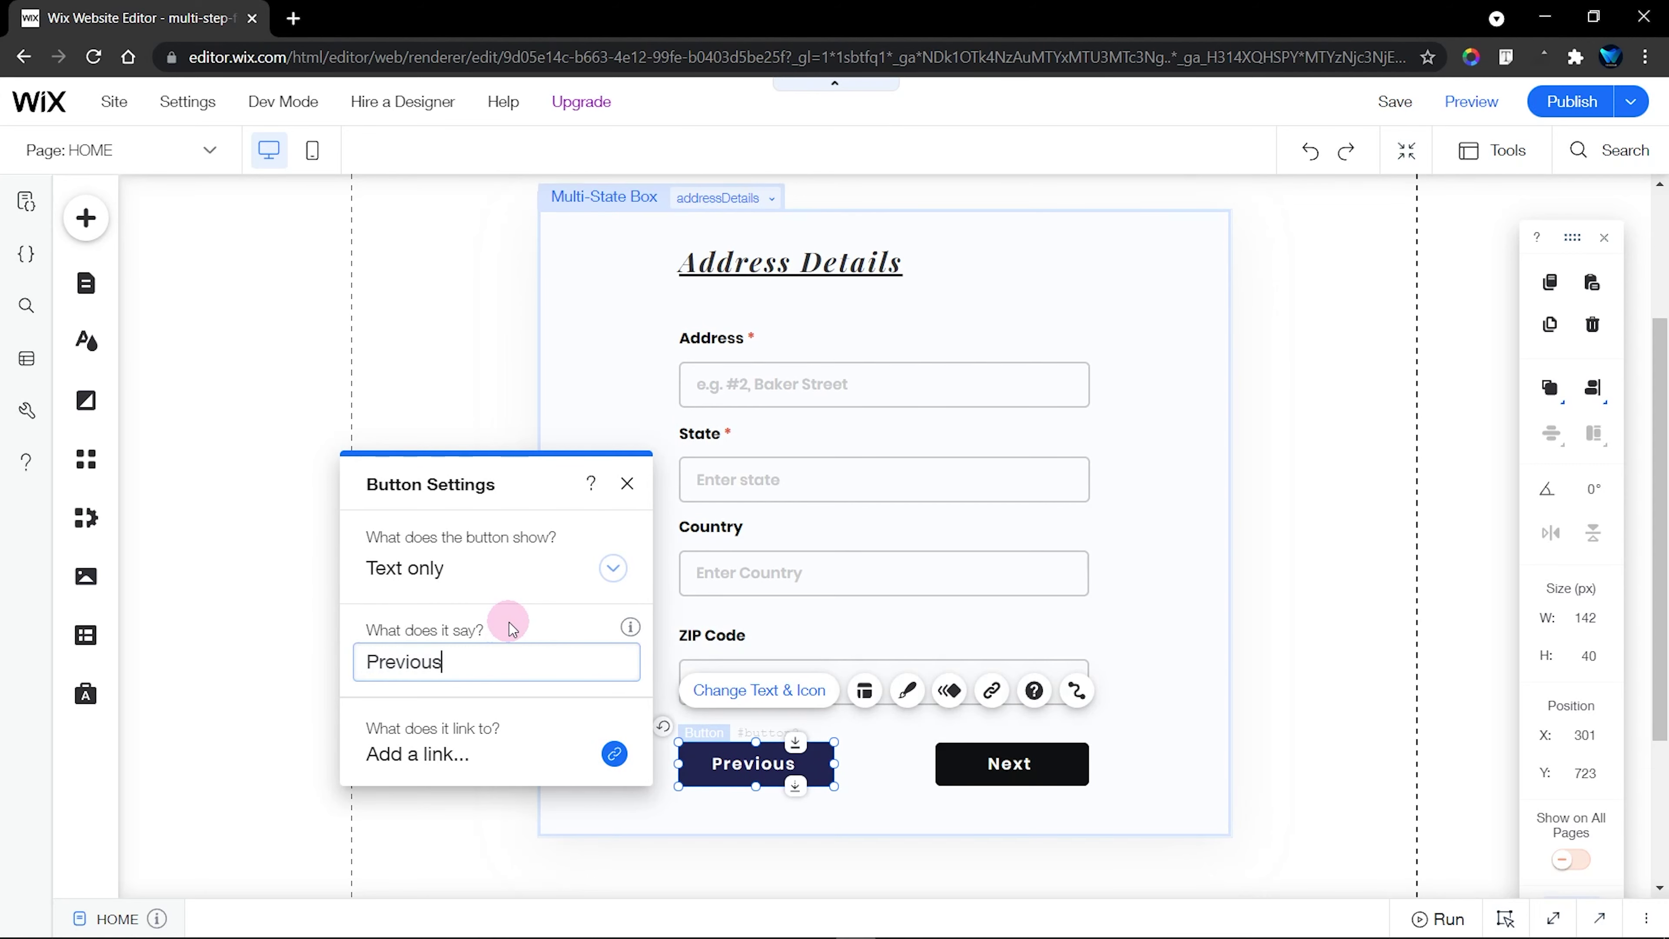
pyautogui.press('Return')
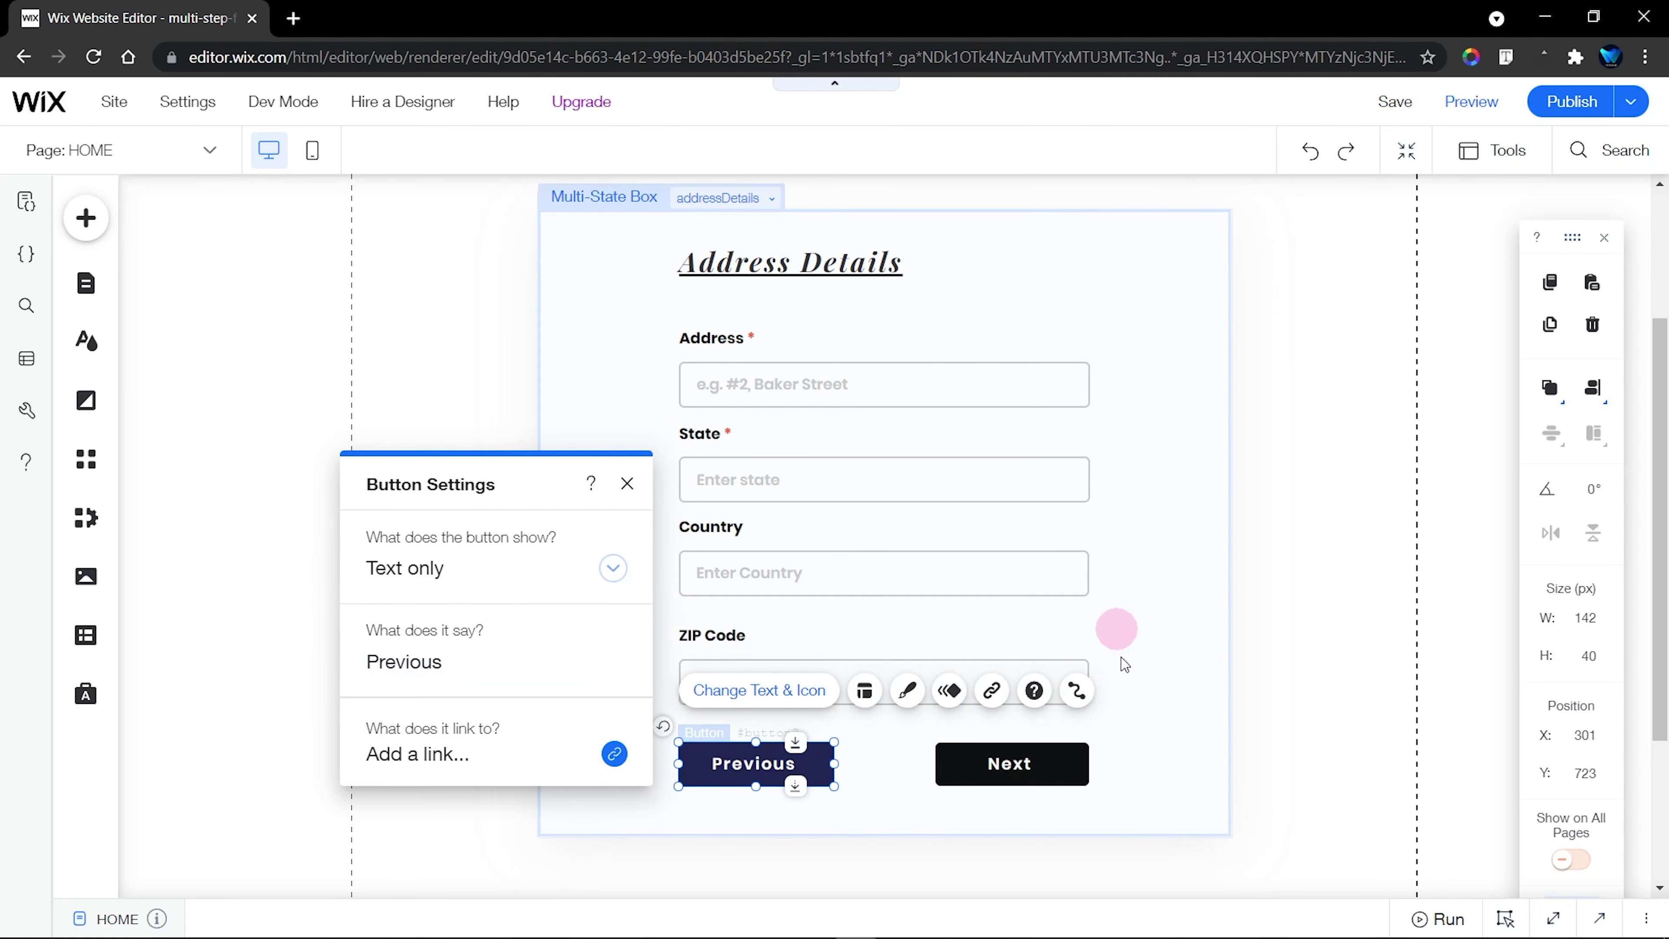
pyautogui.click(1094, 775)
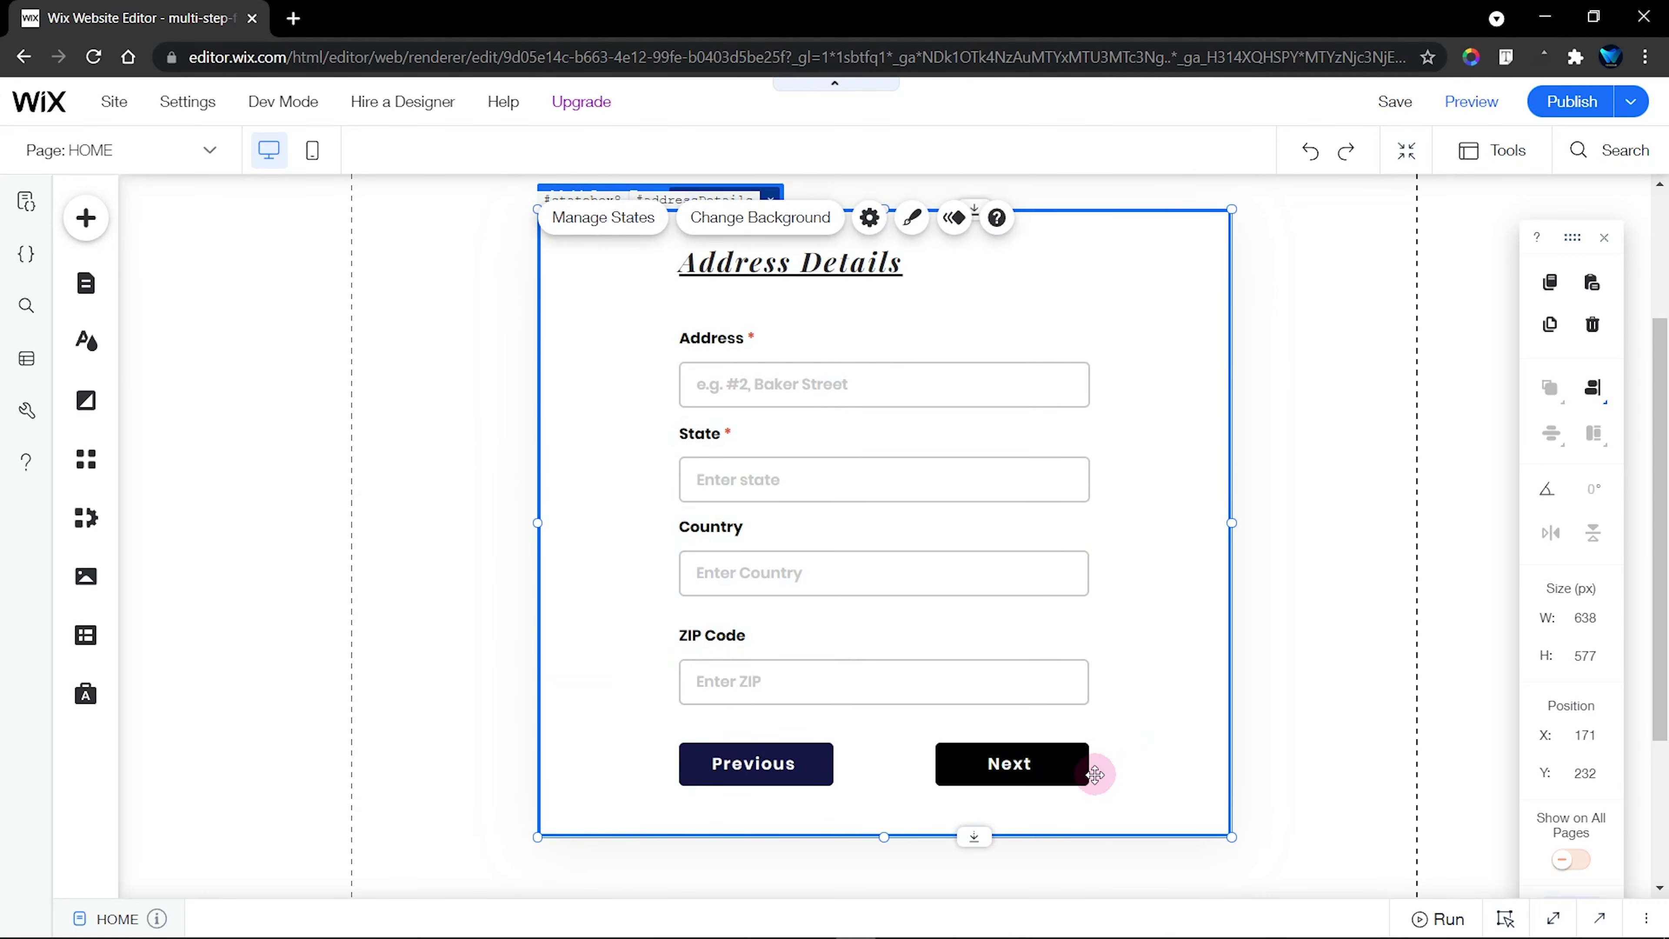
pyautogui.click(789, 766)
# Distribute the Address, State, Country and ZIP Code fields vertically so they are evenly spaced
pyautogui.click(841, 381)
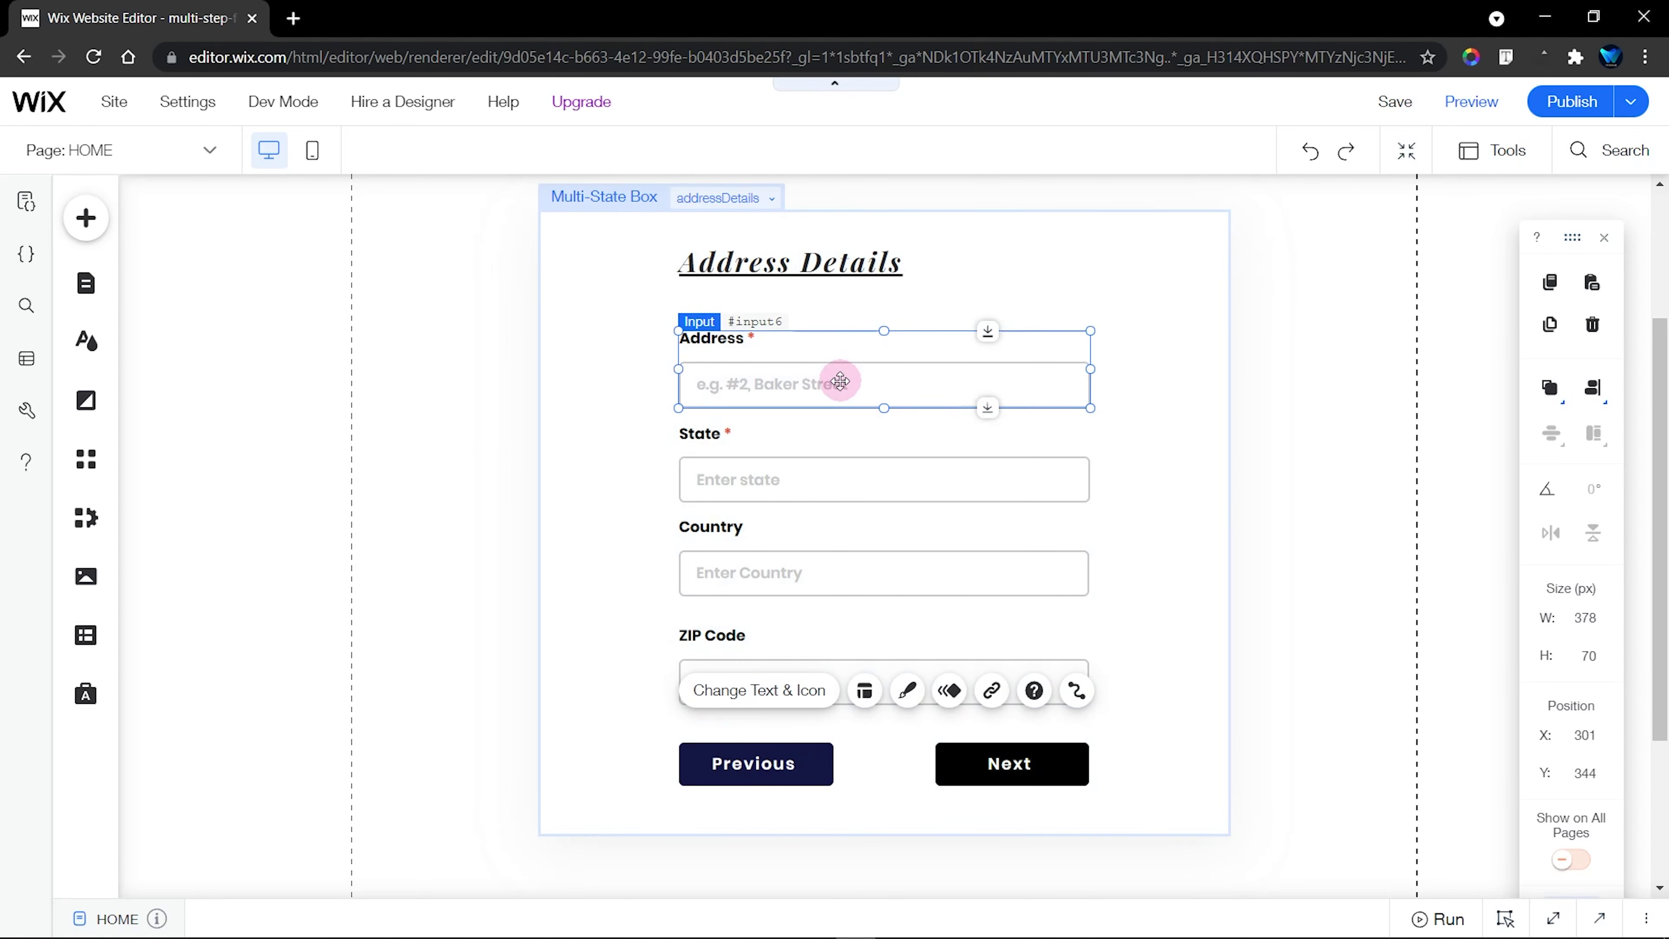
pyautogui.keyDown('shift'); pyautogui.click(855, 469); pyautogui.keyUp('shift')
pyautogui.keyDown('shift'); pyautogui.click(865, 568); pyautogui.keyUp('shift')
pyautogui.keyDown('shift'); pyautogui.click(880, 694); pyautogui.keyUp('shift')
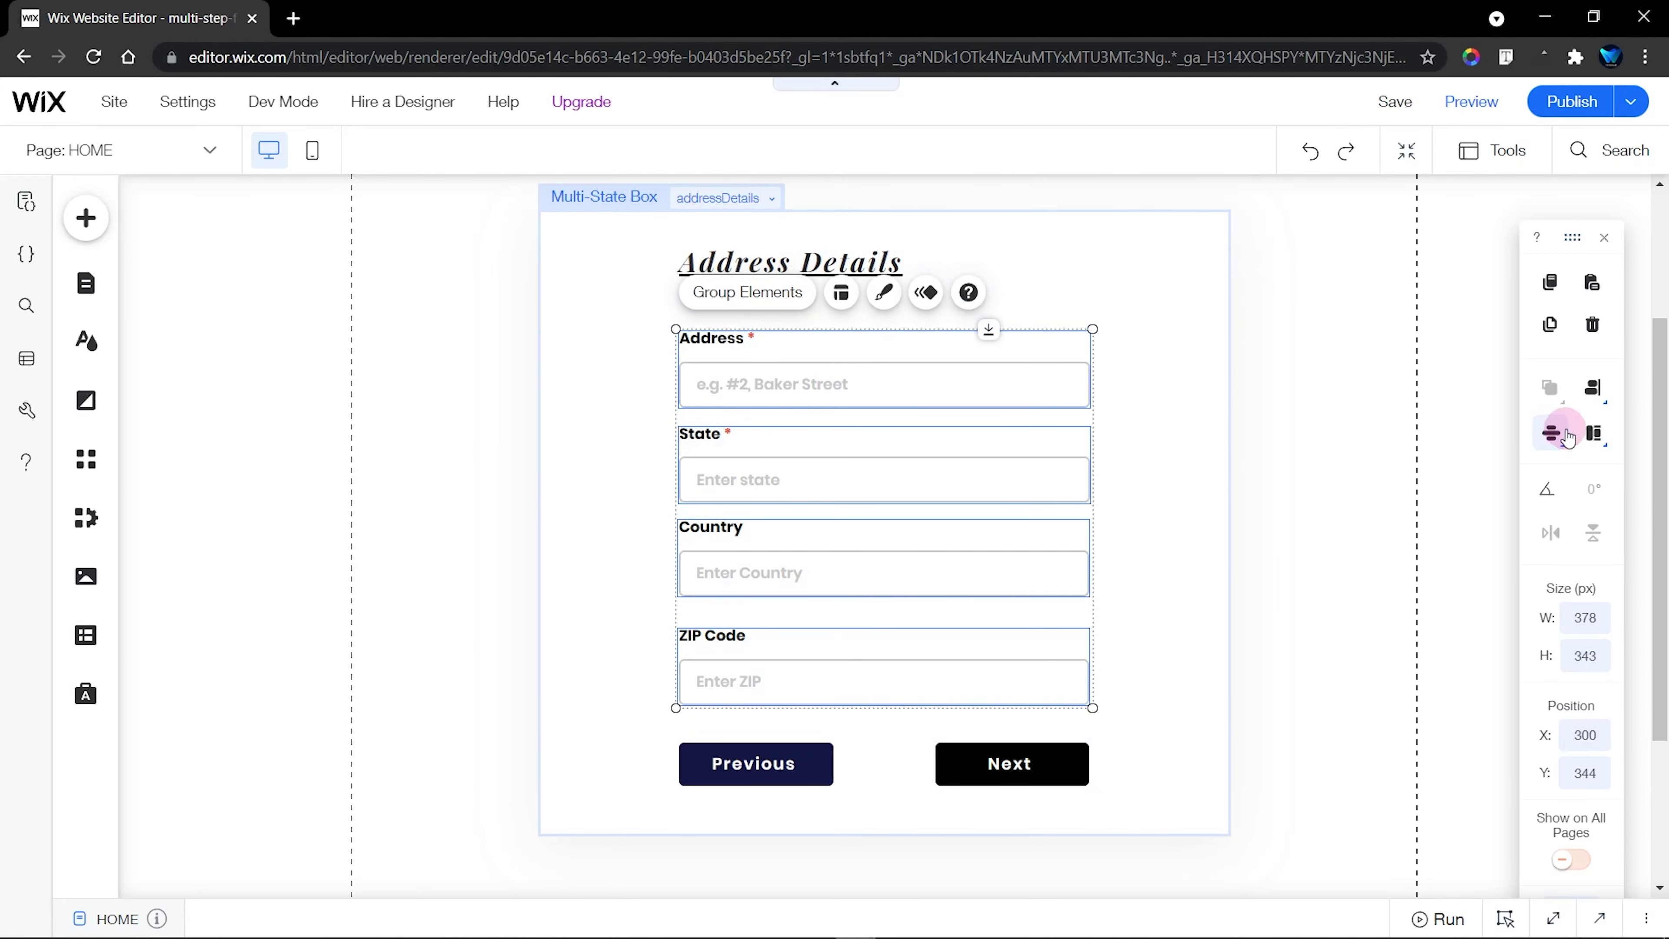
pyautogui.click(1553, 439)
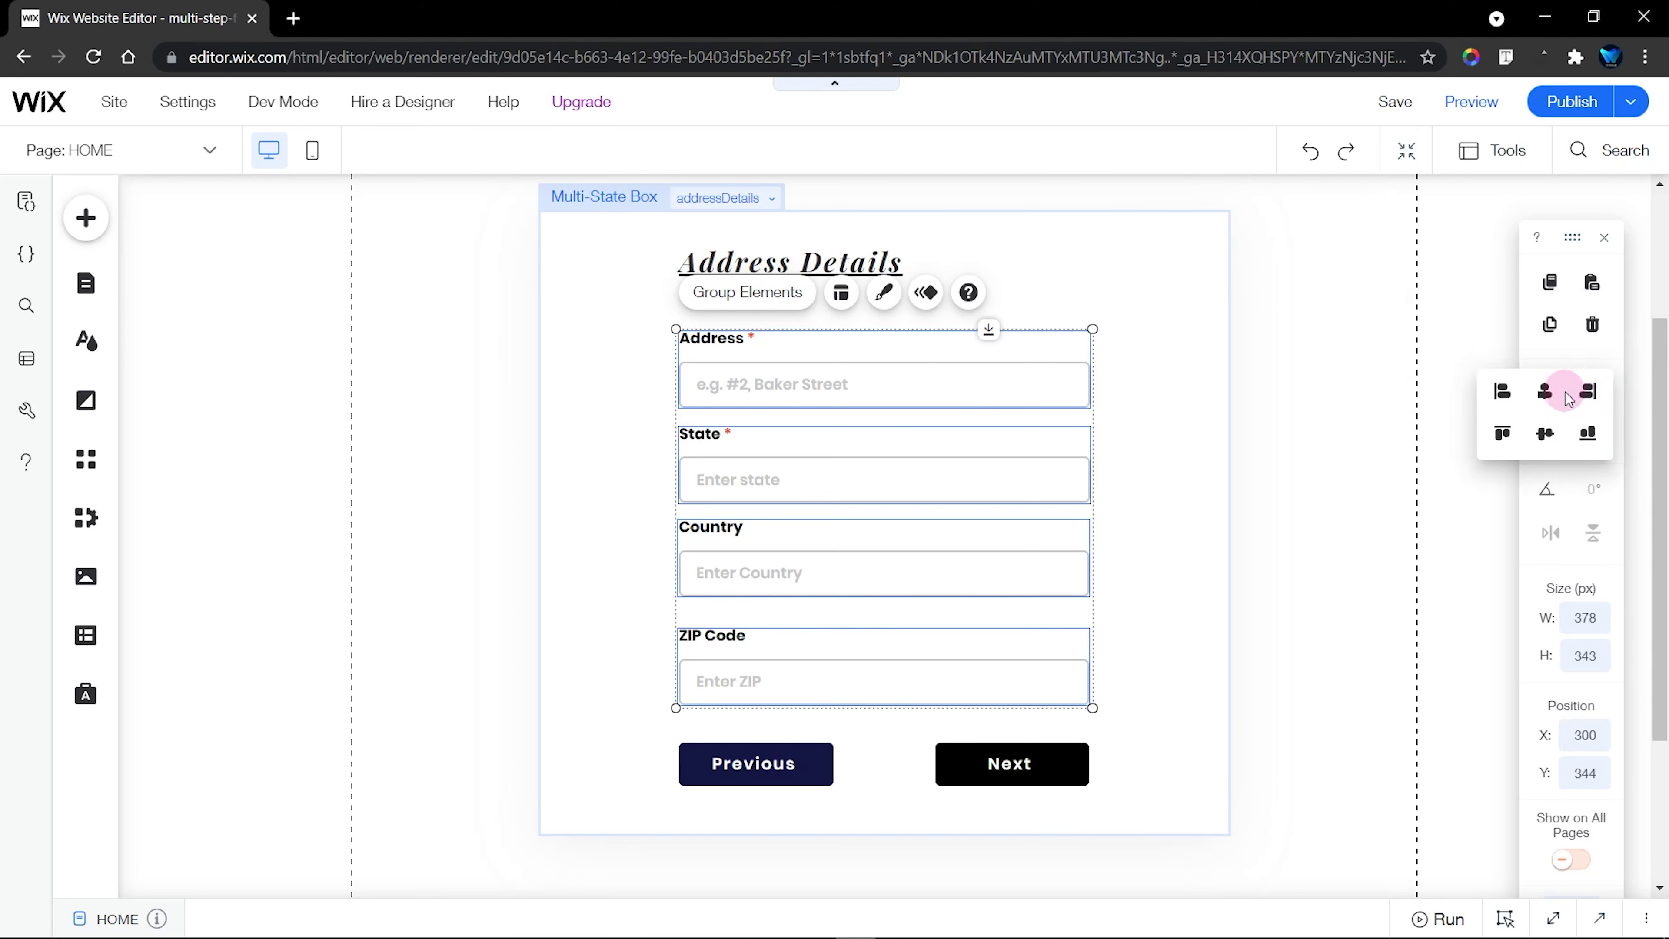
pyautogui.click(1547, 431)
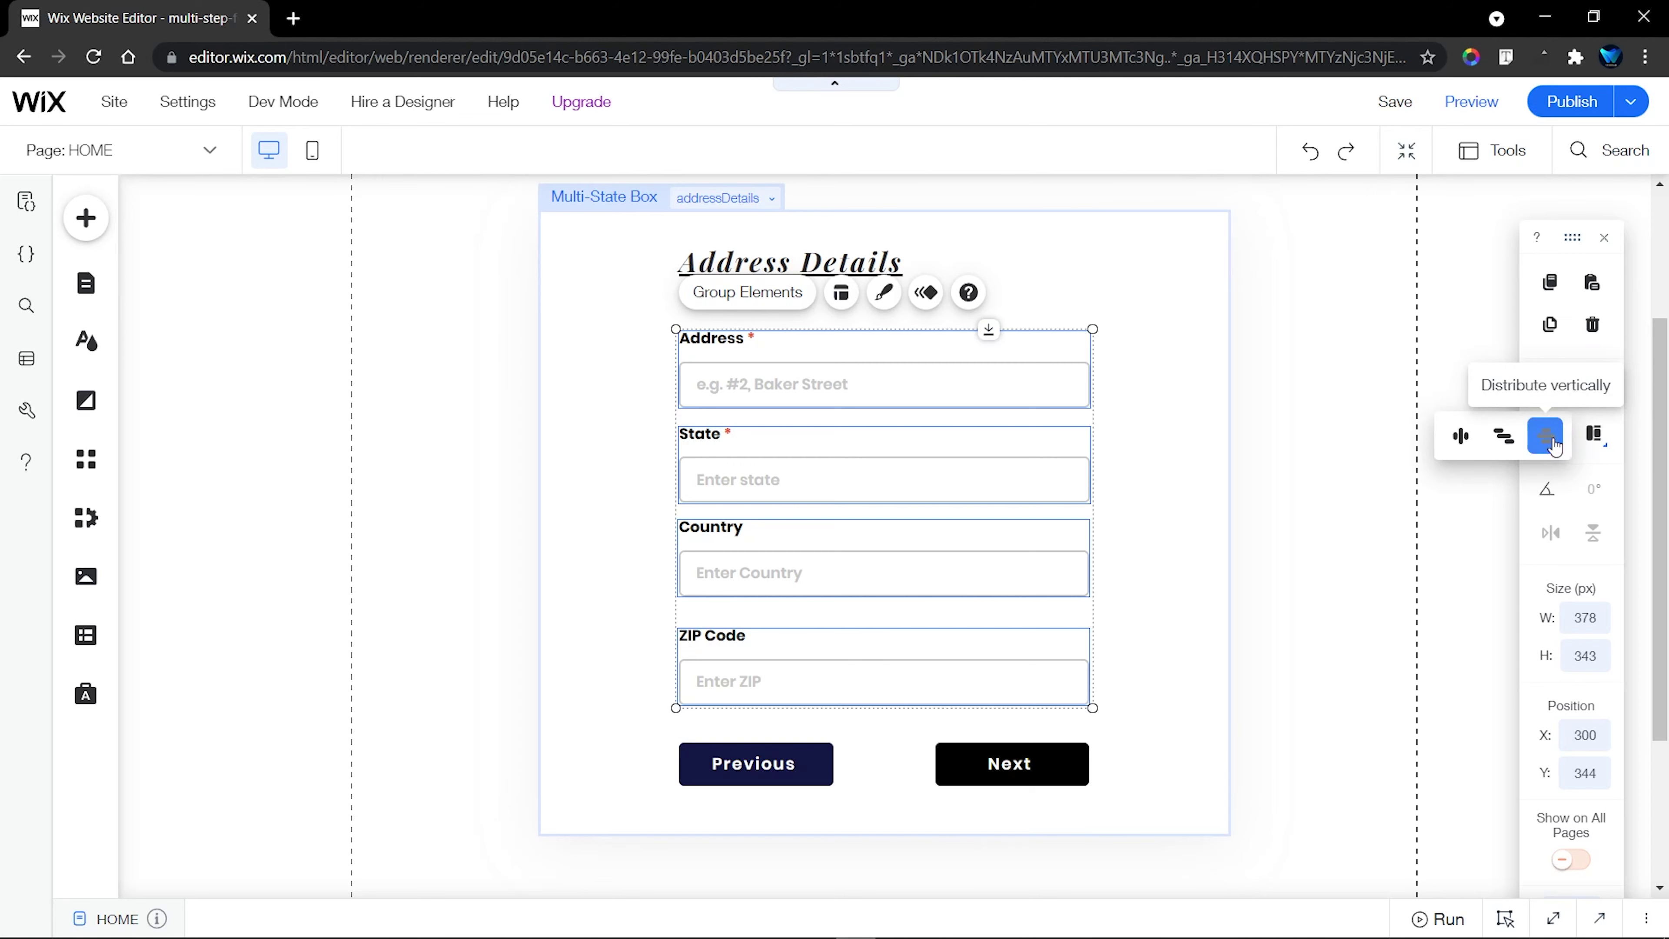
pyautogui.click(1553, 441)
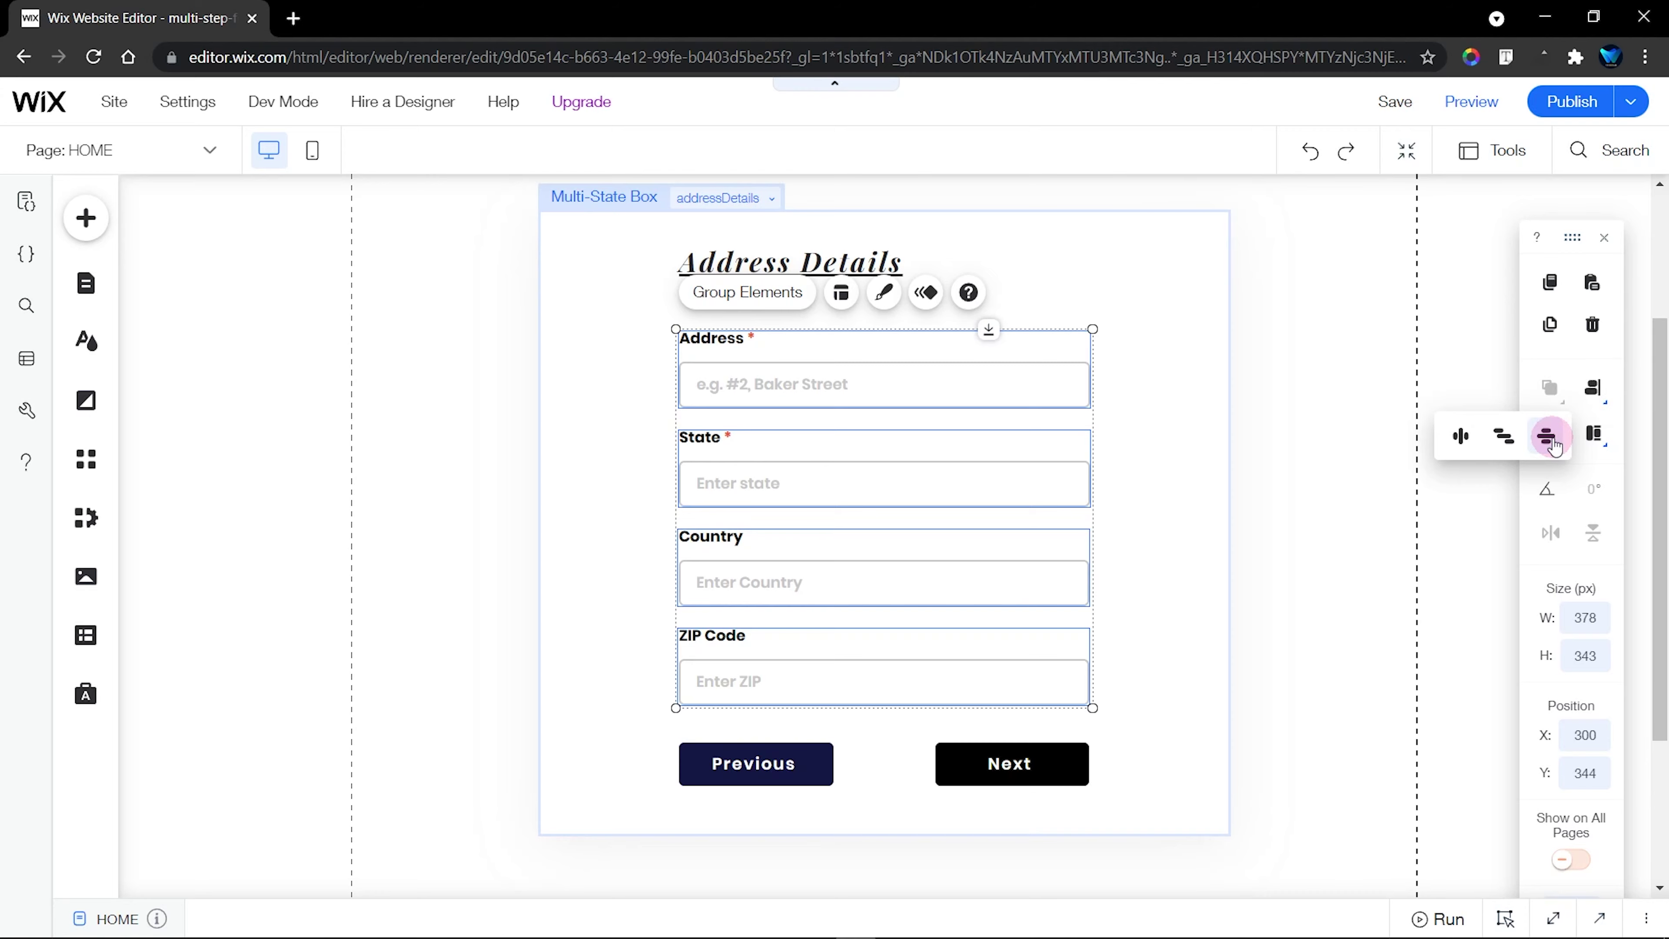
pyautogui.click(1148, 543)
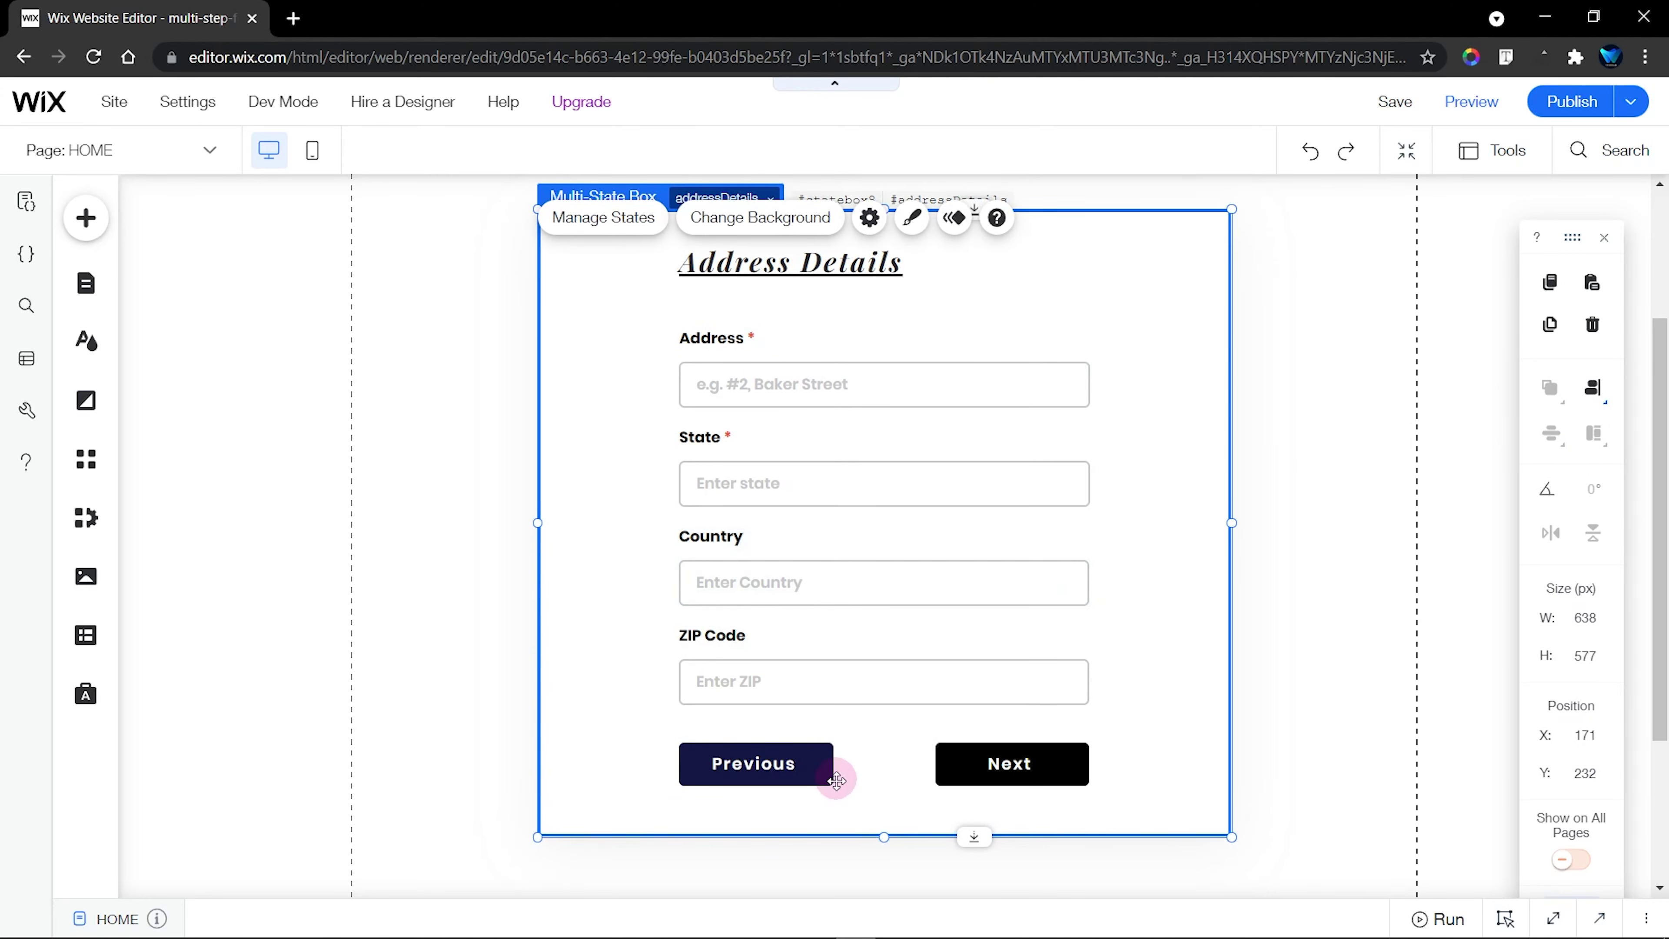
# Group the Previous and Next buttons in the addressDetails state
pyautogui.click(1017, 786)
pyautogui.keyDown('shift'); pyautogui.click(786, 772); pyautogui.keyUp('shift')
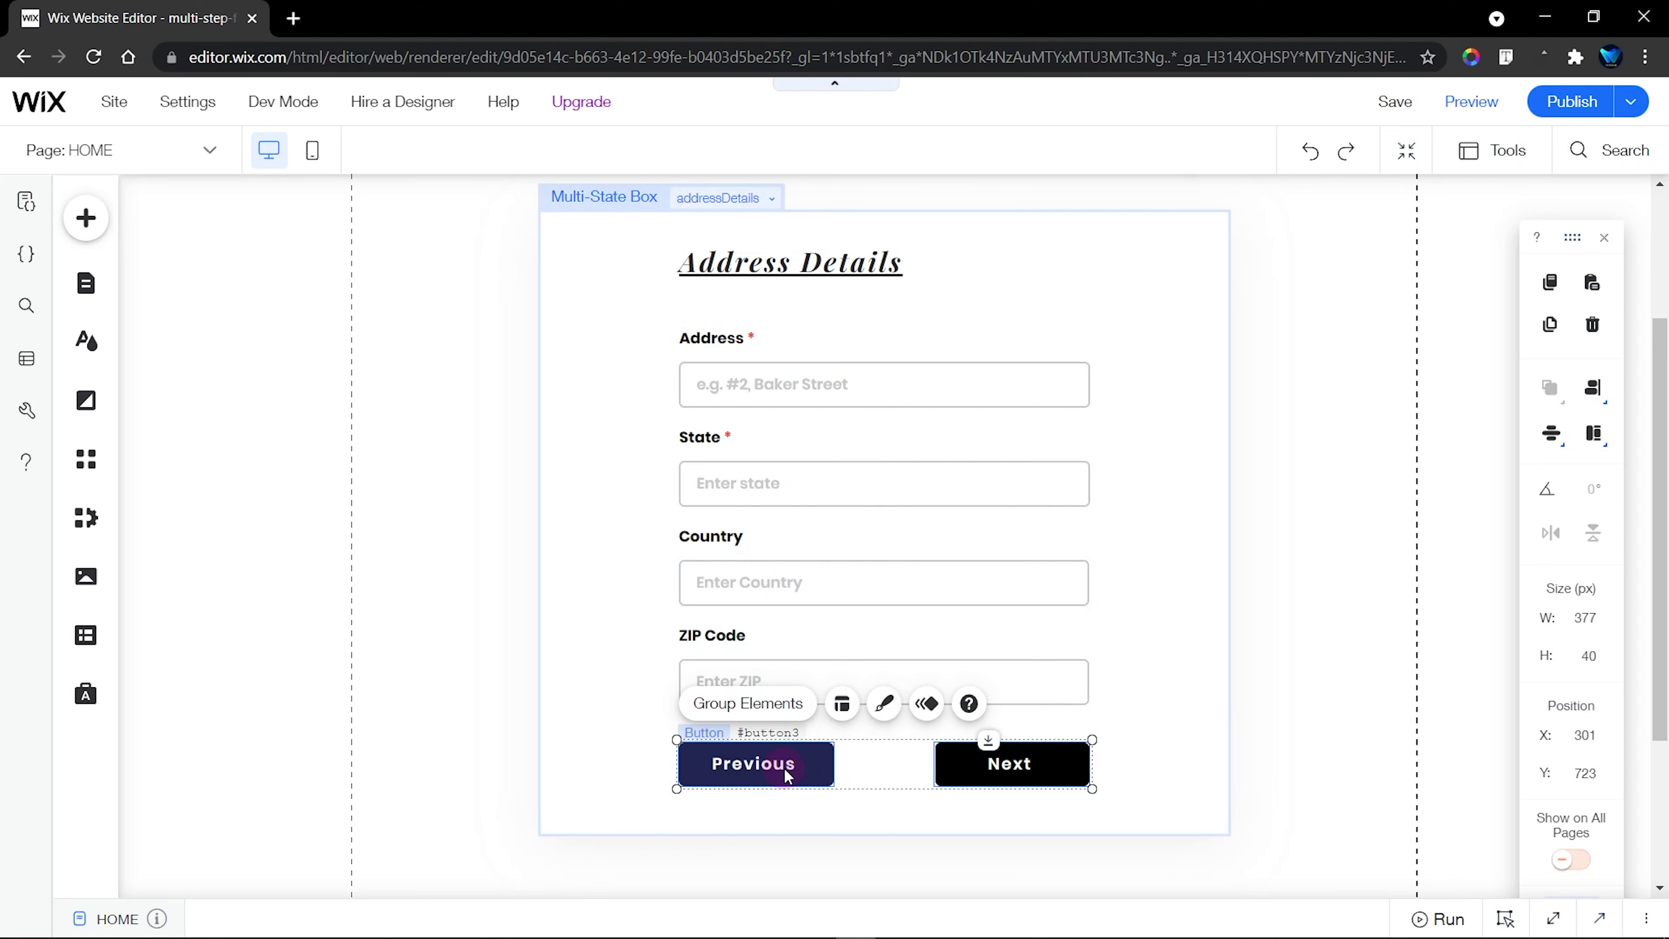
pyautogui.click(776, 710)
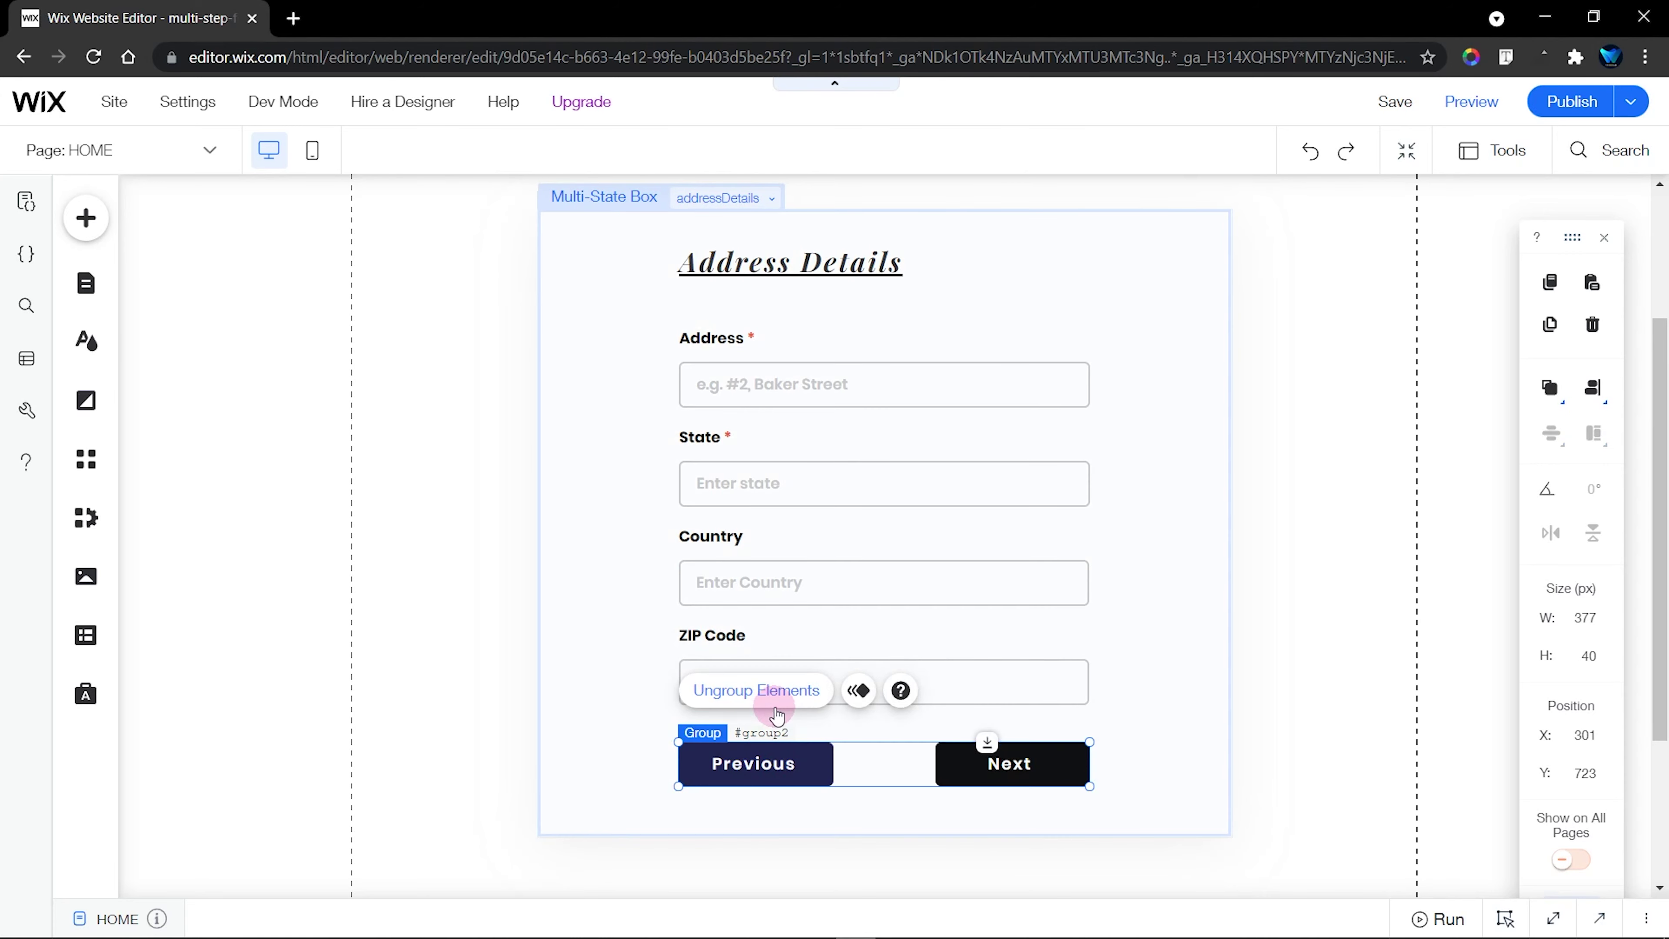
# Copy the button group into the addressDetails2 state and place it below the Driver's License field, aligned with the fields
pyautogui.click(1552, 288)
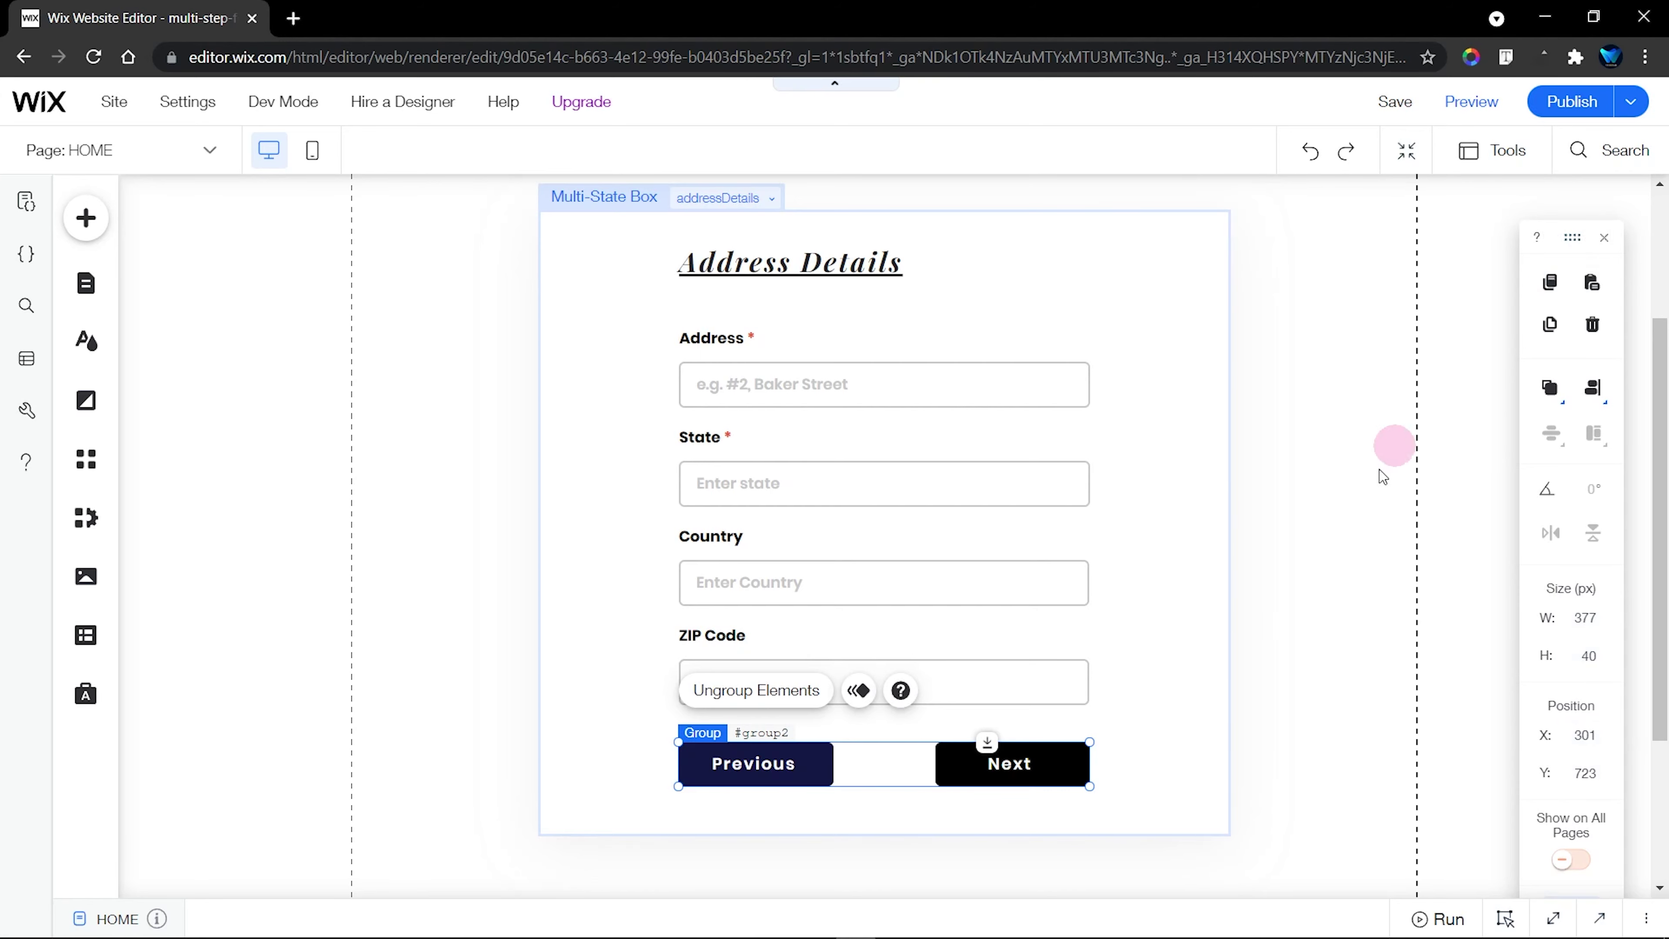
pyautogui.click(1180, 630)
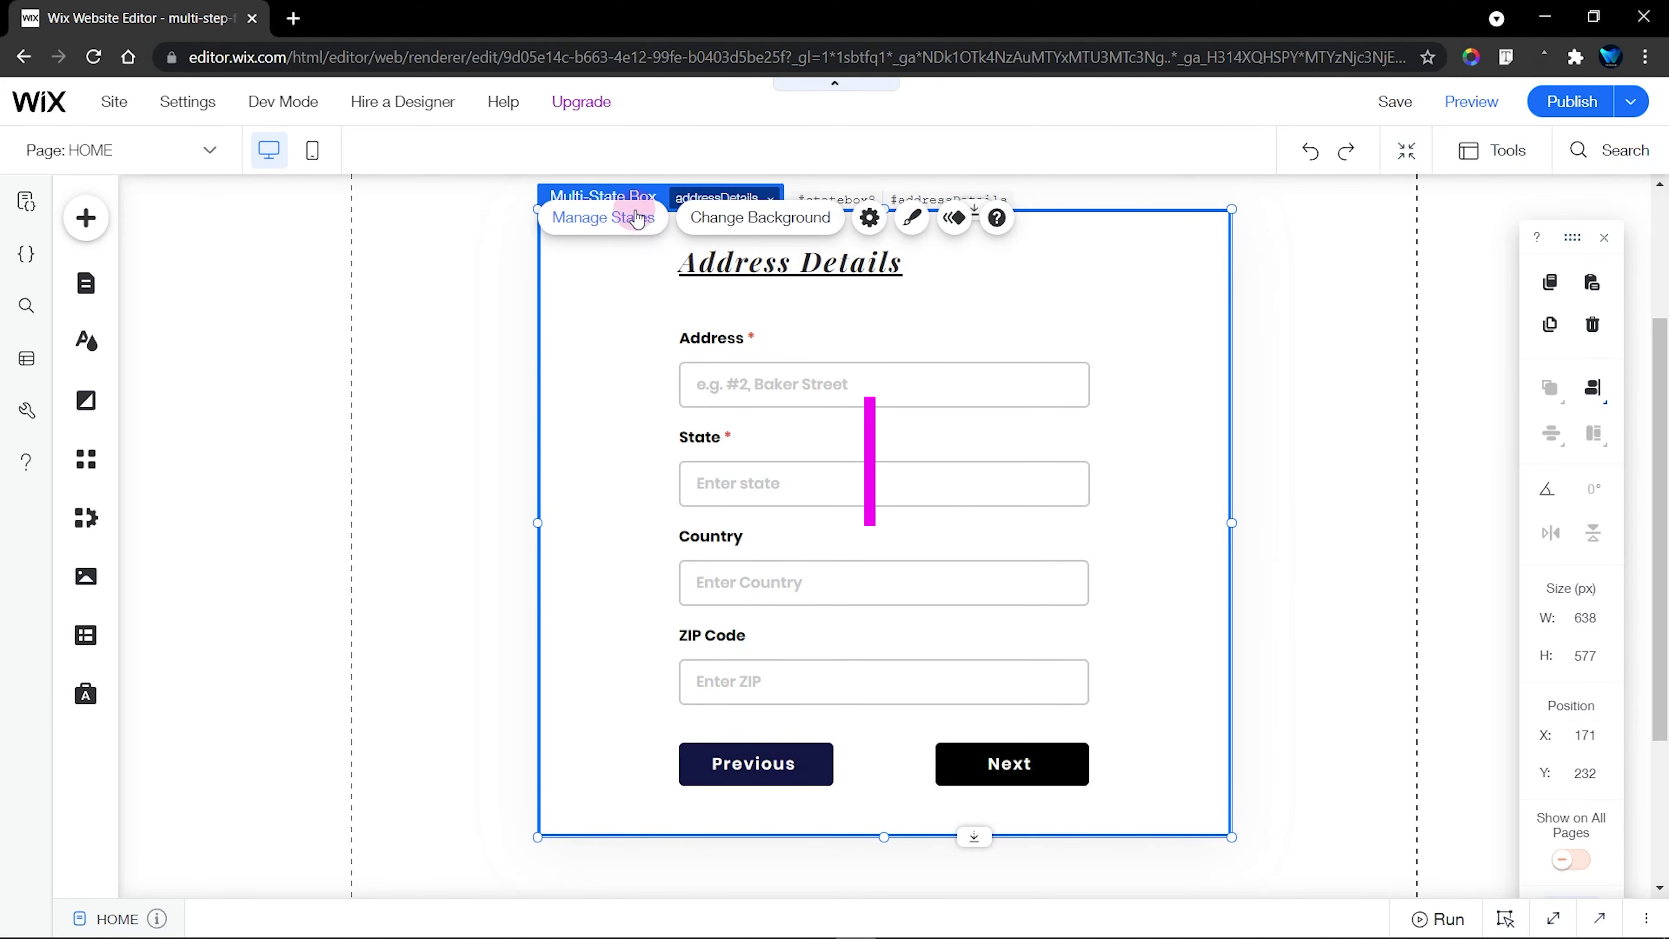
pyautogui.click(604, 217)
pyautogui.click(1457, 415)
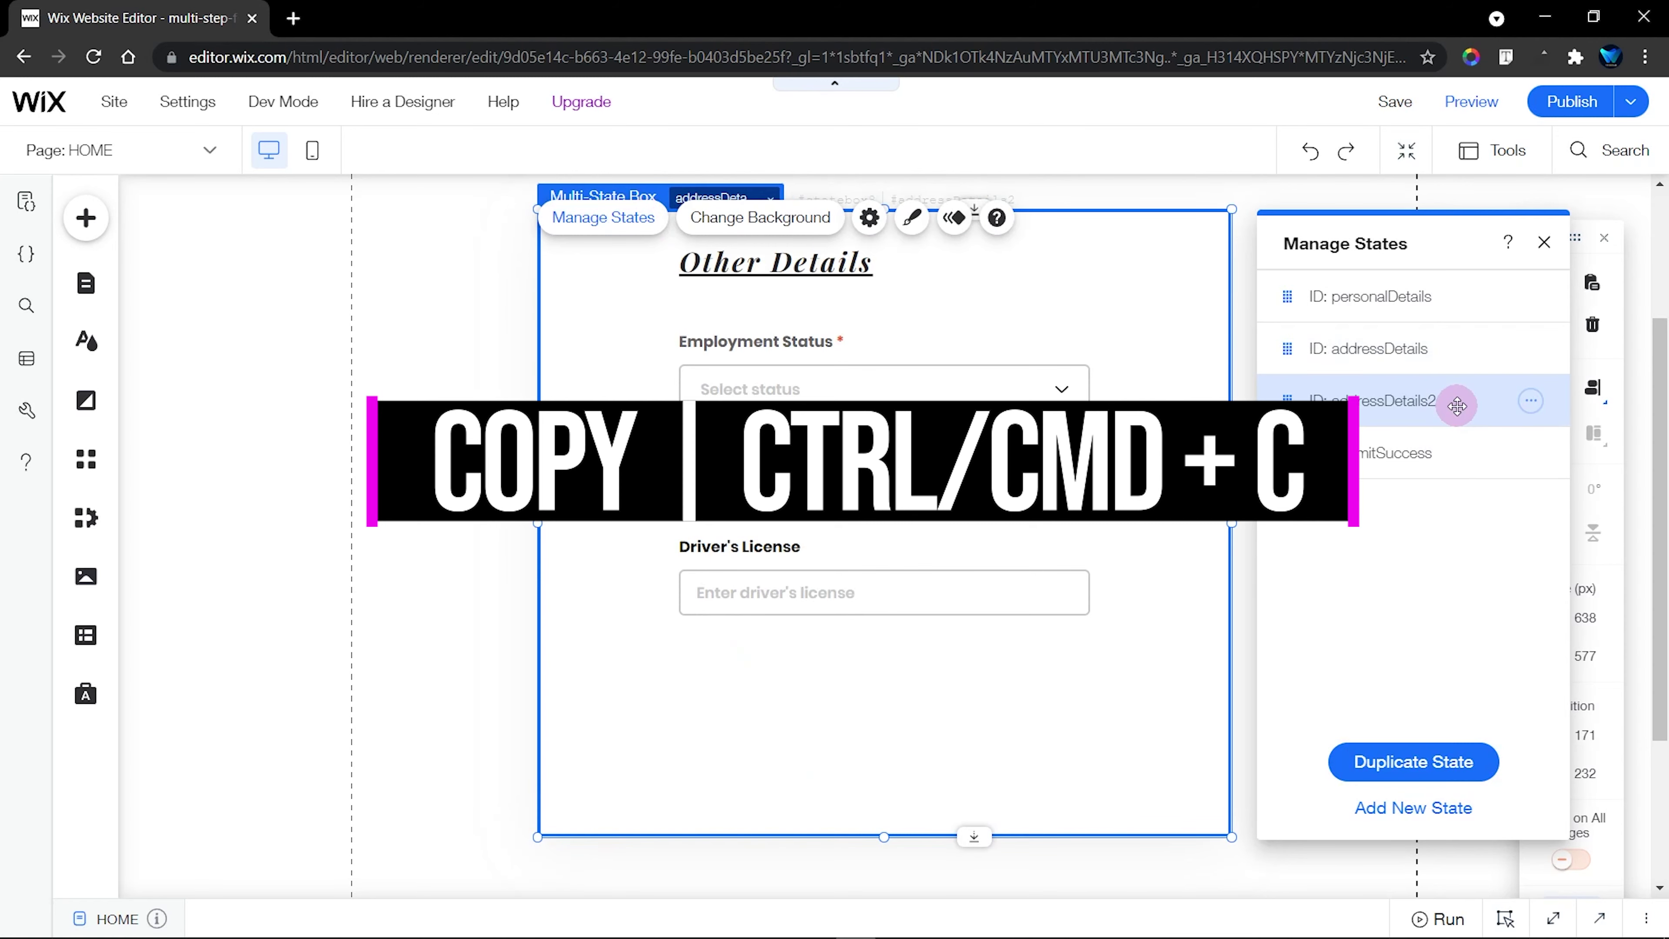
pyautogui.click(1545, 242)
pyautogui.hotkey('ctrl', 'v')
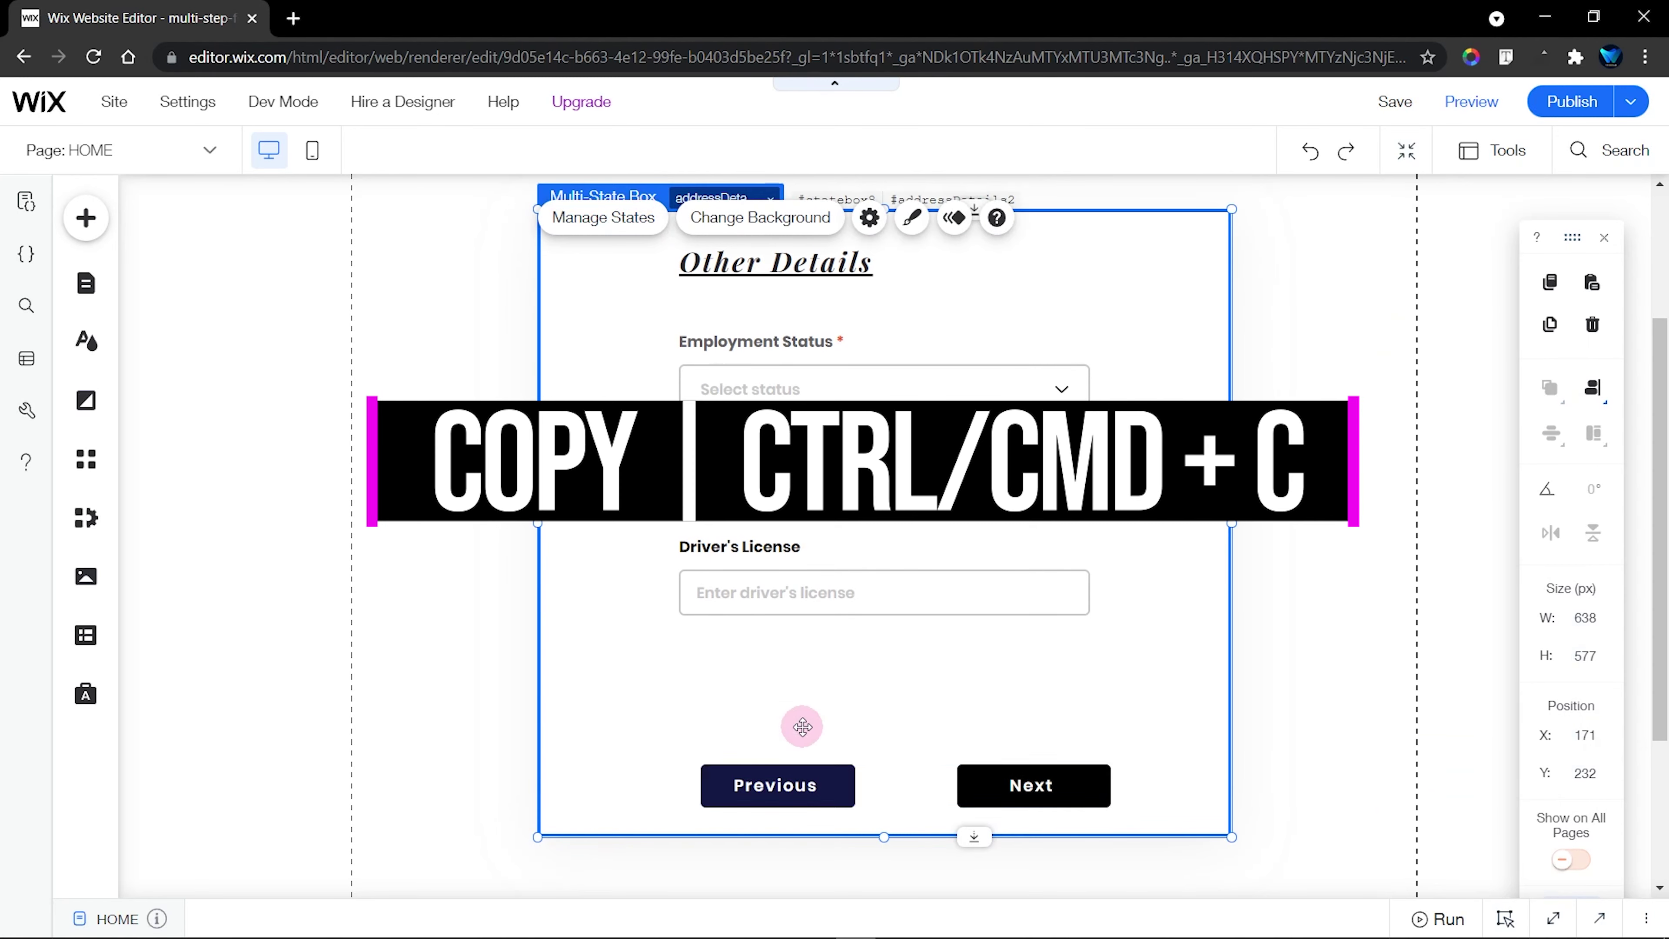
pyautogui.moveTo(812, 772); pyautogui.dragTo(796, 716)
pyautogui.click(1171, 719)
pyautogui.click(1060, 684)
# Distribute the Employment Status, Current Employer and Driver's License fields vertically
pyautogui.click(864, 408)
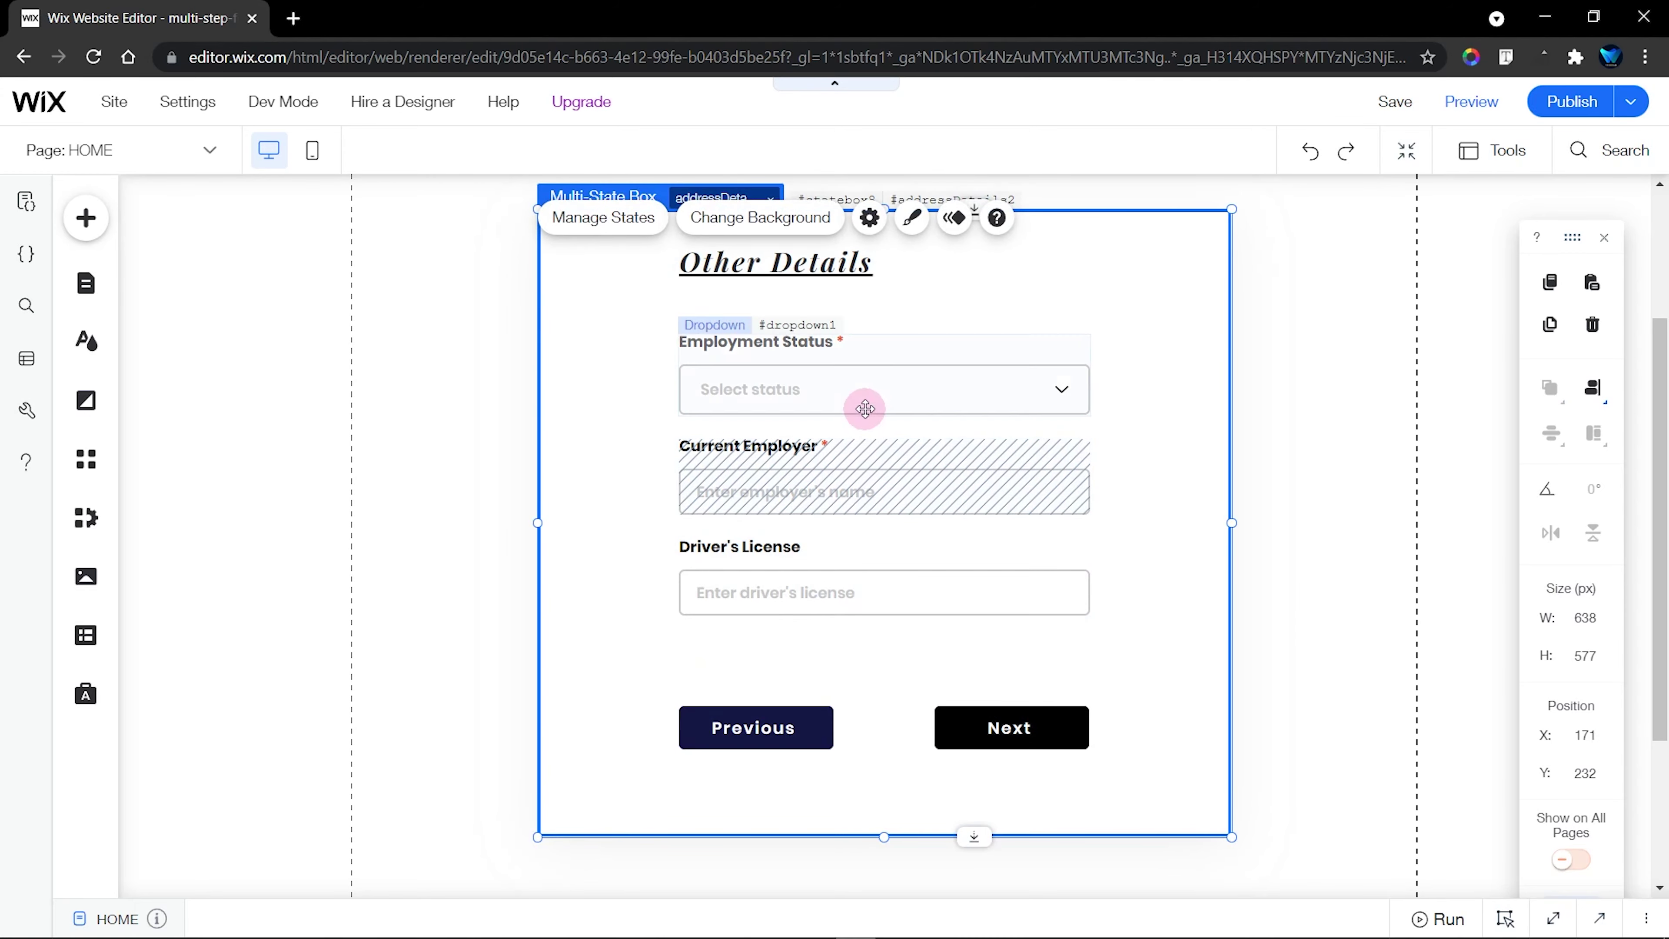
pyautogui.keyDown('shift'); pyautogui.click(950, 462); pyautogui.keyUp('shift')
pyautogui.keyDown('shift'); pyautogui.click(957, 570); pyautogui.keyUp('shift')
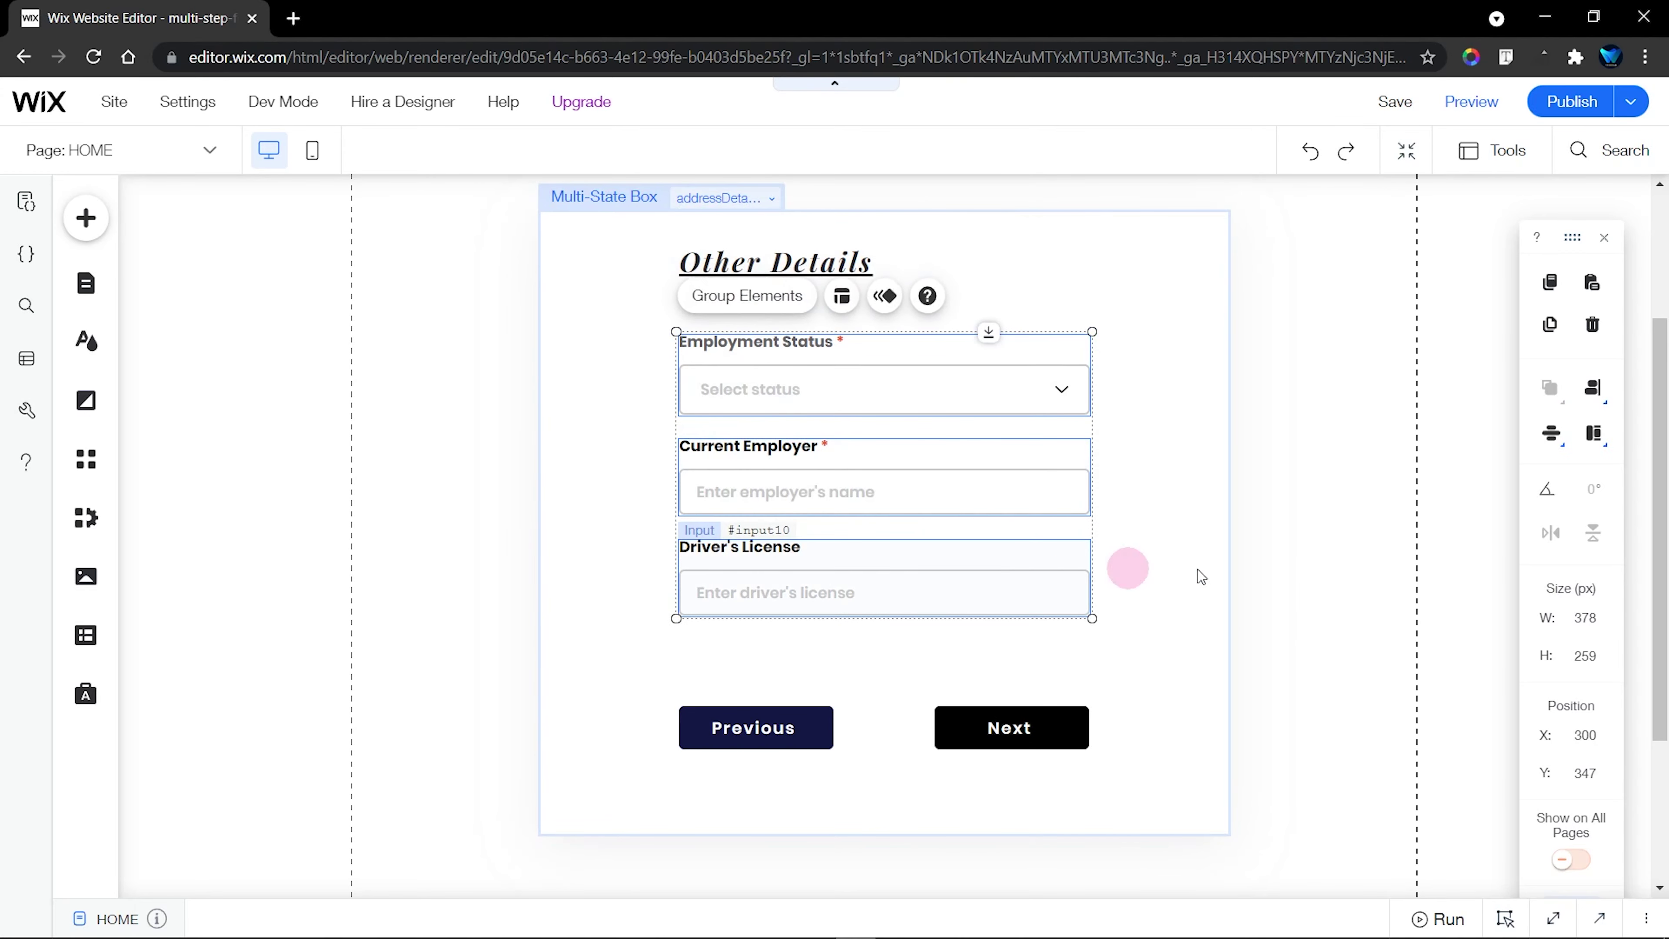
pyautogui.click(1550, 433)
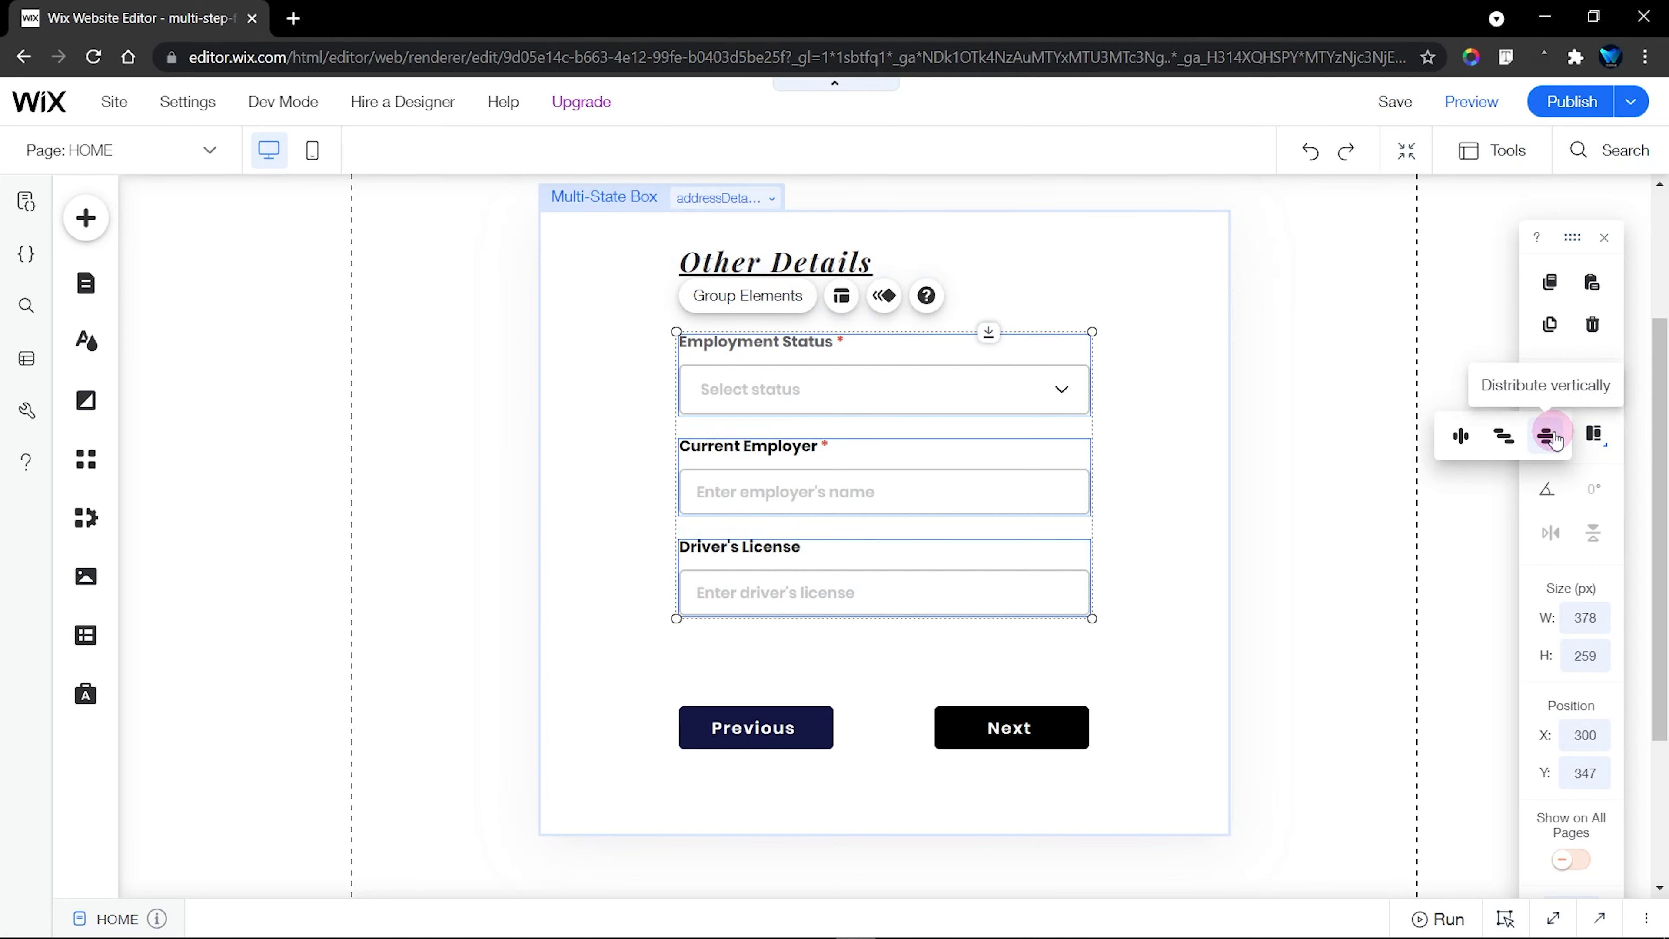
pyautogui.click(1551, 437)
# Shorten the Other Details box to a height of about 520 px and move its button group up closer to the Driver's License field
pyautogui.click(966, 791)
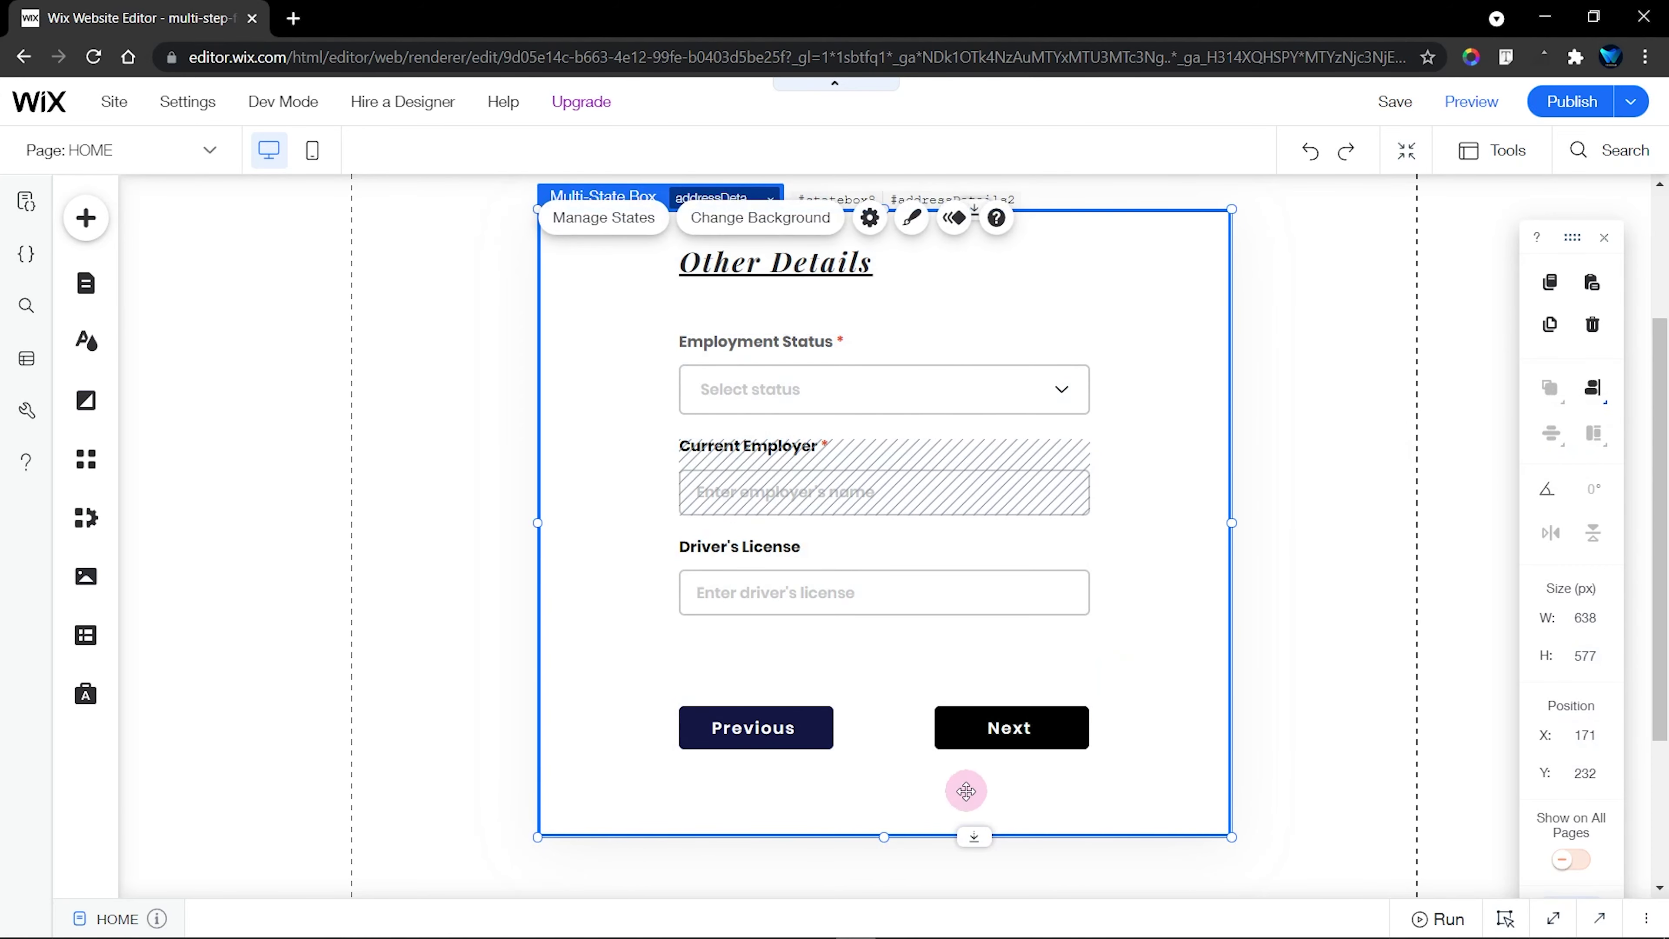
pyautogui.moveTo(973, 831); pyautogui.dragTo(999, 707)
pyautogui.click(1001, 721)
pyautogui.click(1104, 549)
# Switch the multi-state box to the submitSuccess state
pyautogui.click(675, 682)
pyautogui.click(626, 845)
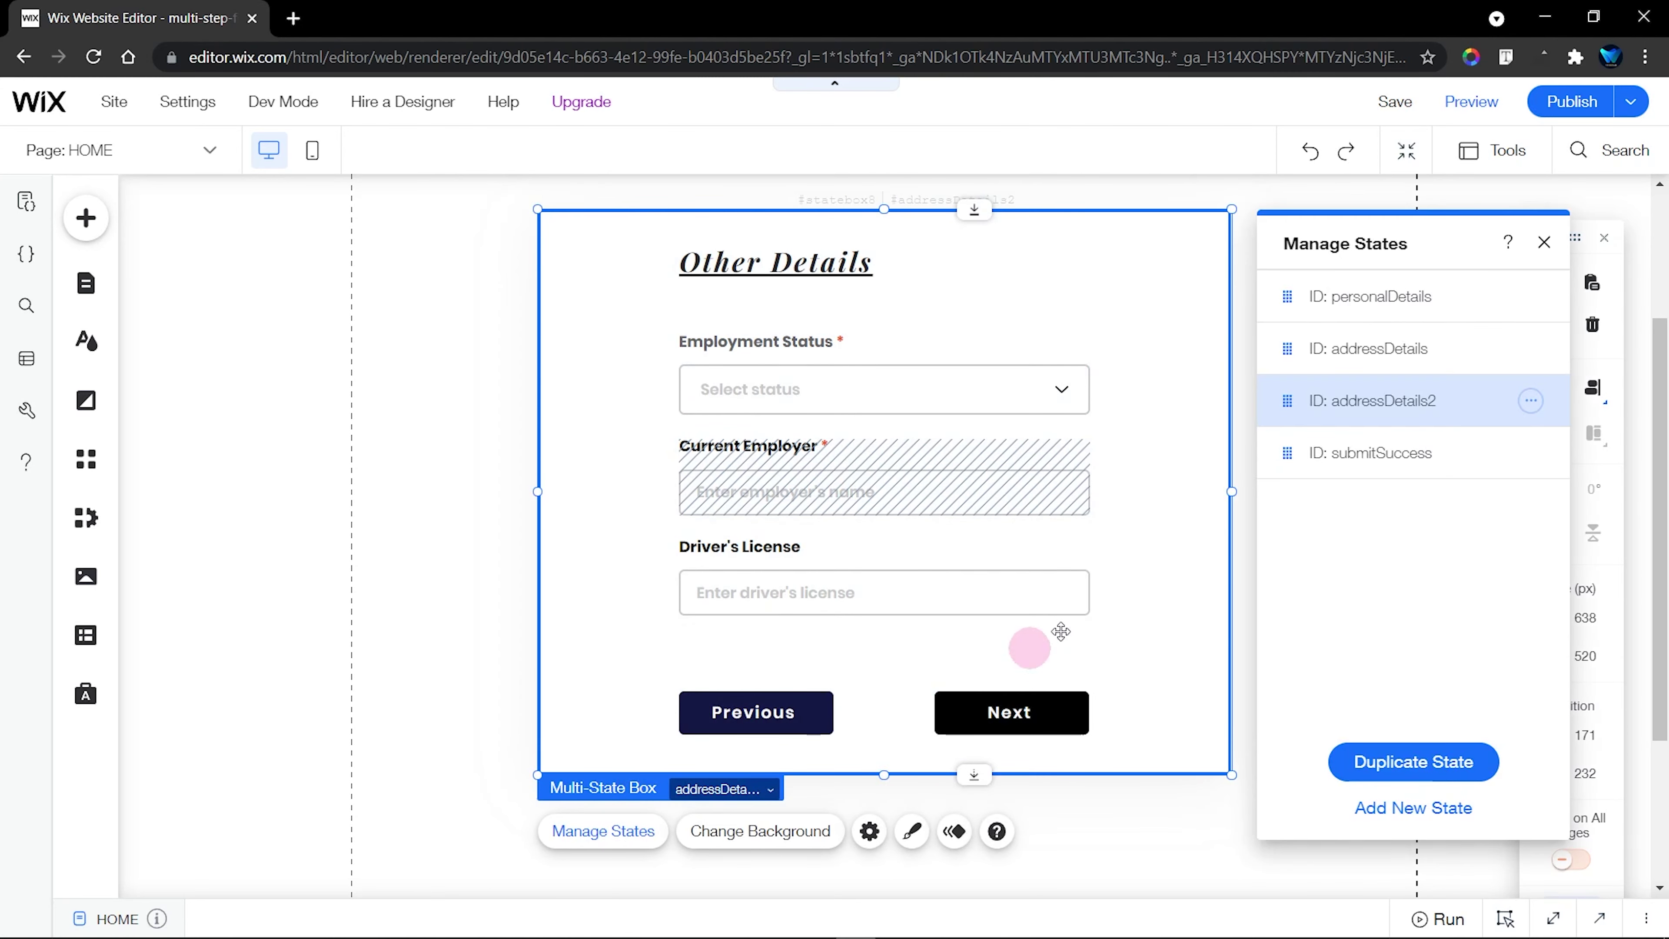
pyautogui.click(1389, 460)
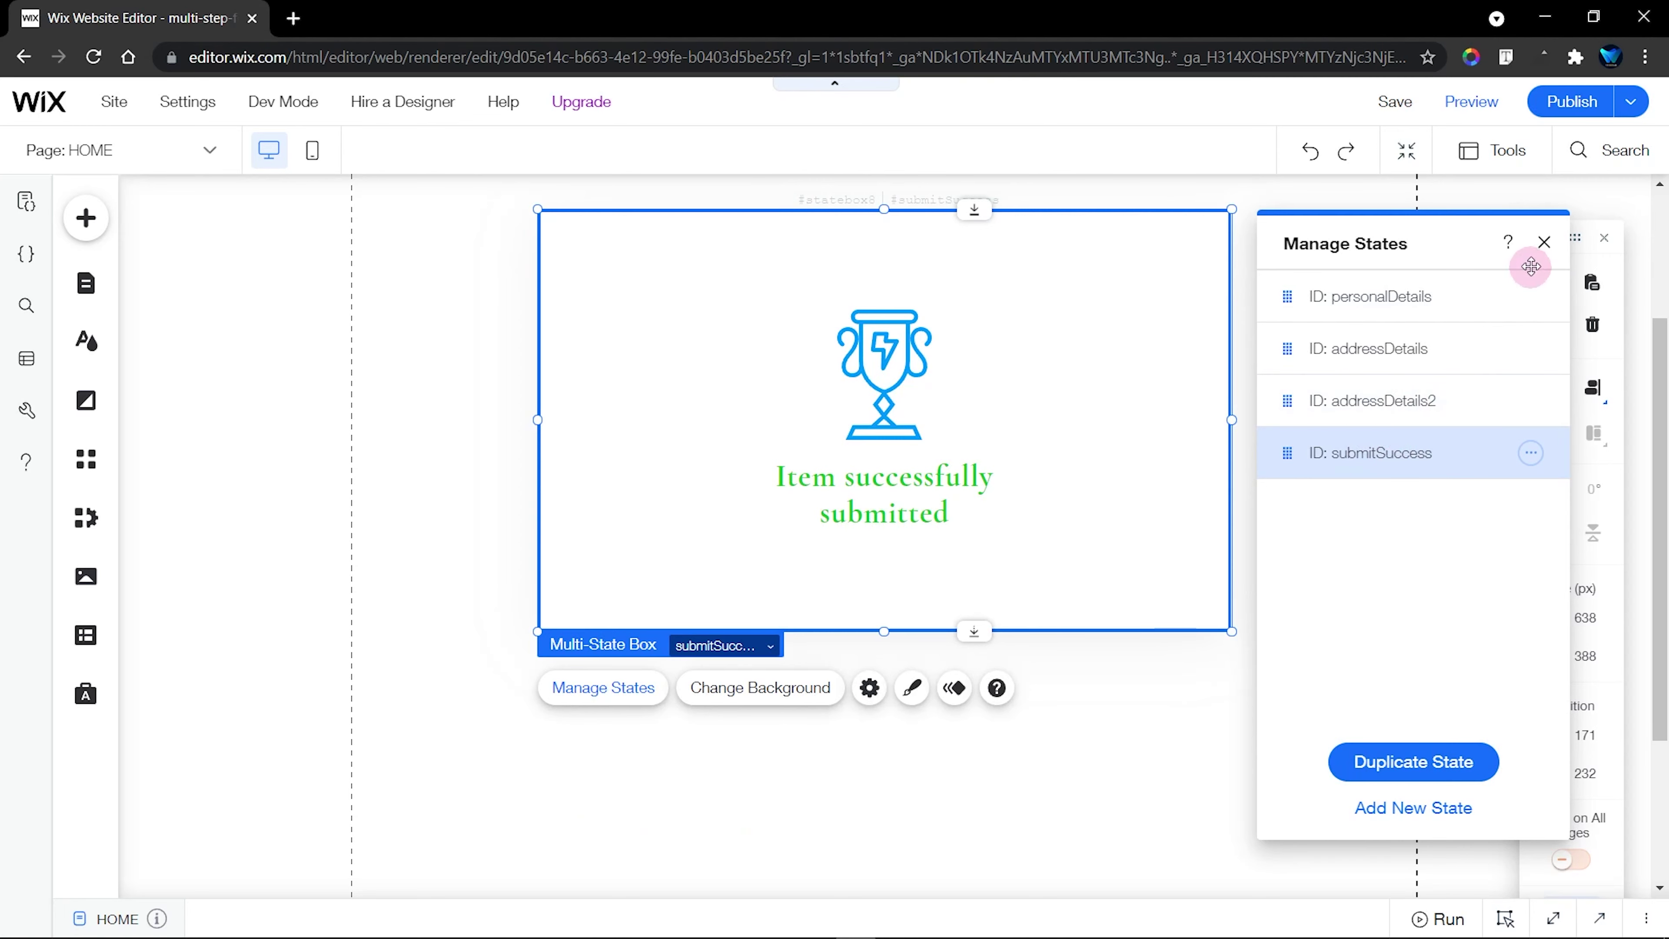
pyautogui.click(1541, 245)
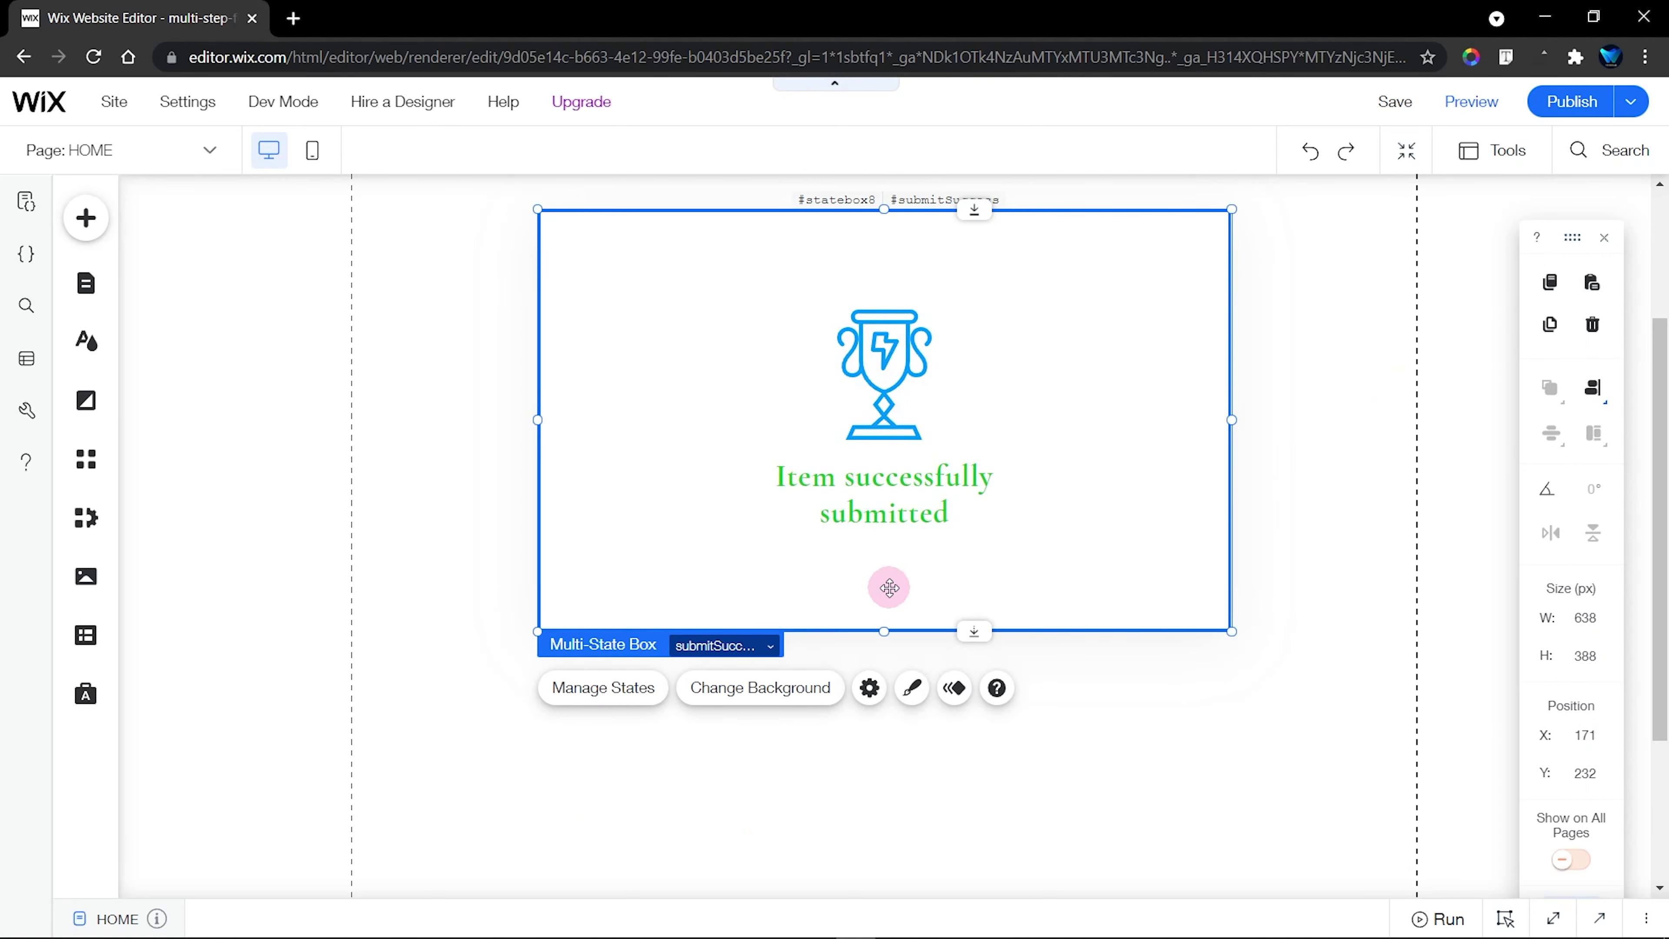
# Paste the button group, remove its Next button, and place the Previous button below the success message inside the submitSuccess state
pyautogui.click(927, 796)
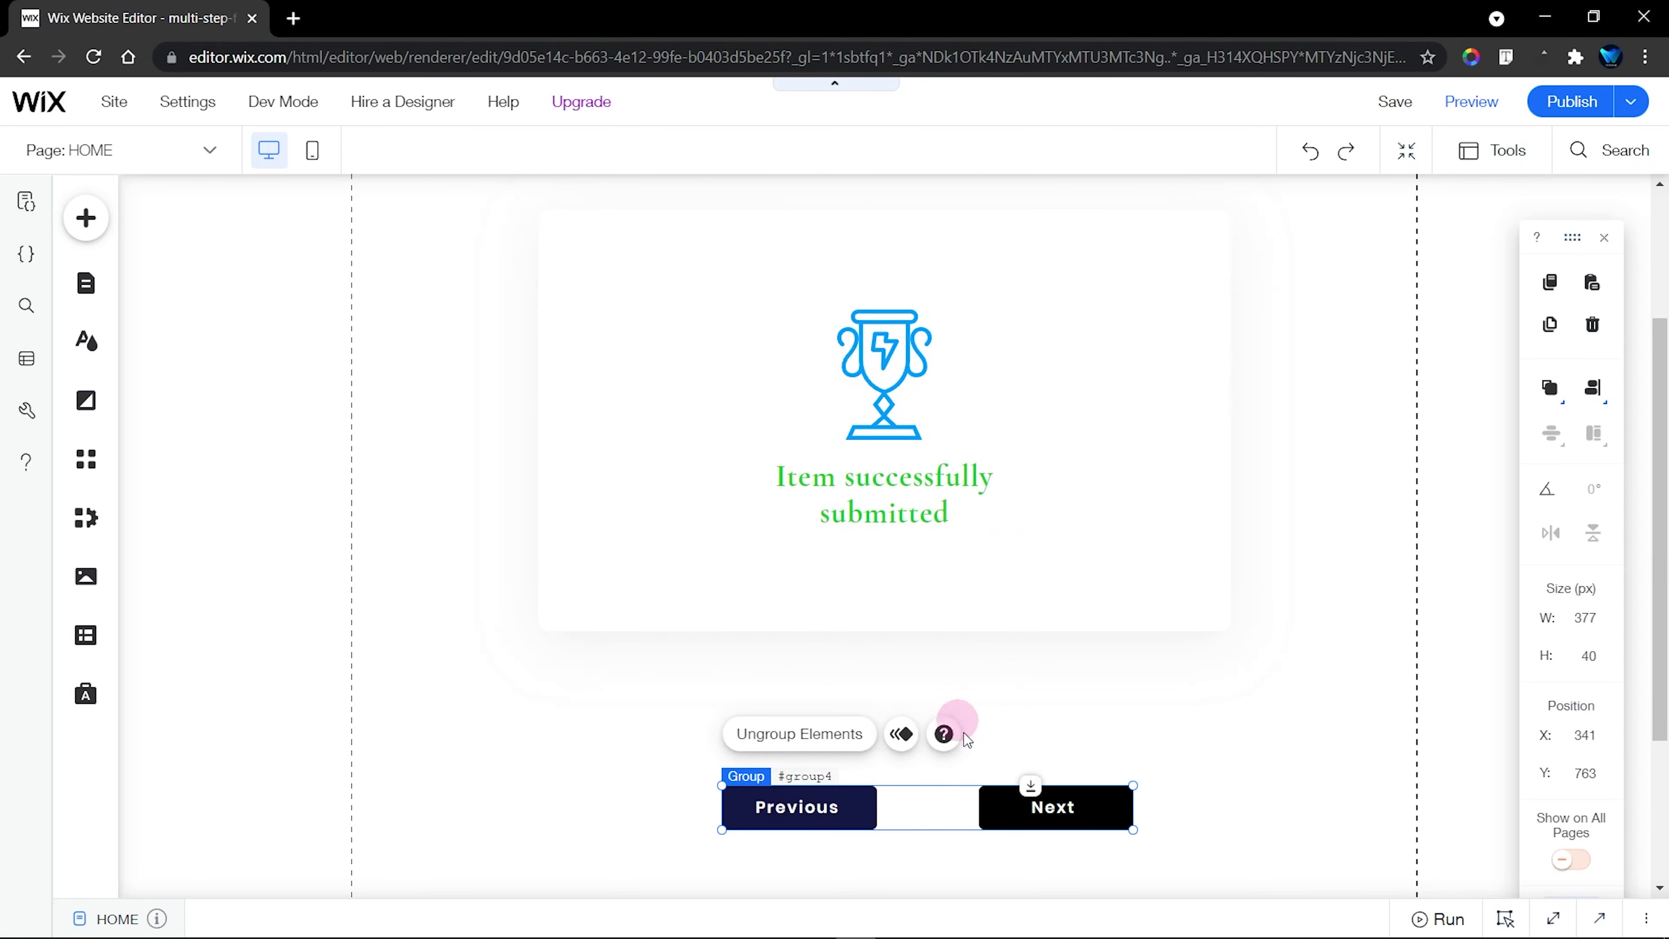
pyautogui.click(1136, 742)
pyautogui.click(1035, 806)
pyautogui.click(1037, 807)
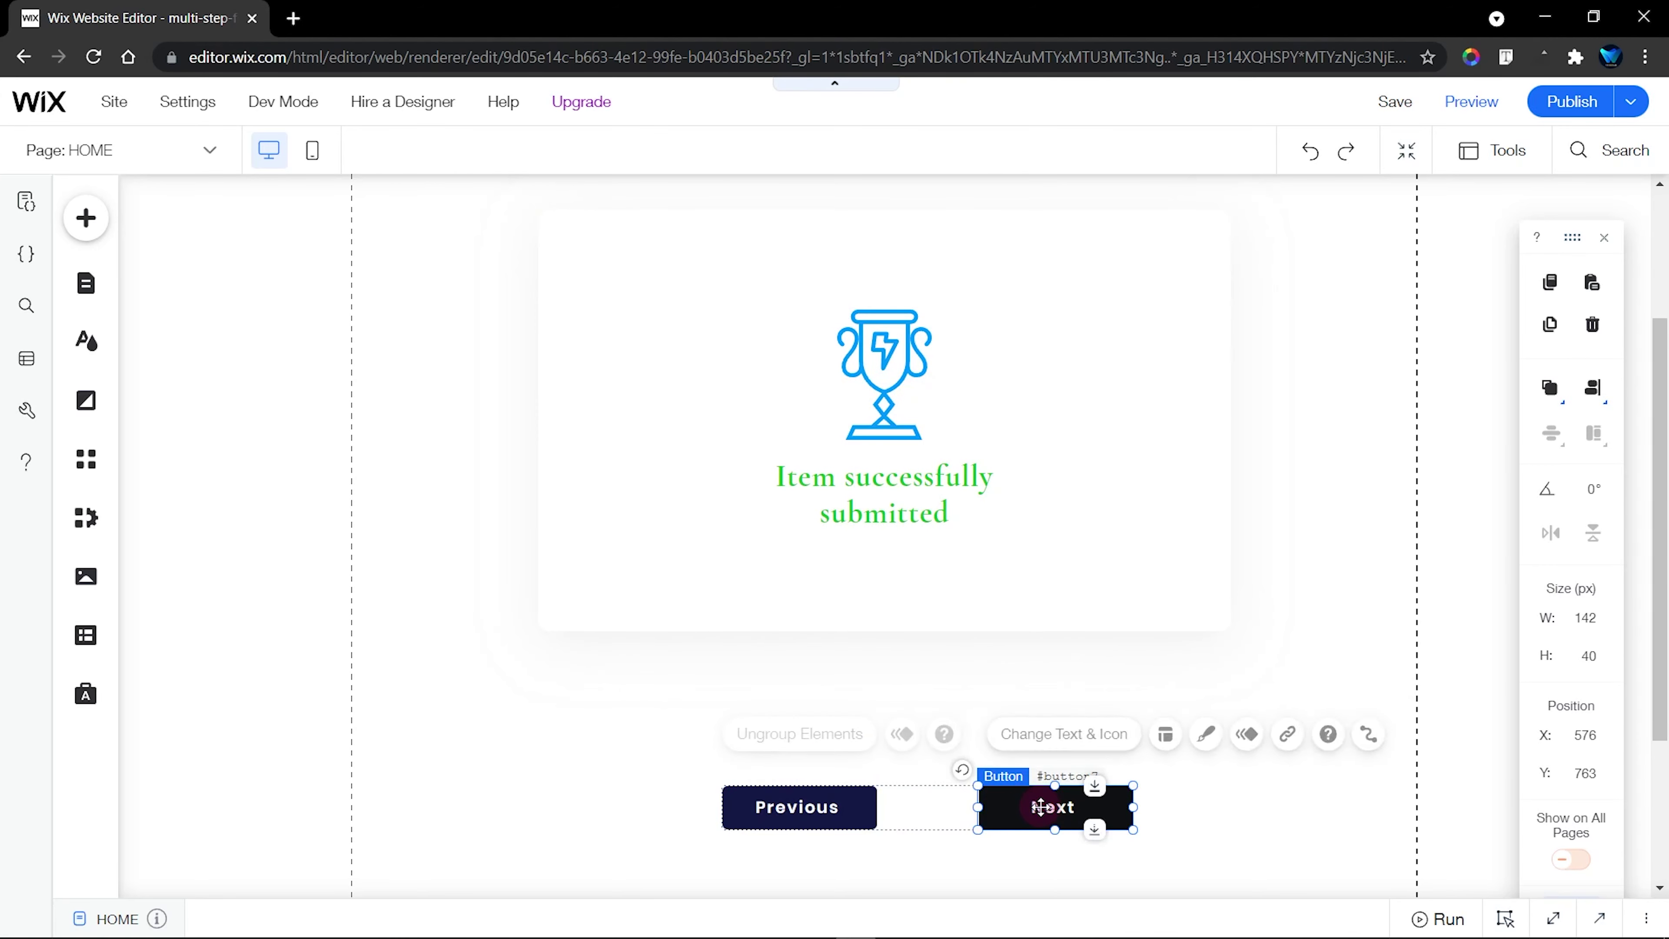
pyautogui.click(831, 816)
pyautogui.moveTo(831, 815); pyautogui.dragTo(899, 588)
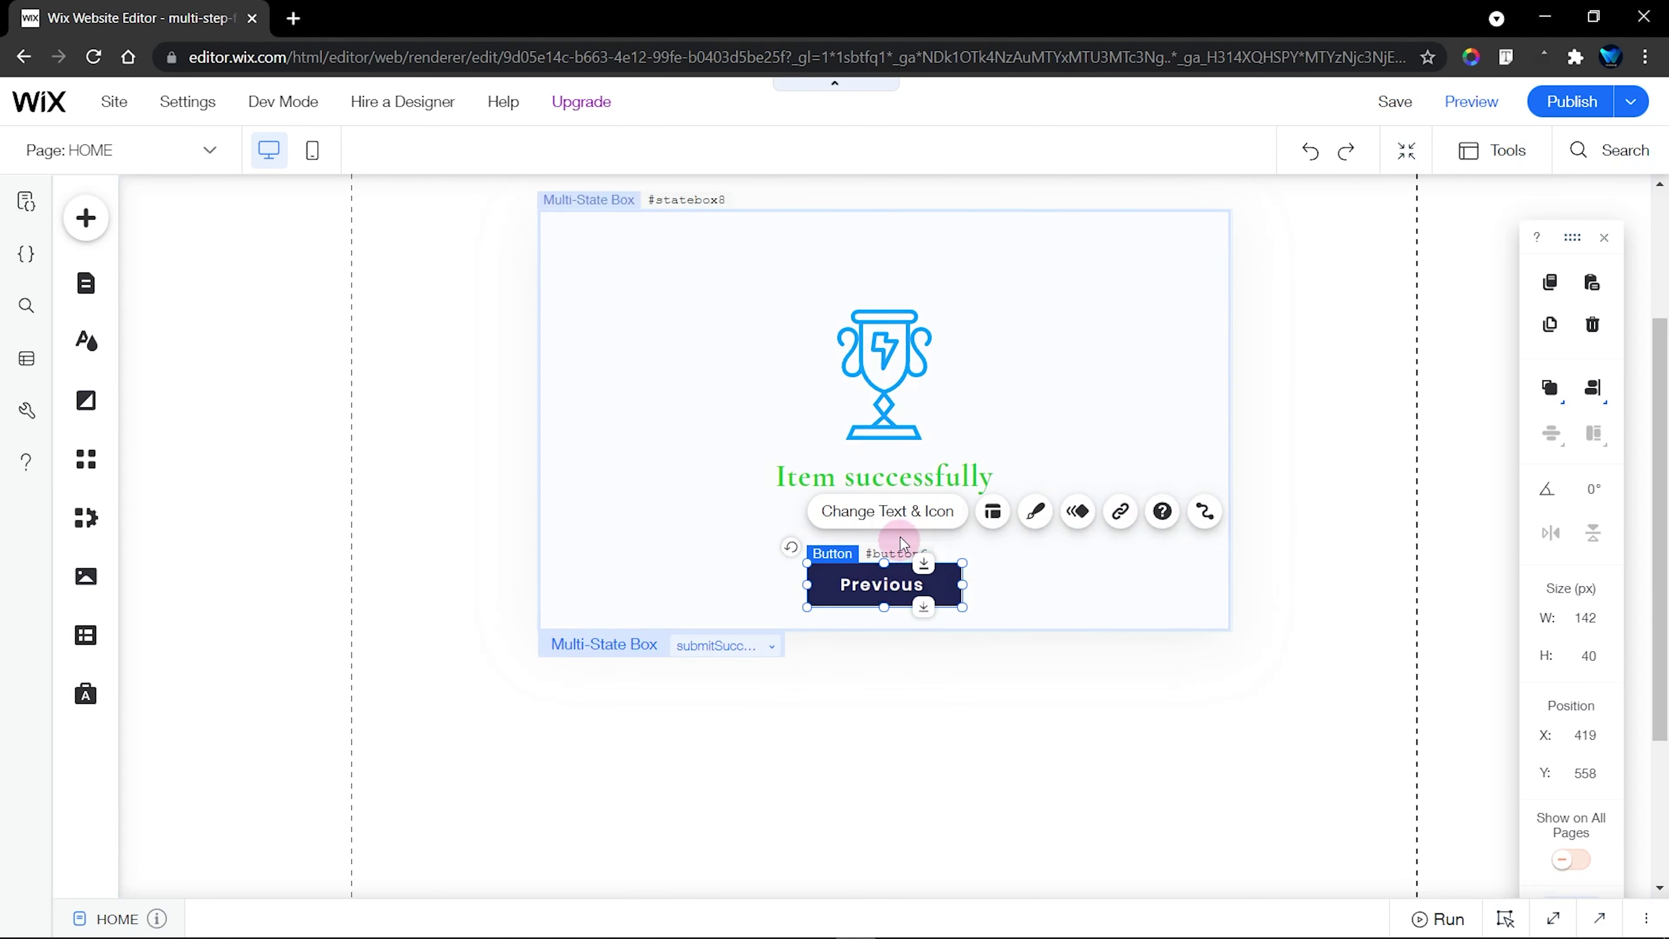
# Relabel the button below the success message as Submit Again and widen it to about 184 px
pyautogui.click(898, 512)
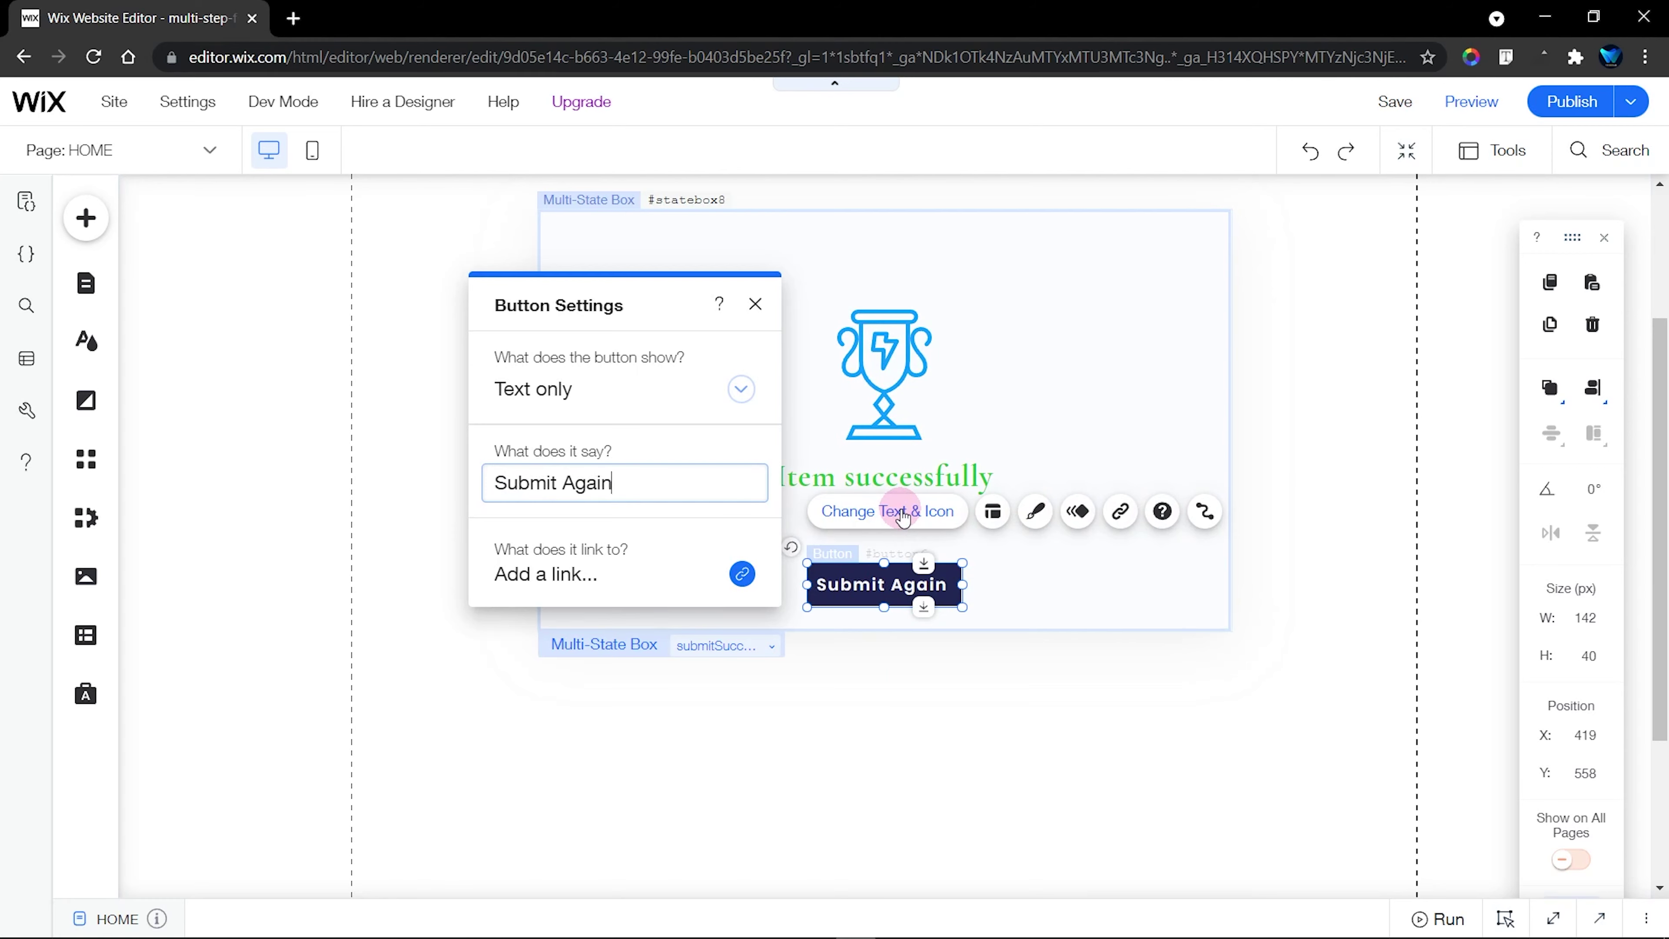
pyautogui.click(799, 413)
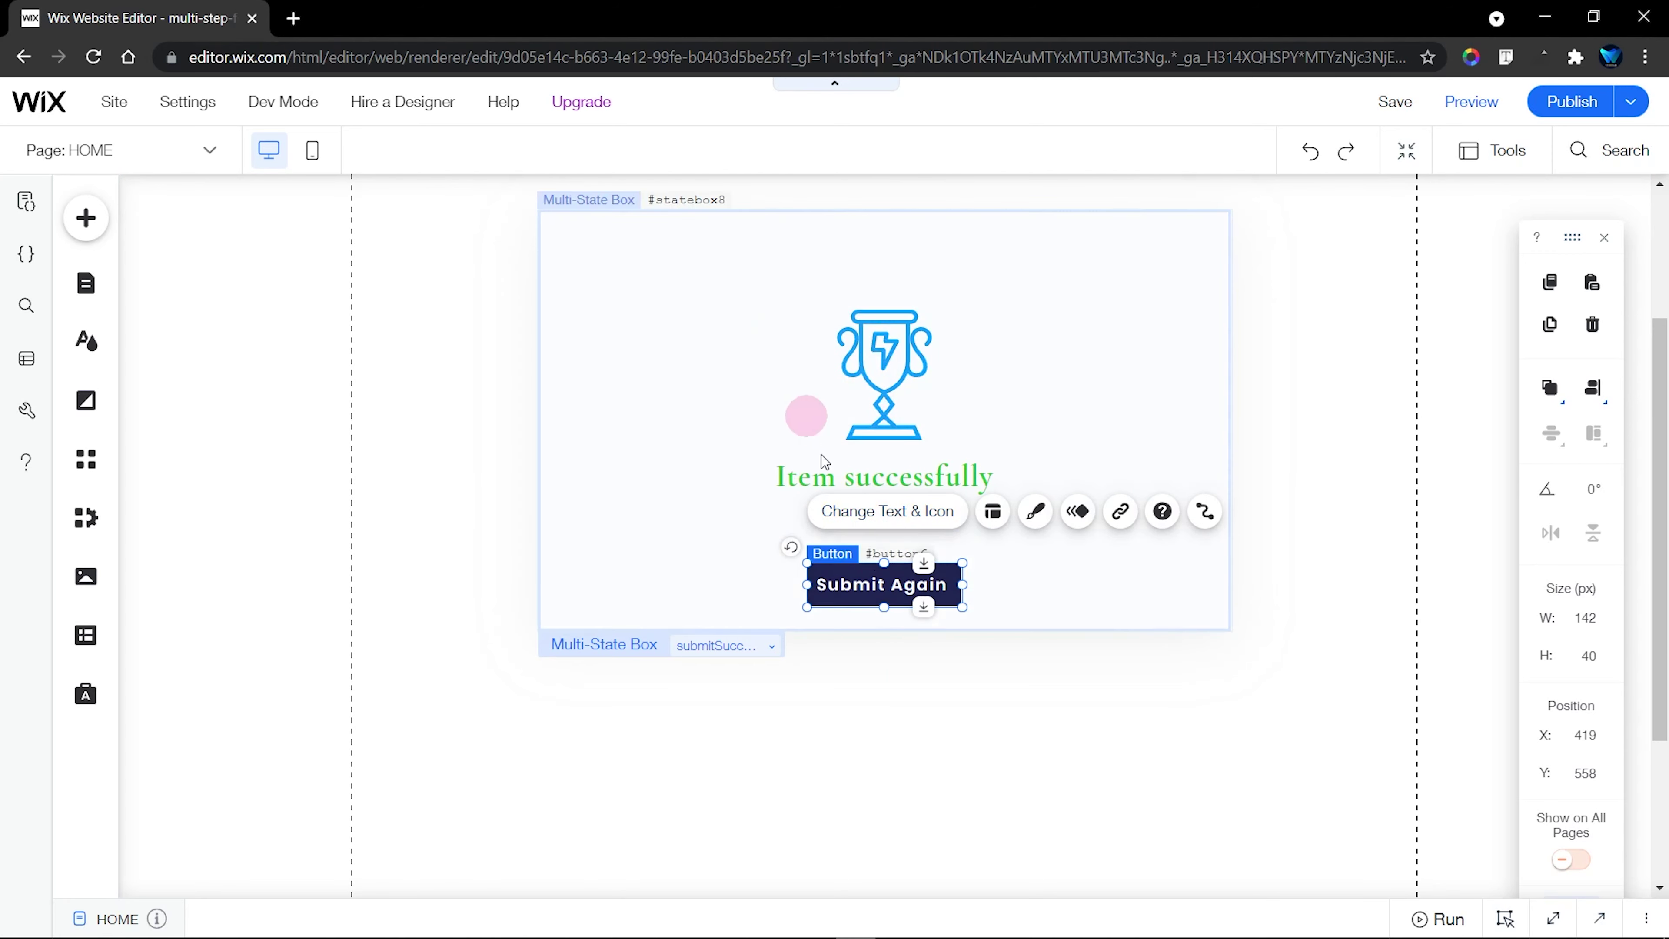
pyautogui.moveTo(963, 583); pyautogui.dragTo(1009, 583)
# Center the Submit Again button horizontally in the submitSuccess state
pyautogui.click(1594, 389)
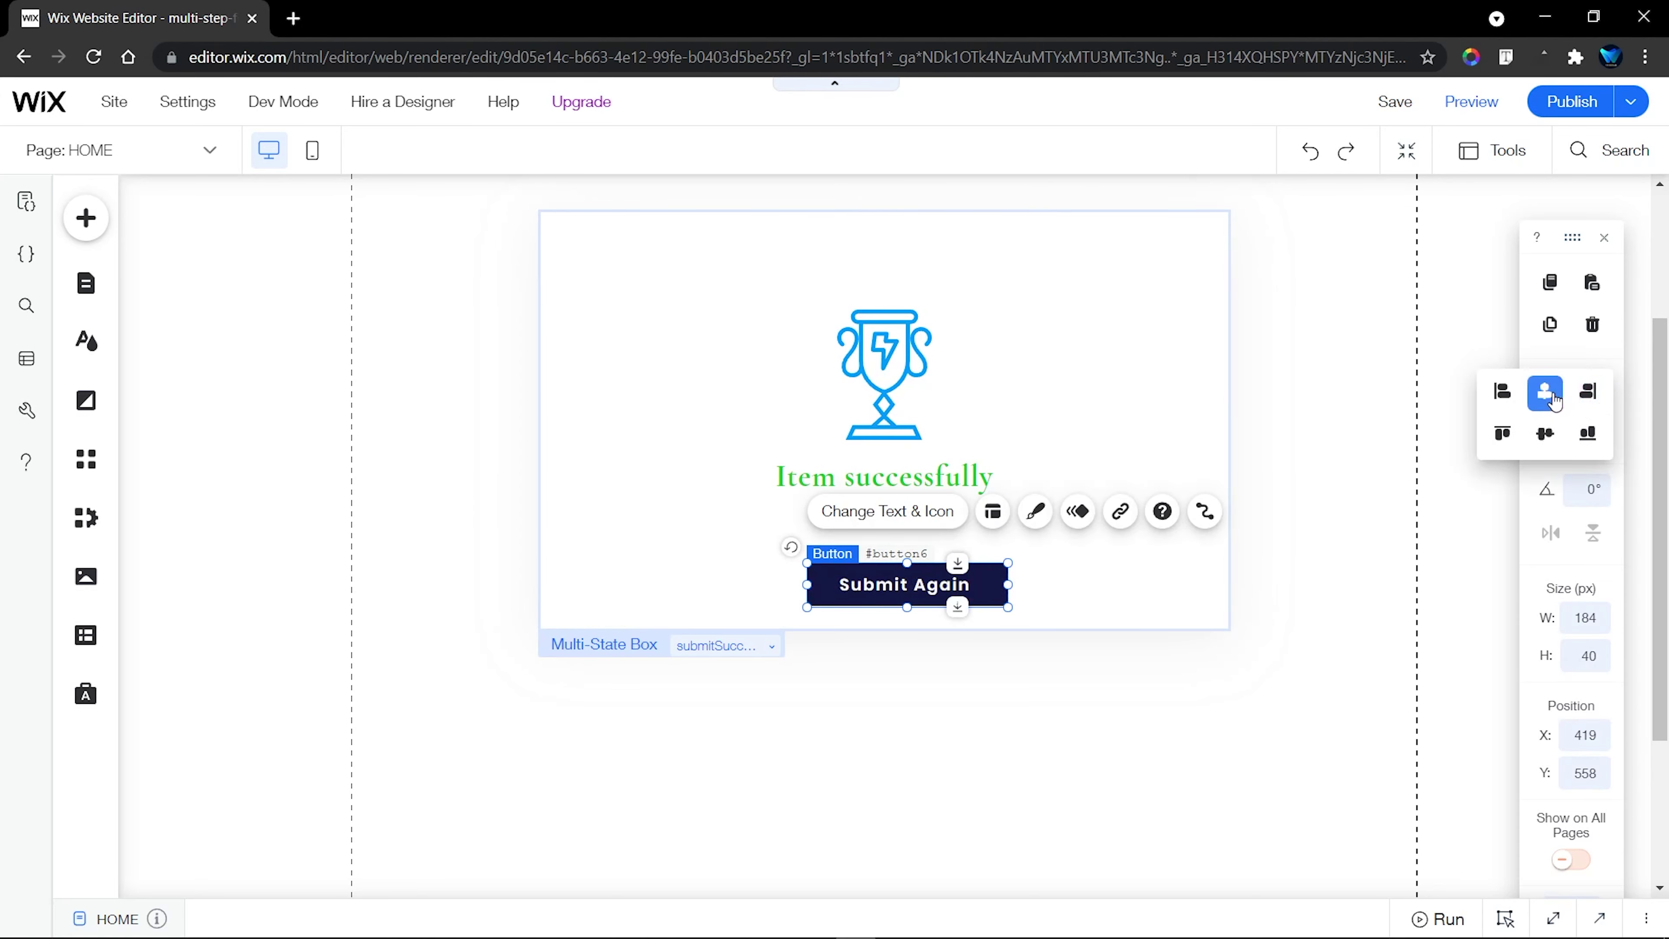
pyautogui.click(1554, 401)
pyautogui.click(1392, 654)
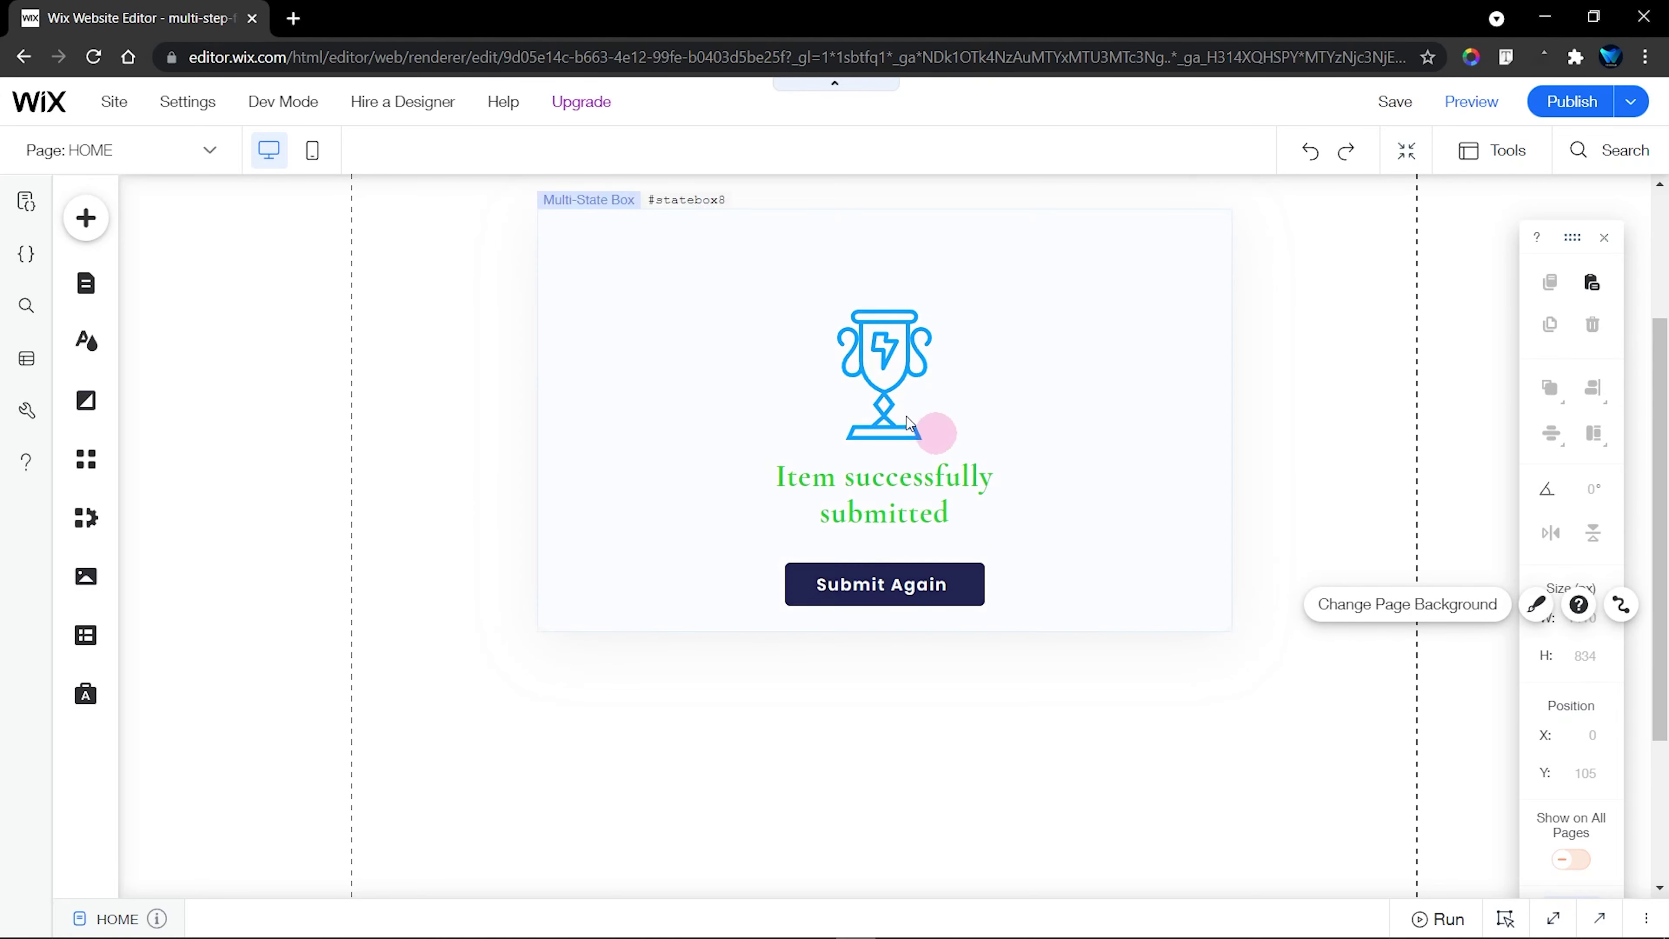
# Group the trophy and success message with the Submit Again button, and center the group vertically in the box
pyautogui.click(865, 362)
pyautogui.keyDown('shift'); pyautogui.click(932, 595); pyautogui.keyUp('shift')
pyautogui.click(805, 263)
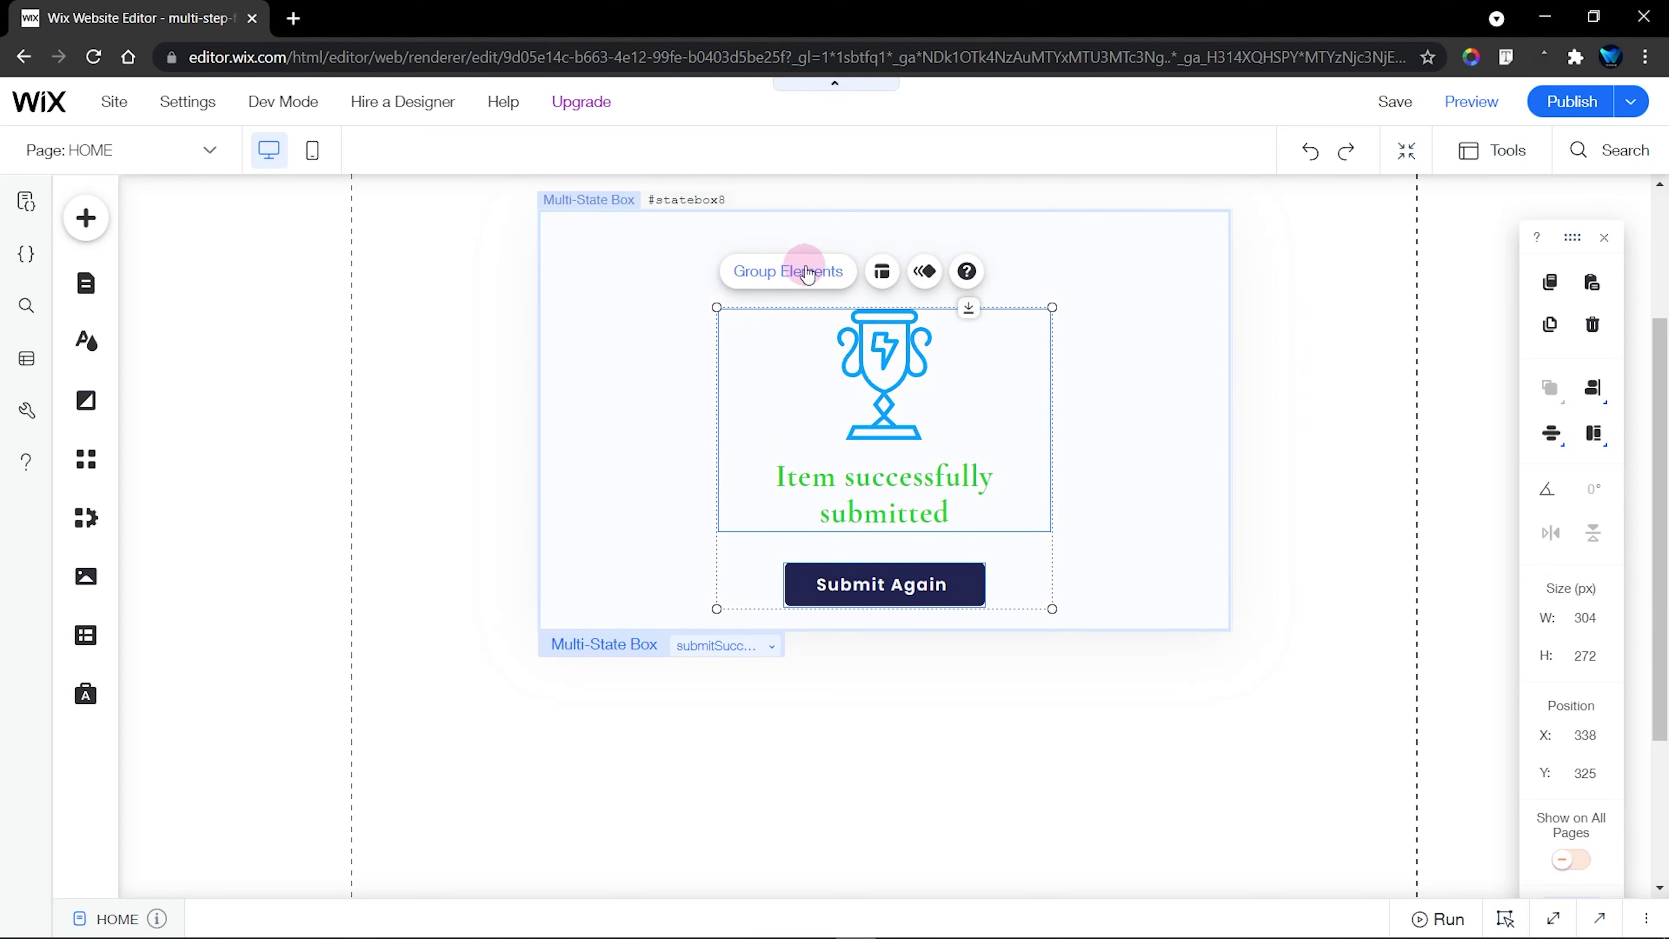
pyautogui.click(1593, 389)
pyautogui.click(1546, 431)
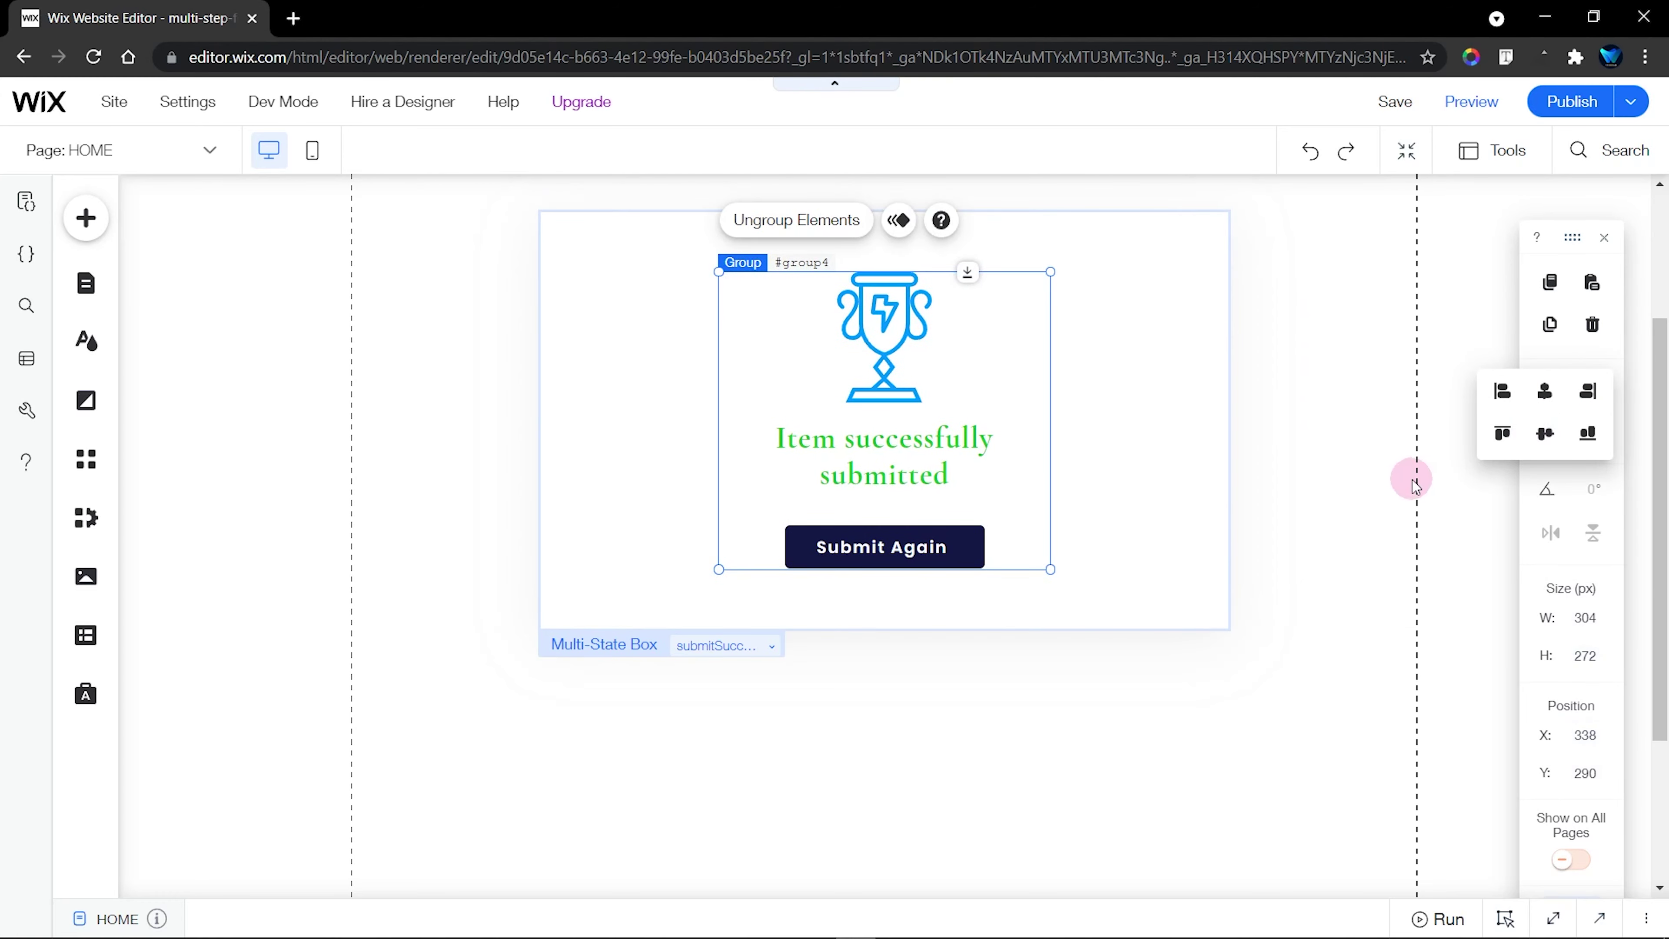
pyautogui.click(1406, 469)
# Switch the multi-state box back to the personalDetails state
pyautogui.scroll(3, 1393, 489)
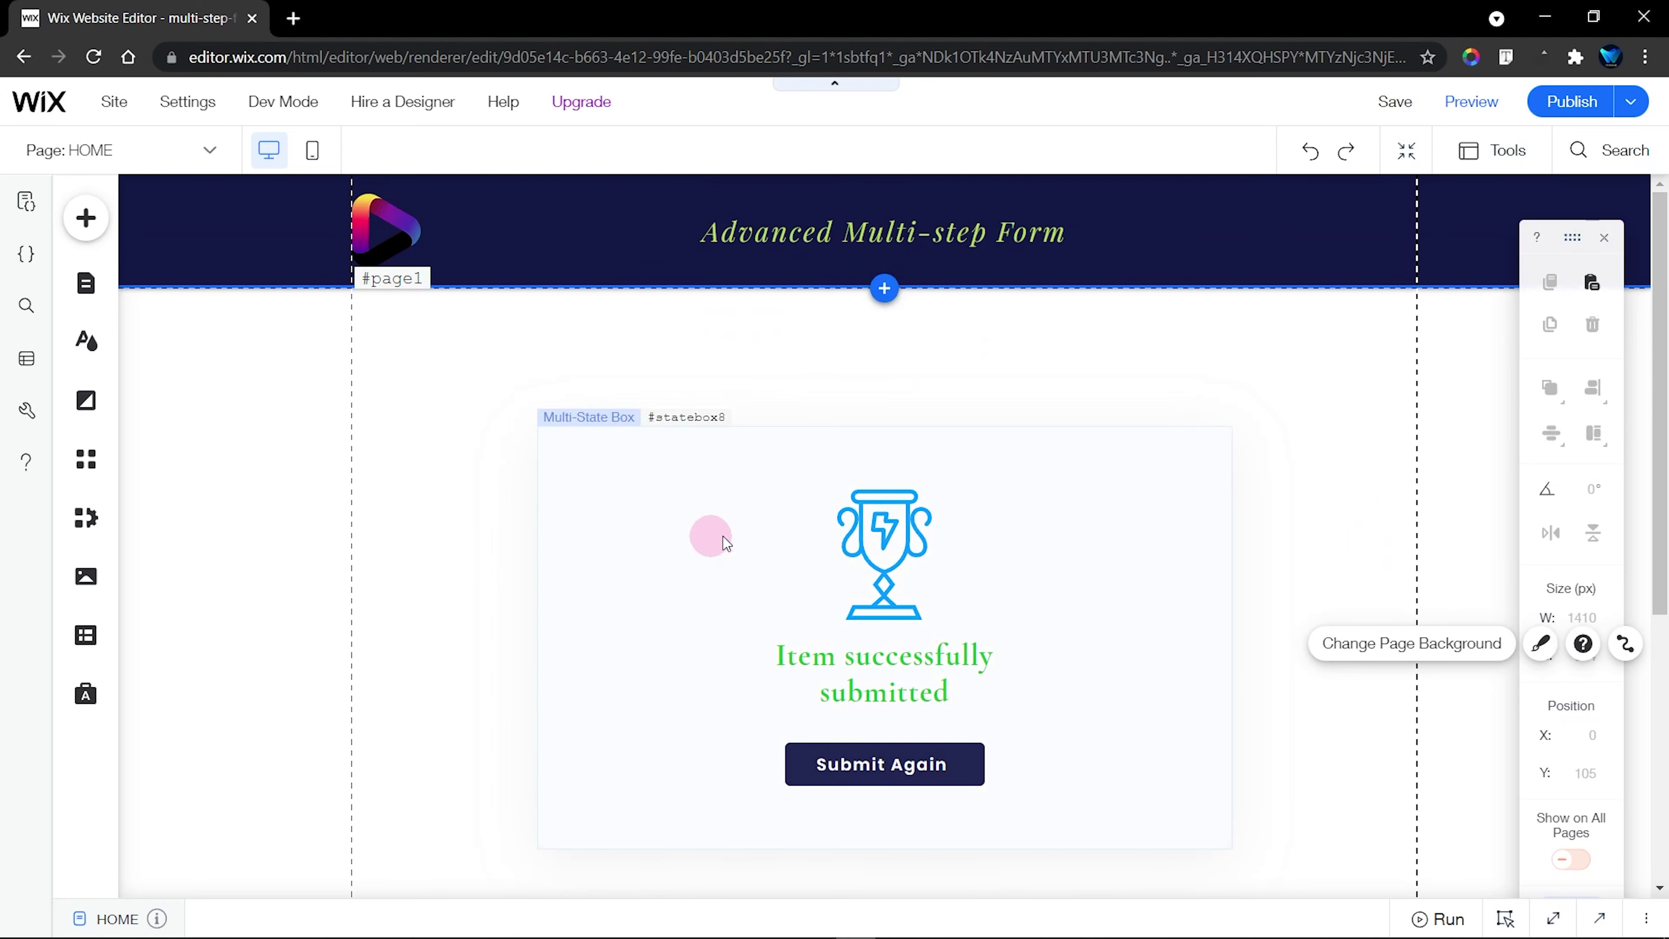
pyautogui.click(665, 490)
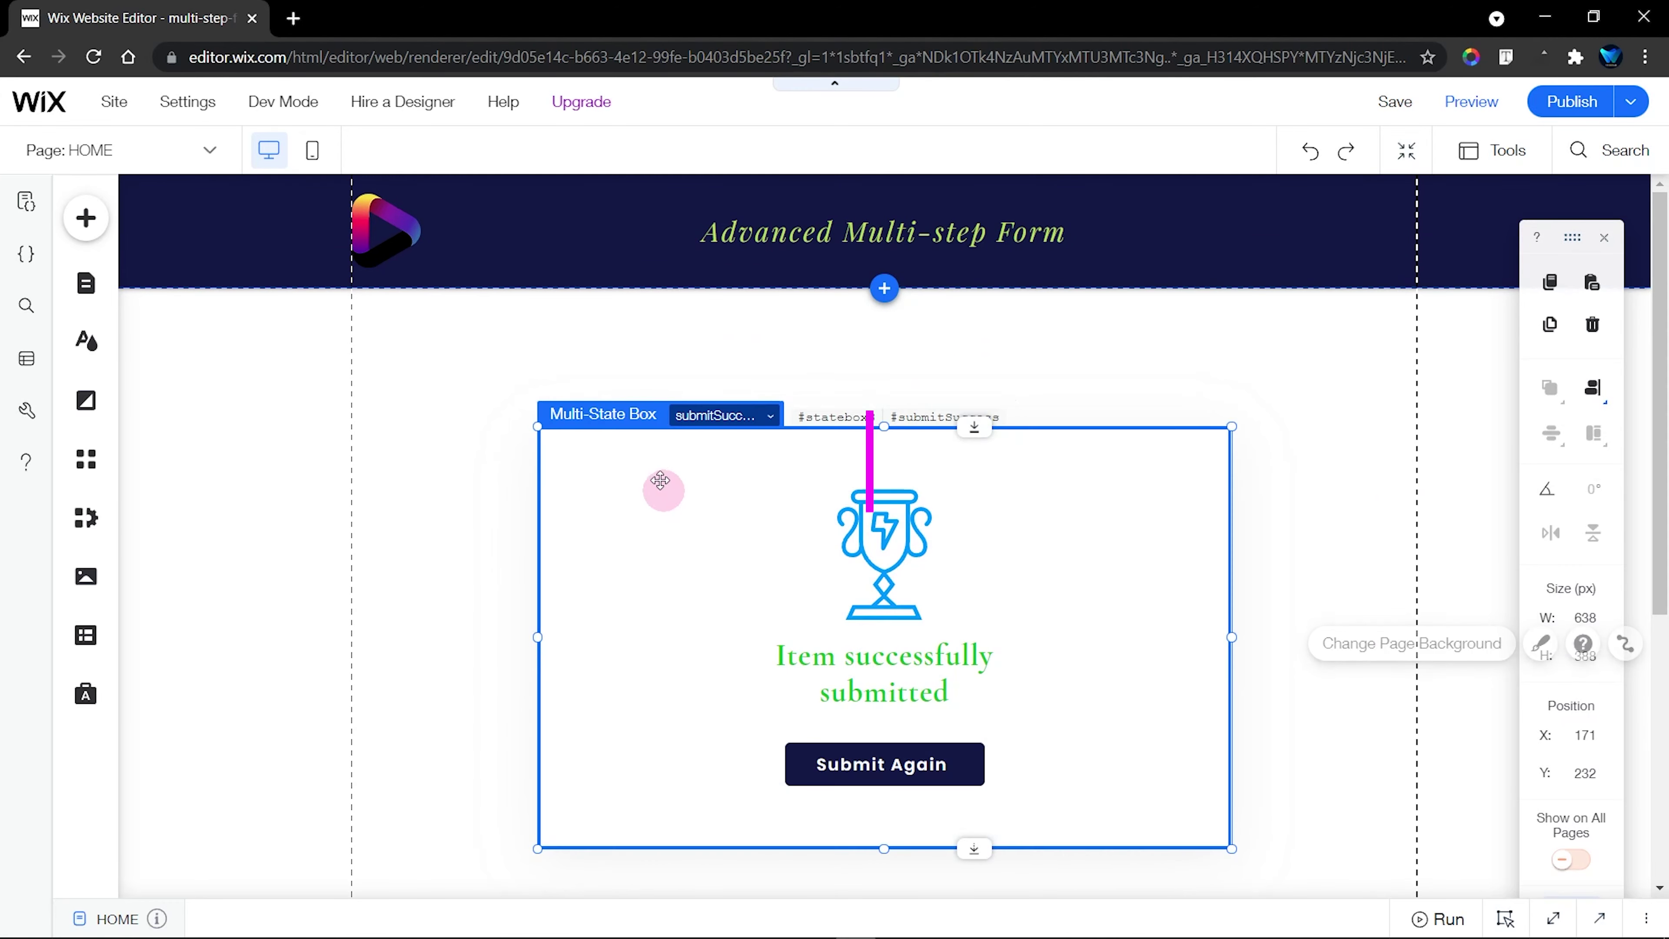
pyautogui.click(634, 370)
pyautogui.click(1446, 309)
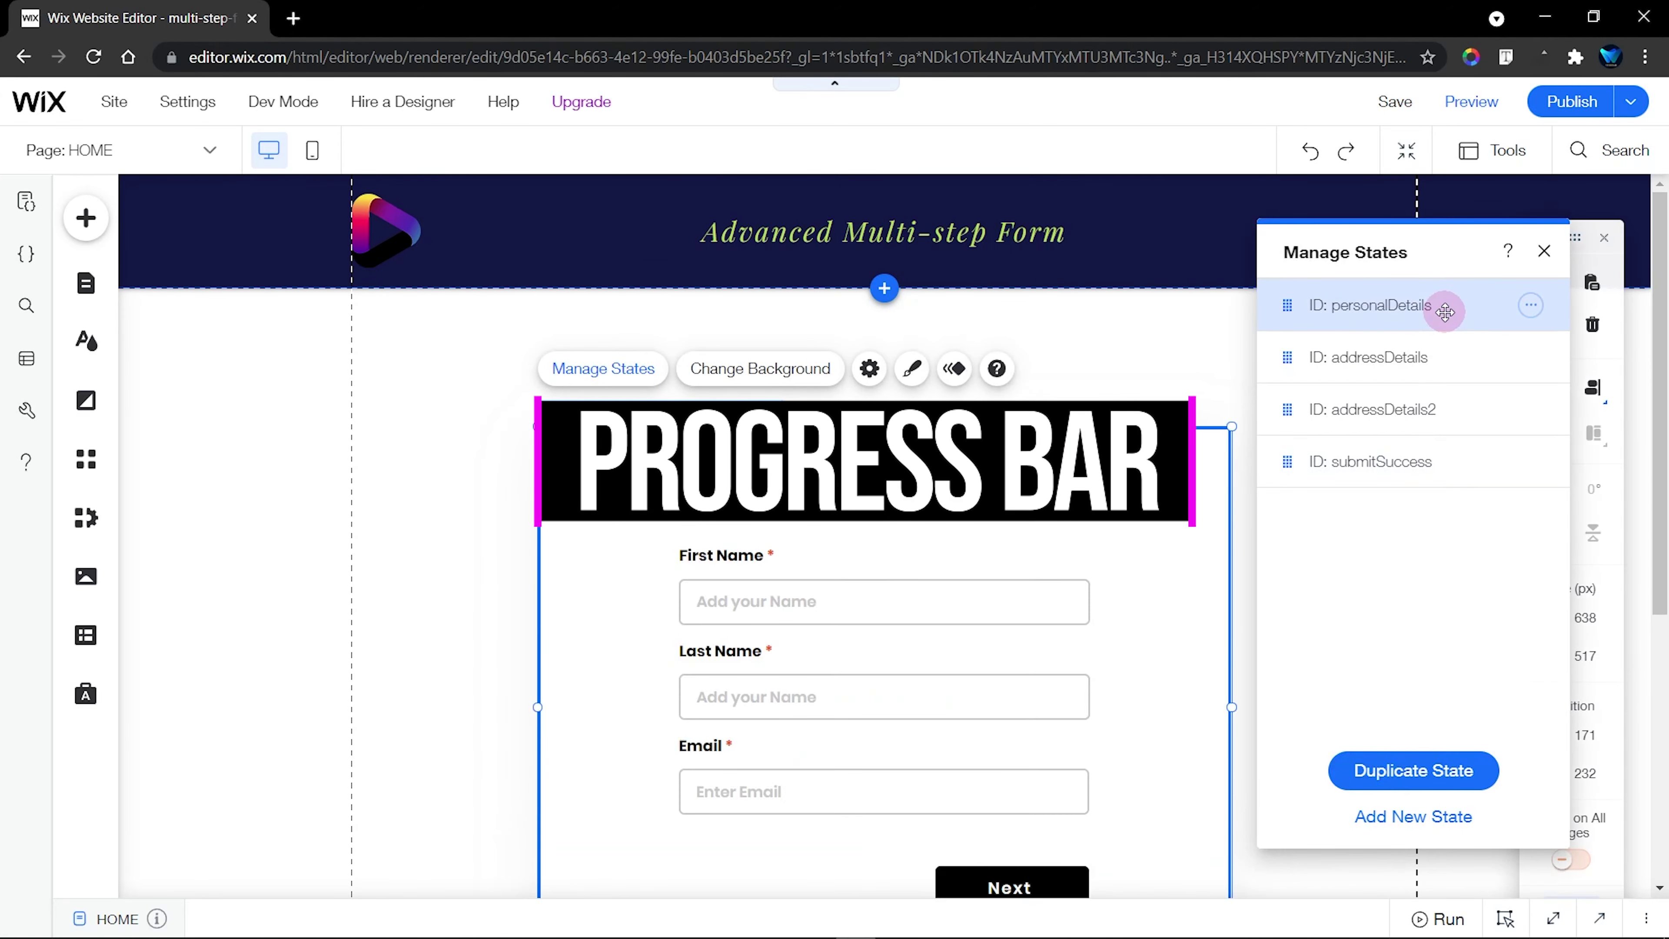
pyautogui.click(1544, 253)
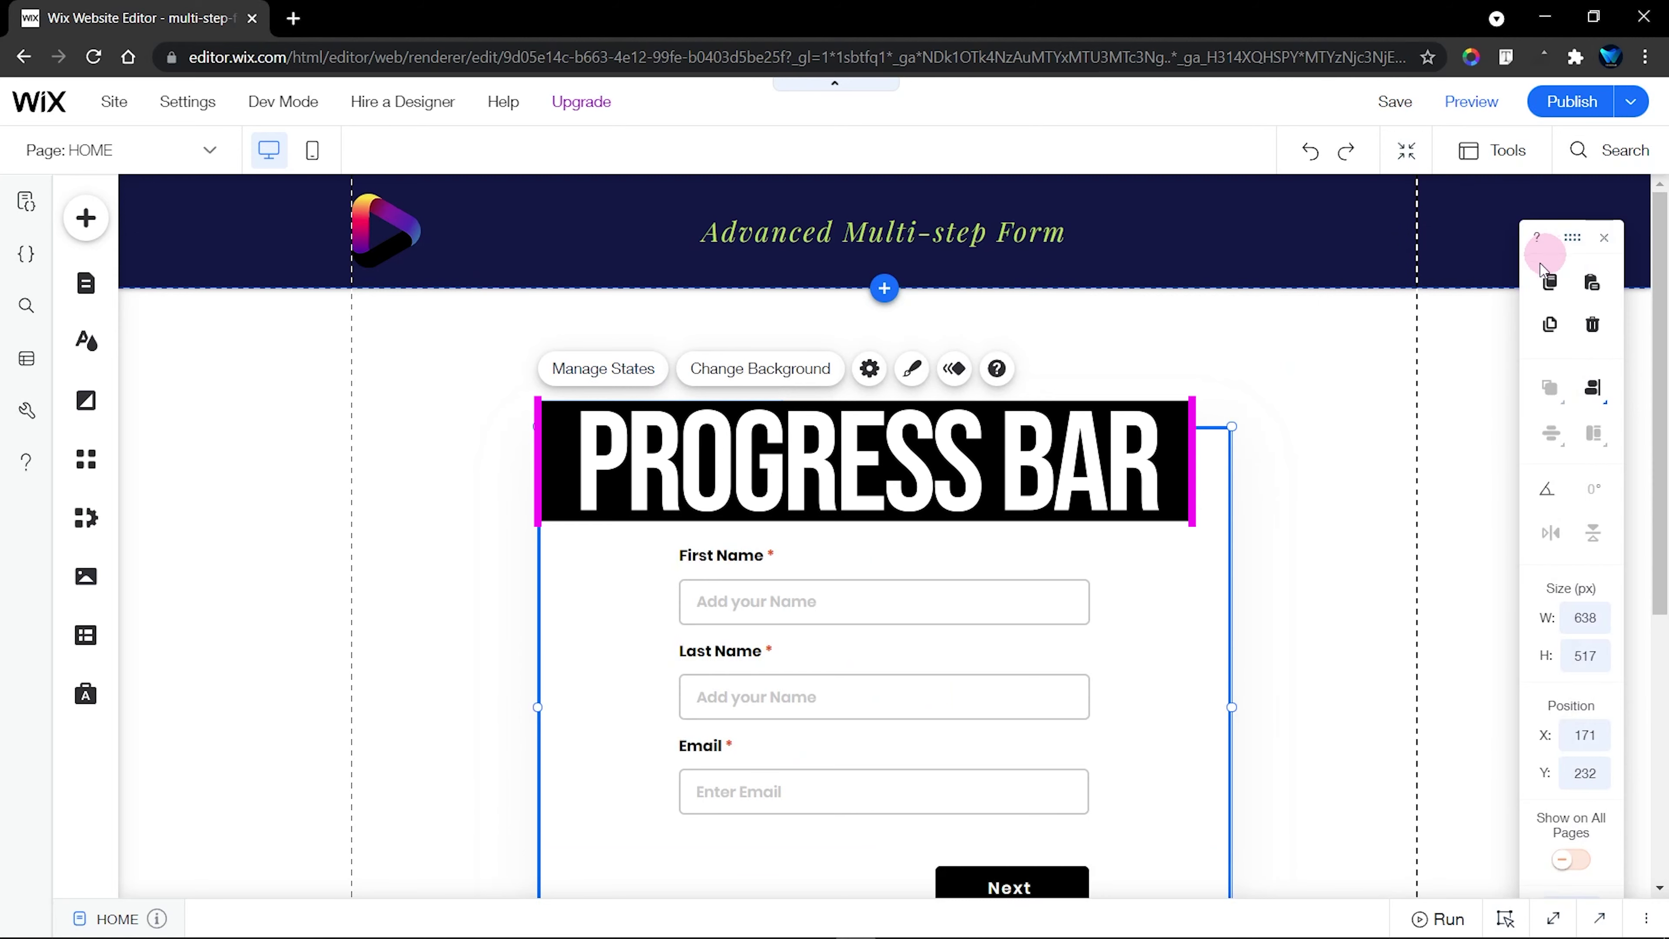
pyautogui.click(1430, 543)
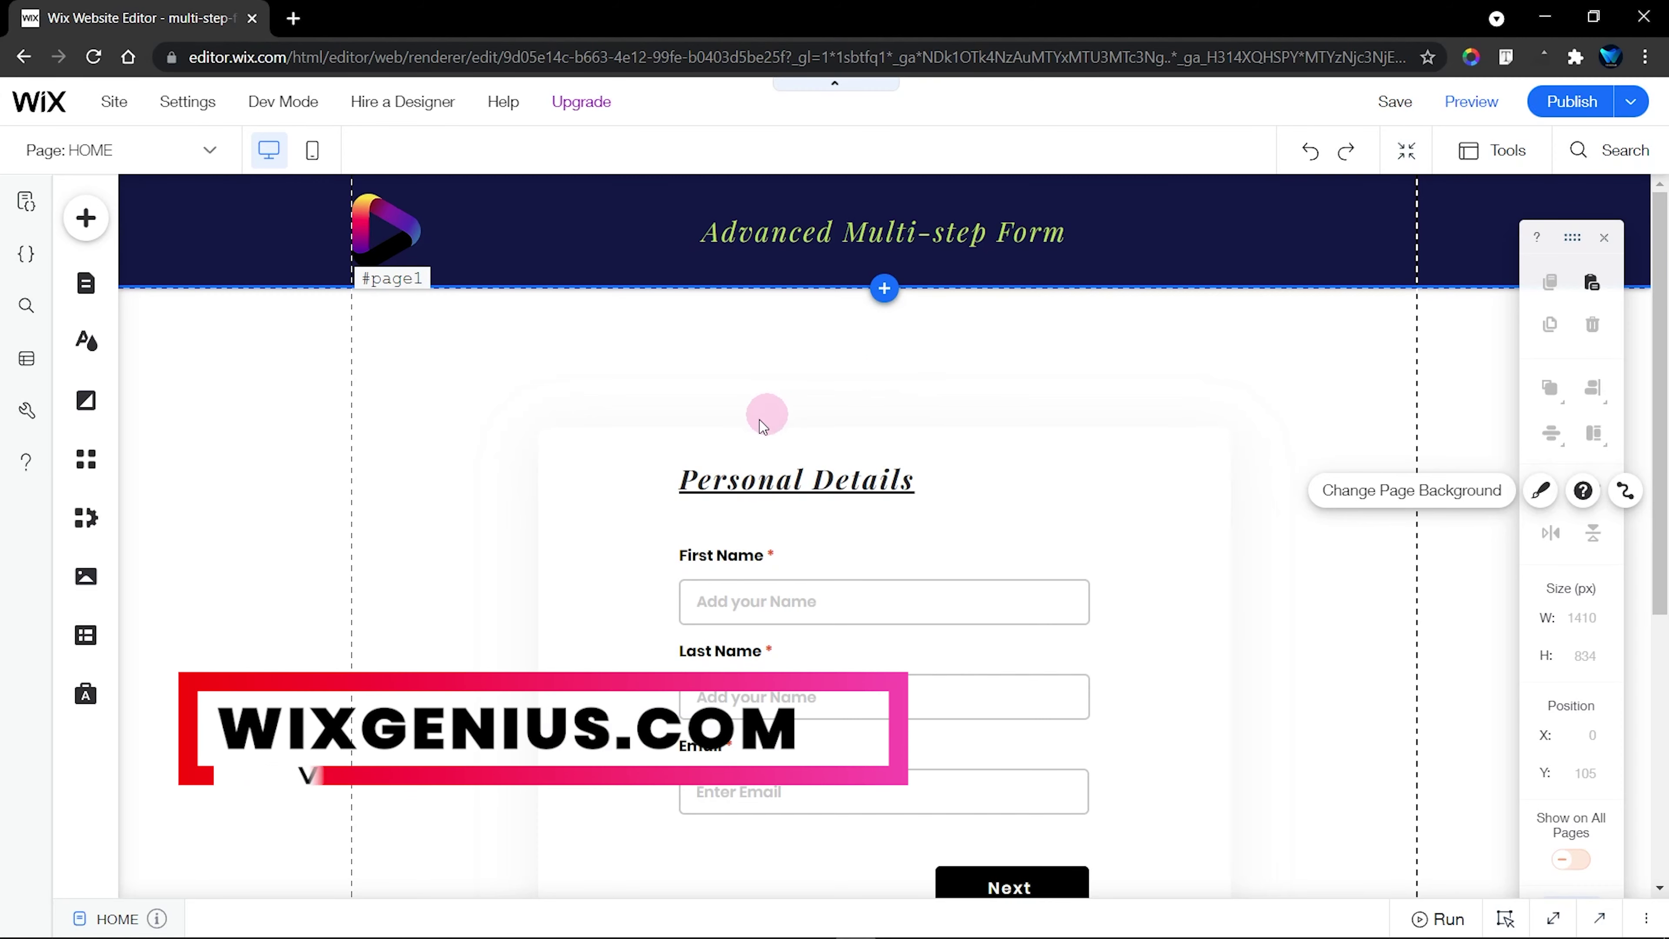
pyautogui.click(632, 450)
pyautogui.click(625, 369)
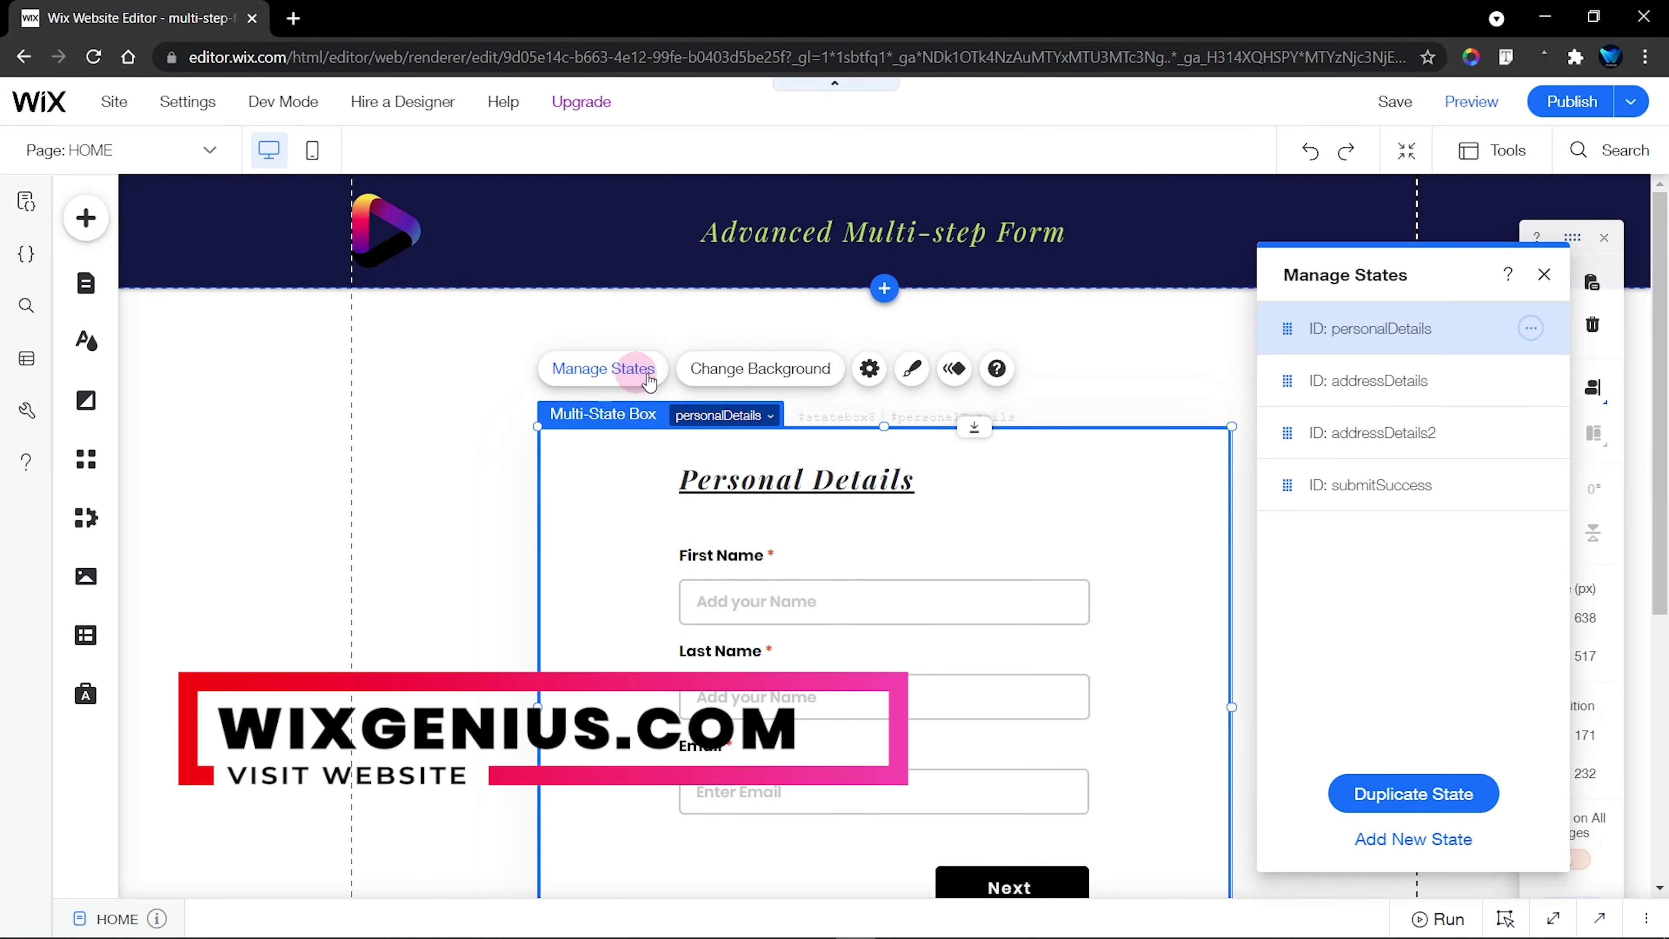
pyautogui.click(1370, 380)
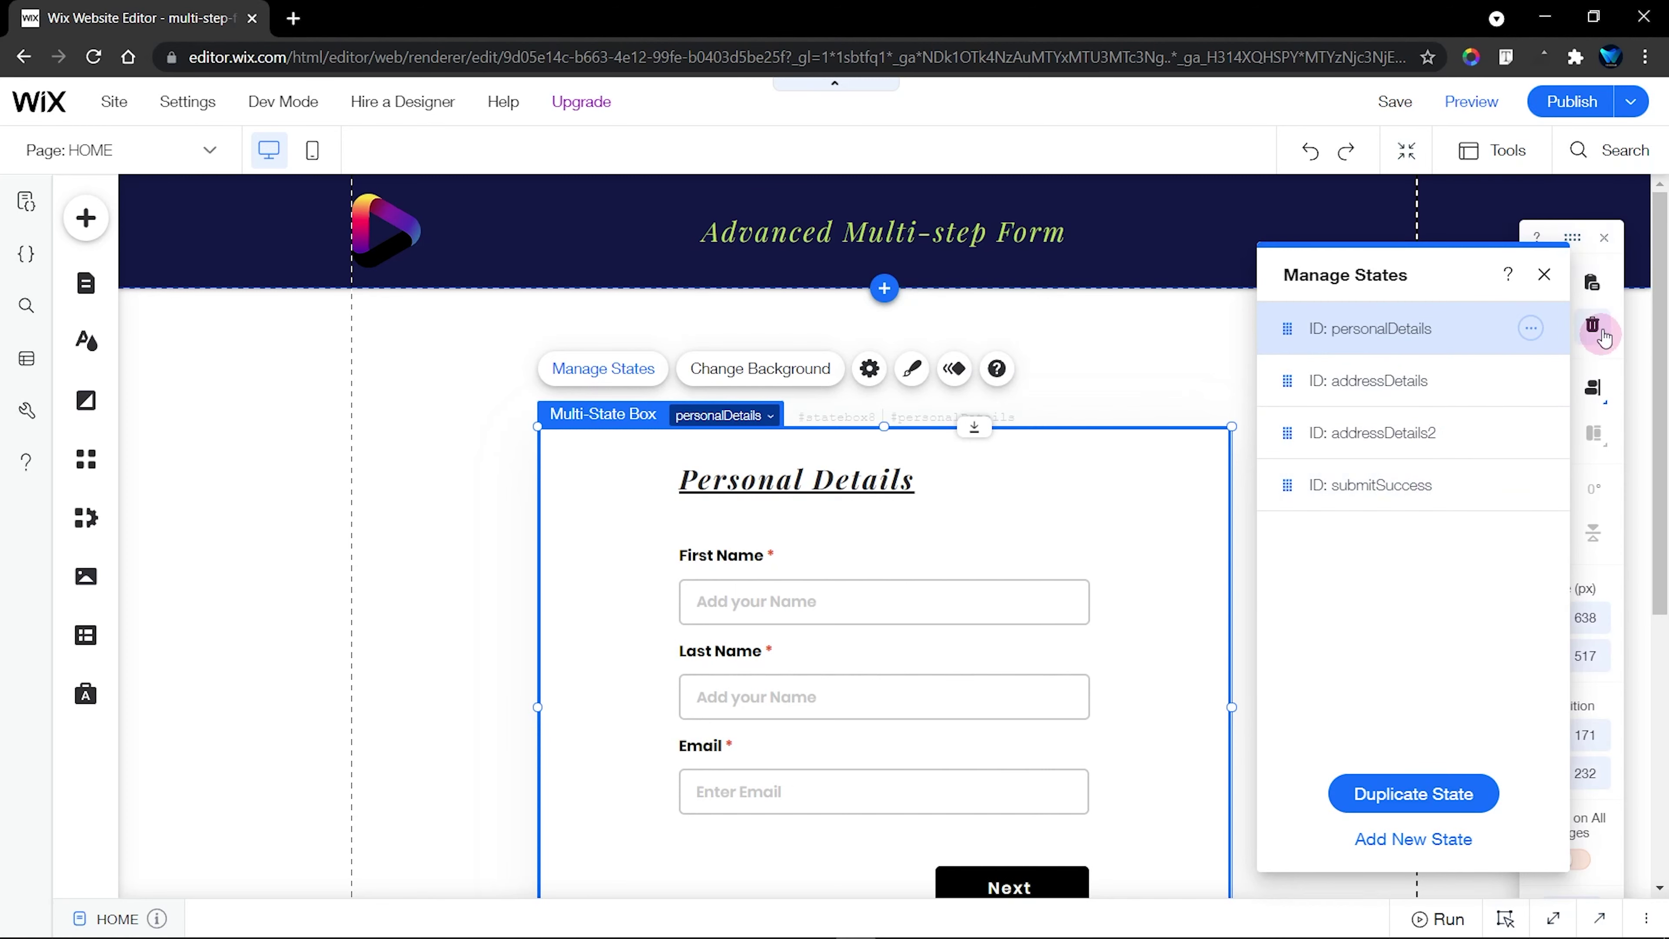
pyautogui.click(1545, 275)
pyautogui.click(1111, 360)
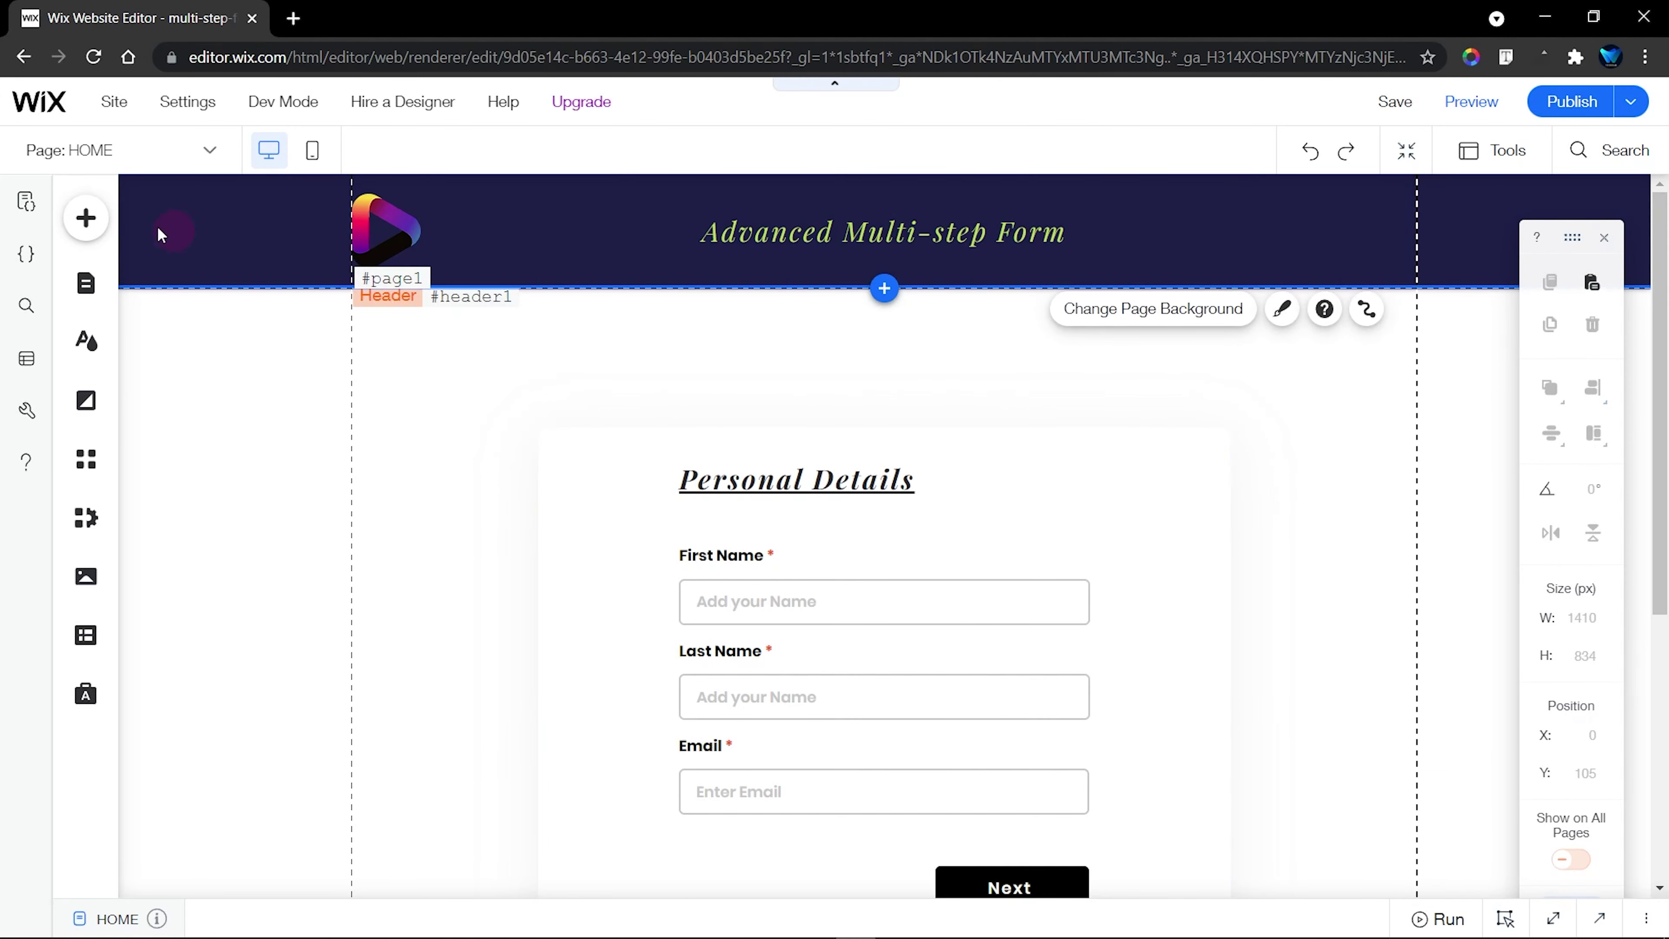
# Add the green rounded progress bar just above the multi-state box and stretch it to a width of about 638 px
pyautogui.click(86, 219)
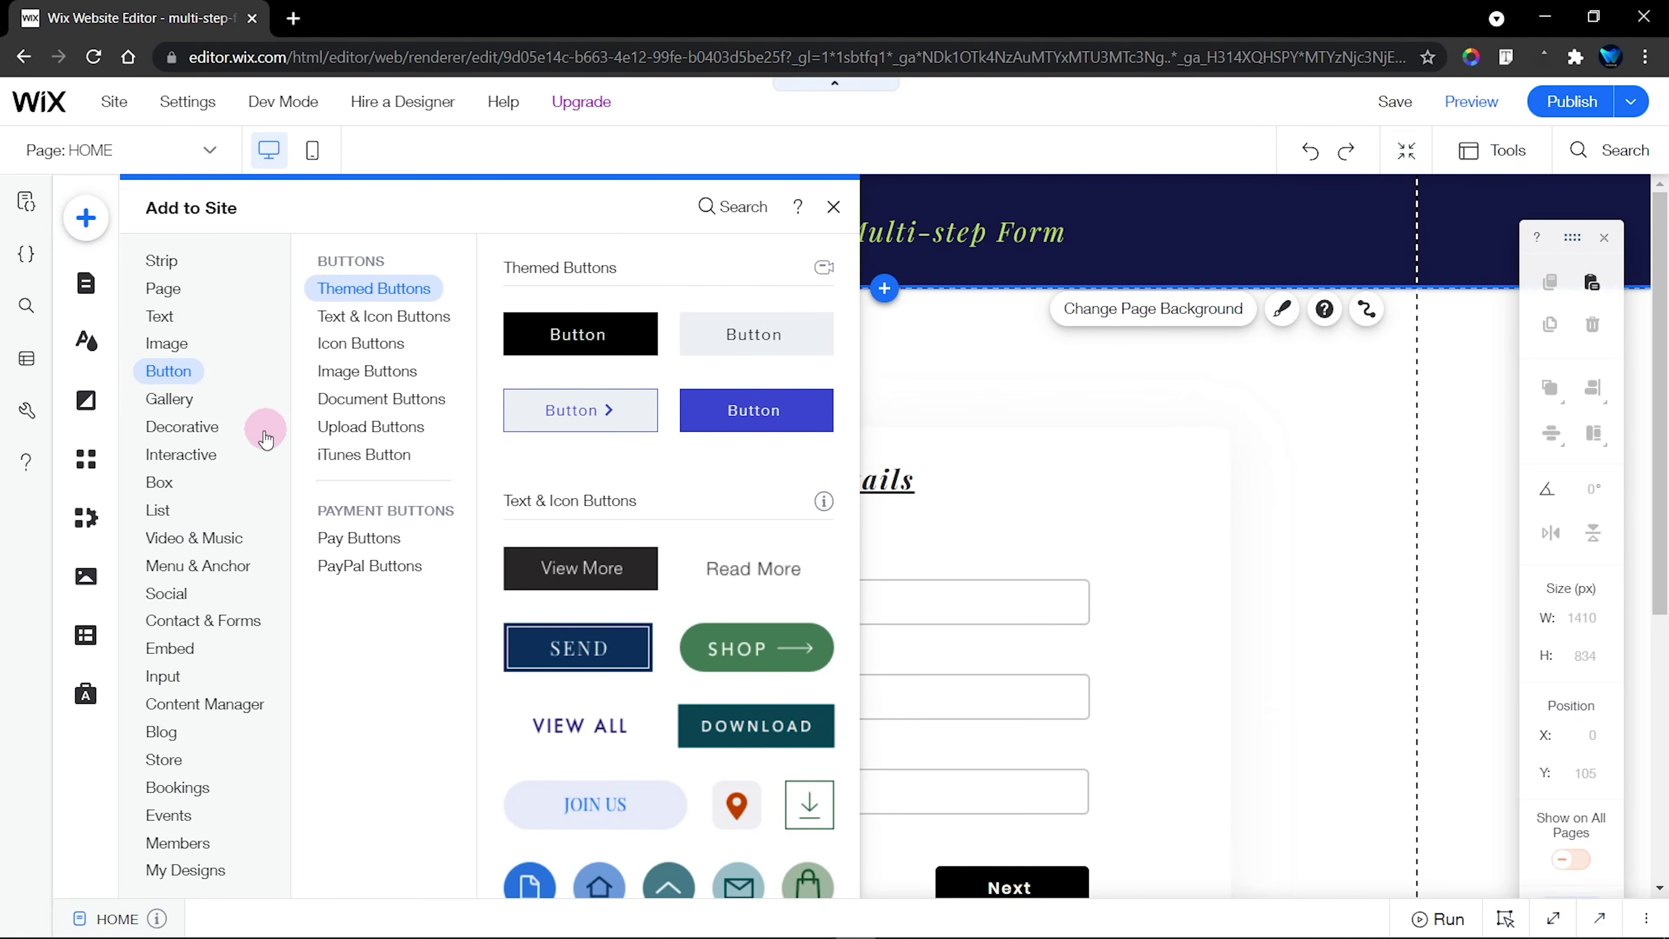
pyautogui.click(197, 463)
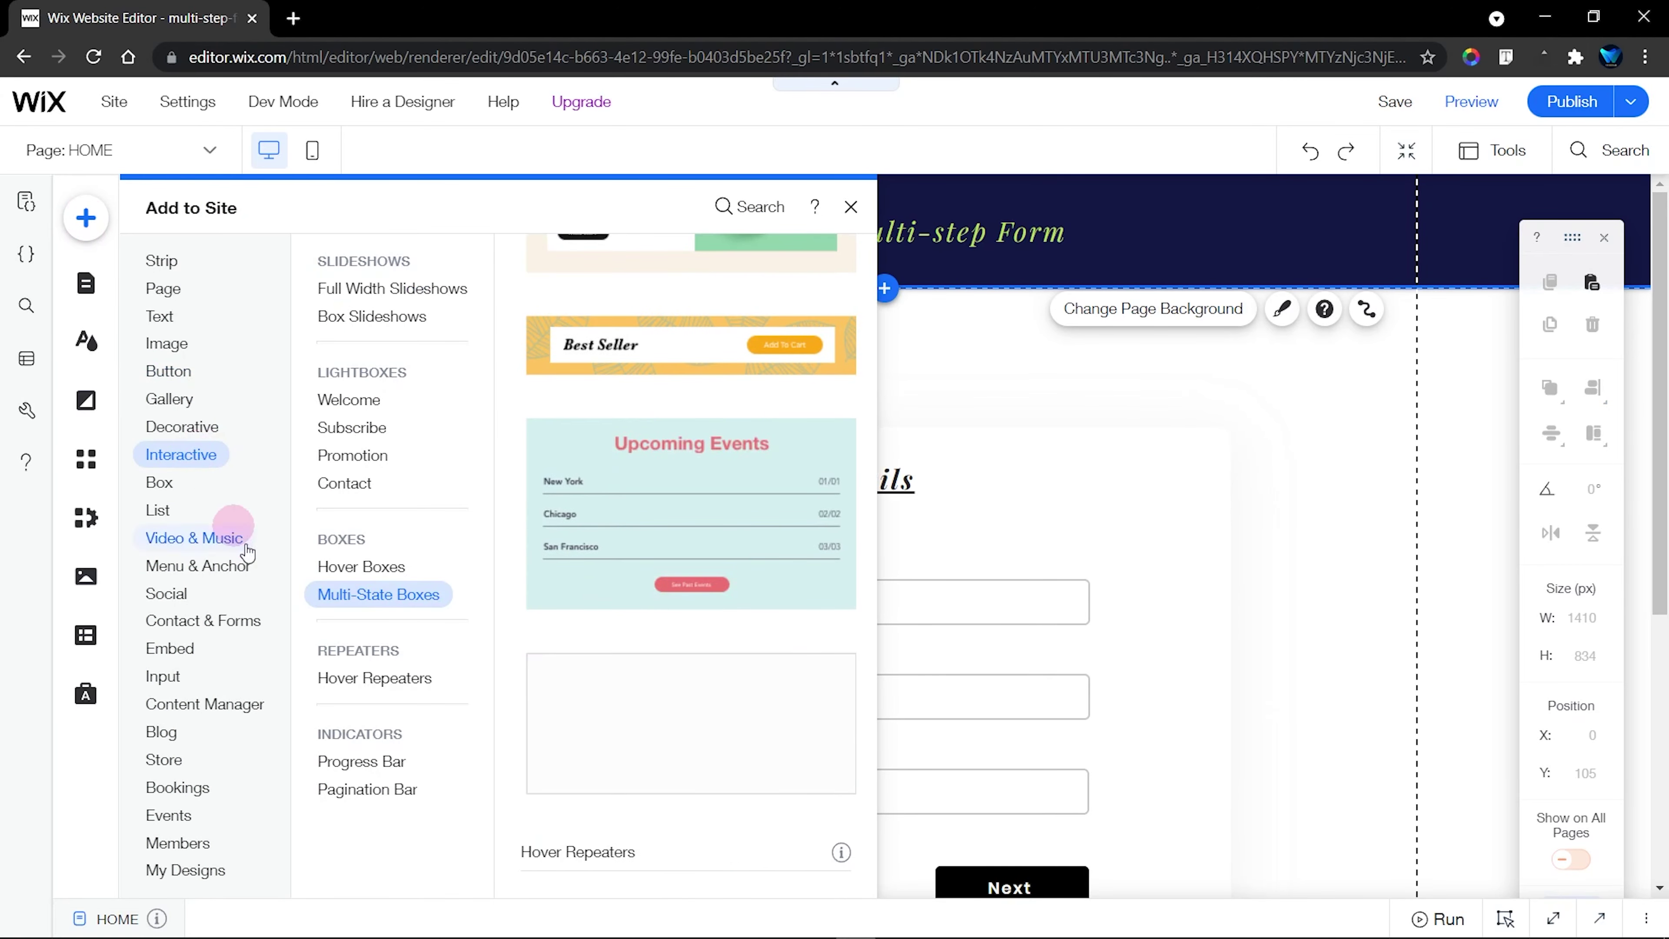
pyautogui.click(362, 761)
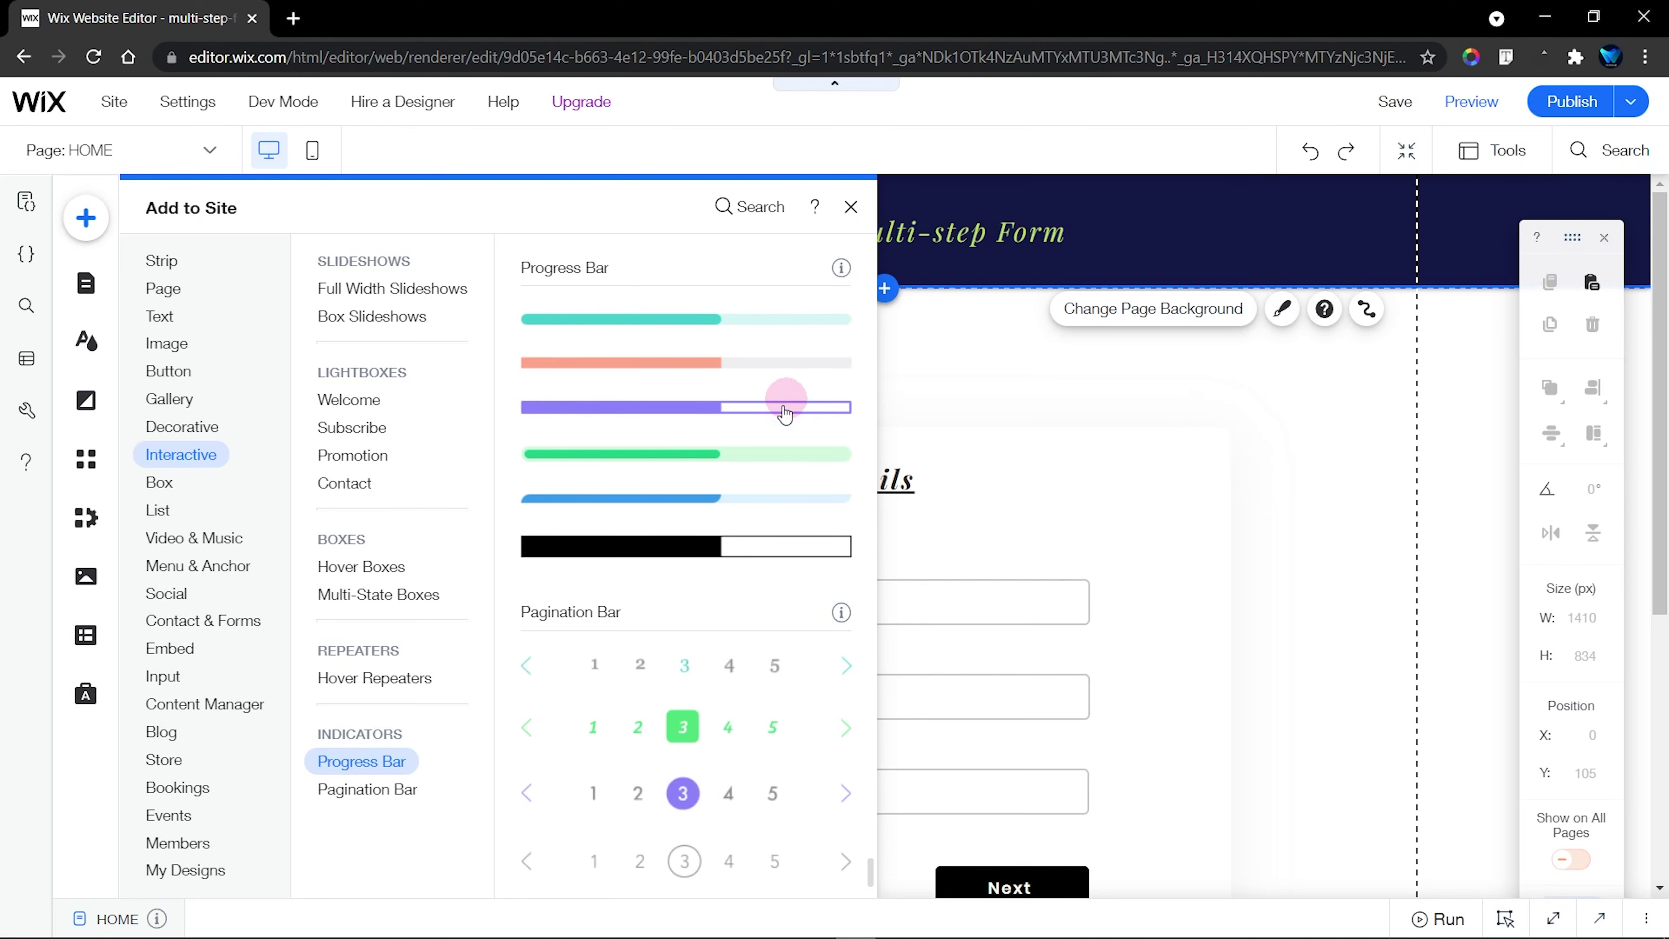
pyautogui.moveTo(615, 462); pyautogui.dragTo(639, 390)
pyautogui.moveTo(872, 390); pyautogui.dragTo(1234, 389)
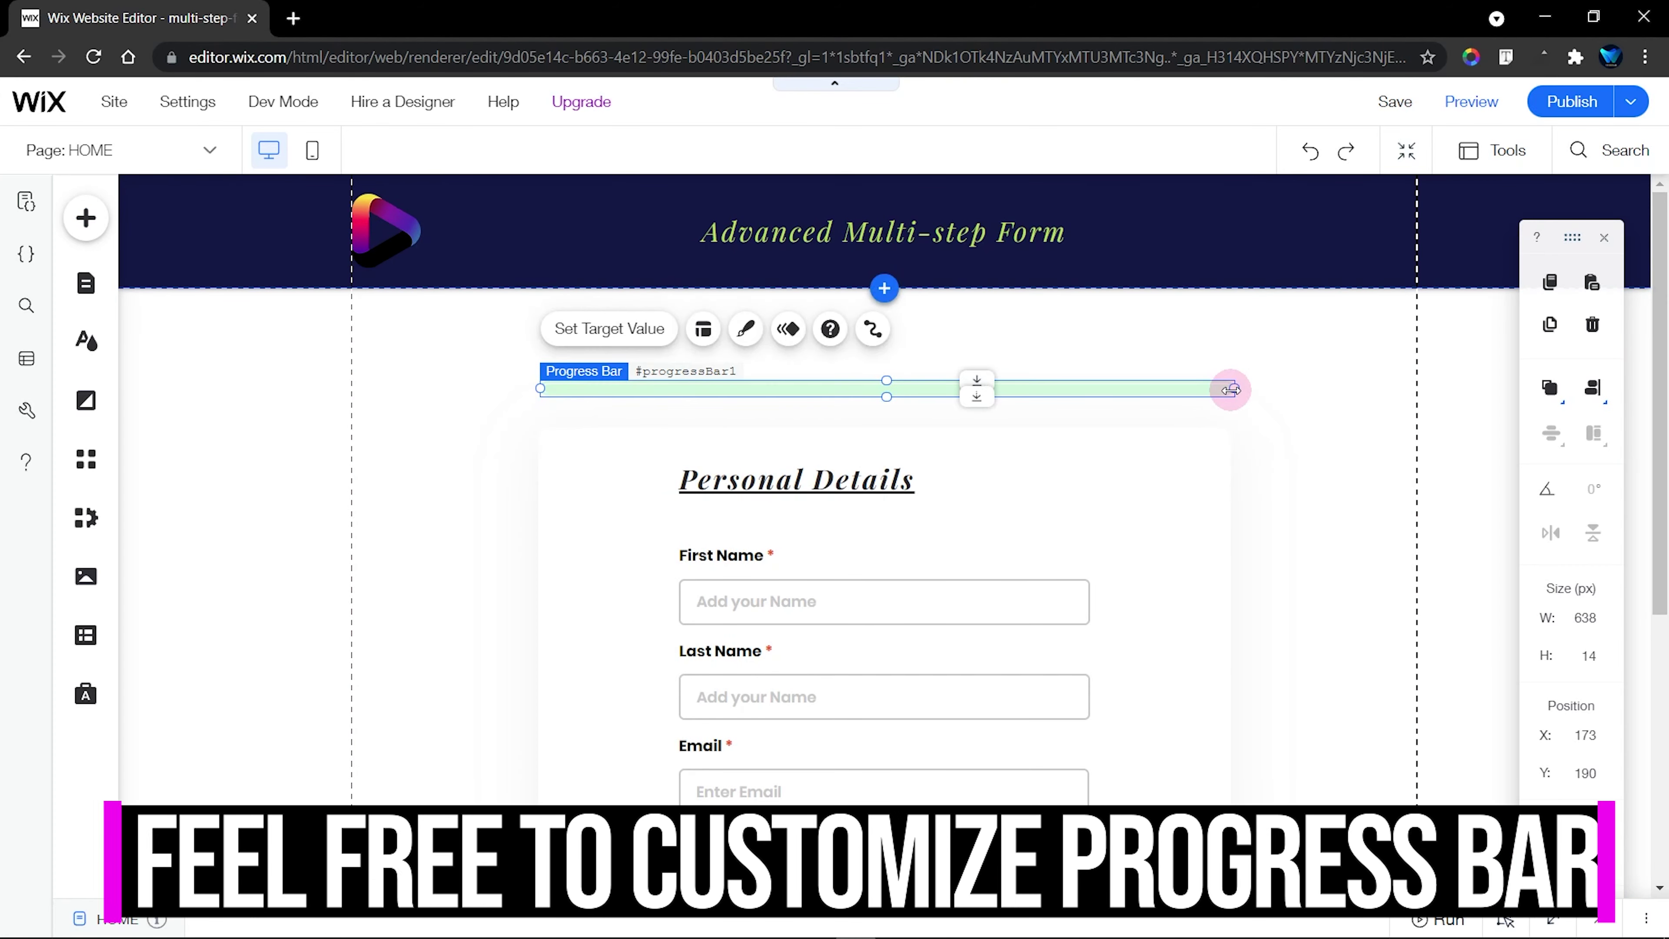
pyautogui.click(1206, 485)
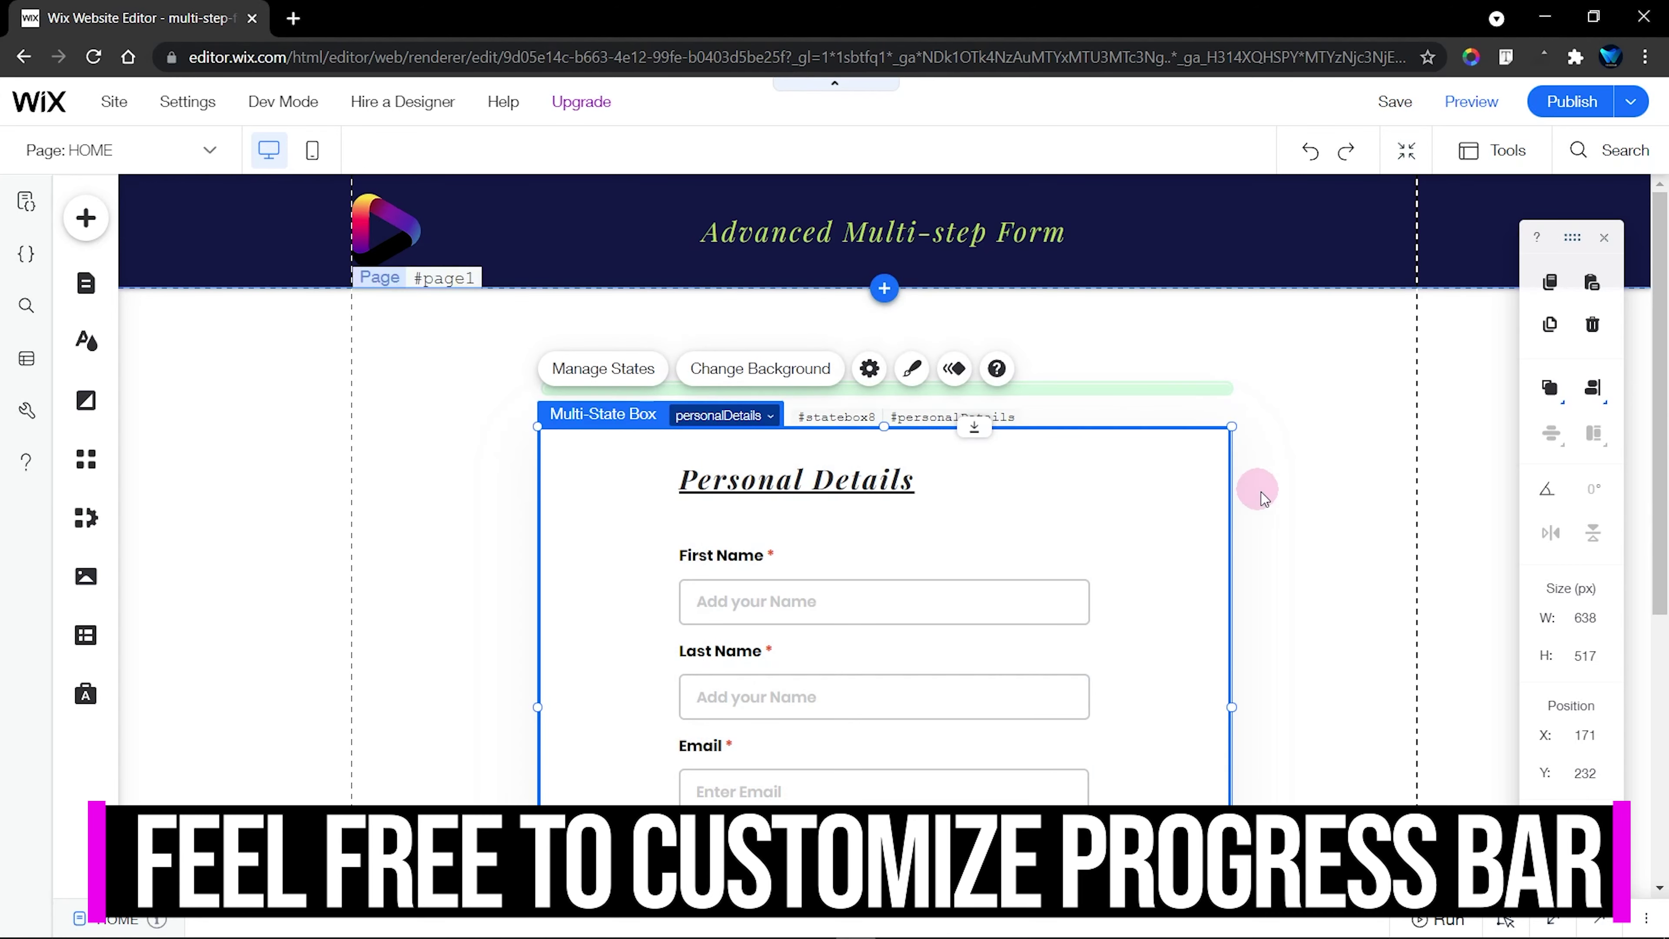
pyautogui.click(1284, 511)
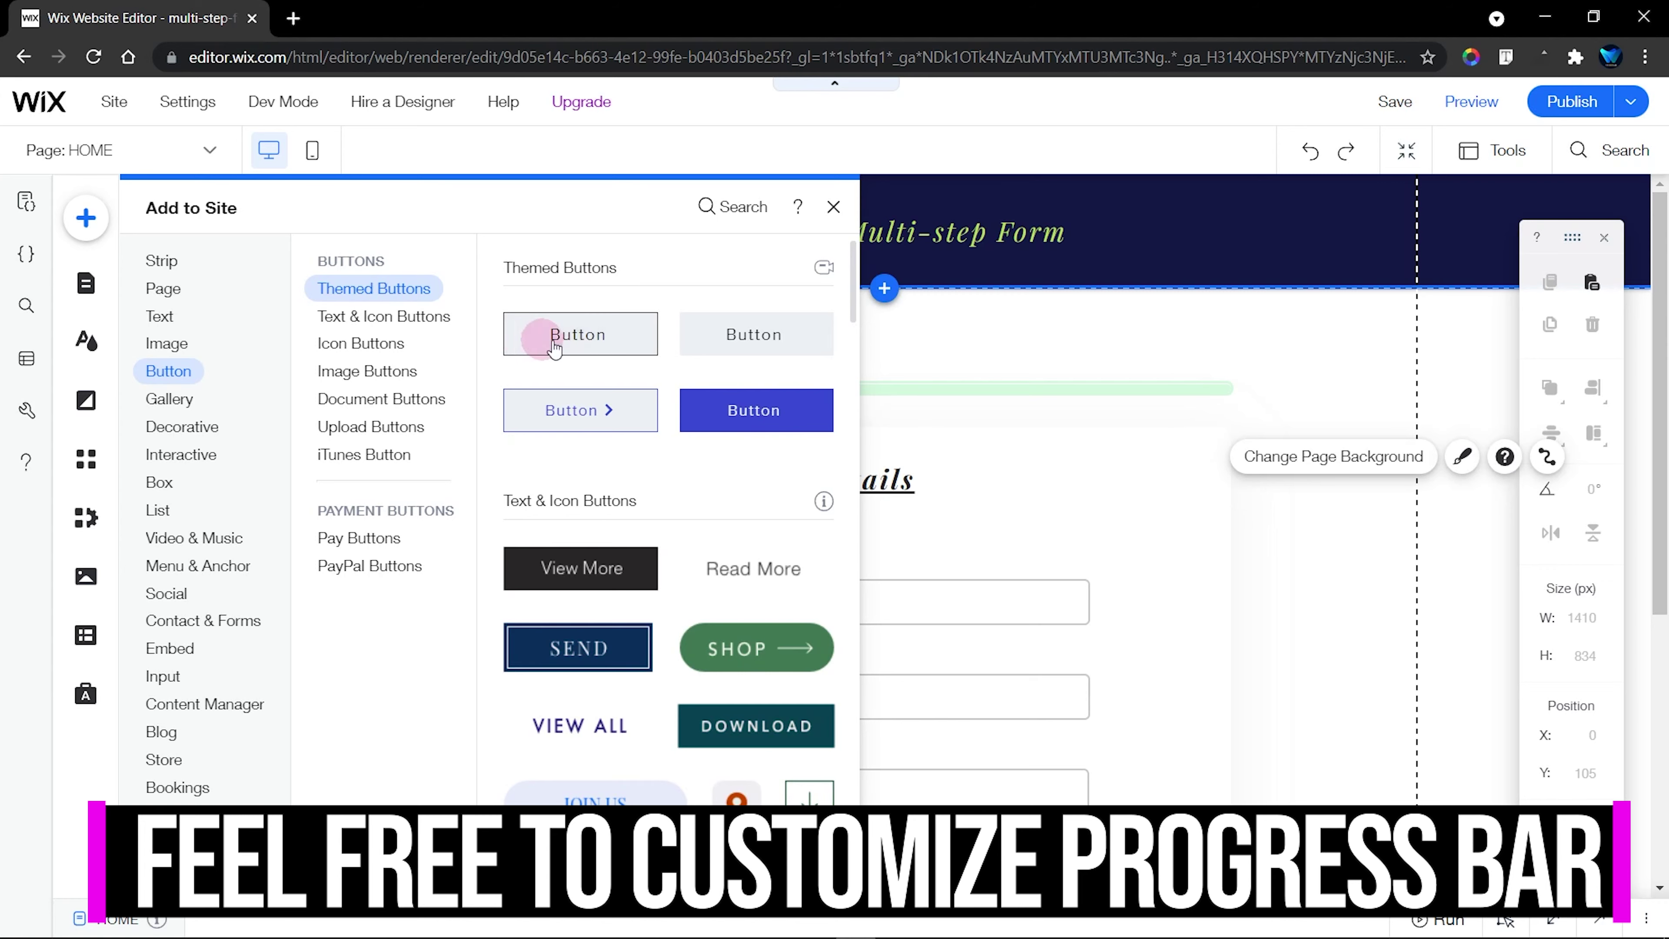
# Add a black themed button at the left gridline beside the progress bar and narrow it to about 123 px
pyautogui.click(578, 332)
pyautogui.moveTo(867, 526); pyautogui.dragTo(398, 365)
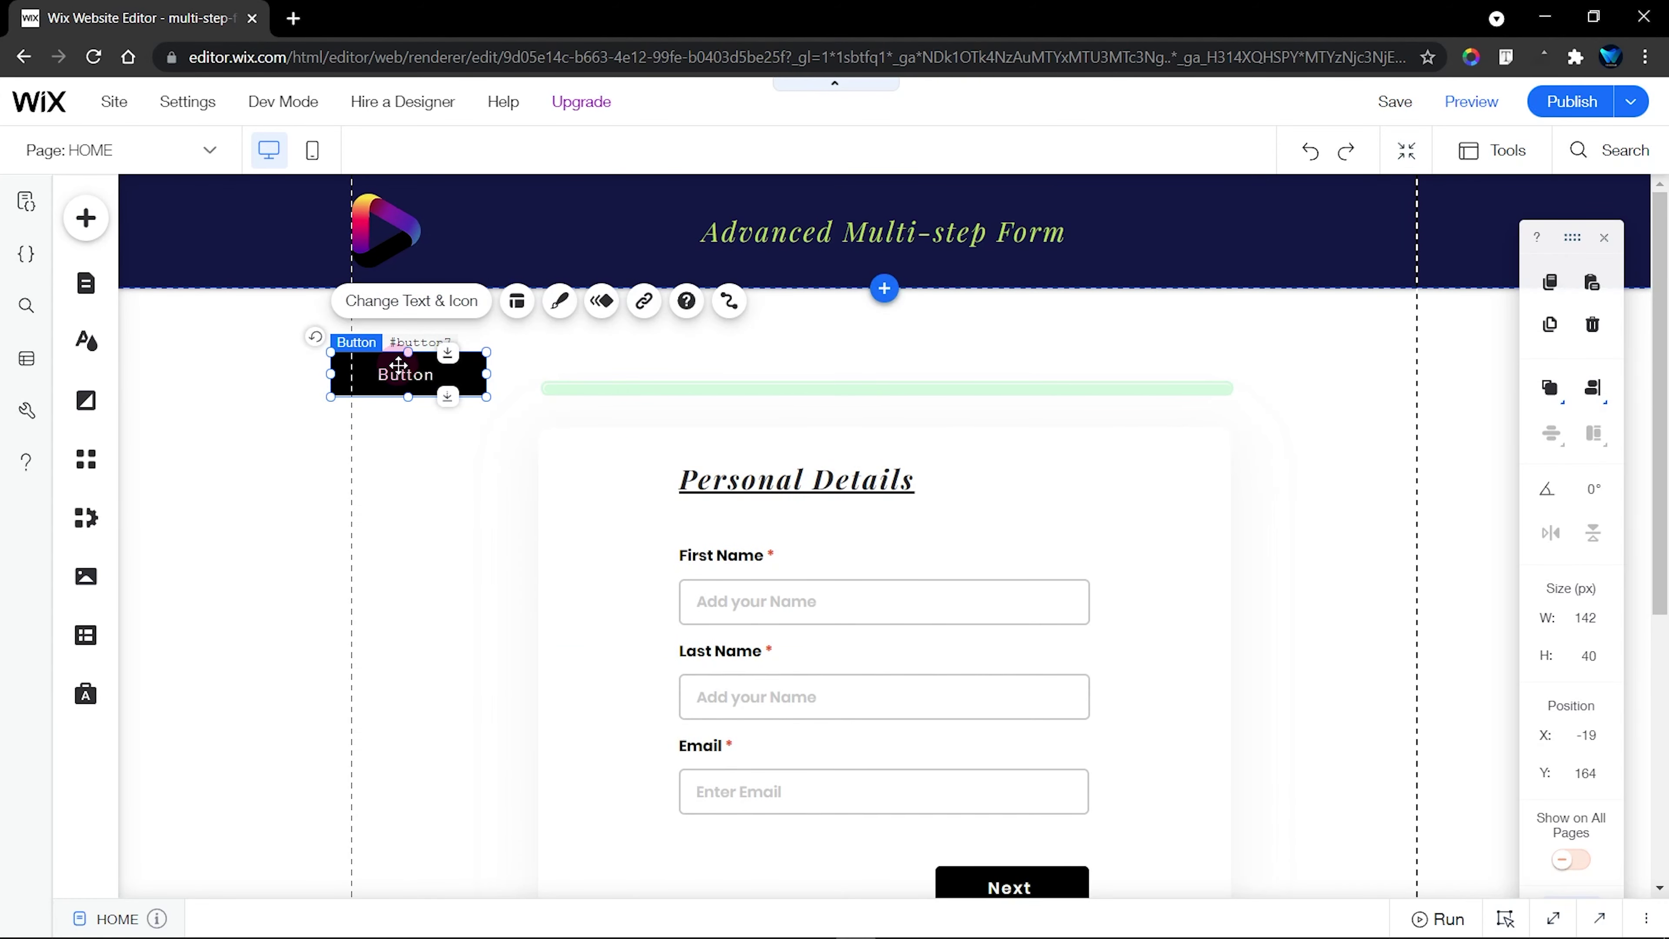
pyautogui.moveTo(331, 374); pyautogui.dragTo(353, 374)
# Relabel the new black button as 1 and reshape it into a 40 by 40 px circle
pyautogui.click(504, 300)
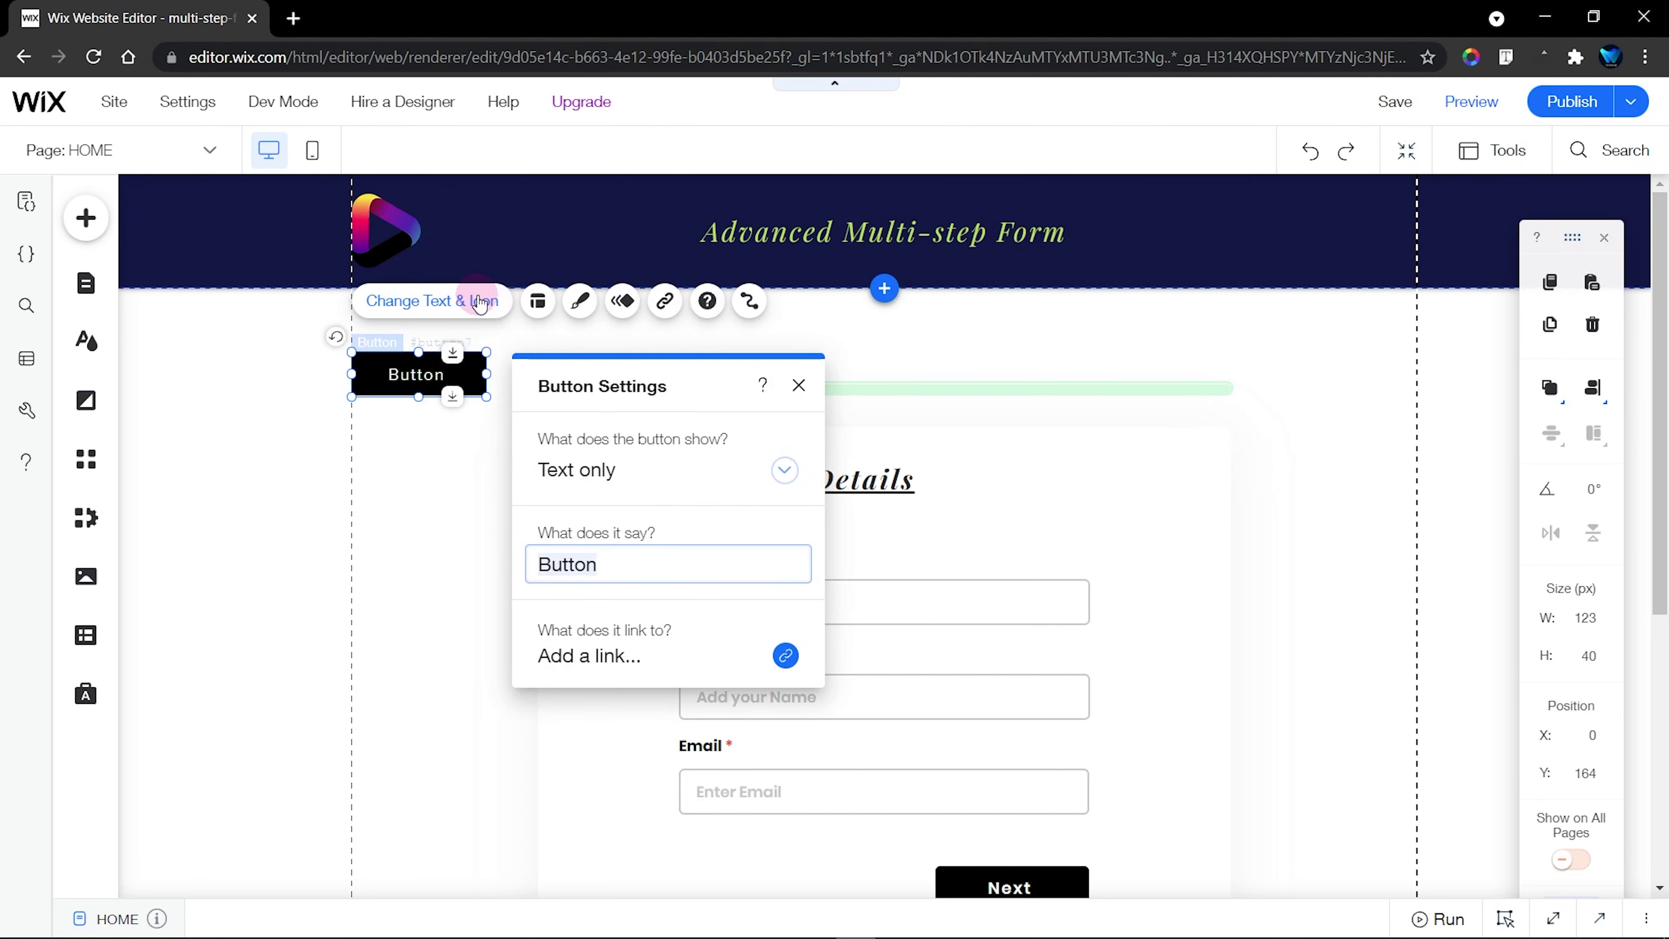
pyautogui.press('Return')
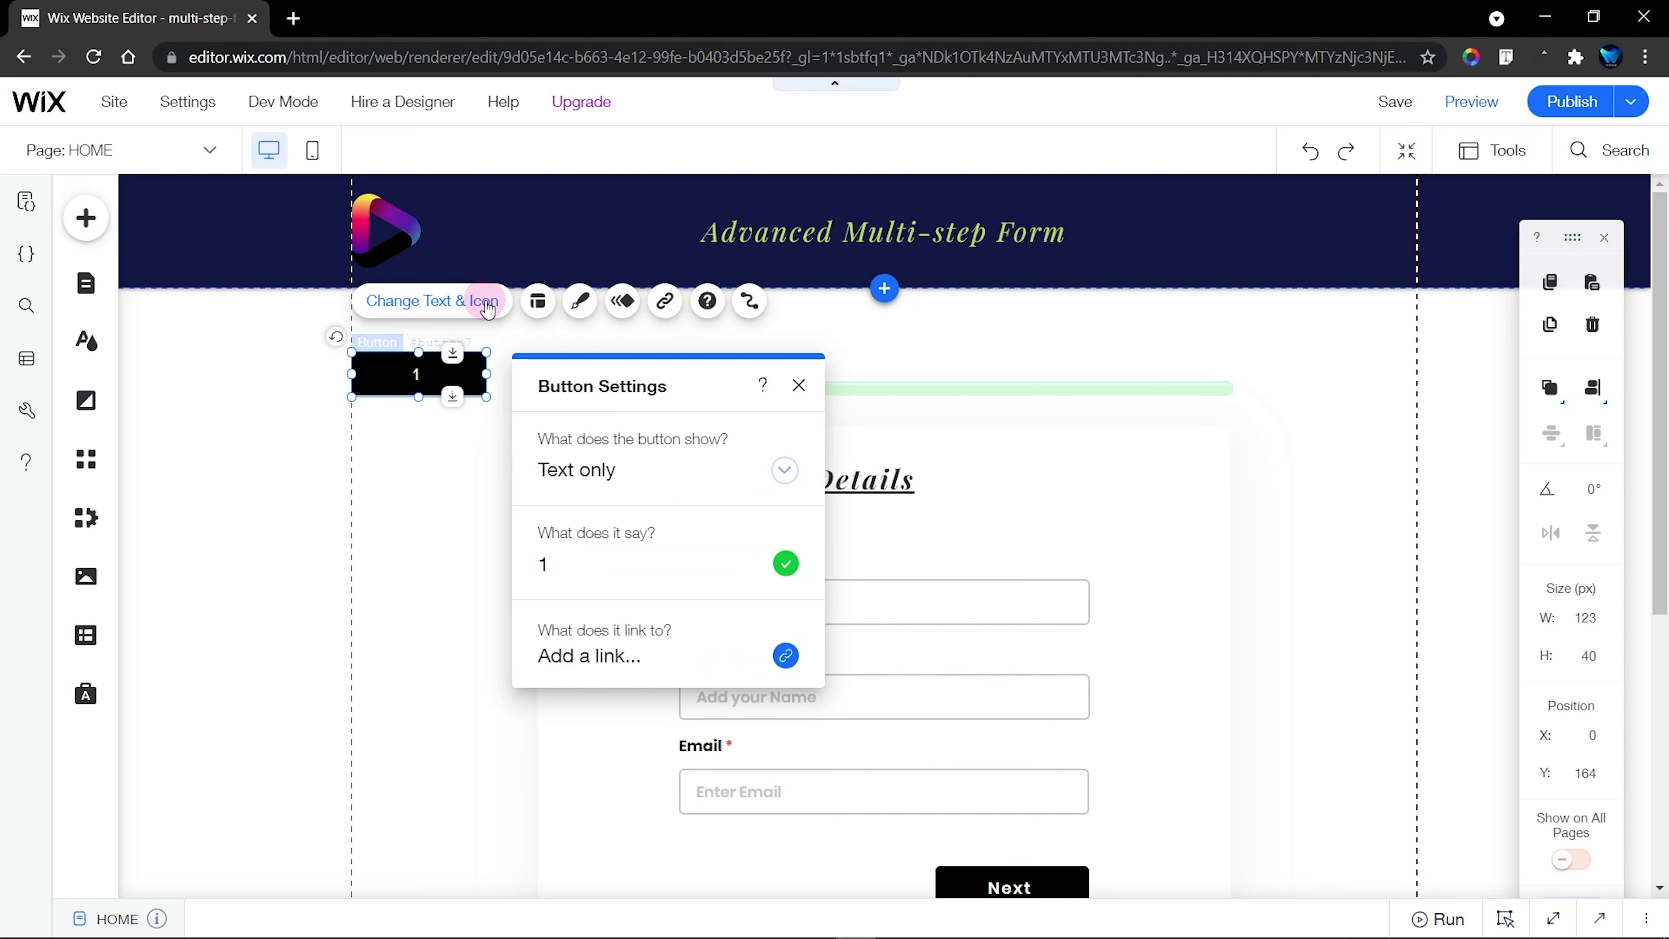
pyautogui.click(798, 385)
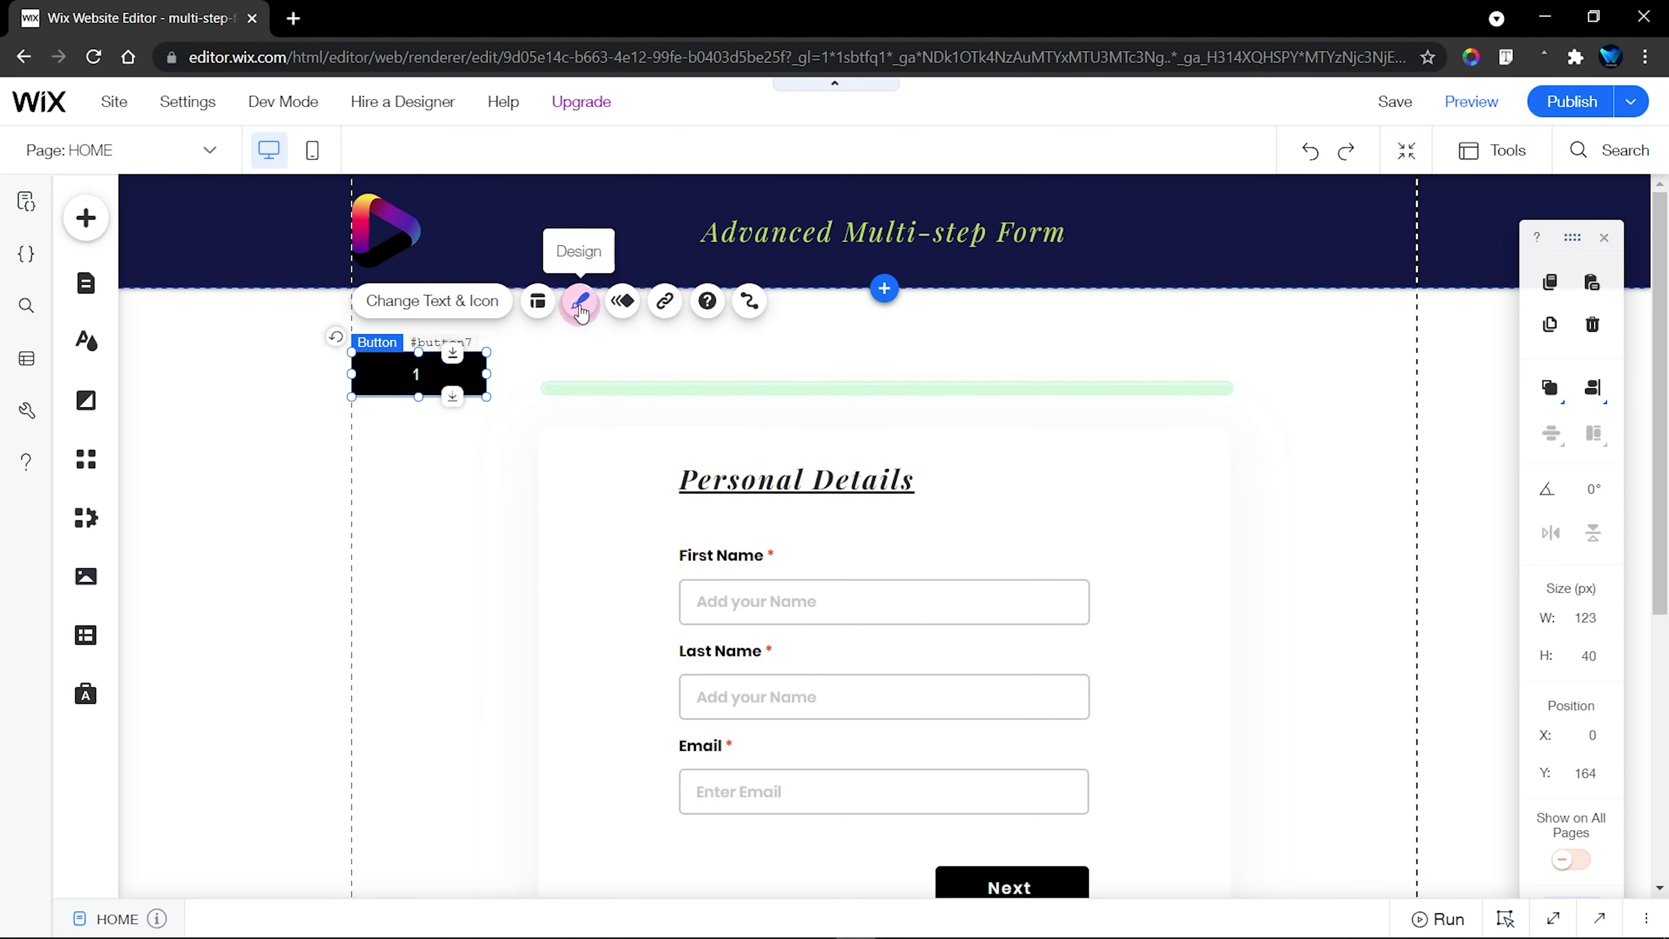
pyautogui.click(580, 304)
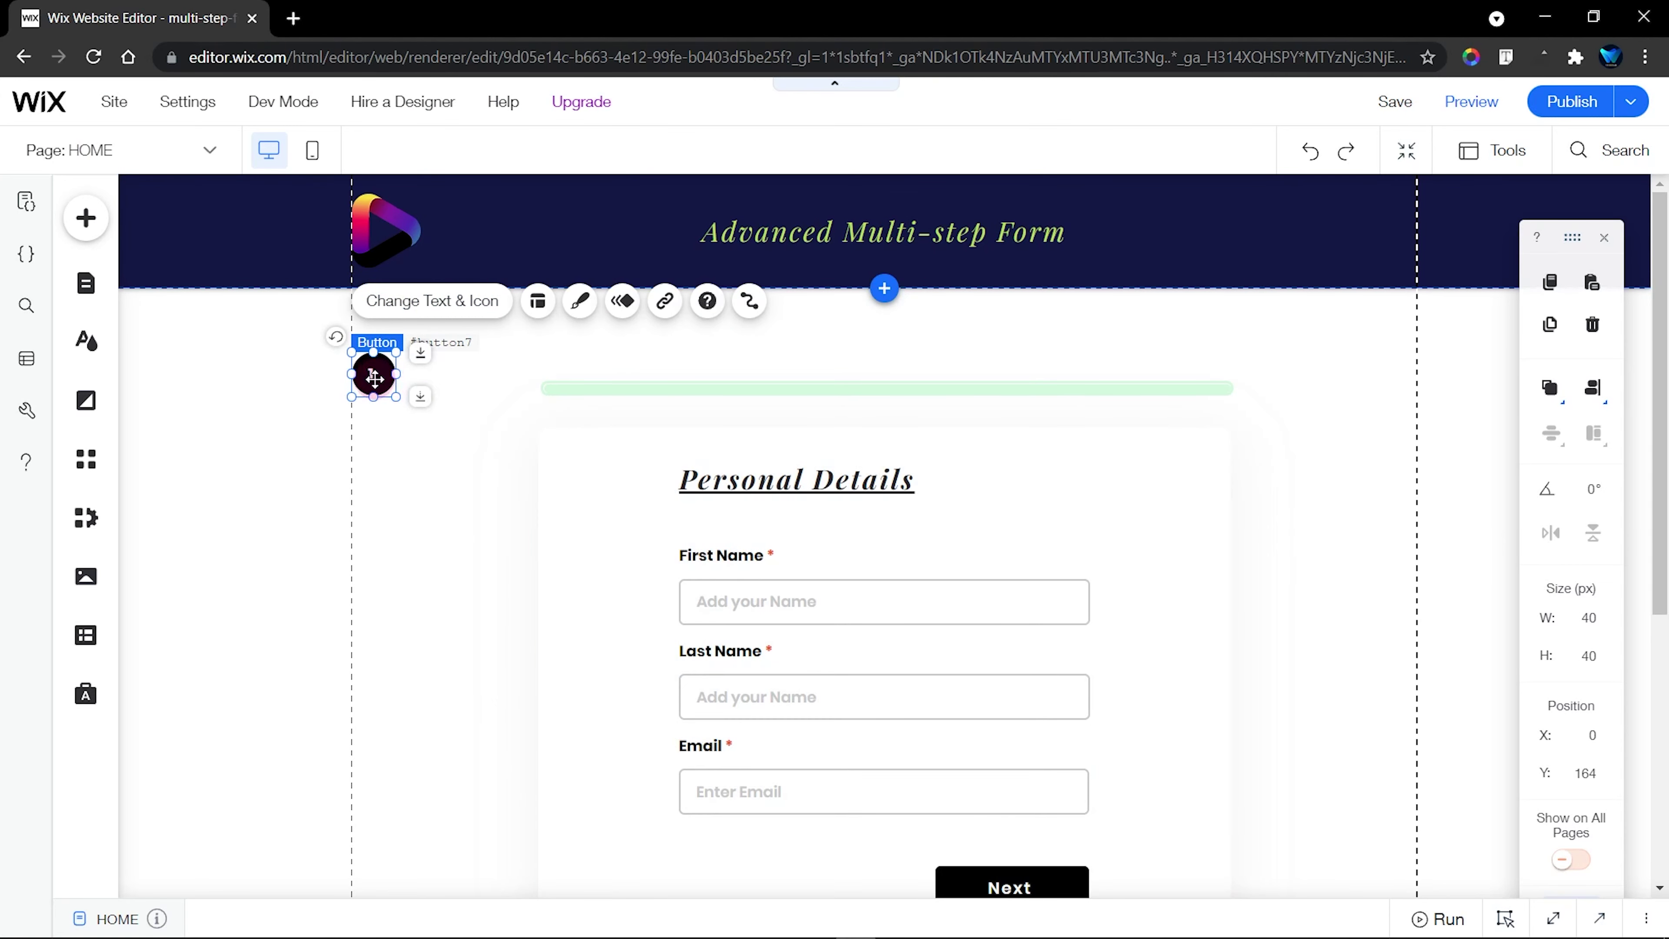
# Move the round number 1 button onto the start of the progress bar at X 173, Y 177
pyautogui.moveTo(374, 378); pyautogui.dragTo(565, 389)
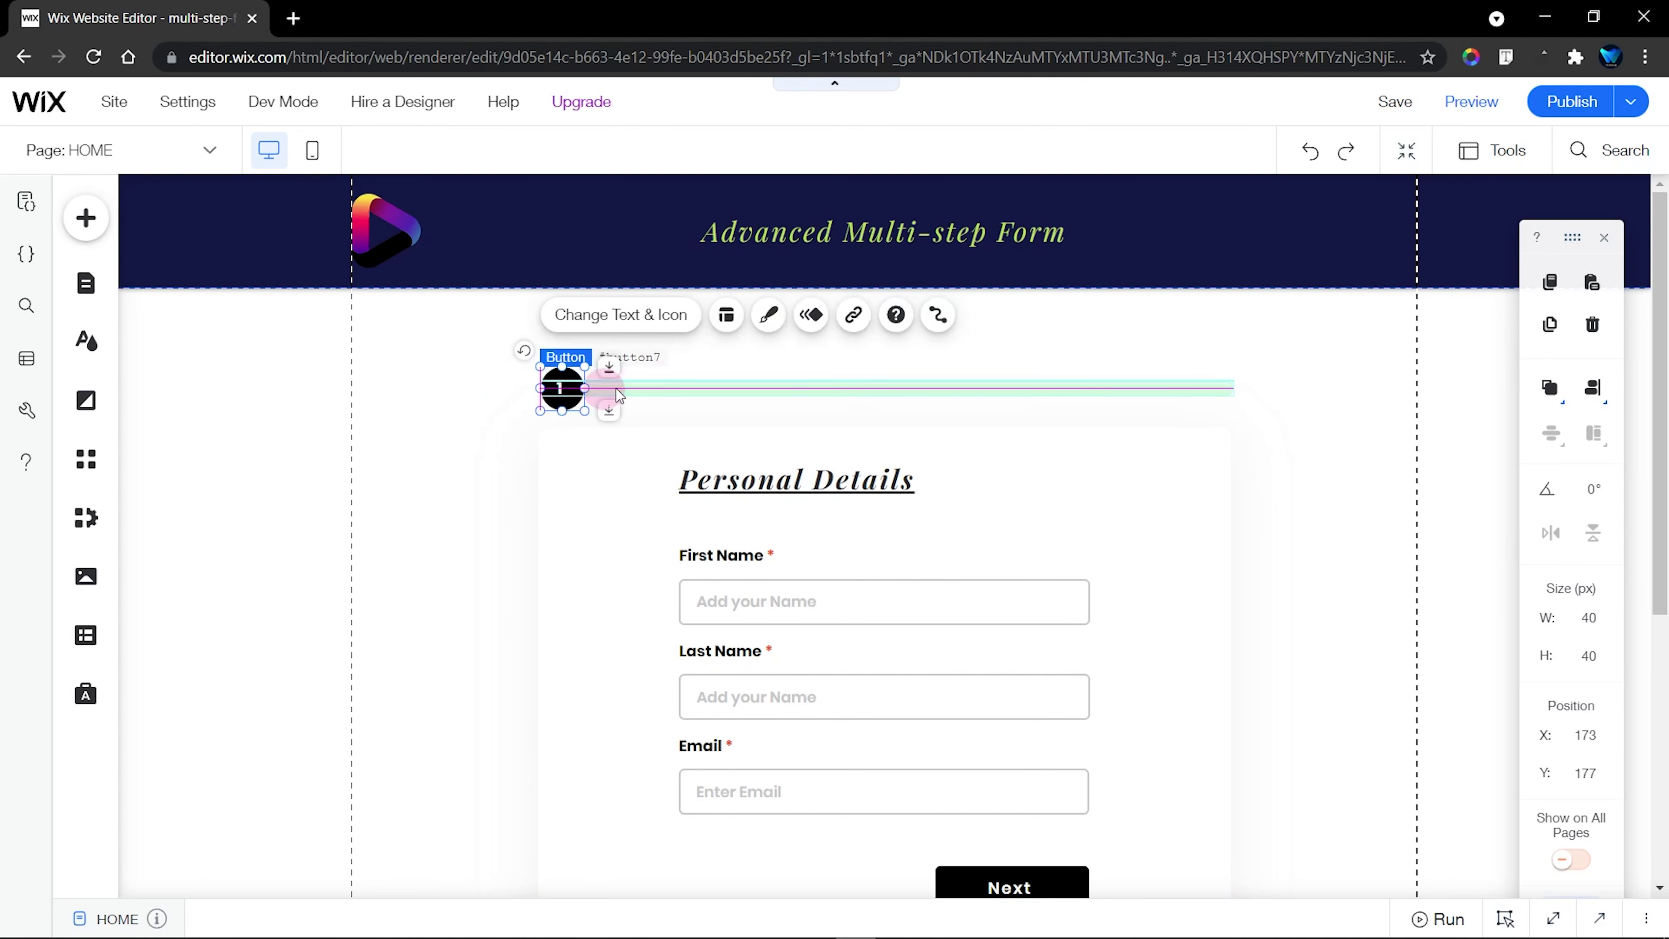
pyautogui.click(838, 350)
pyautogui.click(563, 386)
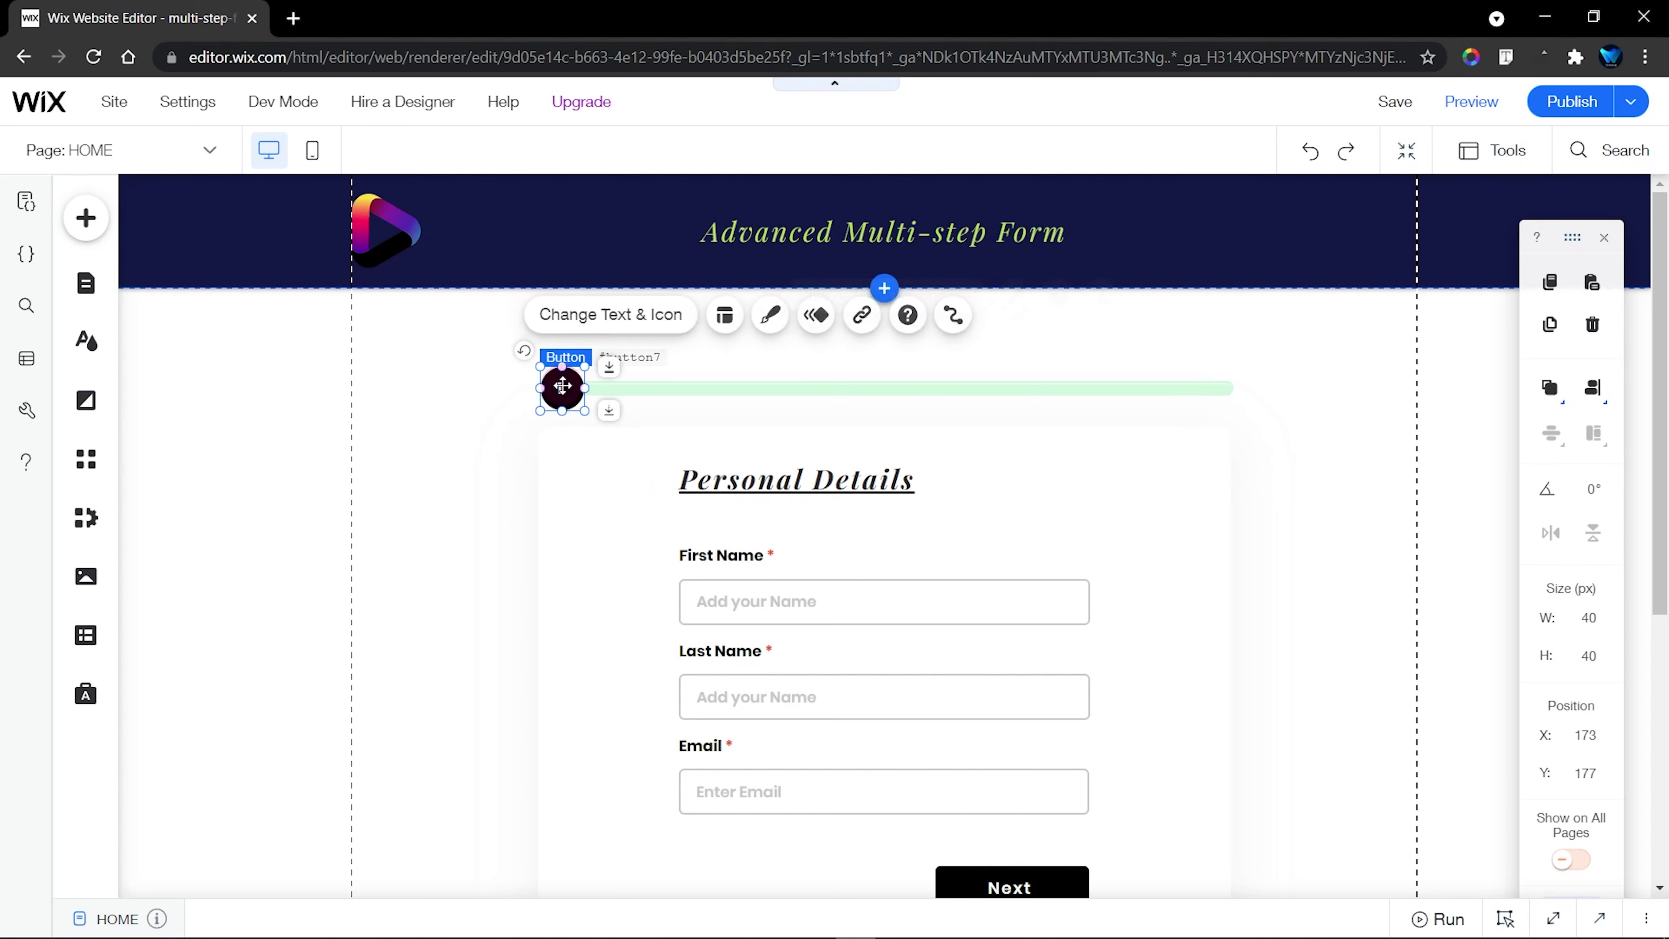
pyautogui.click(574, 402)
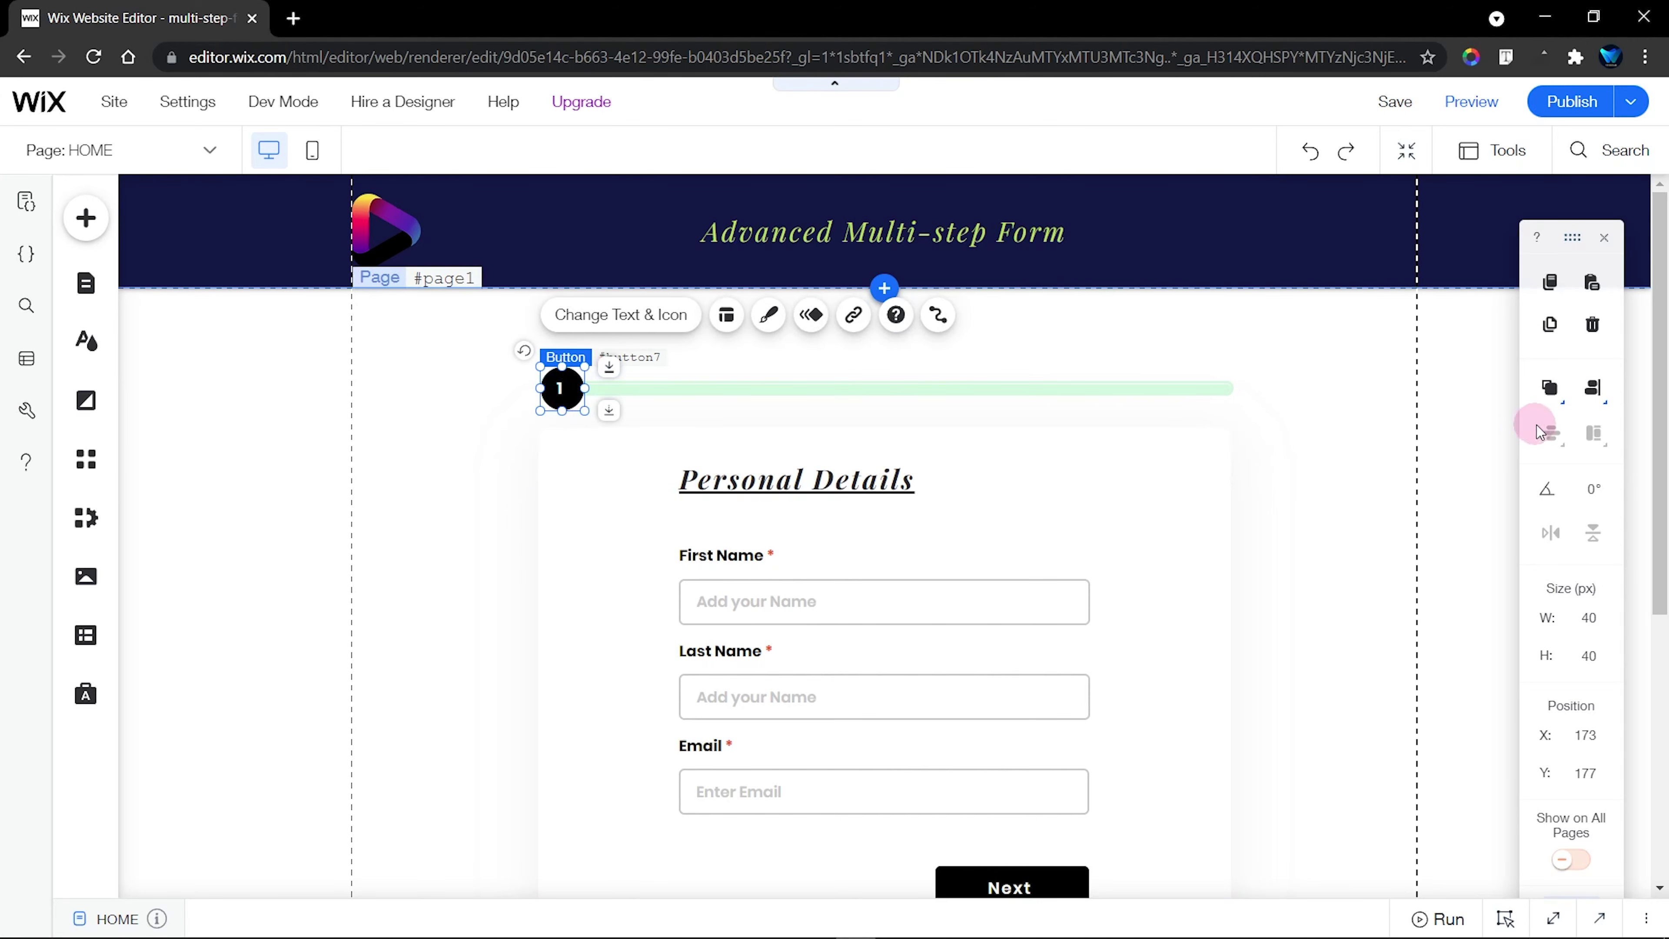
pyautogui.click(855, 386)
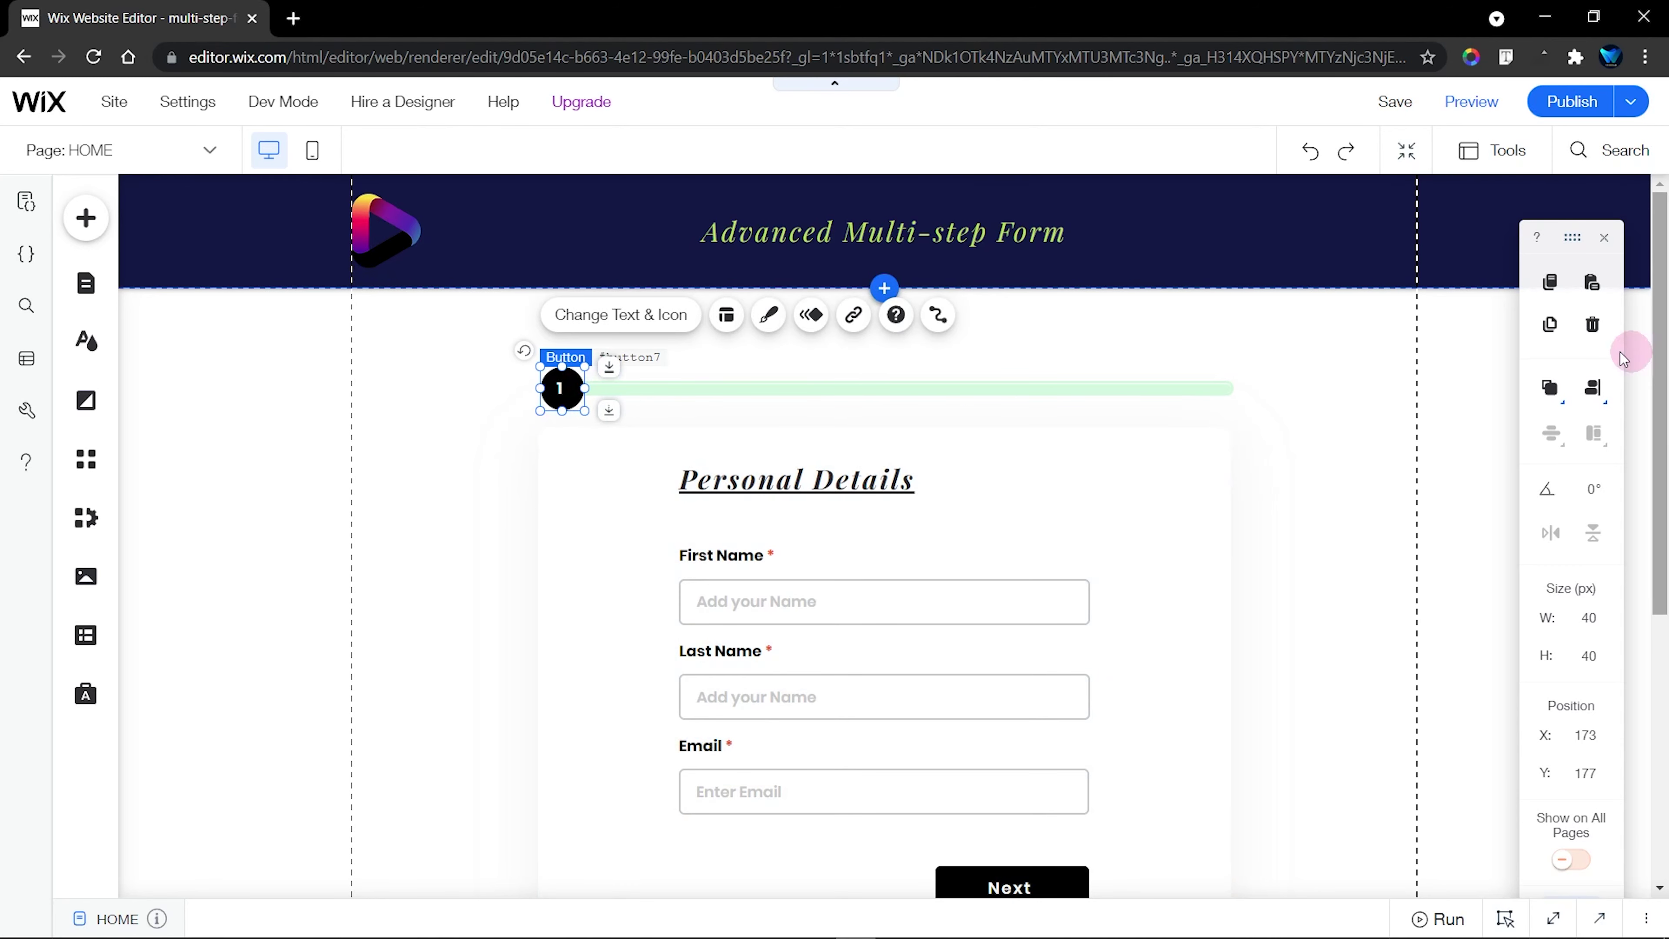
# Duplicate the round button three times and place the copies along the progress bar, the last one at its far end at X 771, Y 177
pyautogui.click(1550, 324)
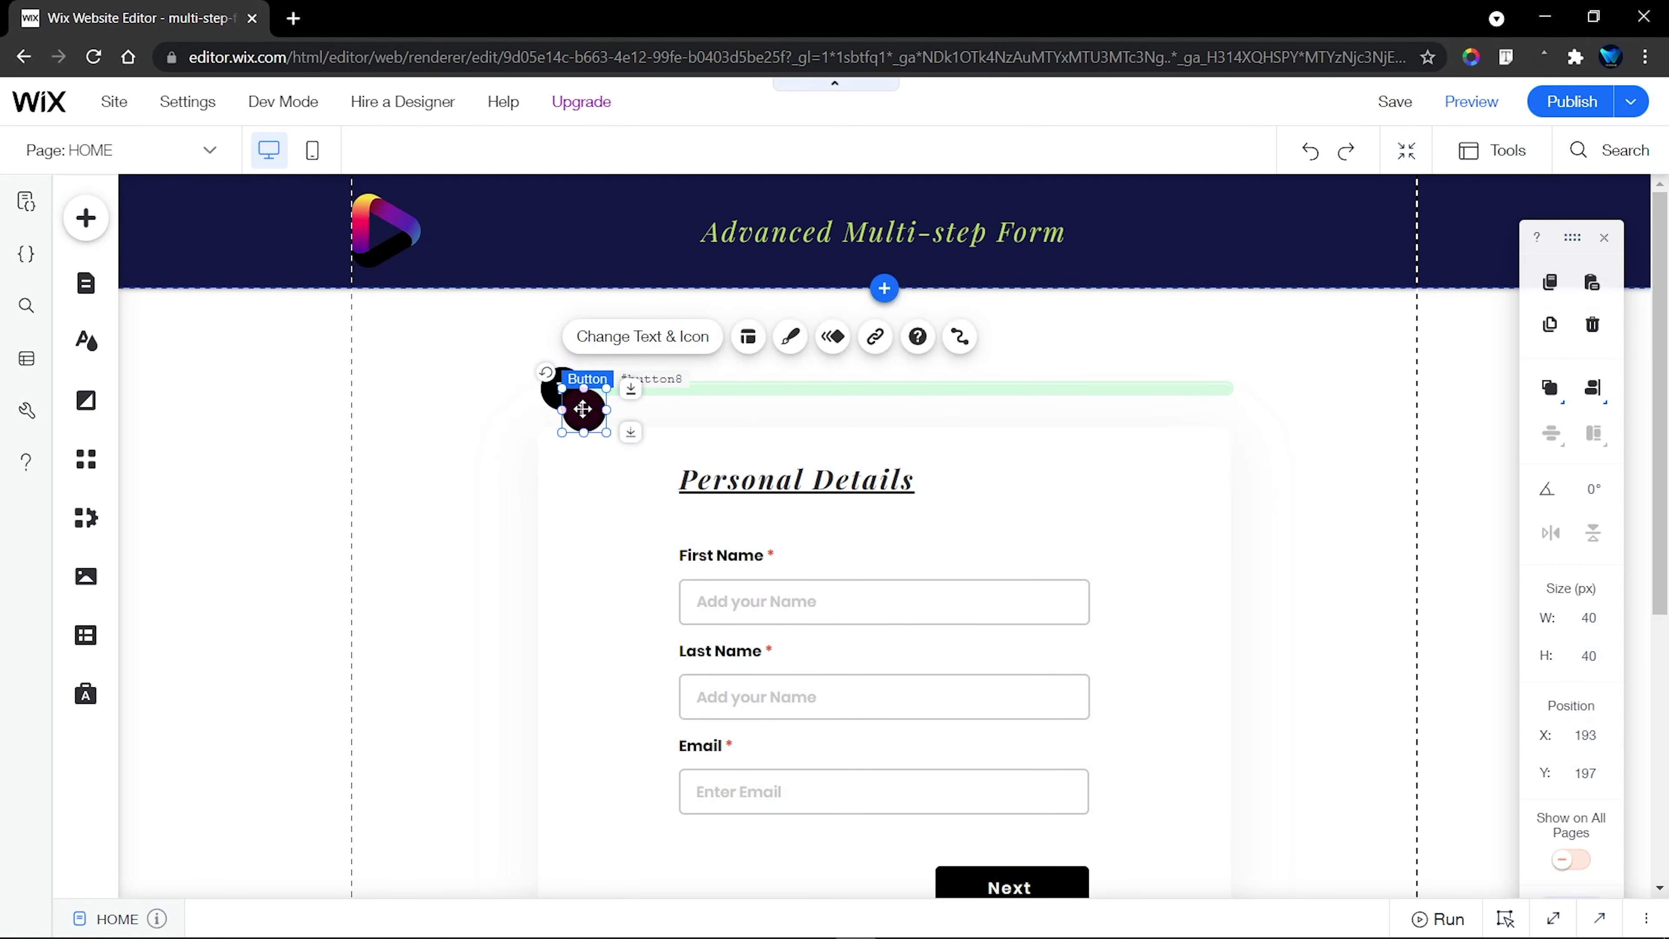
pyautogui.moveTo(583, 409); pyautogui.dragTo(989, 388)
pyautogui.click(1550, 324)
pyautogui.click(999, 315)
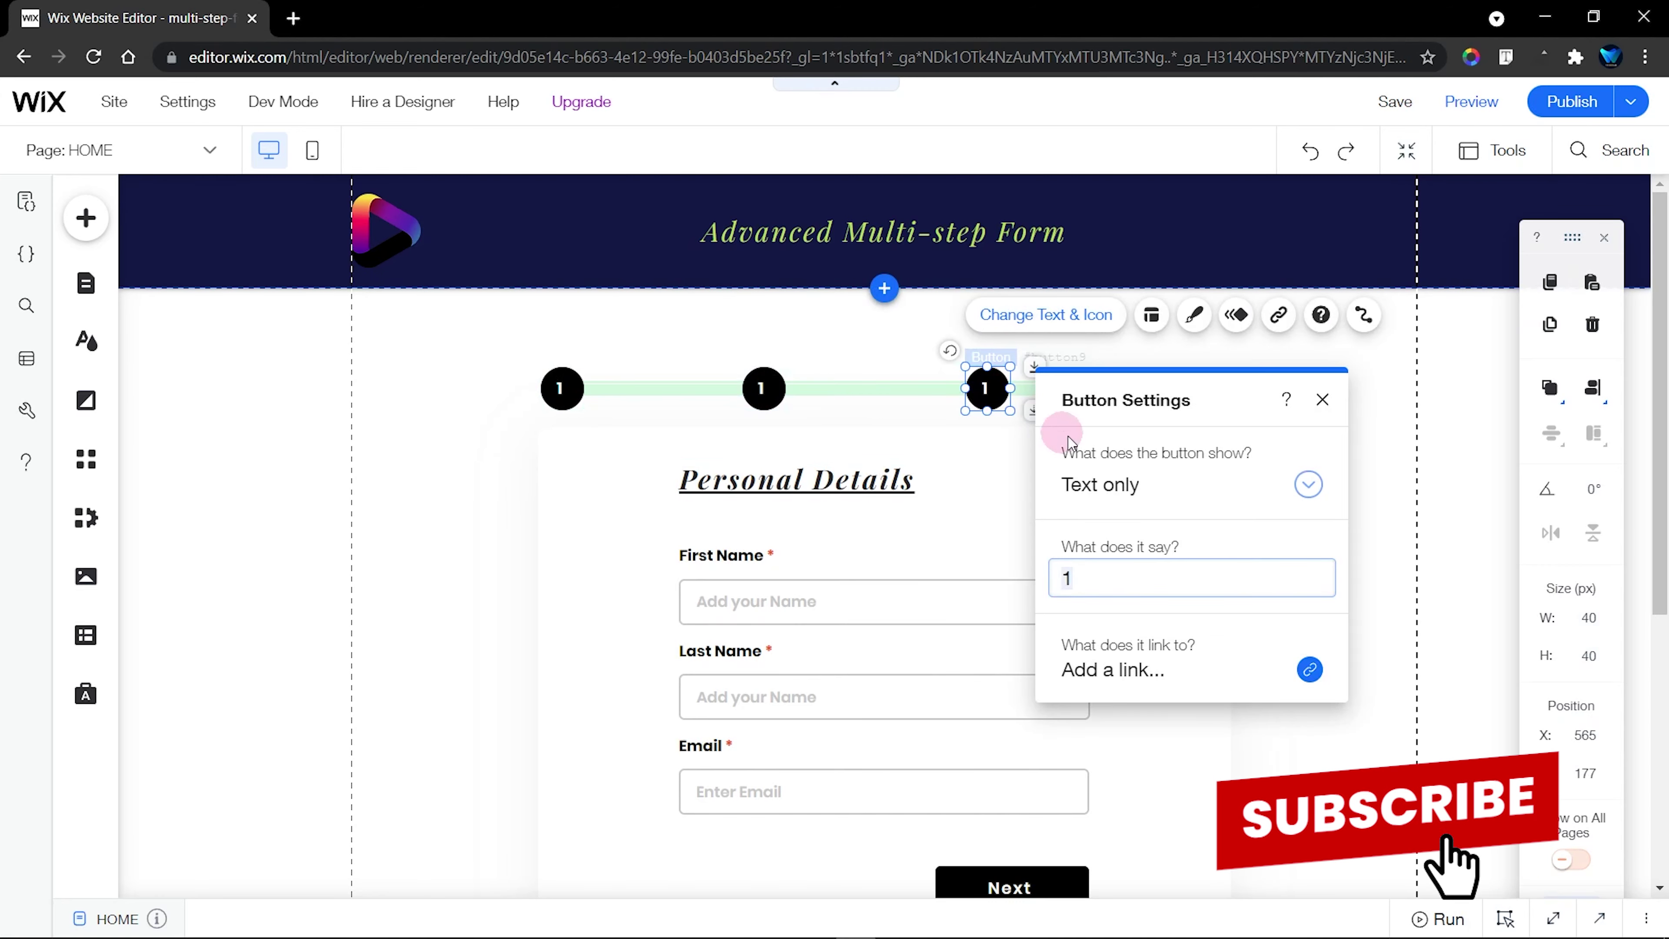
pyautogui.click(1322, 399)
pyautogui.click(1550, 323)
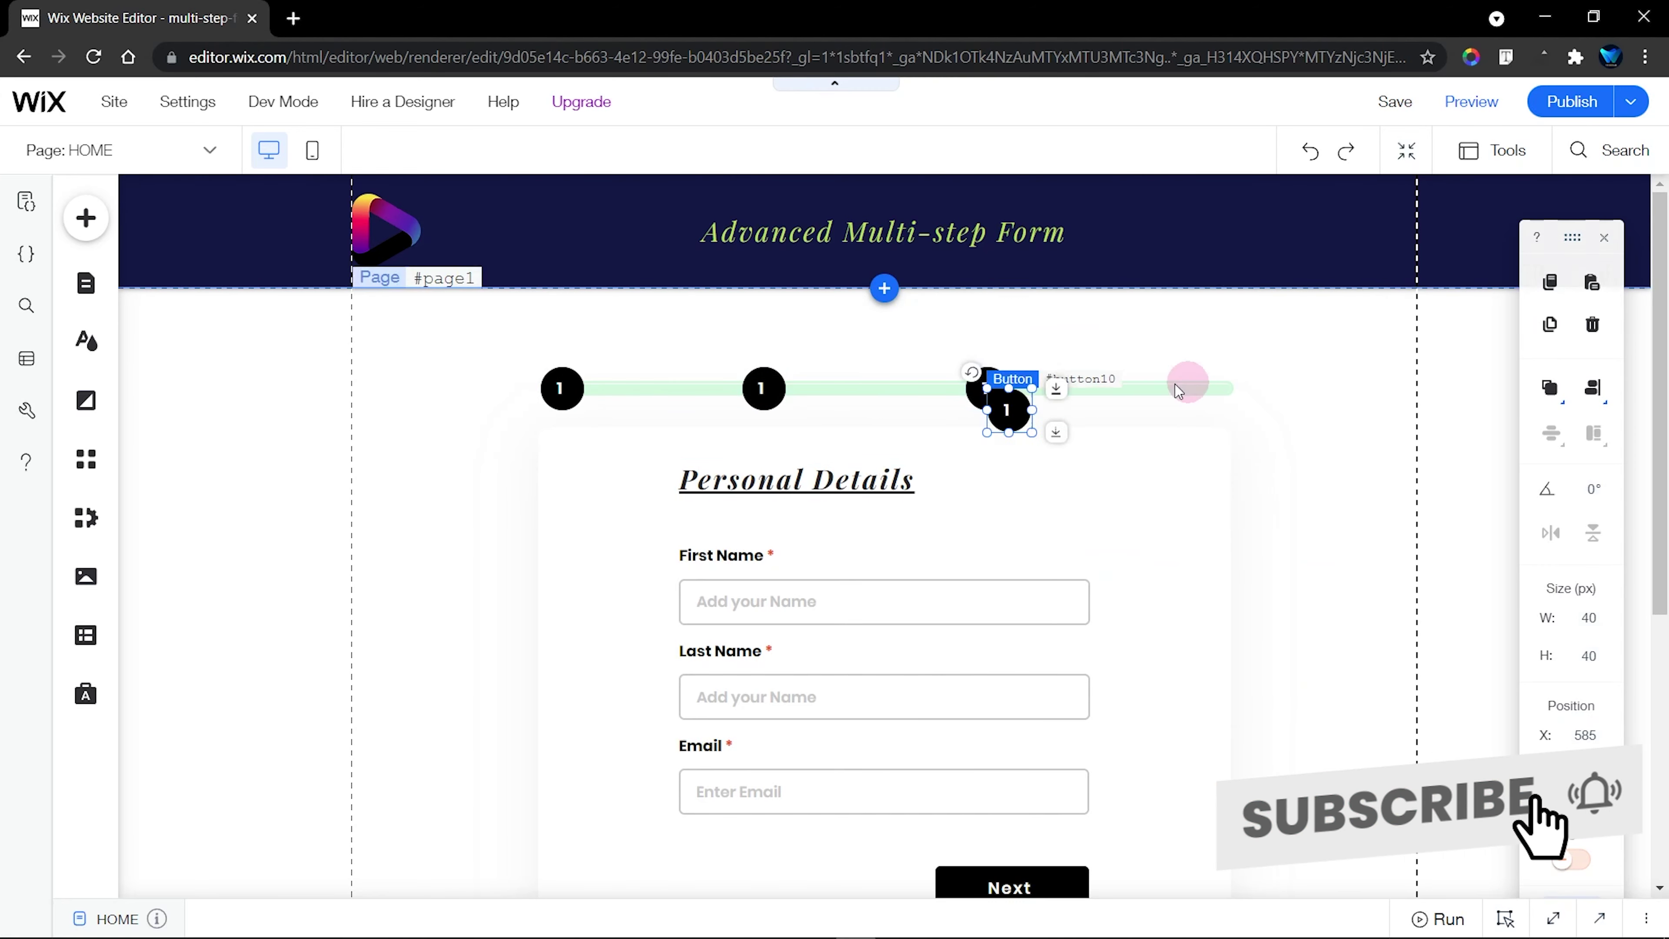
pyautogui.moveTo(1010, 410); pyautogui.dragTo(1211, 388)
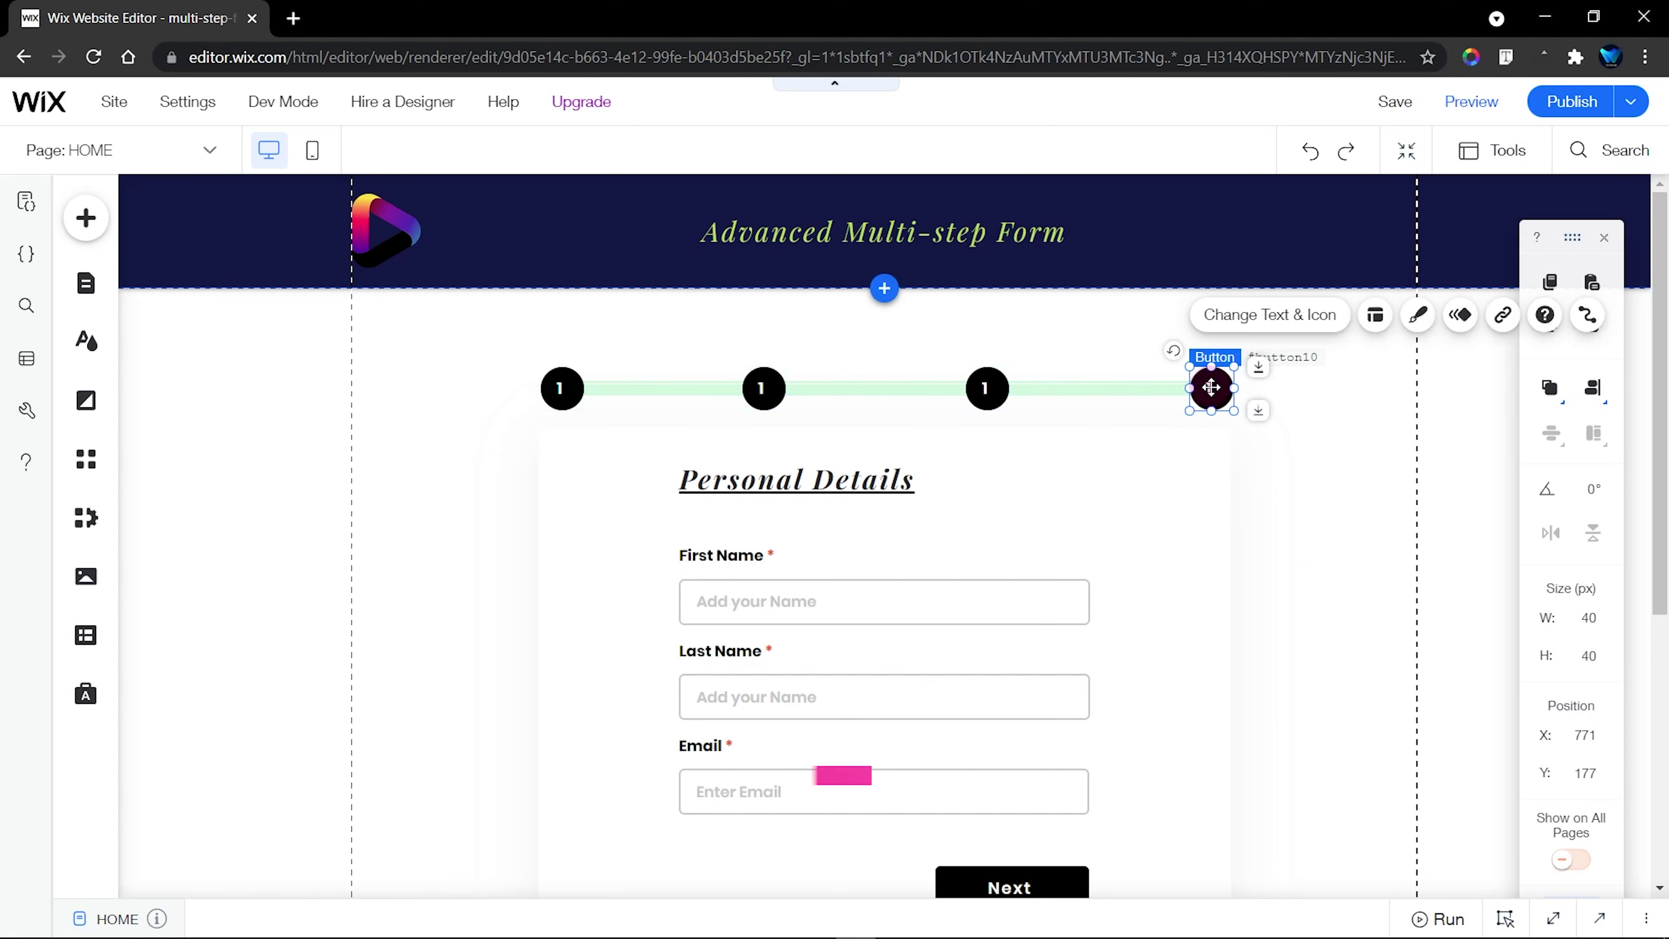
# Distribute the four round buttons evenly in the horizontal direction along the progress bar
pyautogui.keyDown('shift'); pyautogui.click(562, 387); pyautogui.keyUp('shift')
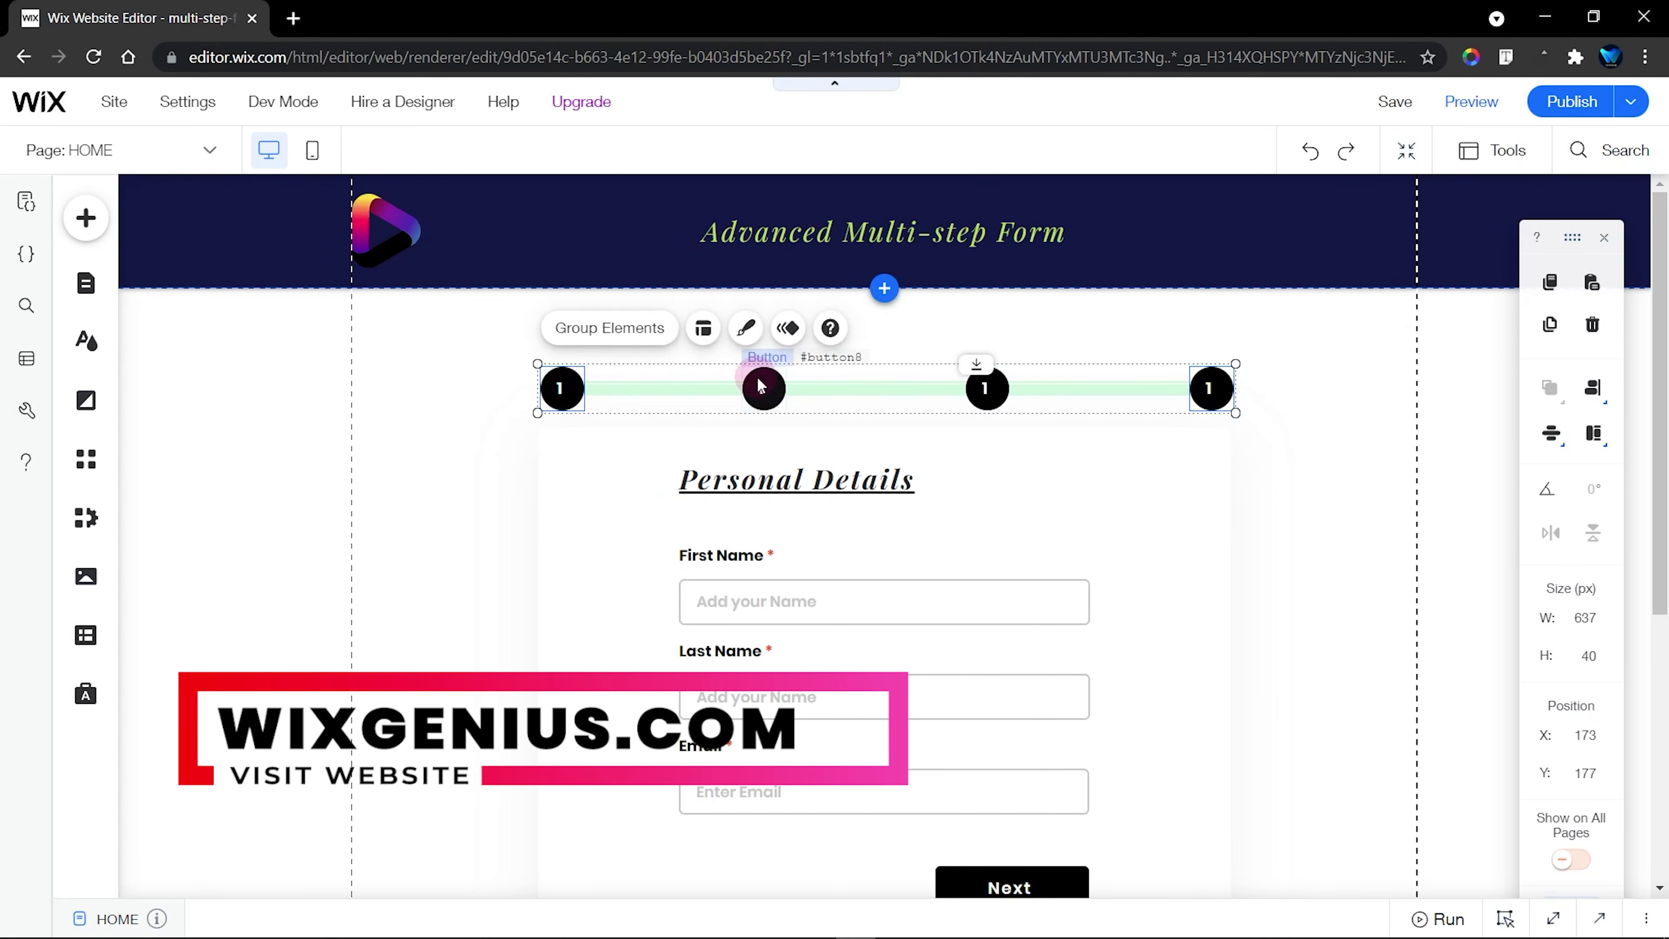
pyautogui.keyDown('shift'); pyautogui.click(760, 386); pyautogui.keyUp('shift')
pyautogui.keyDown('shift'); pyautogui.click(986, 386); pyautogui.keyUp('shift')
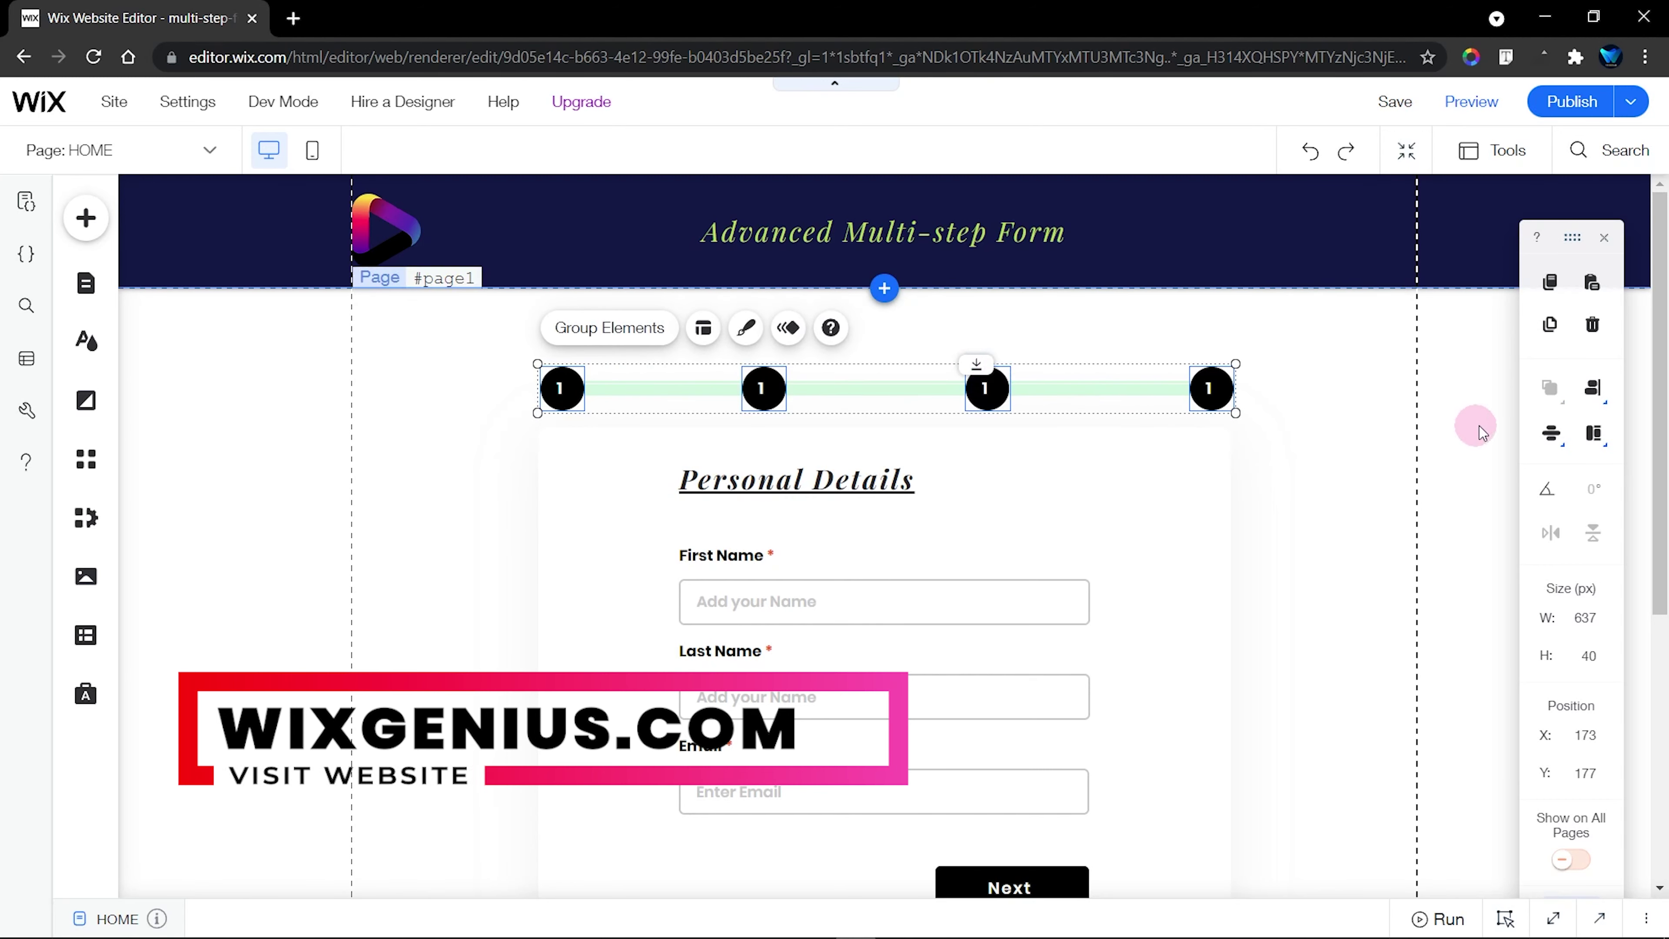
pyautogui.click(1546, 434)
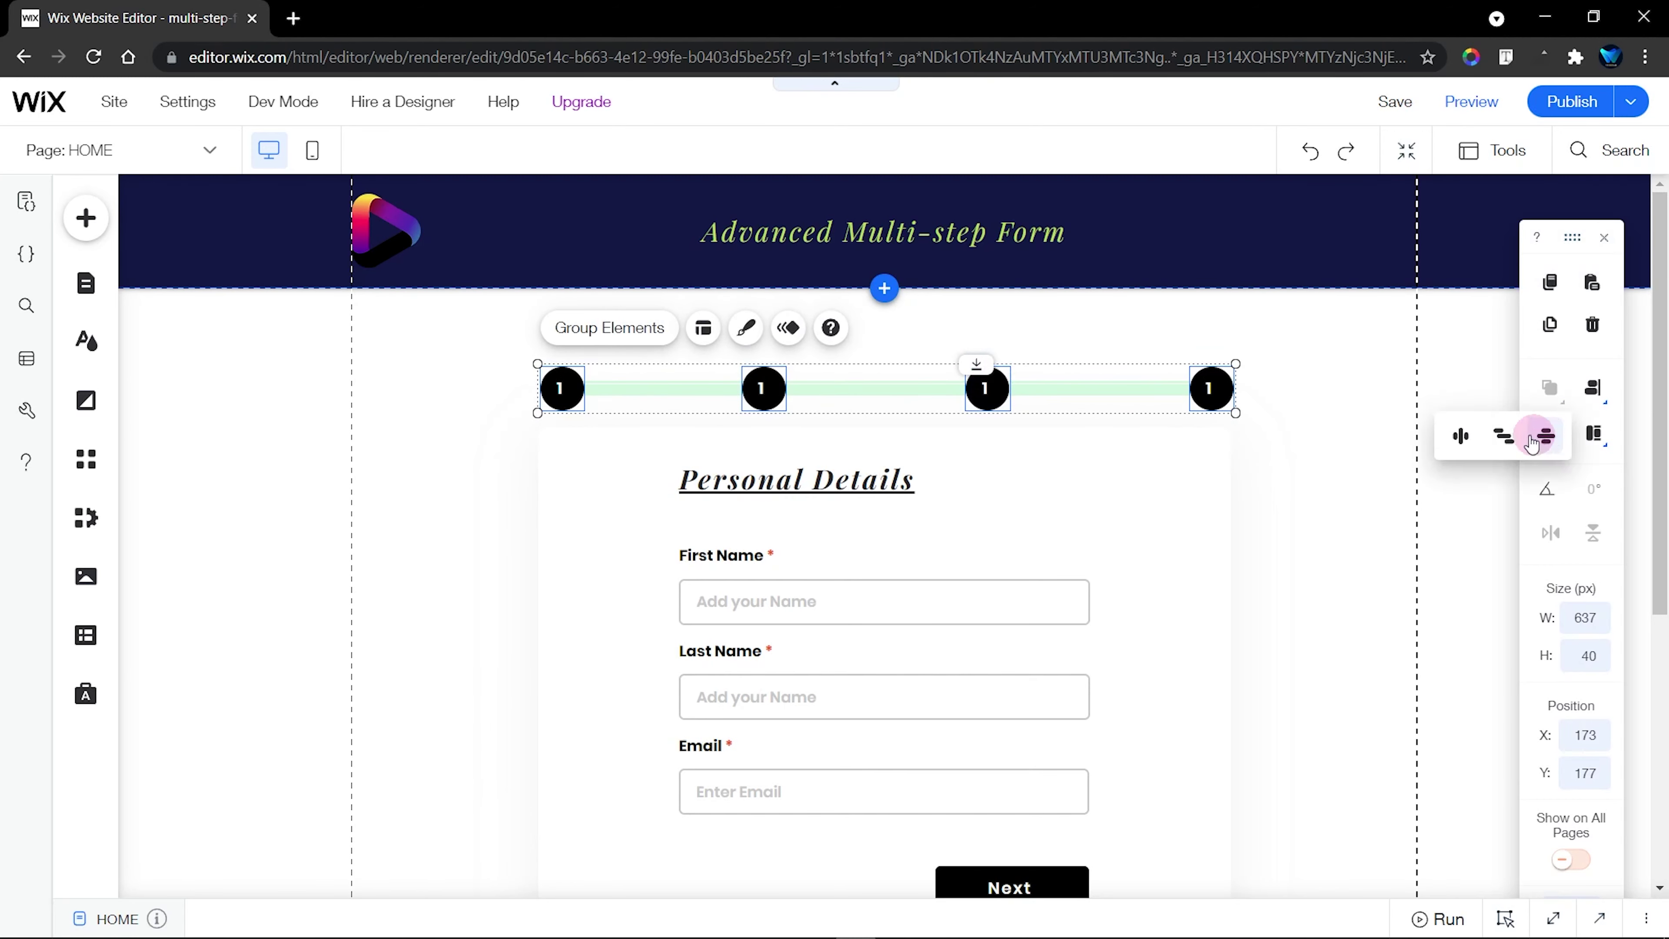
pyautogui.click(1462, 436)
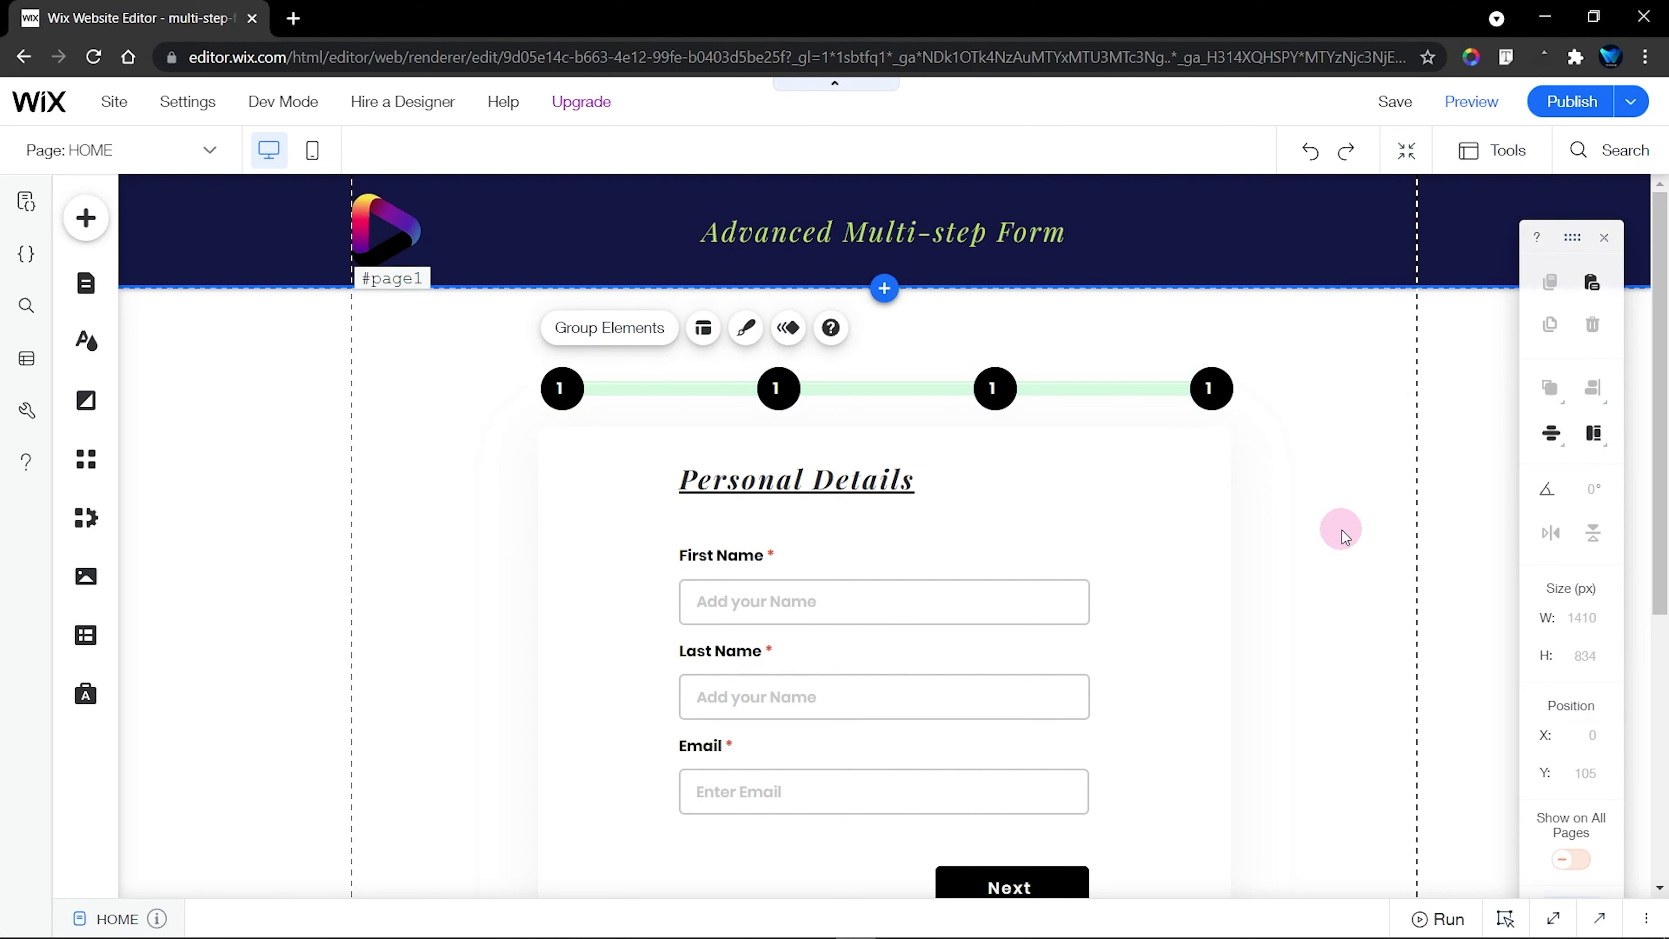
pyautogui.click(1342, 530)
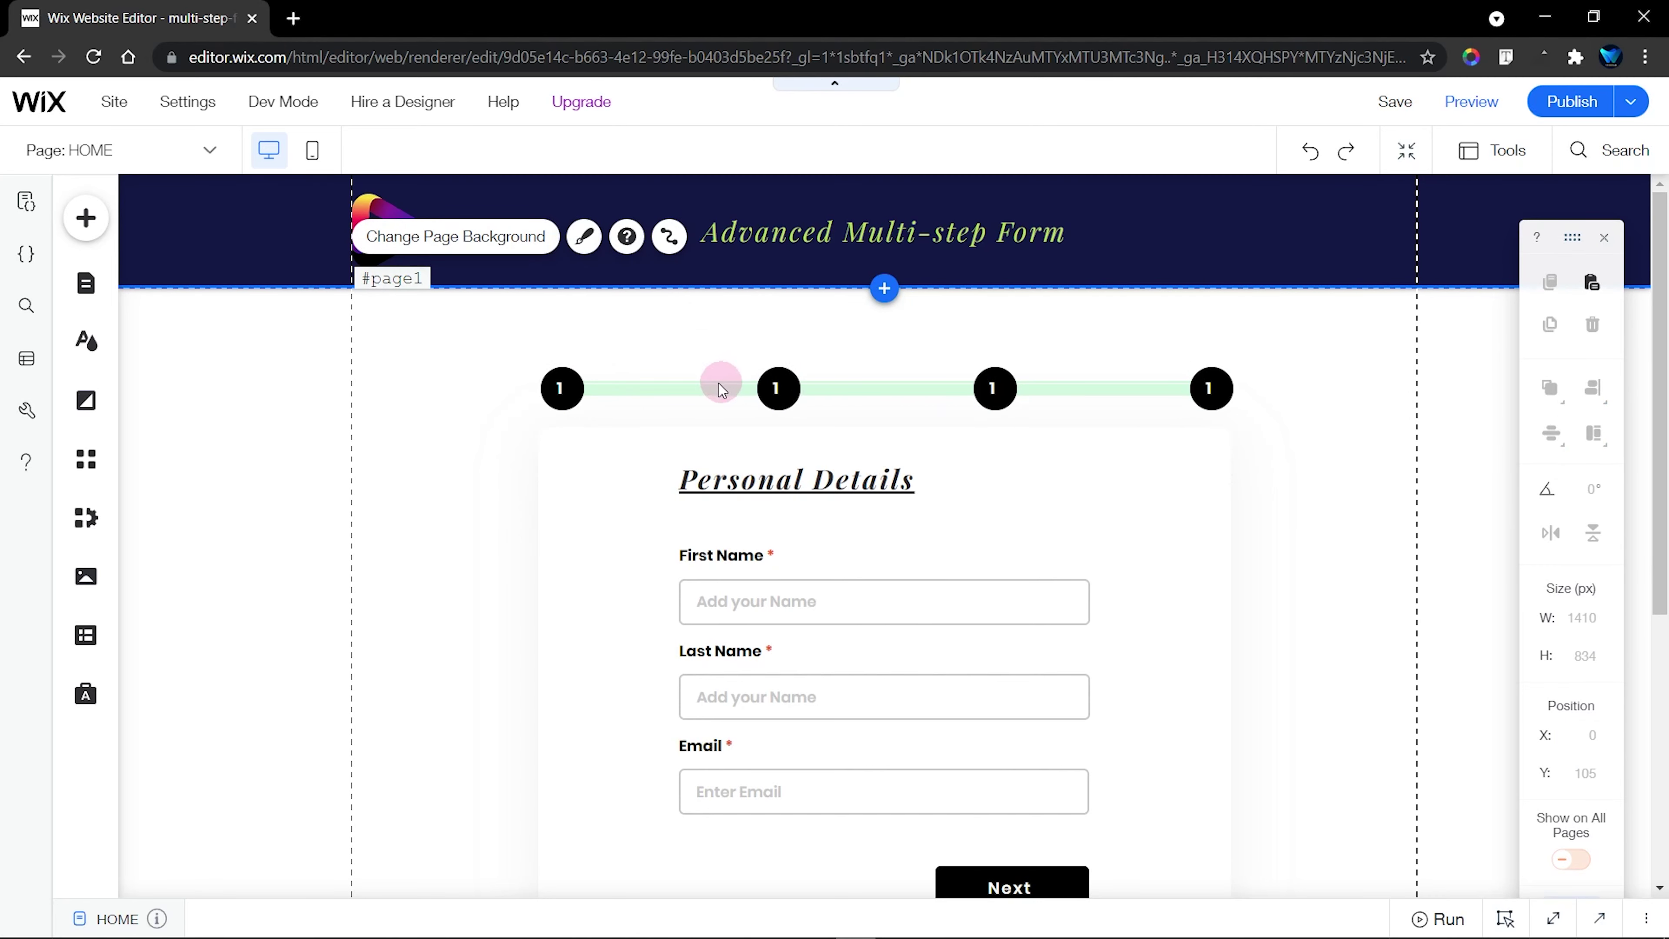
# Move the Personal Details form box slightly down to X 171, Y 243, away from the progress bar
pyautogui.click(612, 382)
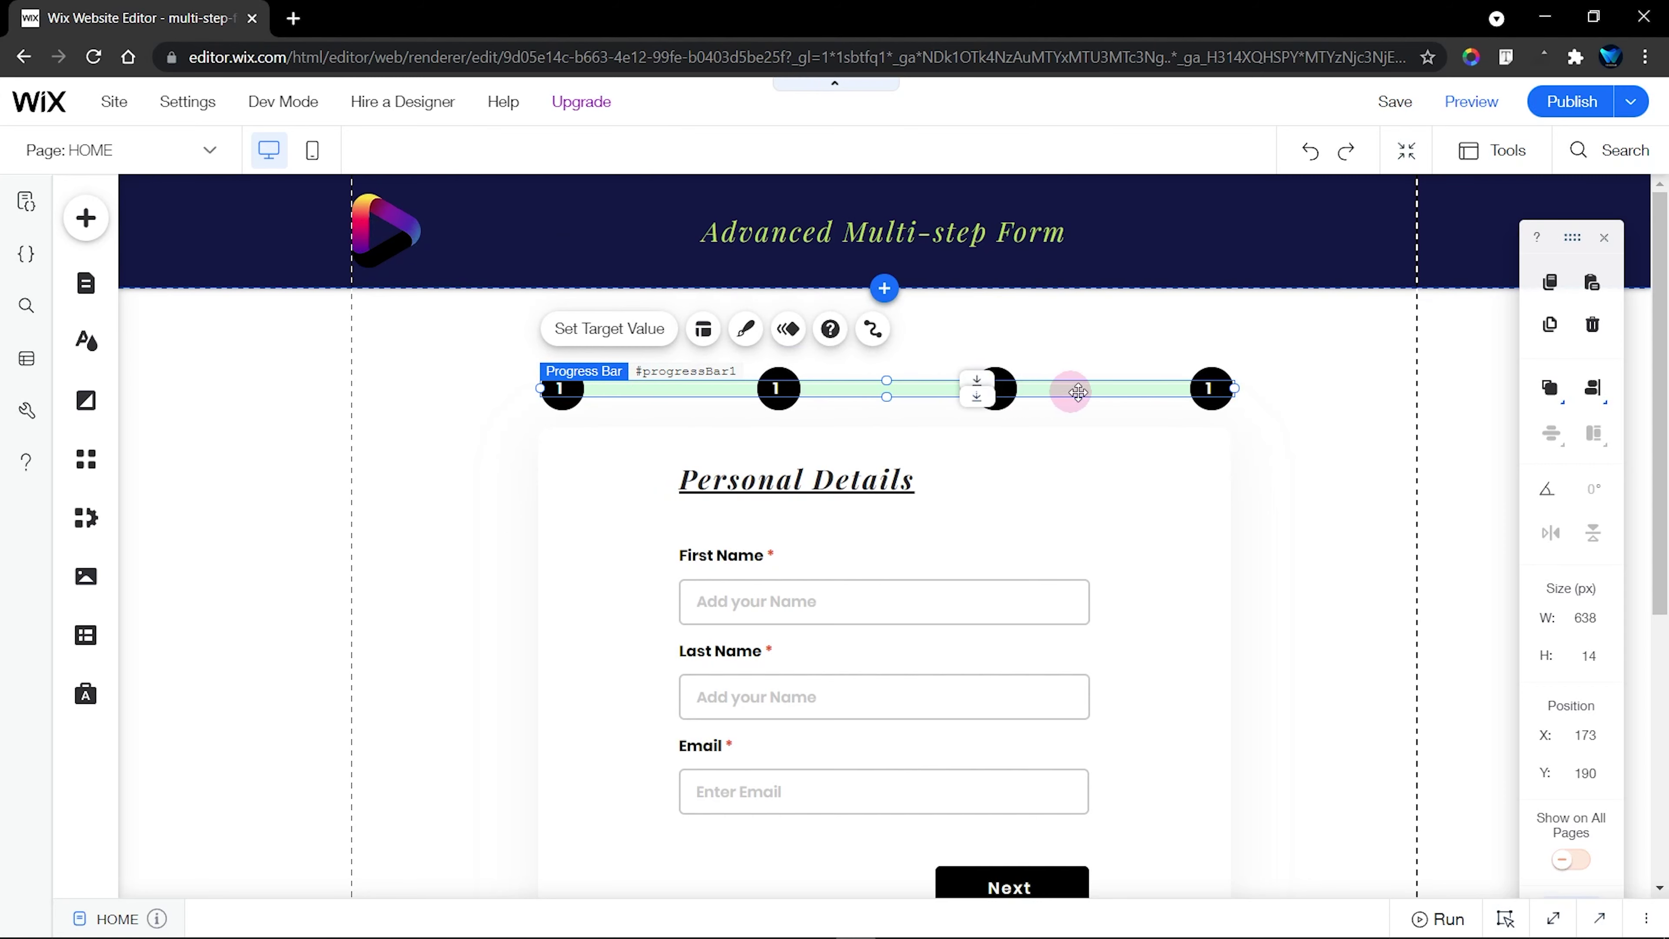
pyautogui.click(1308, 389)
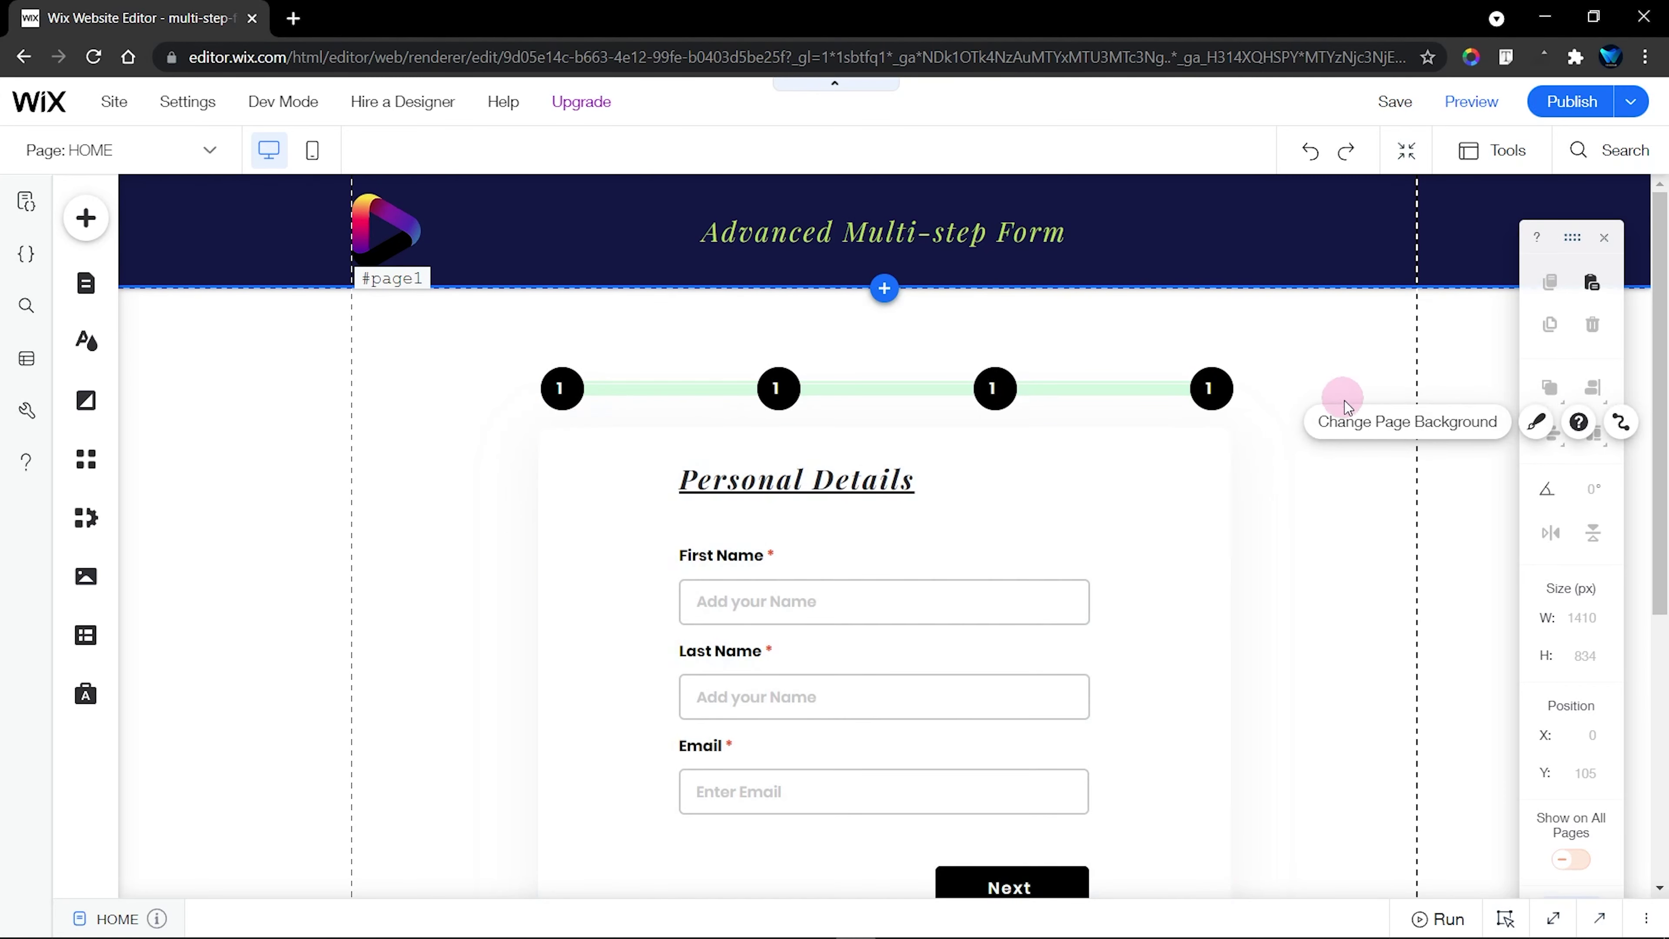
pyautogui.click(981, 438)
pyautogui.moveTo(981, 438); pyautogui.dragTo(982, 449)
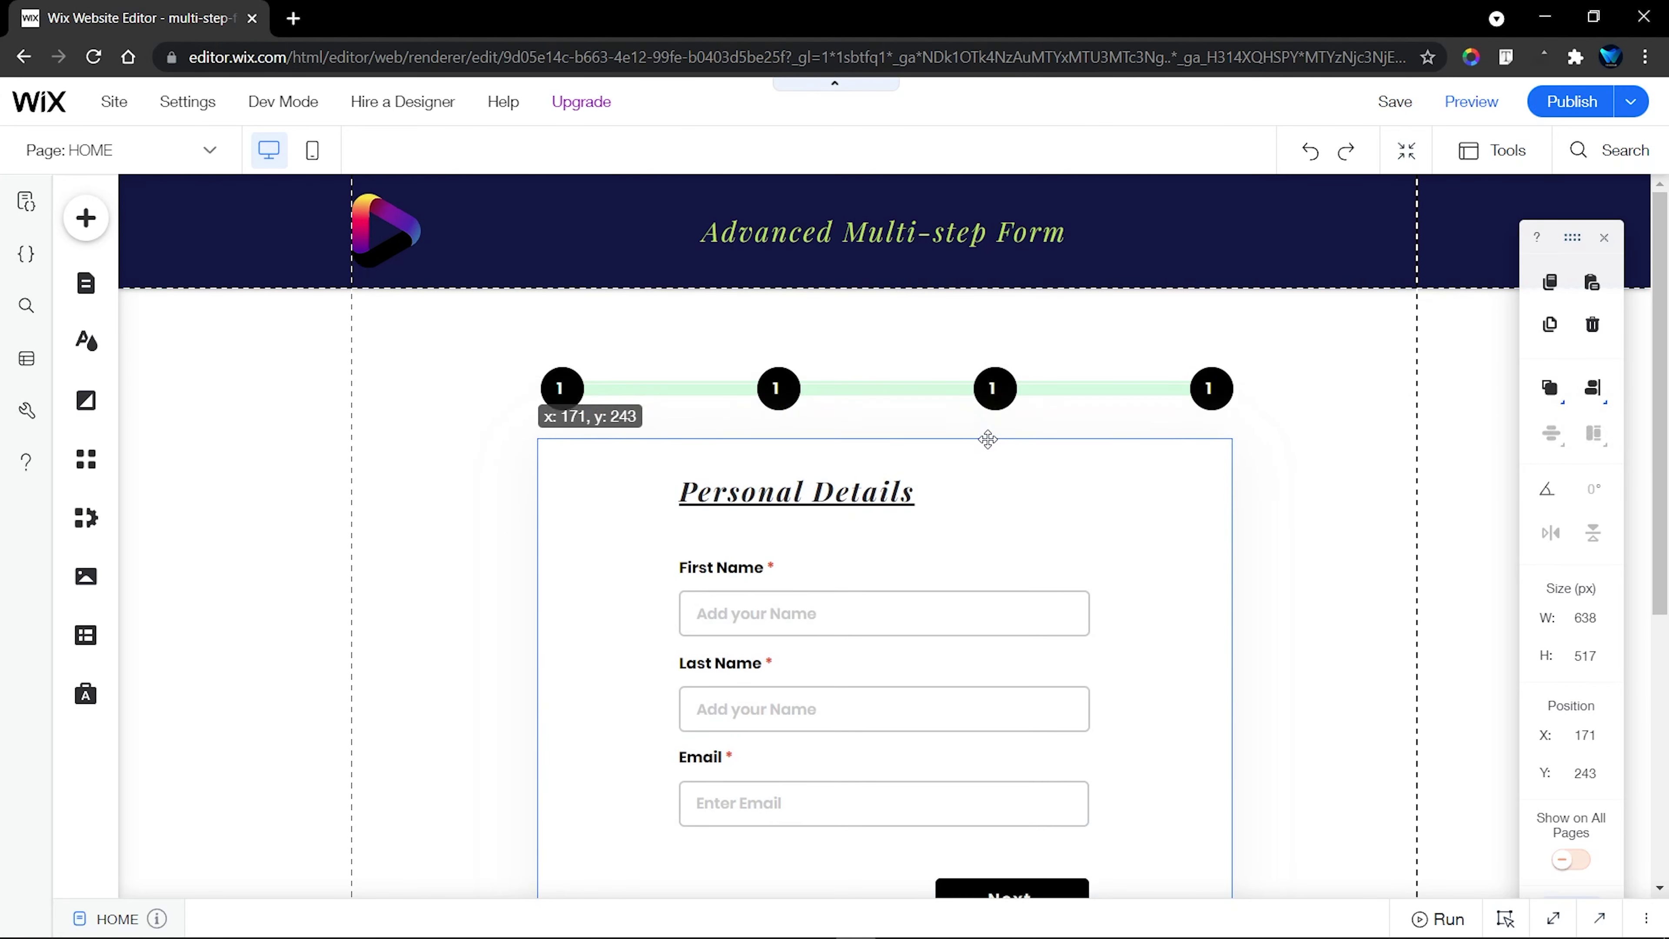
pyautogui.click(1362, 428)
# Relabel the second, third and fourth round buttons as 2, 3 and 4
pyautogui.click(777, 387)
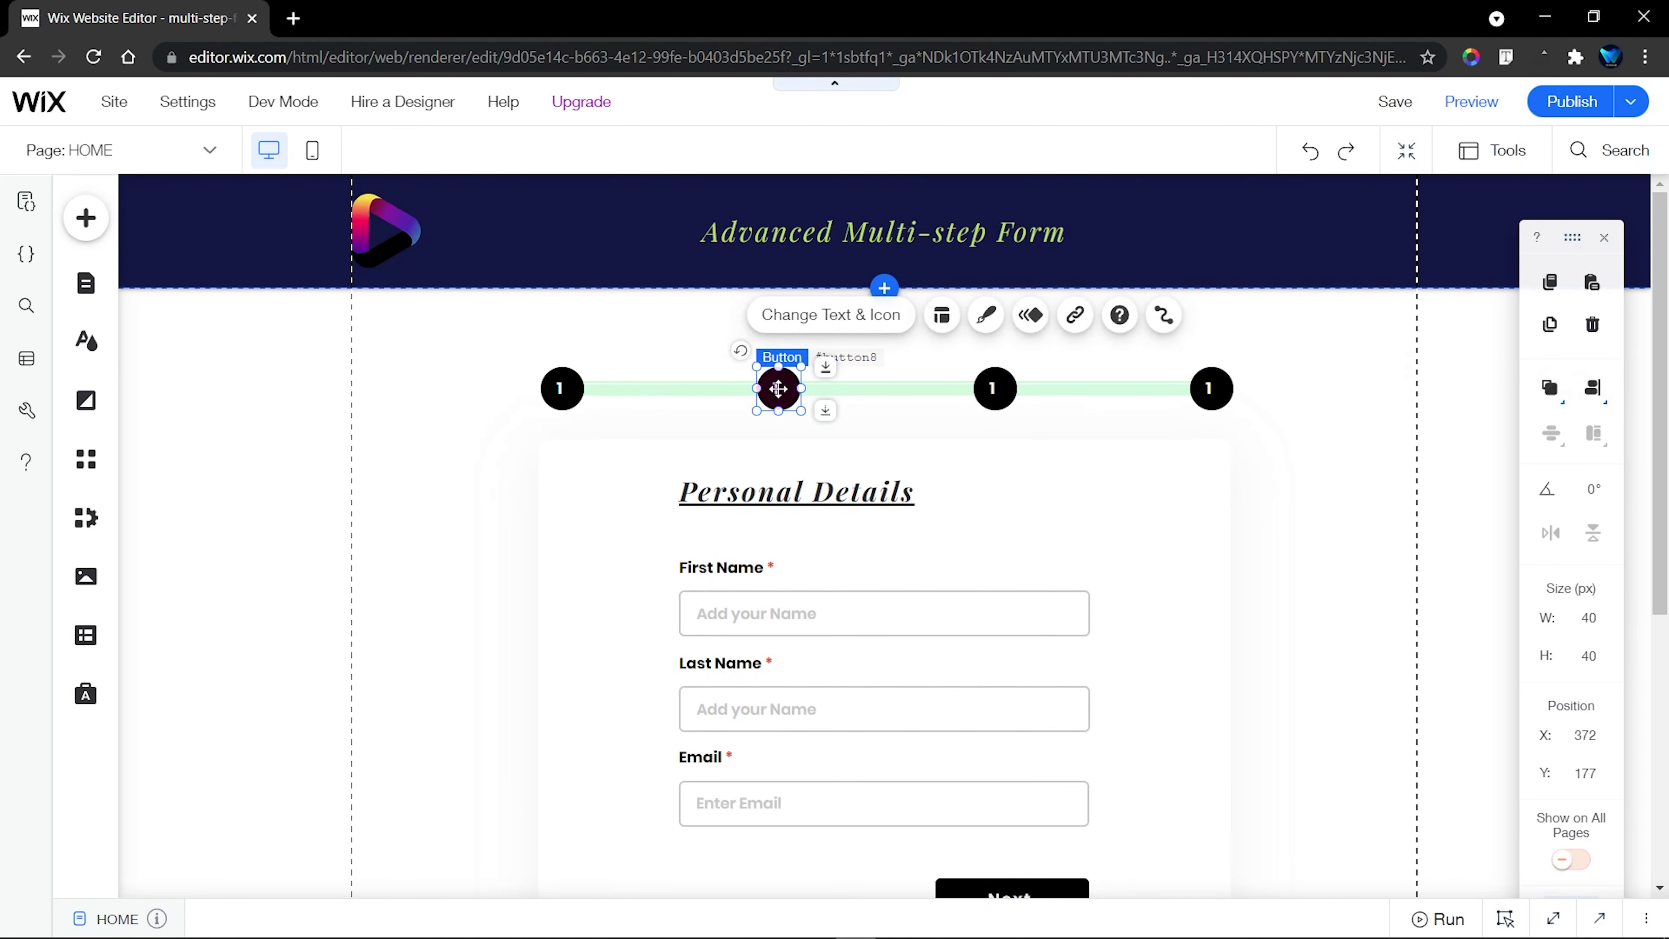
pyautogui.click(837, 316)
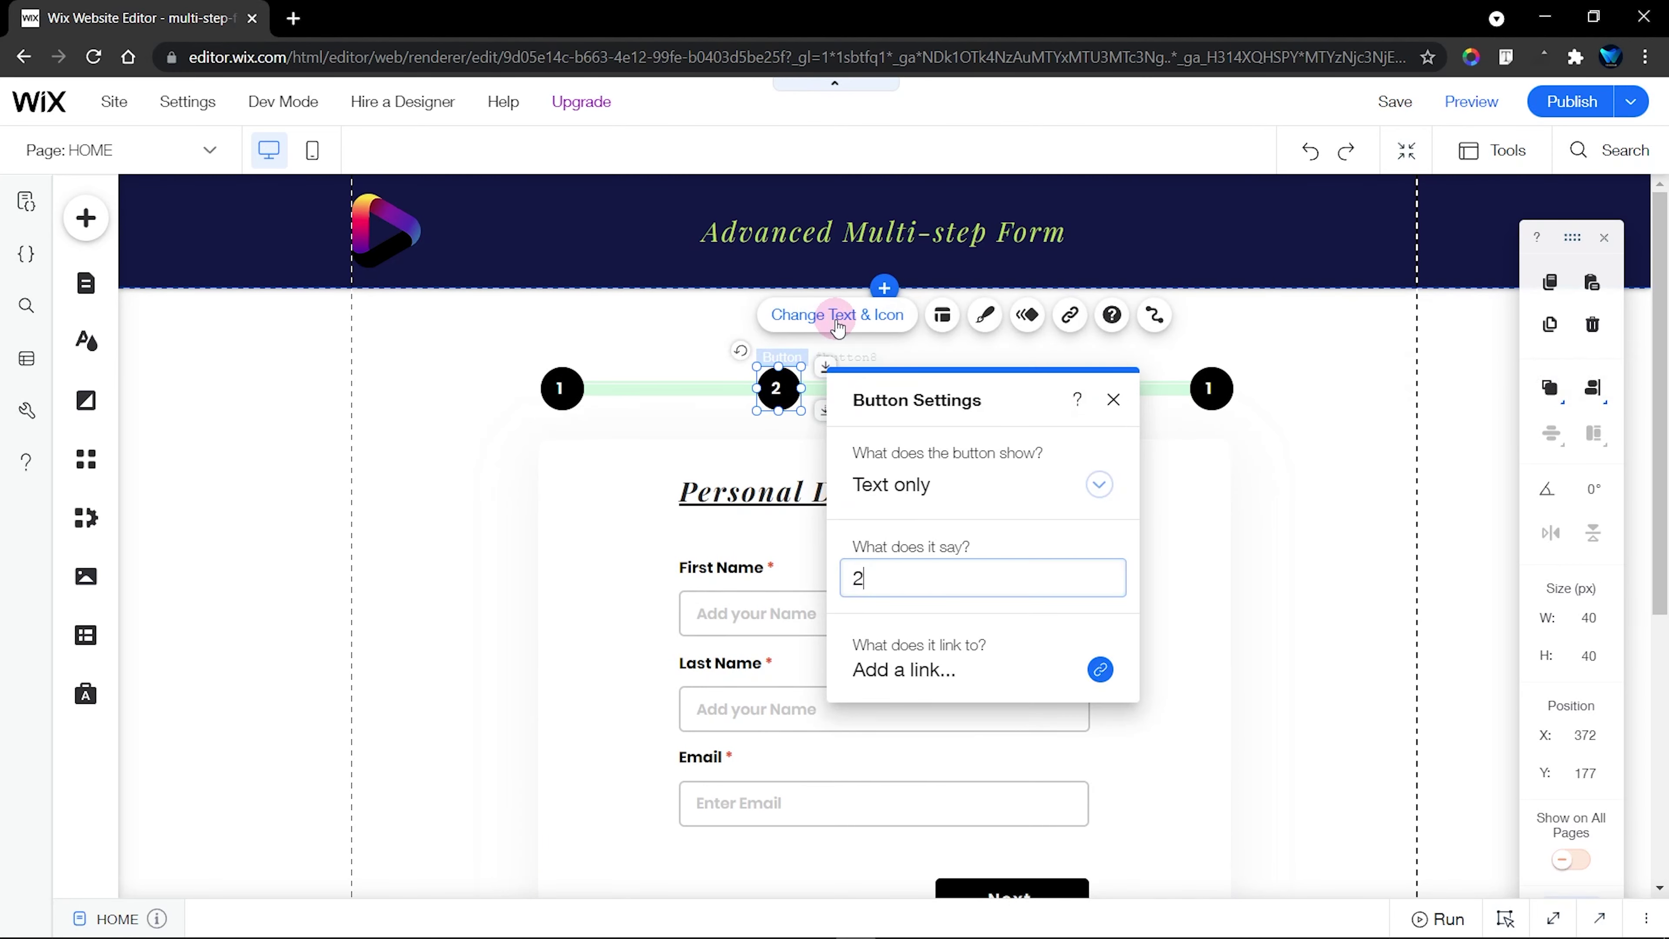
pyautogui.click(1114, 401)
pyautogui.click(995, 388)
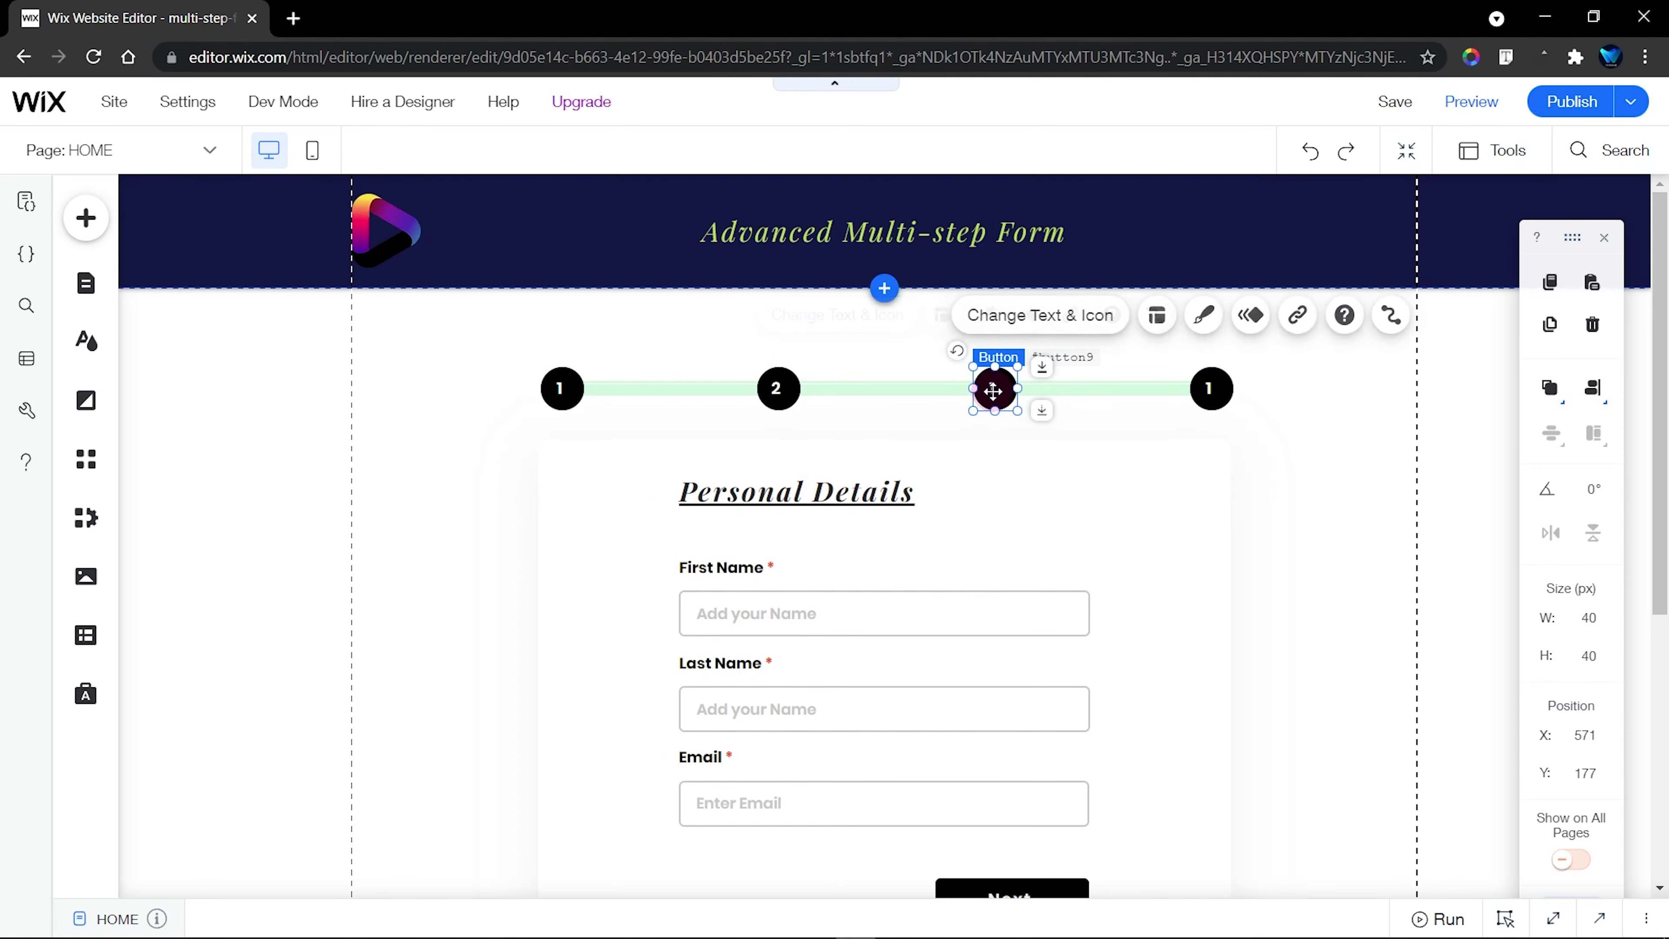
pyautogui.click(1088, 332)
pyautogui.write('3')
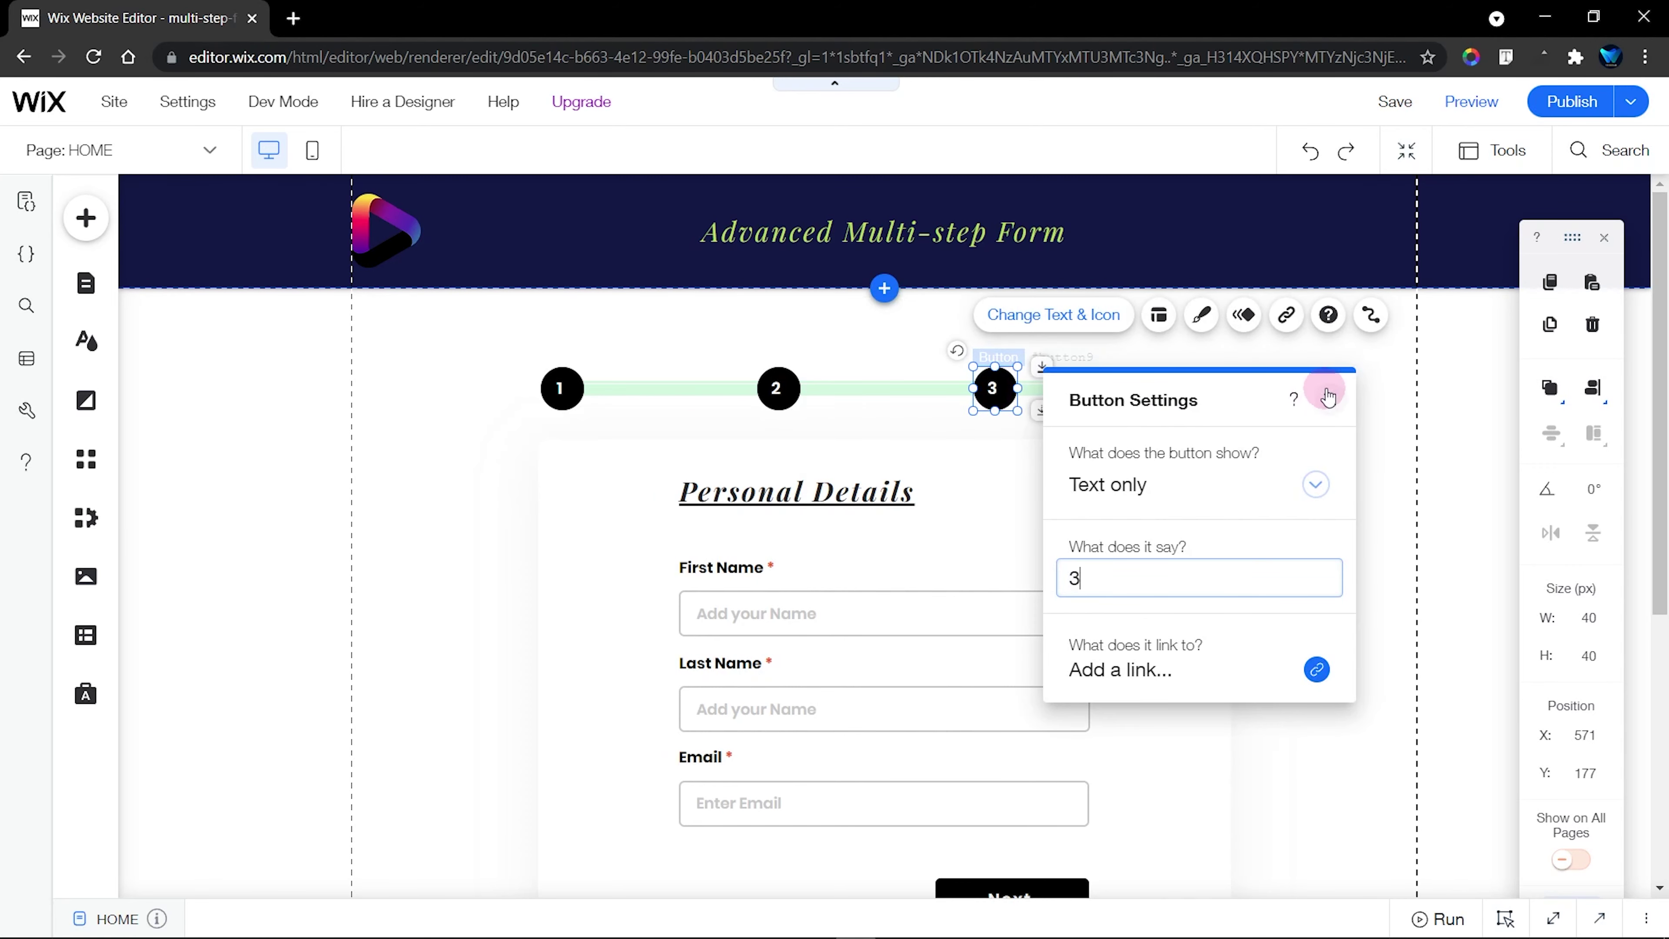
pyautogui.click(1331, 400)
pyautogui.click(1227, 389)
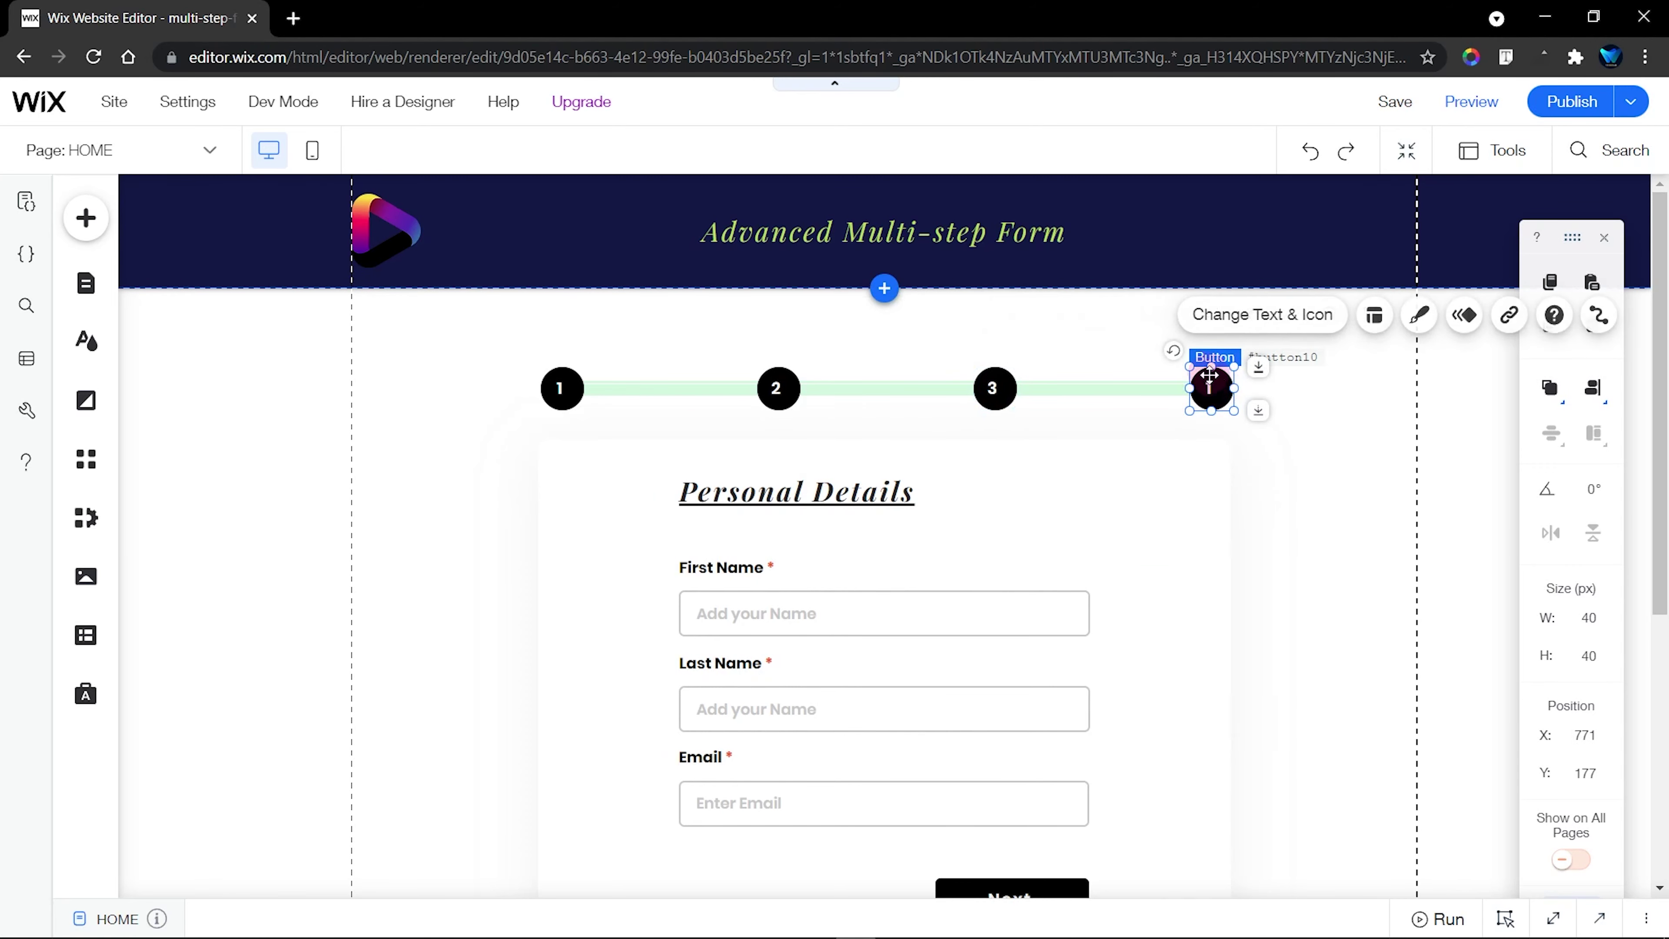
pyautogui.click(1237, 319)
pyautogui.write('4')
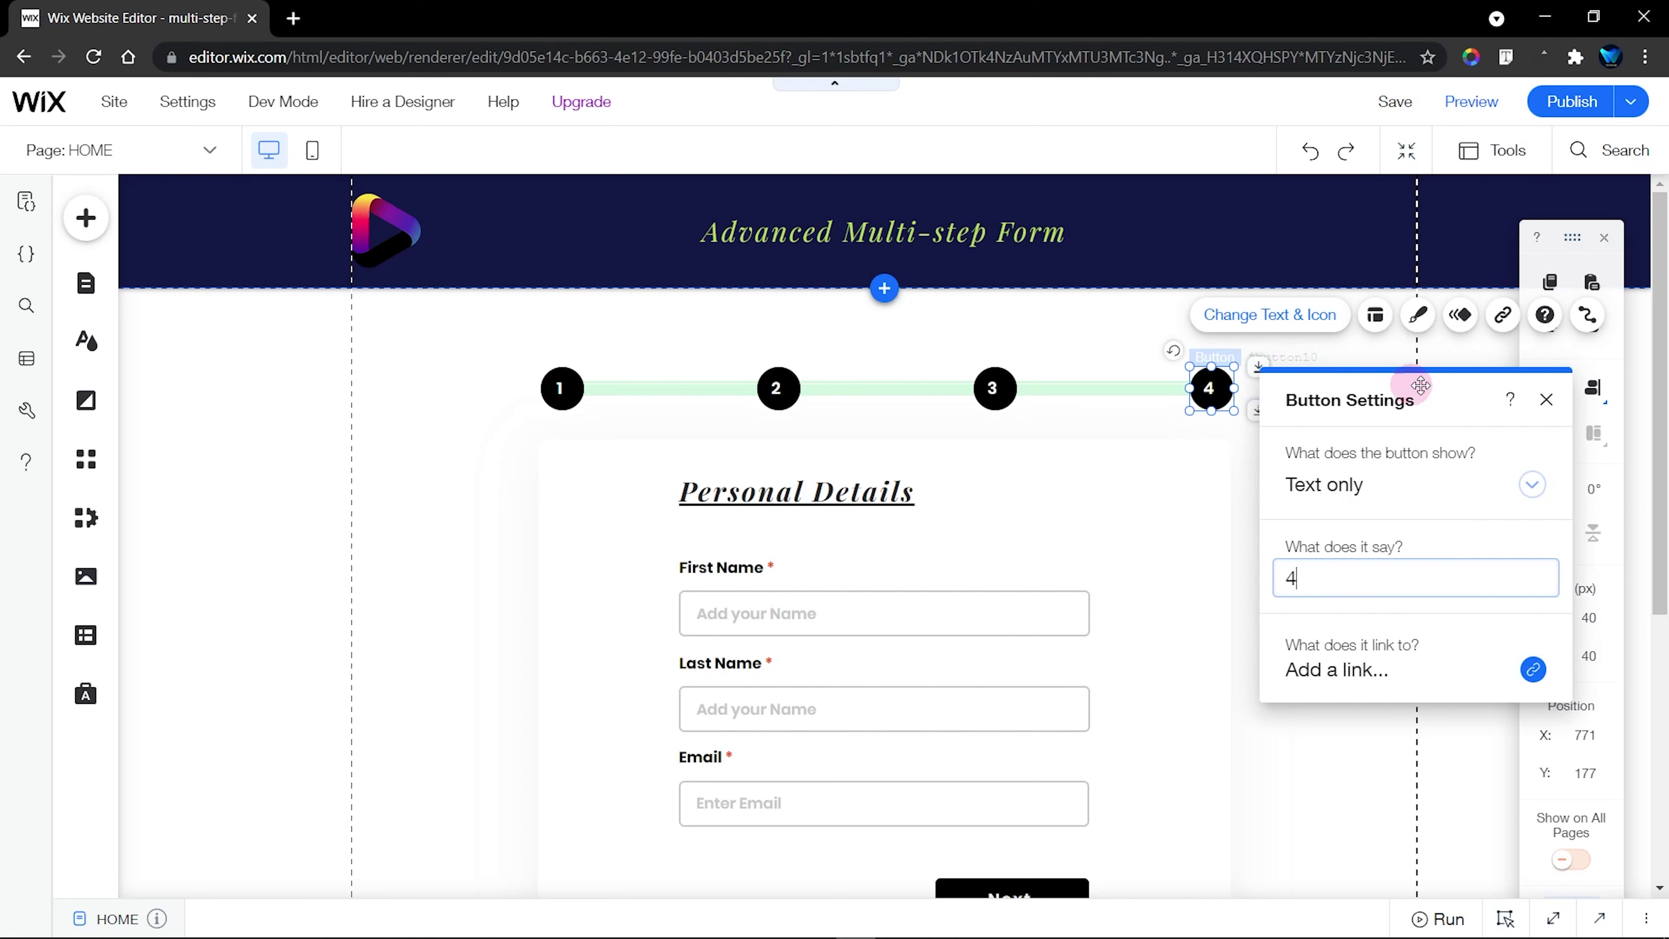
pyautogui.click(1546, 400)
pyautogui.click(1409, 452)
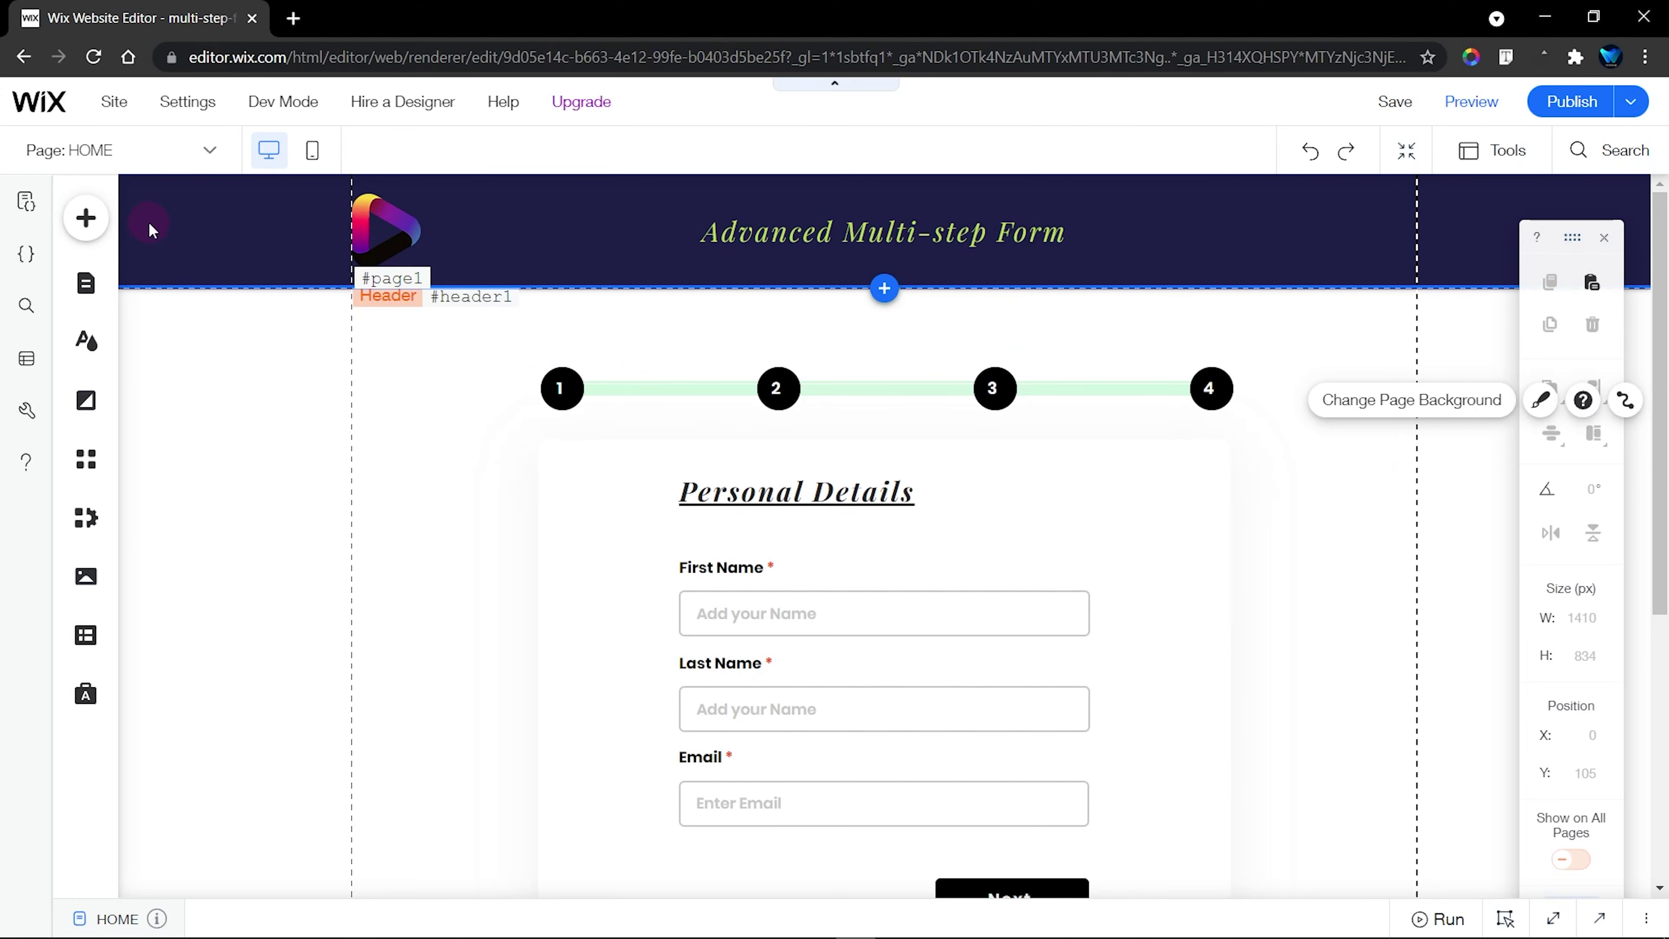
# Add a Heading 6 text above step button 1 at X 173, Y 146, and make it read "Personal Details"
pyautogui.click(86, 218)
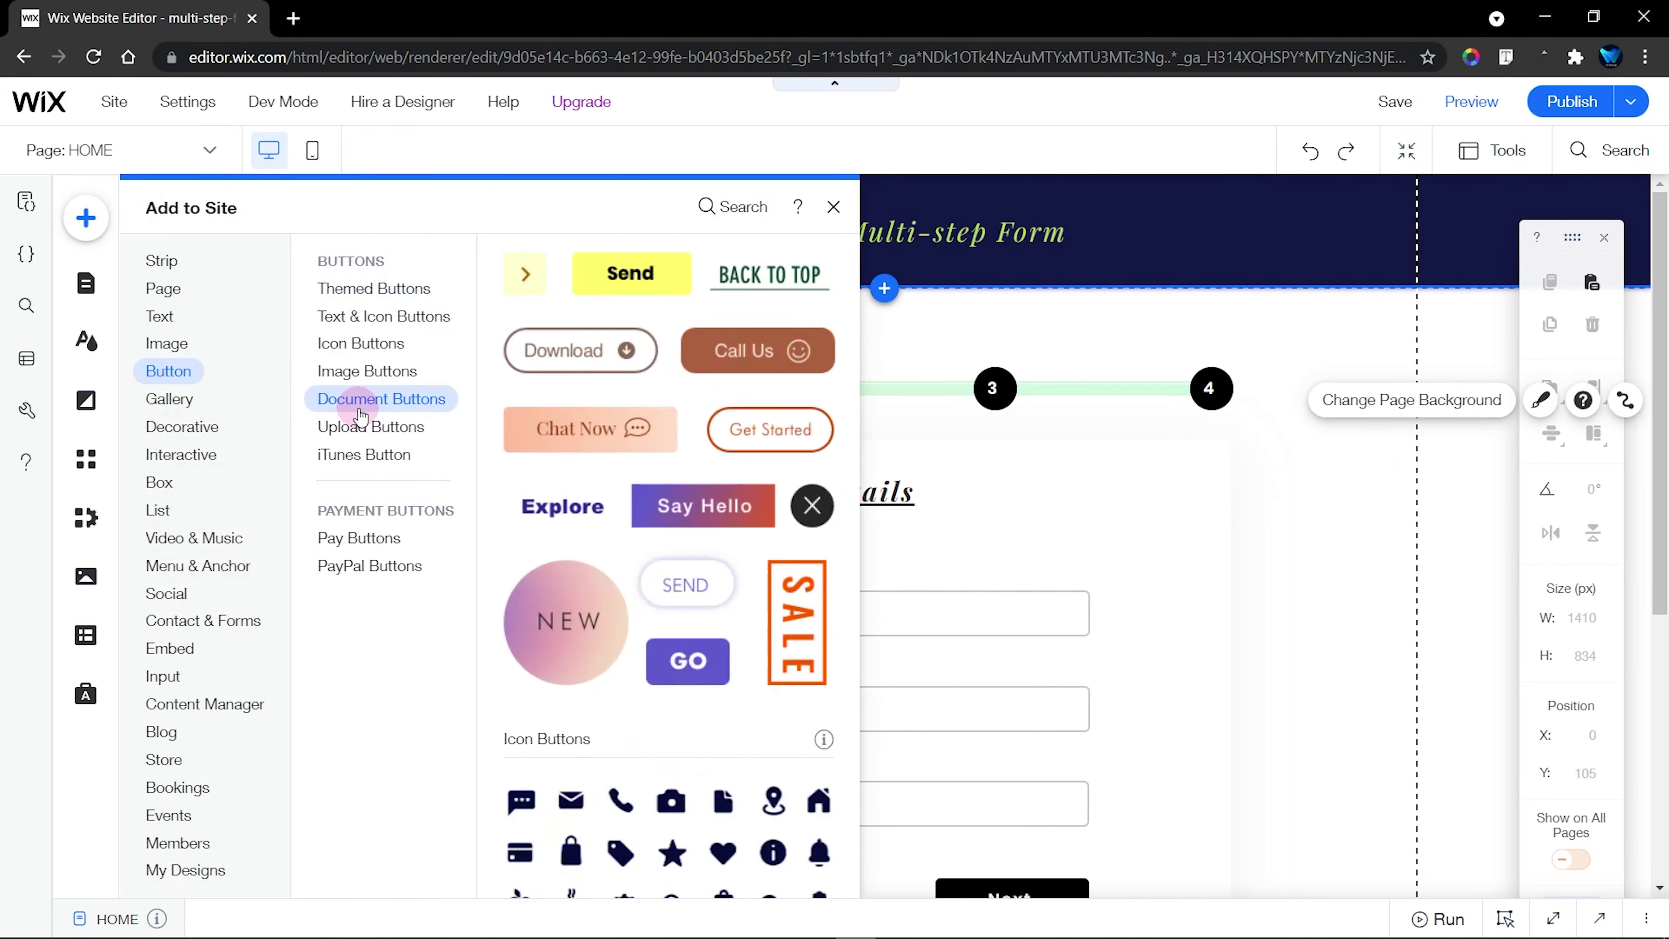
pyautogui.click(160, 317)
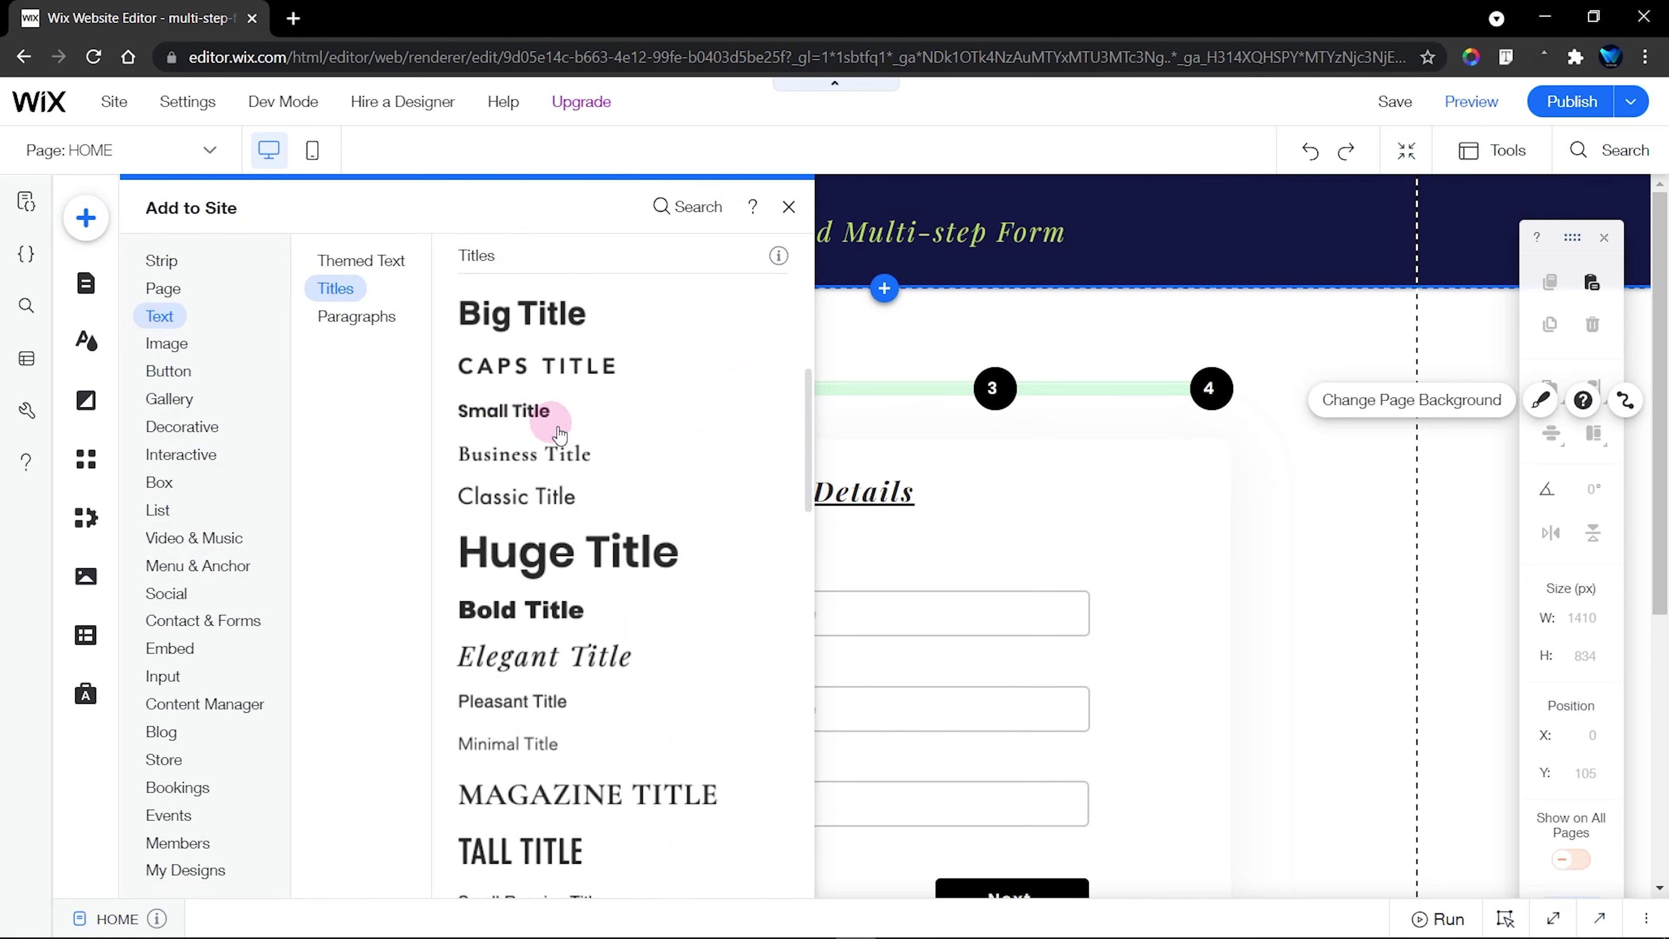
pyautogui.scroll(5, 559, 435)
pyautogui.moveTo(559, 582); pyautogui.dragTo(853, 547)
pyautogui.moveTo(742, 512); pyautogui.dragTo(585, 323)
pyautogui.click(584, 281)
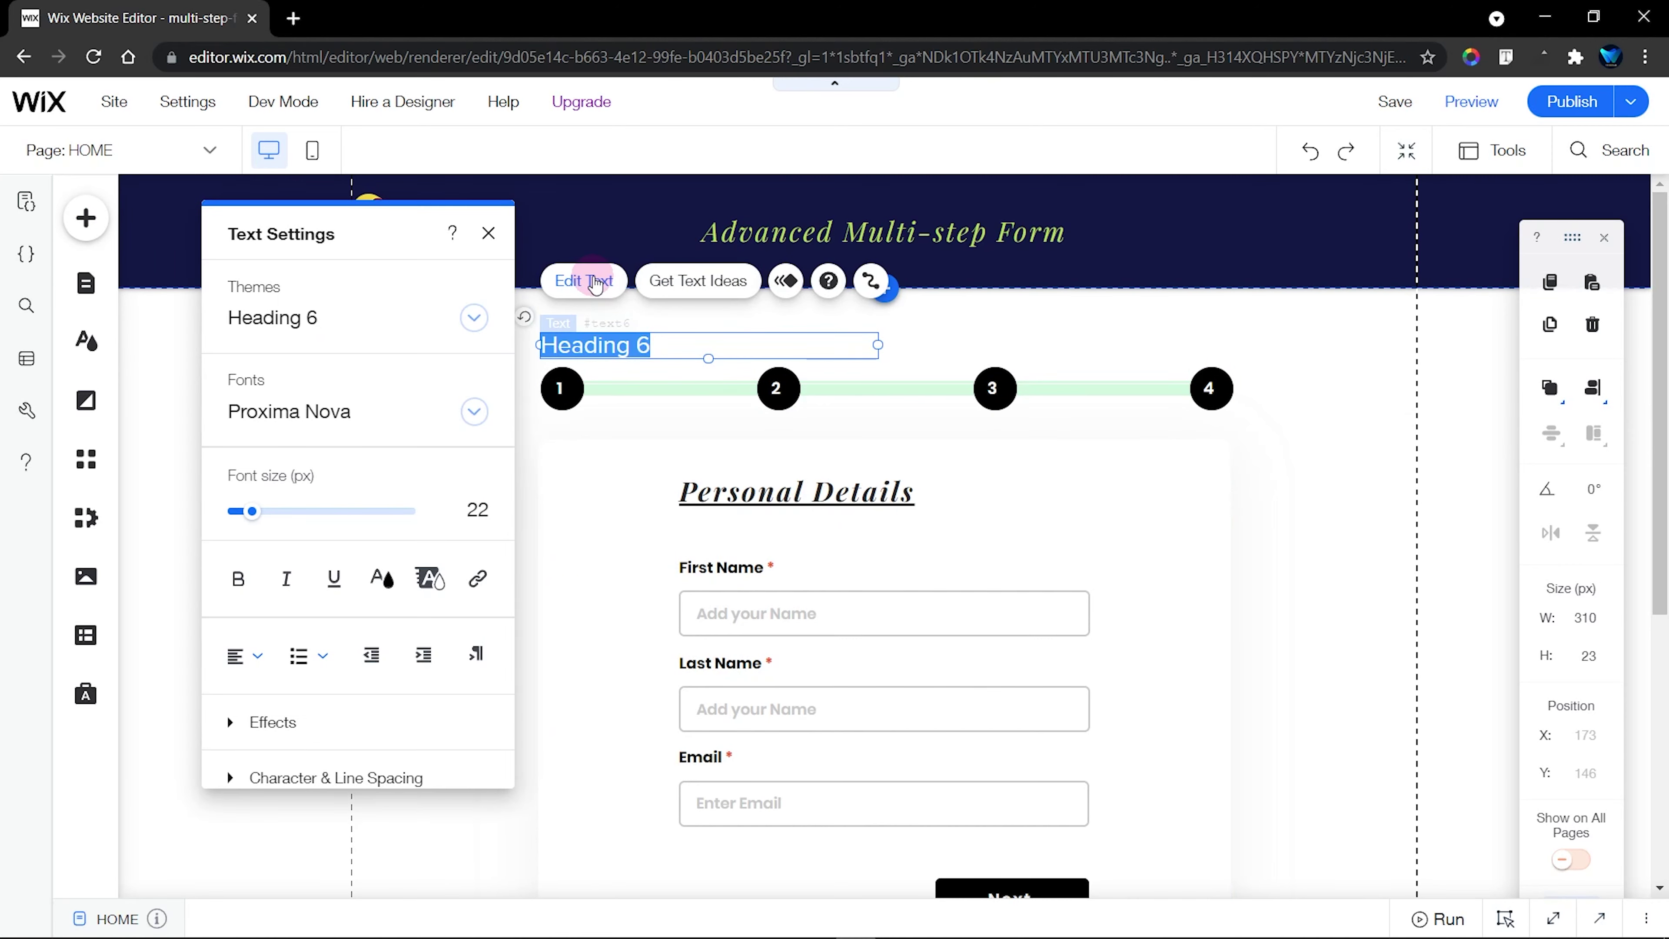
pyautogui.write('Sa')
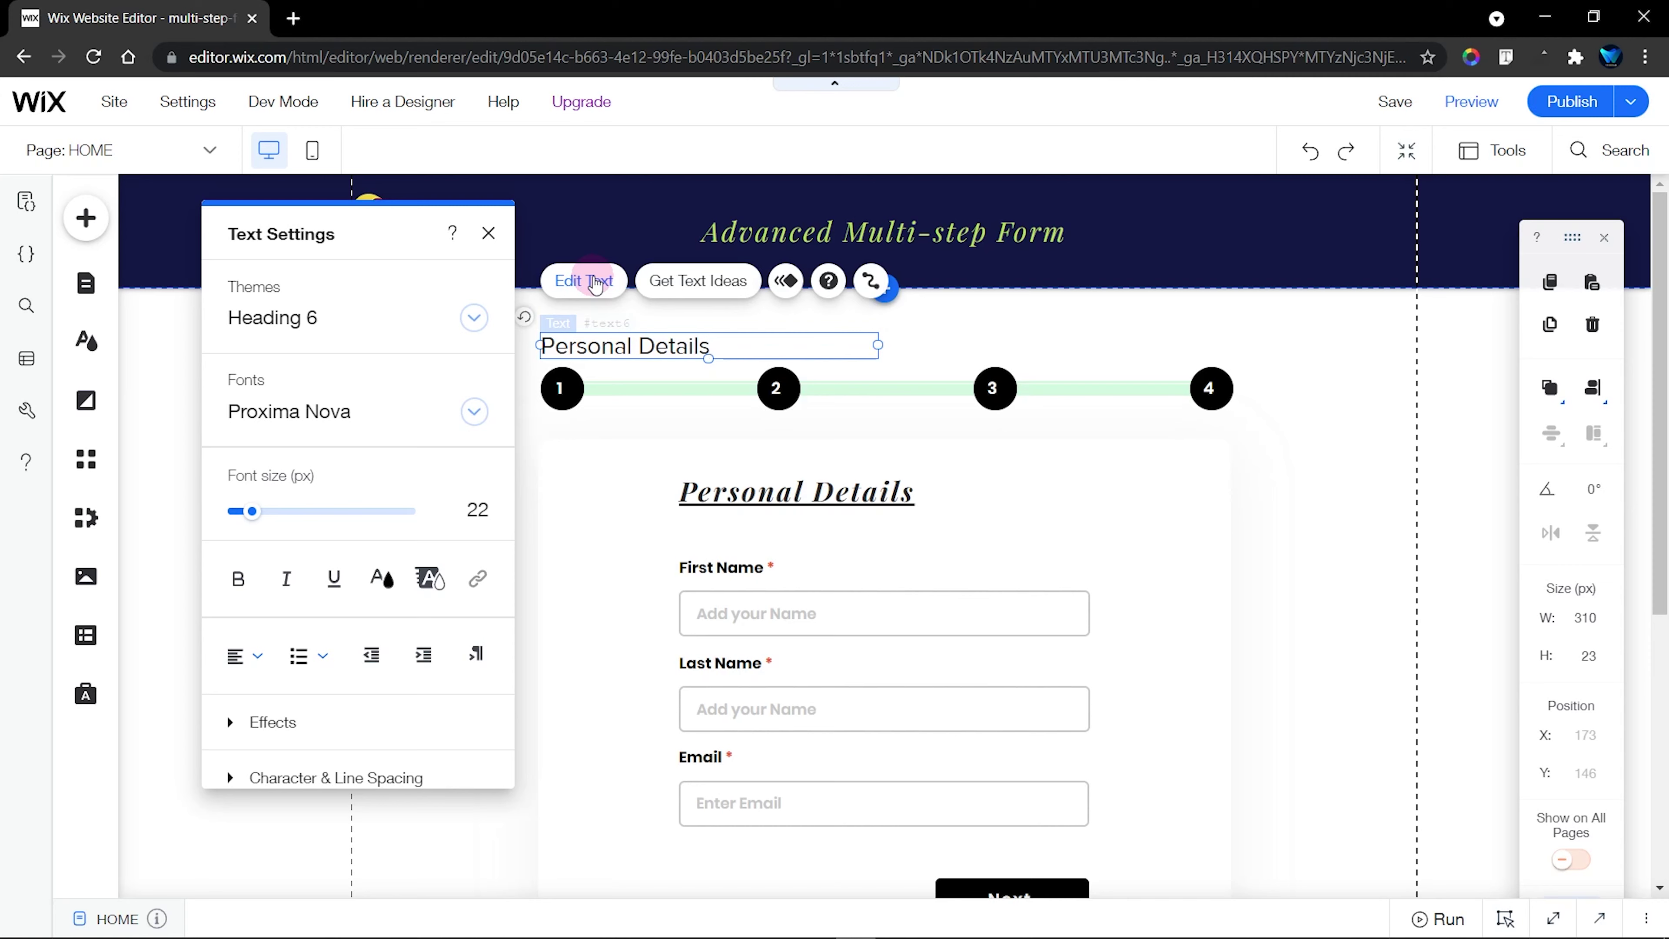
# Format the Personal Details step label in Questrial at 15 px and narrow its text box to 127 px
pyautogui.click(596, 284)
pyautogui.click(345, 411)
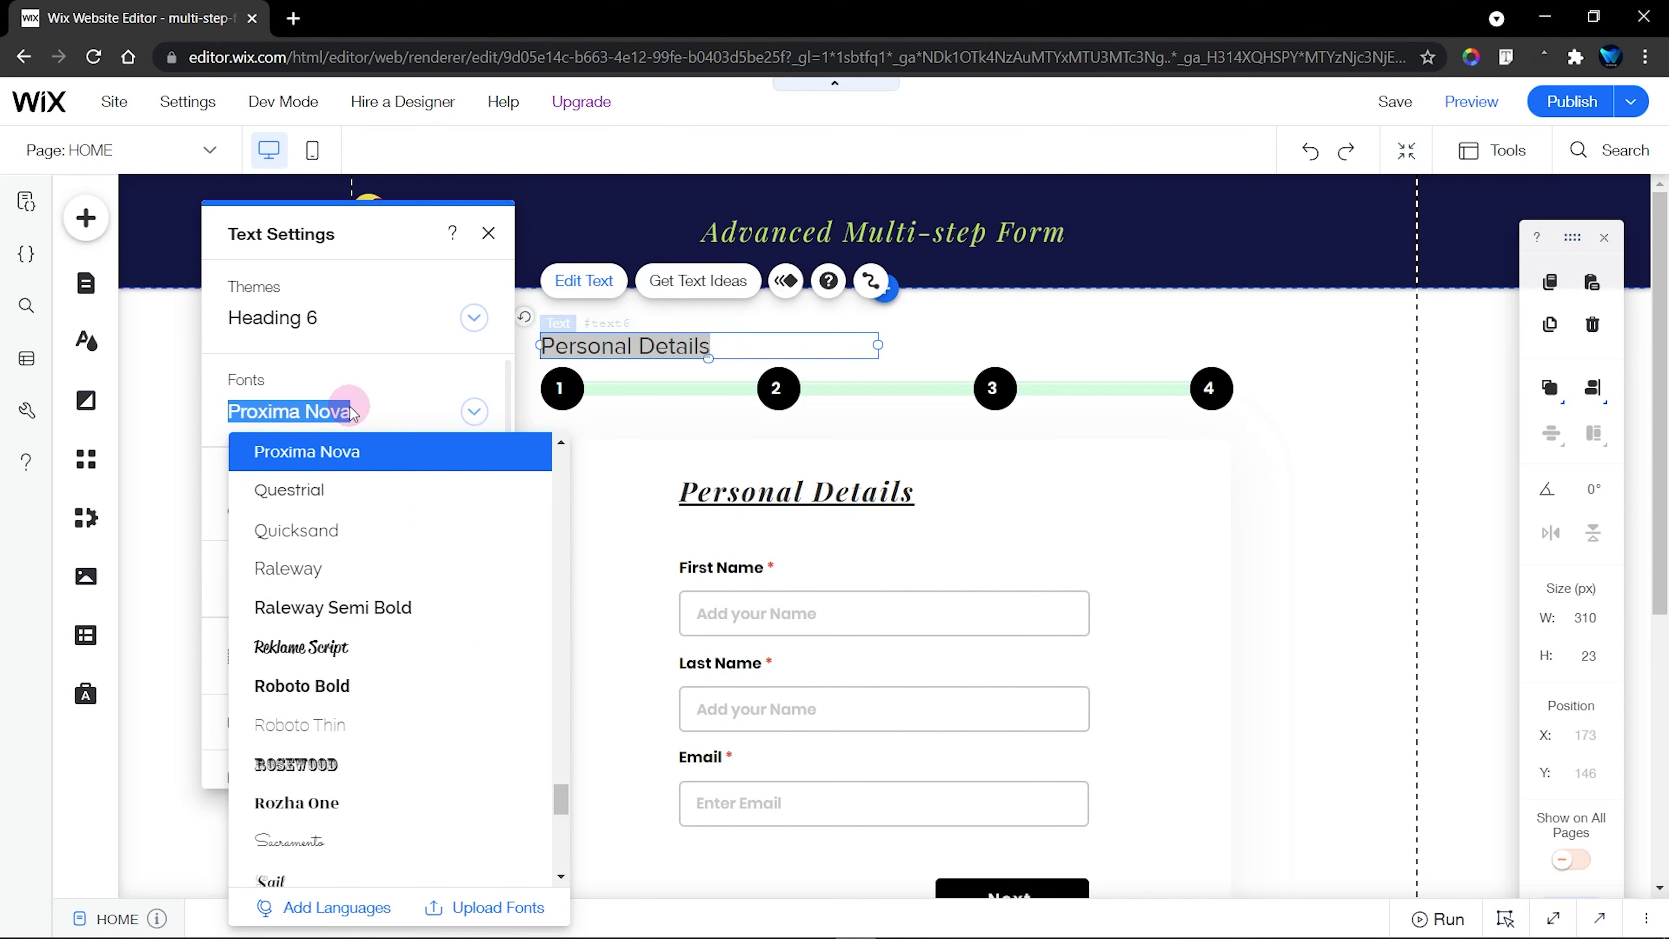
pyautogui.click(333, 488)
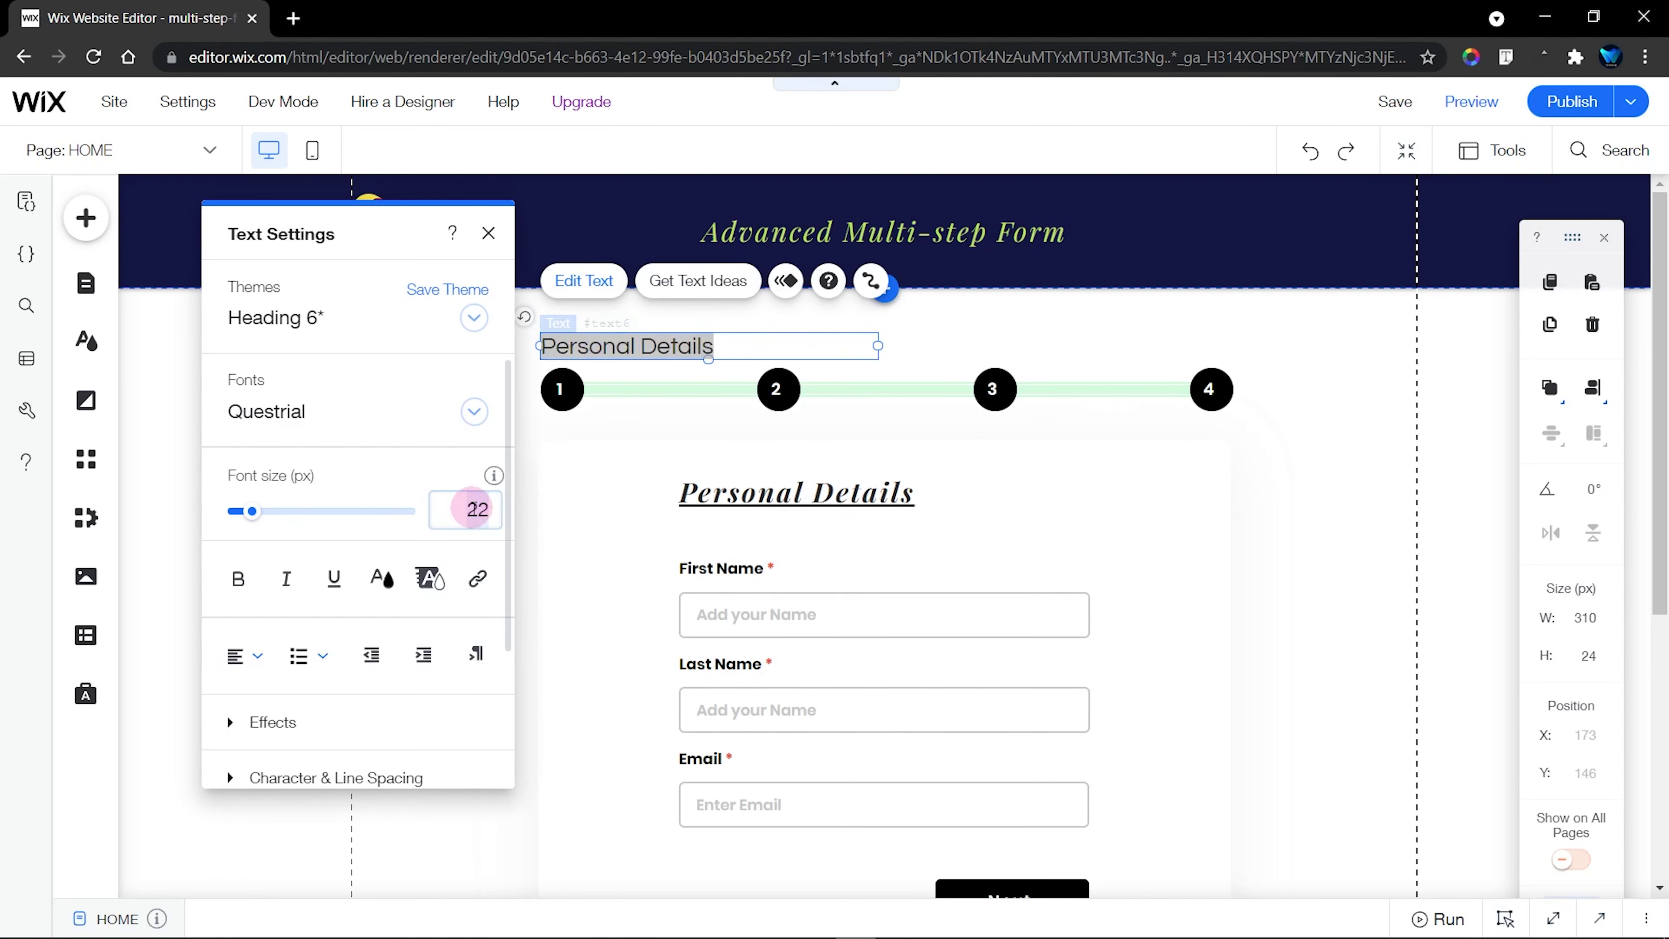
pyautogui.press('Return')
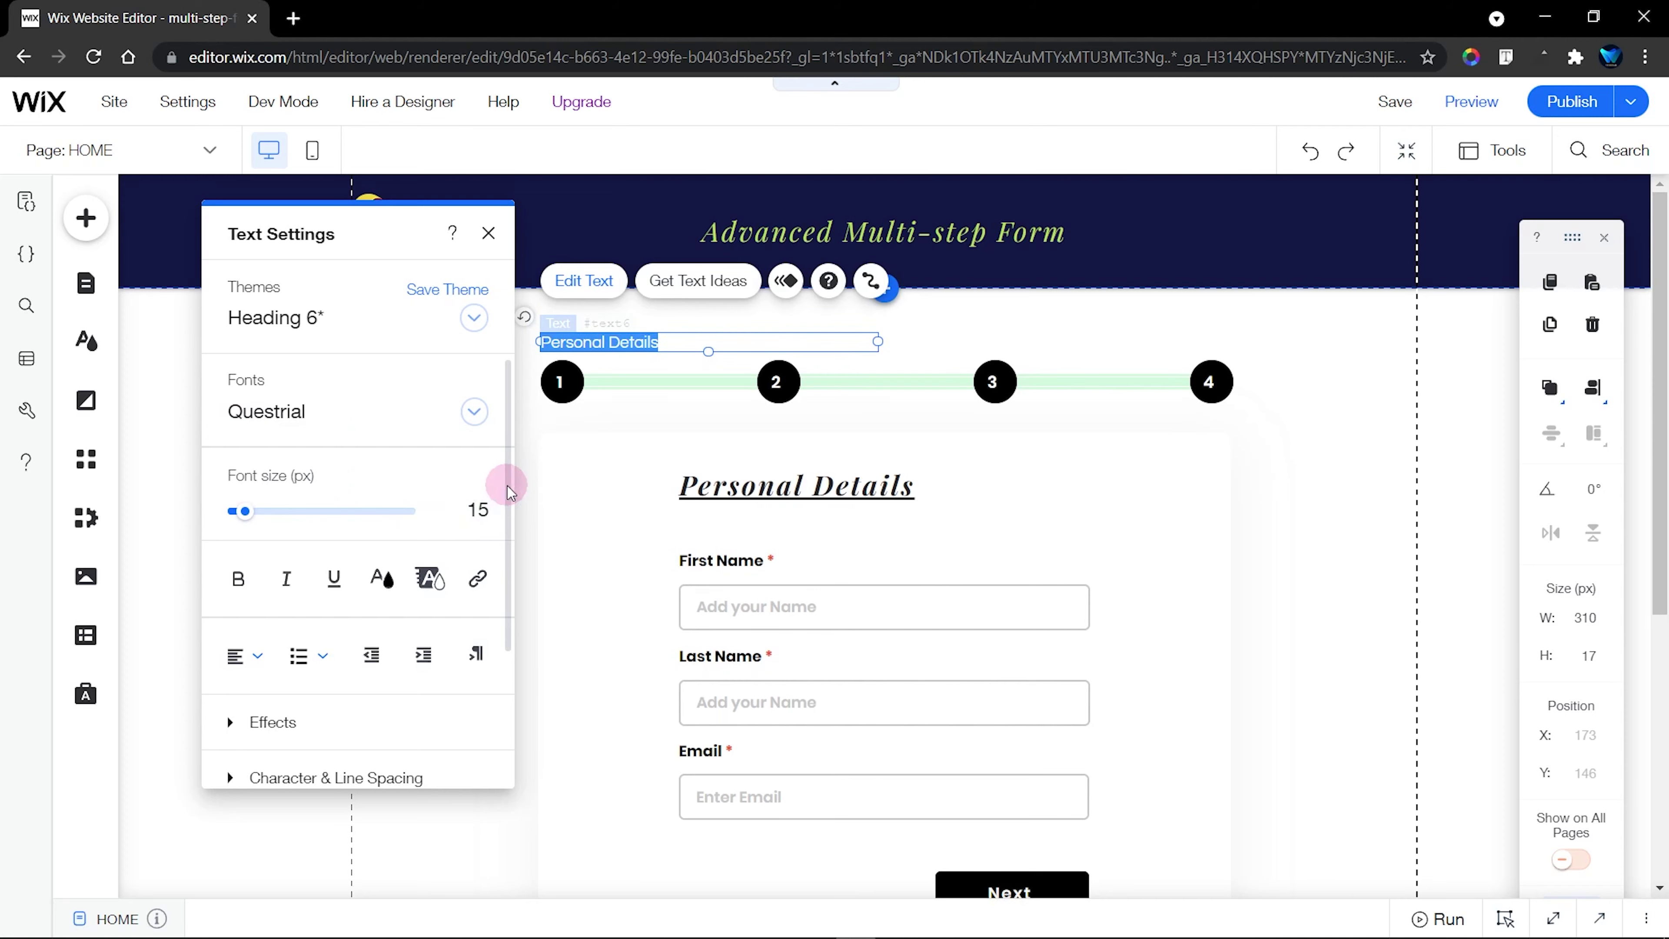
pyautogui.click(382, 578)
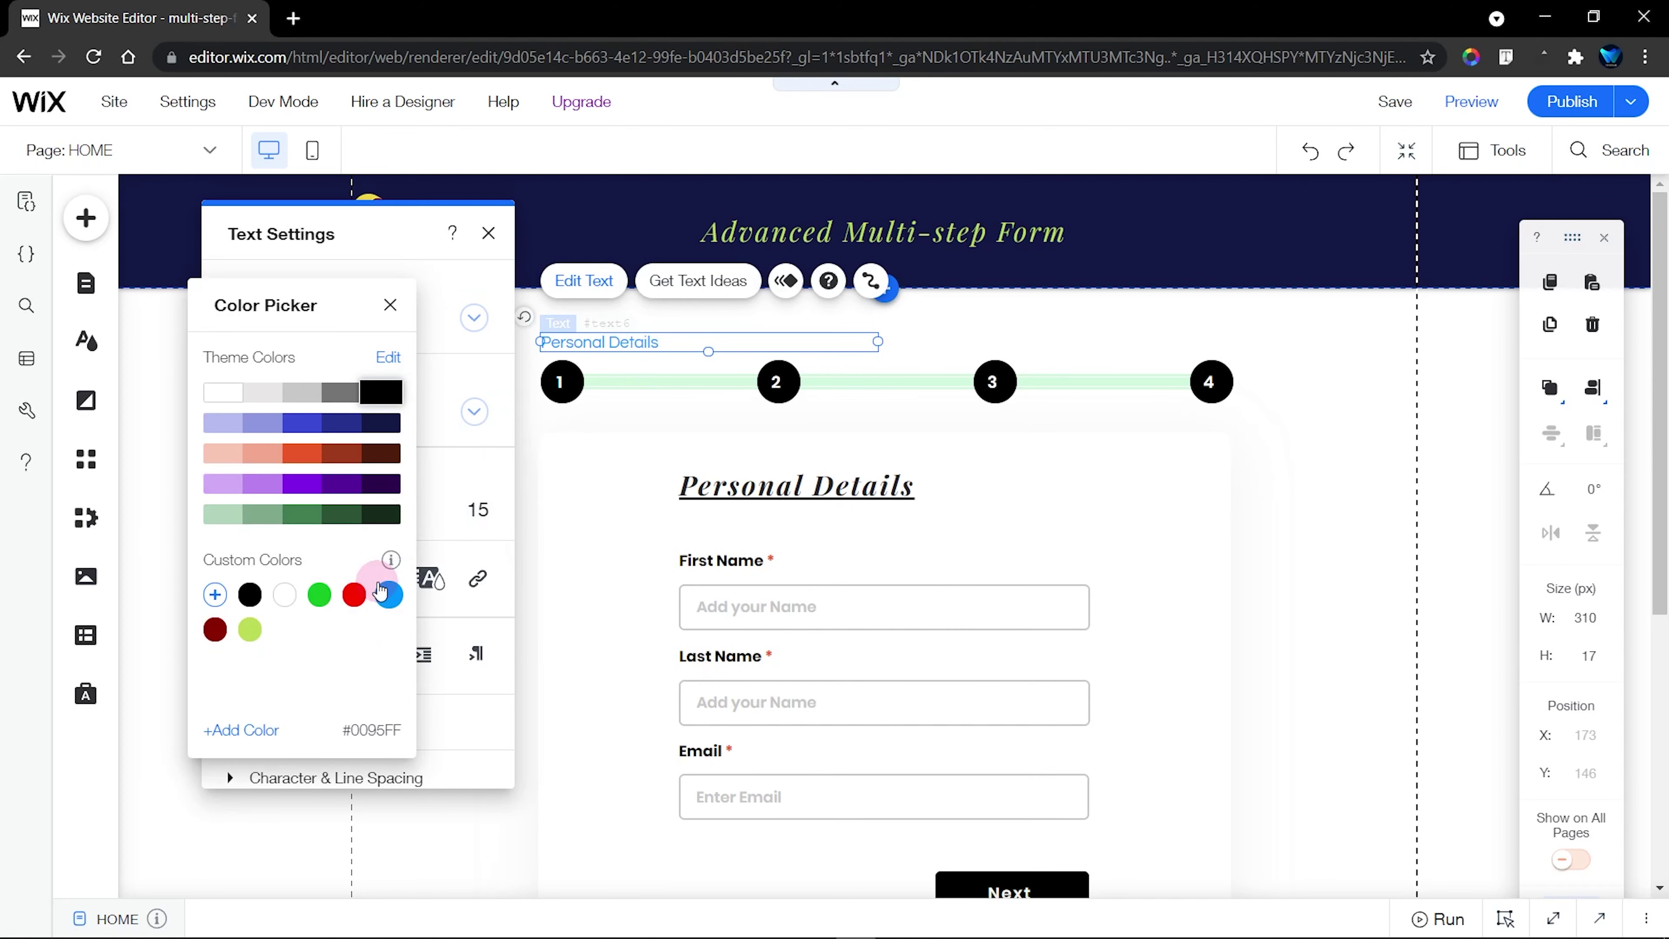
pyautogui.click(453, 555)
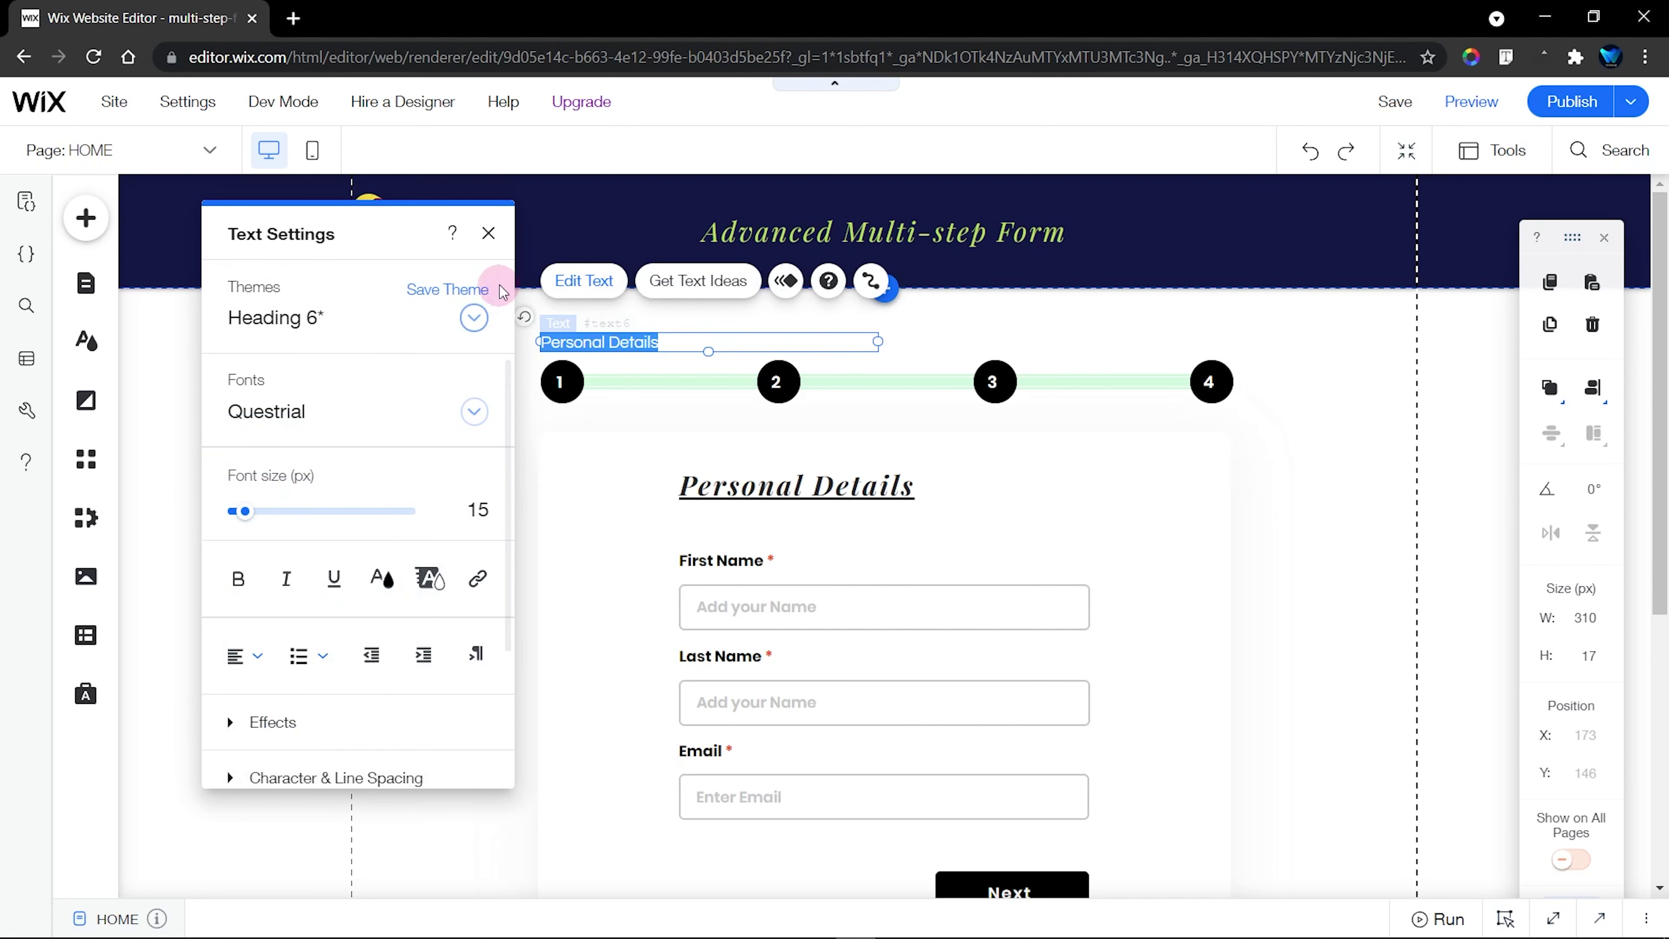
pyautogui.click(488, 232)
pyautogui.moveTo(877, 343); pyautogui.dragTo(836, 333)
# Duplicate the step label, place the copy above step button 2 at X 372, Y 146, and change its text to "Address Details"
pyautogui.click(1550, 325)
pyautogui.click(812, 288)
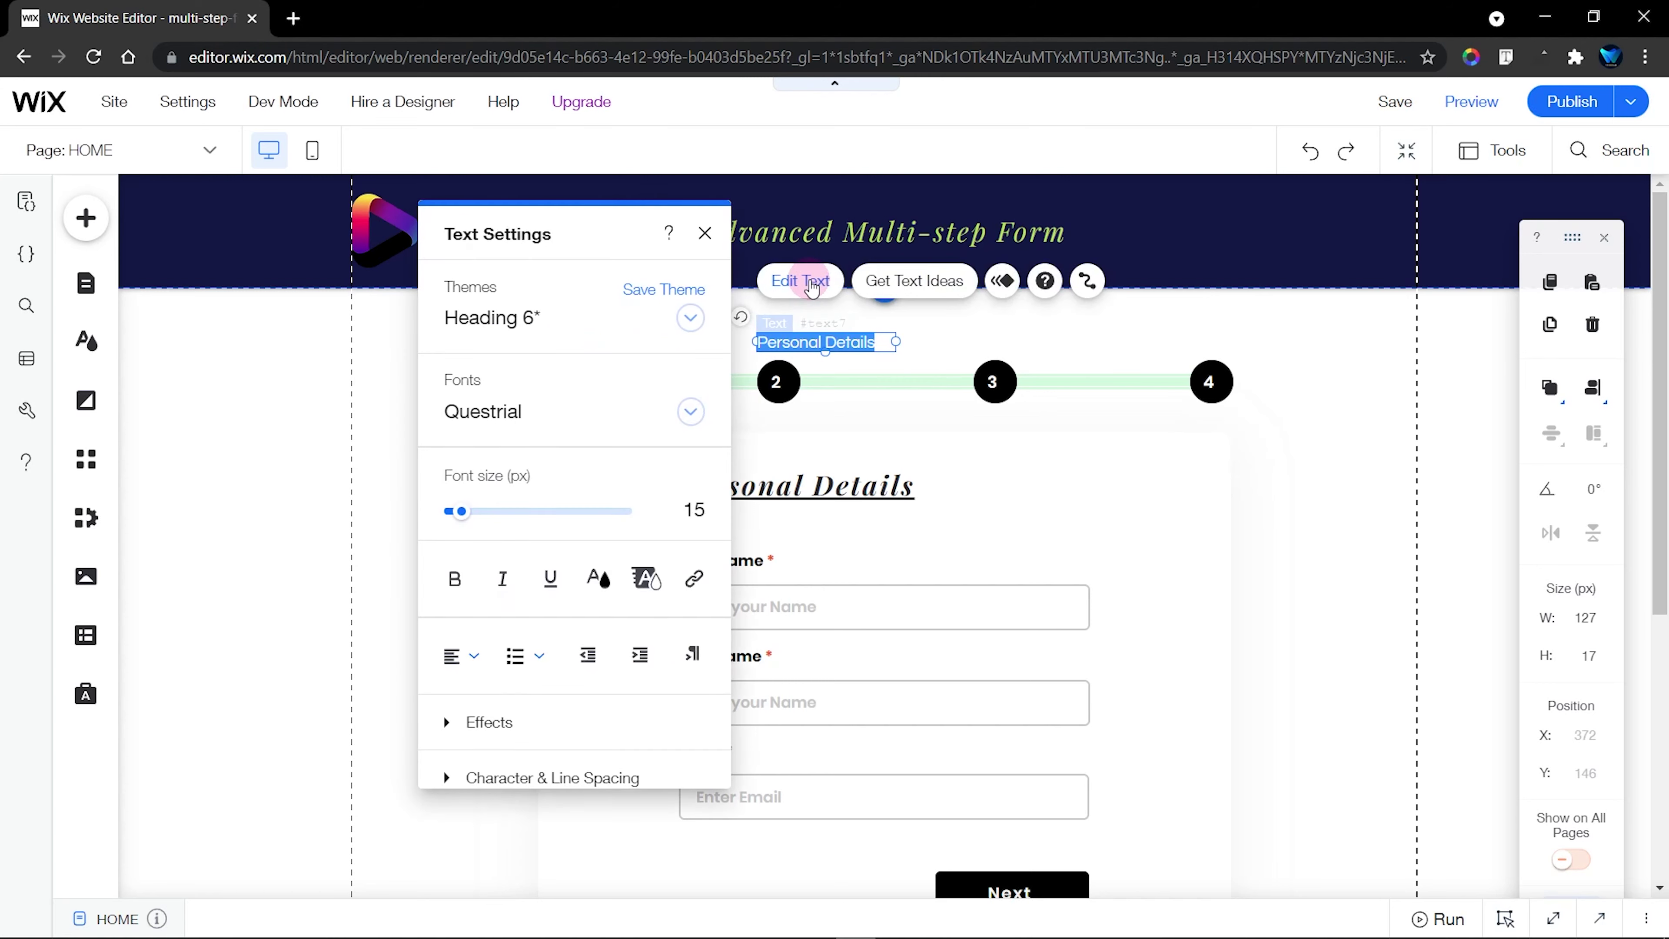
pyautogui.click(824, 346)
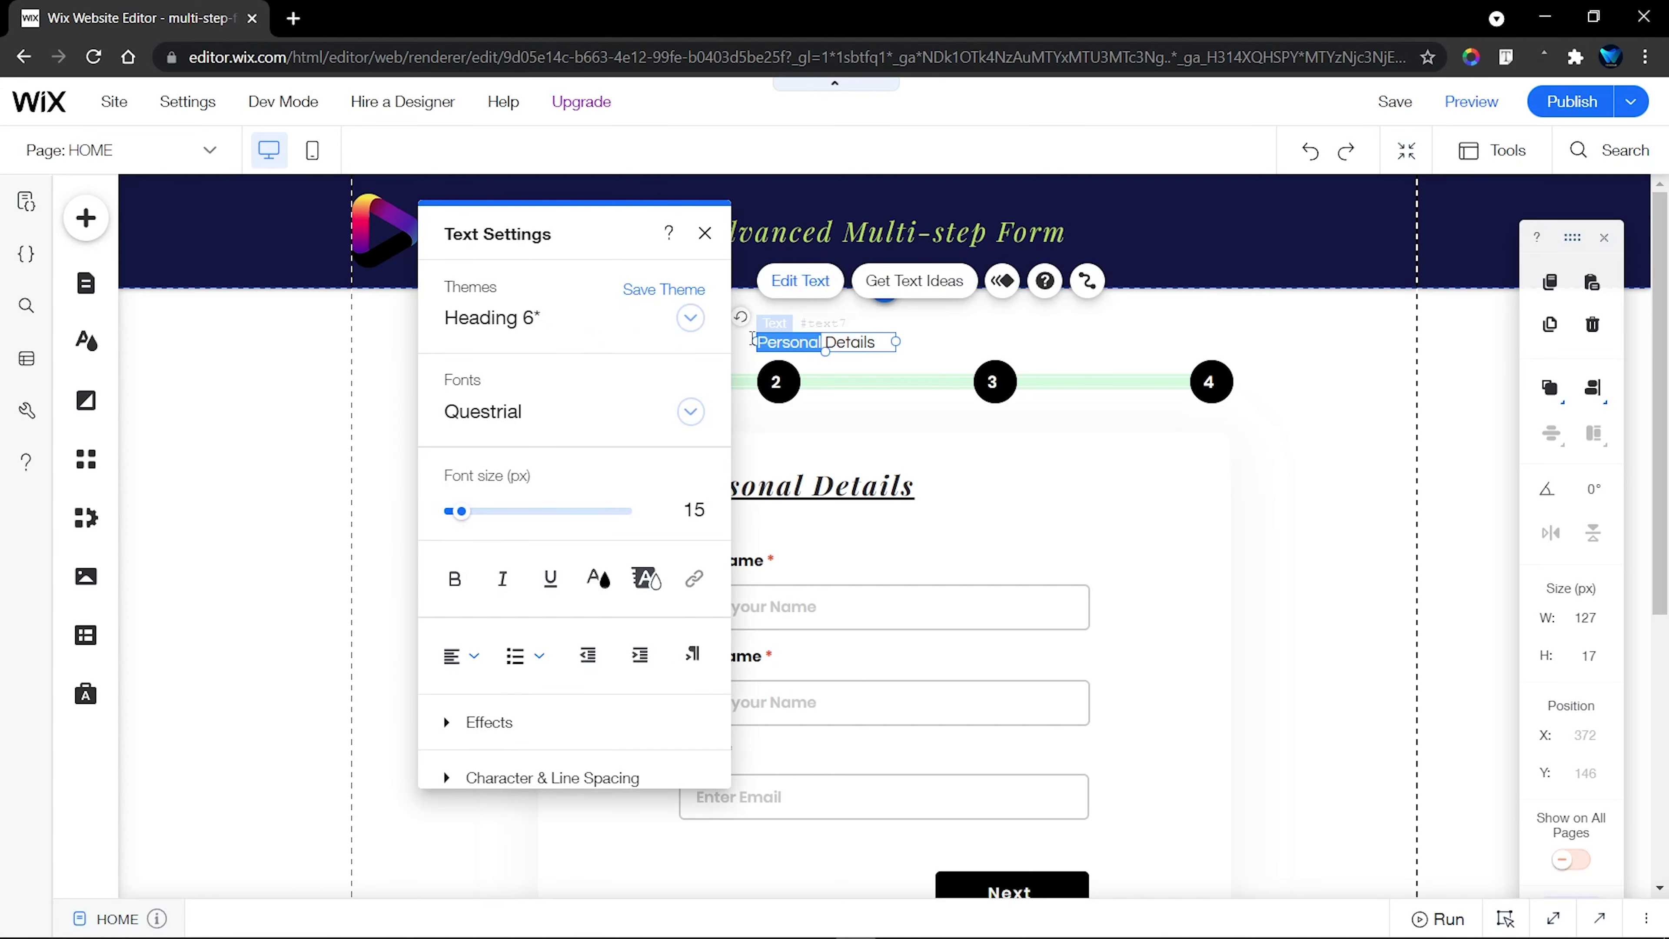
pyautogui.write('Address')
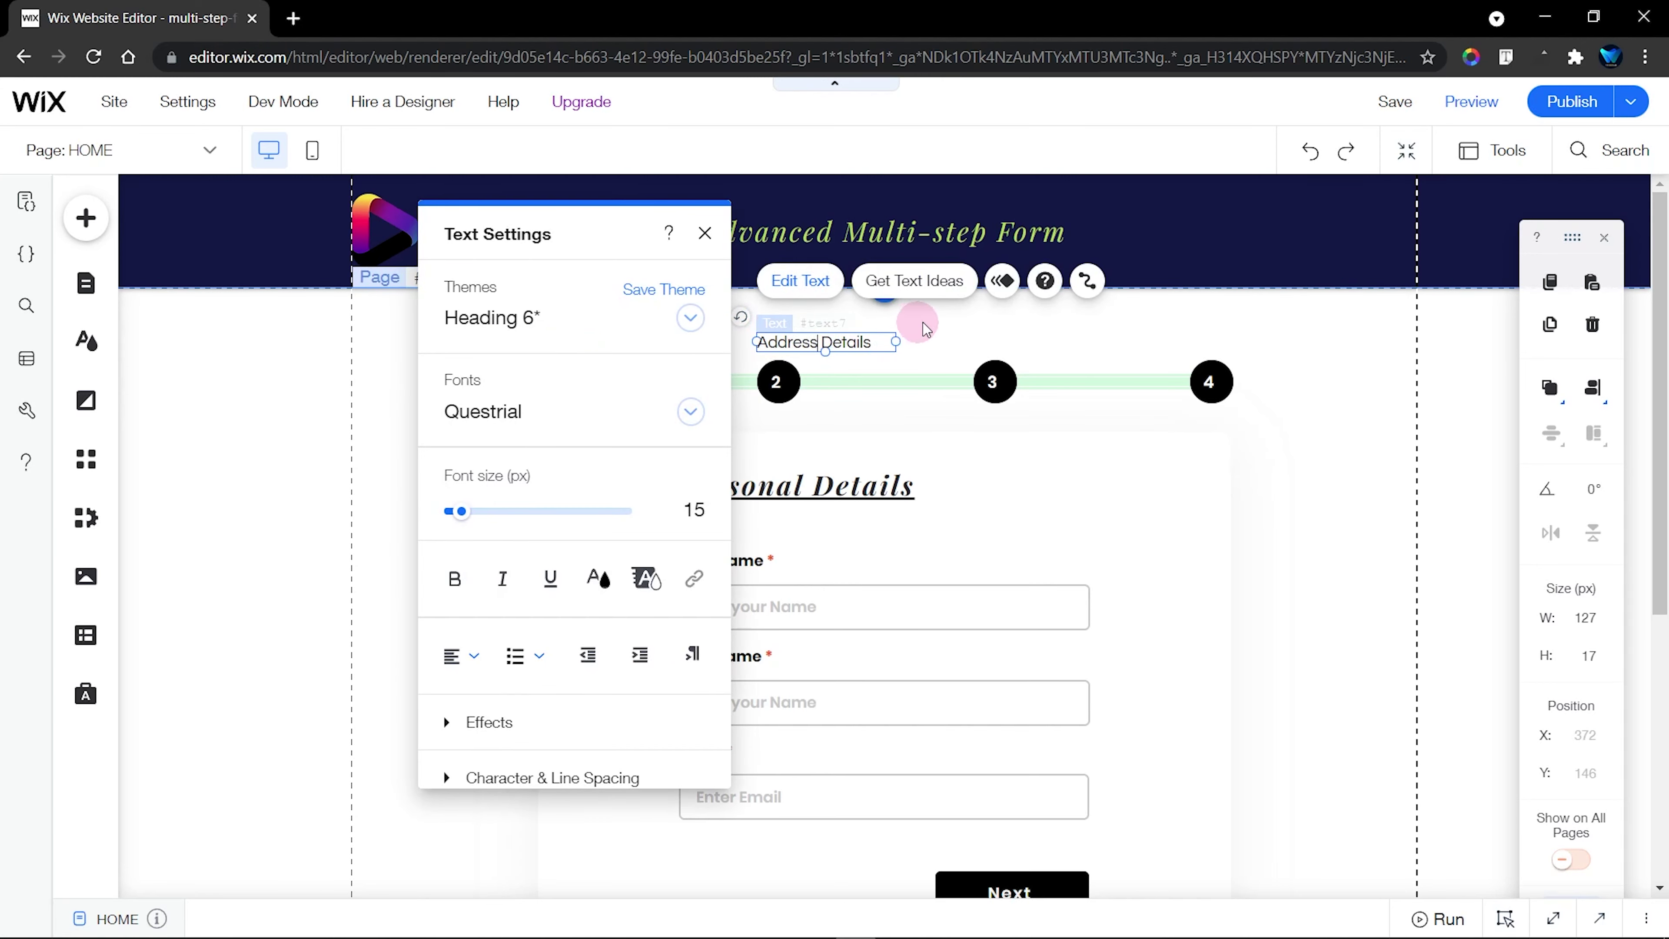
# Duplicate the "Address Details" label, place the copy above step button 3 at X 571, Y 146, and change its text to "Other Details"
pyautogui.click(704, 233)
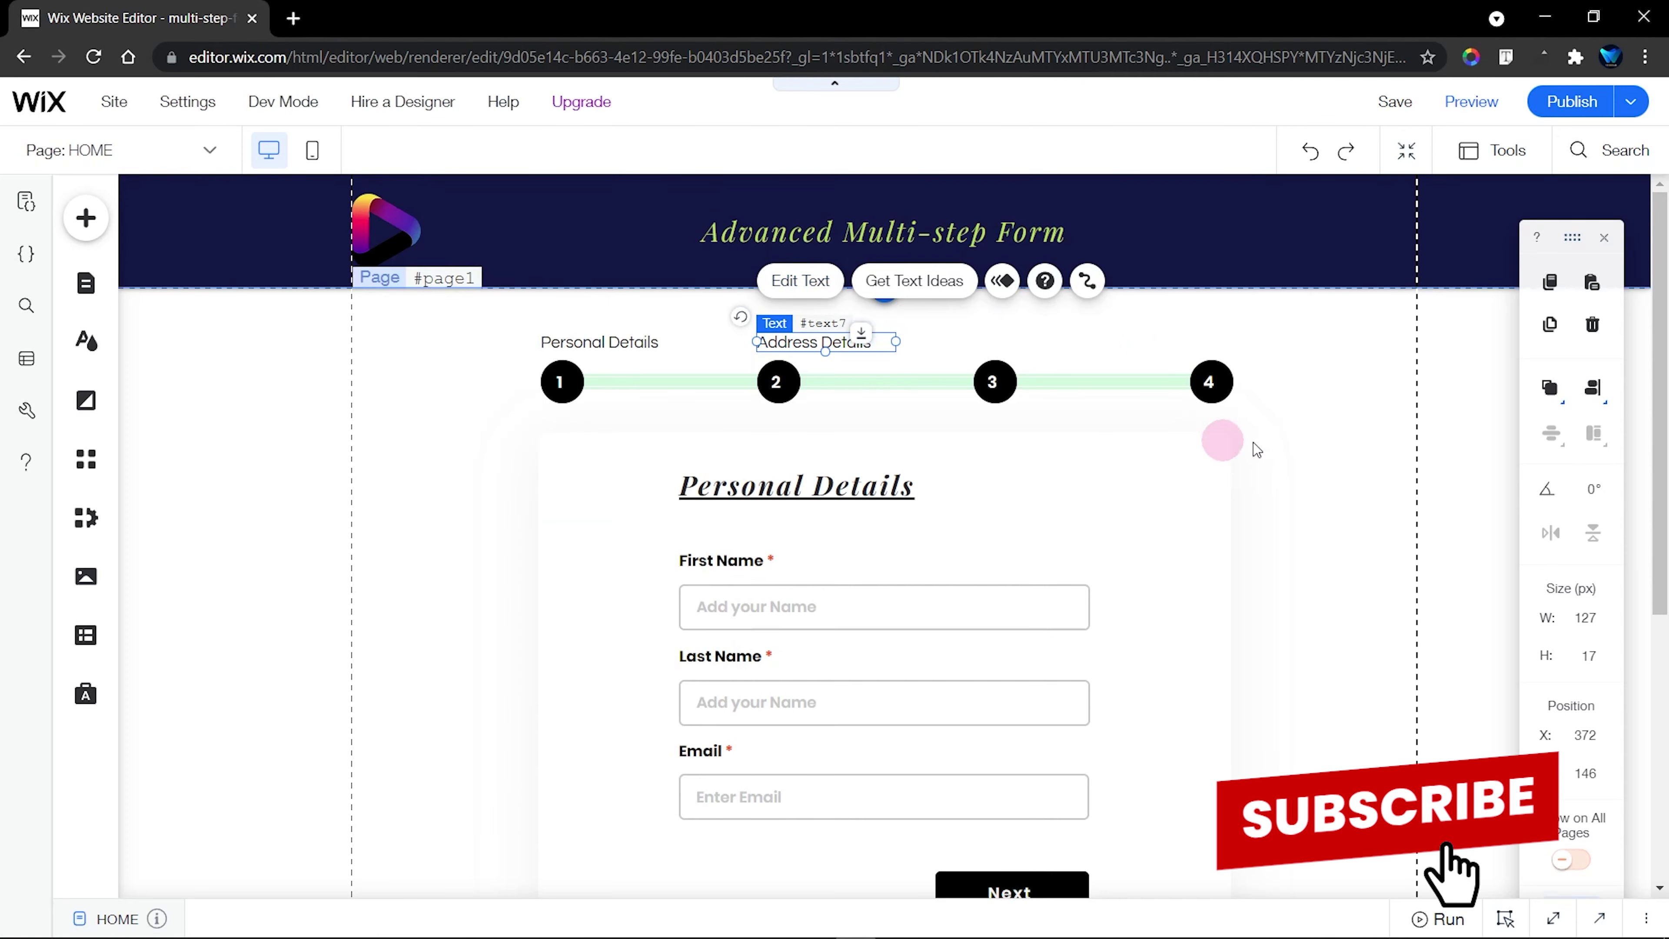
pyautogui.click(1545, 327)
pyautogui.moveTo(845, 362); pyautogui.dragTo(1031, 338)
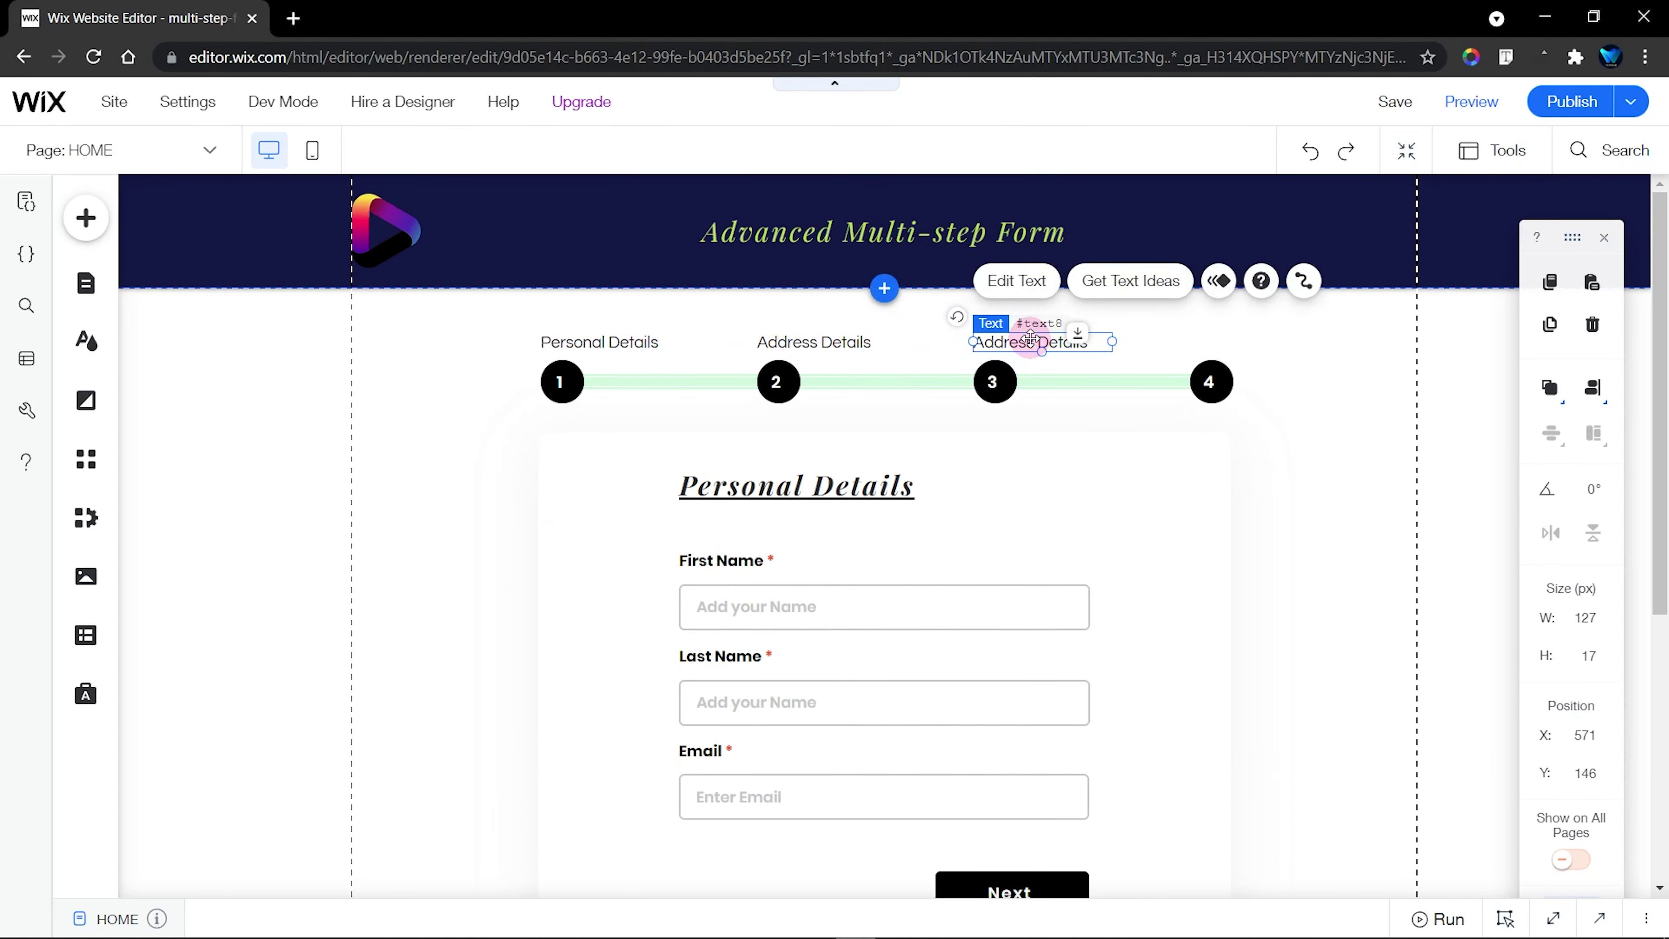
pyautogui.click(1034, 290)
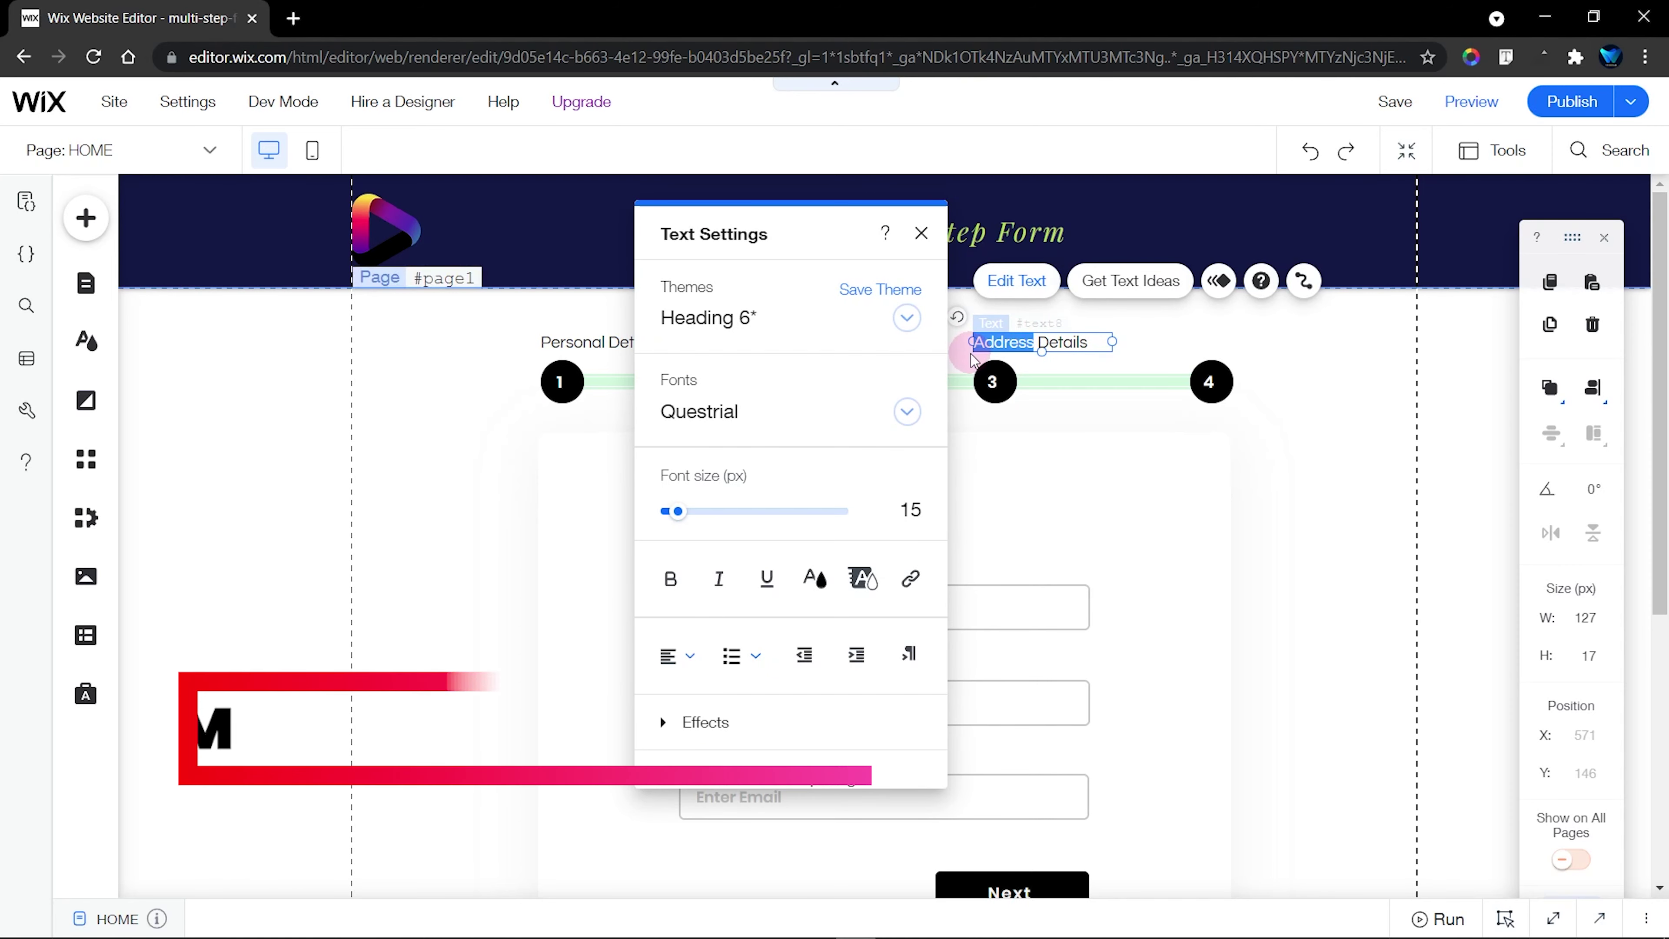
pyautogui.write('Other')
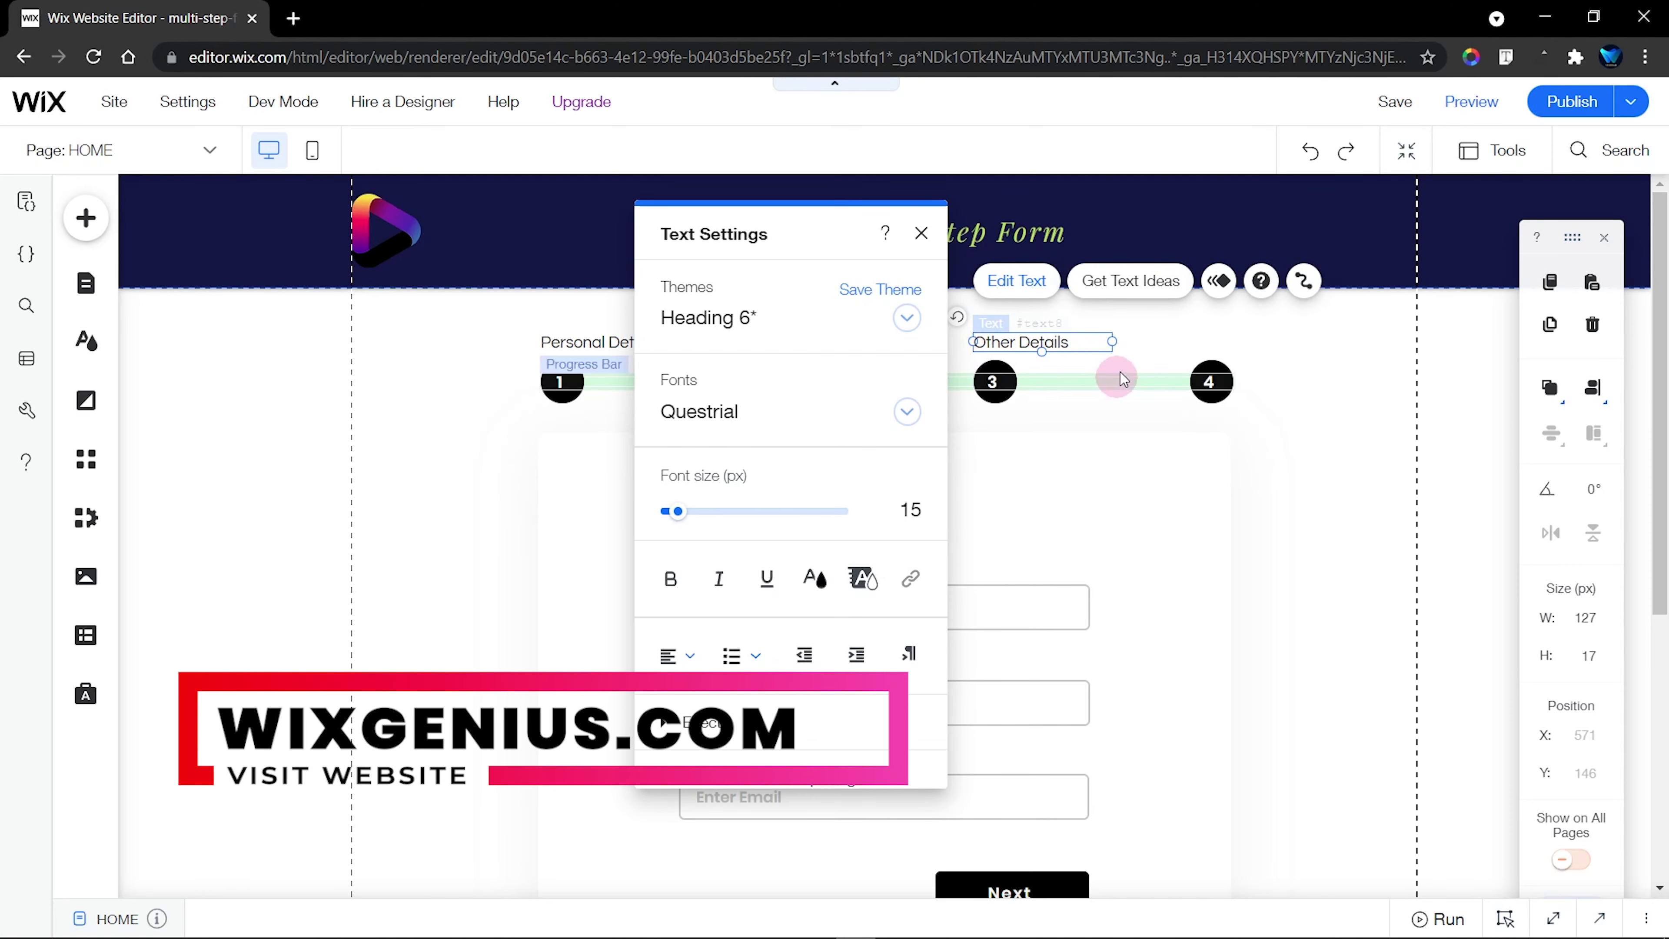
pyautogui.click(921, 233)
# Duplicate the "Other Details" label, place the copy above step button 4 at X 771, Y 146, and change its text to "Completed!"
pyautogui.click(1558, 321)
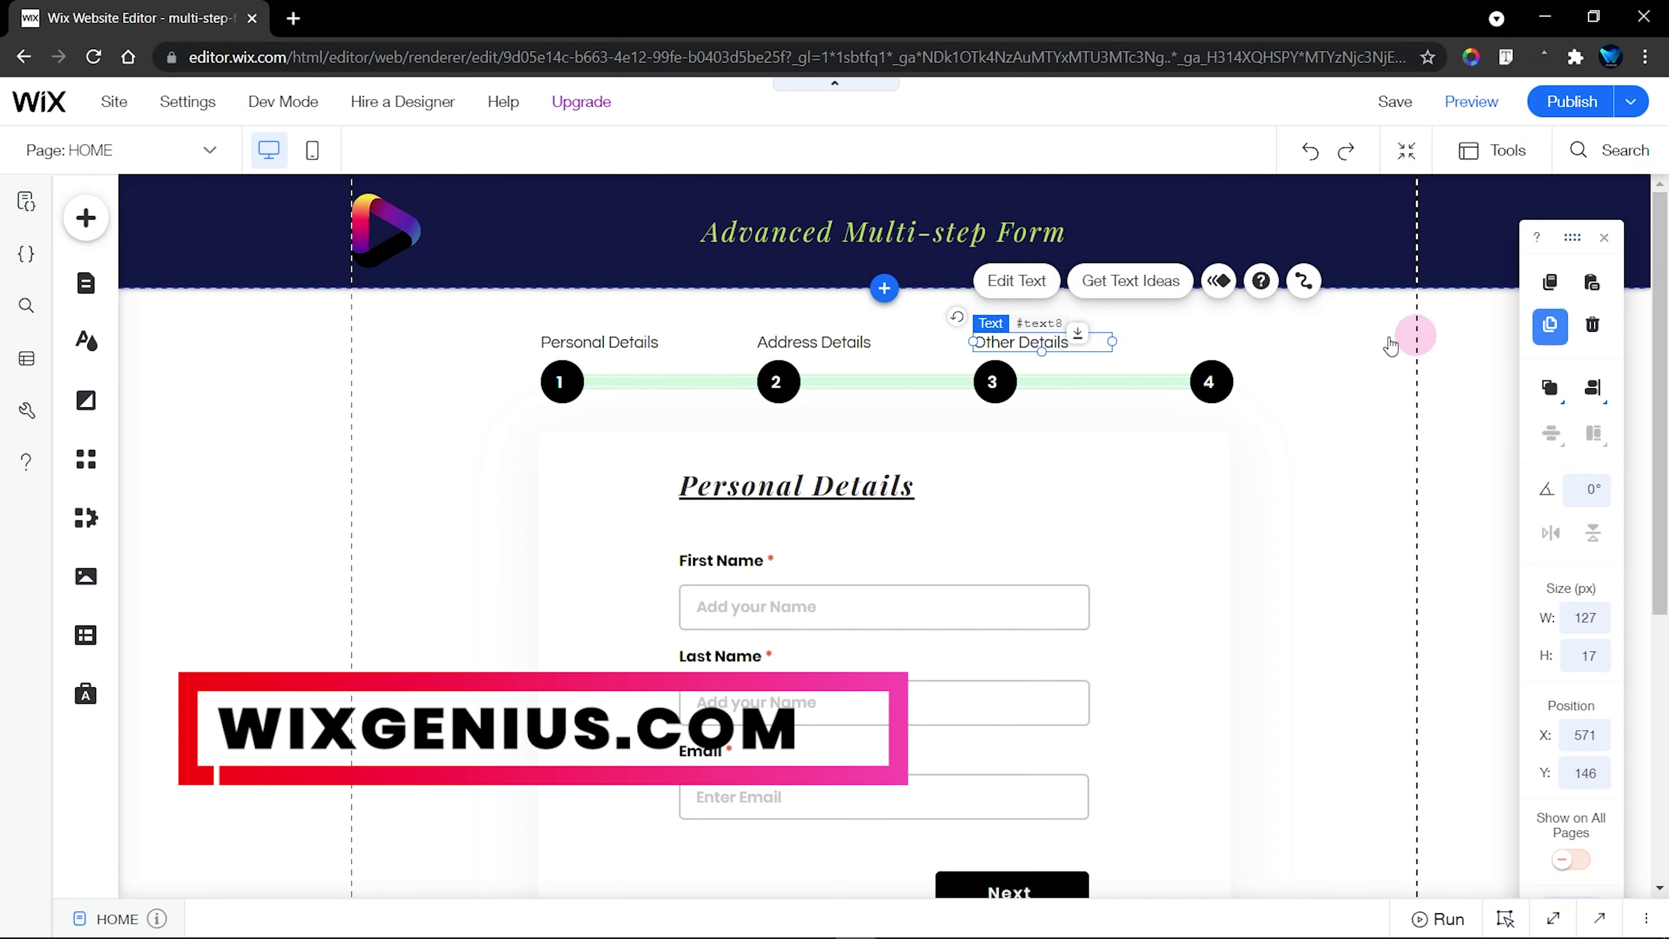
pyautogui.moveTo(1051, 345); pyautogui.dragTo(1239, 341)
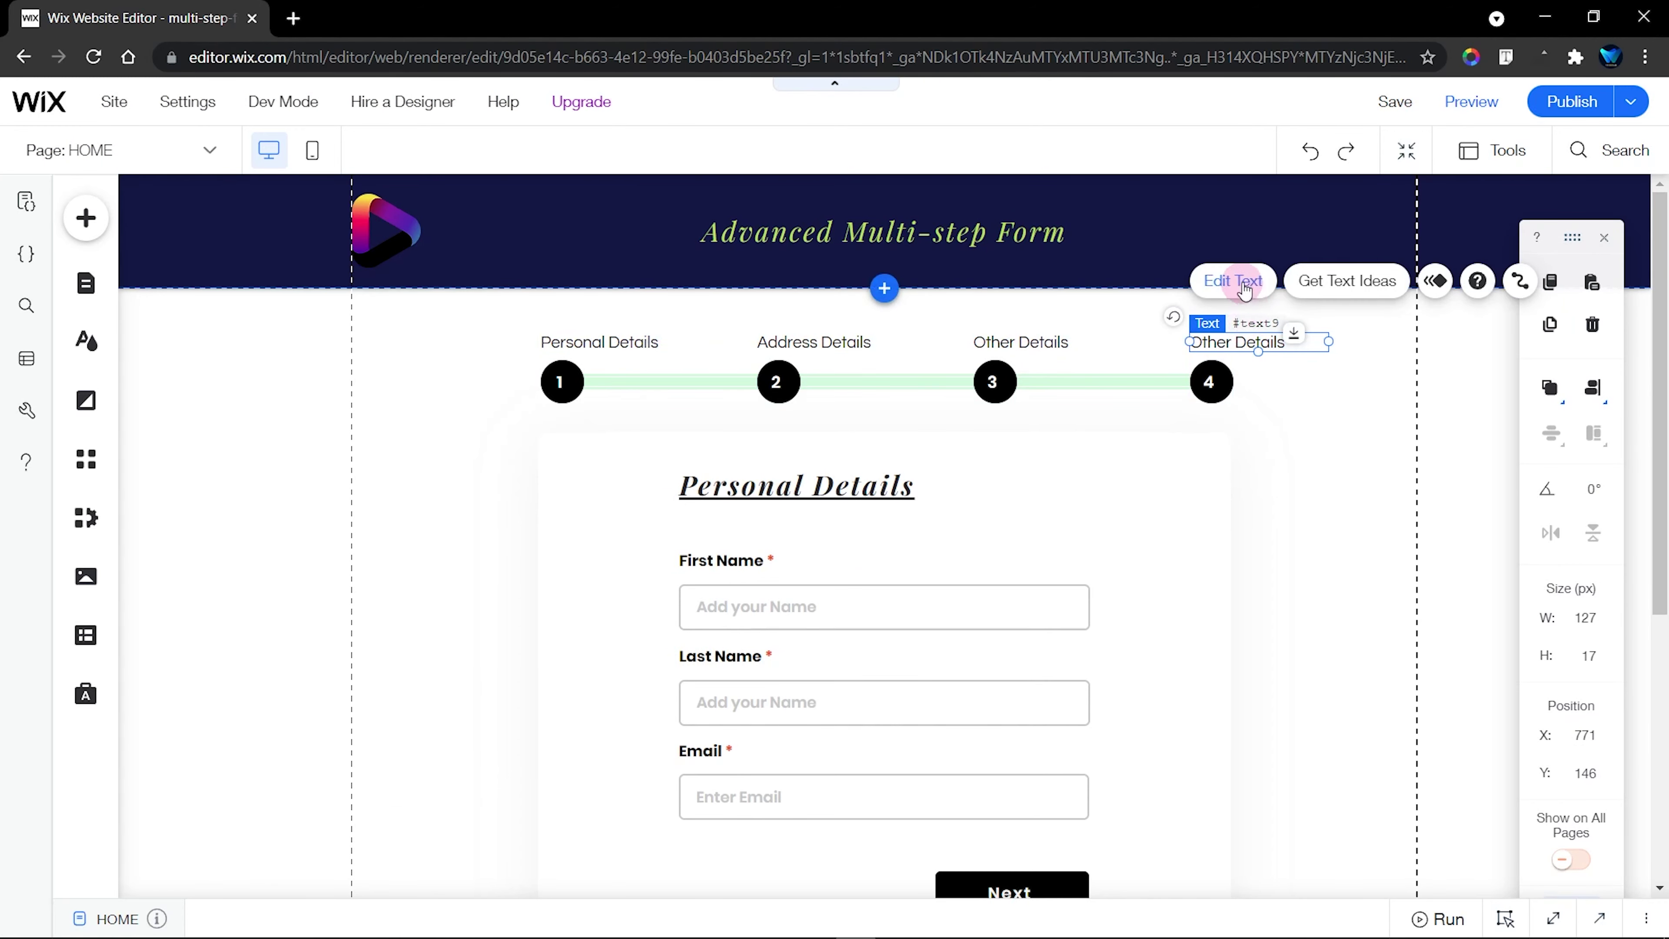
pyautogui.click(1233, 280)
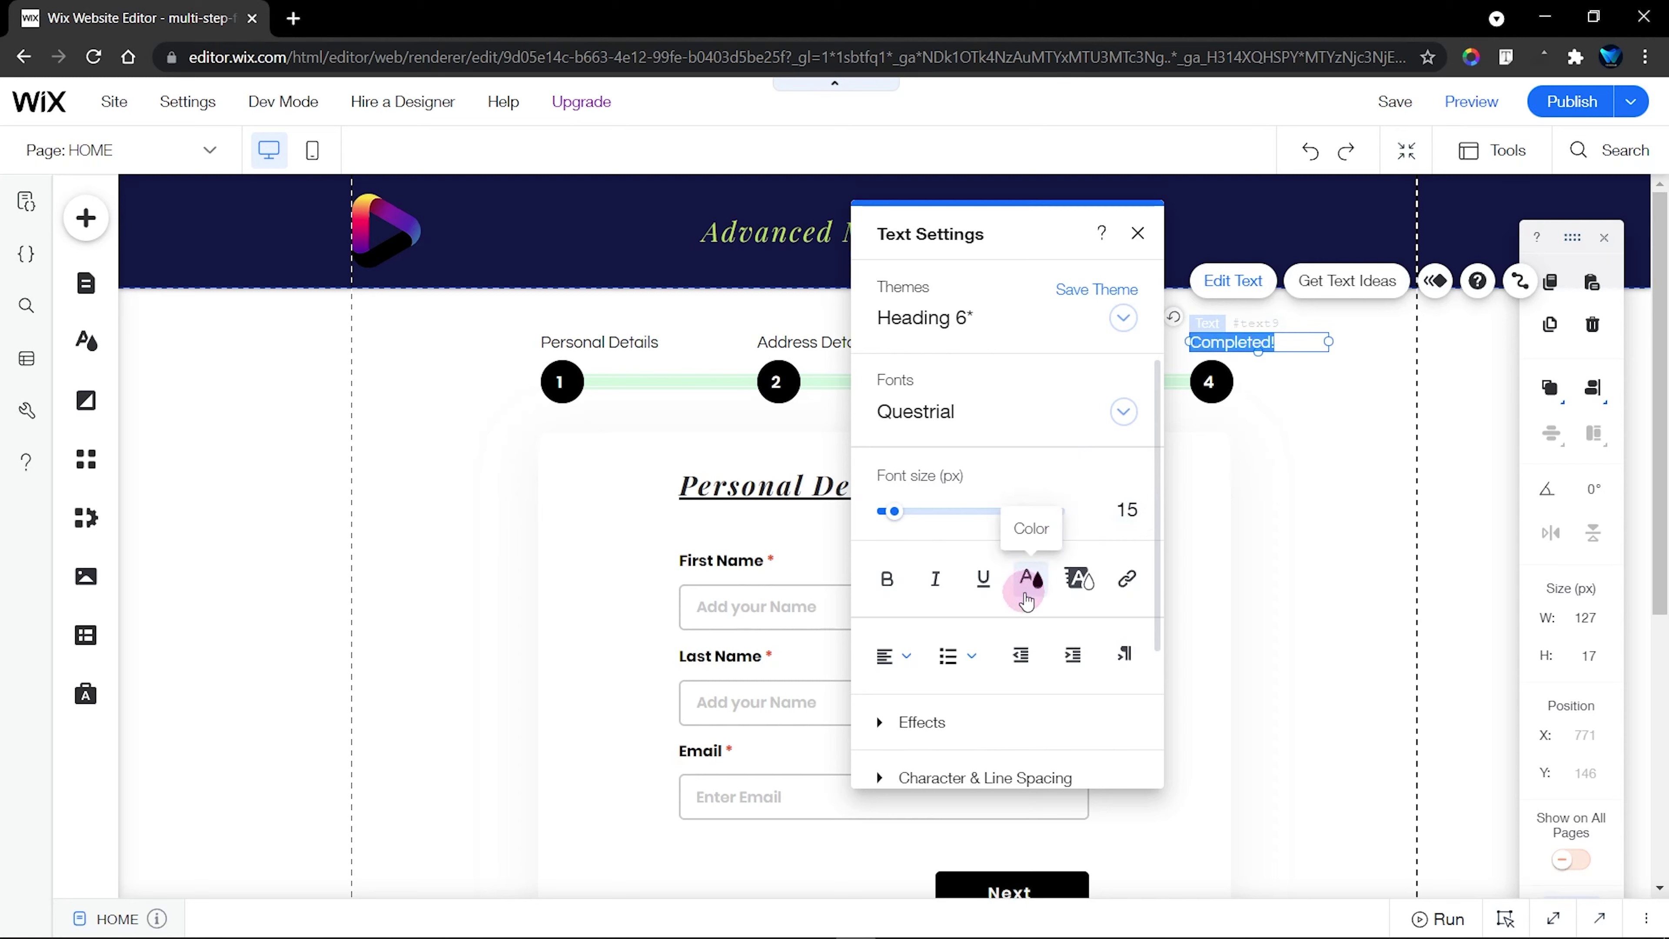
# Color the "Completed!" label text green (#13BD24) using the custom colors
pyautogui.click(1031, 579)
pyautogui.click(1037, 596)
pyautogui.click(969, 595)
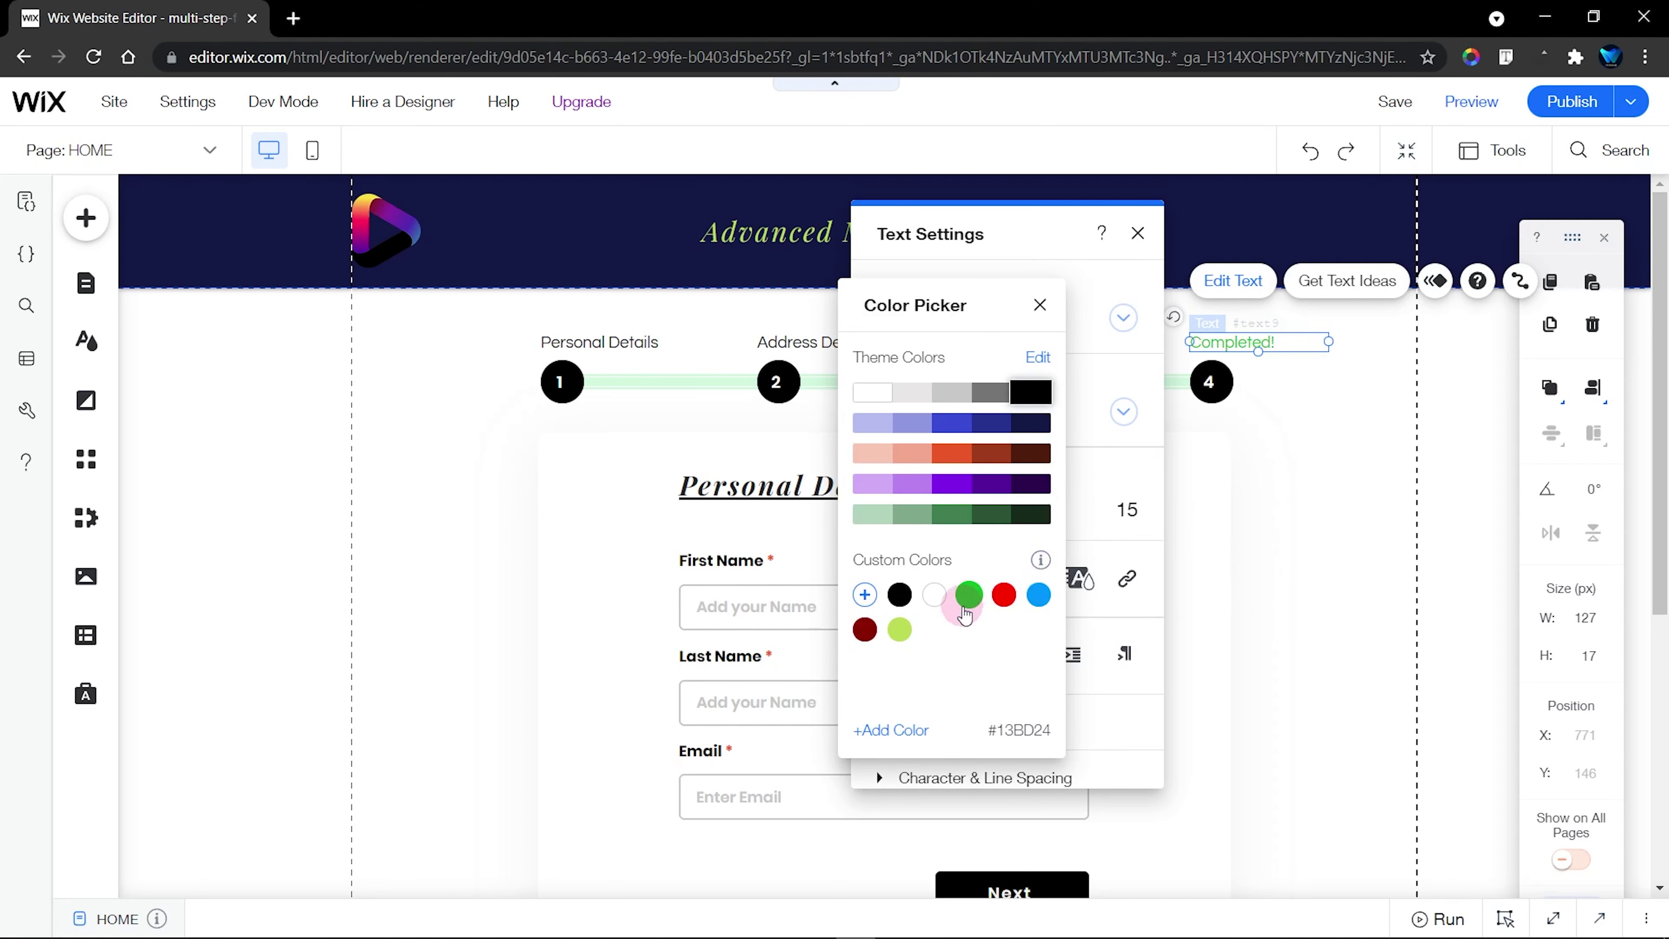
pyautogui.click(1138, 233)
pyautogui.click(1365, 587)
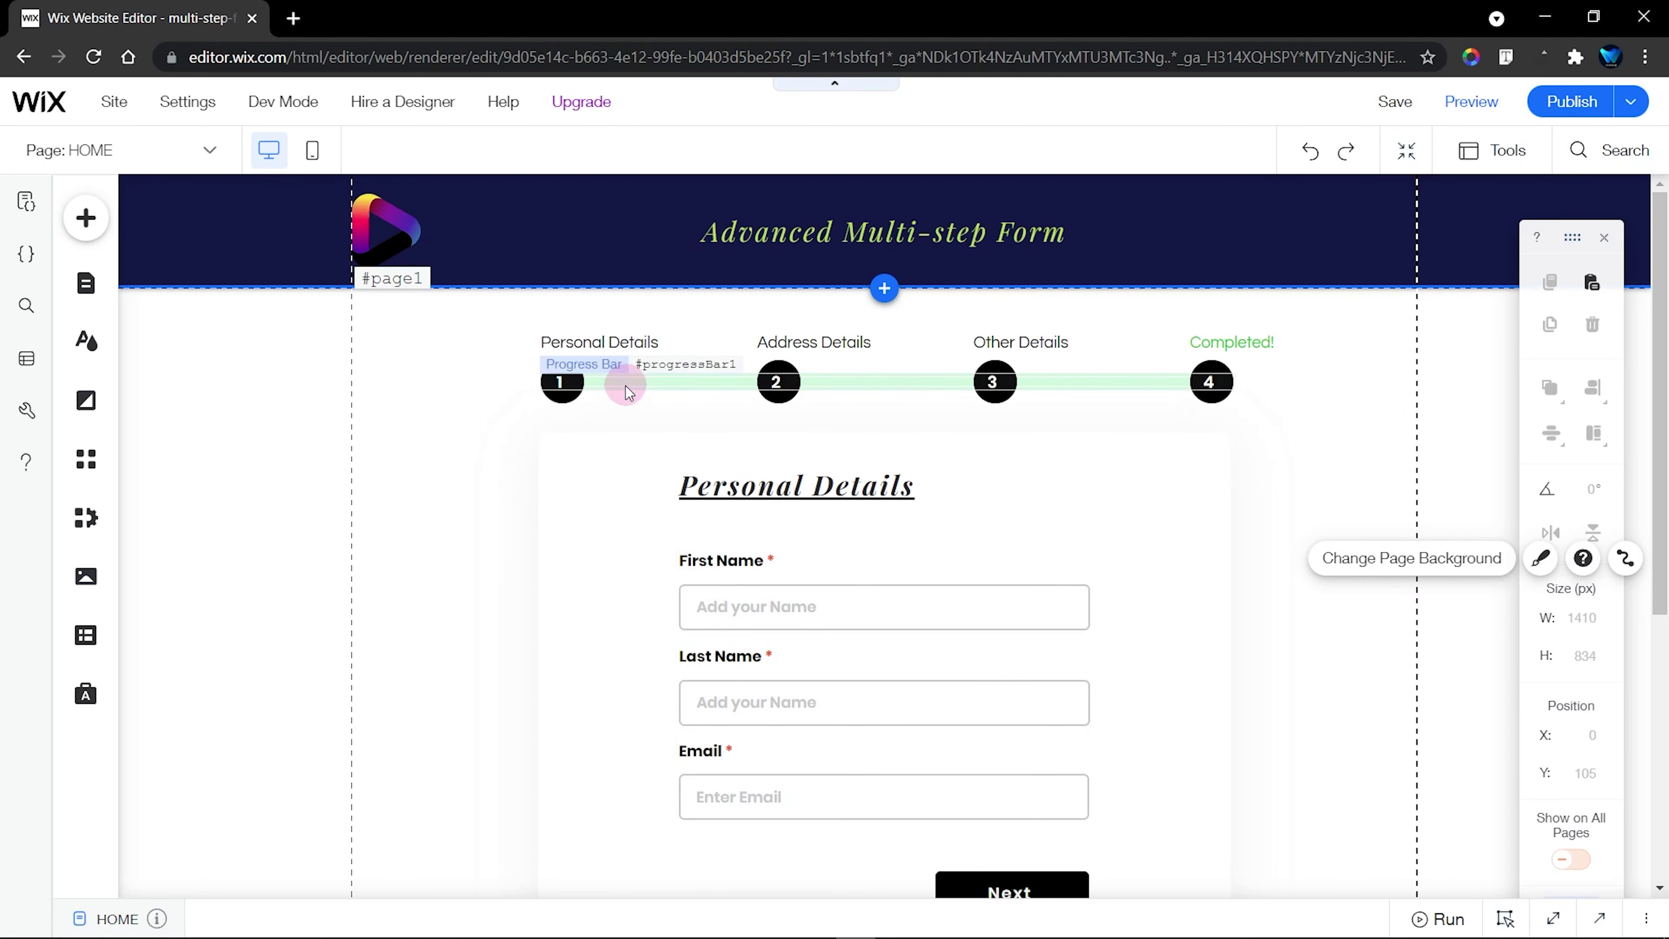
# Check the four round step buttons against the states defined in the form's multi-state box
pyautogui.click(568, 372)
pyautogui.click(778, 380)
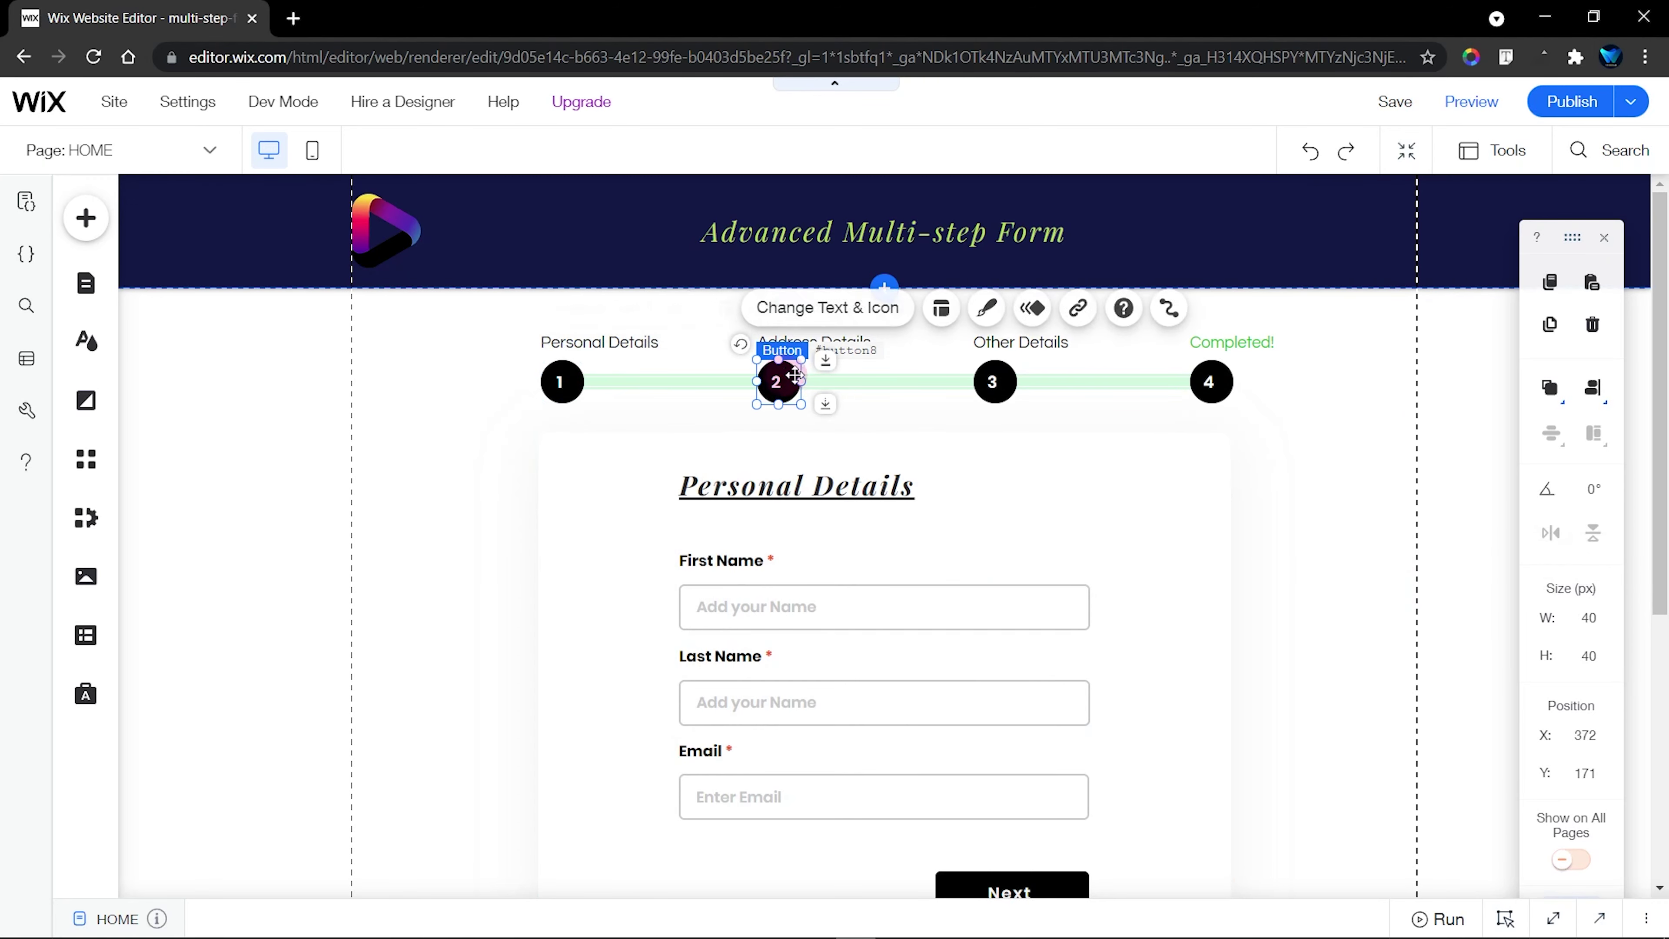
pyautogui.click(994, 380)
pyautogui.click(1208, 389)
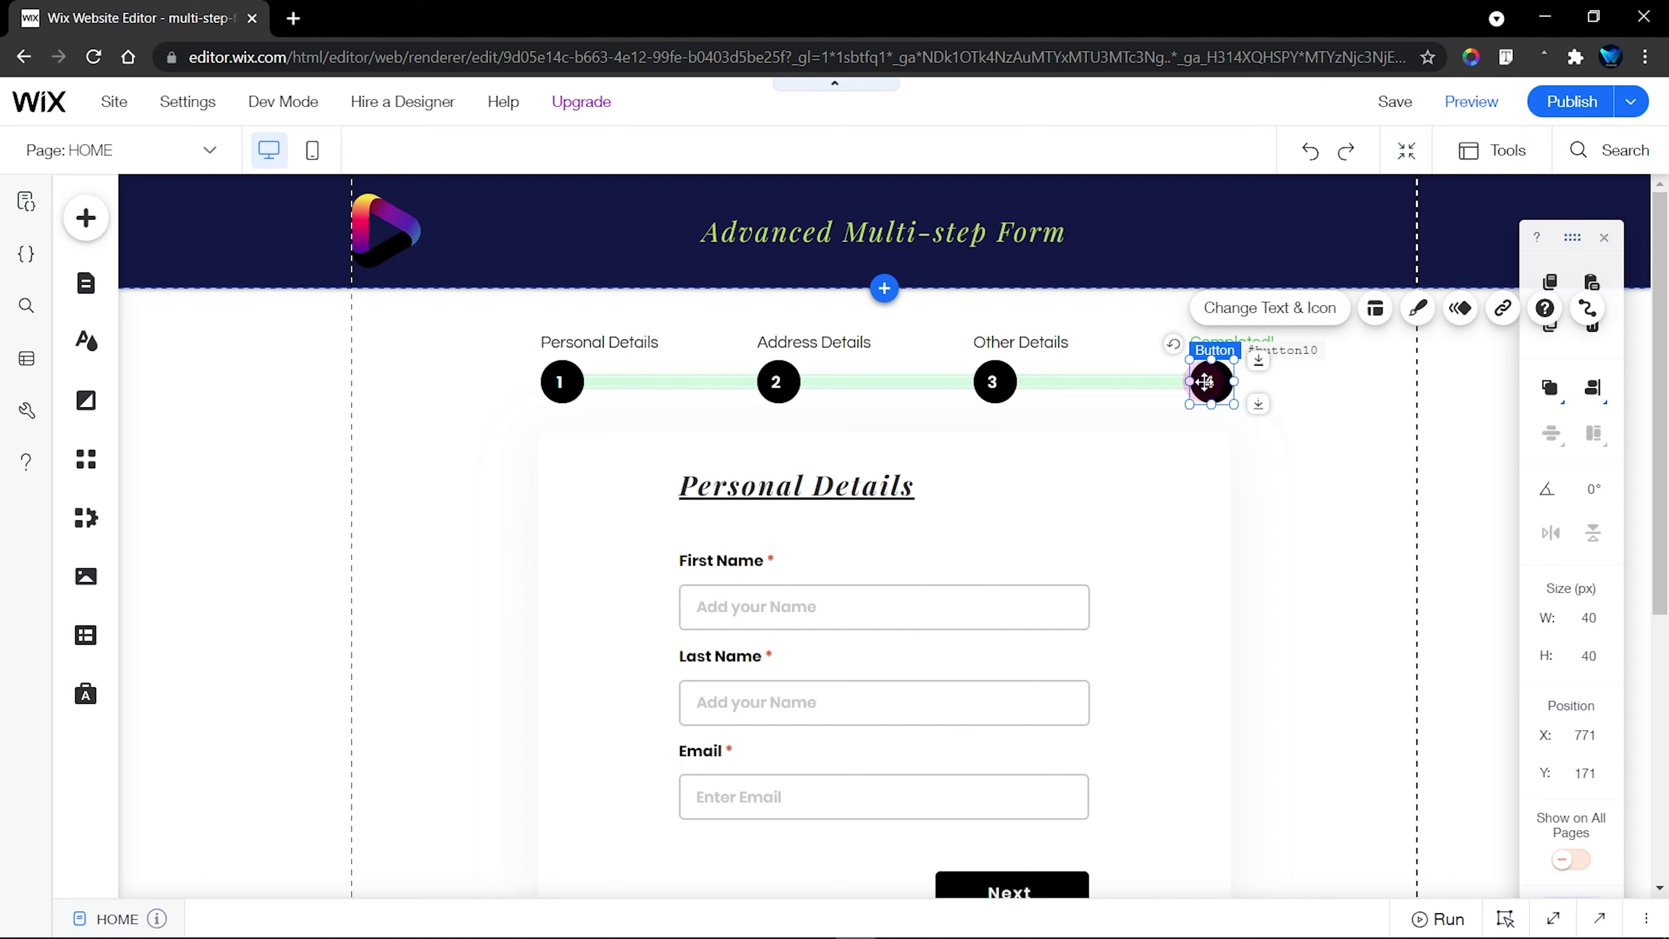
pyautogui.click(942, 434)
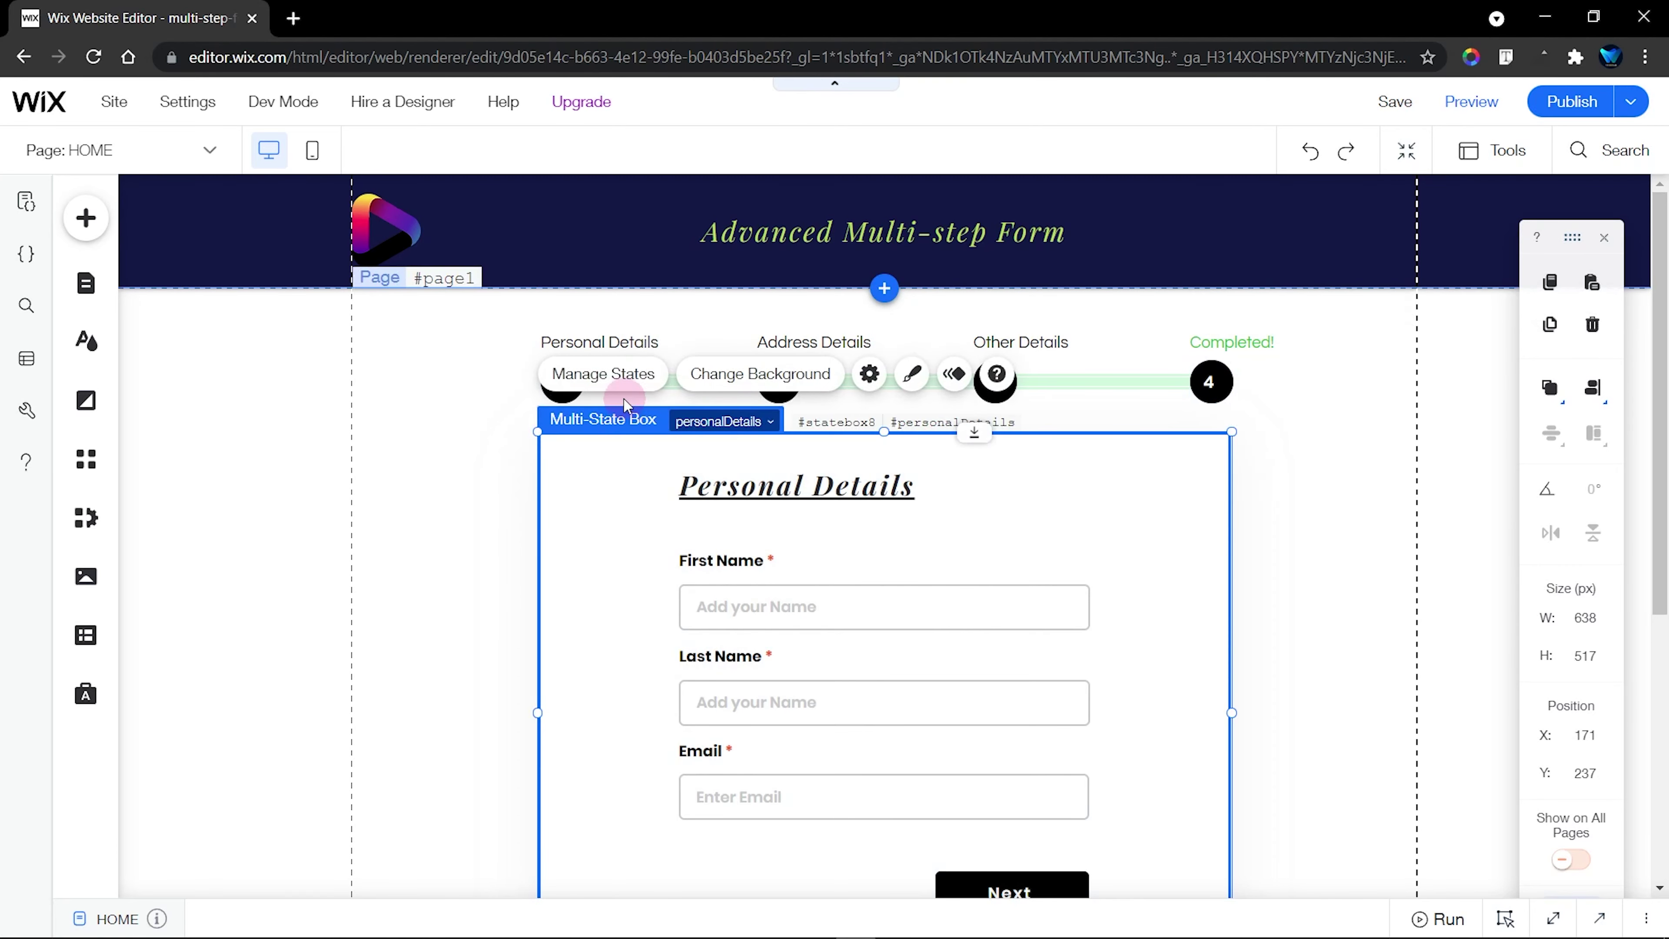
pyautogui.click(605, 374)
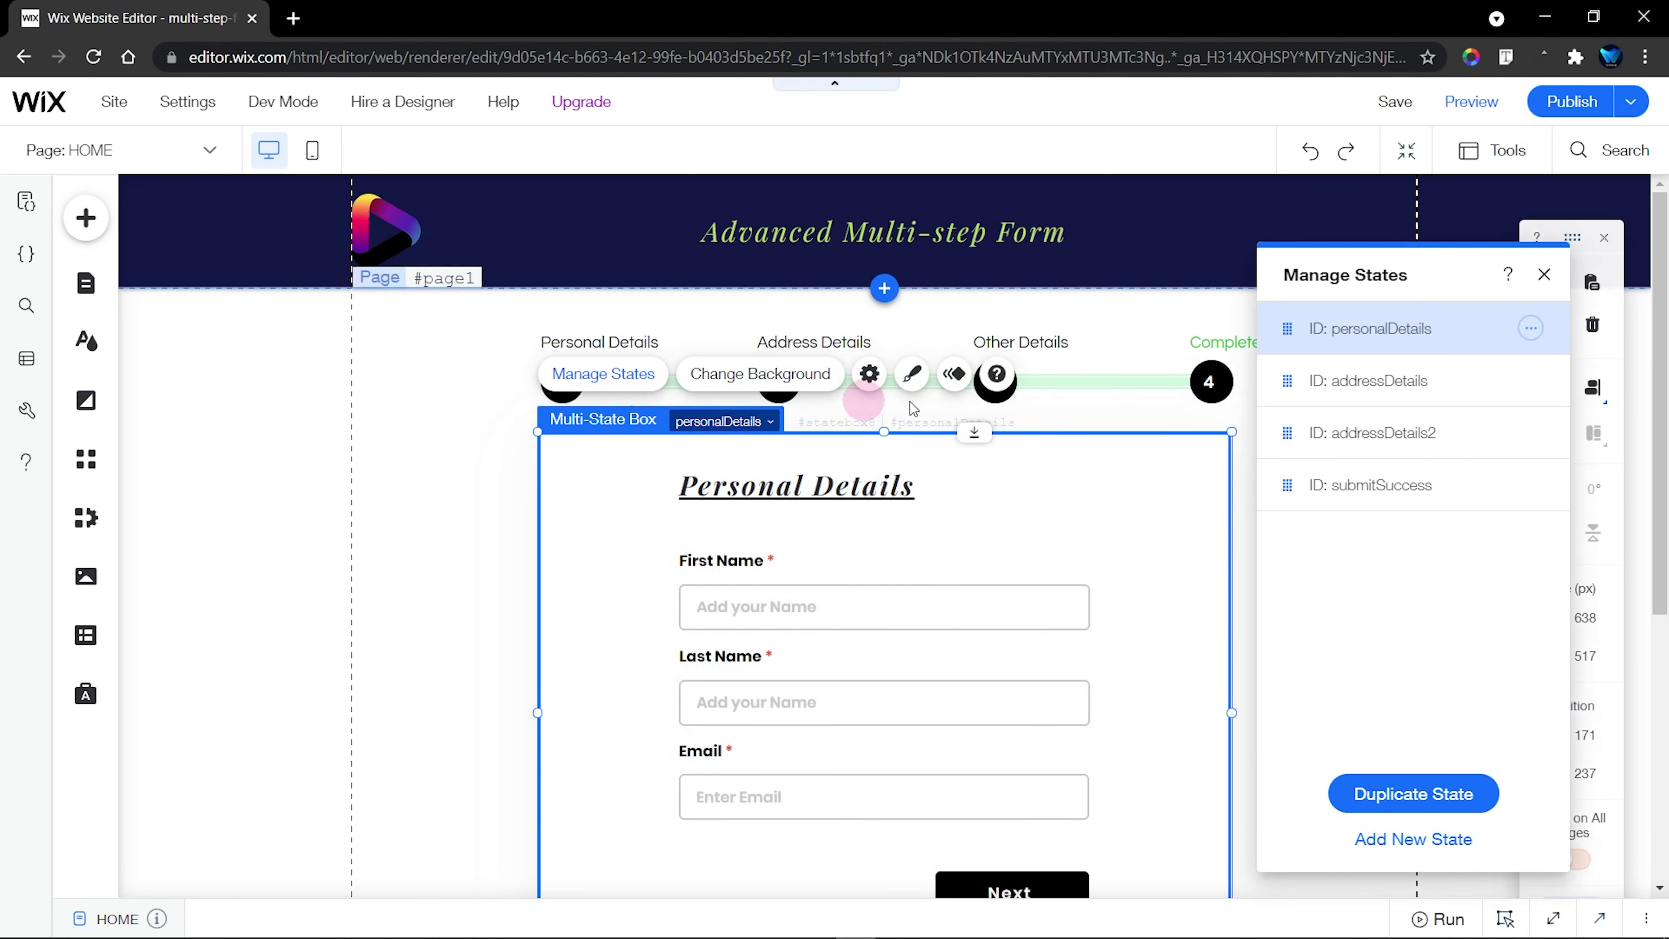
pyautogui.click(1374, 400)
pyautogui.click(1402, 499)
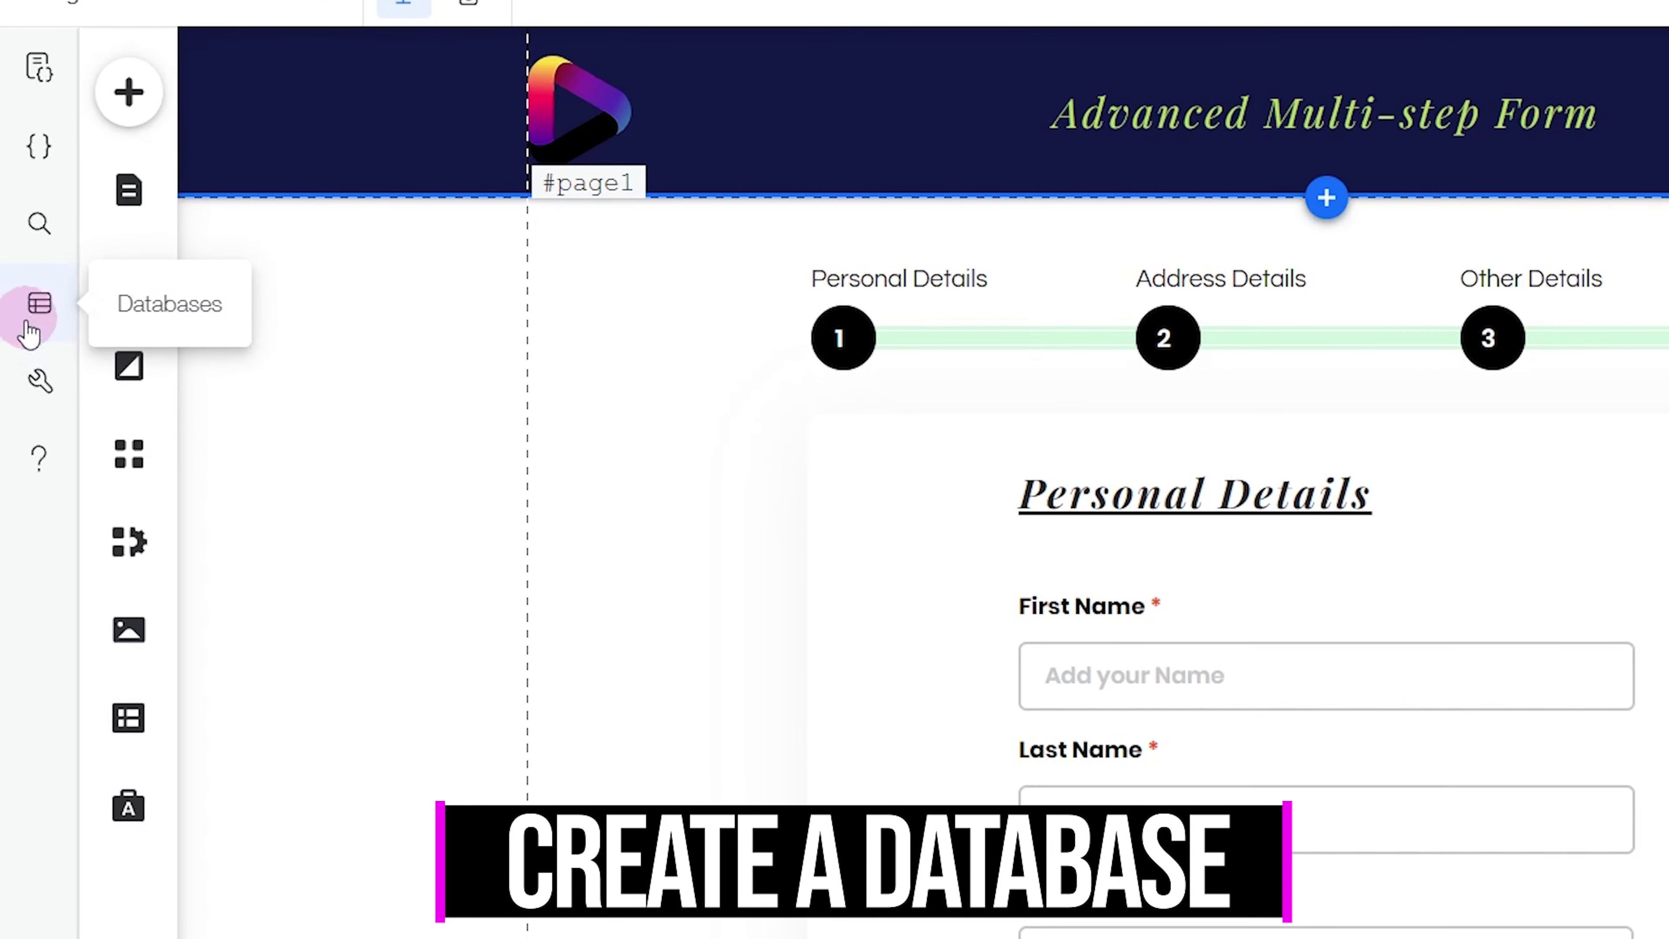
# Start creating a new content collection in the site's databases and name it "Job Application"
pyautogui.click(25, 358)
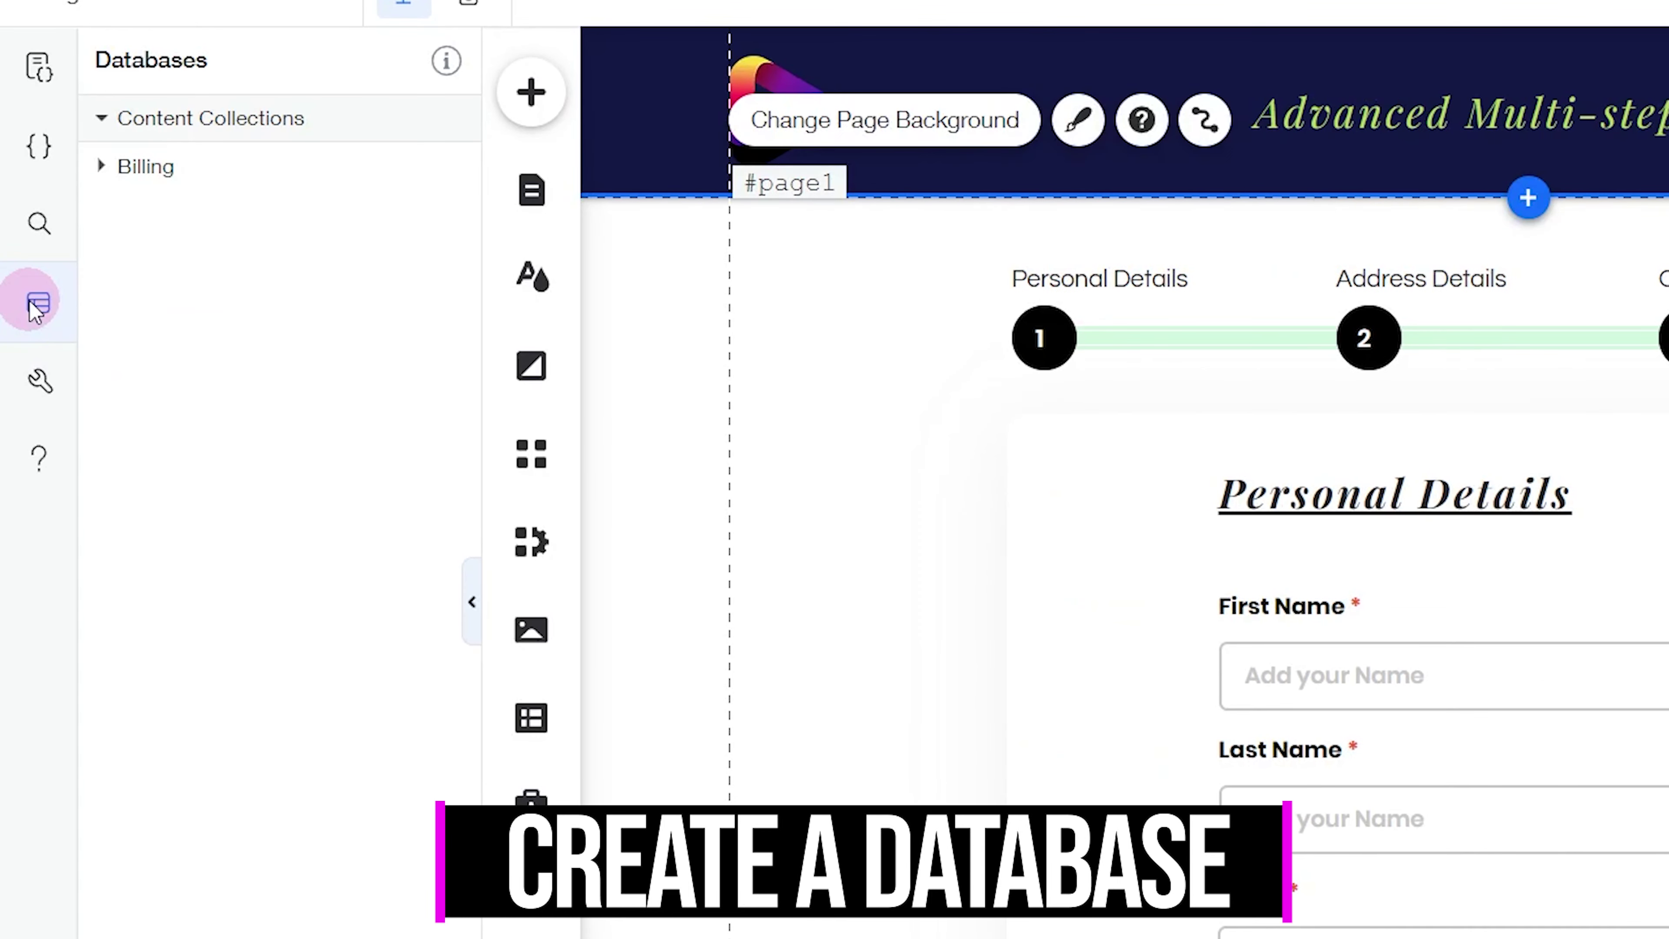
pyautogui.moveTo(231, 135)
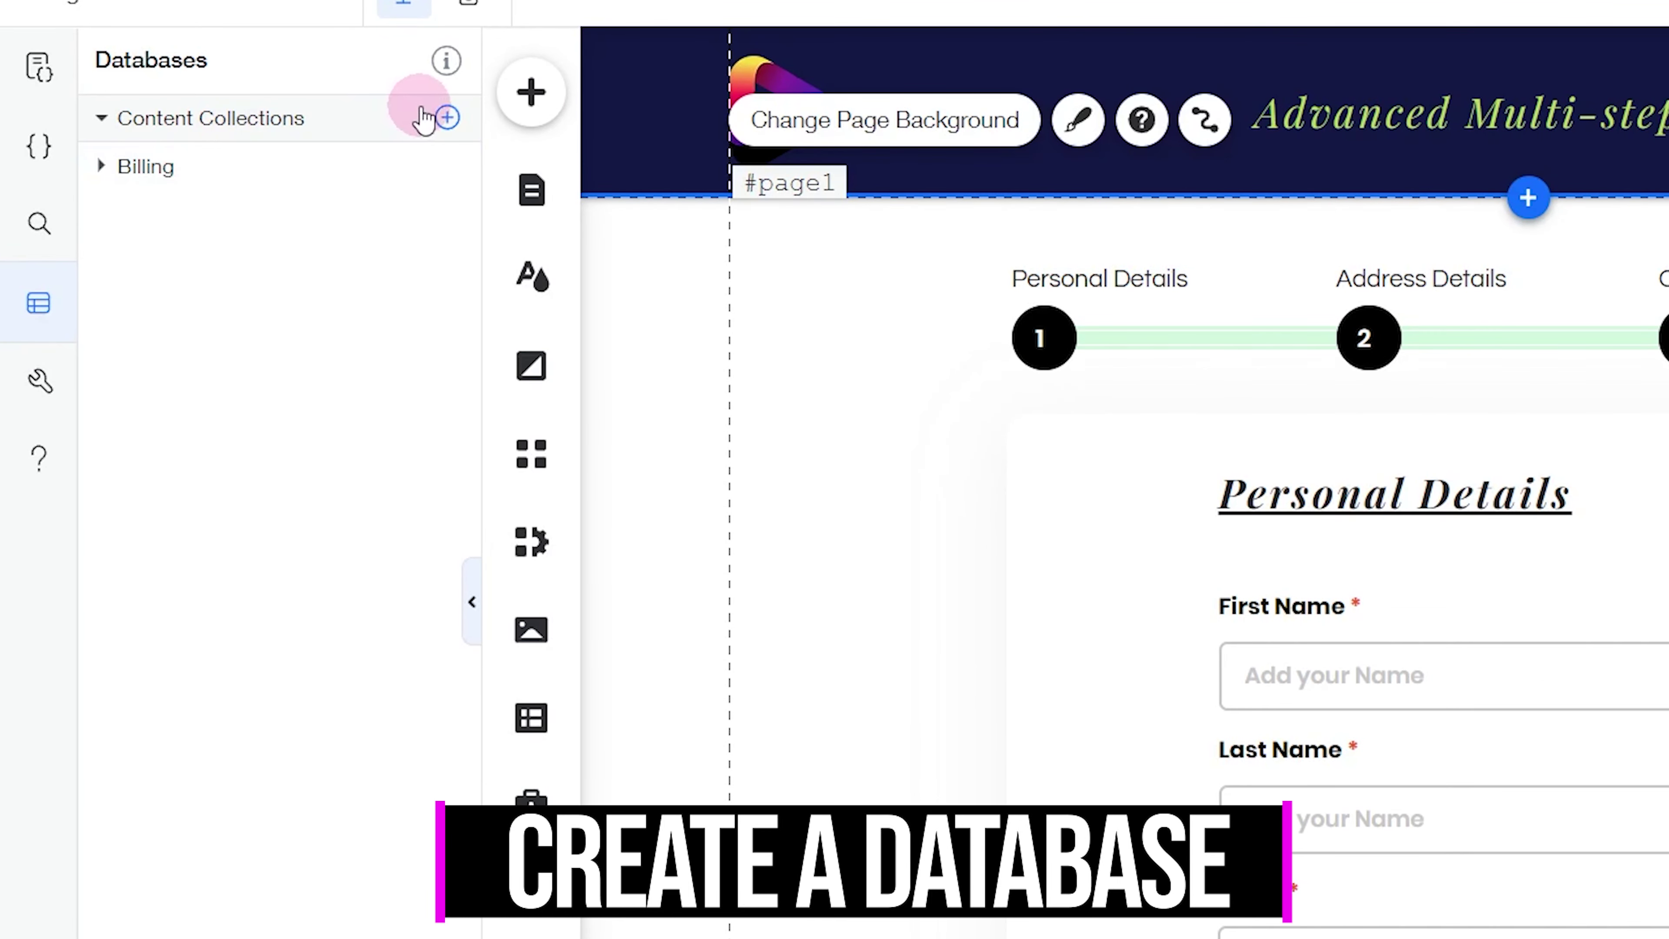
pyautogui.click(446, 118)
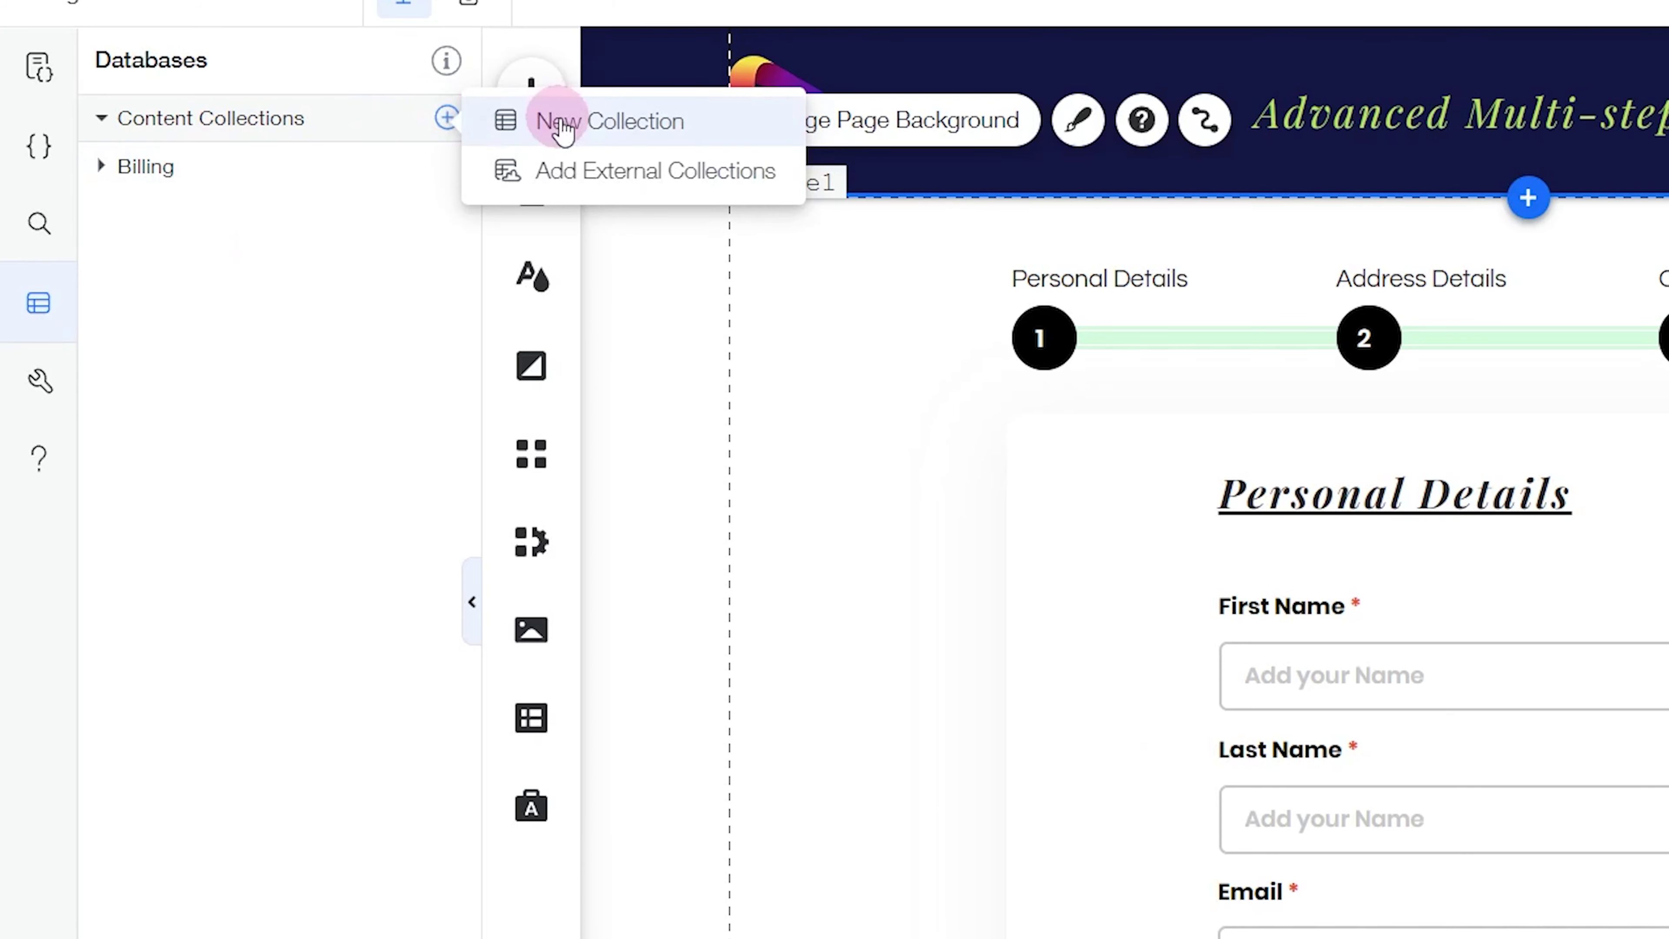
pyautogui.click(608, 122)
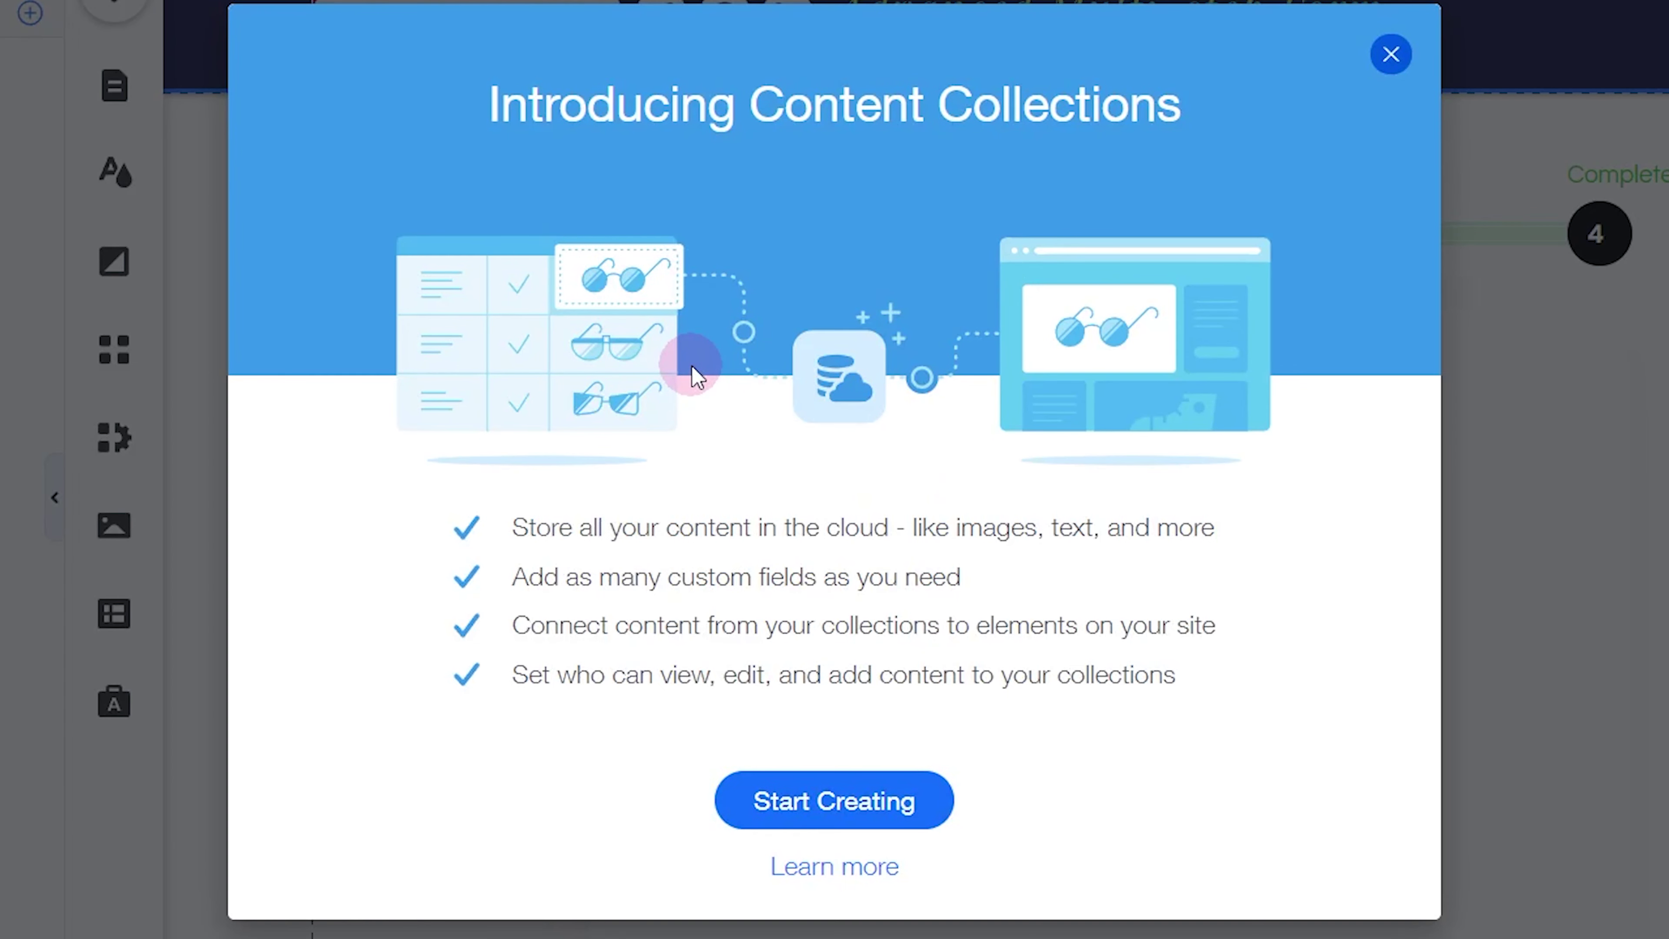
pyautogui.click(838, 819)
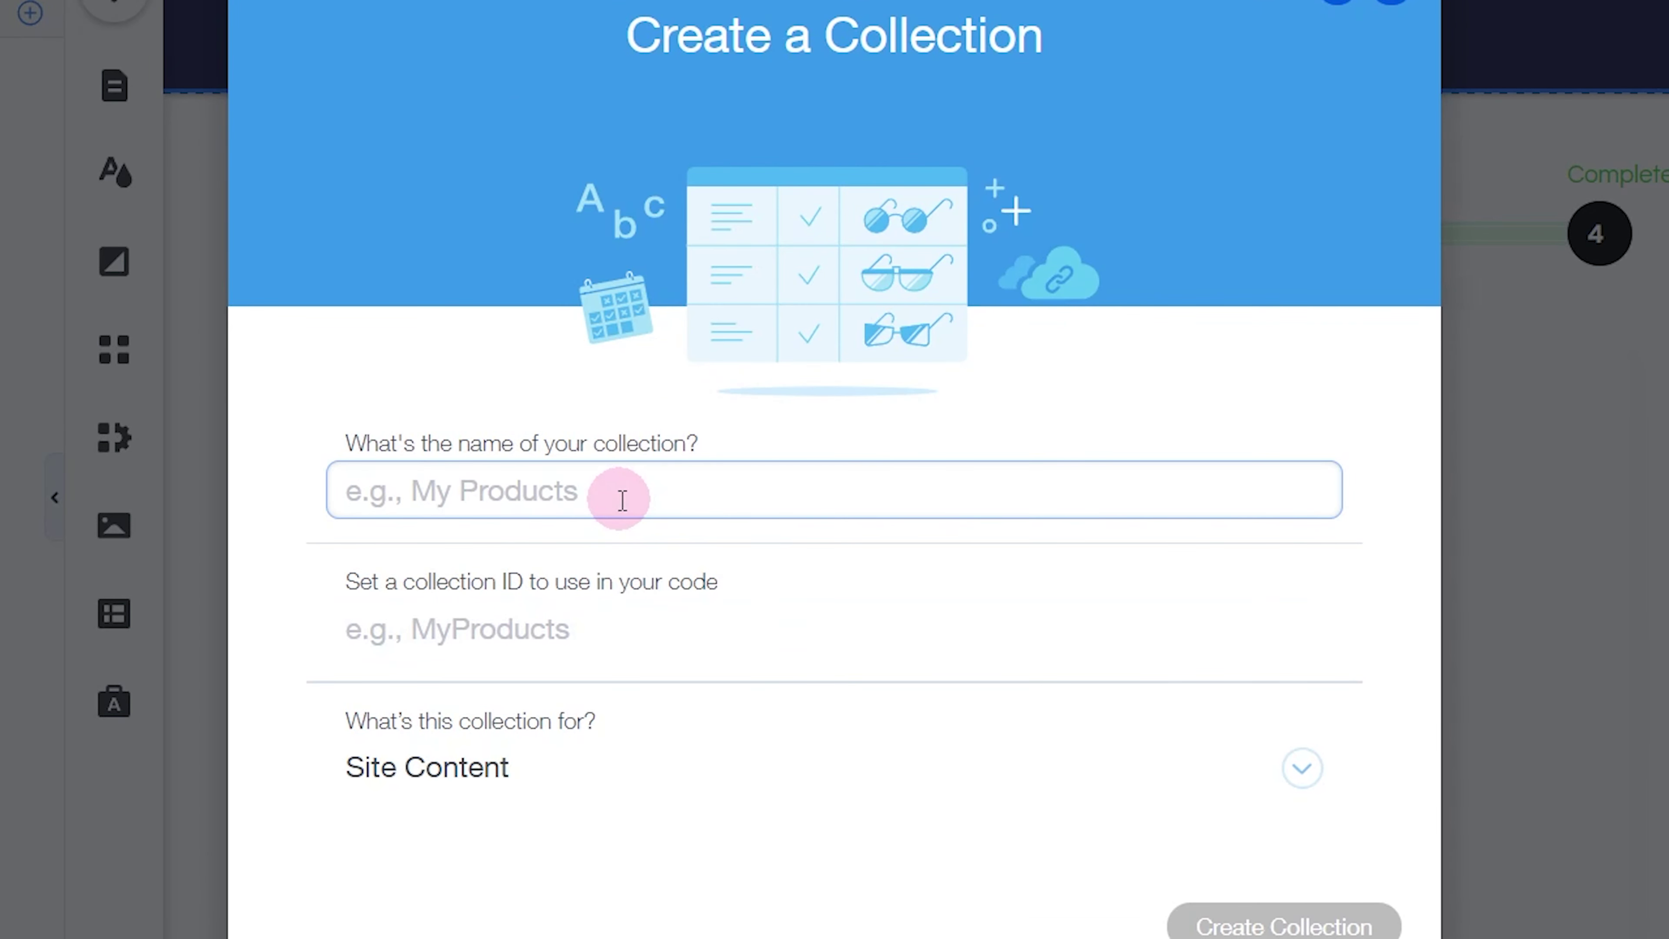
pyautogui.write('Form')
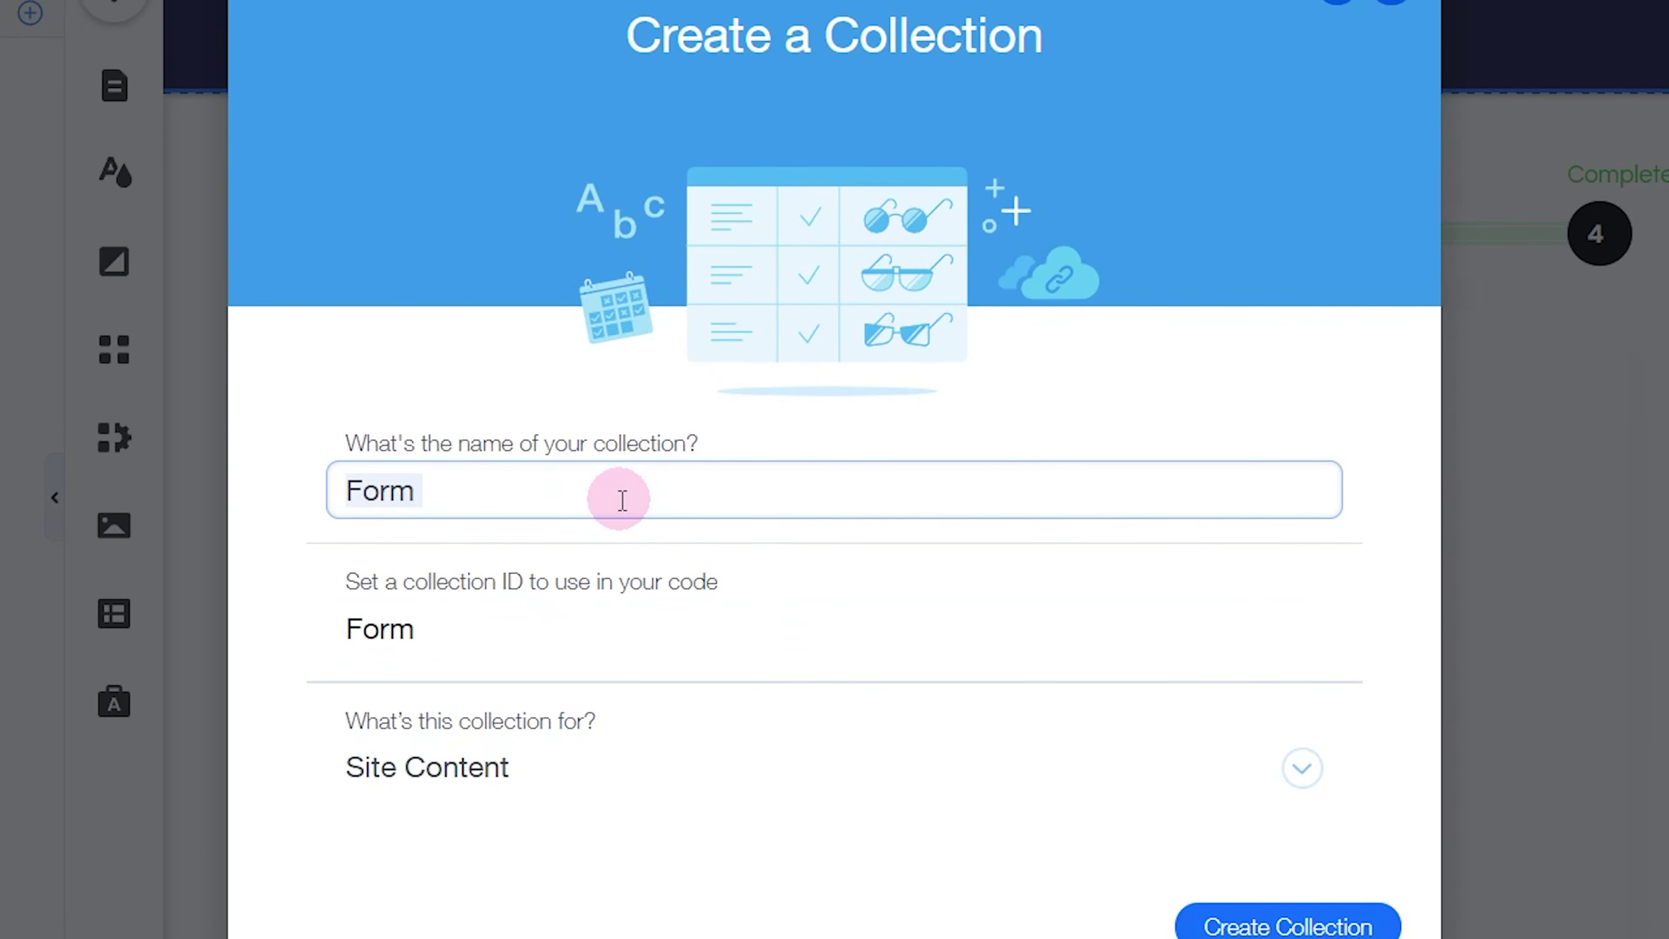
pyautogui.write('Job Application')
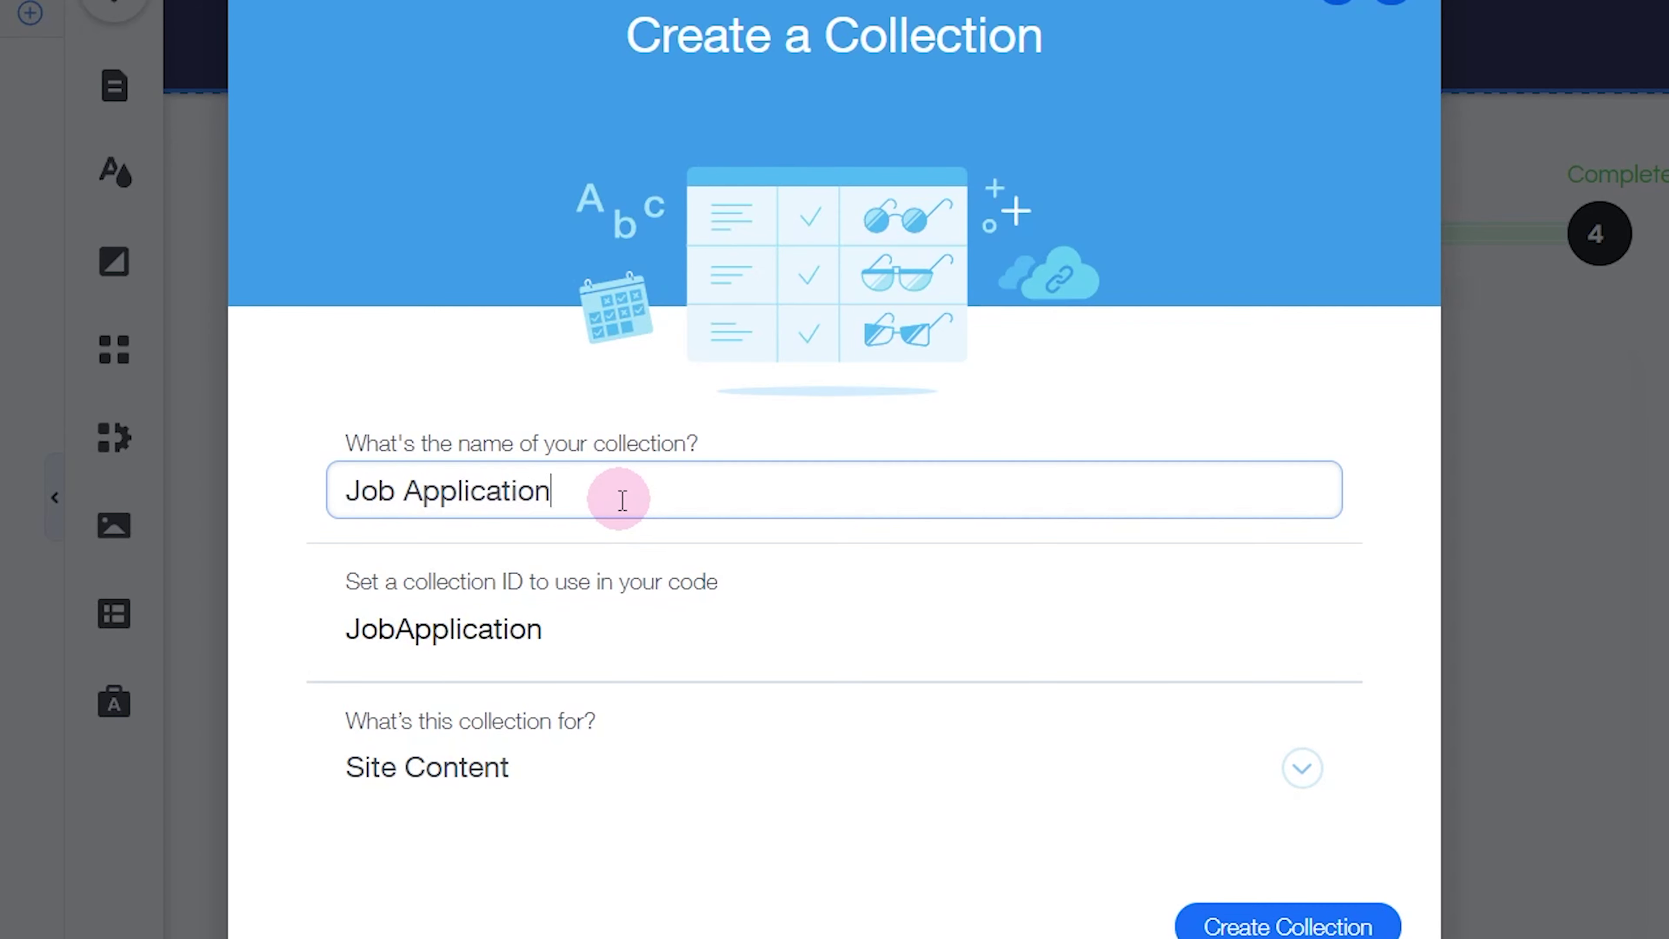
pyautogui.click(756, 552)
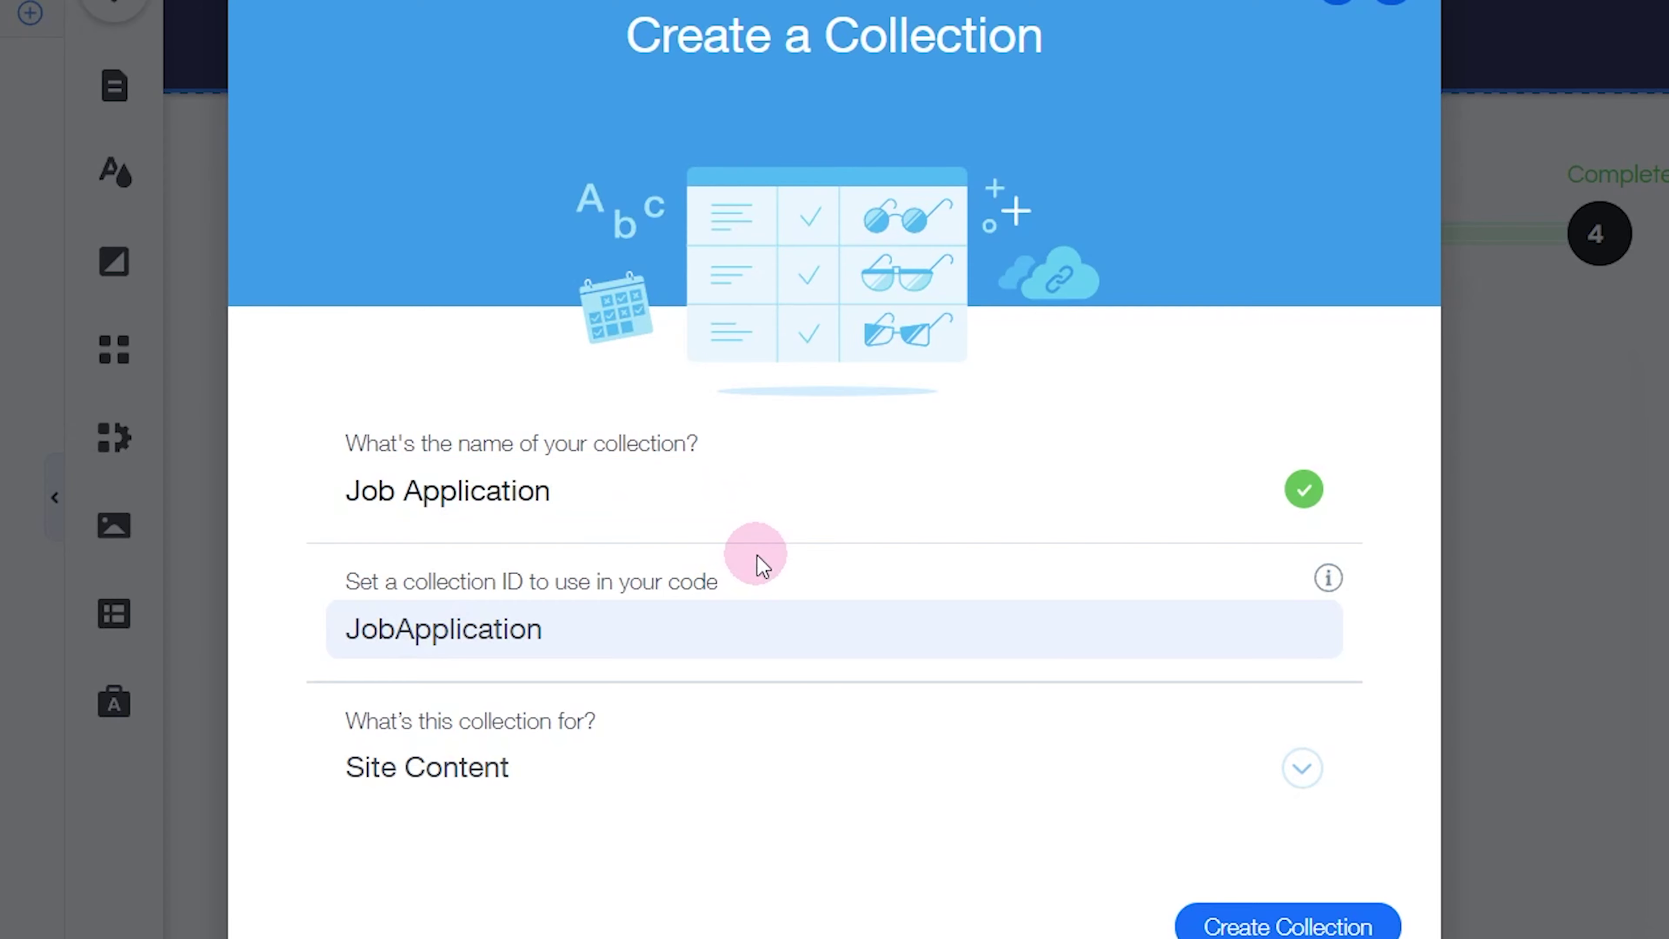
# Set the new collection's purpose to Custom Use and continue to its permission settings
pyautogui.click(495, 769)
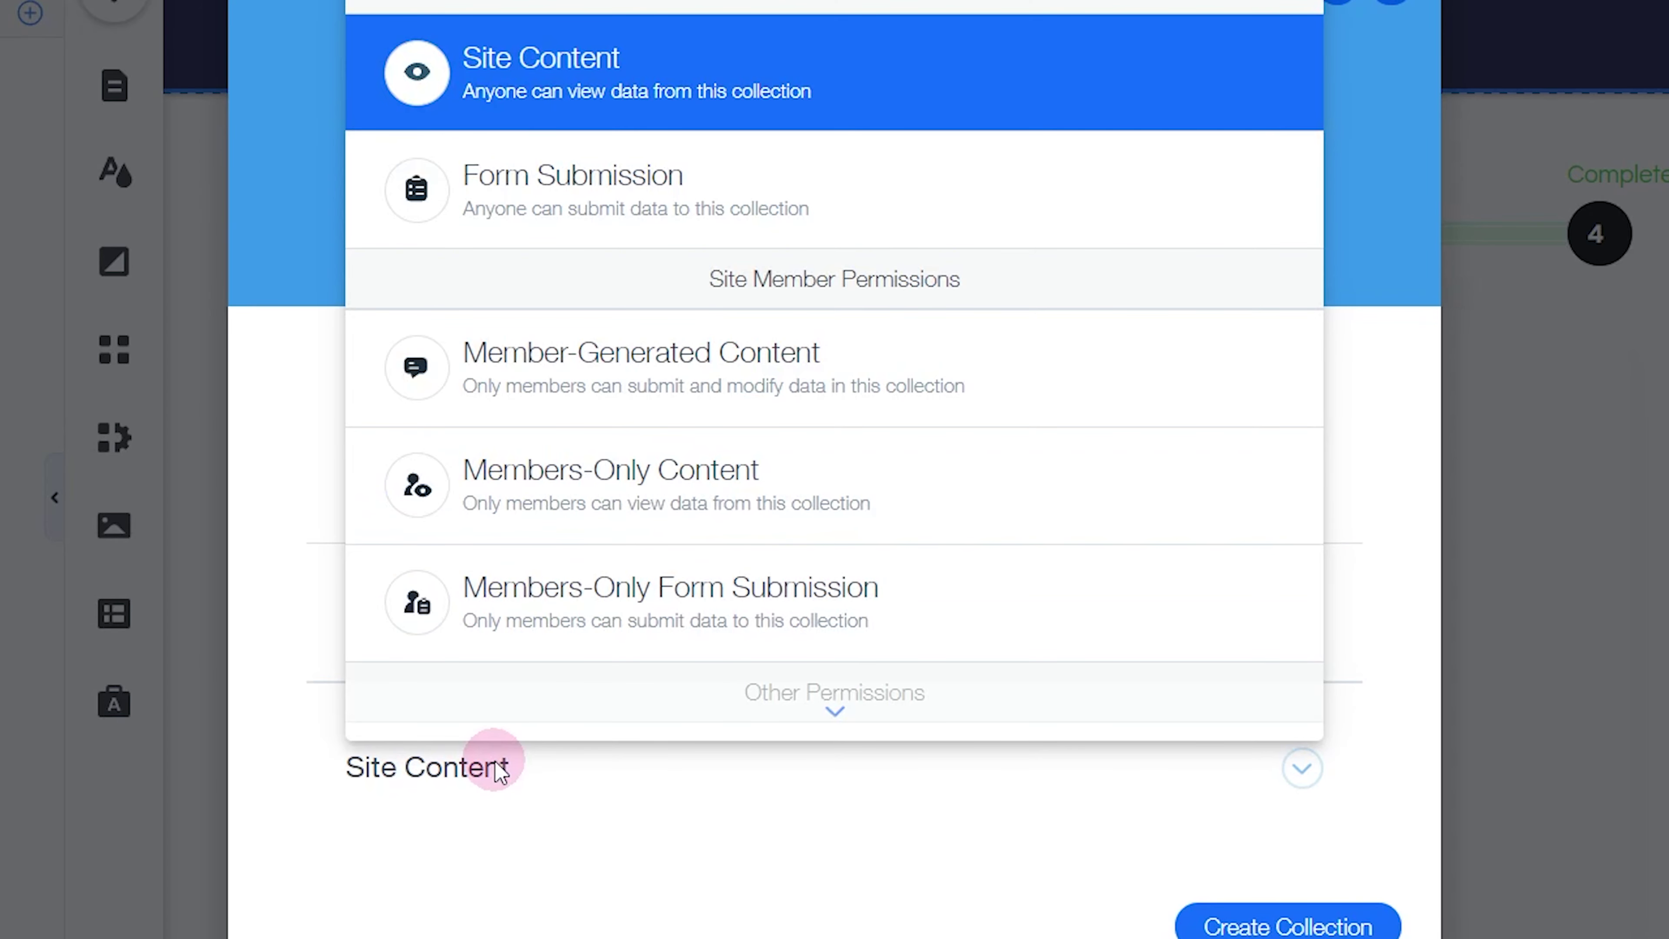
pyautogui.scroll(-3, 565, 553)
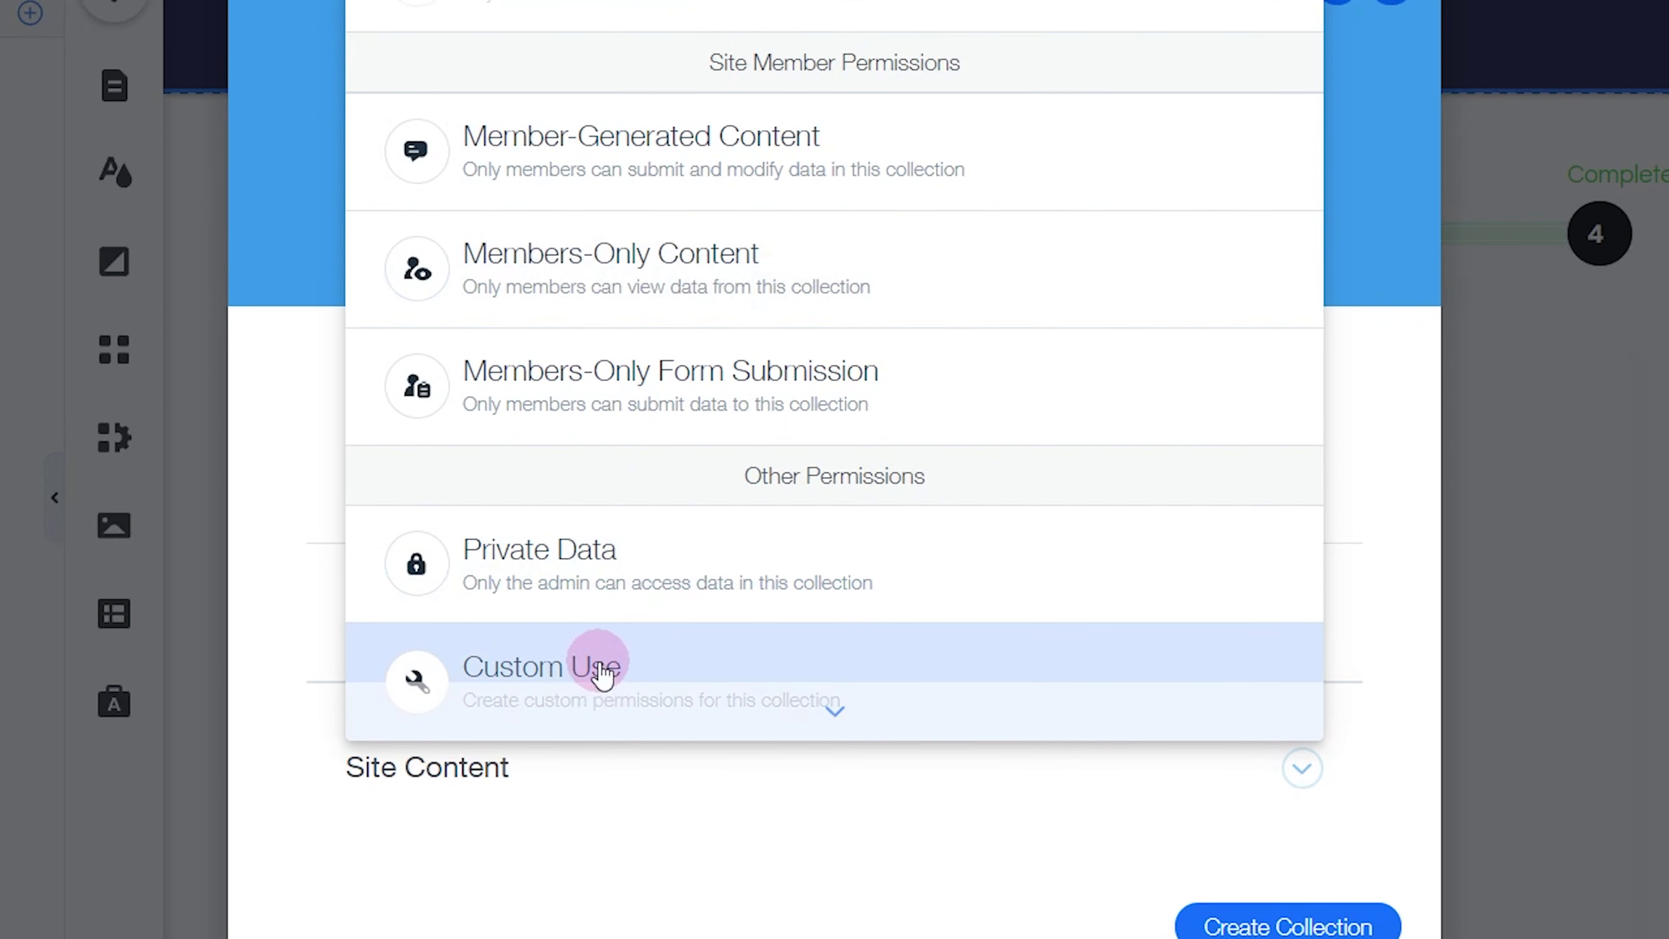
pyautogui.click(603, 673)
pyautogui.click(1255, 923)
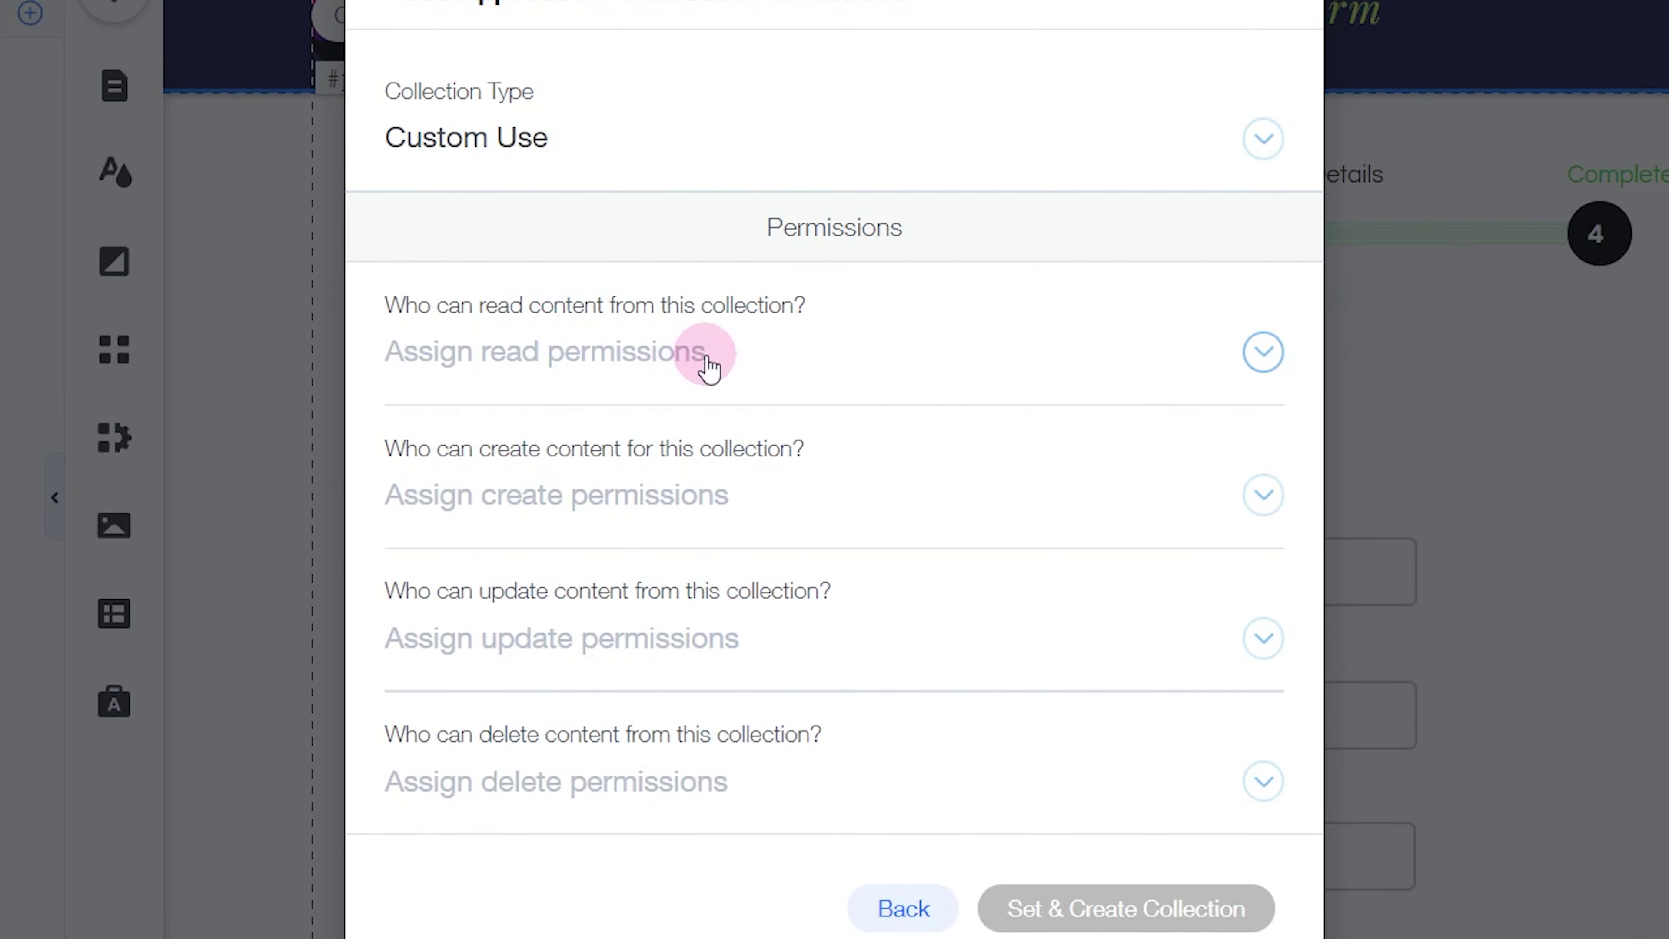
# Assign the collection's read permission to Admin and its create permission to Anyone
pyautogui.click(708, 368)
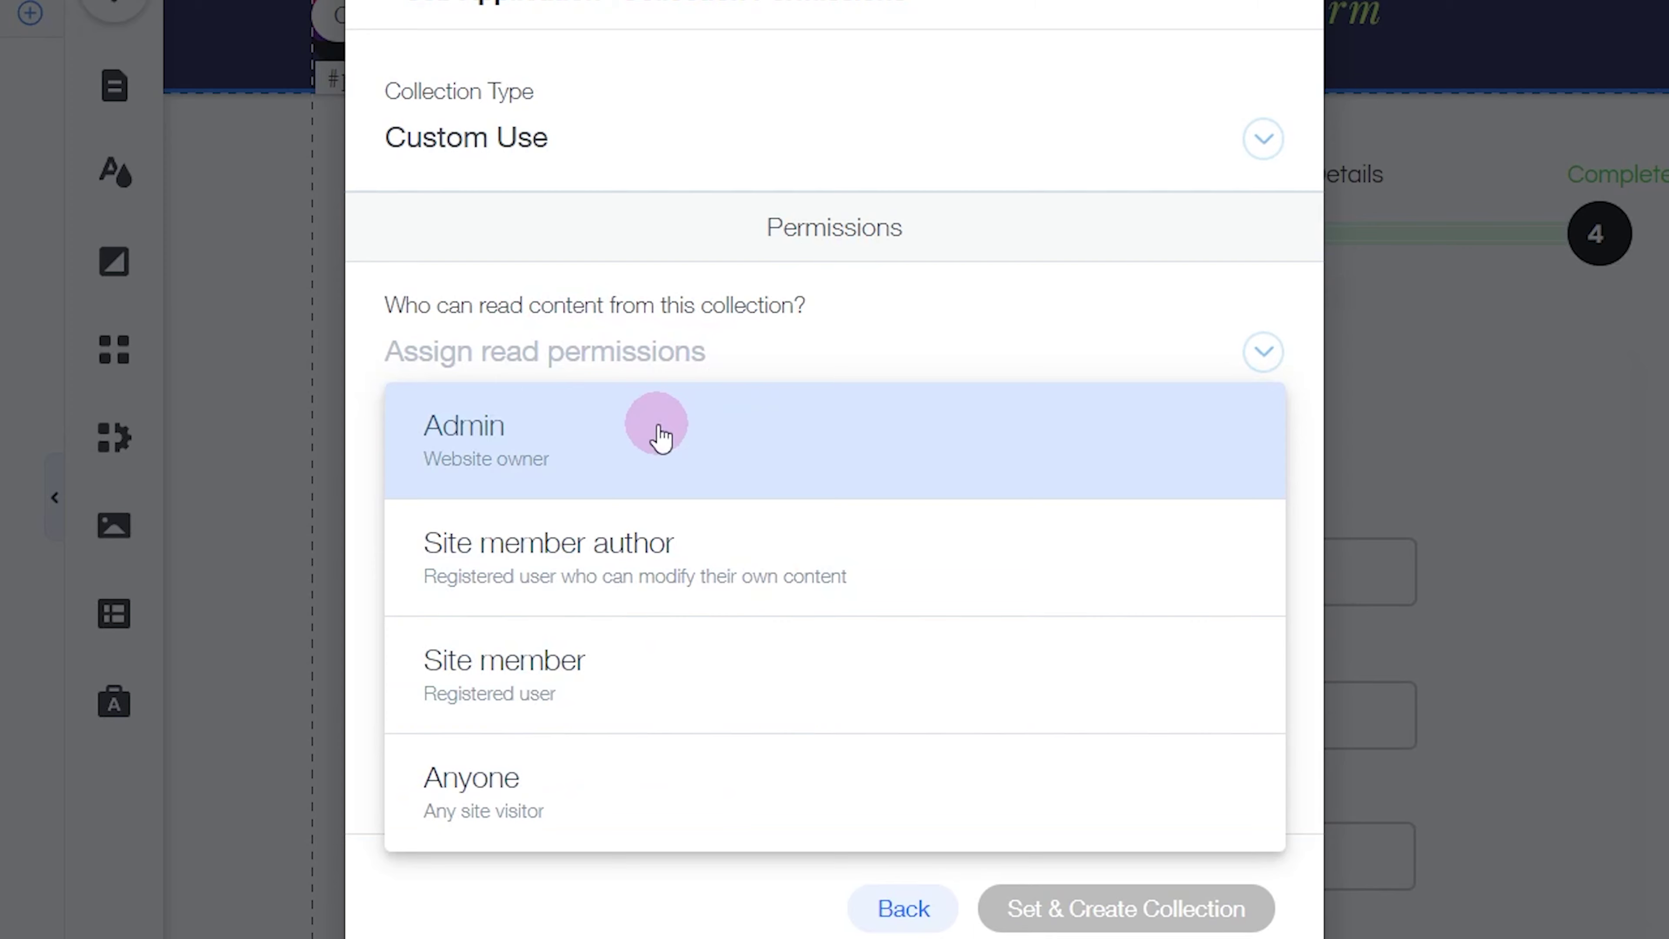
pyautogui.click(662, 437)
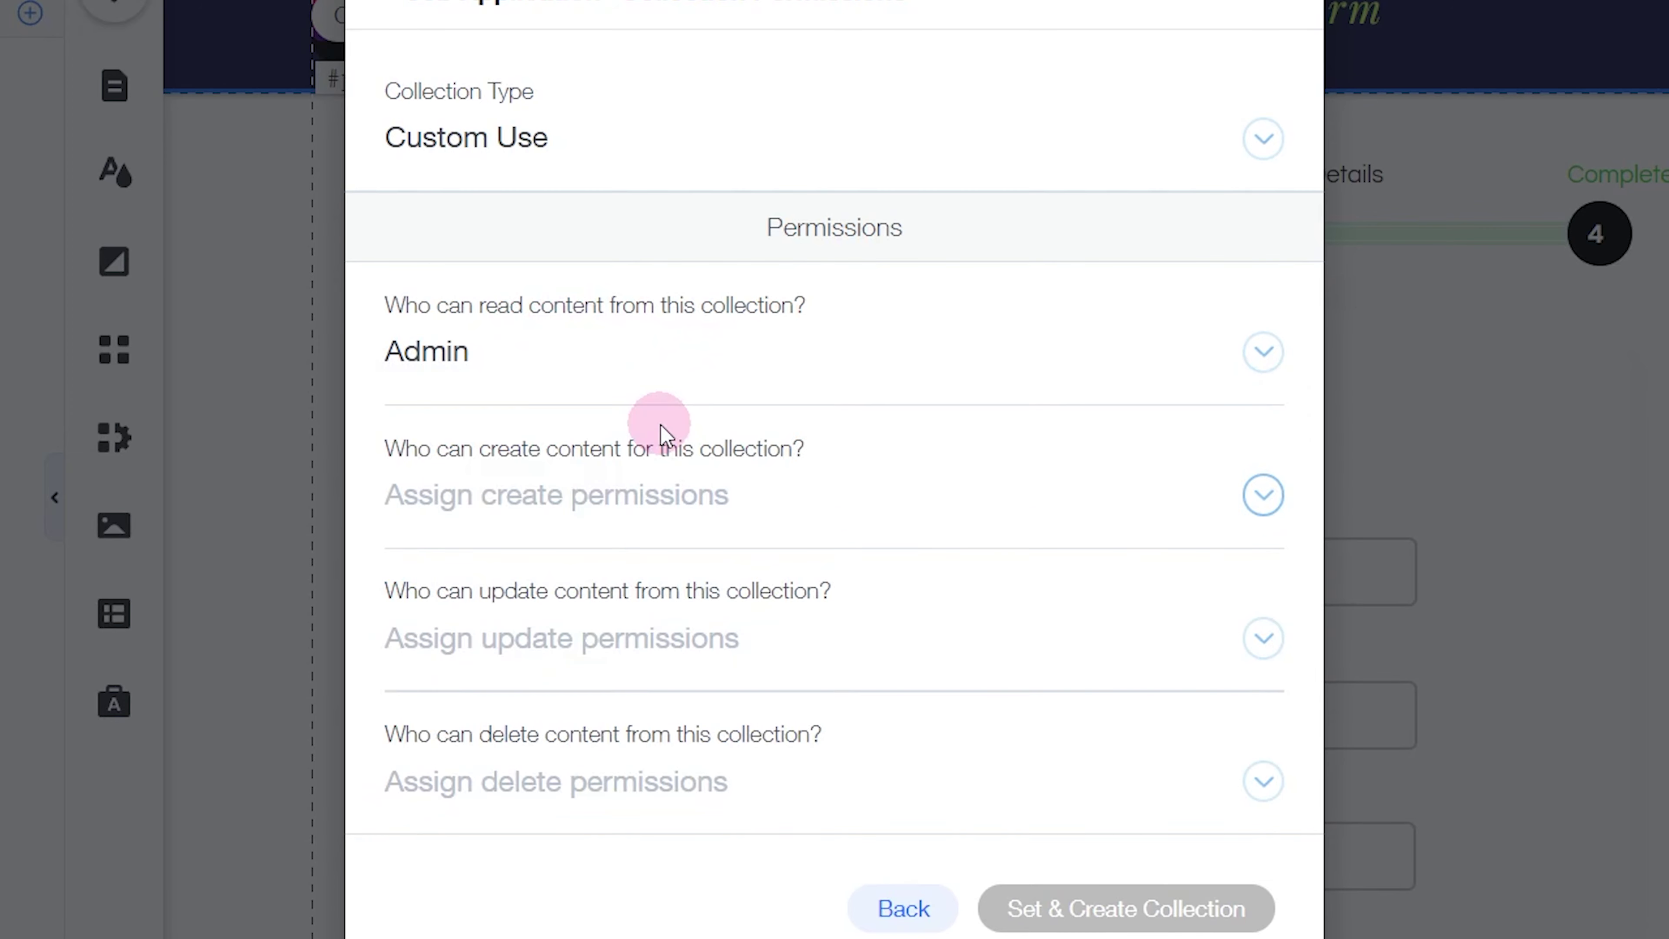
pyautogui.click(541, 486)
pyautogui.click(554, 811)
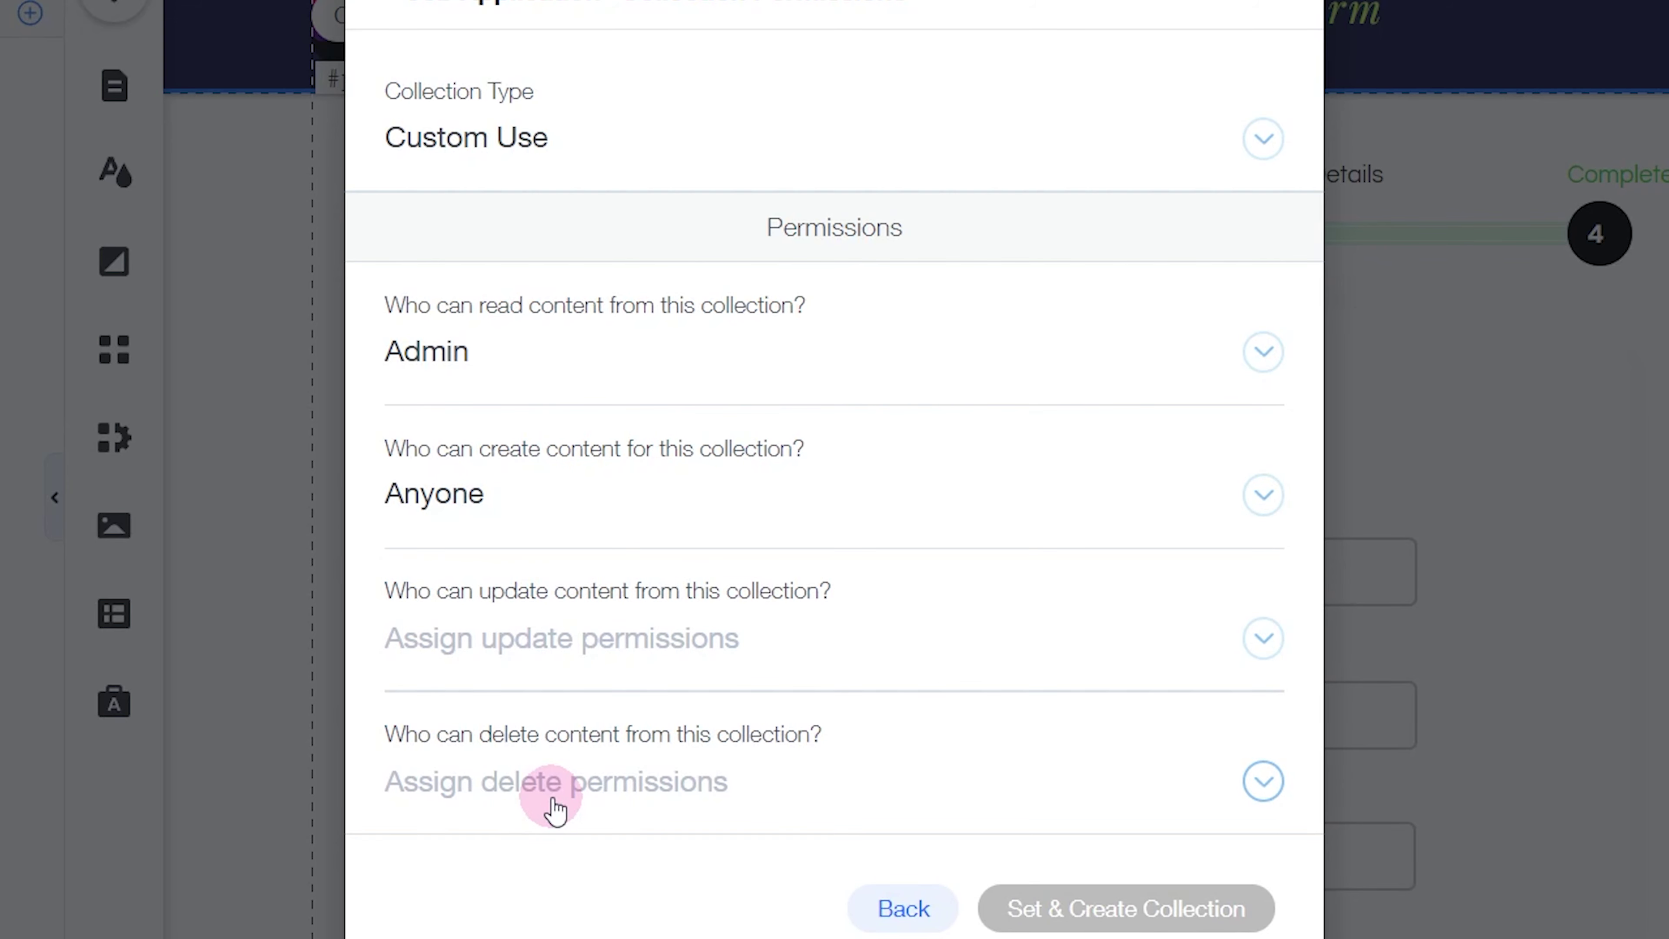
# Assign the collection's update and delete permissions to Admin and create the Job Application collection
pyautogui.scroll(-2, 614, 701)
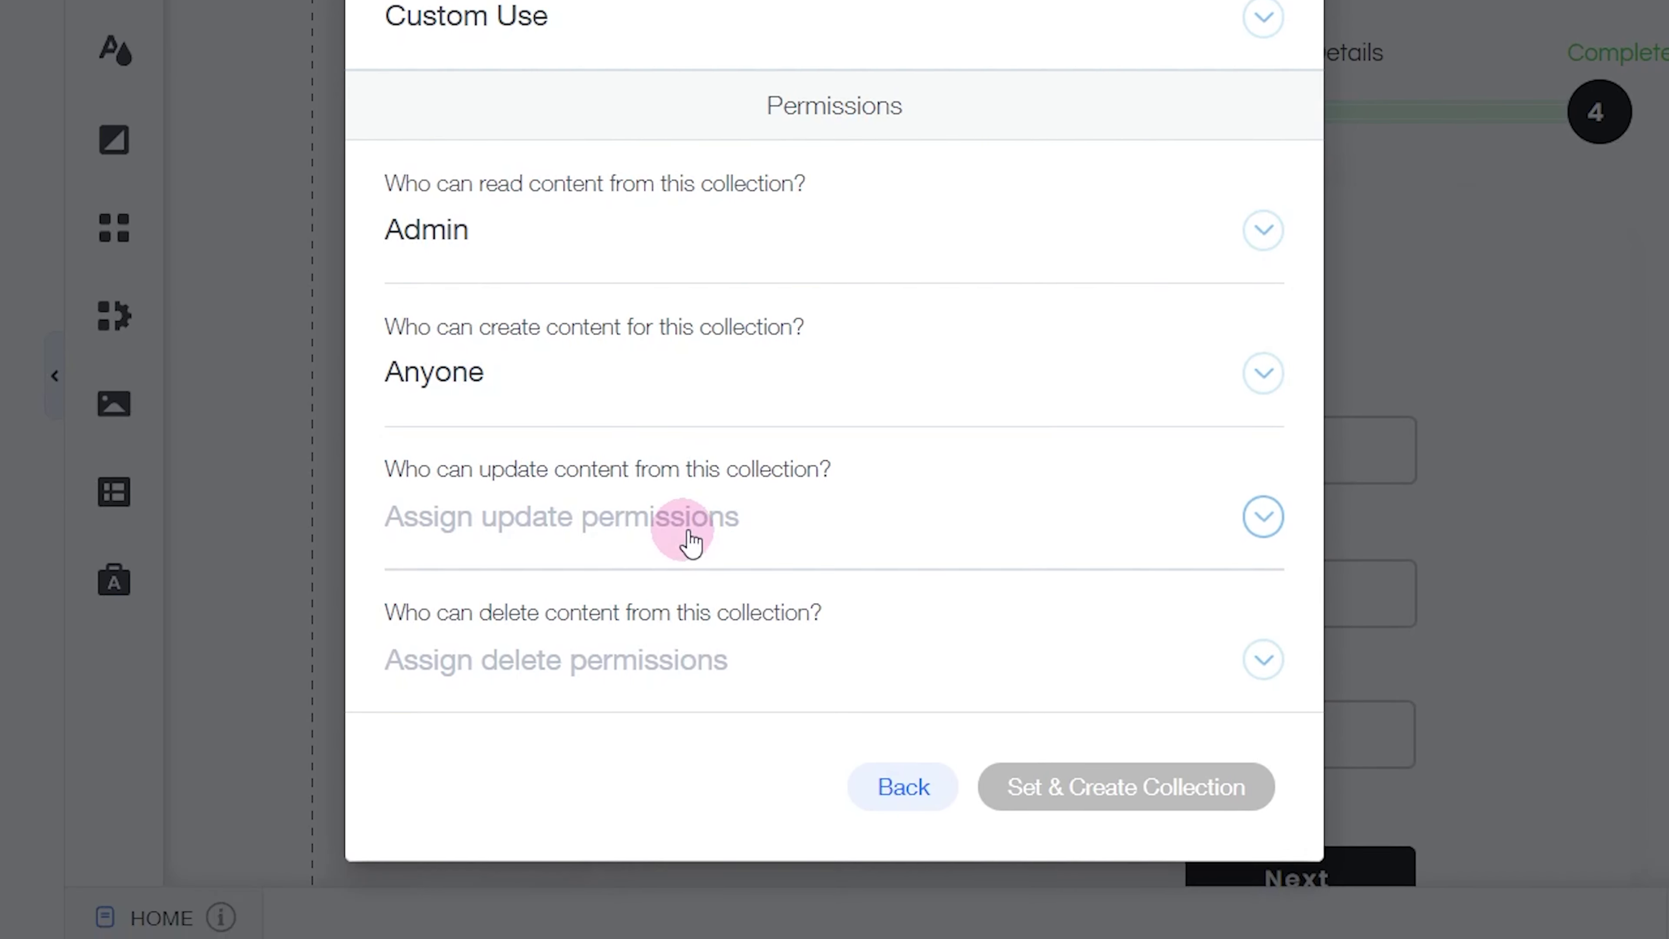
pyautogui.click(744, 510)
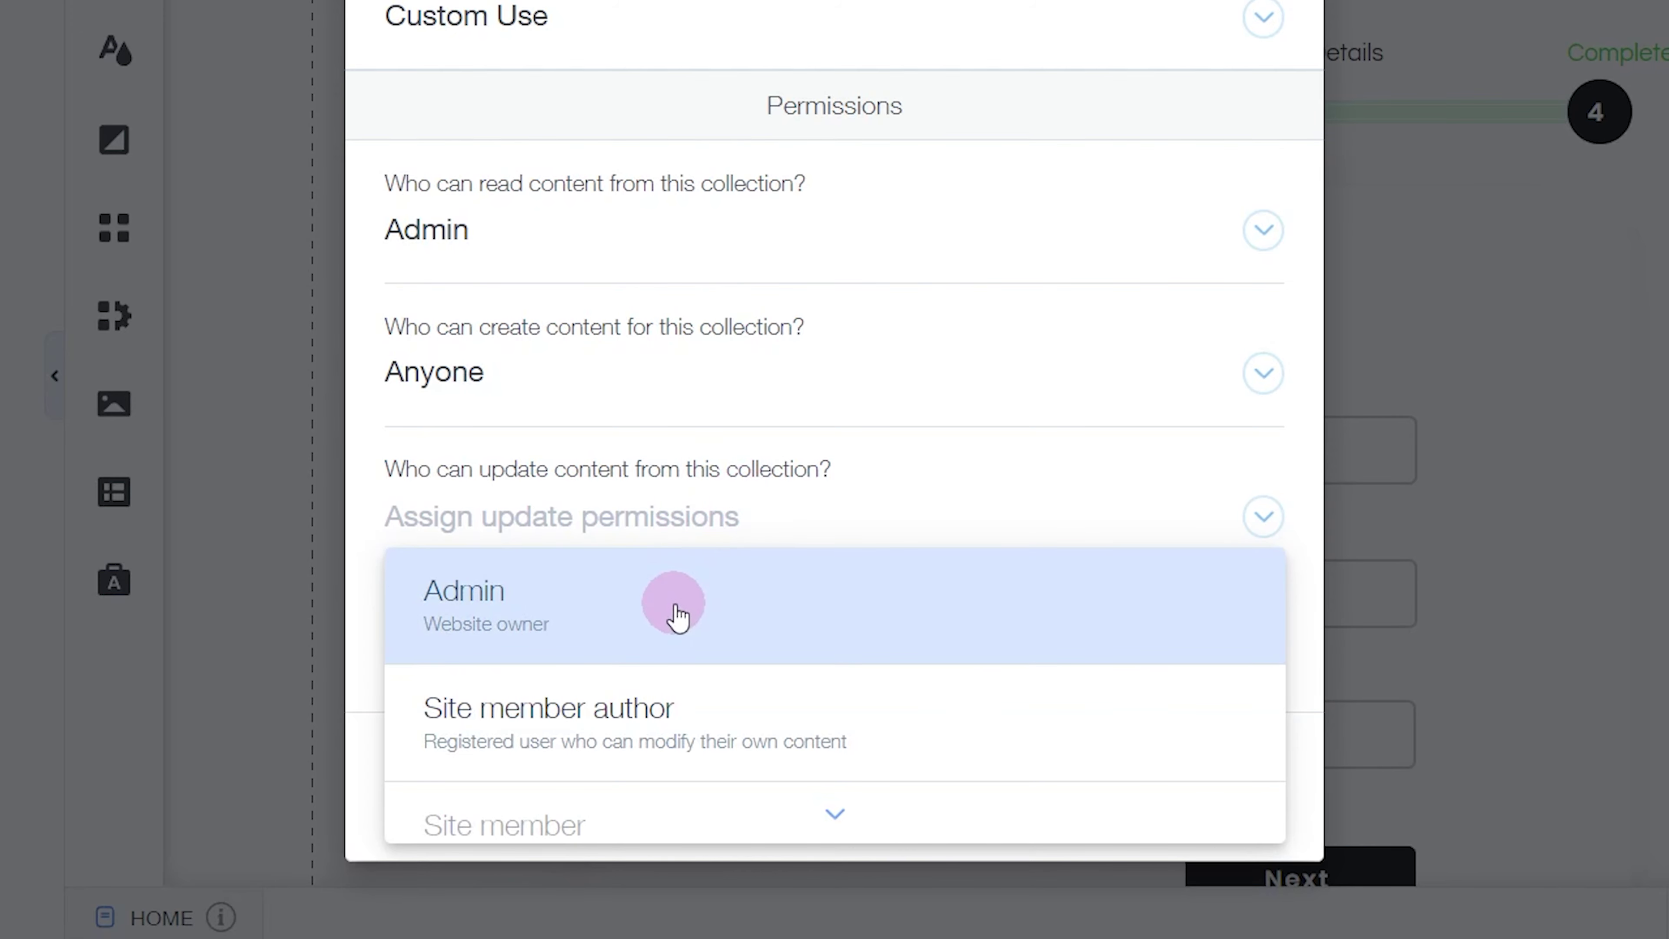
pyautogui.click(678, 618)
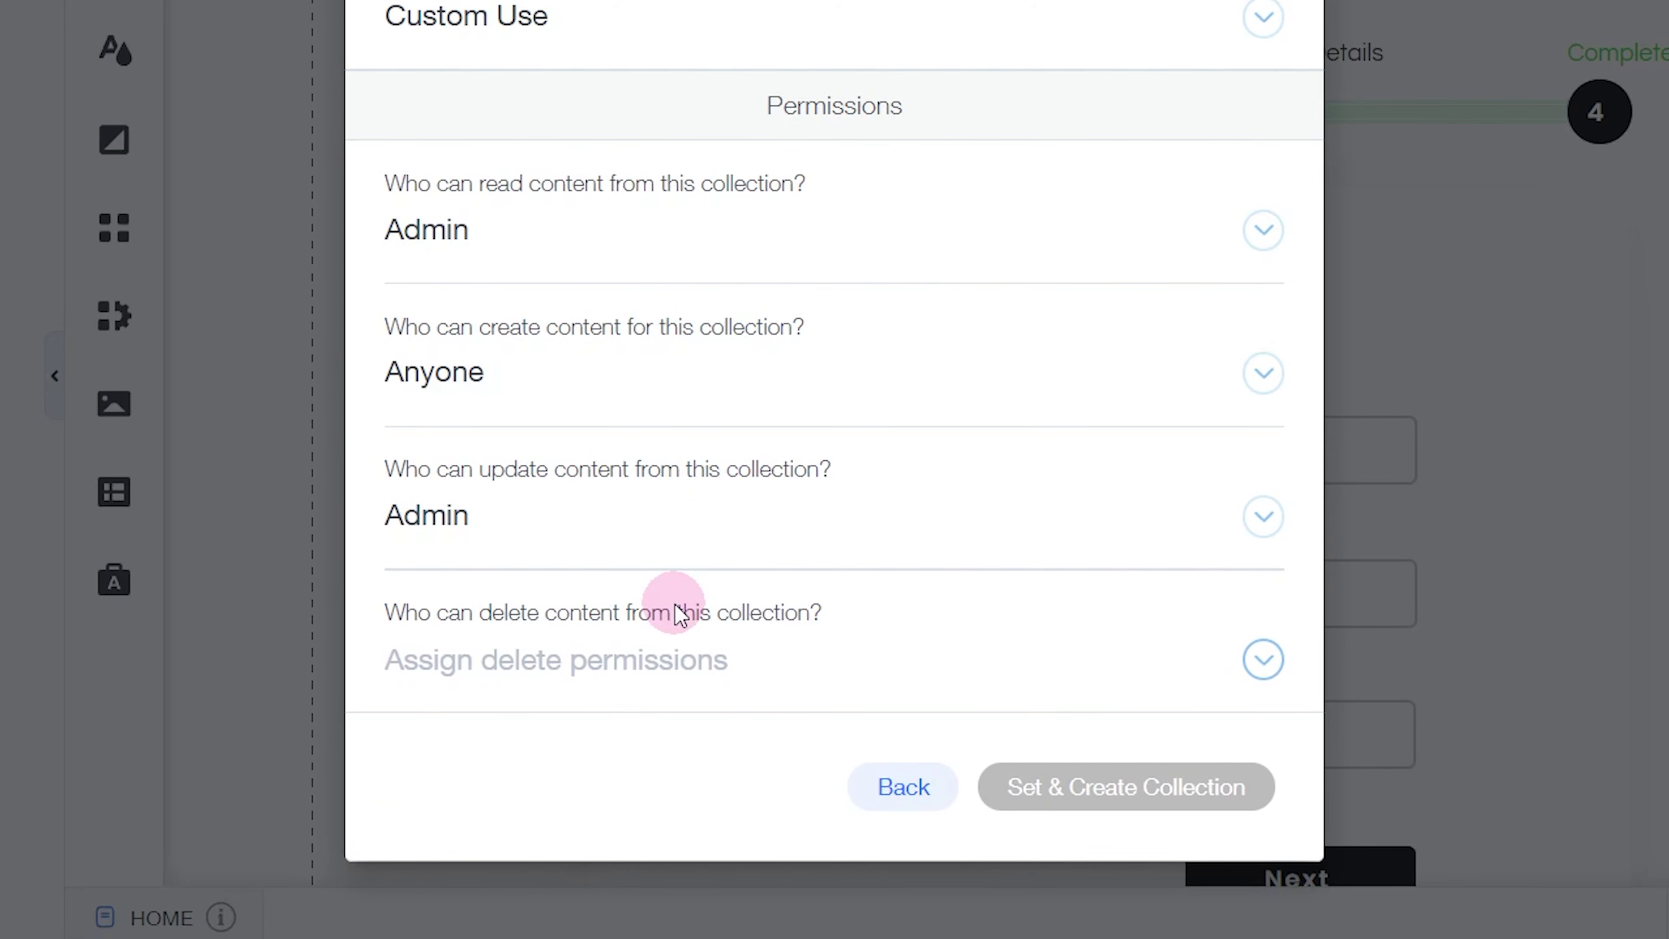
pyautogui.click(693, 661)
pyautogui.click(592, 247)
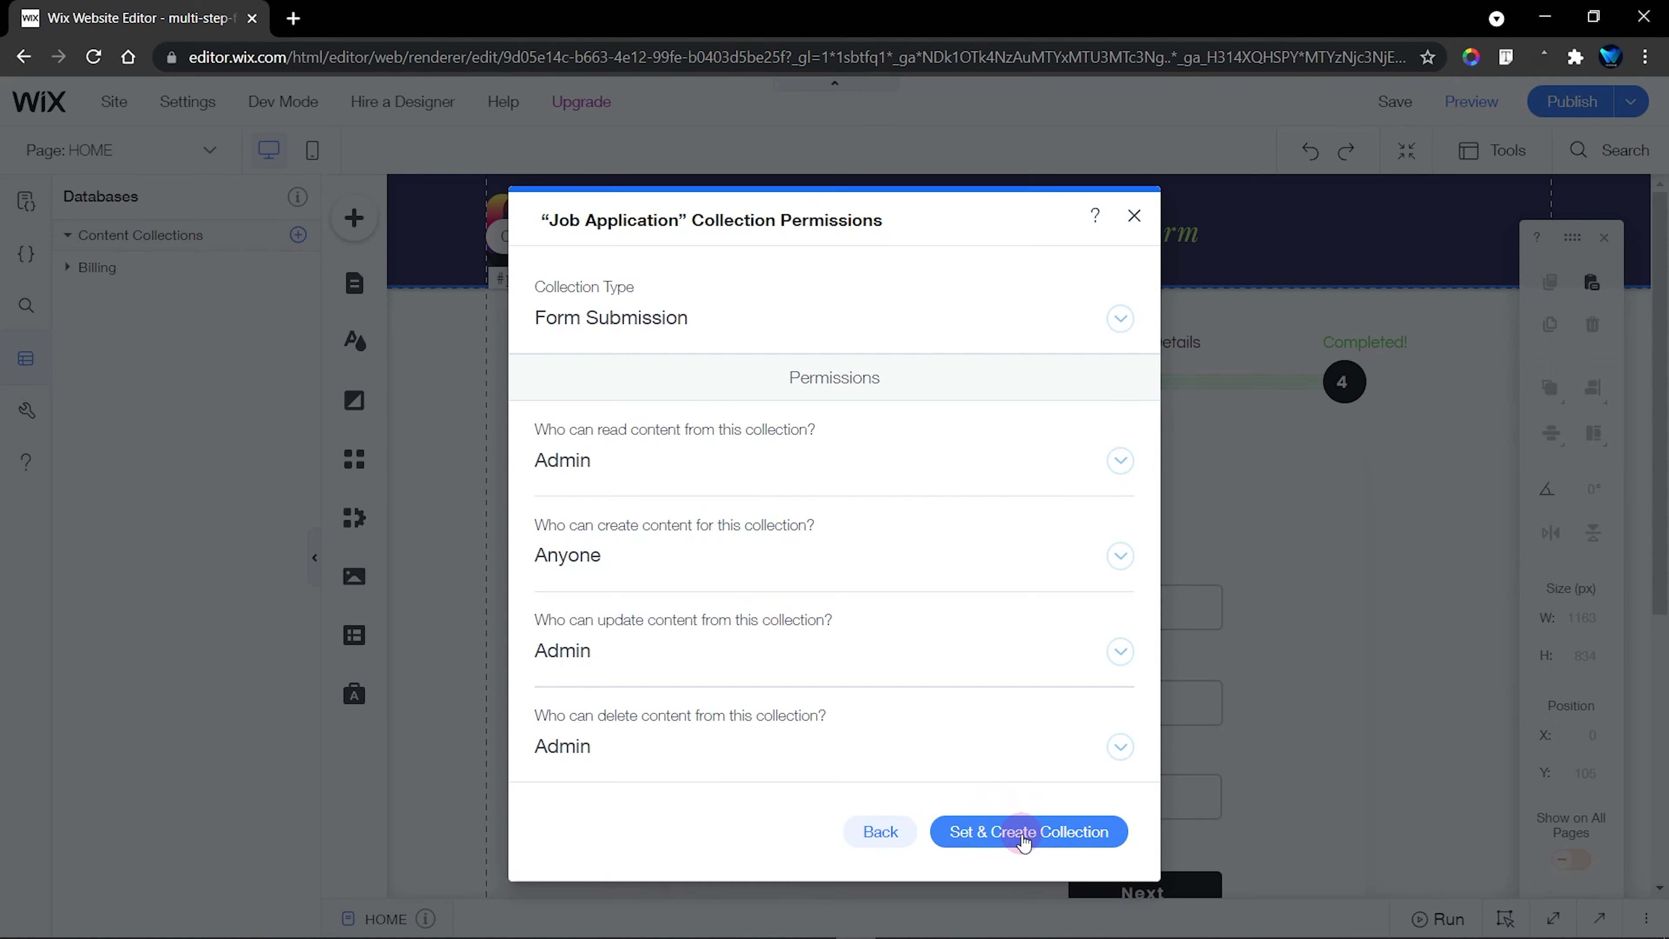
pyautogui.click(1022, 836)
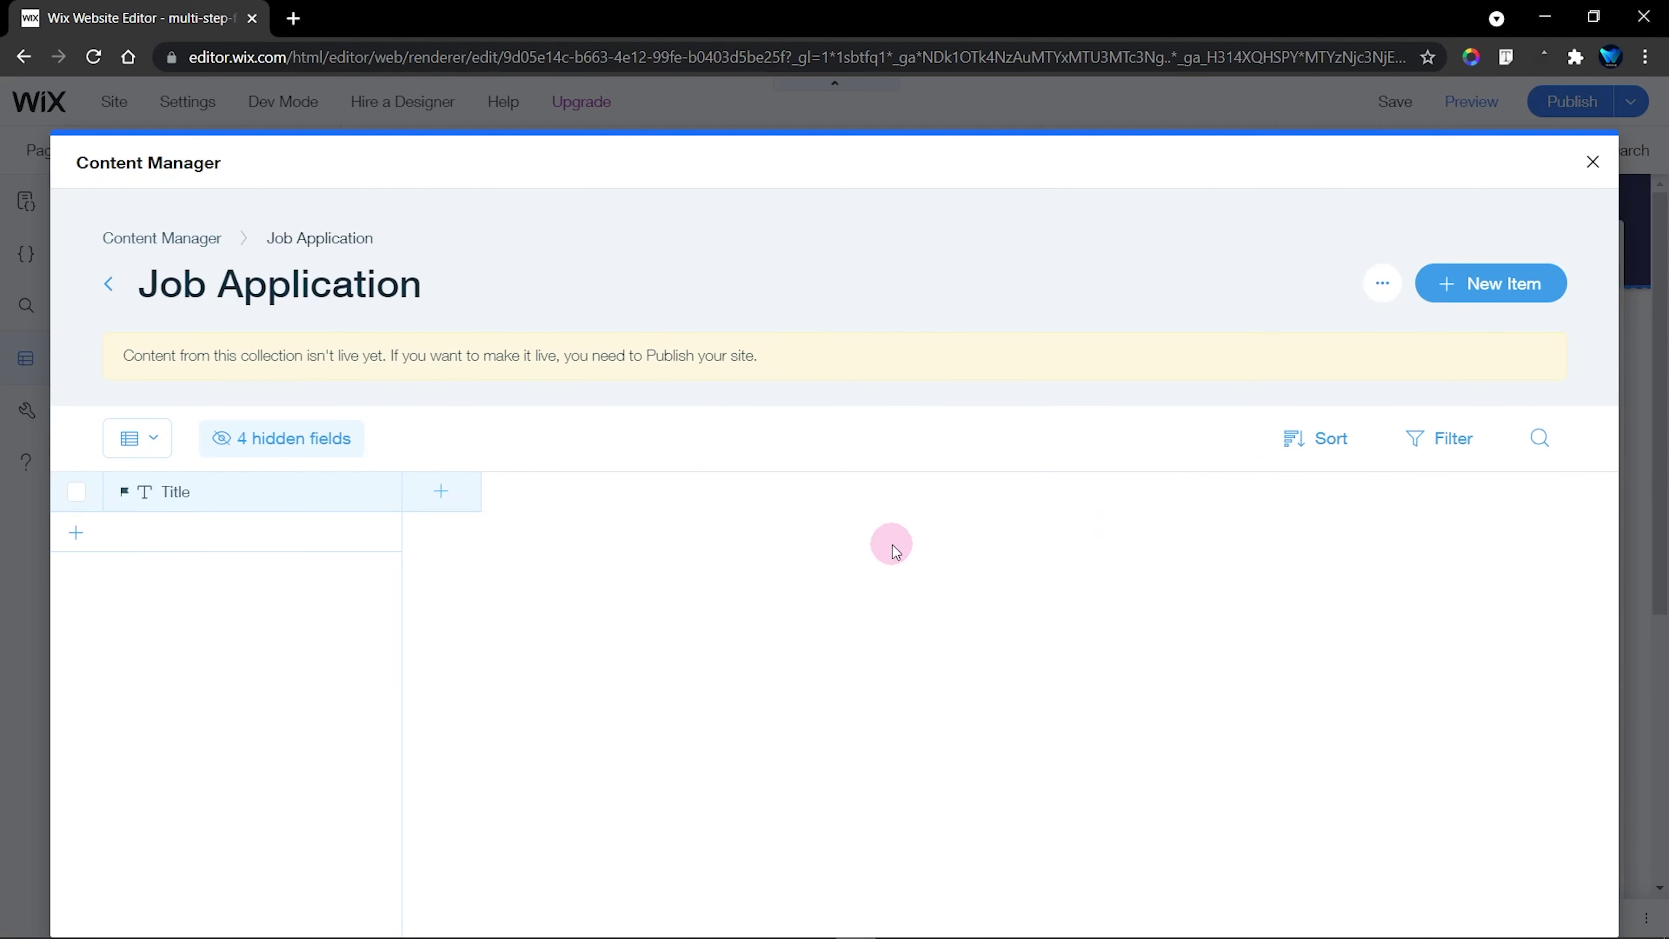
pyautogui.click(210, 510)
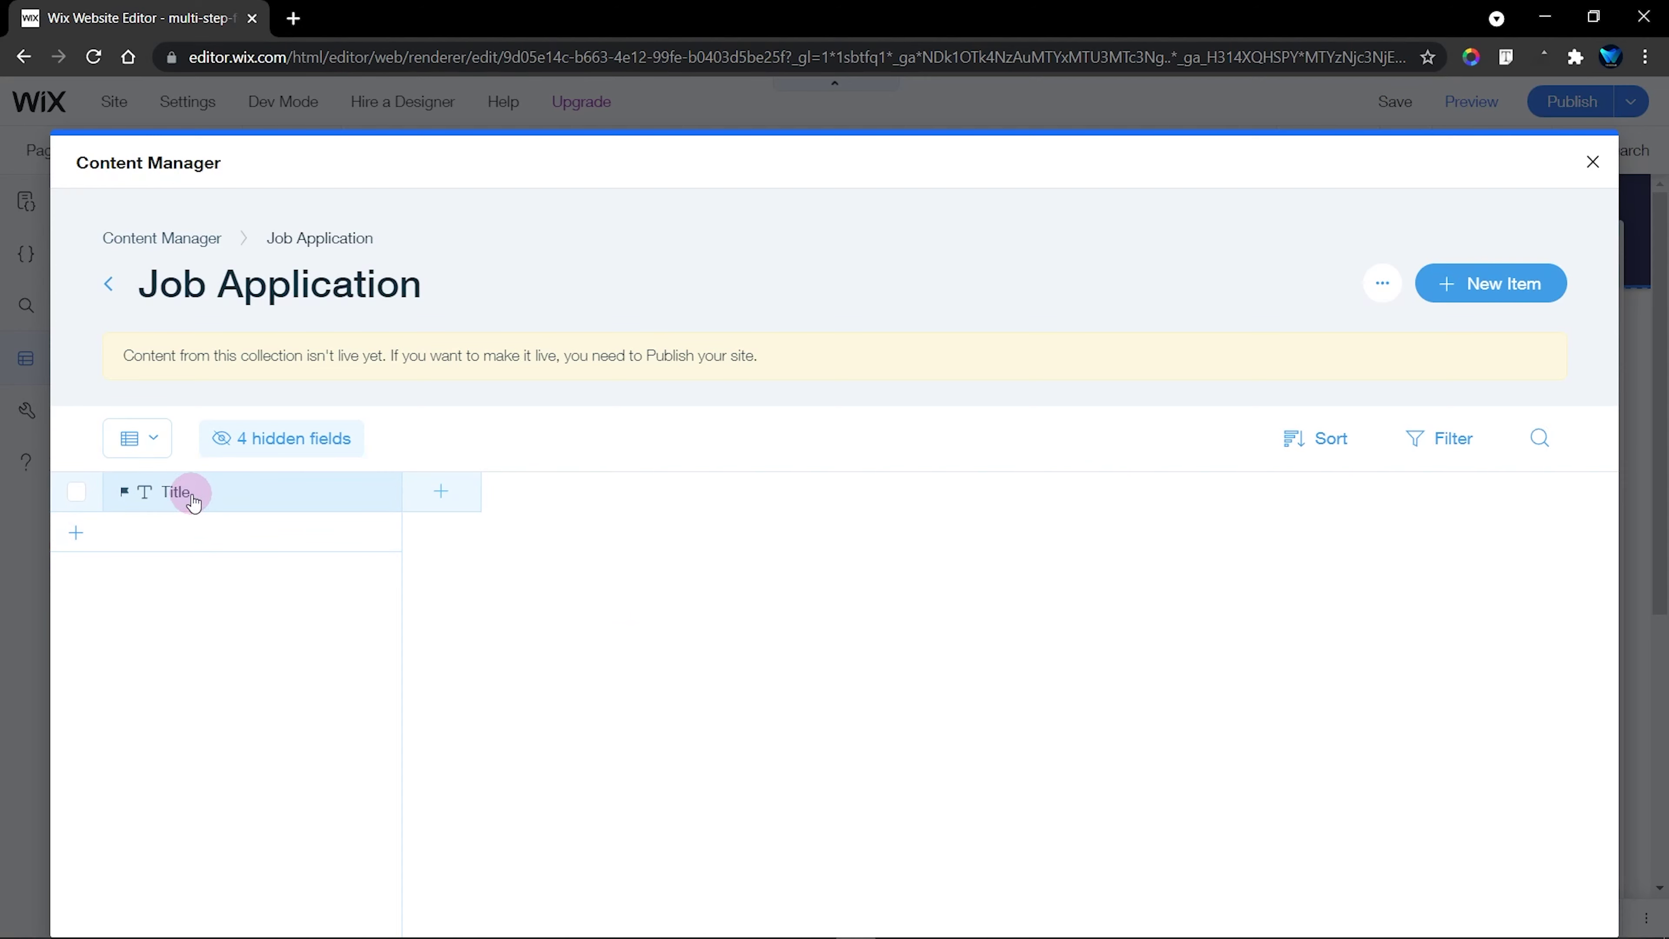
pyautogui.click(492, 540)
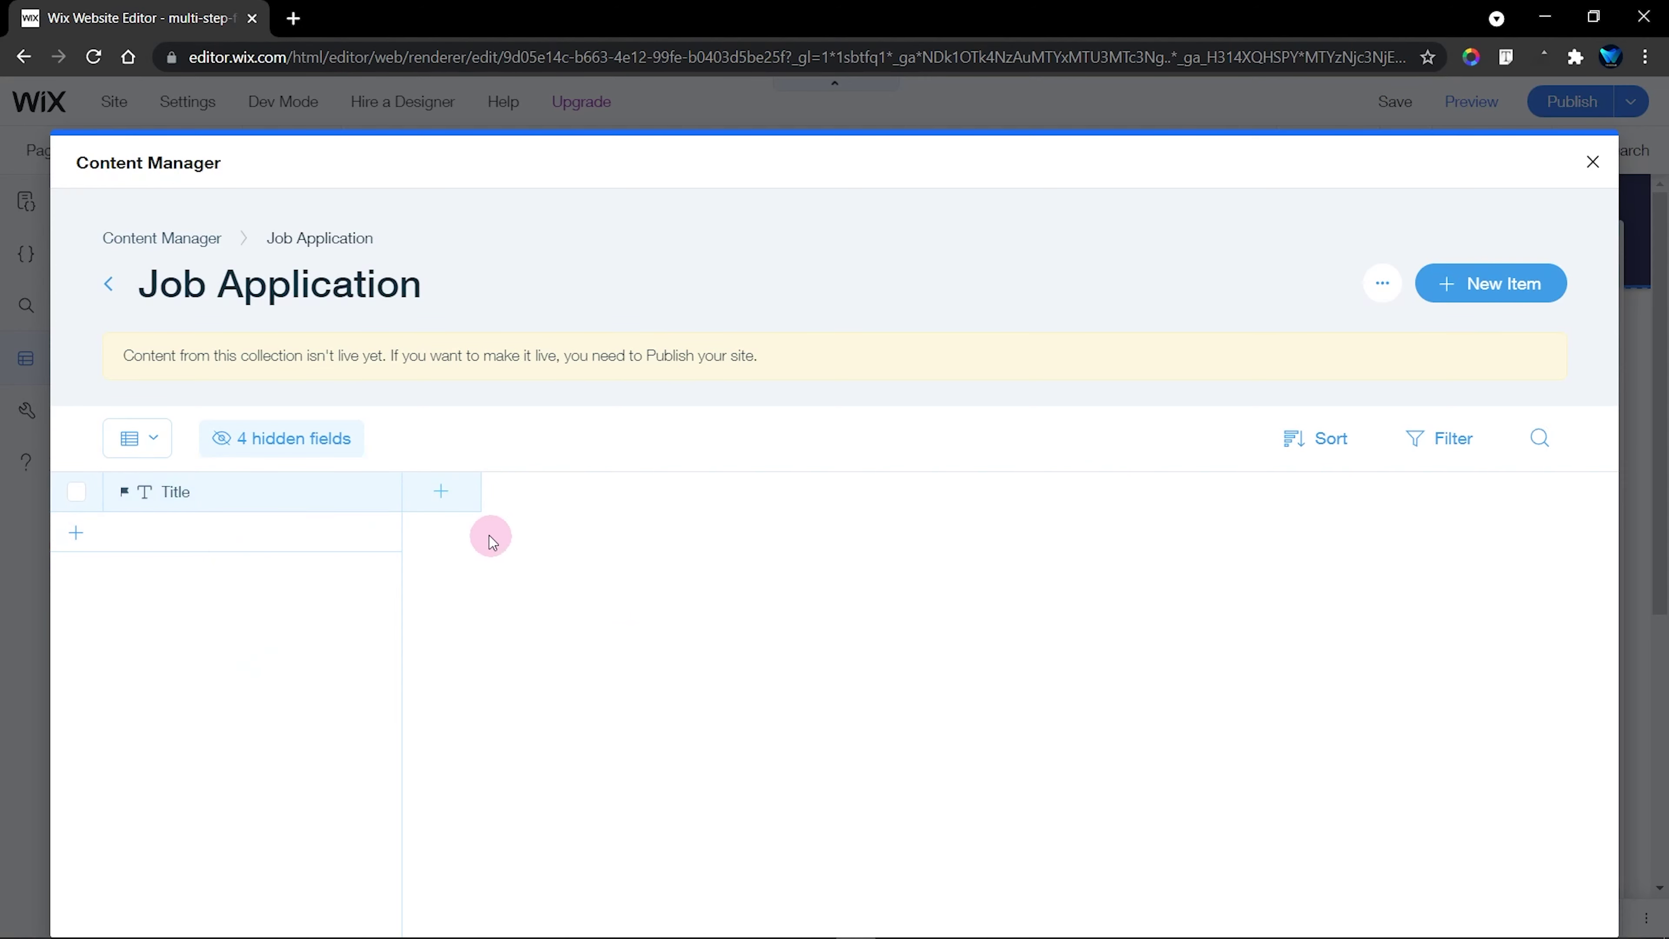
# Add a text field named "First Name" to the Job Application collection and save it
pyautogui.click(443, 493)
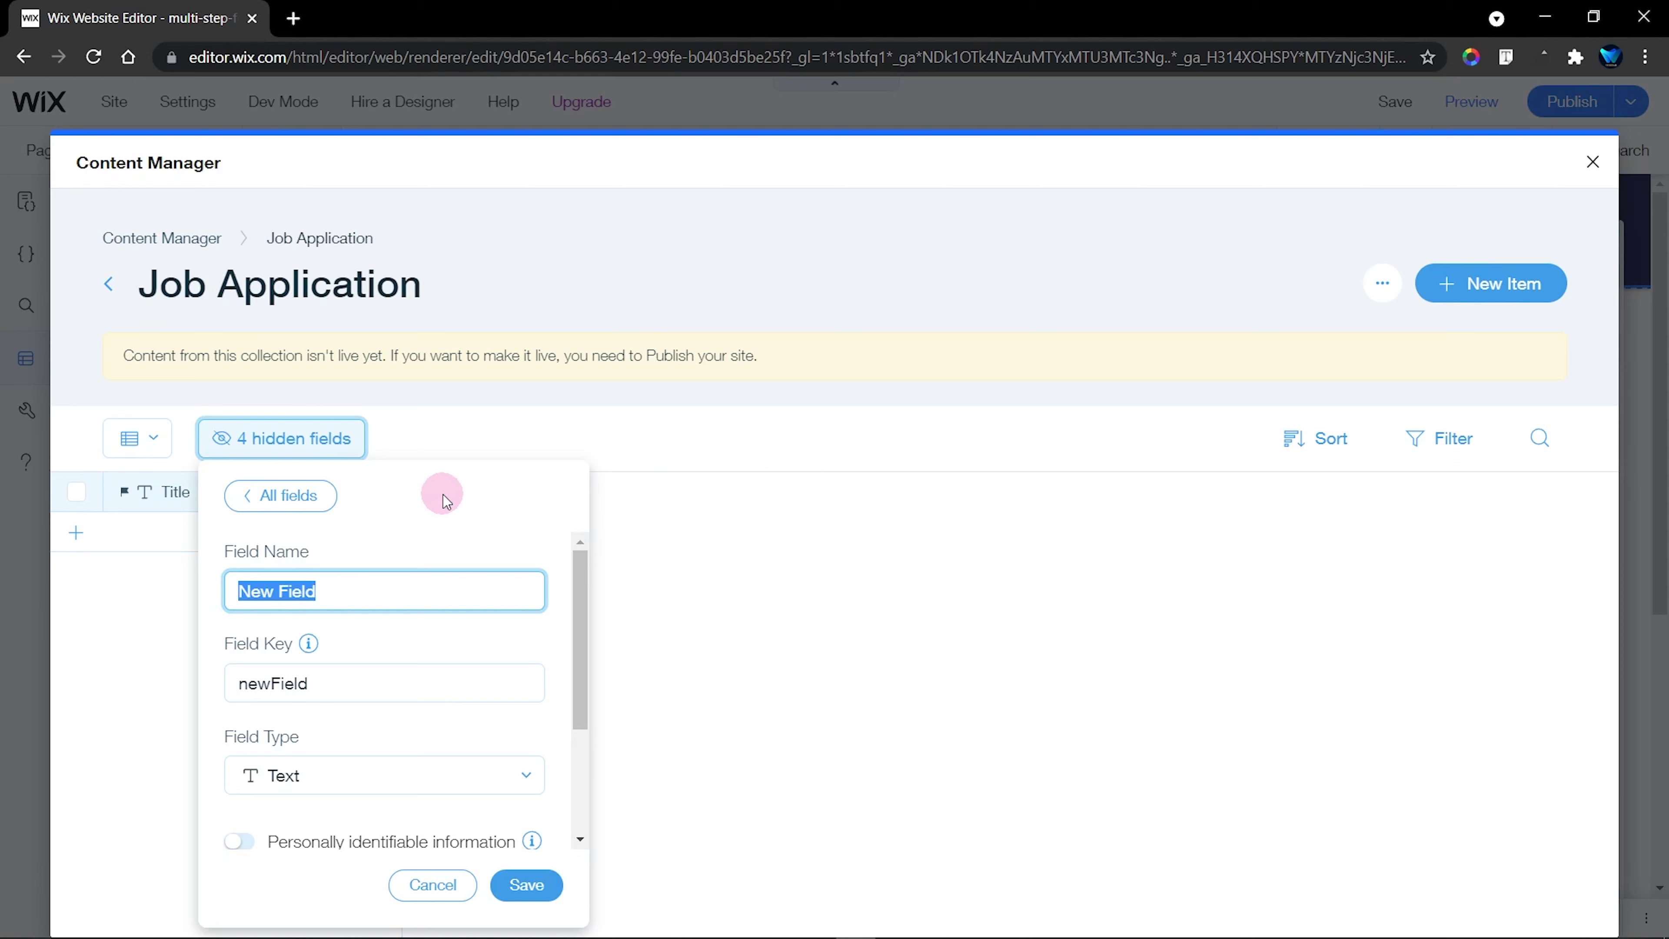
pyautogui.write('First Name')
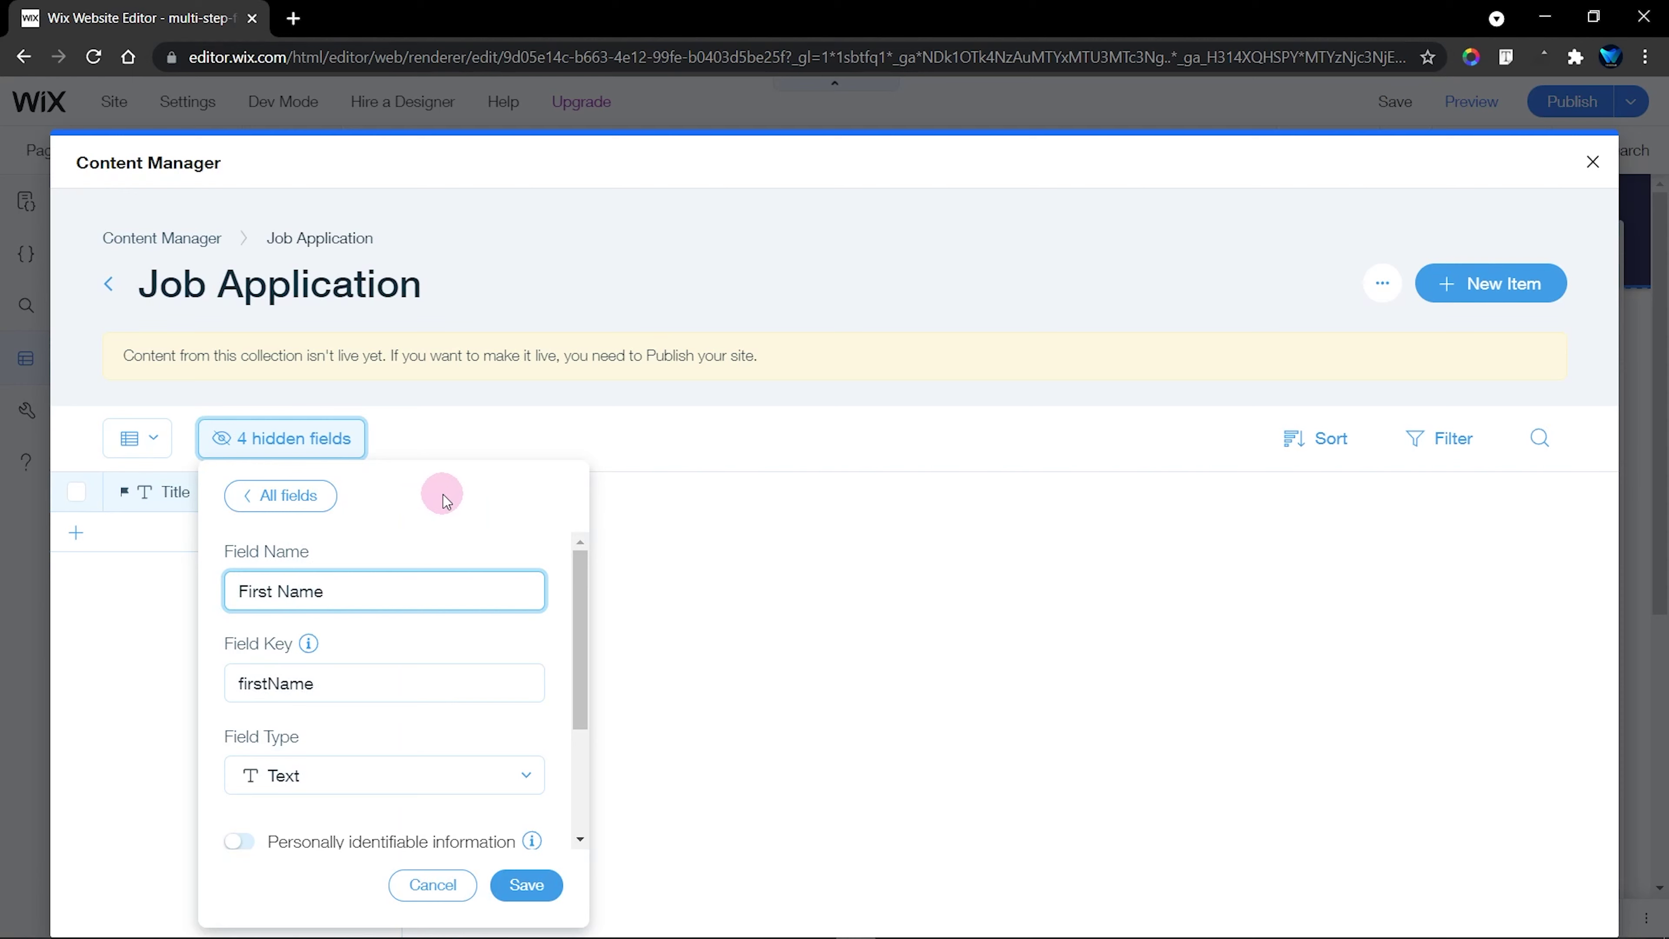
pyautogui.click(527, 885)
pyautogui.click(779, 751)
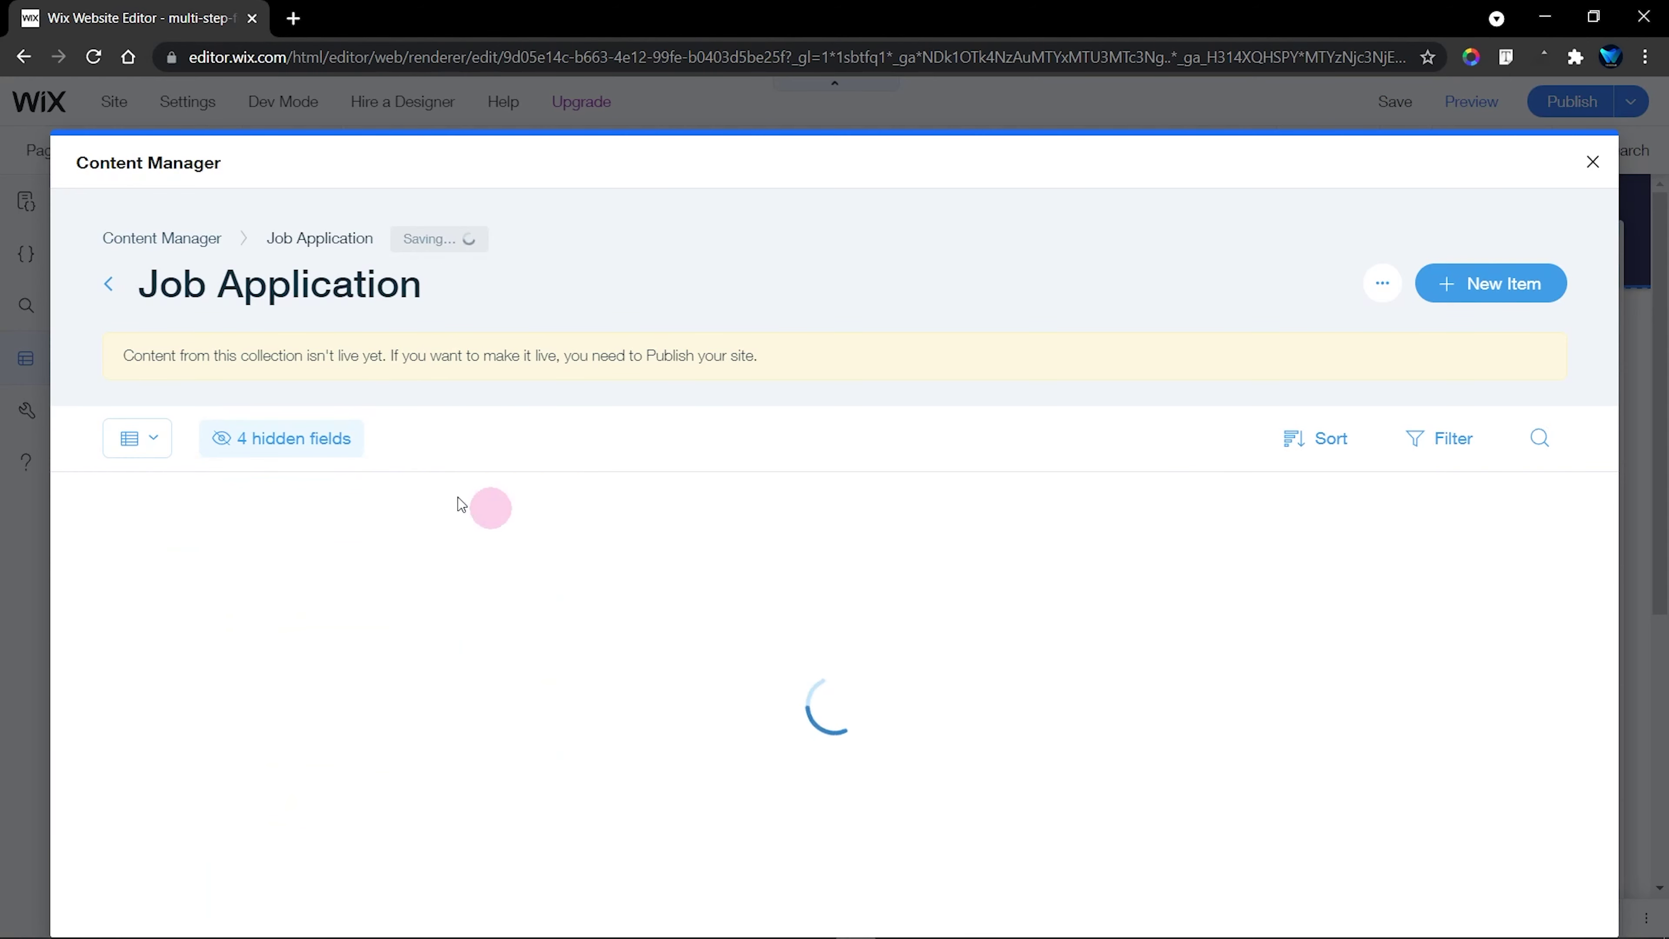
# Make First Name the collection's primary field and delete the default Title field
pyautogui.click(254, 503)
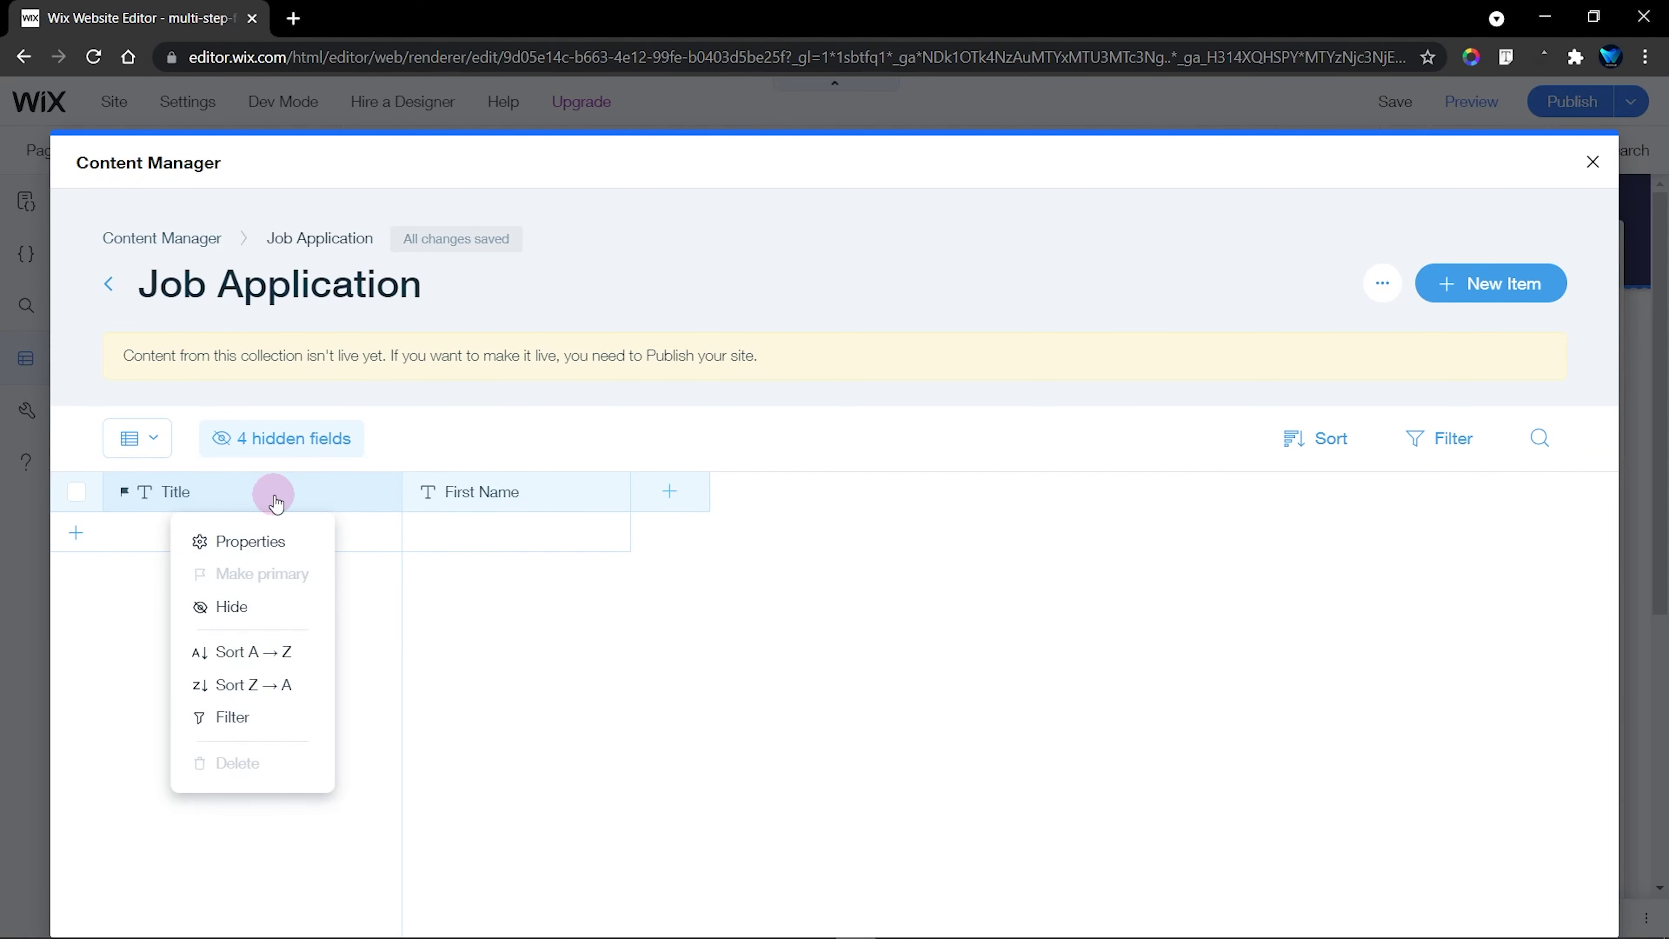
pyautogui.click(525, 505)
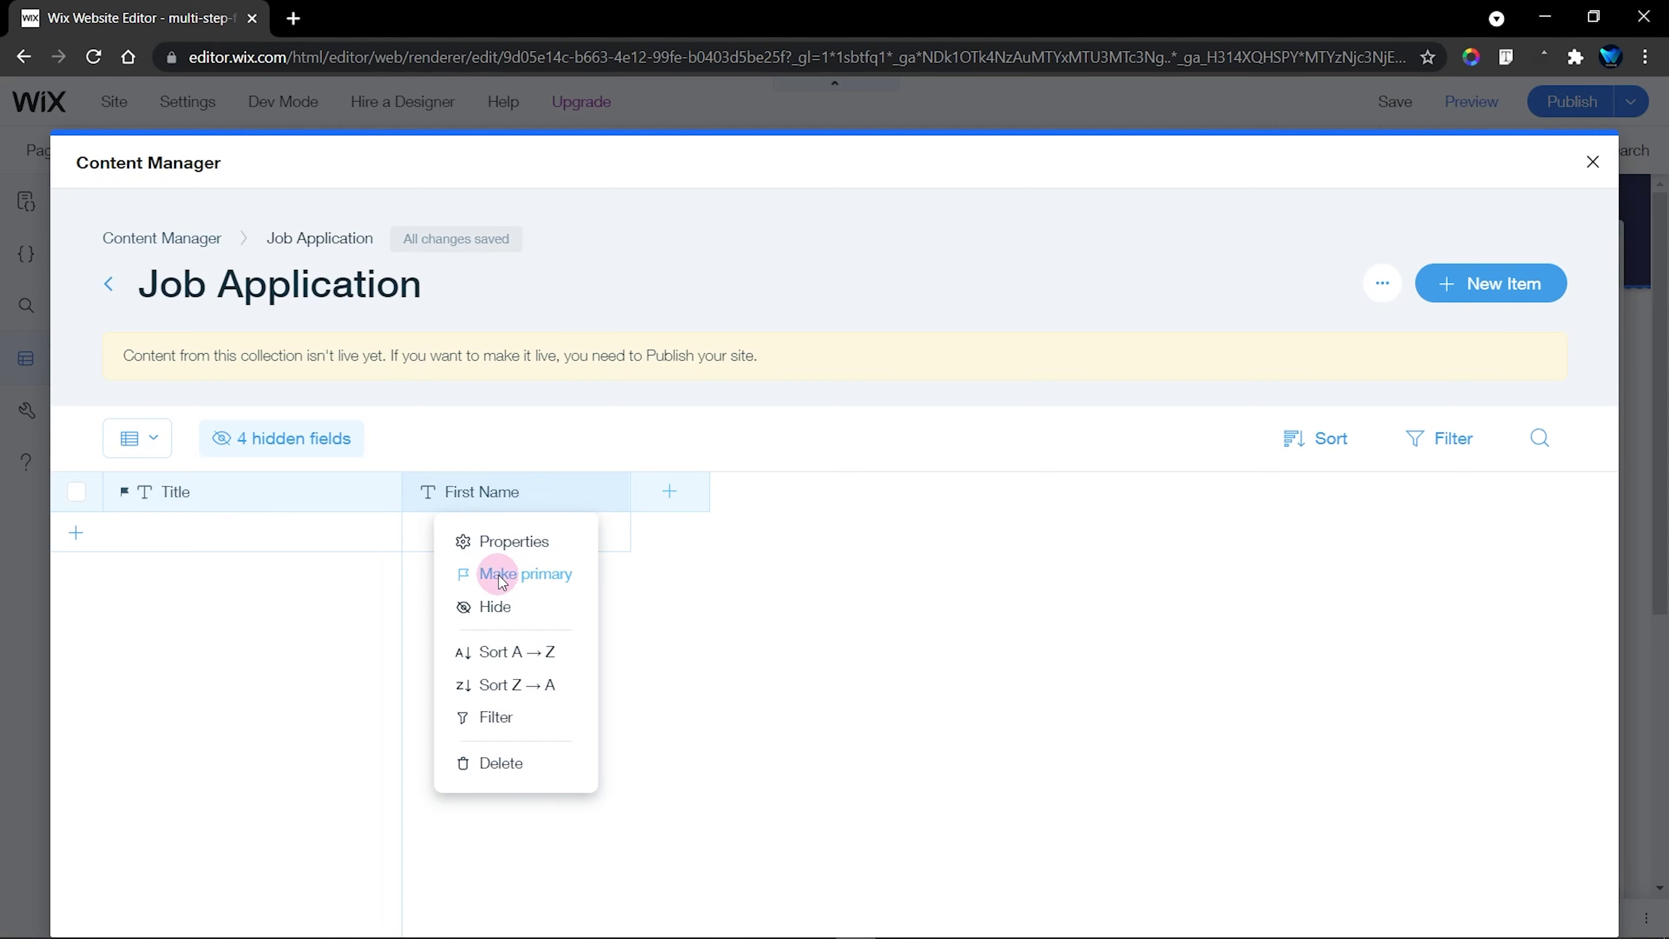
pyautogui.click(519, 574)
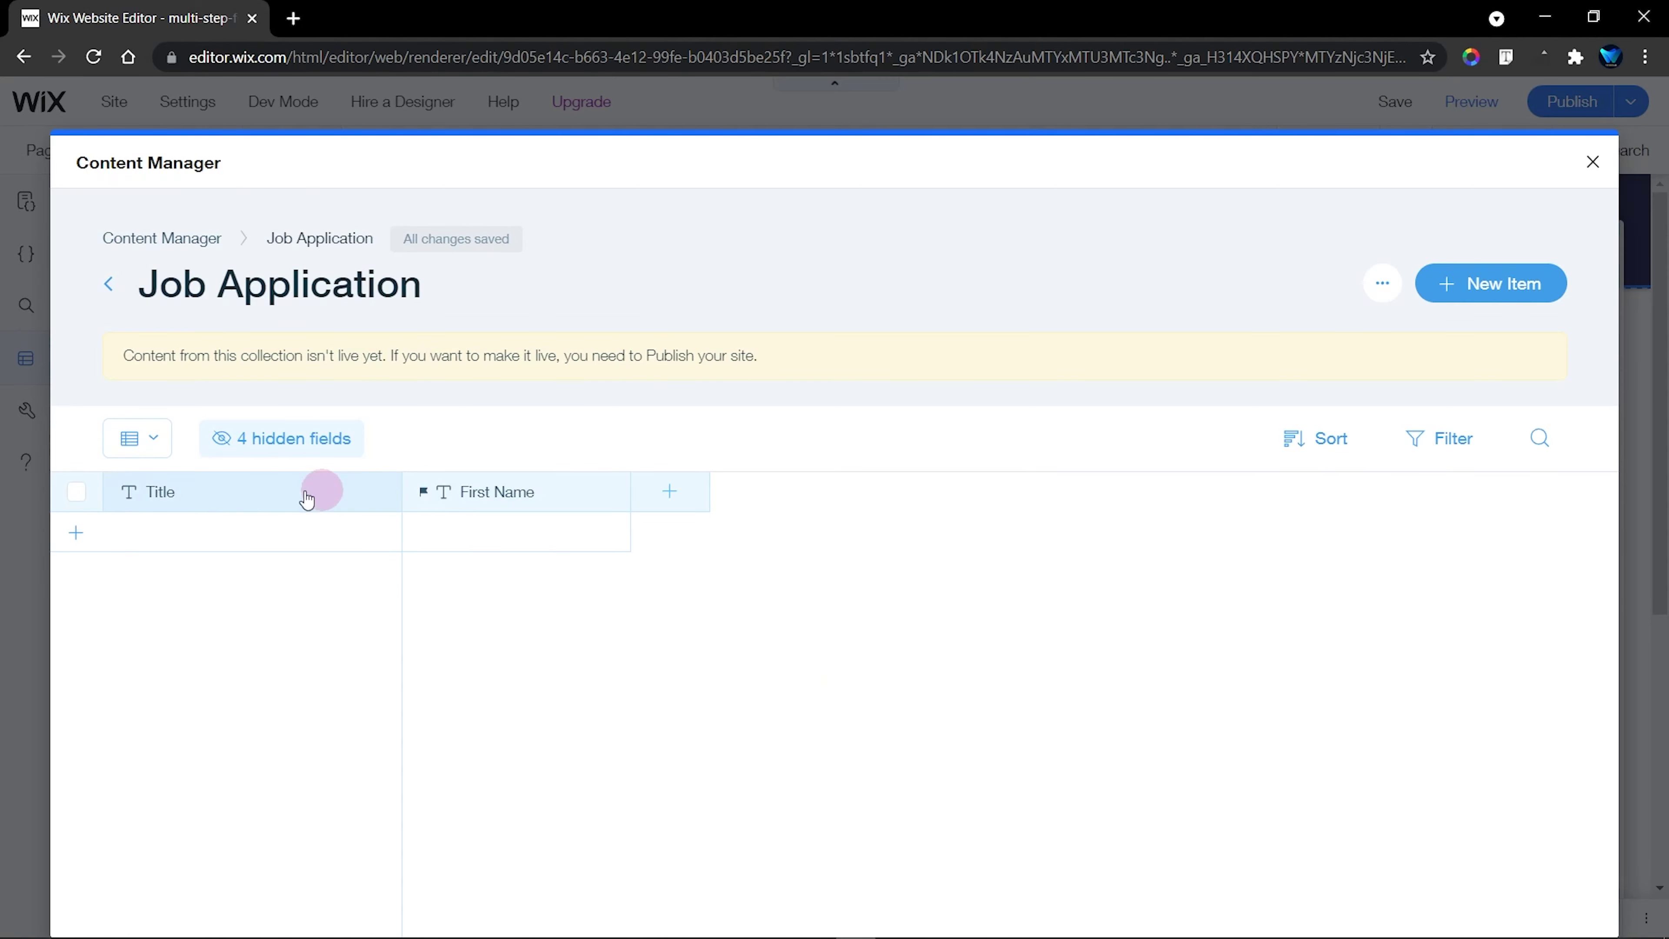
pyautogui.click(307, 500)
pyautogui.click(236, 762)
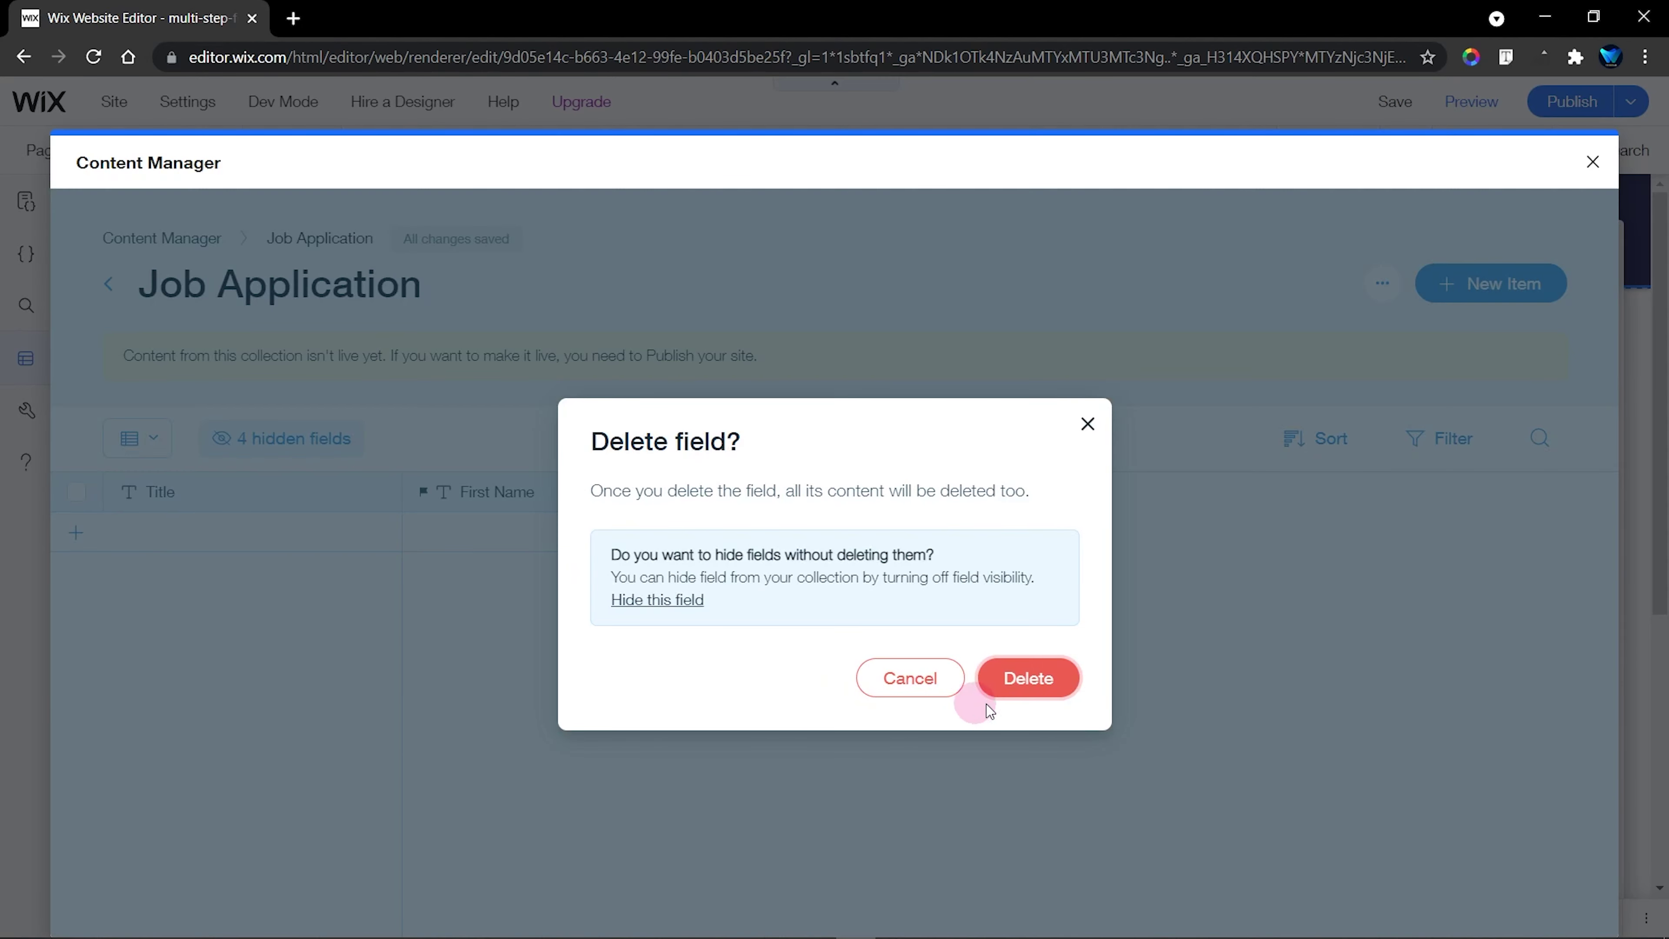
pyautogui.click(1052, 687)
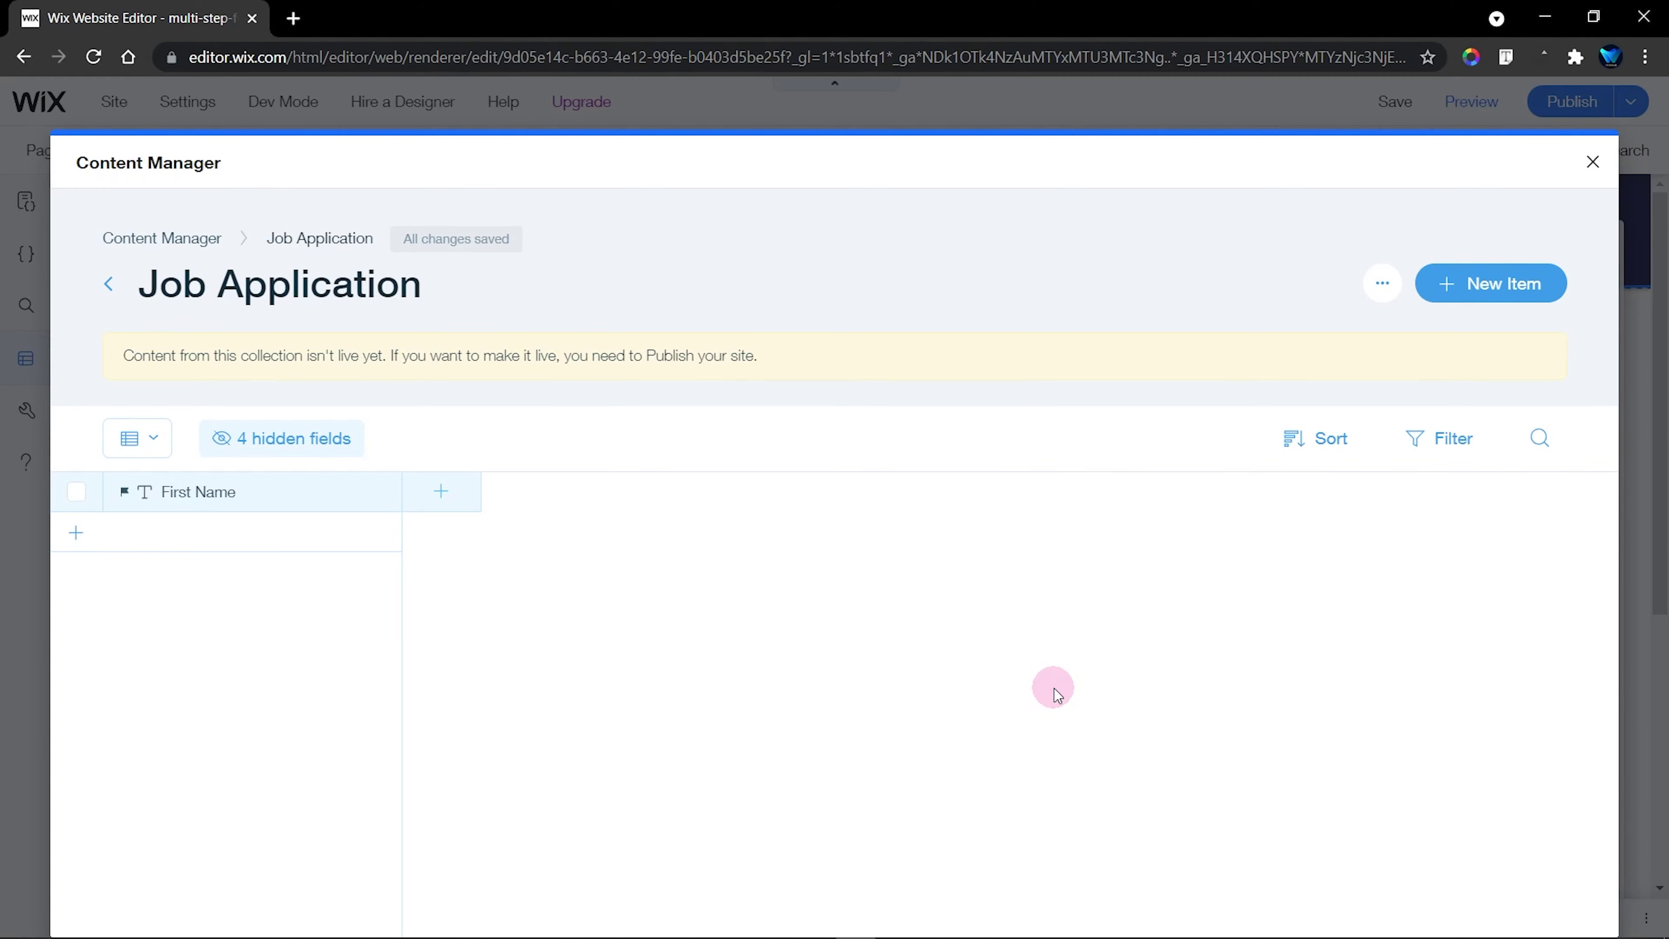
# Add a text field named "Last Name" to the Job Application collection
pyautogui.click(443, 494)
pyautogui.write('Last Name')
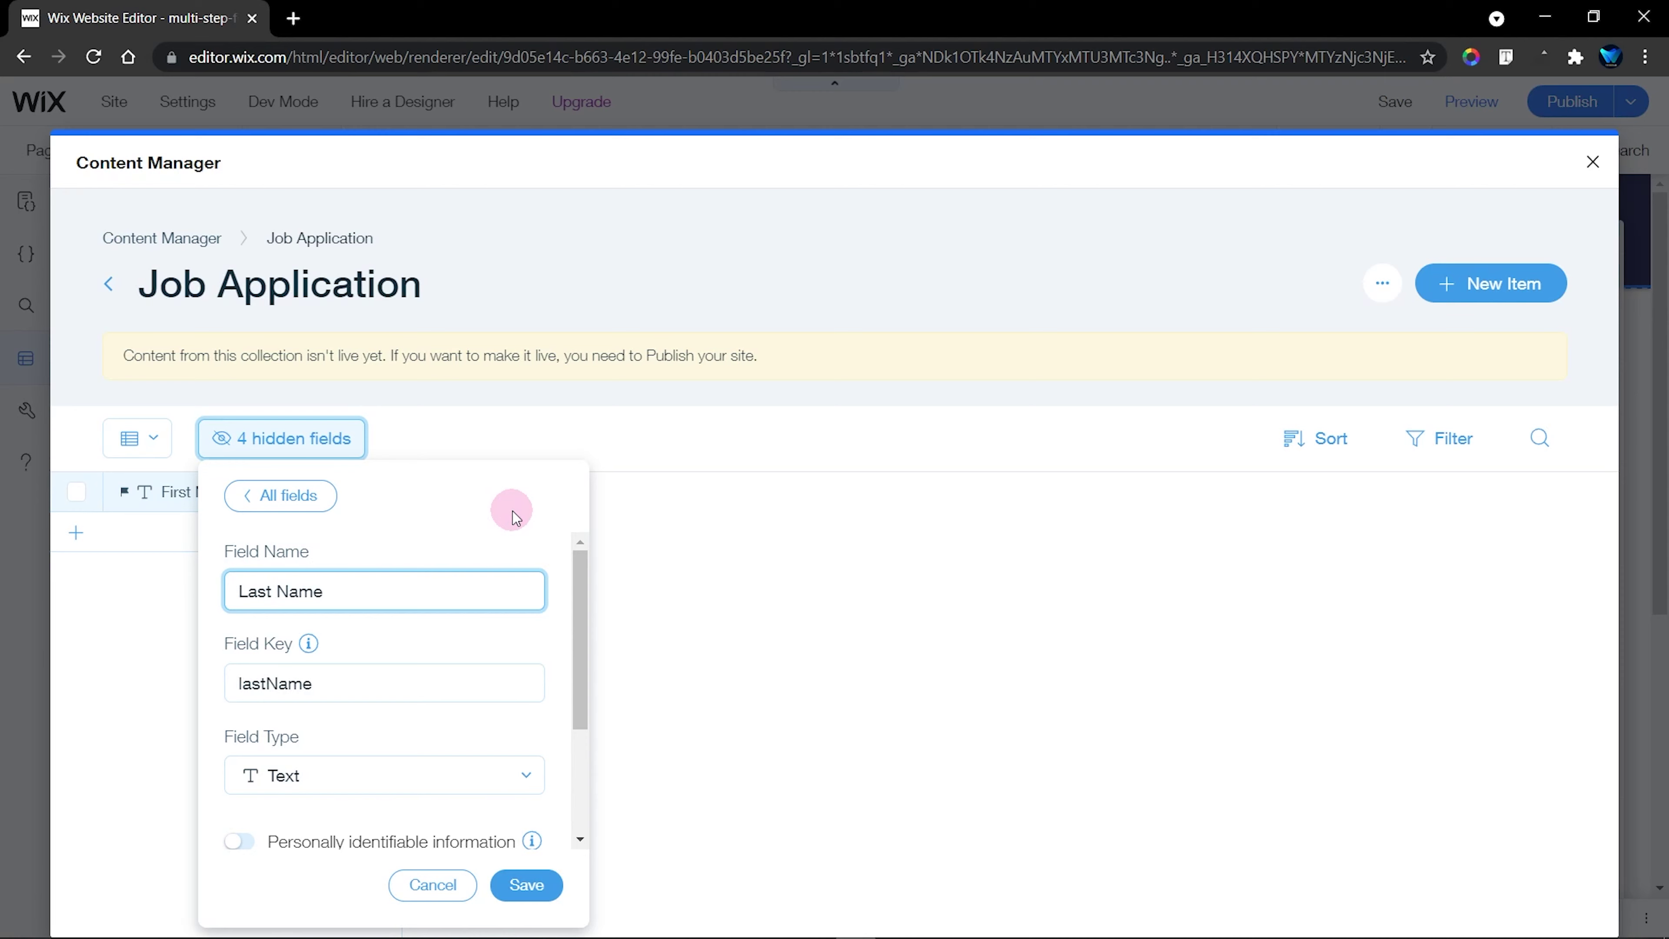
pyautogui.press('Return')
pyautogui.click(895, 576)
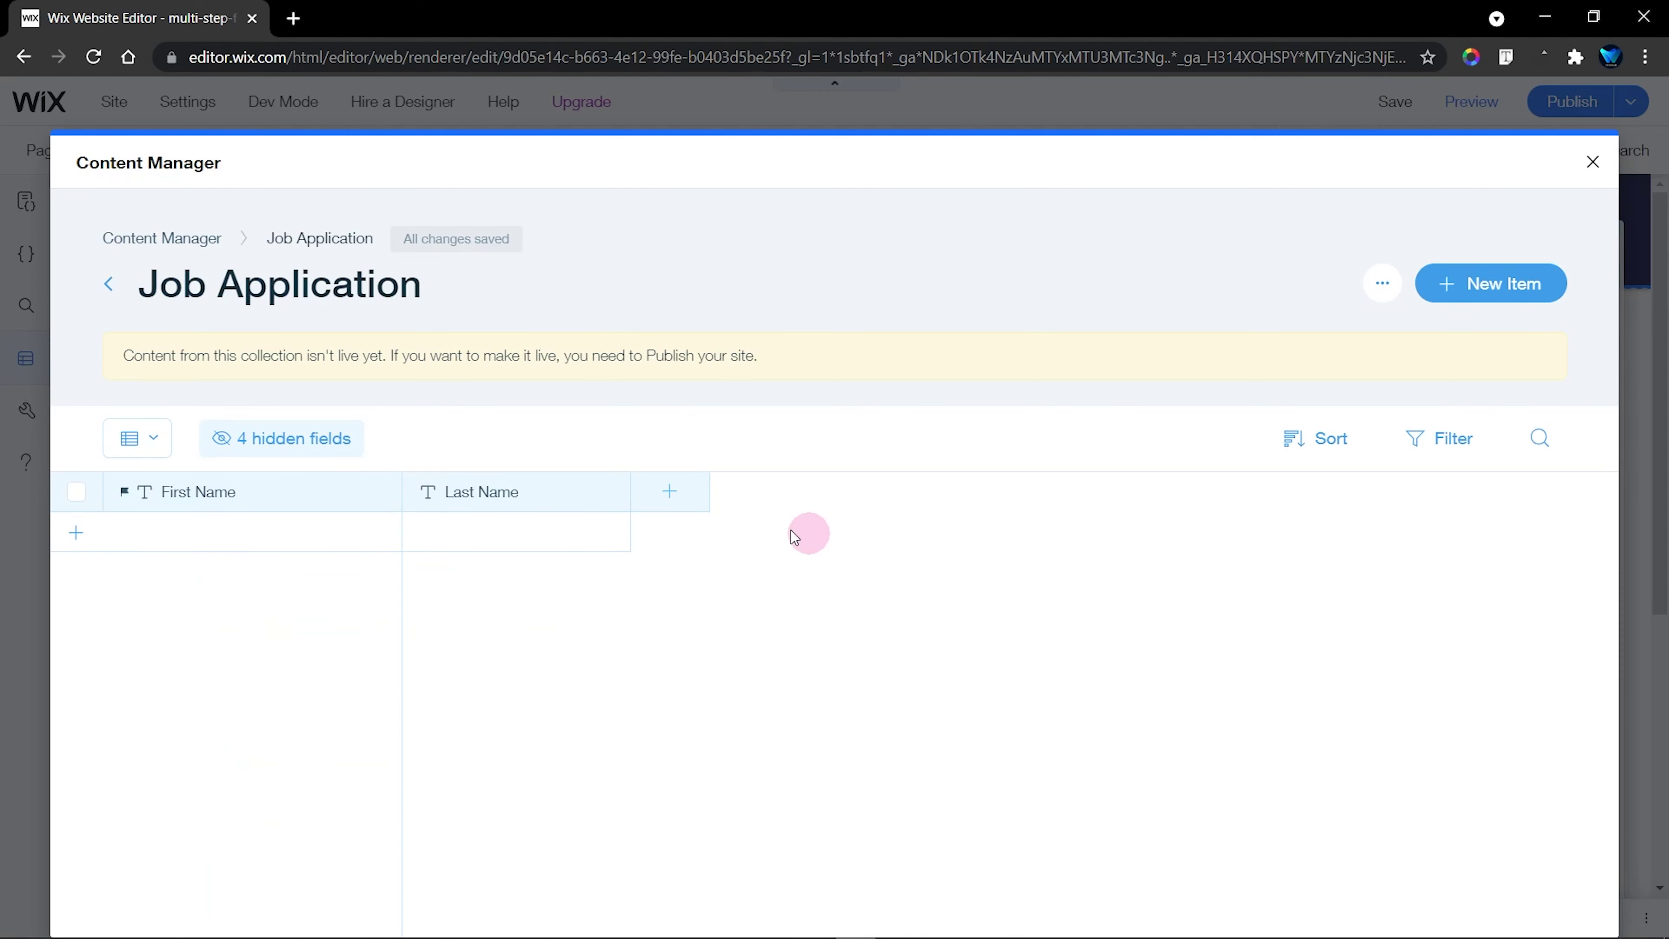
# Add a field named "Email" with the link (URL) field type to the collection and save it
pyautogui.click(670, 491)
pyautogui.write('Email')
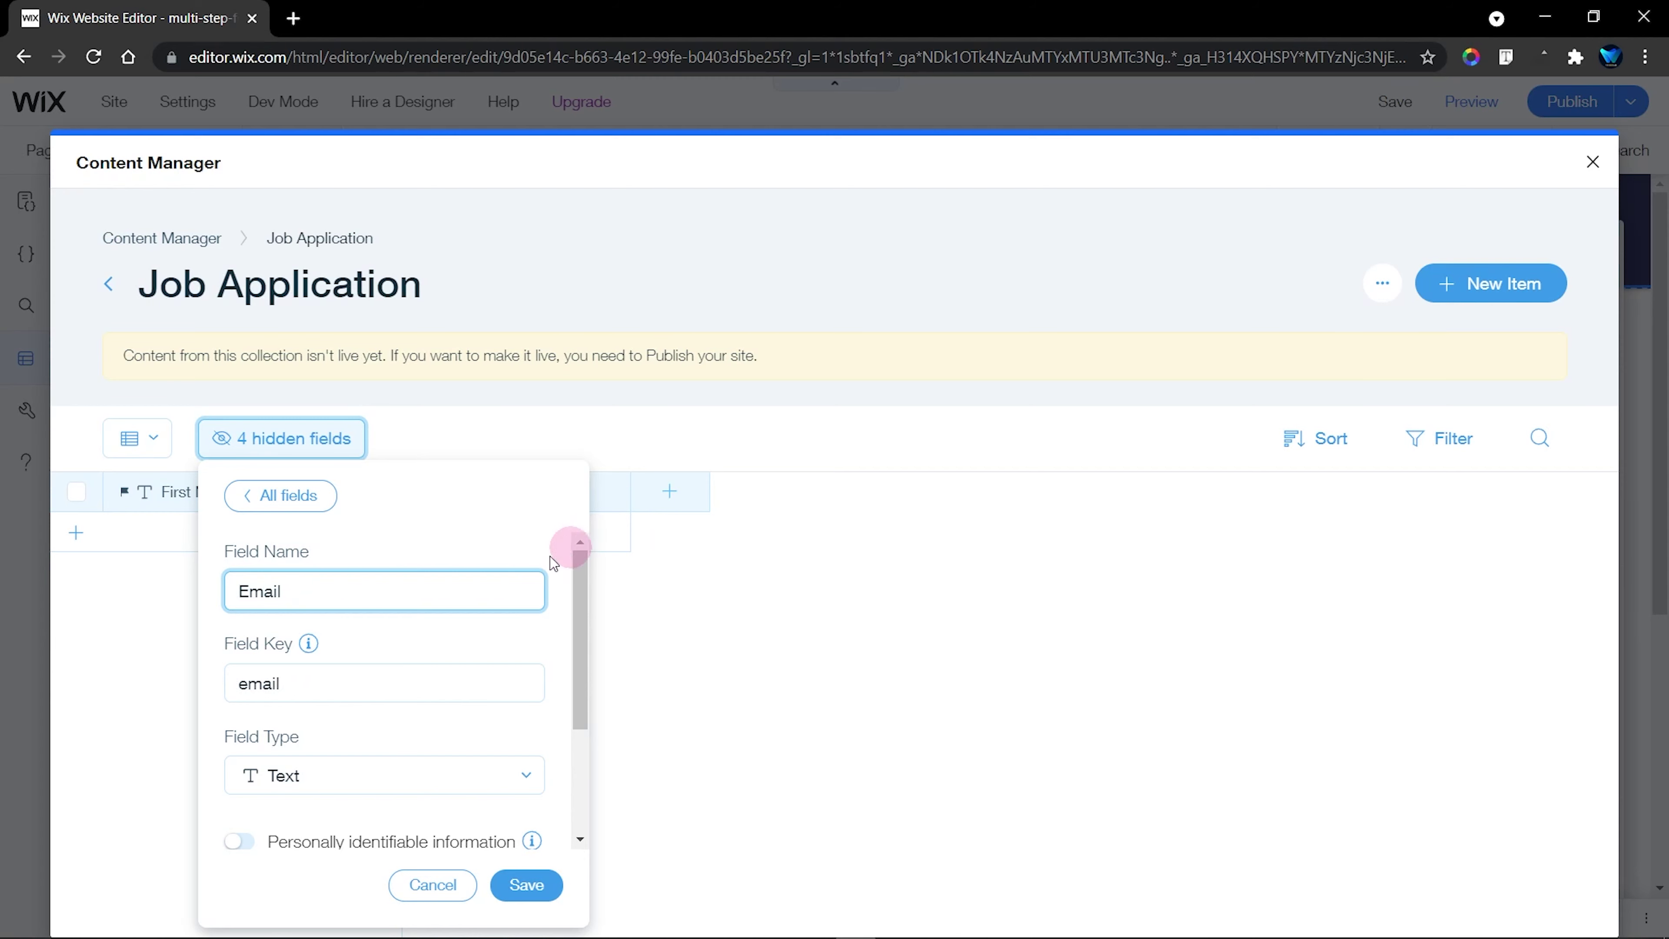
pyautogui.click(324, 782)
pyautogui.scroll(-7, 382, 853)
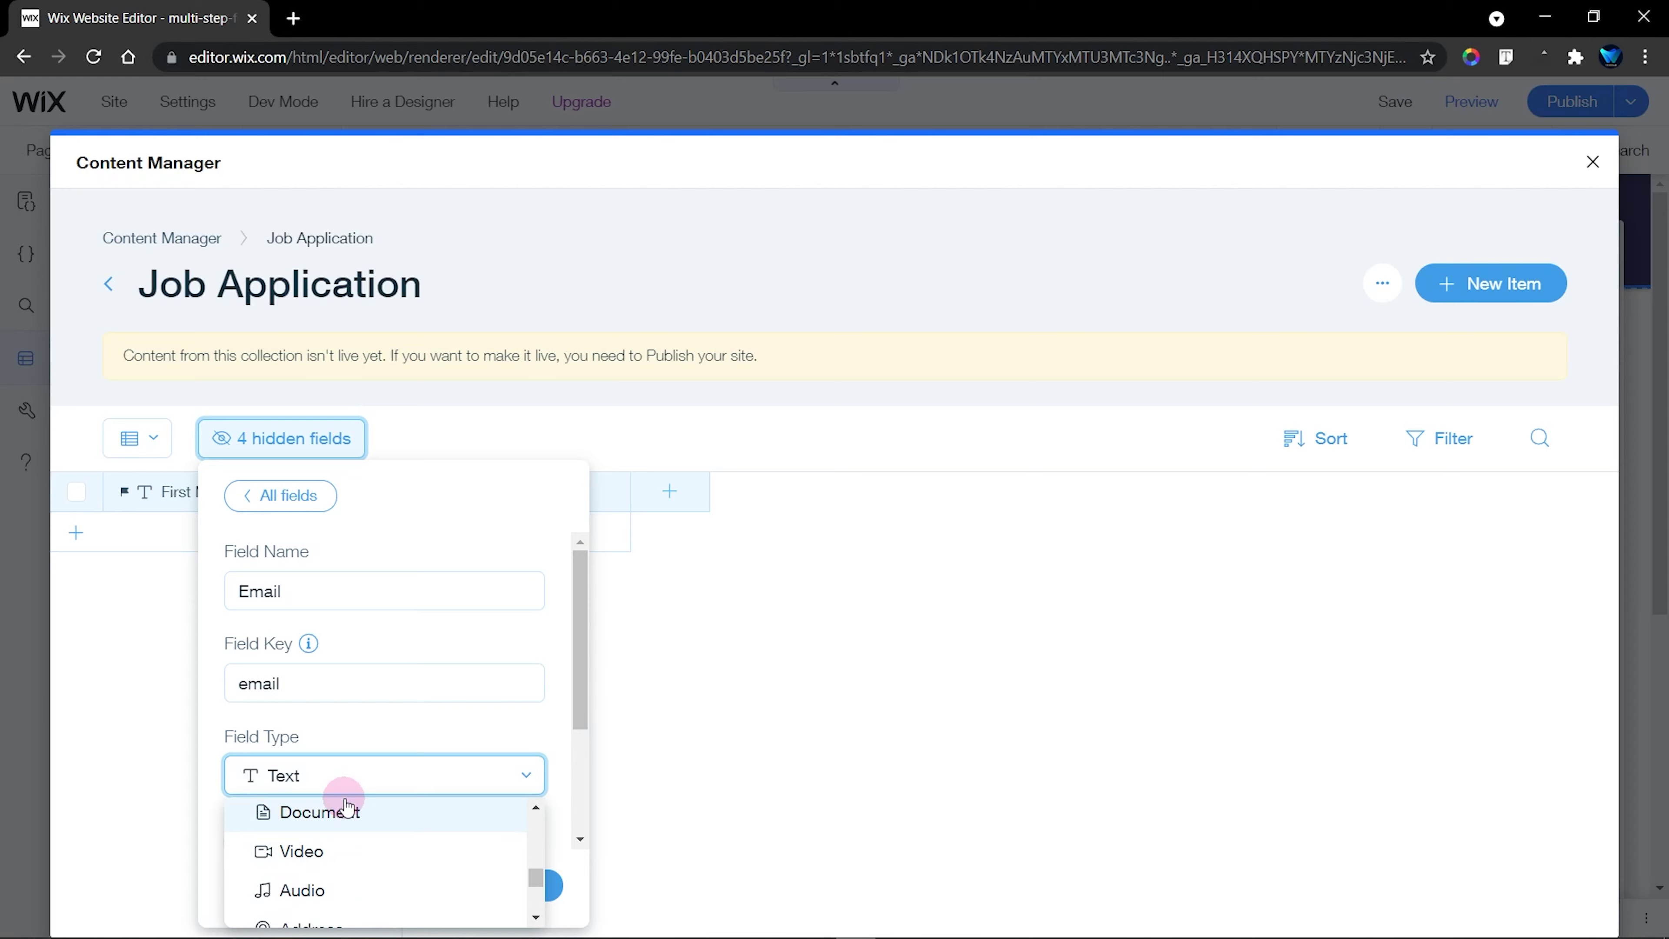
pyautogui.scroll(2, 296, 868)
pyautogui.click(289, 880)
pyautogui.click(532, 882)
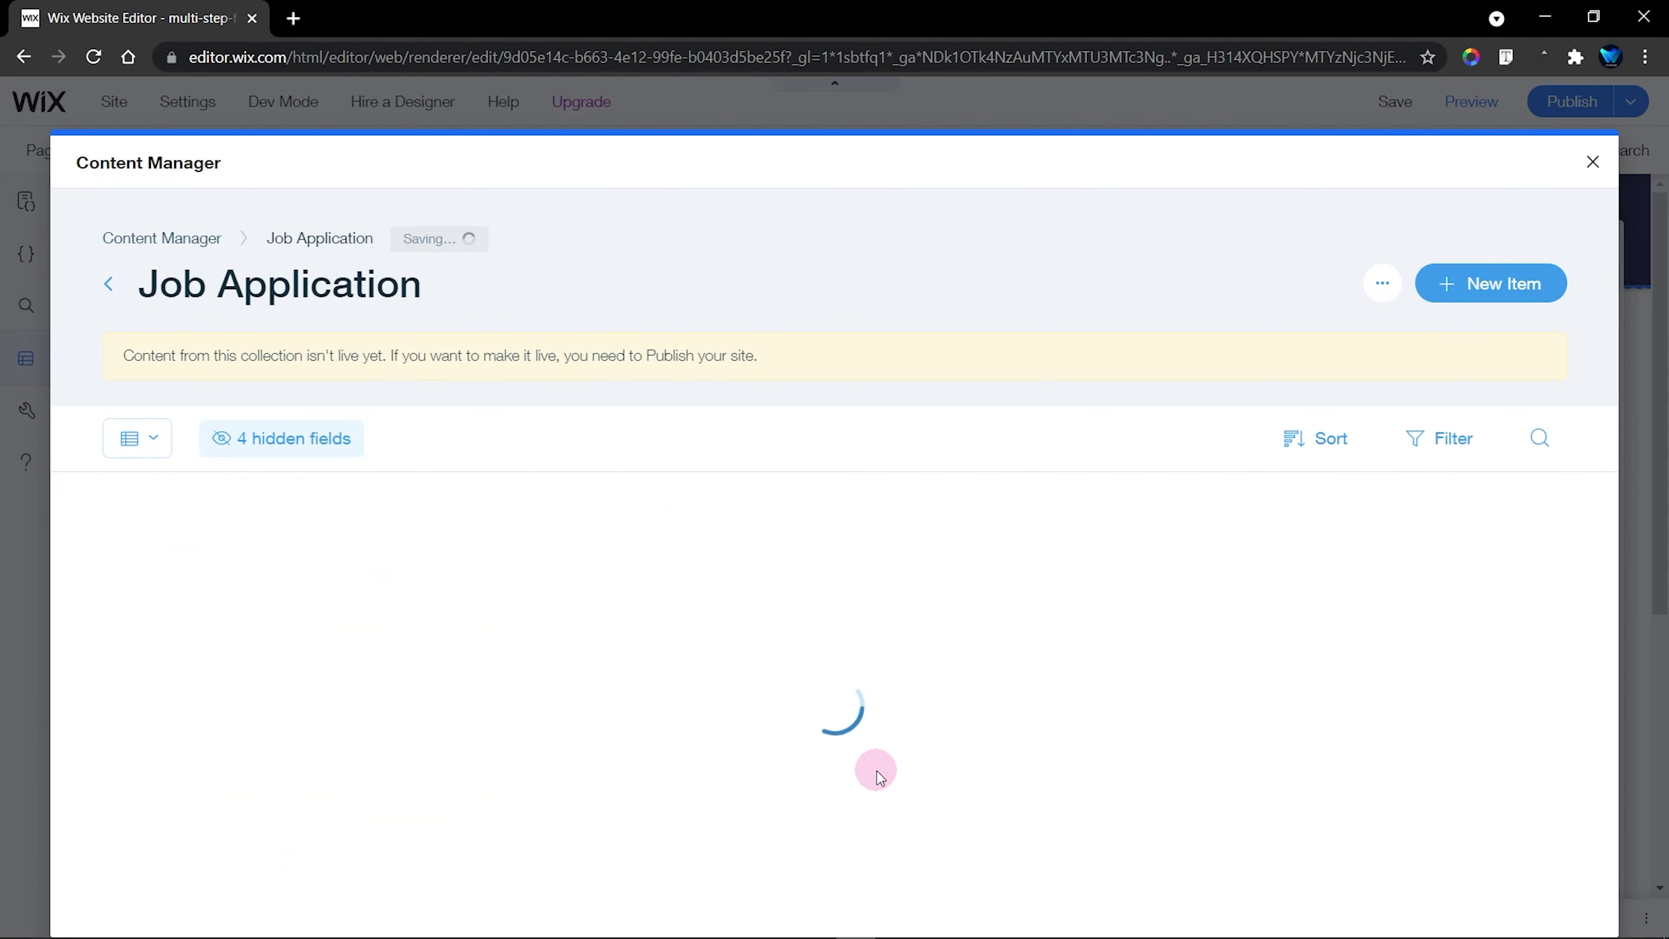
# Add a text field named "Address" to the collection and close the Content Manager
pyautogui.click(916, 511)
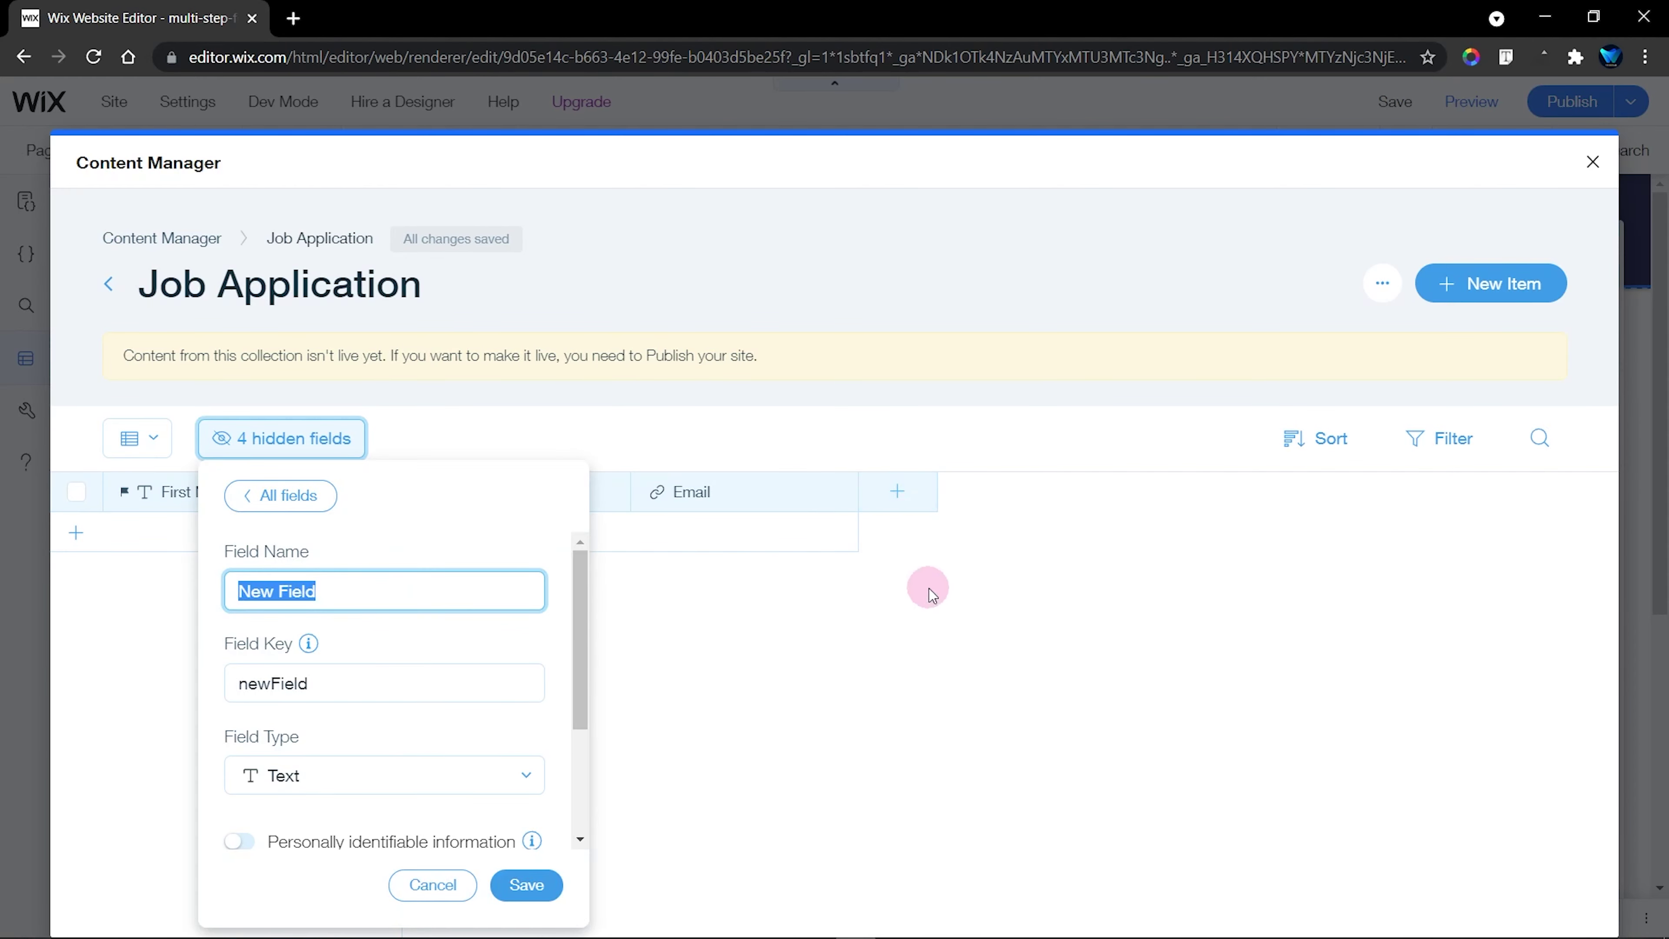
pyautogui.write('Address')
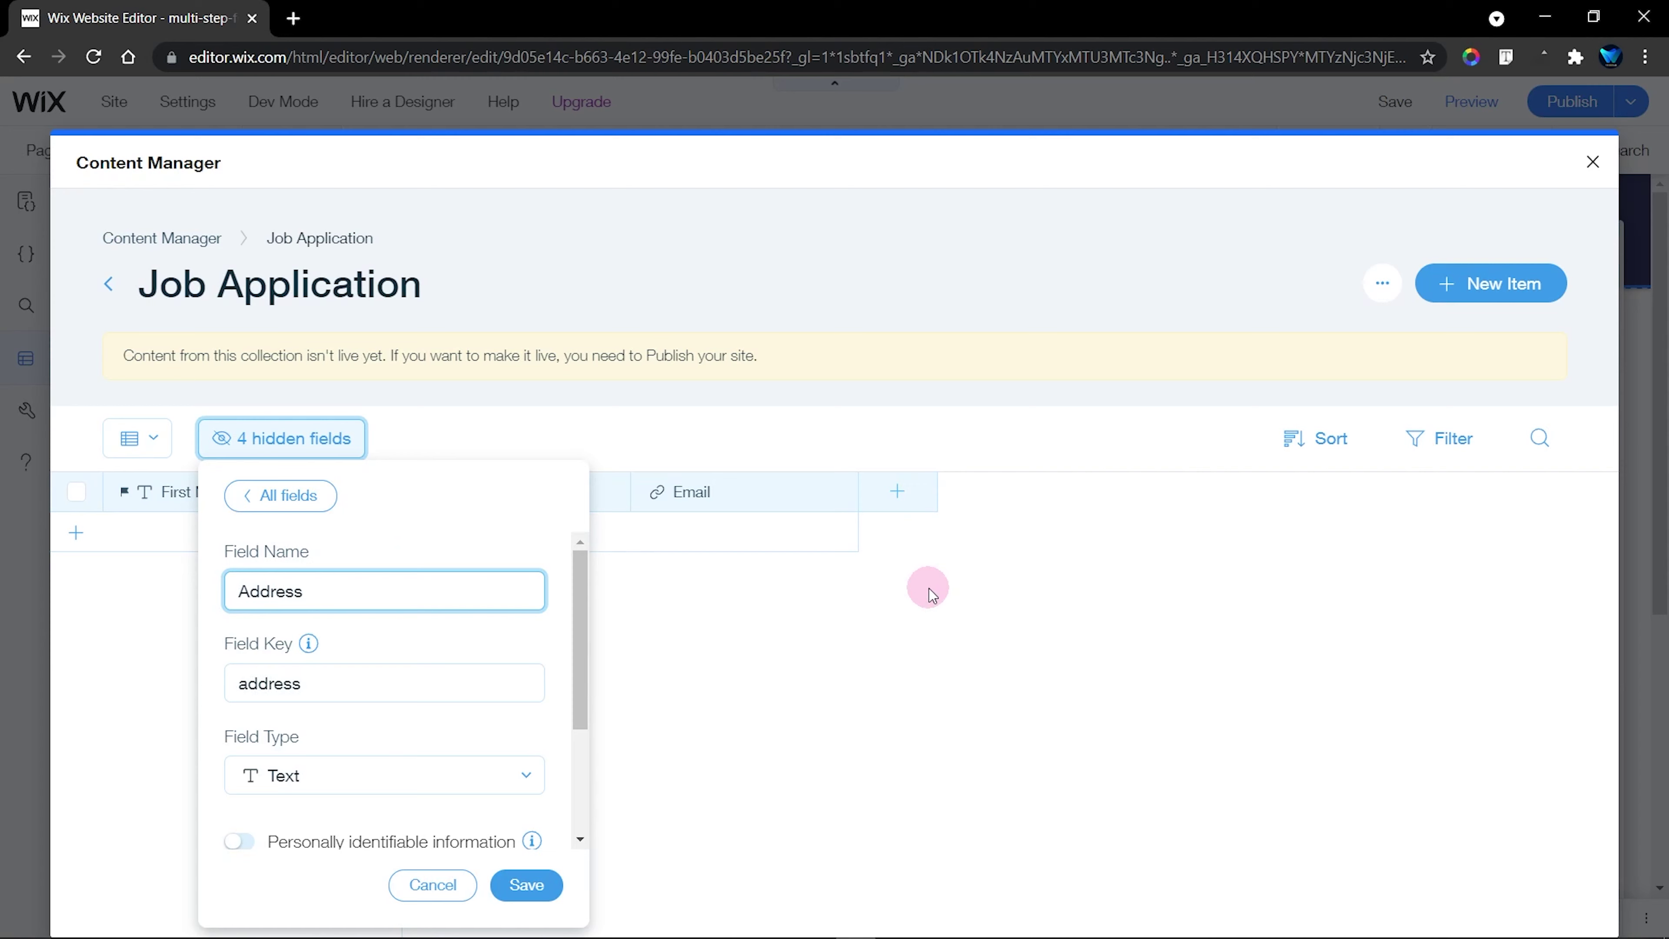
pyautogui.click(547, 885)
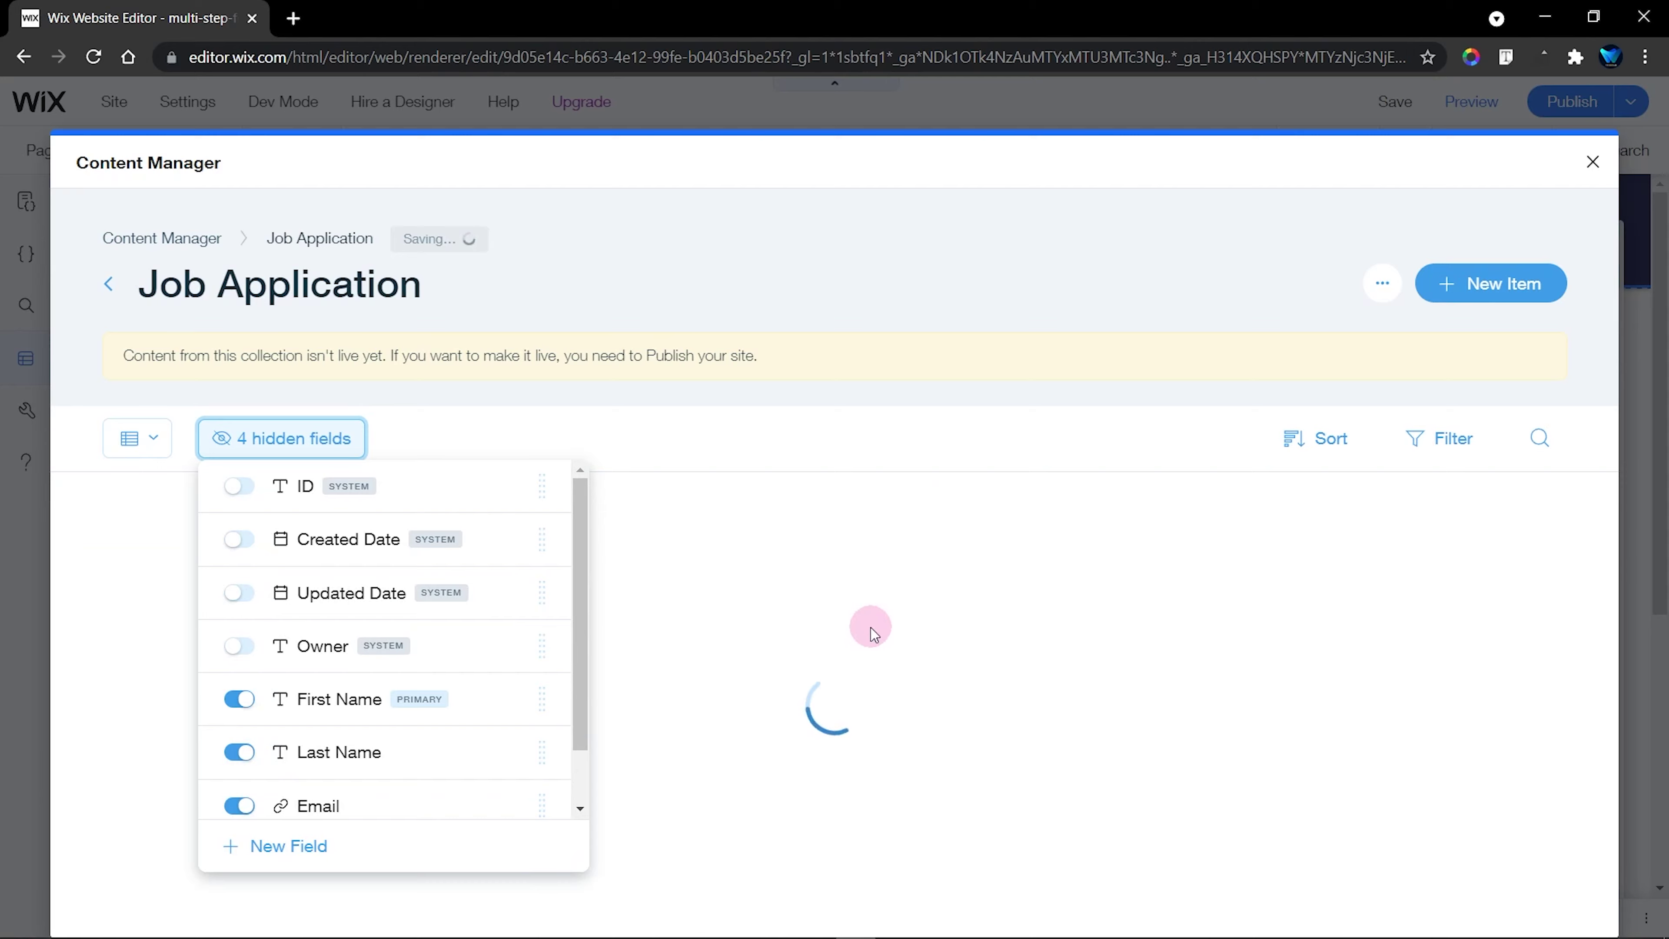
pyautogui.click(871, 627)
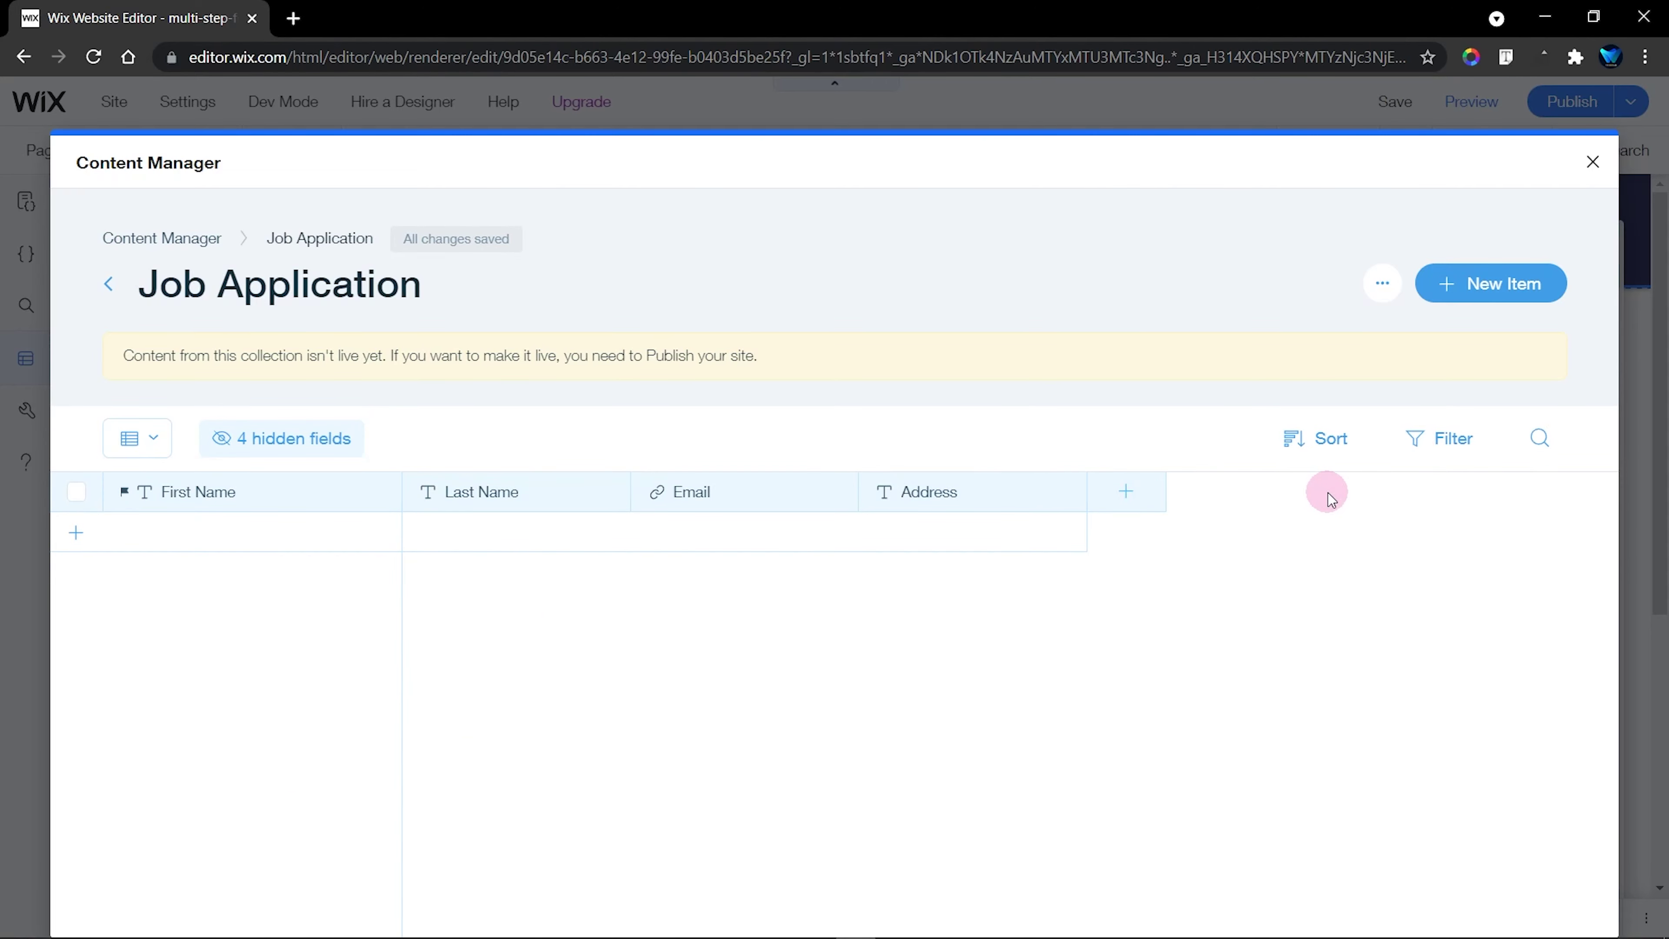
pyautogui.click(1593, 163)
pyautogui.click(25, 358)
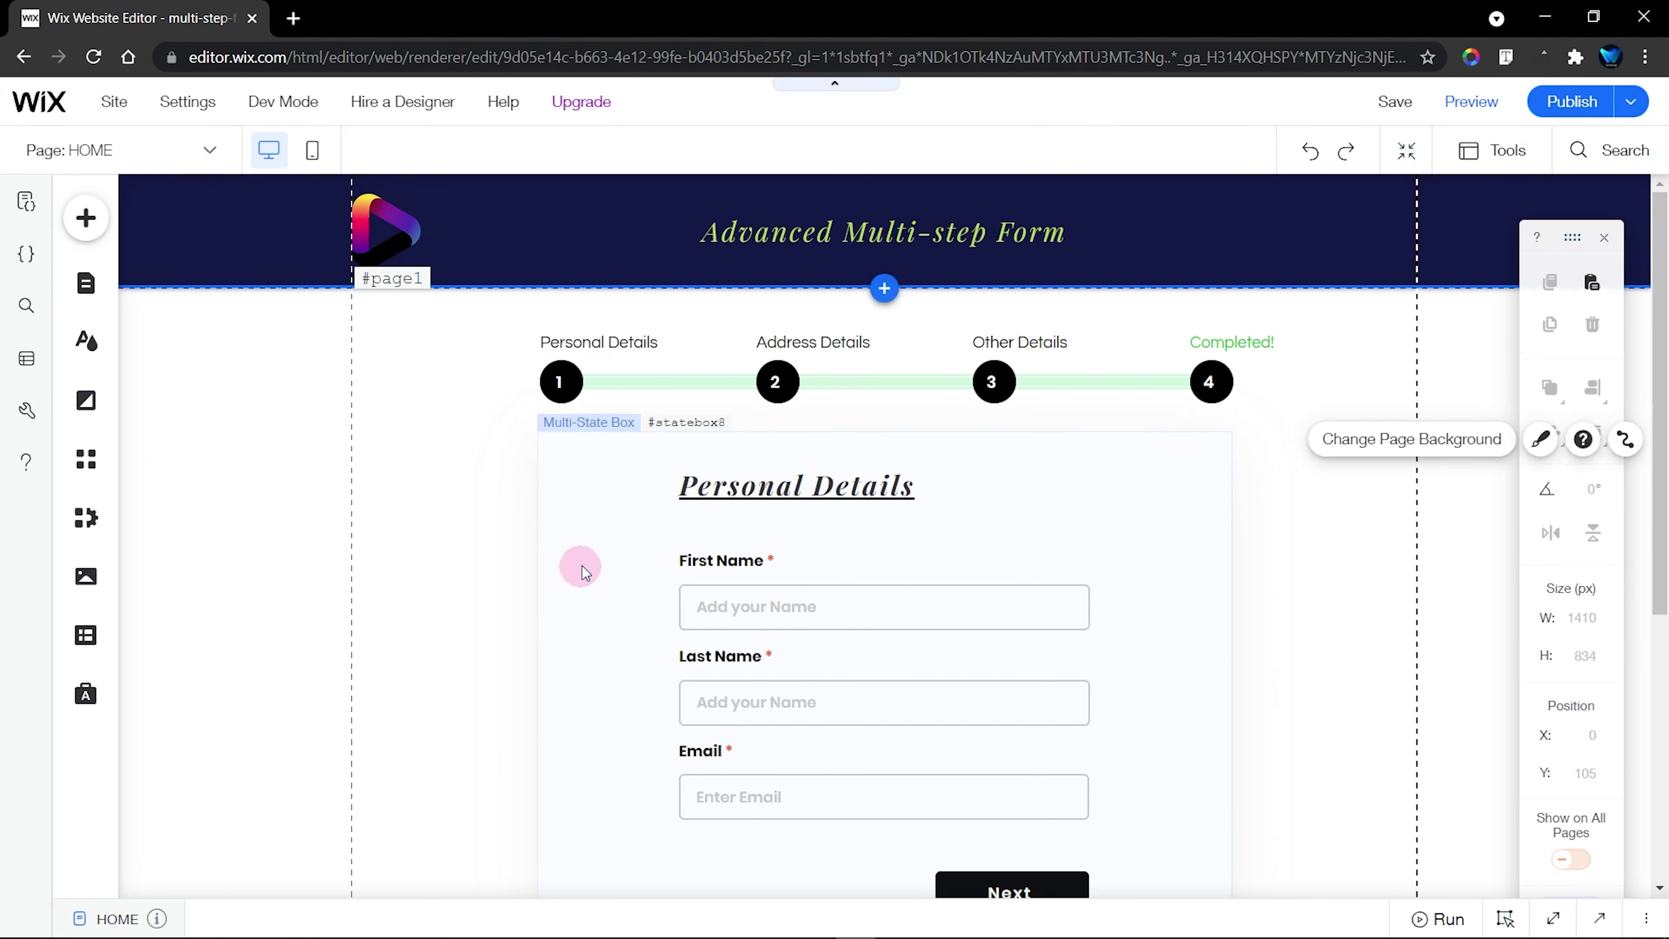
# Display the addressDetails state of the form's multi-state box
pyautogui.click(595, 549)
pyautogui.click(603, 373)
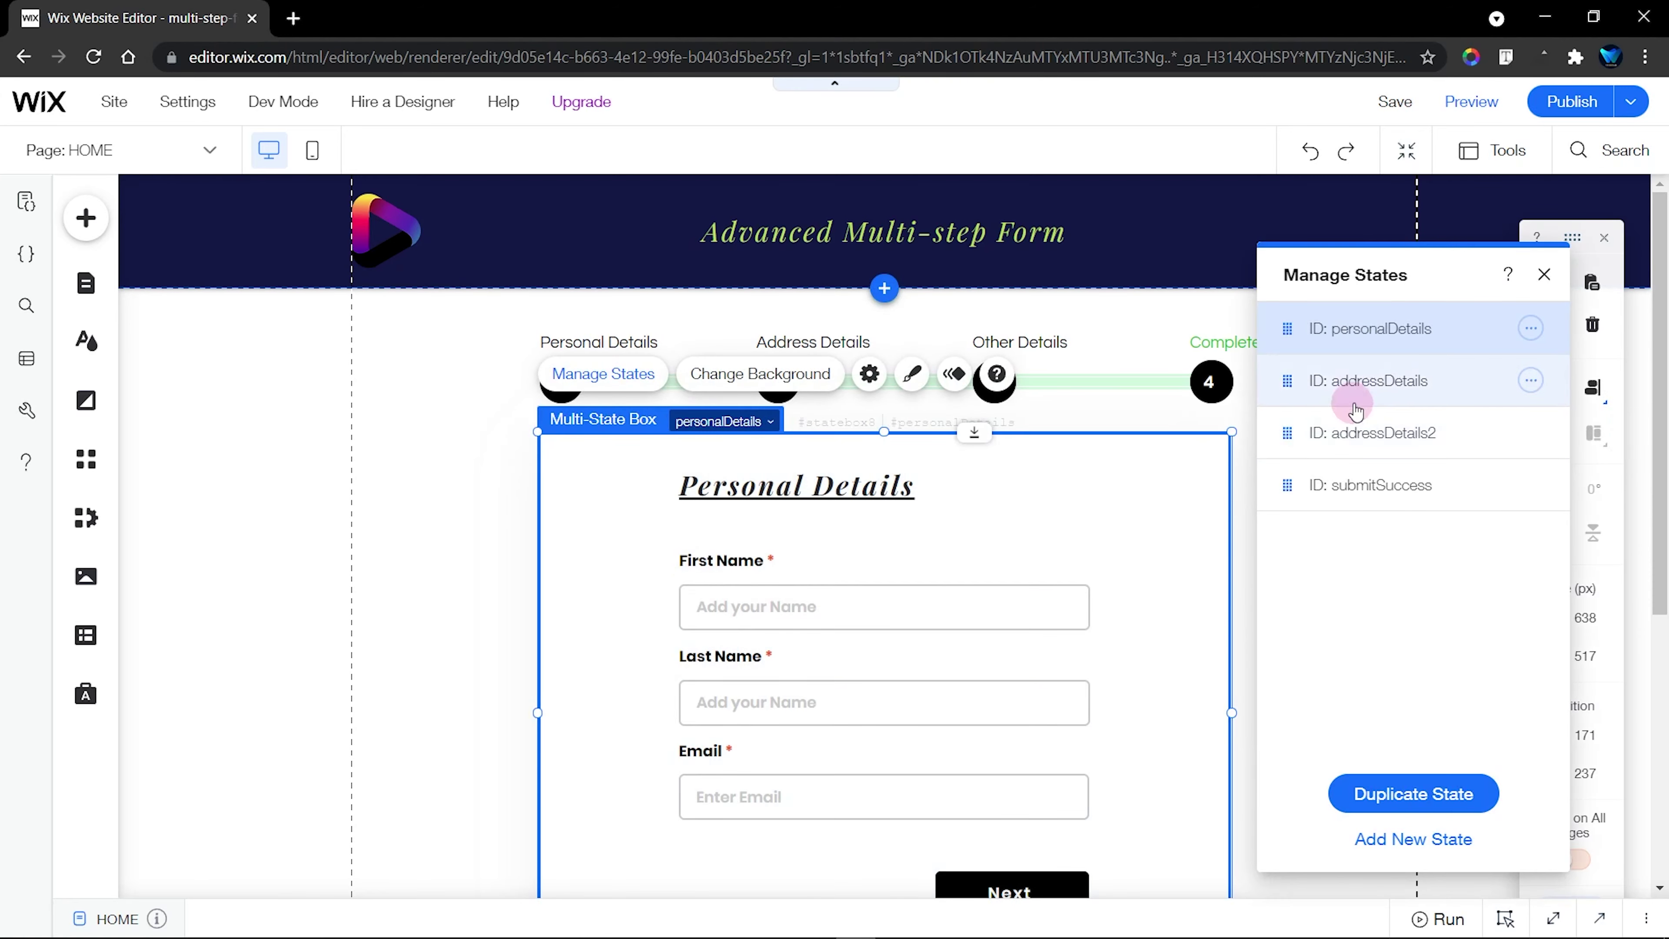
pyautogui.click(1370, 382)
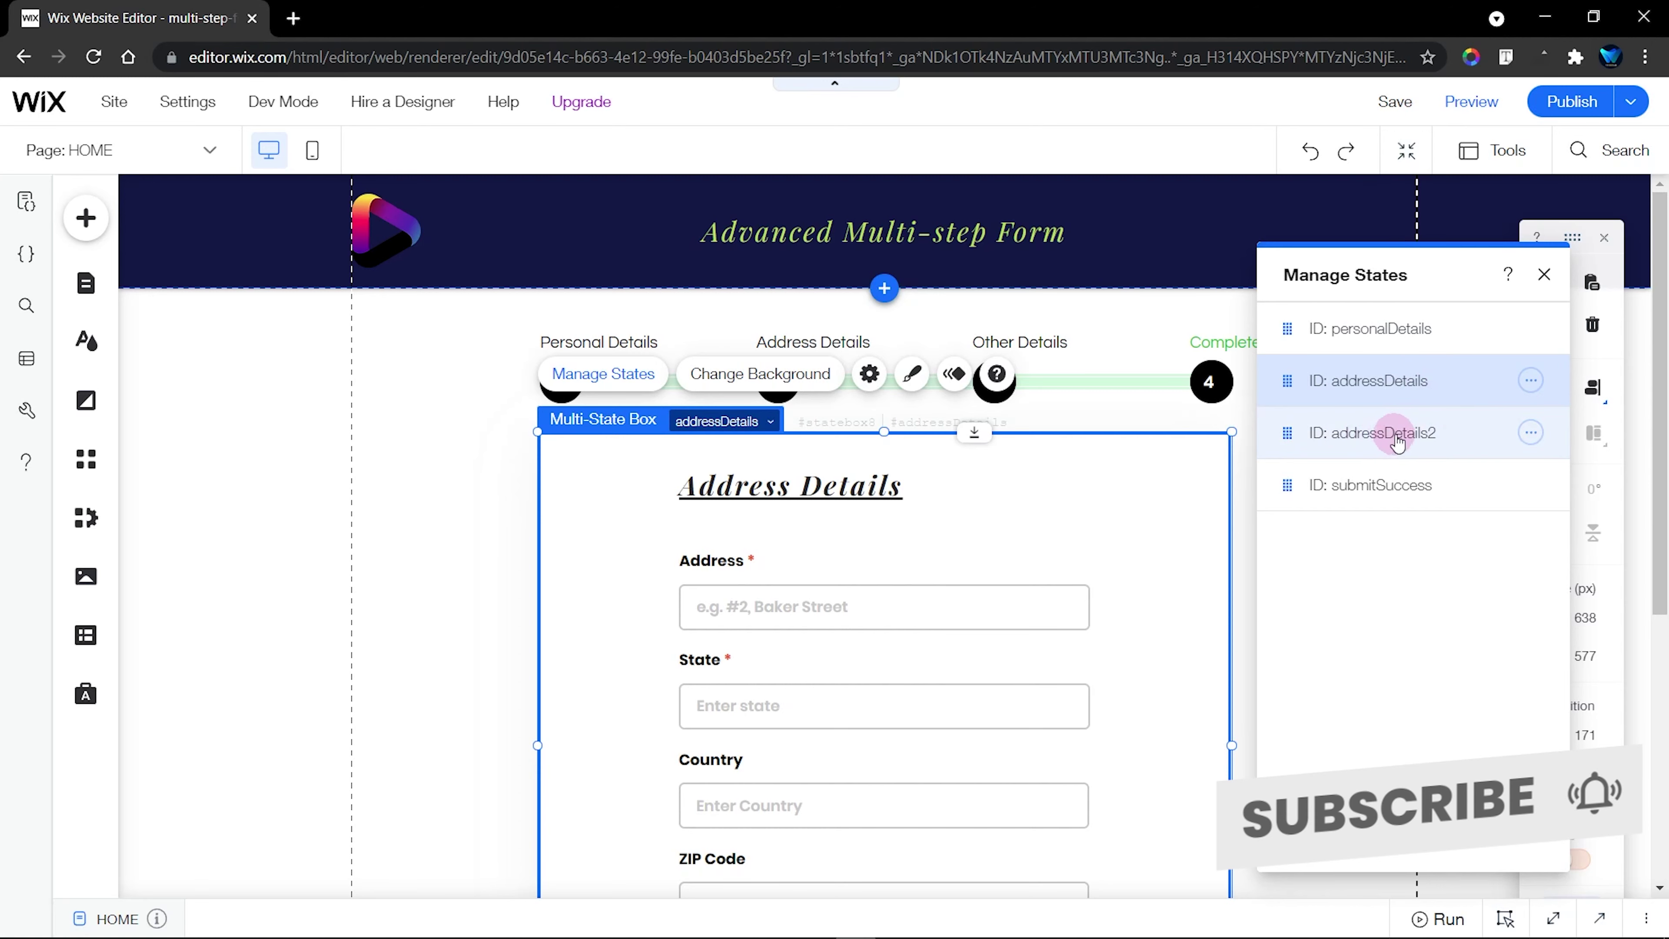
pyautogui.click(1547, 275)
# Look at the Address and State inputs in the Address Details step and open the State input's data connection settings
pyautogui.scroll(-2, 846, 576)
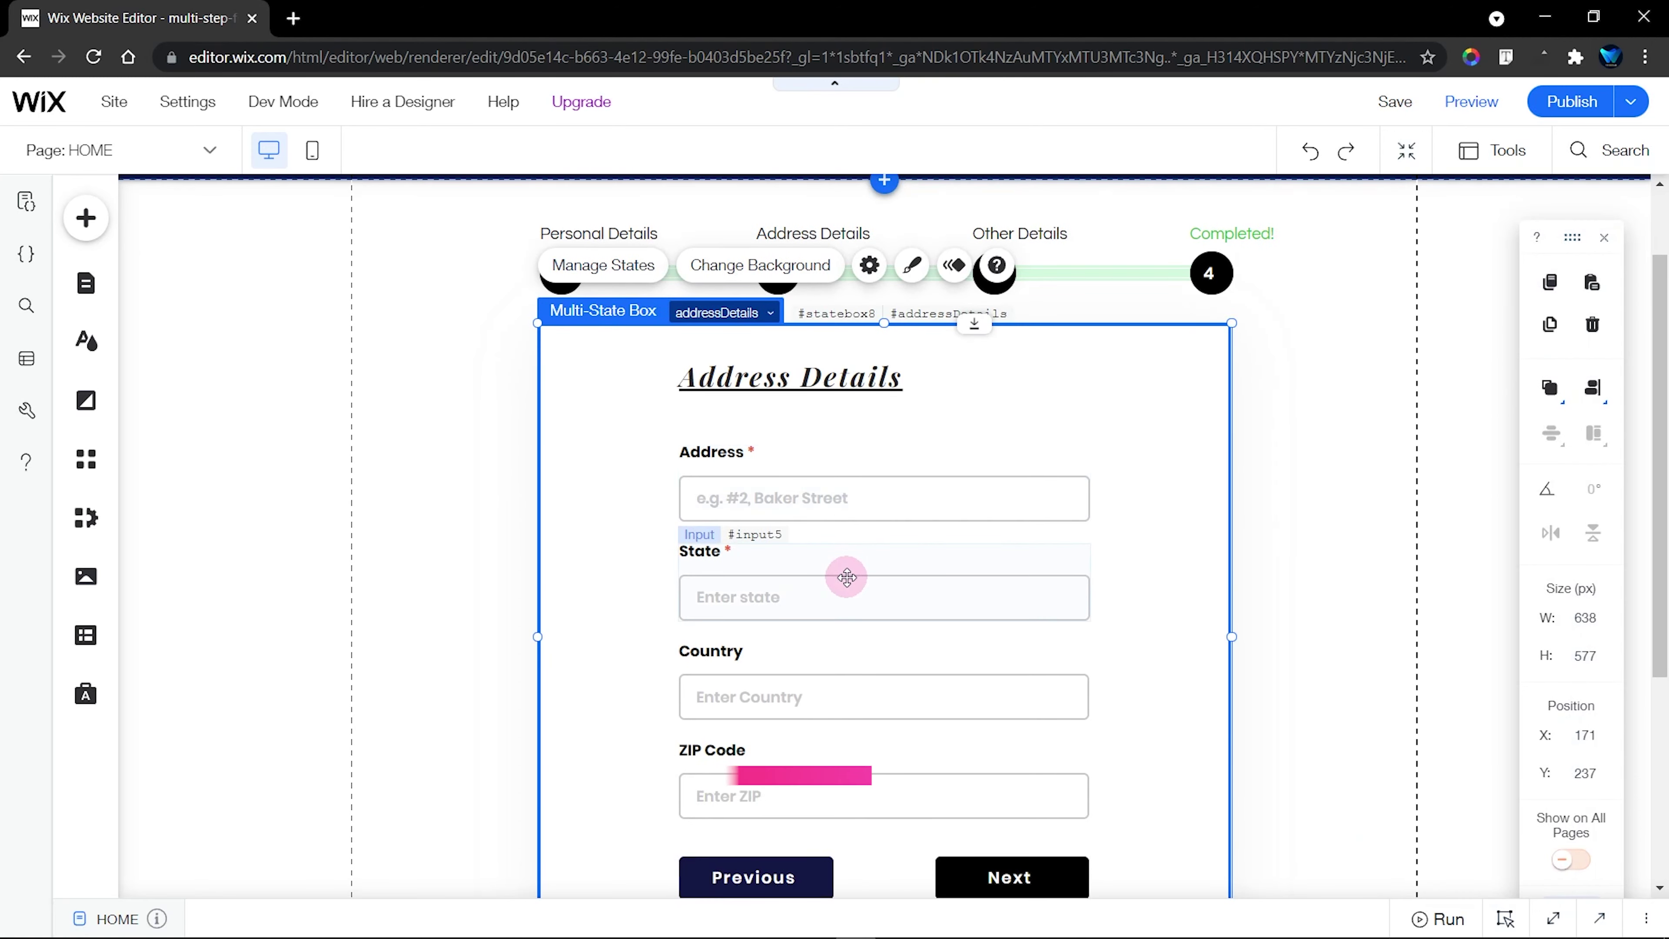
pyautogui.click(771, 475)
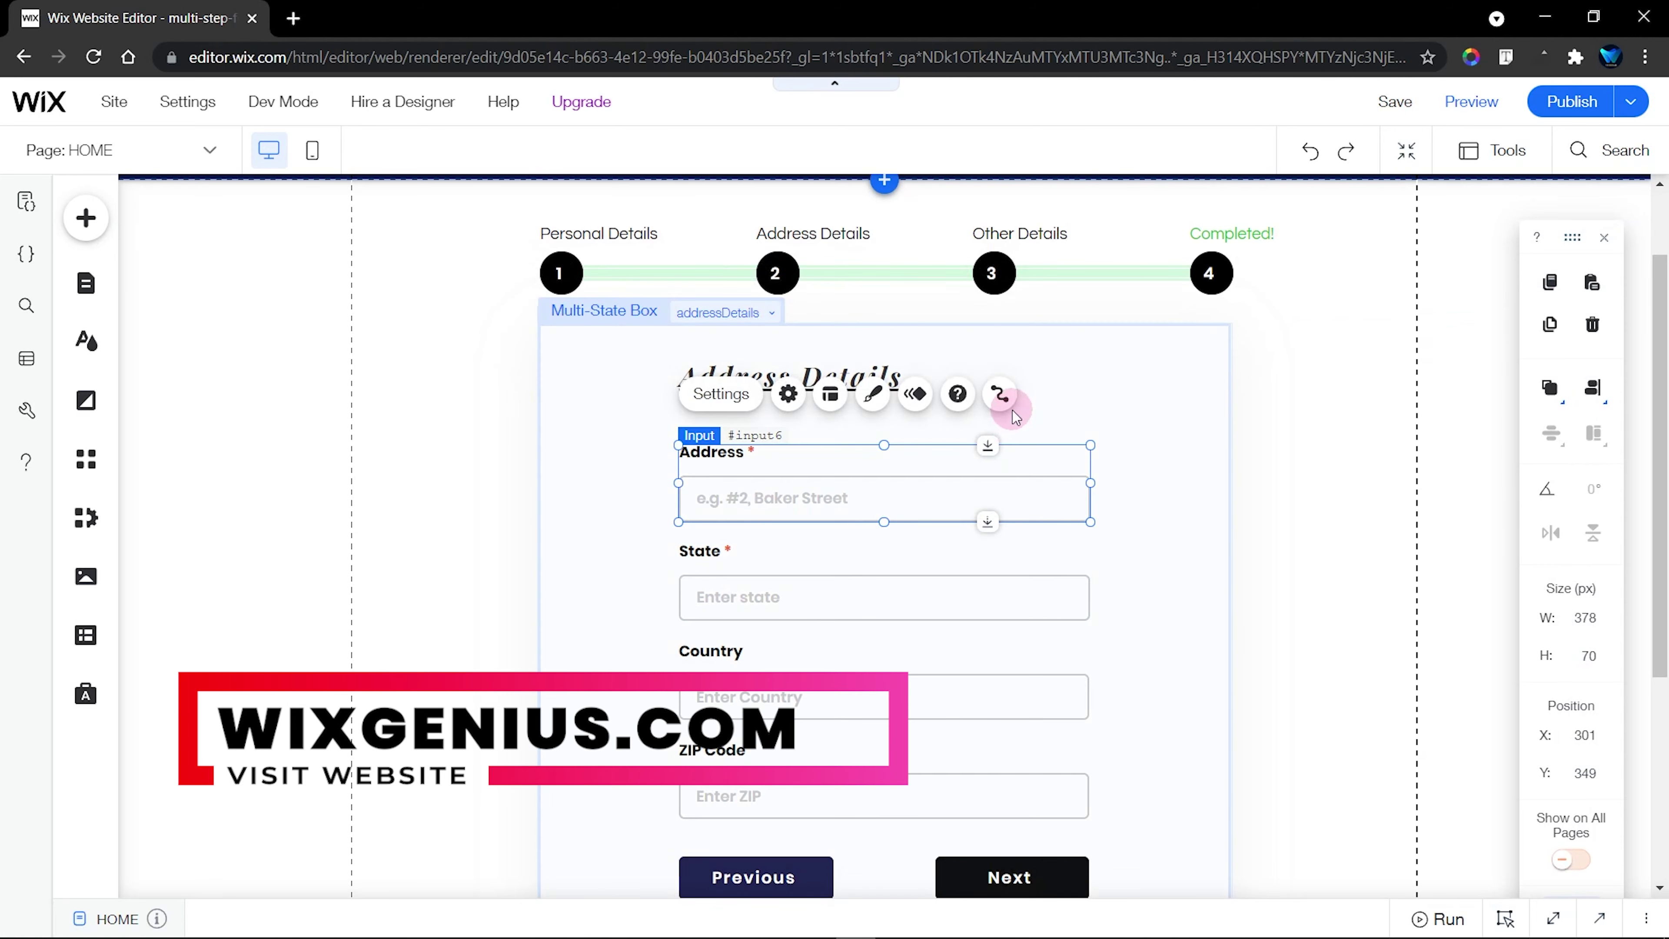
pyautogui.click(756, 582)
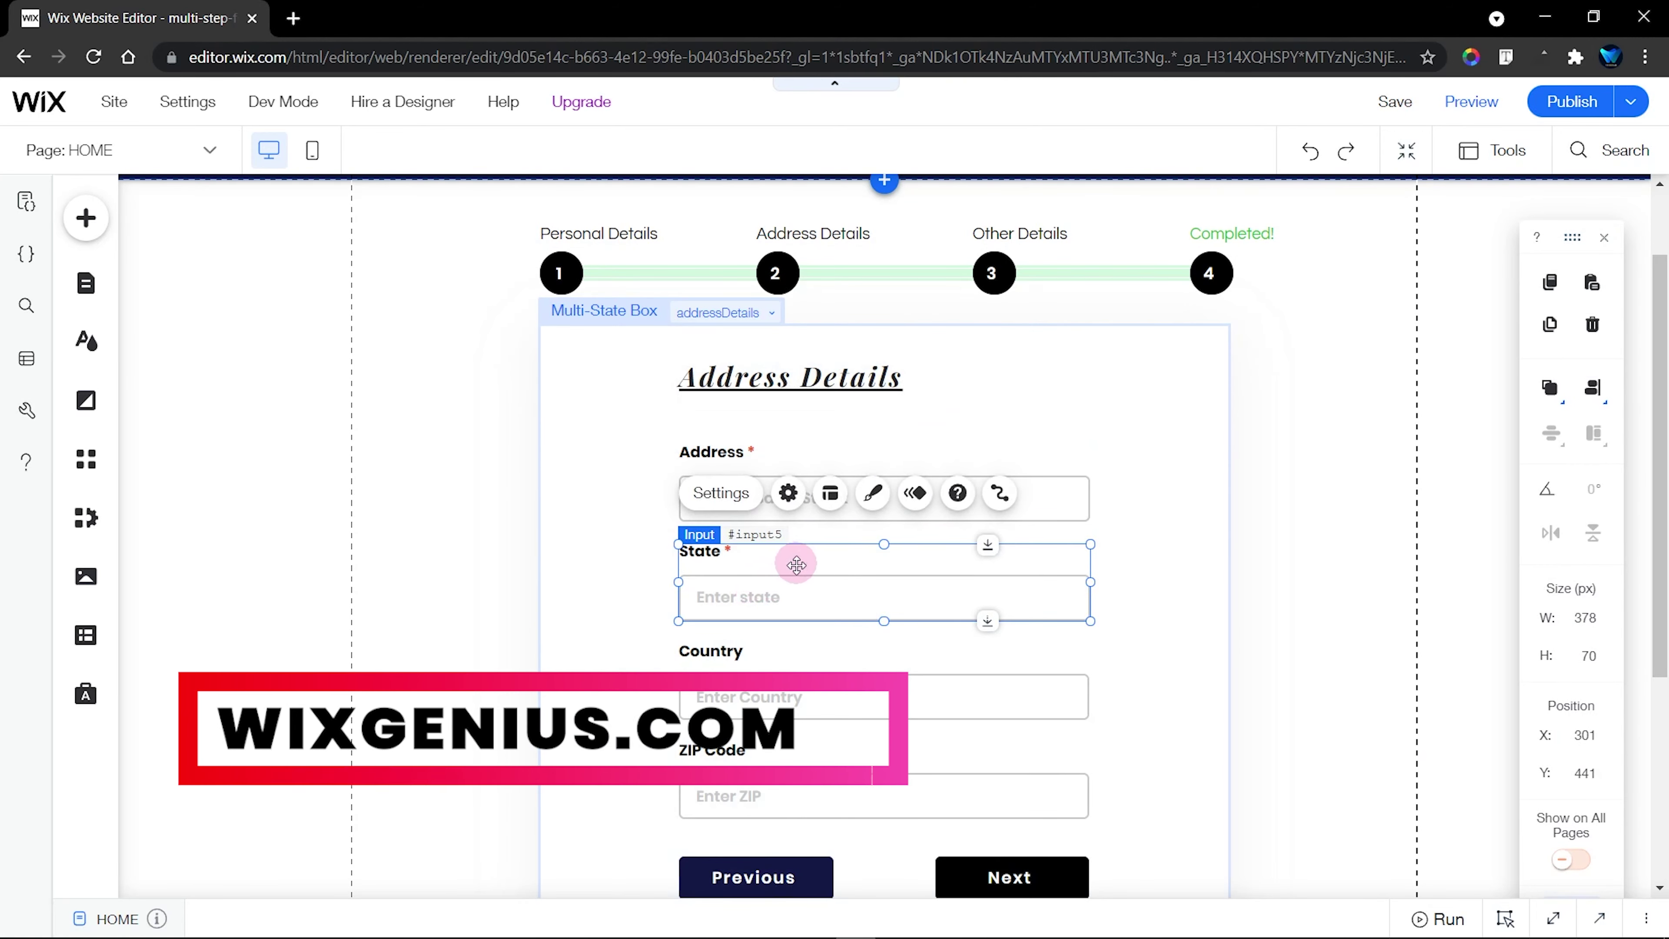
pyautogui.click(1000, 493)
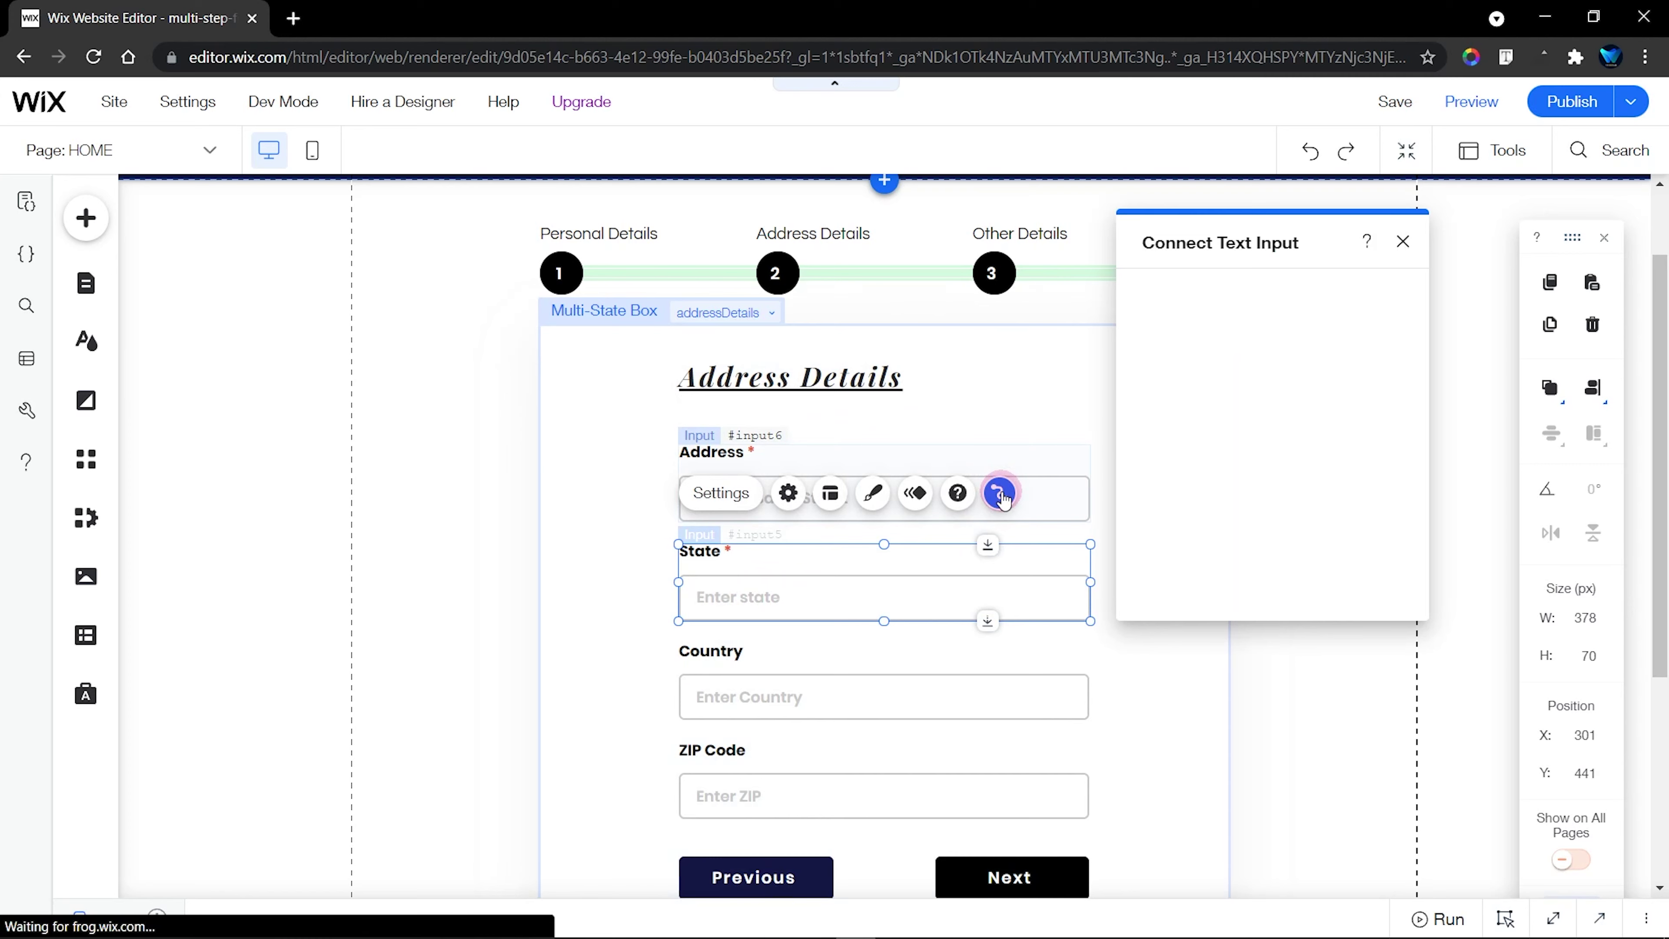
pyautogui.click(1403, 242)
# Switch the multi-state box back to the personalDetails state
pyautogui.click(585, 407)
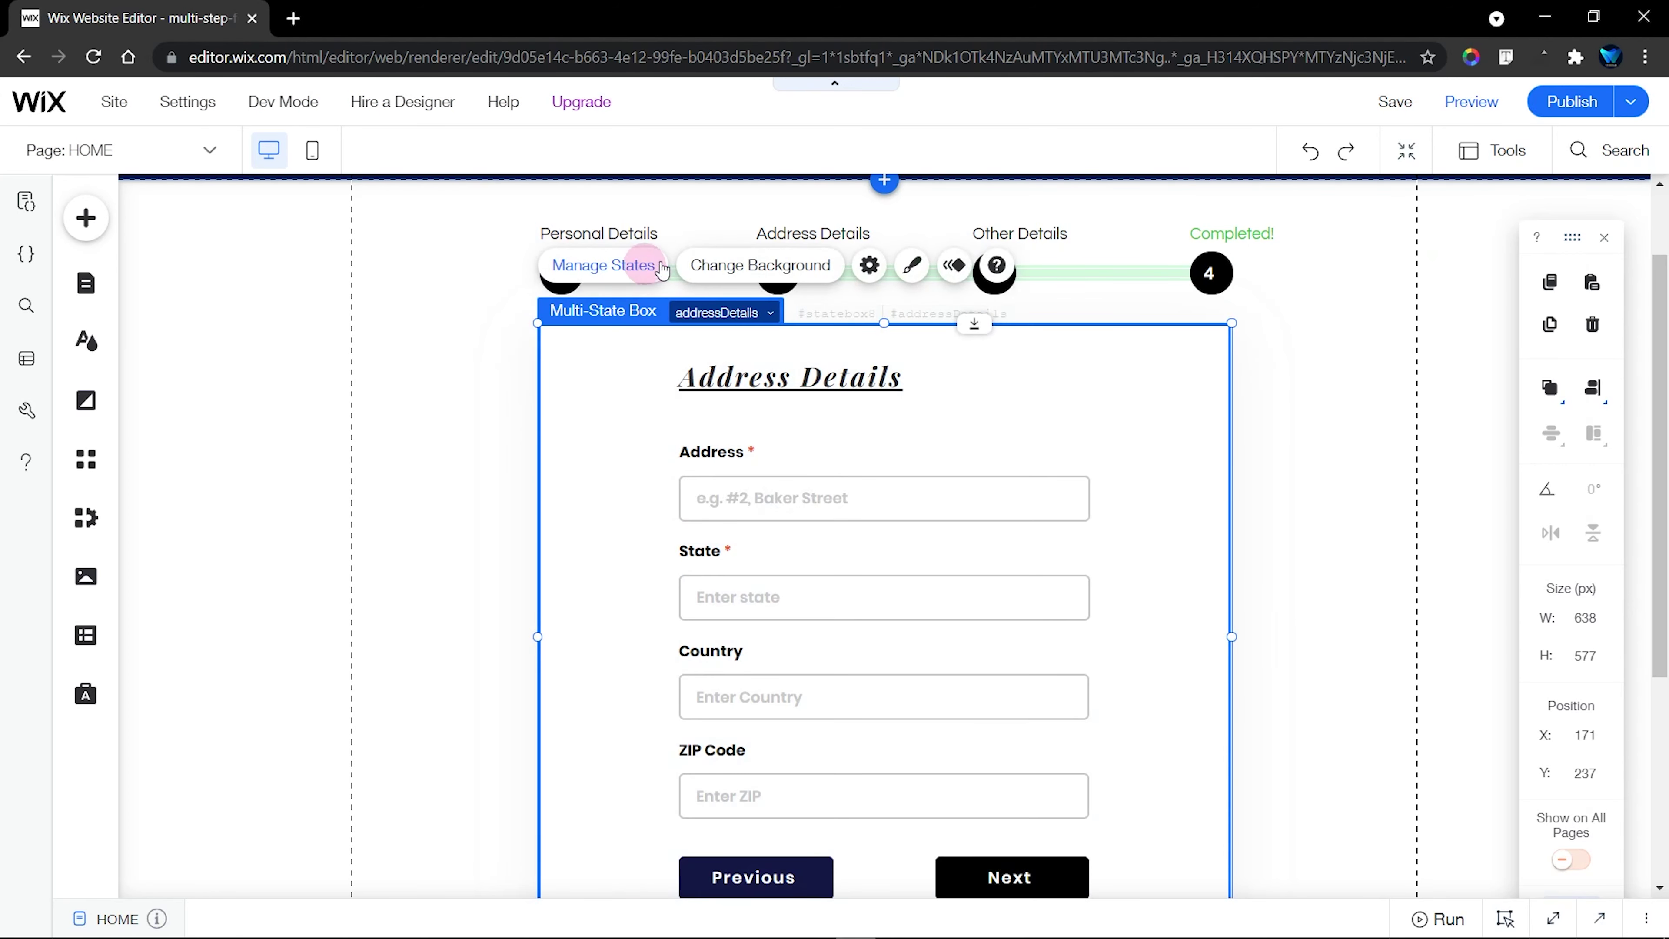
pyautogui.click(650, 272)
pyautogui.click(1413, 333)
pyautogui.click(1544, 273)
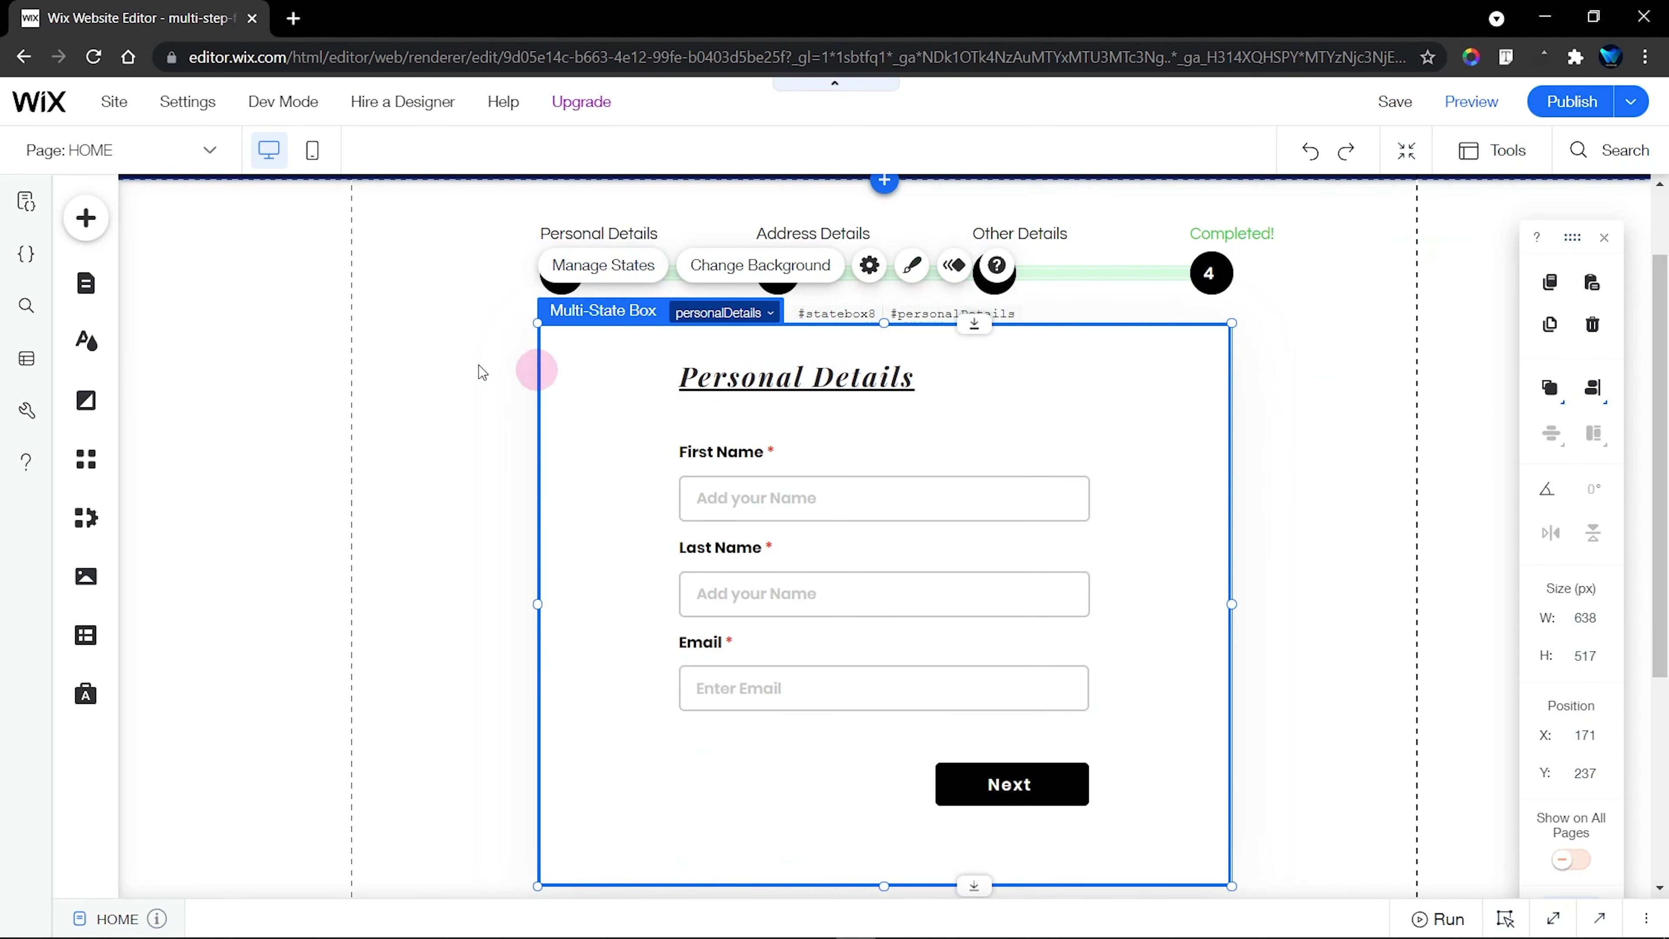
# Add a dataset to the page and move it beside the form, to X 0 and Y 238
pyautogui.click(87, 220)
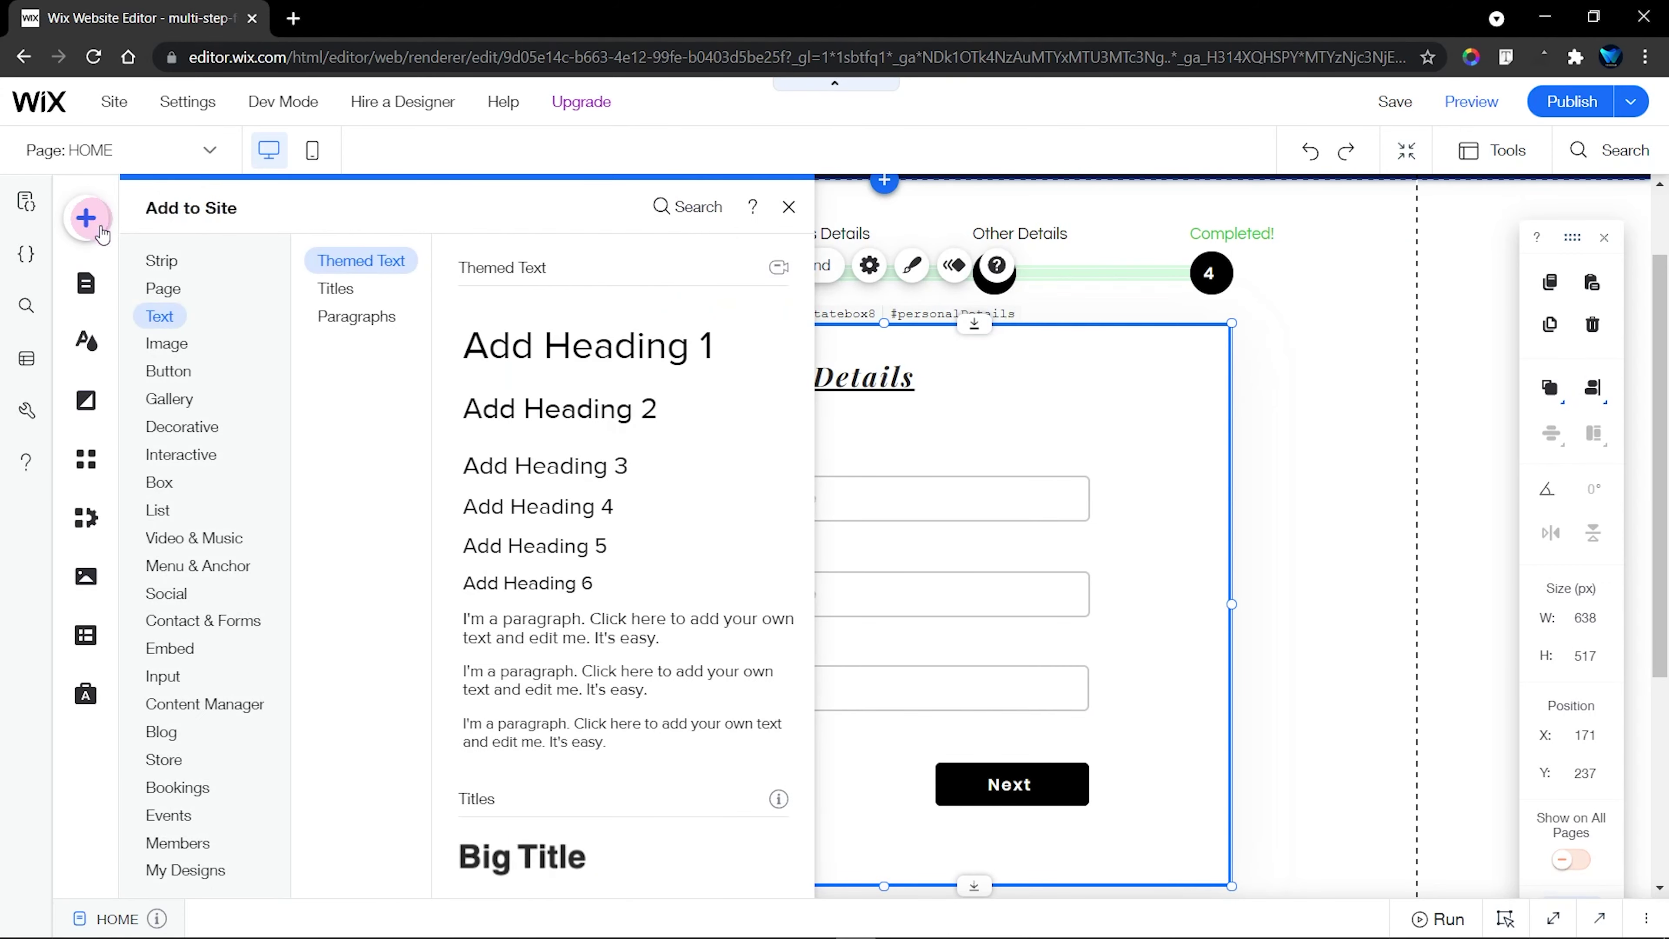
pyautogui.click(222, 721)
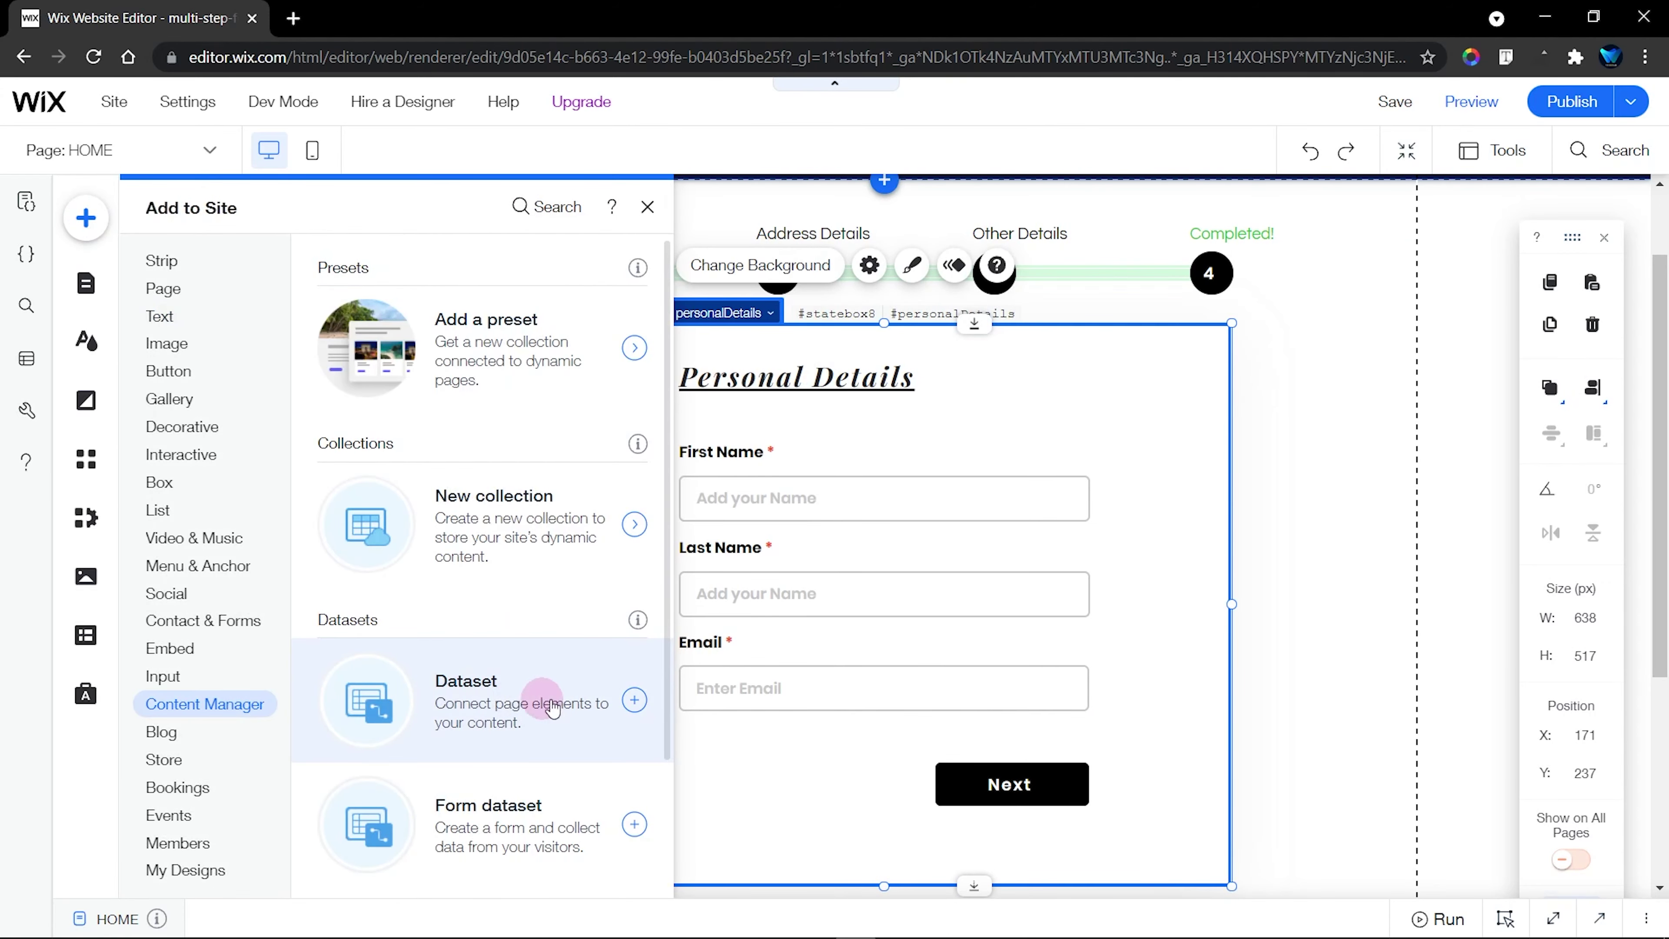
pyautogui.click(634, 699)
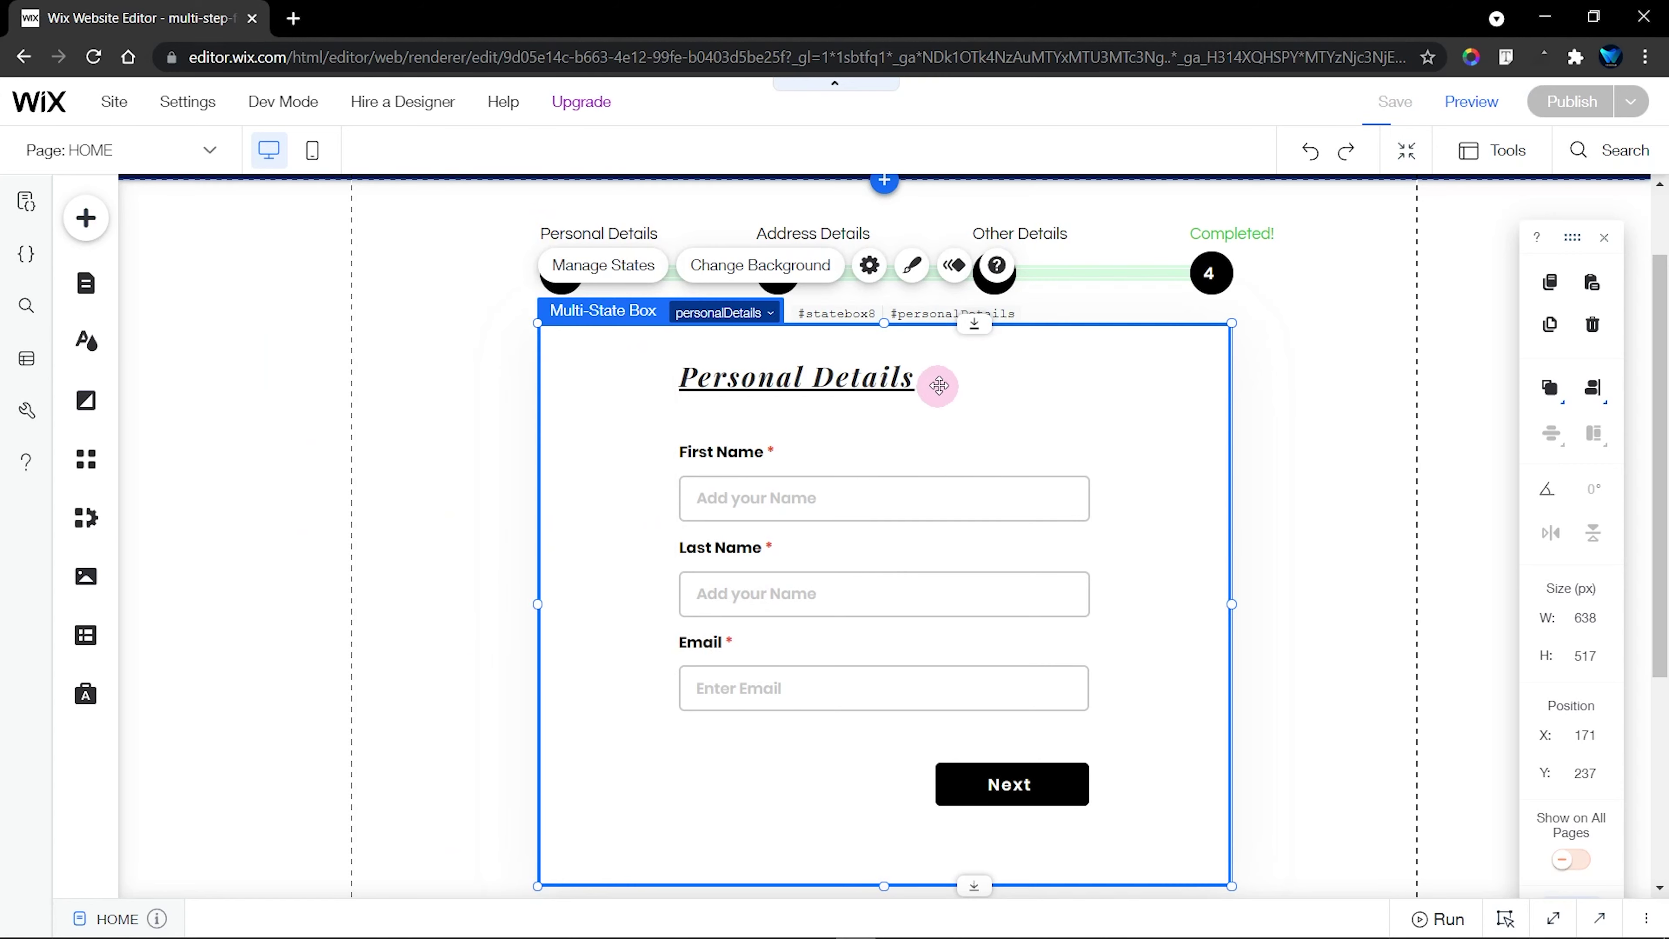
pyautogui.scroll(2, 979, 477)
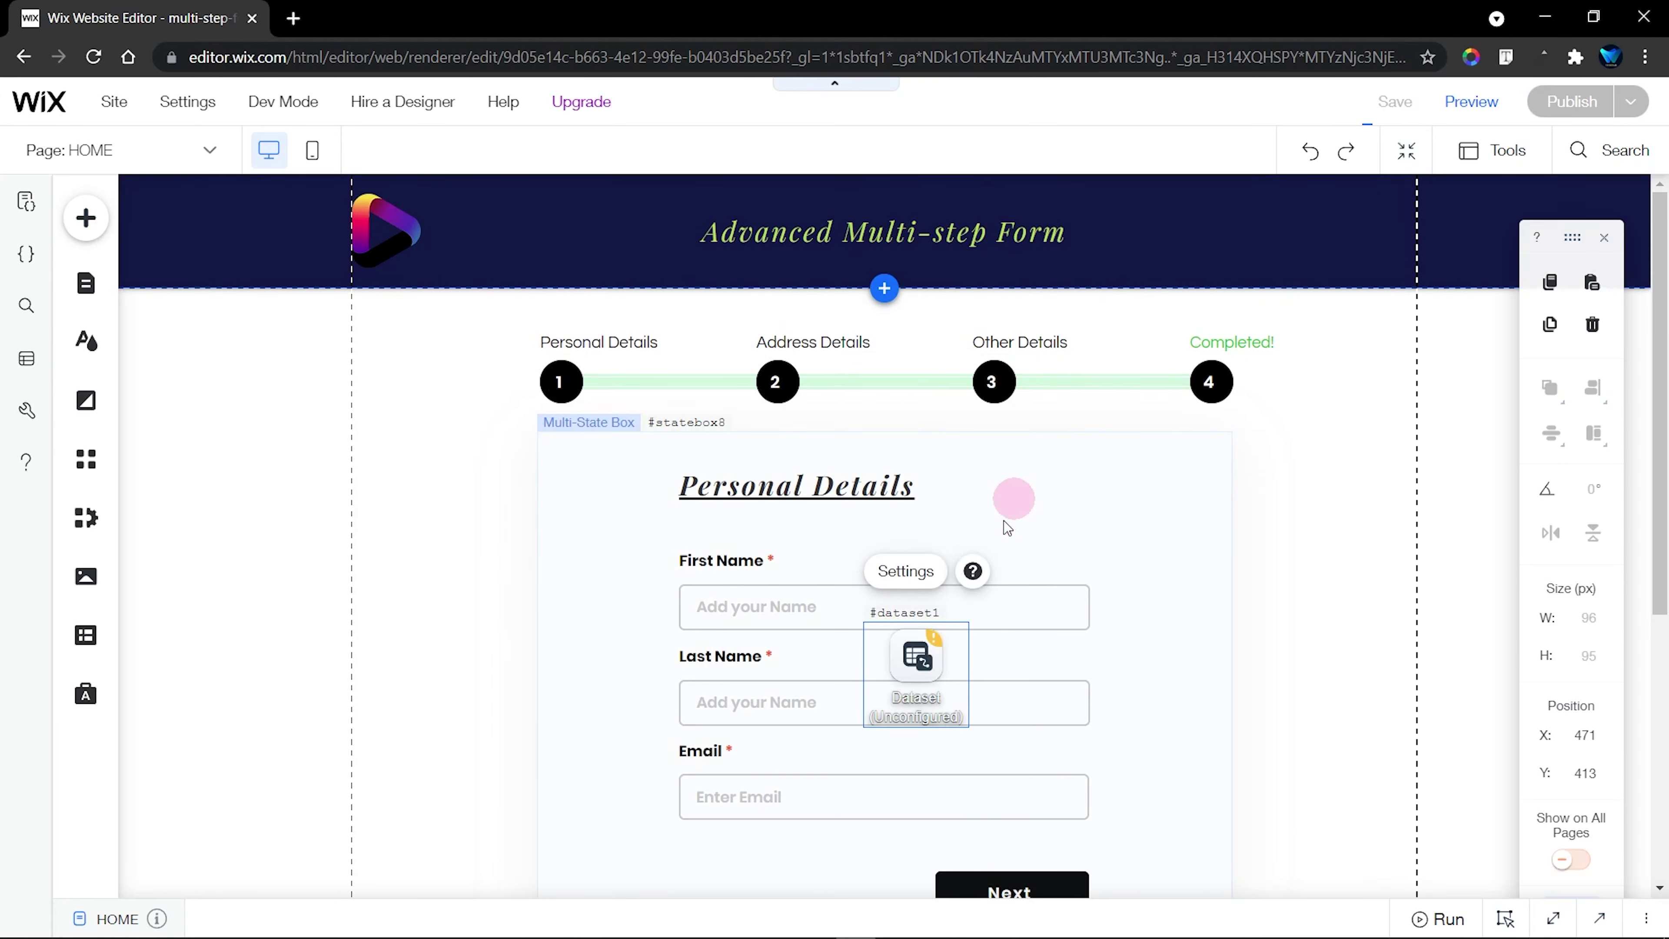
pyautogui.moveTo(912, 650); pyautogui.dragTo(409, 477)
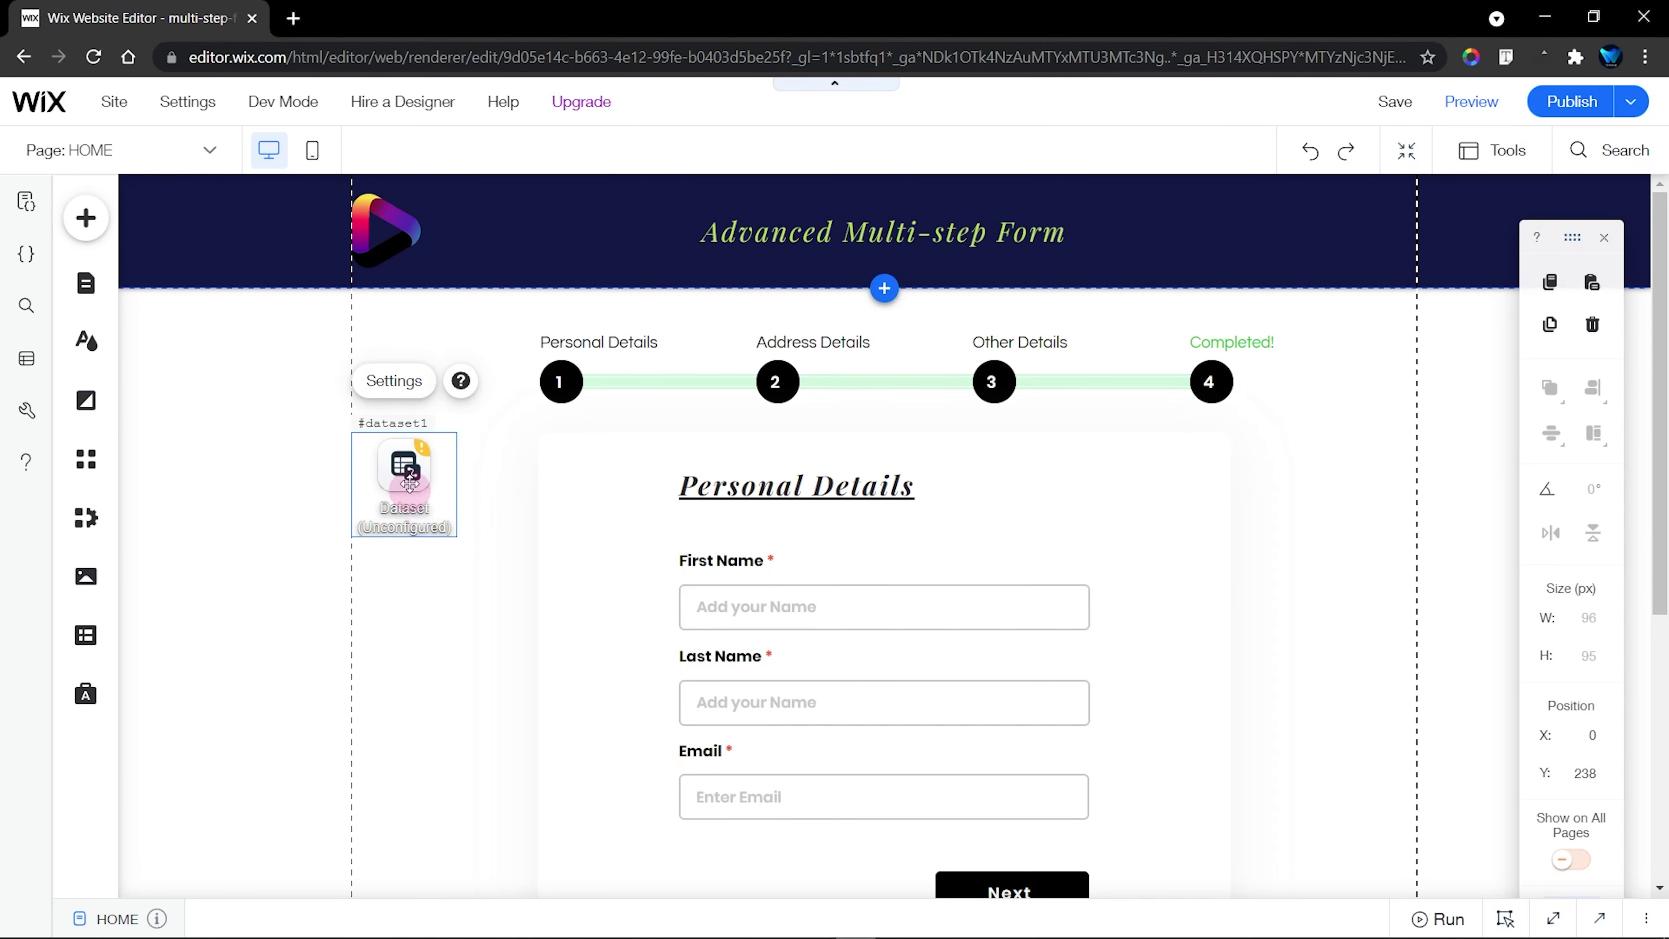
# Connect the new dataset to the Job Application collection
pyautogui.click(395, 403)
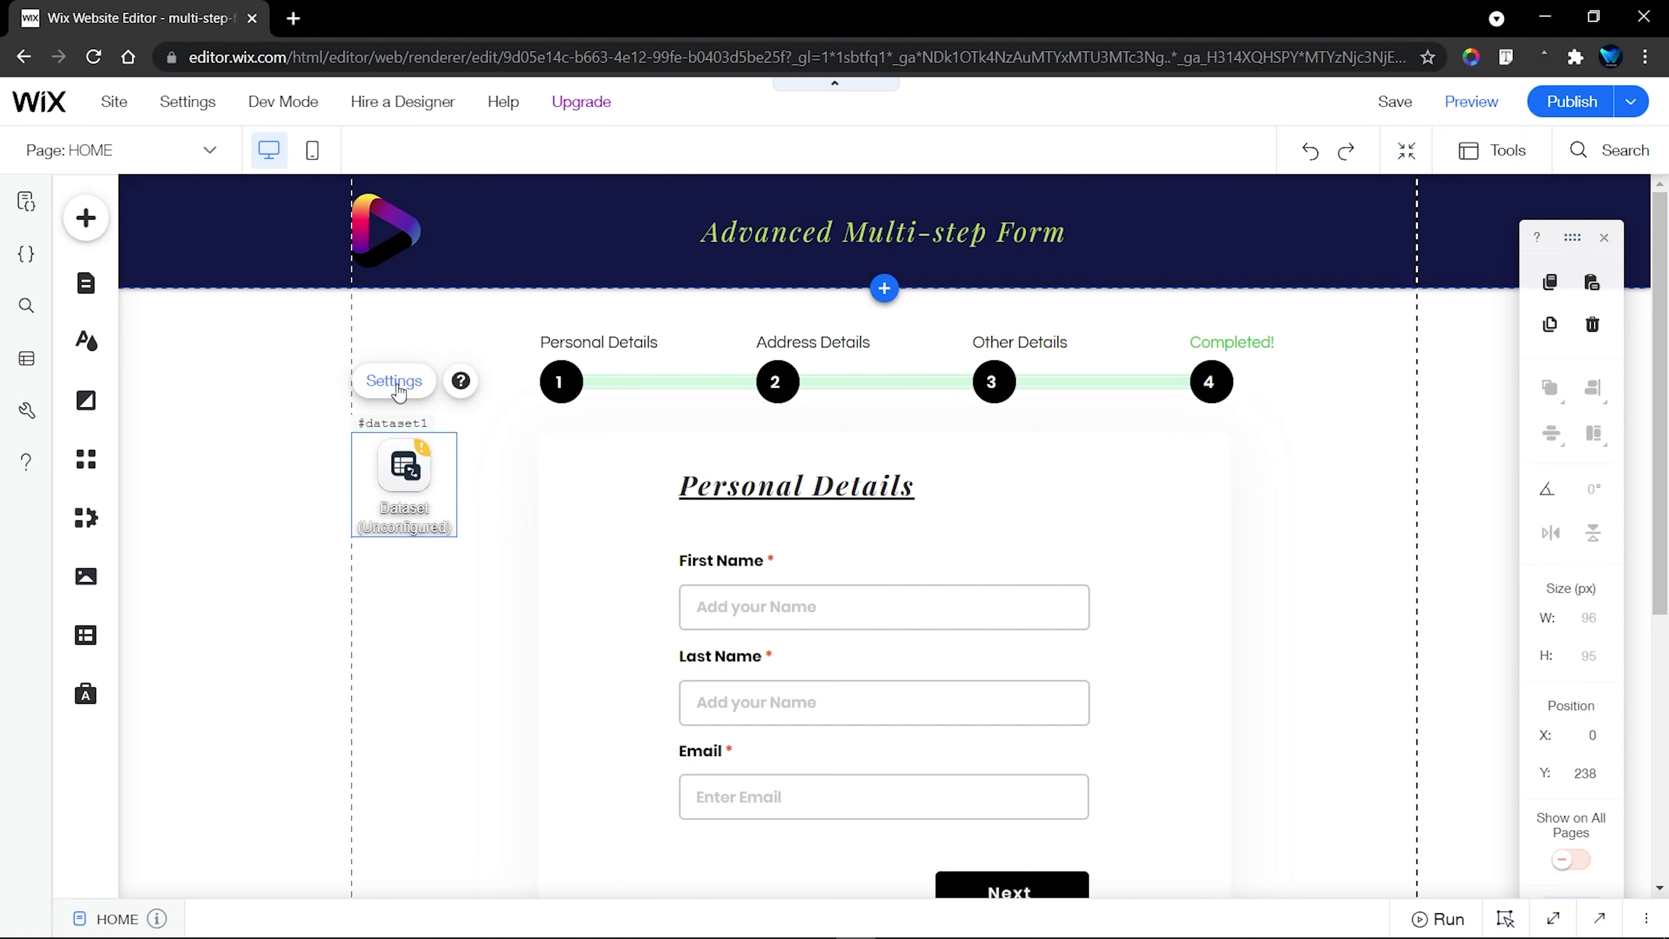
pyautogui.click(395, 381)
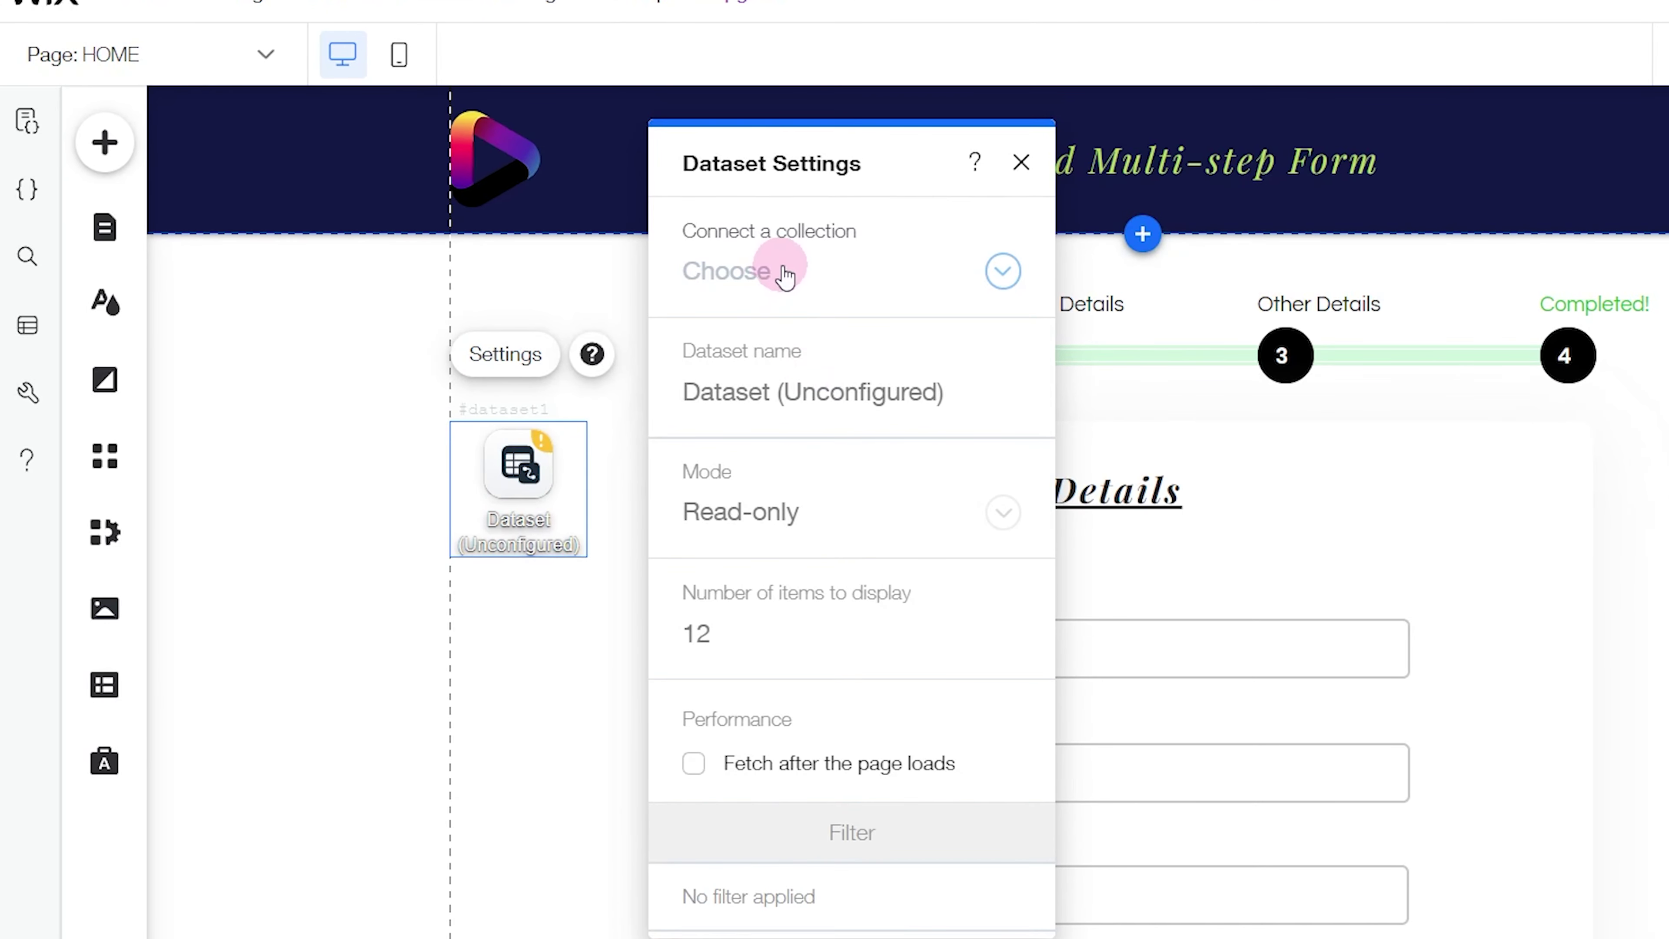
pyautogui.click(784, 268)
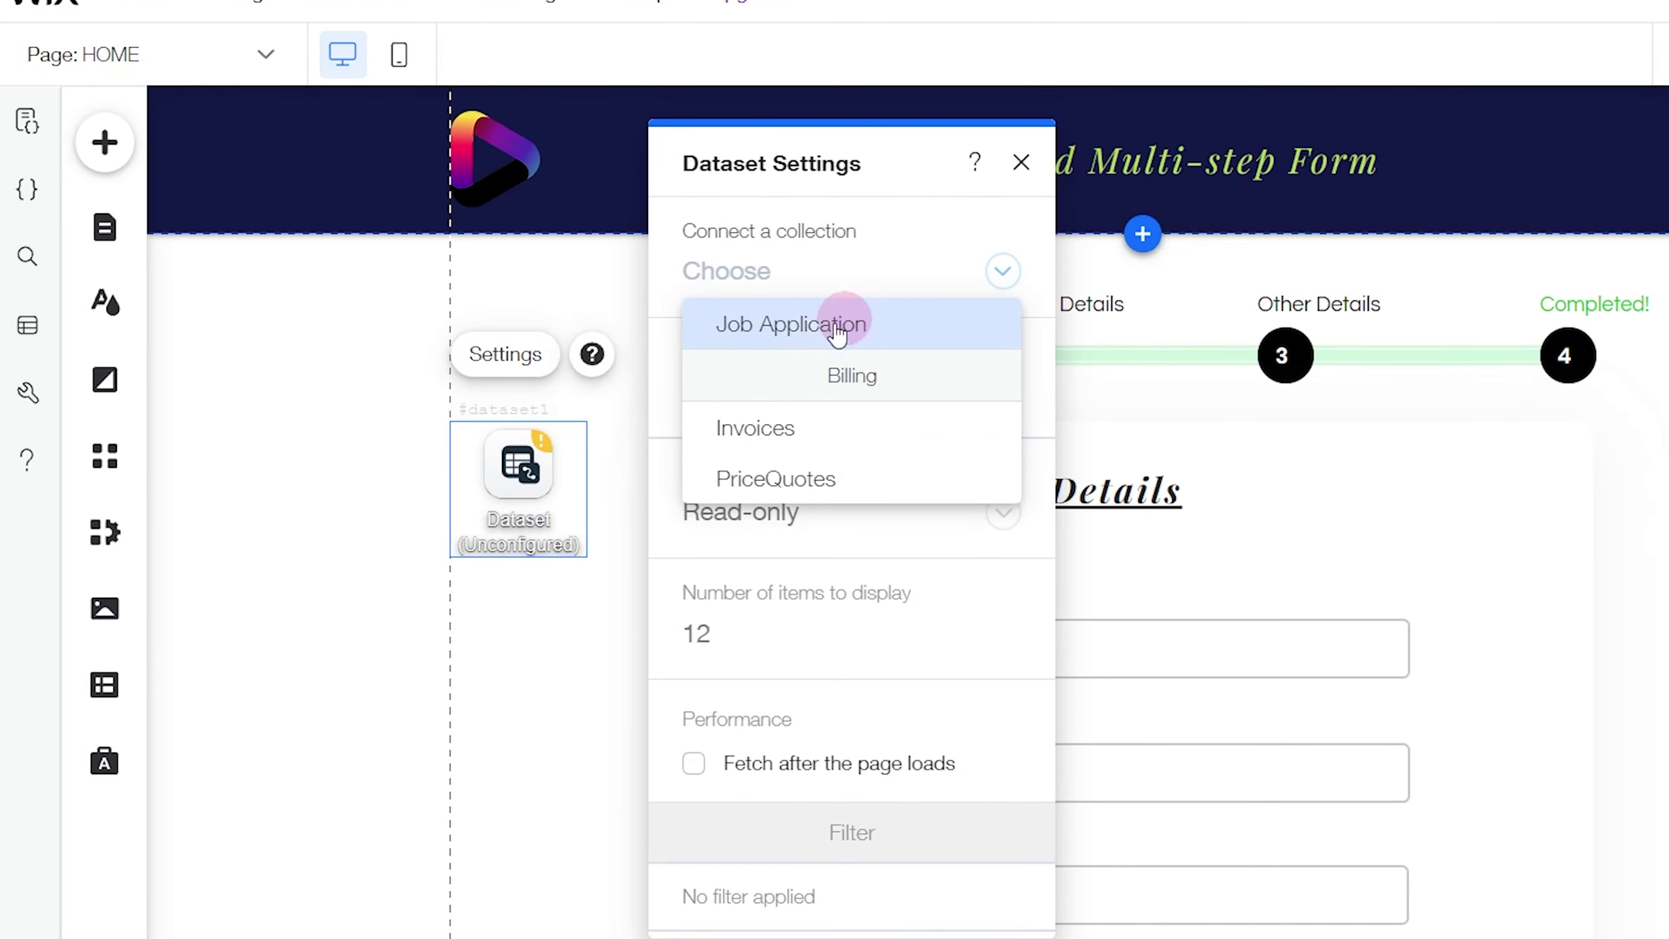
pyautogui.click(932, 331)
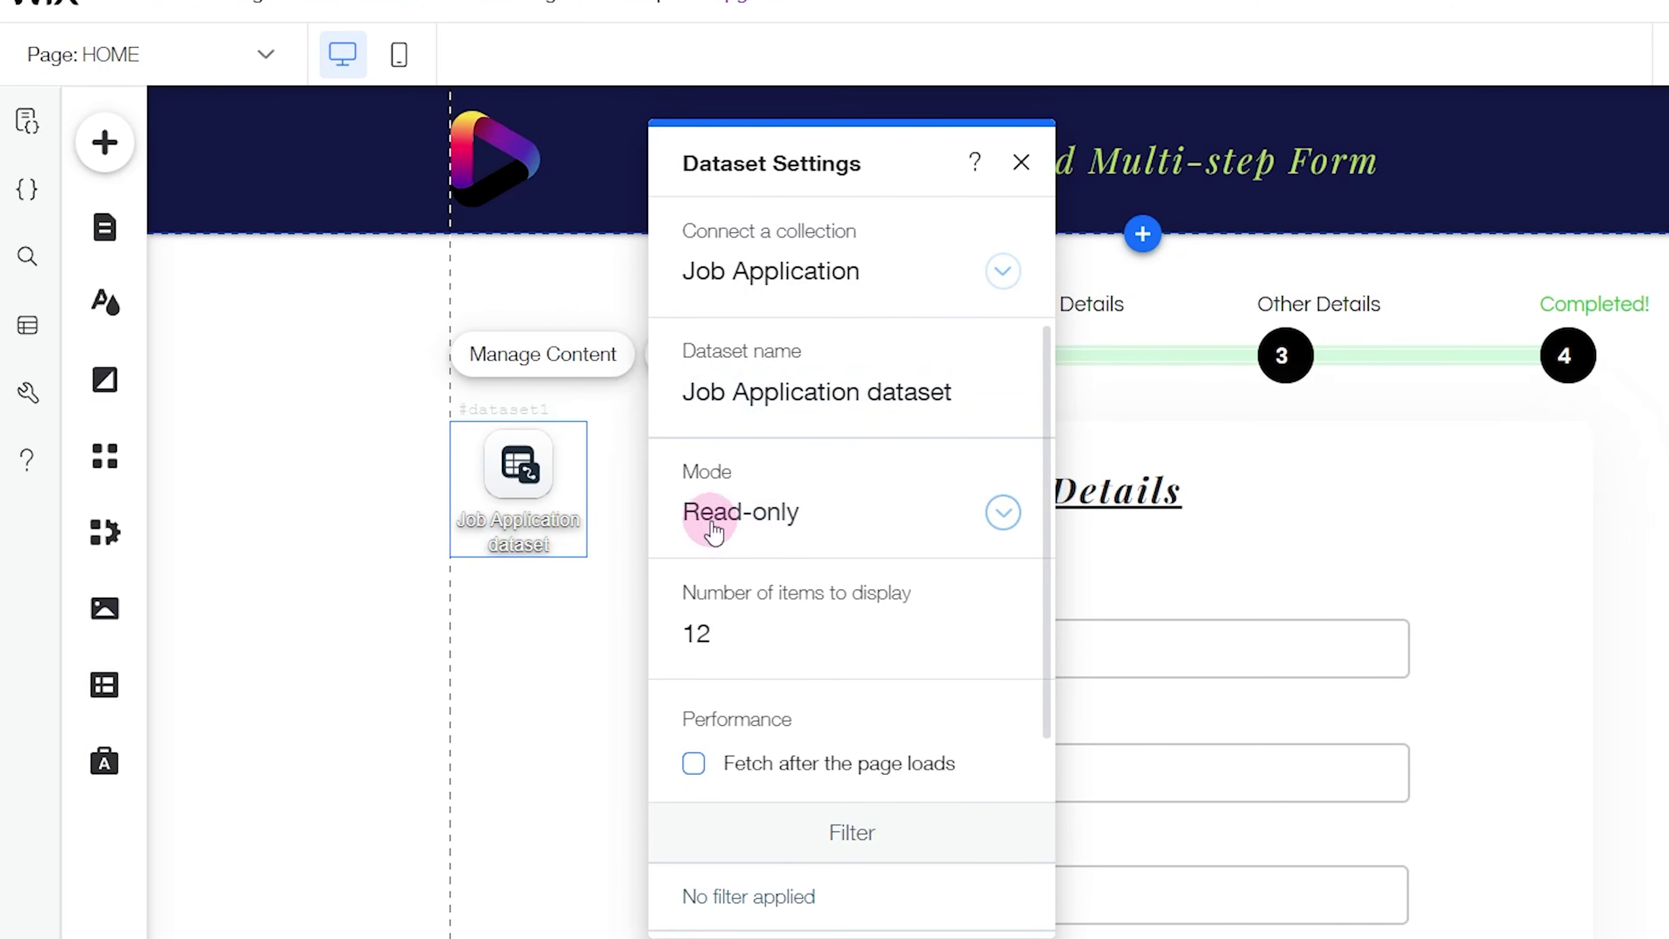
# Set the Job Application dataset's mode to Write-only and close its settings
pyautogui.click(808, 516)
pyautogui.click(818, 624)
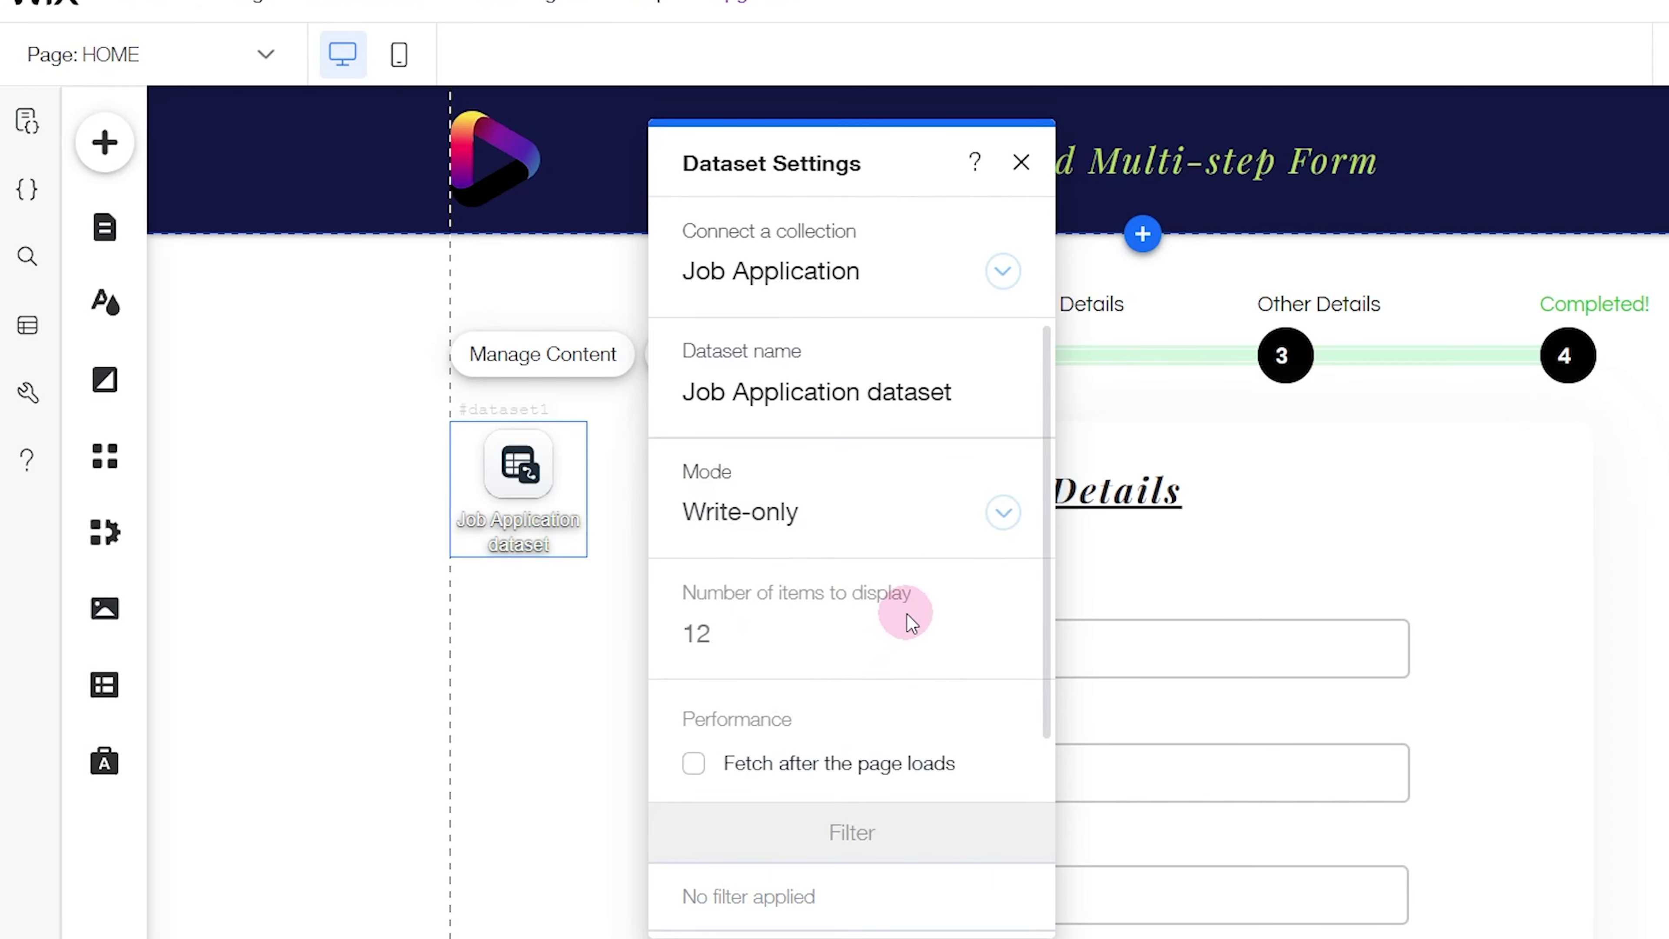
pyautogui.click(1022, 164)
# Connect the First Name input in the Personal Details step to the First Name (Text) field of the Job Application dataset
pyautogui.click(1033, 643)
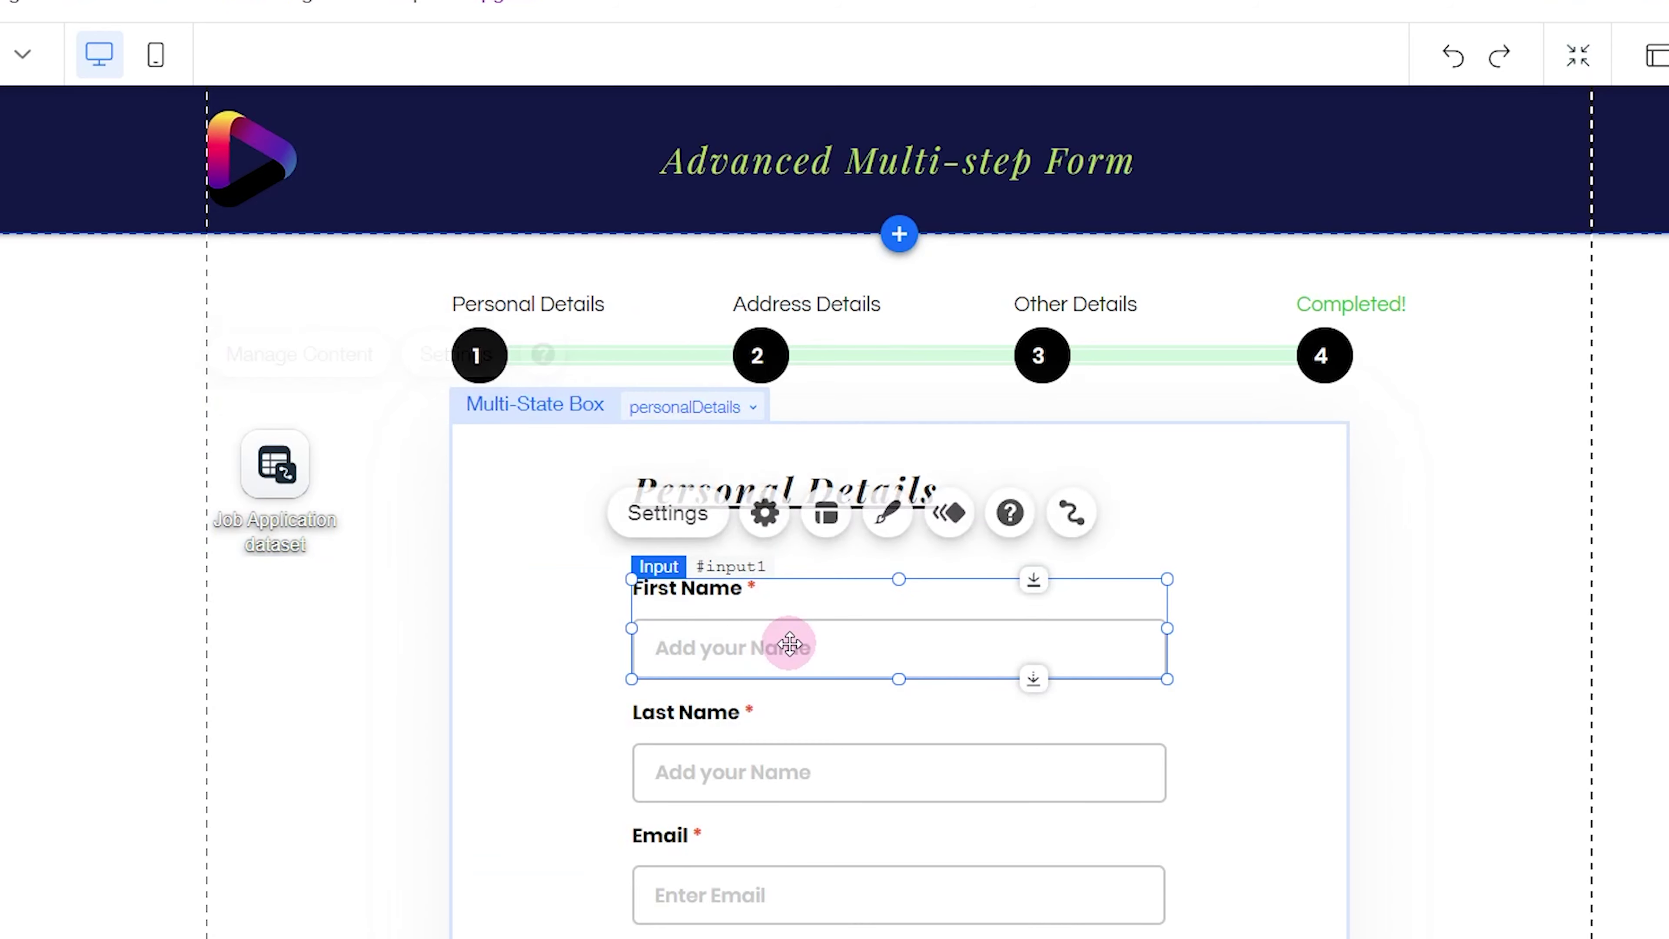
pyautogui.scroll(-2, 1166, 600)
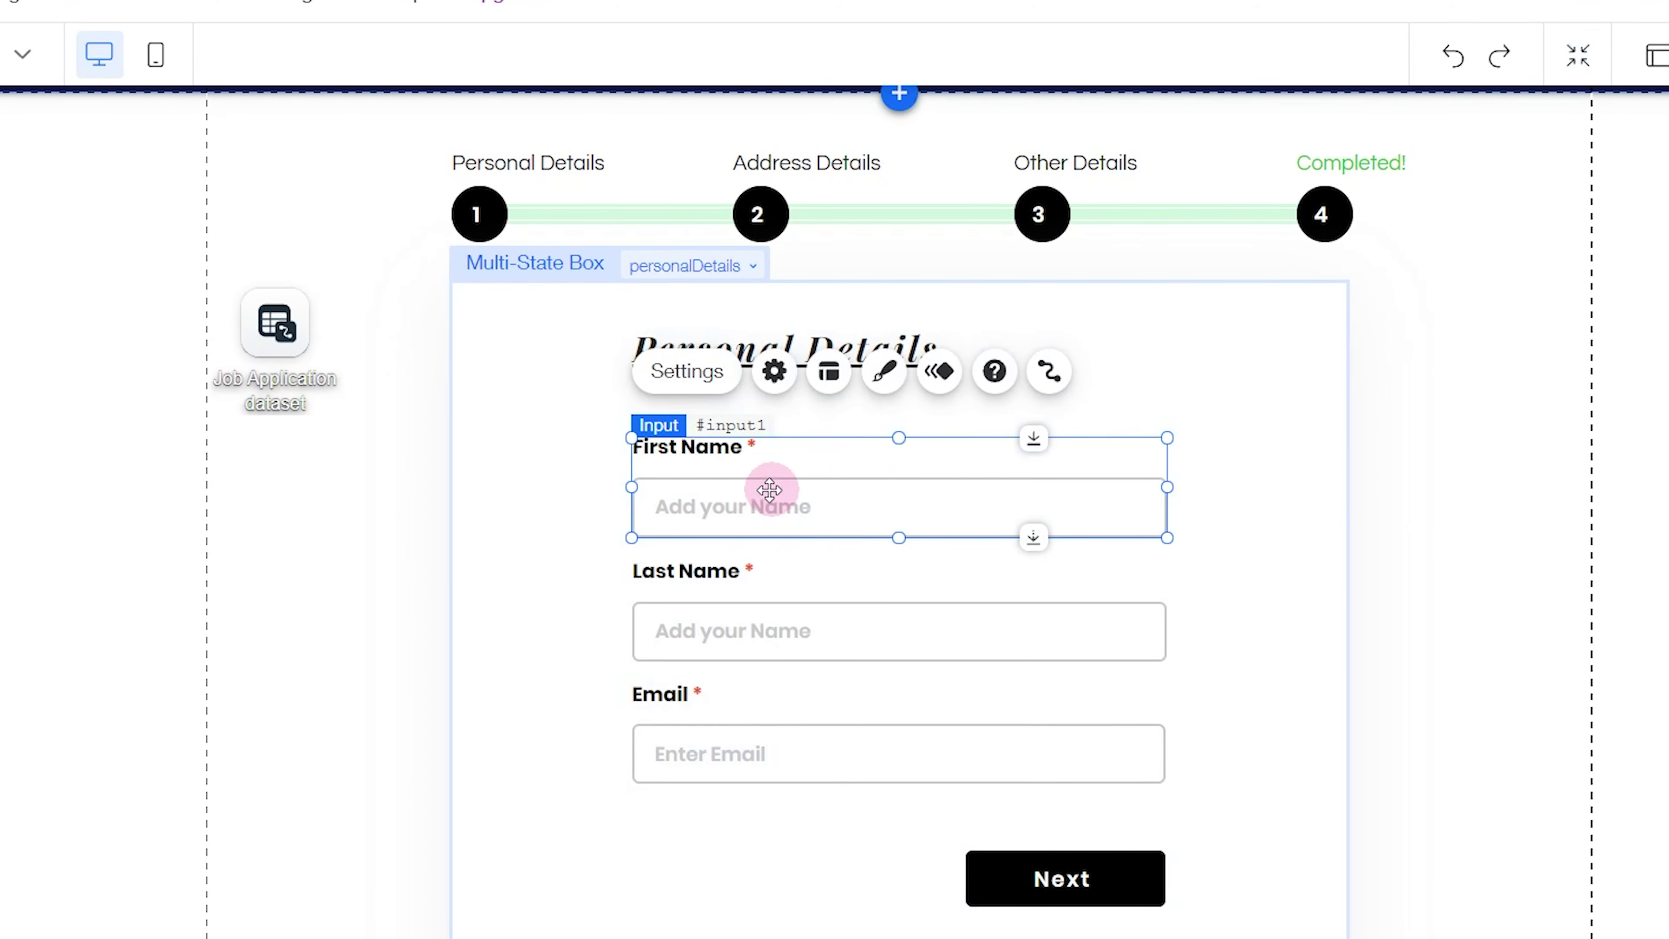
pyautogui.click(1049, 375)
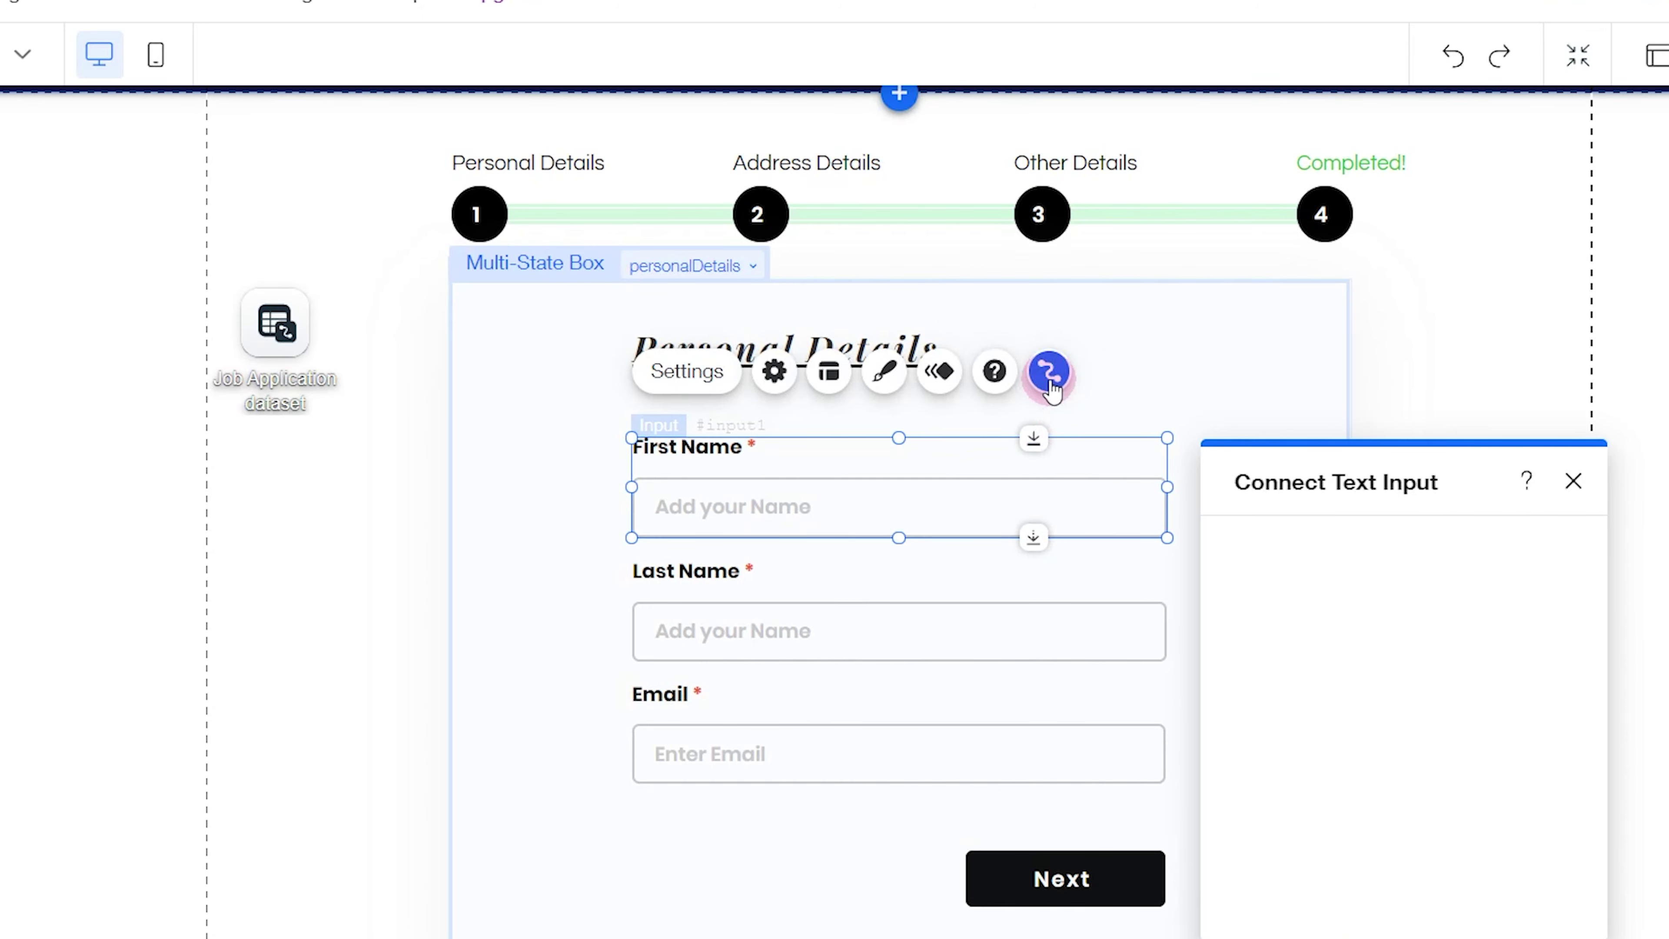
pyautogui.moveTo(1406, 479); pyautogui.dragTo(1318, 253)
pyautogui.click(1217, 565)
pyautogui.click(1235, 388)
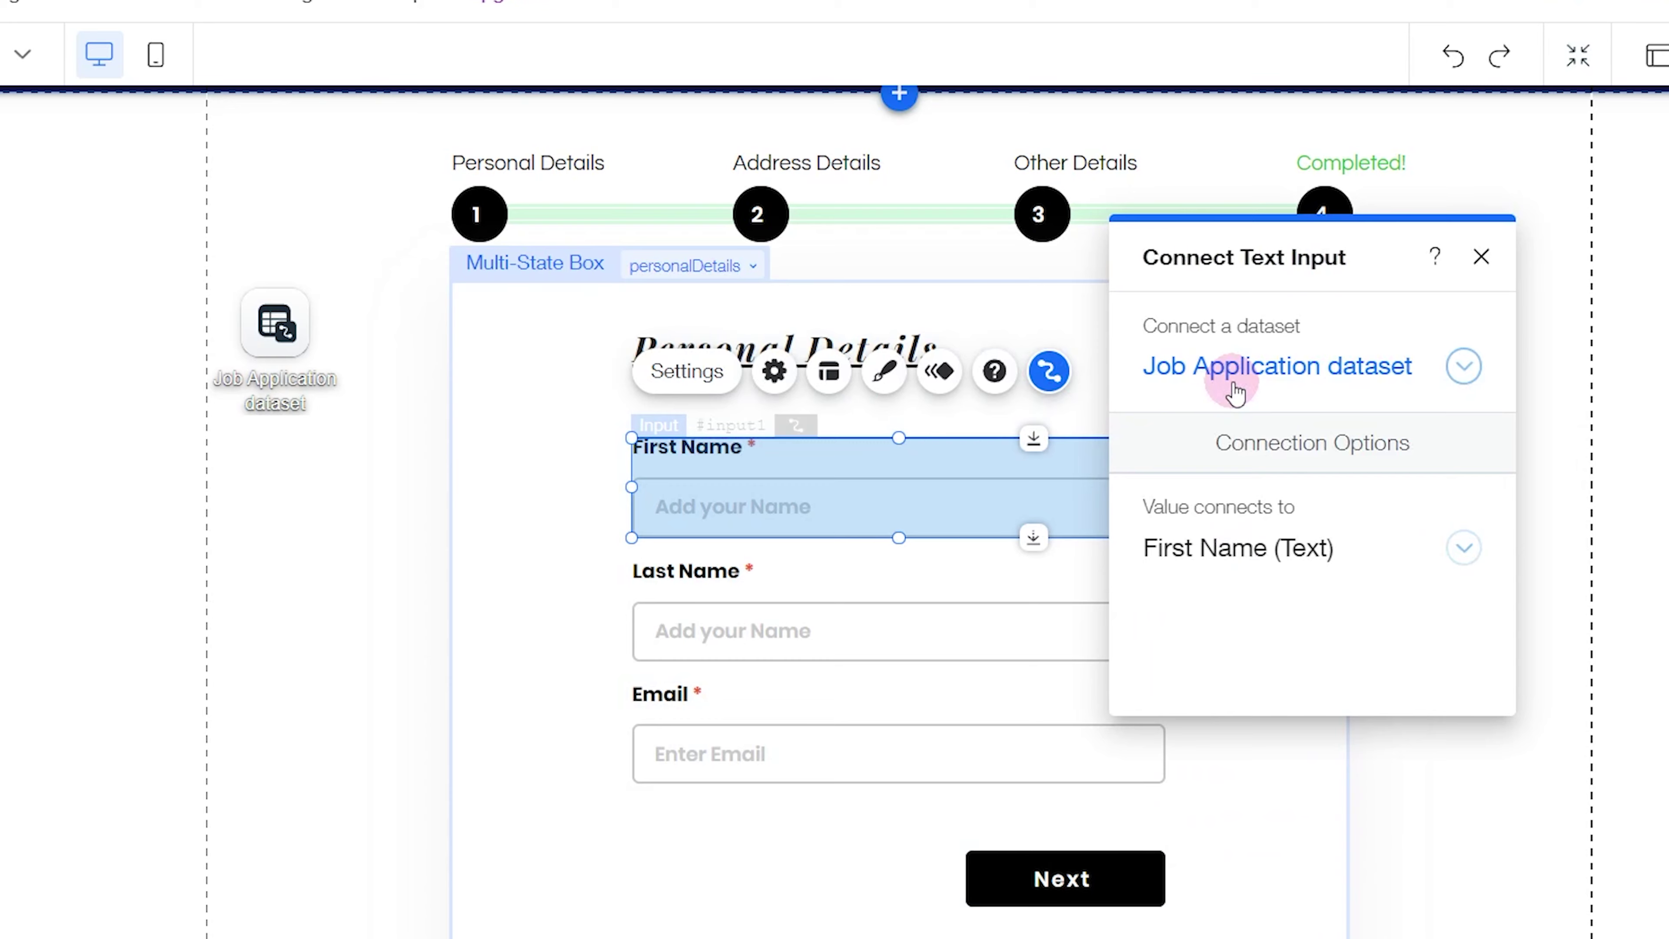
pyautogui.click(1483, 257)
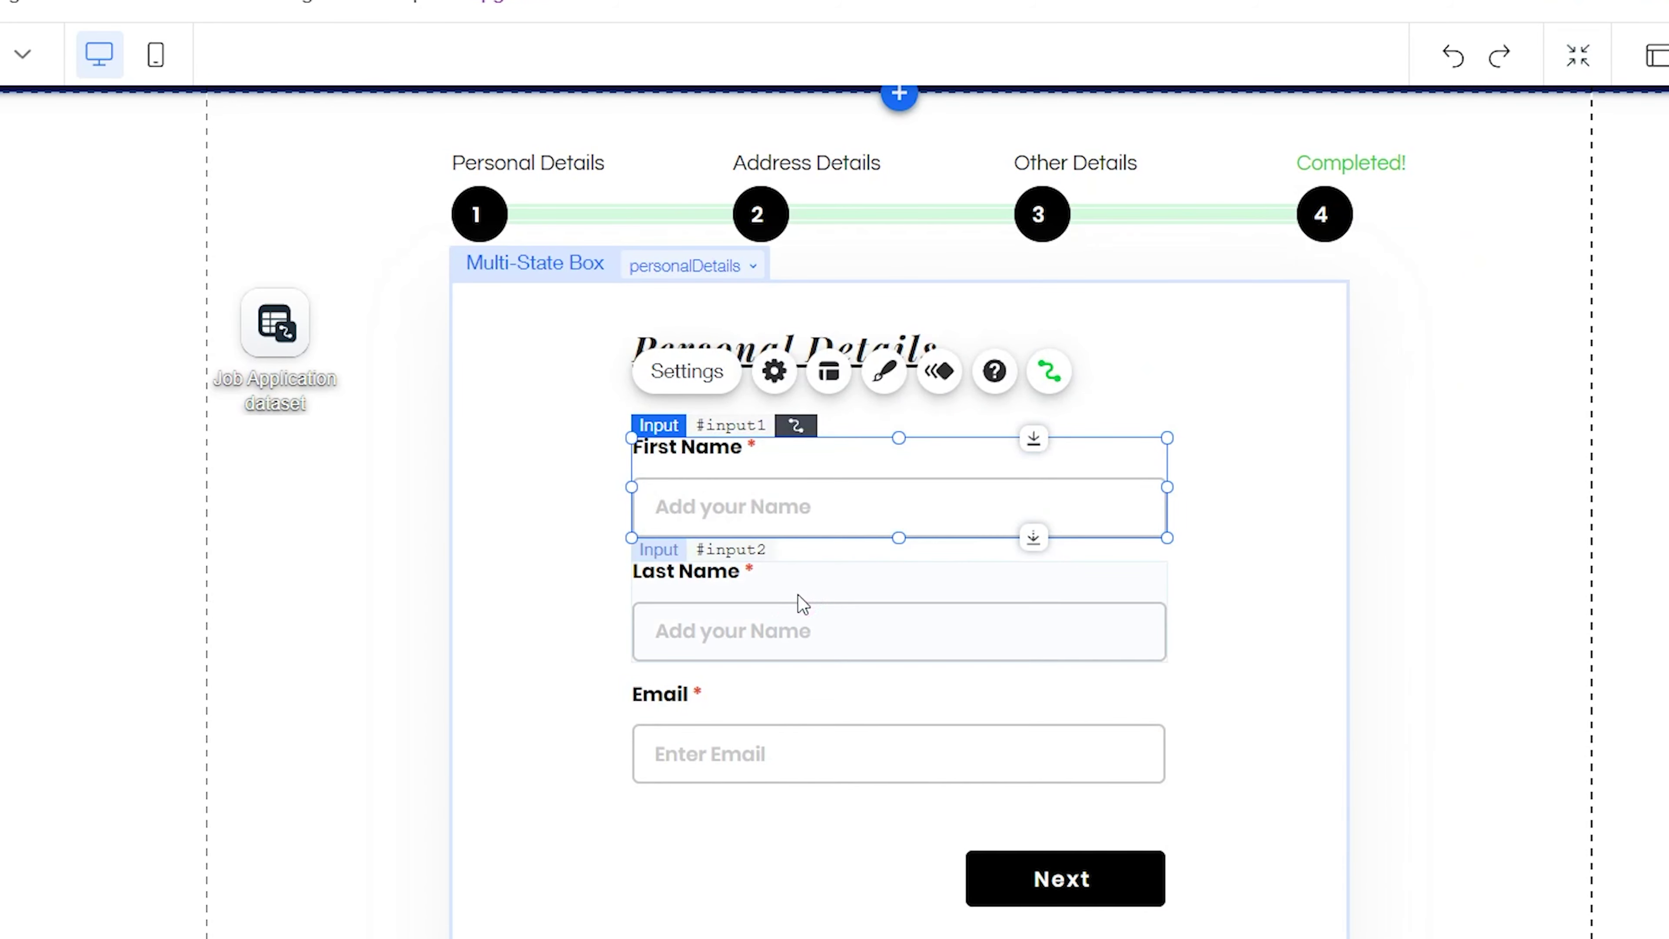
# Connect the Last Name input to the dataset's Last Name (Text) field
pyautogui.click(867, 585)
pyautogui.click(1050, 496)
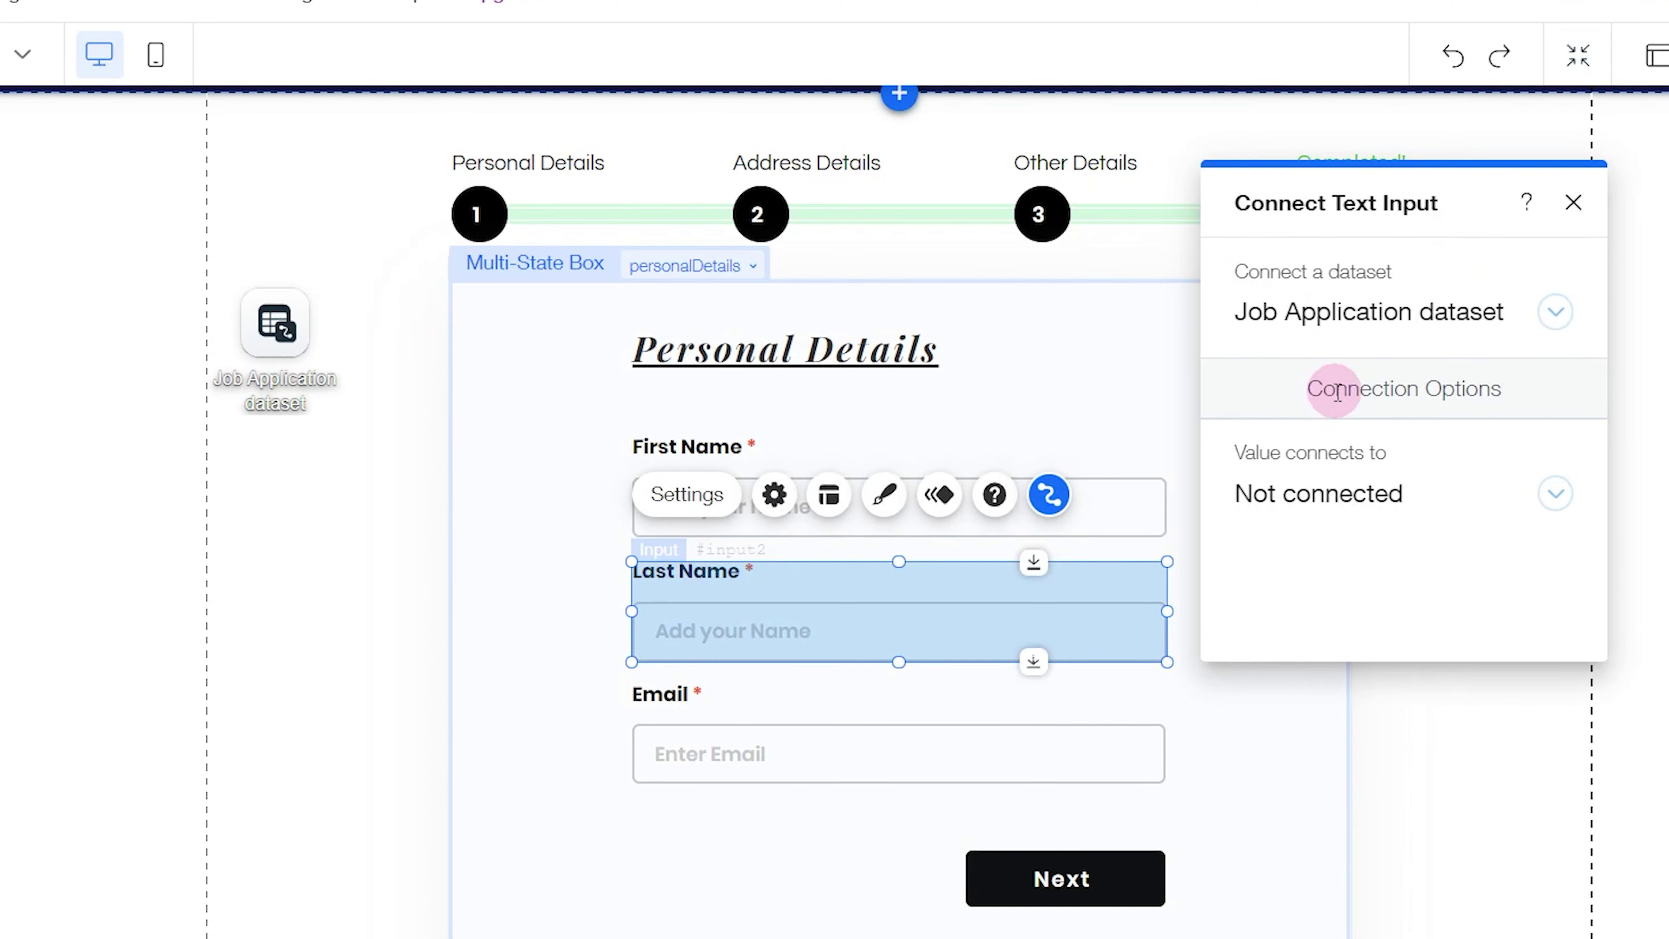
pyautogui.click(1304, 506)
pyautogui.click(1359, 388)
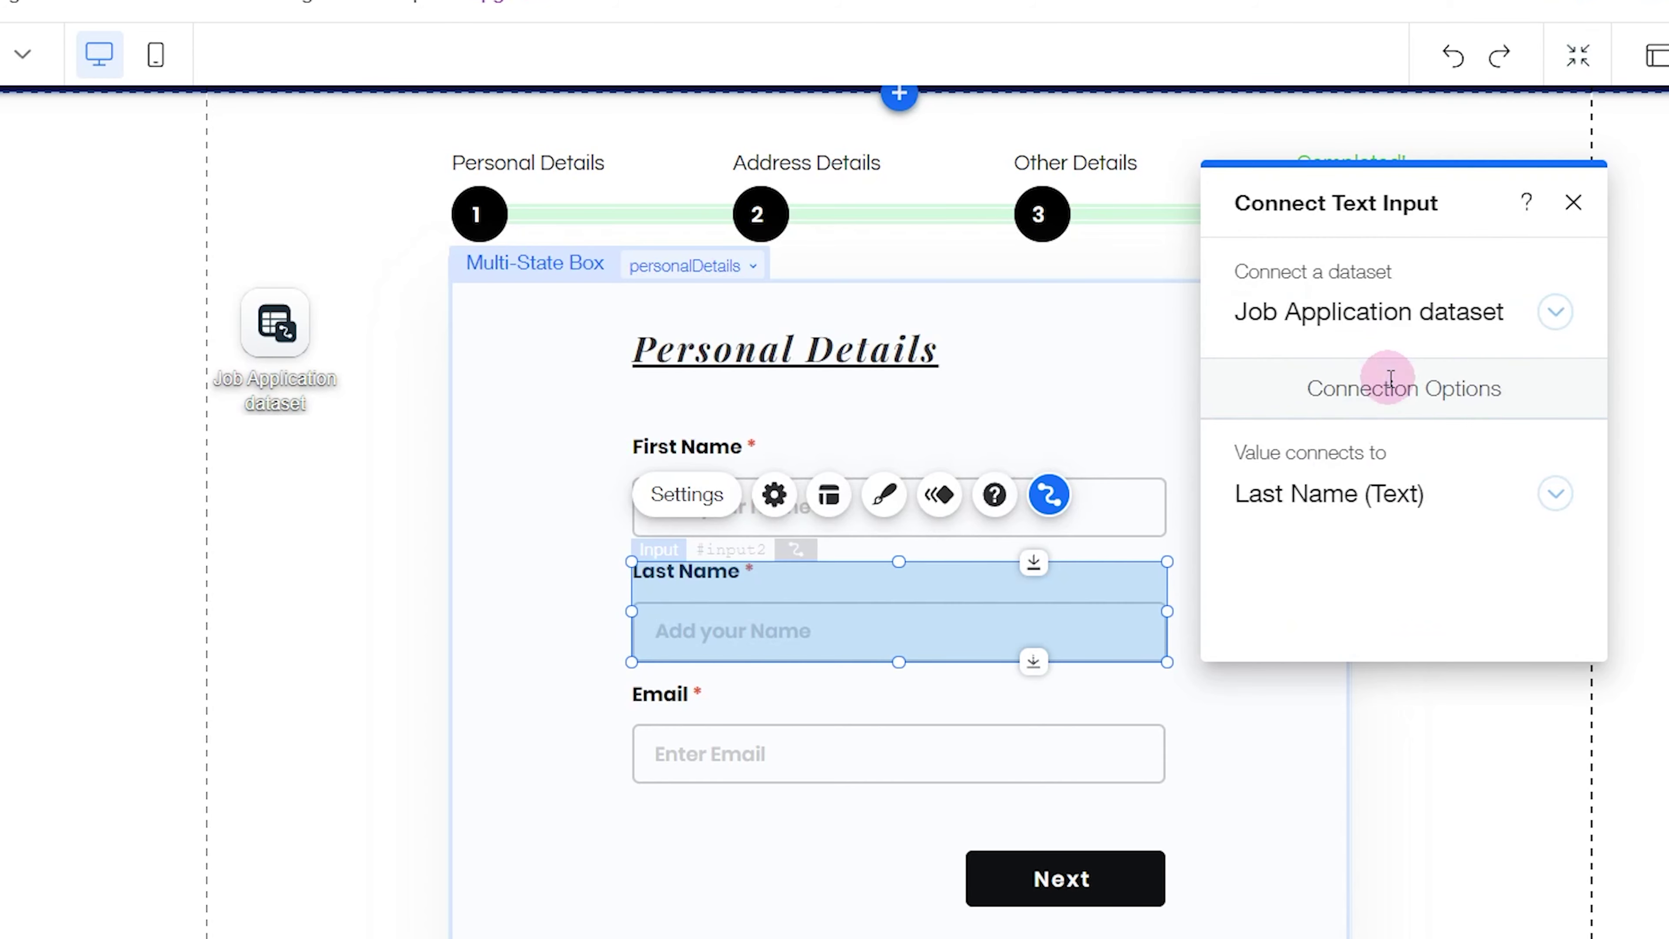
pyautogui.click(1574, 203)
# Connect the Email input to the dataset's Email (URL) field
pyautogui.click(852, 748)
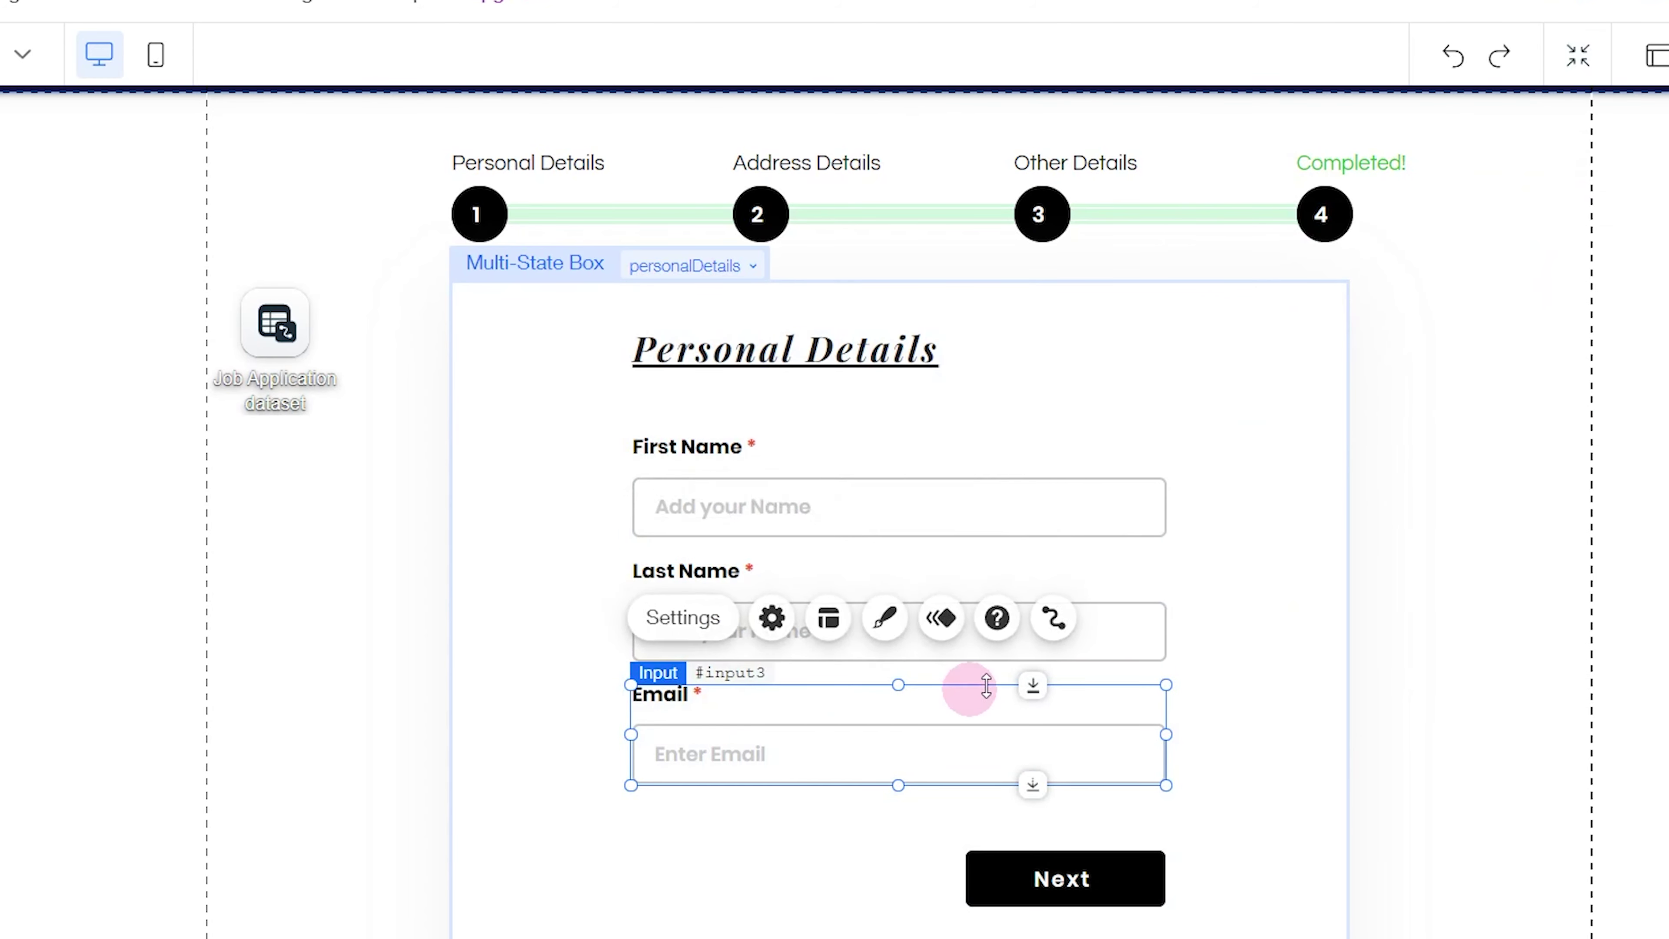
pyautogui.click(1050, 617)
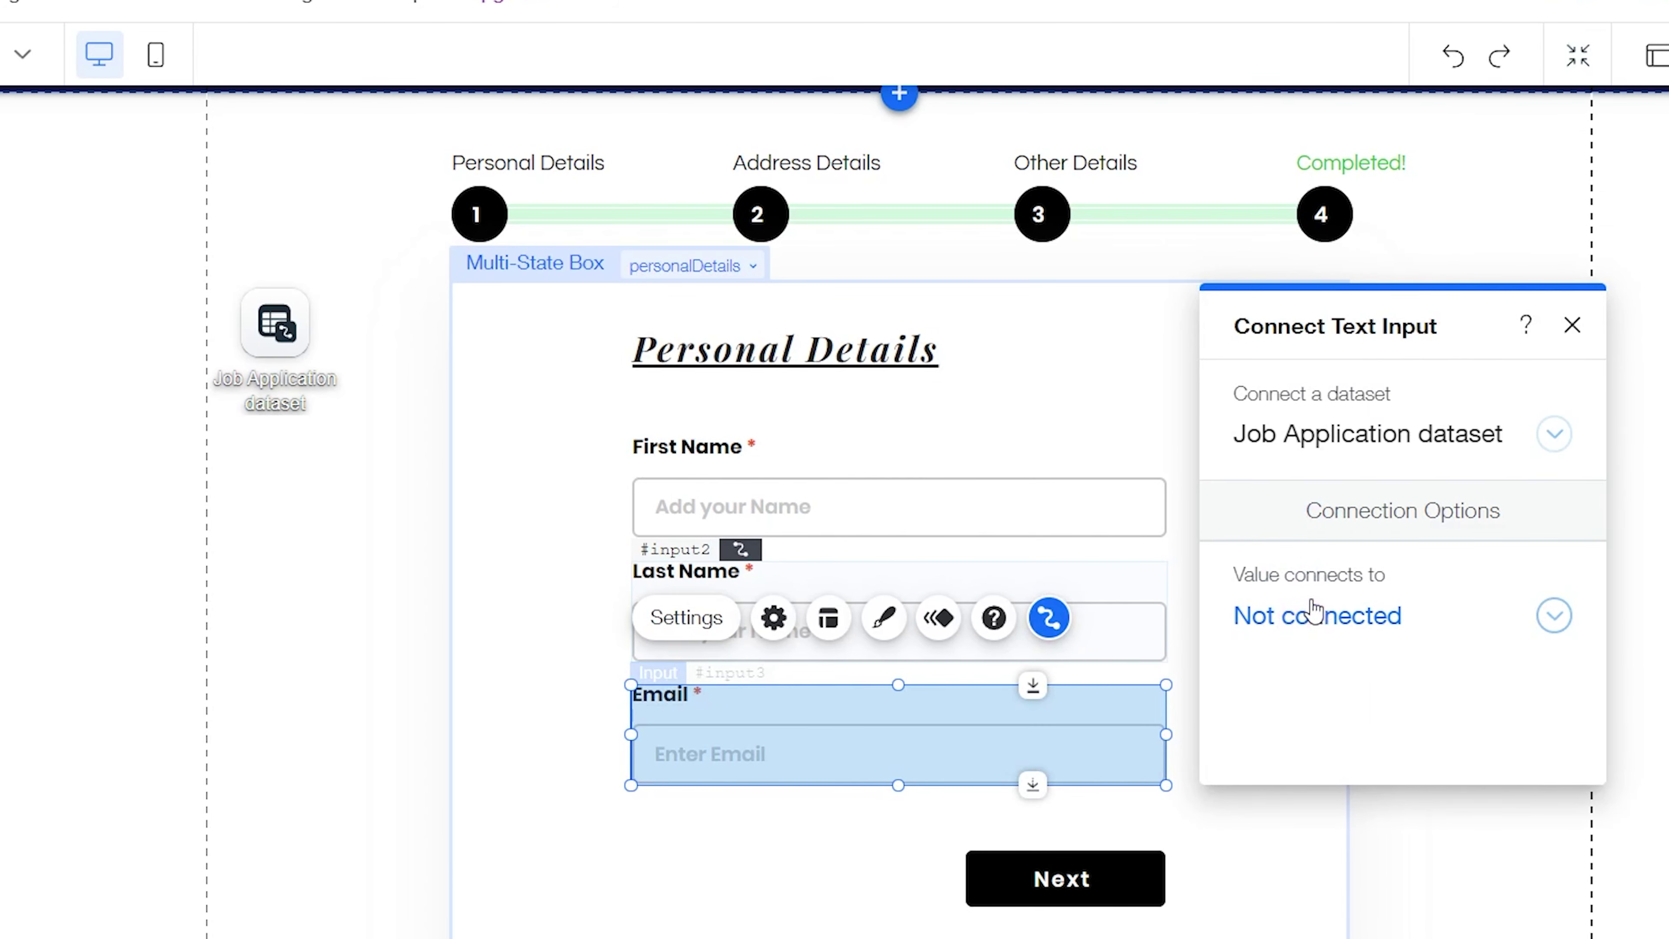
pyautogui.click(1312, 615)
pyautogui.click(1293, 553)
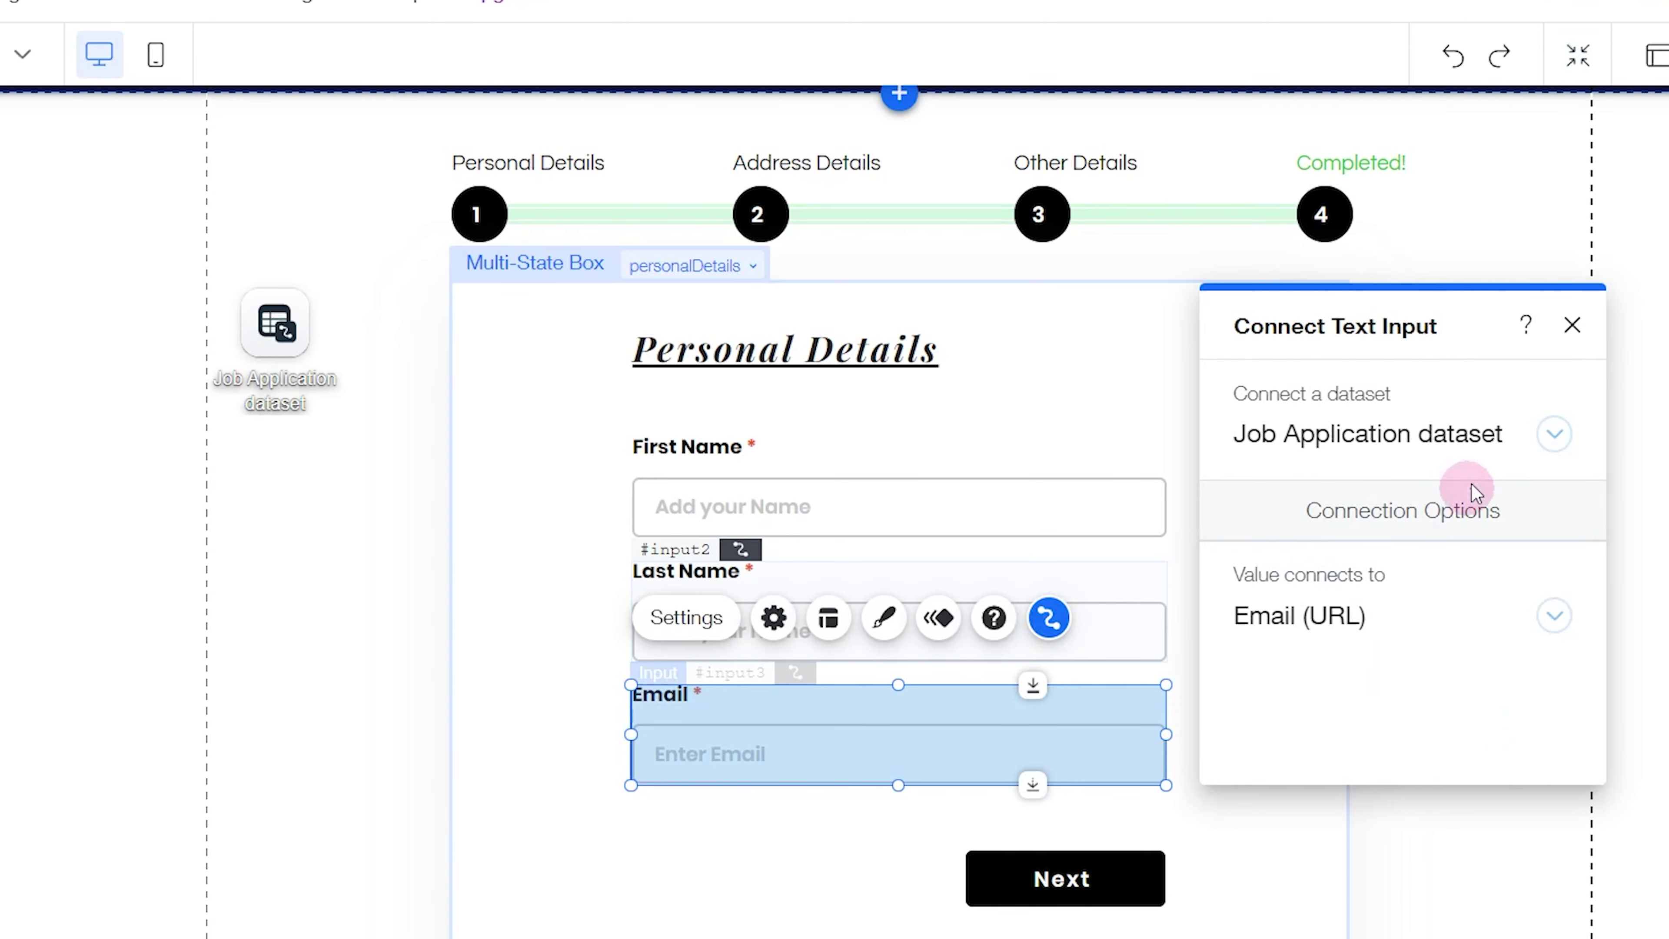
pyautogui.click(1573, 325)
# Switch the multi-state box to the addressDetails state
pyautogui.click(587, 298)
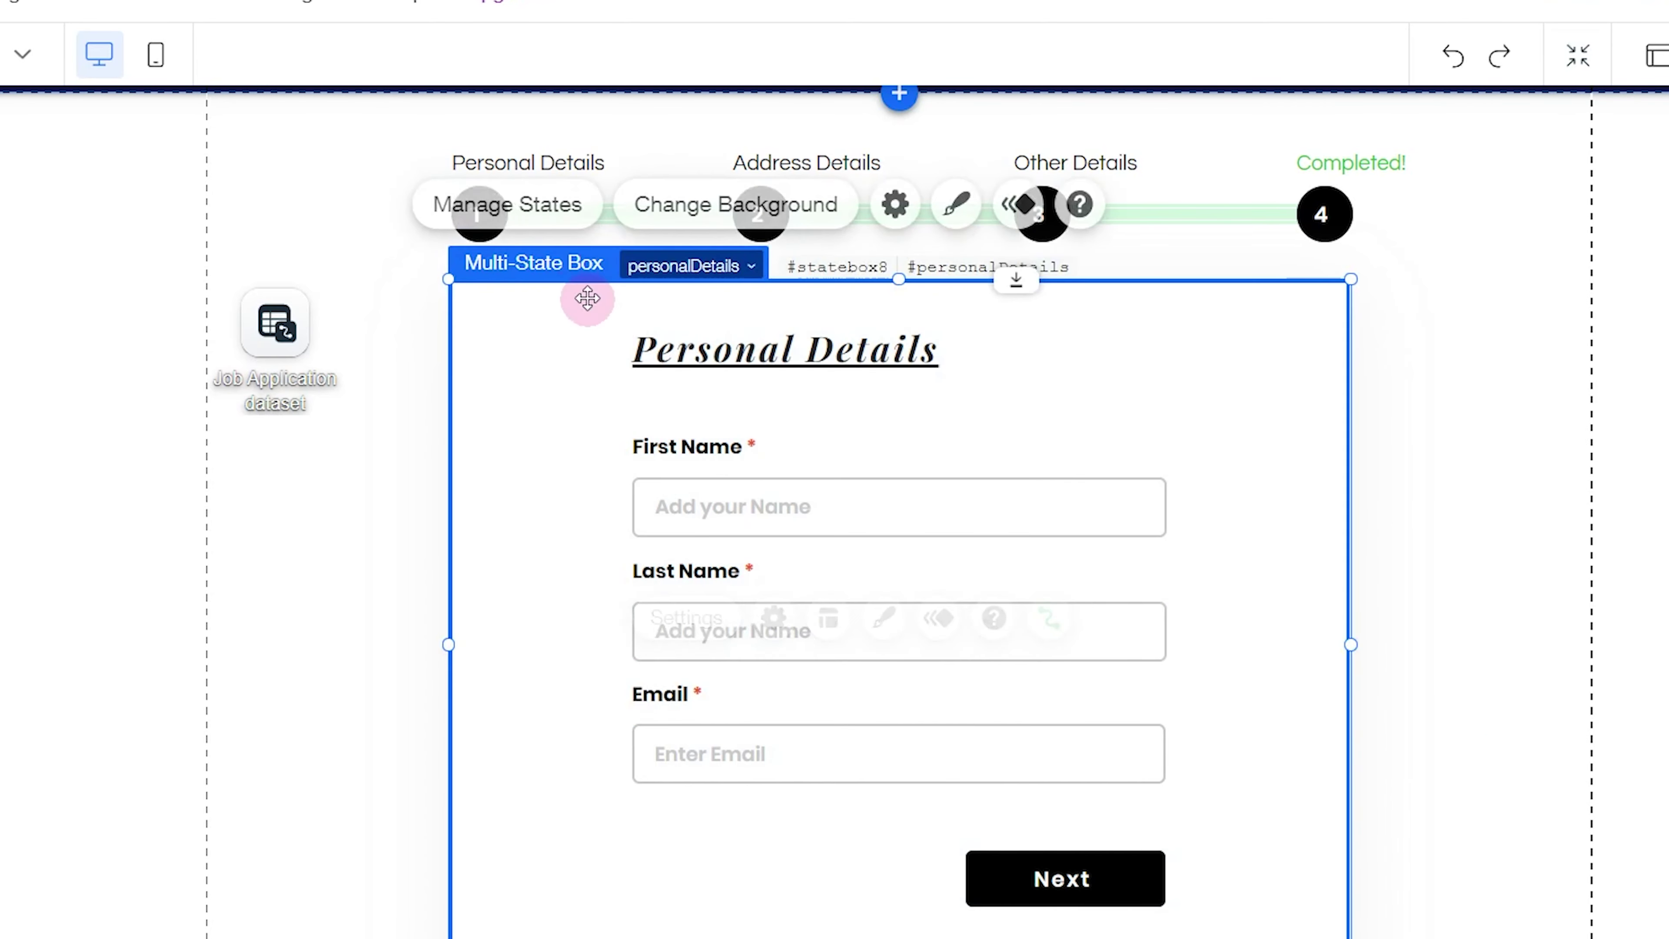
pyautogui.click(533, 211)
pyautogui.click(1546, 354)
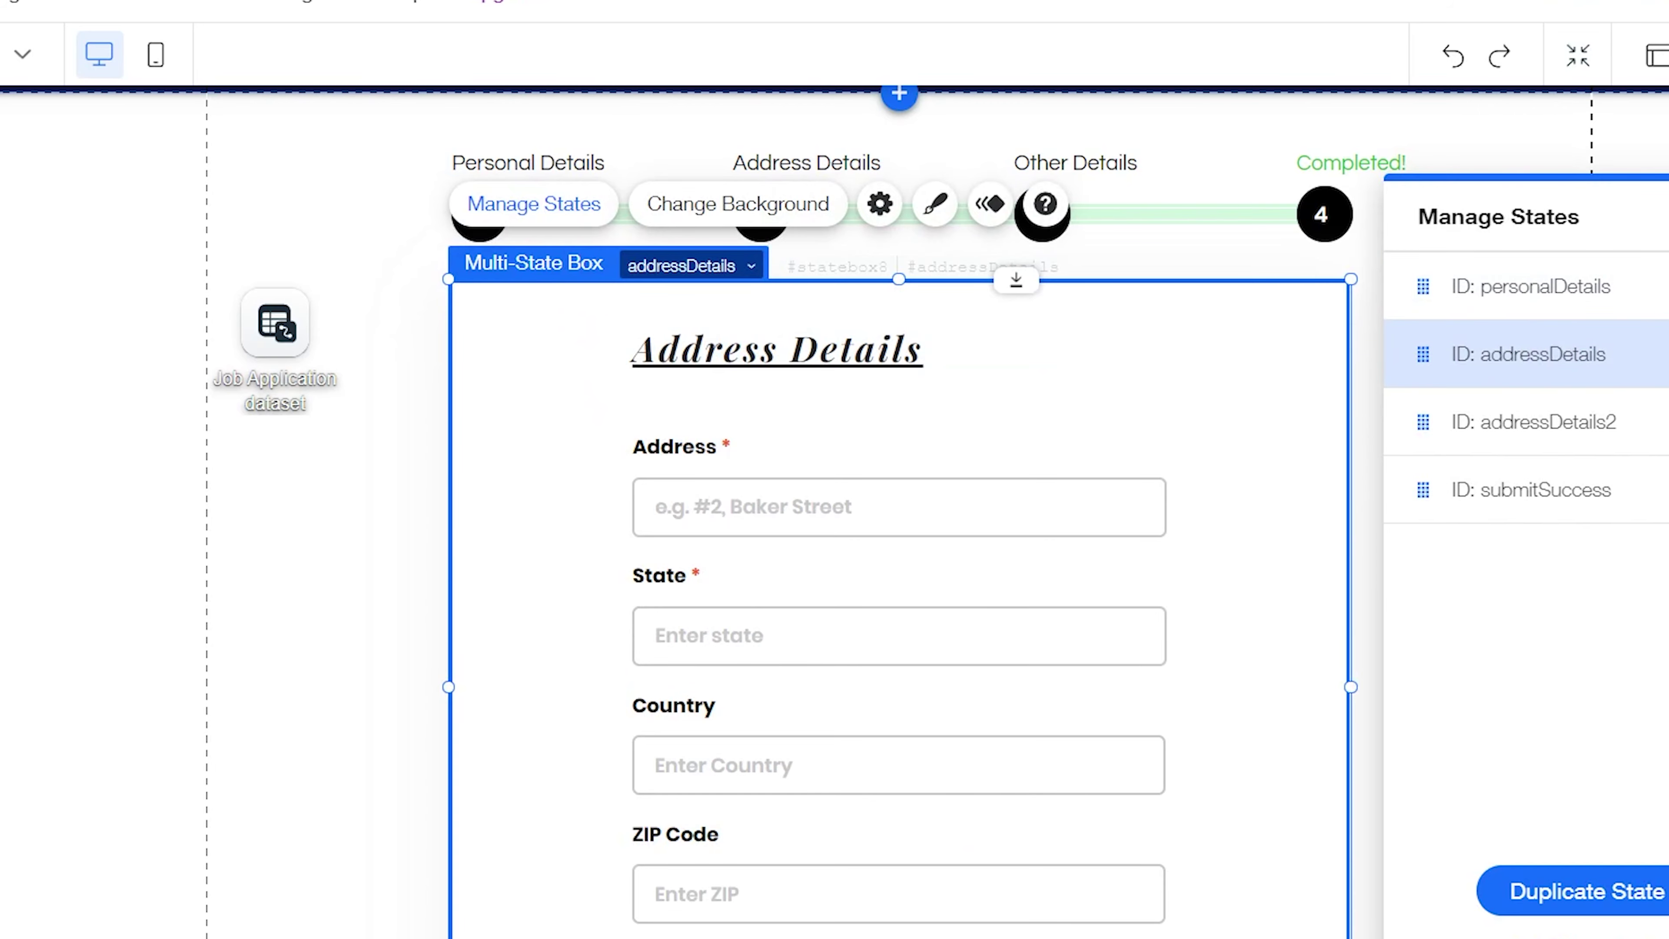
# Connect the Address input in the Address Details step to the dataset's Address (Text) field
pyautogui.click(884, 506)
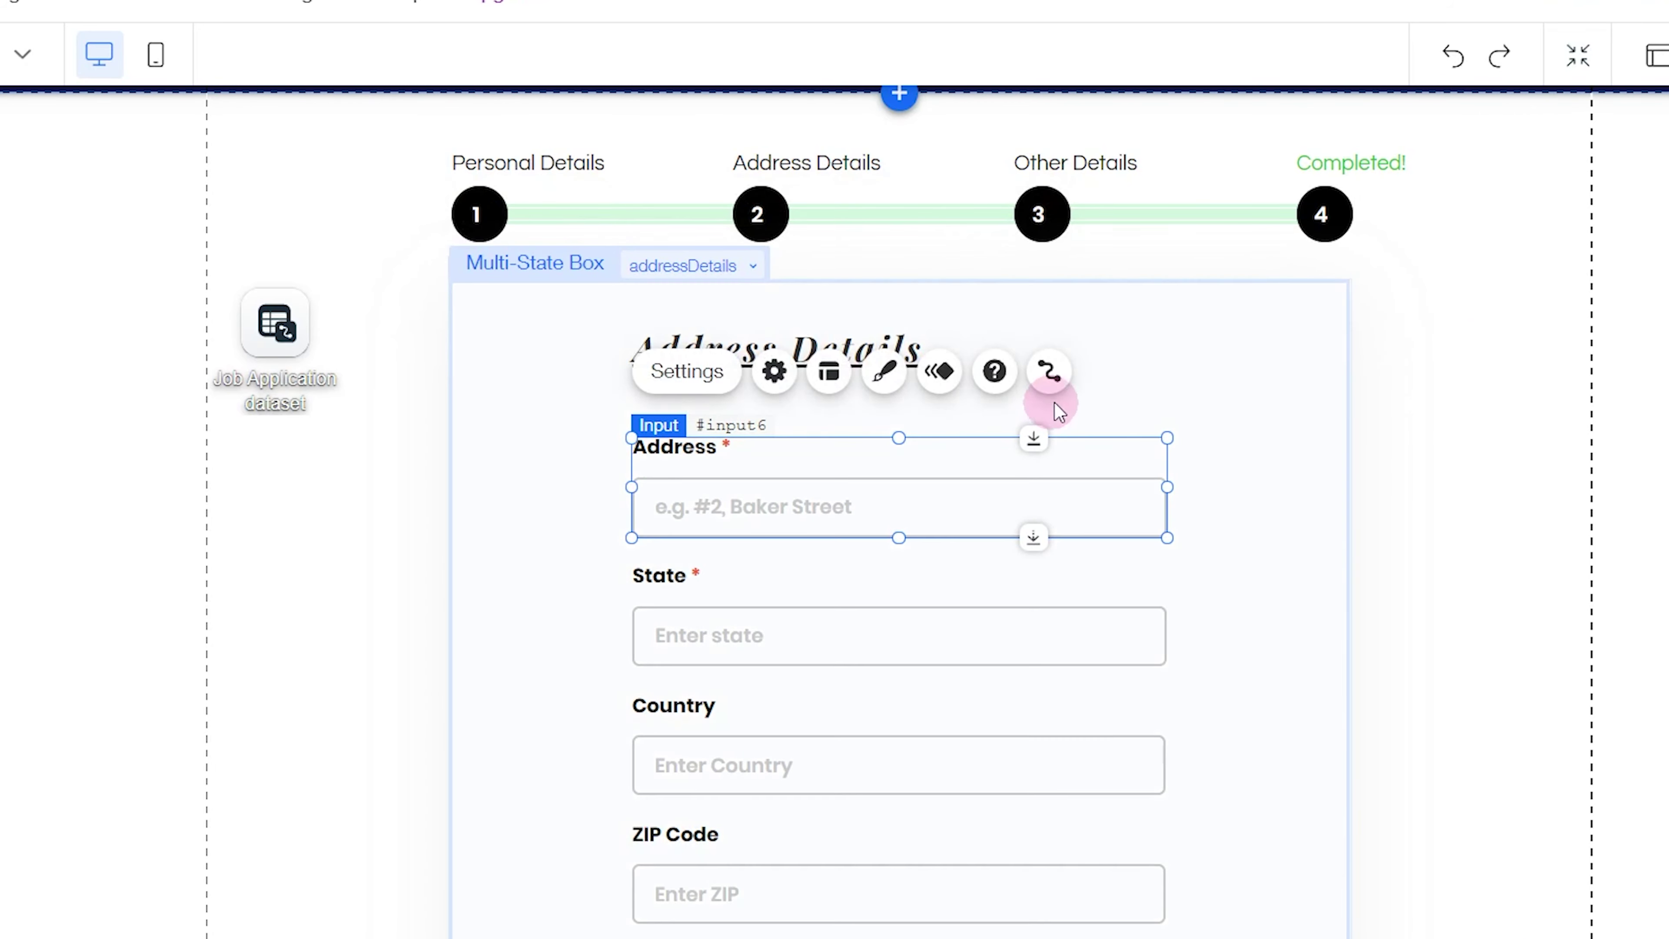
pyautogui.click(1049, 371)
pyautogui.moveTo(1346, 472); pyautogui.dragTo(1308, 274)
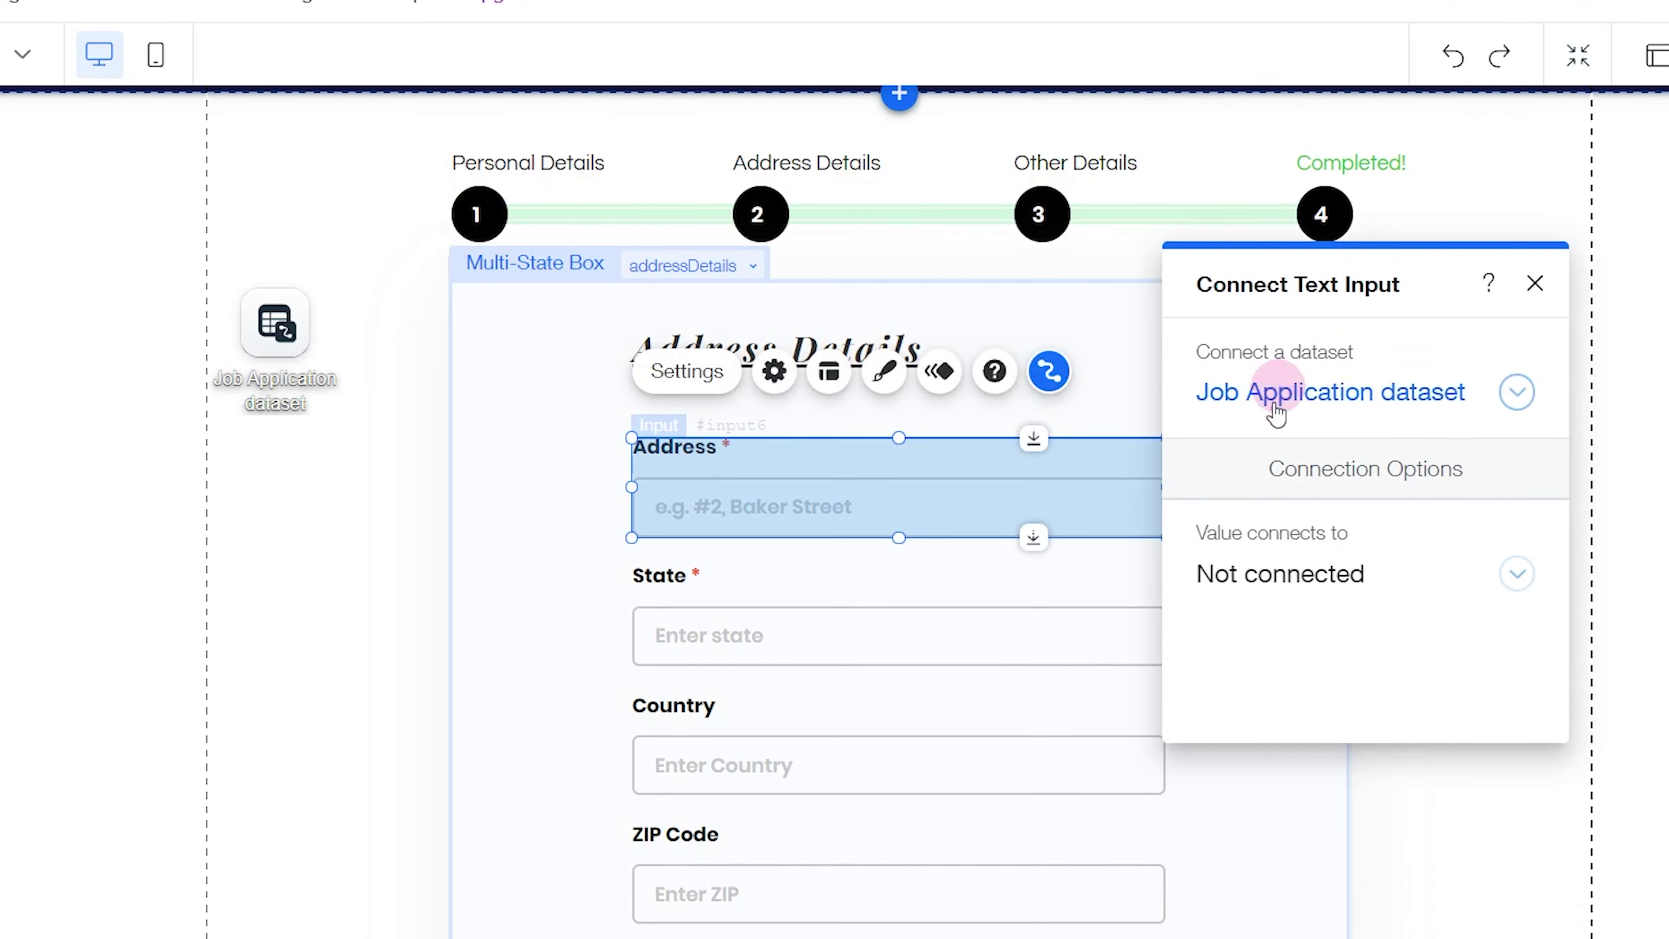
pyautogui.click(1270, 572)
pyautogui.click(1291, 573)
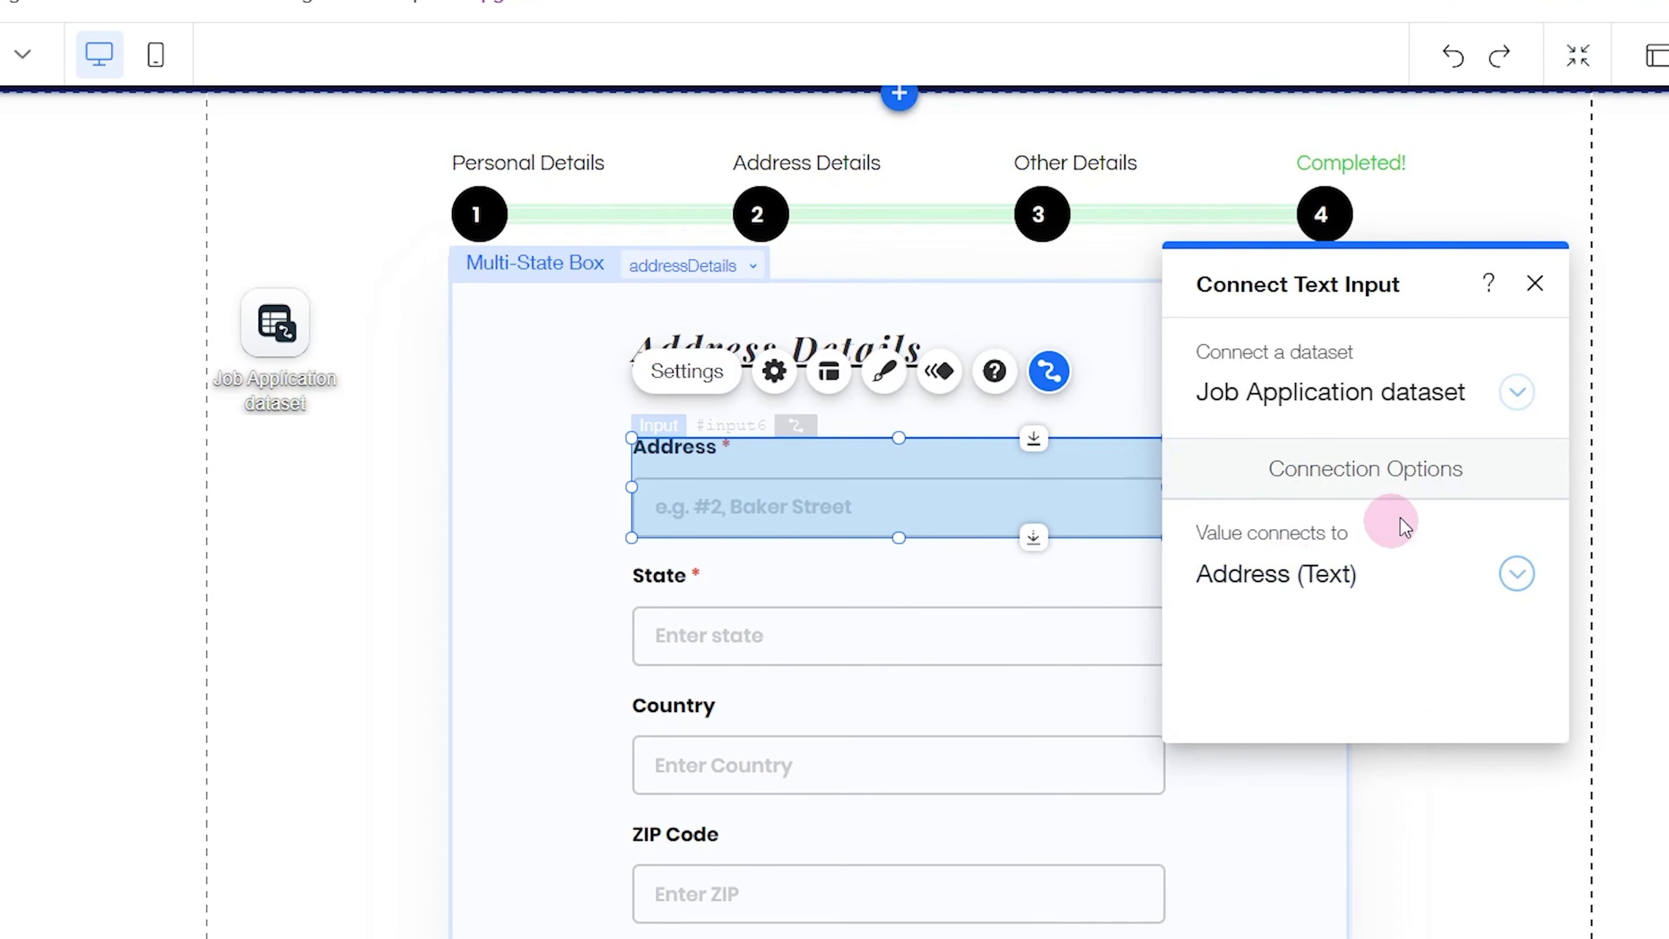
pyautogui.click(1533, 284)
# Connect the State input to a new collection field named State with the Text field type
pyautogui.scroll(-2, 850, 514)
pyautogui.click(749, 492)
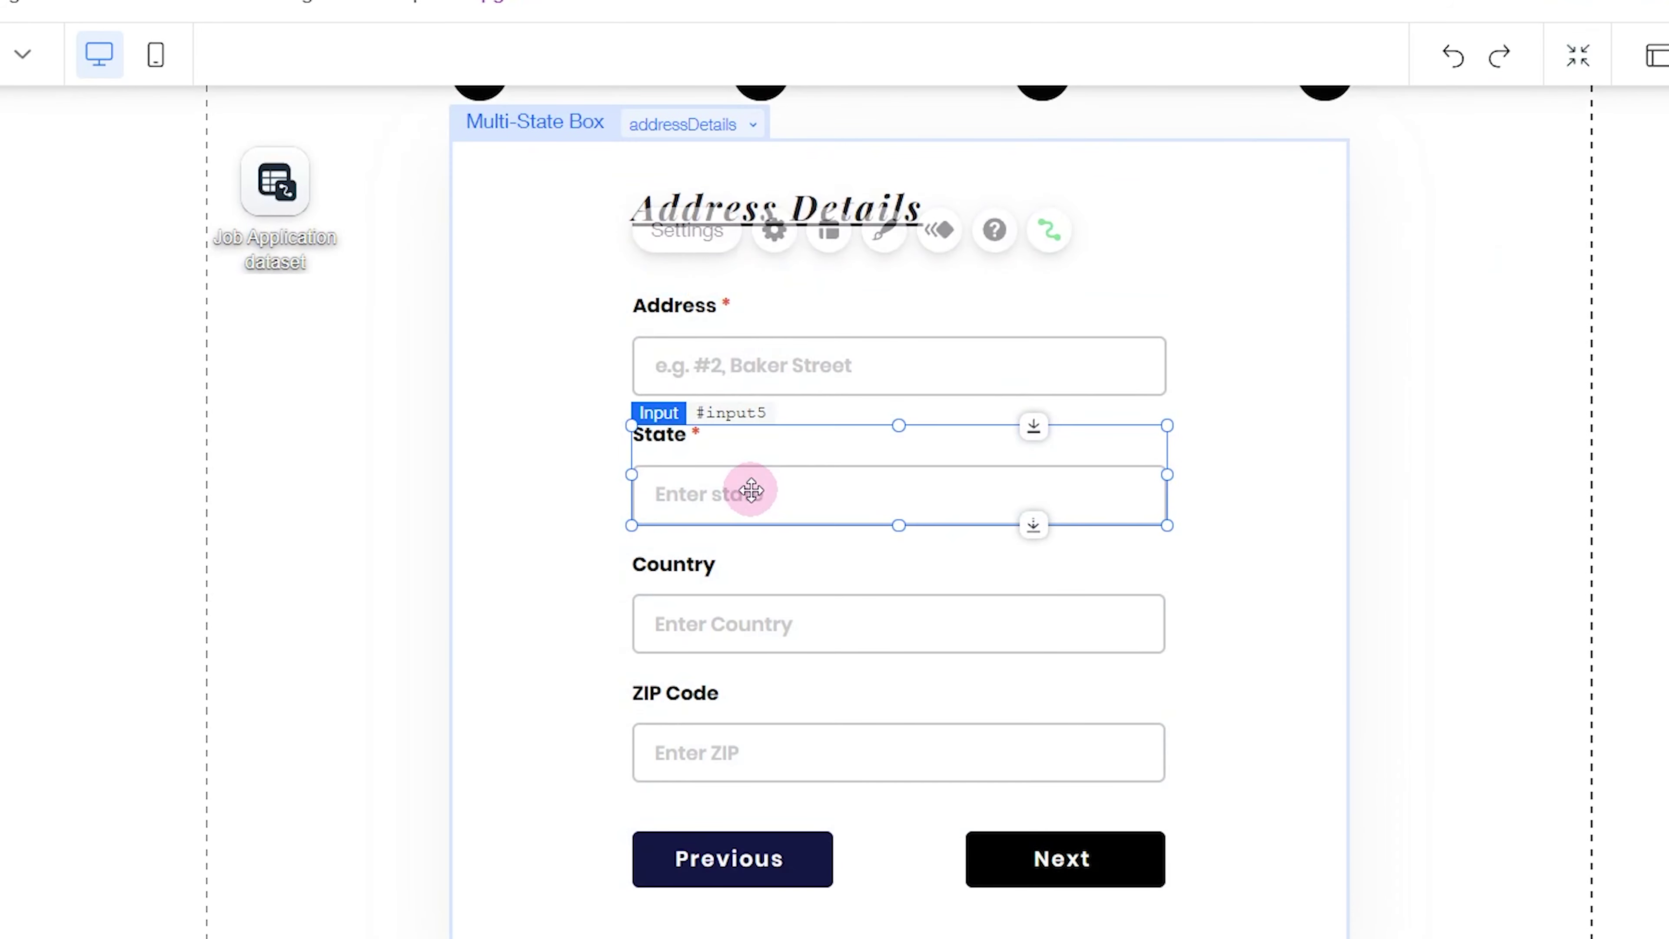
pyautogui.click(1050, 359)
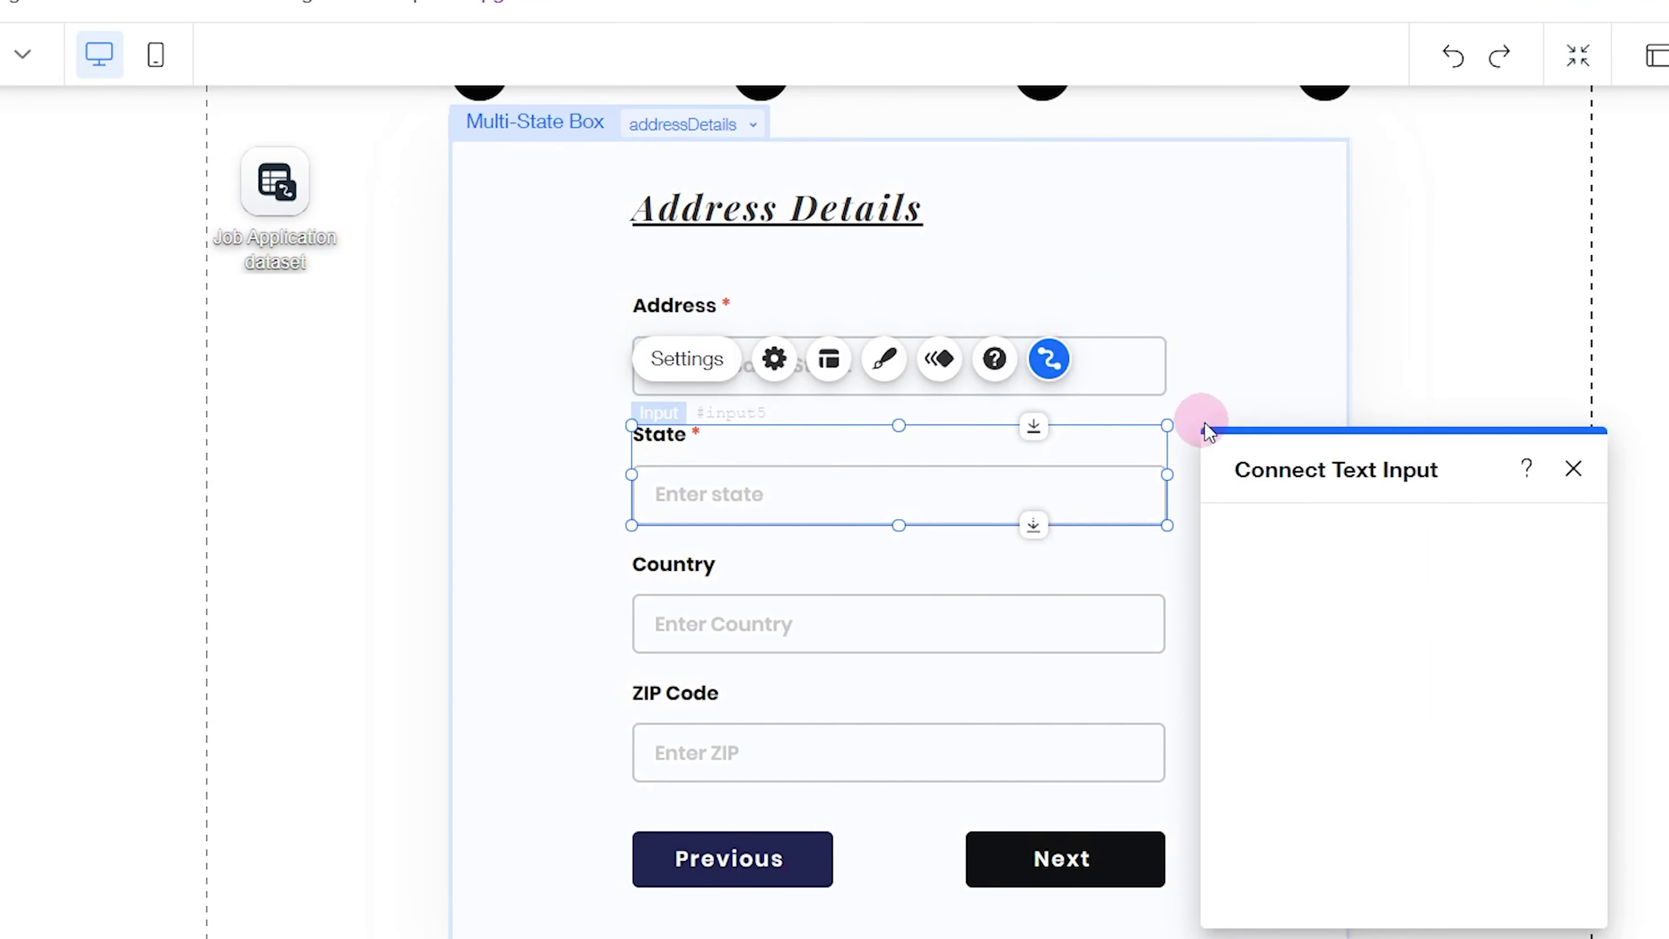
pyautogui.moveTo(1305, 455); pyautogui.dragTo(1299, 246)
pyautogui.click(1299, 536)
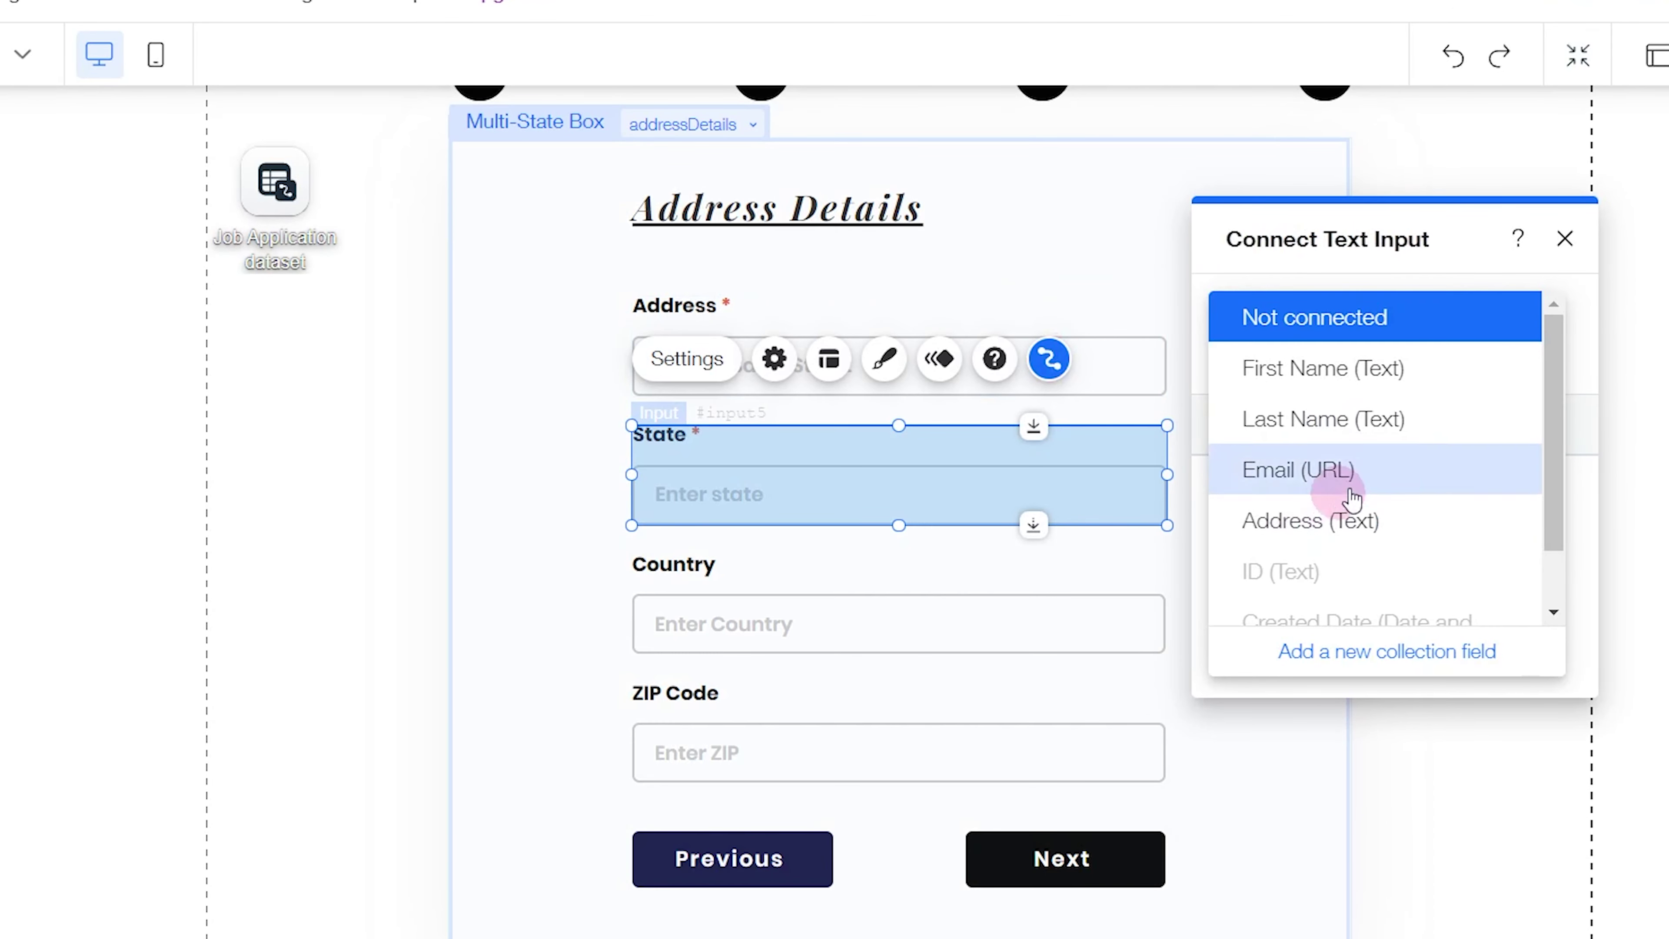
pyautogui.scroll(-1, 1380, 536)
pyautogui.scroll(1, 1380, 536)
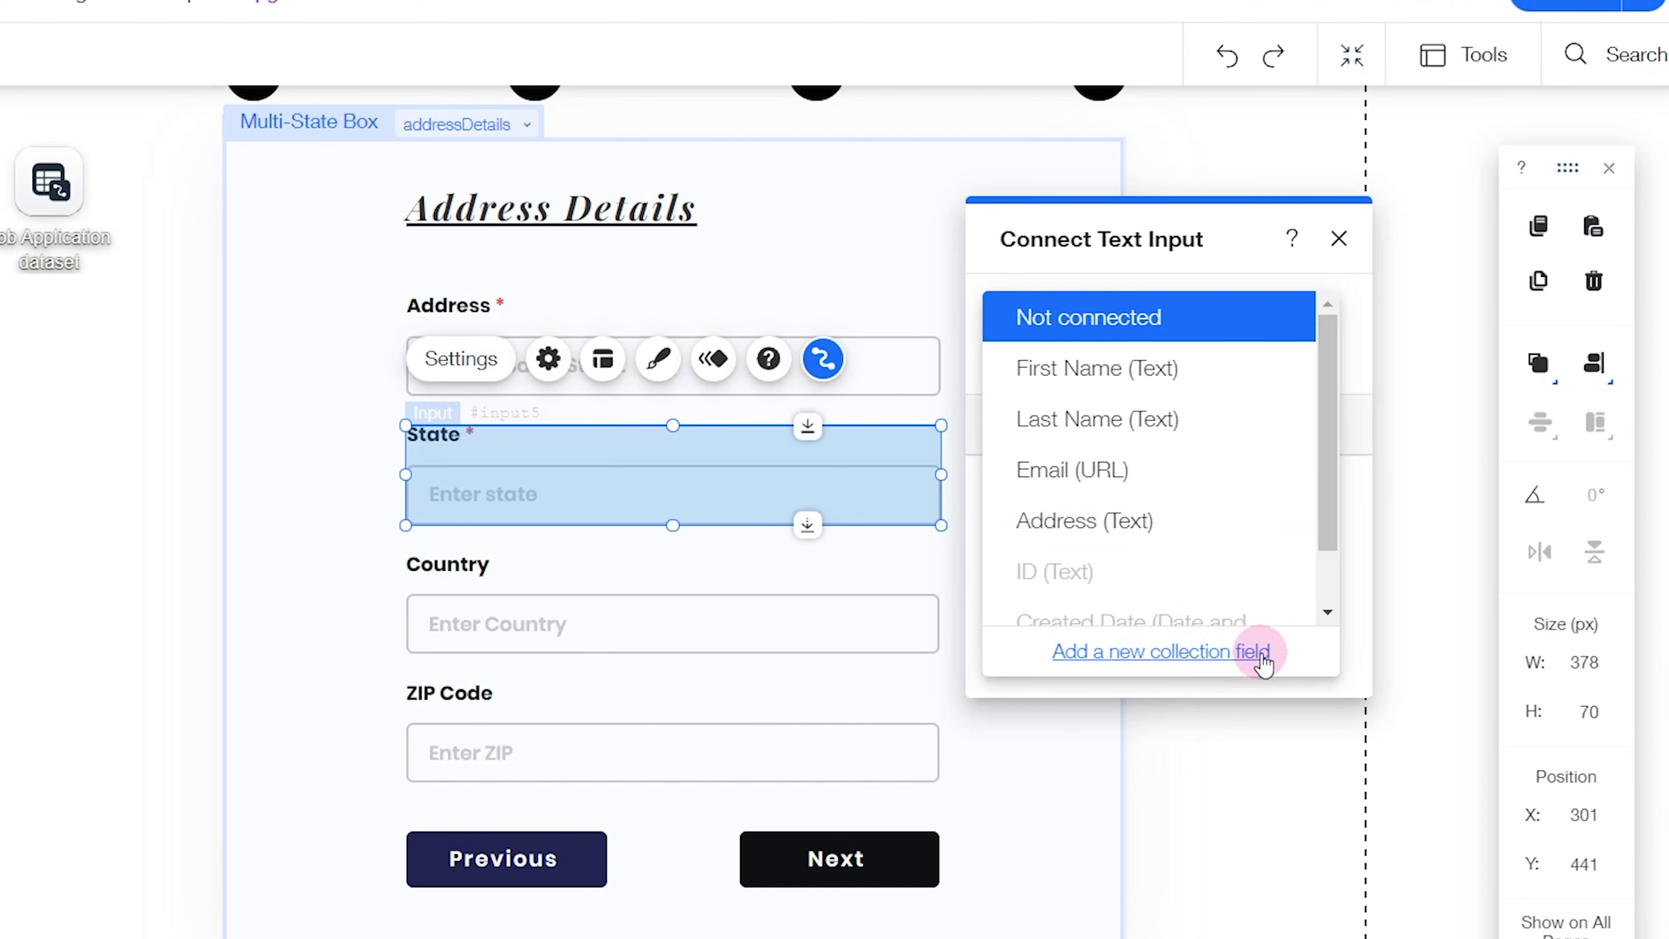
pyautogui.click(1219, 655)
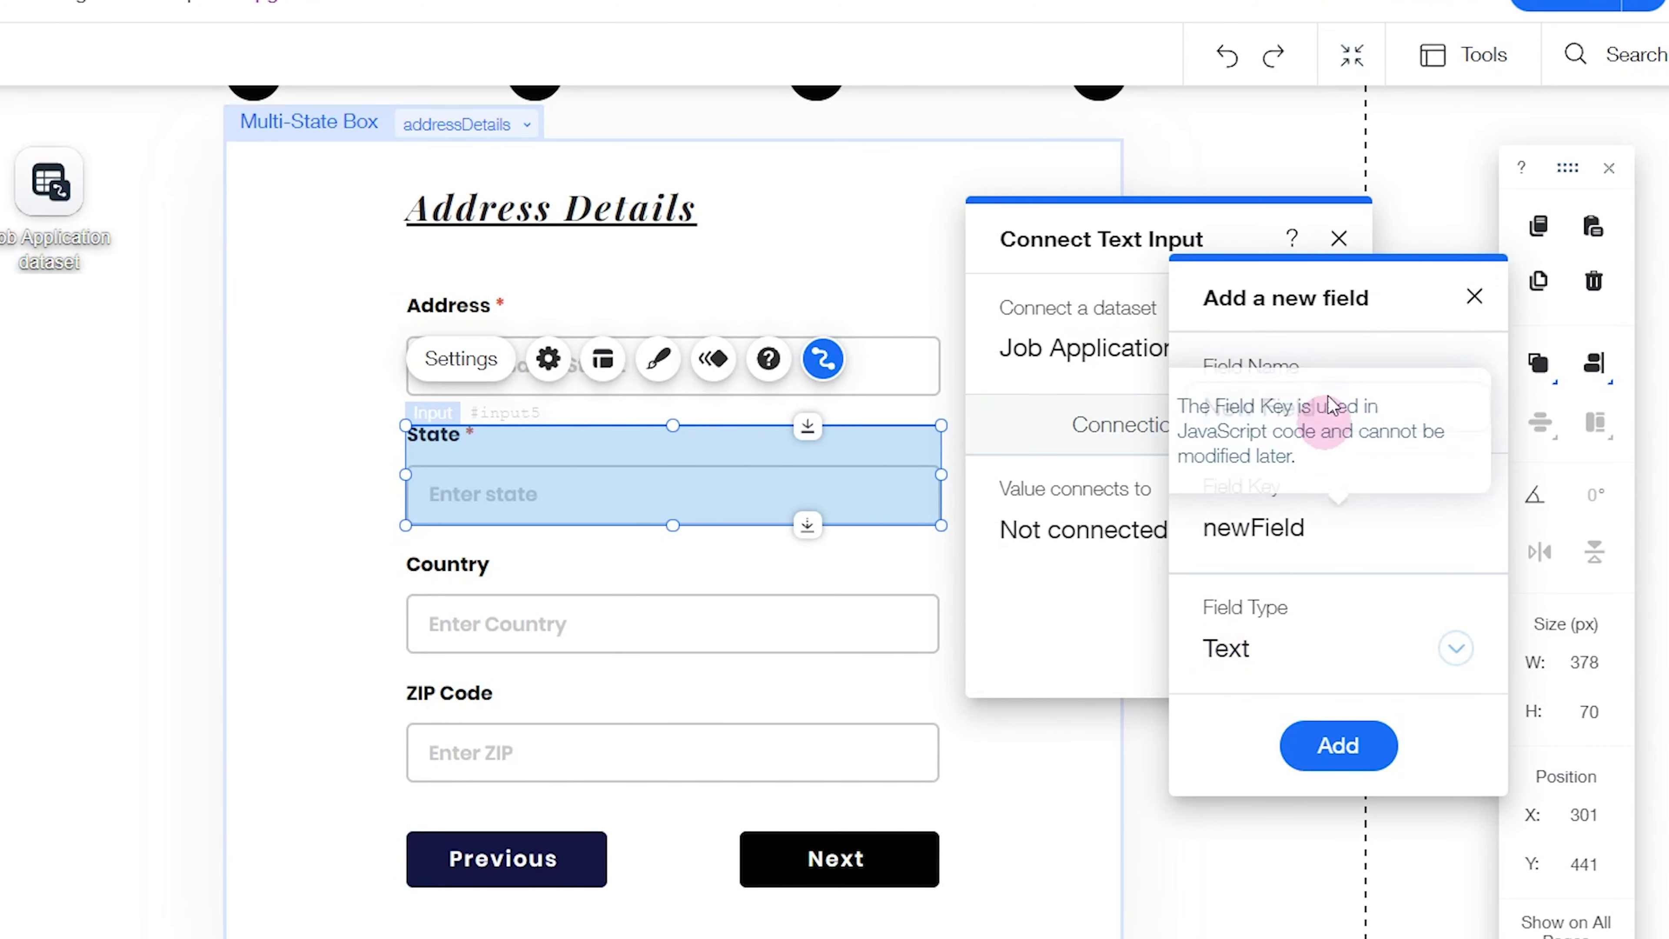
pyautogui.write('State')
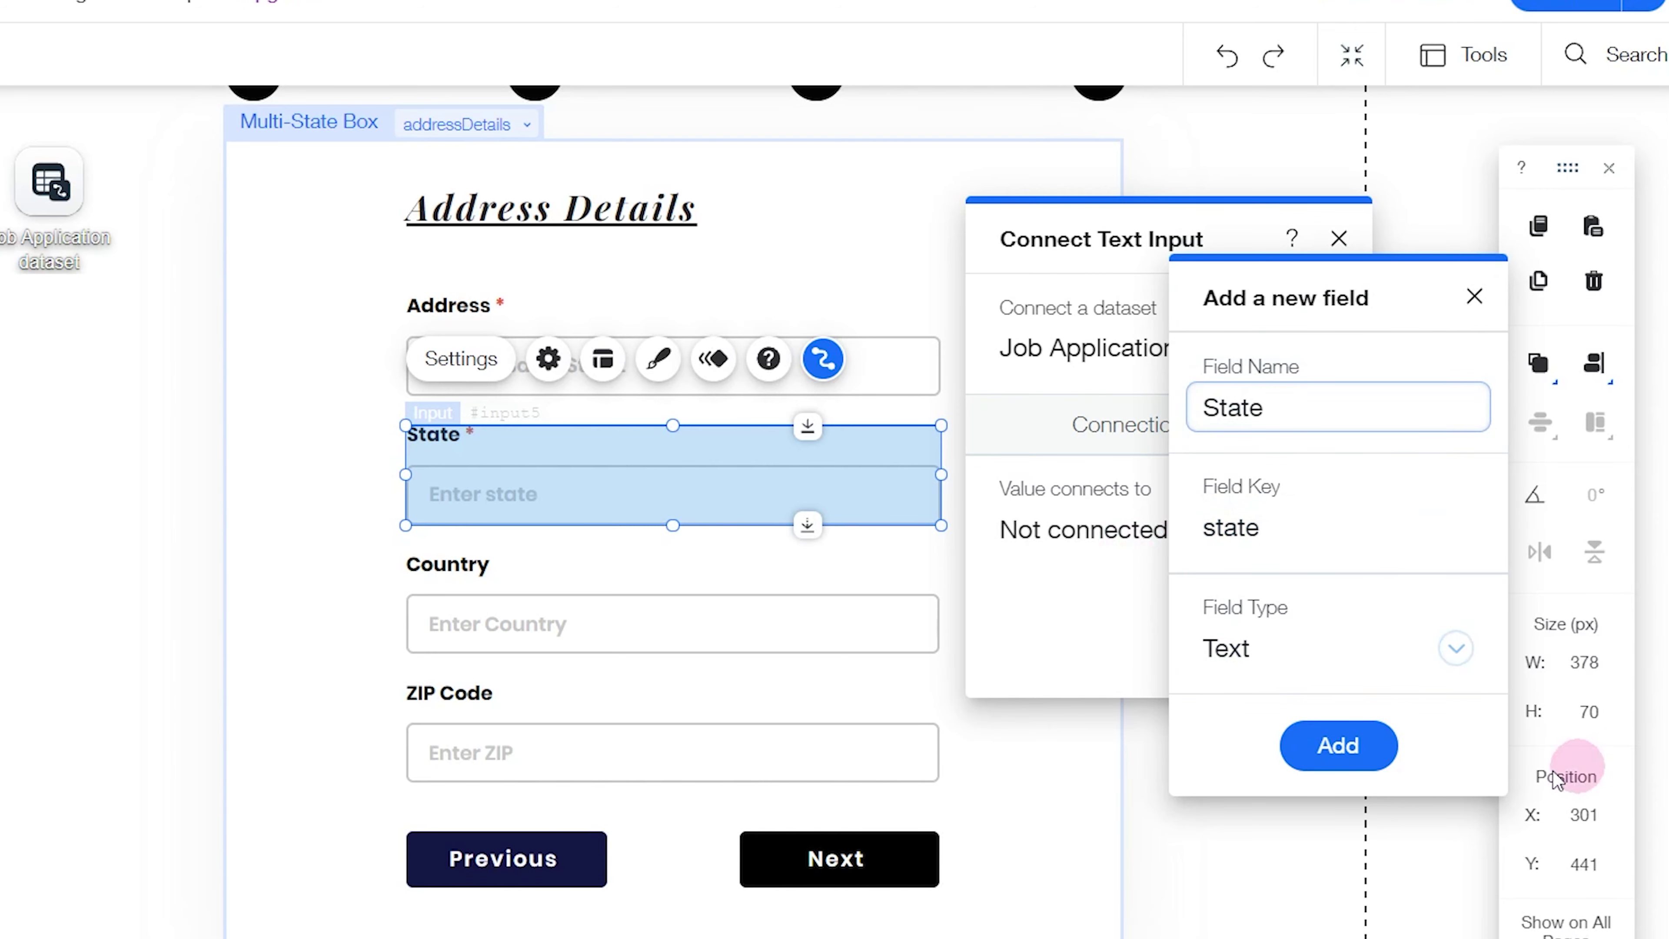
pyautogui.click(1353, 755)
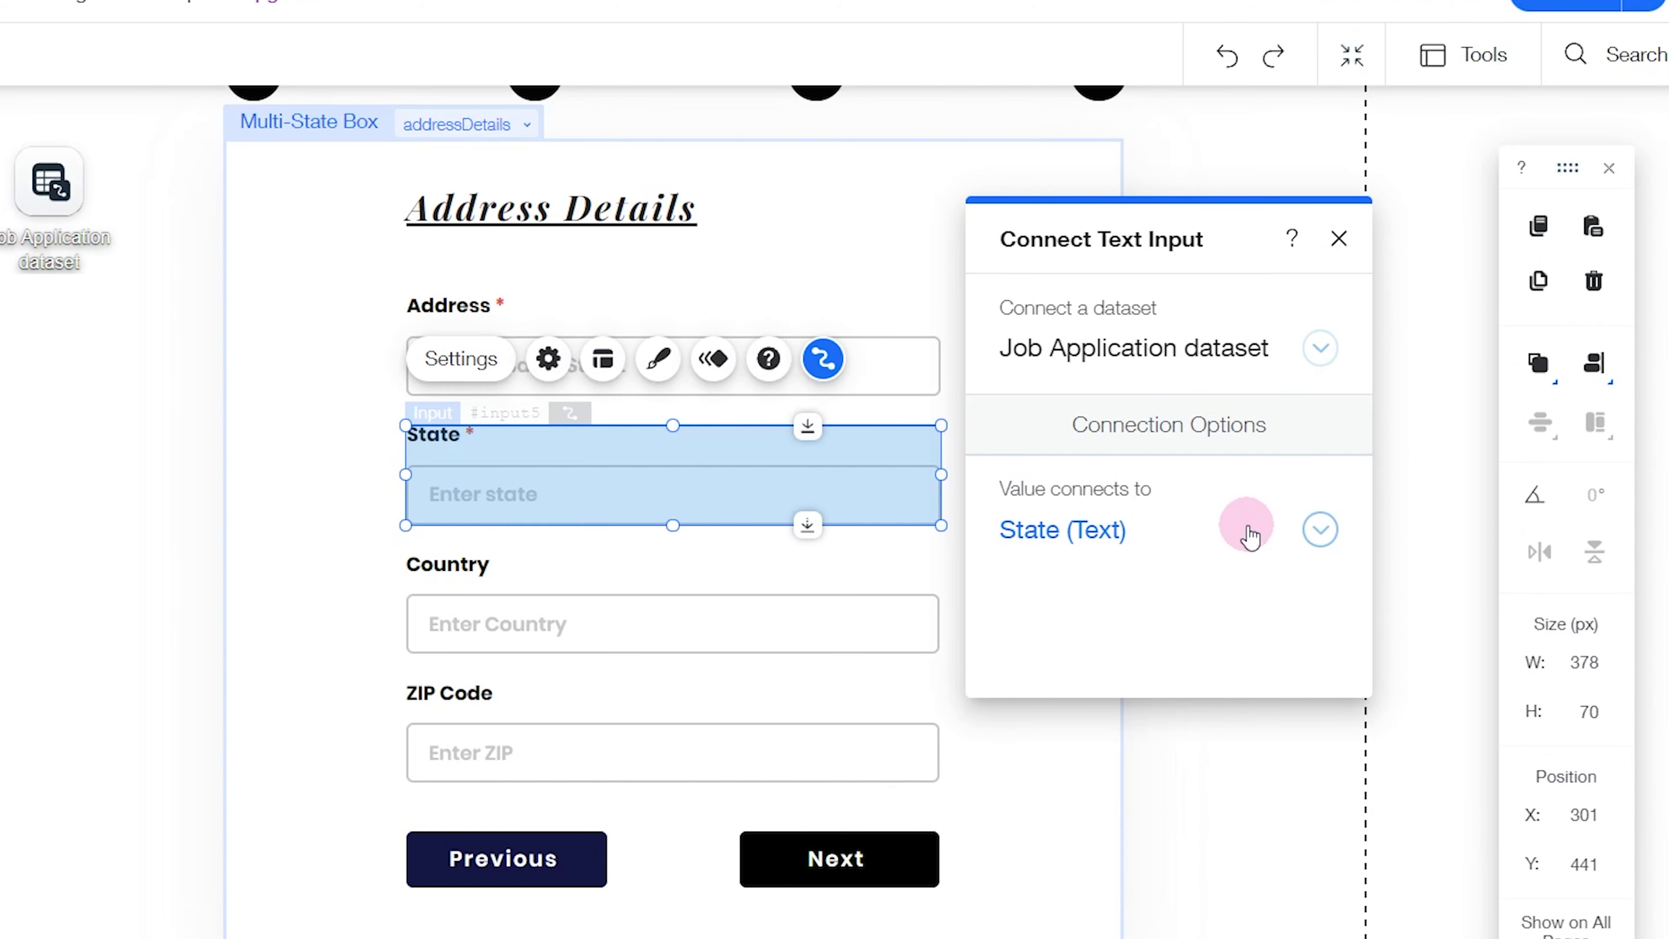
pyautogui.click(1340, 238)
# Connect the Country input to a new Text collection field named Country
pyautogui.click(704, 598)
pyautogui.click(825, 490)
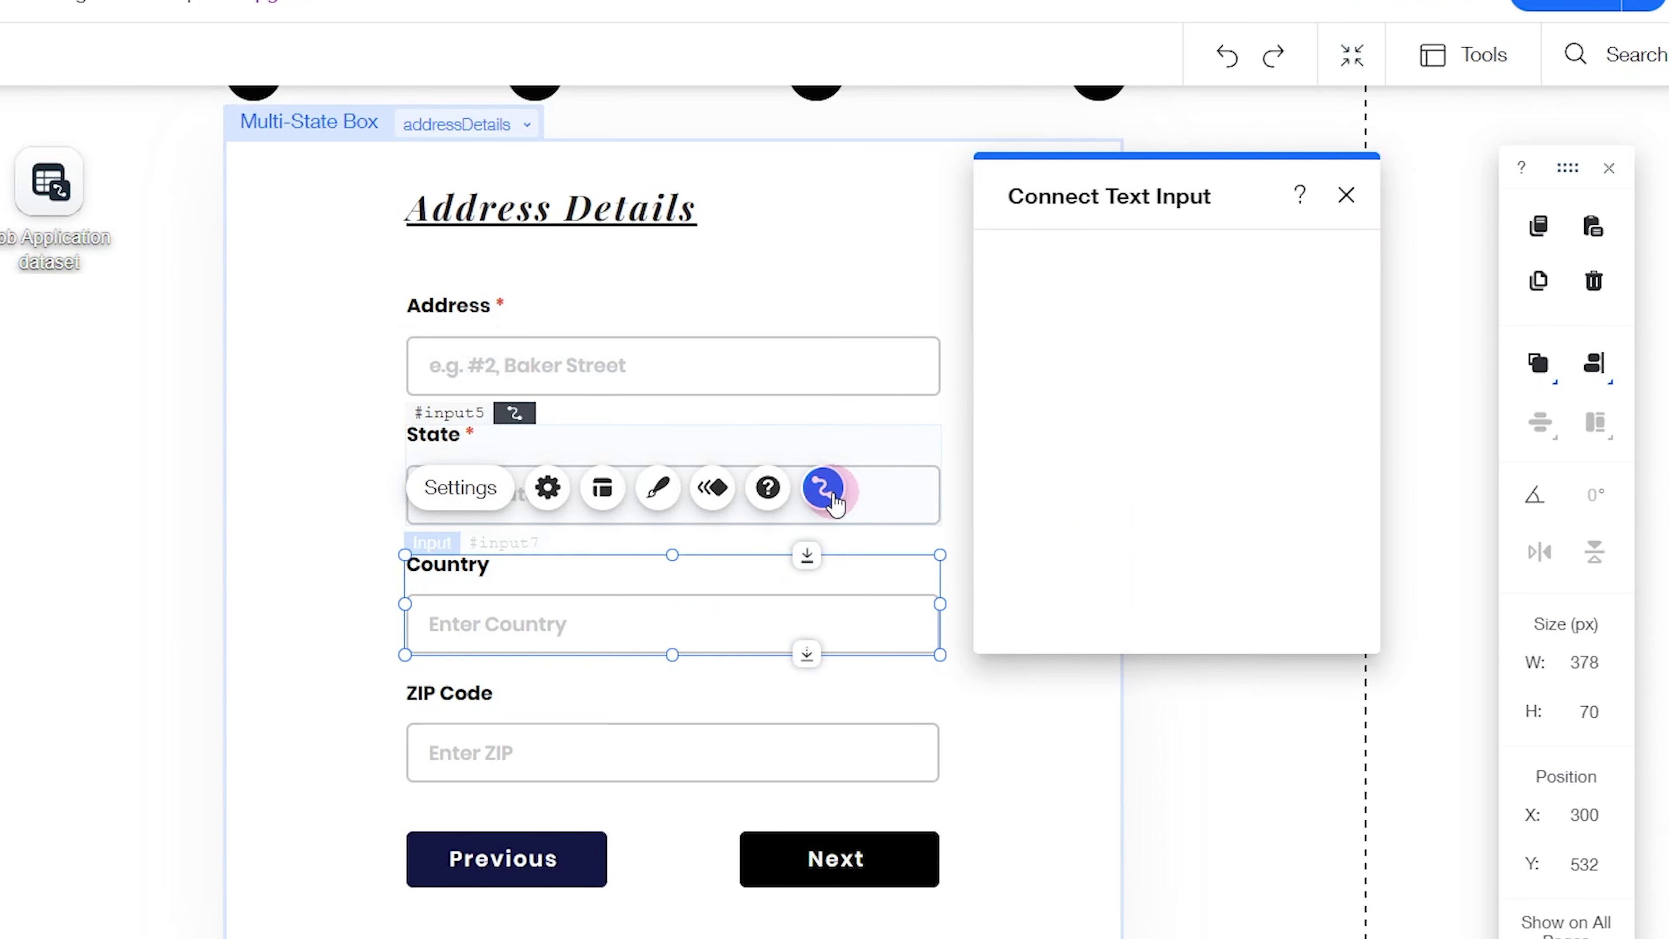
pyautogui.click(1154, 485)
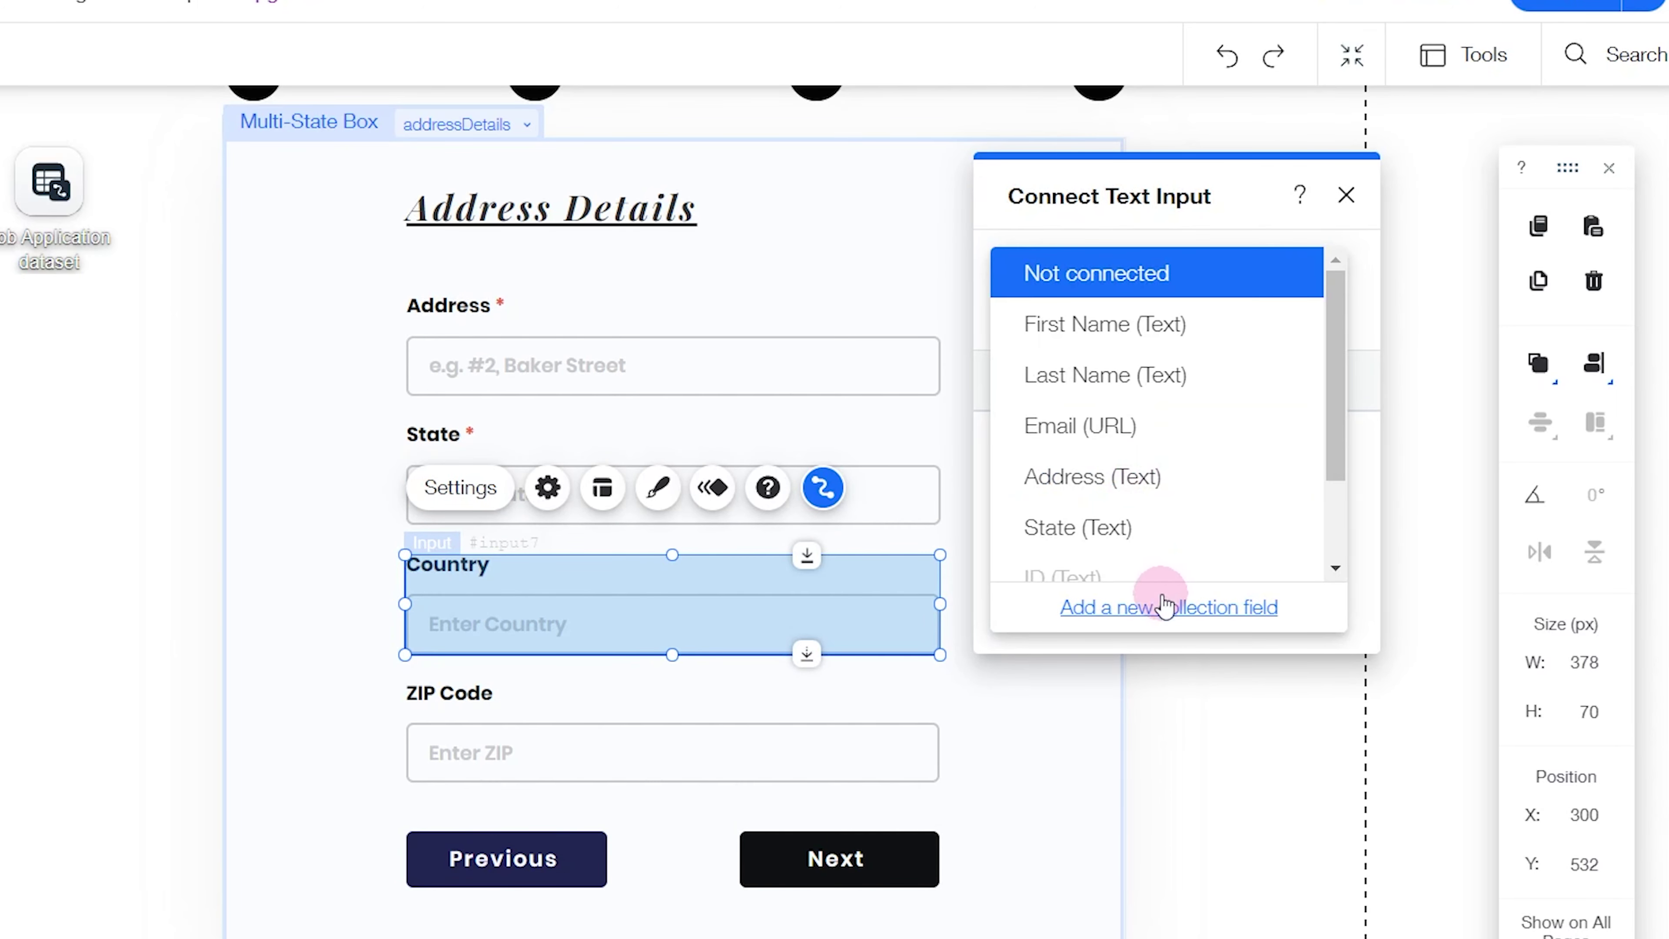
pyautogui.click(1165, 608)
pyautogui.write('Country')
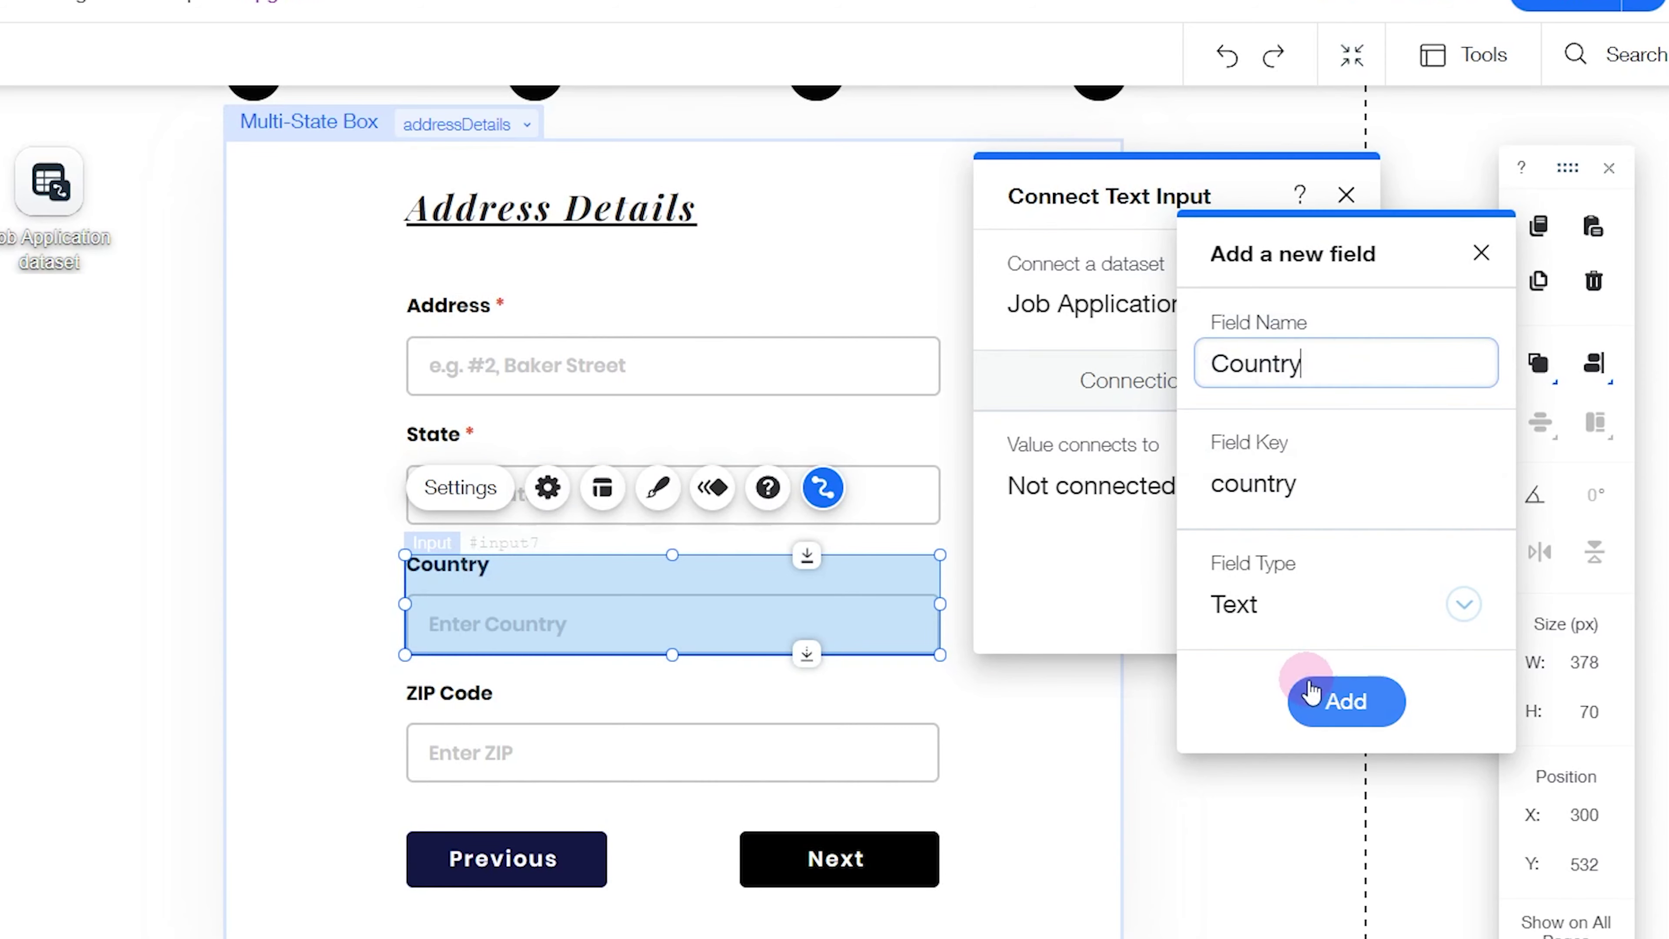
pyautogui.click(1328, 694)
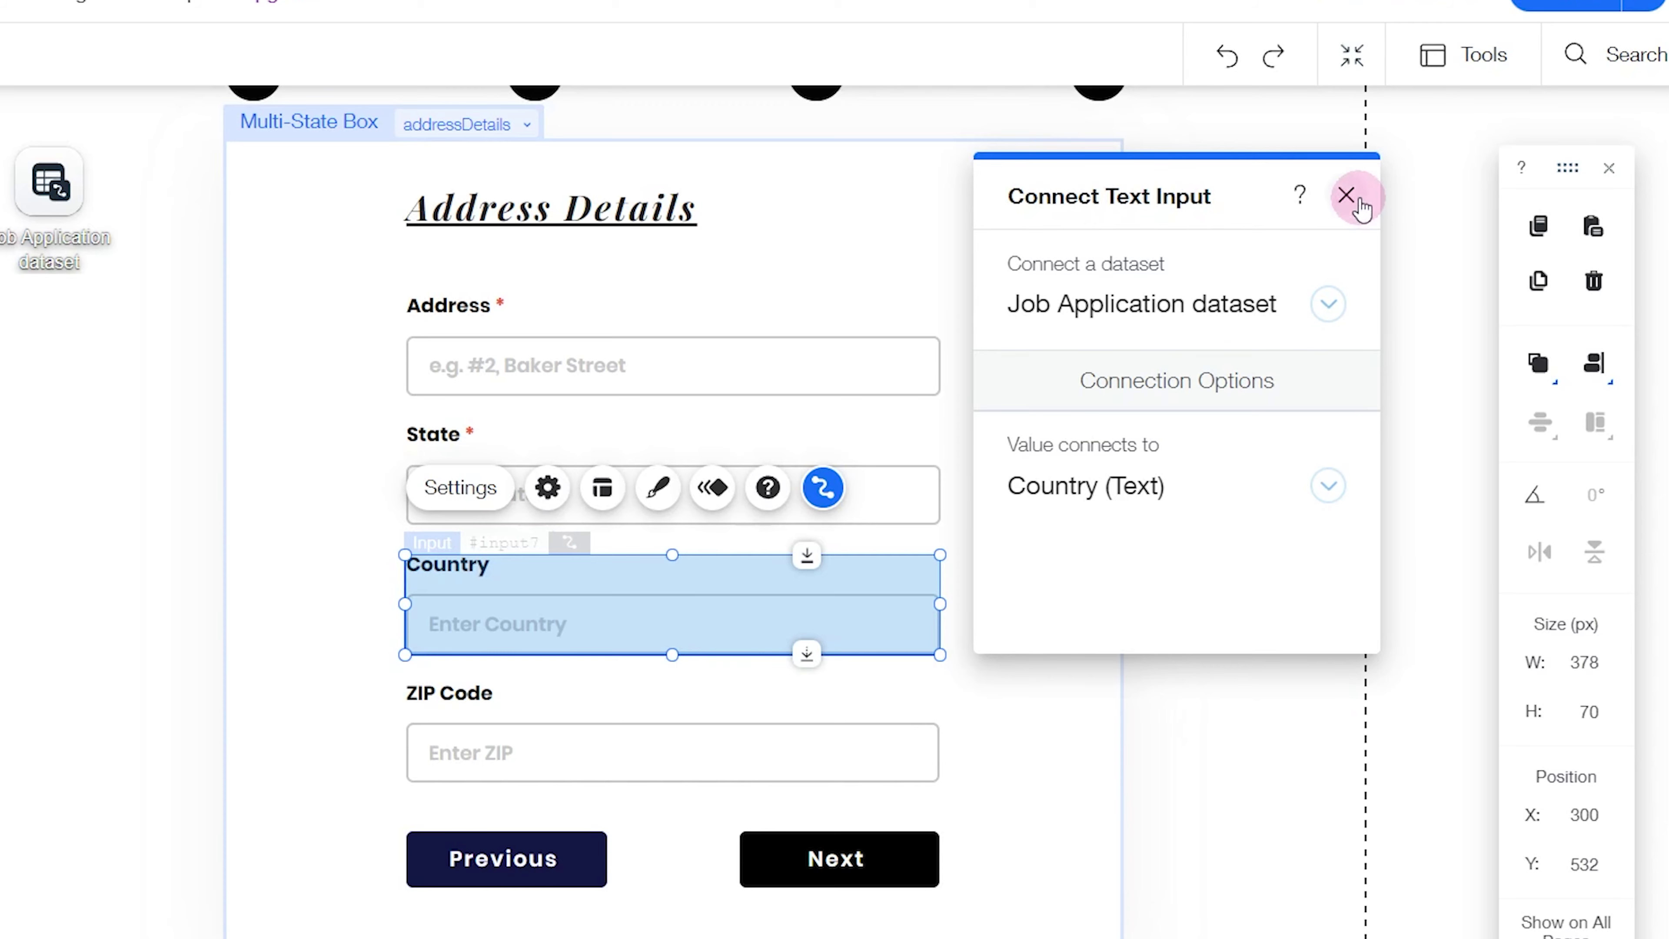
pyautogui.click(1347, 195)
# Connect the ZIP Code input to a new Text collection field named ZIP
pyautogui.click(575, 750)
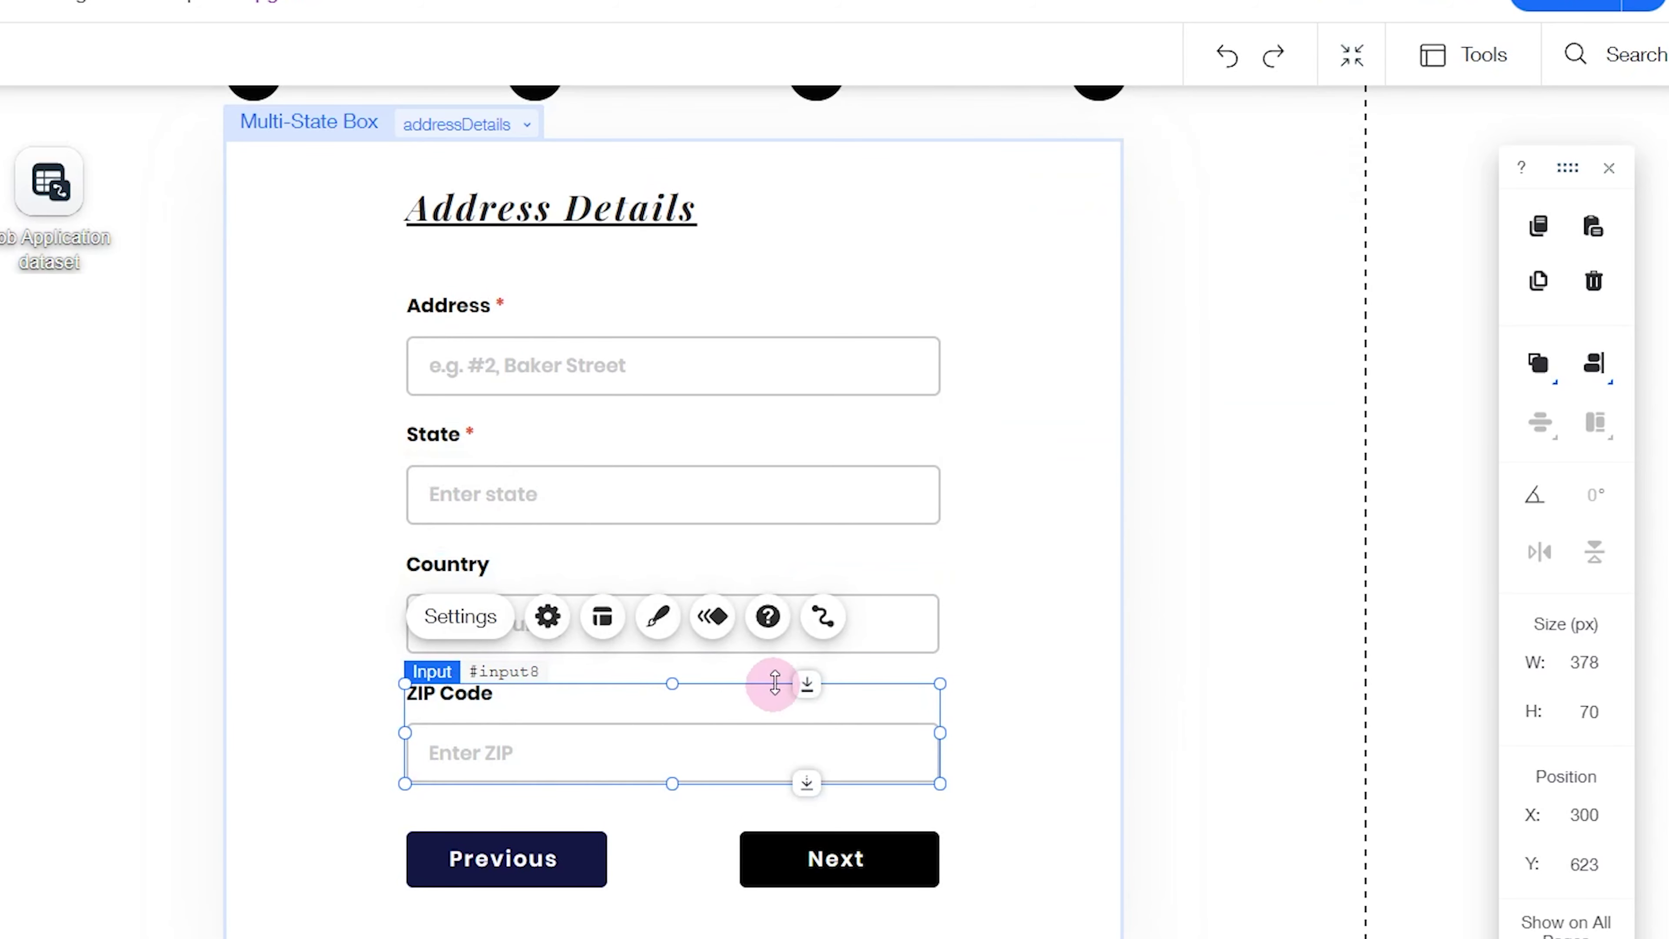
pyautogui.click(824, 616)
pyautogui.click(1084, 655)
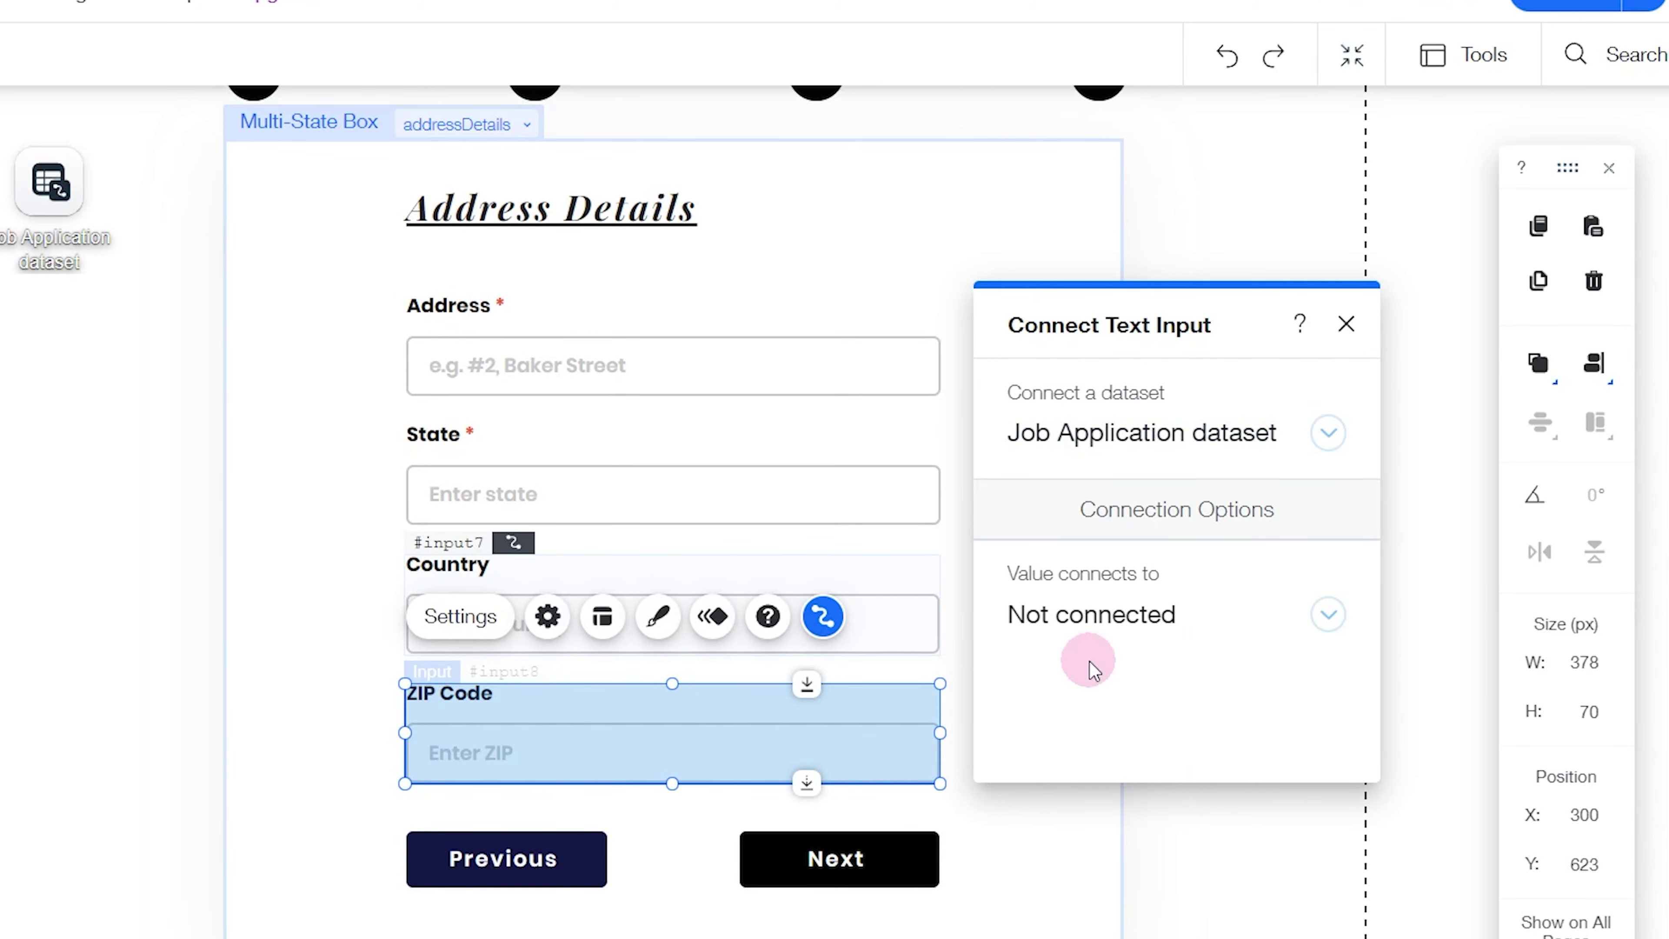
pyautogui.scroll(-3, 1163, 675)
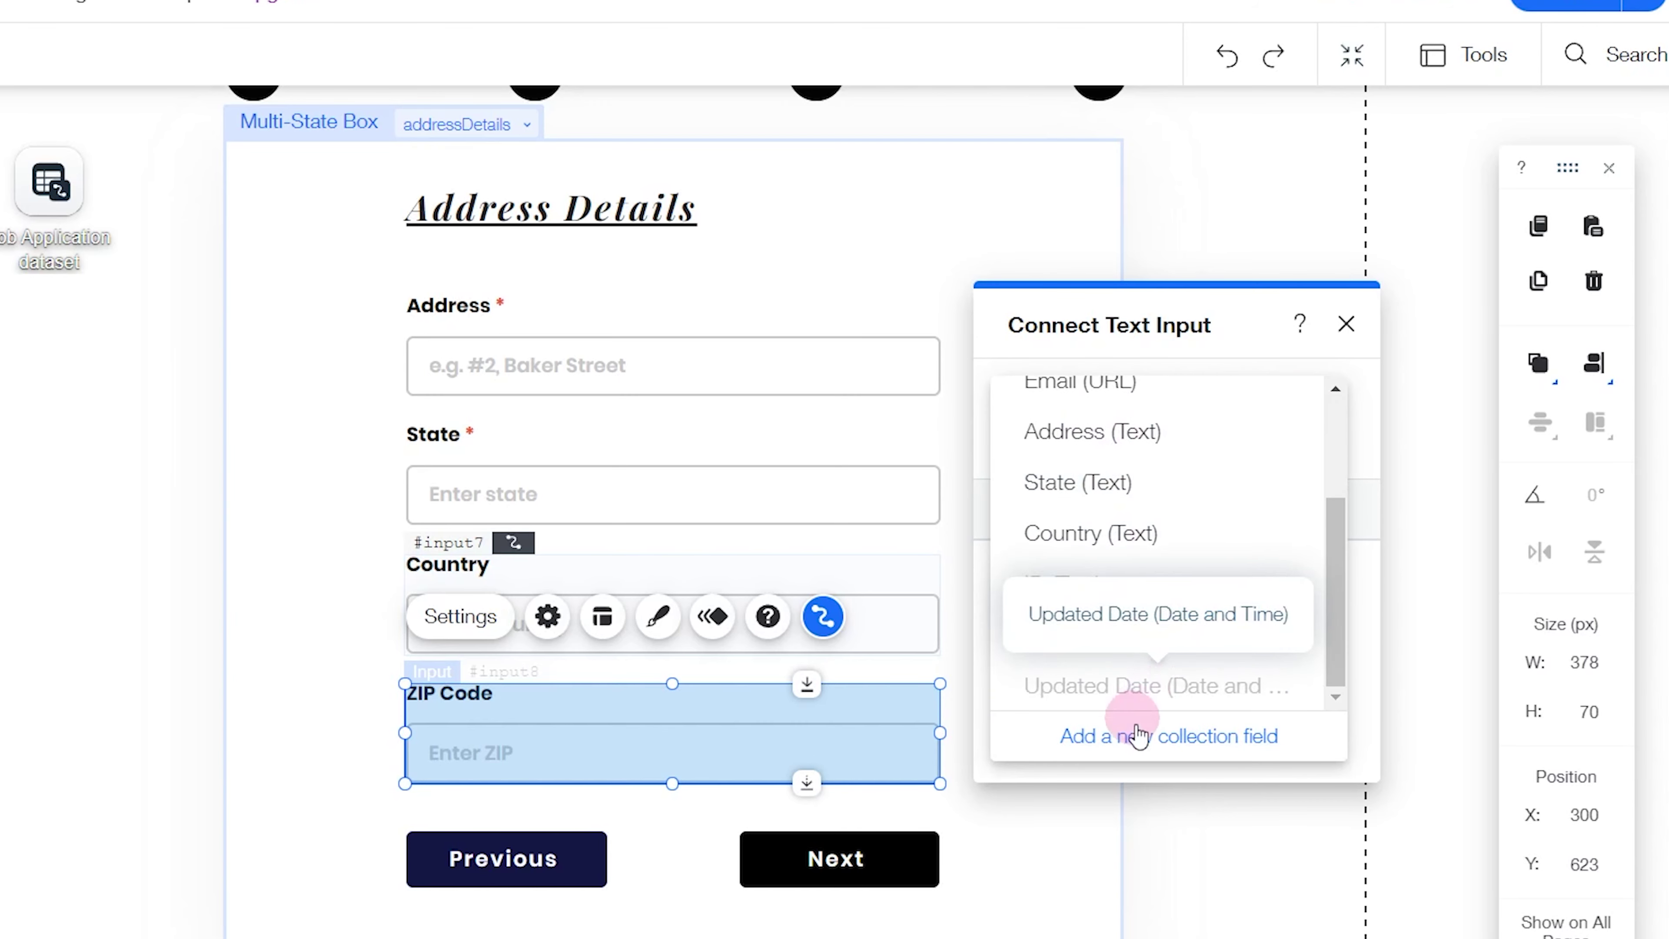
pyautogui.click(1137, 735)
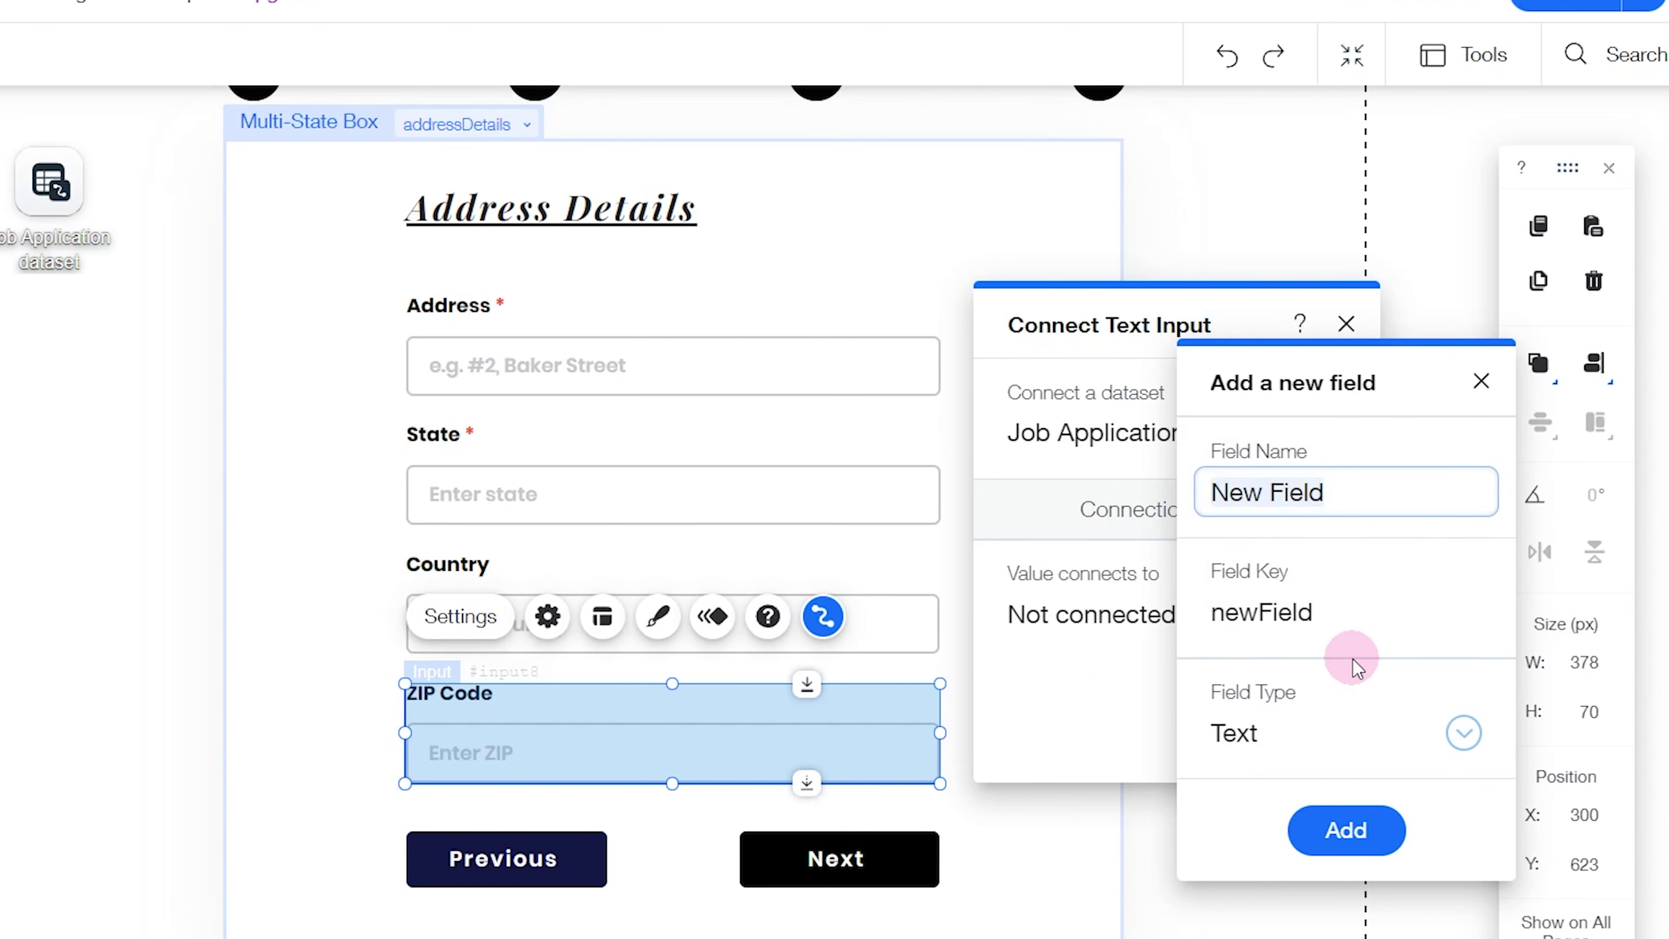
pyautogui.write('ZIP')
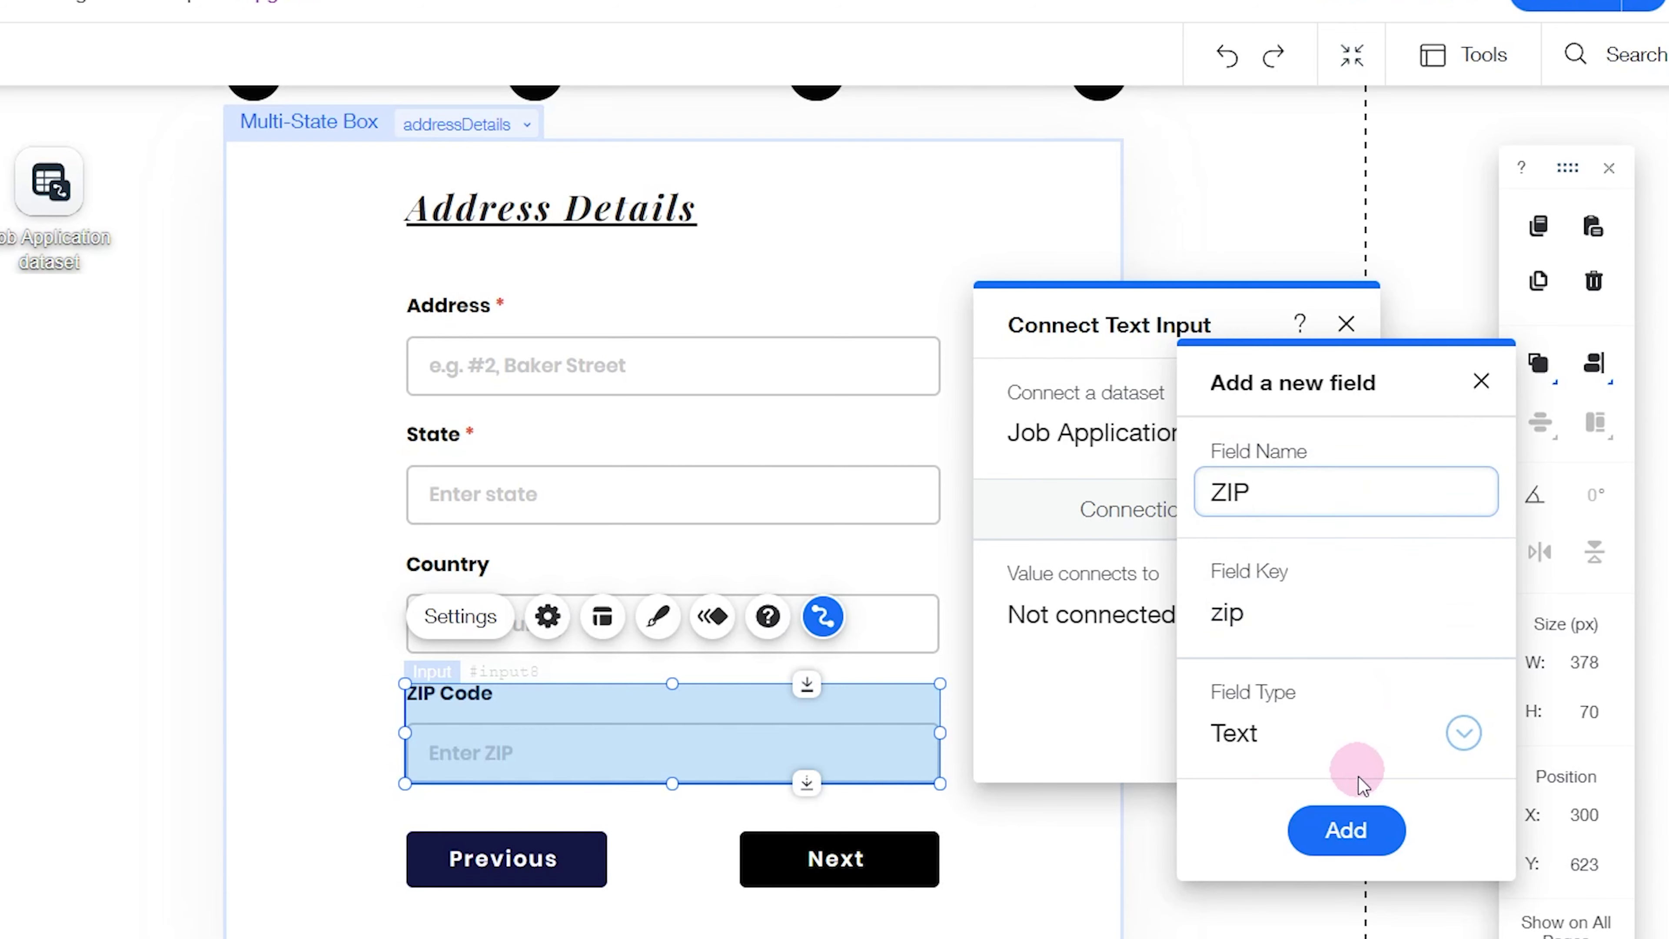
pyautogui.click(1356, 830)
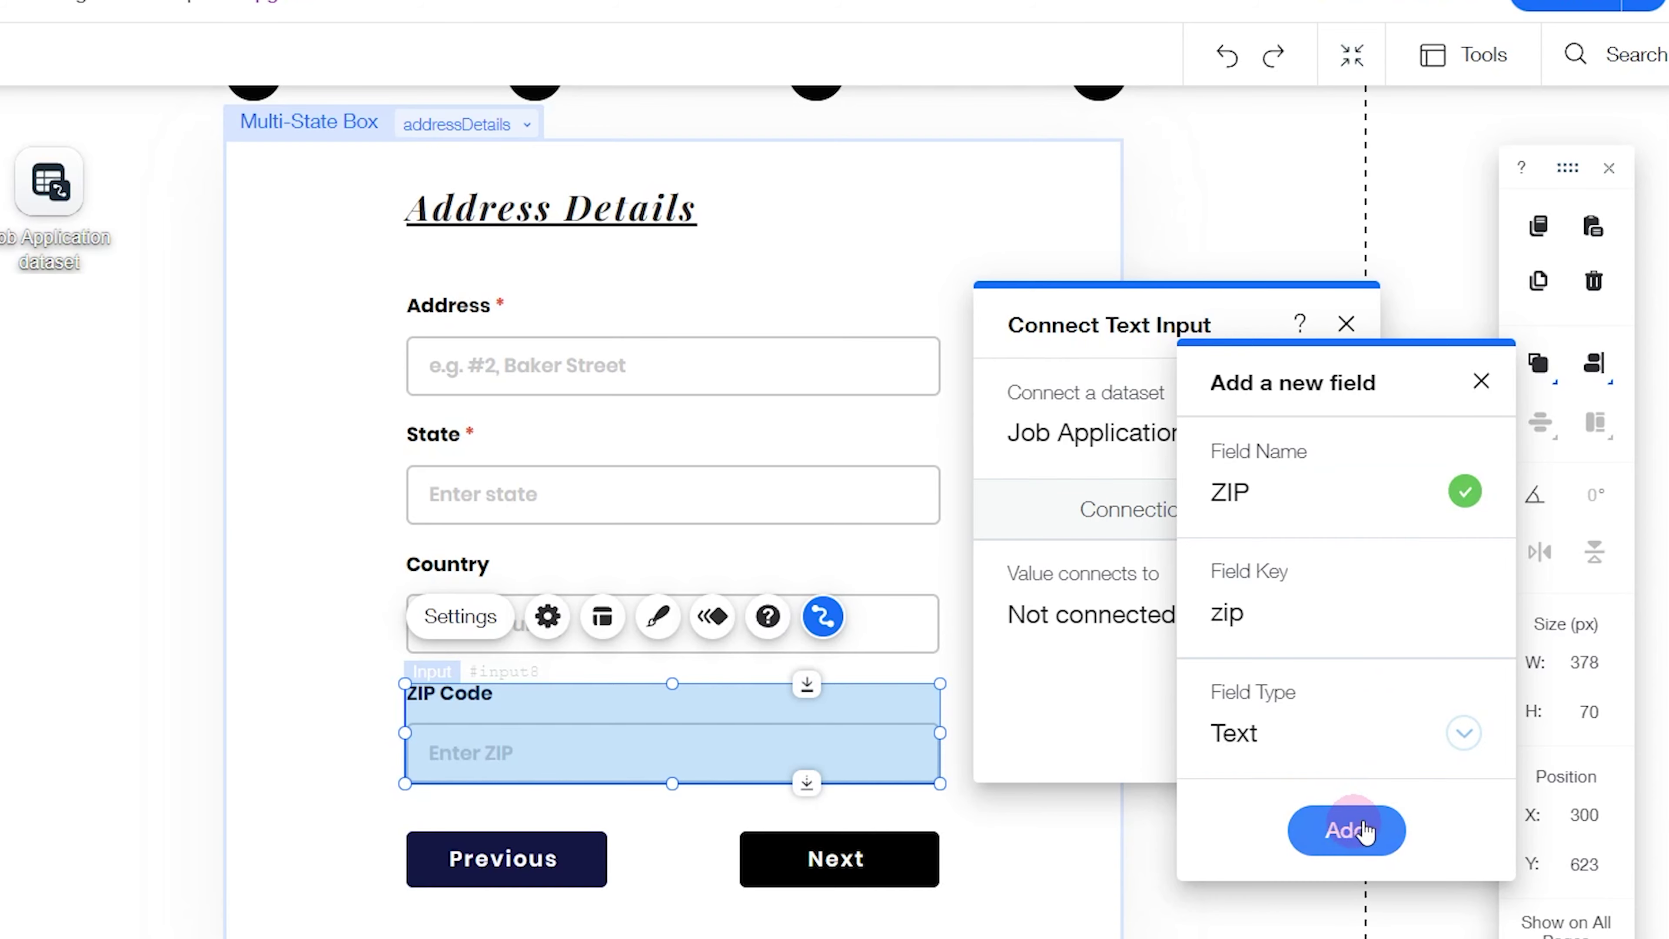
pyautogui.click(1346, 324)
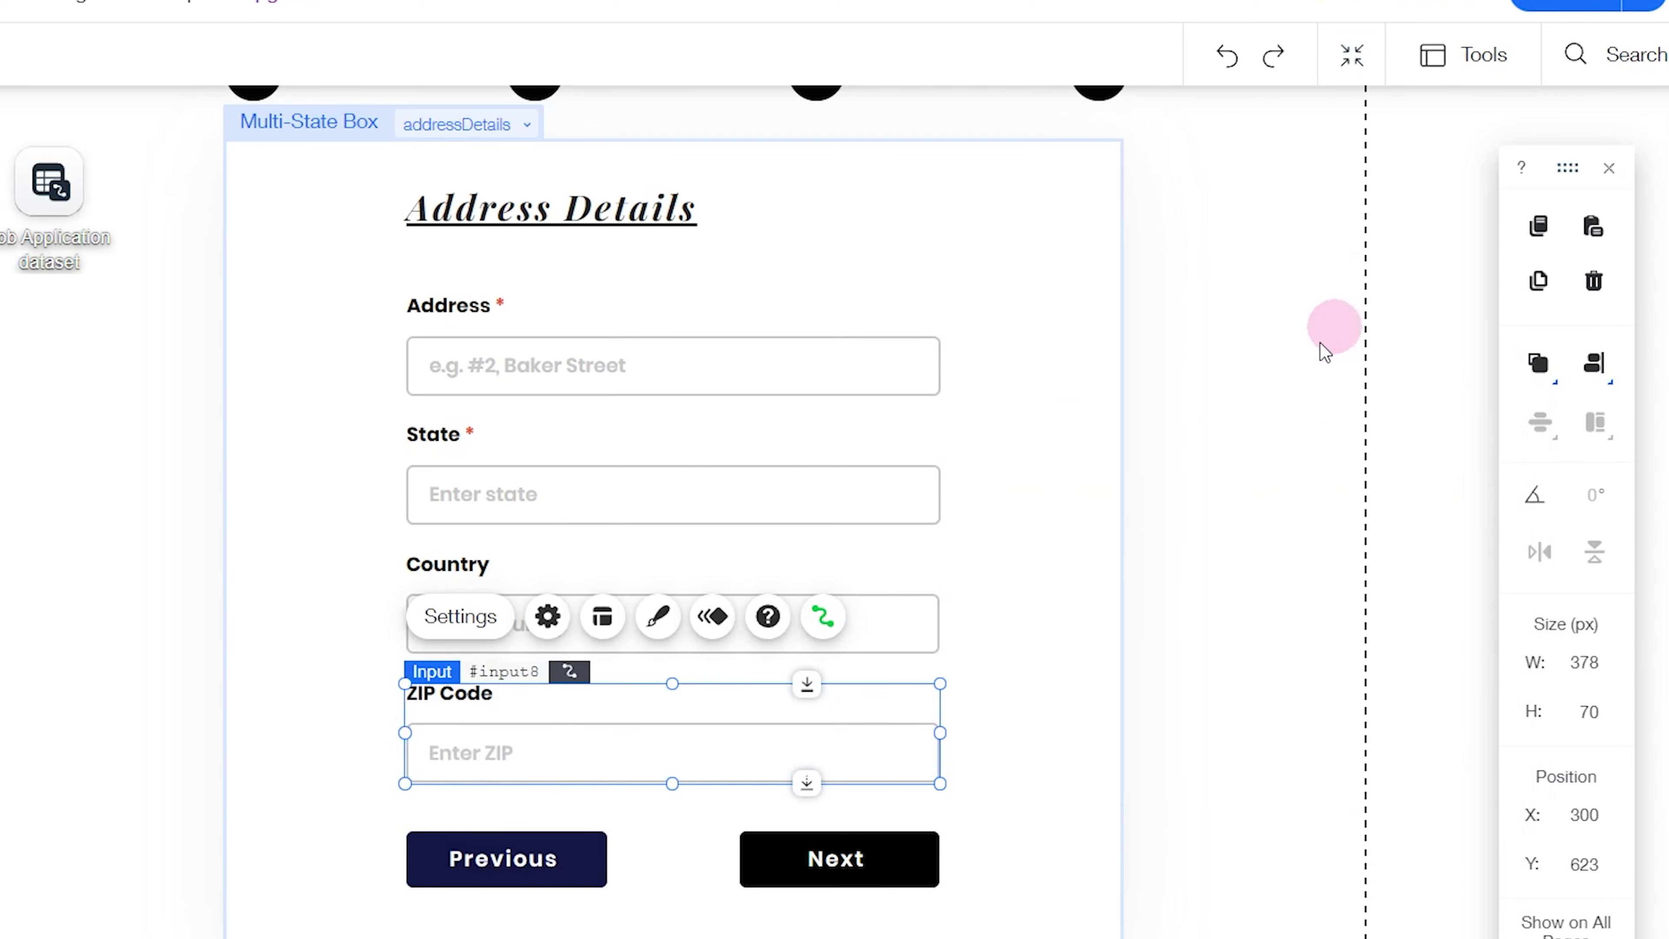
# Switch the multi-state box to its third state, Other Details, and rename that state's ID as otherDetails
pyautogui.click(460, 253)
pyautogui.click(316, 143)
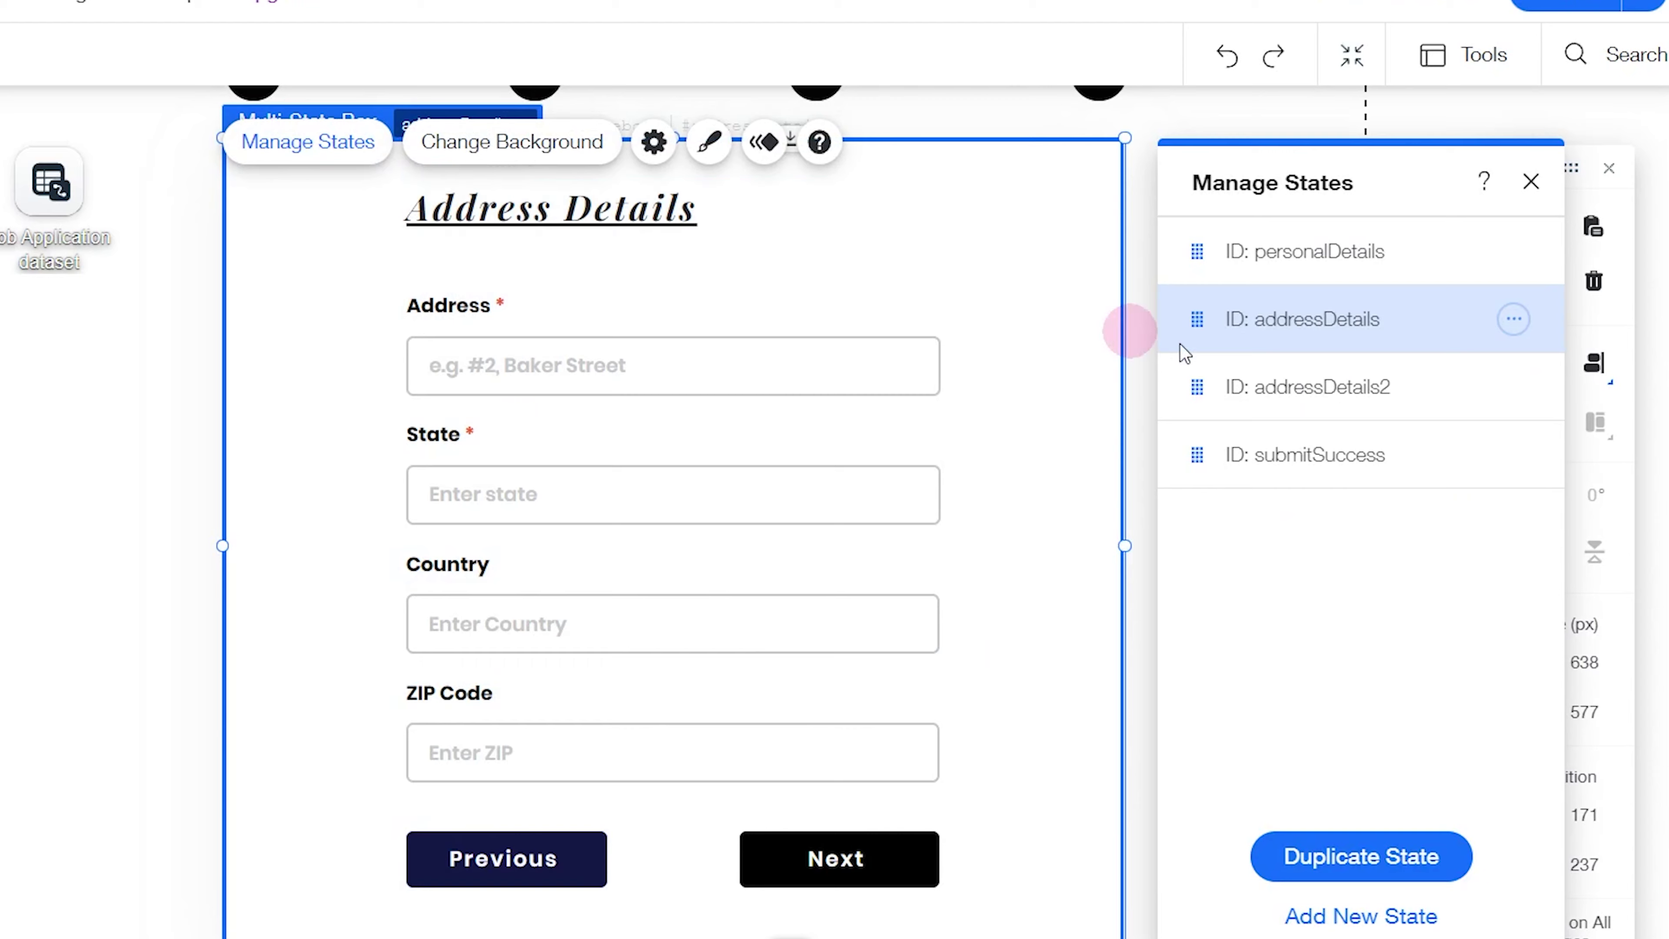
pyautogui.click(1366, 384)
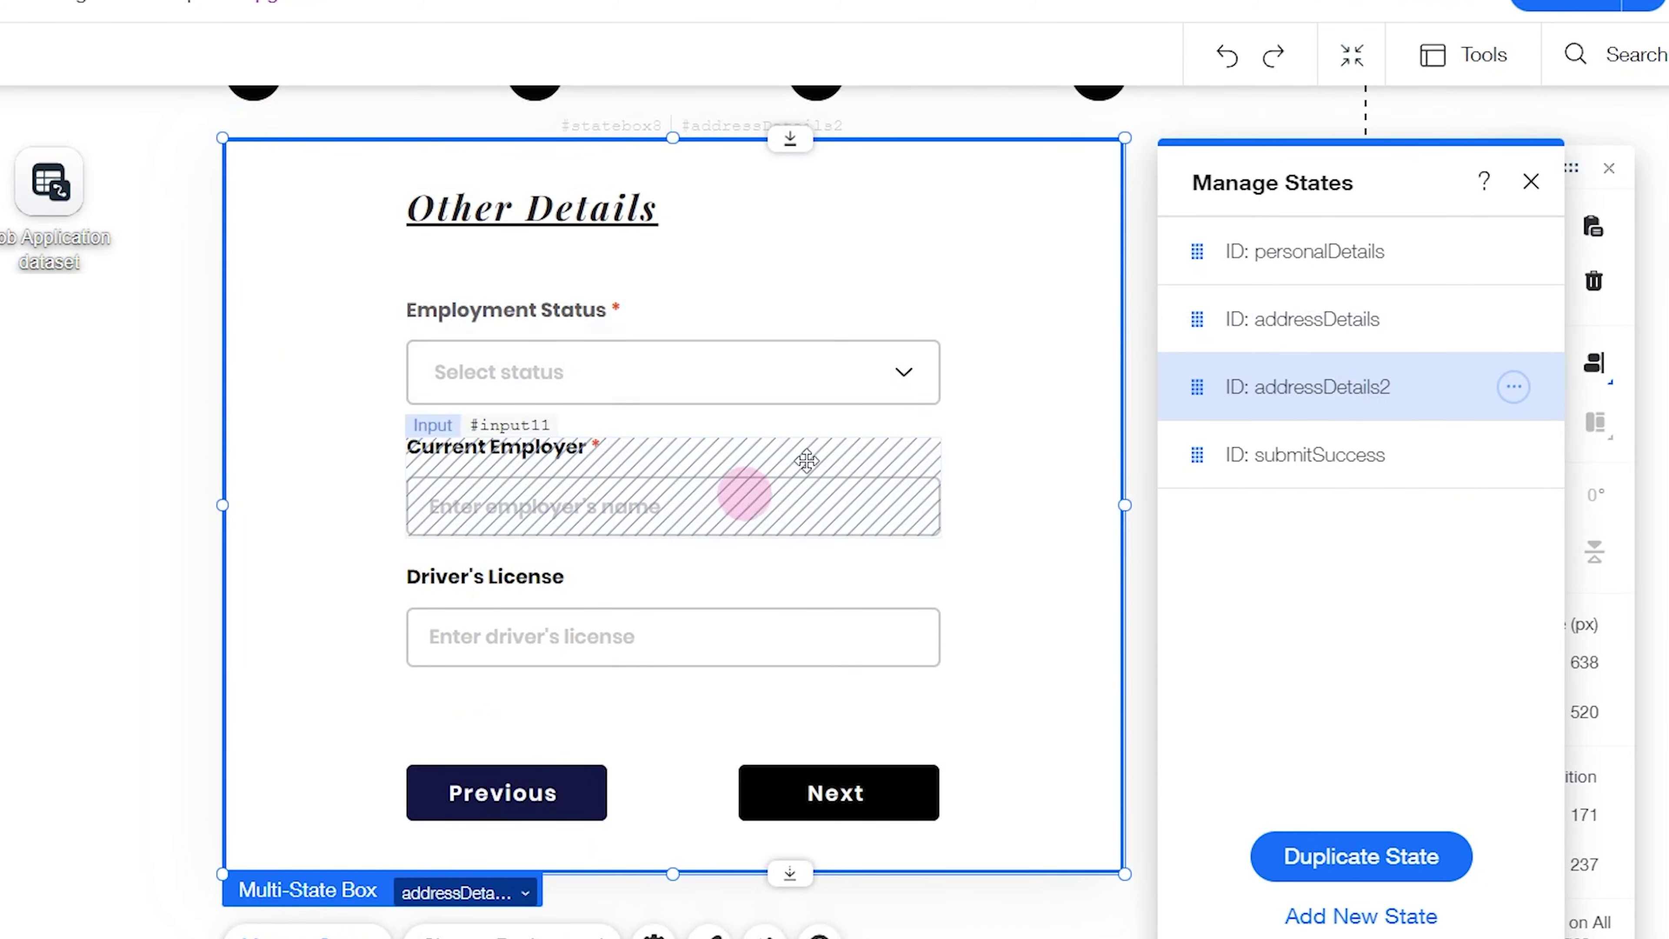
pyautogui.click(1512, 388)
pyautogui.click(1441, 388)
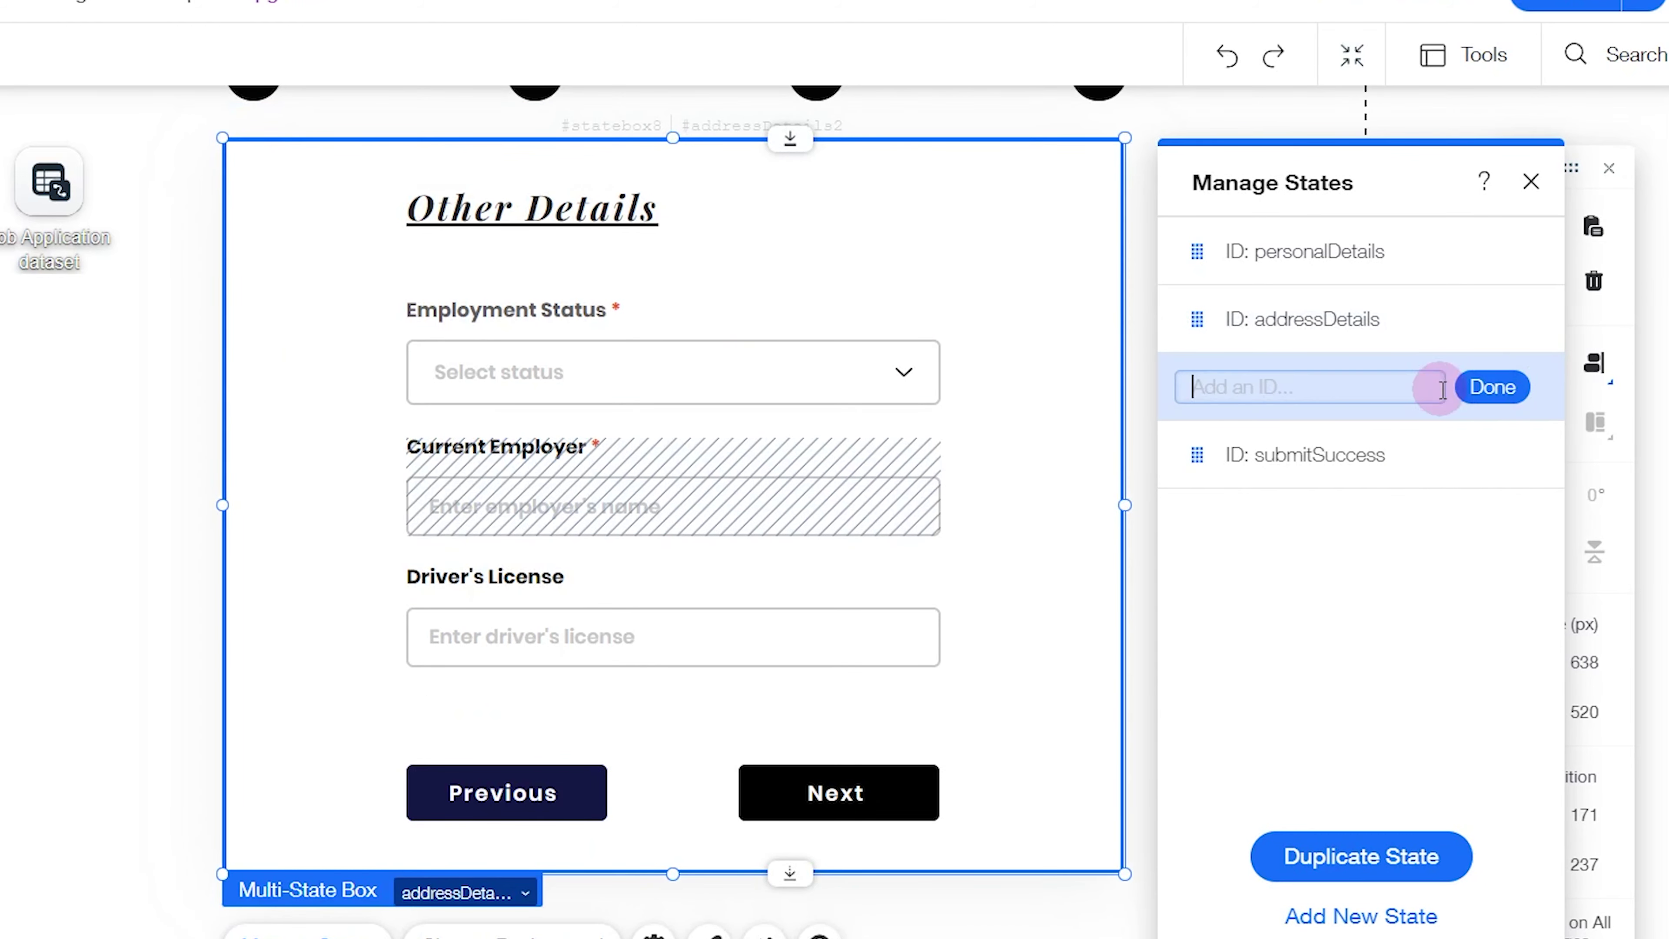
pyautogui.write('or')
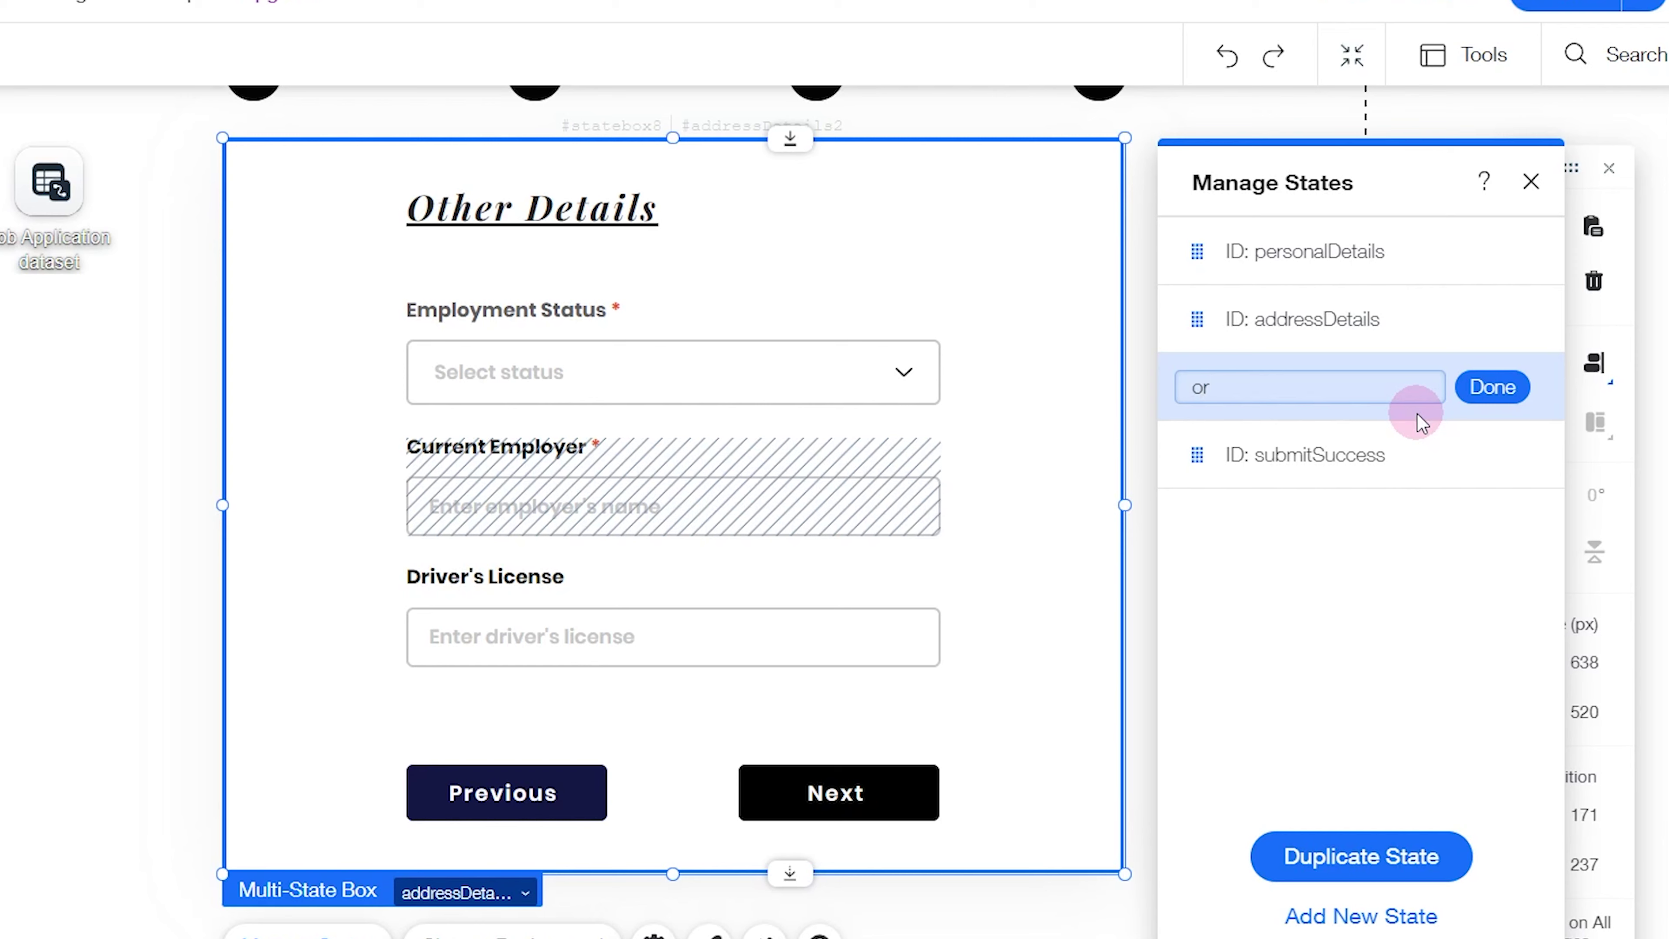
pyautogui.press('BackSpace')
pyautogui.write('therDetails')
pyautogui.press('Return')
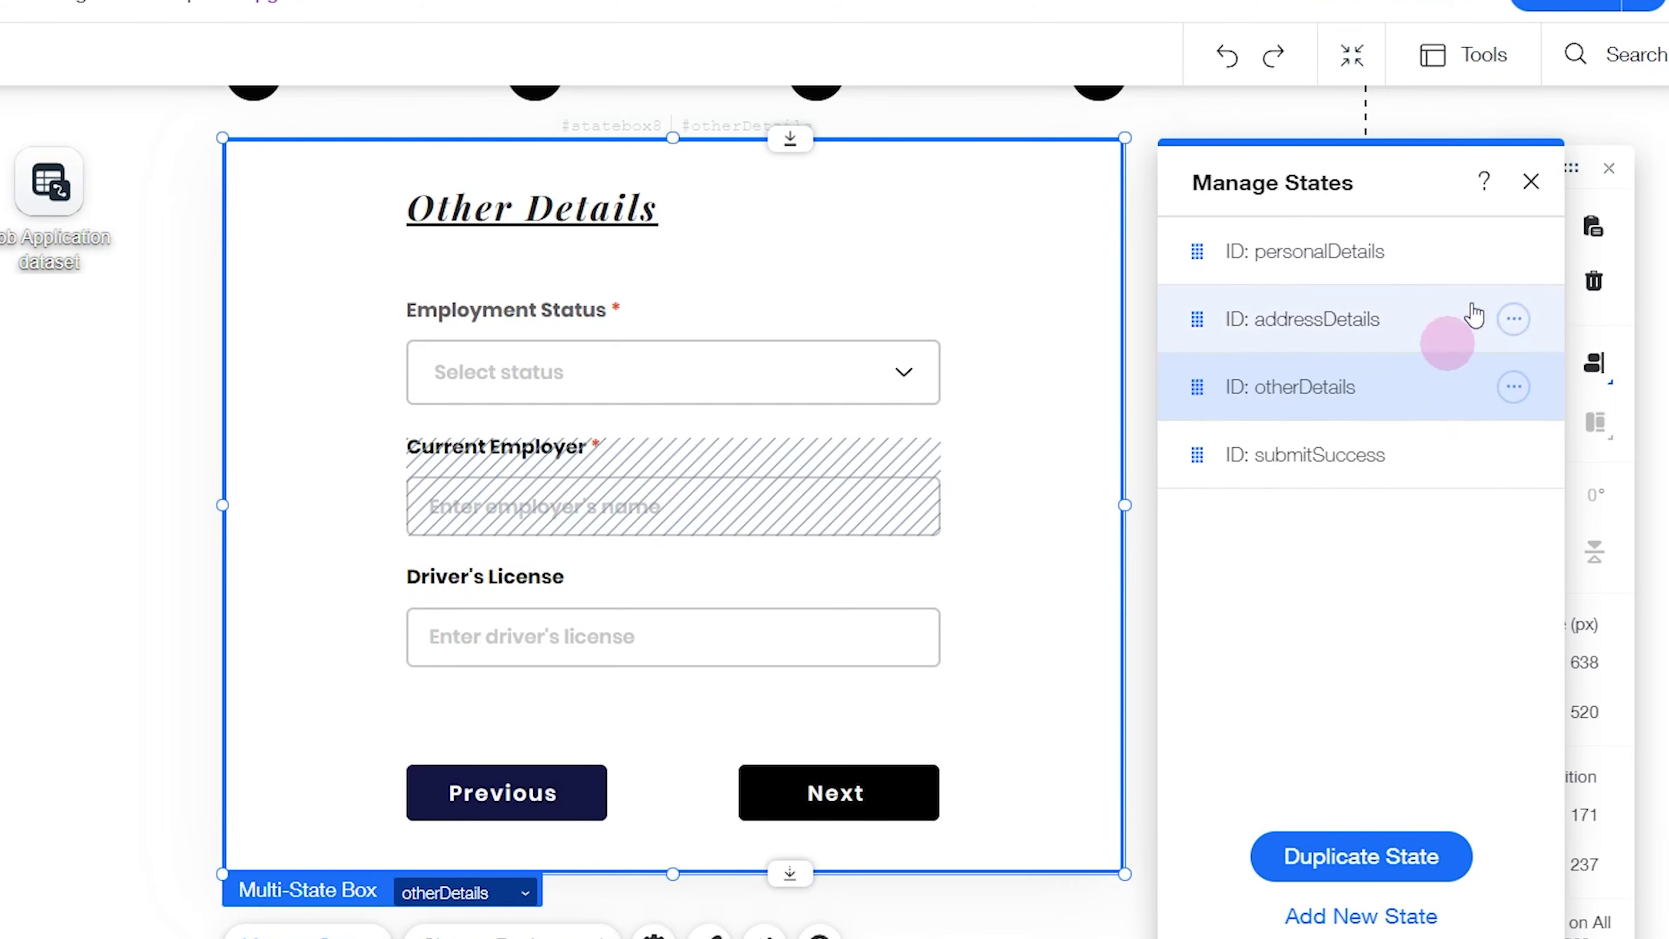
pyautogui.click(1530, 181)
# Connect the Employment Status dropdown to a new Text collection field named Employment Status
pyautogui.click(491, 338)
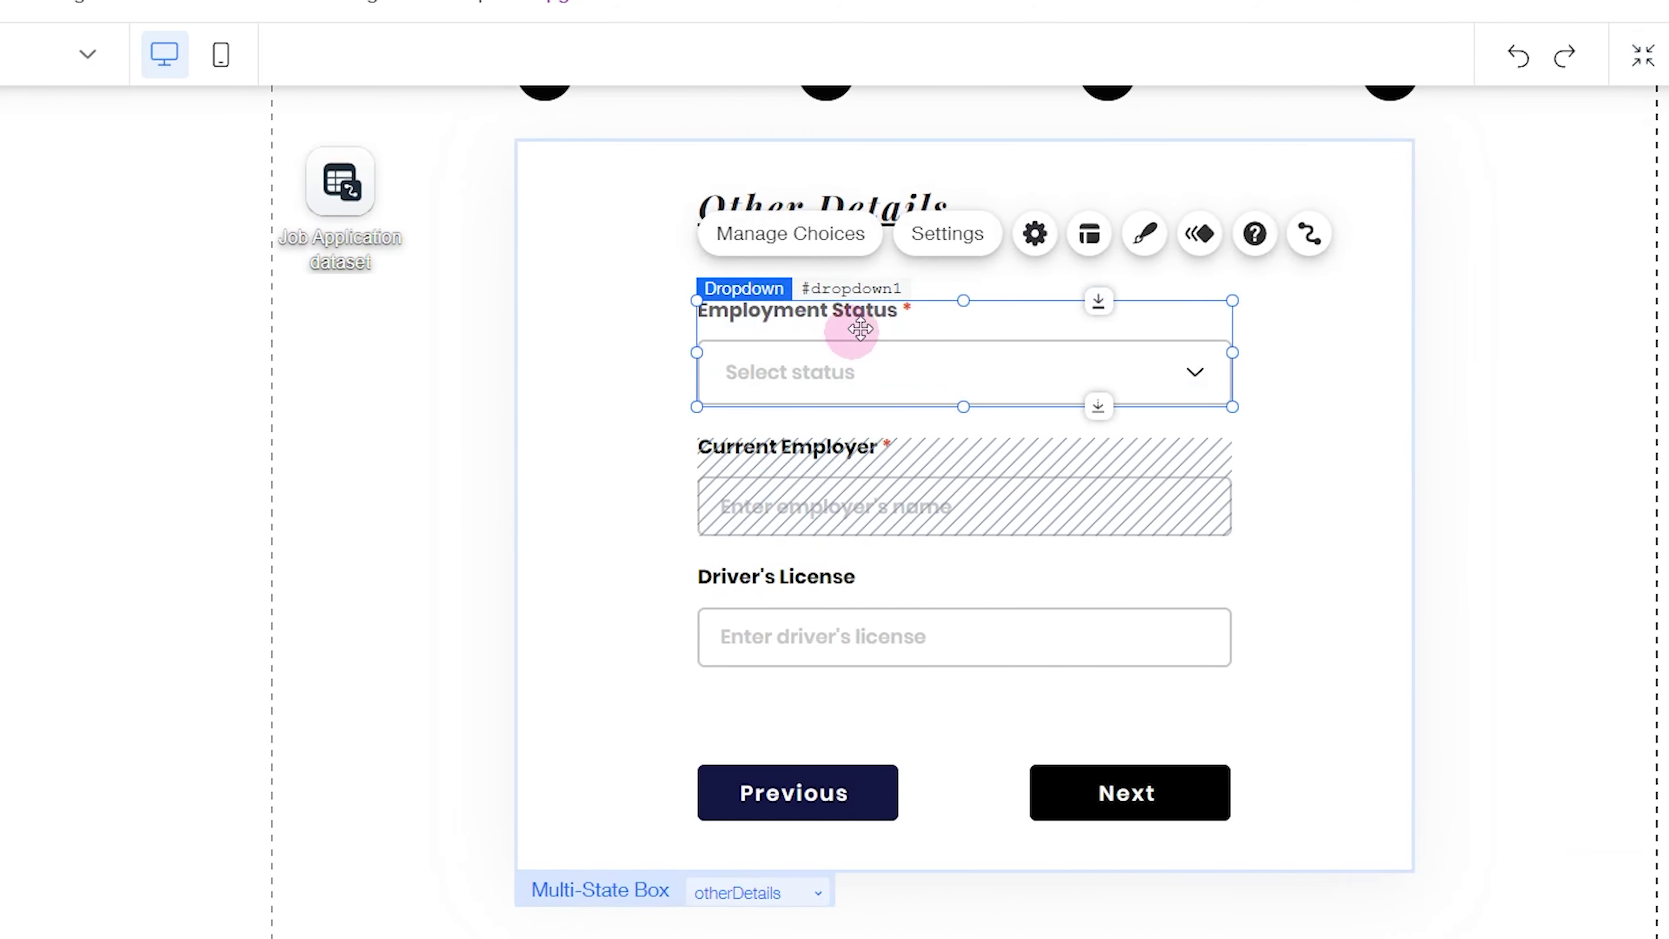
pyautogui.click(1017, 234)
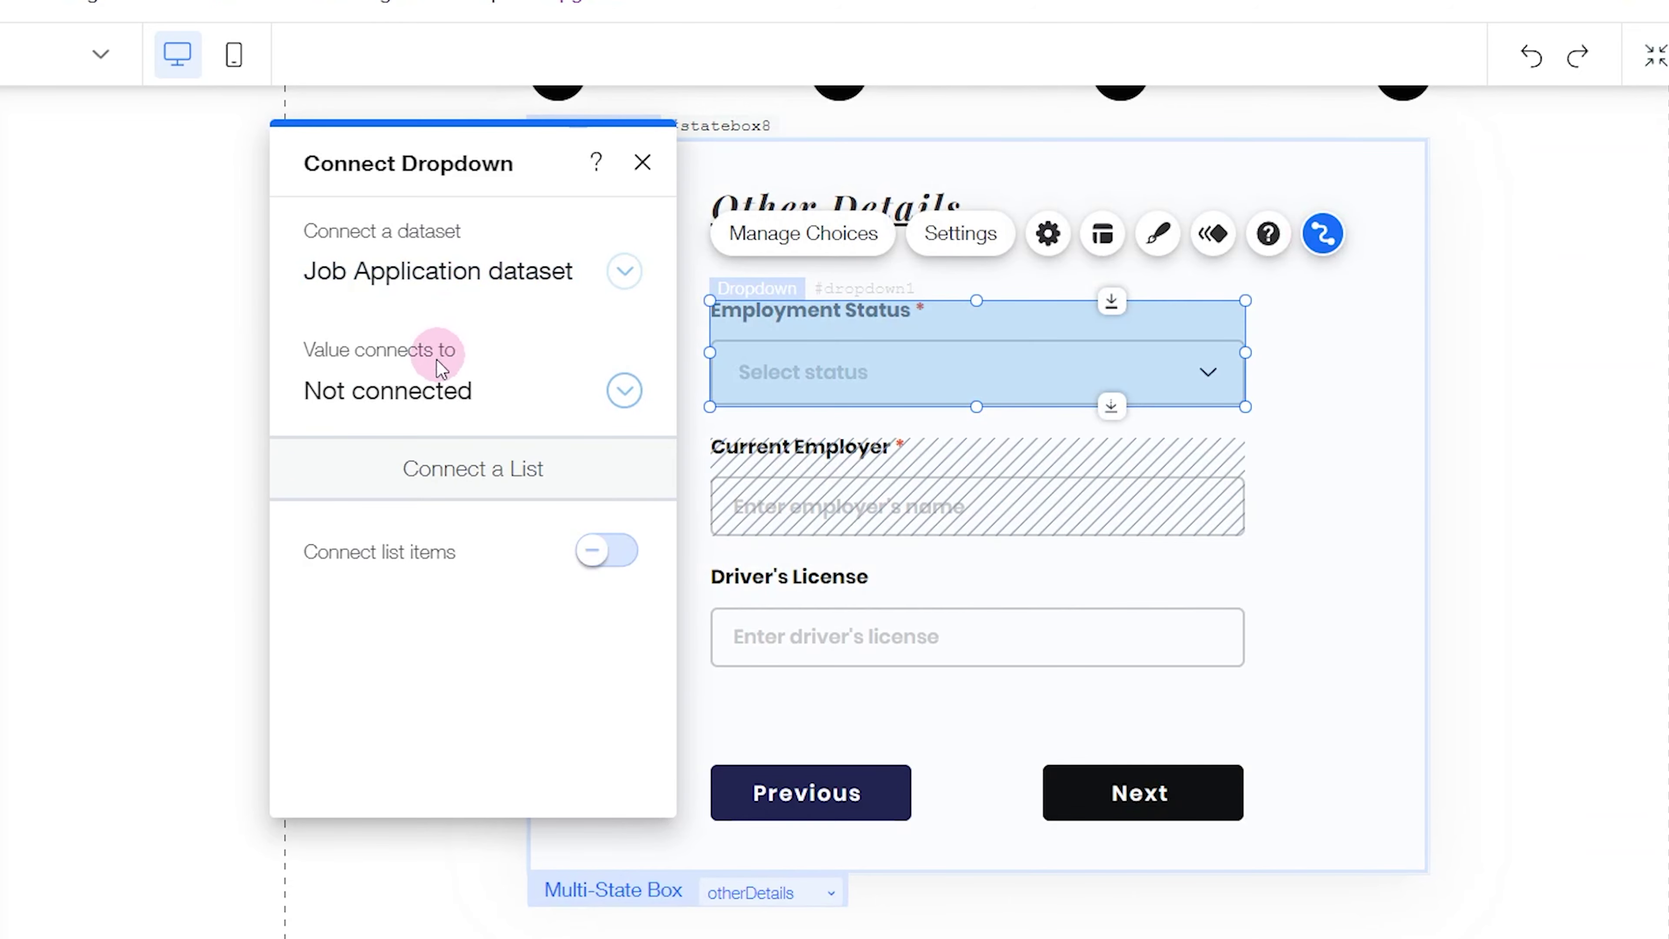
pyautogui.click(402, 393)
pyautogui.click(418, 394)
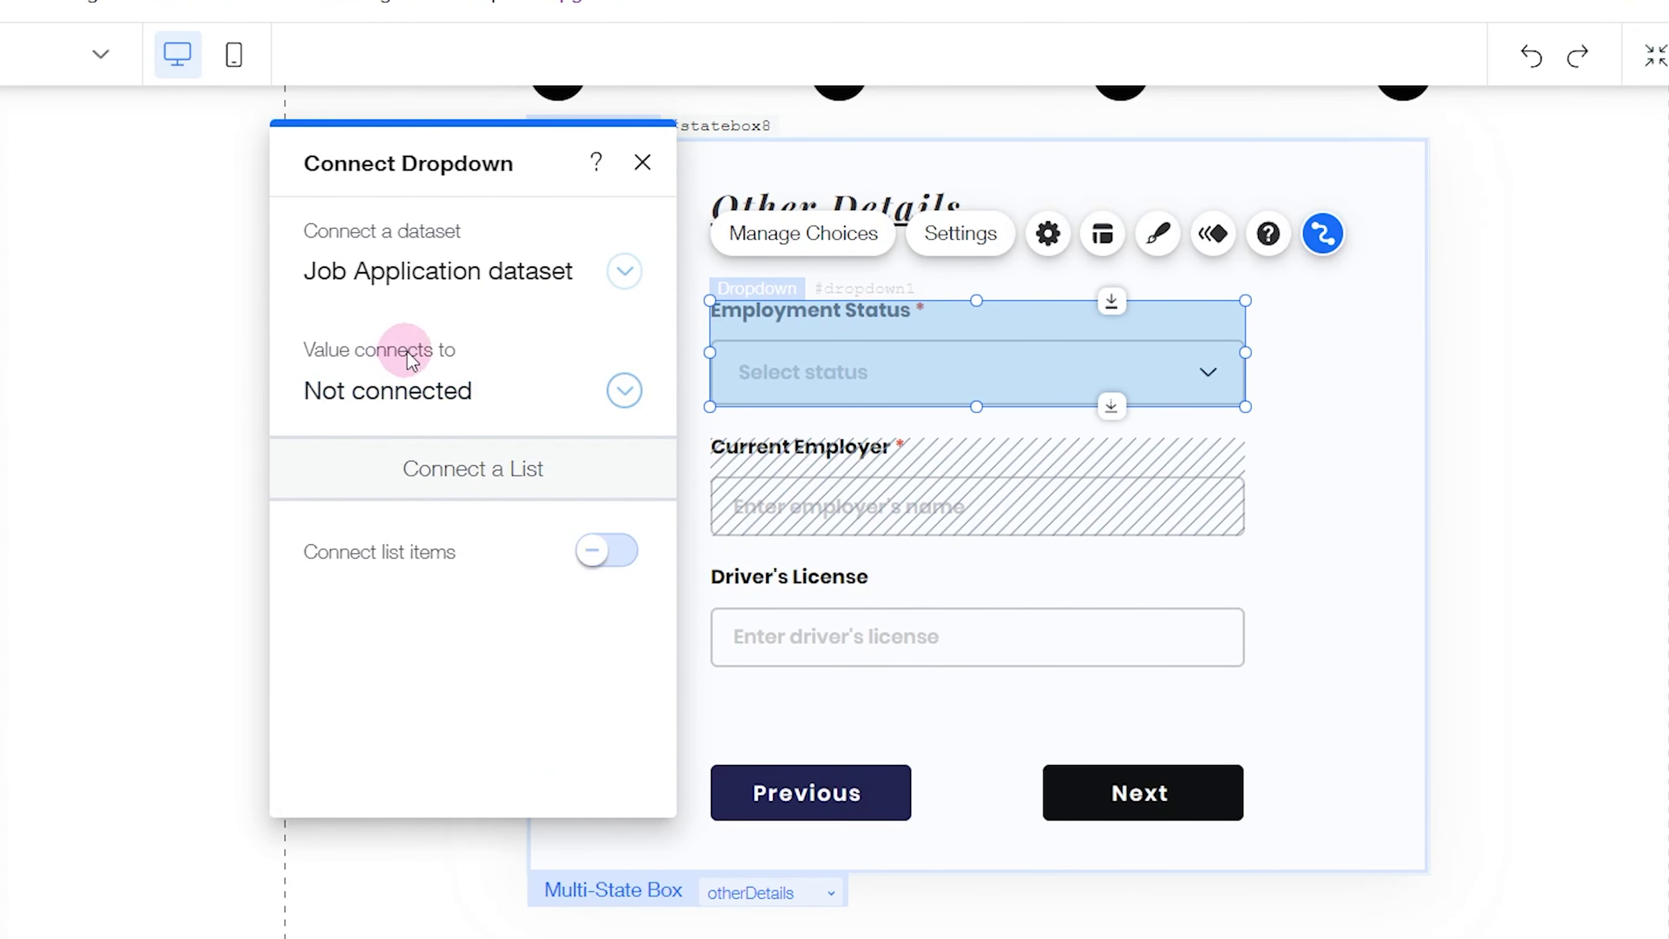
pyautogui.click(404, 387)
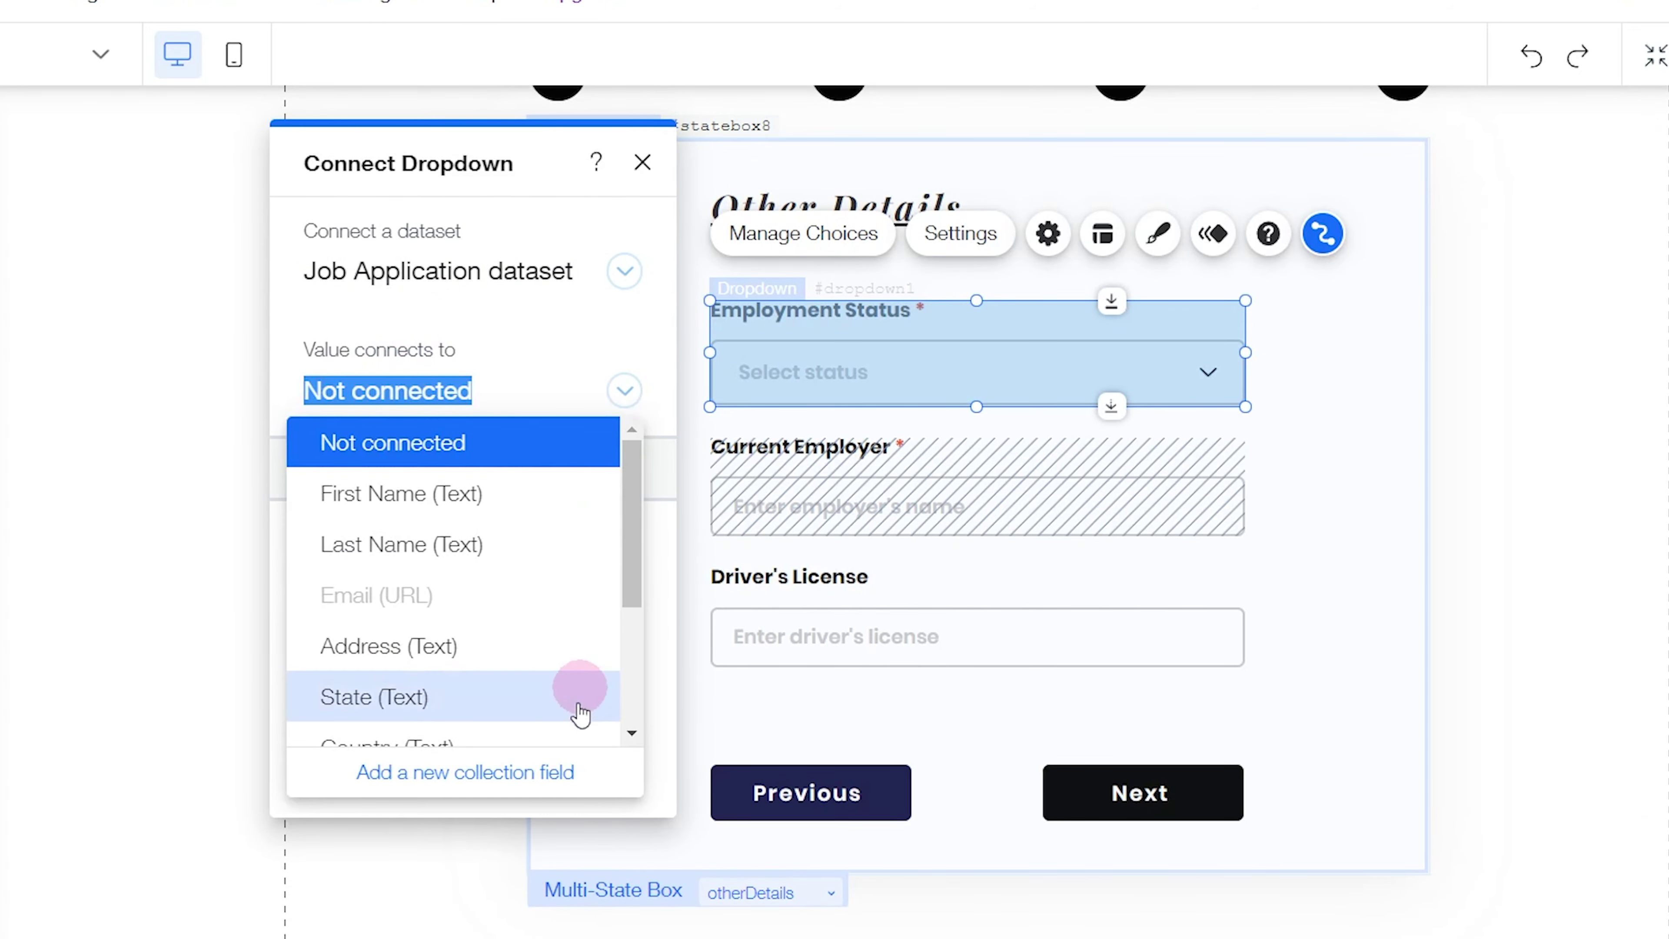
pyautogui.click(465, 769)
pyautogui.write('Employment Status')
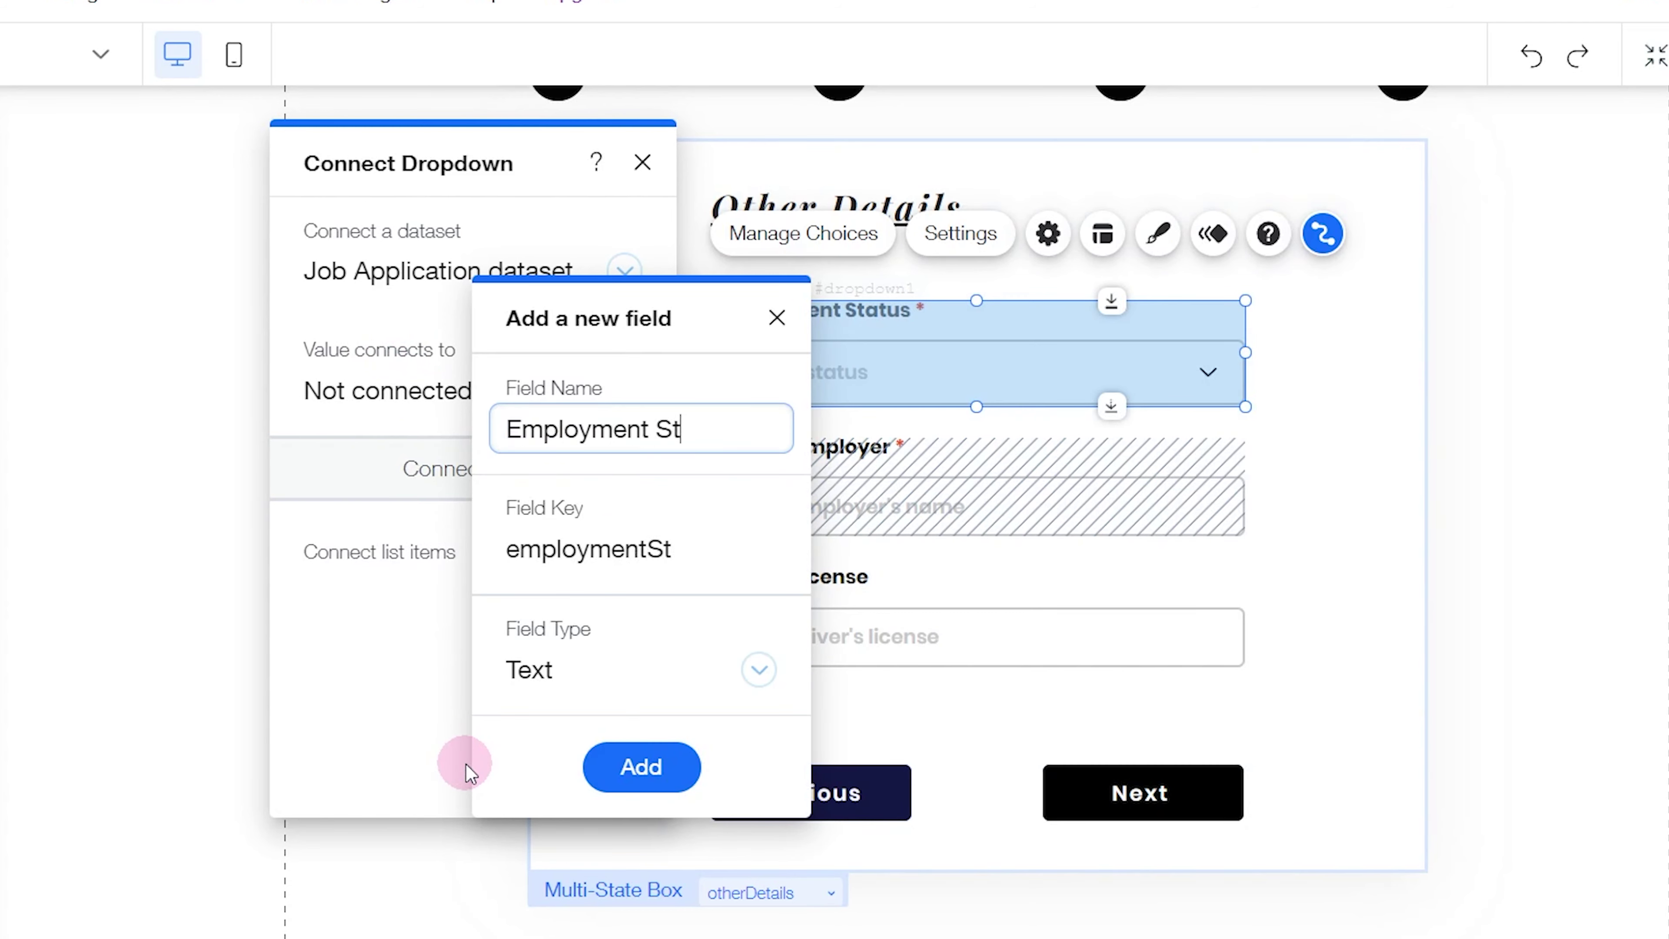
pyautogui.click(652, 770)
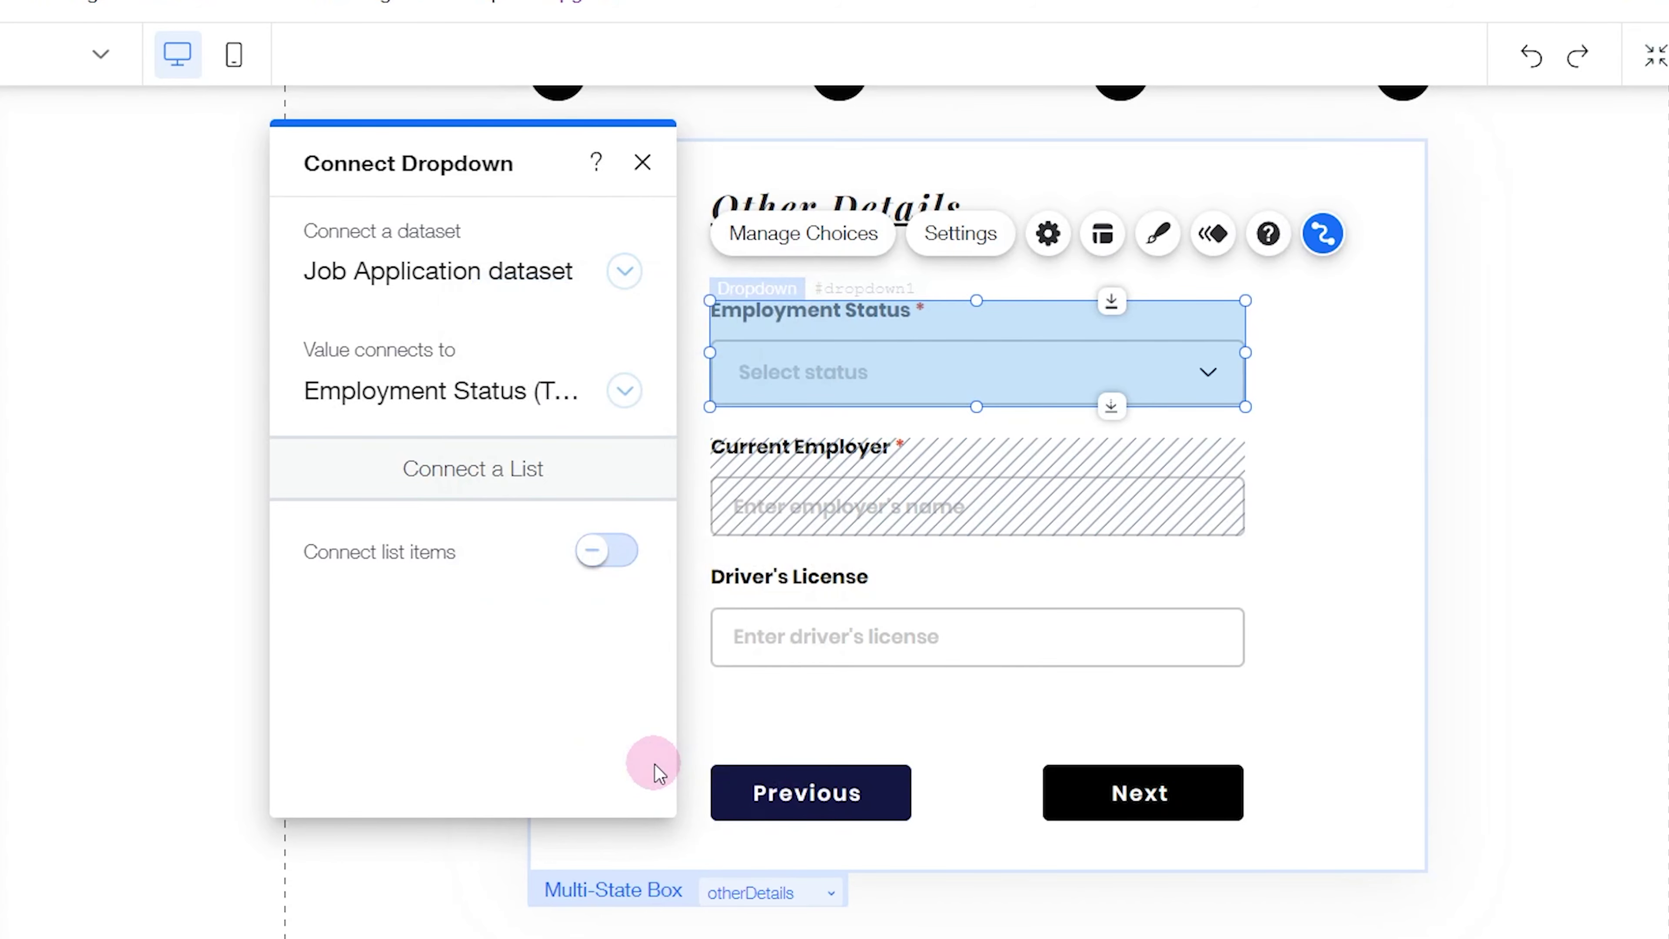
pyautogui.click(642, 162)
# Connect the Current Employer input to a new Text collection field named Current Employer
pyautogui.click(847, 471)
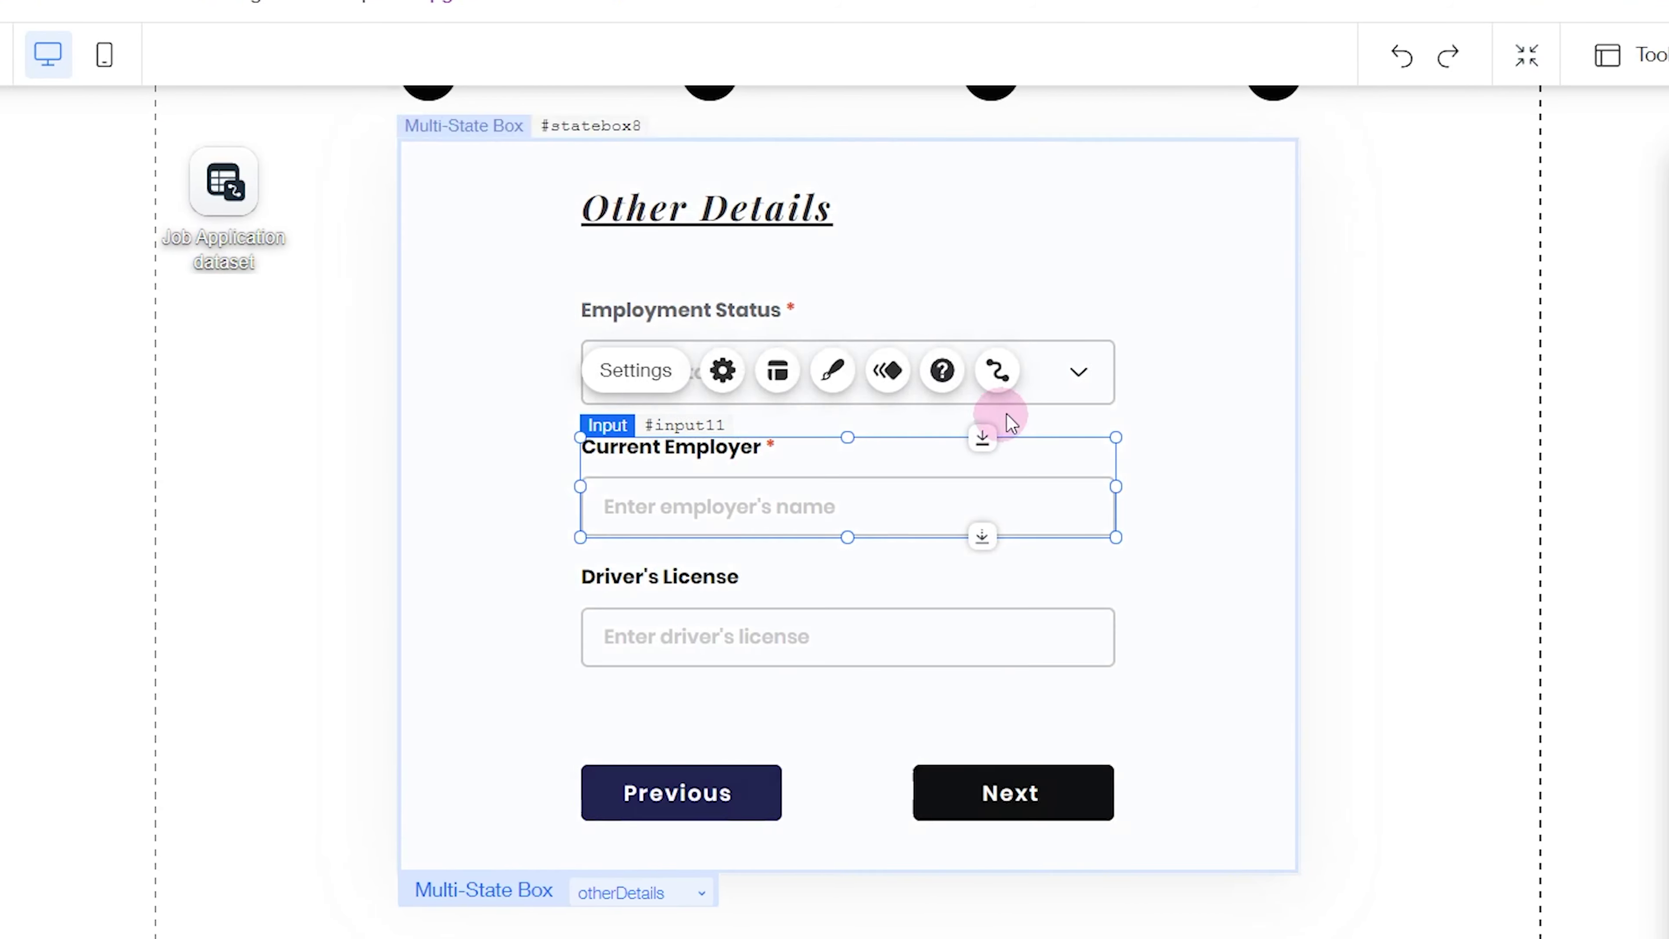
pyautogui.click(1127, 370)
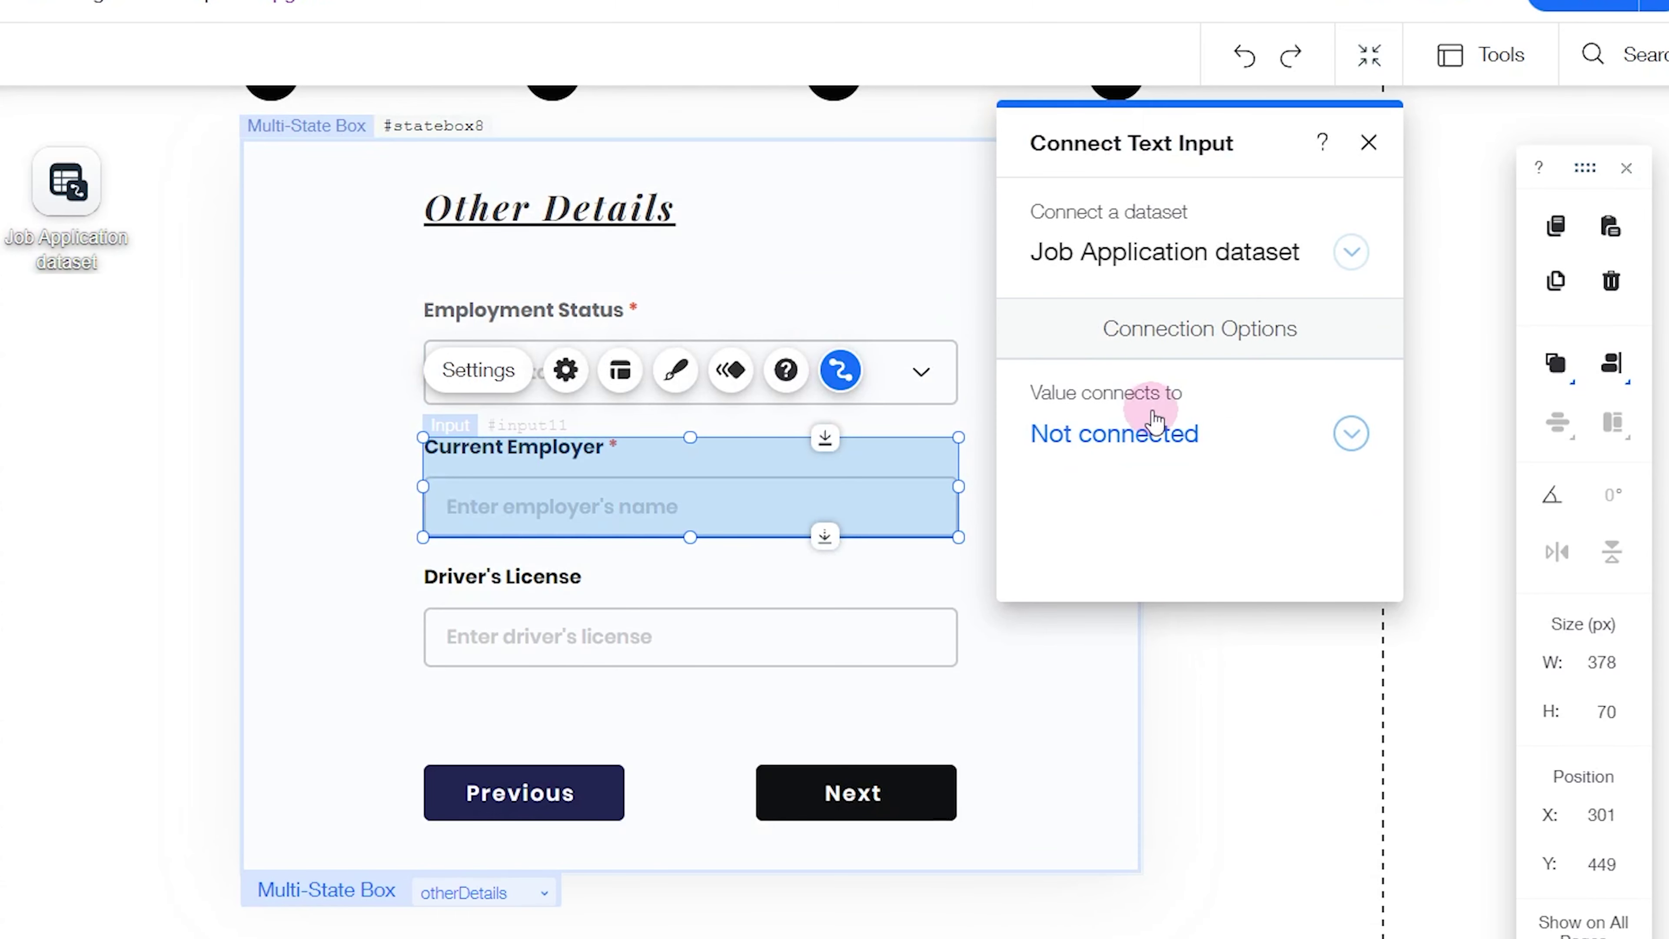
pyautogui.click(1156, 431)
pyautogui.click(1150, 556)
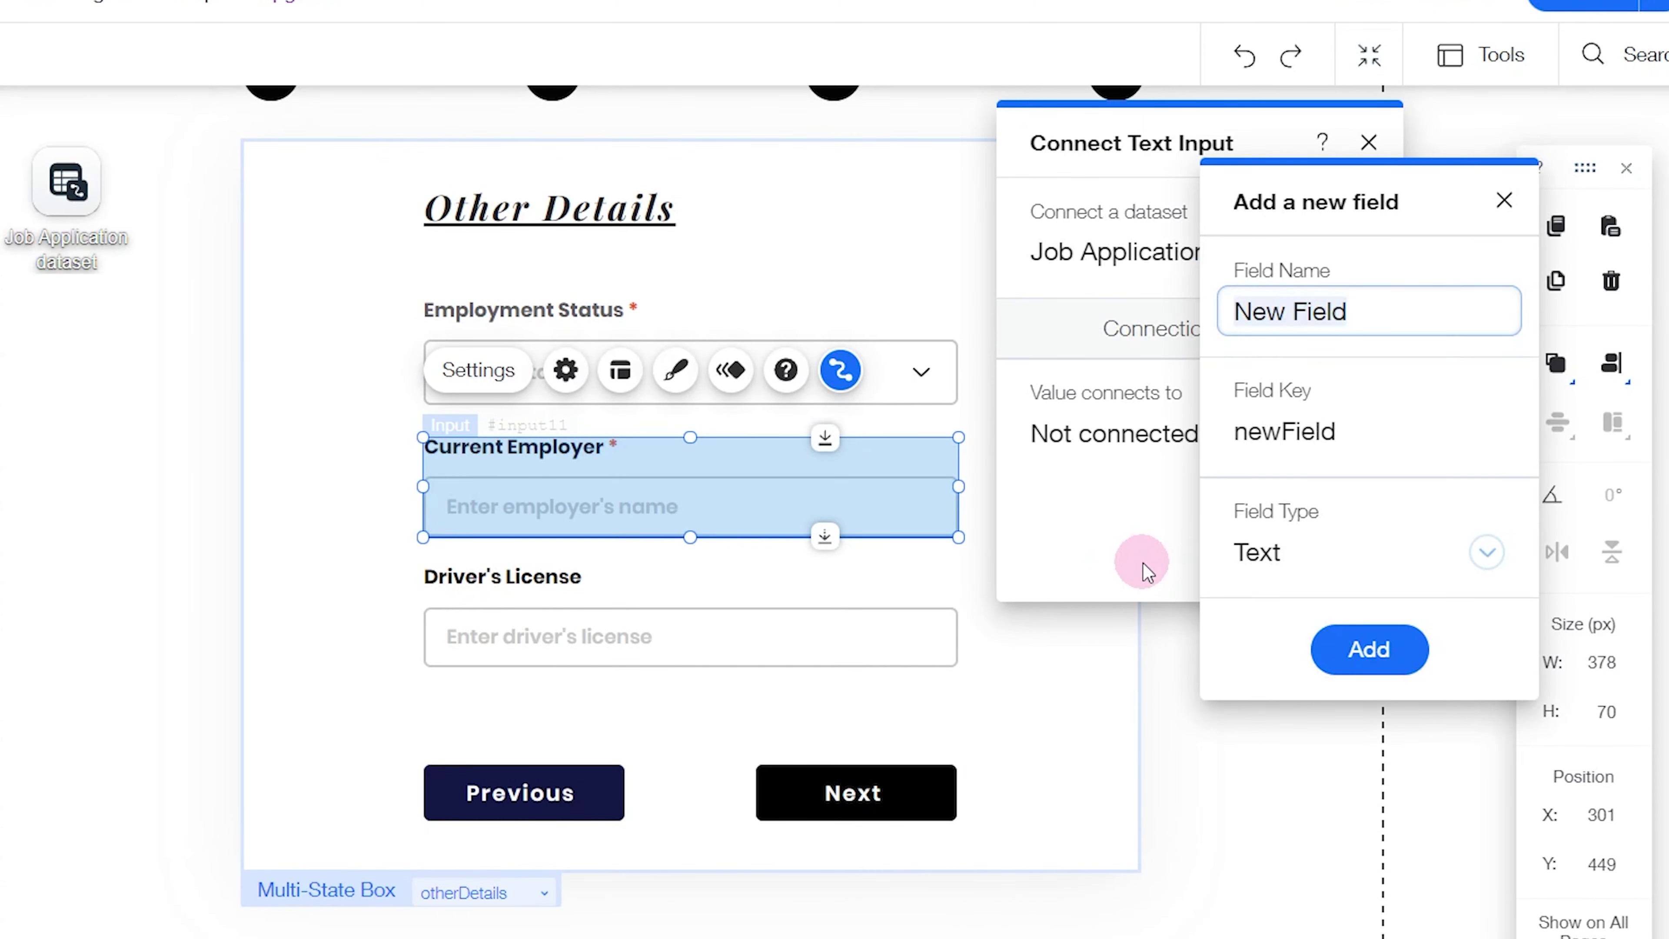
pyautogui.write('Cu')
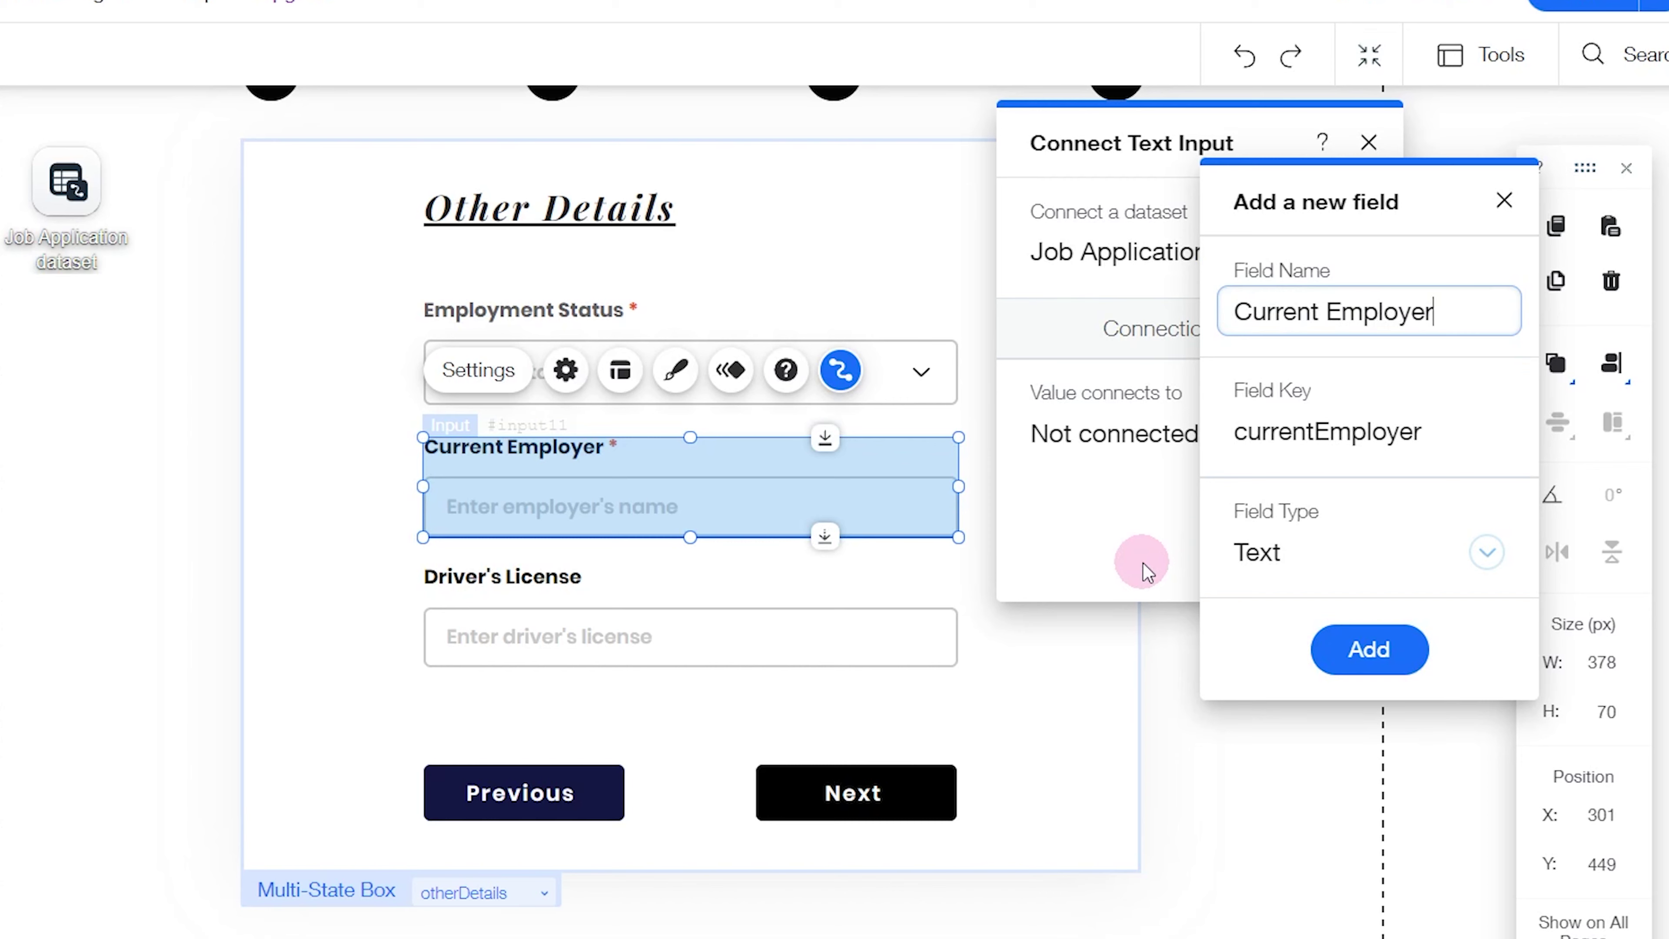
pyautogui.write('rrent Employer')
pyautogui.click(1374, 649)
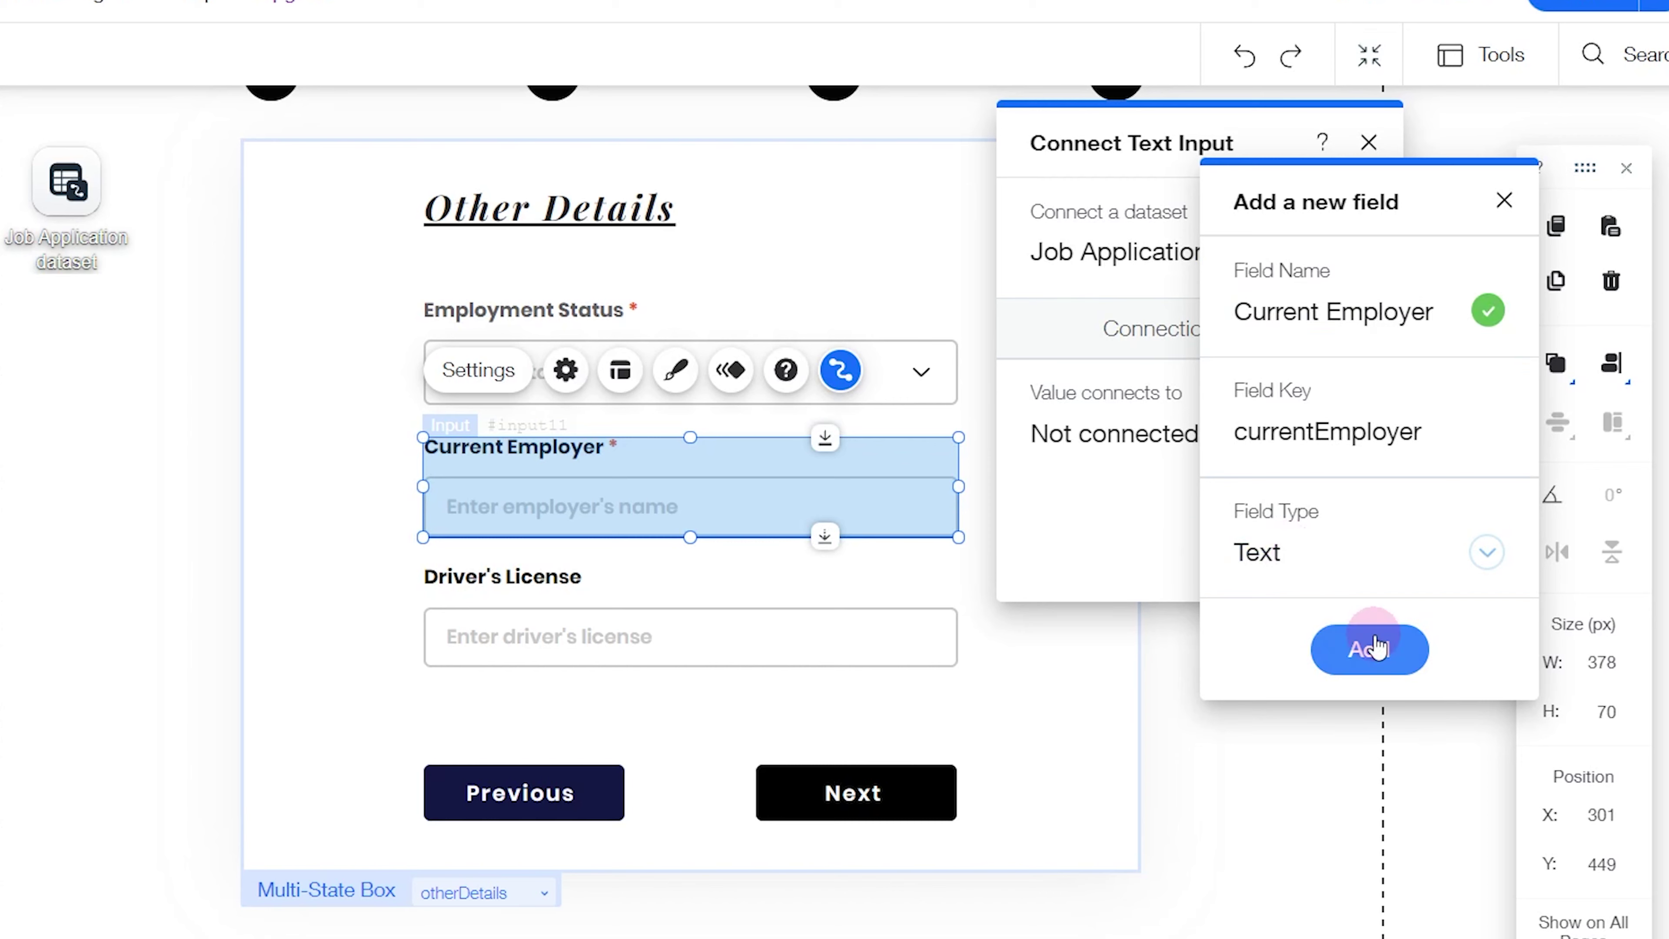
pyautogui.click(1369, 143)
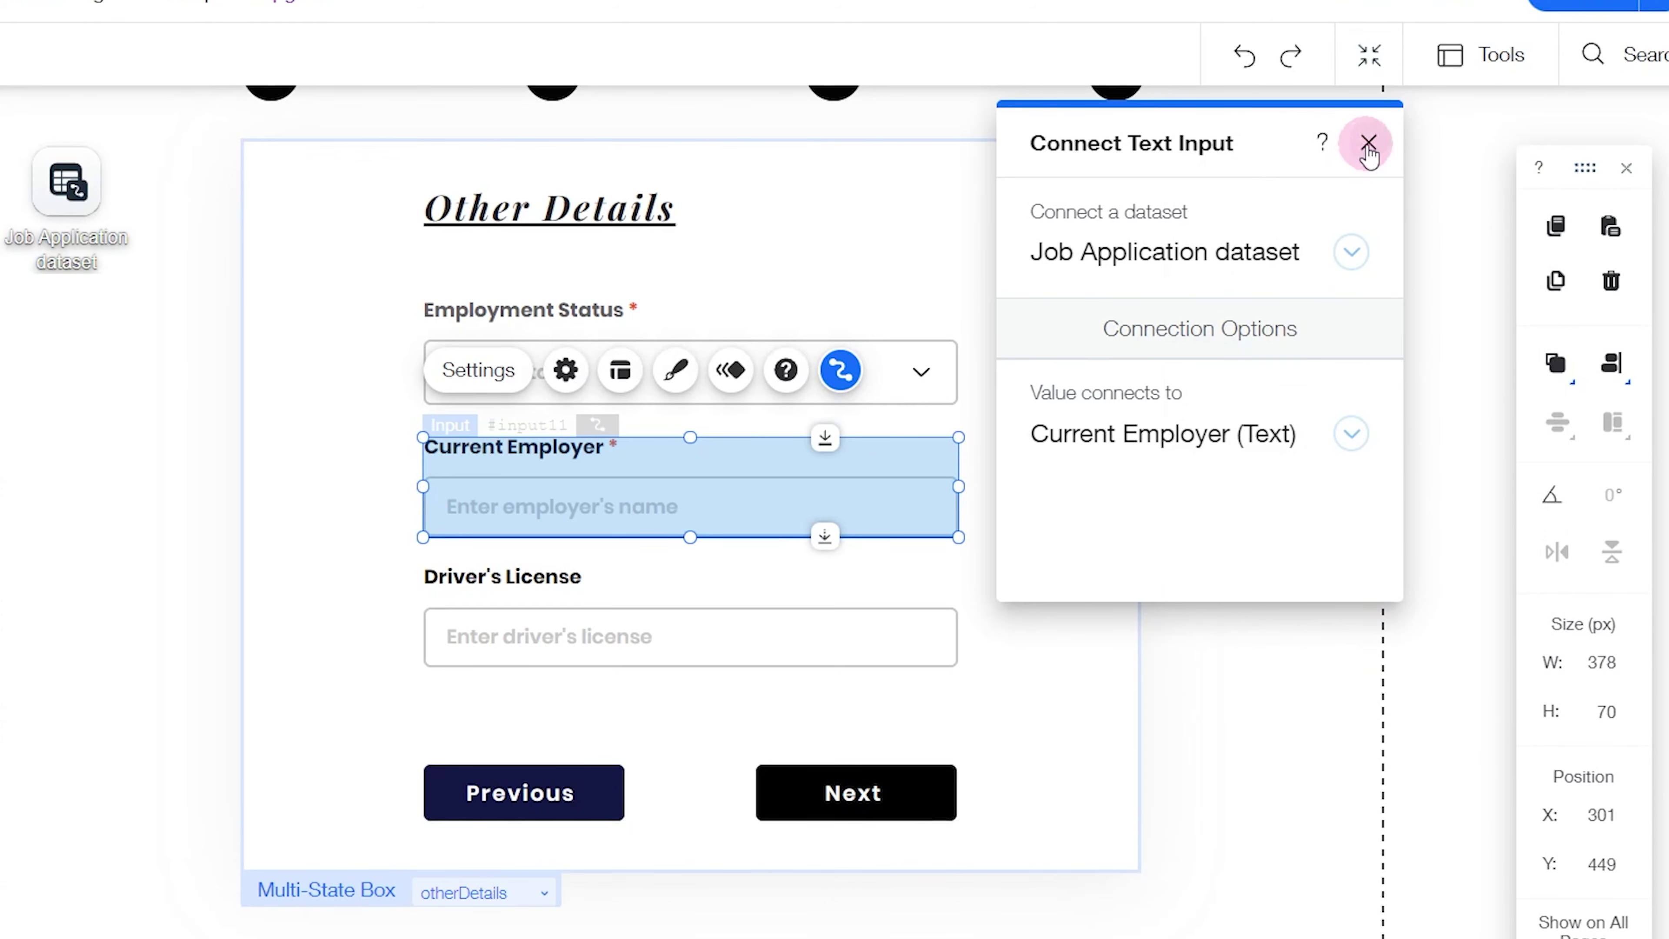
# Connect the Driver's License input to a new Text collection field named Driver's License
pyautogui.click(815, 608)
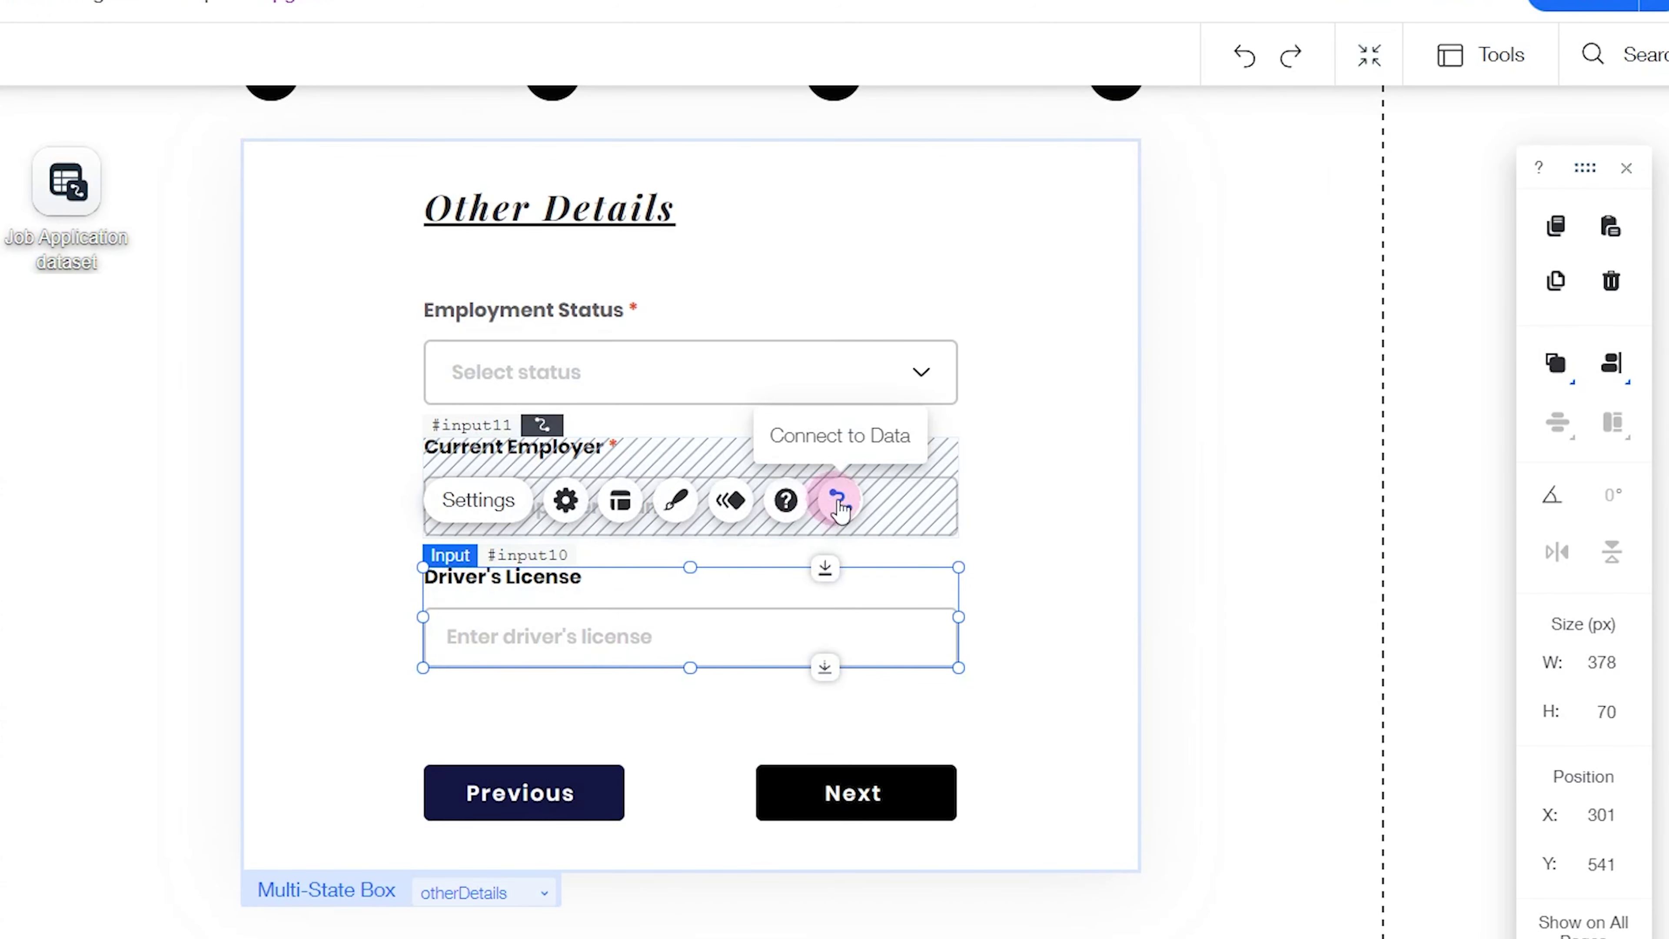
pyautogui.click(843, 502)
pyautogui.click(1107, 496)
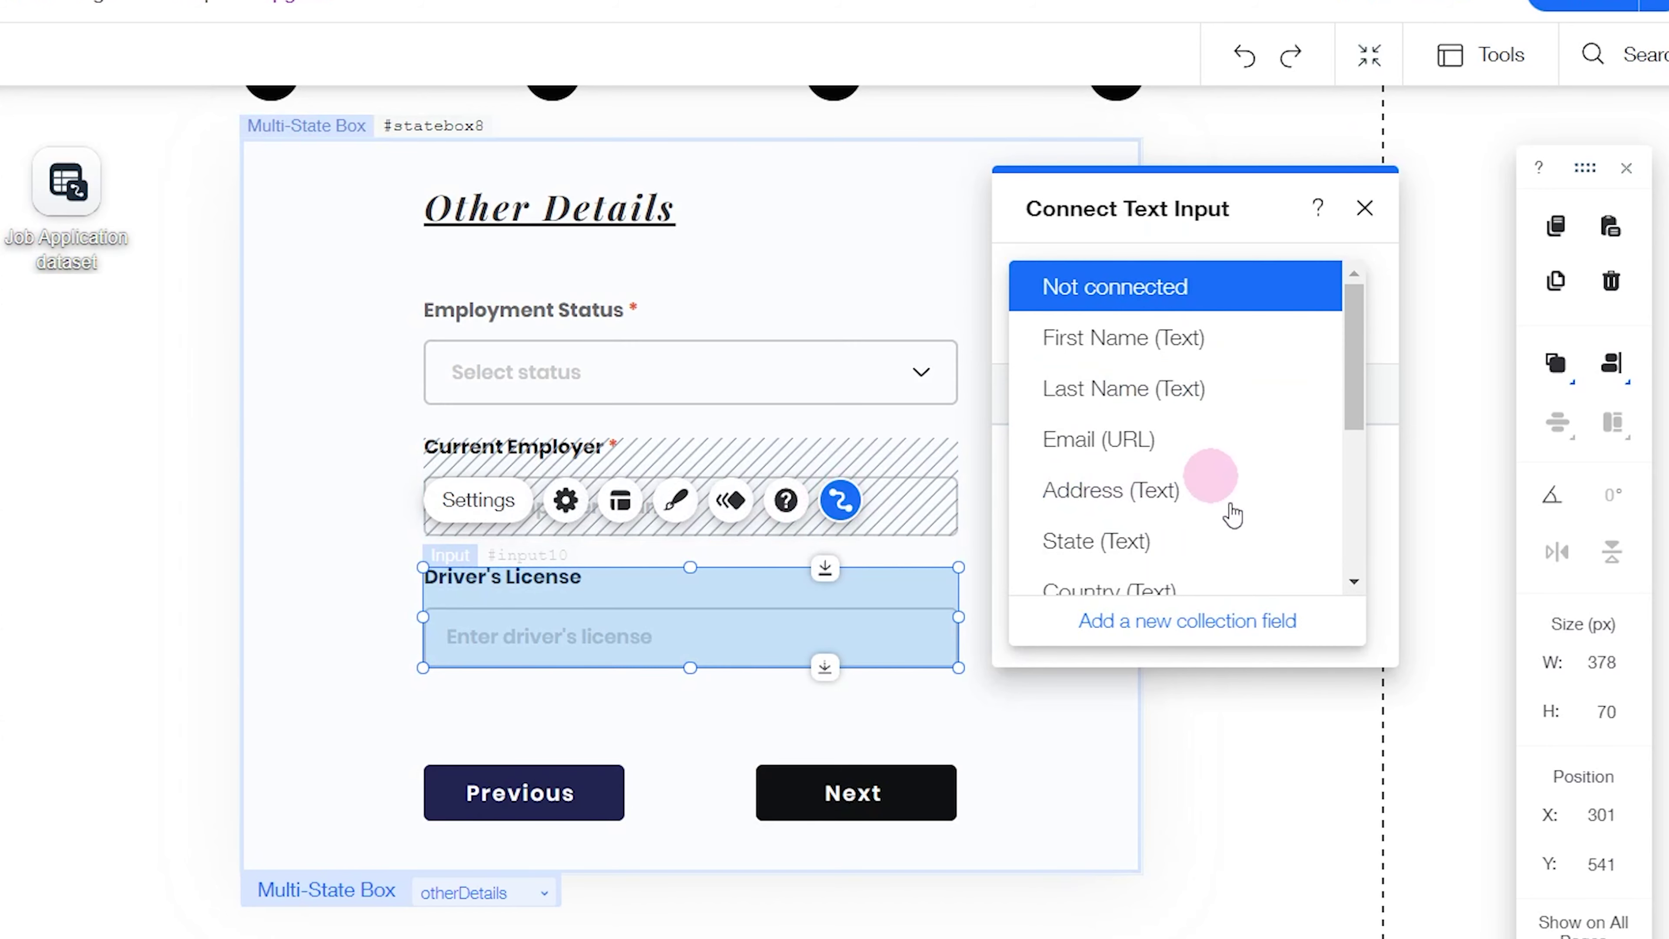
pyautogui.click(1176, 621)
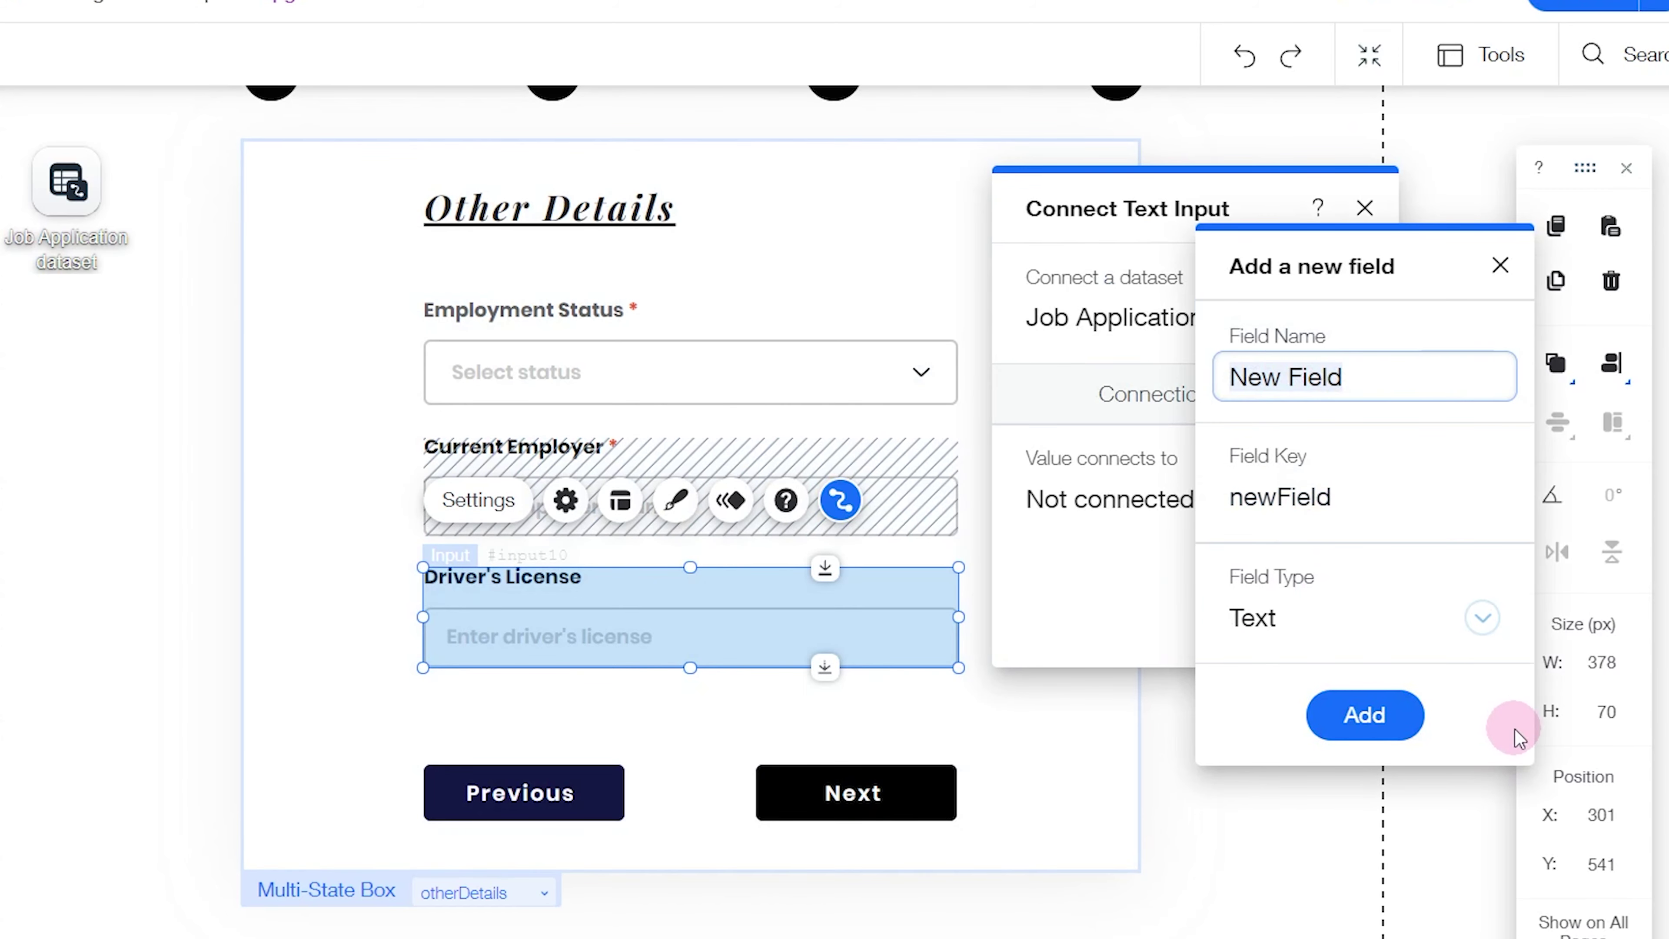
pyautogui.write("Driver's License")
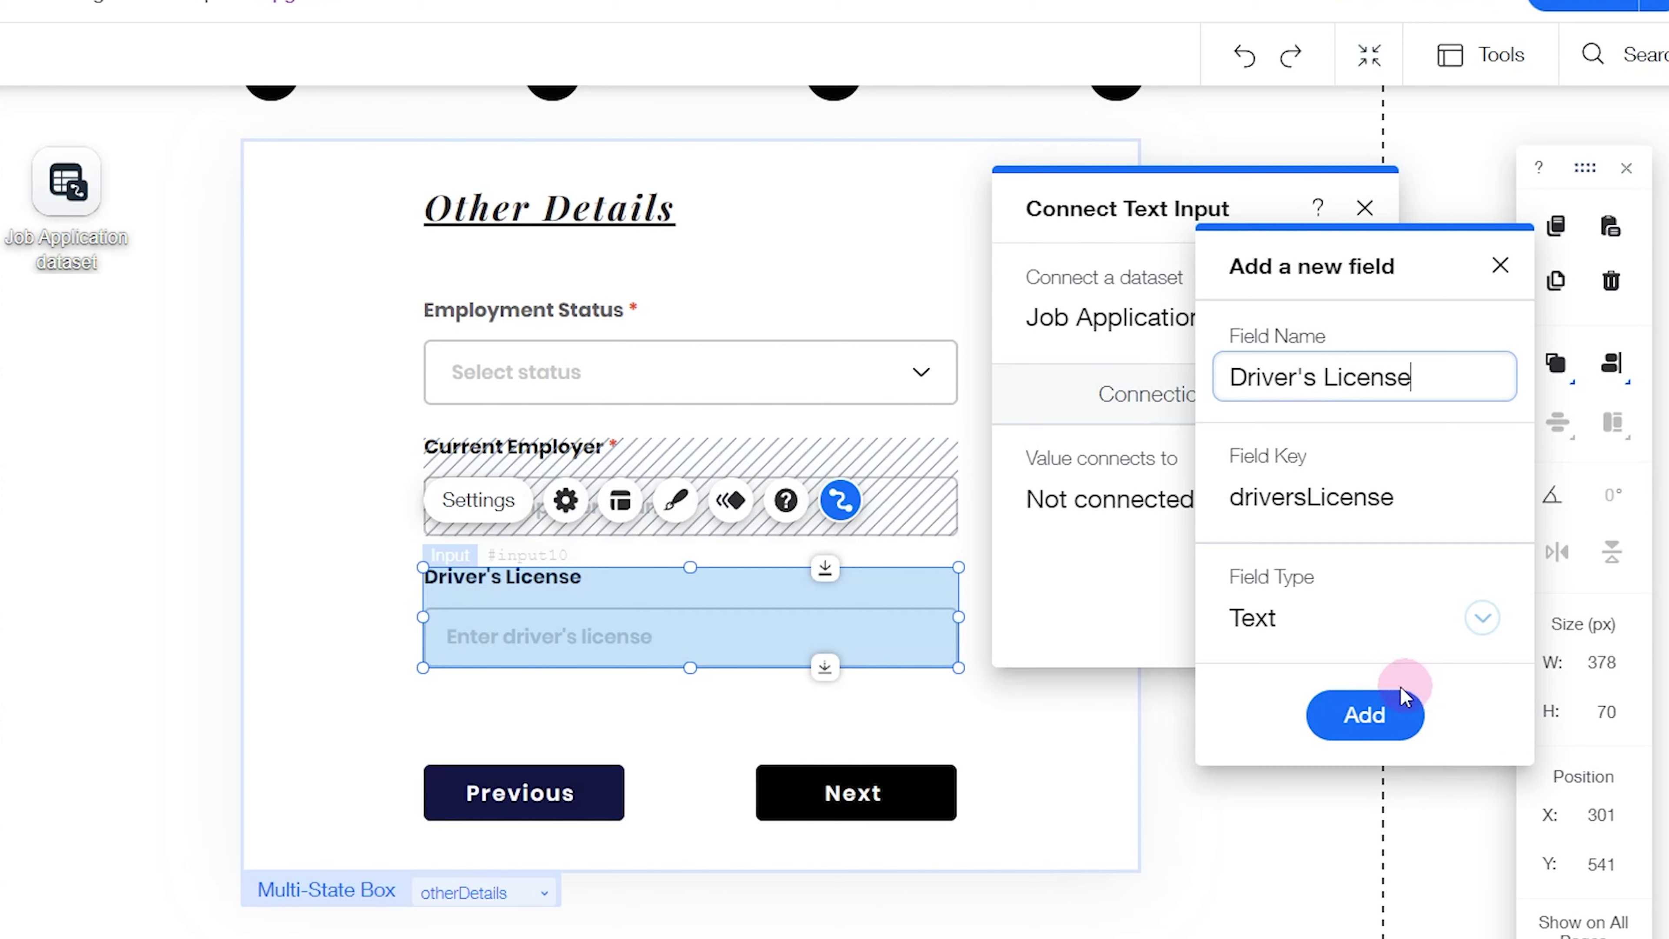
pyautogui.click(1377, 710)
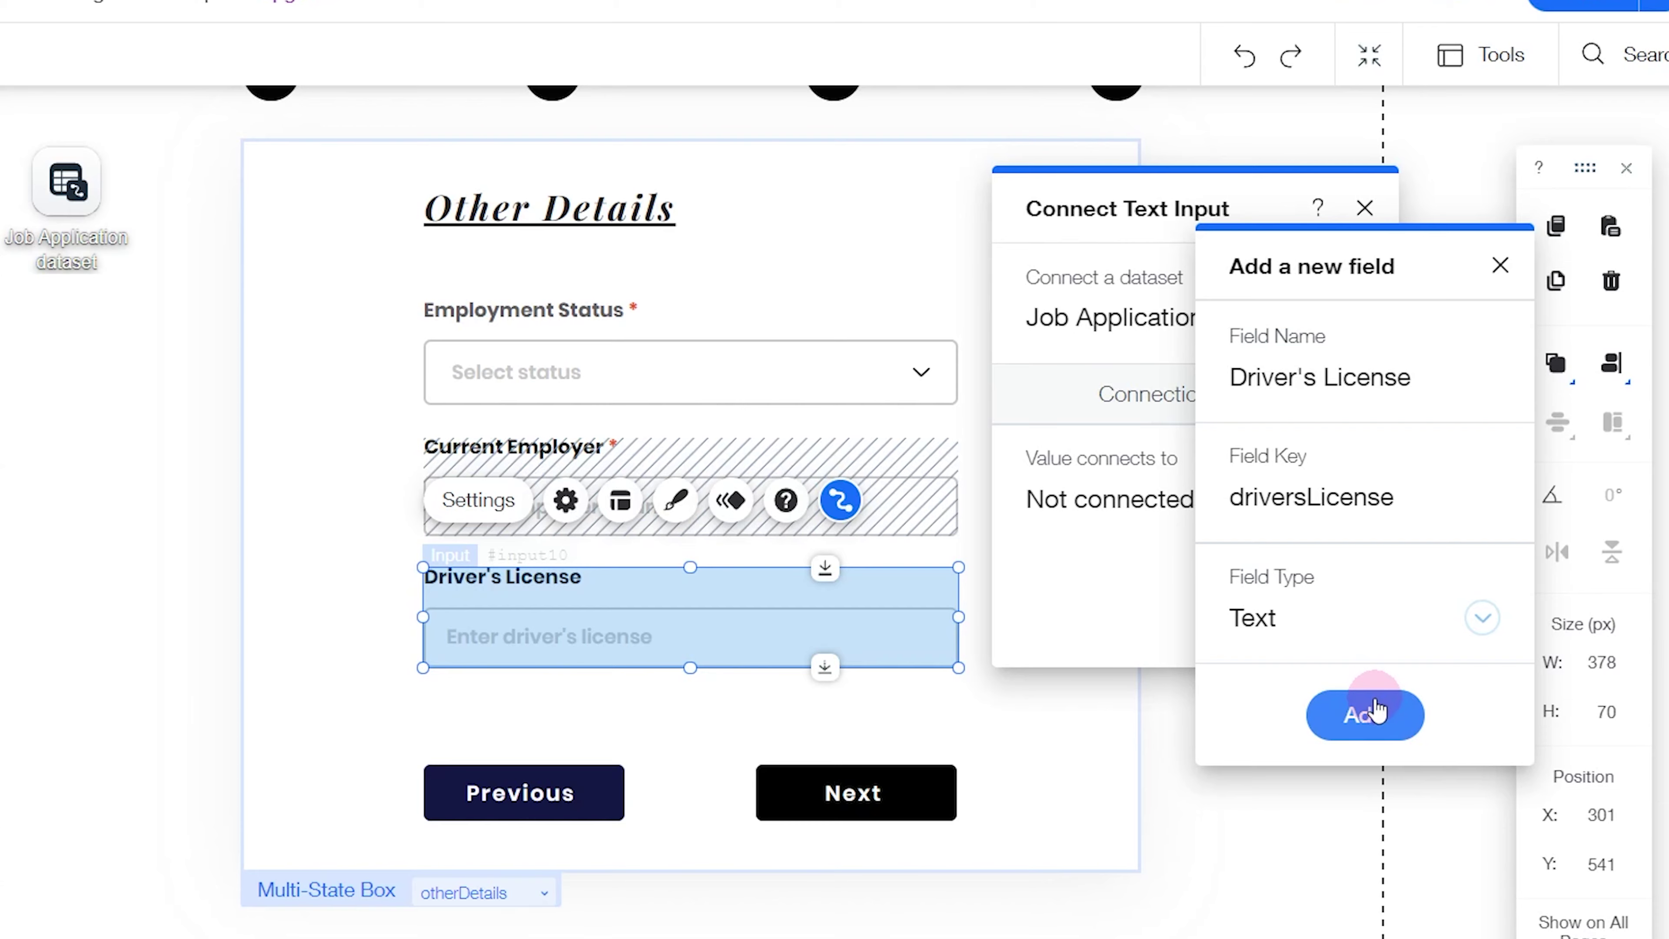
pyautogui.click(1366, 208)
# Change the label of the Next button in the Other Details step to Submit
pyautogui.click(1085, 797)
pyautogui.click(1062, 793)
pyautogui.click(1093, 720)
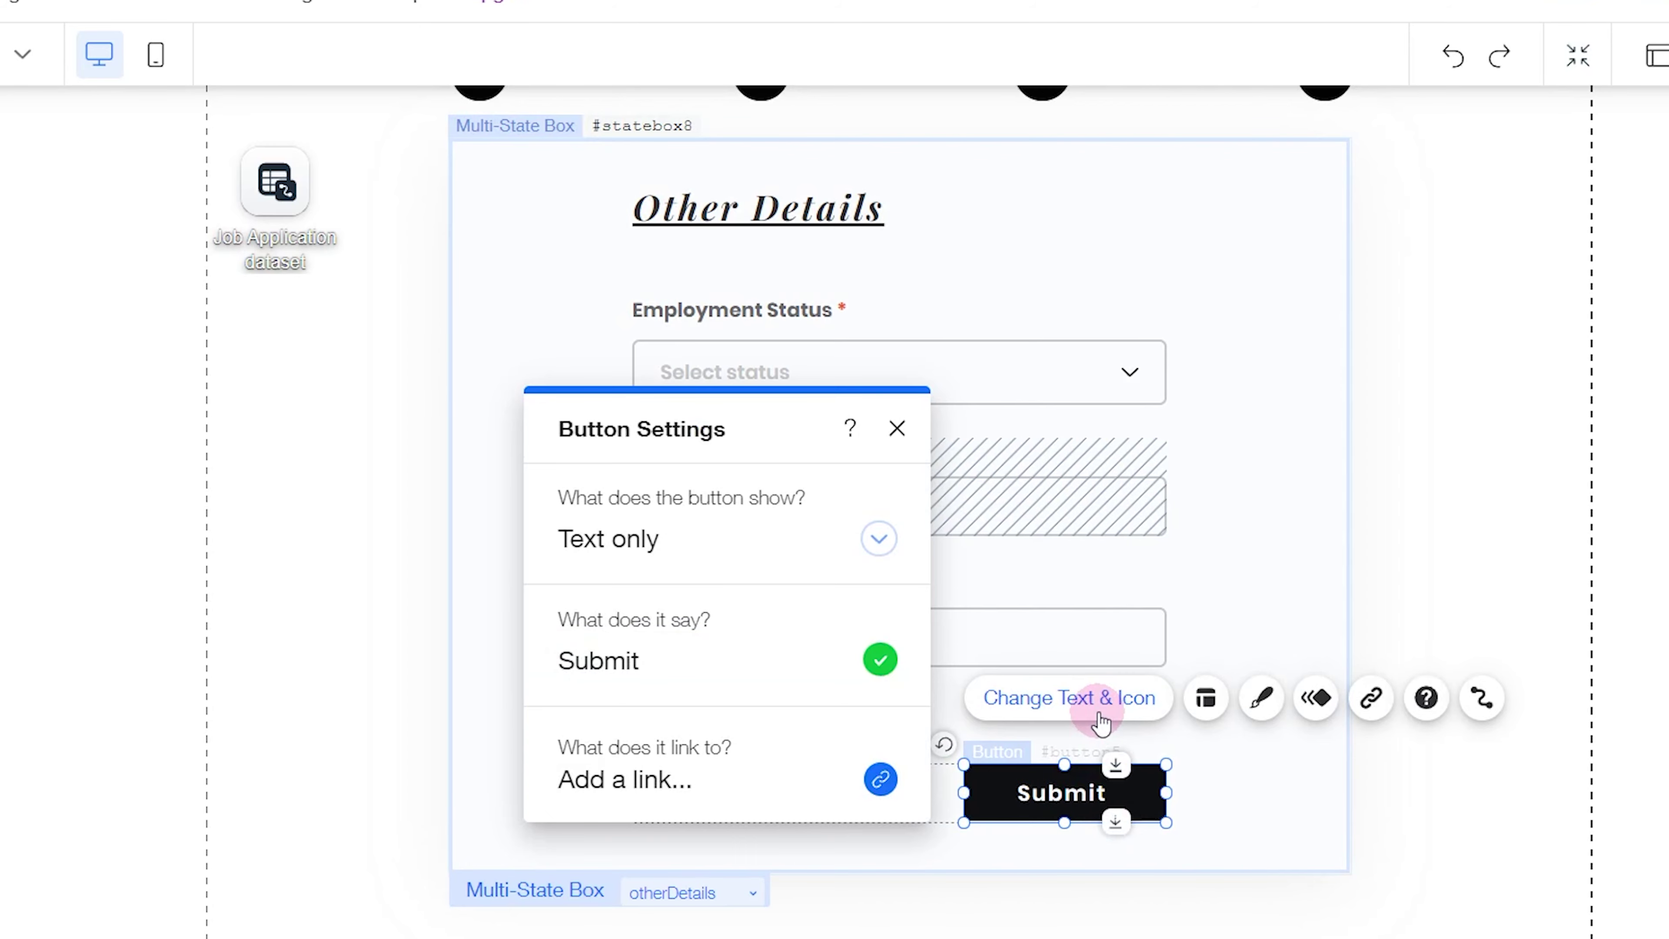
# Set the Submit button's regular background fill to the custom blue #0095FF
pyautogui.click(1258, 705)
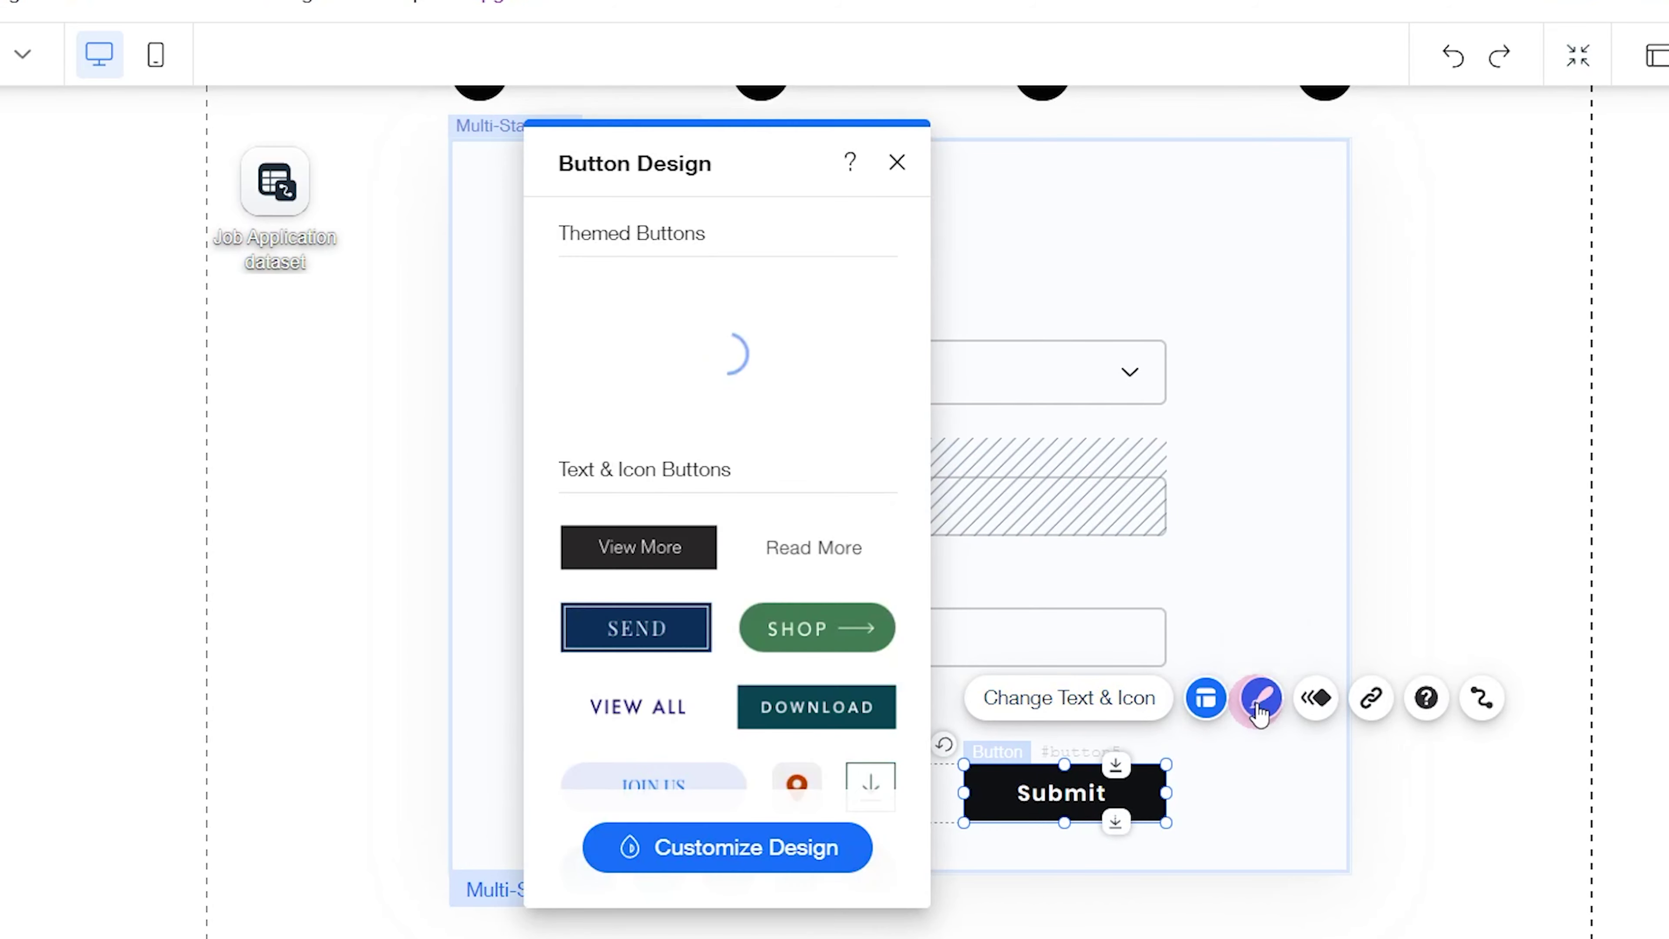
pyautogui.click(756, 848)
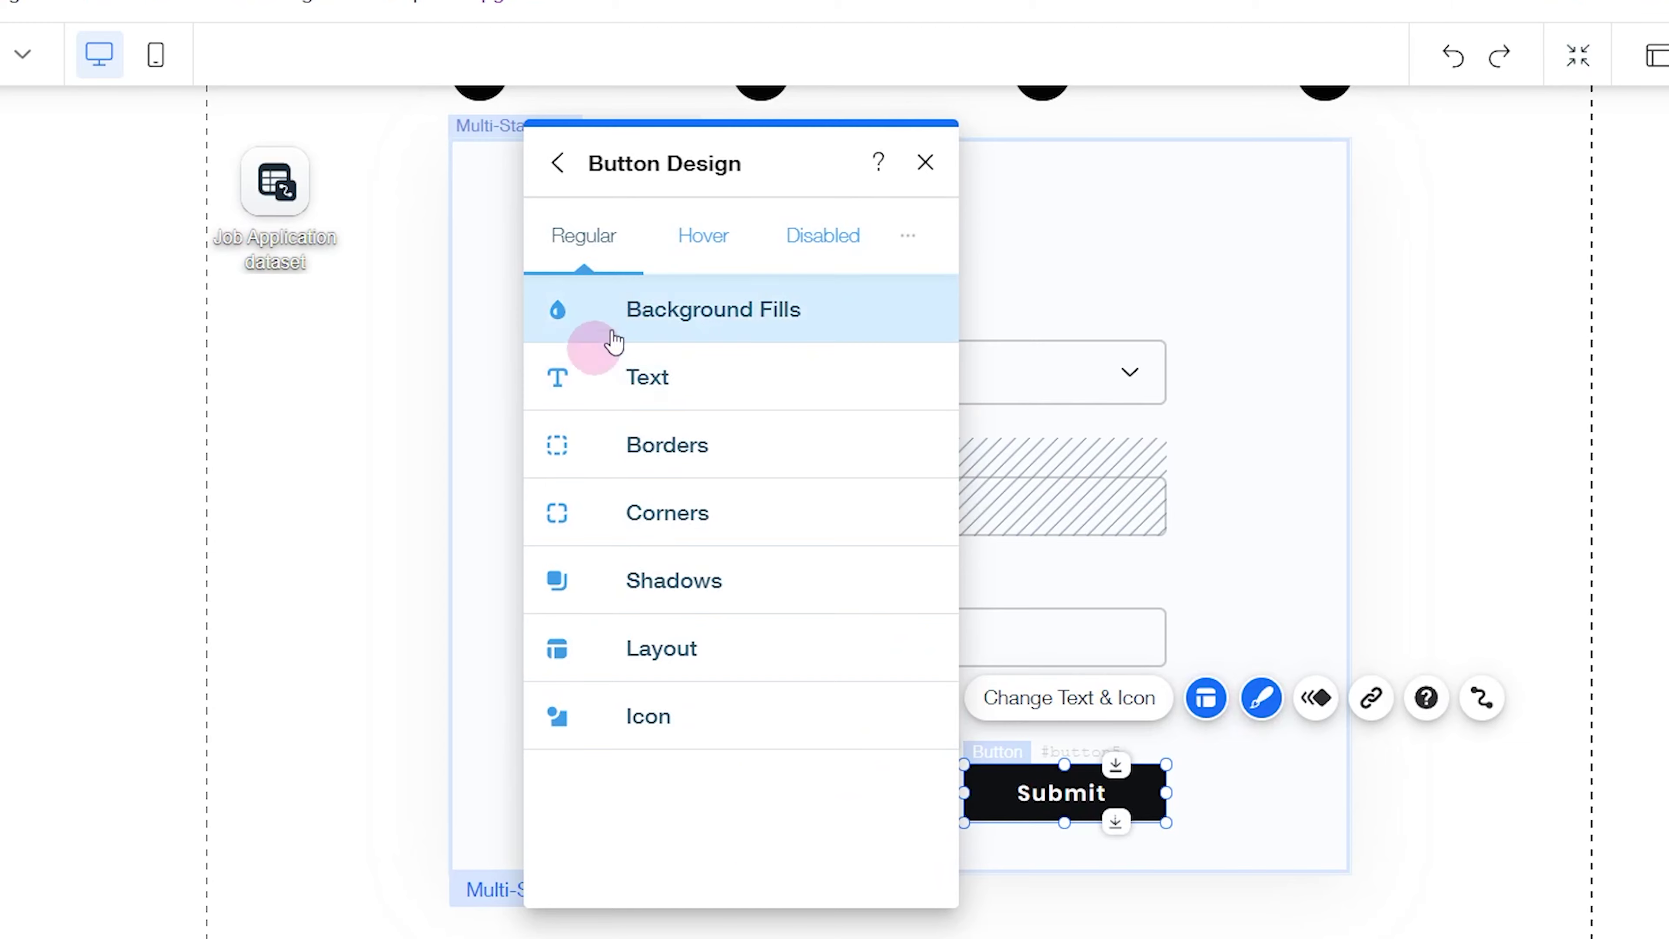
pyautogui.click(611, 332)
pyautogui.click(682, 447)
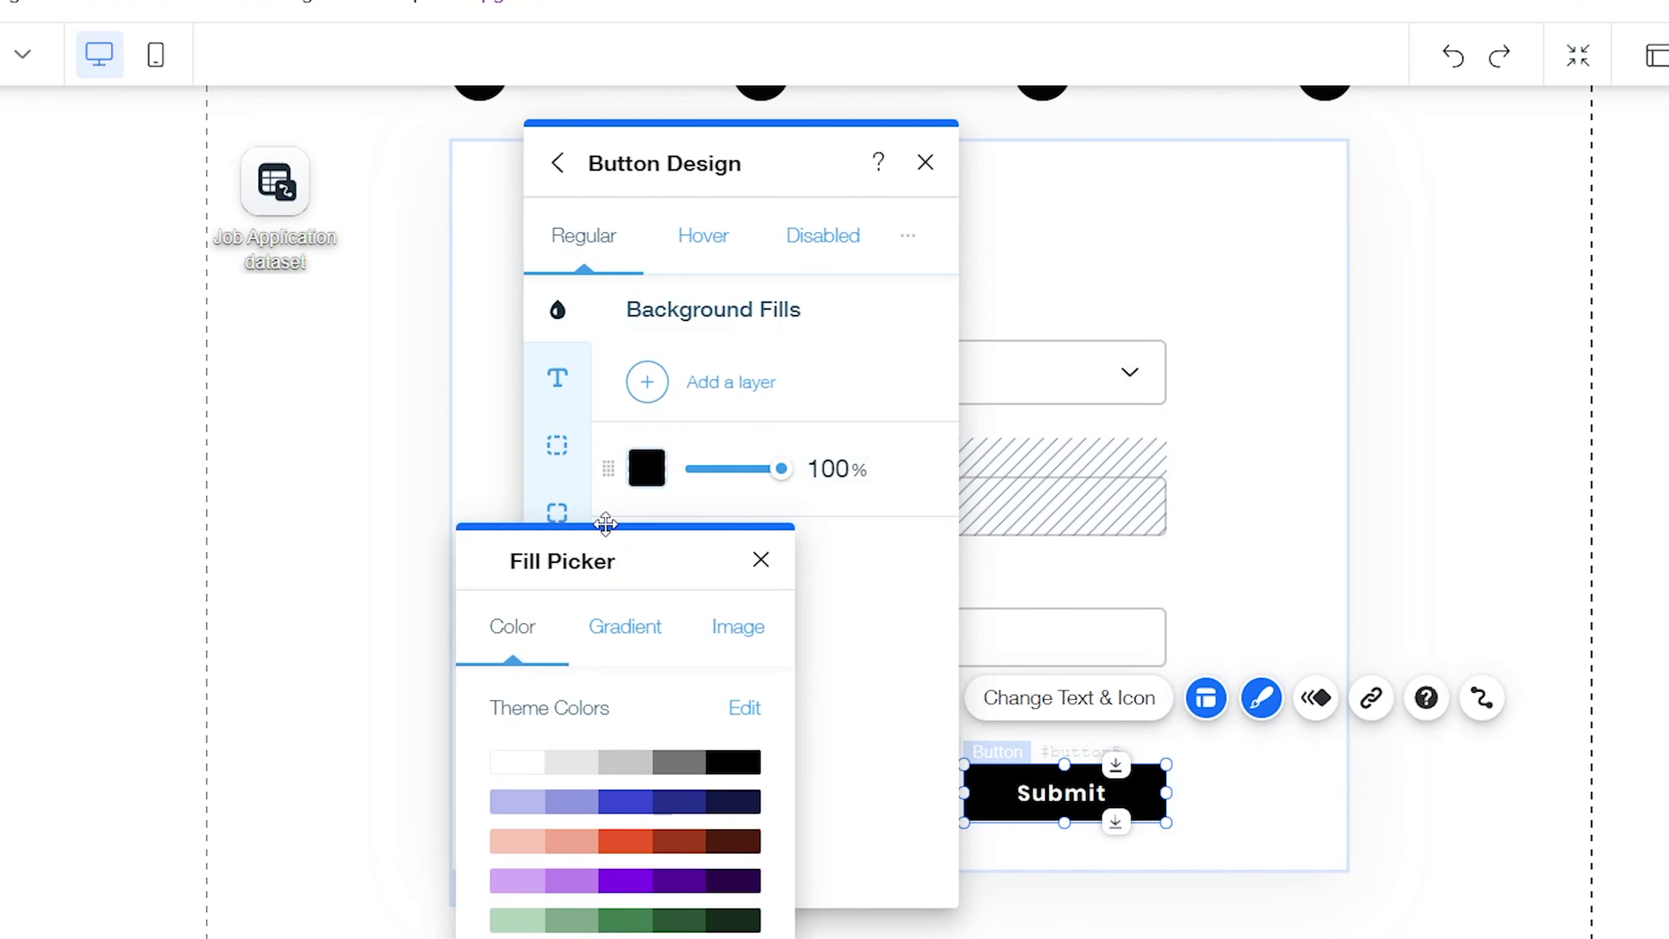
pyautogui.click(687, 777)
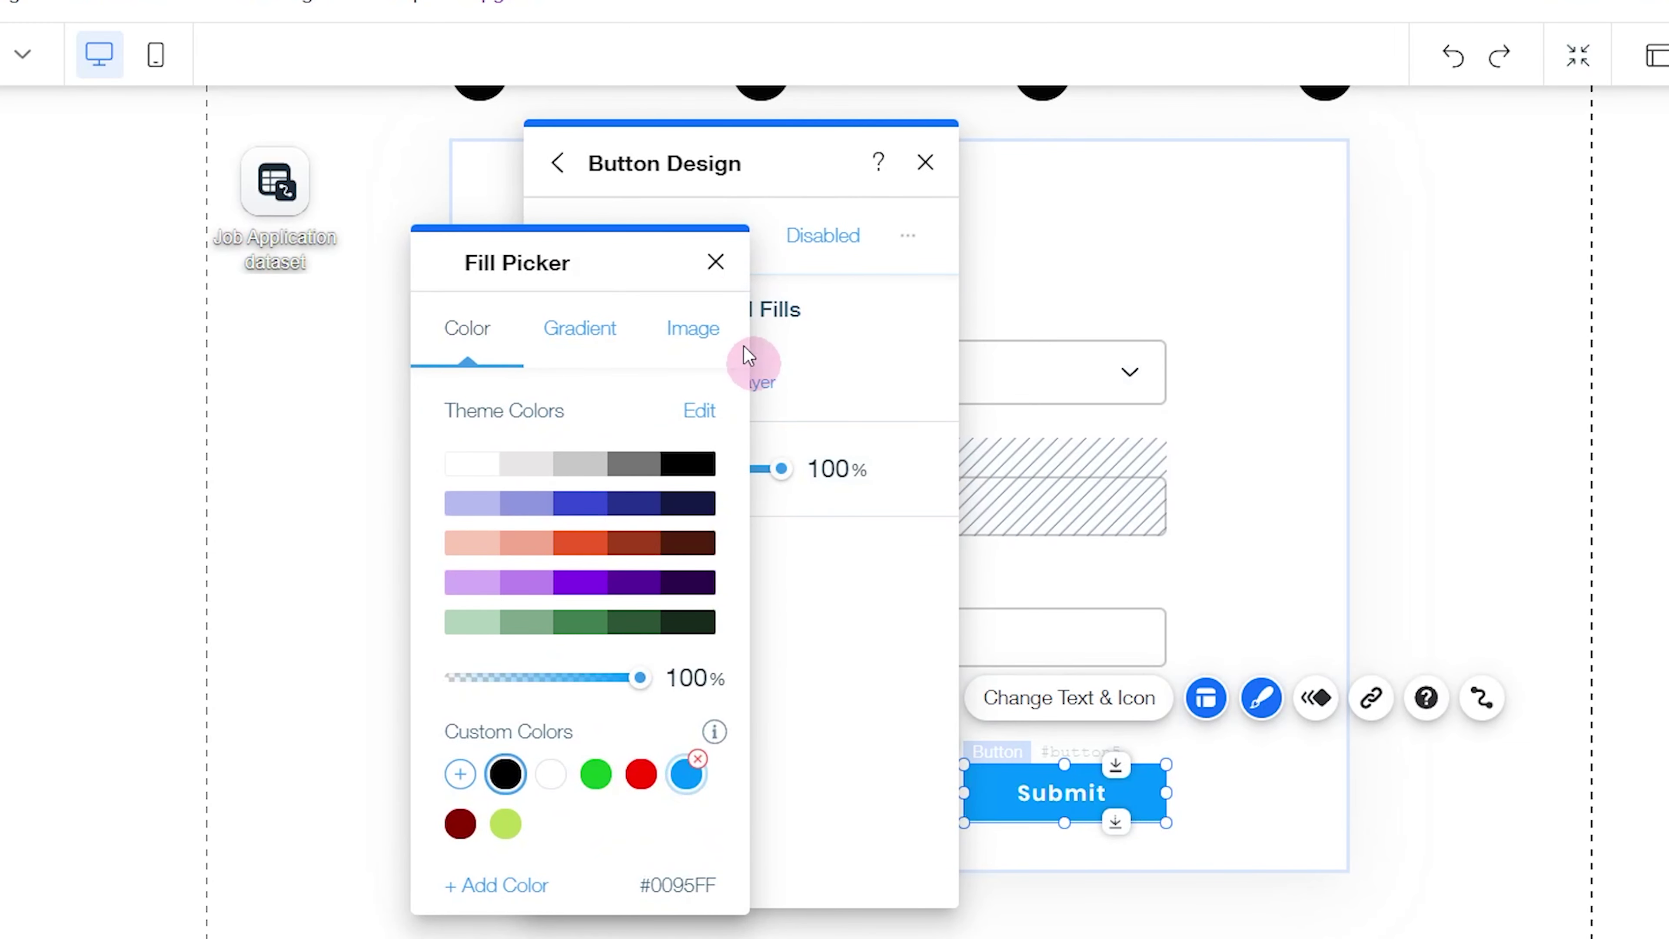
pyautogui.click(715, 263)
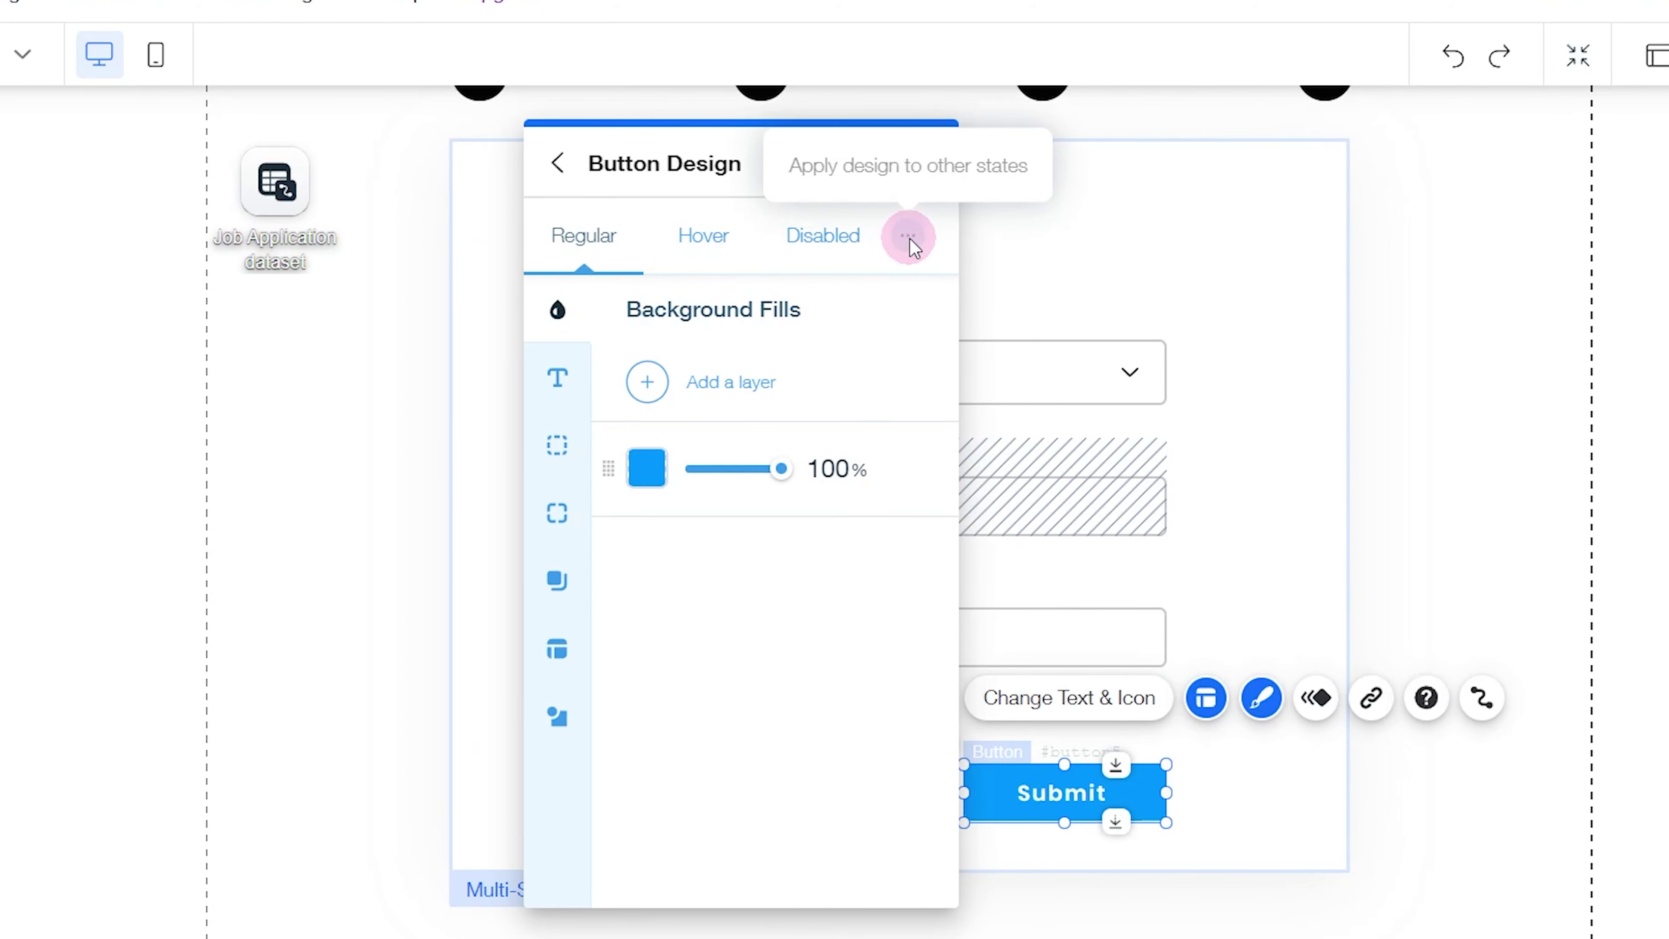
# Check the Submit button's background fill in its Hover and Disabled states
pyautogui.click(694, 249)
pyautogui.click(825, 243)
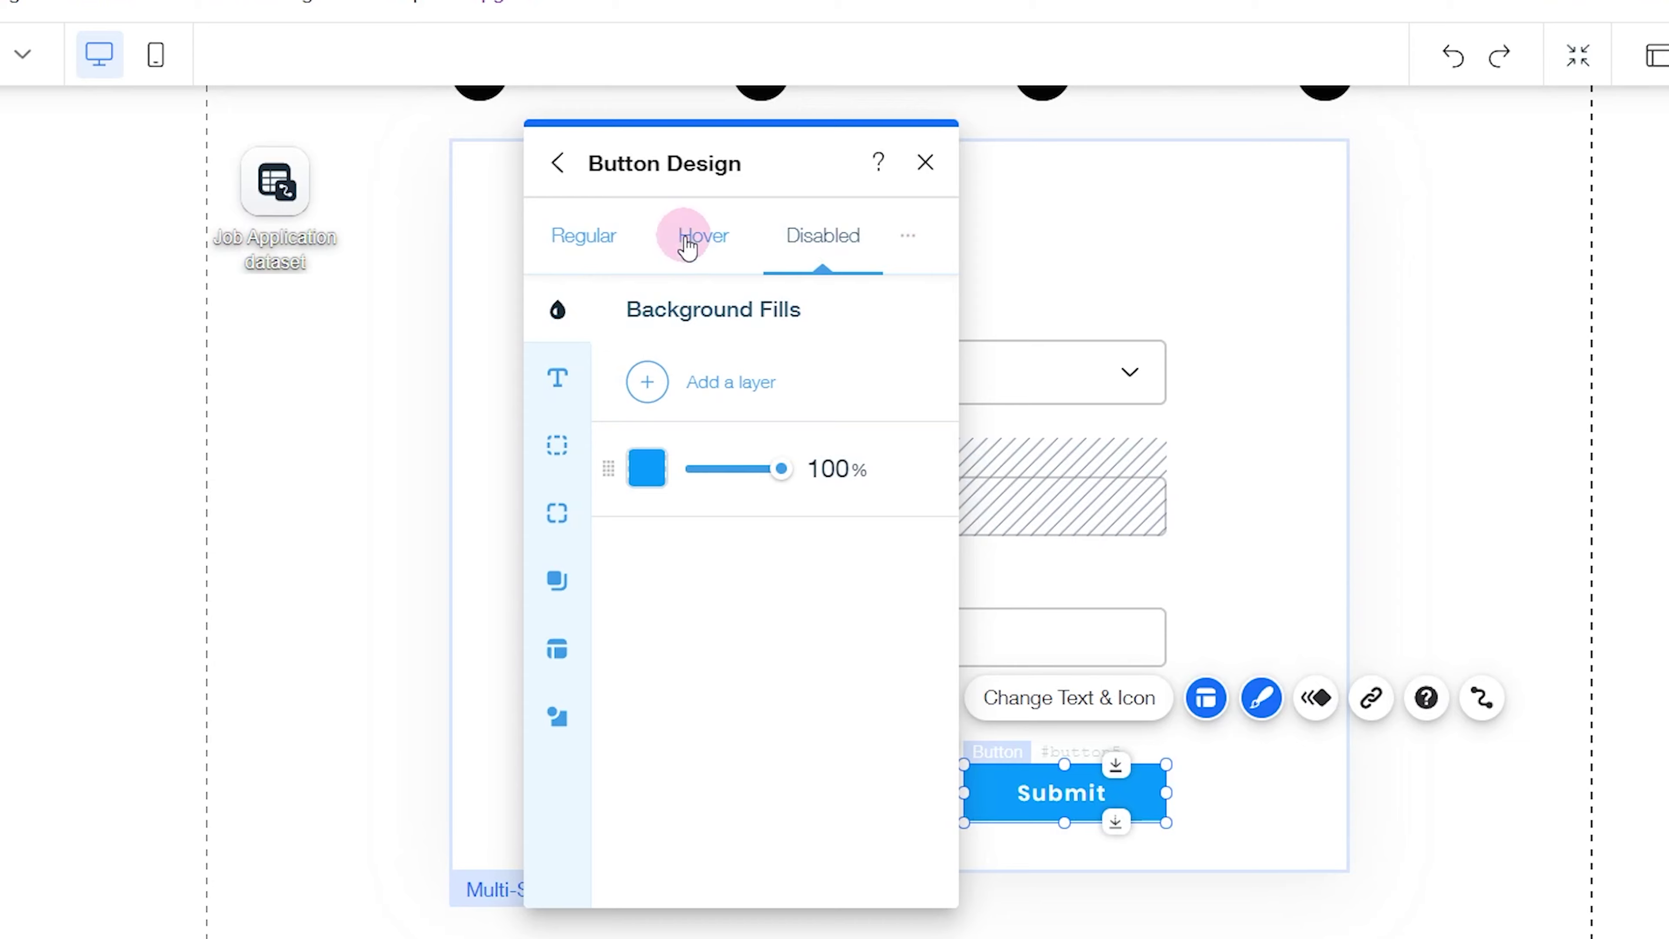
pyautogui.click(580, 242)
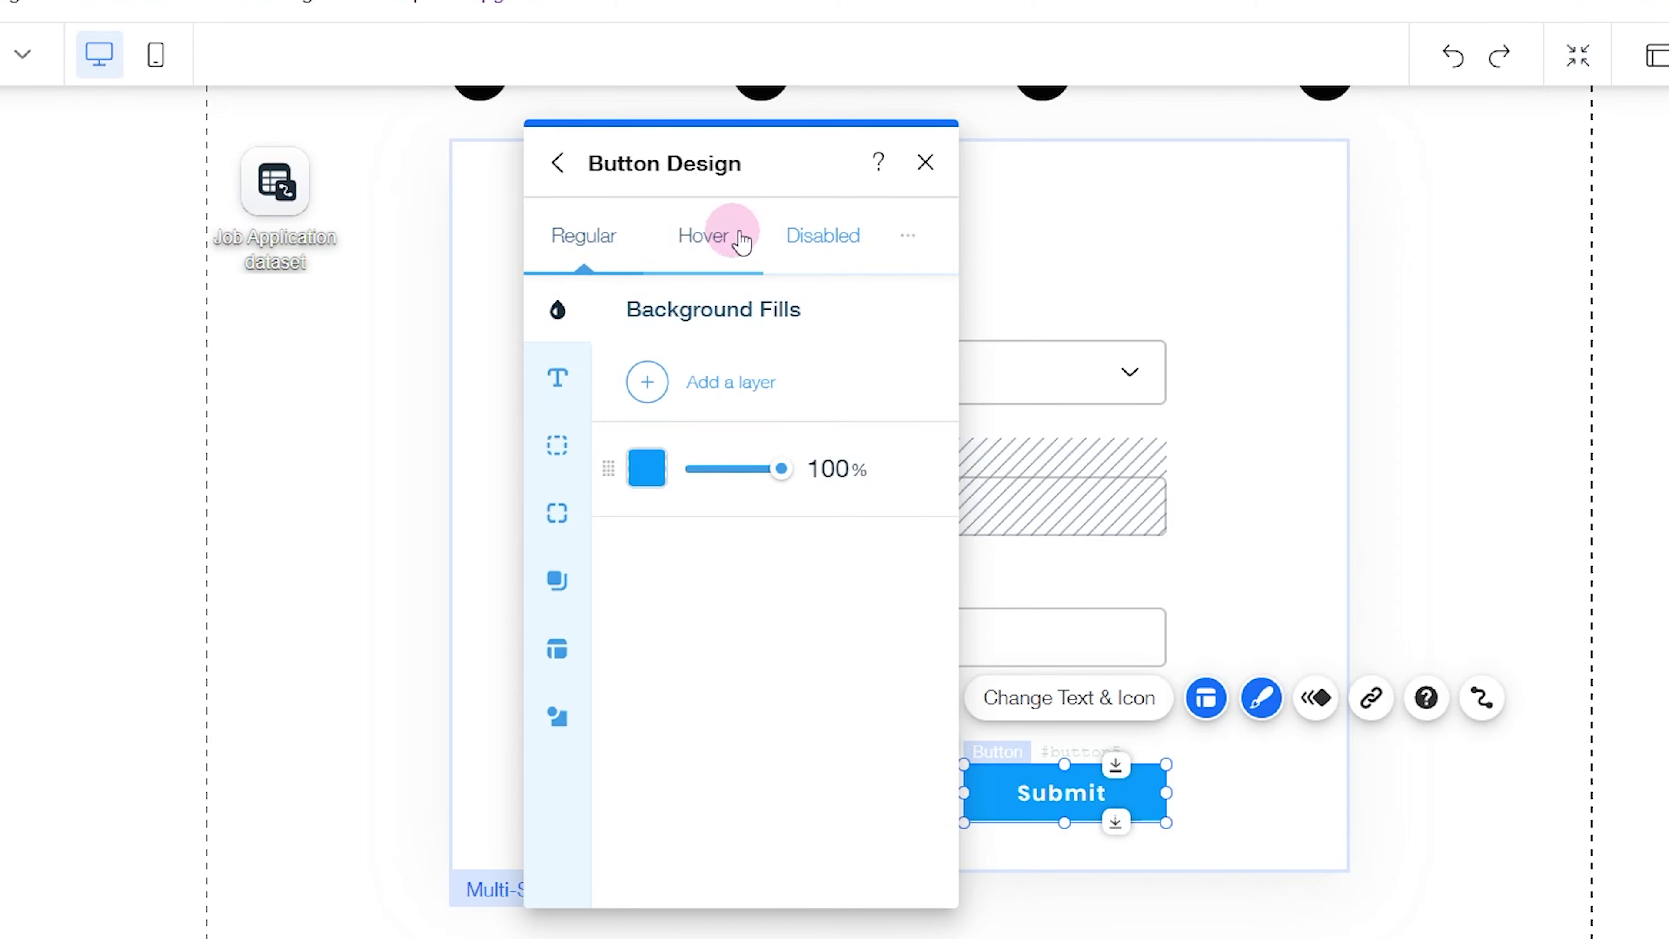
pyautogui.click(825, 236)
pyautogui.click(925, 163)
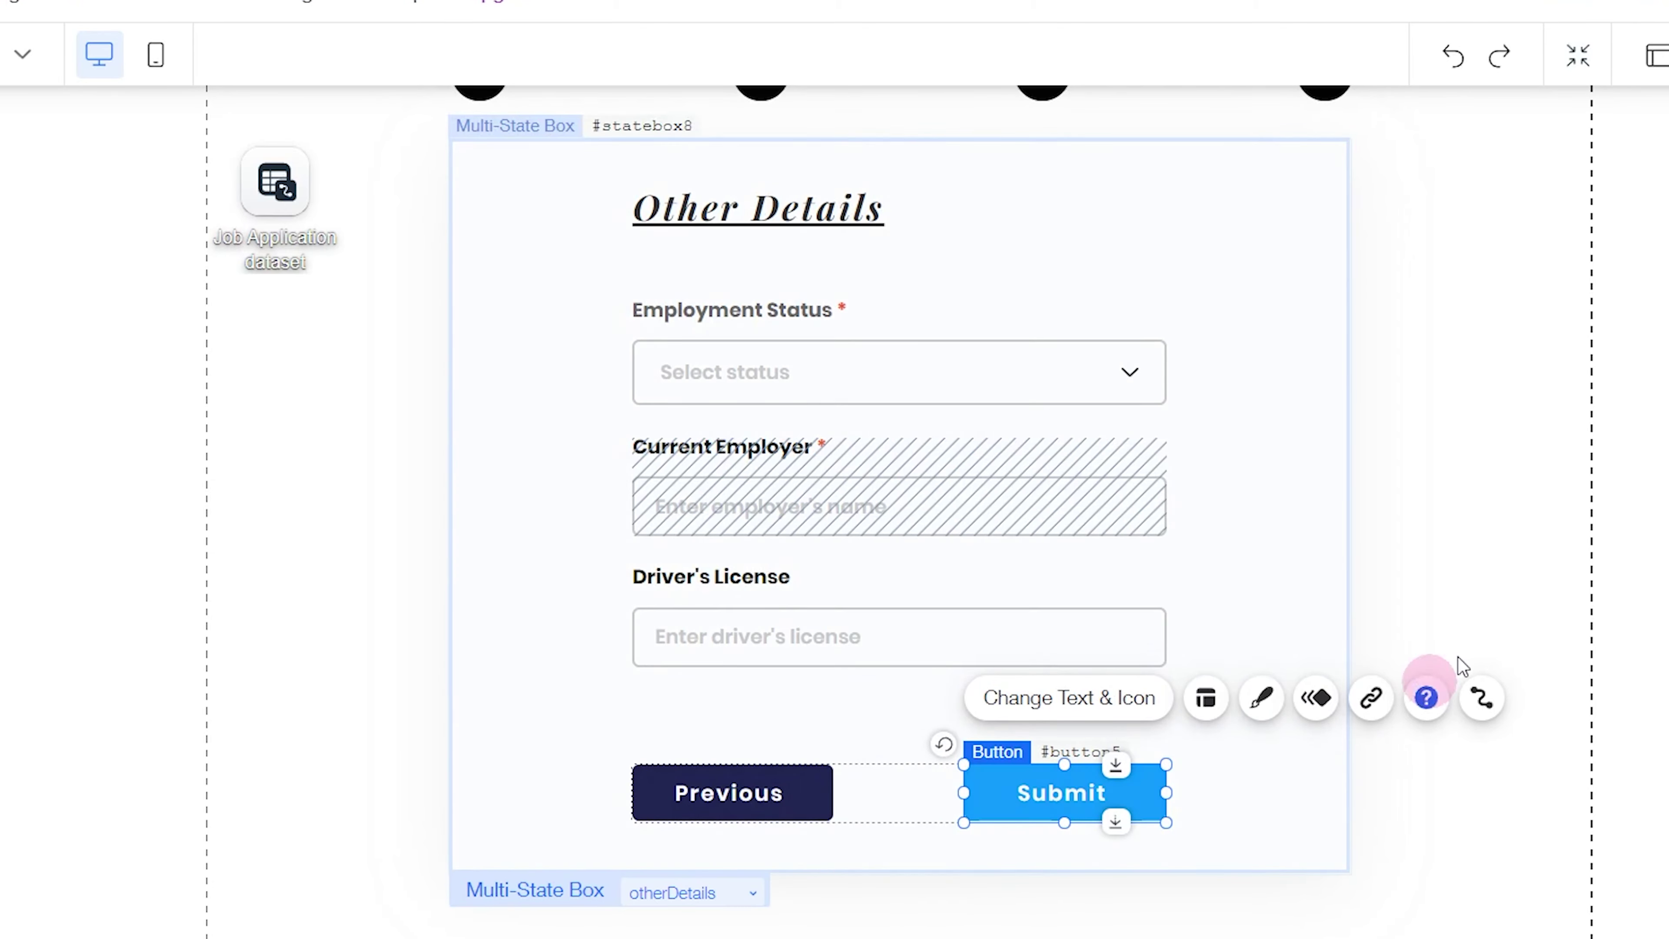
# Preview the page to look over the form's Personal Details step, and return to editing
pyautogui.click(1505, 541)
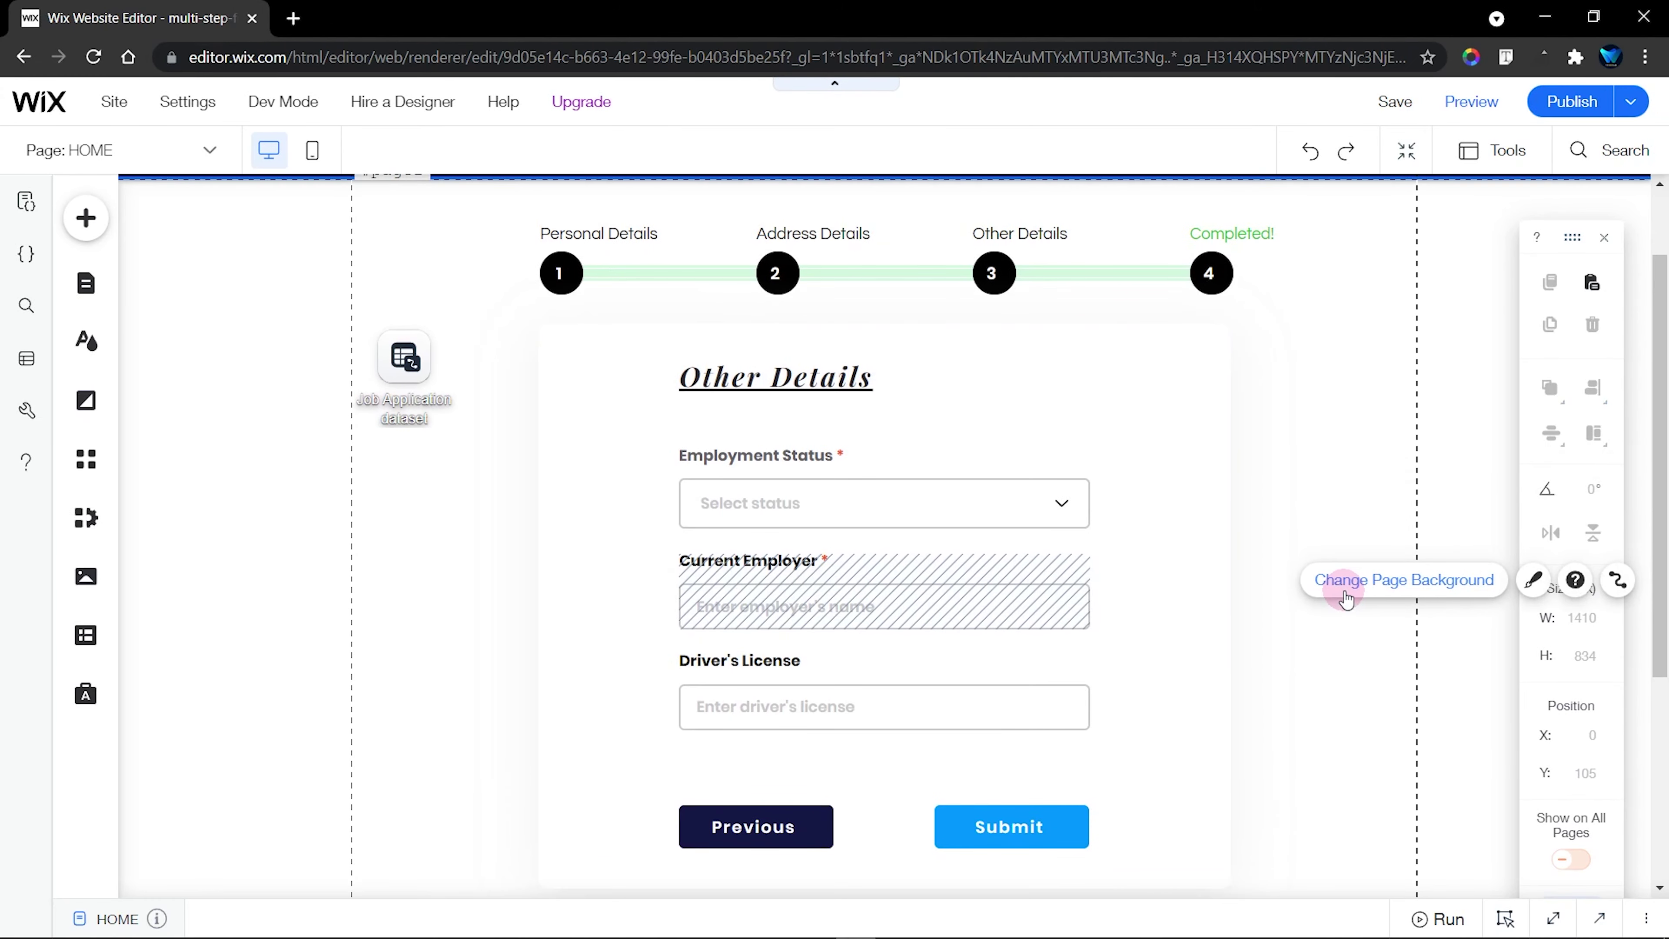
pyautogui.click(1469, 109)
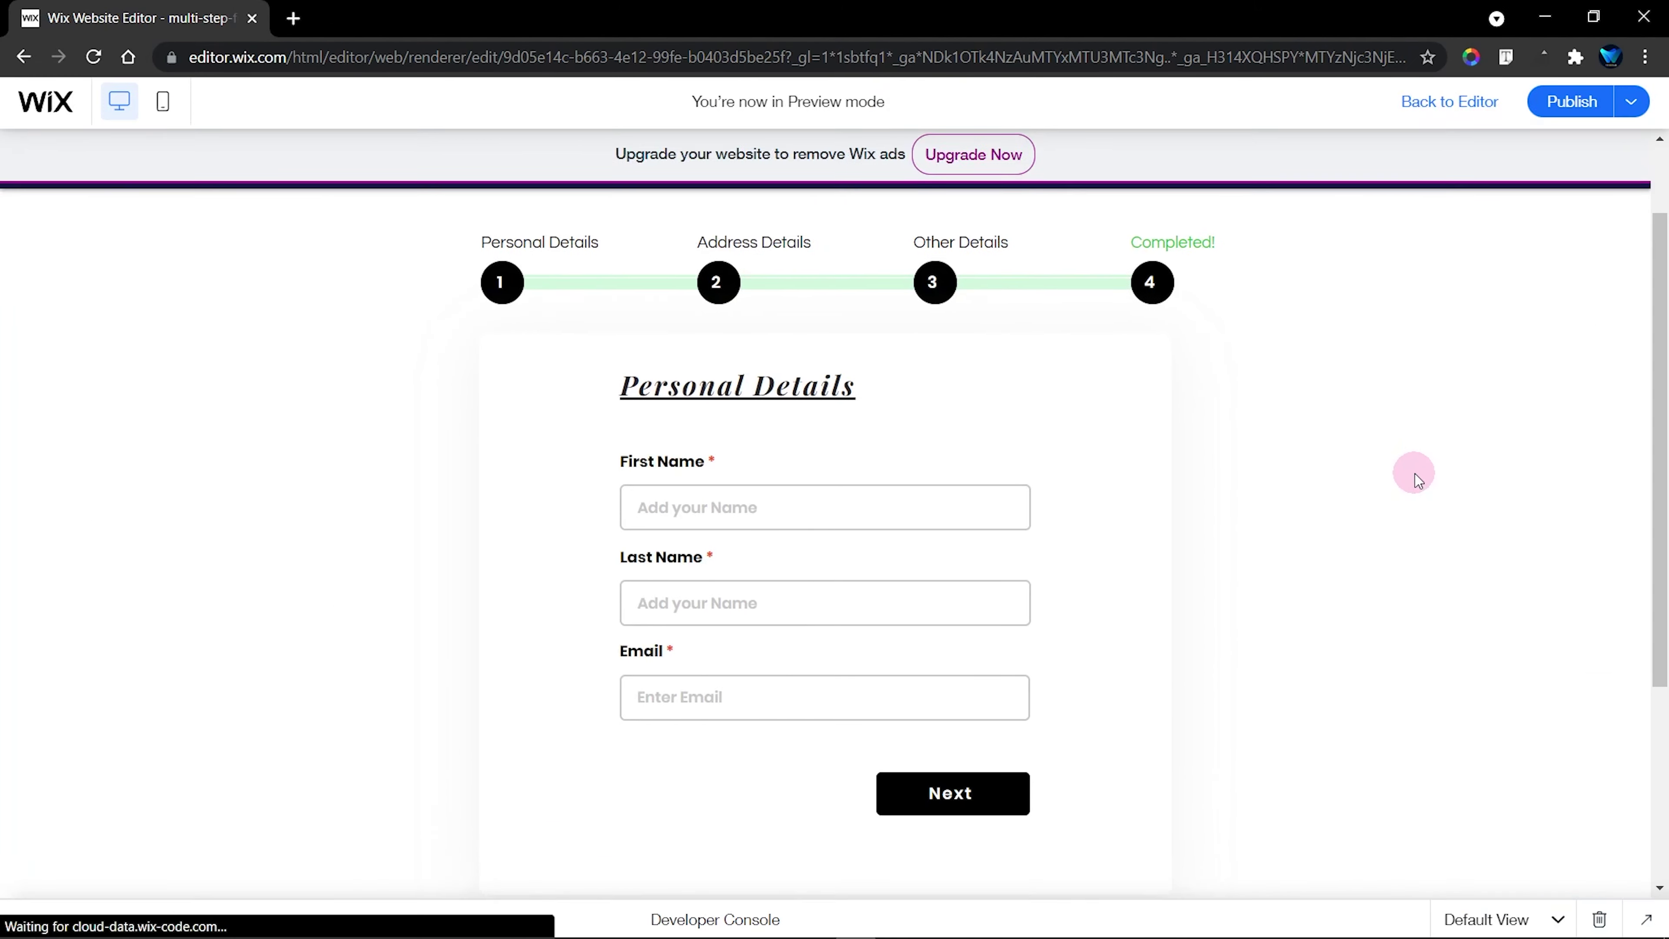
pyautogui.scroll(-5, 1142, 598)
pyautogui.scroll(5, 1142, 598)
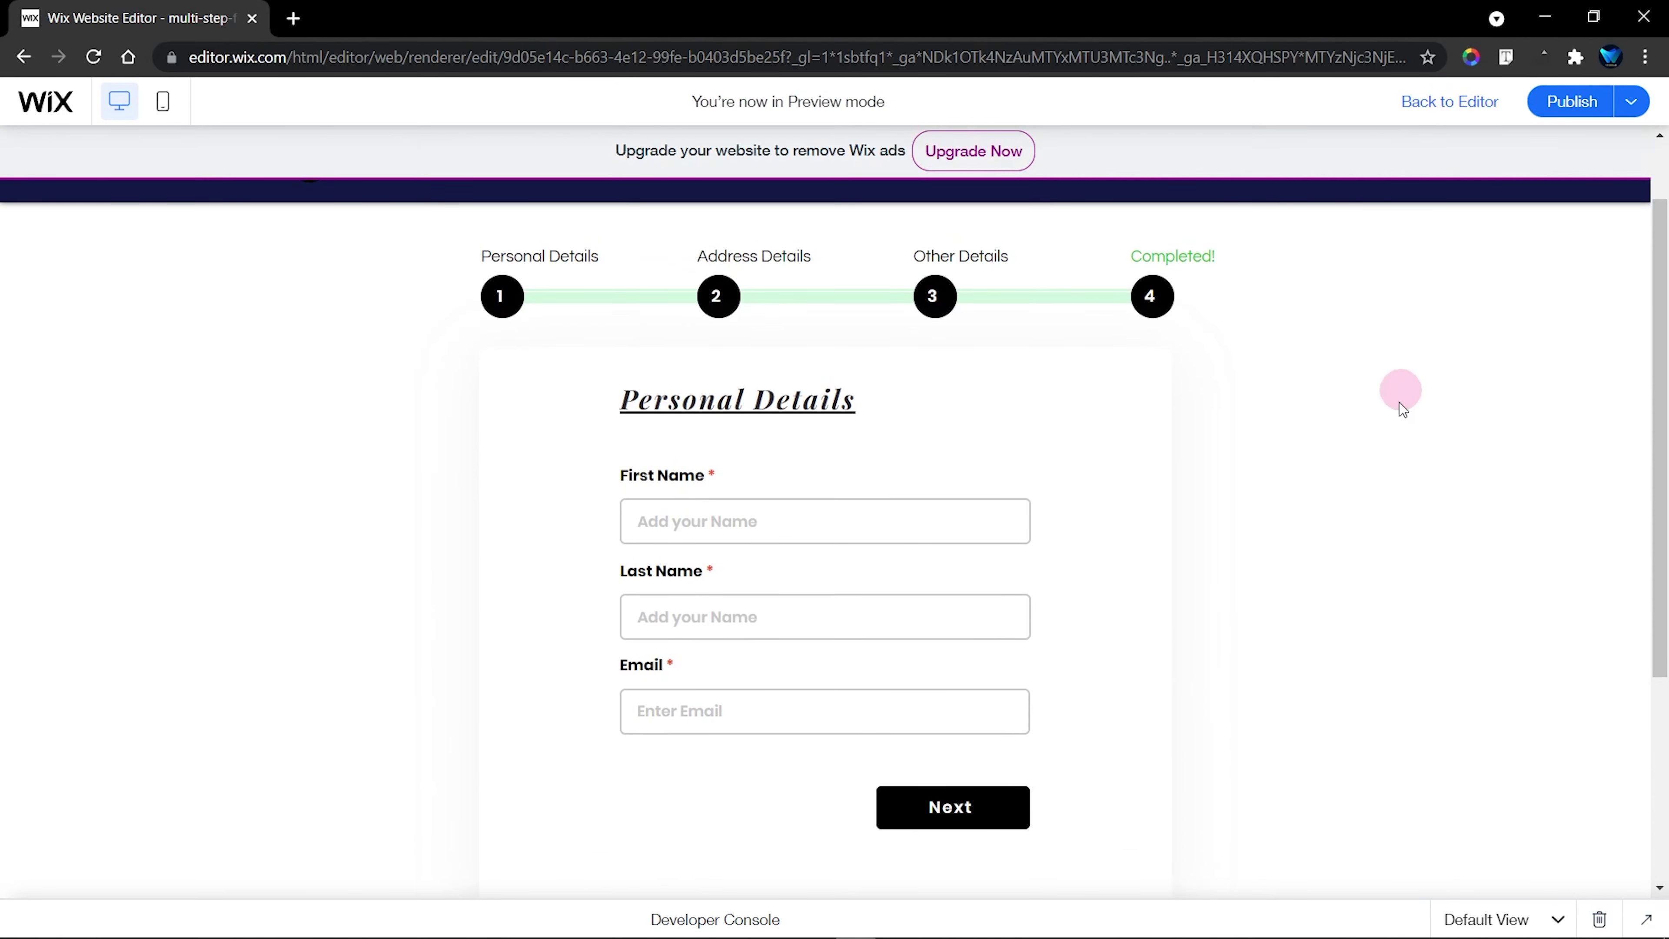
pyautogui.hotkey('ctrl', 'shift', 'p')
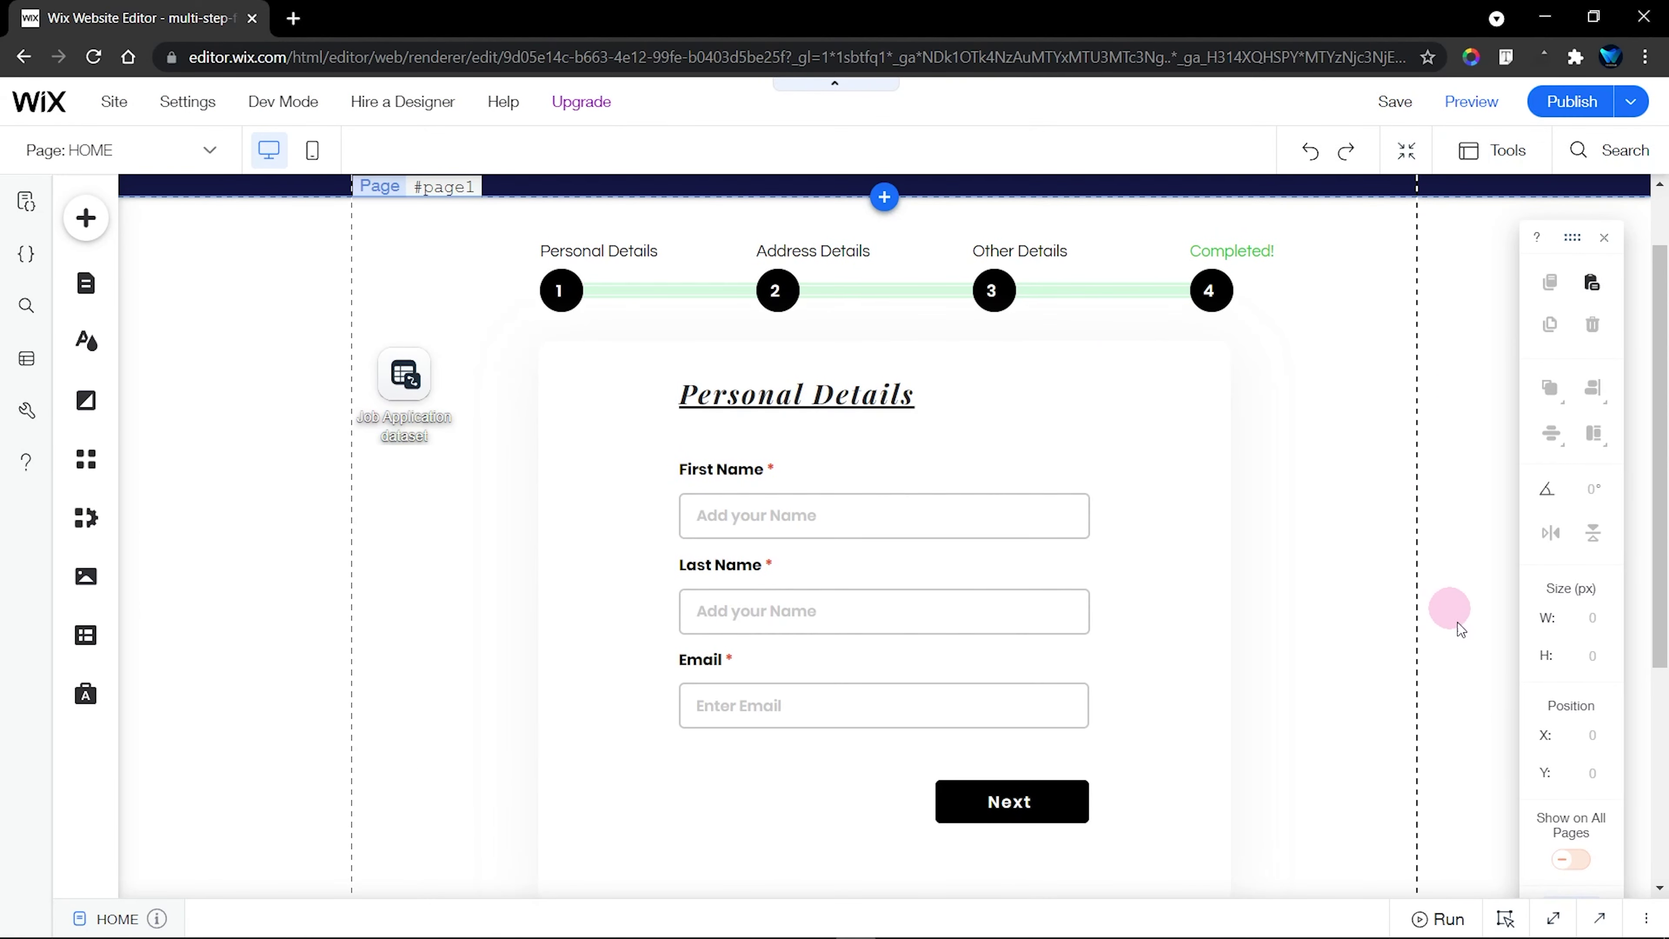
# Delete the default comments from the HOME page code, keeping only the empty $w.onReady function
pyautogui.click(1554, 918)
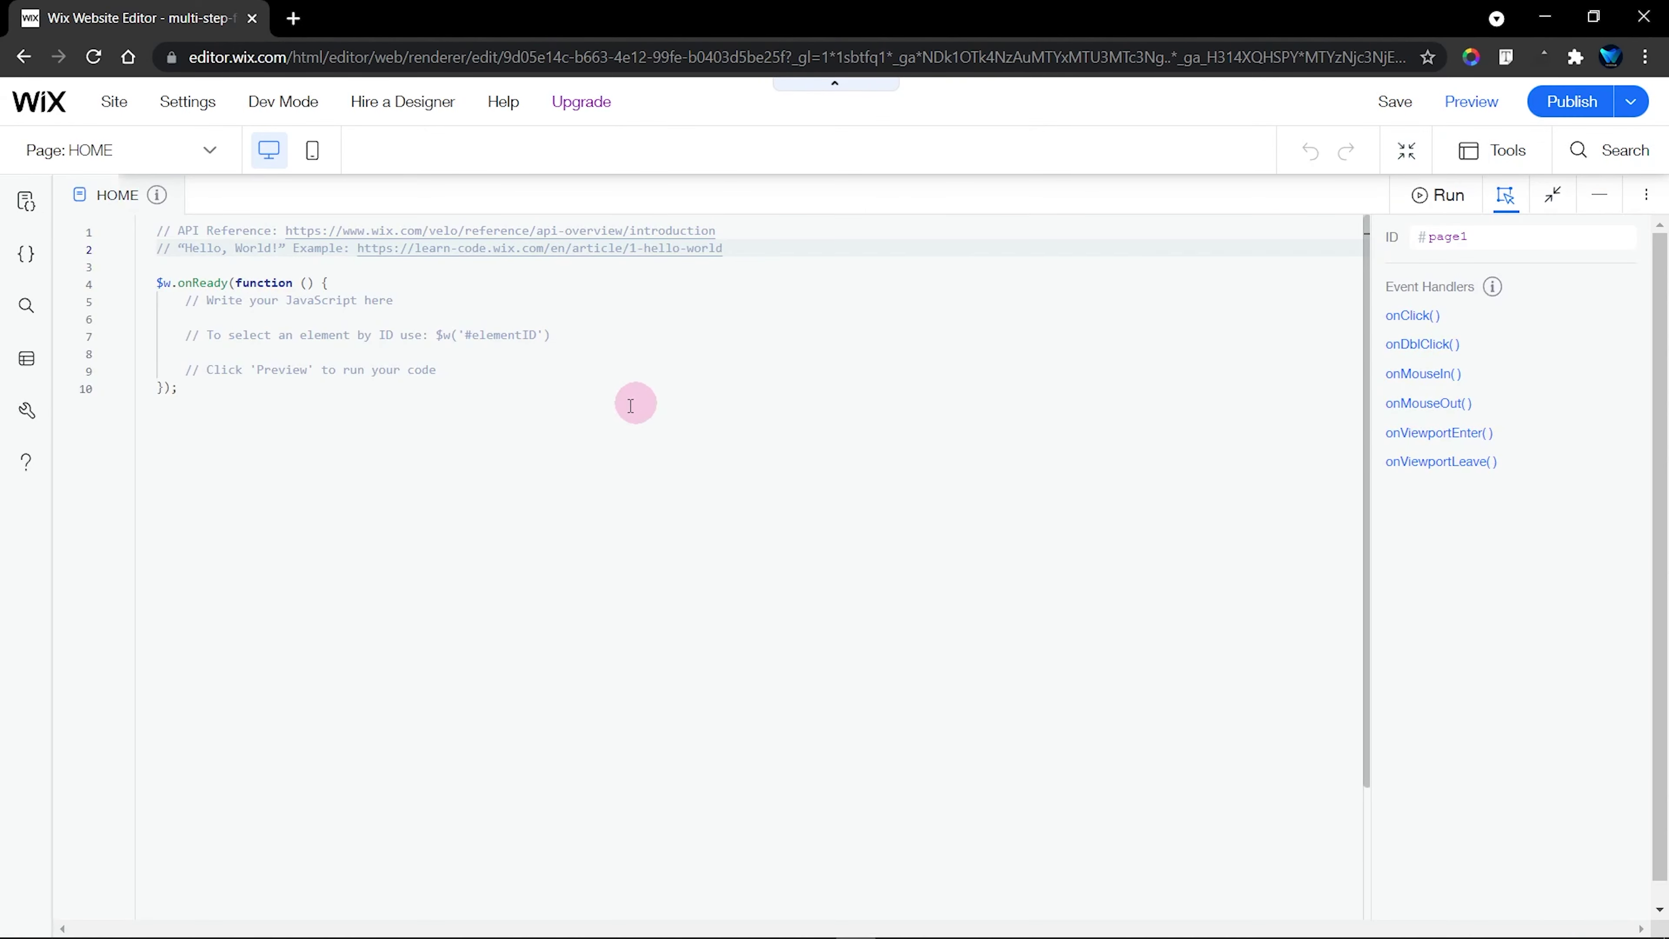
pyautogui.moveTo(157, 230); pyautogui.dragTo(495, 264)
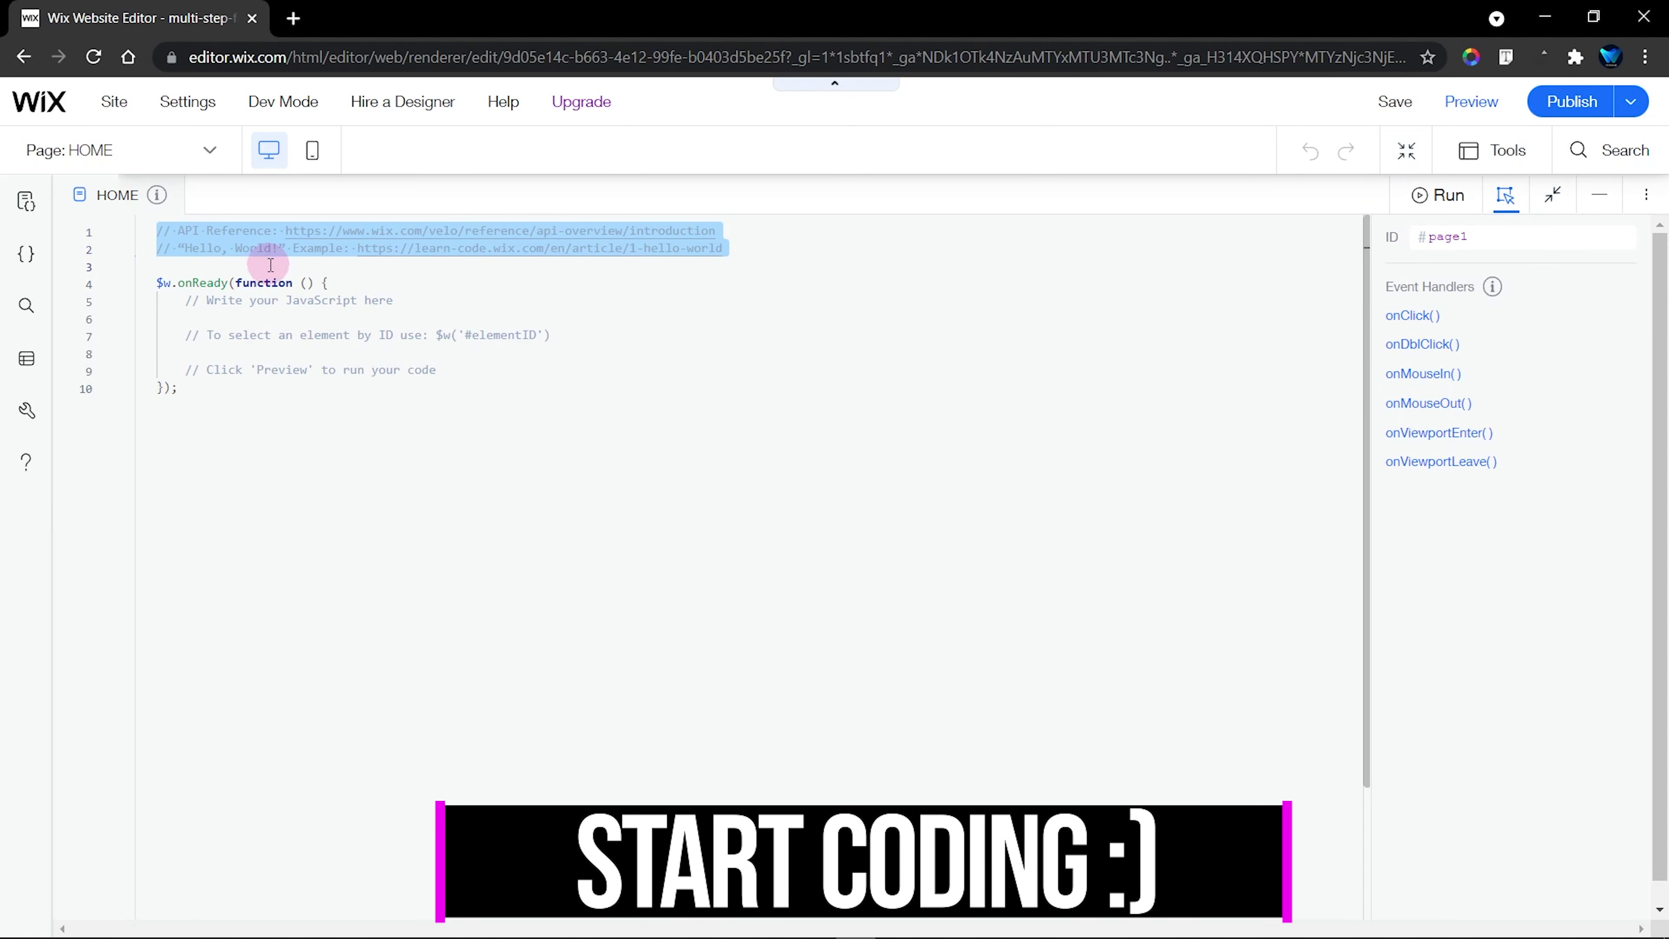
pyautogui.press('Delete')
pyautogui.press('Delete')
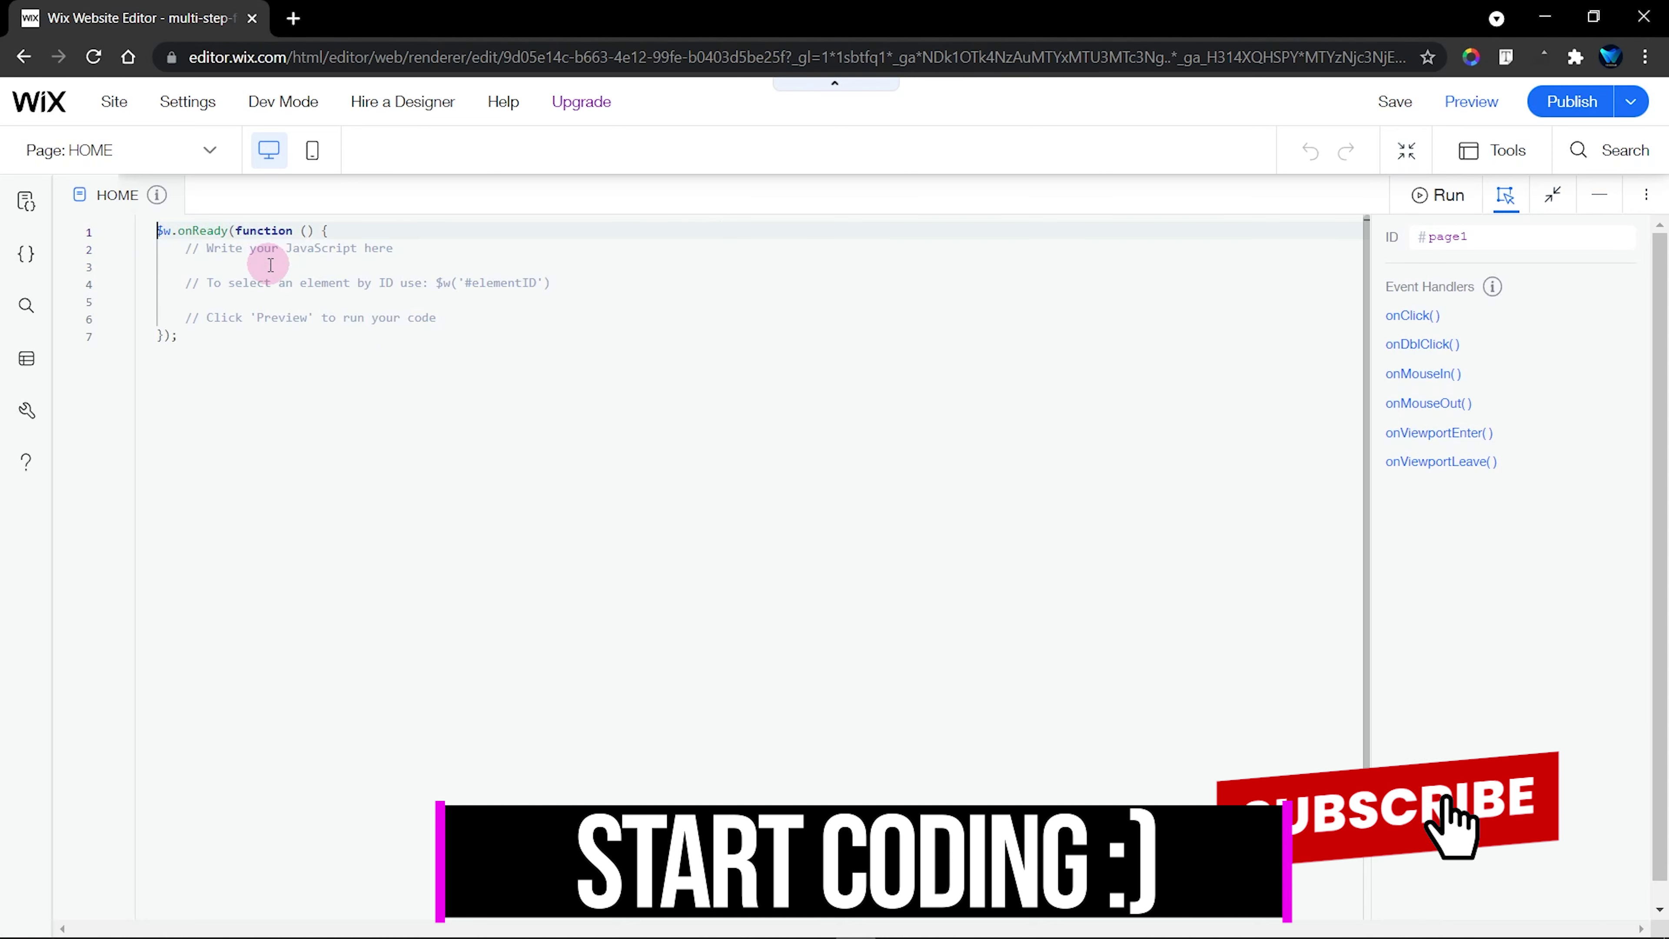
pyautogui.click(186, 247)
pyautogui.moveTo(186, 248); pyautogui.dragTo(455, 313)
pyautogui.press('Delete')
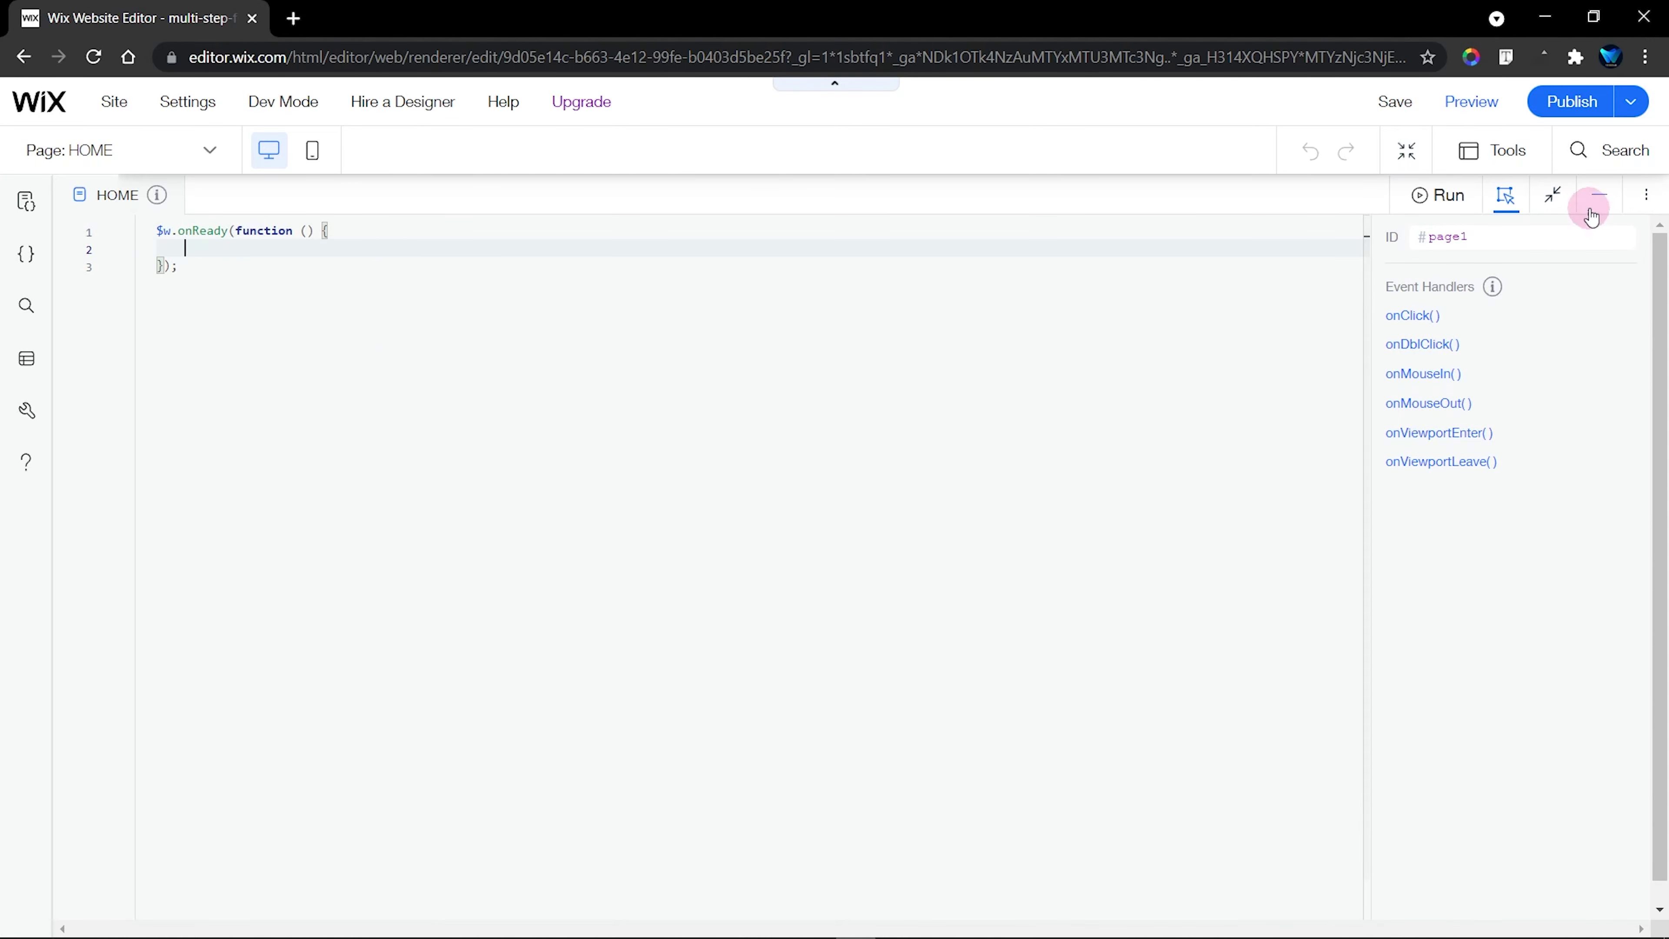
# Check the target value in the settings of the progress bar above the form
pyautogui.click(1596, 204)
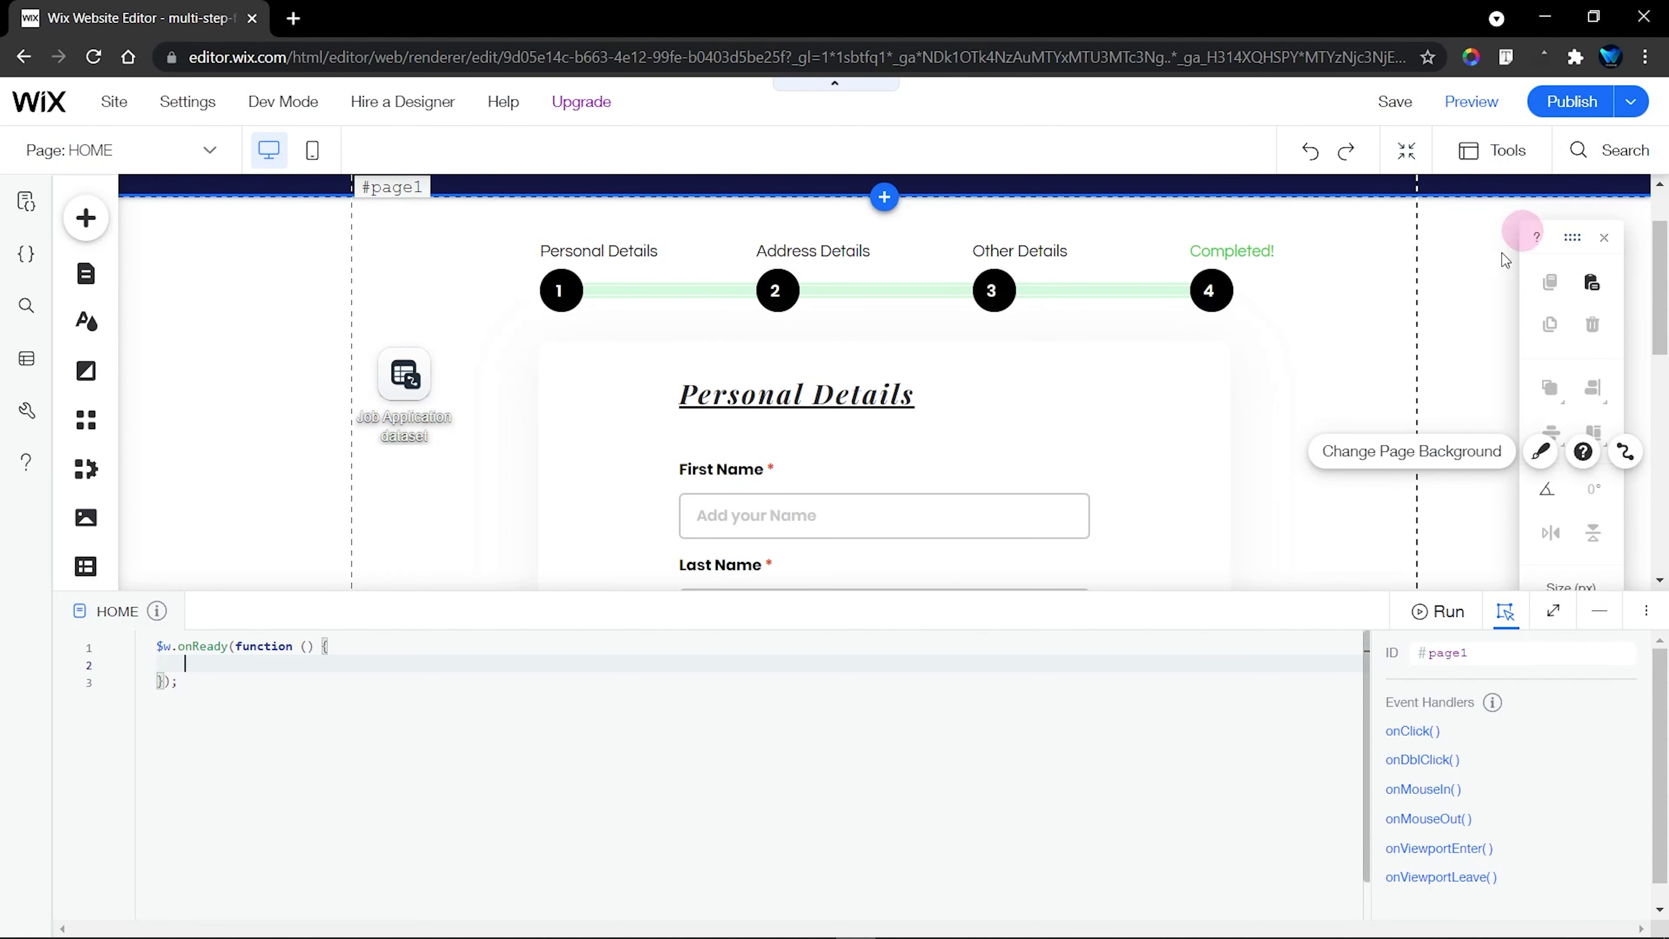
pyautogui.click(647, 288)
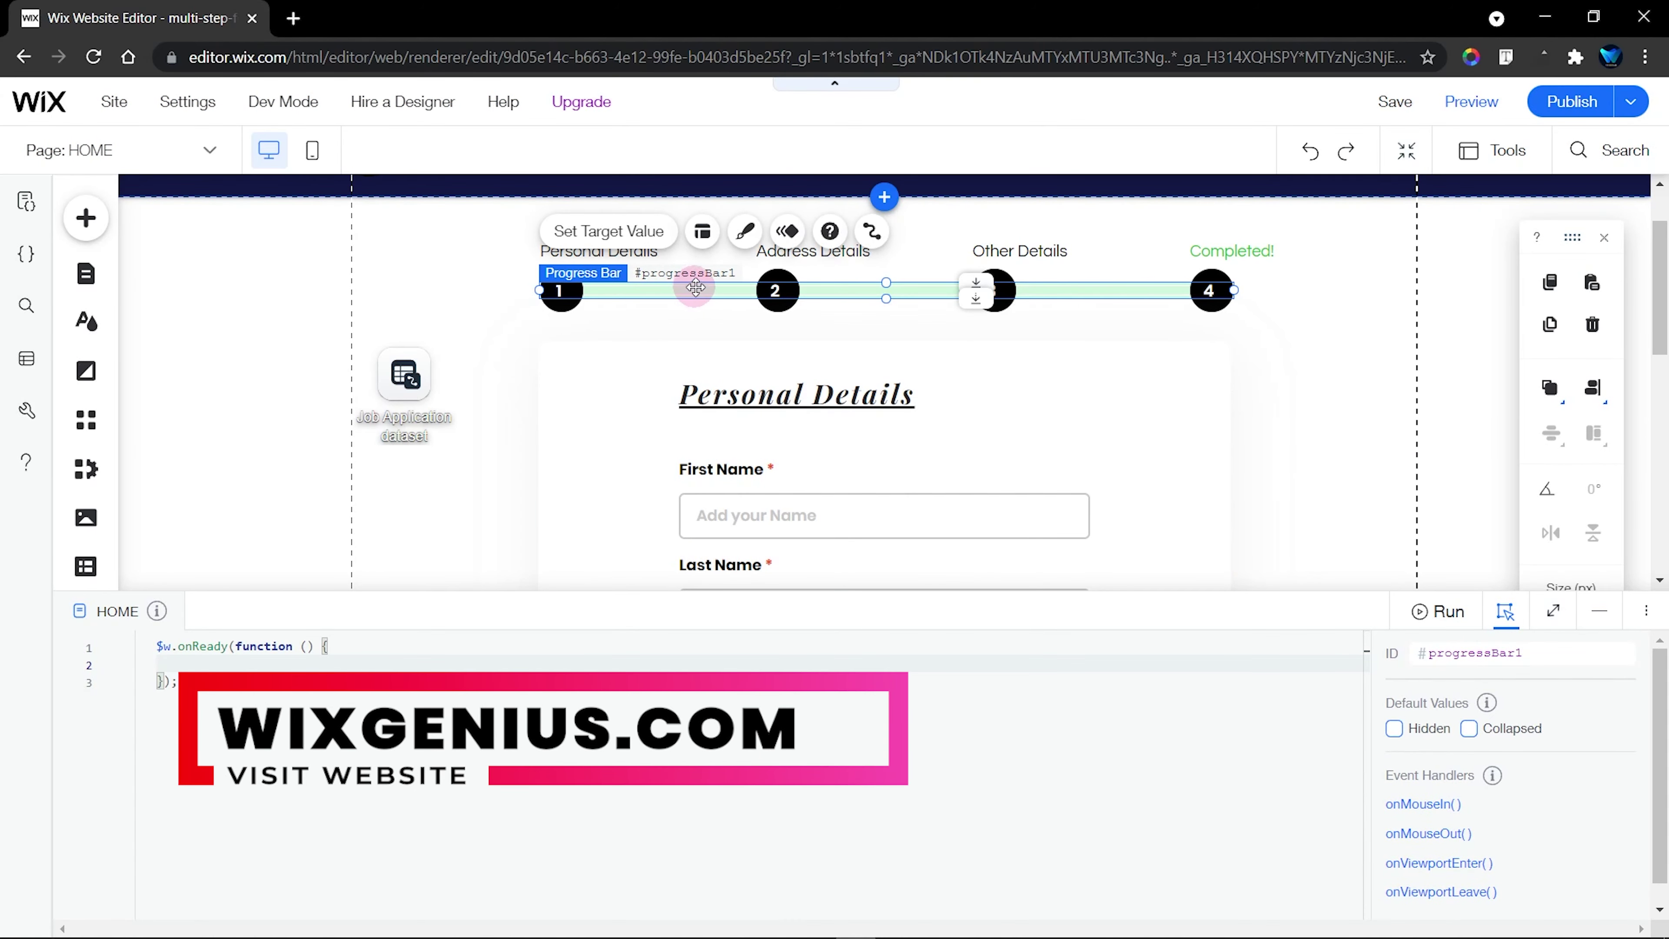
pyautogui.click(627, 231)
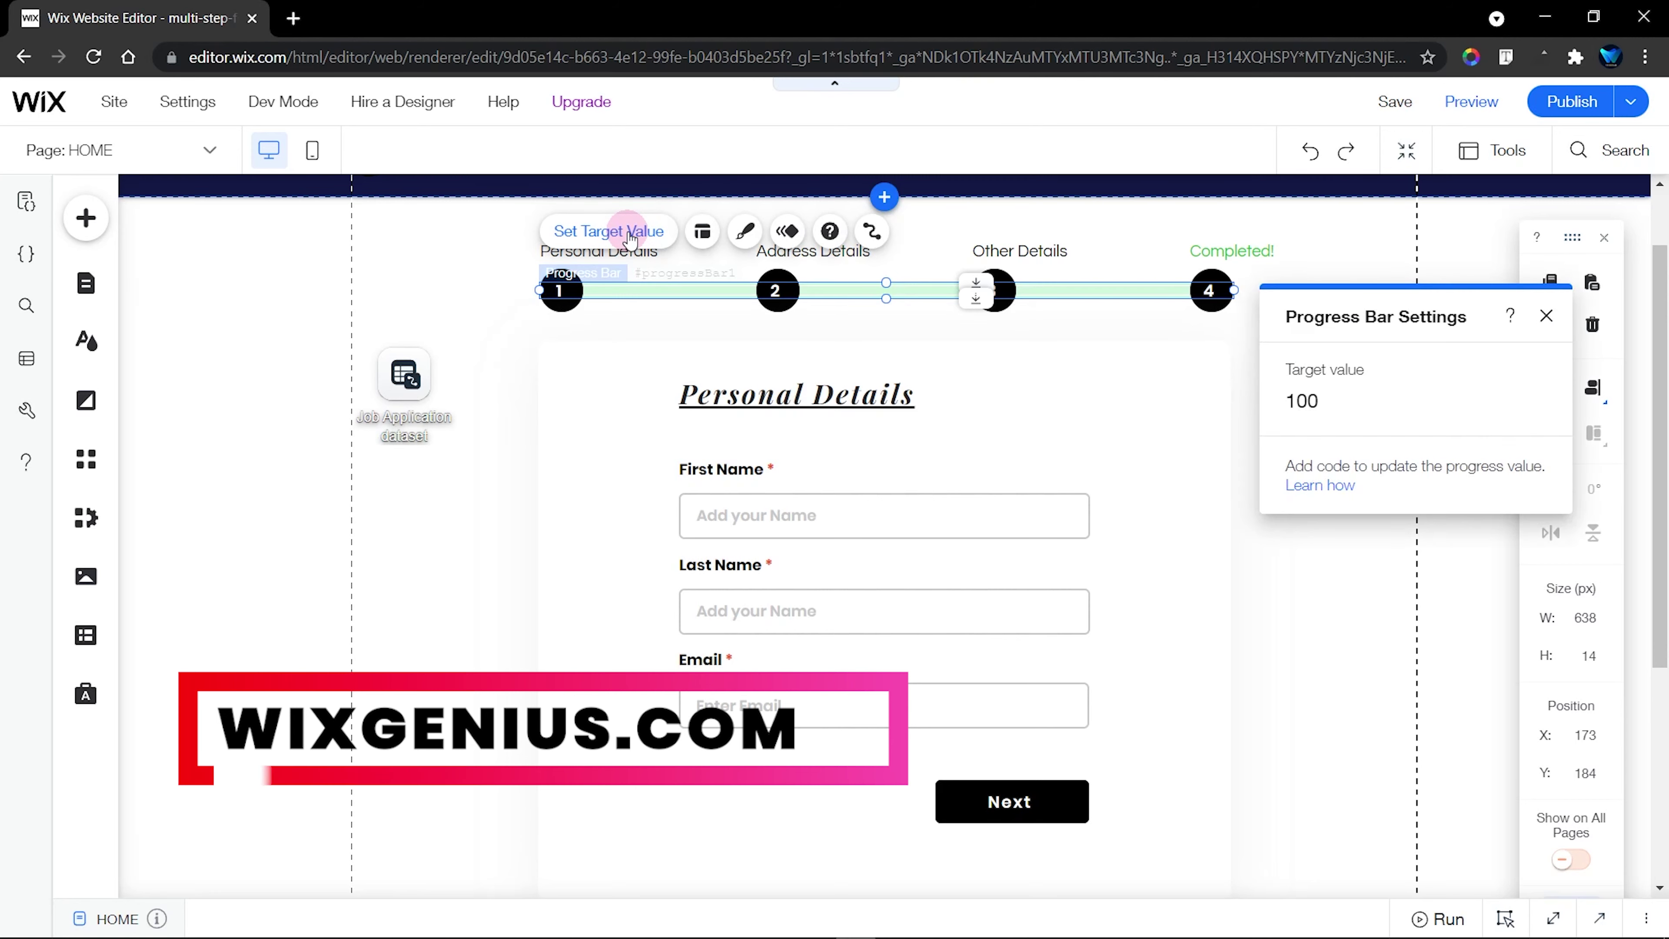
pyautogui.moveTo(1387, 315); pyautogui.dragTo(470, 314)
pyautogui.click(417, 395)
pyautogui.click(448, 475)
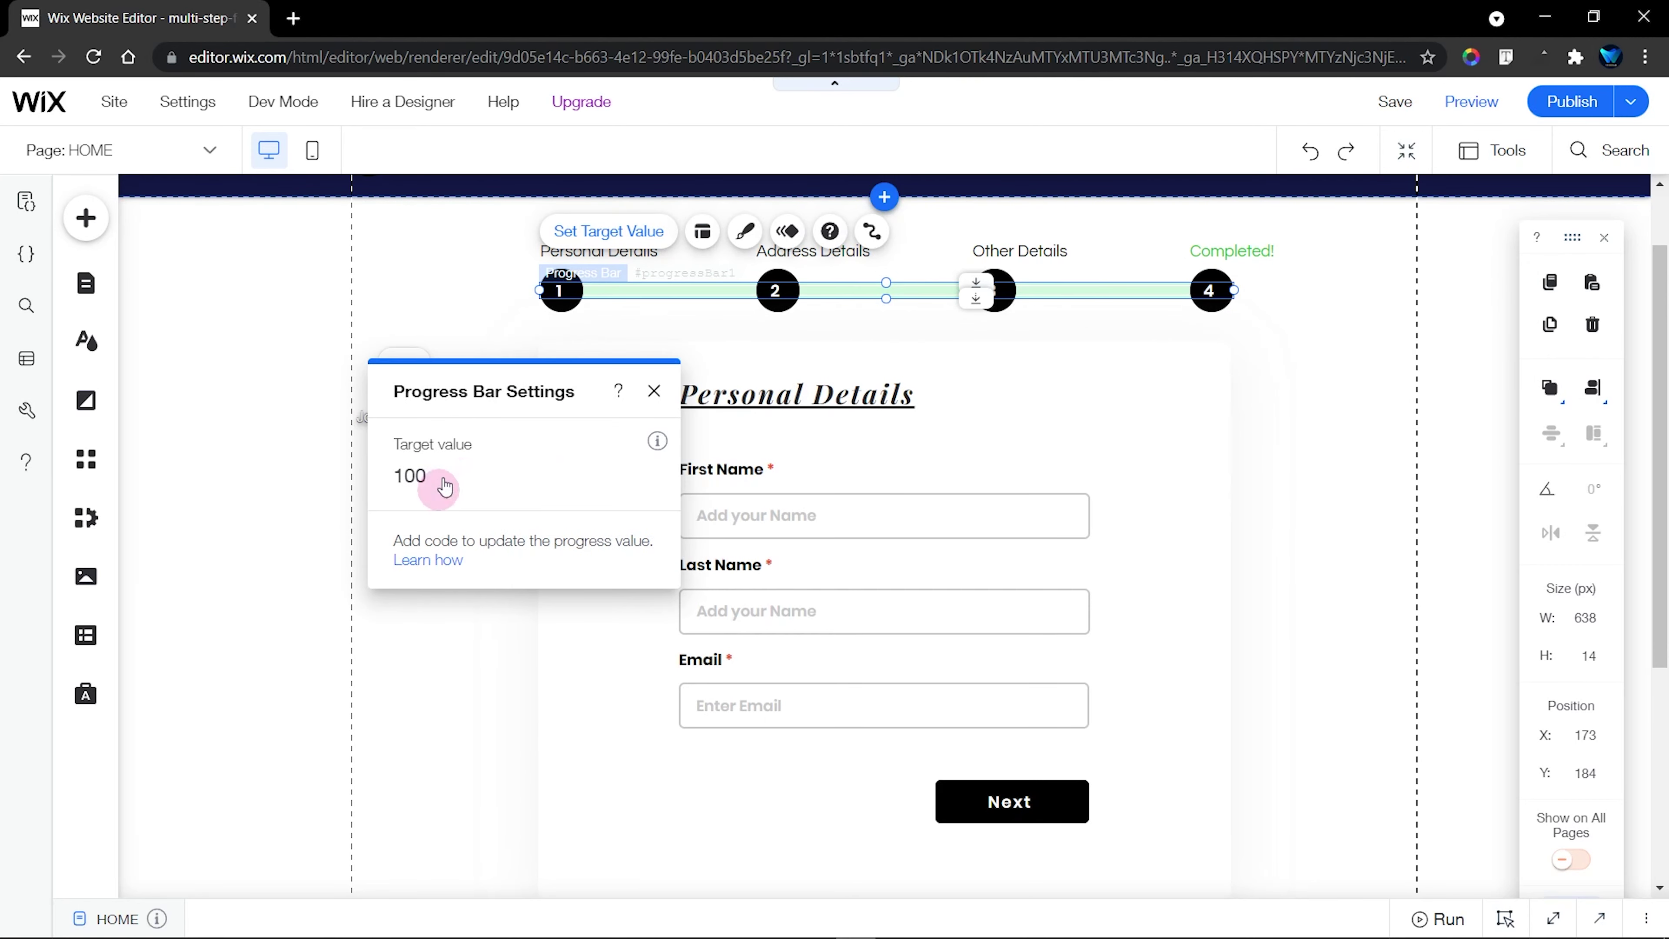
pyautogui.click(654, 390)
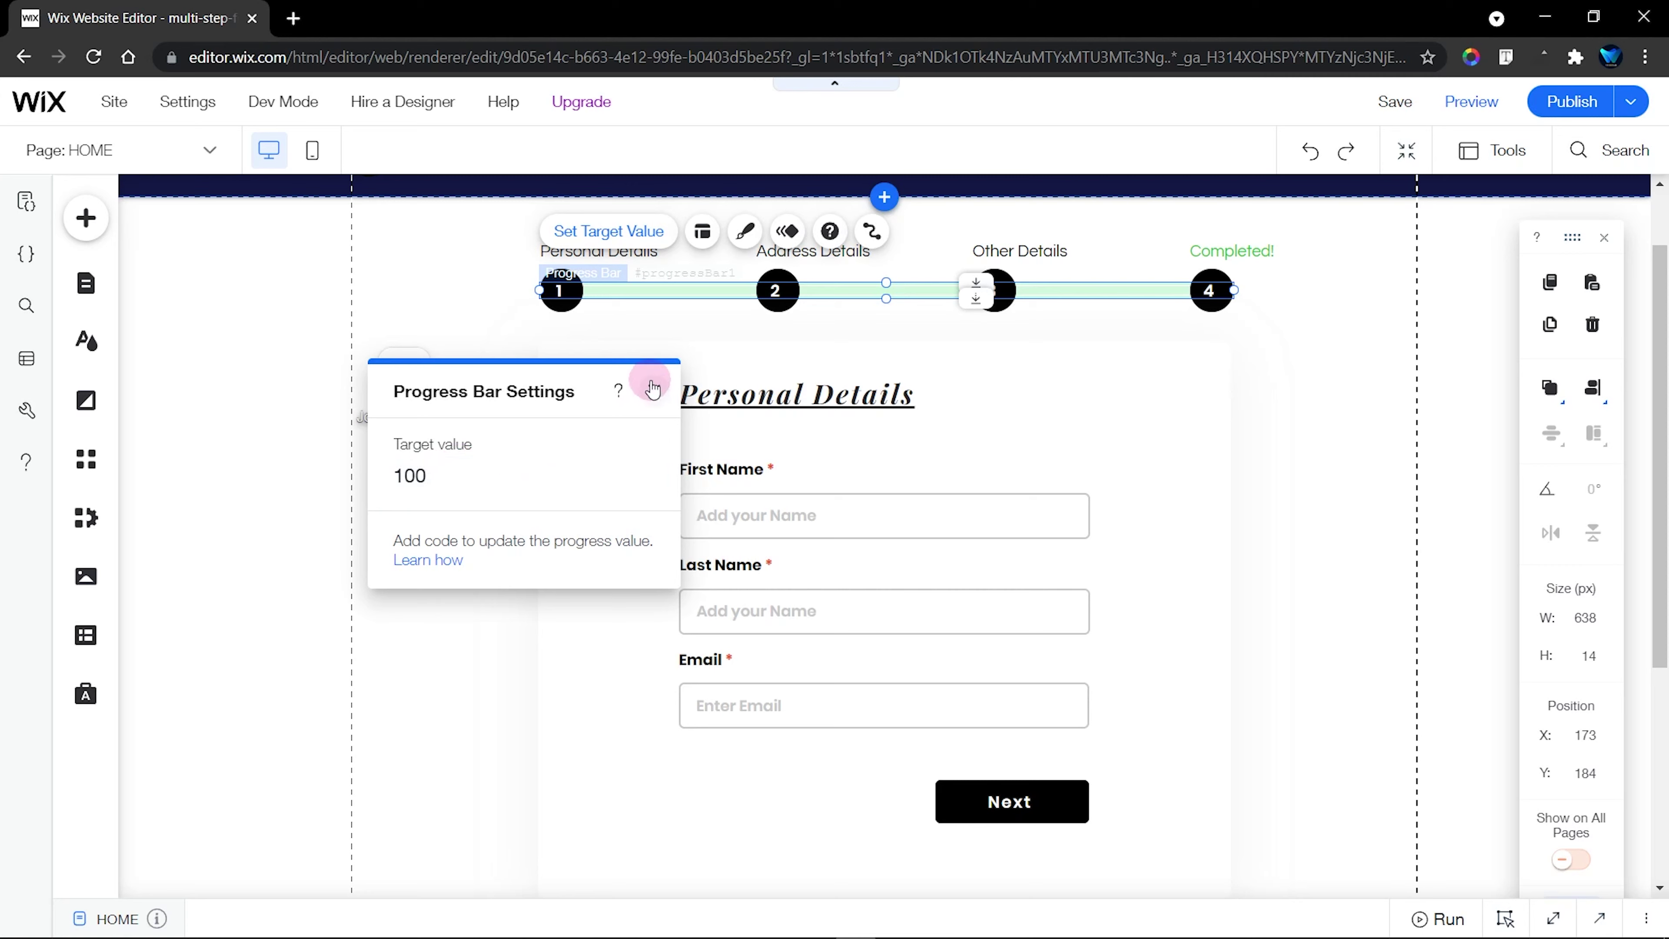
# Examine the progress bar's span and the positions of the four numbered step buttons along it
pyautogui.click(536, 290)
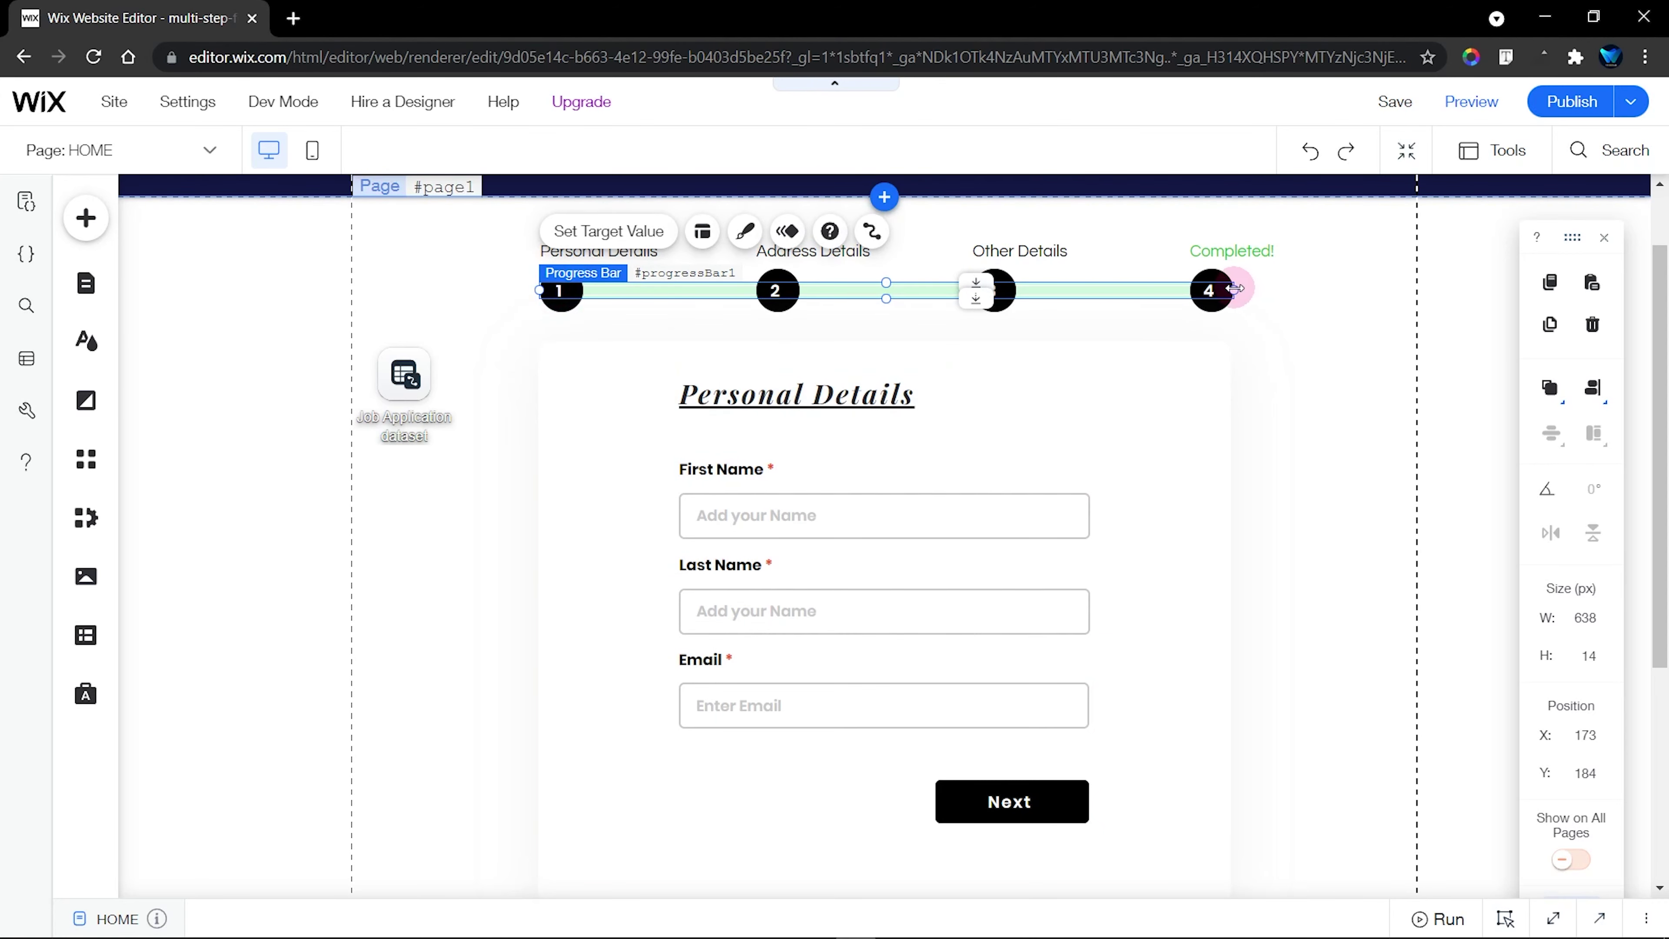
pyautogui.click(1212, 283)
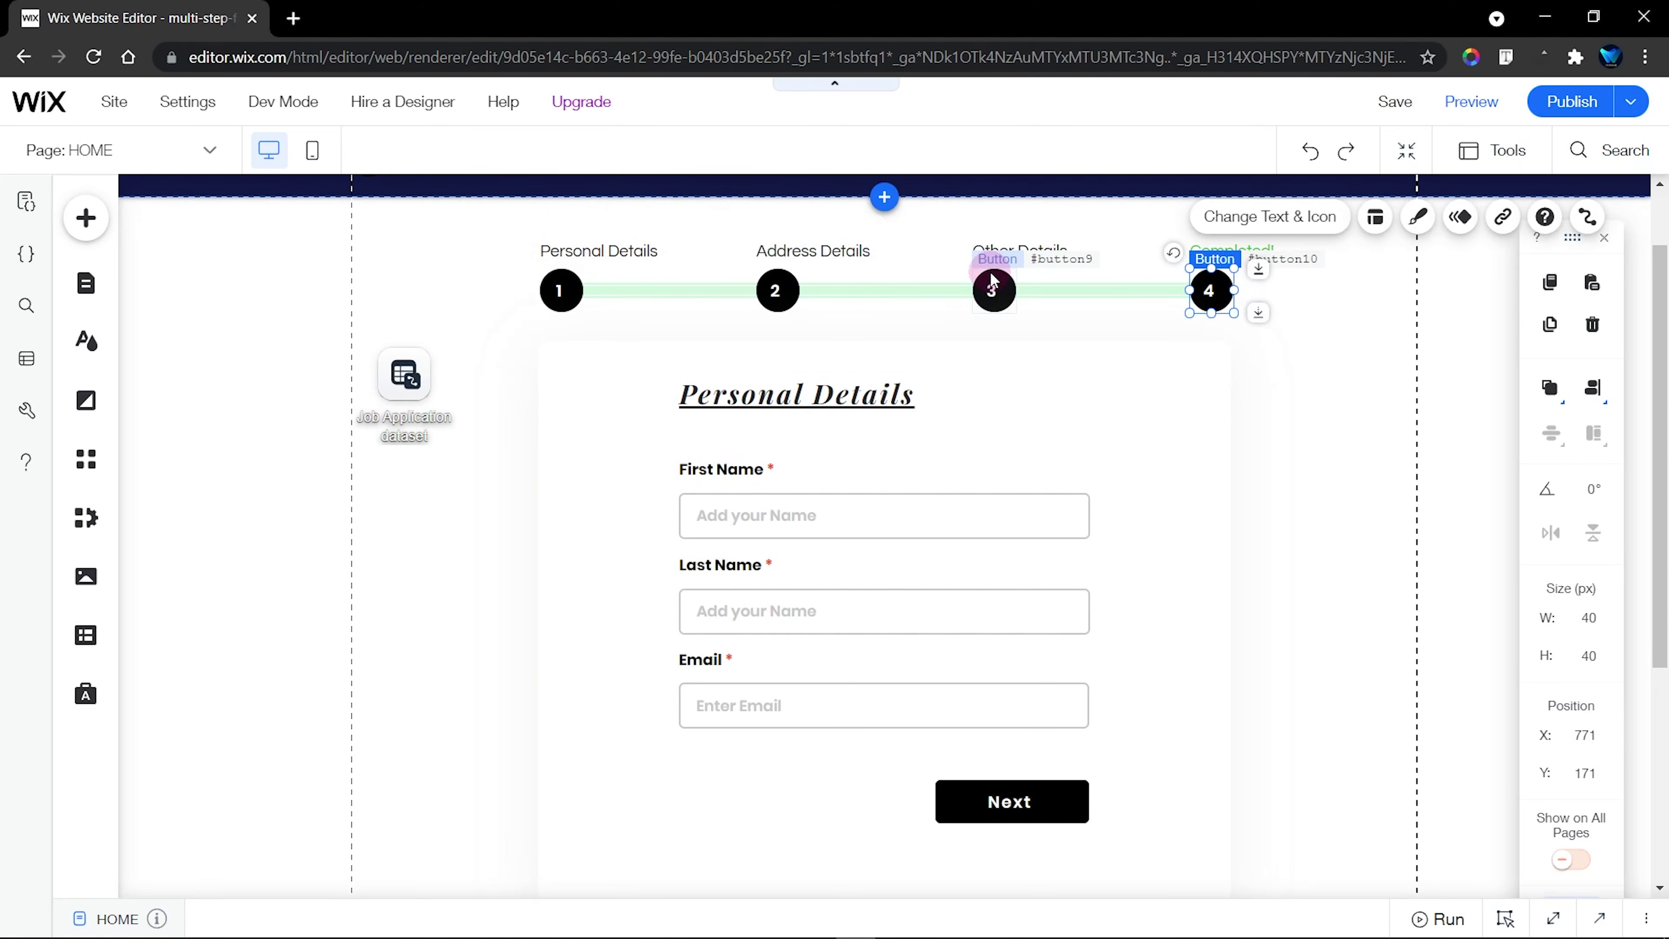
pyautogui.click(993, 286)
pyautogui.click(776, 280)
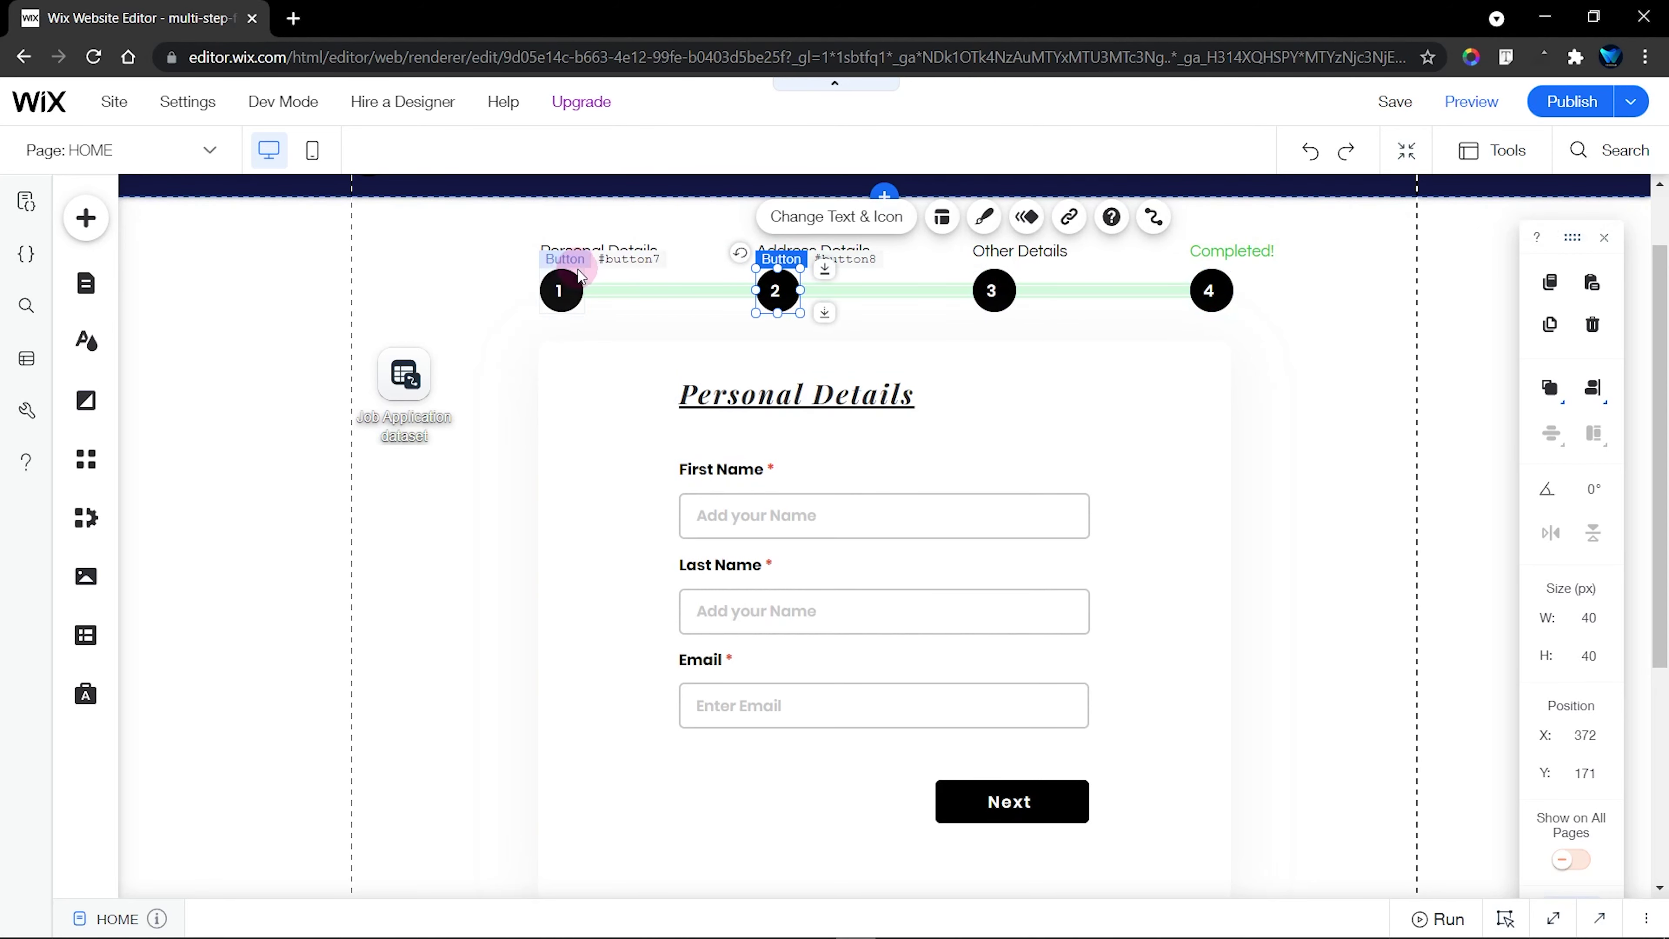
pyautogui.click(560, 288)
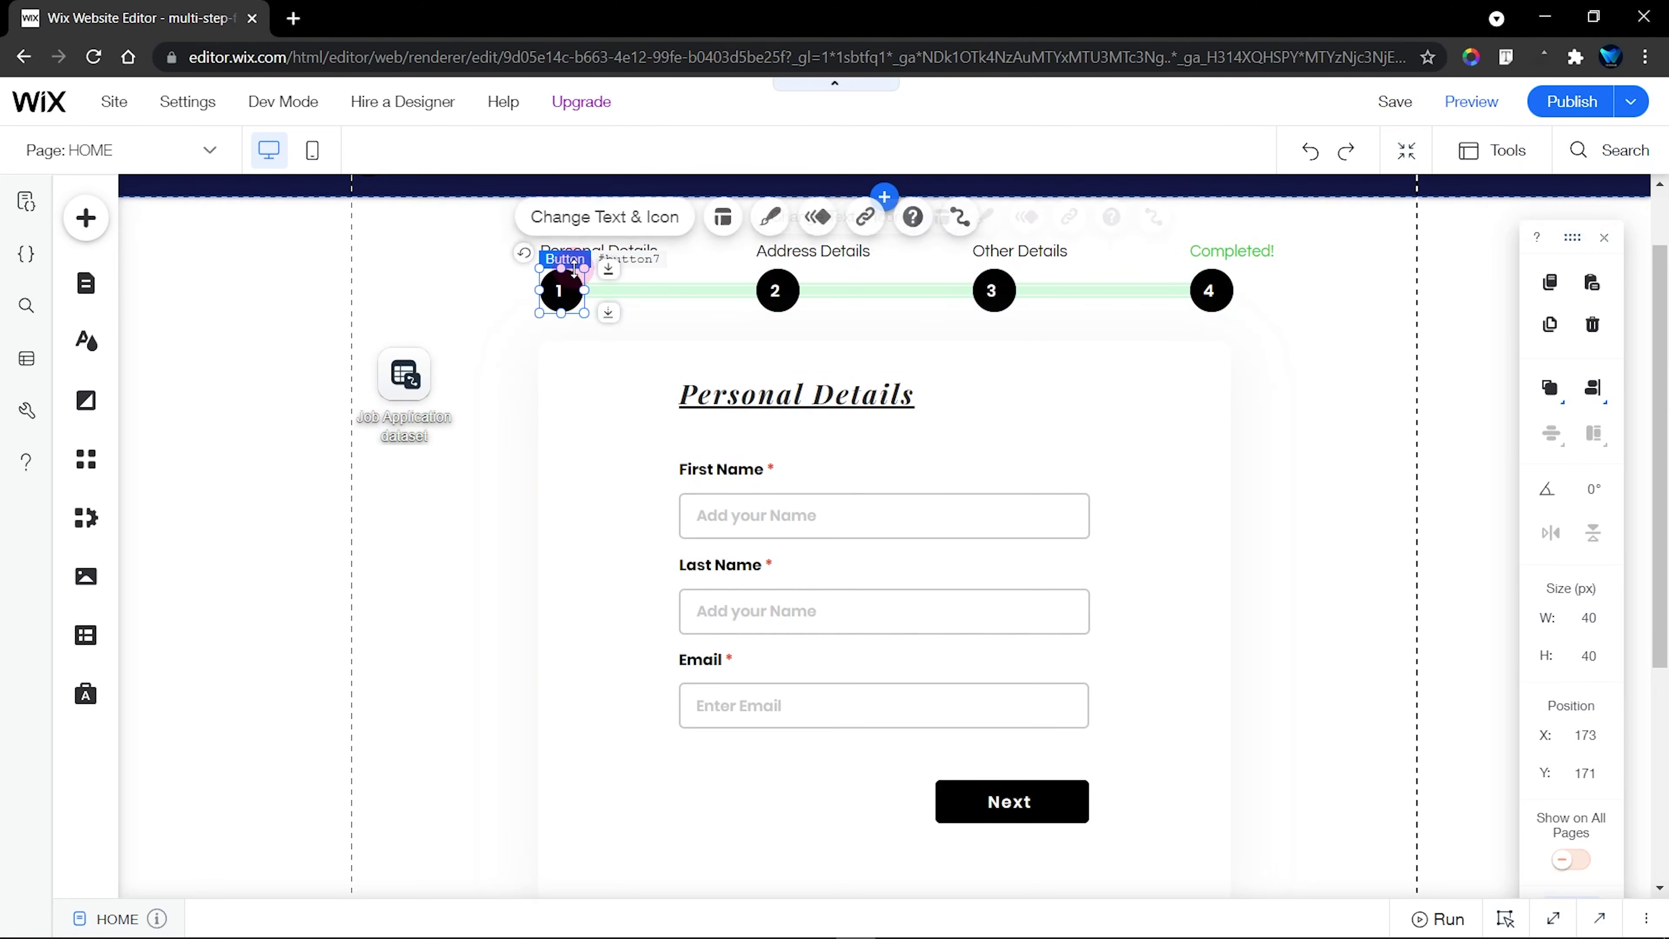
pyautogui.click(782, 280)
pyautogui.click(679, 289)
pyautogui.click(589, 301)
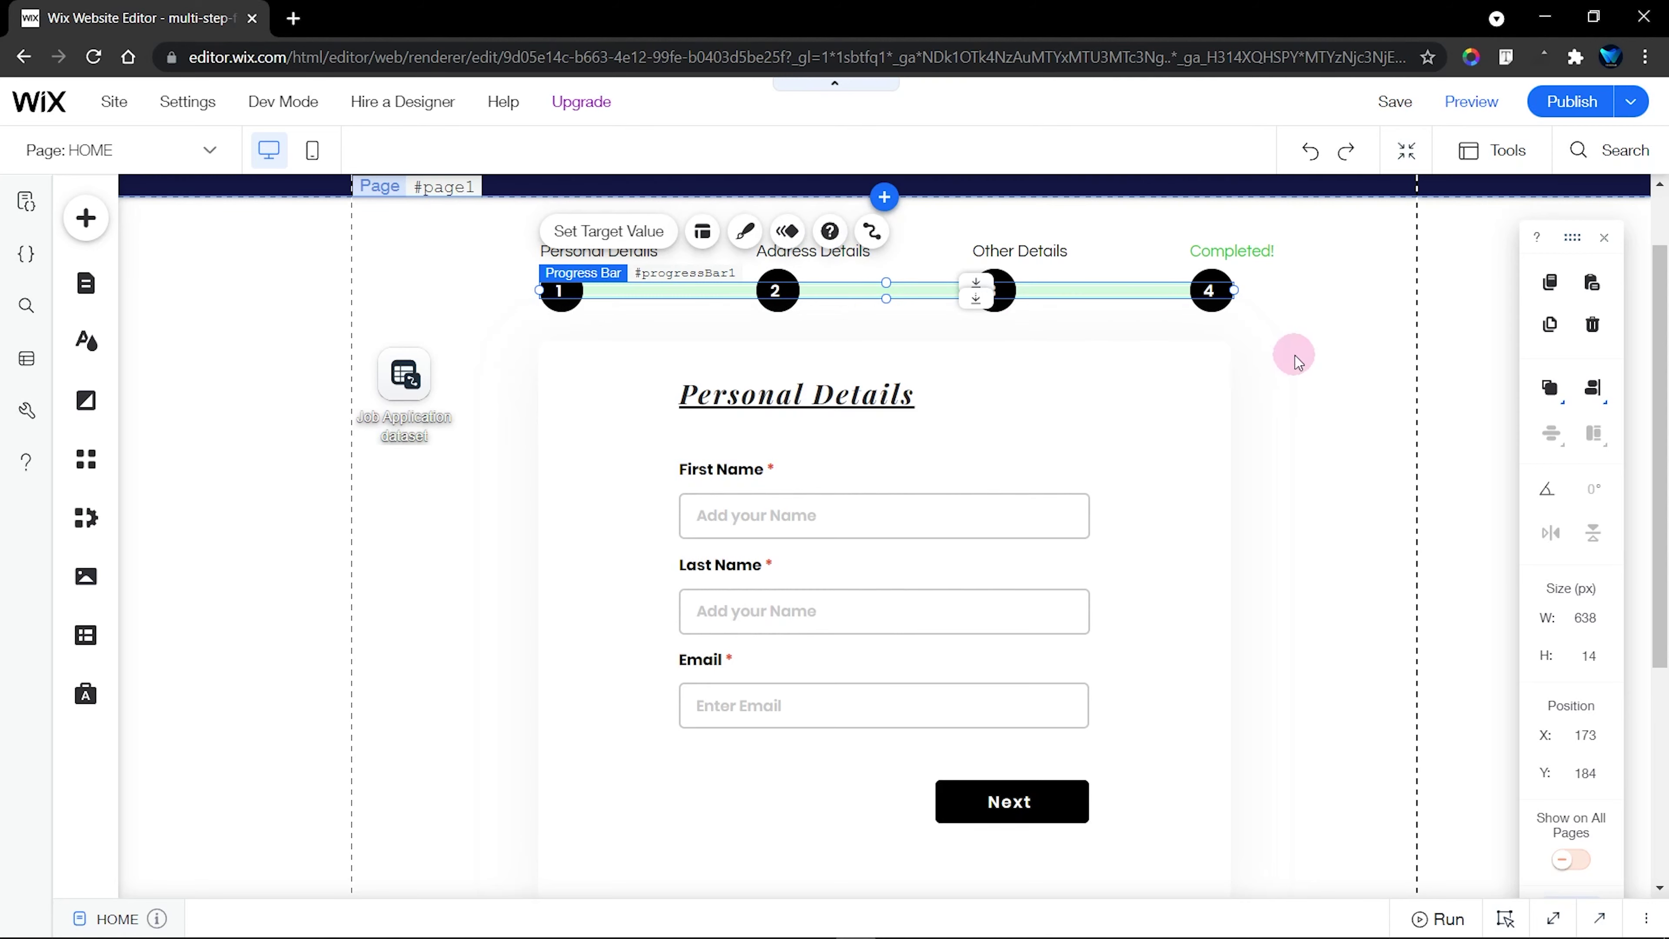
pyautogui.click(1322, 405)
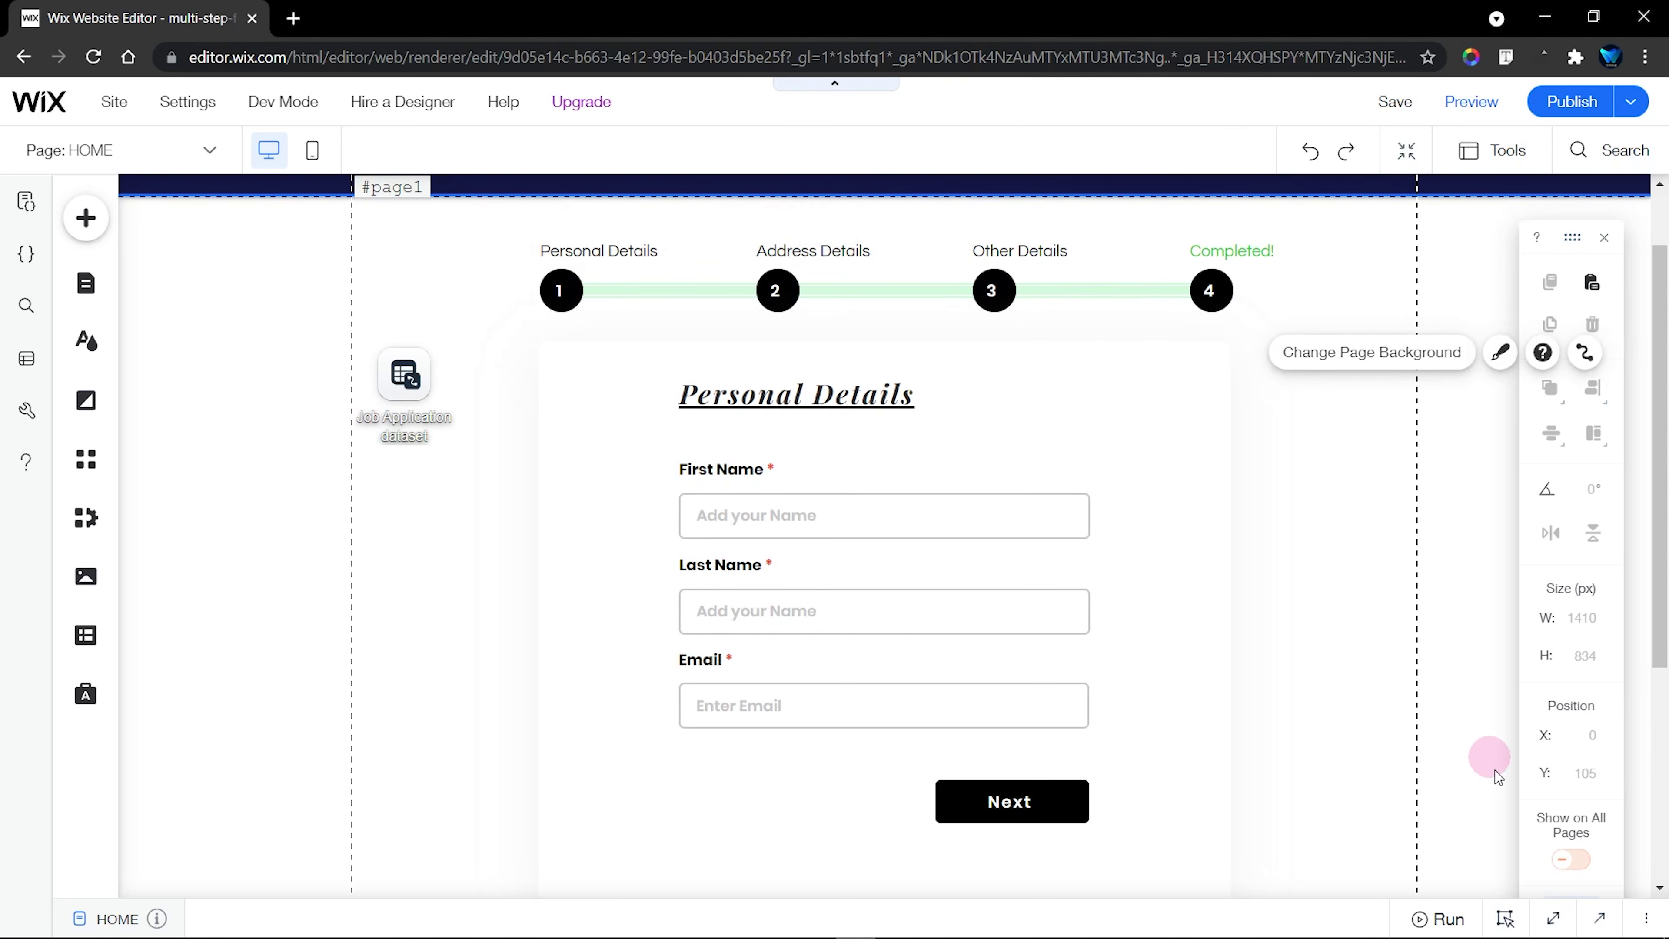
# Set the ID of the Next button in the personalDetails state to nextButton1
pyautogui.click(1555, 919)
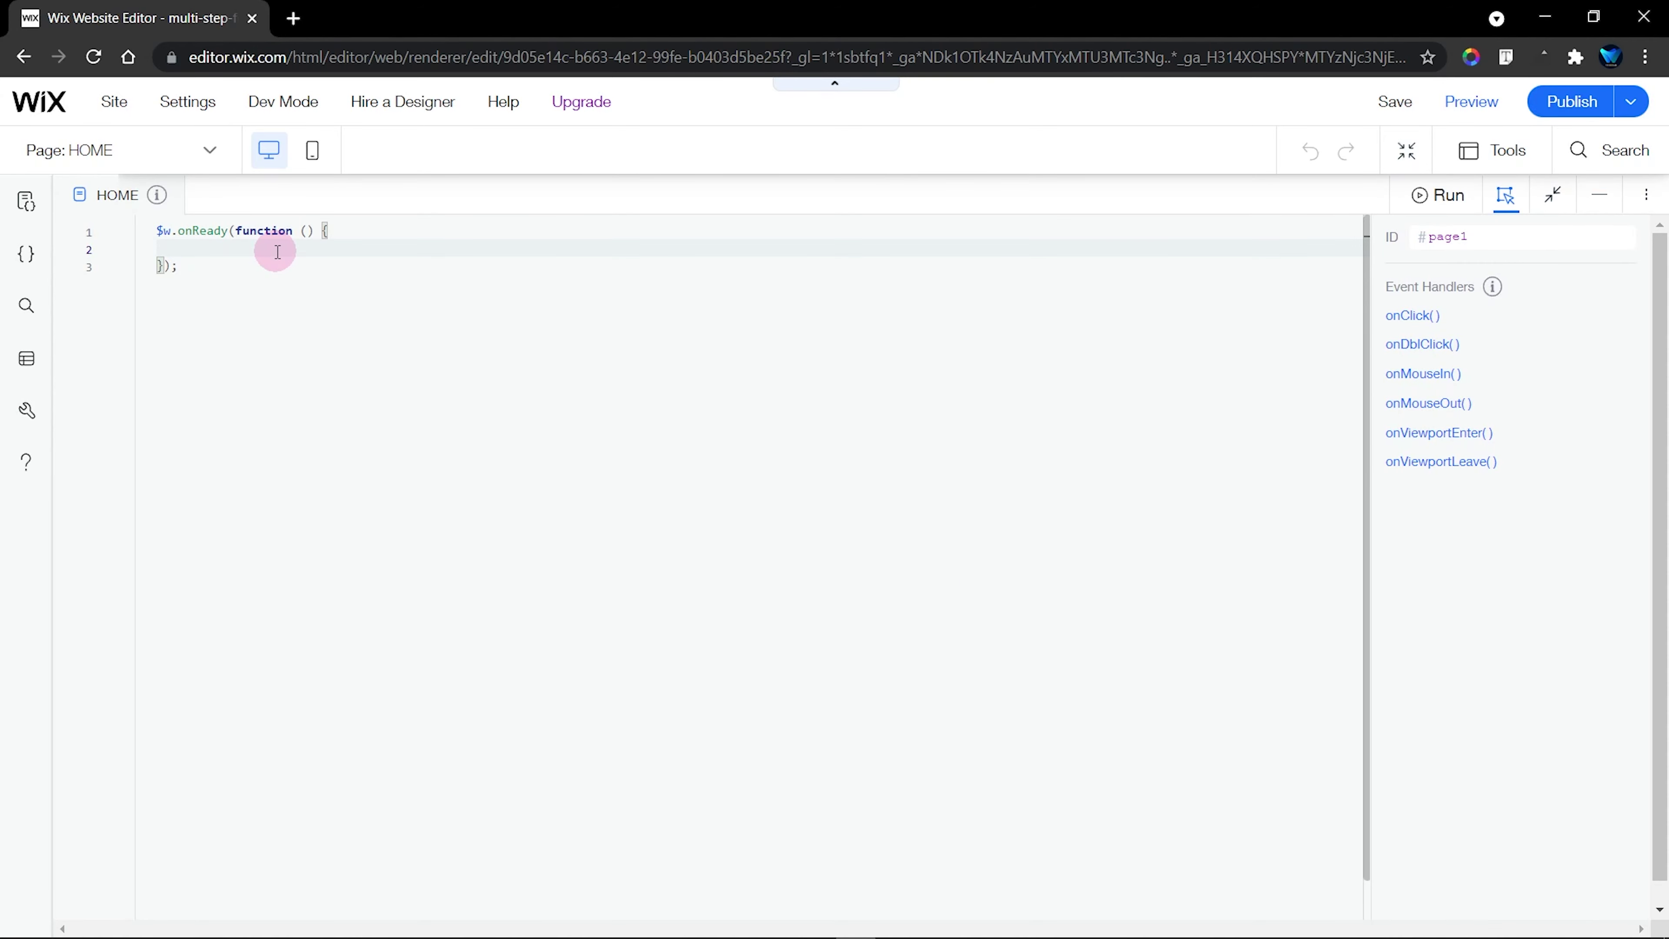
pyautogui.click(1554, 195)
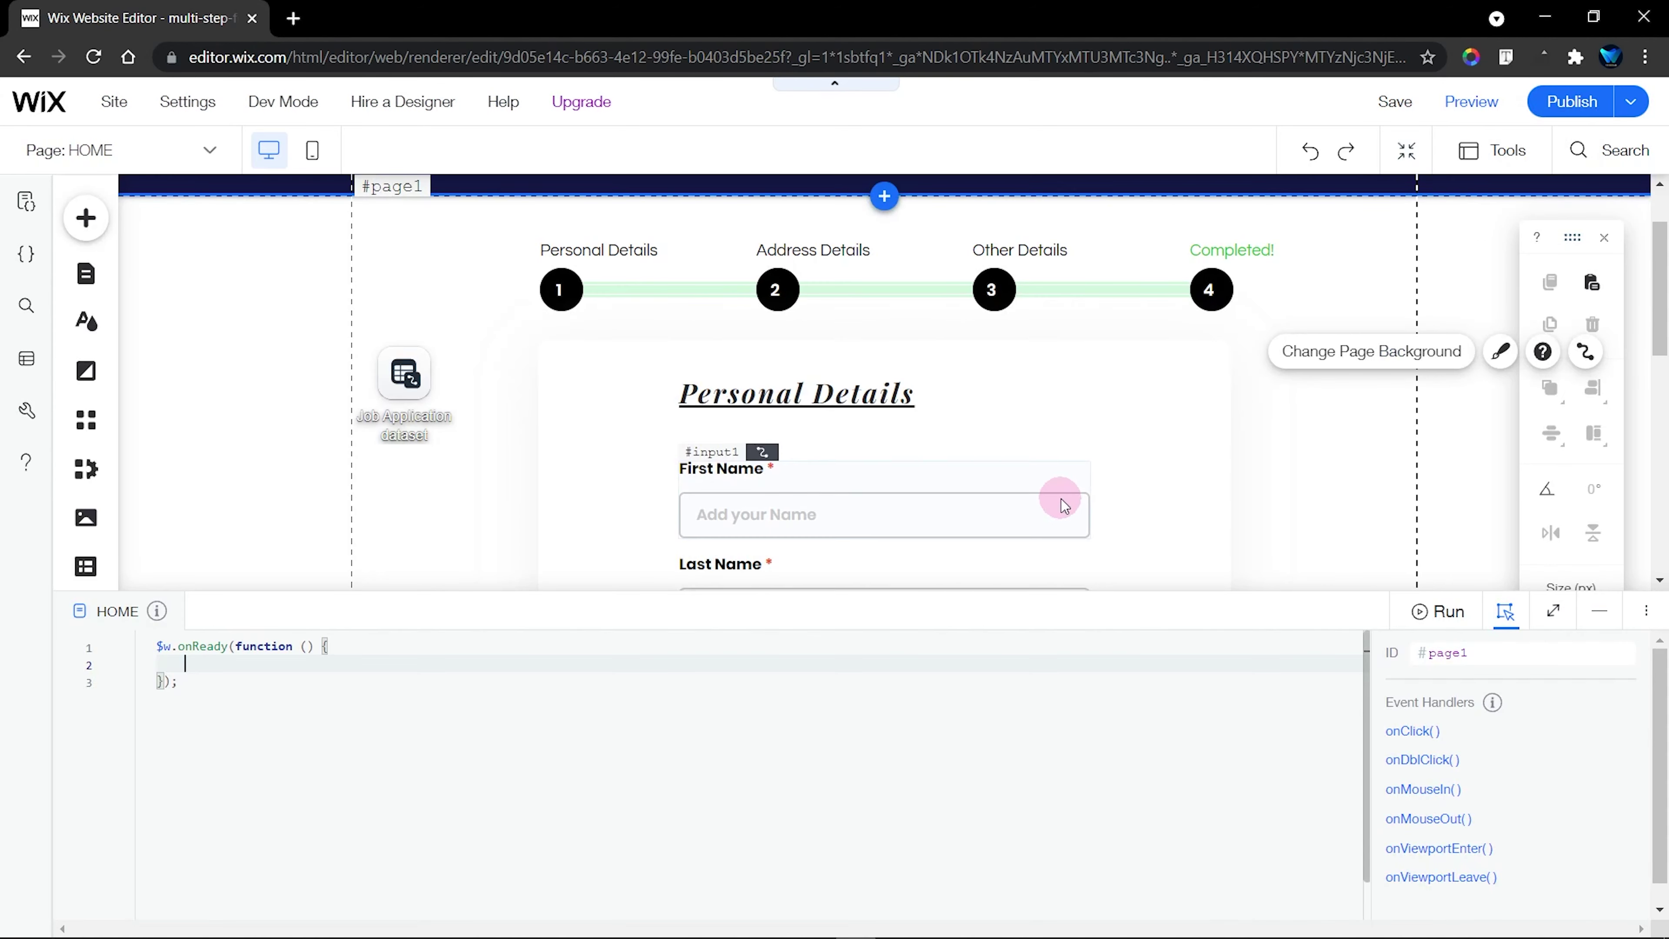
pyautogui.scroll(-5, 1062, 500)
pyautogui.click(1029, 358)
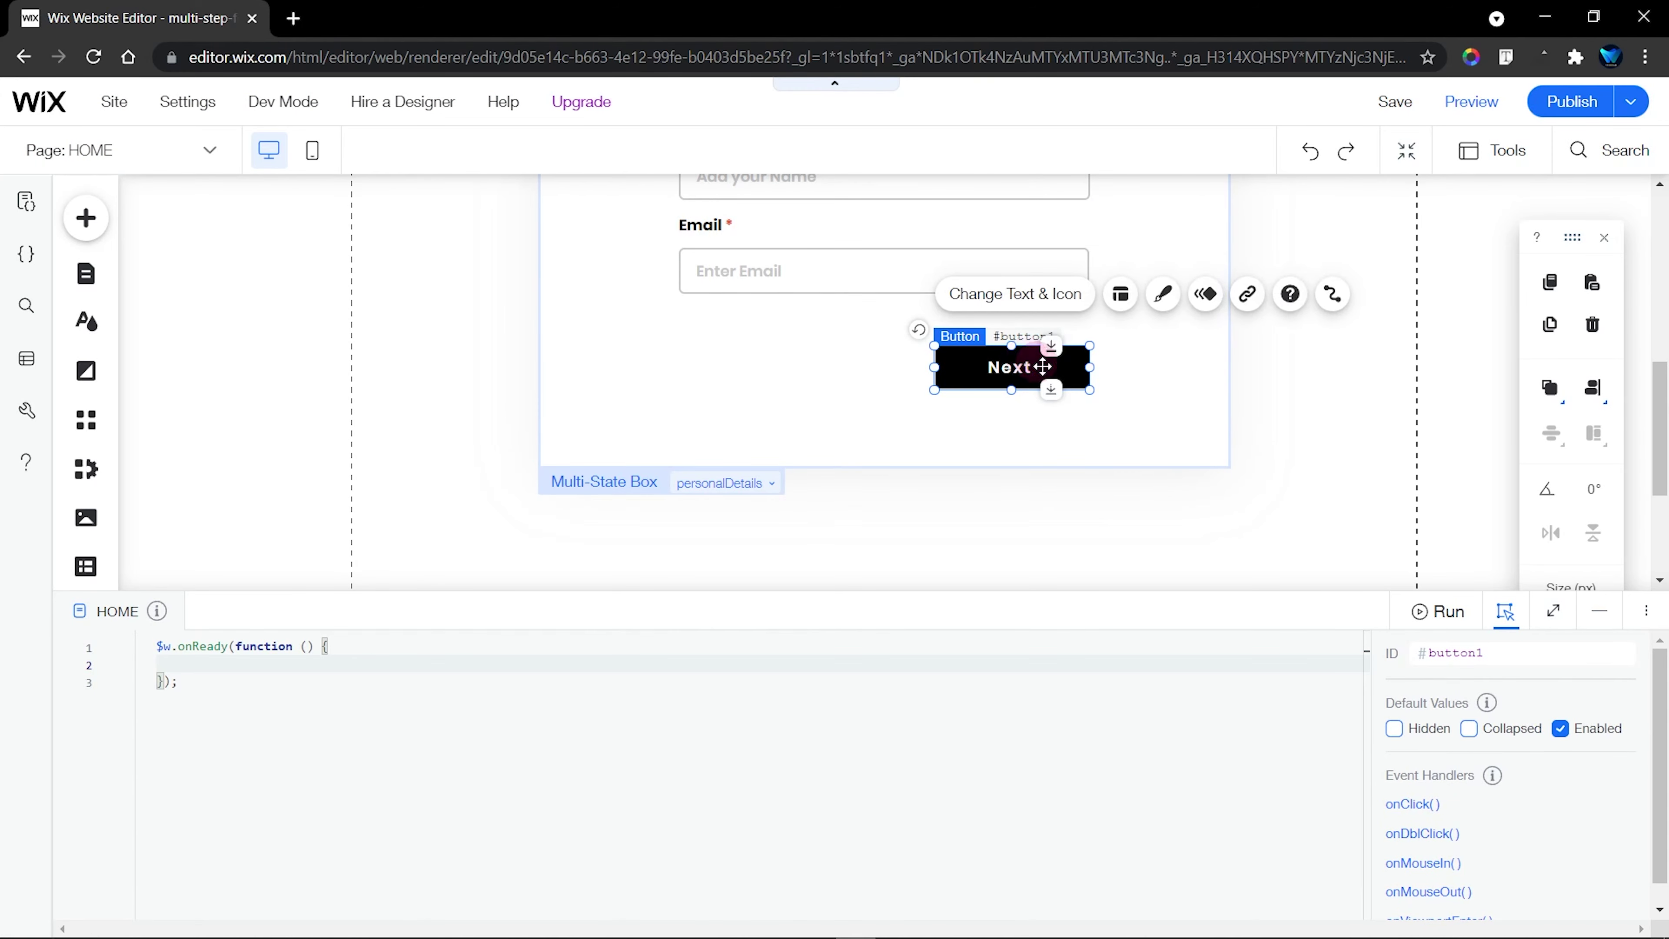
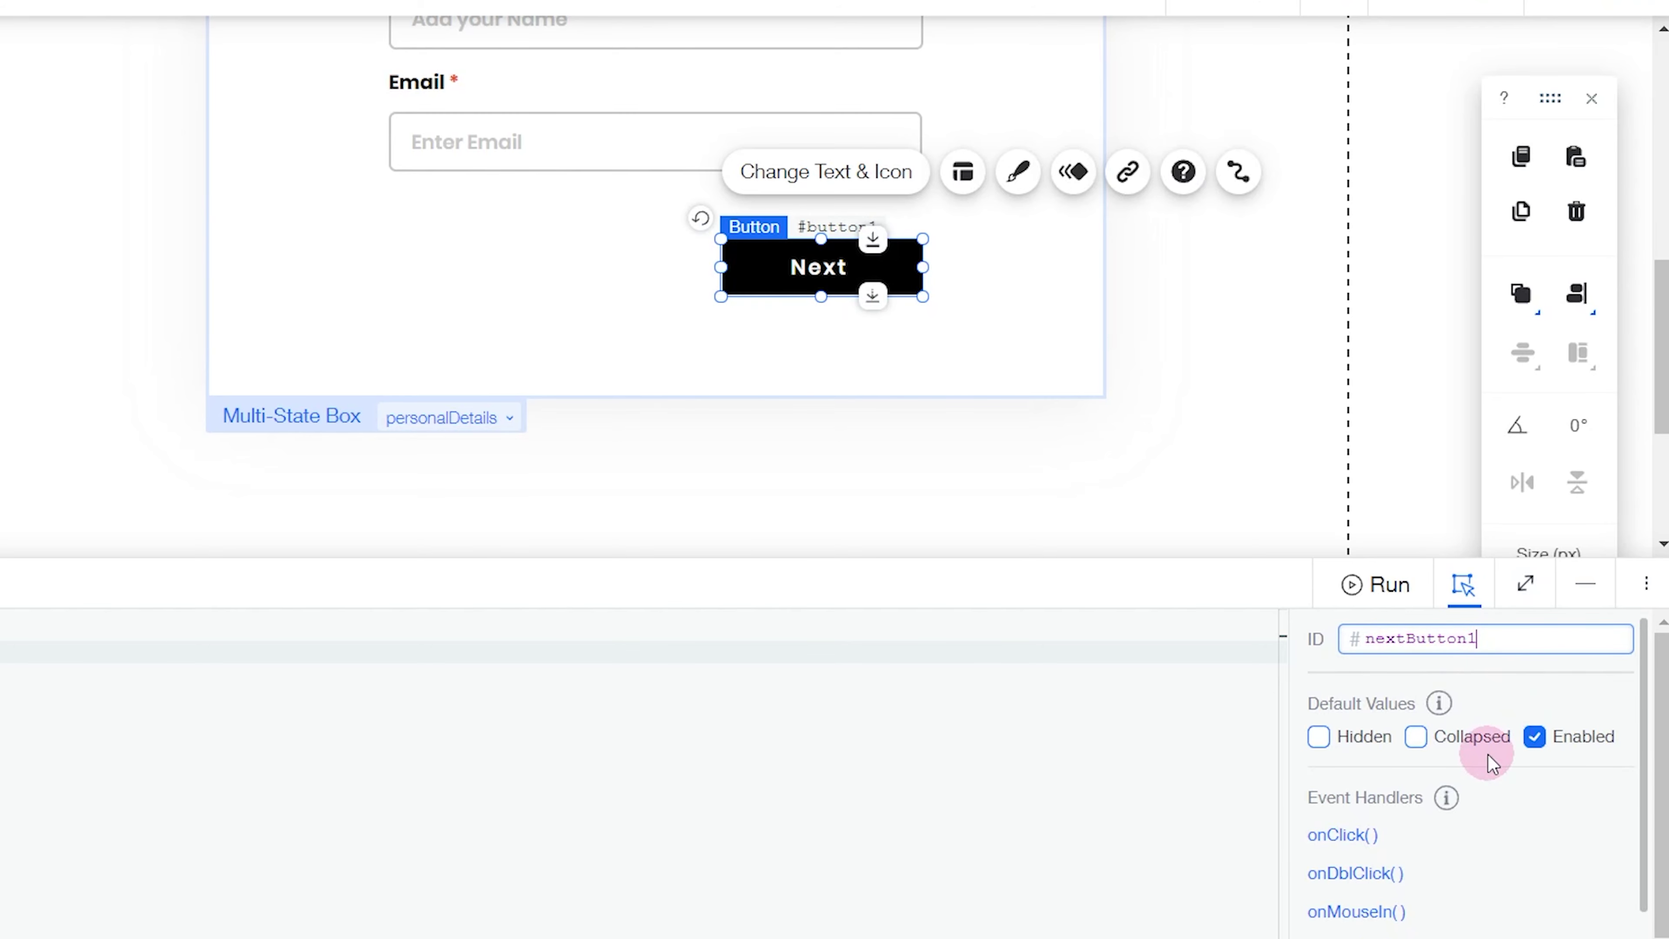
pyautogui.click(1588, 584)
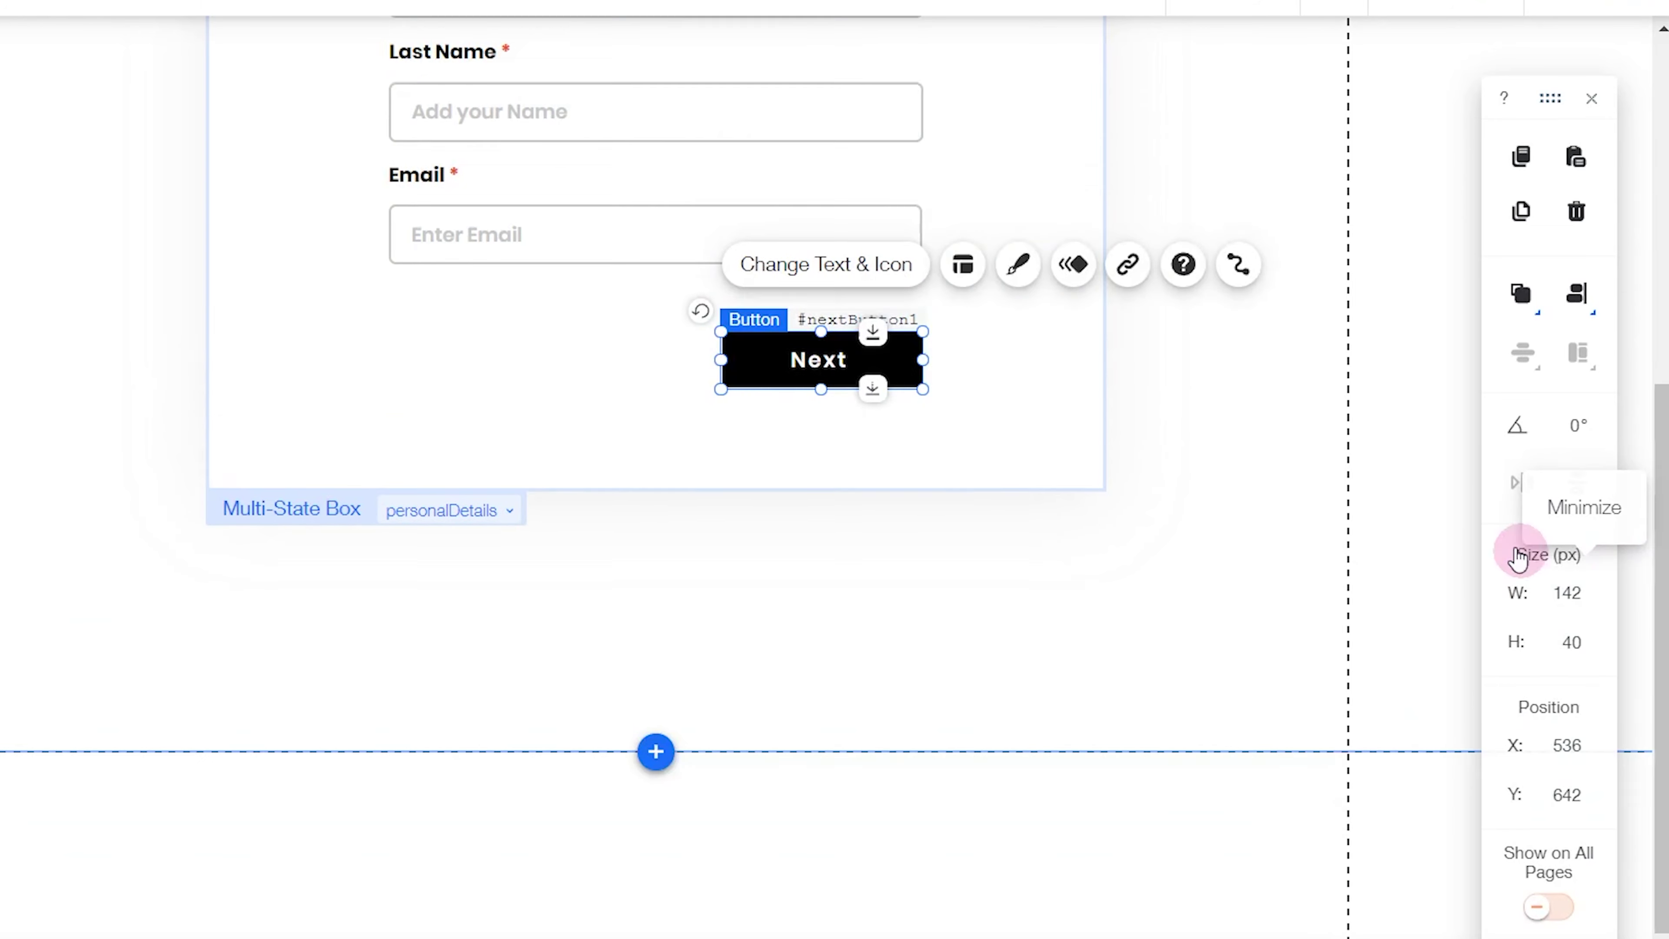
# Switch the multi-state box to addressDetails and set its Next button's ID to nextButton2
pyautogui.click(366, 462)
pyautogui.click(317, 567)
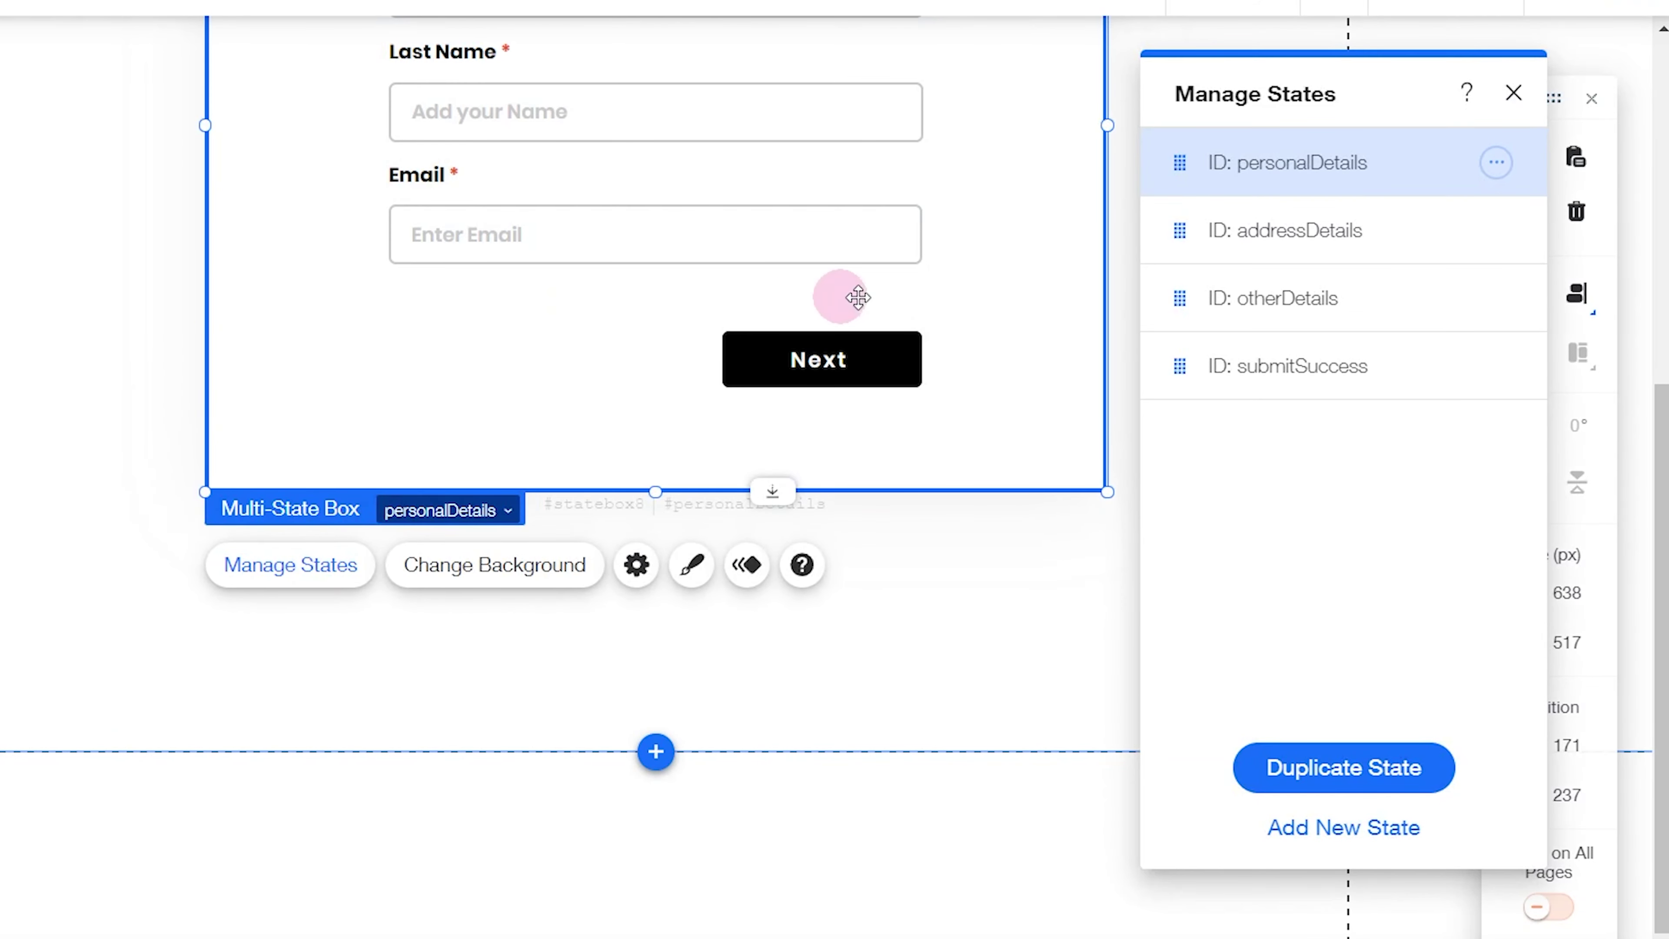
pyautogui.click(1216, 230)
pyautogui.click(1513, 92)
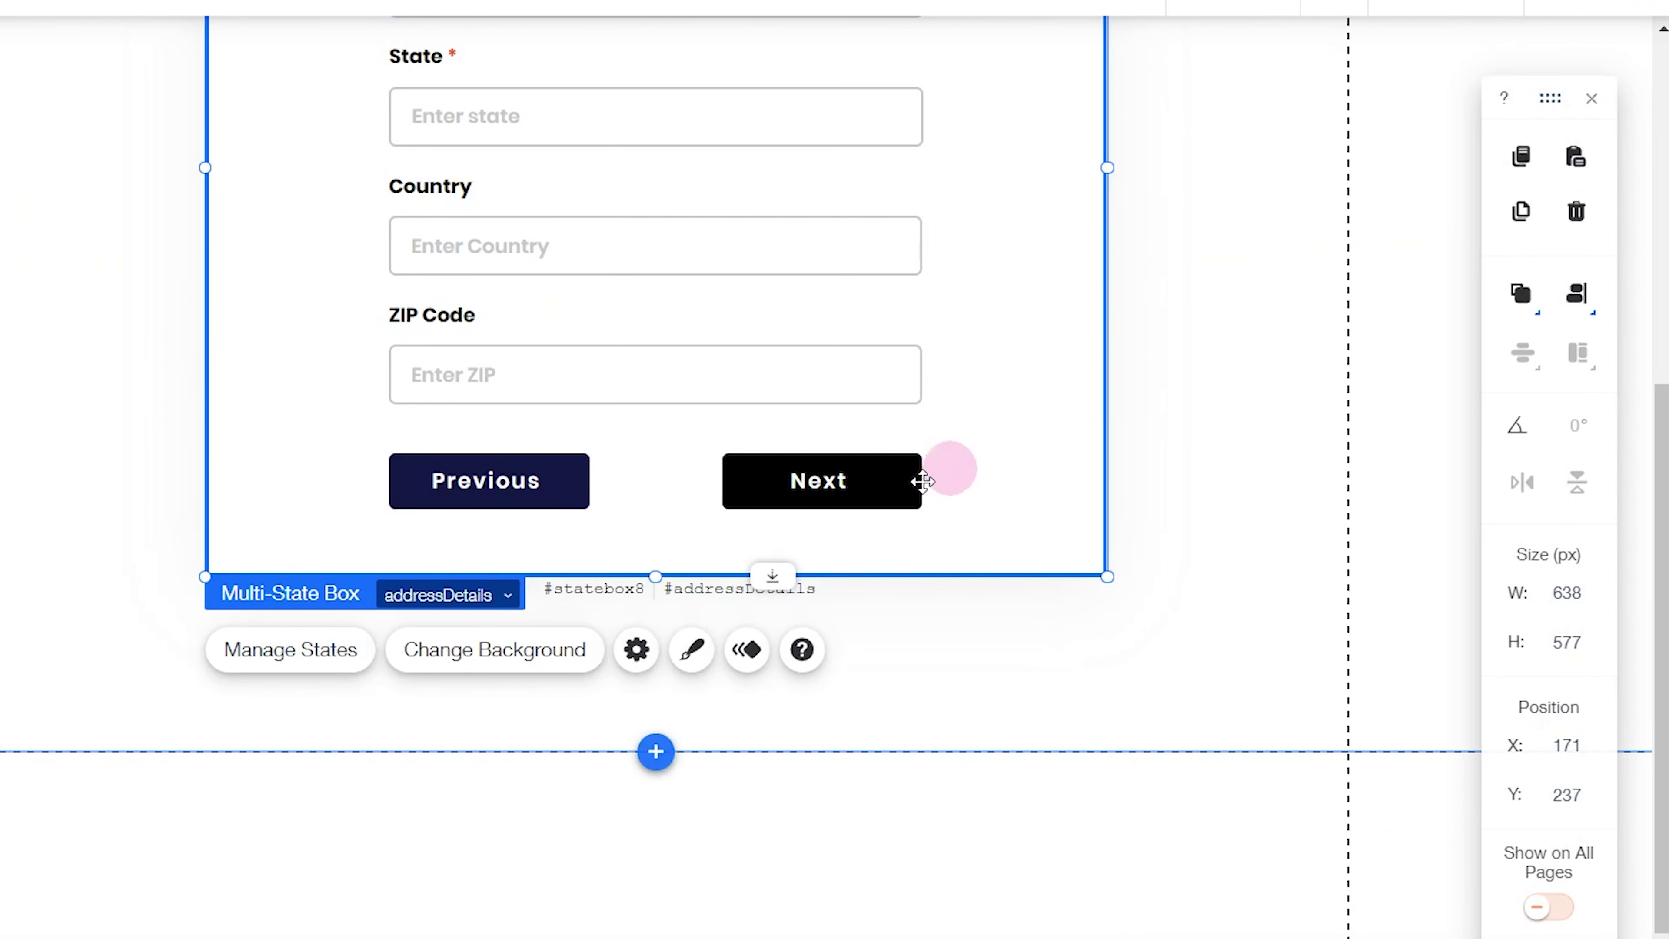
pyautogui.click(852, 475)
pyautogui.click(851, 475)
pyautogui.click(1212, 924)
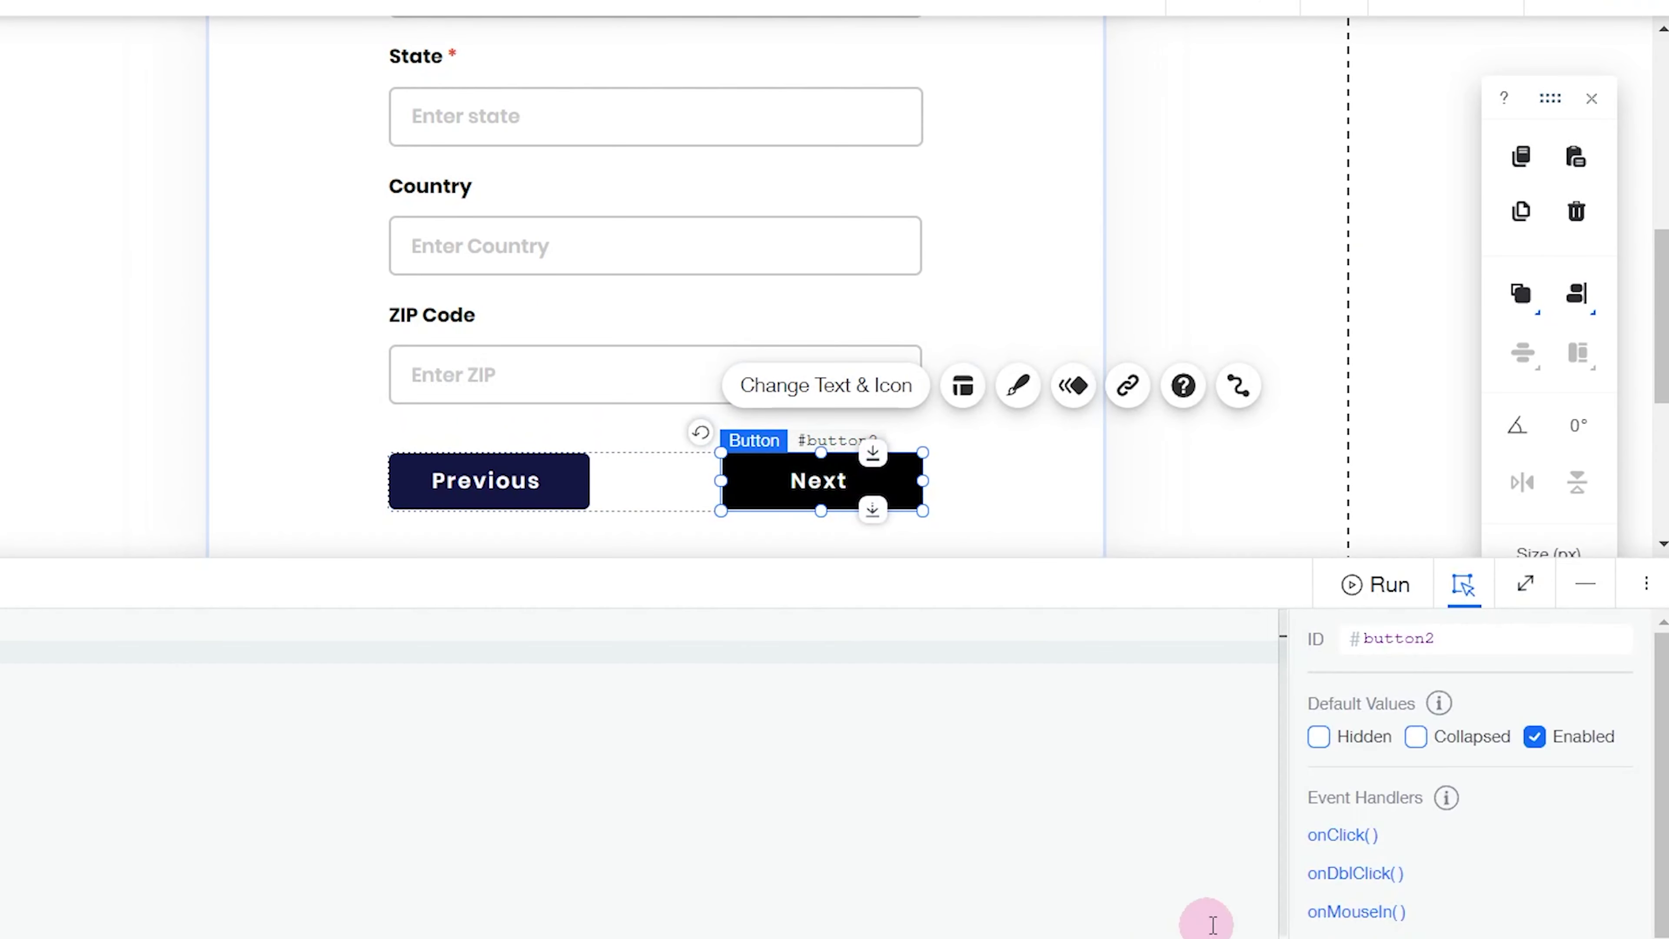
pyautogui.click(1457, 639)
pyautogui.write('nextButton')
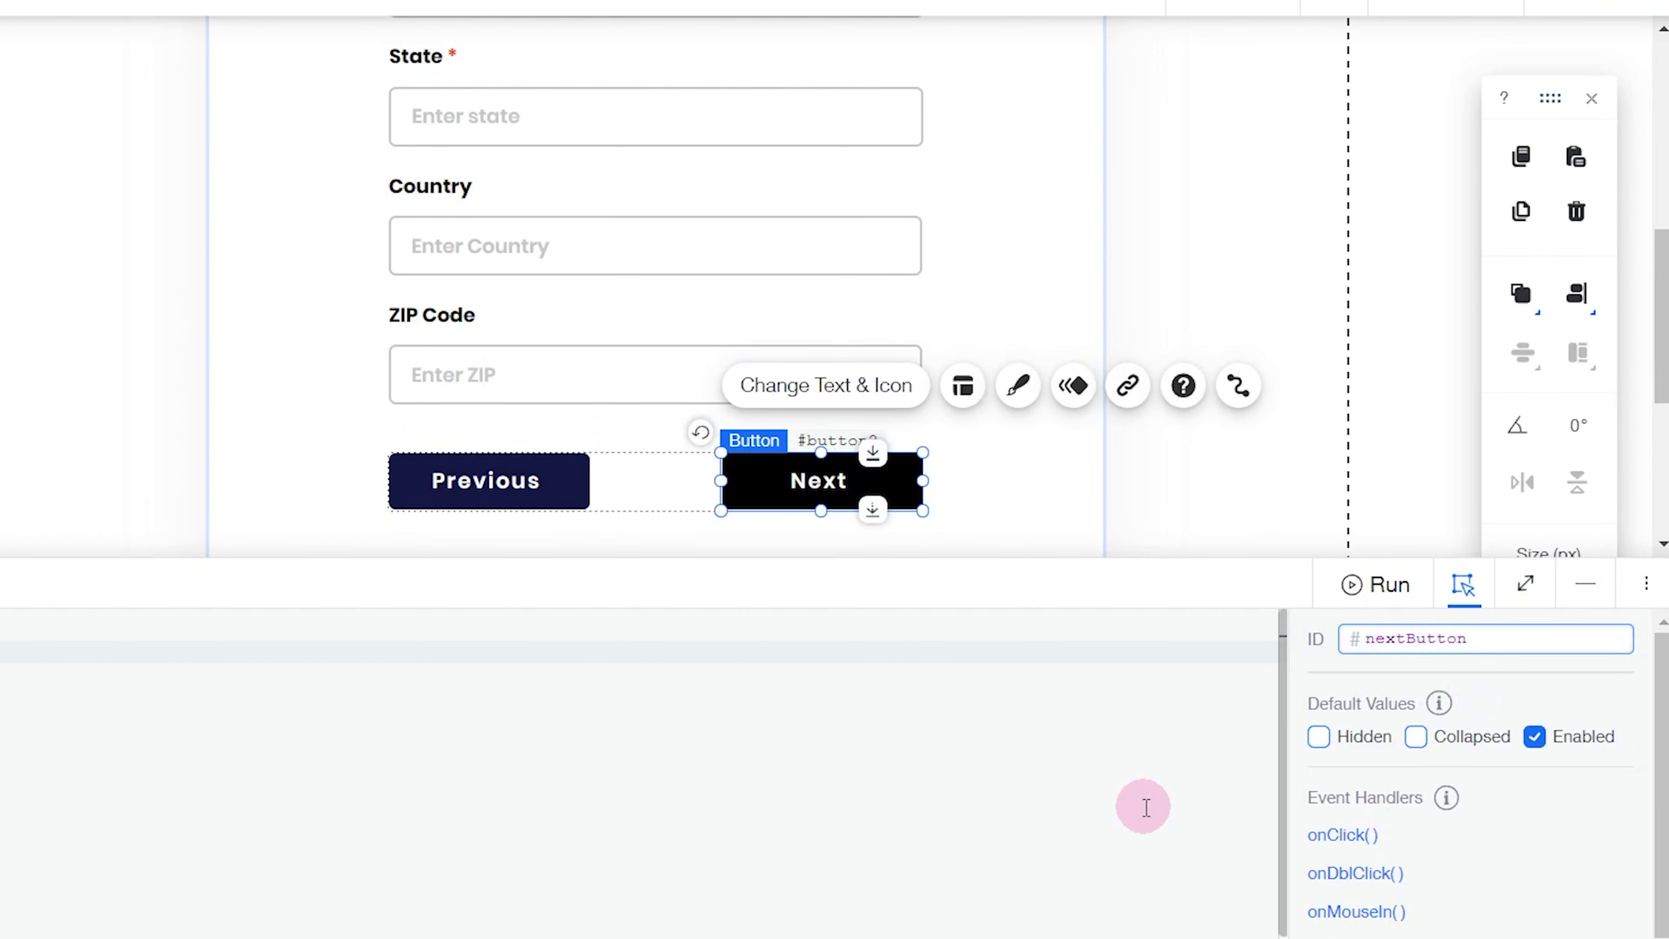
pyautogui.press('Return')
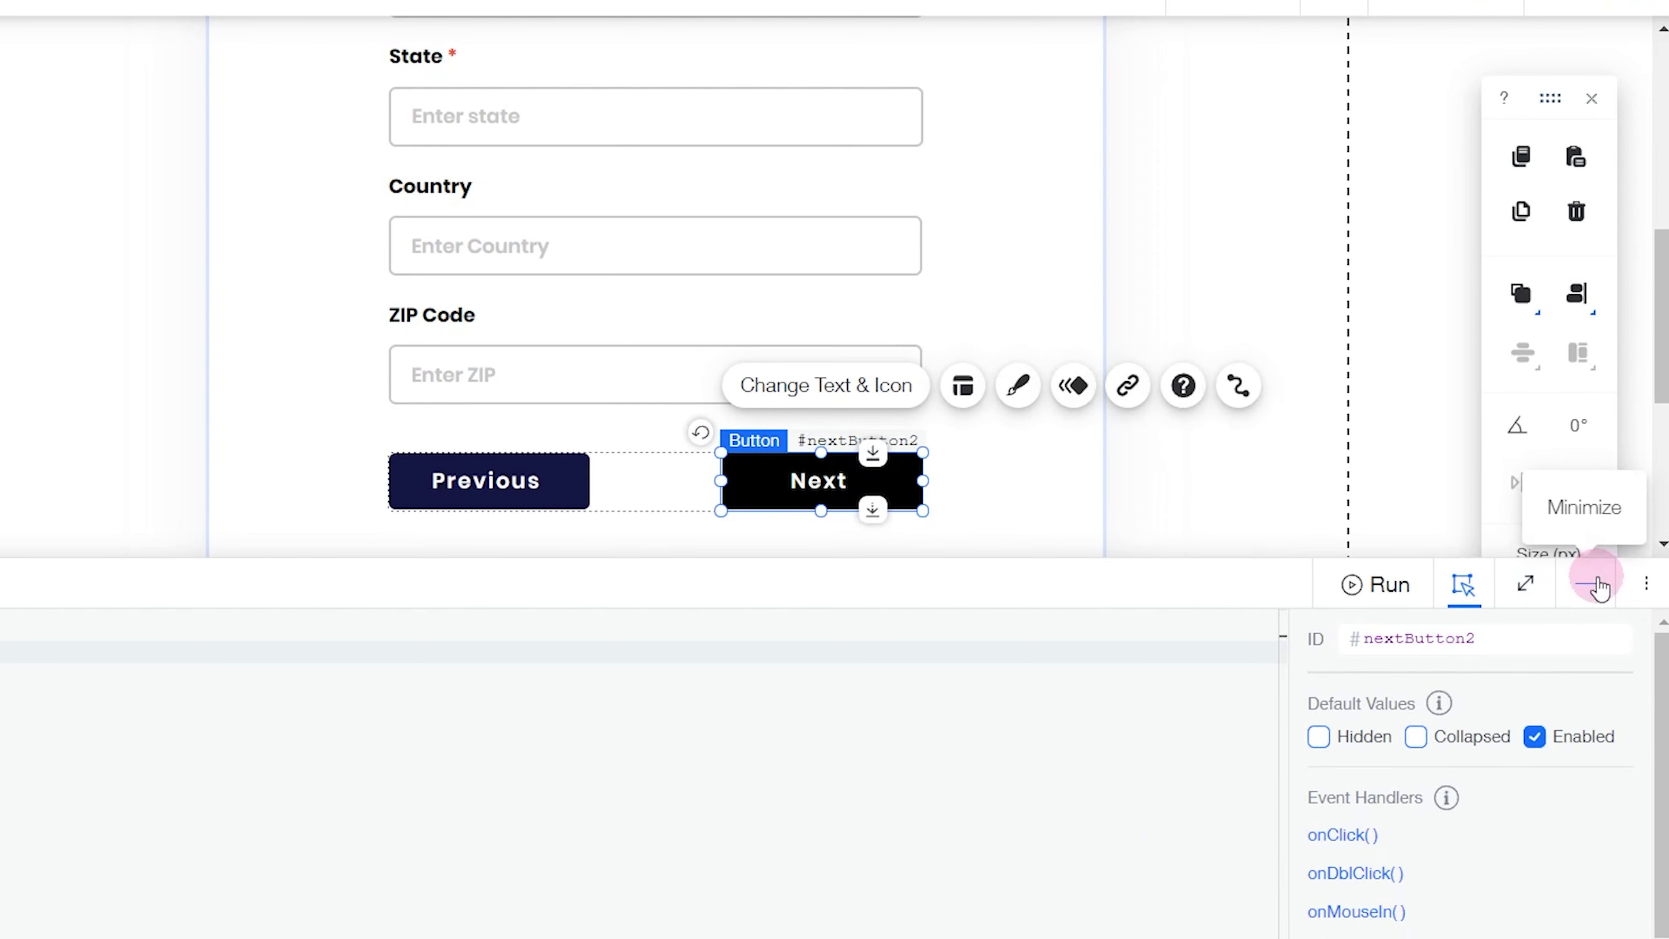
pyautogui.click(1586, 583)
# Set the ID of the Previous button in the addressDetails state to previousButton1
pyautogui.click(996, 513)
pyautogui.click(322, 651)
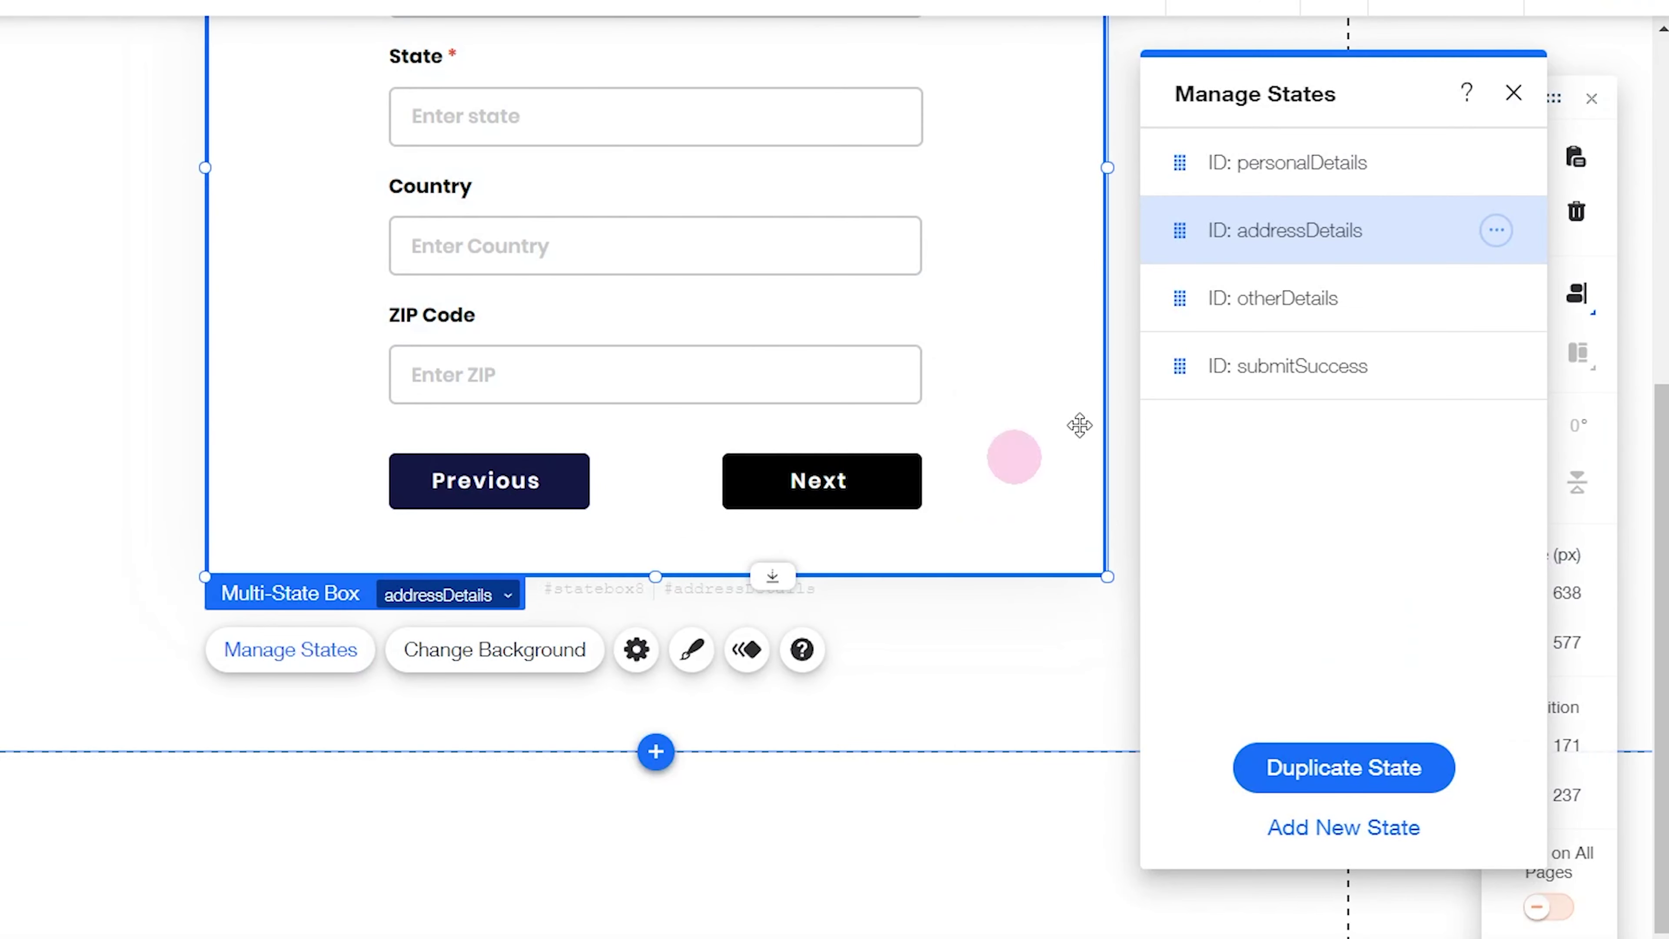
pyautogui.click(1266, 327)
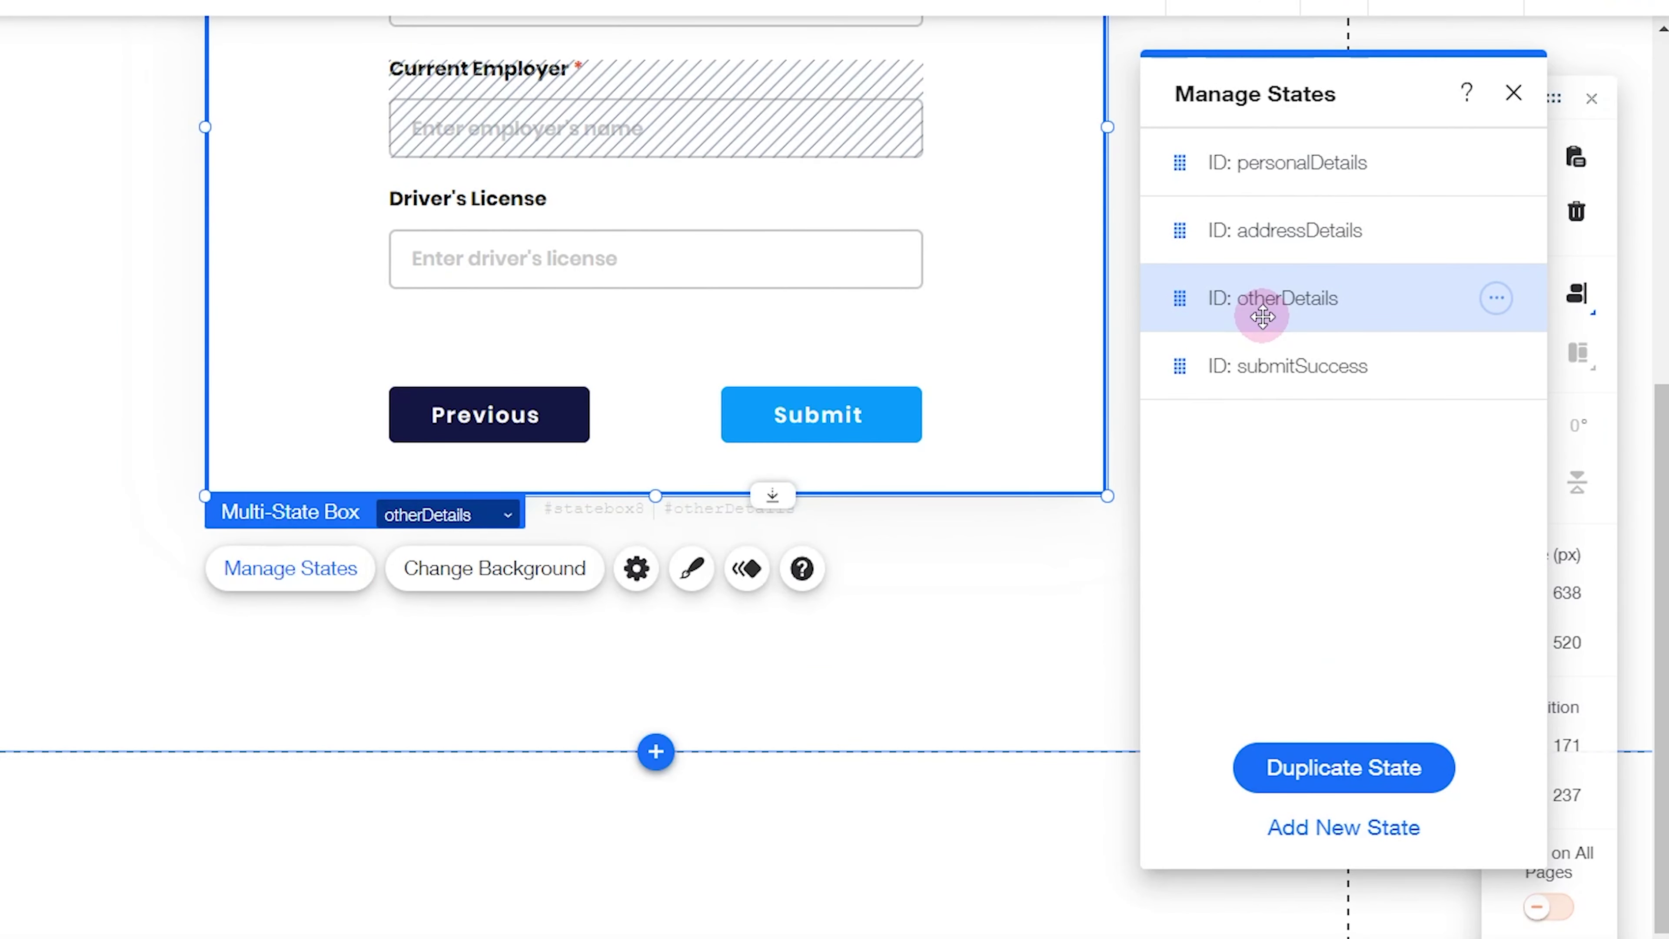
pyautogui.click(1289, 230)
pyautogui.click(522, 481)
pyautogui.click(521, 481)
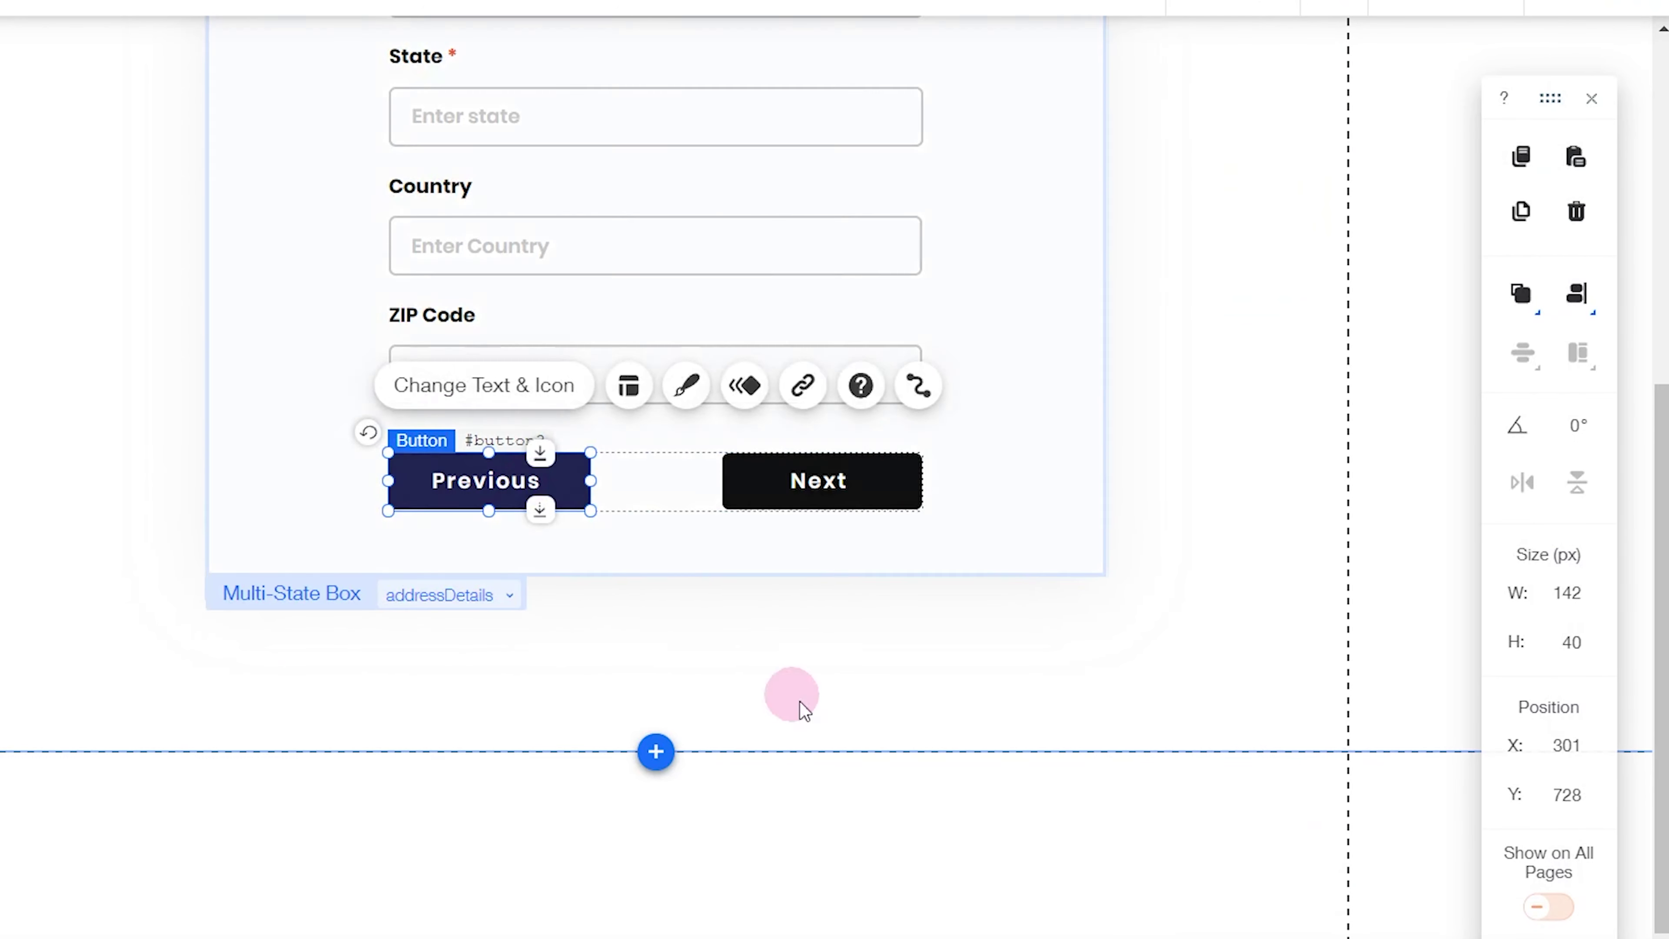
pyautogui.click(1472, 642)
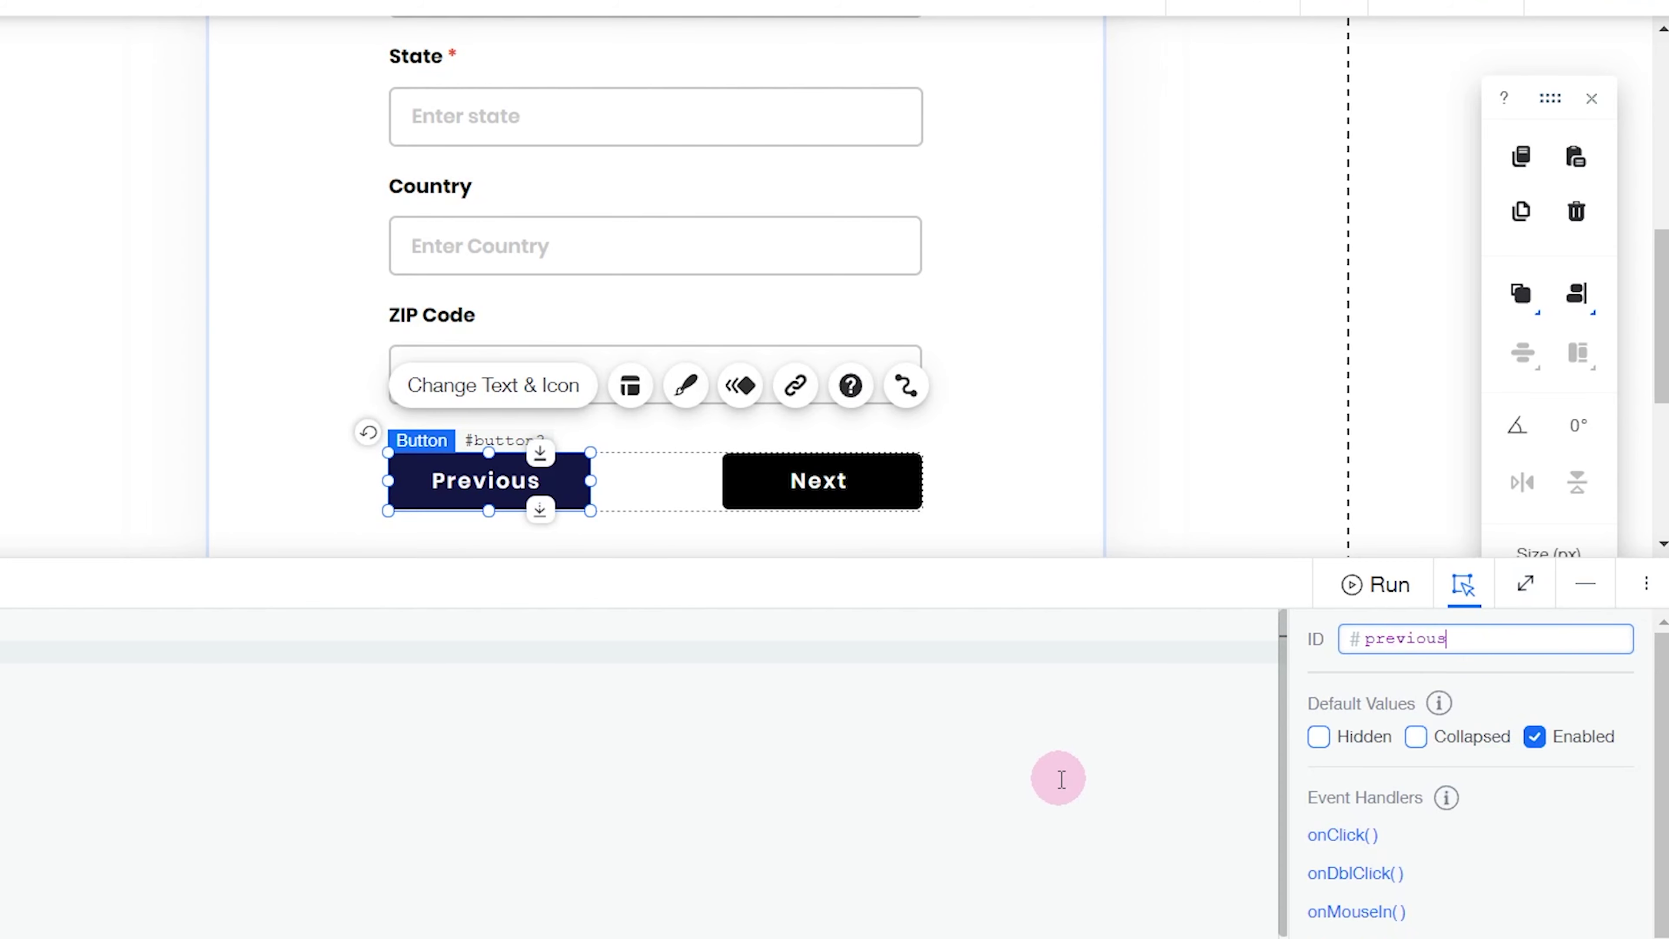
pyautogui.write('previousButton')
pyautogui.hotkey('ctrl', 'a')
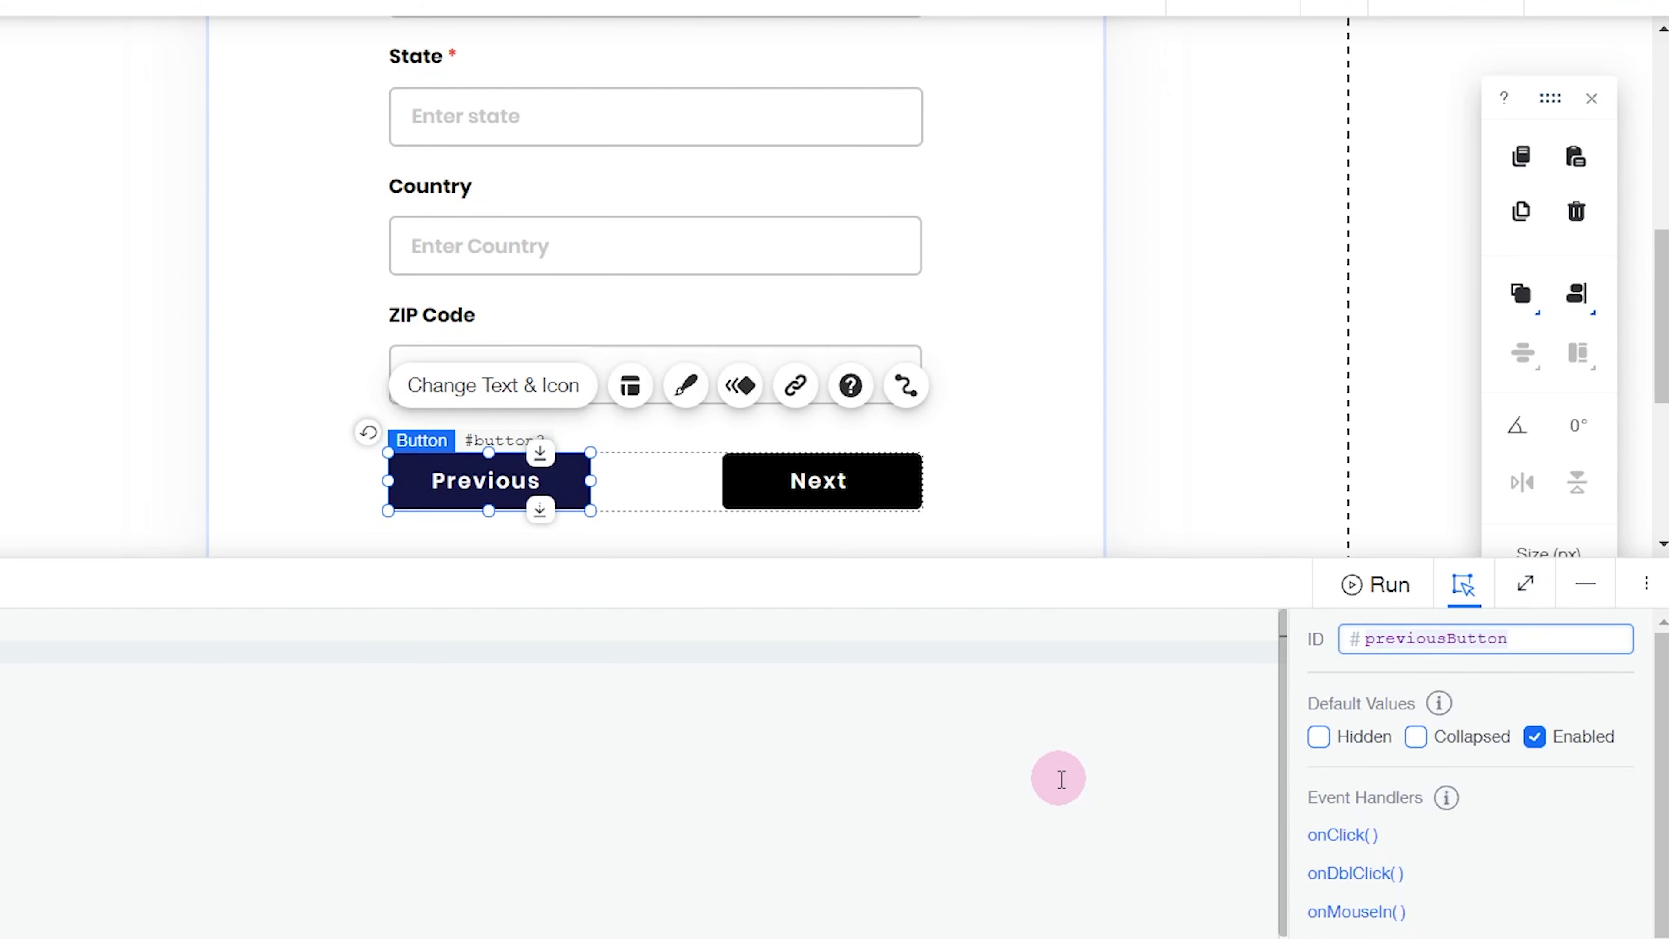
pyautogui.press('End')
pyautogui.write('1')
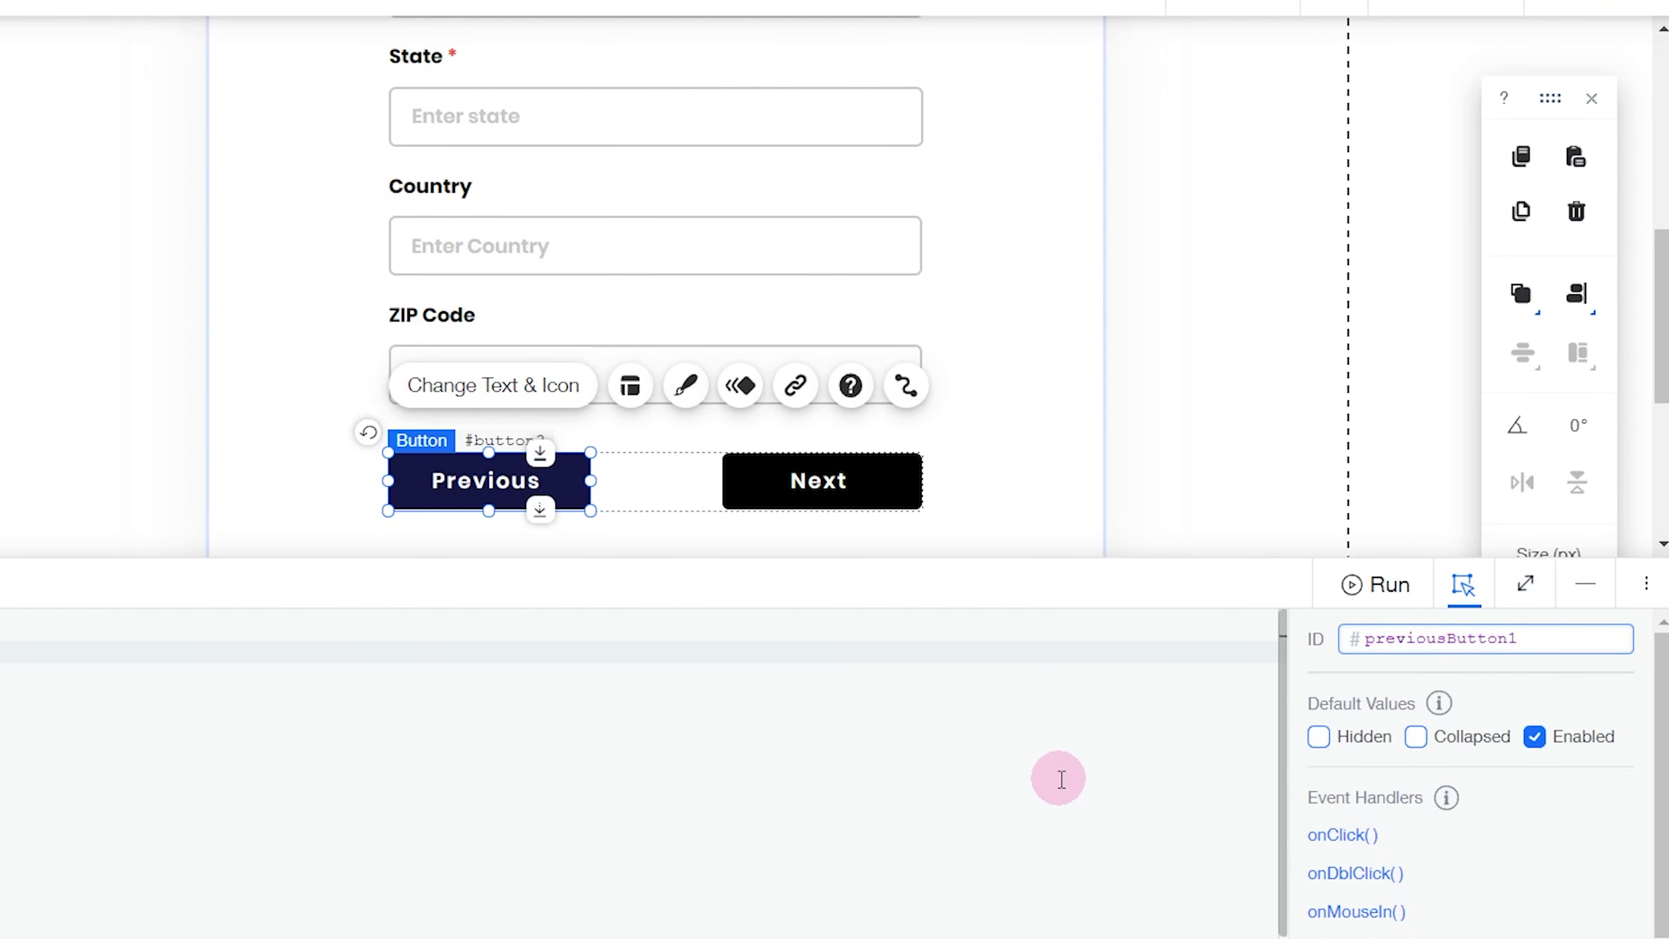
pyautogui.click(1586, 584)
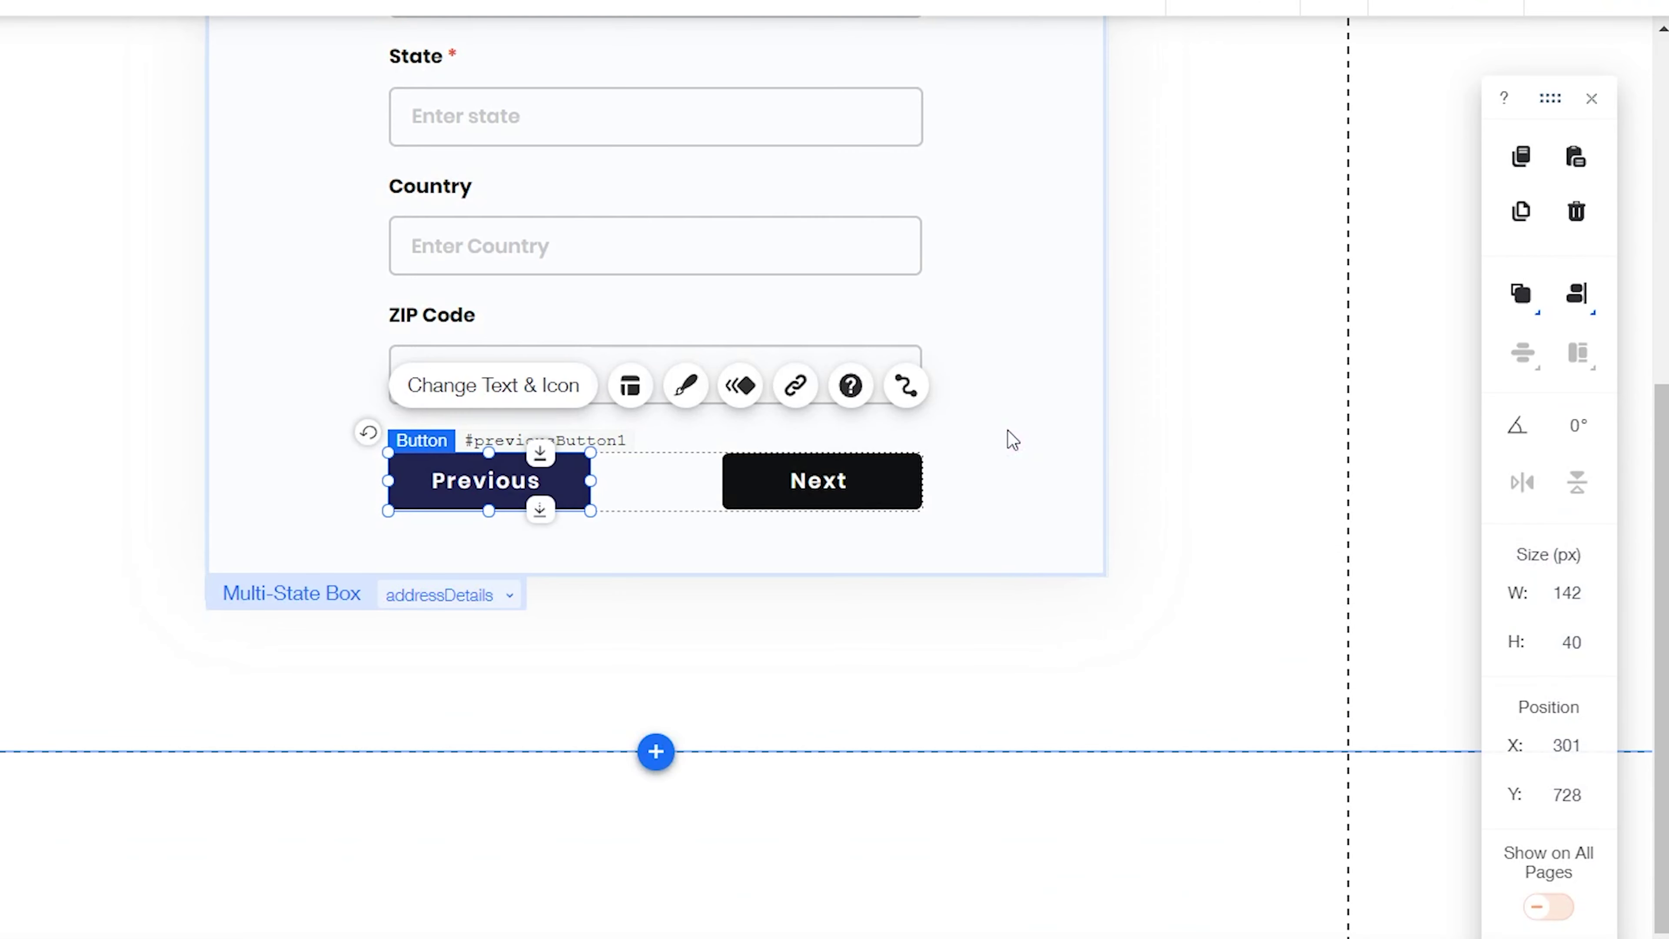
# Switch the multi-state box to otherDetails and set its Previous button's ID to previousButton2
pyautogui.click(1012, 439)
pyautogui.click(314, 650)
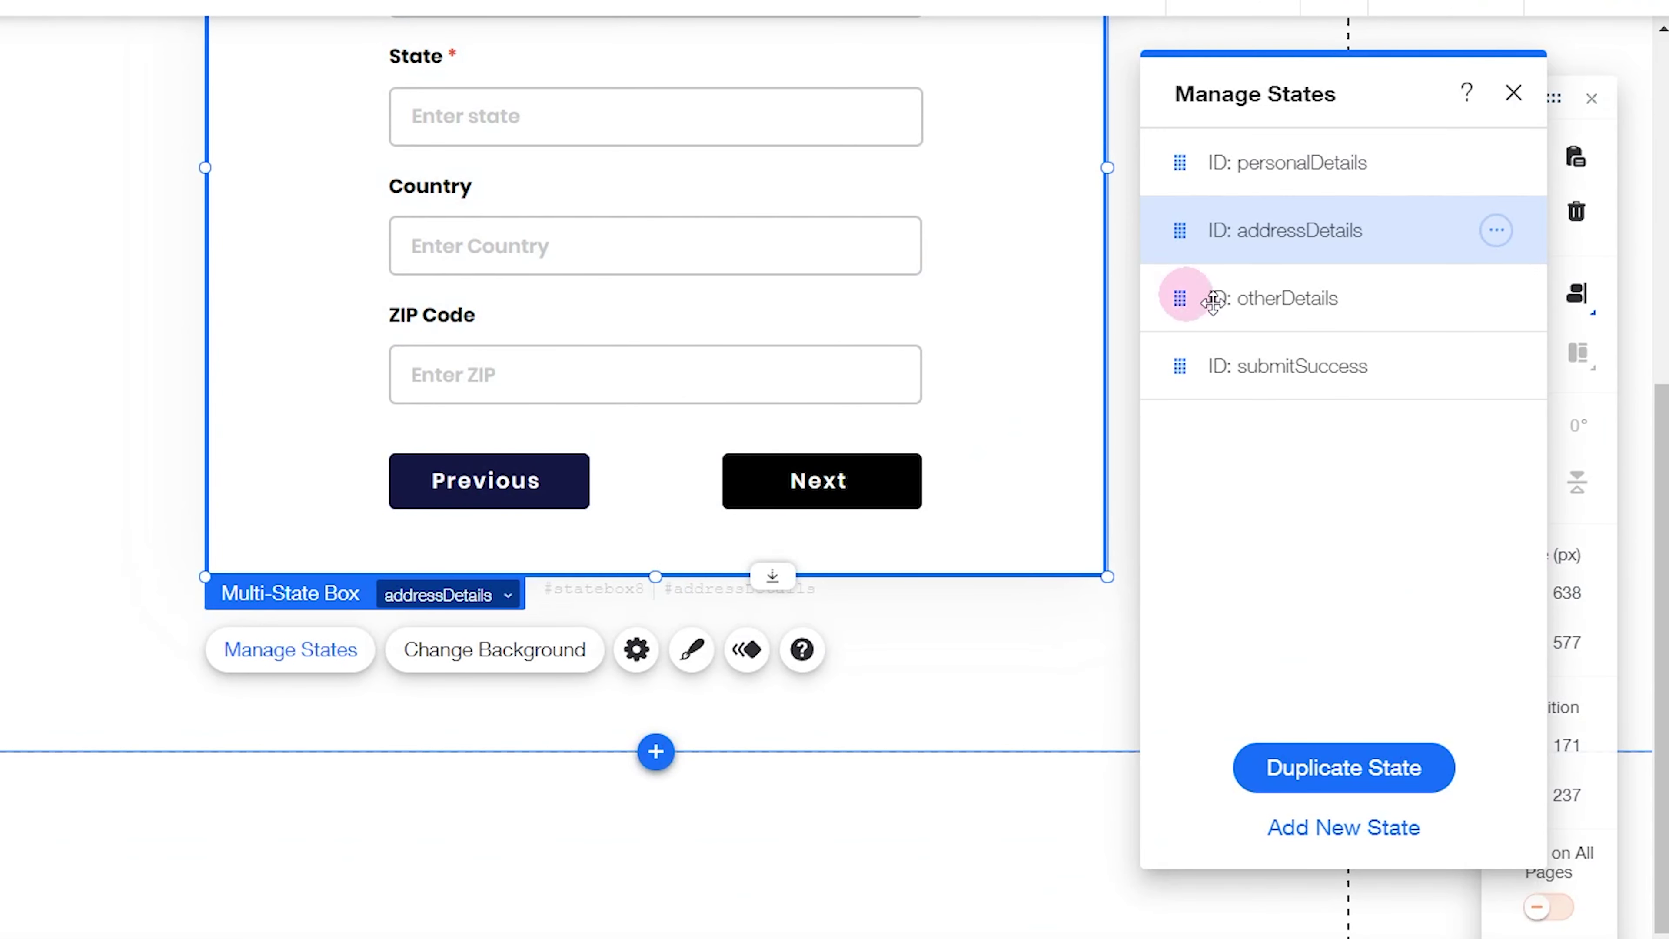
pyautogui.click(1335, 316)
pyautogui.click(1513, 92)
pyautogui.click(512, 395)
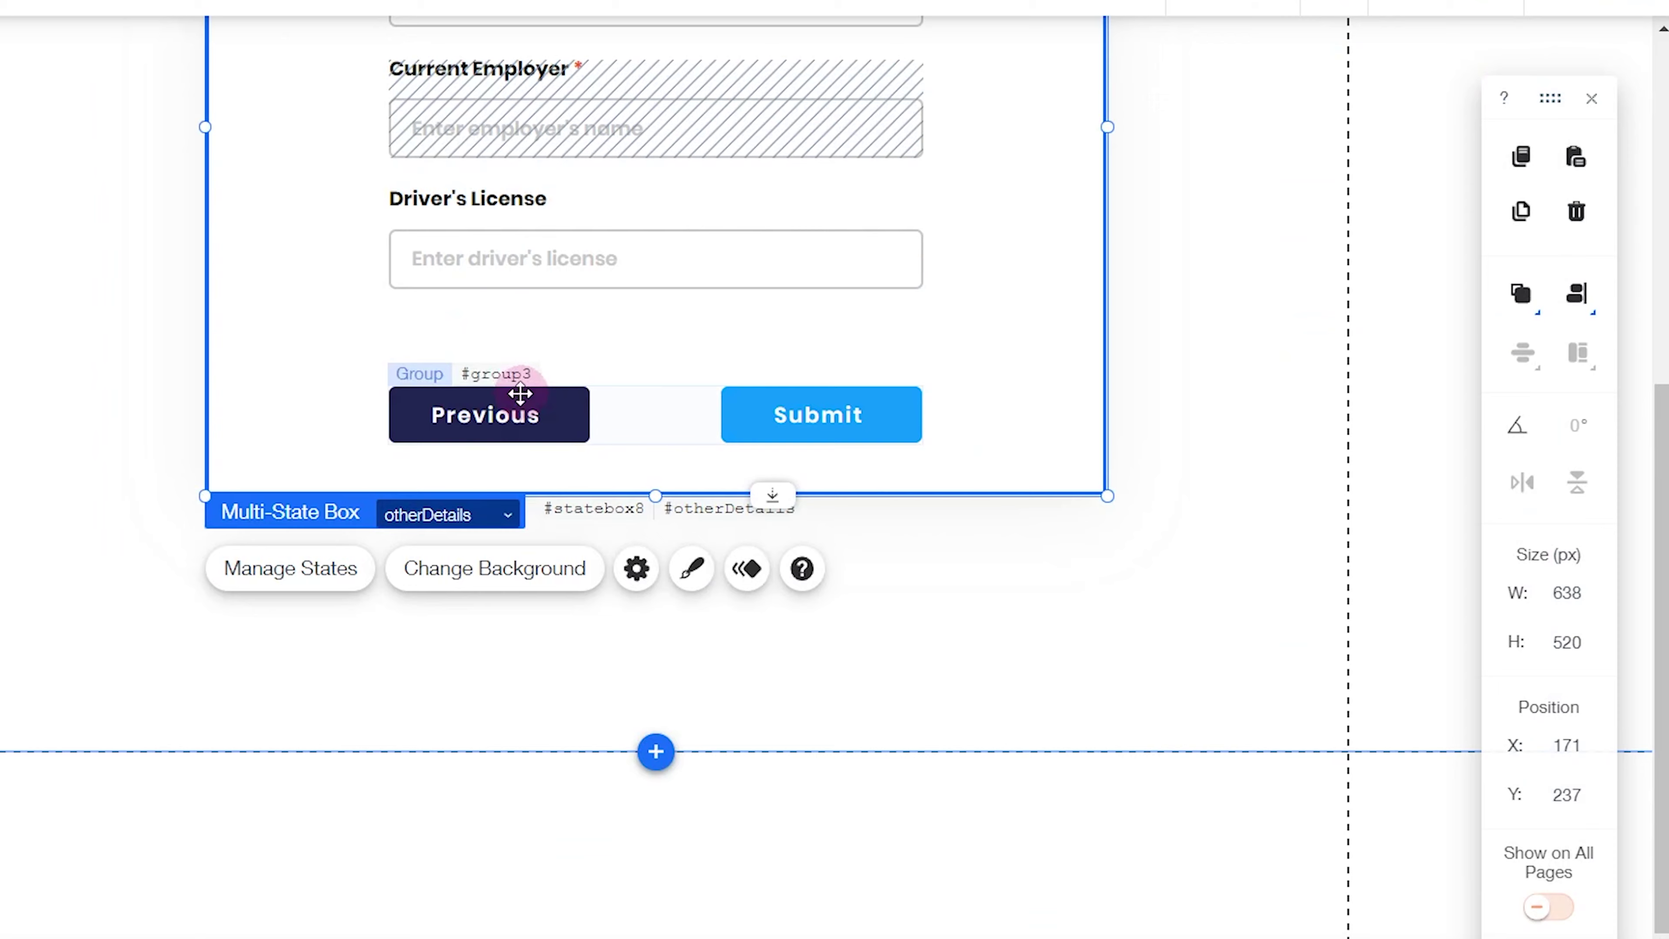
pyautogui.click(487, 411)
pyautogui.click(1239, 926)
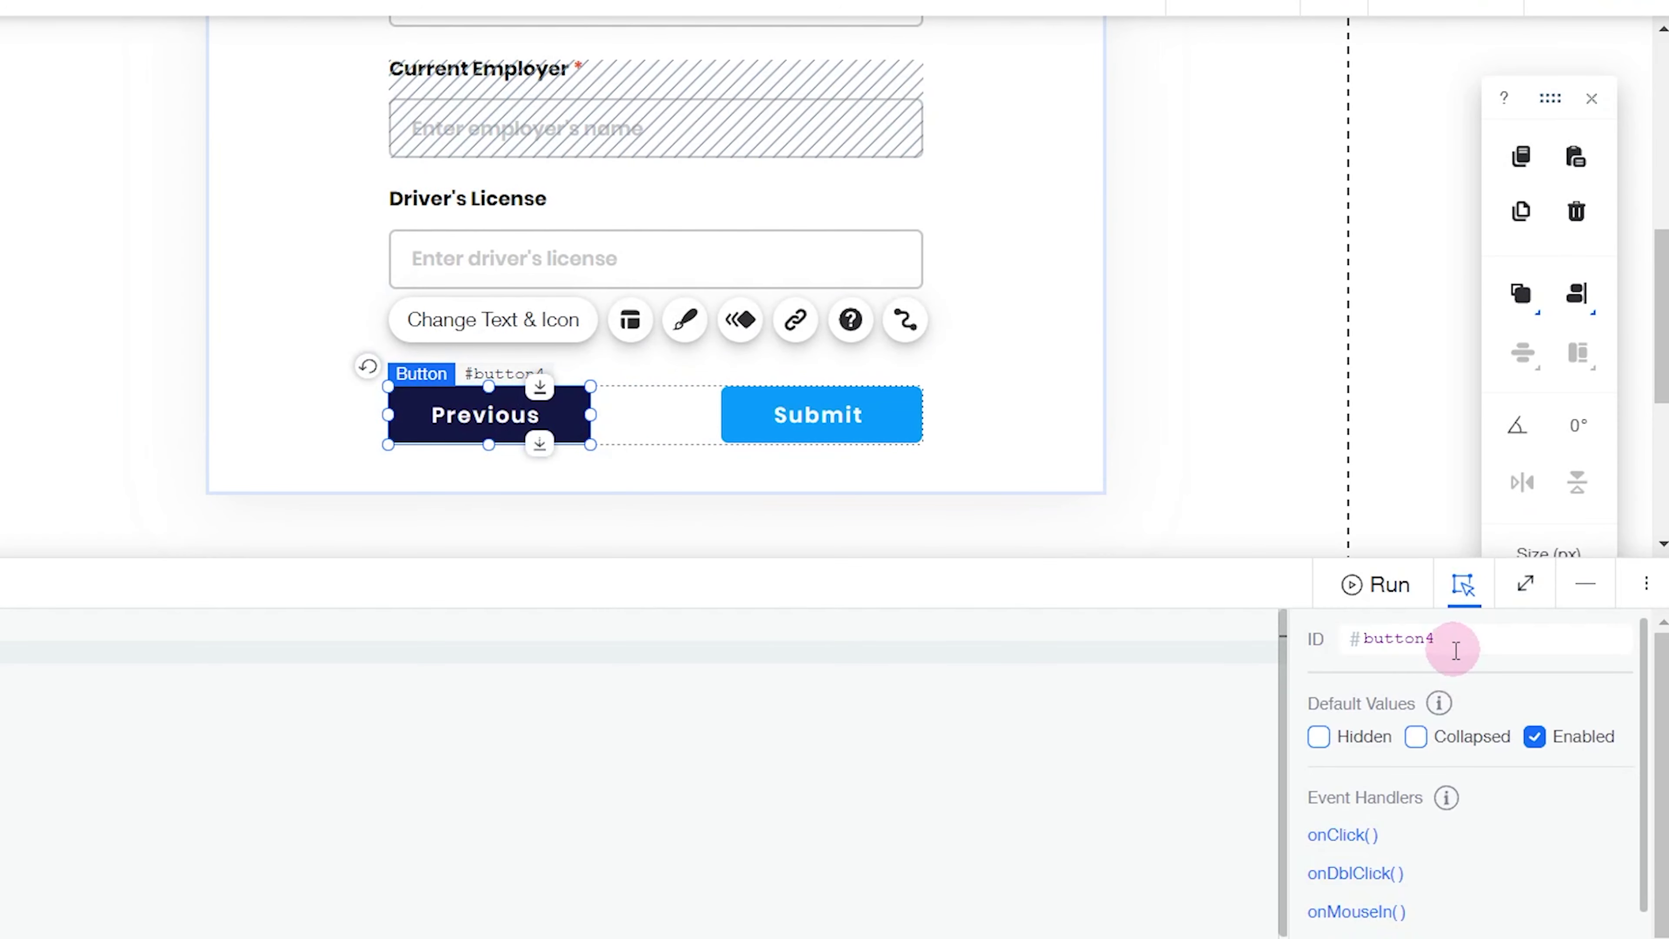
pyautogui.click(1456, 651)
pyautogui.write('previousButton')
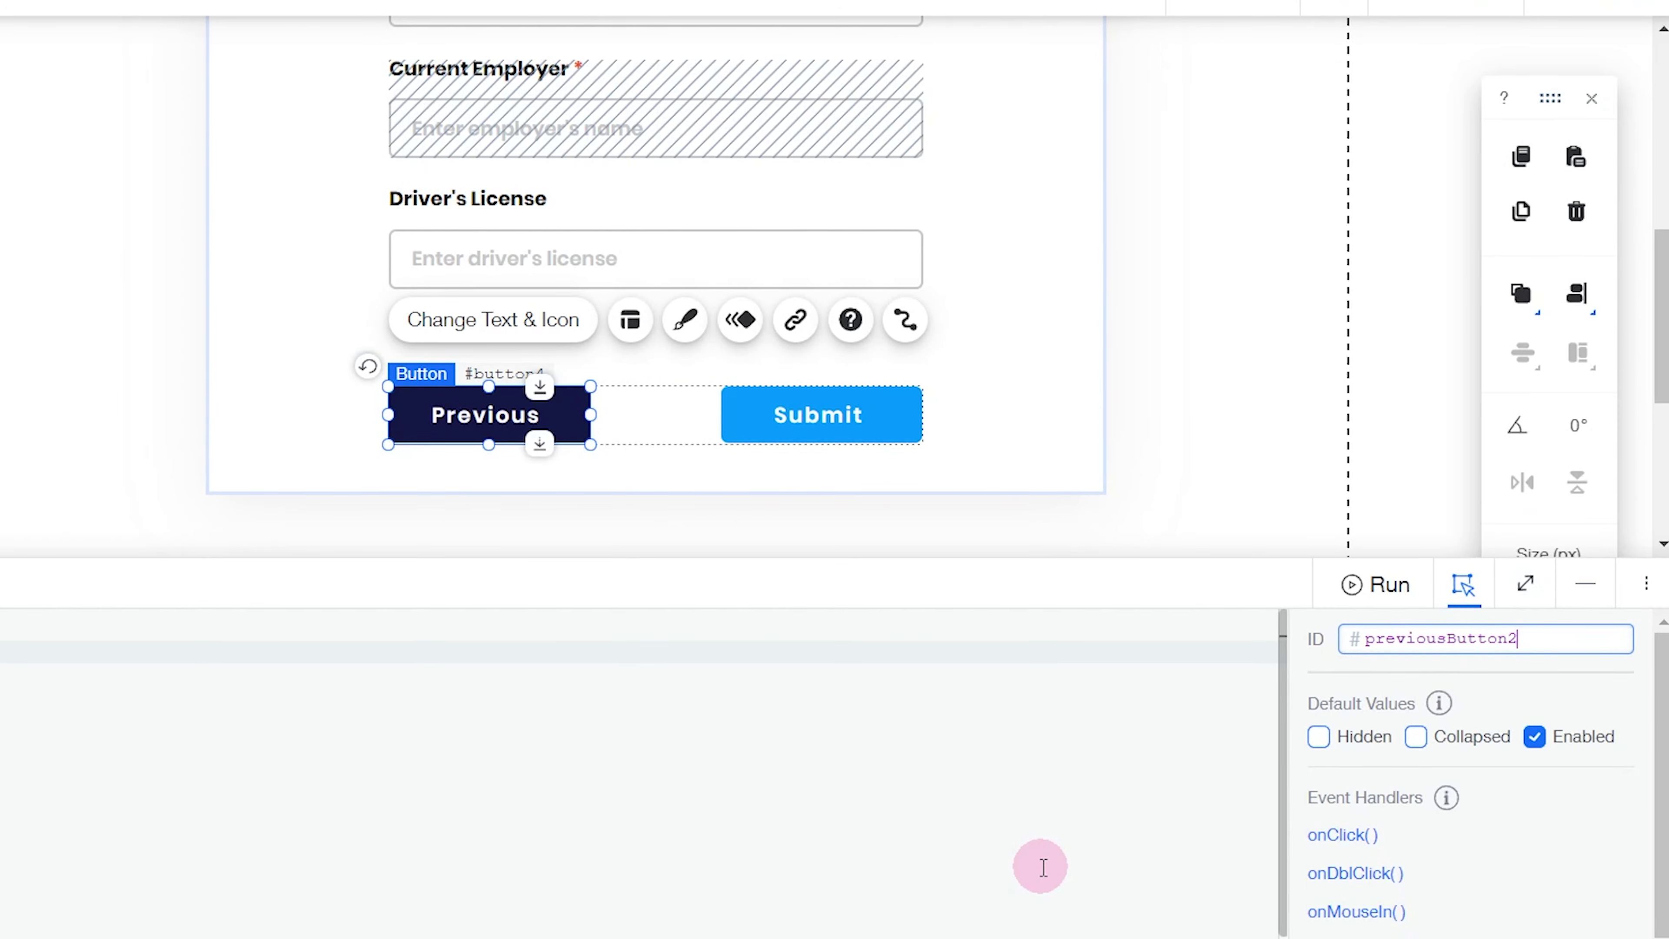
pyautogui.press('Return')
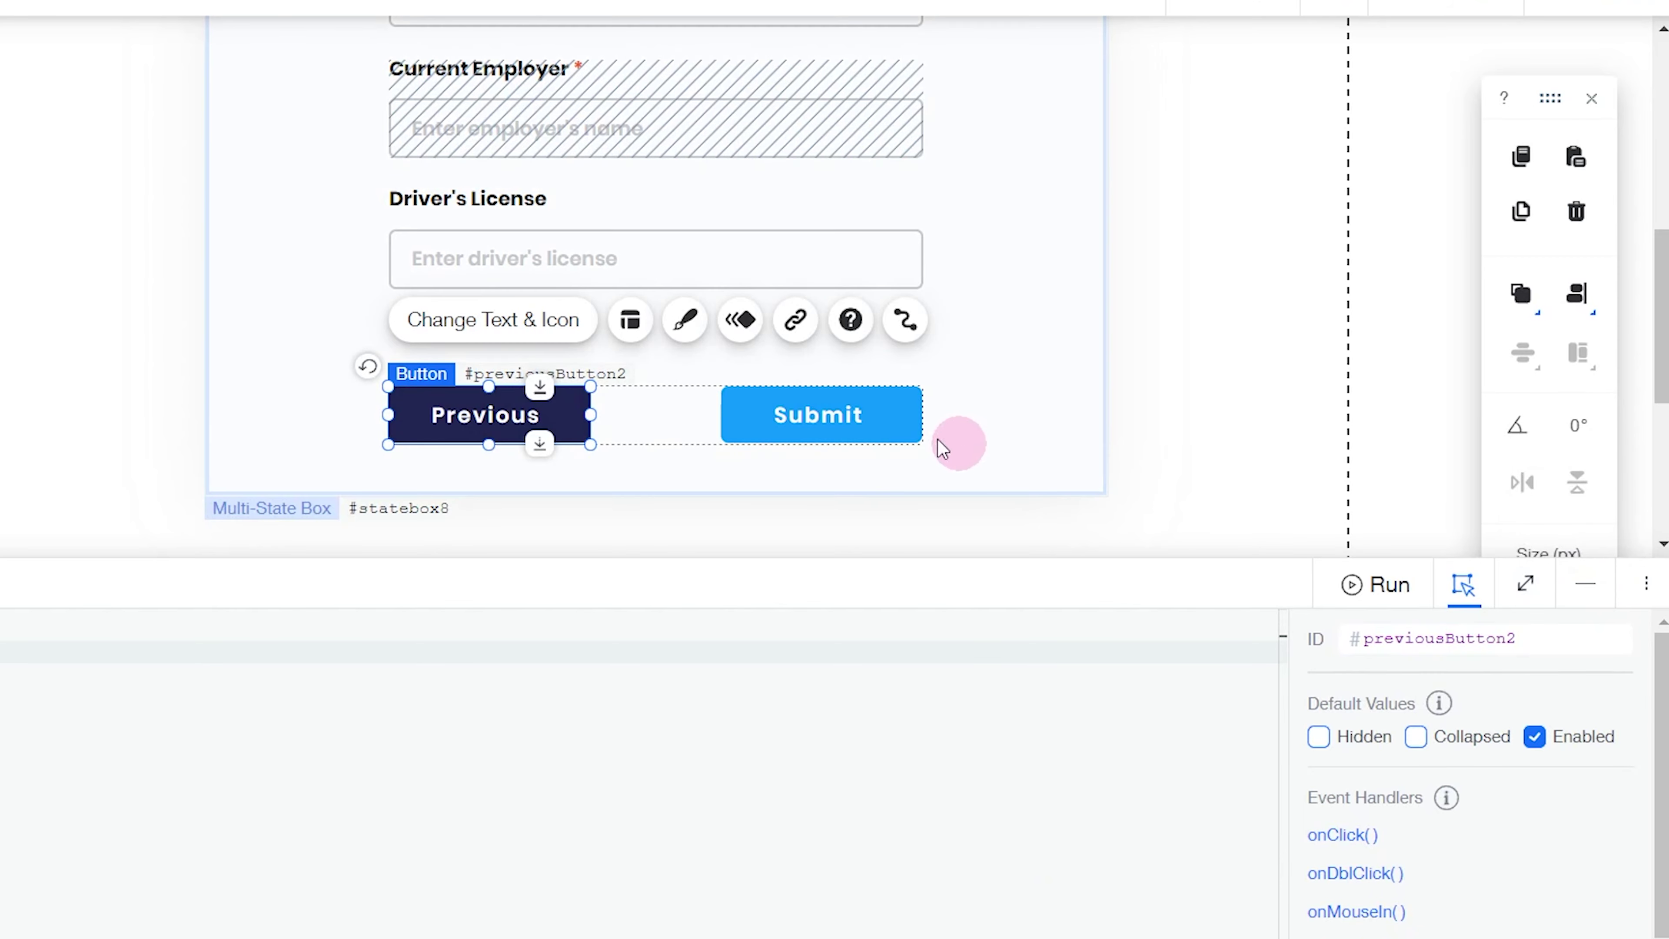
# Set the ID of the Submit button in the otherDetails state to submitButton
pyautogui.click(914, 434)
pyautogui.click(1427, 638)
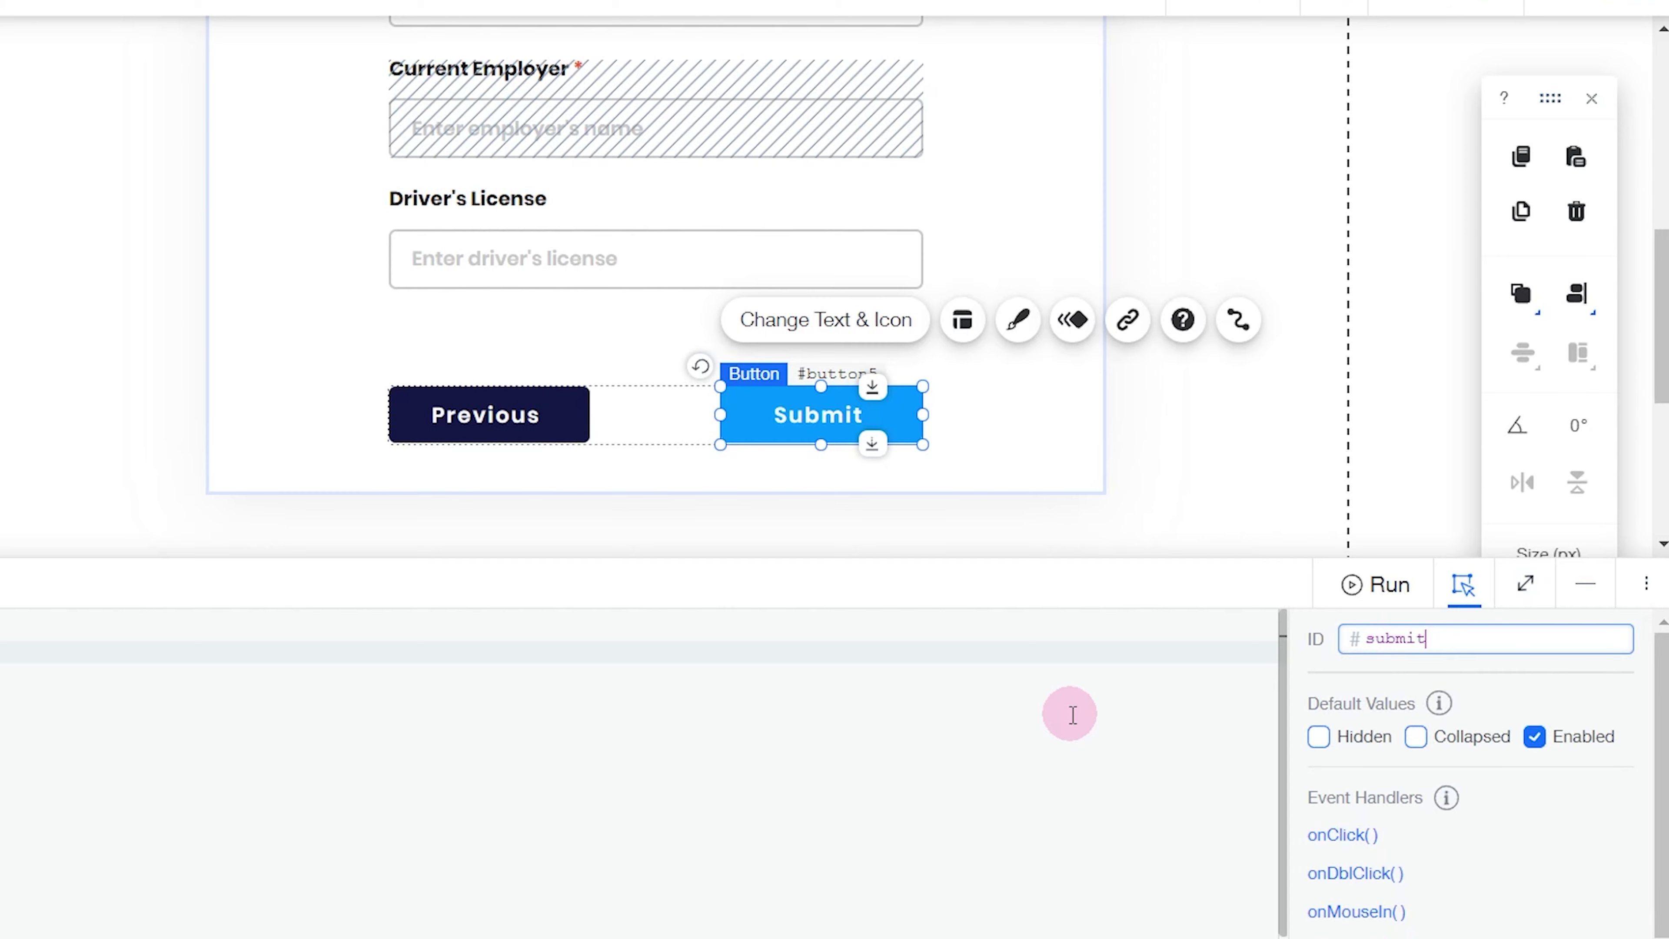
pyautogui.press('Return')
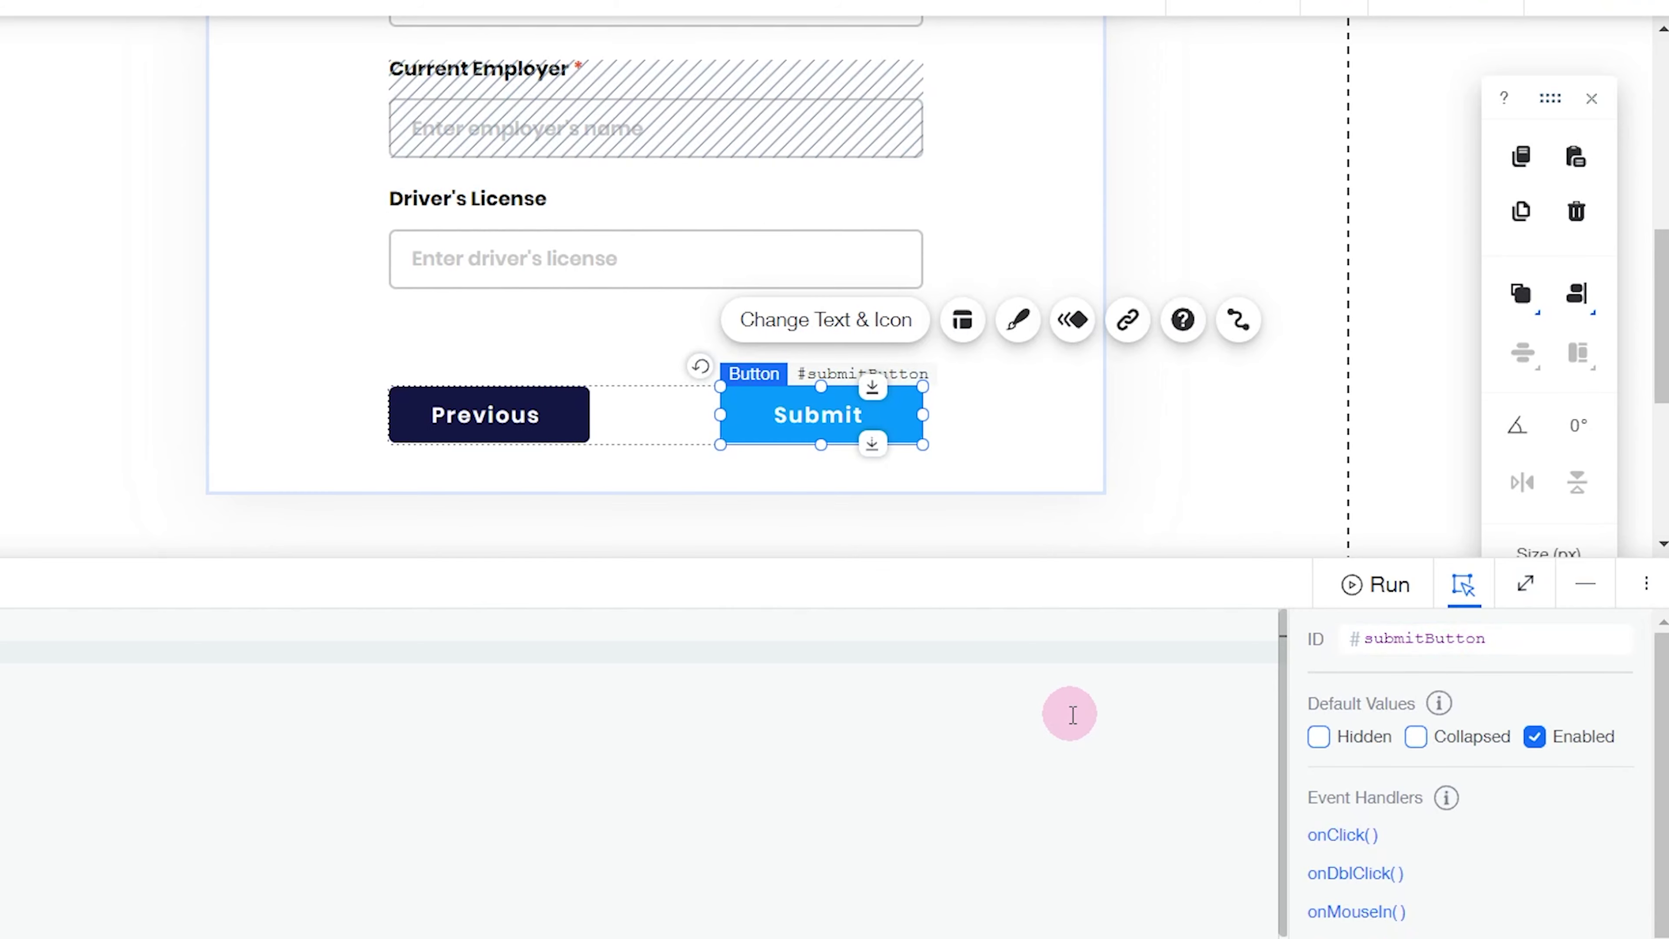
pyautogui.click(1584, 584)
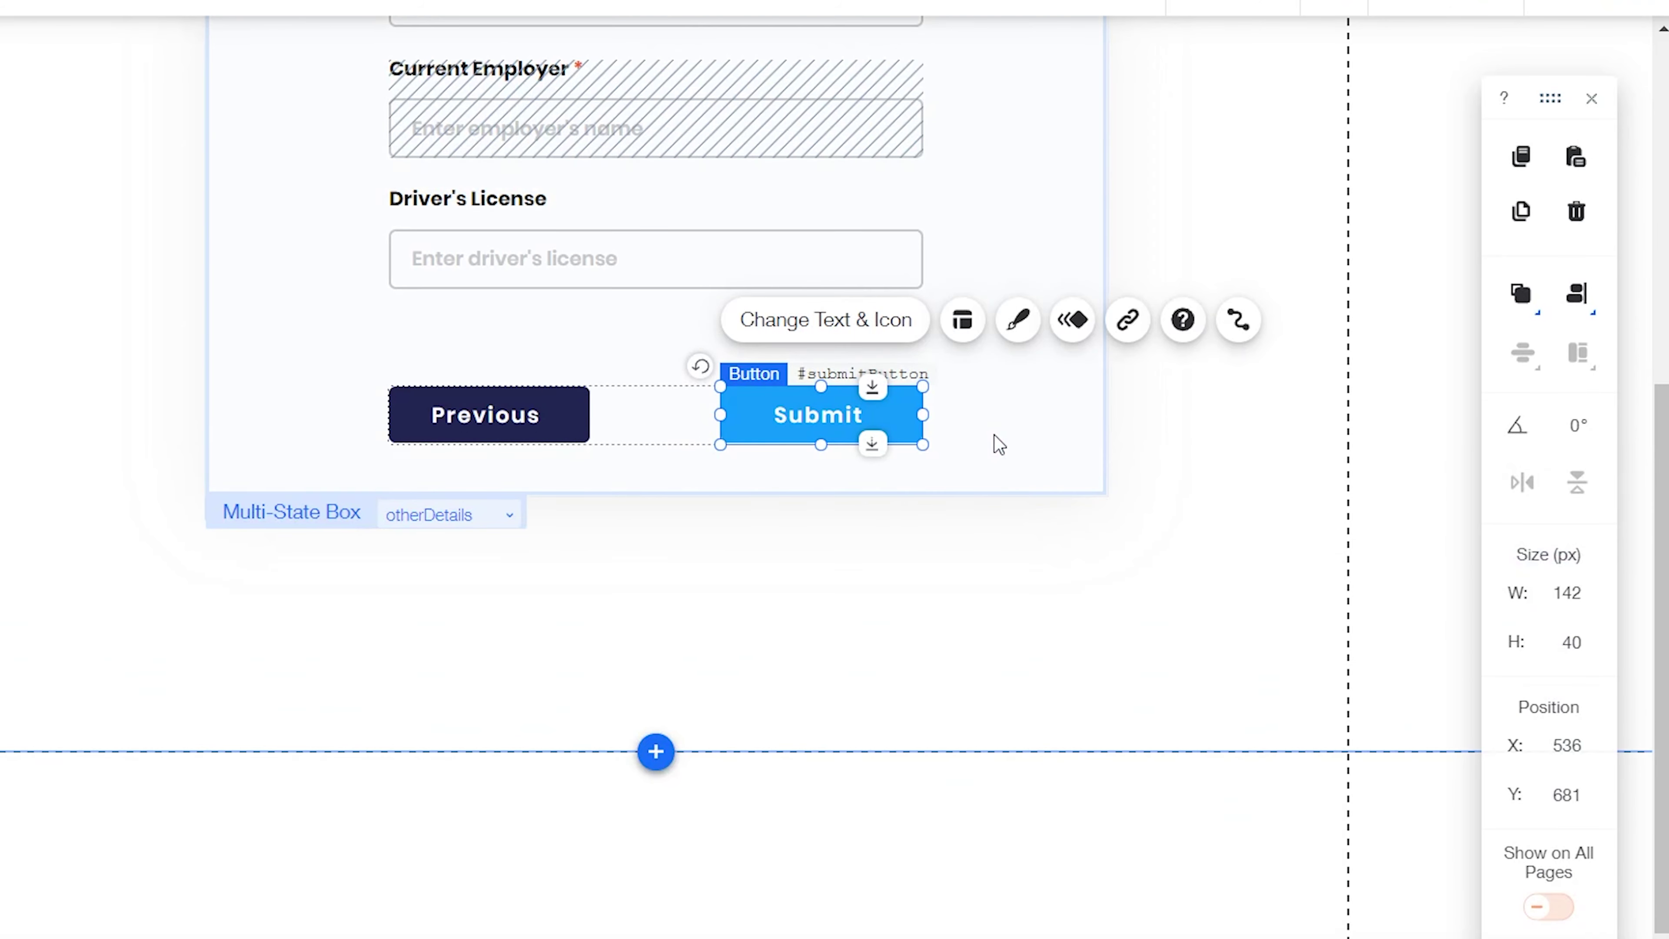
# Switch the multi-state box to submitSuccess and set the Submit Again button's ID to submitAgainButton
pyautogui.click(506, 483)
pyautogui.click(290, 568)
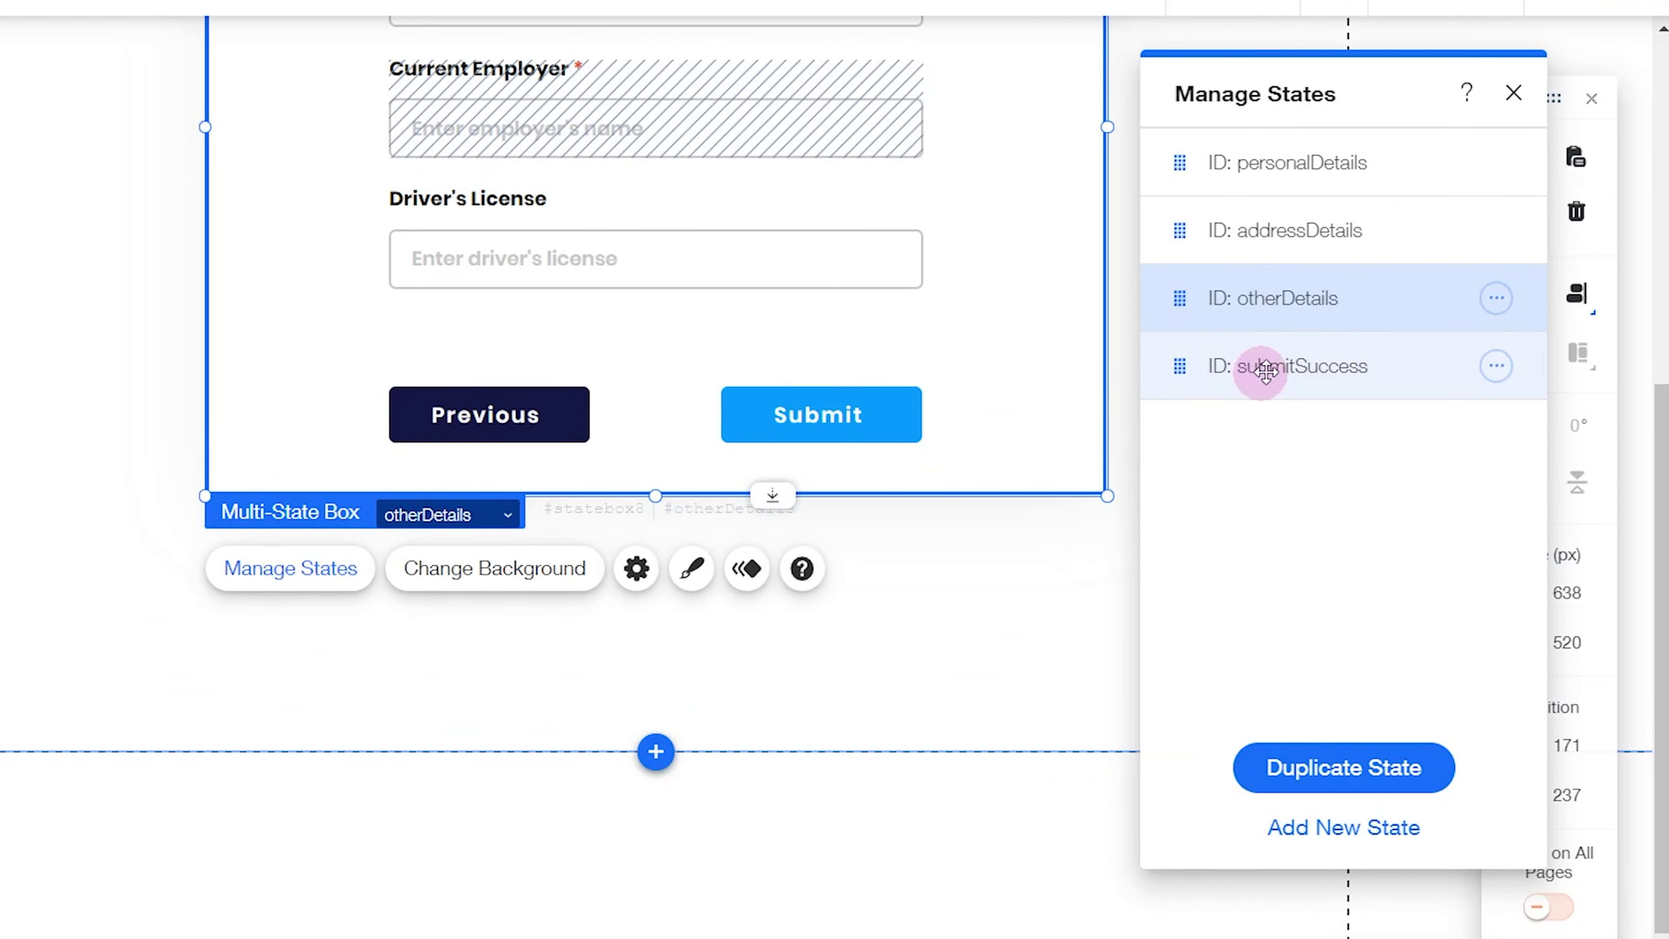
pyautogui.click(1266, 367)
pyautogui.click(1514, 92)
pyautogui.click(677, 193)
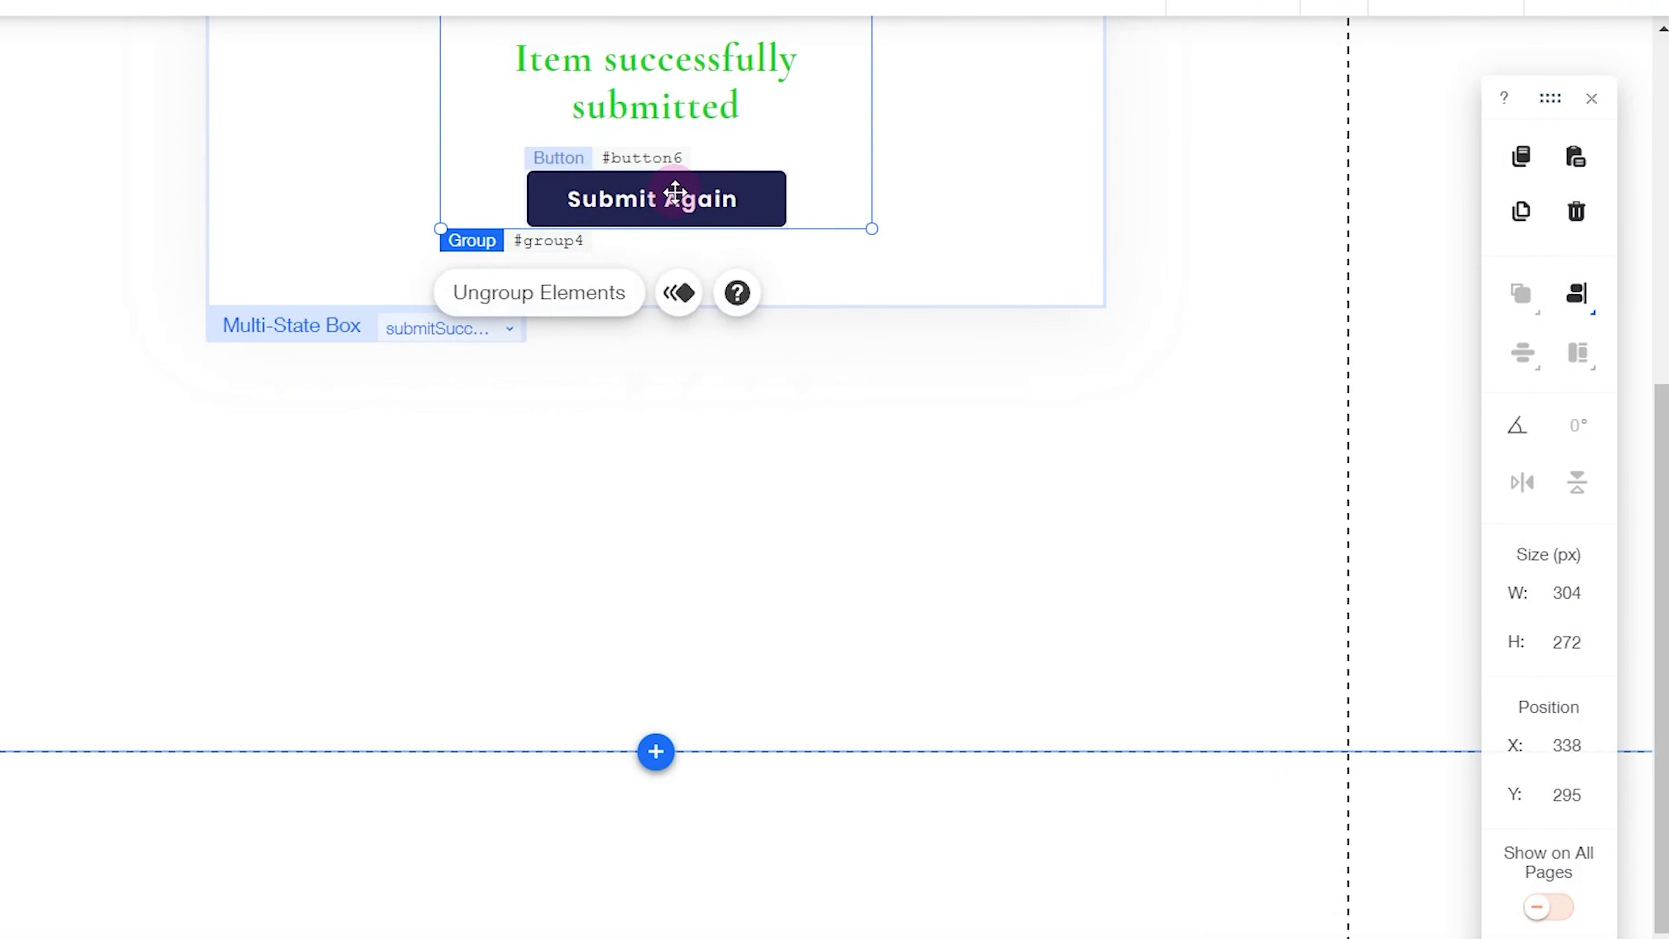
pyautogui.click(676, 194)
pyautogui.click(1190, 903)
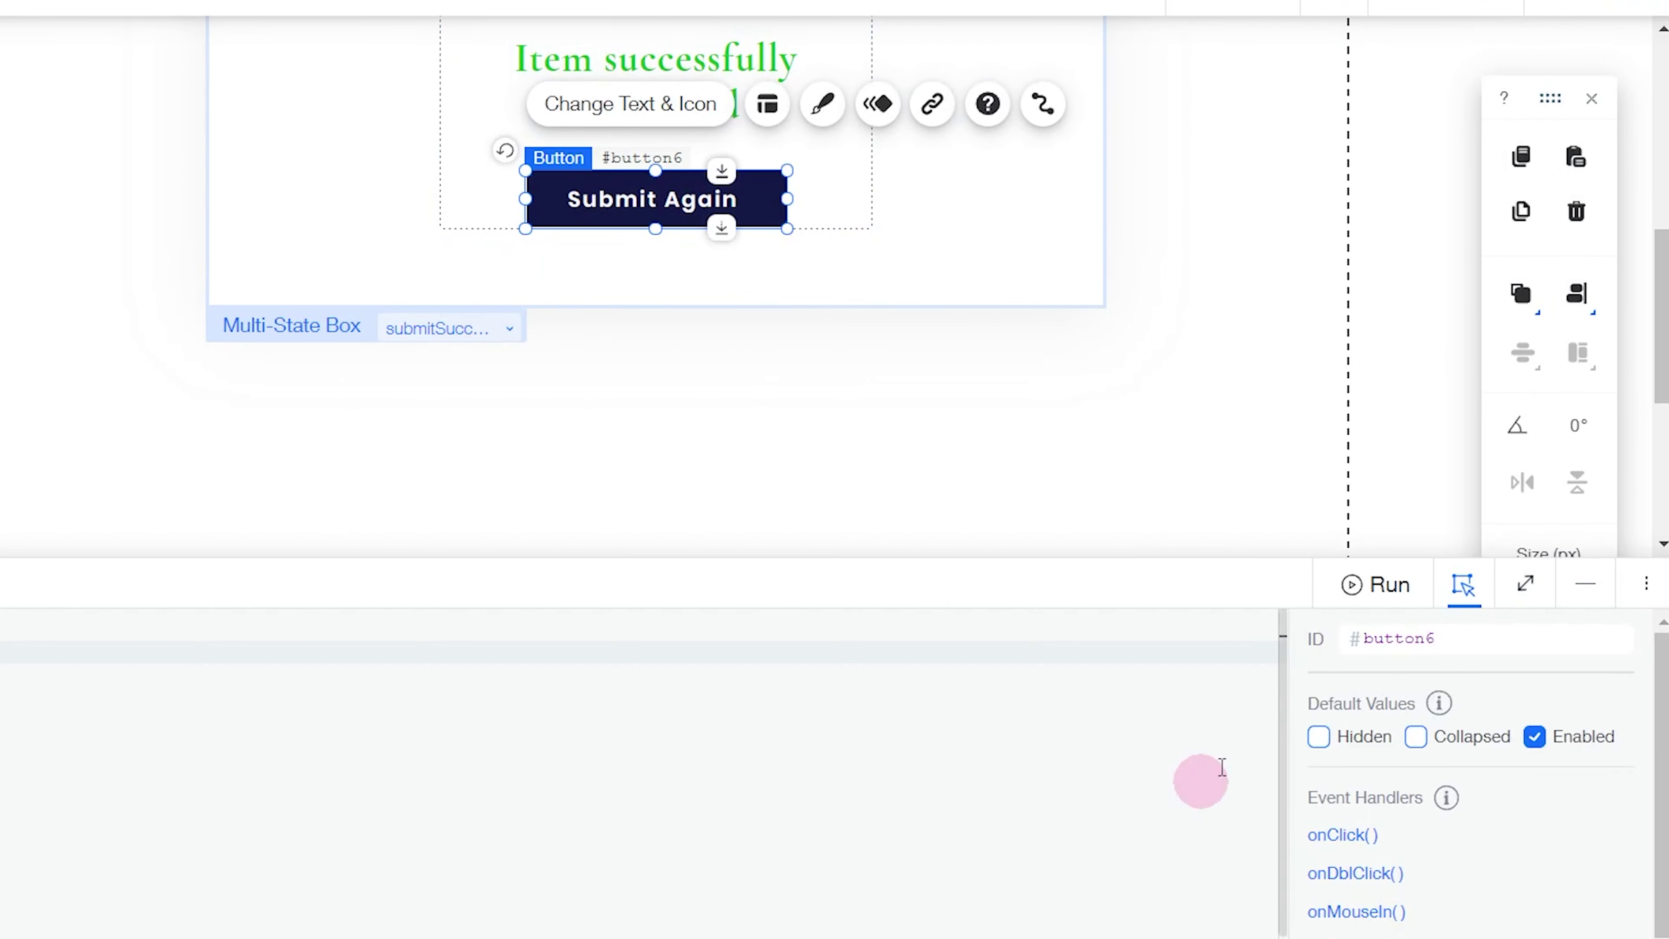
pyautogui.click(1444, 650)
pyautogui.write('submit')
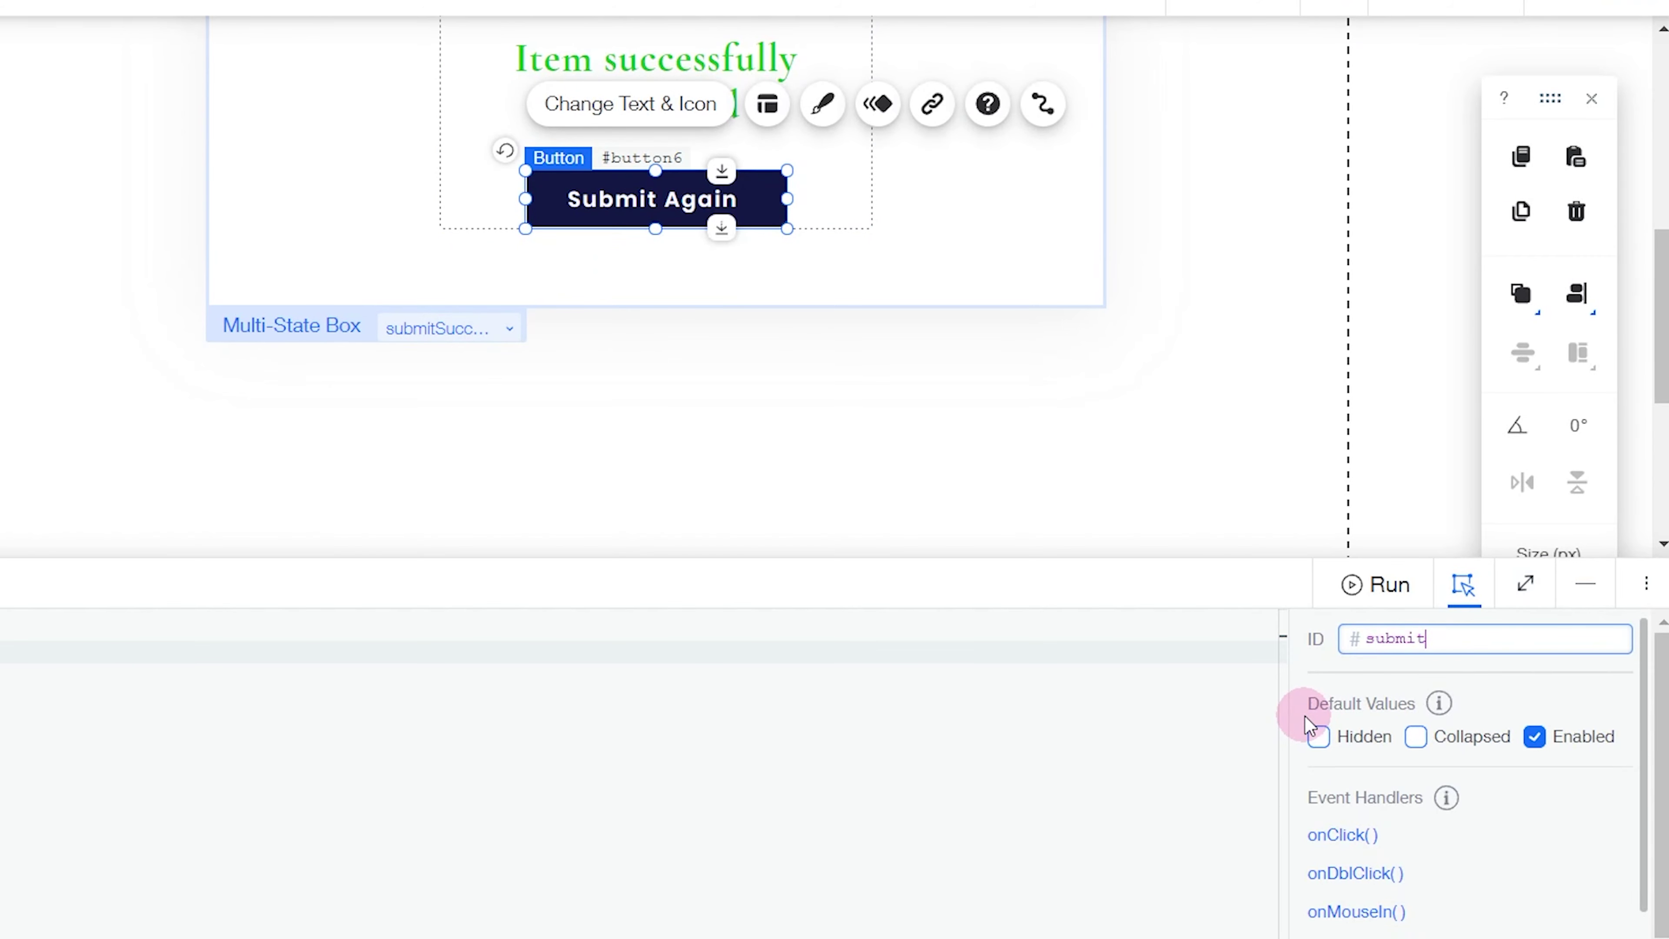
pyautogui.write('AgainButton')
pyautogui.press('Return')
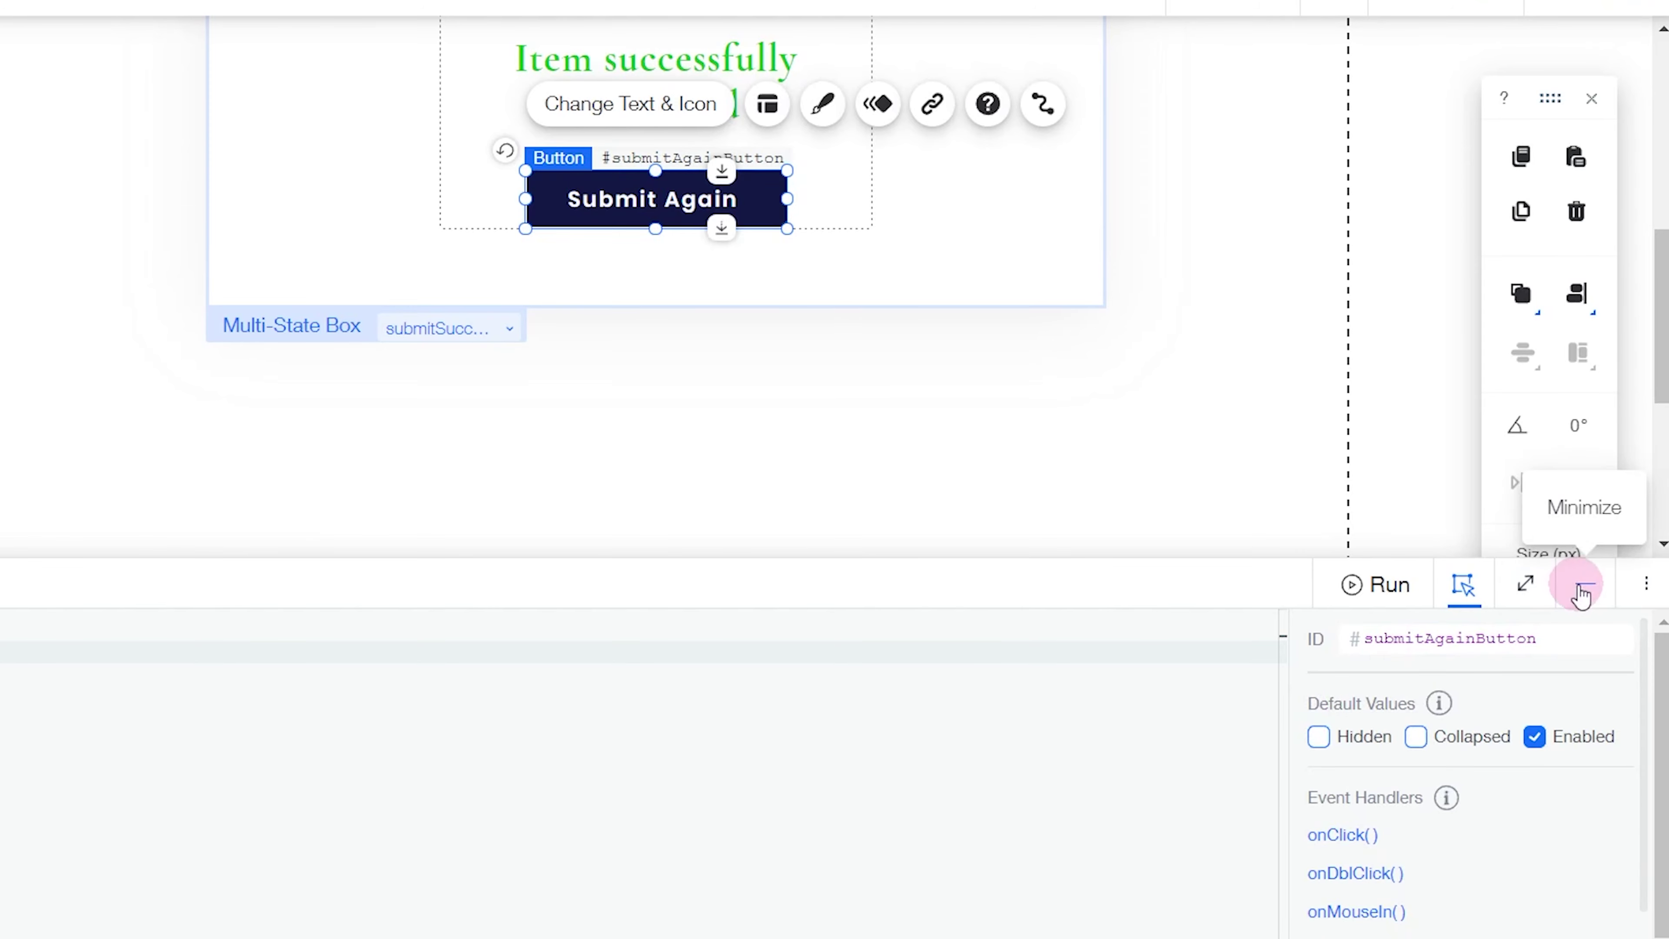
pyautogui.click(1581, 595)
# Set the ID of the progress bar's step 1 button, under Personal Details, to button1
pyautogui.scroll(5, 1018, 474)
pyautogui.click(1357, 395)
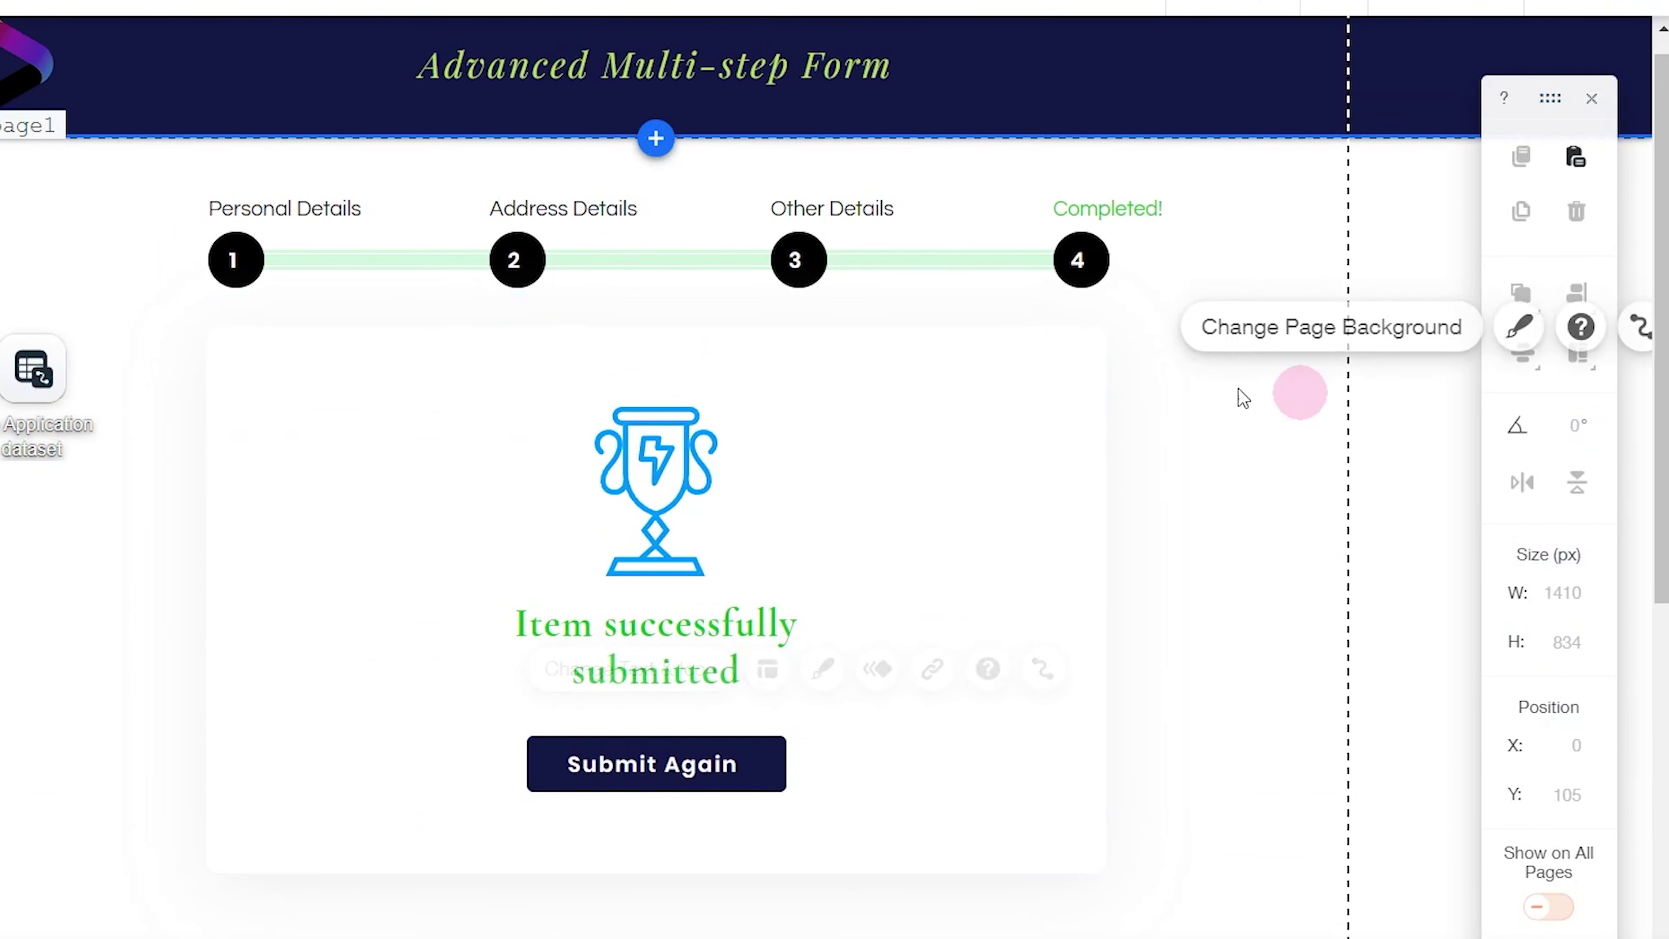
pyautogui.click(233, 261)
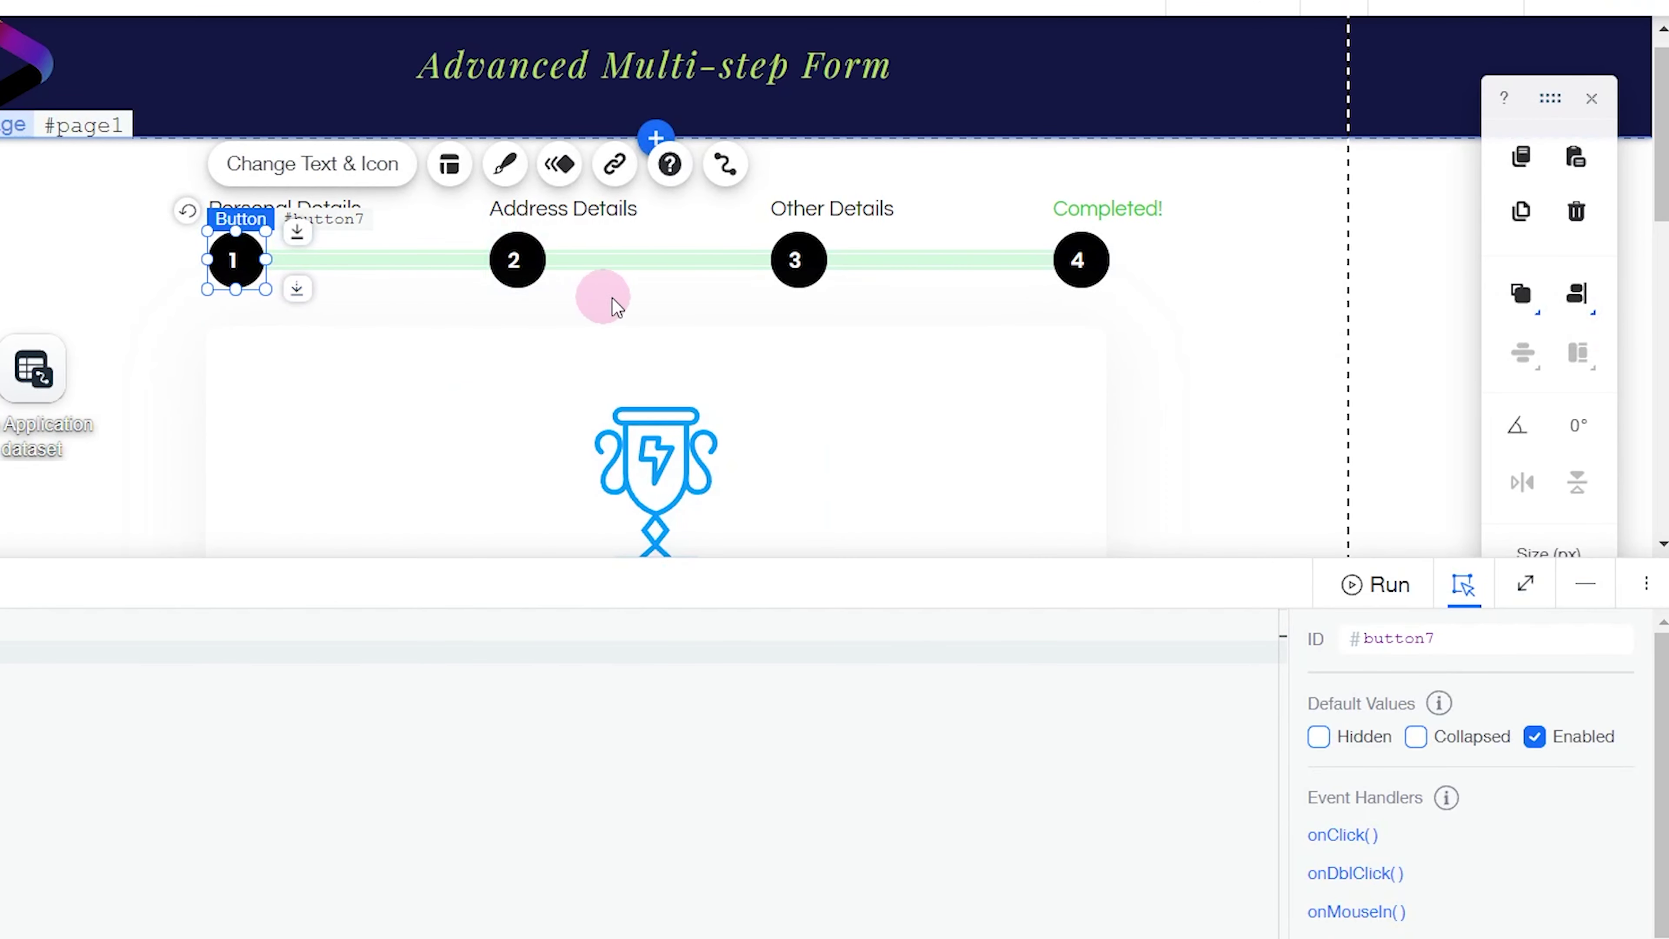
pyautogui.click(1099, 254)
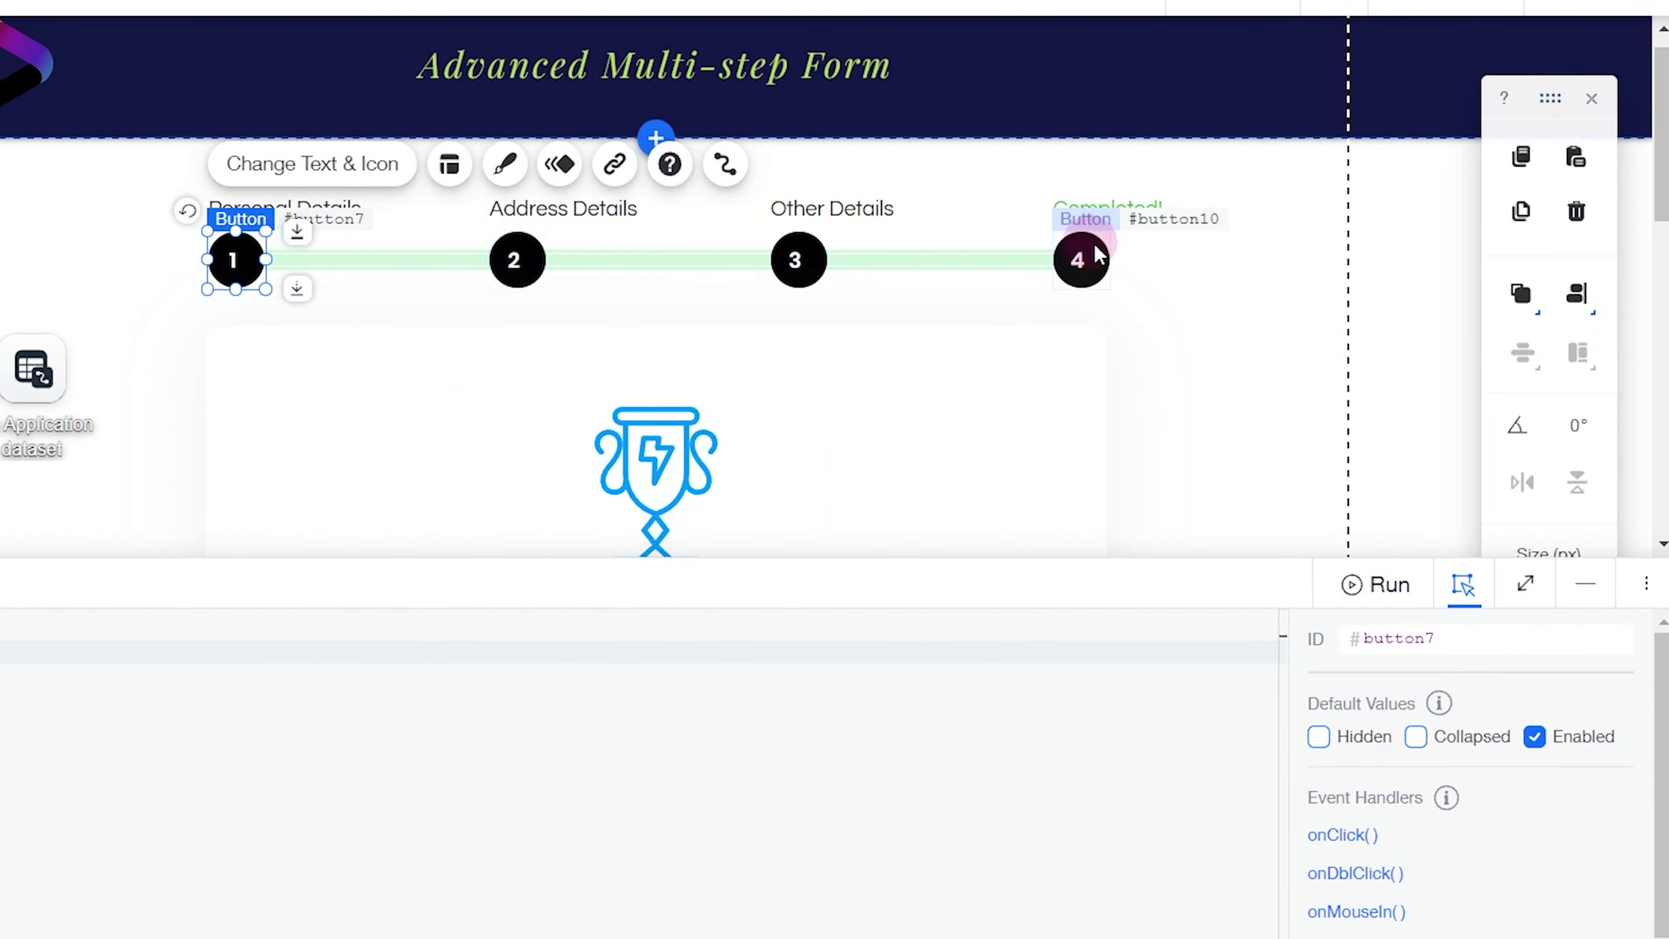
pyautogui.click(1464, 637)
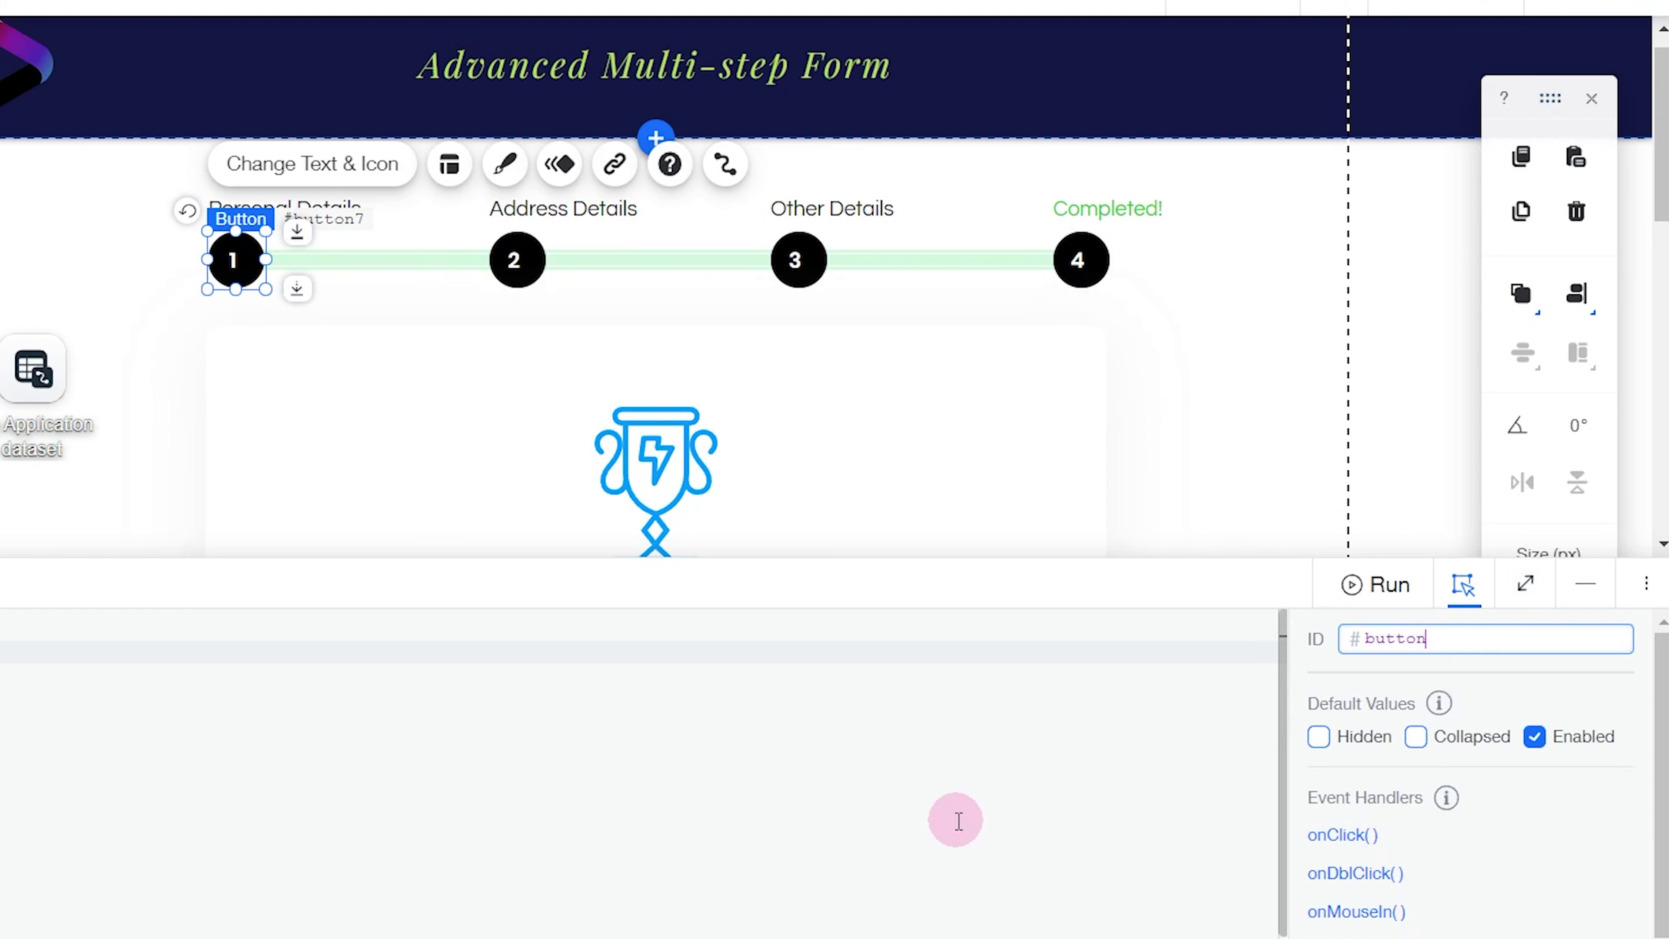
pyautogui.press('Return')
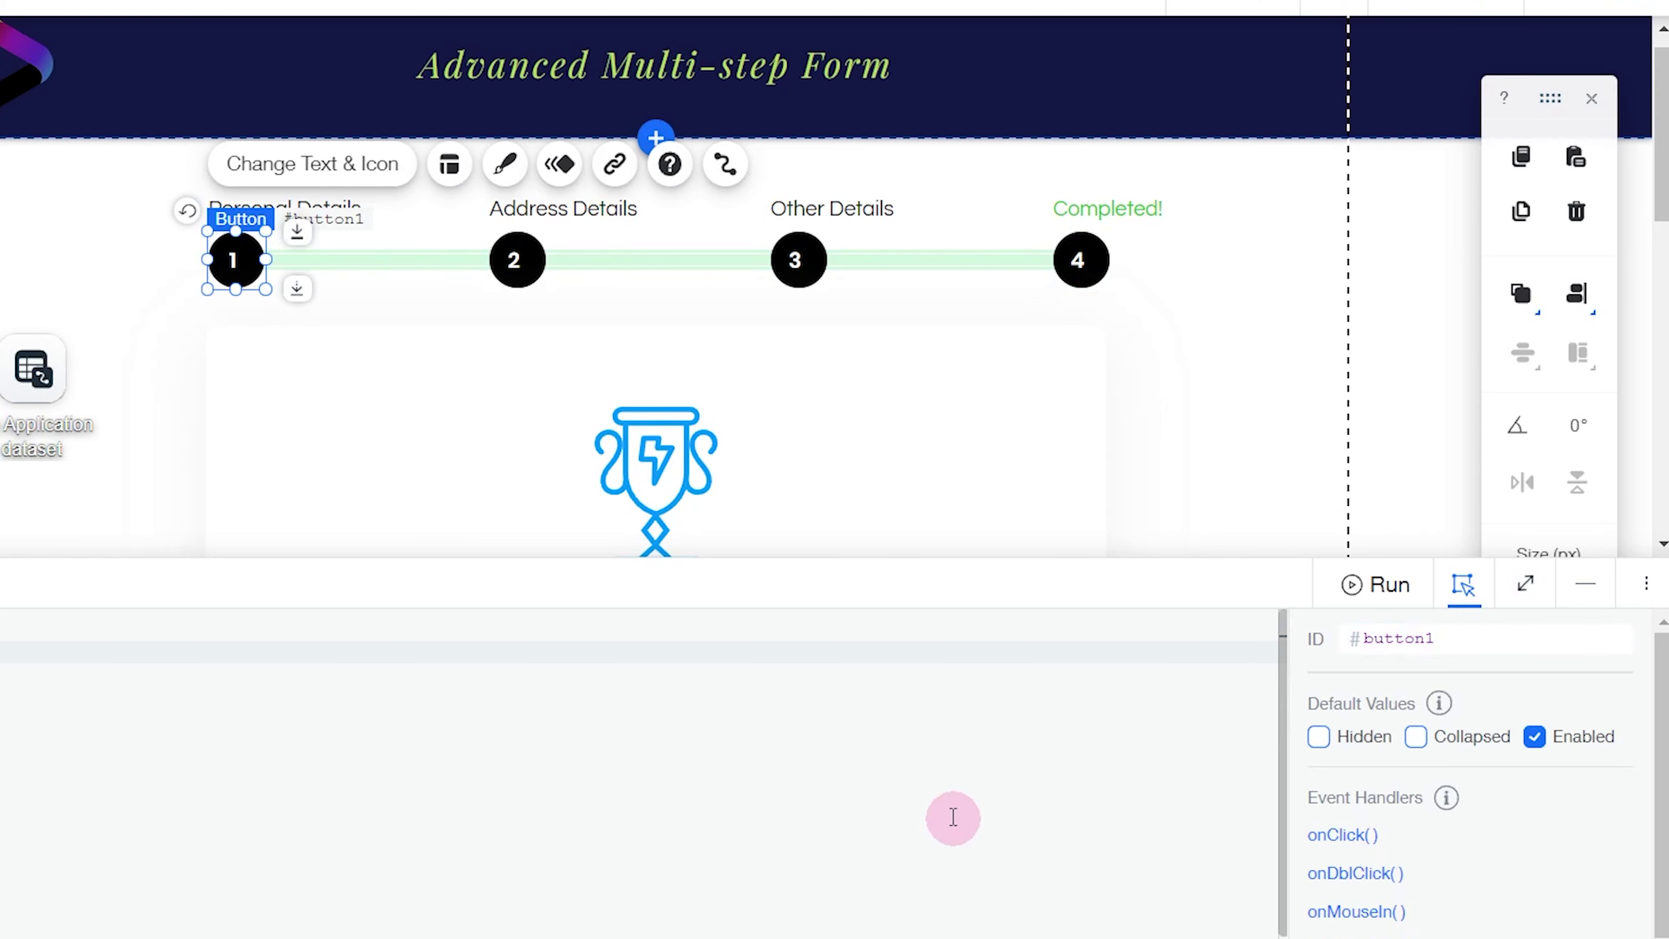
# Set the ID of the progress bar's step 2 button, under Address Details, to button2
pyautogui.click(529, 261)
pyautogui.click(1460, 639)
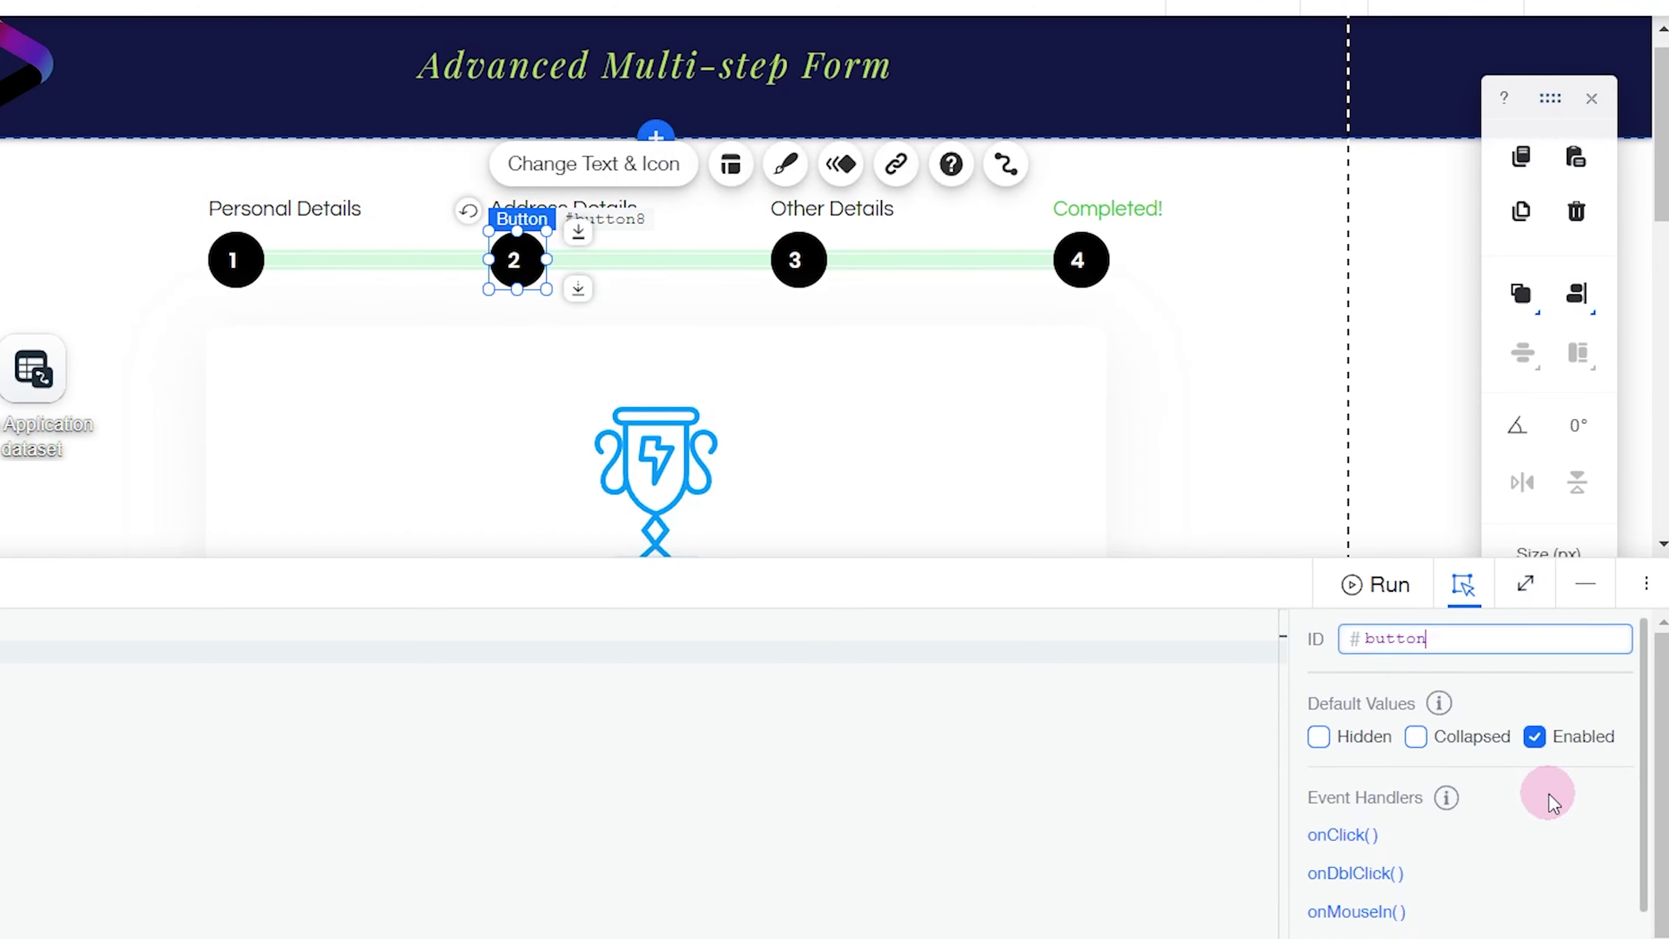
pyautogui.write('button2')
pyautogui.press('Return')
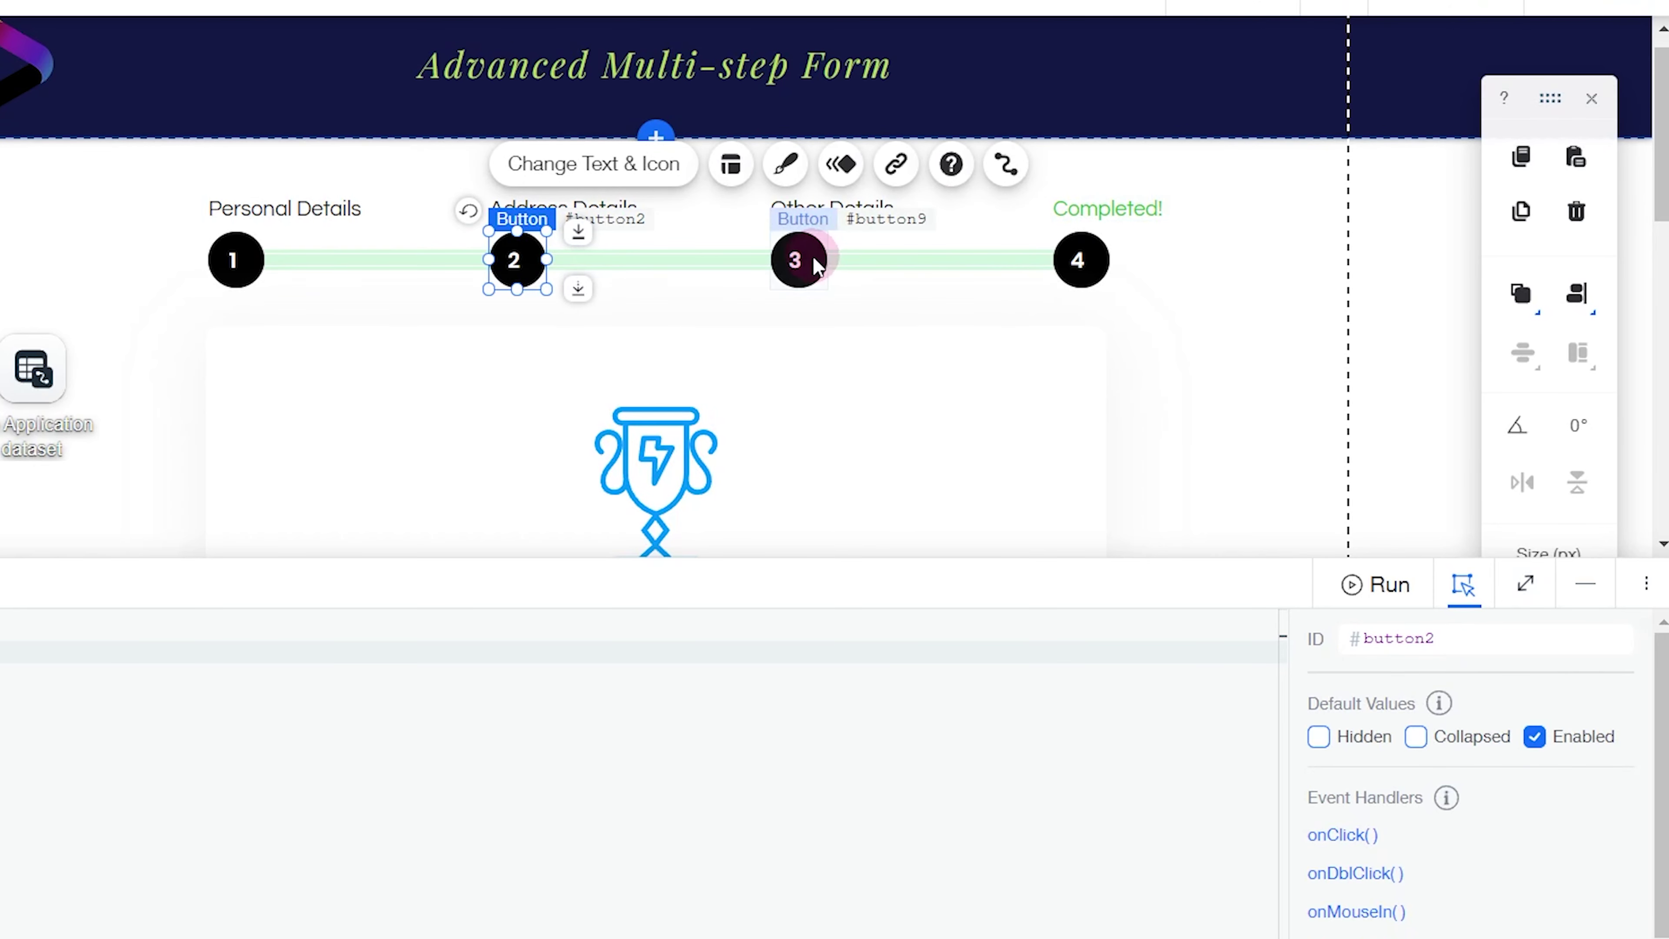
# Set the ID of the progress bar's step 3 button, under Other Details, to button3
pyautogui.click(795, 261)
pyautogui.click(1501, 637)
pyautogui.write('button3')
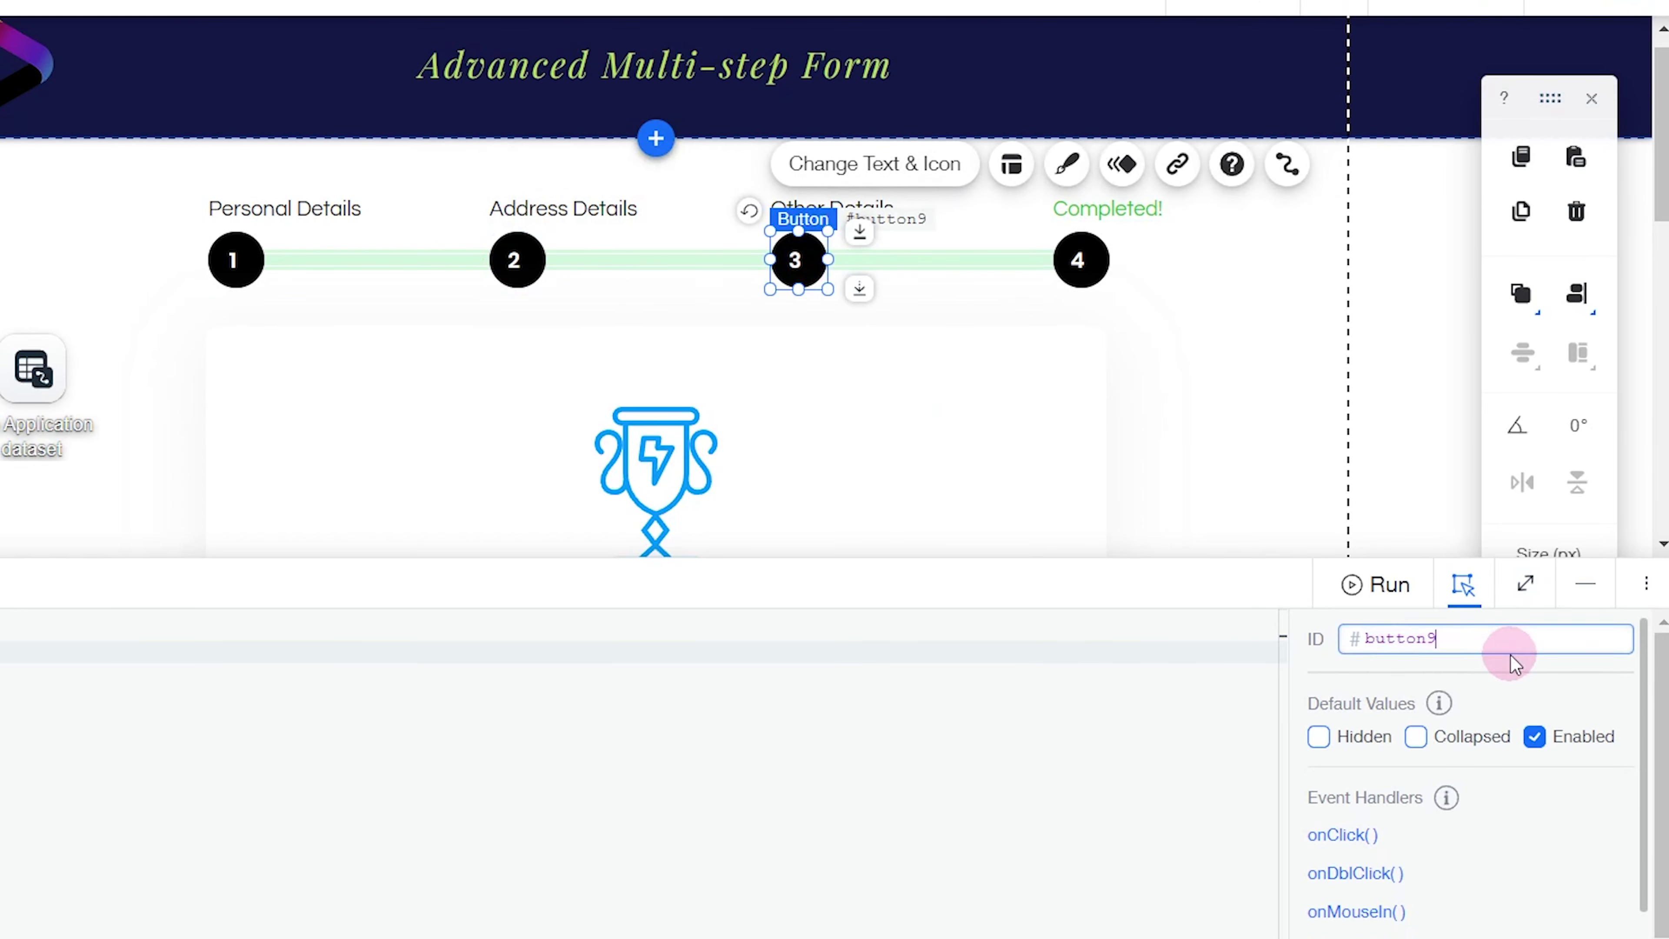
pyautogui.press('Return')
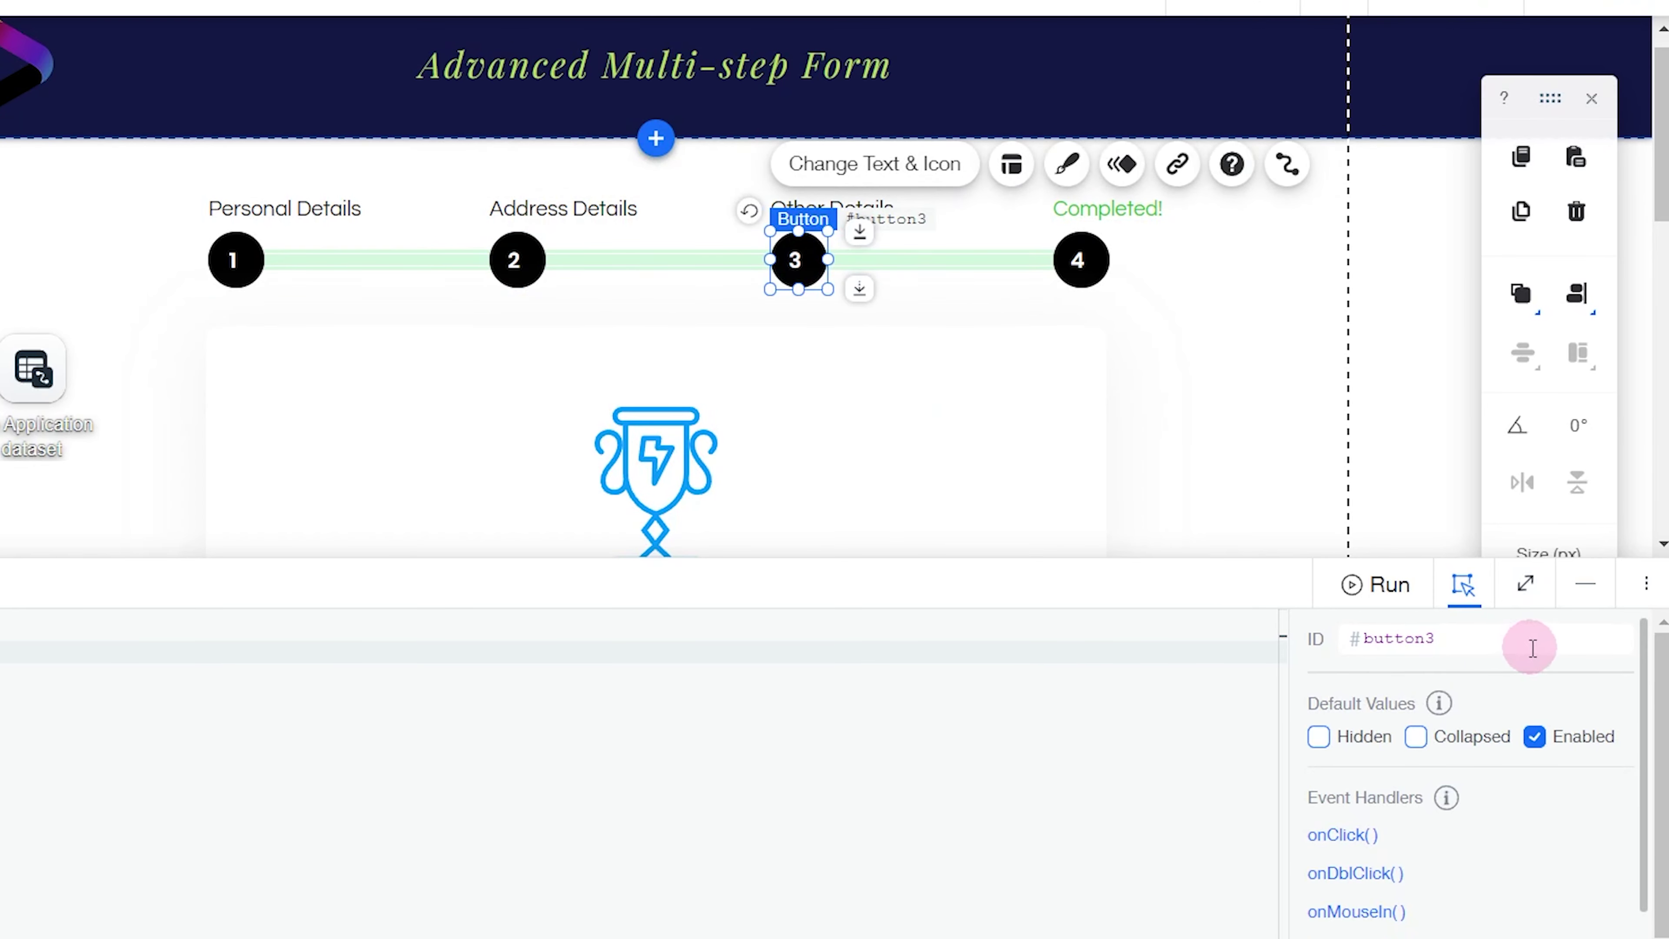
# Set the ID of the progress bar's step 4 button, under Completed!, to button4
pyautogui.click(1080, 262)
pyautogui.click(1524, 642)
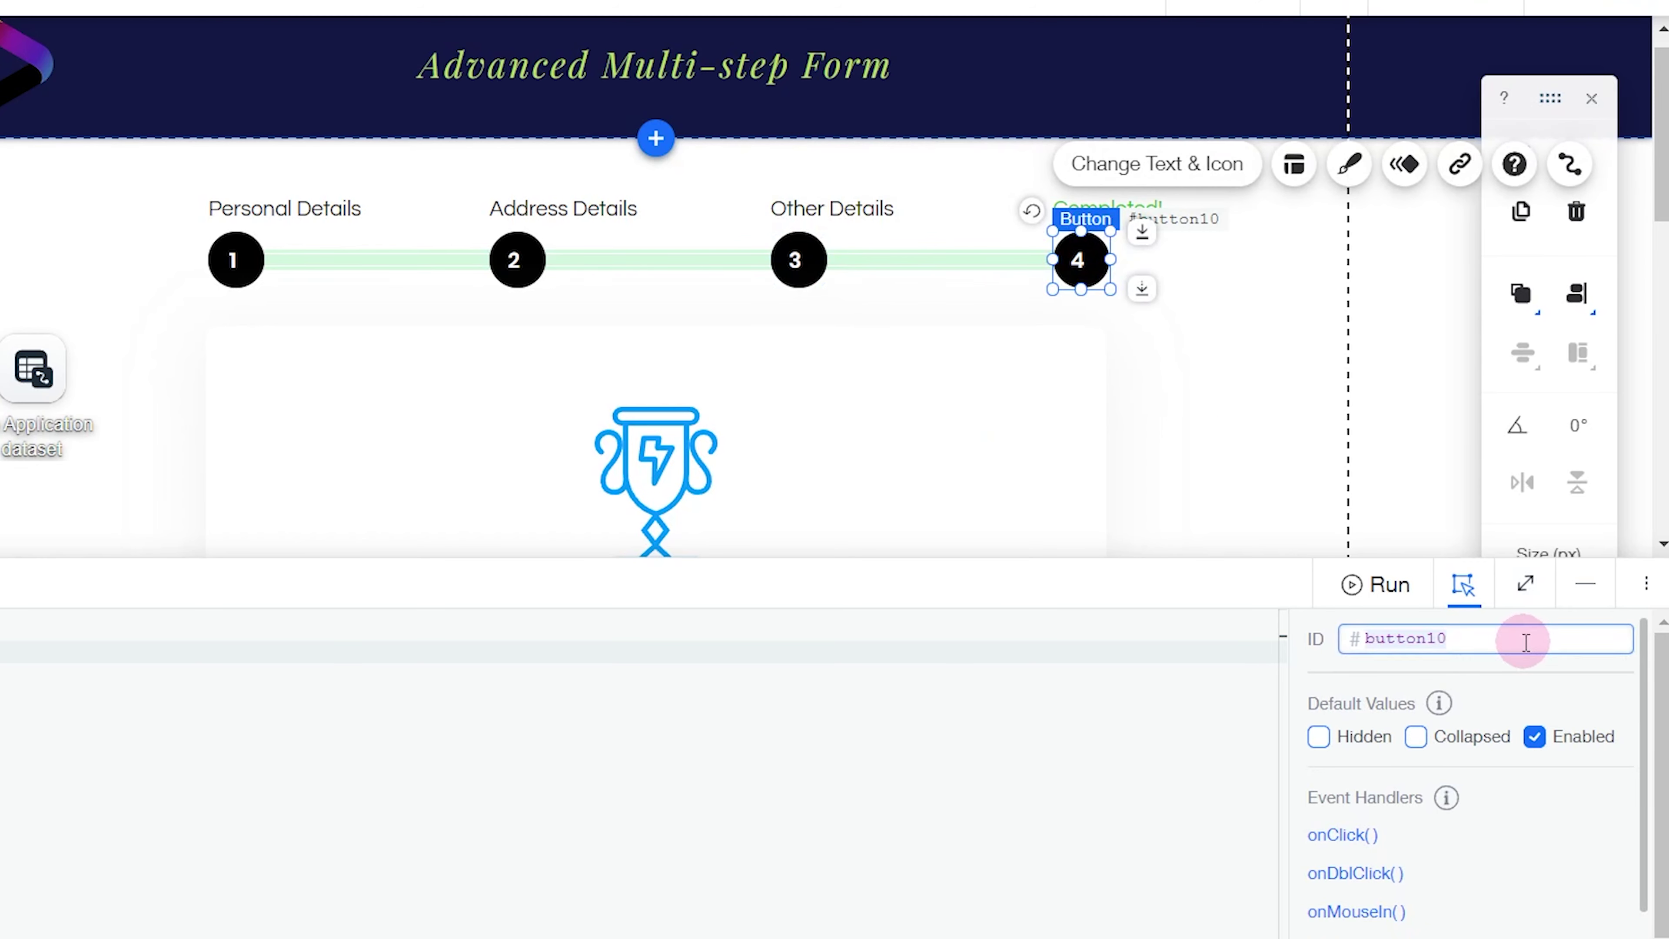
pyautogui.press('BackSpace')
pyautogui.press('BackSpace')
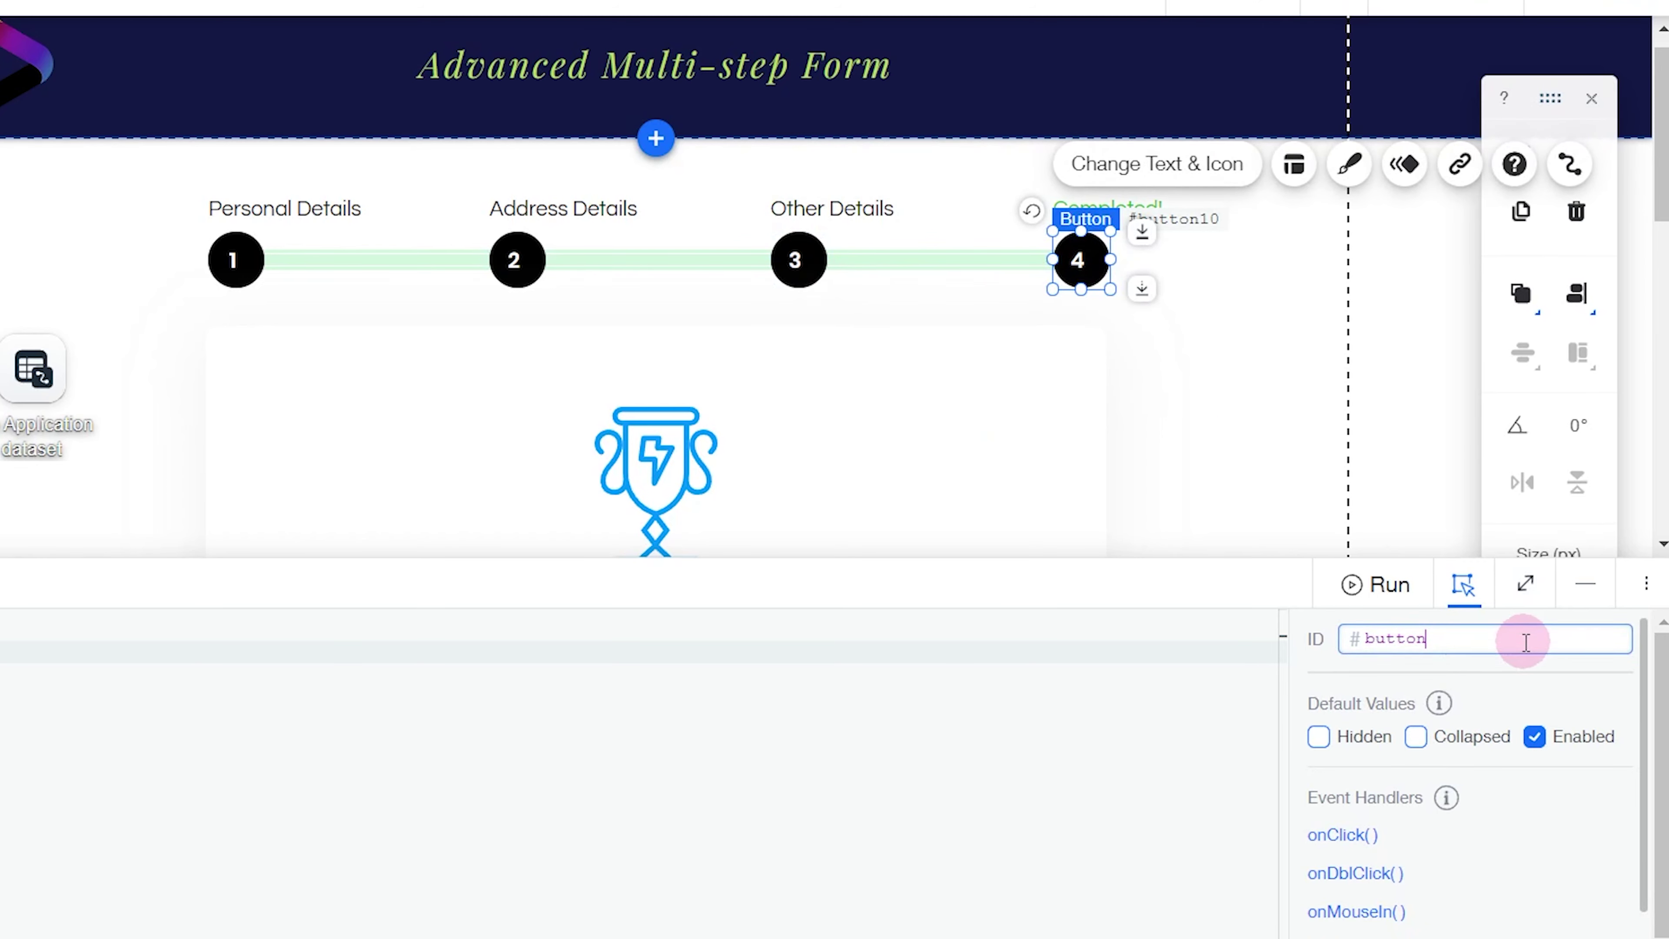
pyautogui.press('Return')
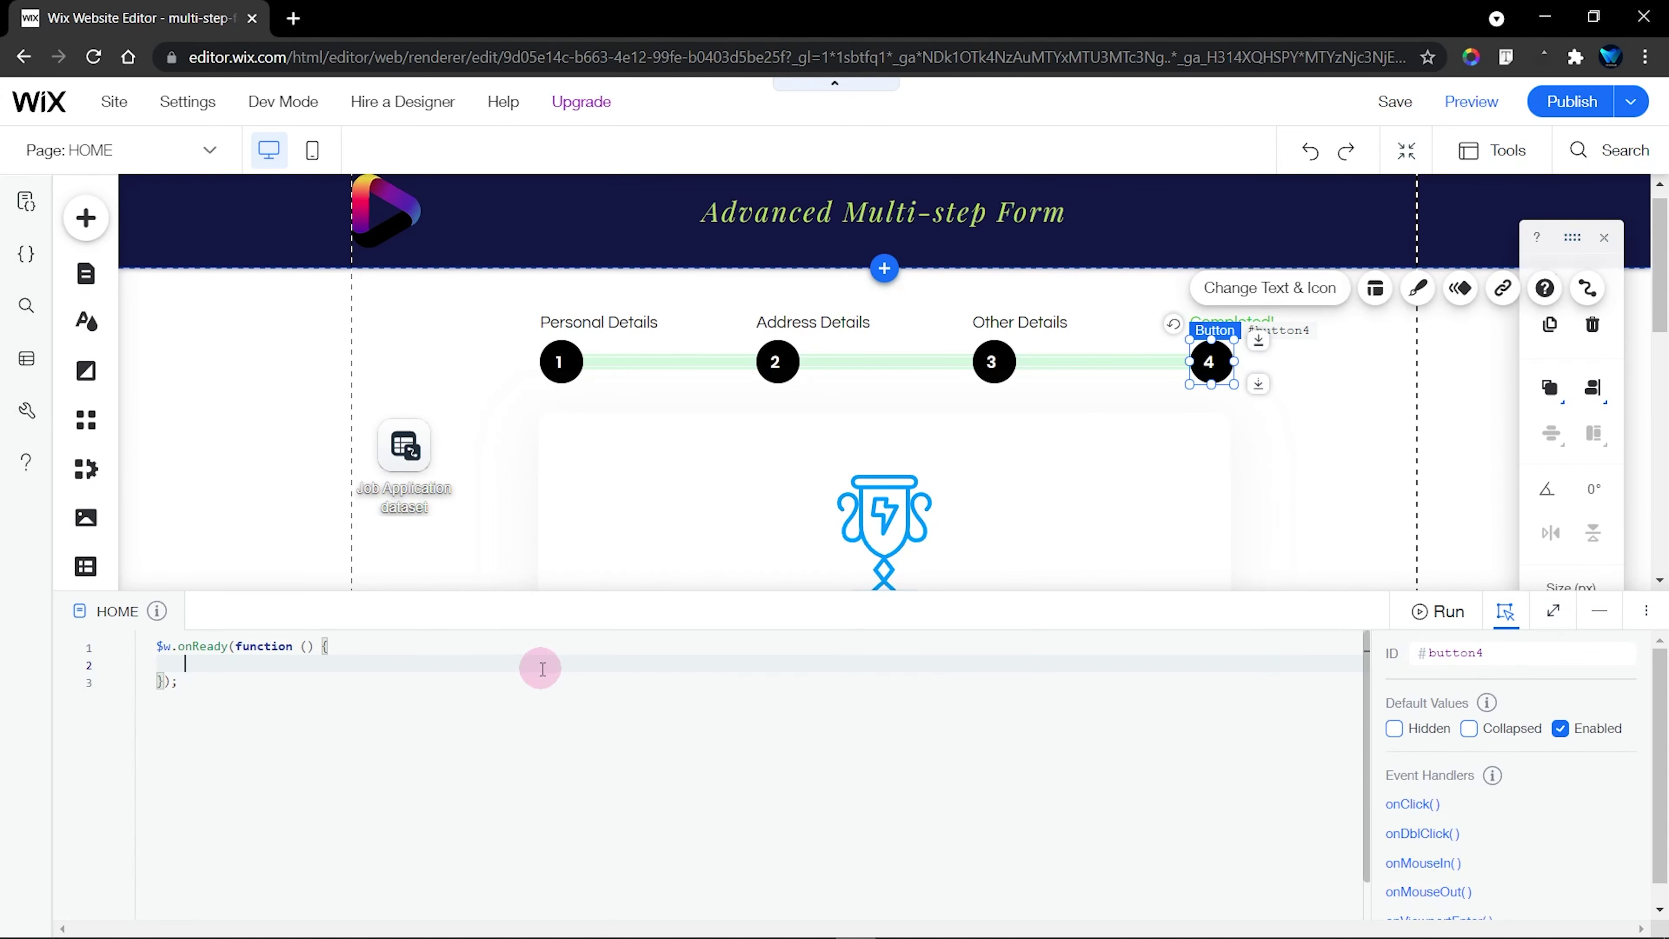
# Switch the multi-state box back to the personalDetails state and set the box's ID to jobMultiStateBox
pyautogui.scroll(-6, 790, 496)
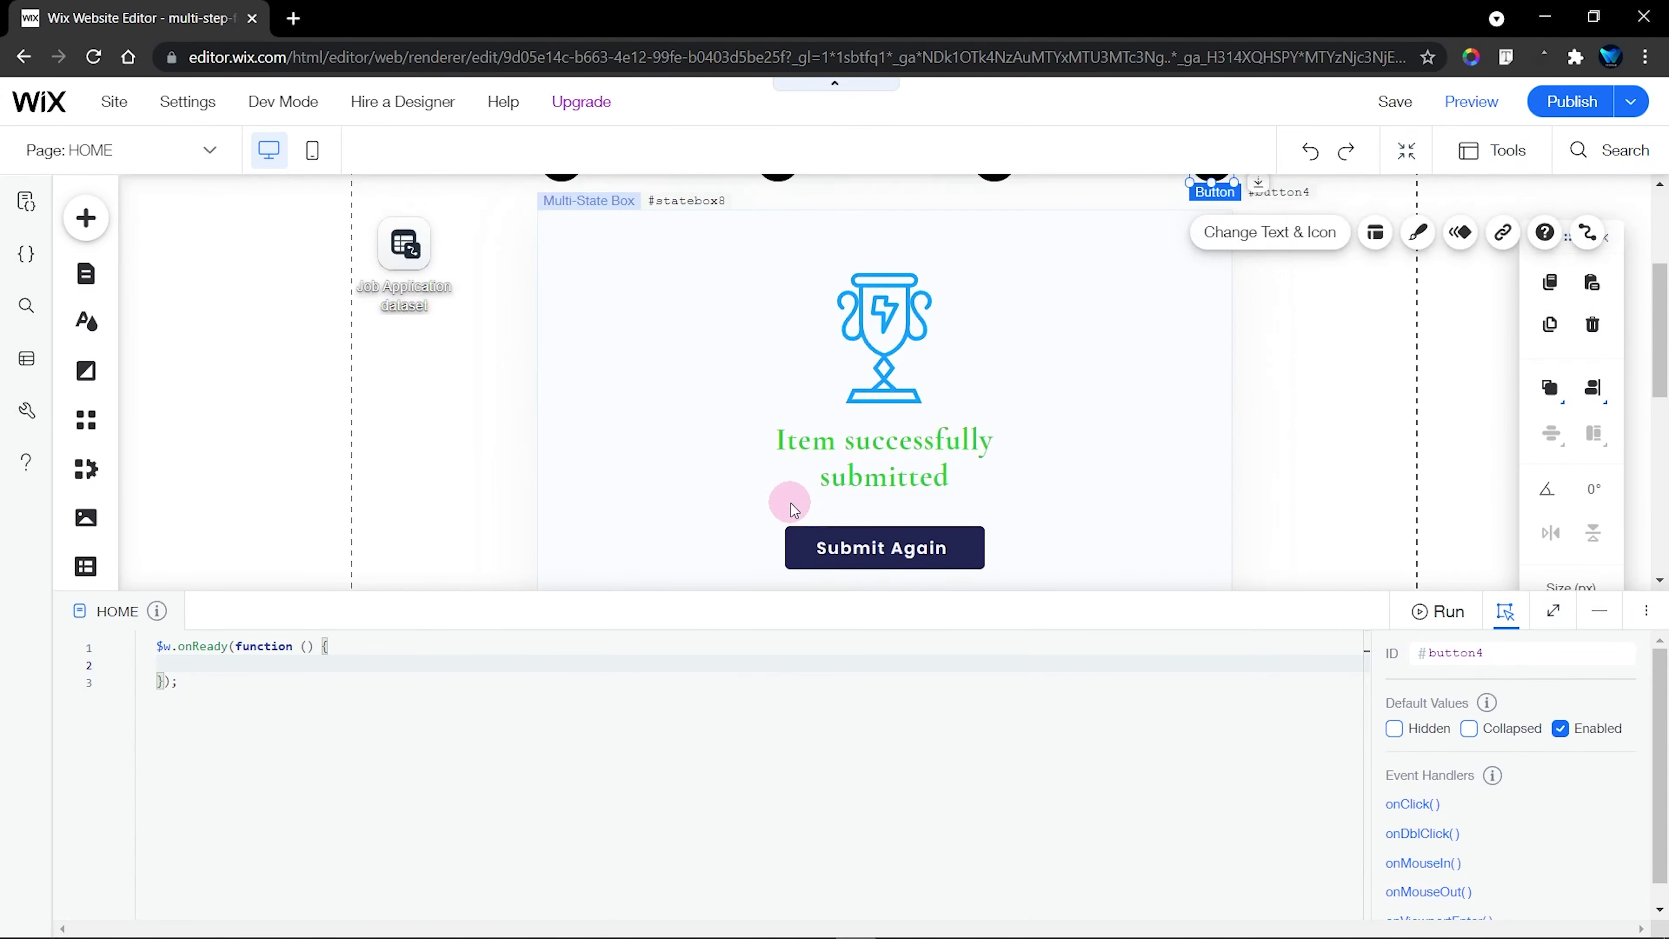
pyautogui.scroll(5, 648, 322)
pyautogui.click(631, 332)
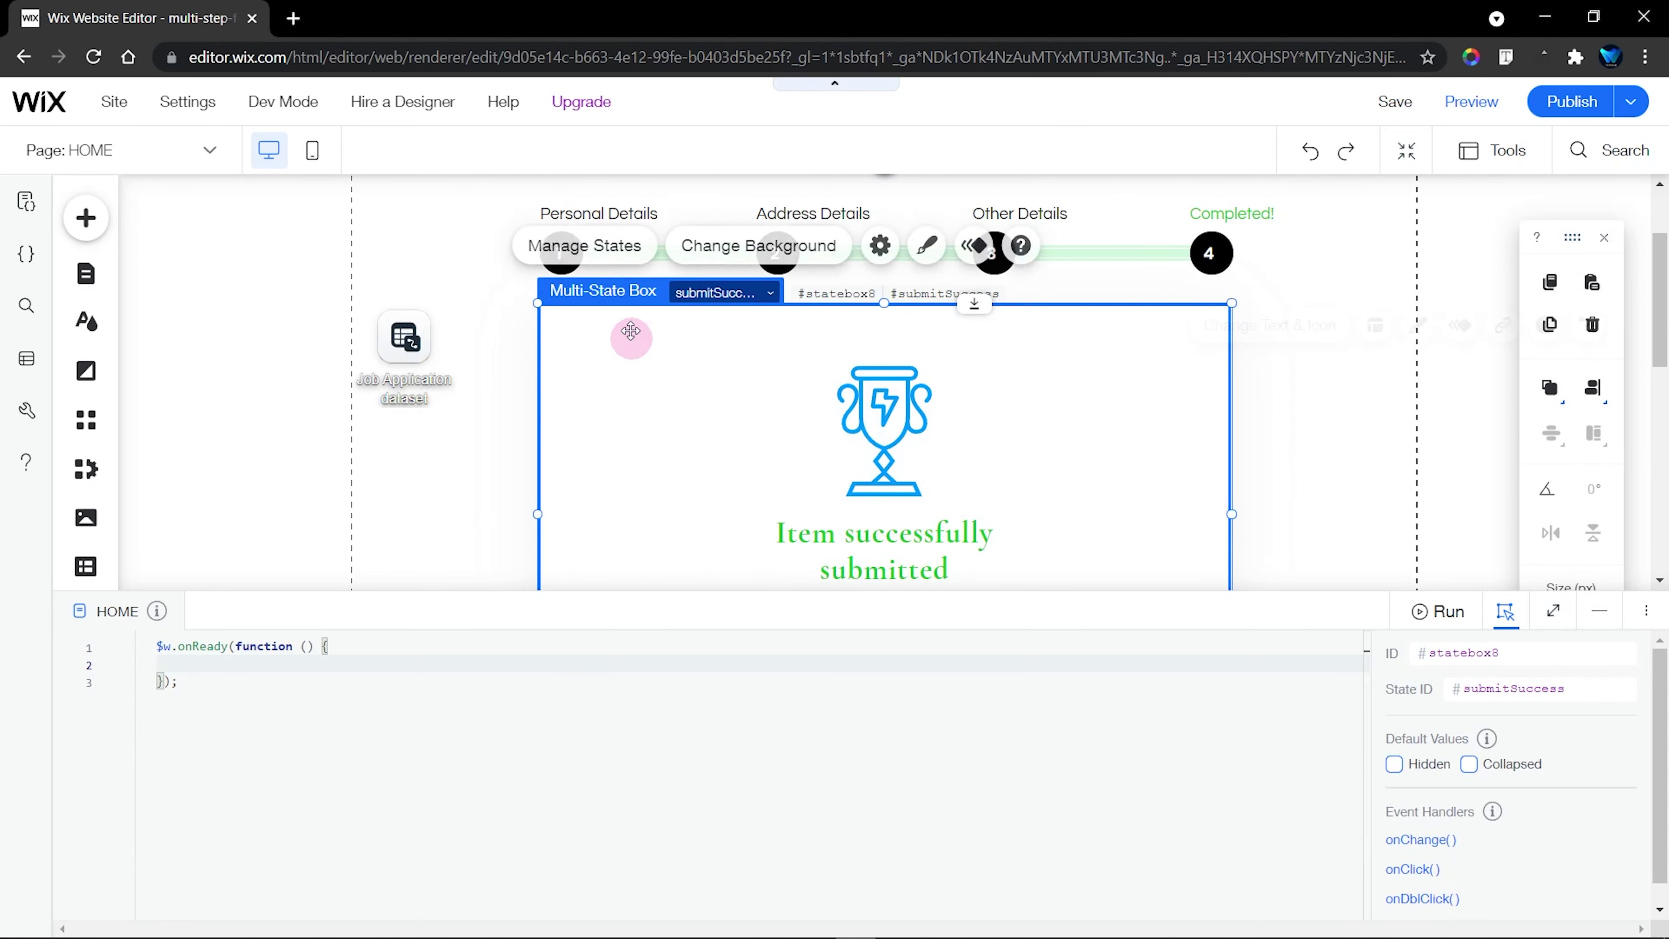
pyautogui.click(604, 248)
pyautogui.click(1417, 289)
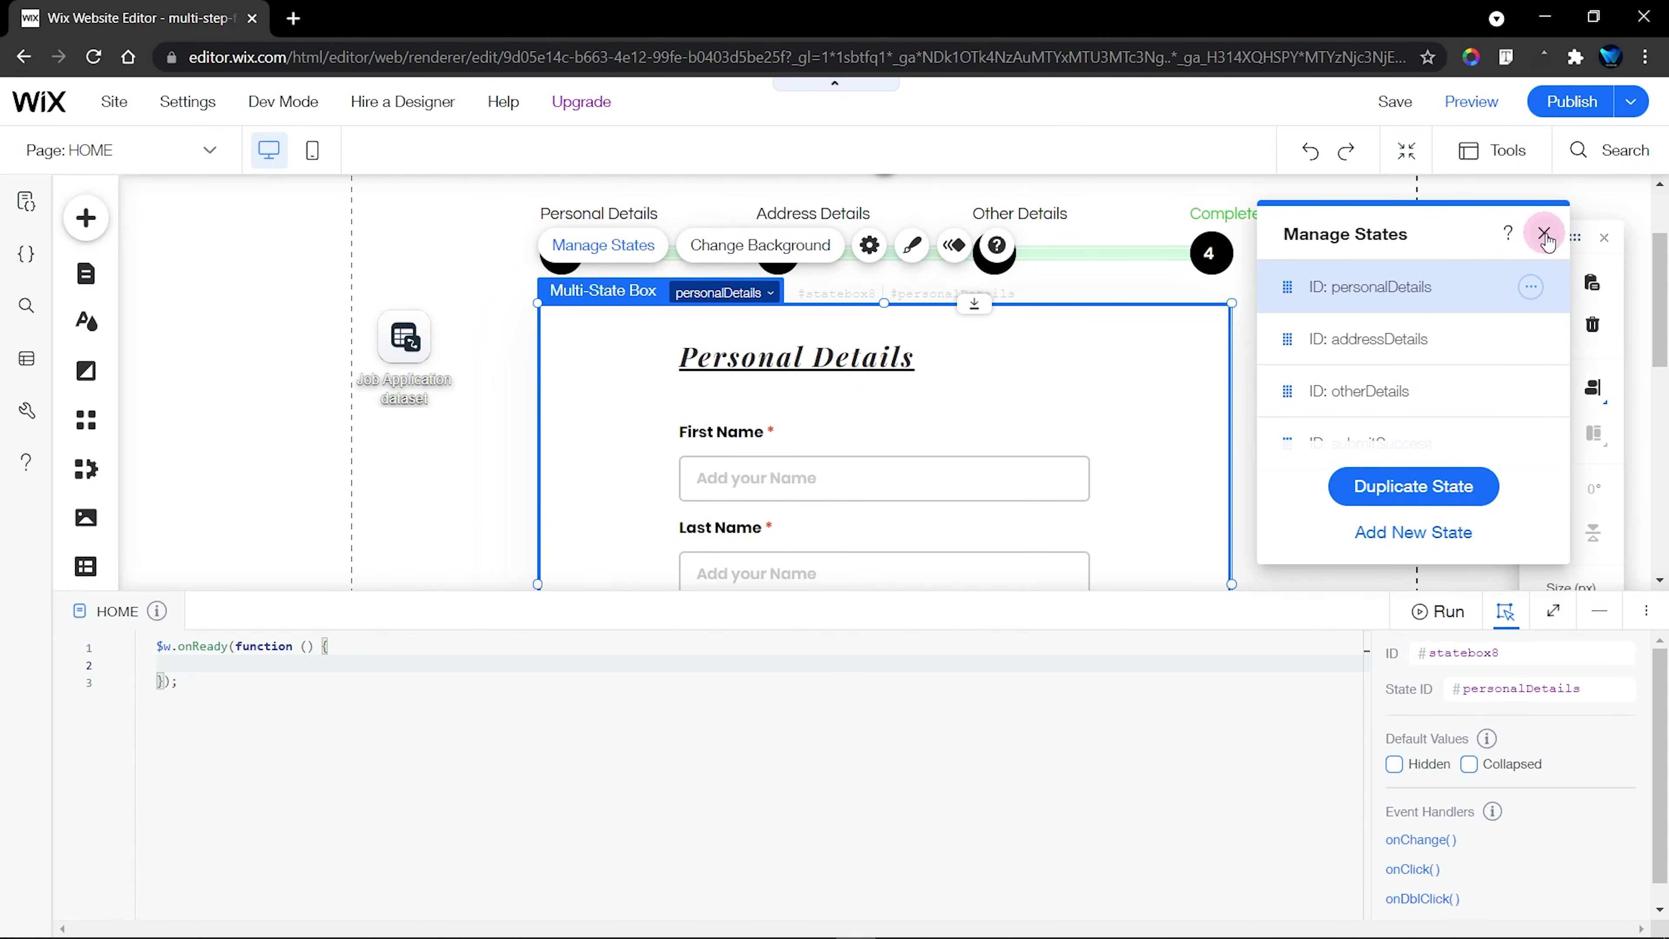
pyautogui.click(1544, 234)
pyautogui.click(1459, 649)
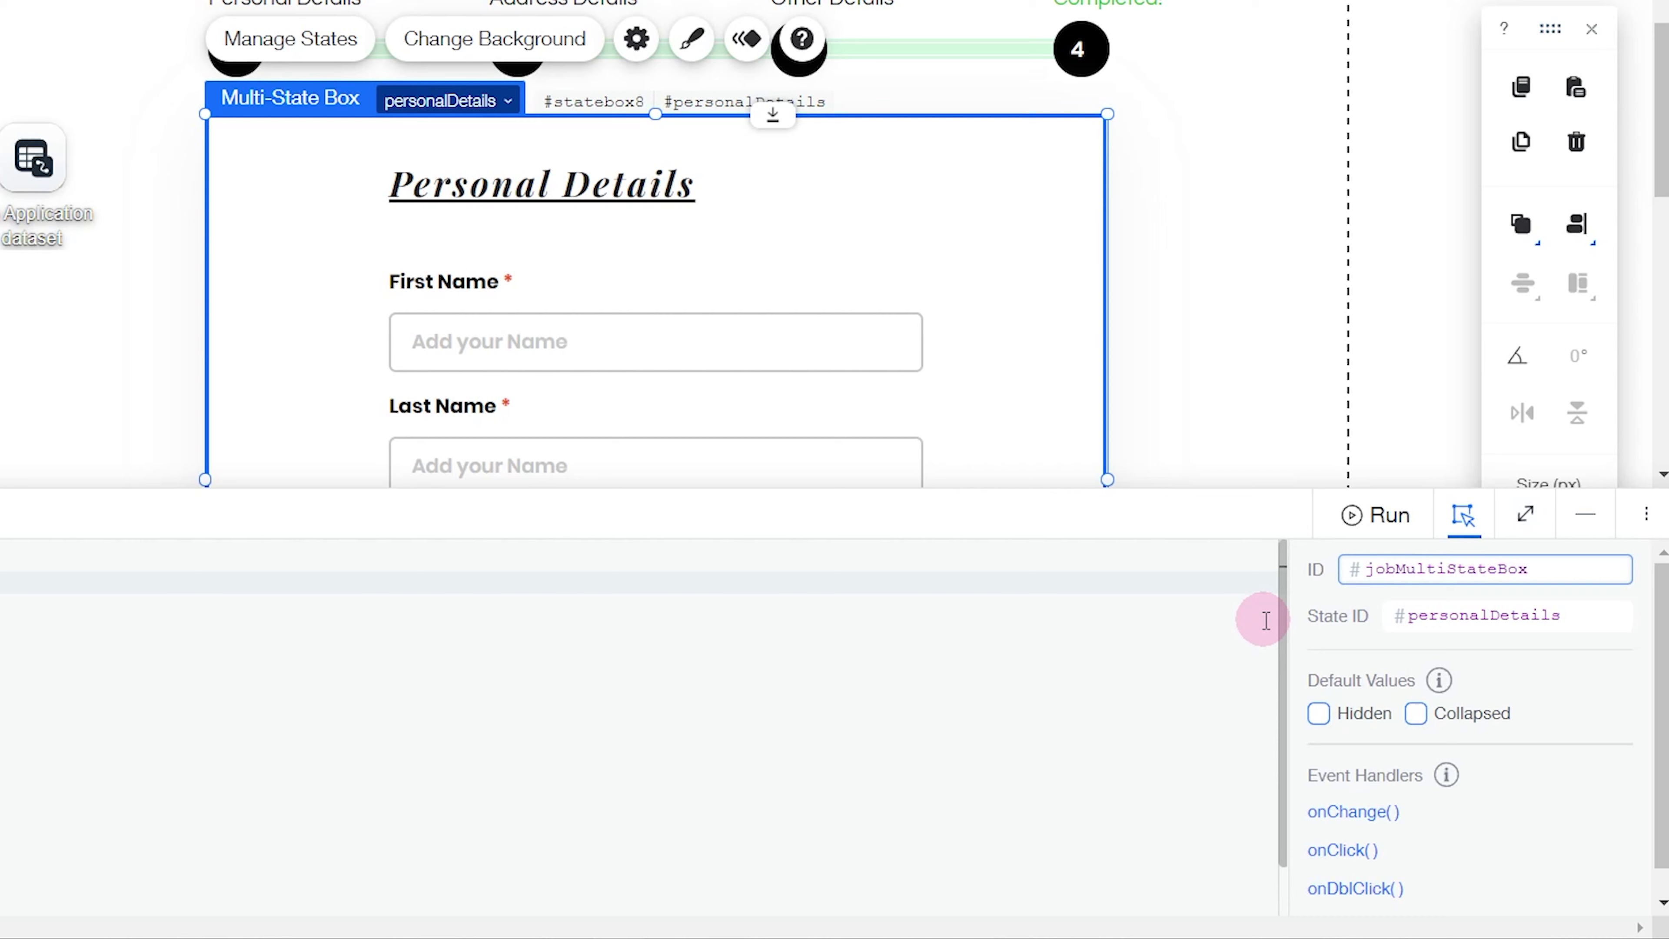
pyautogui.click(1265, 620)
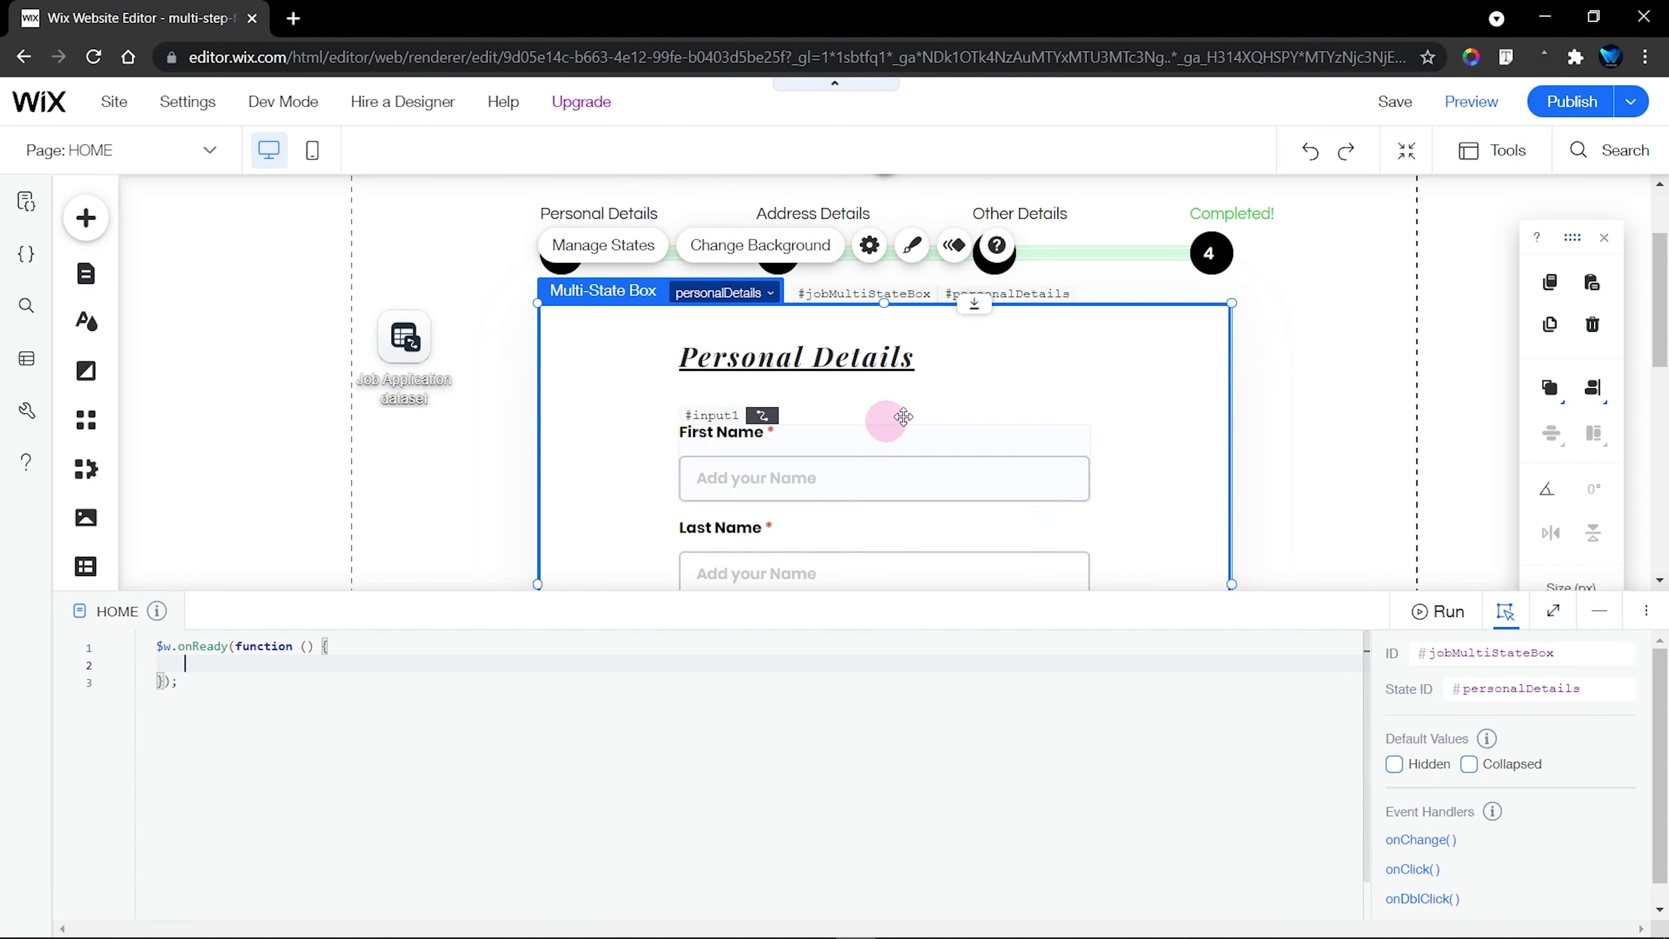
# Add an onClick handler function for the personal details Next button, #nextButton1, inside the page's onReady function
pyautogui.scroll(-5, 887, 417)
pyautogui.click(1000, 334)
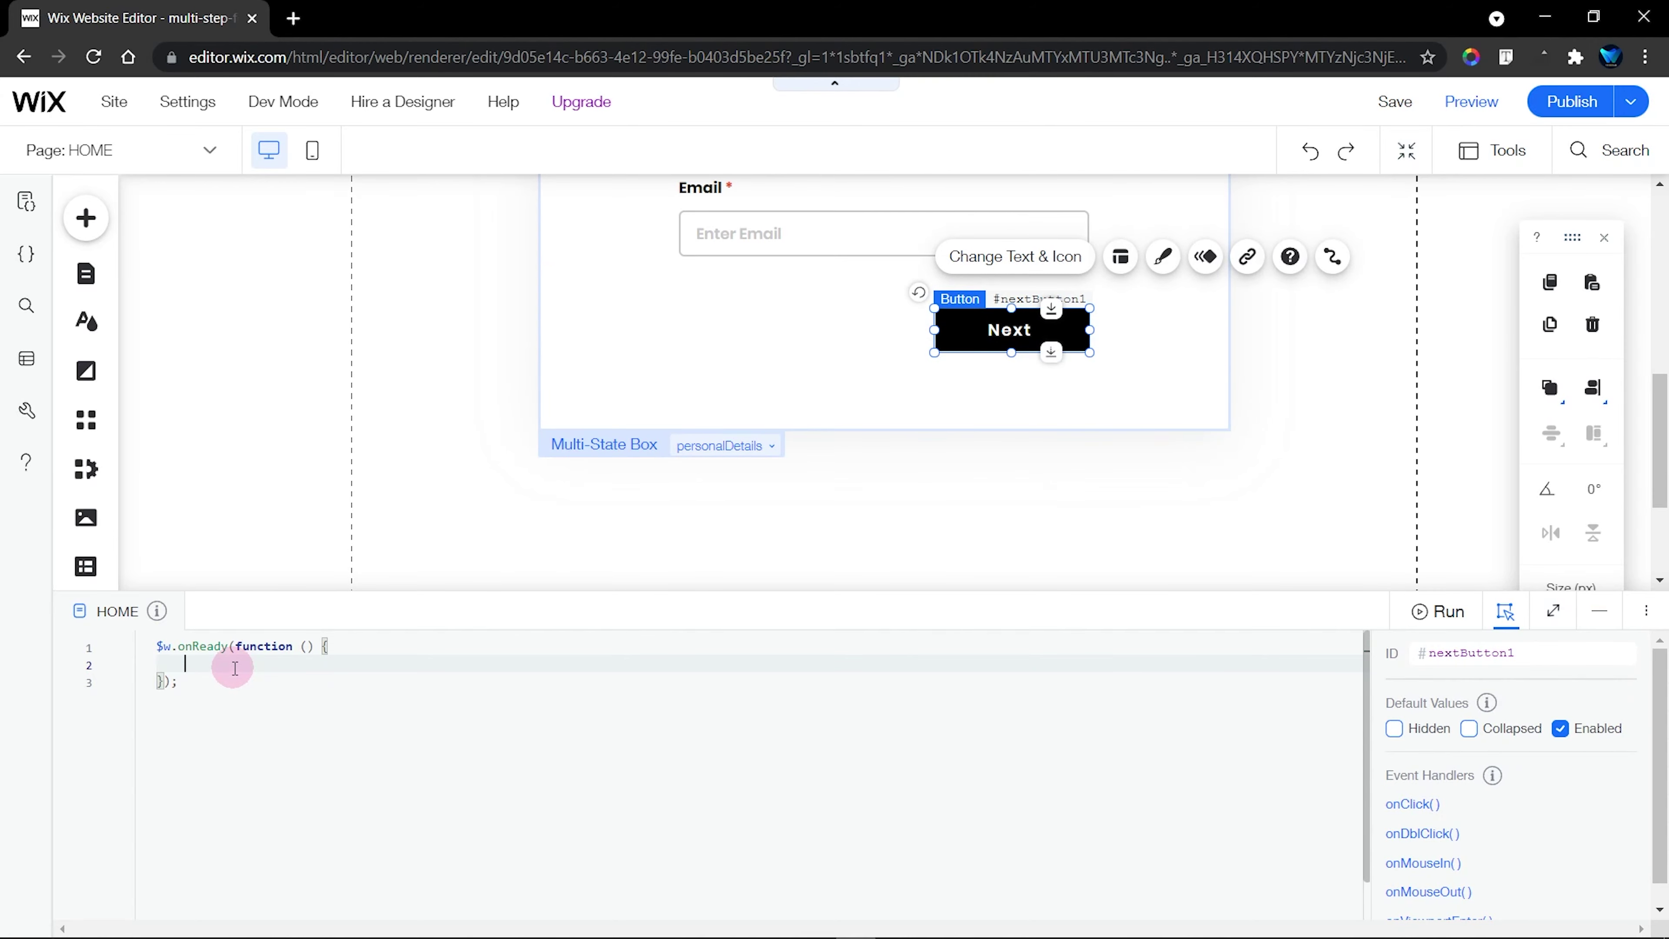
pyautogui.write('$w("#nex')
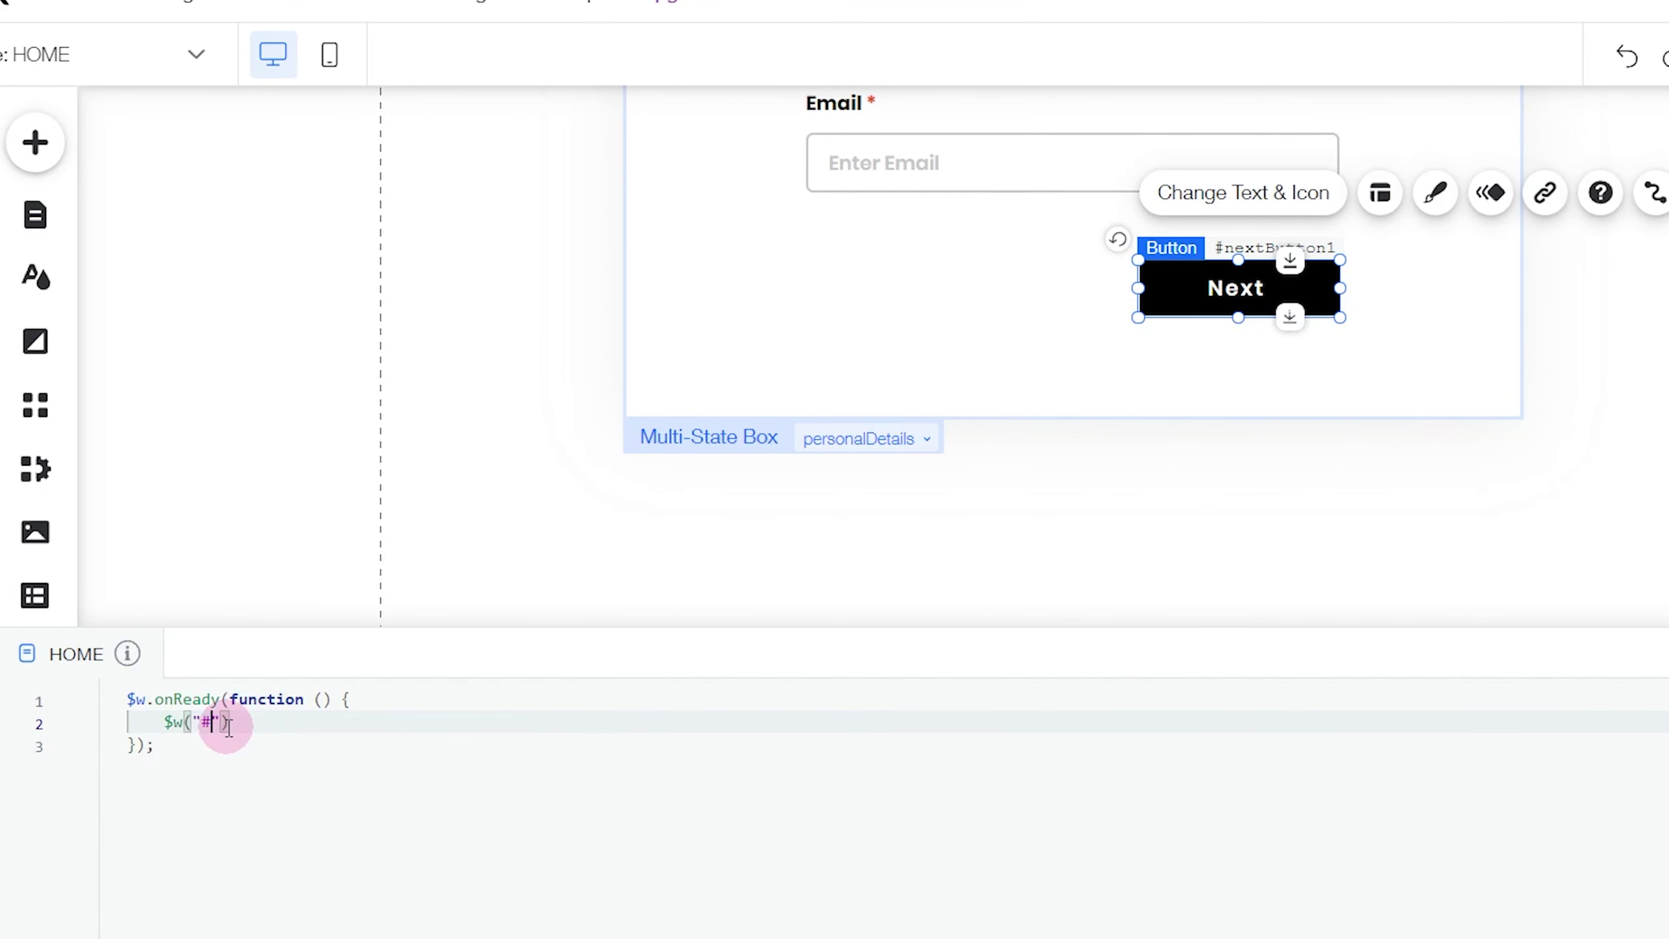
pyautogui.press('Return')
pyautogui.press('End')
pyautogui.write('.oncl')
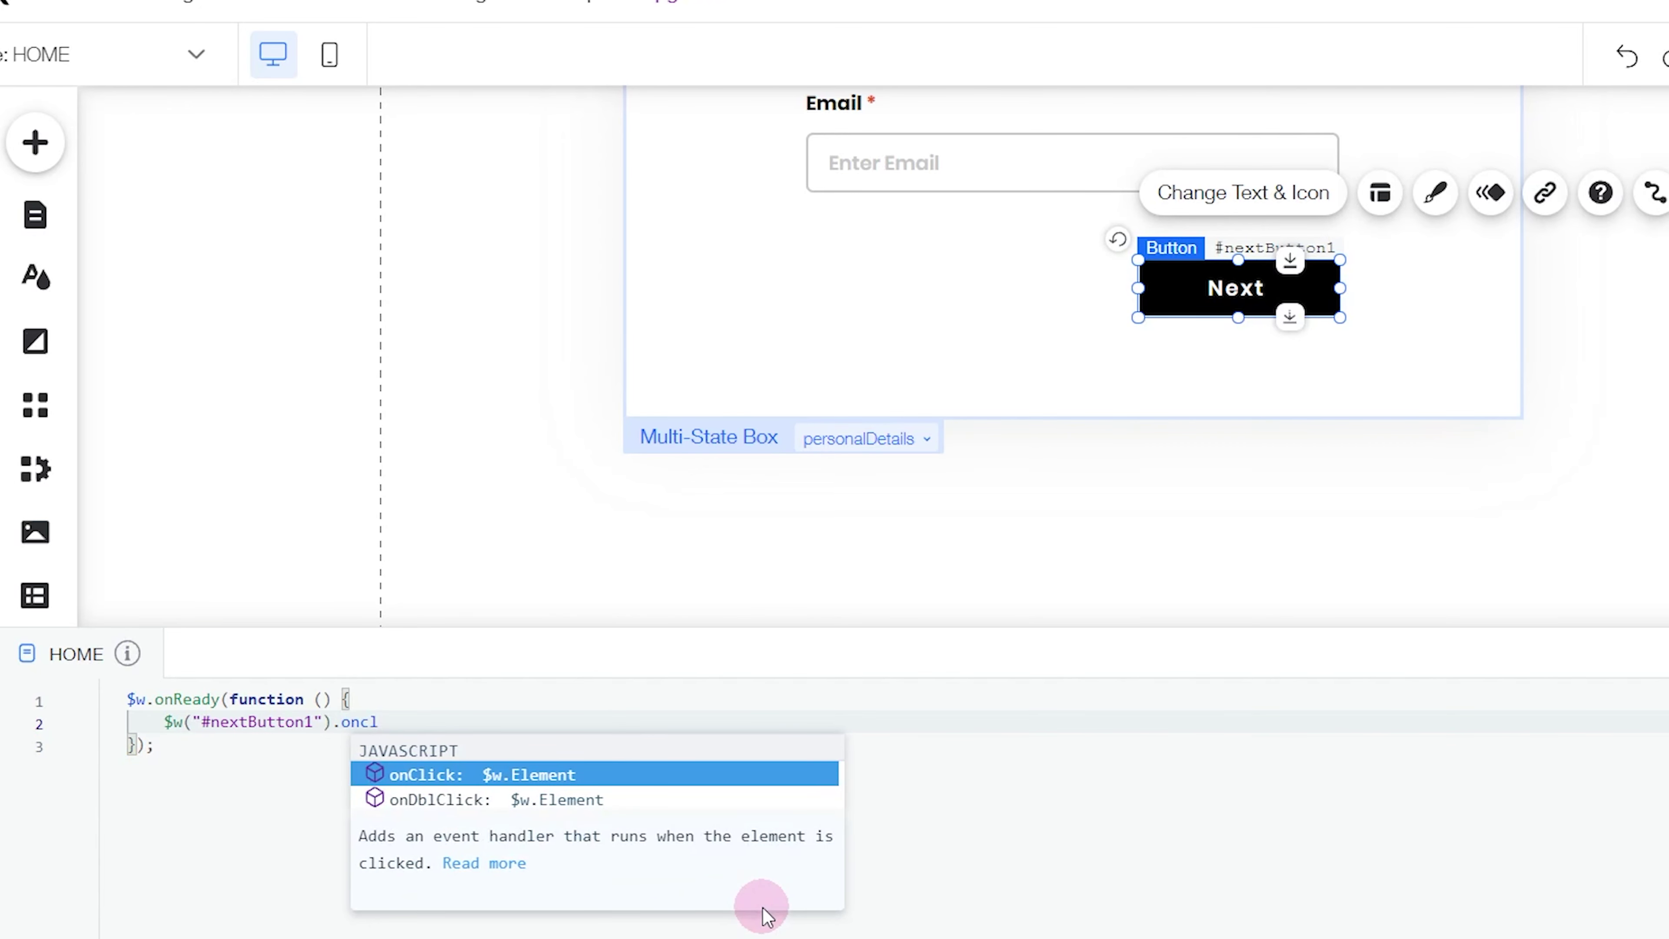
pyautogui.press('Return')
pyautogui.write('(function')
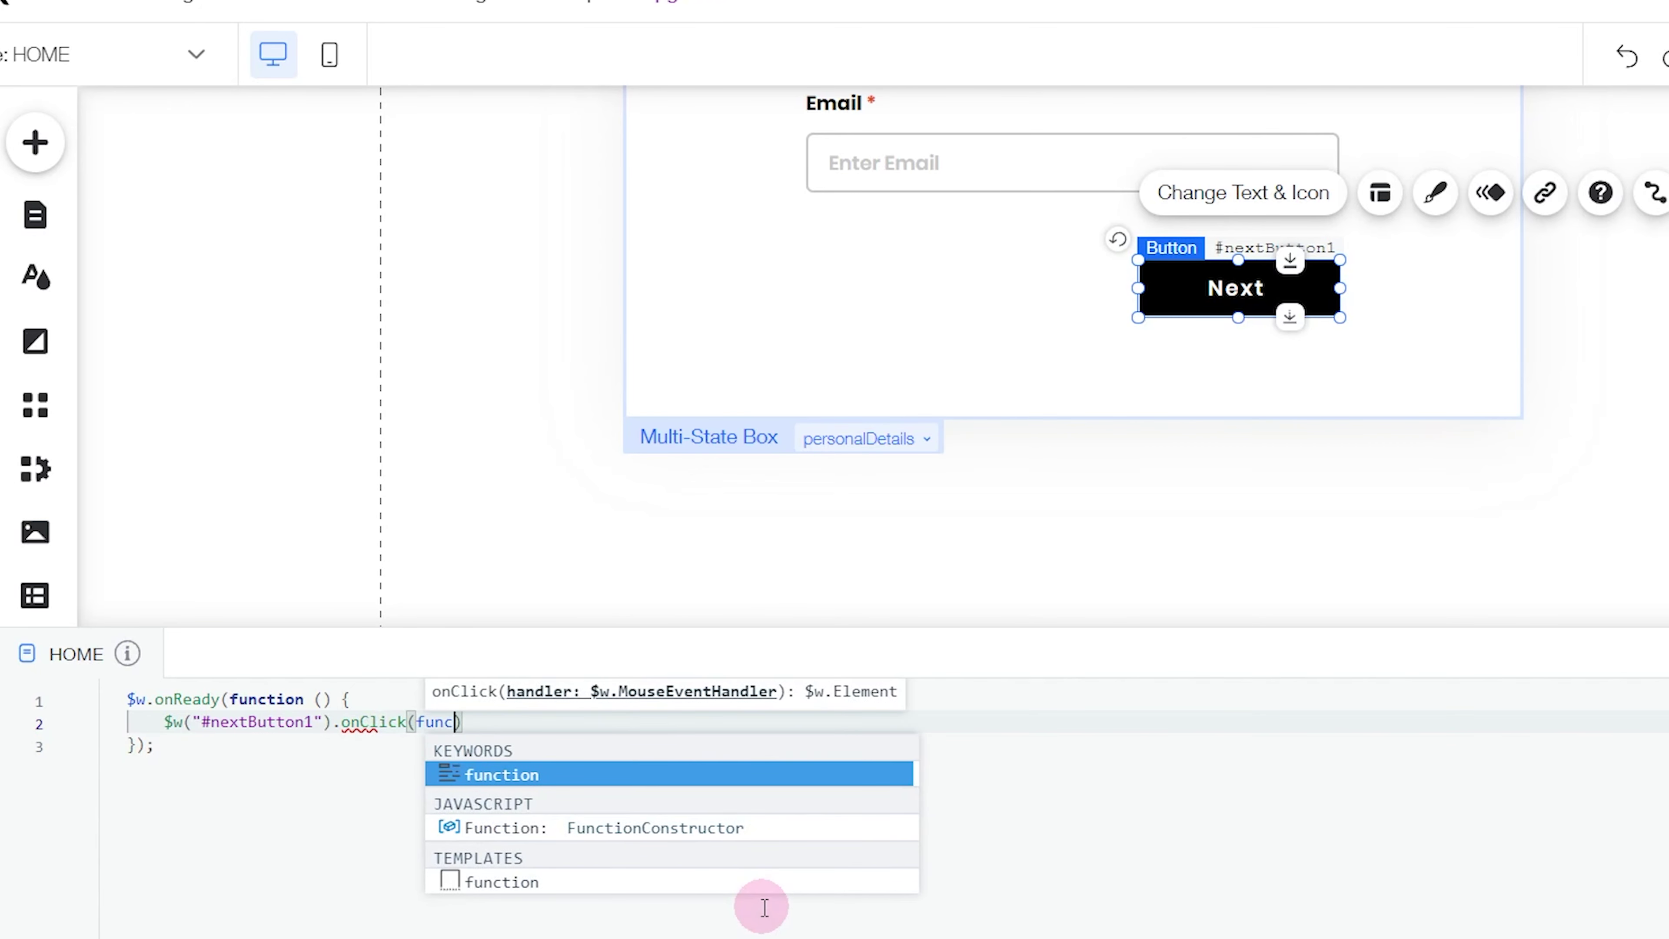
pyautogui.write('()')
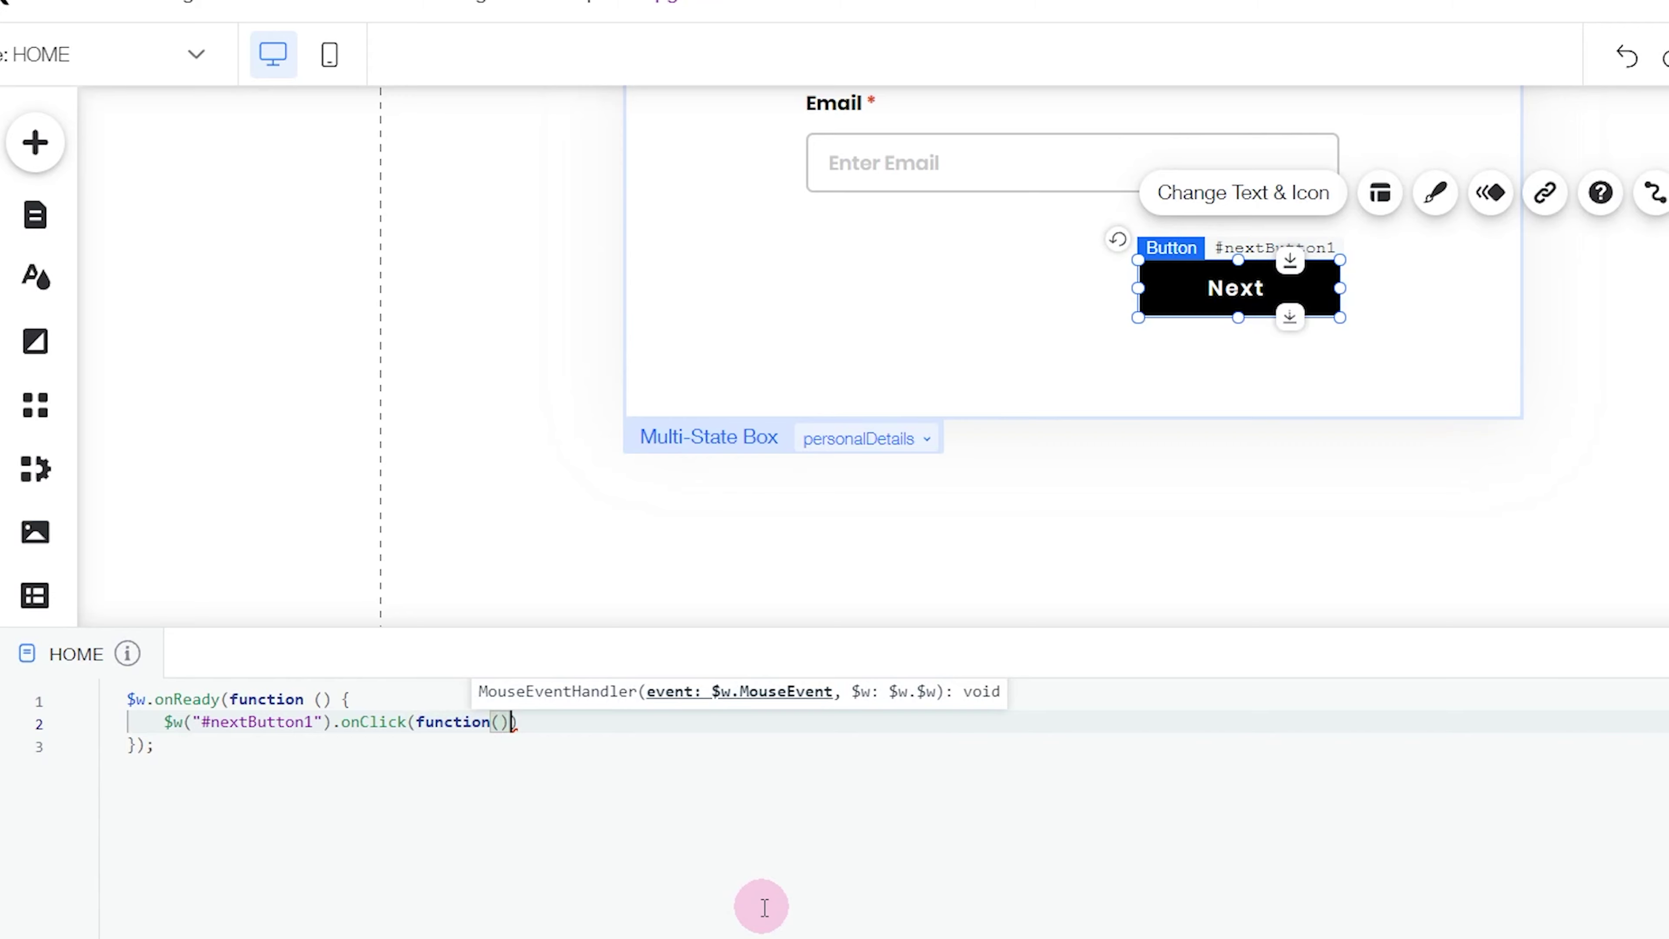
pyautogui.write('{')
pyautogui.press('Return')
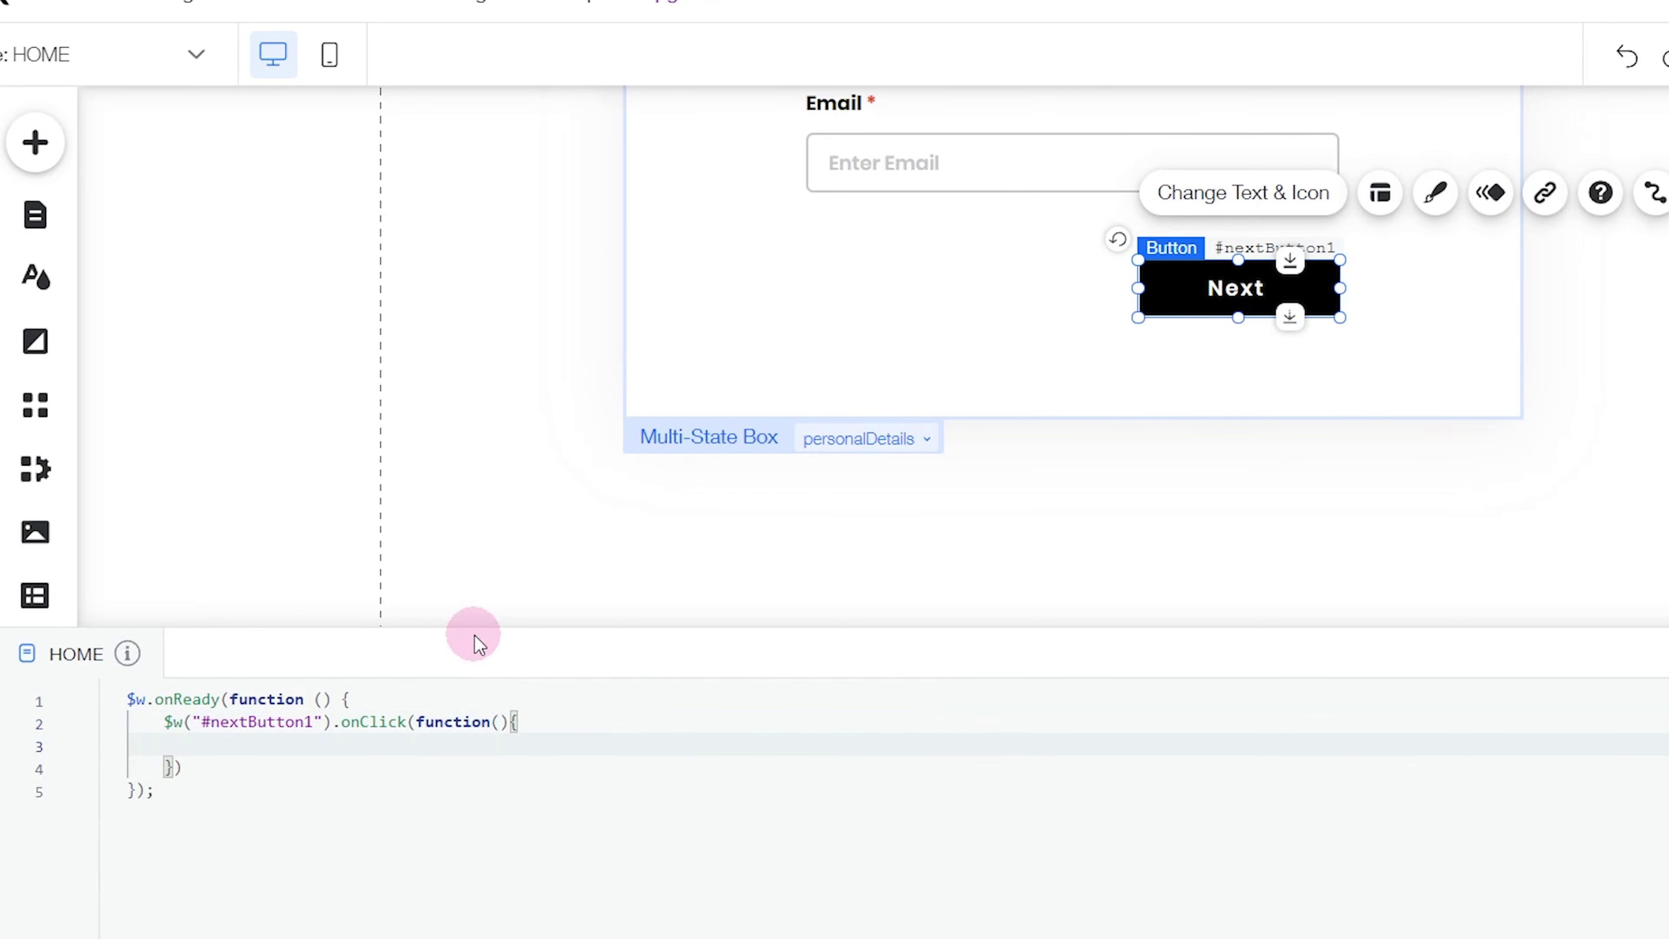
# Inside the #nextButton1 handler, add a changeState call on #jobMultiStateBox with an empty state string
pyautogui.click(934, 381)
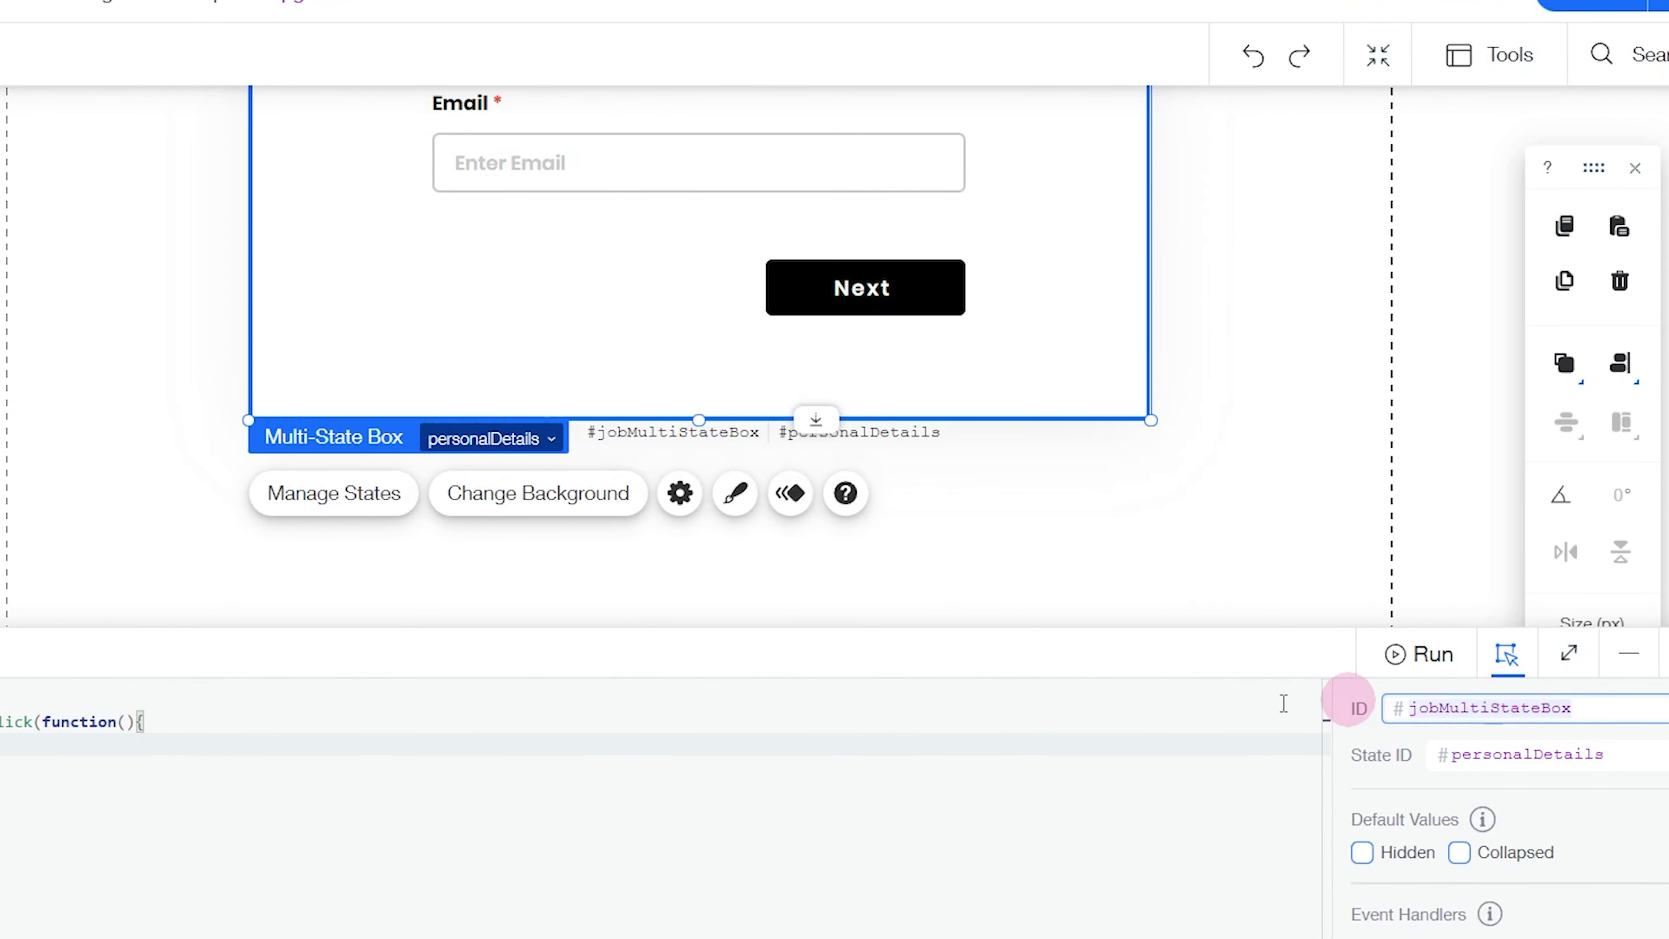
pyautogui.write('$w("#jobMultiStateBox")')
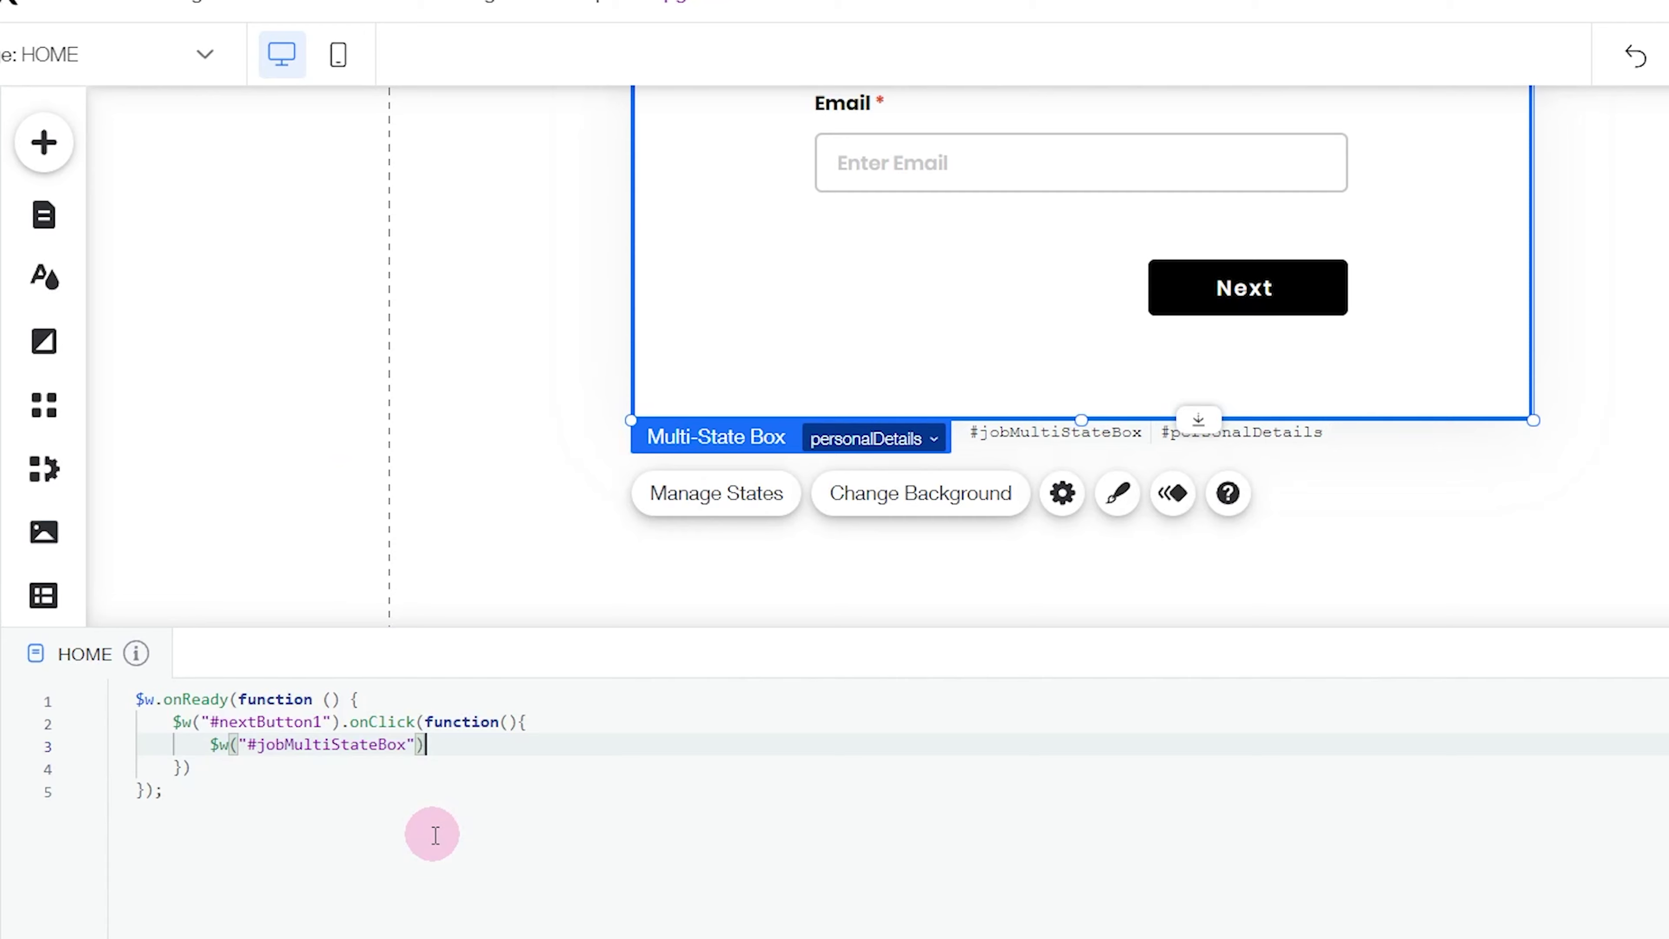
pyautogui.write('.chan')
pyautogui.press('Return')
pyautogui.write('("')
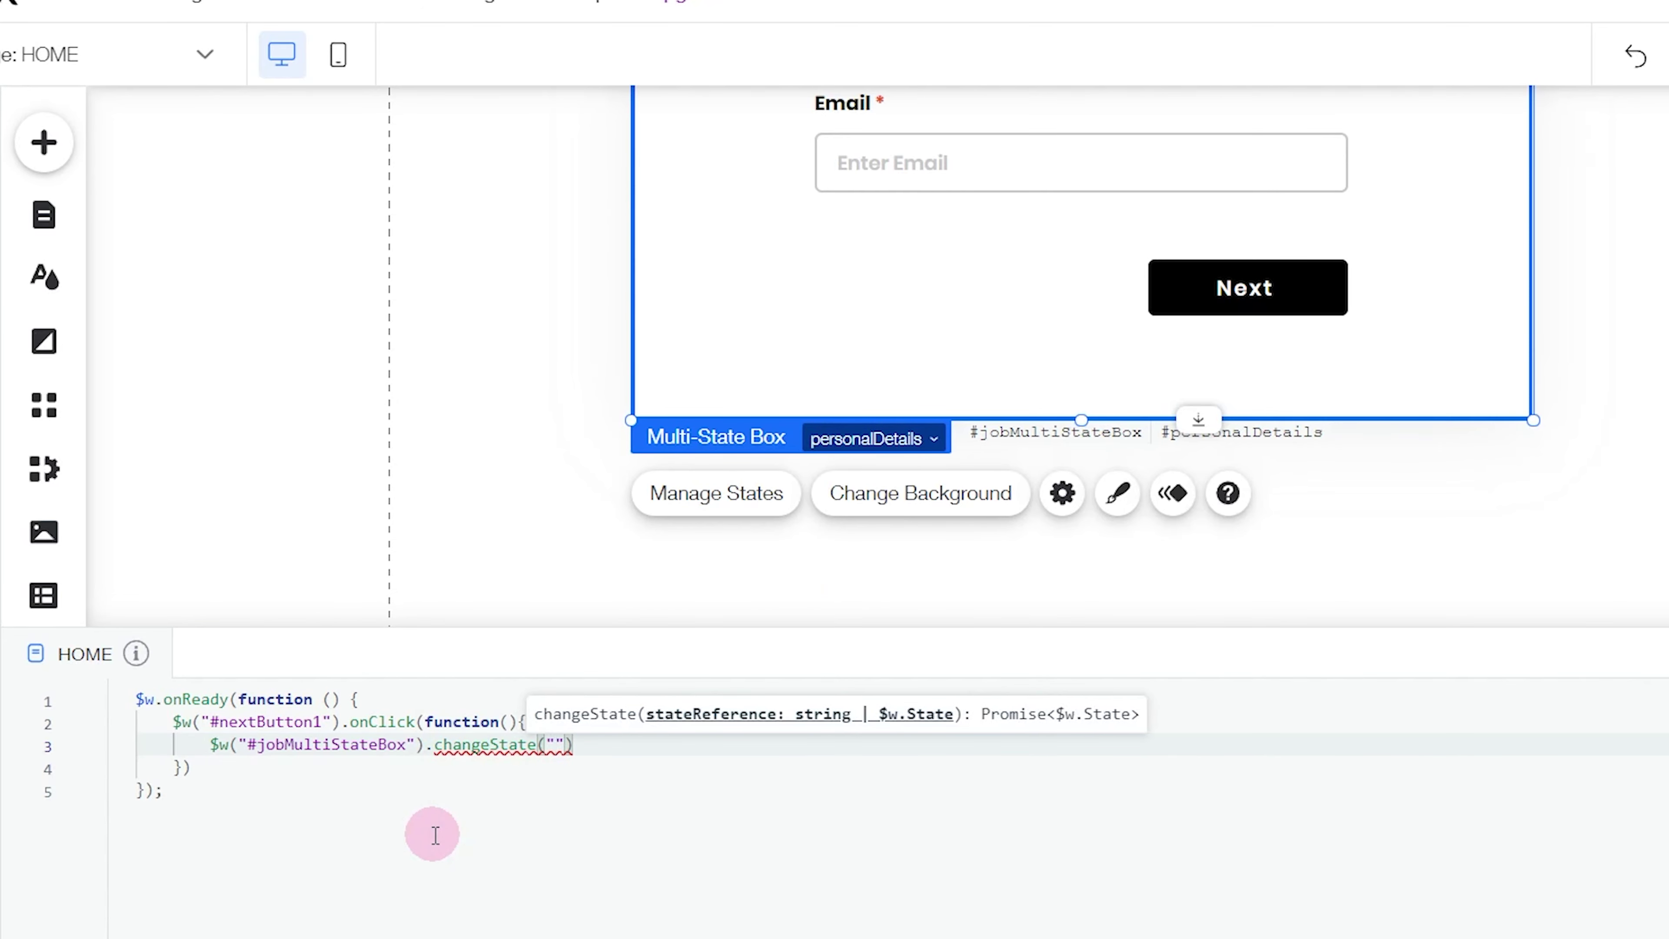
# Switch the multi-state box to the addressDetails state and close the list of states
pyautogui.click(1249, 292)
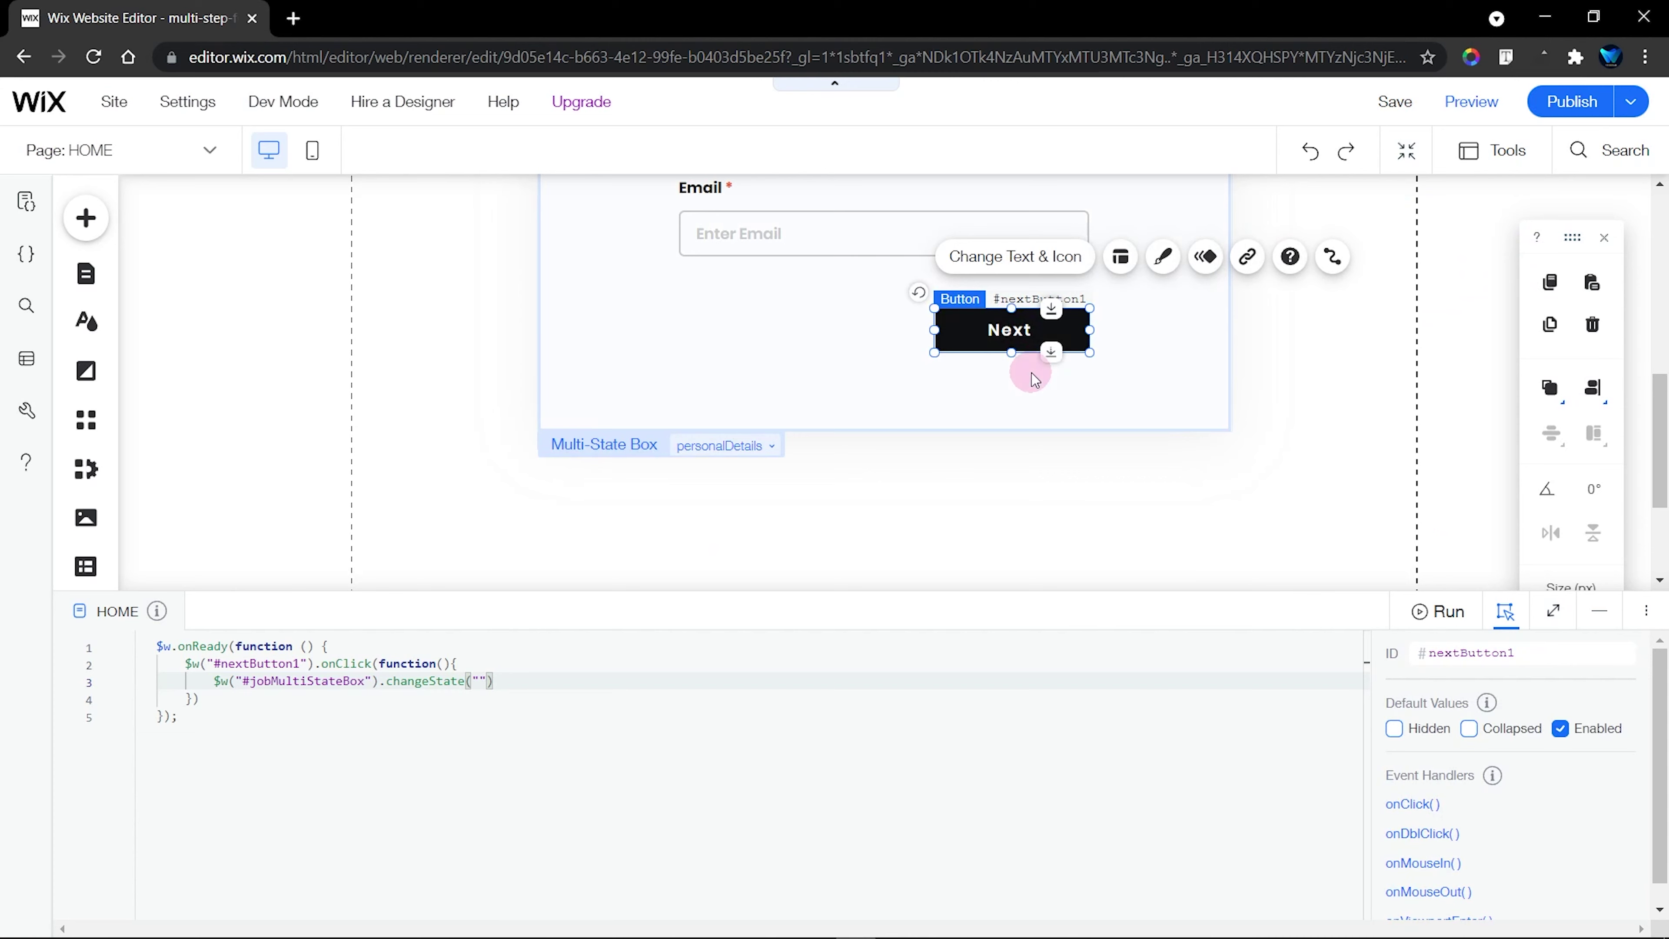
pyautogui.click(1034, 380)
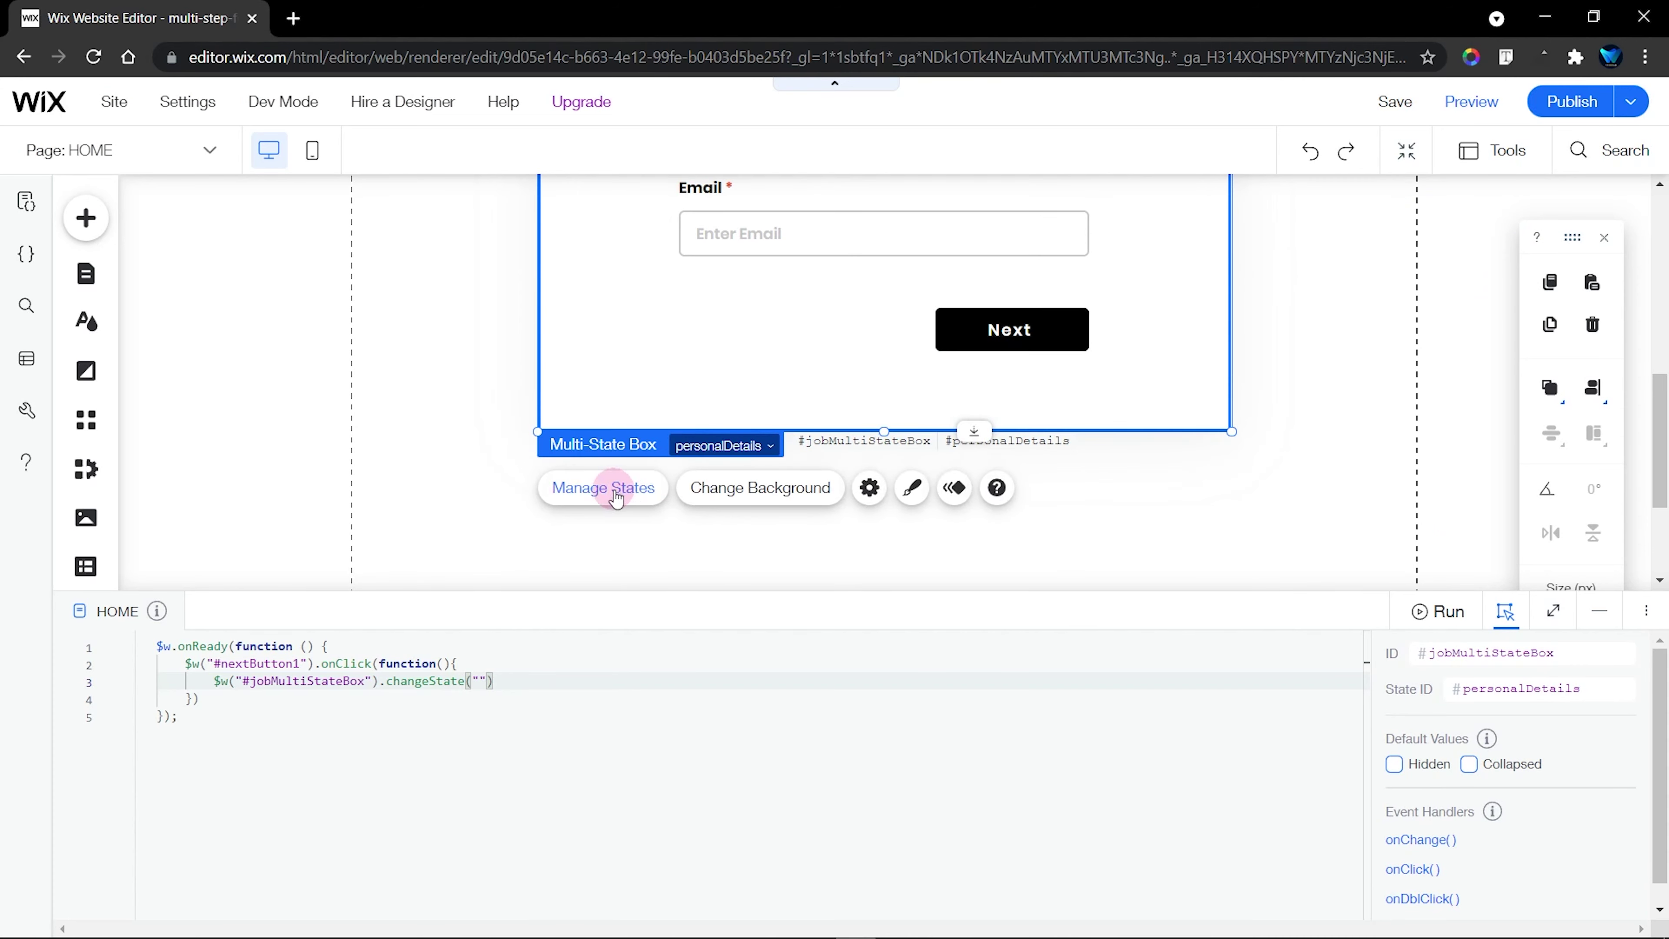
pyautogui.click(749, 376)
pyautogui.click(578, 488)
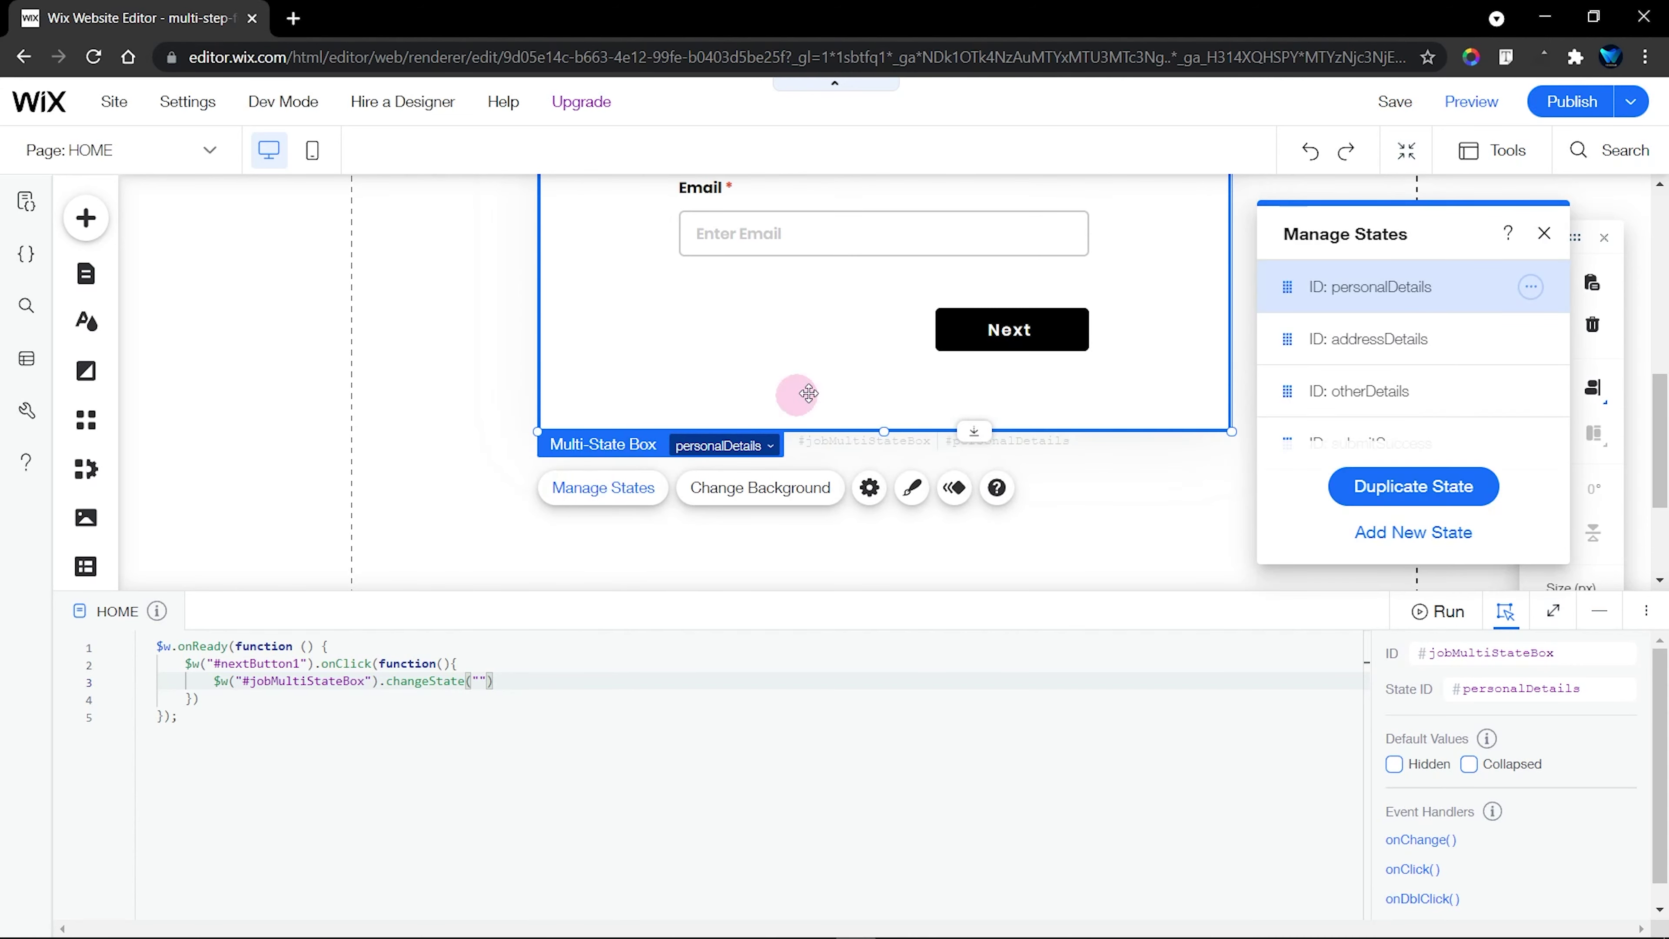
pyautogui.click(1409, 339)
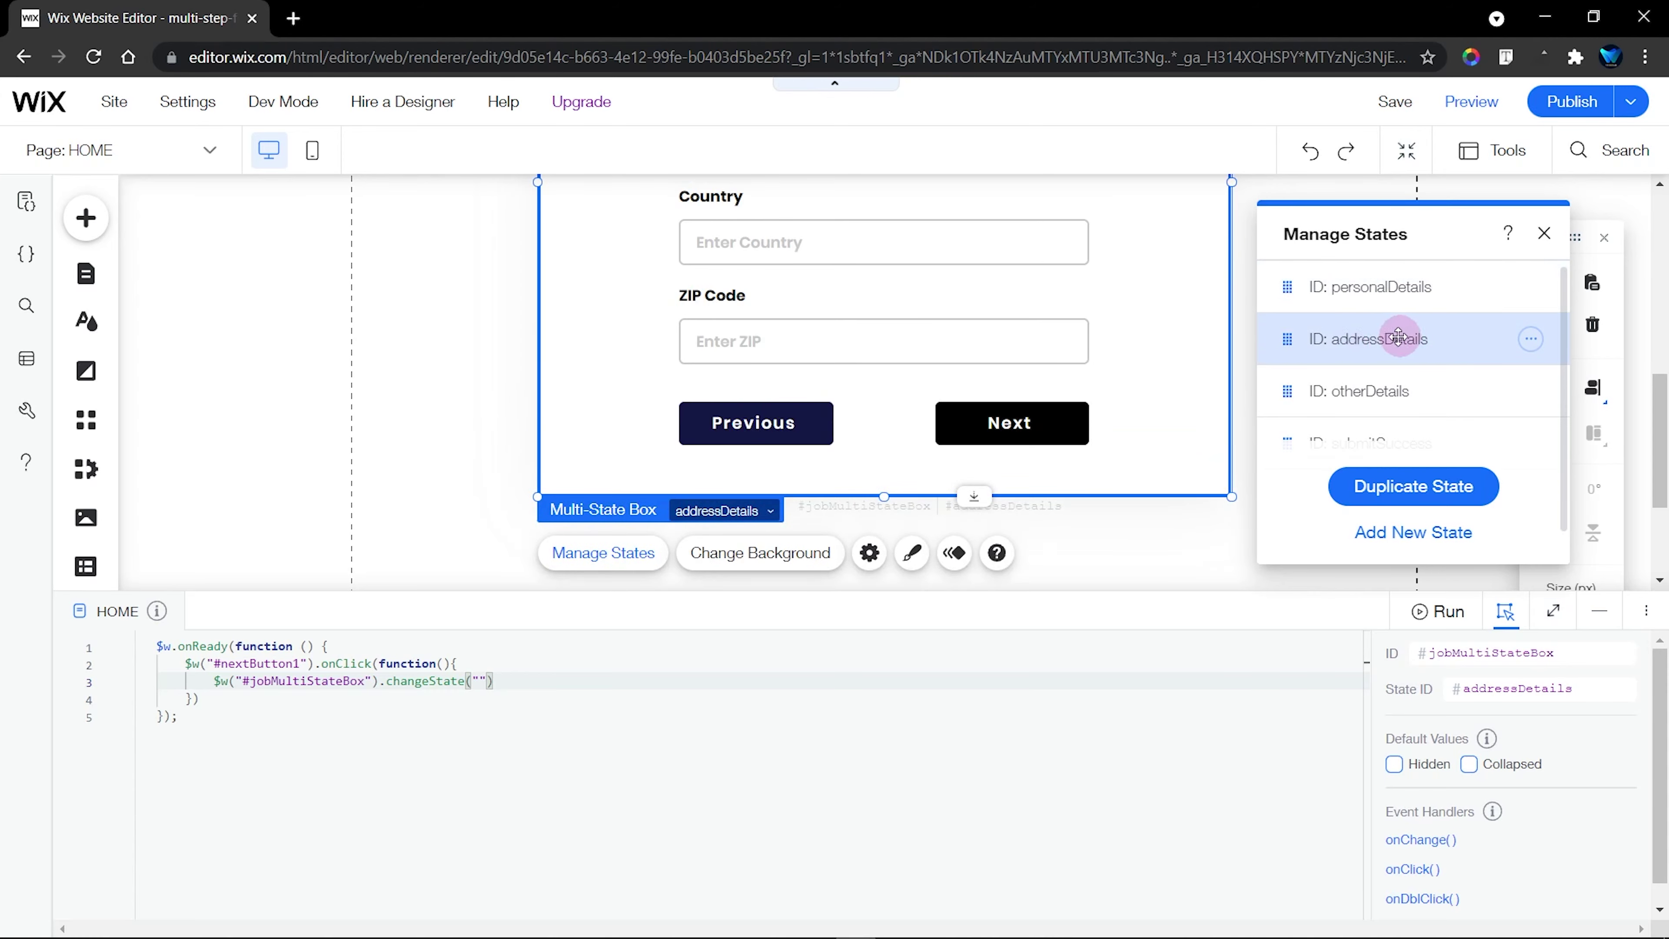
pyautogui.click(1545, 233)
# Fill the changeState call with addressDetails and end both the call and the #nextButton1 handler with semicolons
pyautogui.click(1468, 735)
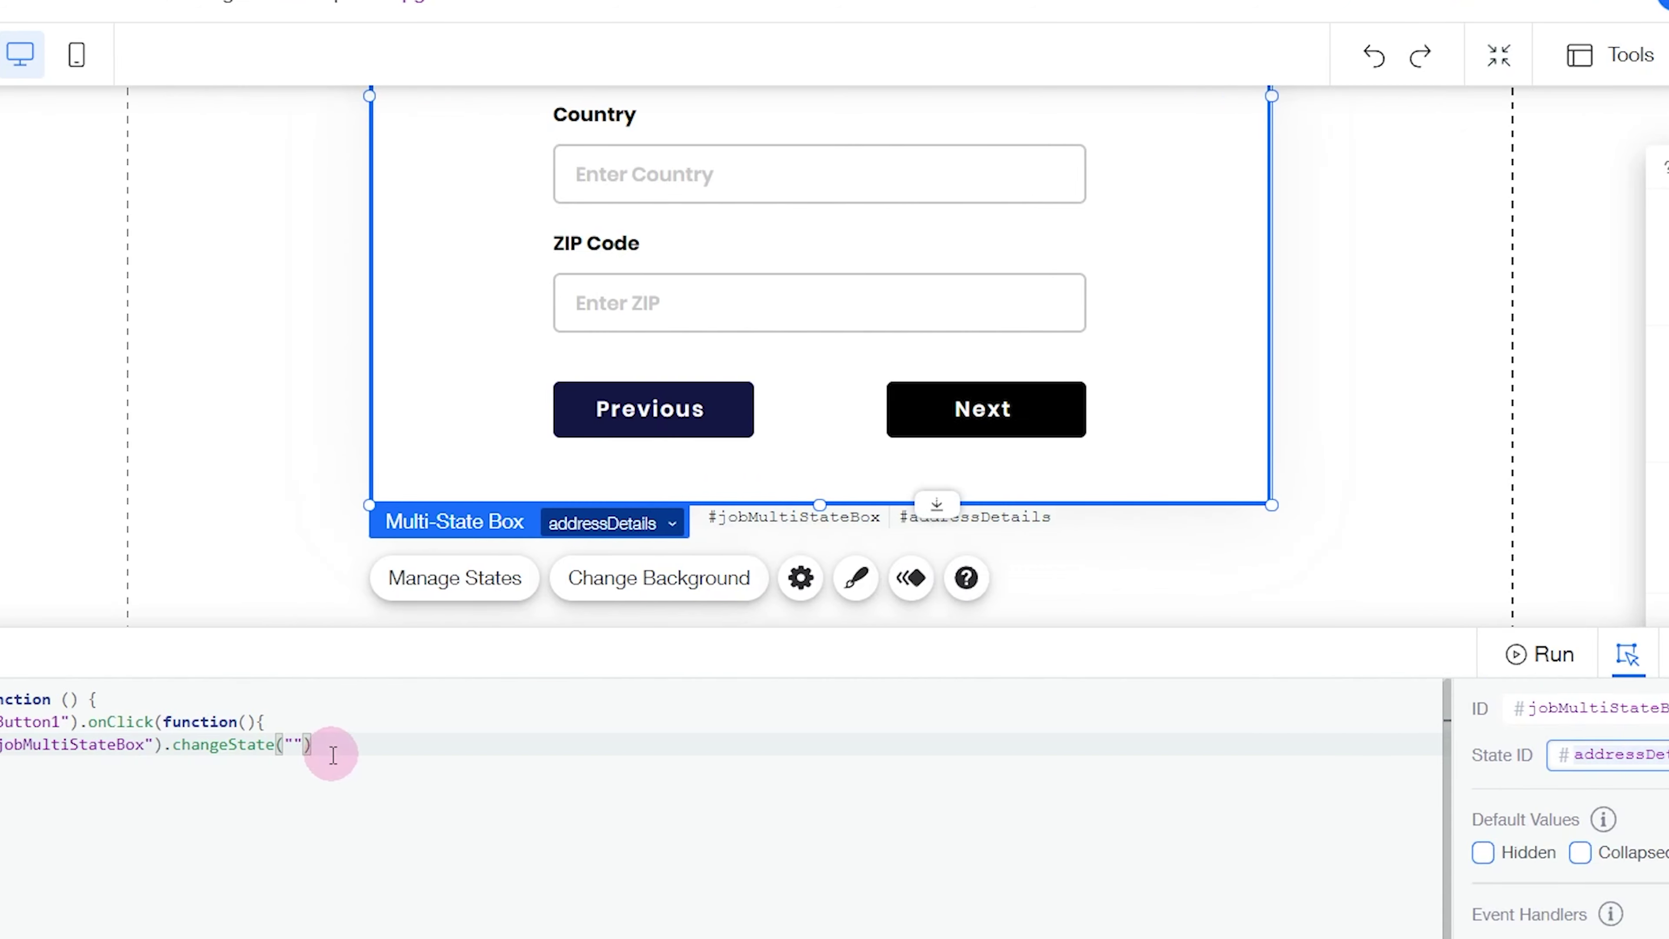
pyautogui.write('addressDetails')
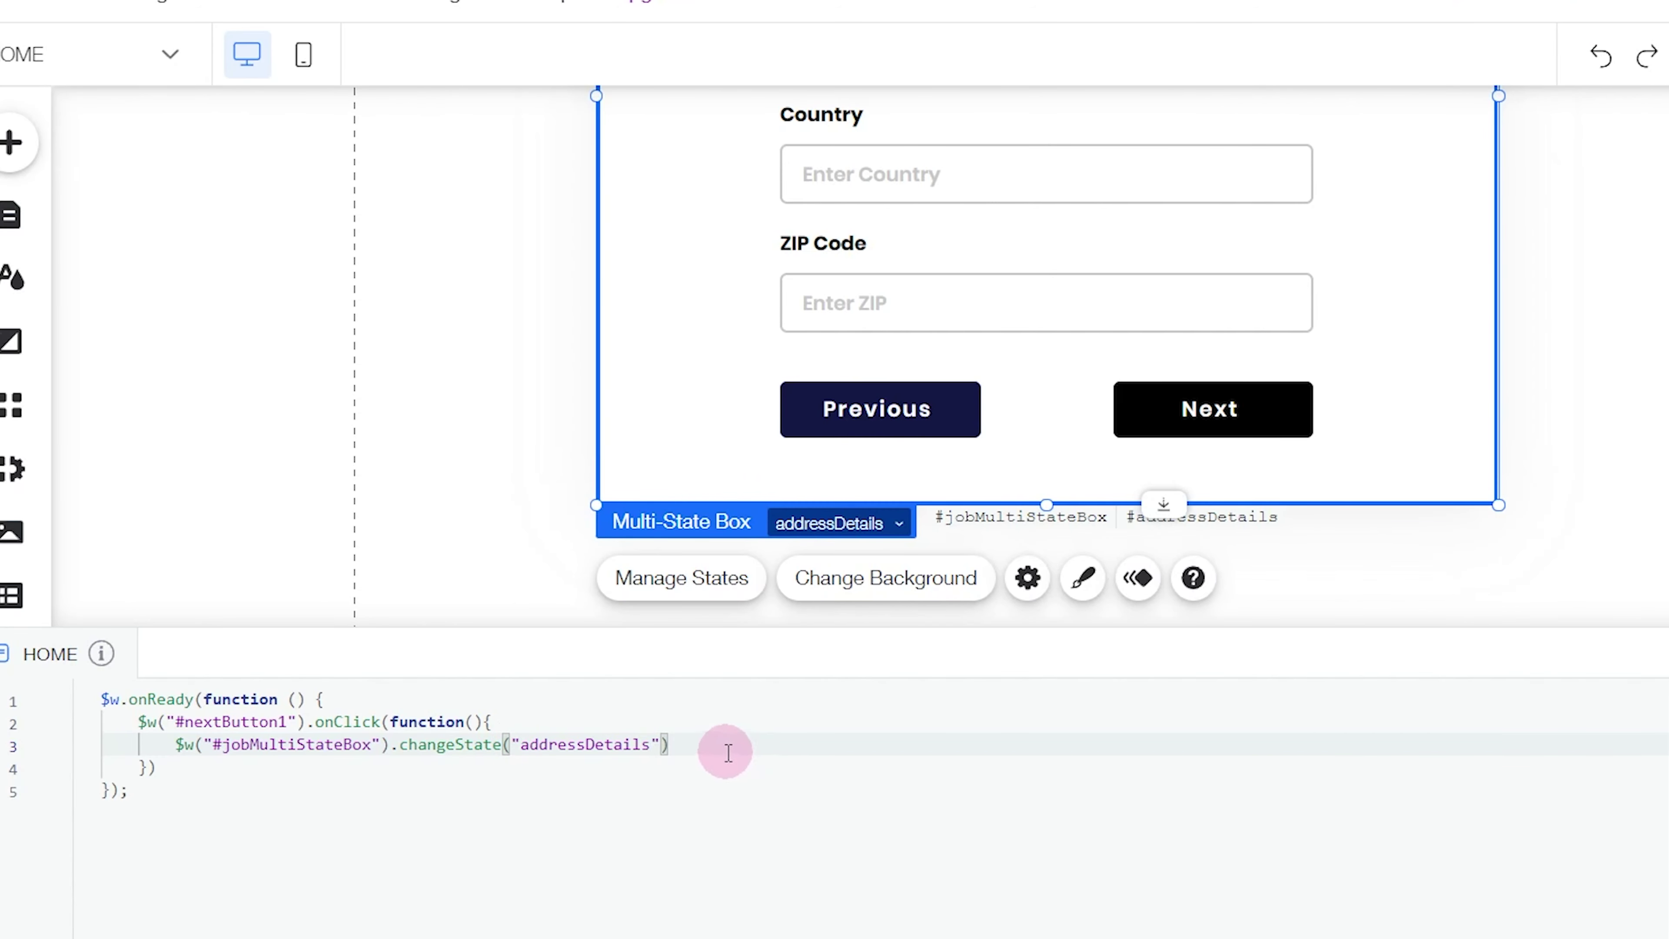
pyautogui.write(';')
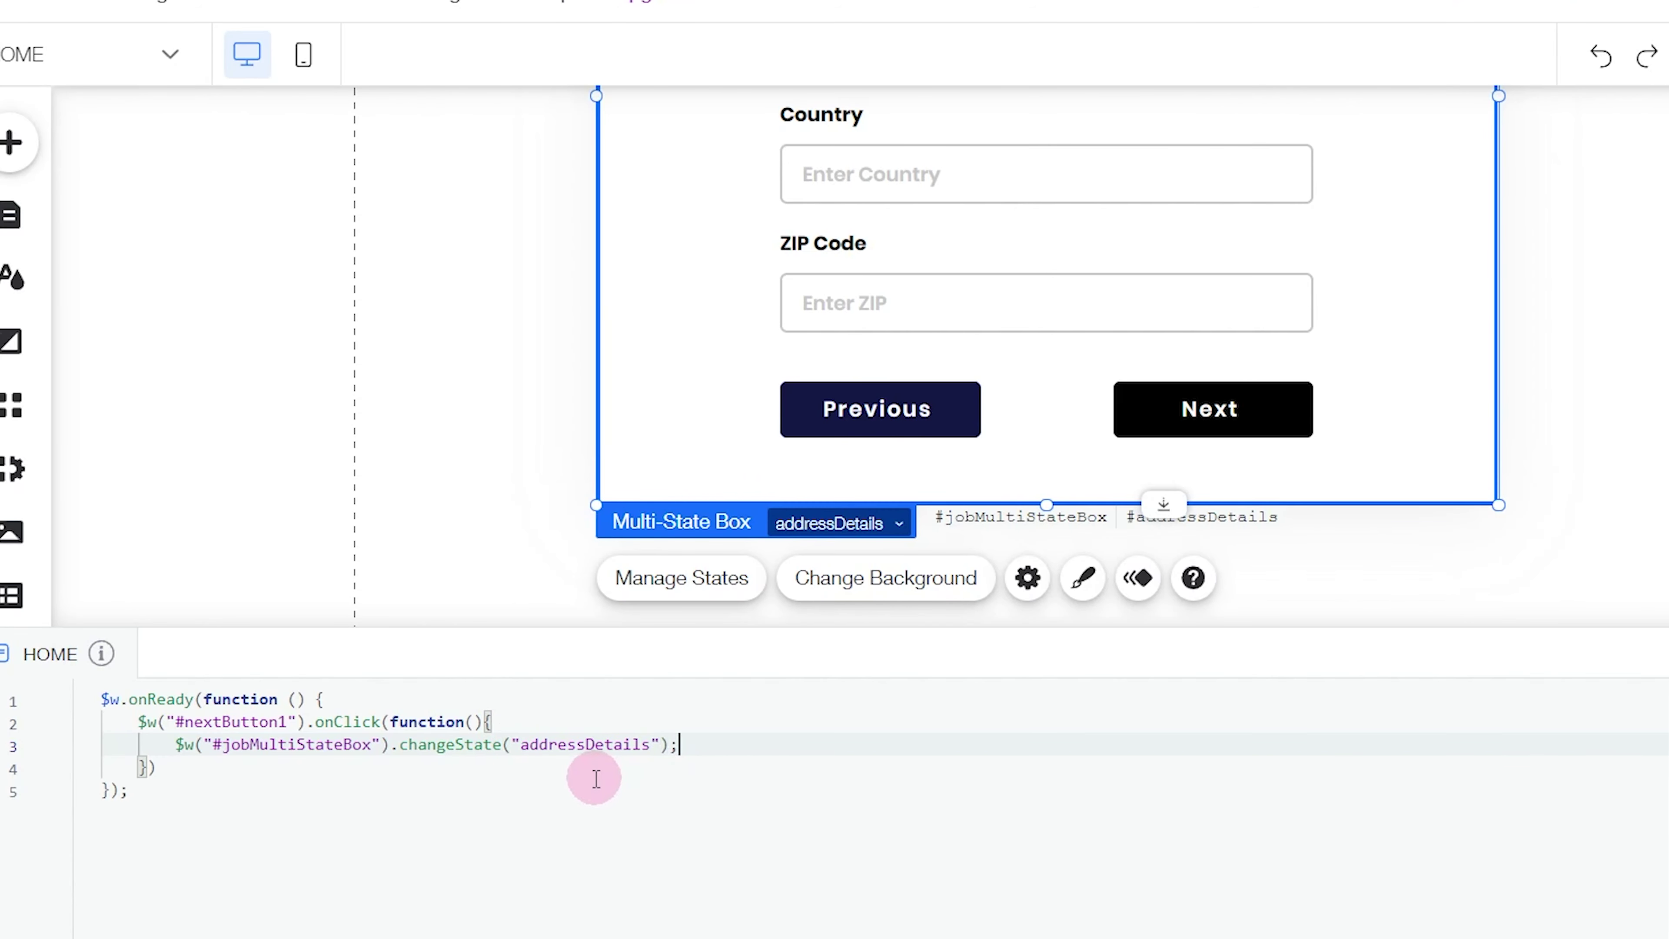
pyautogui.click(590, 772)
pyautogui.write(';')
pyautogui.press('Return')
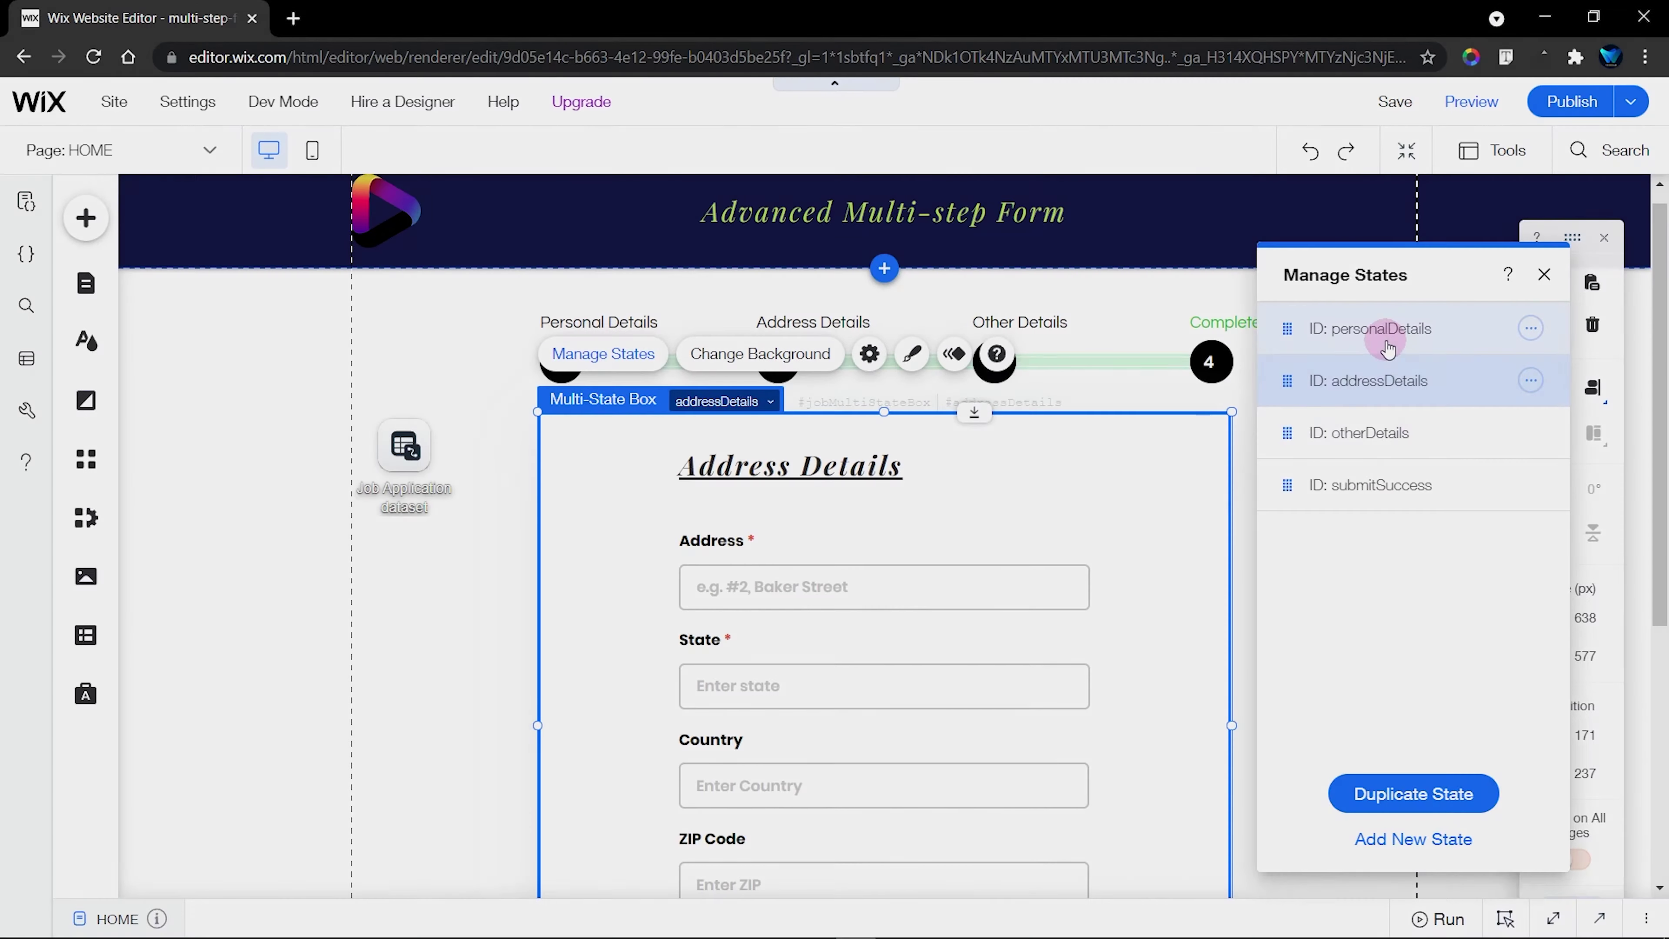
# Select the Next button of the addressDetails state, reopen the page code and add blank lines below the first handler
pyautogui.click(1385, 331)
pyautogui.click(1395, 373)
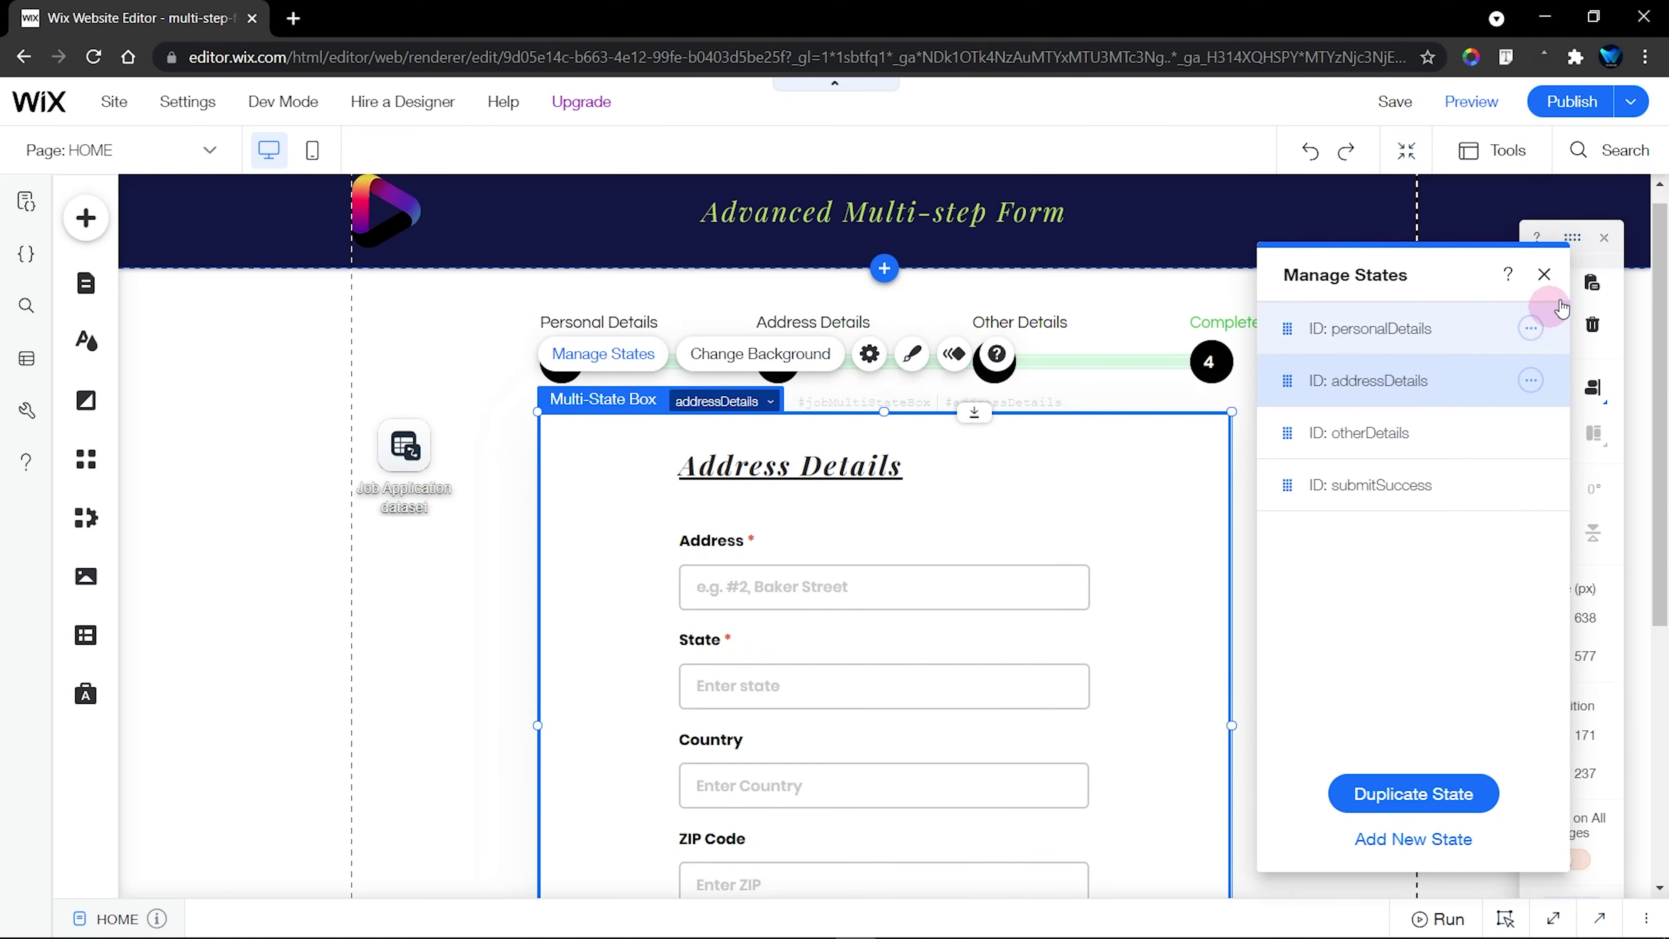
pyautogui.click(1544, 274)
pyautogui.scroll(-4, 1283, 814)
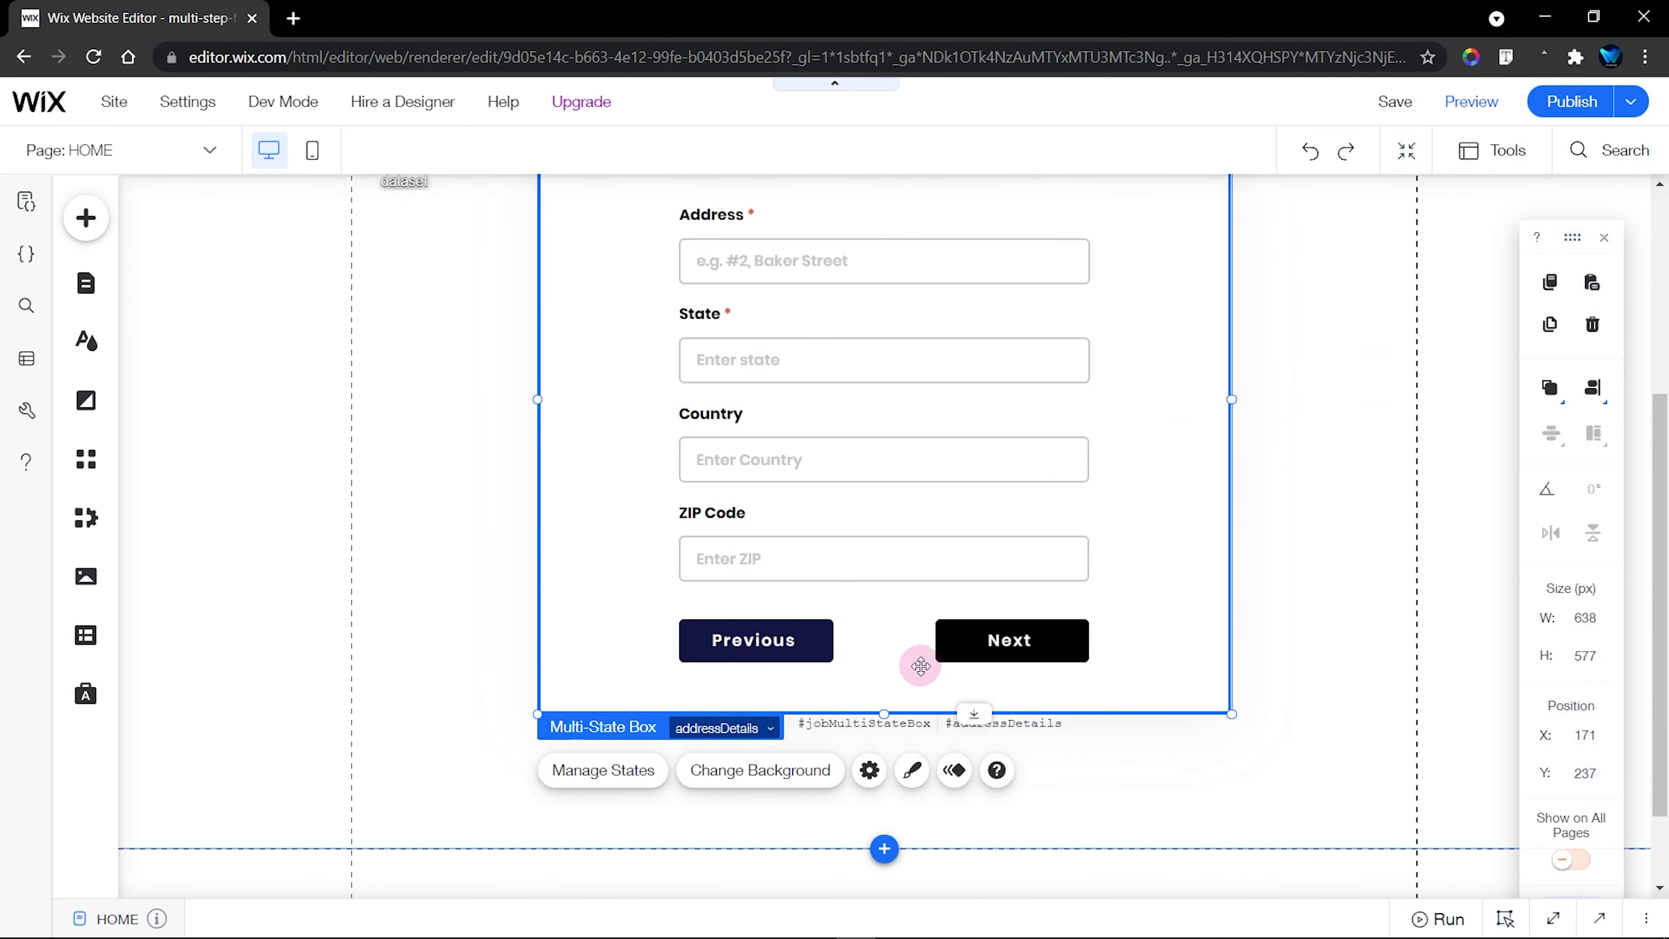
pyautogui.click(1006, 641)
pyautogui.click(1010, 642)
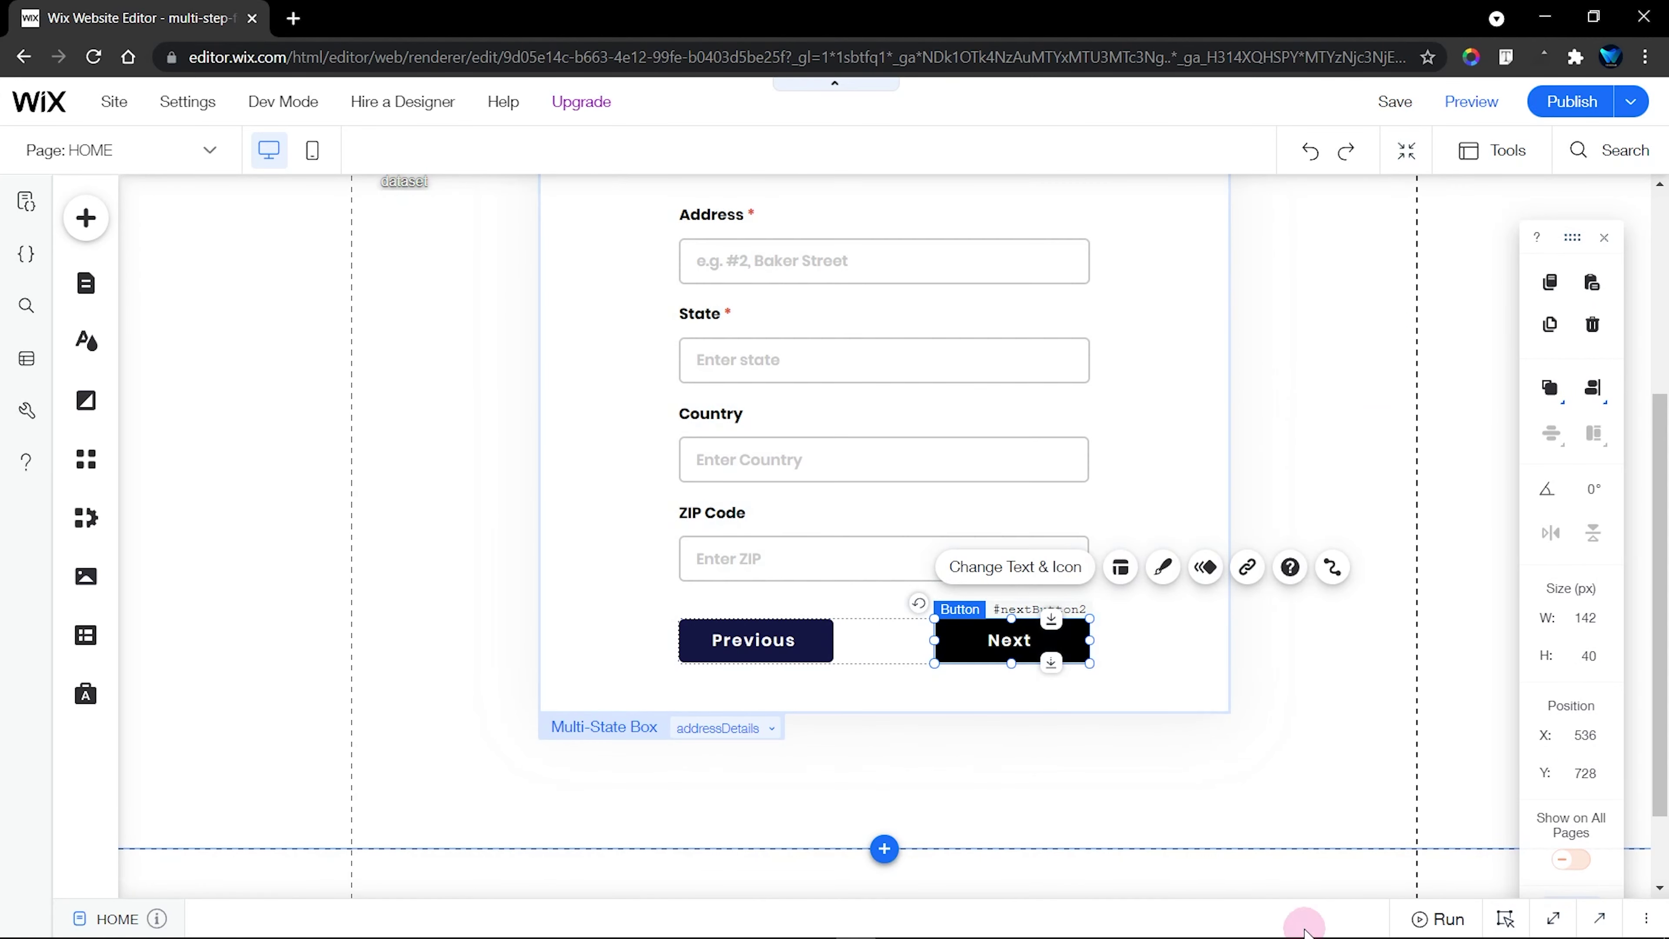
pyautogui.click(1260, 921)
pyautogui.click(227, 617)
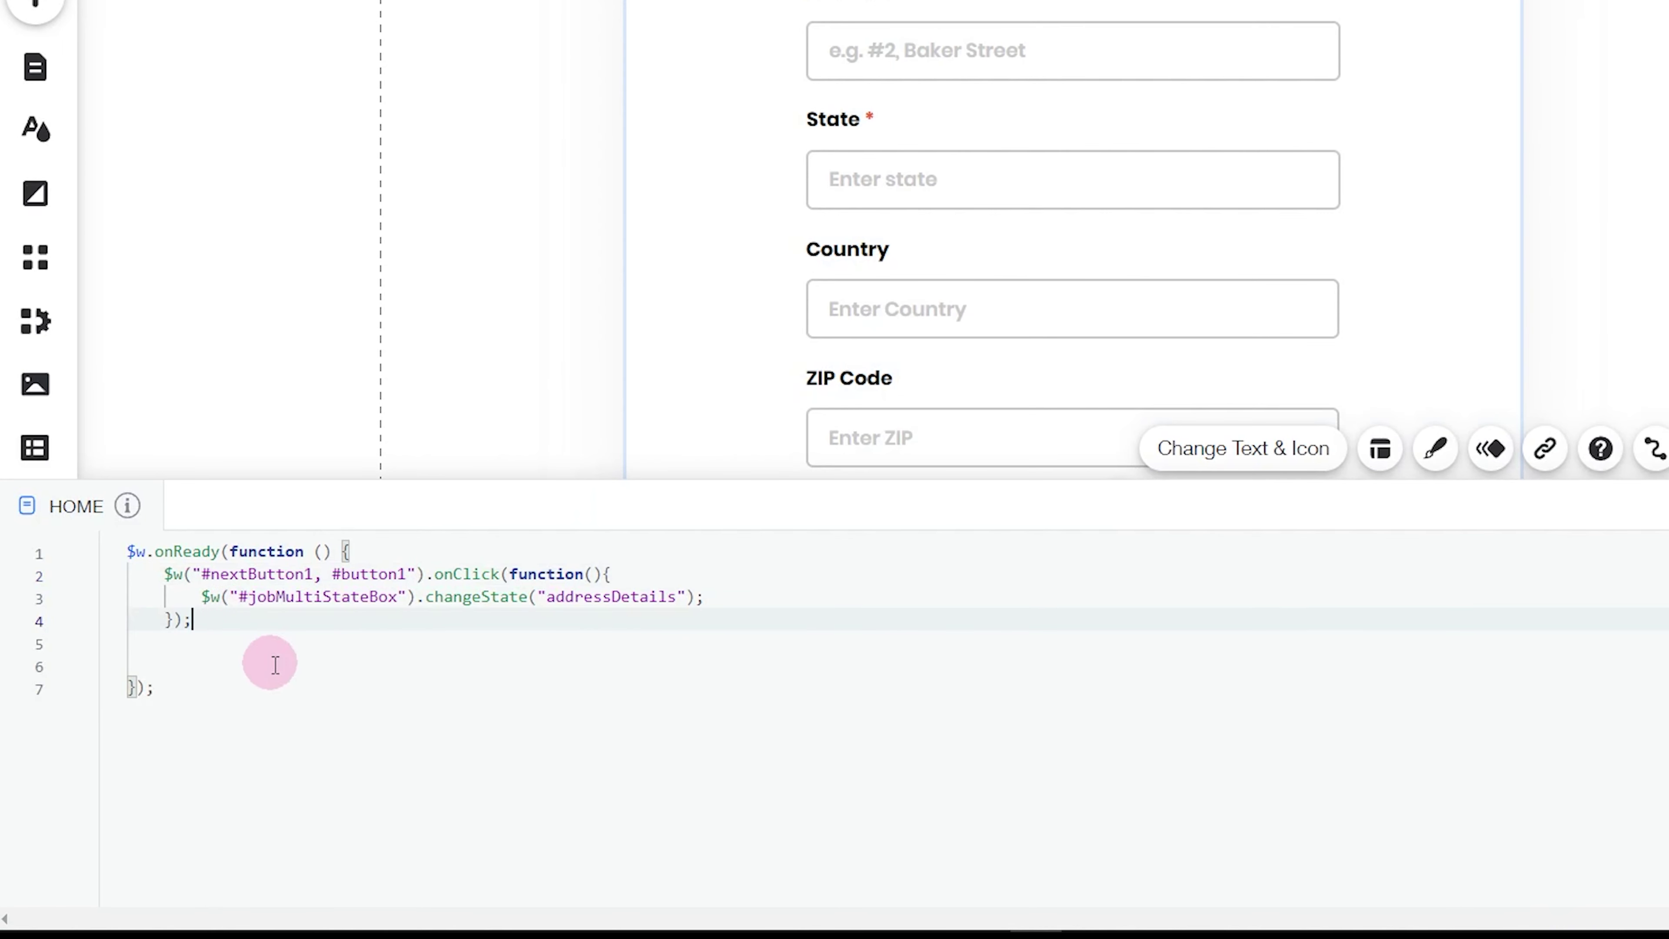
pyautogui.press('Return')
pyautogui.press('Return')
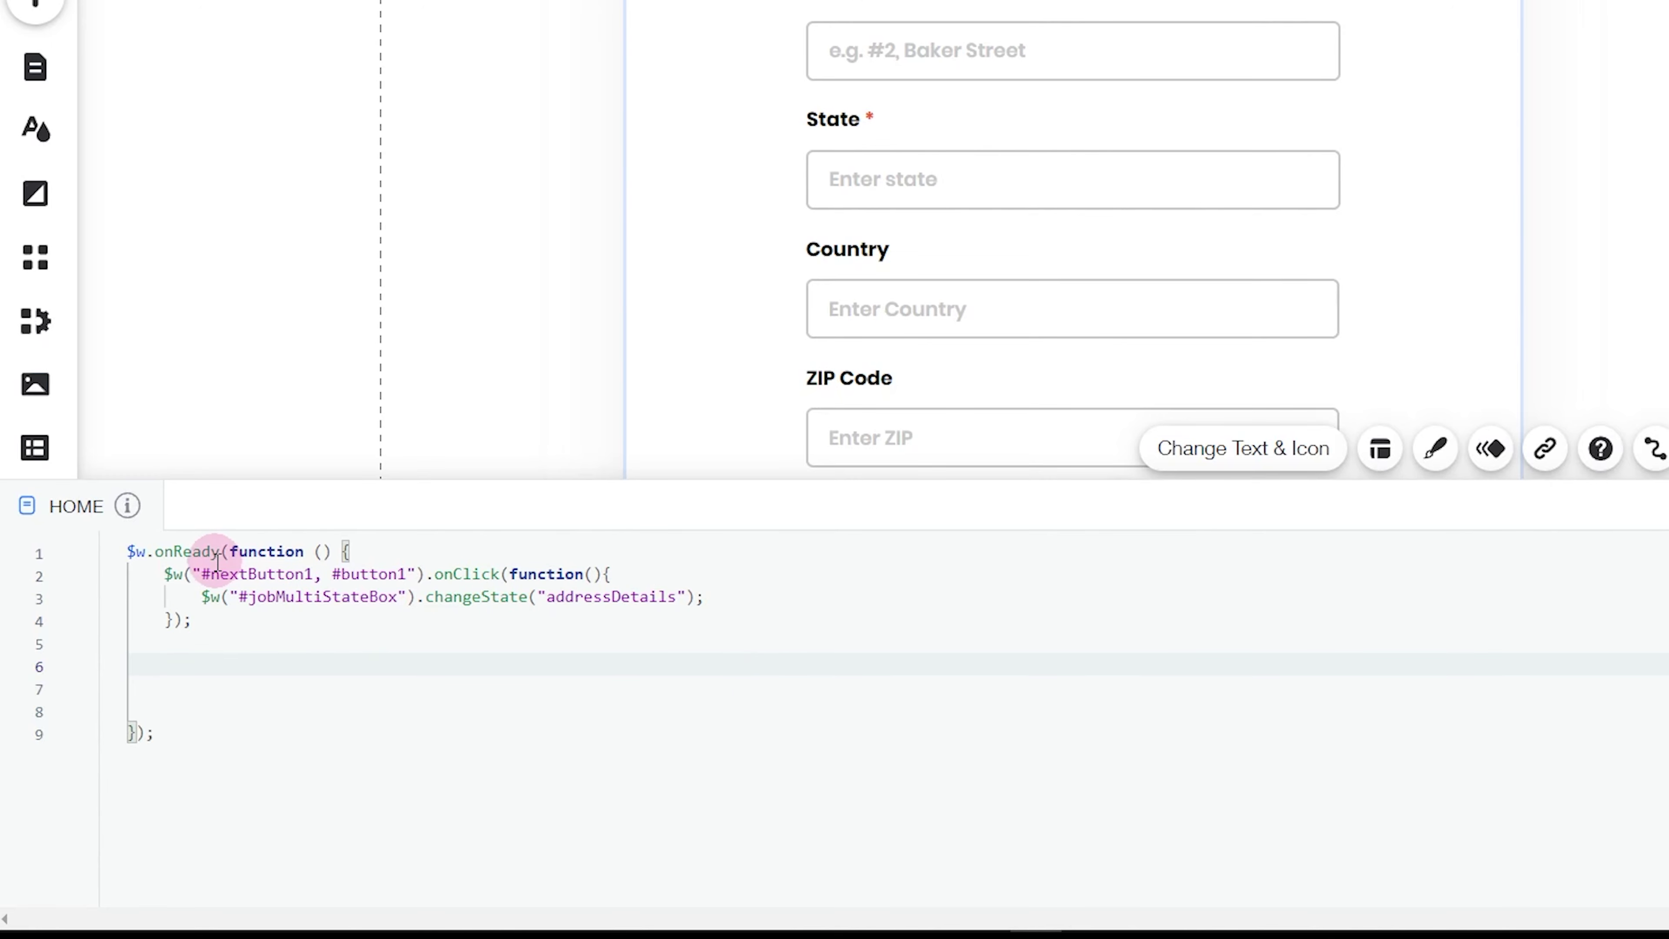
# Write a $w selector below the first handler, using the copied ID of the address step's Next button, #nextButton2
pyautogui.write('$')
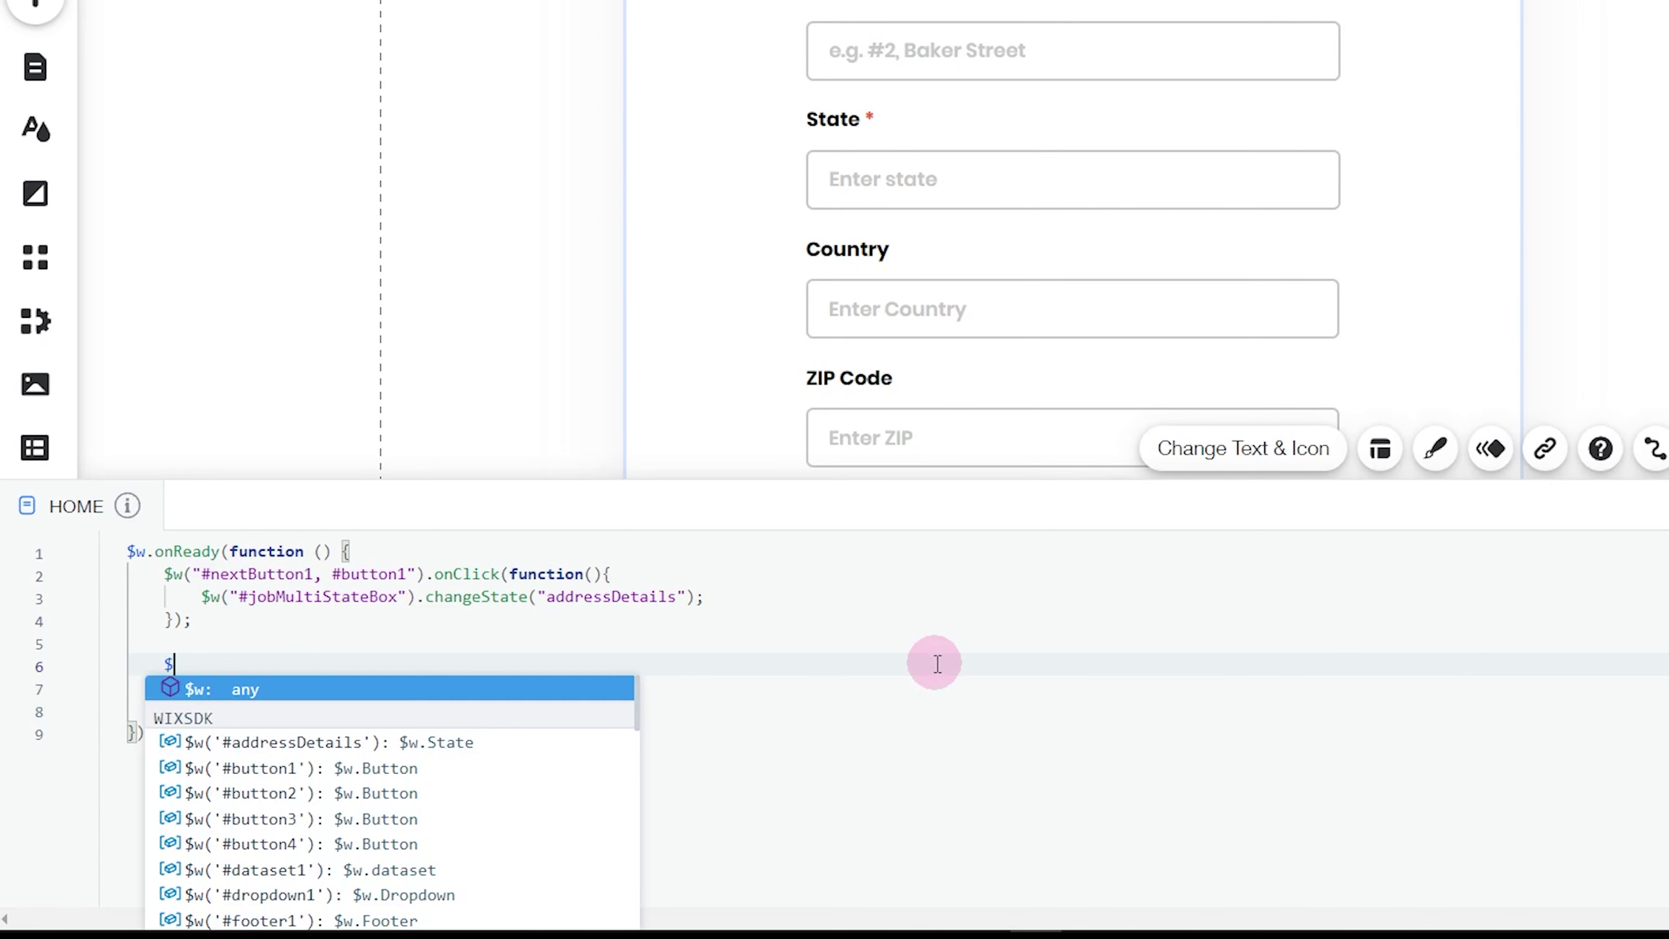
pyautogui.write('w("#')
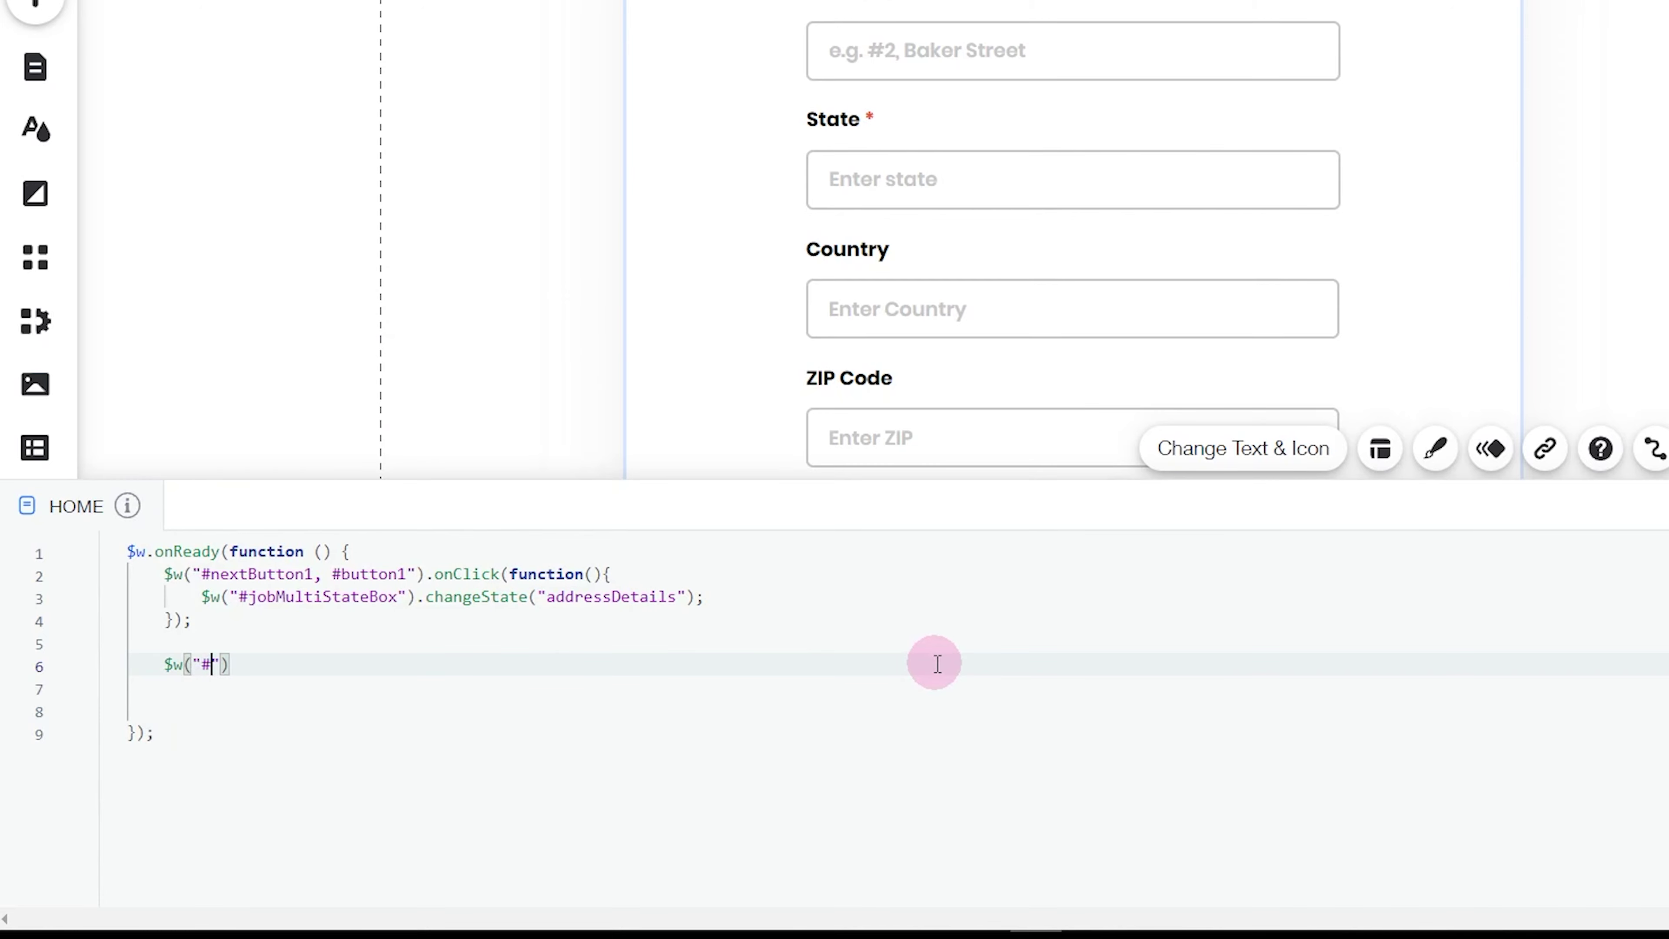
pyautogui.scroll(-6, 1405, 263)
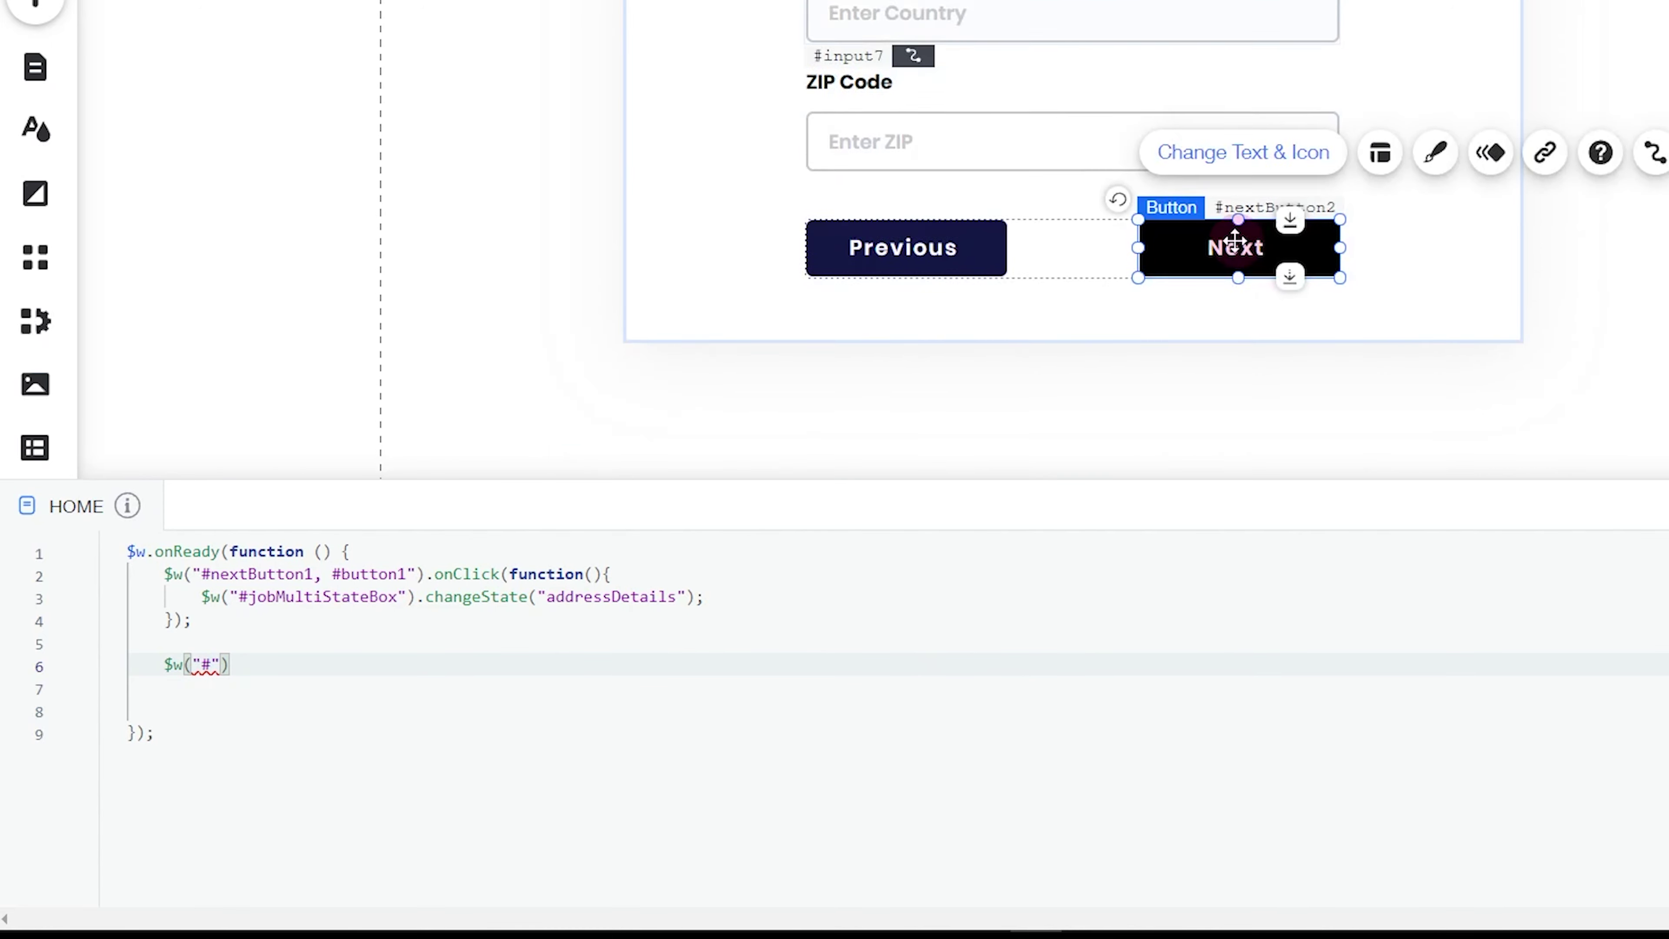
pyautogui.doubleClick(1498, 554)
pyautogui.hotkey('ctrl', 'c')
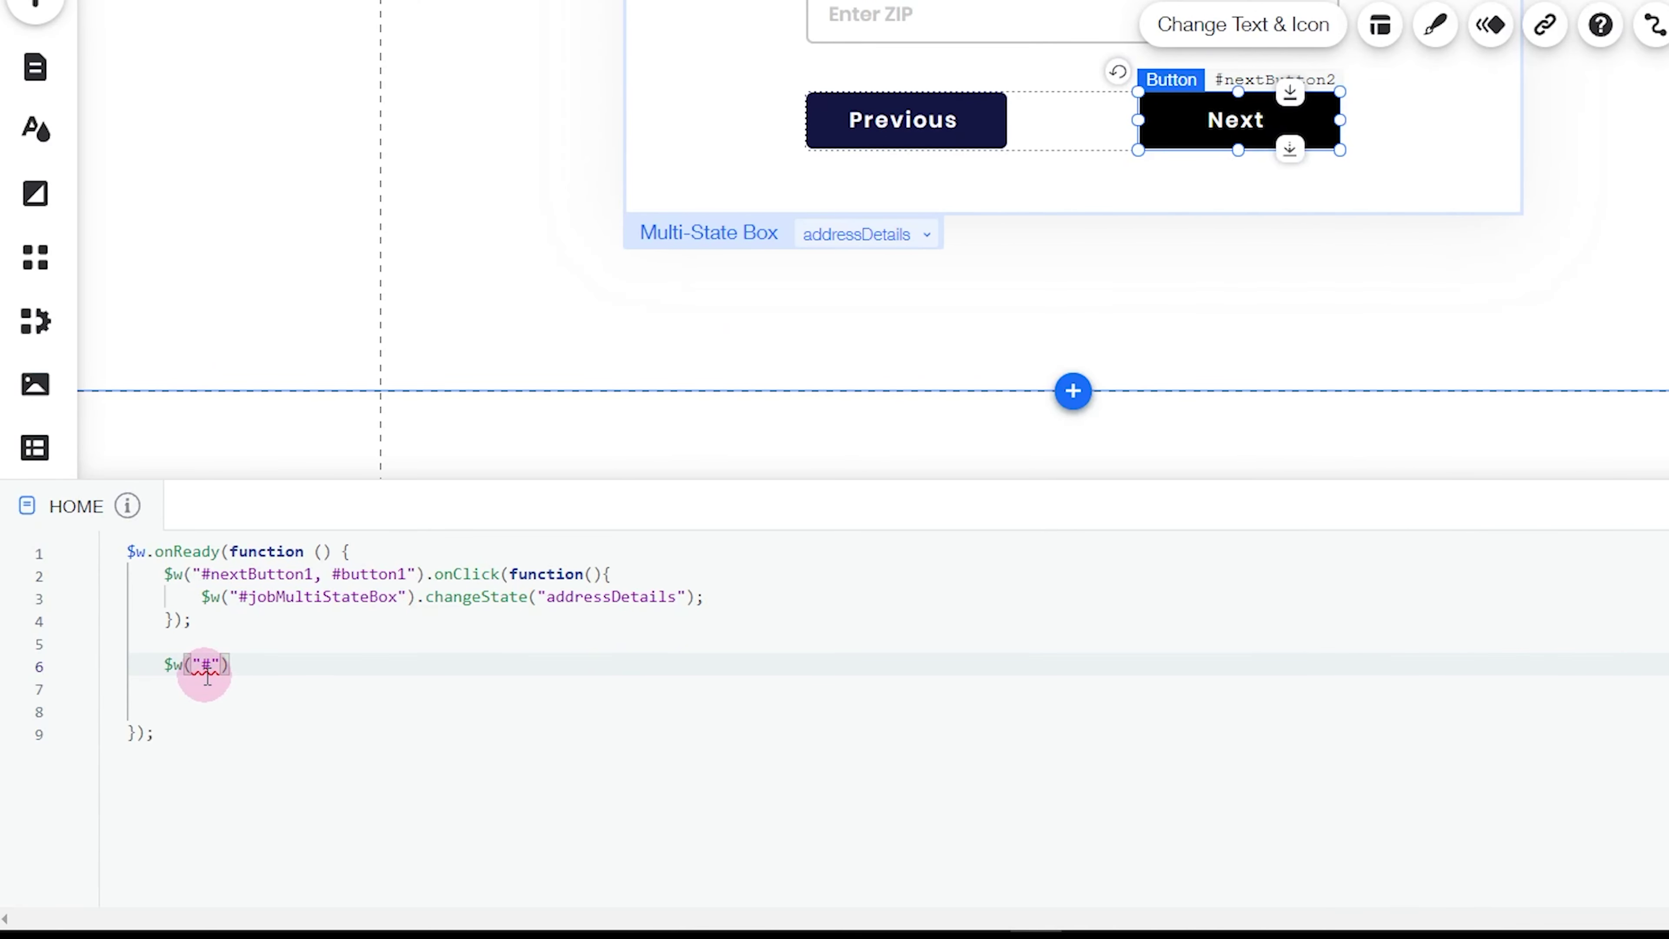
pyautogui.click(218, 669)
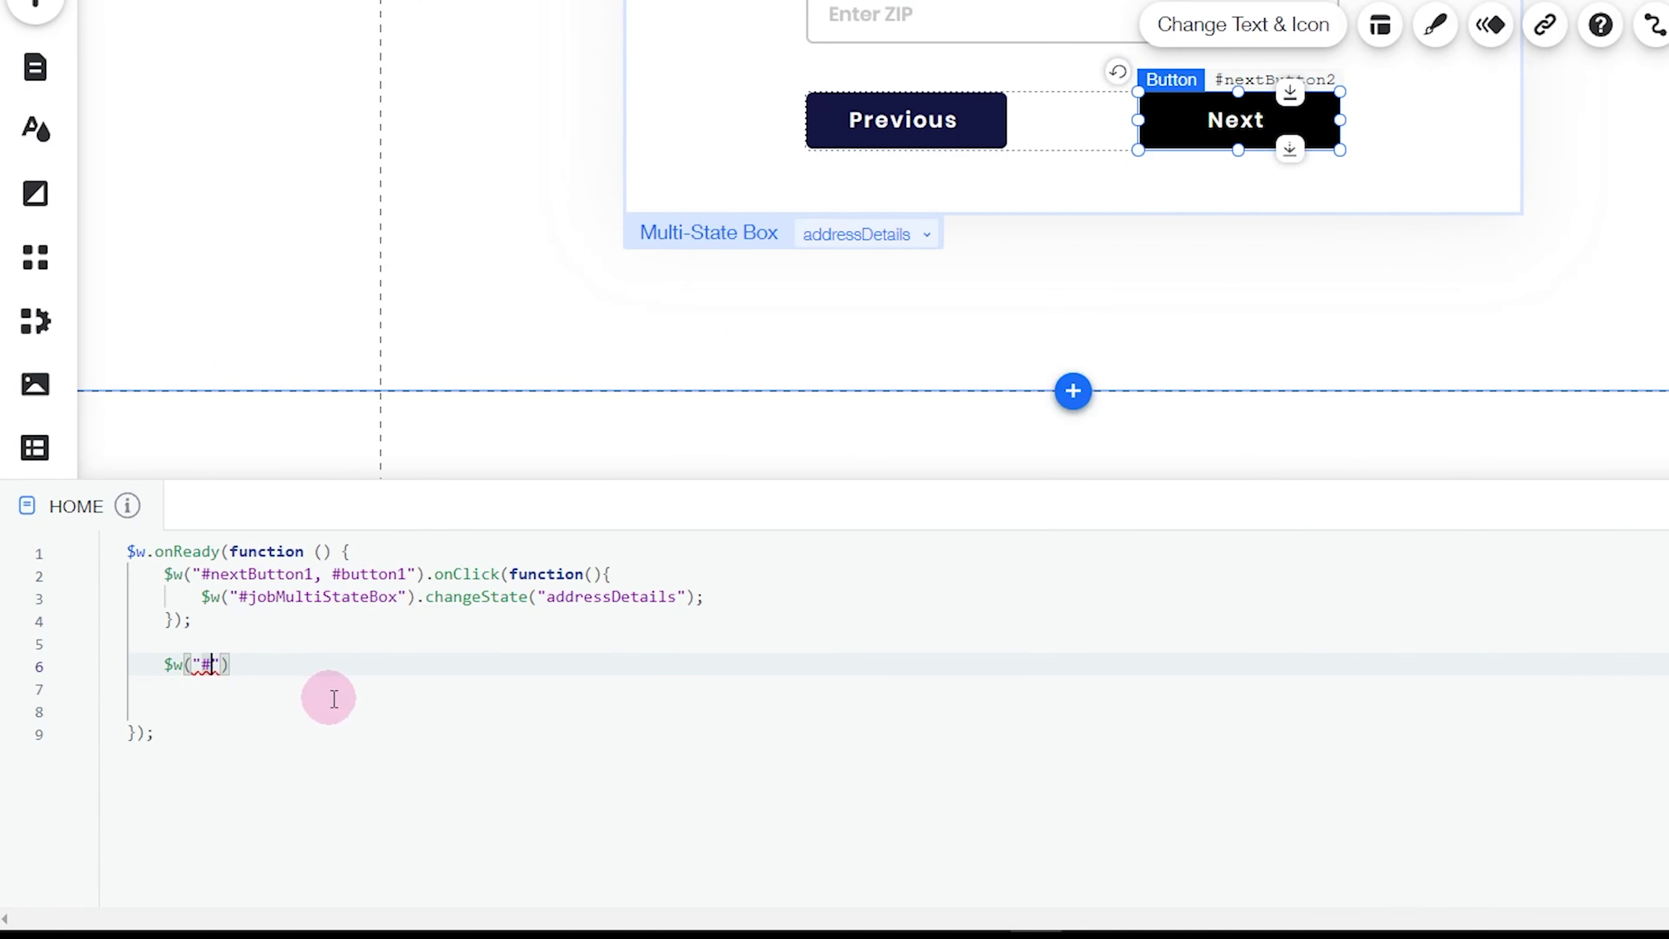
pyautogui.hotkey('ctrl', 'v')
# Attach an onClick handler with an empty function body to the #nextButton2 selector
pyautogui.press('End')
pyautogui.write('.on')
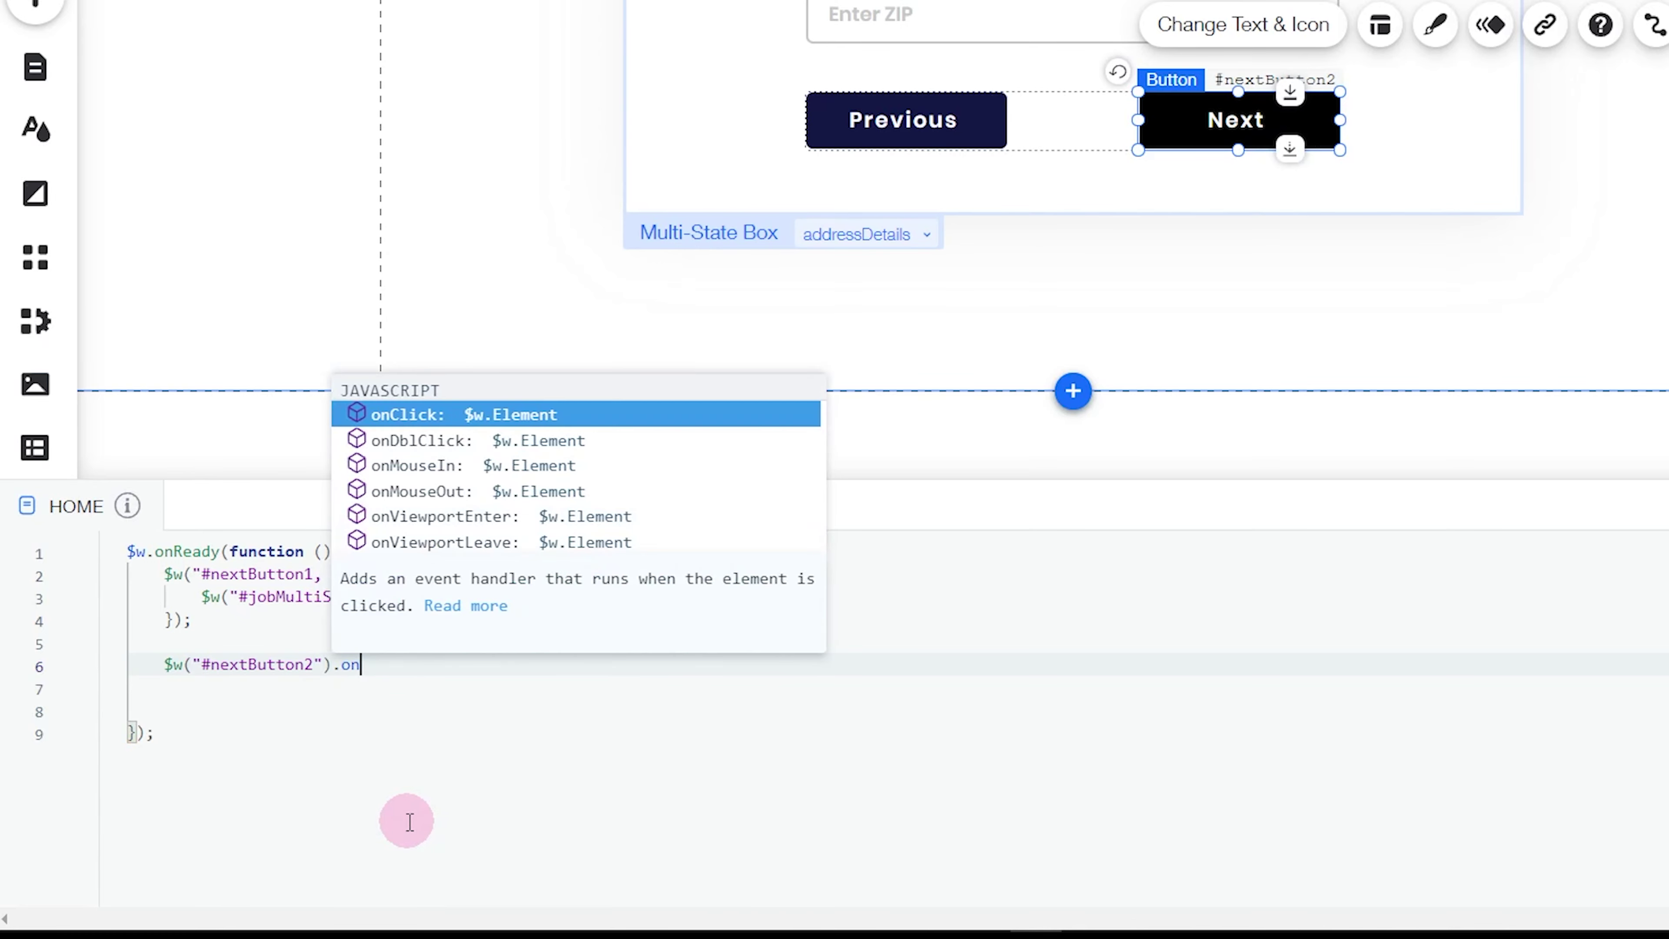
pyautogui.write('C')
pyautogui.press('Tab')
pyautogui.write('(functi')
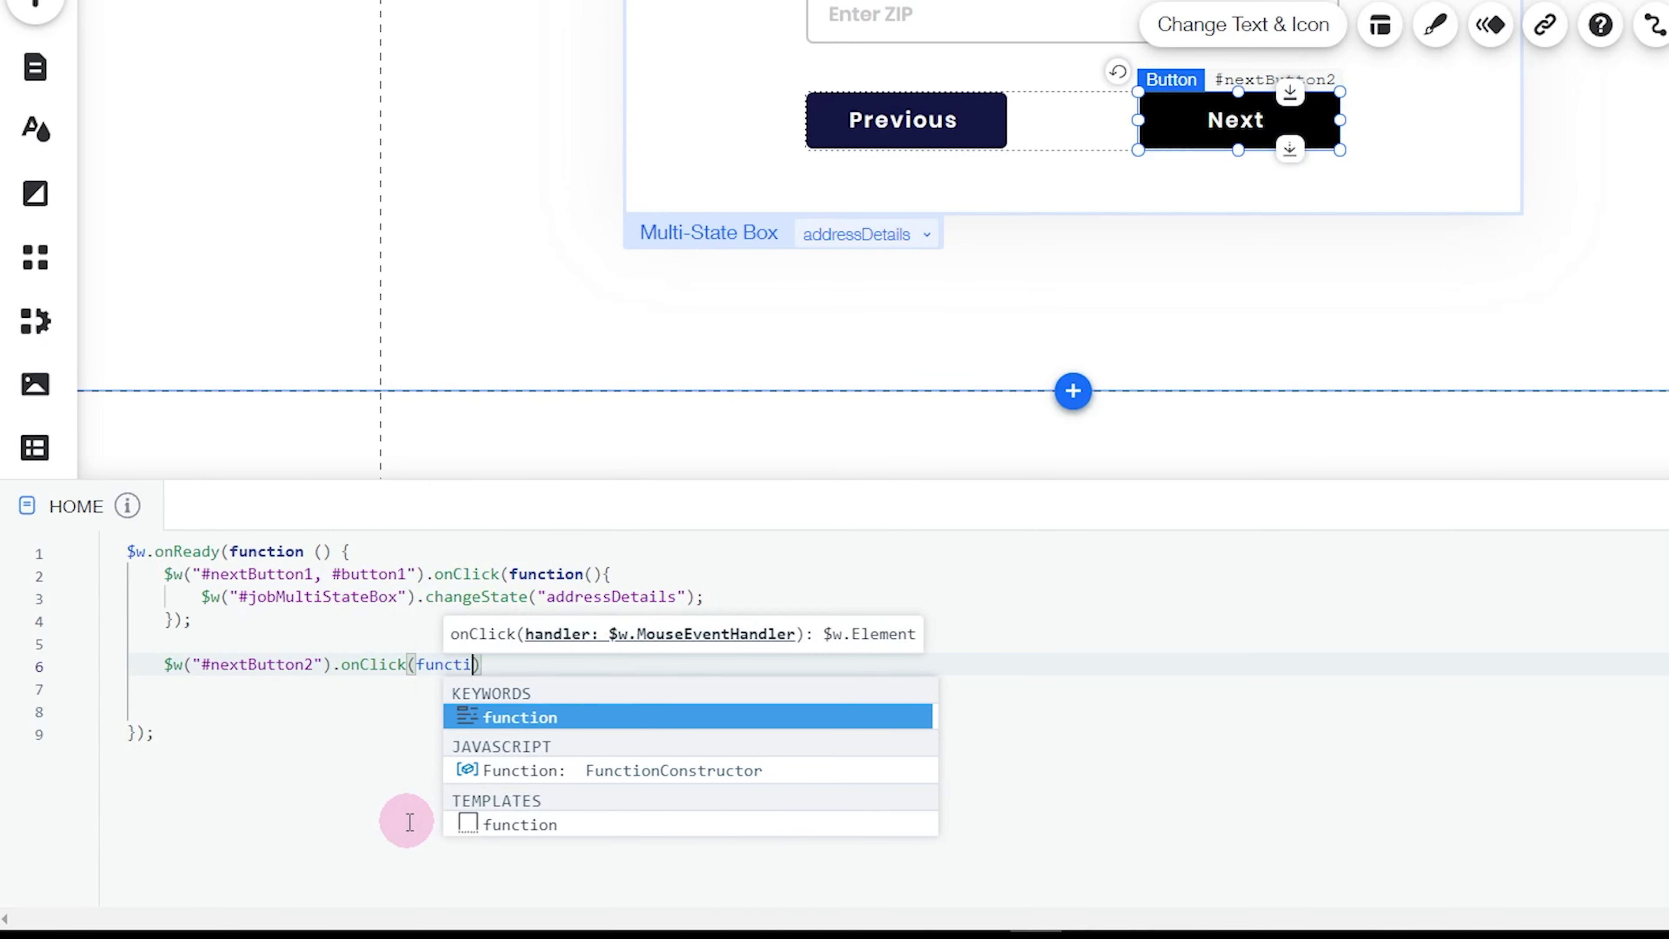
pyautogui.write('on(')
pyautogui.write('){')
pyautogui.press('Return')
# Inside the #nextButton2 handler, add a changeState call on #jobMultiStateBox with an empty state string
pyautogui.write('$w(')
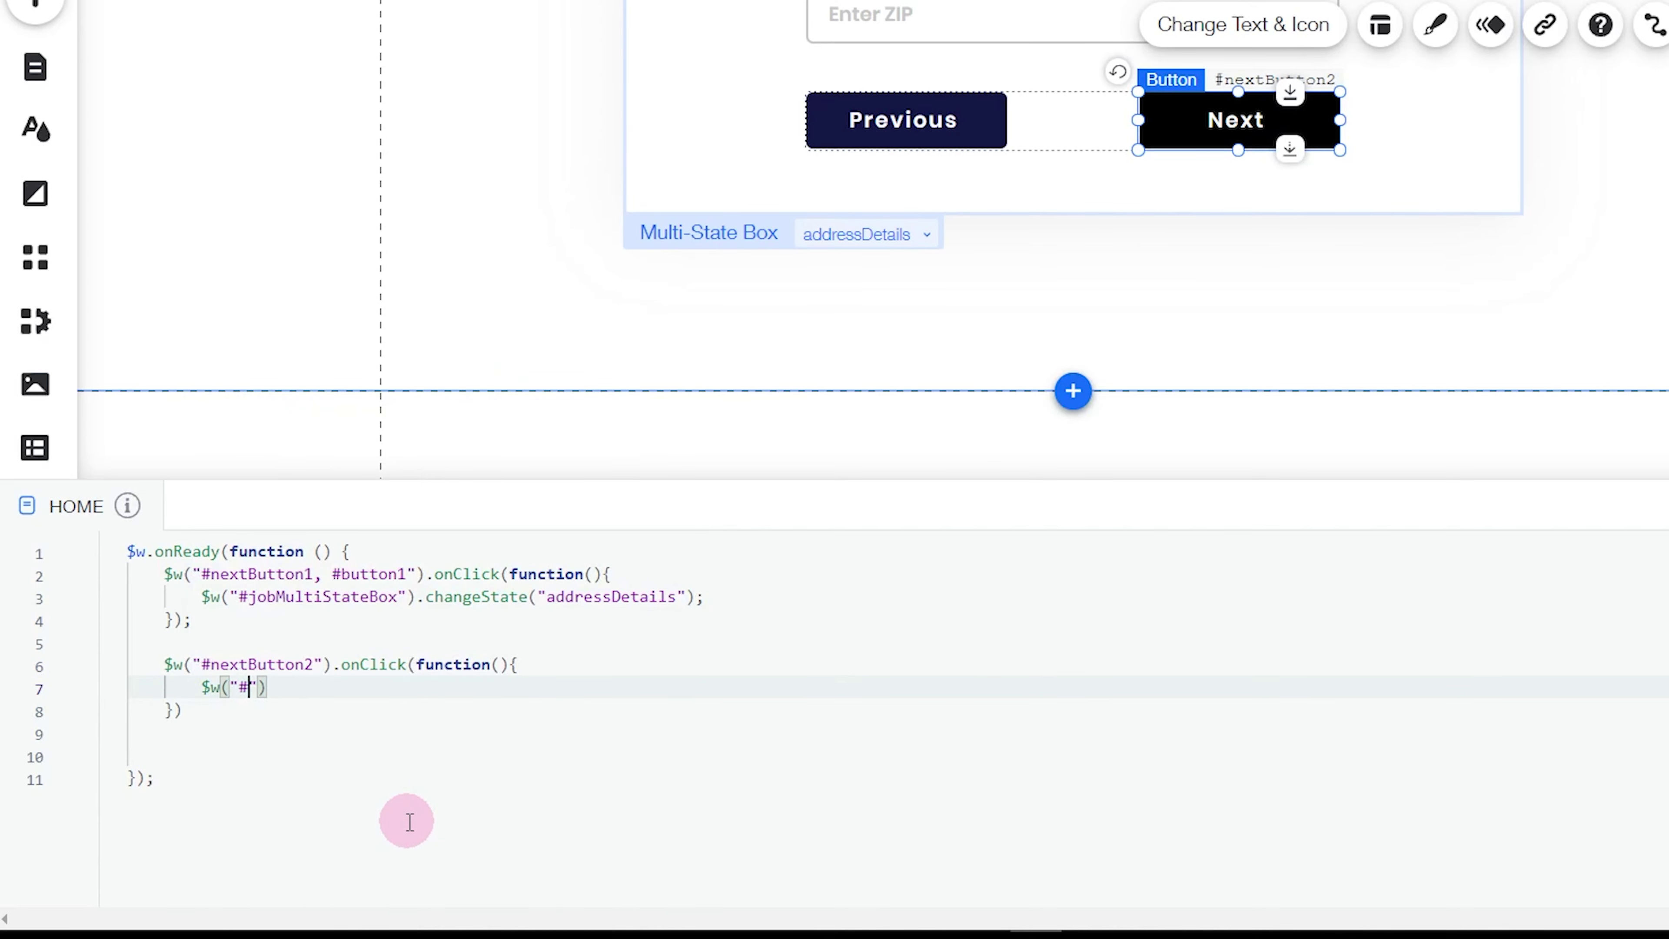
pyautogui.write('"#jobMultiStateBox")')
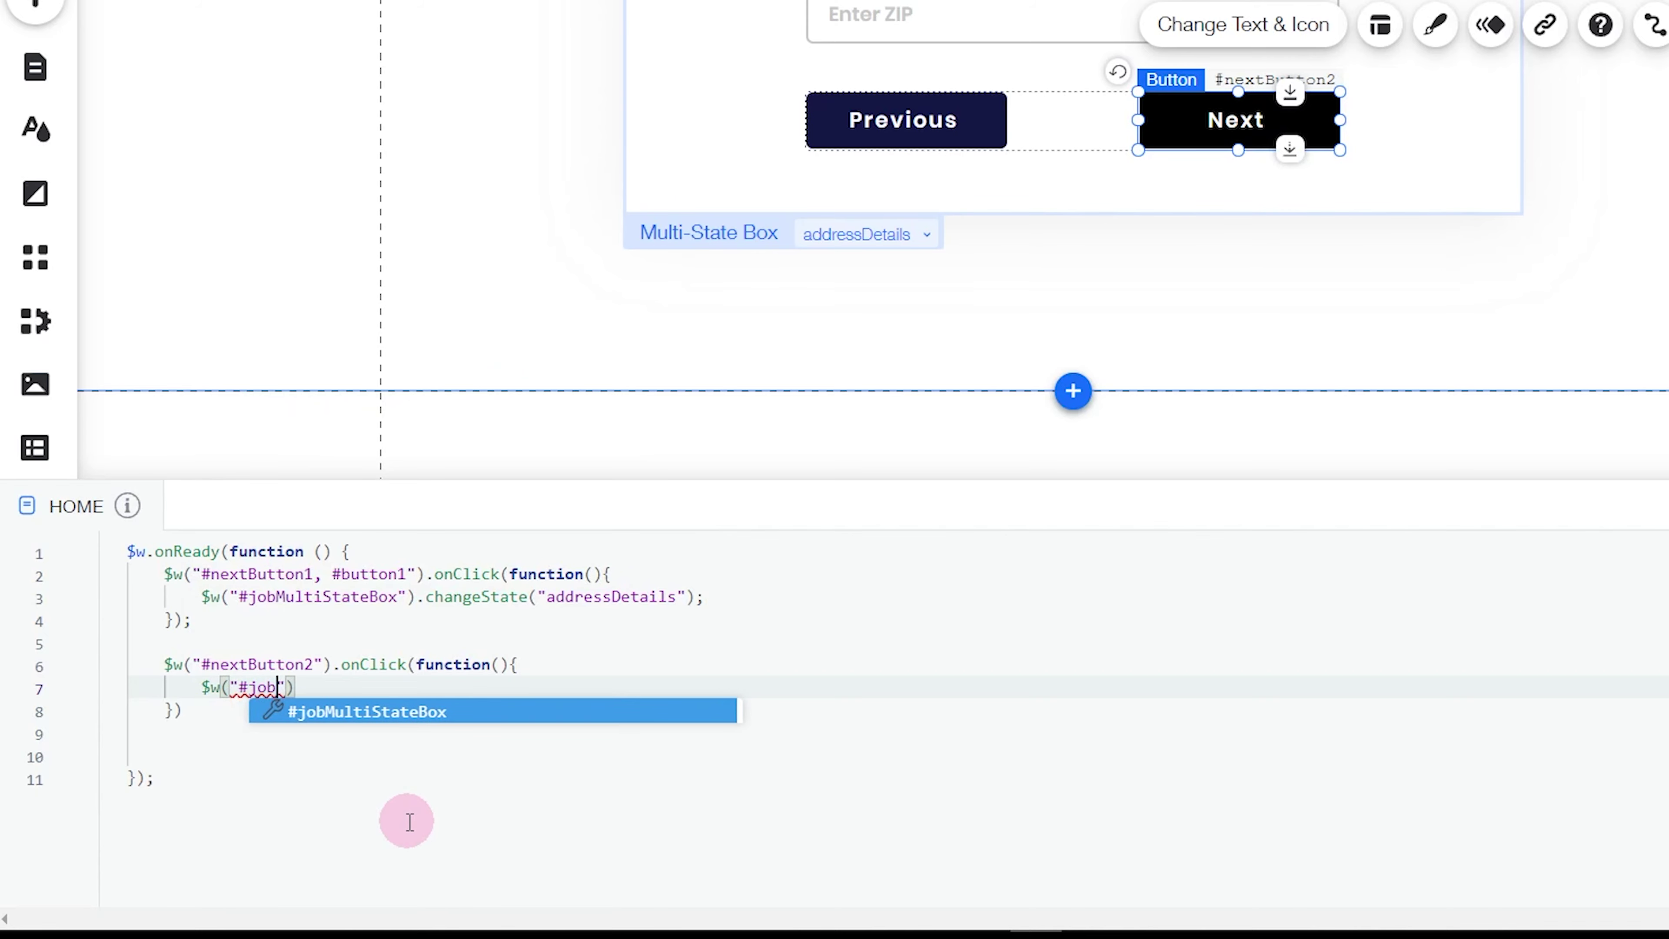
pyautogui.write('.changeState(')
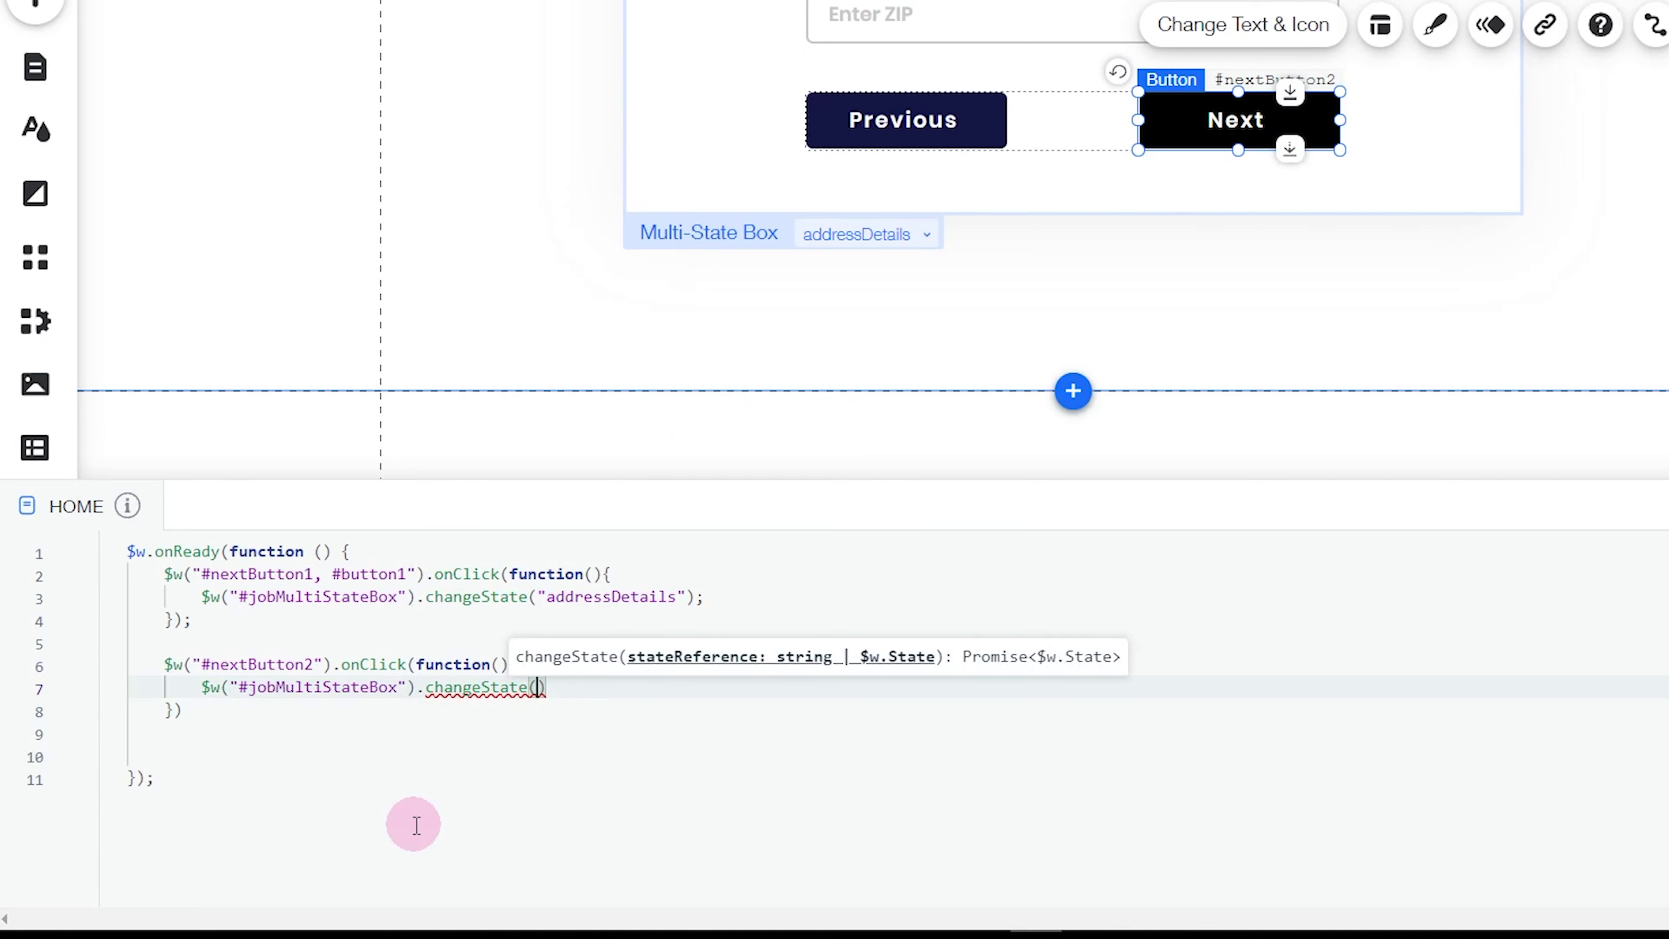
pyautogui.write('"')
# Switch the multi-state box to the otherDetails state and close the list of states
pyautogui.click(899, 235)
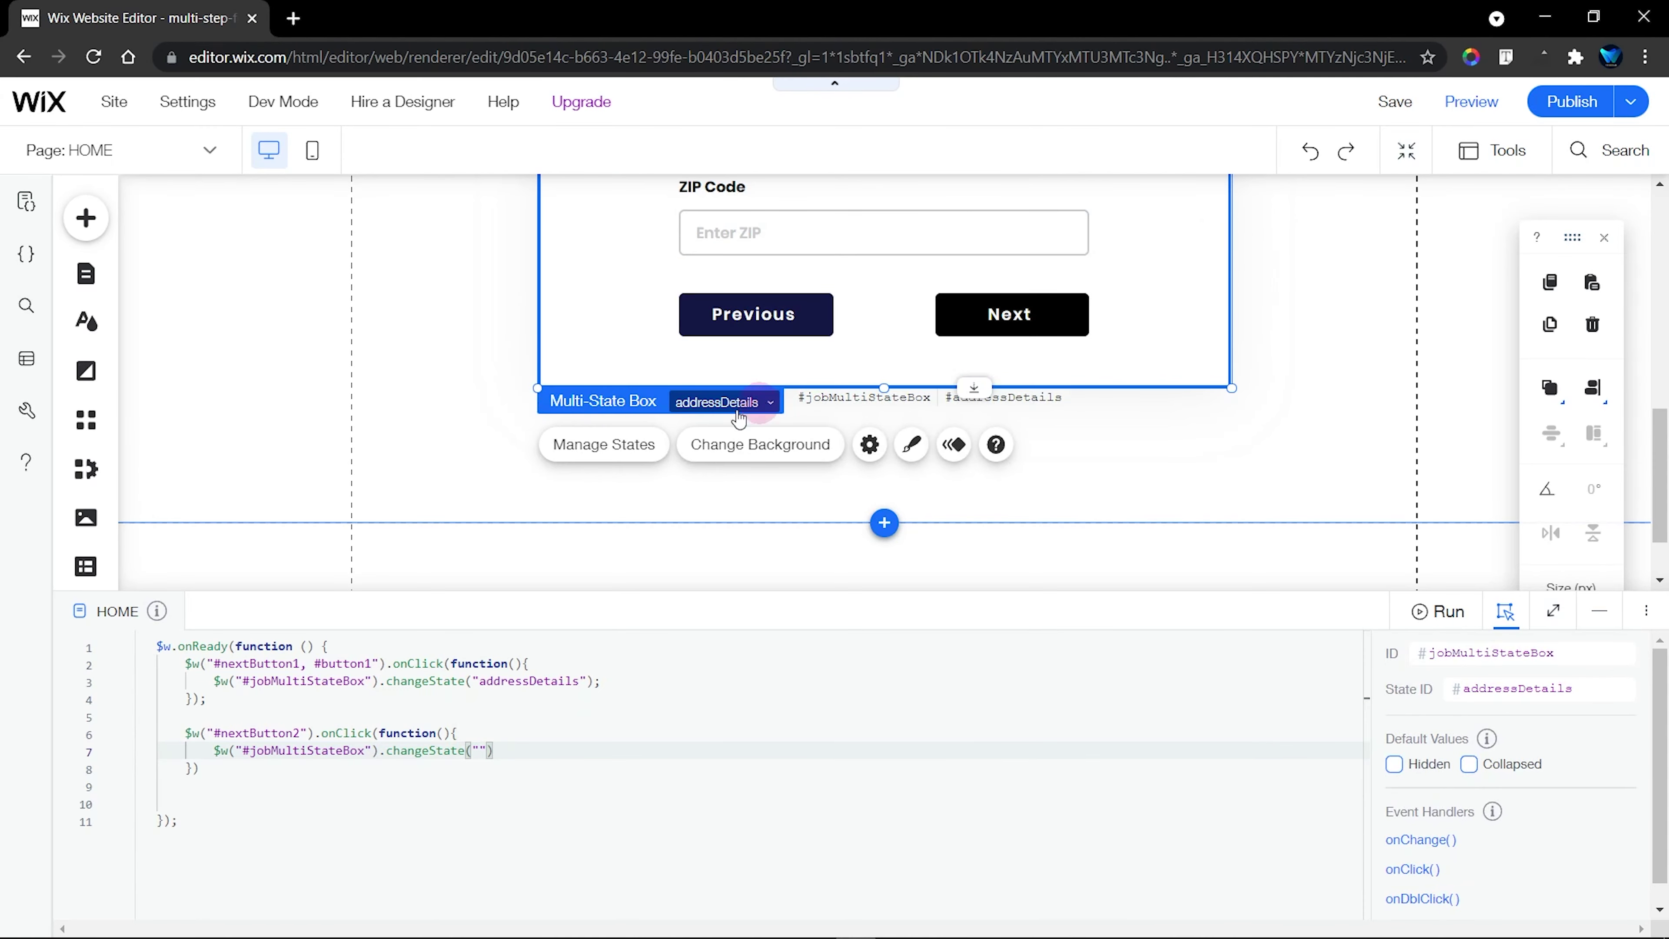
pyautogui.click(621, 446)
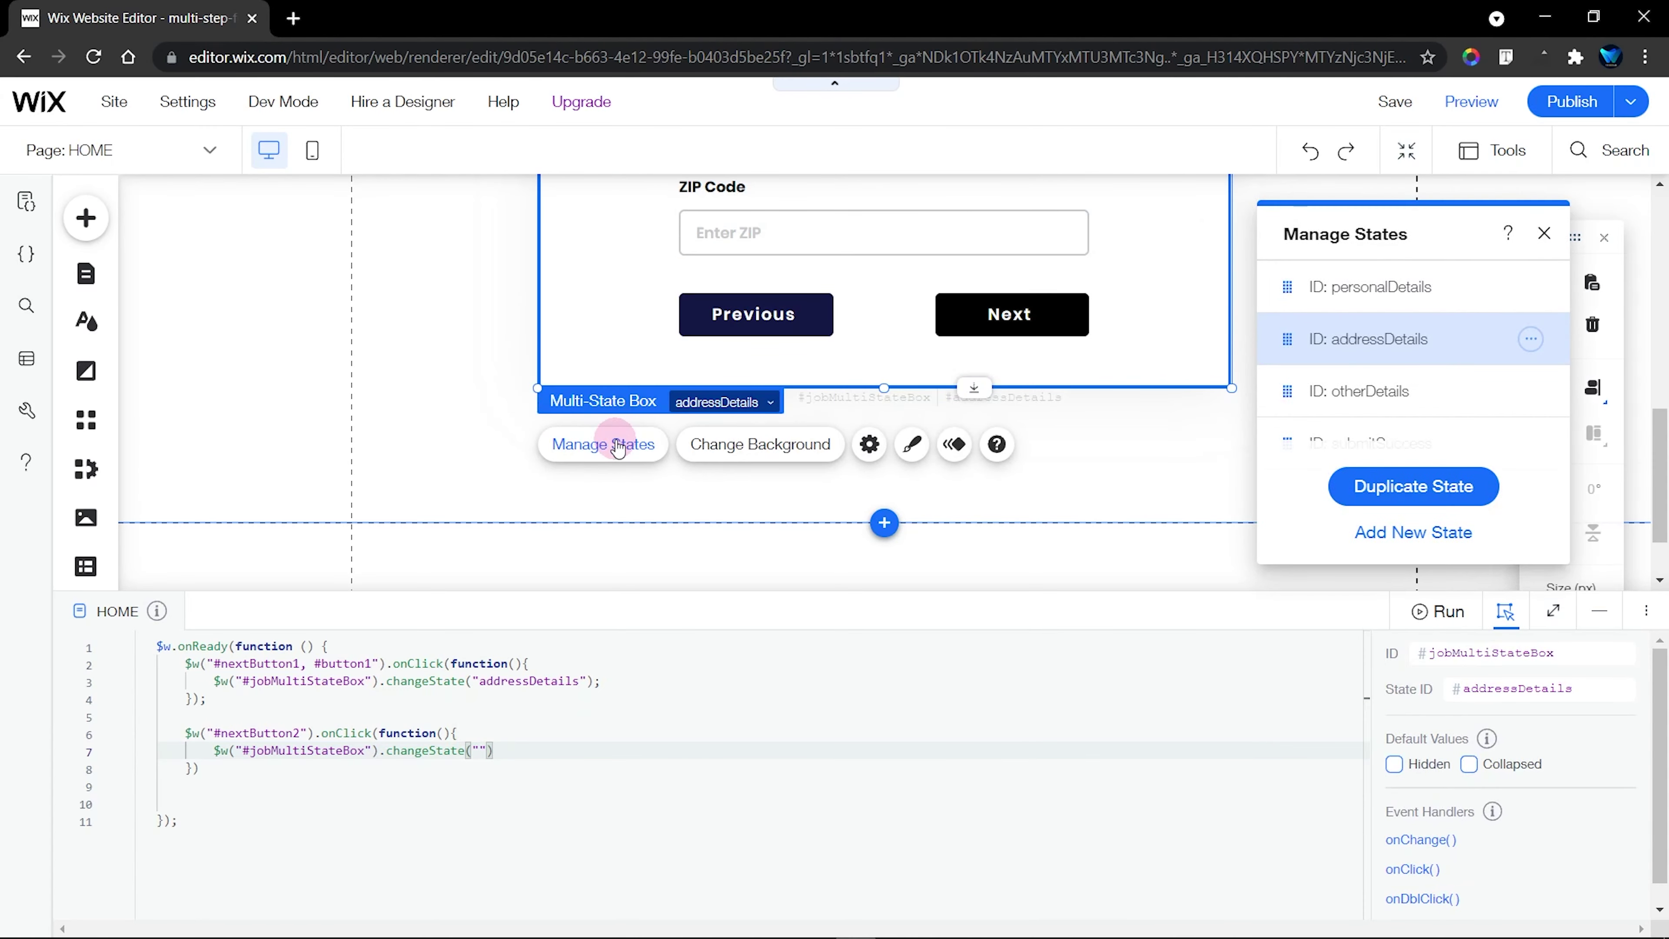
pyautogui.click(1384, 393)
pyautogui.click(1545, 232)
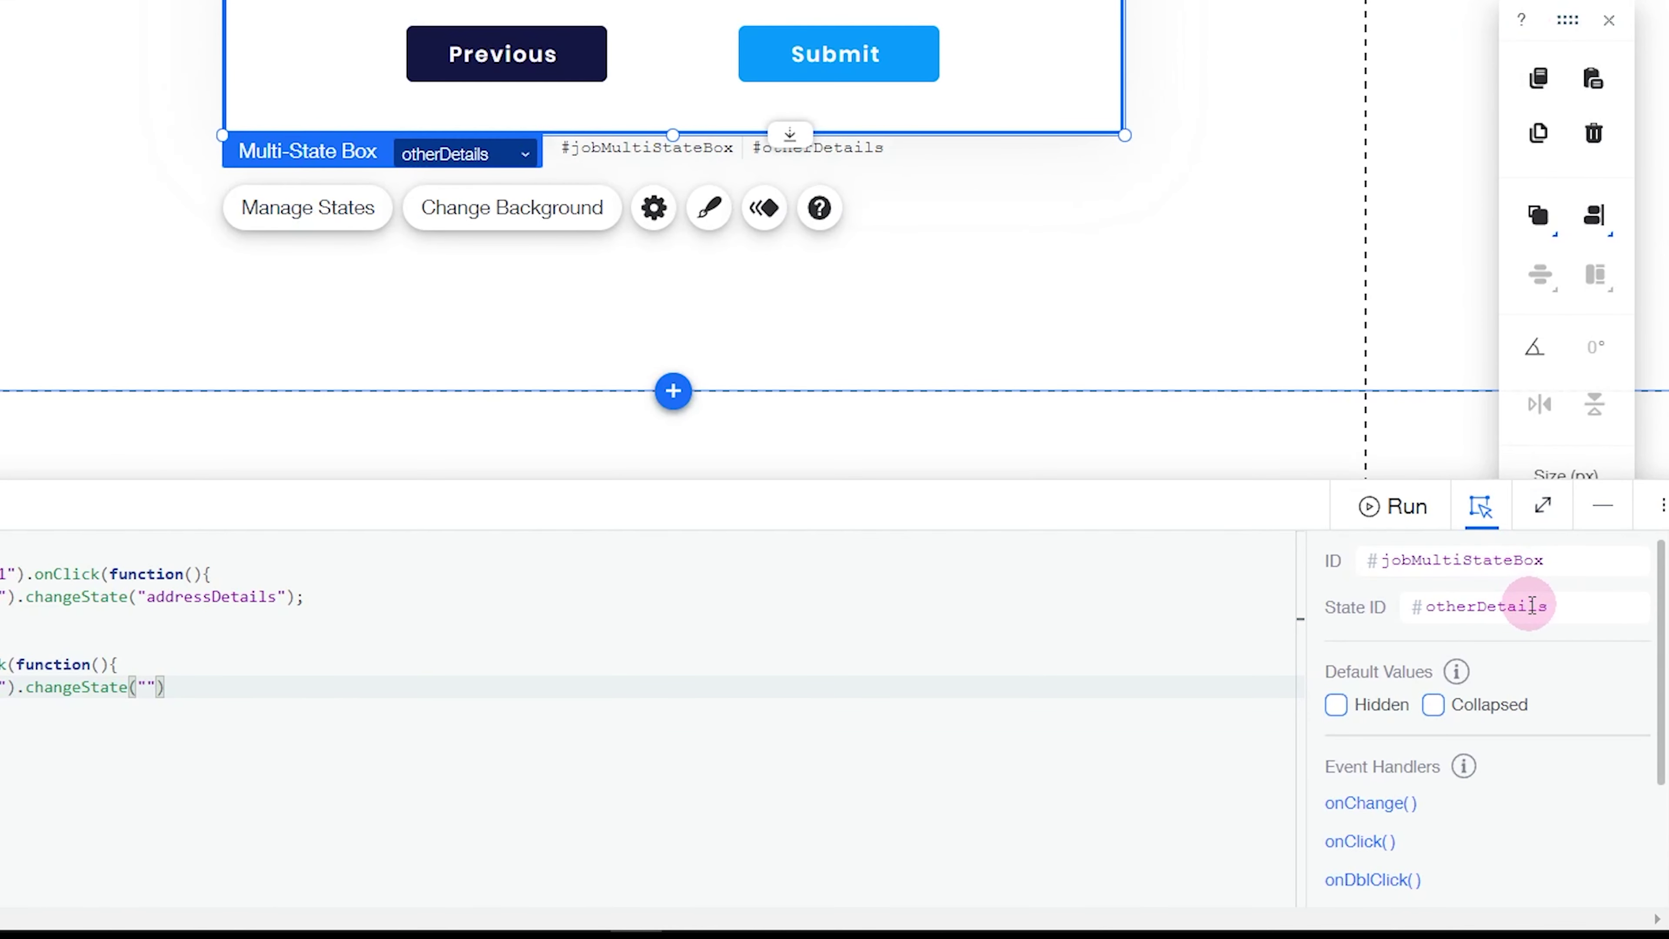
# Copy the otherDetails state ID into the empty changeState string of the #nextButton2 handler
pyautogui.doubleClick(1532, 605)
pyautogui.hotkey('ctrl', 'c')
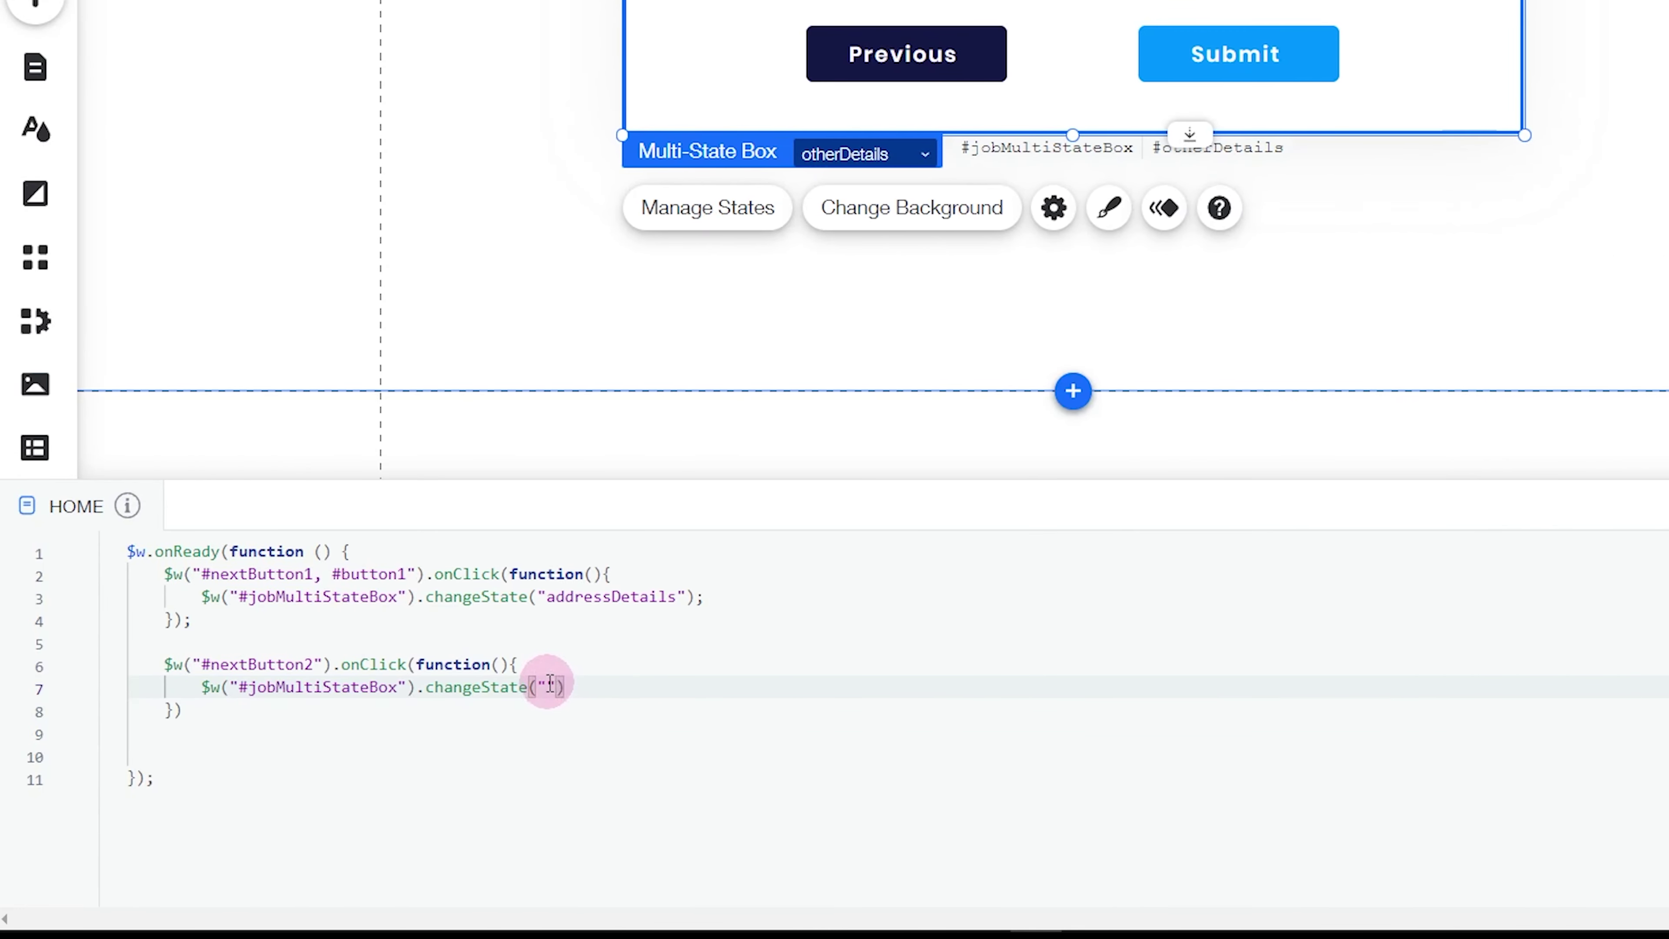
pyautogui.doubleClick(543, 686)
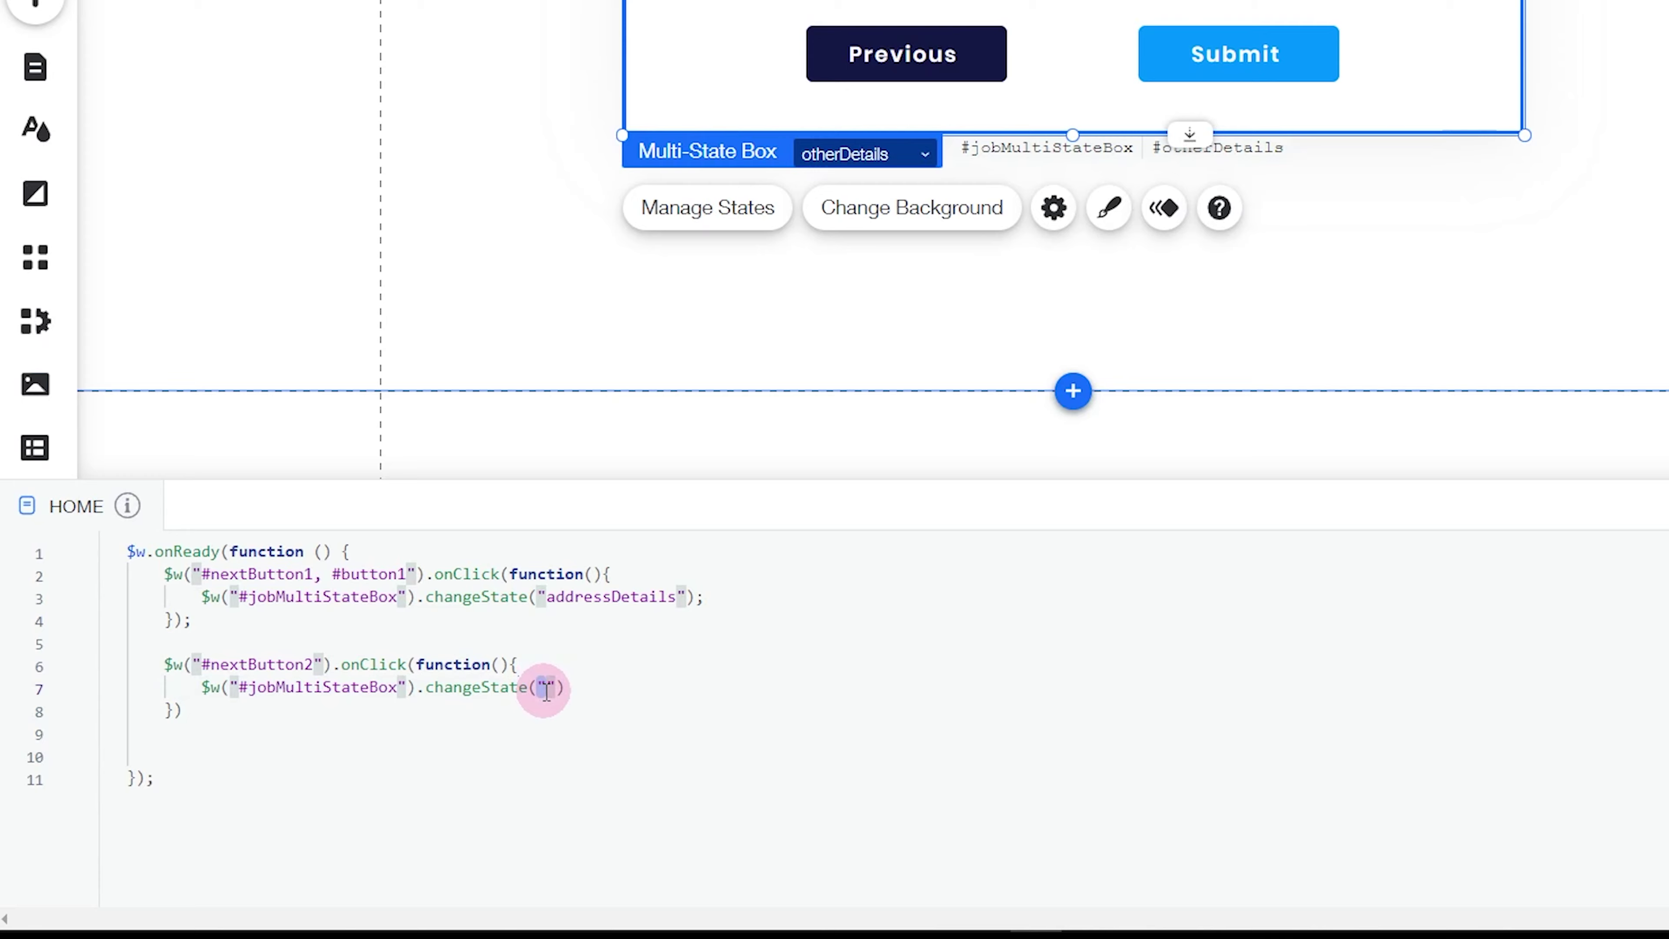
pyautogui.hotkey('ctrl', 'v')
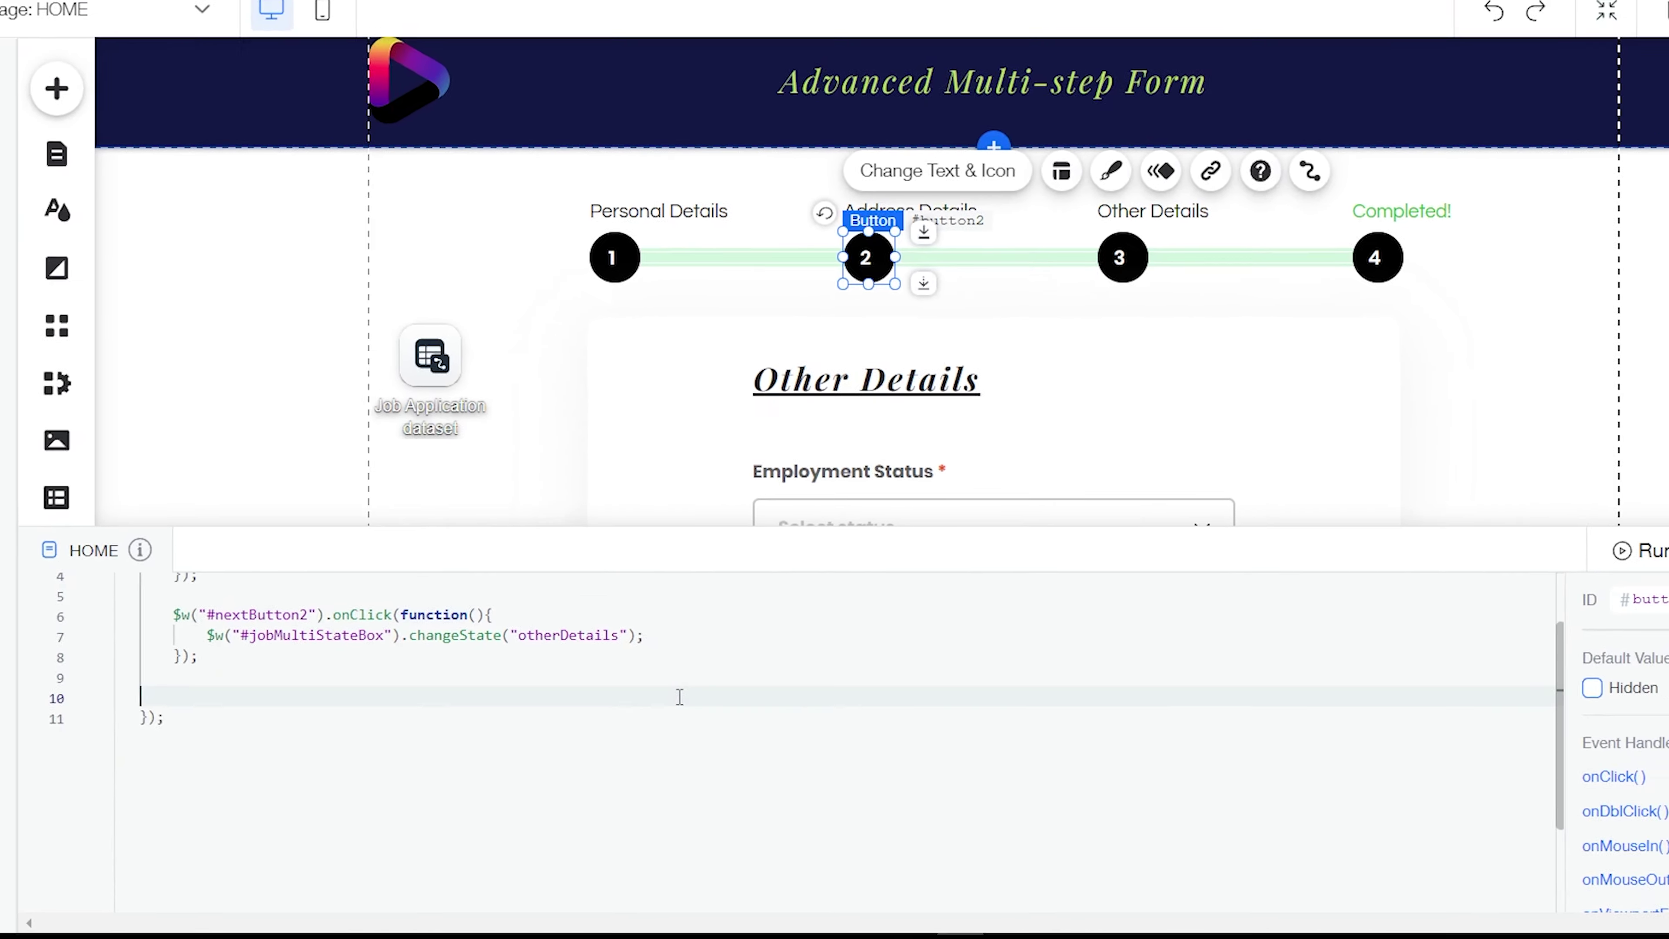
pyautogui.click(824, 689)
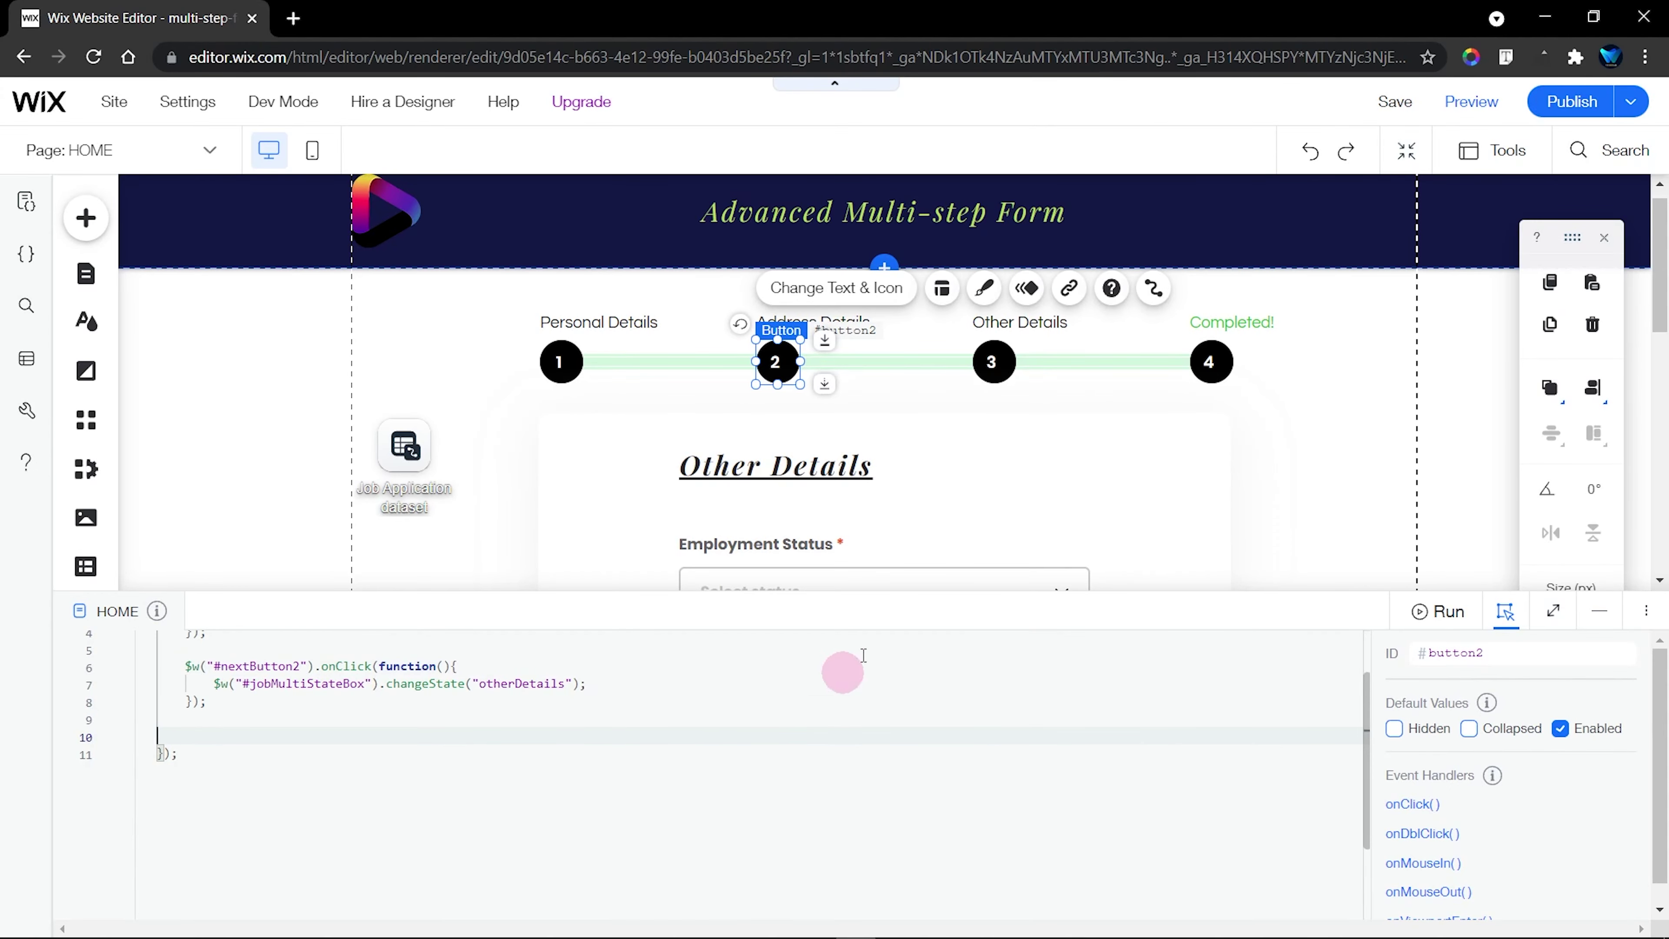
# Switch the multi-state box to the addressDetails state and close the list of states
pyautogui.scroll(-6, 988, 514)
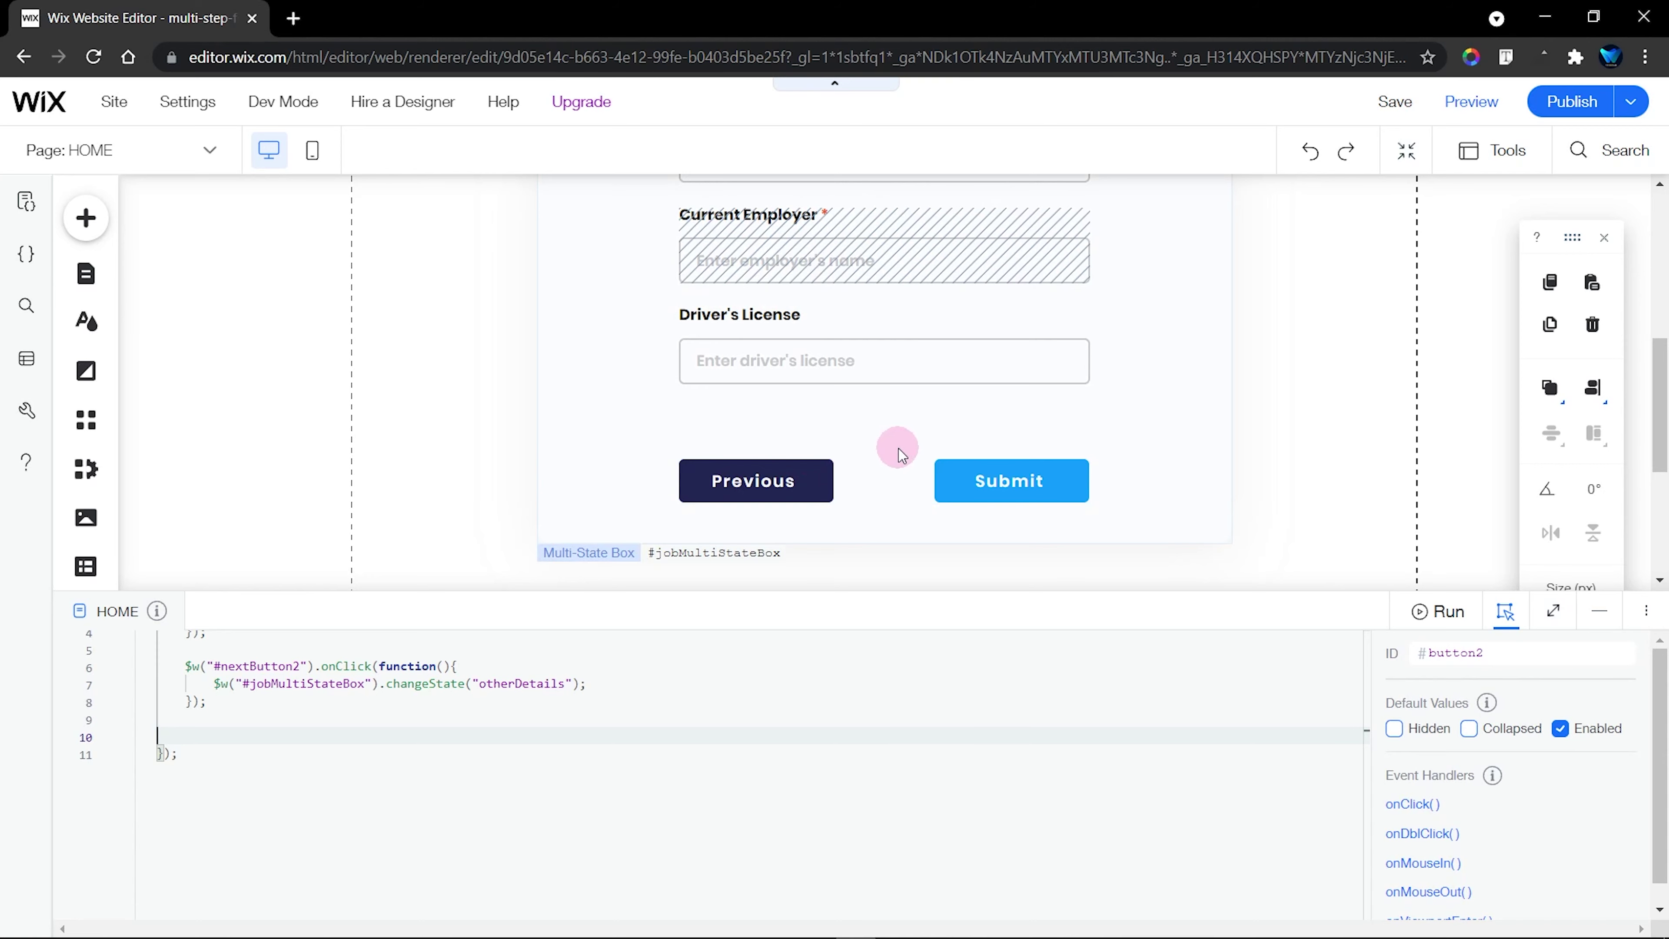
pyautogui.click(669, 424)
pyautogui.click(663, 223)
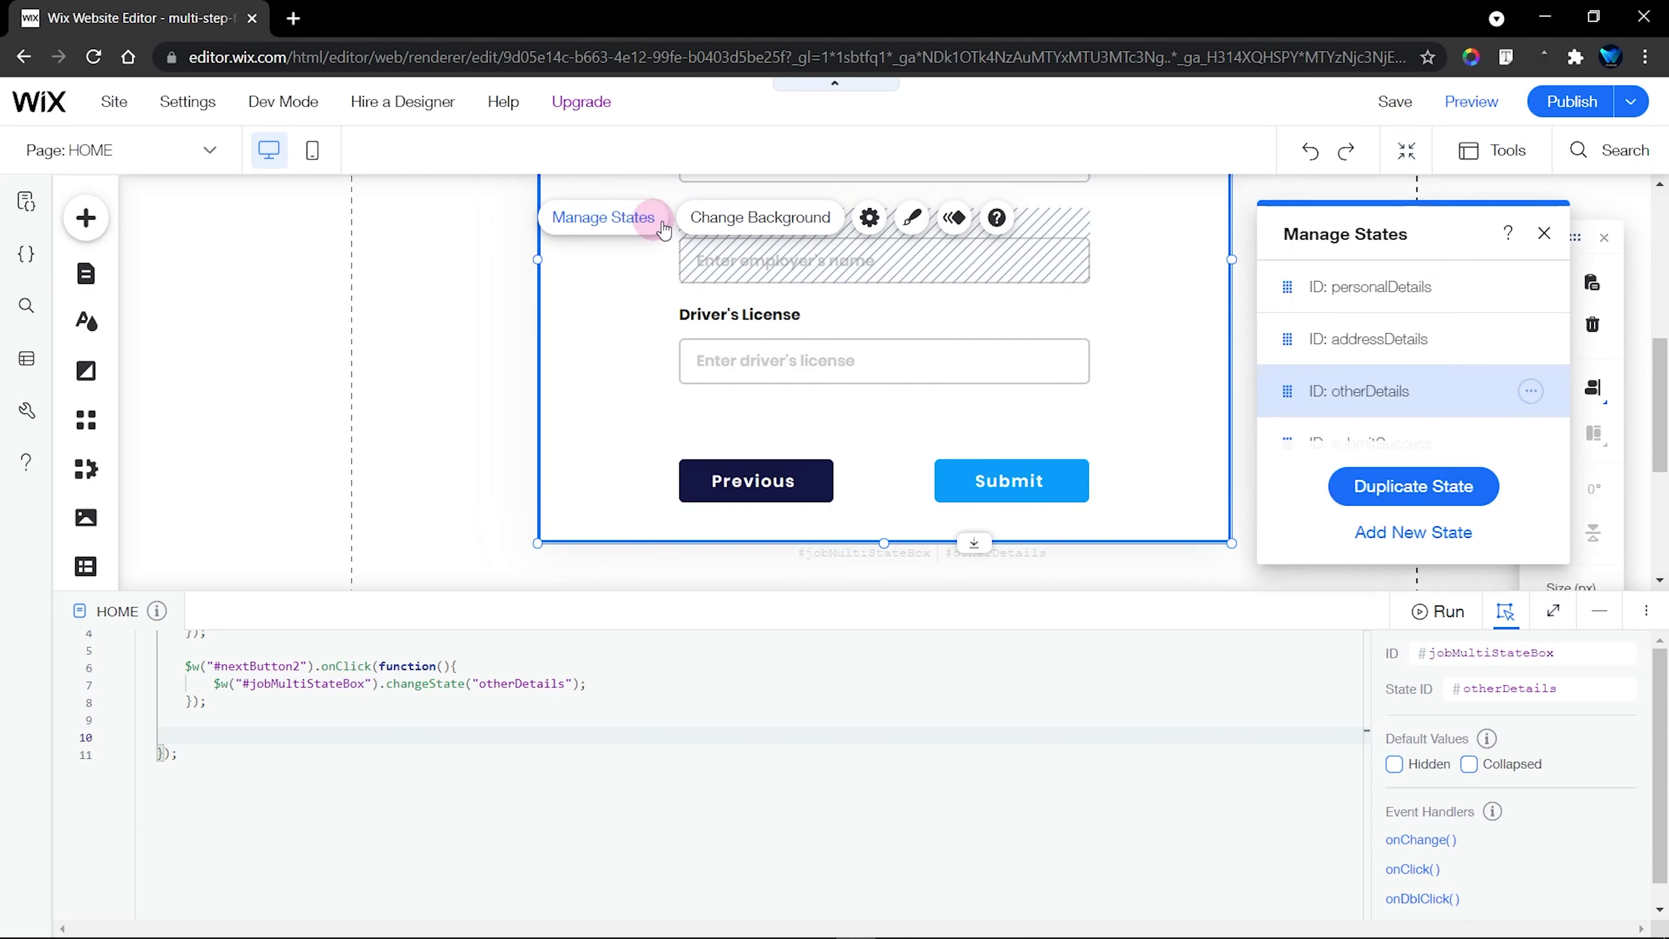
pyautogui.click(1366, 297)
pyautogui.click(1381, 290)
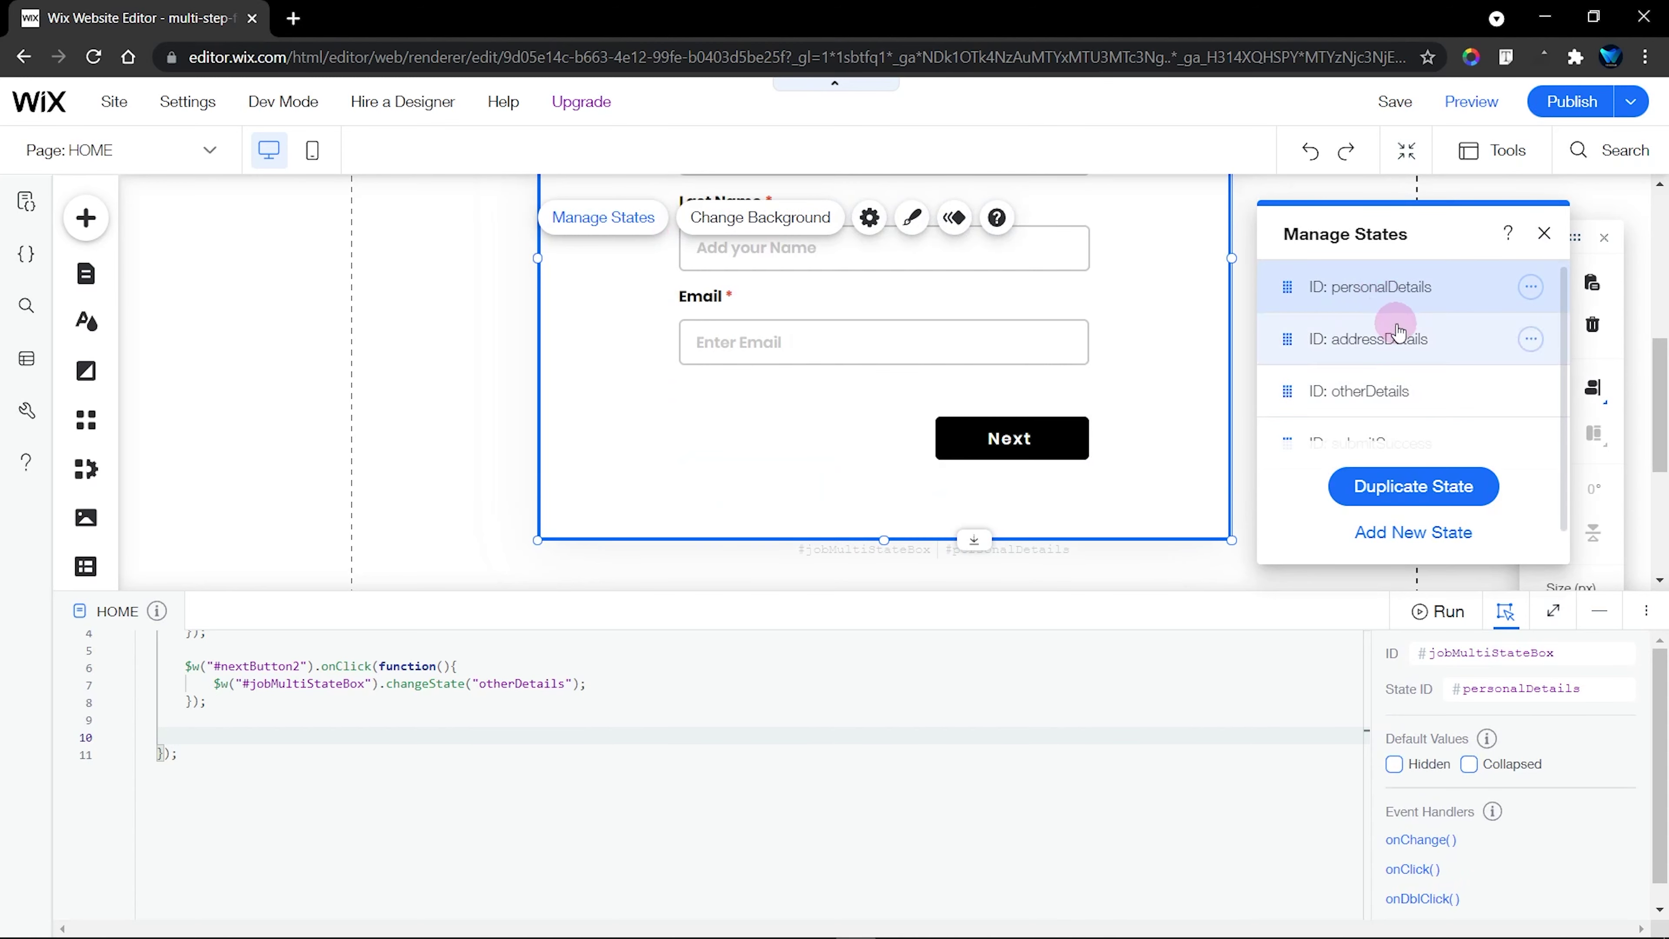
pyautogui.click(1363, 341)
pyautogui.click(1544, 233)
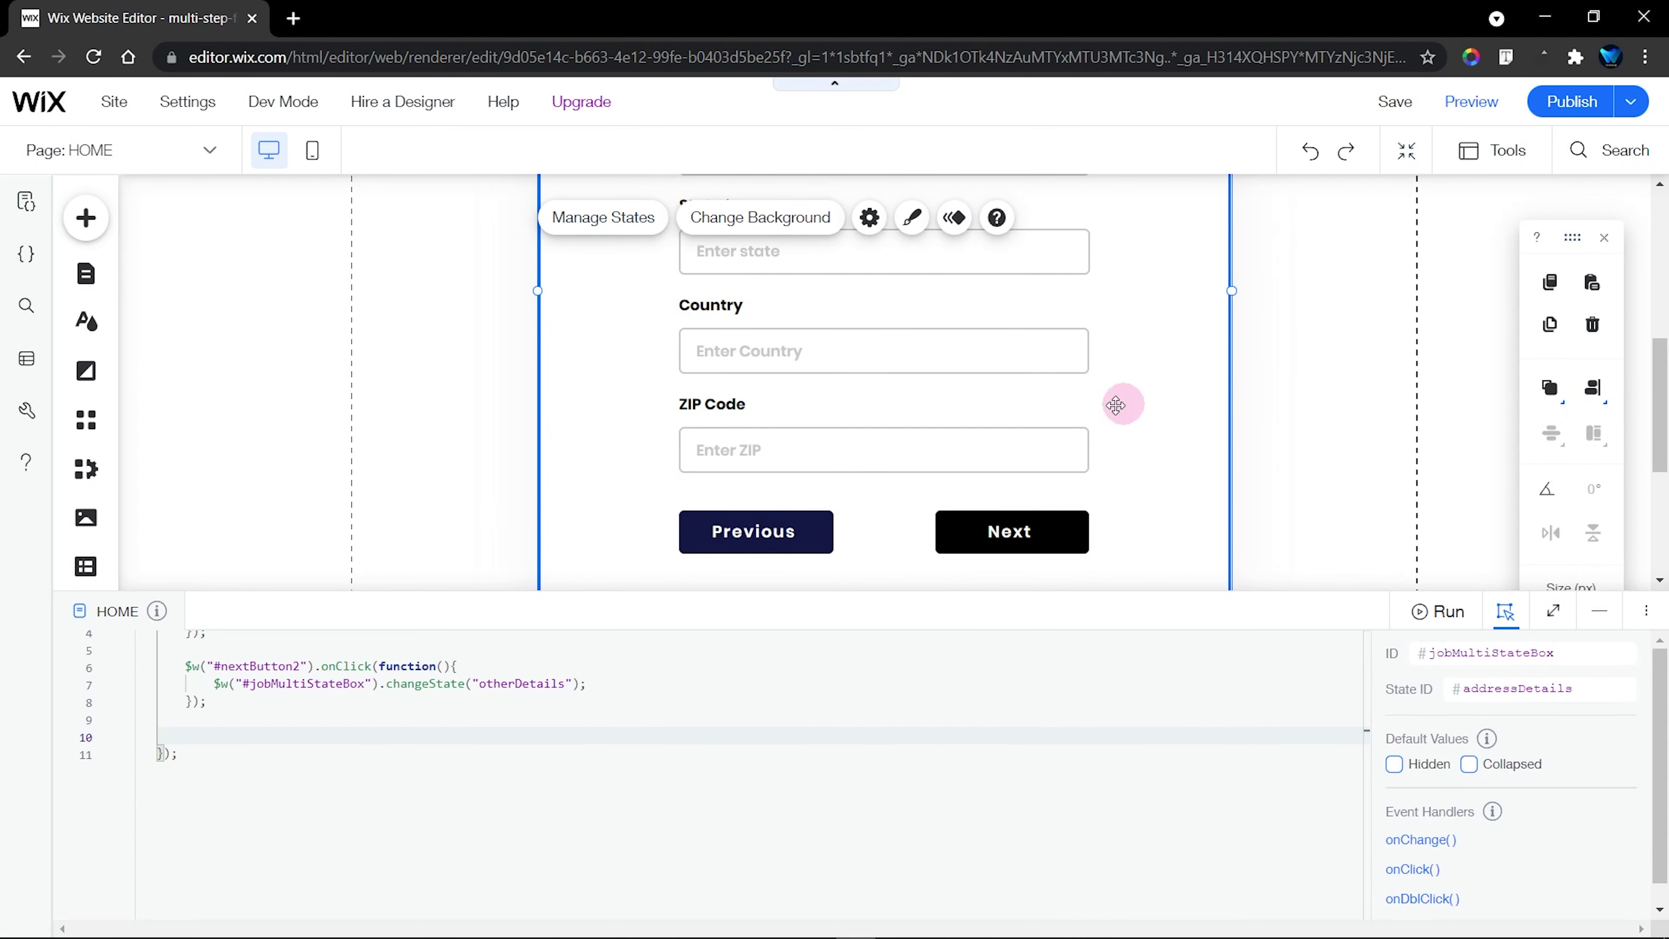
# Select the Previous button of the address step and expand the page code to full size
pyautogui.scroll(-2, 880, 409)
pyautogui.click(772, 419)
pyautogui.click(749, 421)
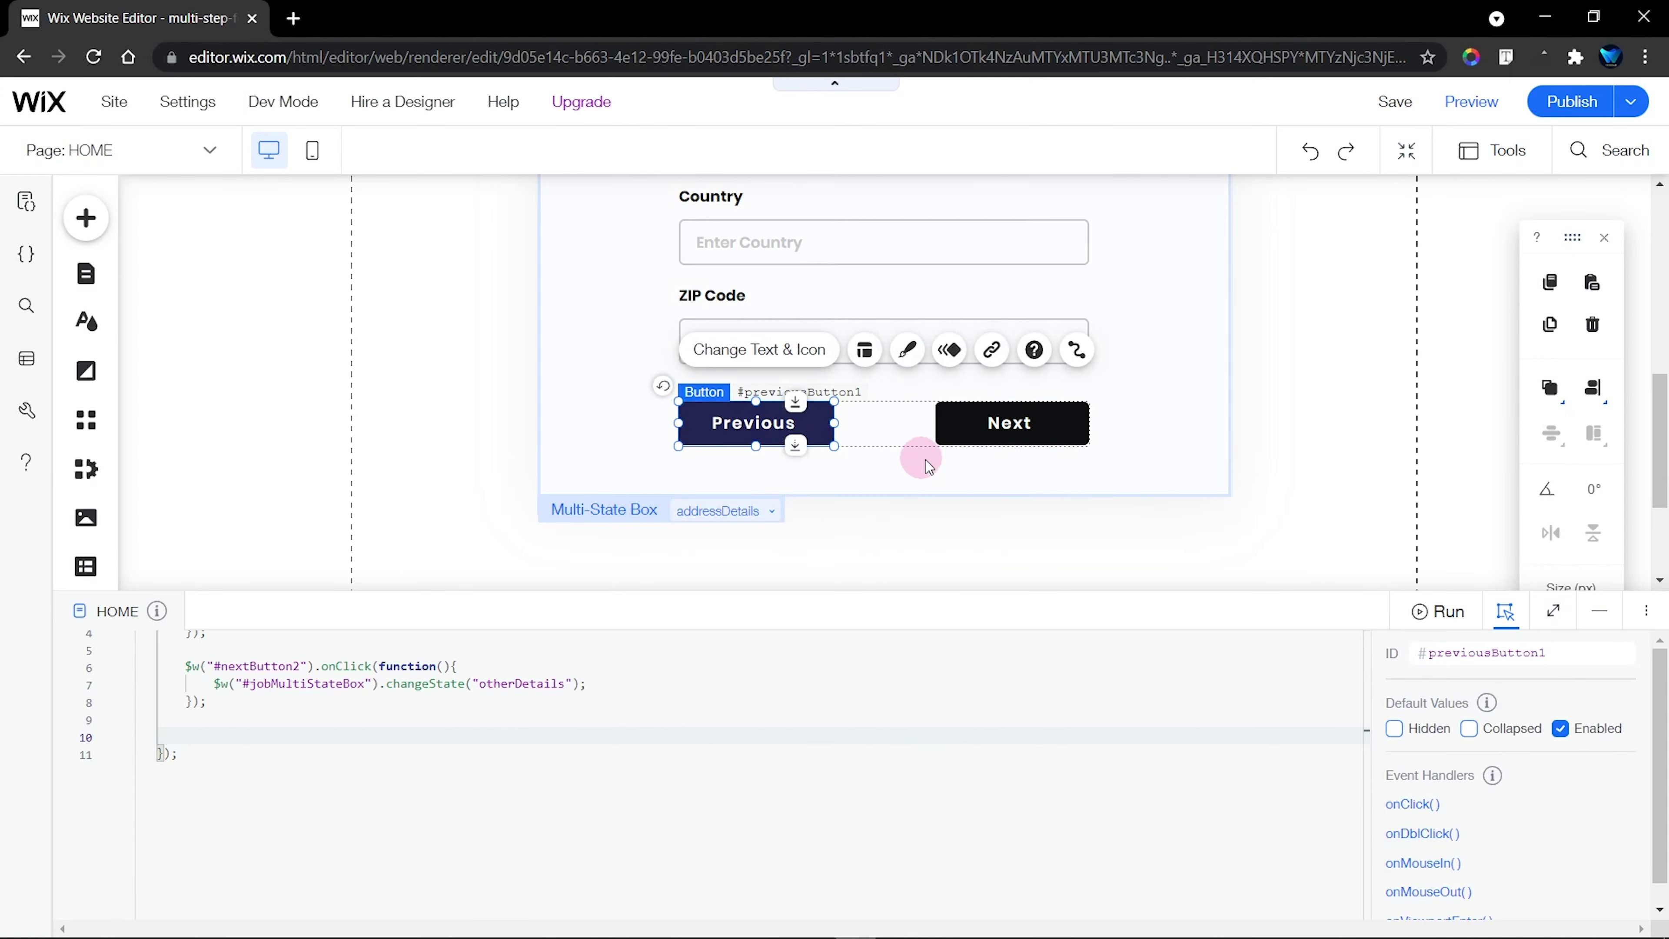
pyautogui.click(1554, 621)
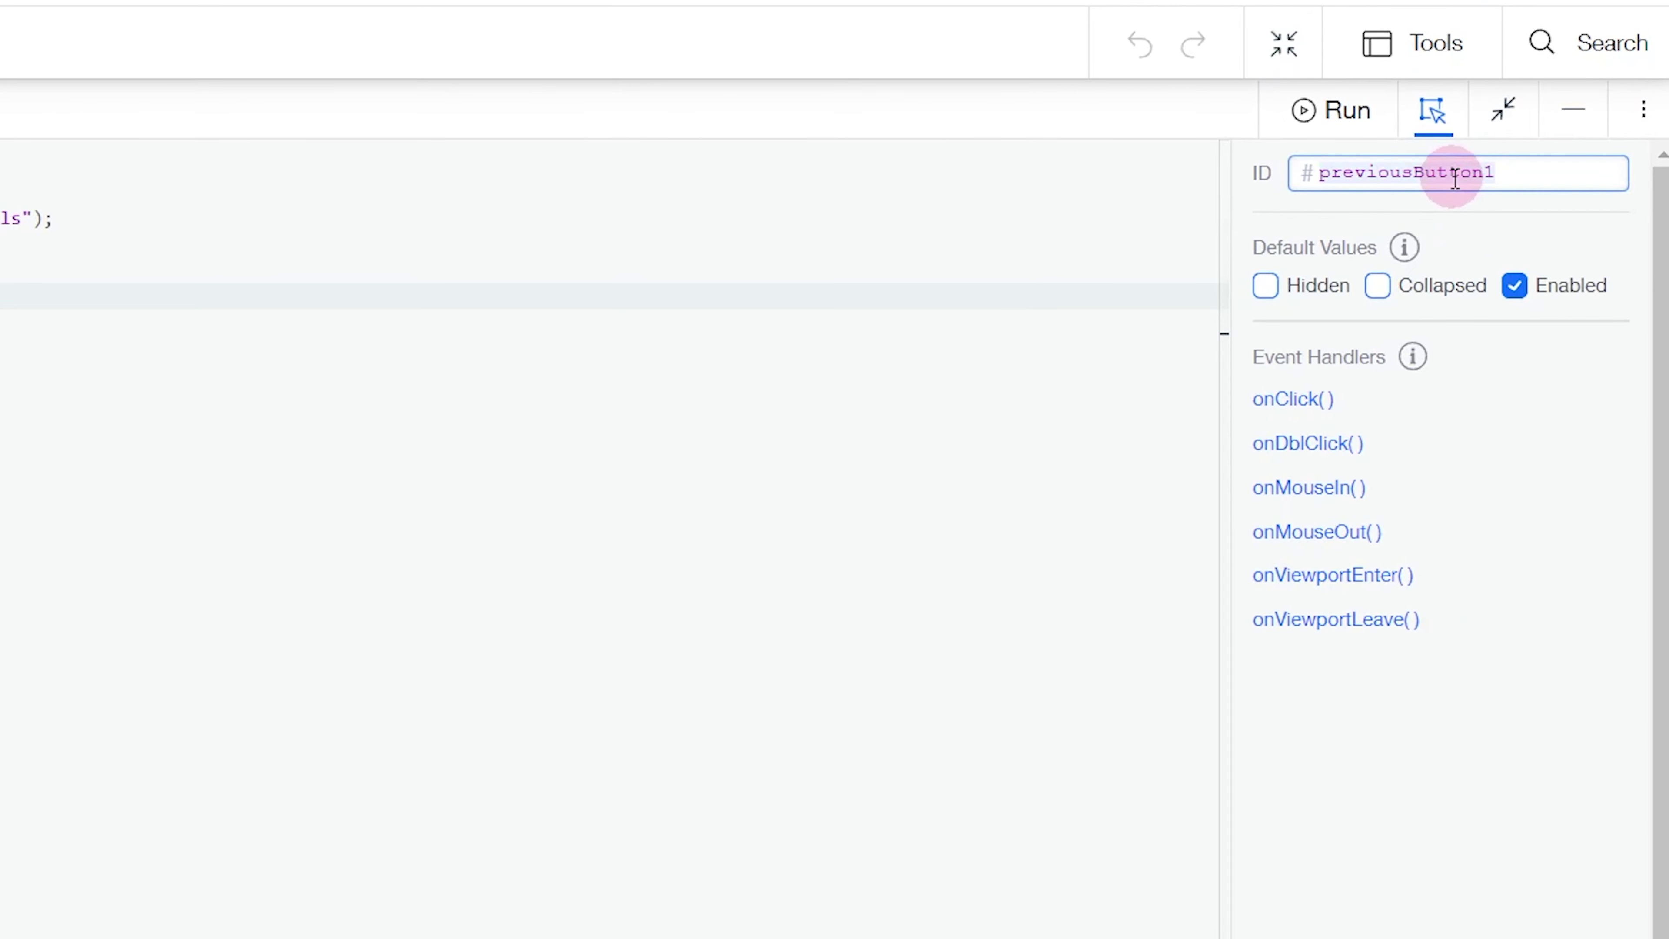
# Duplicate the #nextButton2 onClick handler below itself, separated by an empty line
pyautogui.click(419, 256)
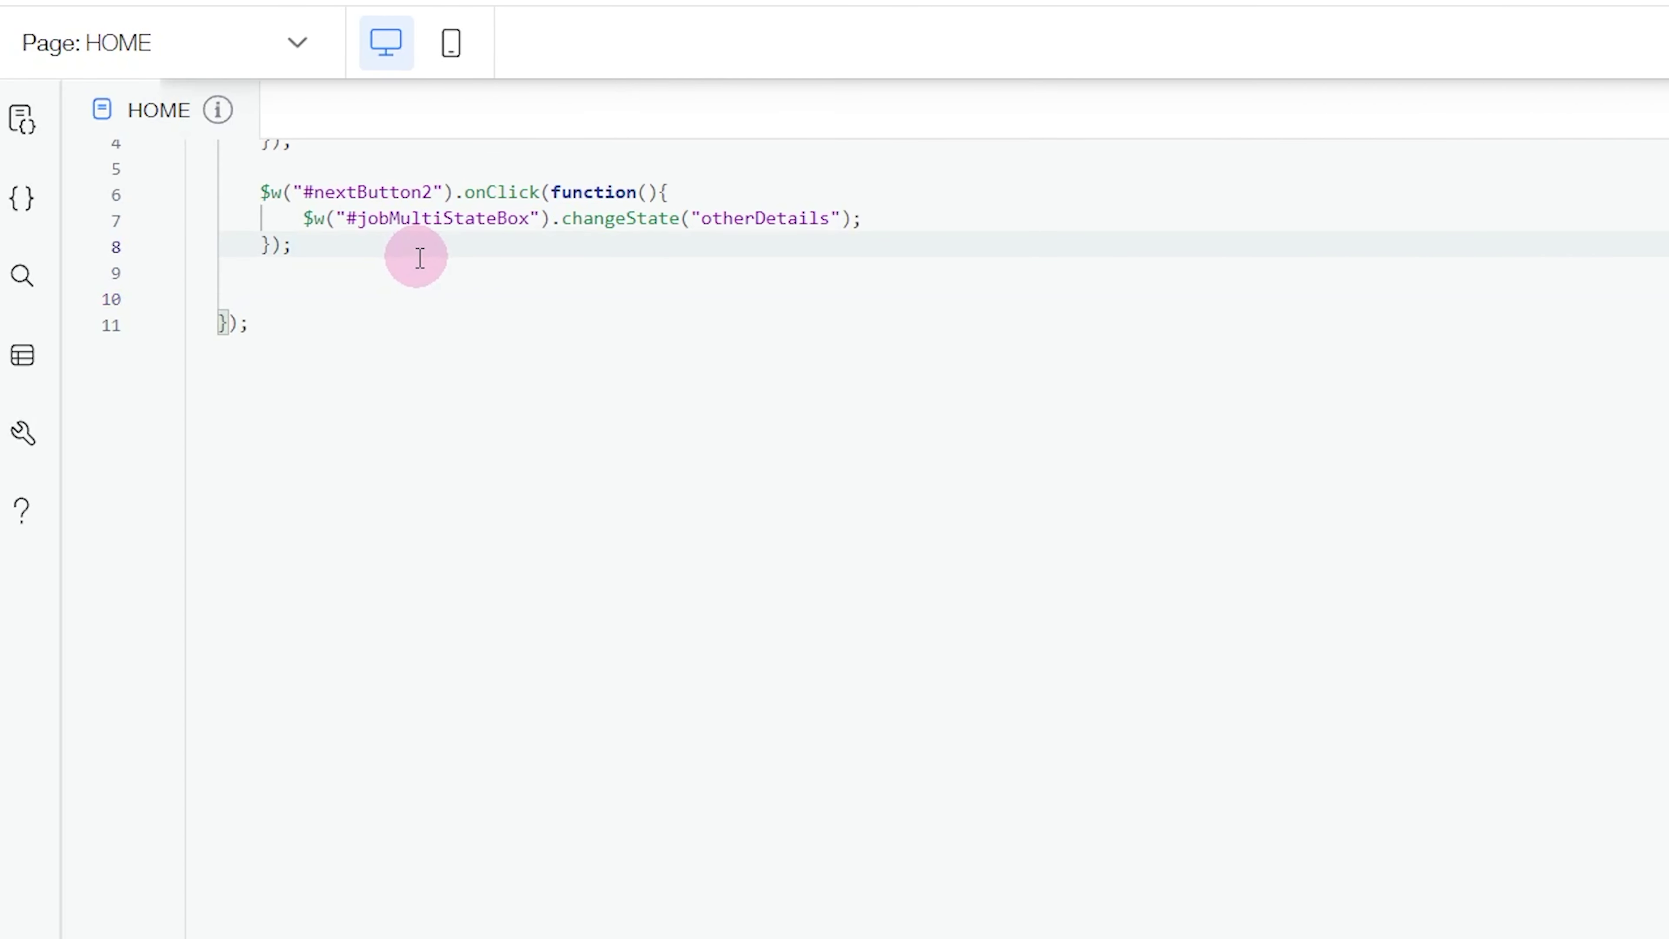
pyautogui.press('Return')
pyautogui.press('Return')
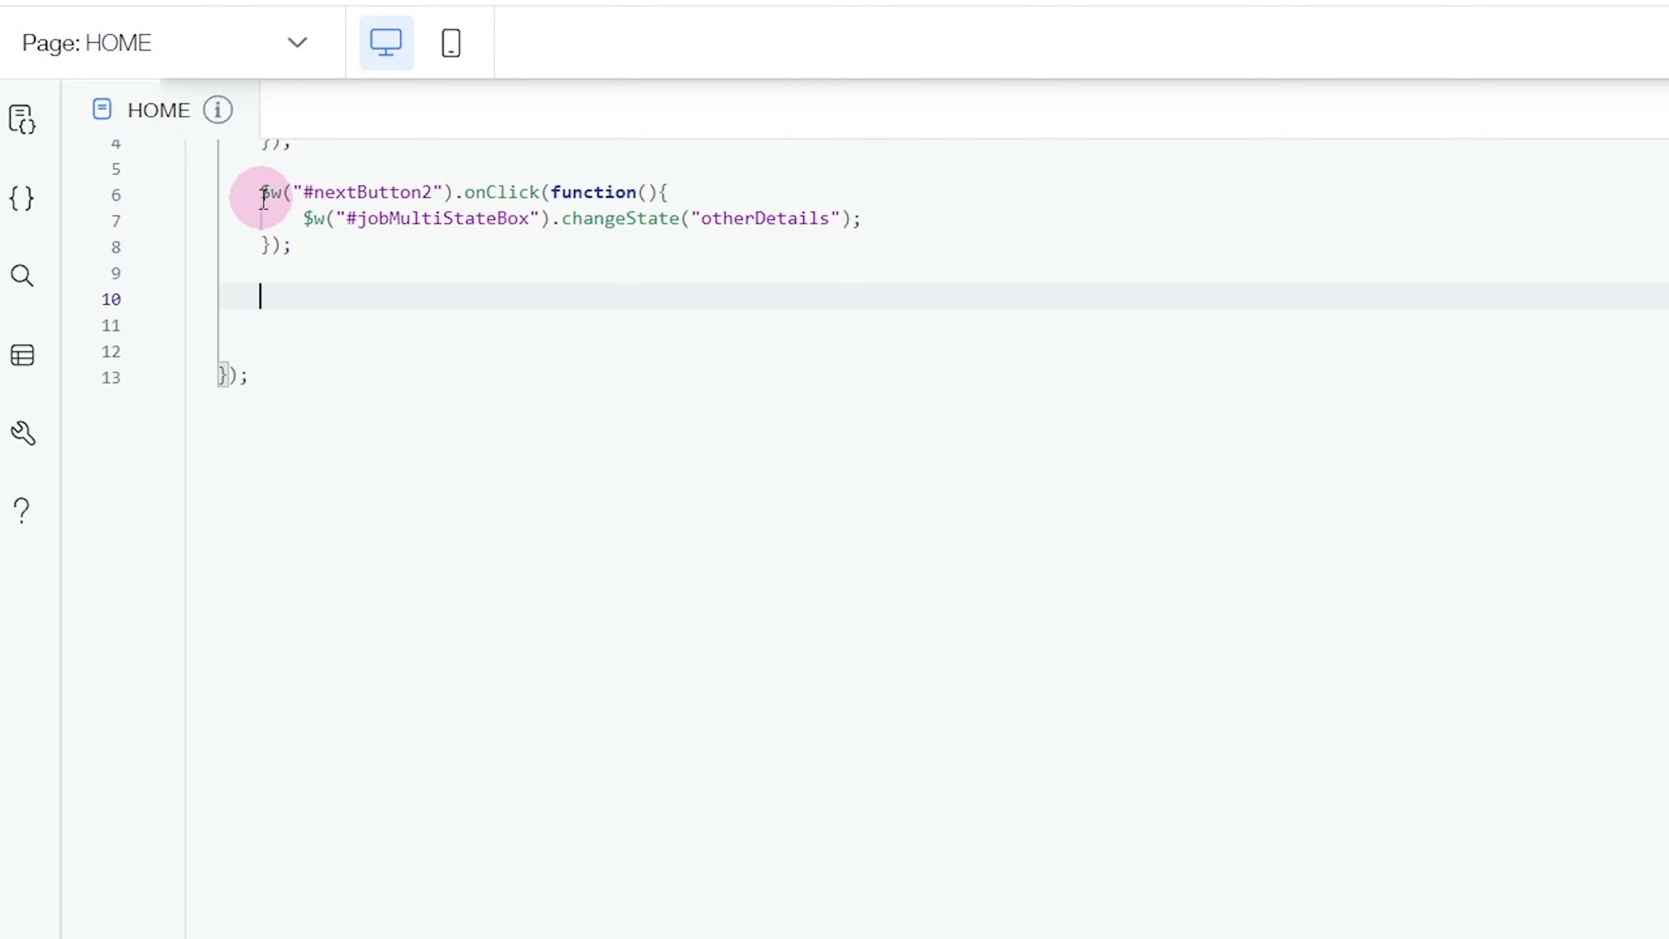
pyautogui.moveTo(258, 195); pyautogui.dragTo(294, 246)
pyautogui.hotkey('ctrl', 'c')
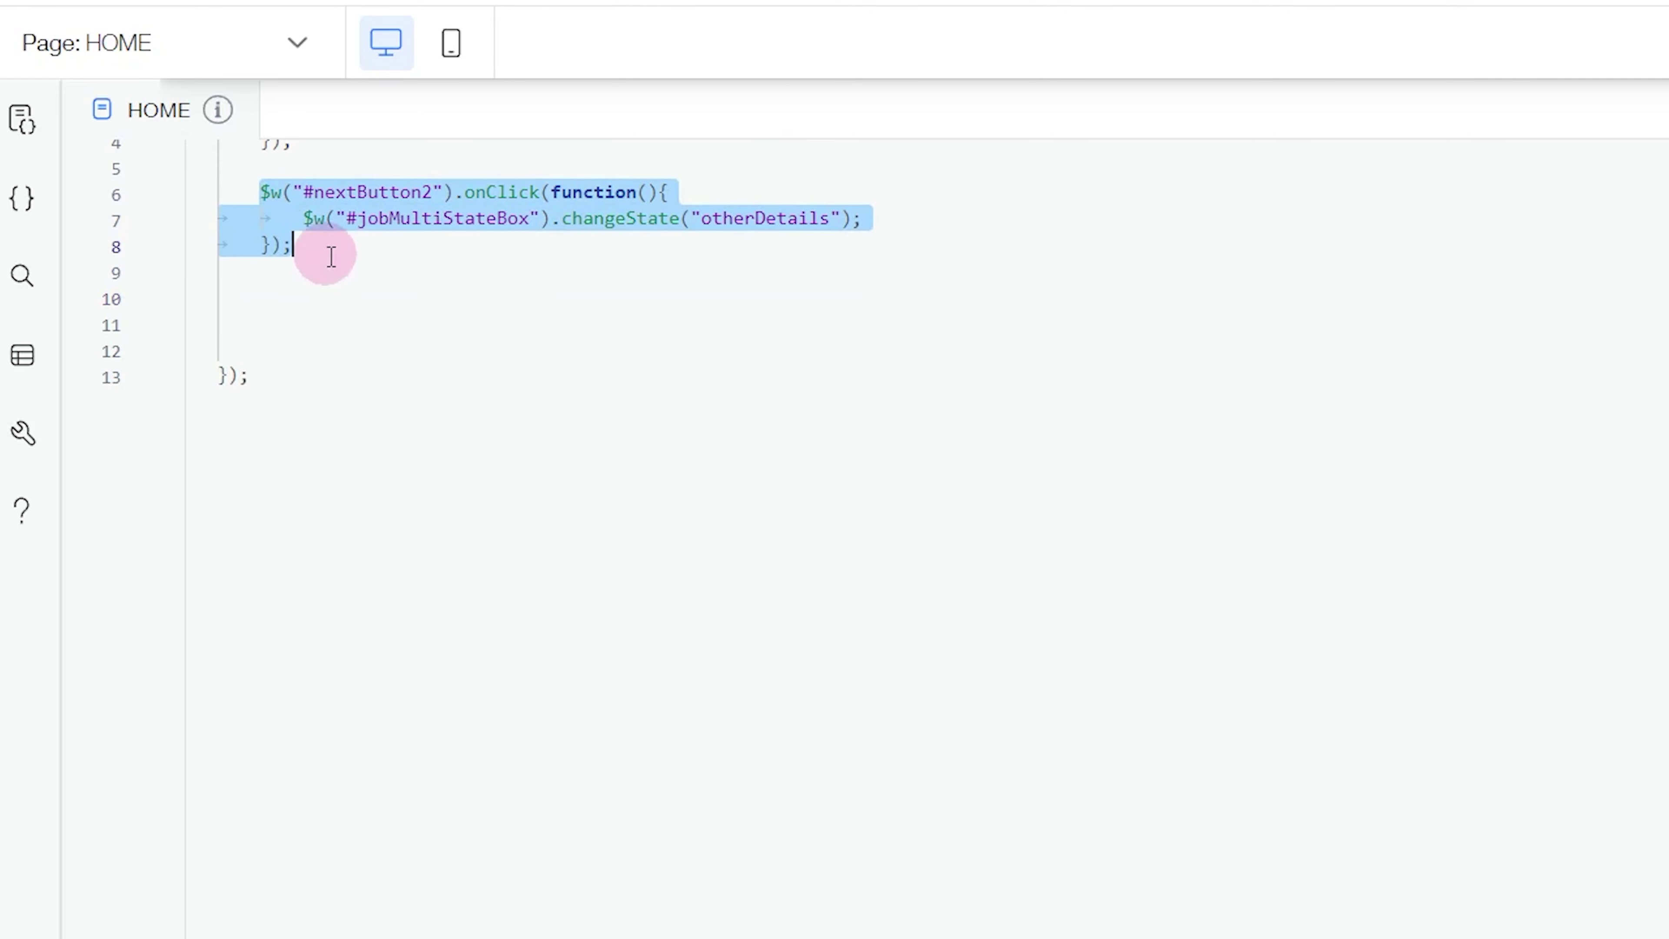
pyautogui.click(383, 244)
pyautogui.press('Down')
pyautogui.press('Down')
pyautogui.hotkey('ctrl', 'v')
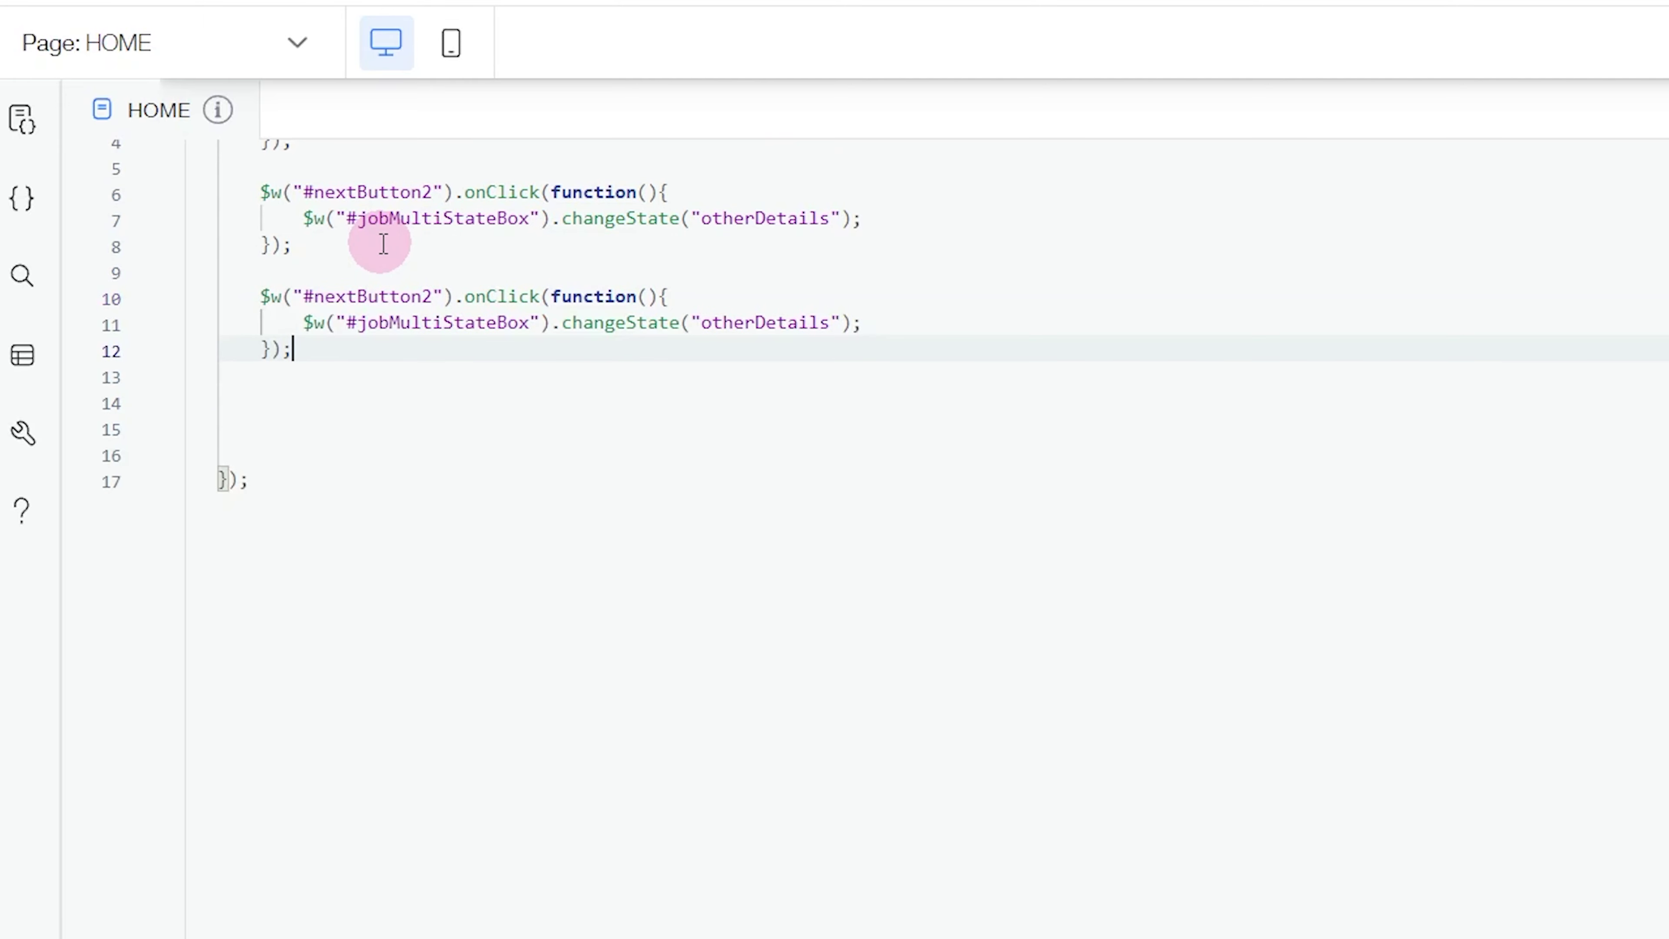
# Replace the selector in the duplicated handler with the address step's Previous button ID, #previousButton1
pyautogui.scroll(2, 652, 377)
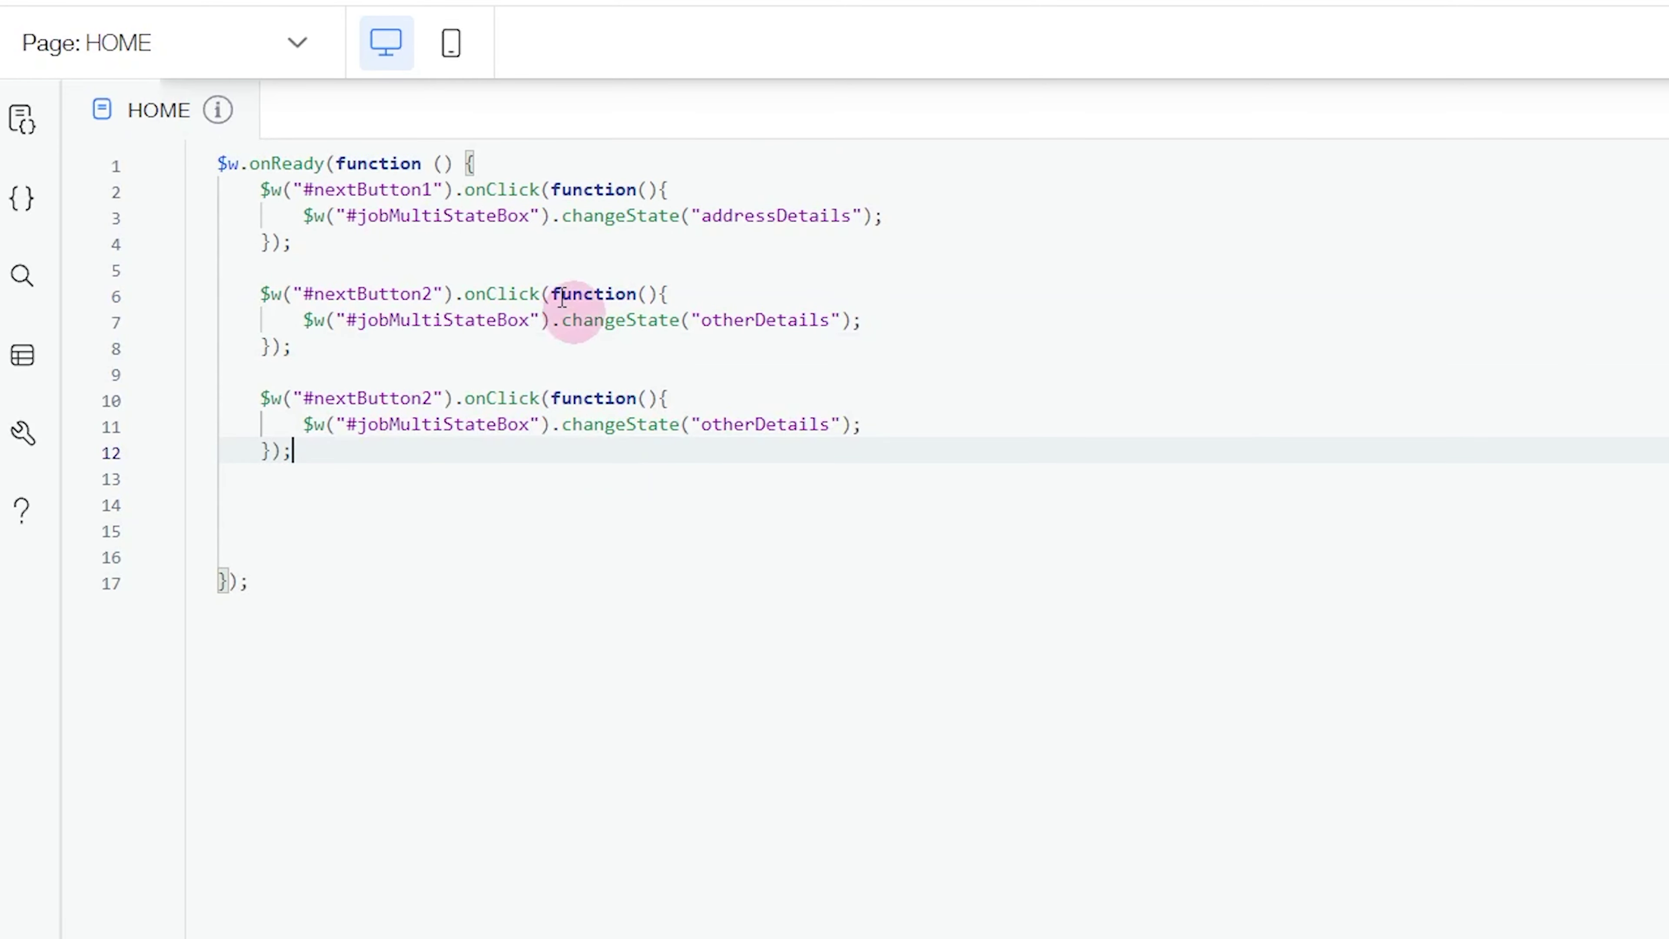
pyautogui.scroll(-3, 373, 373)
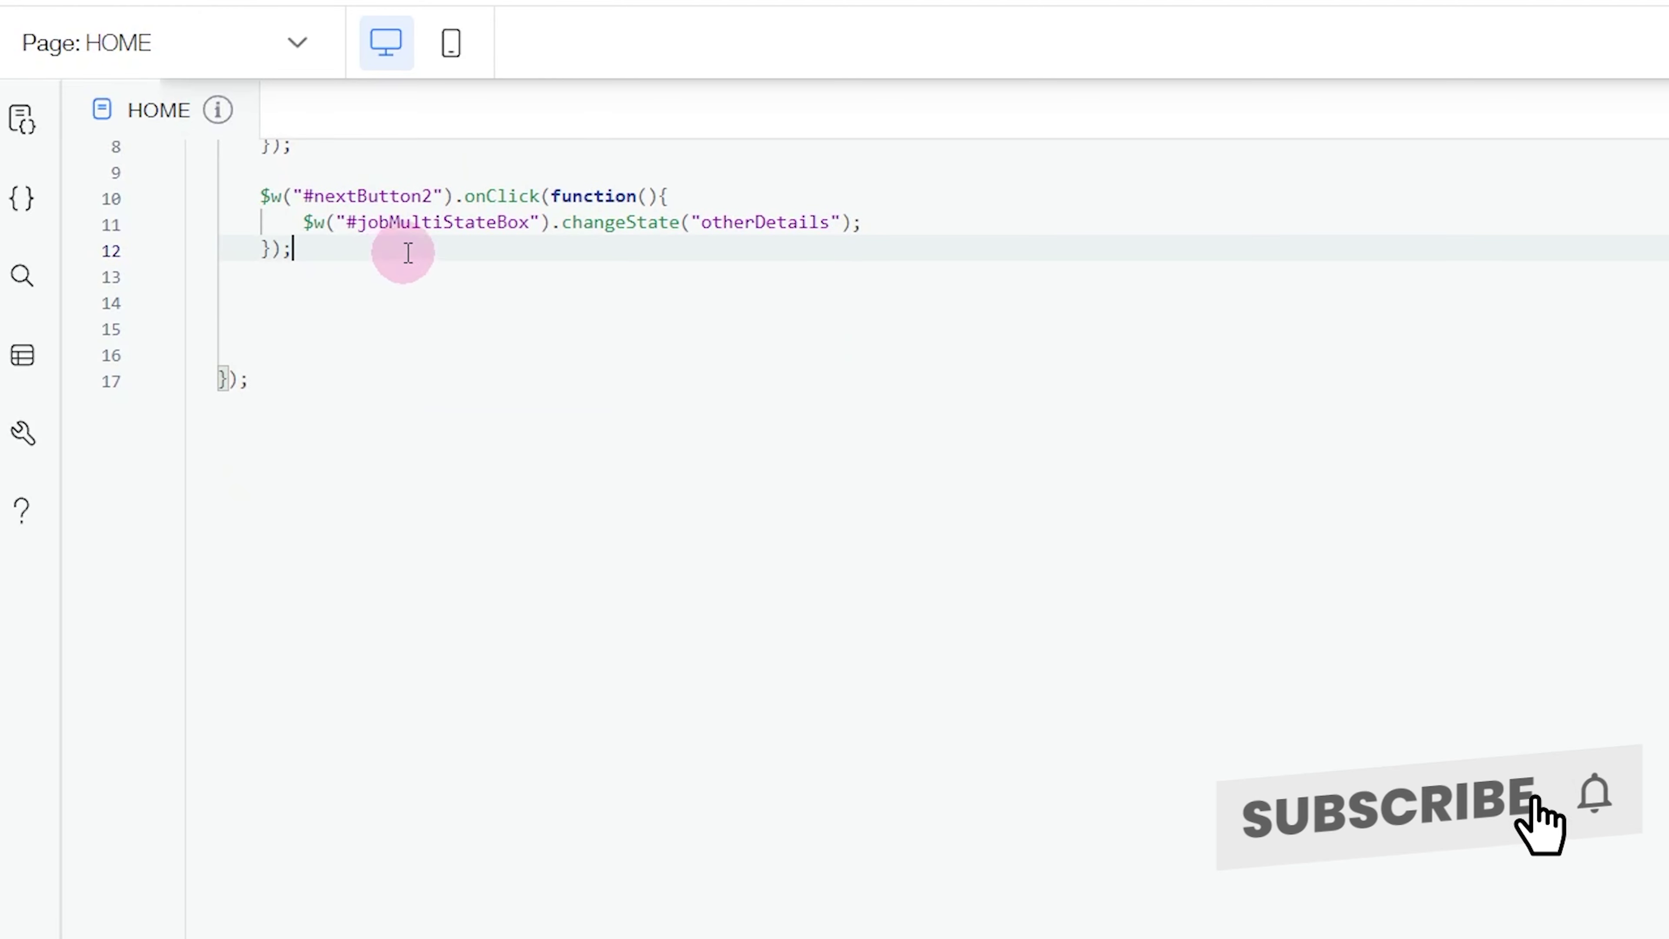
pyautogui.click(1381, 173)
pyautogui.hotkey('ctrl', 'c')
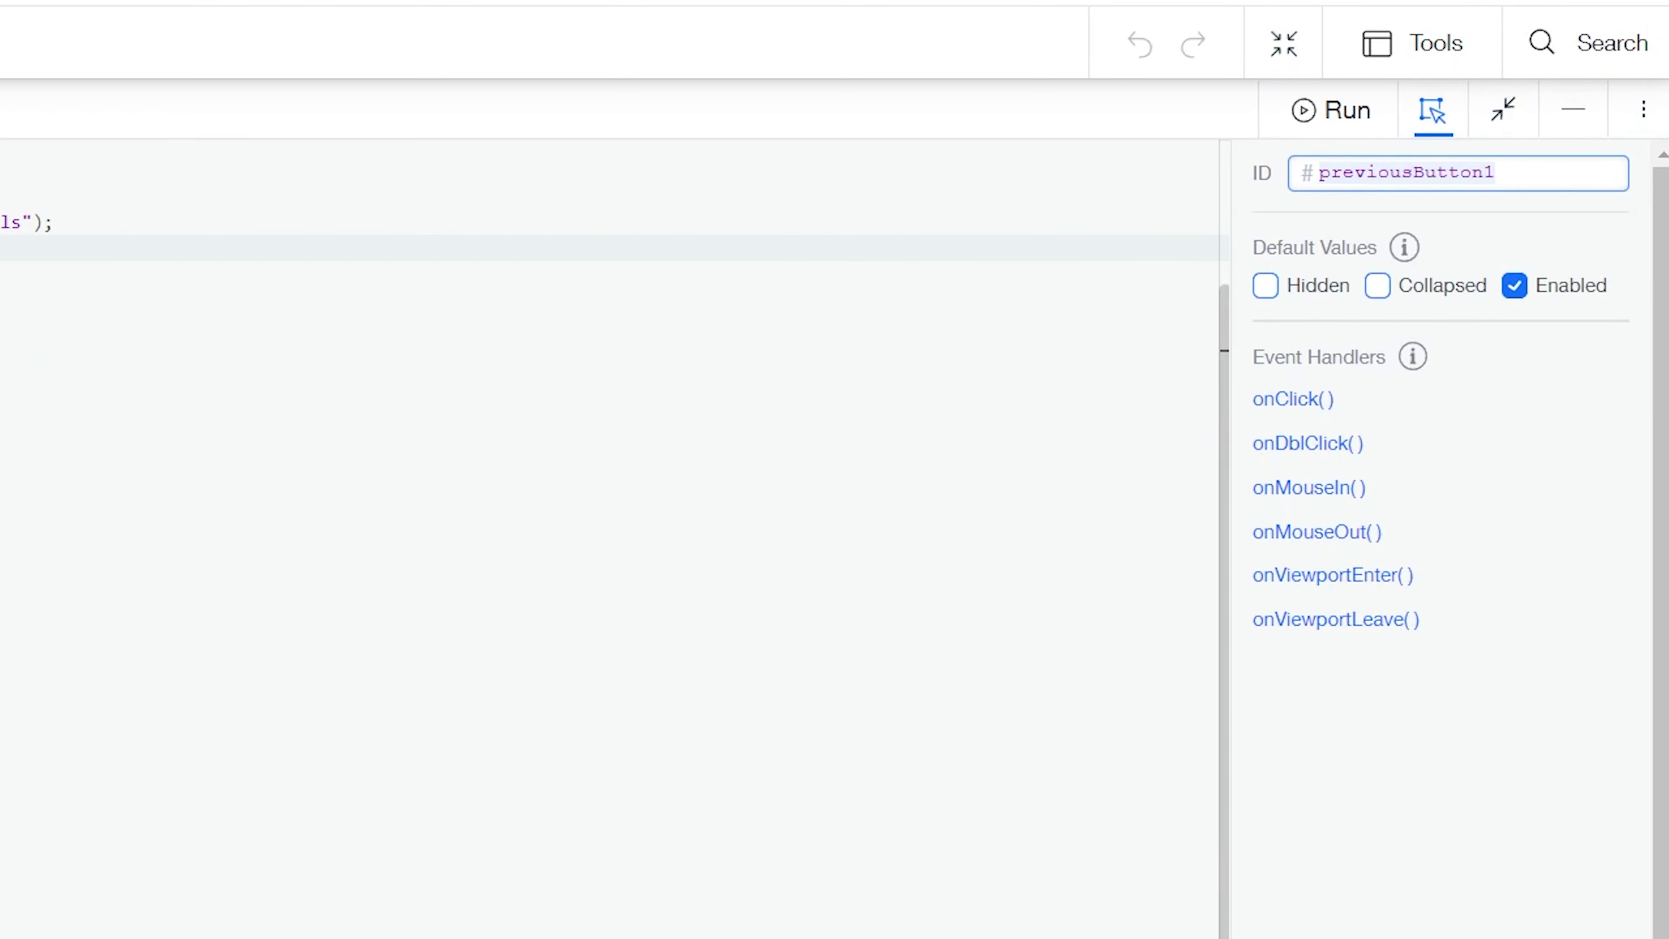
pyautogui.click(316, 200)
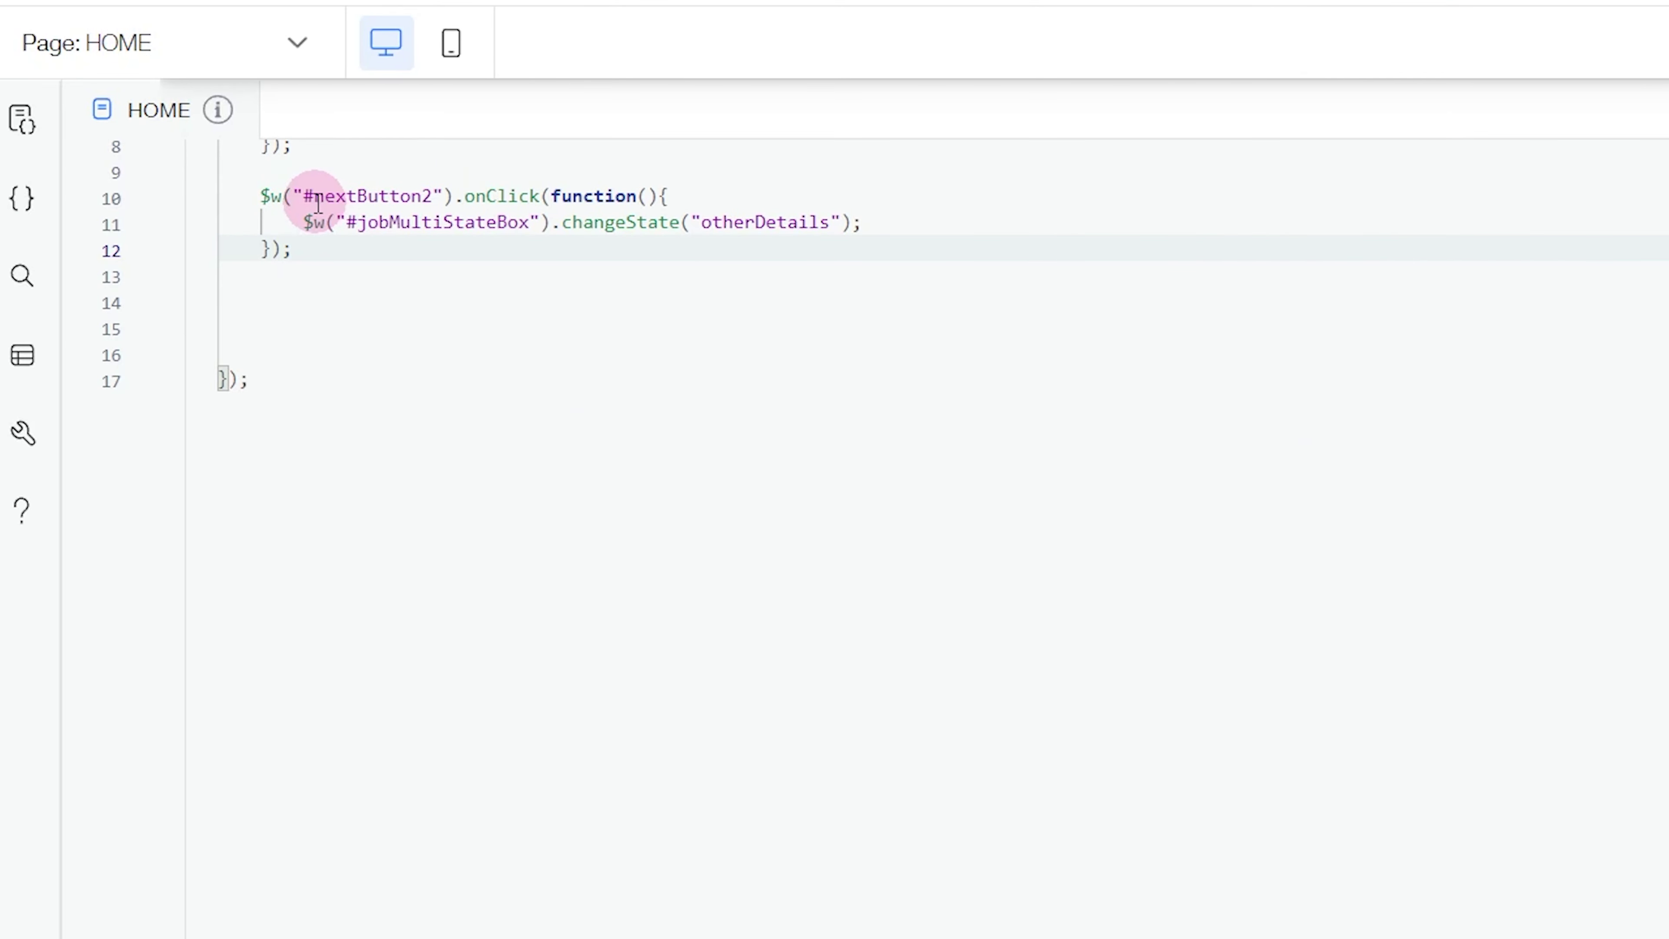
pyautogui.moveTo(318, 204); pyautogui.dragTo(380, 197)
pyautogui.hotkey('ctrl', 'v')
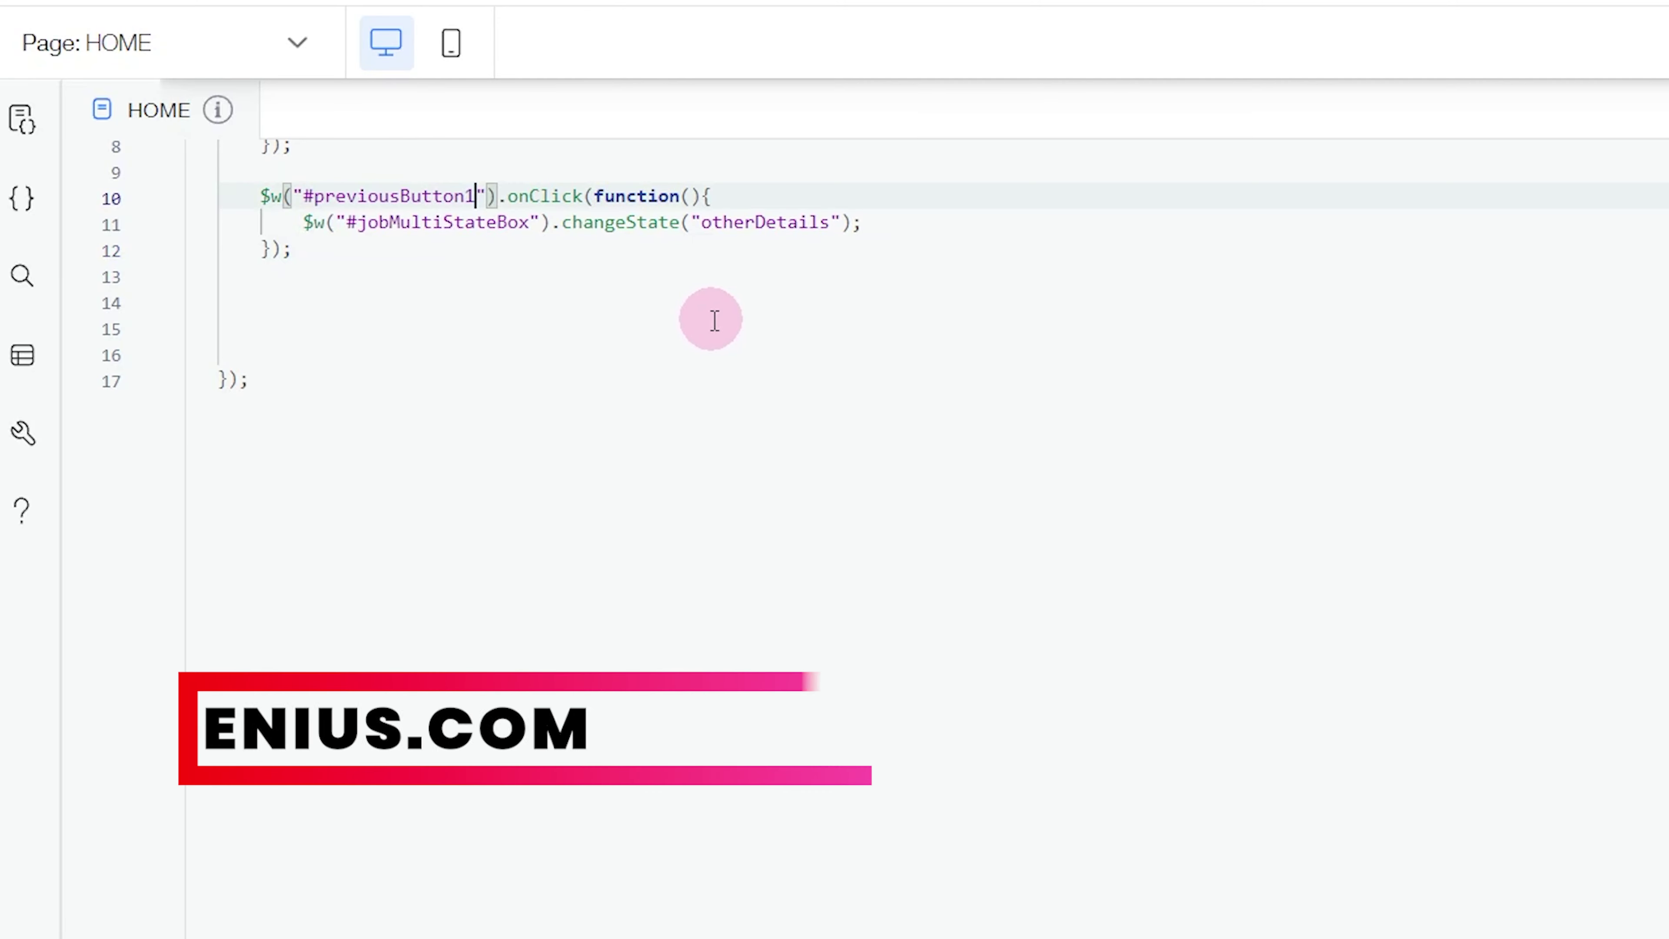
# Return to the page canvas, switch the multi-state box to the personalDetails state and close the list of states
pyautogui.click(1599, 209)
pyautogui.scroll(5, 827, 551)
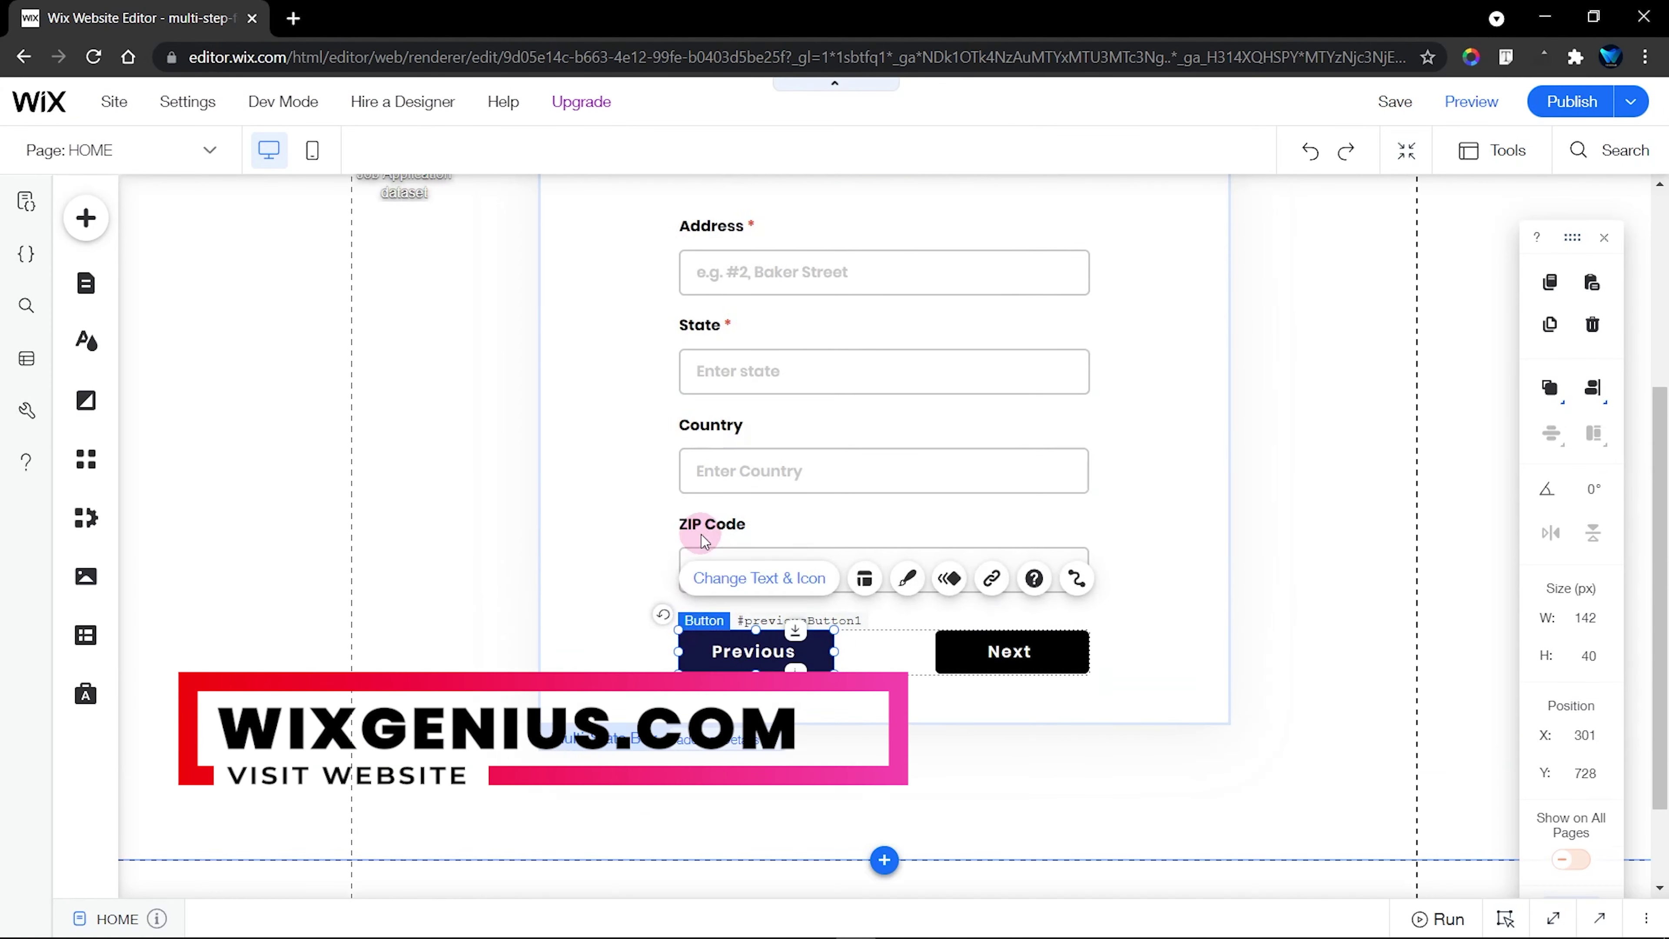
pyautogui.click(752, 303)
pyautogui.click(604, 245)
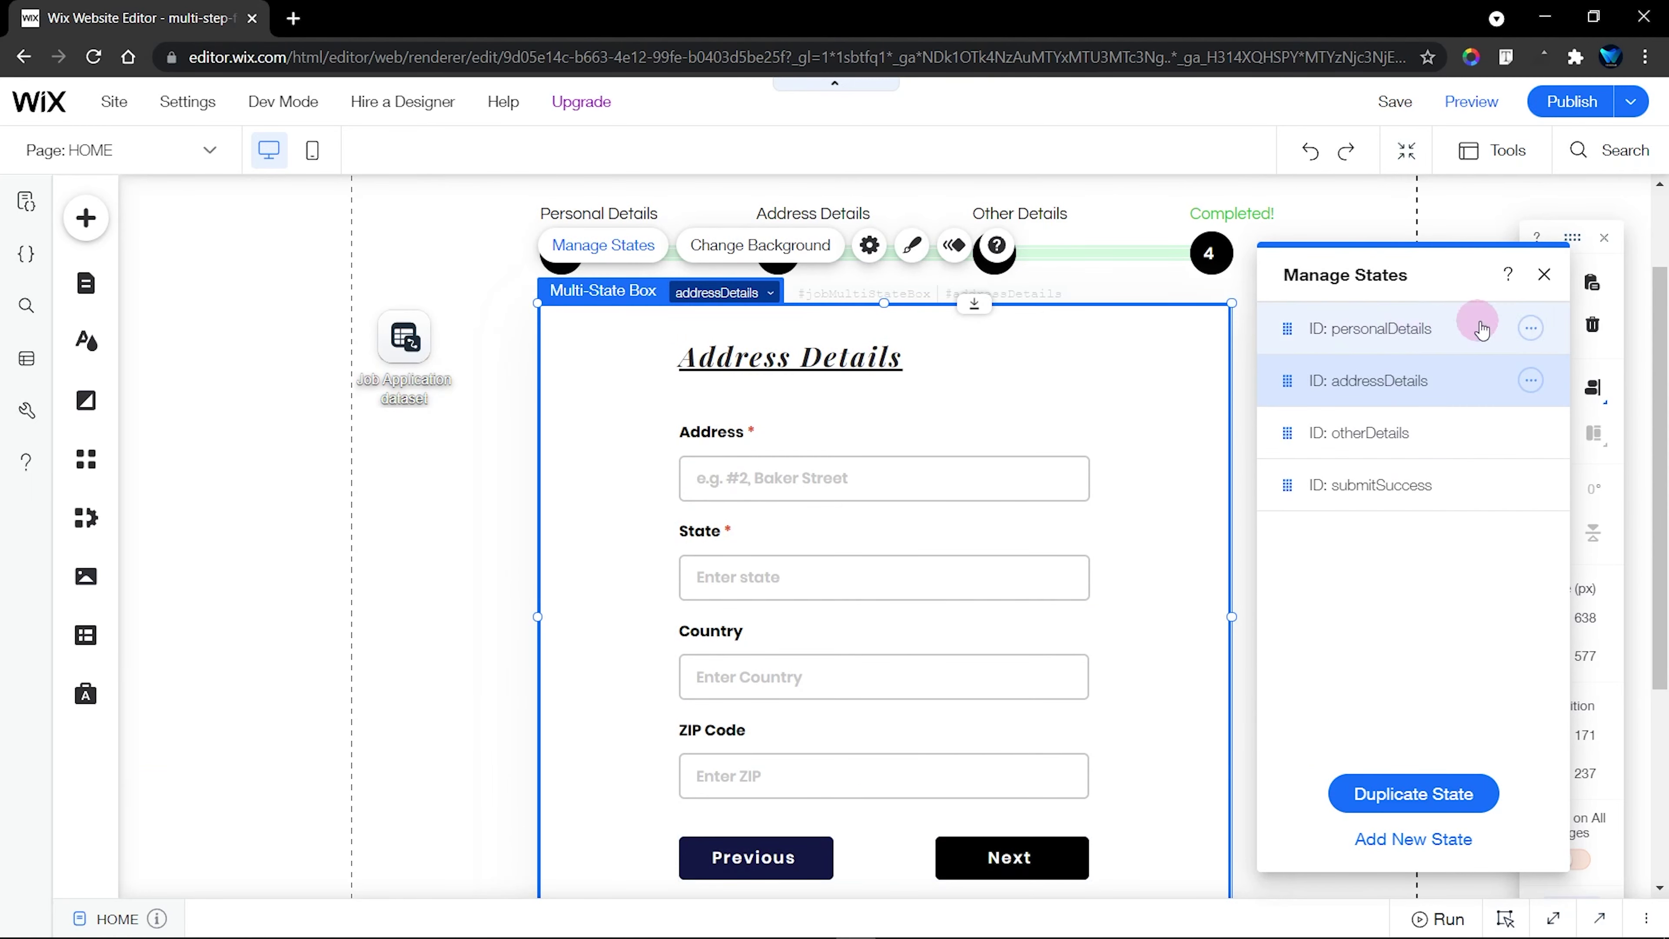
pyautogui.click(1415, 336)
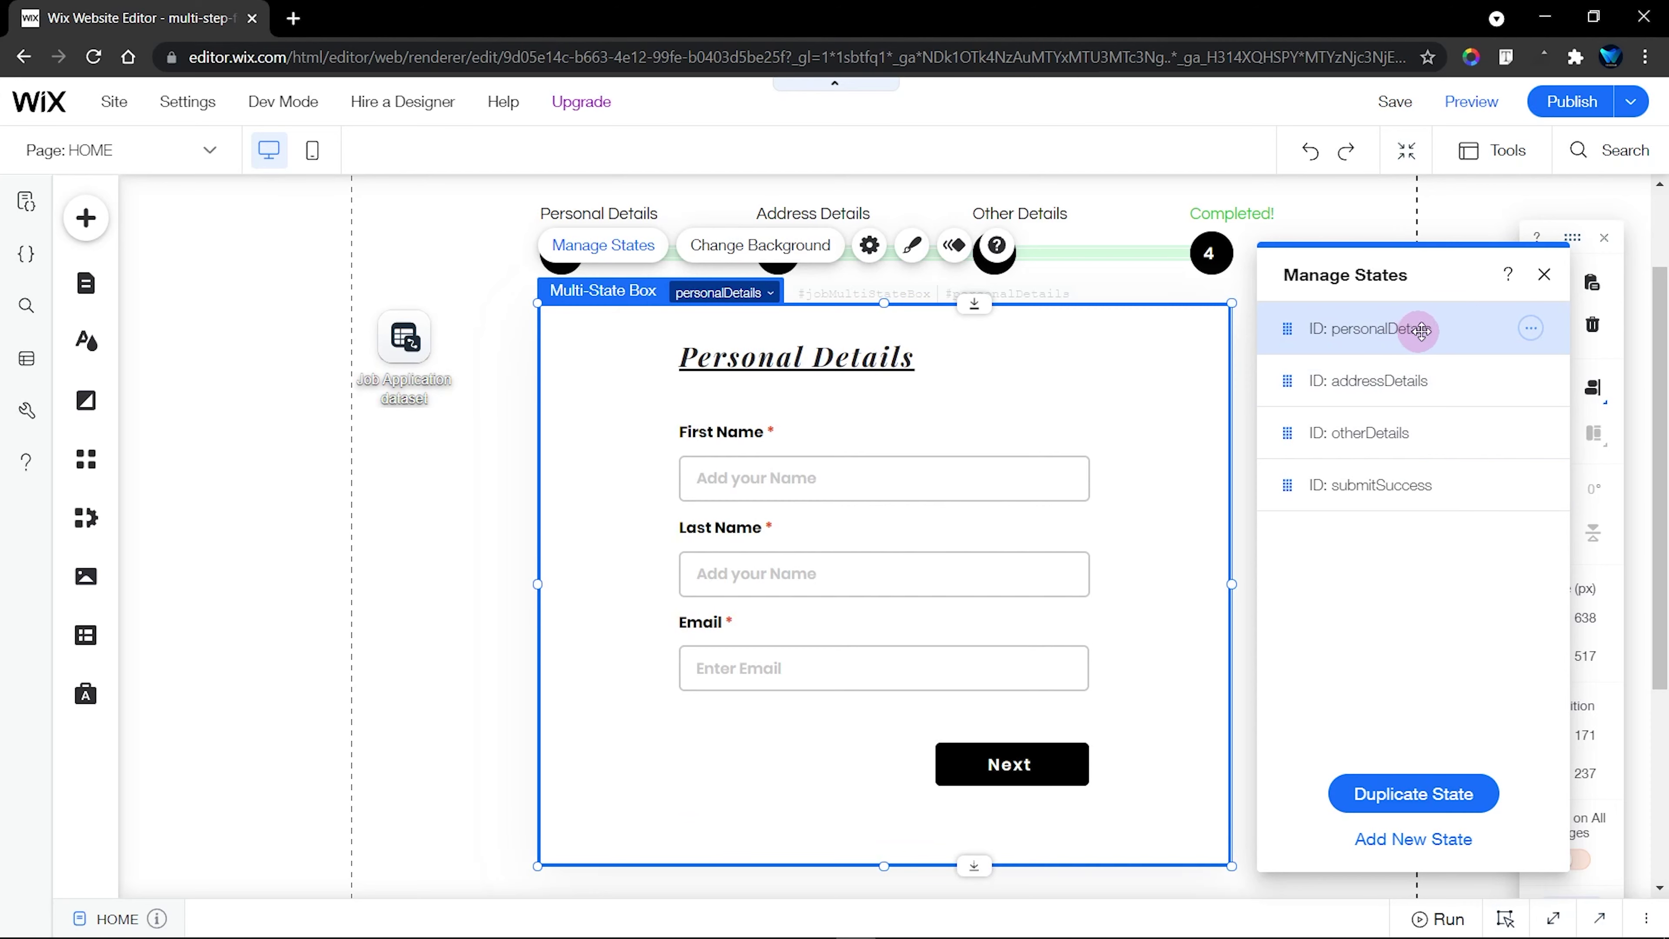
pyautogui.click(1544, 275)
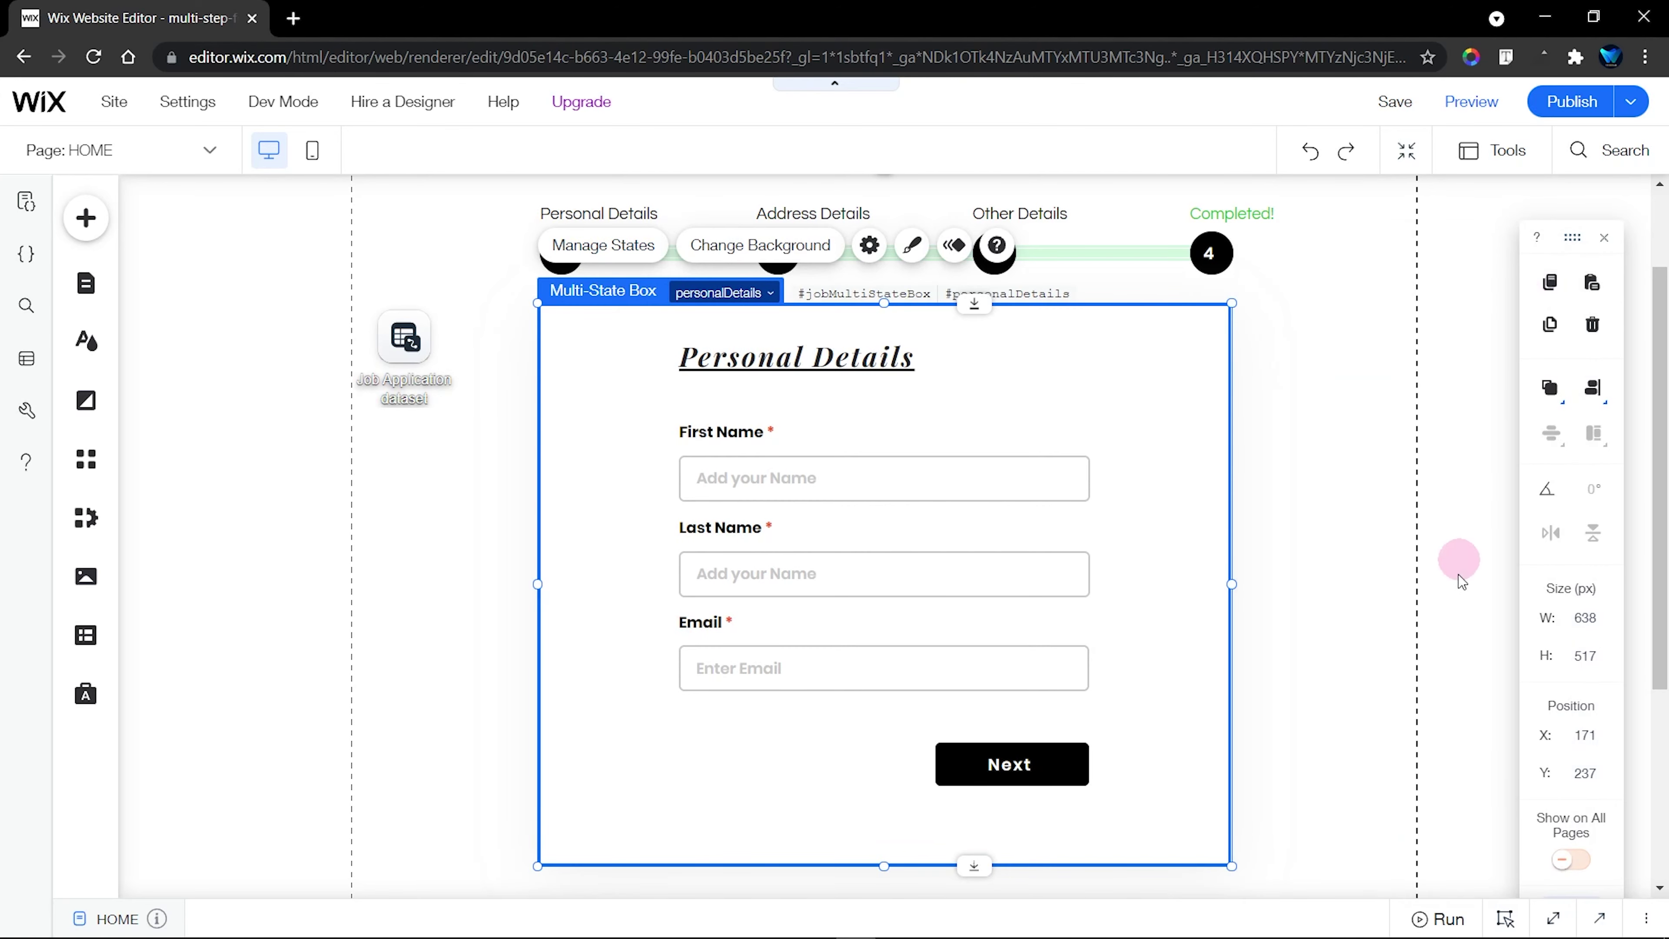
# Change the state in the #previousButton1 handler's changeState call to personalDetails
pyautogui.click(1554, 919)
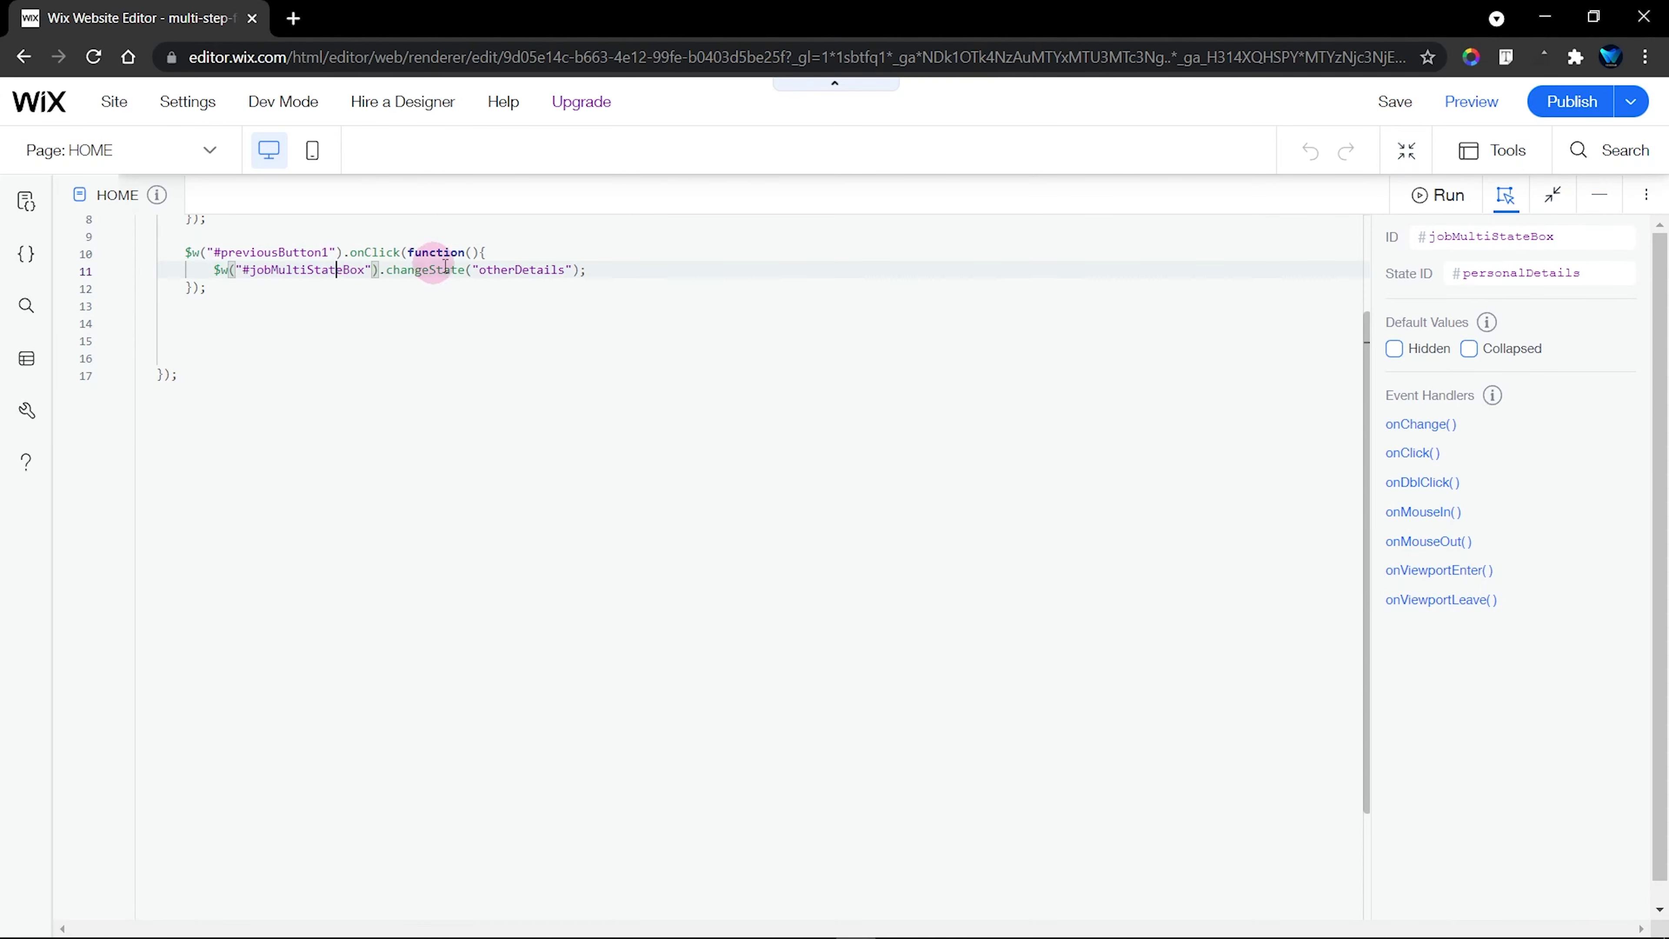
pyautogui.click(458, 270)
pyautogui.doubleClick(513, 268)
pyautogui.click(1558, 273)
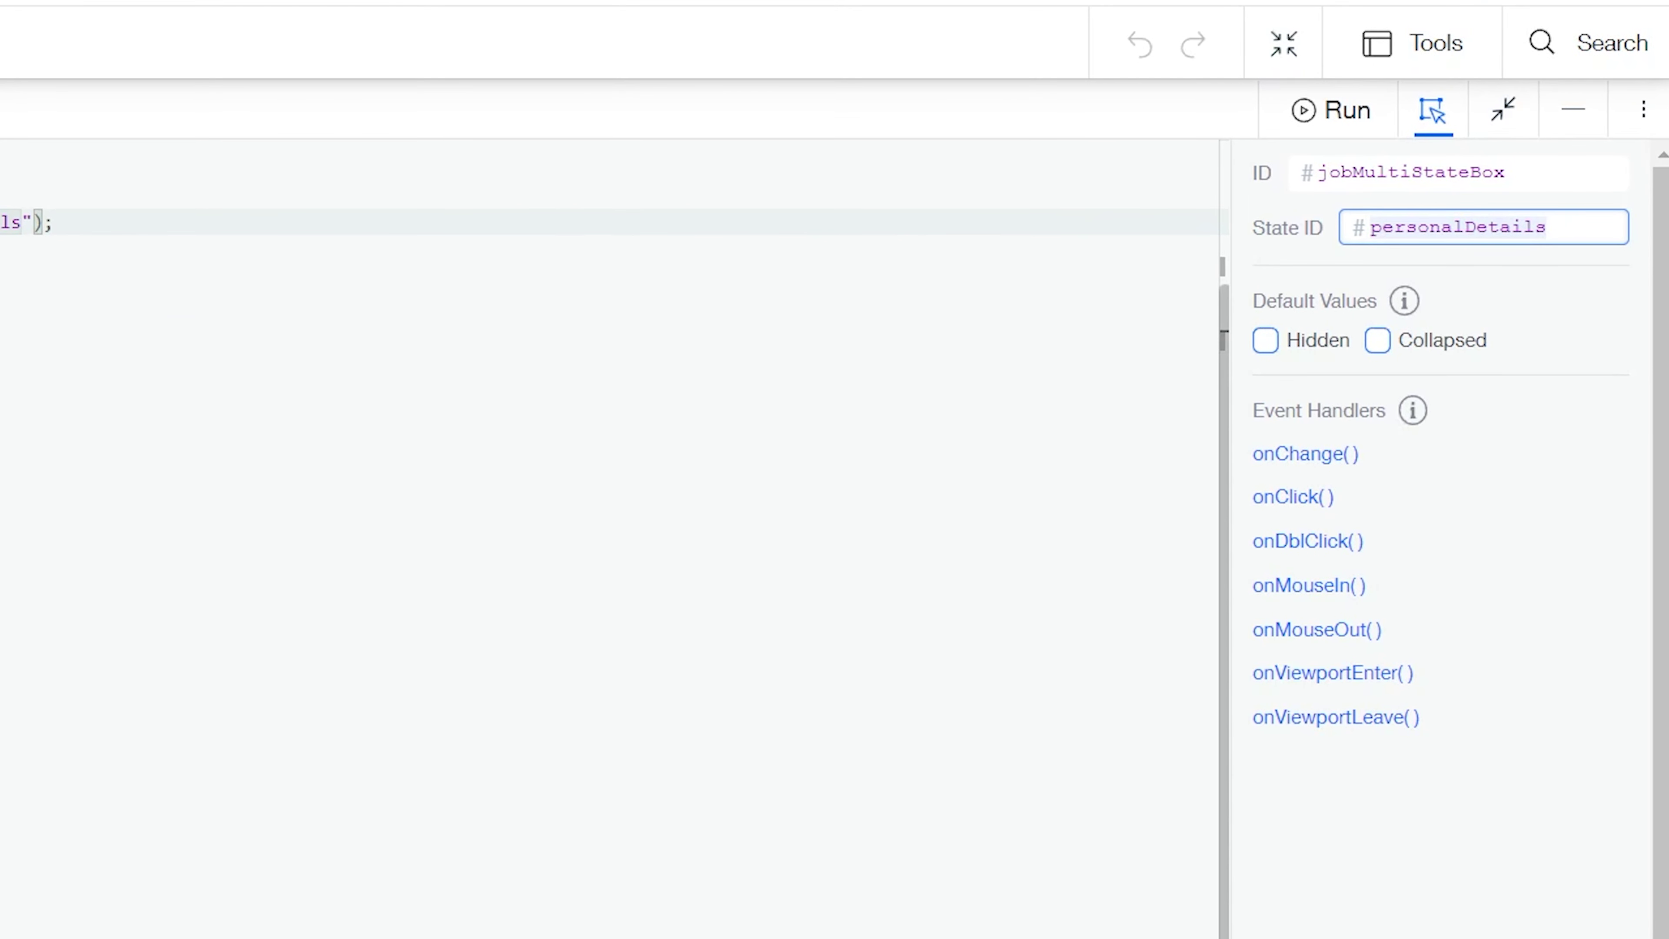
pyautogui.click(488, 271)
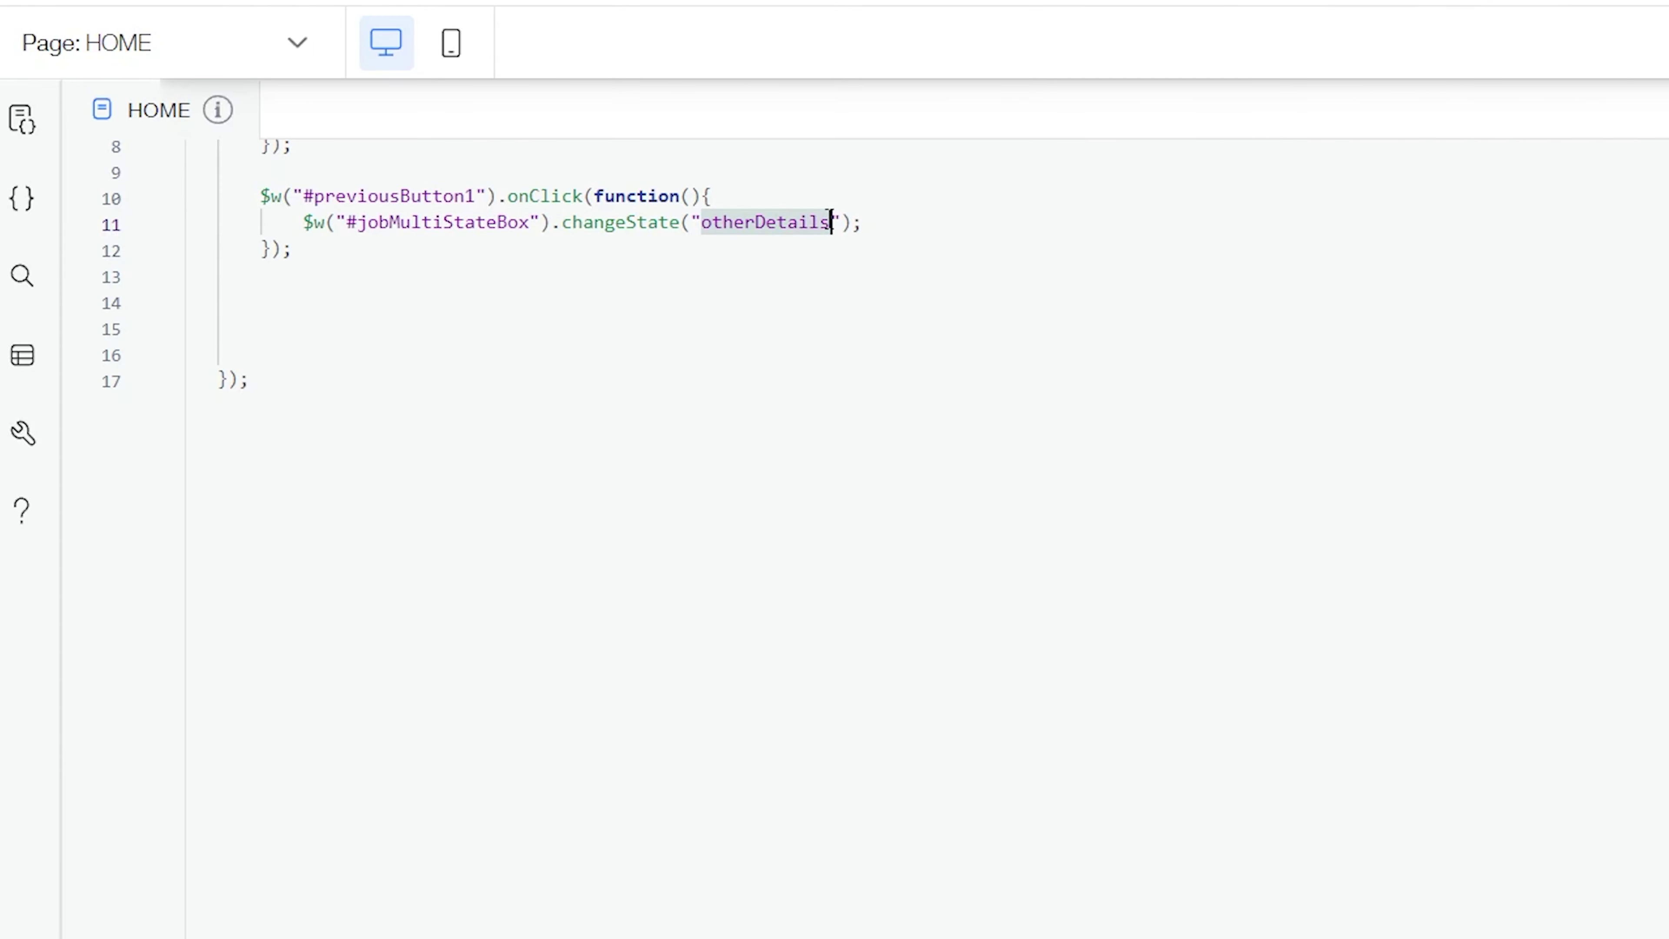
pyautogui.write('personalDetails')
pyautogui.click(954, 220)
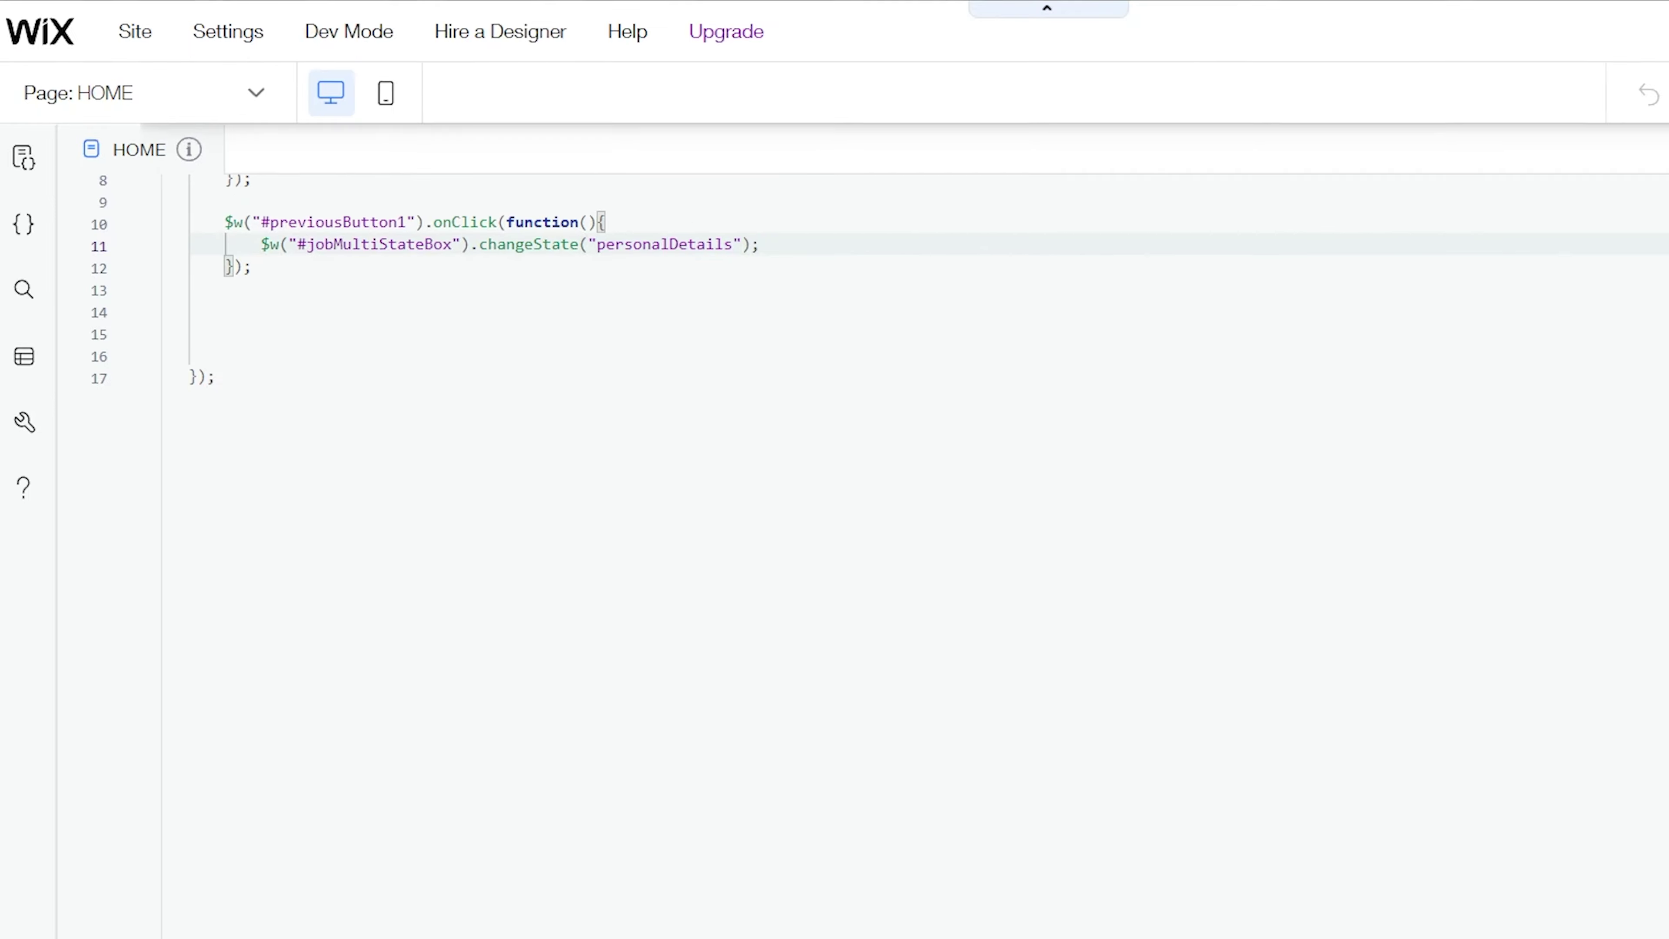
# Switch the multi-state box to the otherDetails state and select its Previous button, with the page code expanded
pyautogui.click(1590, 198)
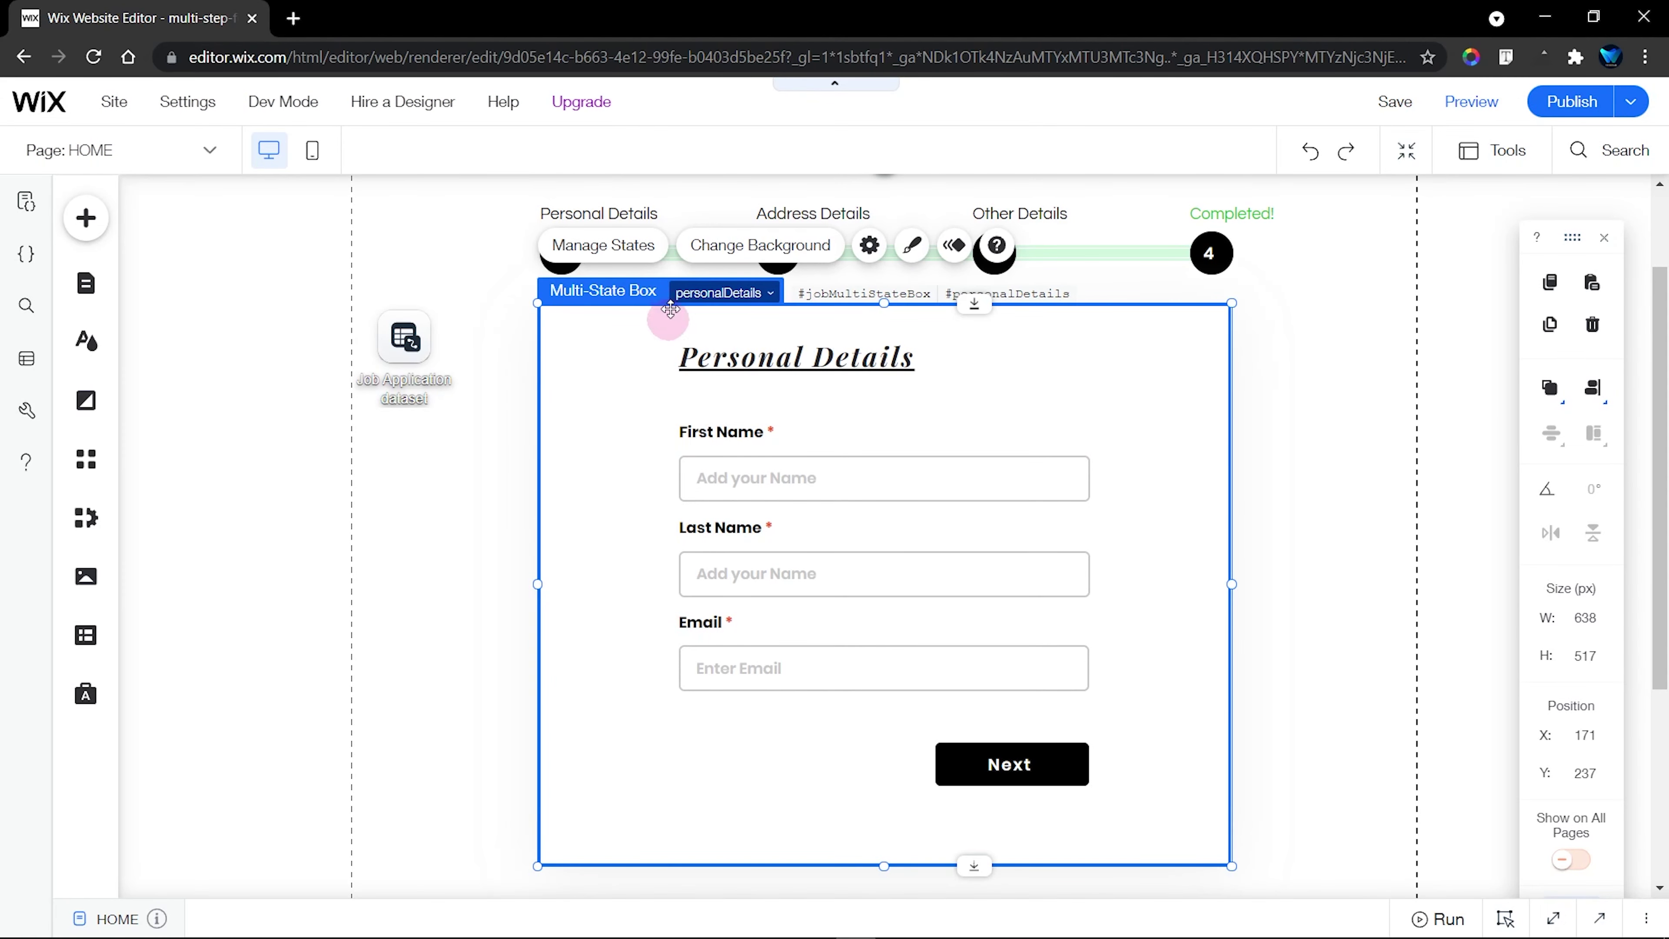
pyautogui.click(629, 258)
pyautogui.click(1379, 385)
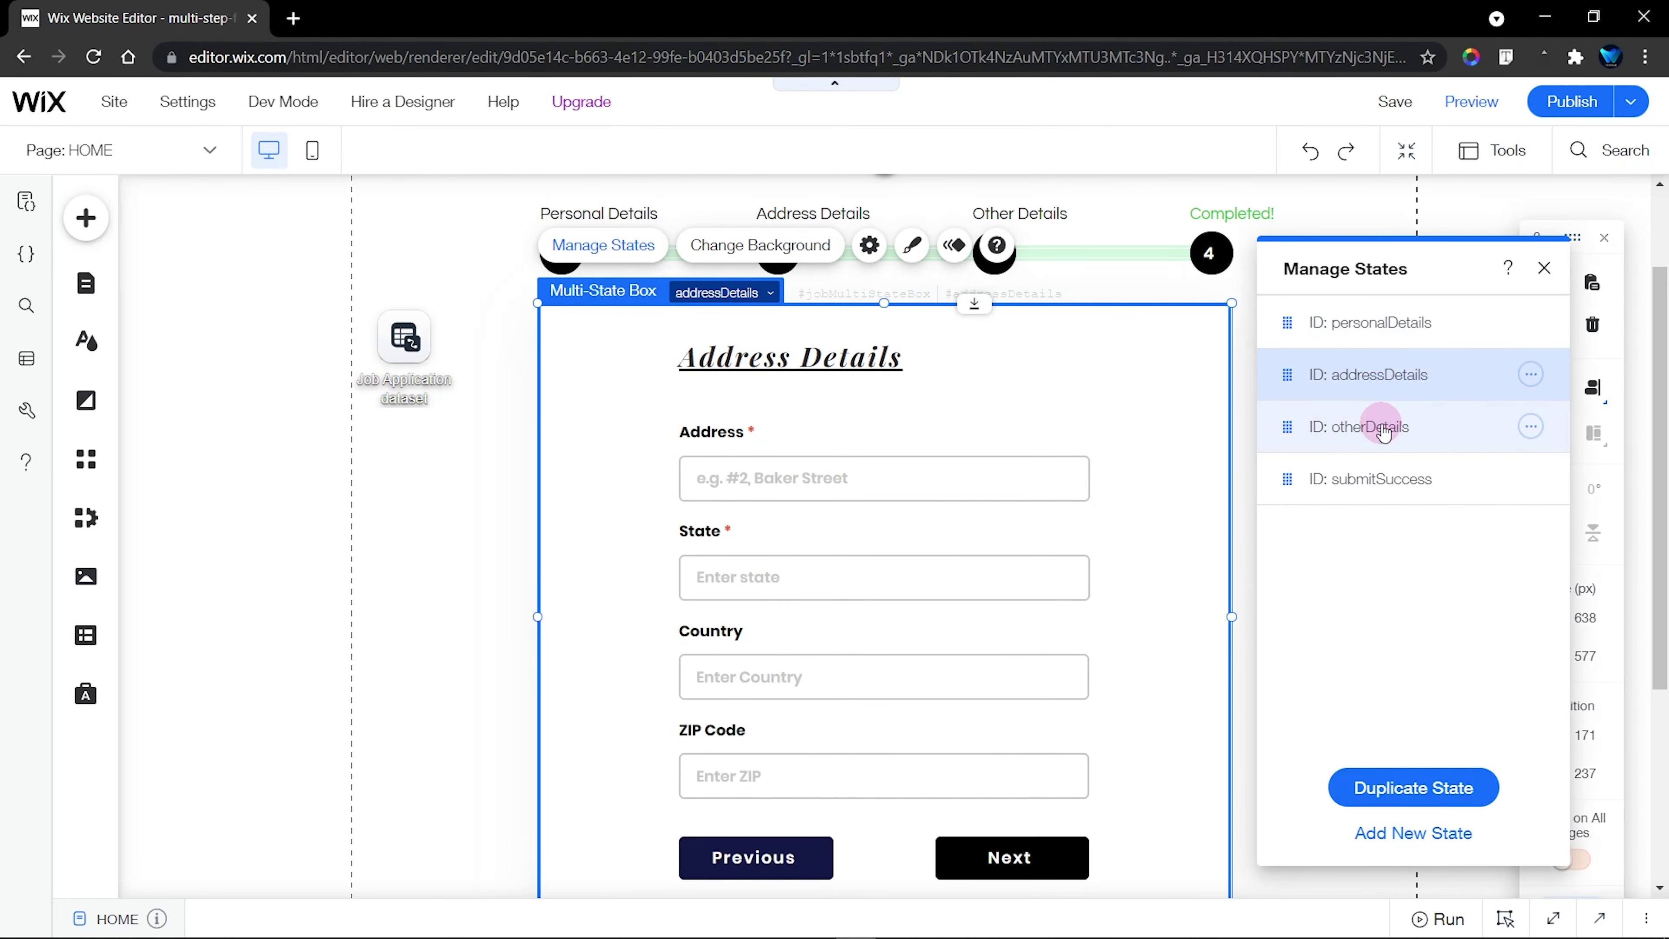
pyautogui.click(1334, 427)
pyautogui.scroll(-2, 1029, 496)
pyautogui.click(790, 669)
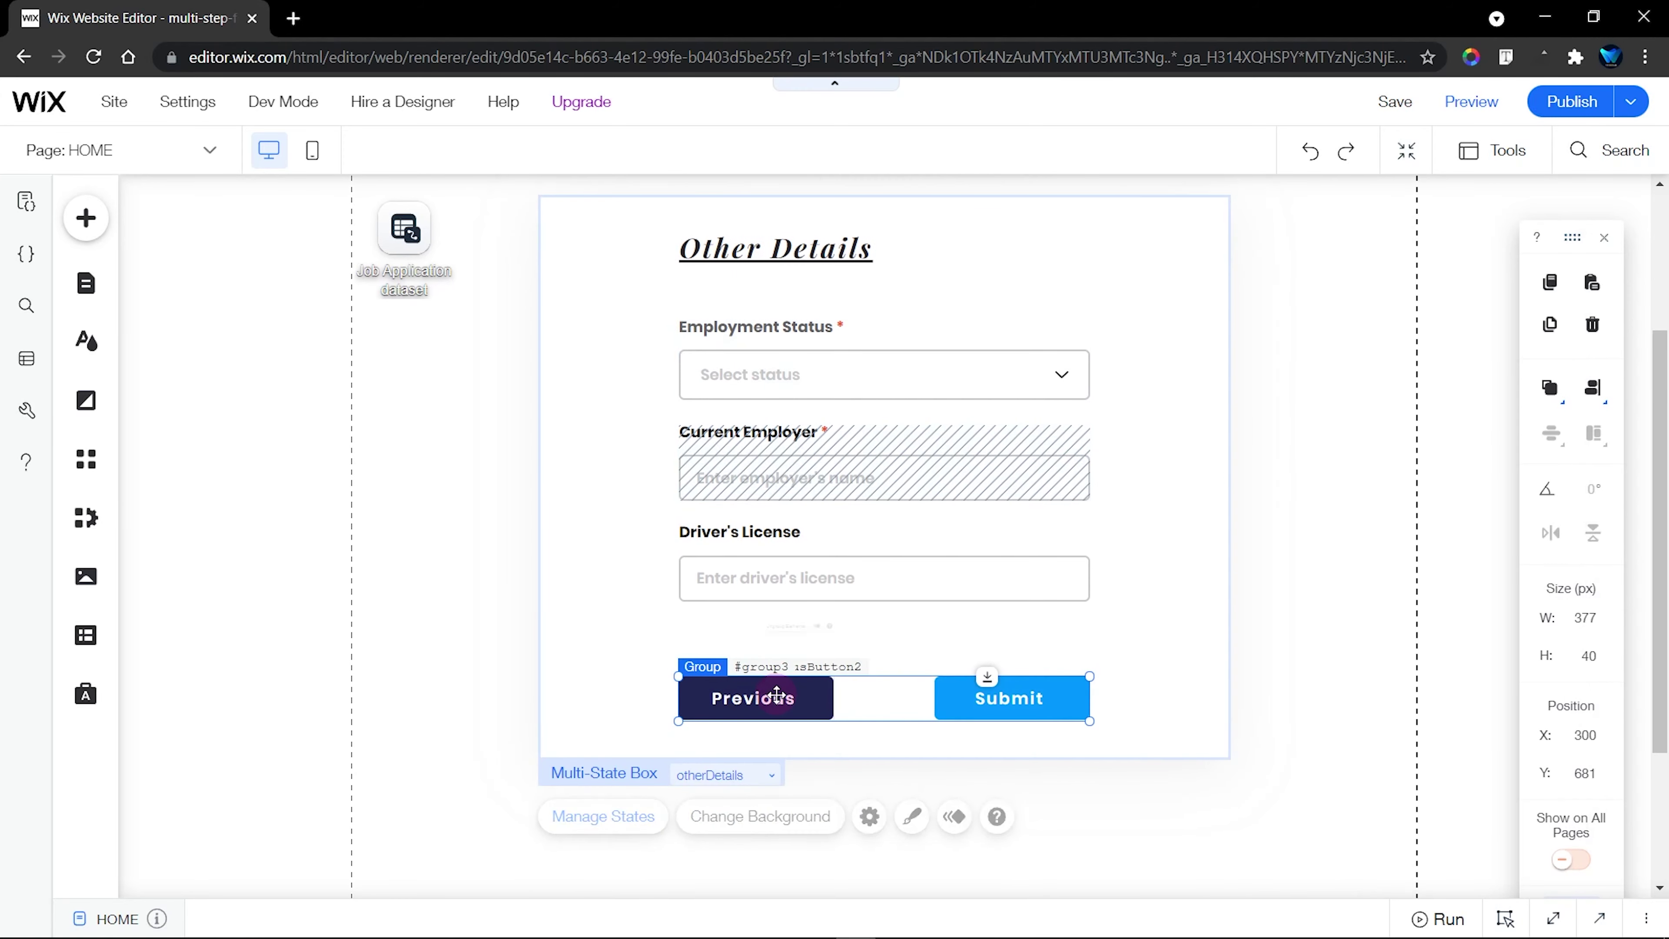
pyautogui.click(1530, 906)
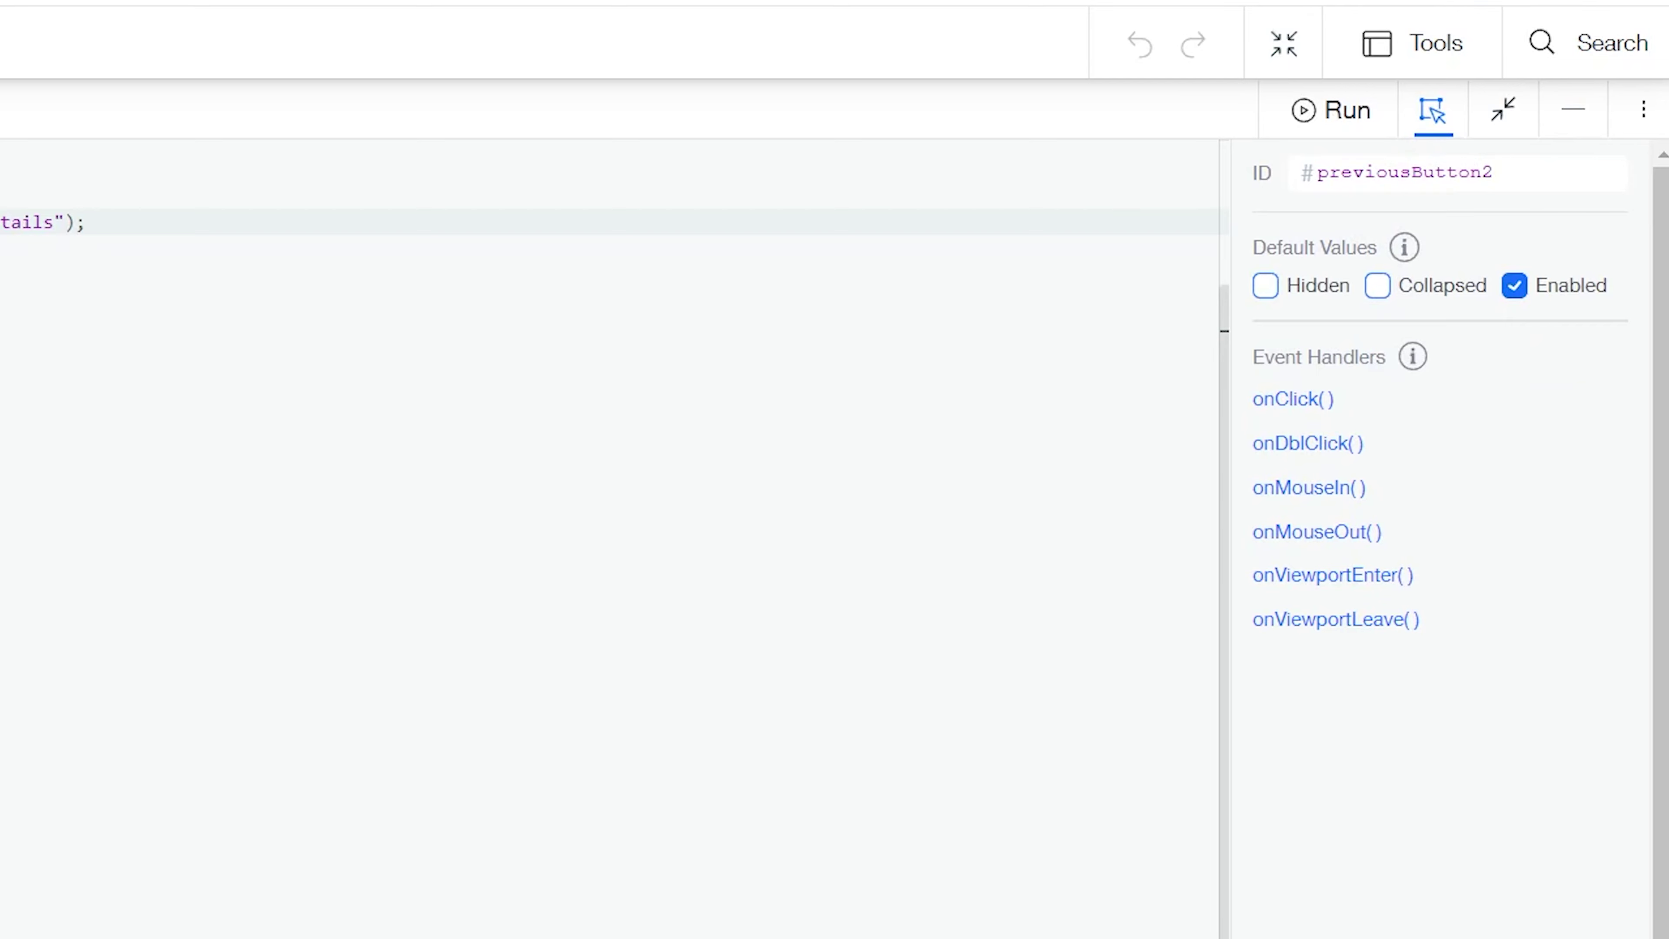
# Duplicate the #previousButton1 onClick handler below itself, separated by an empty line
pyautogui.moveTo(262, 196); pyautogui.dragTo(347, 248)
pyautogui.hotkey('ctrl', 'c')
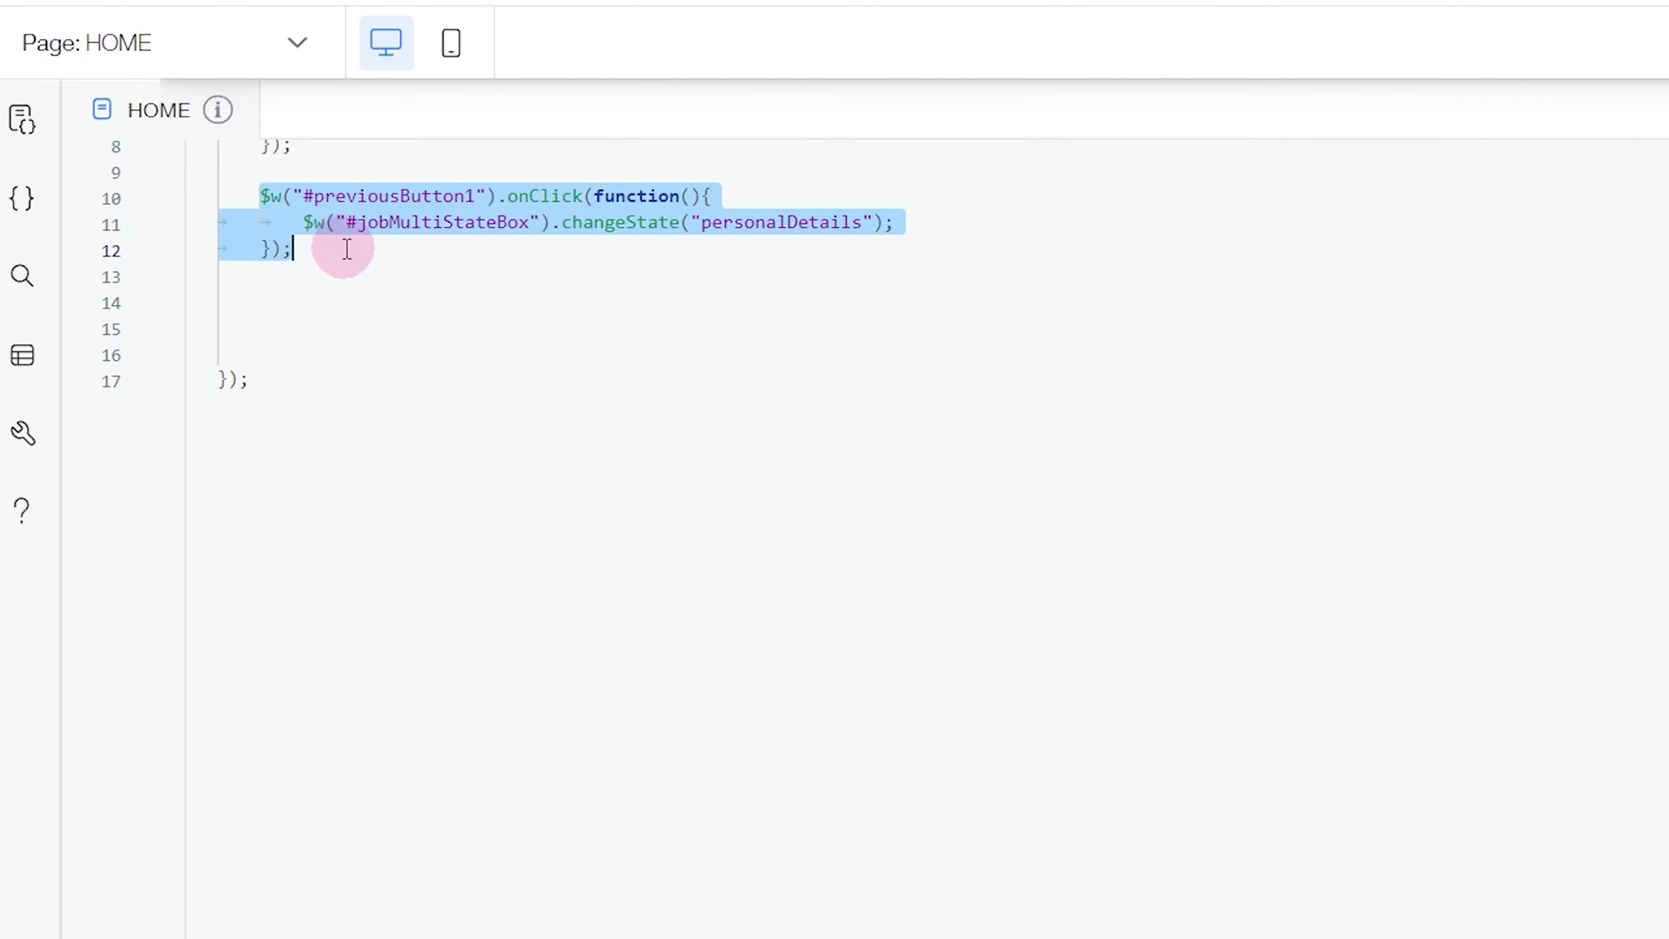
pyautogui.click(348, 249)
pyautogui.press('Return')
pyautogui.press('Return')
pyautogui.hotkey('ctrl', 'v')
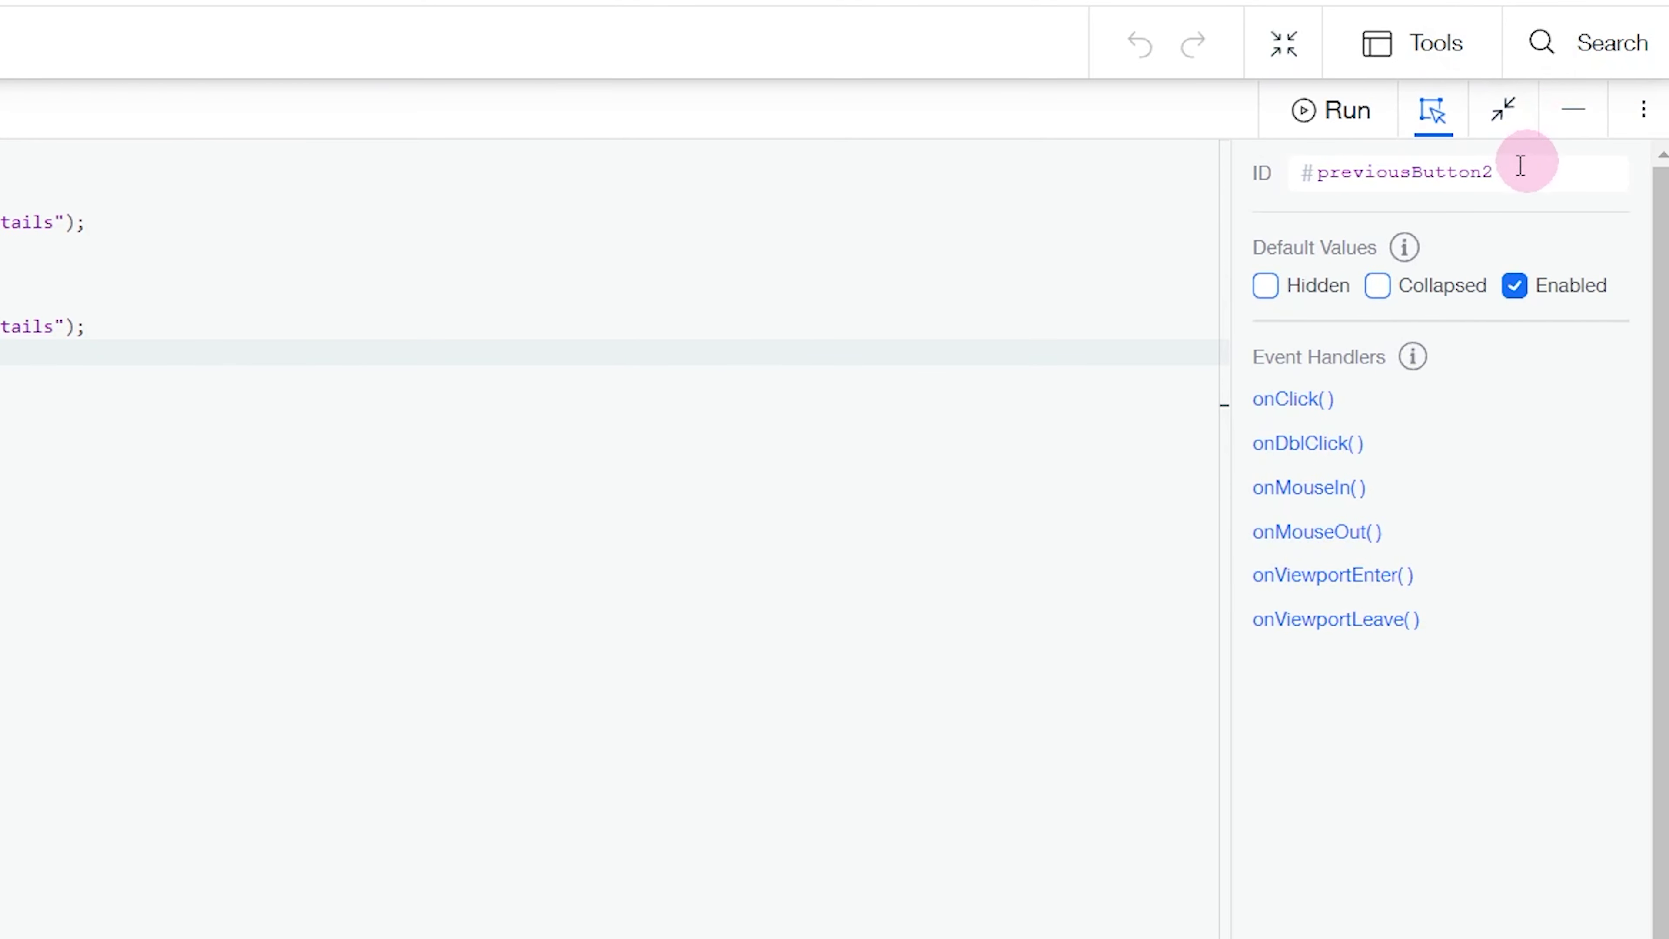
# Change the selector of the lower duplicated handler to #previousButton2
pyautogui.click(488, 300)
pyautogui.press('BackSpace')
pyautogui.write('2')
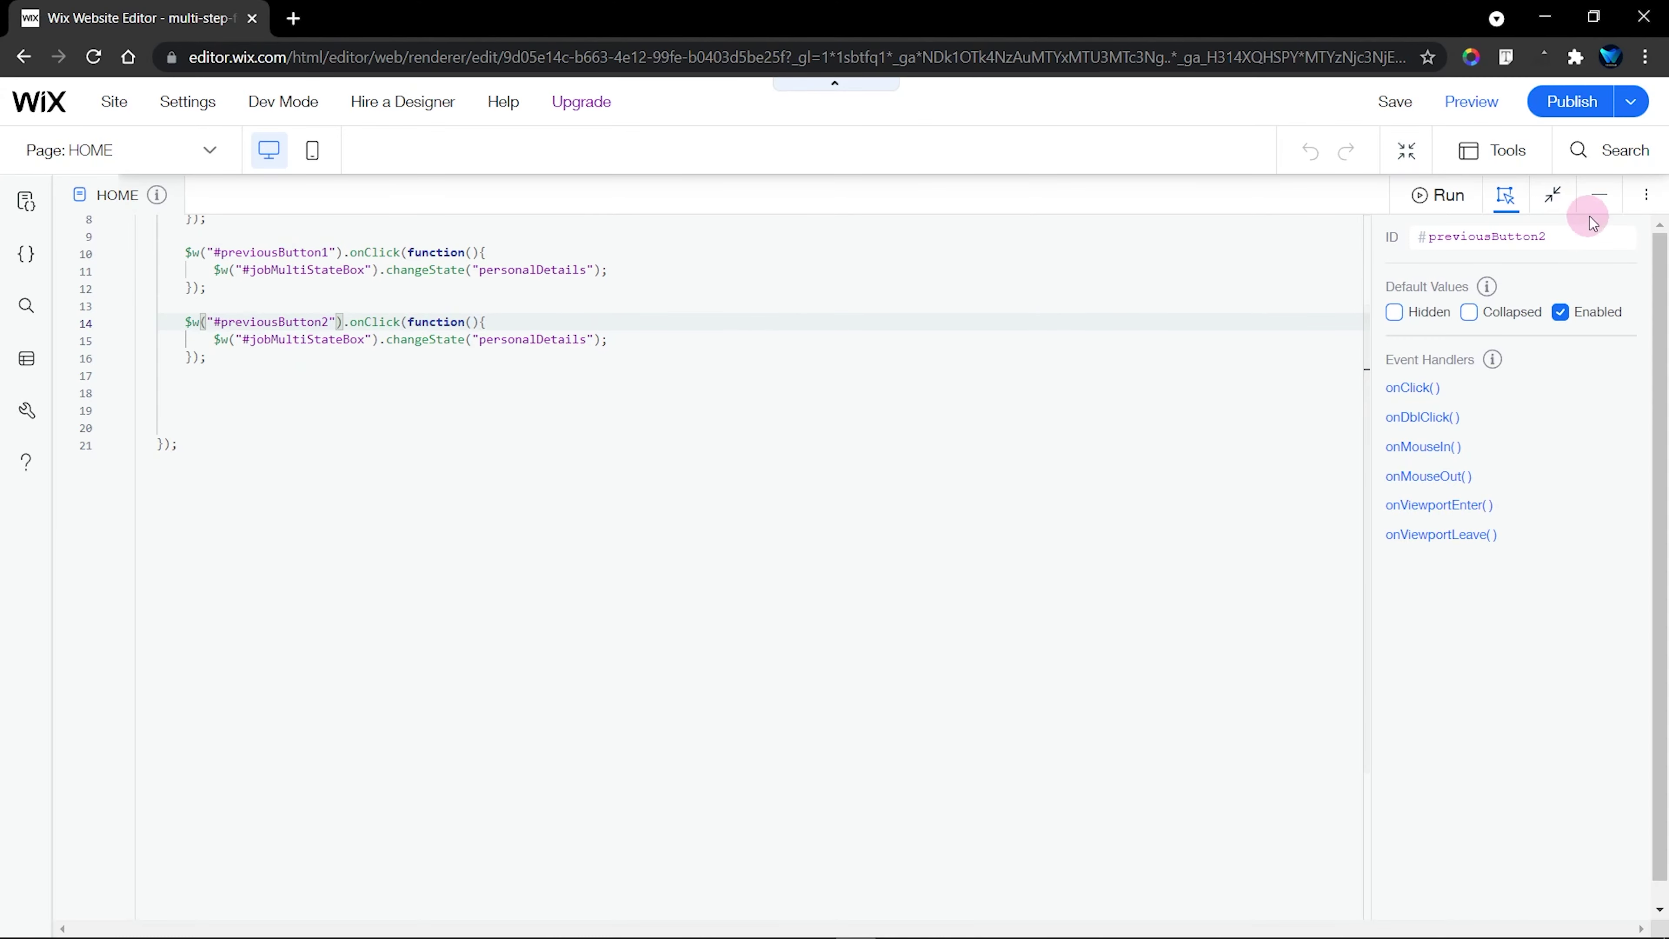
# Minimize the page code, review the multi-state box's states, and switch the box to the addressDetails state
pyautogui.click(1600, 196)
pyautogui.click(684, 454)
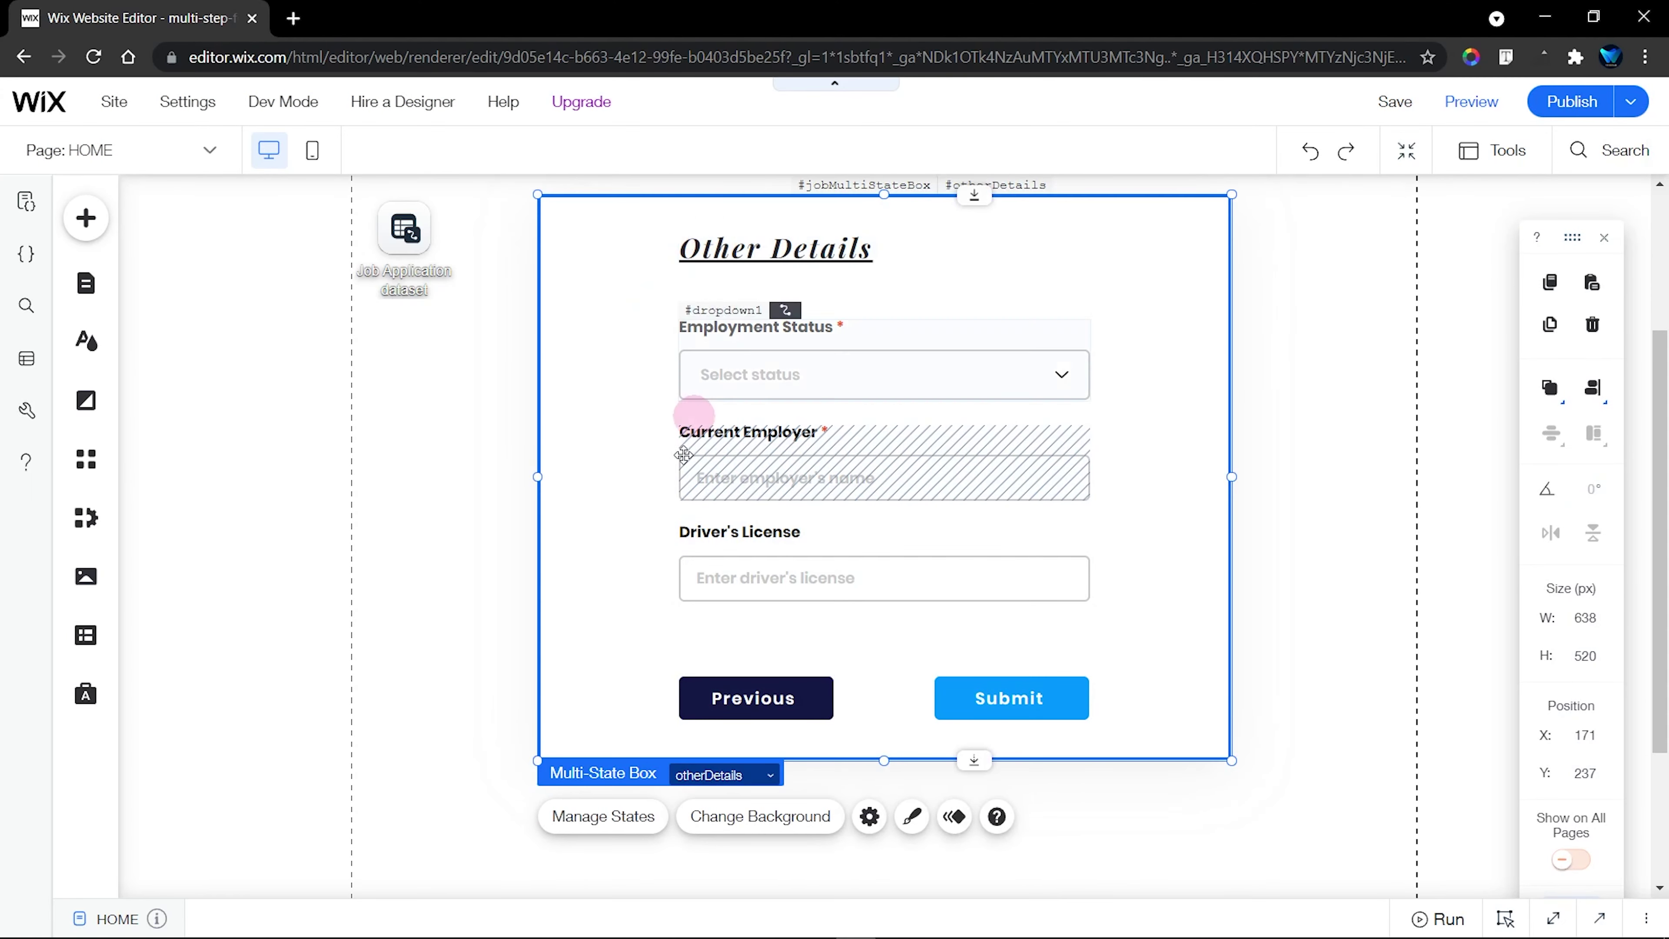
pyautogui.click(604, 816)
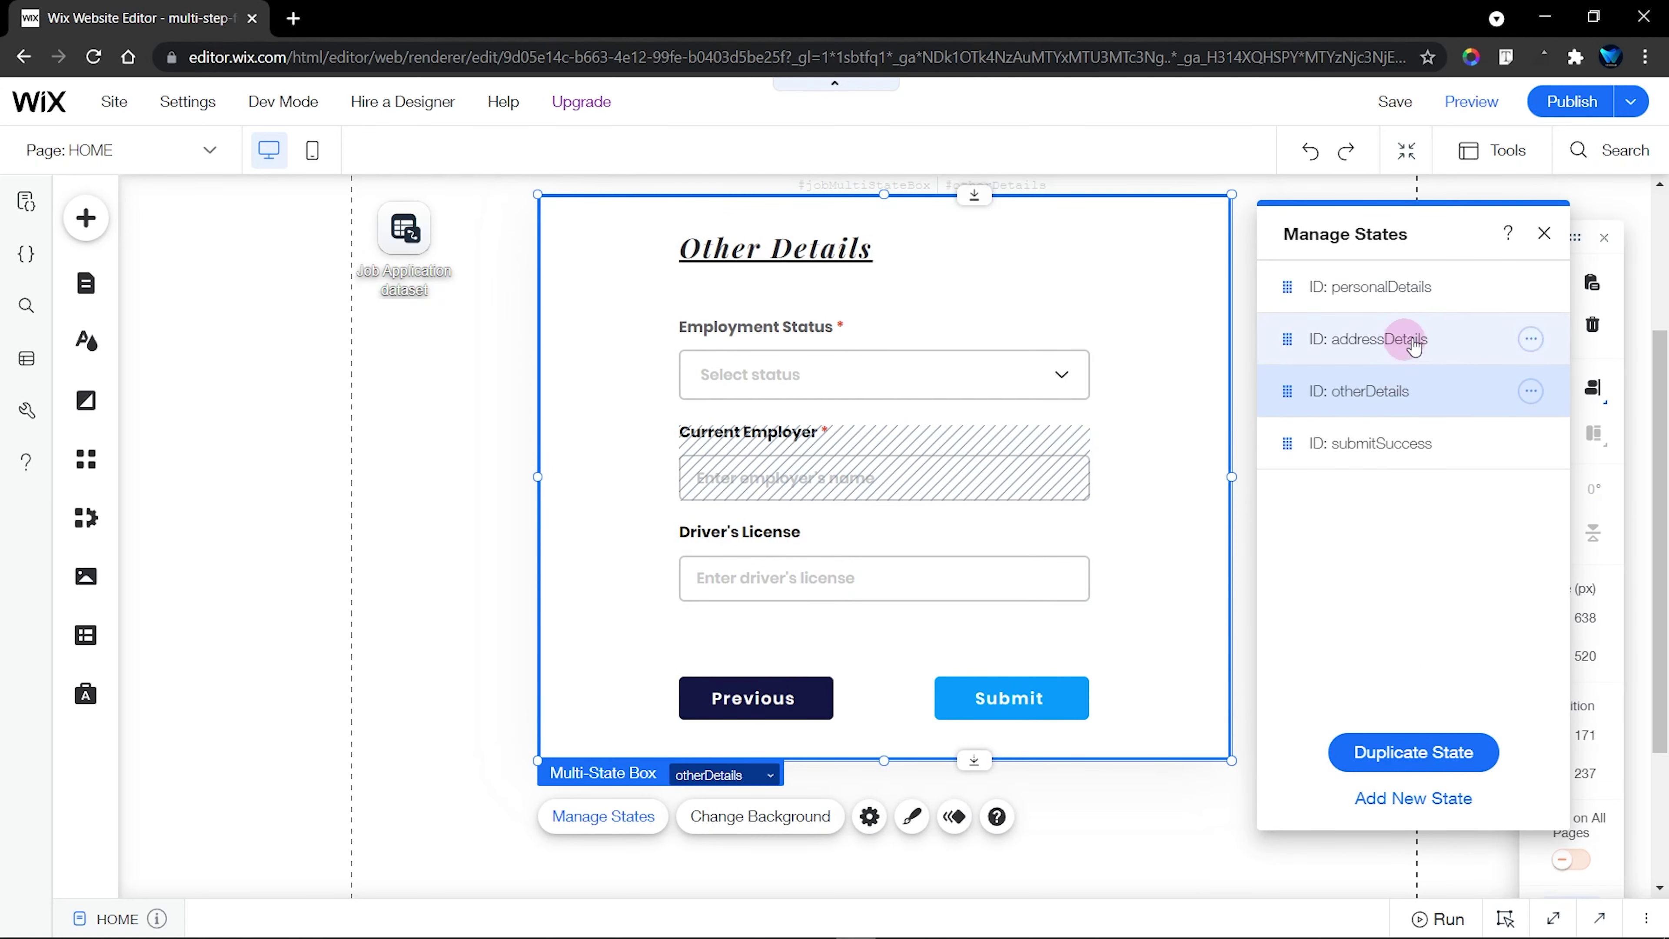
pyautogui.click(1544, 234)
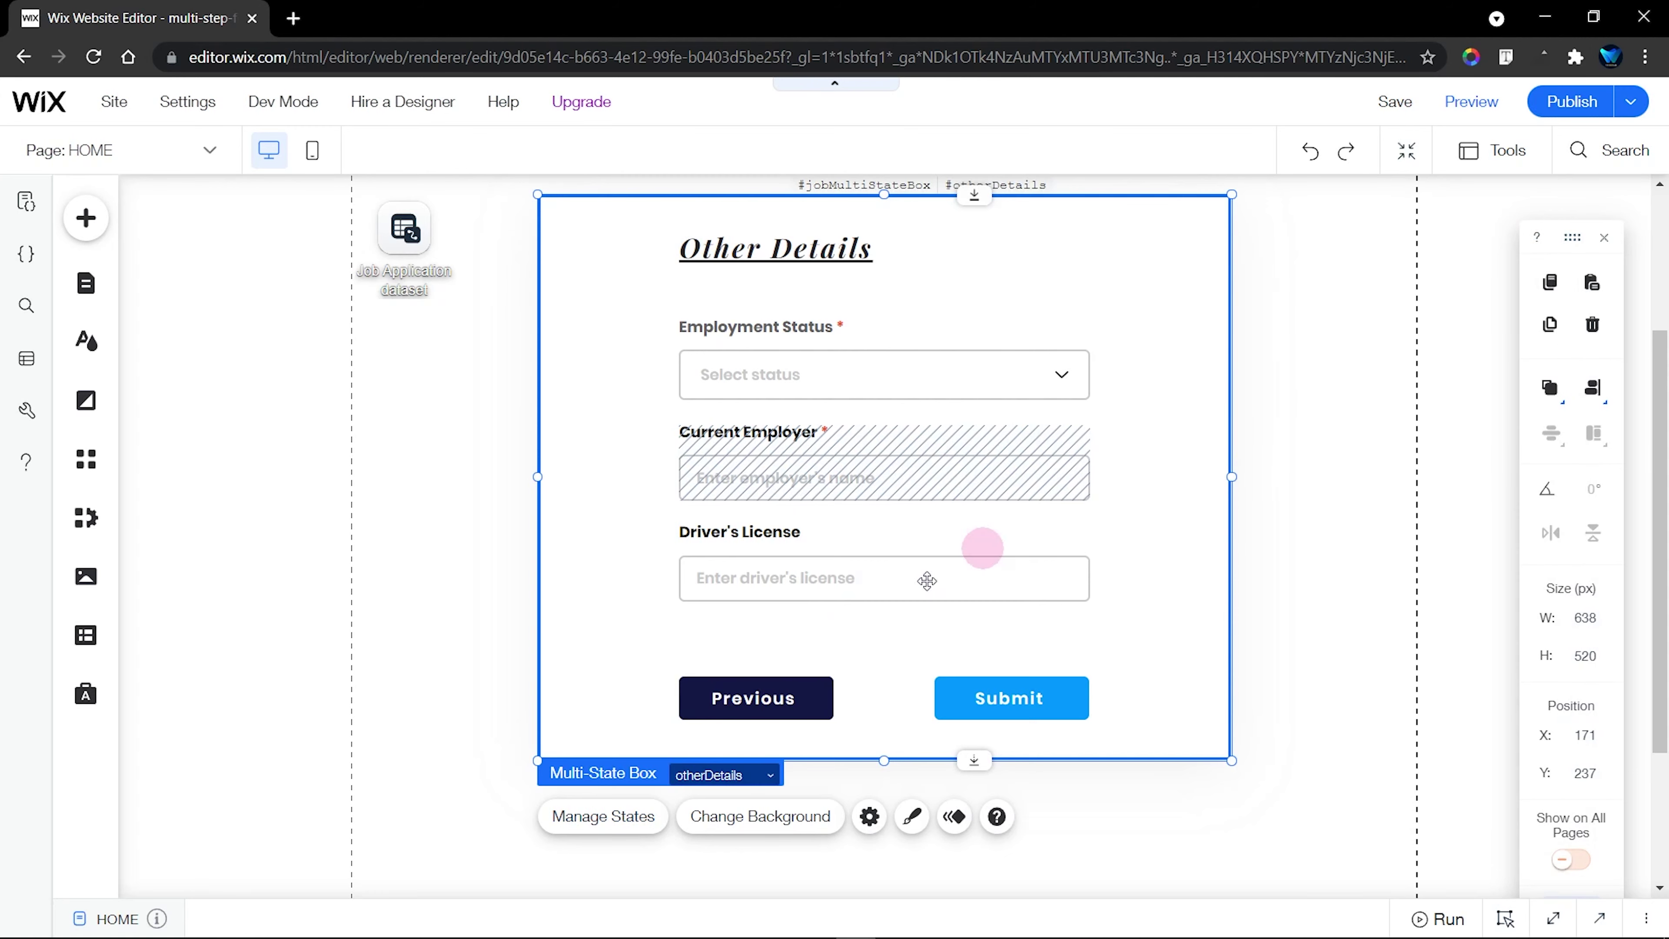
pyautogui.click(625, 816)
pyautogui.click(1354, 339)
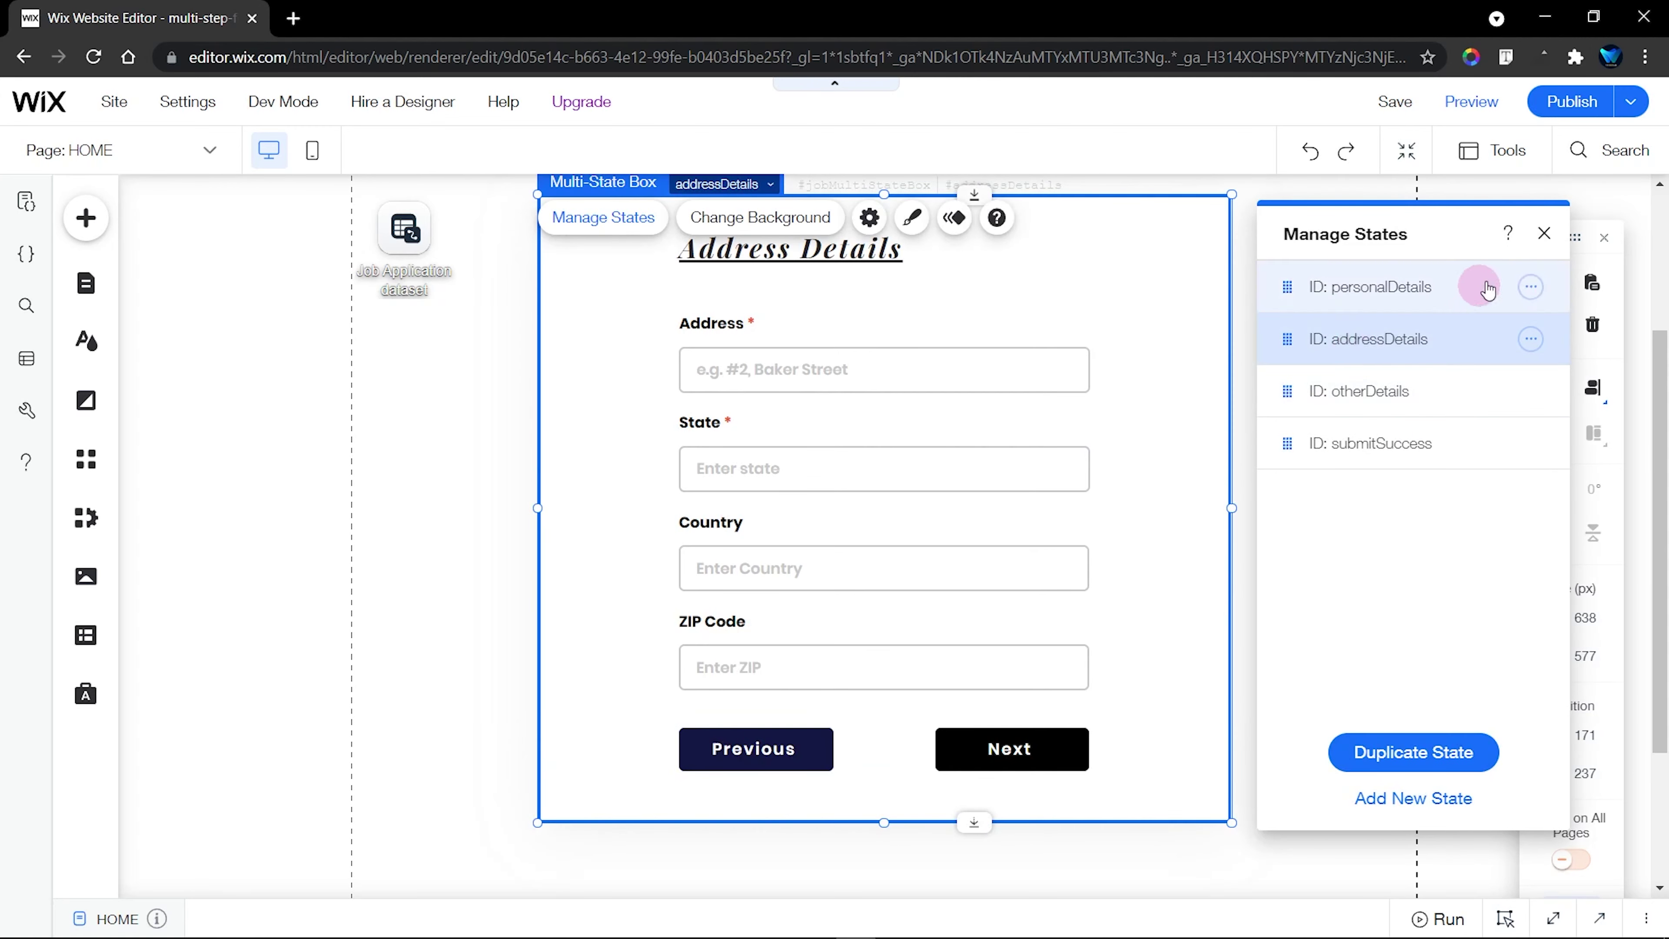
pyautogui.click(1541, 236)
# Copy the addressDetails state ID into the #previousButton2 handler's changeState call, replacing the state there
pyautogui.click(1554, 918)
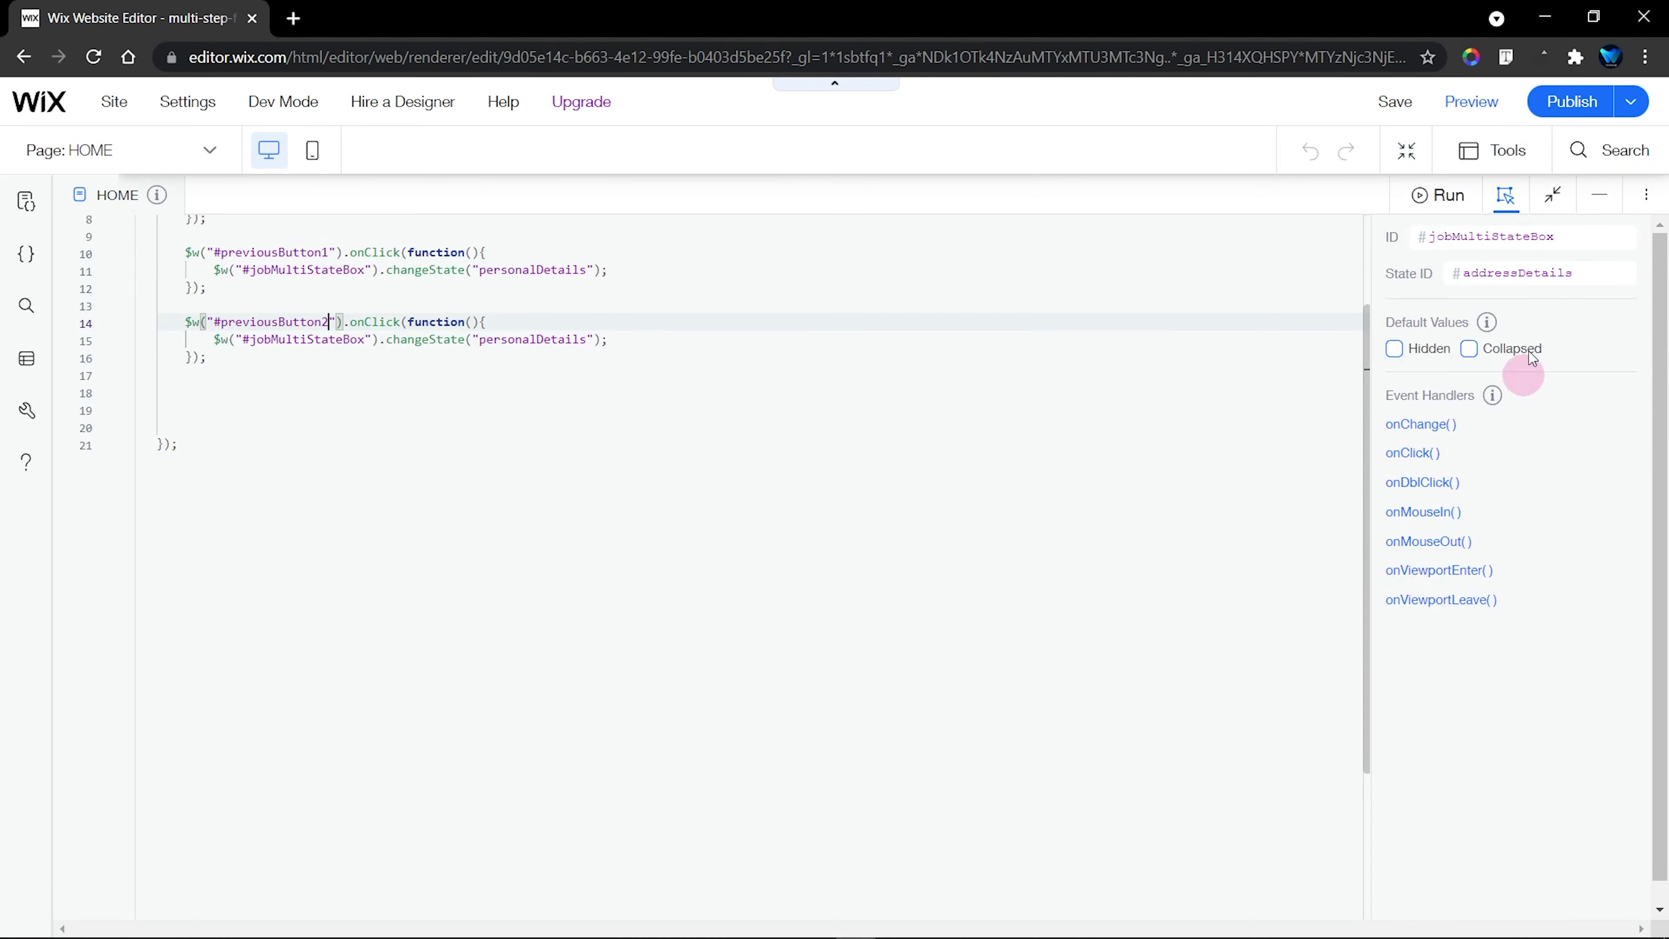
pyautogui.doubleClick(1535, 271)
pyautogui.hotkey('ctrl', 'c')
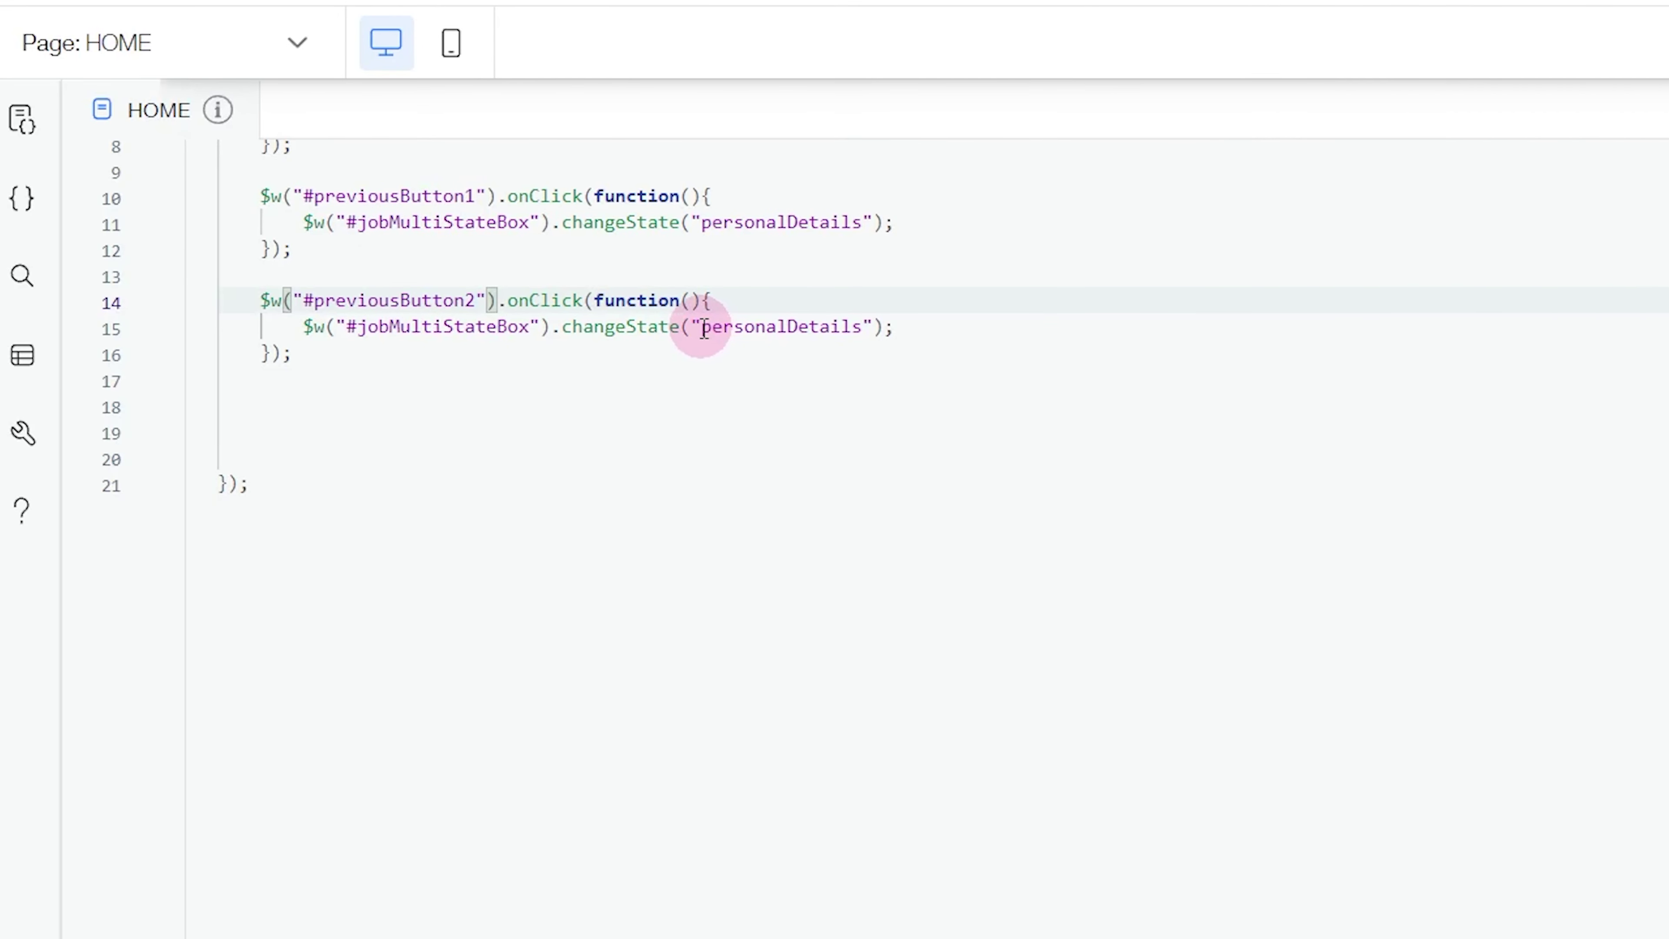
pyautogui.moveTo(704, 328); pyautogui.dragTo(854, 327)
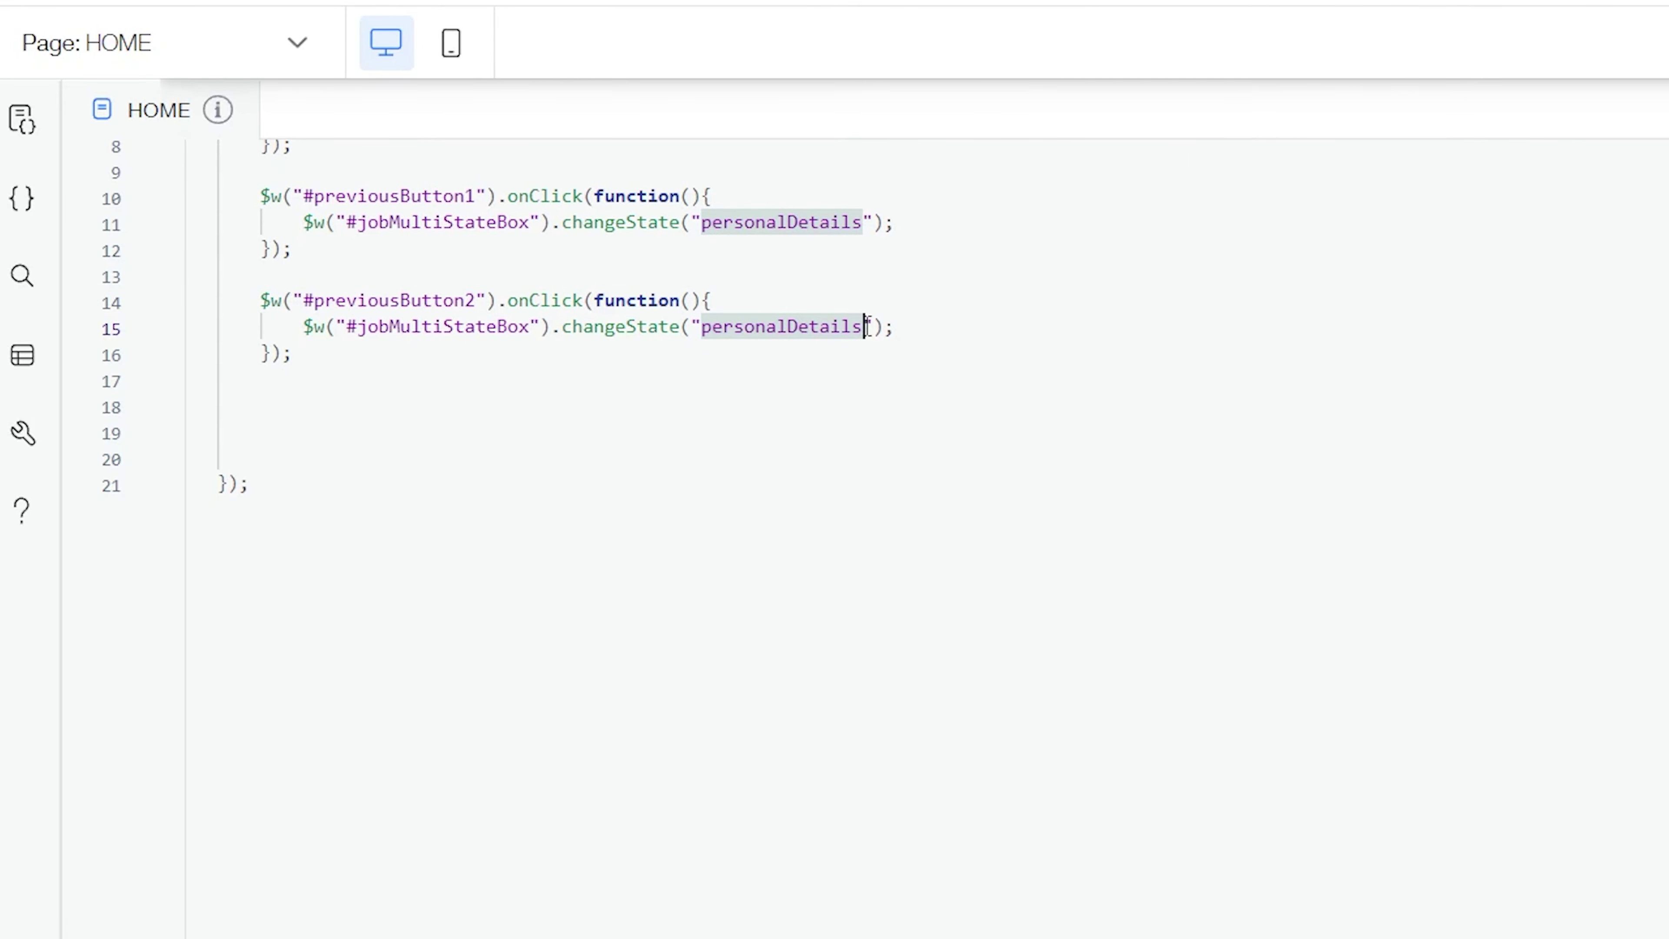
pyautogui.hotkey('ctrl', 'v')
# Auto-format the HOME page code and minimize it
pyautogui.rightClick(1019, 327)
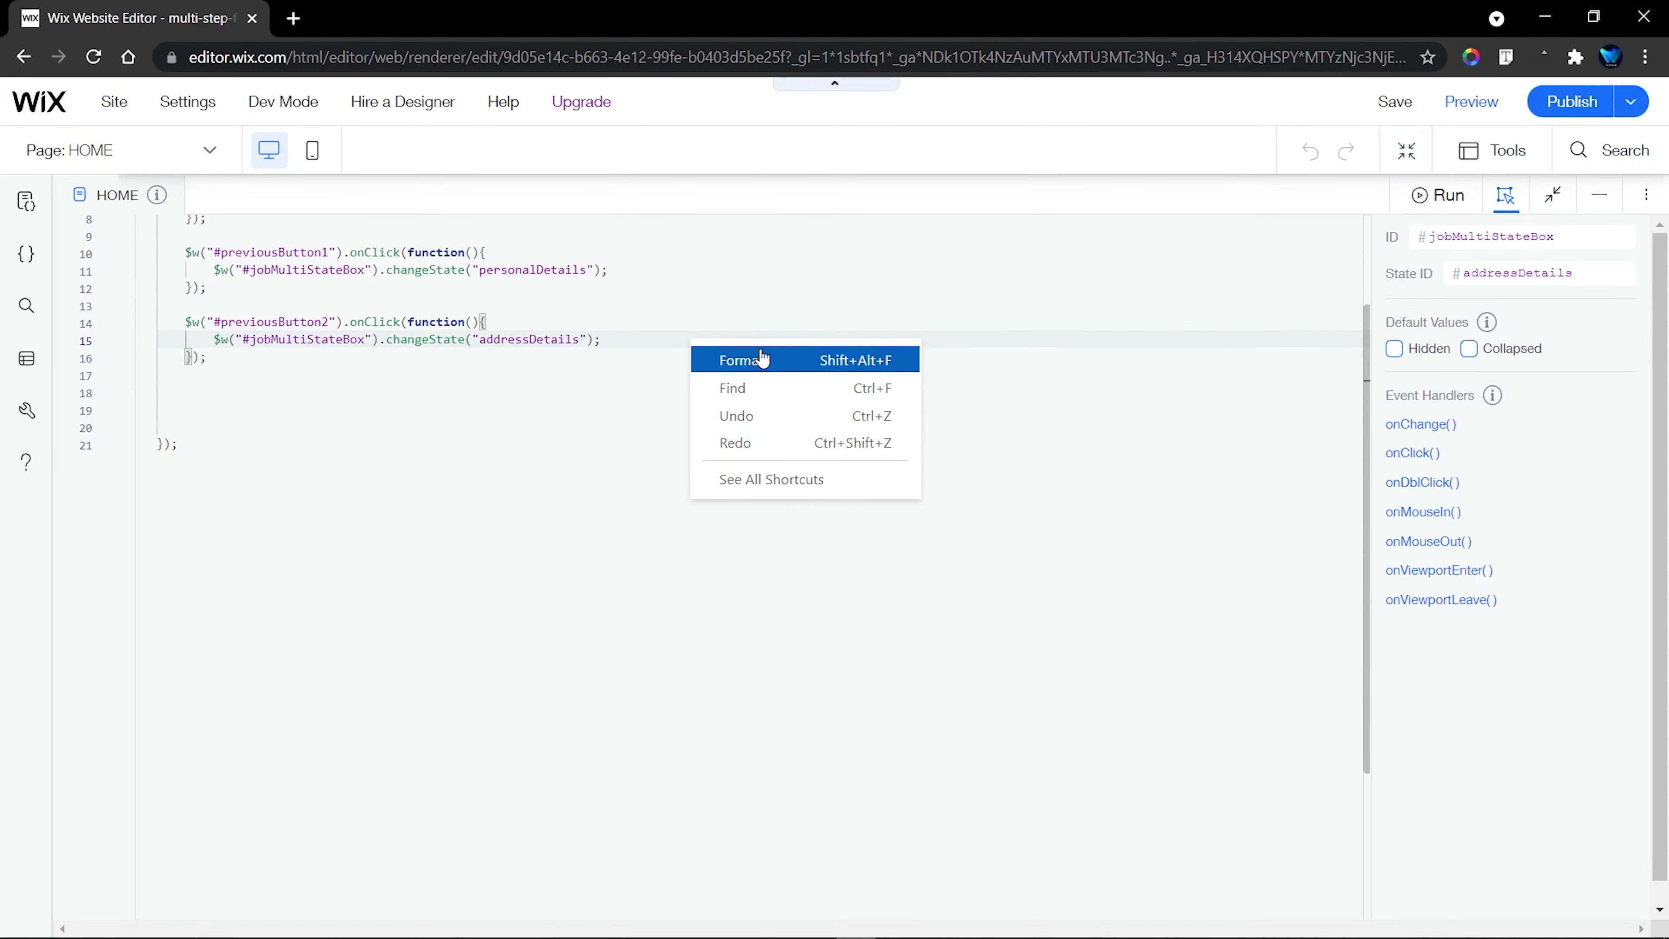
pyautogui.click(762, 358)
pyautogui.click(1600, 195)
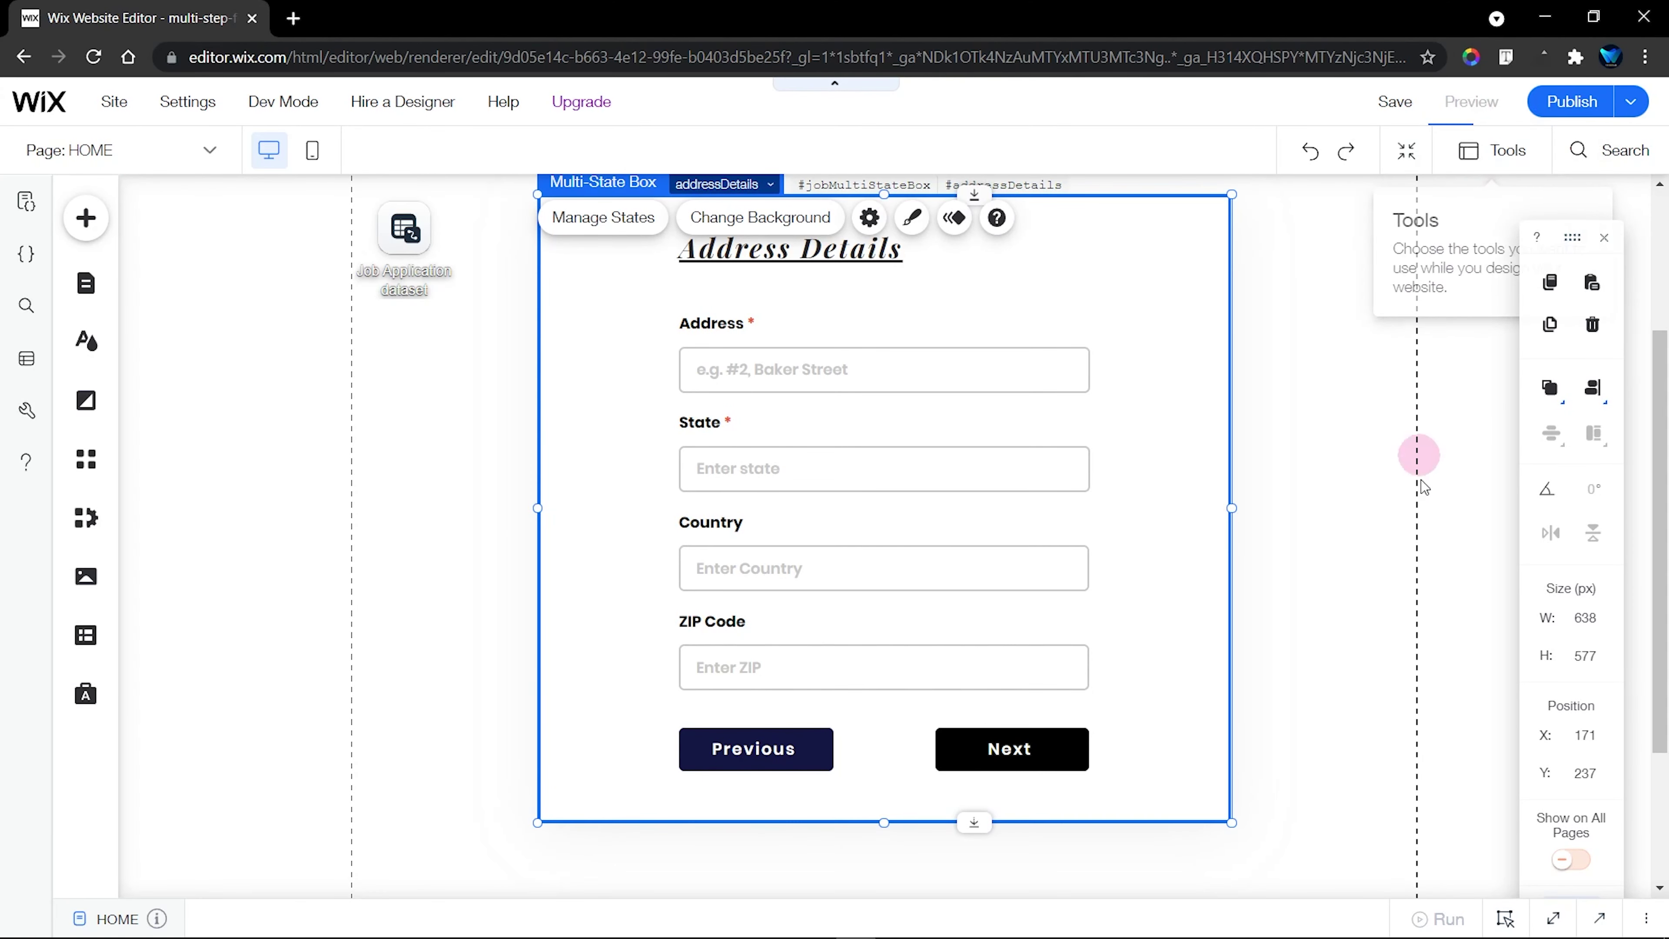
# Preview the site and test the Next and Previous buttons from Personal Details through Other Details and back
pyautogui.click(1412, 588)
pyautogui.hotkey('ctrl', 'p')
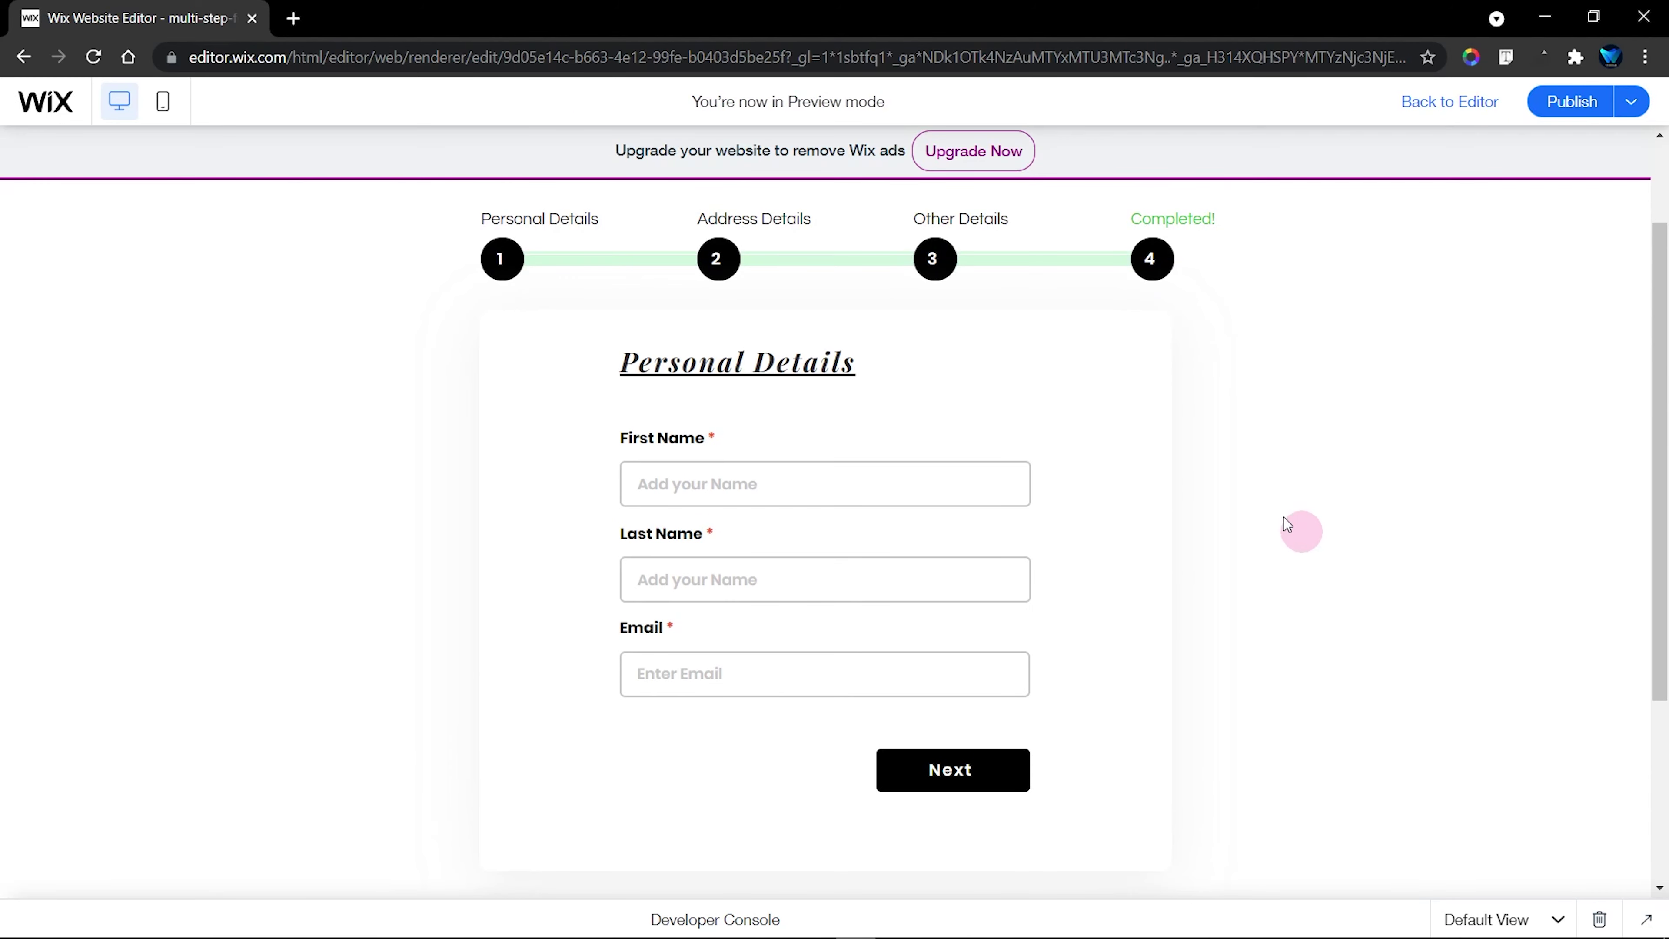
pyautogui.scroll(-2, 1124, 645)
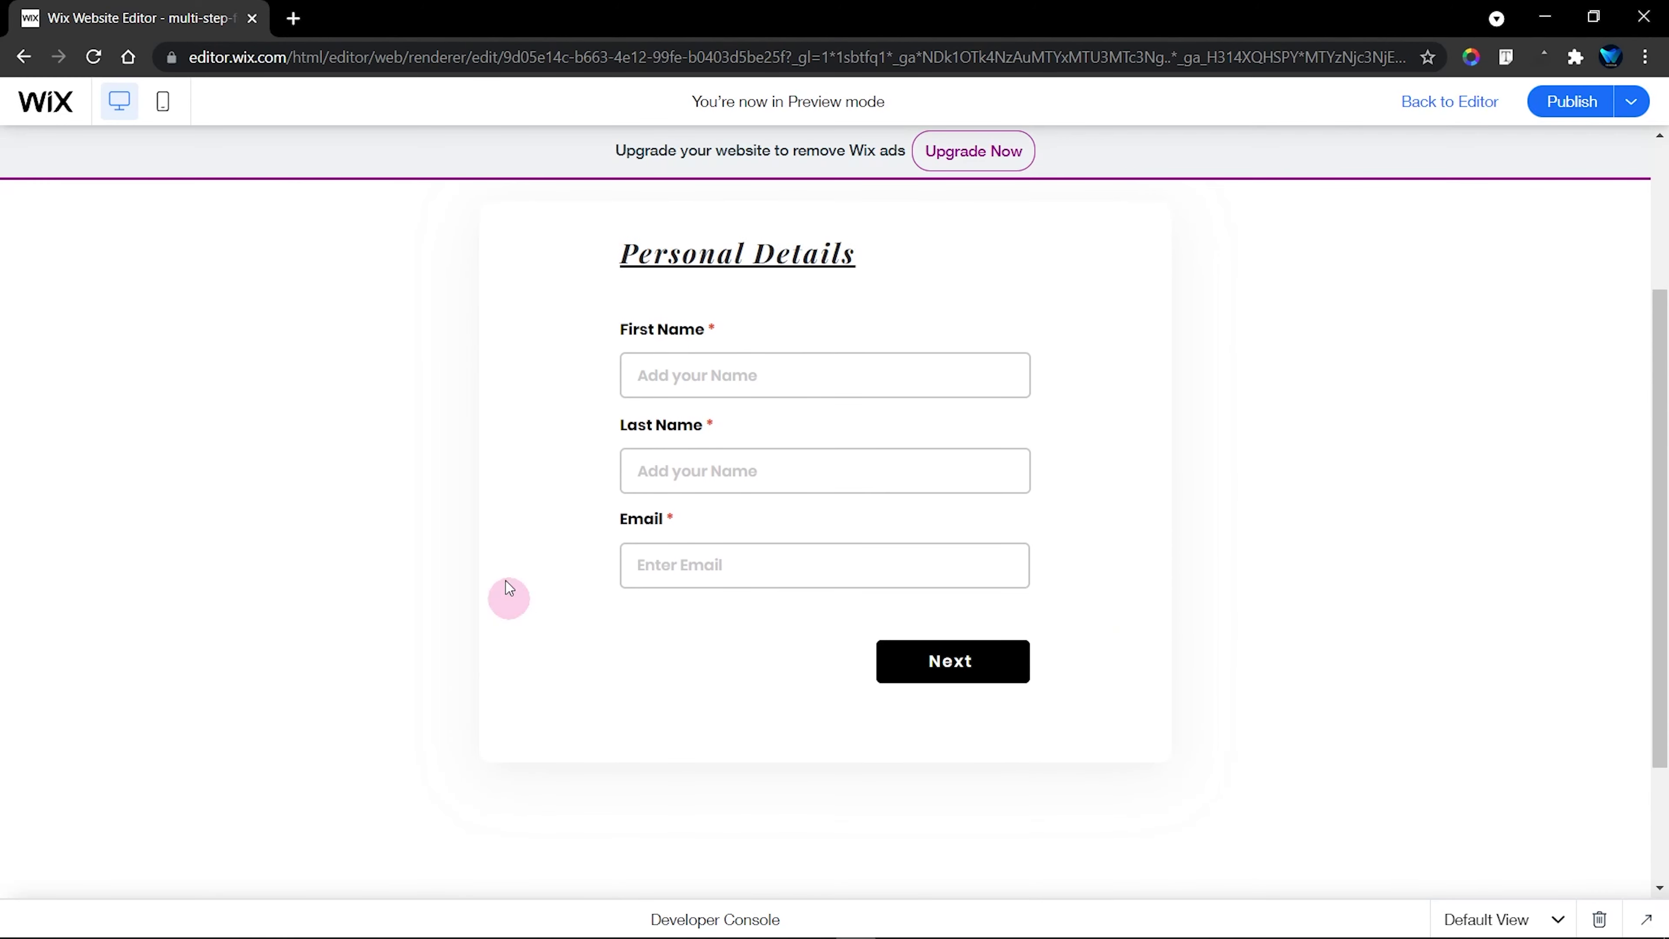
pyautogui.click(989, 671)
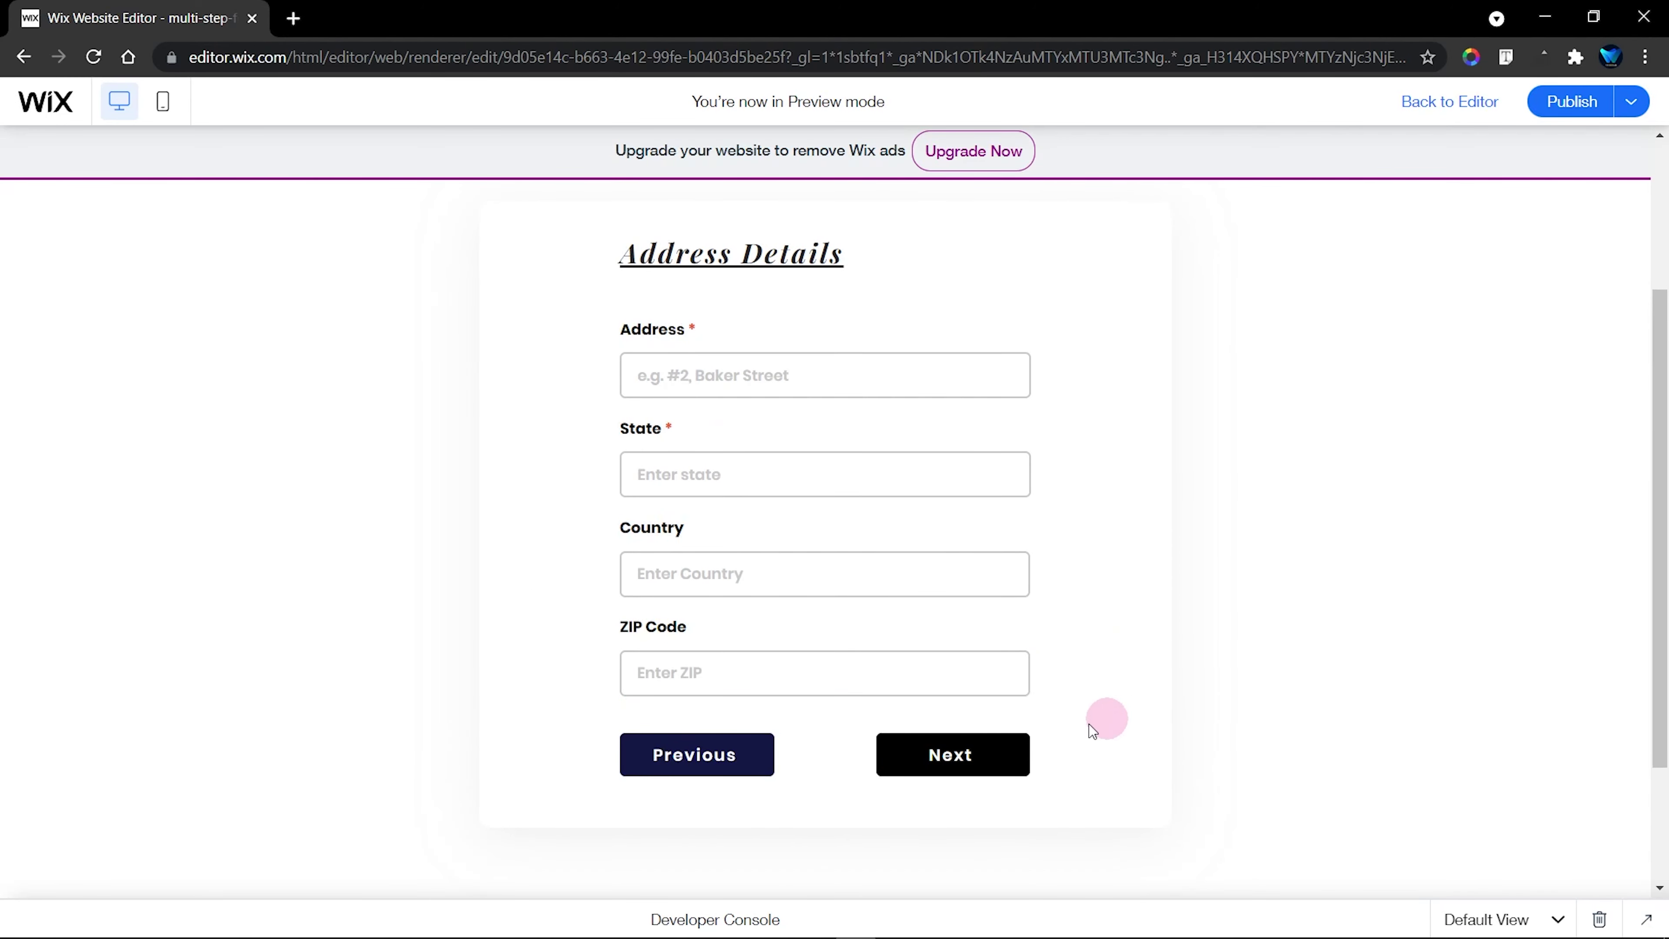
pyautogui.click(677, 763)
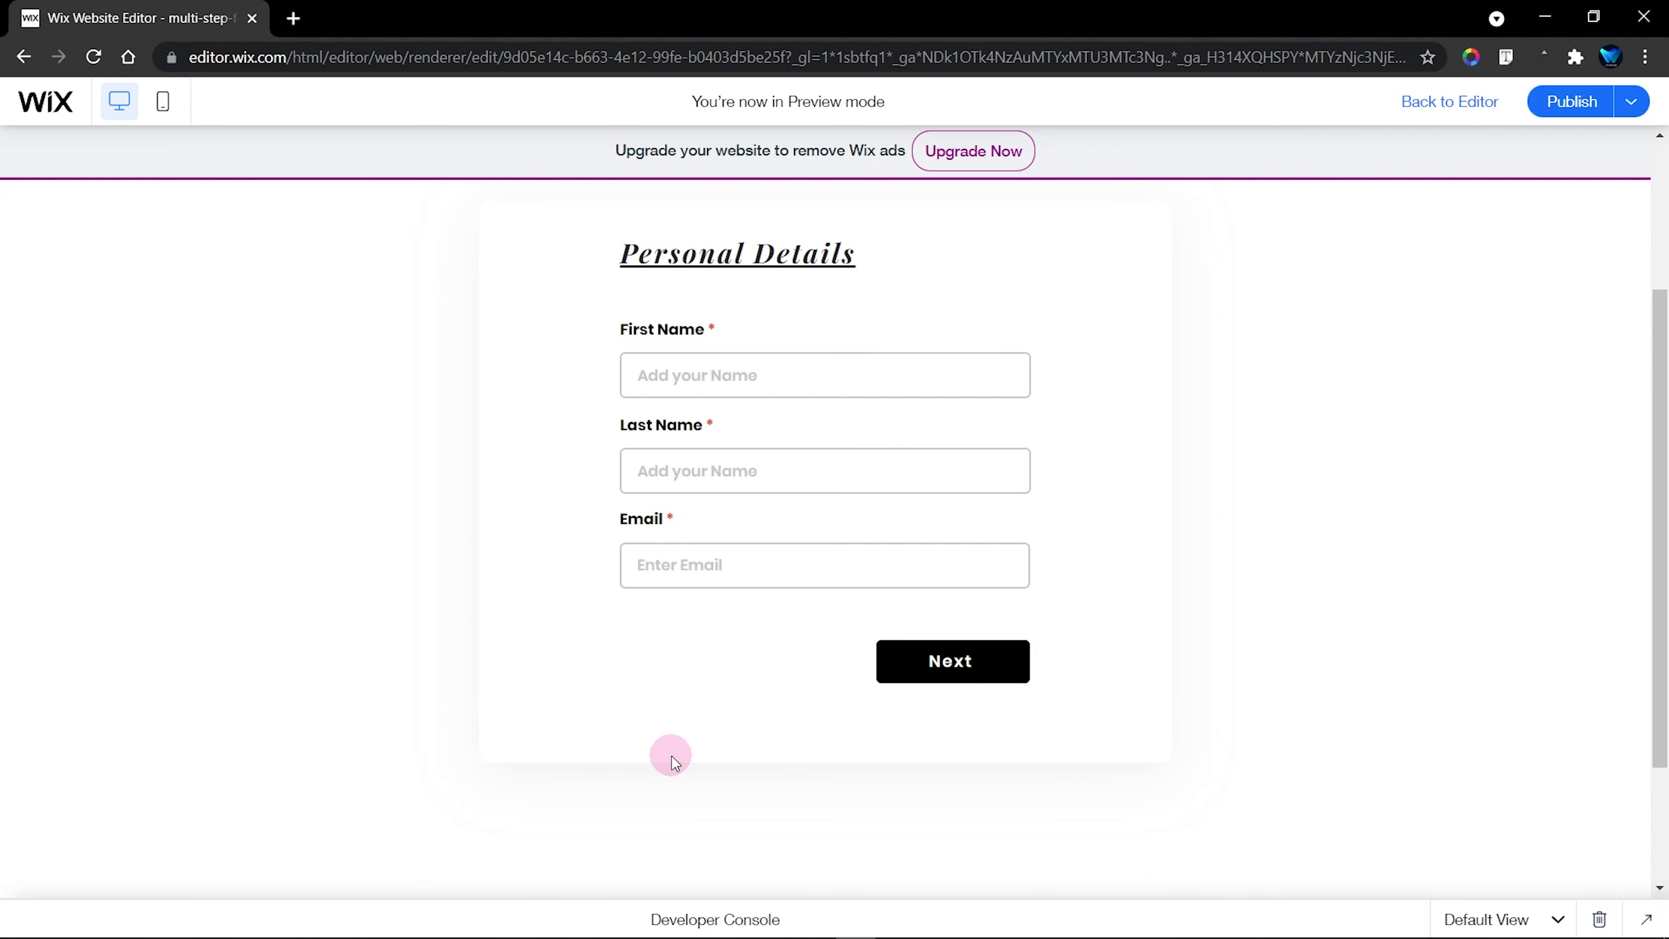
pyautogui.click(954, 670)
pyautogui.click(980, 748)
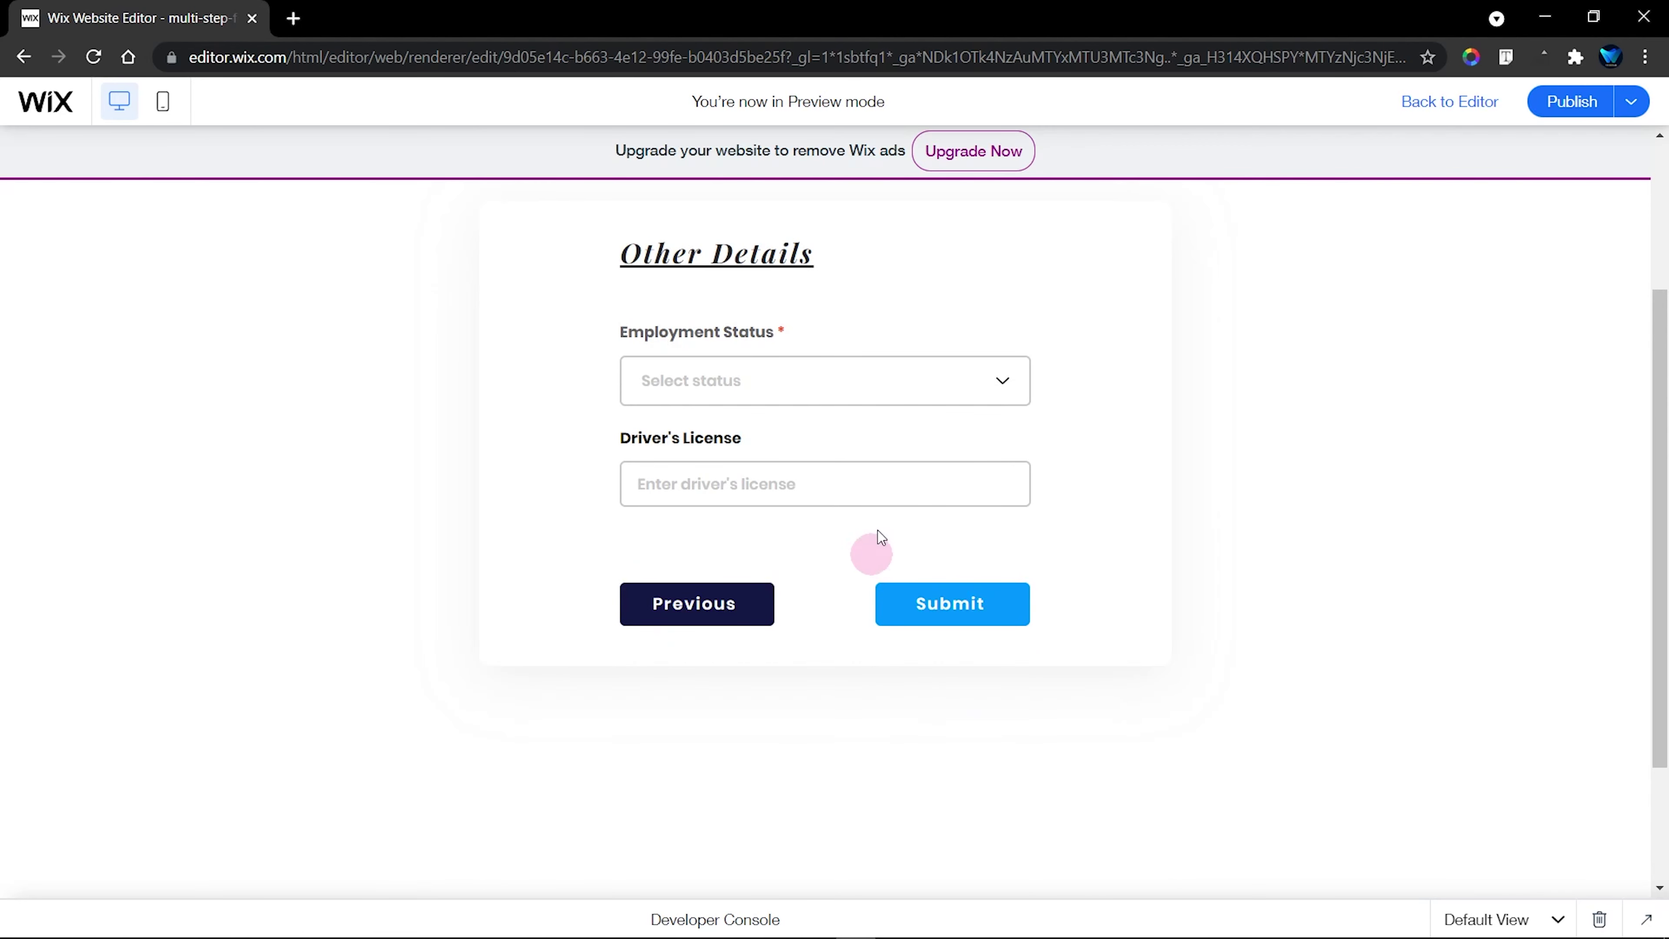
pyautogui.click(694, 617)
pyautogui.click(723, 672)
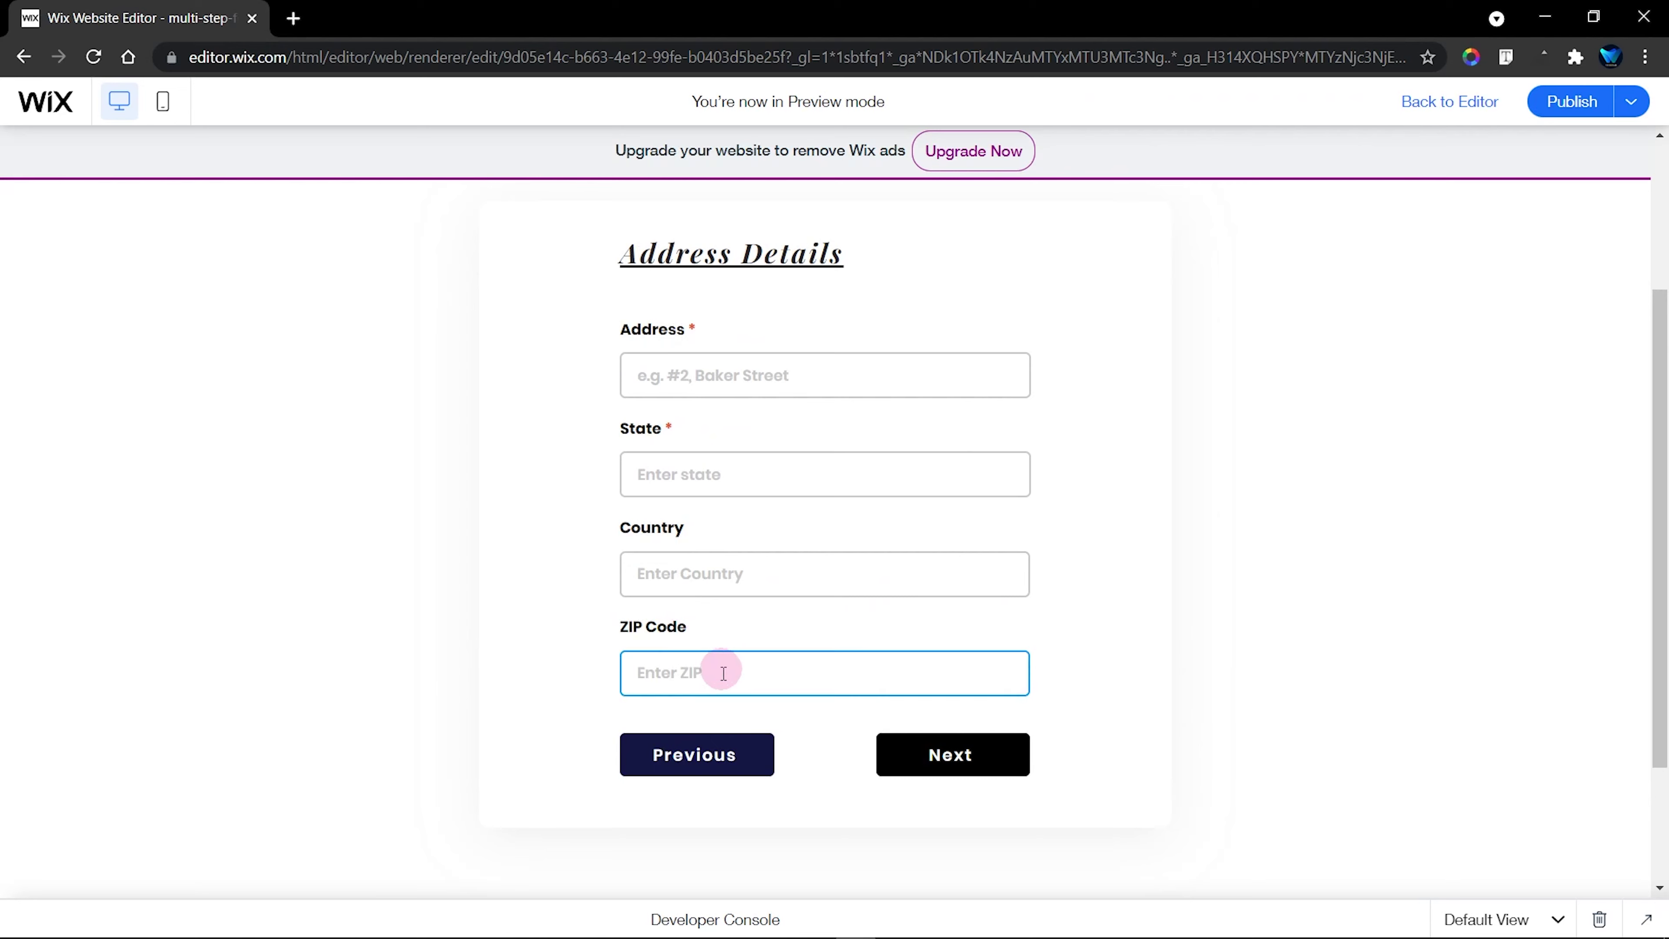
pyautogui.click(714, 763)
# Test the form's forward and backward navigation once more below the progress bar, and return to the editor
pyautogui.click(863, 483)
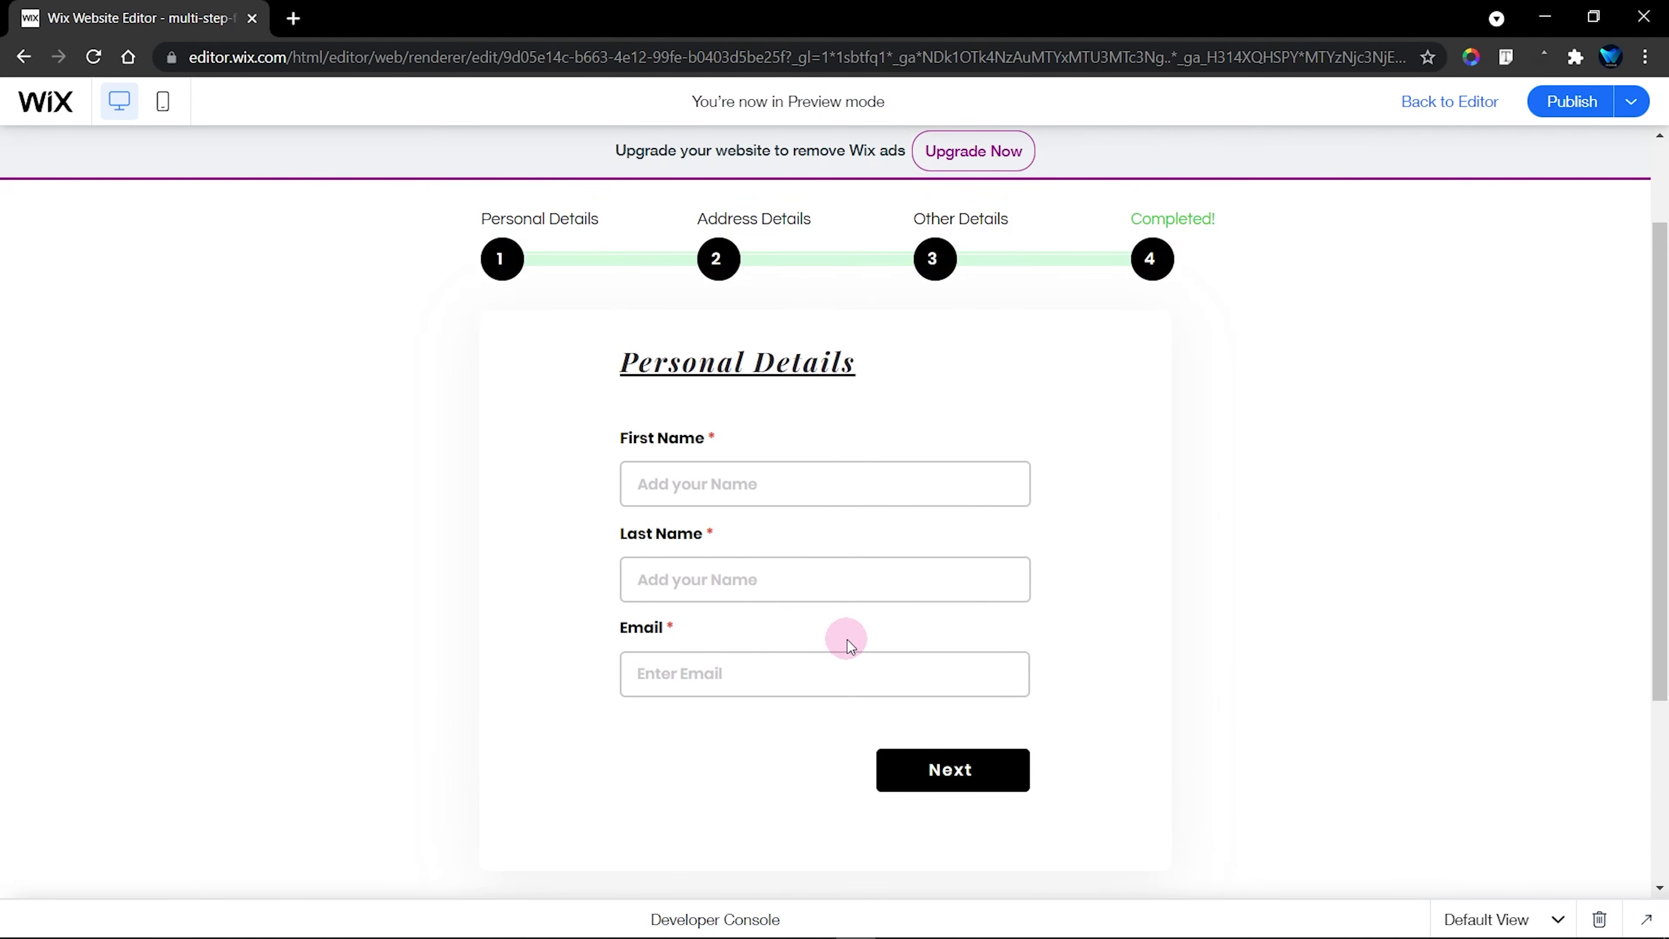
pyautogui.click(956, 771)
pyautogui.click(947, 864)
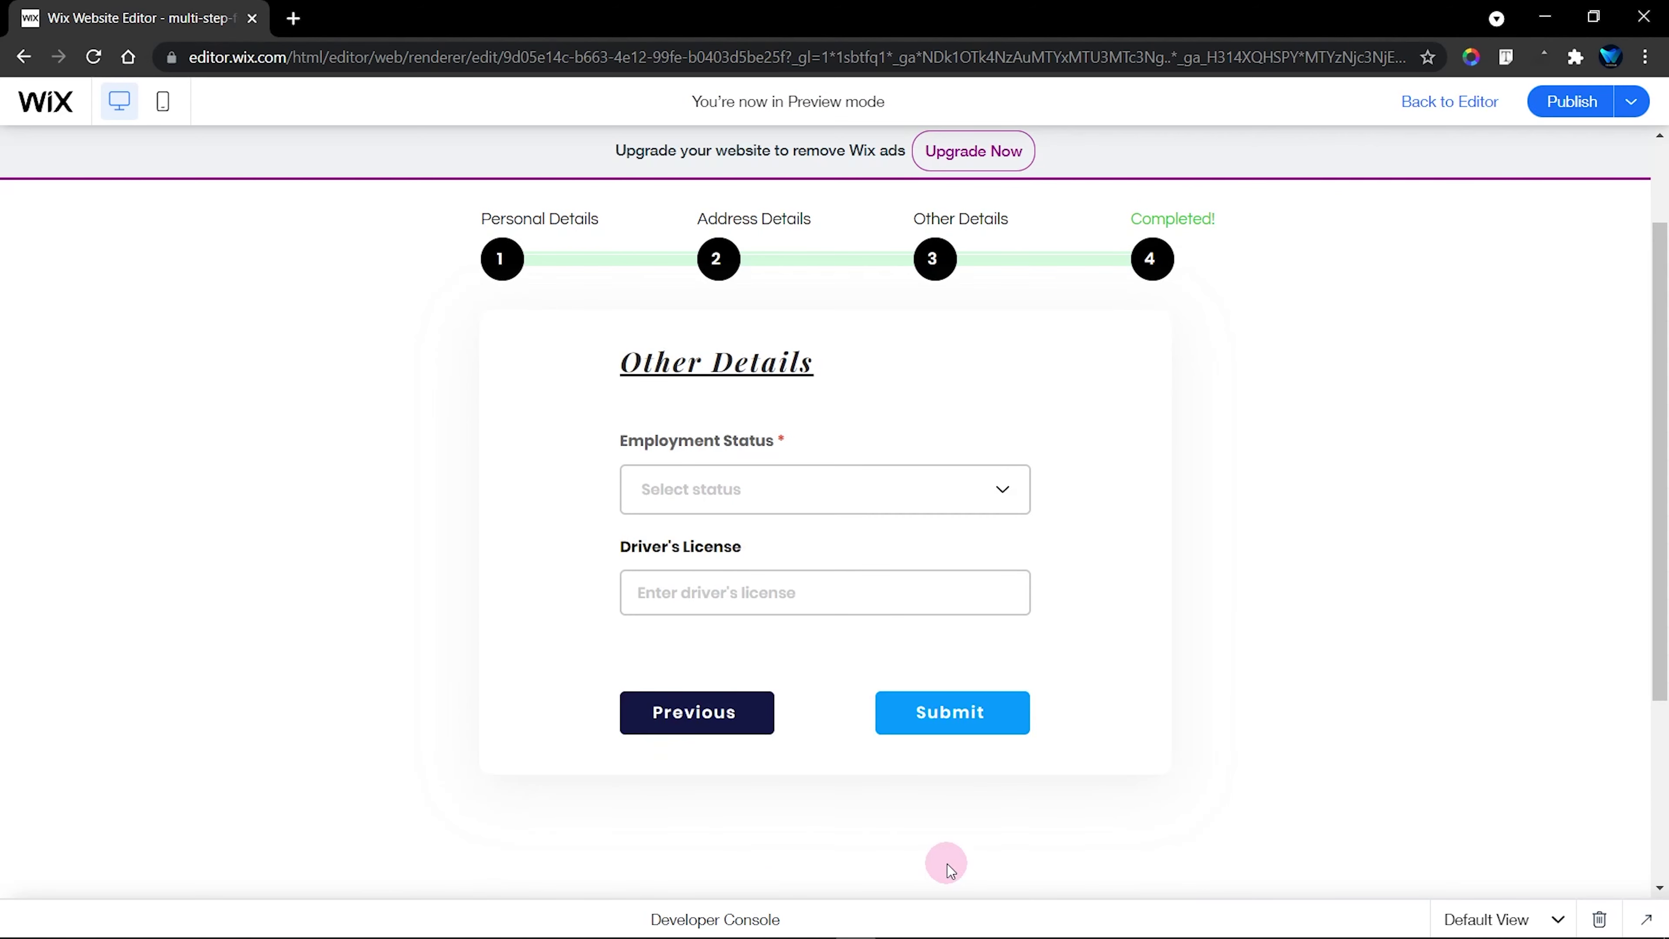
pyautogui.click(709, 714)
pyautogui.click(690, 858)
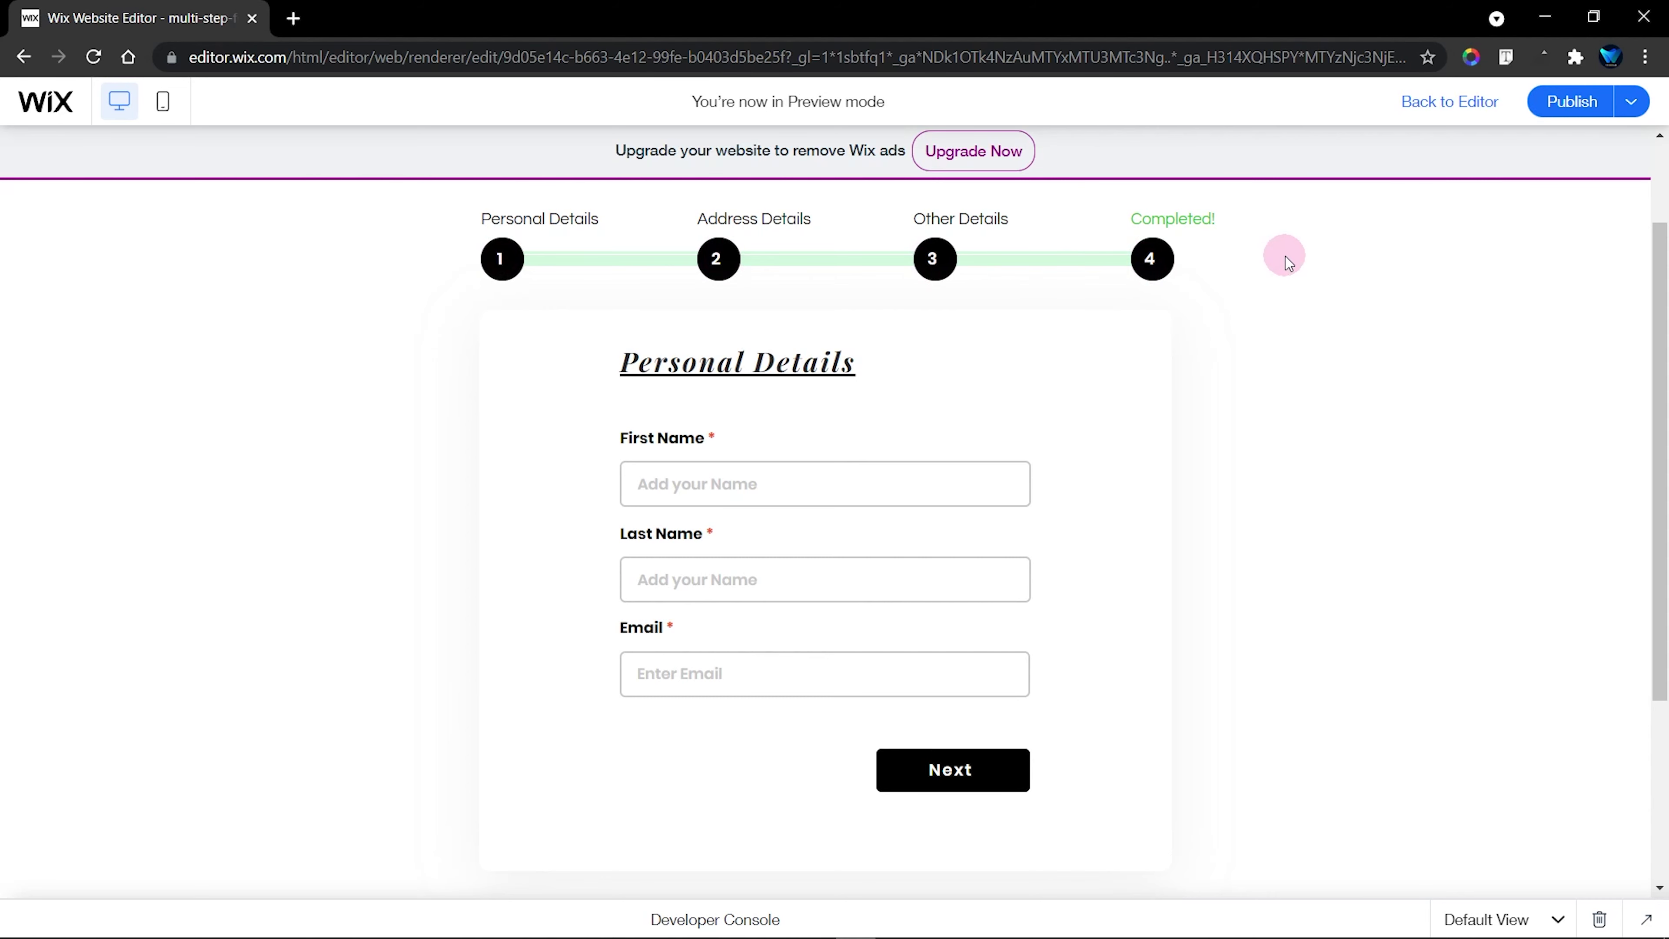
pyautogui.click(1443, 104)
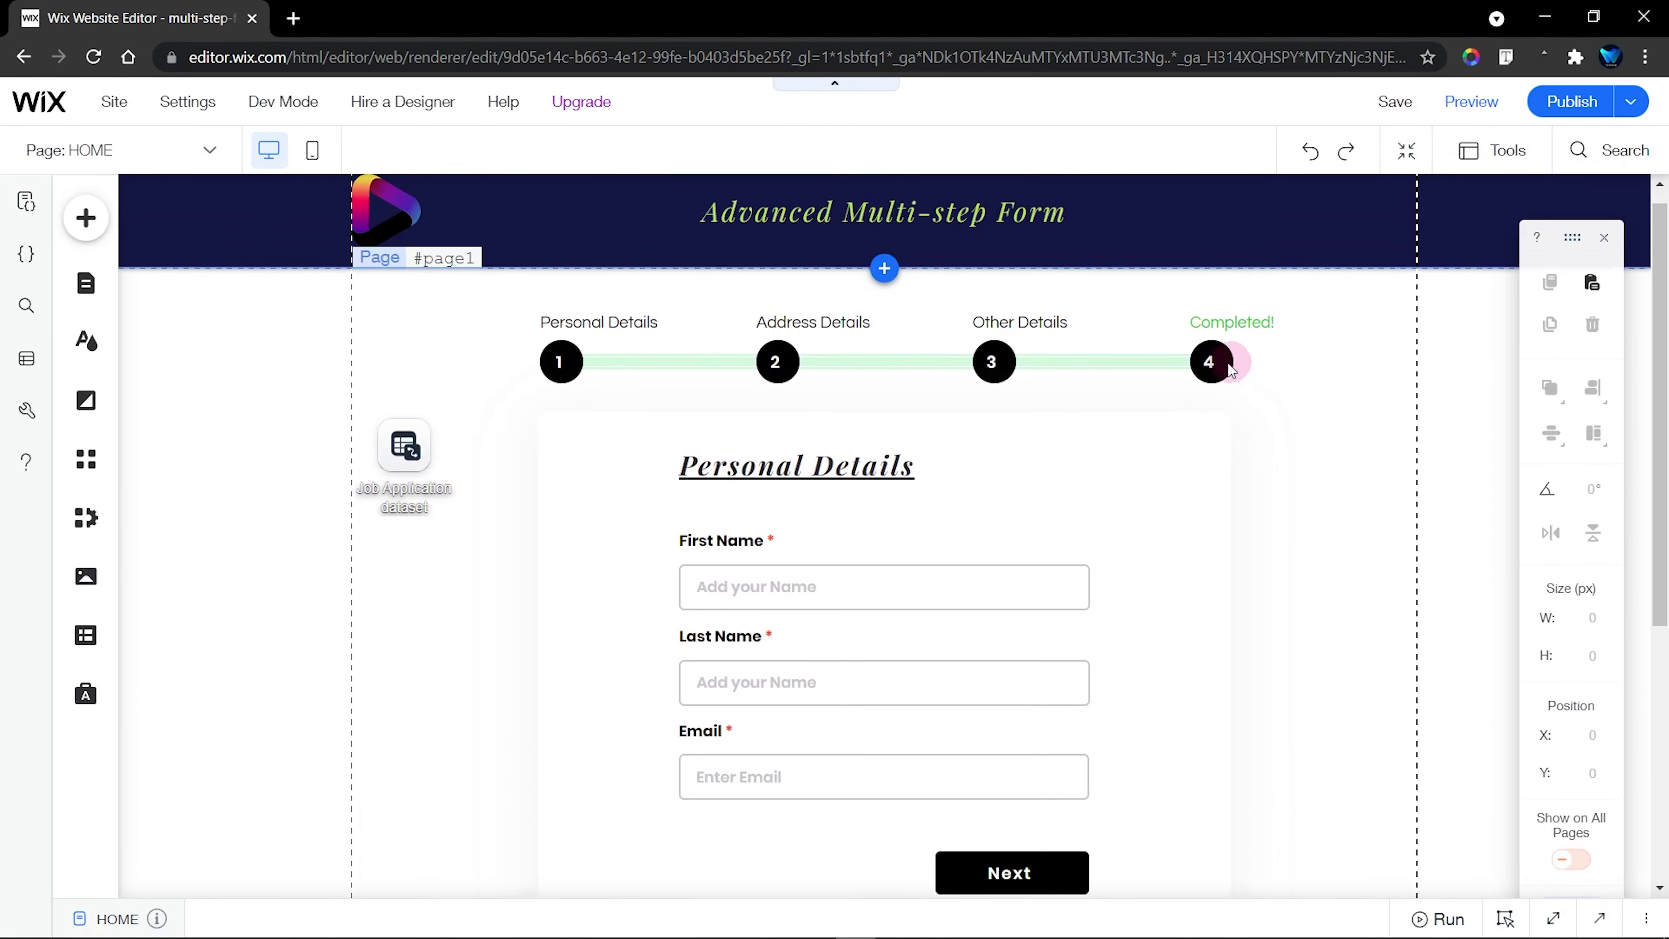
# View the customizable design options of step button 4 and close them without changes
pyautogui.click(1212, 362)
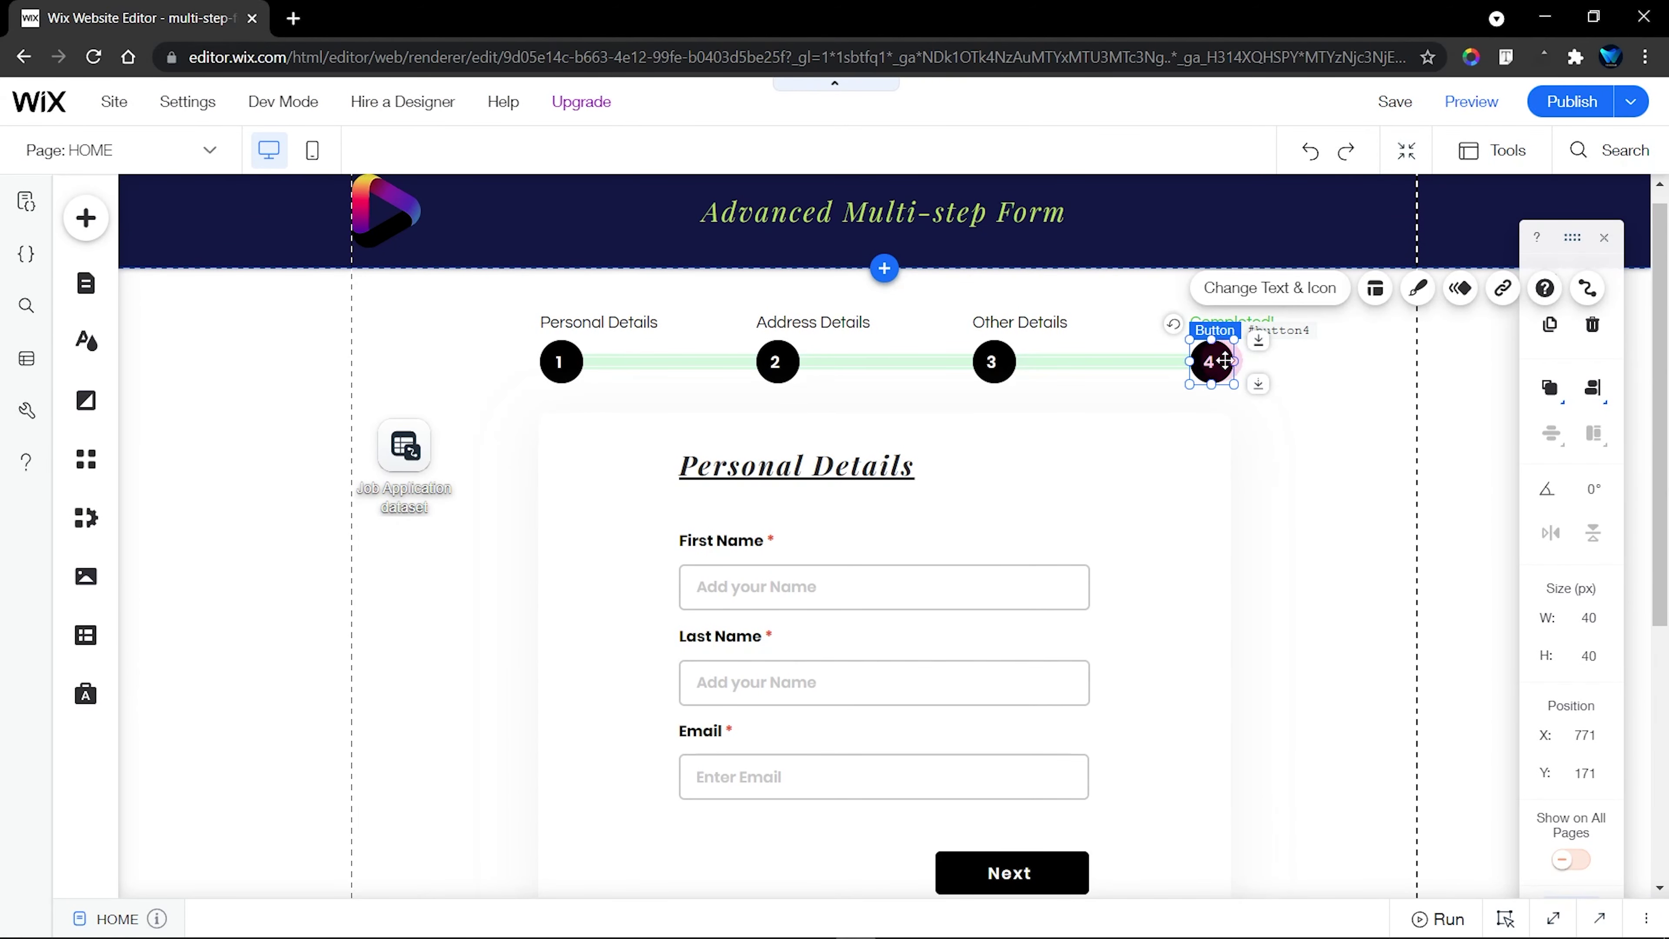
pyautogui.click(1418, 288)
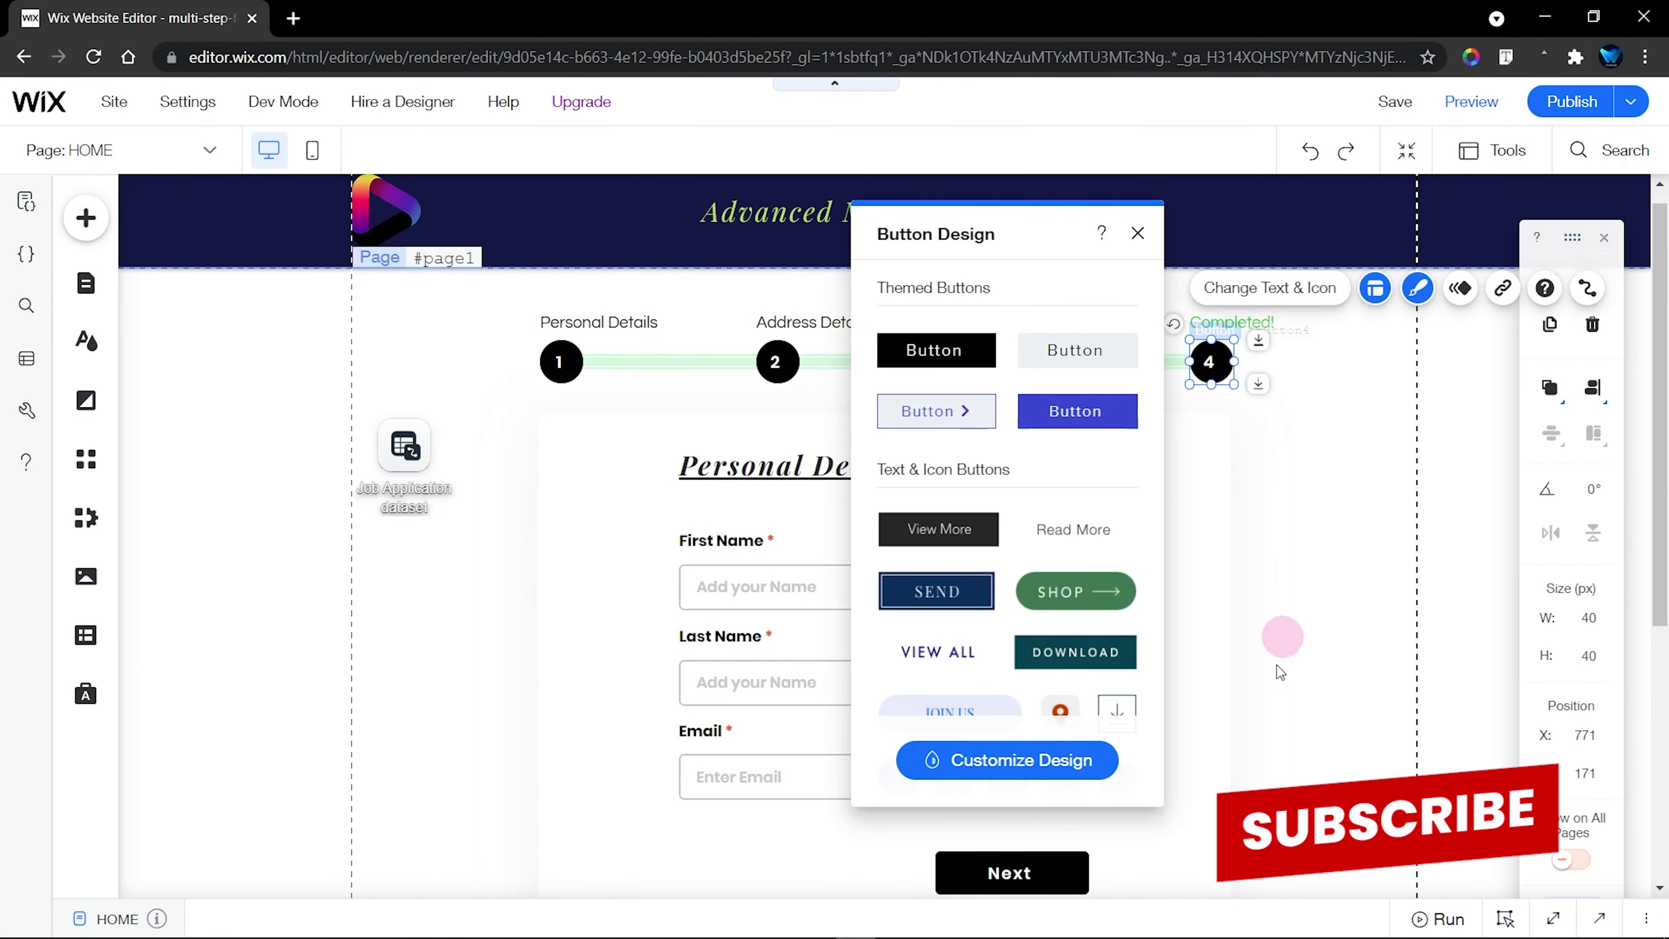
pyautogui.click(1033, 769)
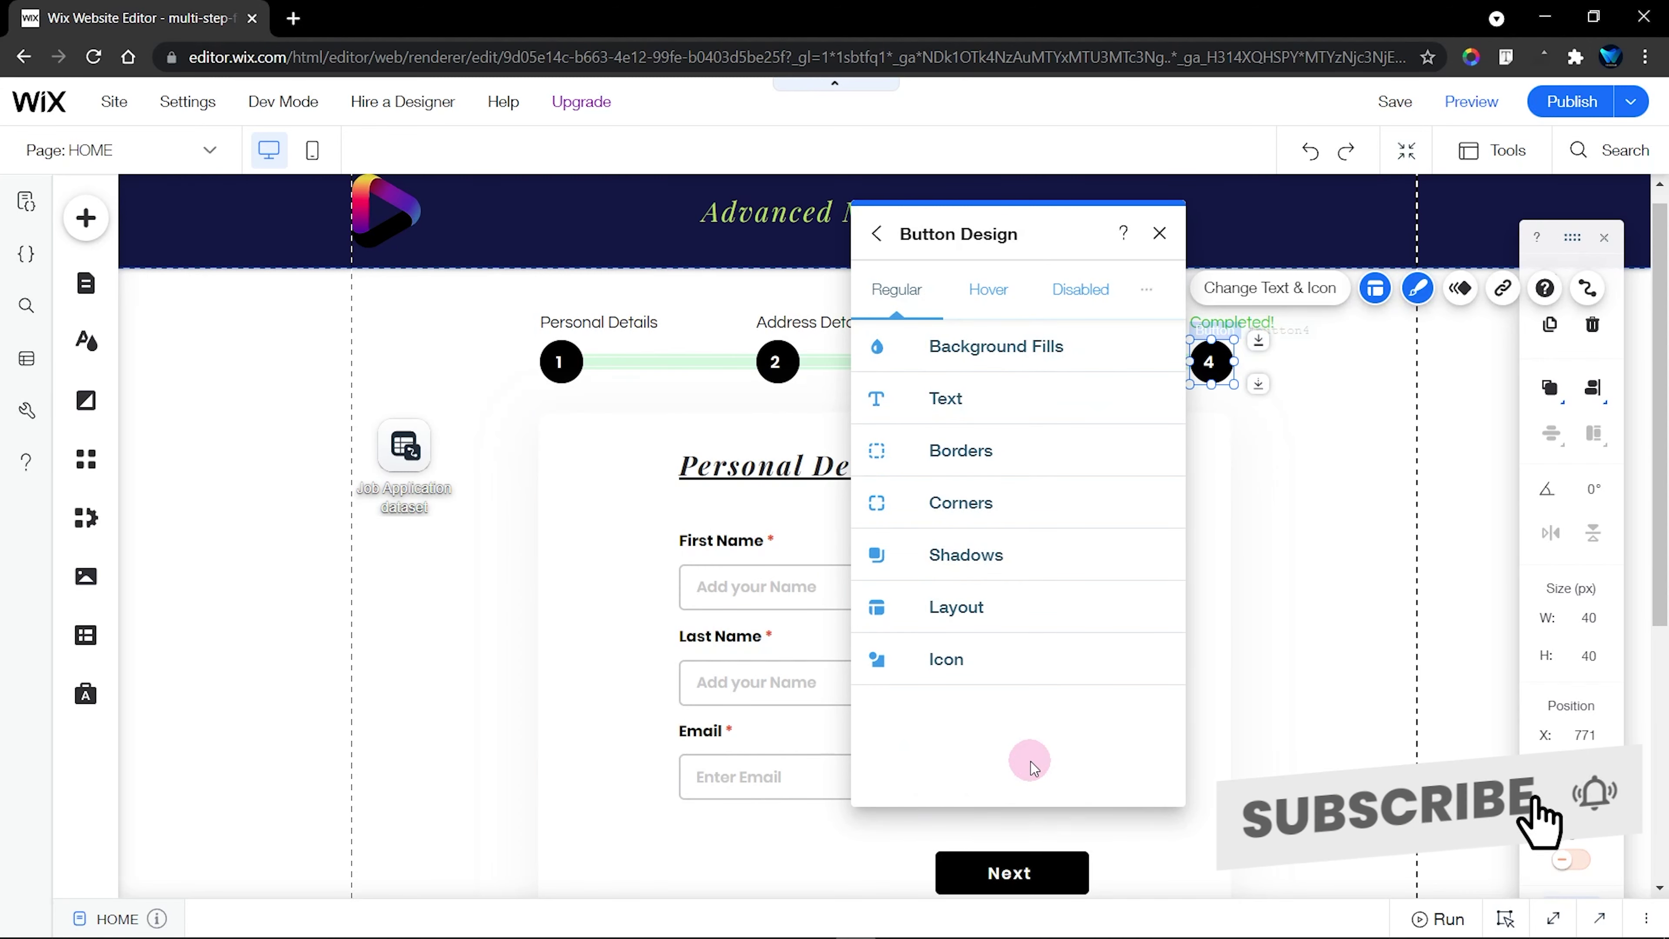
pyautogui.click(1159, 234)
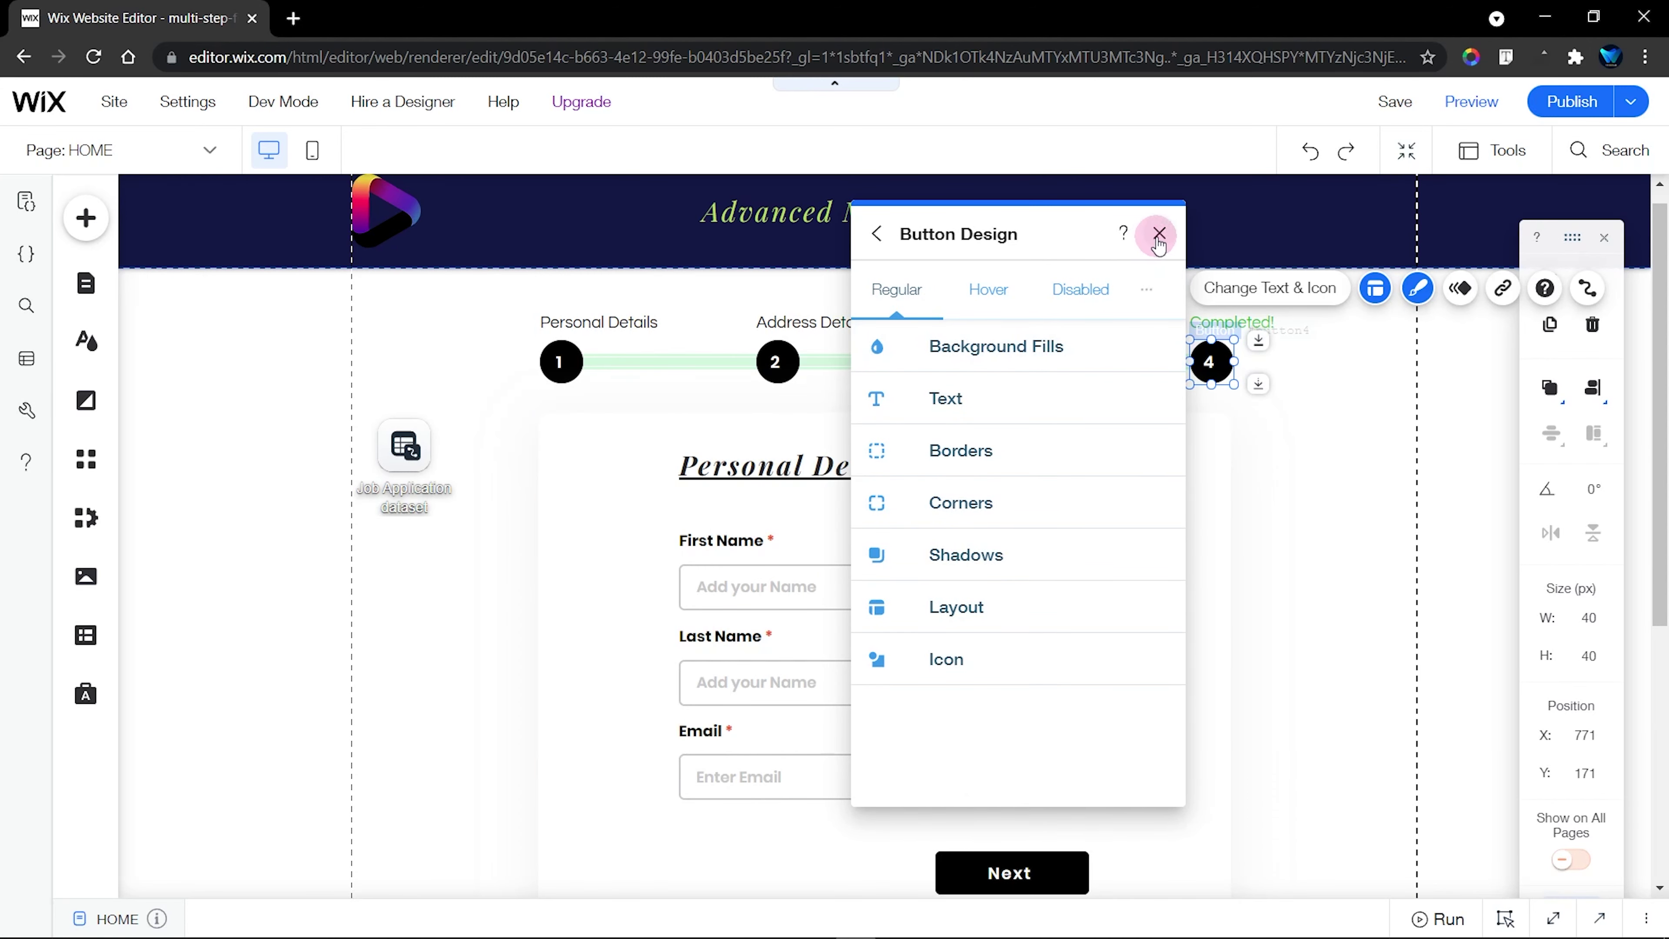
pyautogui.click(792, 365)
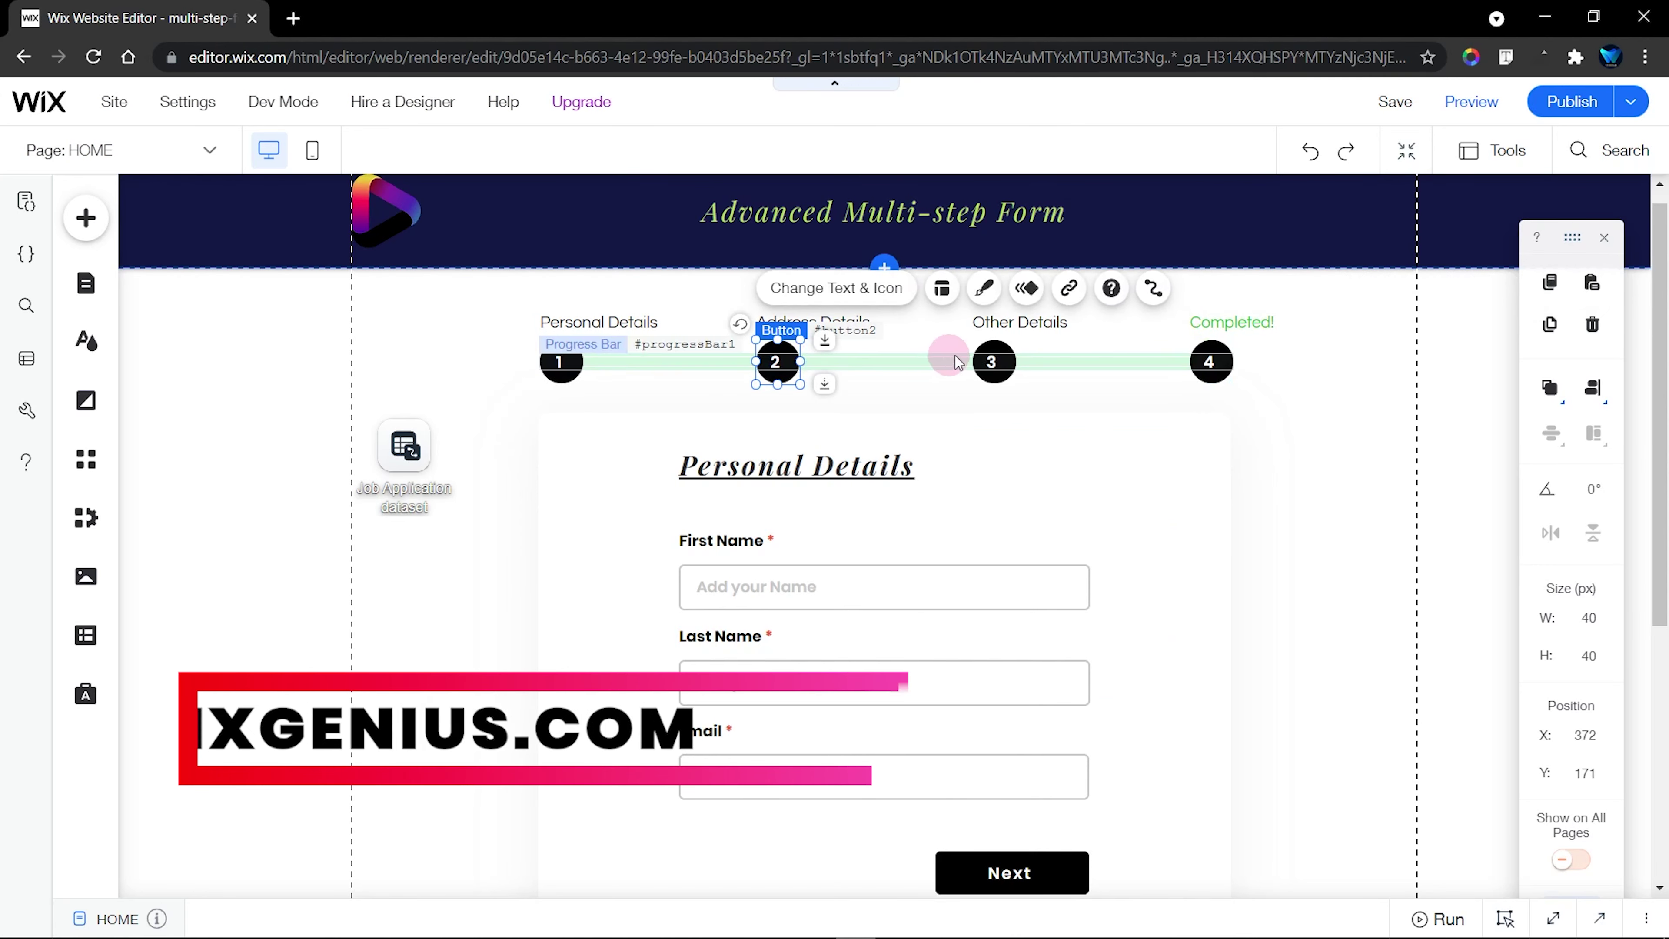
pyautogui.click(569, 374)
pyautogui.click(1004, 855)
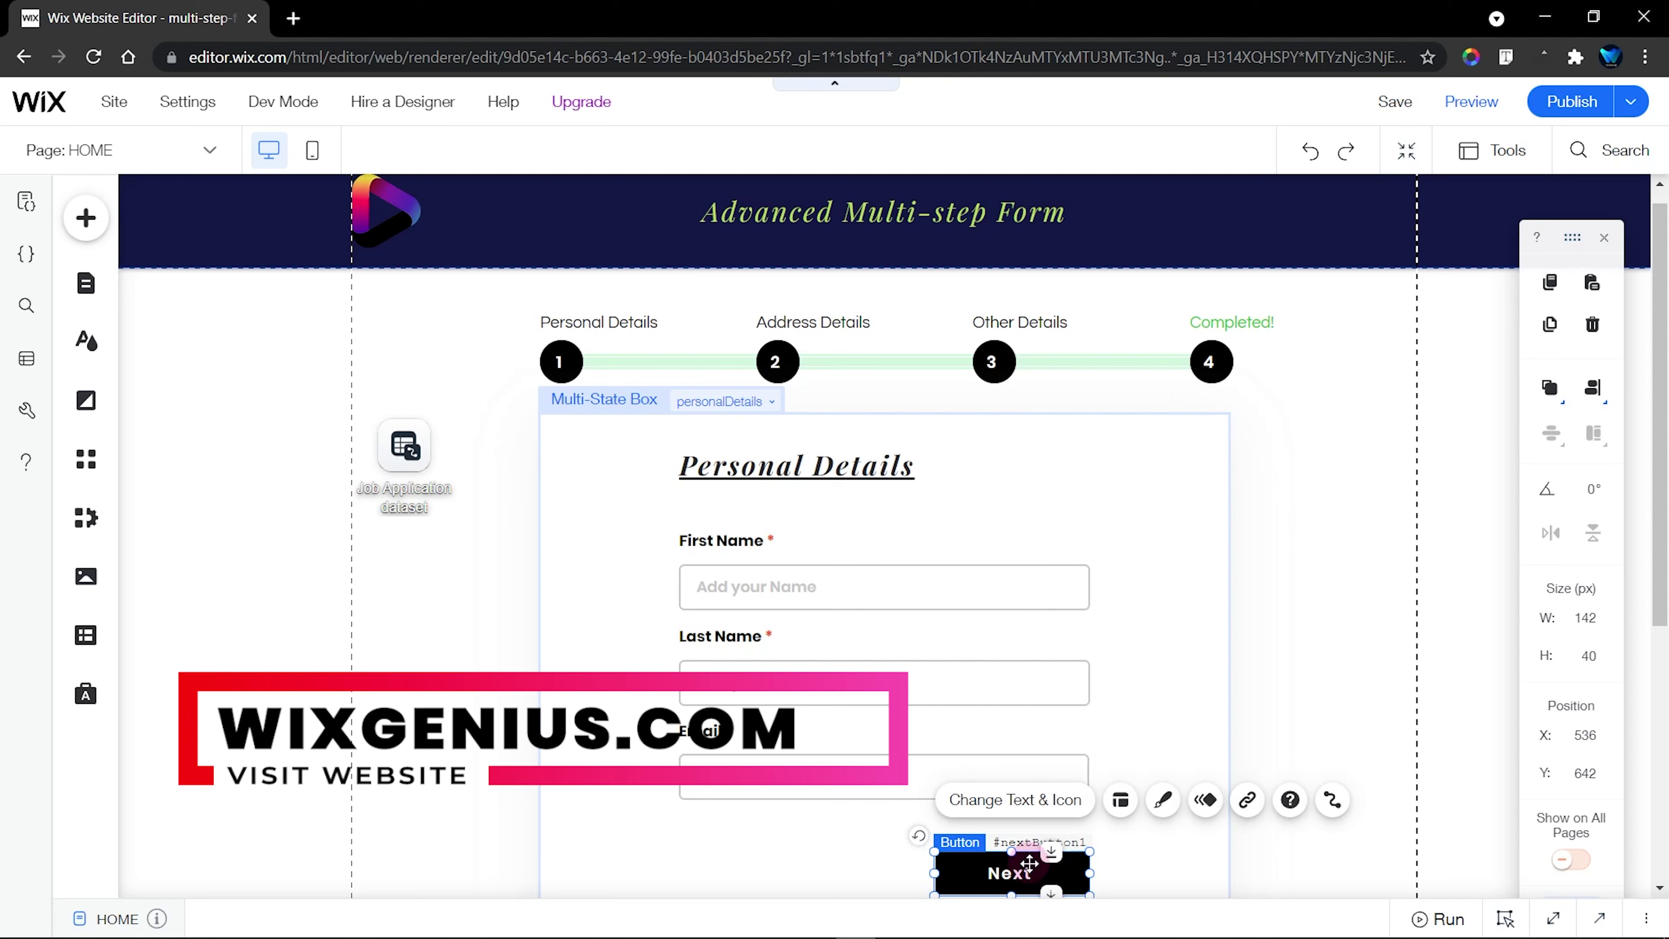
# Turn off the Enabled default value for step buttons #button2, #button3 and #button4
pyautogui.click(779, 361)
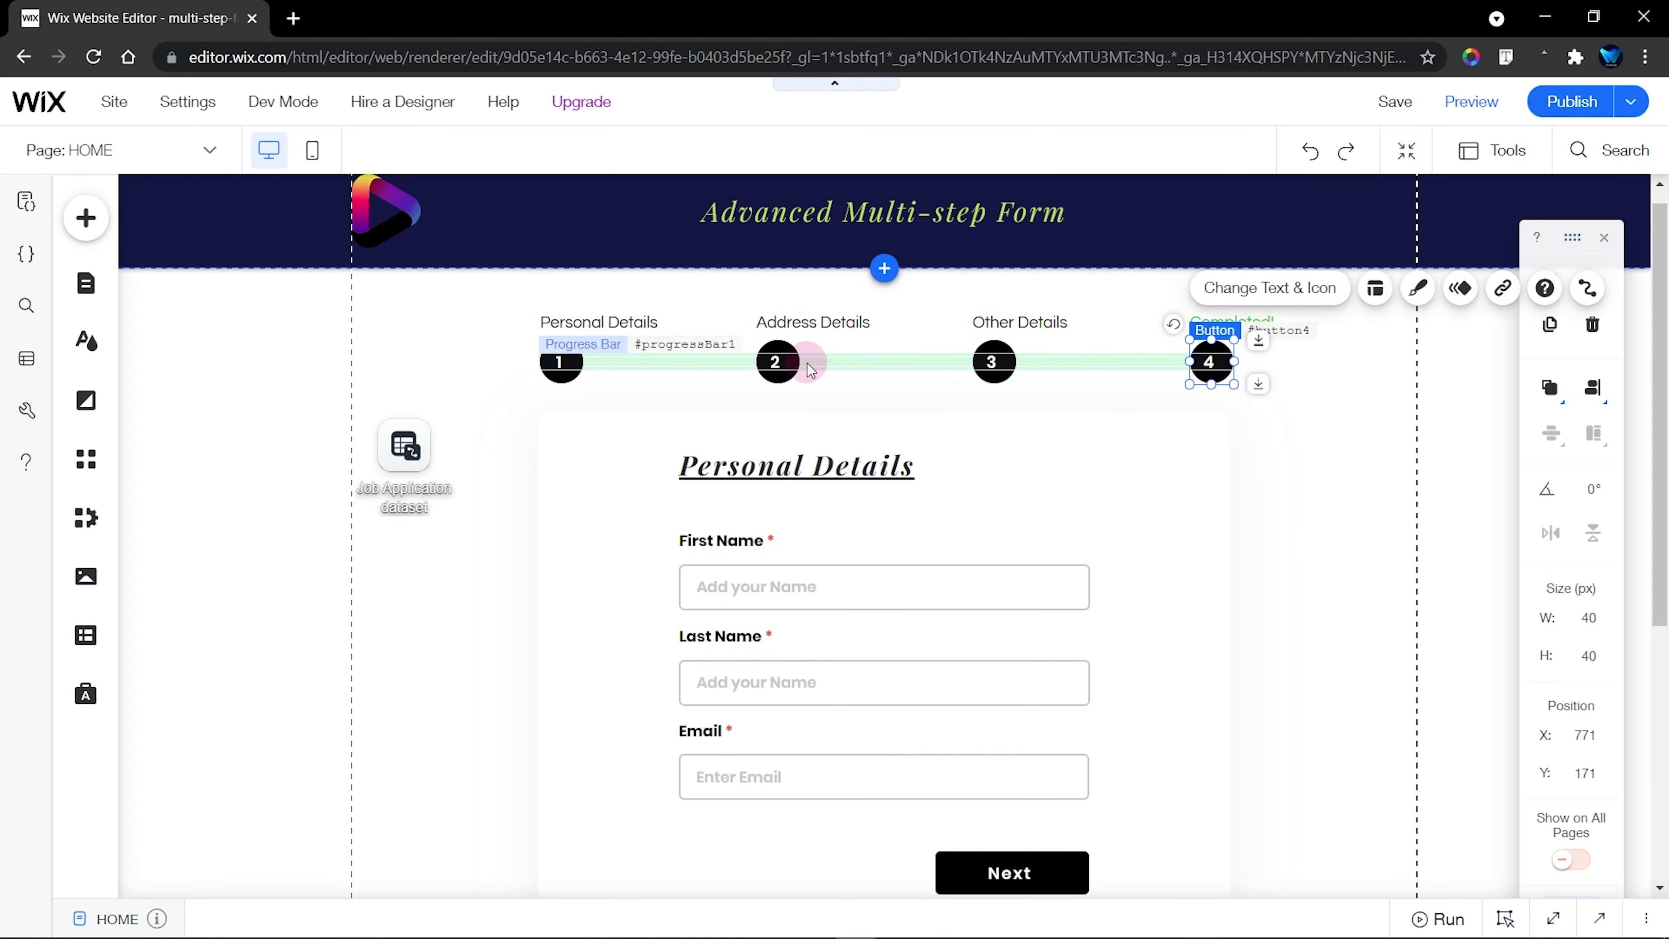
pyautogui.click(1252, 917)
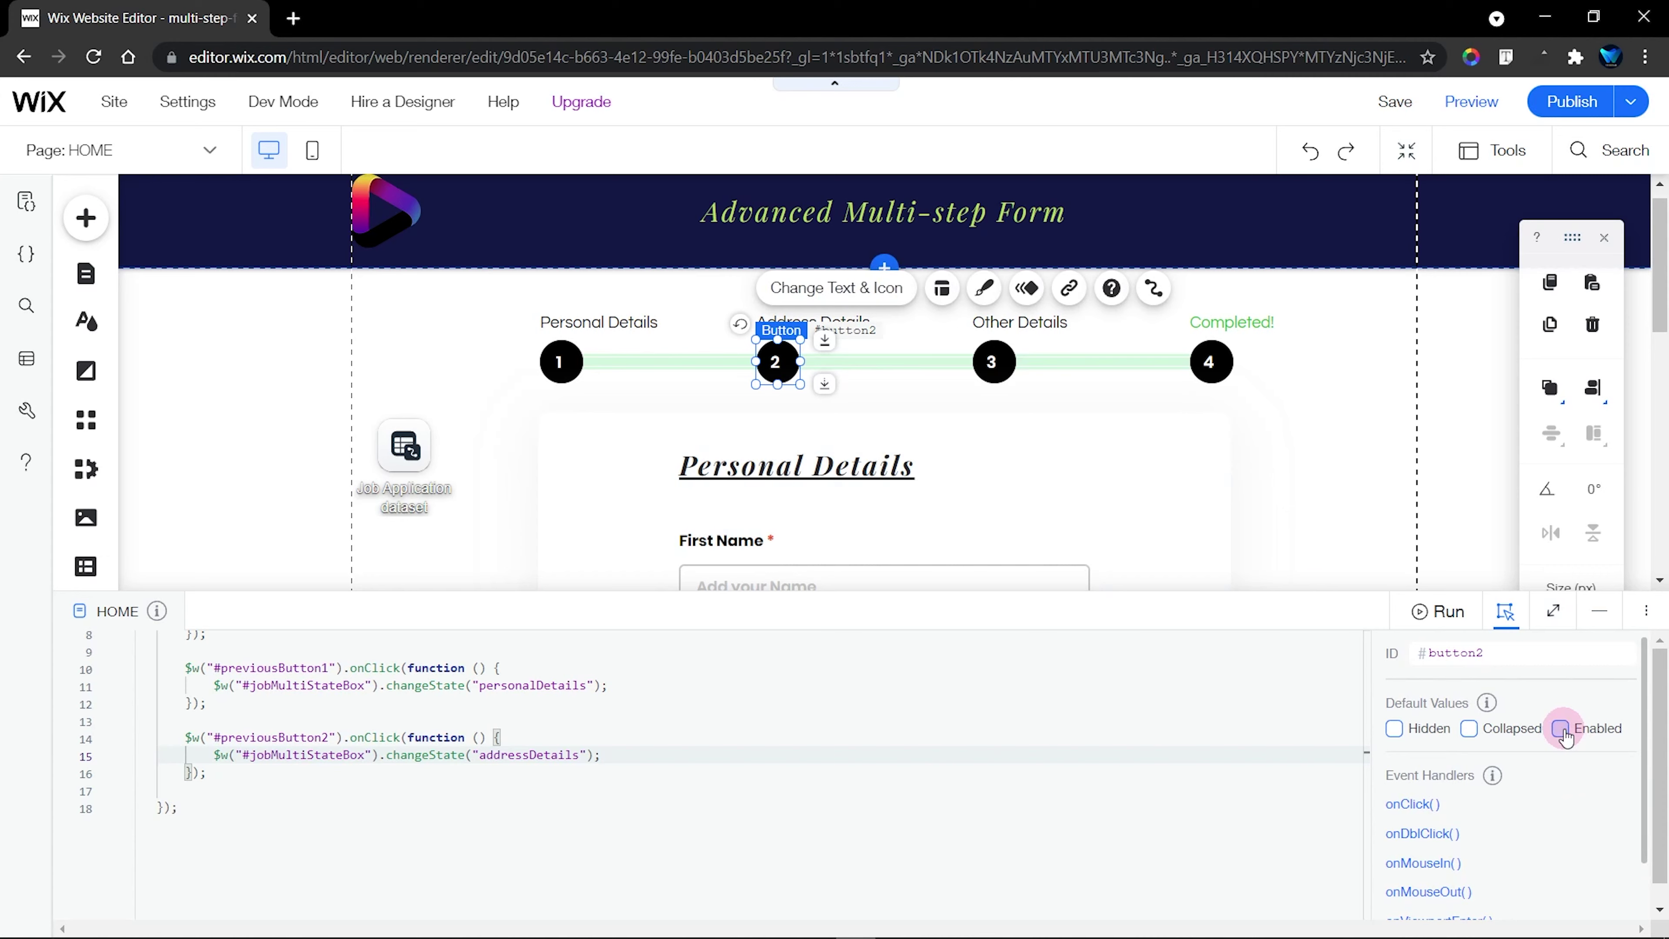
pyautogui.click(992, 362)
pyautogui.click(1559, 730)
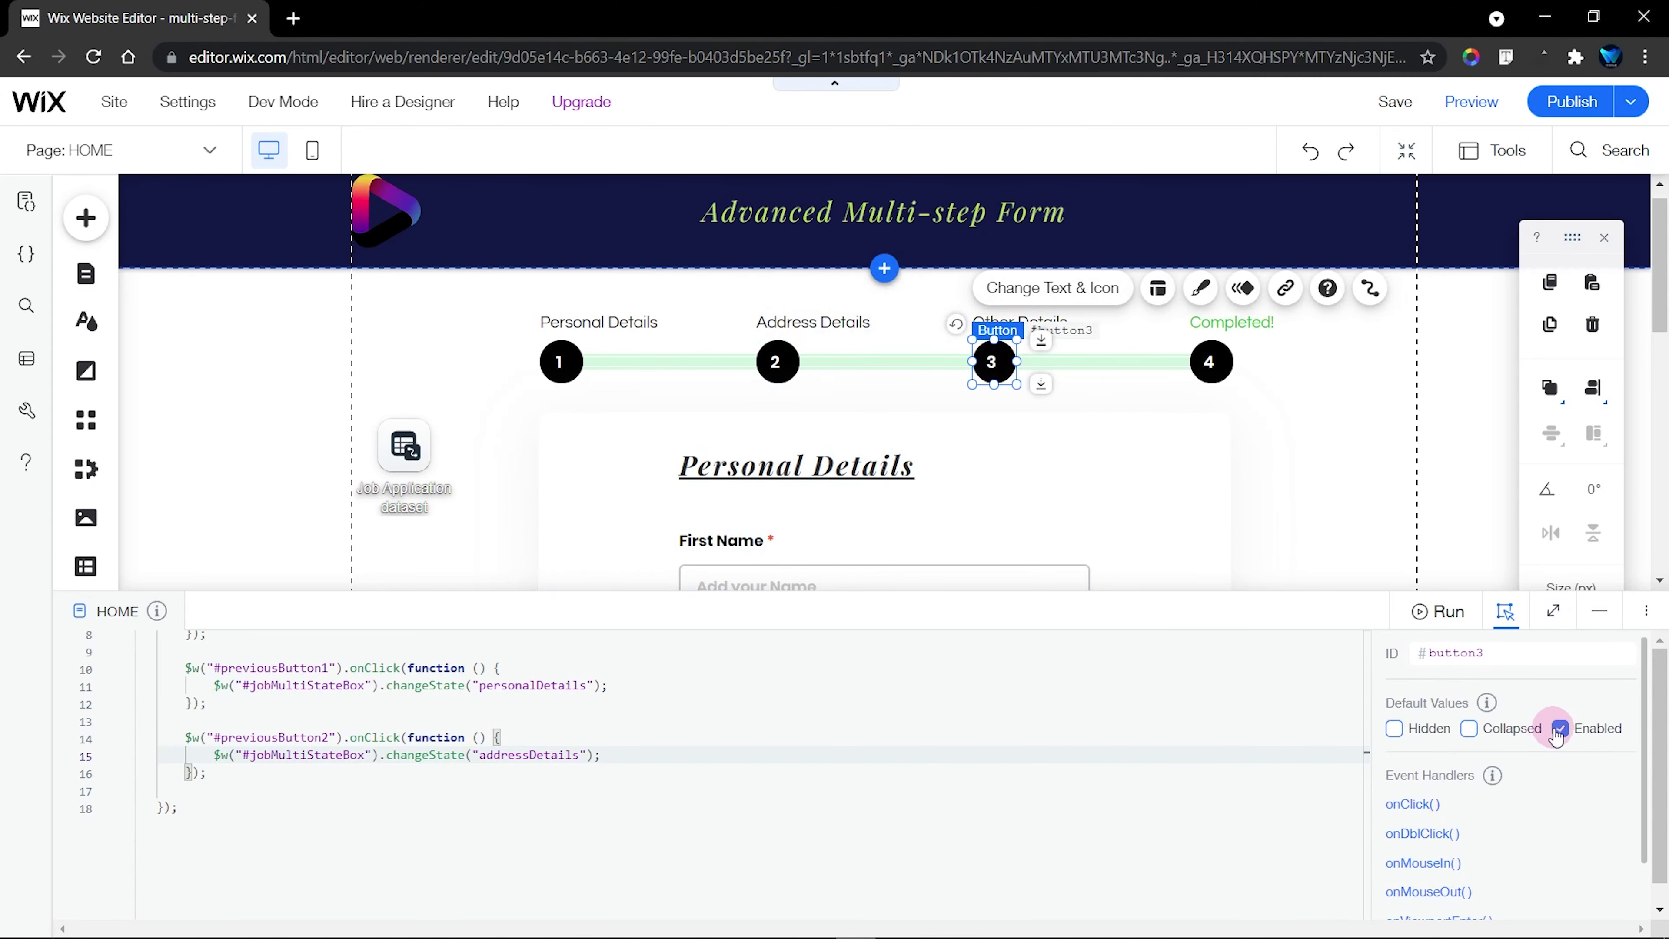
pyautogui.click(1211, 362)
pyautogui.click(1561, 729)
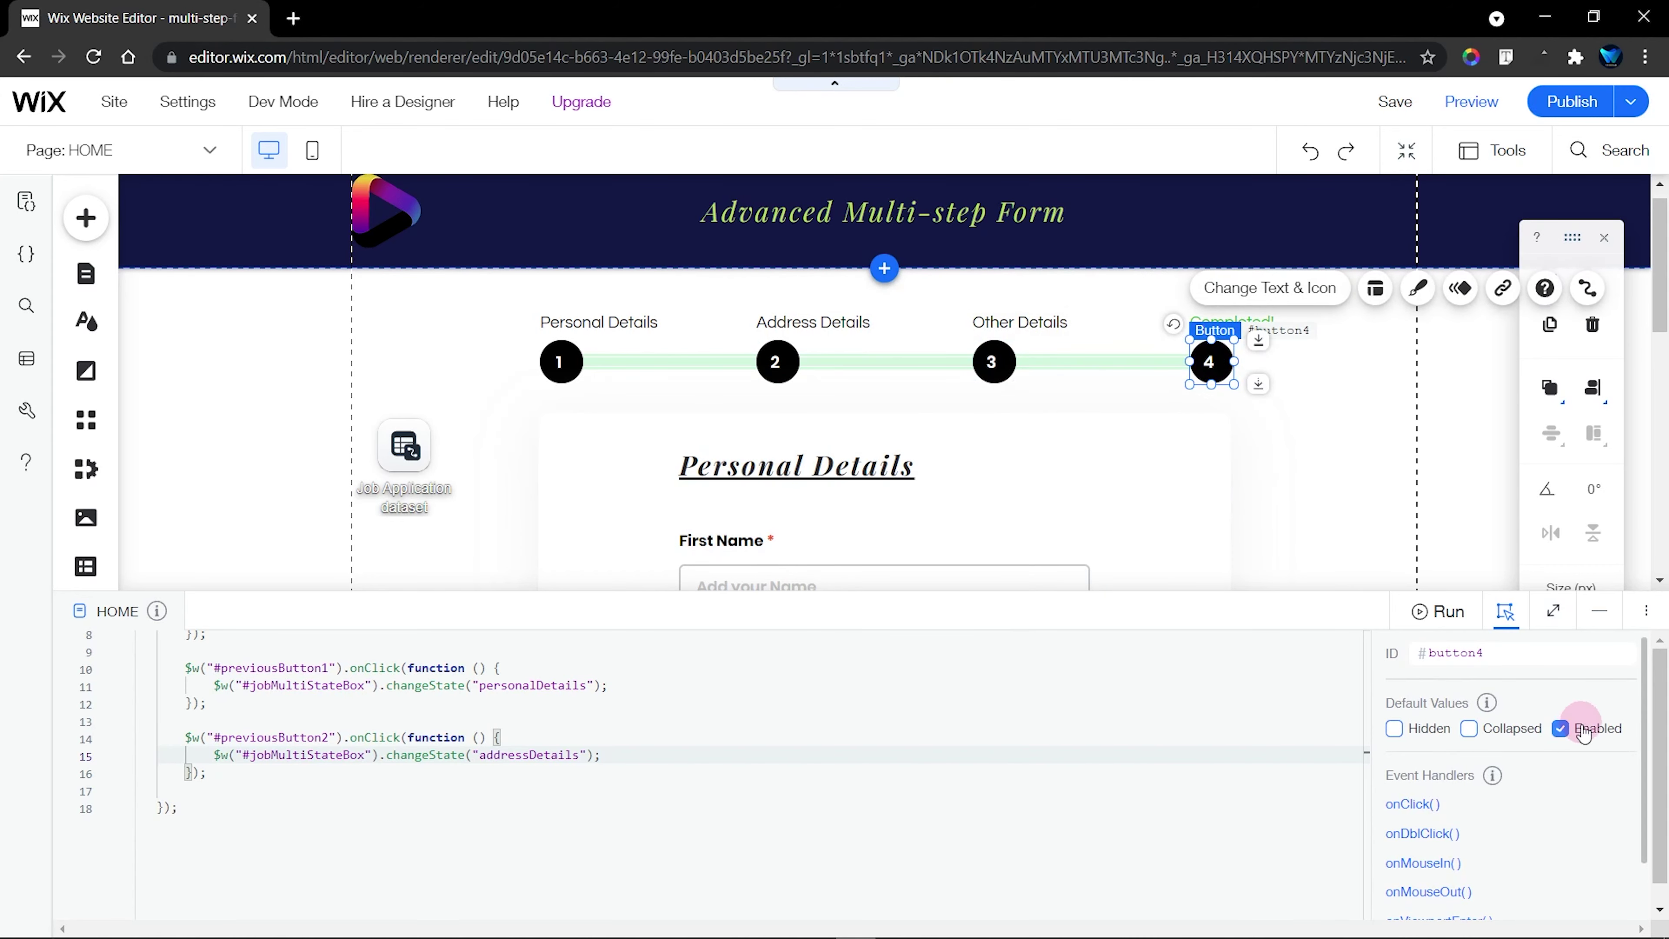
pyautogui.click(1462, 564)
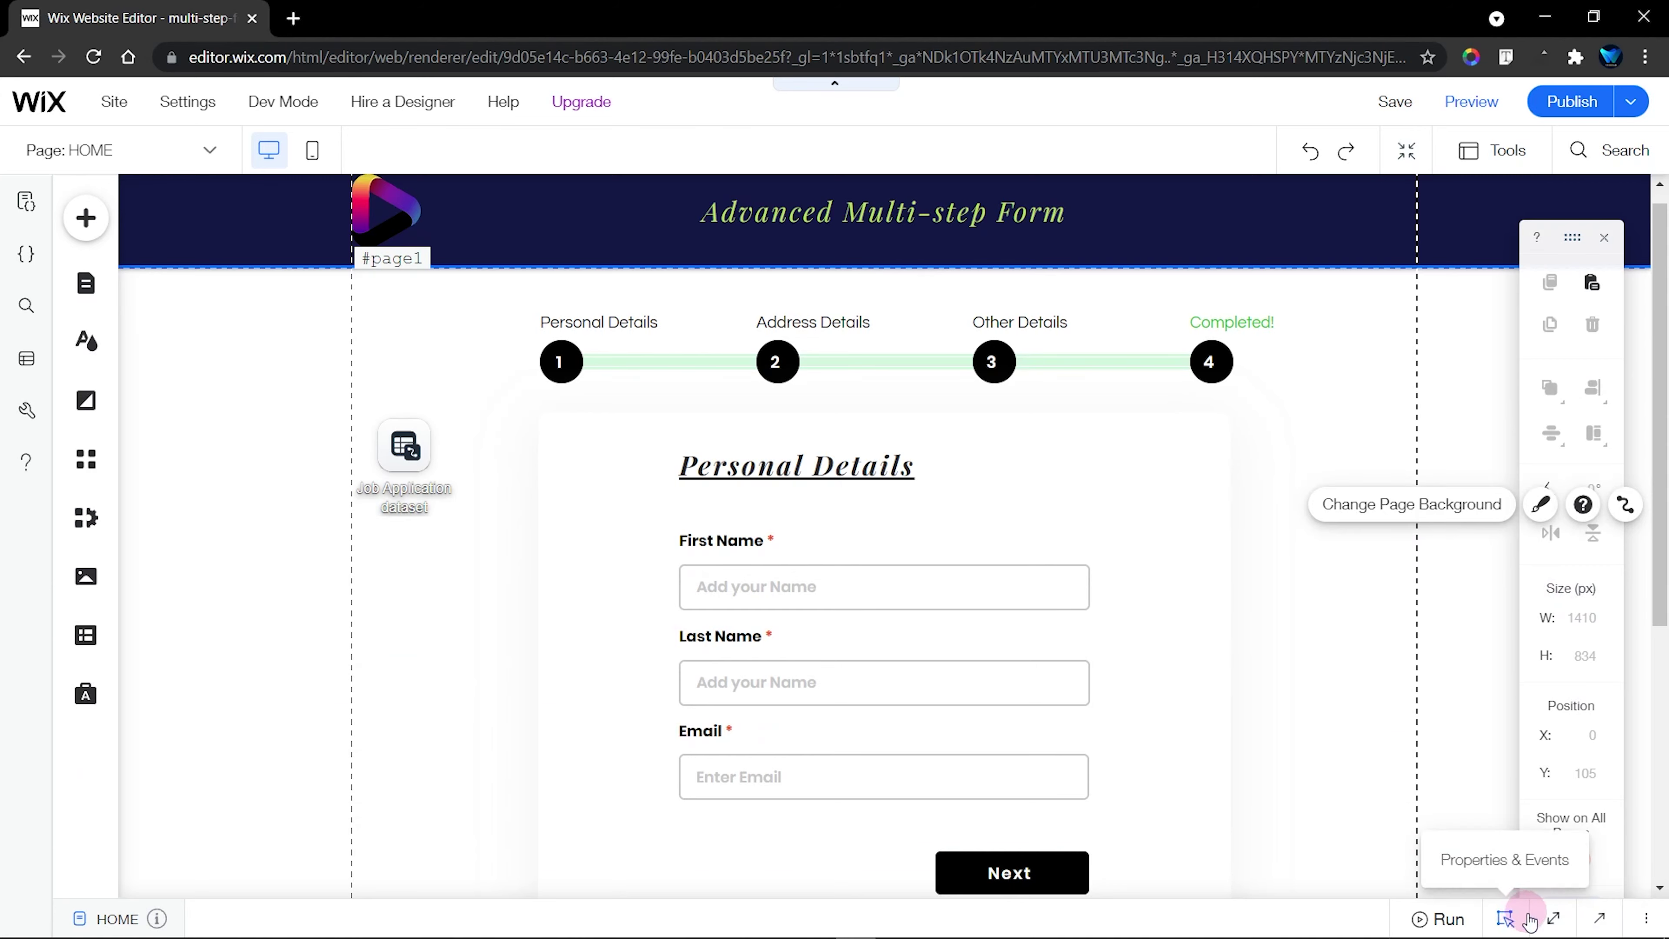
# Review the page code's button handlers and check the IDs and Enabled defaults of step buttons 1 to 4
pyautogui.click(1505, 919)
pyautogui.click(284, 350)
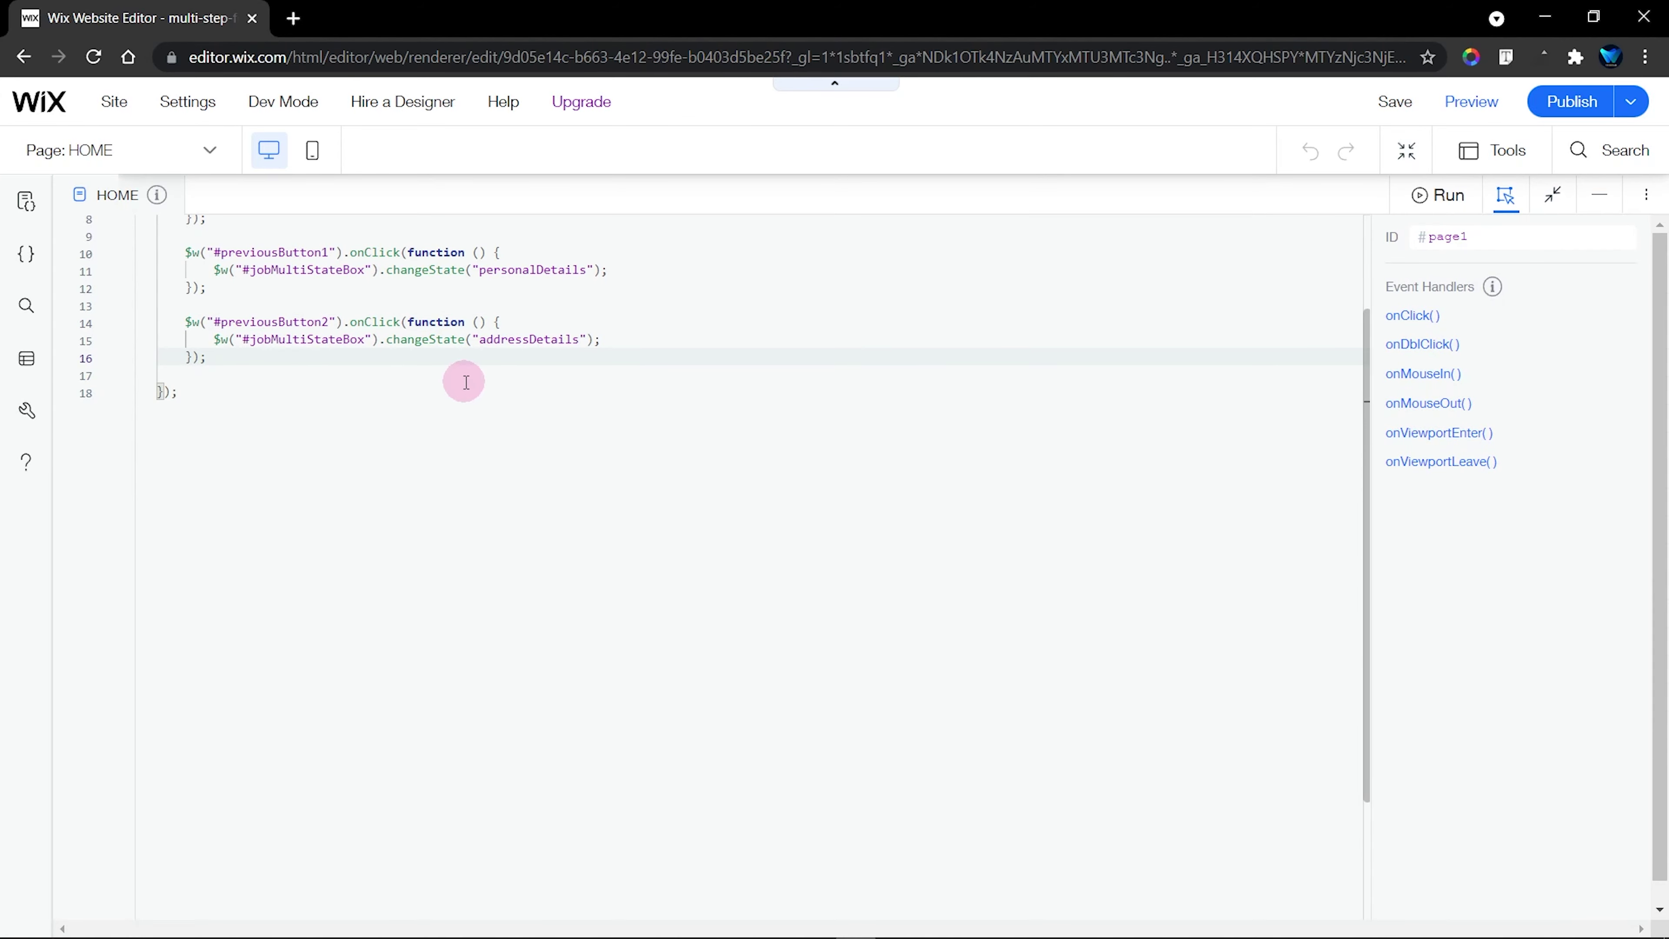
pyautogui.scroll(3, 838, 384)
pyautogui.scroll(-3, 838, 384)
pyautogui.click(1553, 195)
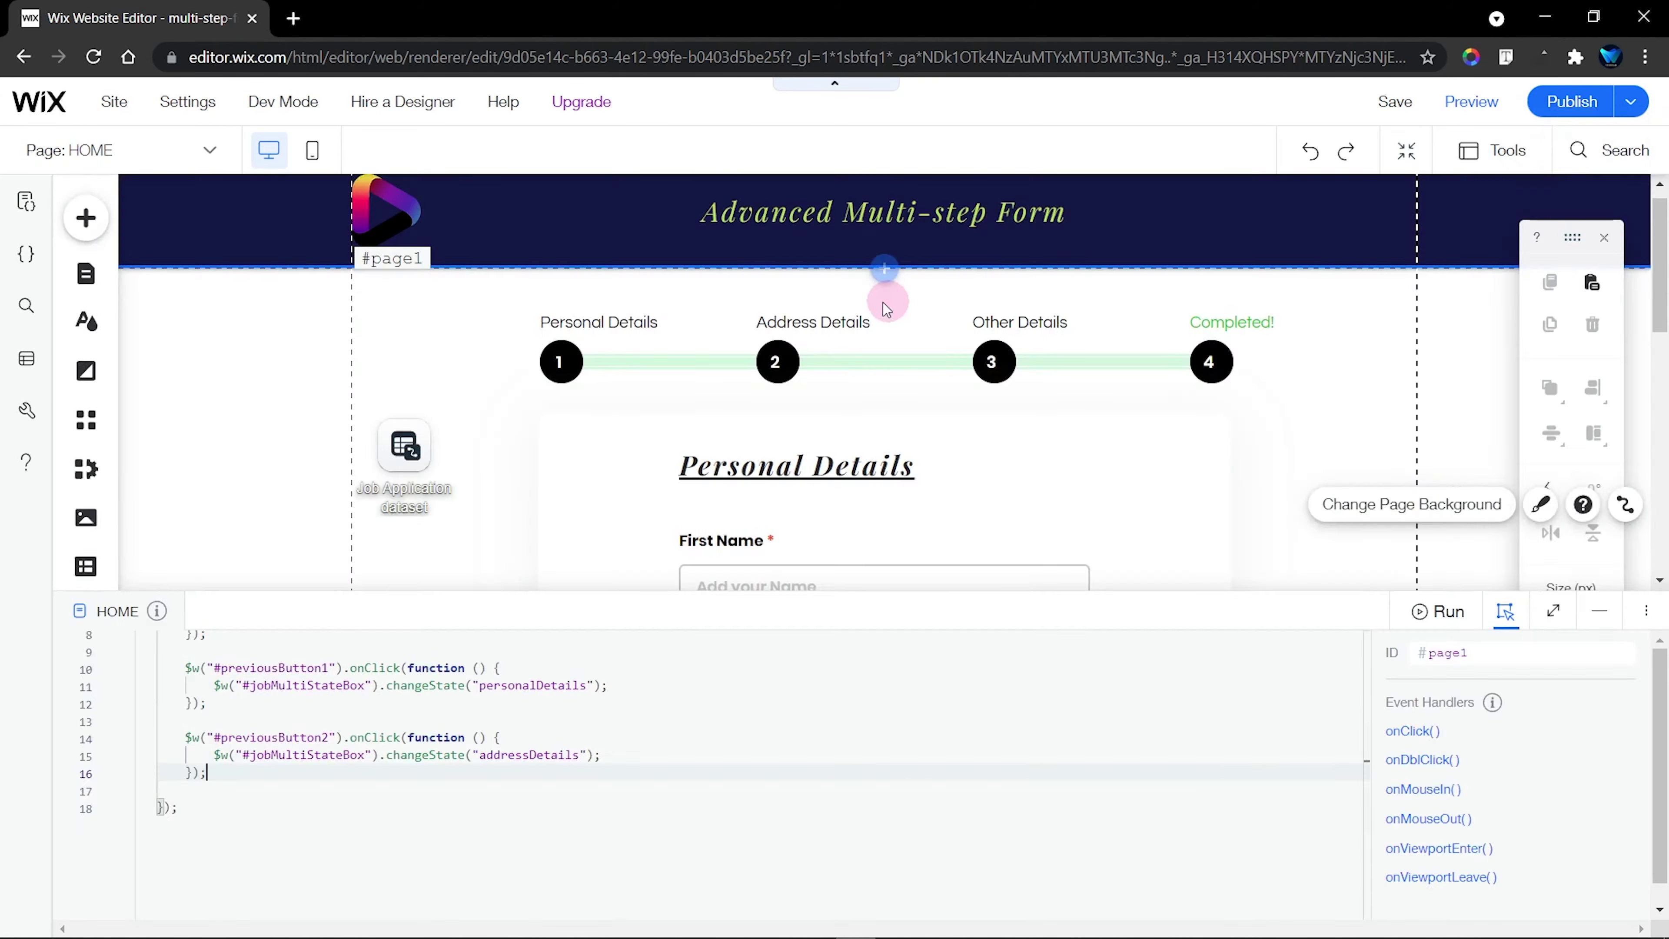
pyautogui.click(560, 361)
pyautogui.click(778, 361)
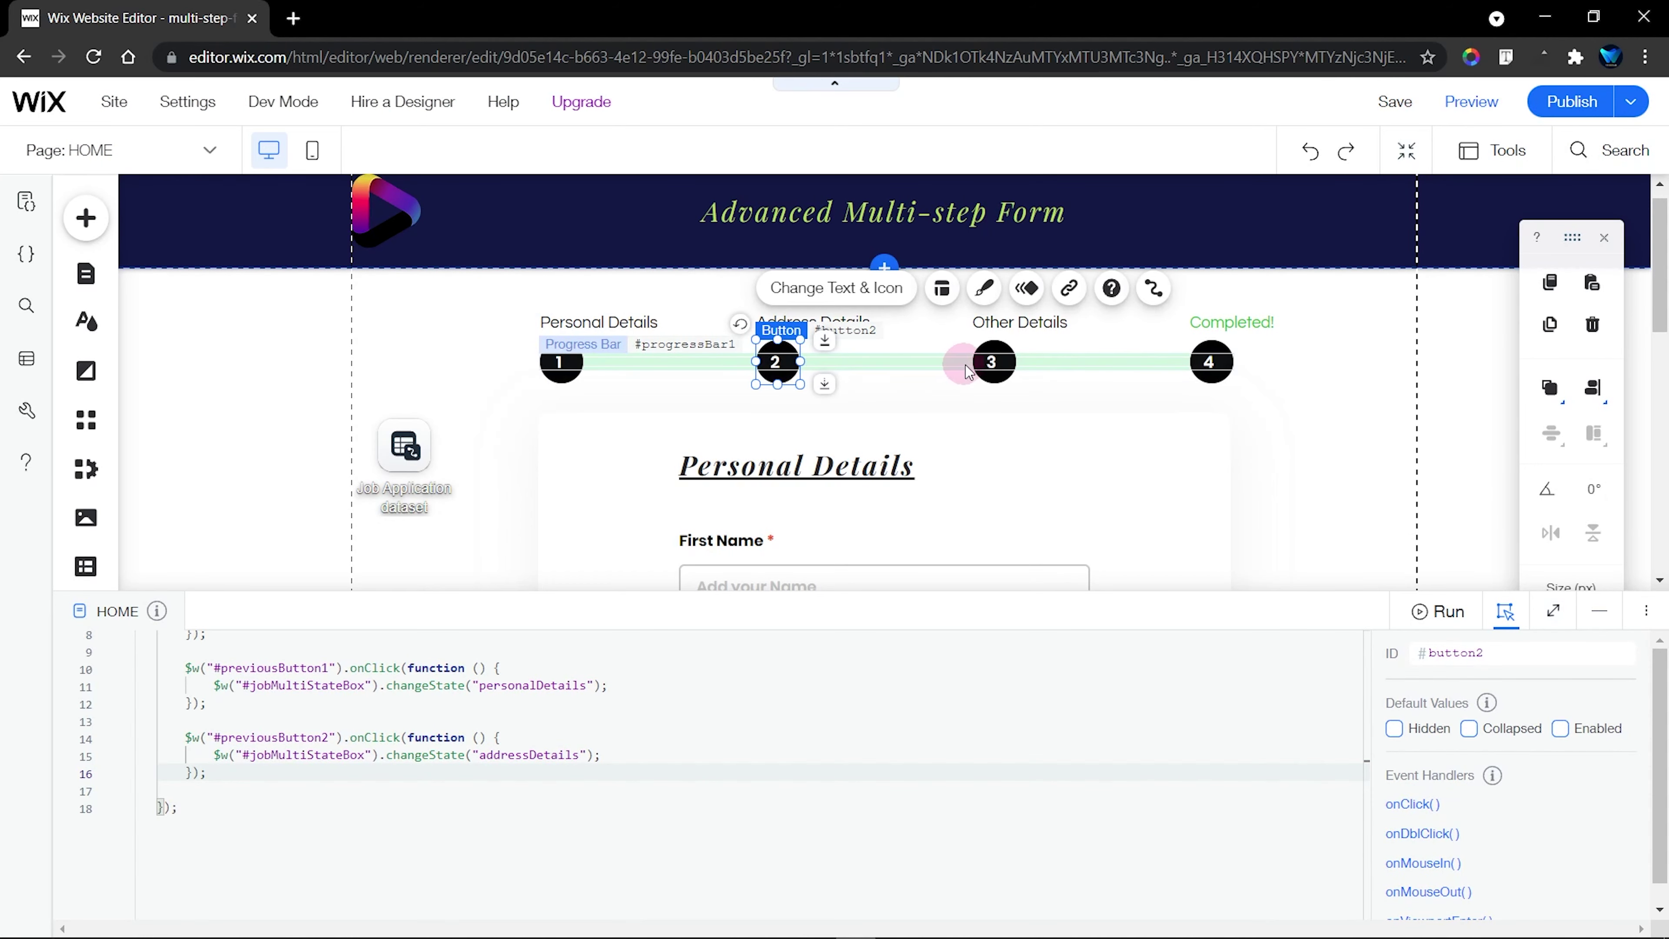
pyautogui.click(994, 362)
pyautogui.click(1211, 358)
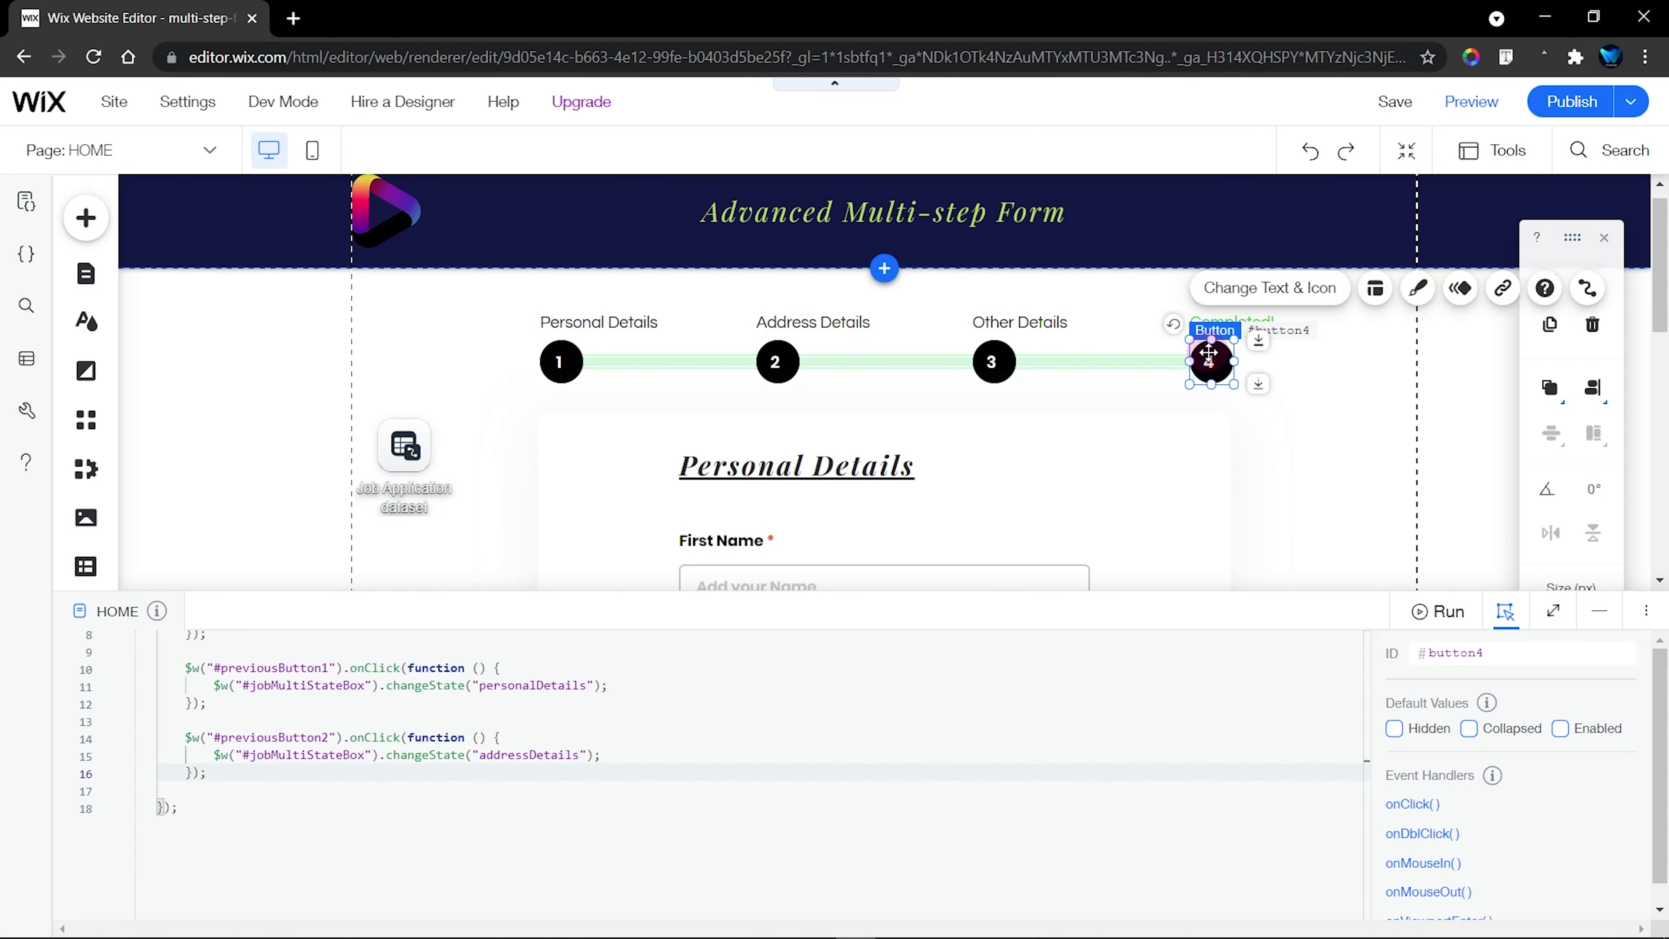
# Add the comment //PROGRESS BUTTONS below the previousButton2 handler in the HOME page code
pyautogui.click(559, 362)
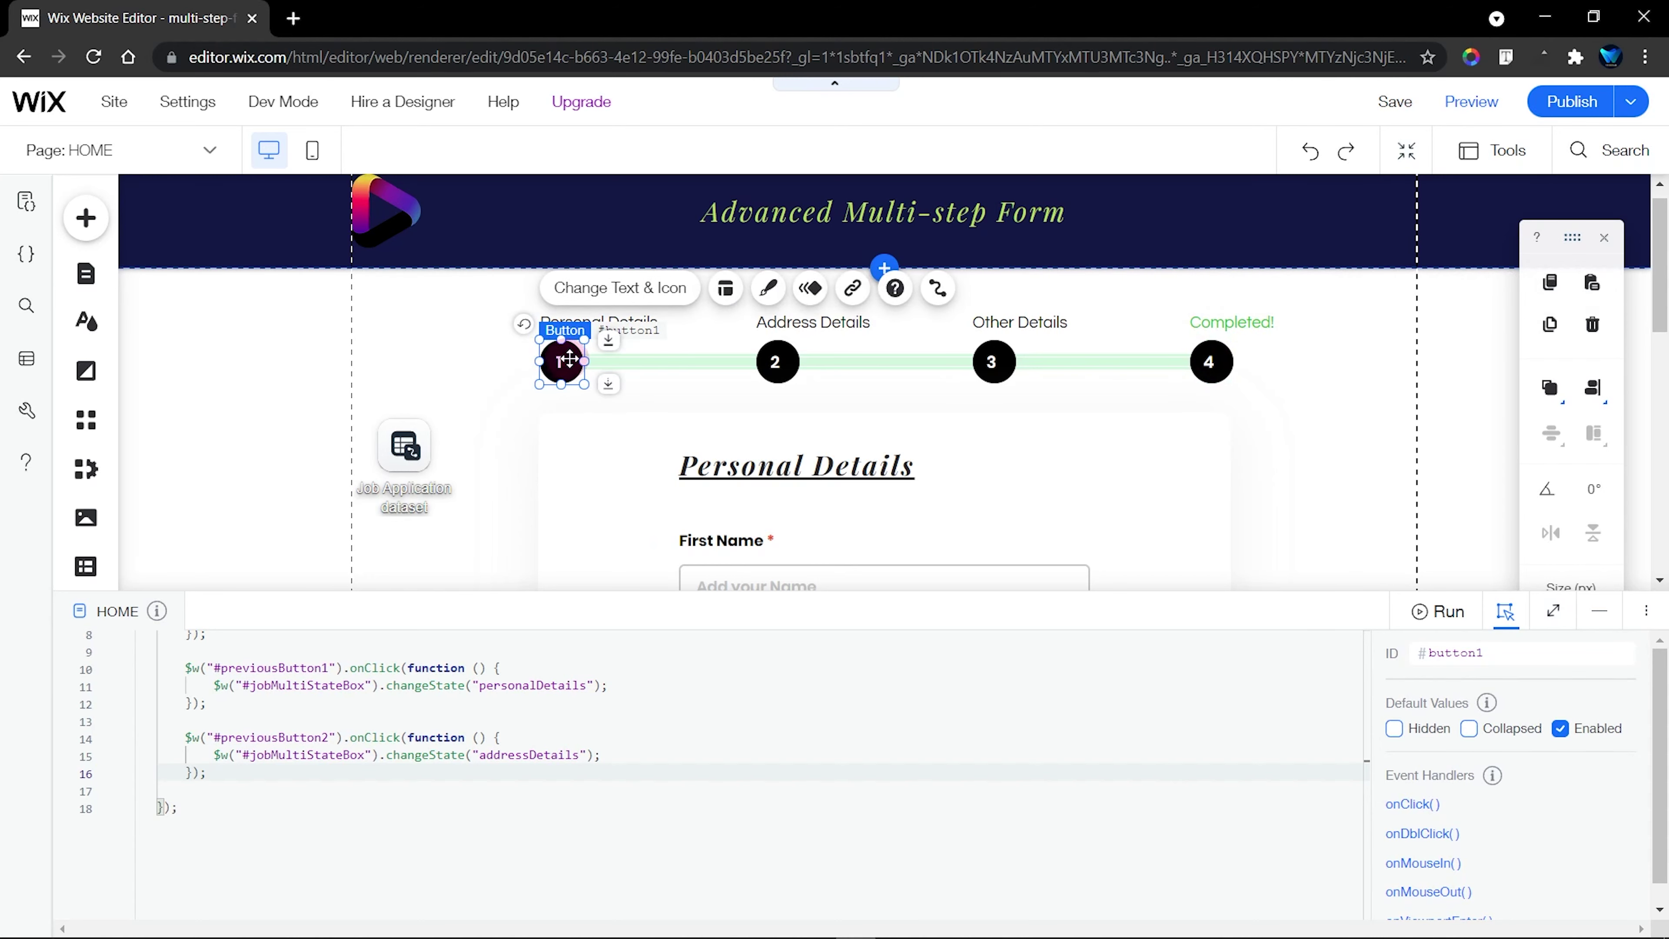
pyautogui.click(252, 776)
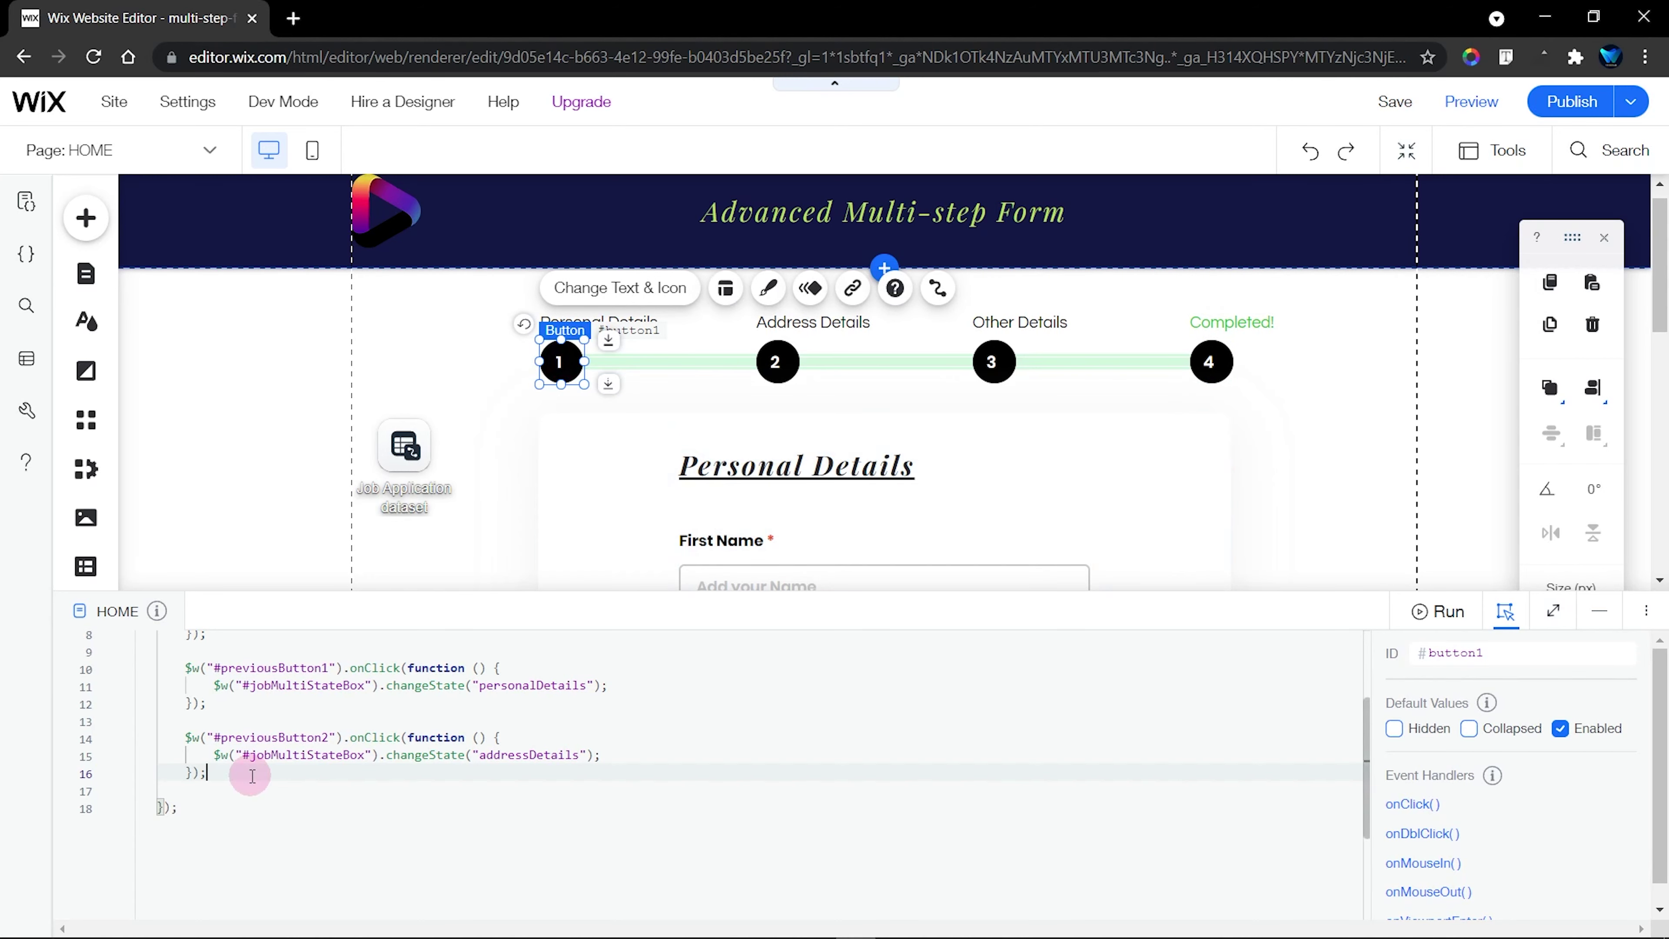
pyautogui.scroll(-2, 631, 756)
pyautogui.press('Return')
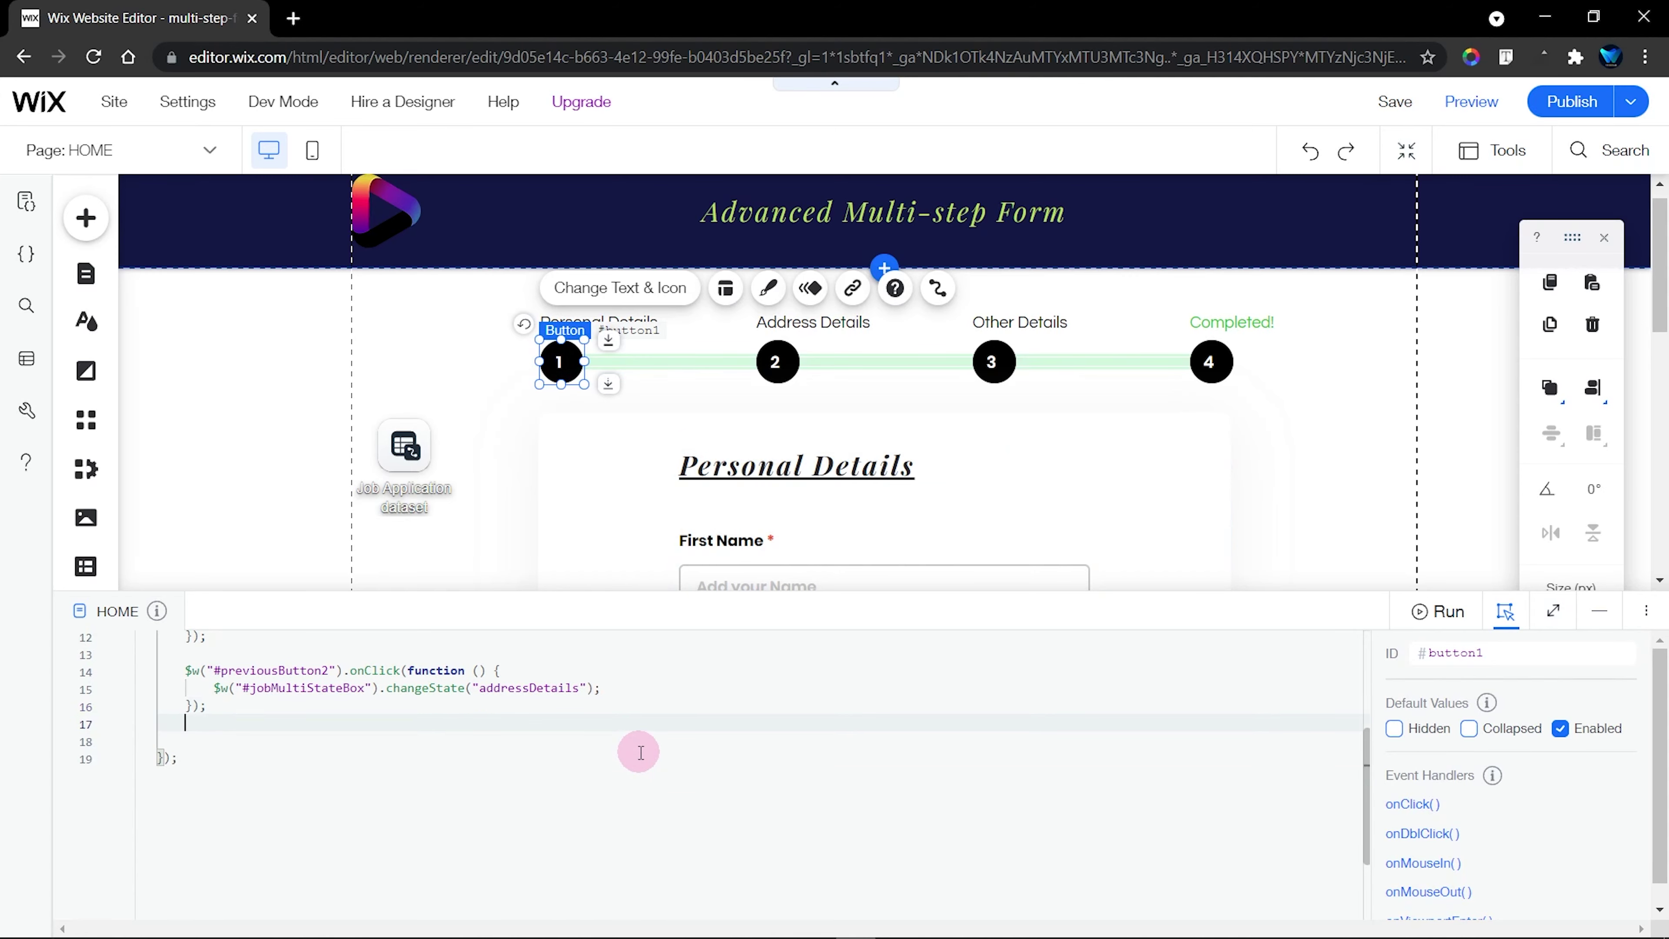
pyautogui.press('Return')
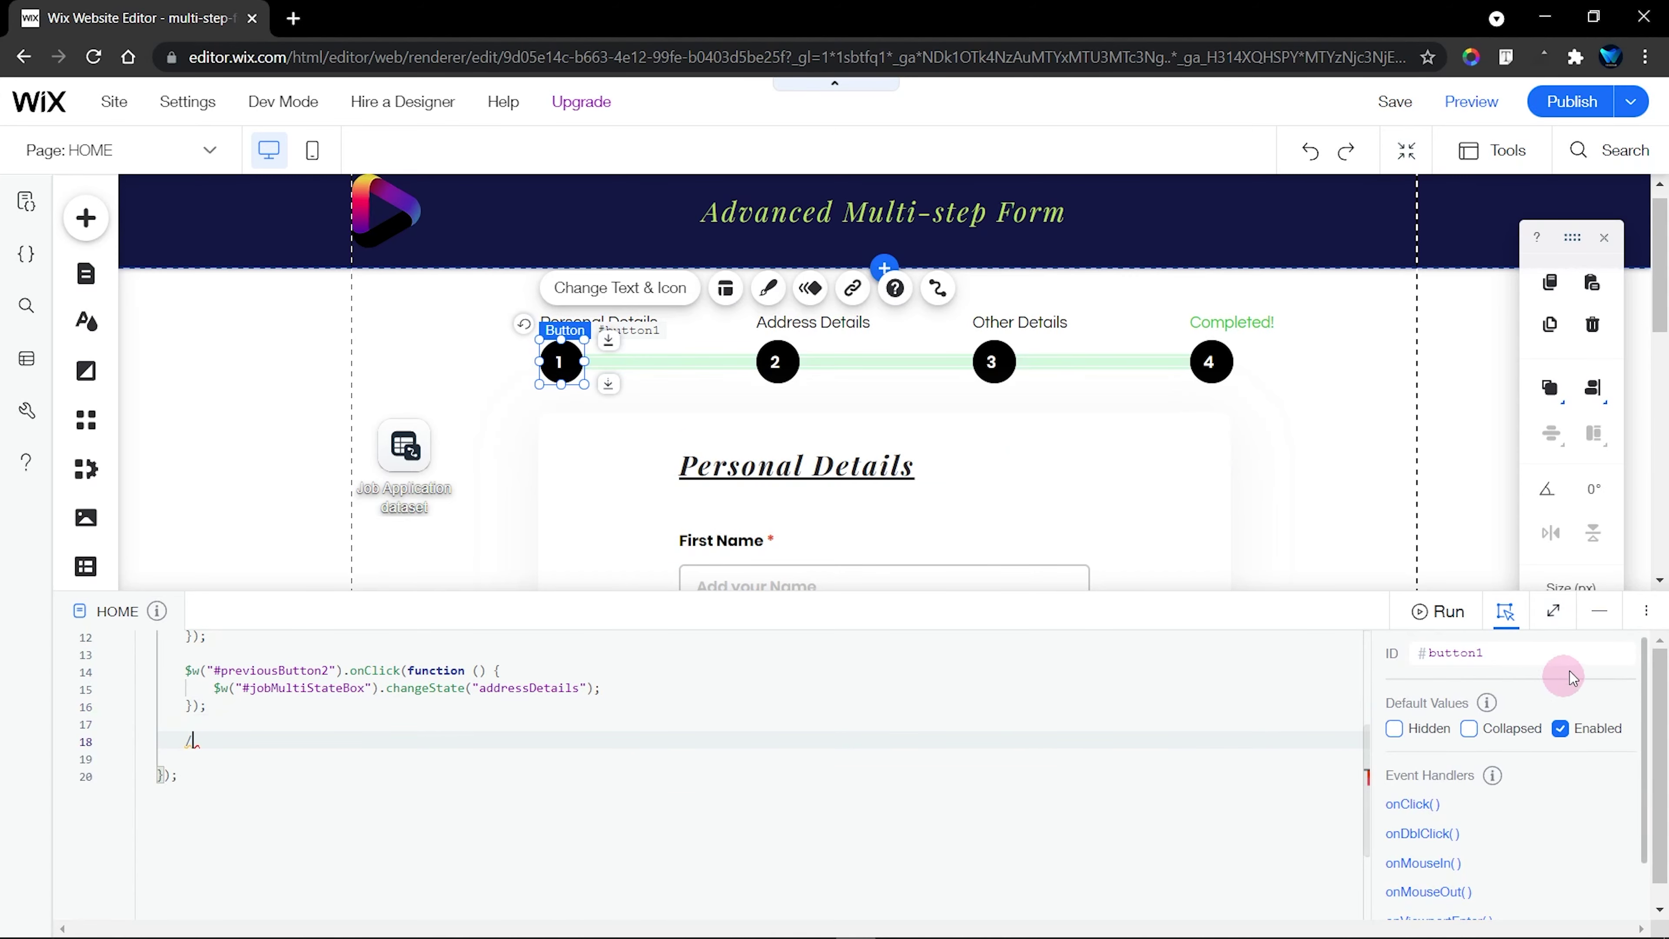
pyautogui.click(1553, 611)
pyautogui.write('//PROGRESS BUTTONS')
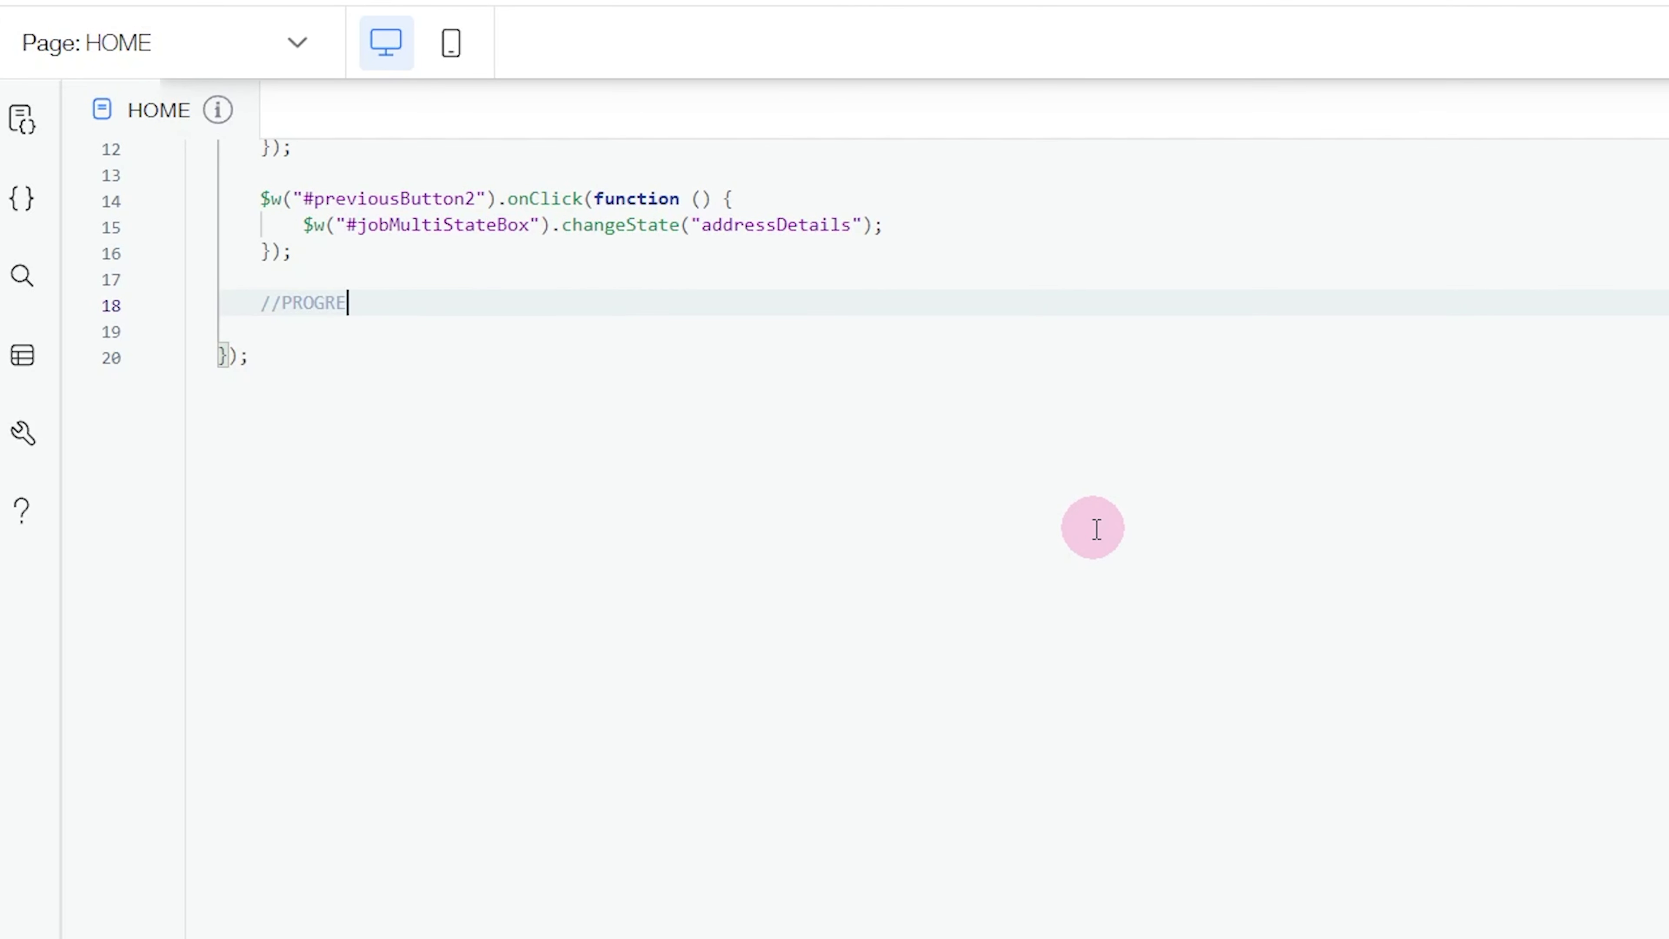
pyautogui.press('Return')
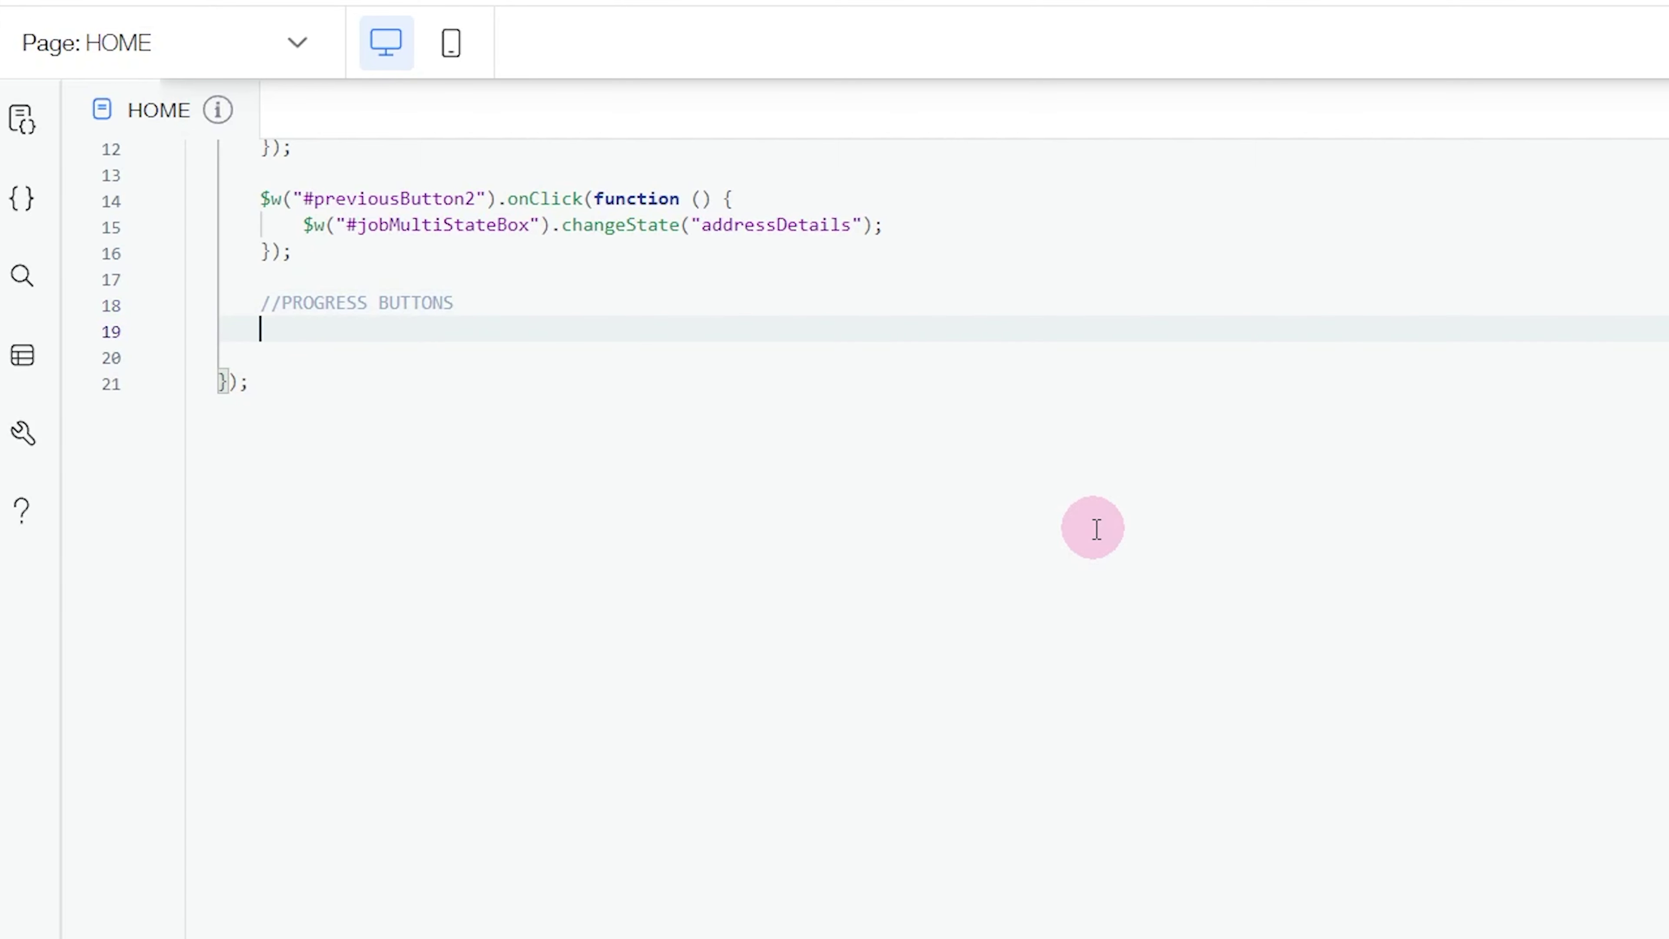
# Write an onClick handler with an empty function for #button1 under the progress buttons comment
pyautogui.write('$w("#')
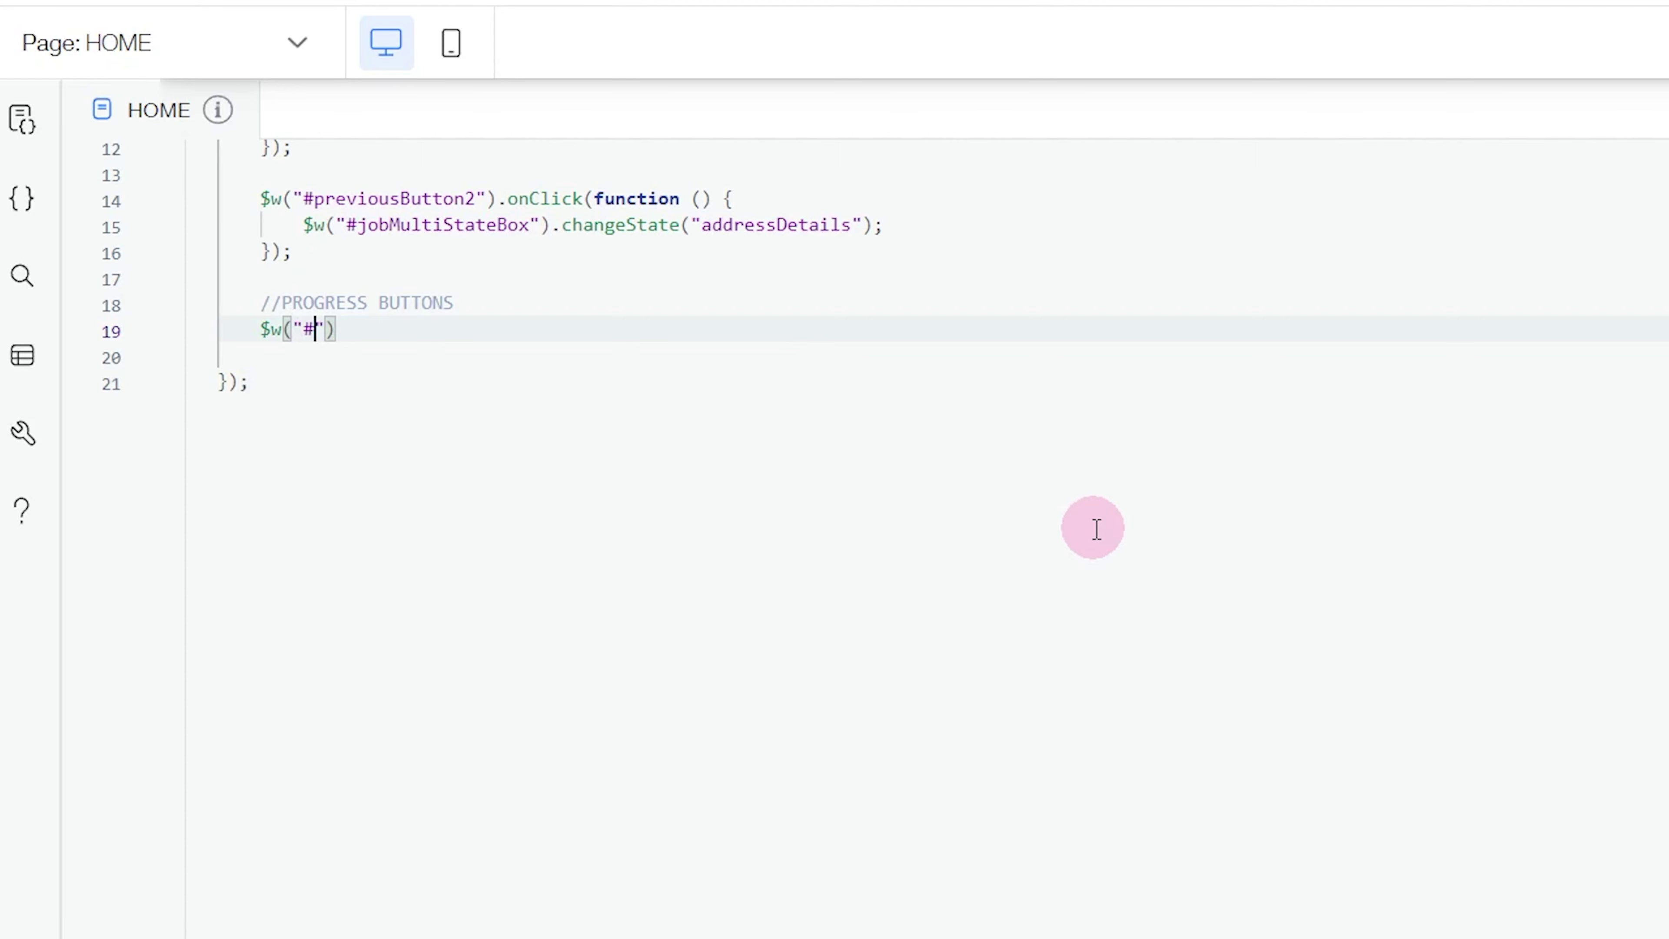
pyautogui.write('bu')
pyautogui.press('Return')
pyautogui.write('.on')
pyautogui.press('Return')
pyautogui.write('(f')
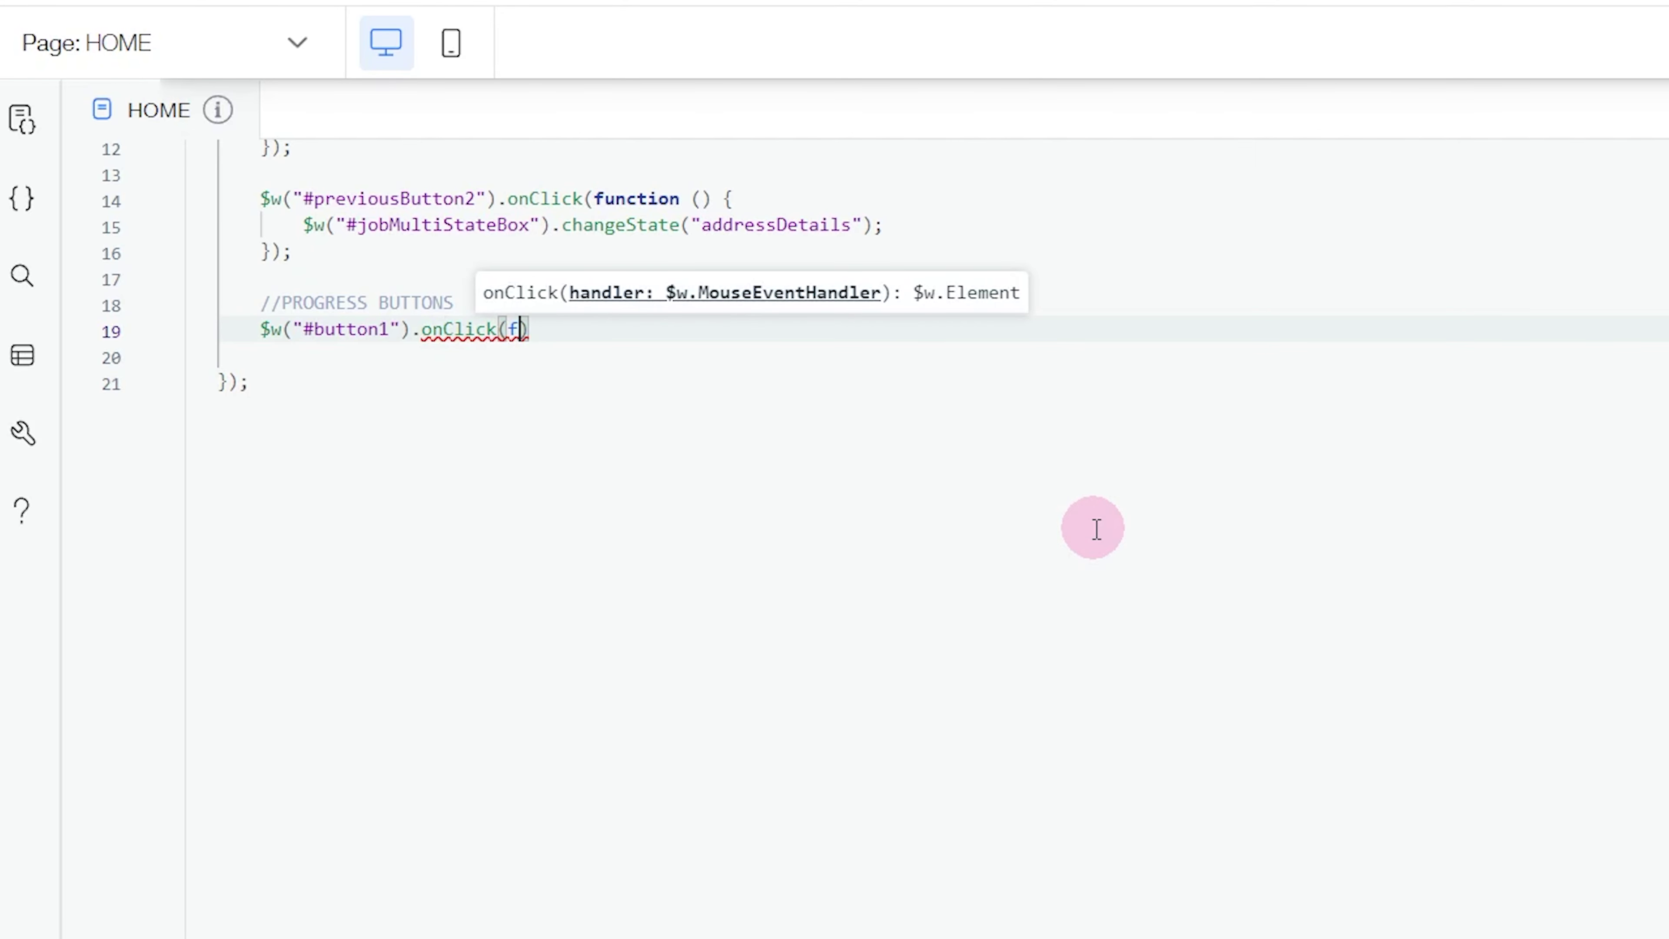
pyautogui.write('unction()')
pyautogui.write('{')
pyautogui.press('Return')
# Inside the #button1 handler, call changeState on #jobMultiStateBox with an empty string argument
pyautogui.write('$w(')
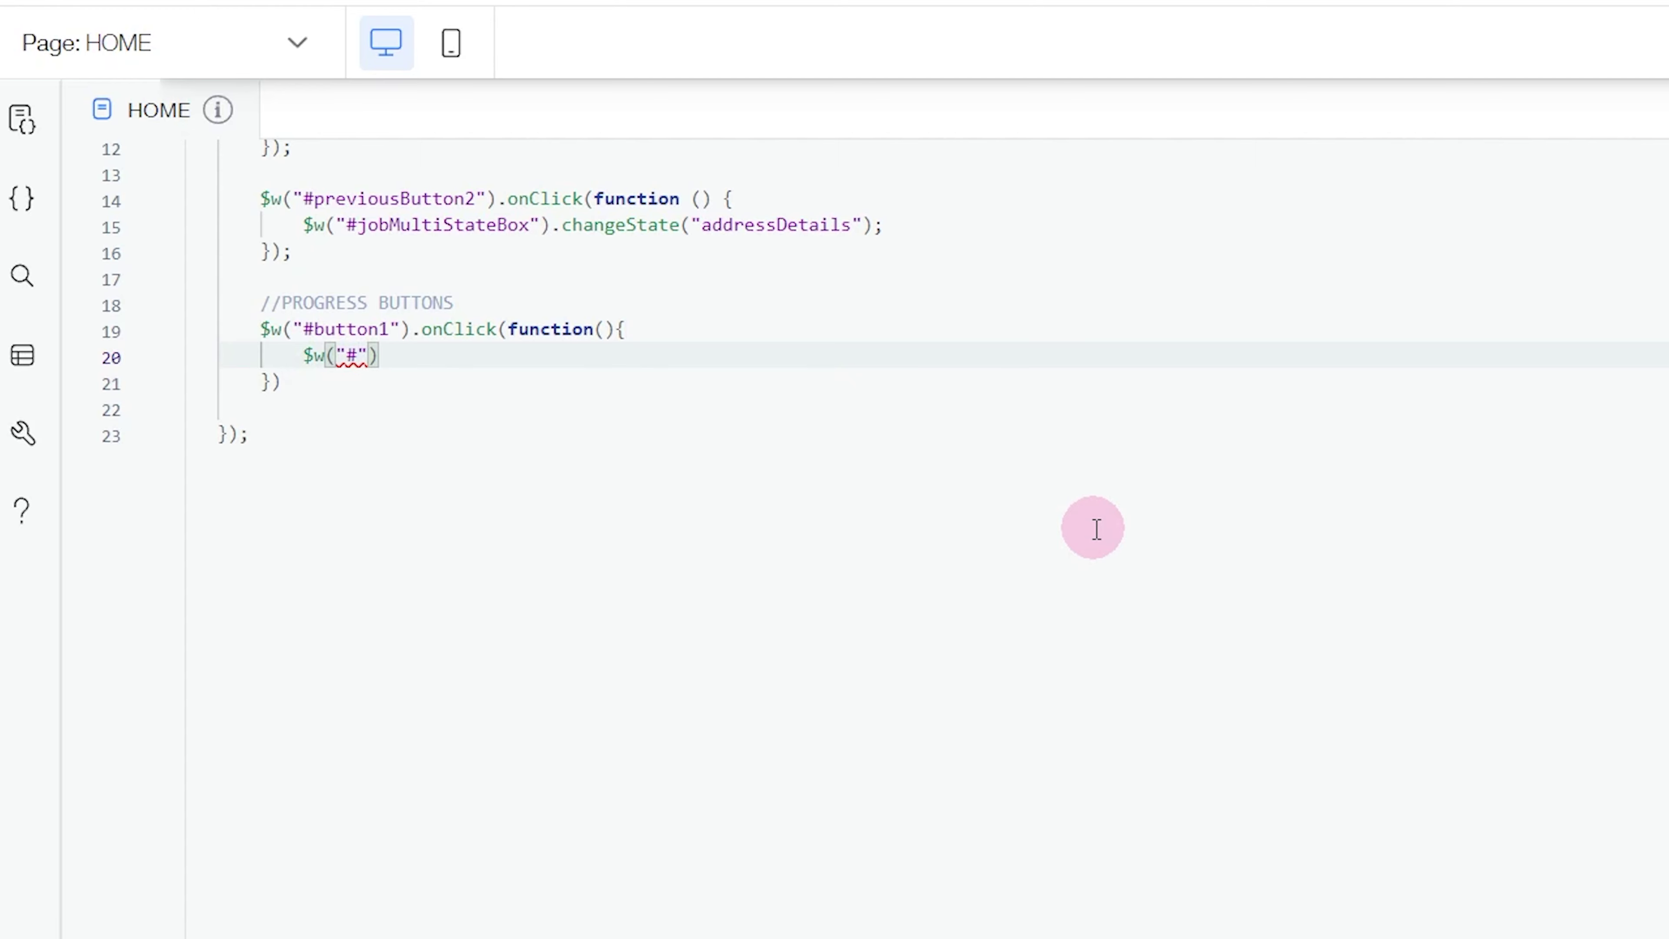
pyautogui.write('"#jo')
pyautogui.press('Return')
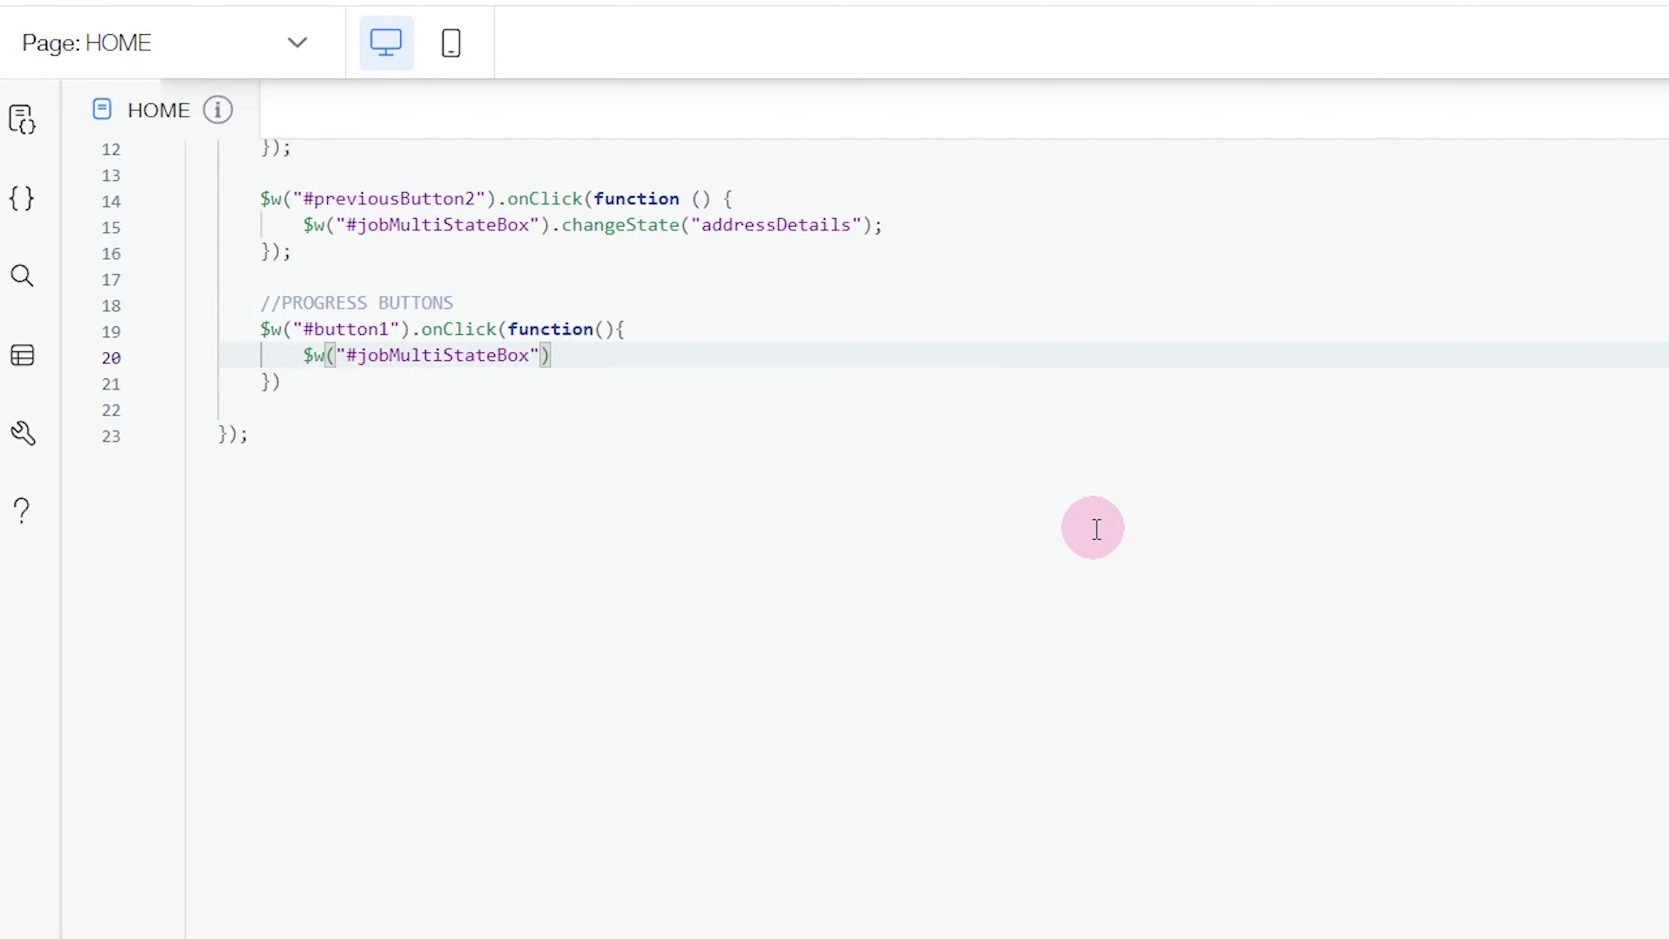
pyautogui.press('Right')
pyautogui.write('.')
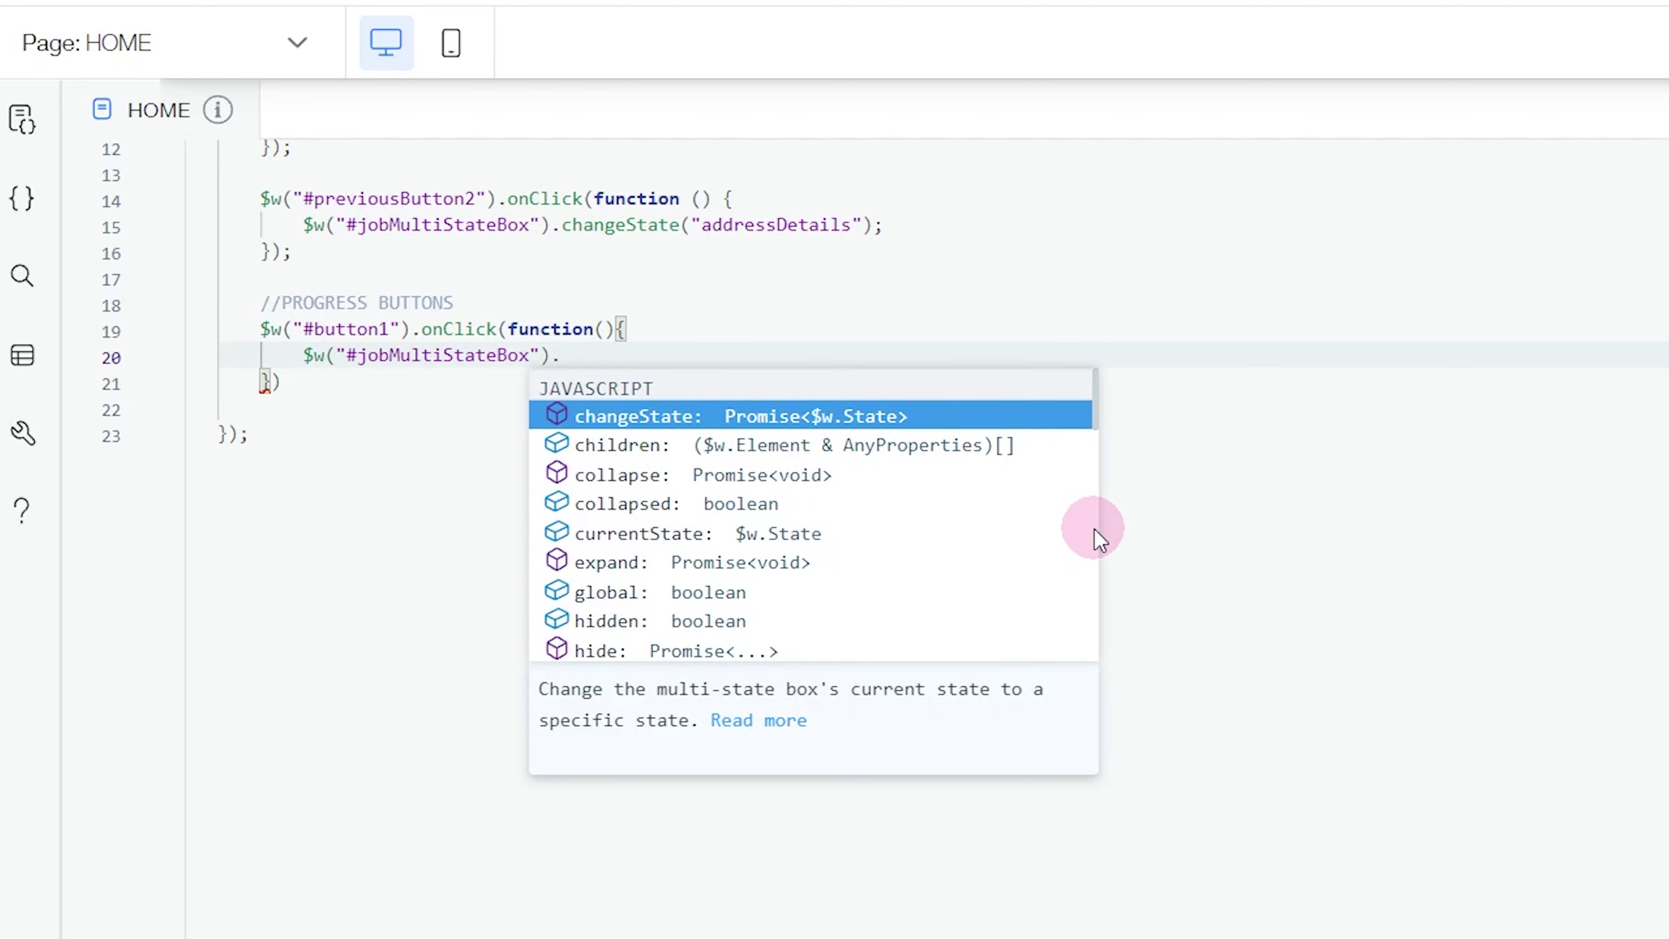
pyautogui.write('chan')
pyautogui.press('Return')
pyautogui.write('(')
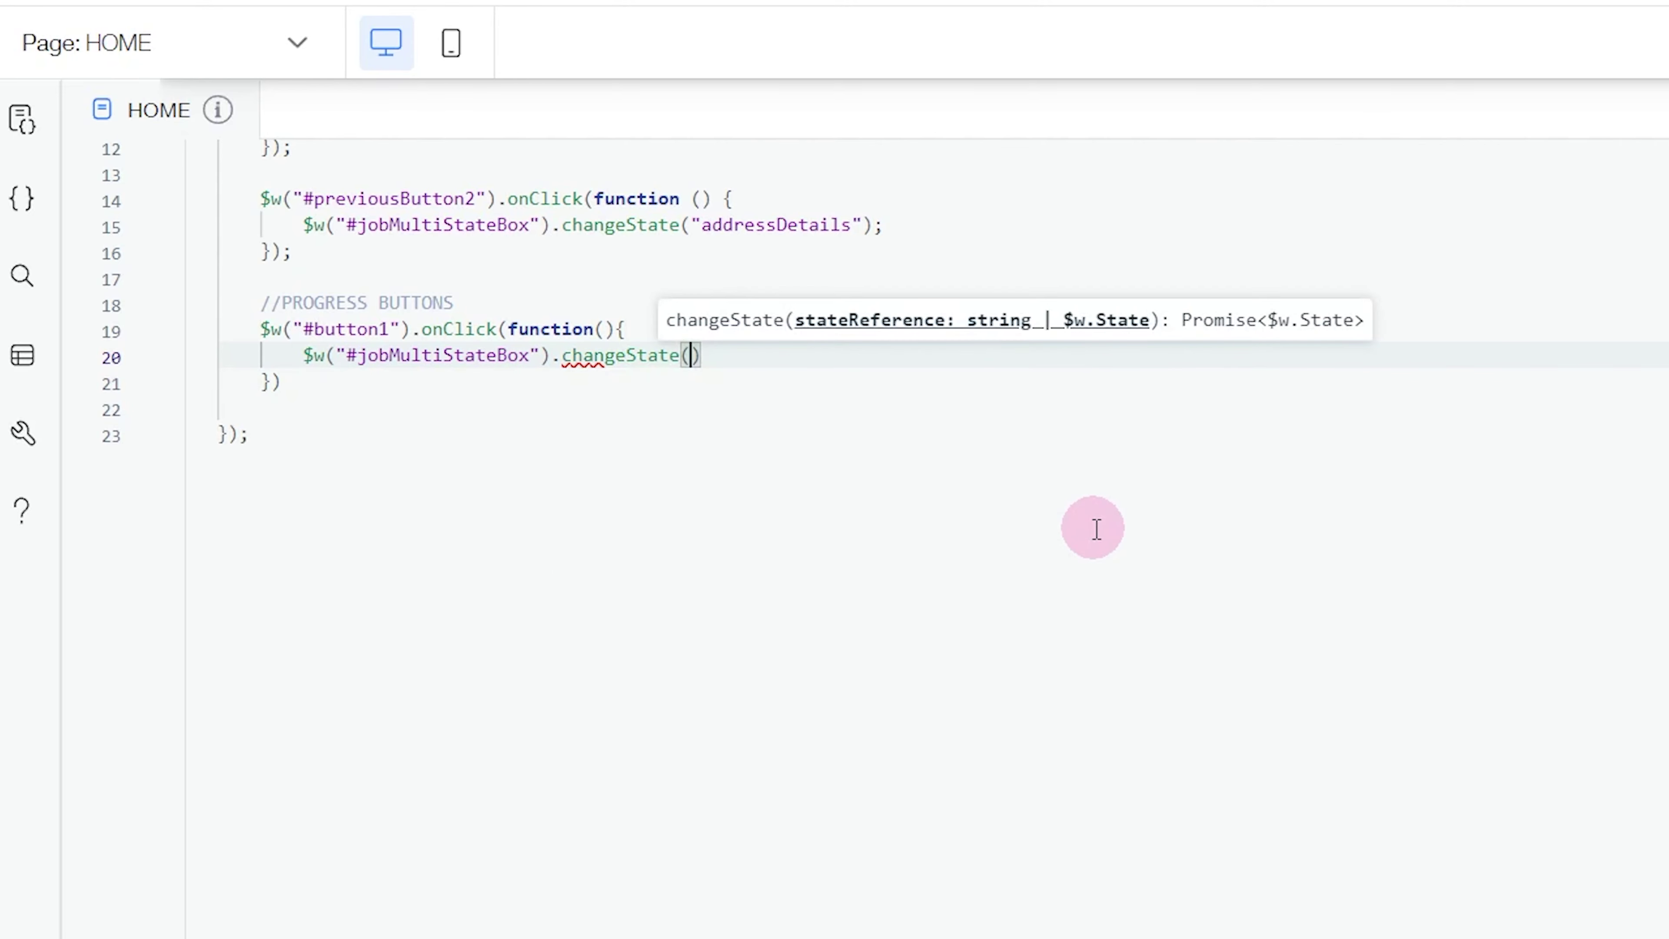
pyautogui.write('"')
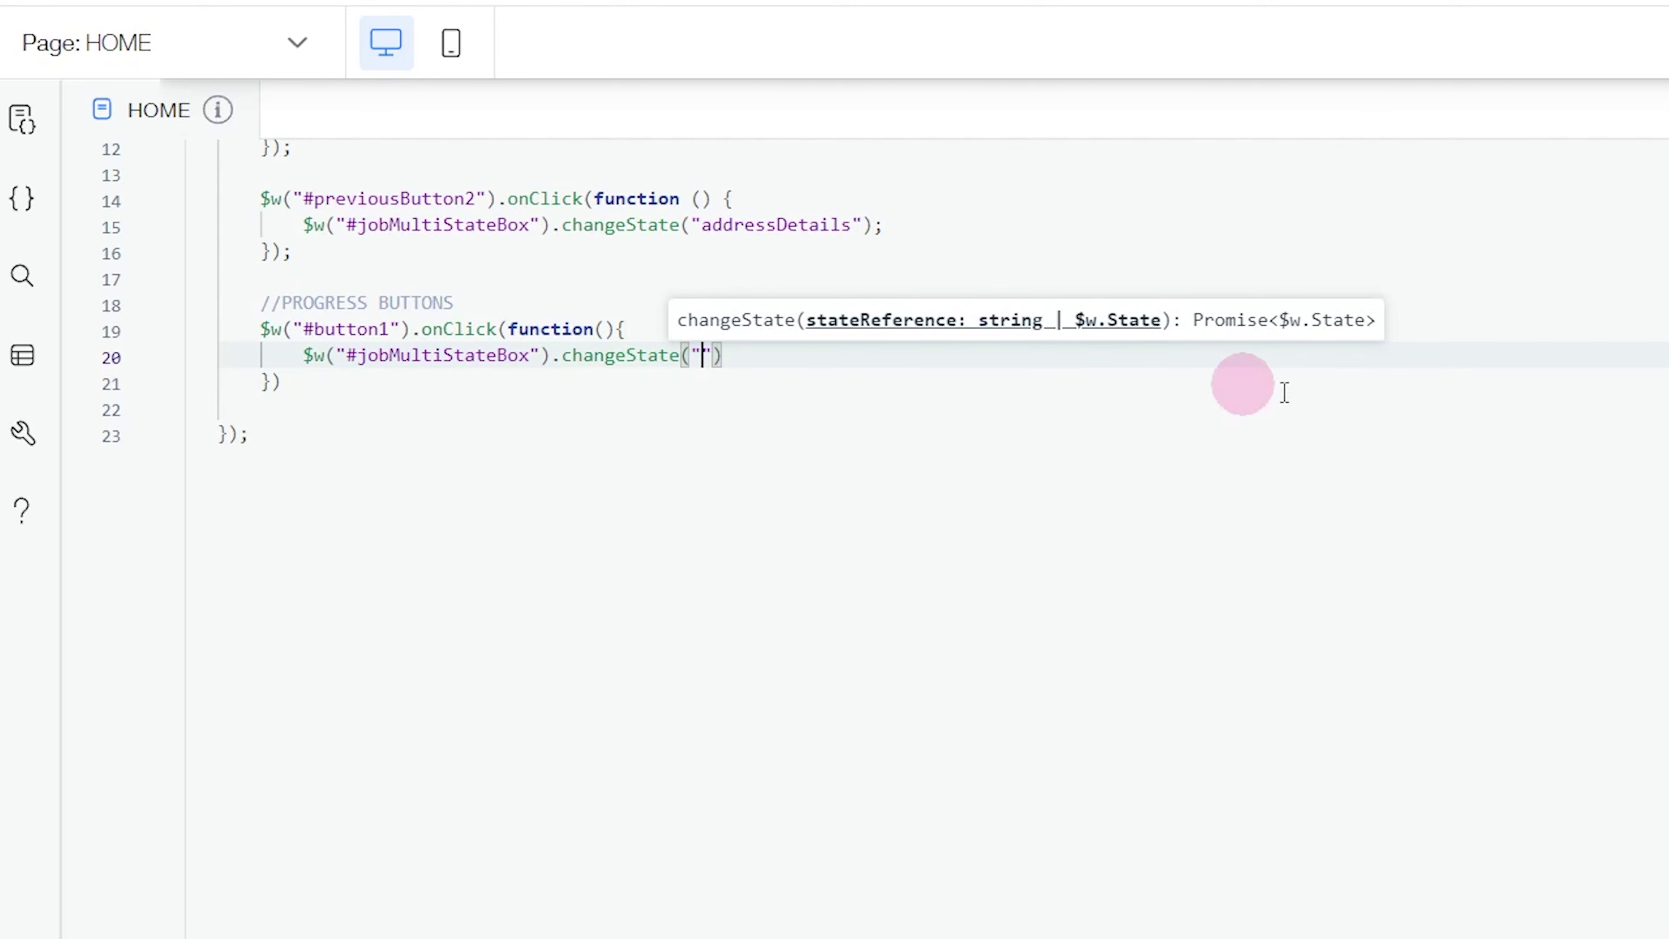
# Look up the first state's ID in the multi-state box, enter personalDetails as the changeState argument, and end the handler with a semicolon
pyautogui.click(1590, 190)
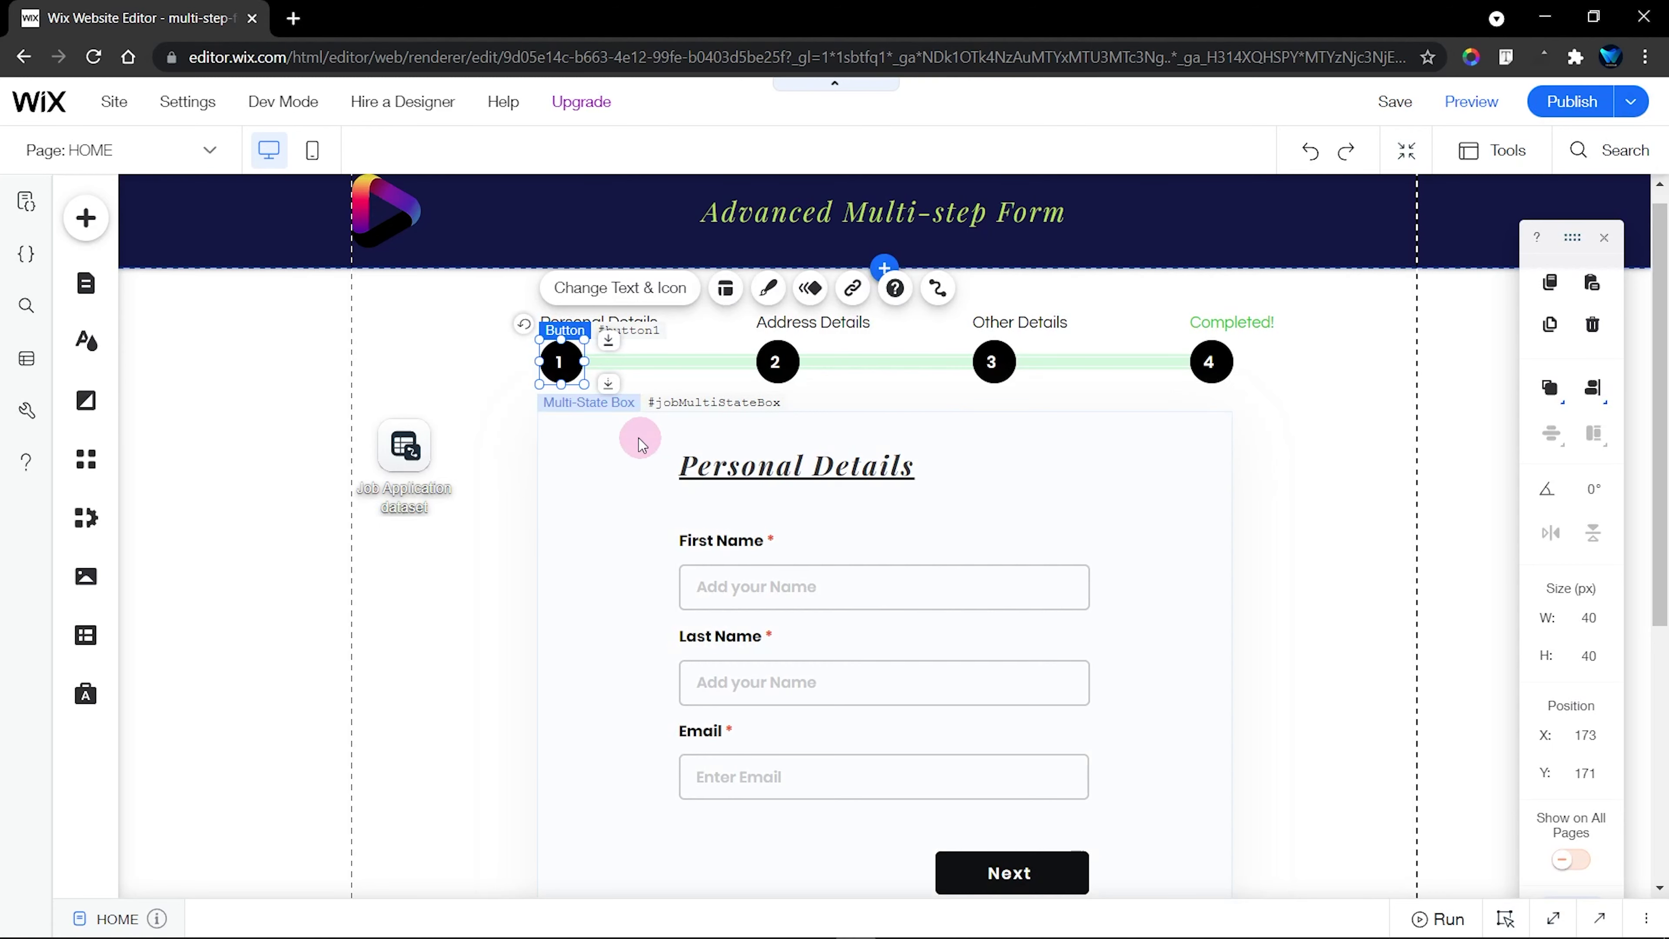
pyautogui.click(618, 436)
pyautogui.click(634, 354)
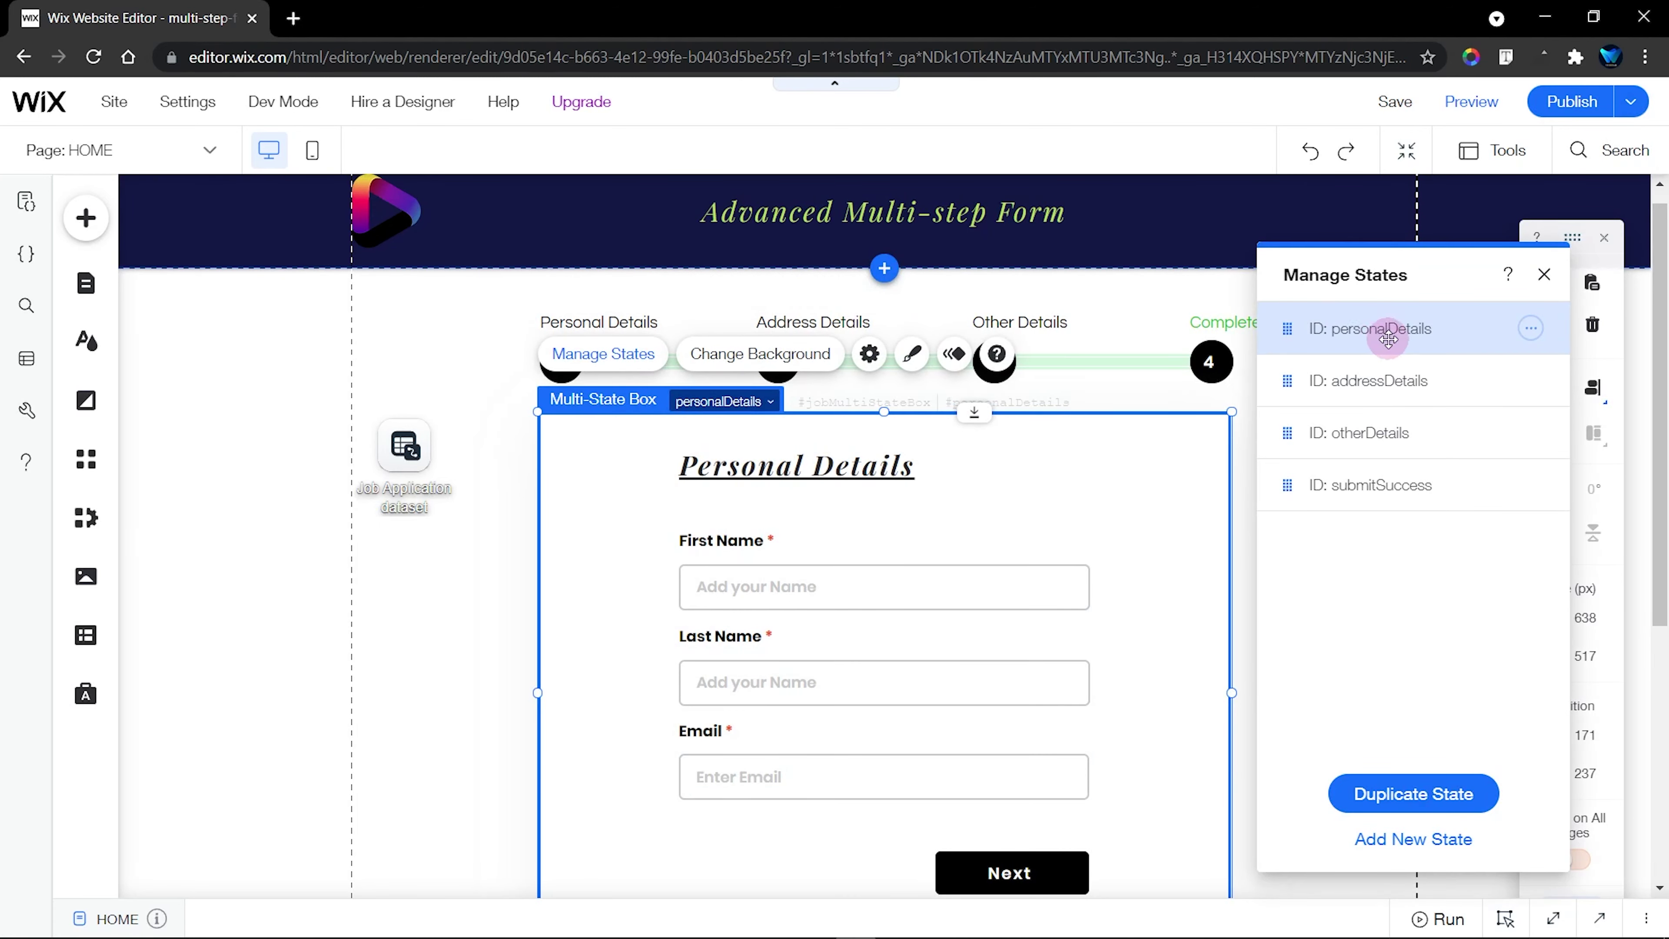
pyautogui.click(1544, 275)
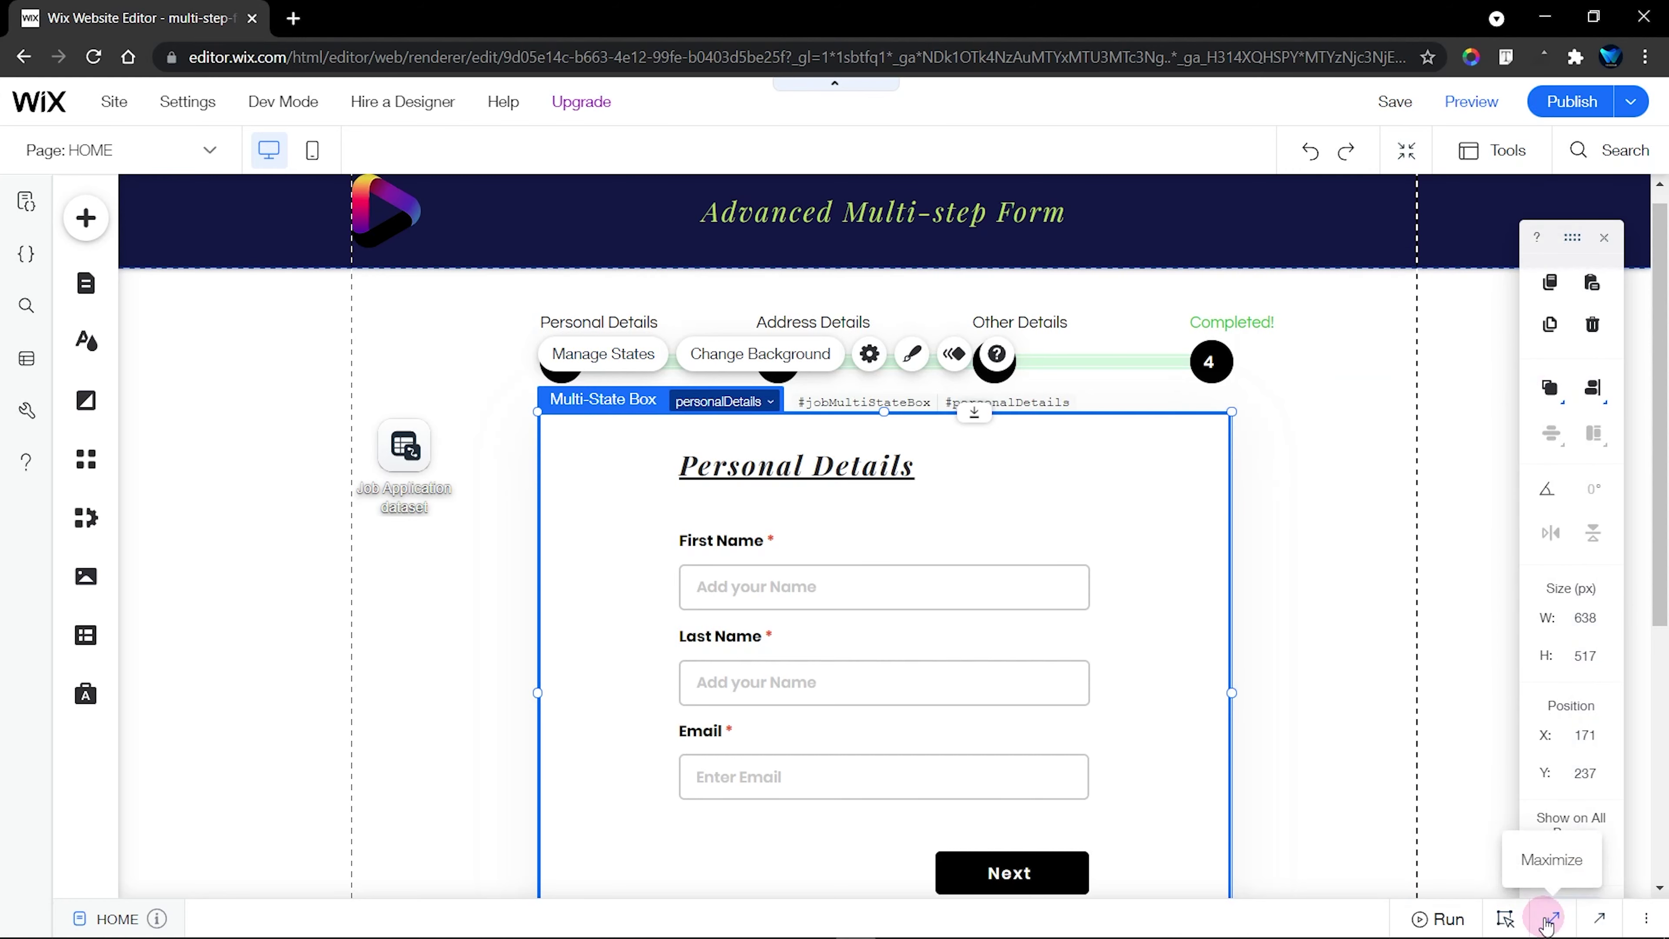
pyautogui.click(1554, 918)
pyautogui.doubleClick(1529, 256)
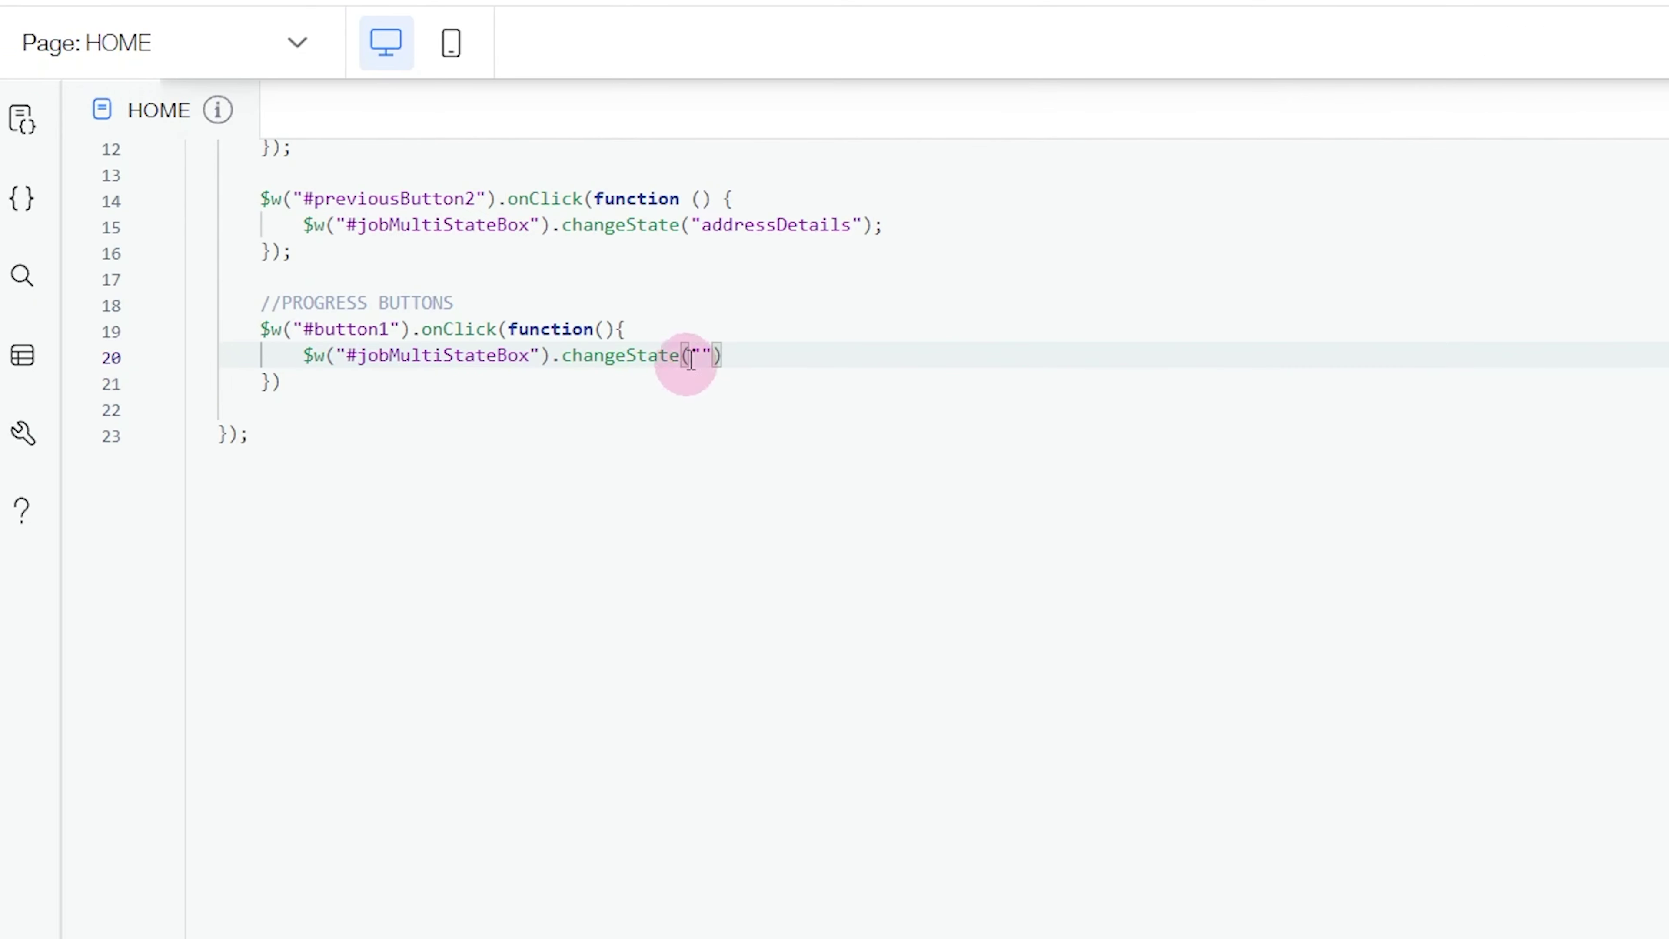
pyautogui.write('personalDetails')
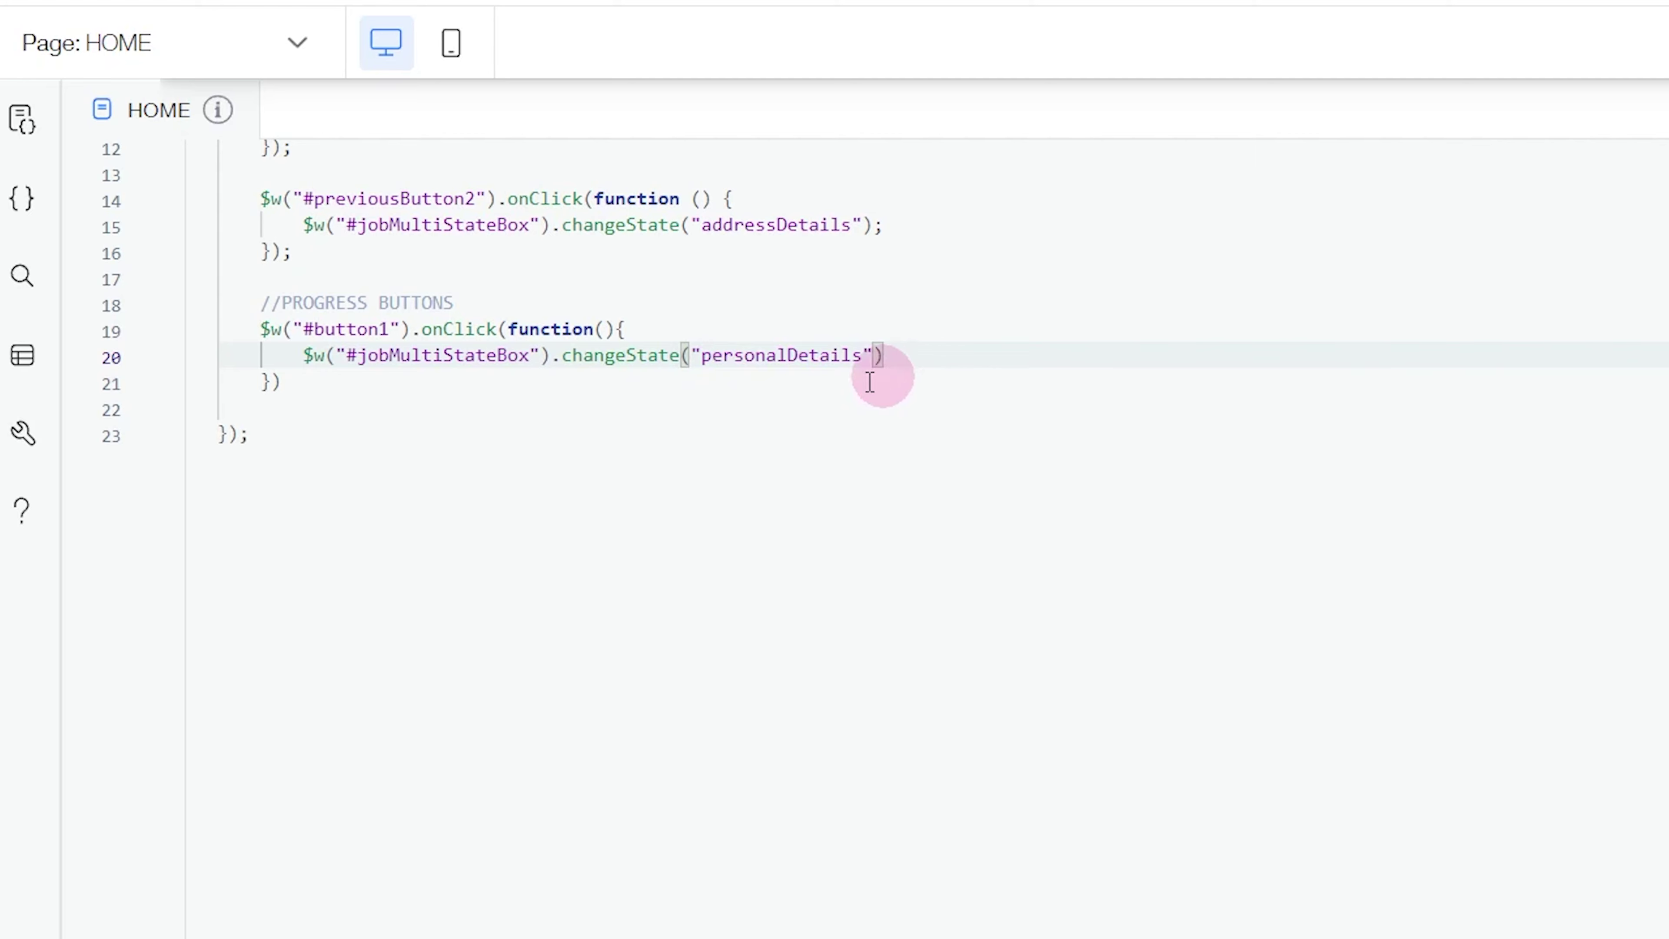
pyautogui.click(789, 397)
pyautogui.click(789, 388)
pyautogui.write(';')
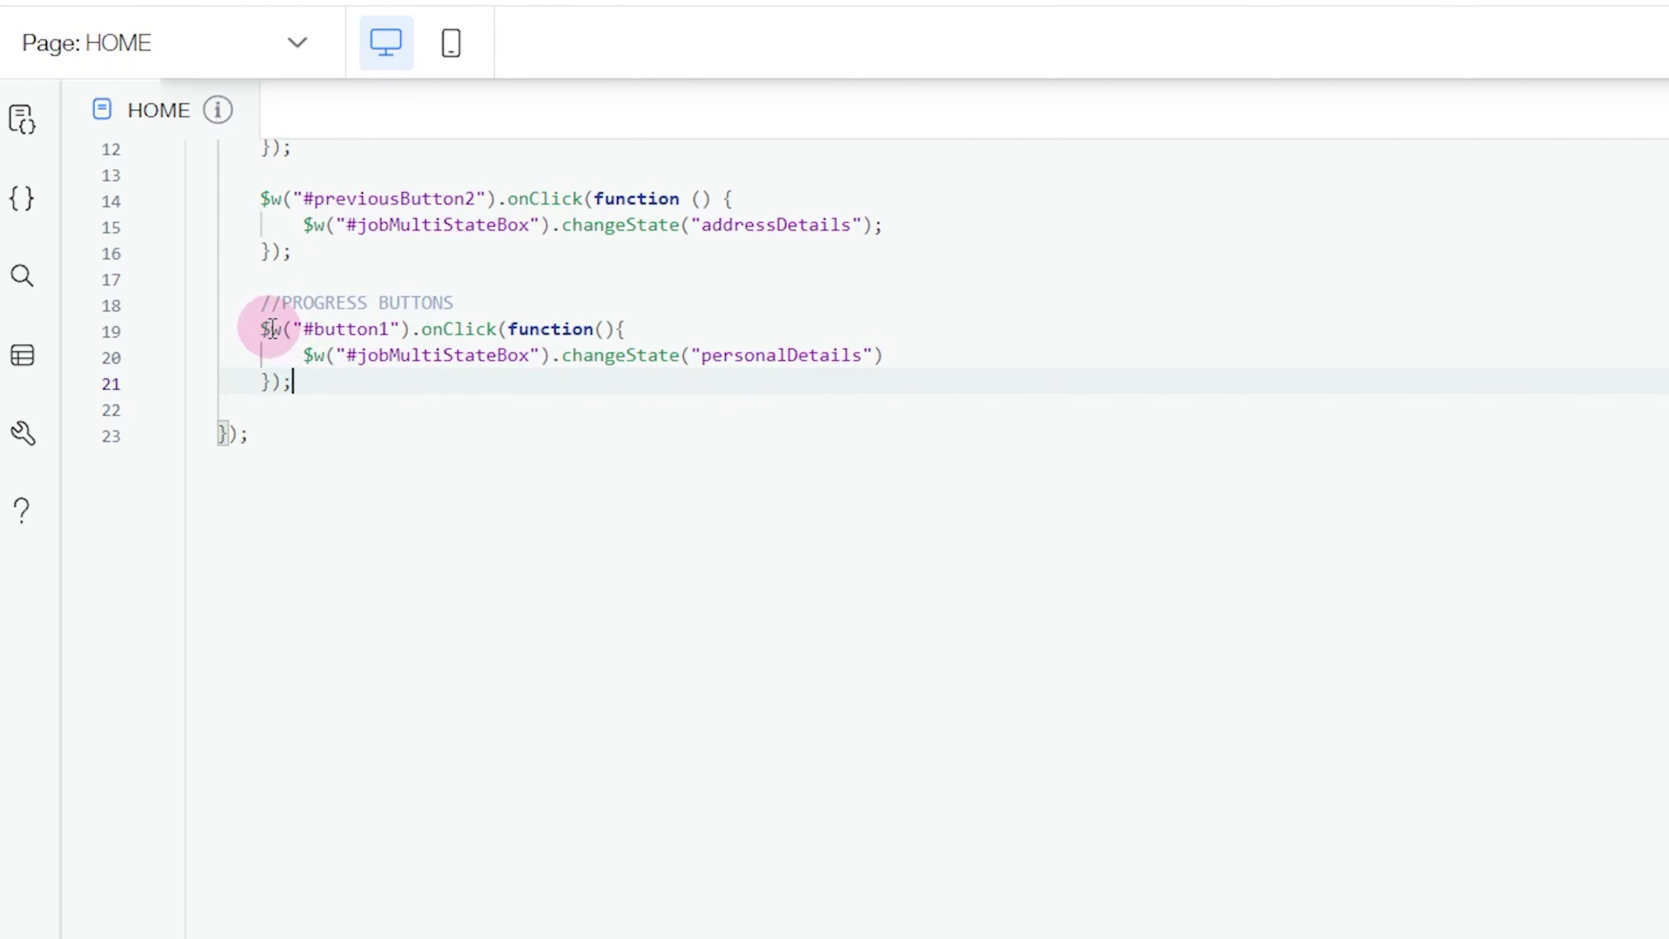
# Duplicate the whole #button1 click handler below the original
pyautogui.moveTo(263, 328); pyautogui.dragTo(302, 383)
pyautogui.hotkey('ctrl', 'c')
pyautogui.click(337, 385)
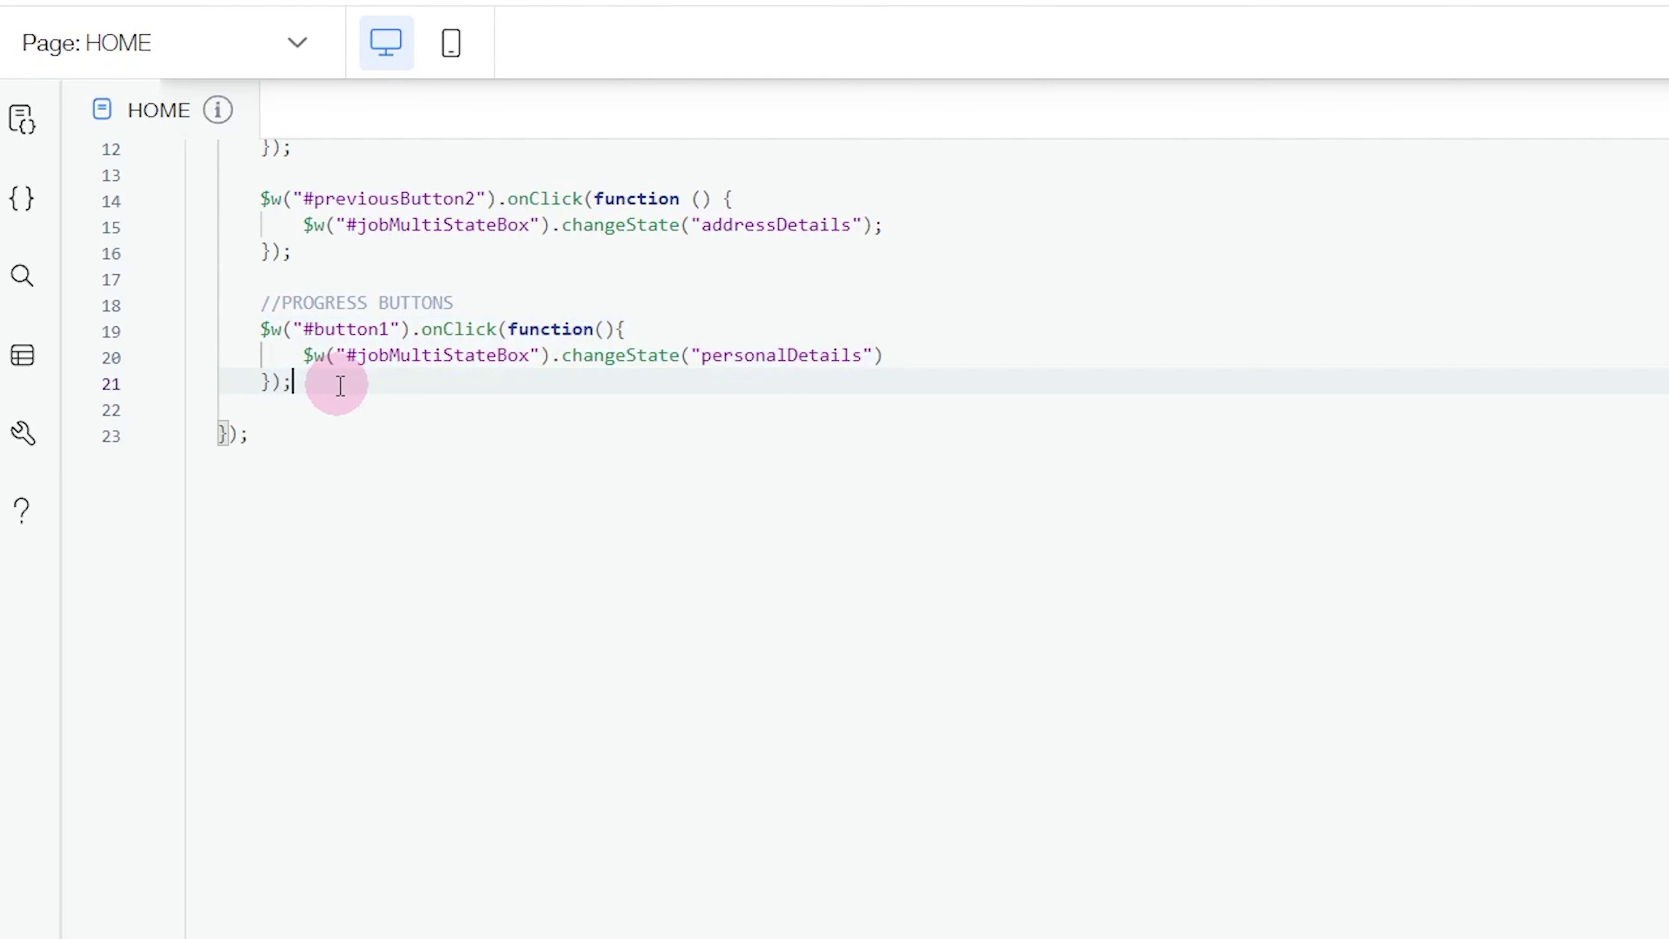
pyautogui.press('Return')
pyautogui.hotkey('ctrl', 'v')
pyautogui.scroll(-2, 407, 378)
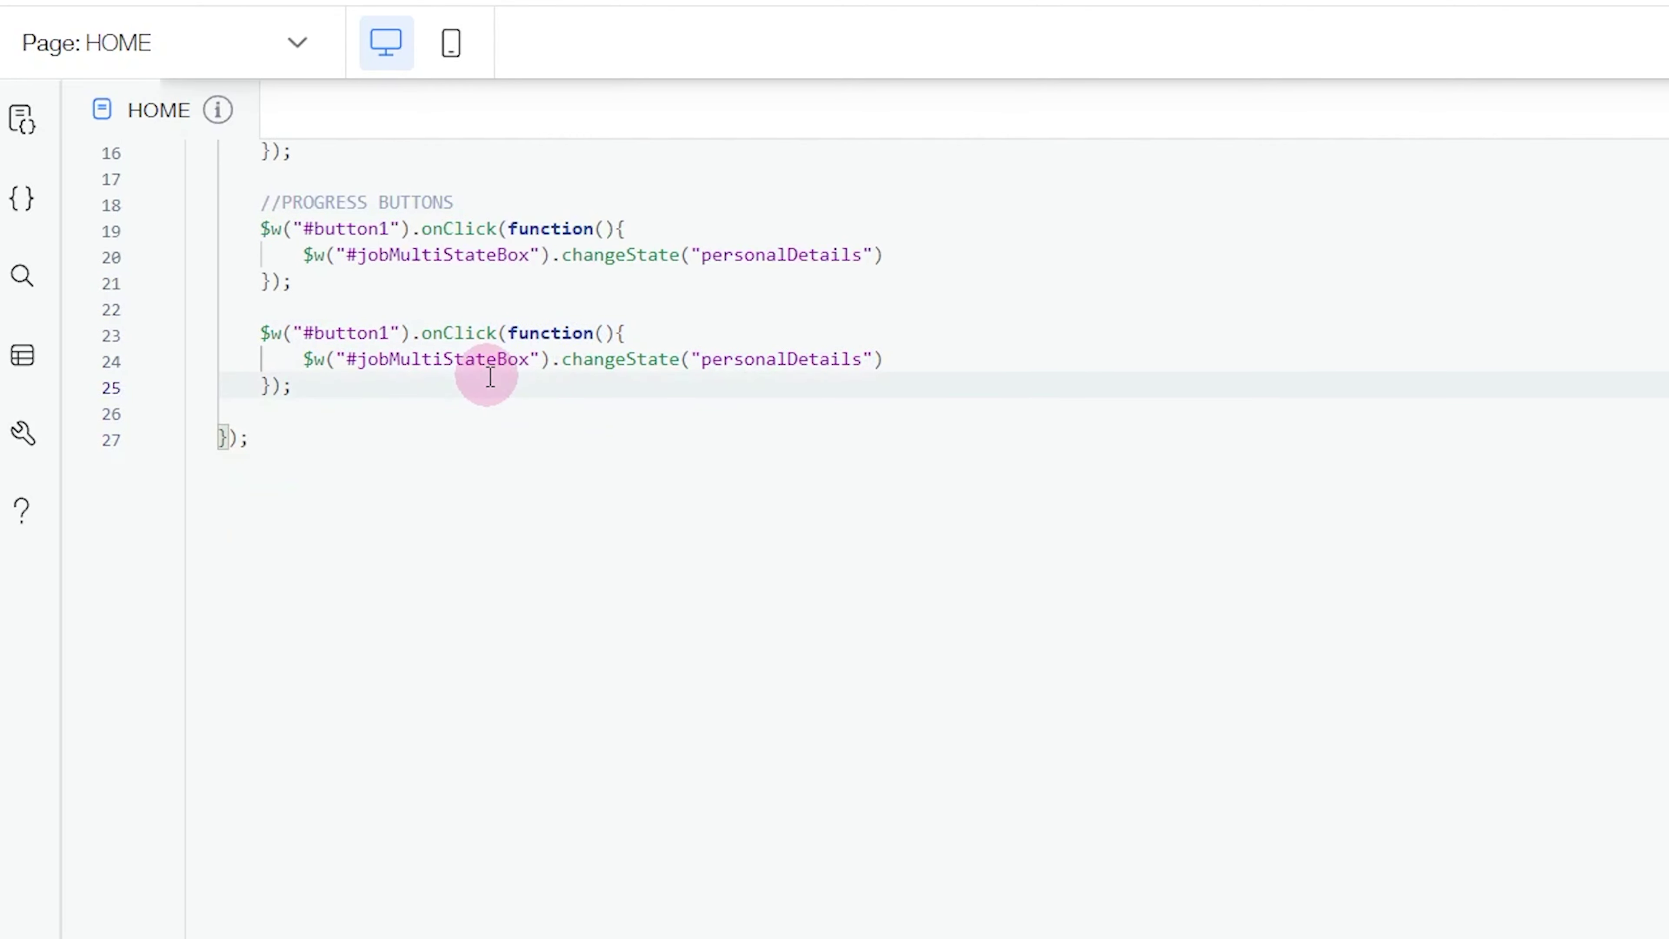
# Check the ID of progress button 2 on the page and change the copied handler's selector to #button2
pyautogui.click(1556, 186)
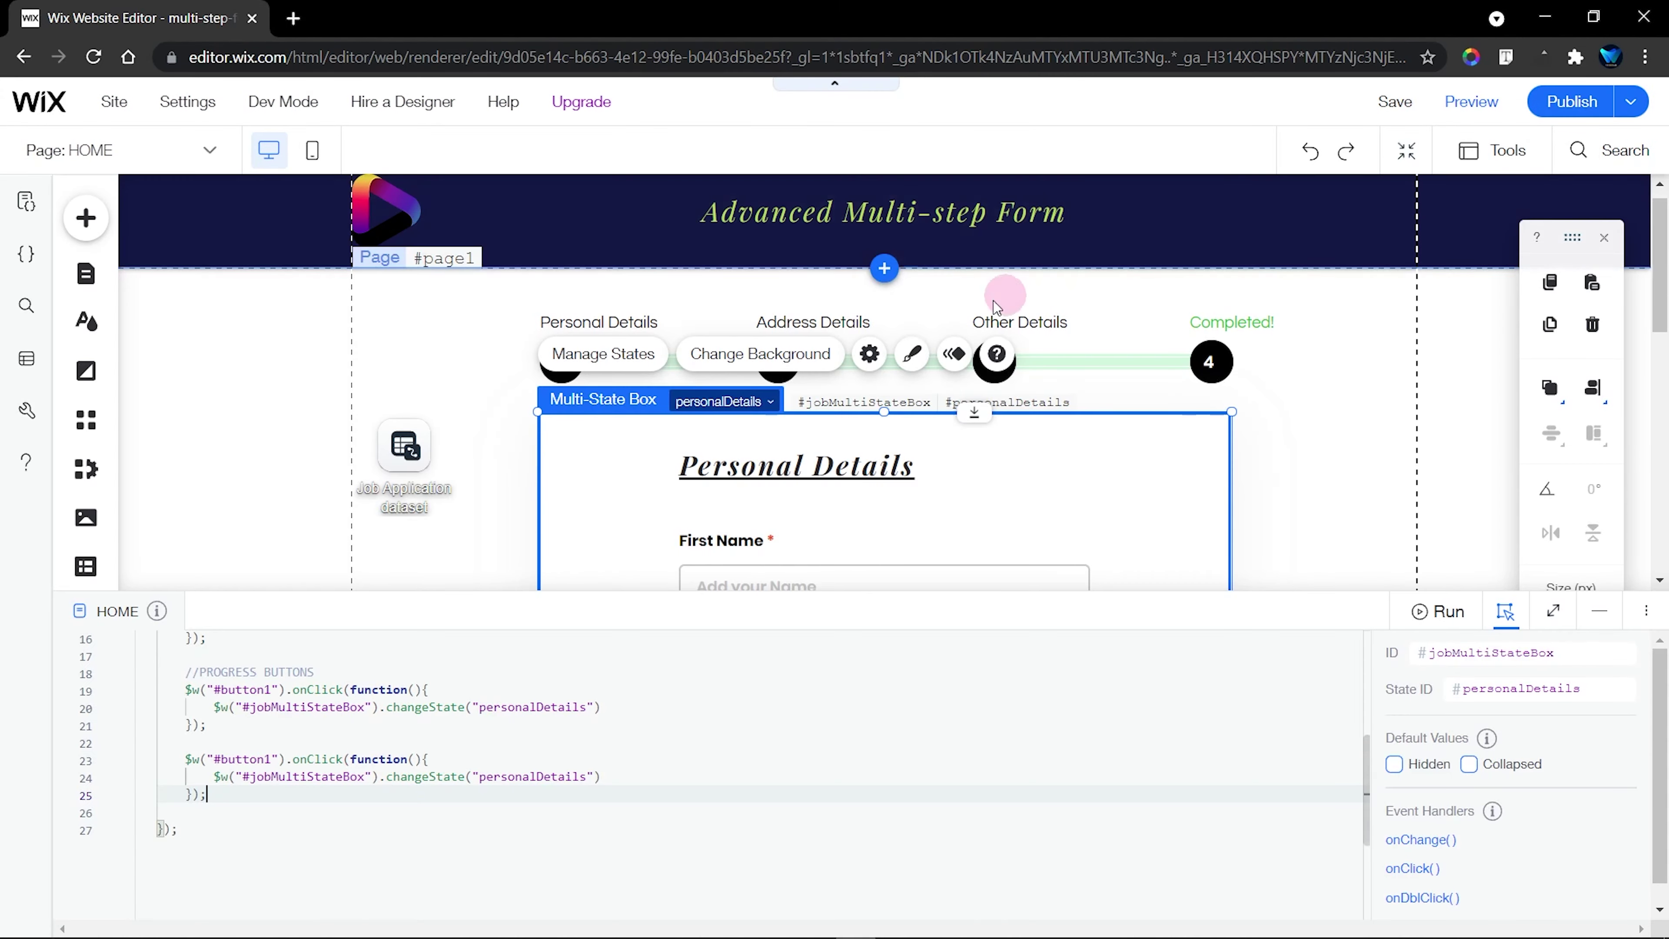
pyautogui.click(776, 362)
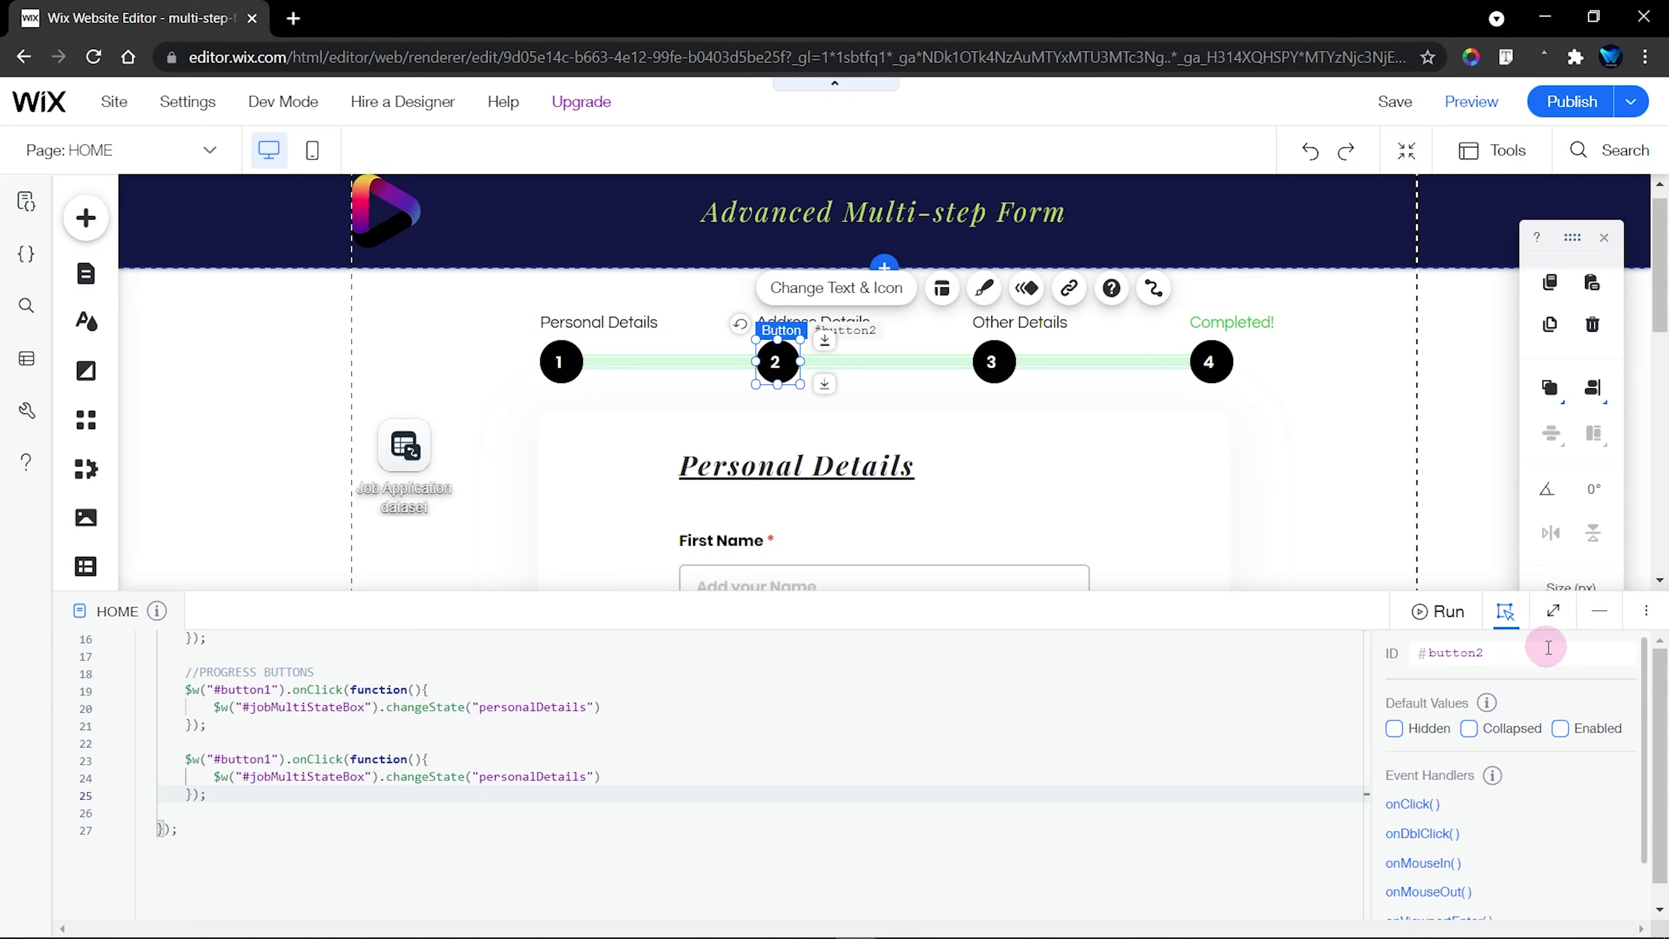
pyautogui.click(1554, 611)
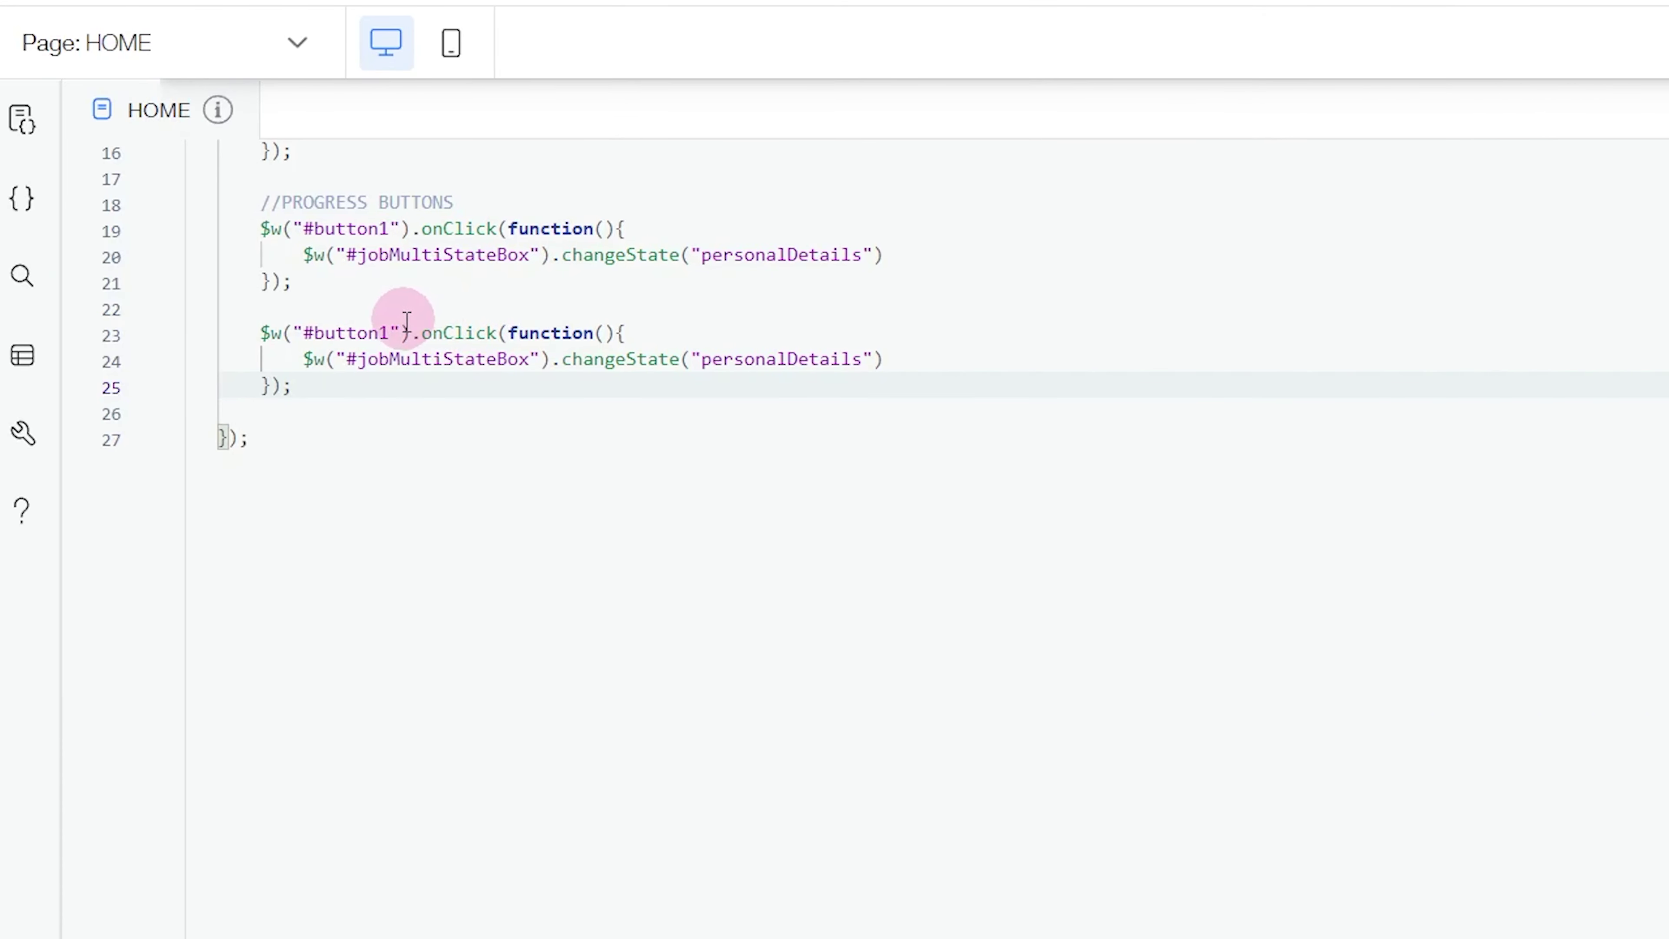
pyautogui.click(272, 343)
pyautogui.press('BackSpace')
pyautogui.write('2')
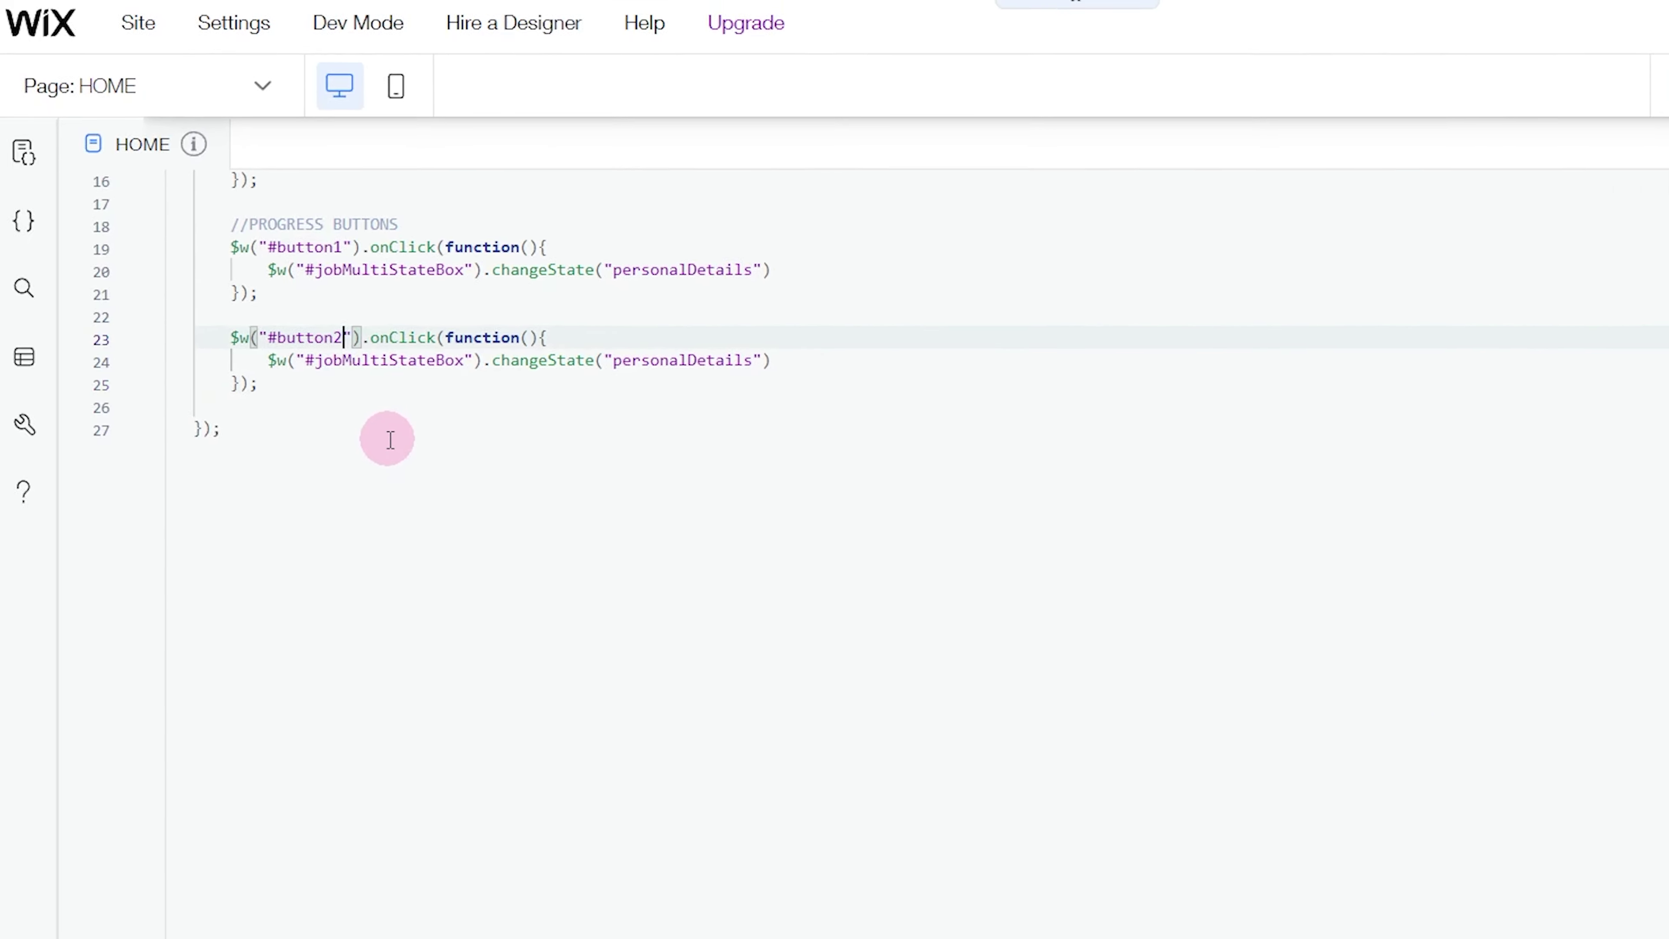
# Copy the address state's ID from the multi-state box and set the #button2 handler's changeState argument to addressDetails
pyautogui.click(1600, 195)
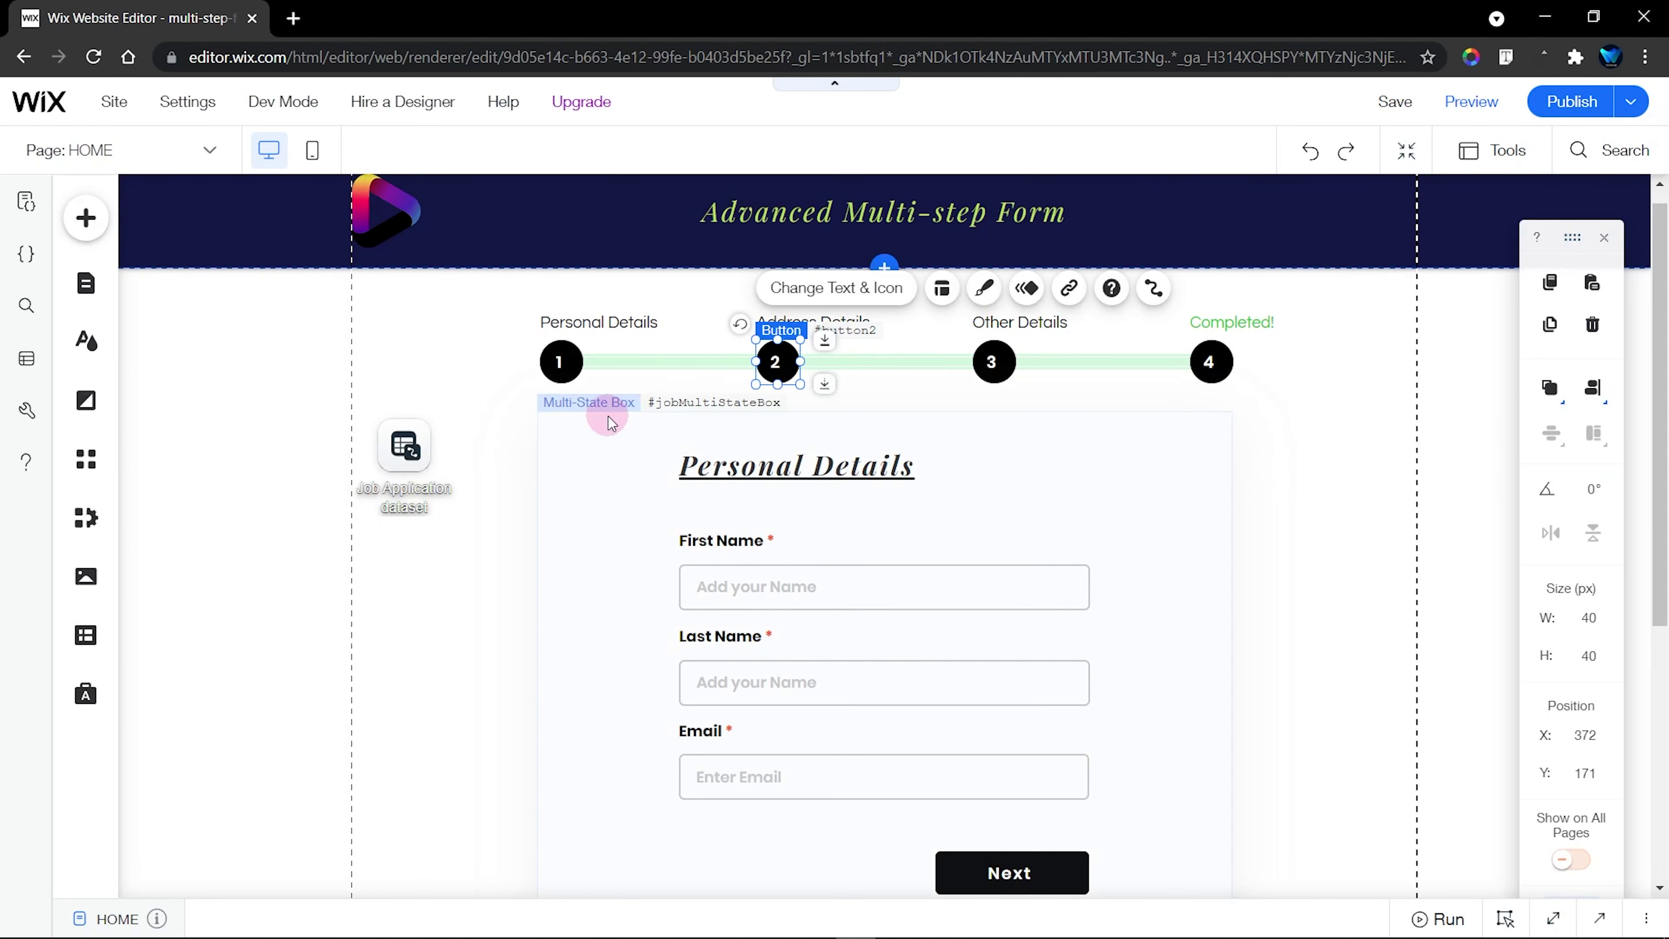
pyautogui.click(634, 385)
pyautogui.click(608, 354)
pyautogui.click(1353, 382)
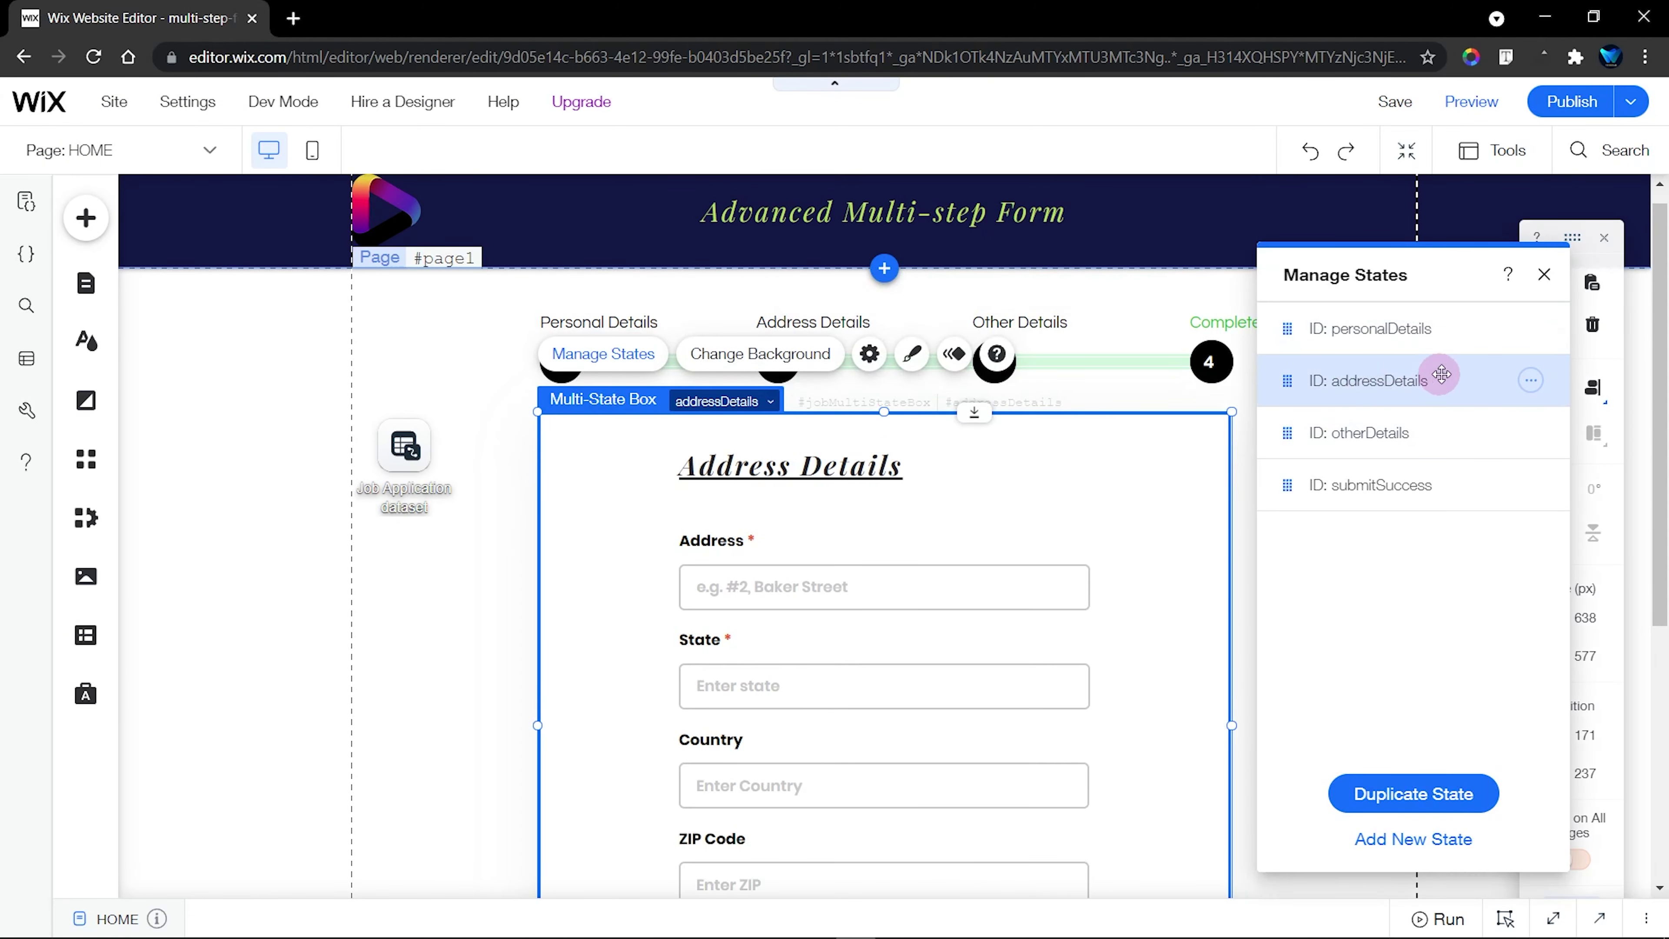
pyautogui.click(1546, 273)
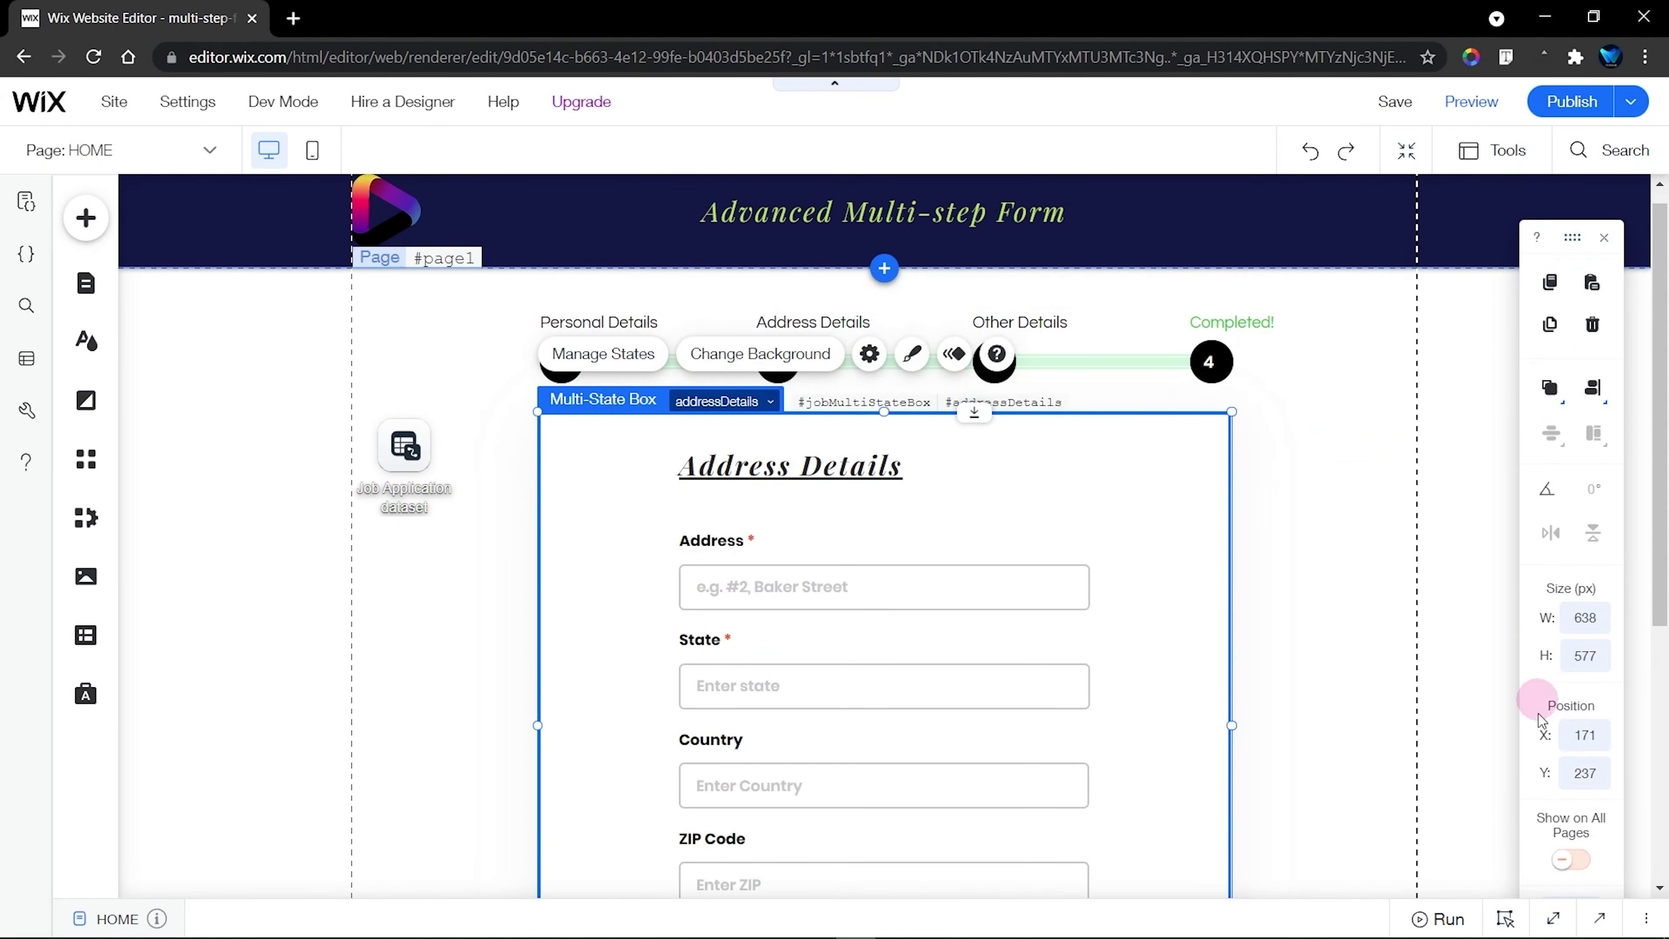
pyautogui.click(1555, 919)
pyautogui.click(1512, 268)
pyautogui.hotkey('ctrl', 'c')
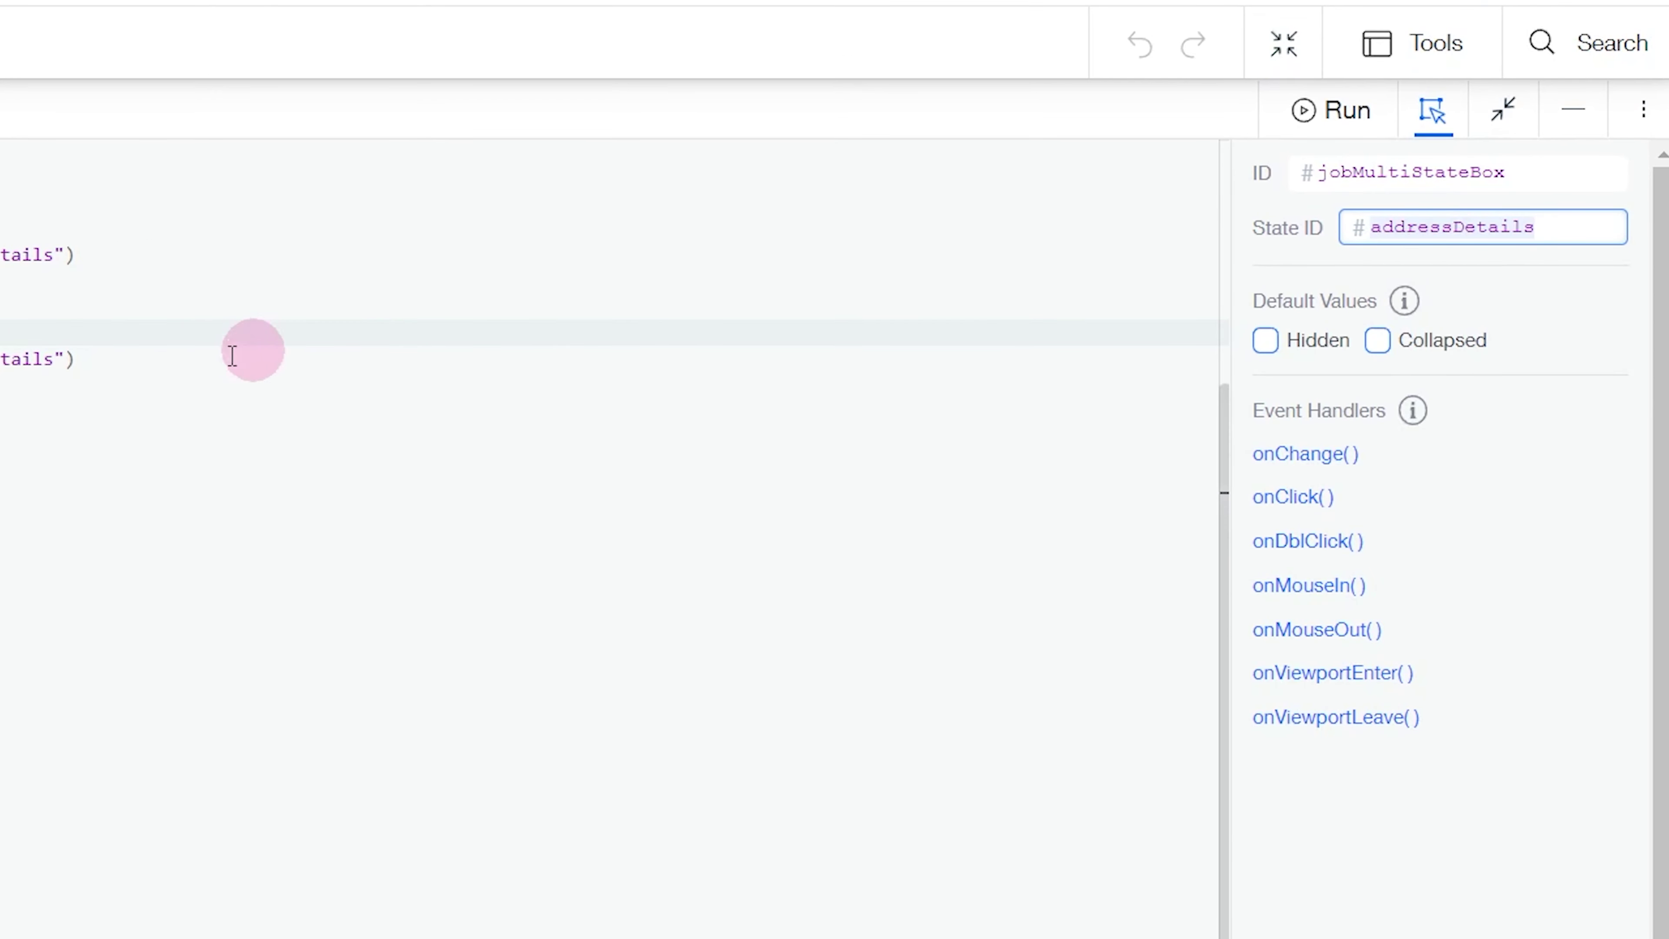
pyautogui.moveTo(701, 358); pyautogui.dragTo(865, 361)
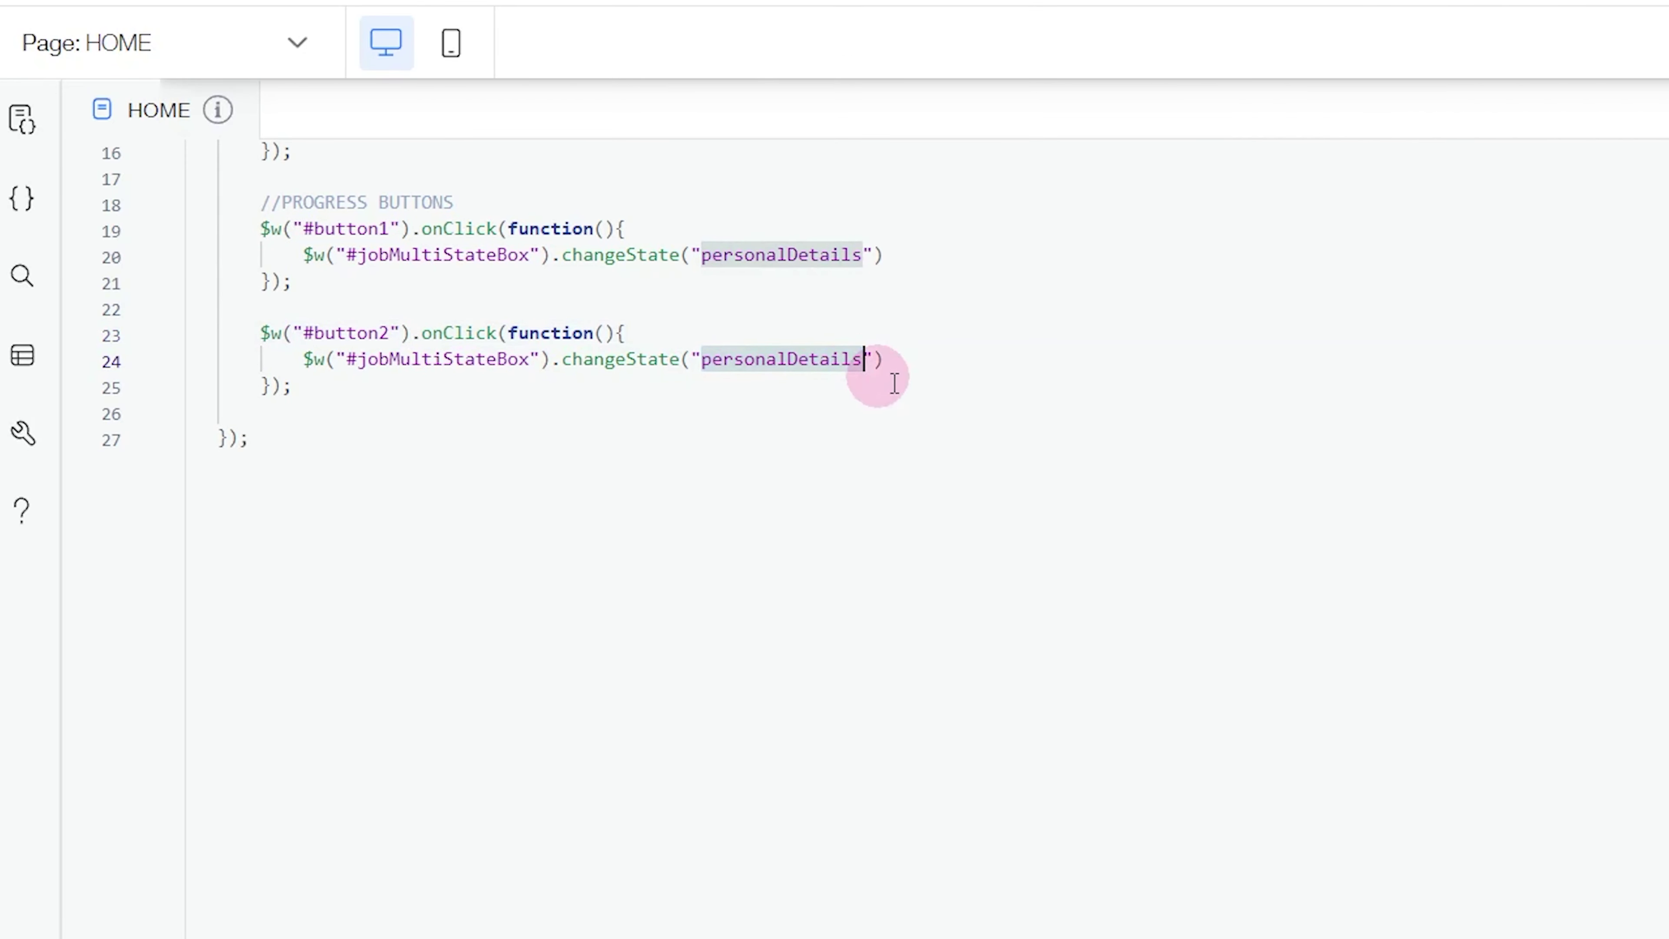
pyautogui.hotkey('ctrl', 'v')
pyautogui.click(708, 403)
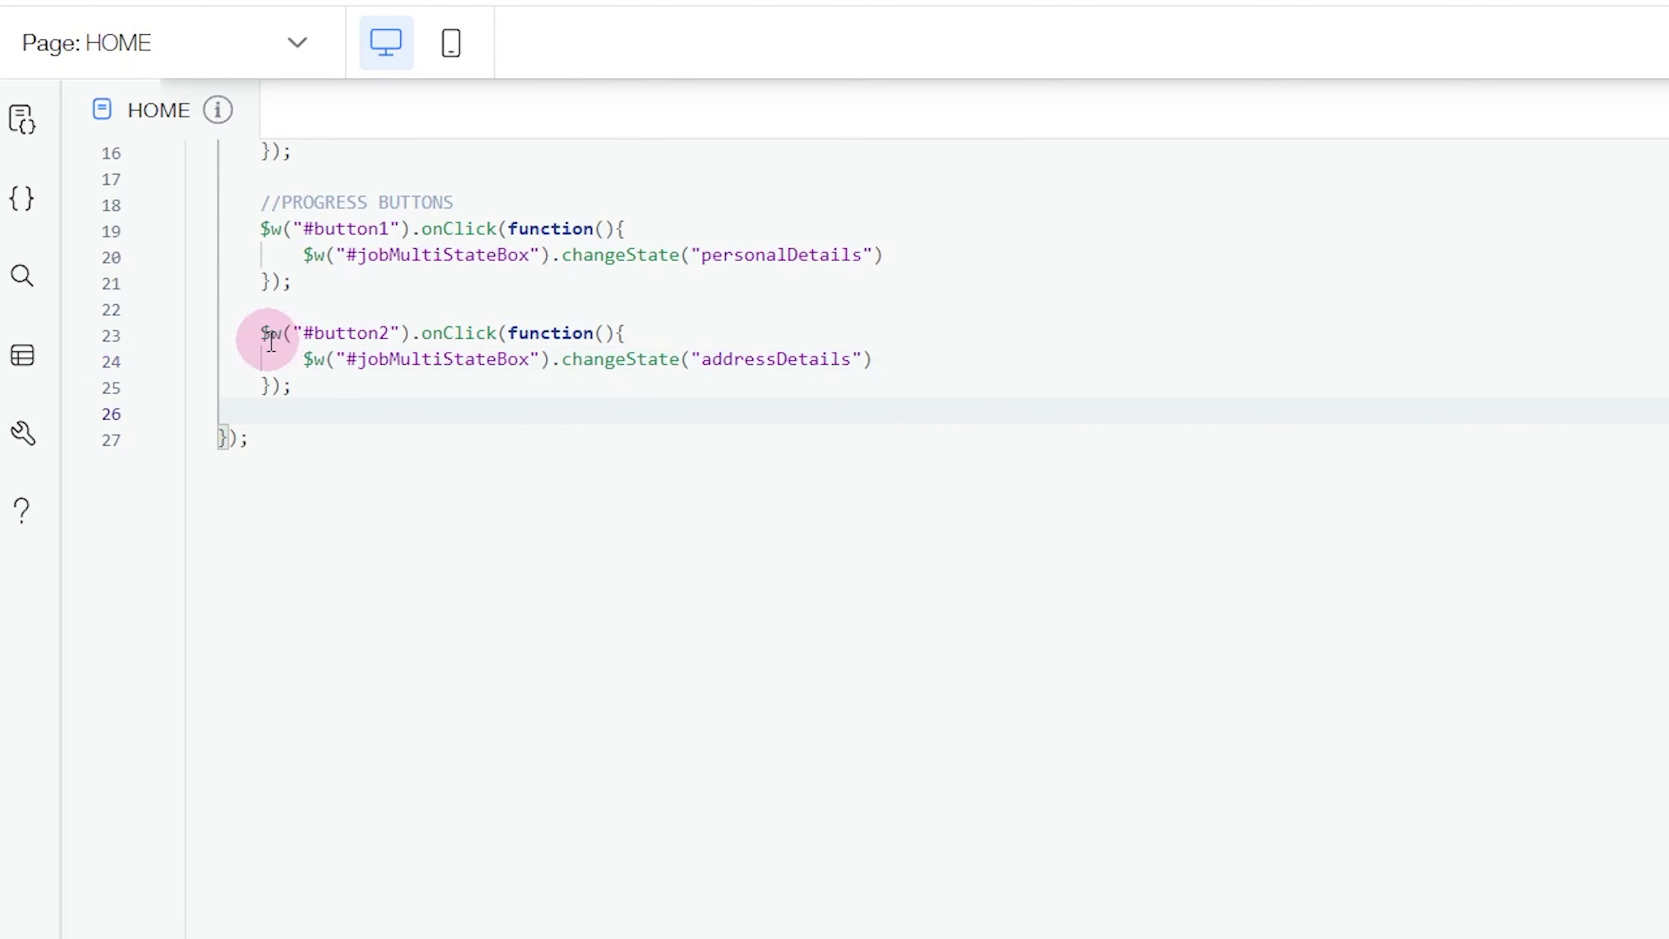
# Duplicate the #button2 click handler below itself, separated by a blank line
pyautogui.moveTo(264, 340); pyautogui.dragTo(294, 387)
pyautogui.hotkey('ctrl', 'c')
pyautogui.click(362, 393)
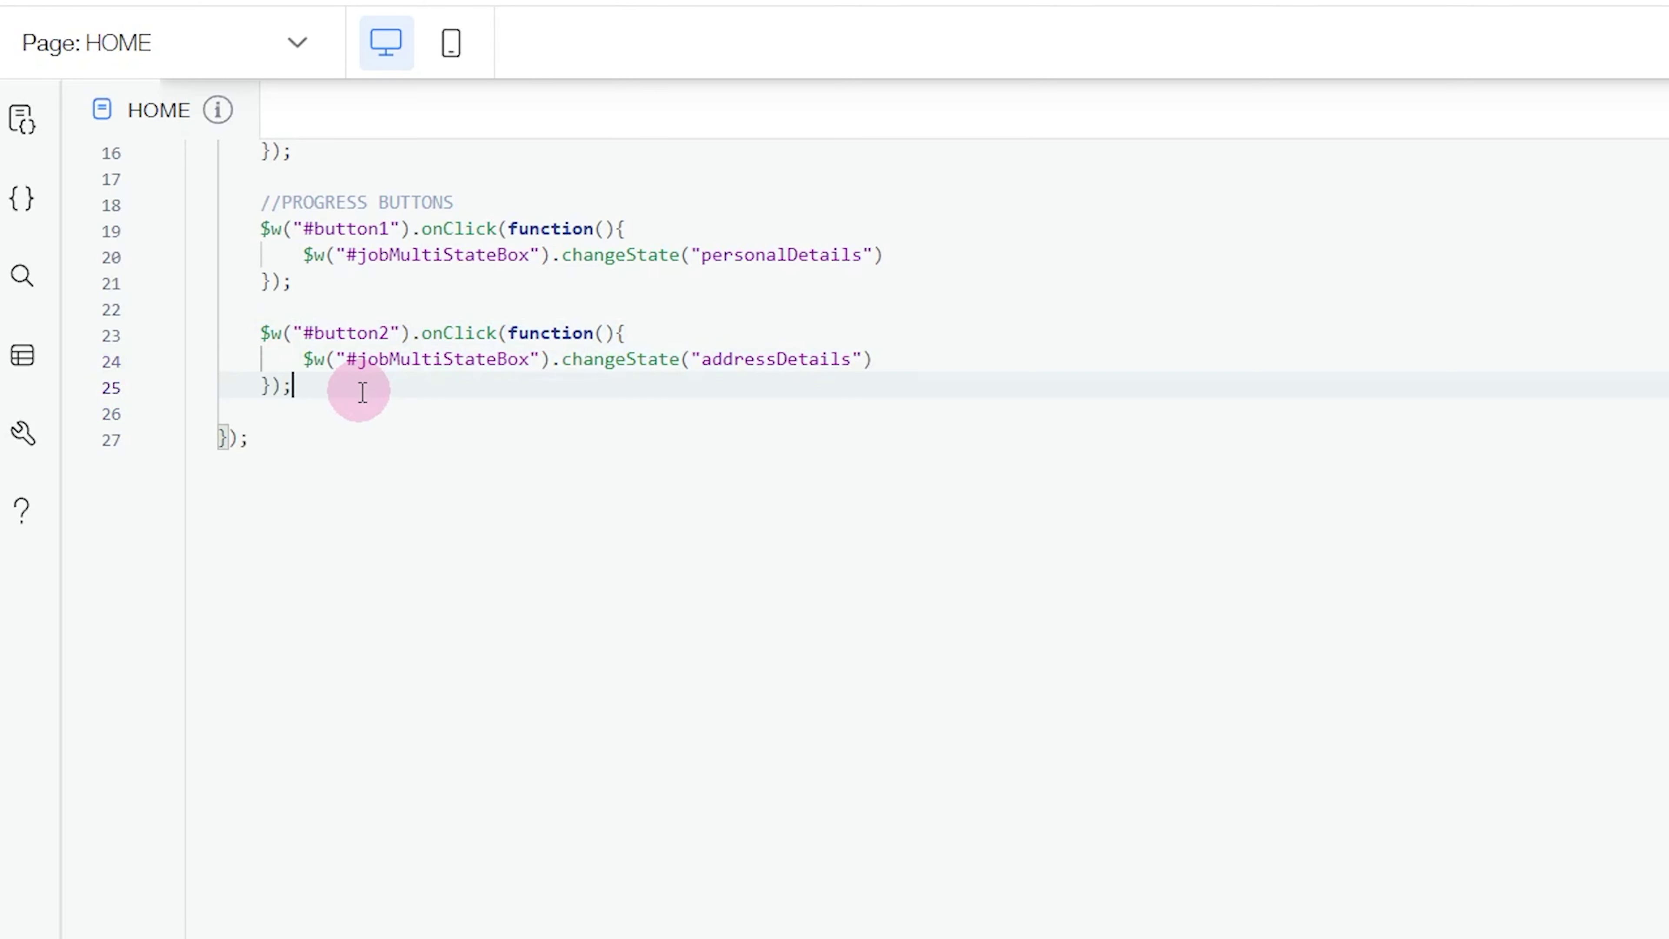
pyautogui.press('Return')
pyautogui.press('Return')
pyautogui.hotkey('ctrl', 'v')
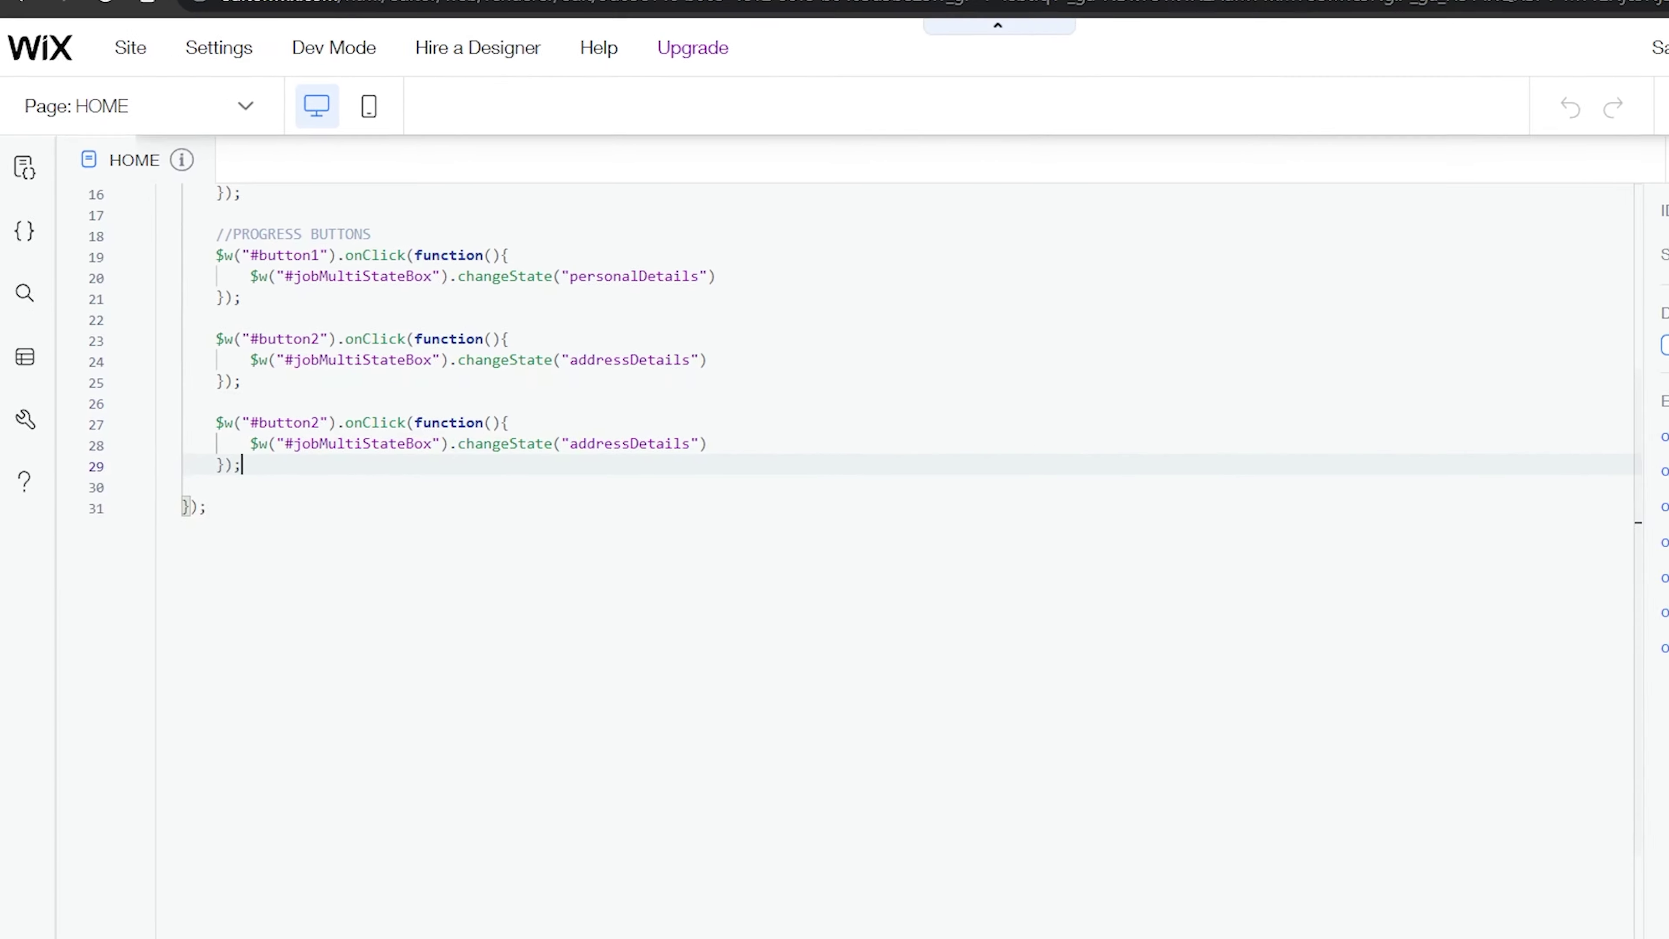
# Check the ID of progress button 3 on the page and change the copied handler's selector to #button3
pyautogui.click(1538, 211)
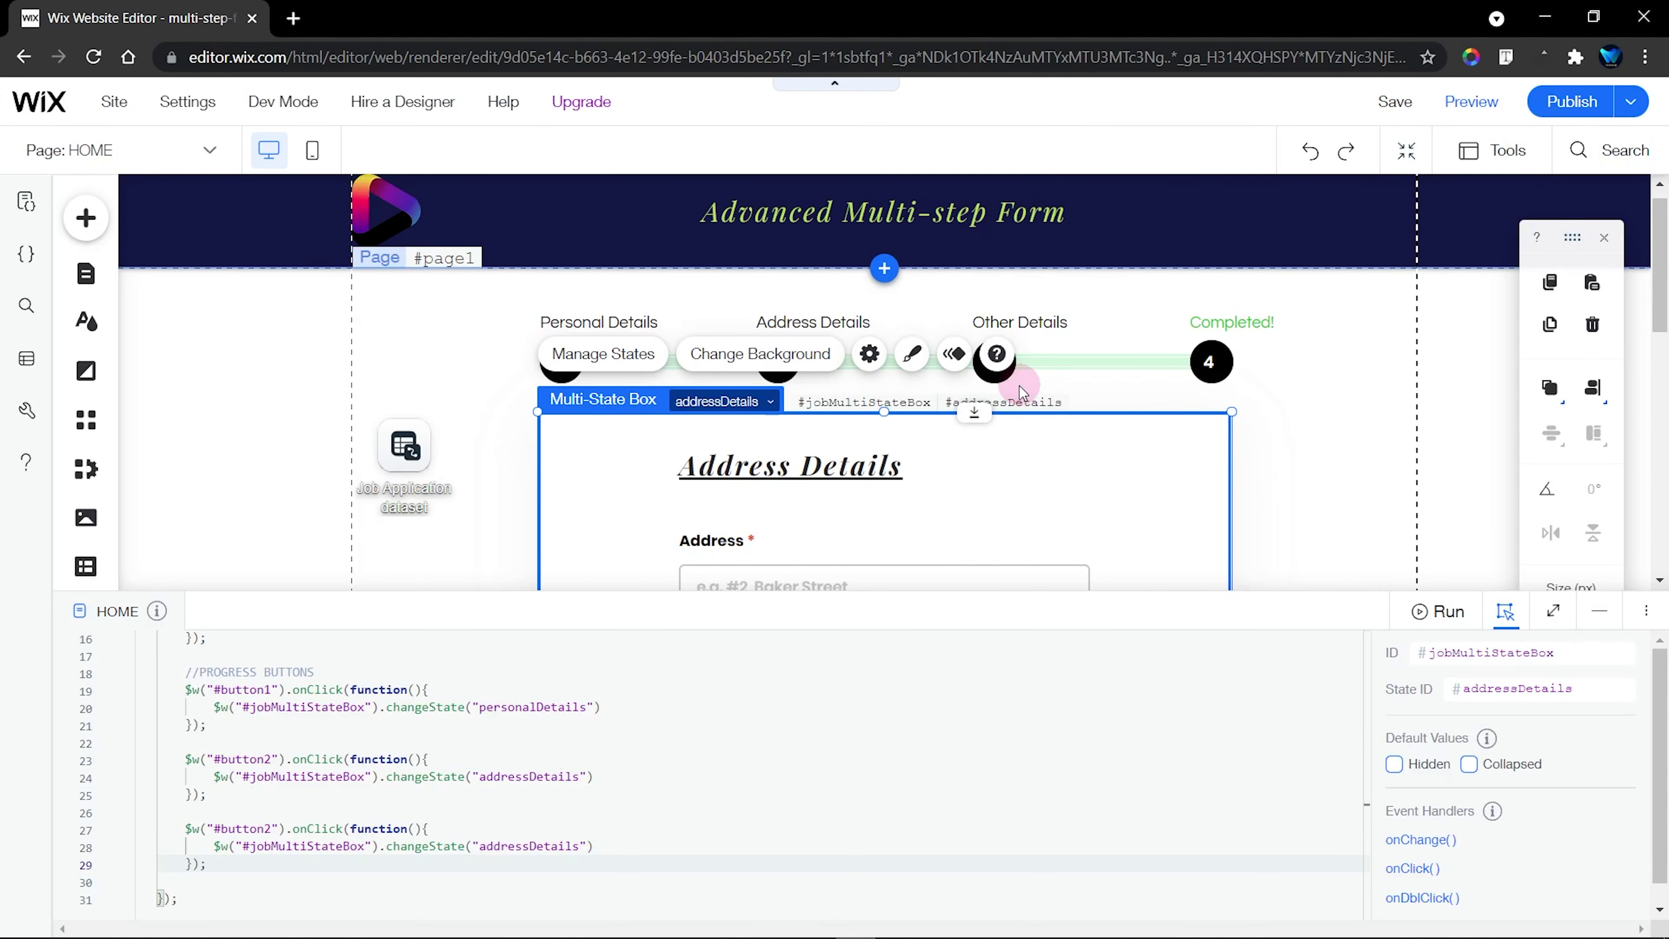
pyautogui.click(996, 374)
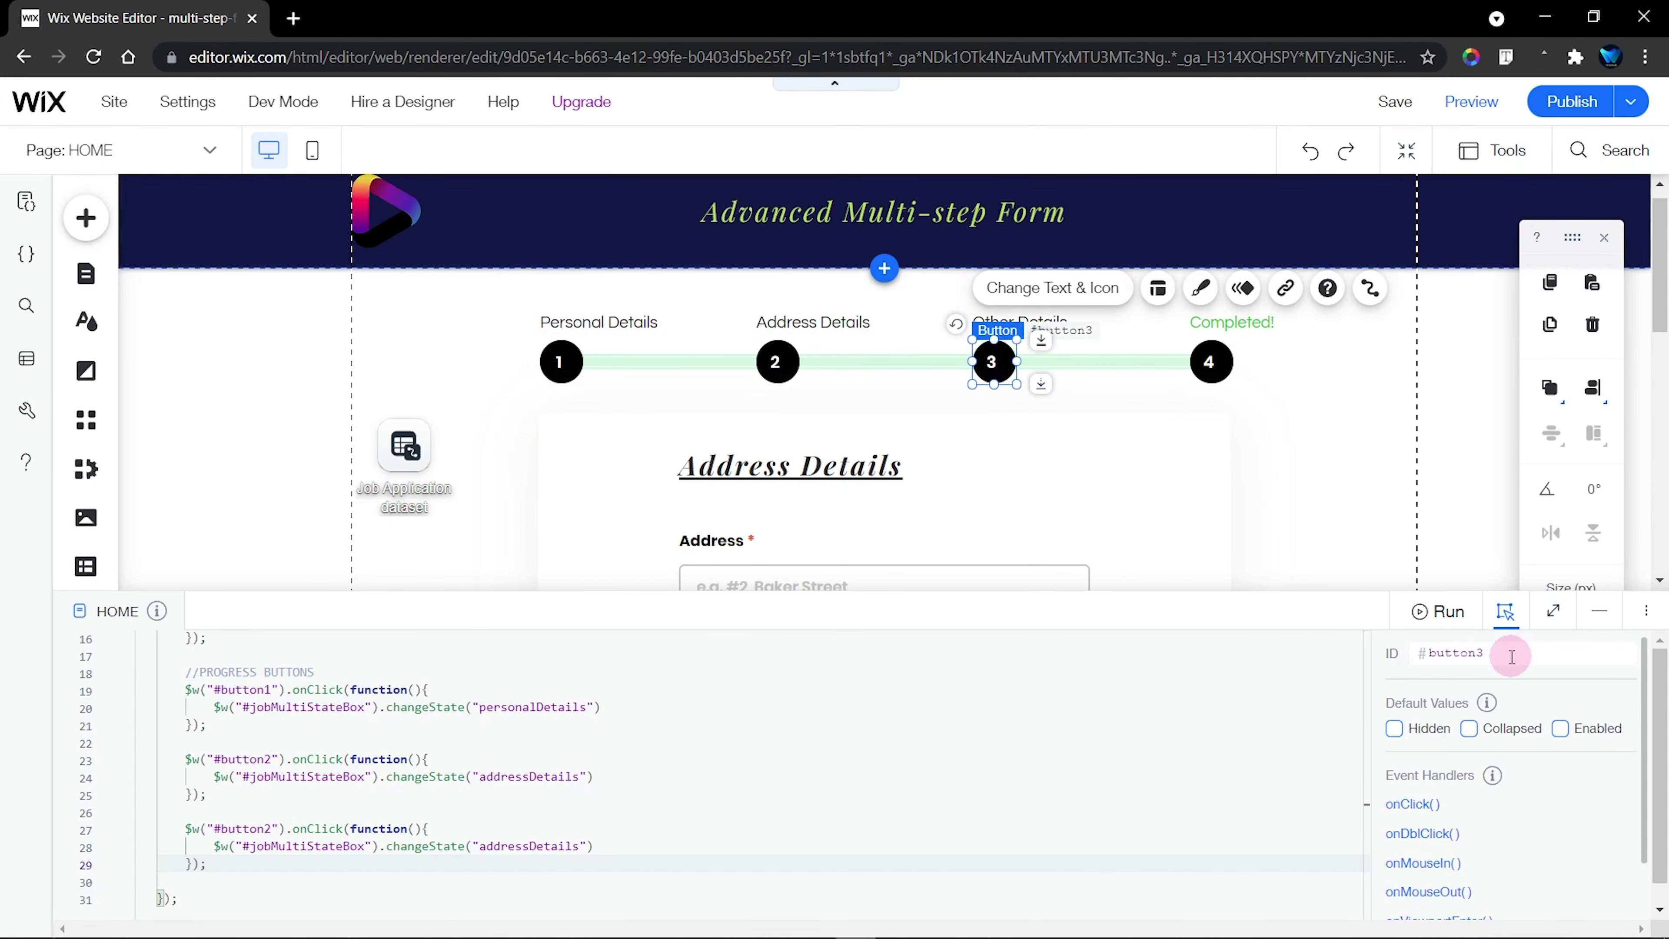
pyautogui.click(1554, 611)
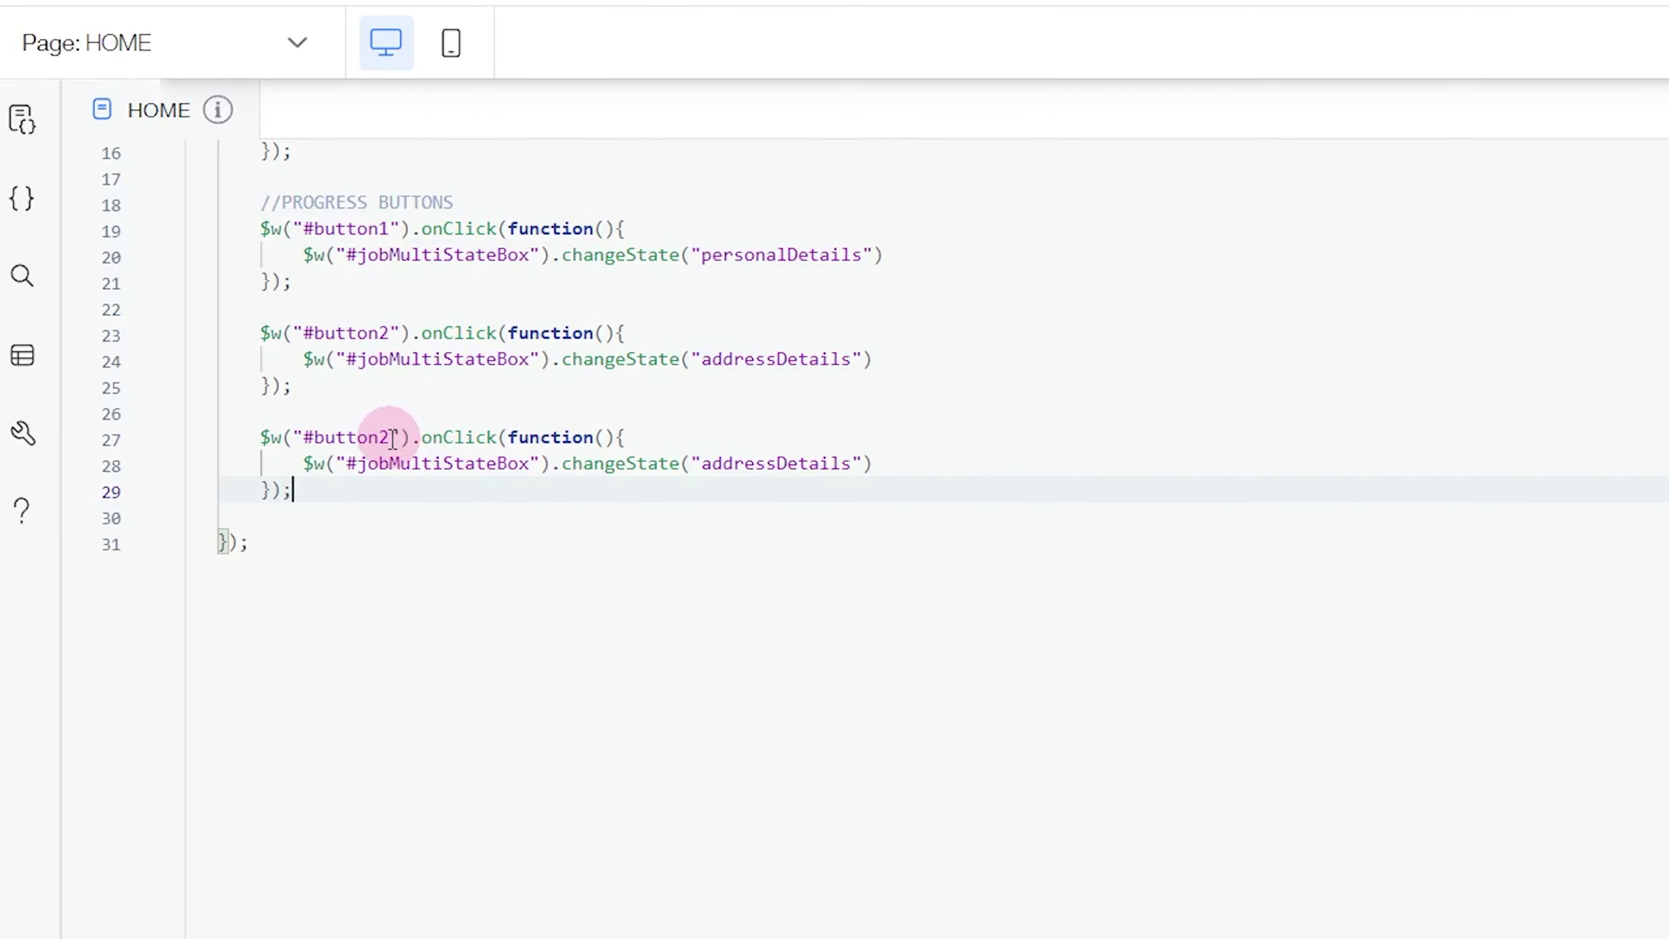
pyautogui.click(393, 439)
pyautogui.press('BackSpace')
pyautogui.write('3')
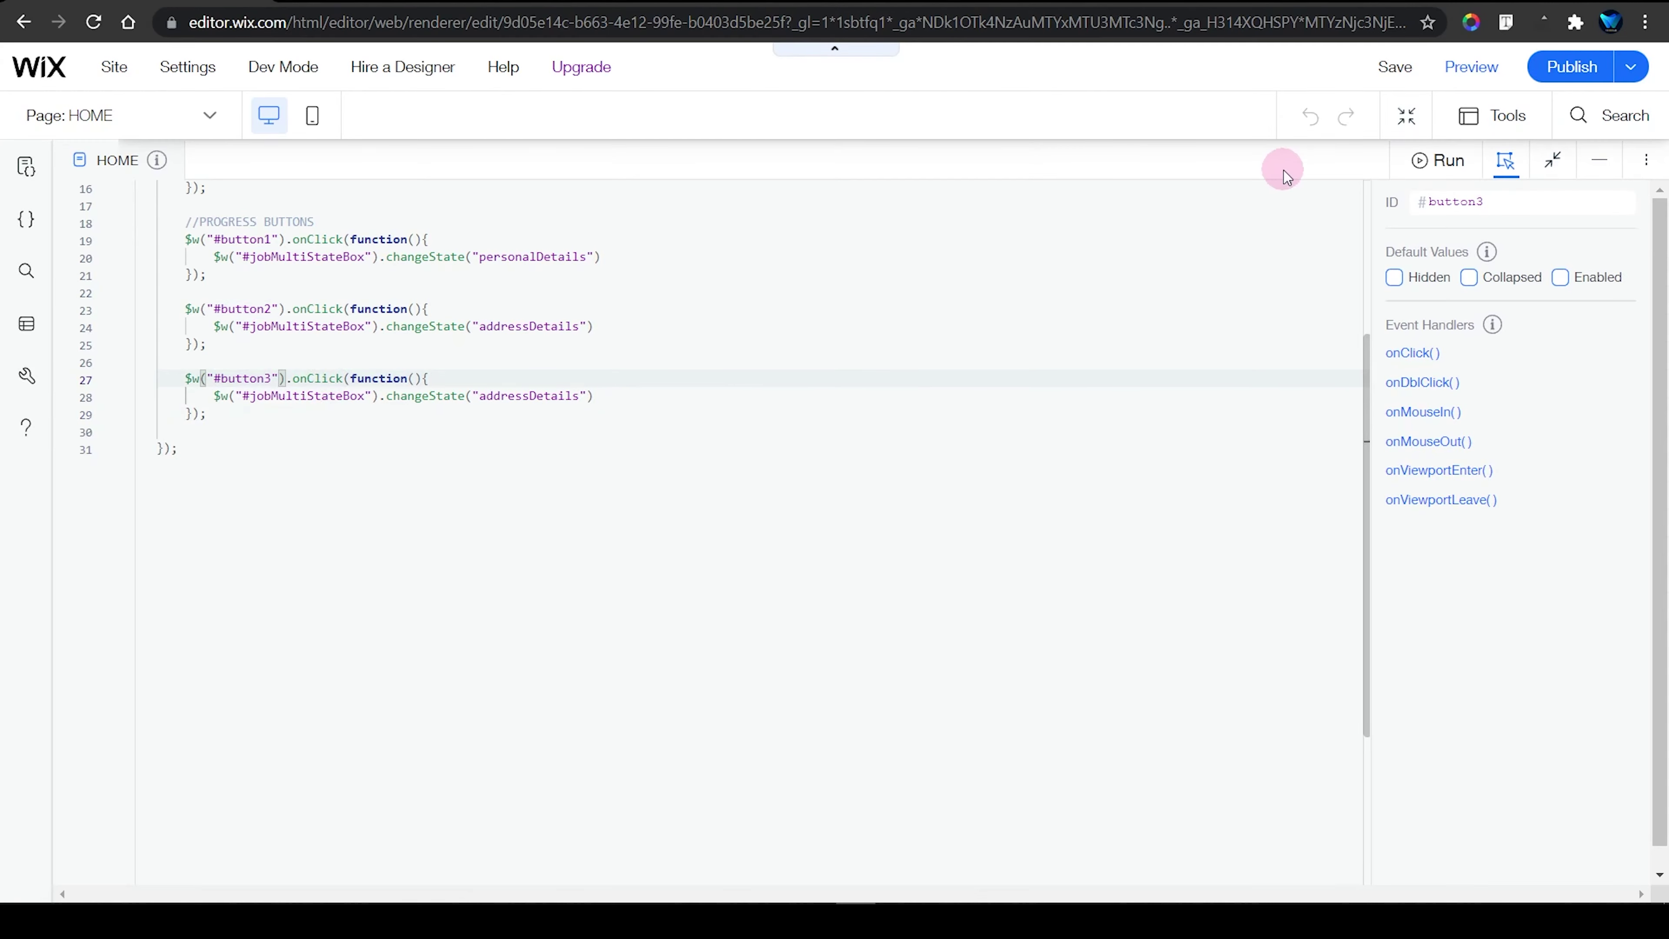
# Switch the multi-state box on the page to its otherDetails state
pyautogui.click(1554, 160)
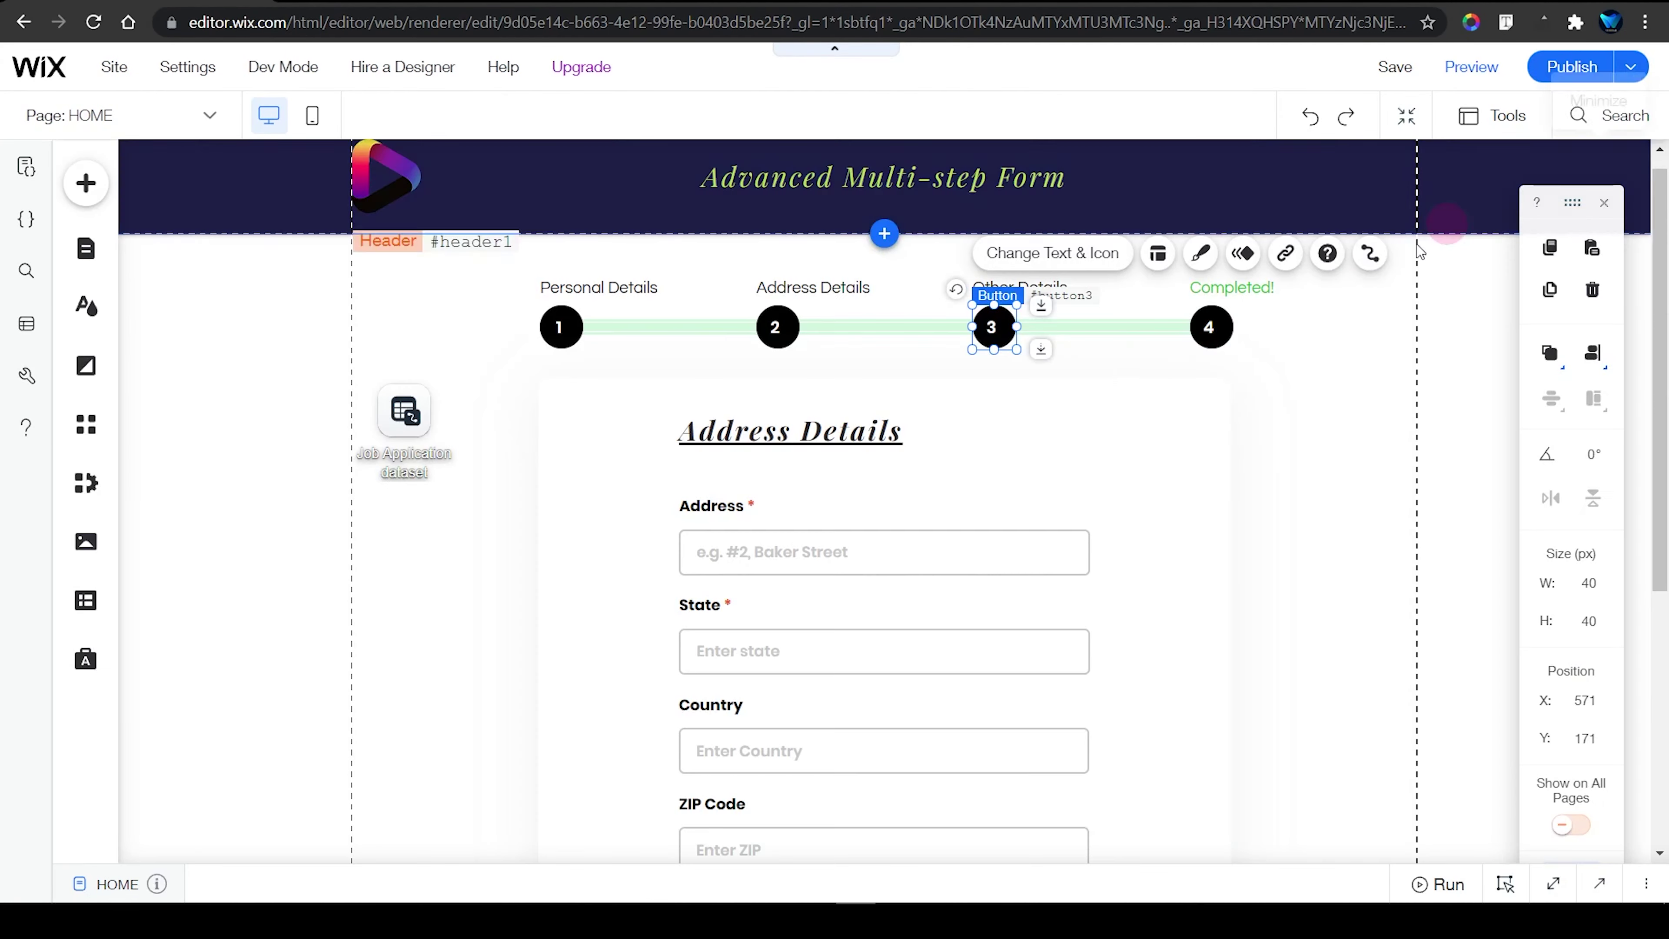
pyautogui.click(588, 408)
pyautogui.click(599, 318)
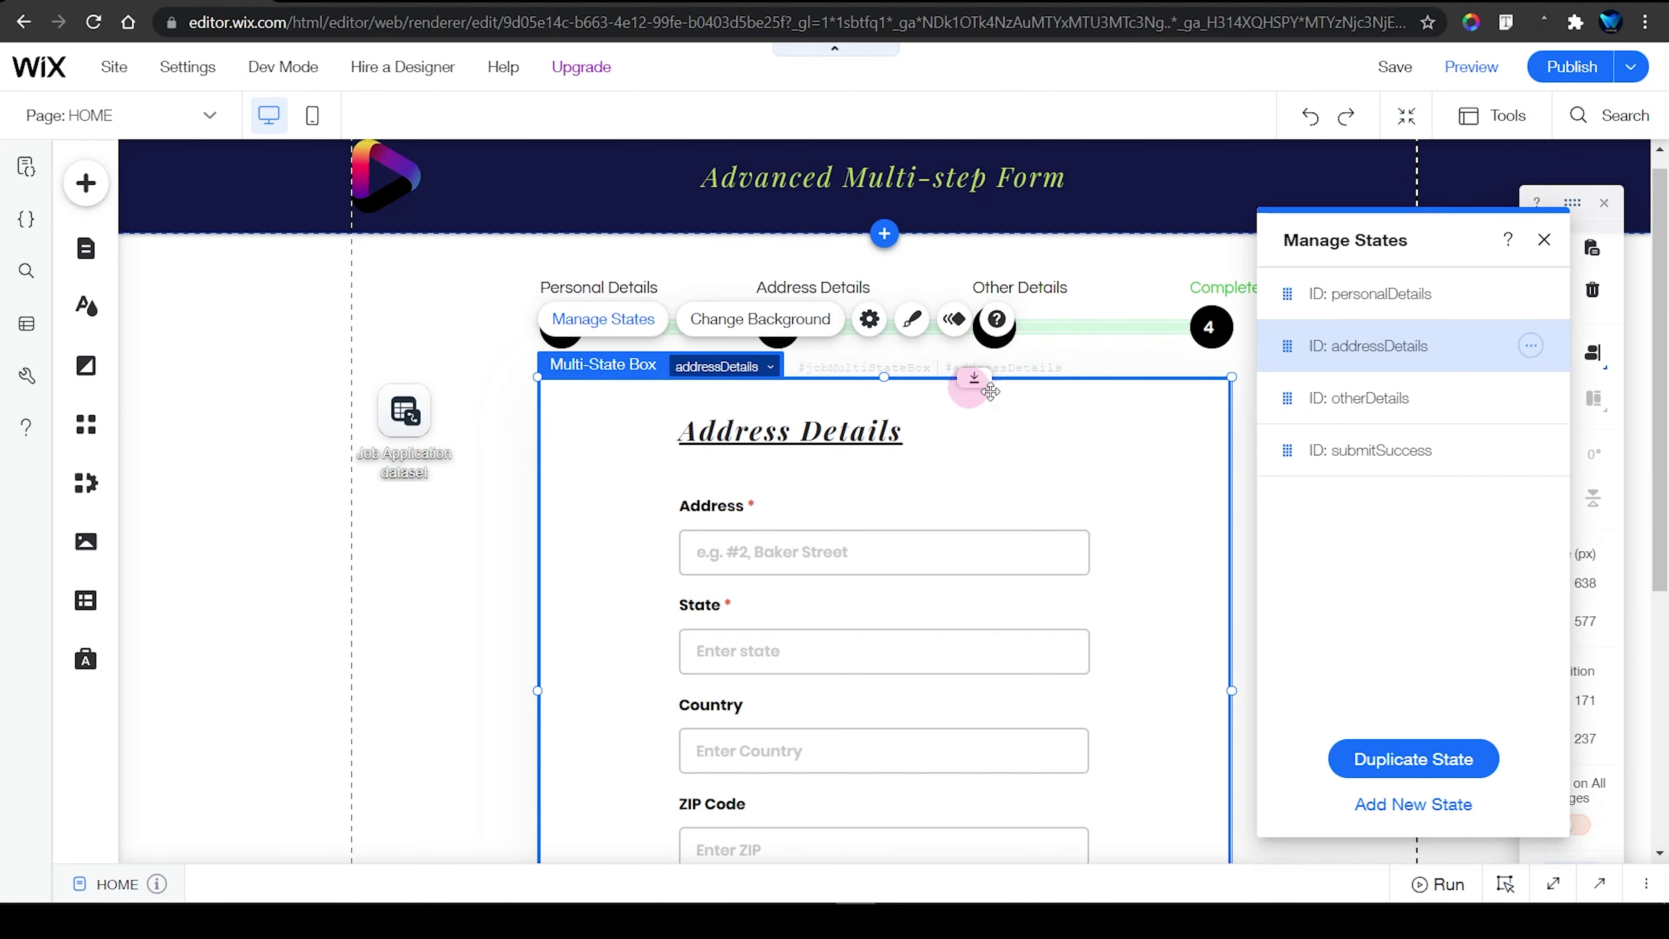
pyautogui.click(1409, 409)
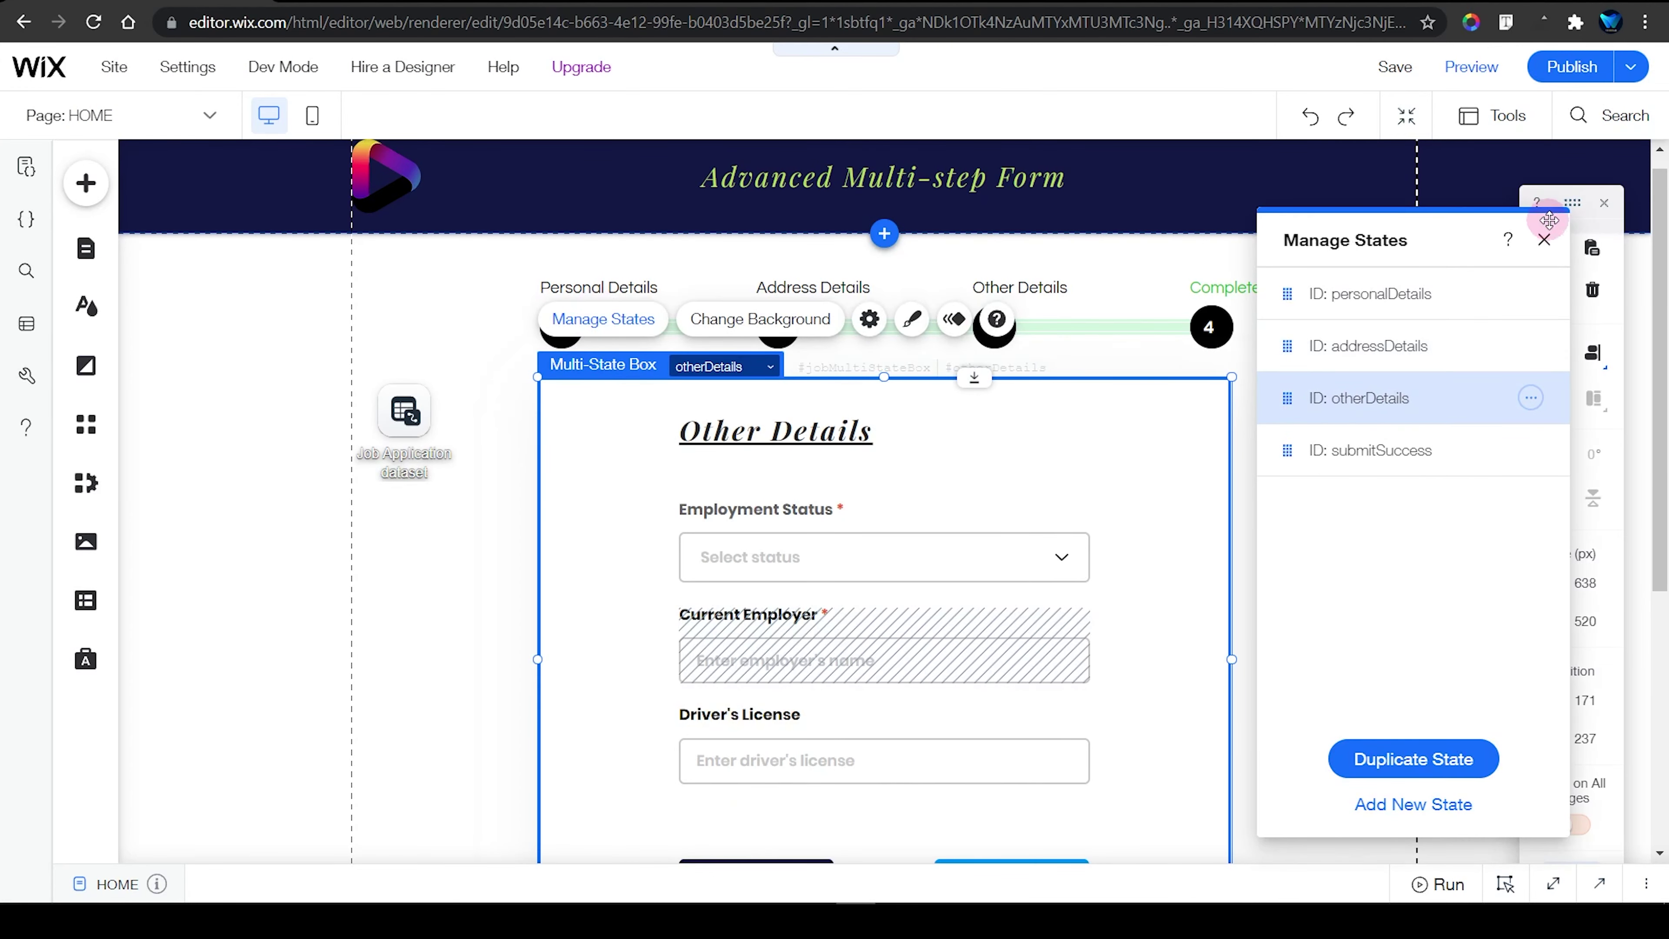
pyautogui.click(1544, 240)
# Copy the displayed state's ID and set the #button3 handler's changeState argument to otherDetails
pyautogui.click(1554, 883)
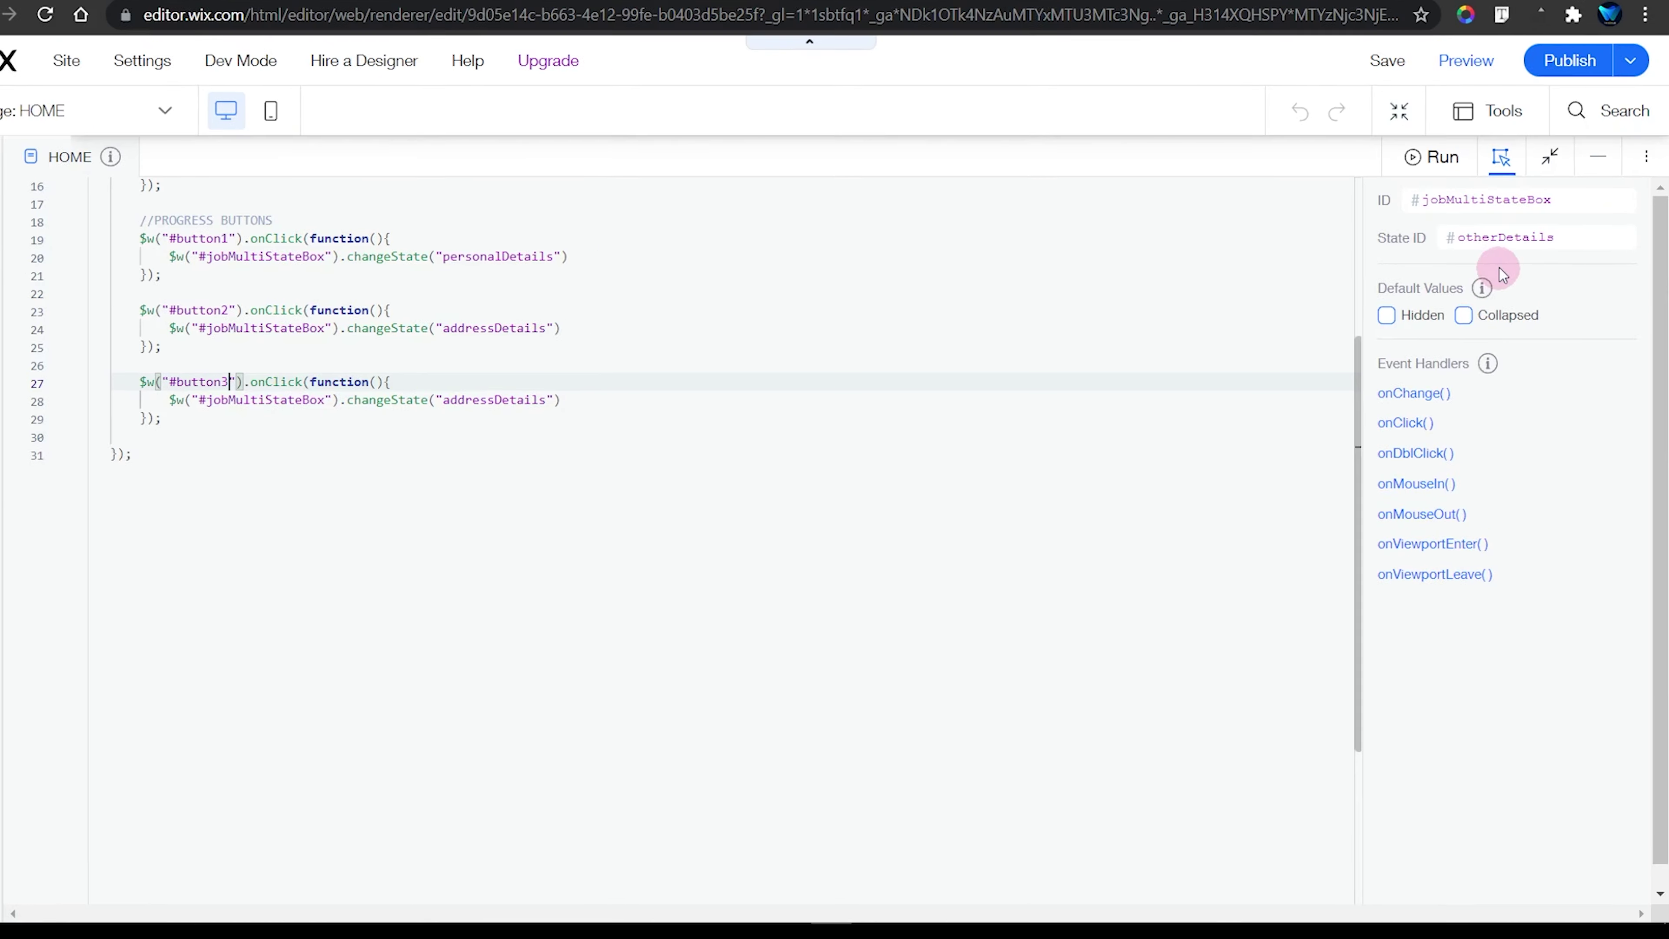
pyautogui.doubleClick(1480, 234)
pyautogui.hotkey('ctrl', 'c')
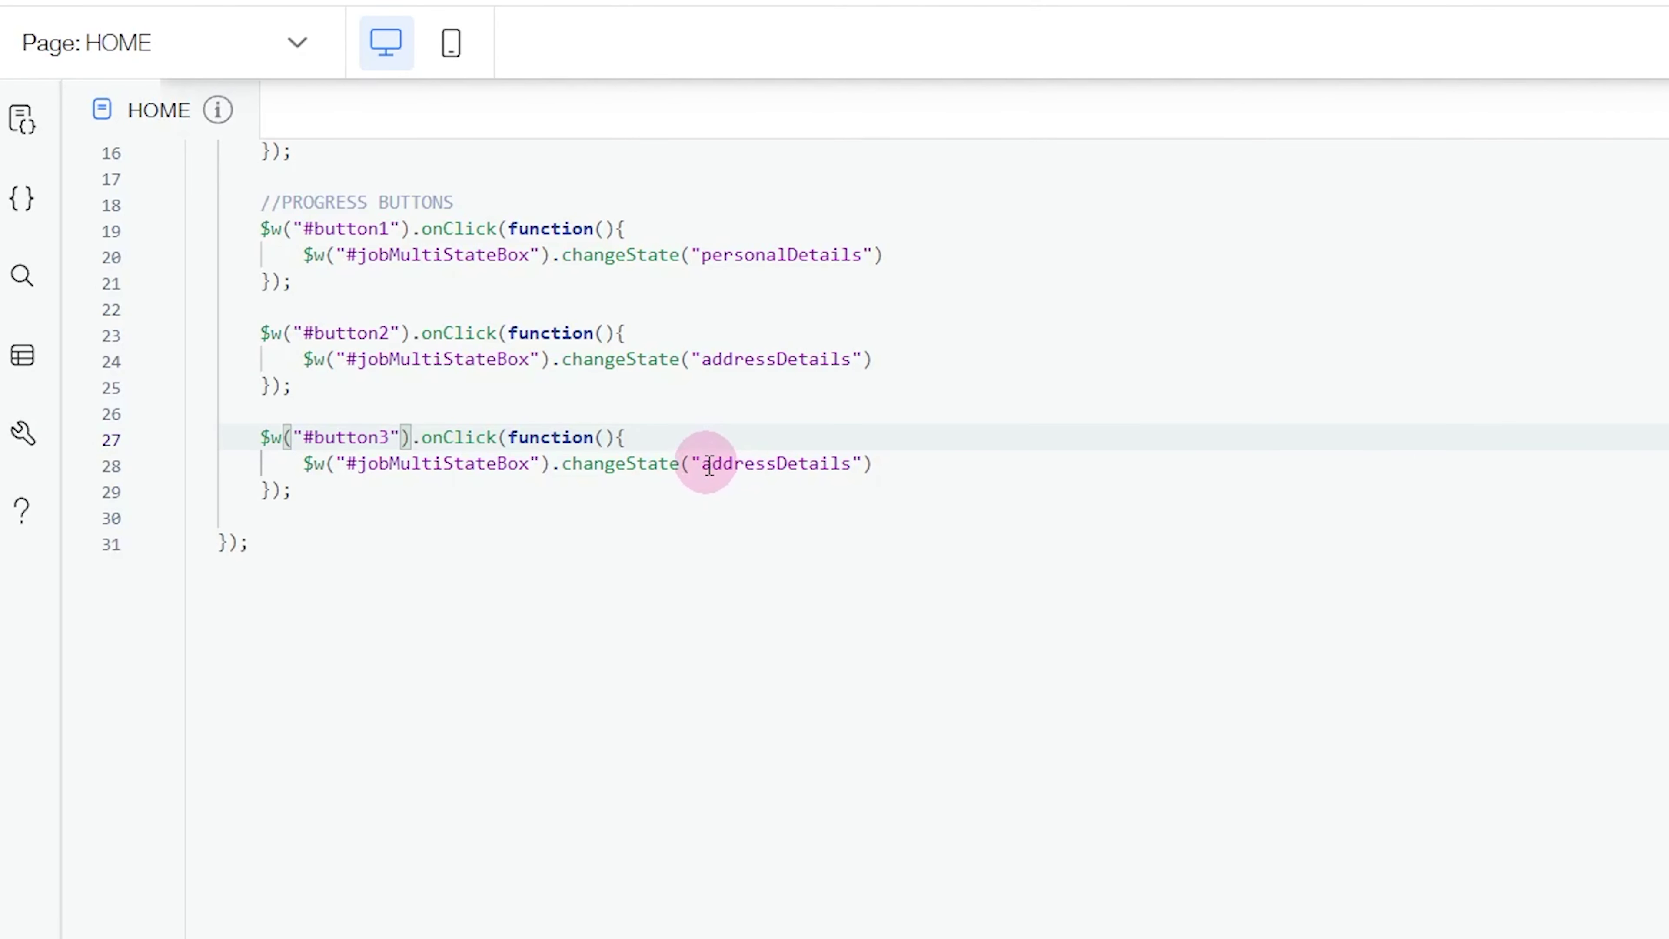
pyautogui.moveTo(701, 463); pyautogui.dragTo(853, 460)
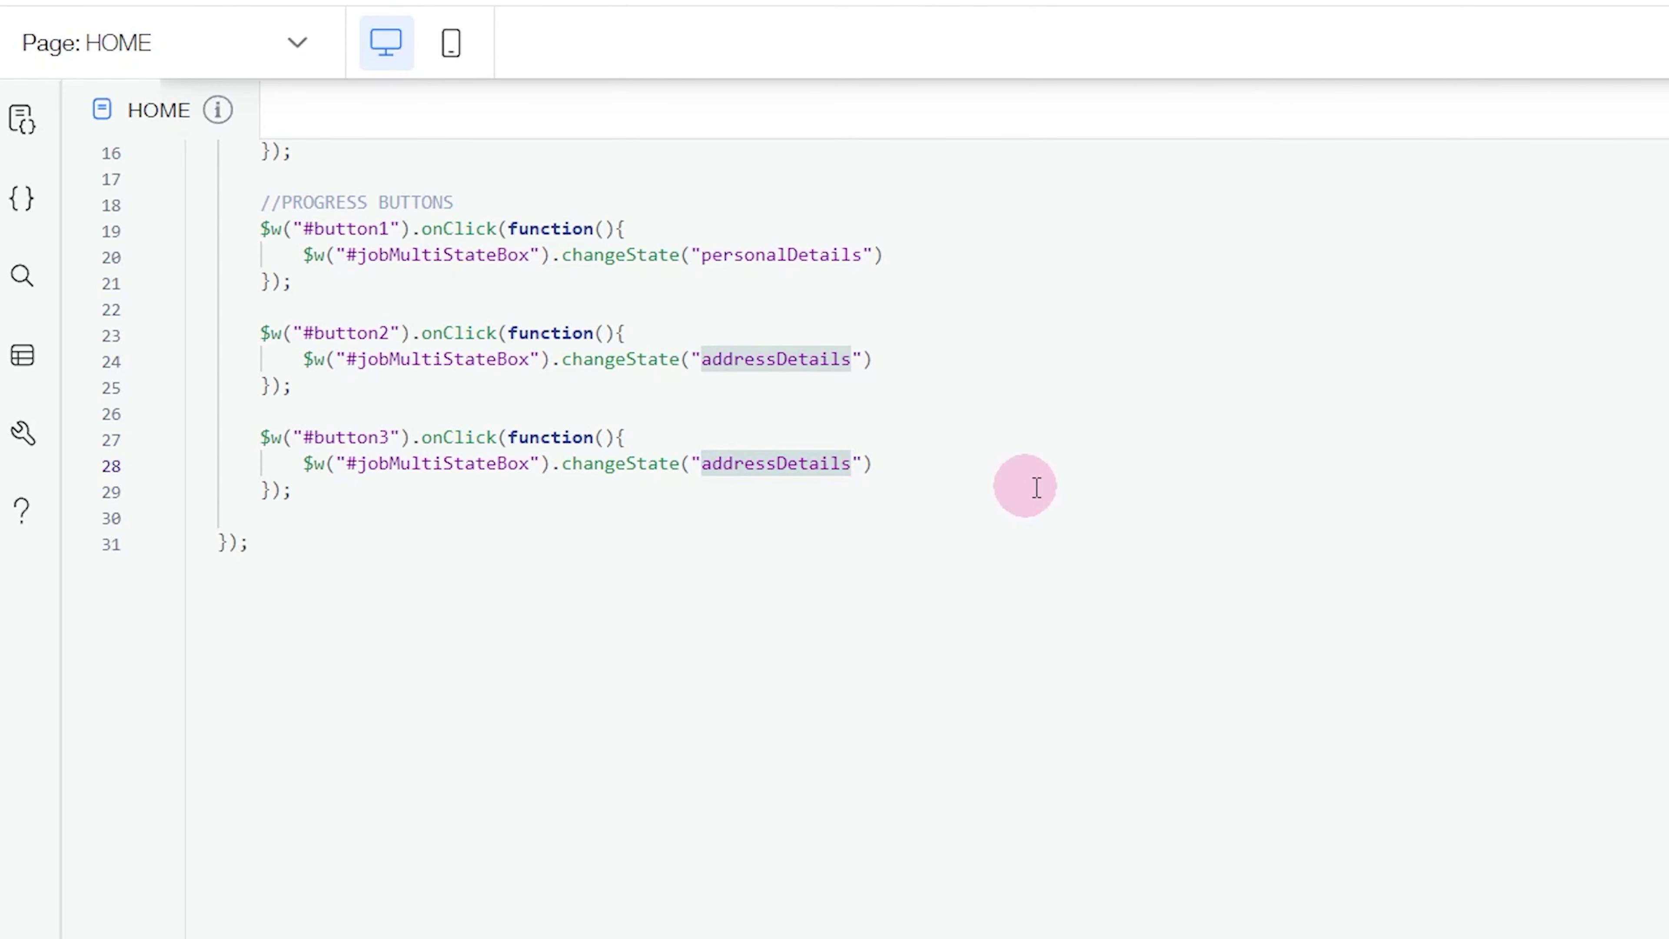
pyautogui.hotkey('ctrl', 'v')
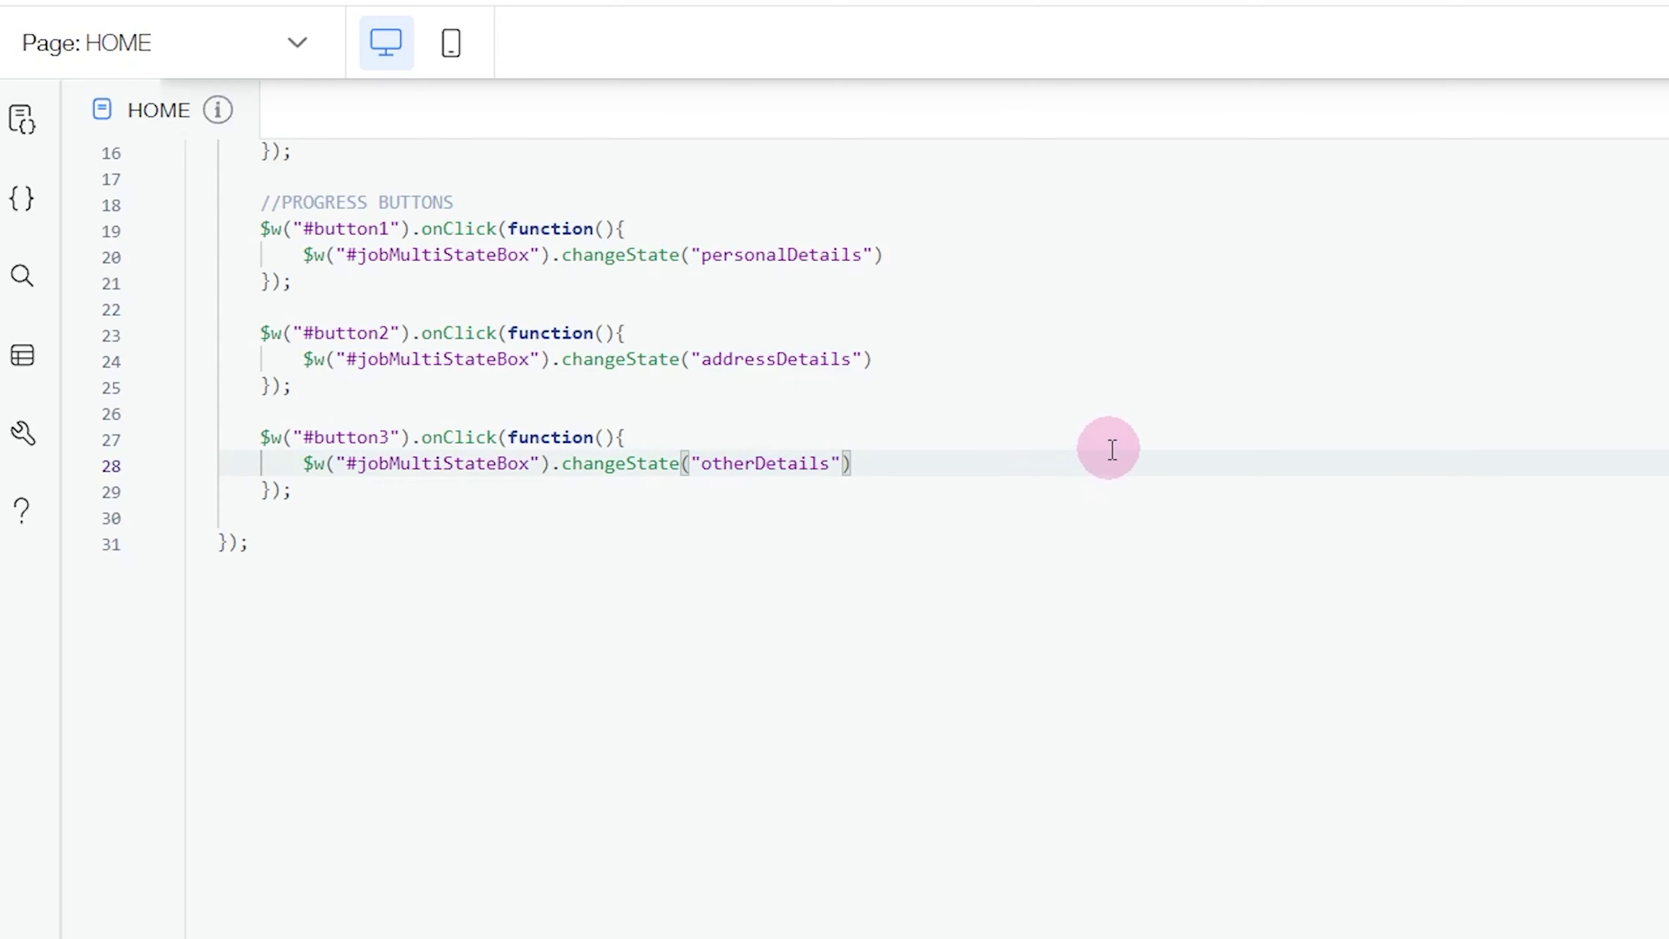
# End the changeState calls in the #button3, #button2 and #button1 handlers with semicolons
pyautogui.write(';')
pyautogui.click(992, 356)
pyautogui.write(';')
pyautogui.press('Up')
pyautogui.press('Up')
pyautogui.press('Up')
pyautogui.press('Up')
pyautogui.write(';')
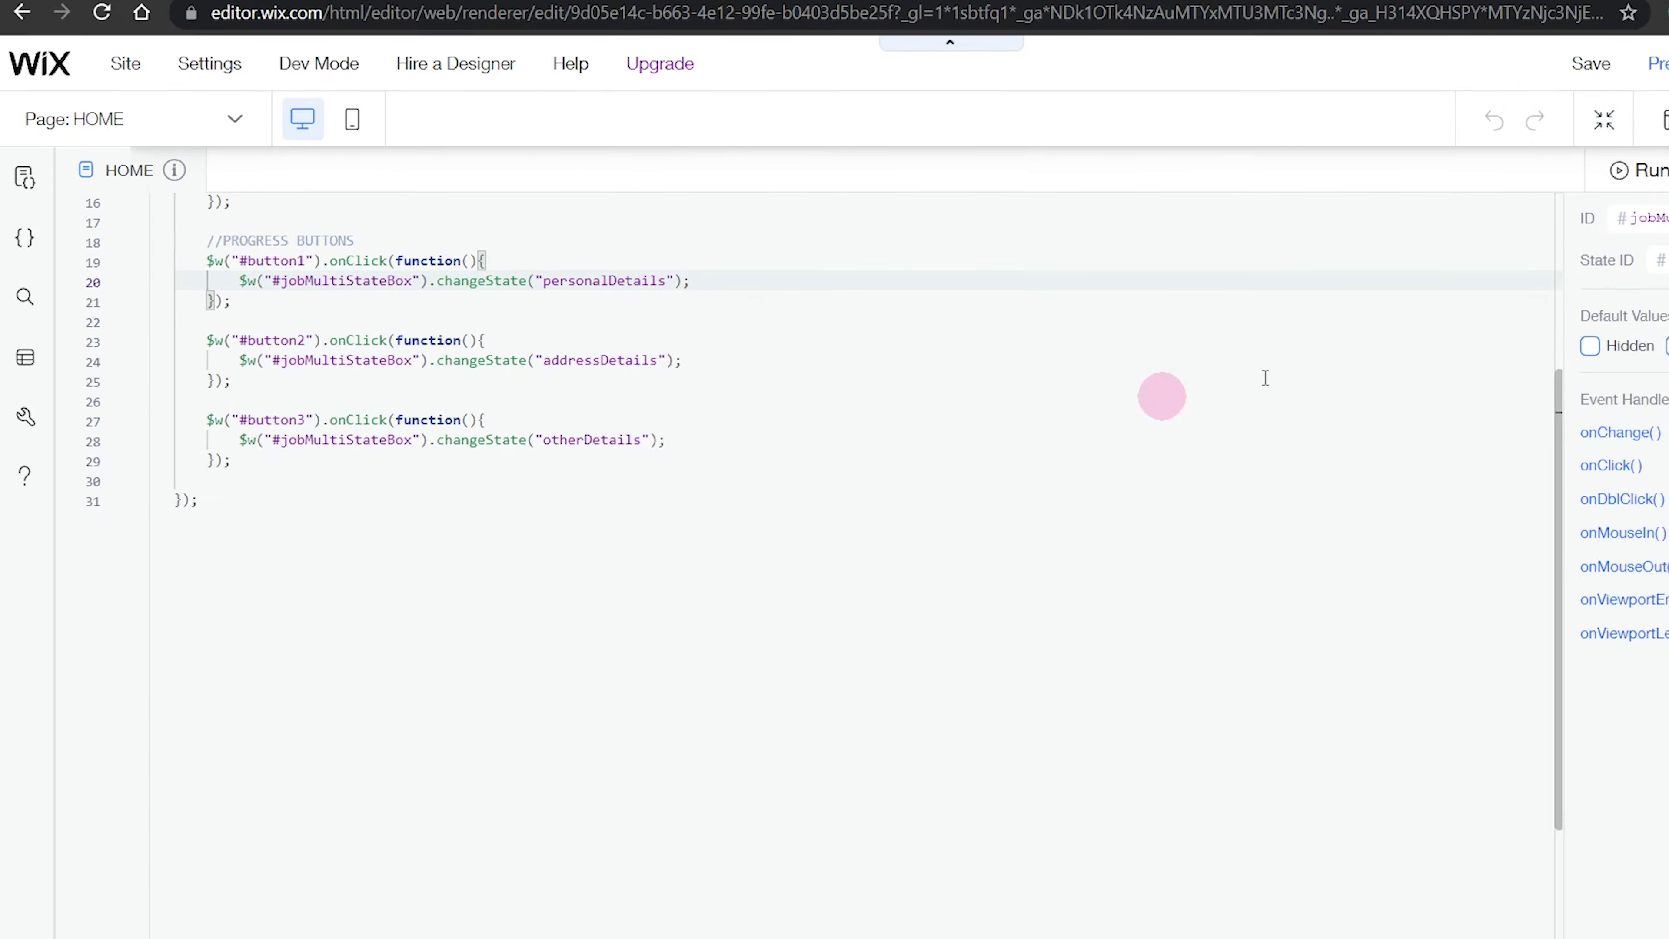
# Return to the page layout and switch the multi-state box back to its personalDetails state
pyautogui.click(1610, 201)
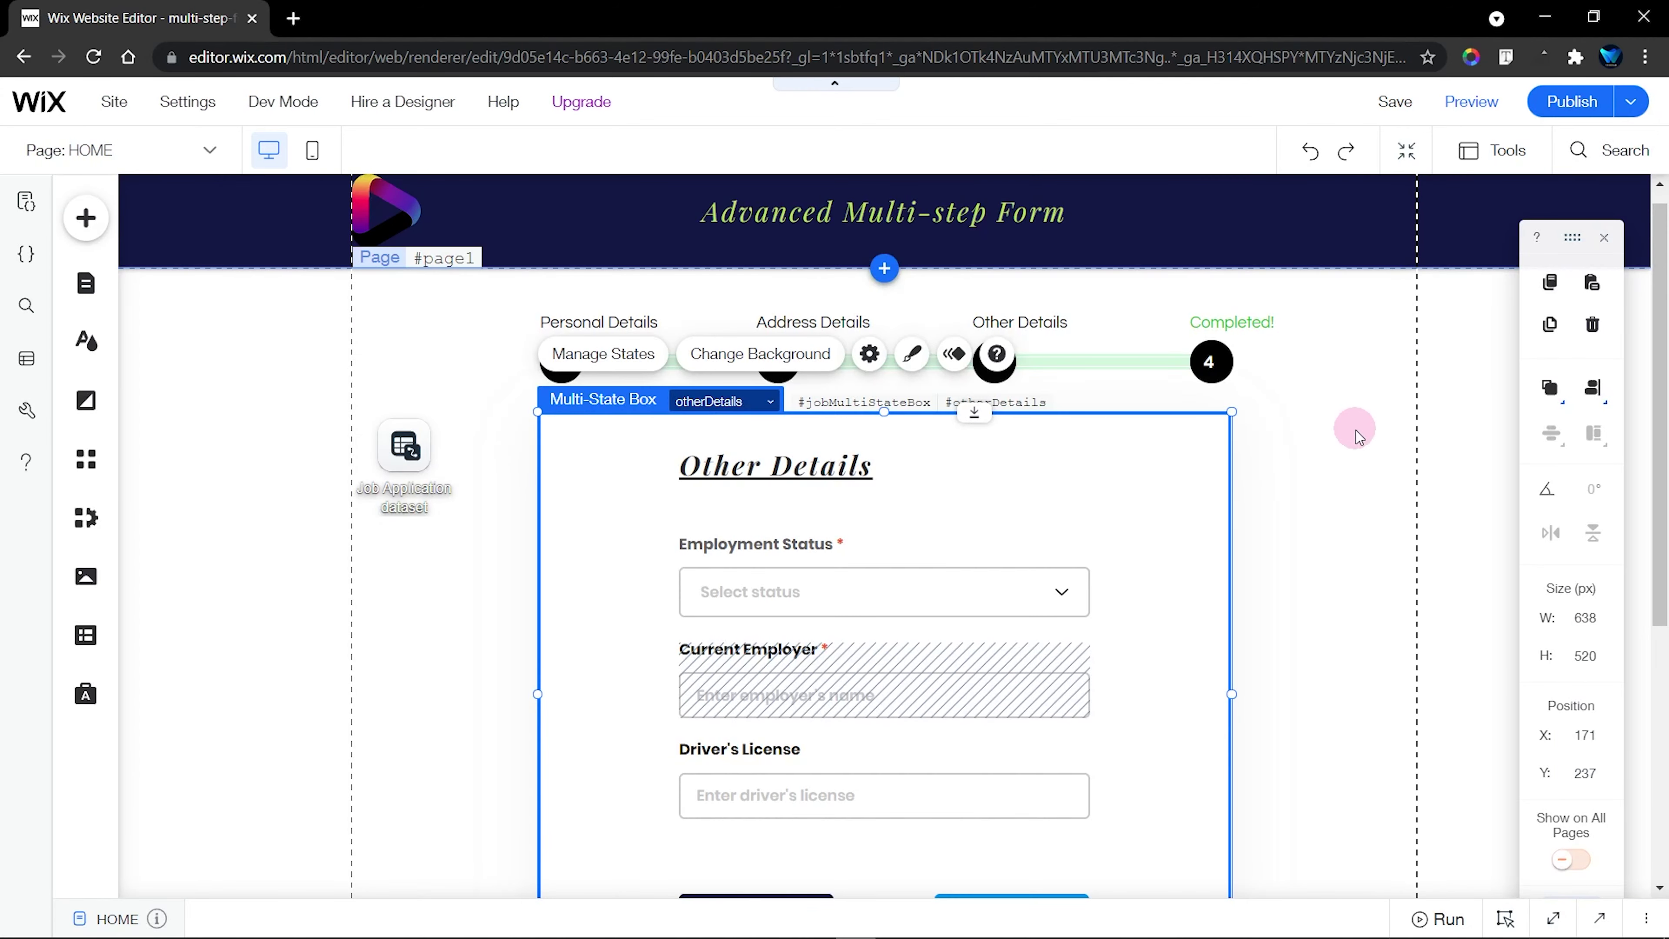
pyautogui.click(1356, 436)
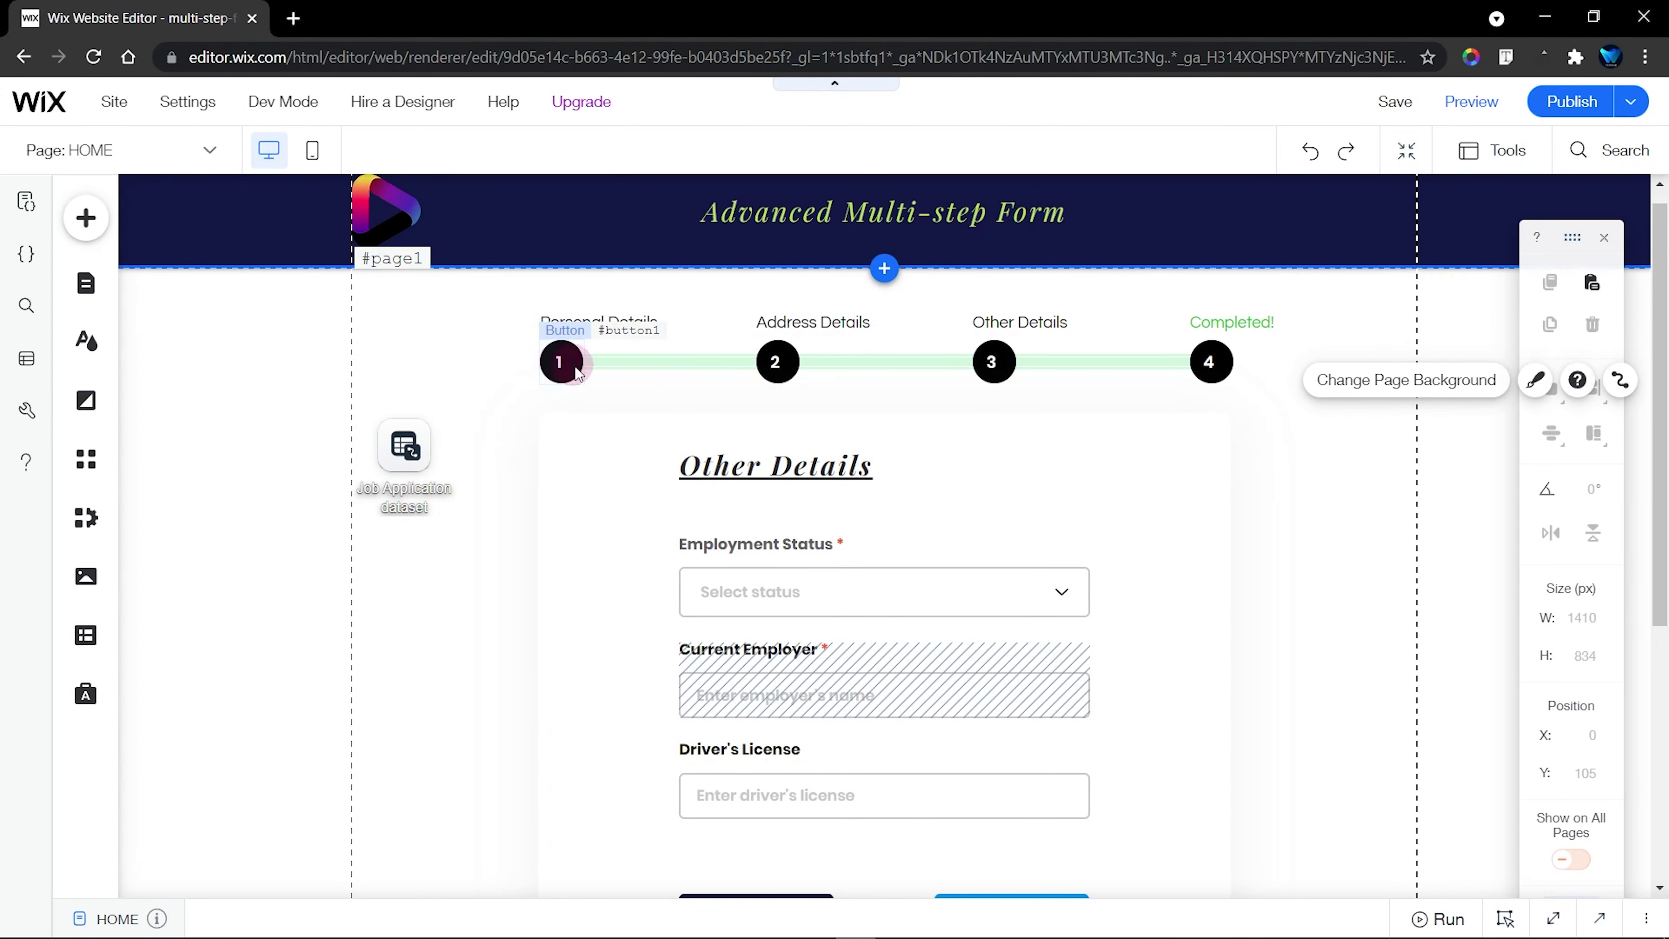
pyautogui.scroll(-2, 605, 717)
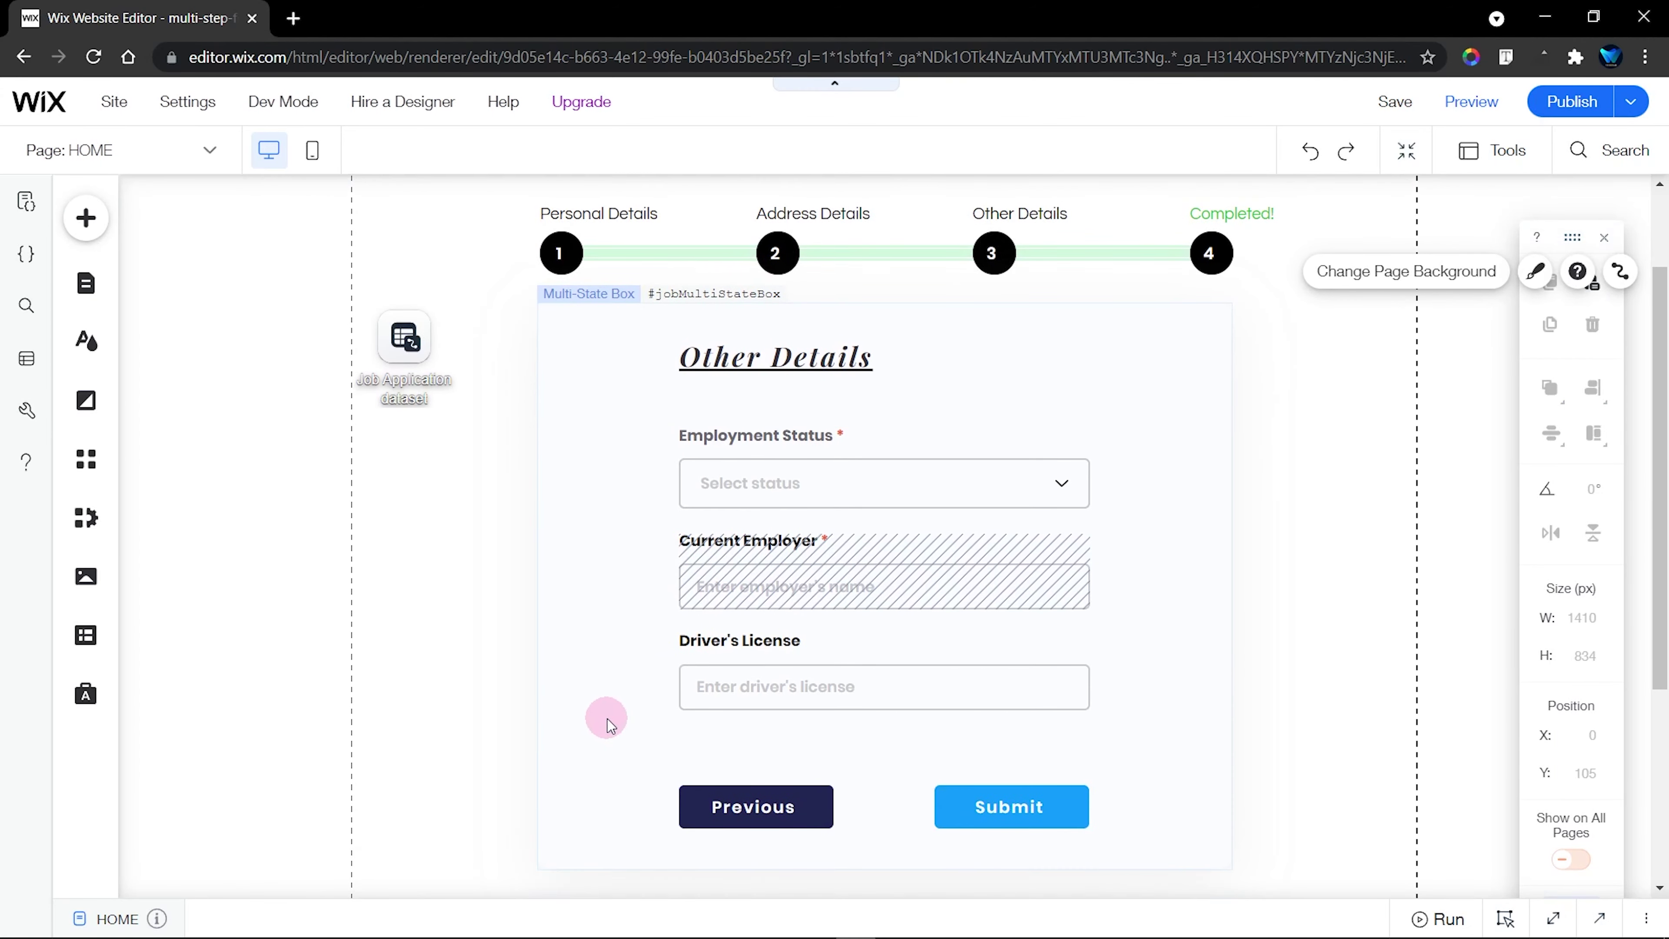
pyautogui.click(625, 325)
pyautogui.click(624, 250)
pyautogui.click(1351, 319)
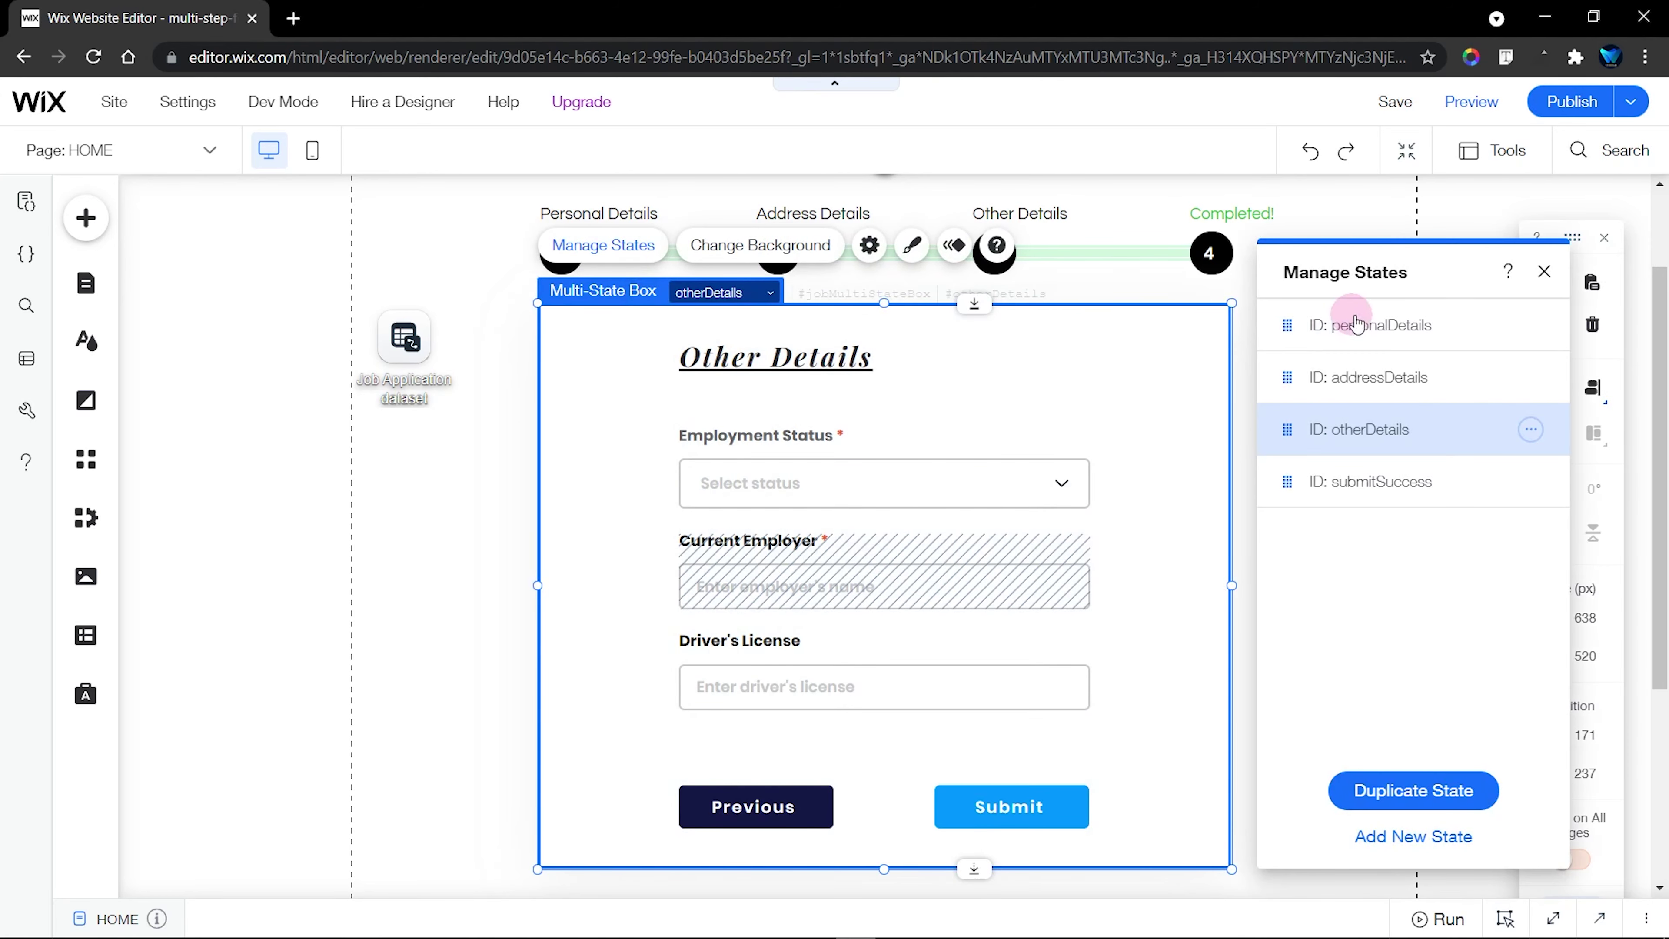
pyautogui.click(1545, 272)
pyautogui.click(1494, 375)
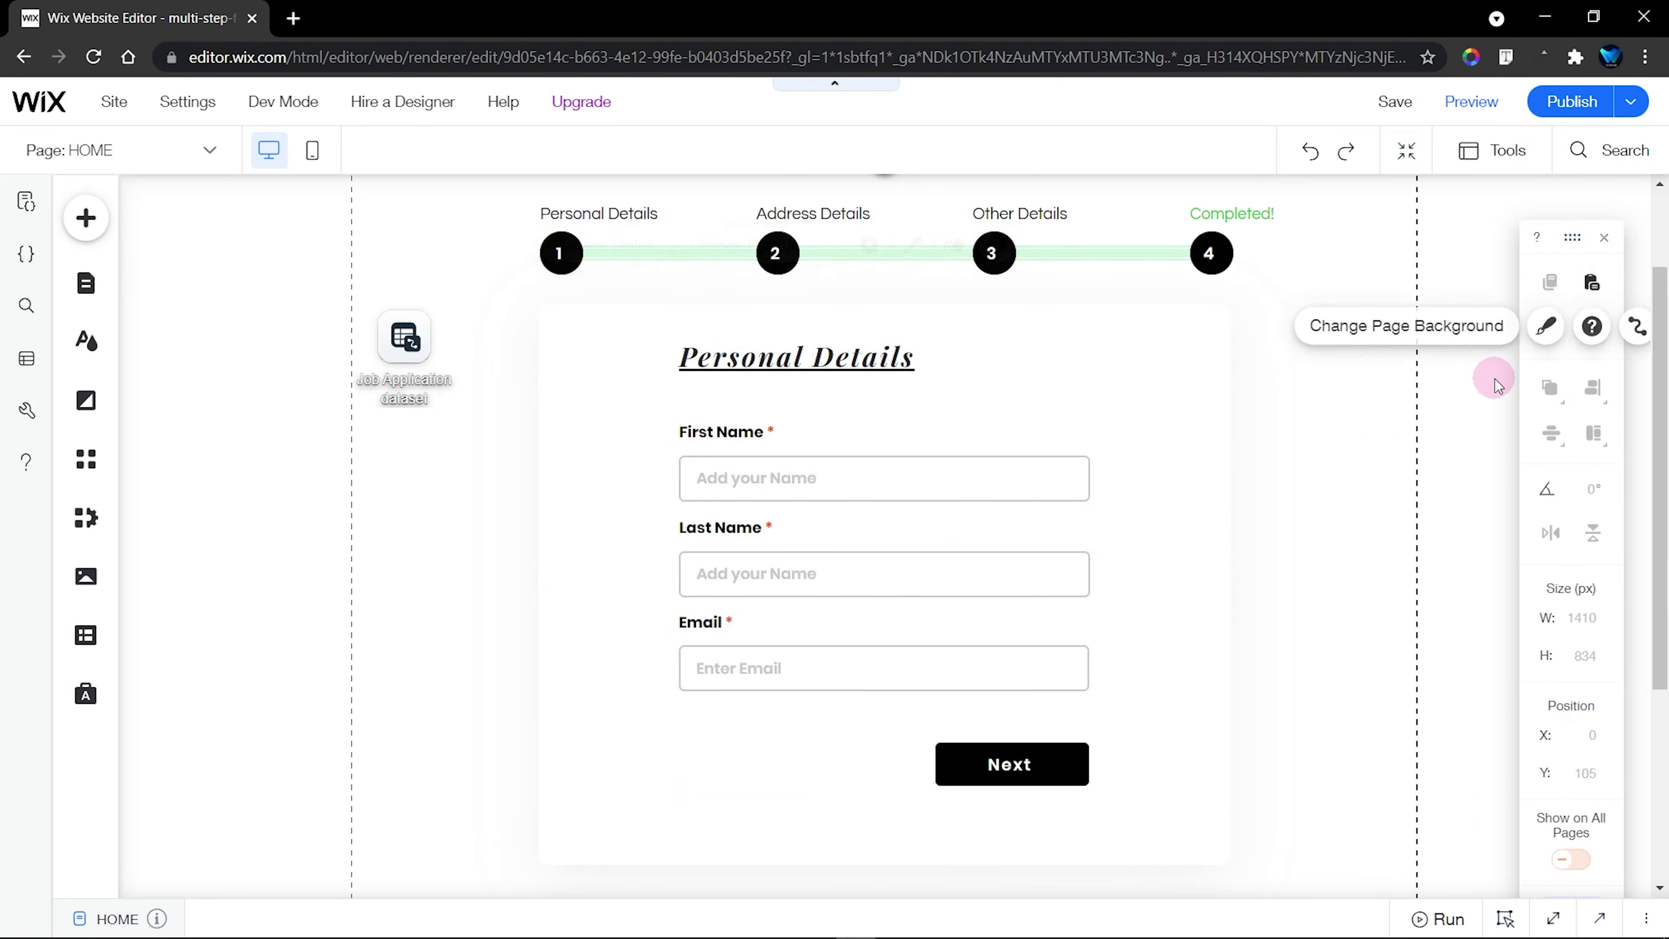
# Examine the target value in the progress bar's settings and close them
pyautogui.click(645, 262)
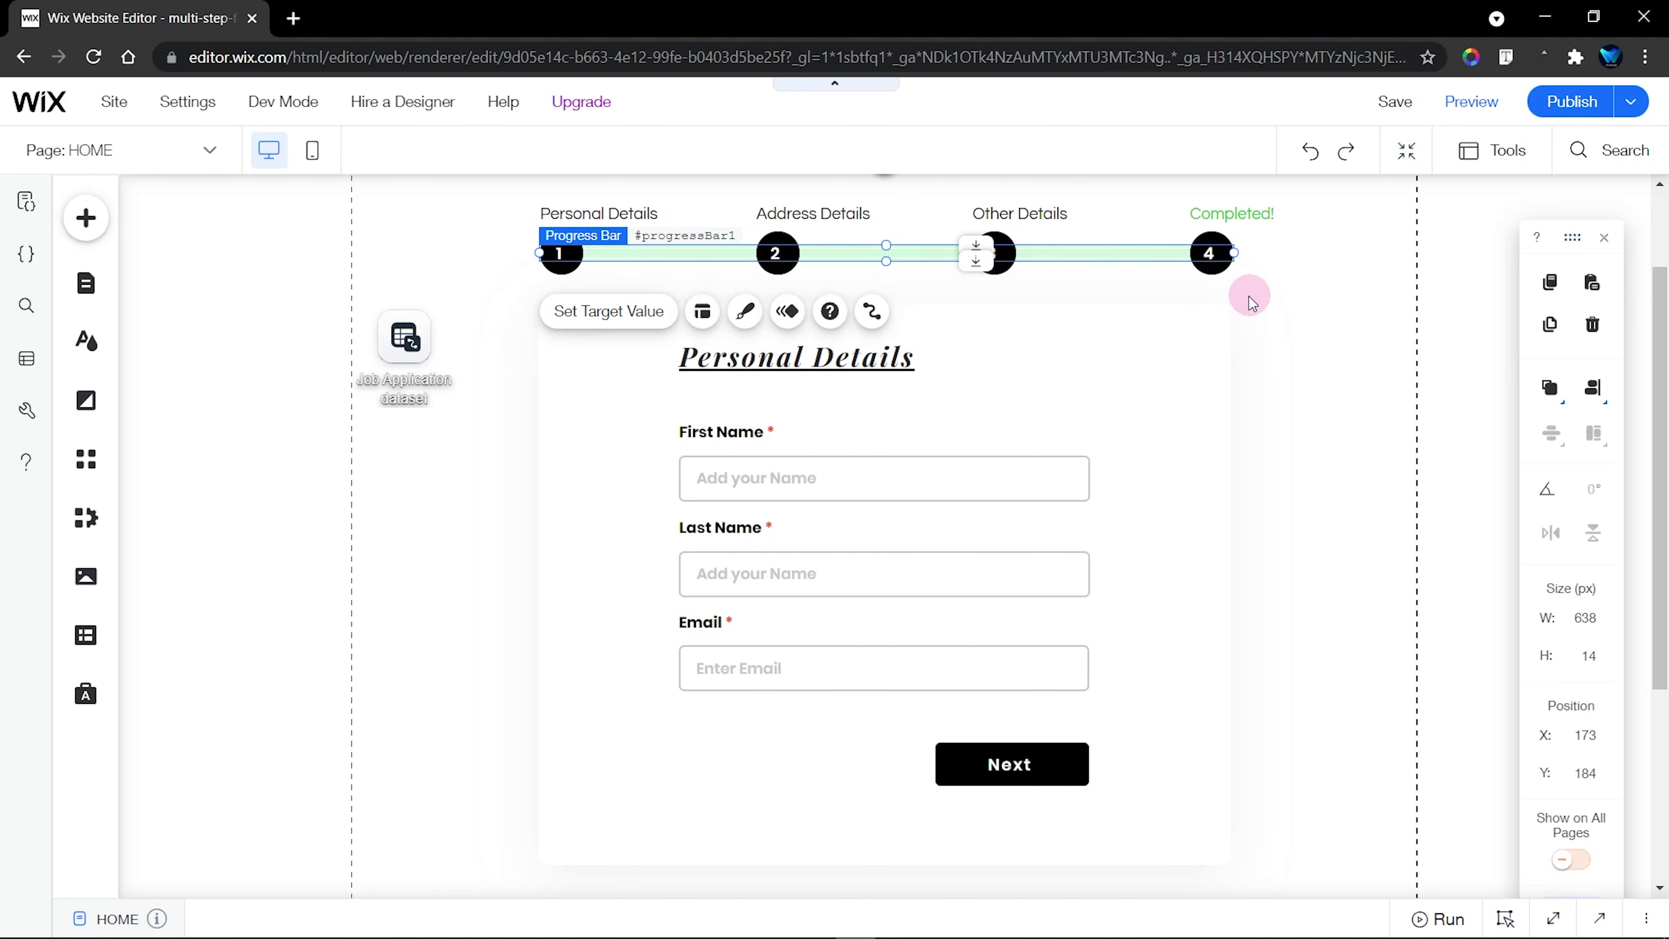
pyautogui.click(608, 311)
pyautogui.click(1316, 366)
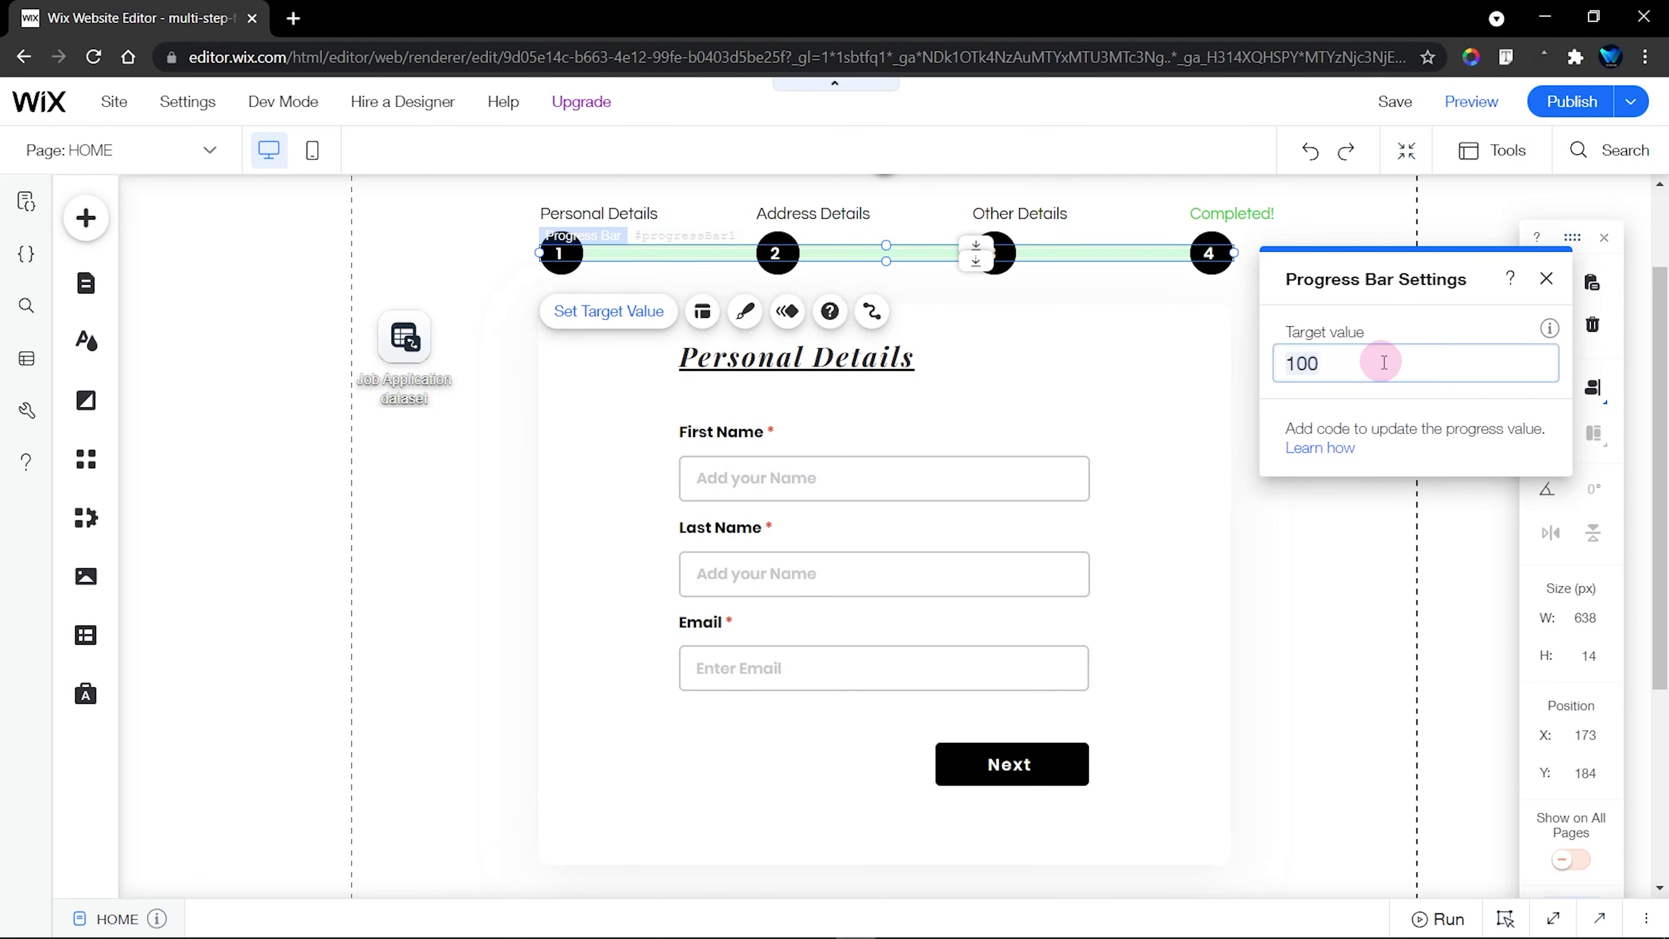
pyautogui.click(1335, 411)
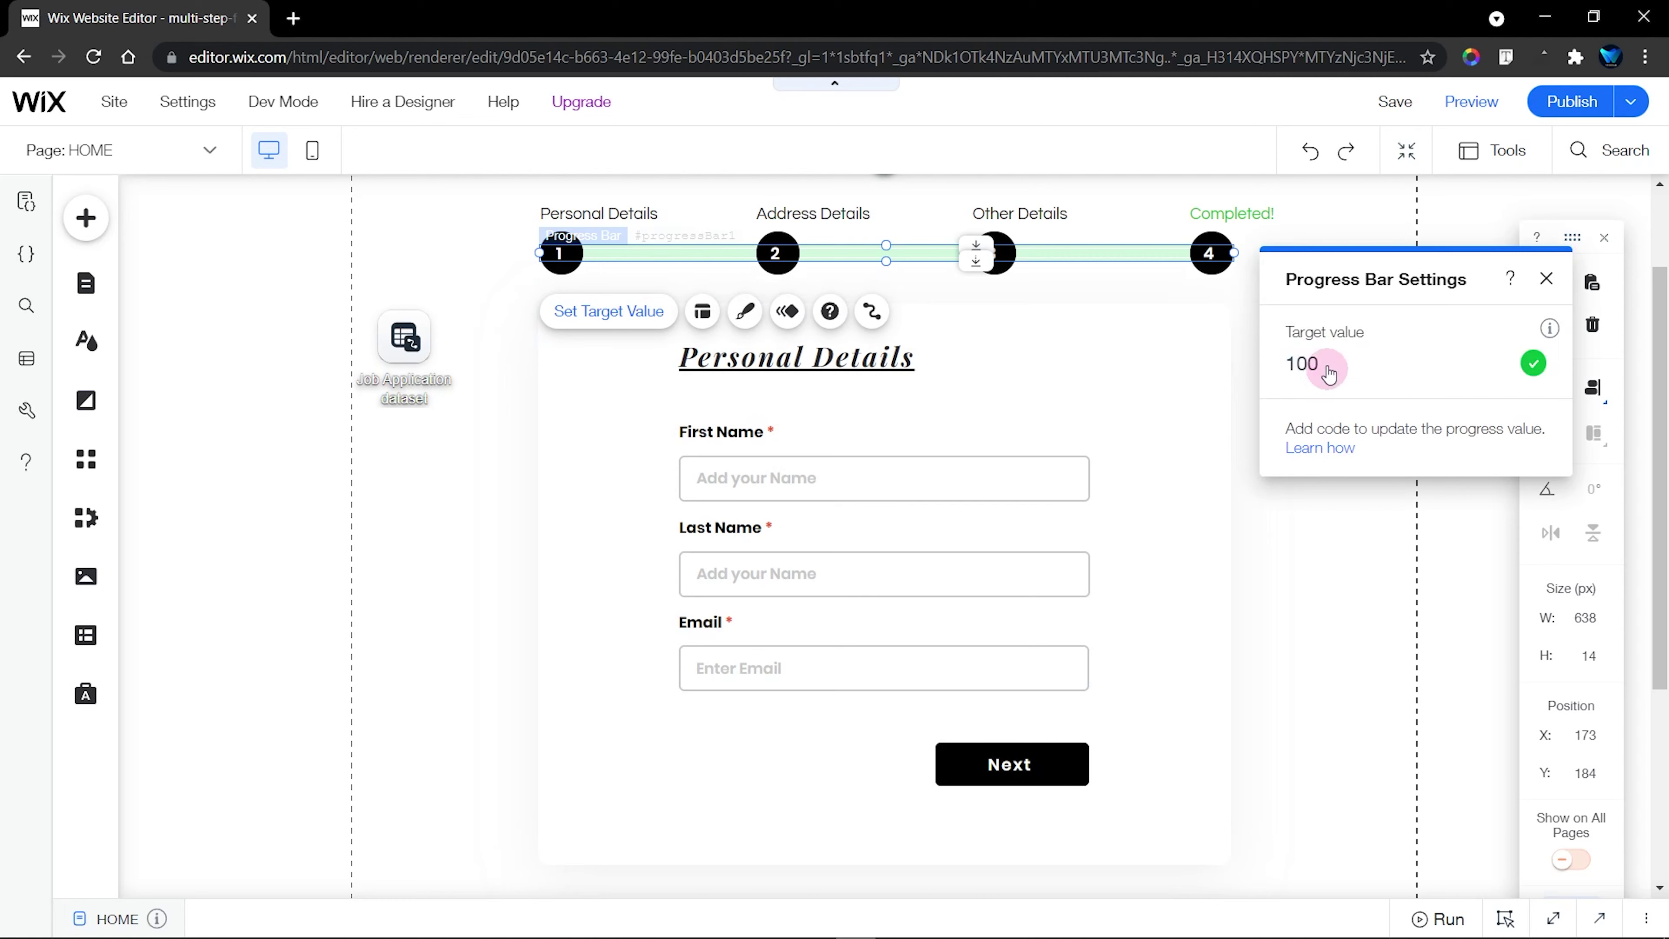
pyautogui.click(1305, 358)
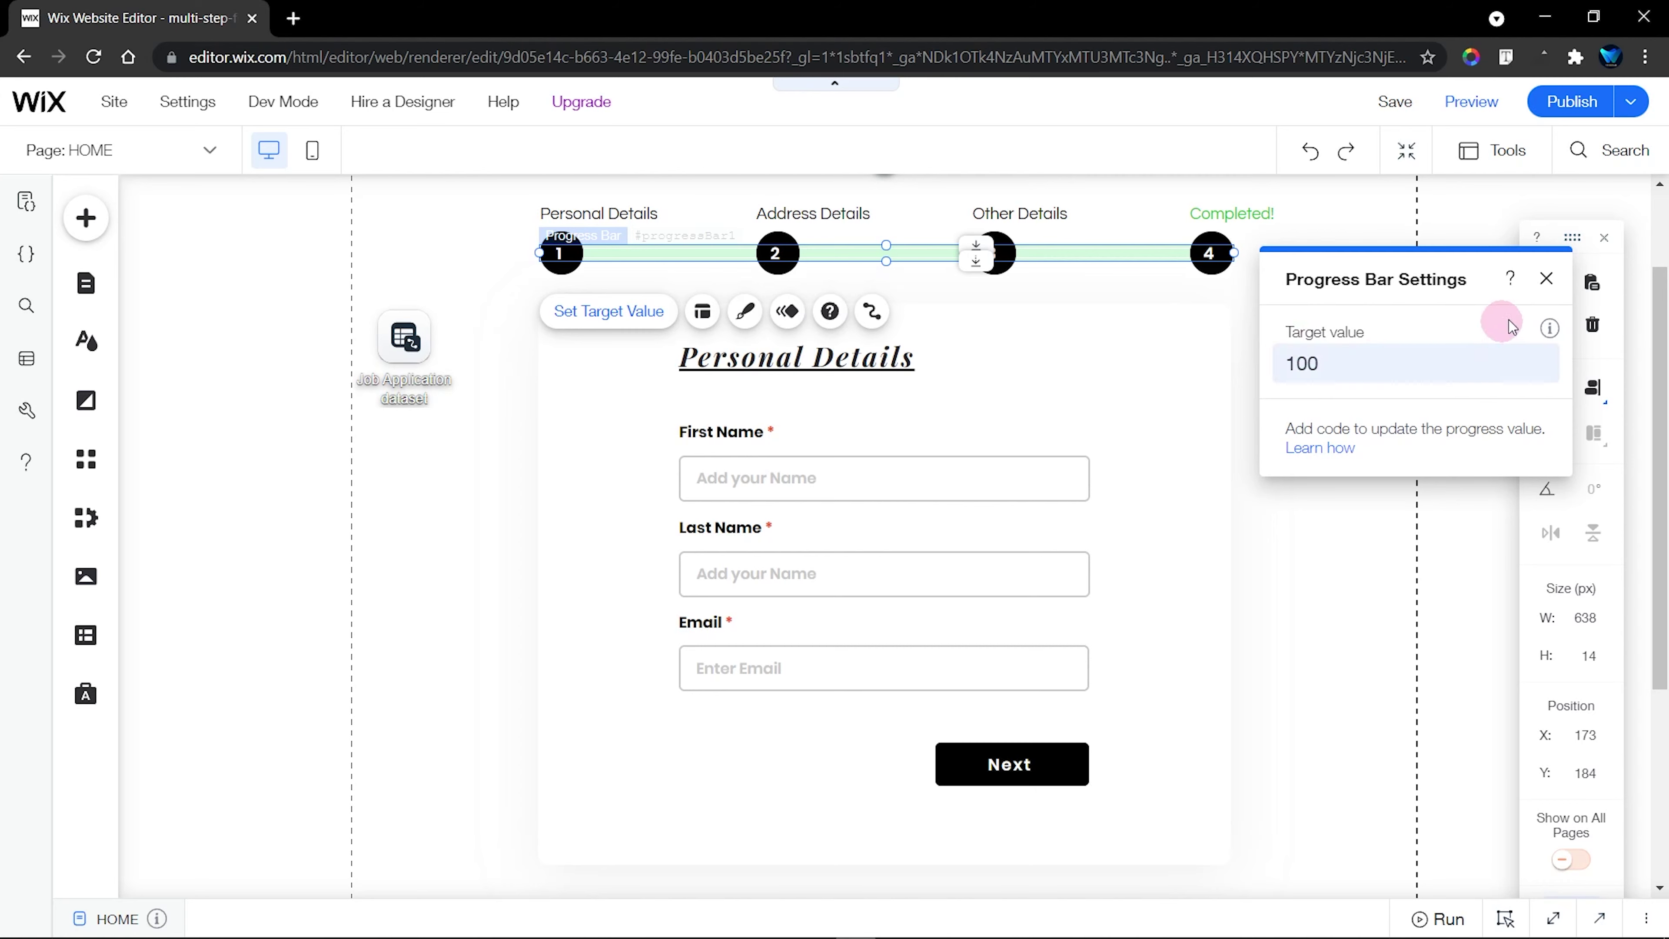
pyautogui.click(1546, 290)
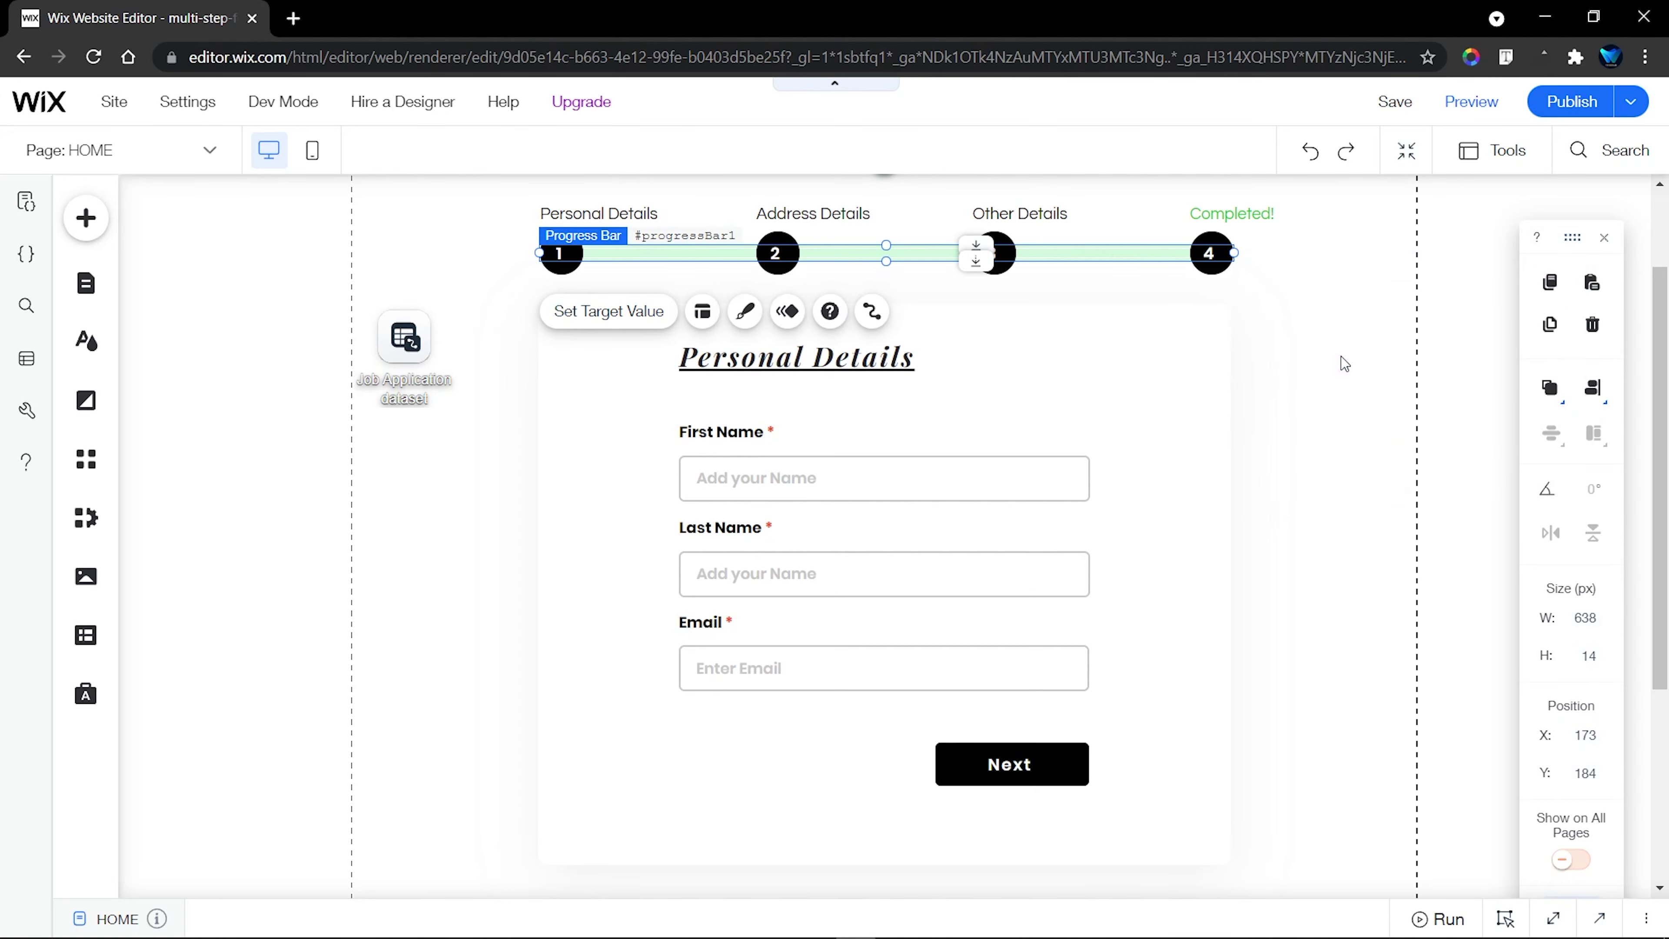
pyautogui.click(595, 270)
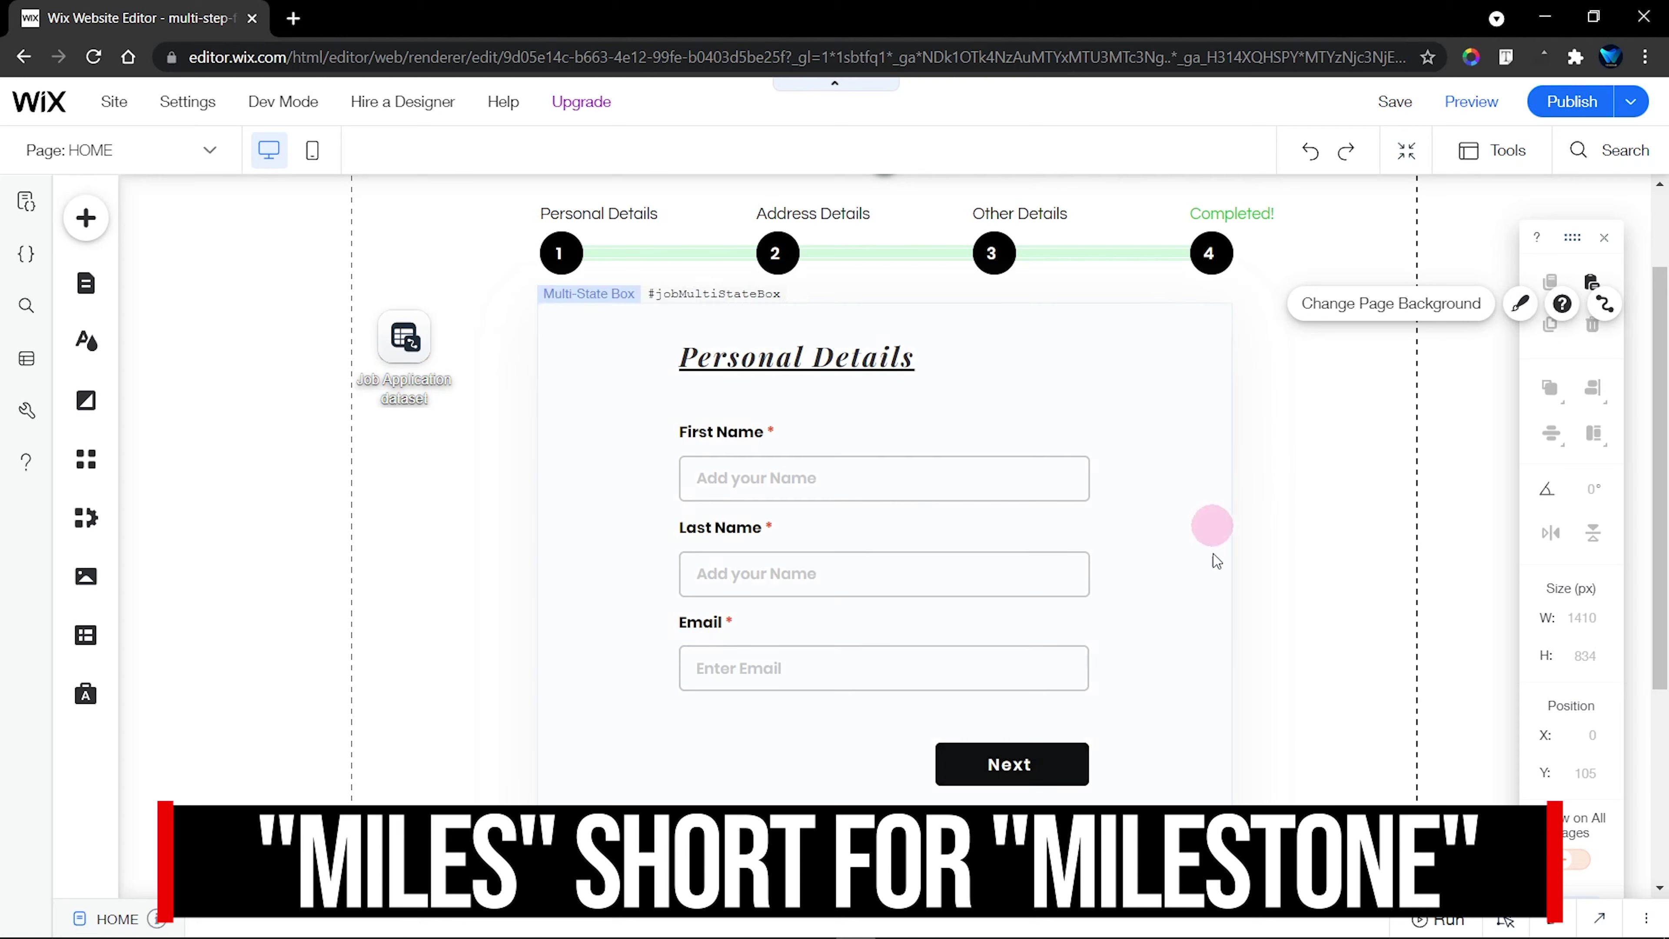
# Check the Next button's ID and add $w("#progressBar1").value = 25; below the changeState call in the #nextButton1 handler
pyautogui.click(1031, 767)
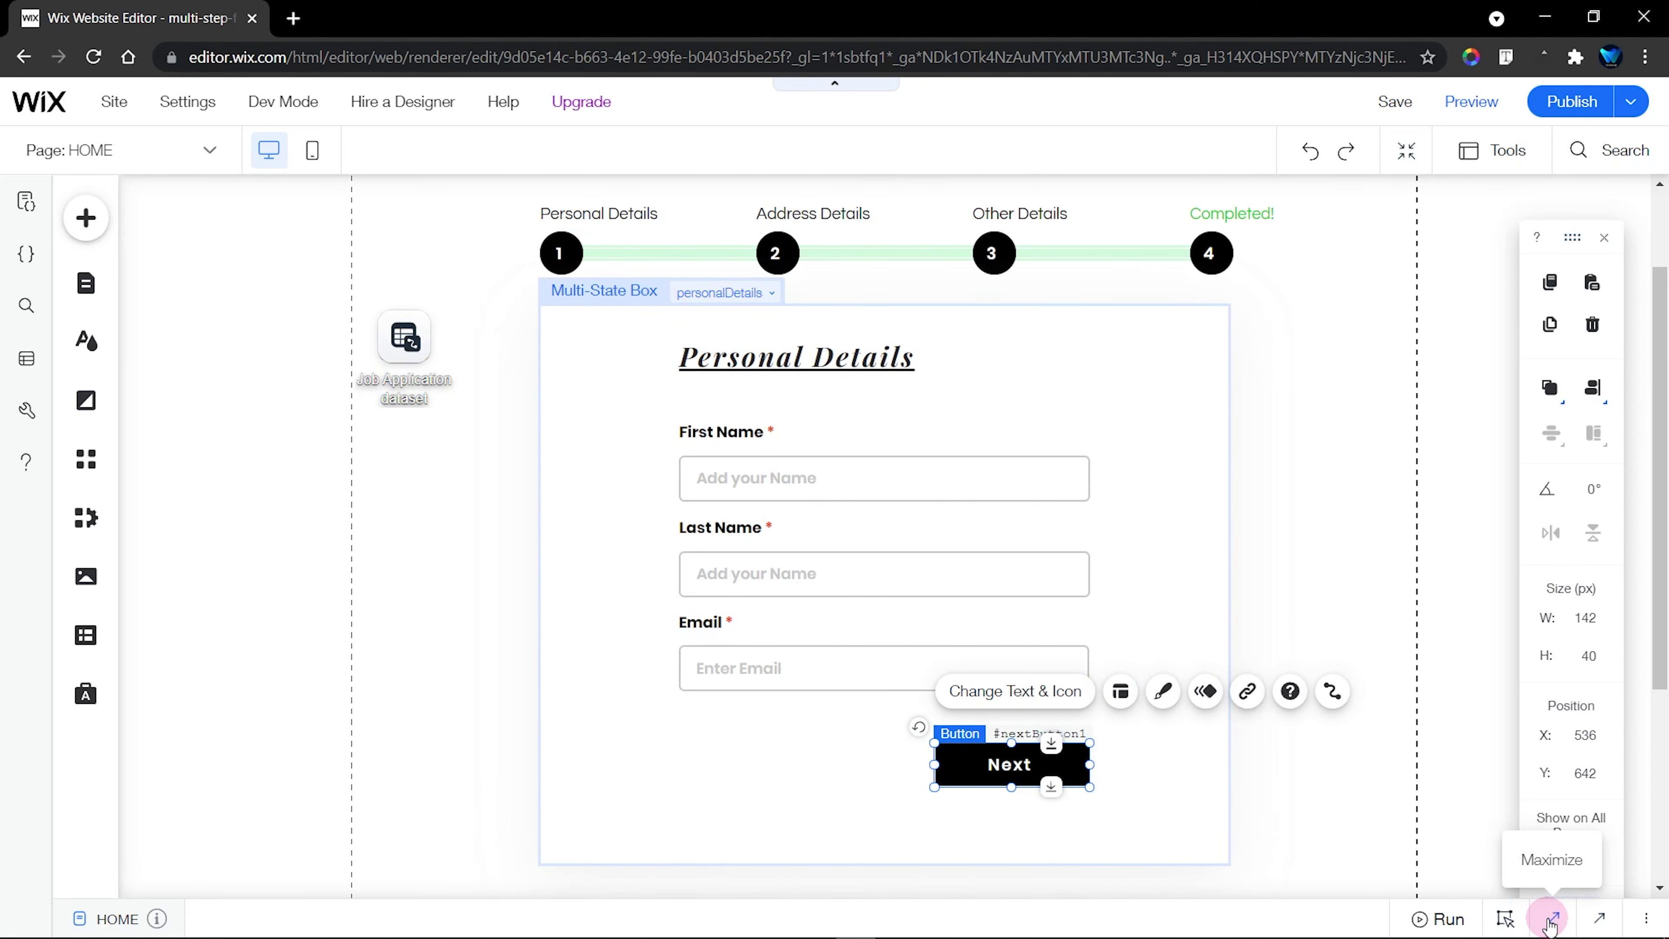
pyautogui.click(1552, 920)
pyautogui.scroll(5, 433, 373)
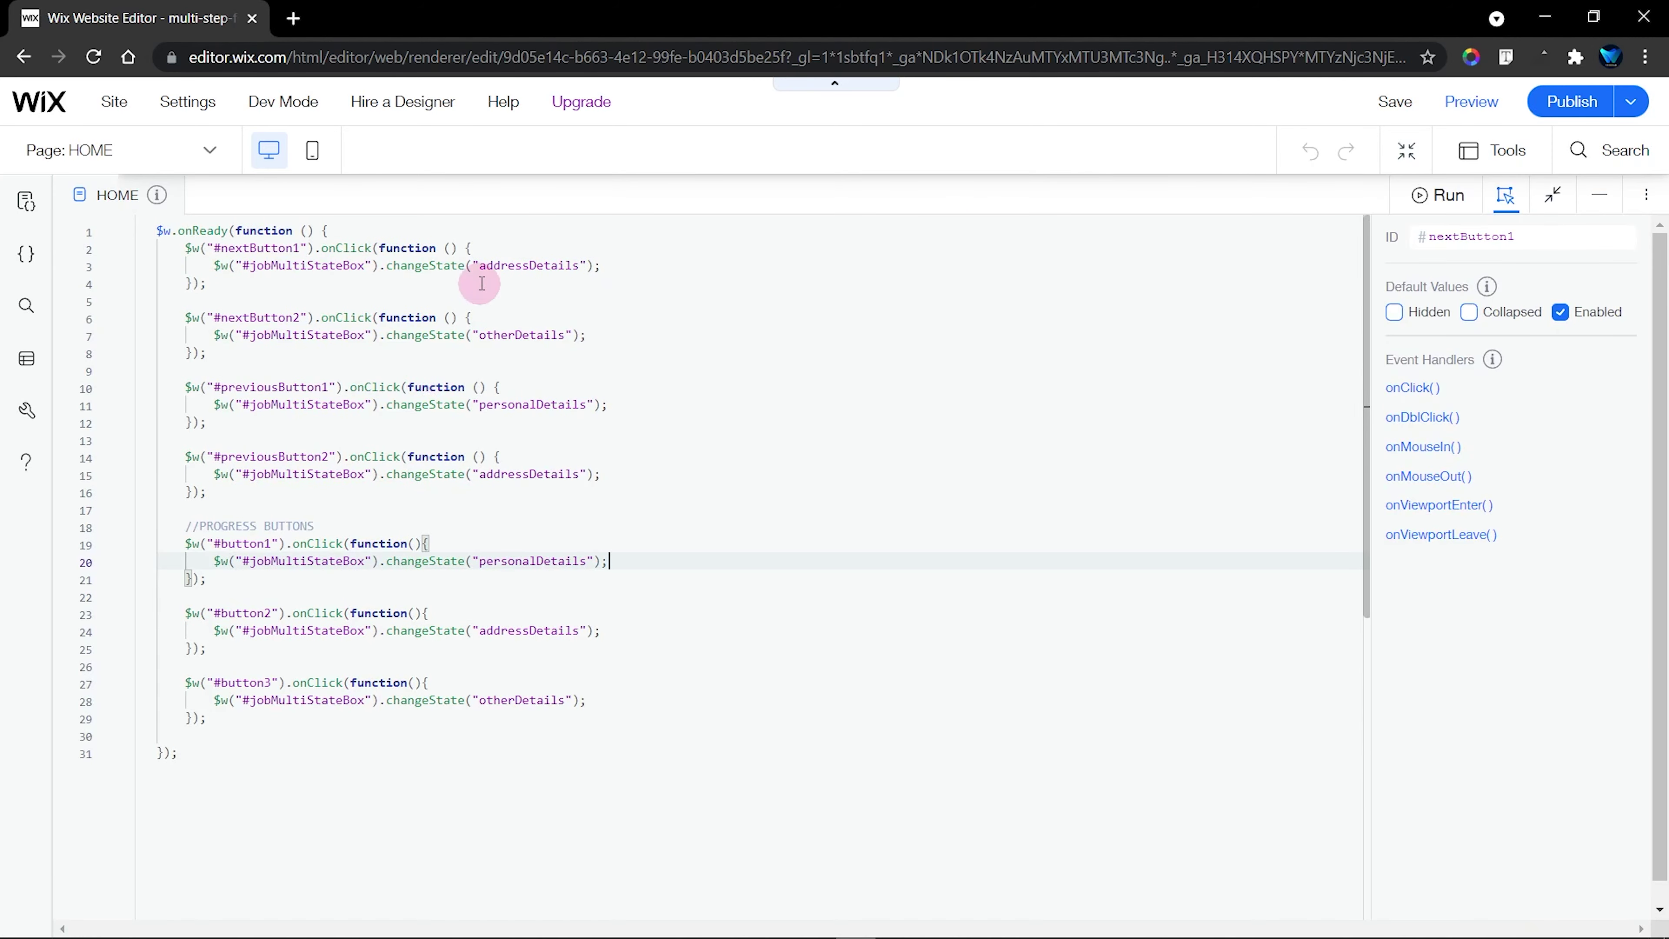
pyautogui.click(521, 246)
pyautogui.click(644, 263)
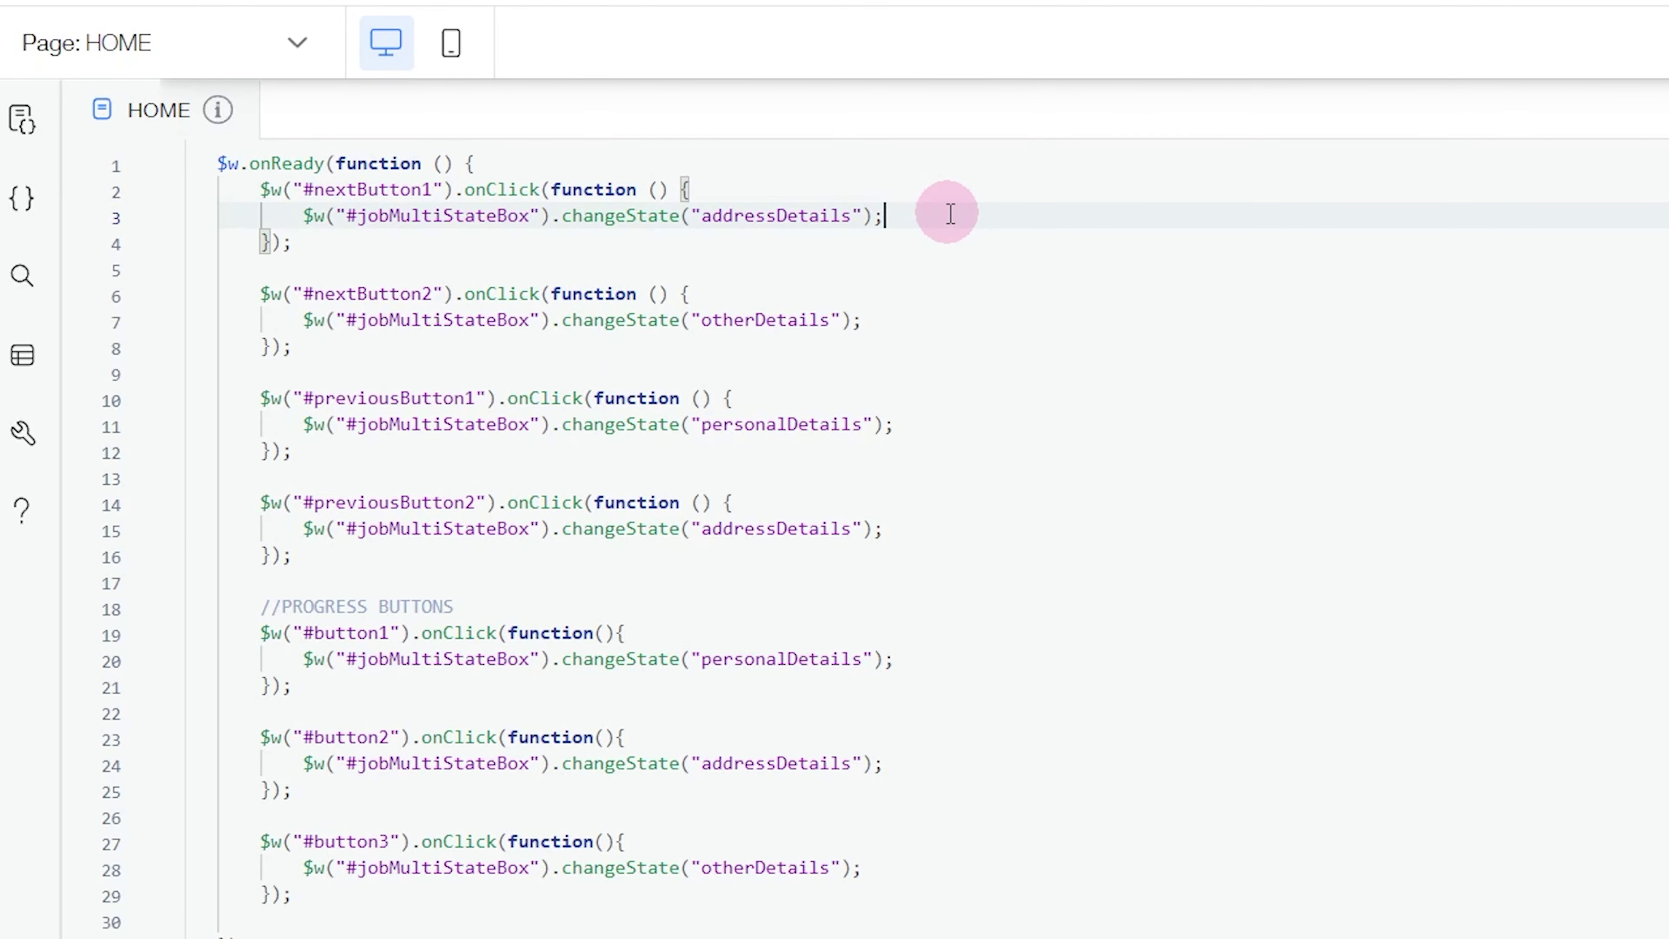
pyautogui.press('Return')
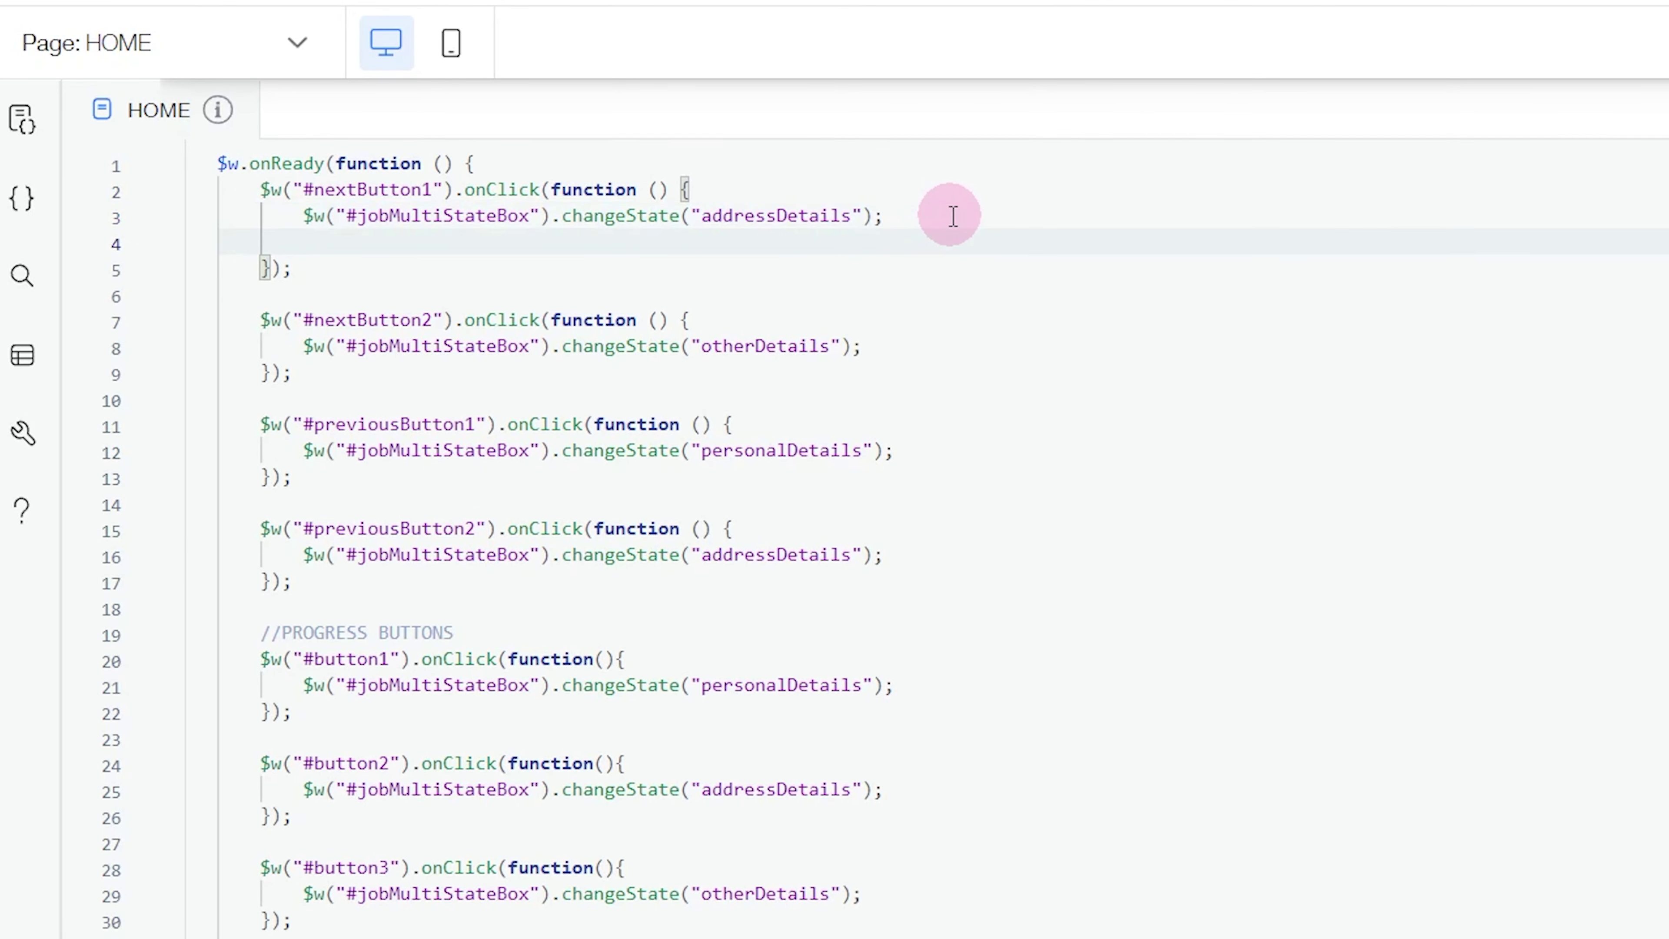
pyautogui.write('$w(')
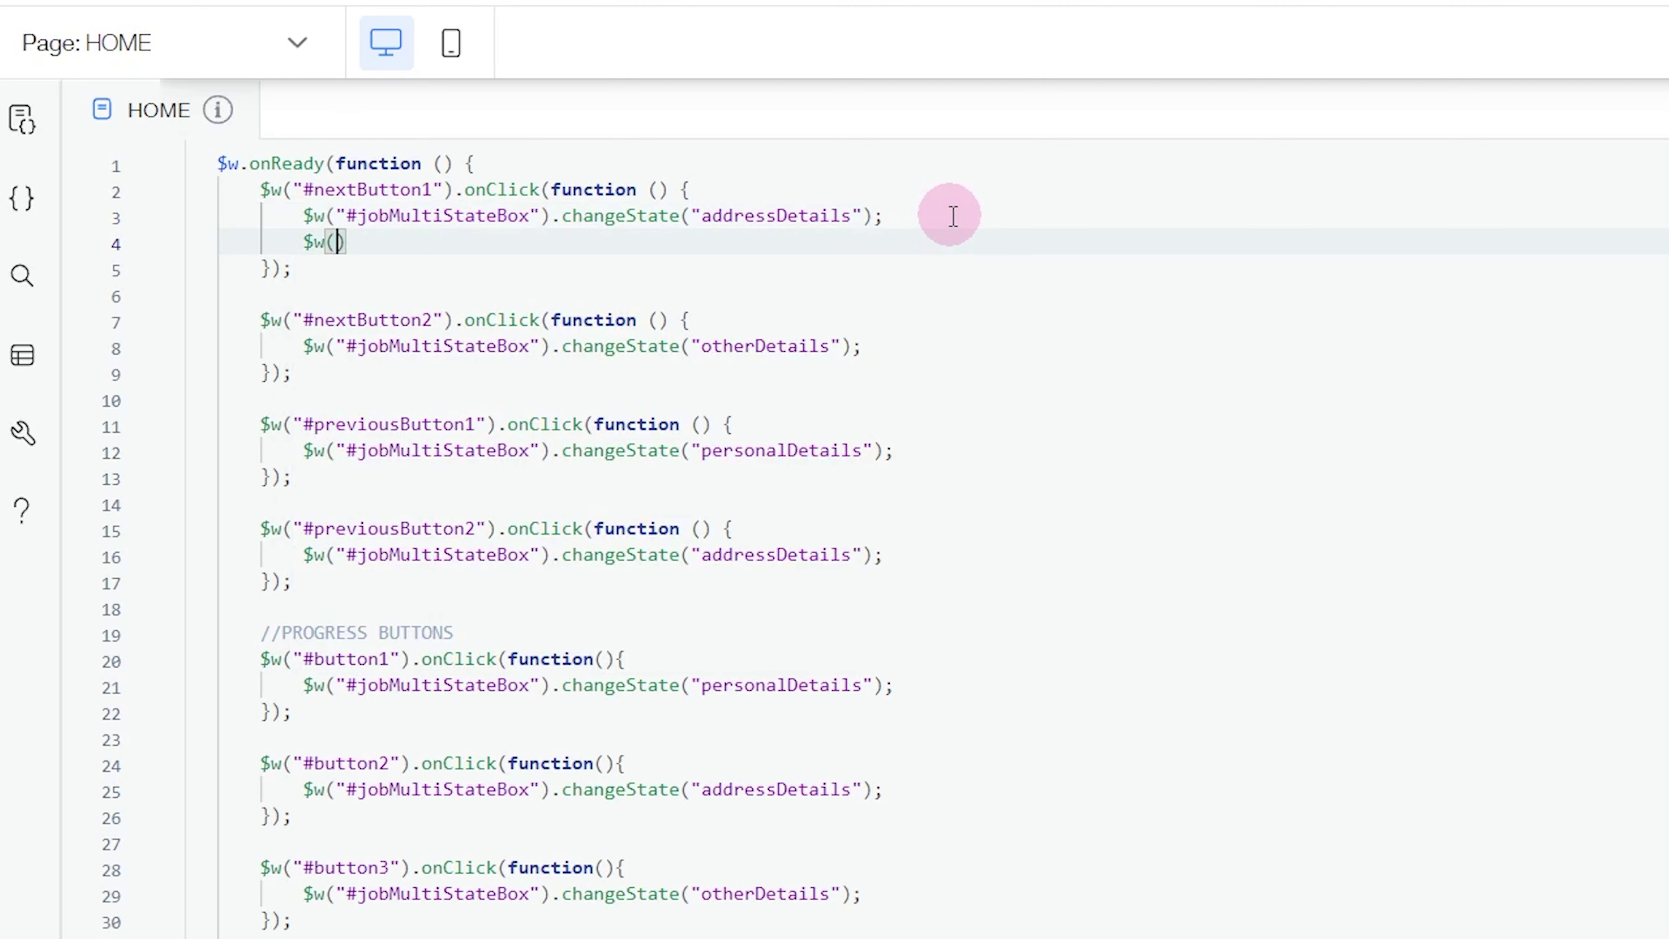
pyautogui.write('"#pro')
pyautogui.press('Return')
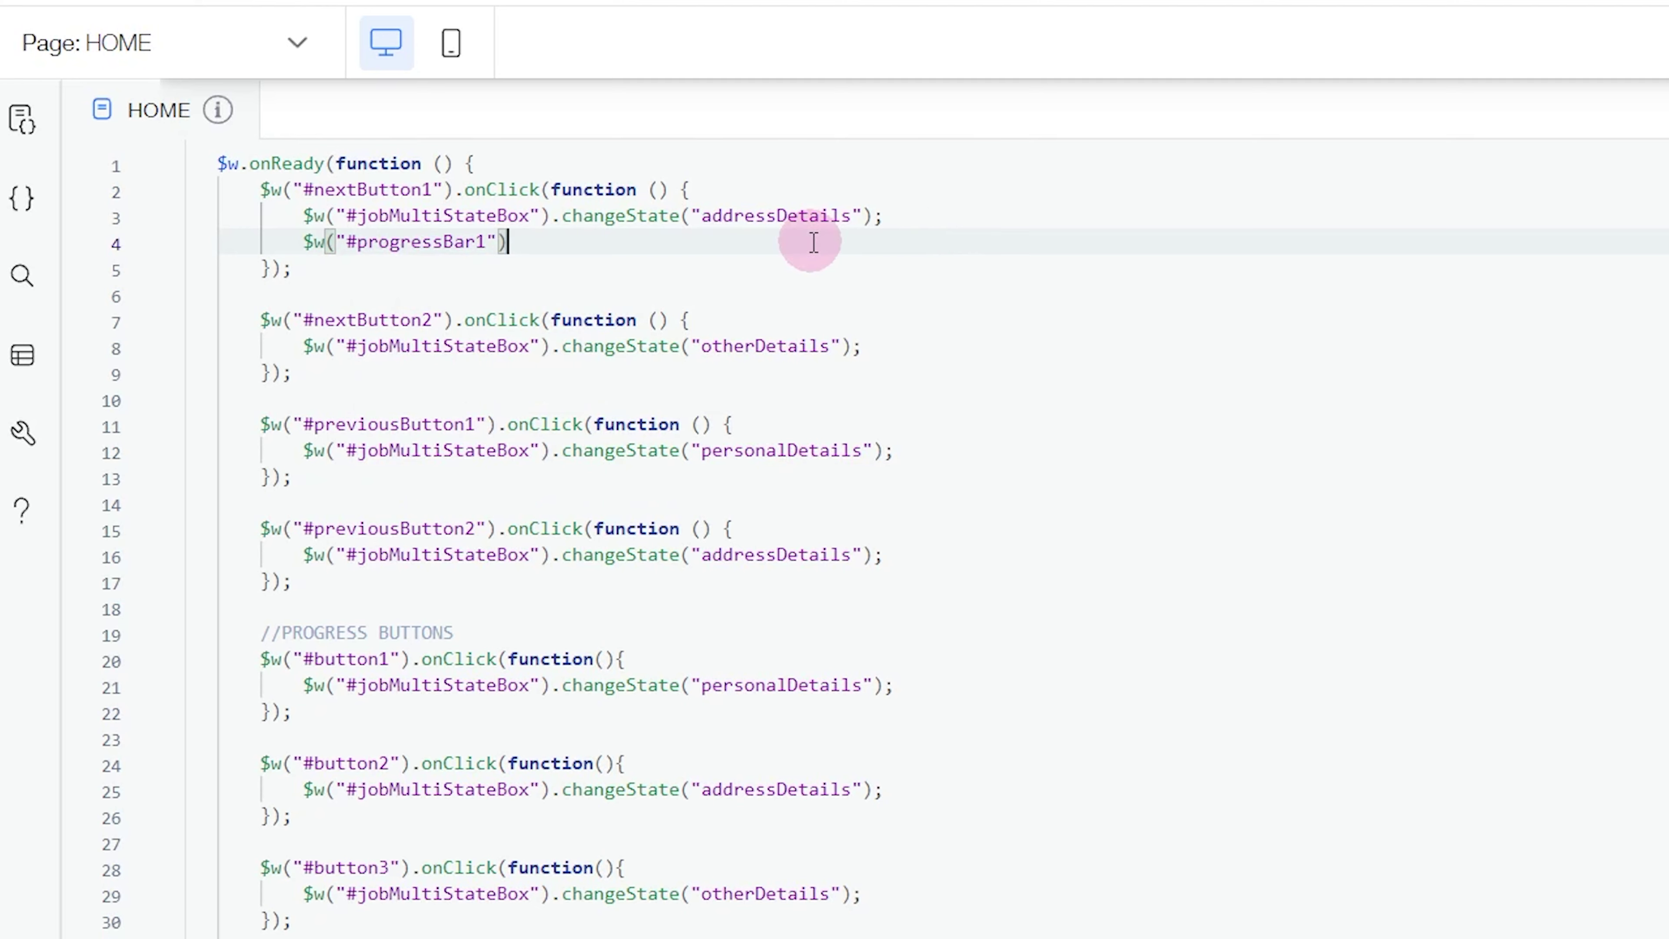
pyautogui.write('.va')
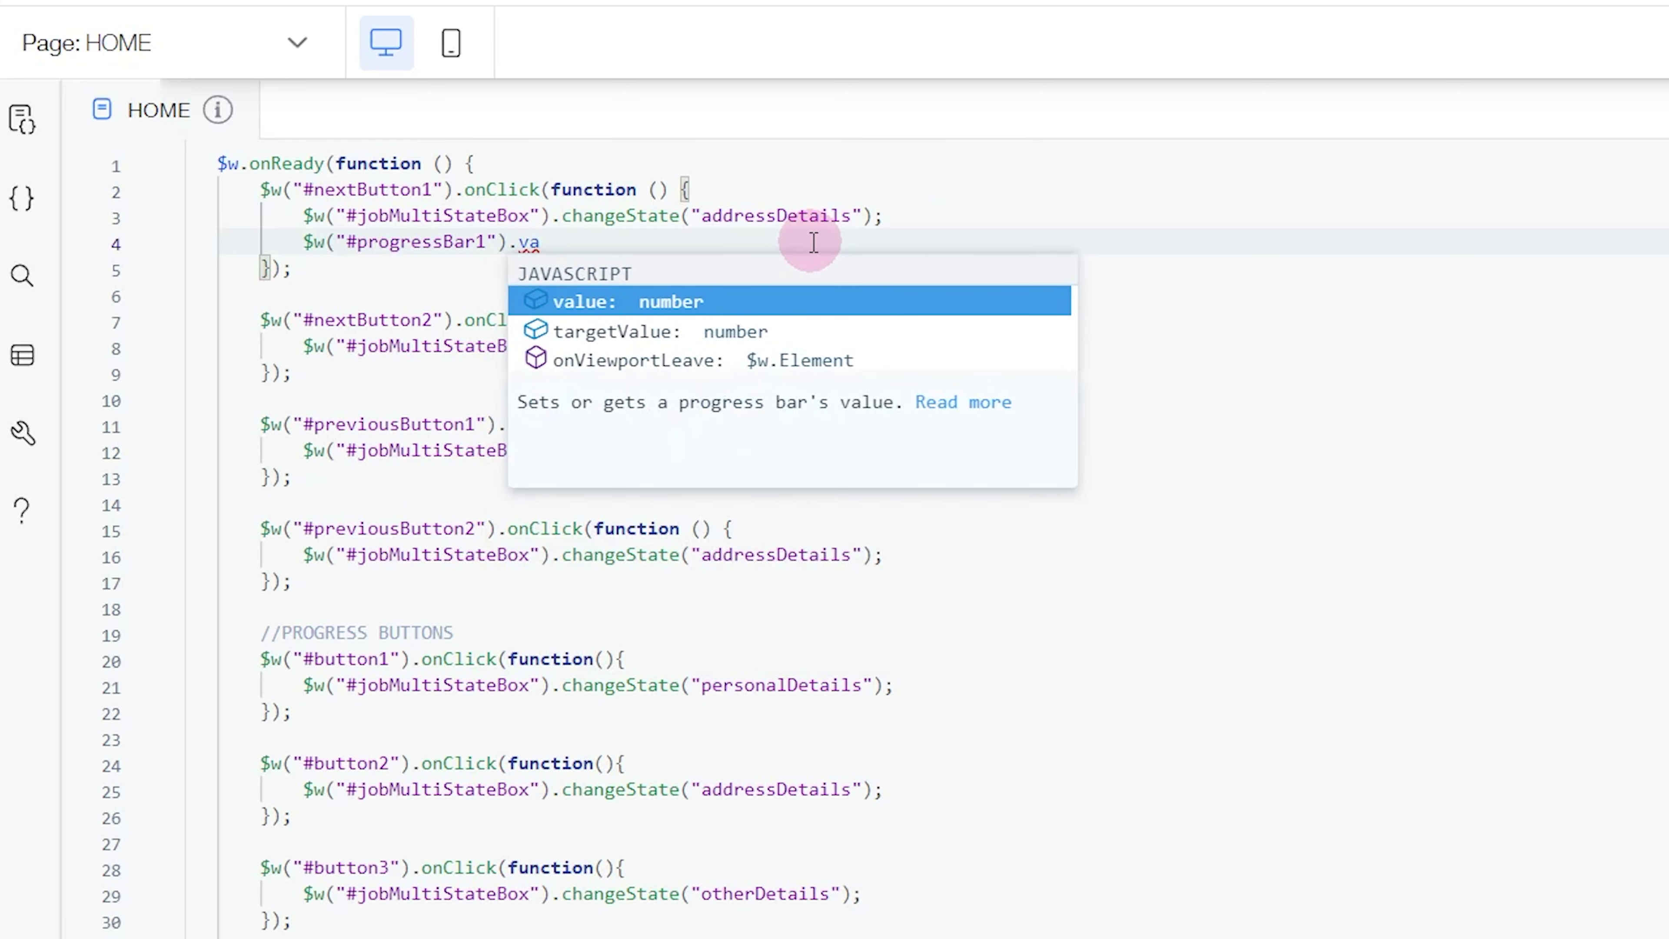
pyautogui.press('Return')
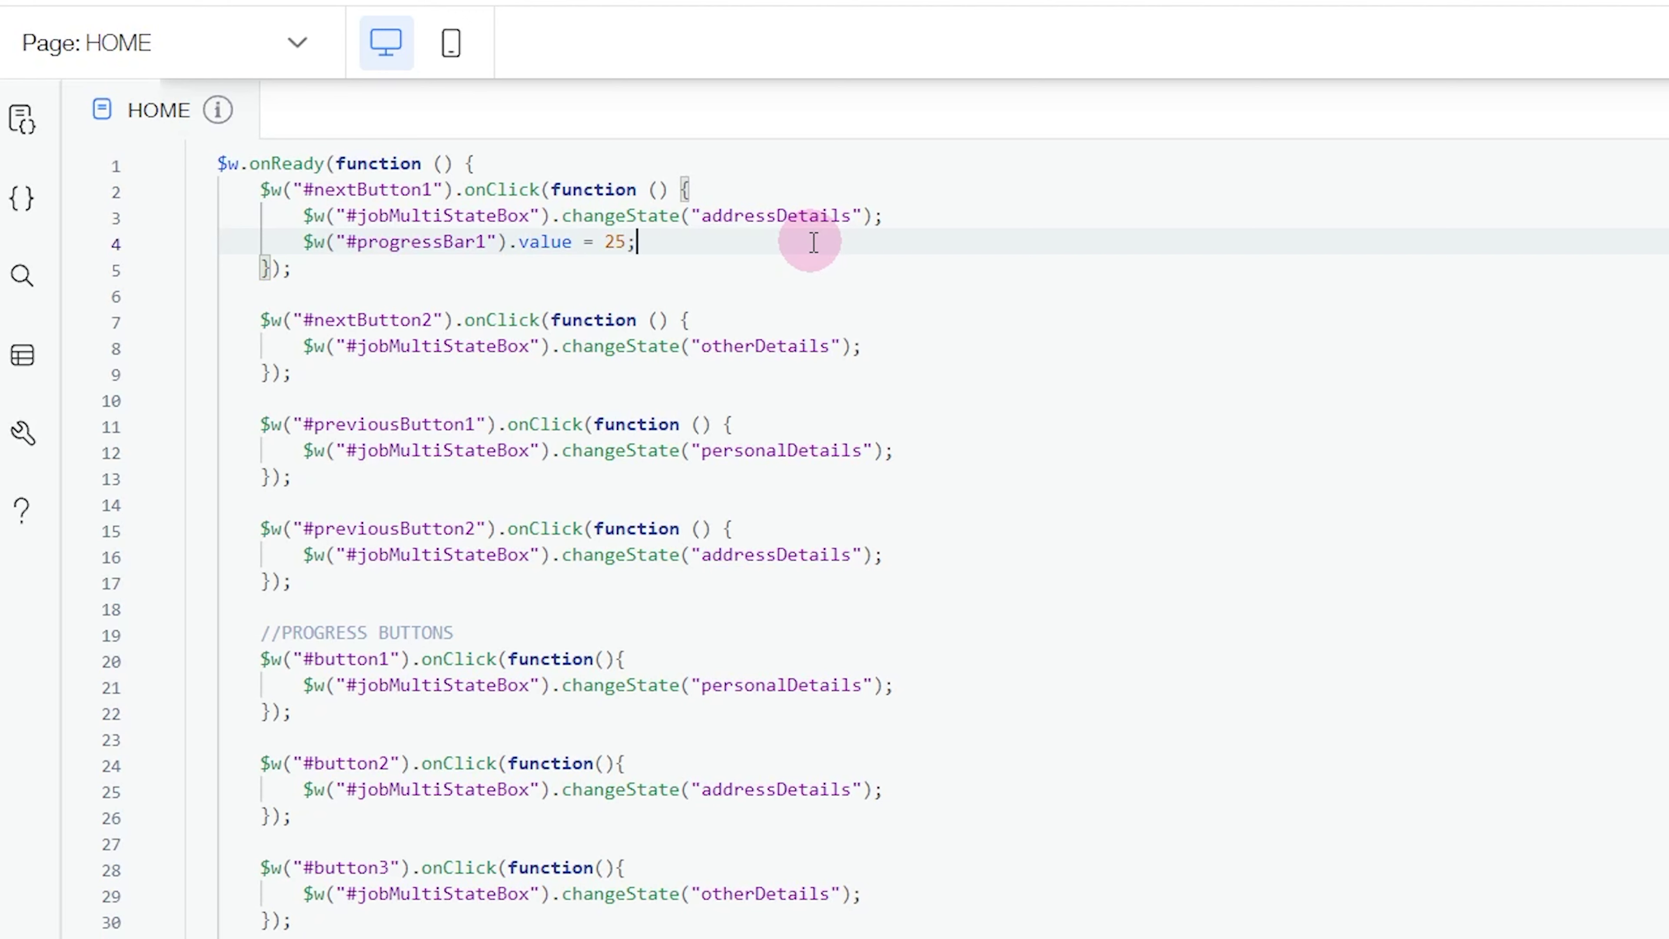
# Add the comment //PREVIOUS BUTTONS on a new line above the #previousButton1 handler
pyautogui.click(334, 389)
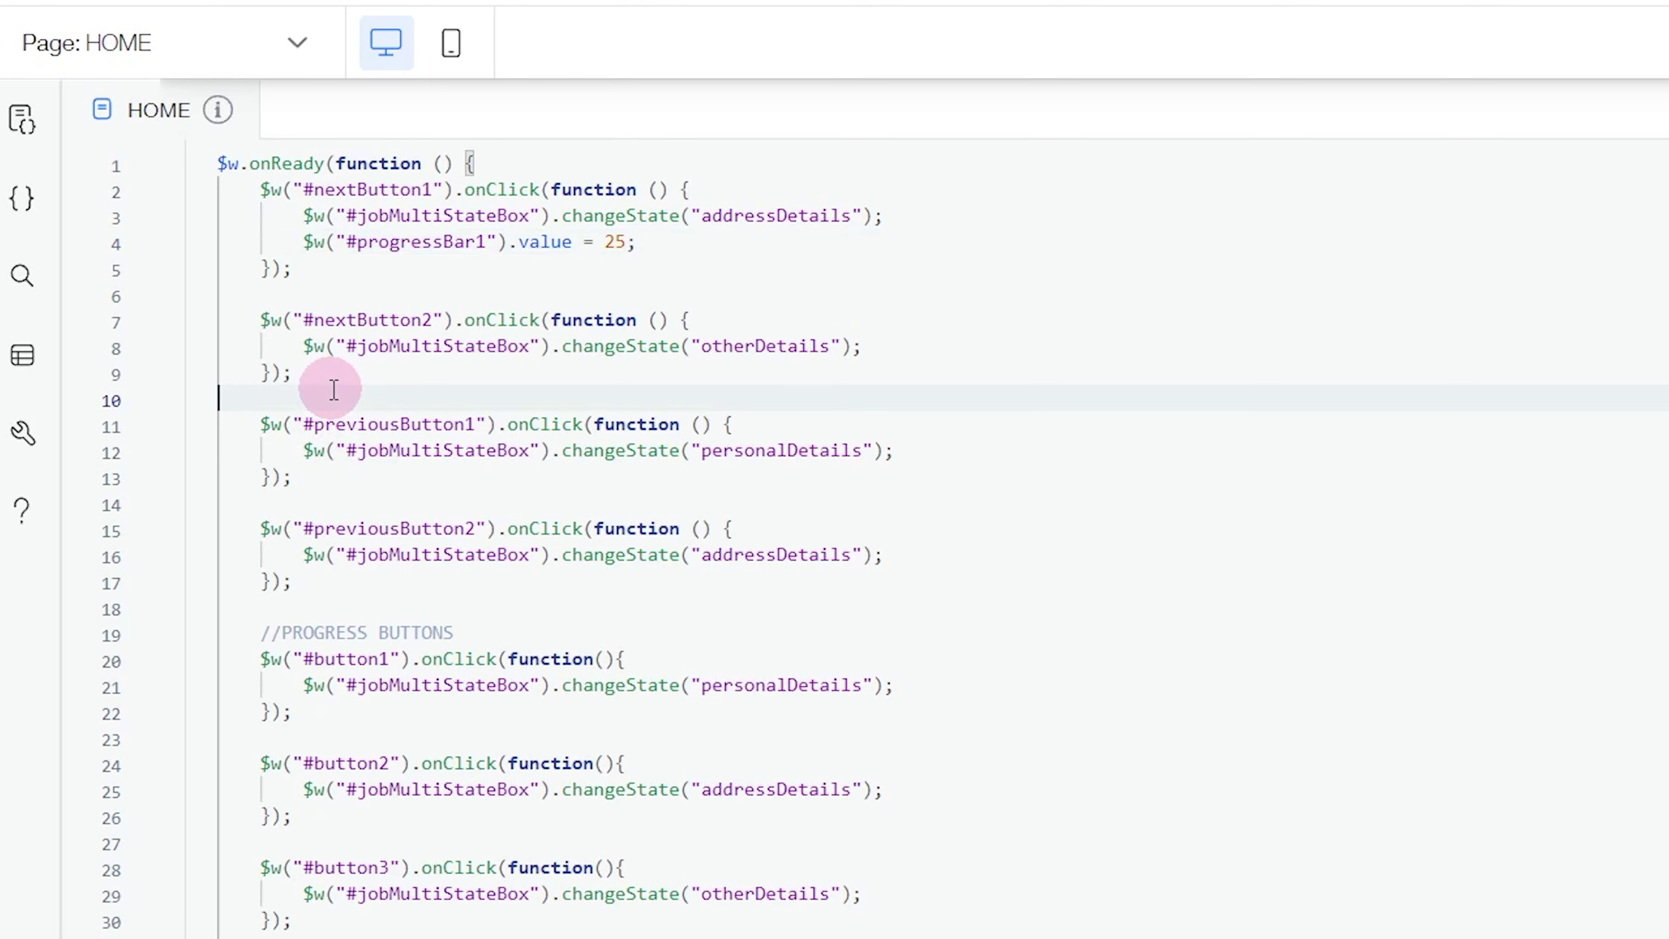
pyautogui.press('Return')
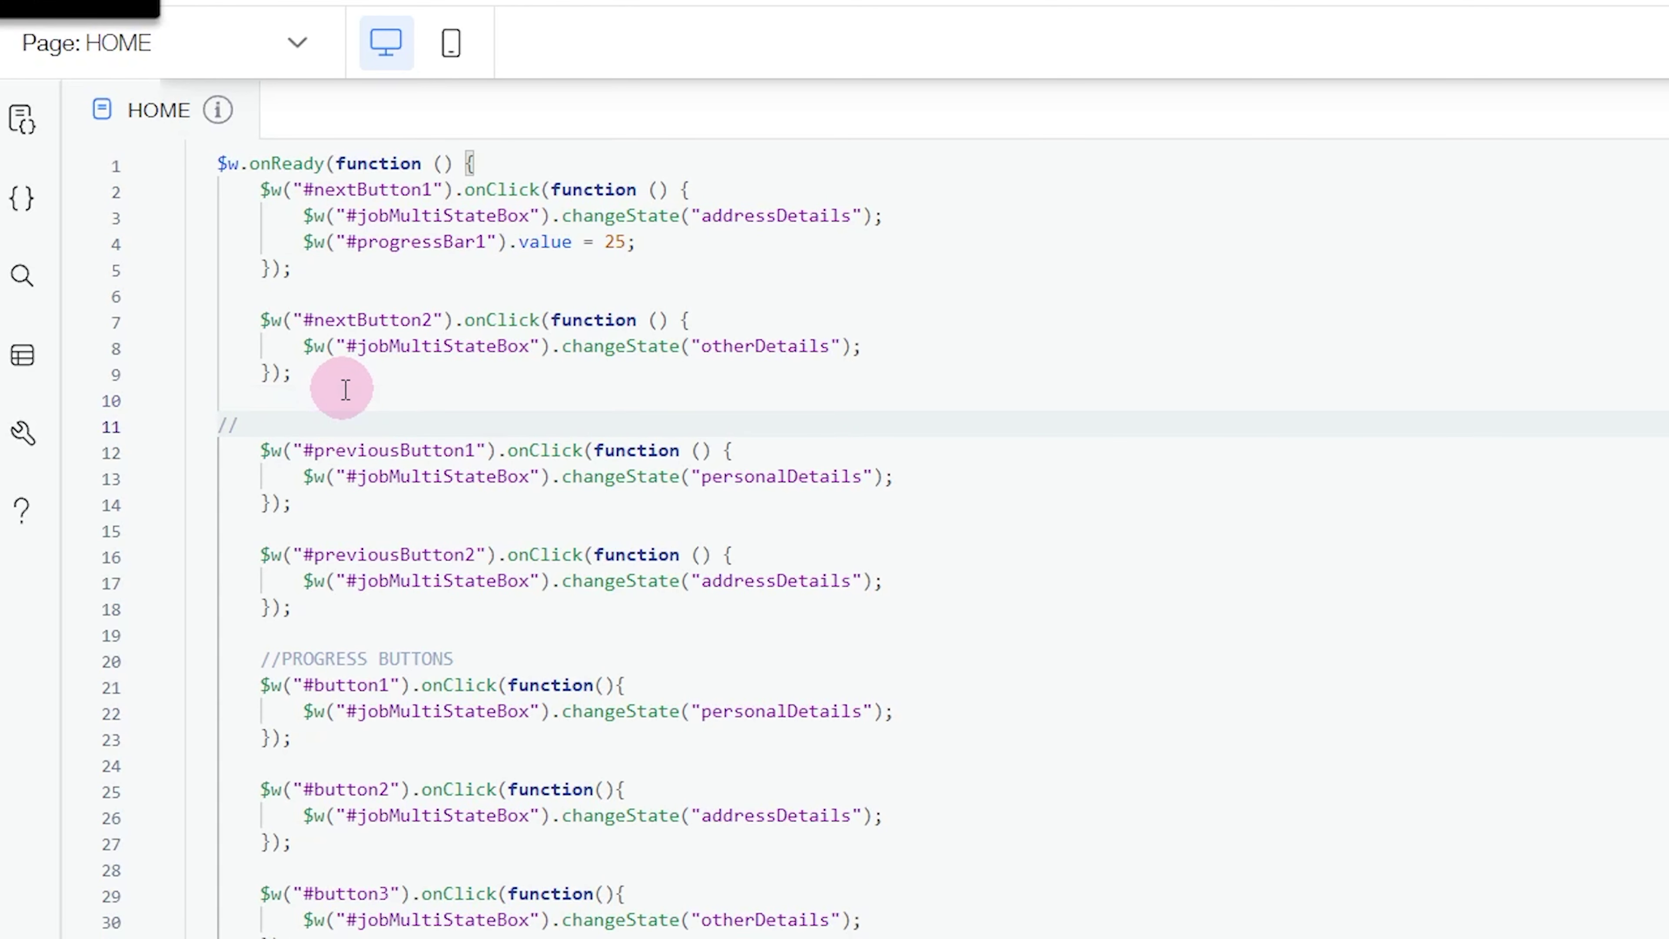
pyautogui.write('PREVIOUS BUTTONS')
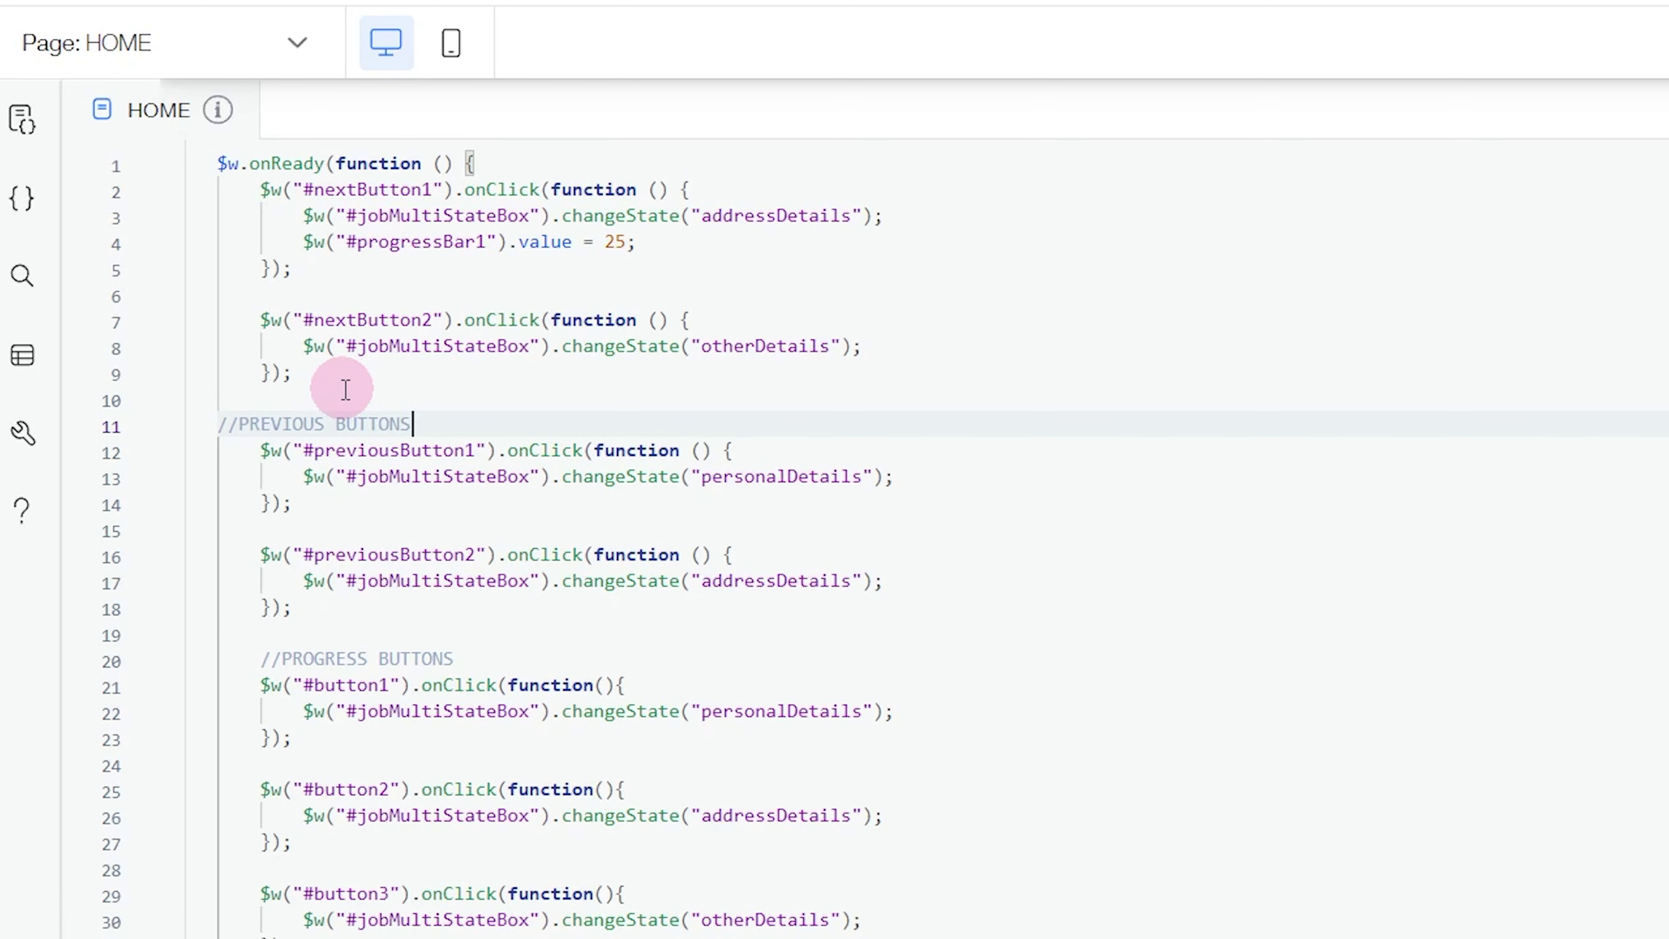
# Add the comment //NEXT BUTTONS on its own line above the #nextButton1 handler and auto-format the code
pyautogui.click(476, 163)
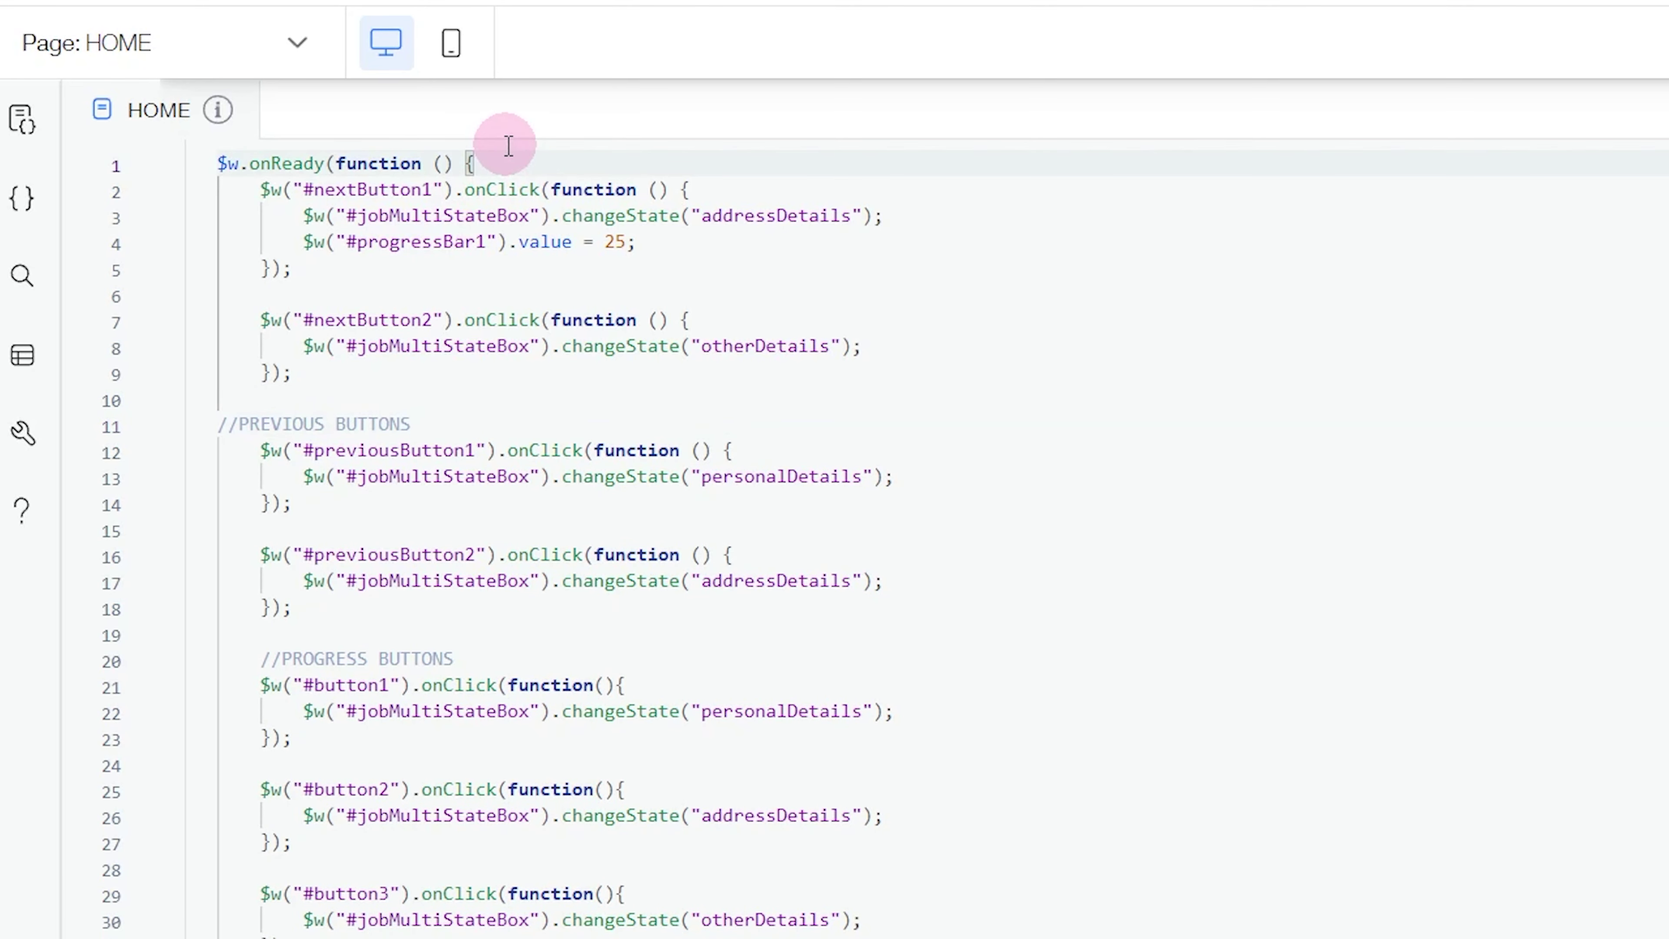
pyautogui.press('Return')
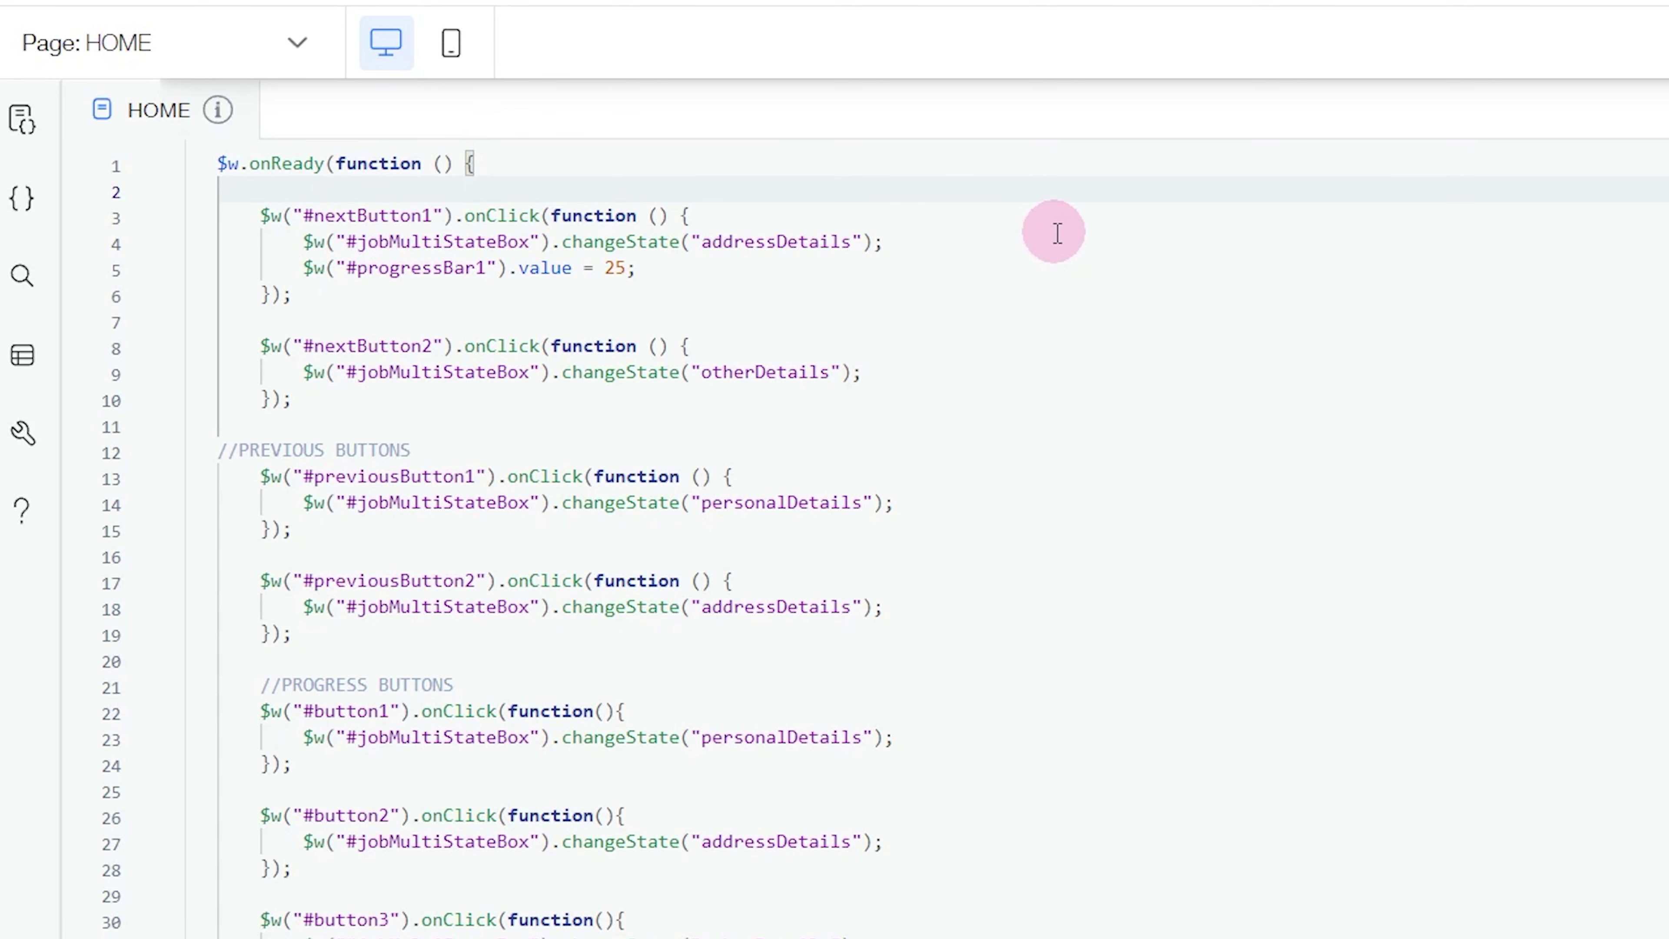
pyautogui.press('Return')
pyautogui.write('//NEXT BUTTONS')
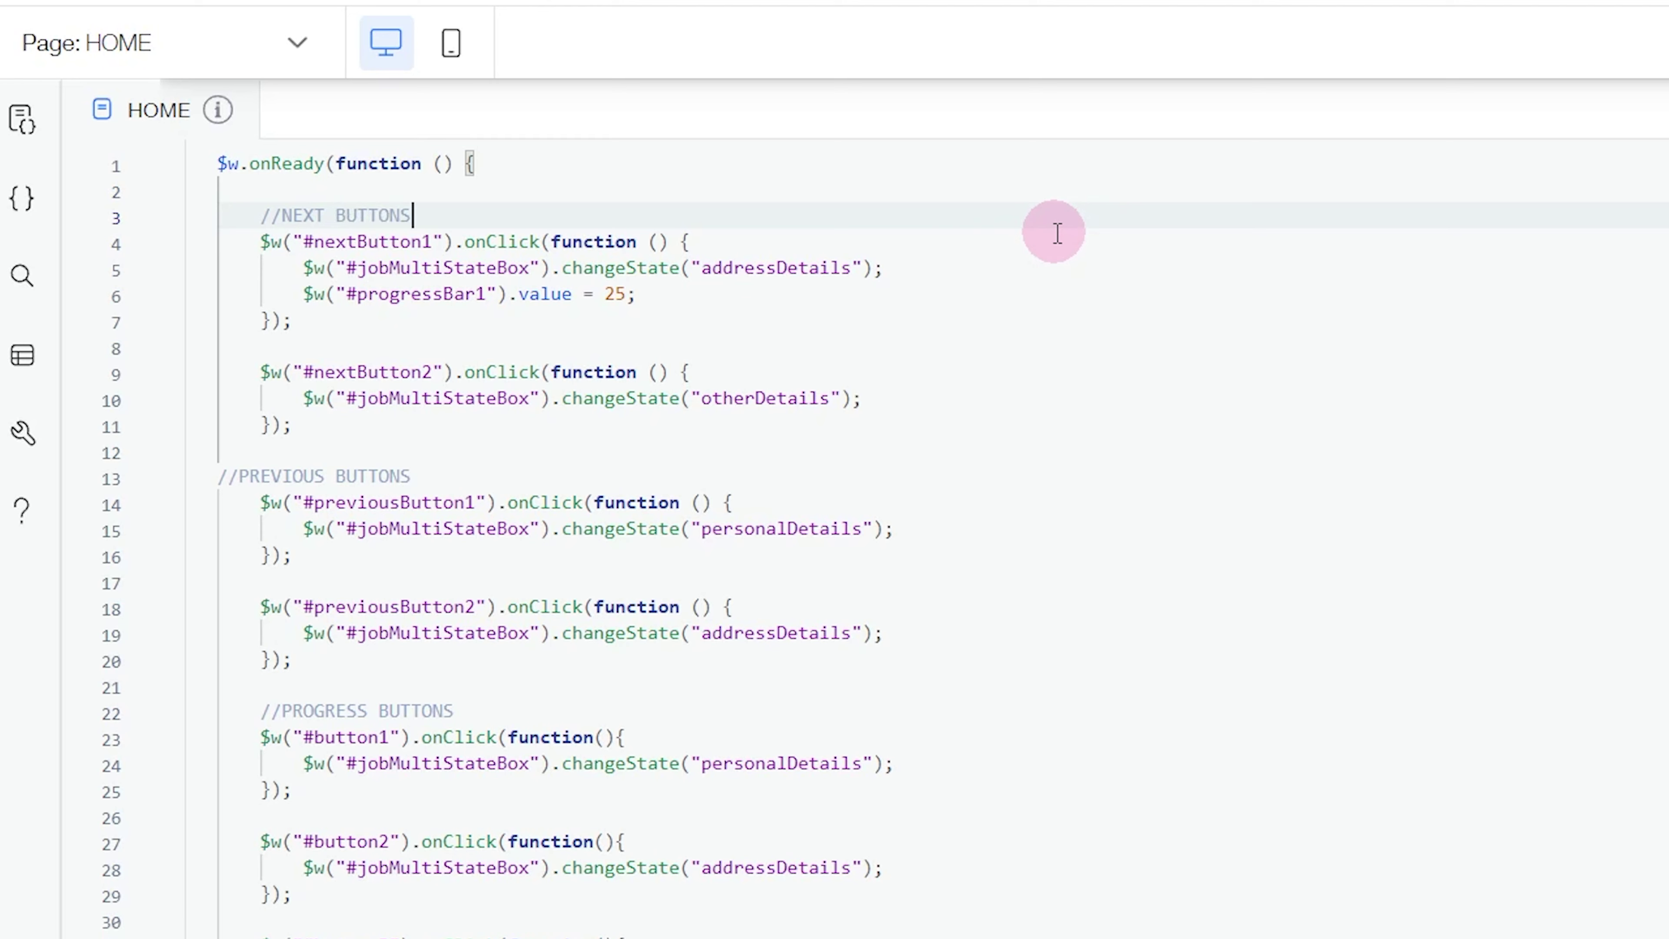
pyautogui.rightClick(1054, 235)
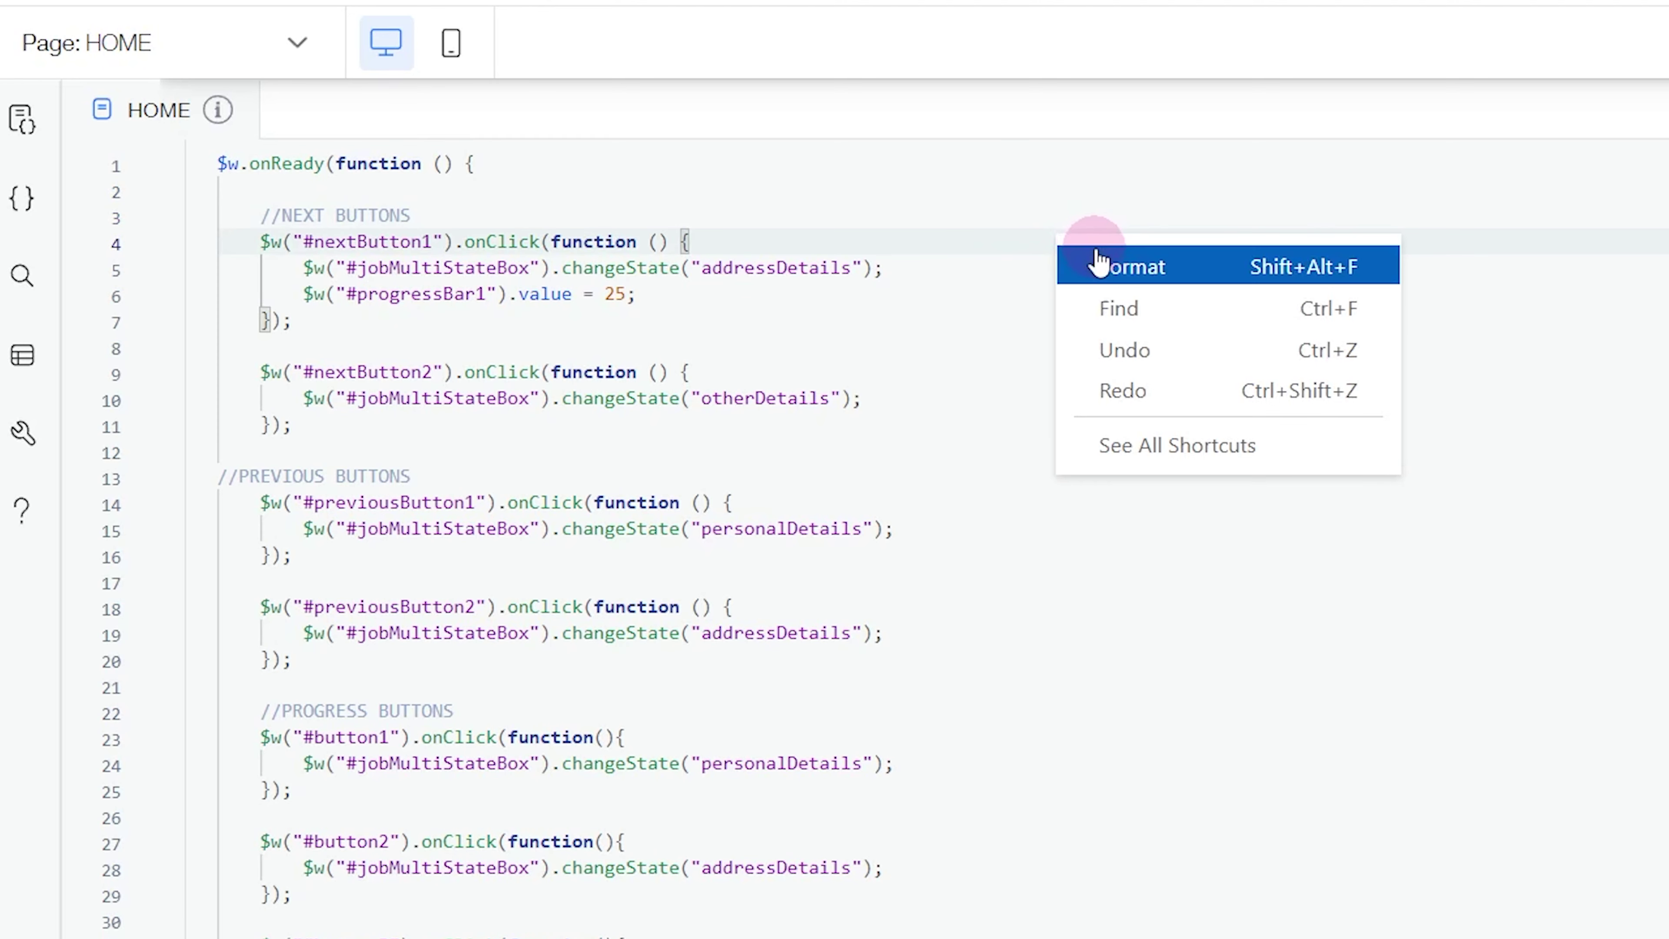
pyautogui.click(1092, 263)
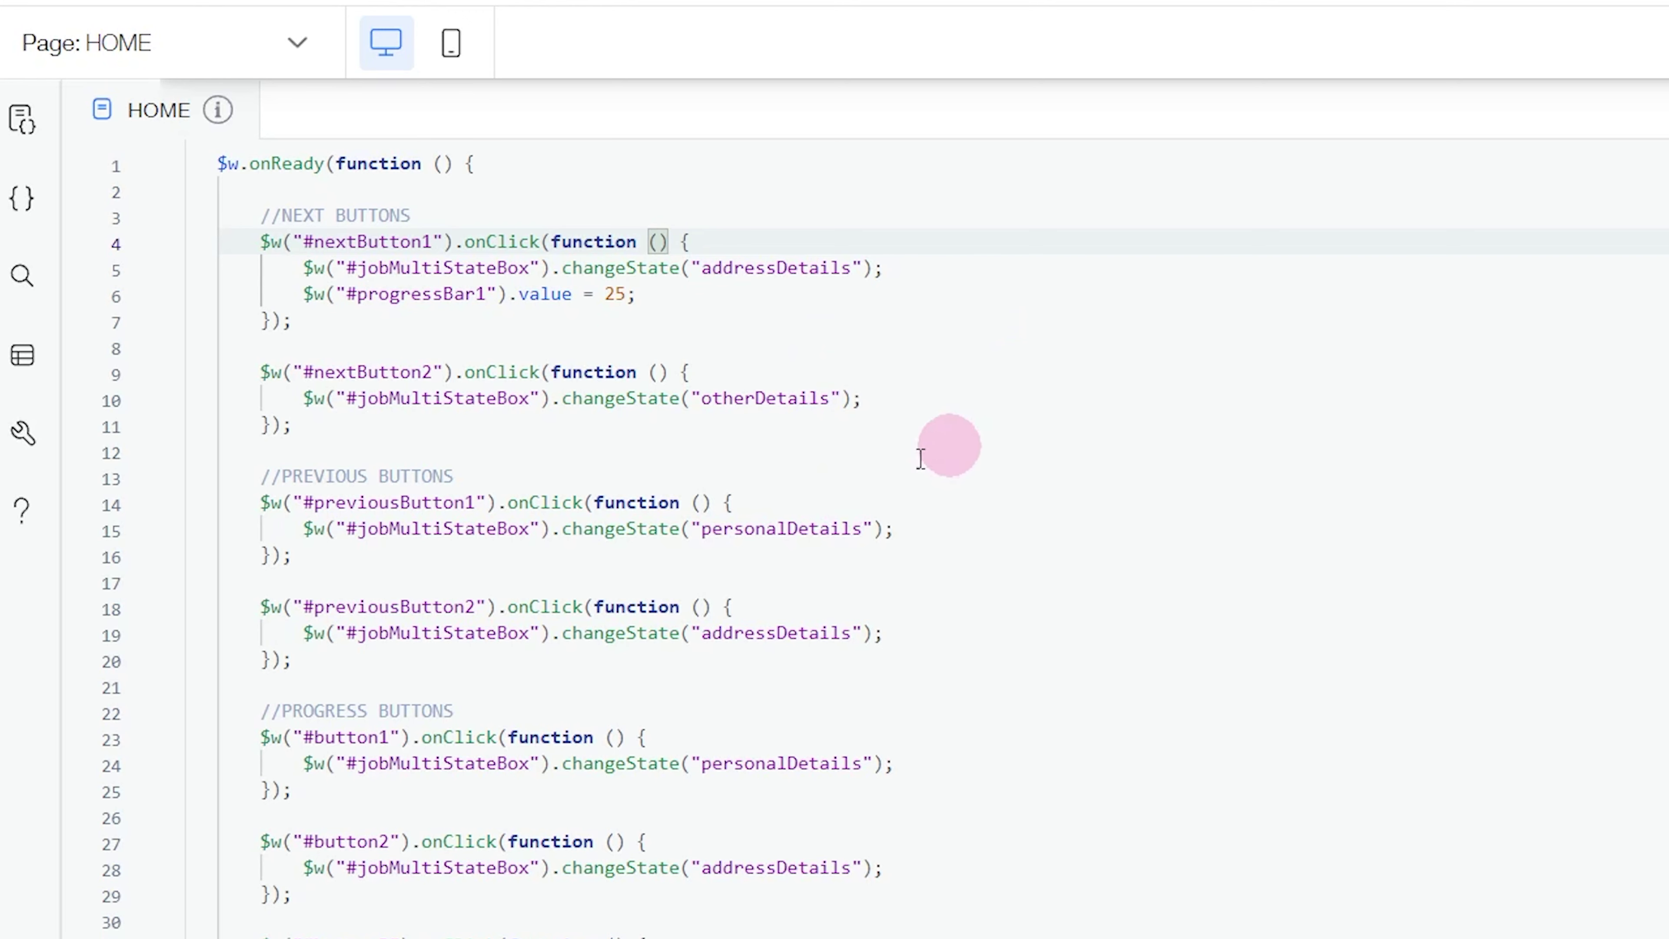
# Switch the multi-state box to its addressDetails state in the page layout and check the ID of its Next button
pyautogui.click(715, 303)
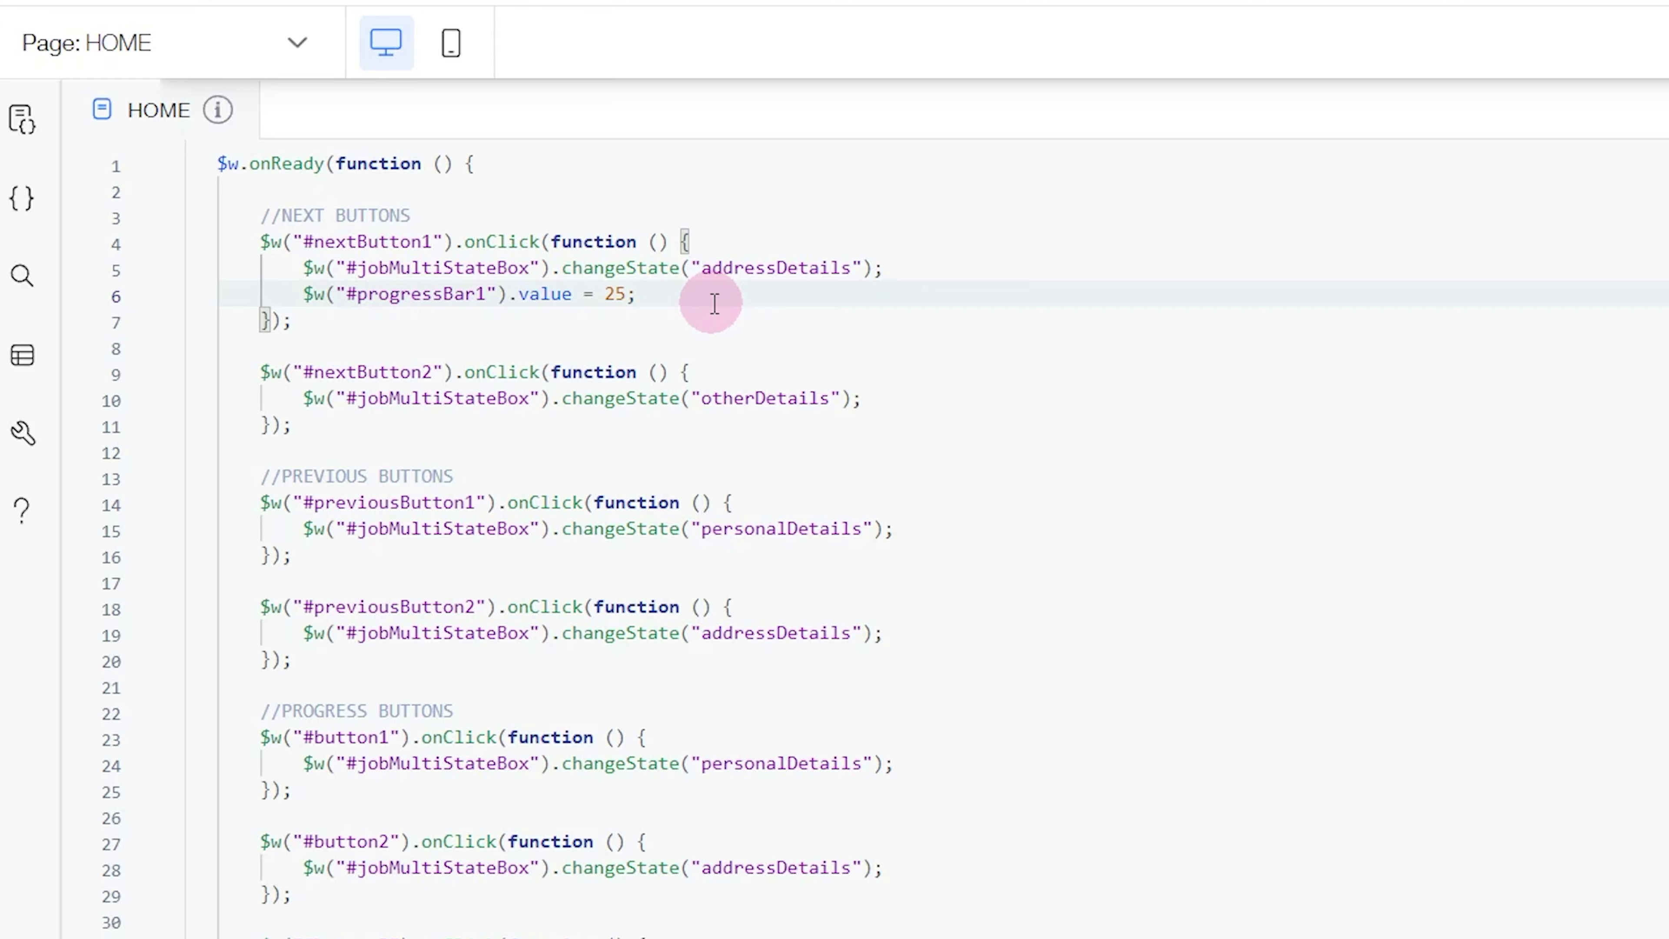
pyautogui.click(789, 373)
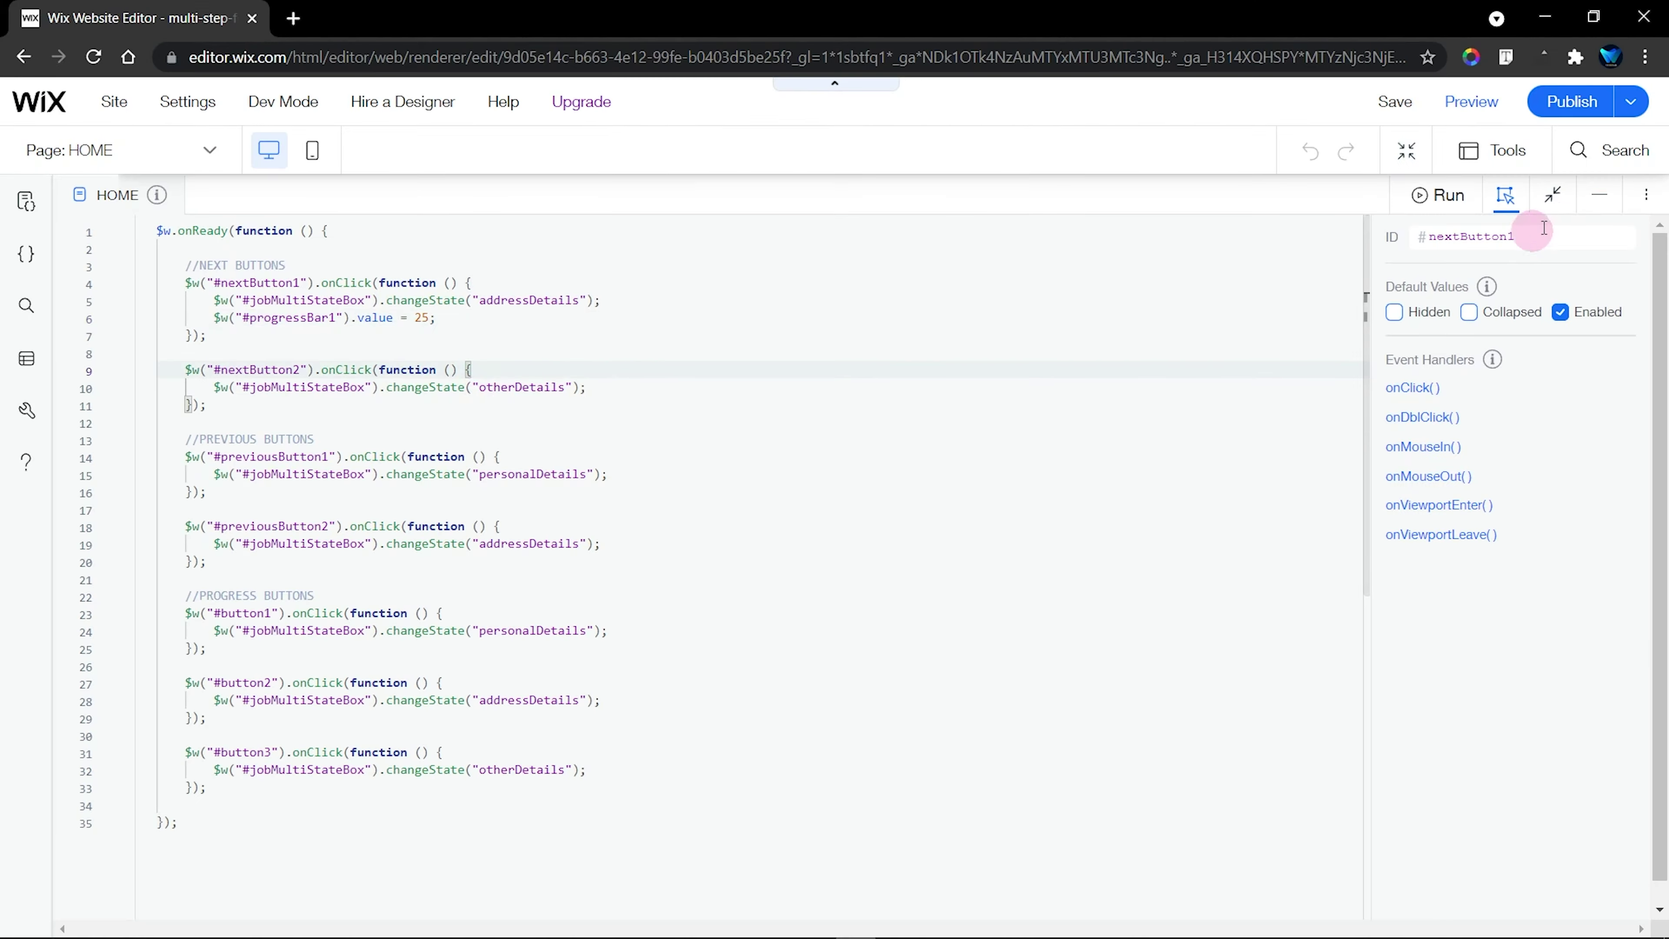
pyautogui.click(1600, 194)
pyautogui.click(637, 332)
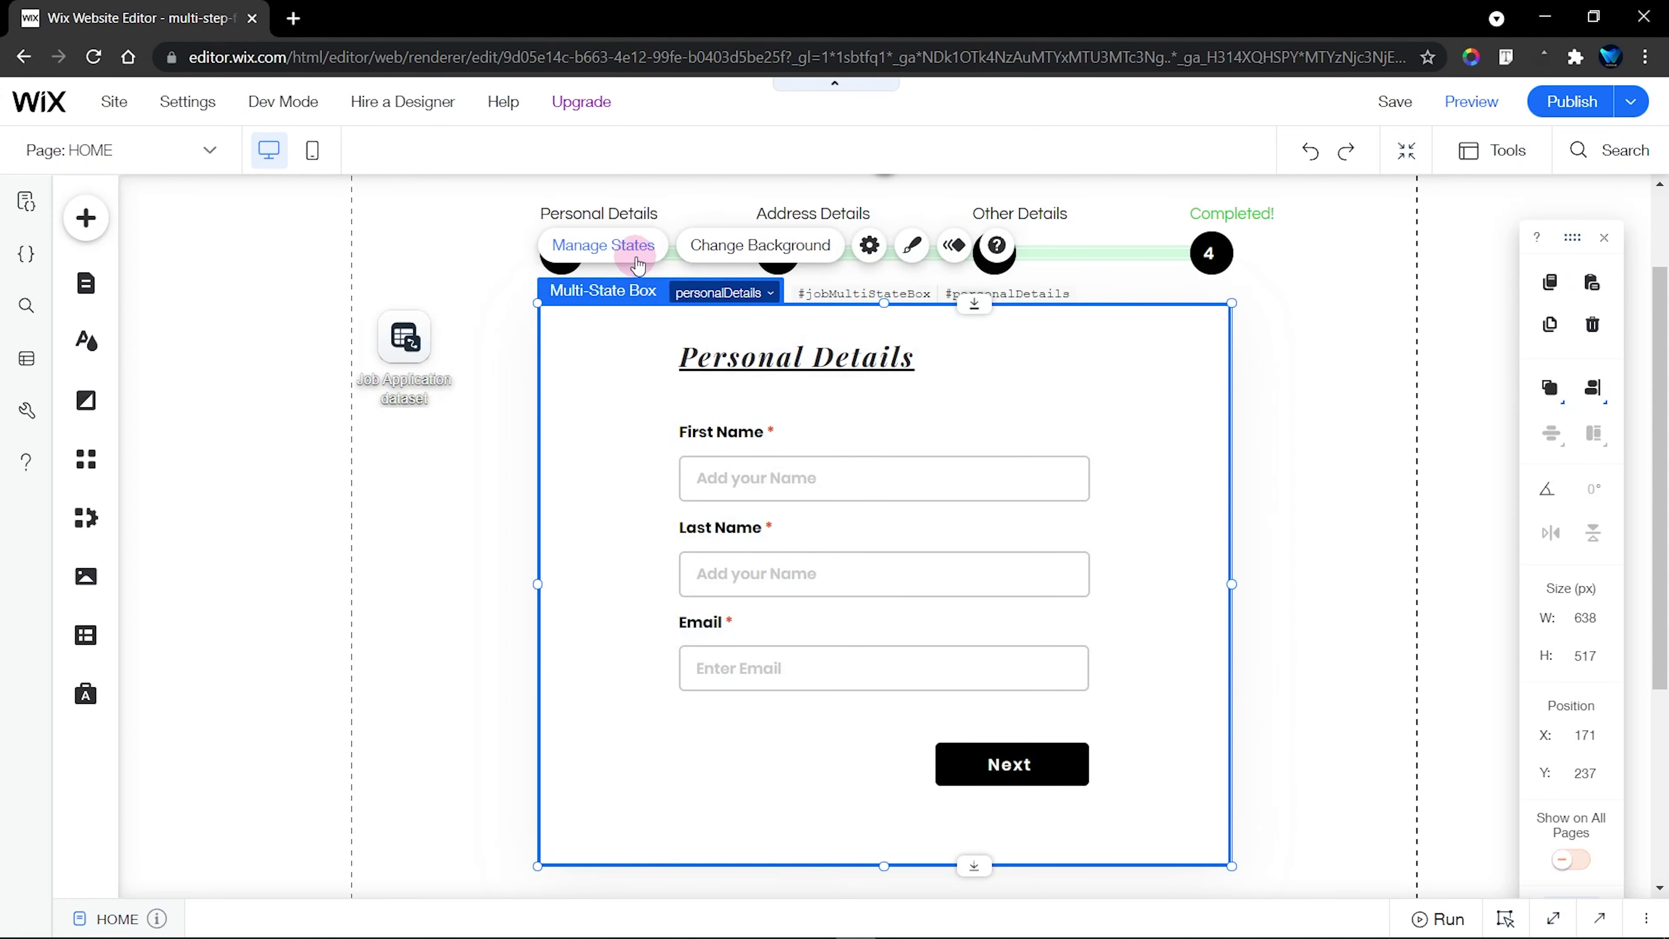
pyautogui.click(637, 263)
pyautogui.click(1393, 379)
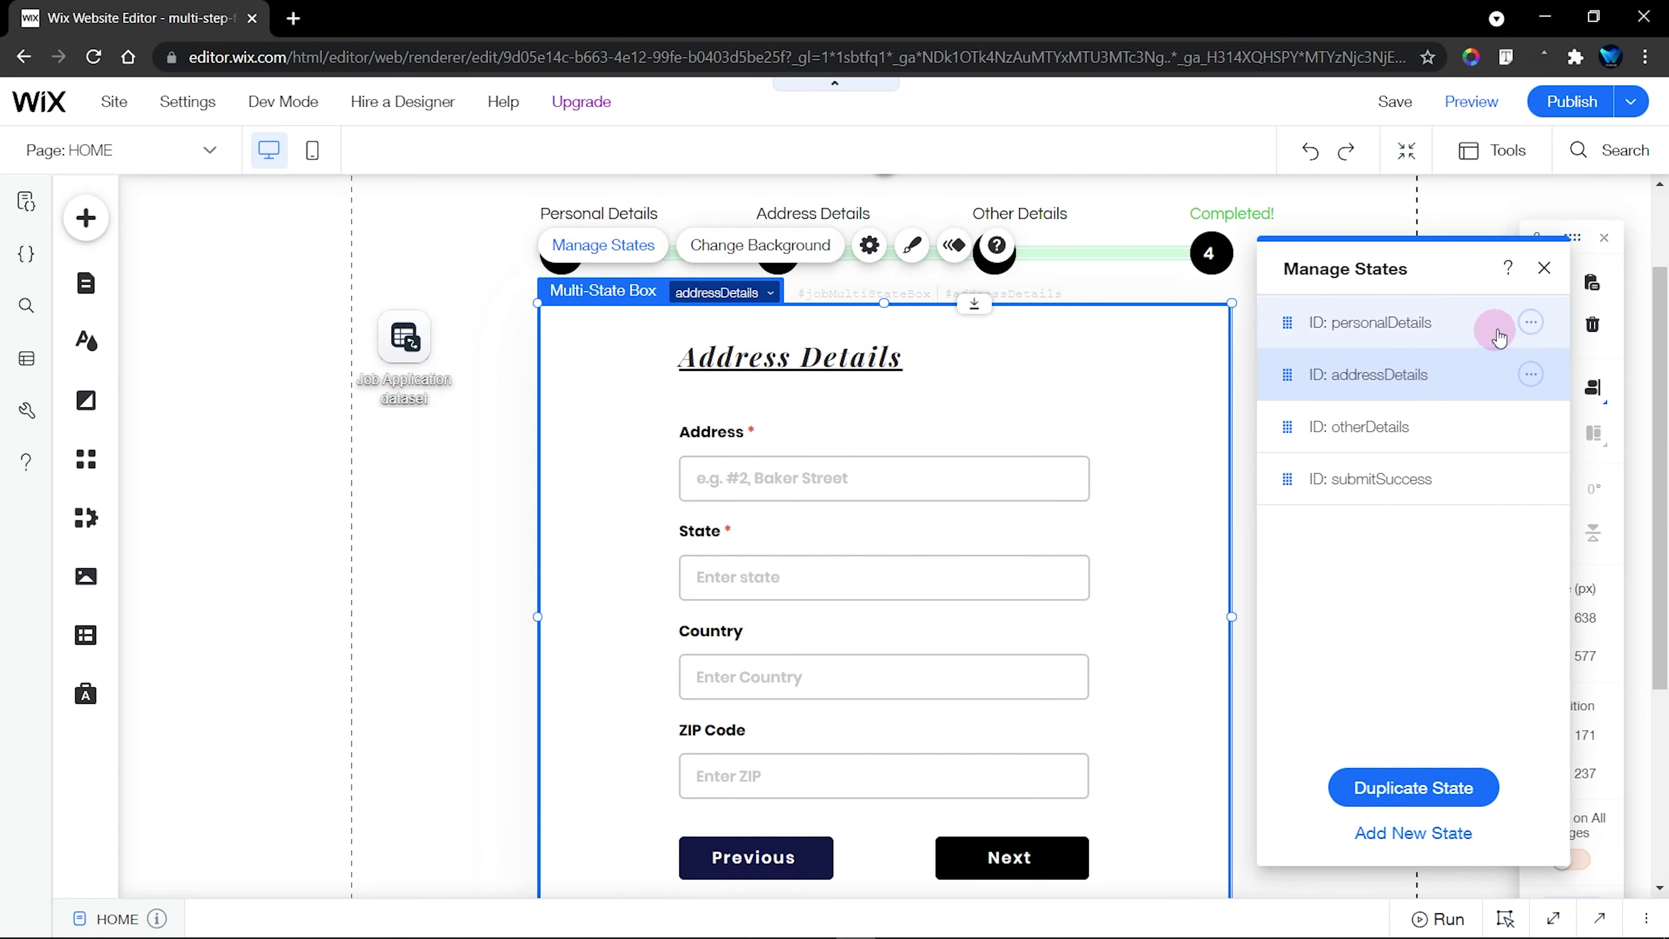
pyautogui.click(1544, 266)
pyautogui.click(1017, 860)
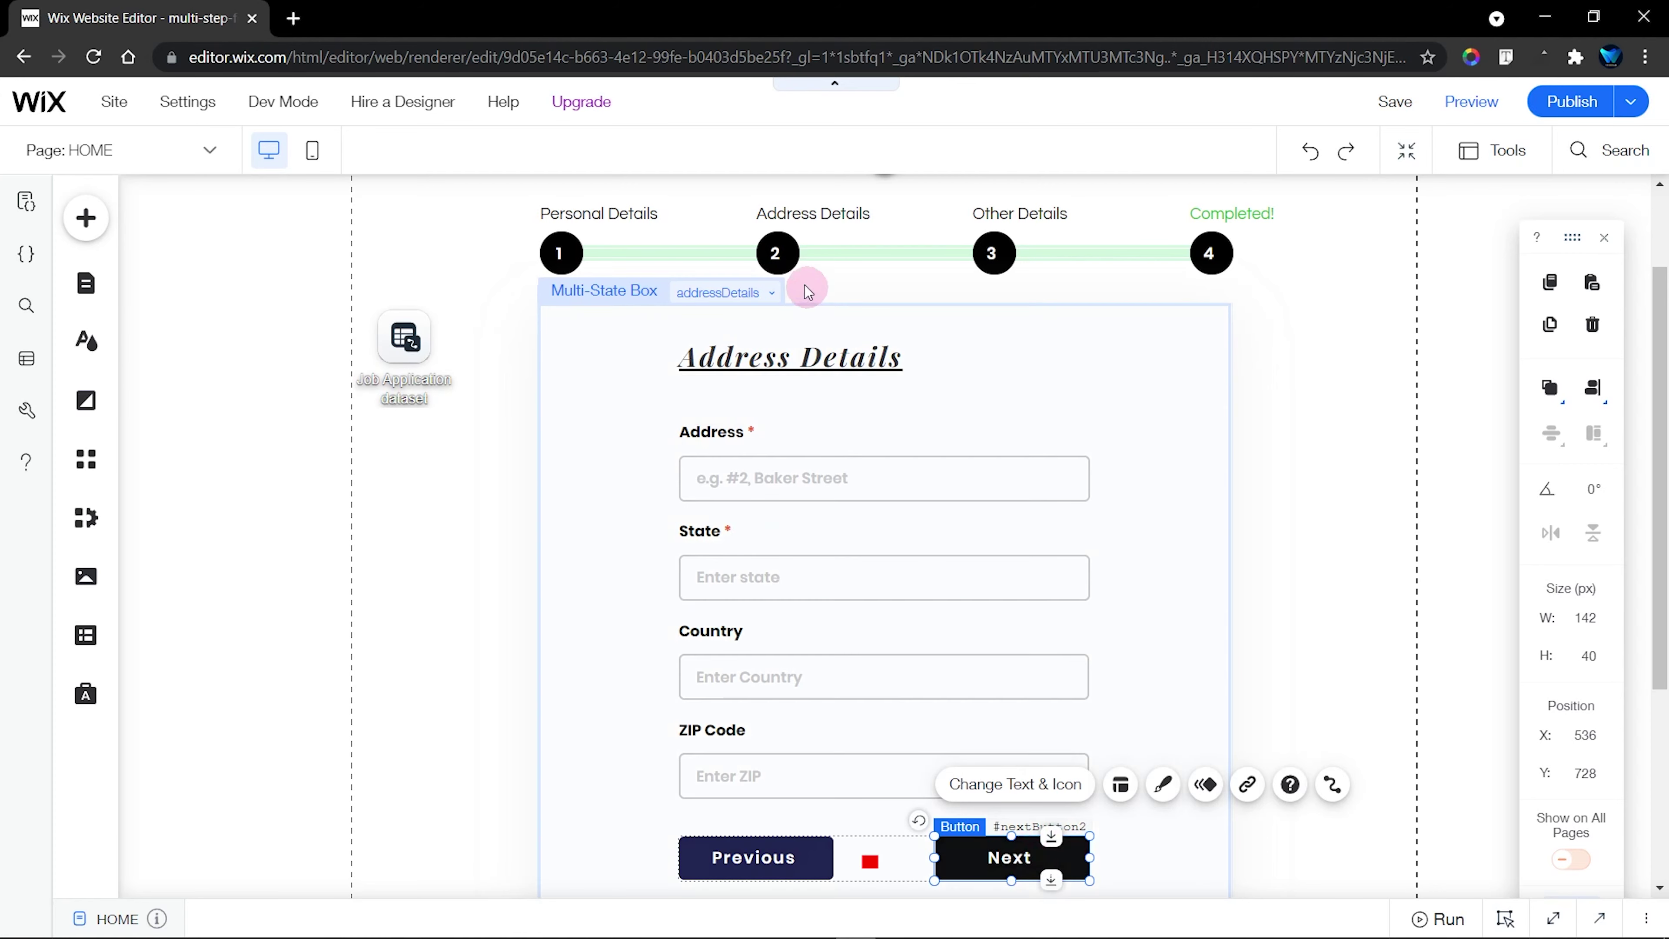
pyautogui.click(1557, 924)
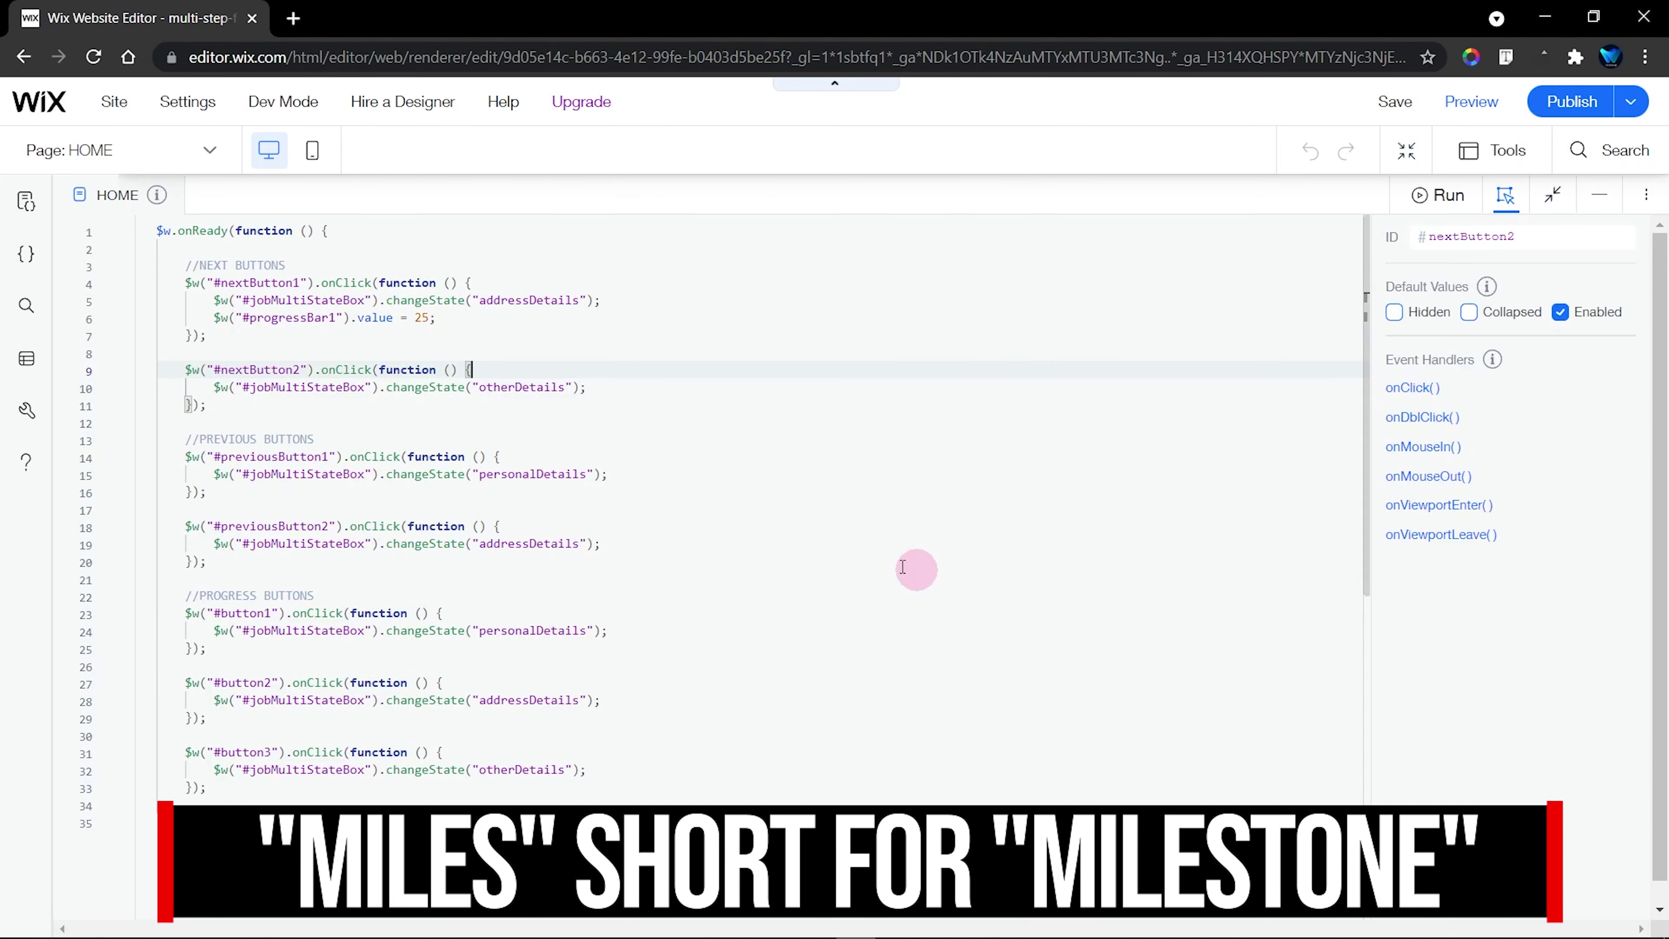
# Copy the #progressBar1 value line below the changeState call in the #nextButton2 handler and set its value to 50
pyautogui.moveTo(307, 302); pyautogui.dragTo(664, 293)
pyautogui.hotkey('ctrl', 'c')
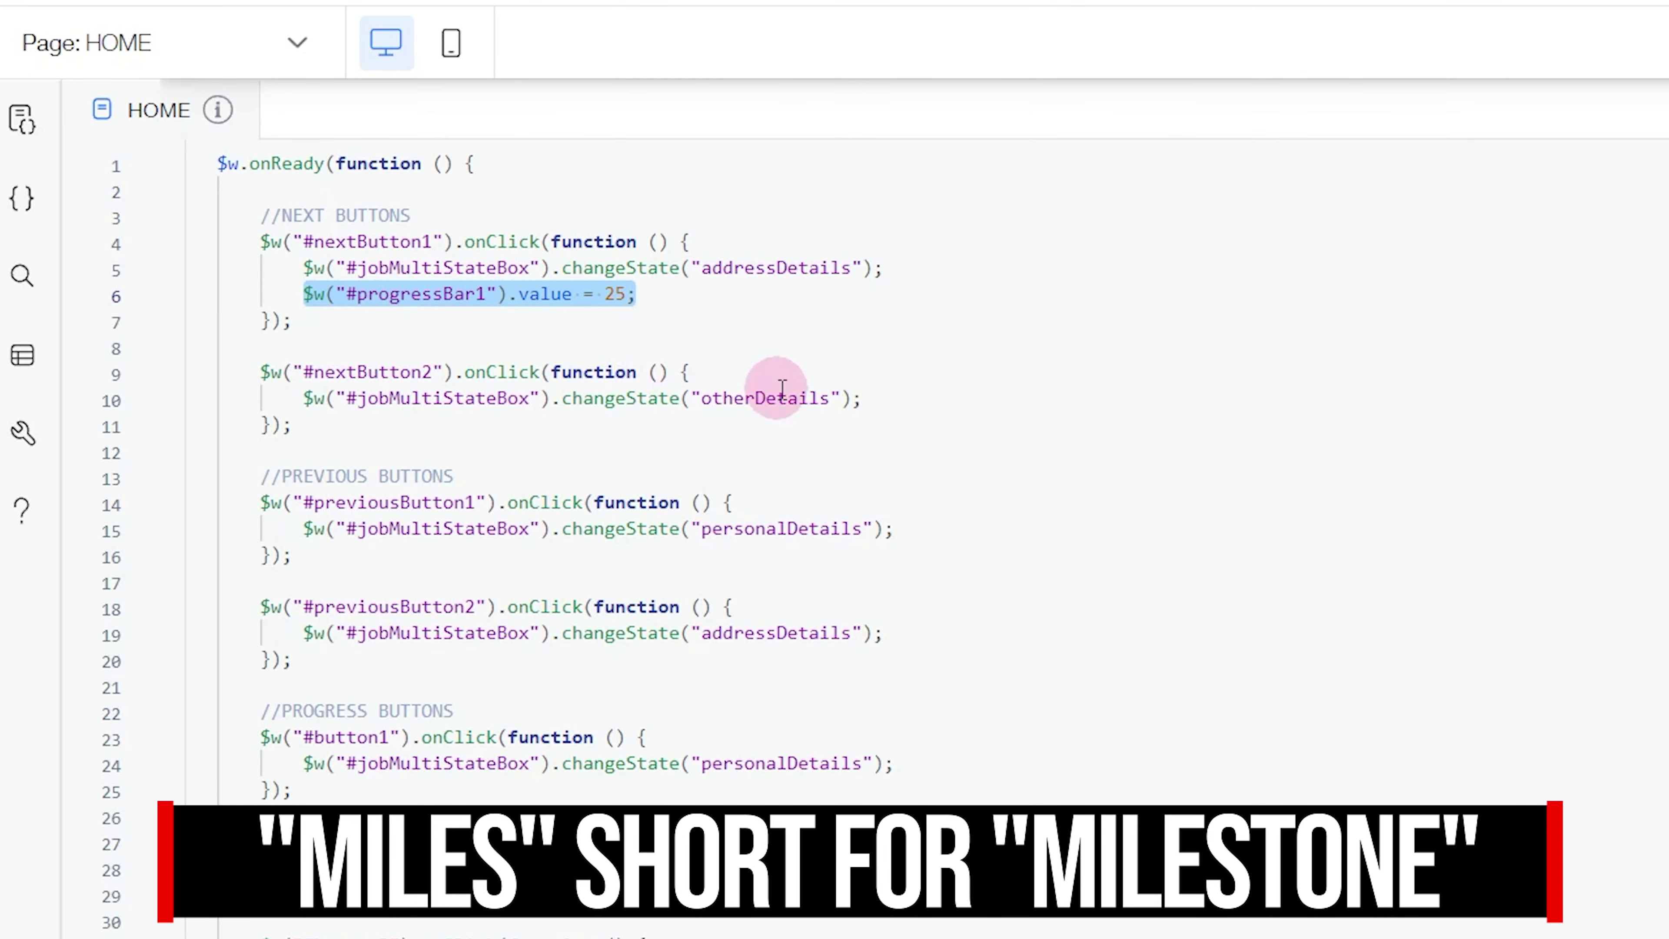
pyautogui.click(903, 399)
pyautogui.press('Return')
pyautogui.hotkey('ctrl', 'v')
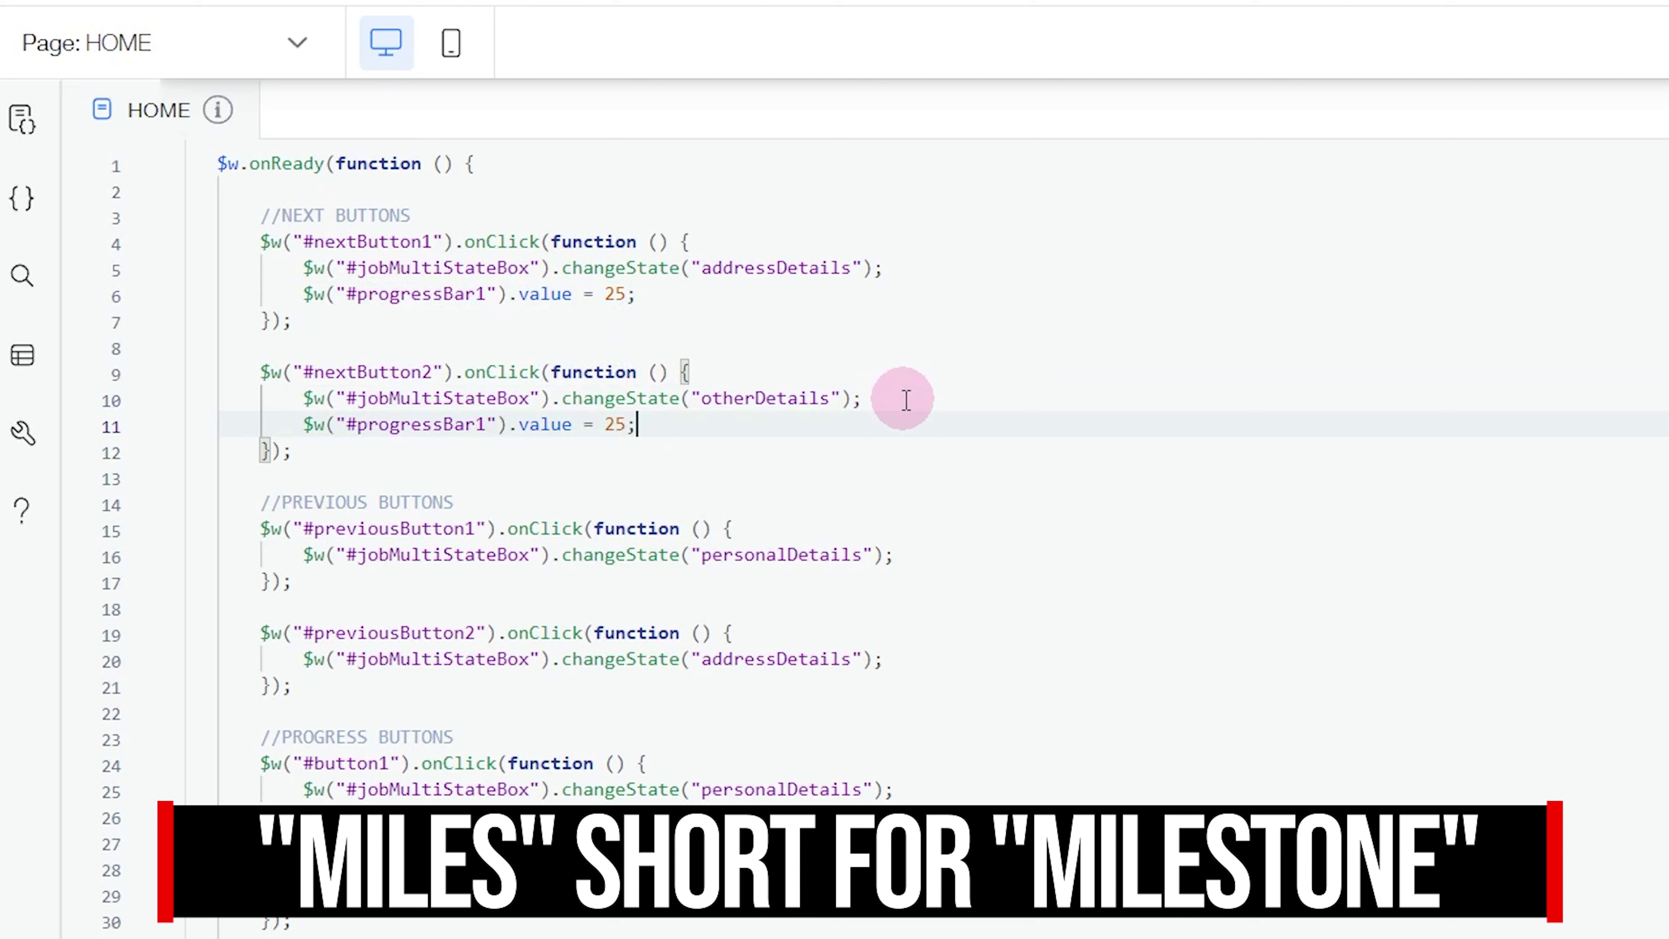
pyautogui.click(617, 424)
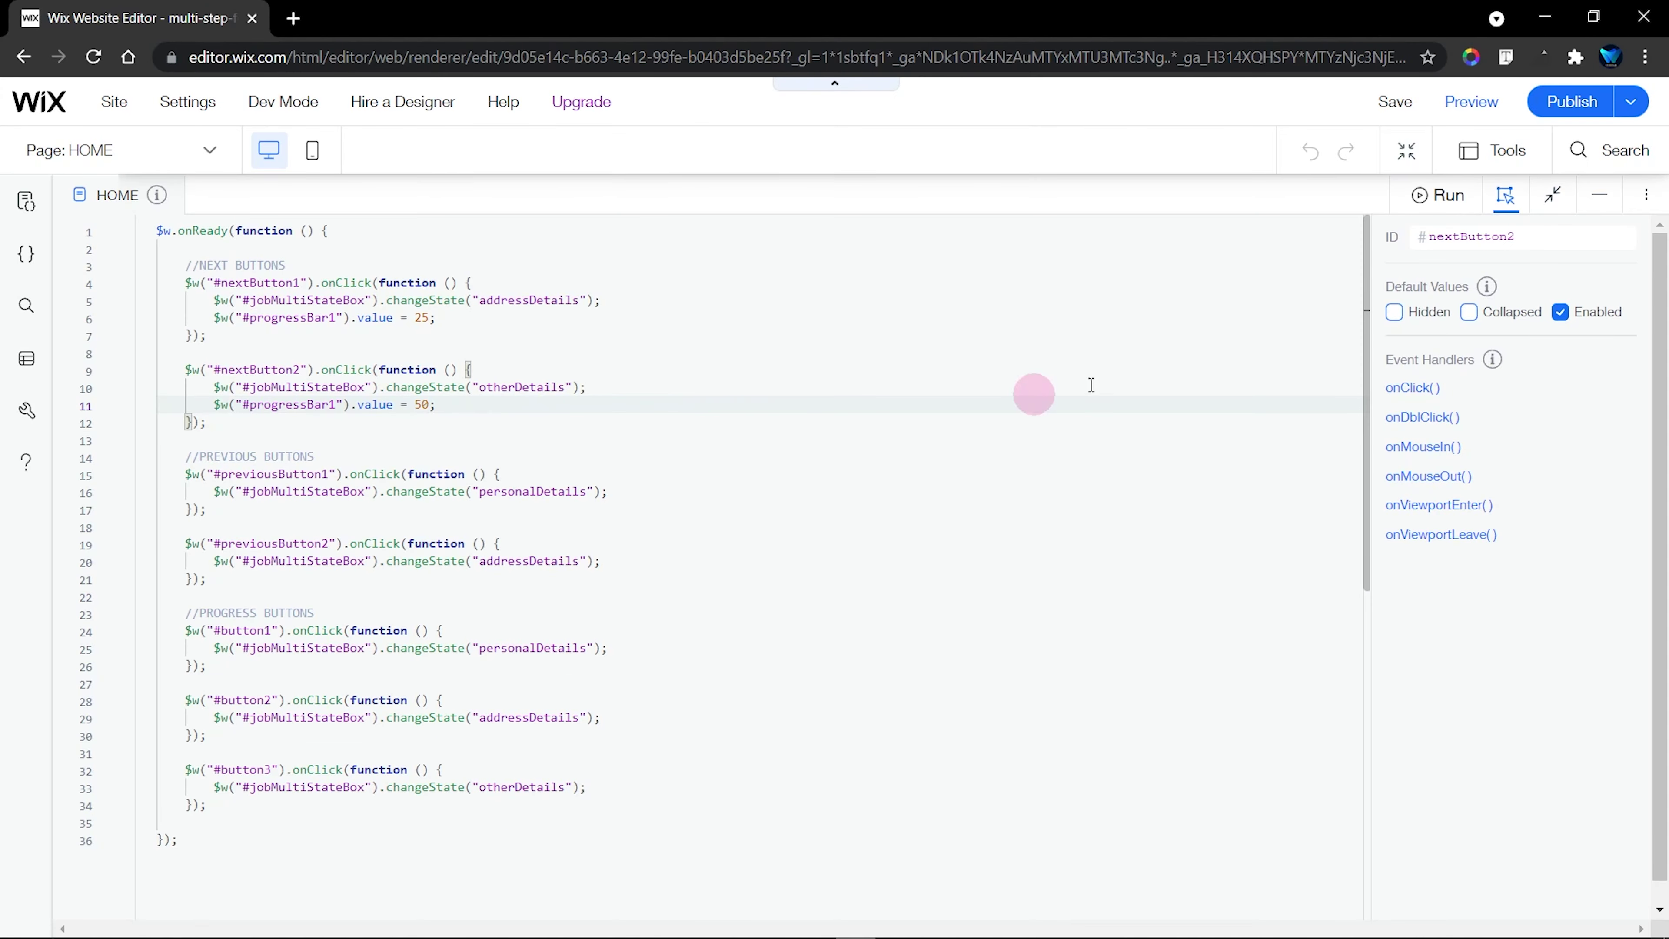
# Preview the page and go forward to Other Details and back to Personal Details, checking how the progress bar fills
pyautogui.click(1600, 195)
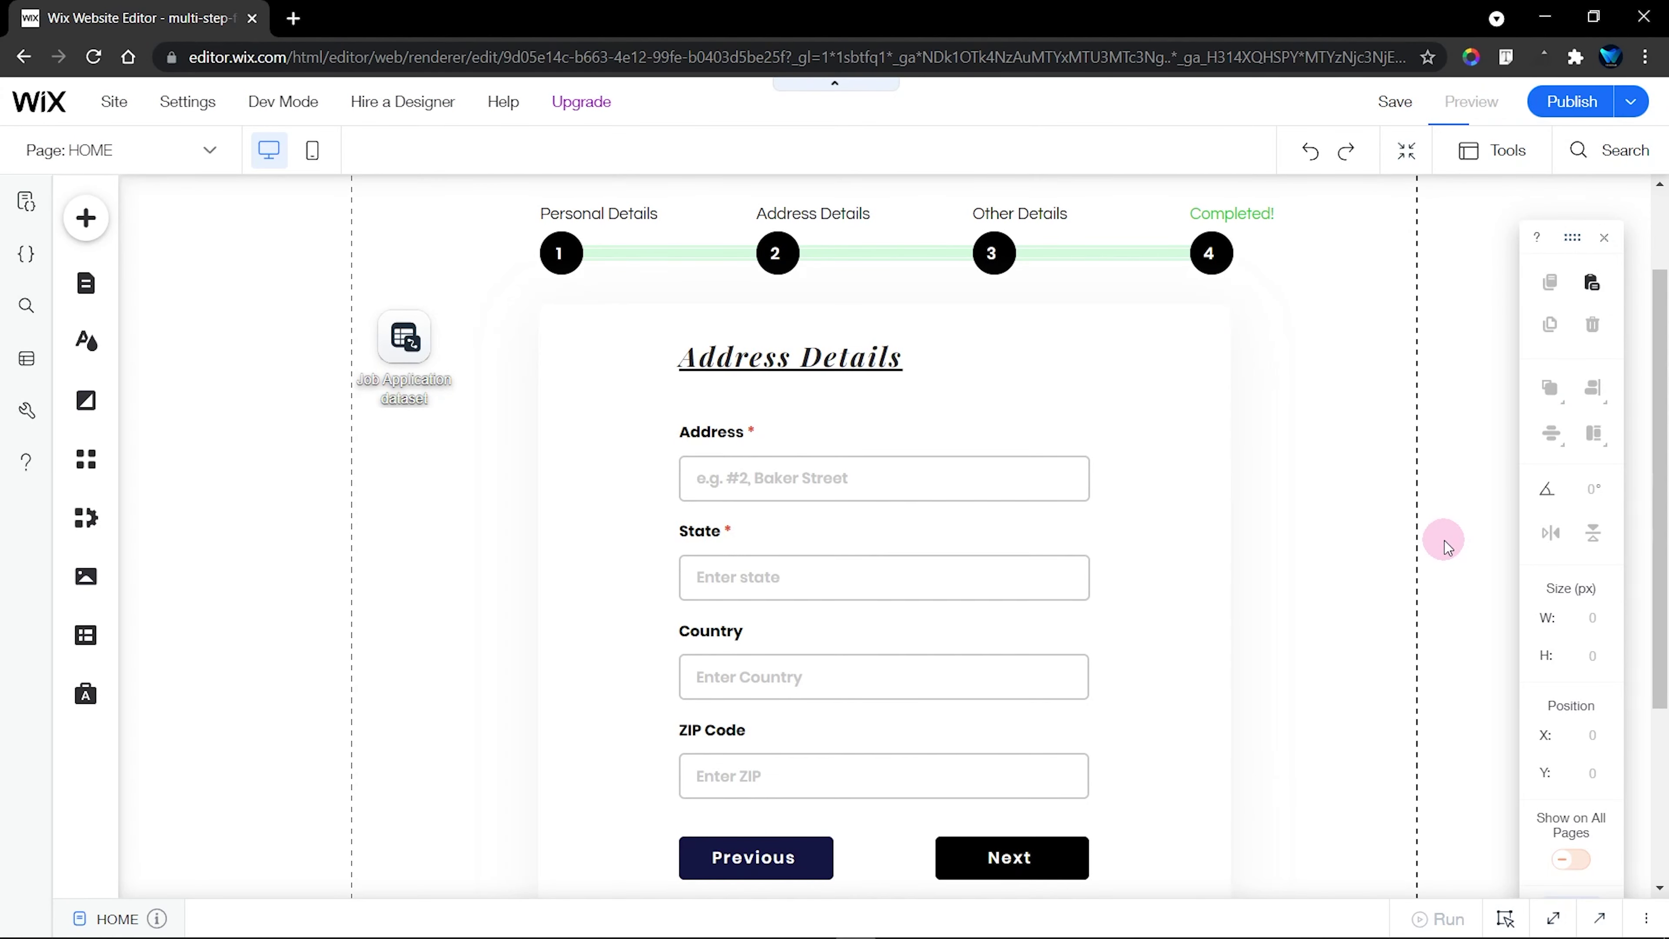
pyautogui.hotkey('ctrl', 'shift', 'p')
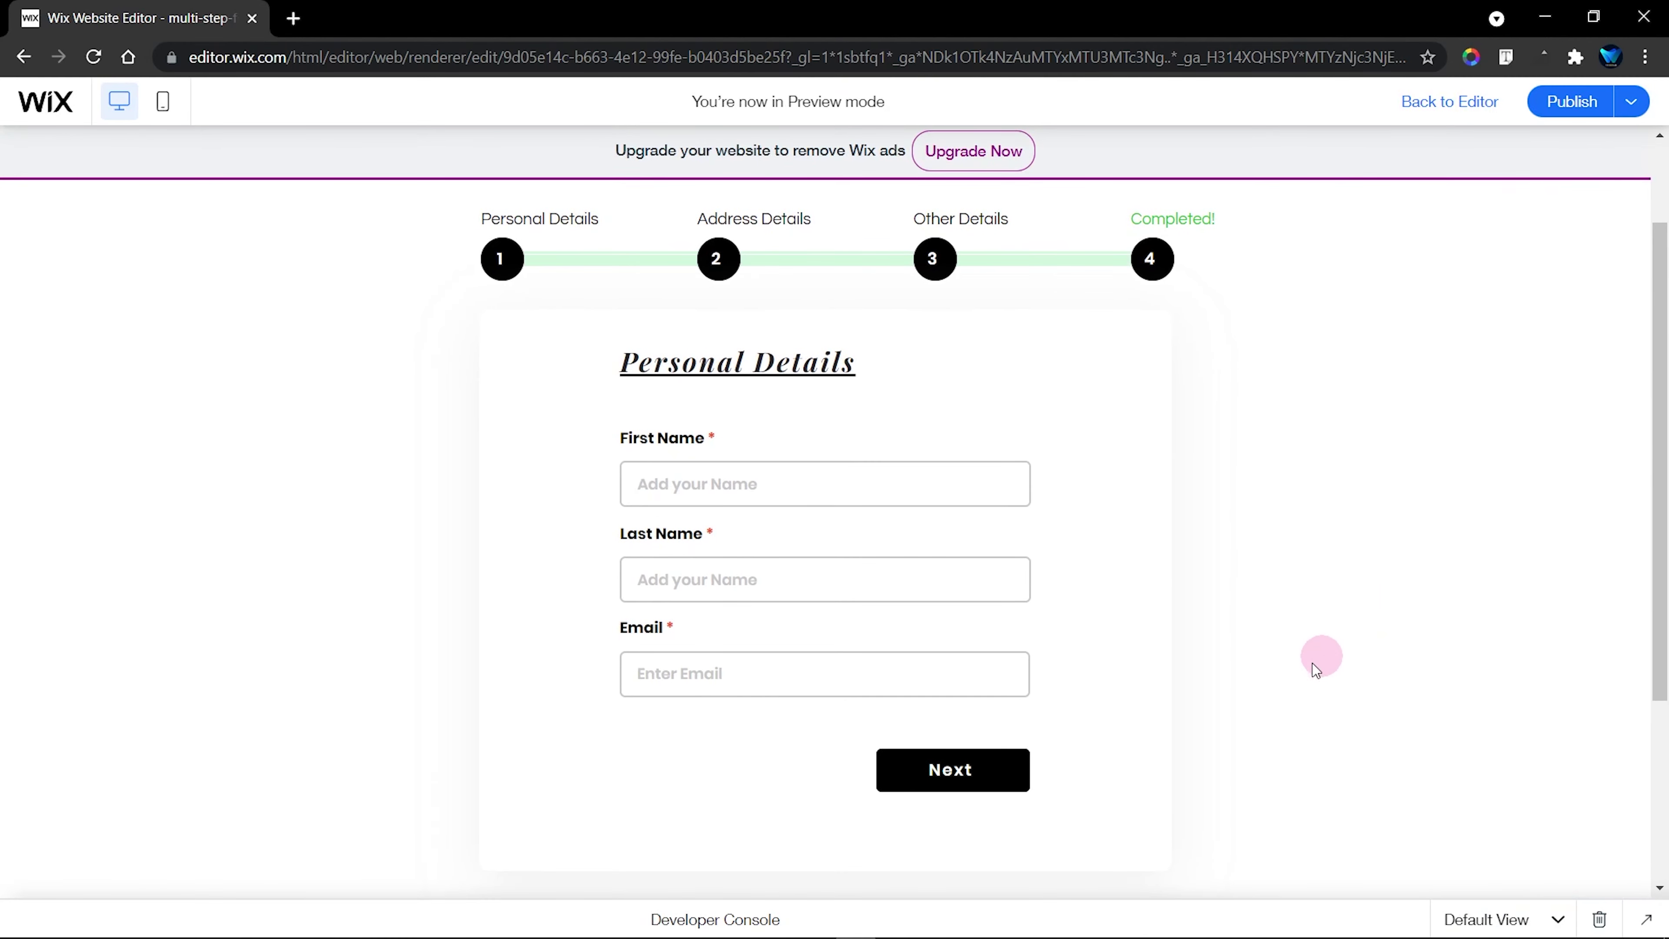
pyautogui.click(957, 776)
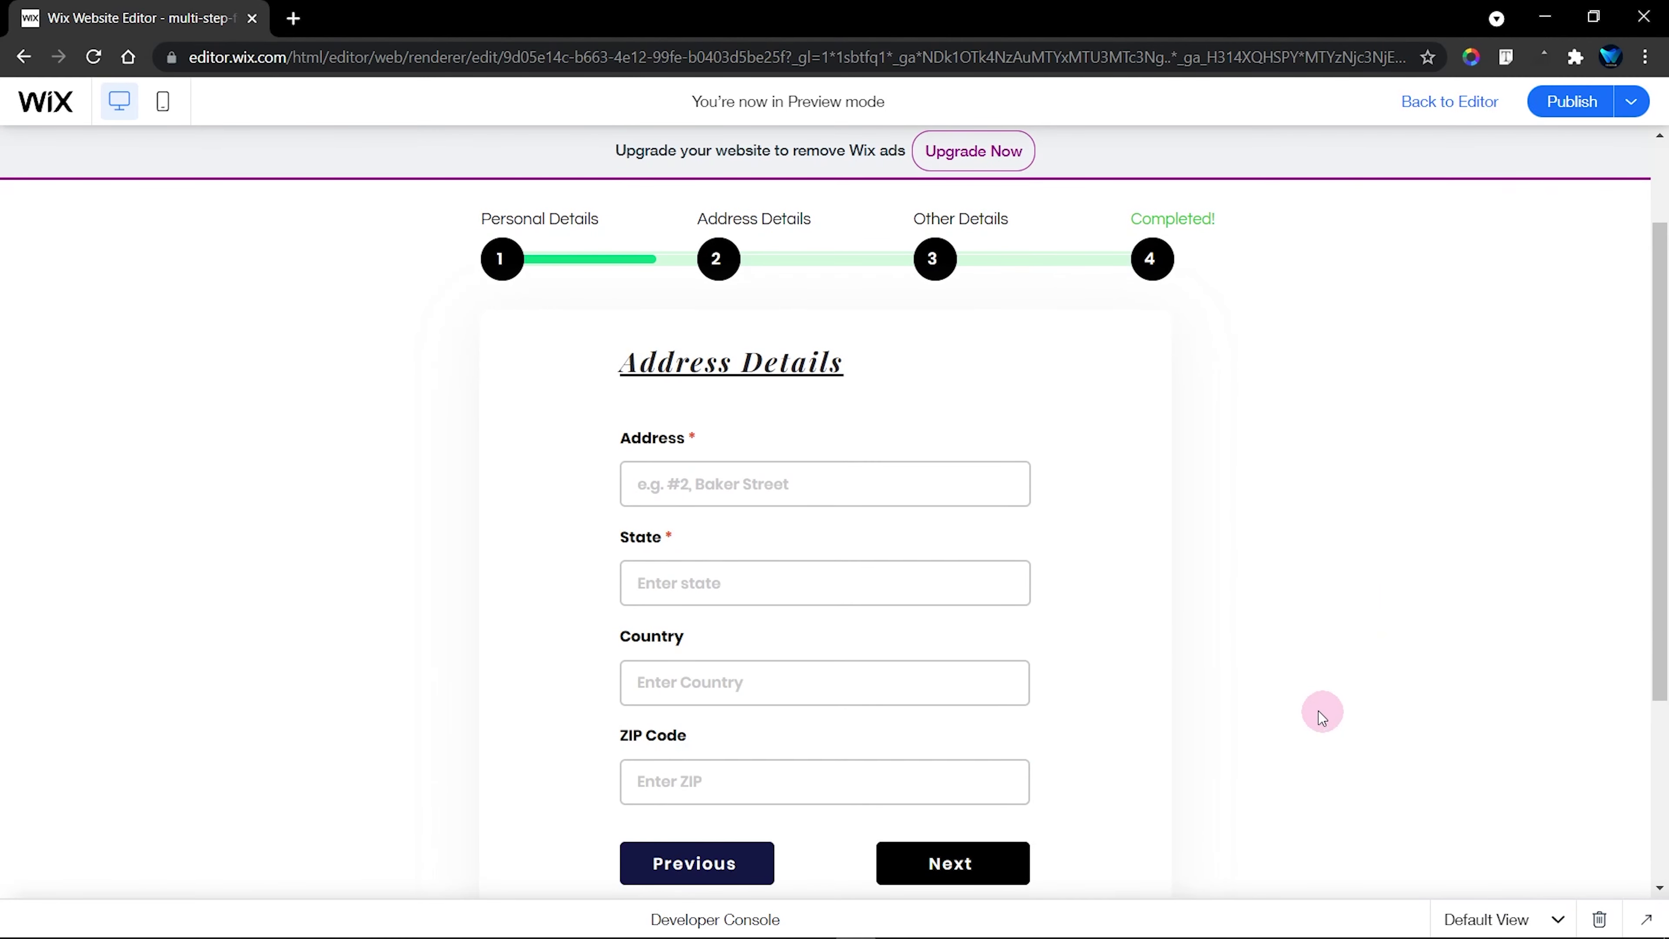
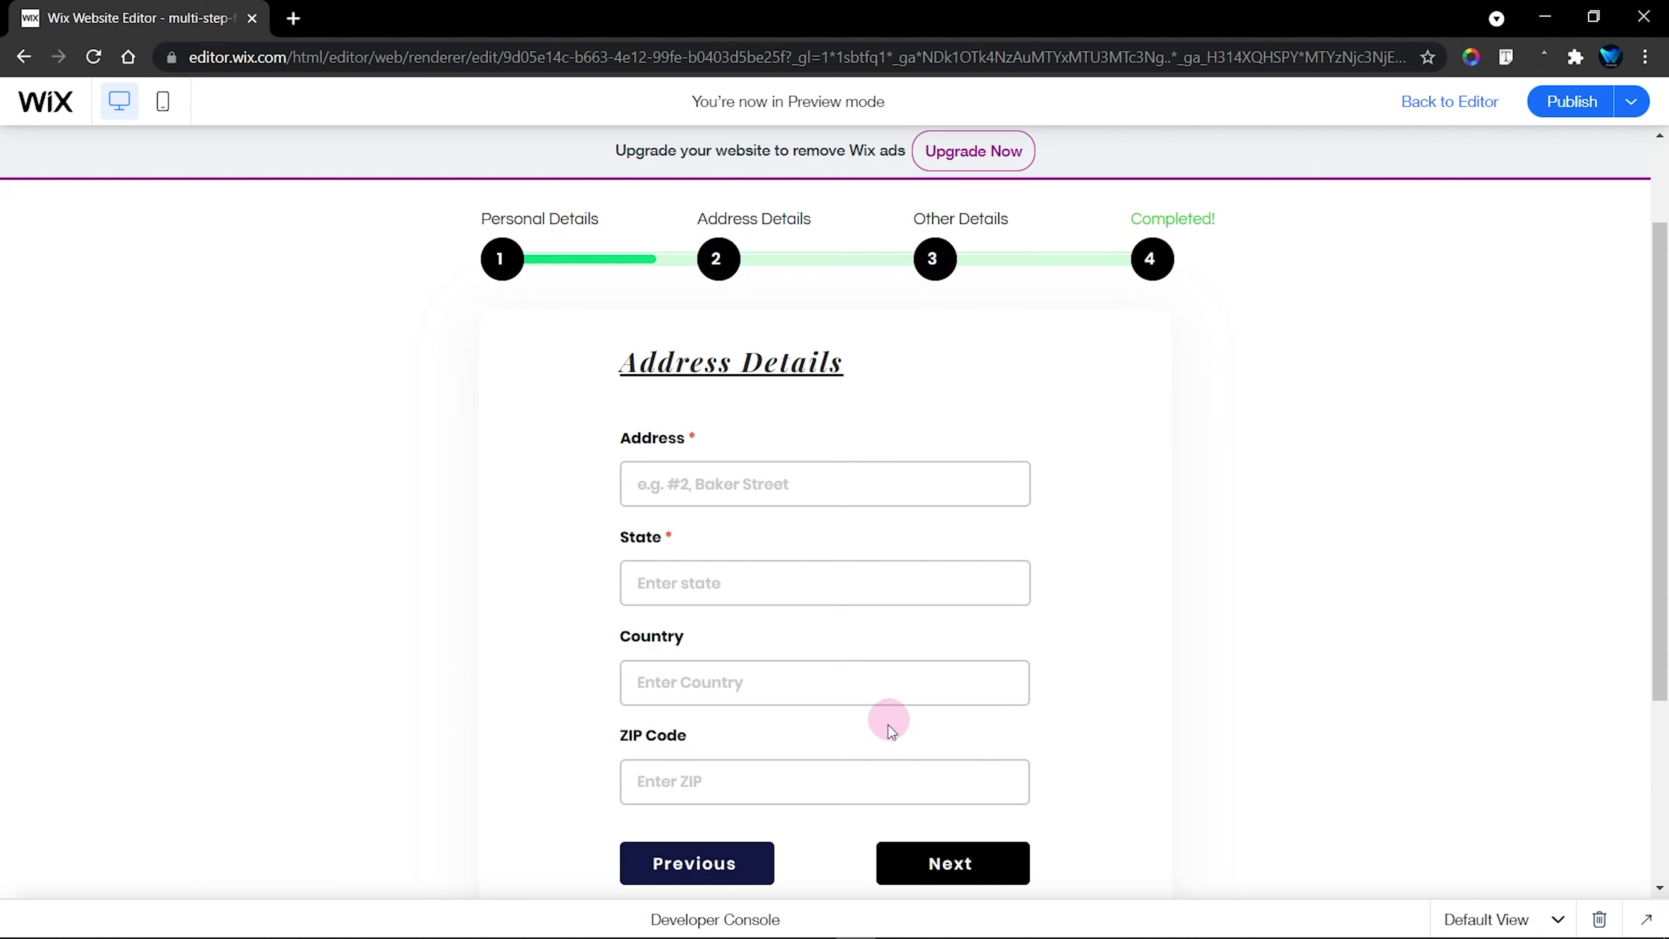
pyautogui.click(920, 866)
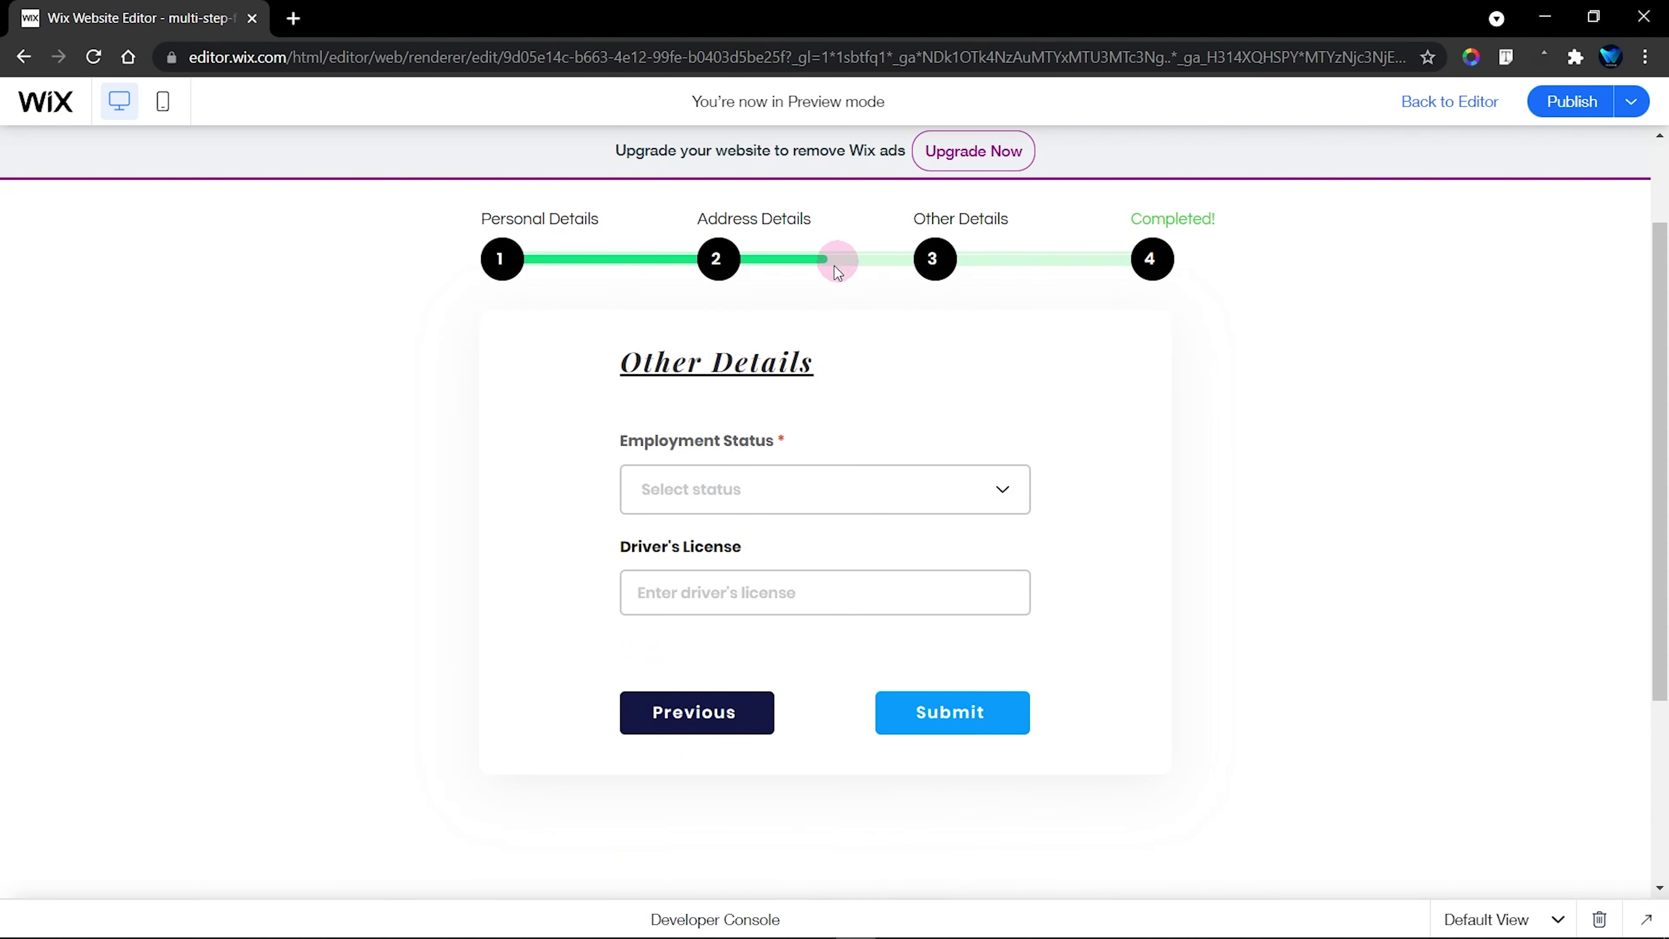
pyautogui.click(702, 716)
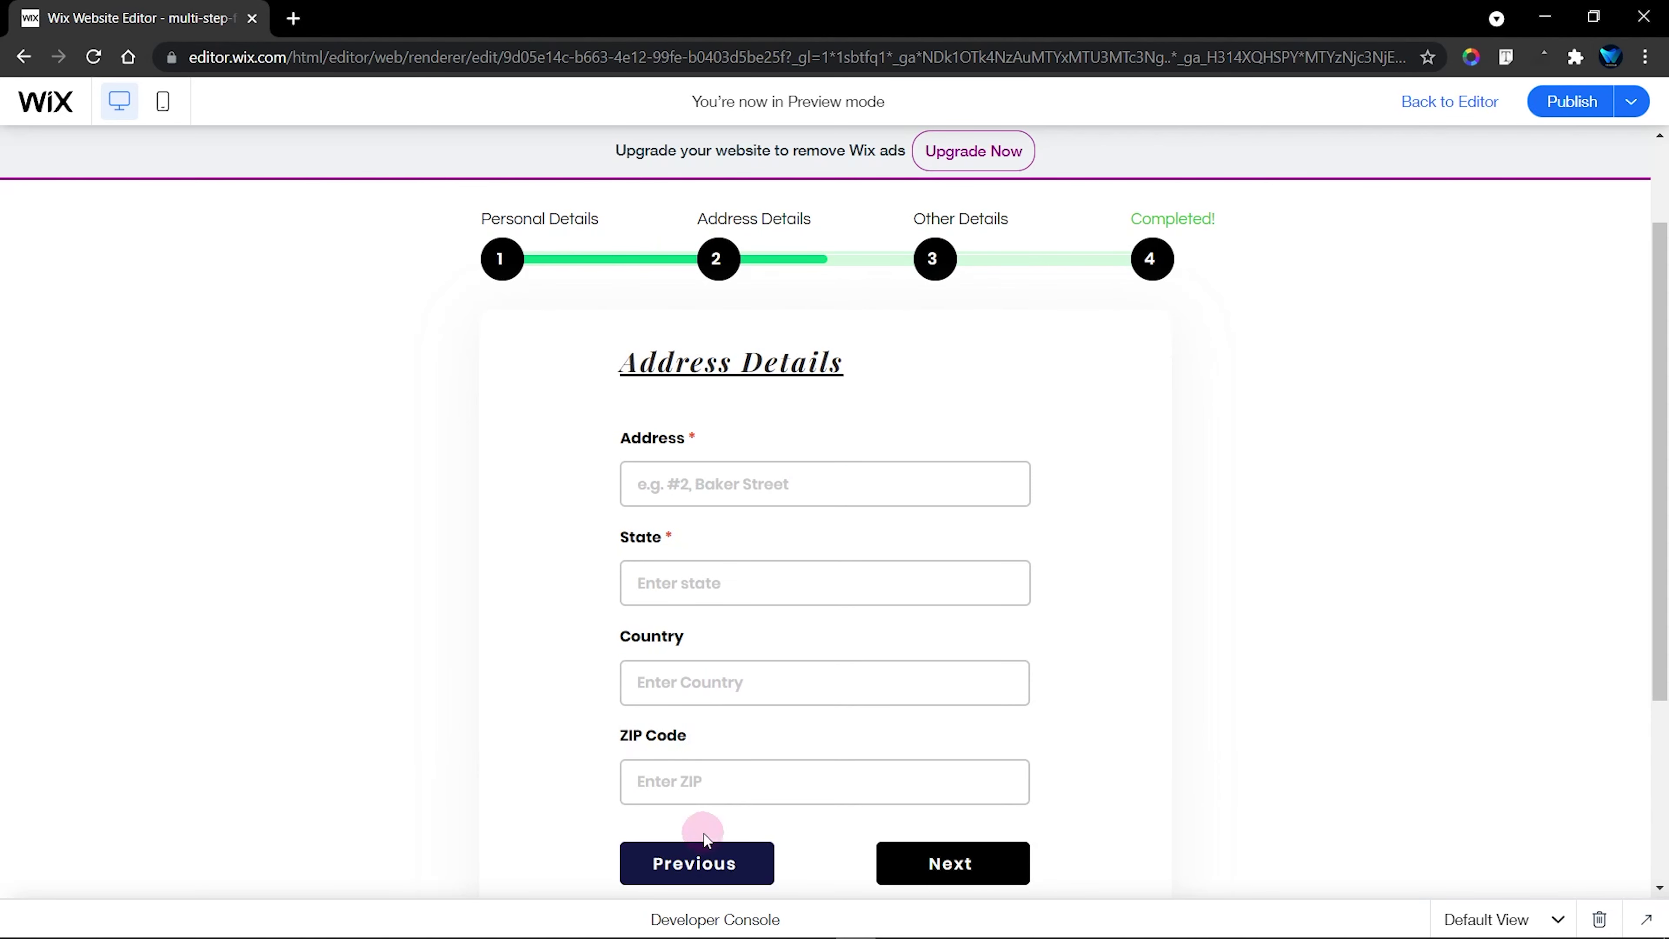
pyautogui.click(704, 850)
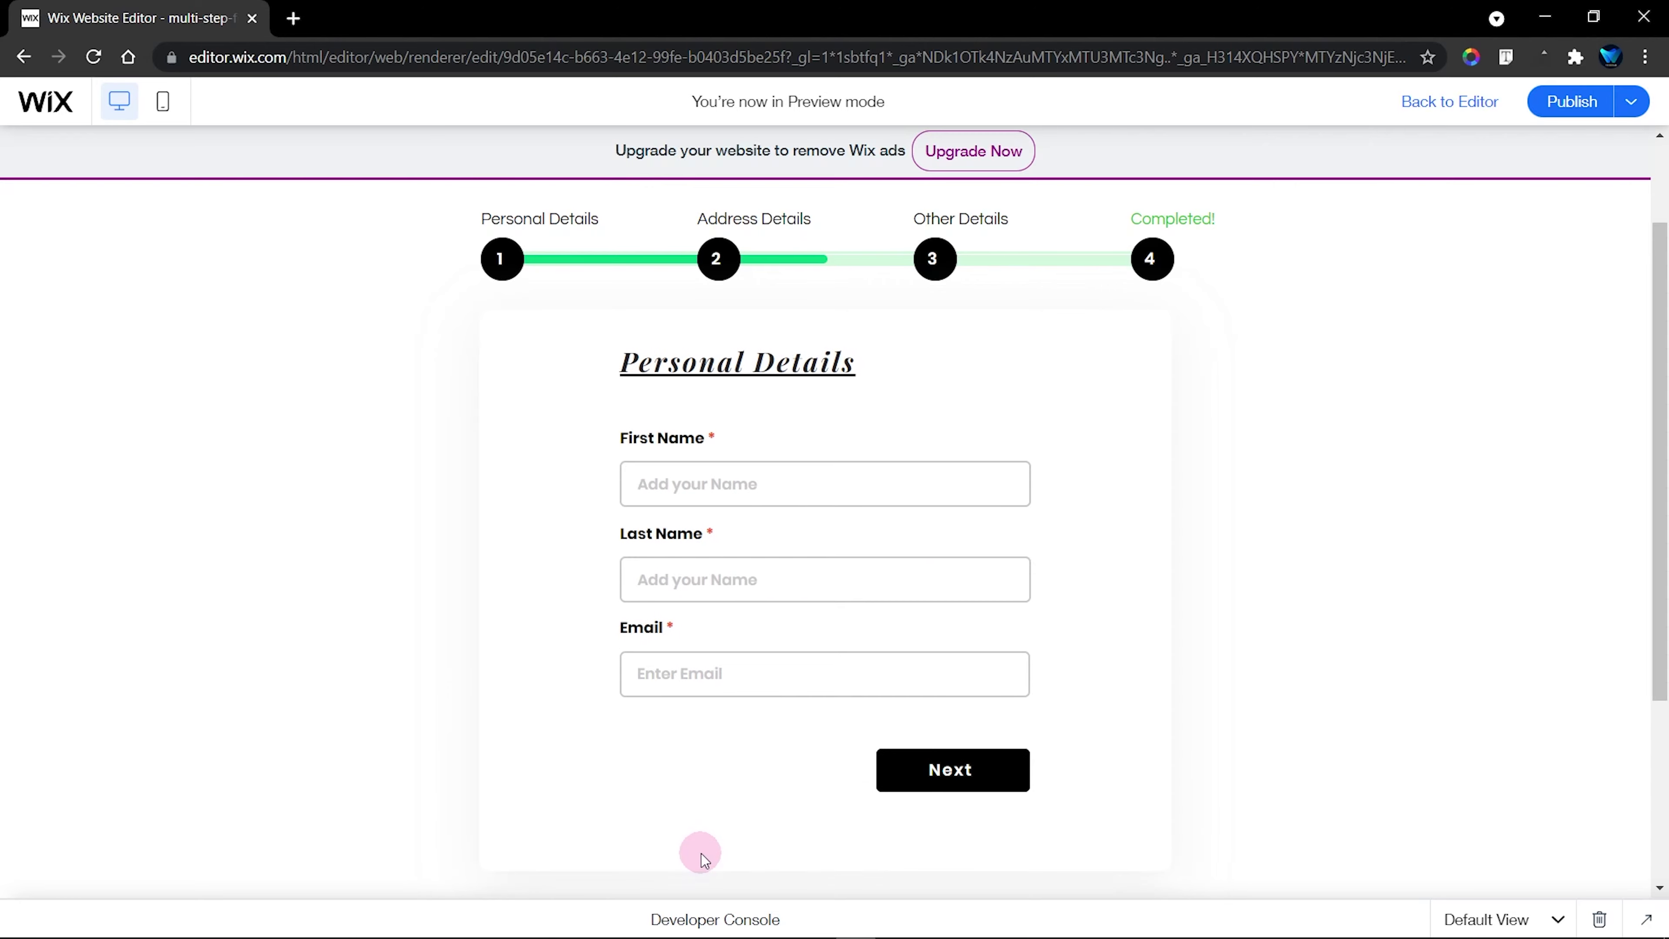
# Back in the page code, set the #progressBar1 value to 35 in the #nextButton1 handler and 65 in the #nextButton2 handler
pyautogui.click(1475, 111)
pyautogui.click(1565, 920)
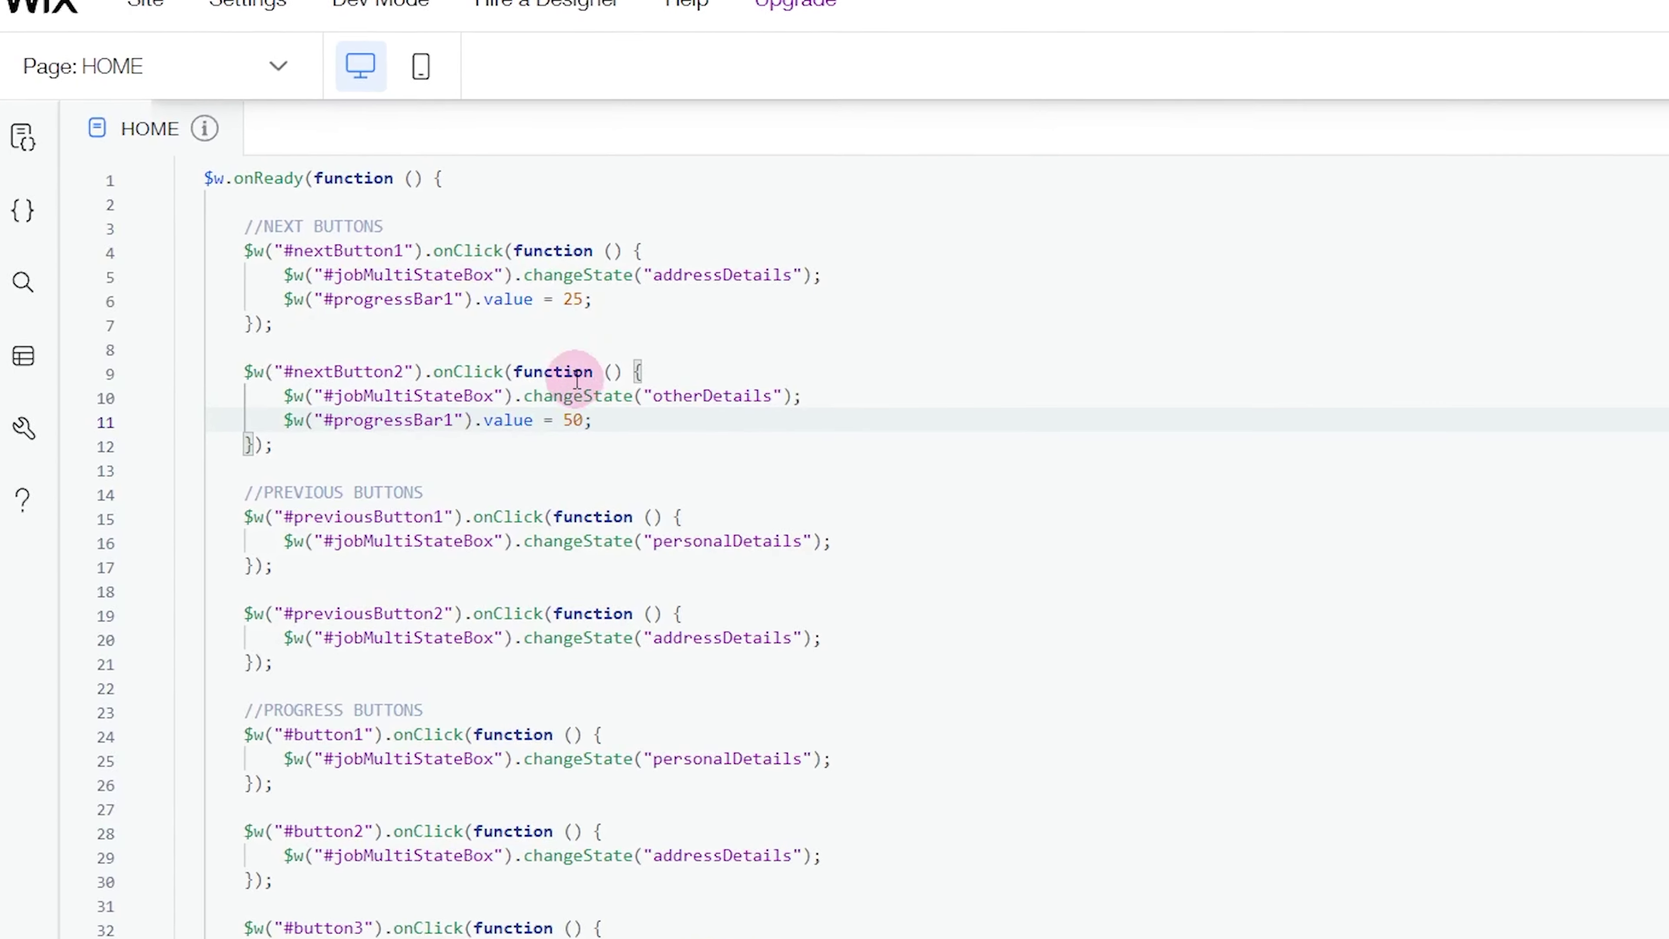
pyautogui.click(582, 299)
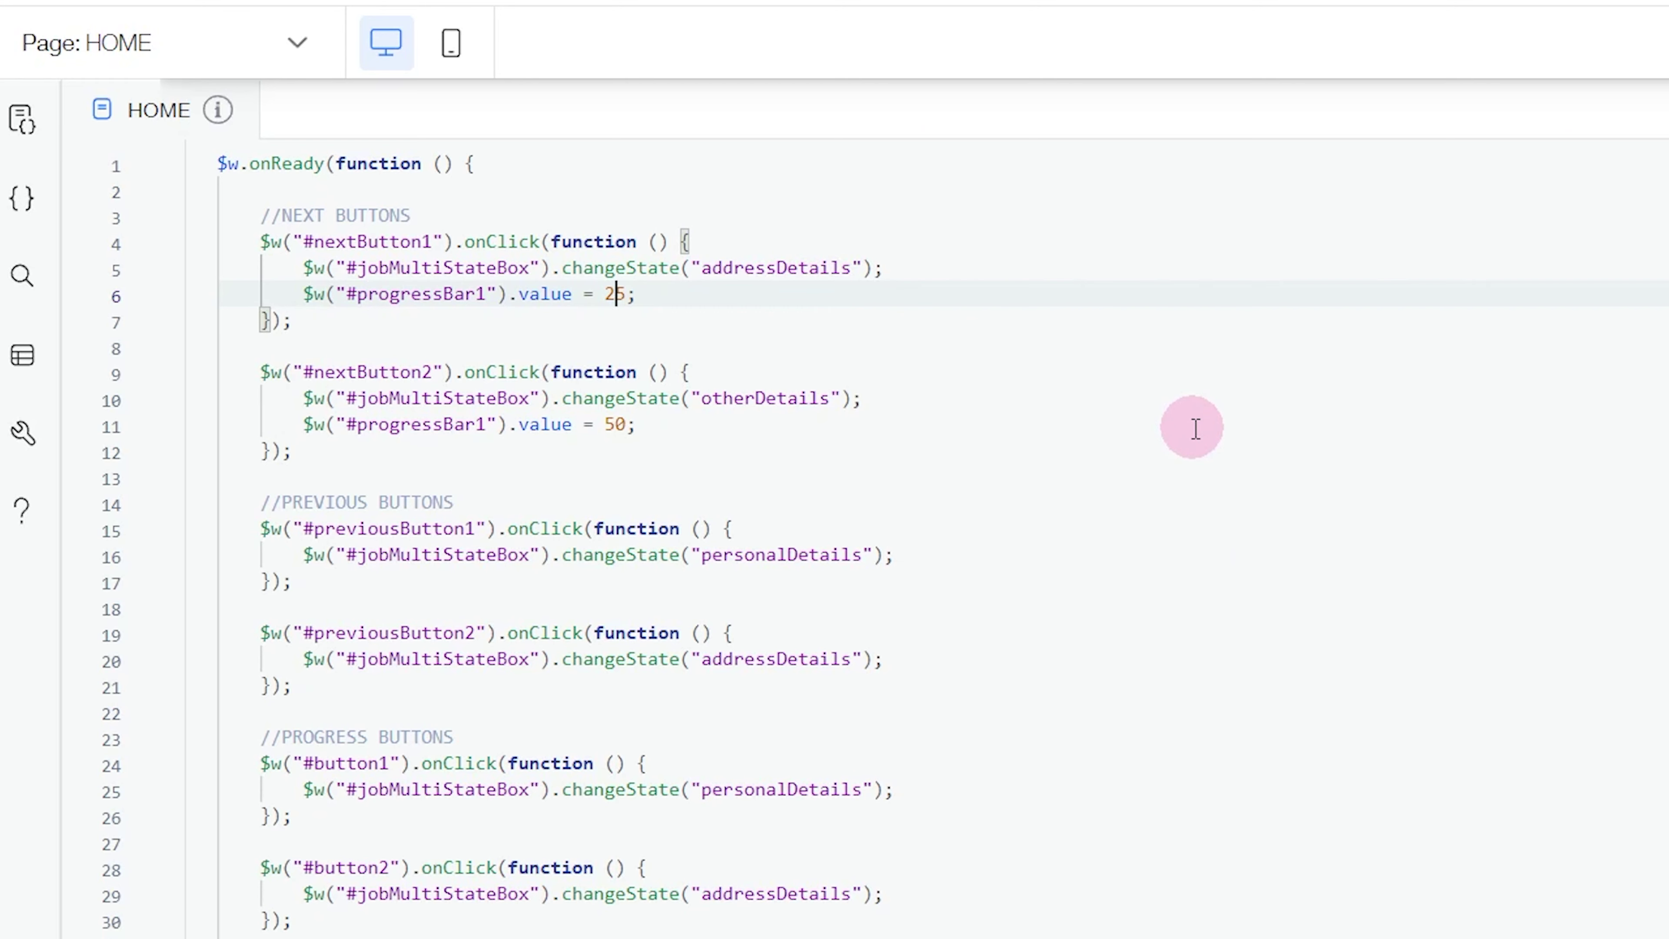
pyautogui.write('3')
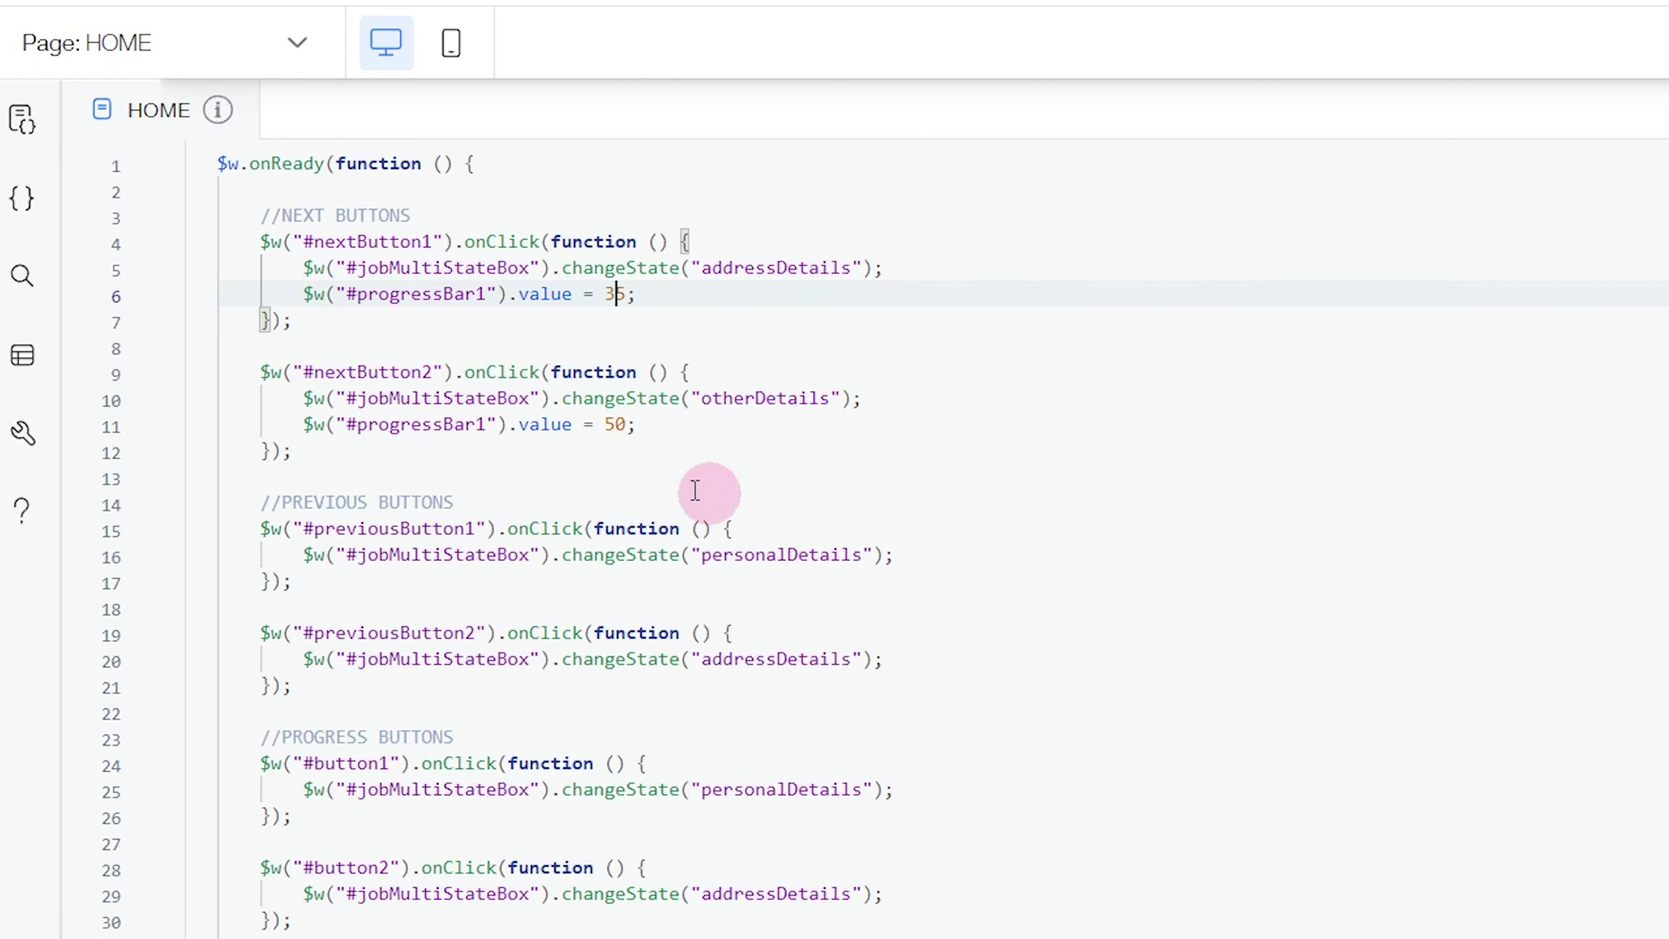
pyautogui.click(615, 426)
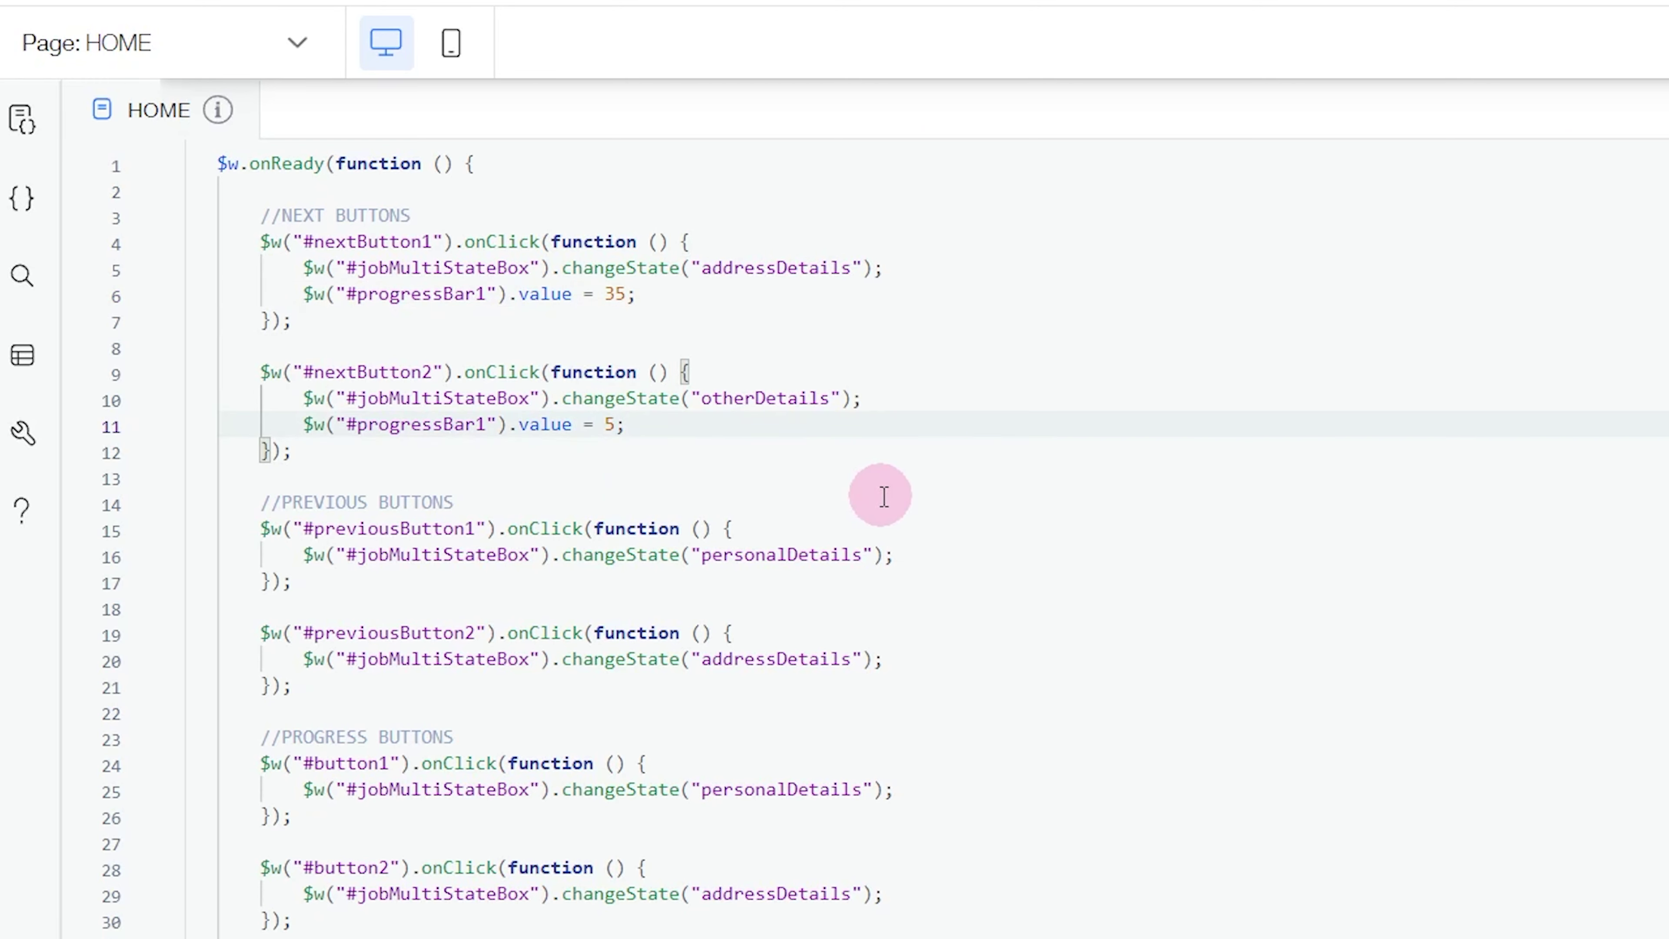
pyautogui.write('6')
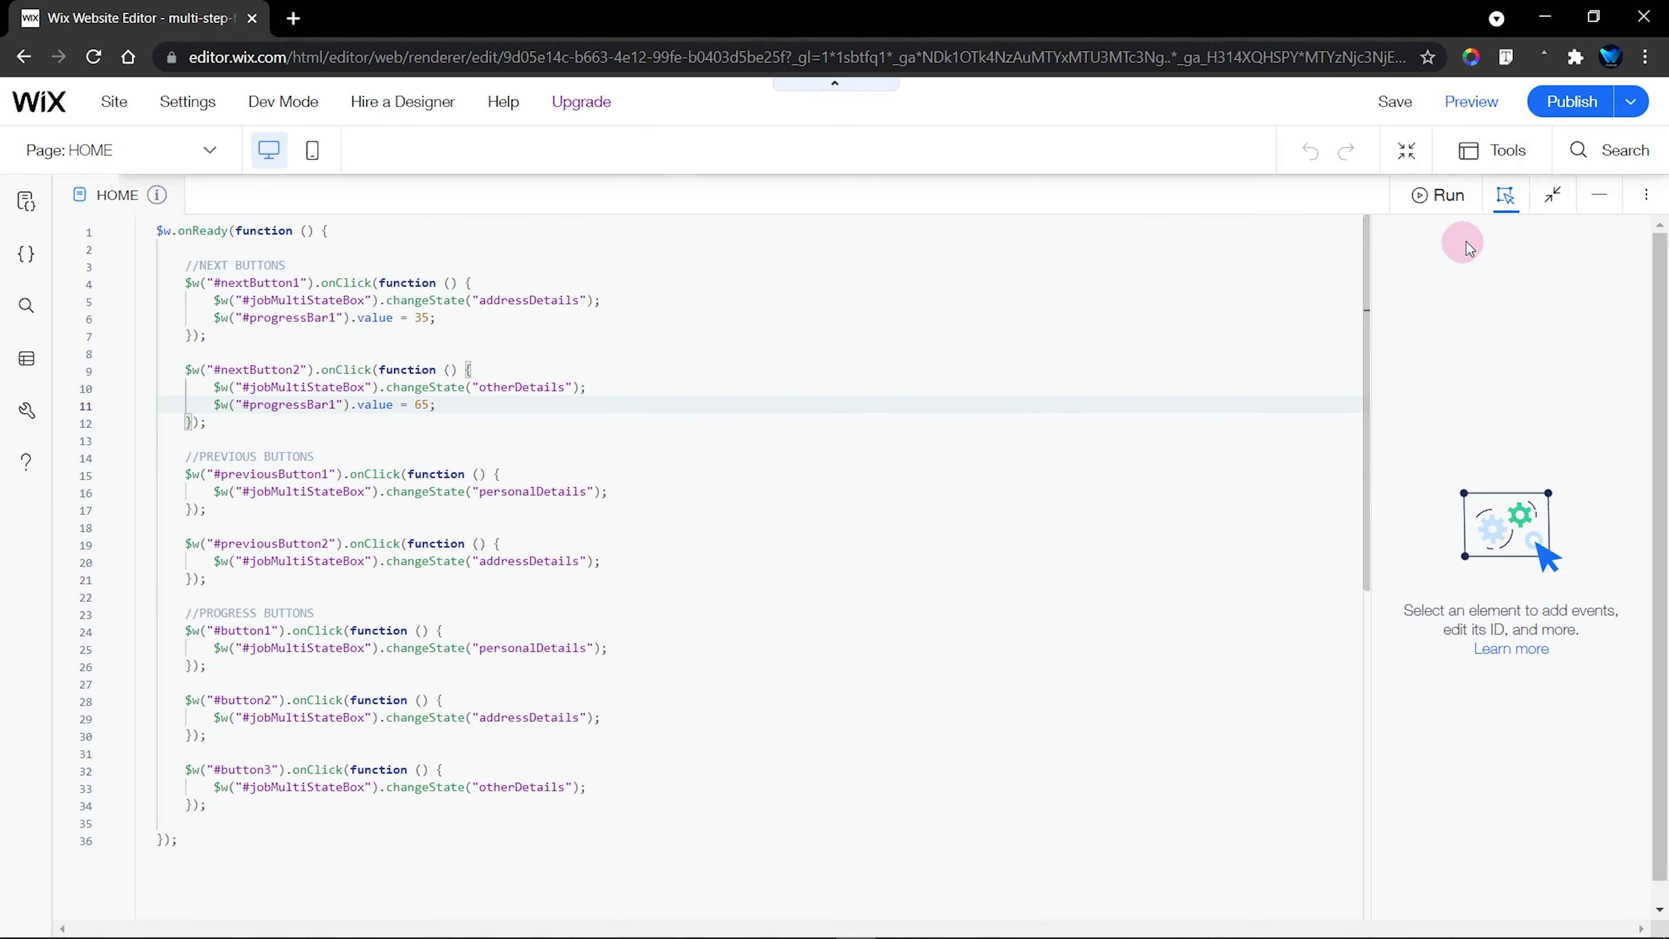
# Preview the page again and advance to Other Details to check that the progress bar reaches each step's circle
pyautogui.click(1598, 194)
pyautogui.click(1472, 101)
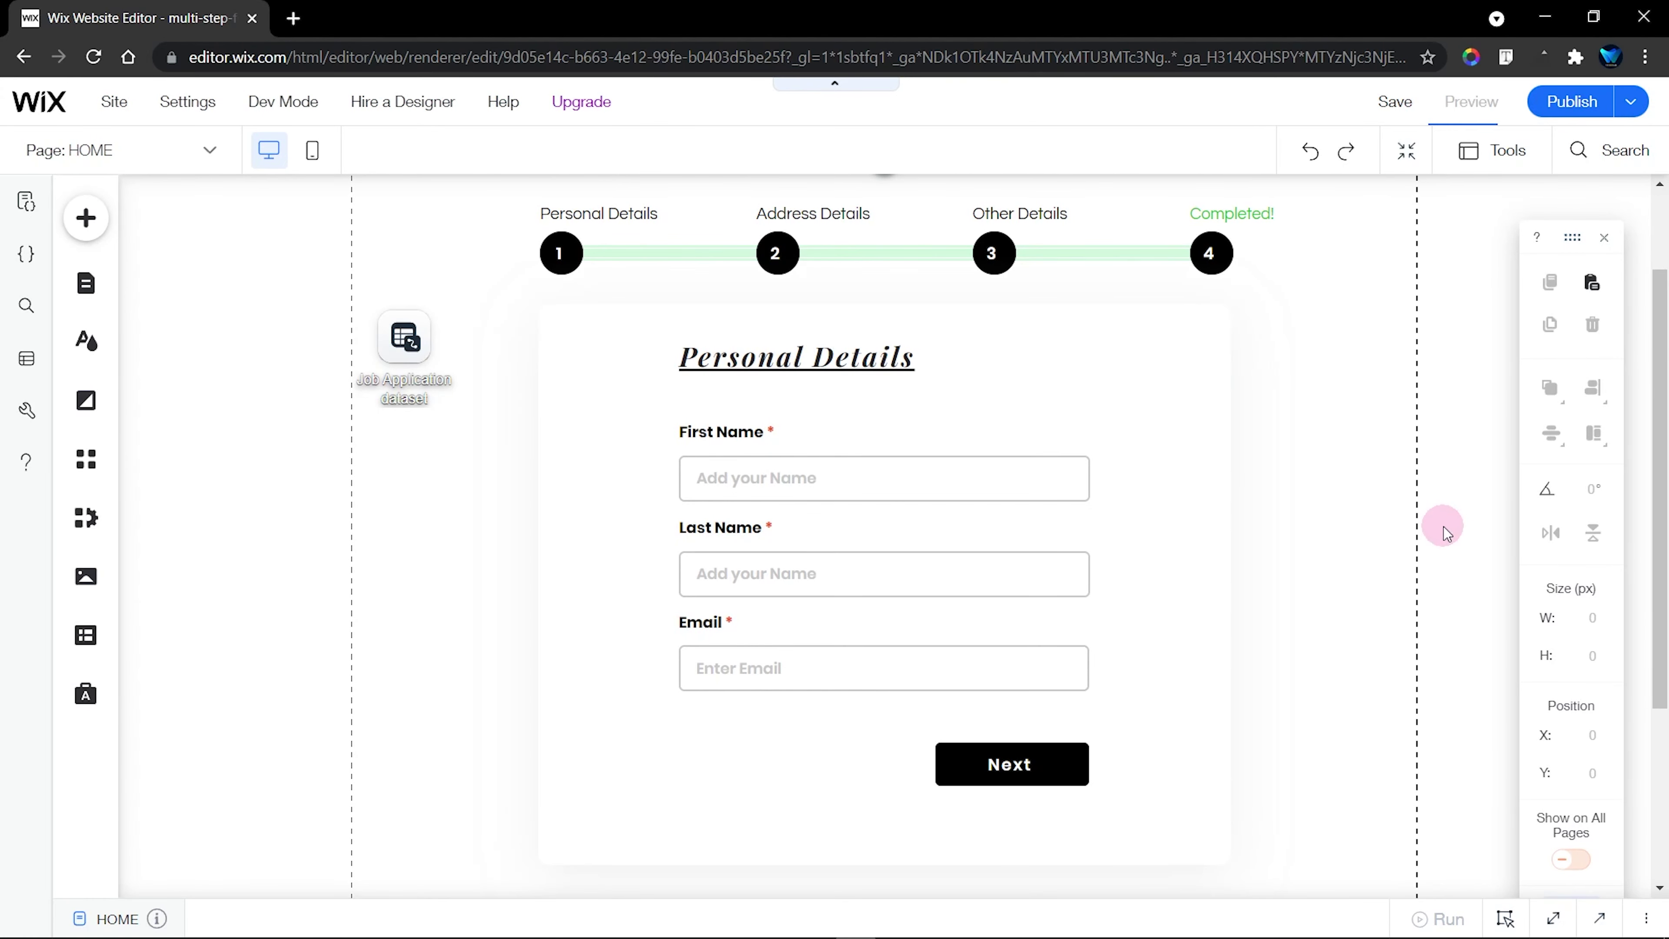
pyautogui.click(966, 773)
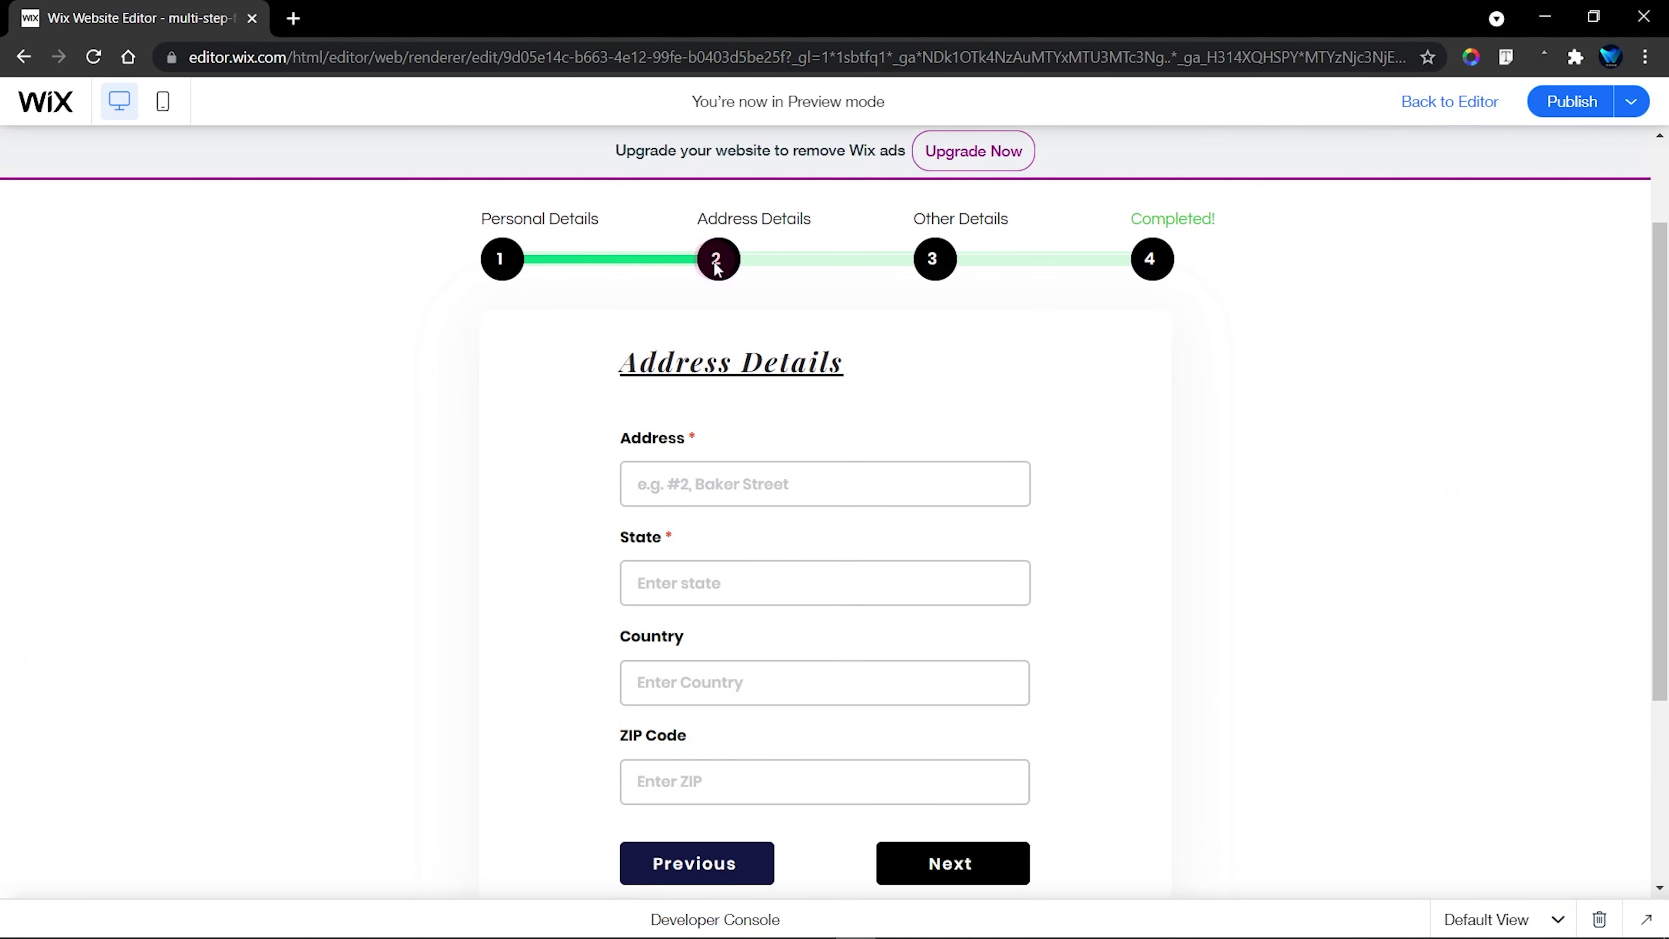
pyautogui.click(963, 863)
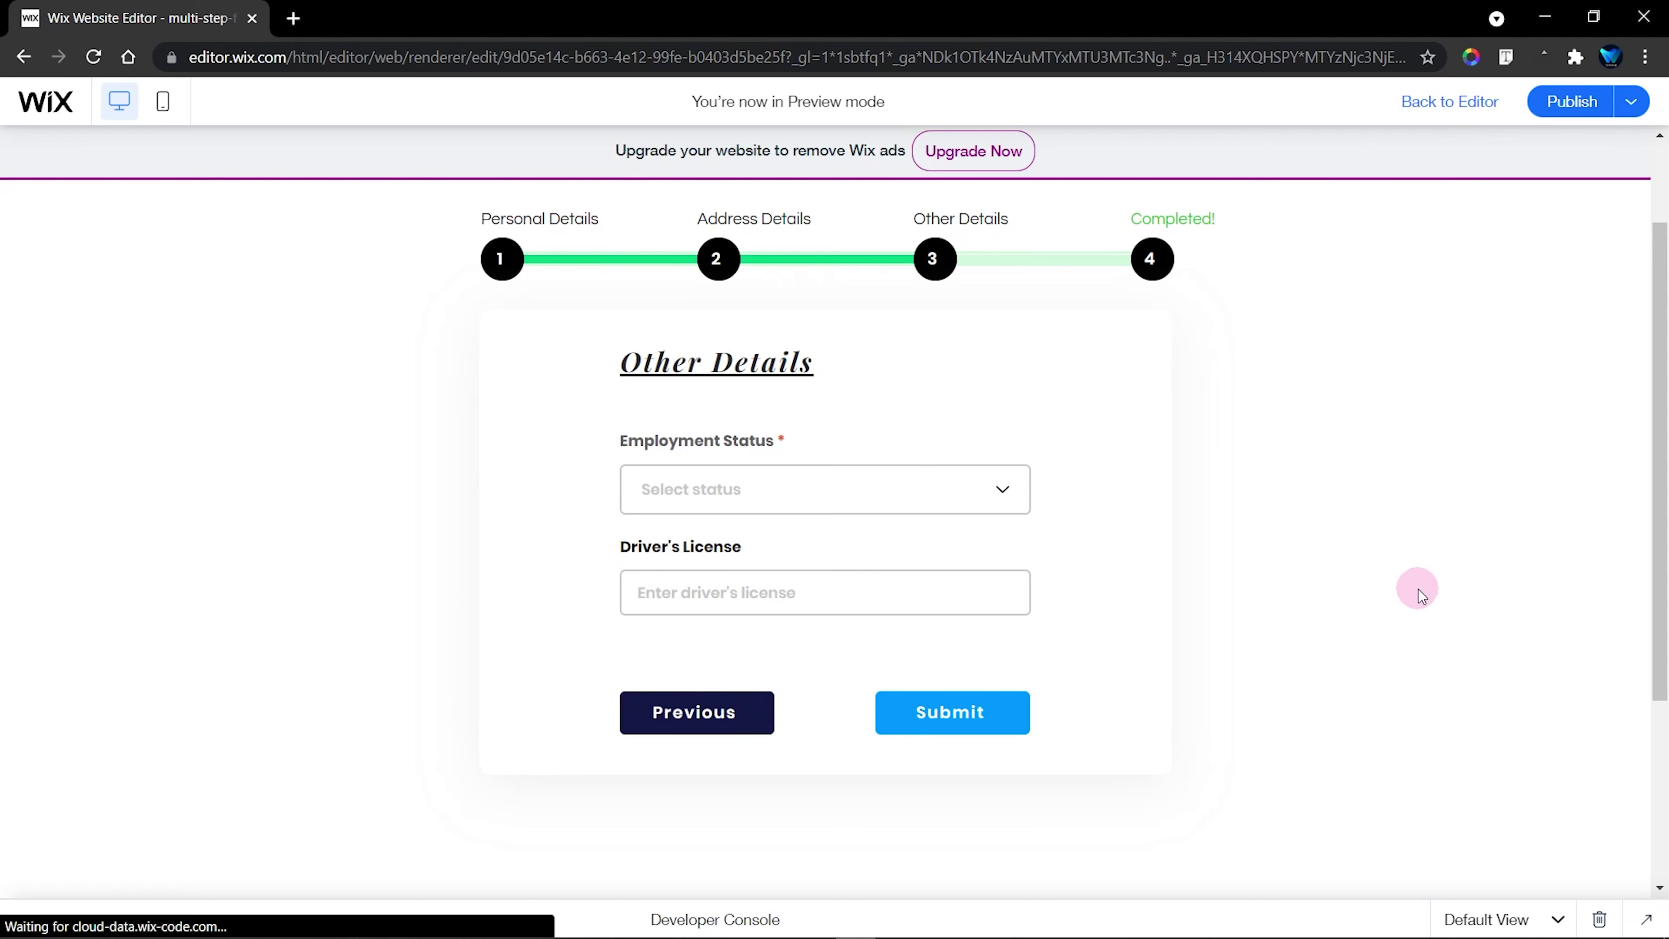
# Return from the preview to the page code and copy the #progressBar1 value line from the #nextButton2 handler
pyautogui.click(1549, 921)
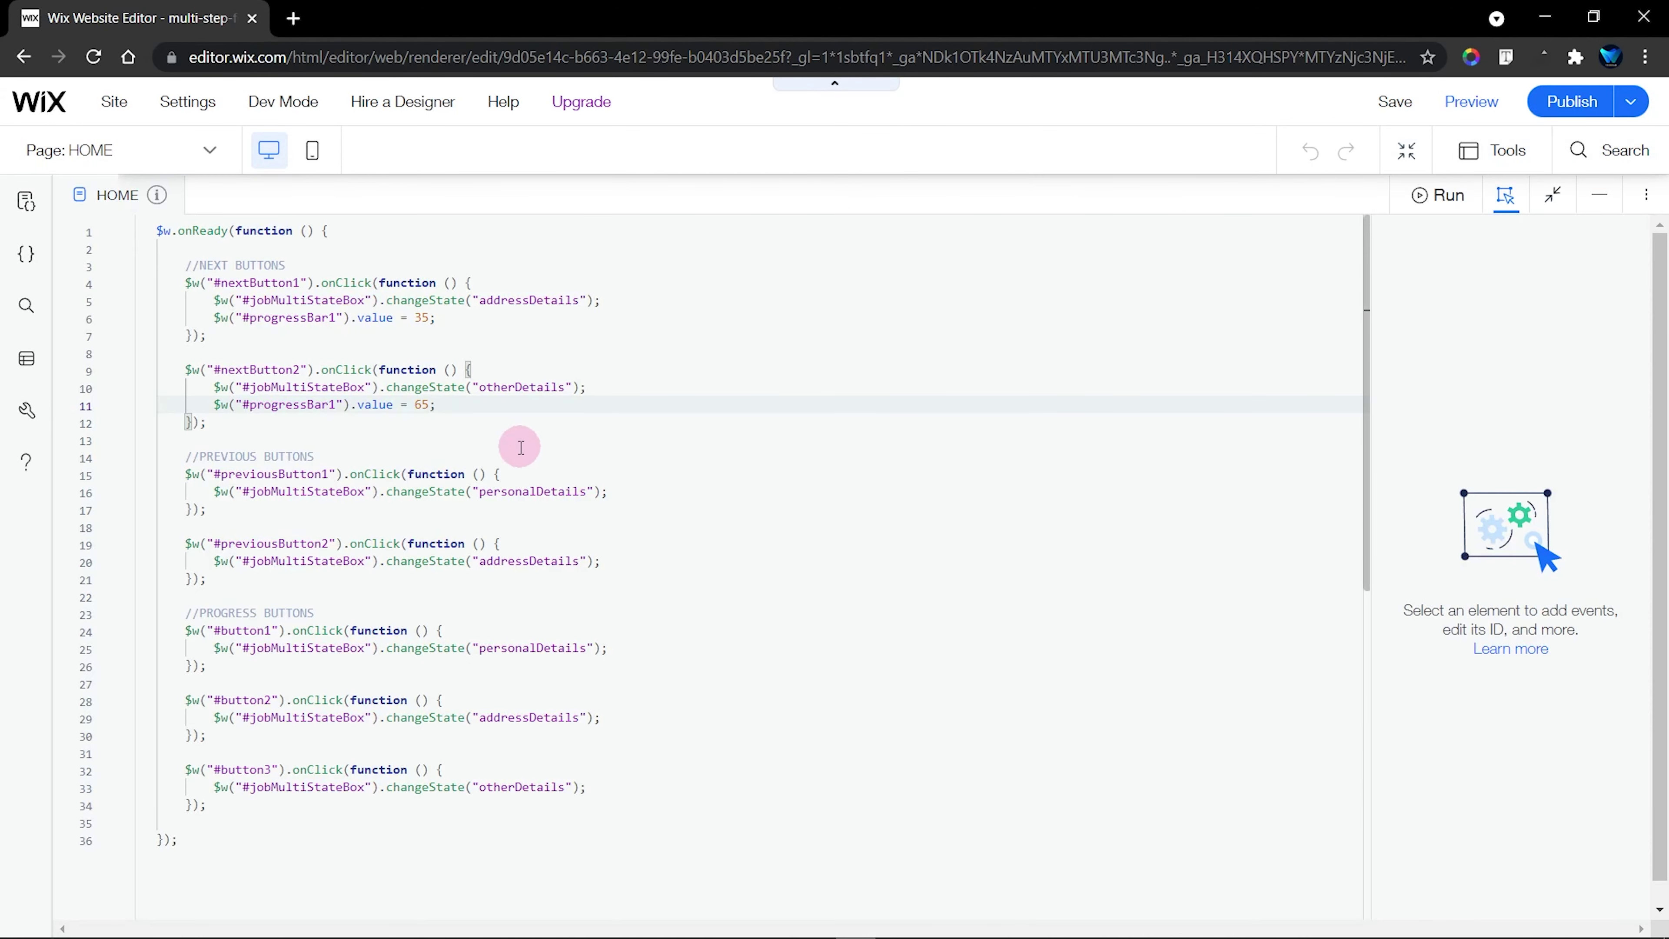
pyautogui.click(475, 407)
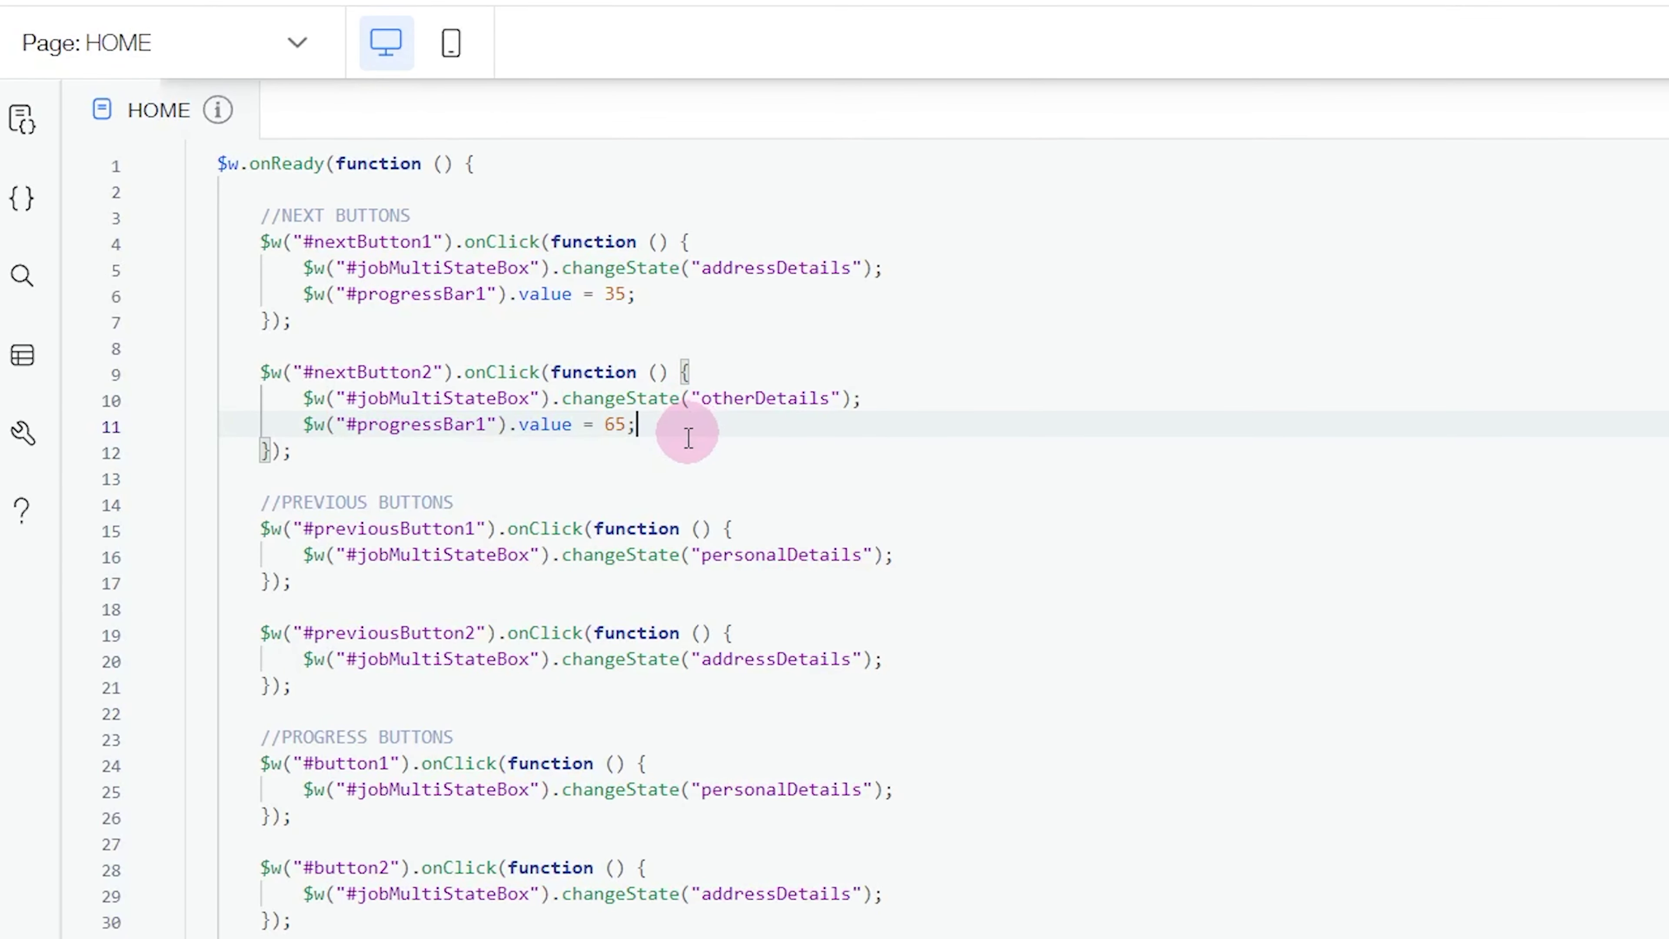
pyautogui.click(519, 513)
pyautogui.click(786, 533)
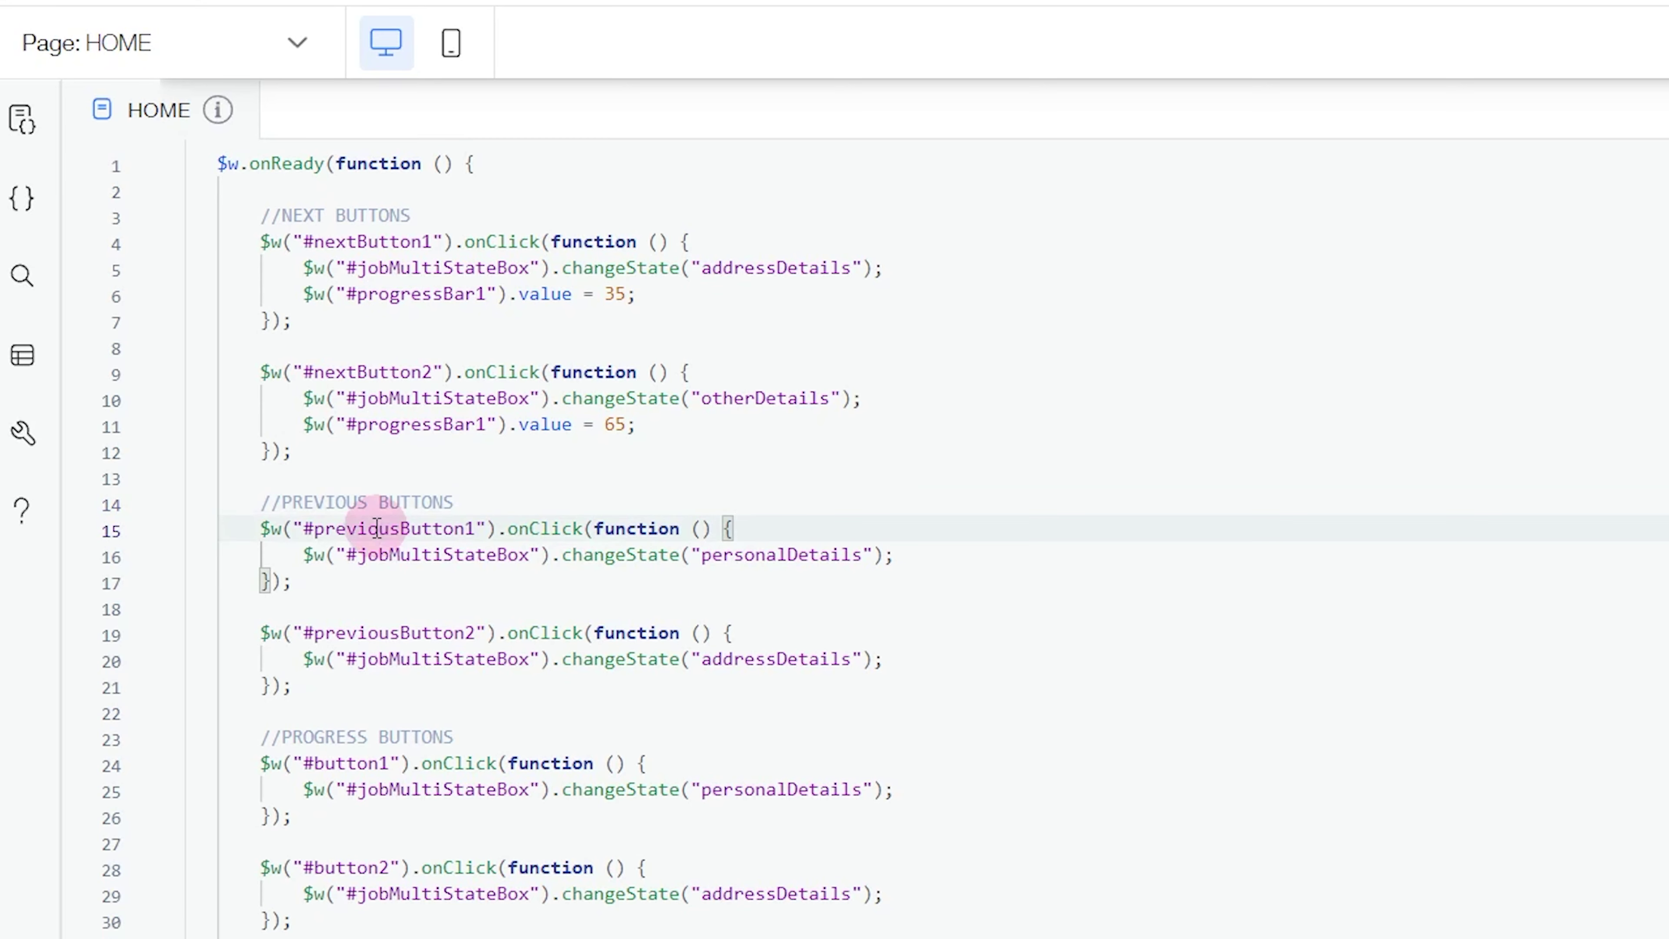
pyautogui.click(412, 529)
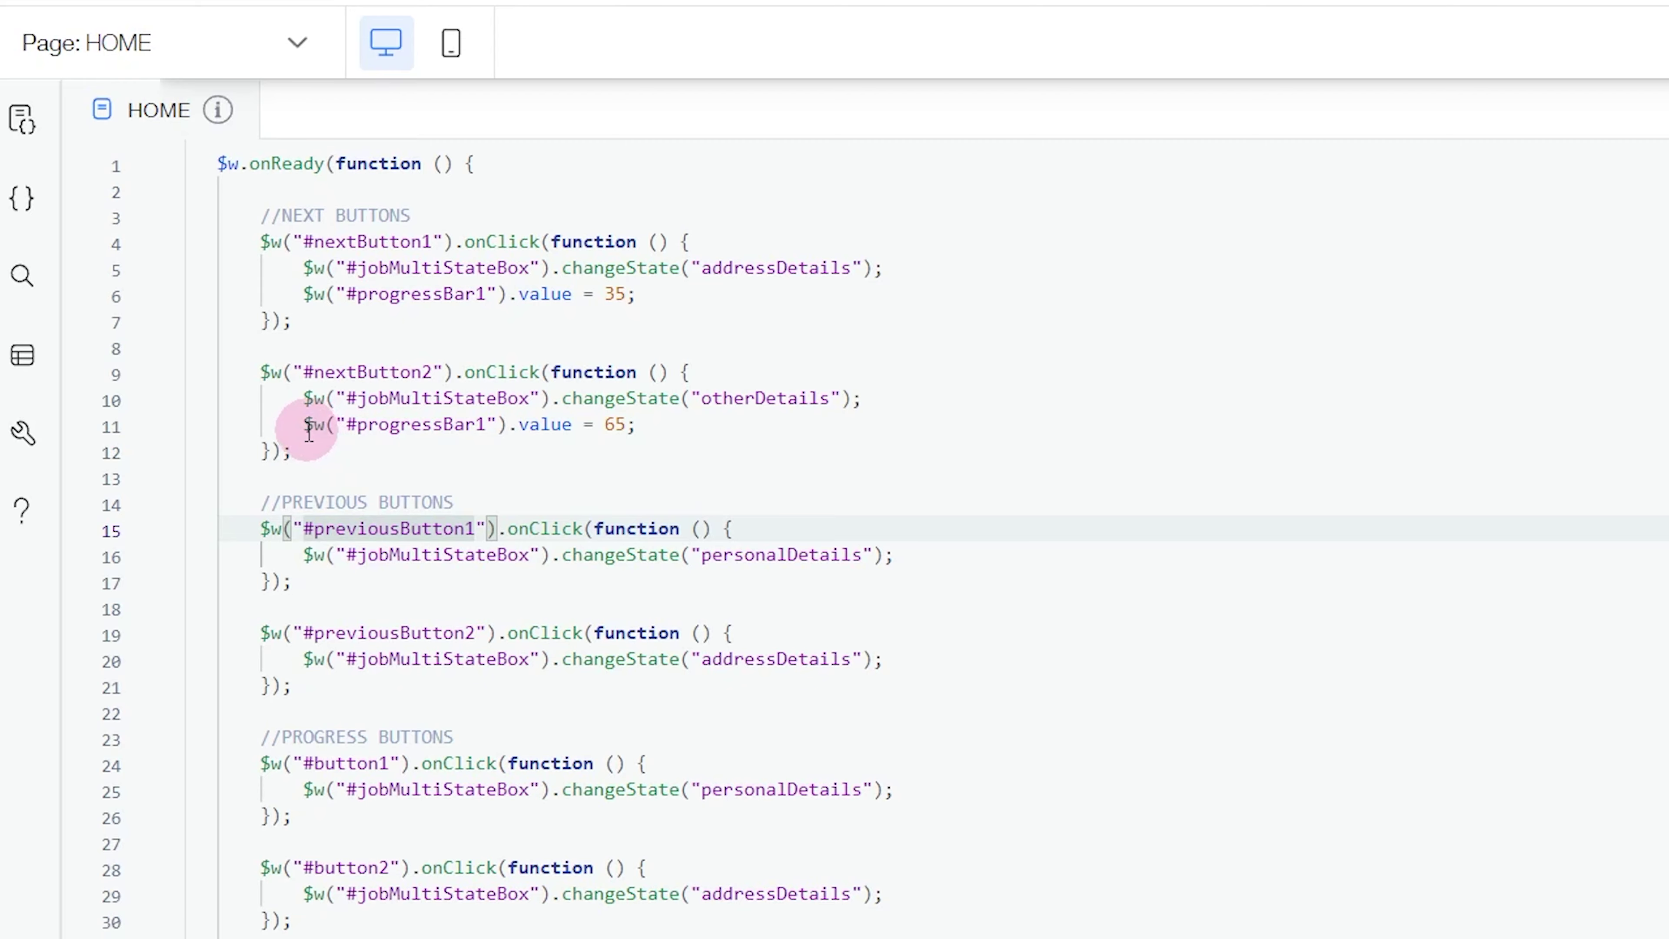
pyautogui.moveTo(307, 427); pyautogui.dragTo(637, 424)
pyautogui.hotkey('ctrl', 'c')
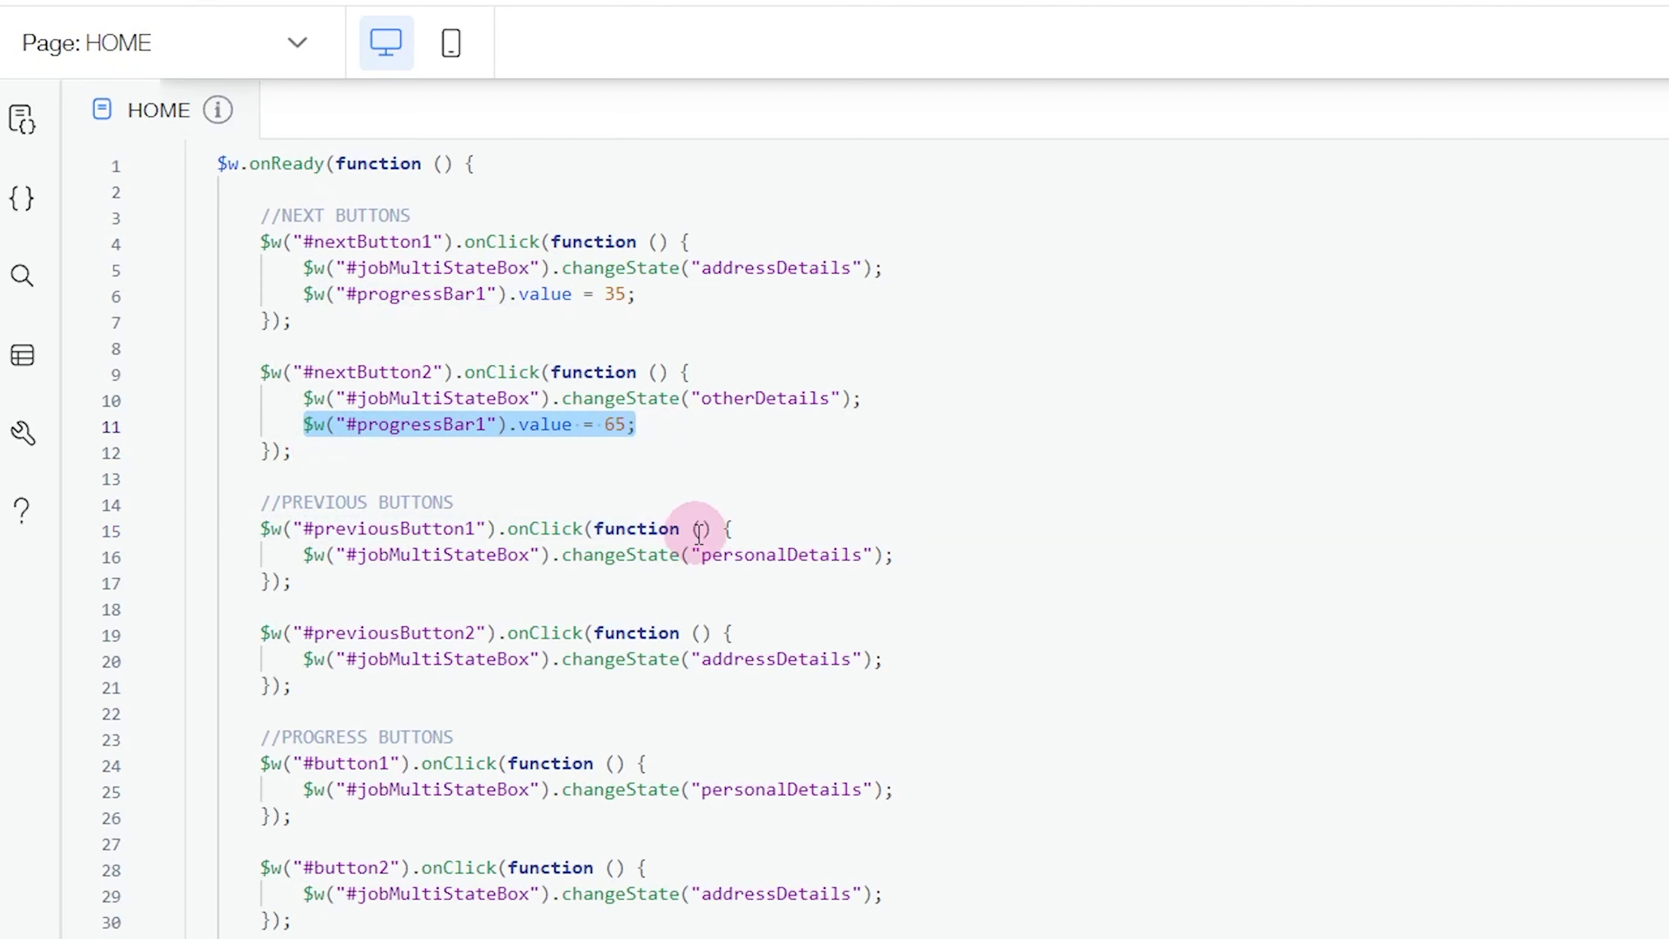
pyautogui.click(508, 582)
# Show the addressDetails state of the multi-state box on the page and examine its Previous button and the progress bar
pyautogui.click(1636, 187)
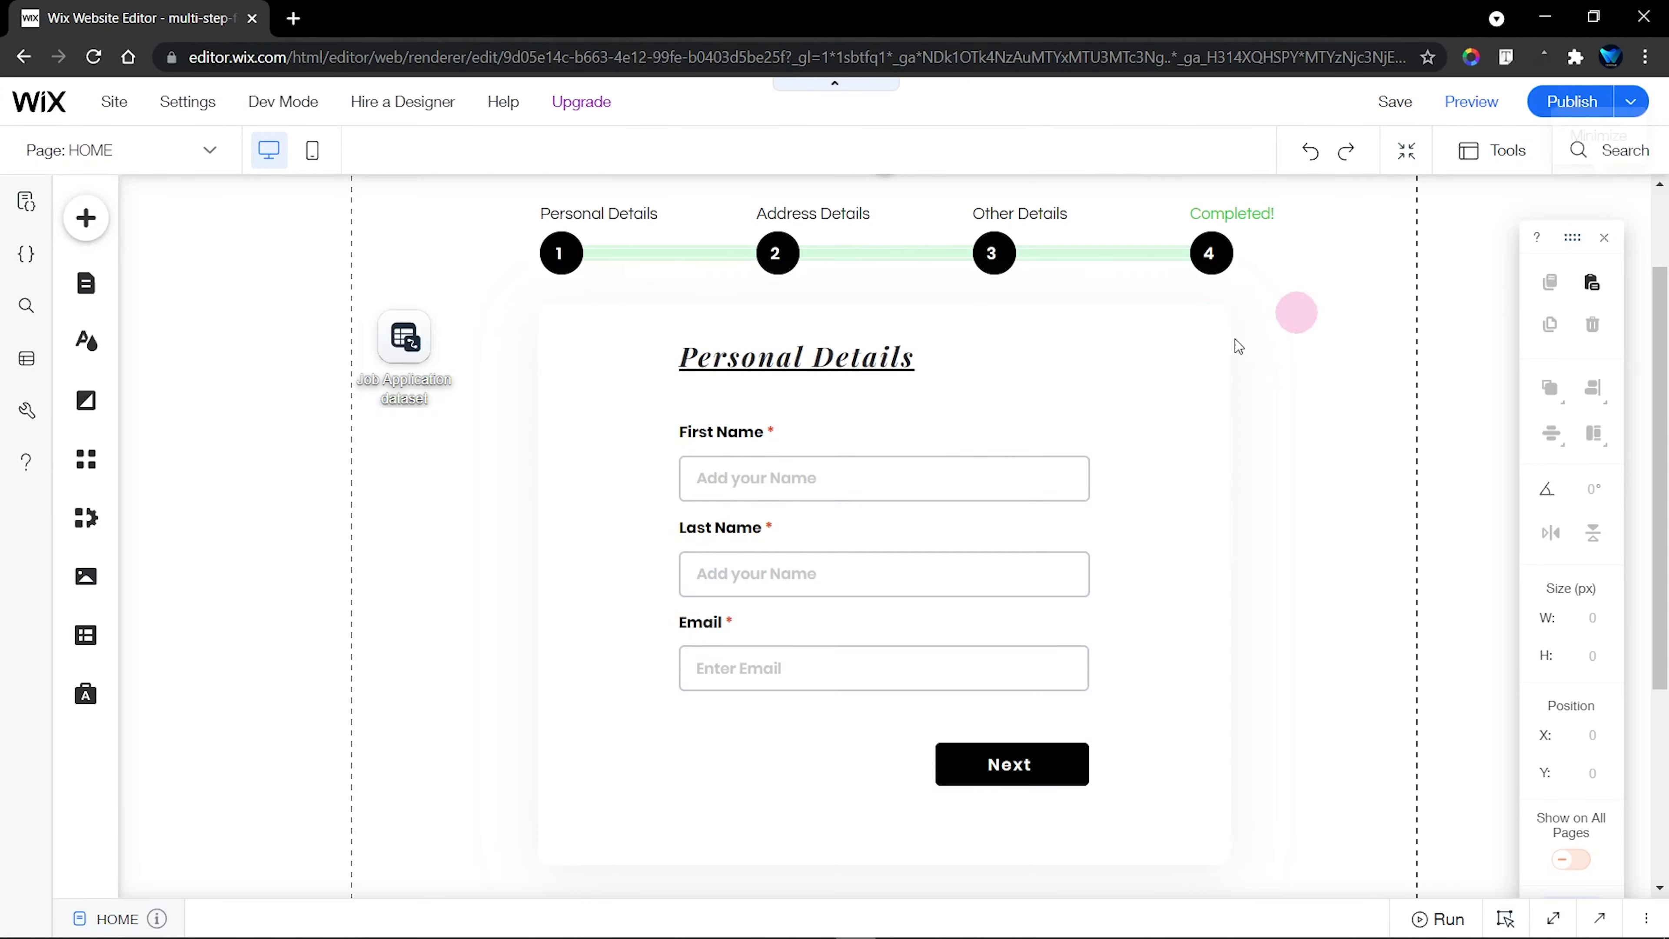
pyautogui.click(608, 380)
pyautogui.click(599, 246)
pyautogui.click(1454, 373)
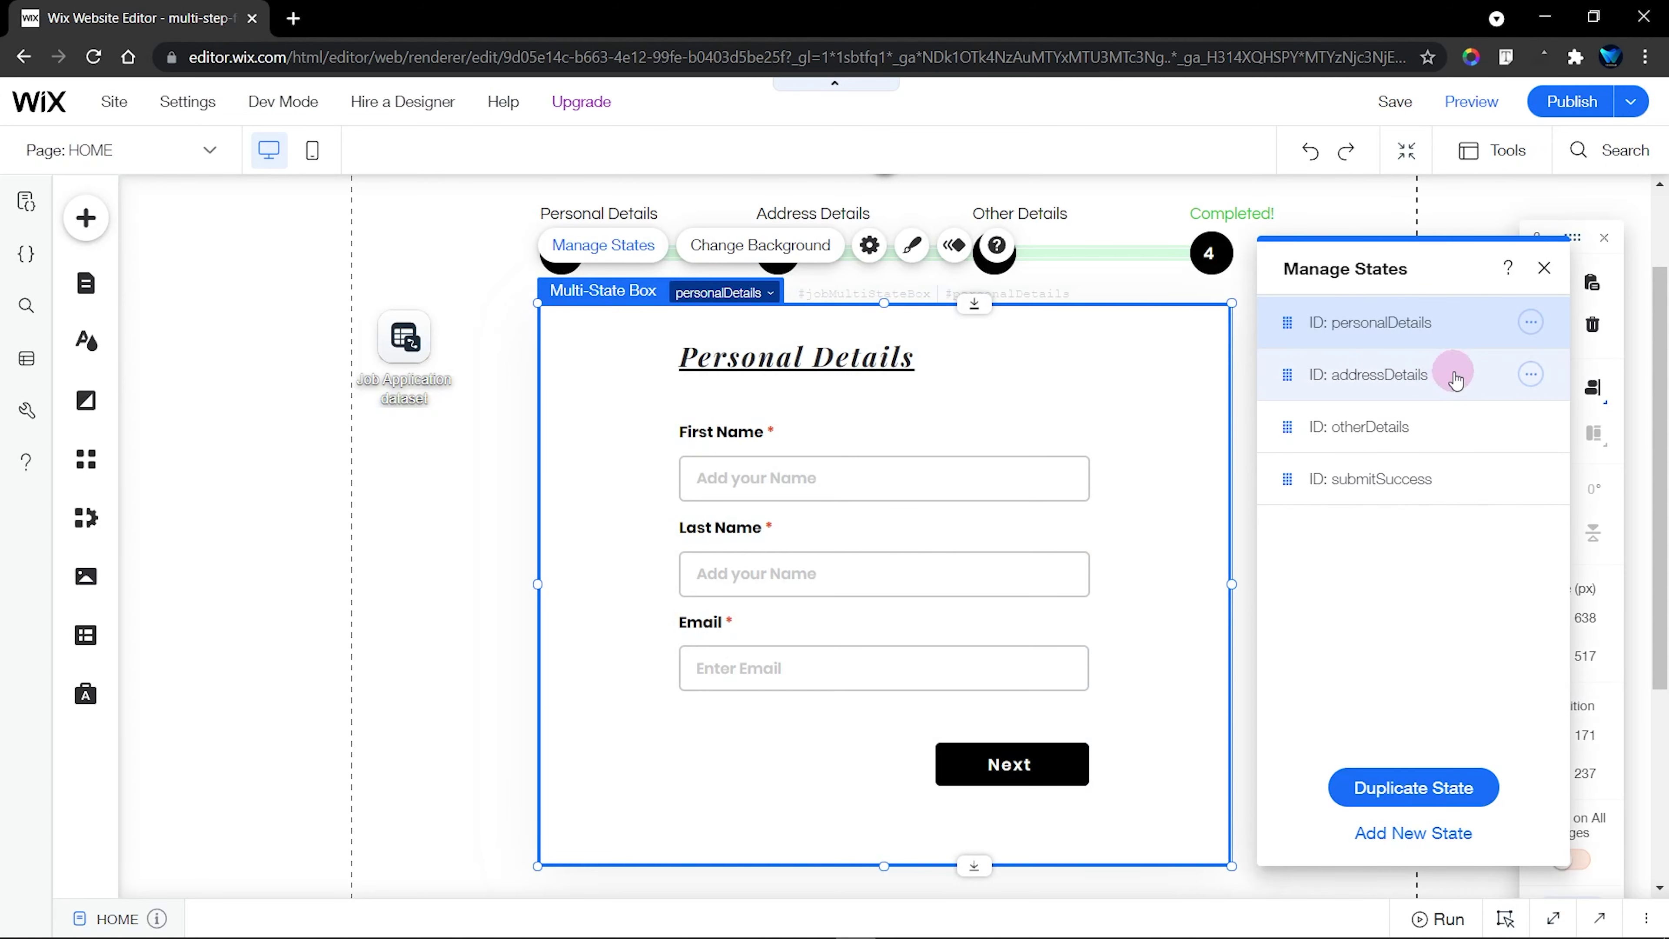
pyautogui.click(1543, 268)
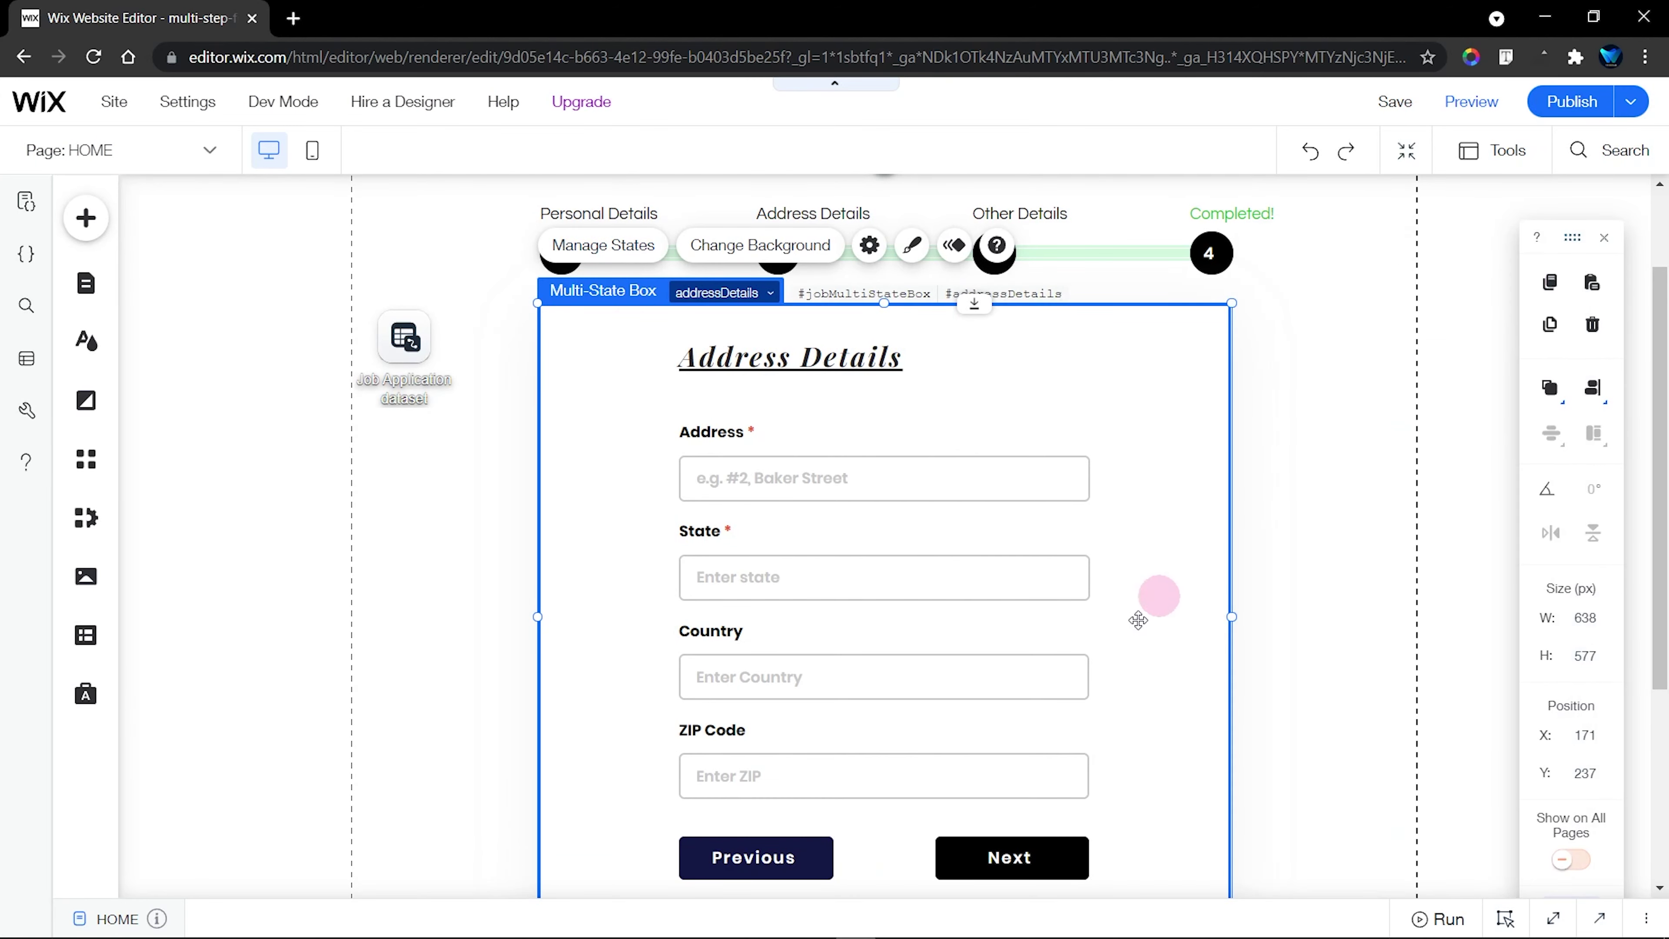
pyautogui.click(777, 849)
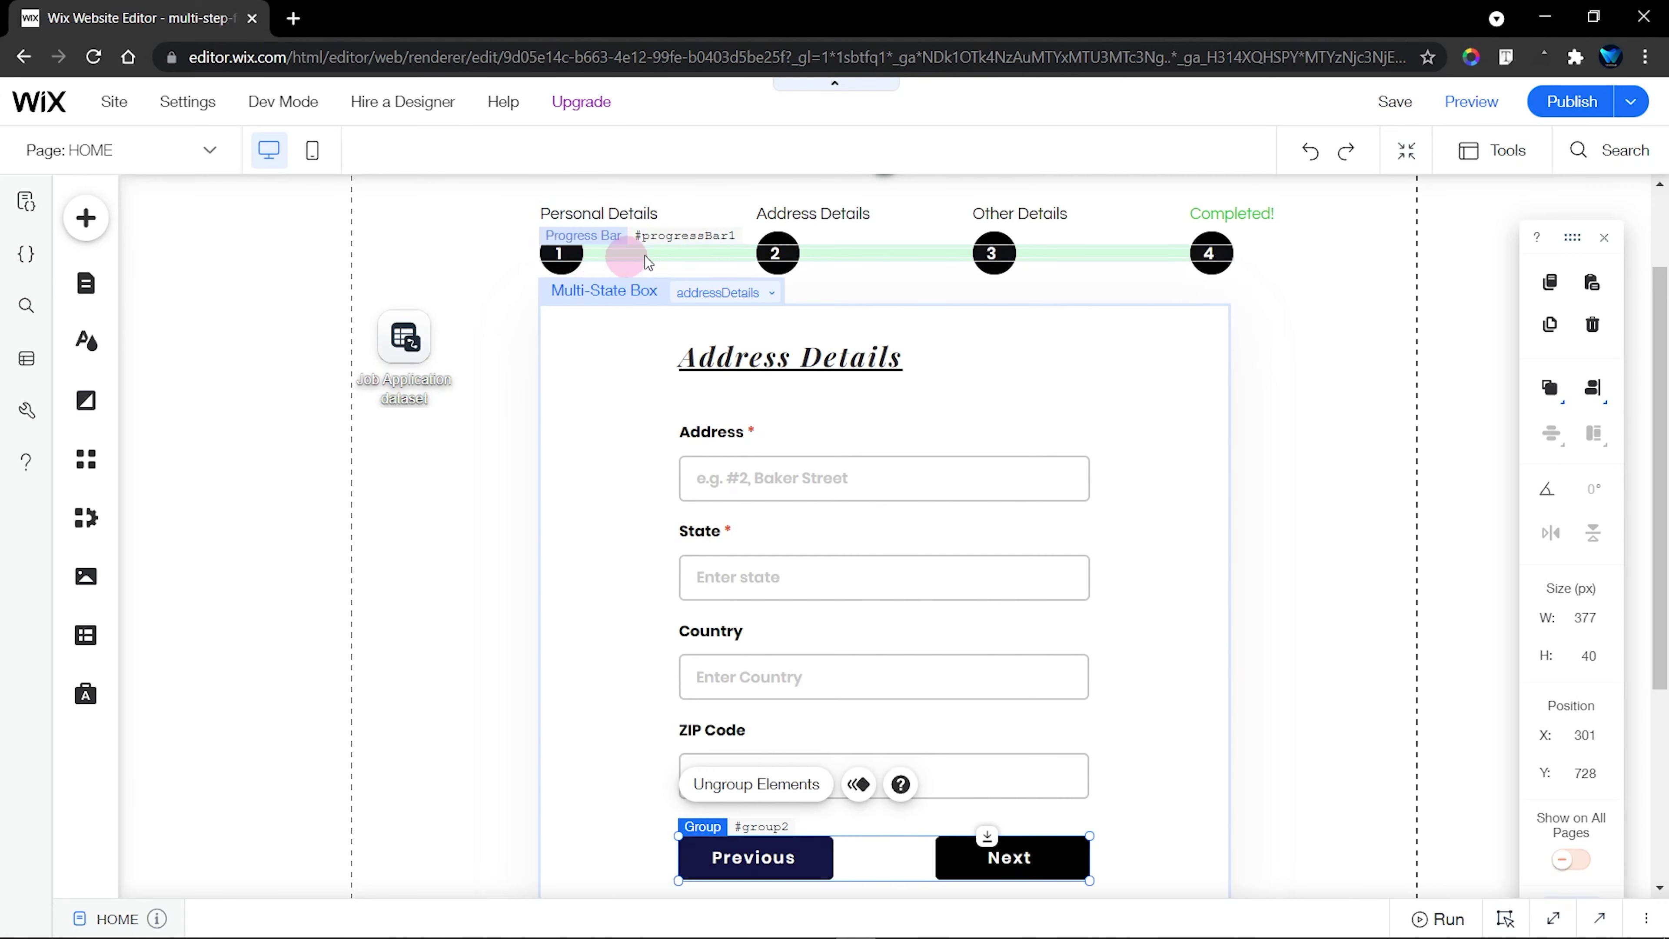
pyautogui.click(698, 262)
# Paste the #progressBar1 value line below the changeState call in the #previousButton1 handler and set its value to 0
pyautogui.click(1558, 921)
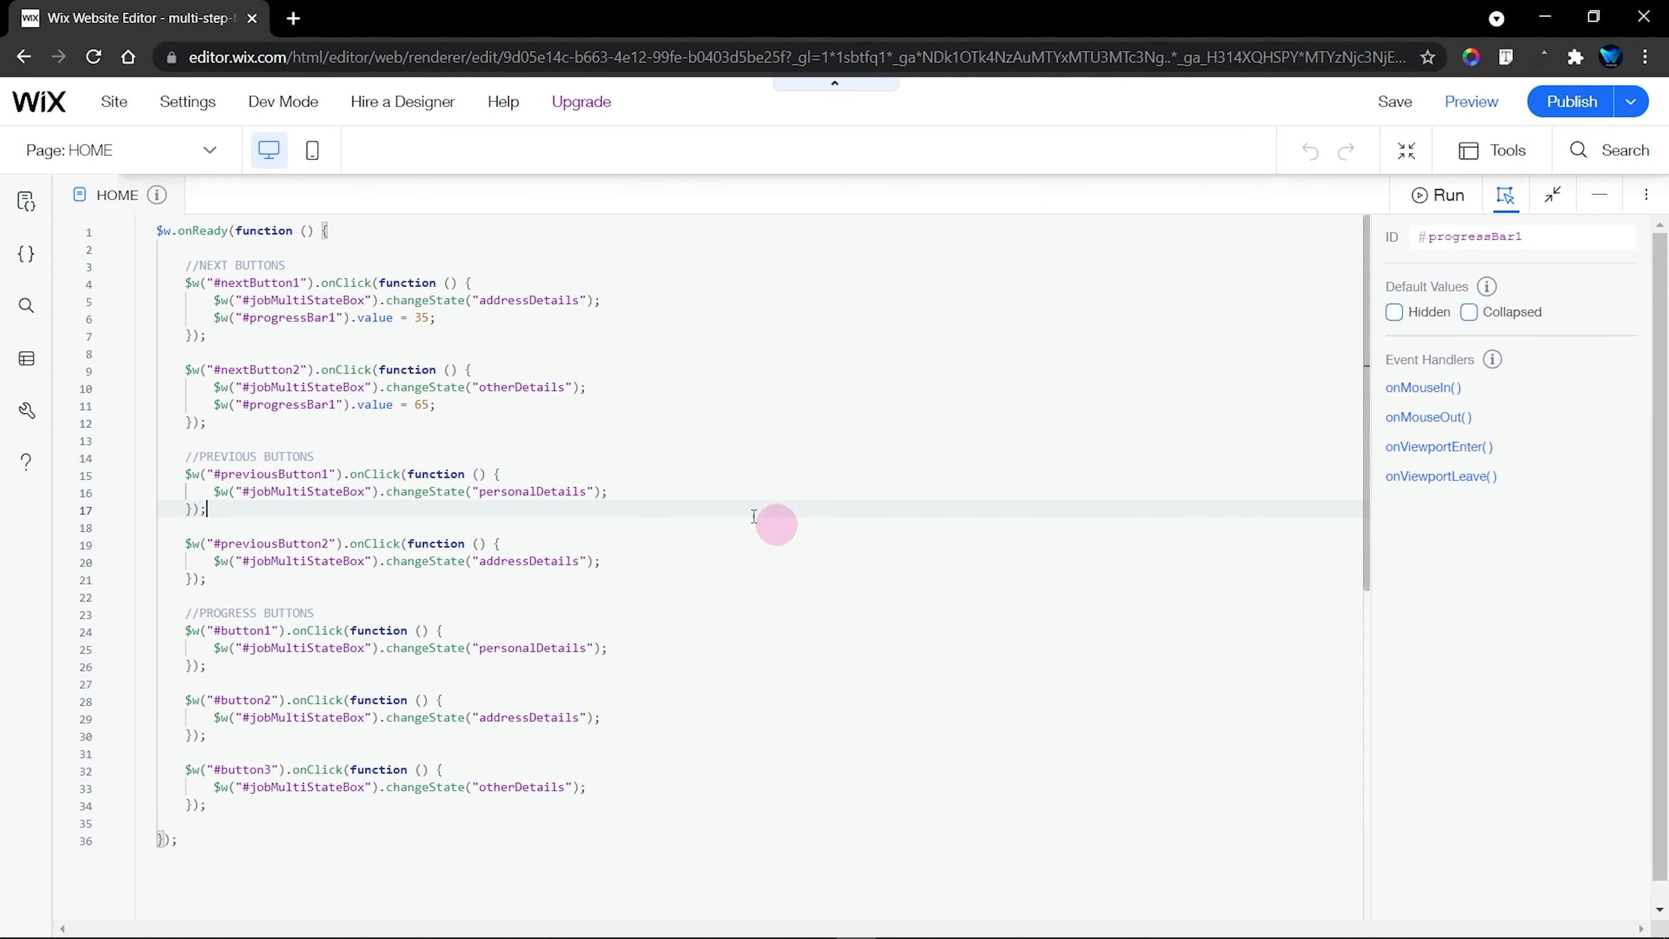
pyautogui.click(682, 484)
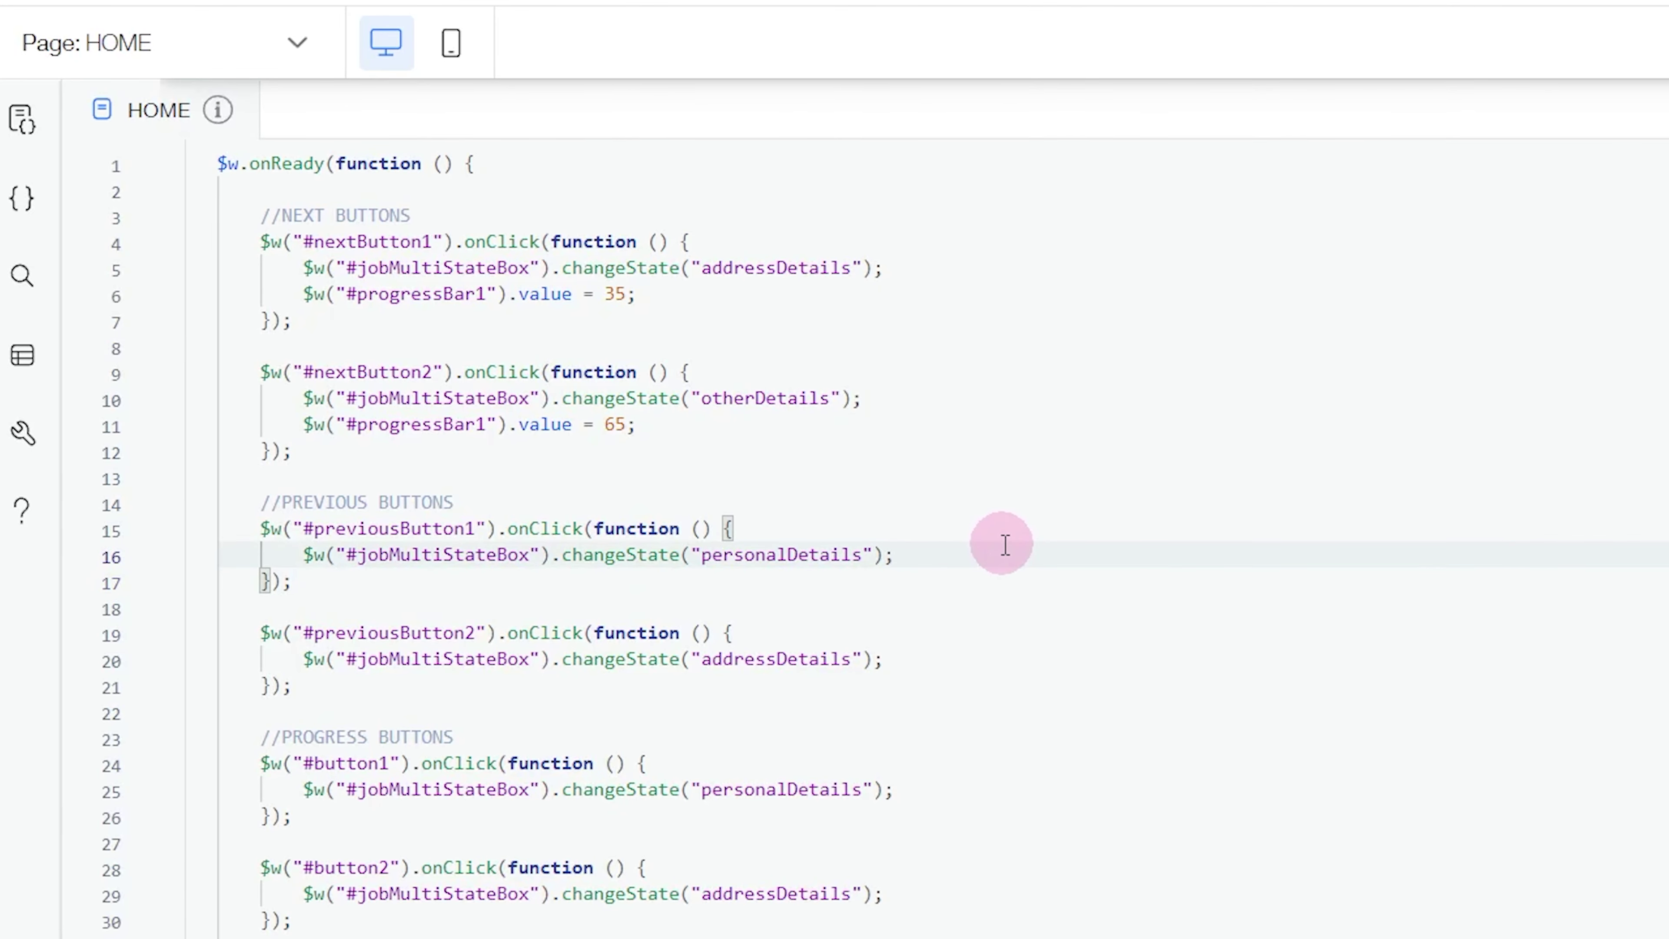
pyautogui.press('Return')
pyautogui.hotkey('ctrl', 'v')
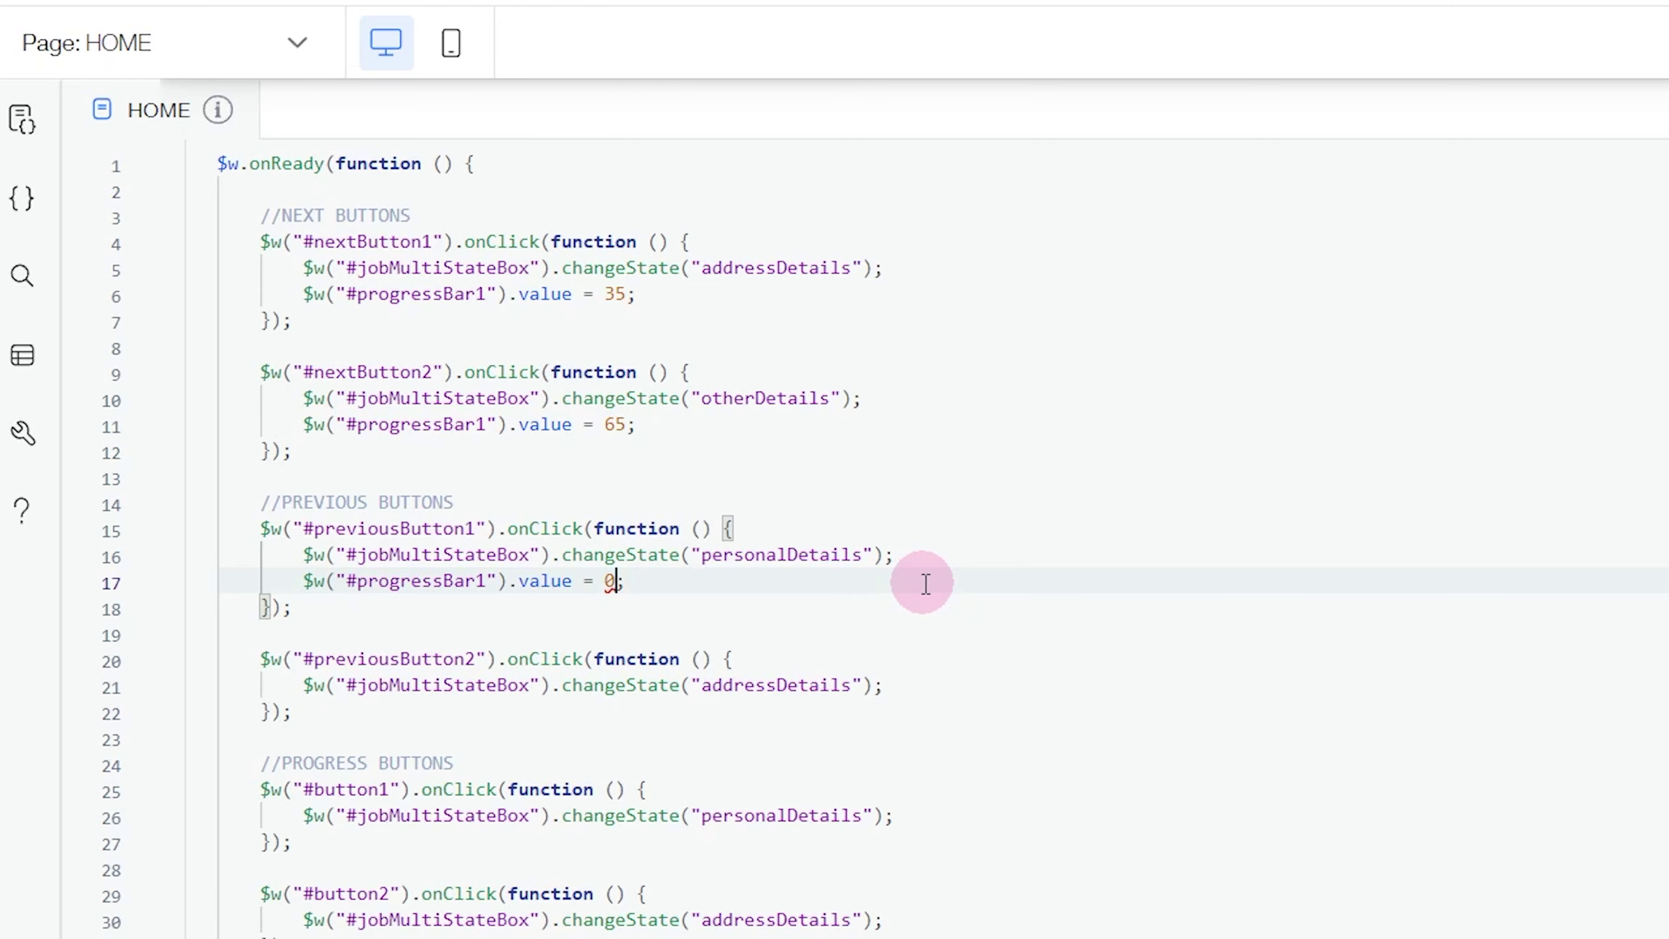
pyautogui.click(503, 686)
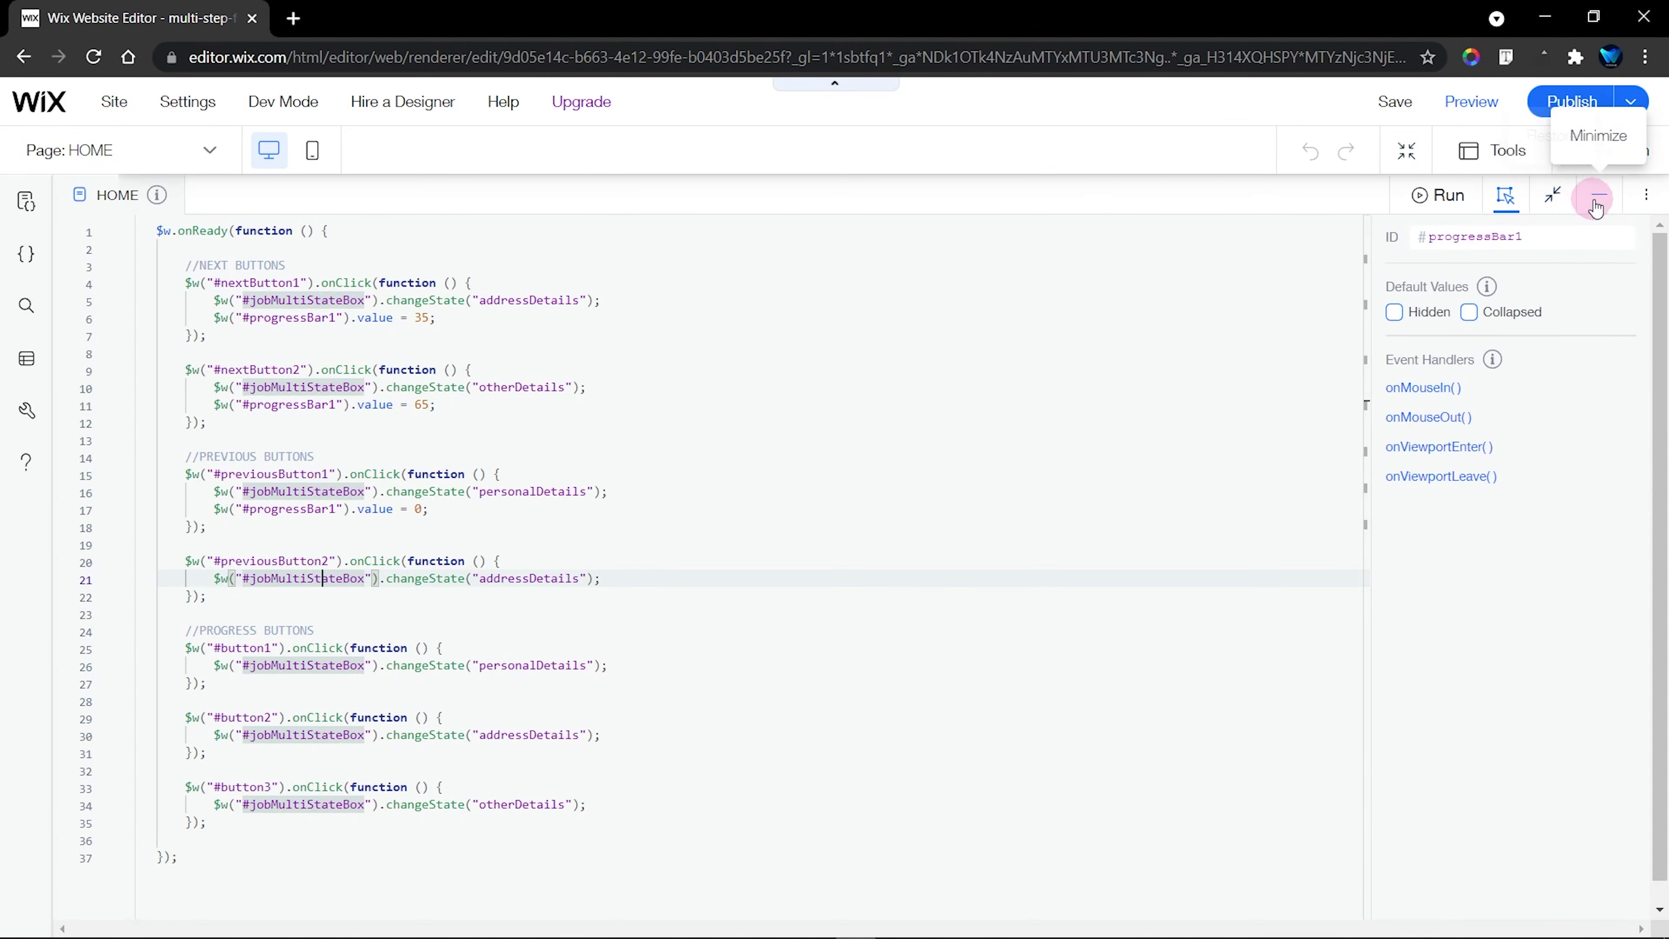
# Show the otherDetails state of the multi-state box and examine its Previous button's ID and the step it leads back to
pyautogui.click(1596, 208)
pyautogui.click(661, 374)
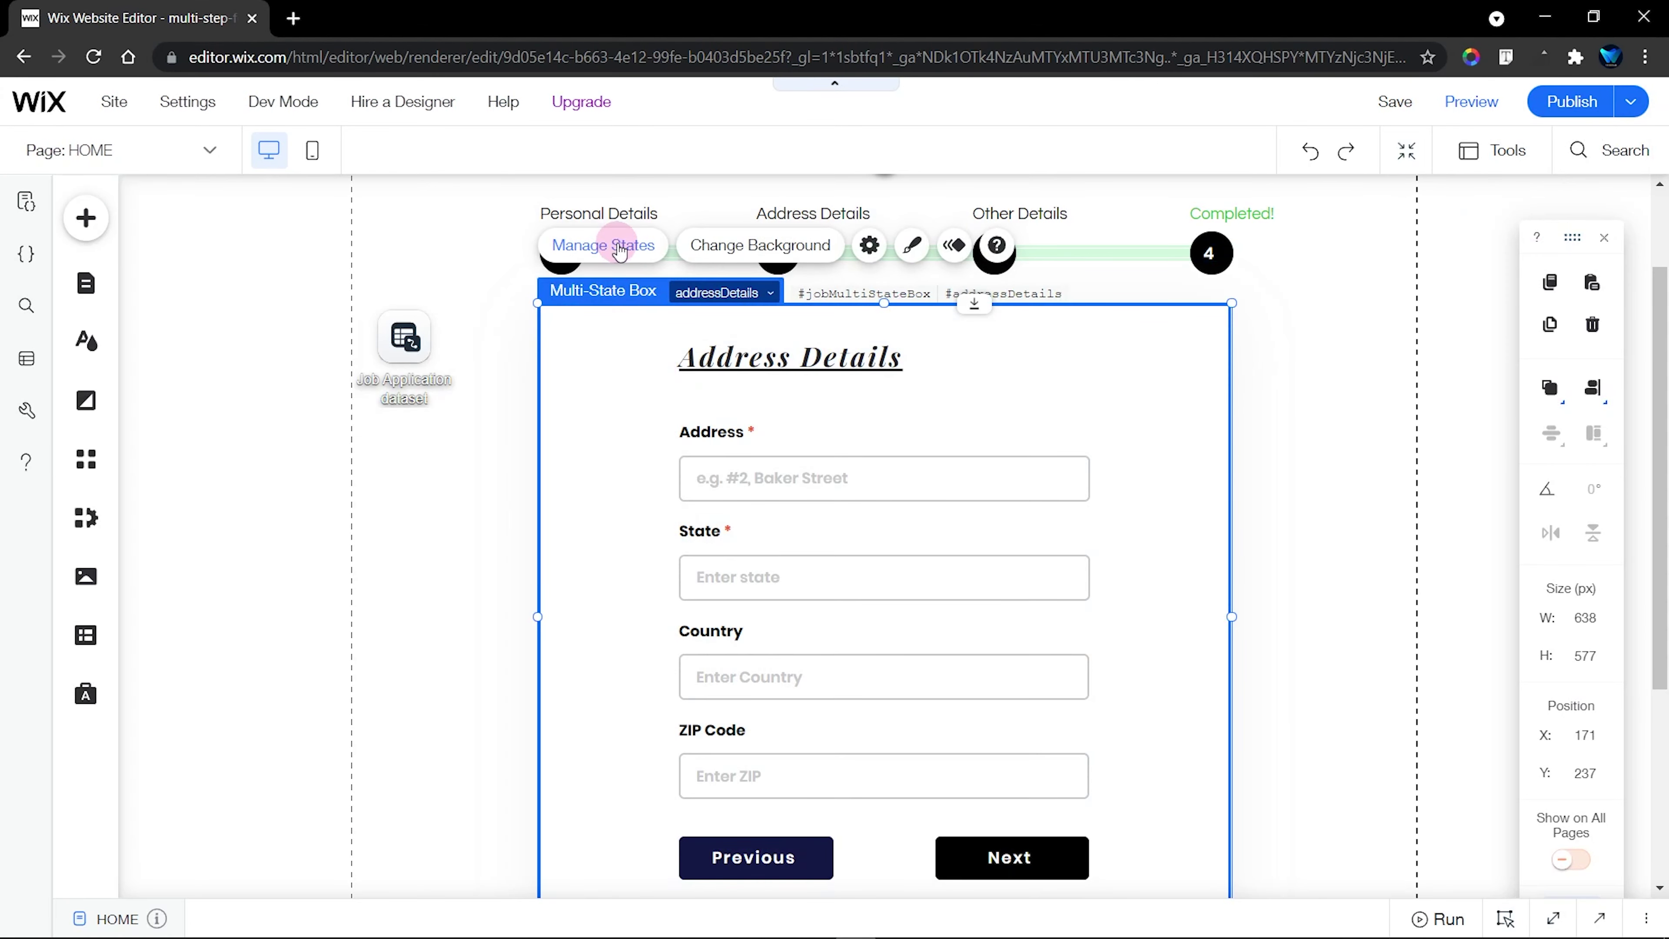
pyautogui.click(603, 244)
pyautogui.click(1386, 431)
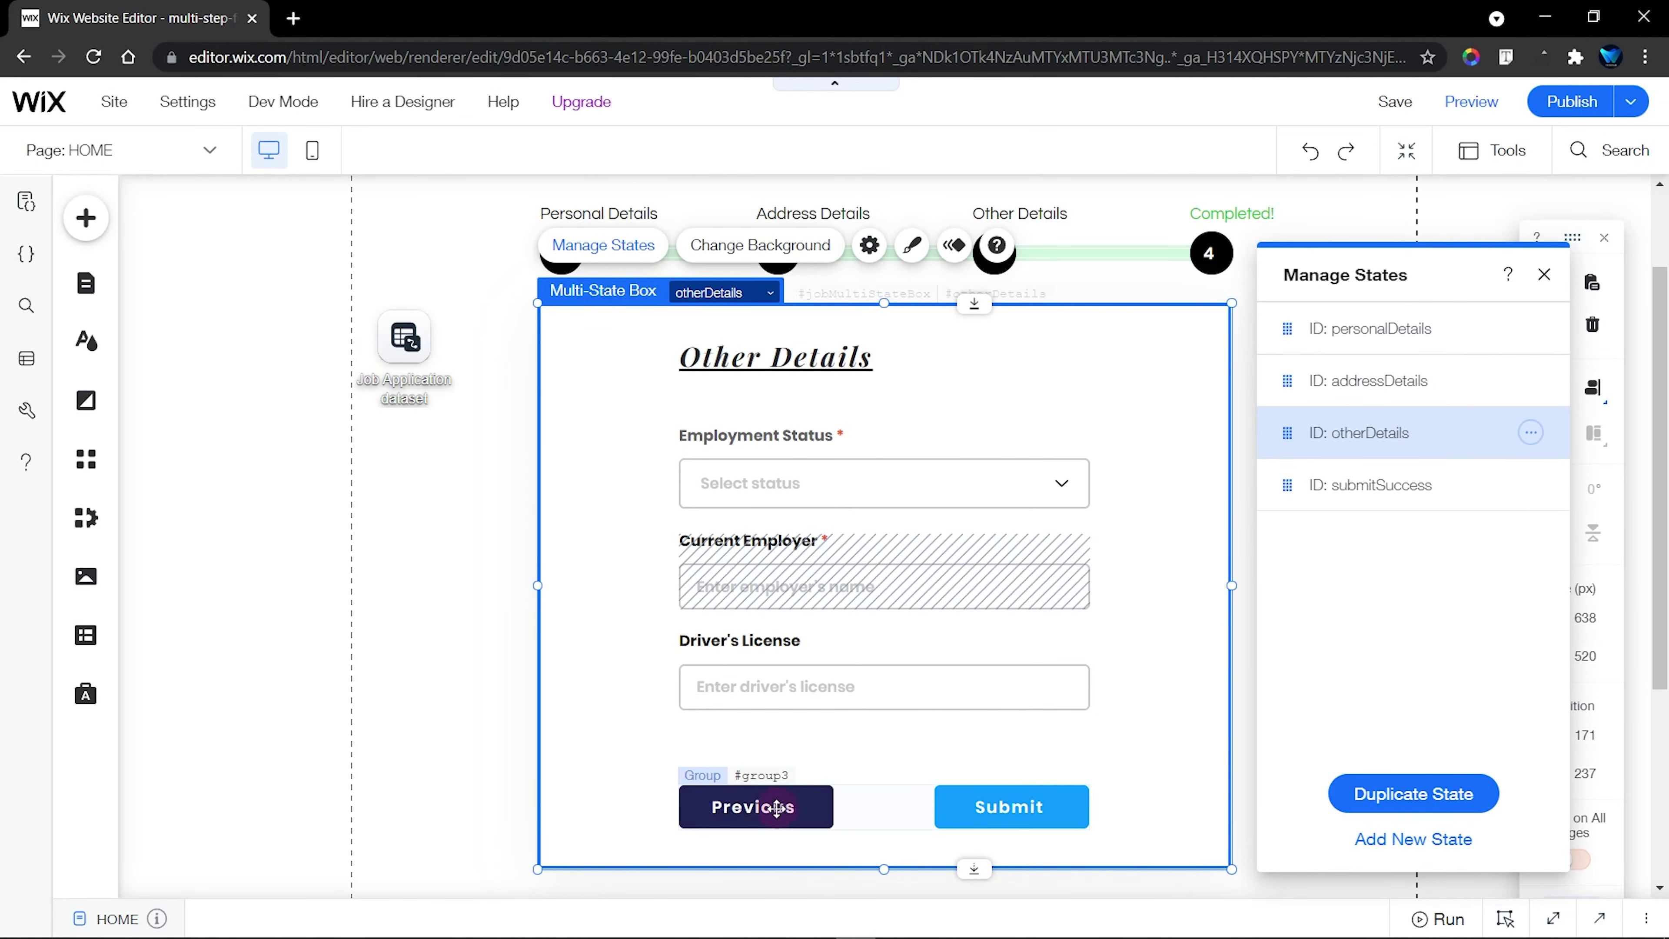
pyautogui.click(761, 810)
pyautogui.click(760, 809)
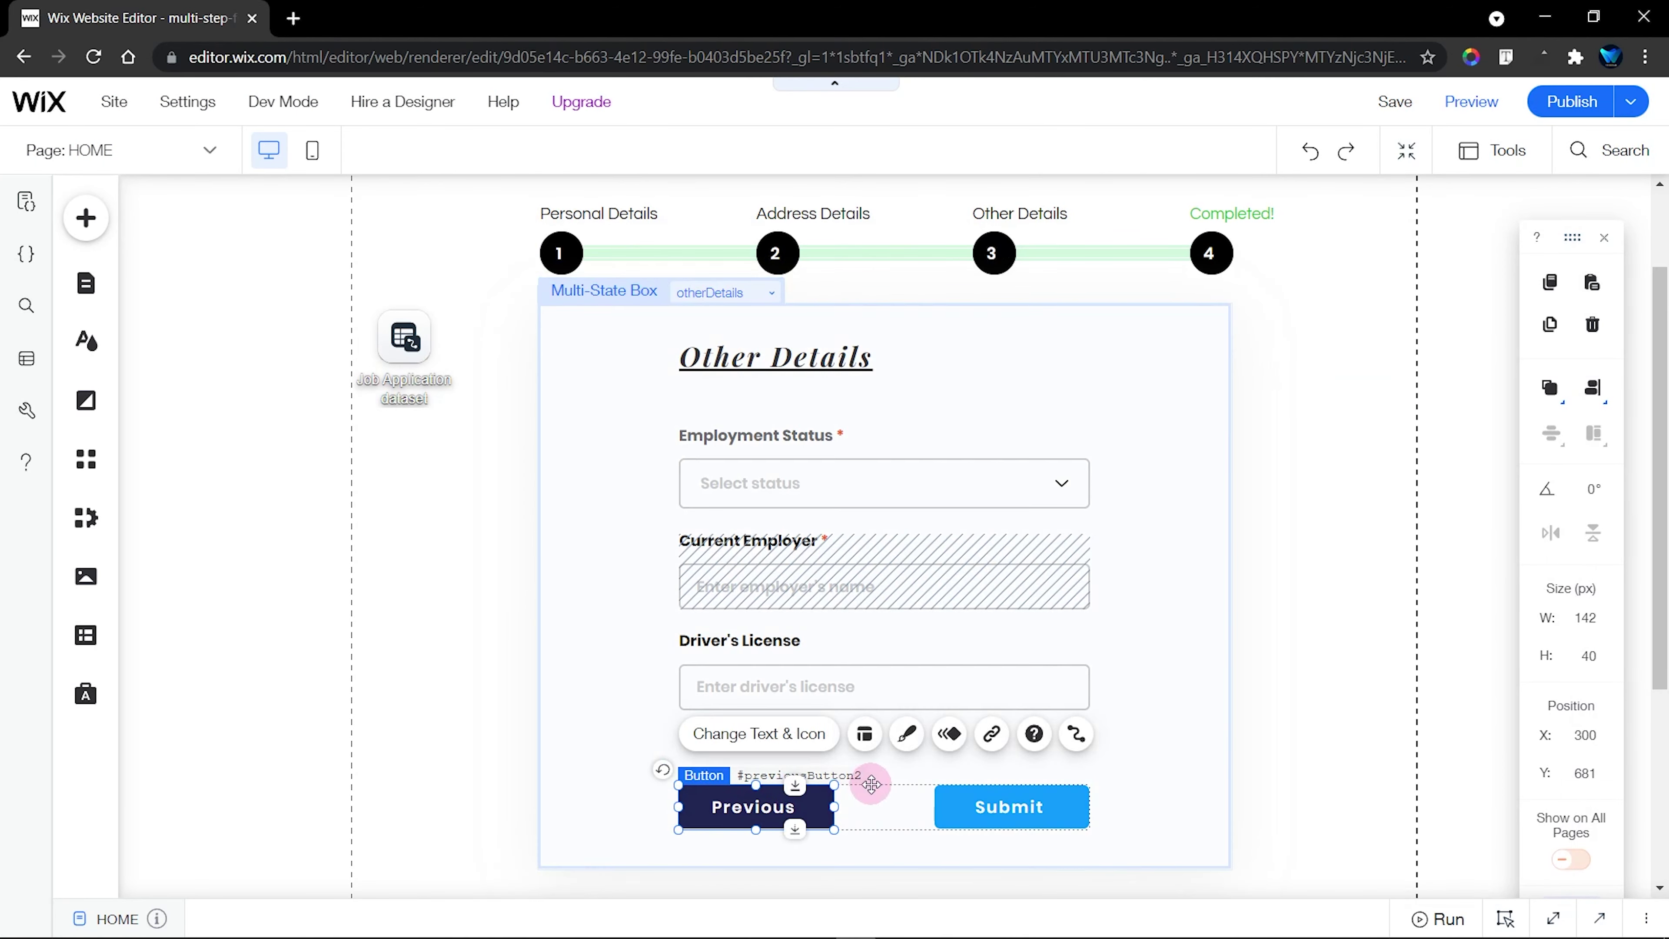
pyautogui.click(592, 362)
pyautogui.click(623, 259)
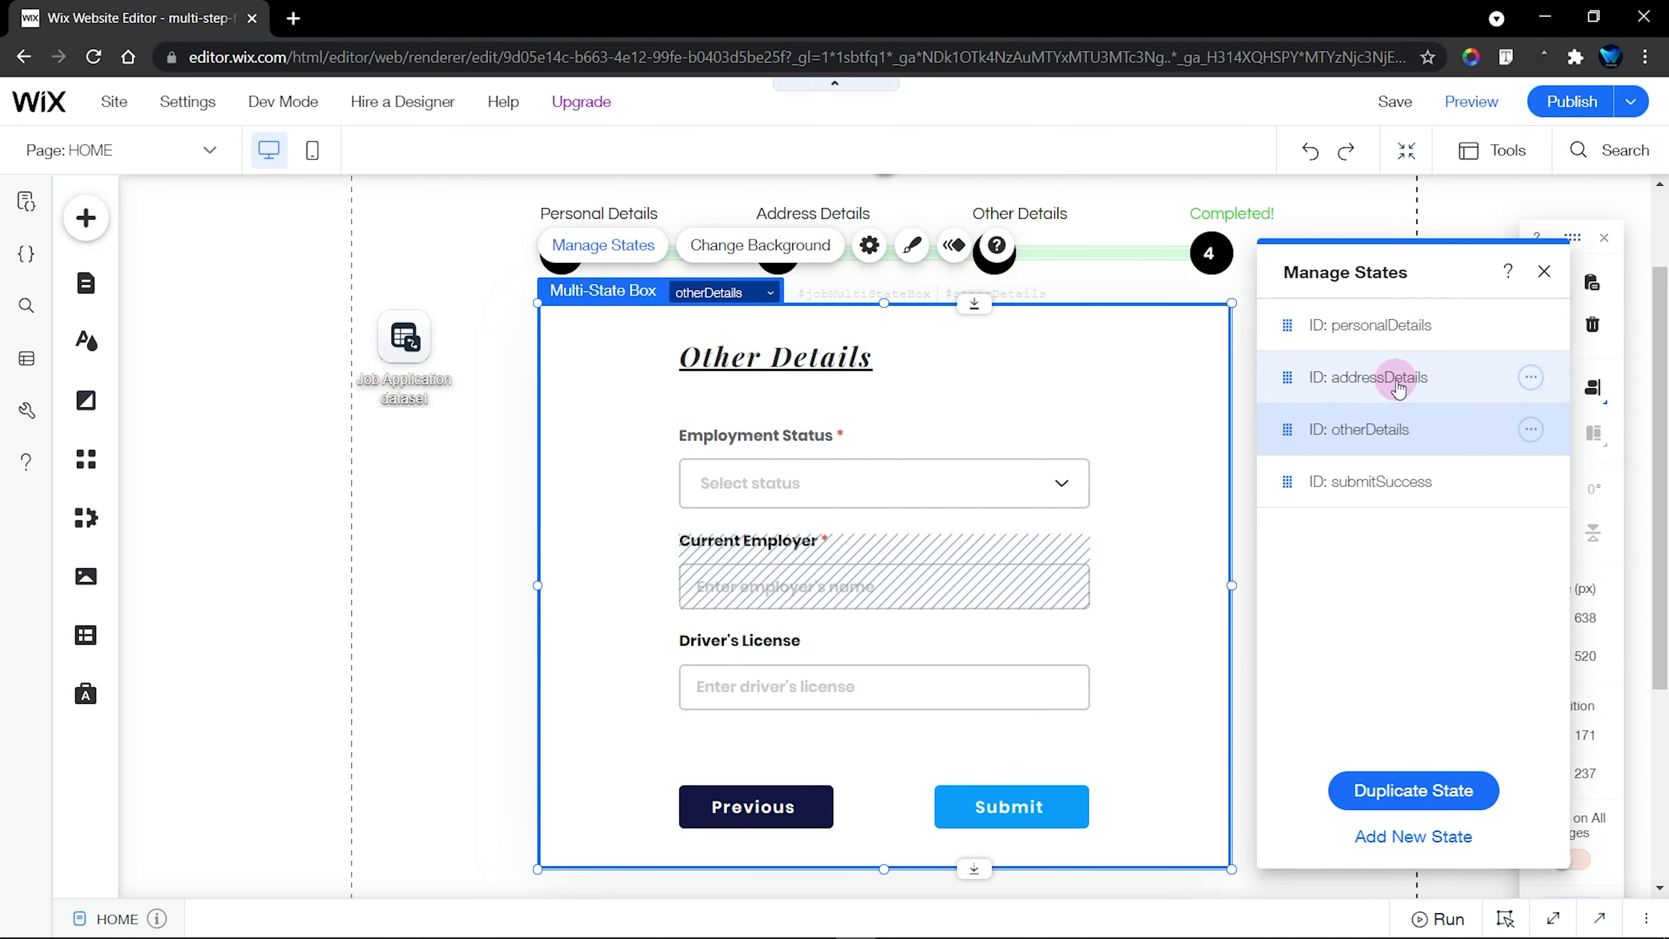
pyautogui.click(1544, 271)
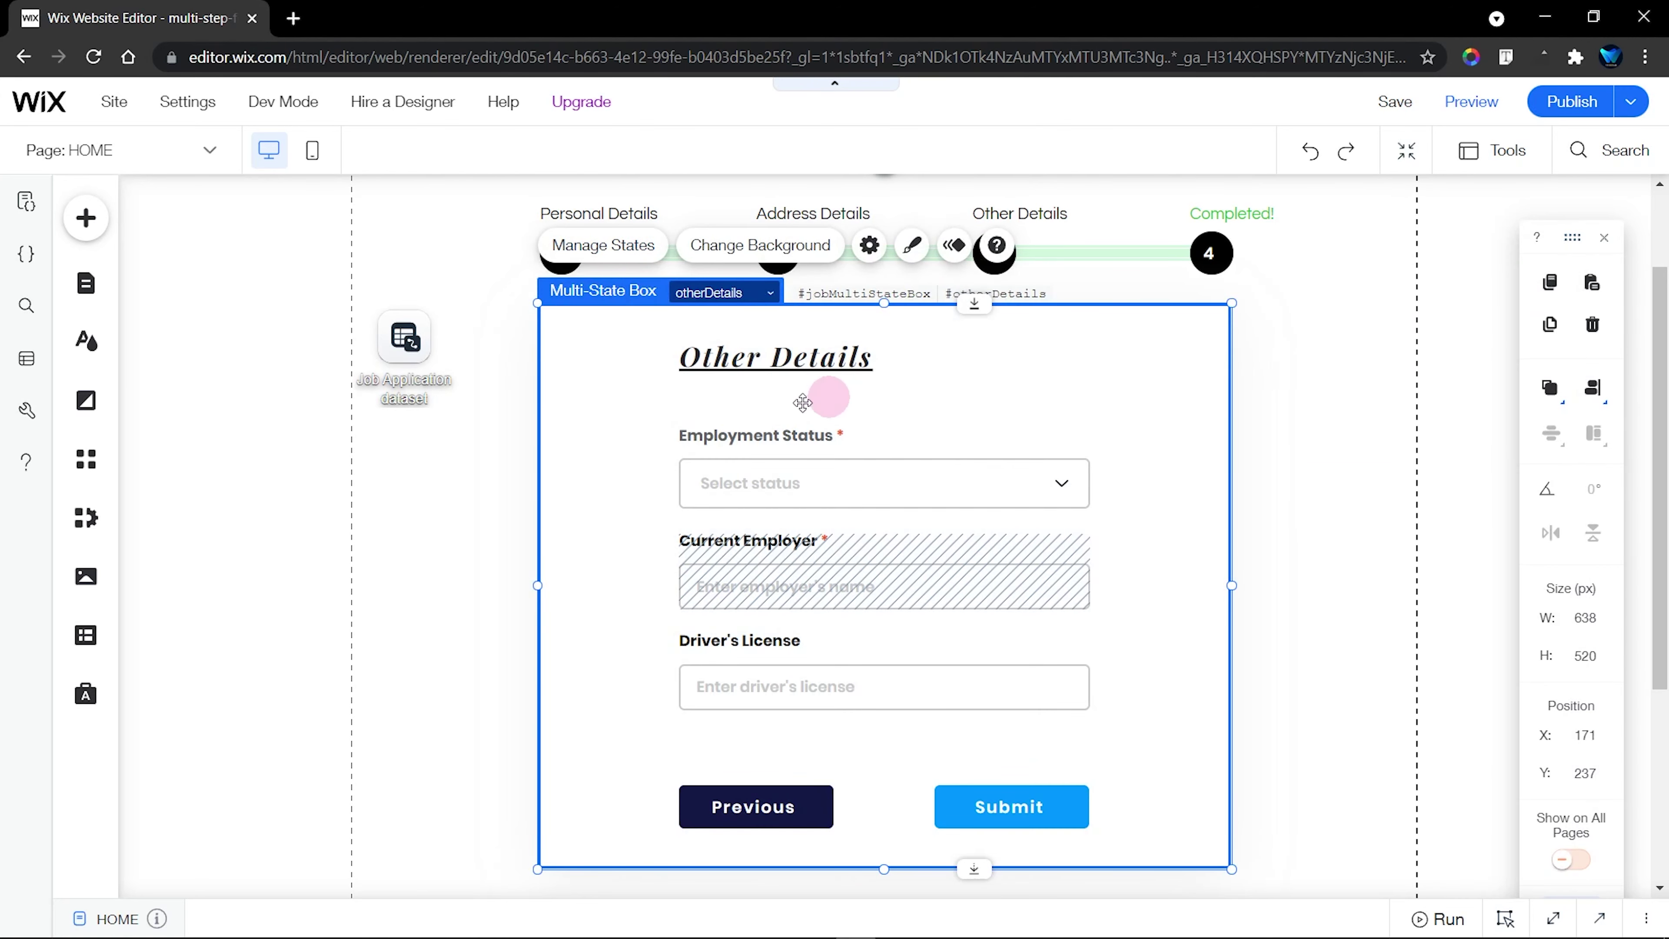
pyautogui.click(984, 279)
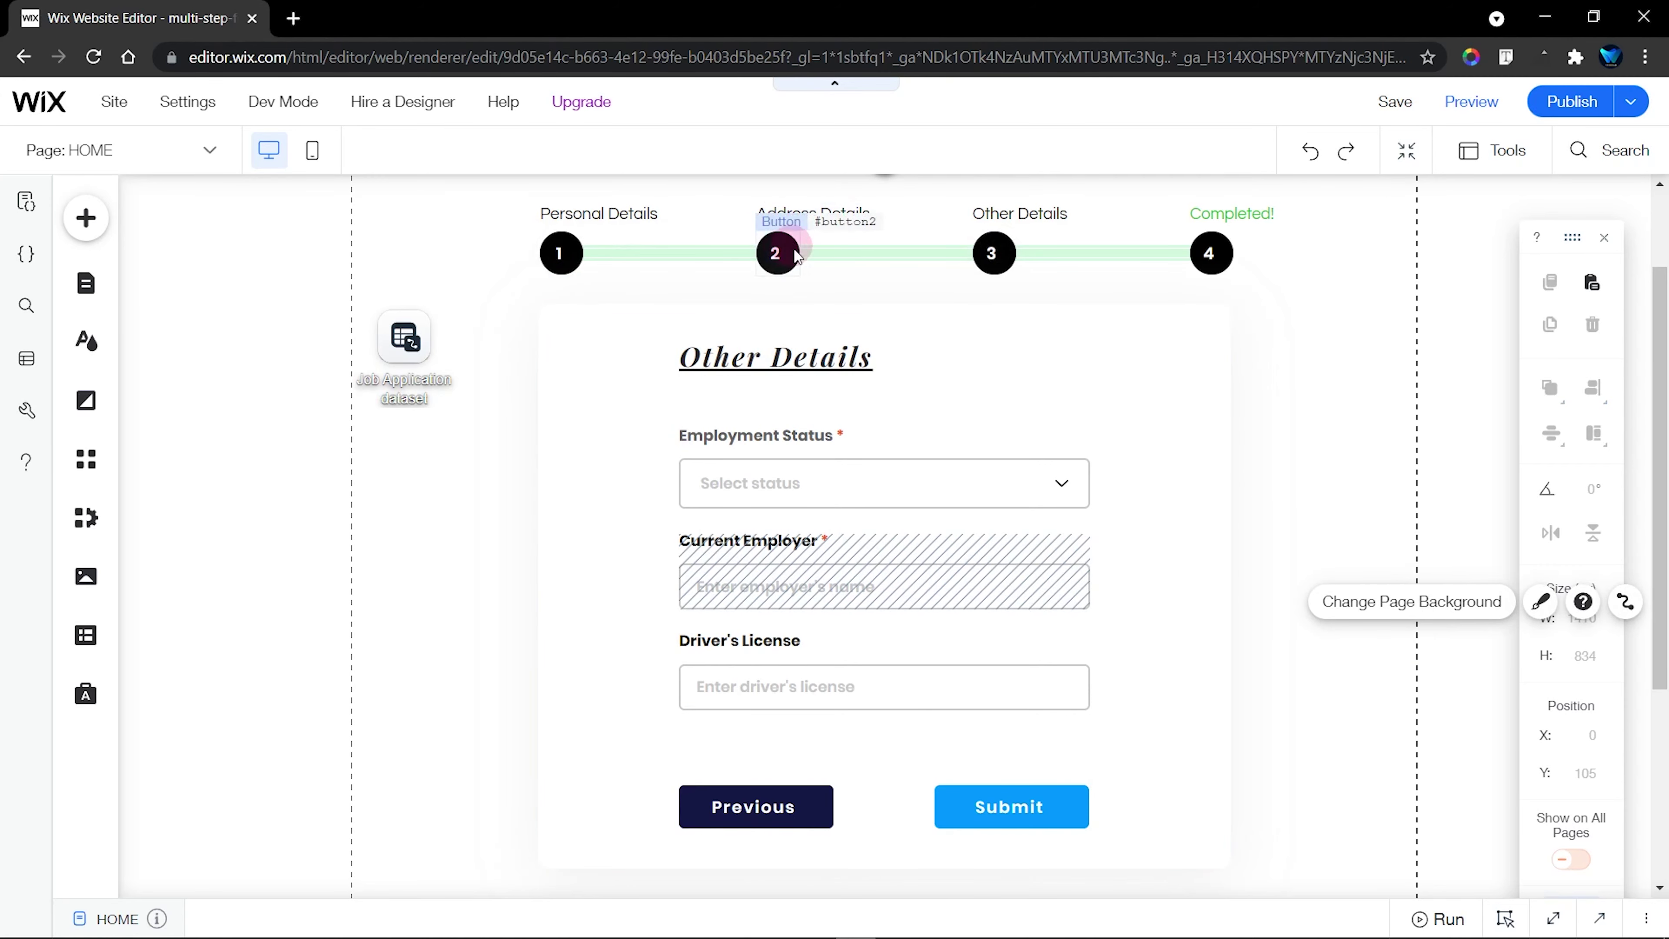
# Paste the #progressBar1 value line below the changeState call in the #previousButton2 handler and set its value to 35
pyautogui.click(1507, 918)
pyautogui.click(1555, 918)
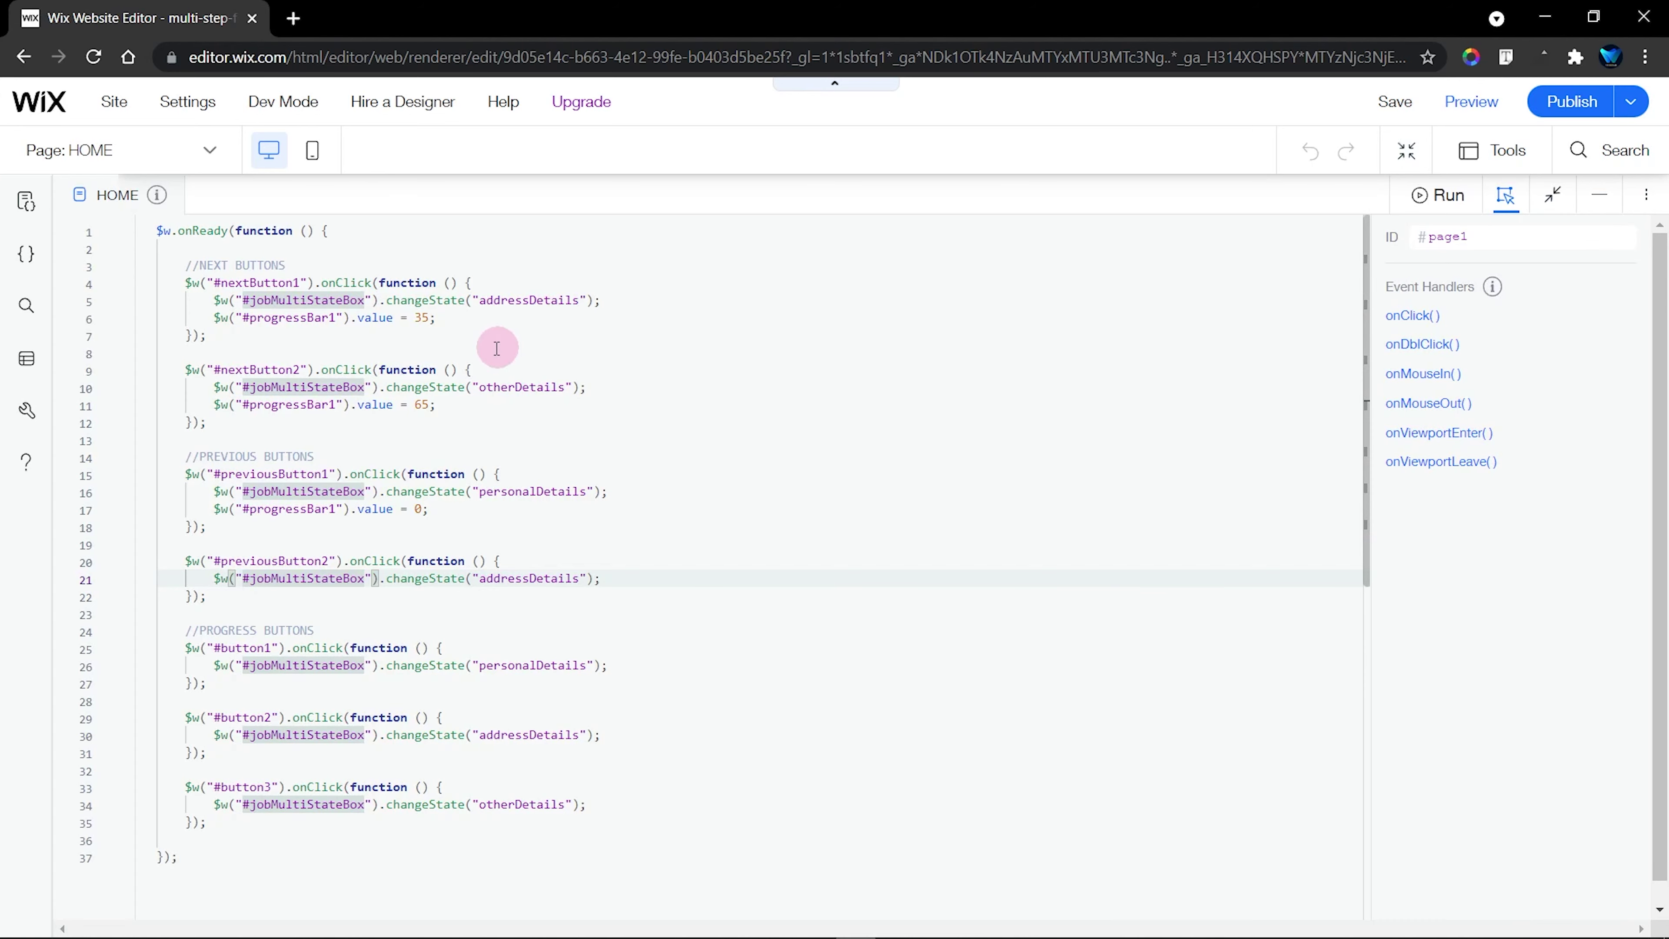
pyautogui.click(661, 578)
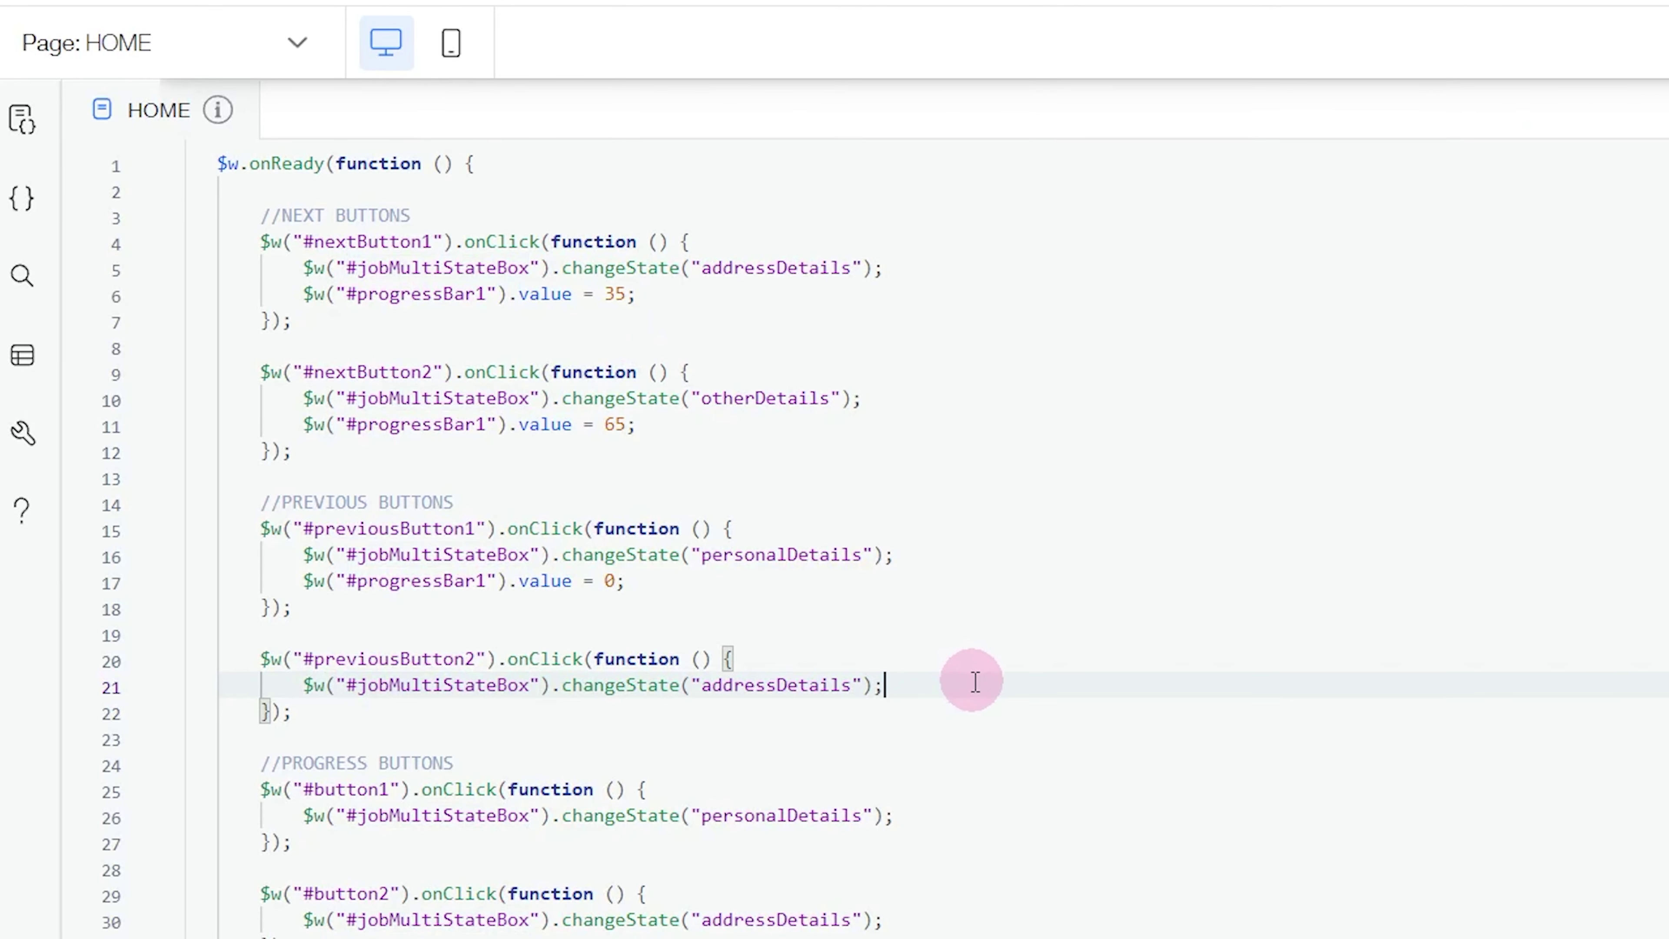
pyautogui.press('Return')
pyautogui.hotkey('ctrl', 'v')
pyautogui.click(617, 713)
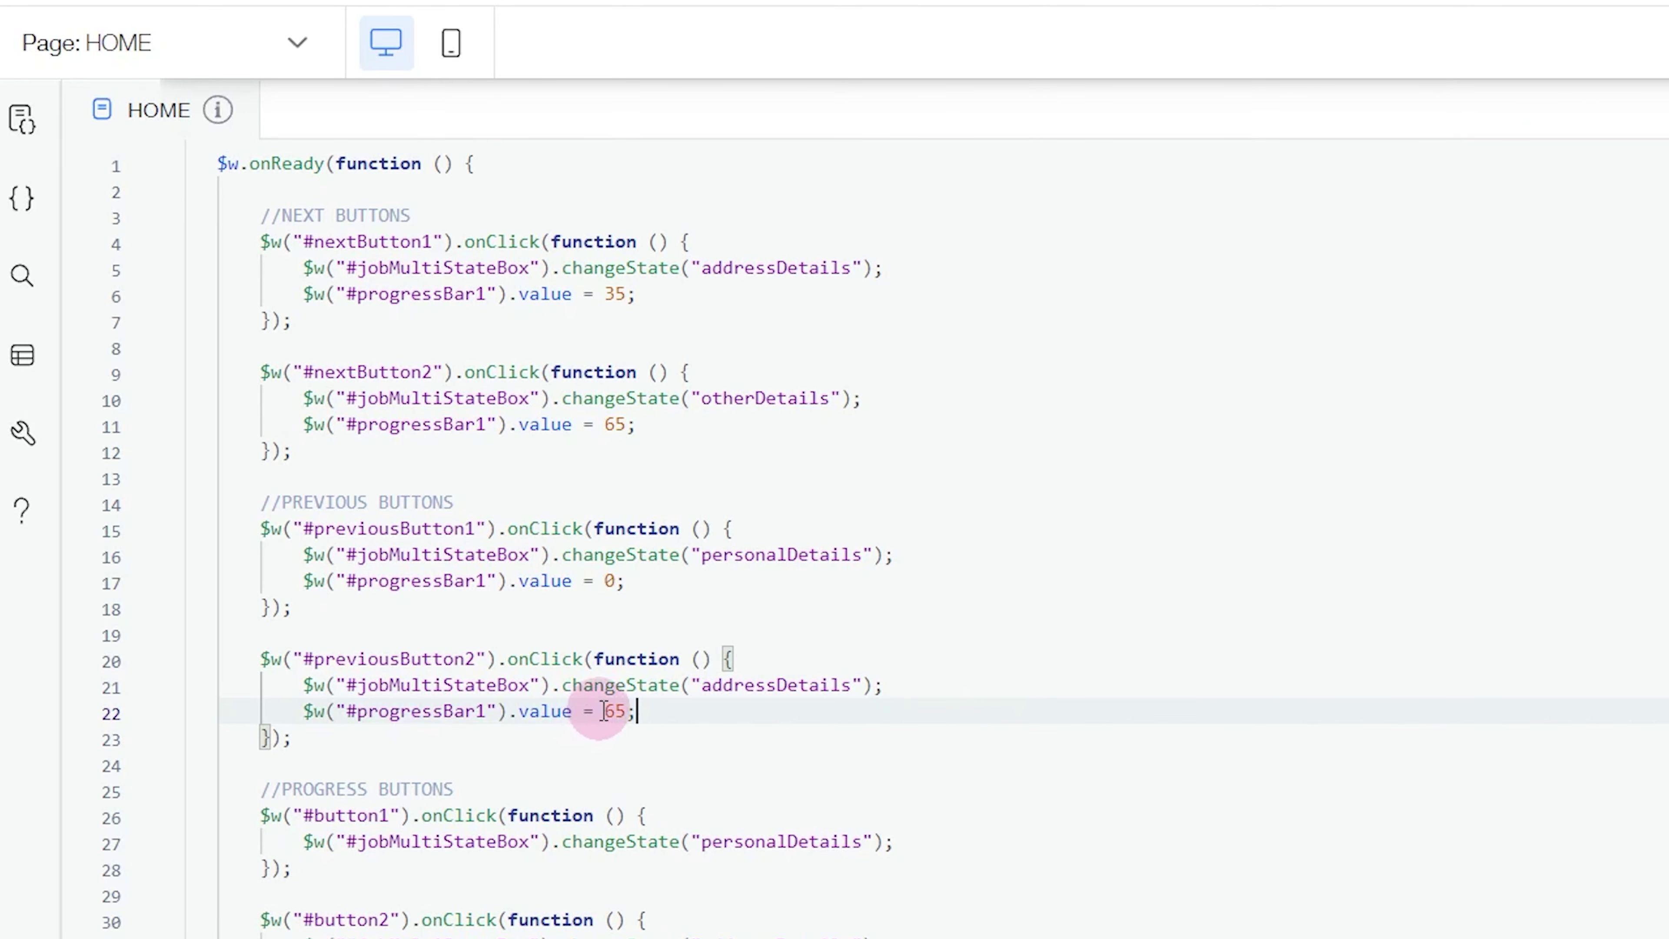
pyautogui.click(720, 852)
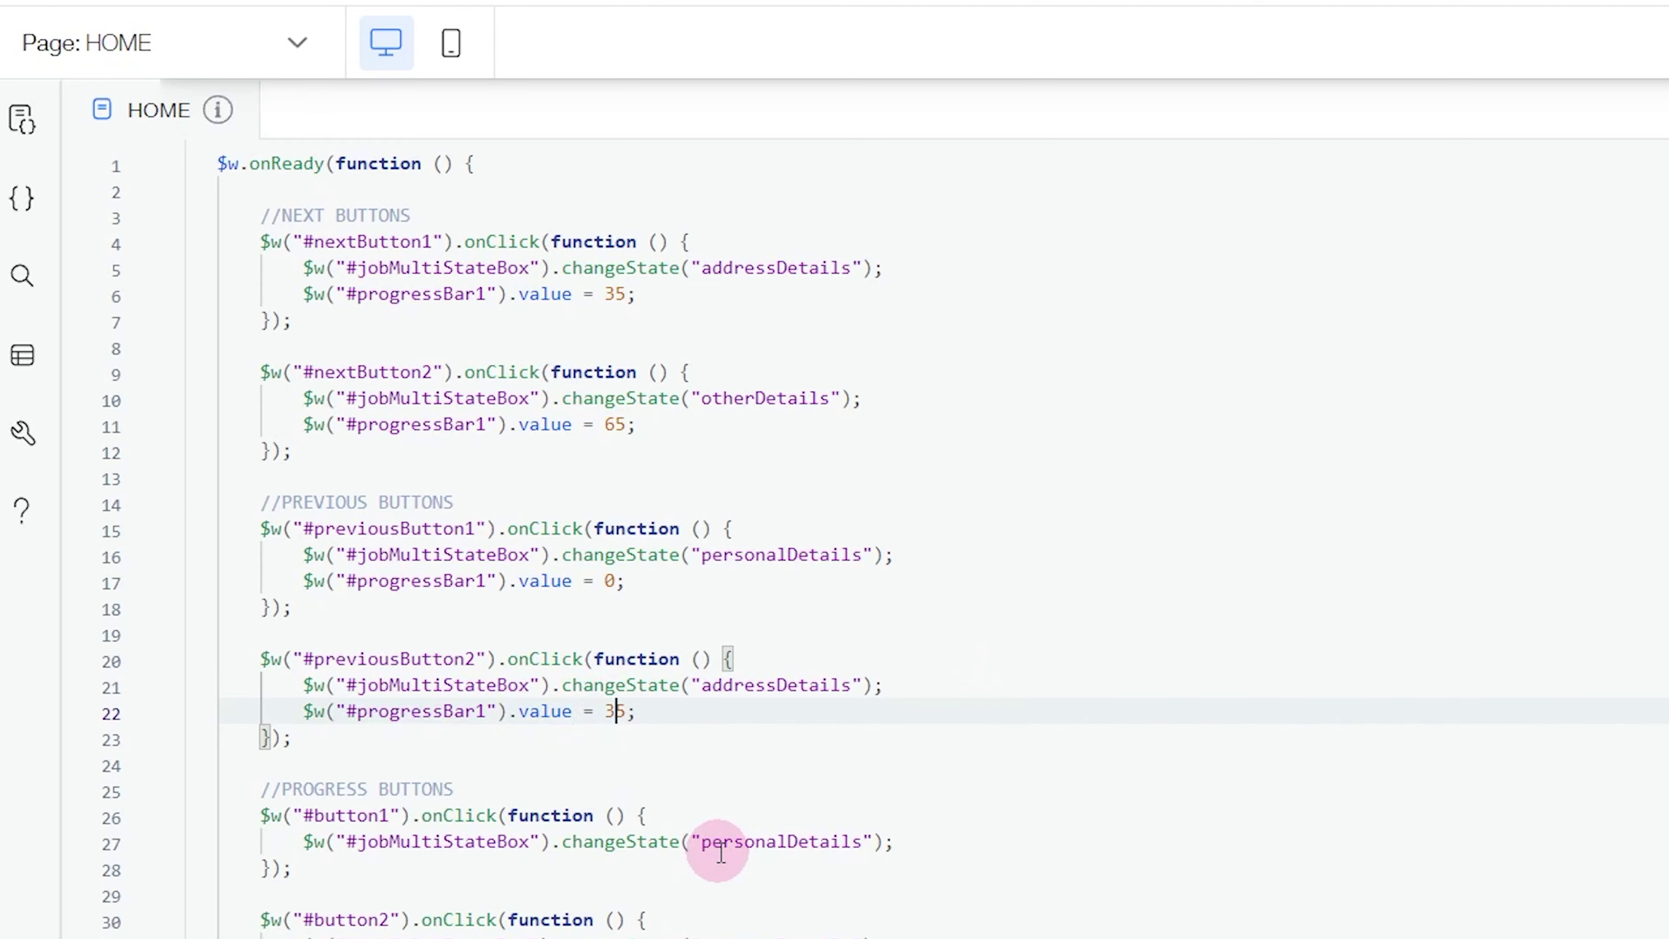
pyautogui.click(1381, 532)
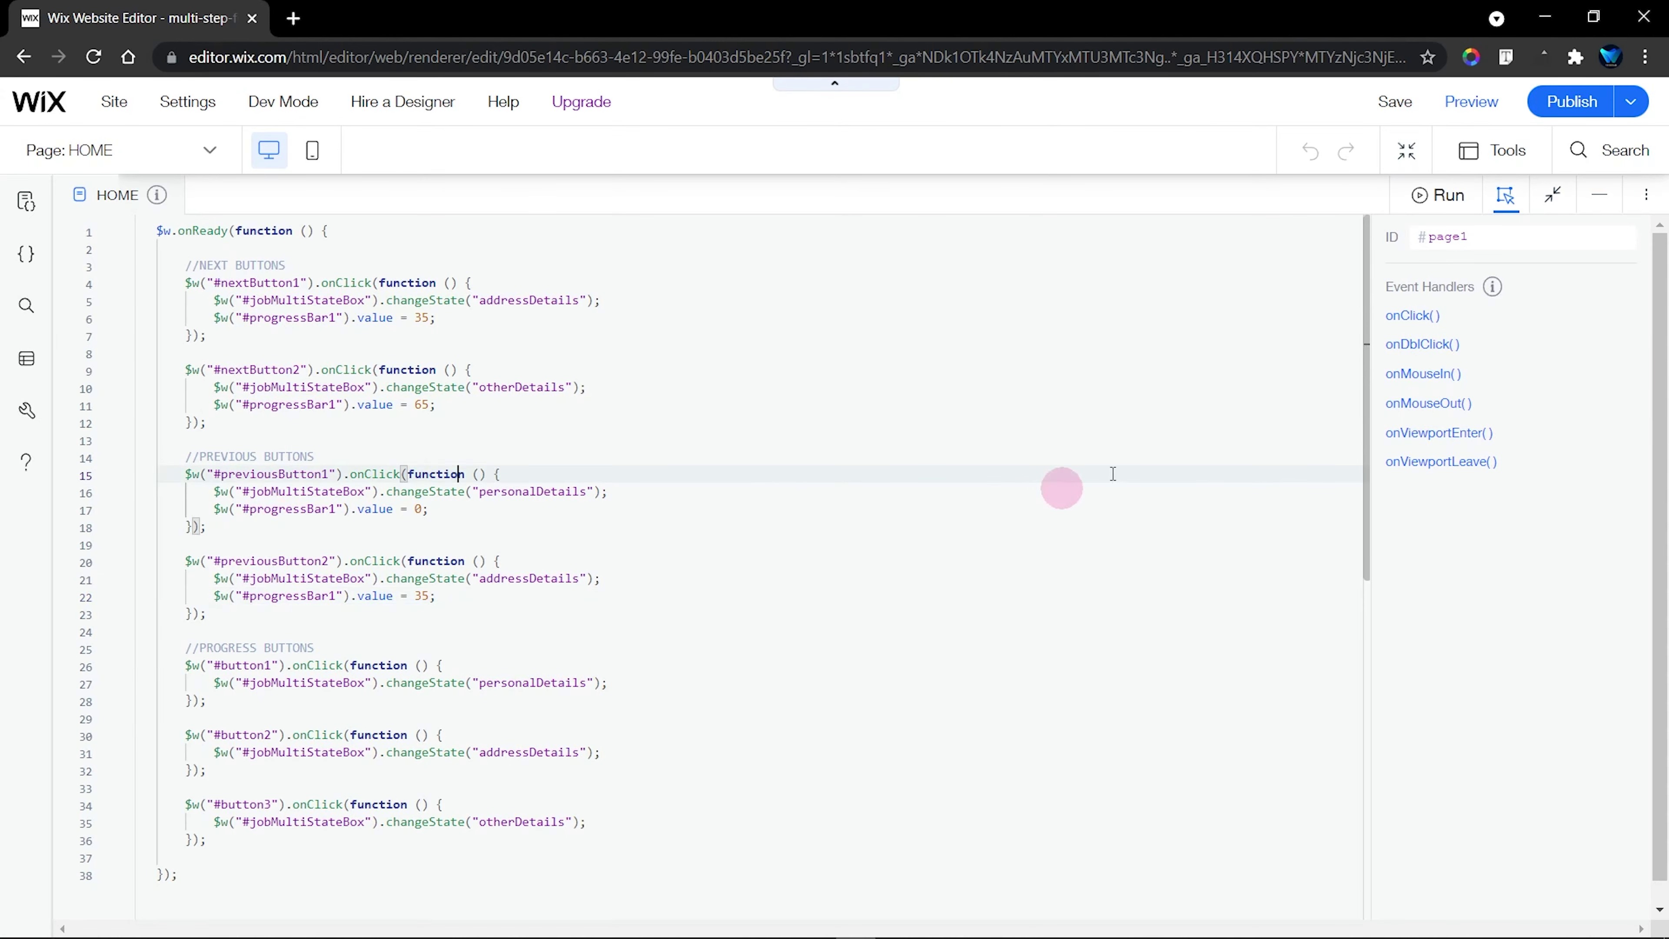
# Preview the page and go forward to Other Details and back to Personal Details, checking the progress bar at each step
pyautogui.click(1629, 194)
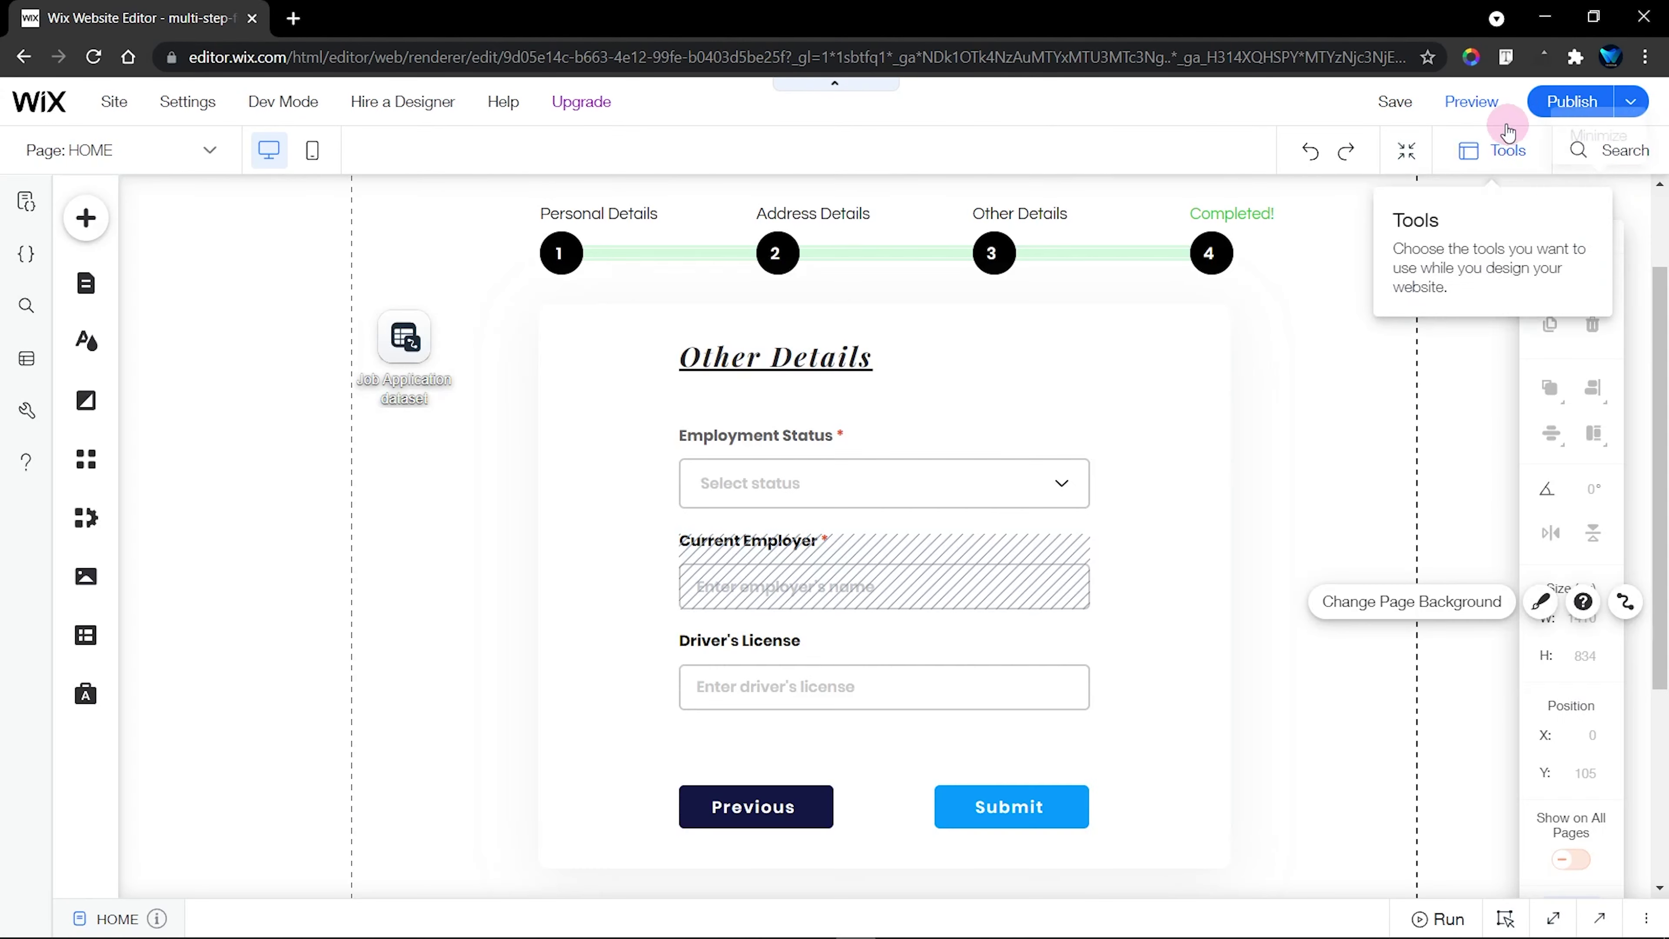
pyautogui.click(1427, 442)
pyautogui.hotkey('ctrl', 'shift', 'p')
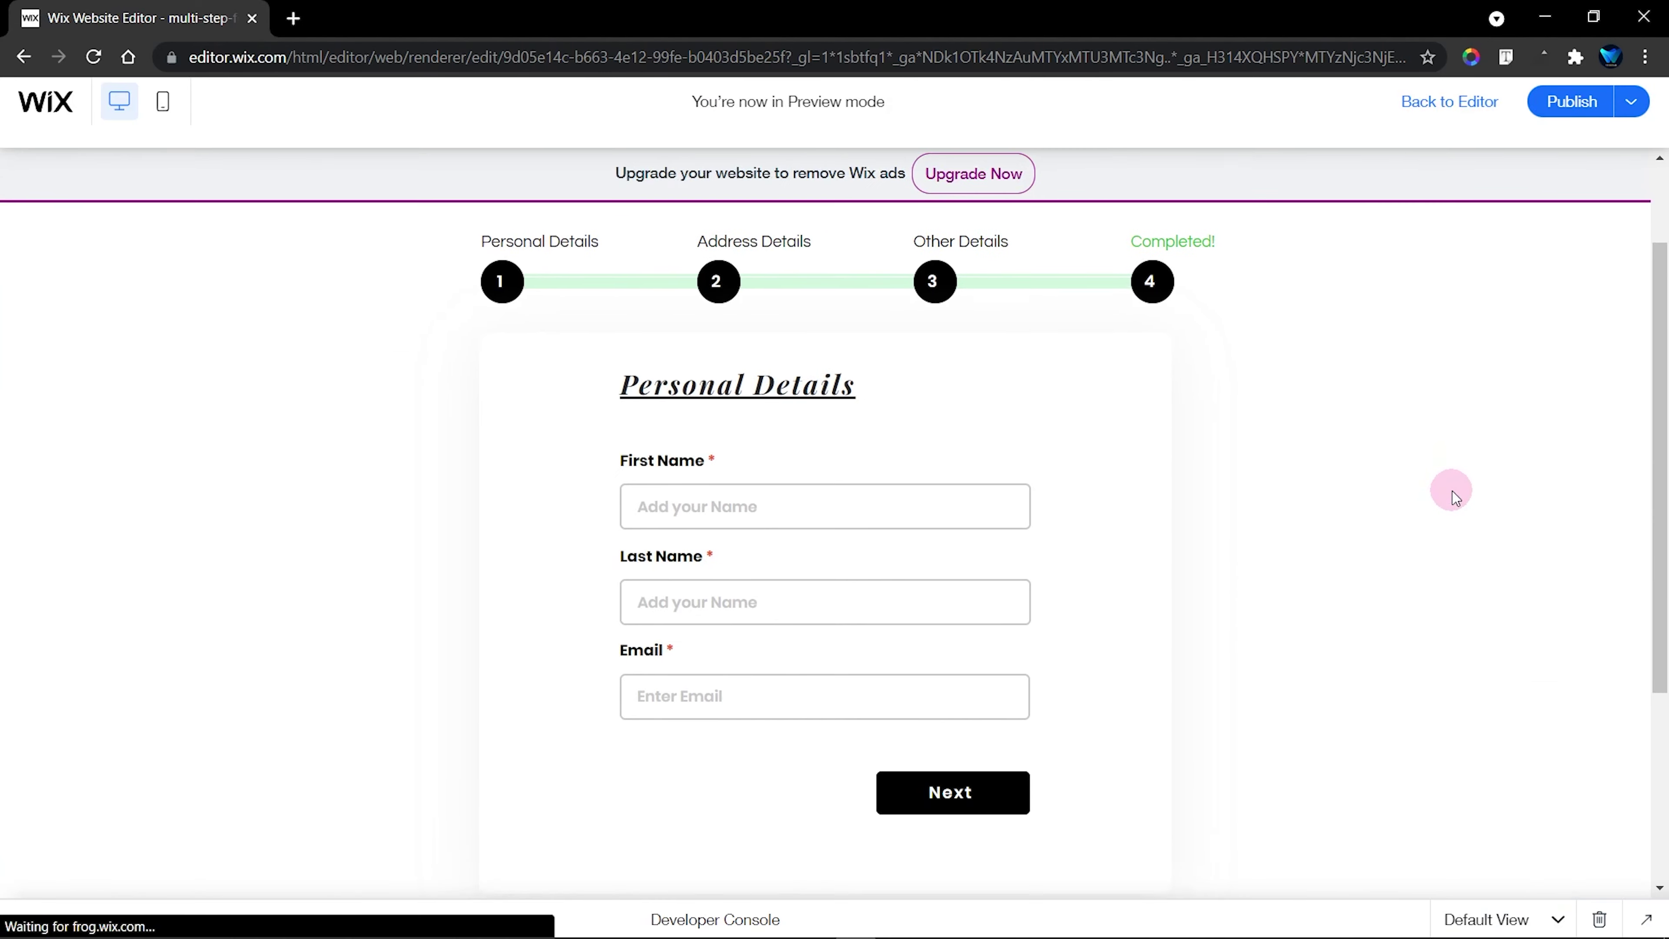
pyautogui.click(943, 776)
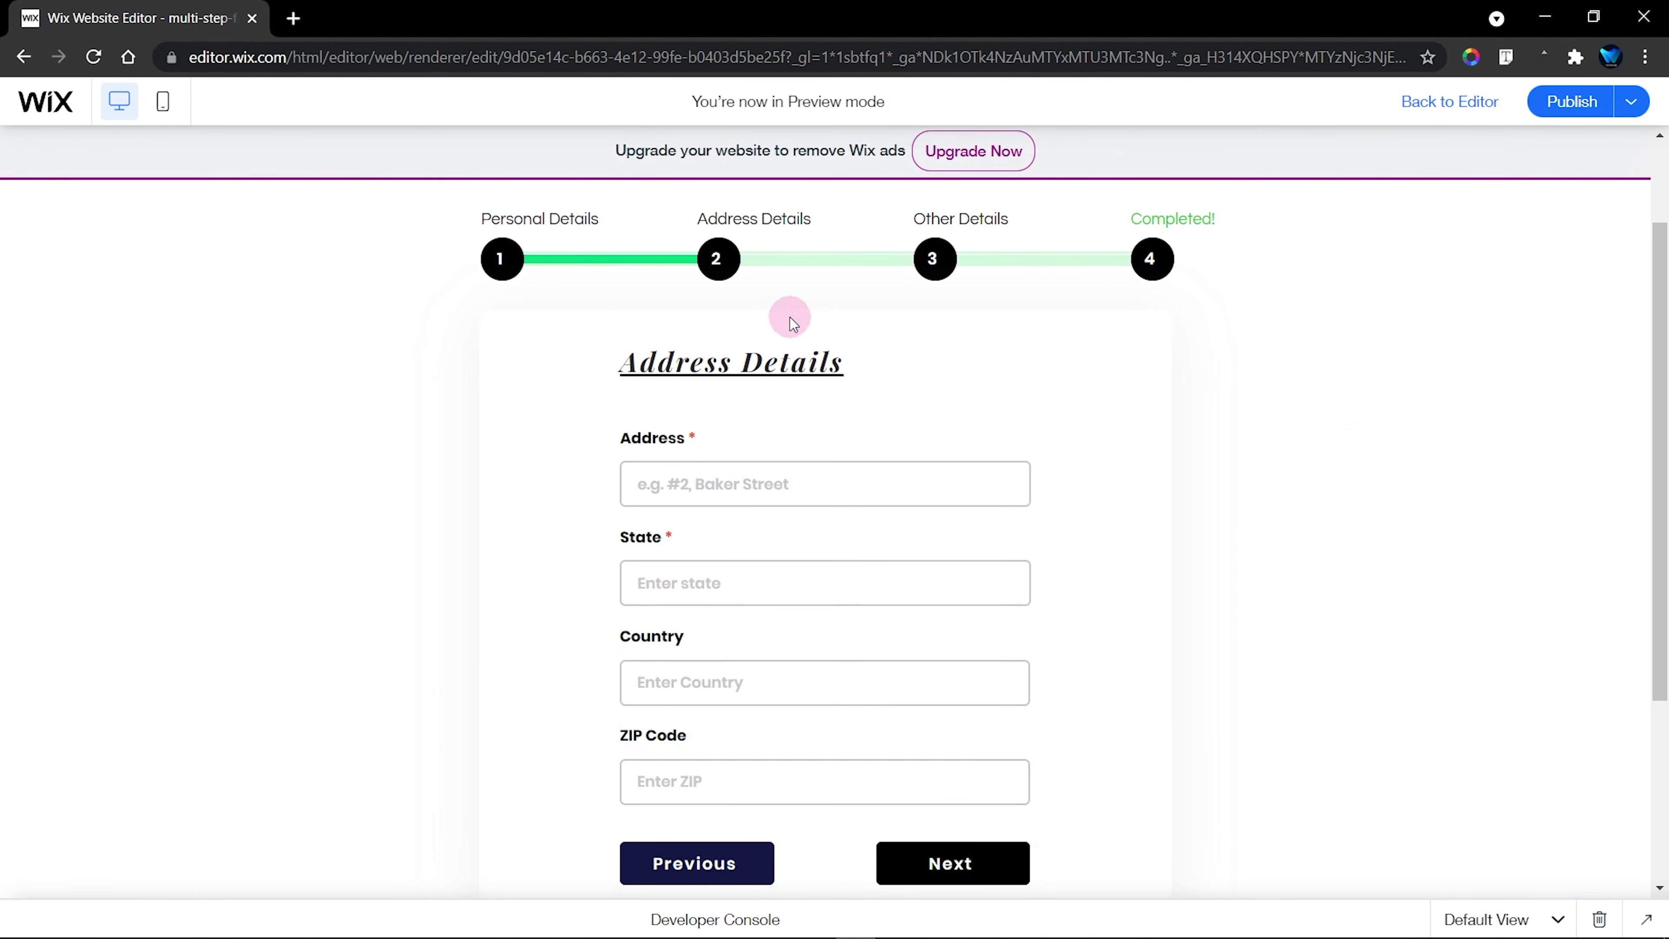
pyautogui.click(959, 863)
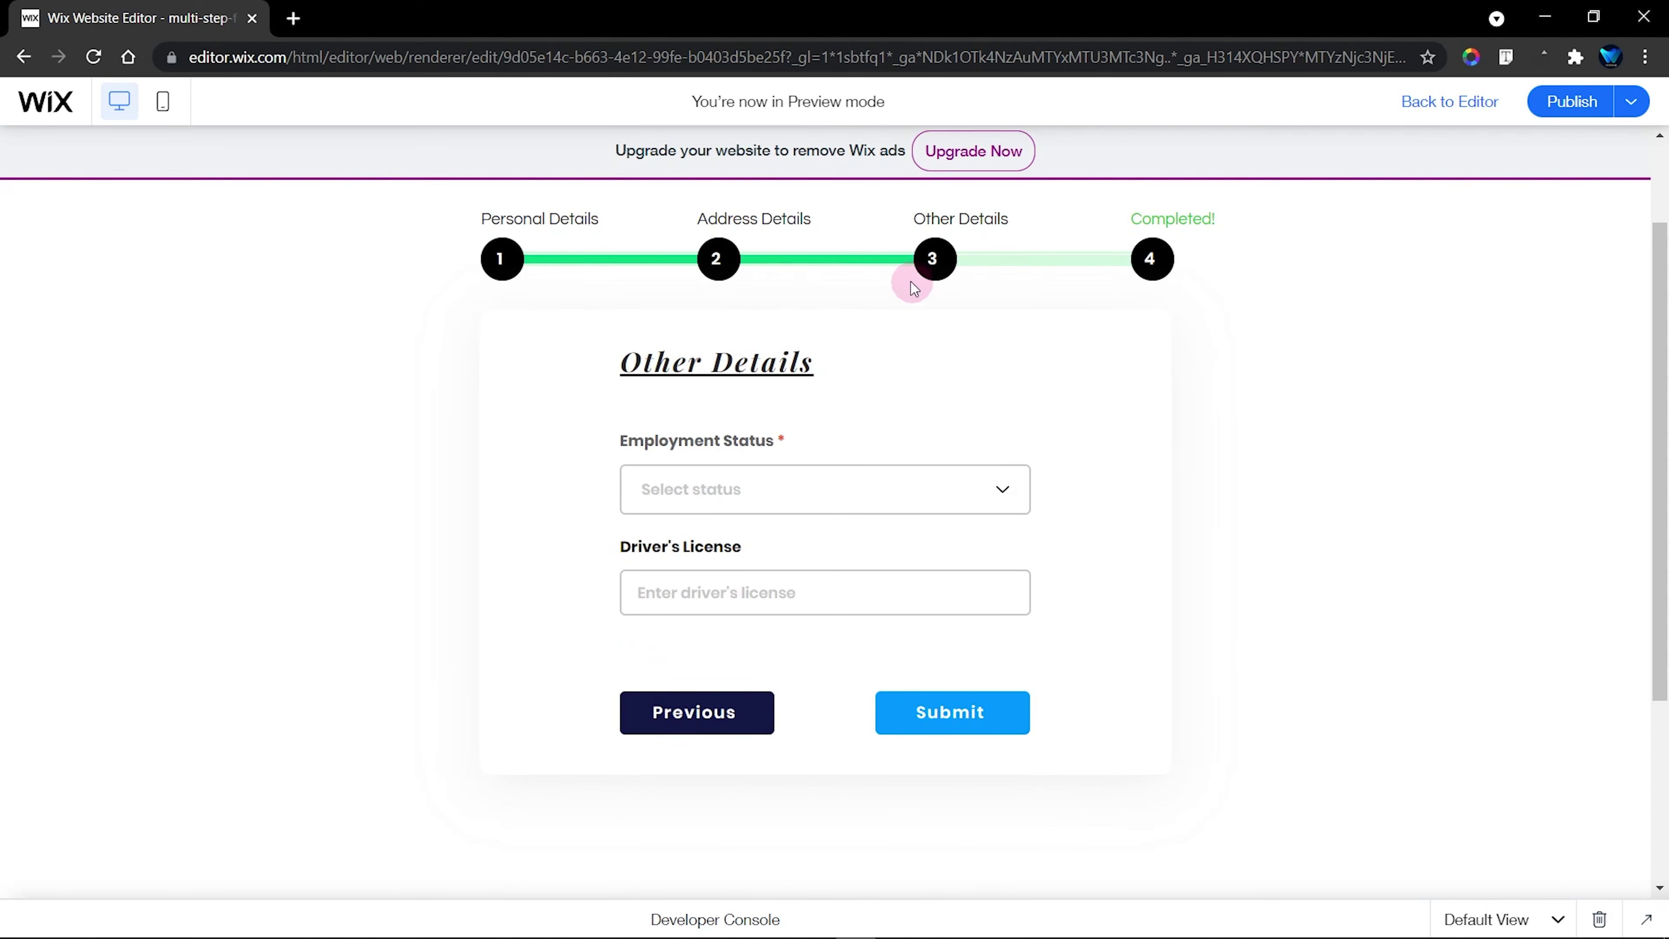
pyautogui.click(722, 720)
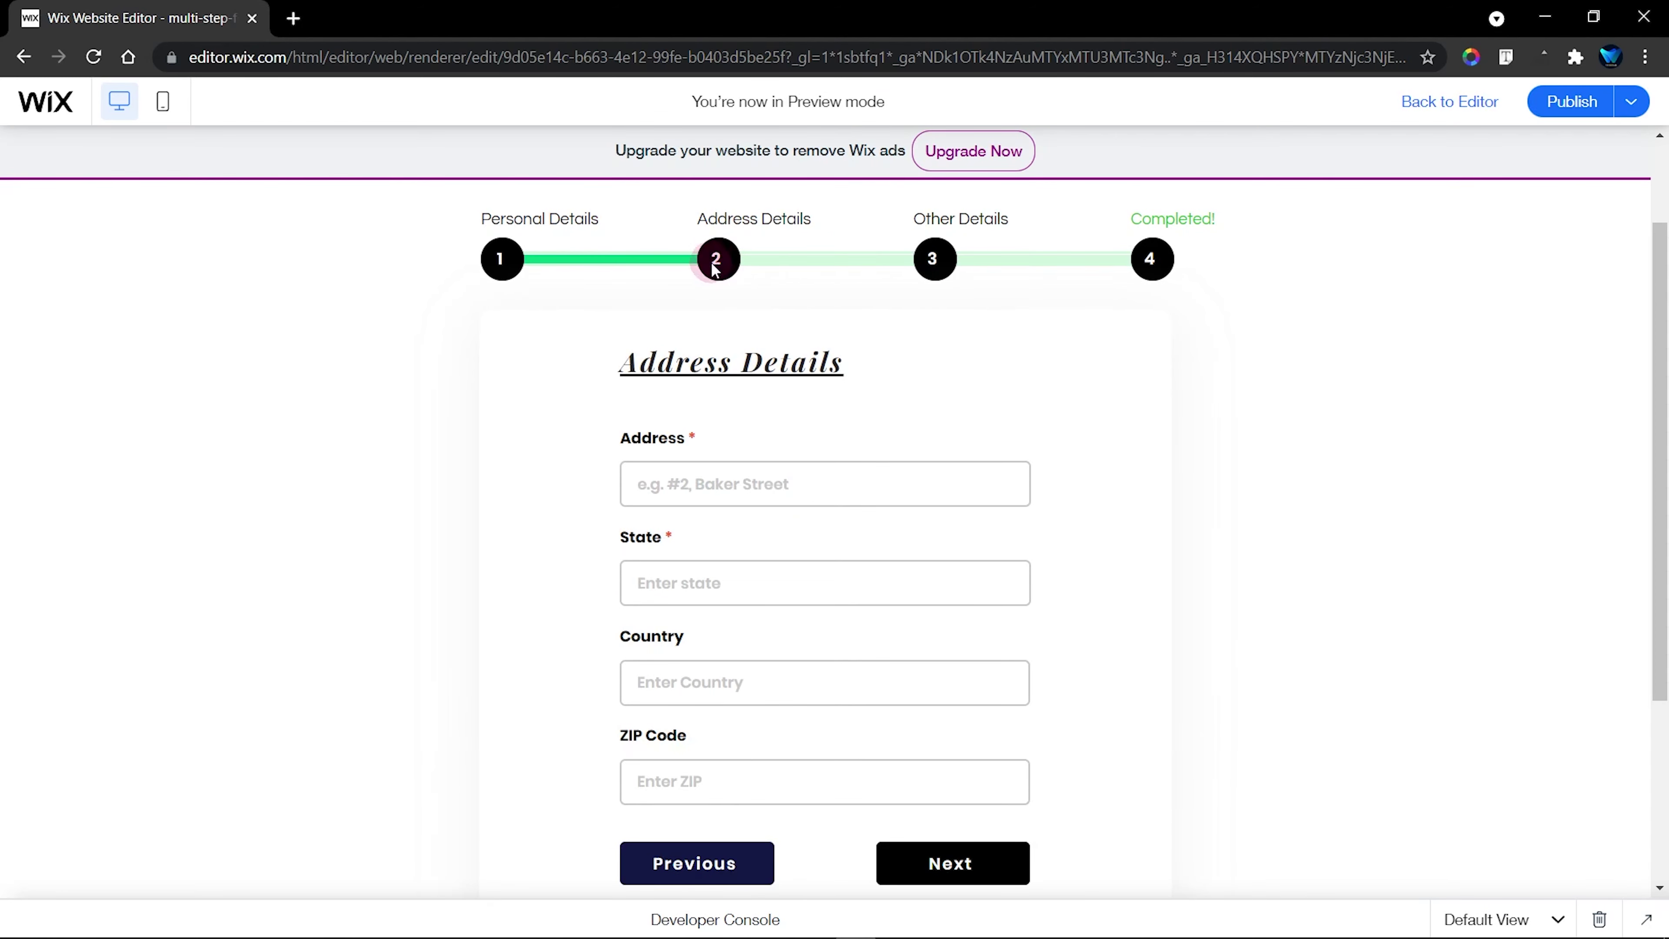
pyautogui.click(704, 868)
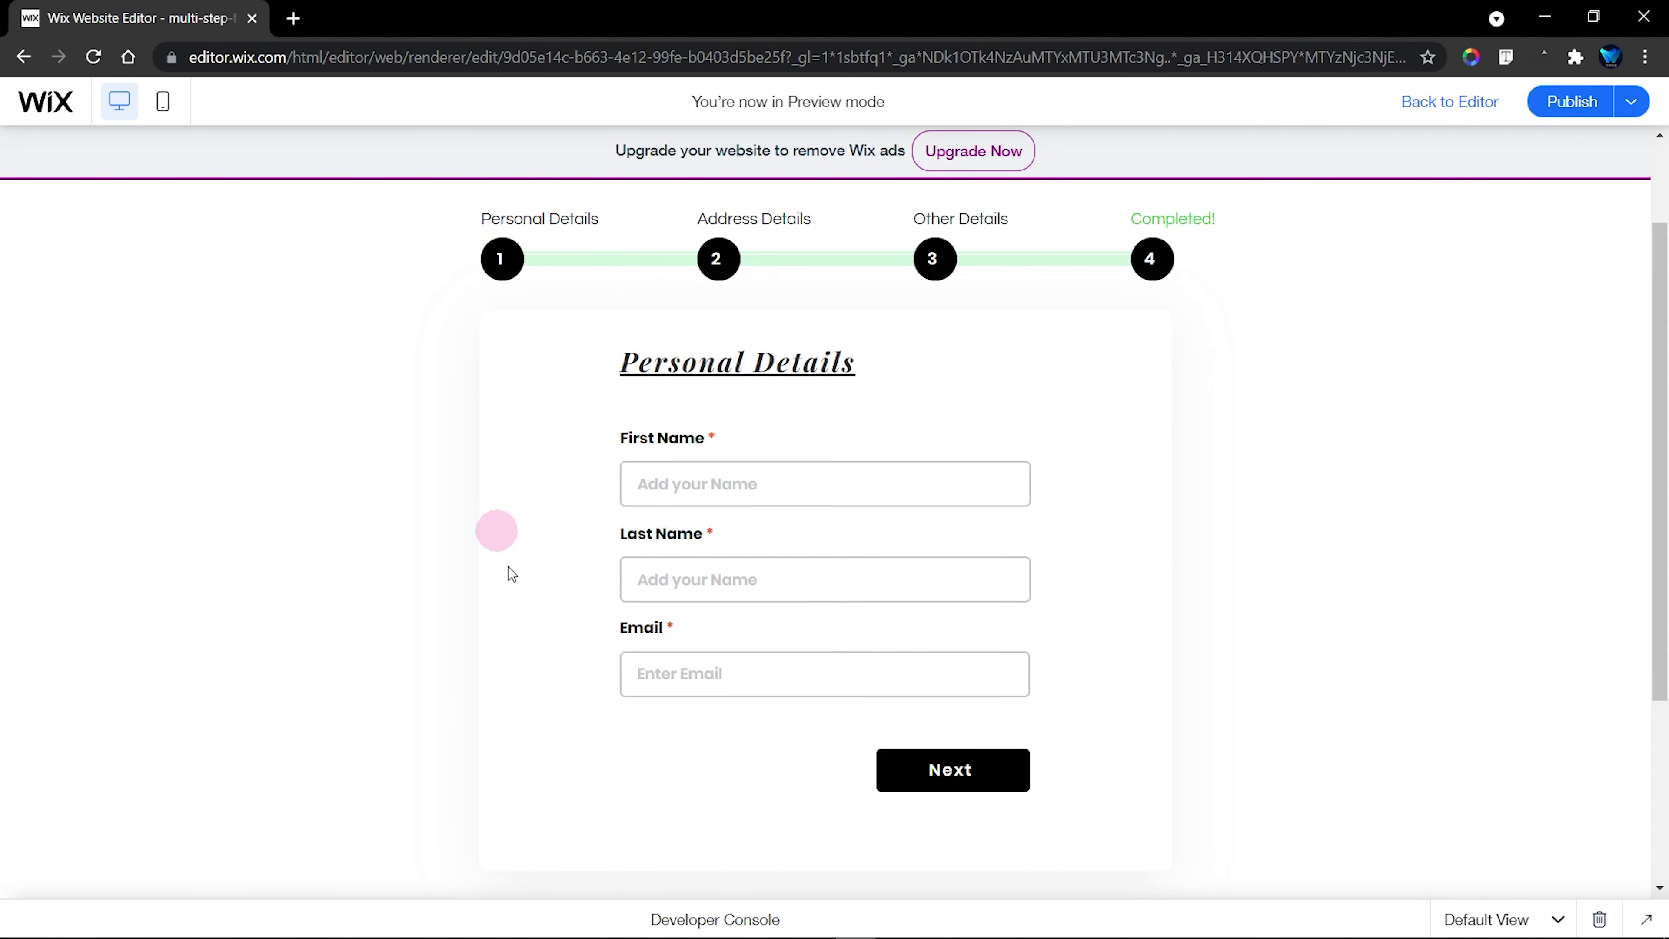
# Run through the previewed form's next and previous buttons once more, finishing on Other Details, to recheck the progress bar
pyautogui.click(955, 777)
pyautogui.click(956, 851)
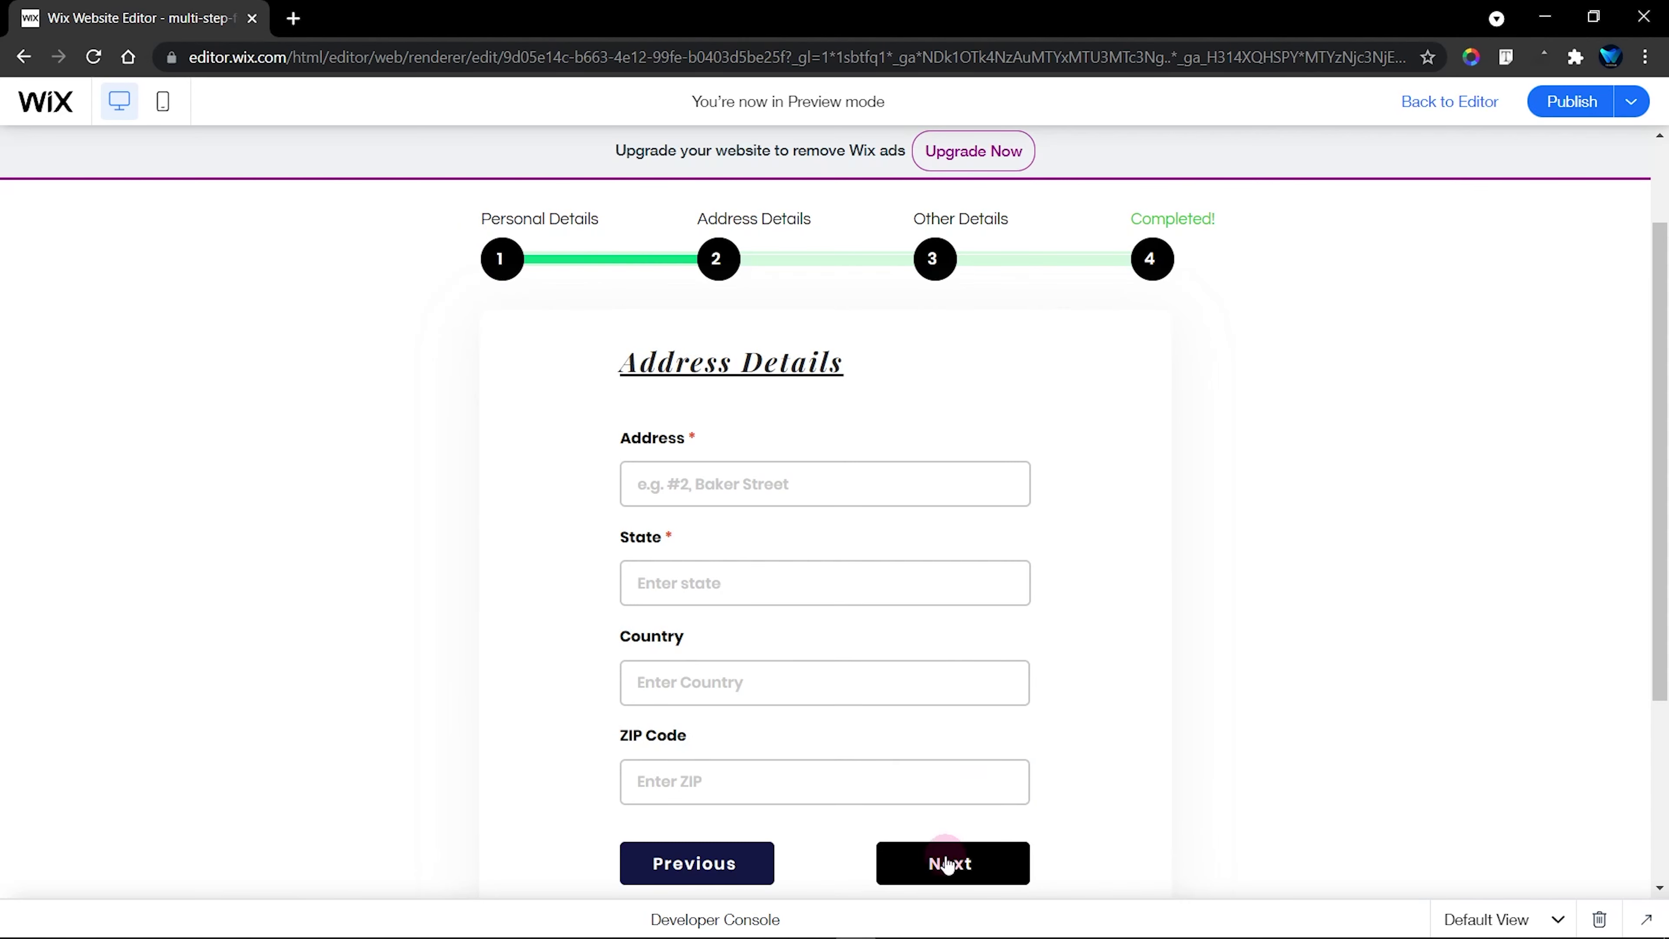
pyautogui.click(719, 717)
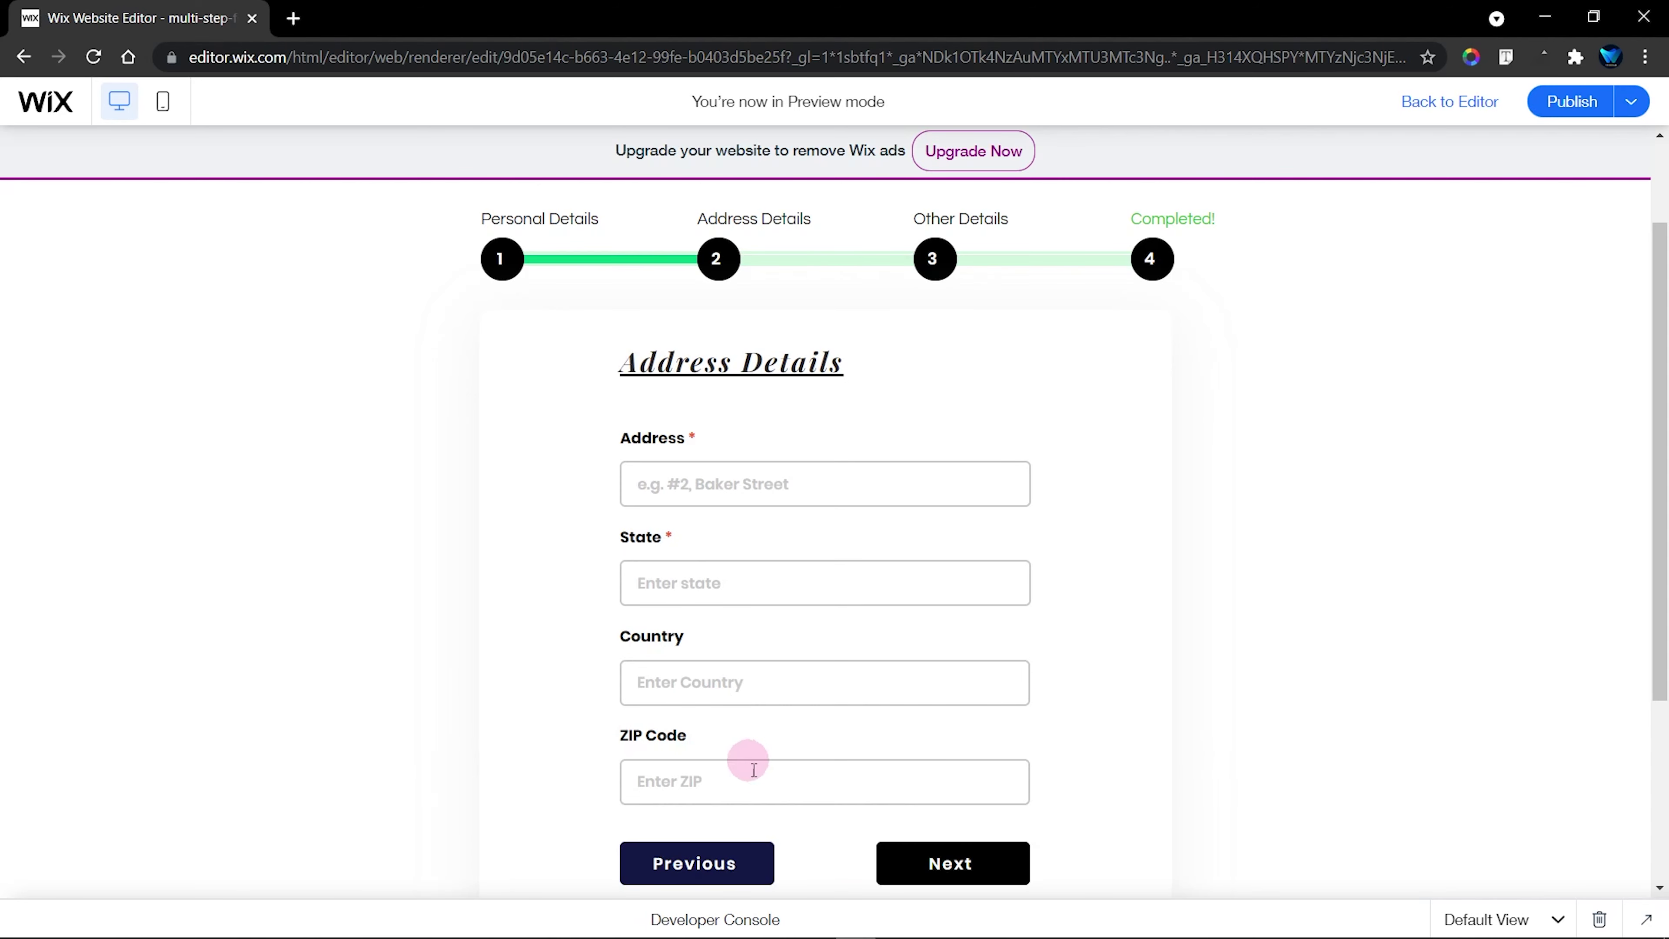
pyautogui.click(741, 856)
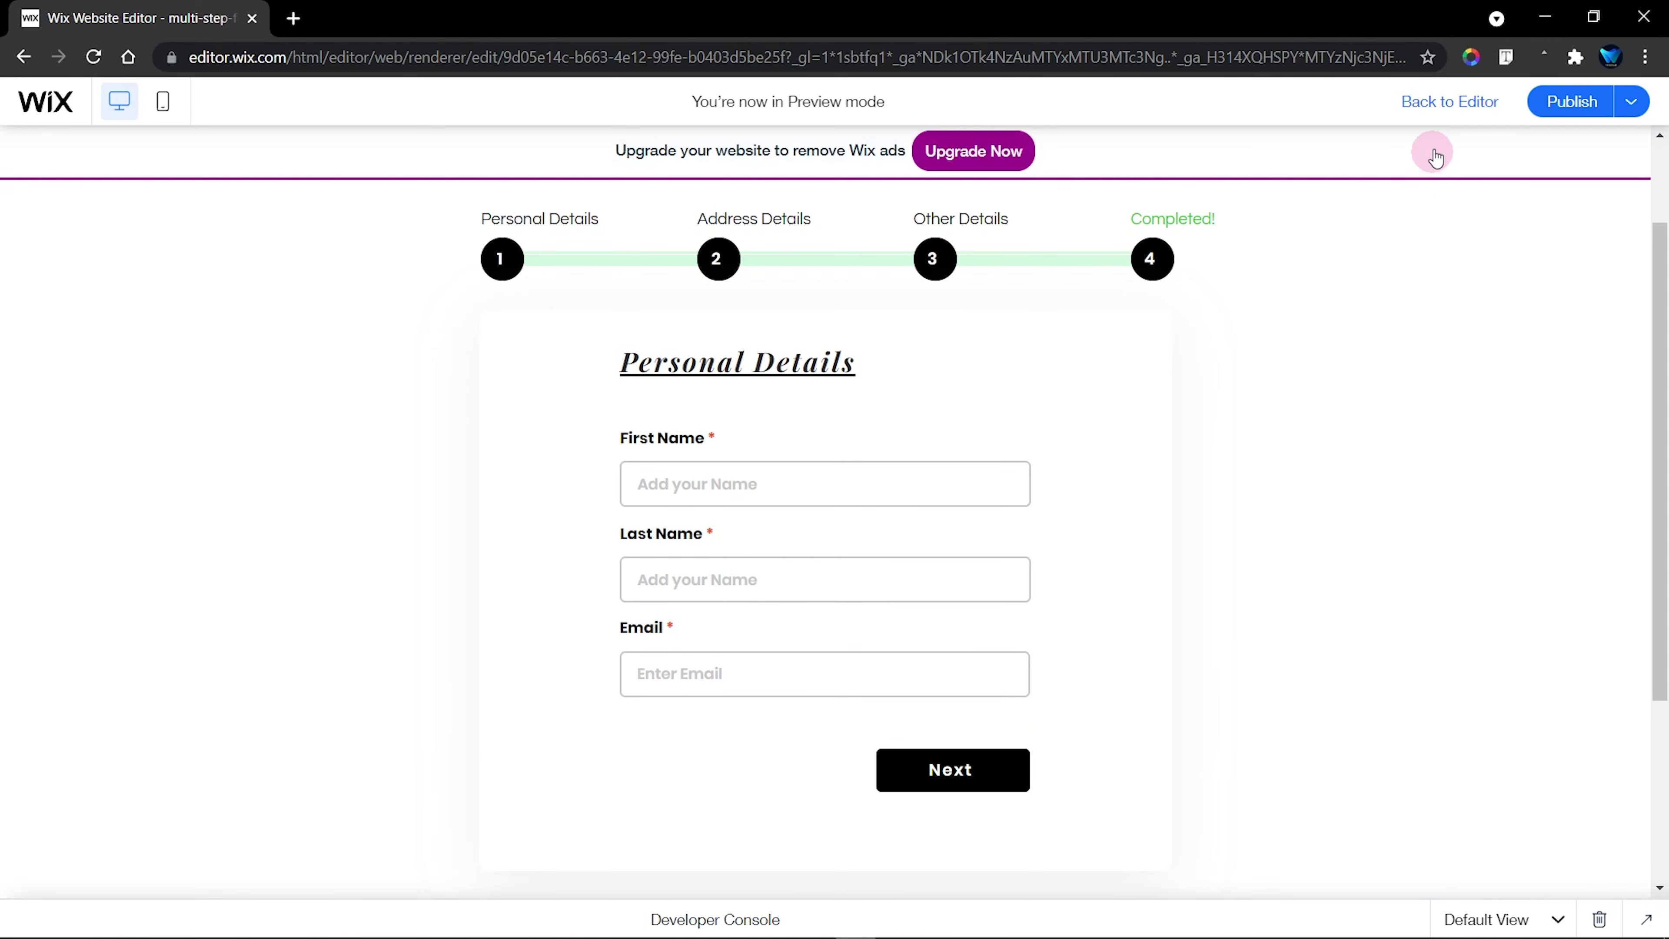
pyautogui.click(972, 783)
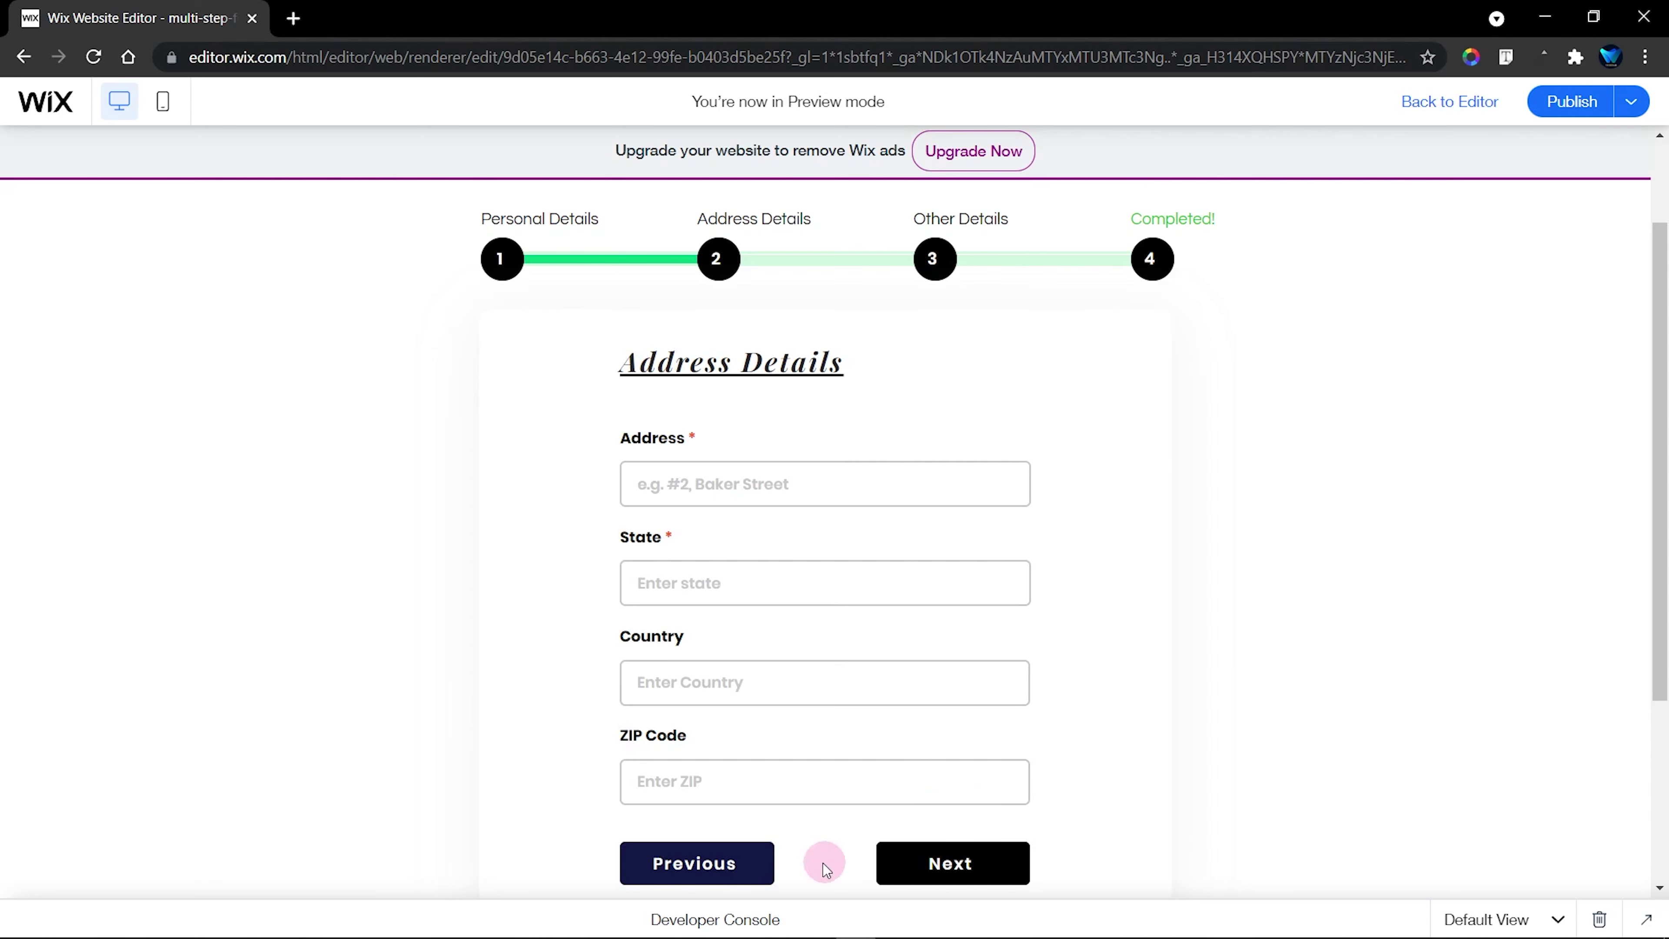
pyautogui.click(924, 867)
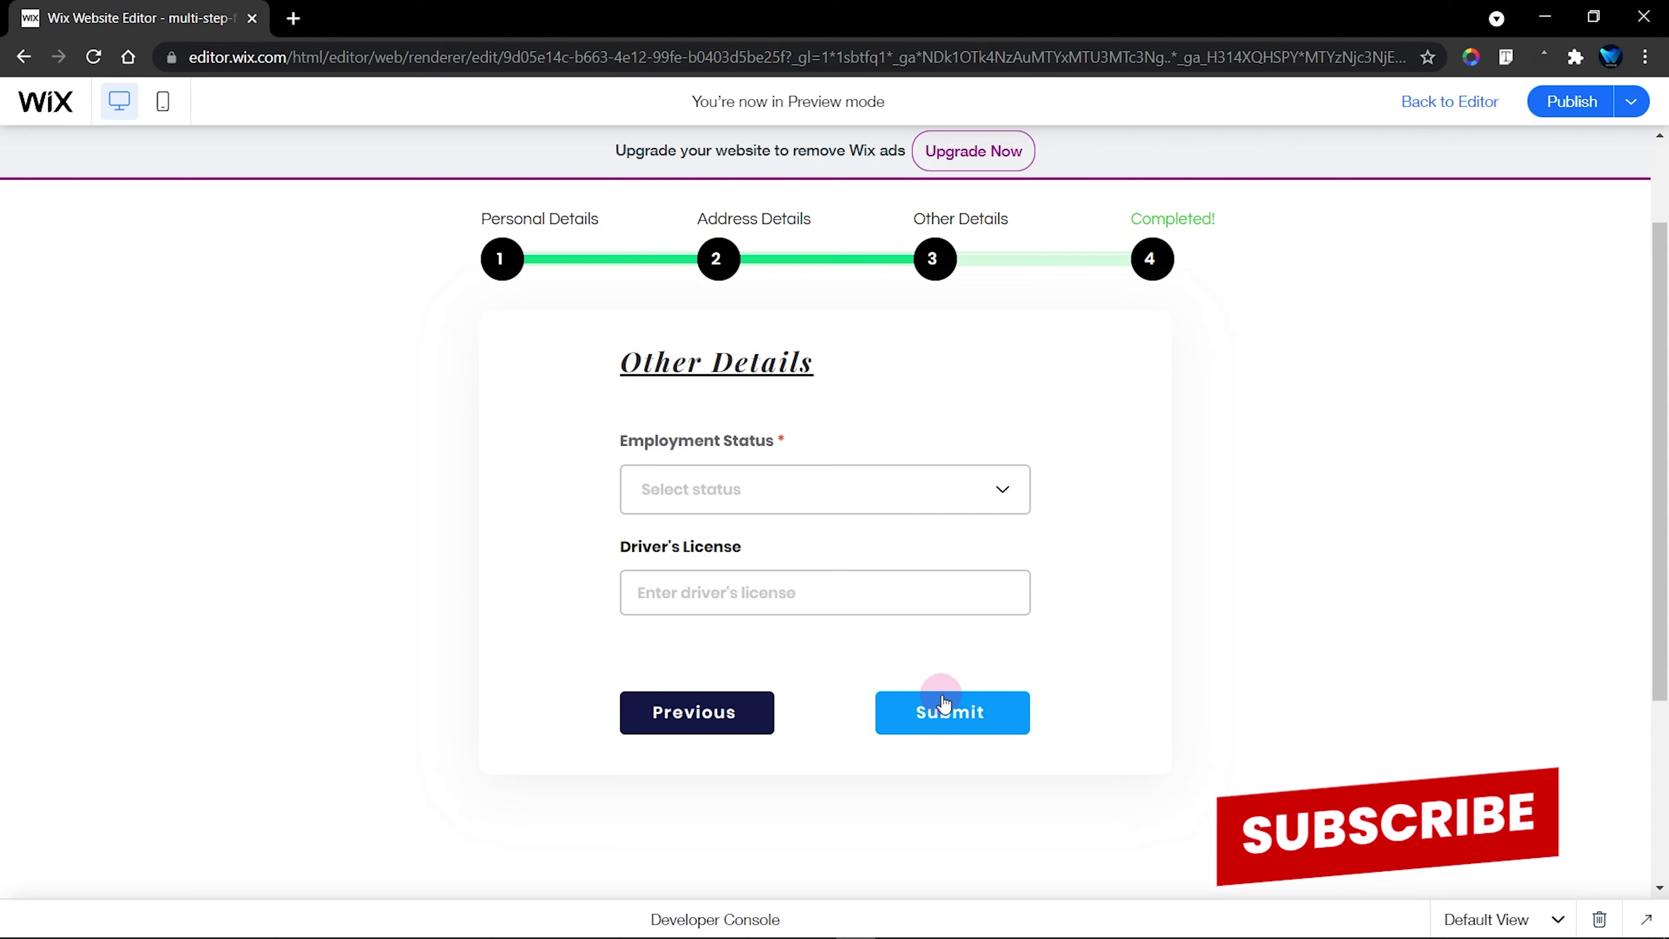
# Return from the preview to the editor and inspect the IDs of the four numbered progress buttons above the form
pyautogui.click(956, 721)
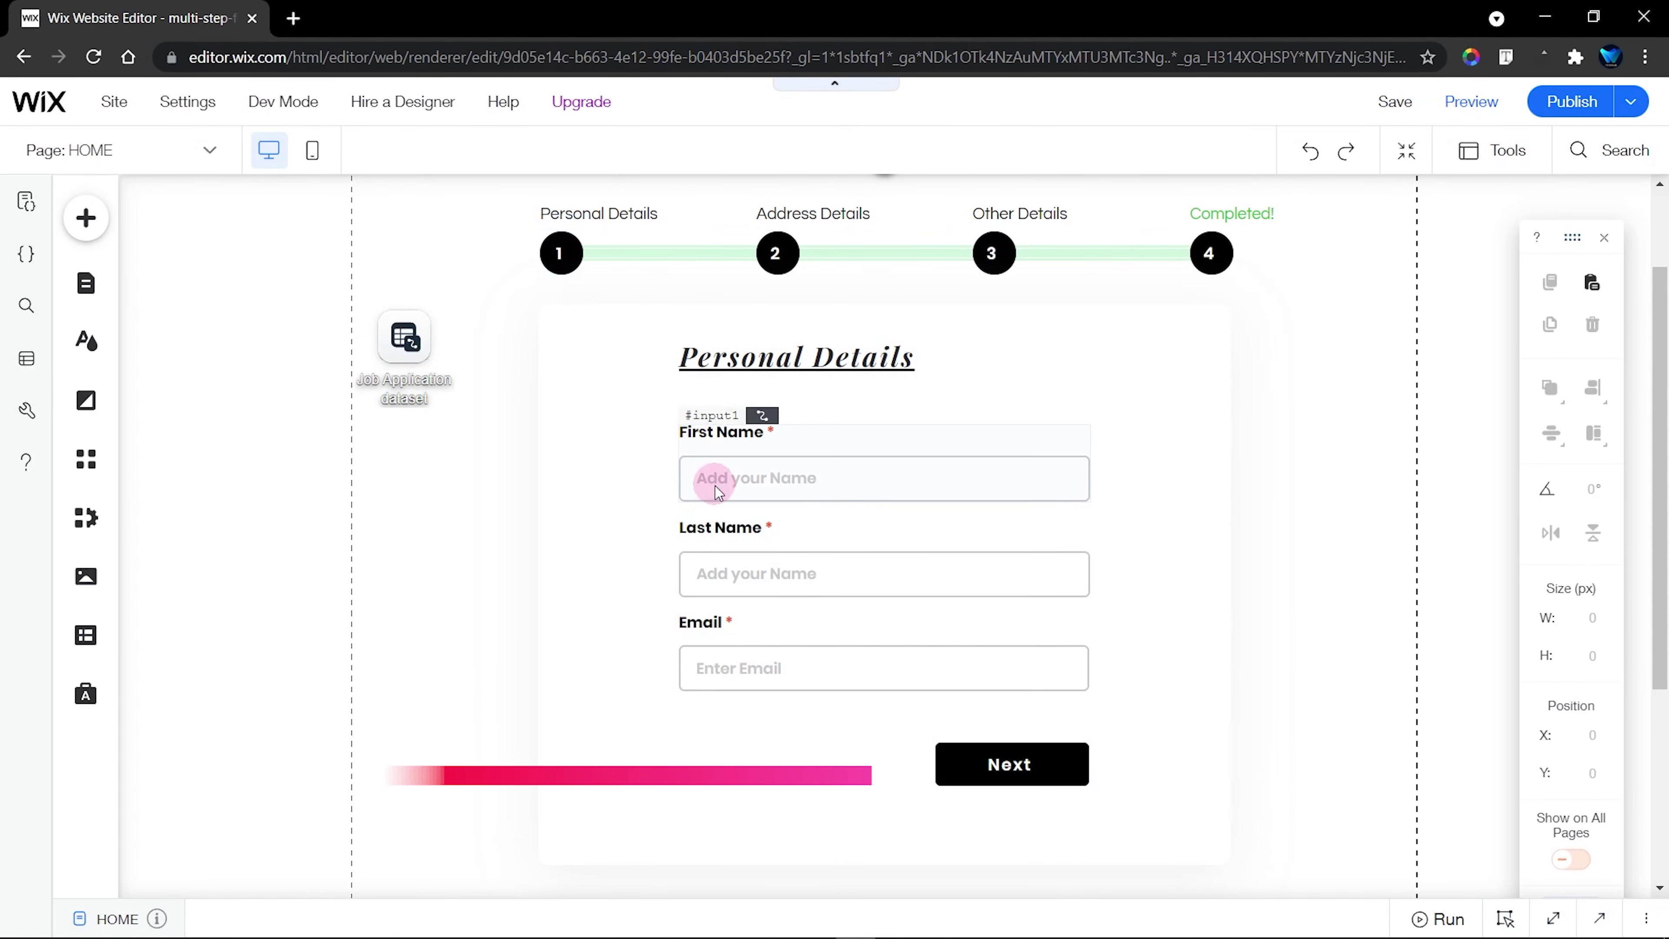
pyautogui.click(564, 253)
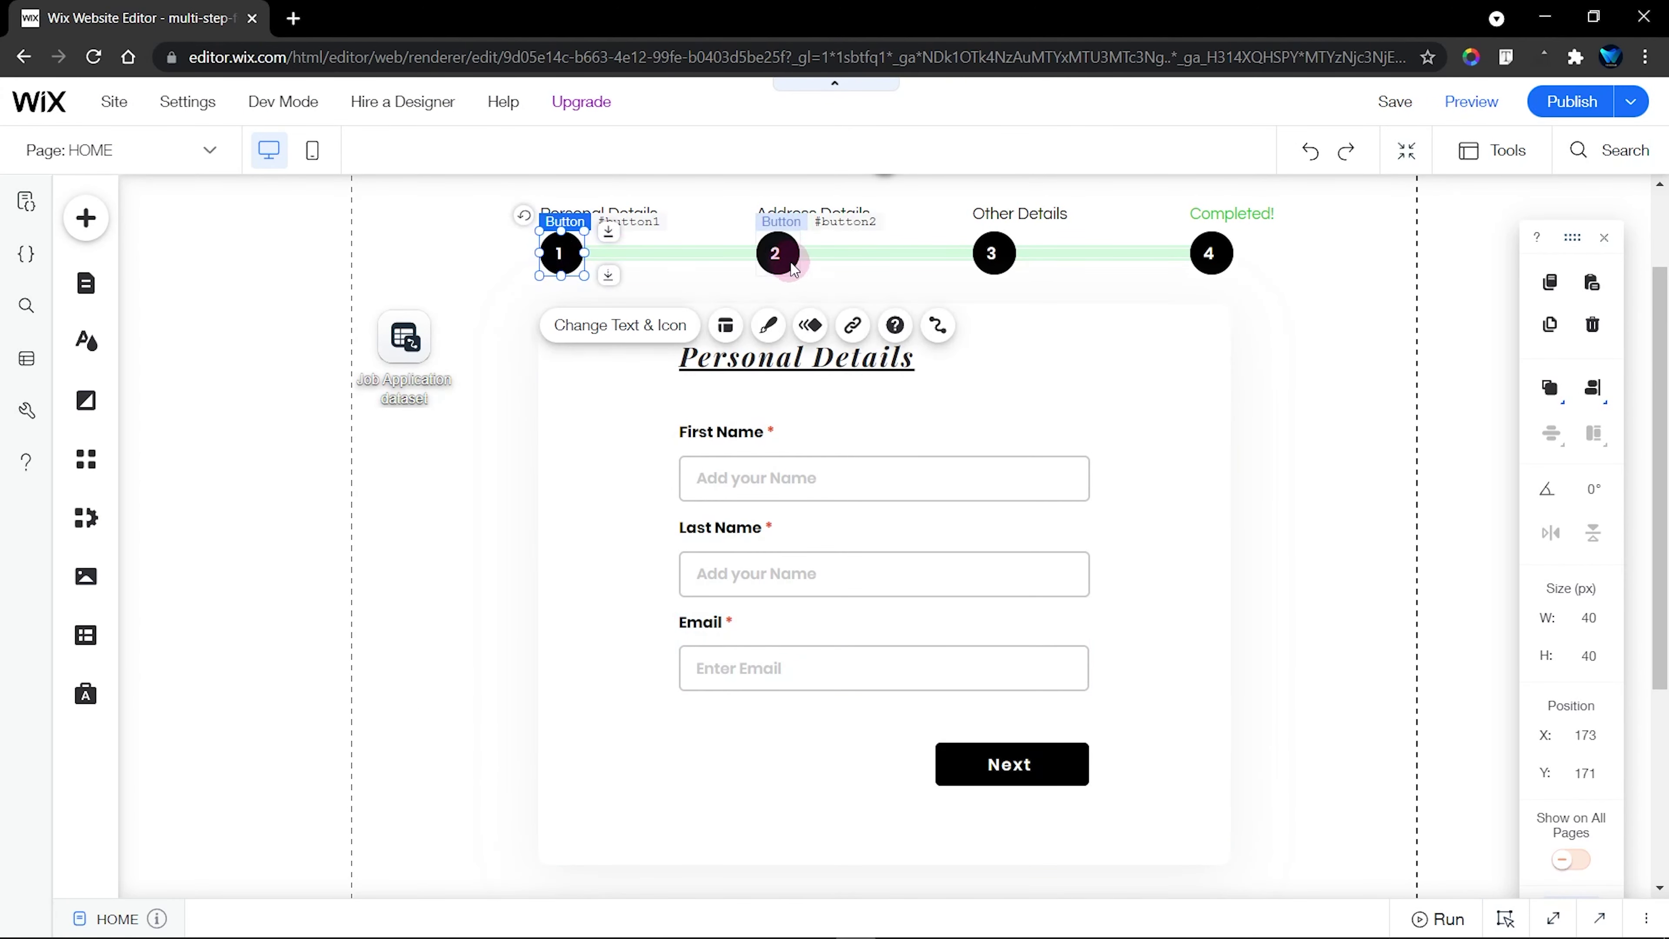
pyautogui.click(777, 254)
pyautogui.click(994, 254)
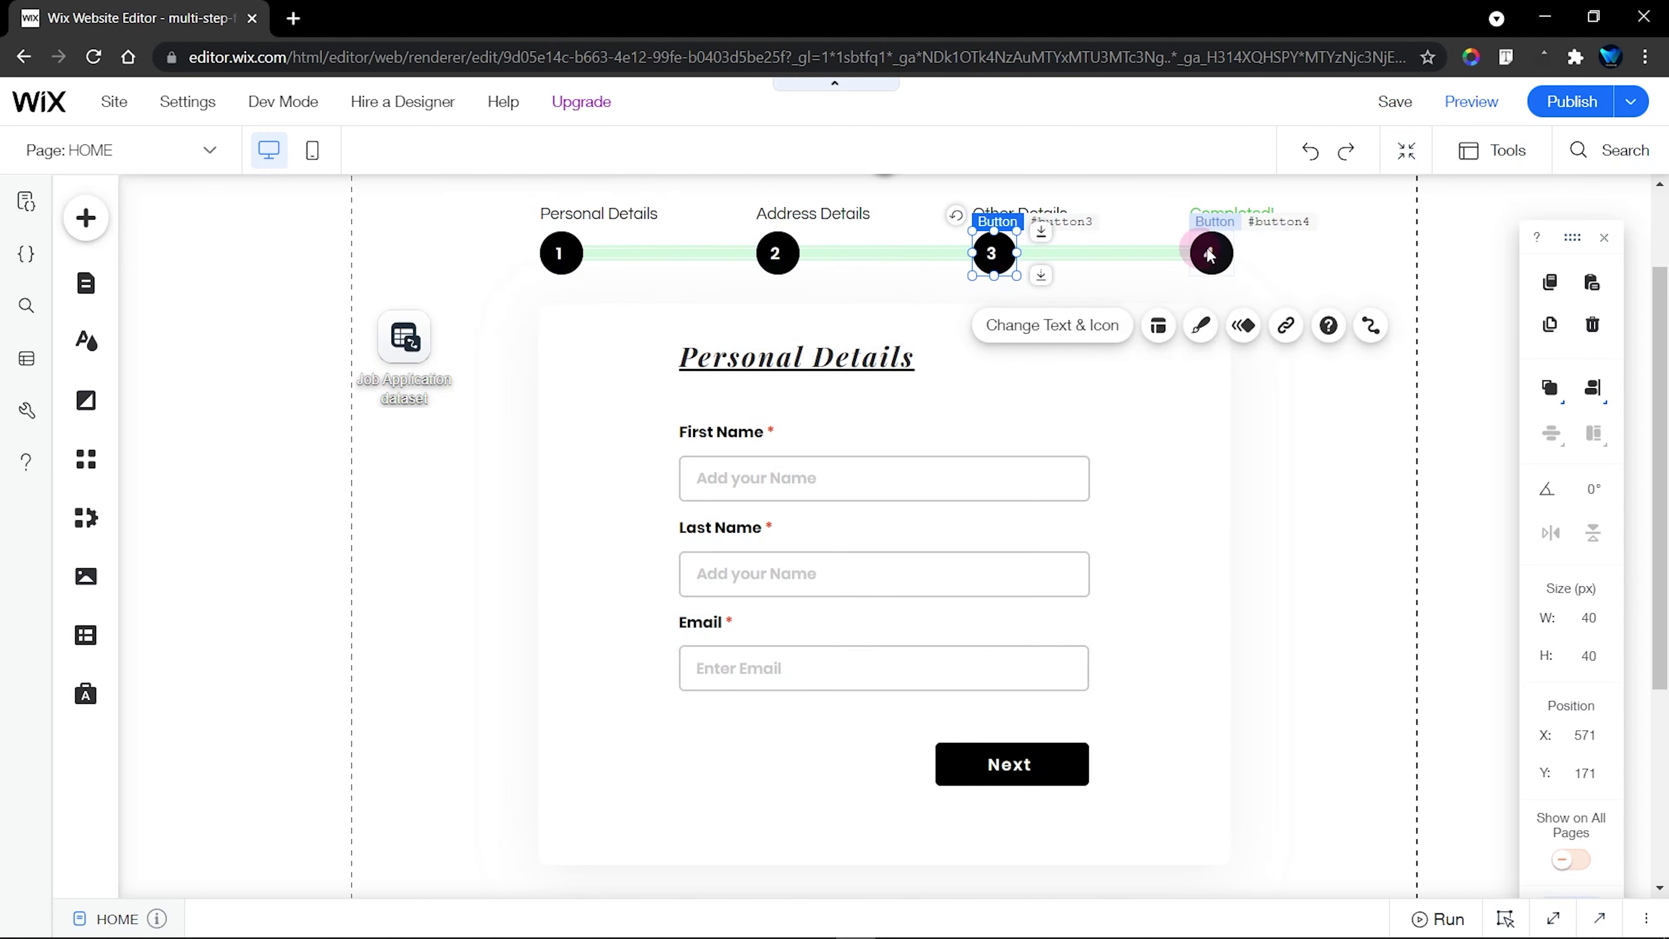
pyautogui.click(1212, 253)
# Compare the #button1 handler under PROGRESS BUTTONS in the page code with the ID of progress button 1 on the canvas
pyautogui.click(1554, 920)
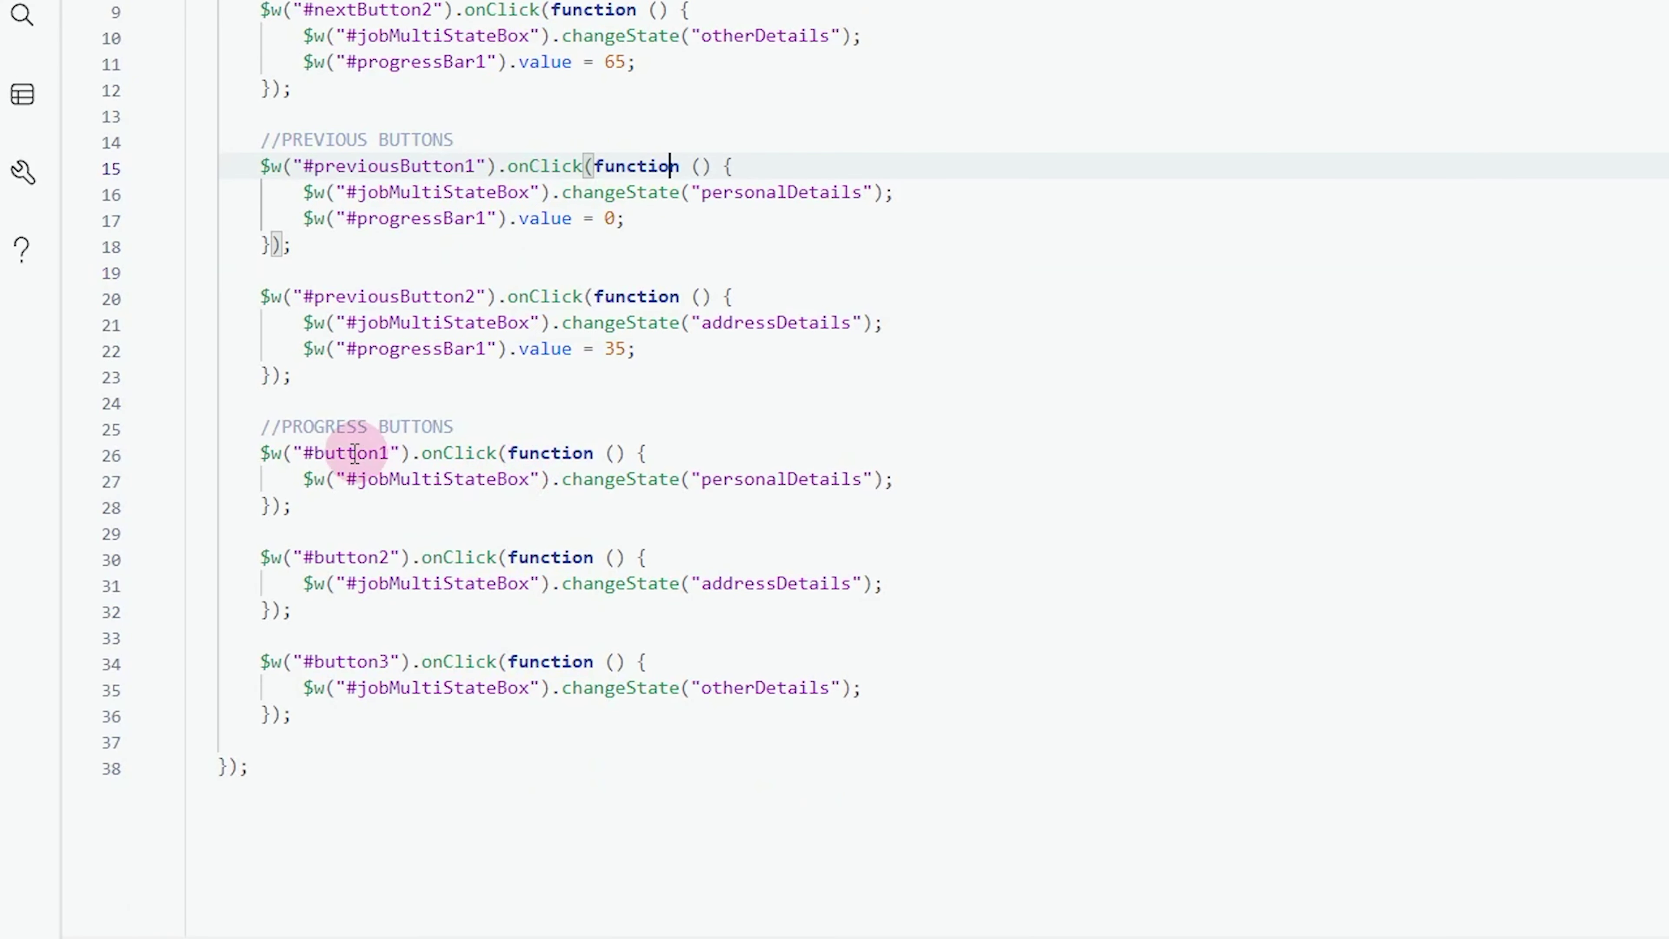
pyautogui.click(687, 456)
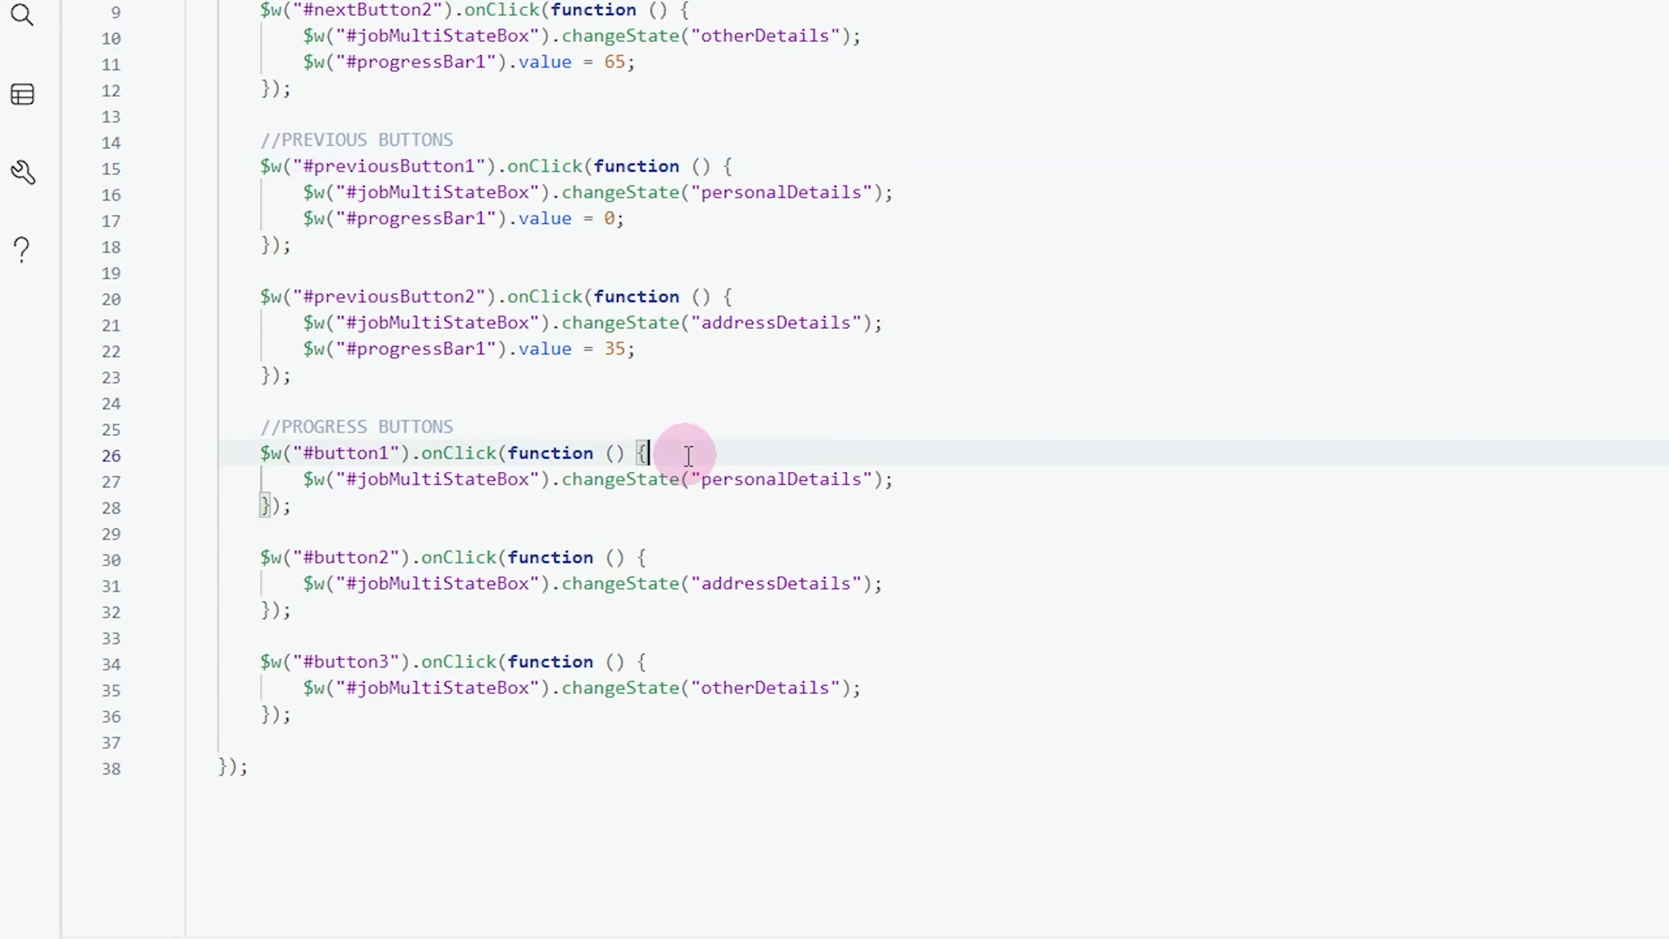
pyautogui.click(357, 453)
pyautogui.click(1602, 200)
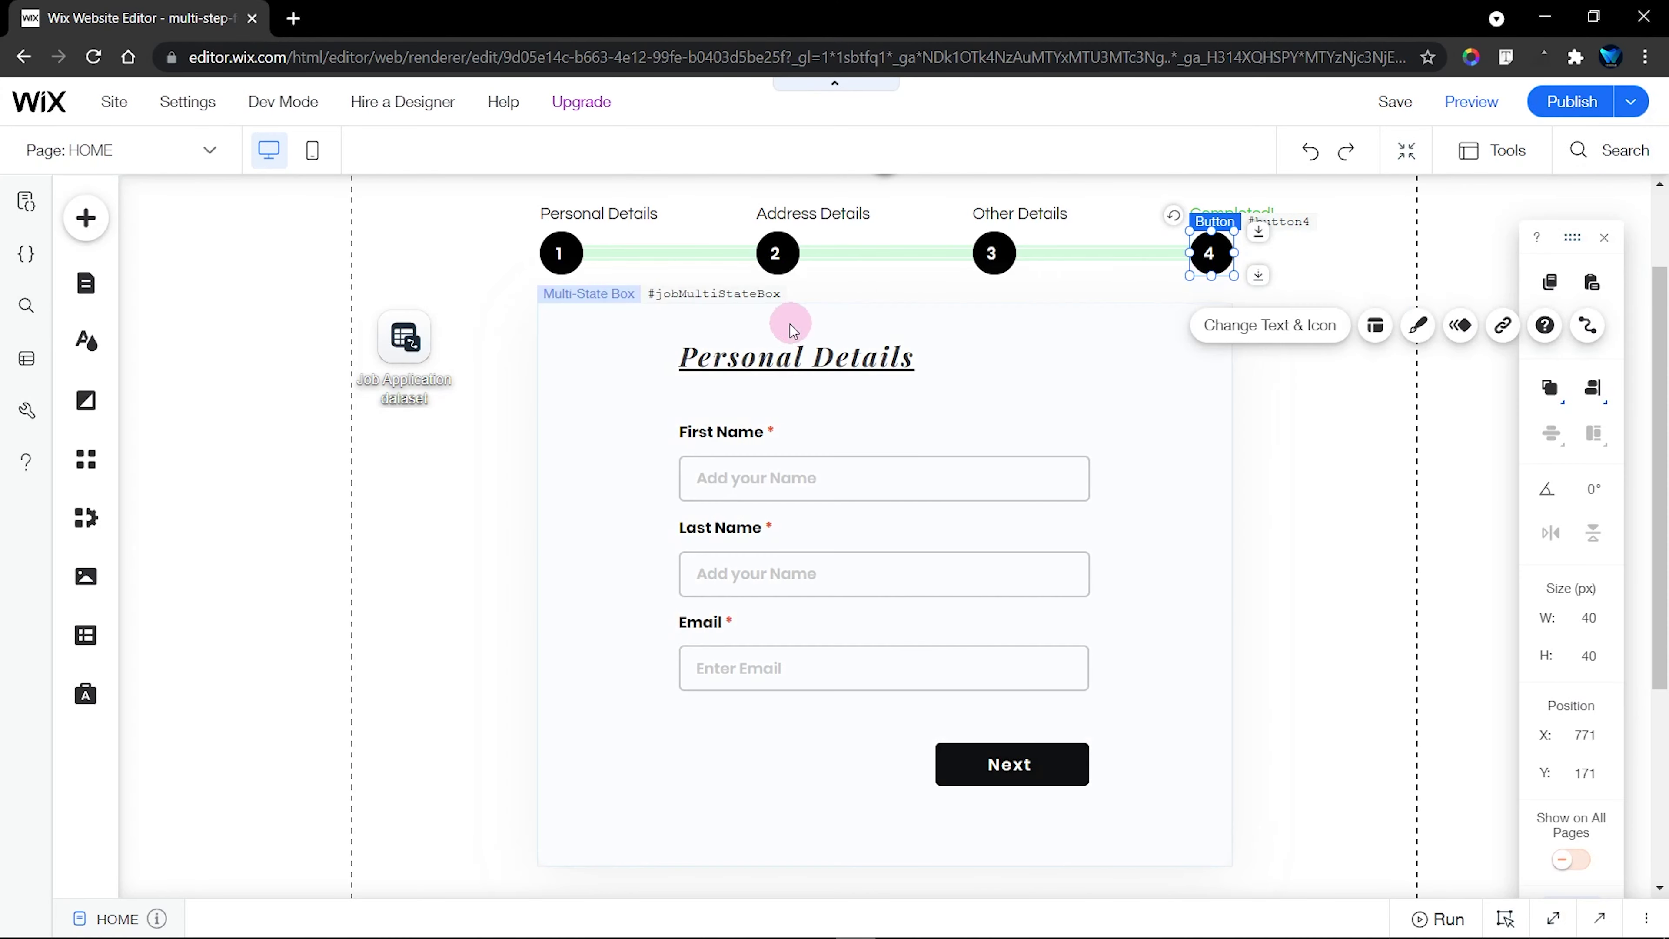
pyautogui.click(562, 251)
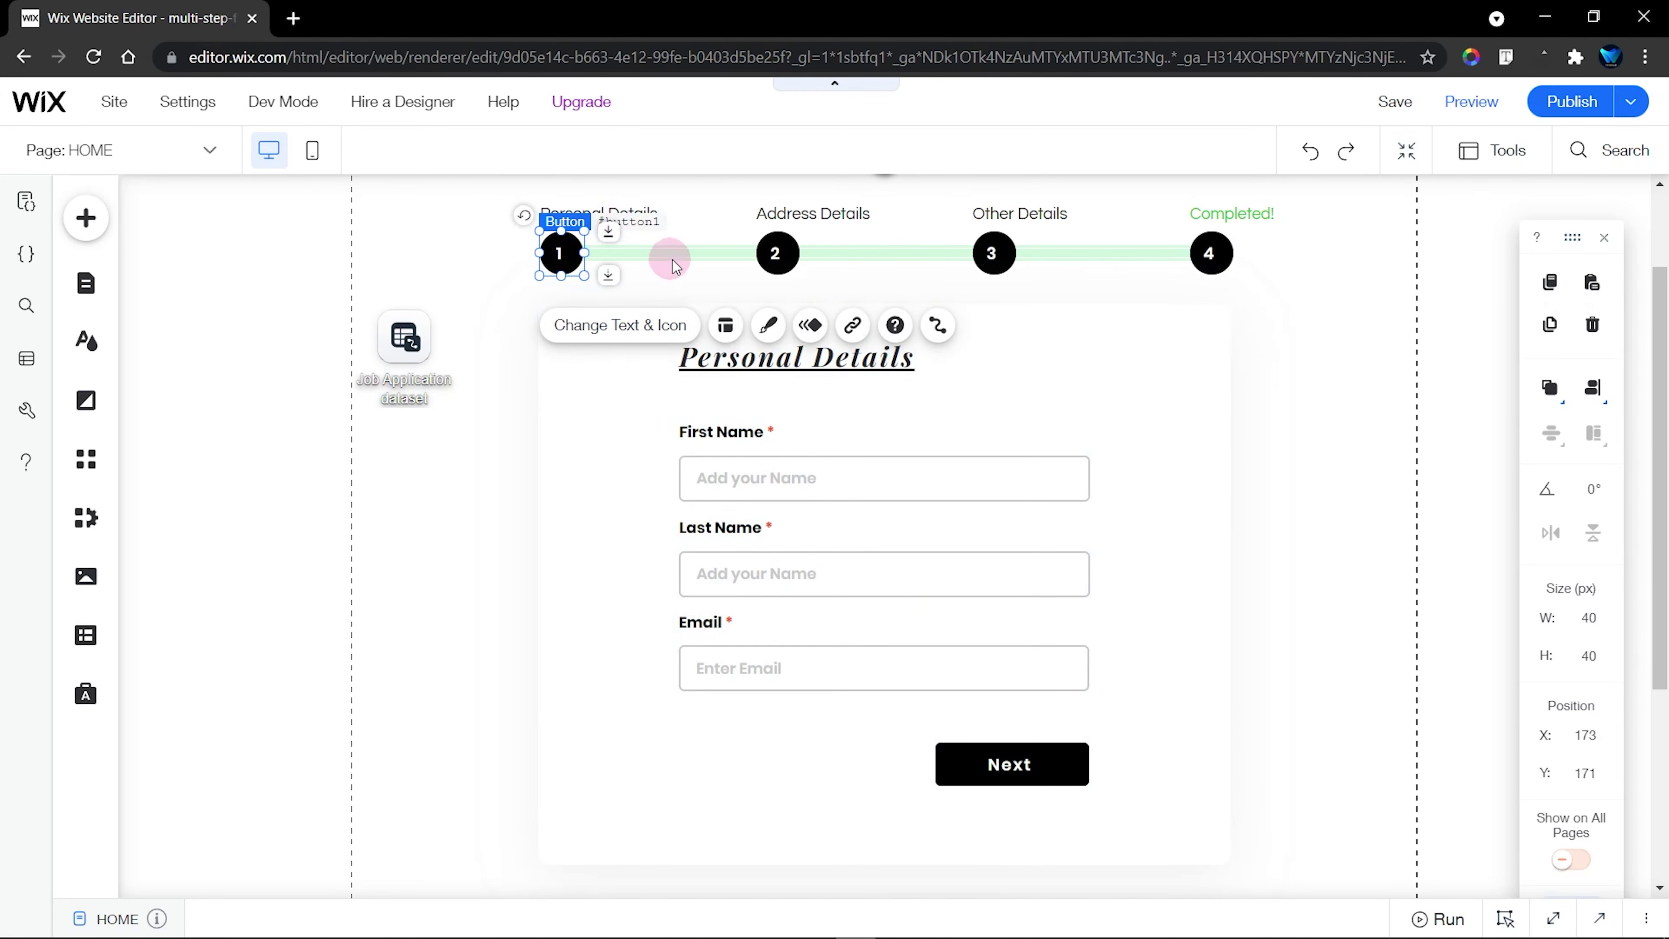
# Add the line $w("#progressBar1").value = 0; below the changeState call in the #button1 handler
pyautogui.click(1553, 919)
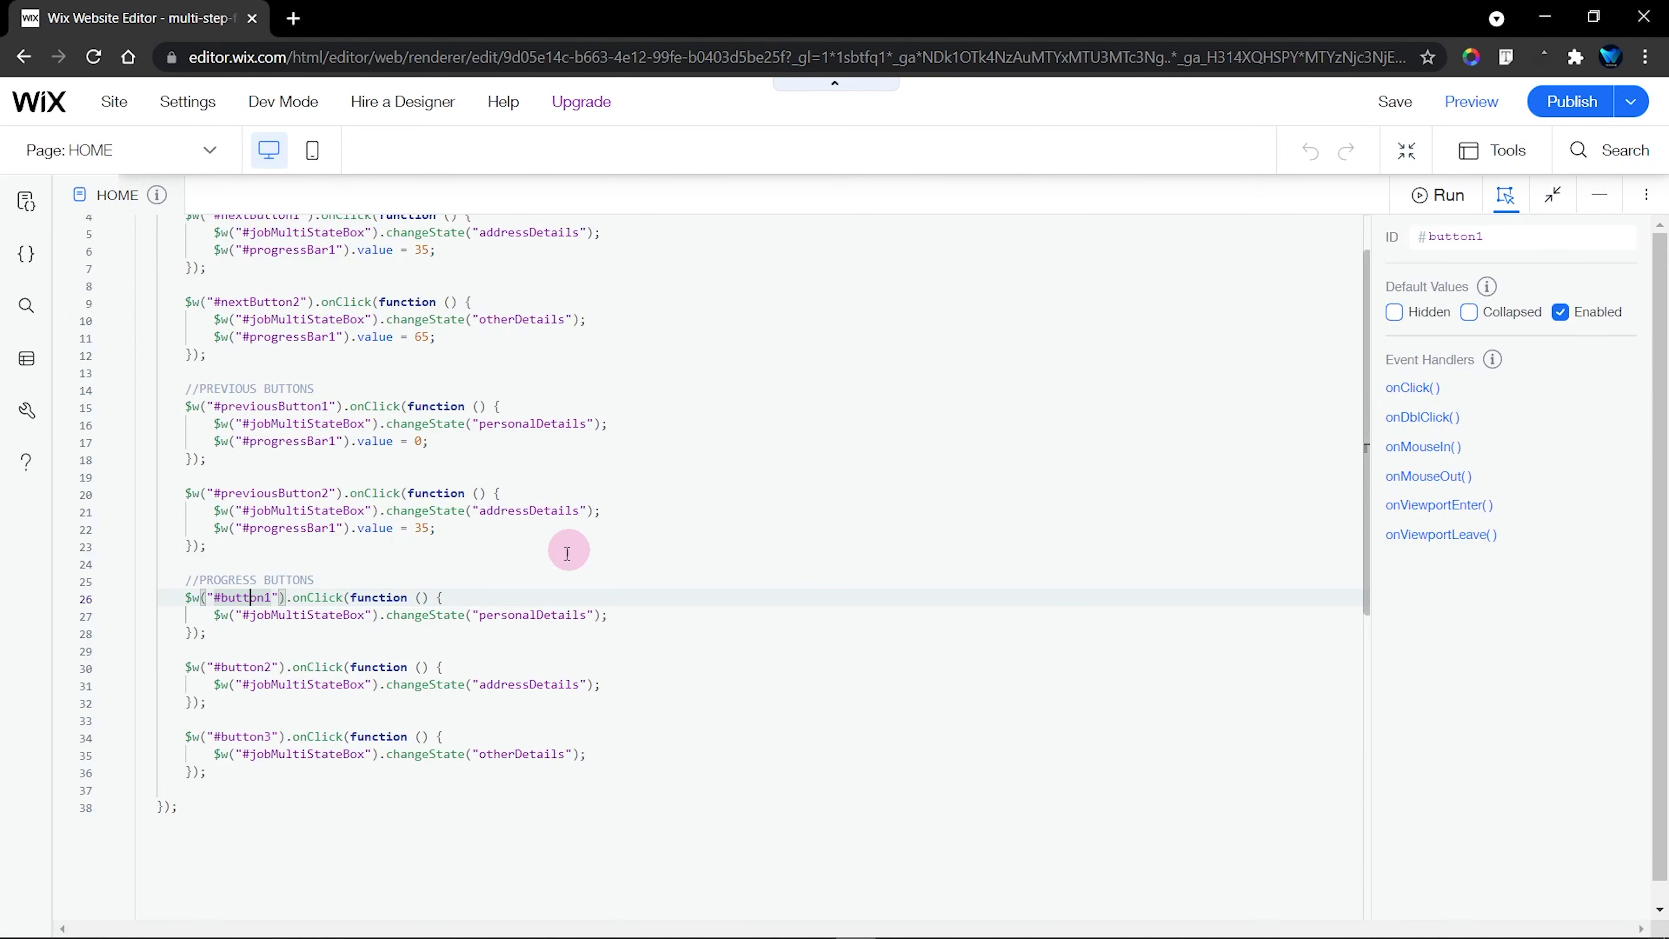
pyautogui.click(561, 563)
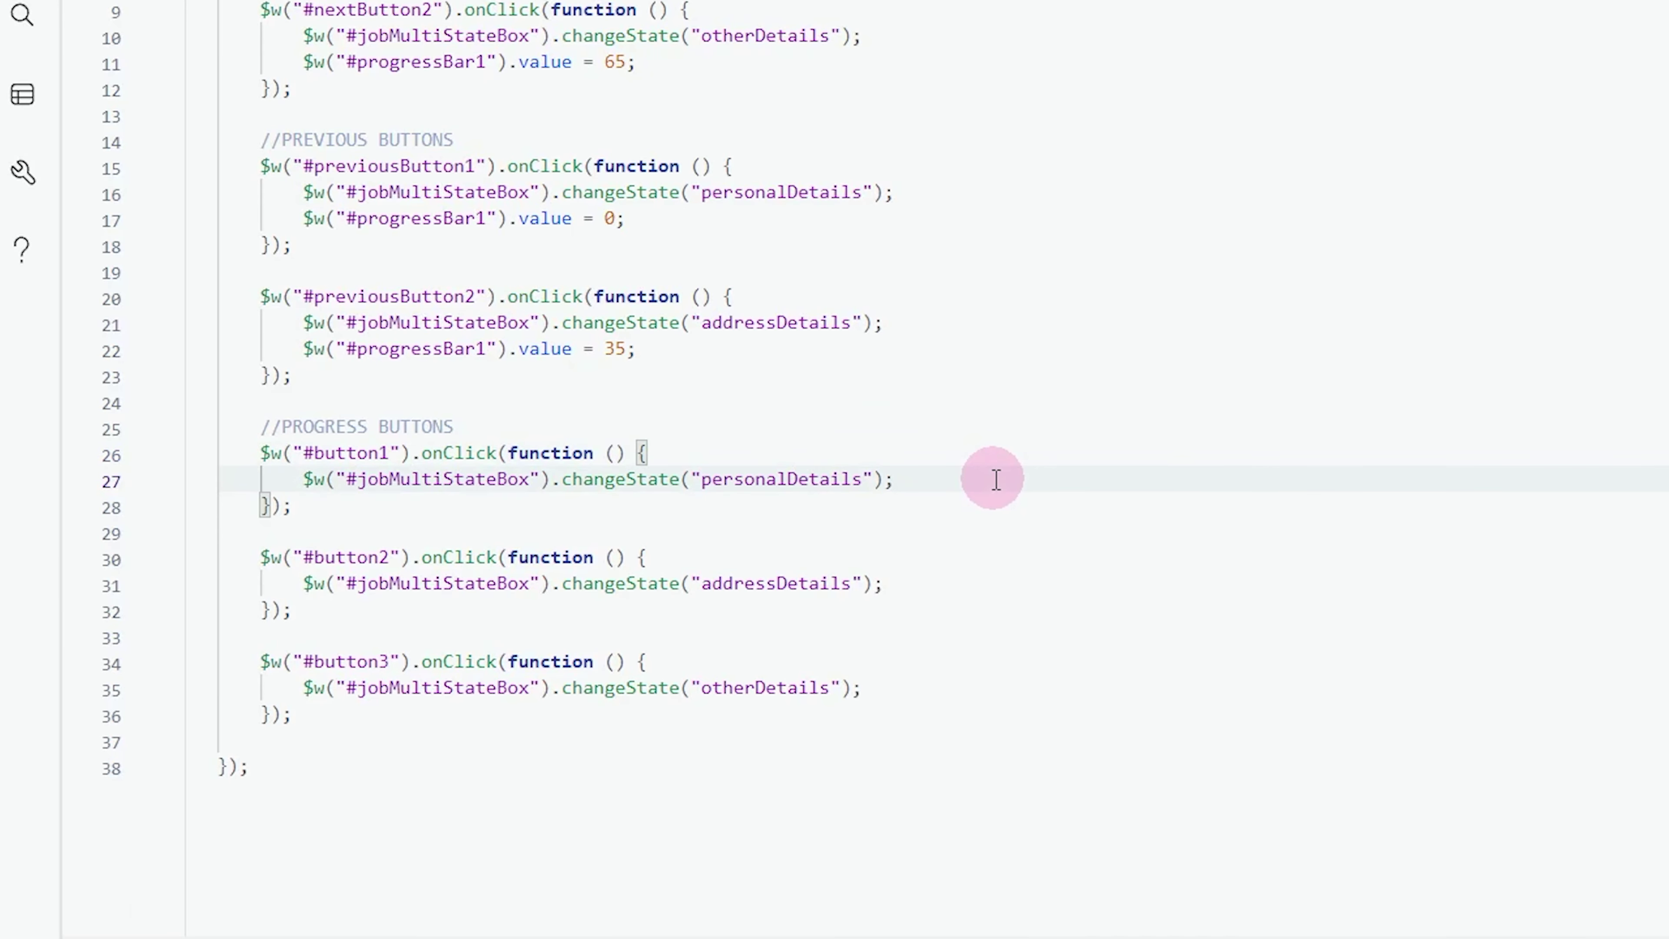
pyautogui.press('Return')
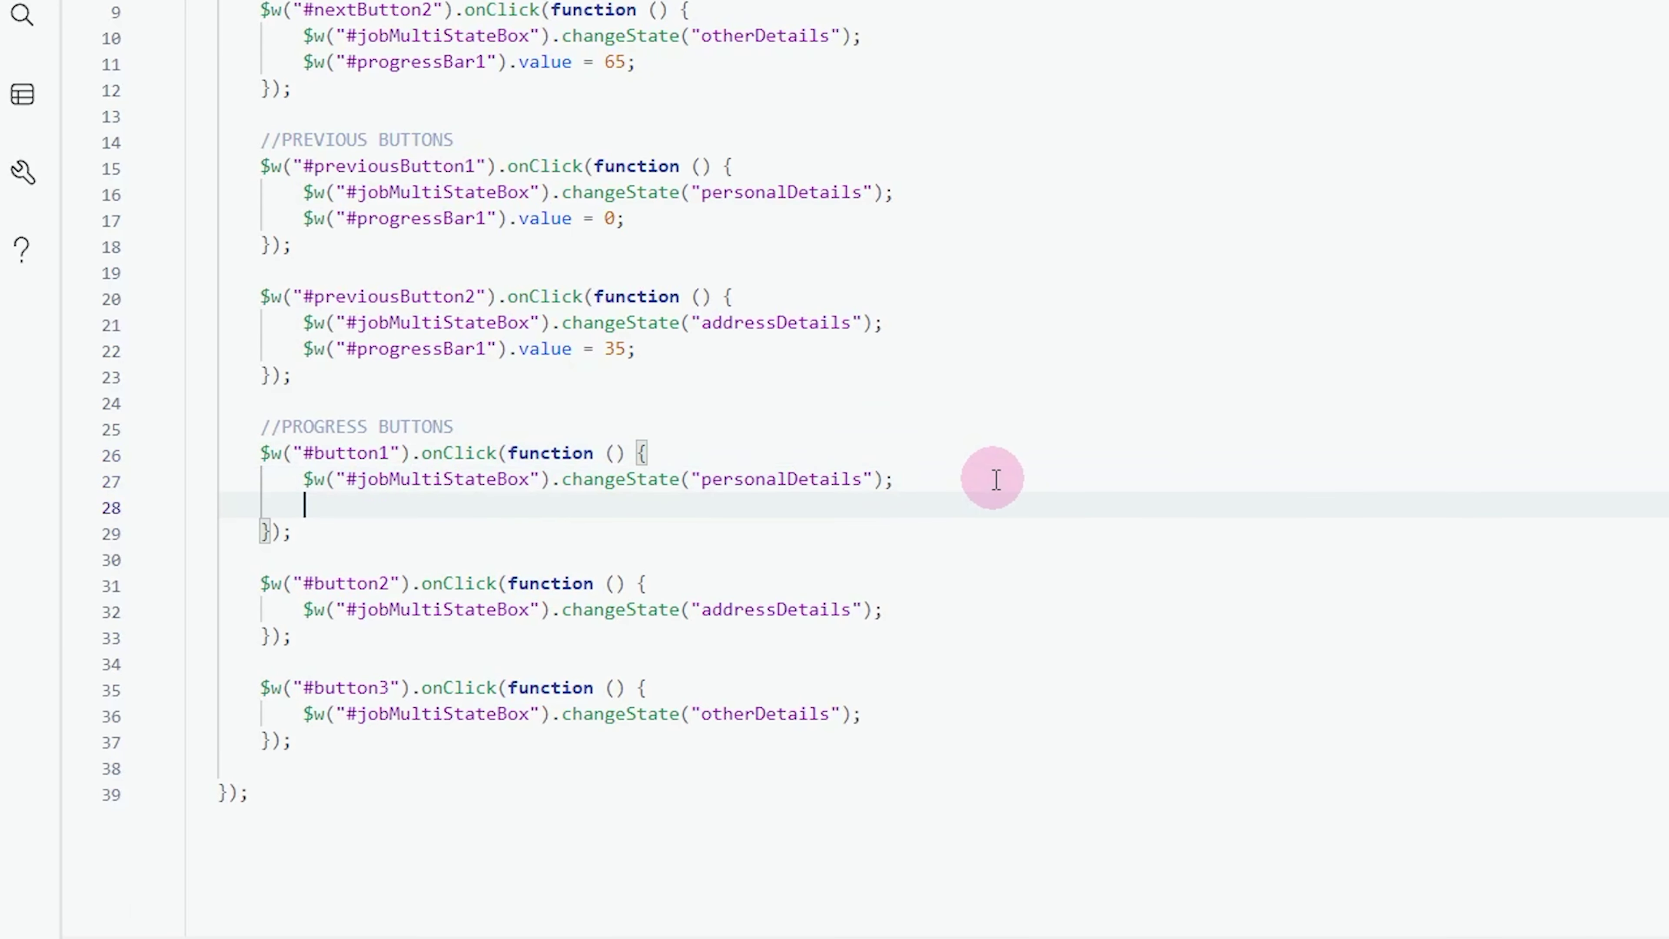
pyautogui.write('$w("#progressBar1").value = 65;')
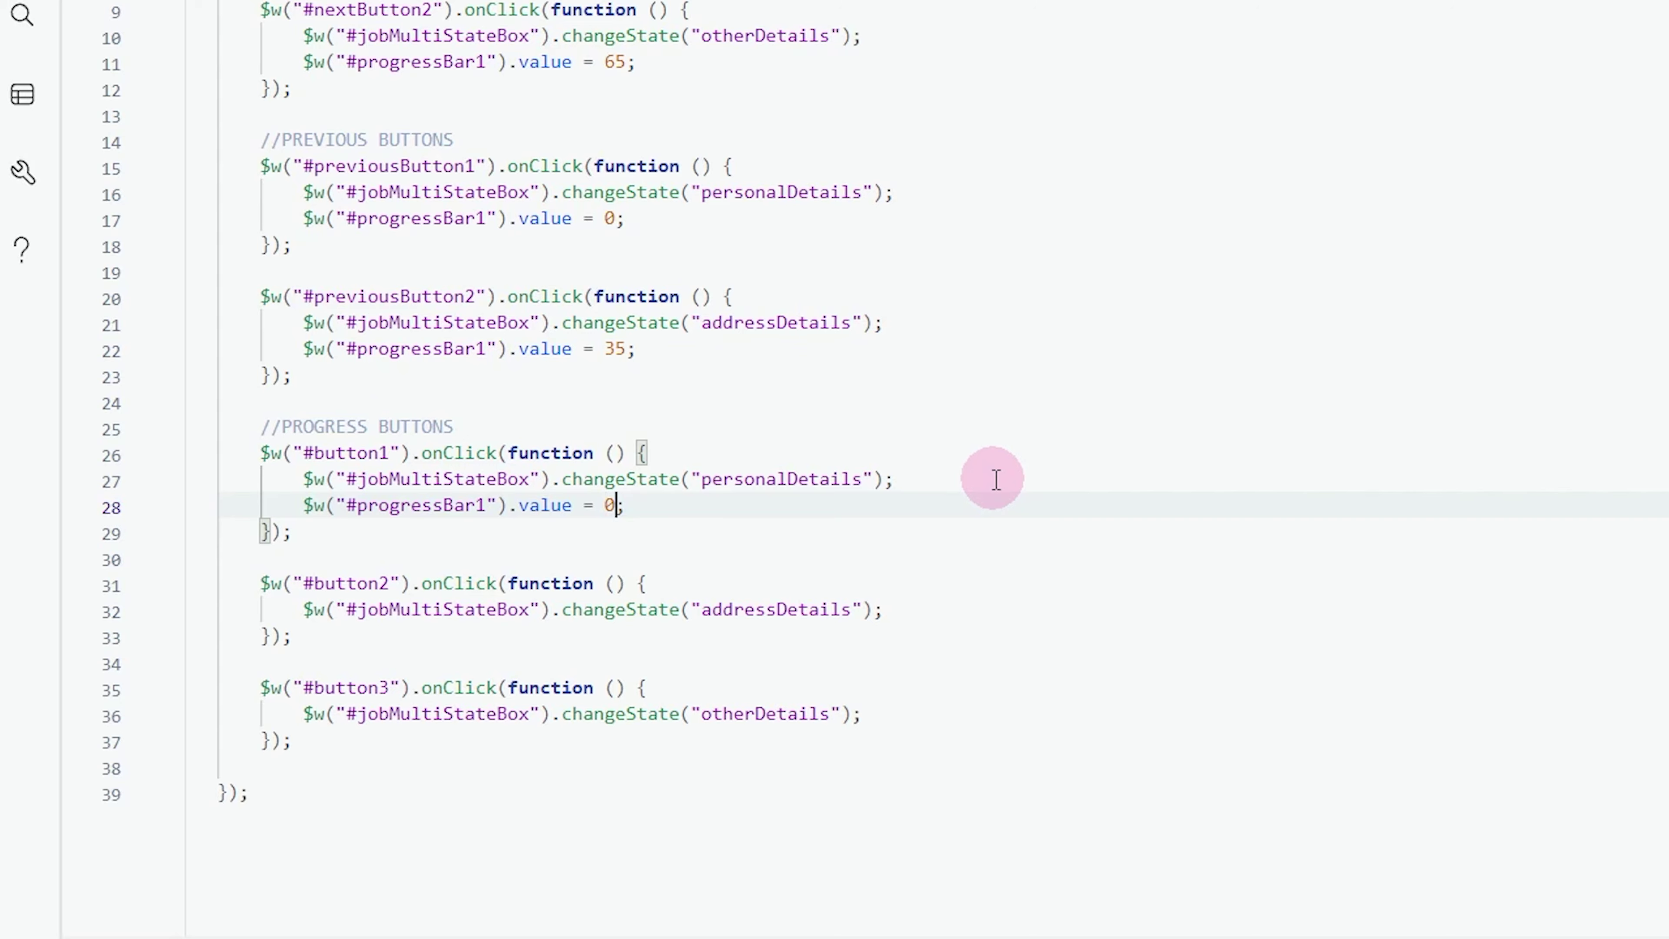
# Locate the #button2 handler in the code and show the multi-state box's addressDetails state to check the step it leads to
pyautogui.scroll(-2, 953, 476)
pyautogui.click(384, 482)
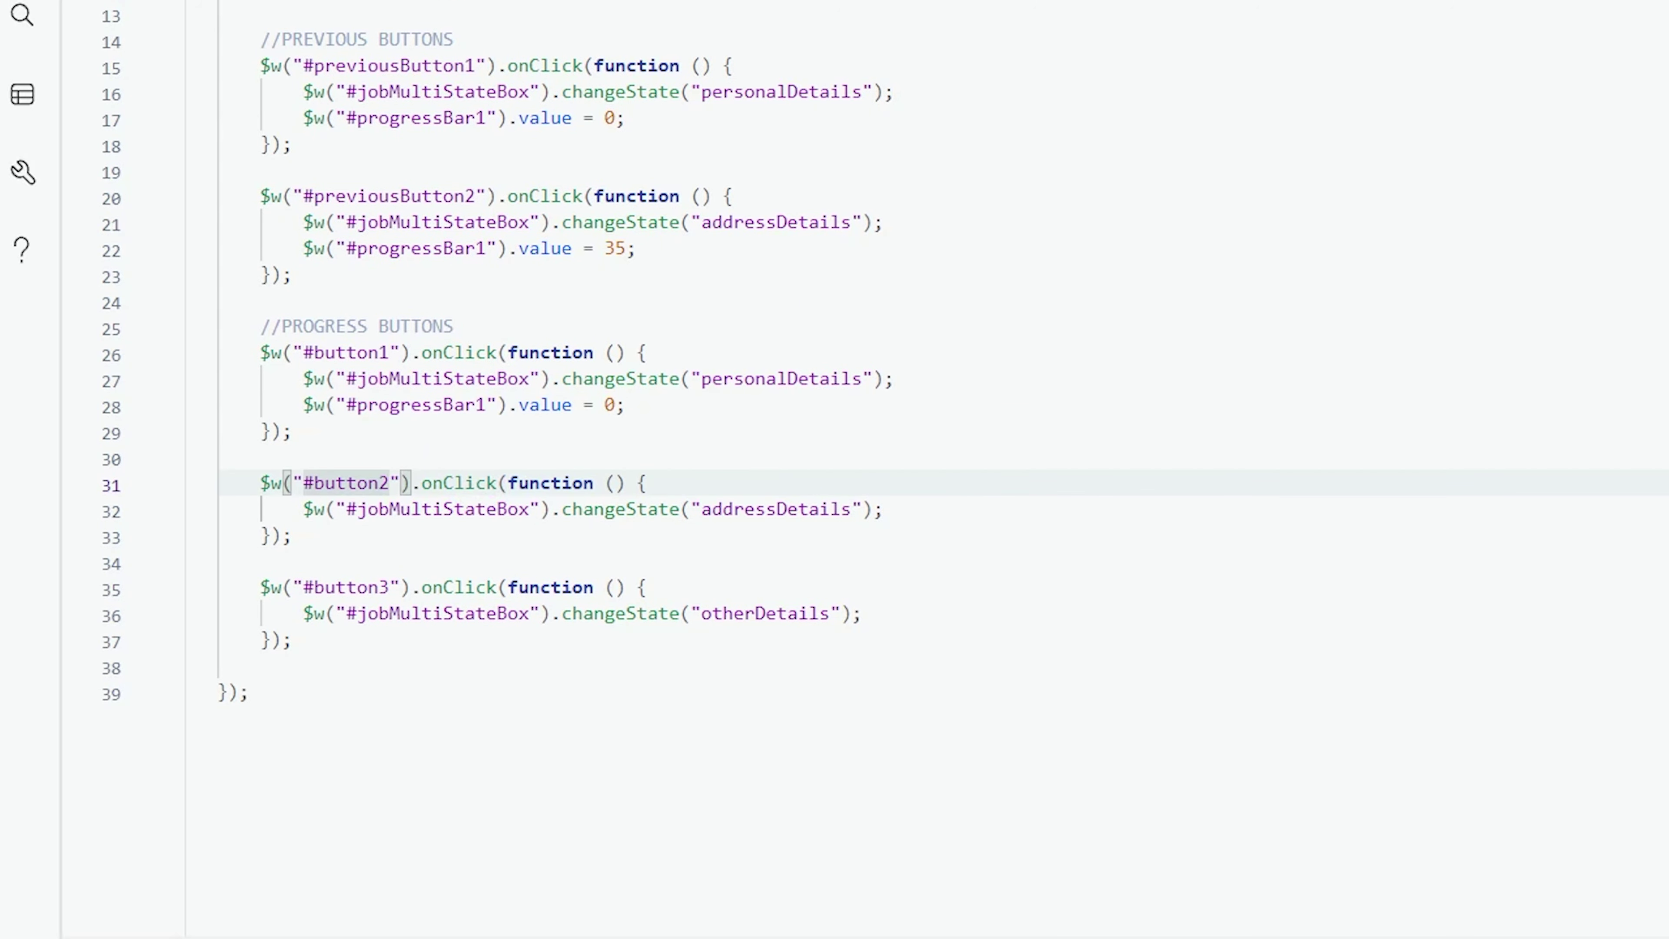
pyautogui.click(1558, 190)
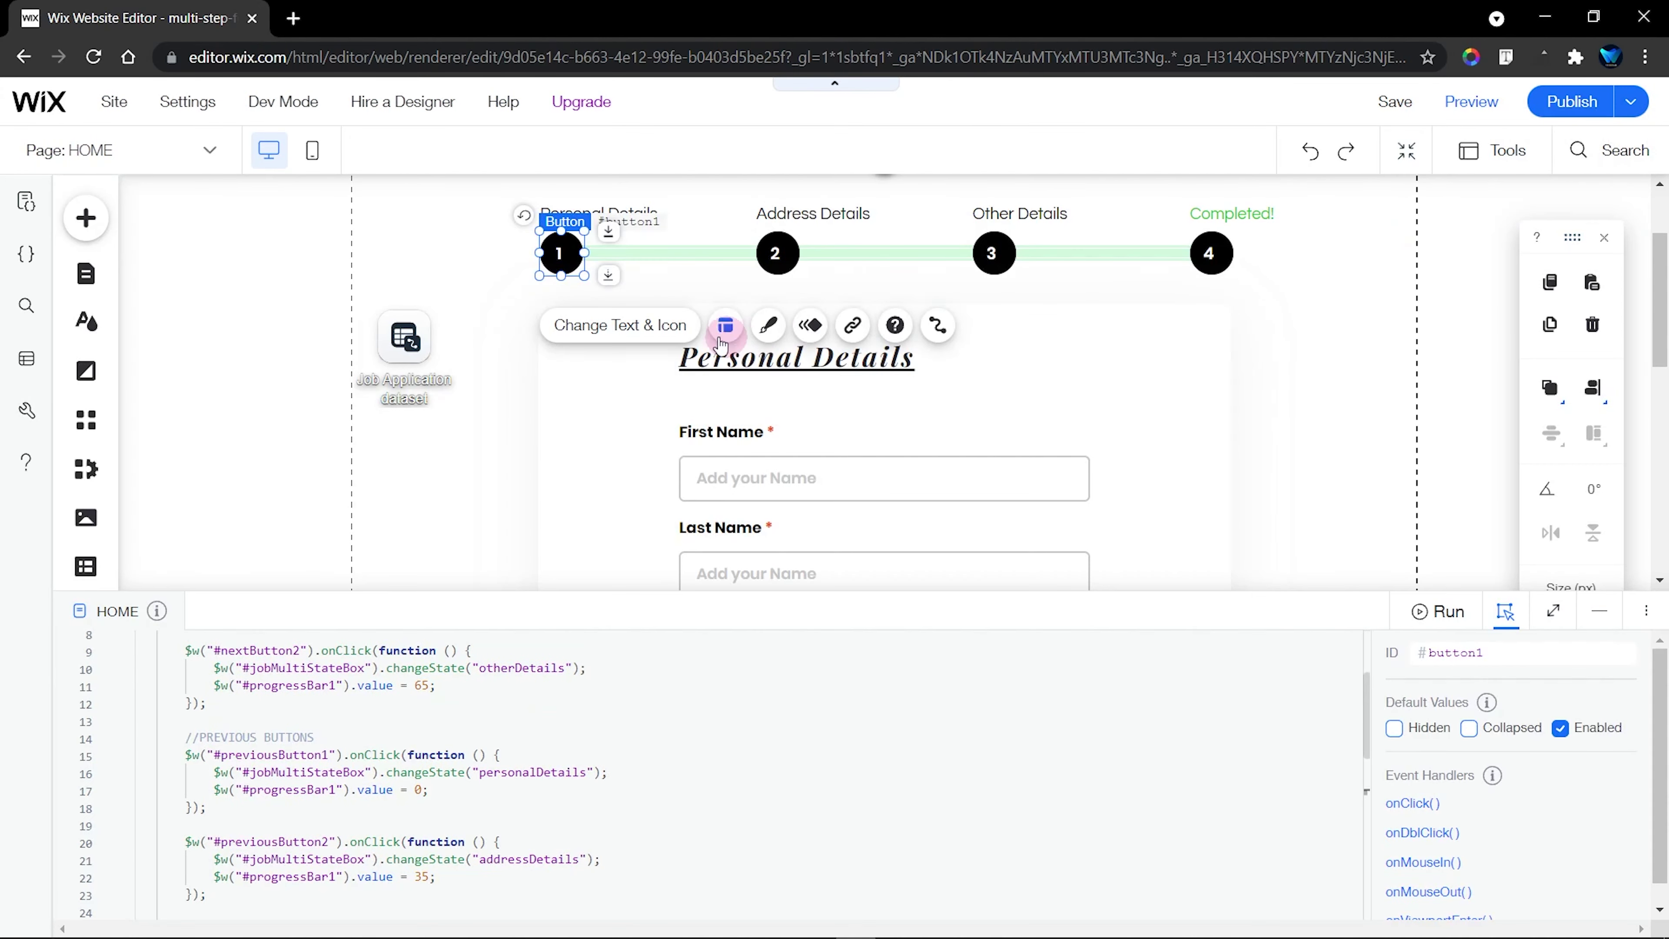
pyautogui.click(1591, 628)
pyautogui.click(633, 413)
pyautogui.click(649, 245)
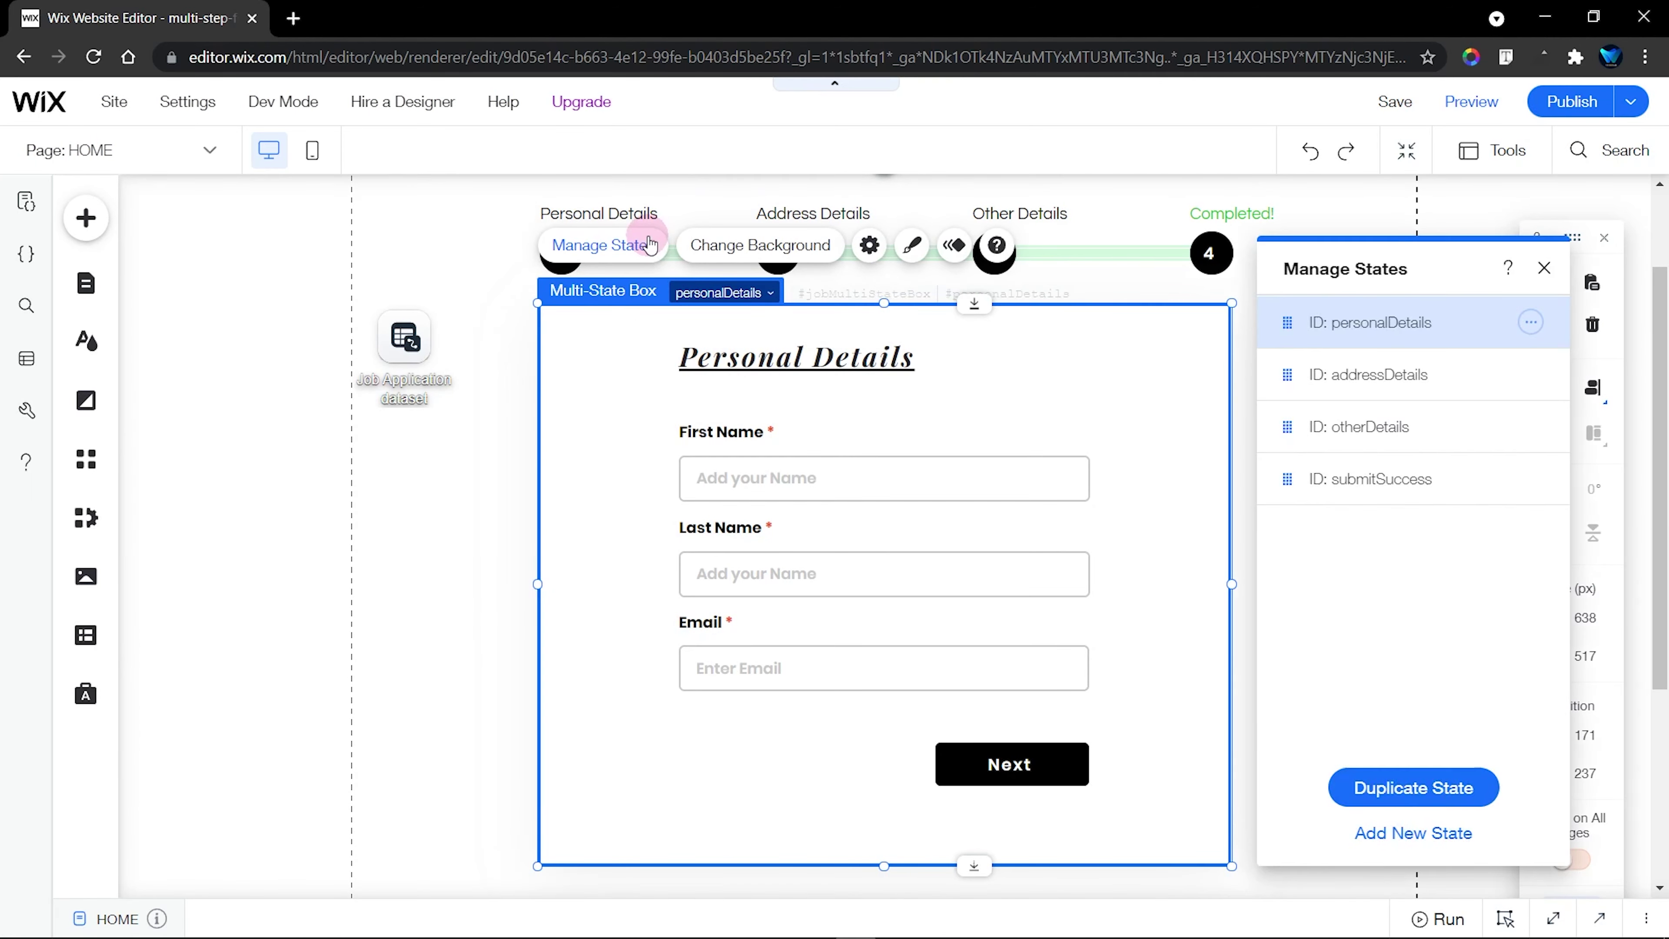
pyautogui.click(1412, 373)
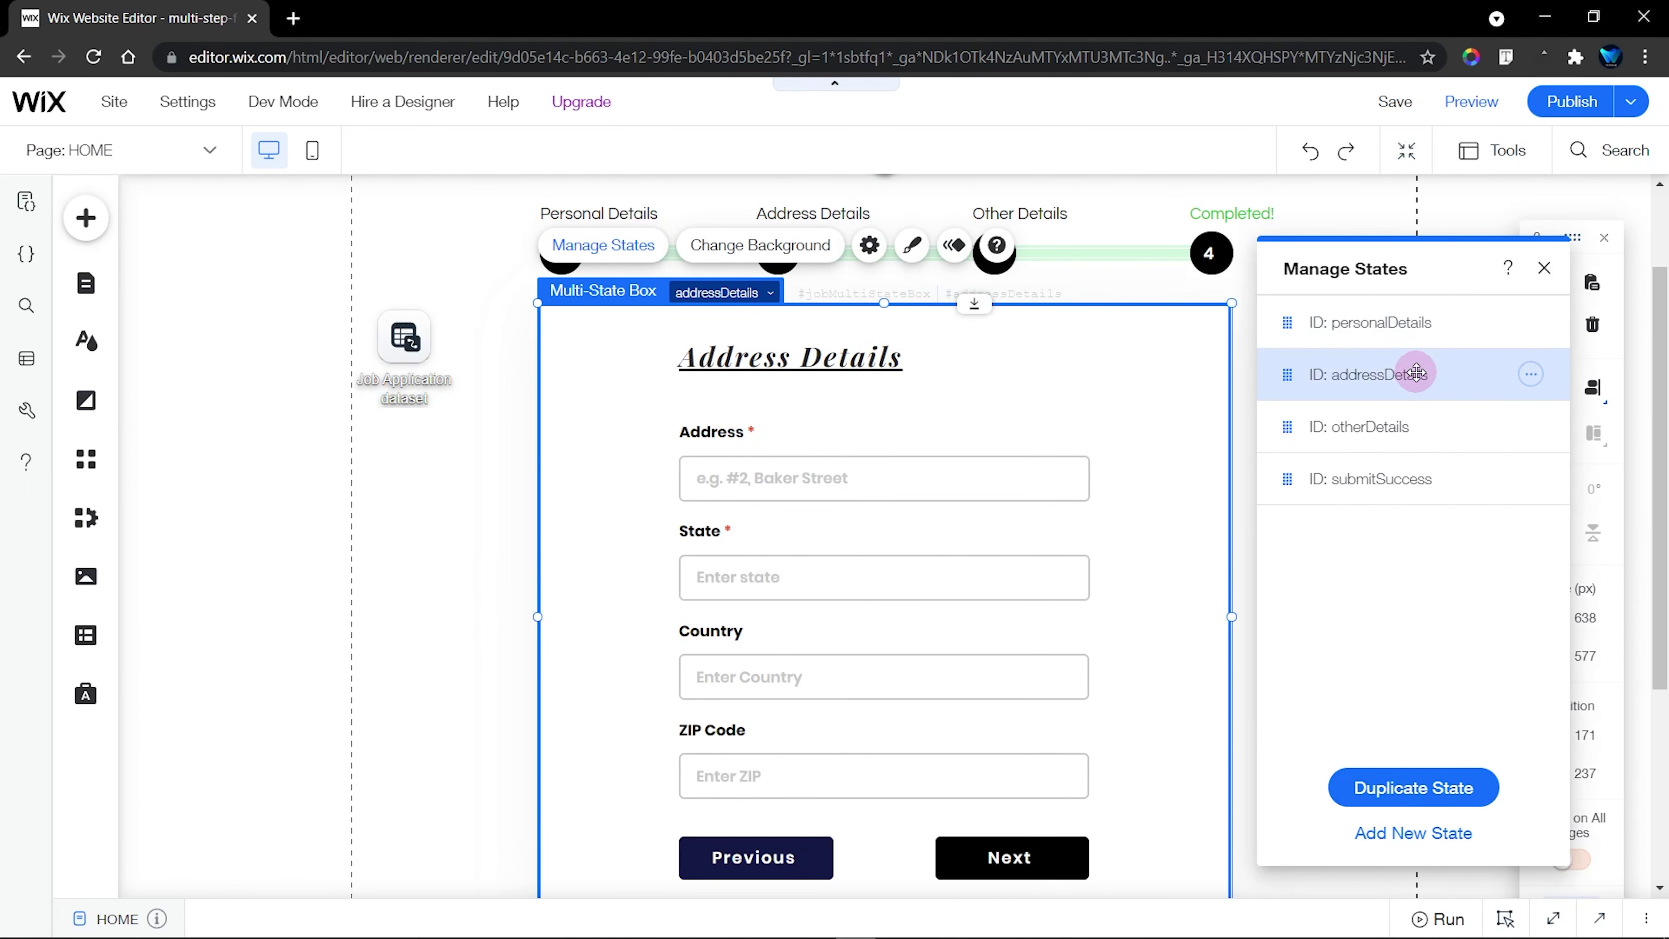
pyautogui.click(1544, 268)
pyautogui.click(1323, 450)
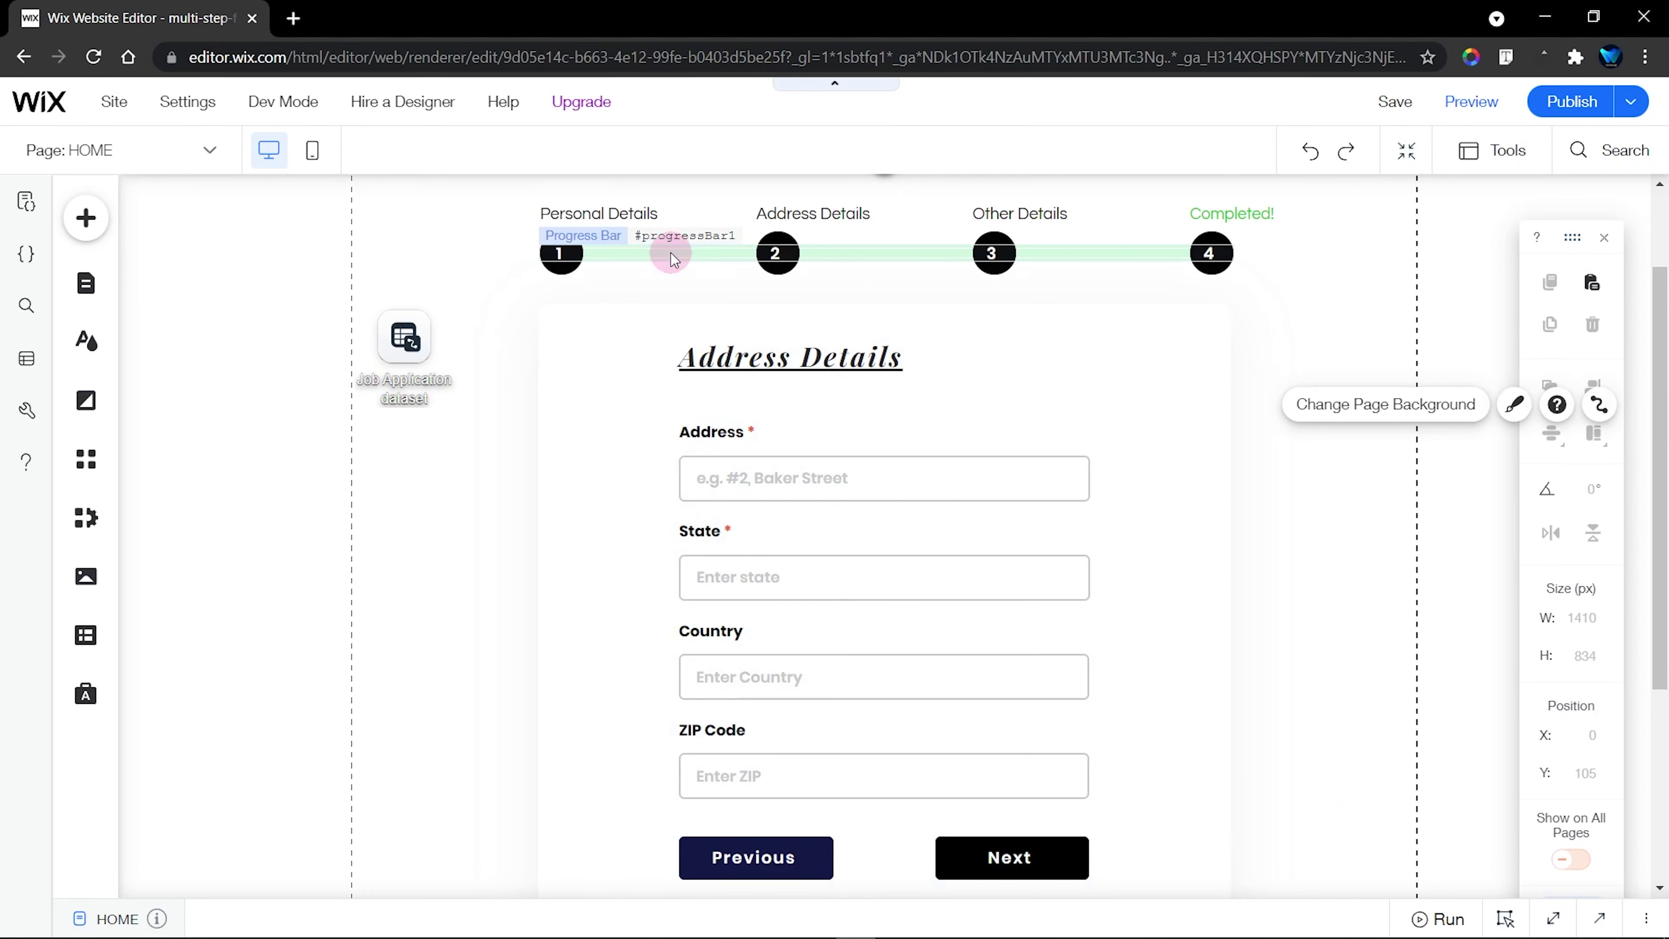
# Add the line $w("#progressBar1").value = 35; below the changeState call in the #button2 handler
pyautogui.click(1553, 923)
pyautogui.click(615, 633)
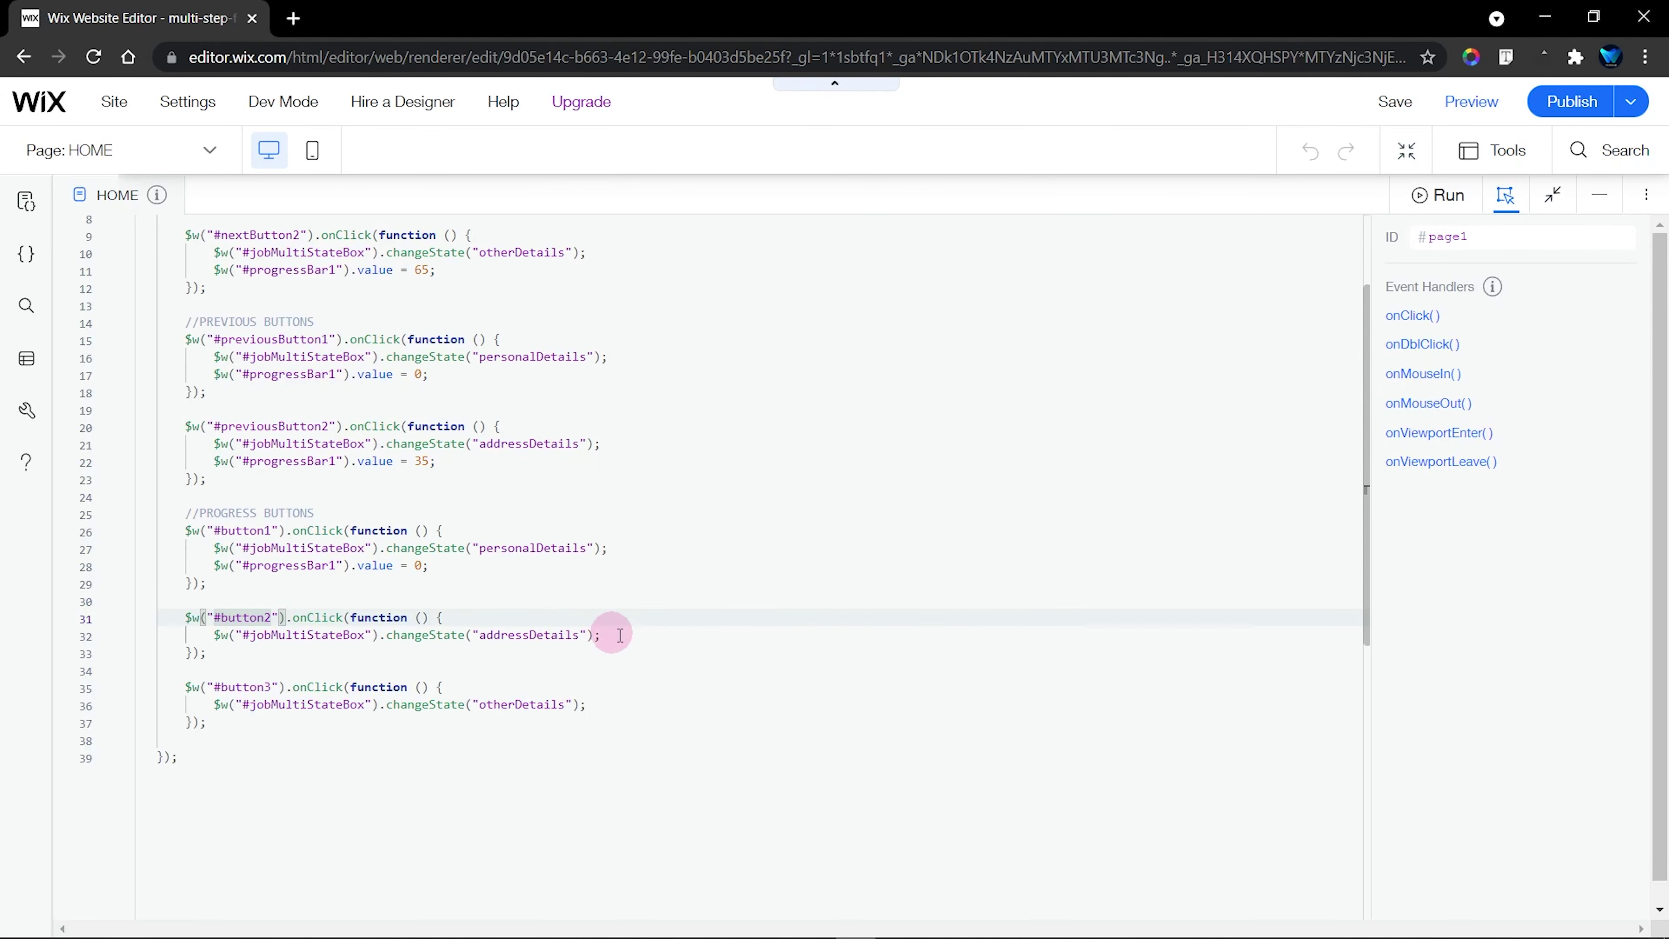
pyautogui.press('Return')
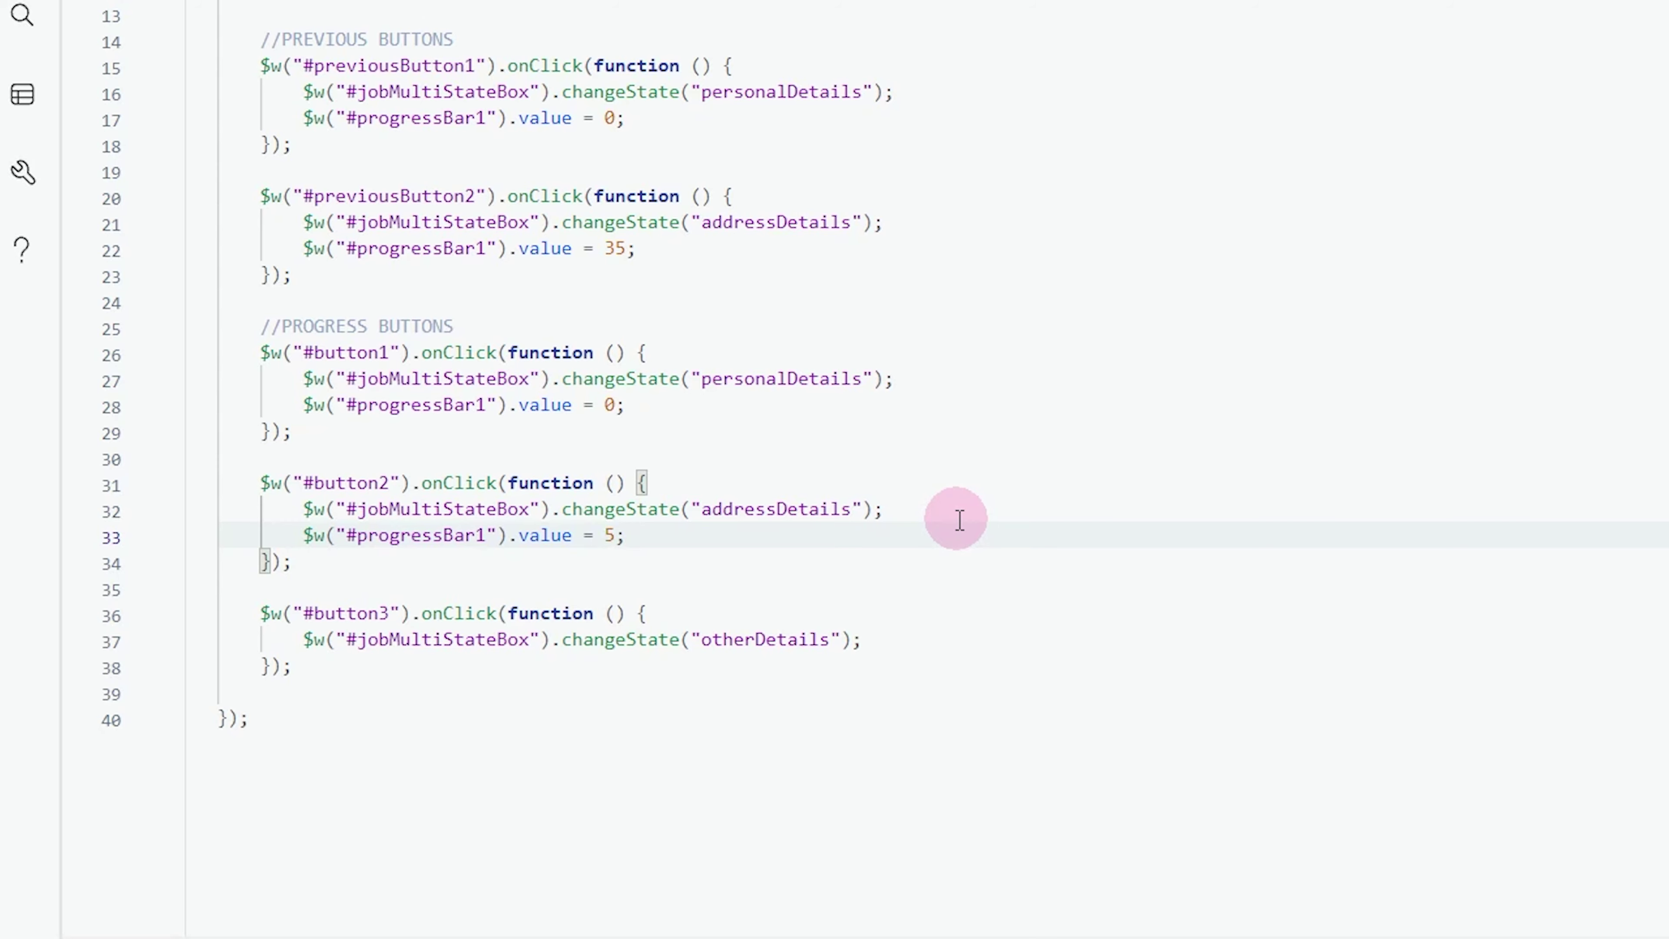
# Locate the #button3 handler, then check progress button 3's ID and the otherDetails state of the multi-state box it leads to
pyautogui.scroll(-2, 946, 521)
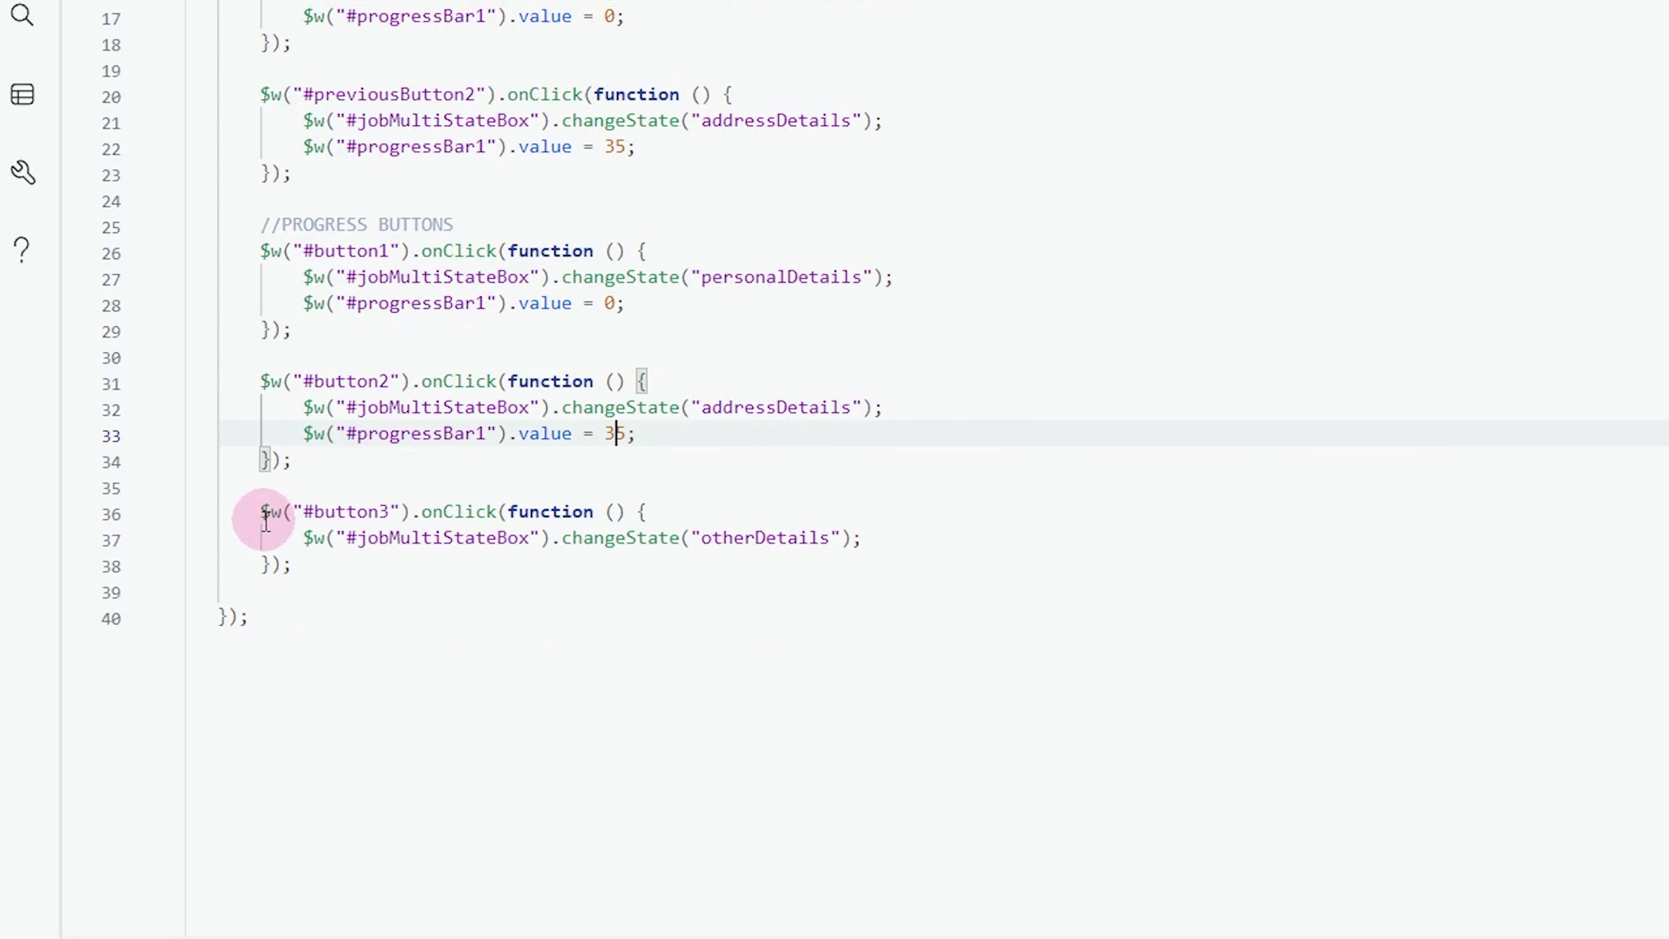
pyautogui.click(421, 512)
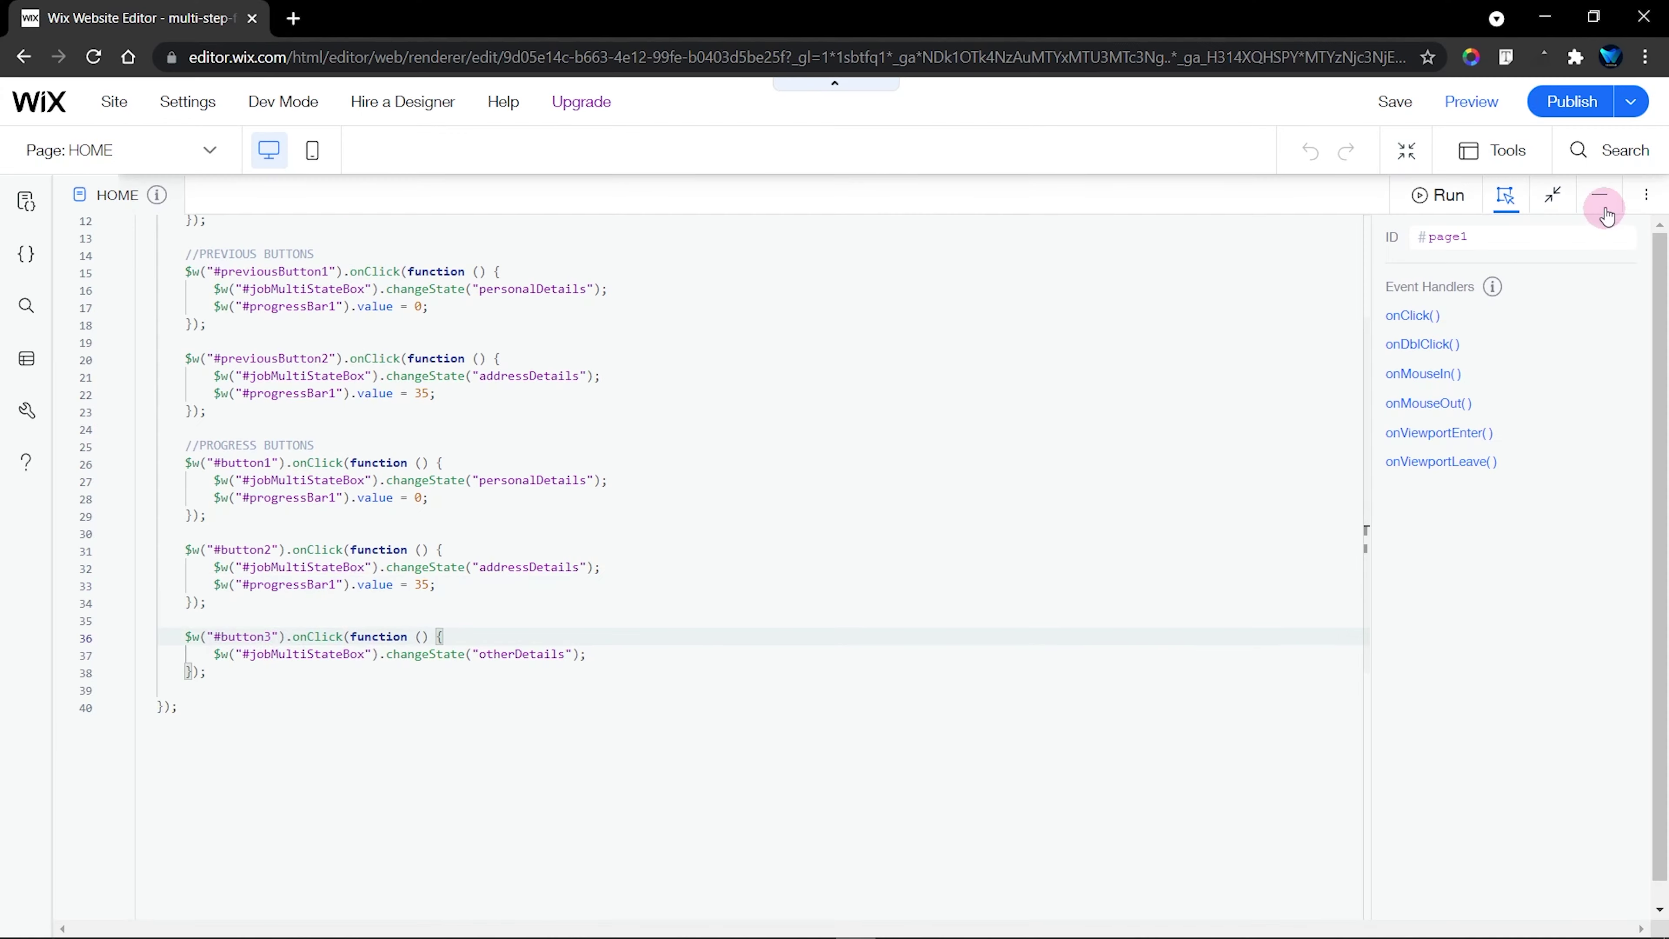
pyautogui.click(1605, 213)
pyautogui.click(998, 255)
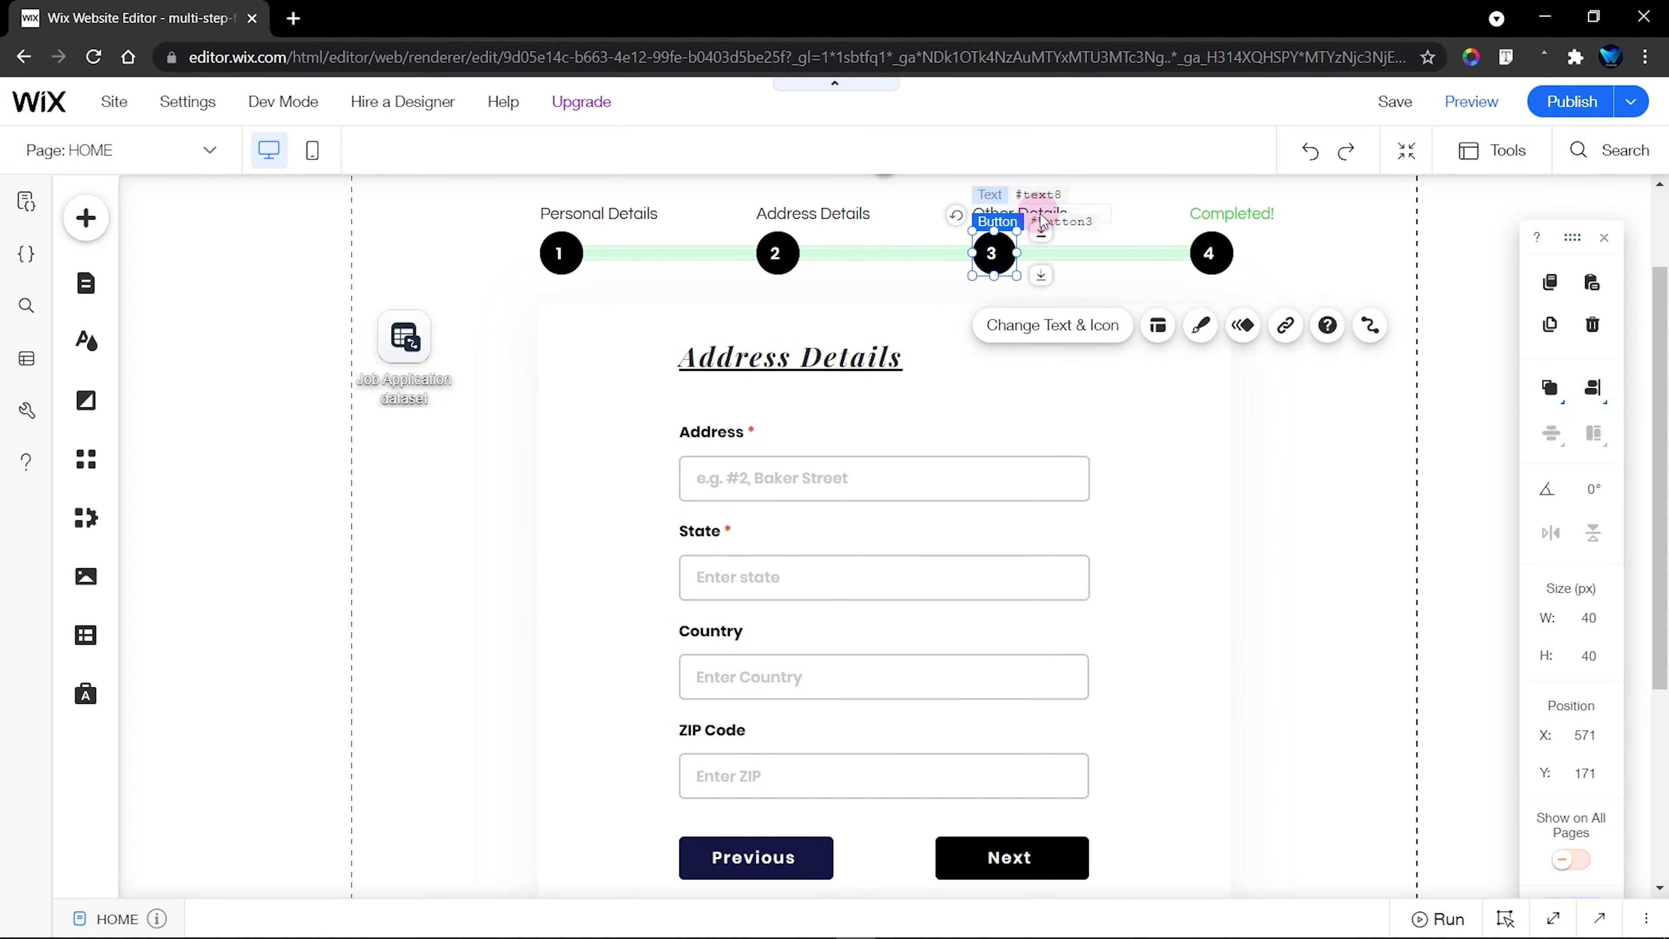
pyautogui.click(1020, 214)
pyautogui.click(618, 335)
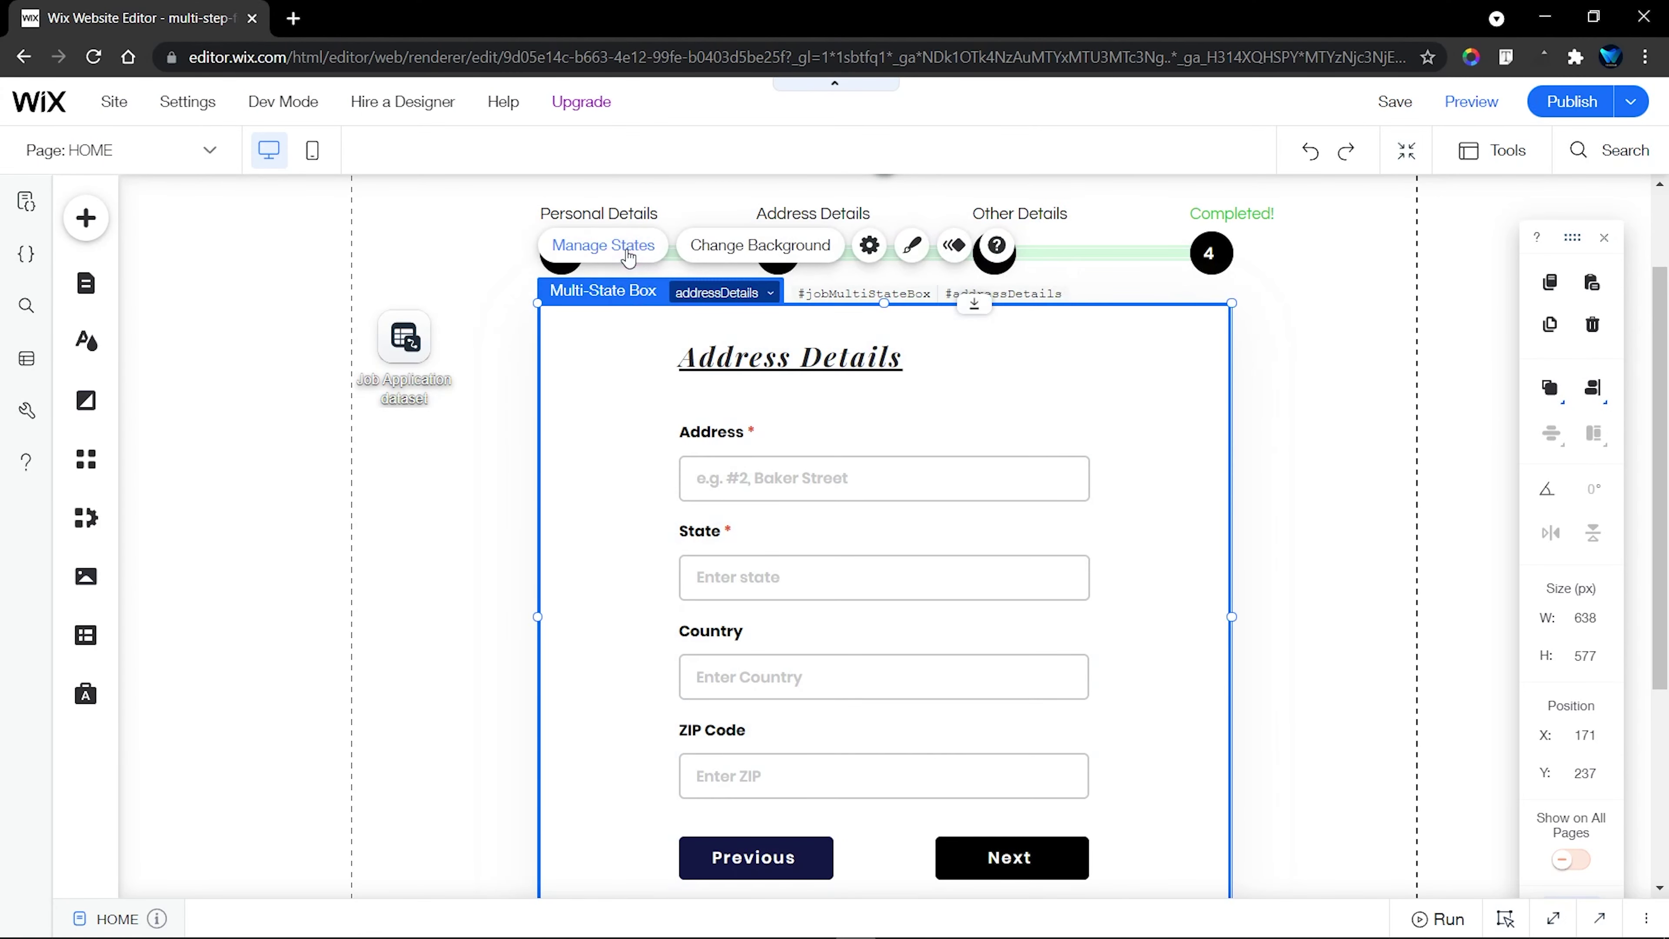
pyautogui.click(603, 244)
pyautogui.click(1360, 437)
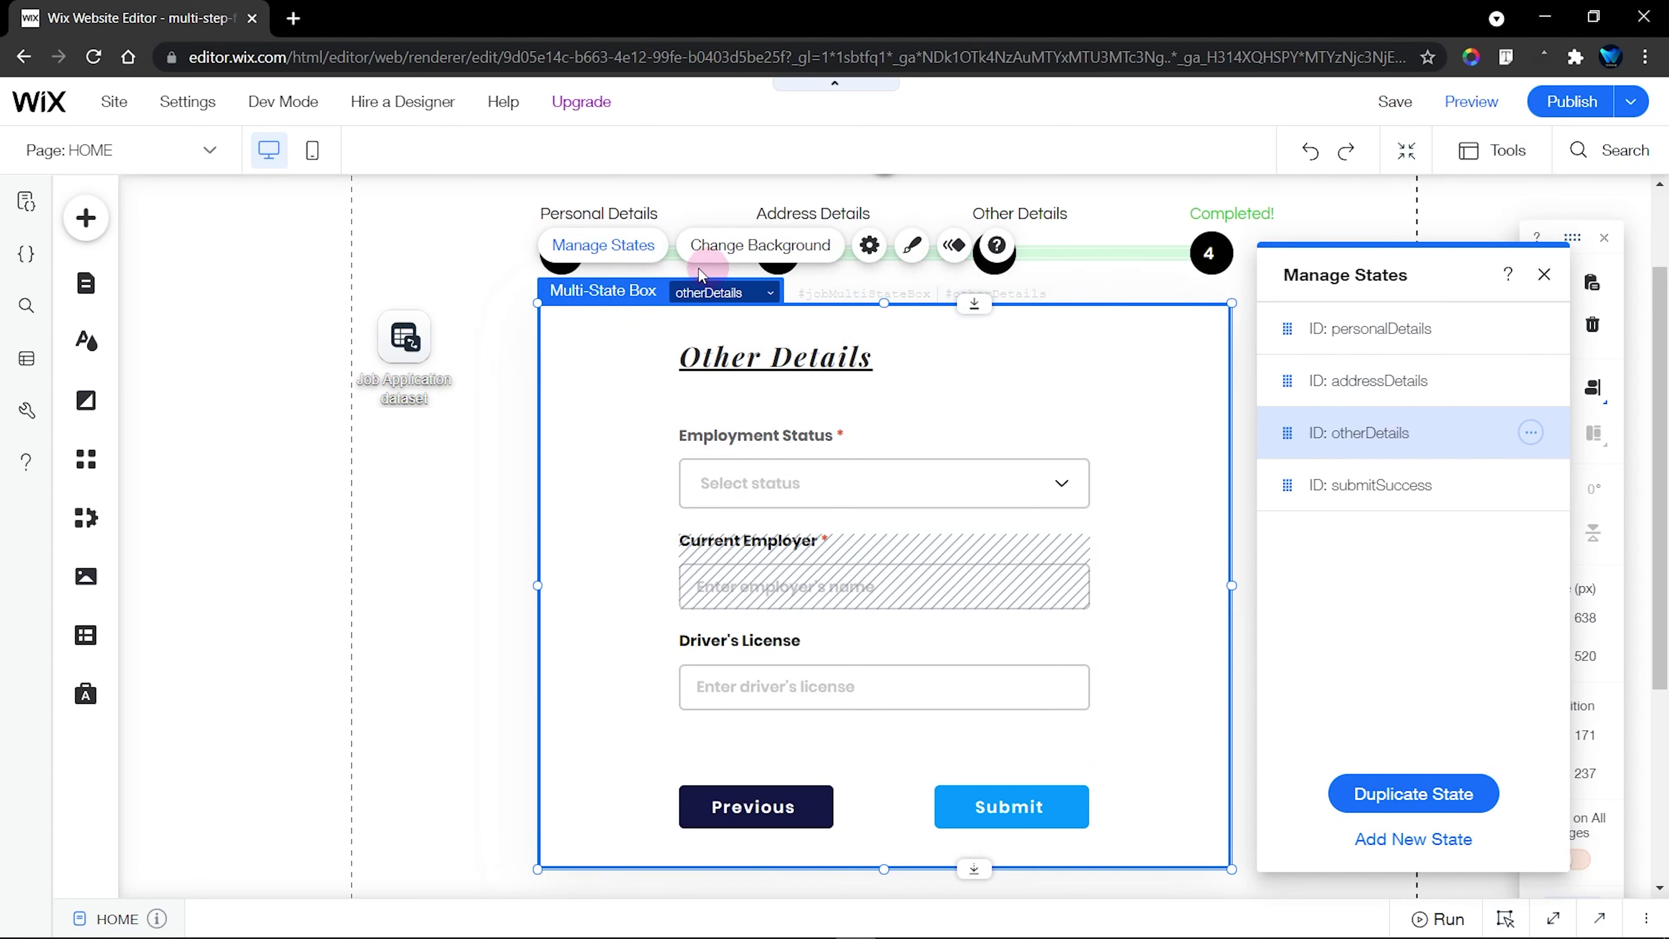
pyautogui.click(1240, 385)
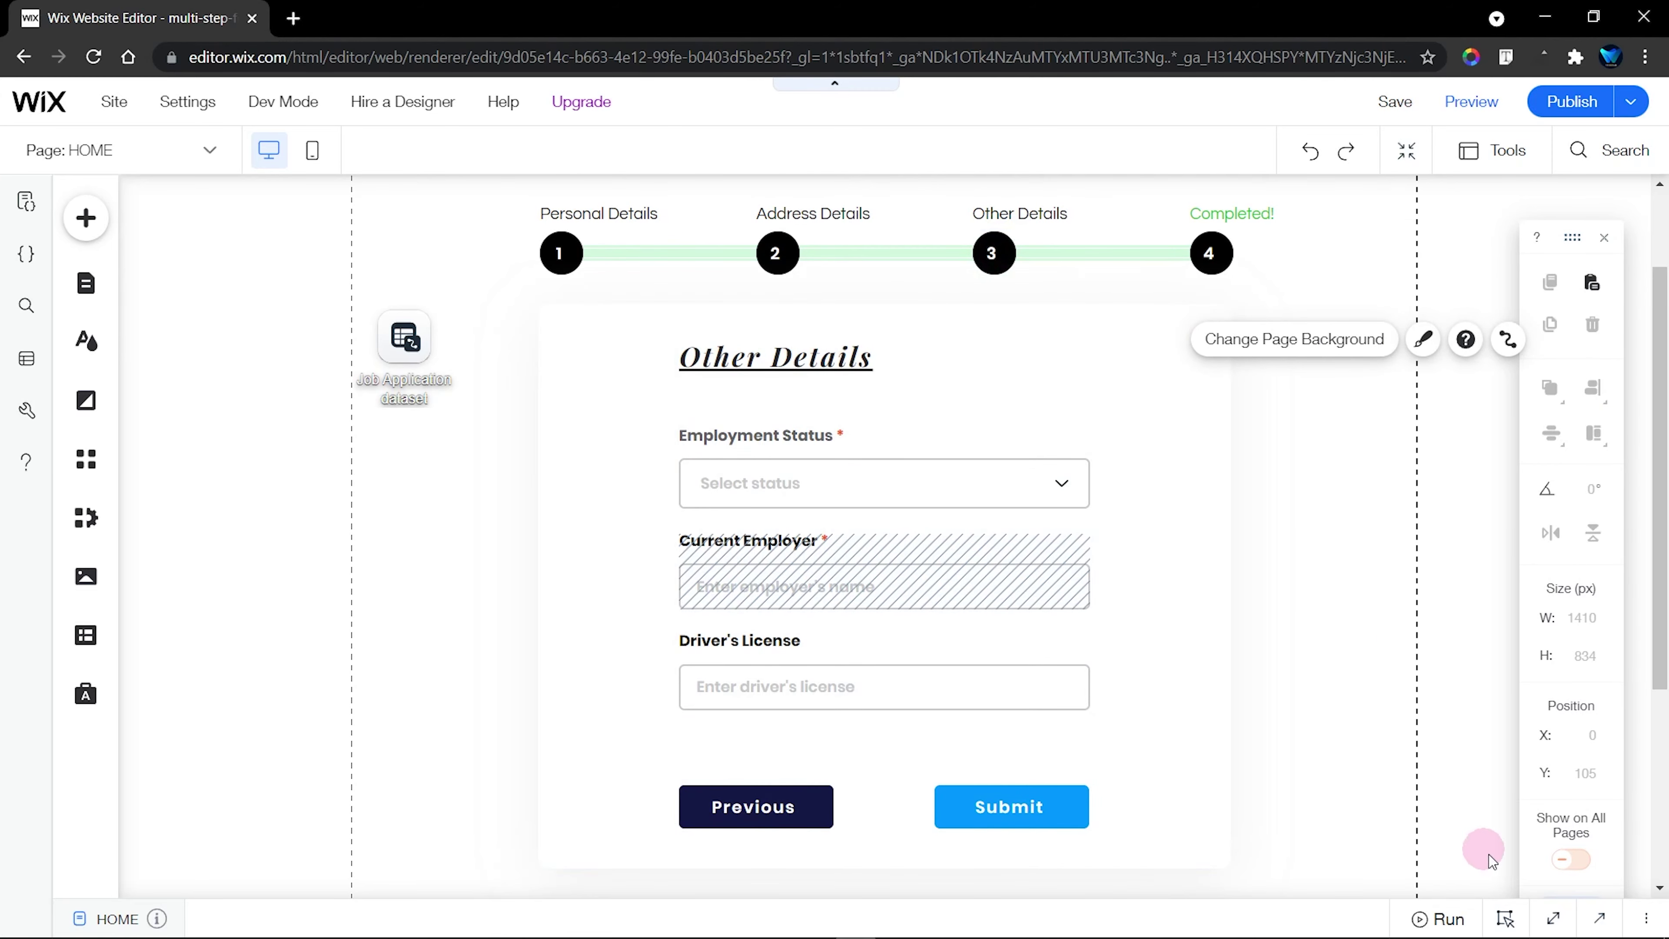
# Copy the #progressBar1 value = 65 line from the #nextButton2 handler and paste it below the changeState call in the #button3 handler
pyautogui.click(1554, 918)
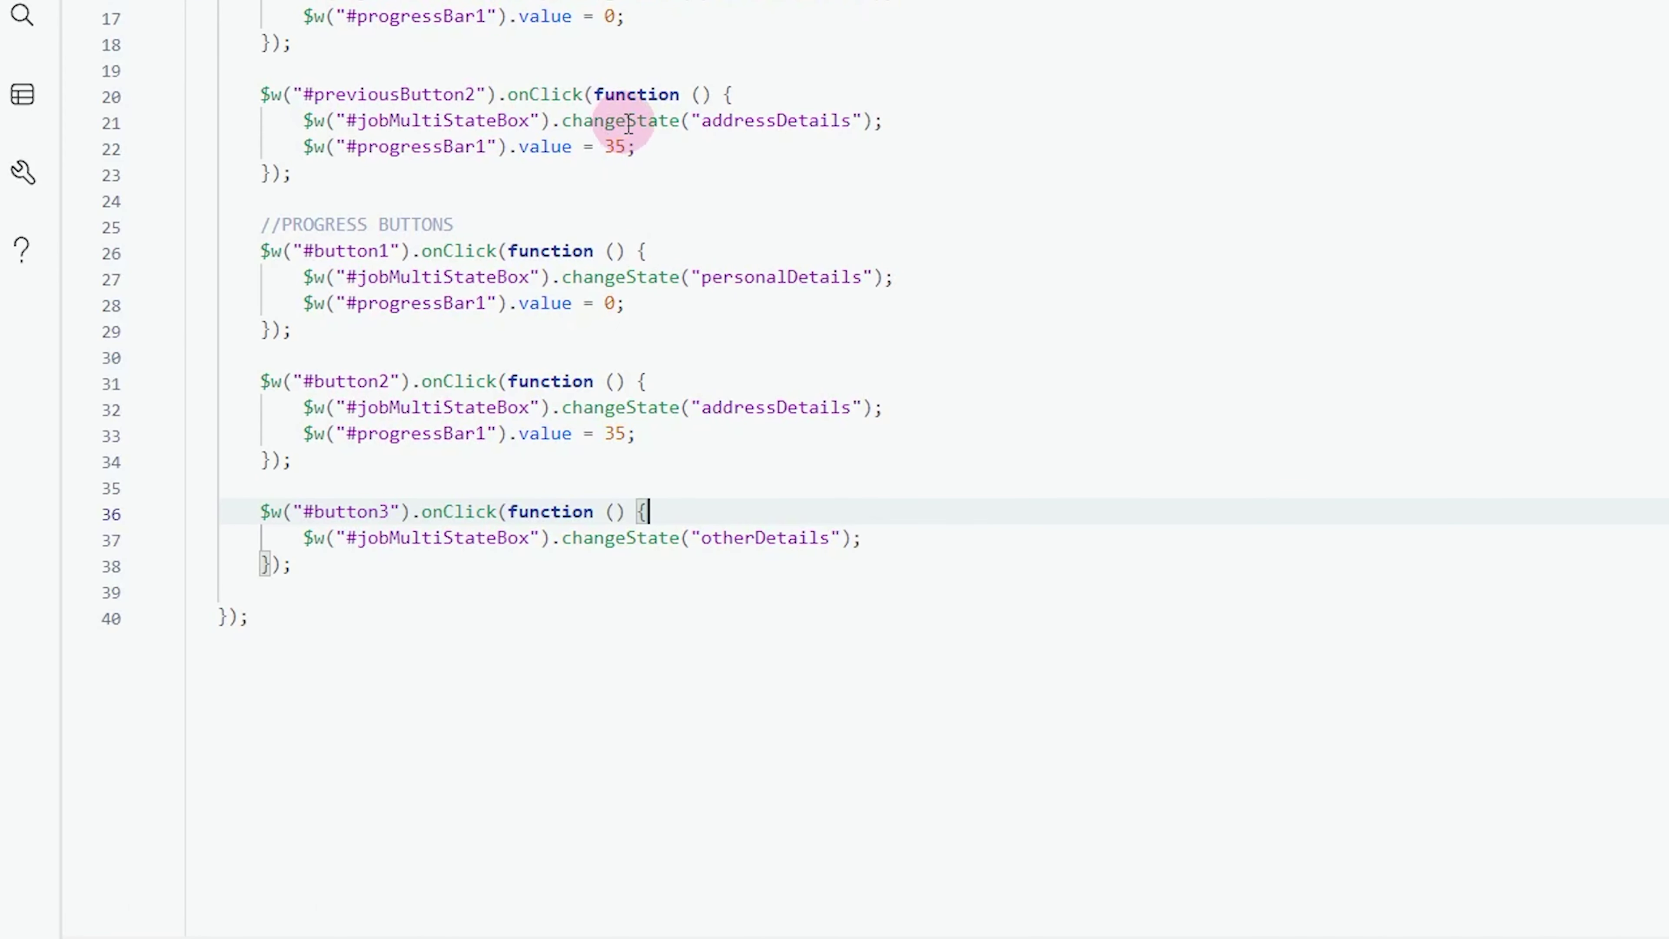
pyautogui.scroll(3, 678, 158)
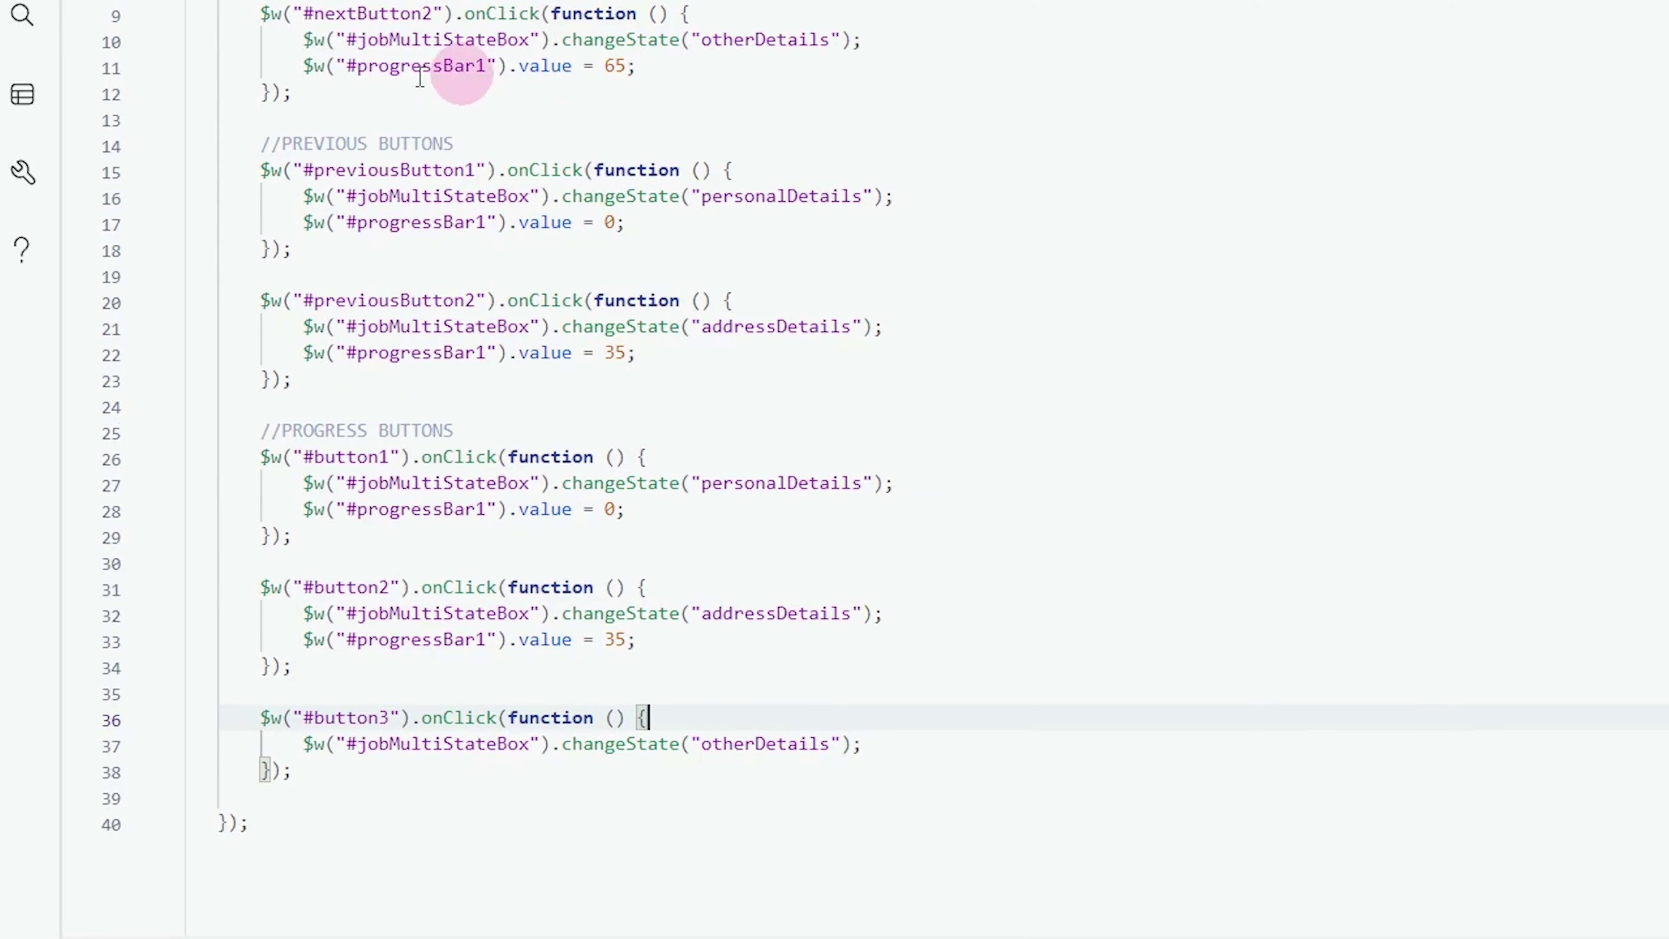
pyautogui.moveTo(307, 65); pyautogui.dragTo(293, 94)
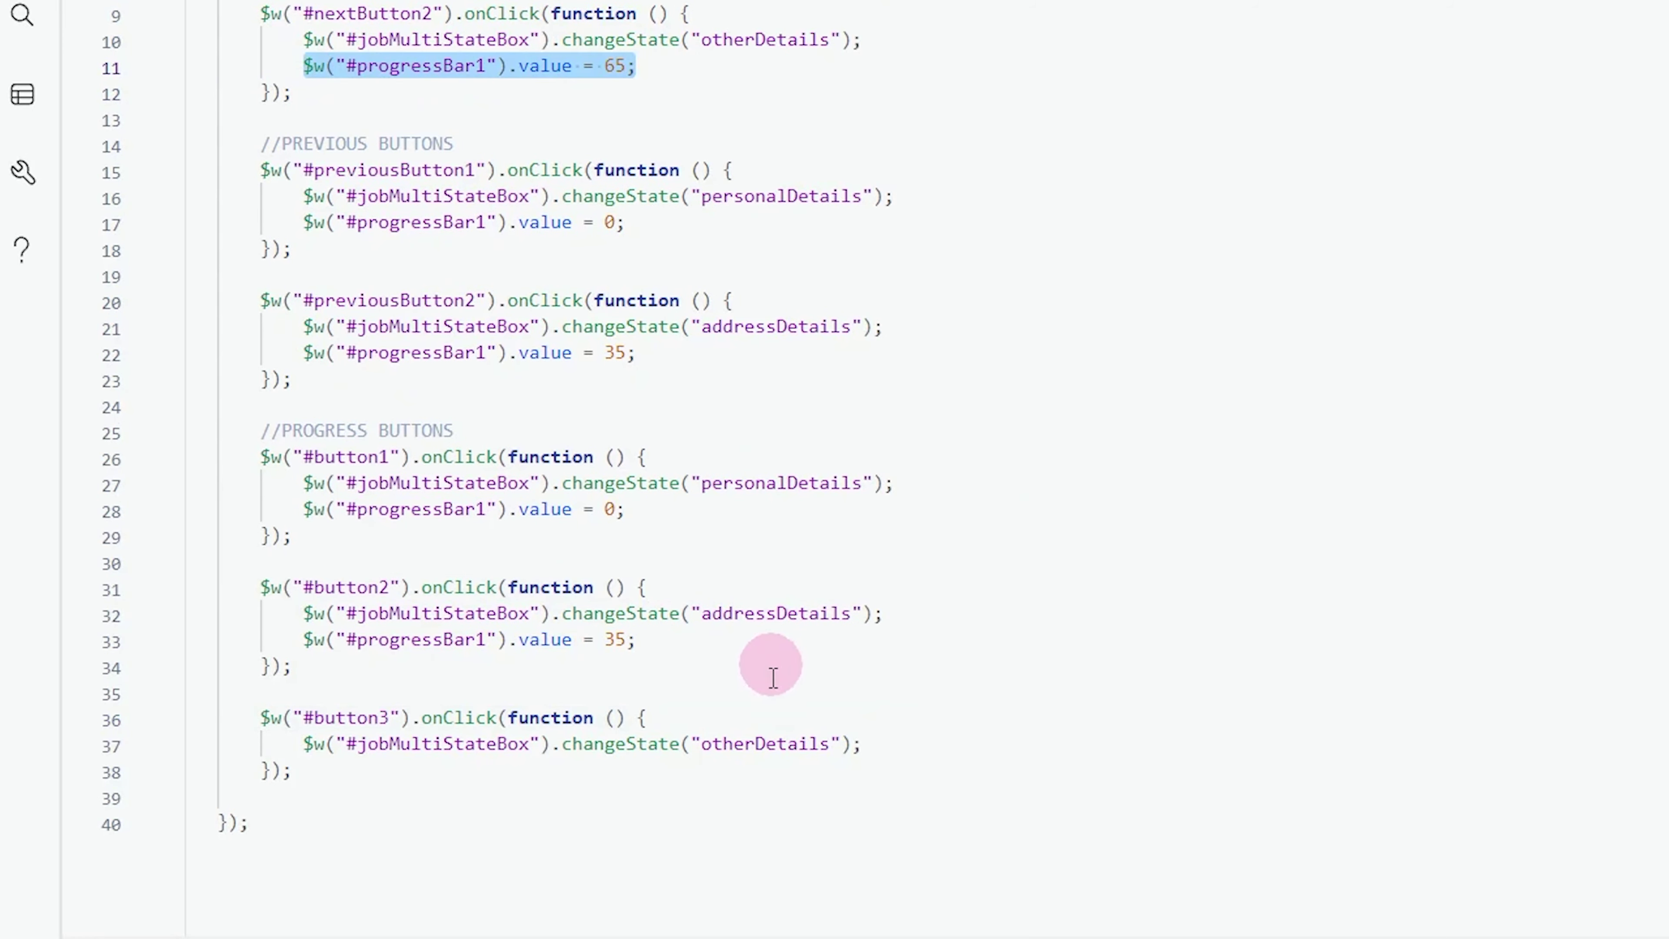
pyautogui.click(871, 744)
pyautogui.scroll(-3, 1204, 484)
pyautogui.scroll(-2, 1208, 479)
pyautogui.press('Return')
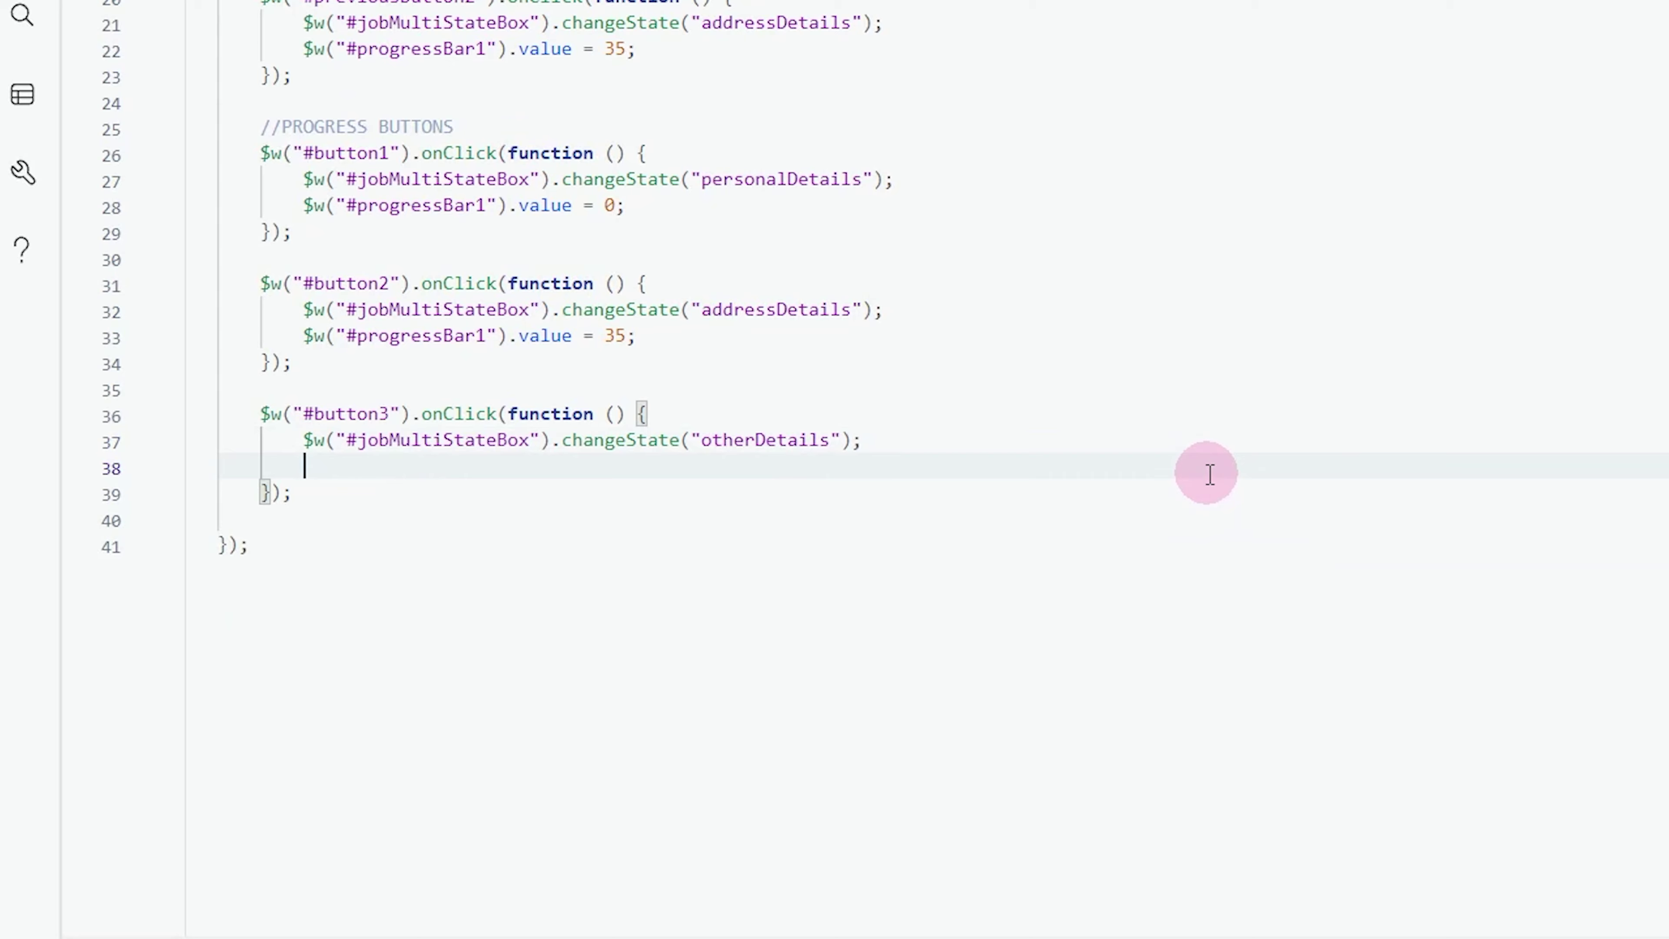
pyautogui.rightClick(1207, 474)
pyautogui.click(1267, 506)
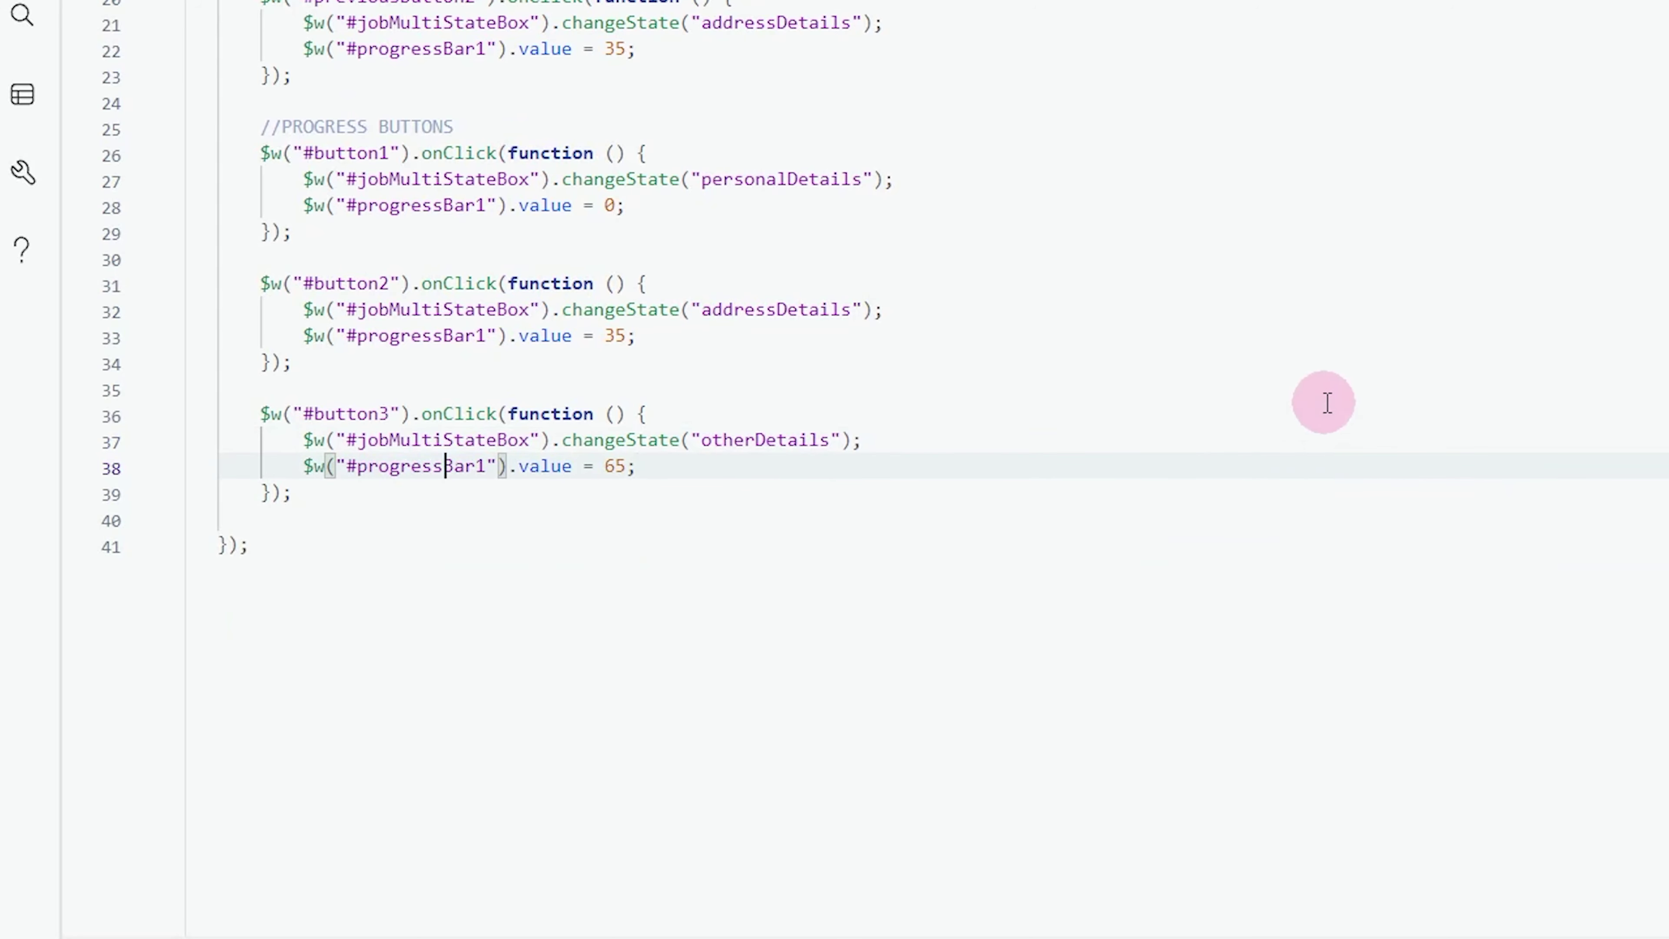
# Preview the page and advance from Personal Details to test the form's navigation and progress bar
pyautogui.scroll(5, 1326, 399)
pyautogui.click(1604, 188)
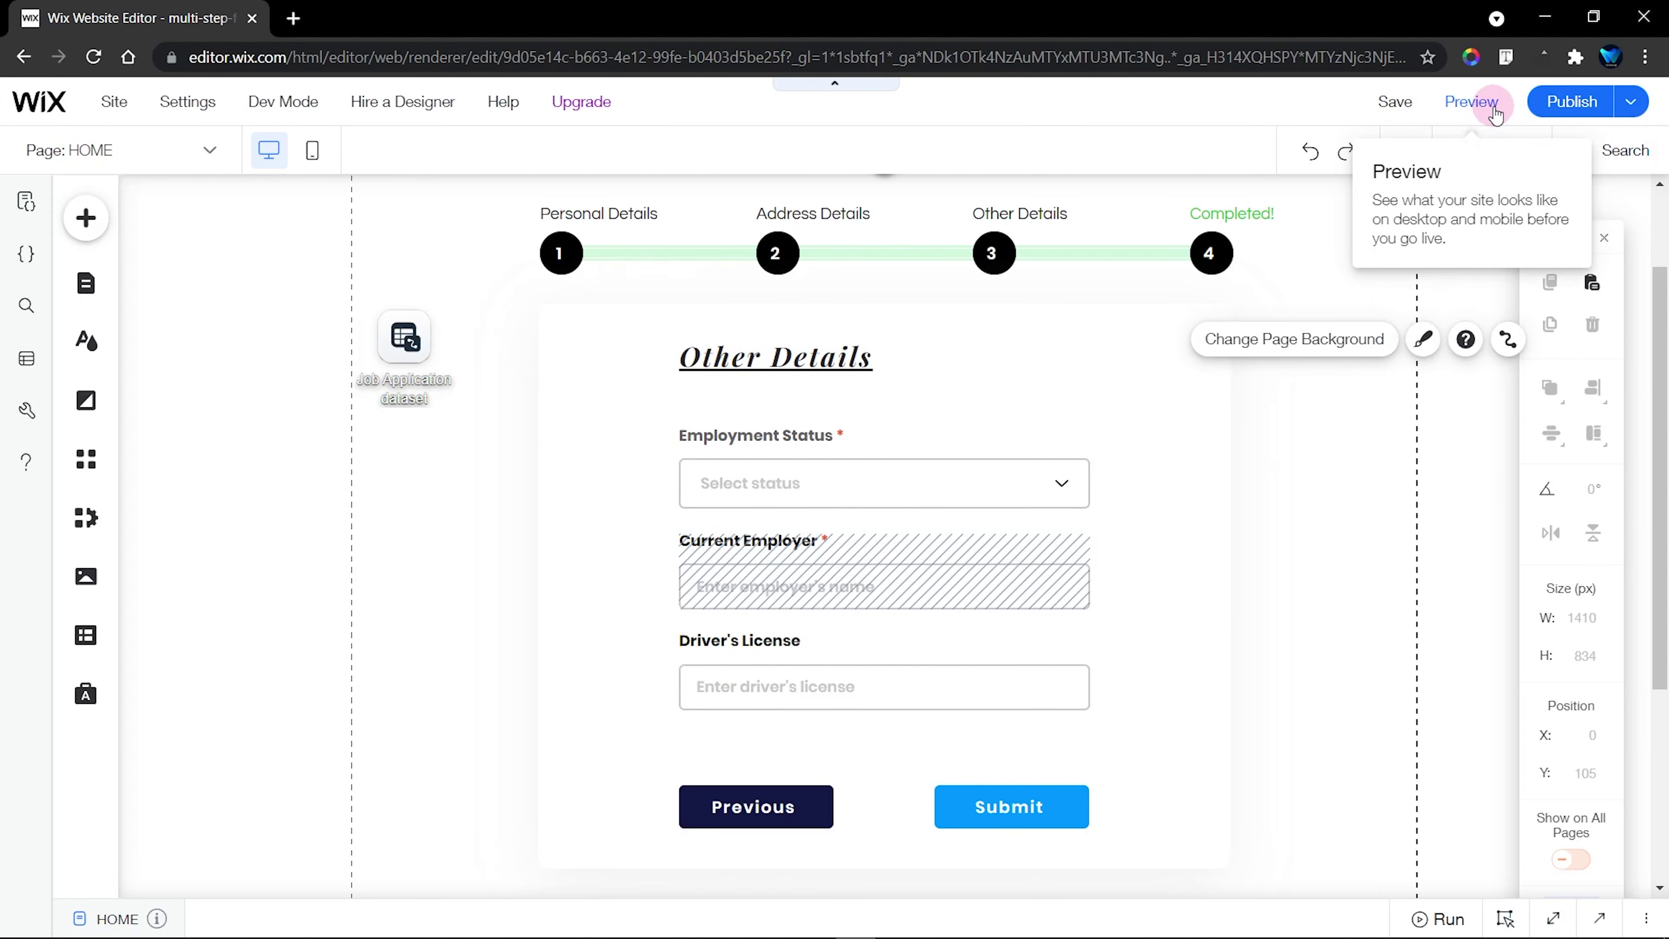
pyautogui.hotkey('ctrl', 'shift', 'p')
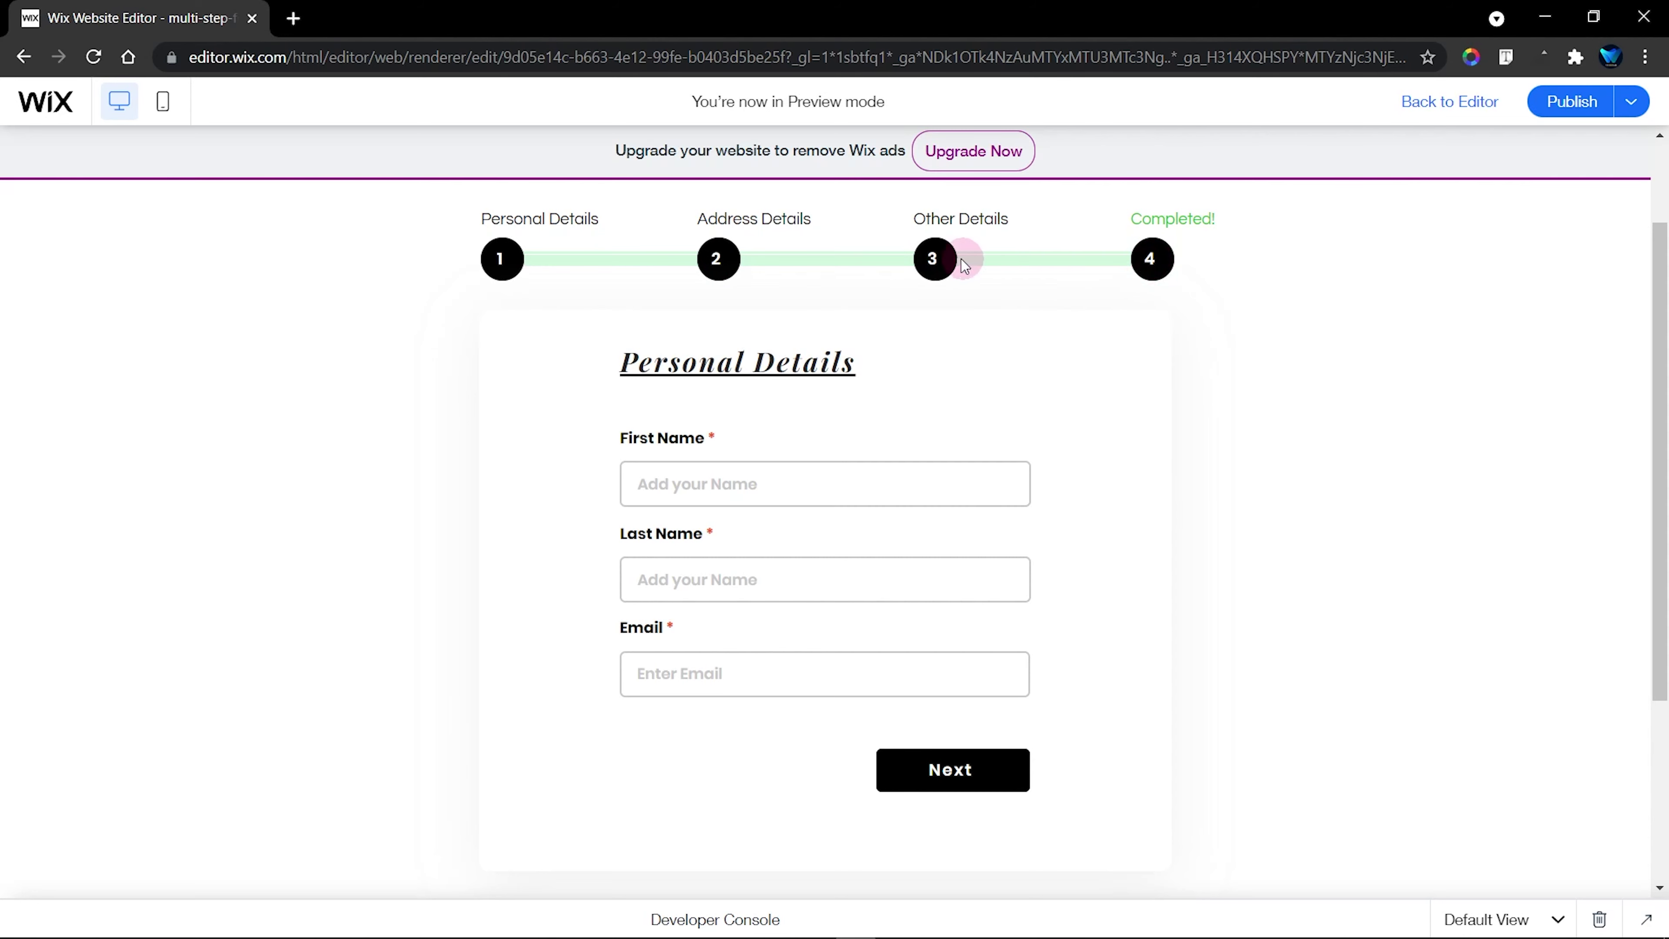
pyautogui.click(952, 773)
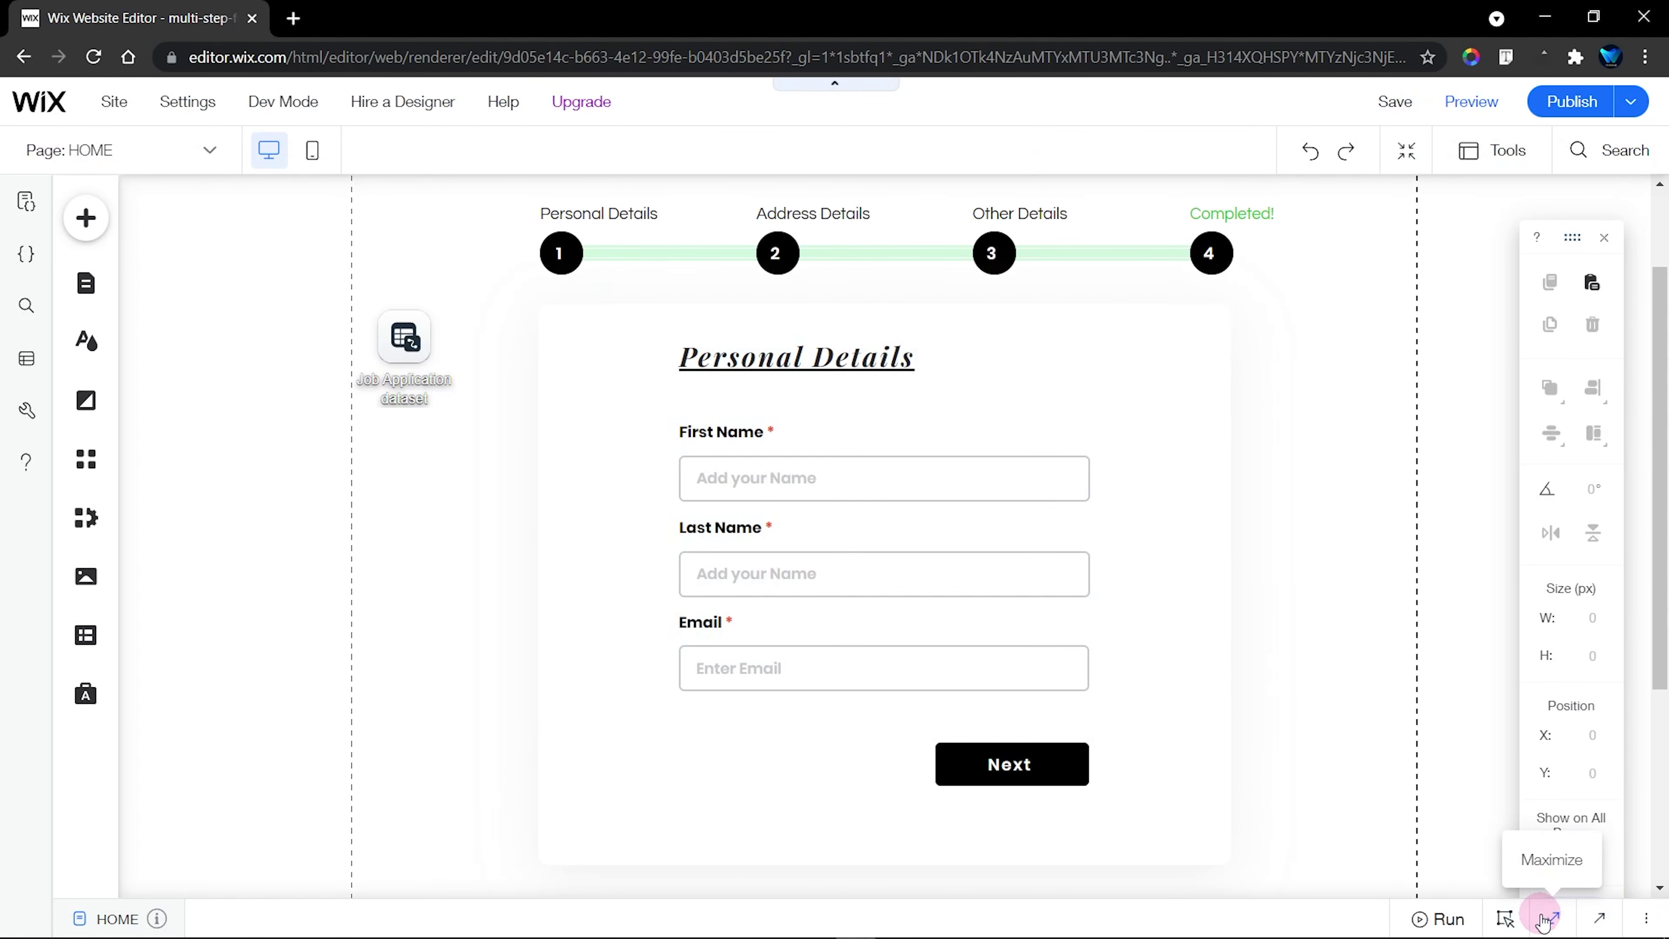
# Review the finished next, previous and progress button handlers in the page code and return to the page canvas
pyautogui.click(1552, 921)
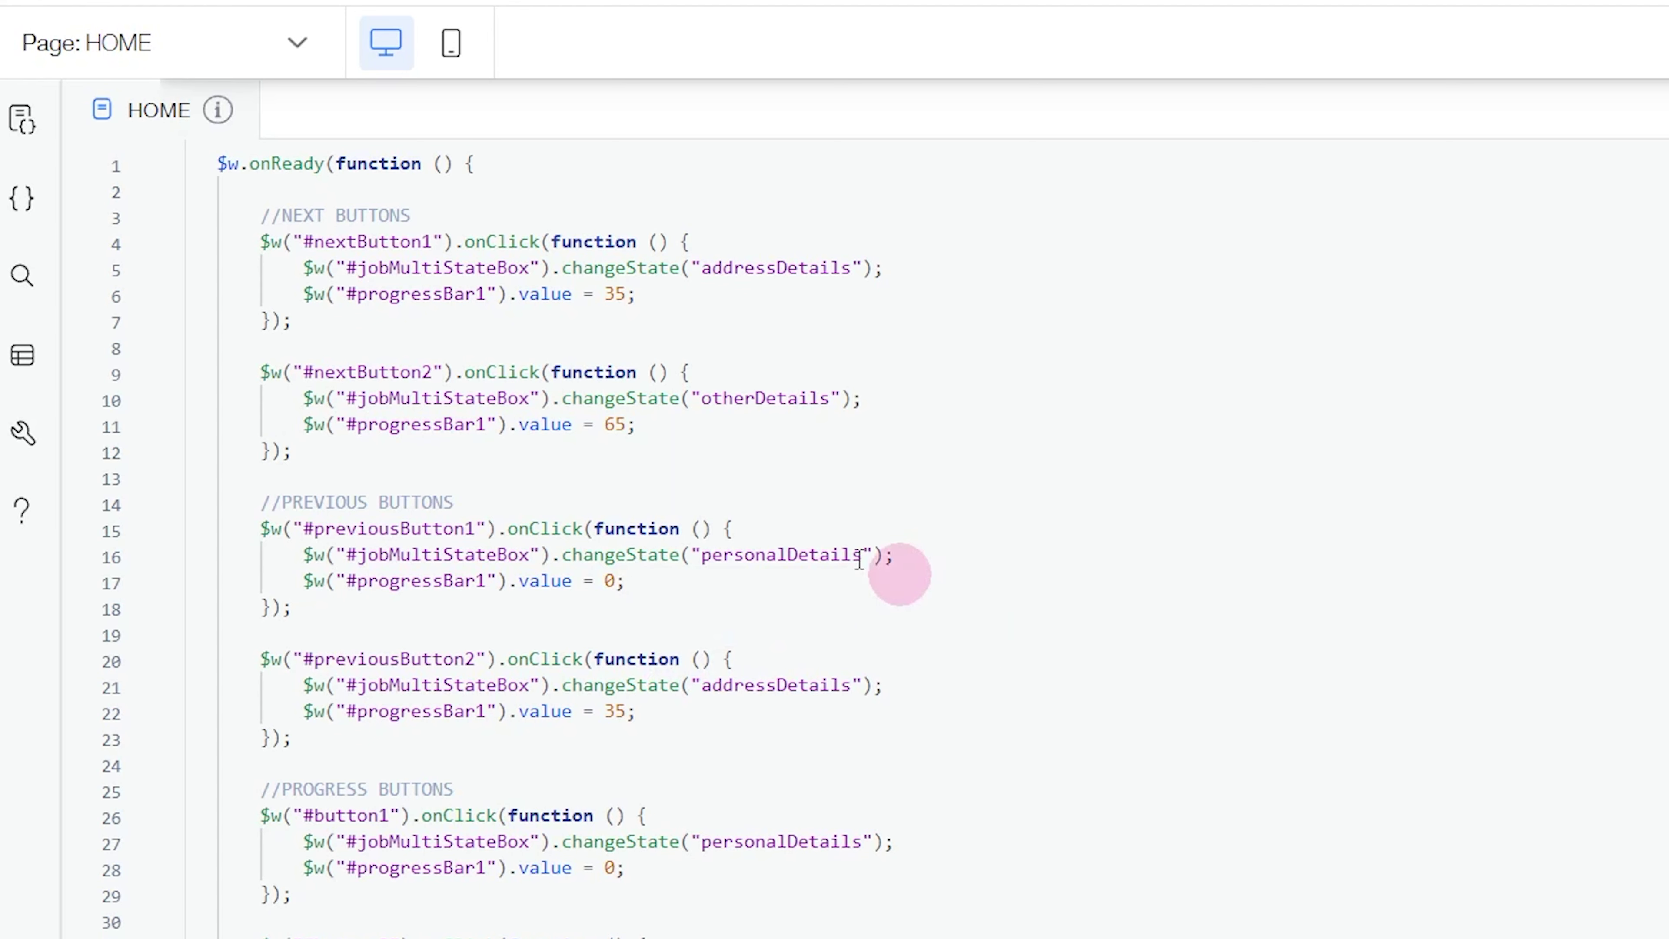
pyautogui.click(421, 221)
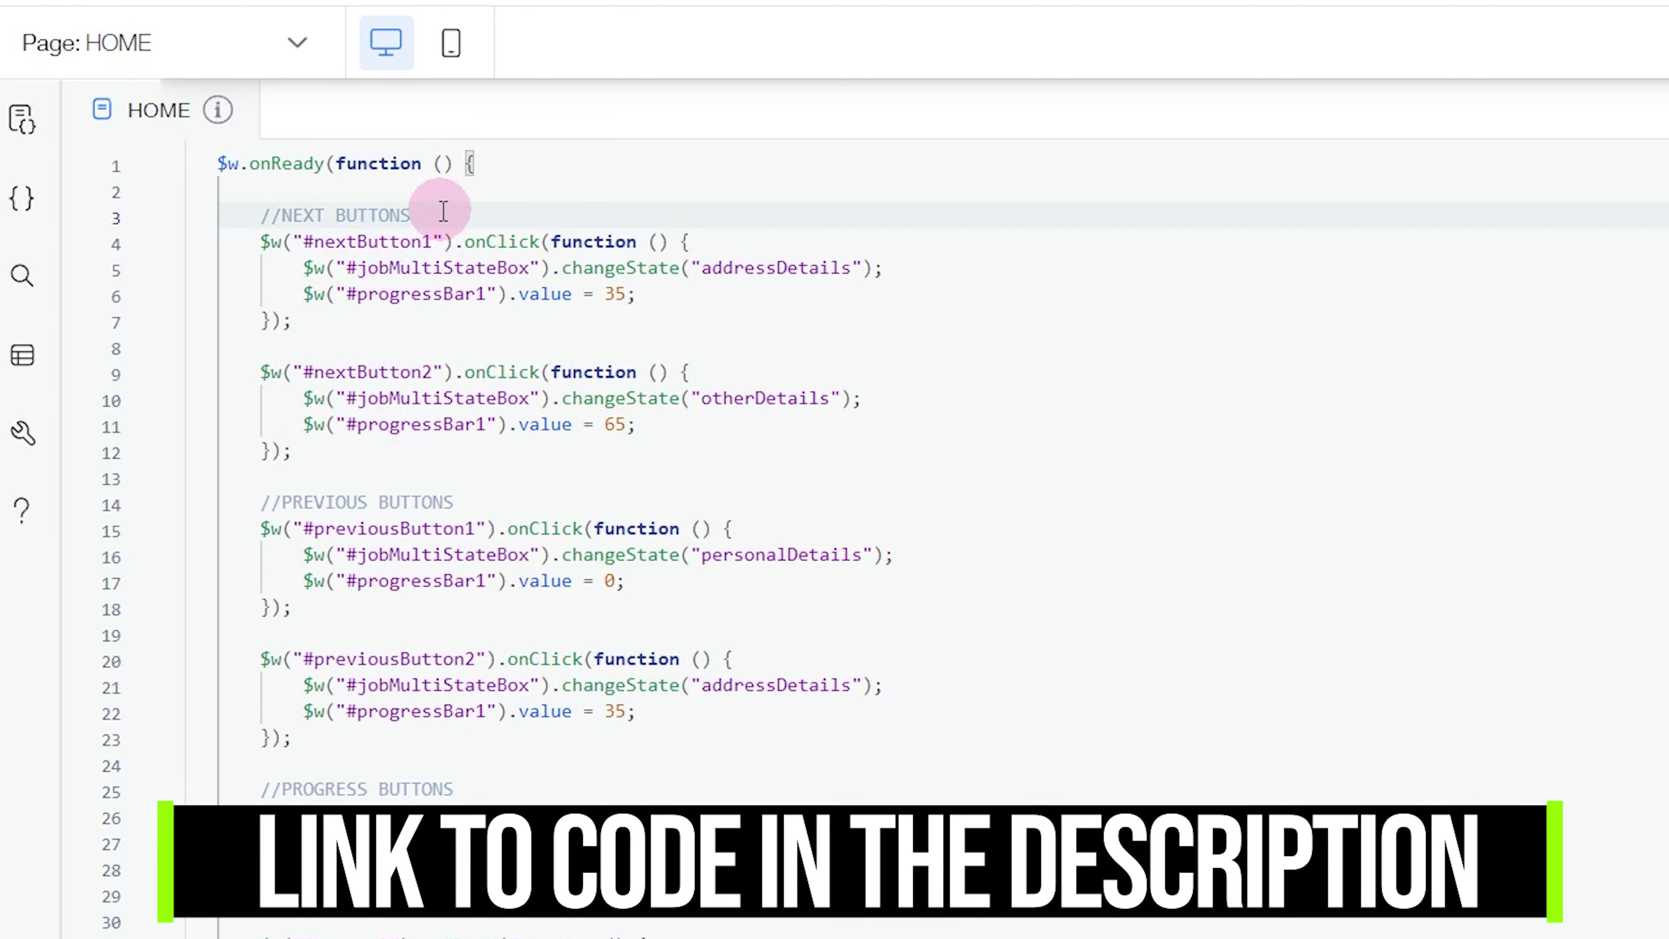
pyautogui.click(1591, 194)
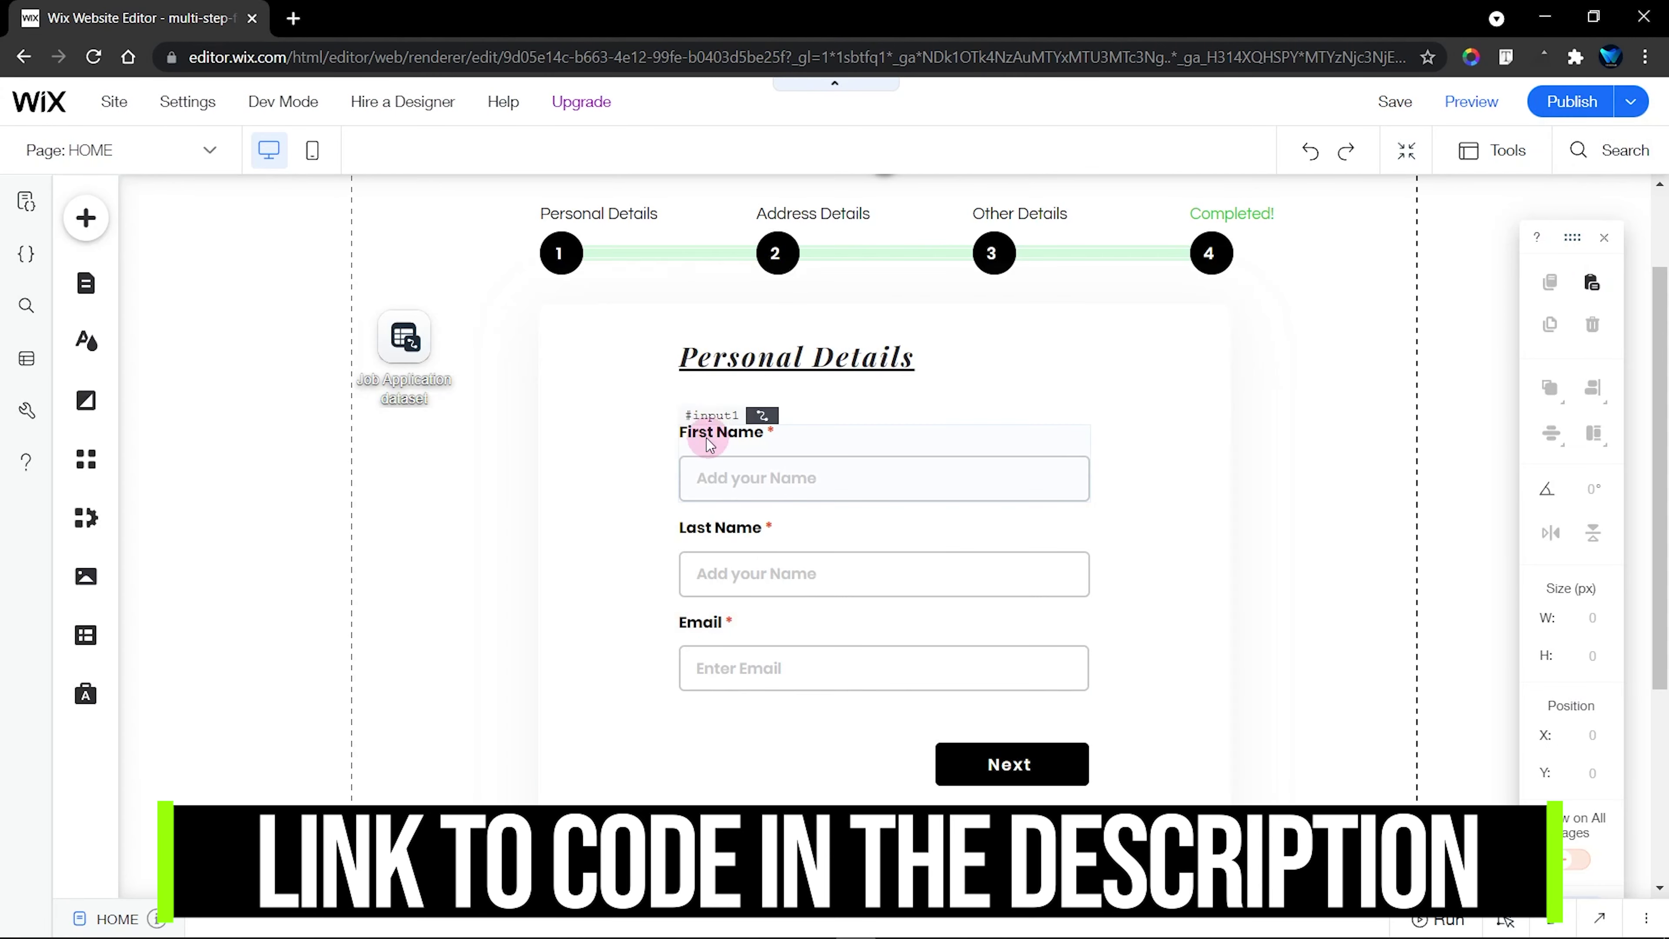
# Check the IDs of the Personal Details Next button, the multi-state box, its addressDetails state and progress button 2
pyautogui.click(1040, 753)
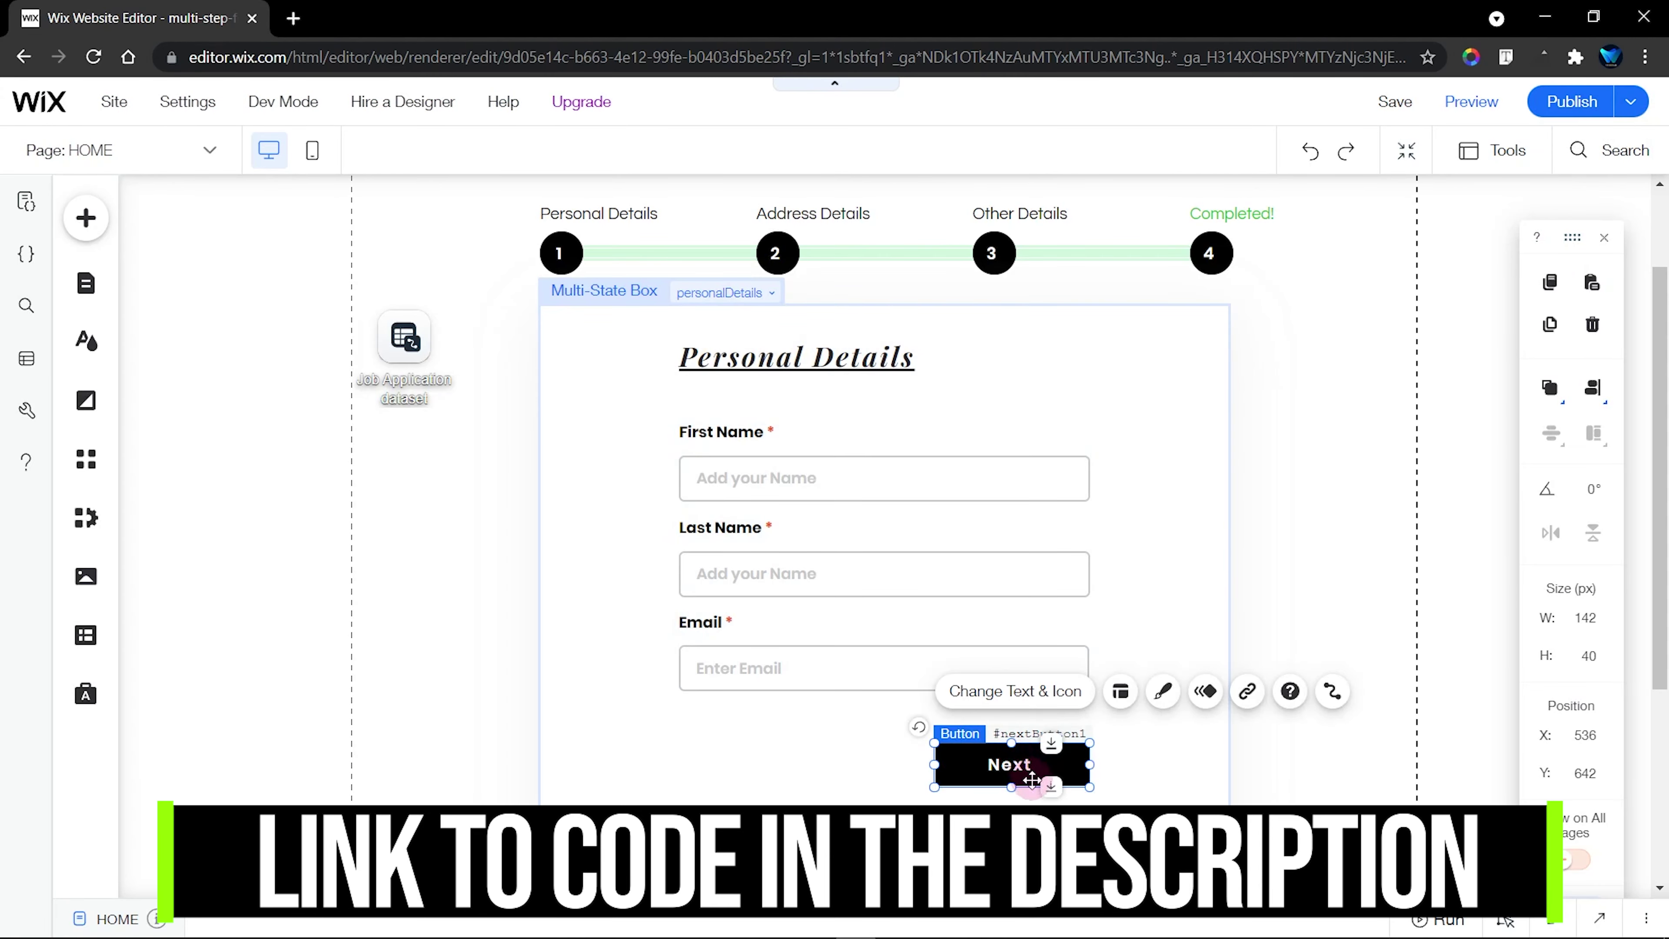
pyautogui.click(617, 292)
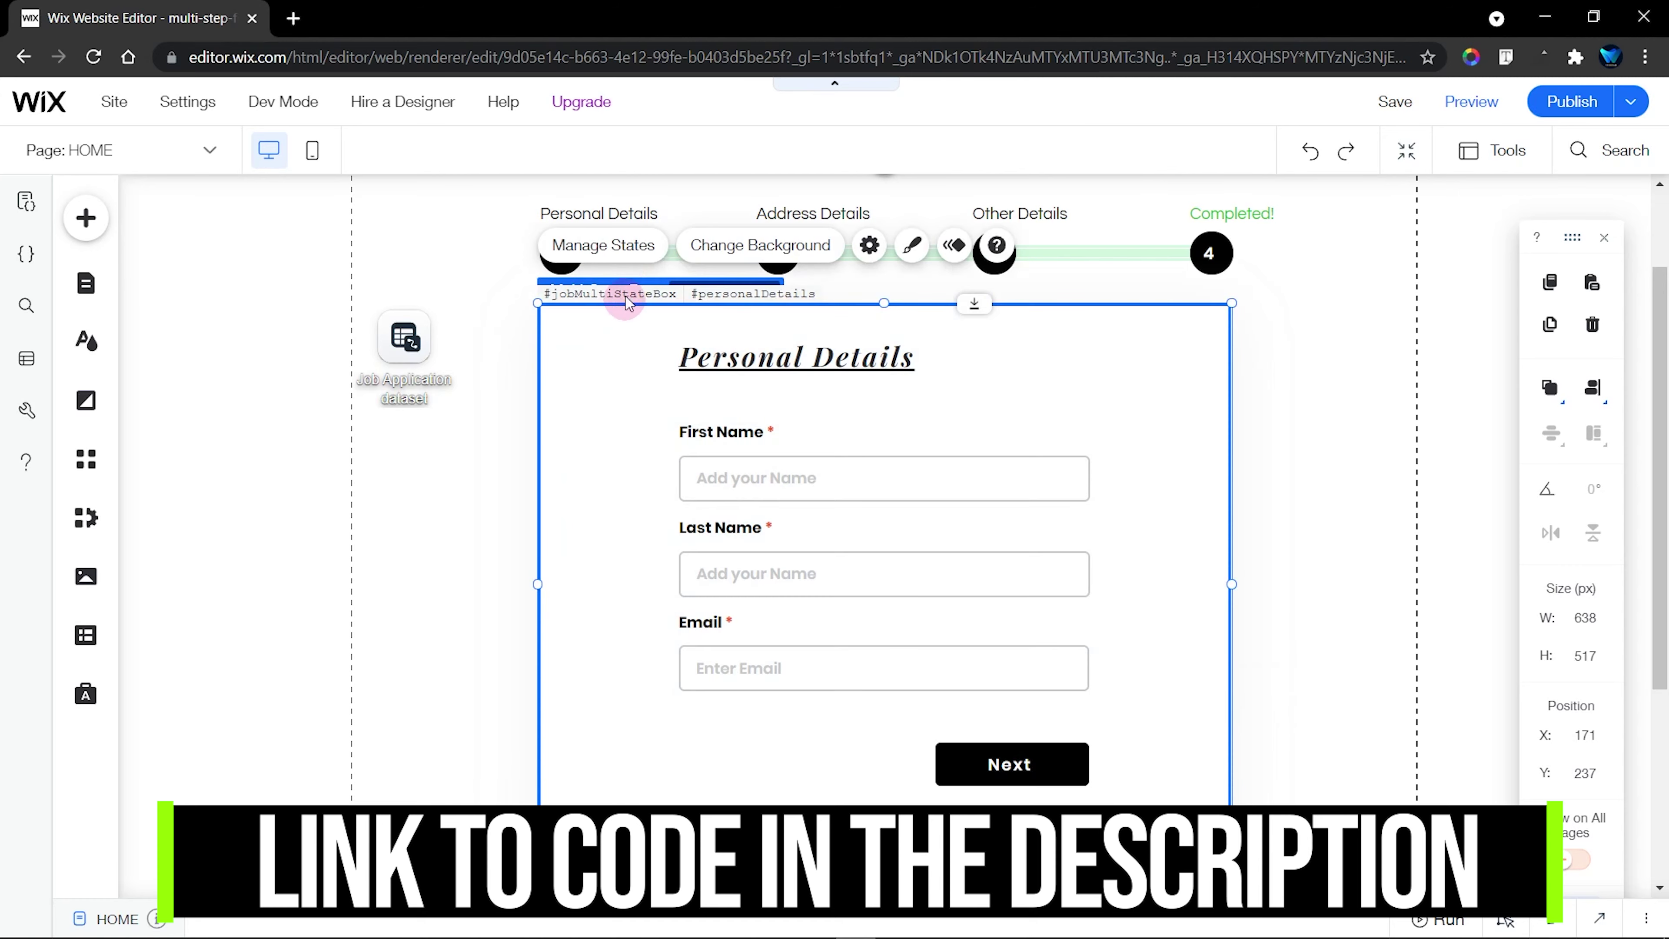
pyautogui.click(605, 247)
pyautogui.click(1387, 373)
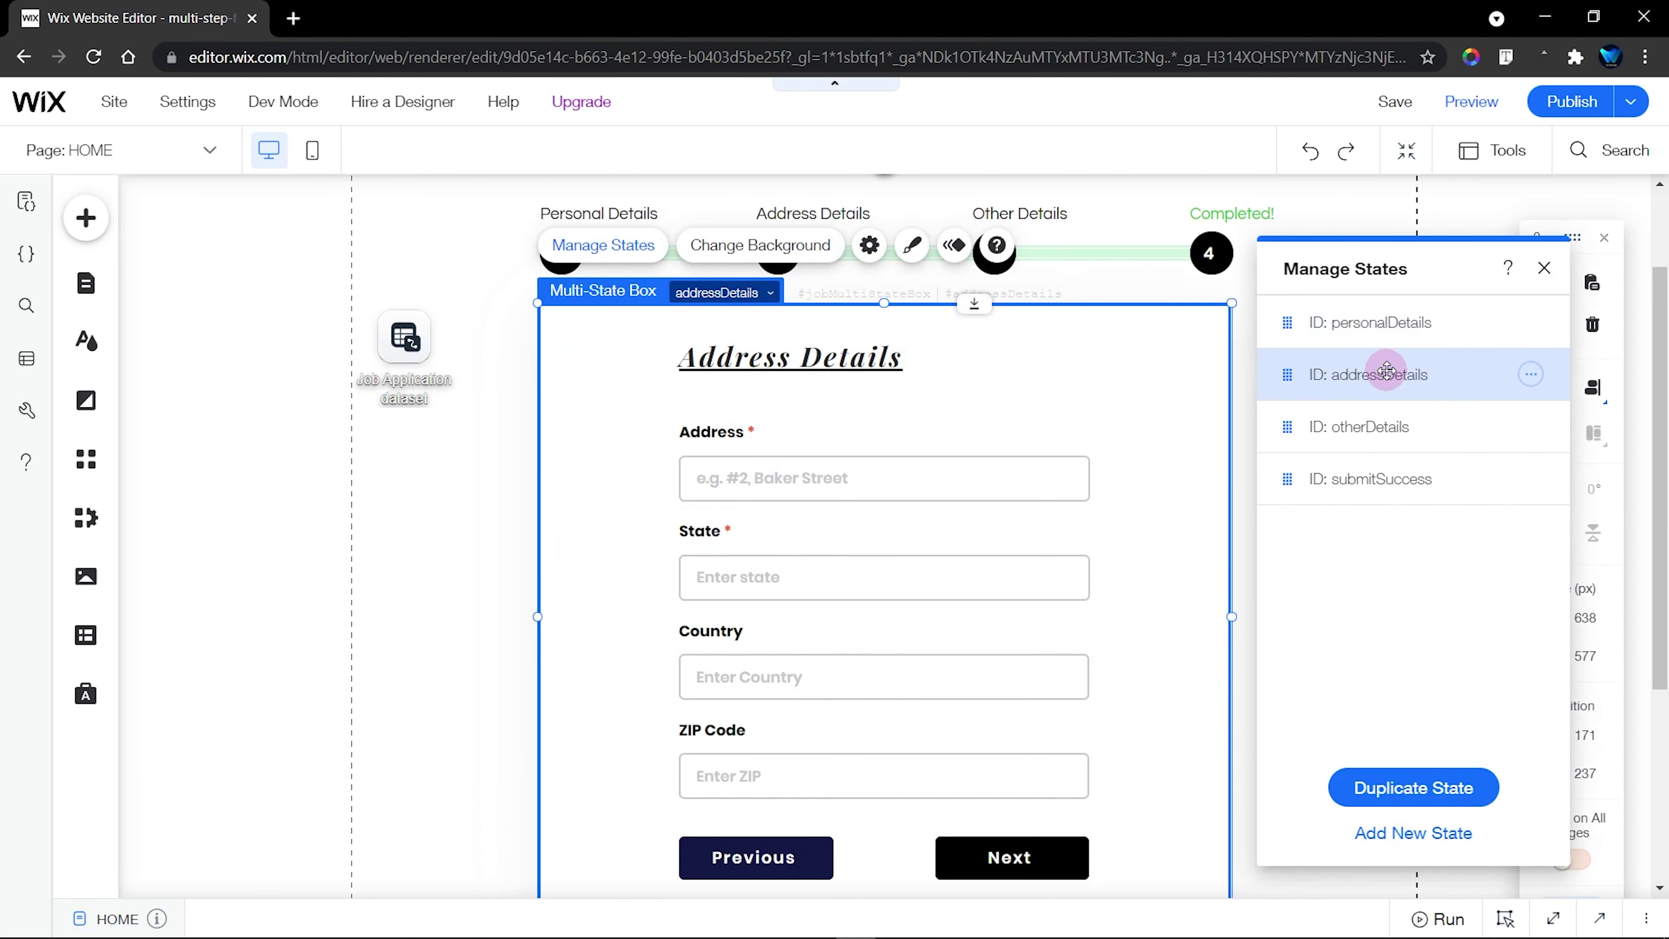
pyautogui.click(1546, 269)
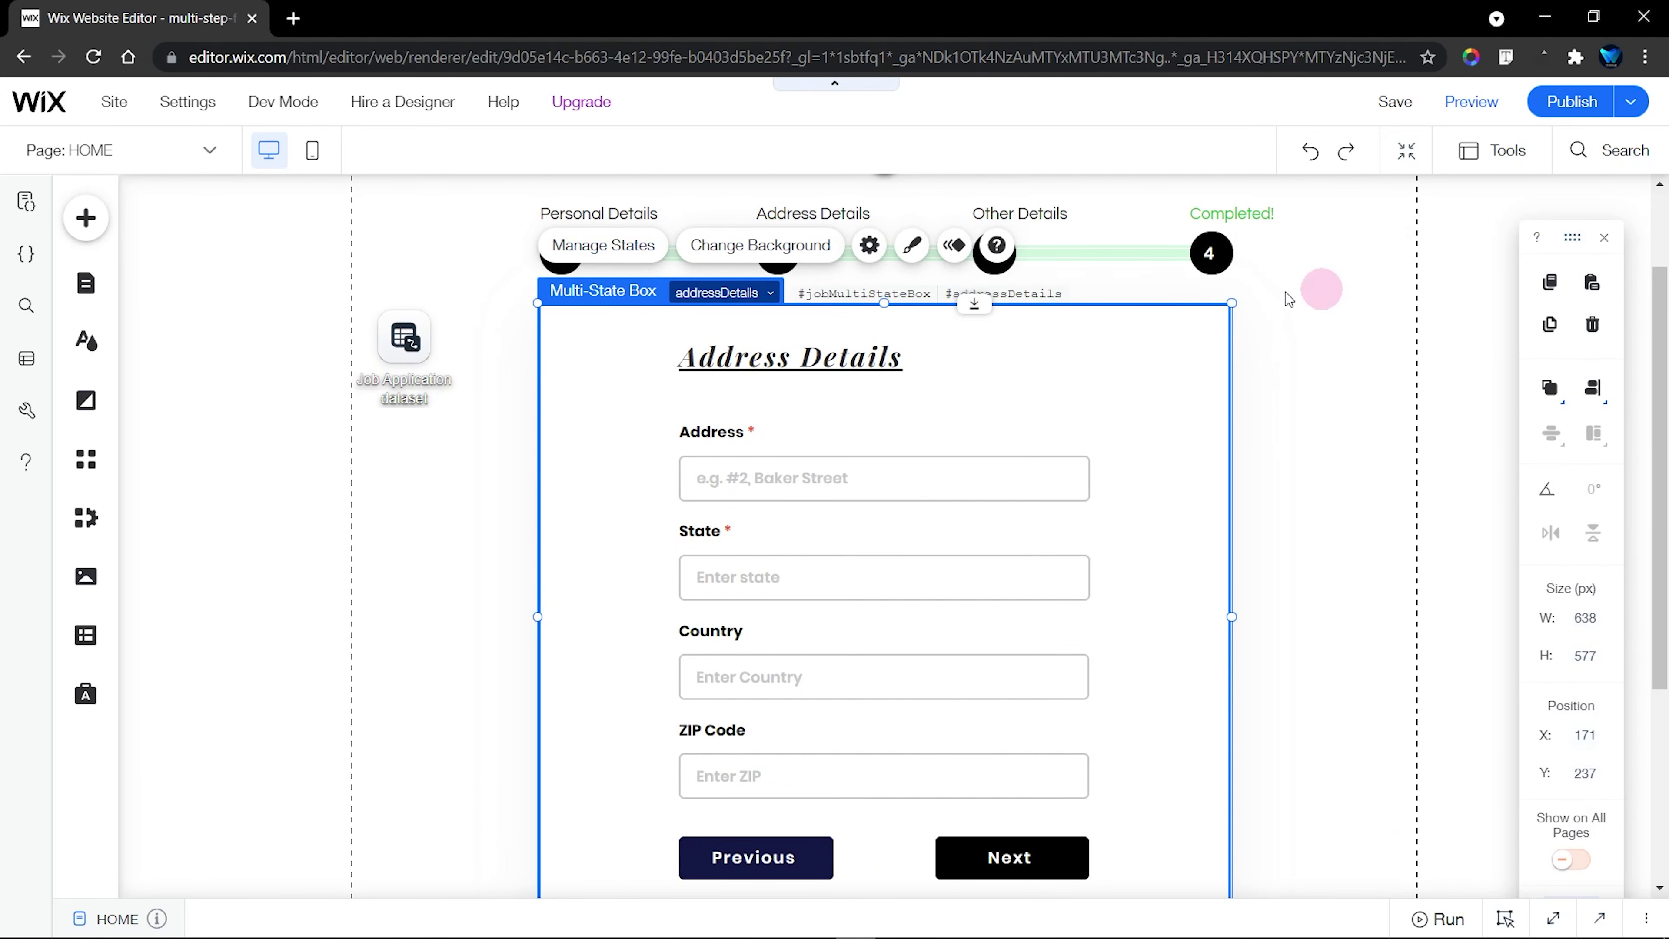
pyautogui.click(777, 250)
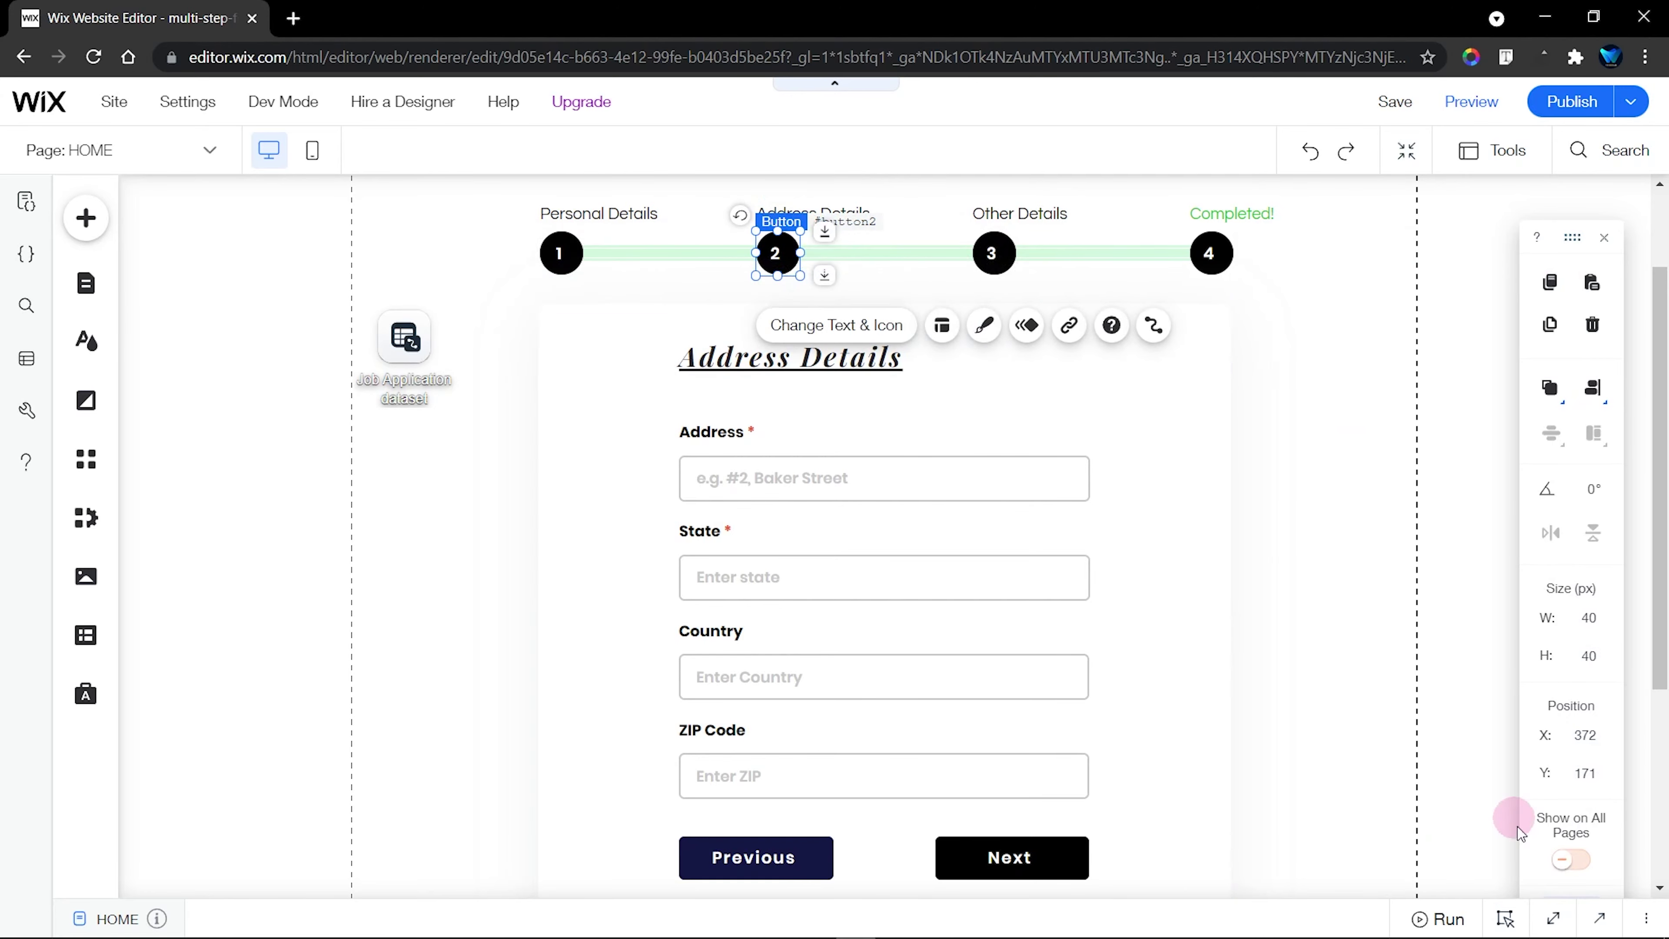
# Add the line $w("#button2").enable(); below the progress bar value in the #nextButton1 handler of the page code
pyautogui.click(1554, 918)
pyautogui.click(448, 319)
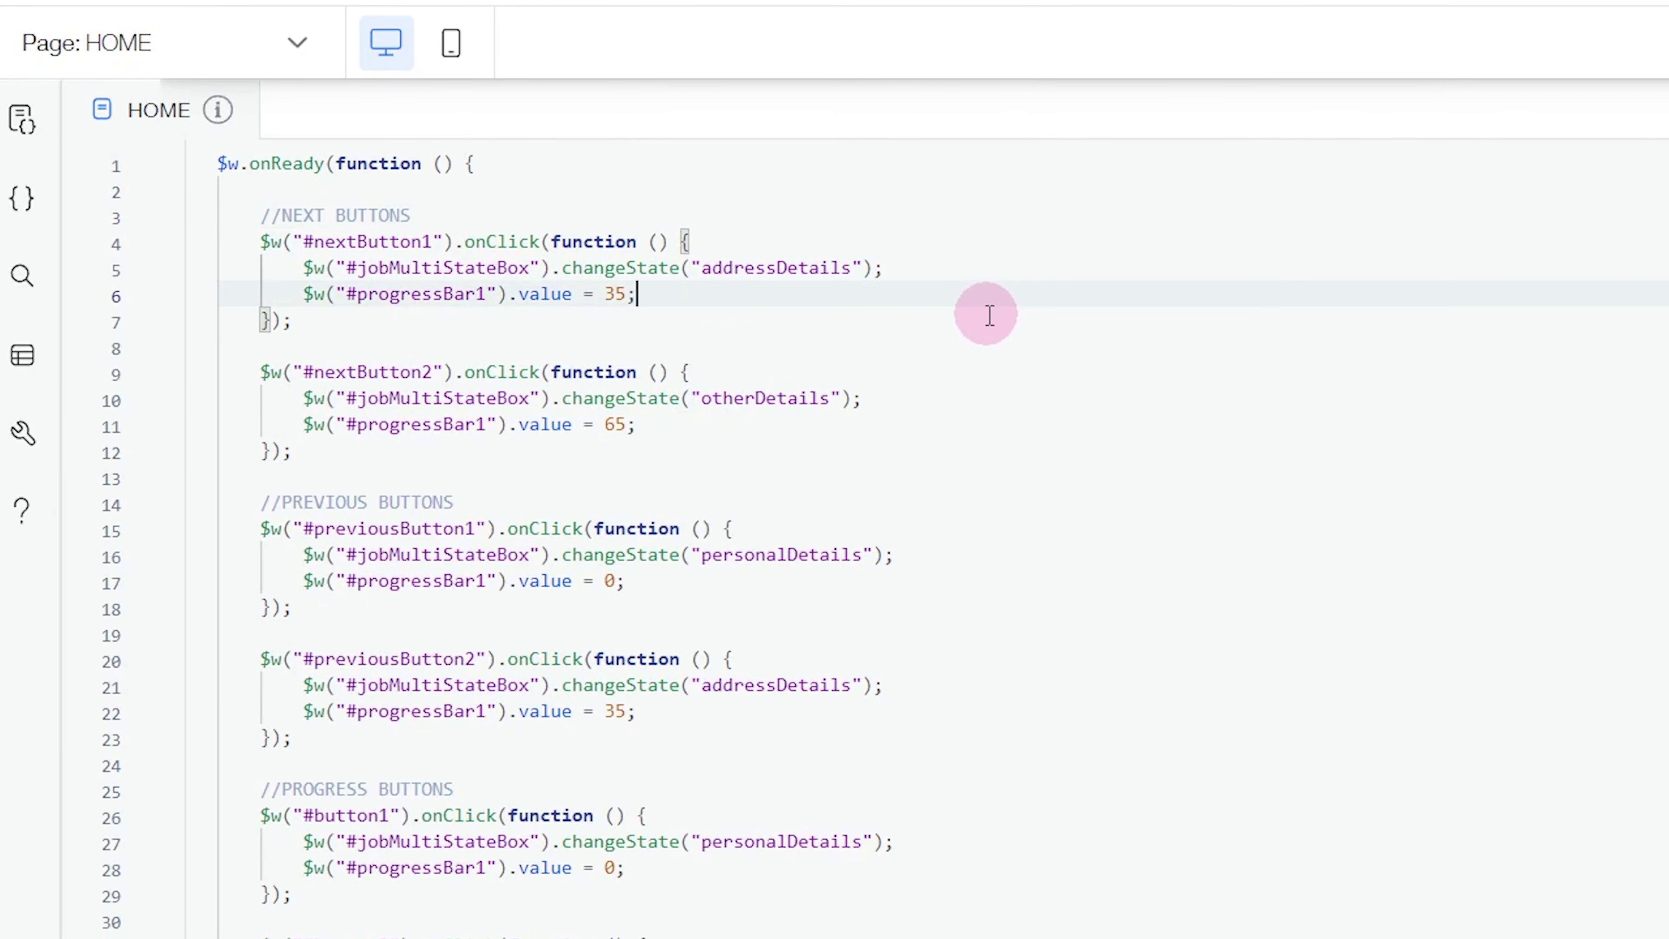
pyautogui.press('Return')
pyautogui.write('$w("#')
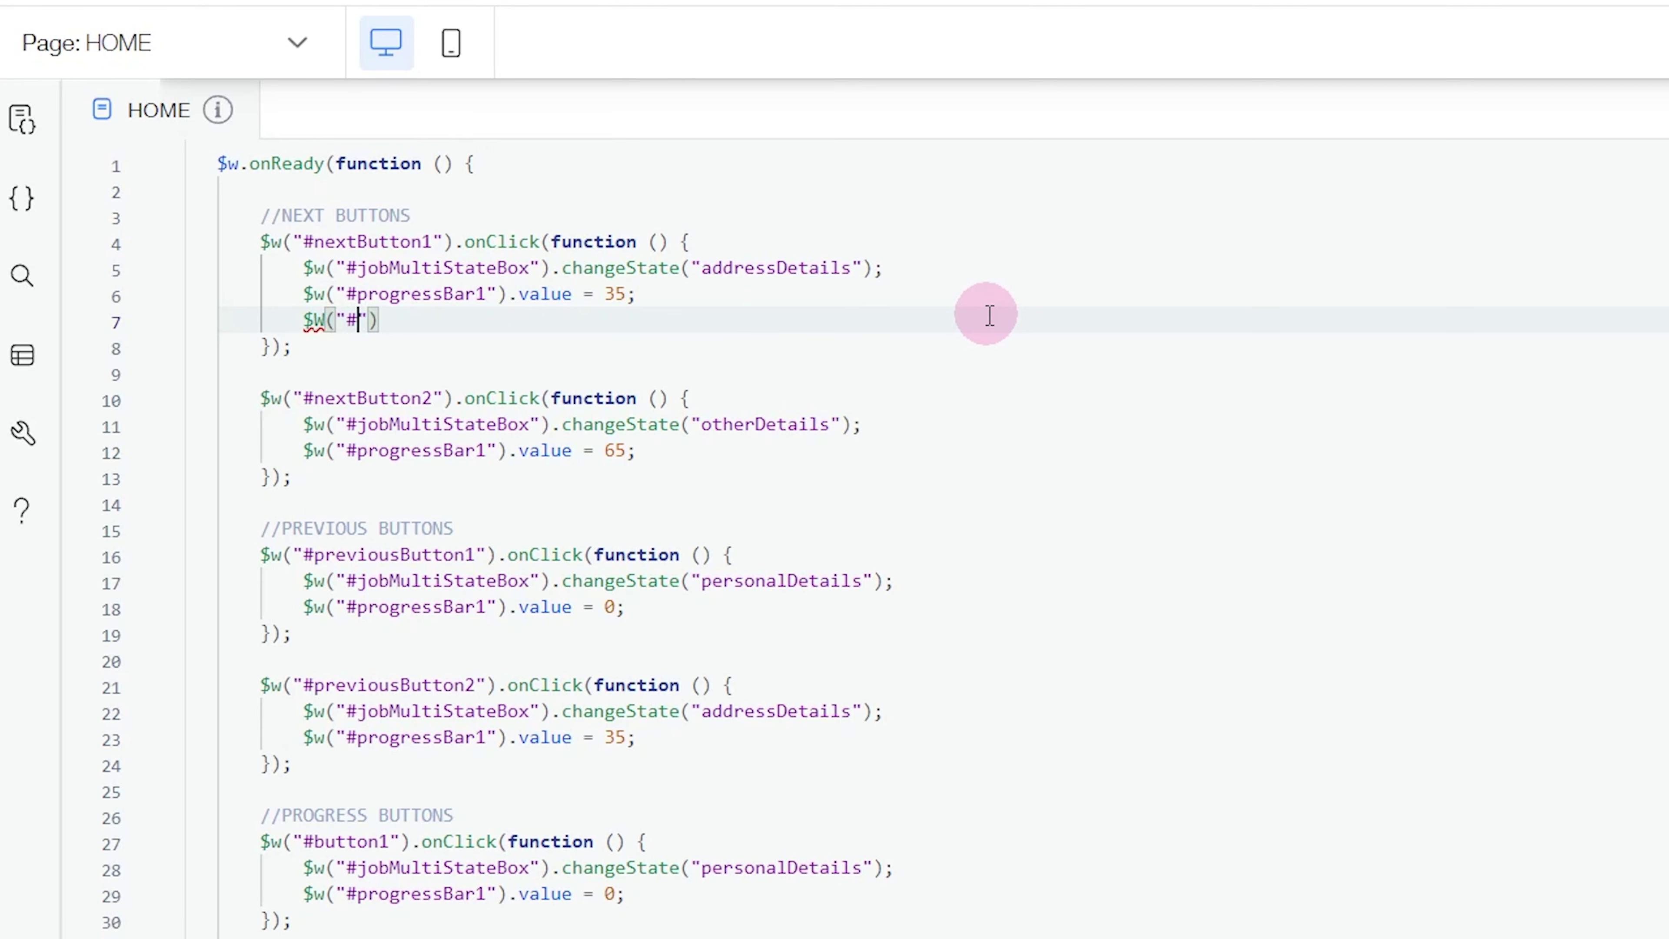
pyautogui.write('w("#but')
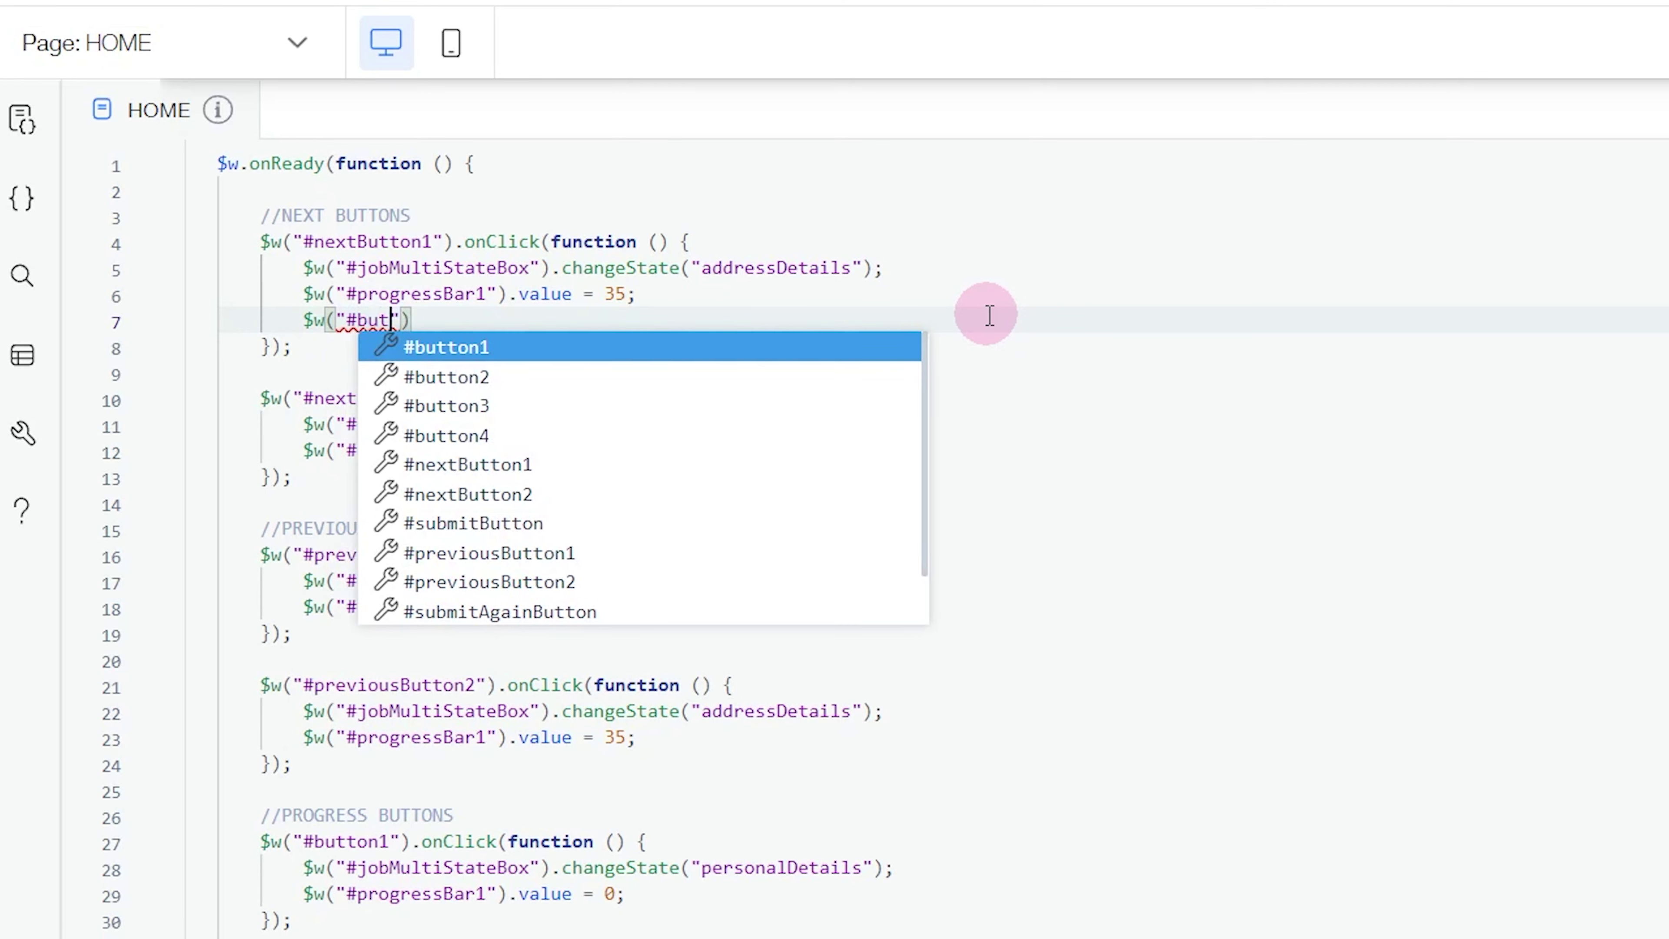
pyautogui.press('Down')
pyautogui.press('Return')
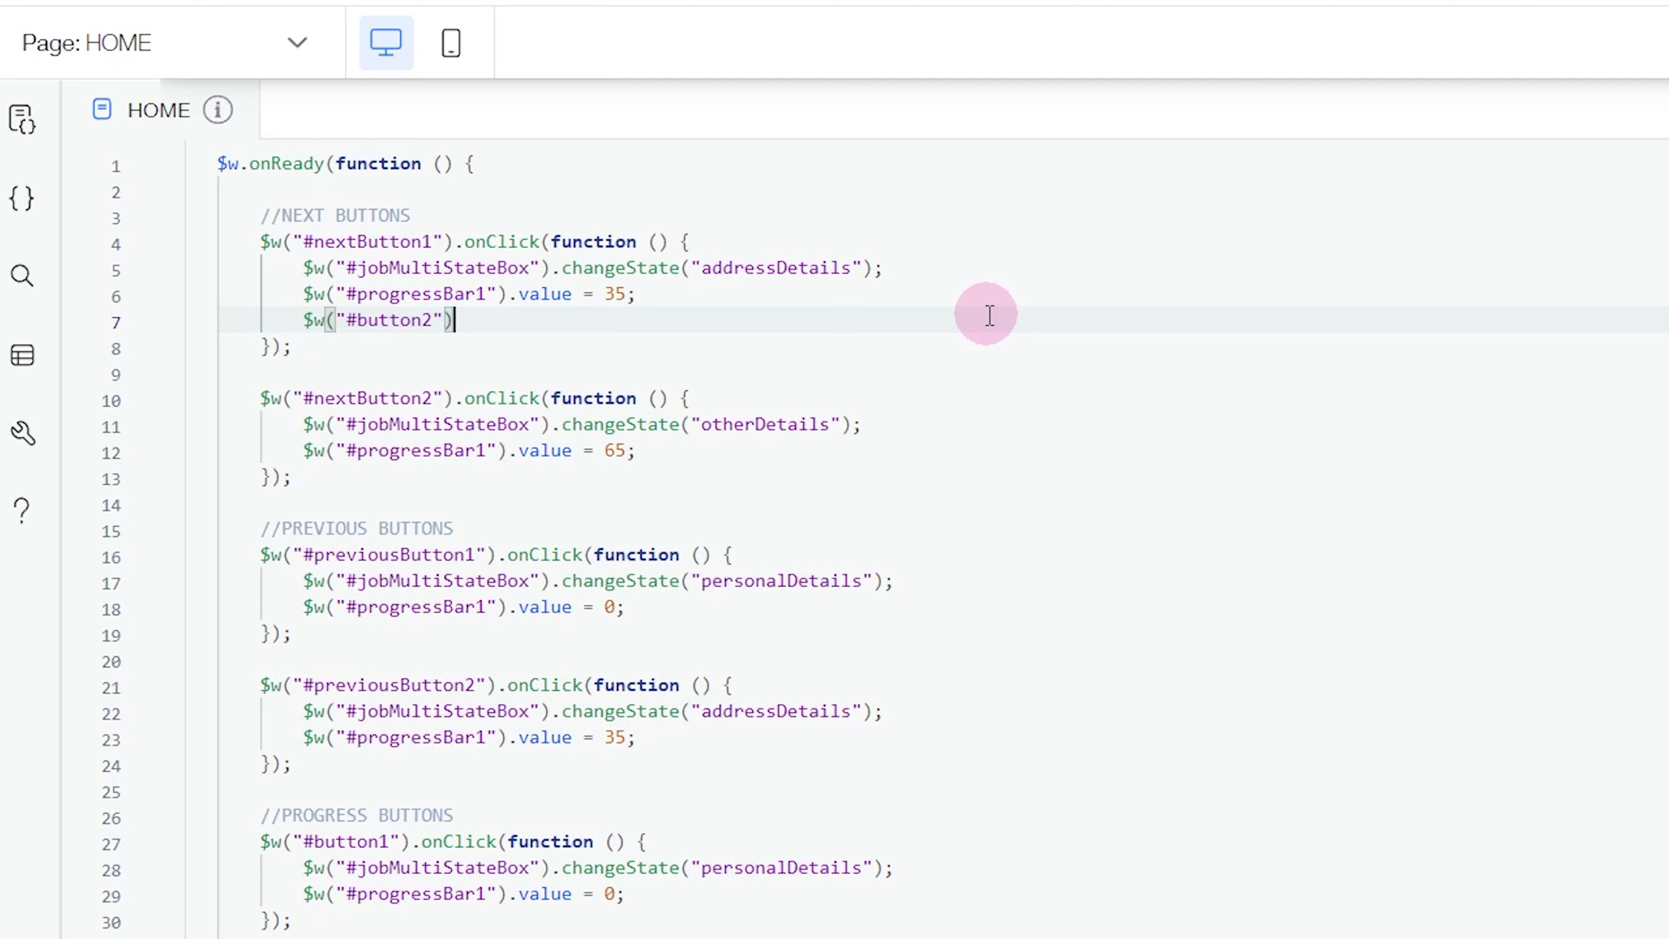
pyautogui.write('.en')
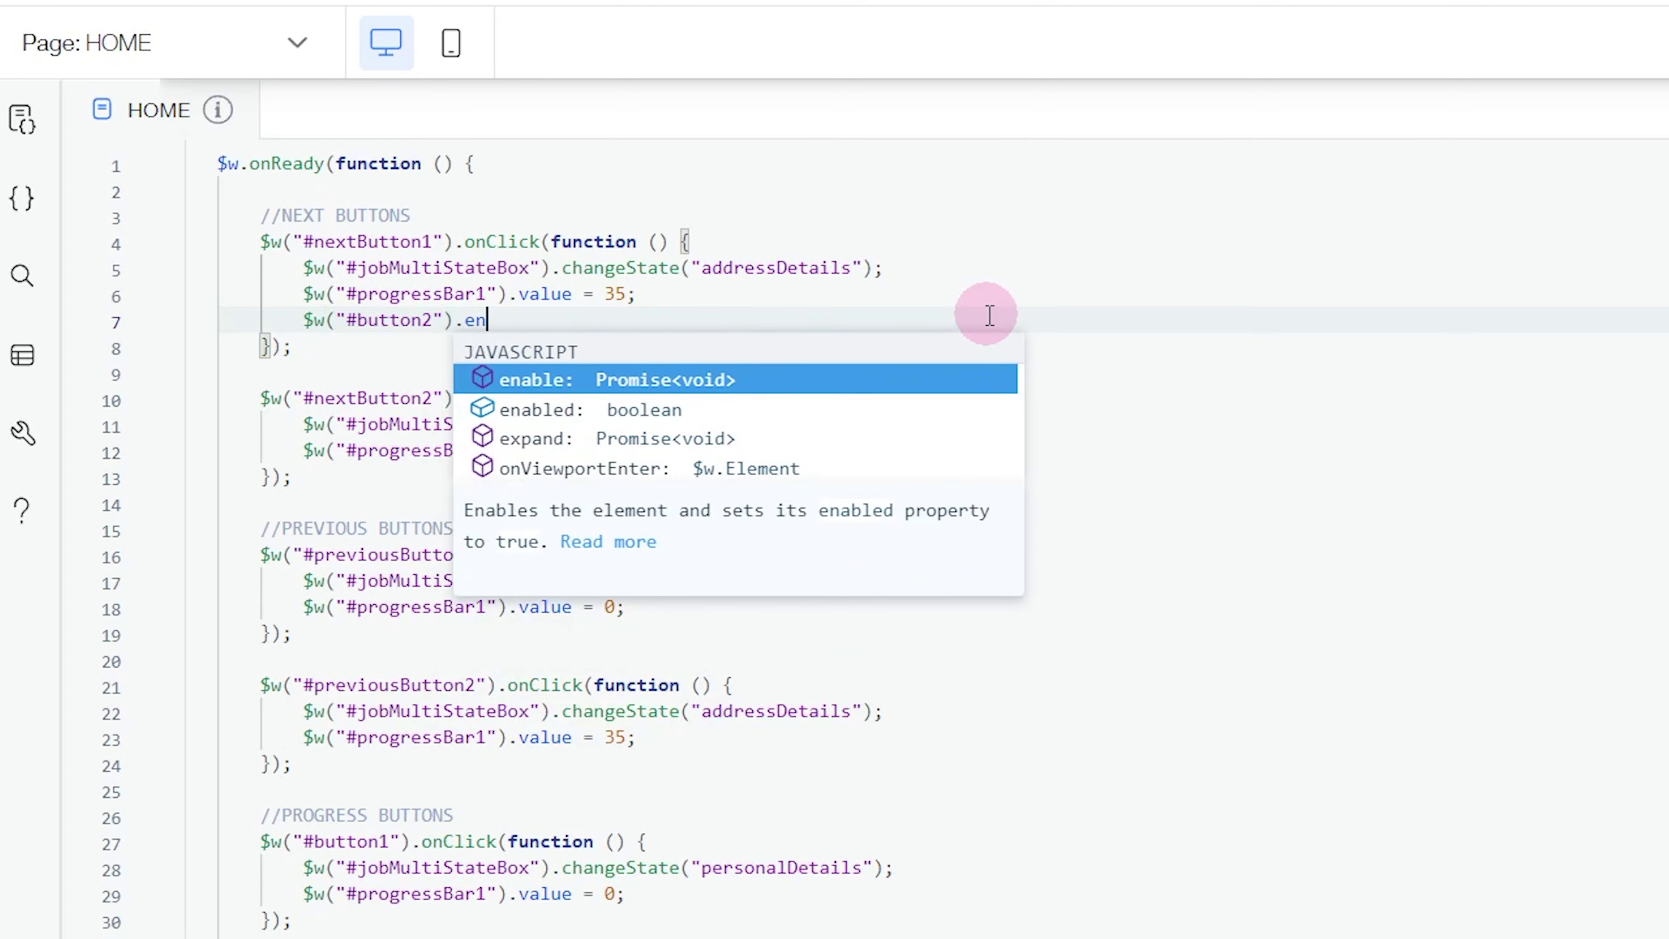
pyautogui.press('Return')
pyautogui.write(');')
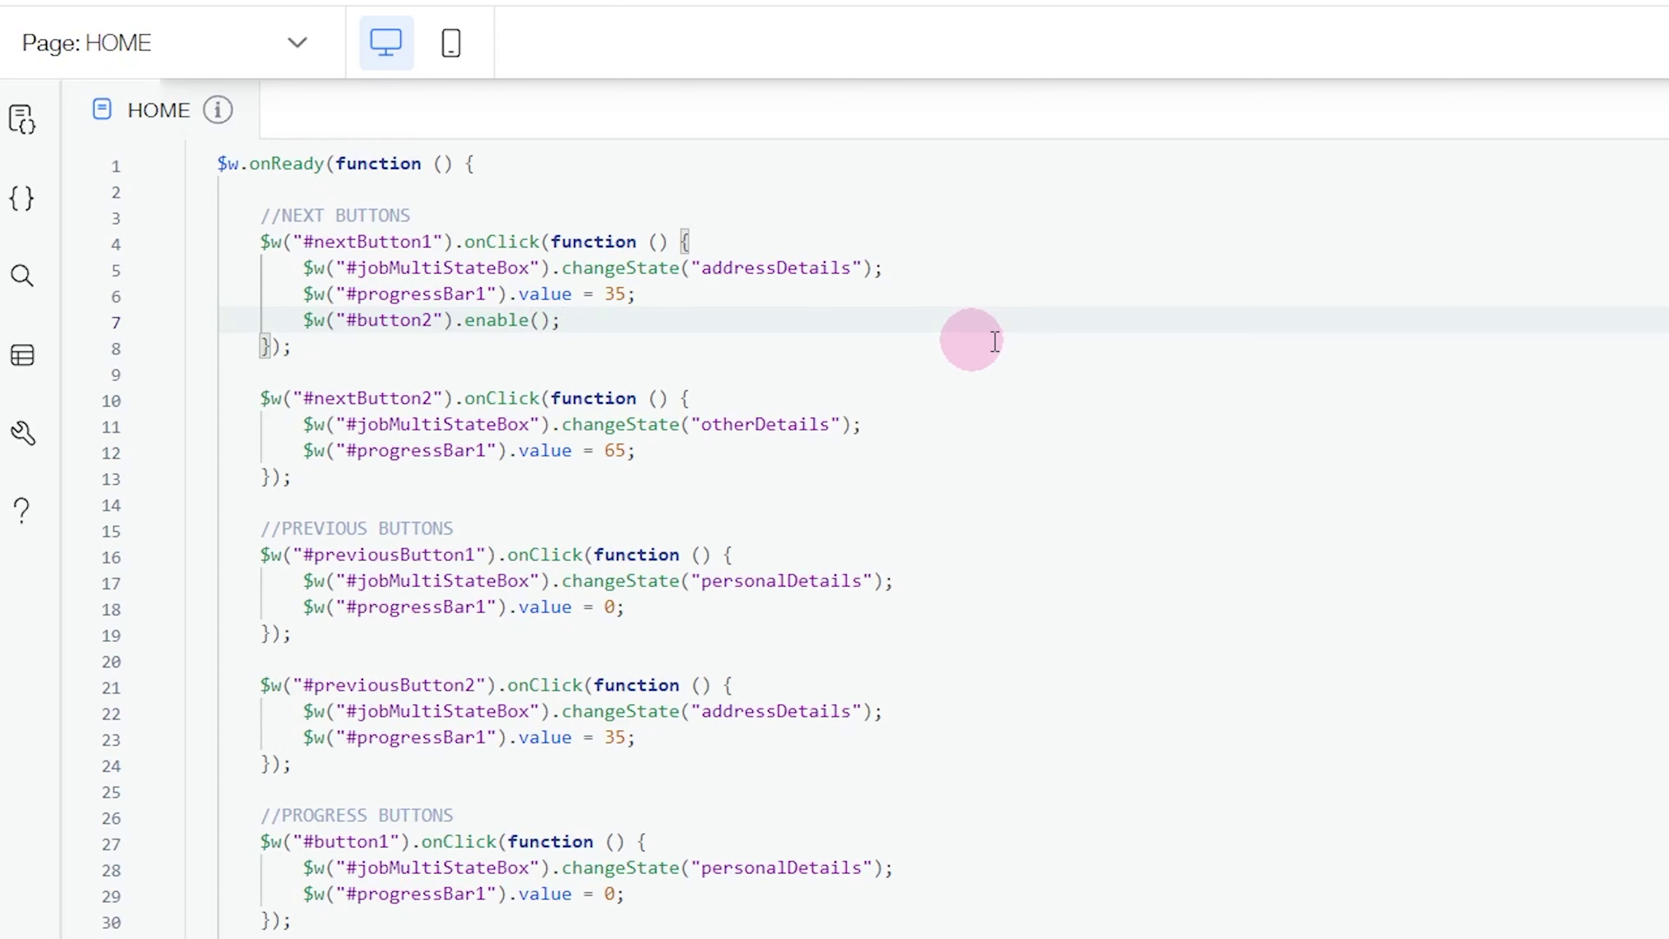
# Return to the page canvas and check the IDs of progress button 3 and the Address Details Next button
pyautogui.click(1592, 200)
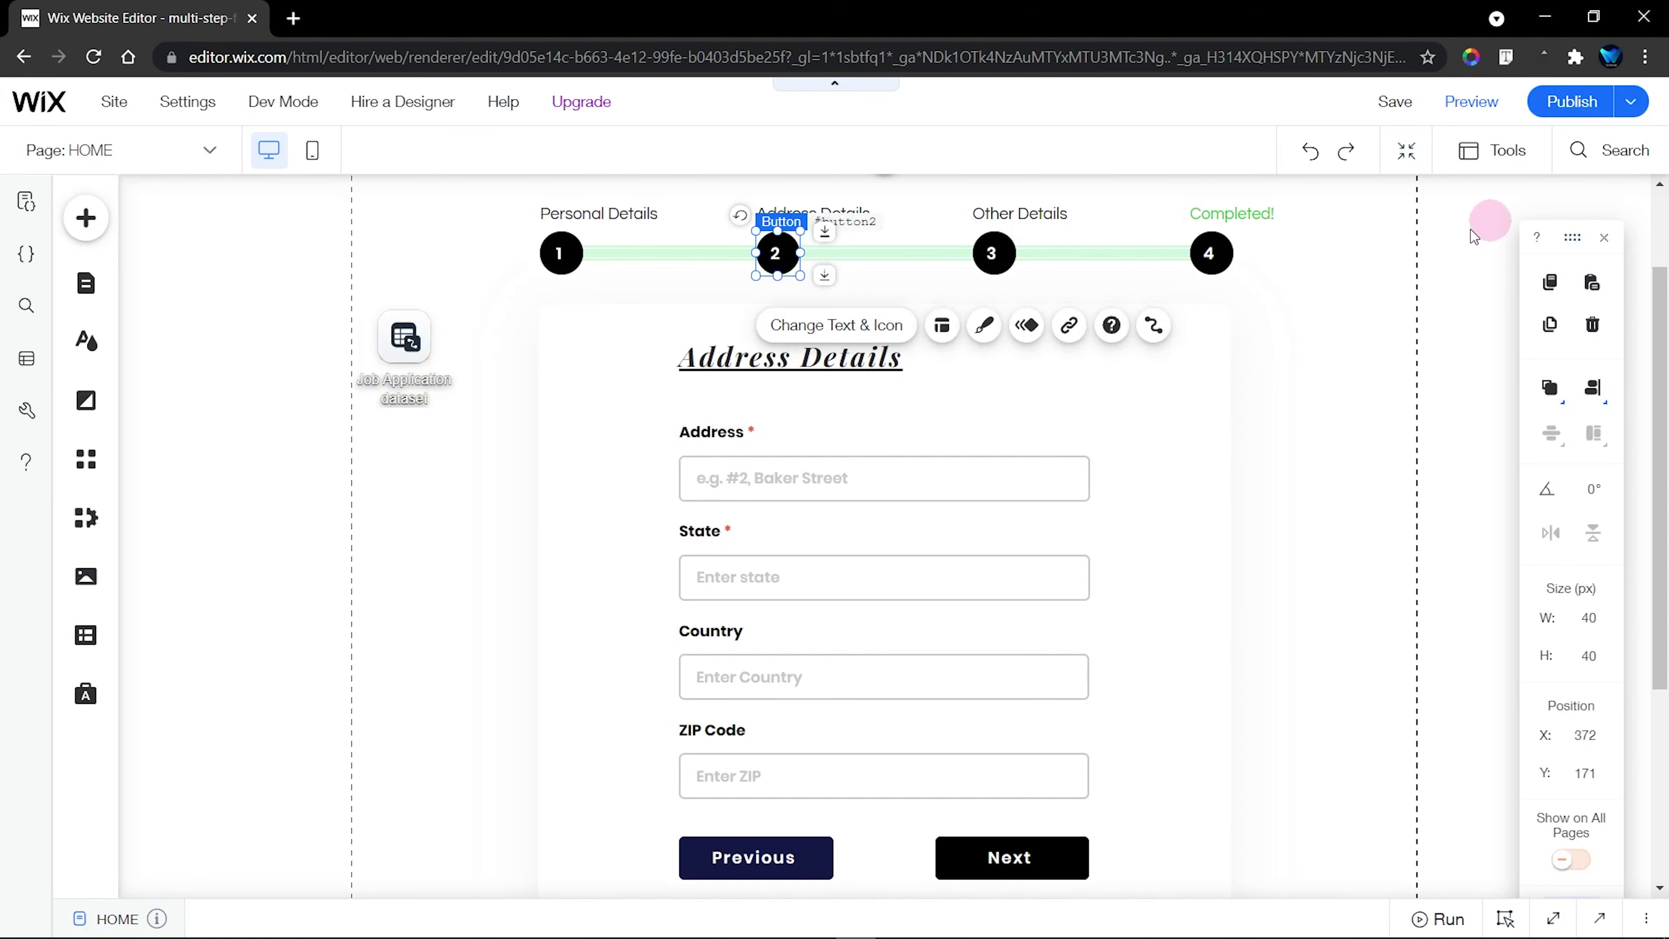
pyautogui.click(993, 253)
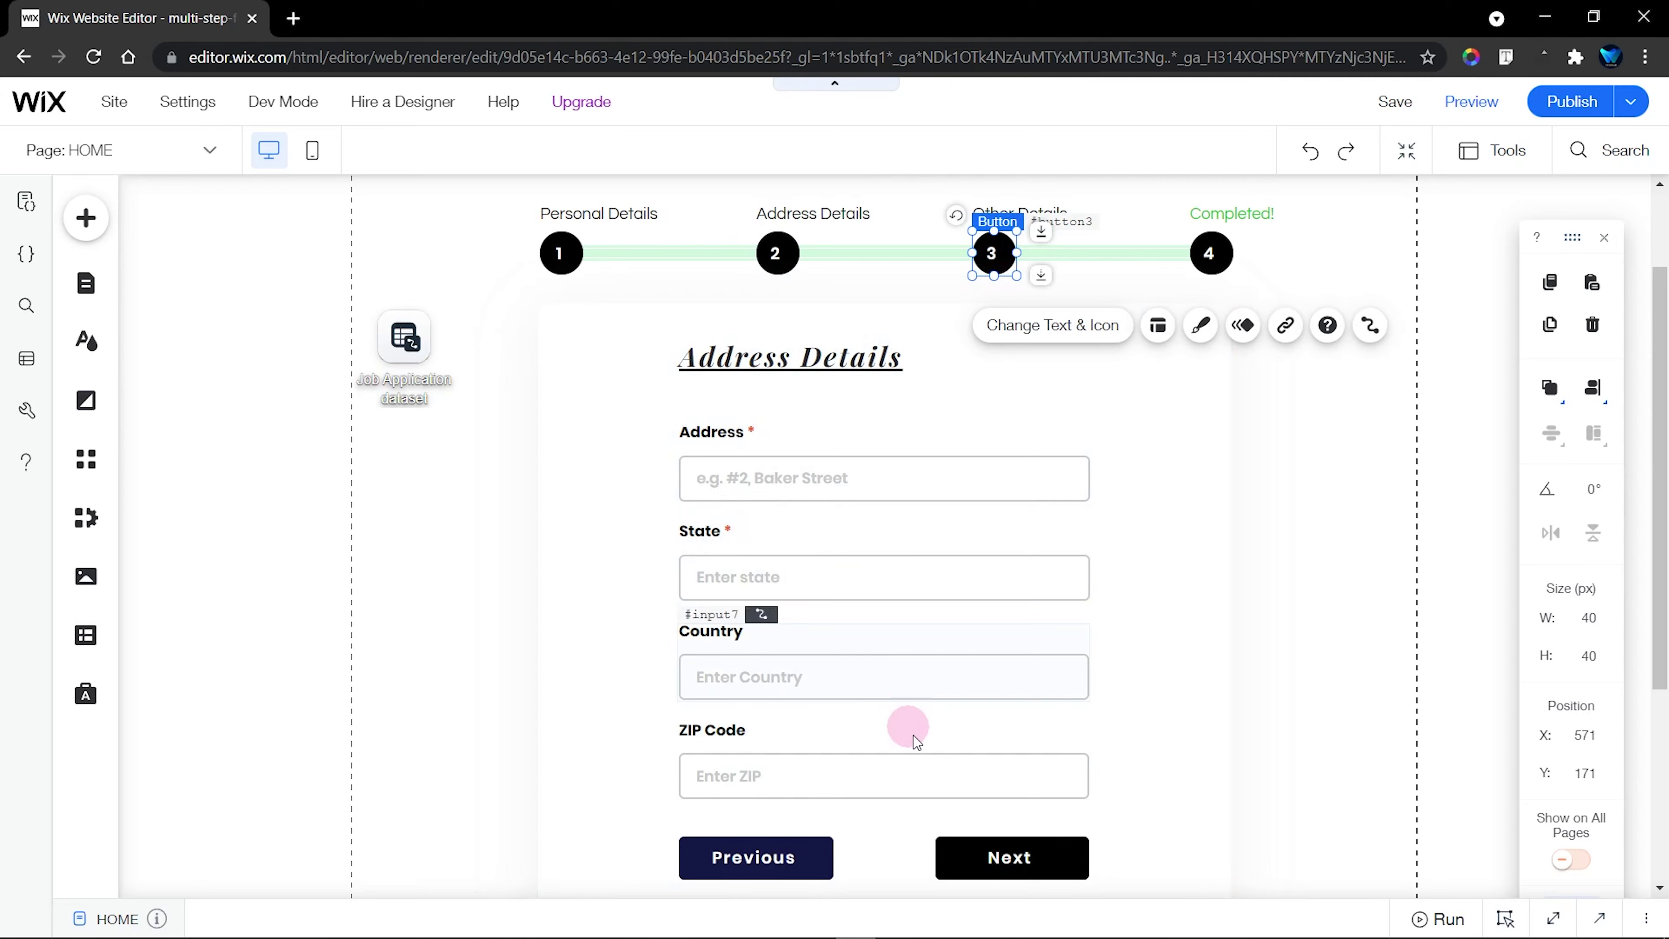
pyautogui.click(1013, 857)
pyautogui.click(1016, 855)
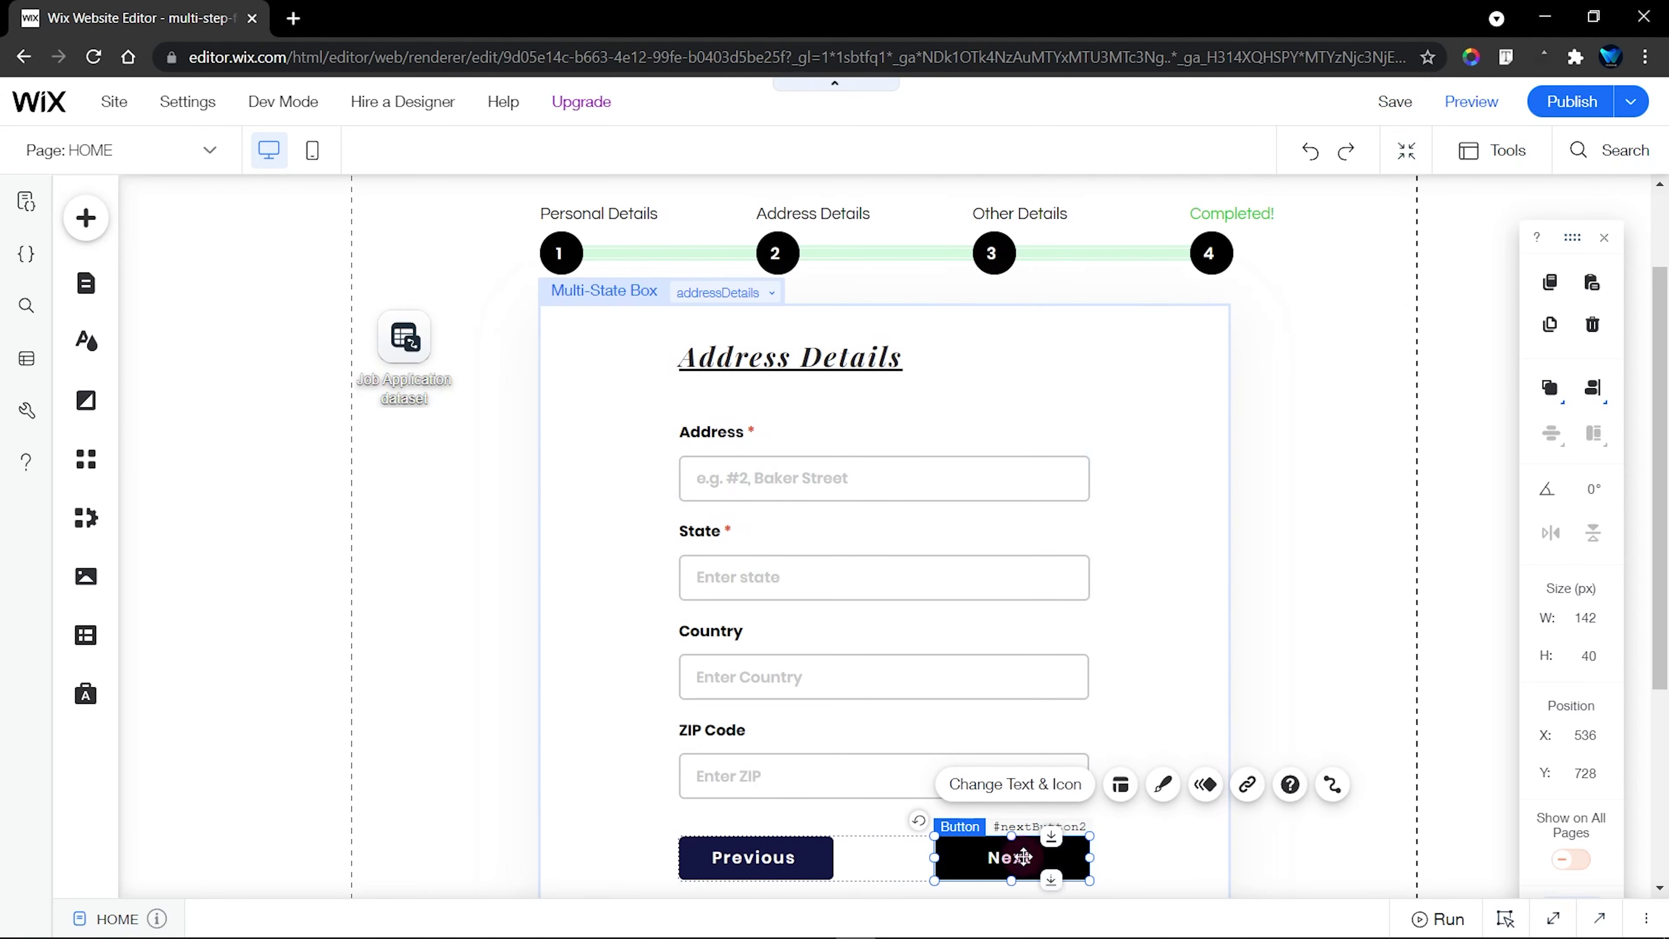
# Add the line $w("#button2").enable(); below the progress bar value in the #nextButton2 handler
pyautogui.click(1556, 923)
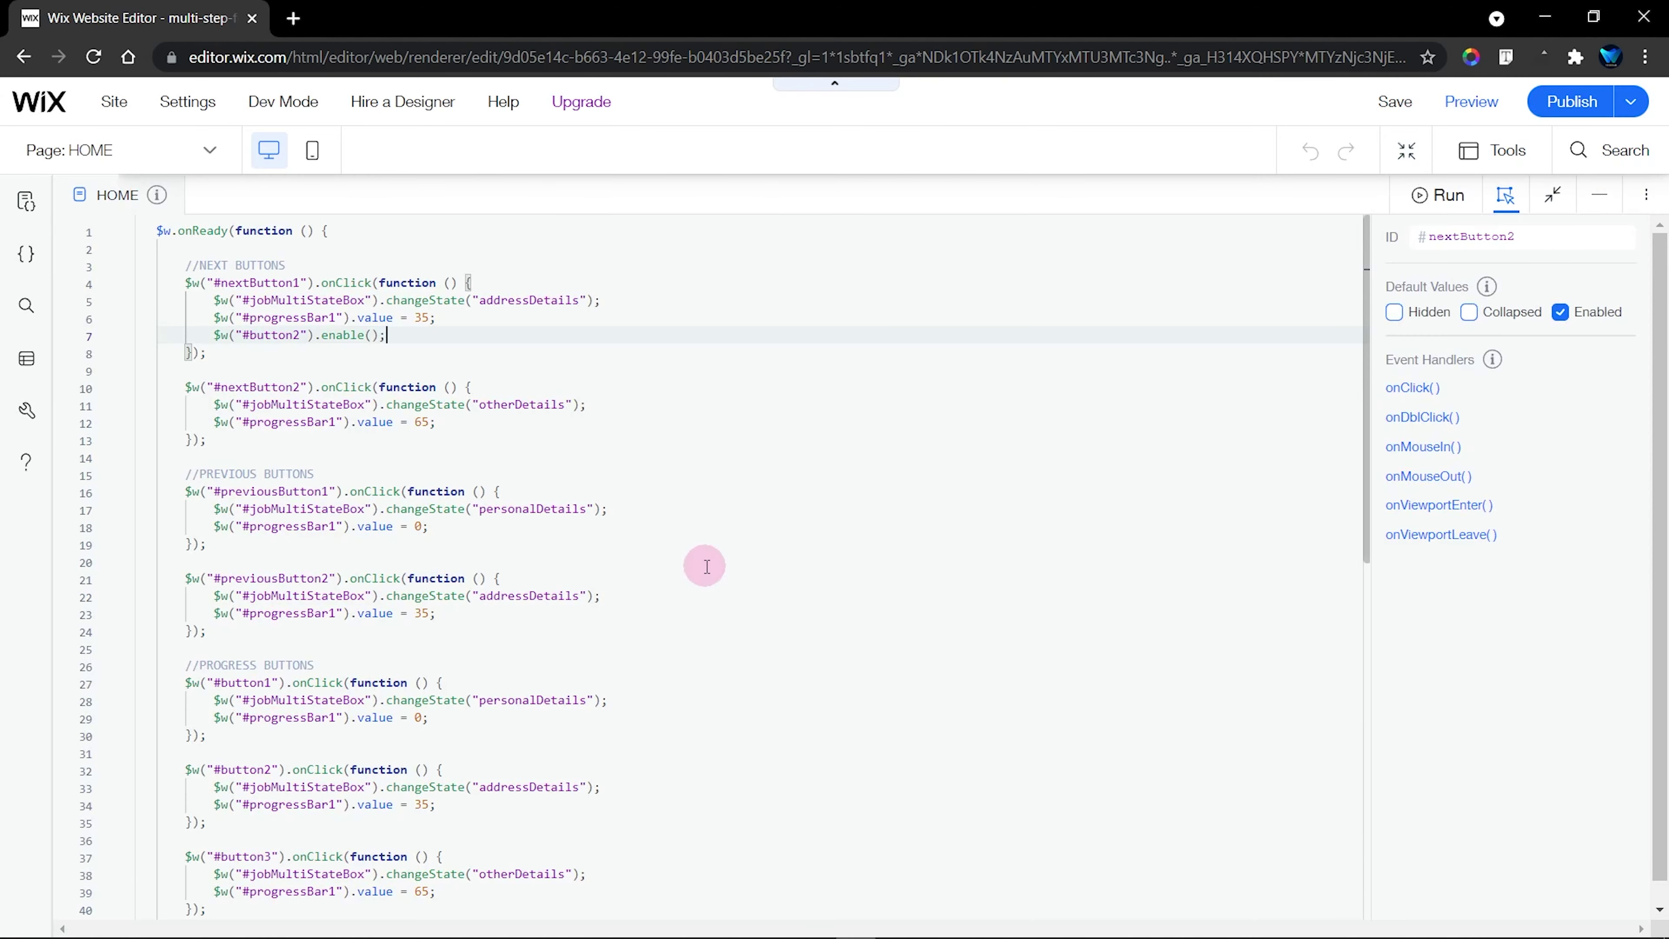
pyautogui.click(560, 462)
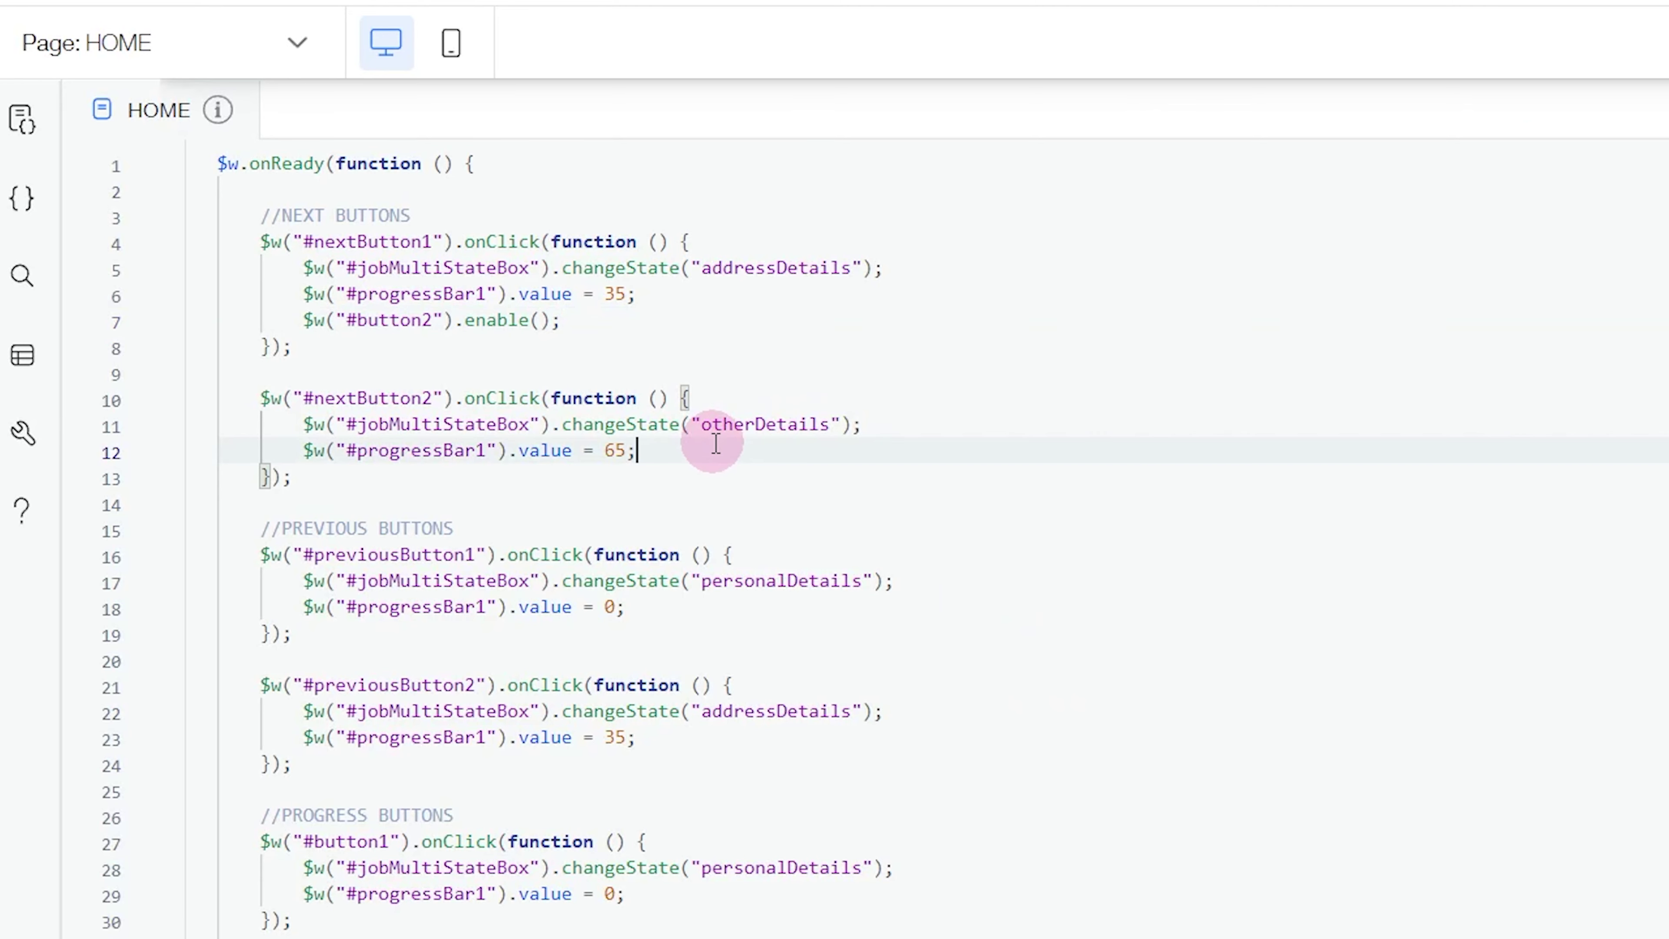
pyautogui.press('Return')
pyautogui.write('$w(')
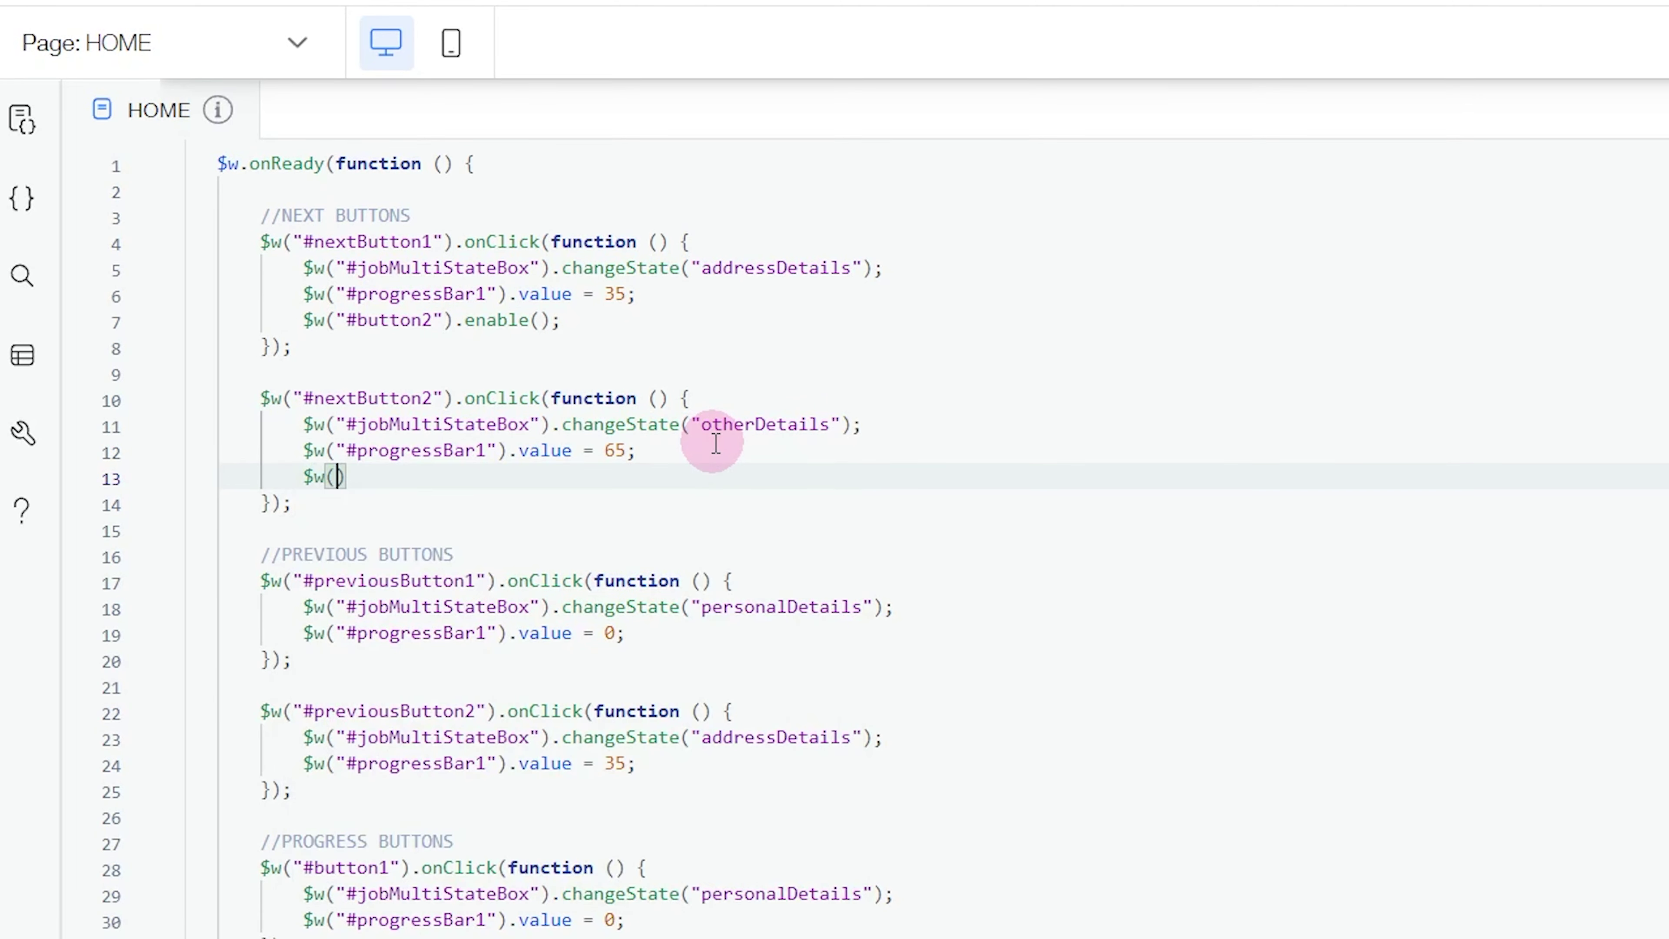
pyautogui.write('"#but')
pyautogui.press('Down')
pyautogui.press('Return')
pyautogui.write('.en')
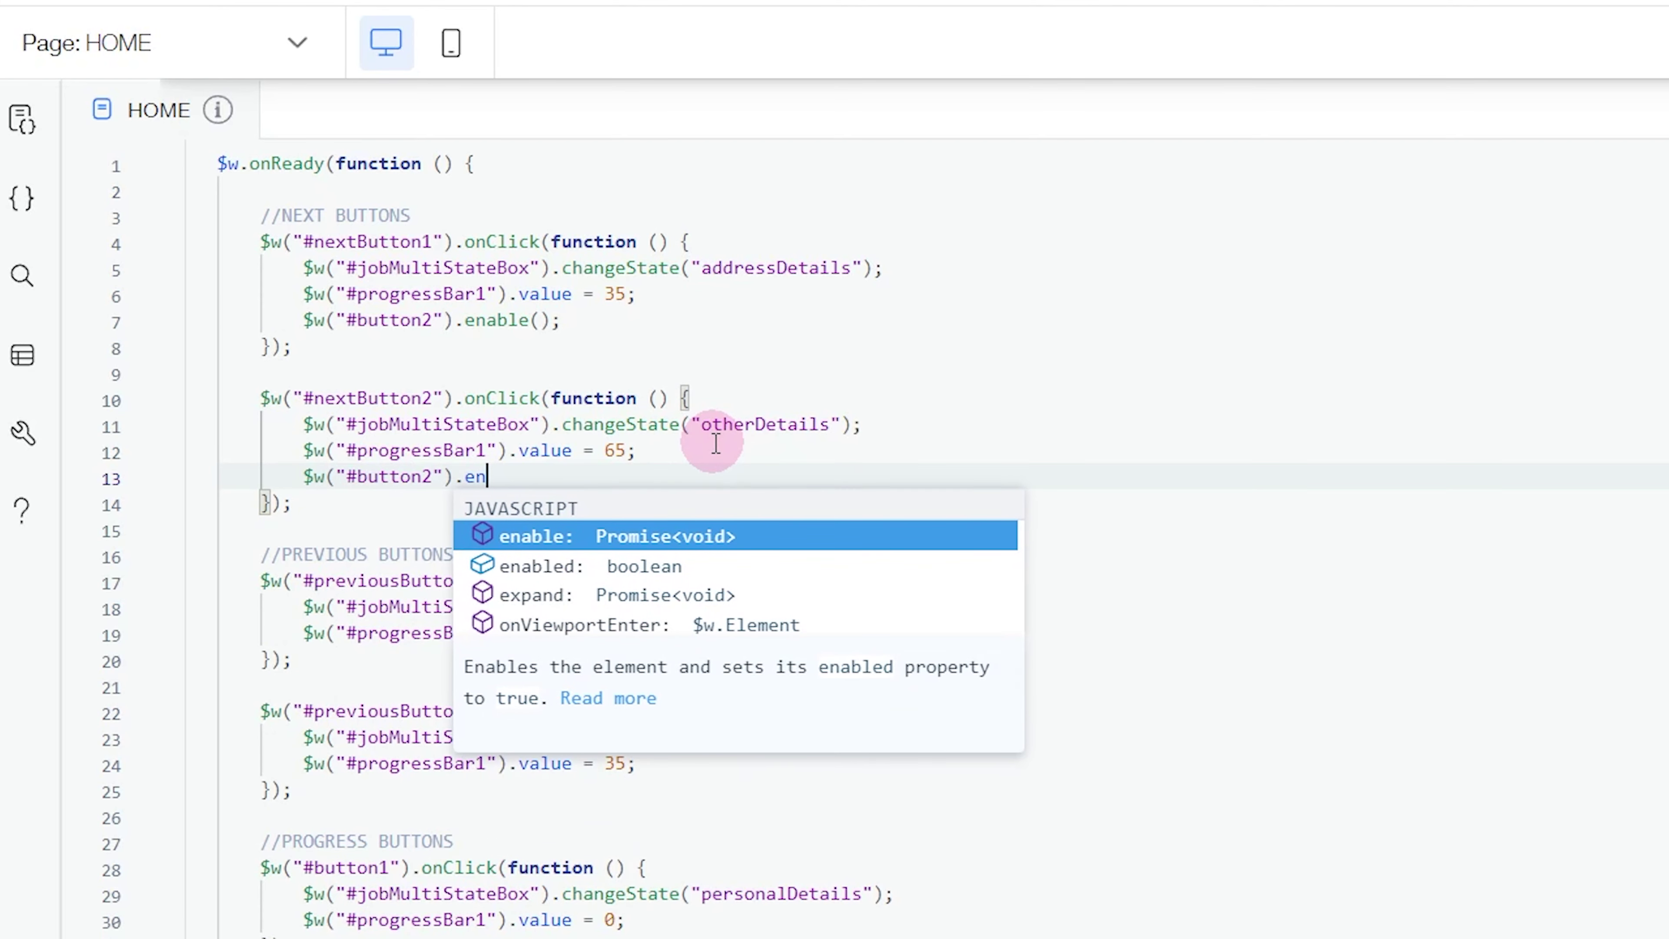
pyautogui.press('Return')
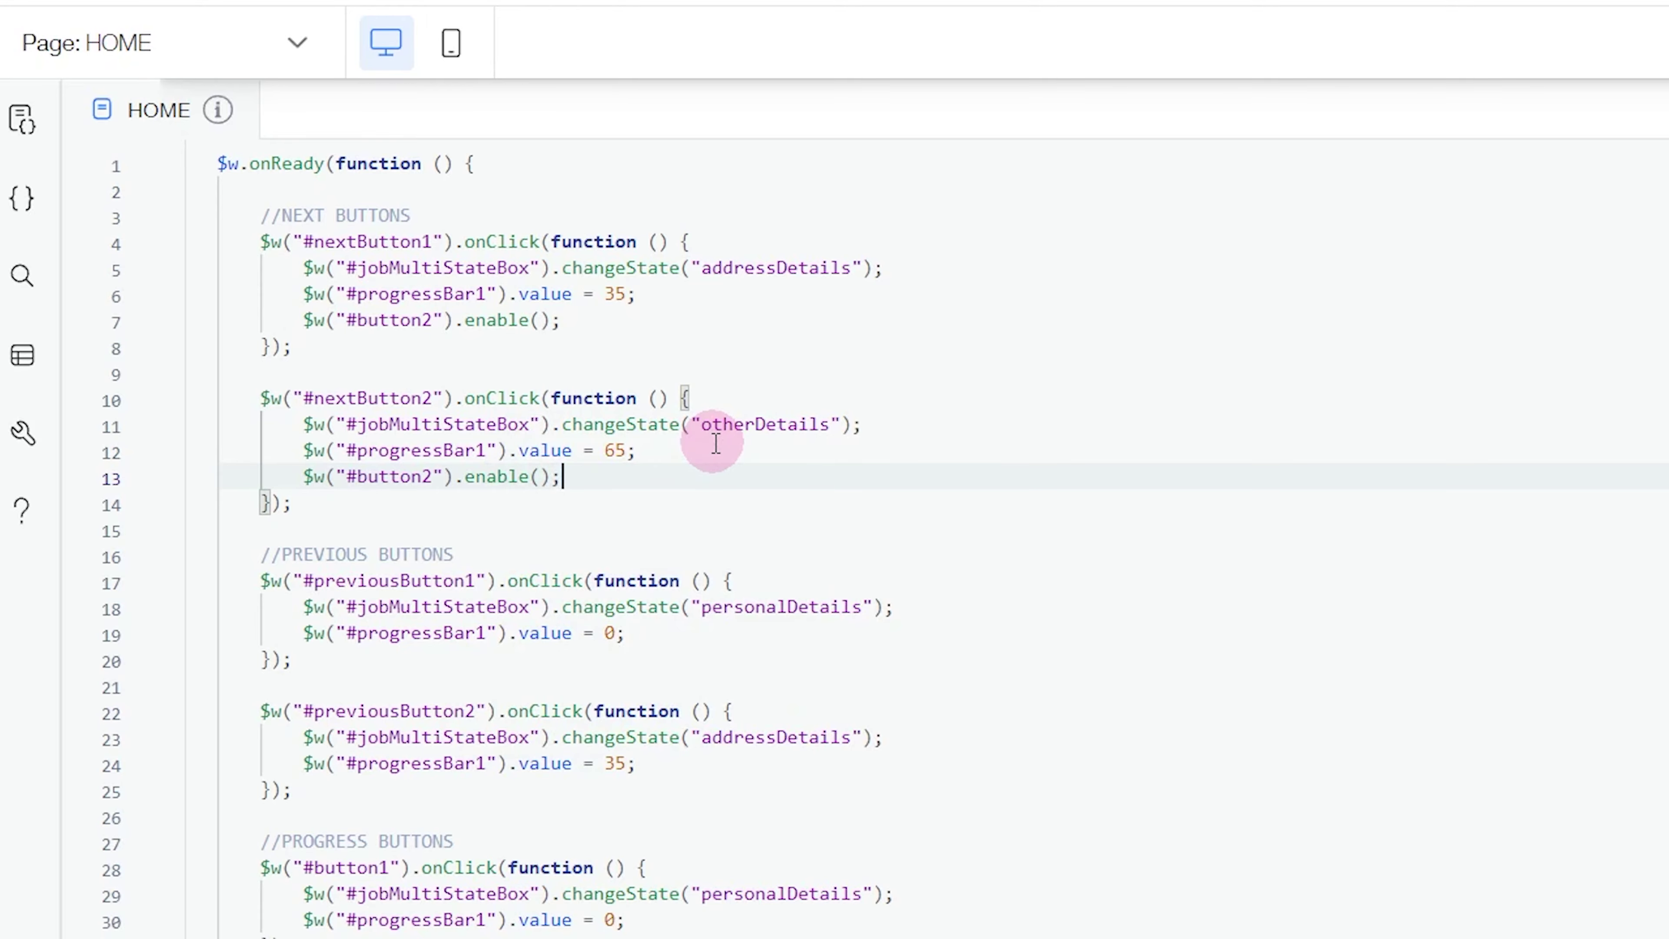
# Preview the page and test moving between Address Details and Other Details with the Next buttons and progress buttons 2 and 3
pyautogui.rightClick(1296, 346)
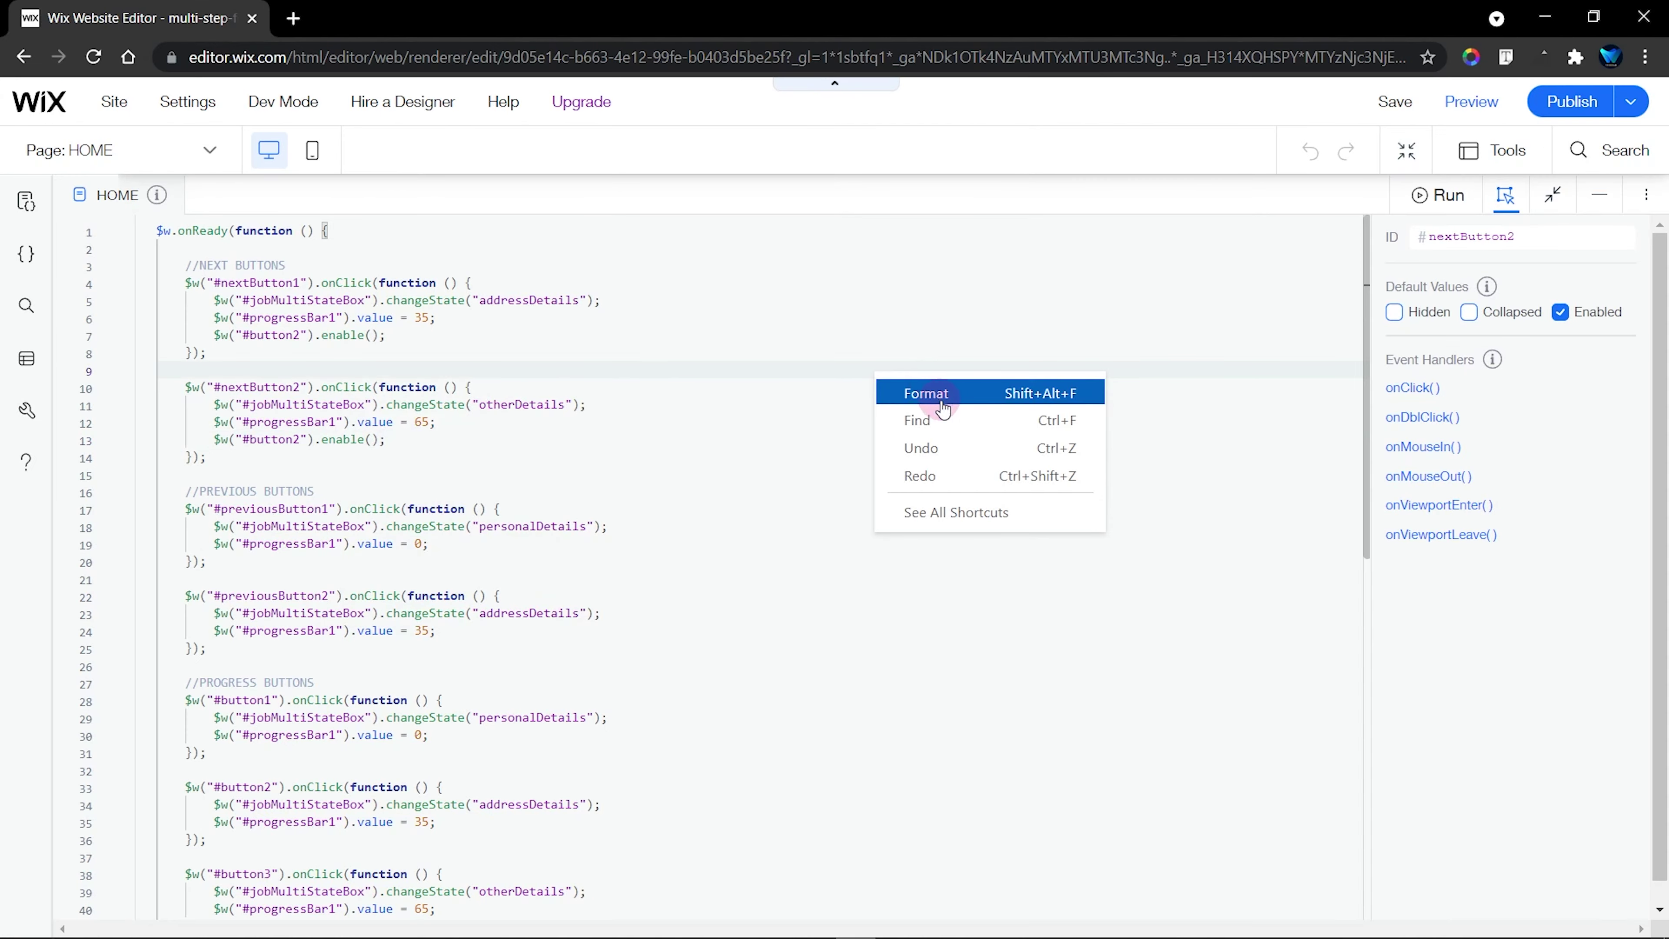
pyautogui.click(1392, 409)
pyautogui.click(1599, 193)
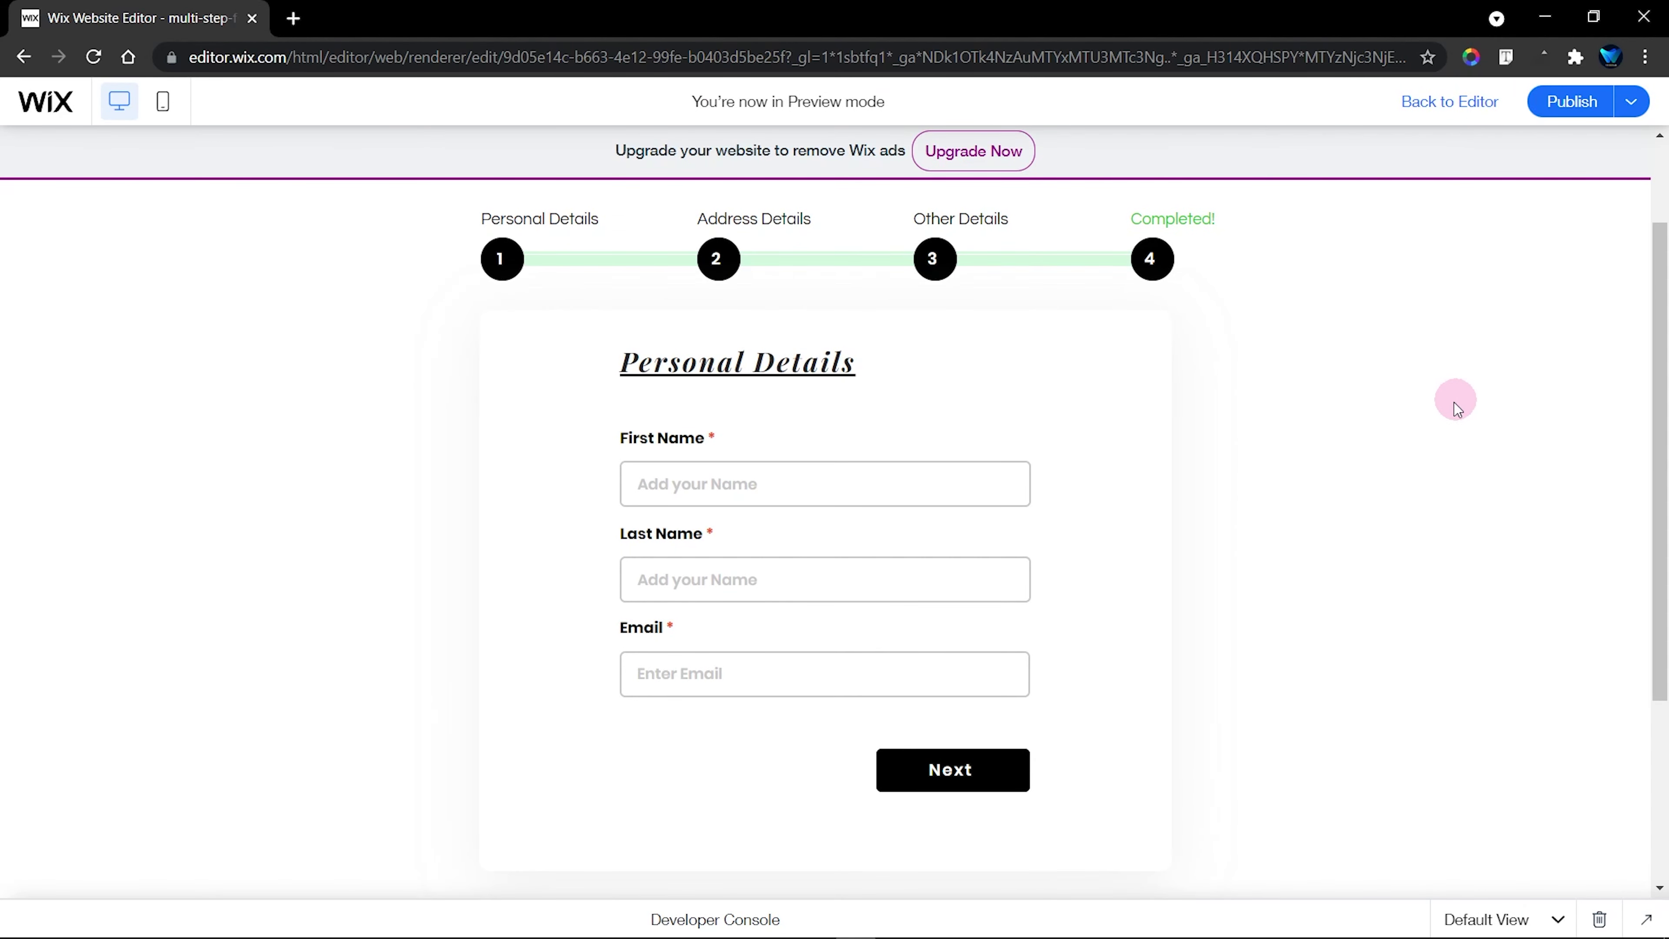
pyautogui.click(967, 773)
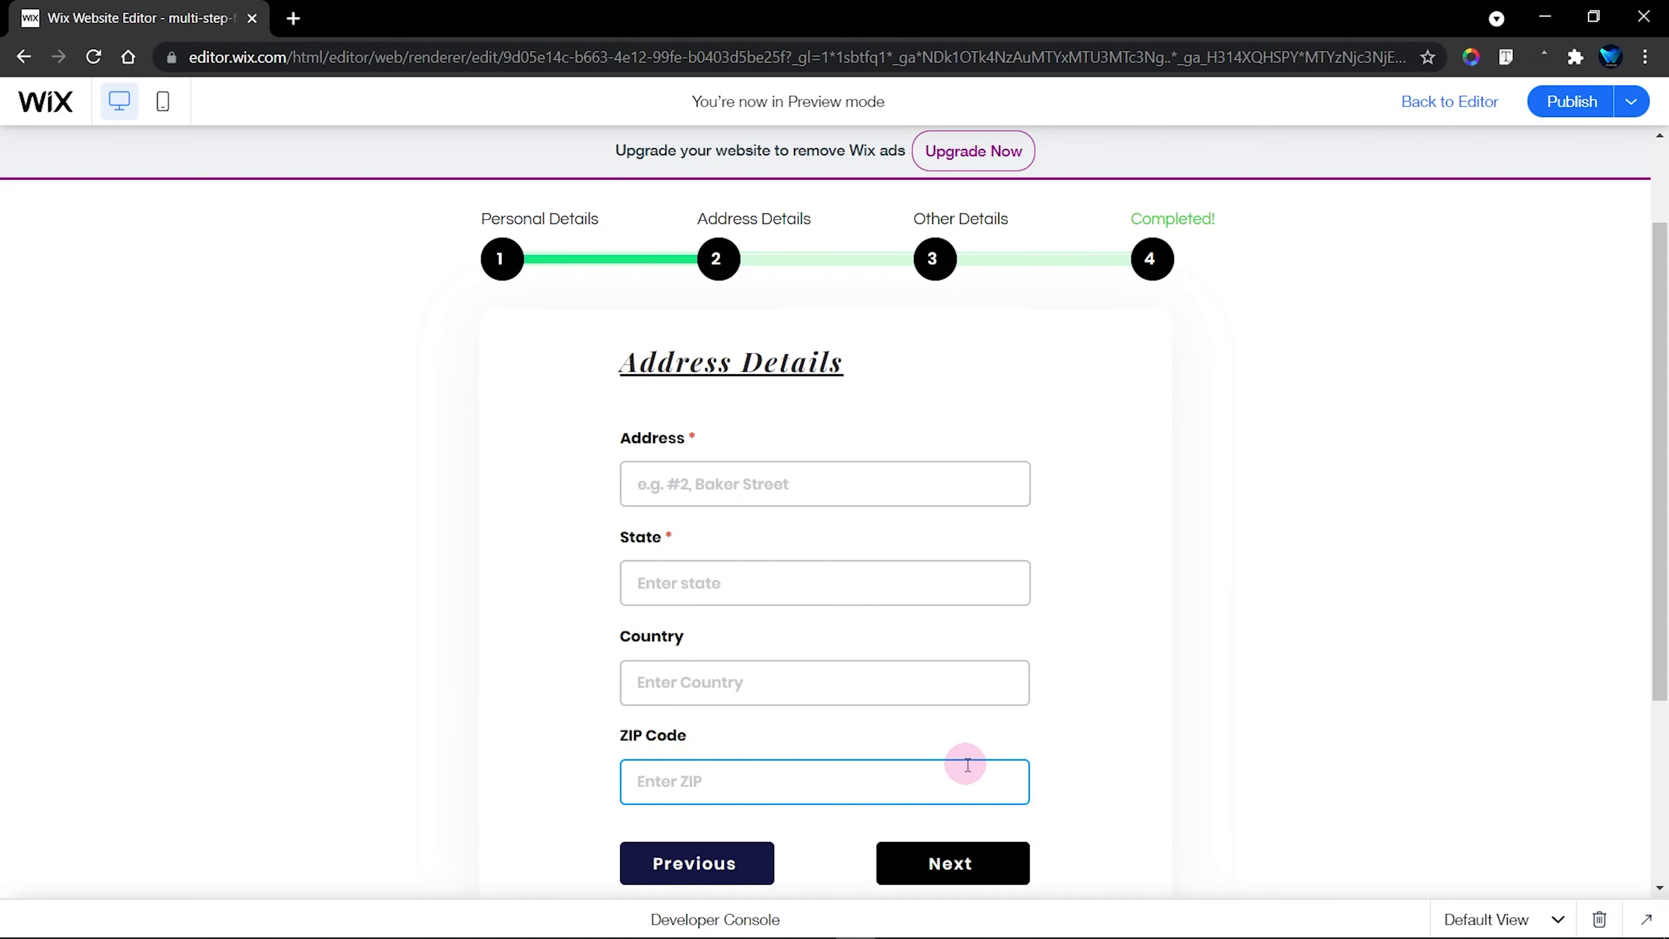
pyautogui.click(965, 866)
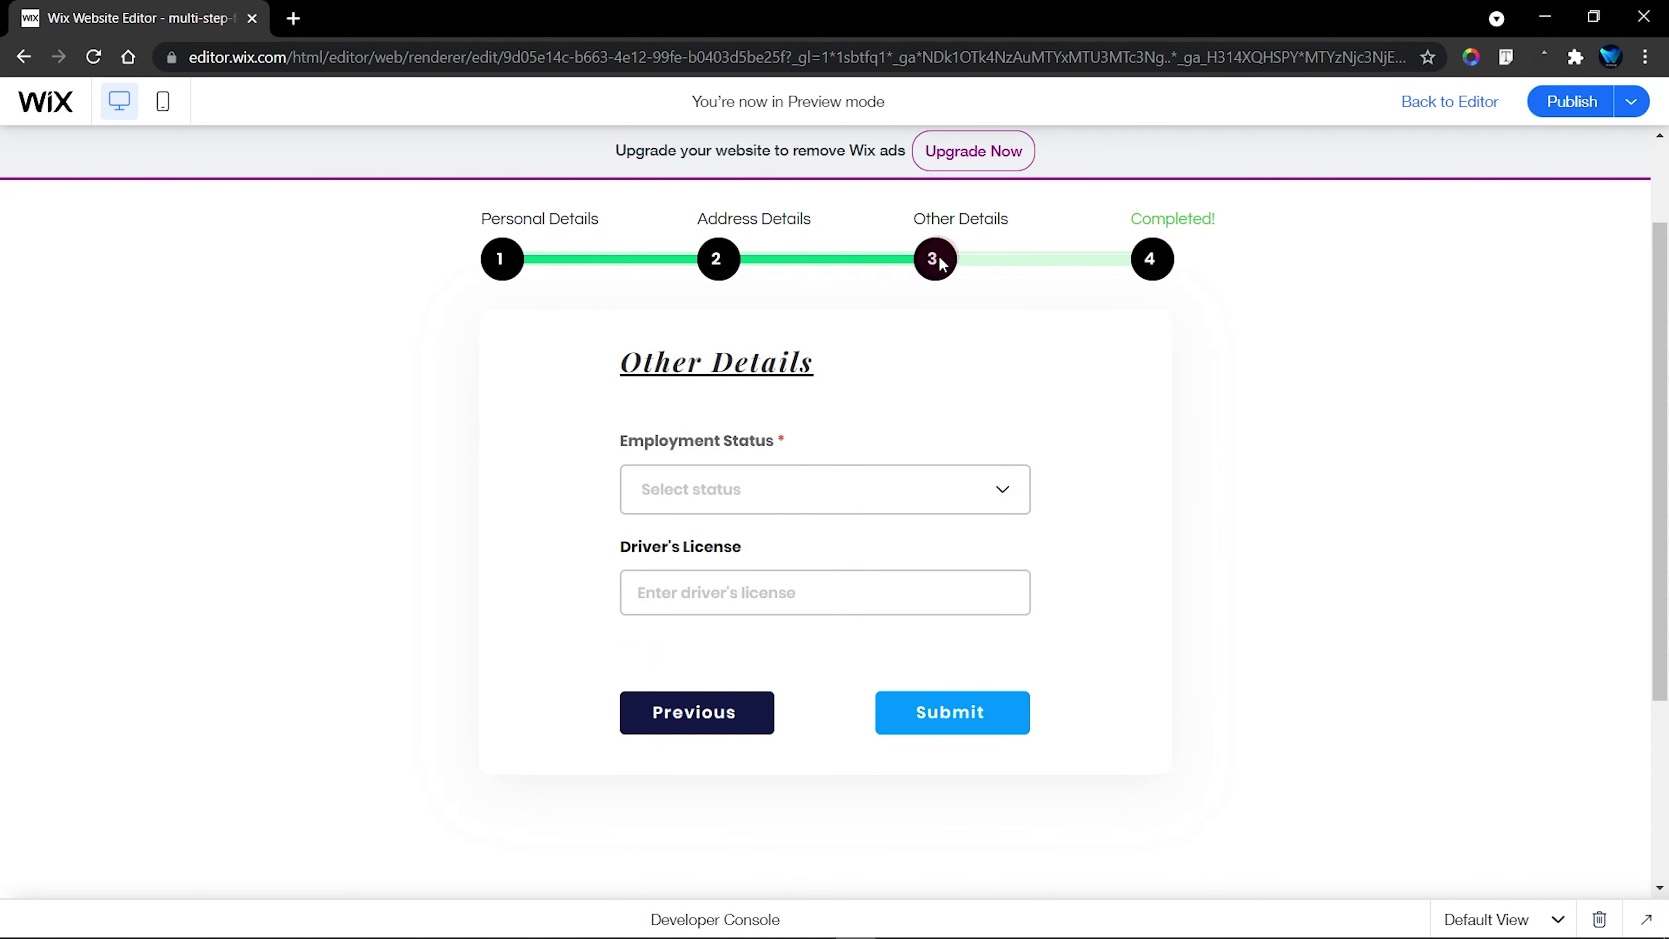
pyautogui.click(716, 262)
pyautogui.click(953, 845)
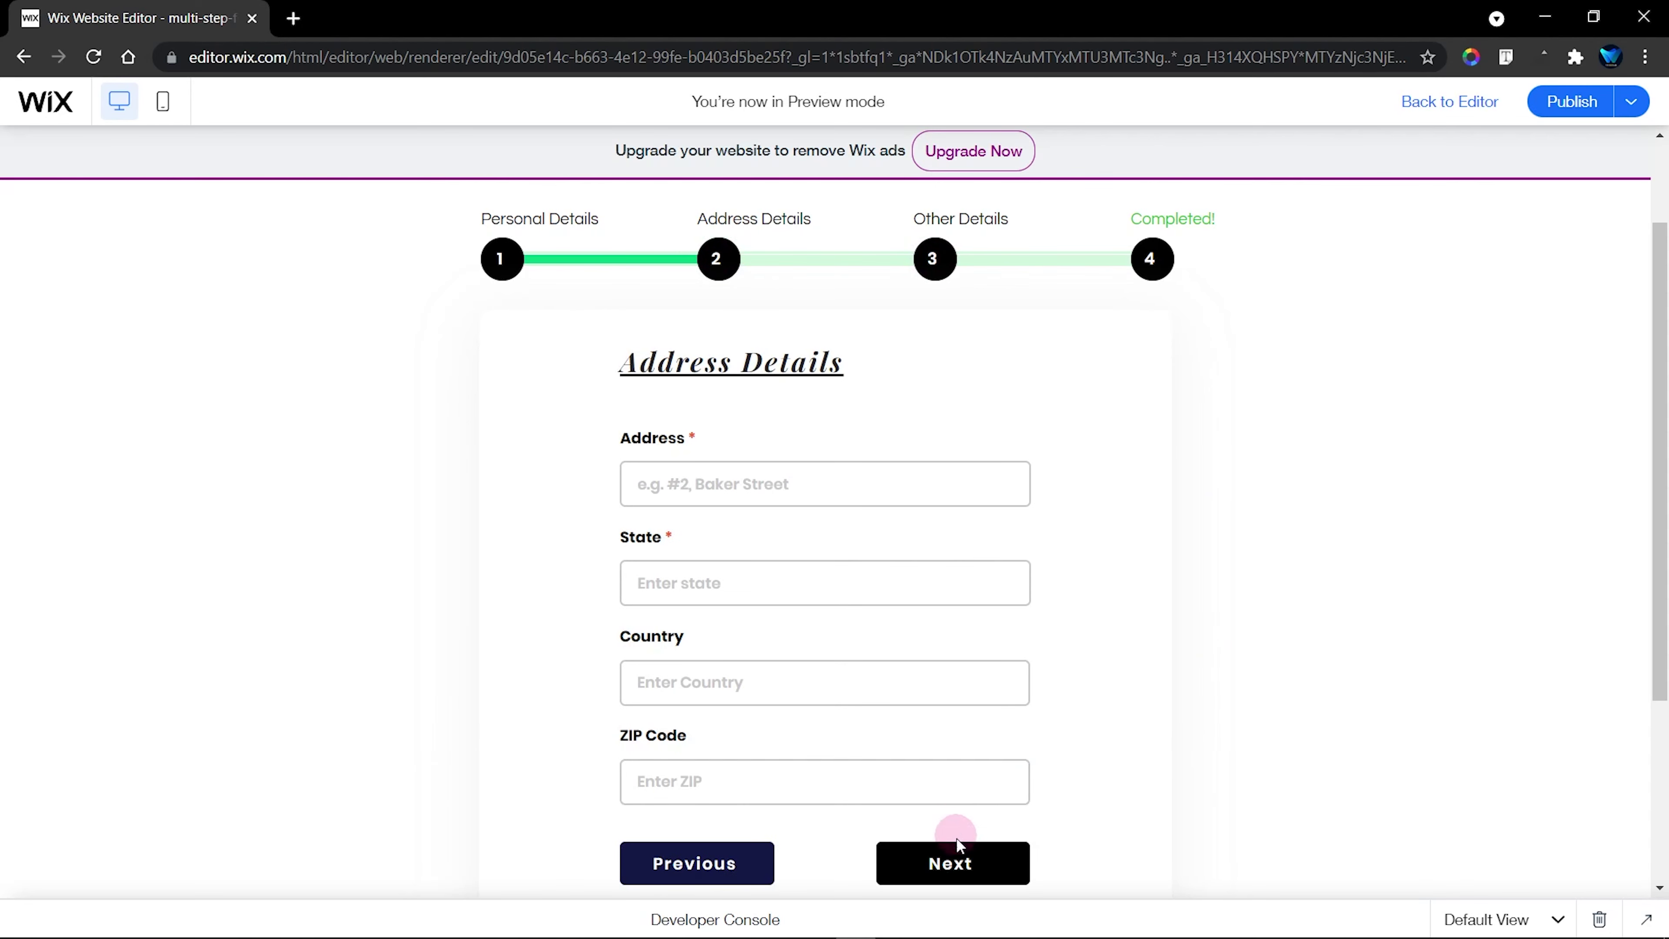
pyautogui.click(935, 282)
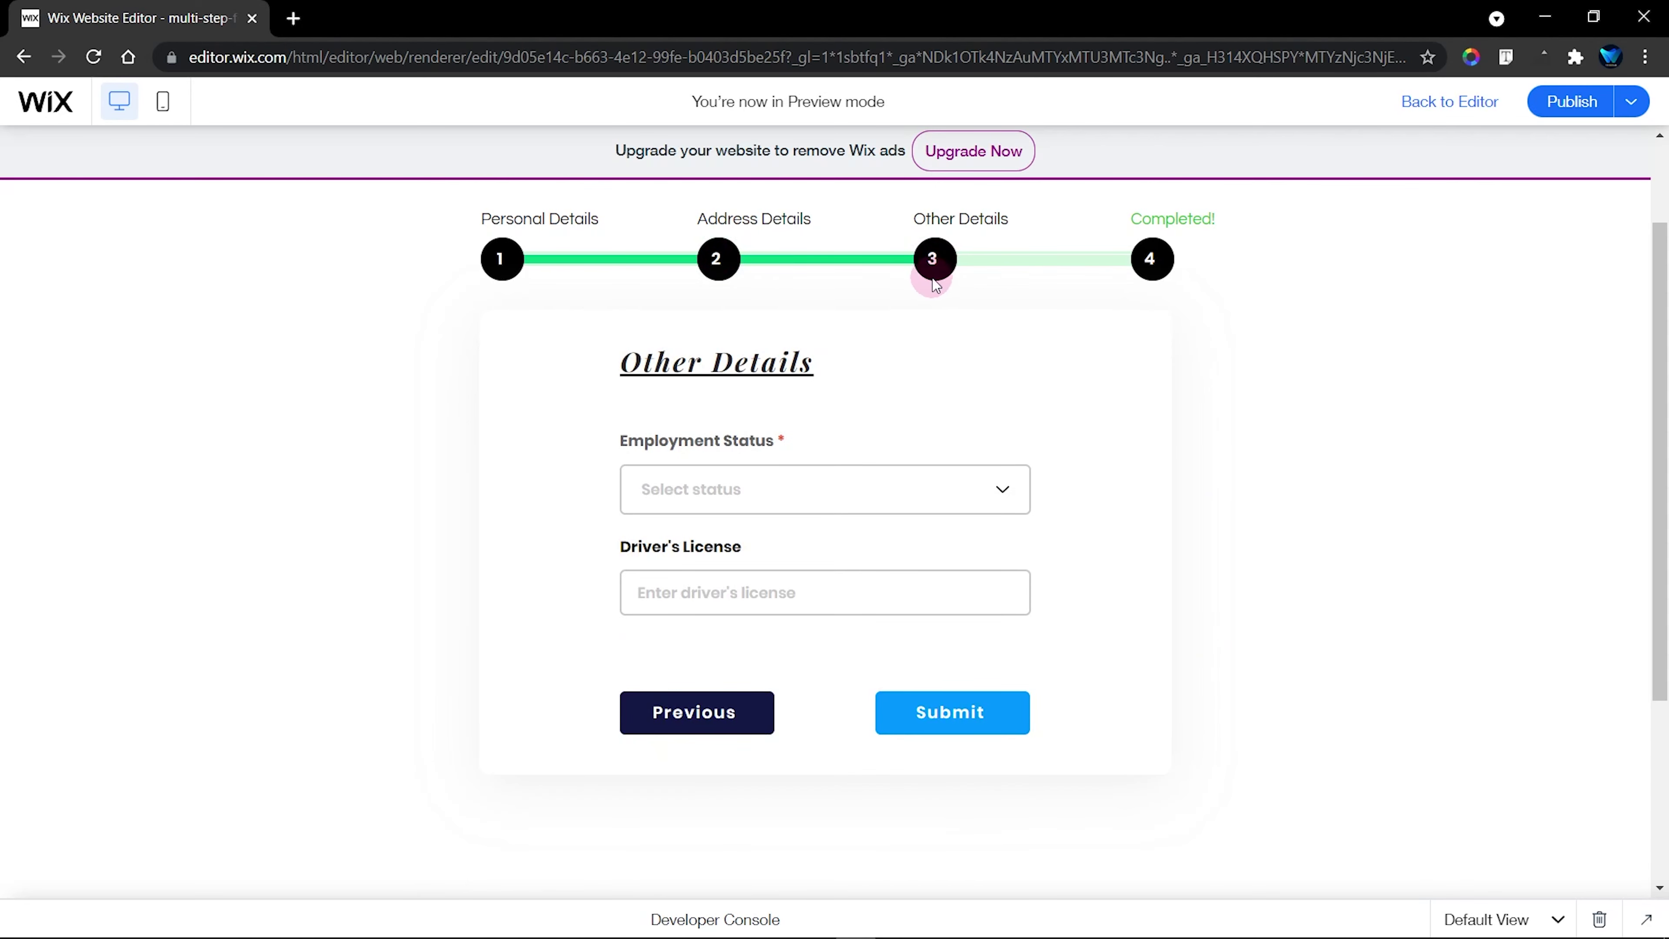
pyautogui.click(728, 260)
pyautogui.click(958, 865)
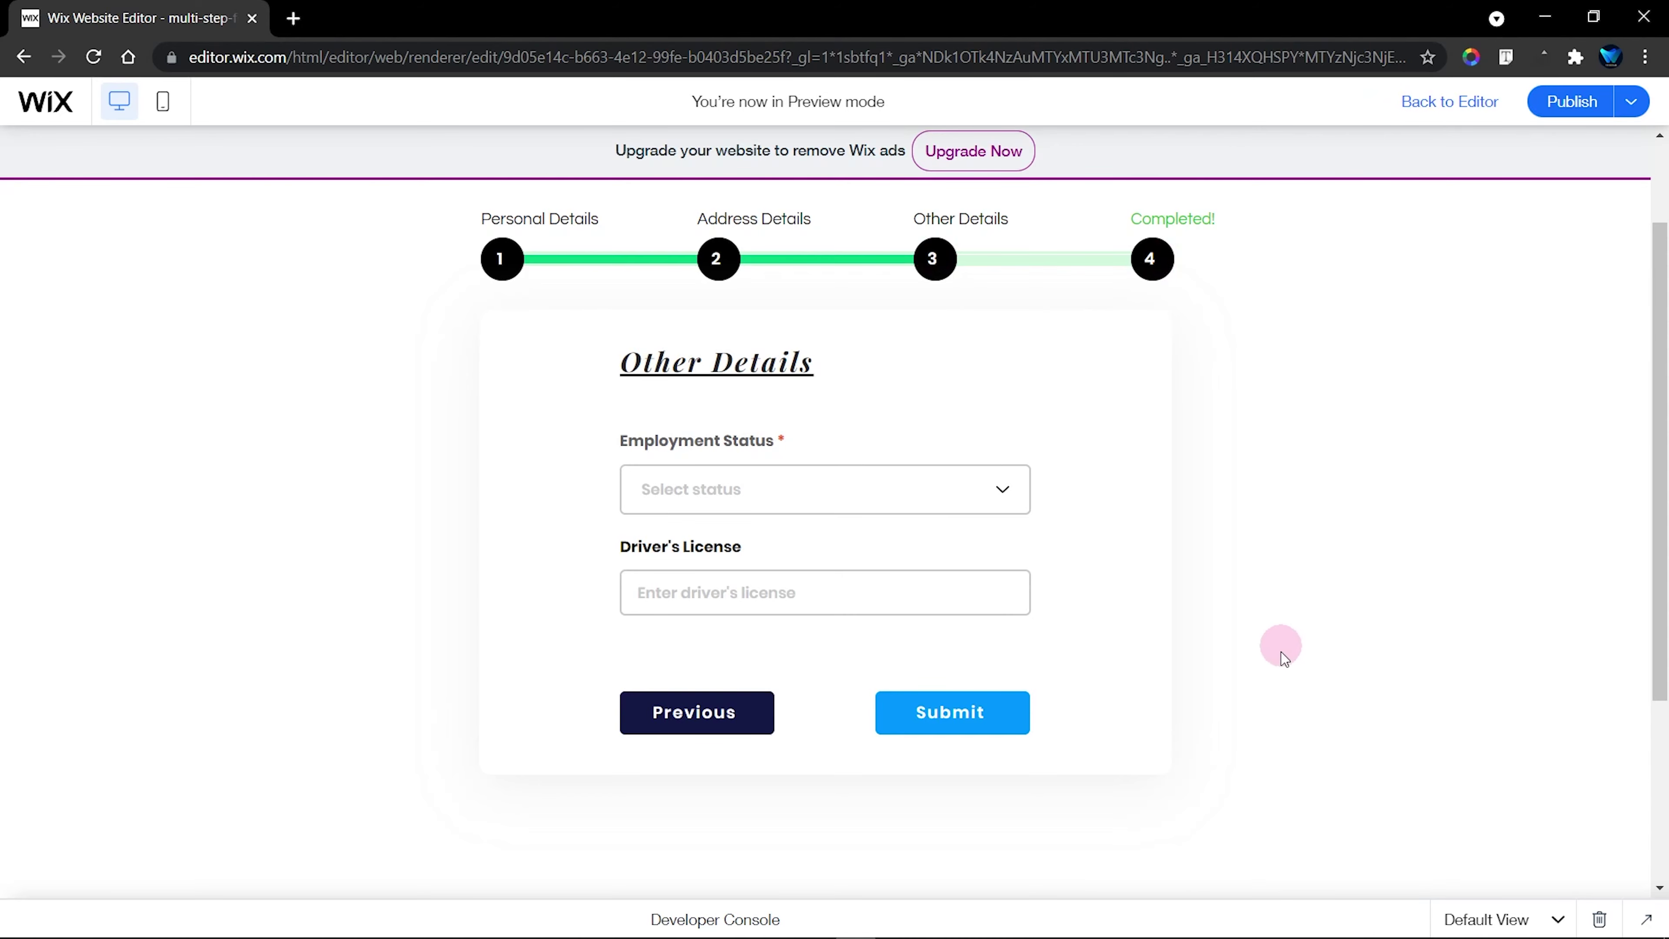
# Back in the editor, show the multi-state box's addressDetails state and check the ID of progress button 3
pyautogui.click(635, 363)
pyautogui.click(625, 254)
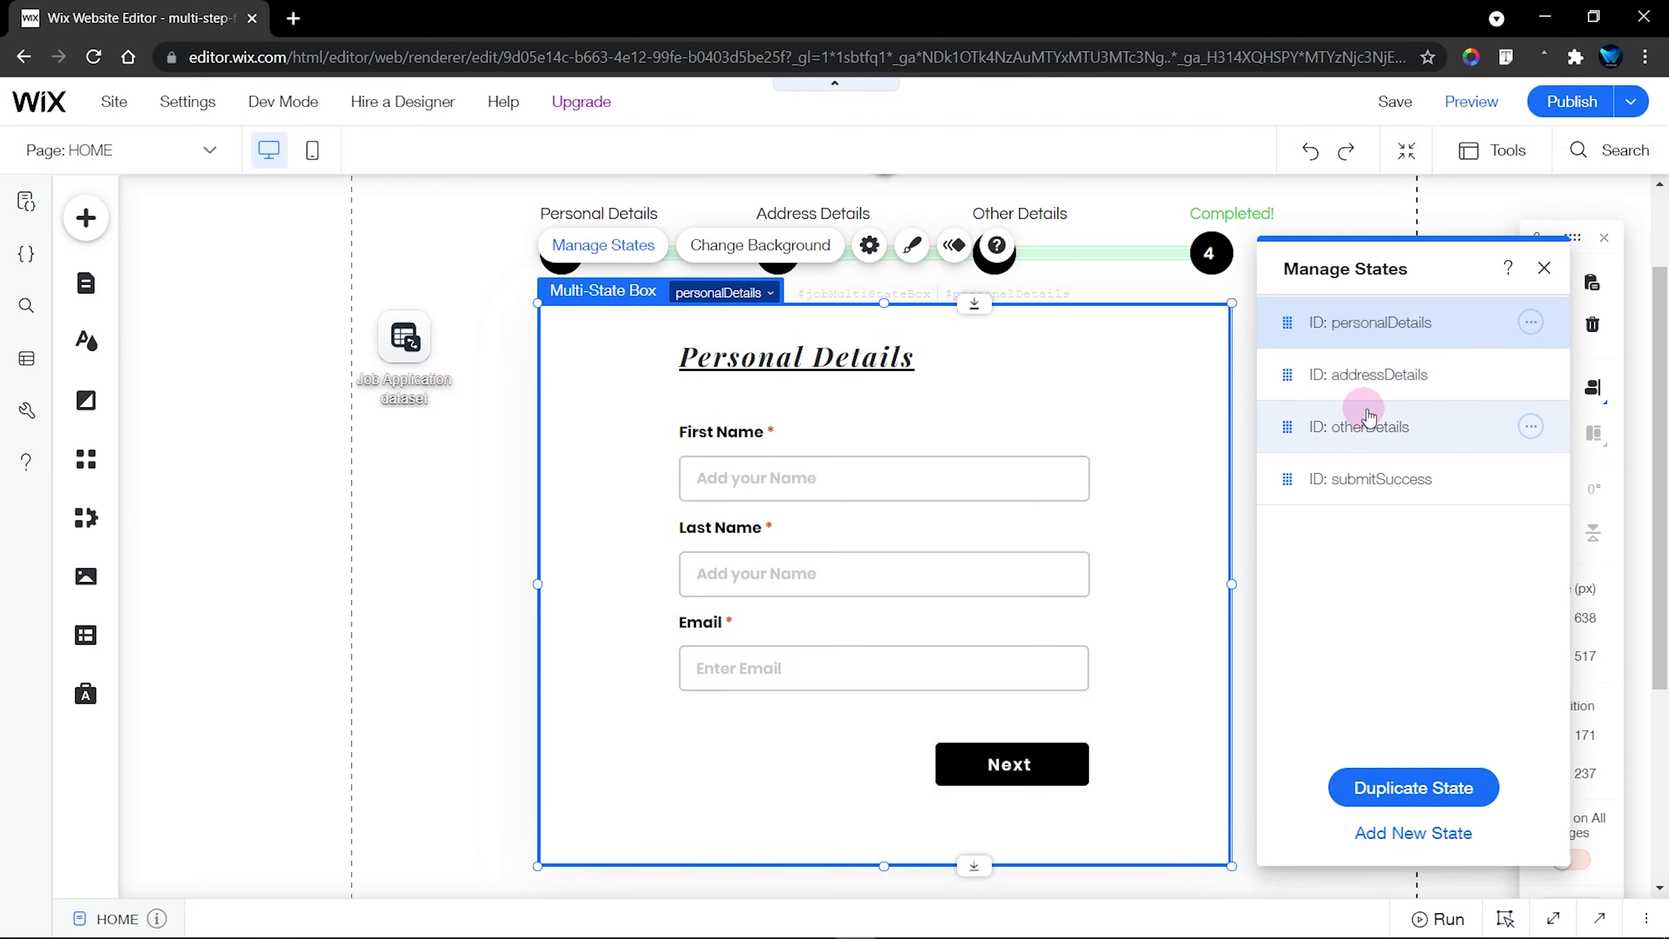
pyautogui.click(1364, 426)
pyautogui.click(1364, 374)
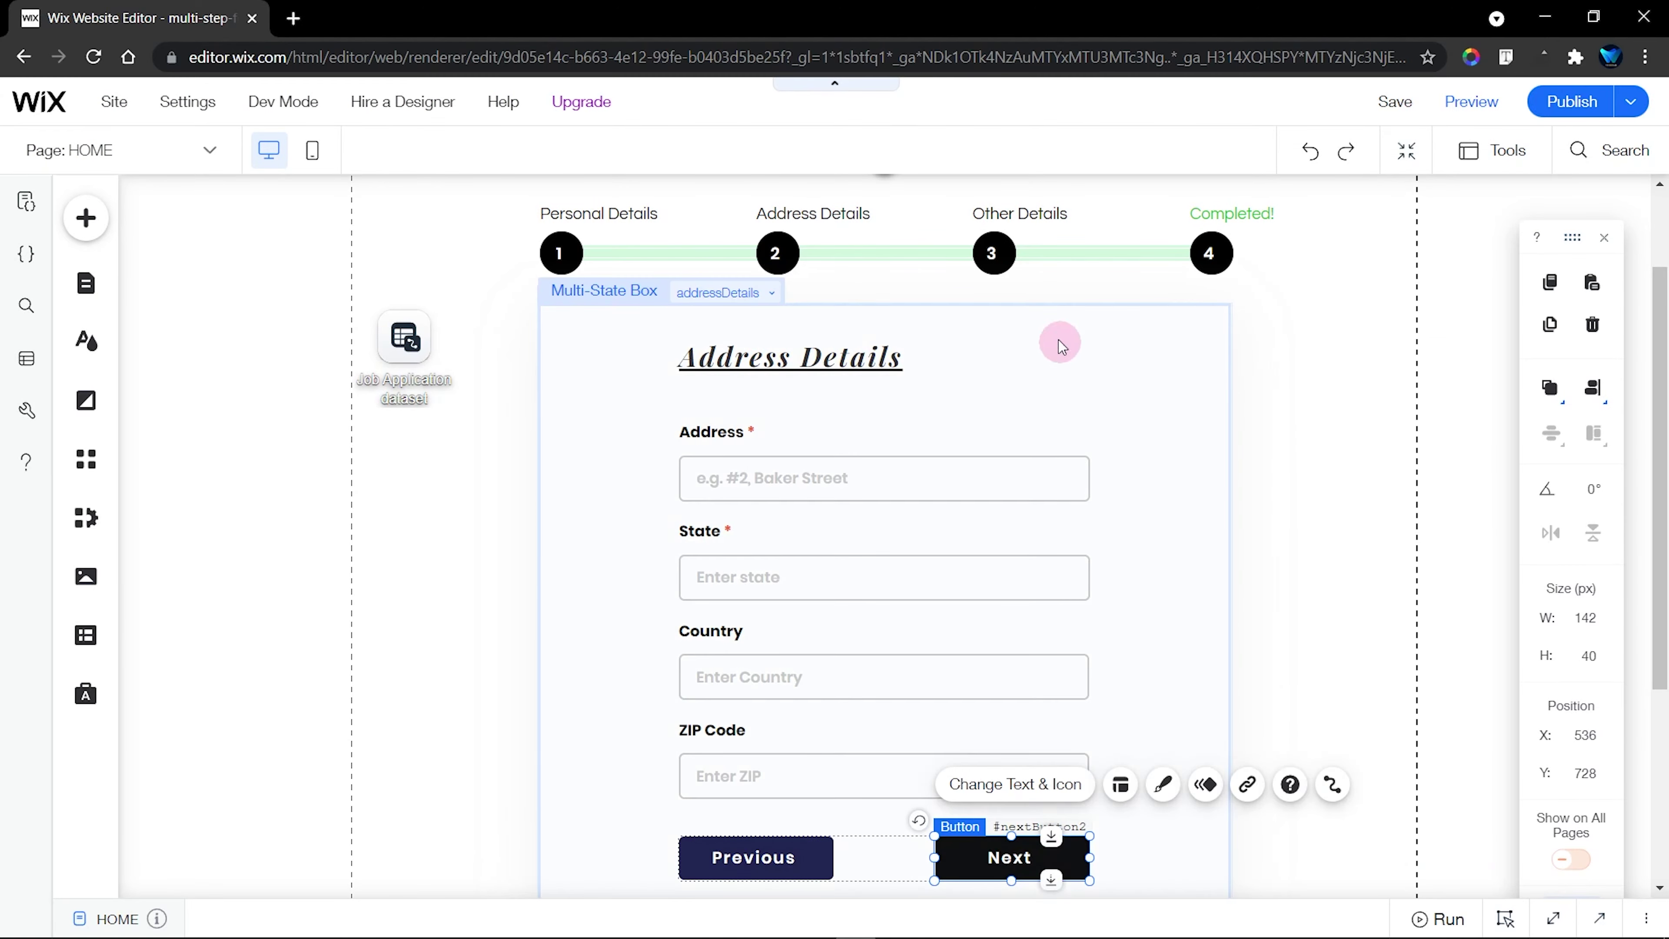
pyautogui.click(996, 254)
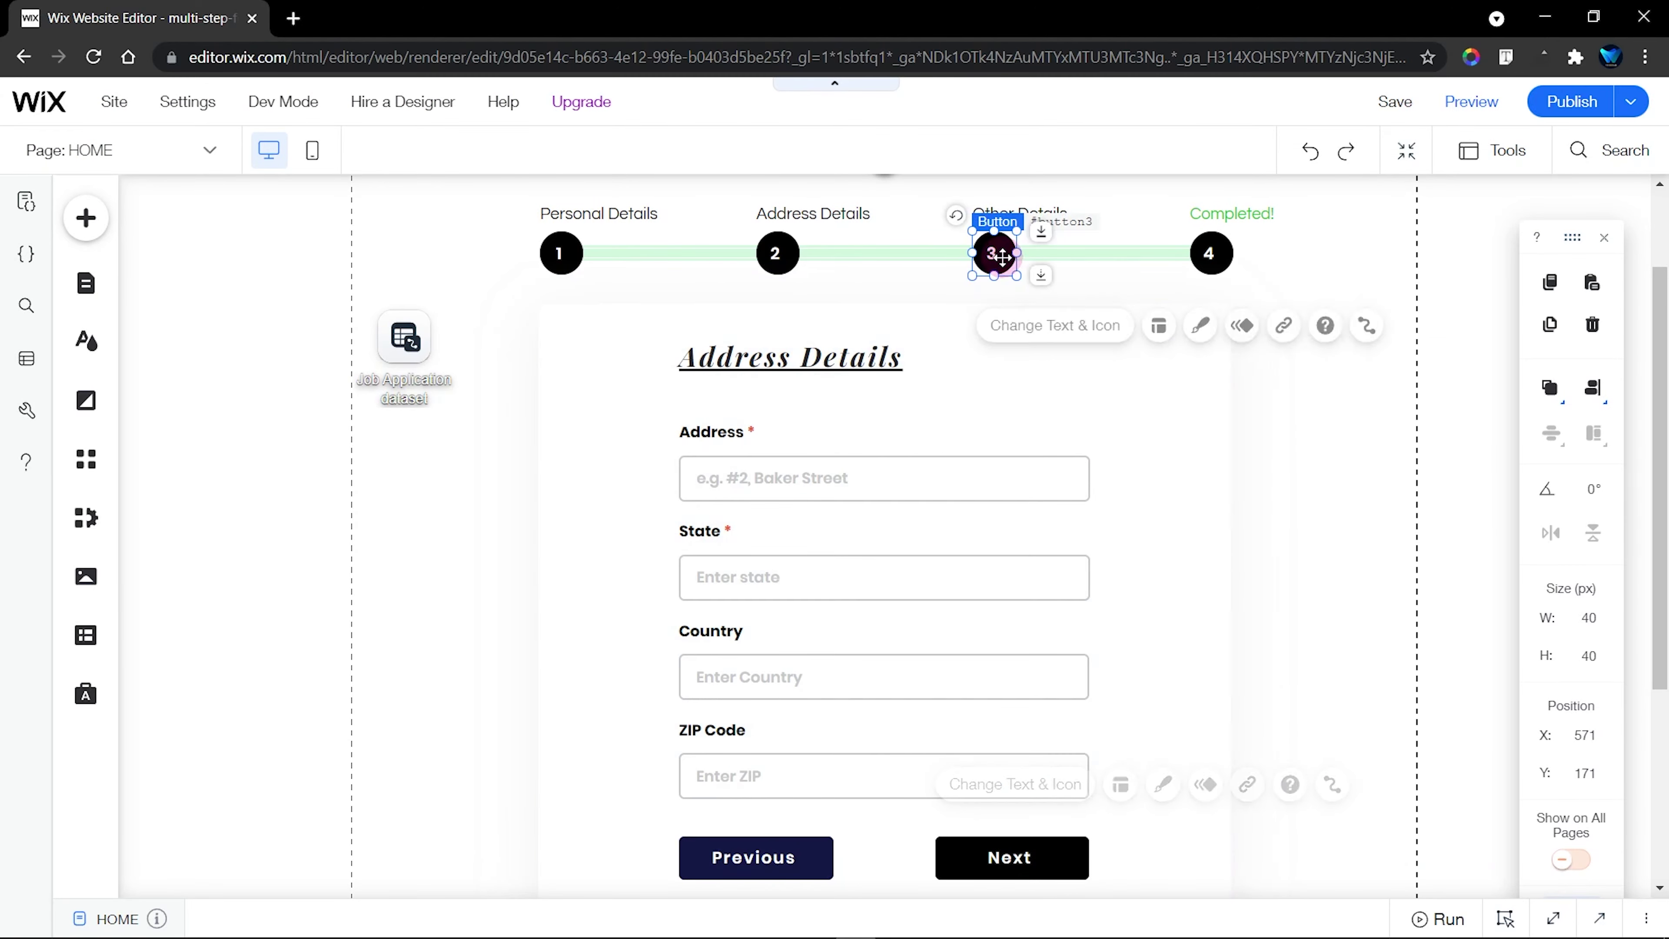
# Change the button ID in the enable() line of the #nextButton2 handler to #button3
pyautogui.click(1553, 918)
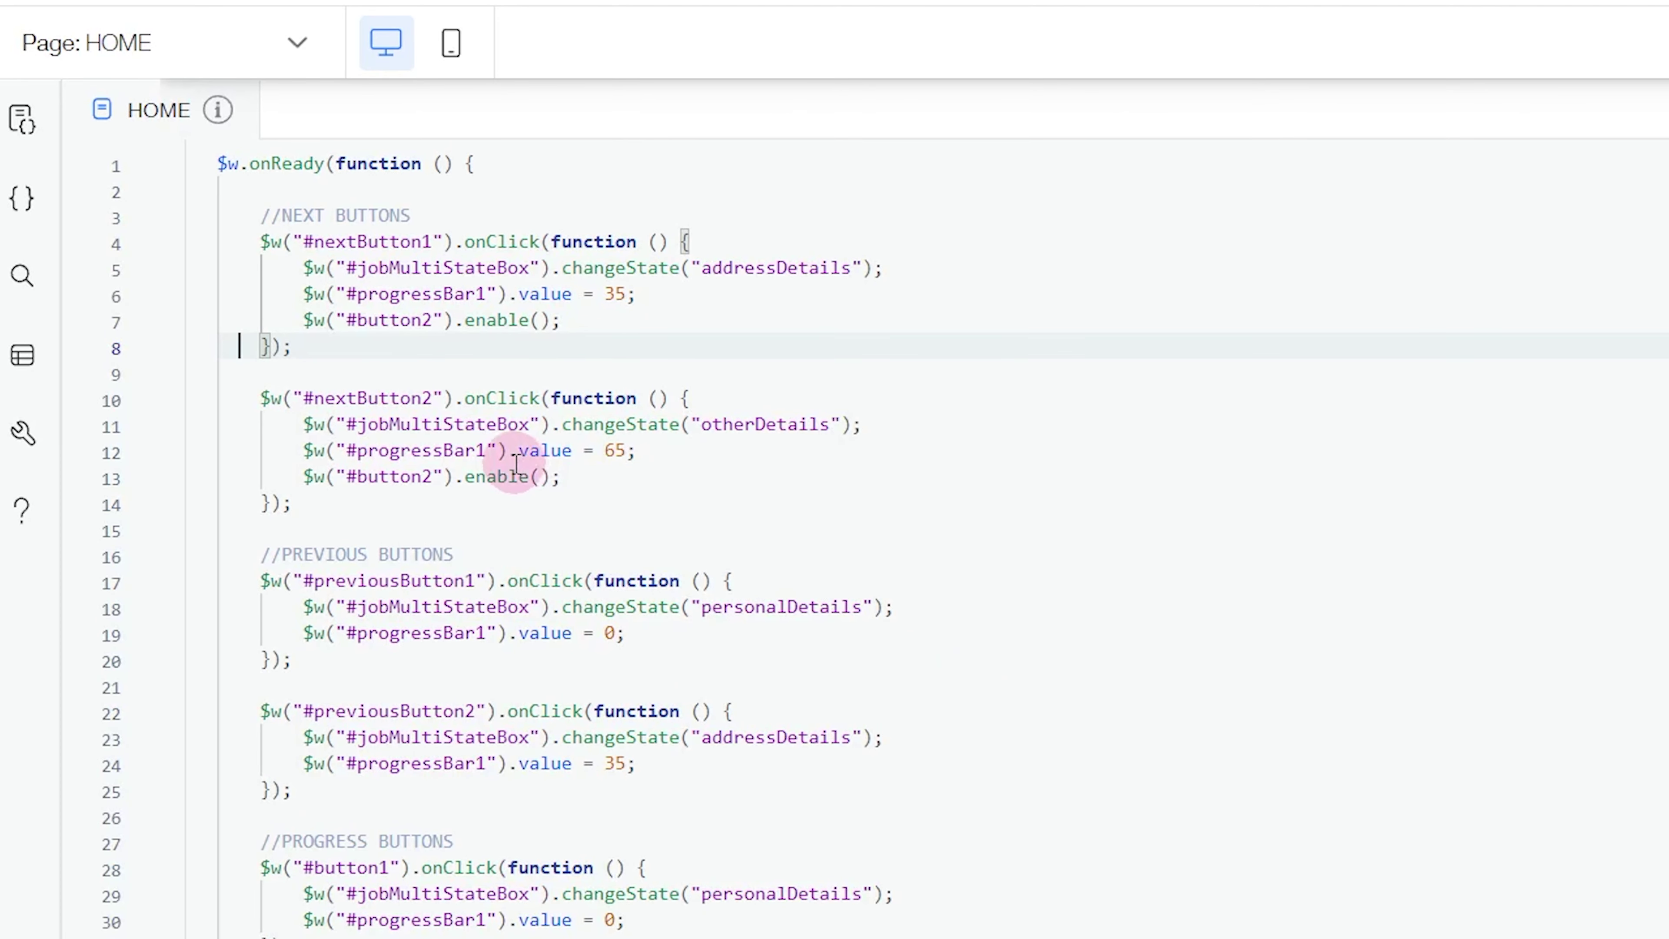
pyautogui.click(391, 320)
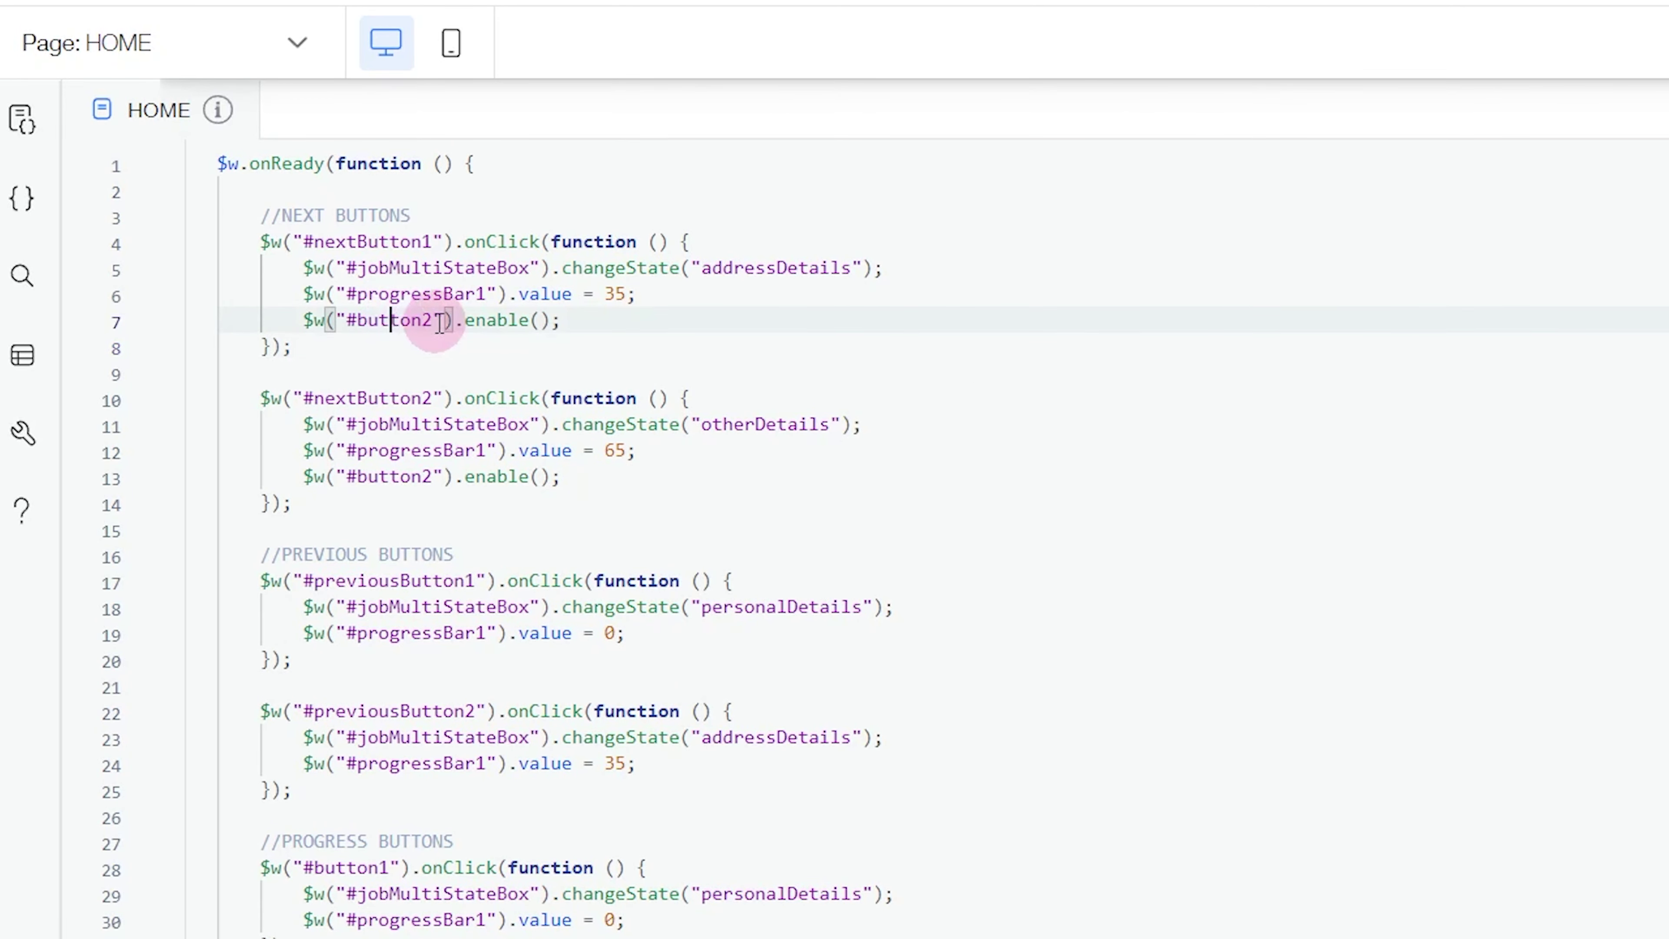
pyautogui.click(438, 476)
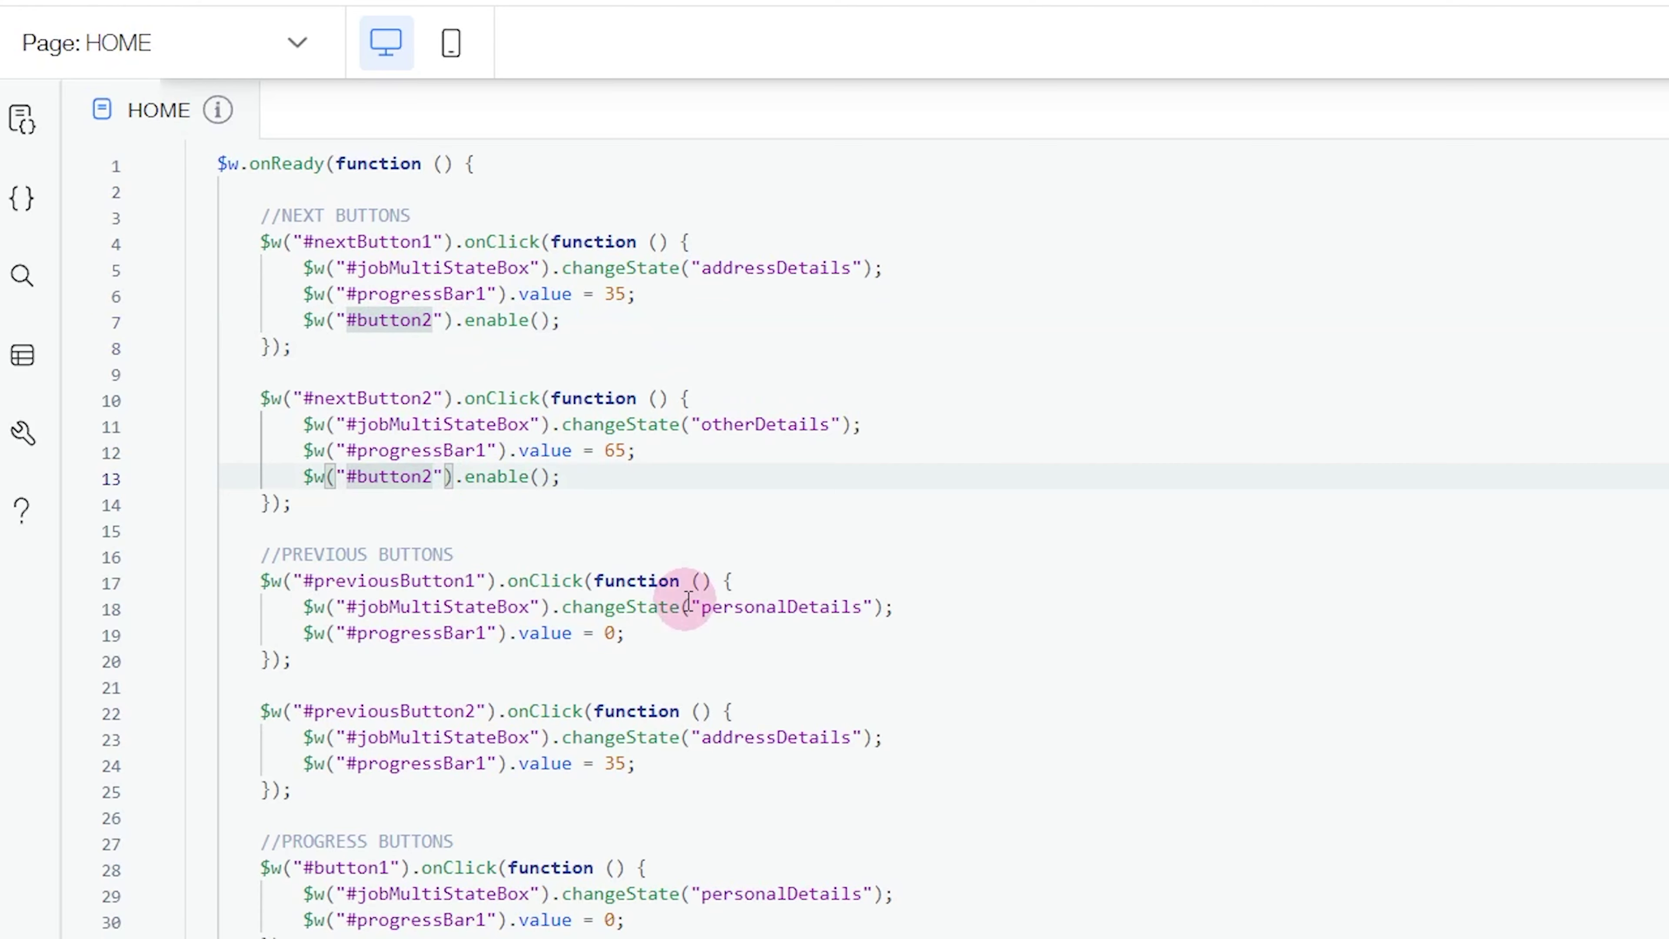
pyautogui.press('BackSpace')
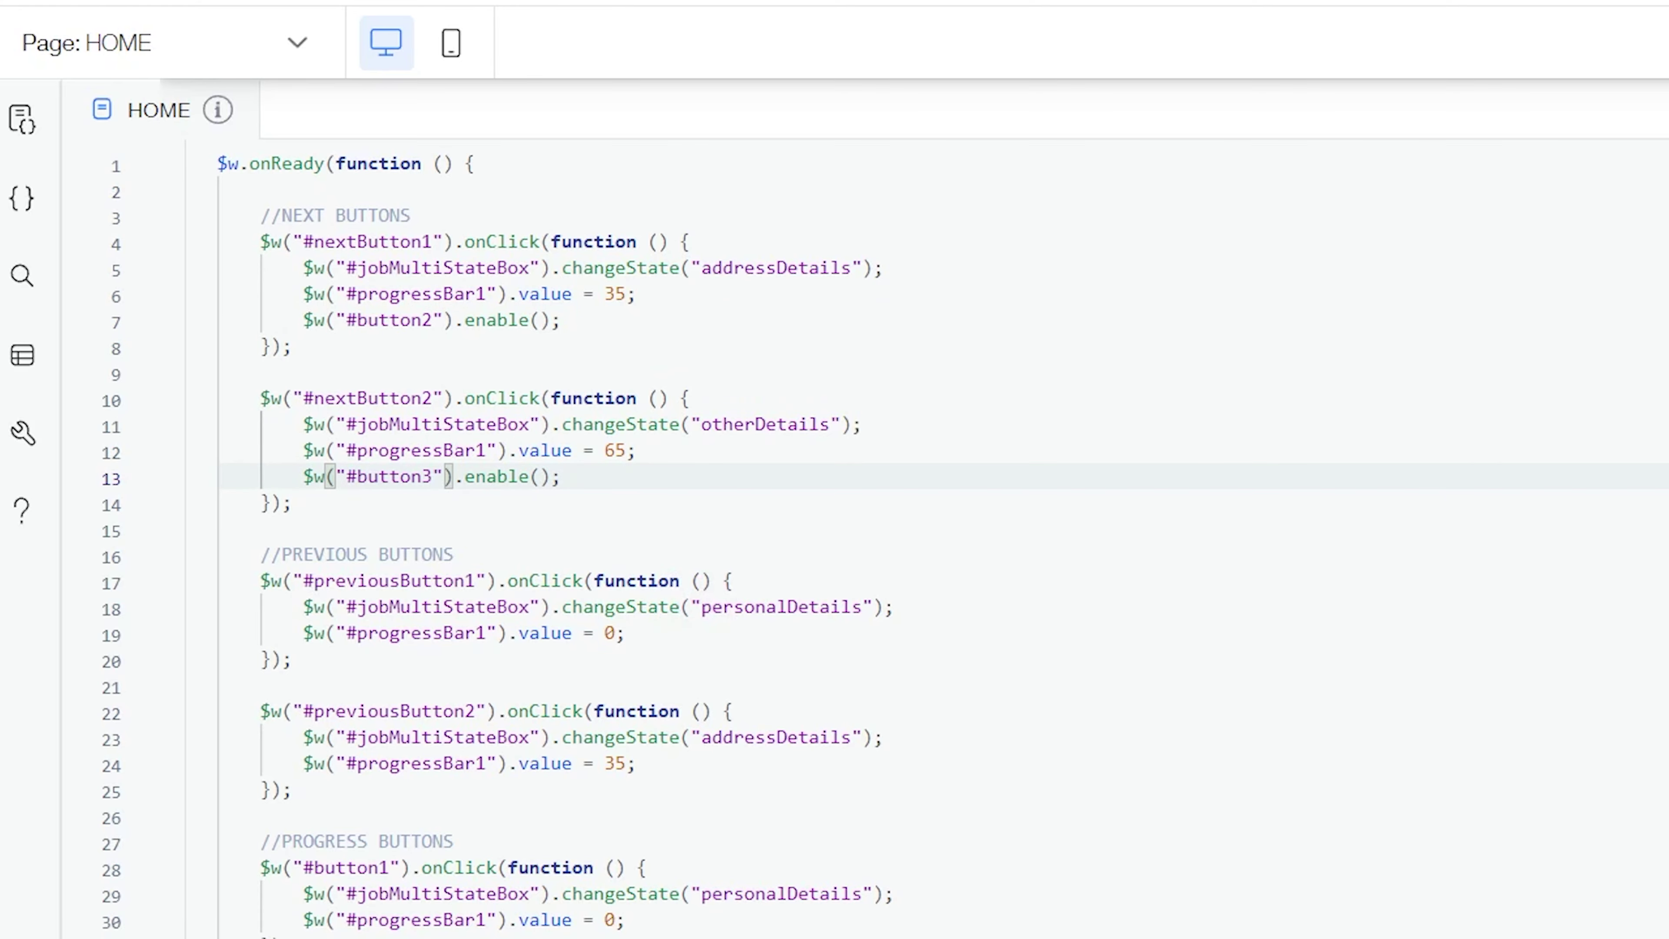
# Preview the page and test reaching Other Details with the Next buttons and progress buttons 1 and 2
pyautogui.click(1601, 199)
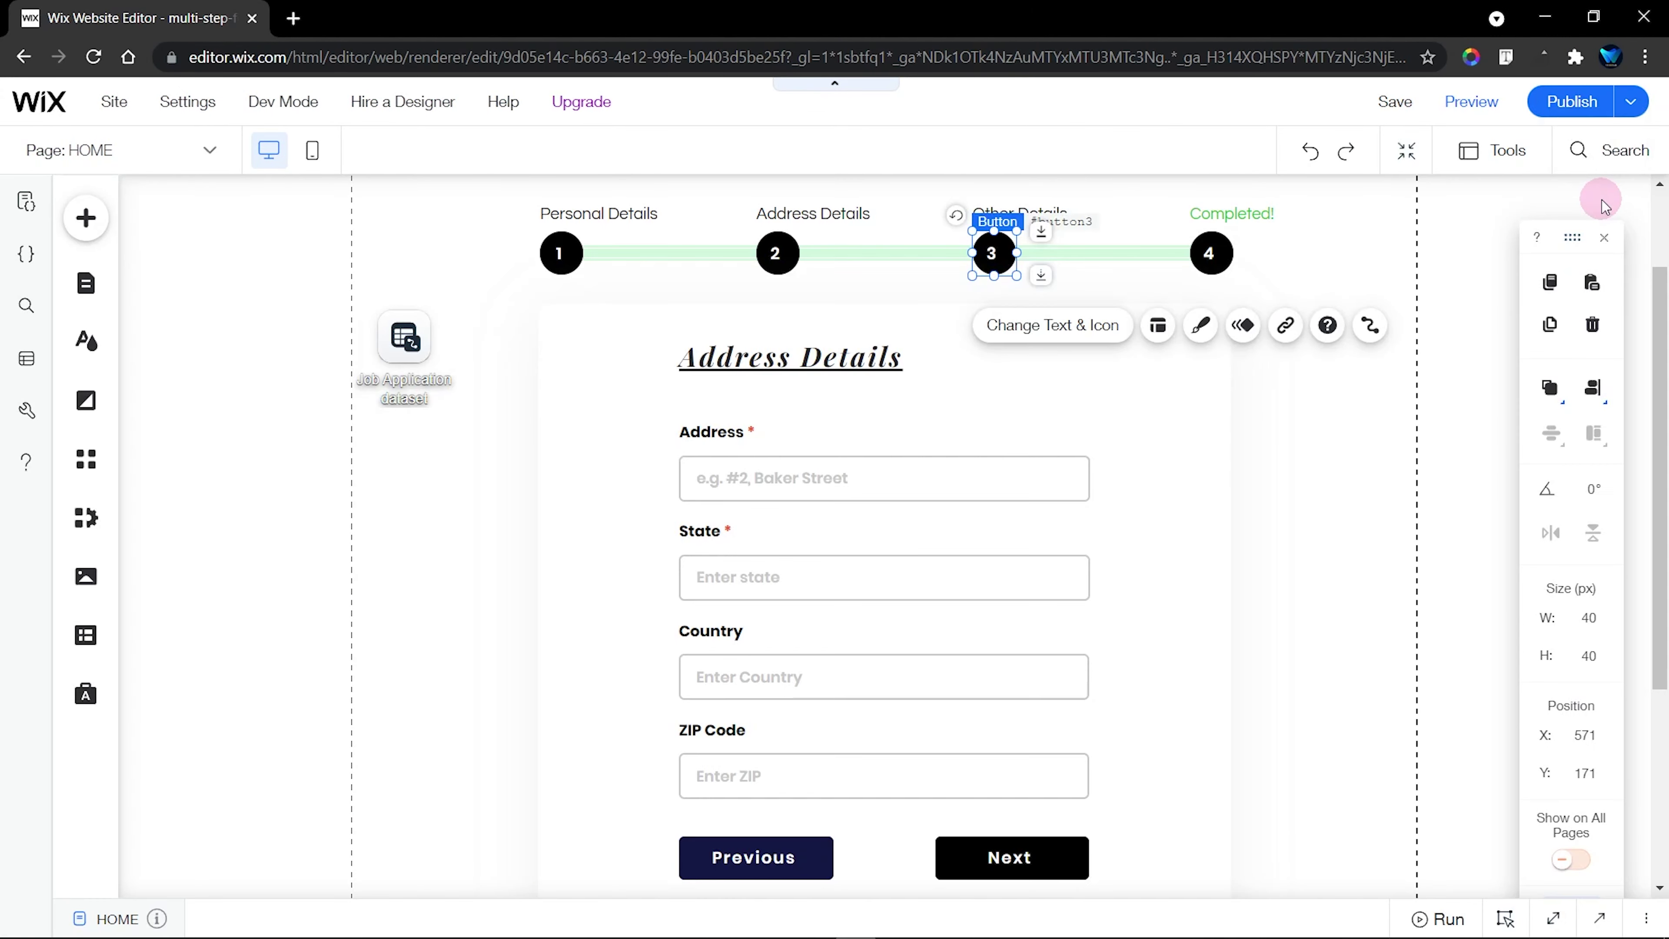
pyautogui.click(1397, 338)
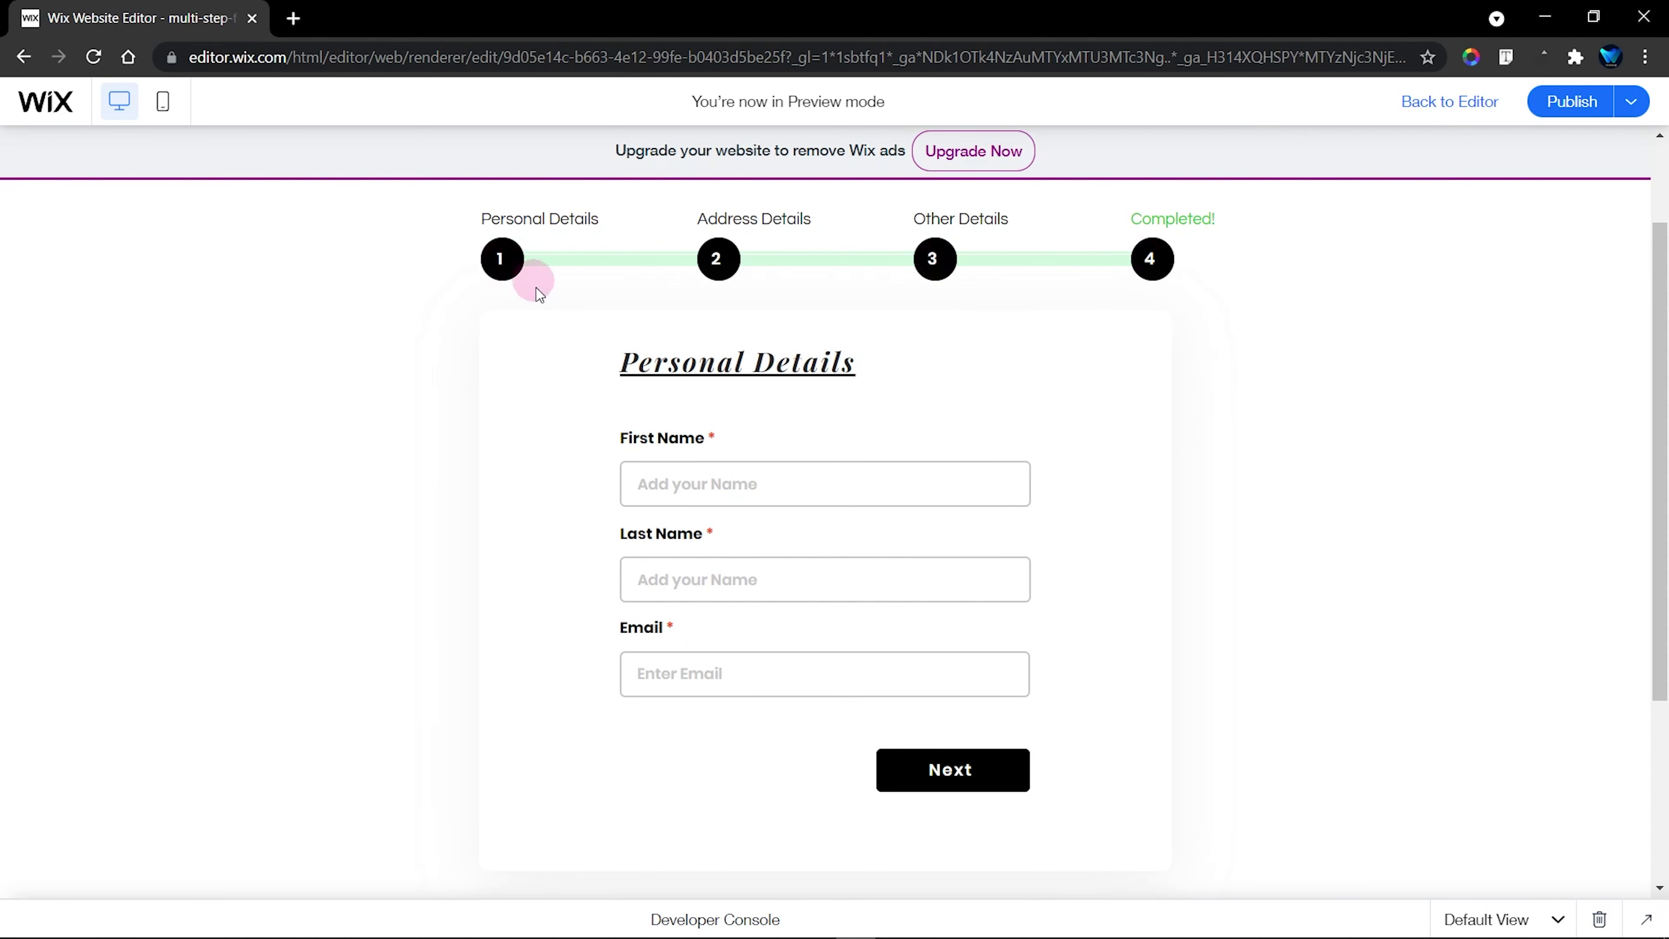
pyautogui.click(980, 778)
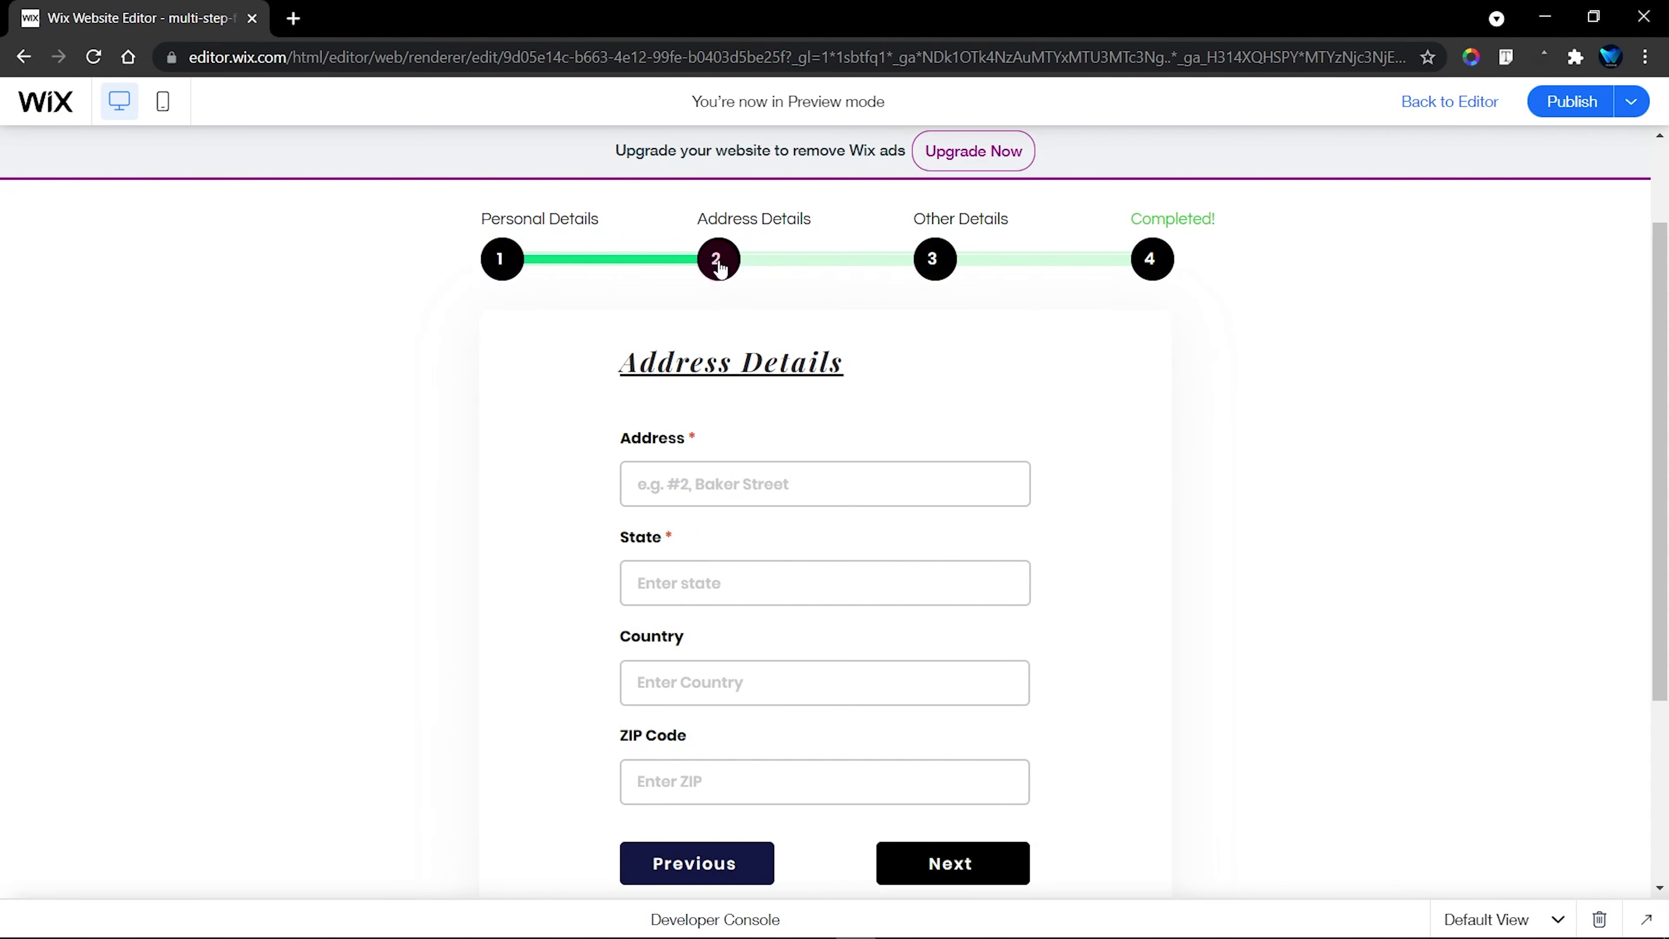
pyautogui.click(510, 256)
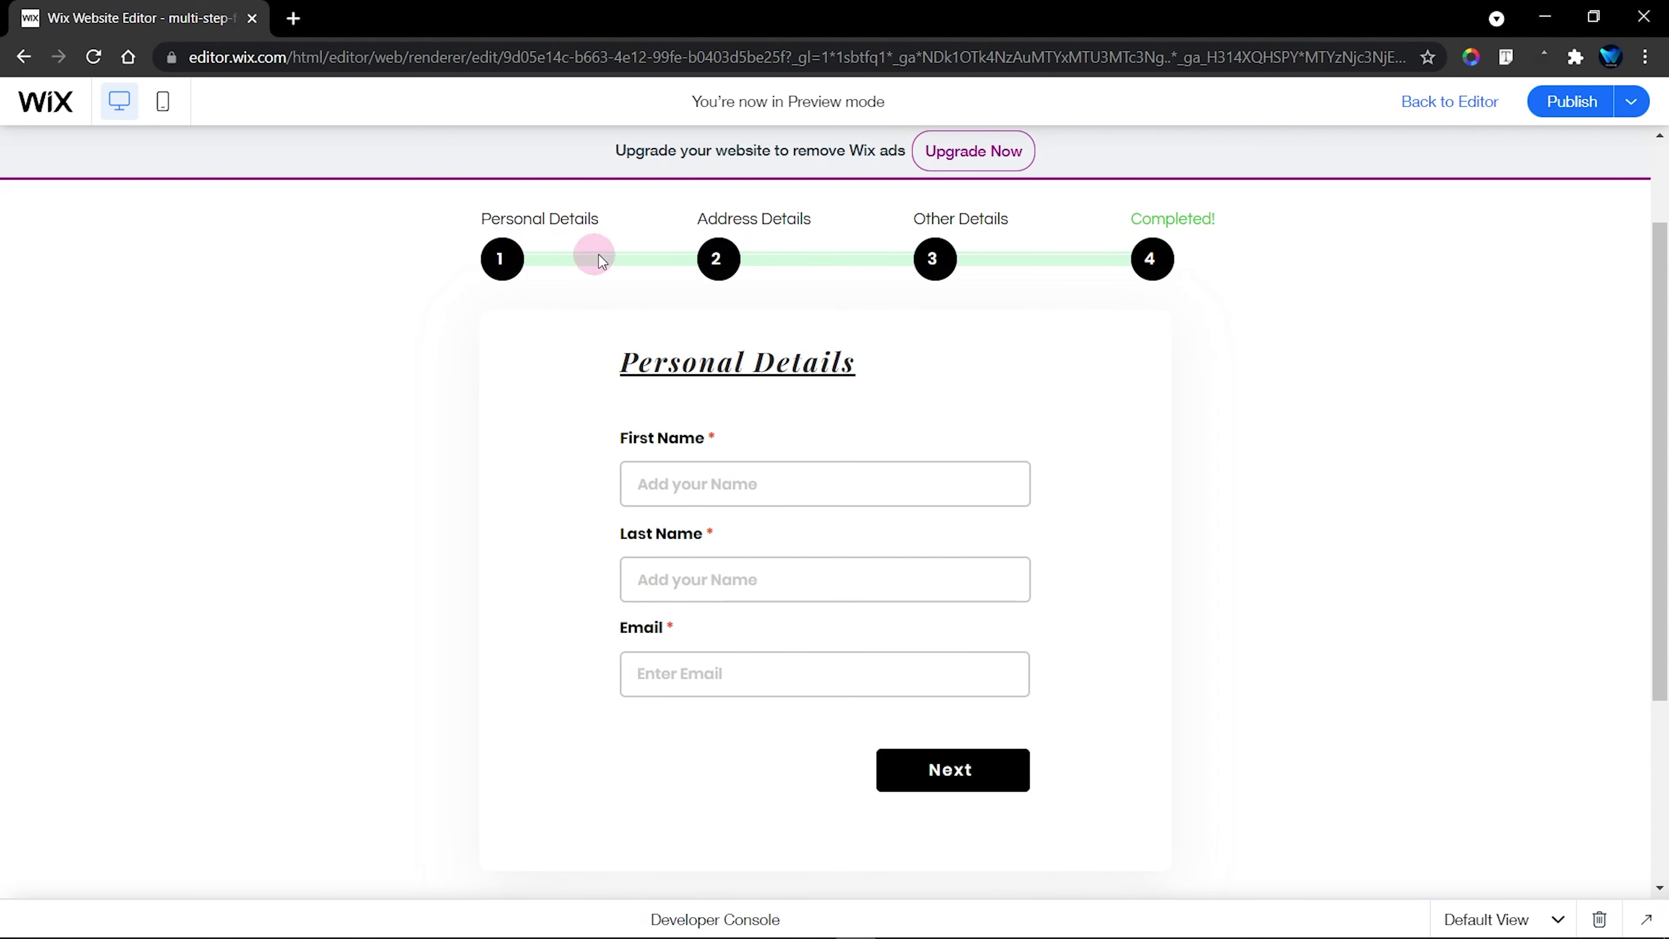
pyautogui.click(716, 257)
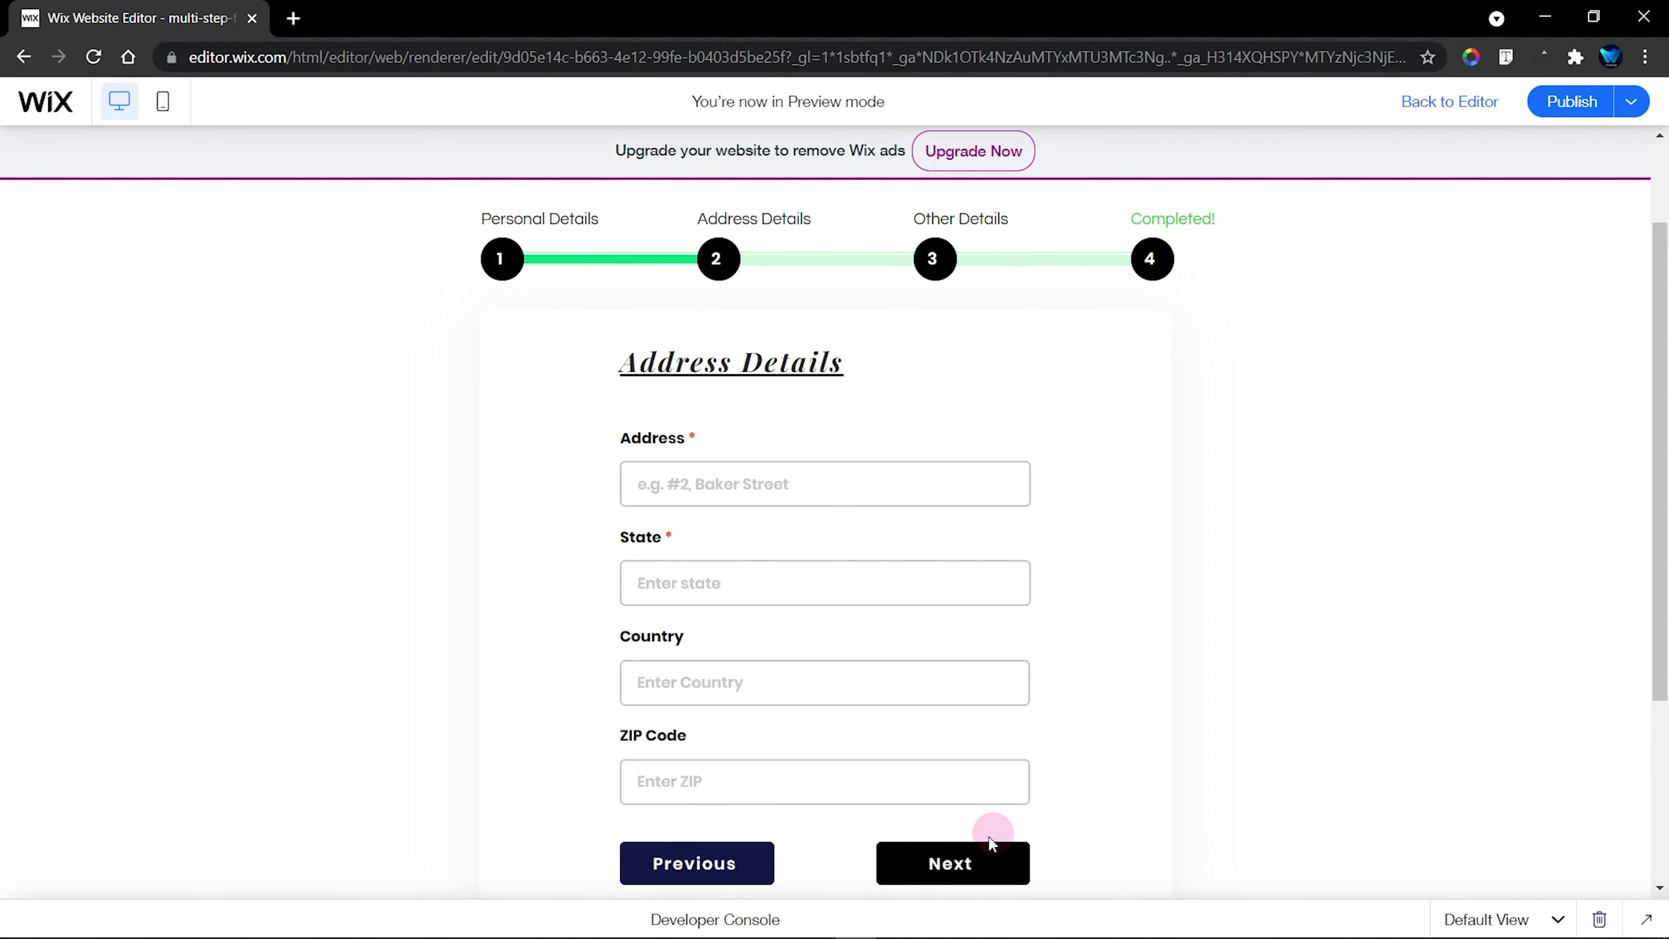
pyautogui.click(958, 859)
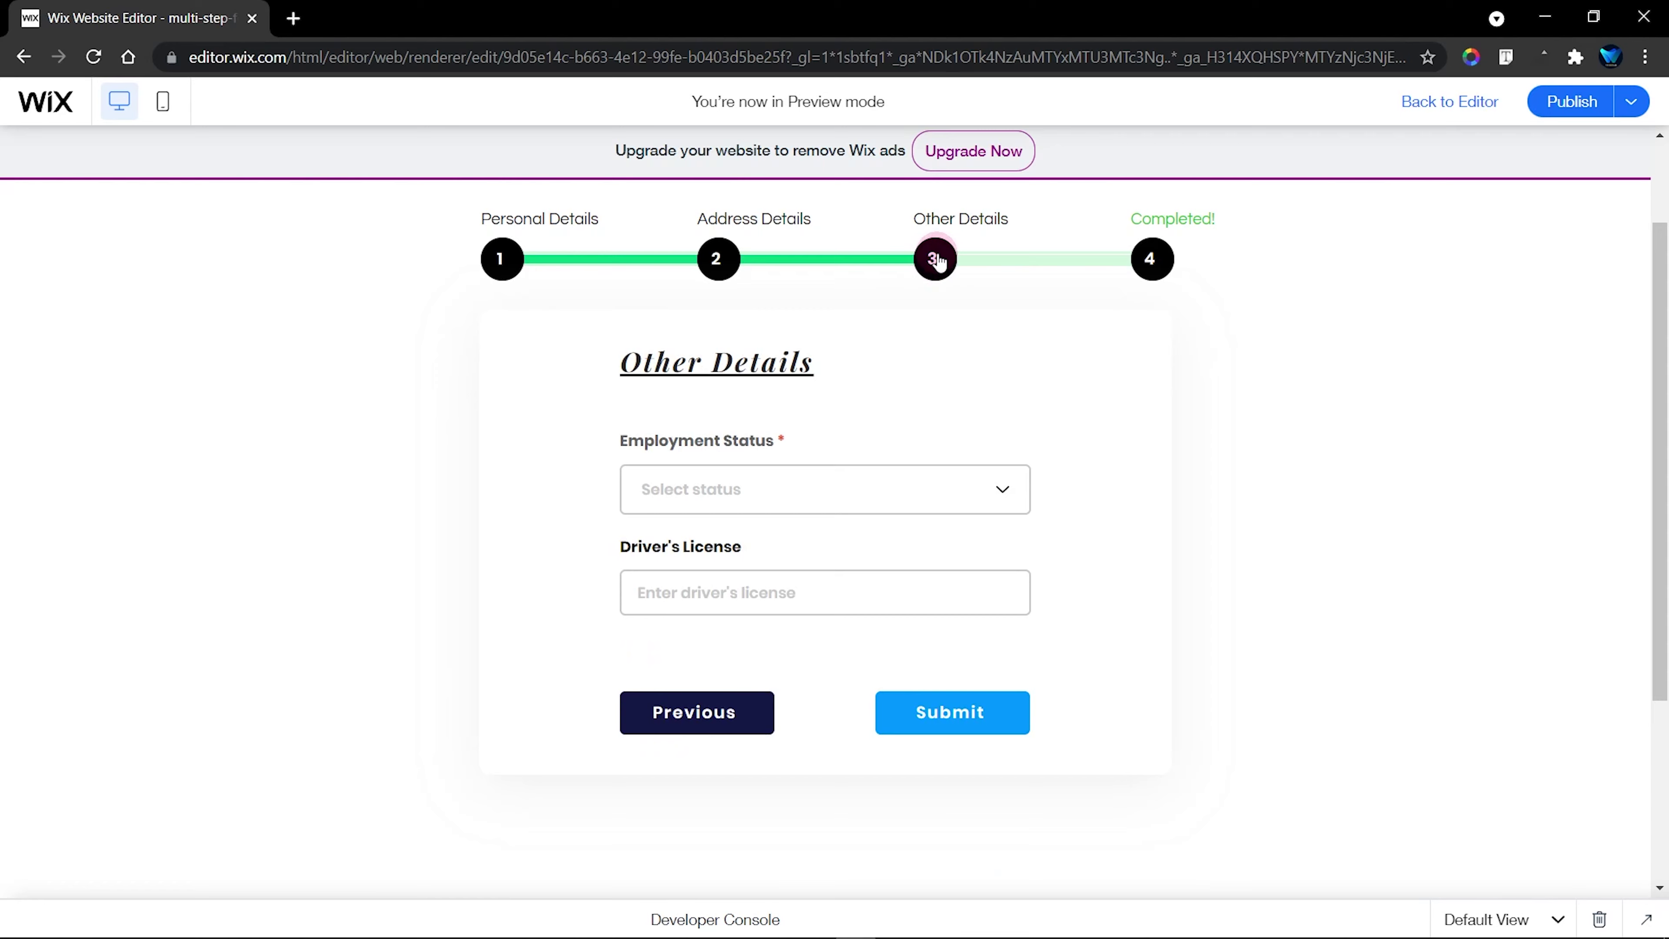
# Test jumping between the form's states with progress buttons 1, 2 and 3 and the Previous and Next buttons
pyautogui.click(723, 258)
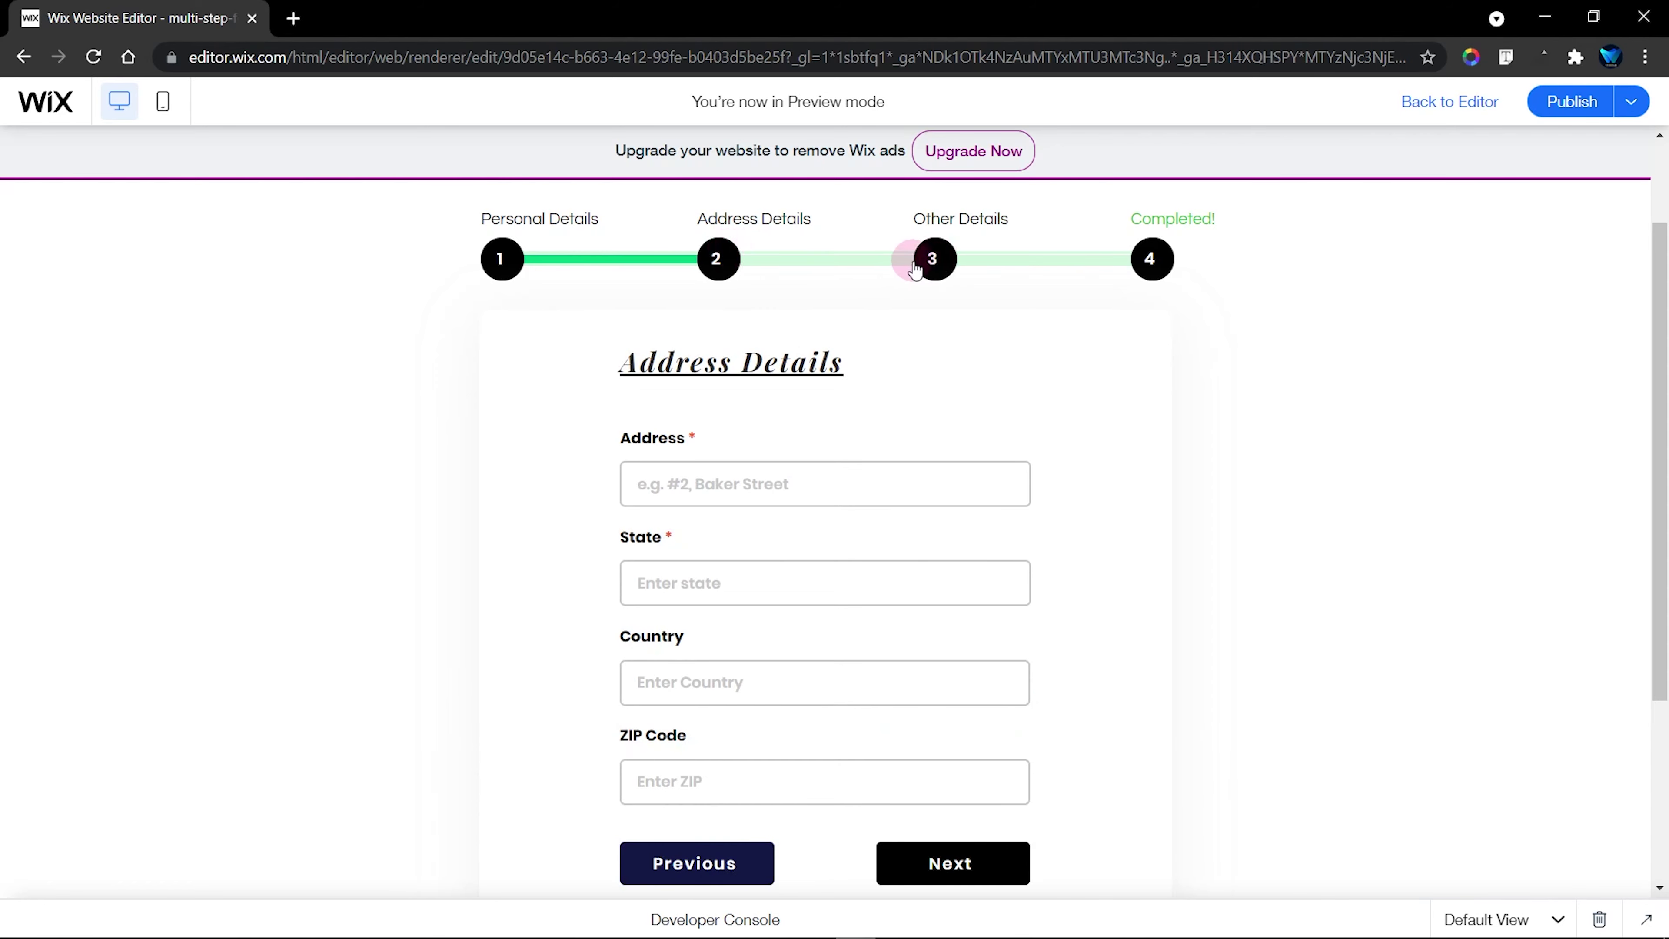
pyautogui.click(932, 263)
pyautogui.click(503, 260)
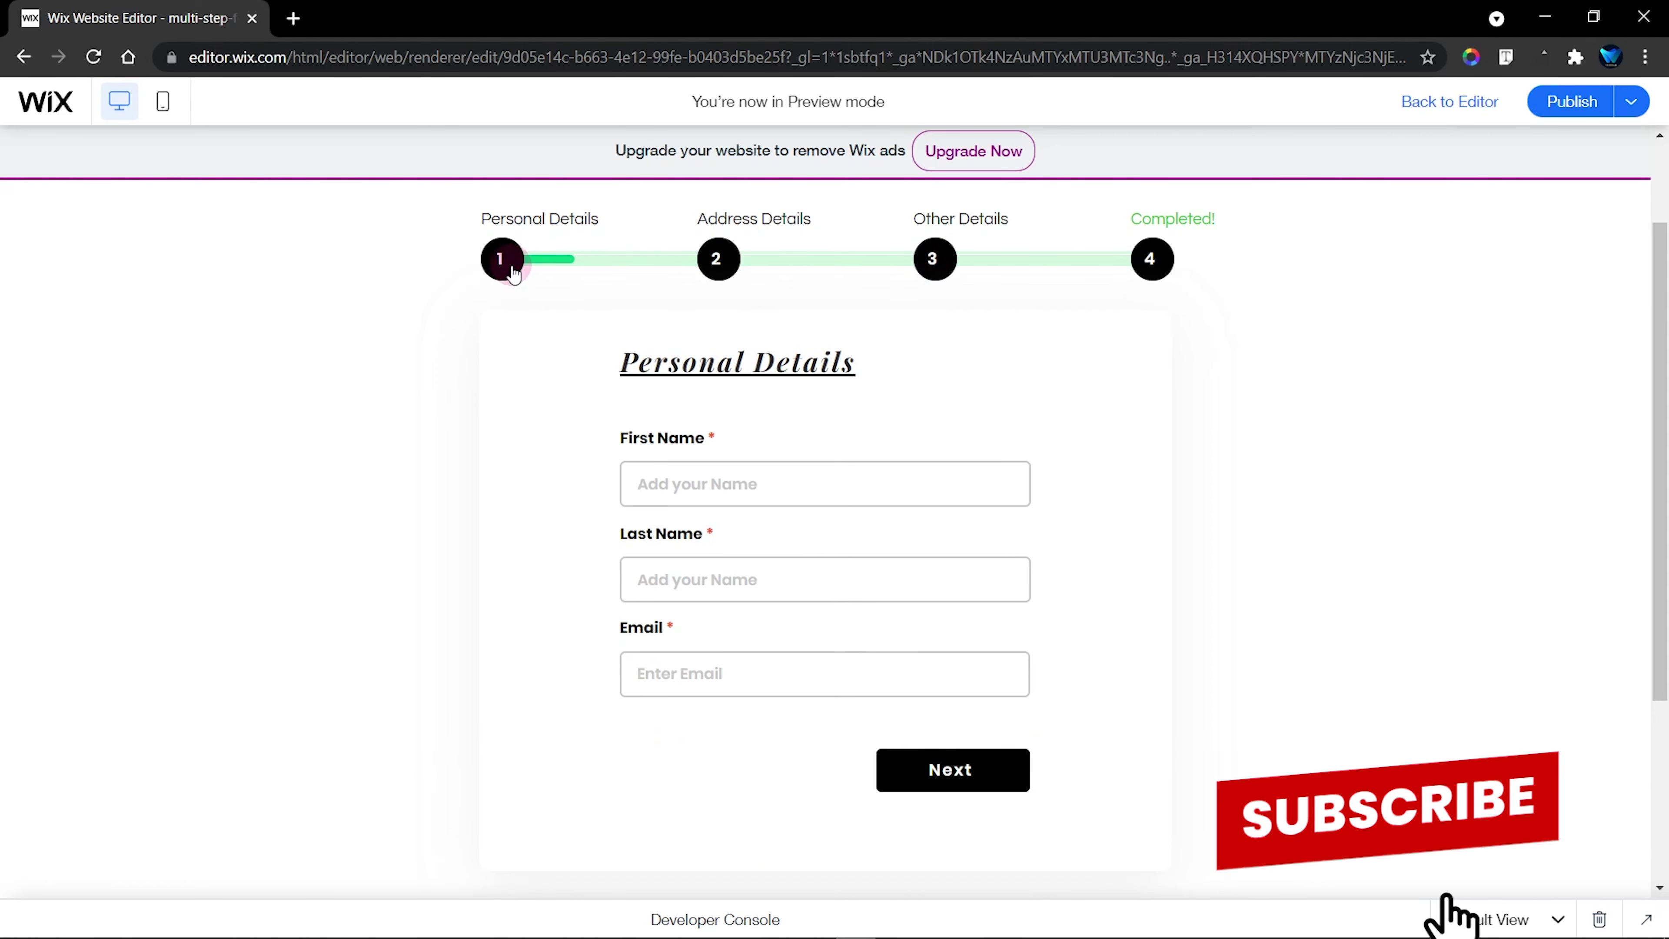
pyautogui.click(854, 292)
pyautogui.click(933, 261)
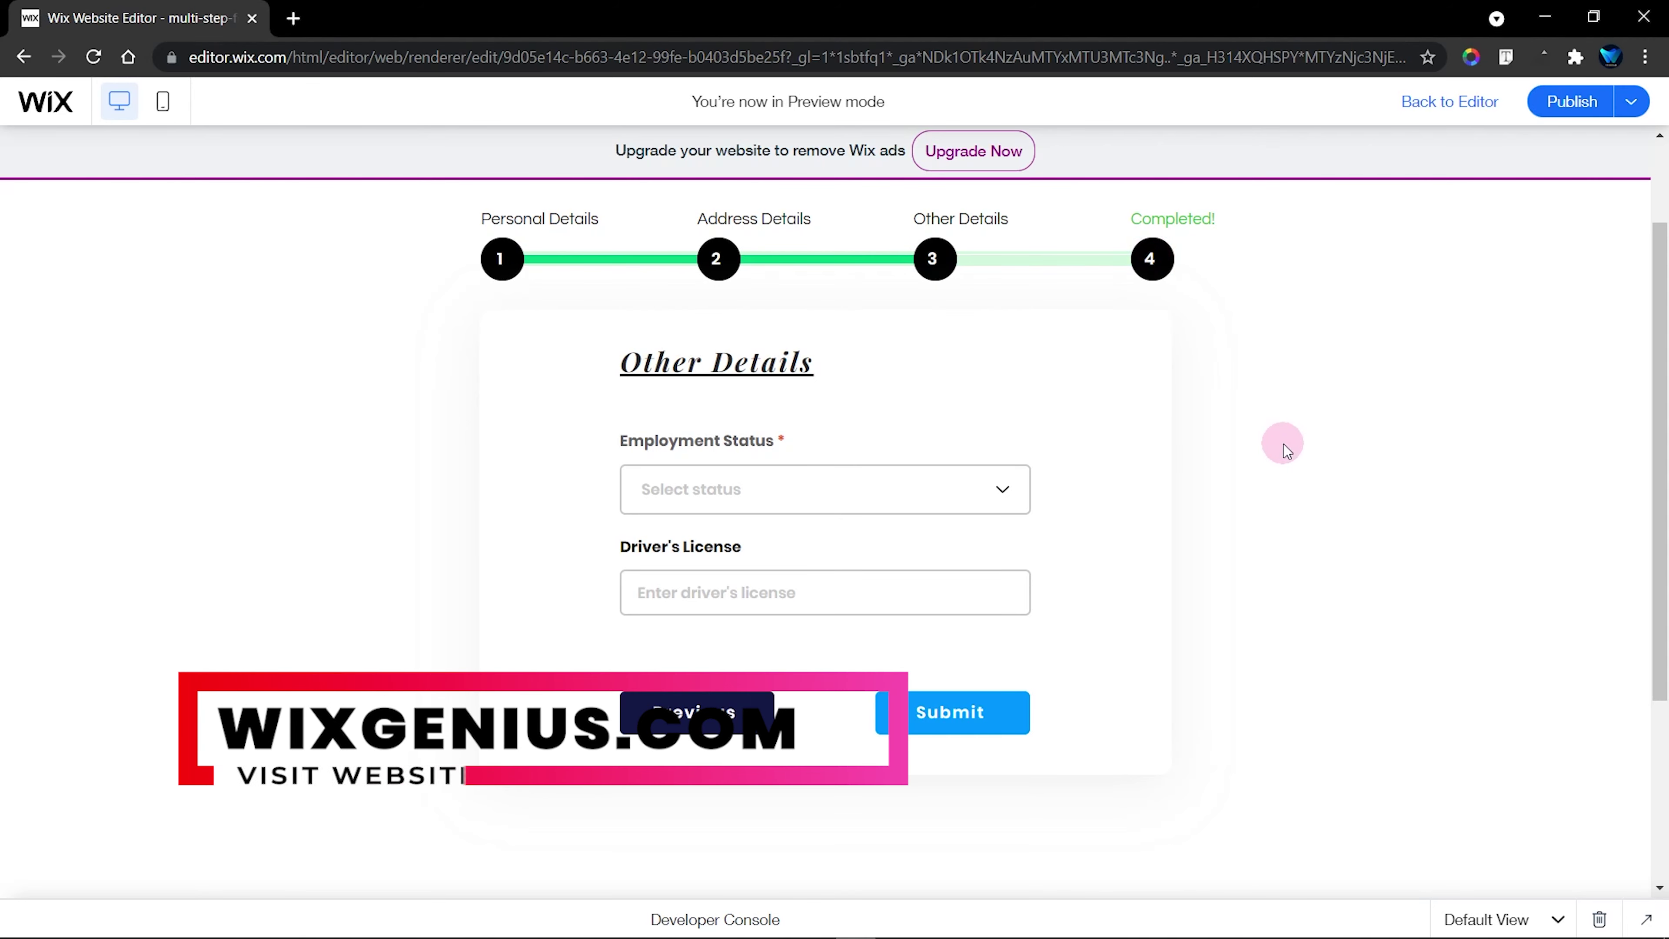
pyautogui.click(709, 725)
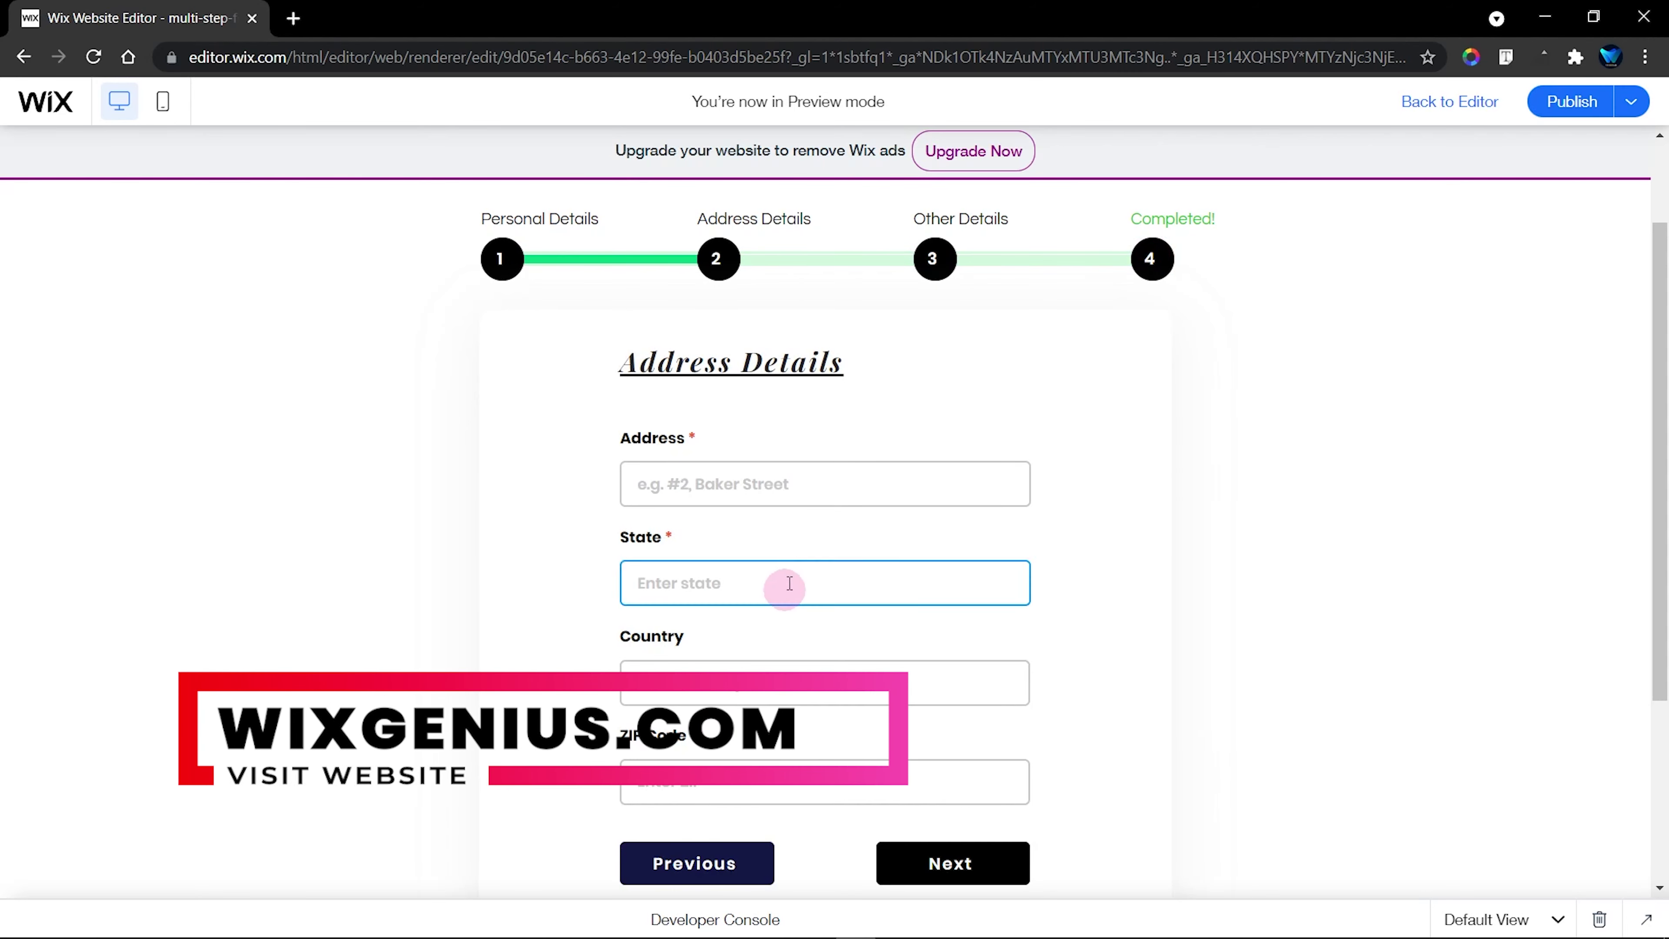
pyautogui.click(970, 860)
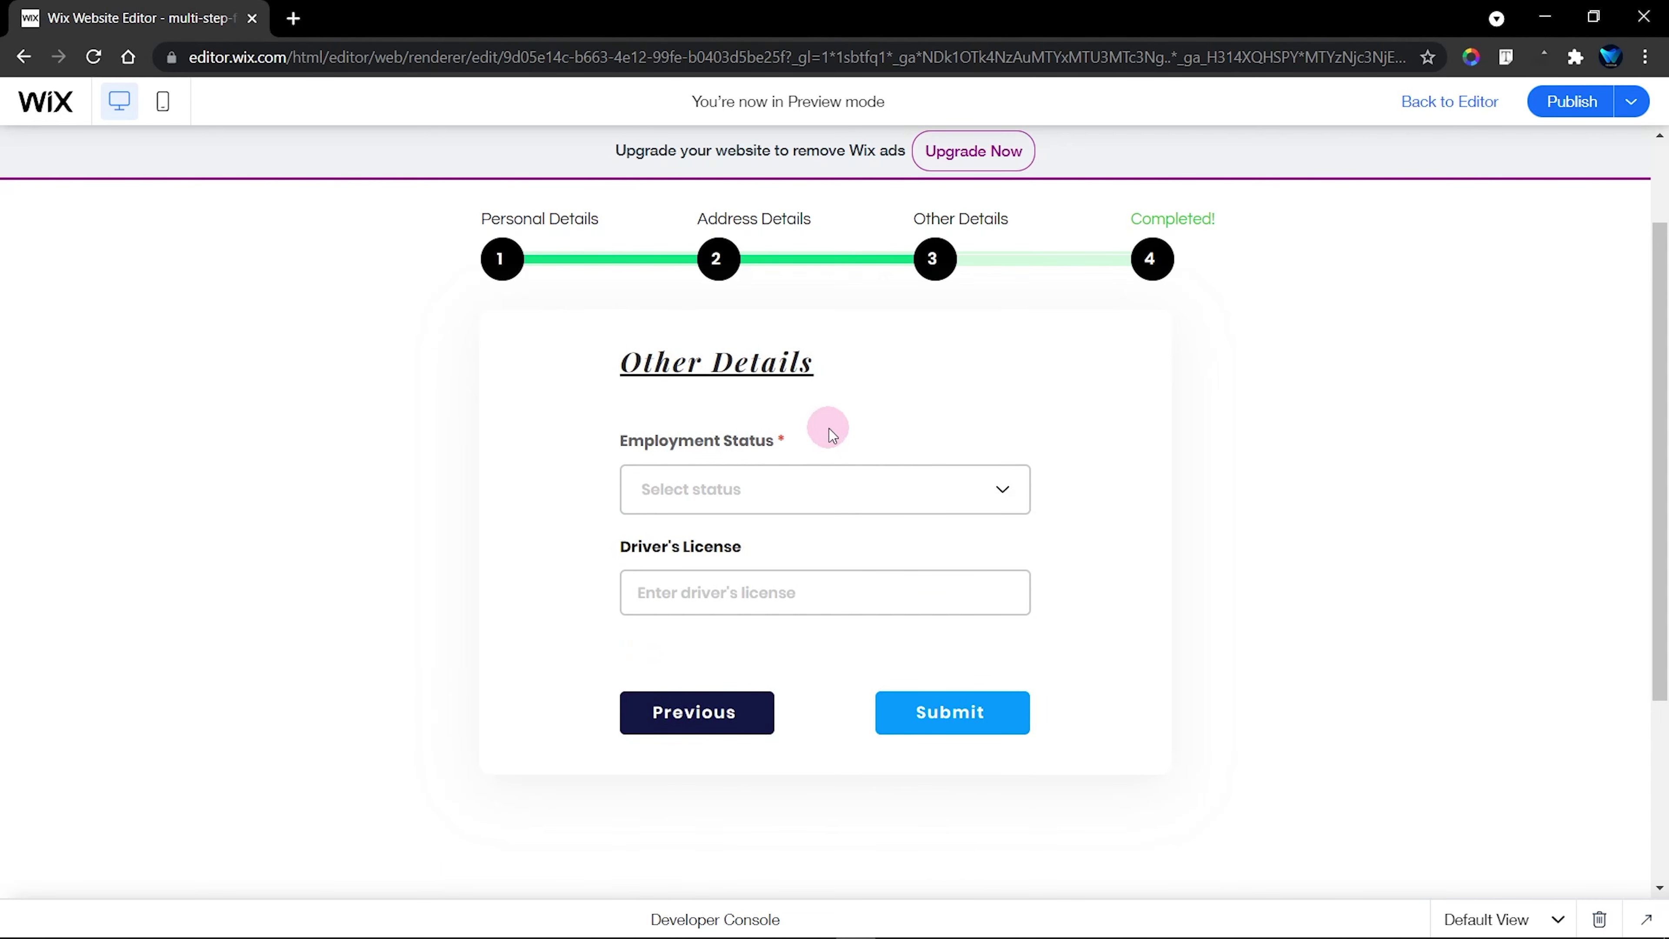
# Check the choices in the Employment Status dropdown of Other Details
pyautogui.click(727, 497)
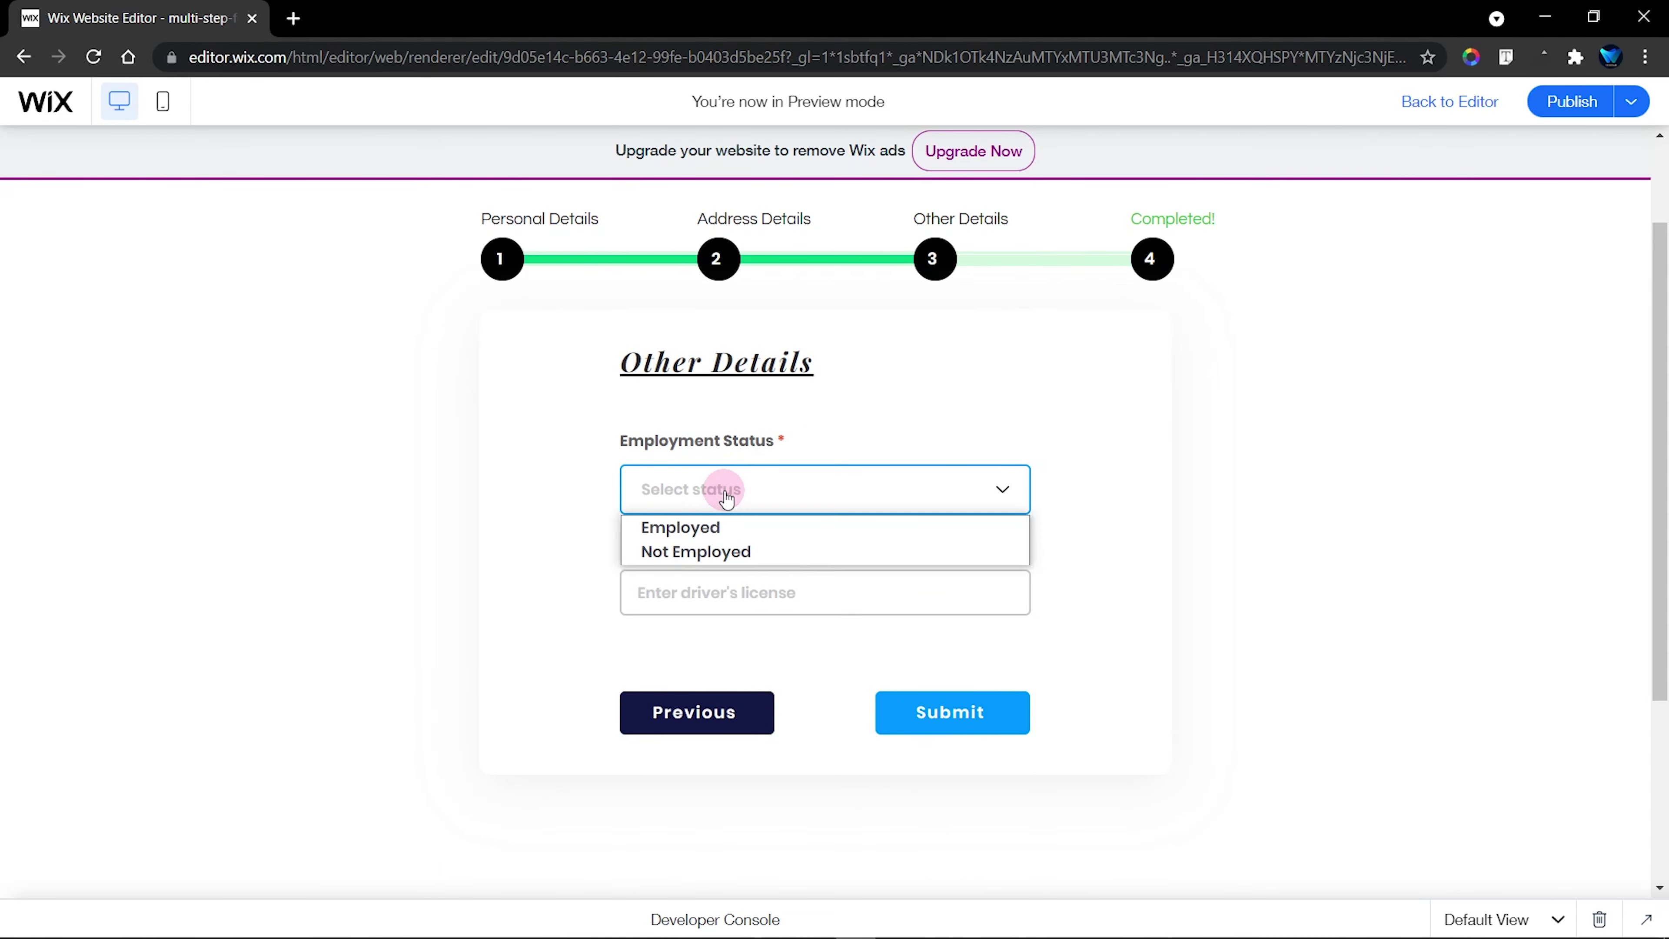
pyautogui.click(812, 486)
pyautogui.click(790, 495)
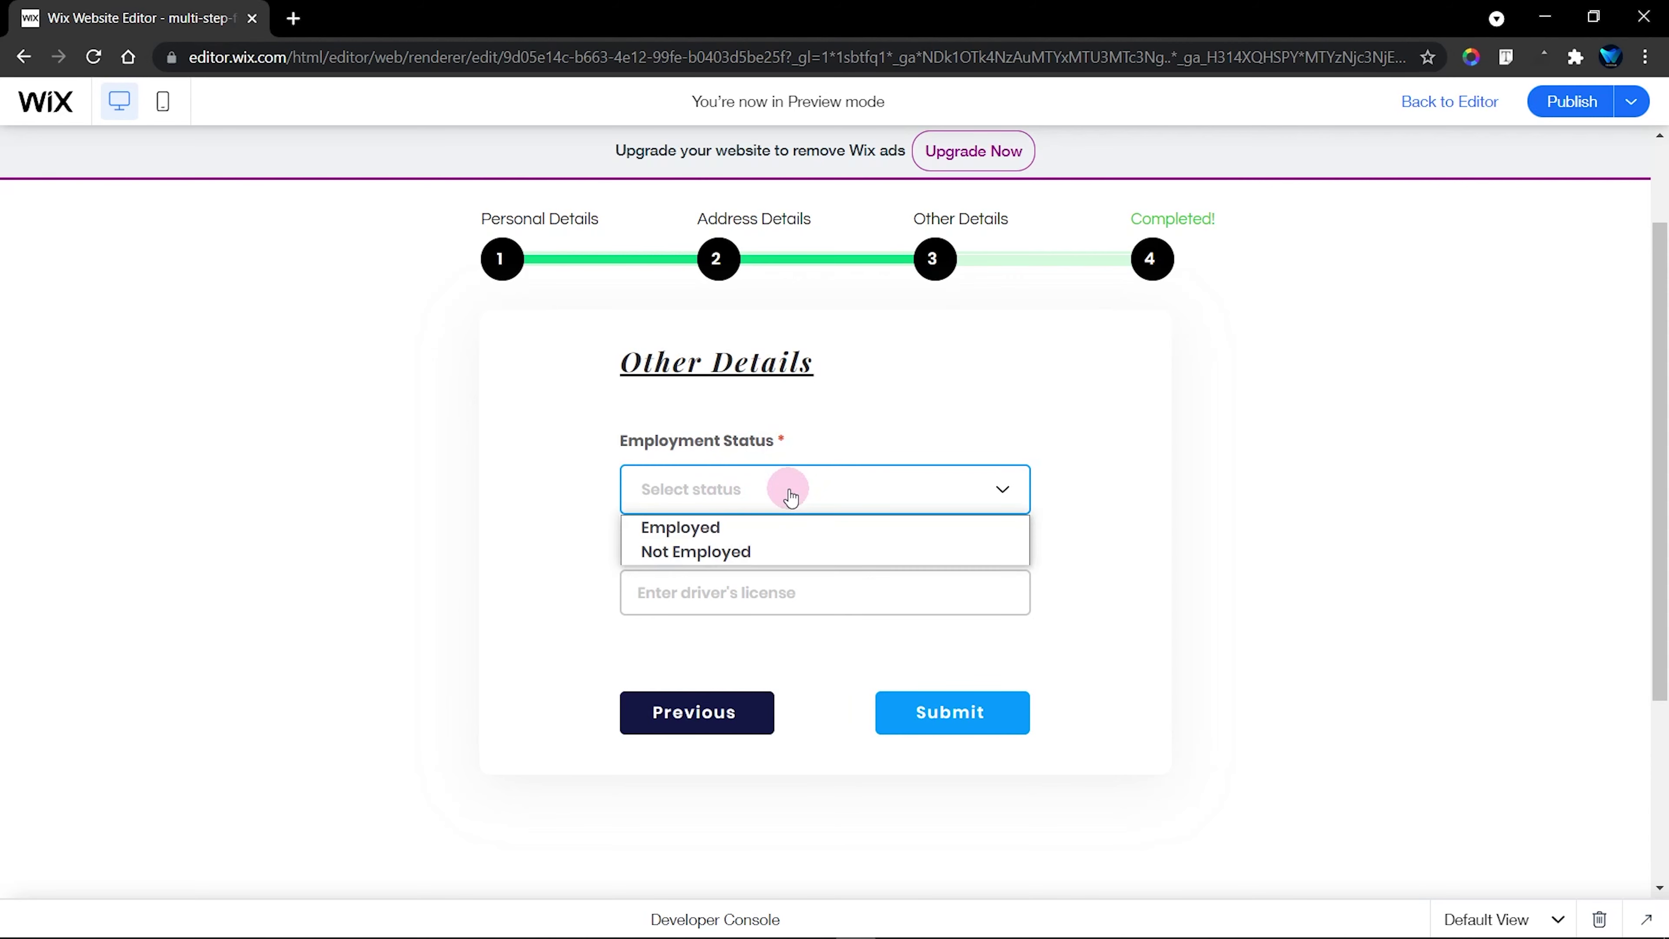
pyautogui.click(791, 497)
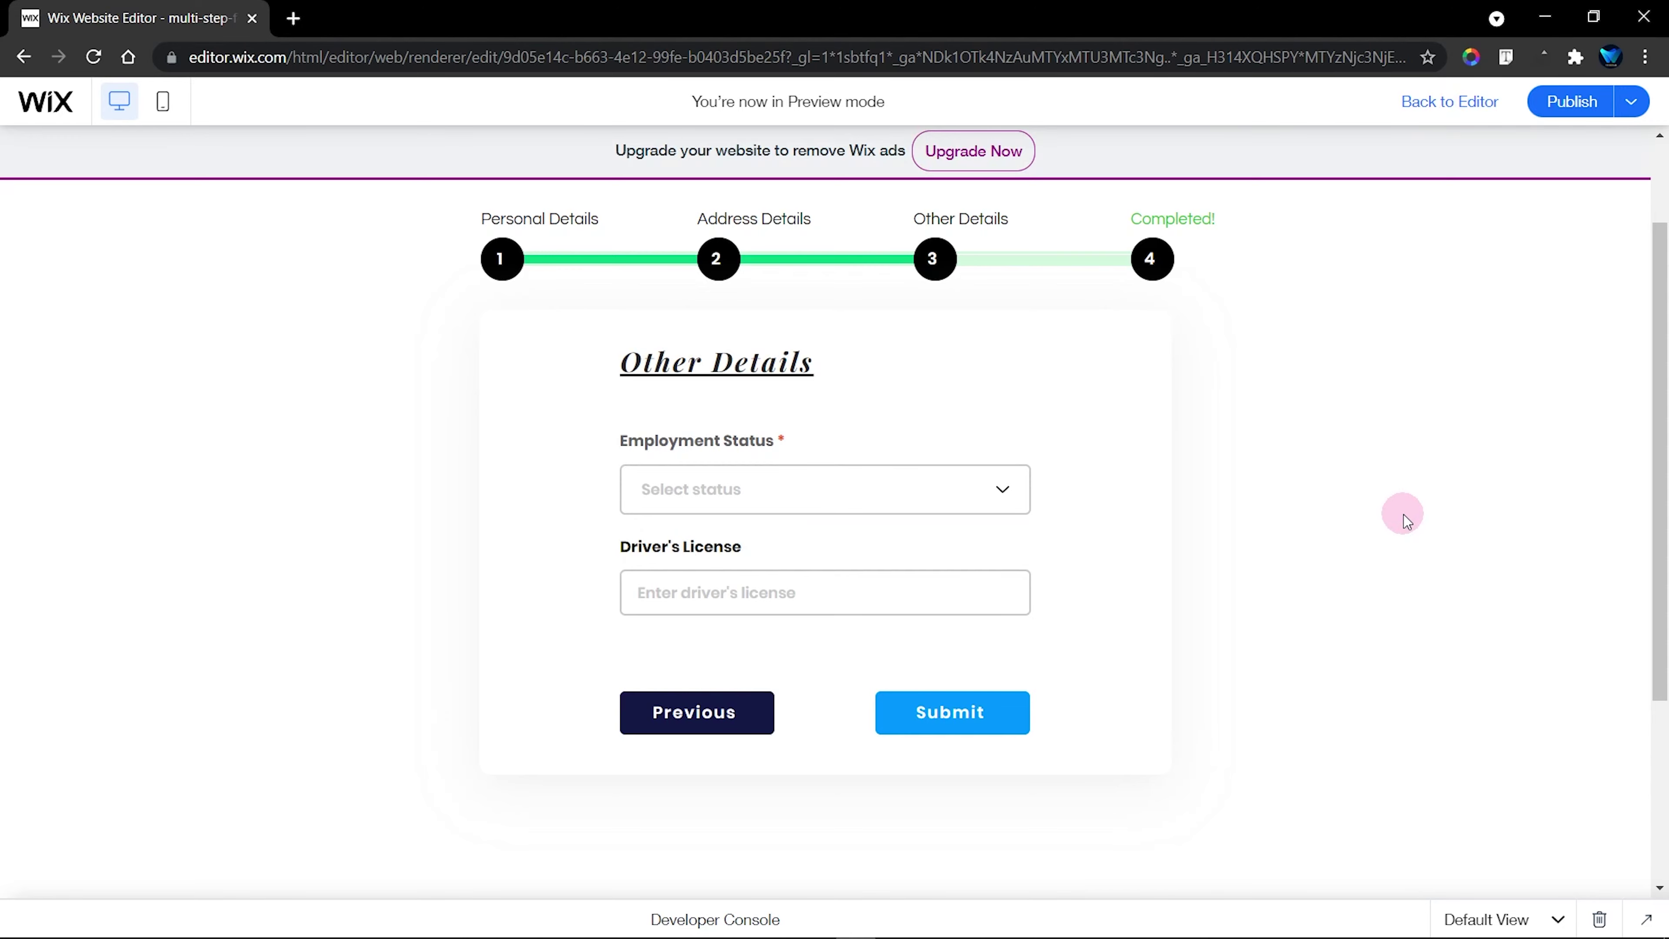
# Back in the editor, show the multi-state box's otherDetails state and inspect the Current Employer field
pyautogui.hotkey('ctrl', 'shift', 'p')
pyautogui.click(595, 343)
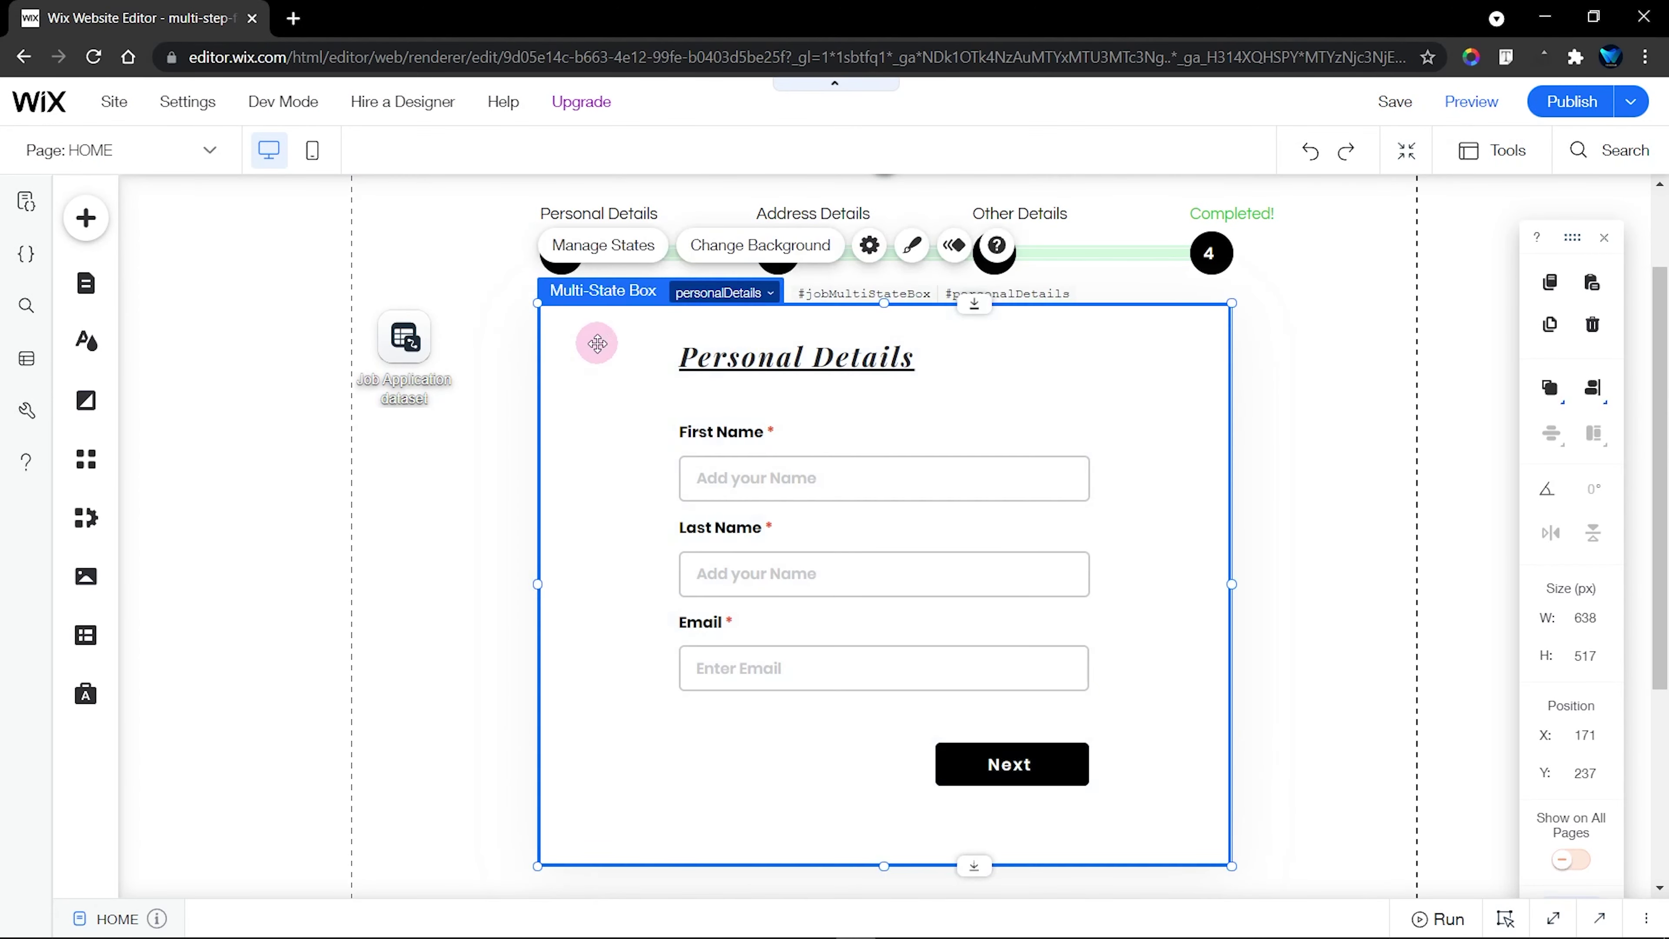
pyautogui.click(641, 252)
pyautogui.click(1376, 430)
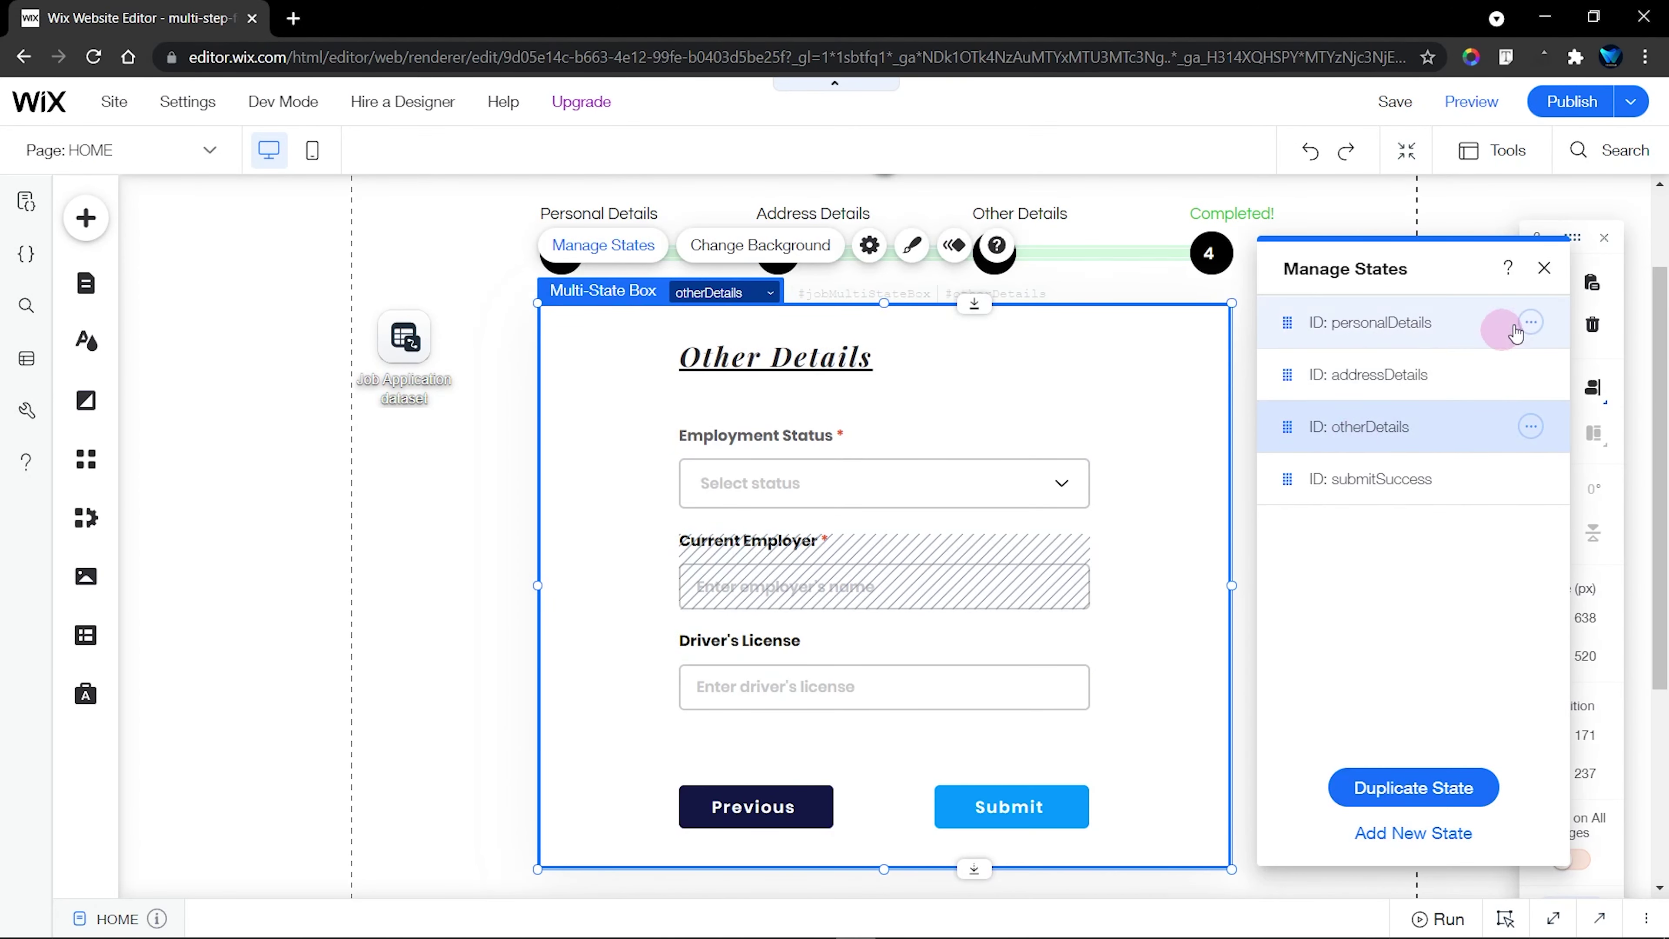
pyautogui.click(1542, 269)
pyautogui.click(713, 590)
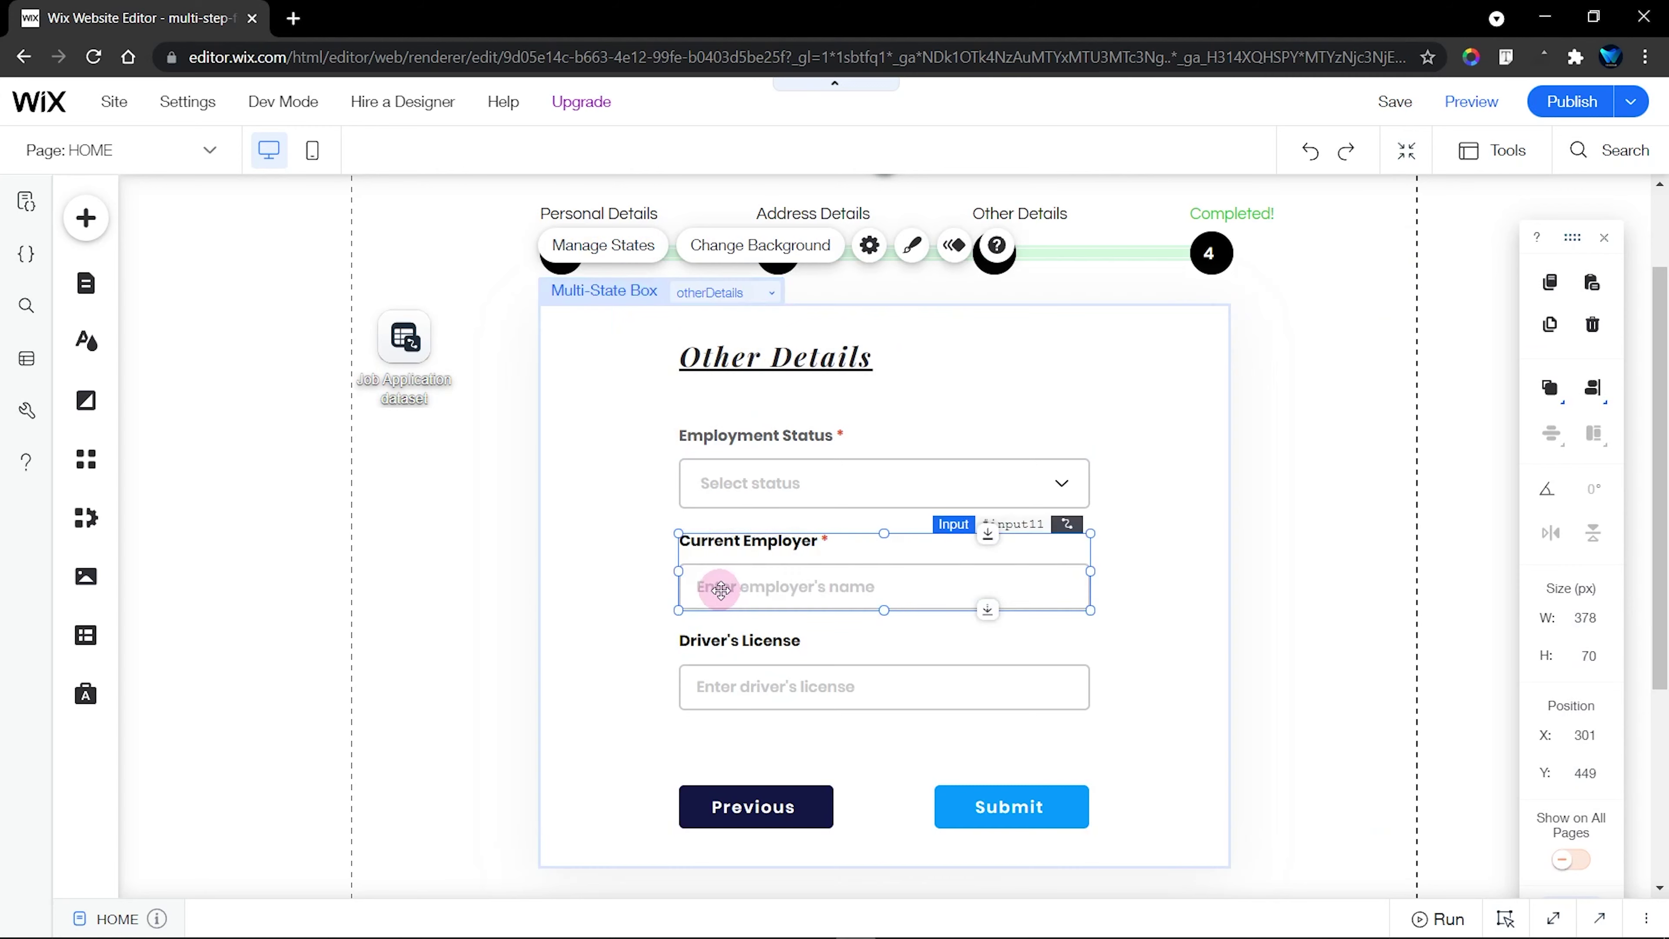
pyautogui.click(1158, 570)
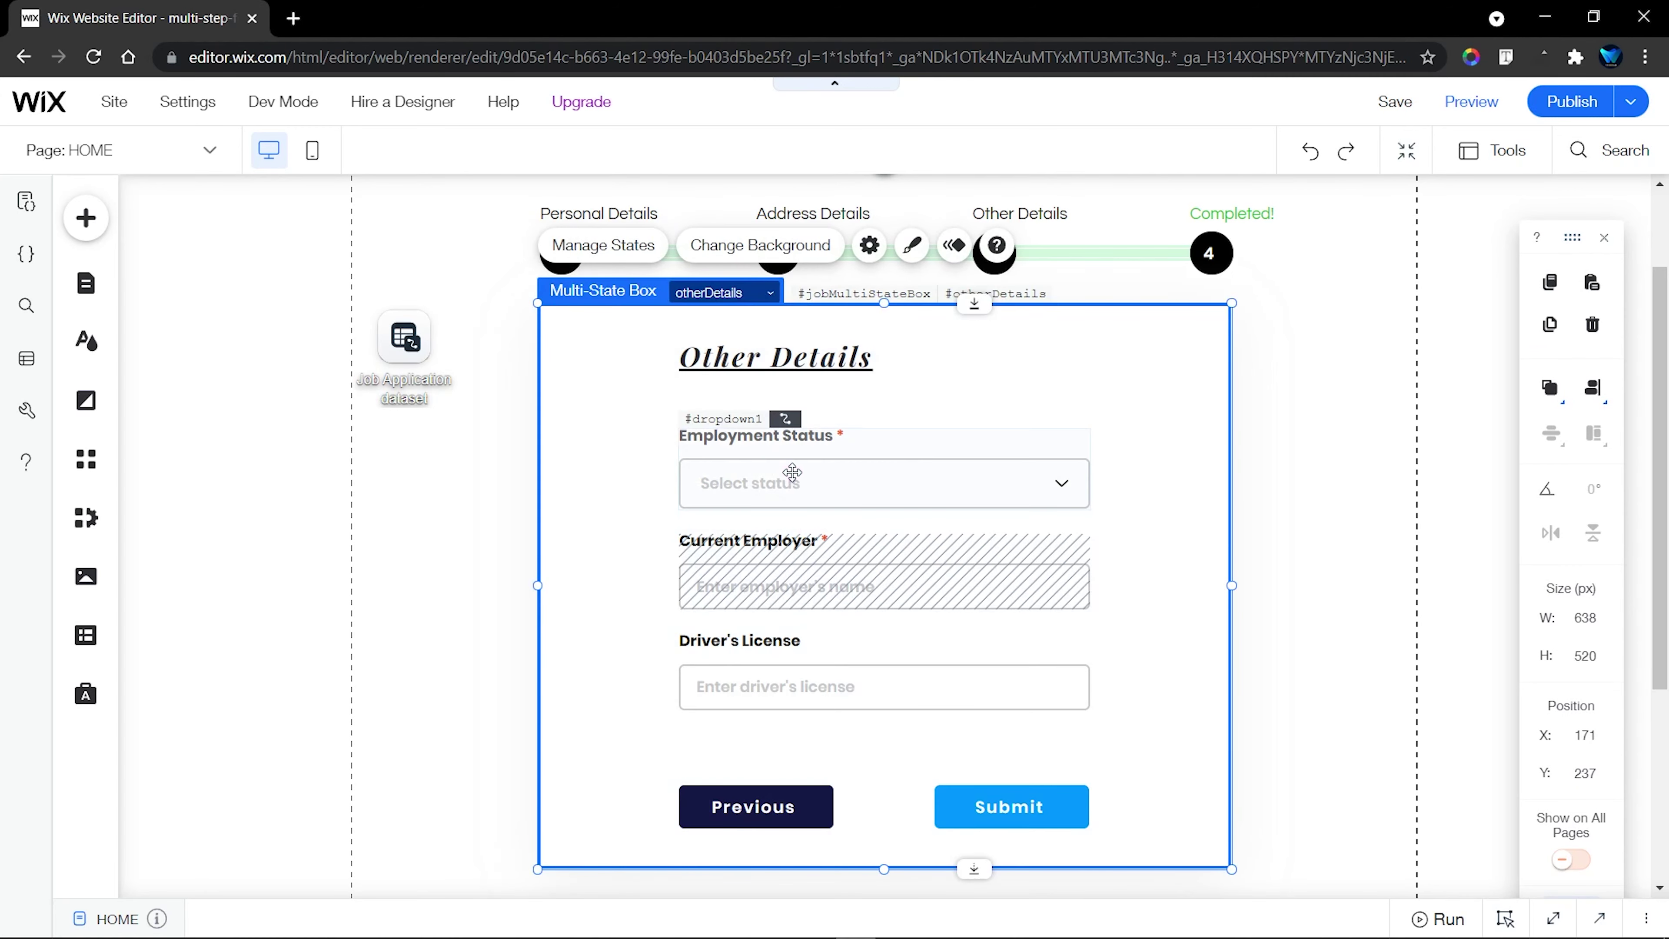
# Change the Employment Status dropdown's element ID to employmentStatus
pyautogui.click(793, 472)
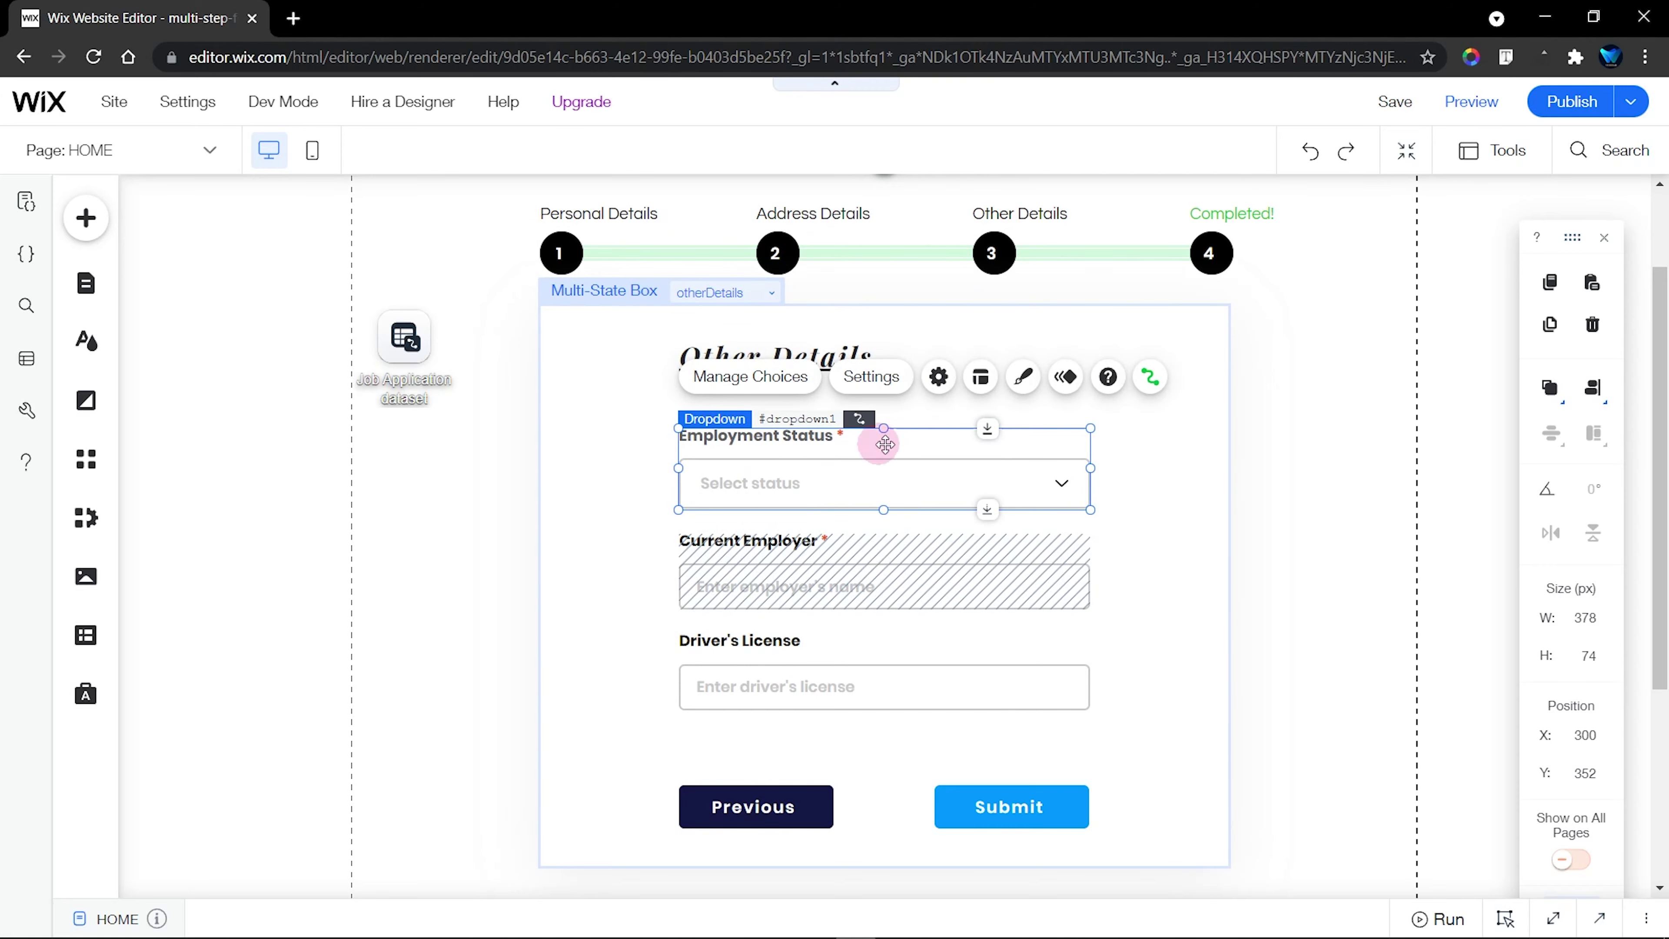
pyautogui.click(1554, 919)
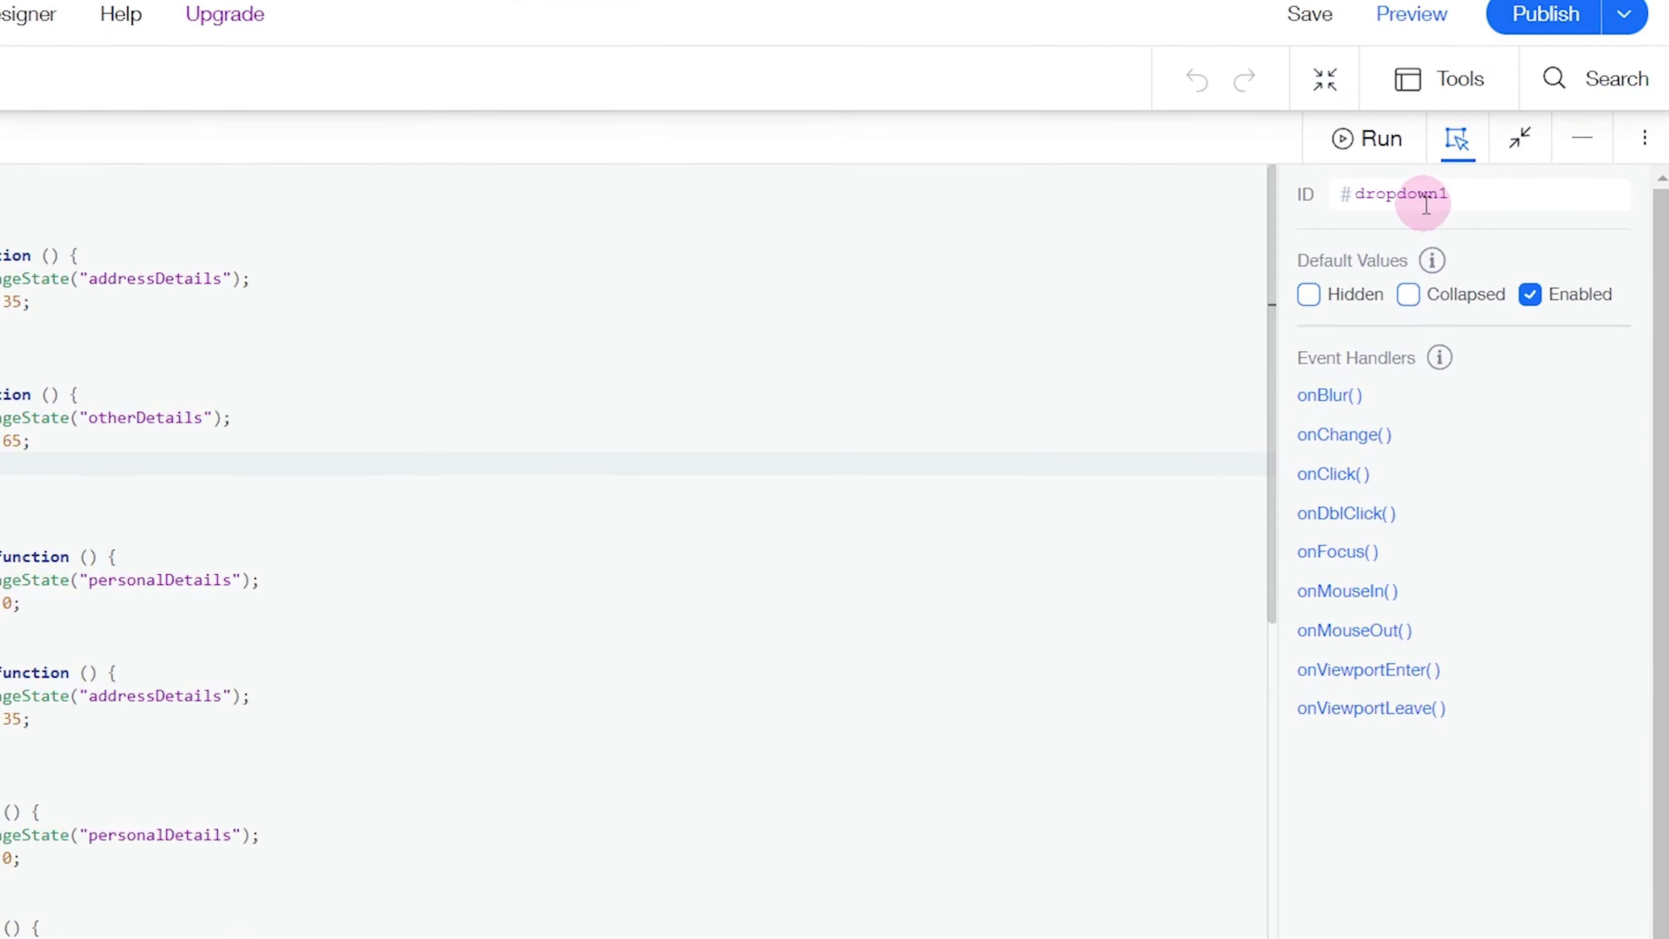
pyautogui.click(1426, 204)
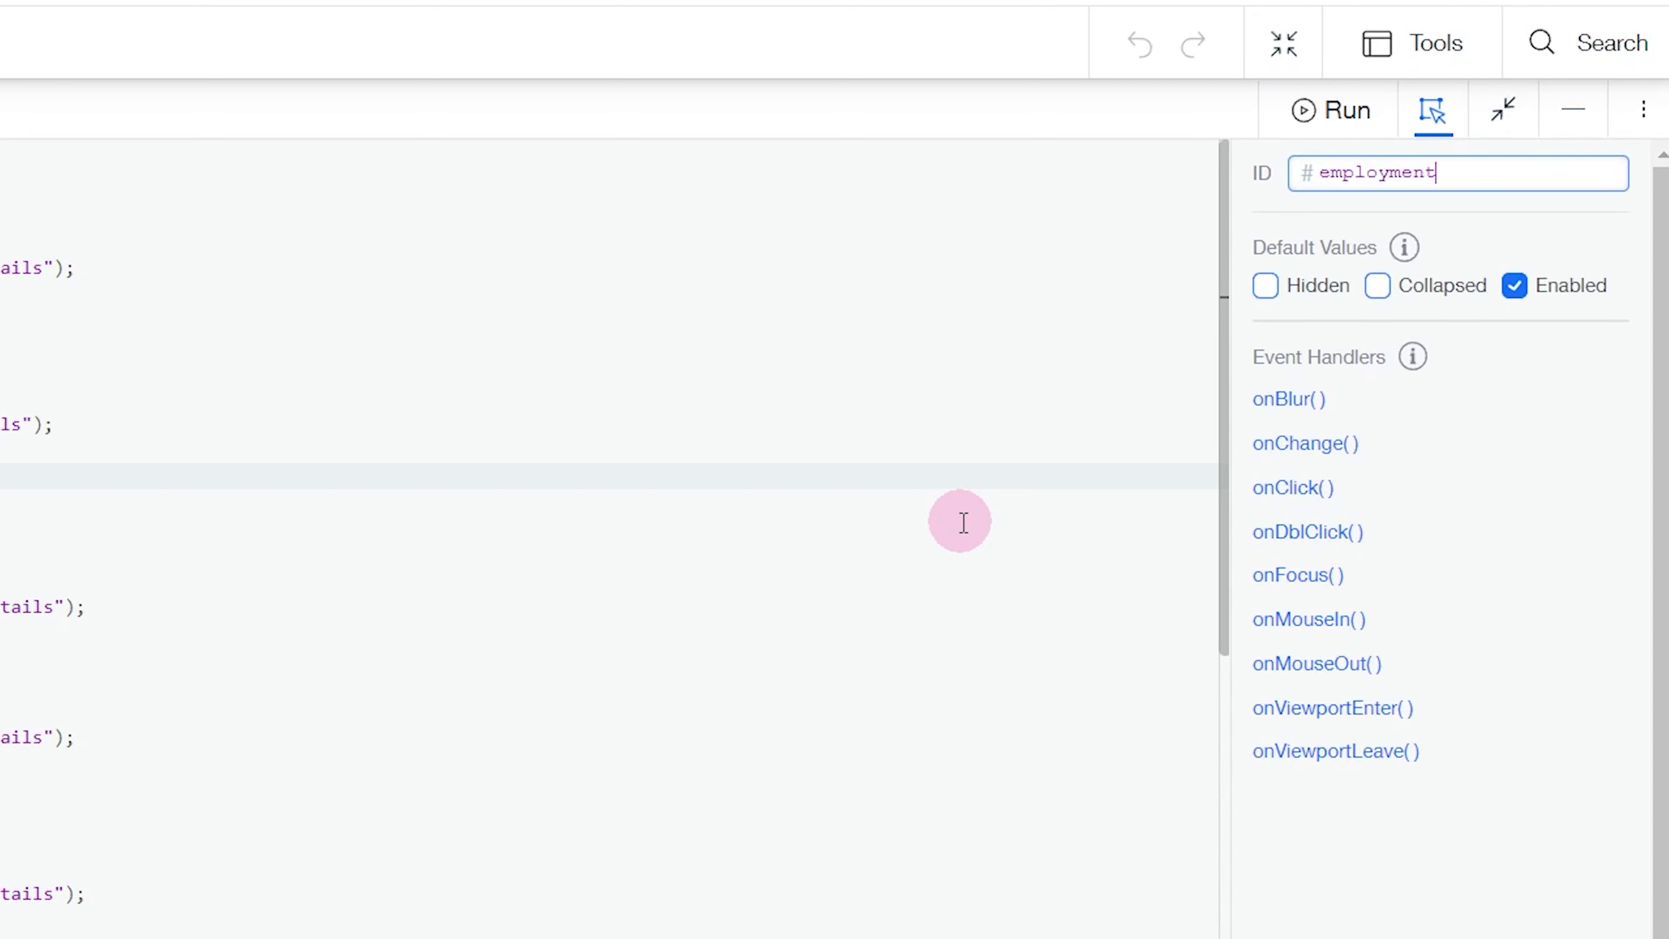
pyautogui.click(963, 523)
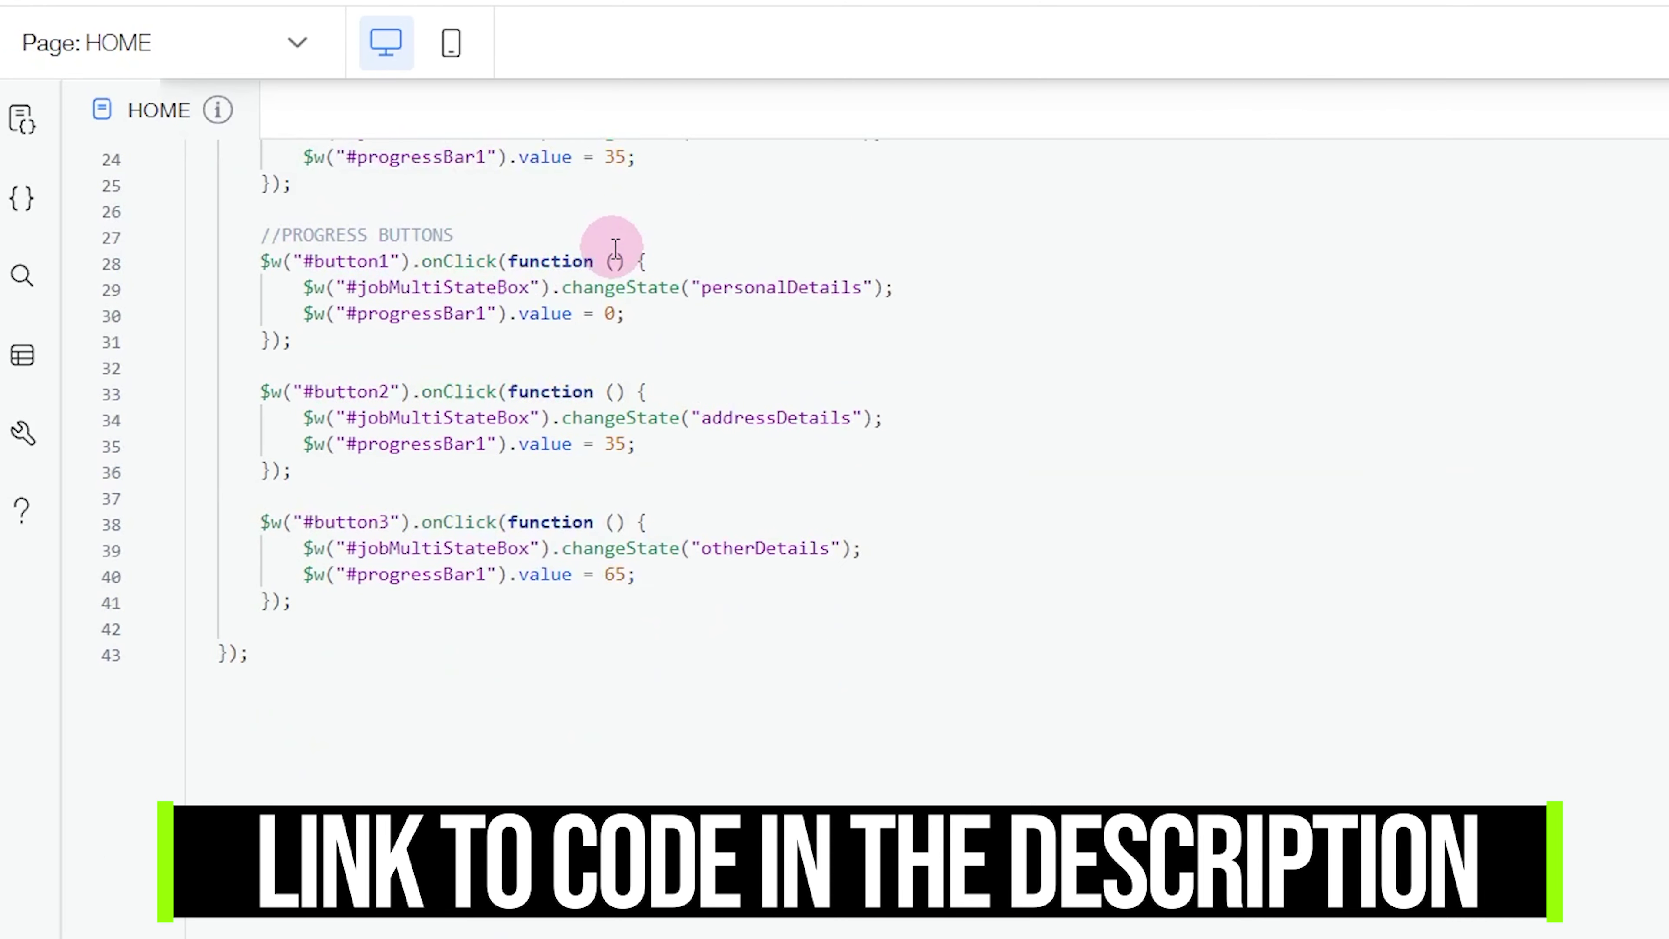
# Add the comment //EMPLOYMENT STATUS below the #button3 click handler in the page code
pyautogui.click(380, 304)
pyautogui.scroll(-2, 1077, 342)
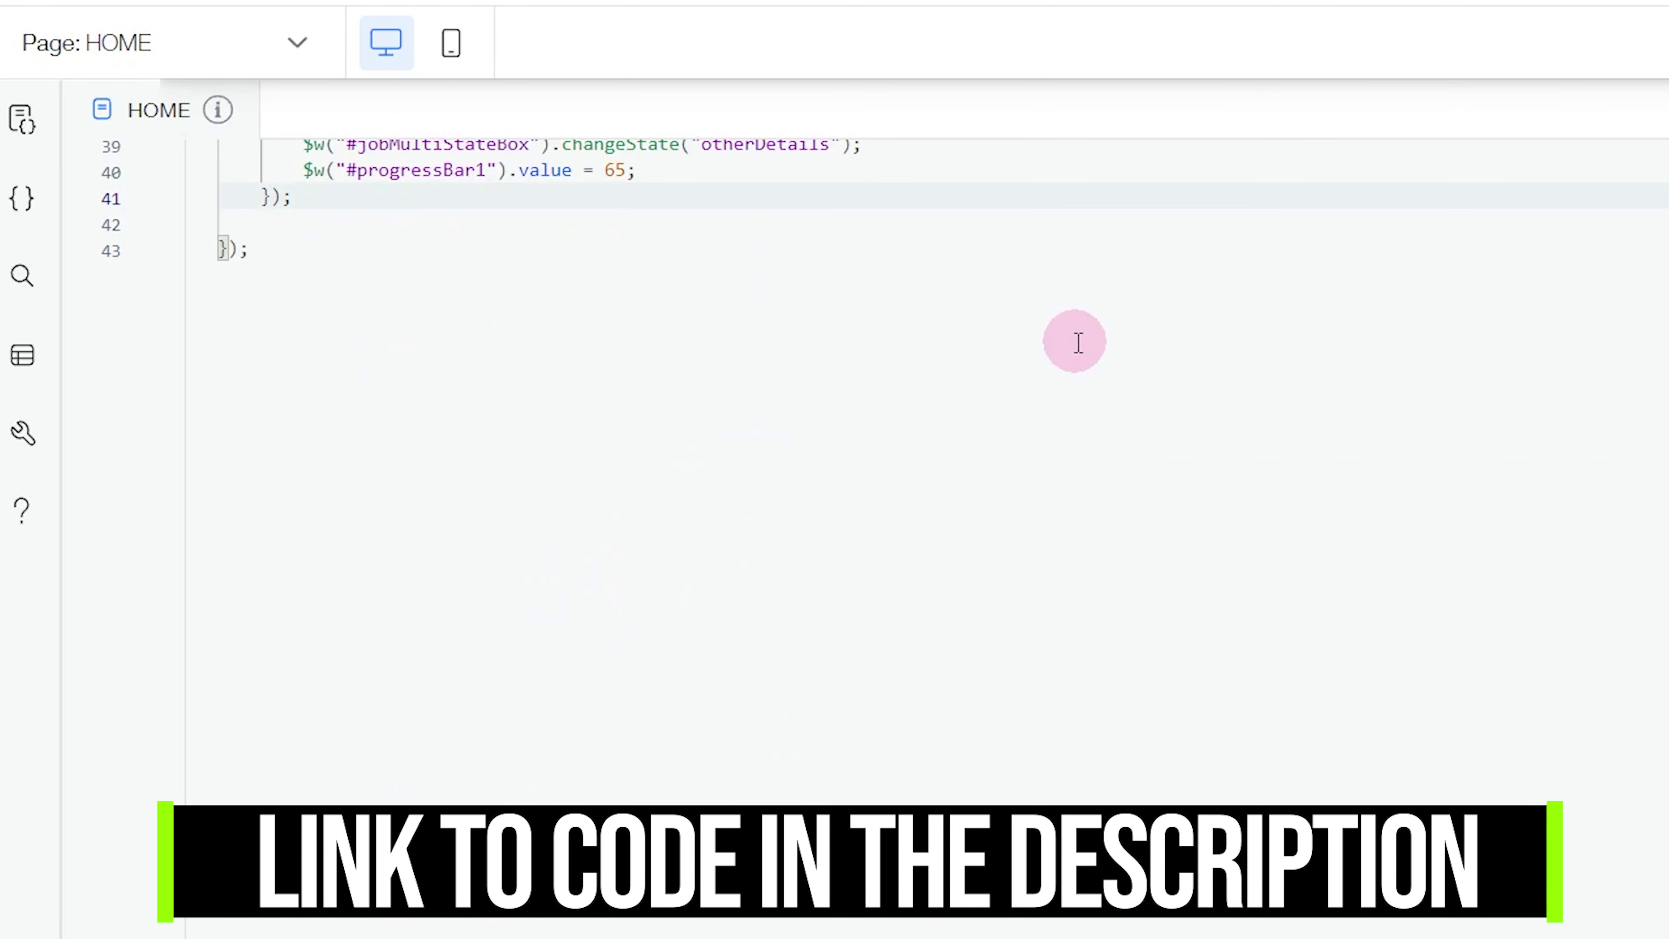
pyautogui.press('Return')
pyautogui.press('Return')
pyautogui.press('Return')
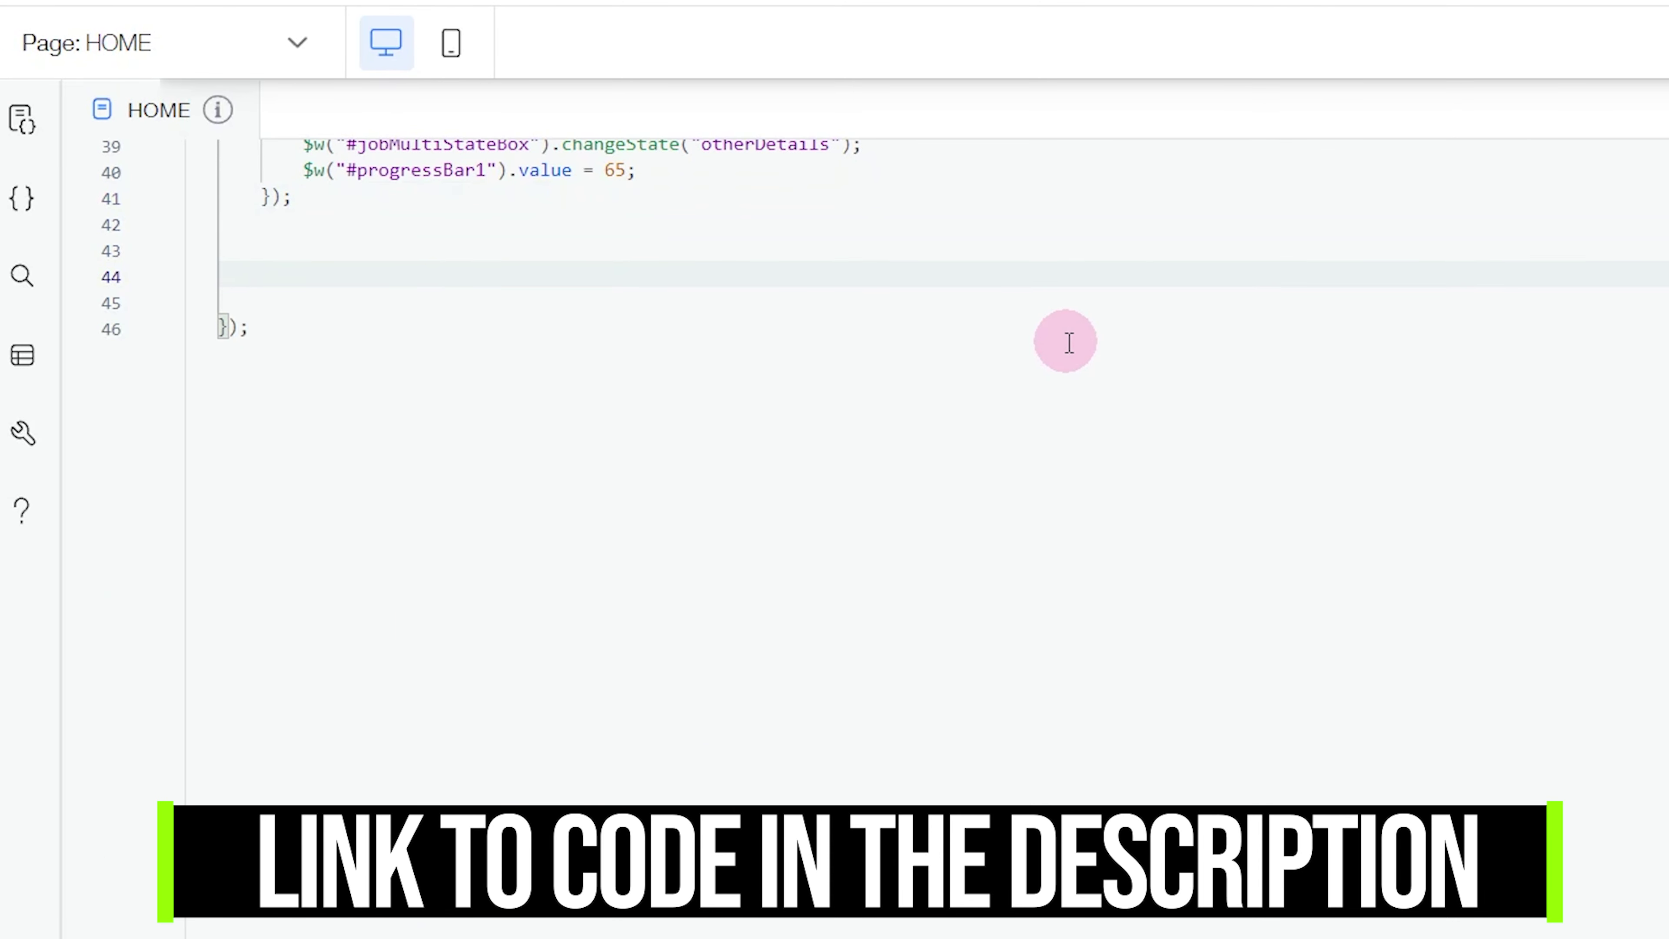
pyautogui.scroll(-2, 1479, 228)
pyautogui.write('/')
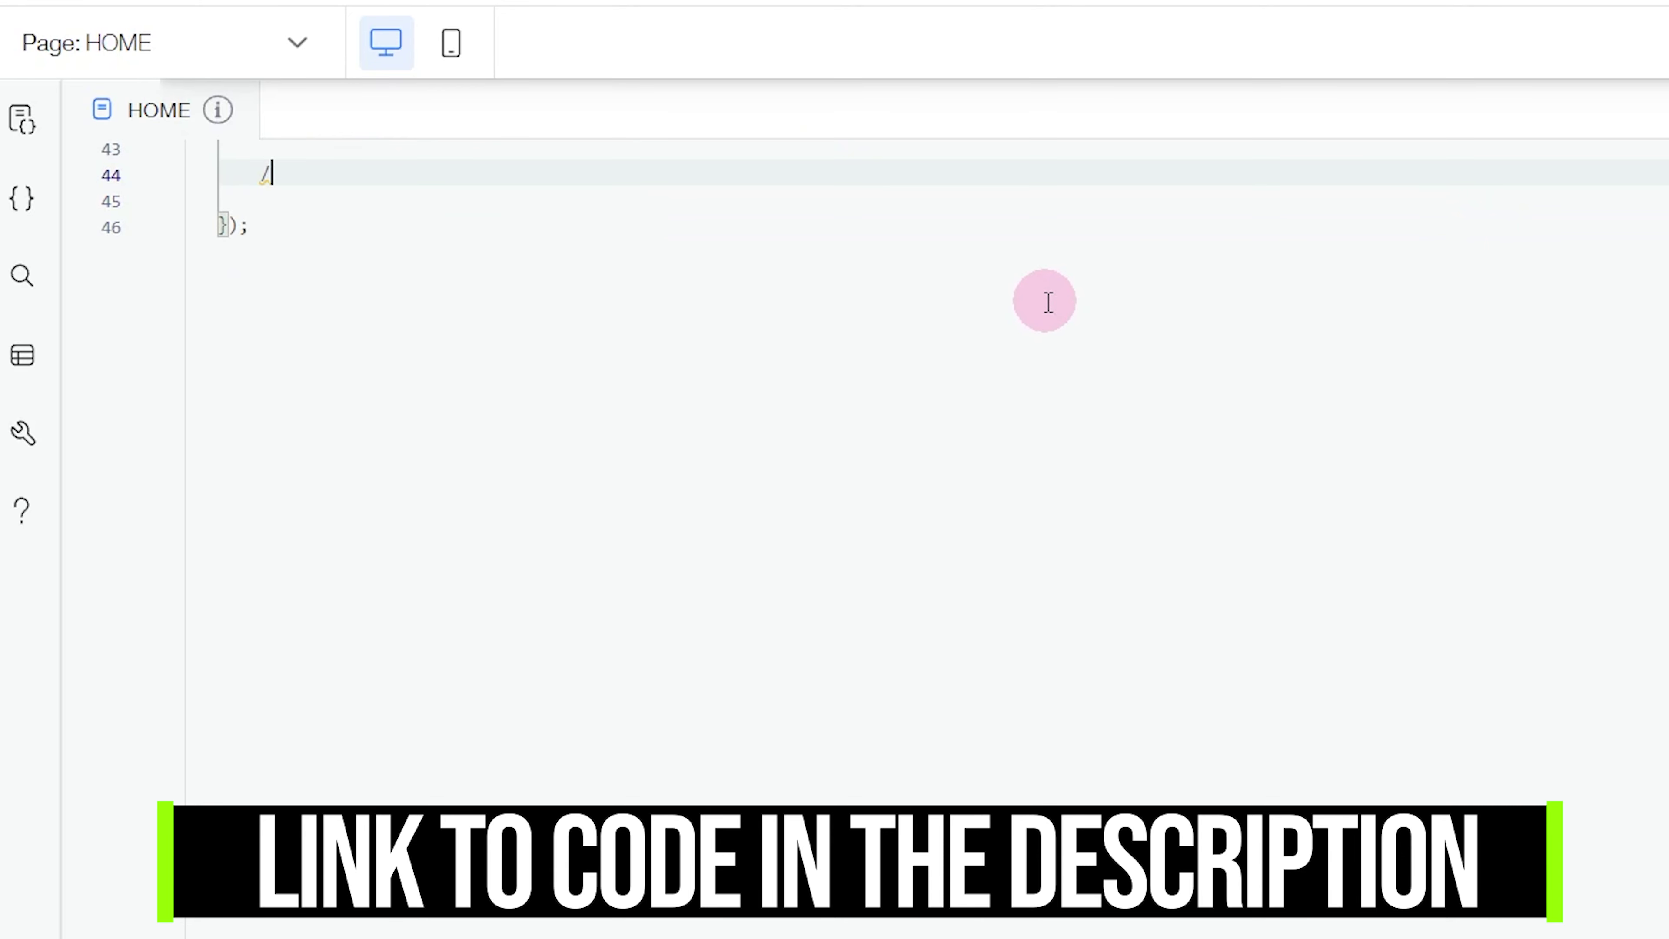
pyautogui.write('/EMPLOYMENT ')
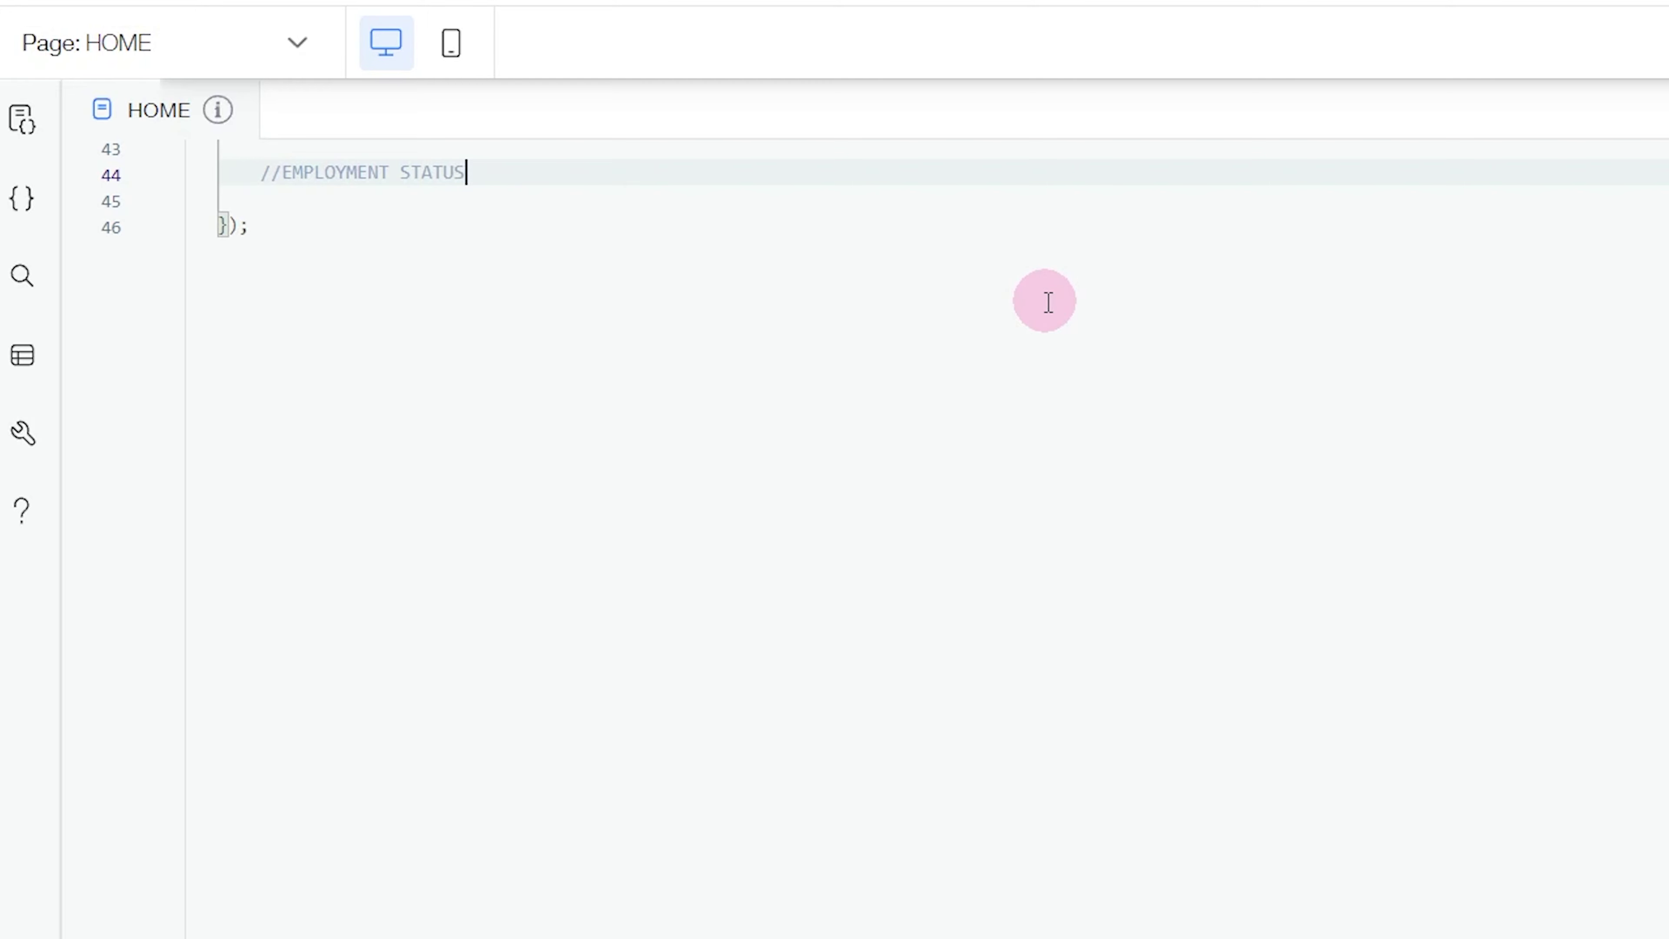
pyautogui.write('STATUS')
pyautogui.press('Return')
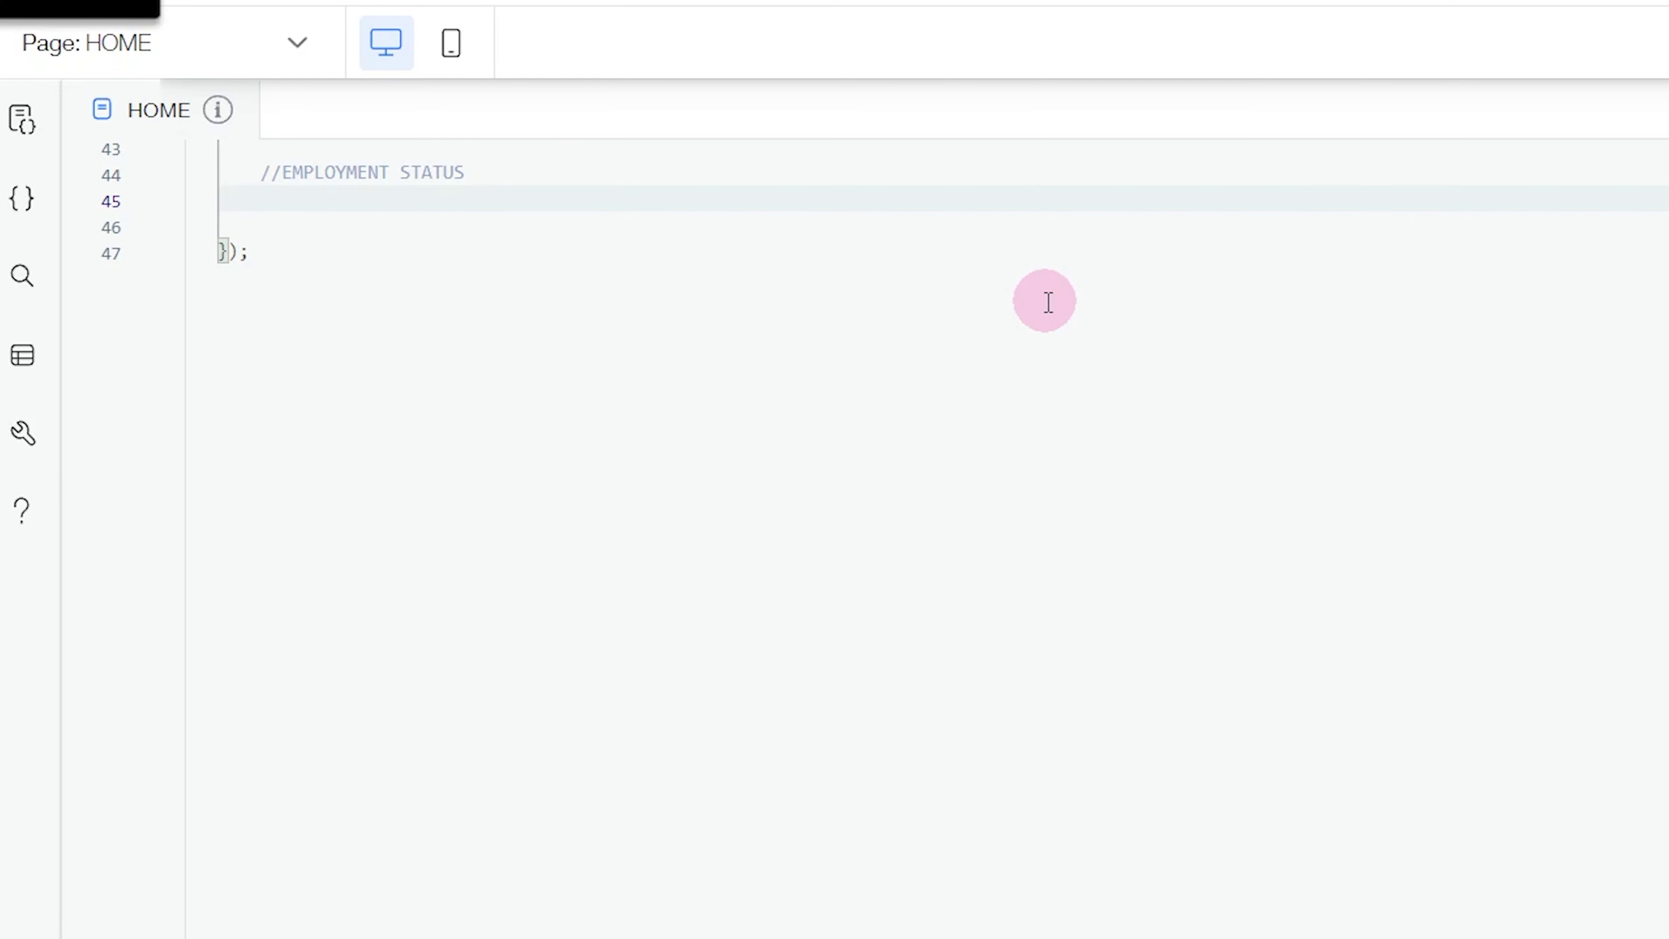
# Below the comment, add an onChange handler for $w("#employmentStatus") with an empty function() body
pyautogui.write('$w("')
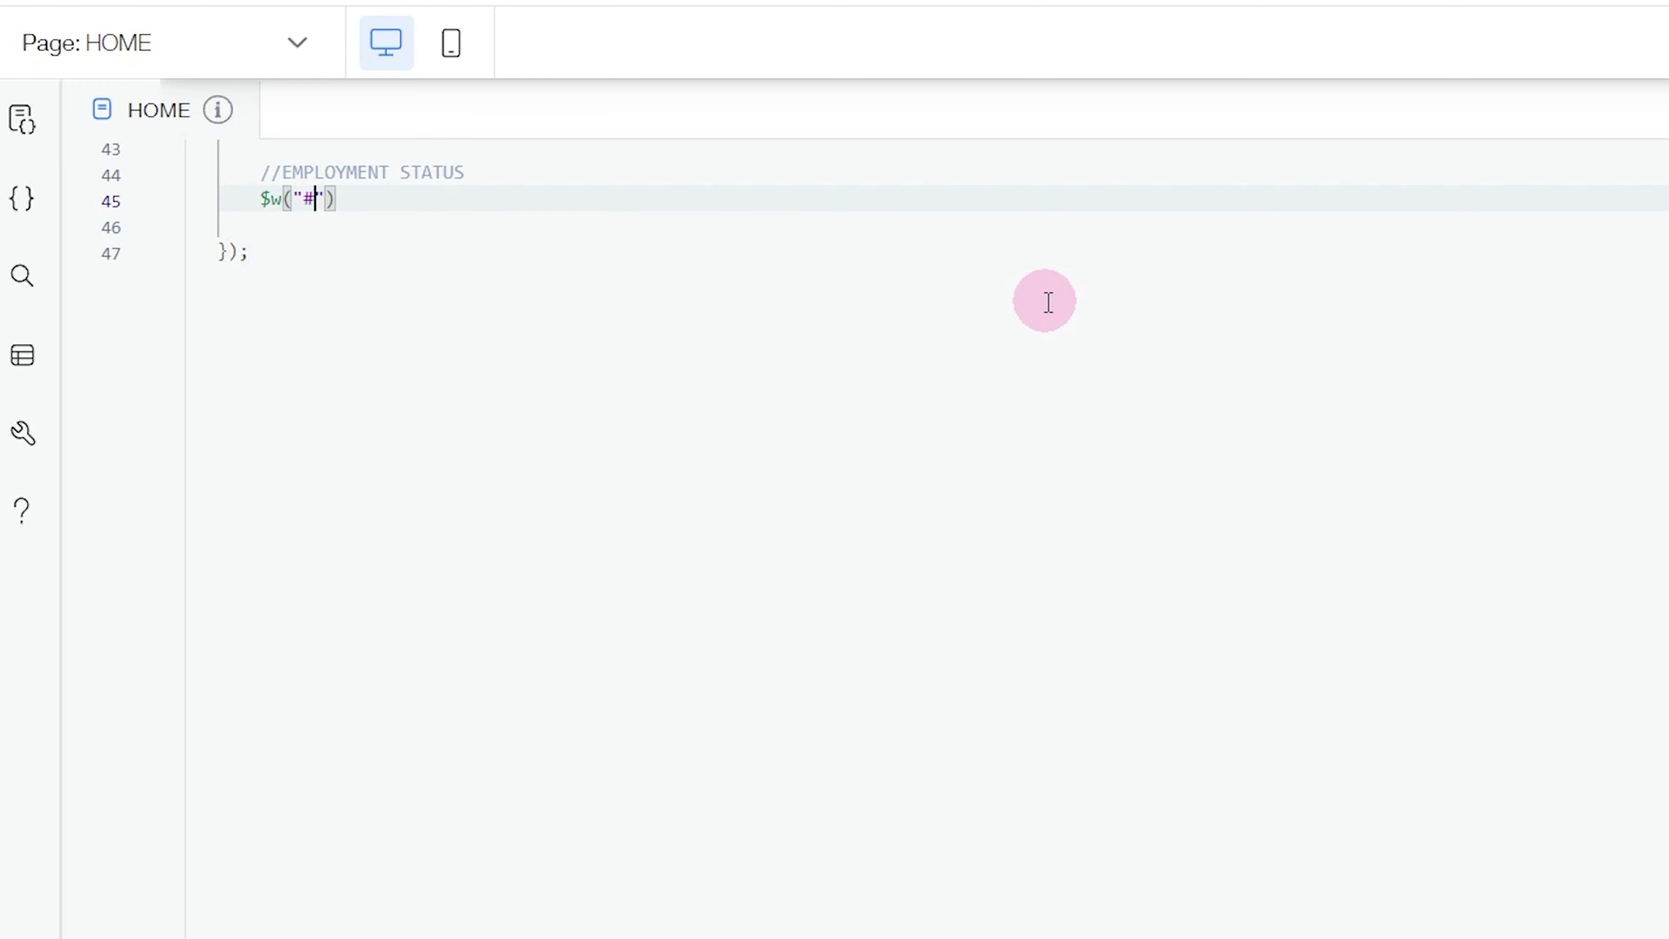
pyautogui.write('#employmentStatus")')
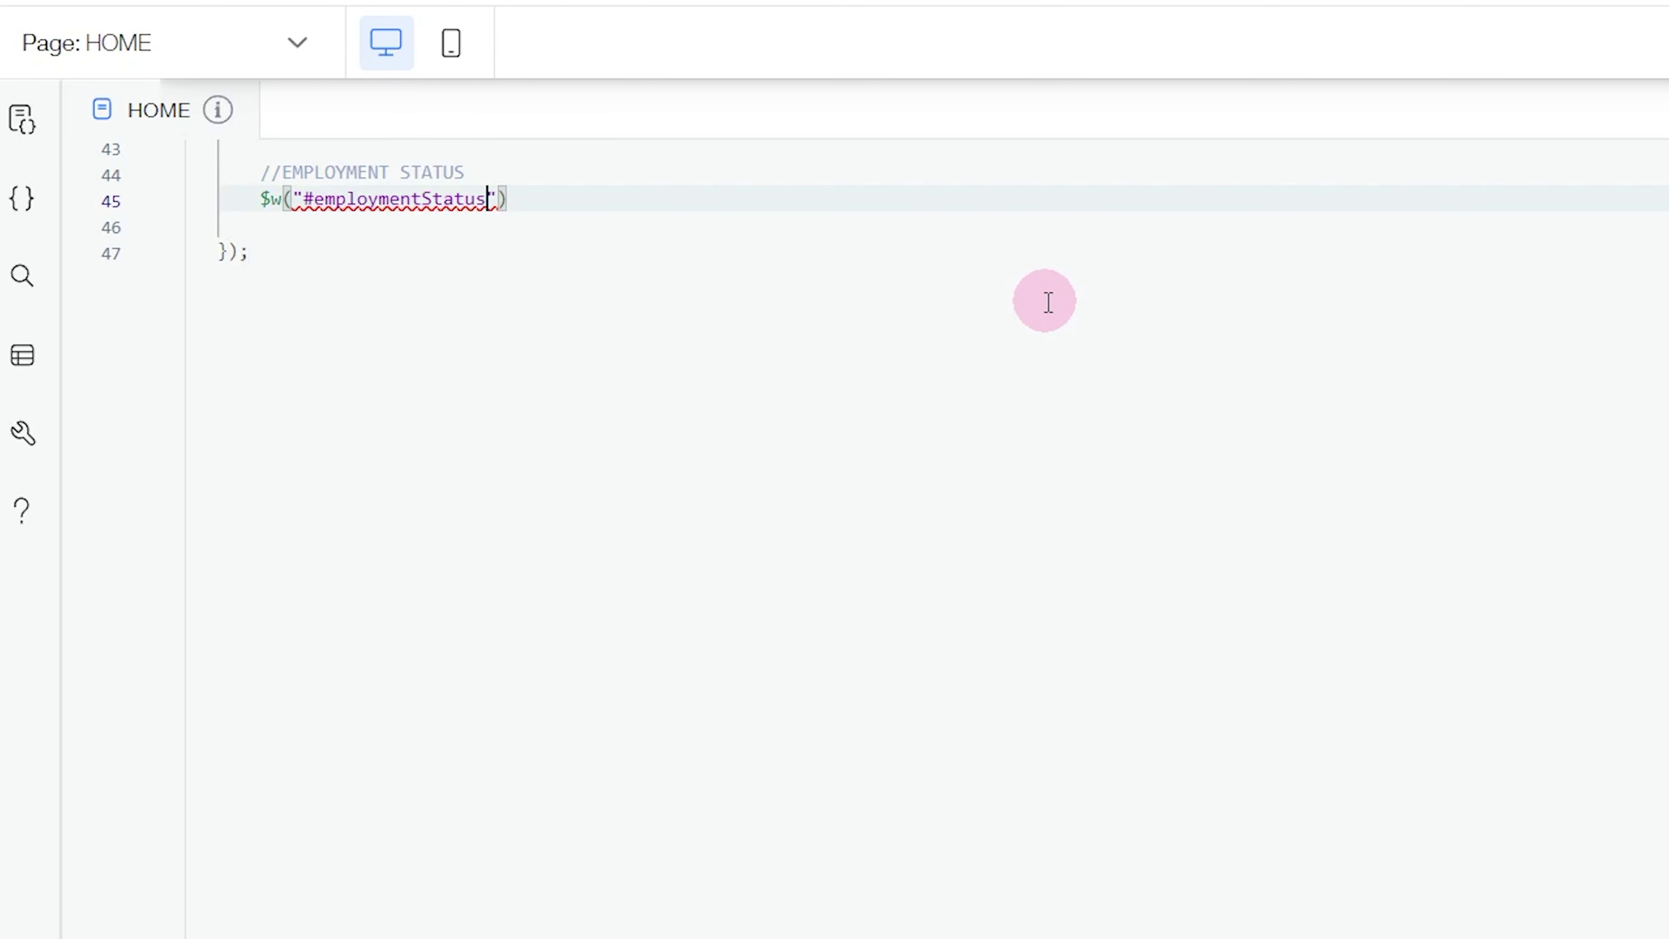
pyautogui.write('.onc')
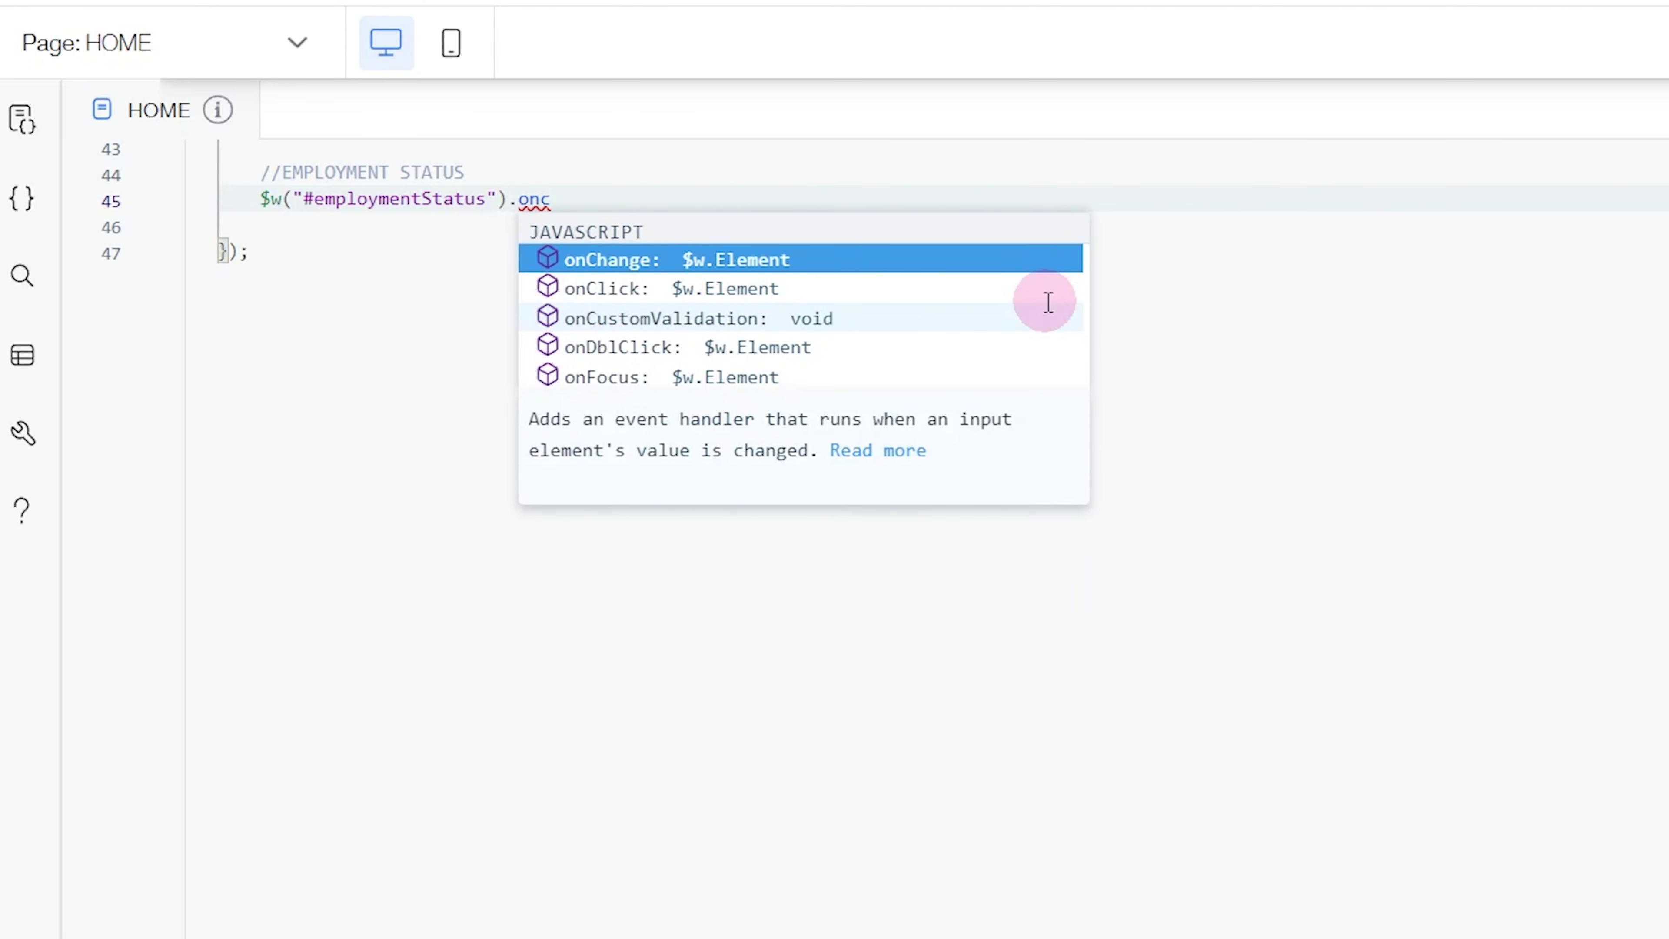
pyautogui.press('Return')
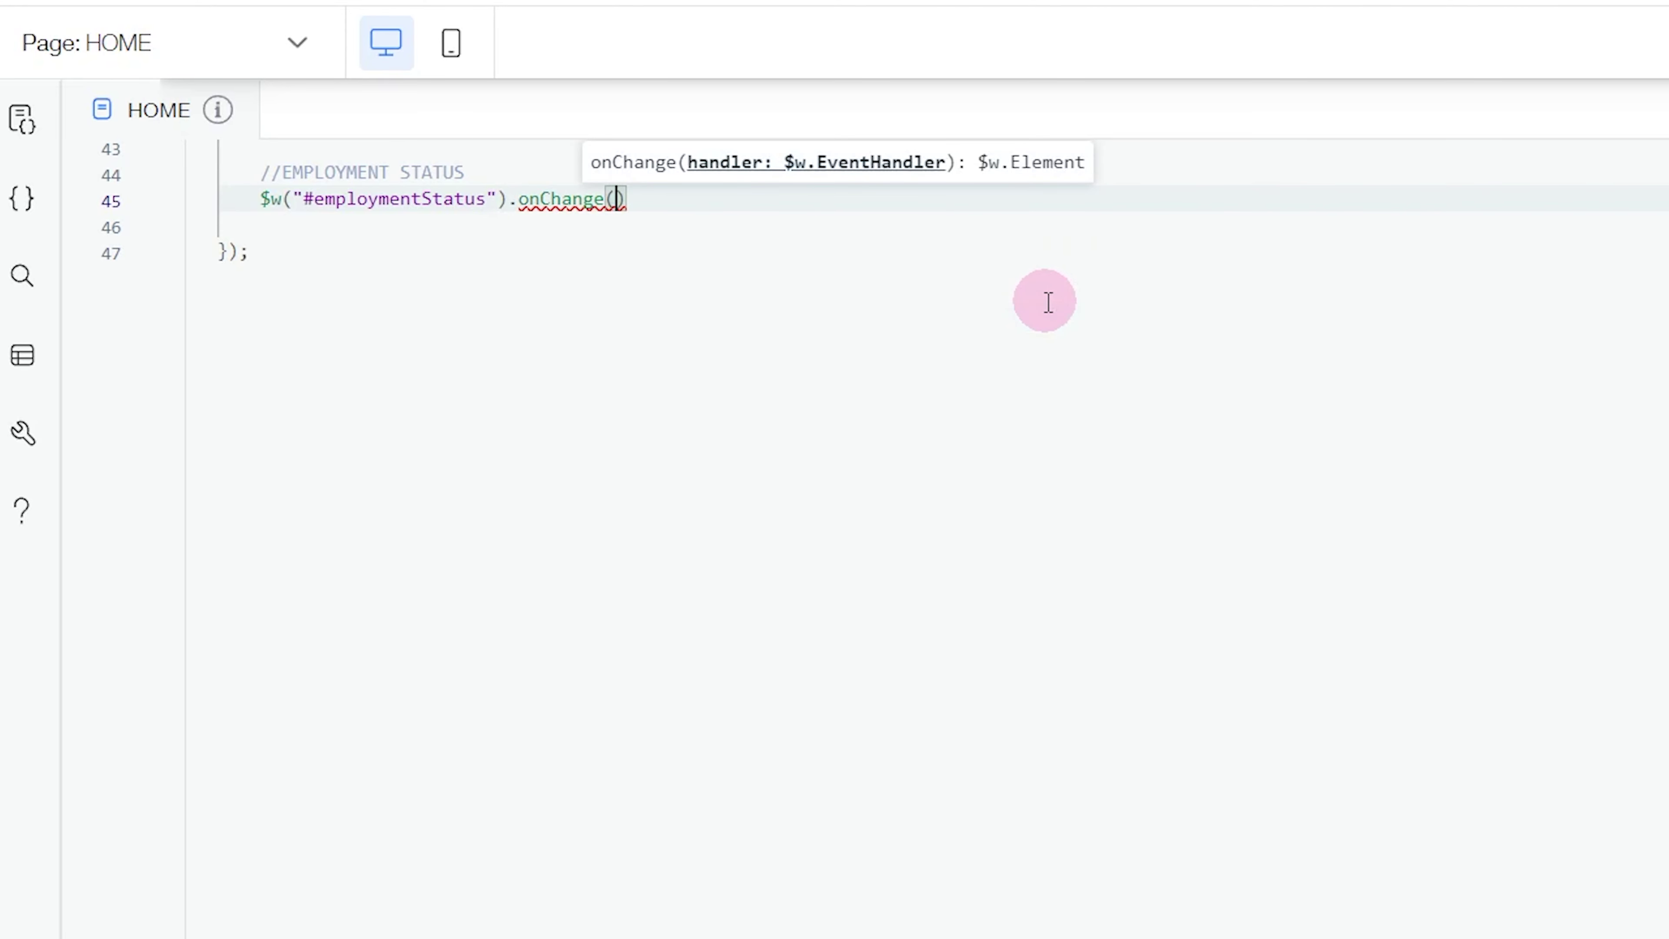
pyautogui.write('function(')
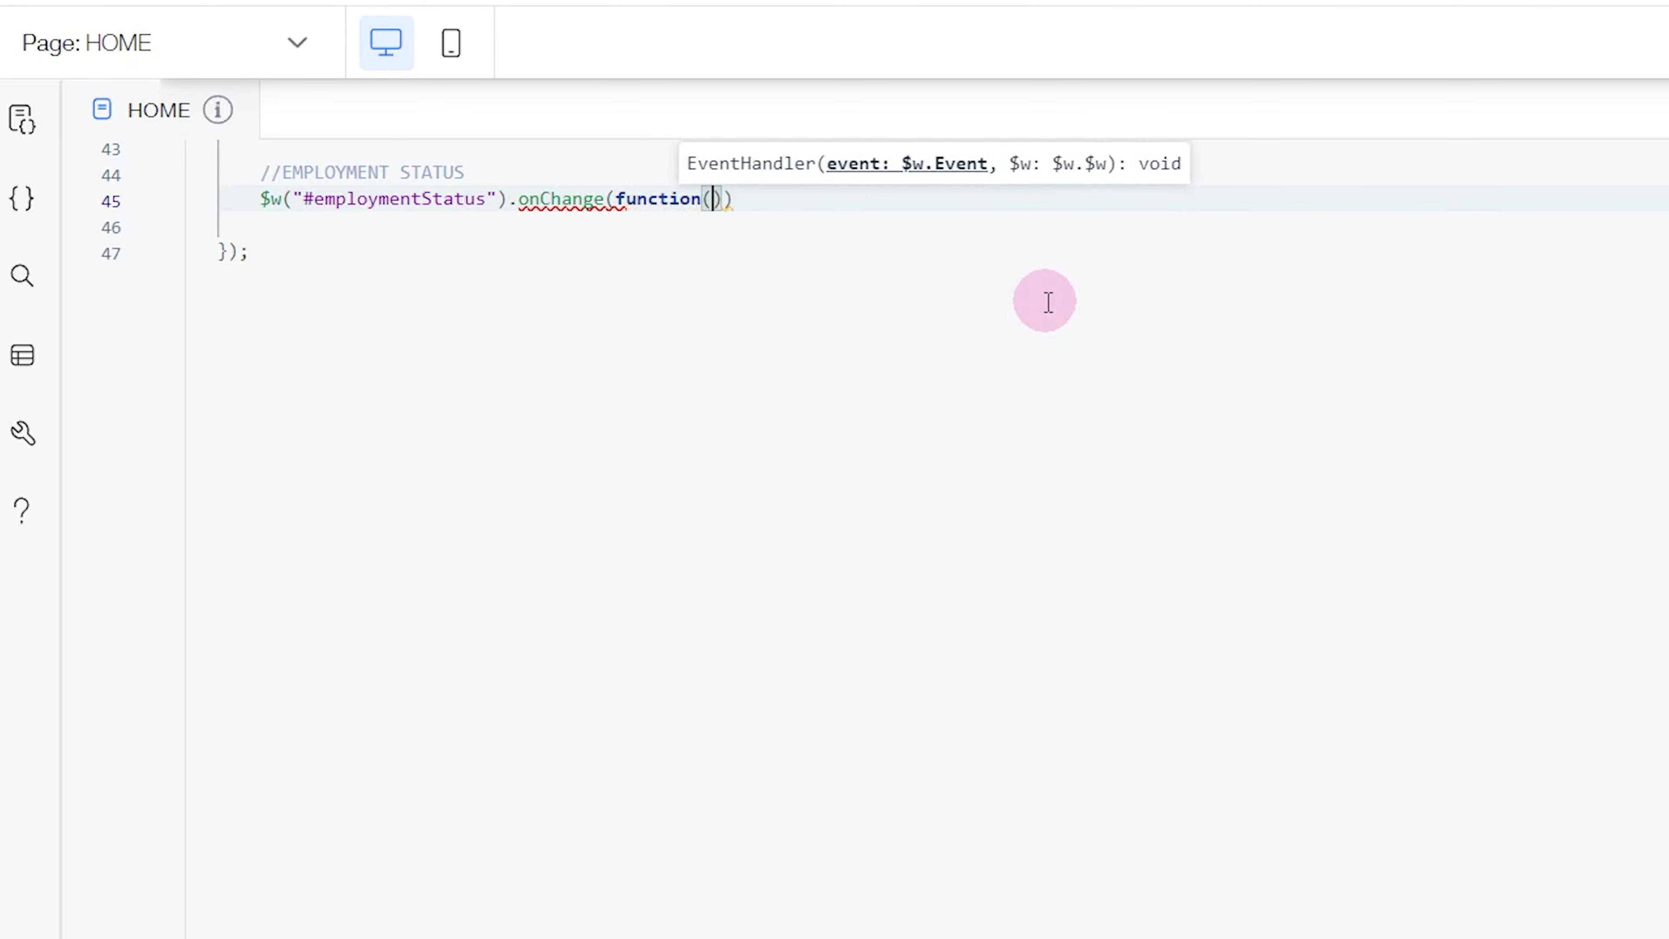
pyautogui.write('){')
pyautogui.press('Return')
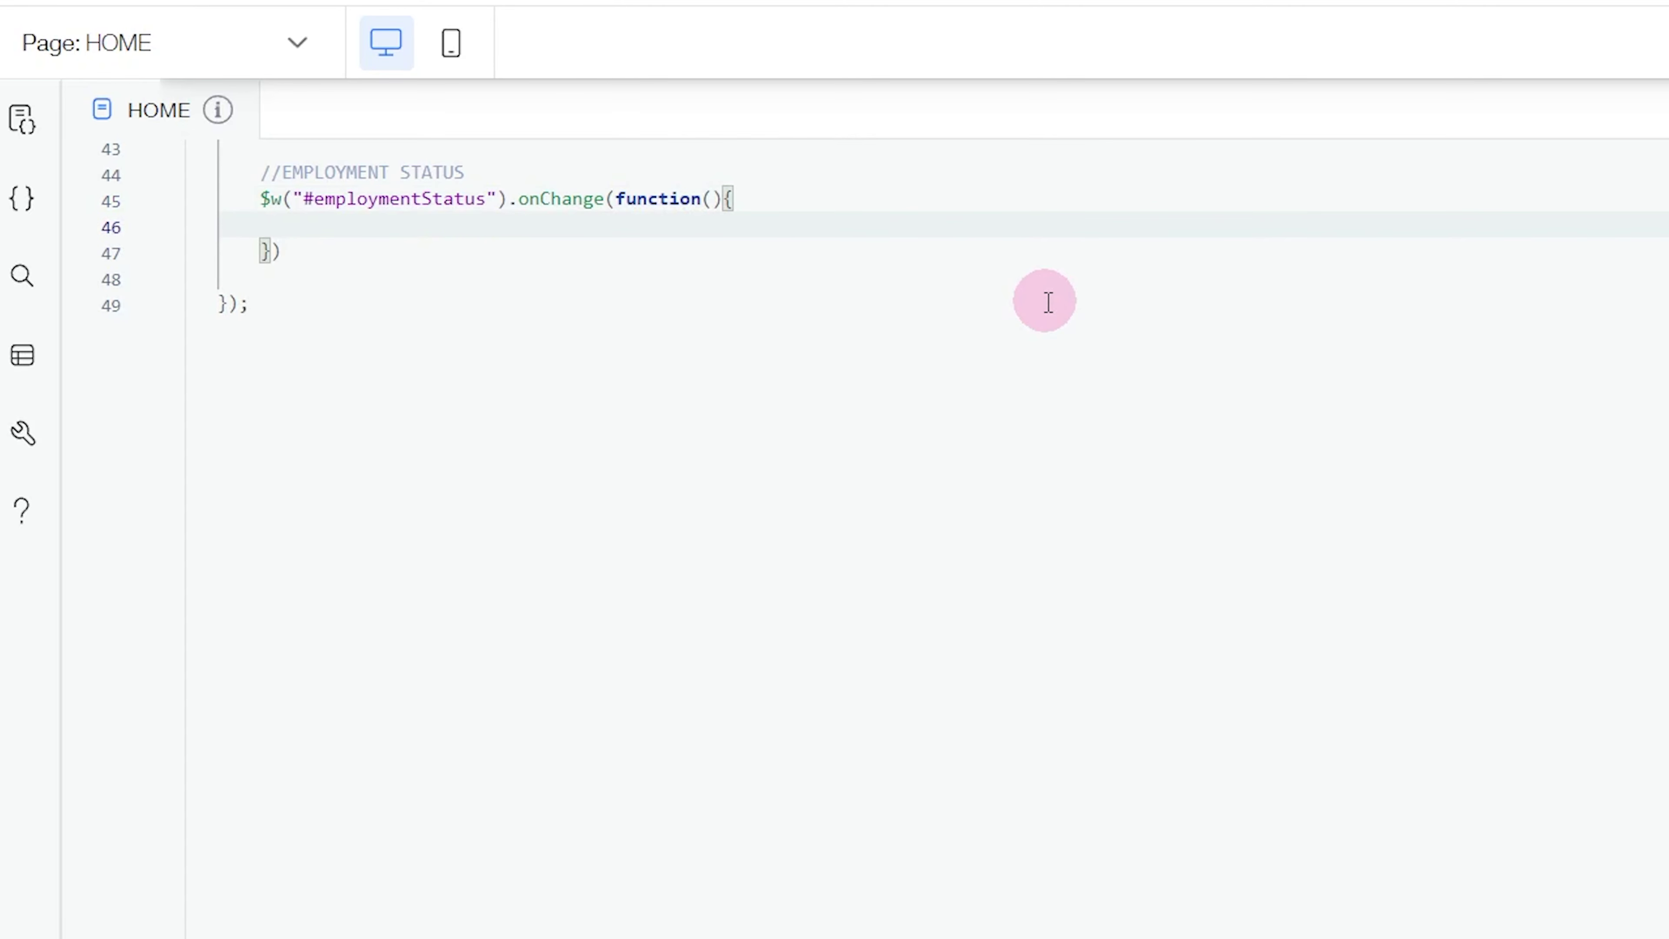
# Inside the onChange handler, declare the variable let employStat = $w("#employmentStatus").value;
pyautogui.write('$w')
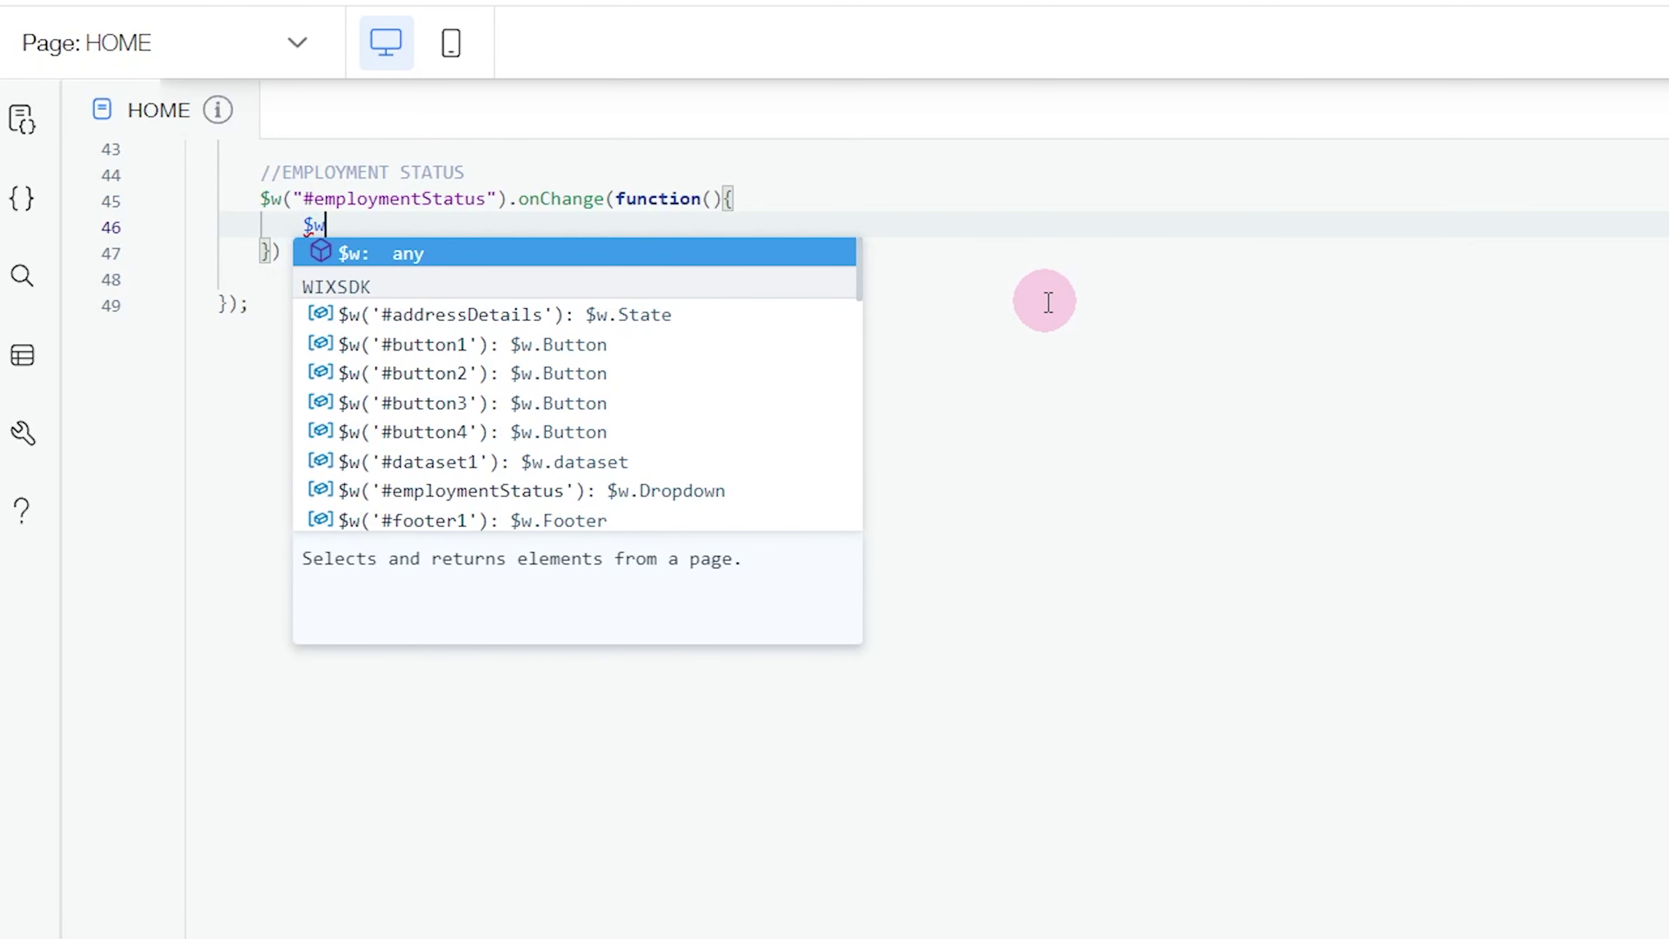
pyautogui.write('("#emp')
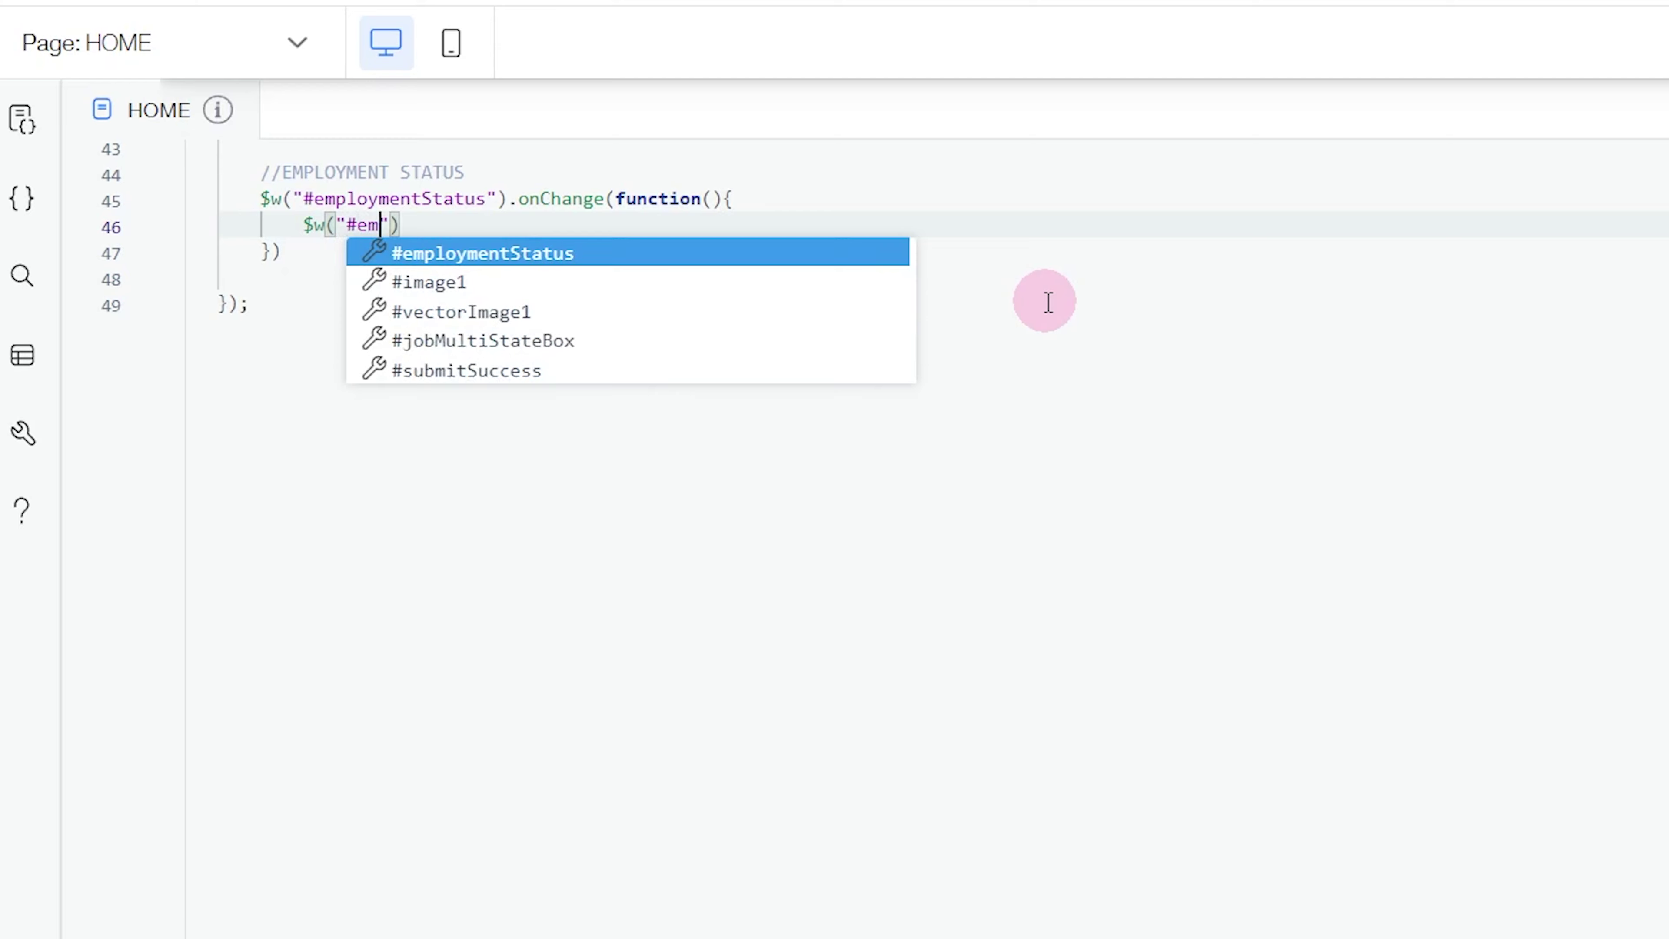
pyautogui.press('Return')
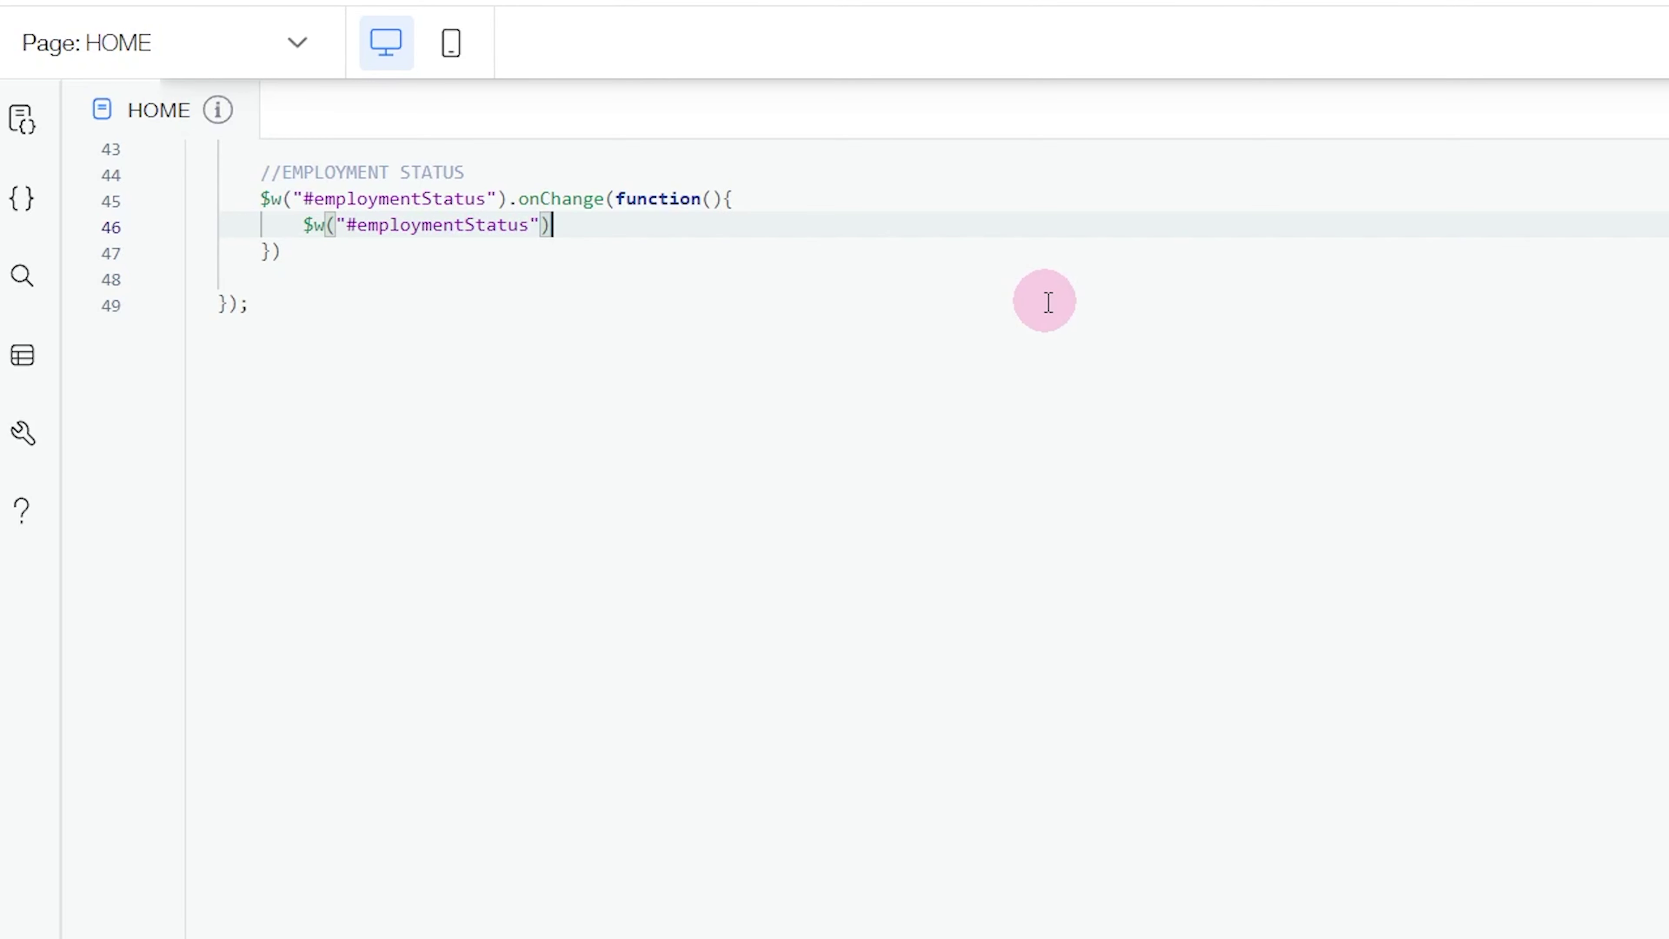
pyautogui.write('.val')
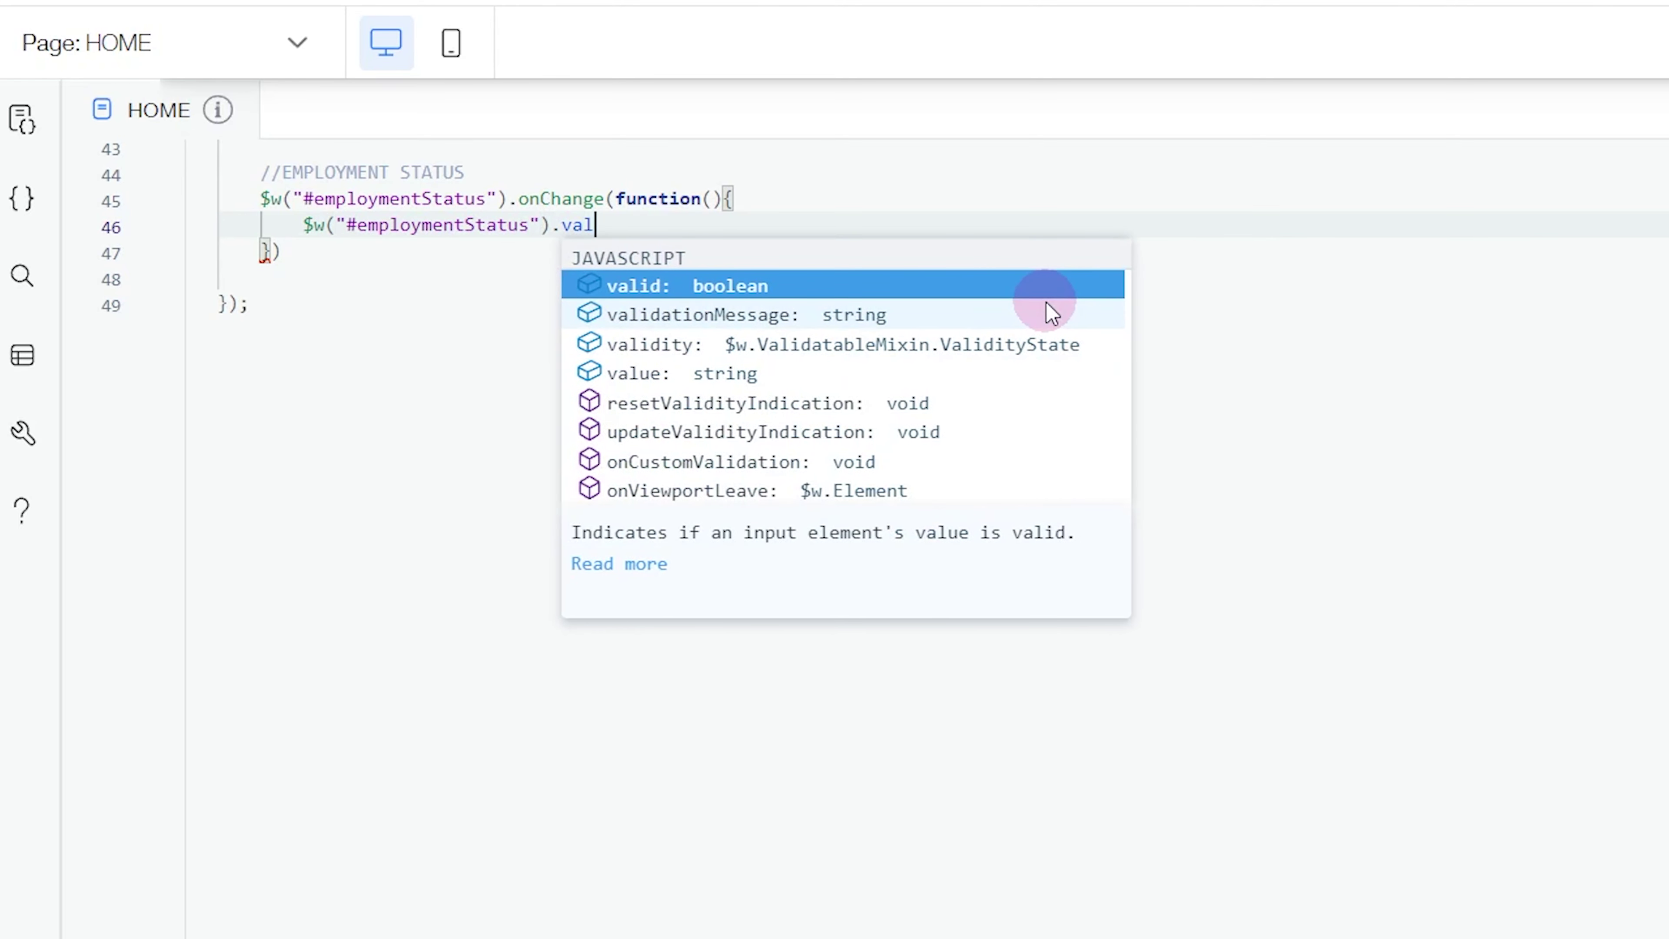
pyautogui.write('ue;')
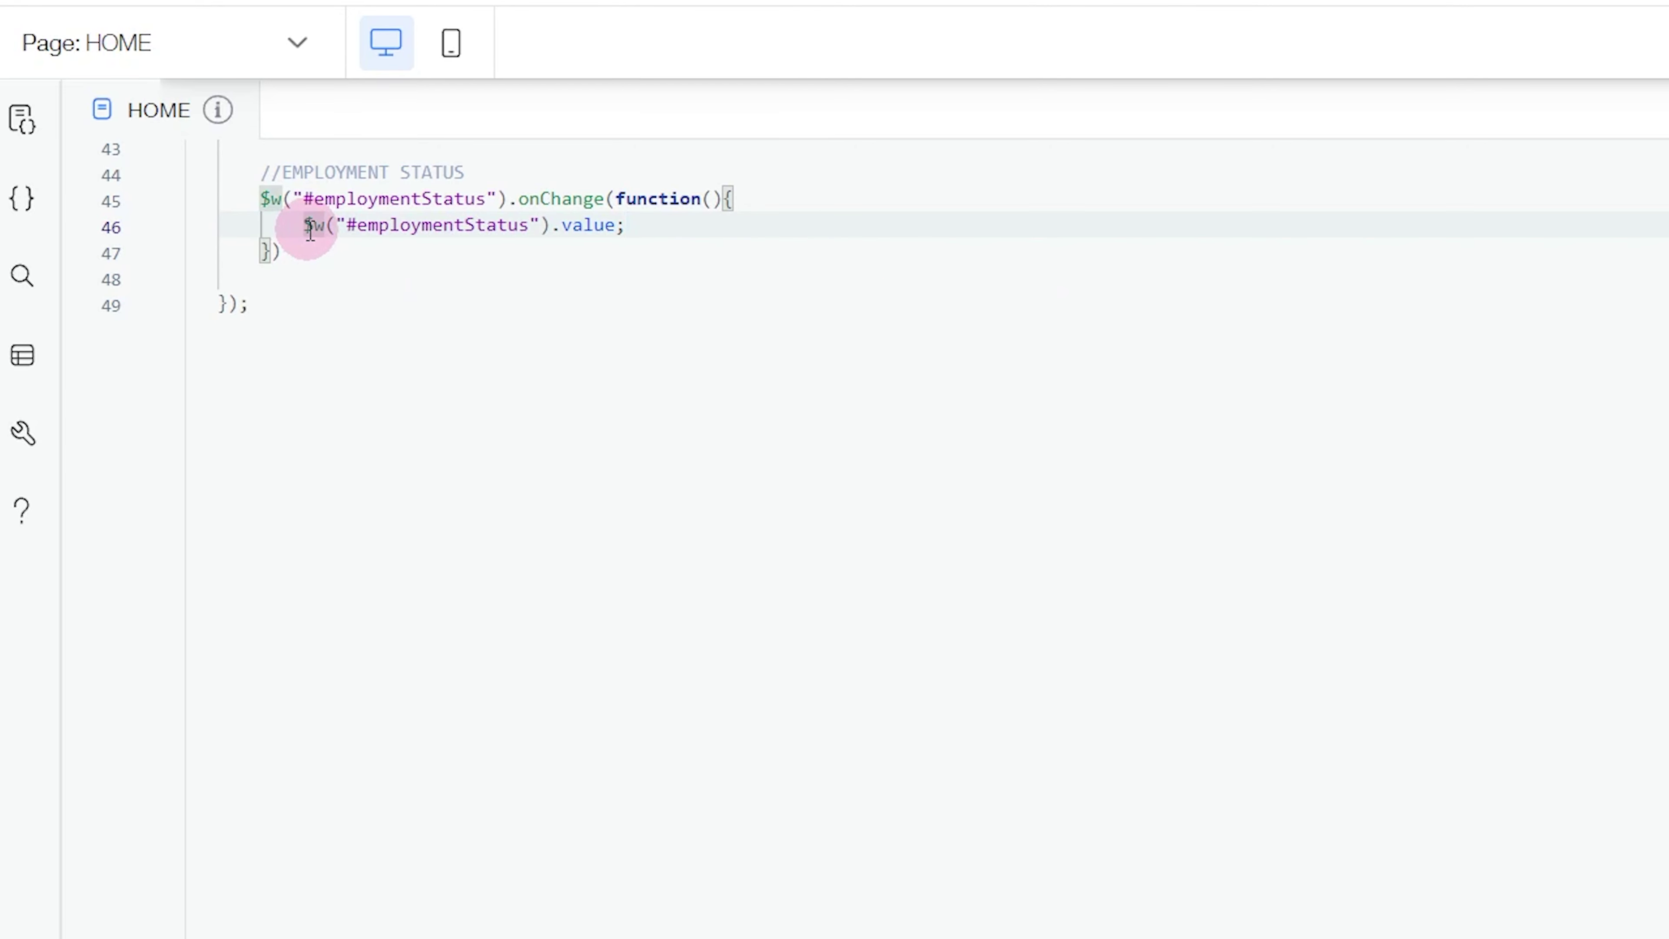
pyautogui.write('let ')
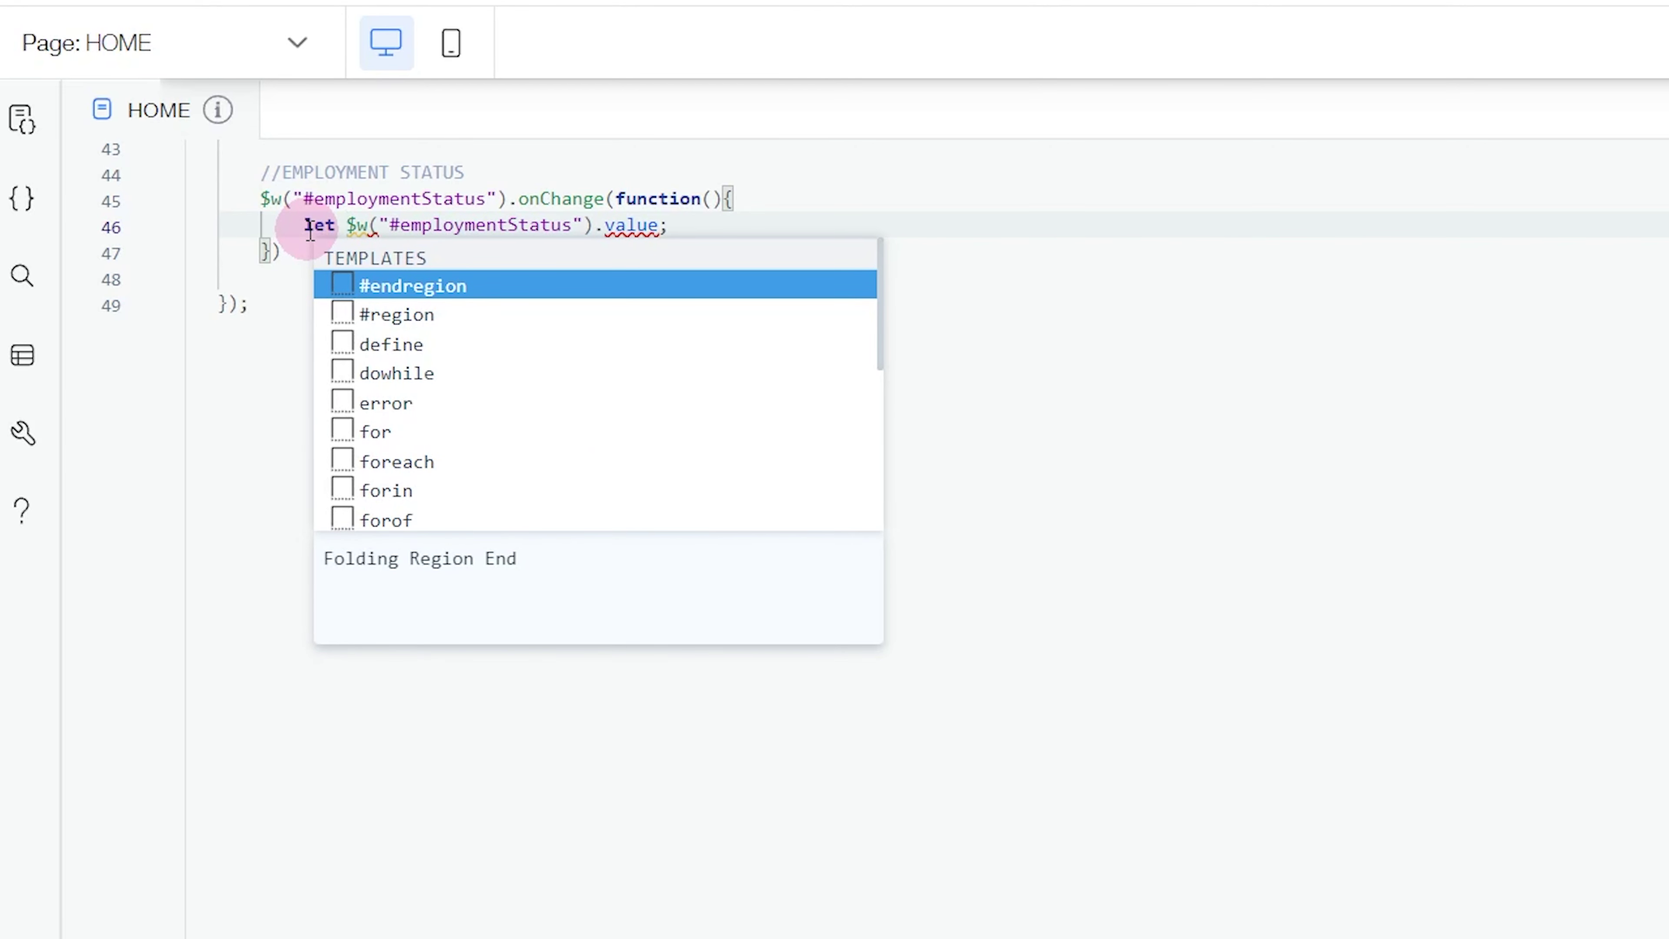
pyautogui.write('employ')
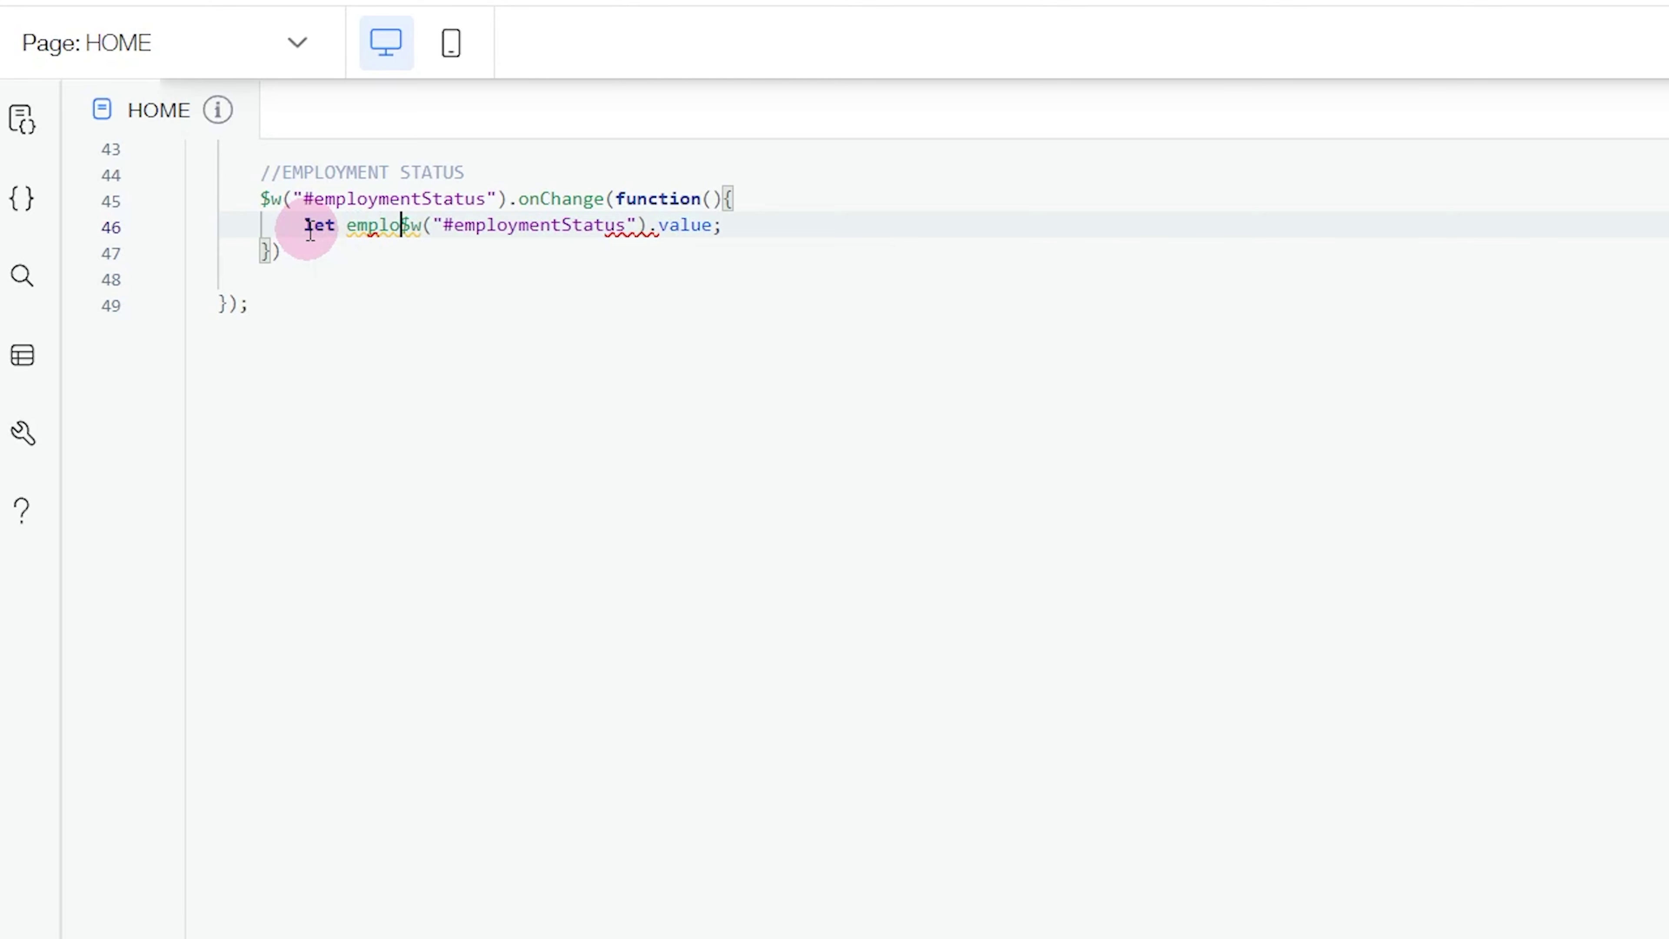
pyautogui.write('Stat')
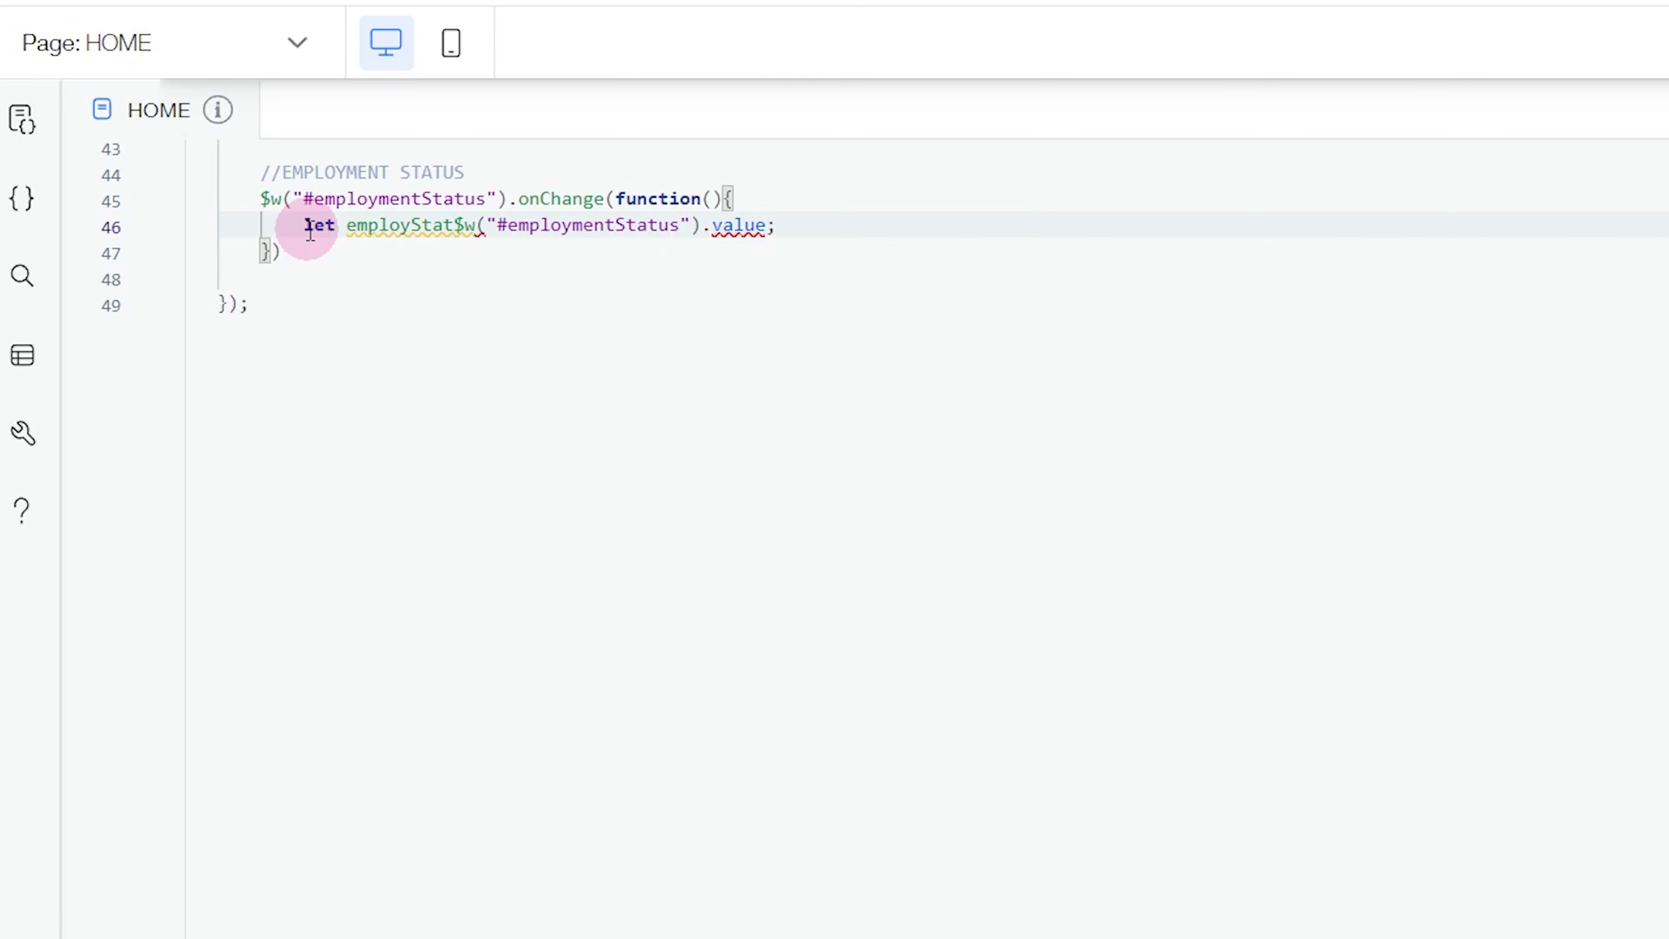
pyautogui.write(' =')
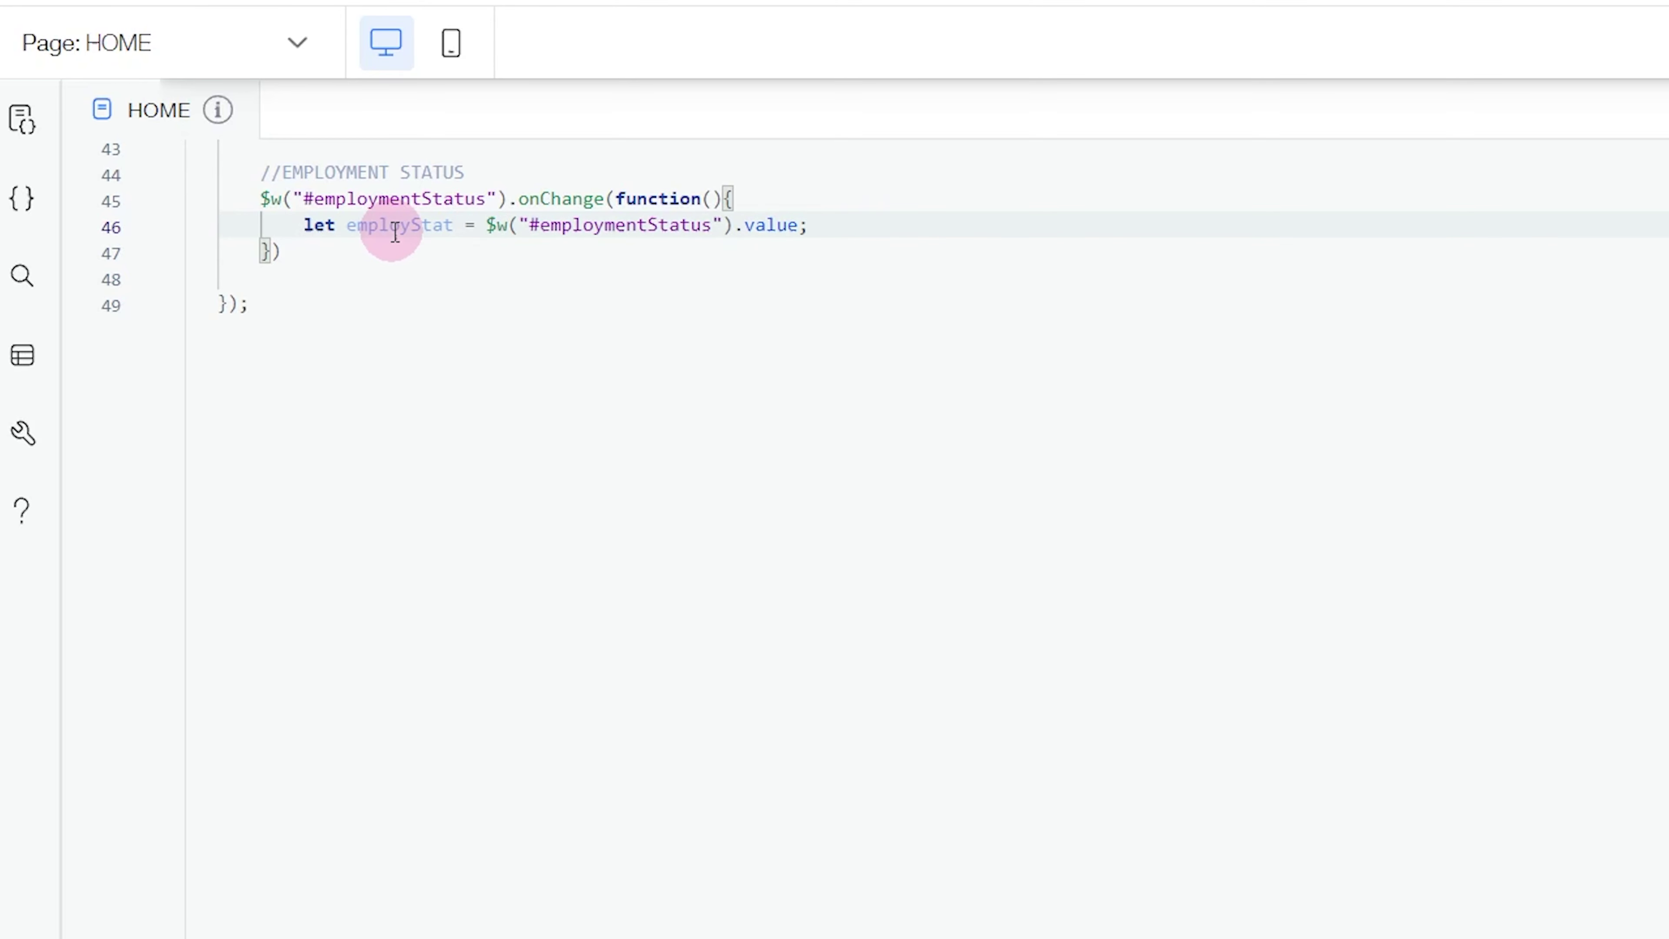
pyautogui.moveTo(483, 227); pyautogui.dragTo(810, 227)
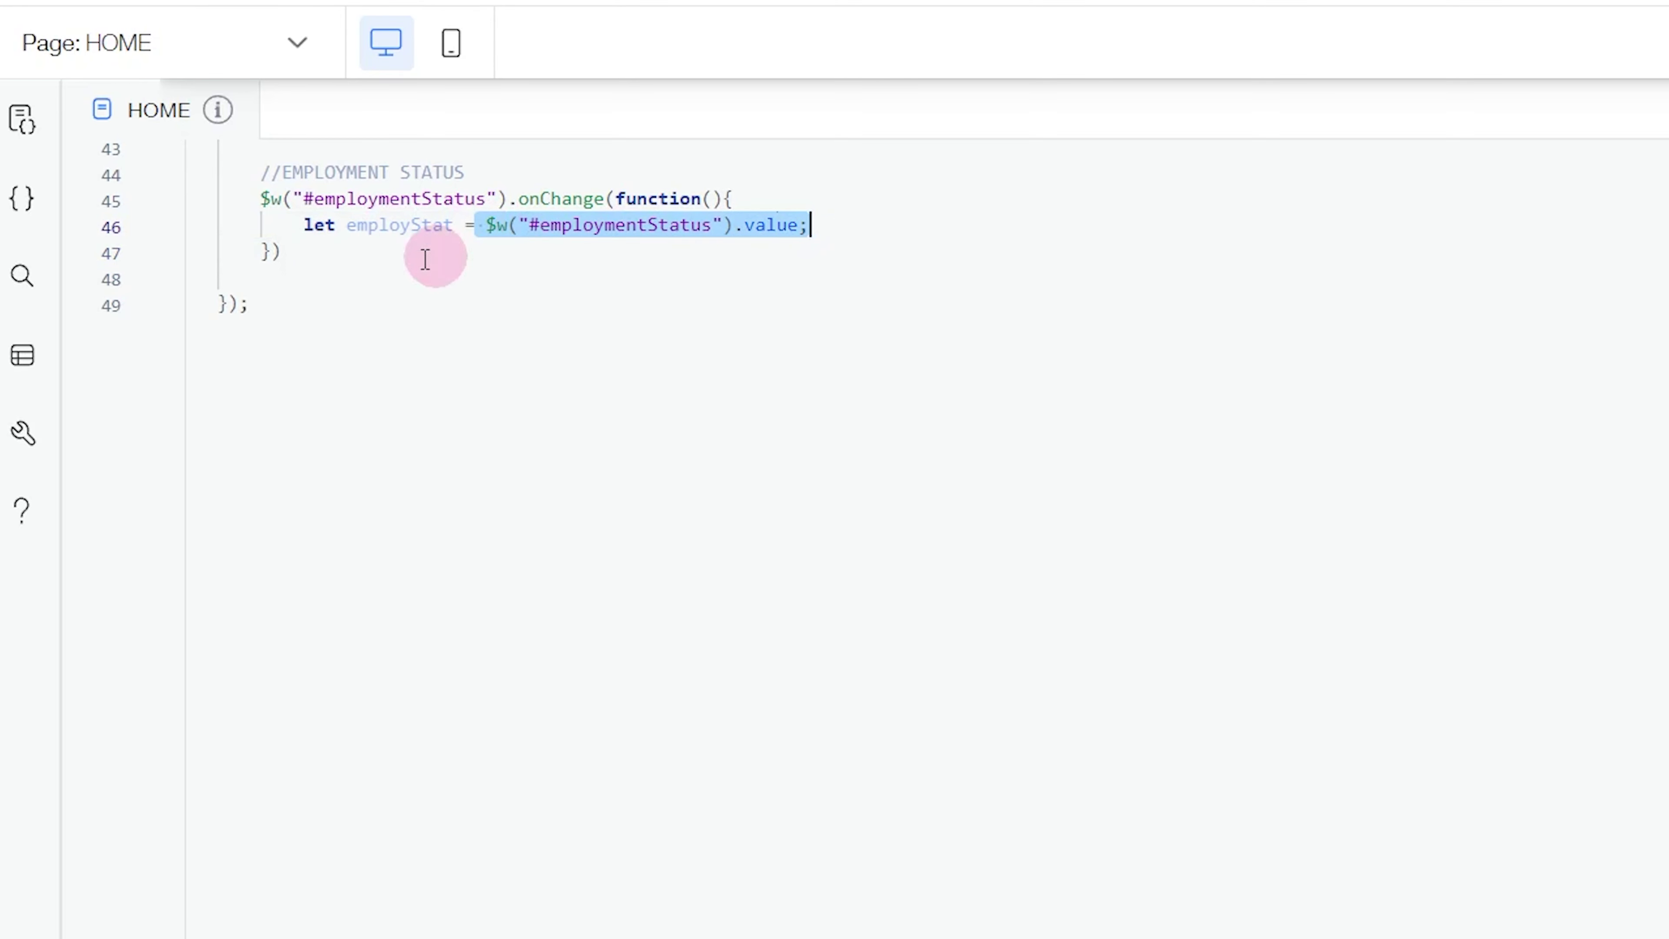
pyautogui.moveTo(416, 225); pyautogui.dragTo(362, 223)
pyautogui.click(421, 325)
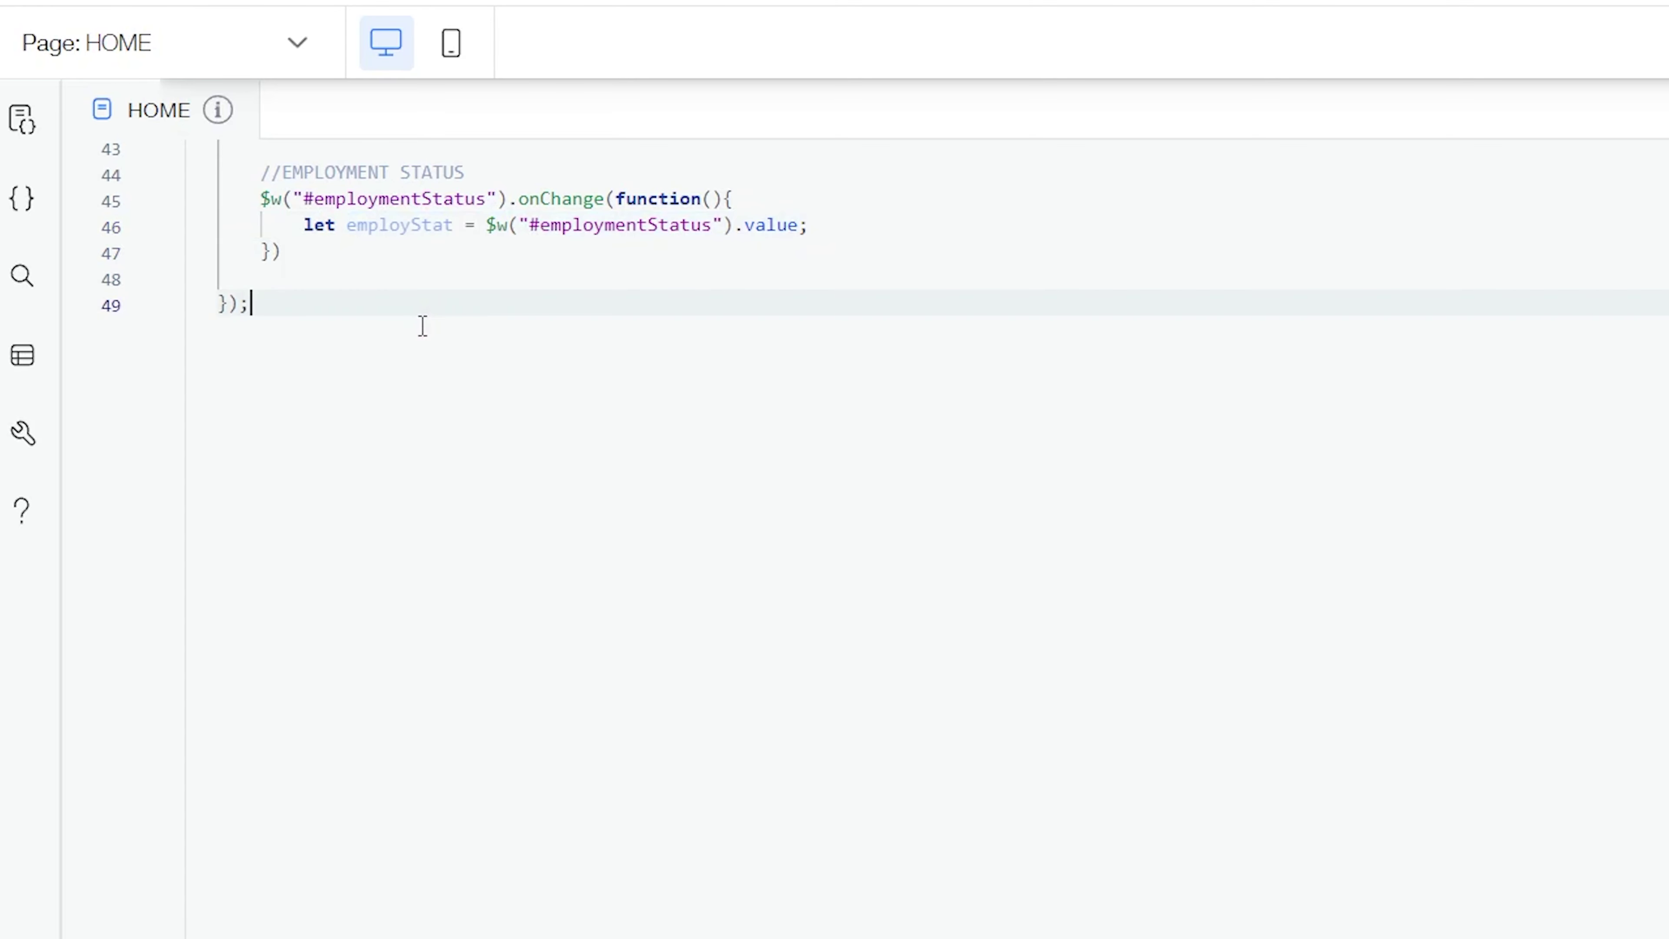
pyautogui.doubleClick(409, 225)
# End the onChange handler with a semicolon and start the condition if(employStat === "") below the variable declaration
pyautogui.click(330, 256)
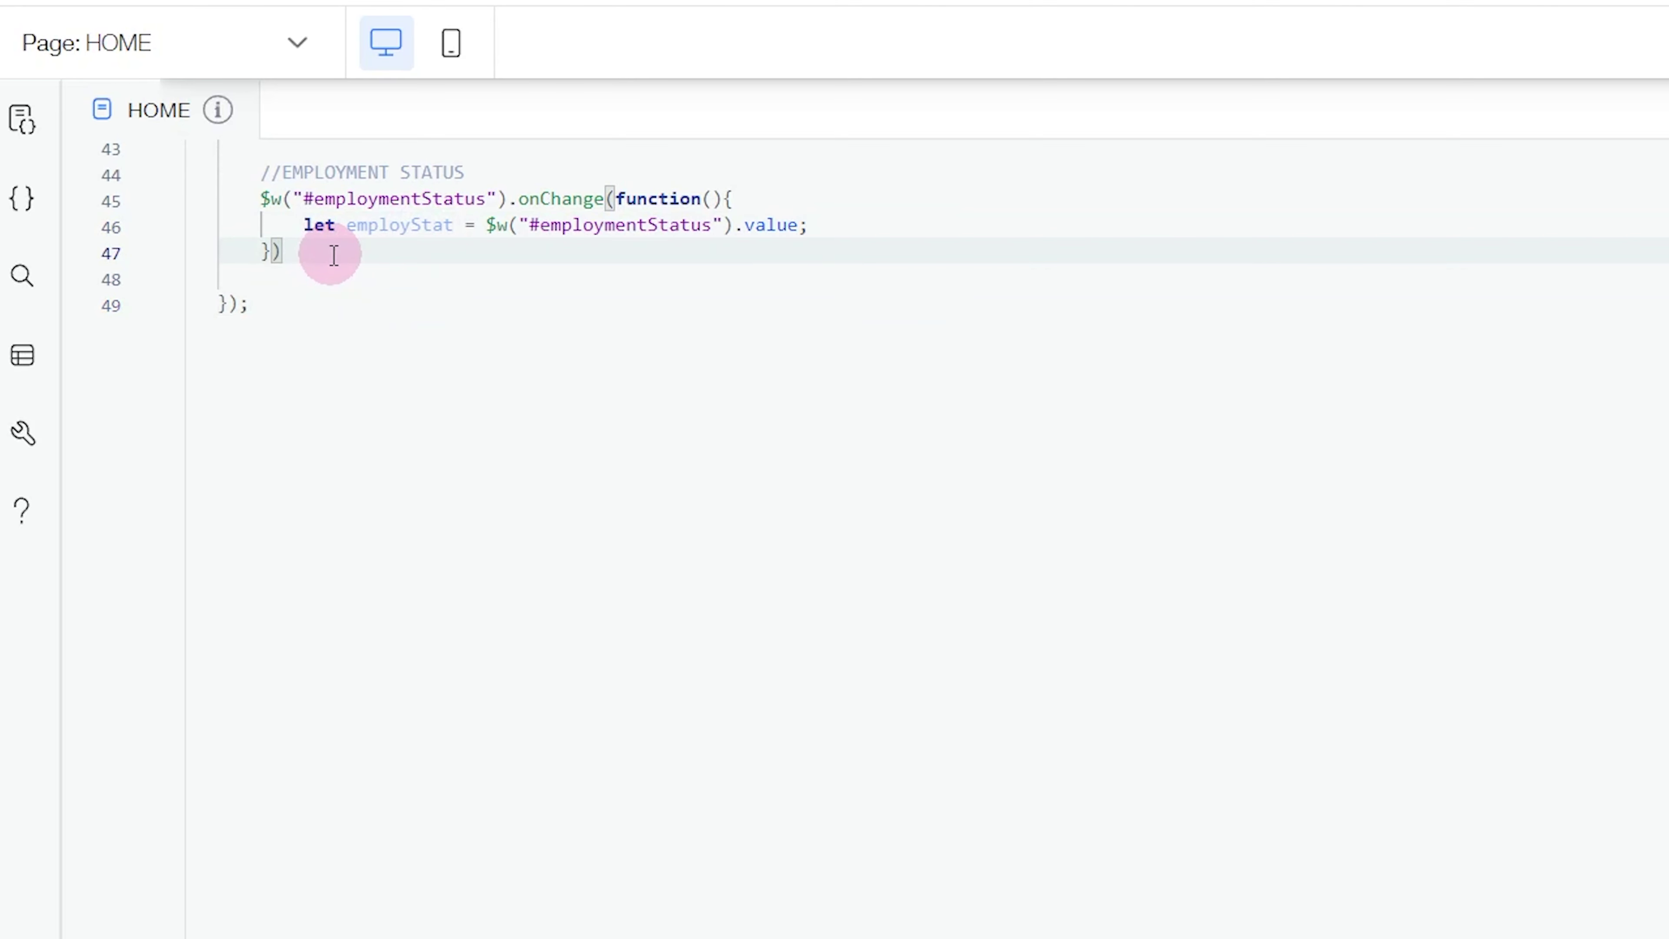
pyautogui.write(';')
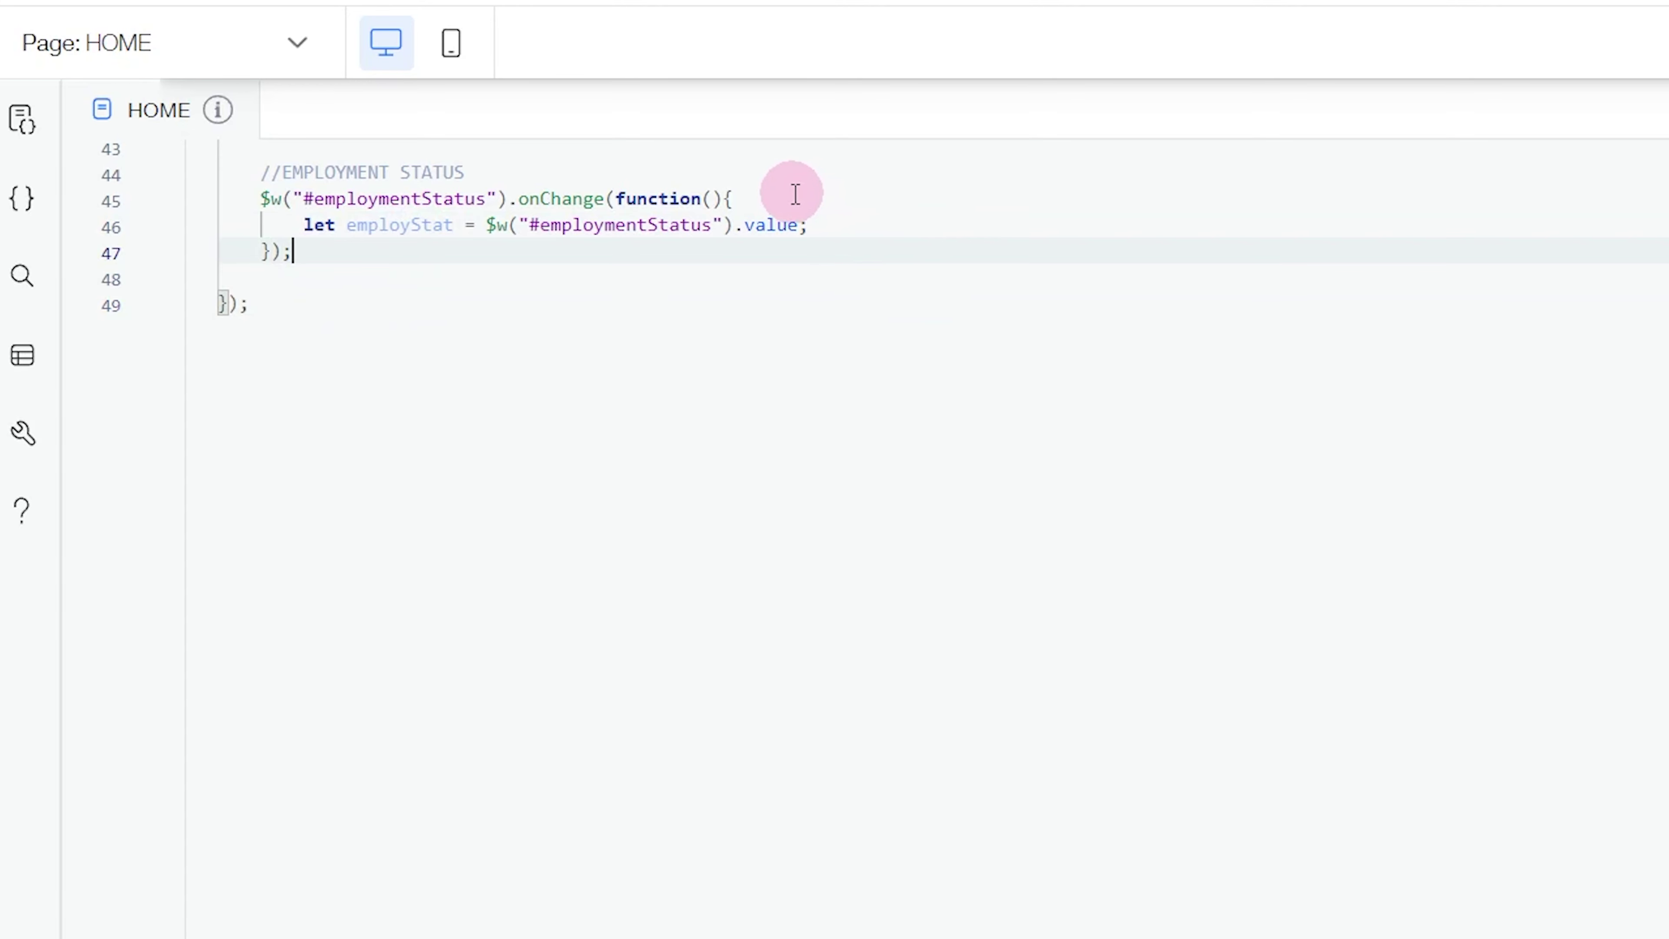
pyautogui.click(792, 196)
pyautogui.click(846, 234)
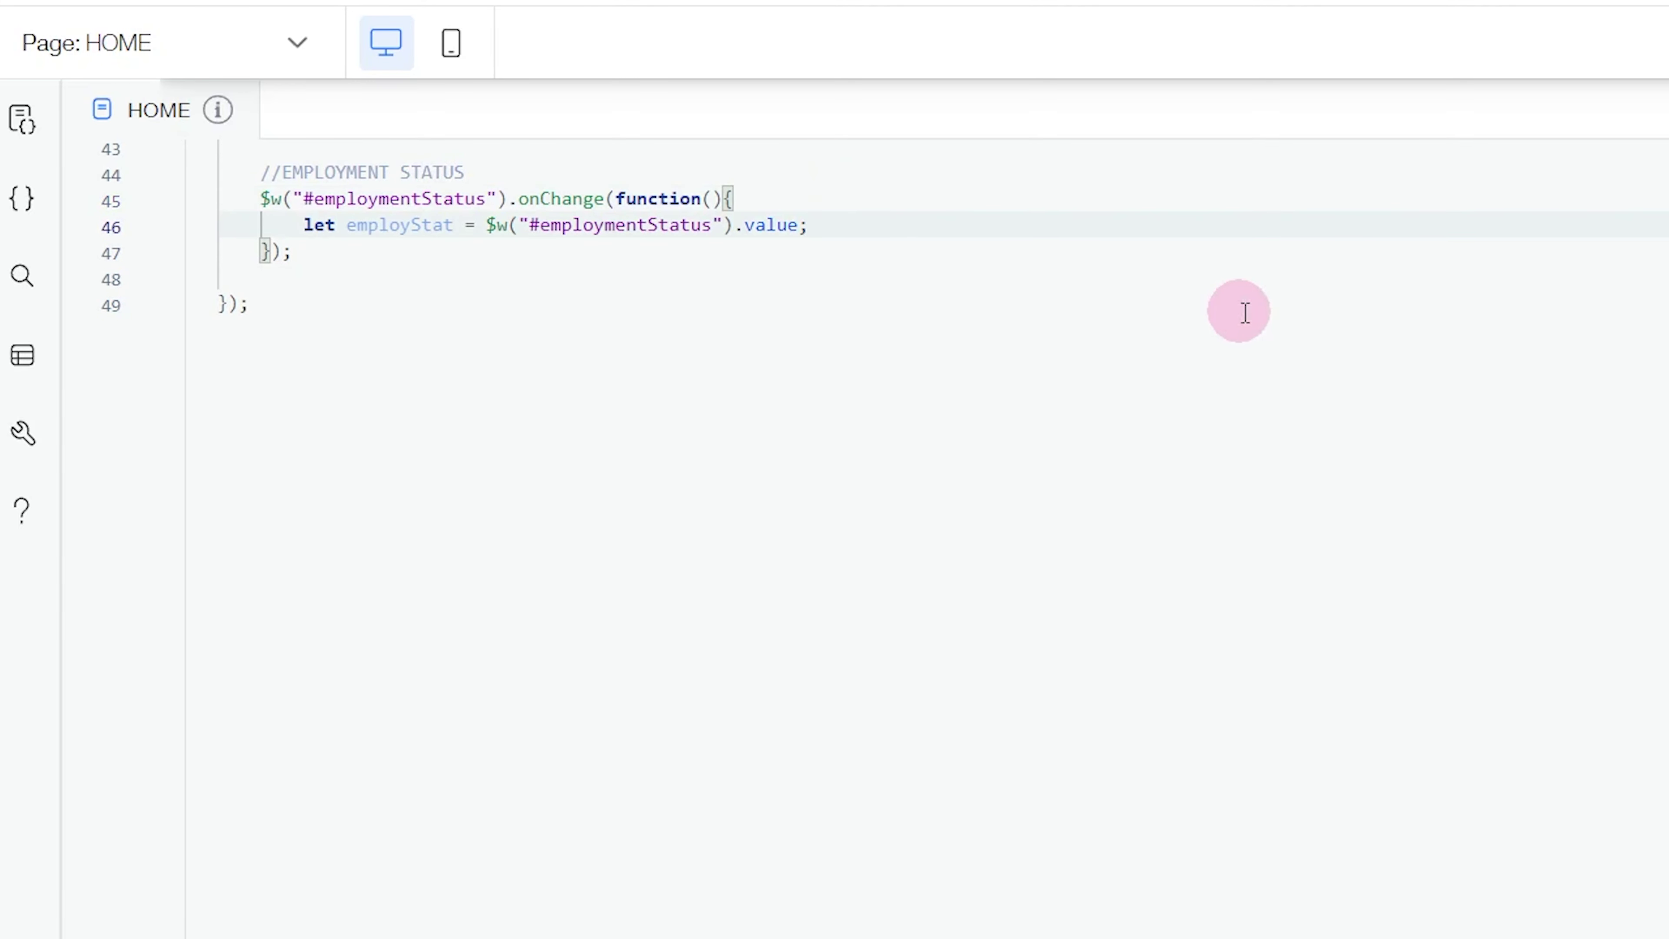
pyautogui.press('Return')
pyautogui.press('Return')
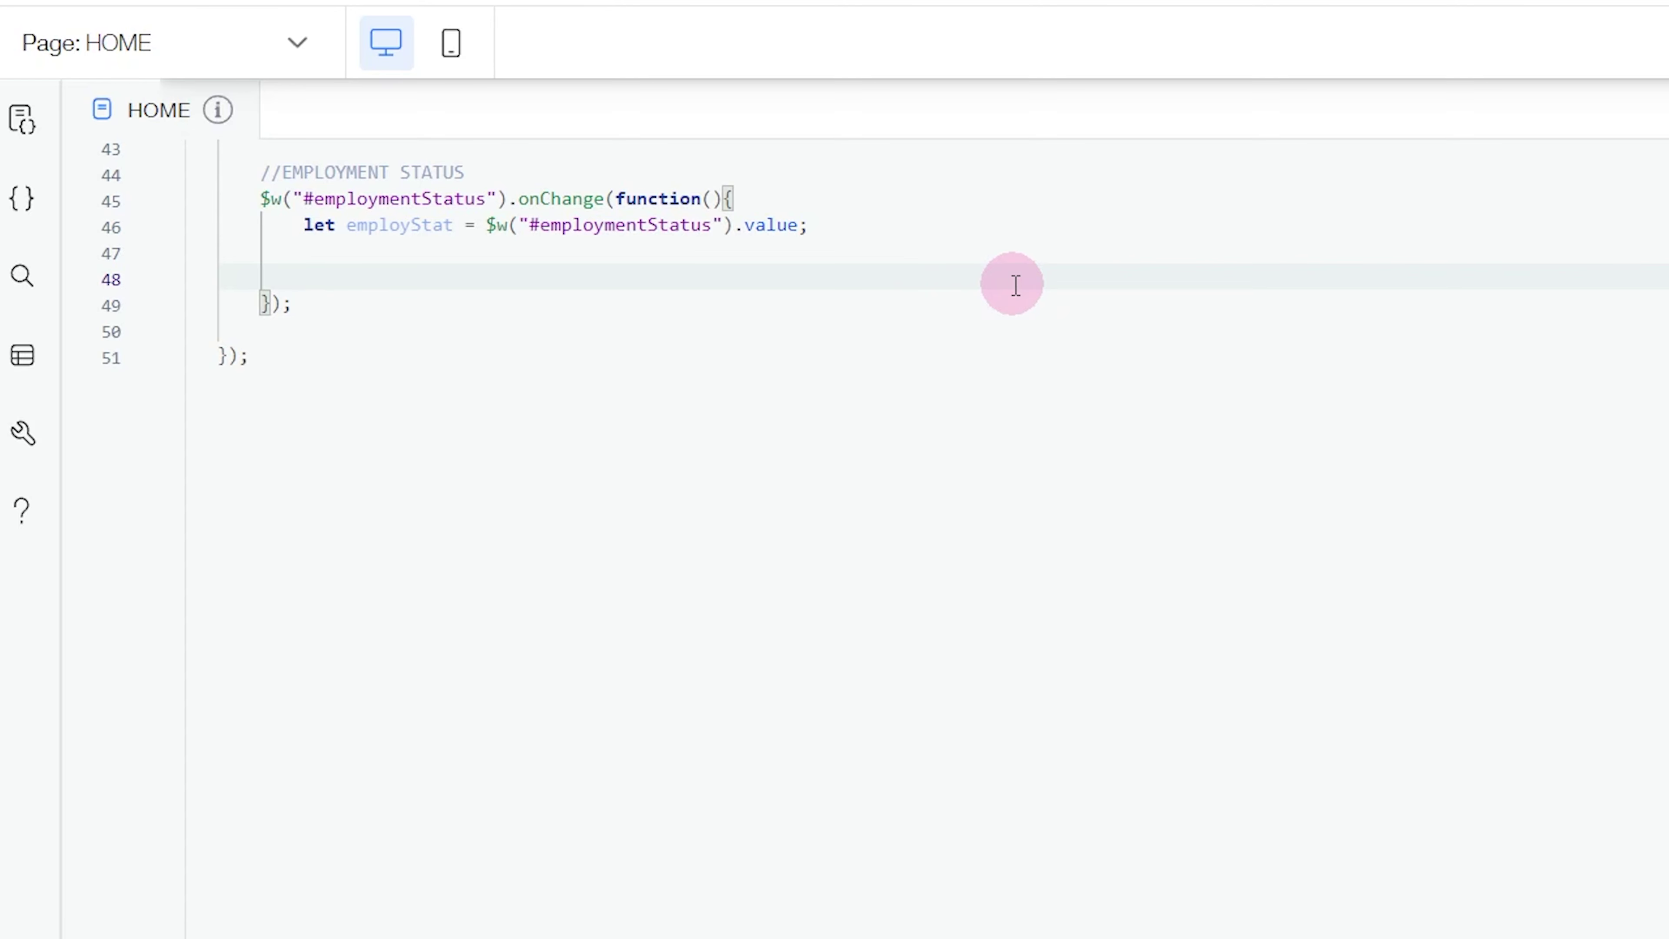
pyautogui.write('(emp')
pyautogui.press('Return')
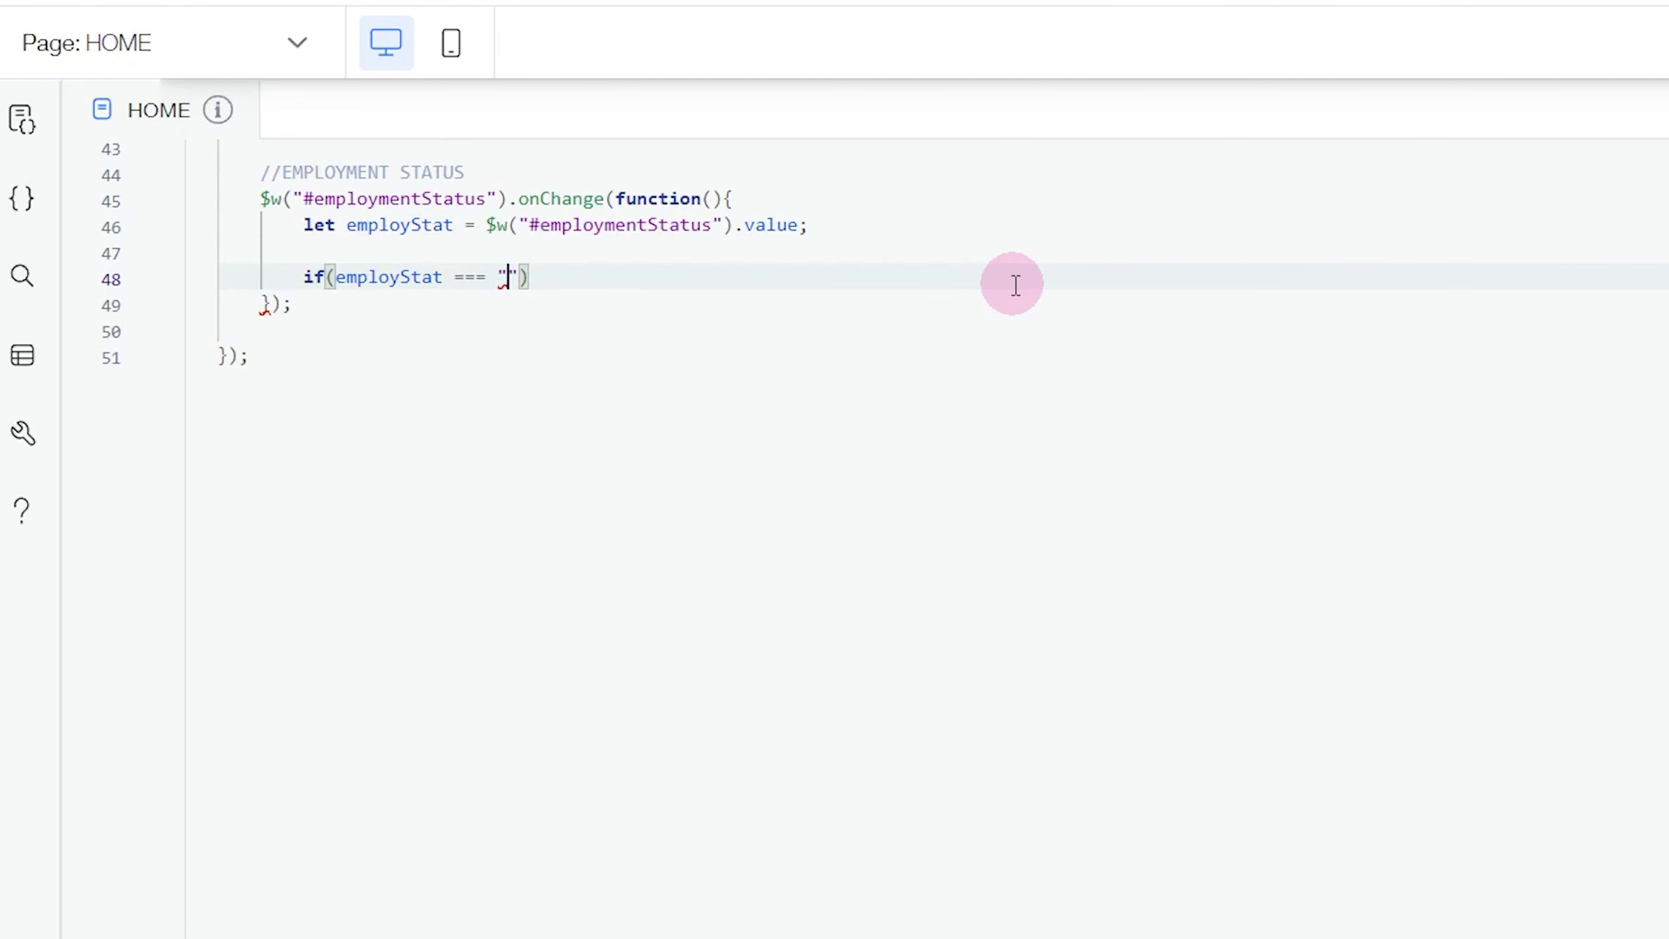
# Check the stored value of the Employed choice in the Employment Status dropdown without changing it
pyautogui.click(1596, 196)
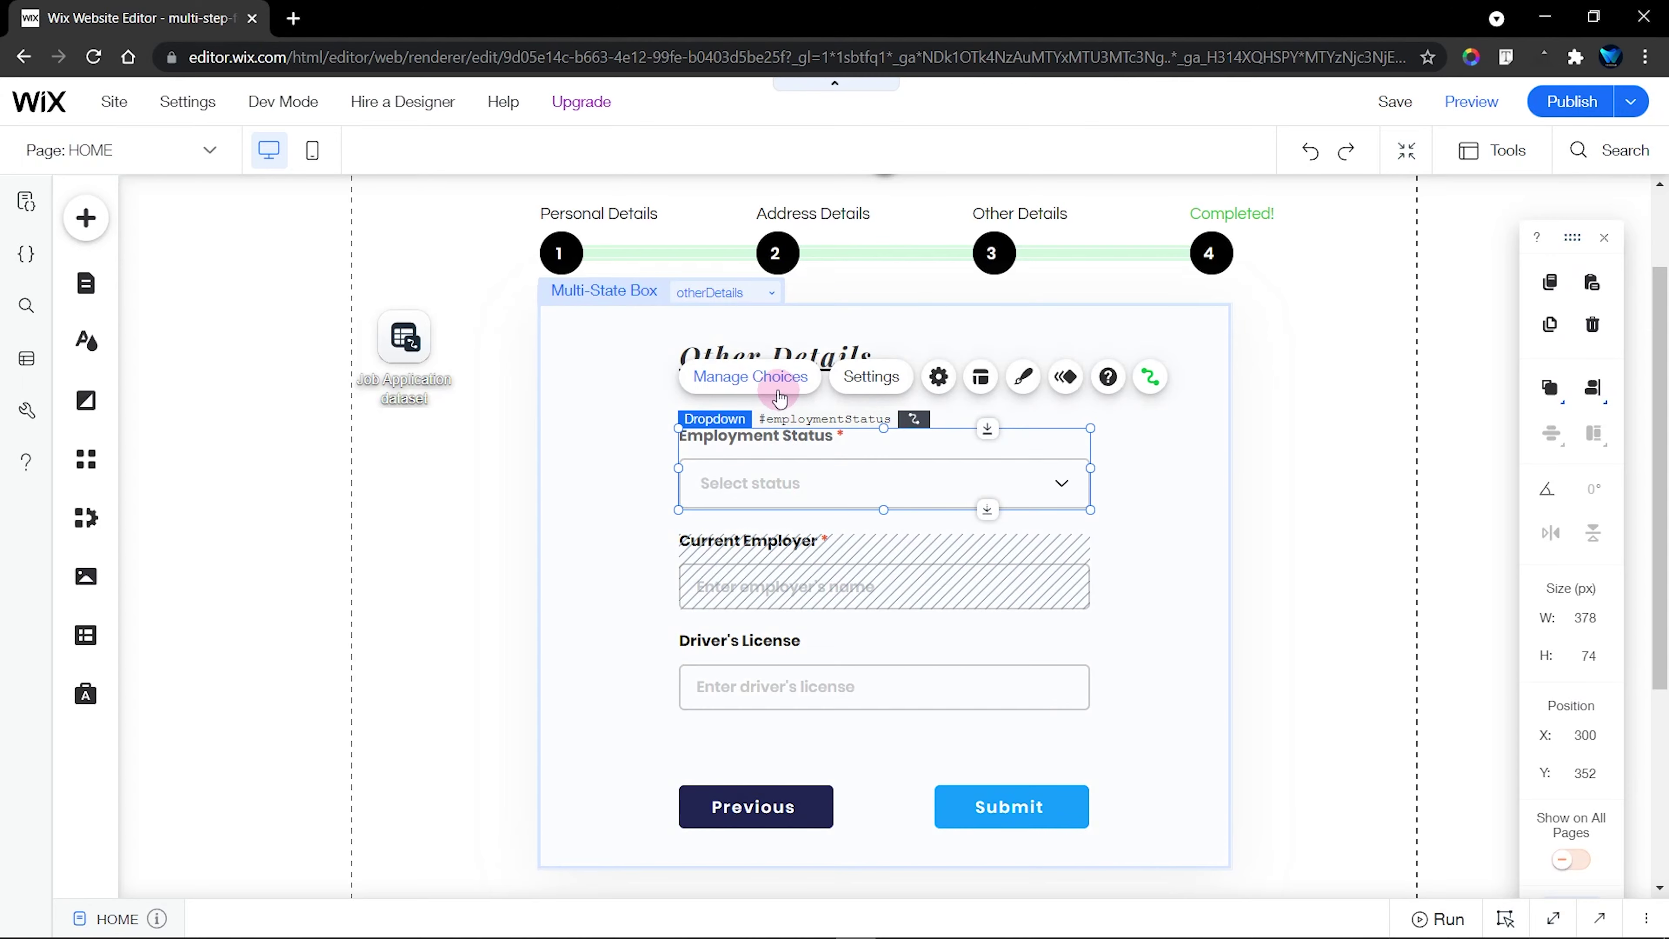
pyautogui.click(777, 376)
pyautogui.click(540, 253)
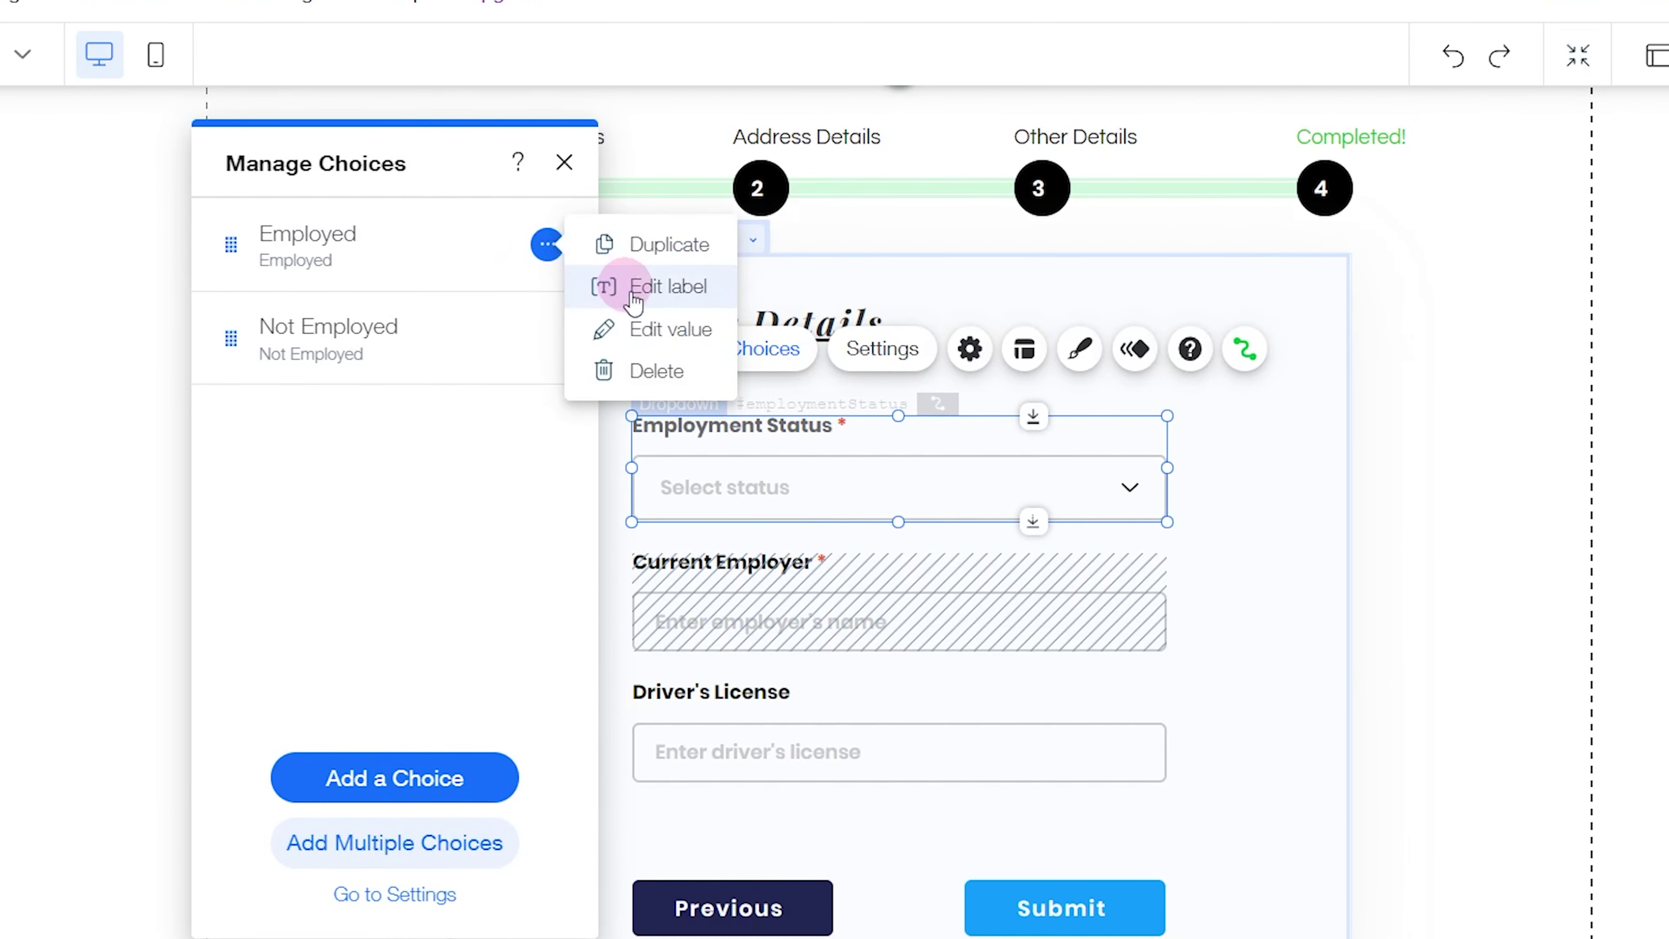
pyautogui.click(651, 332)
pyautogui.click(524, 246)
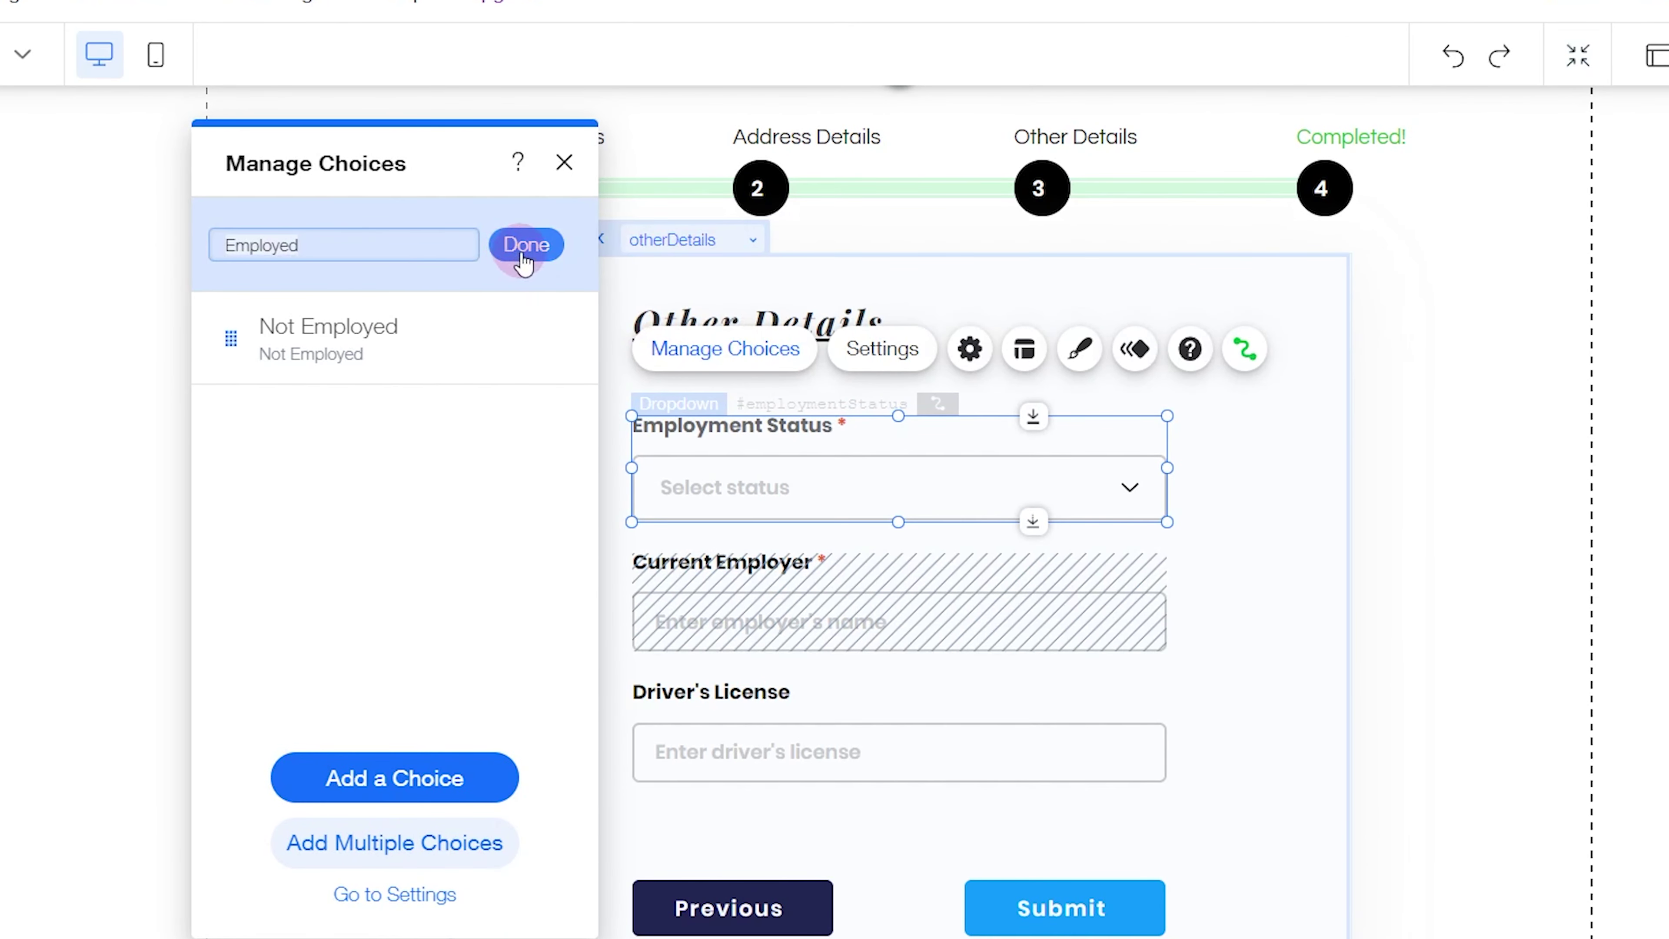
pyautogui.click(563, 162)
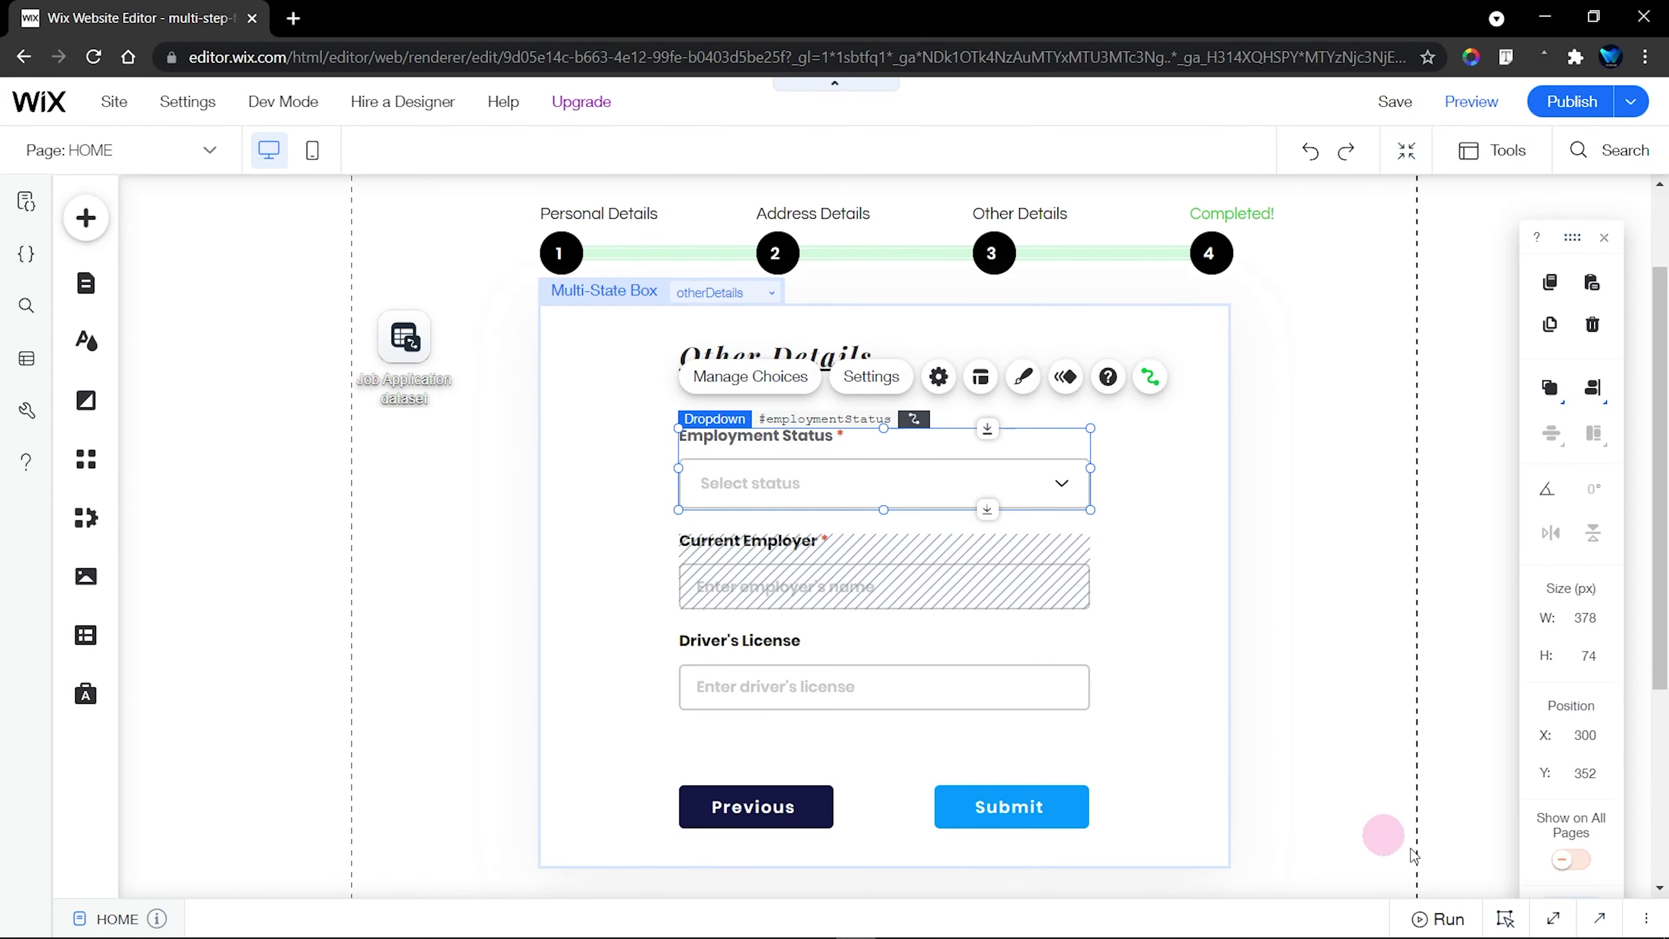
# Back in the page code, complete the condition as employStat === "Employed" and give the if statement an empty block
pyautogui.click(1554, 918)
pyautogui.write('Employed')
pyautogui.click(749, 283)
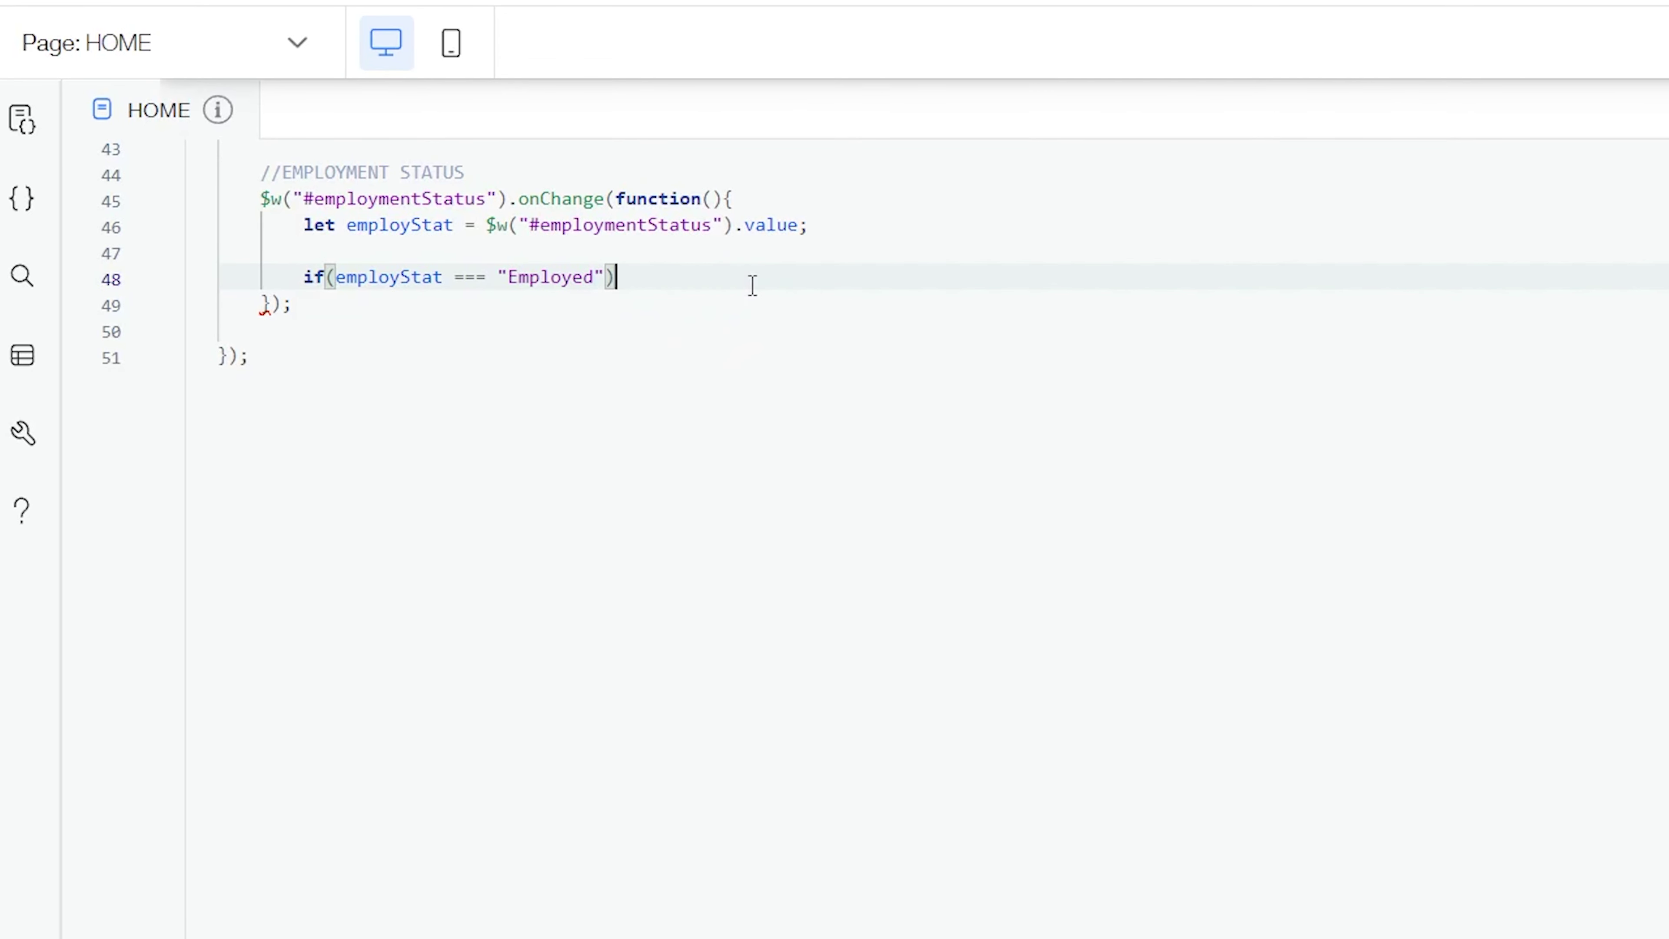
pyautogui.write('{')
pyautogui.press('Return')
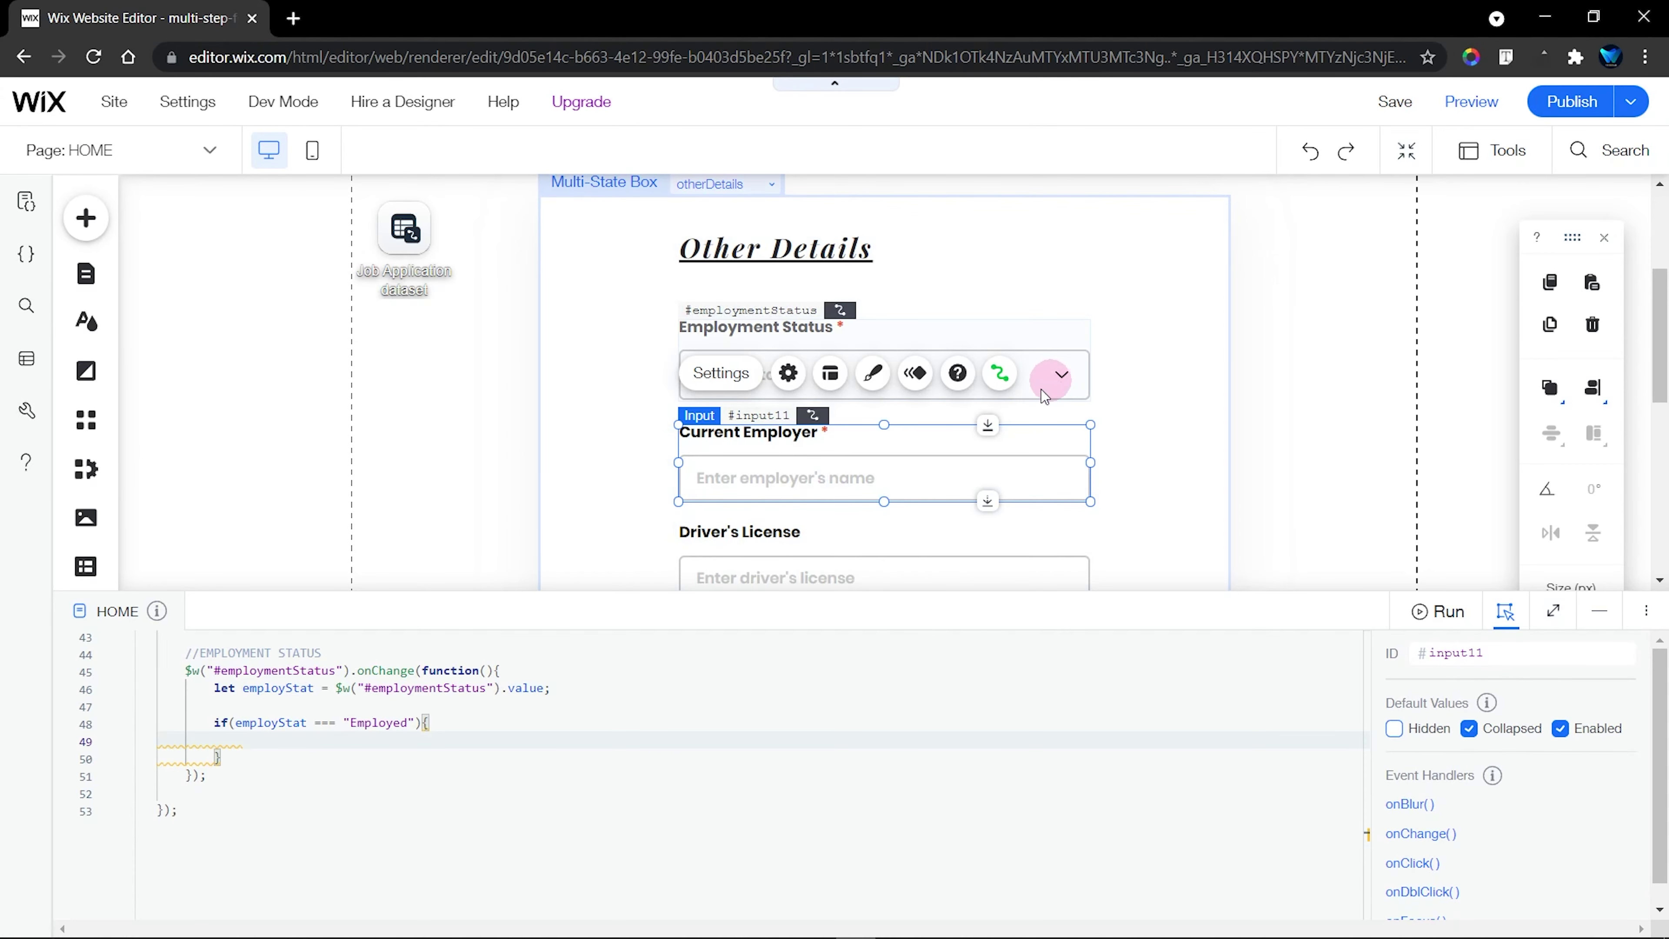
# Change the Current Employer input's element ID to currentEmployer and copy the new ID
pyautogui.click(919, 488)
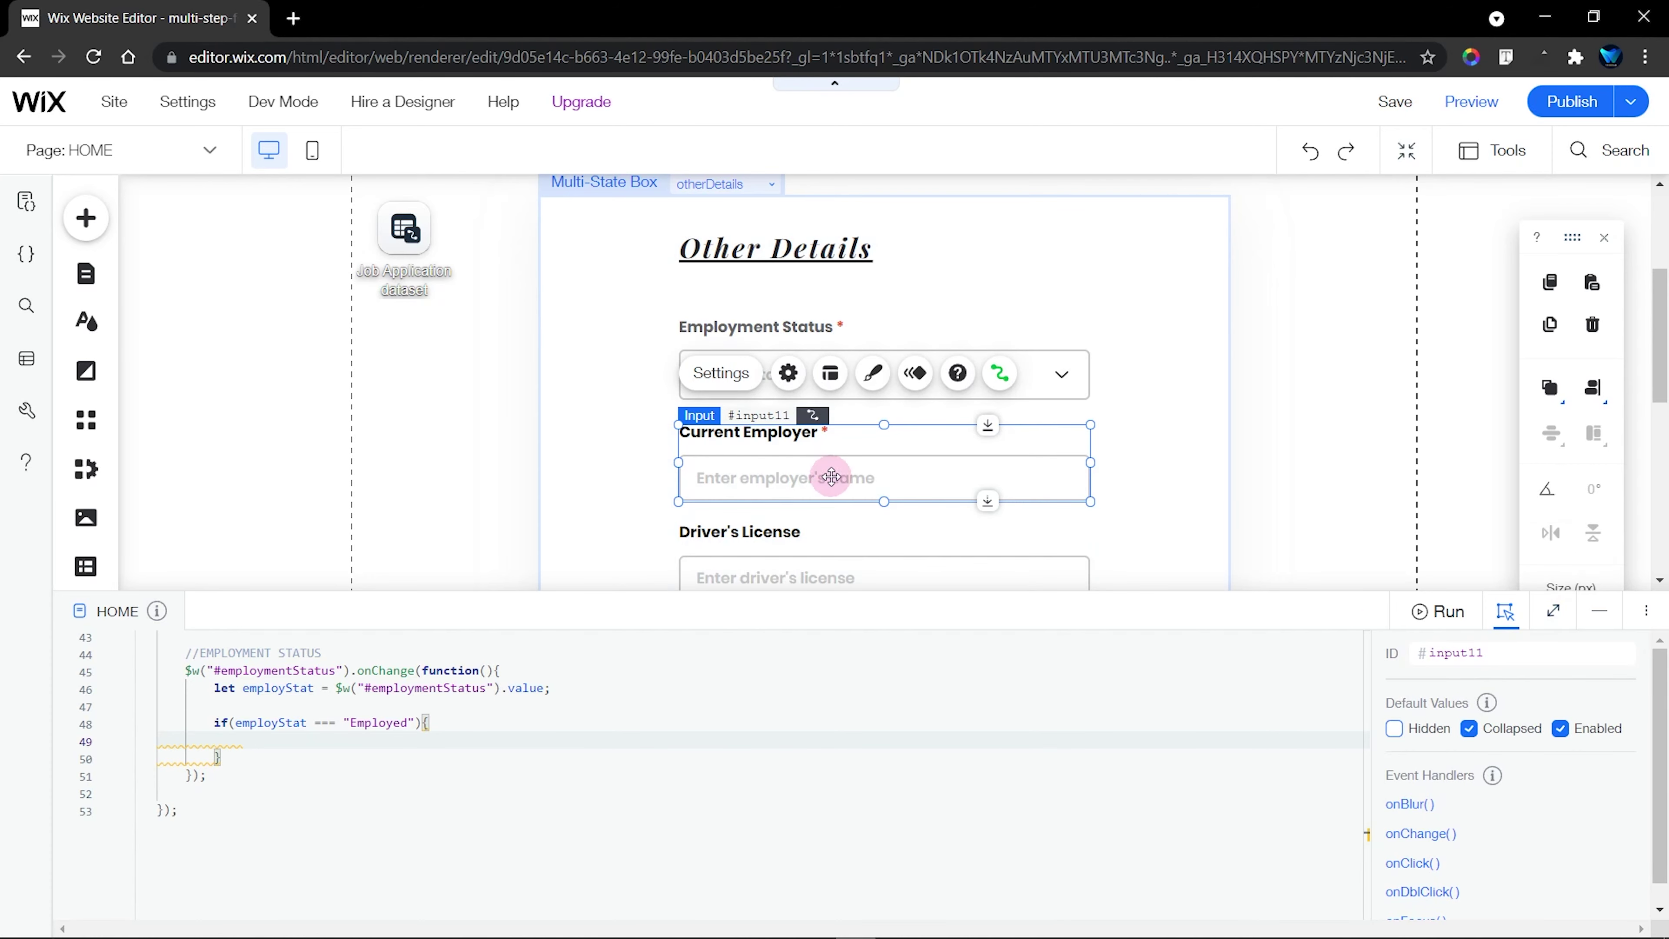
pyautogui.click(1554, 611)
pyautogui.click(1477, 656)
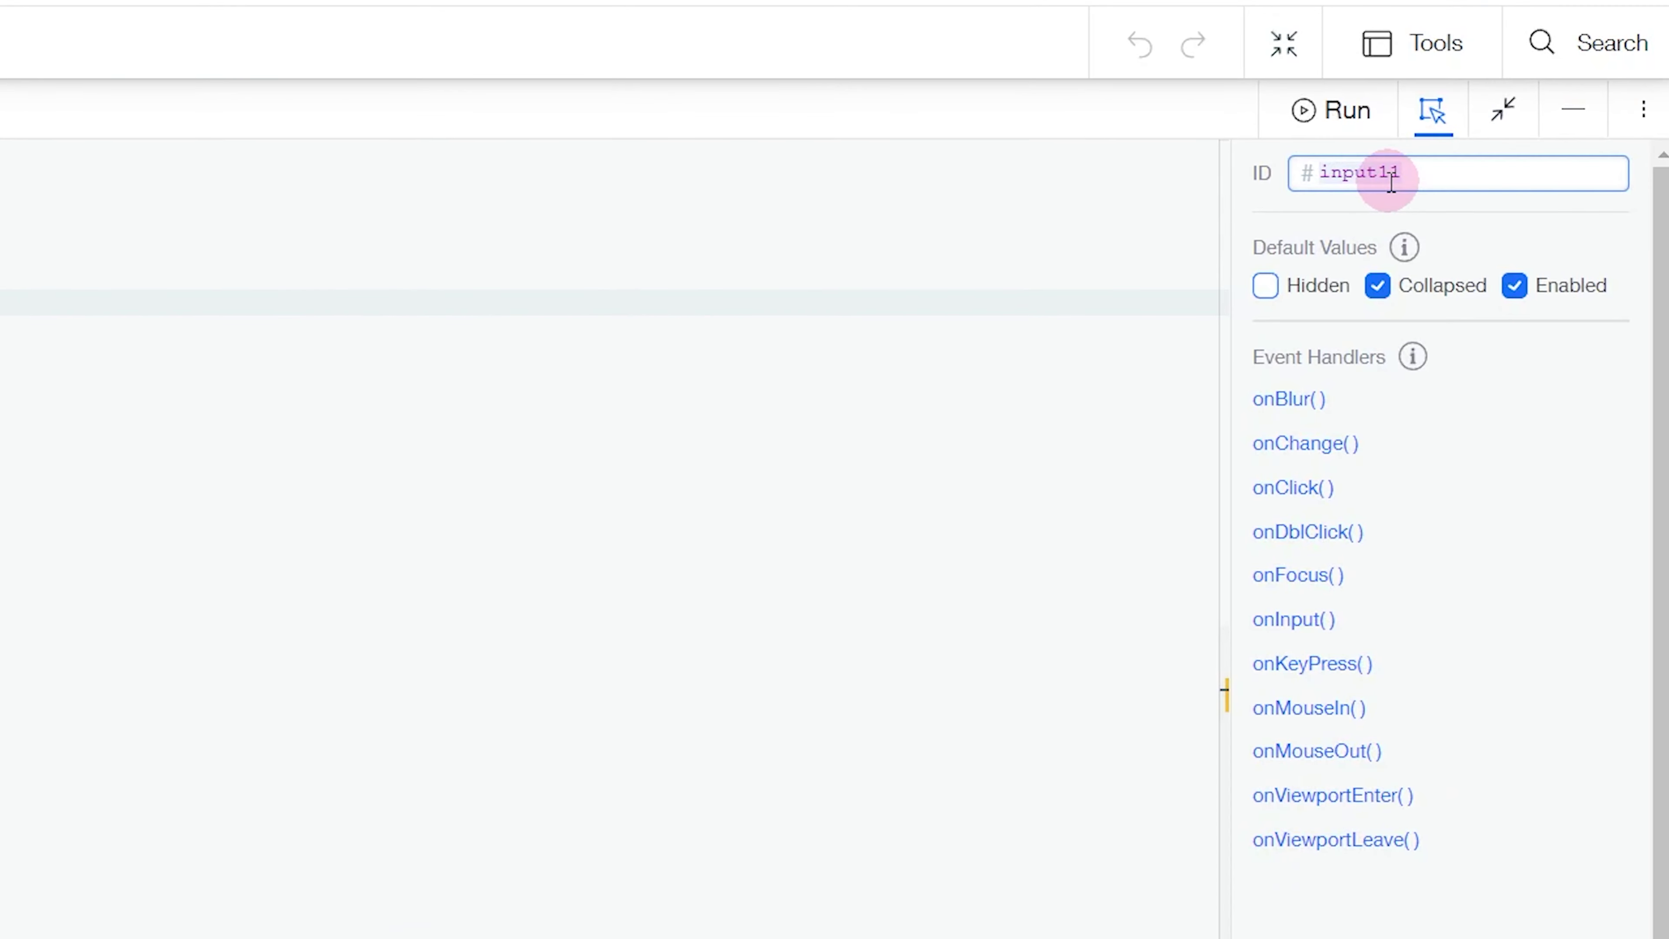
pyautogui.click(1503, 109)
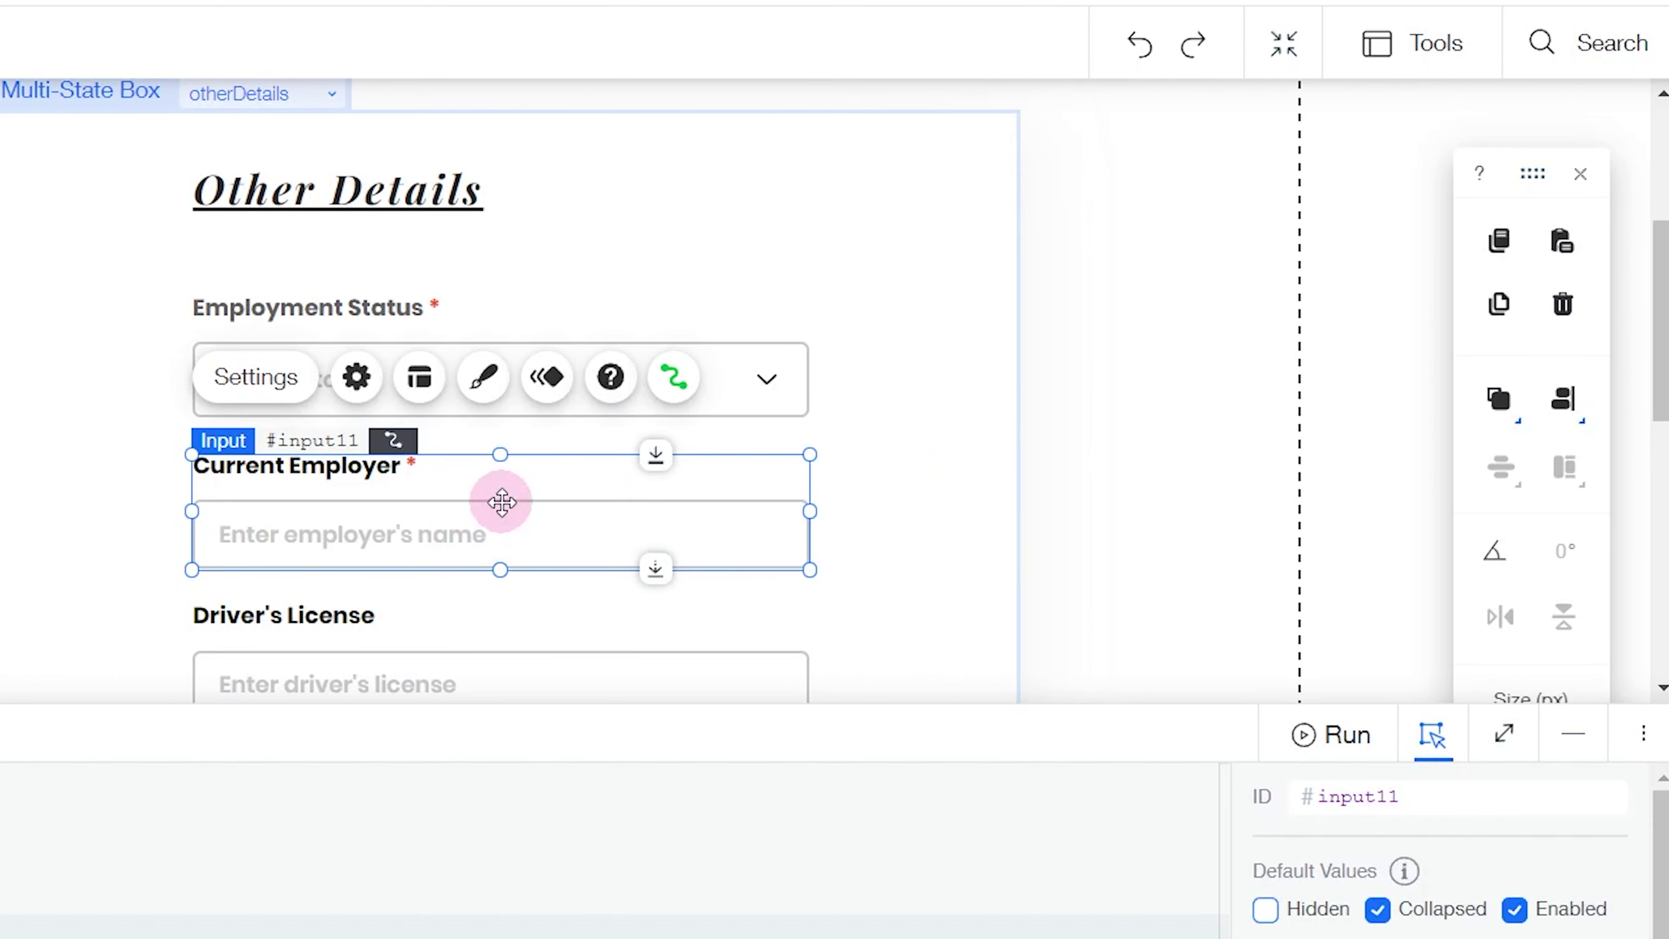
pyautogui.click(1498, 746)
pyautogui.click(1408, 174)
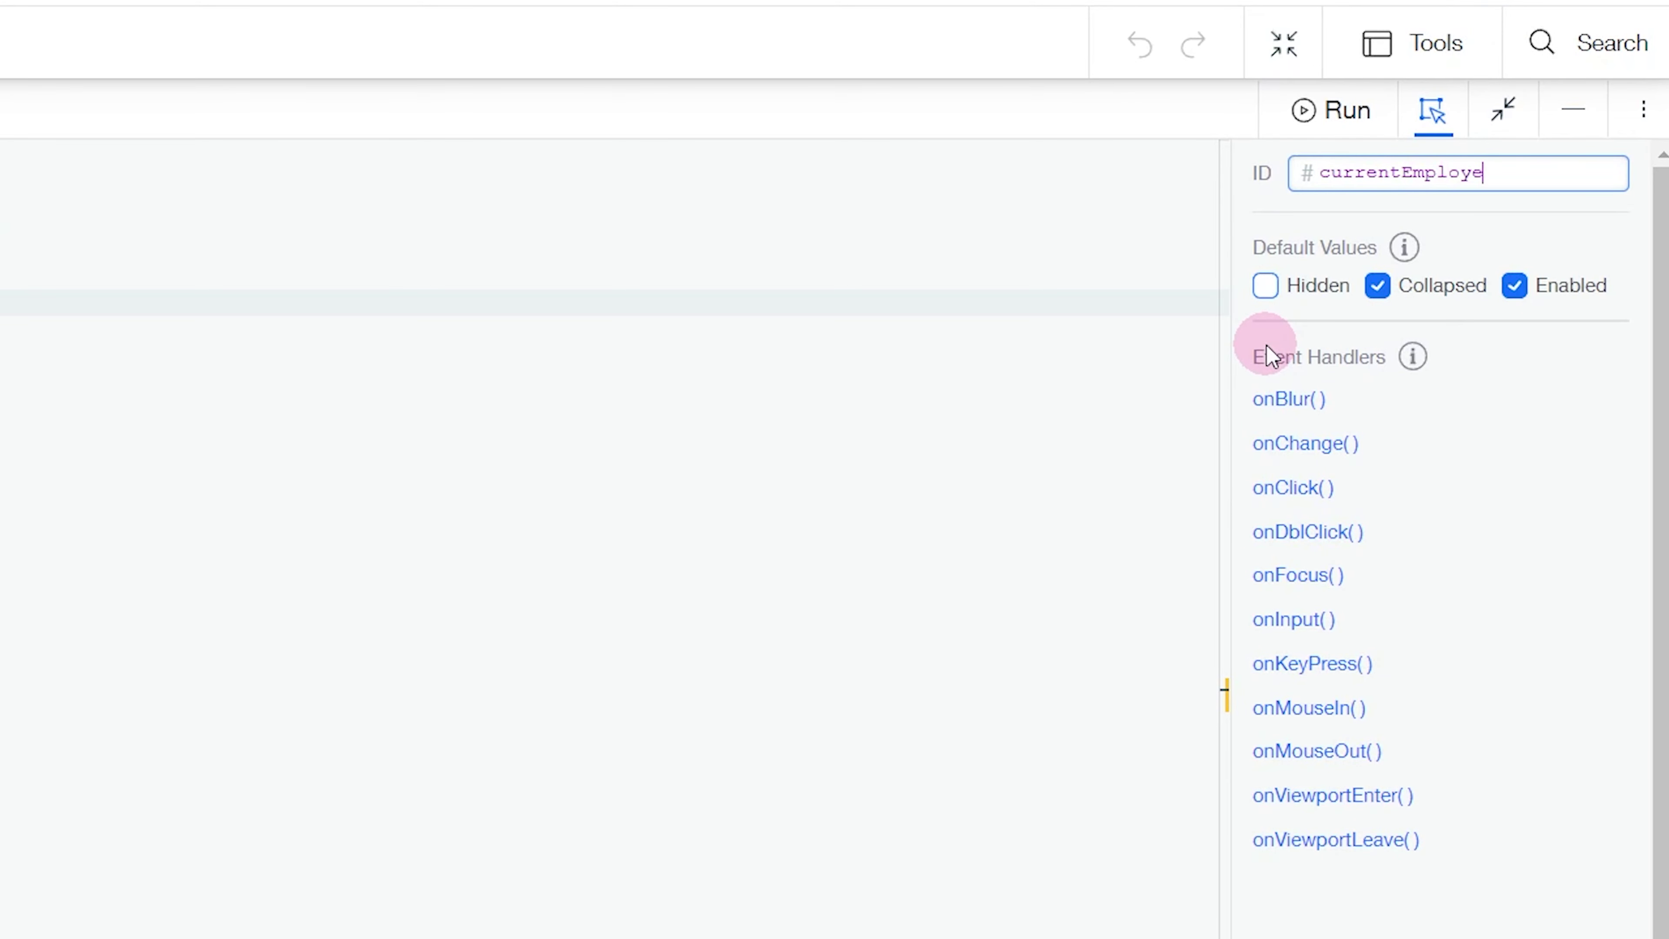
pyautogui.hotkey('ctrl', 'a')
pyautogui.hotkey('ctrl', 'c')
pyautogui.press('Return')
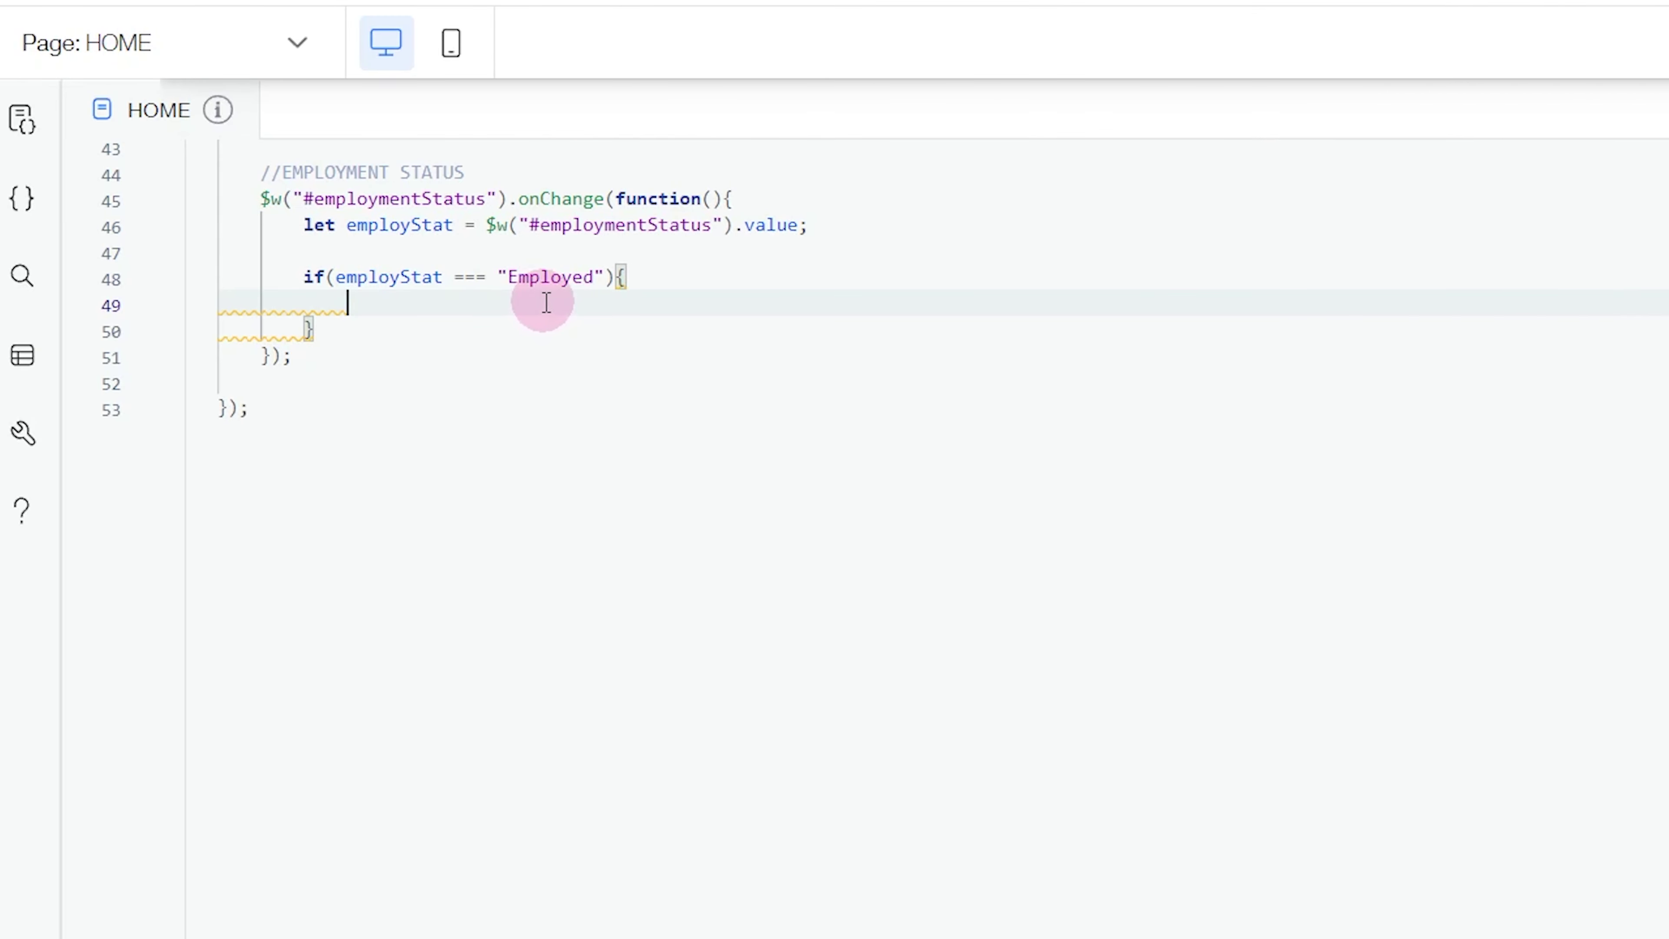
# Inside the if block for "Employed", add the statement $w("#currentEmployer").expand();
pyautogui.write('$w(')
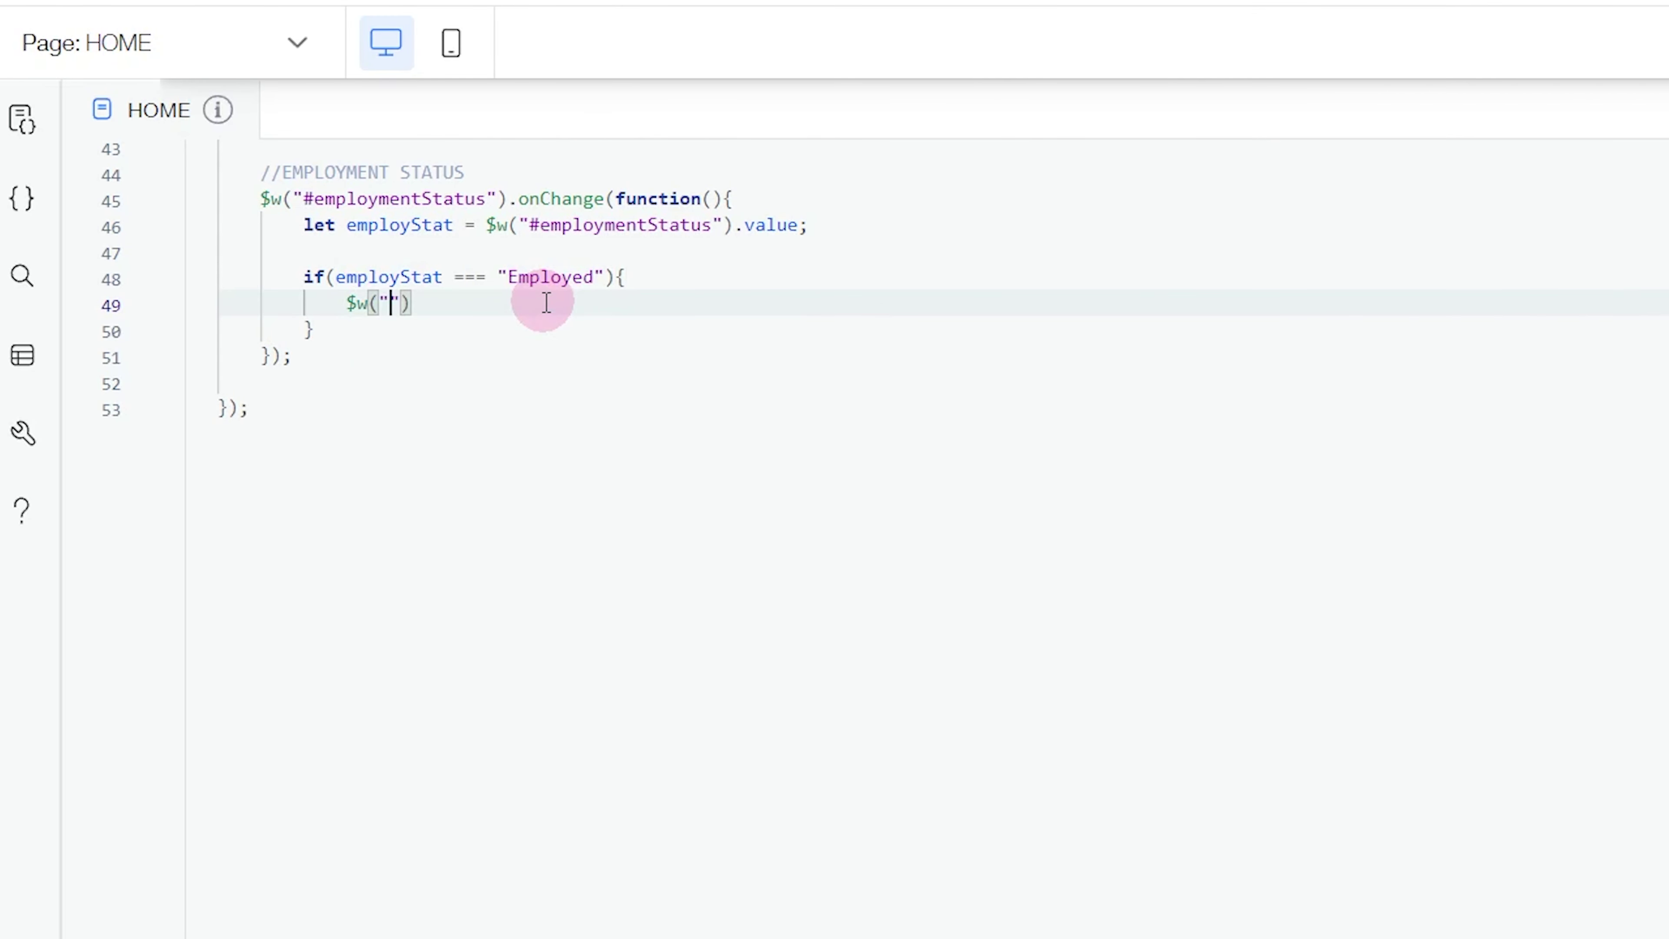
pyautogui.write('"#')
pyautogui.hotkey('ctrl', 'v')
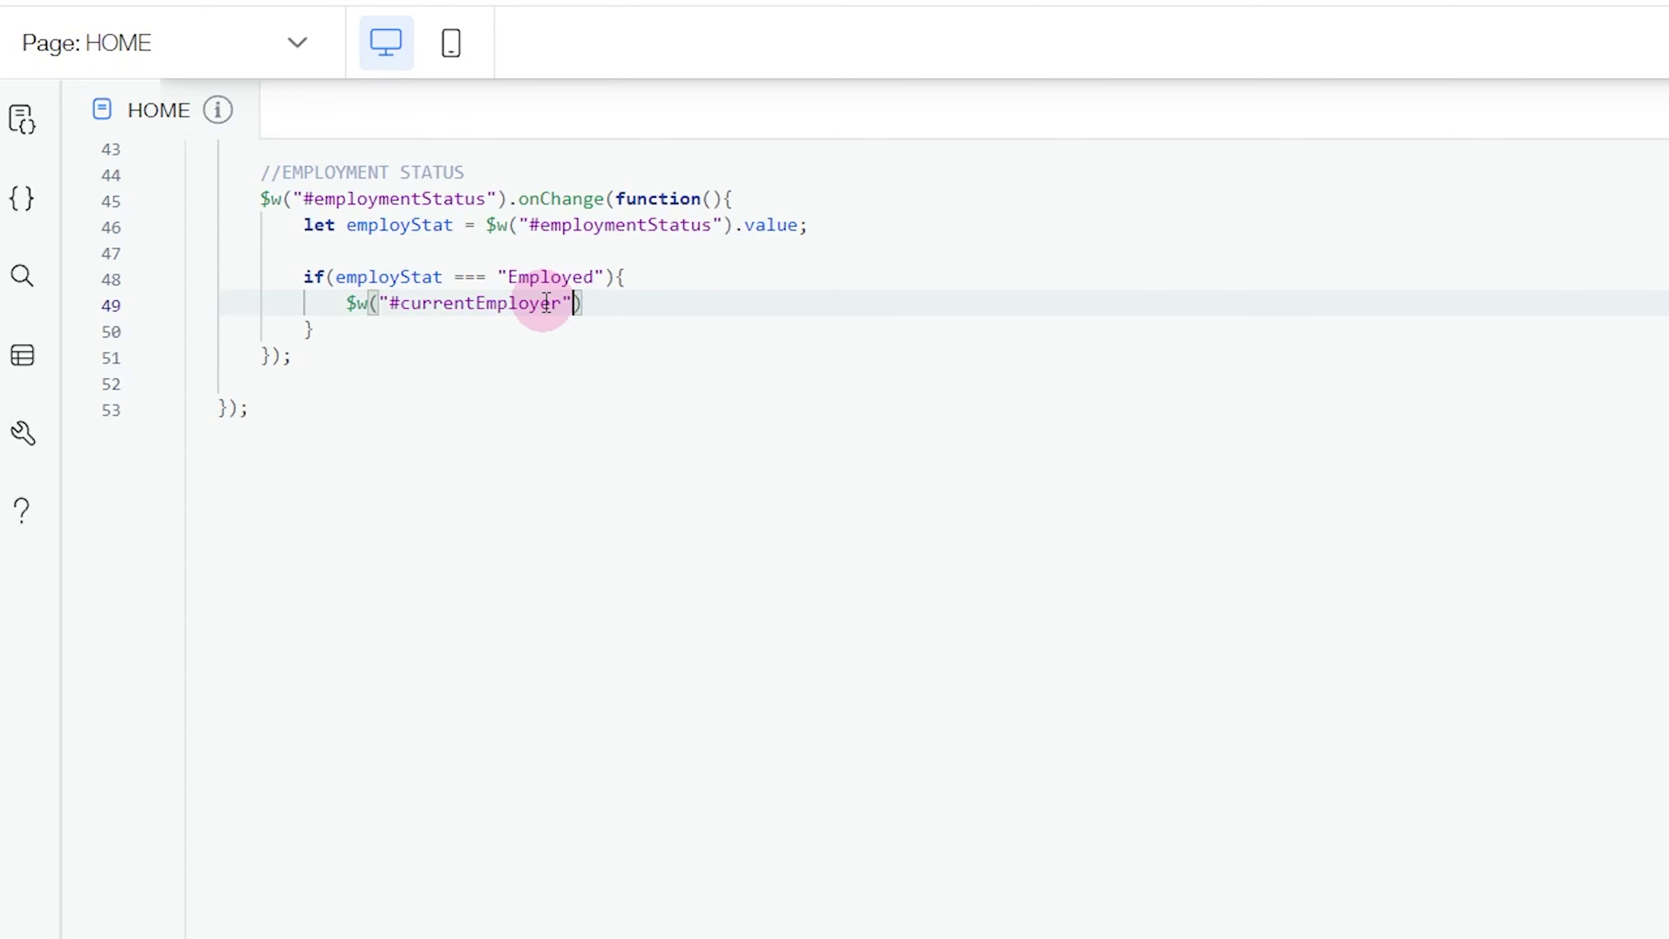
pyautogui.write('.')
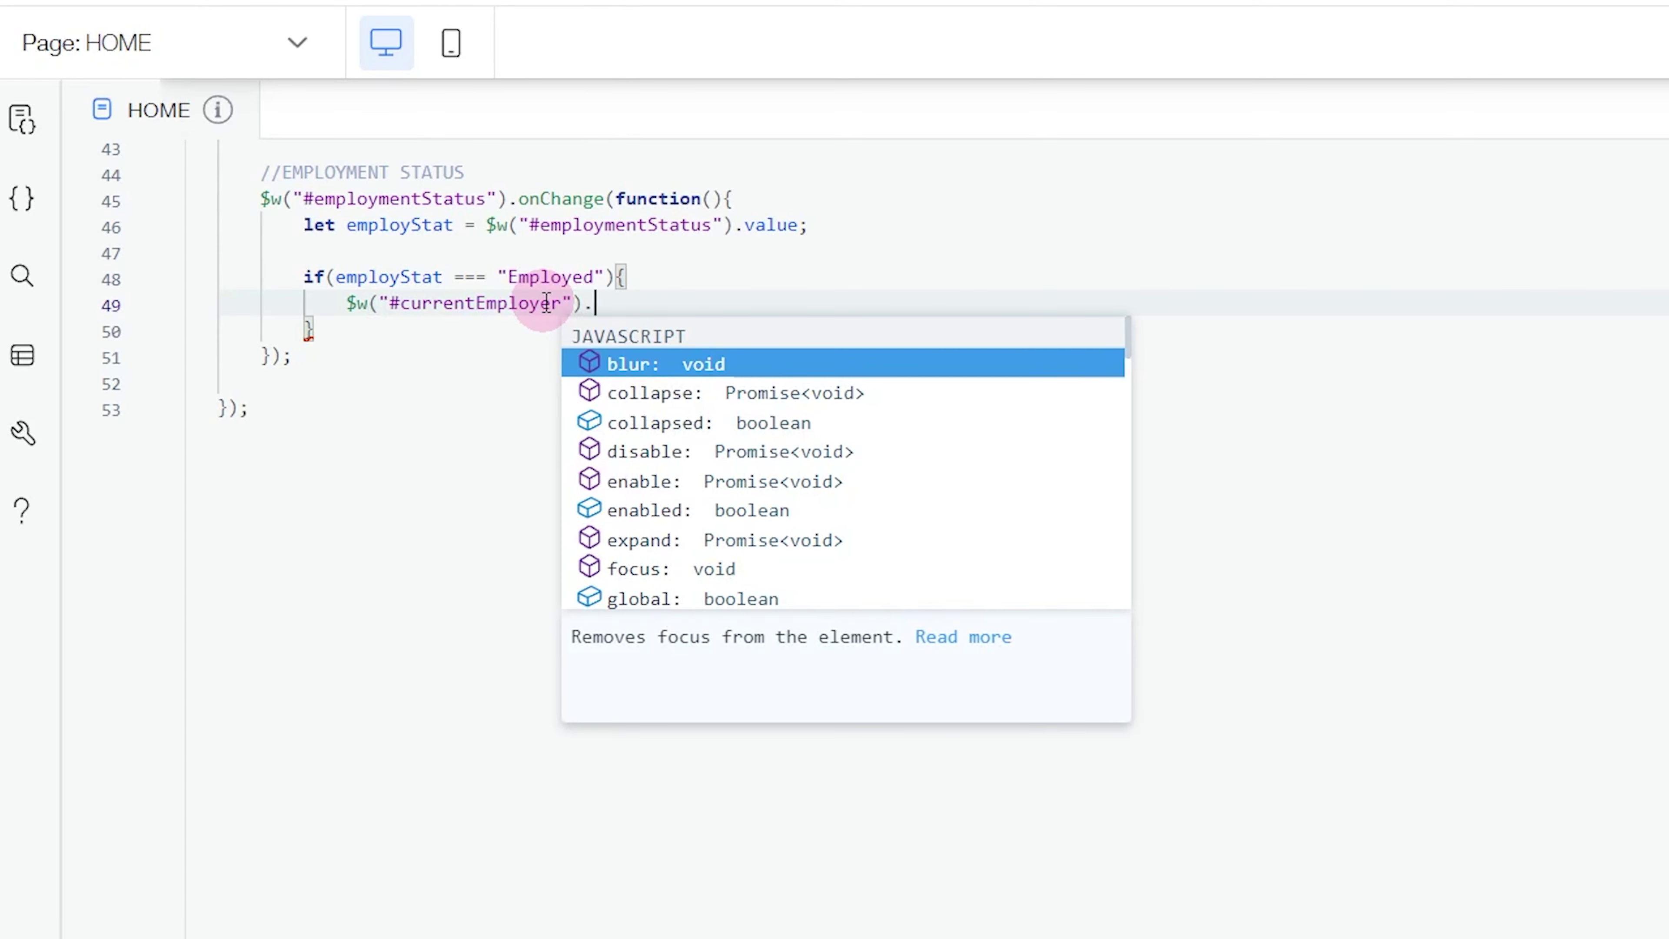
pyautogui.write('e')
pyautogui.write('s')
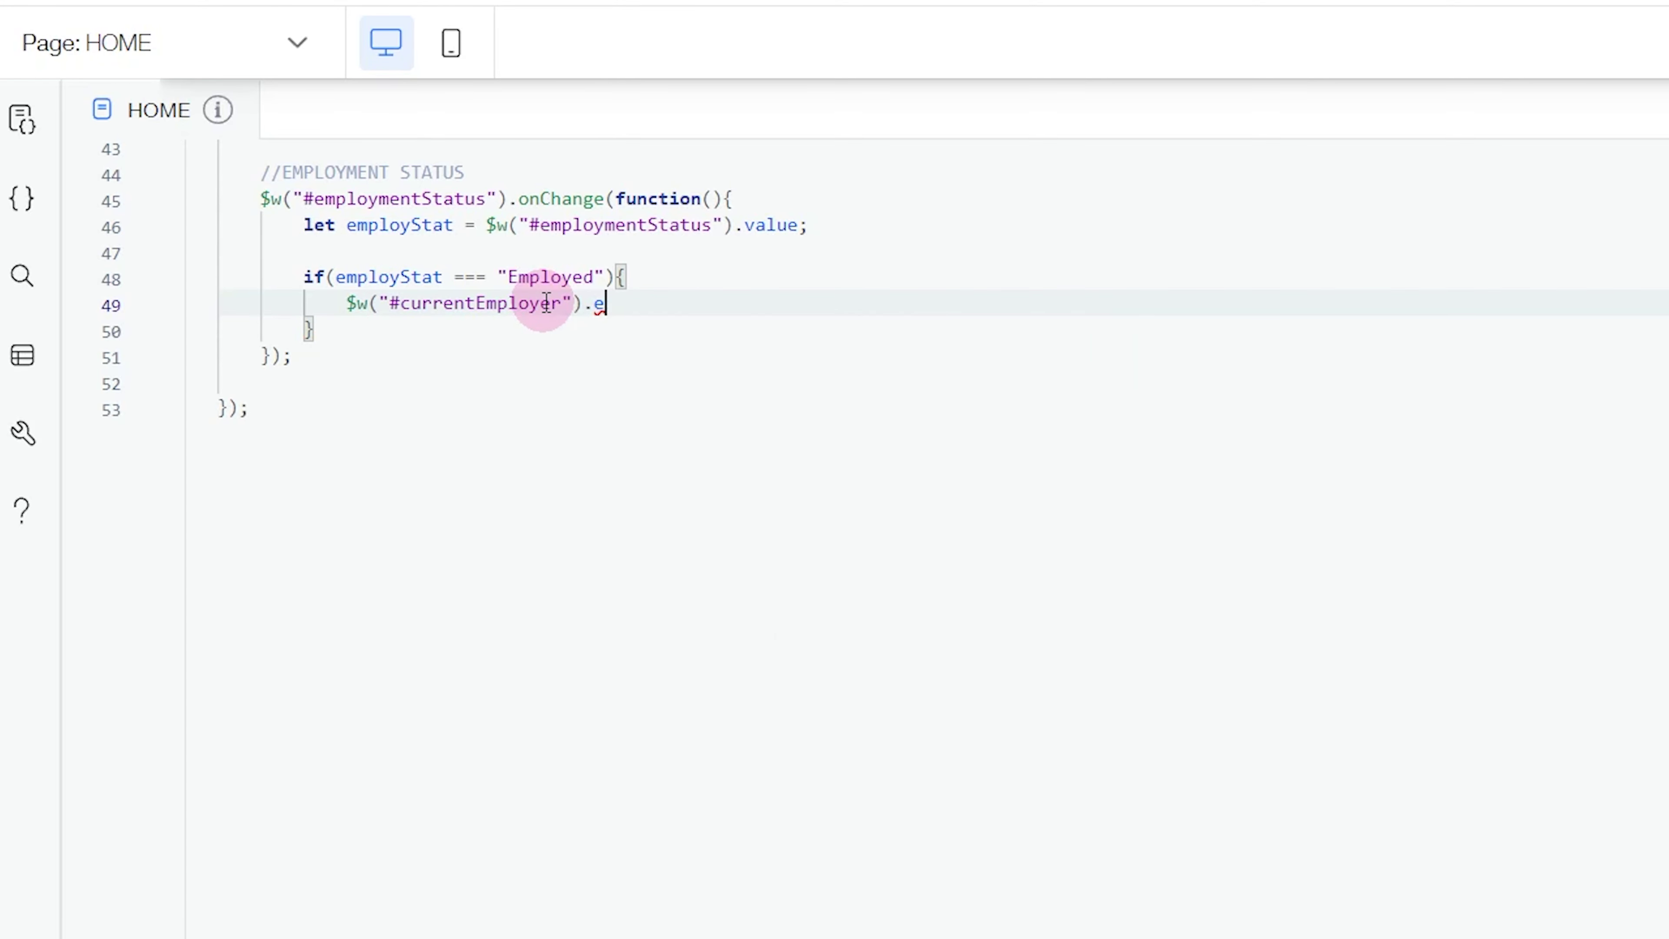
pyautogui.write('xpa')
pyautogui.press('Return')
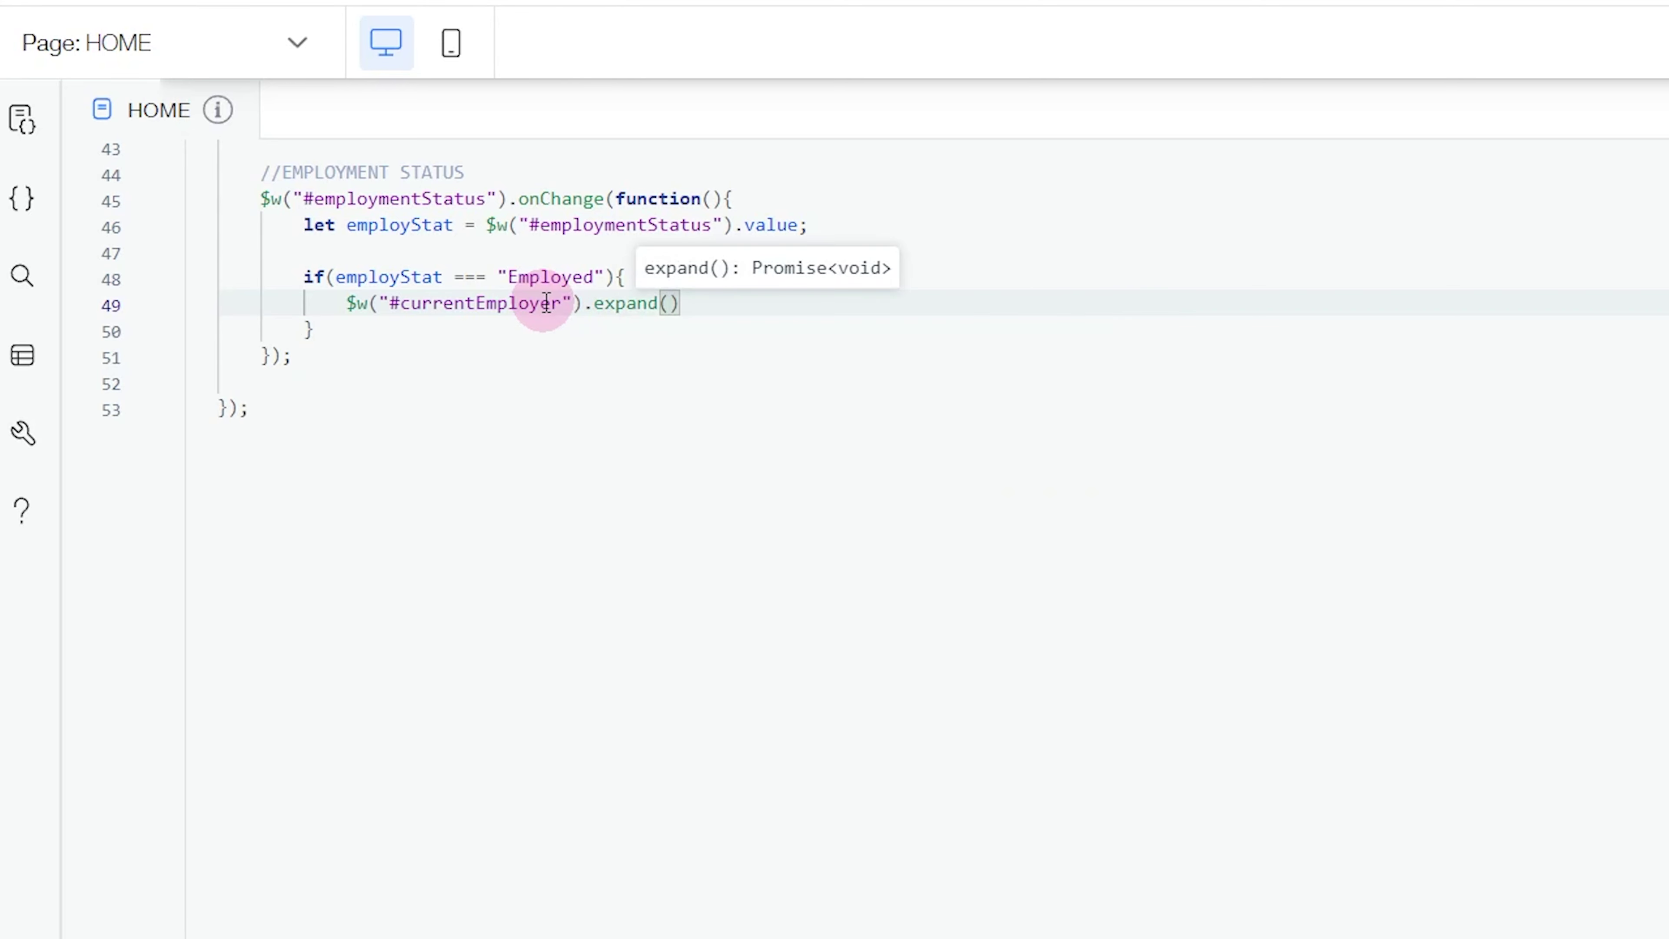
pyautogui.write(');')
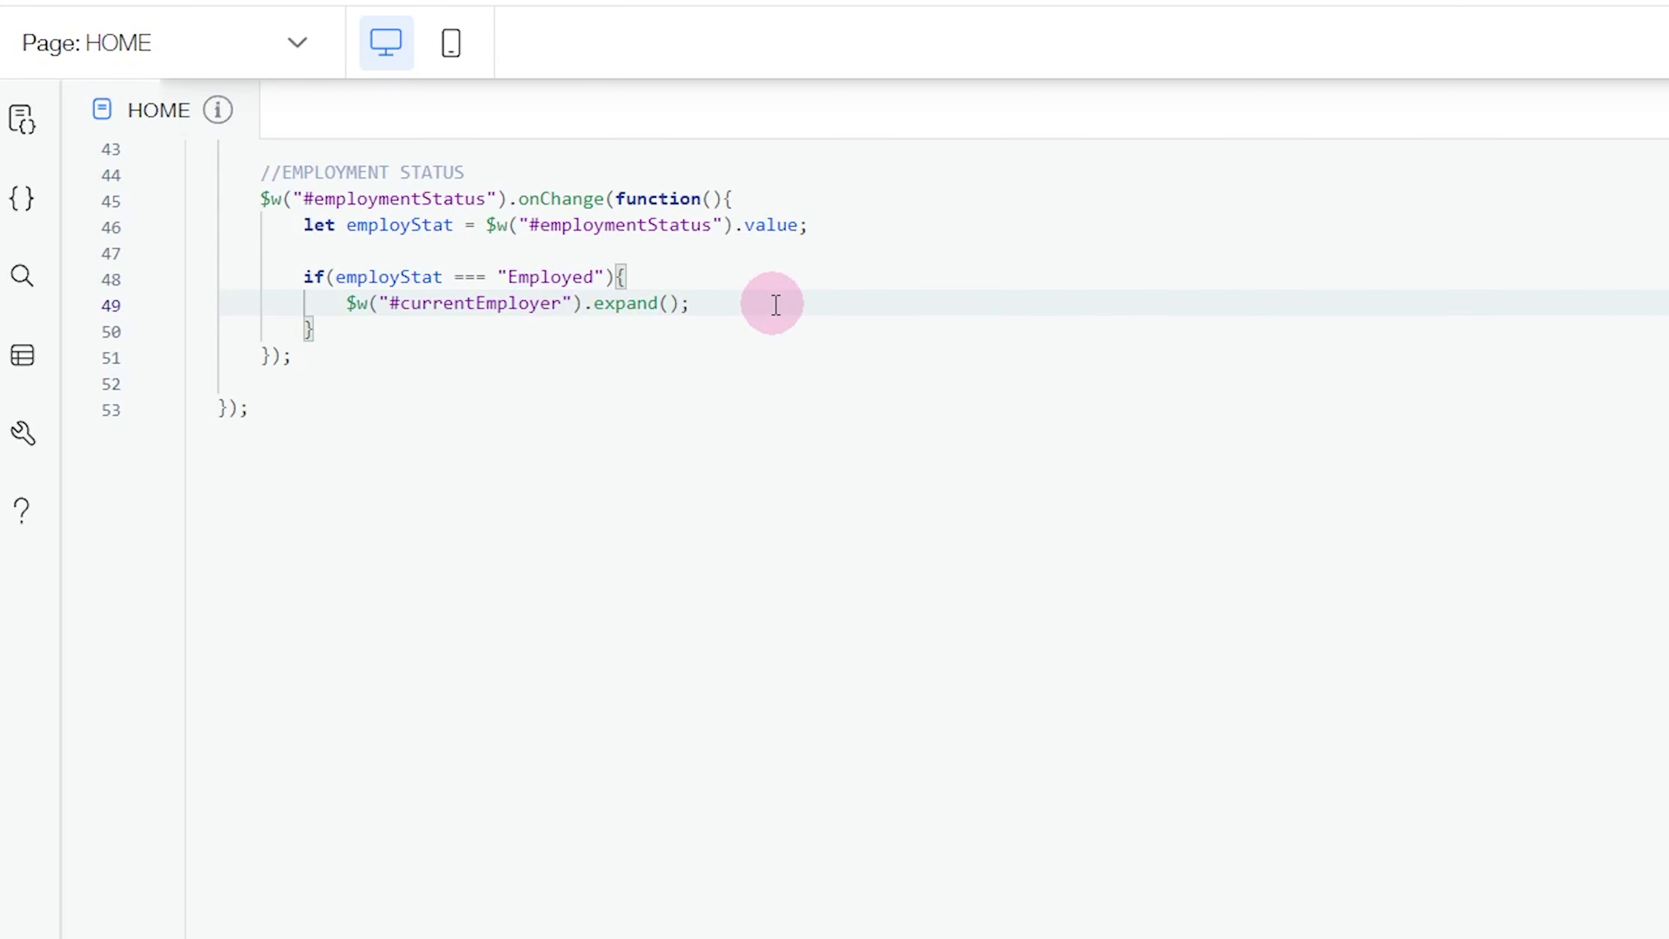
pyautogui.click(713, 276)
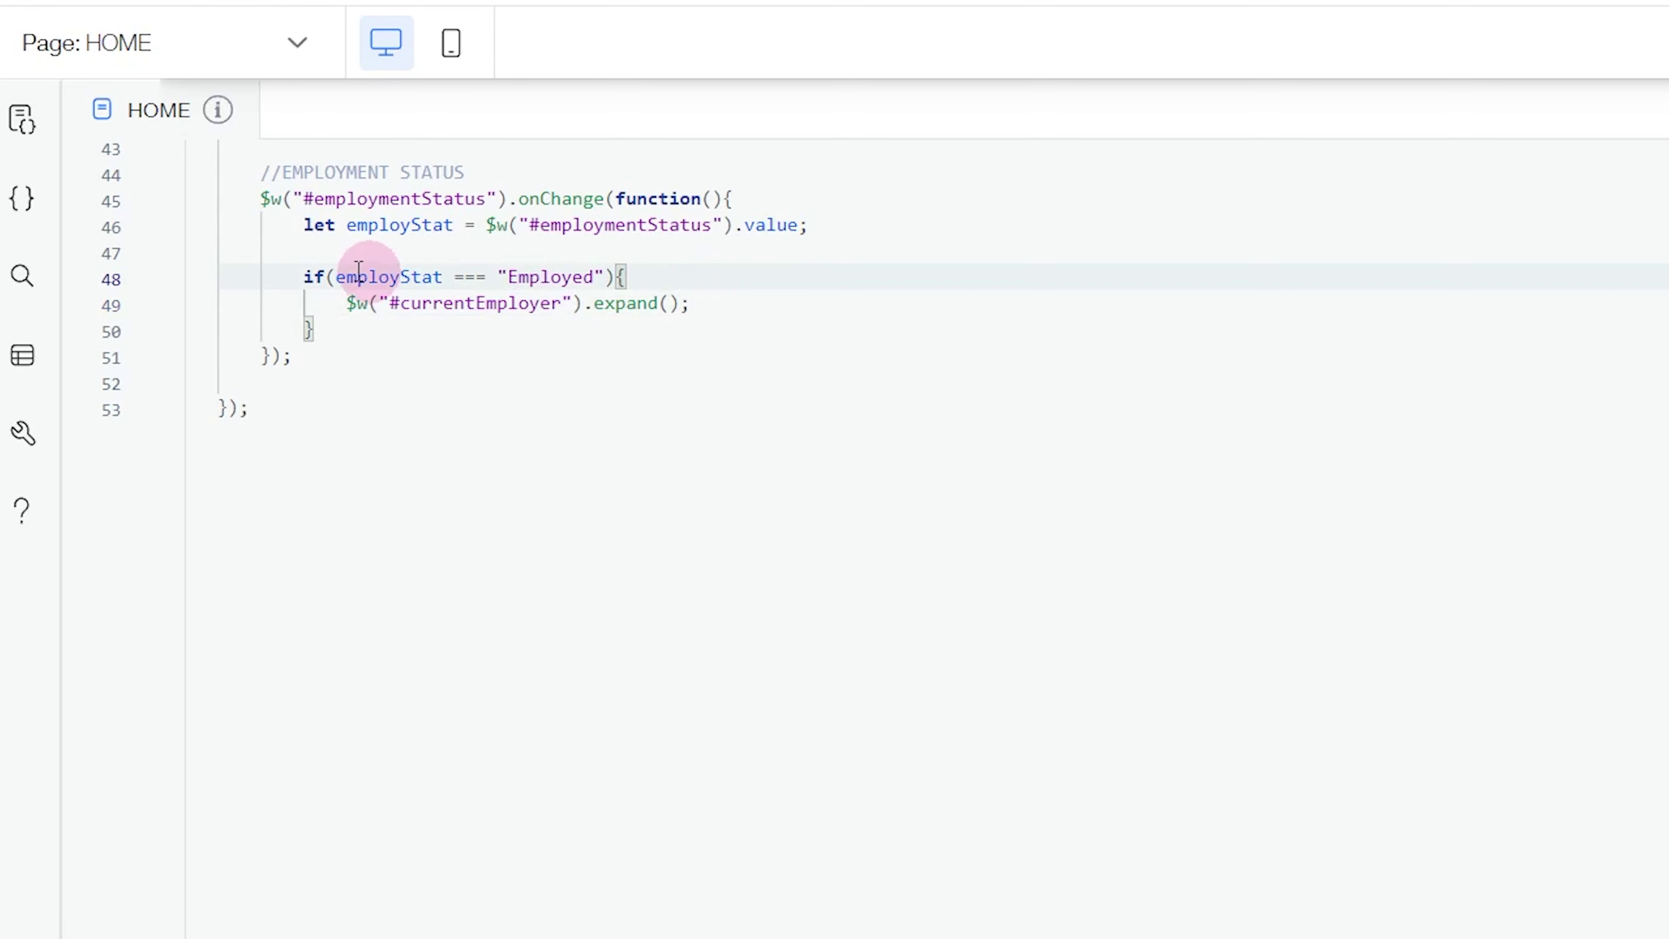
pyautogui.doubleClick(585, 277)
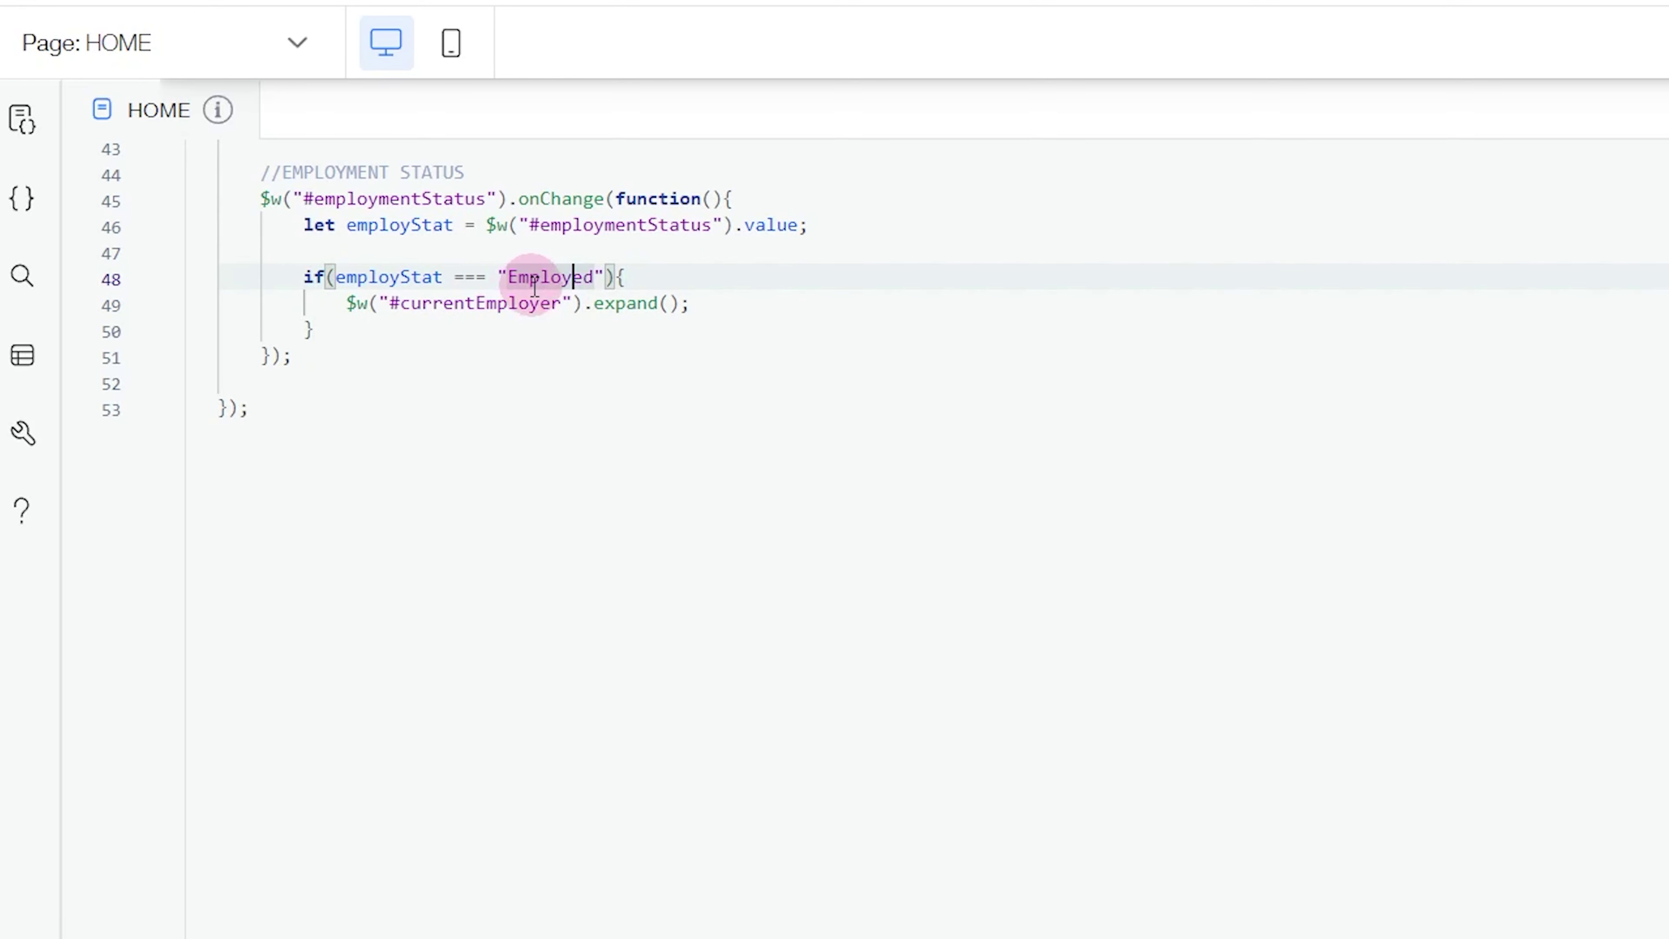
# Extend the if statement with an else branch that repeats the employStat === "Employed" condition and the $w("#currentEmployer").expand(); statement
pyautogui.moveTo(297, 277); pyautogui.dragTo(353, 329)
pyautogui.click(353, 328)
pyautogui.write('else')
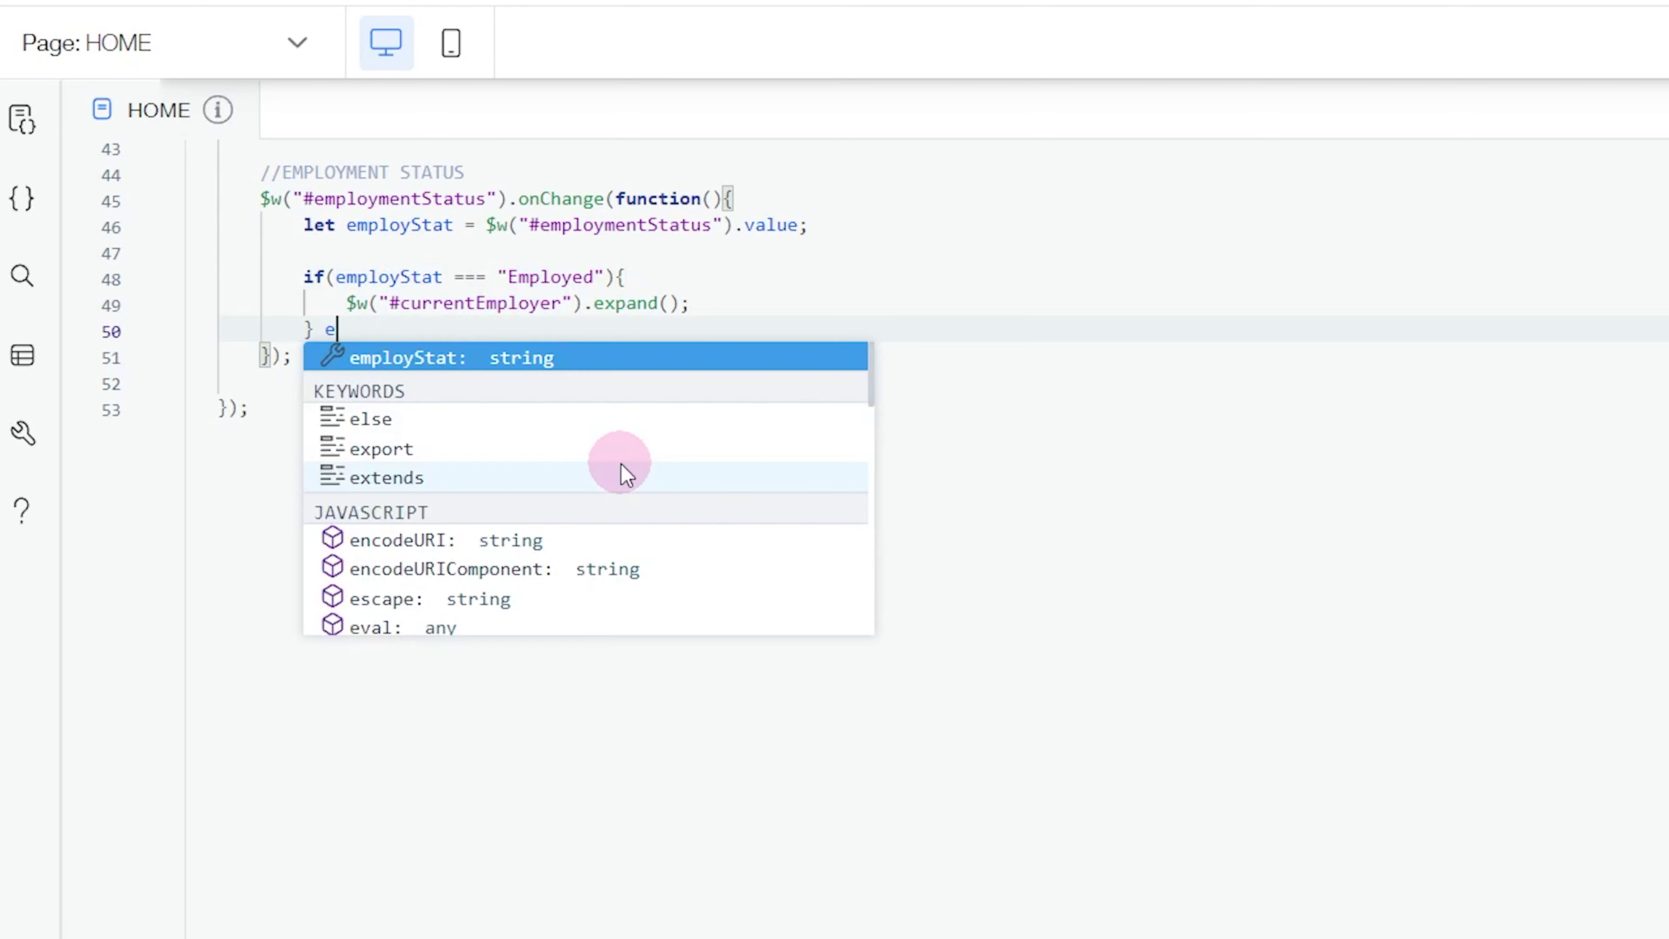
pyautogui.press('BackSpace')
pyautogui.press('BackSpace')
pyautogui.press('BackSpace')
pyautogui.press('BackSpace')
pyautogui.press('BackSpace')
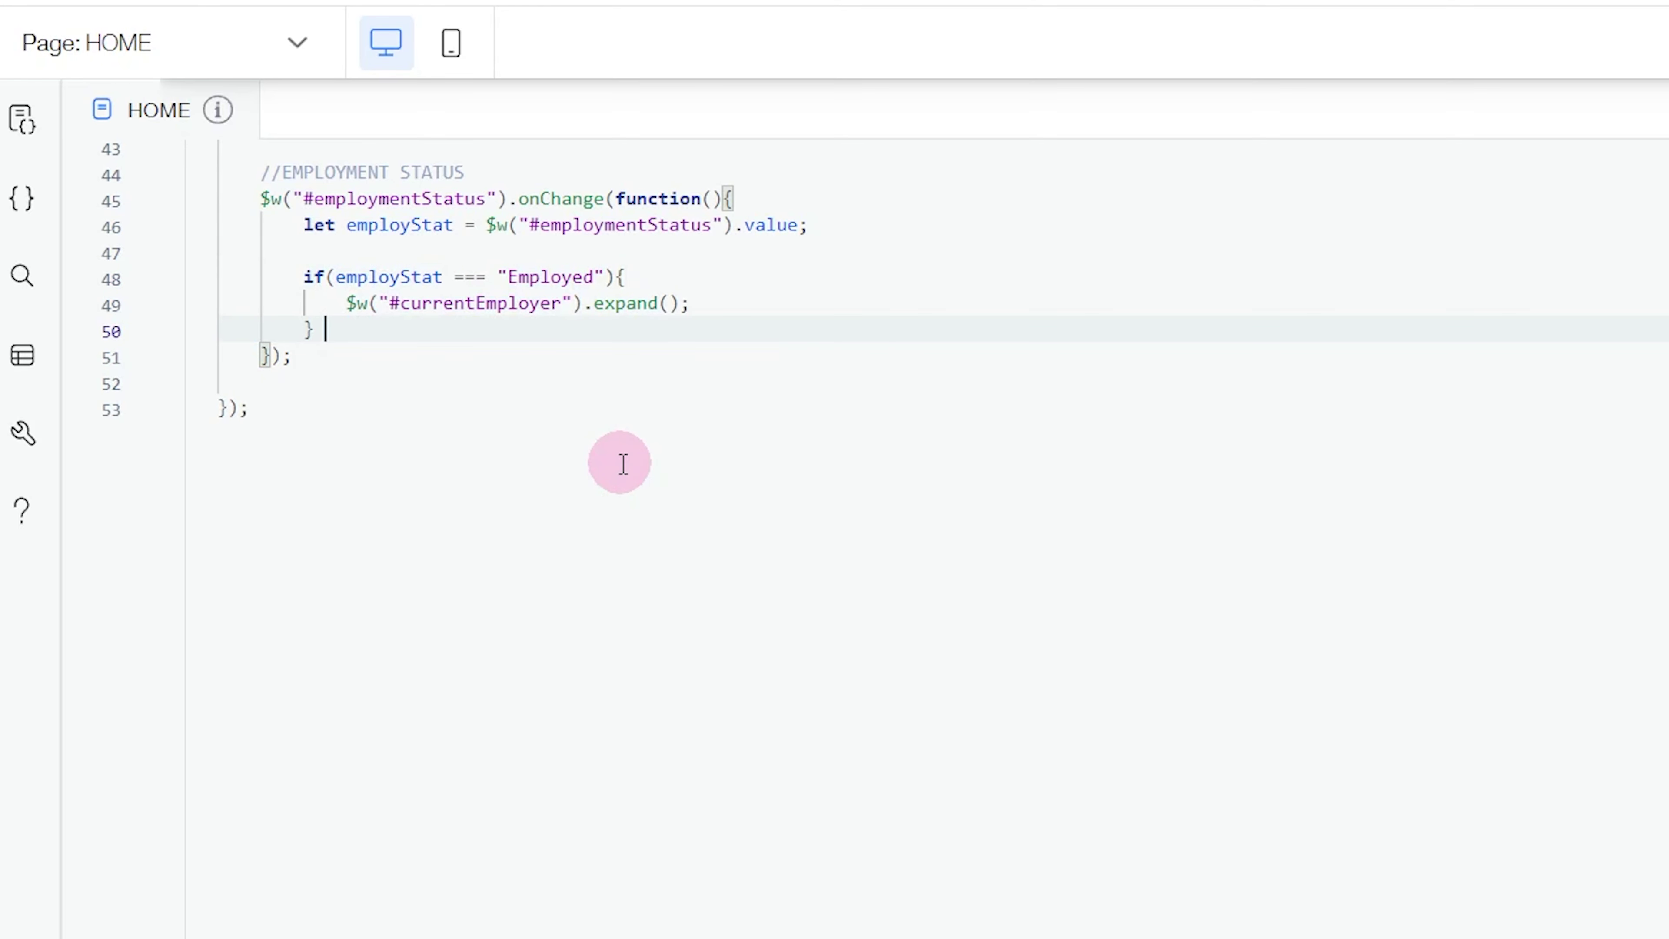
pyautogui.write('else')
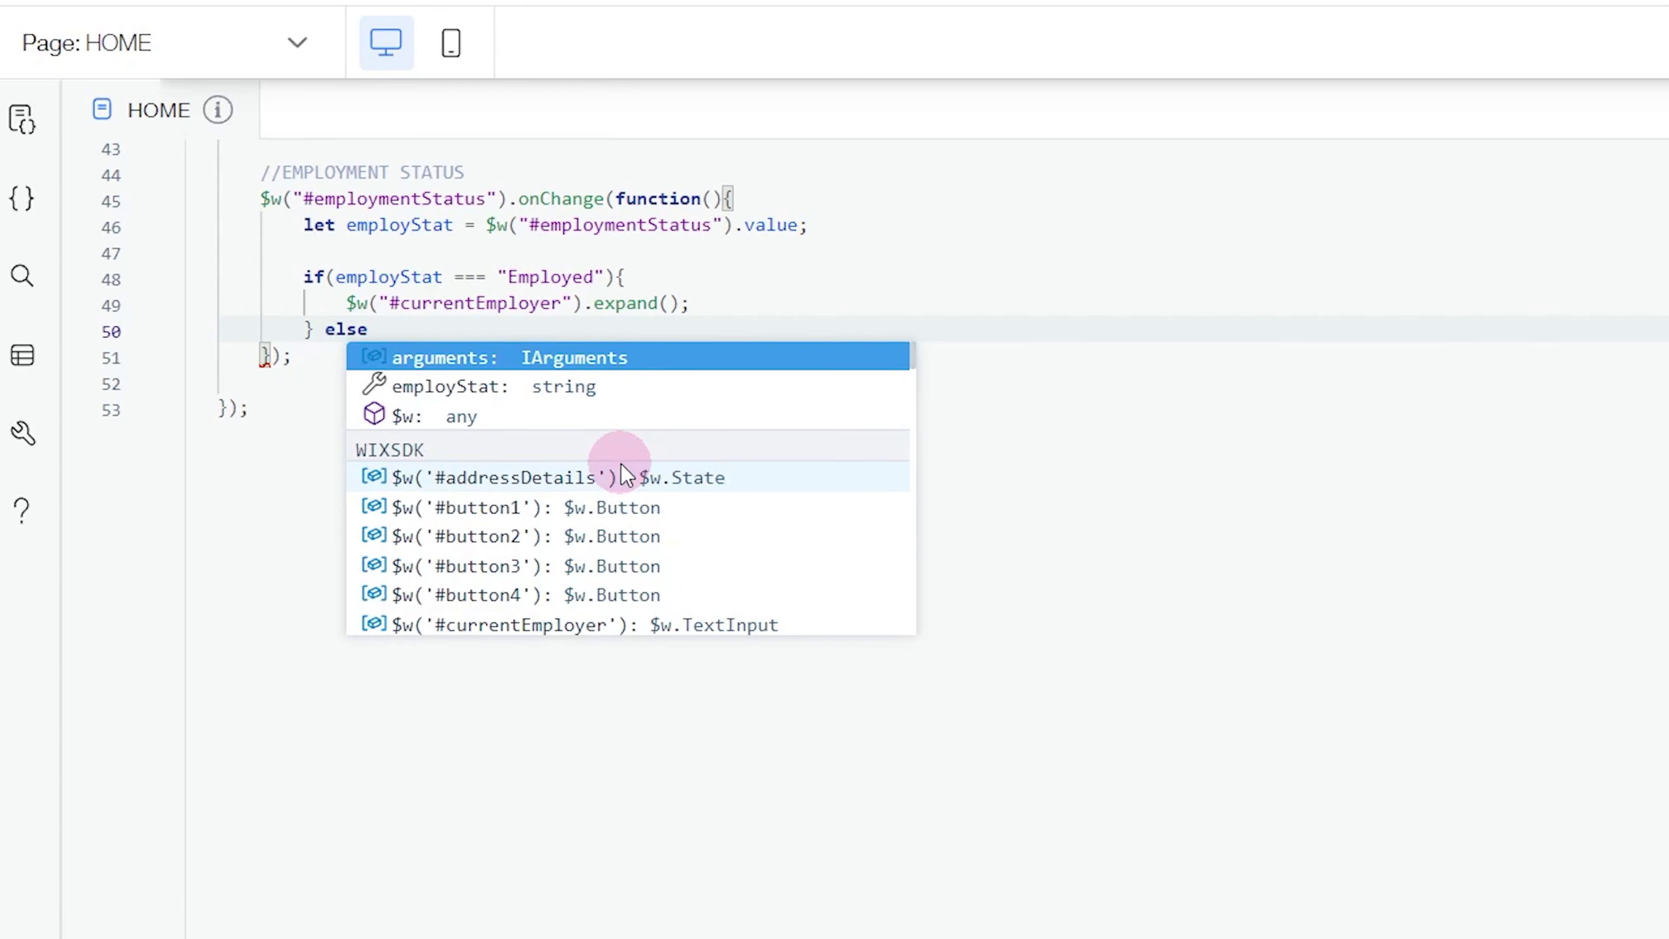
pyautogui.write('if(employStat === "Employed"){  }')
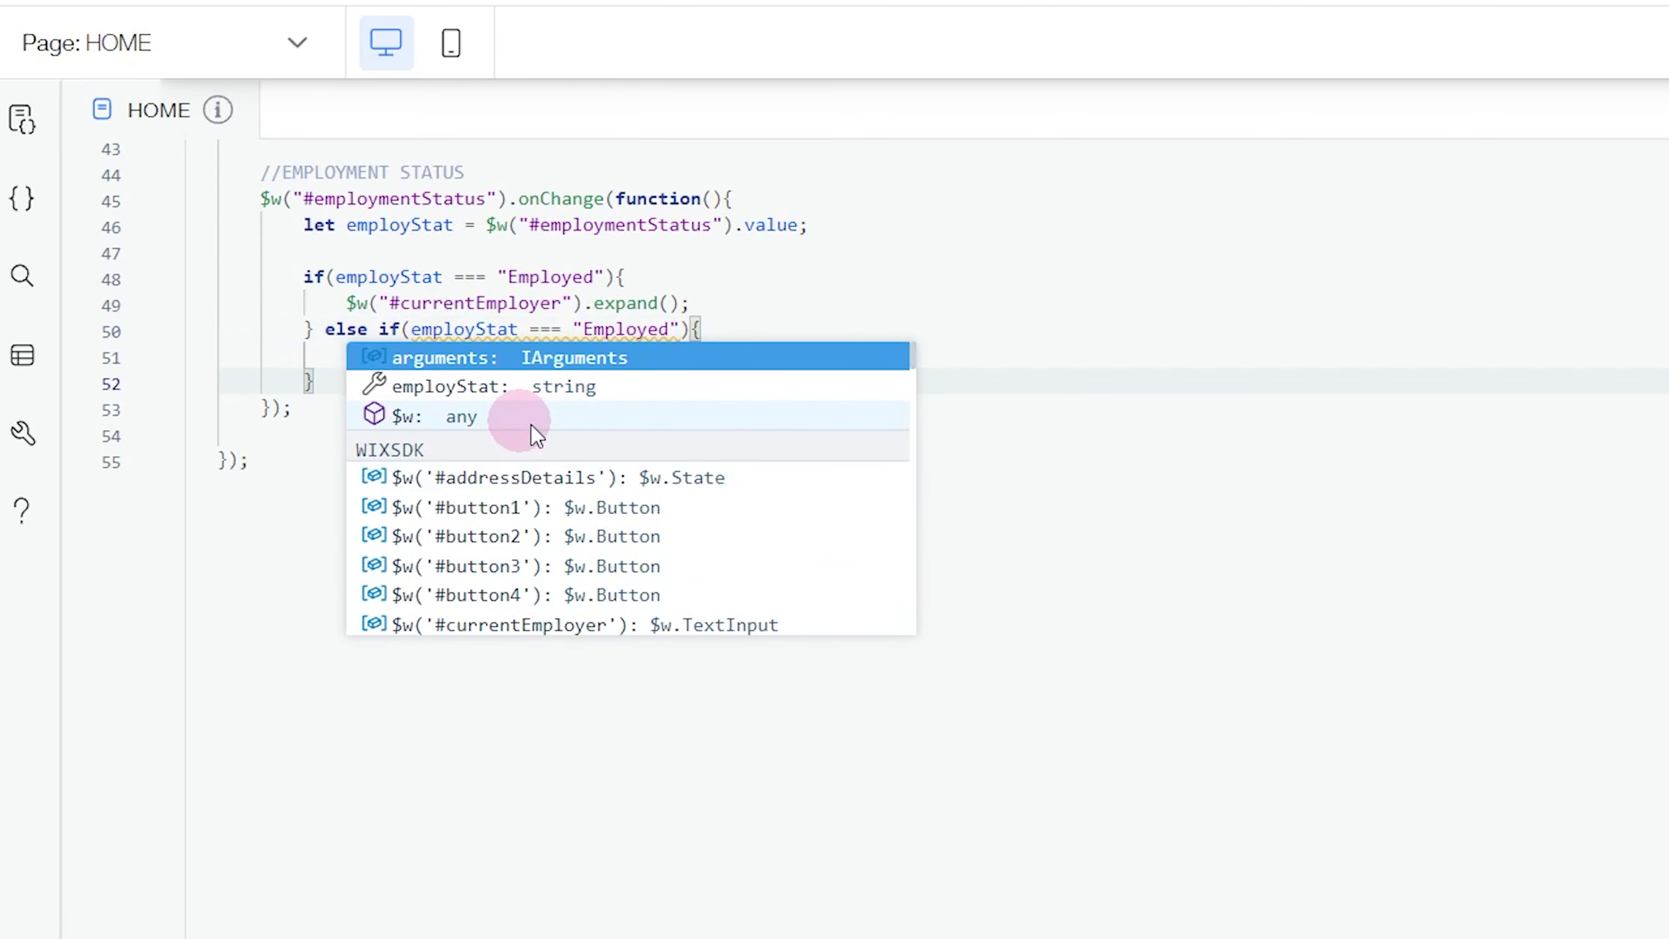
# Strip the duplicated if condition from the second branch so that it reads as a plain else { block
pyautogui.click(413, 328)
pyautogui.press('Escape')
pyautogui.moveTo(380, 329); pyautogui.dragTo(733, 329)
pyautogui.press('BackSpace')
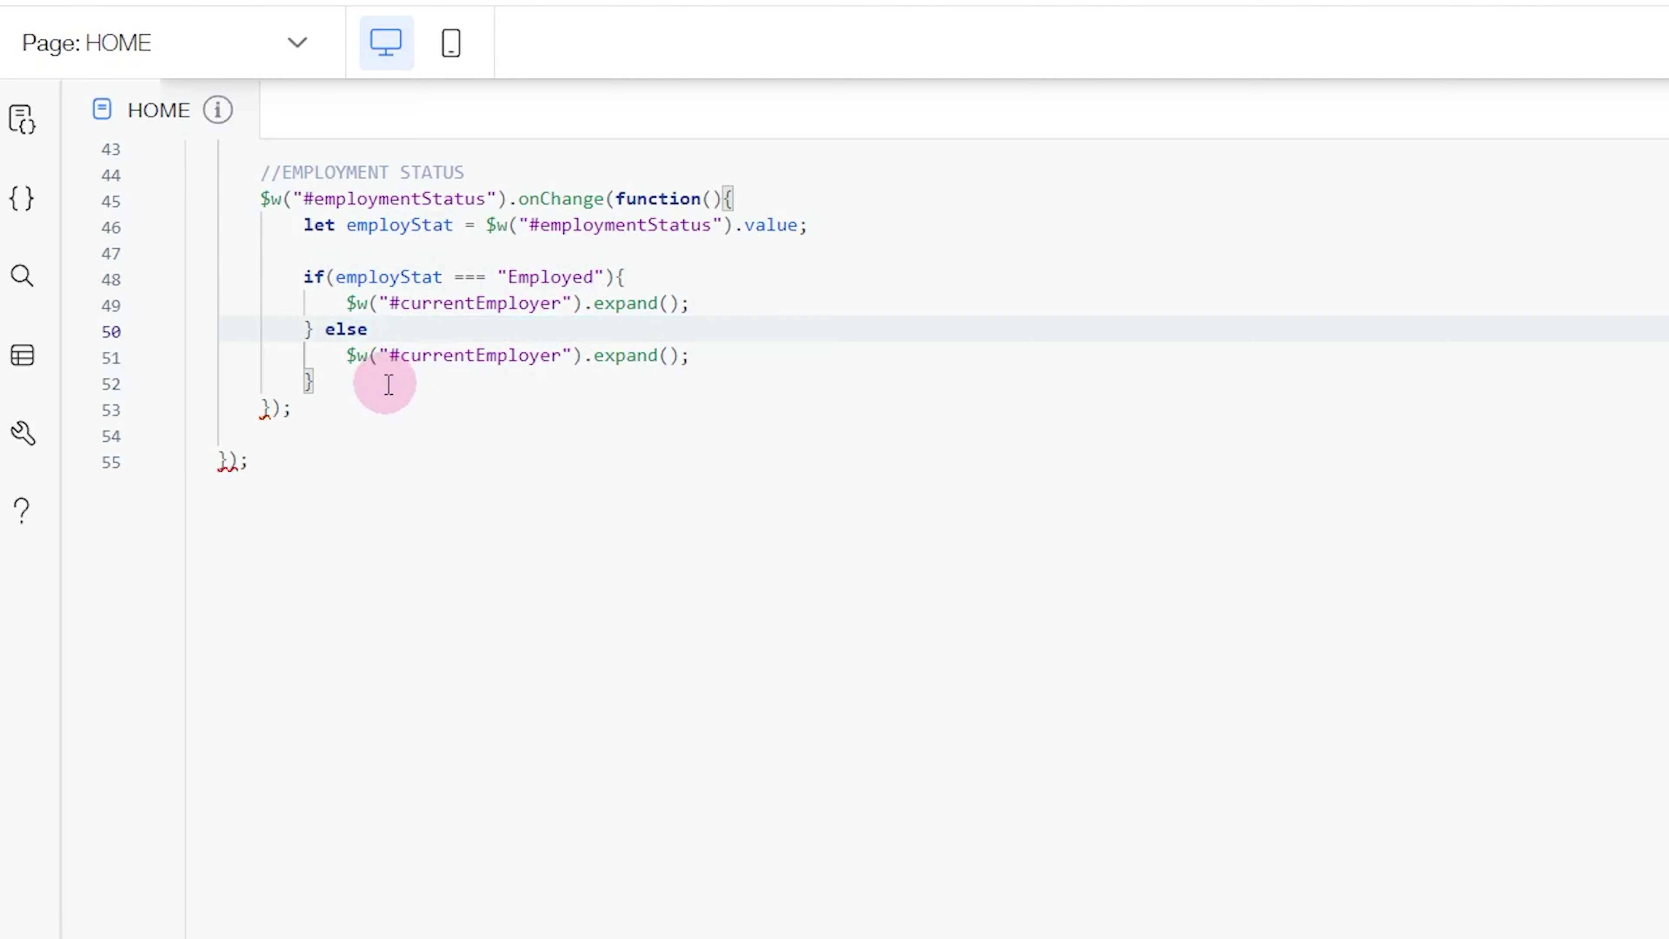
pyautogui.click(384, 381)
pyautogui.click(440, 328)
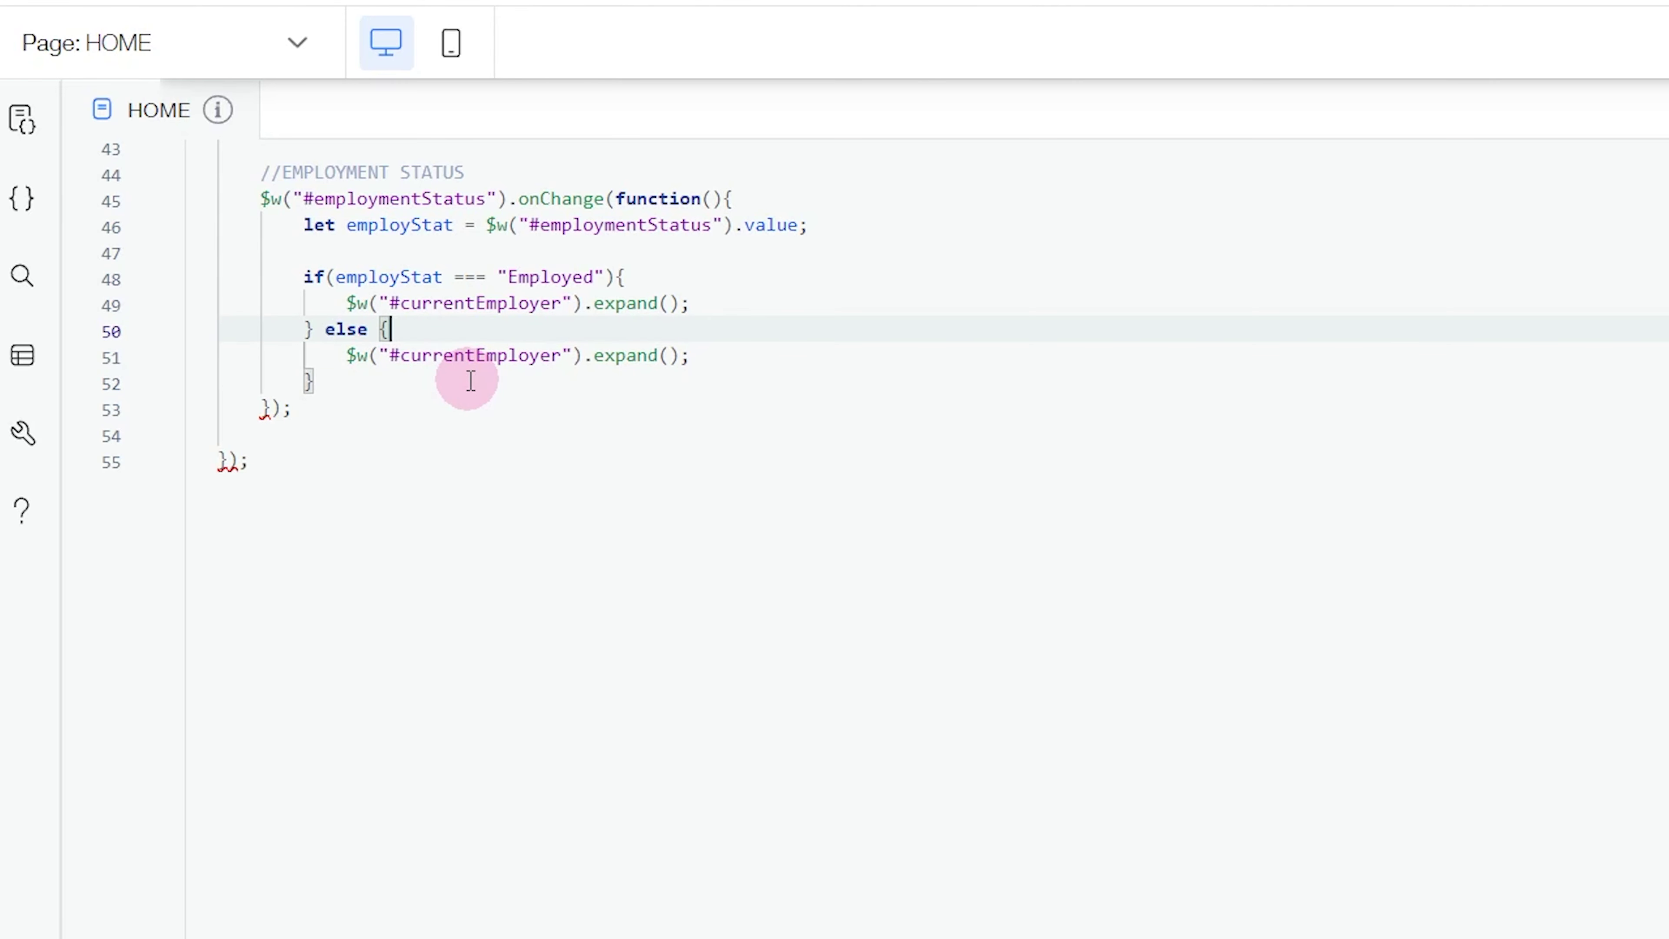
# In the else block, change the #currentEmployer call from expand to collapse()
pyautogui.click(540, 355)
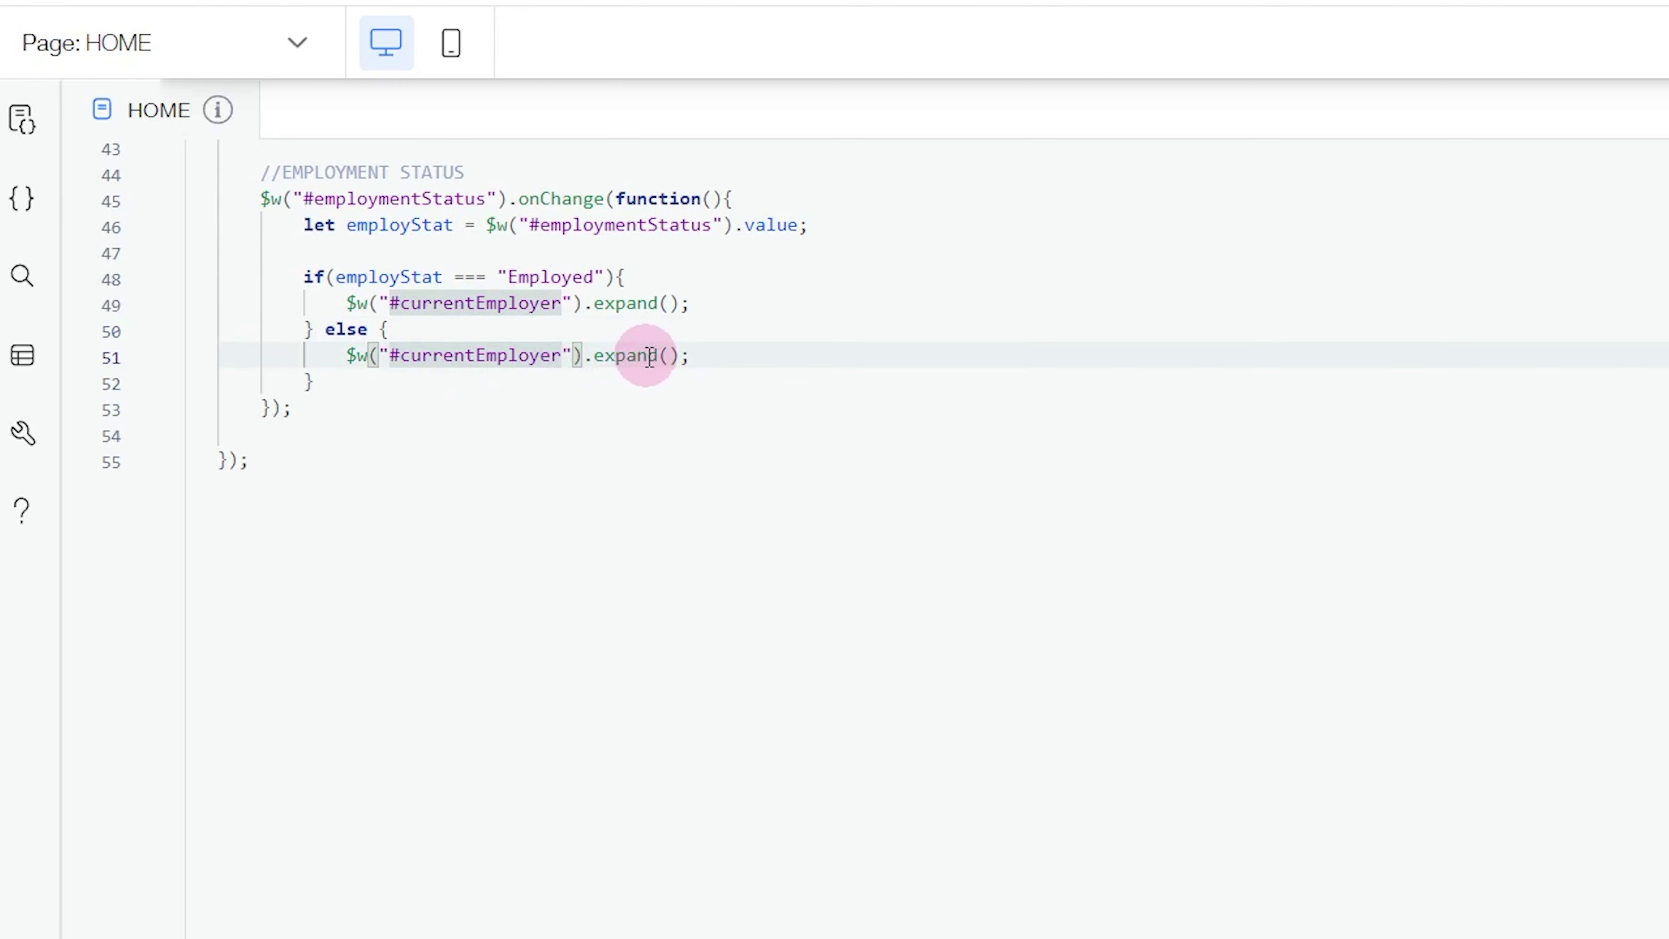
pyautogui.click(629, 353)
pyautogui.doubleClick(603, 353)
pyautogui.write('co')
pyautogui.press('Return')
pyautogui.press('BackSpace')
# Format the page code and minimize the code editor to return to the page design
pyautogui.rightClick(1256, 306)
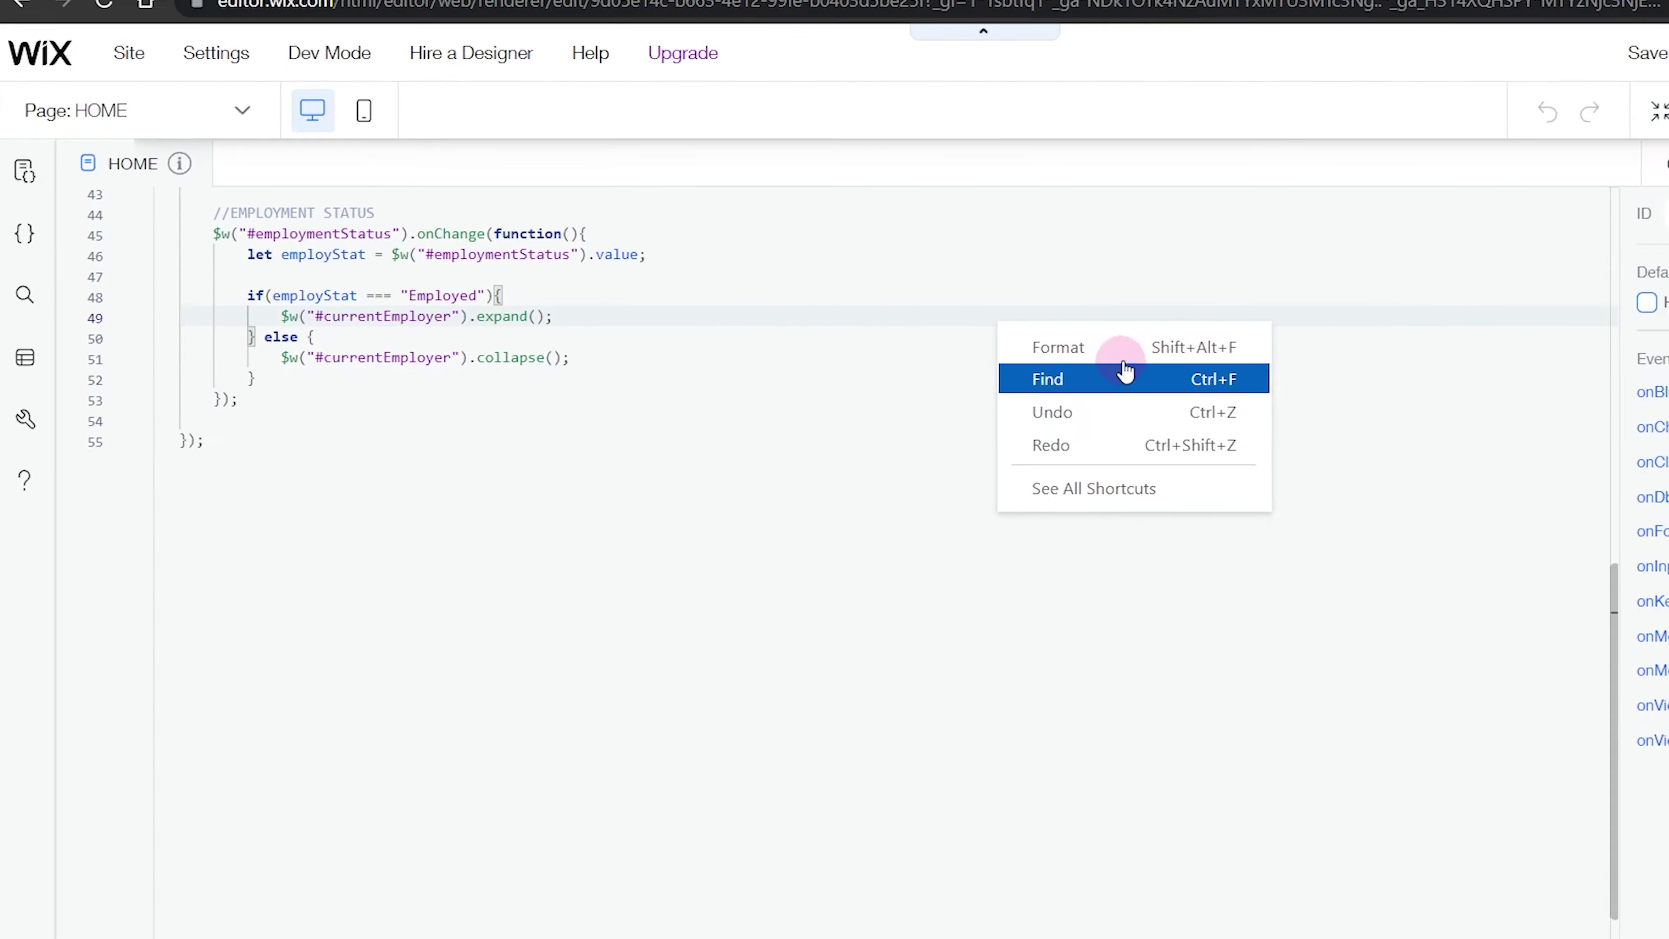
pyautogui.click(1353, 355)
pyautogui.click(1554, 194)
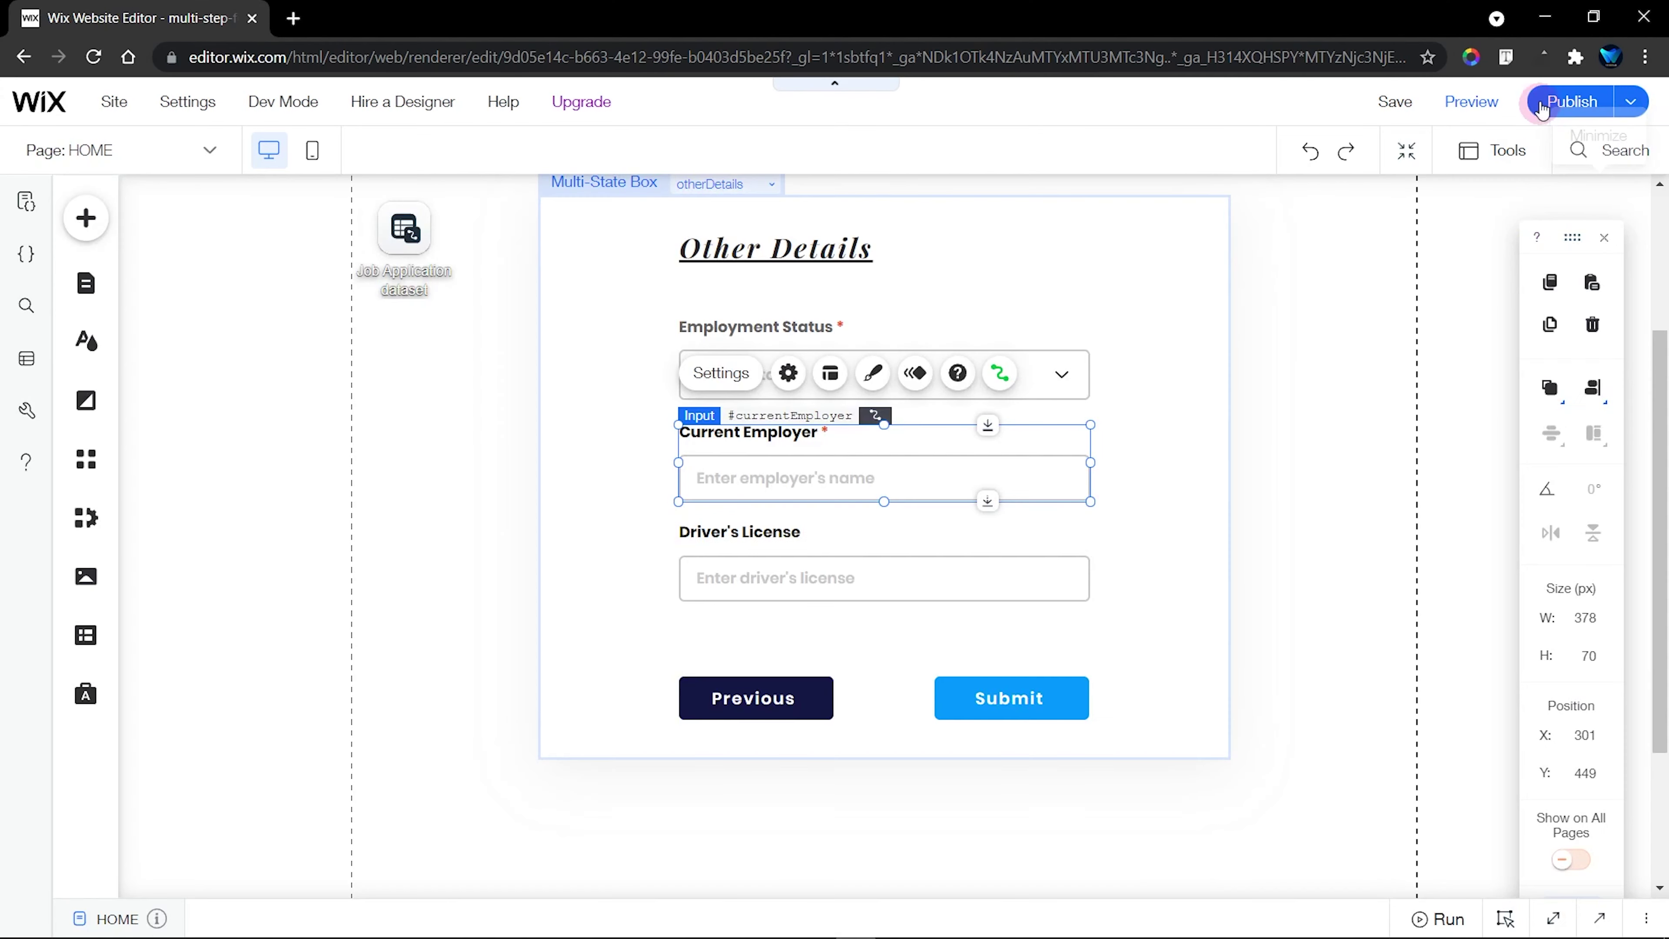
# Preview the page and advance the form through Address Details to the Other Details step
pyautogui.hotkey('ctrl', 'shift', 'p')
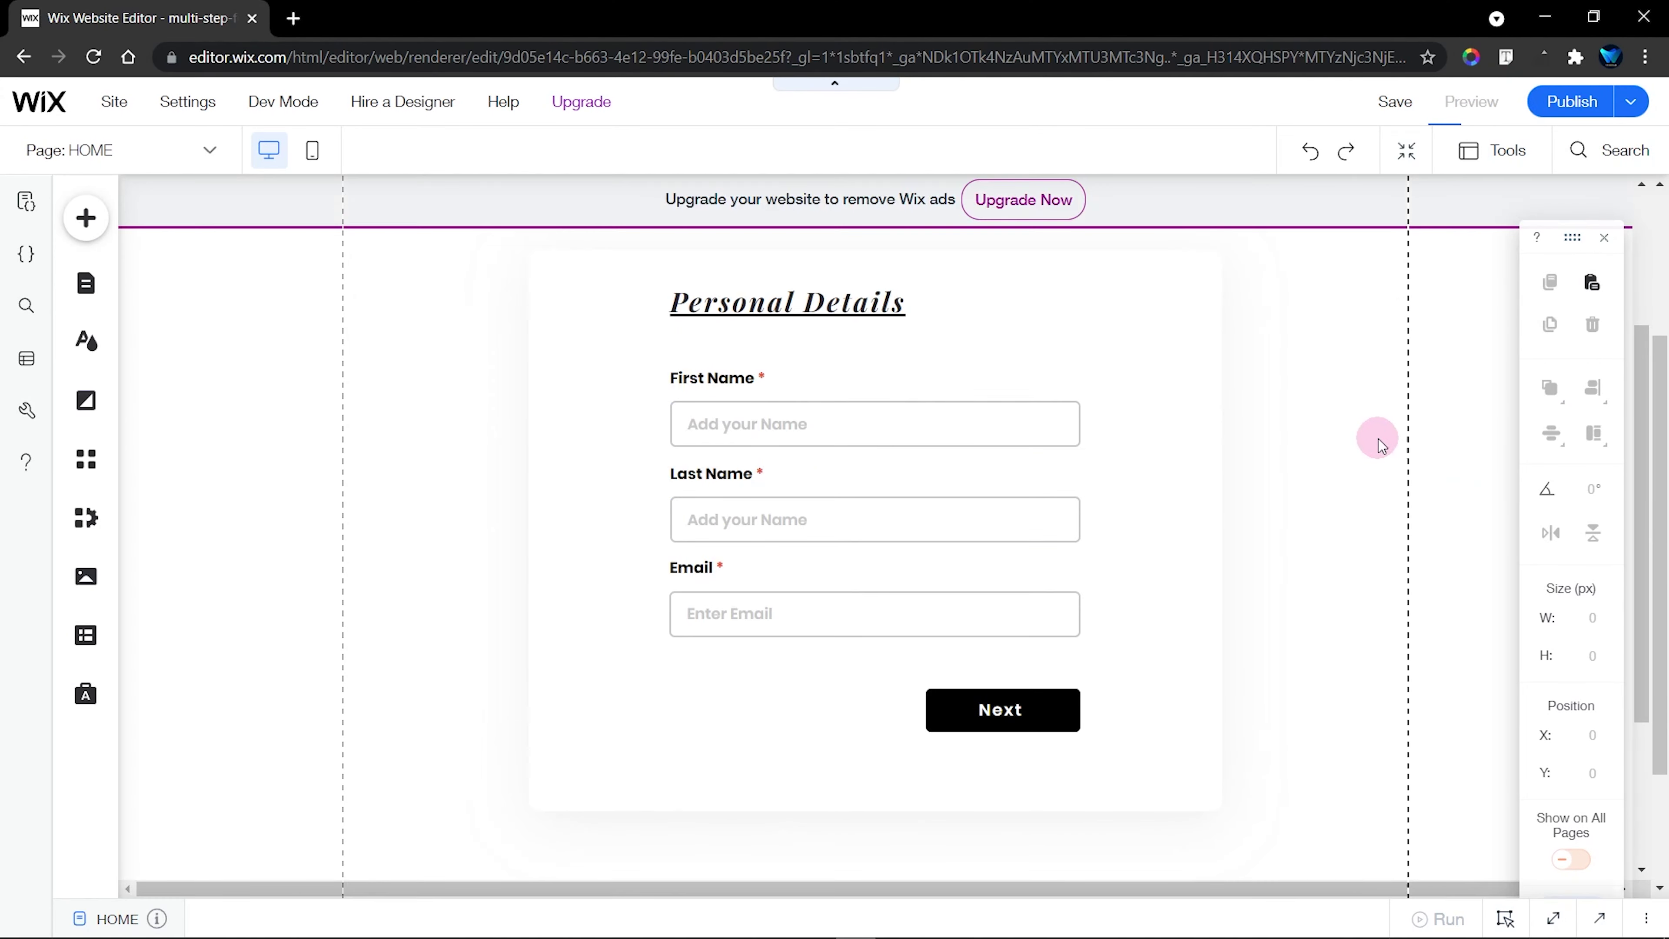
pyautogui.click(992, 676)
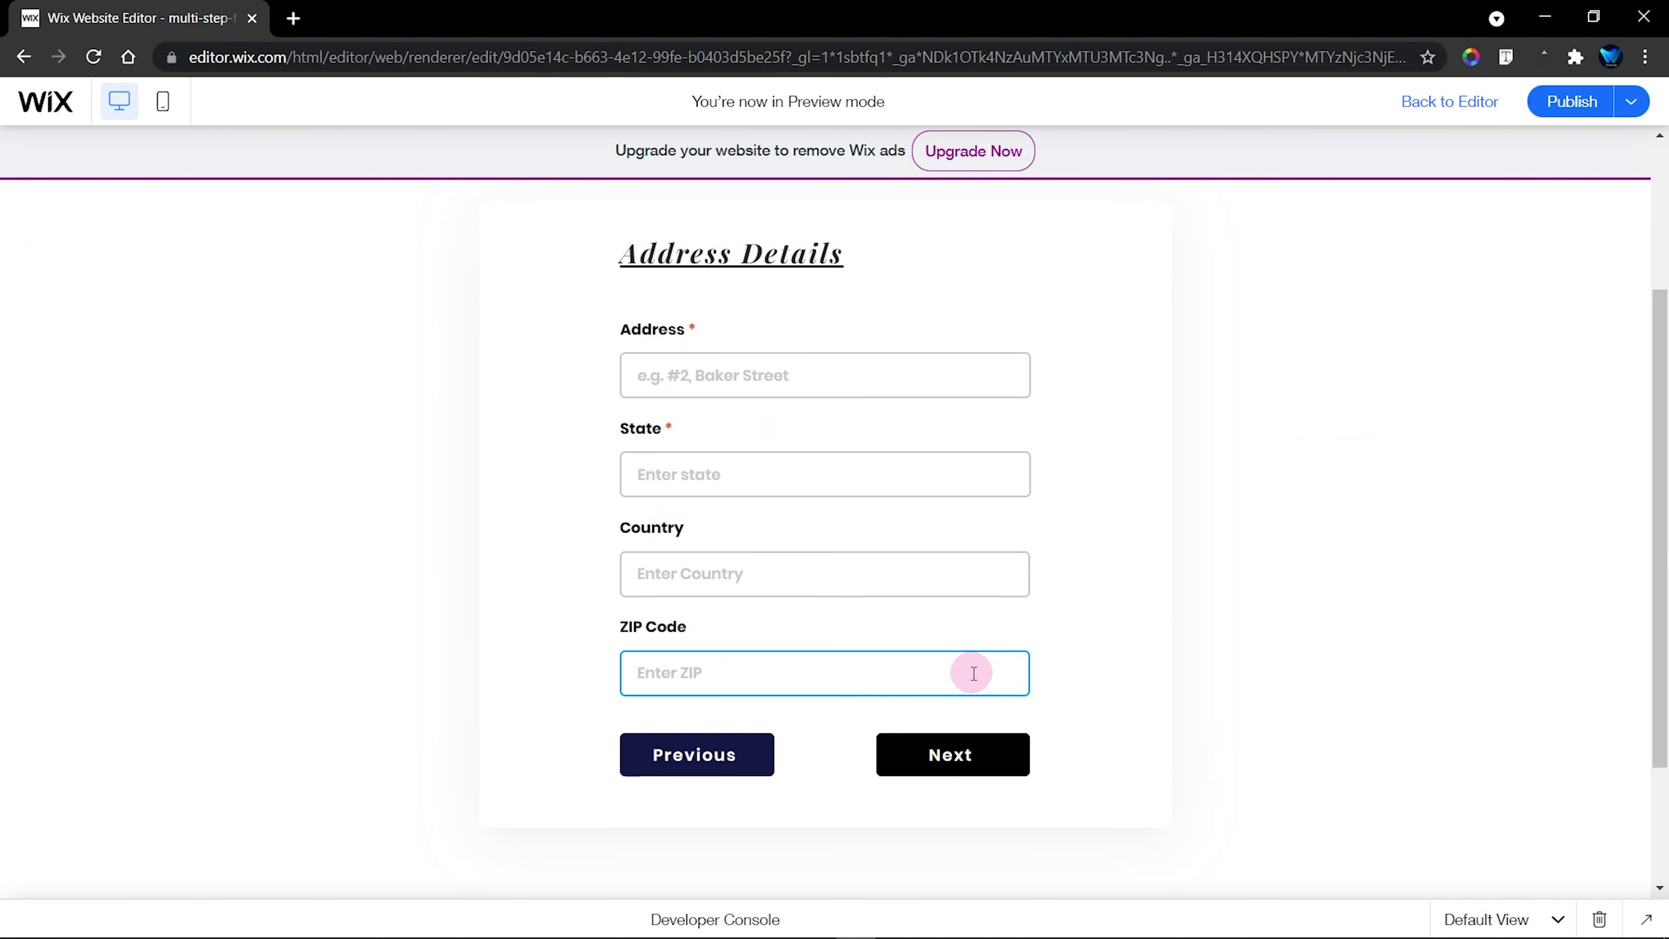
pyautogui.click(965, 753)
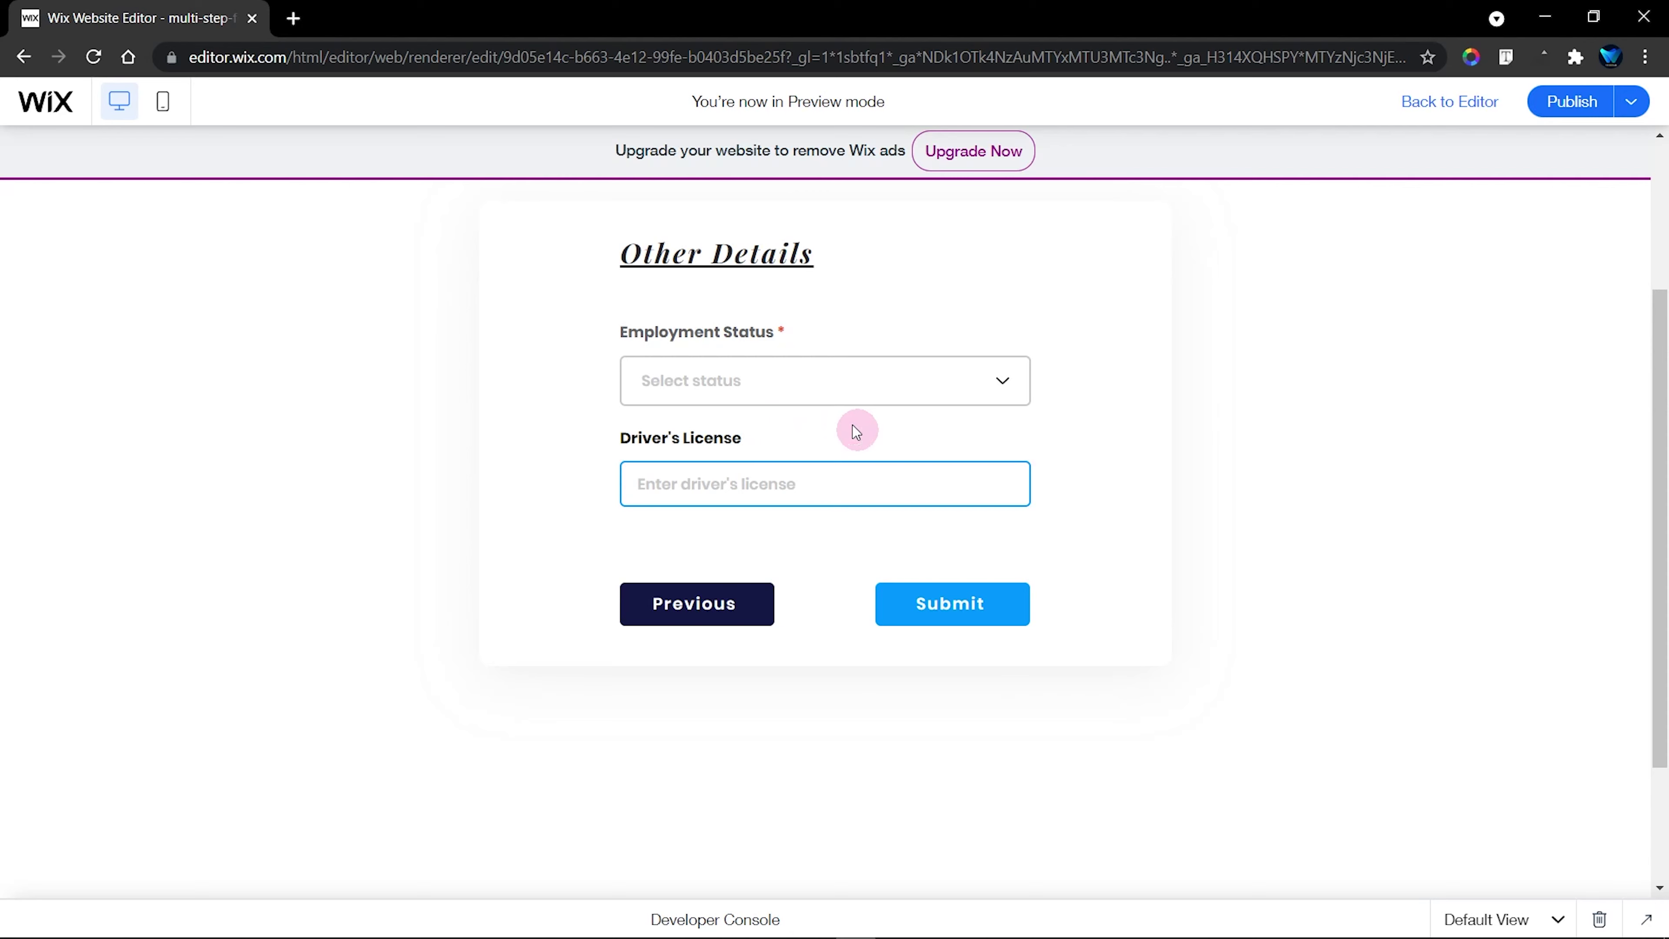
# Test the Employment Status dropdown by choosing Employed, Not Employed and Employed again
pyautogui.click(779, 377)
pyautogui.click(684, 420)
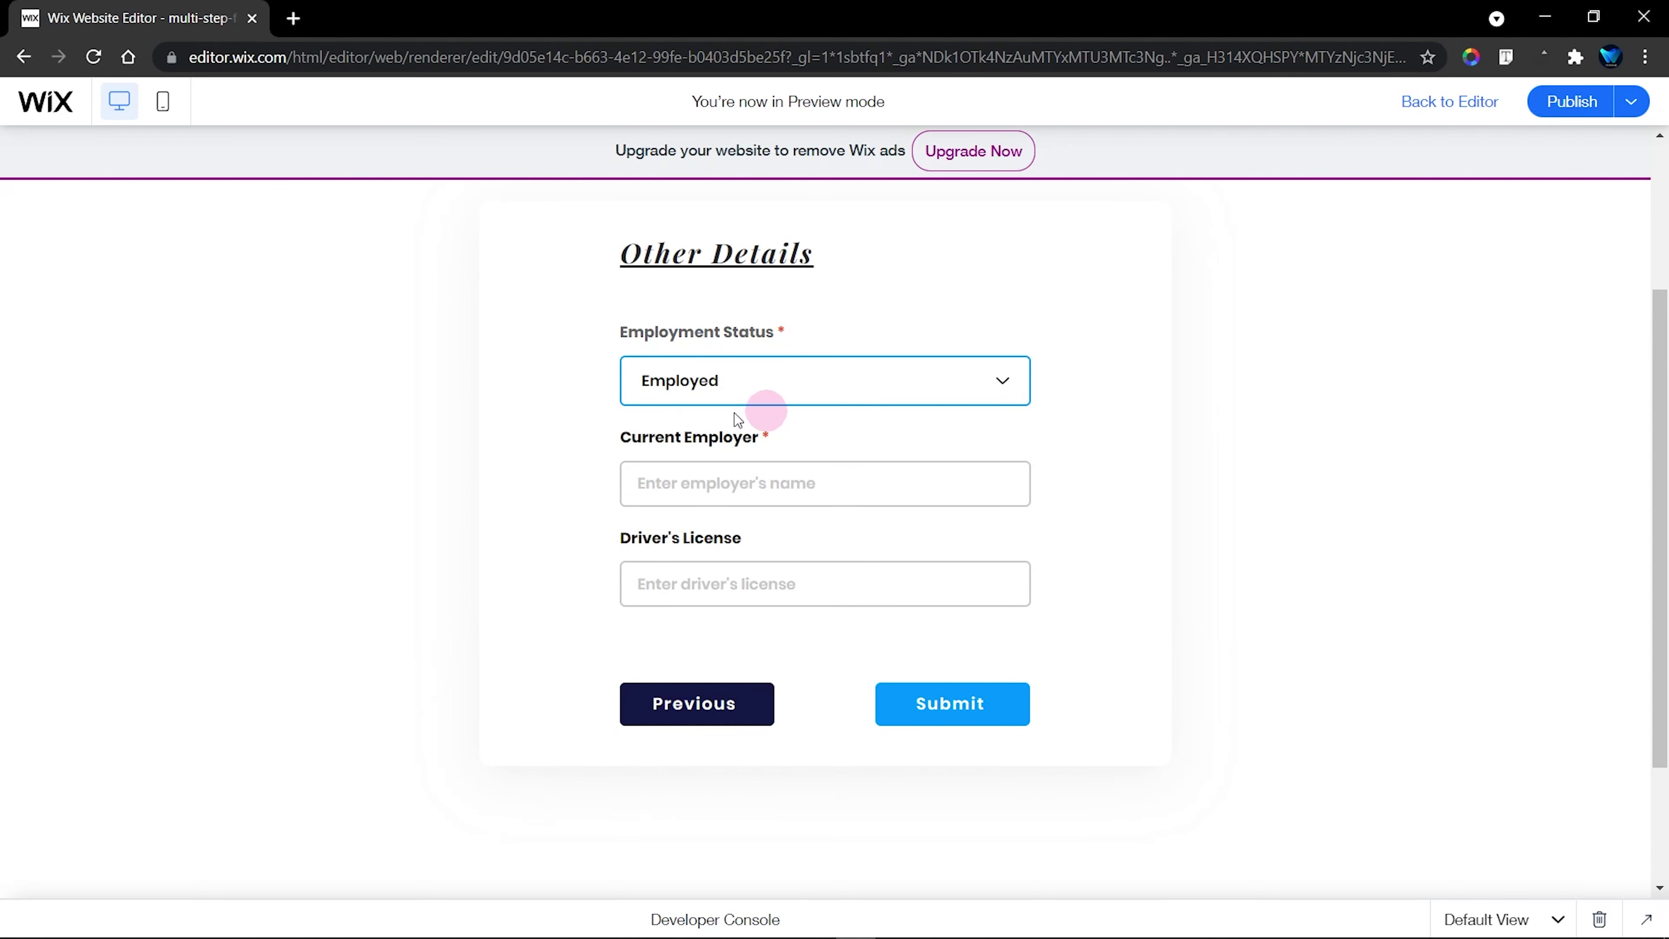
pyautogui.click(815, 387)
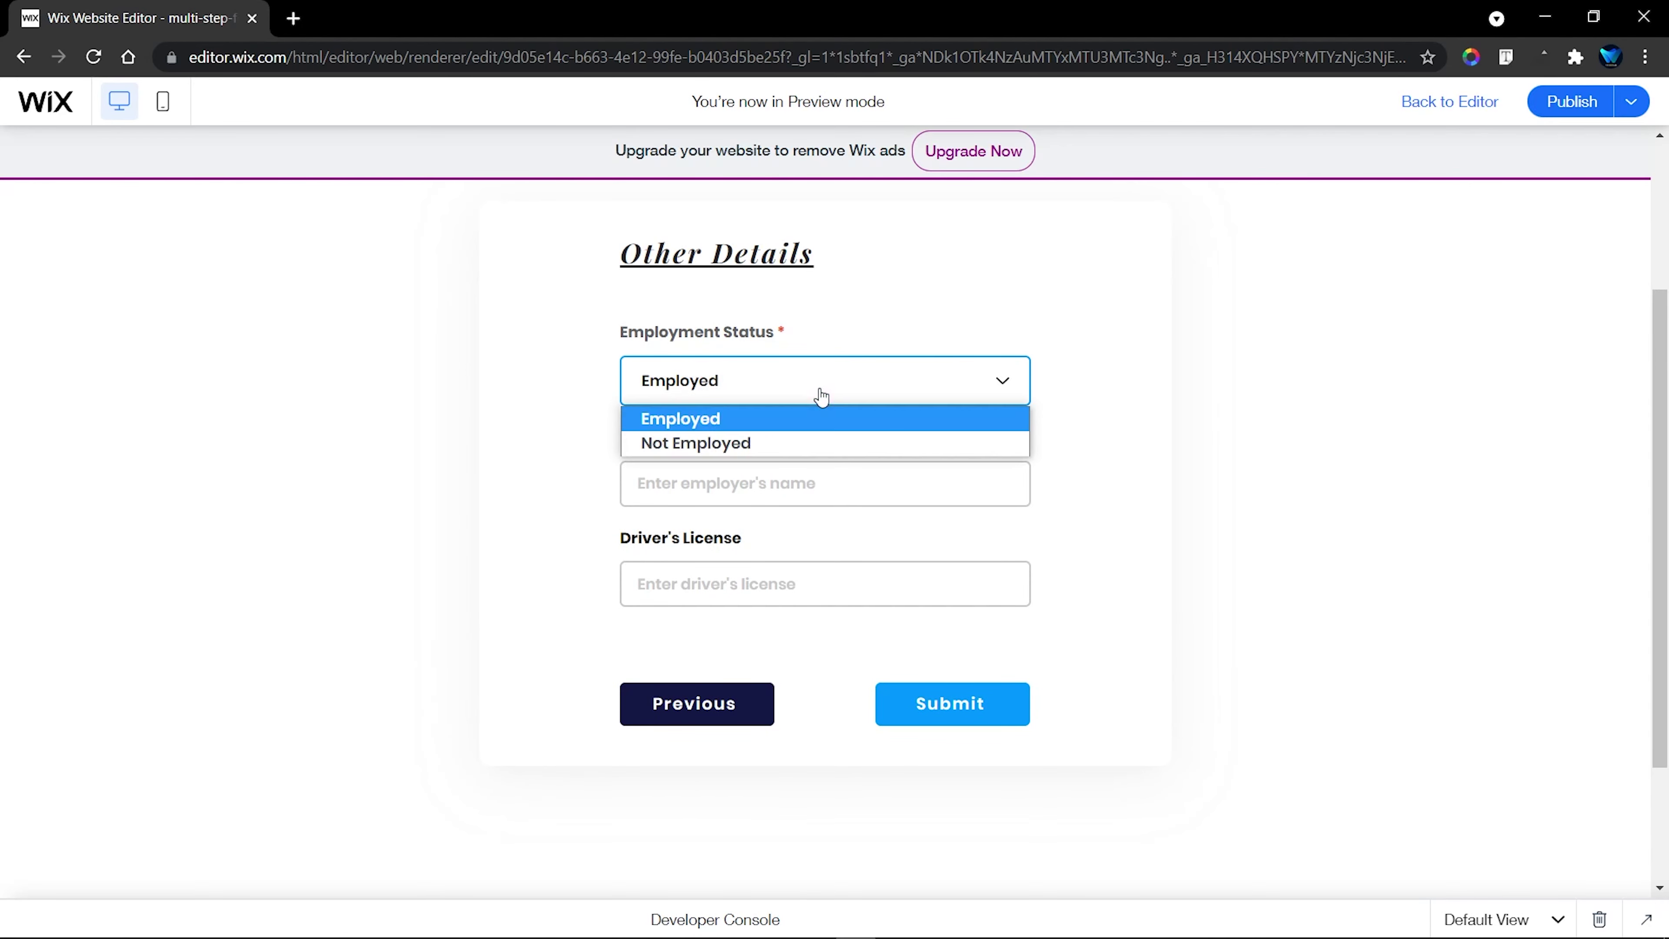
pyautogui.click(783, 439)
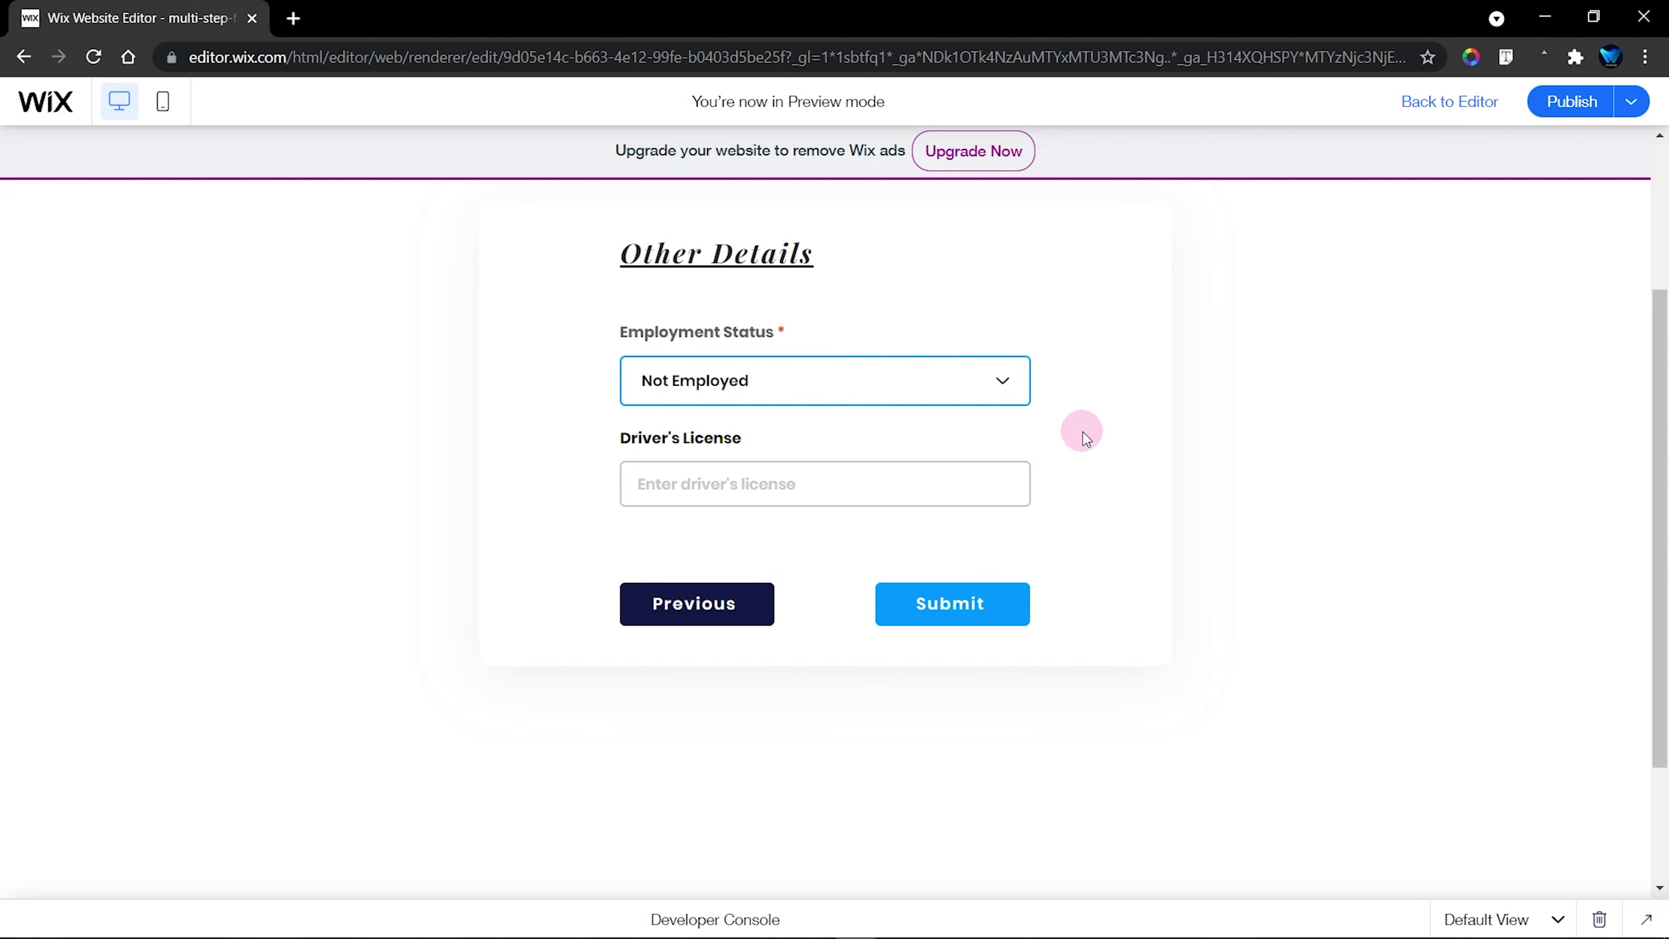
pyautogui.click(934, 392)
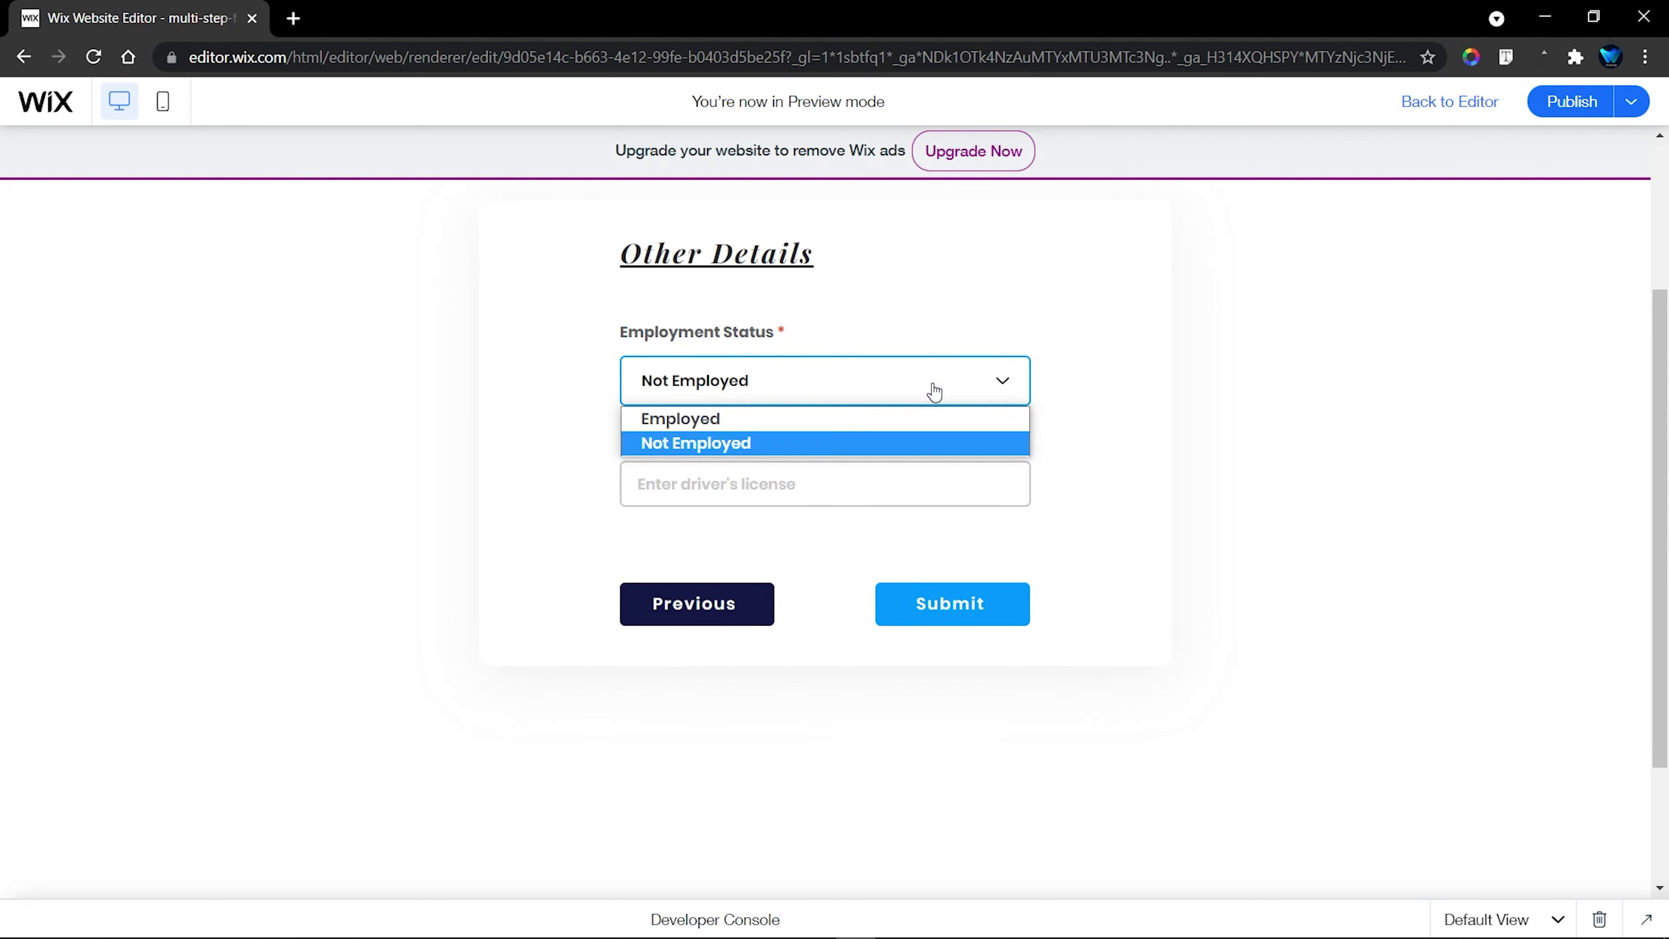
pyautogui.click(826, 424)
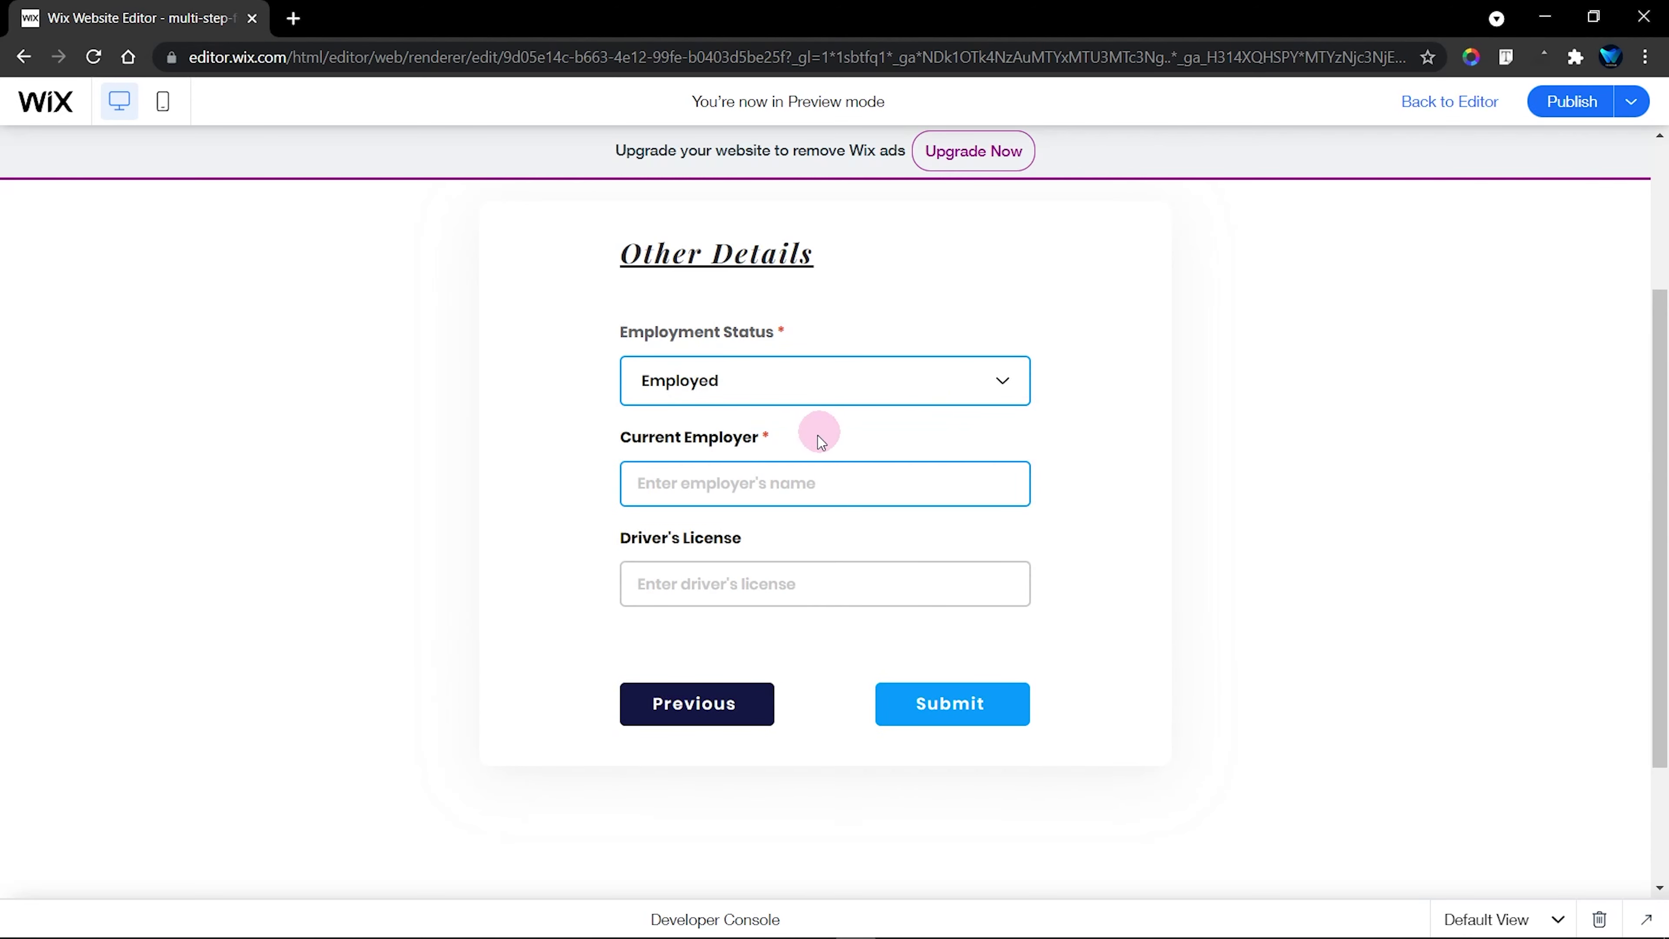
# Check the required Current Employer field by leaving it empty, set Employment Status to Not Employed, and return to the editor
pyautogui.click(768, 440)
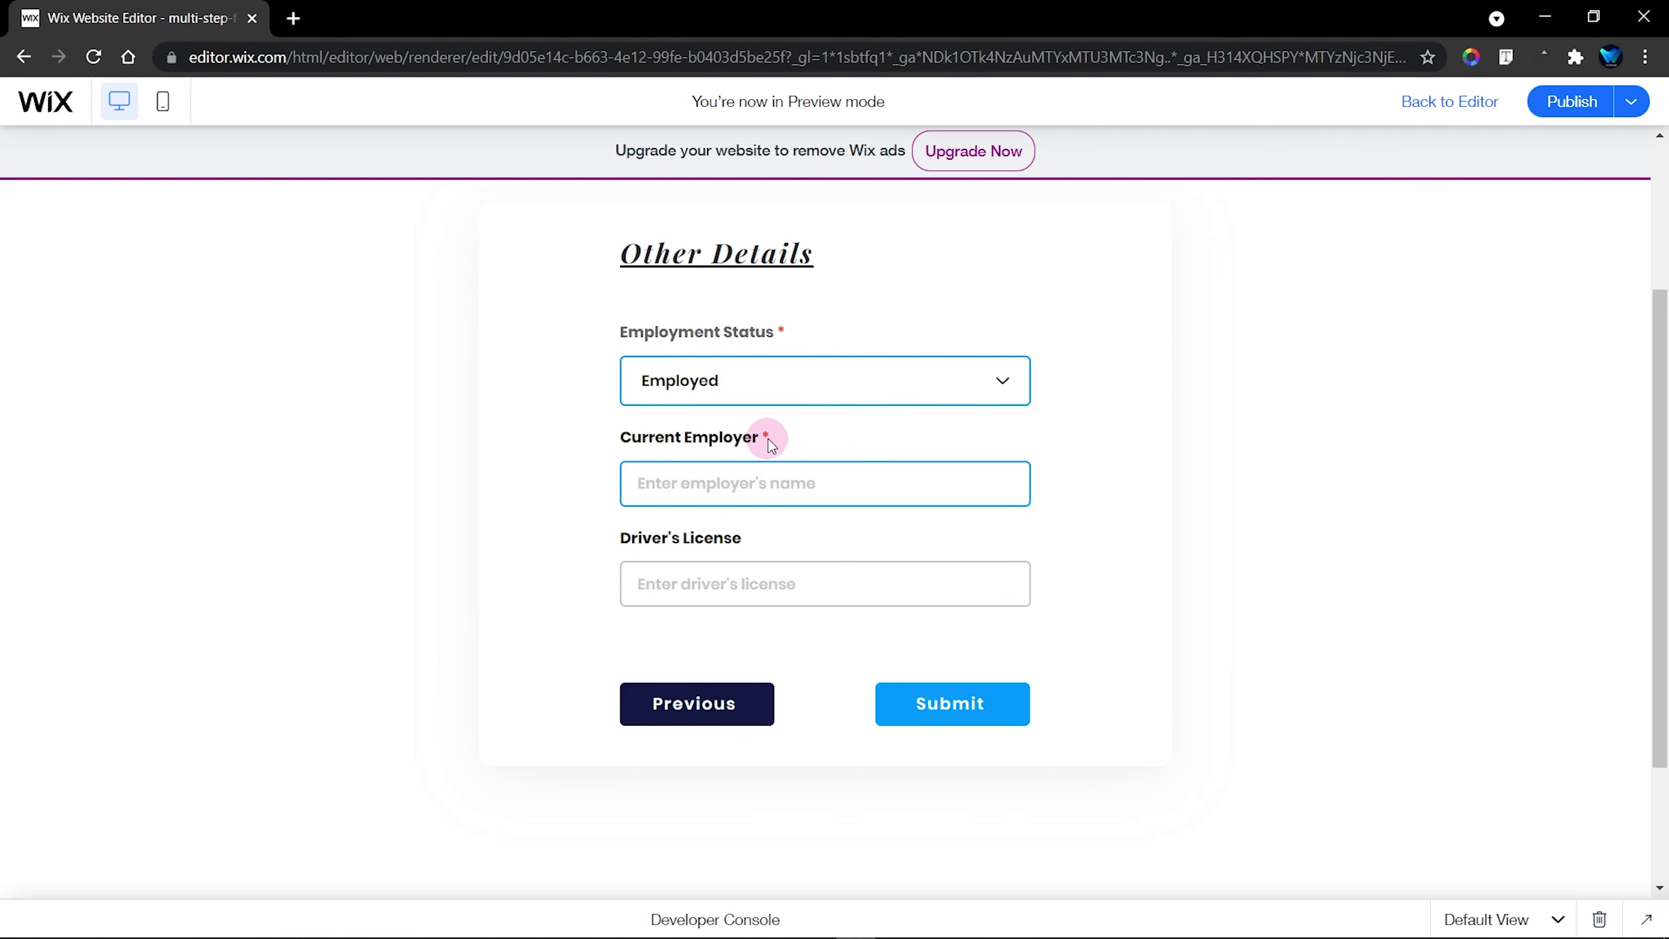
pyautogui.click(790, 406)
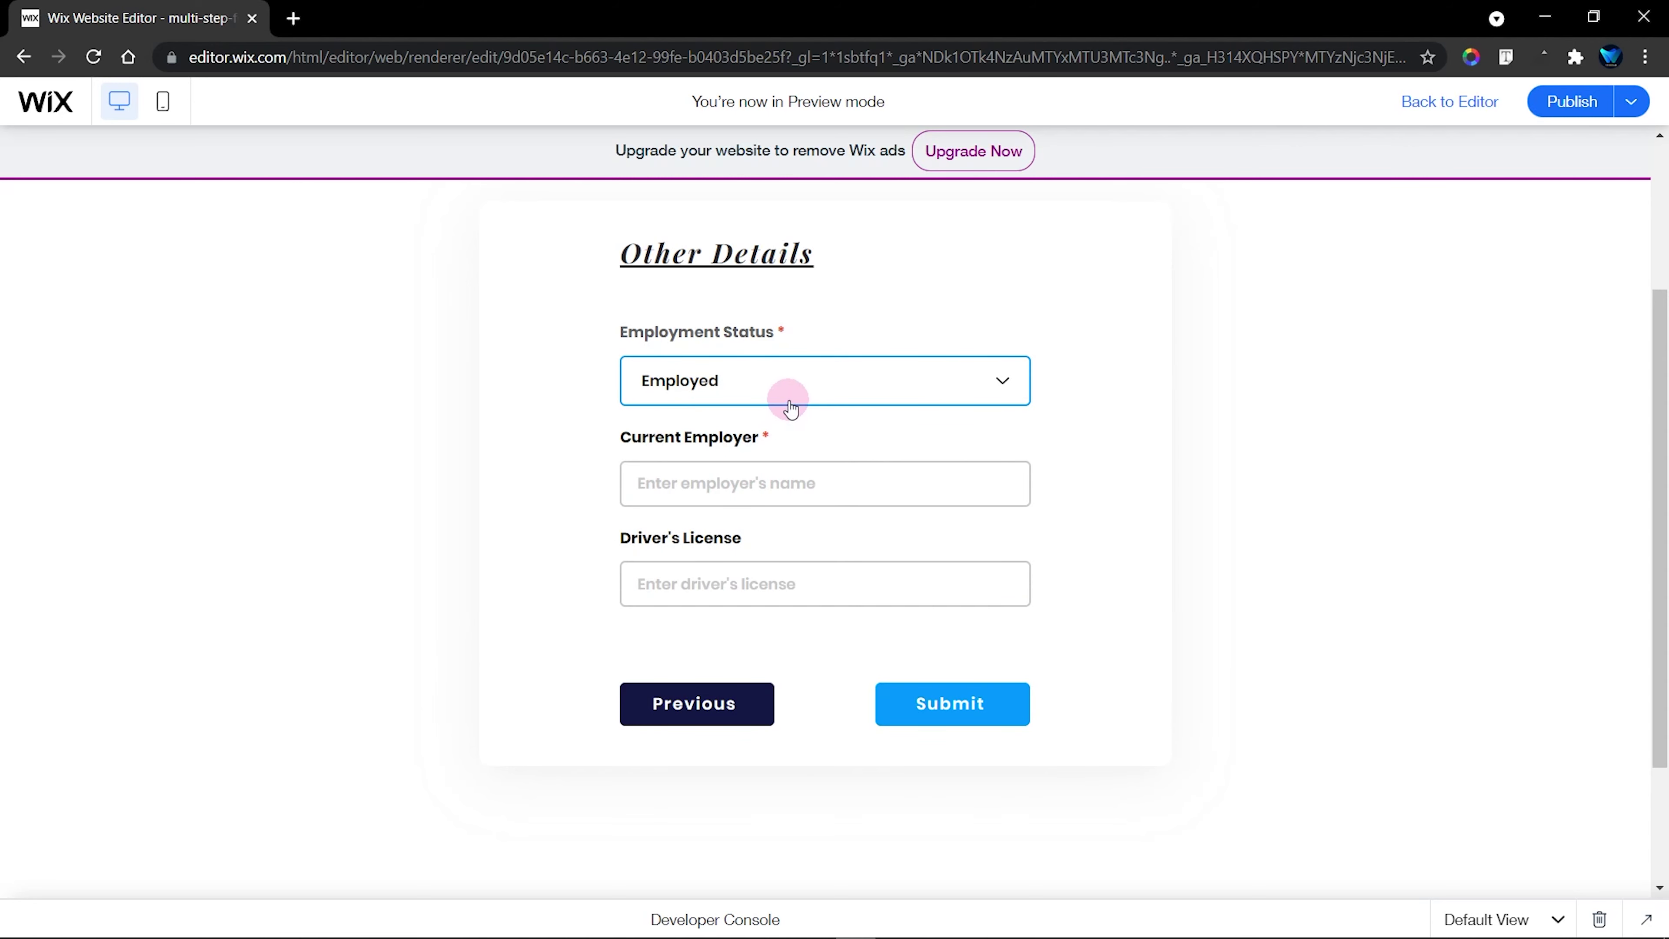
pyautogui.click(795, 441)
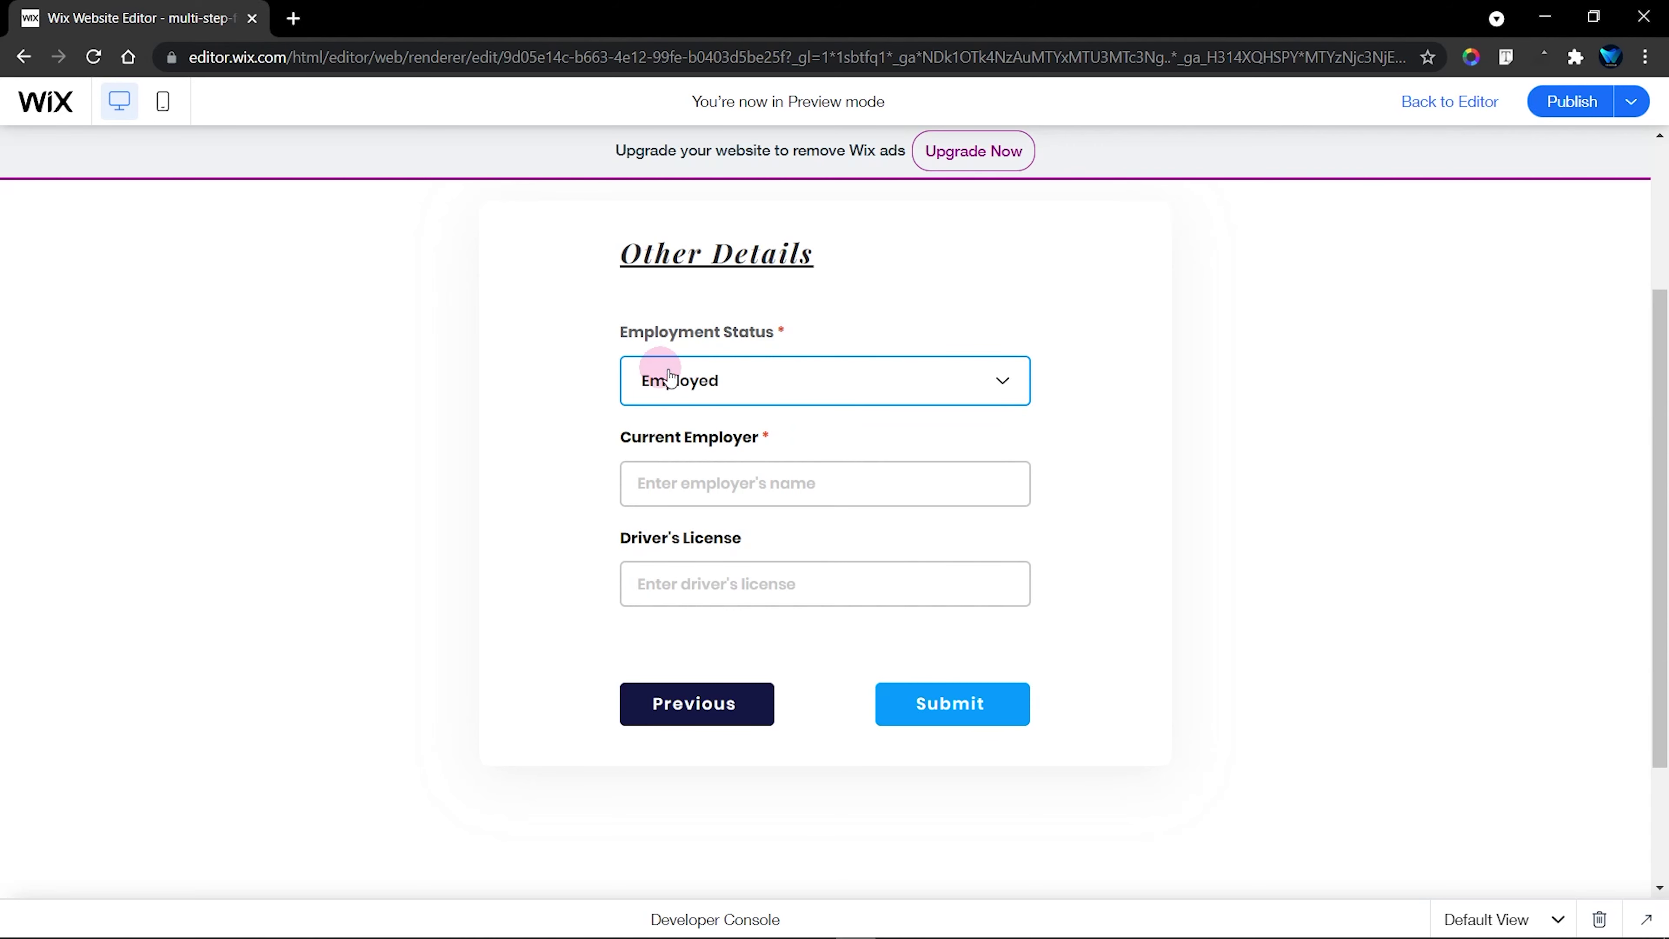
pyautogui.click(749, 380)
pyautogui.click(681, 380)
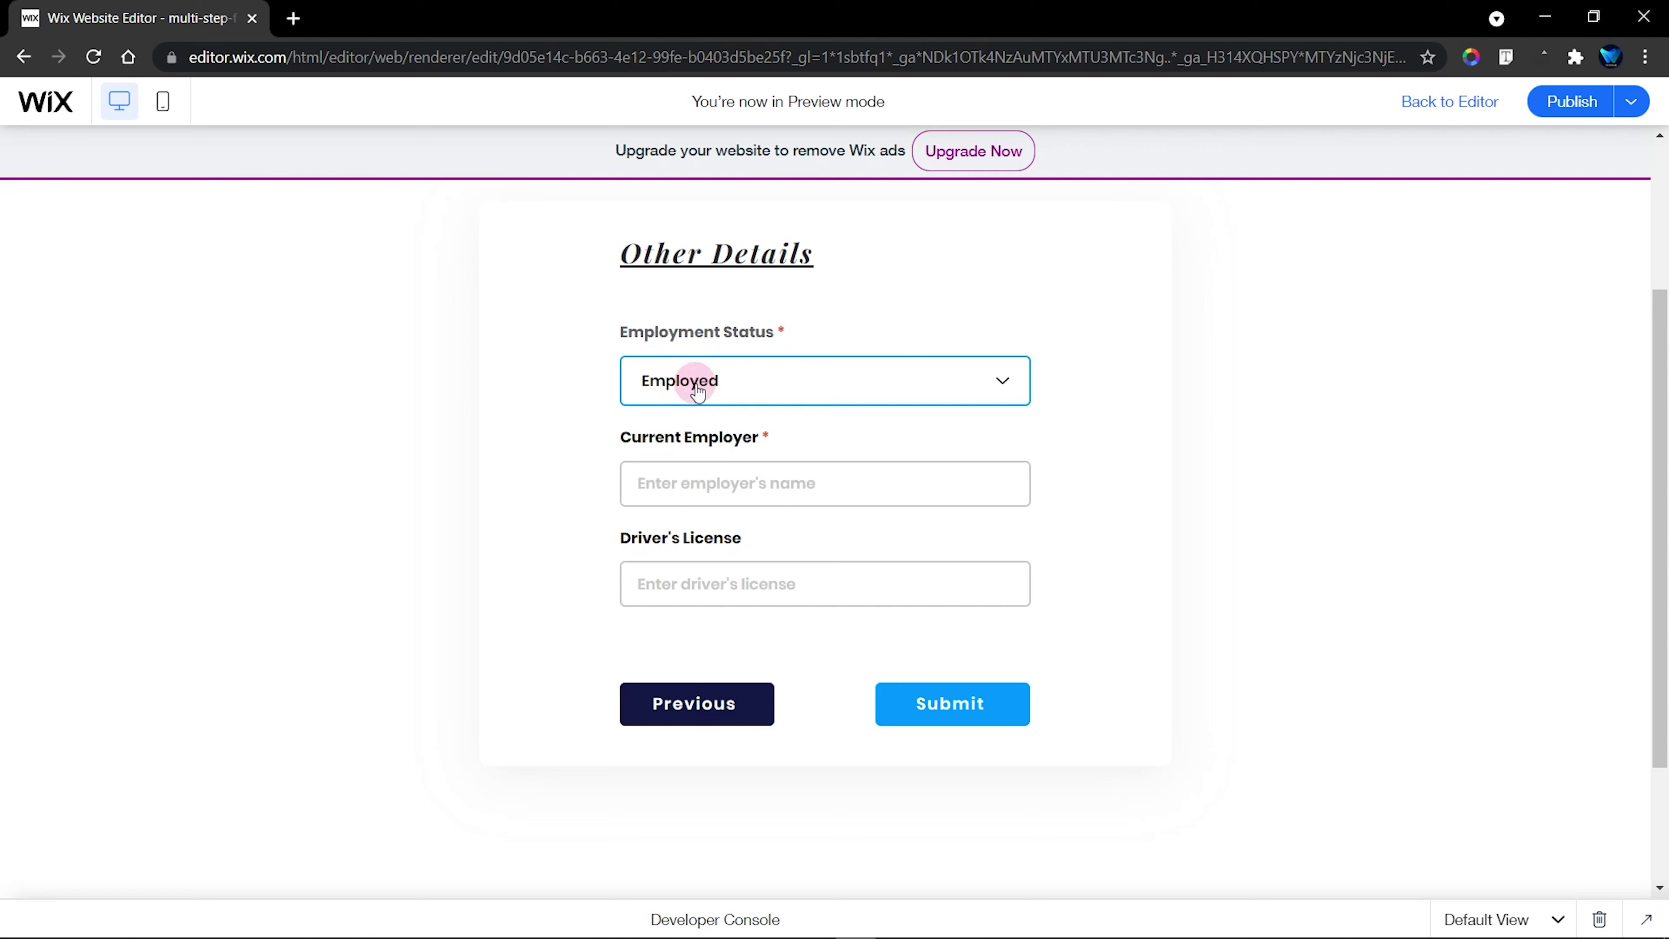
pyautogui.click(688, 501)
pyautogui.click(739, 465)
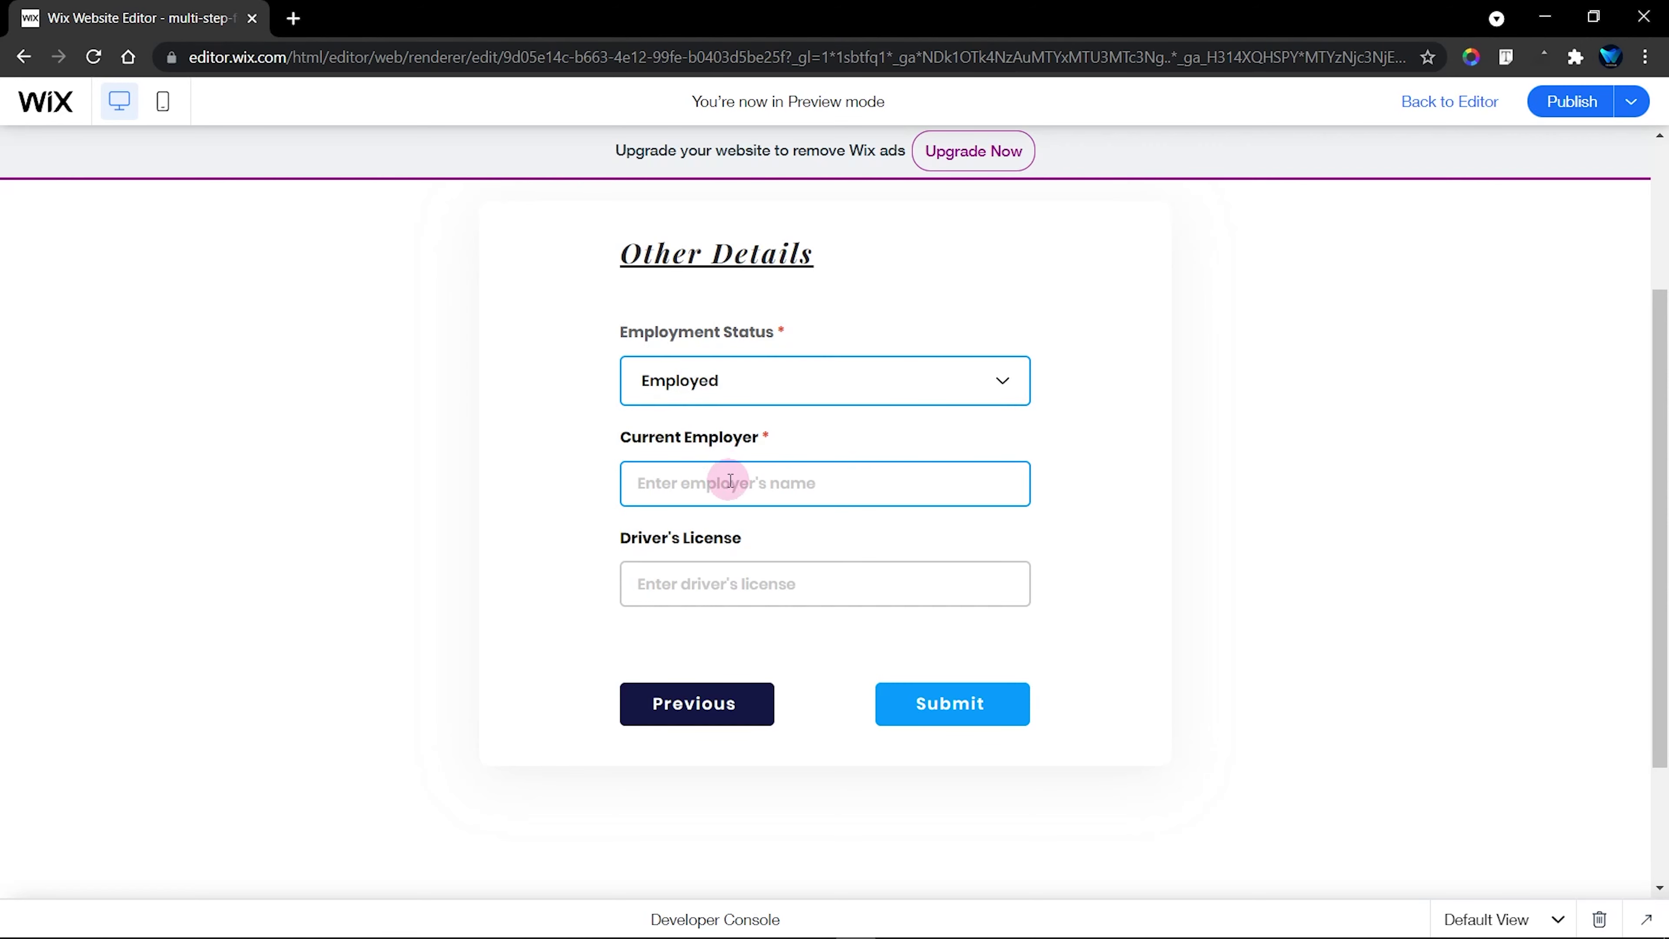
pyautogui.click(749, 384)
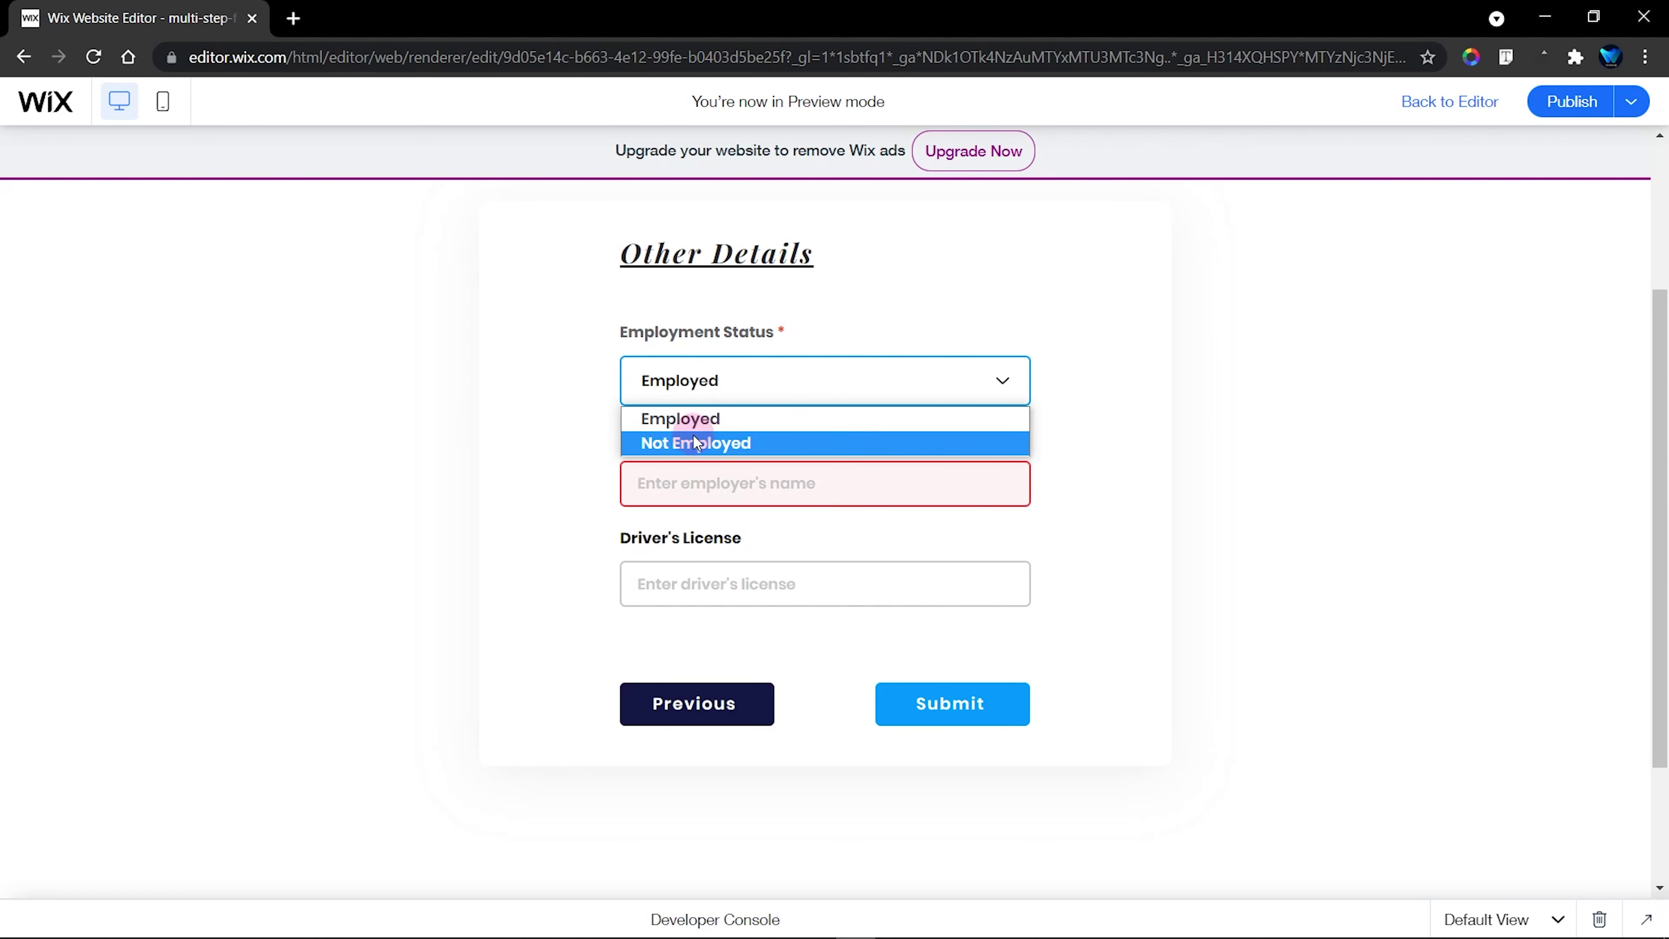
pyautogui.click(698, 444)
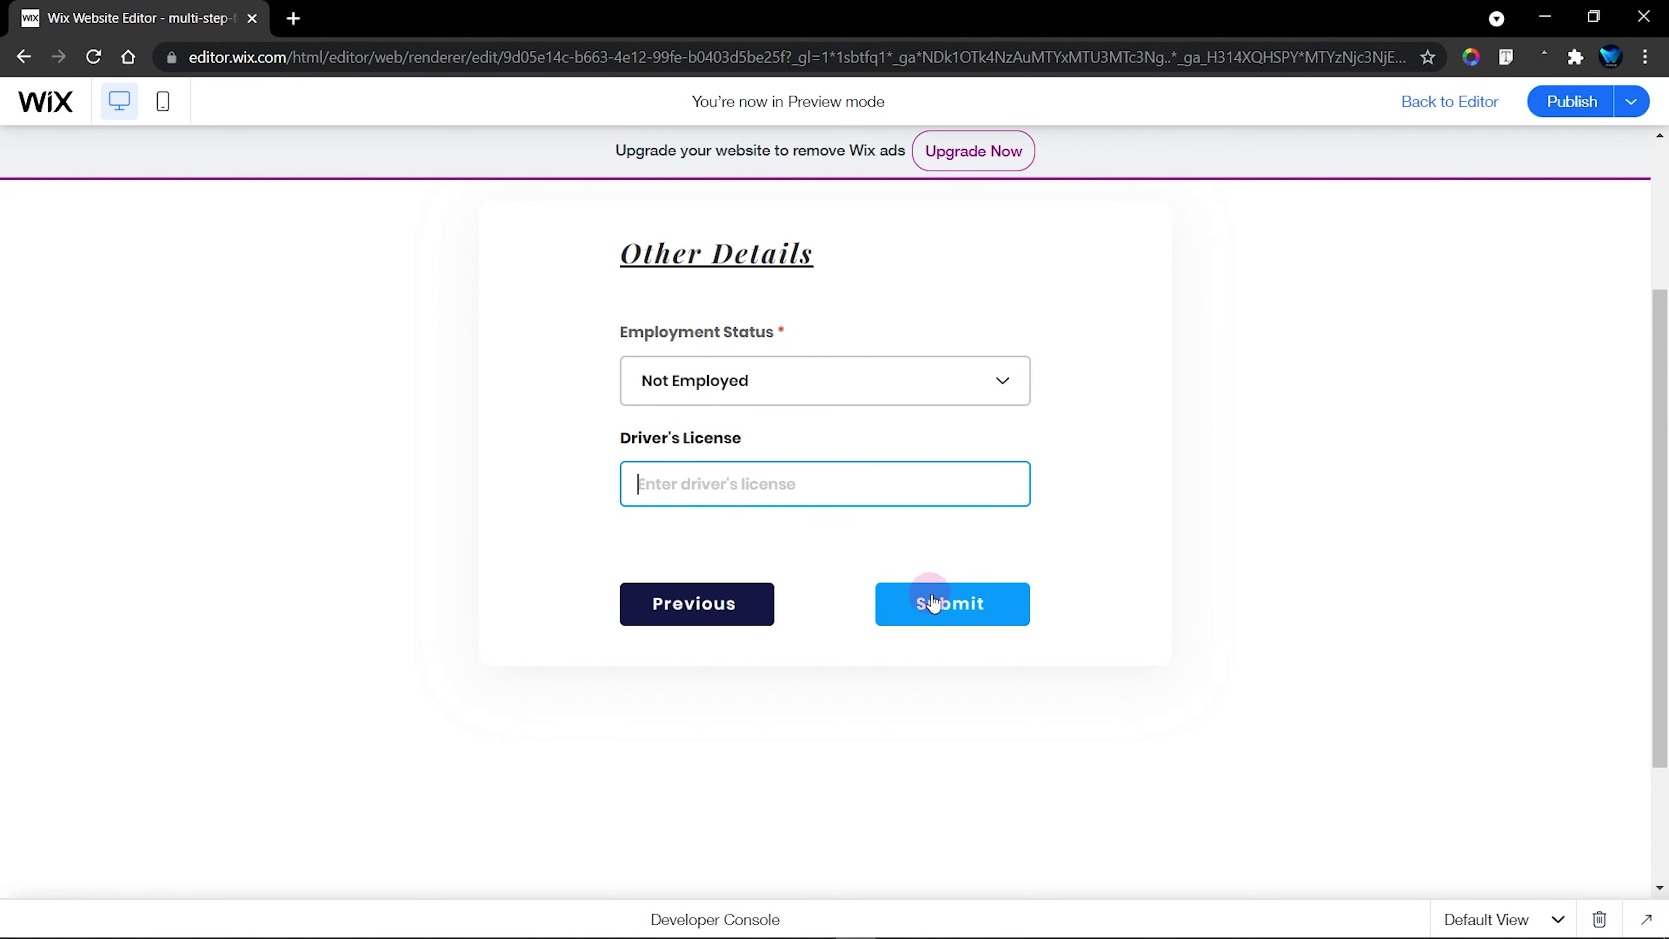
pyautogui.click(1001, 531)
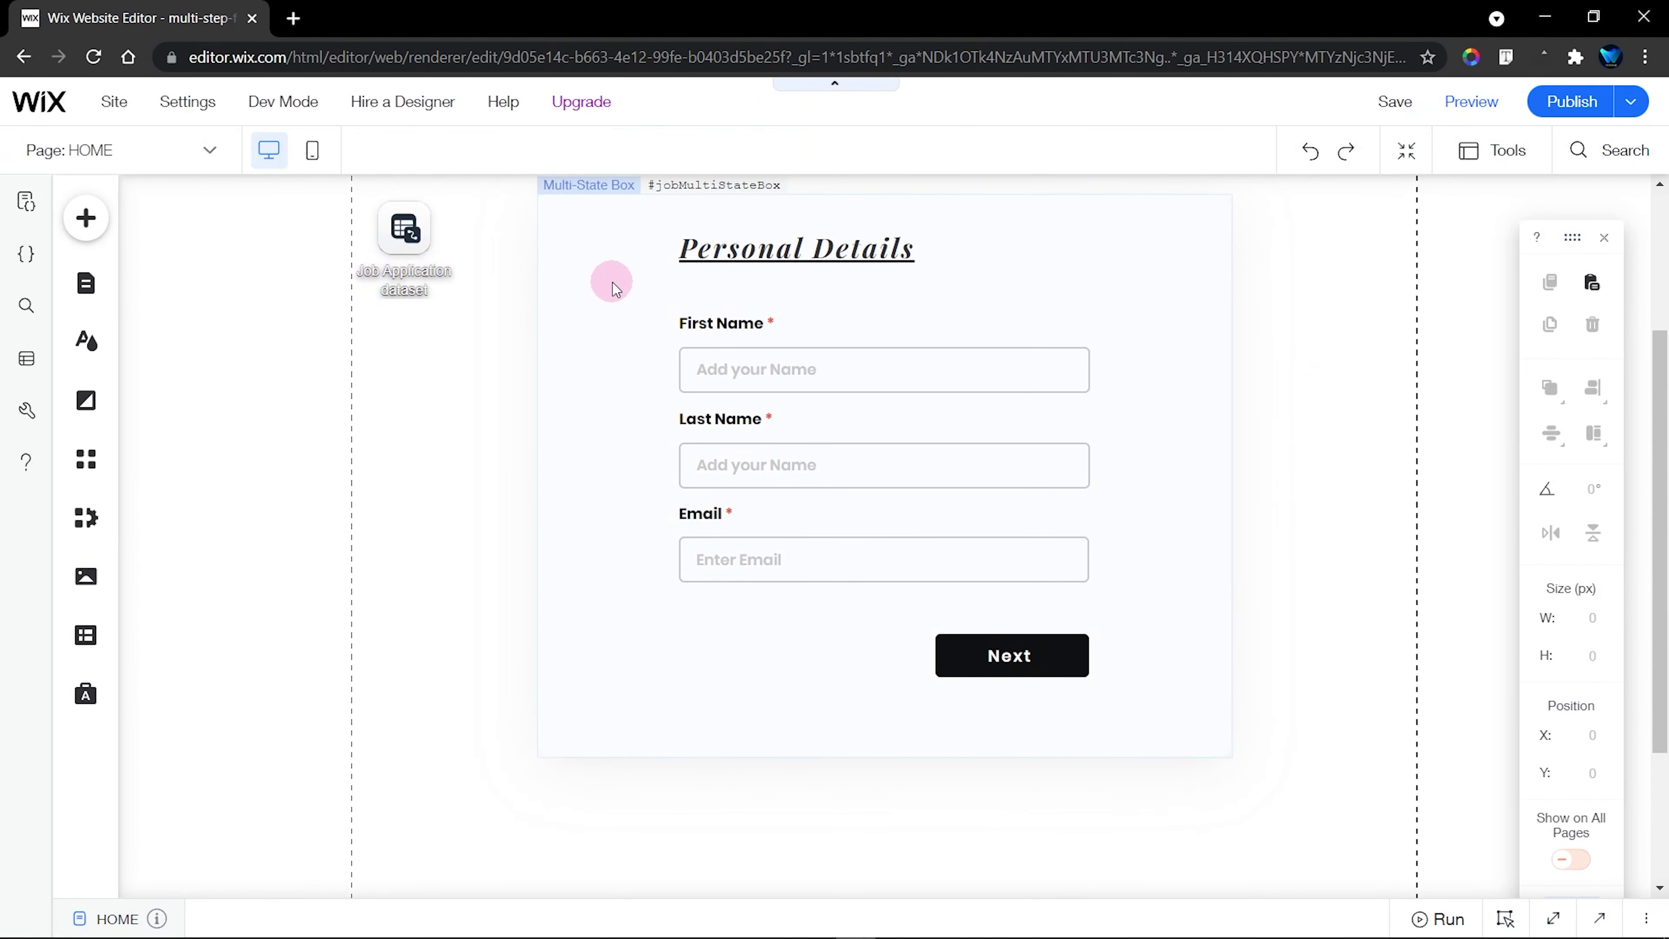
# Switch the multi-state box to the otherDetails state and select the Current Employer input
pyautogui.click(613, 282)
pyautogui.click(621, 816)
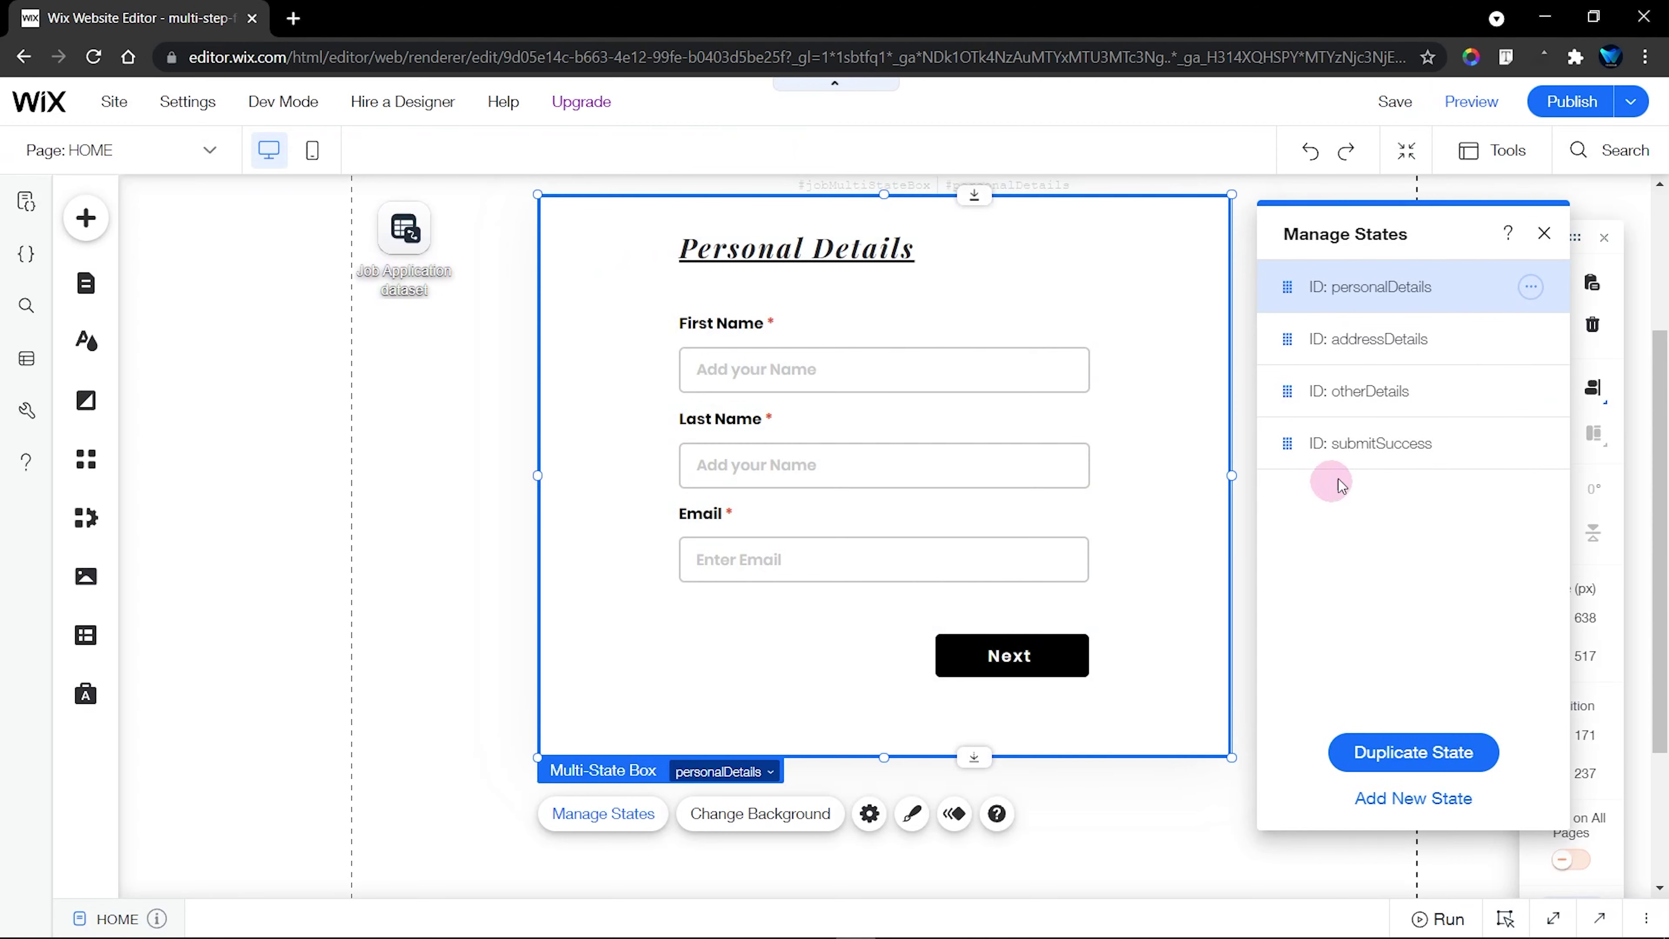
pyautogui.click(1450, 396)
pyautogui.click(1542, 231)
pyautogui.click(798, 458)
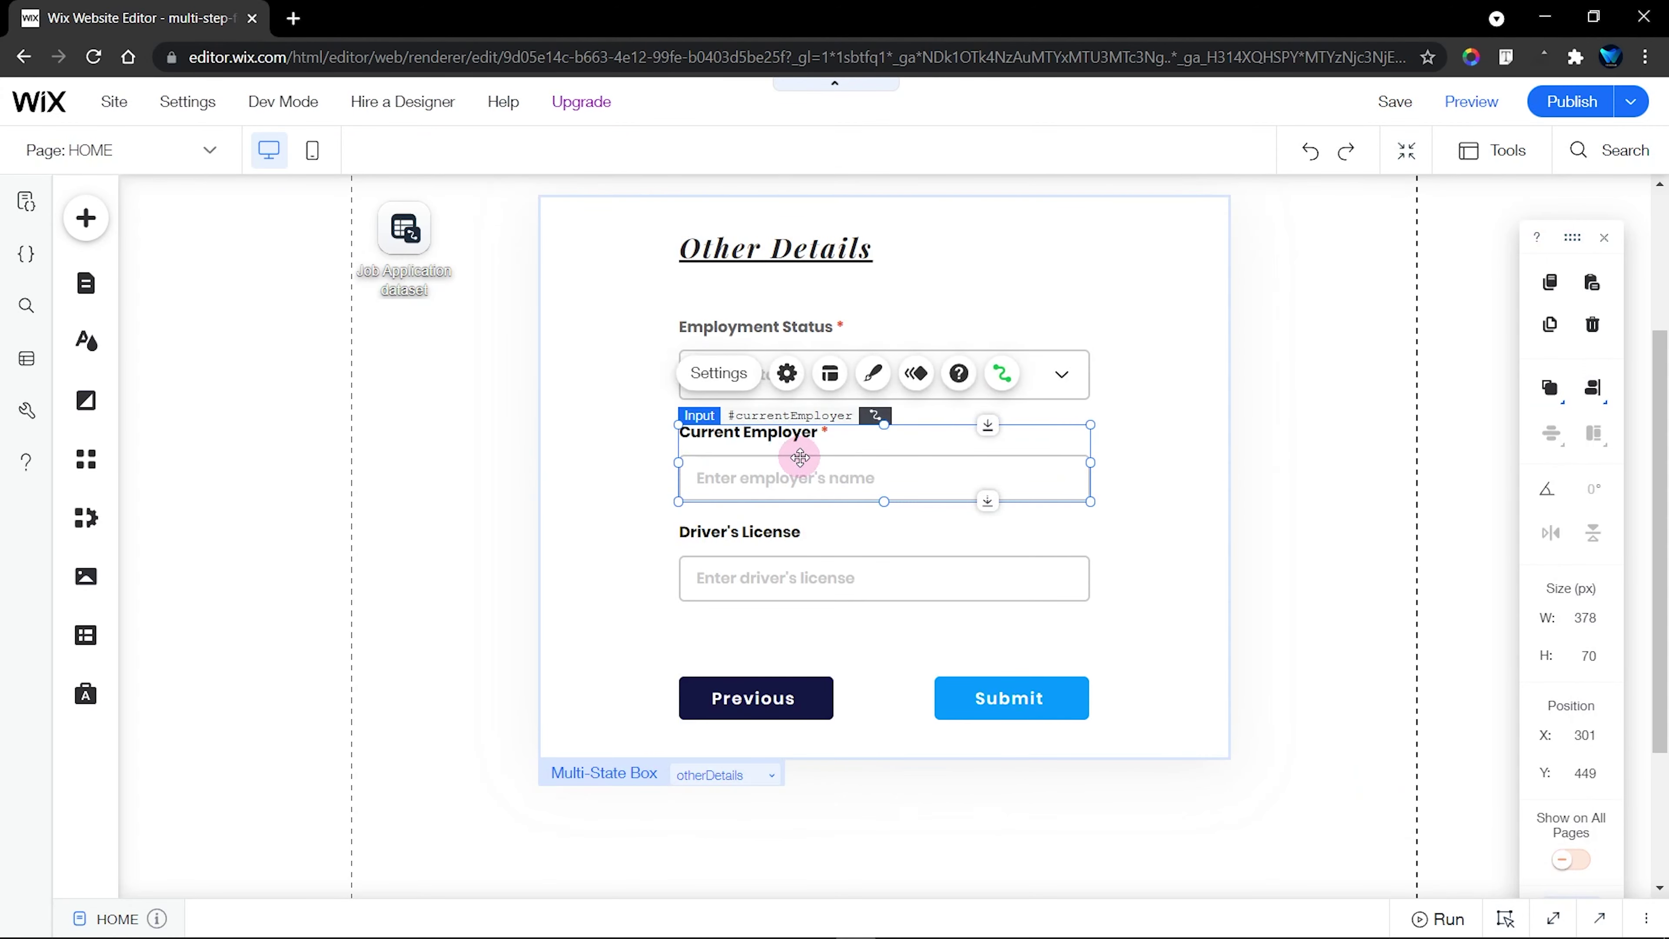
# In the page code's "Employed" if block, add the statement $w("#currentEmployer").required = true; below the expand call, separated by a blank line
pyautogui.click(1544, 921)
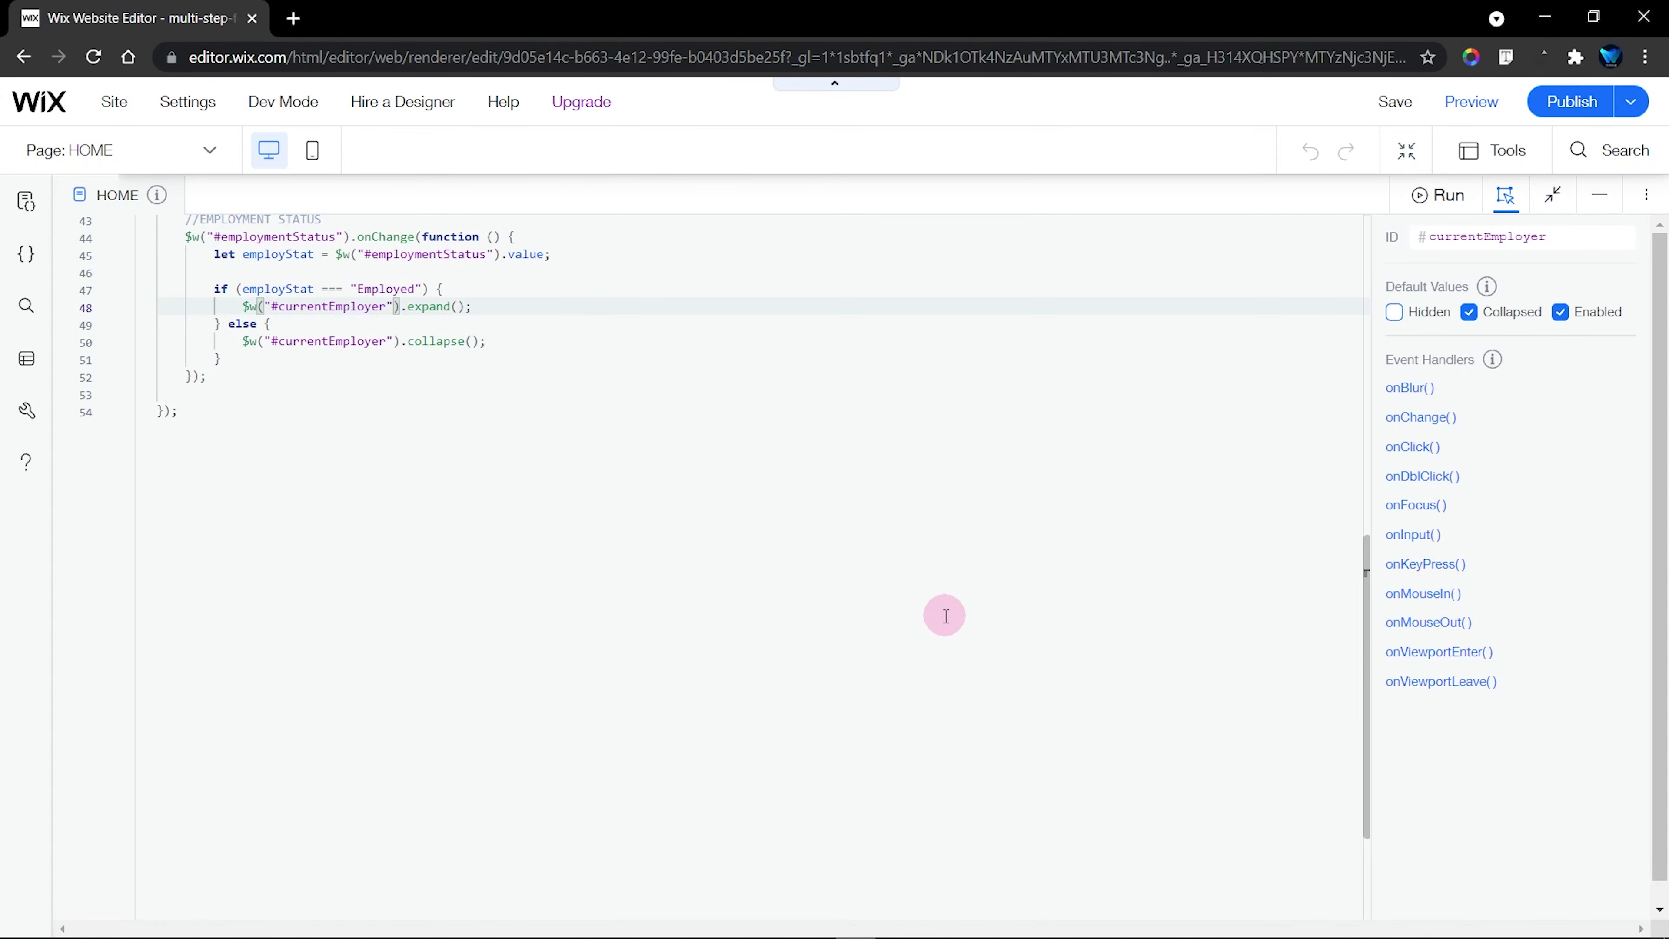
pyautogui.press('End')
pyautogui.press('Return')
pyautogui.press('Return')
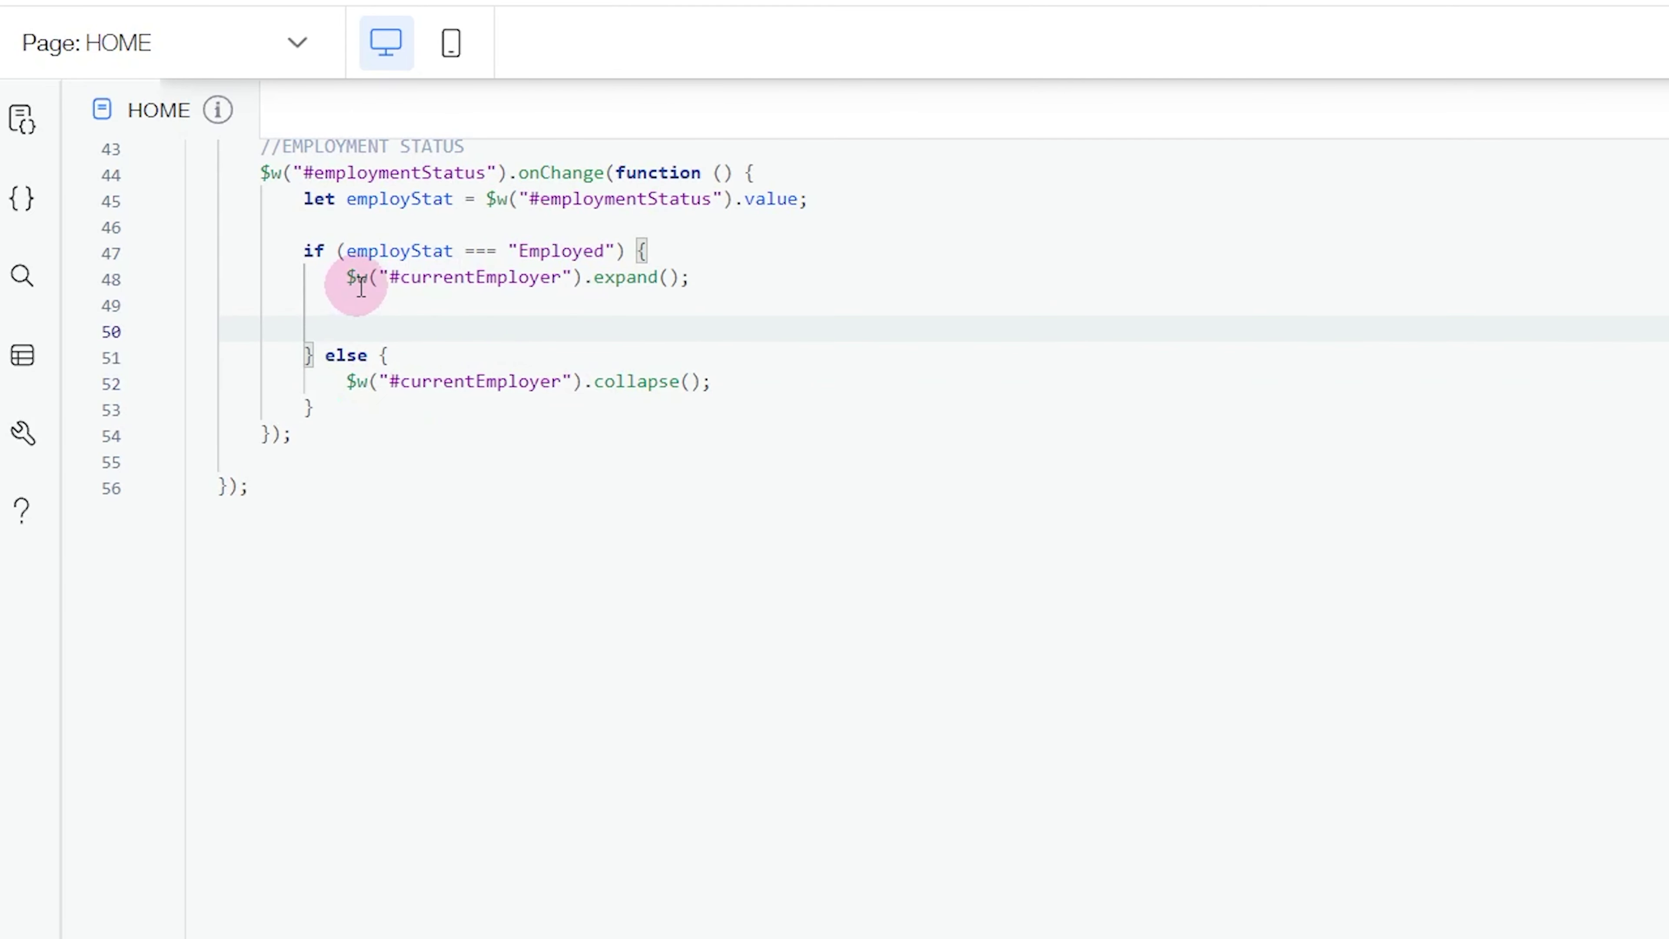
pyautogui.moveTo(348, 283); pyautogui.dragTo(583, 276)
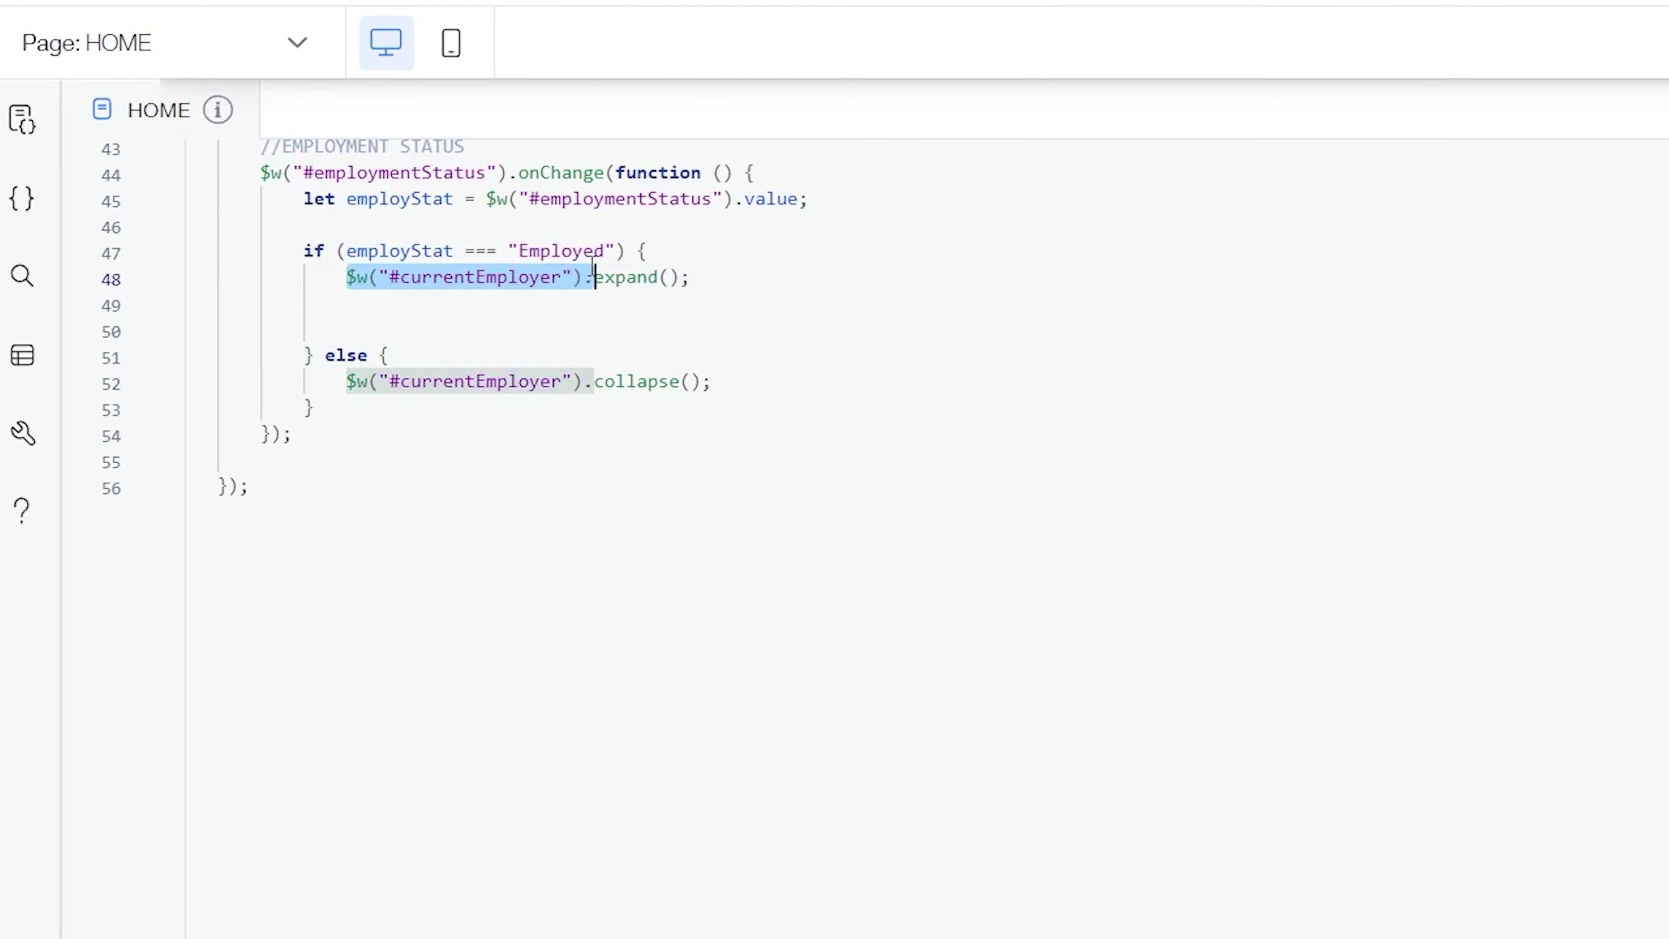
pyautogui.click(532, 332)
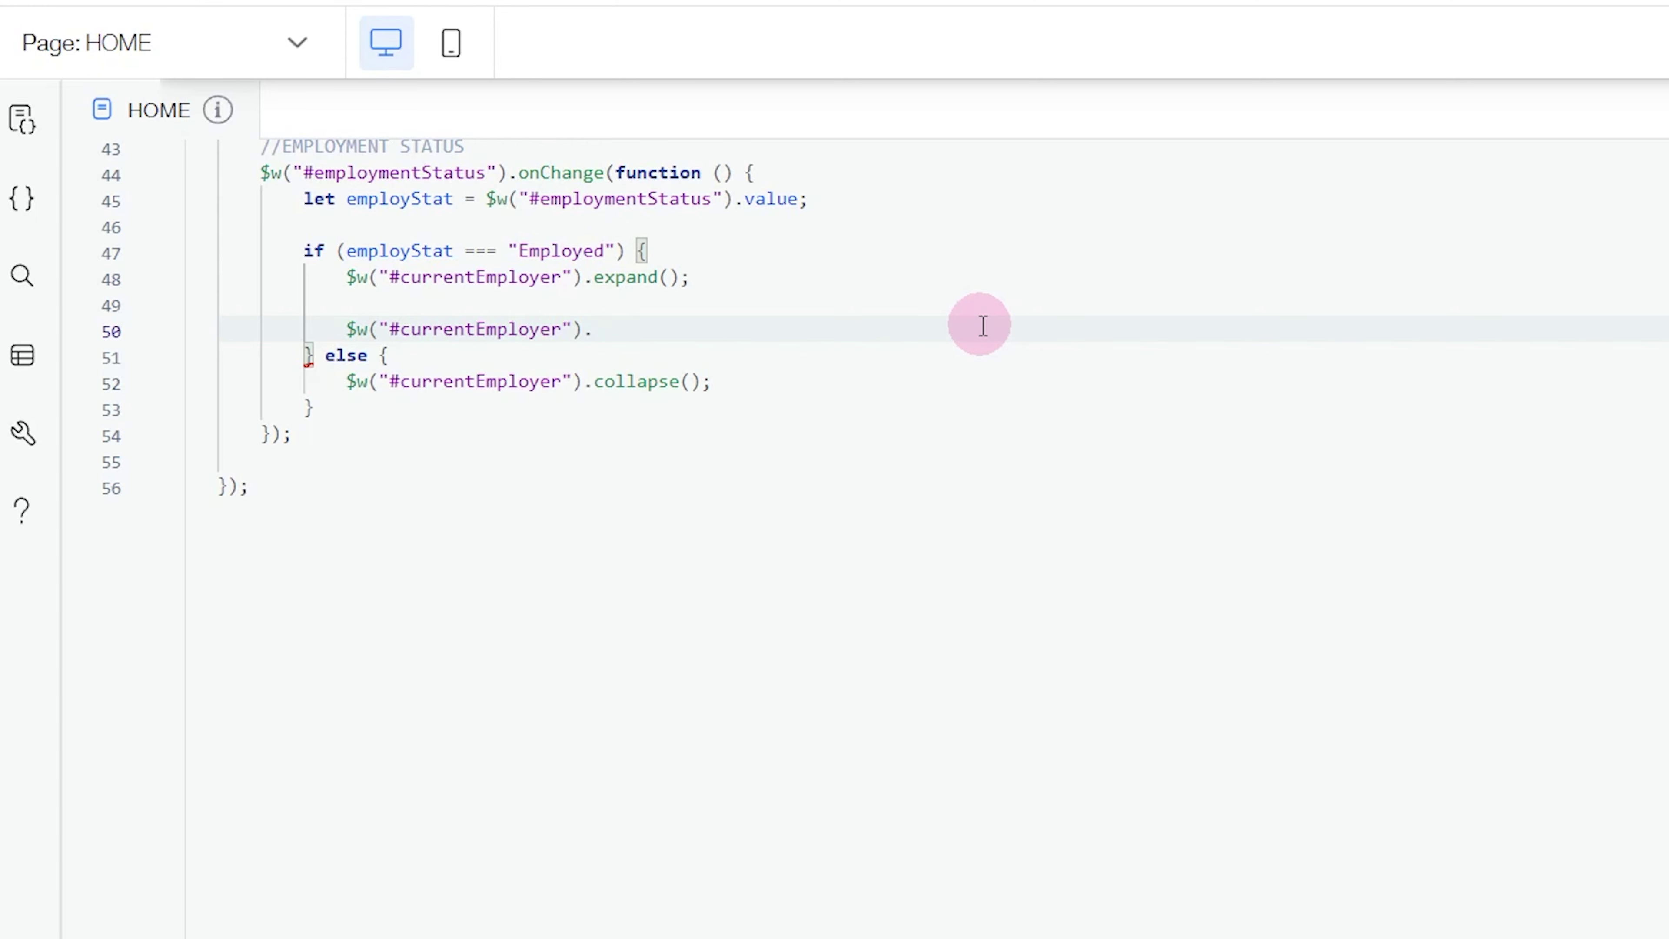
pyautogui.write('req')
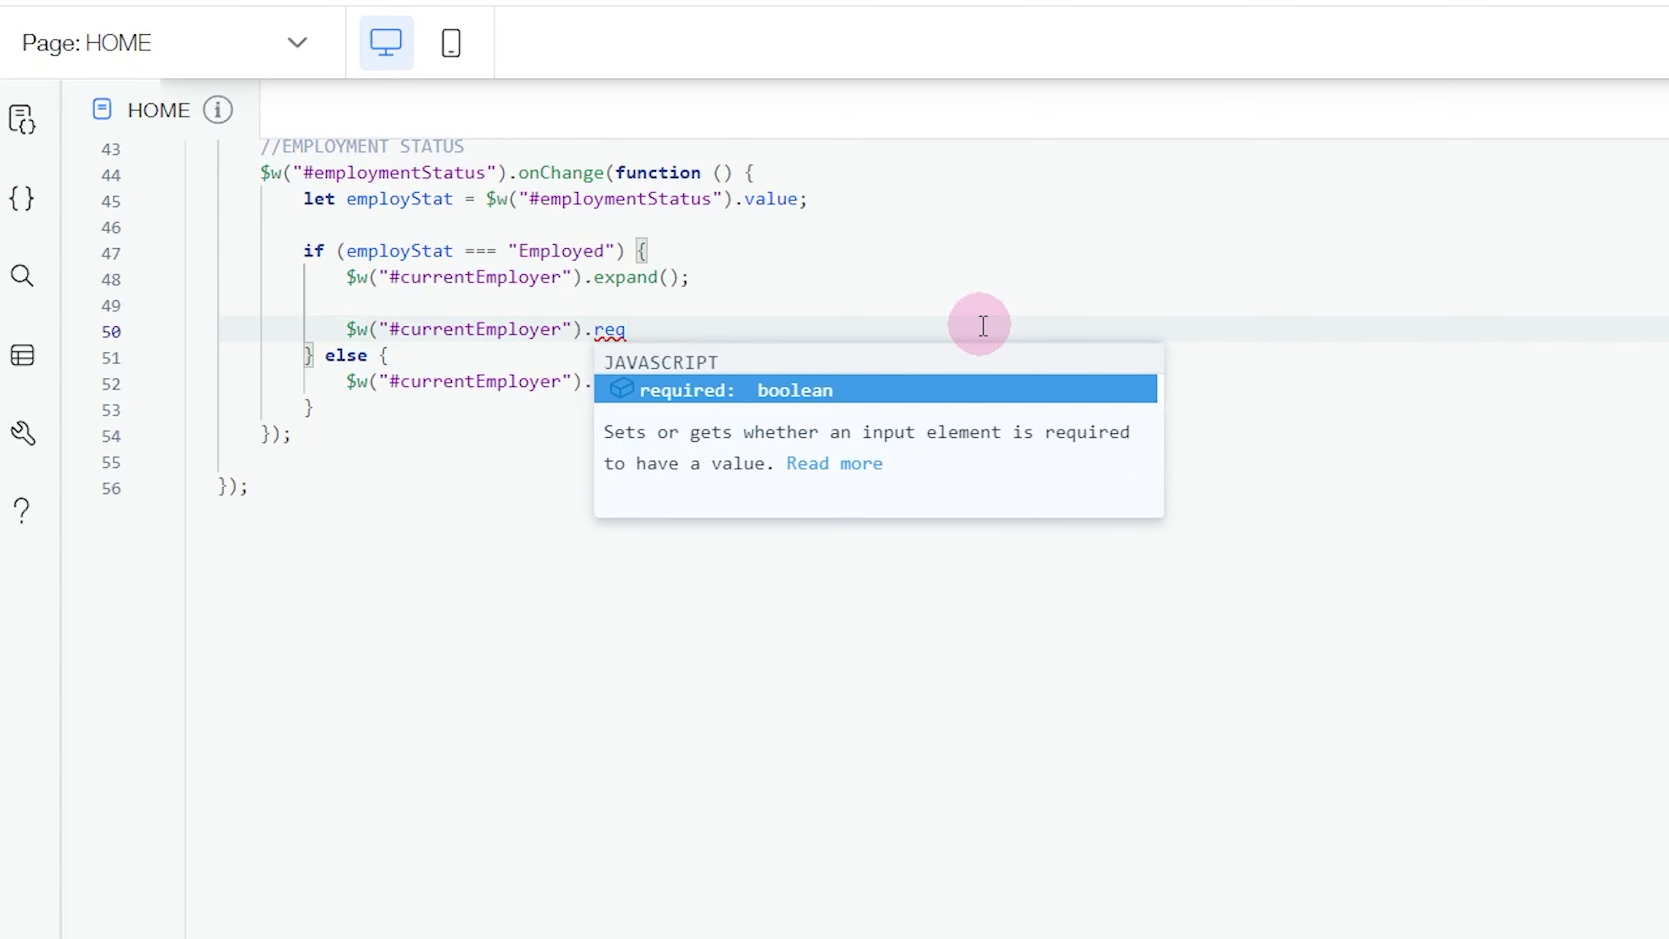
pyautogui.press('Return')
pyautogui.write('= ')
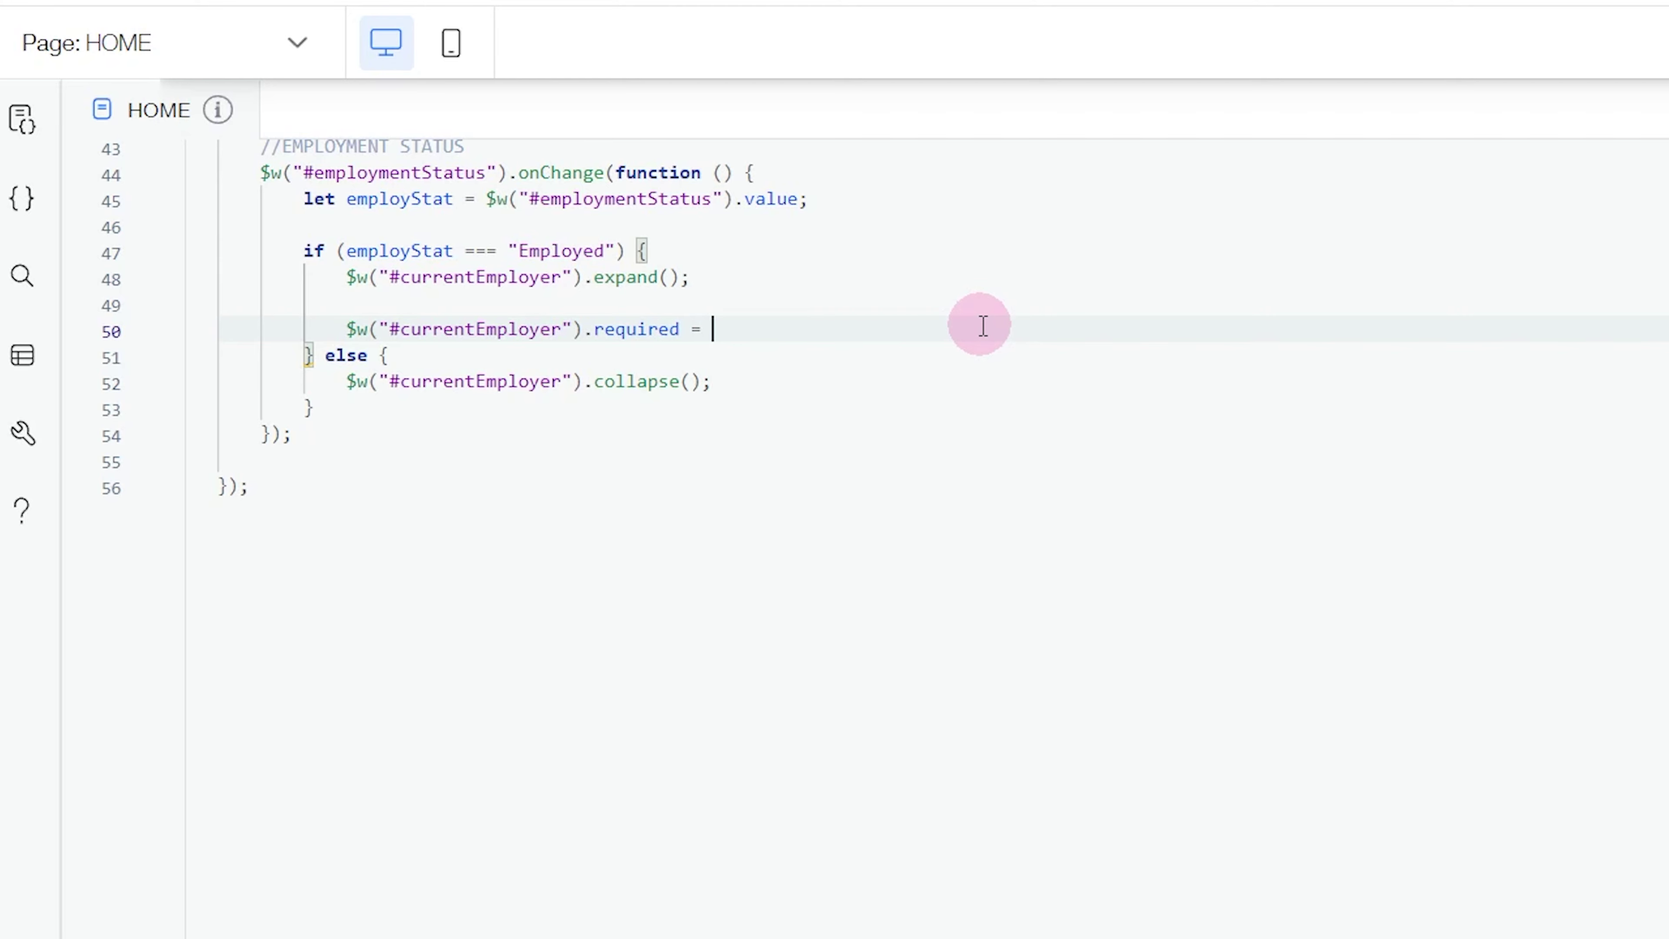
pyautogui.write('true')
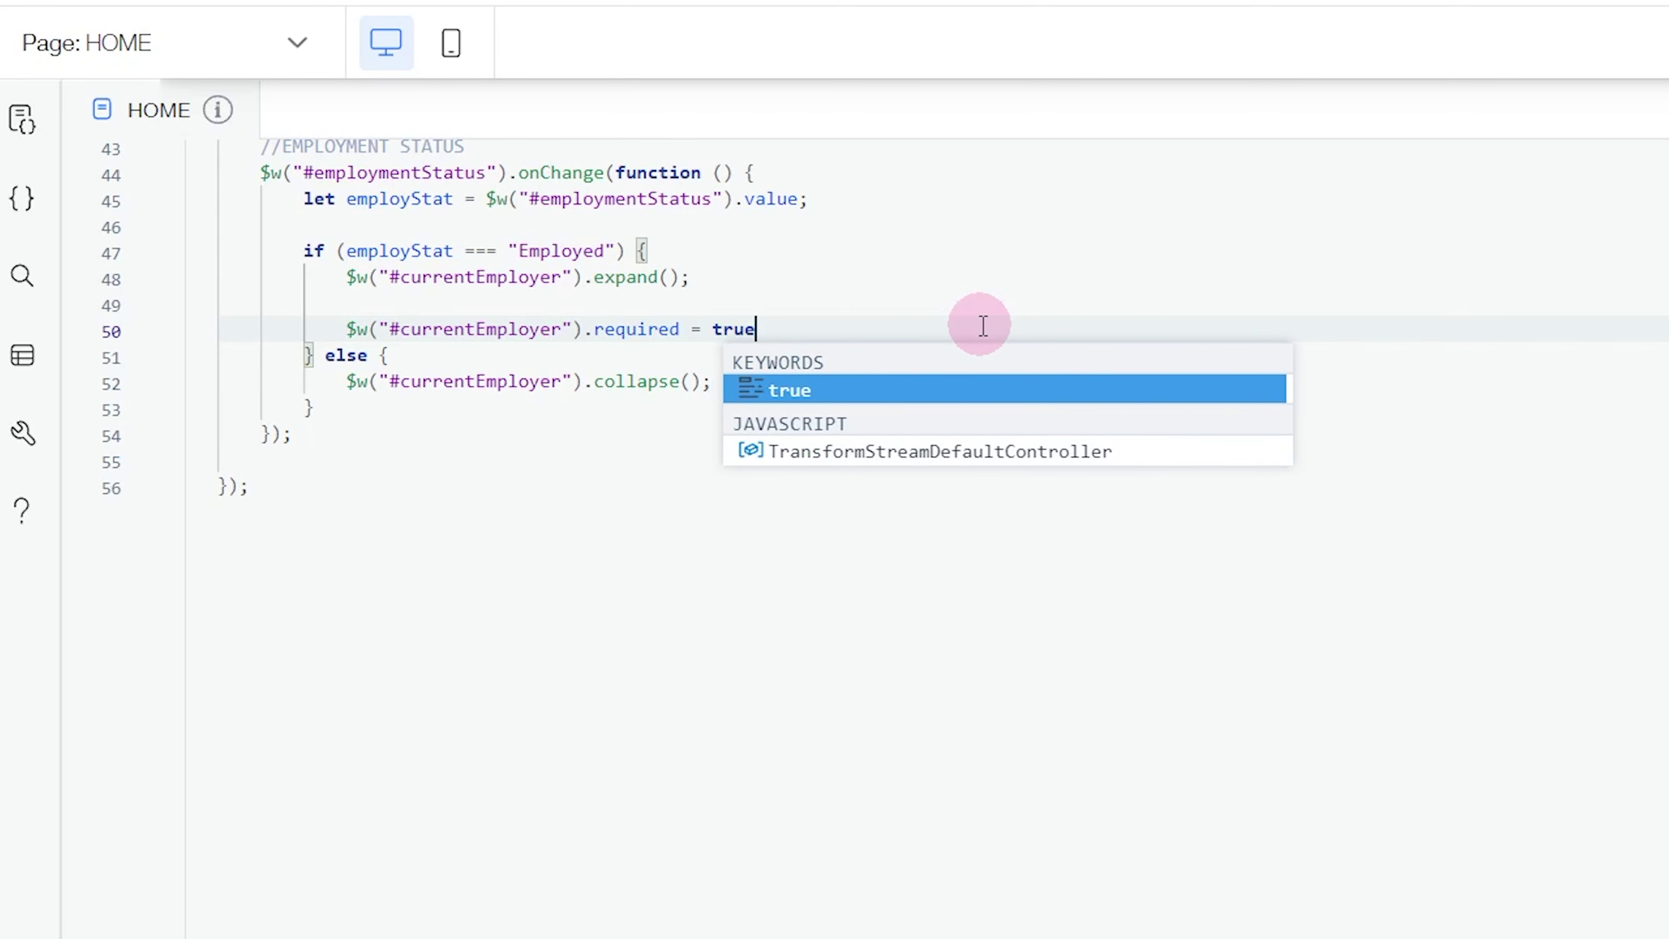
pyautogui.write(';')
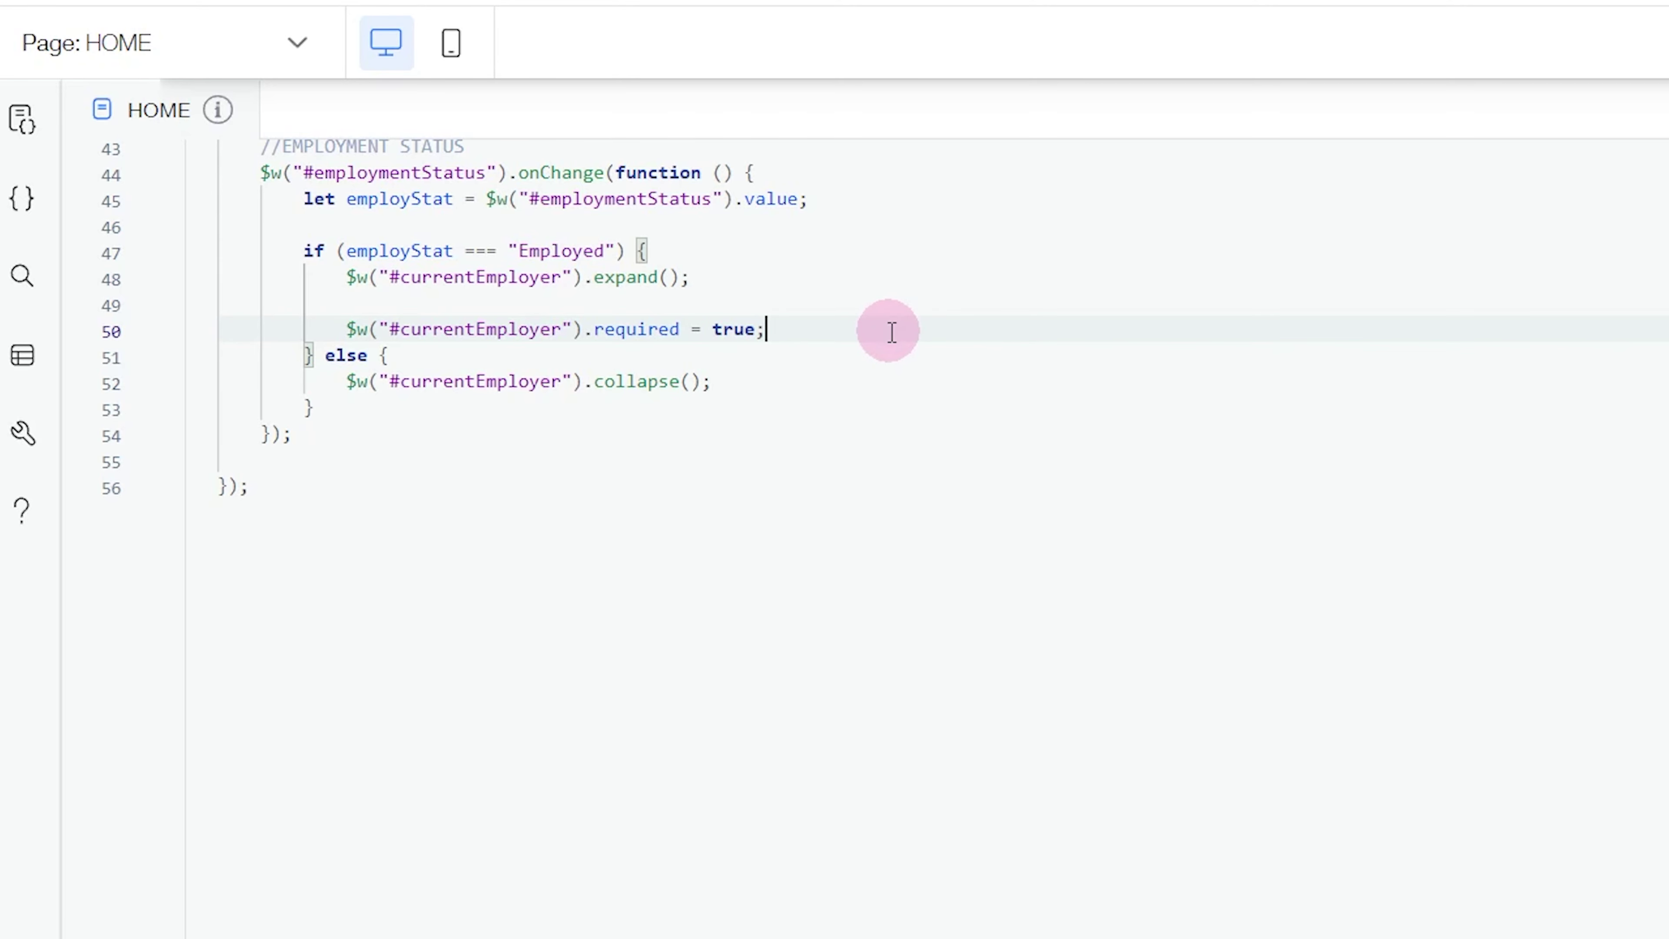
# In the page code's else block, add the statement $w("#currentEmployer").required = false; below the collapse call
pyautogui.click(749, 385)
pyautogui.press('Return')
pyautogui.moveTo(348, 328); pyautogui.dragTo(772, 326)
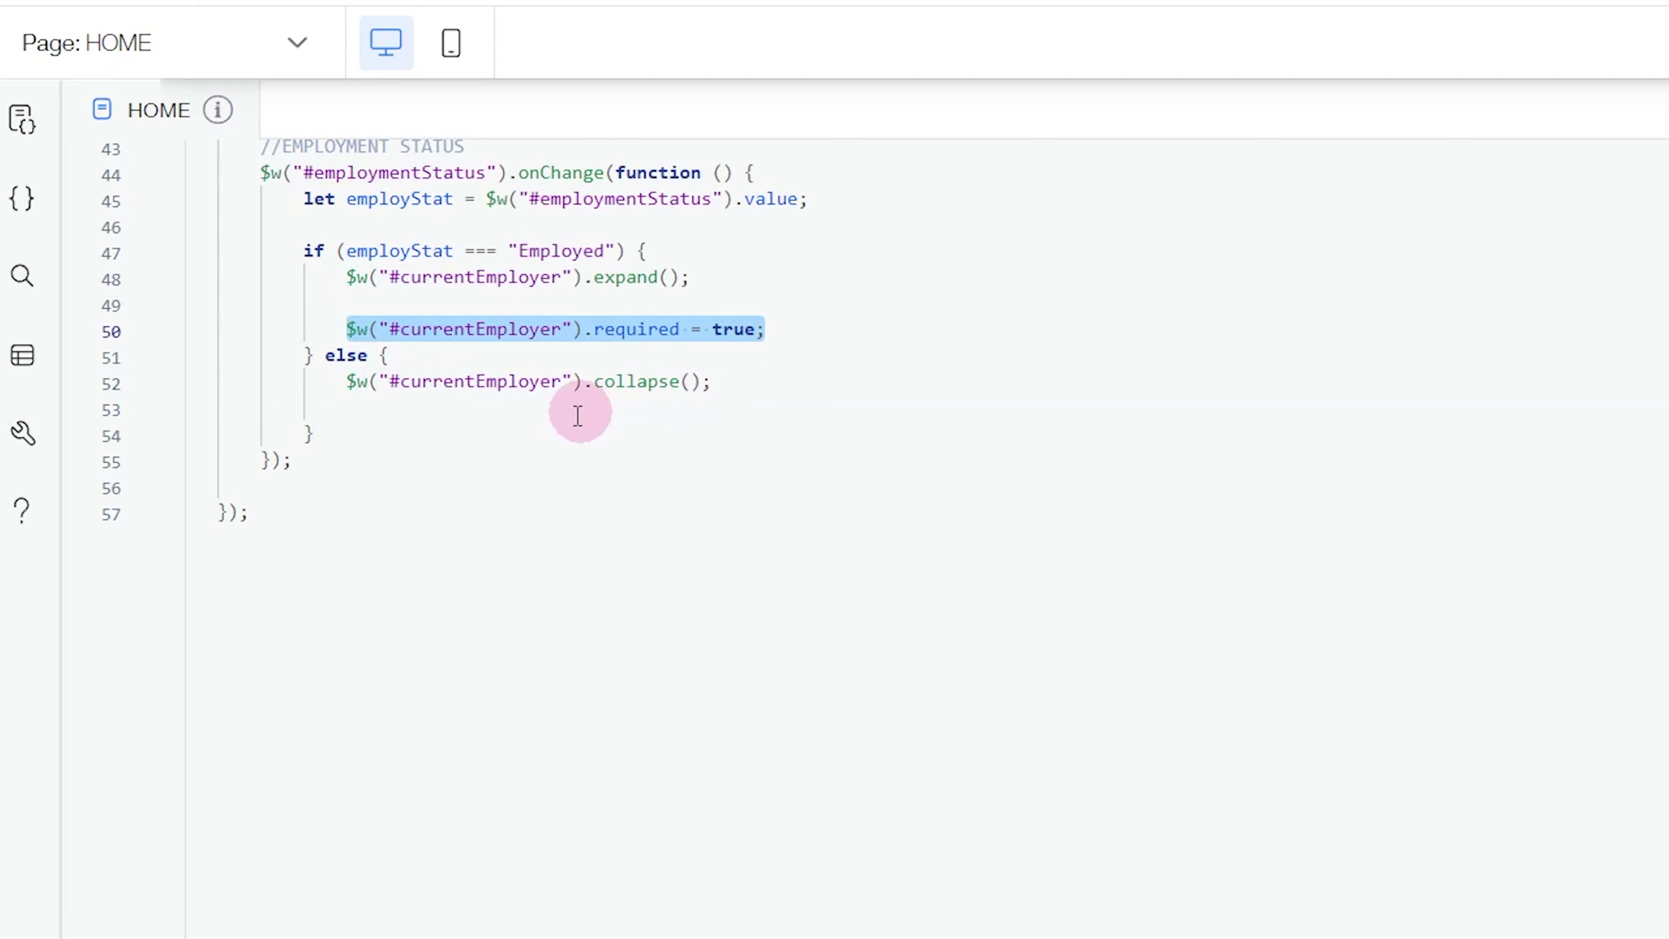
pyautogui.hotkey('ctrl', 'c')
pyautogui.click(545, 420)
pyautogui.click(615, 403)
pyautogui.hotkey('ctrl', 'v')
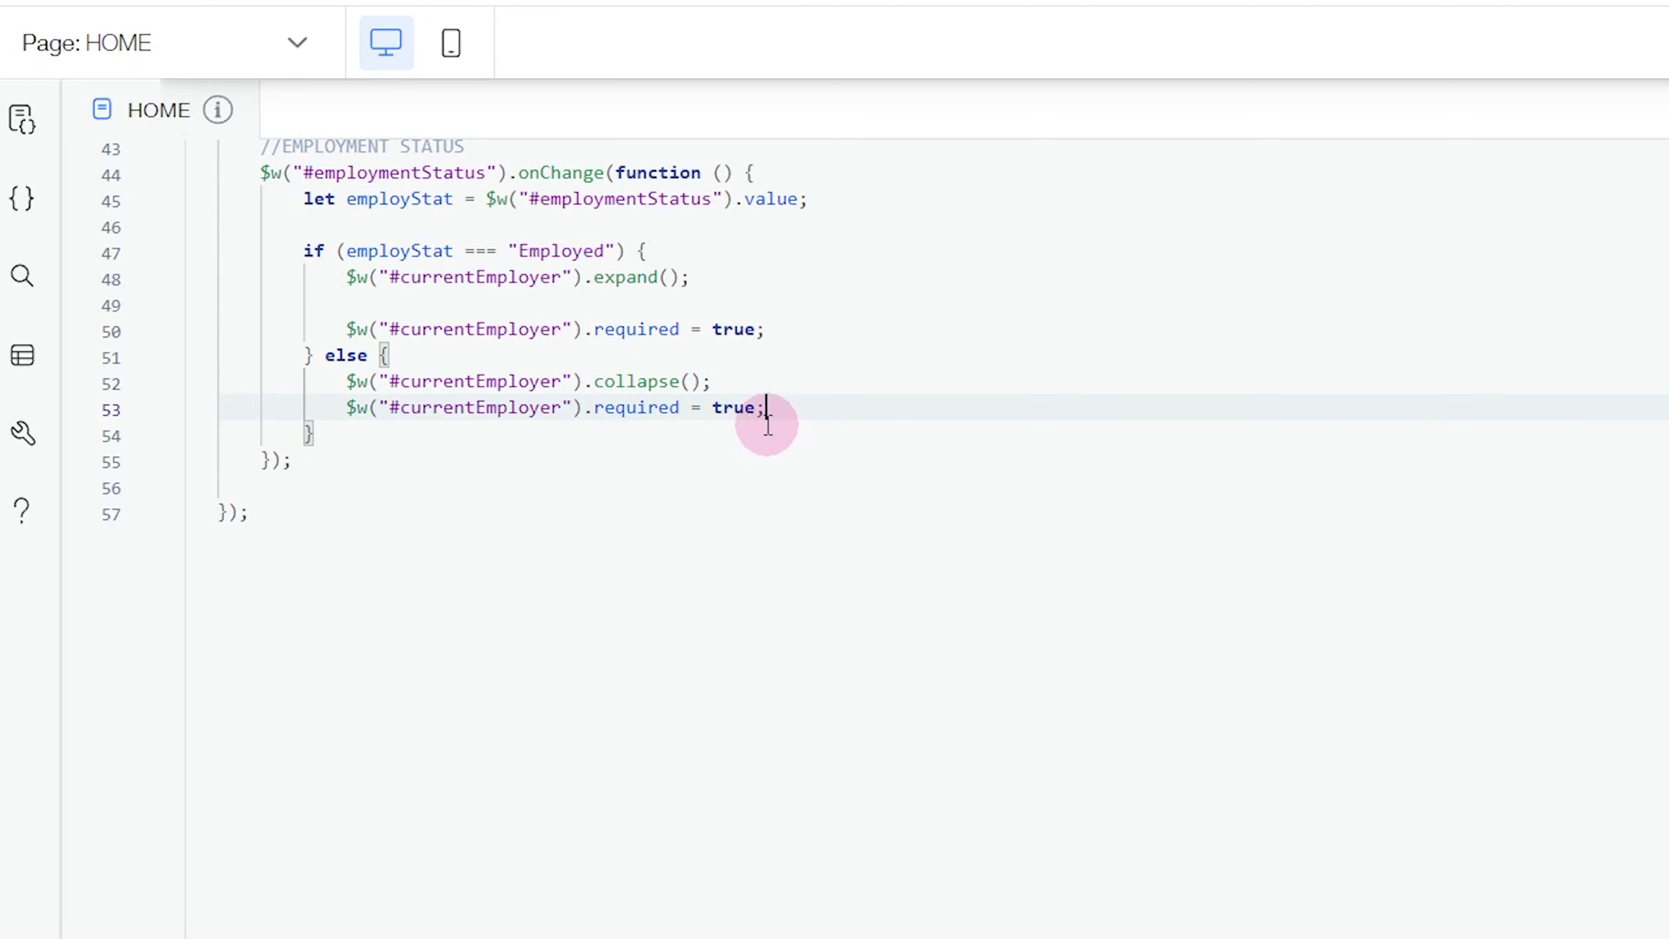
pyautogui.scroll(10, 1136, 391)
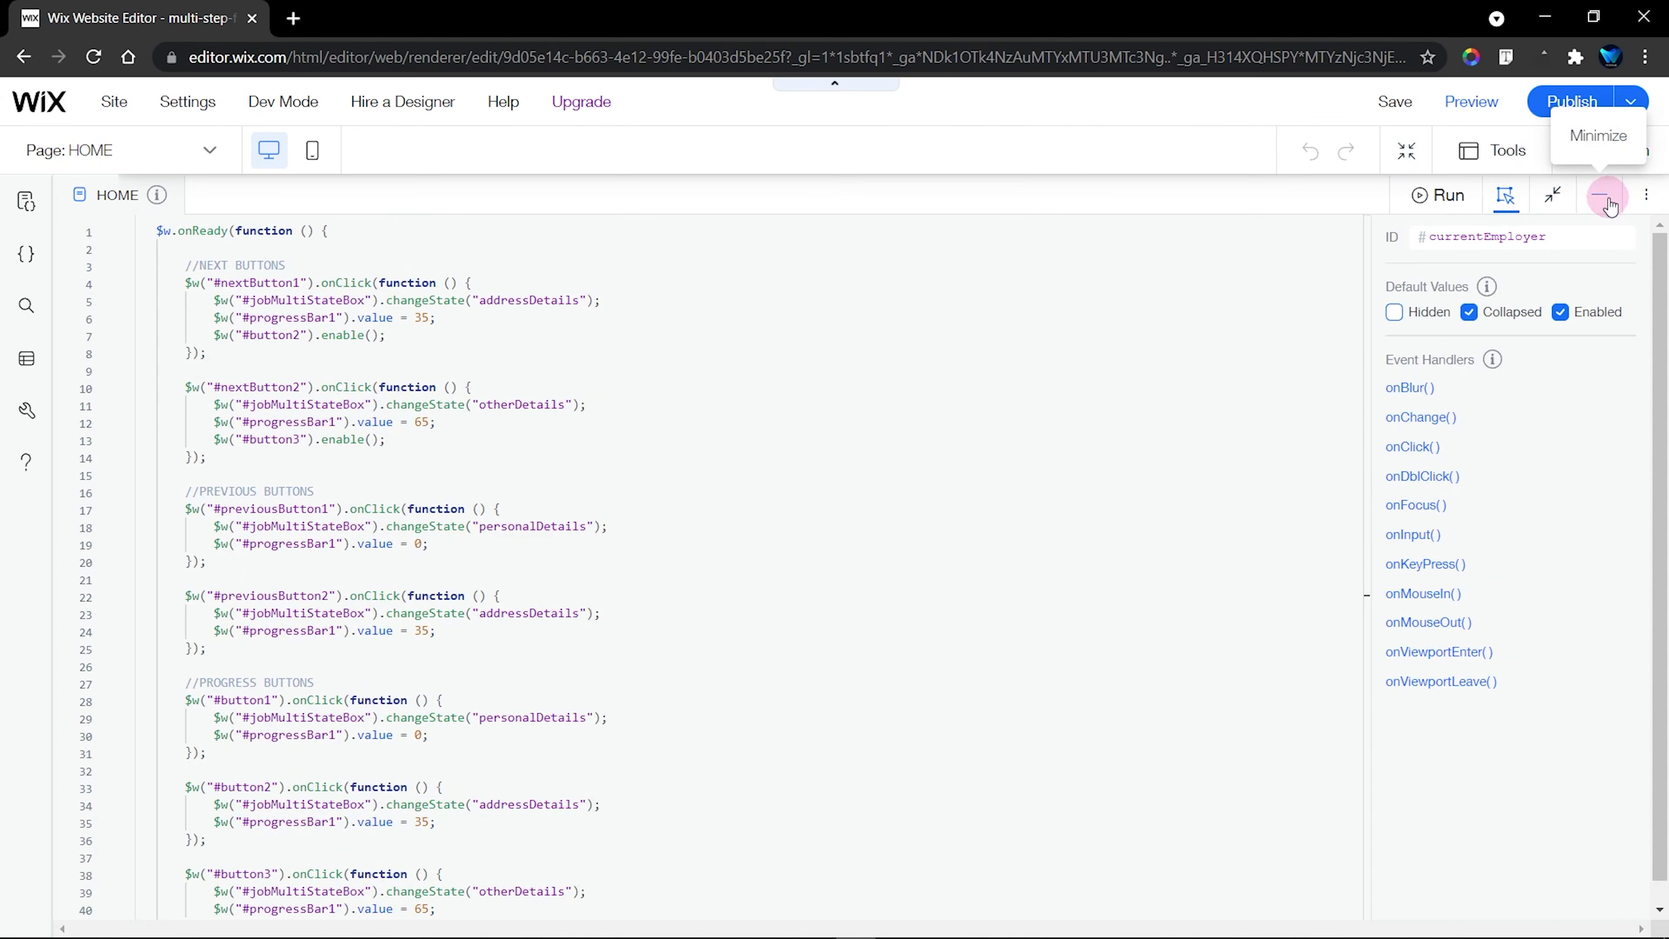
# Return to the form's personalDetails state and look over its Next button and the First Name, Last Name and Email inputs
pyautogui.click(1604, 197)
pyautogui.click(1350, 438)
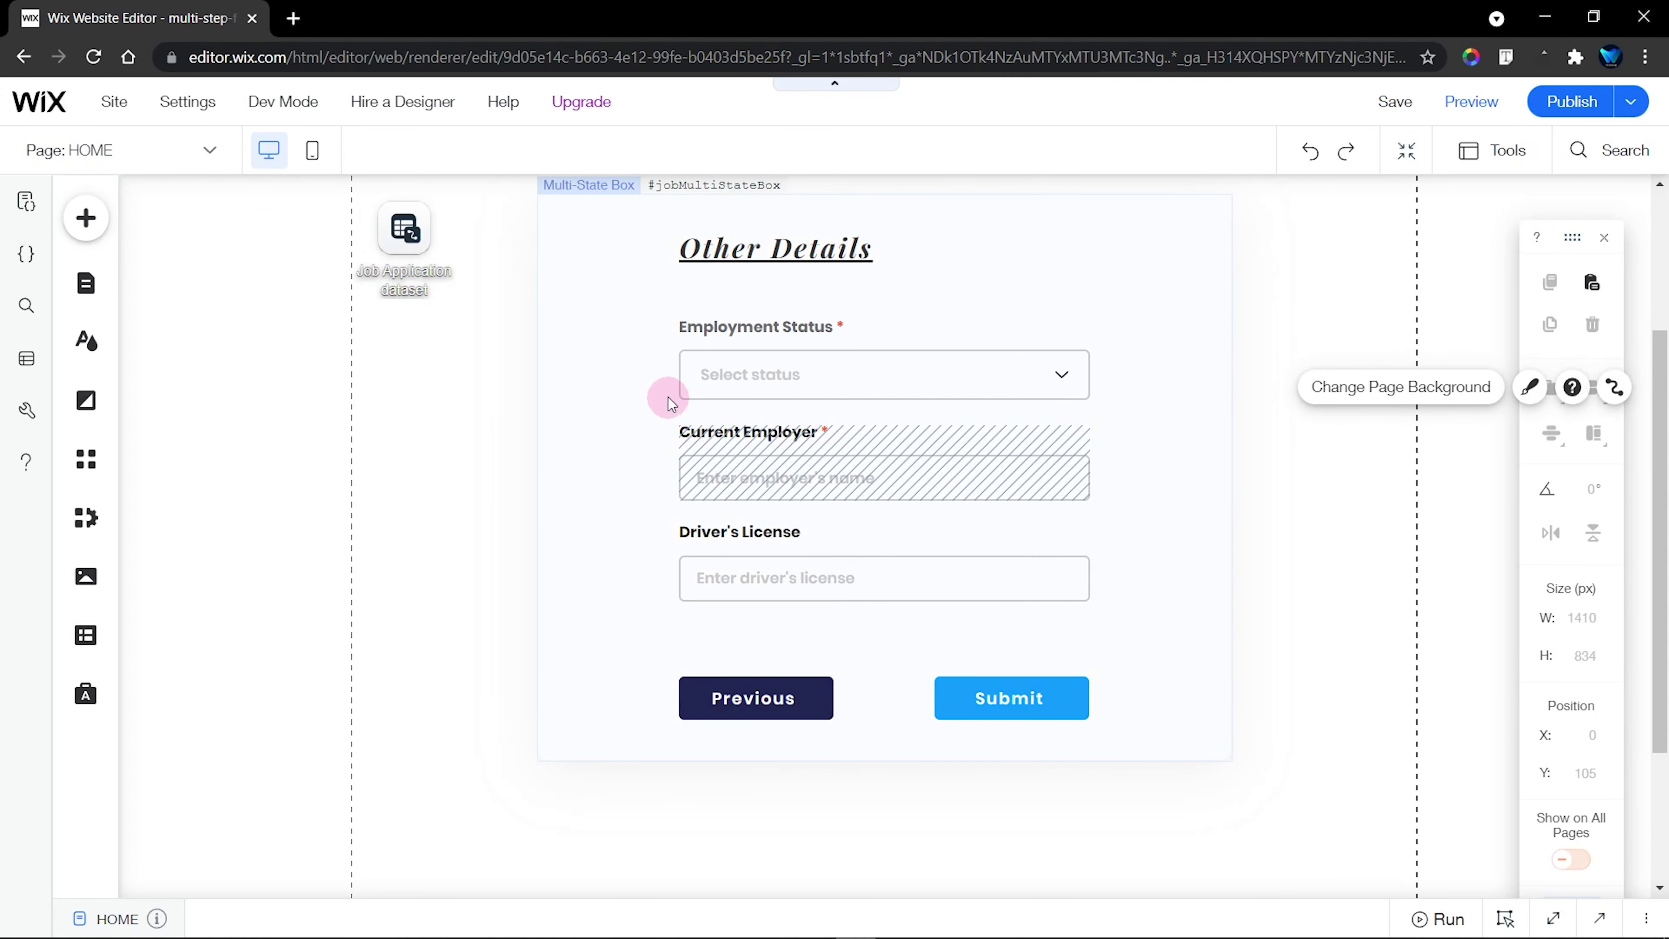
pyautogui.click(1080, 362)
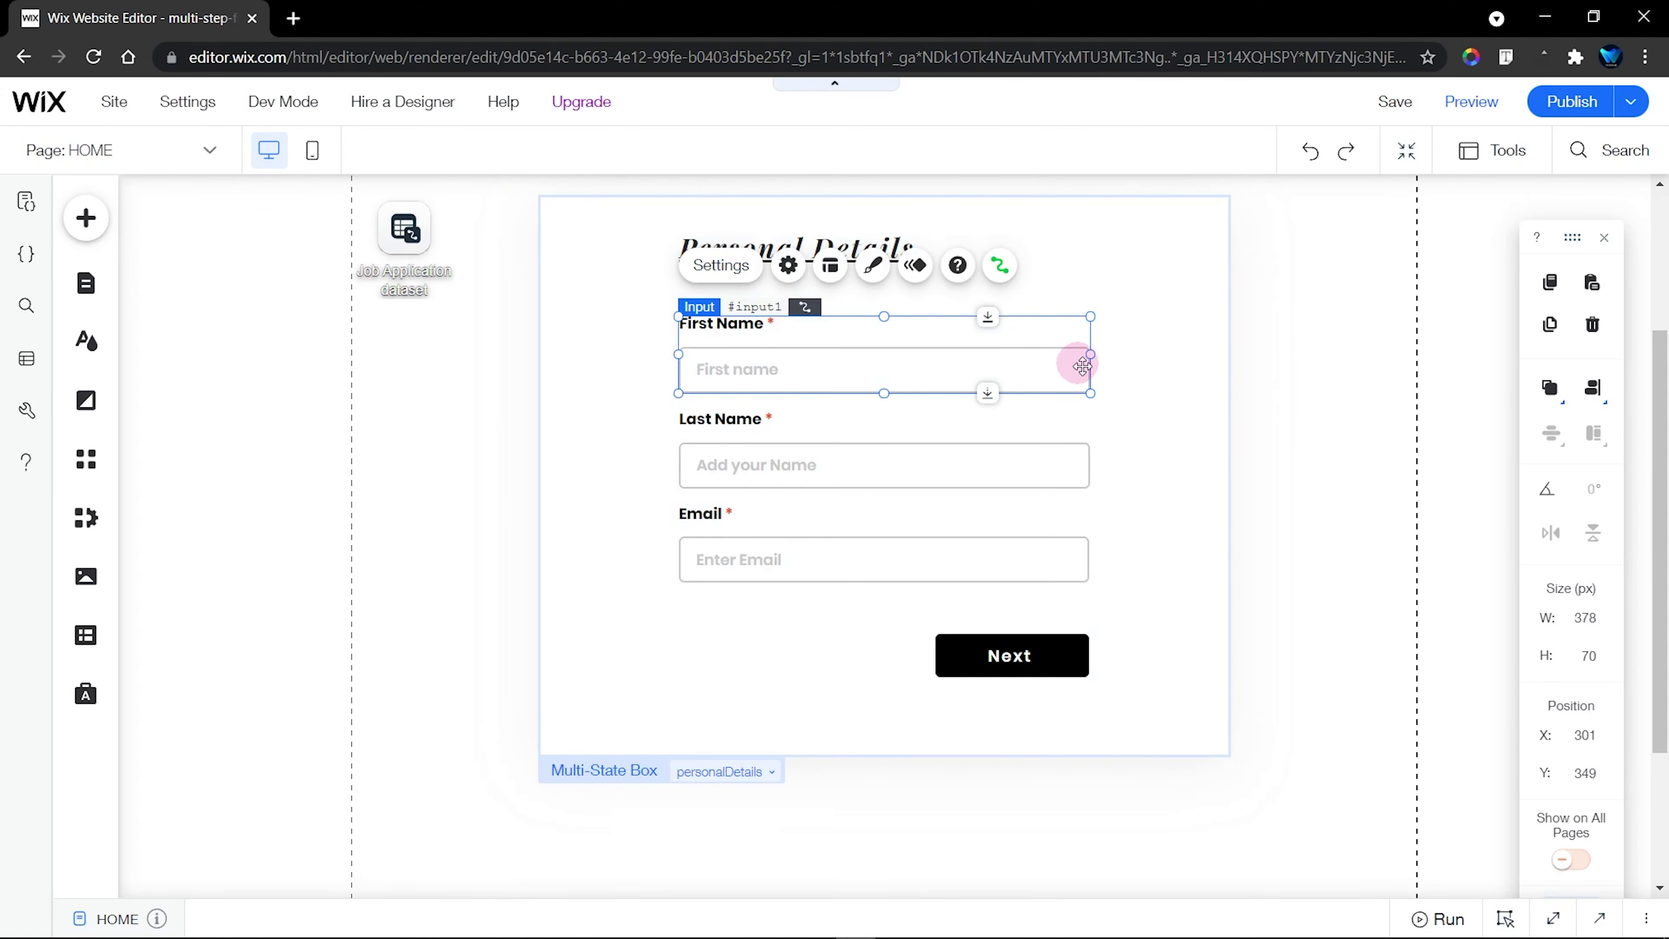
pyautogui.click(1162, 528)
pyautogui.click(1006, 656)
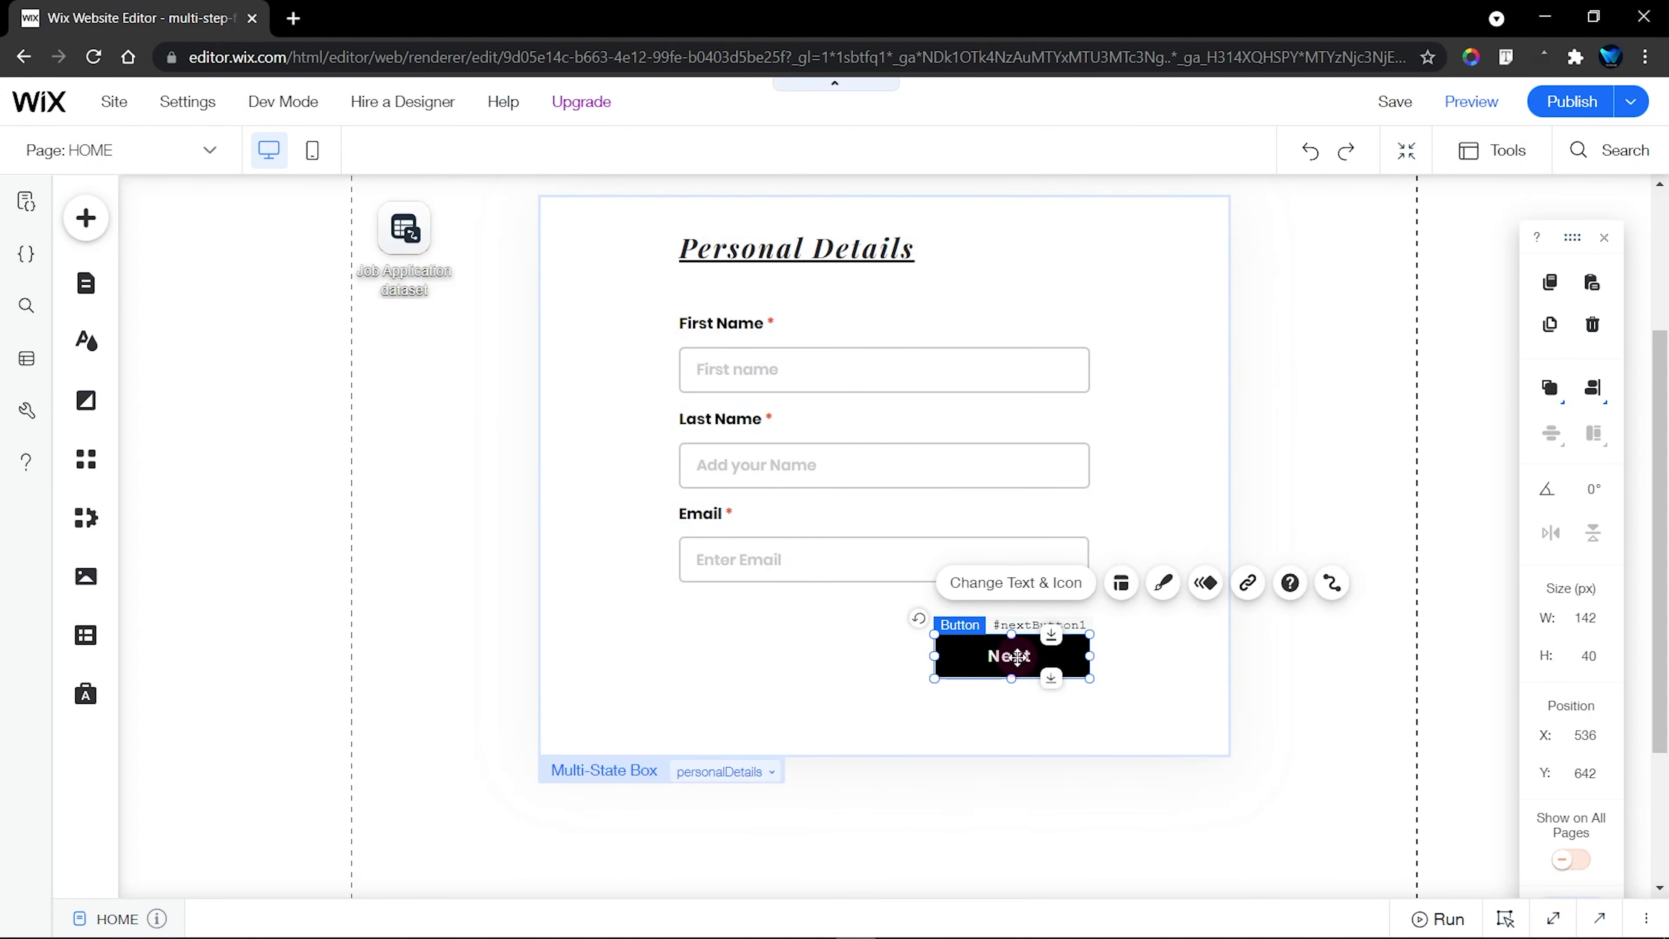
pyautogui.click(848, 637)
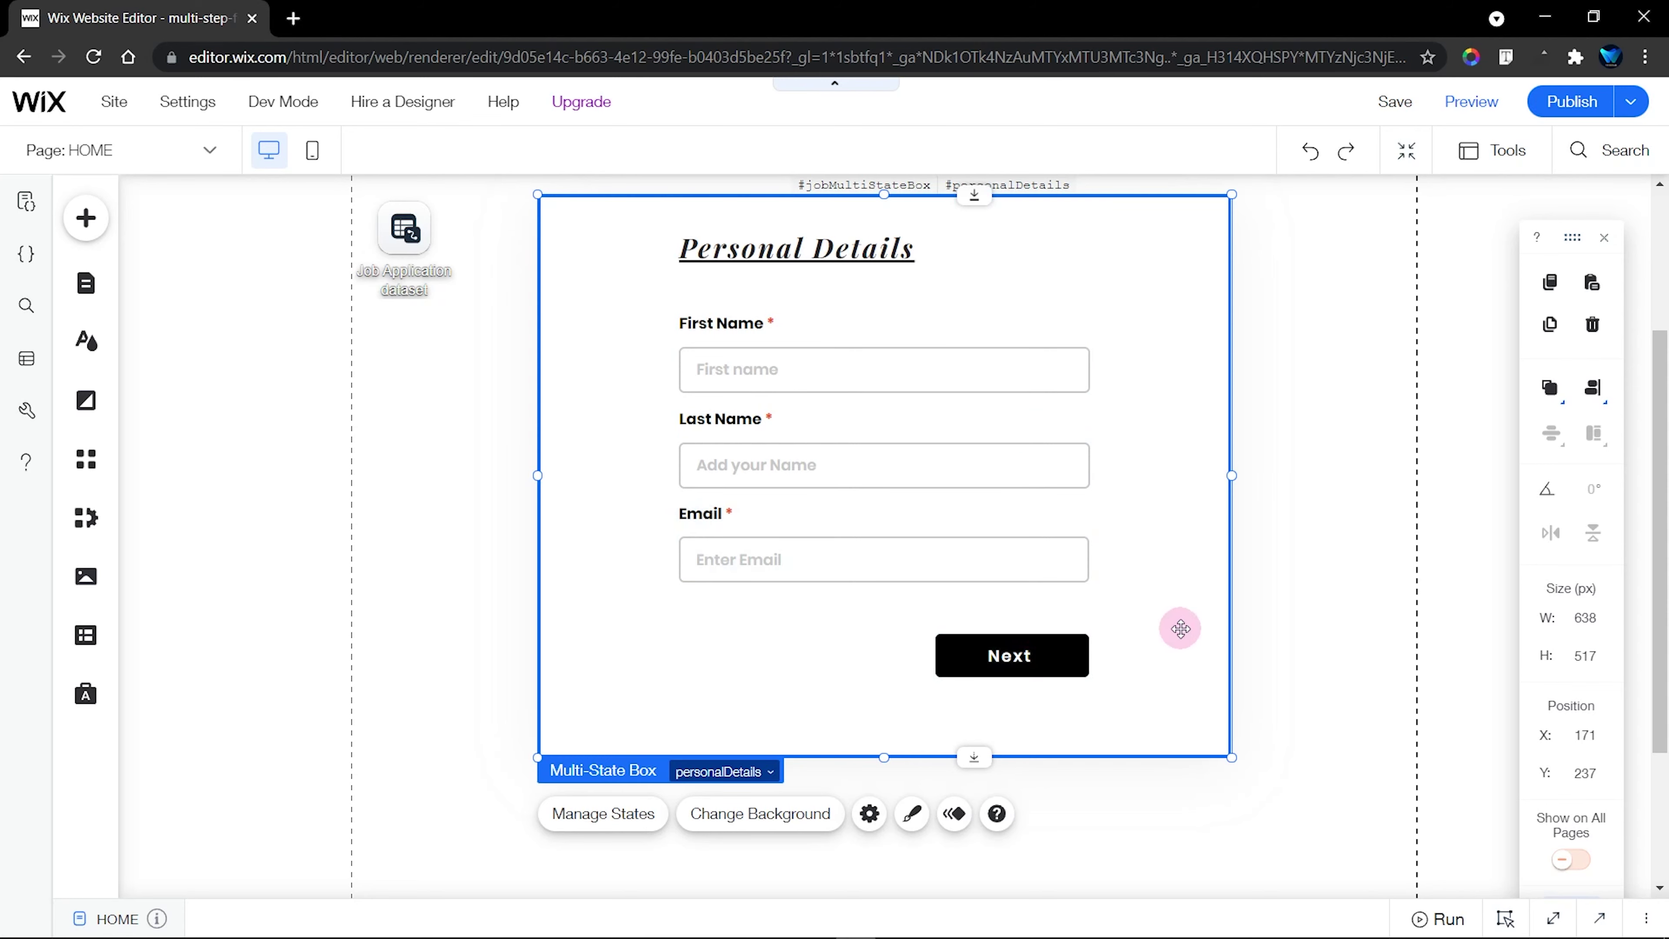
pyautogui.click(1000, 656)
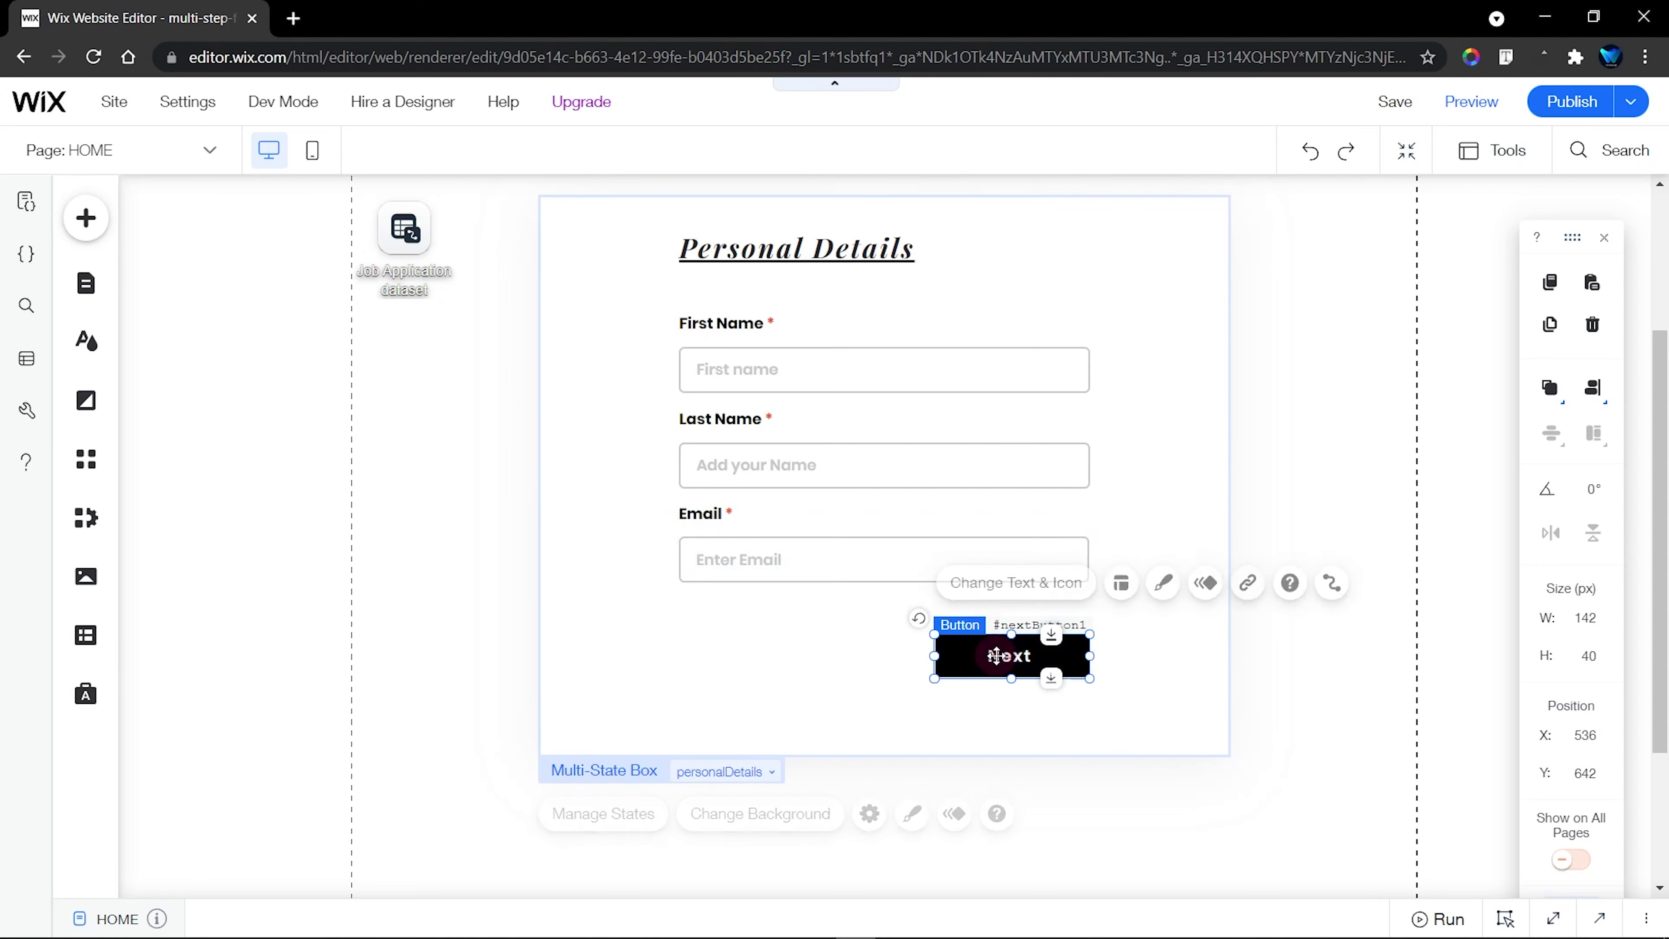
pyautogui.click(858, 372)
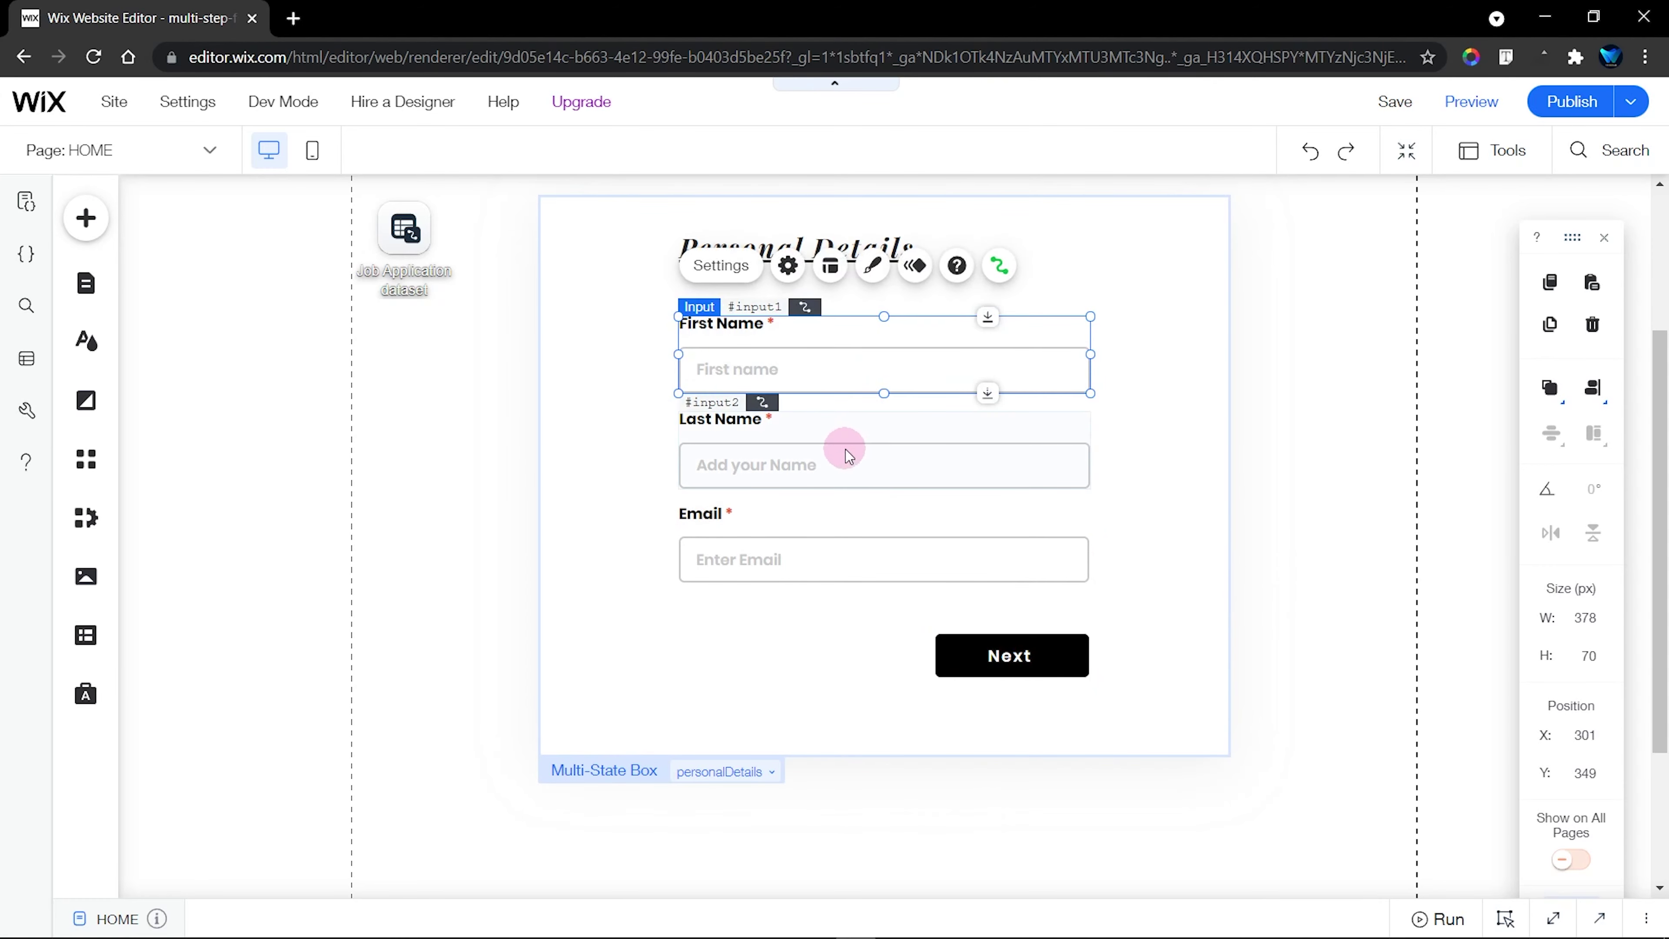
pyautogui.click(845, 465)
pyautogui.click(855, 558)
# Set the ID of the First Name input to firstName
pyautogui.click(854, 370)
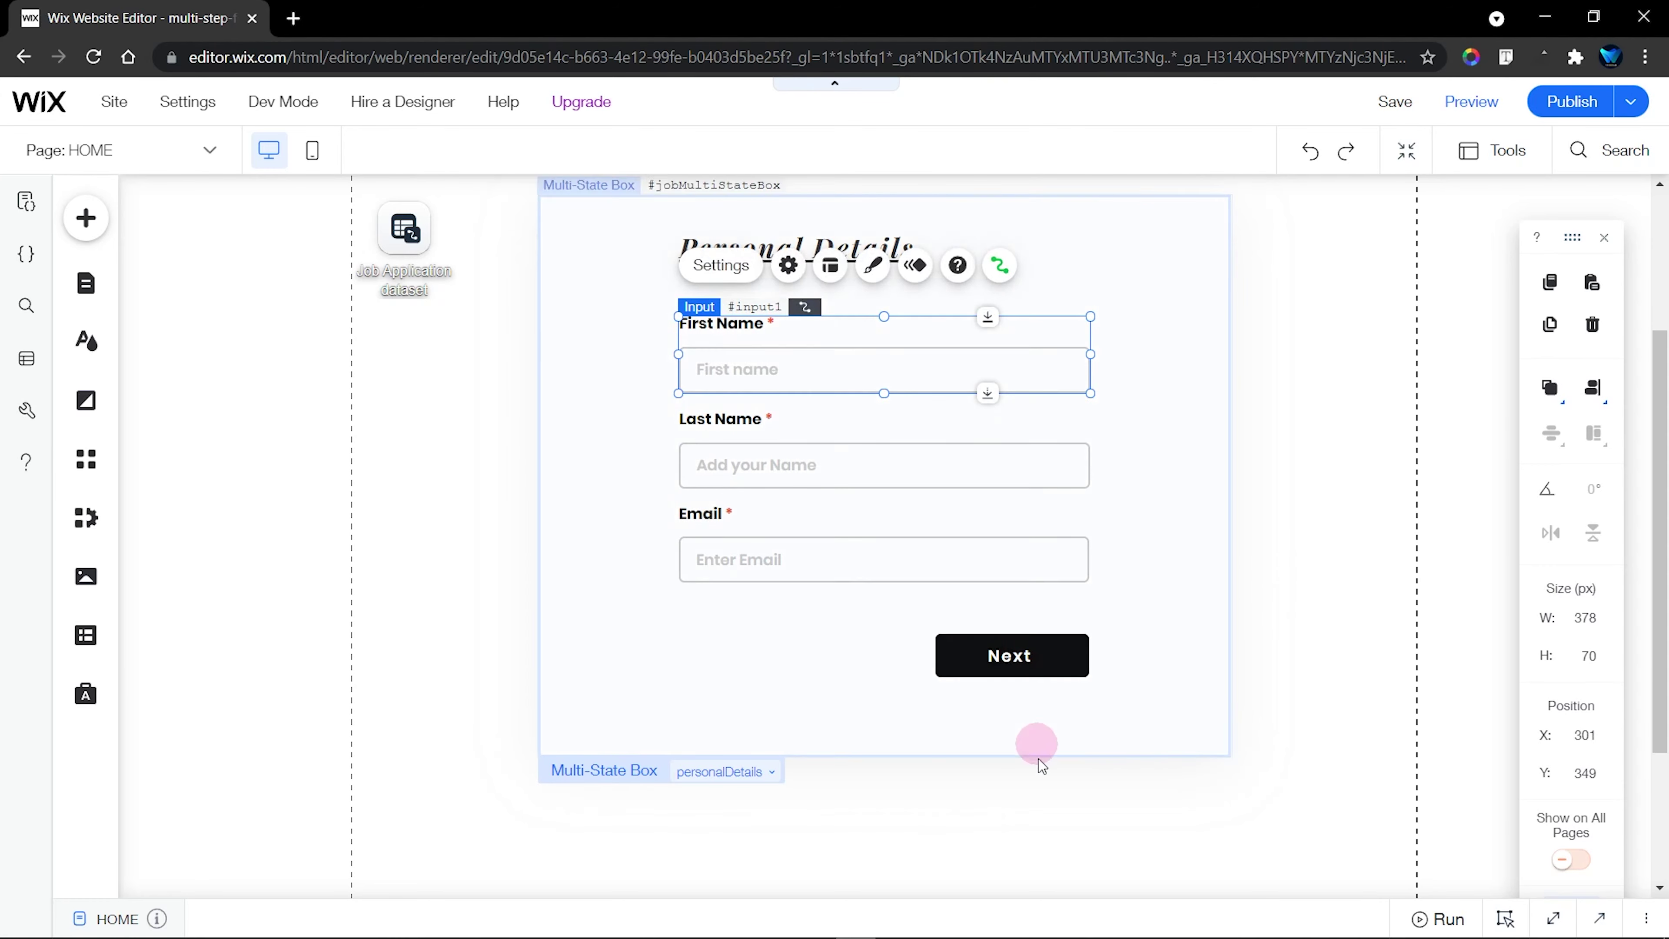
pyautogui.click(959, 917)
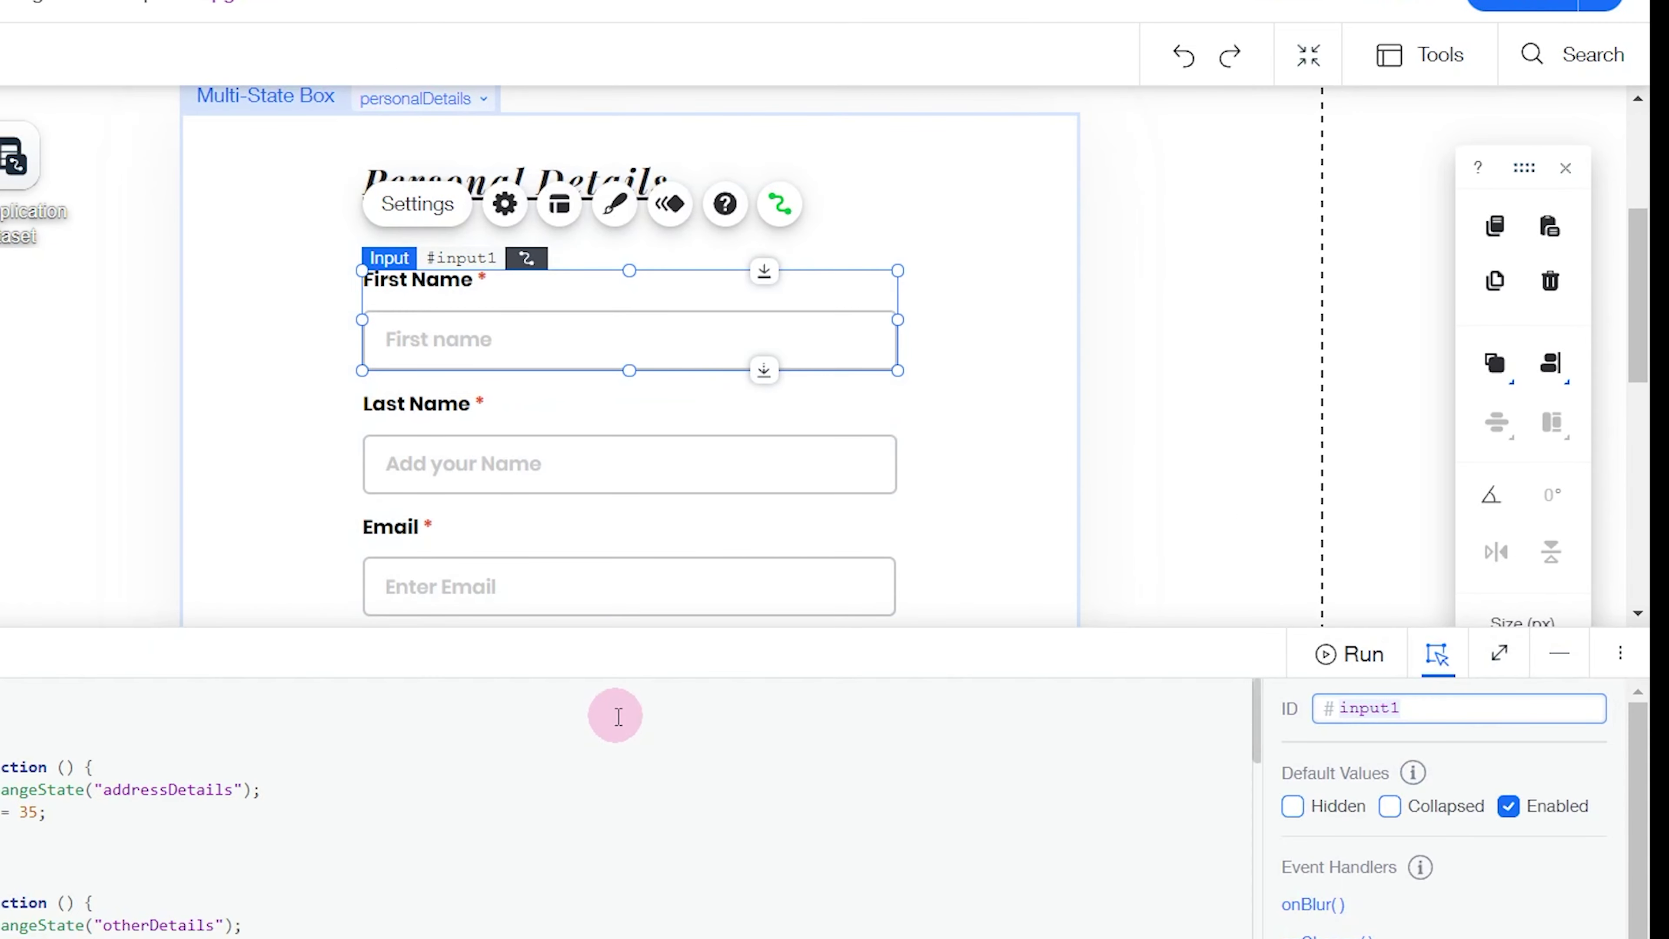
pyautogui.write('firstNa')
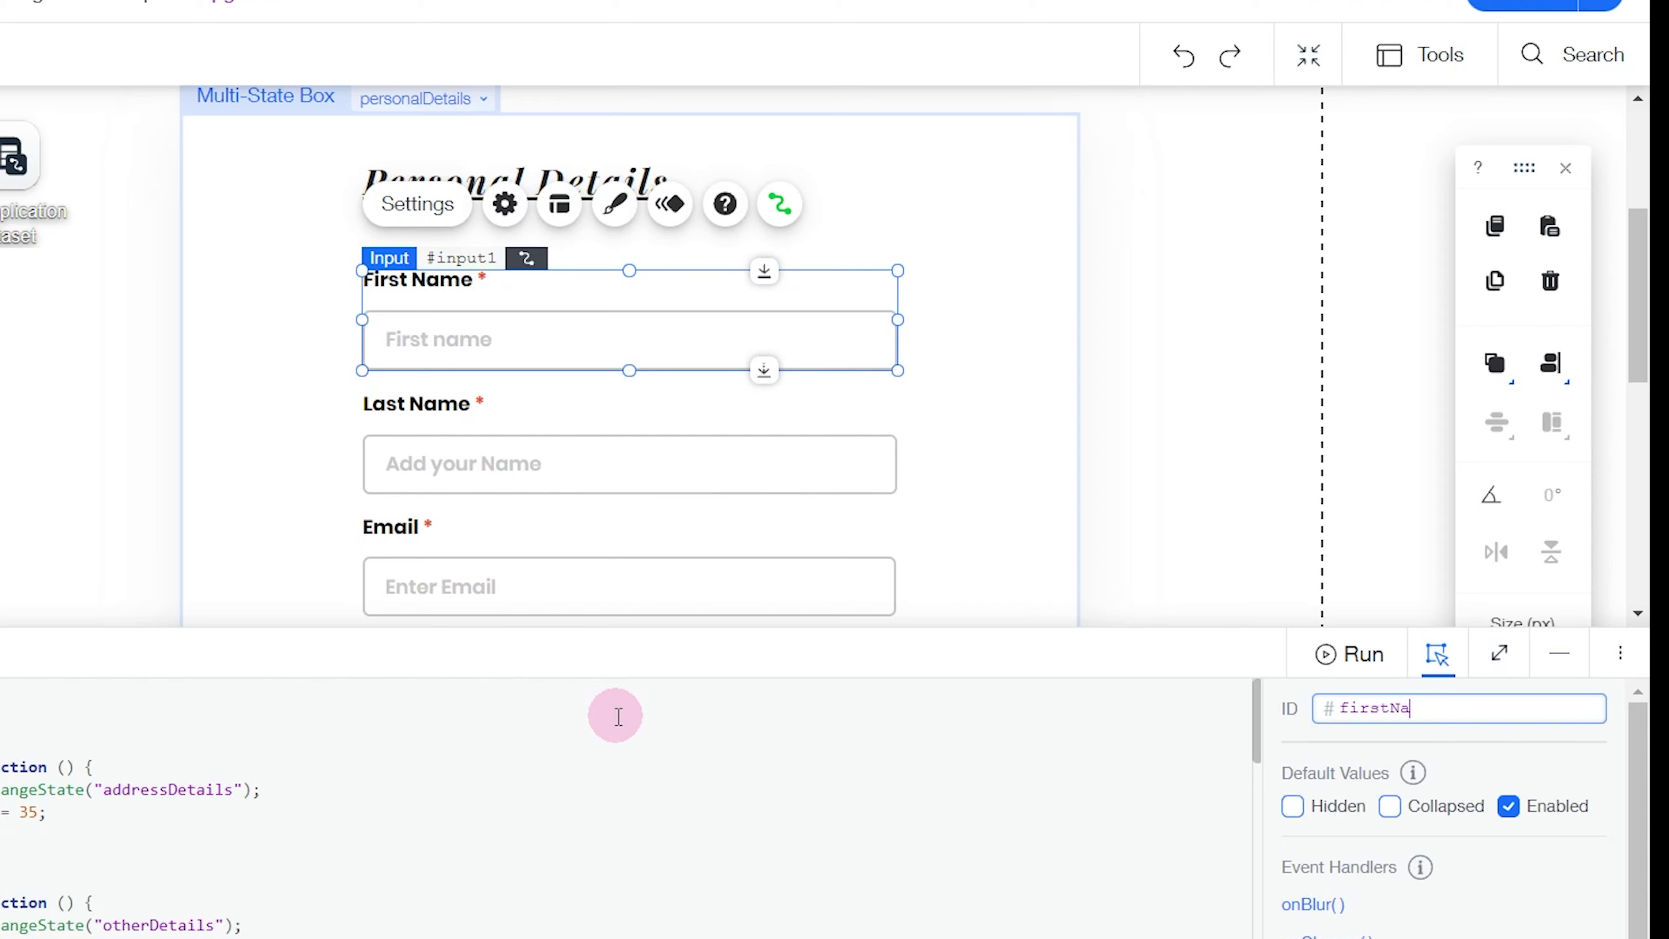
pyautogui.write('me')
pyautogui.press('Return')
# Set the ID of the Last Name input to lastName
pyautogui.click(558, 473)
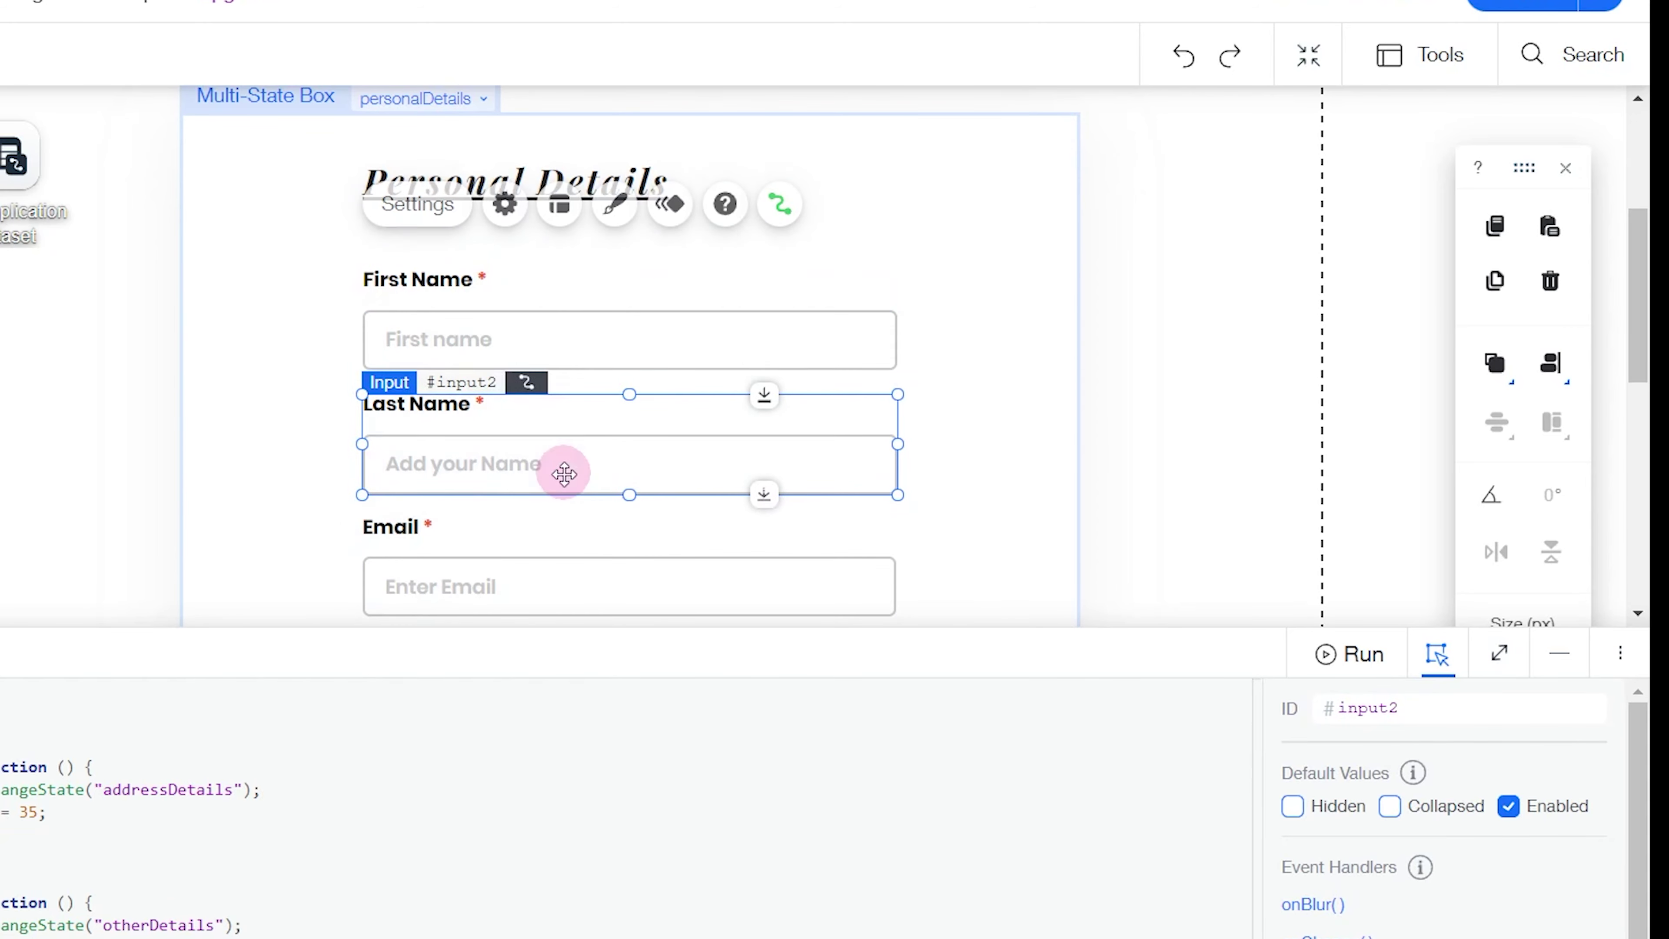
pyautogui.click(1439, 713)
pyautogui.write('l')
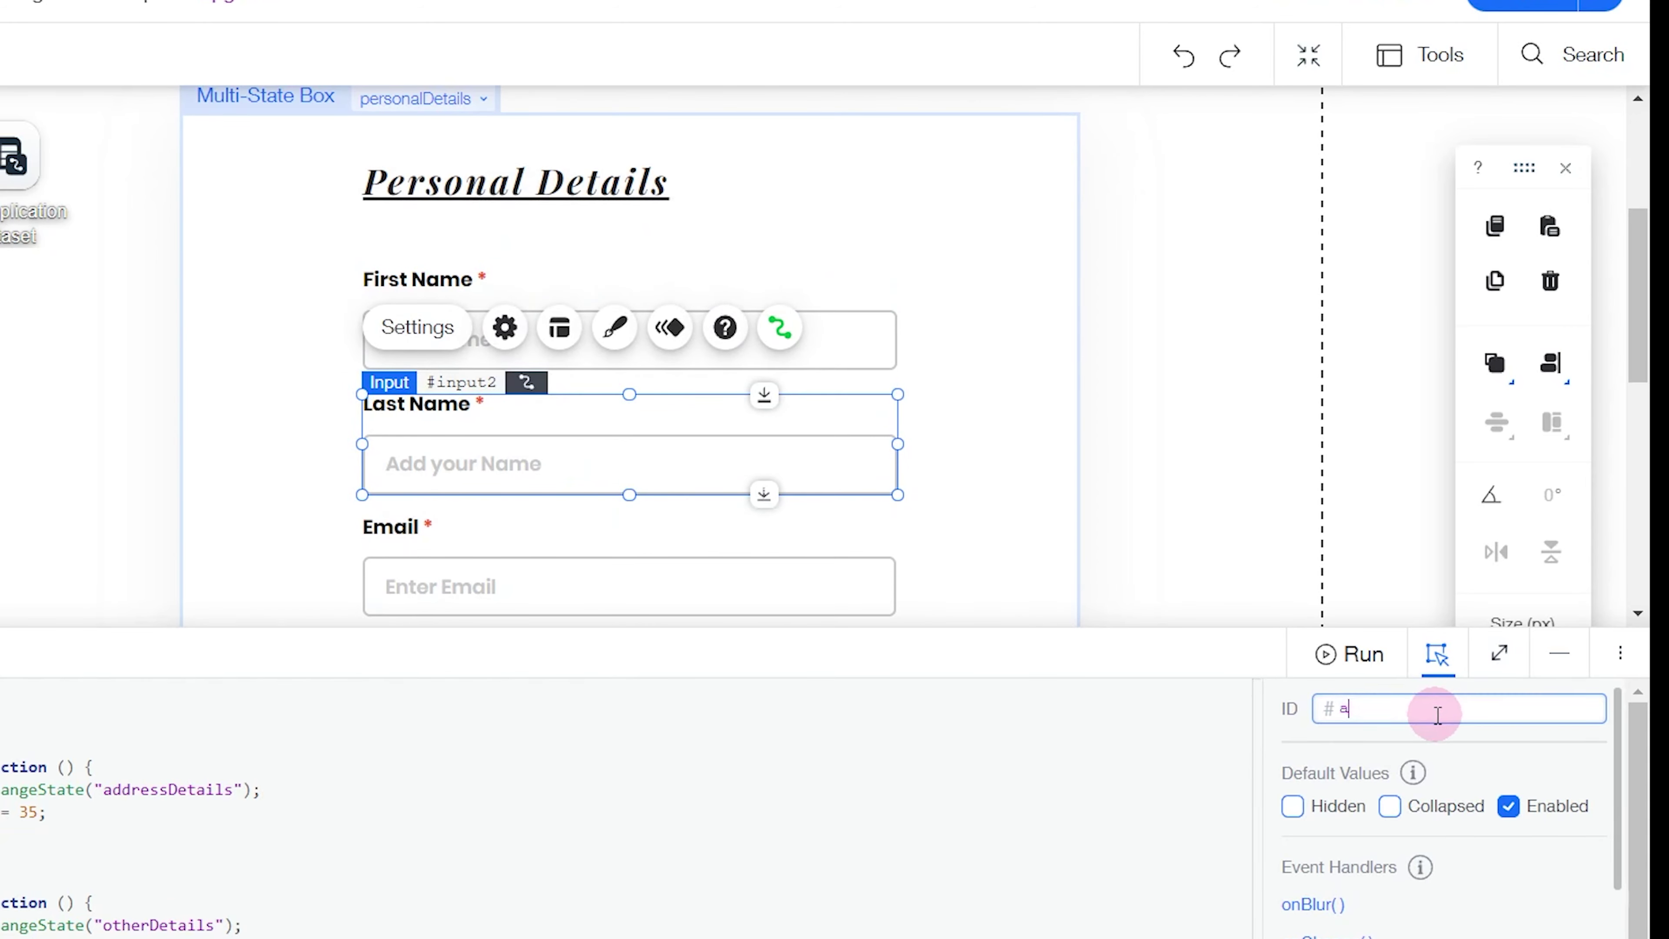
pyautogui.write('astName')
pyautogui.press('Return')
# Set the ID of the Email input to email
pyautogui.click(499, 554)
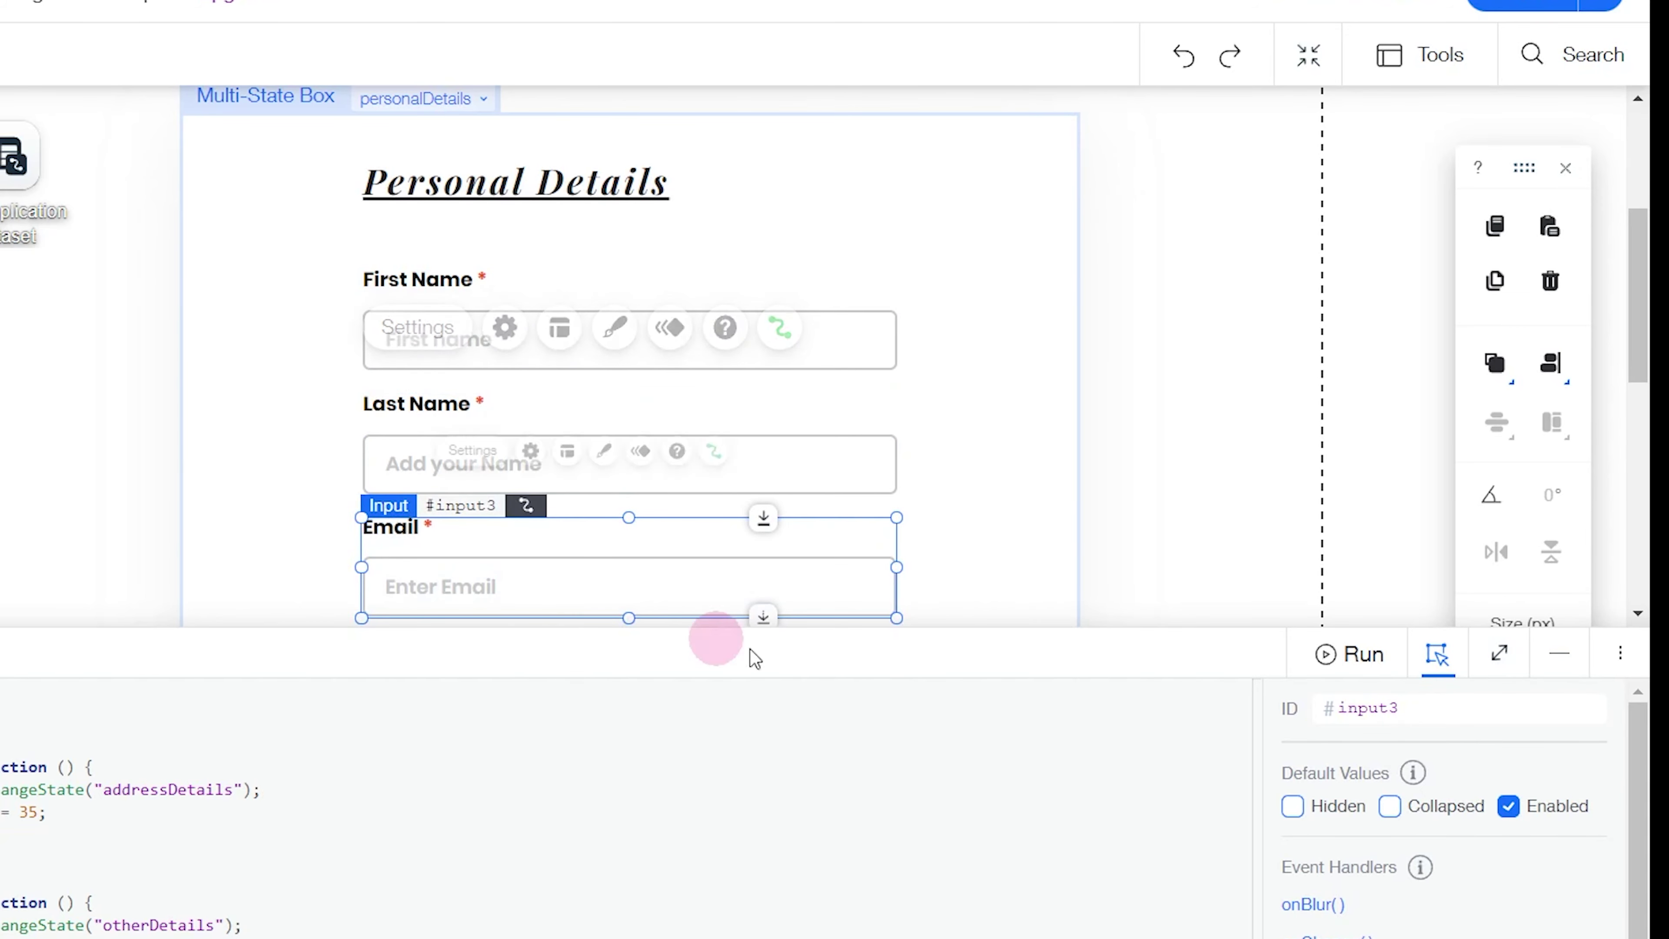
pyautogui.click(1424, 717)
pyautogui.write('e')
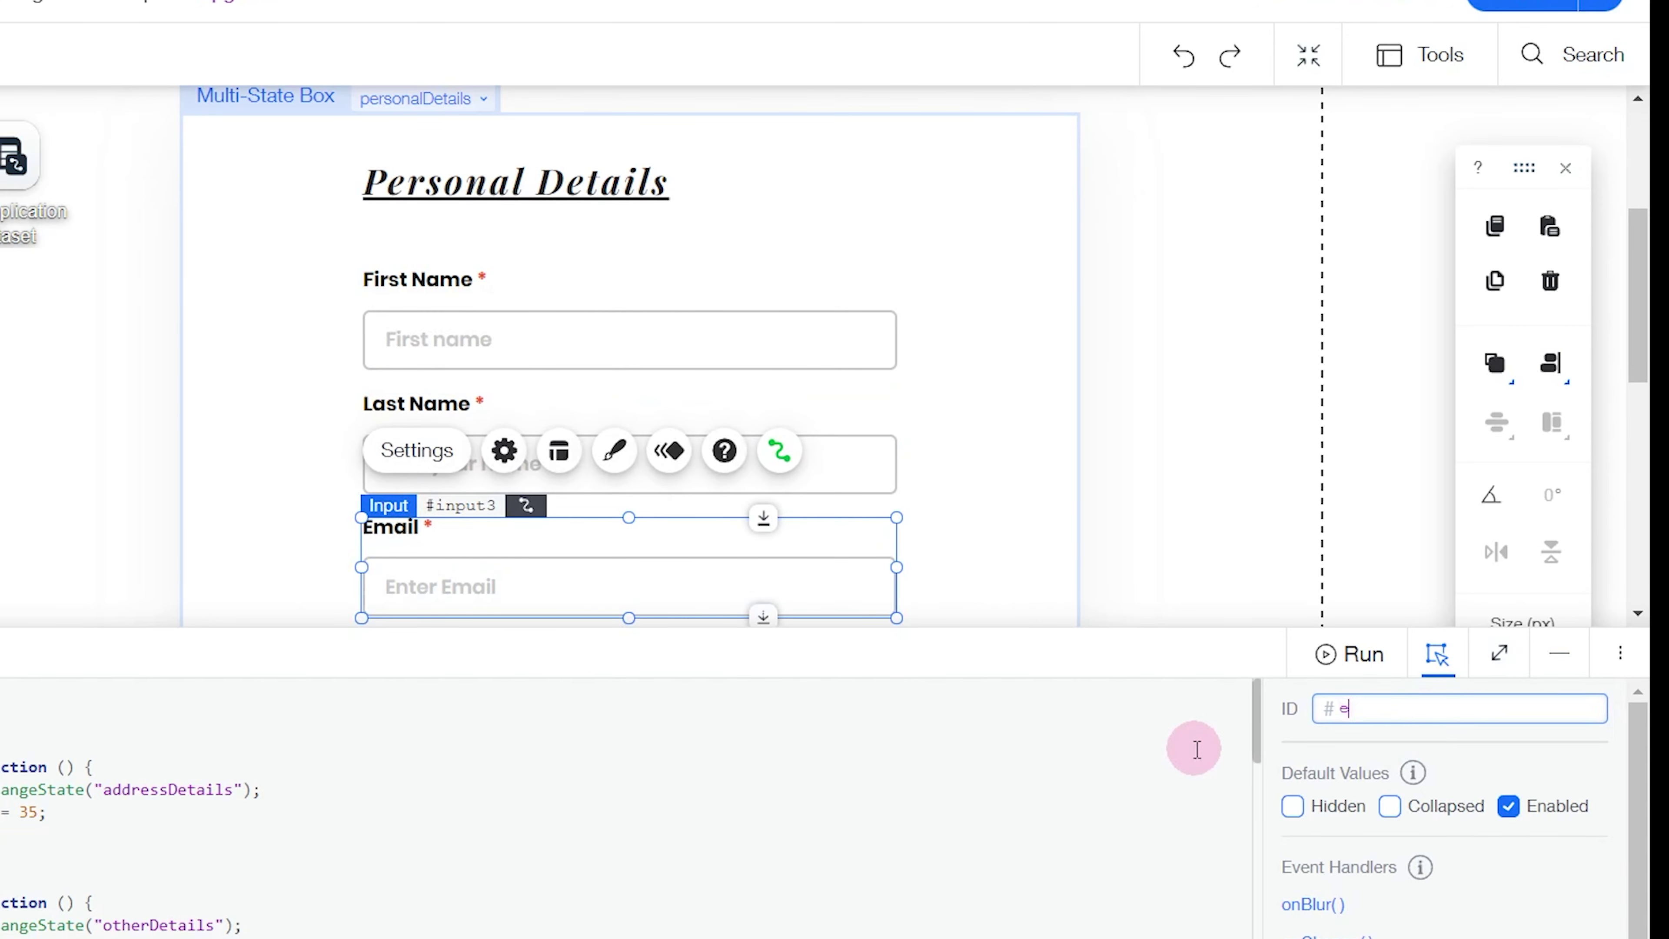
pyautogui.write('mail')
pyautogui.press('Return')
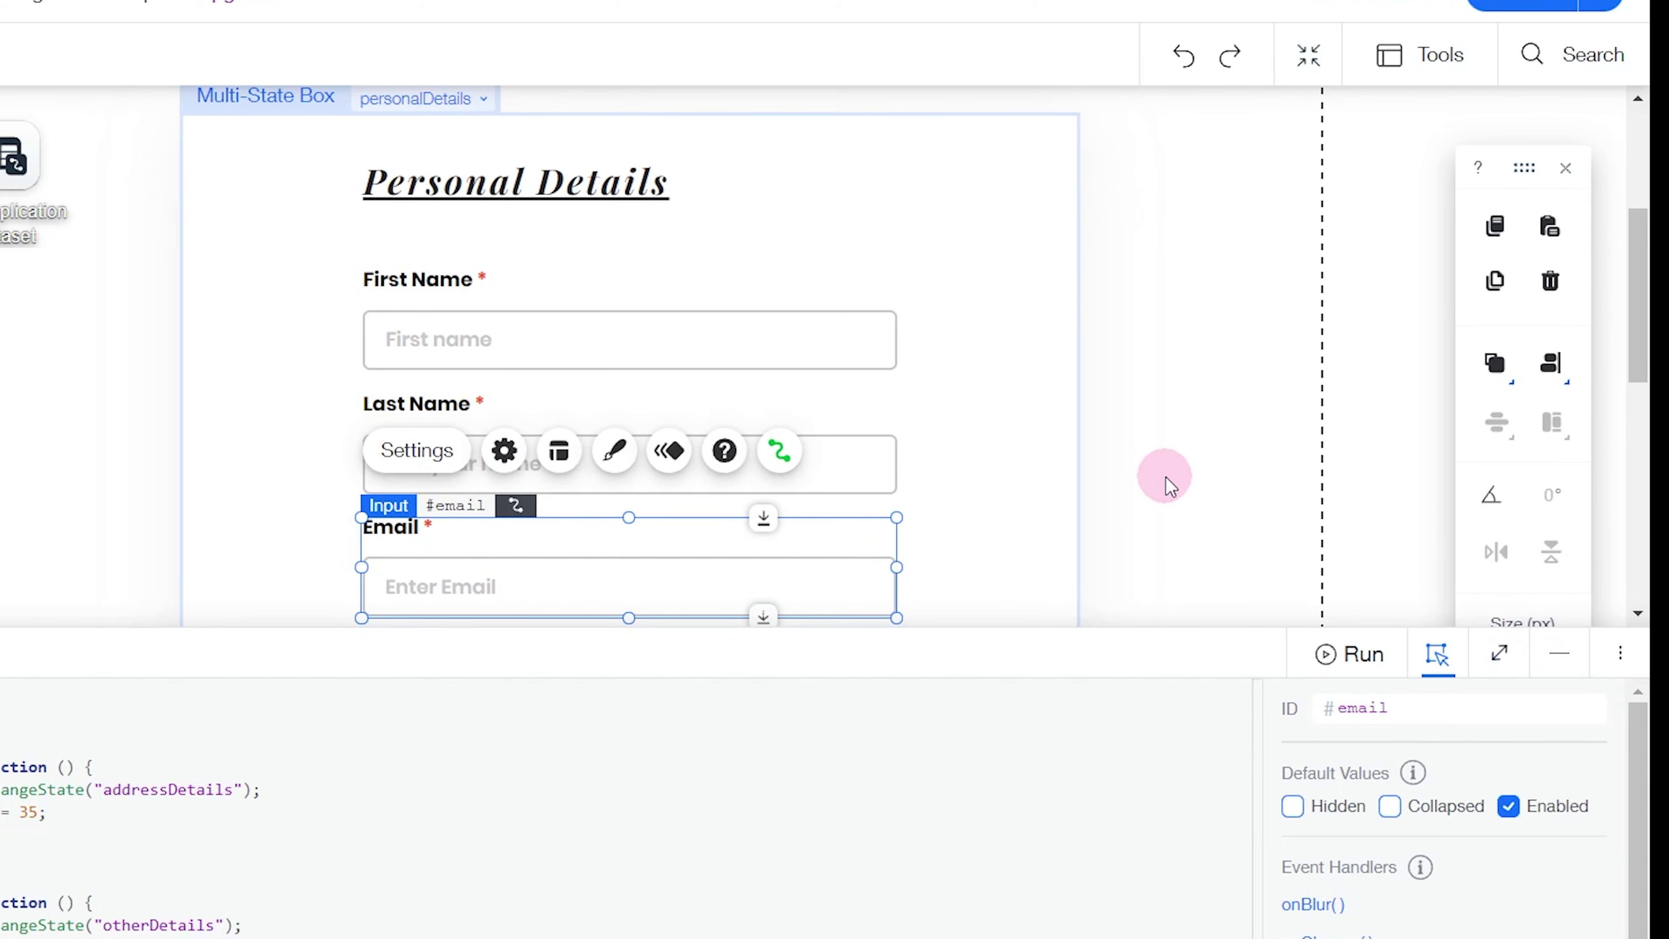
# Open the background fill settings for the Disabled state of the Personal Details Next button
pyautogui.scroll(-2, 986, 507)
pyautogui.click(769, 565)
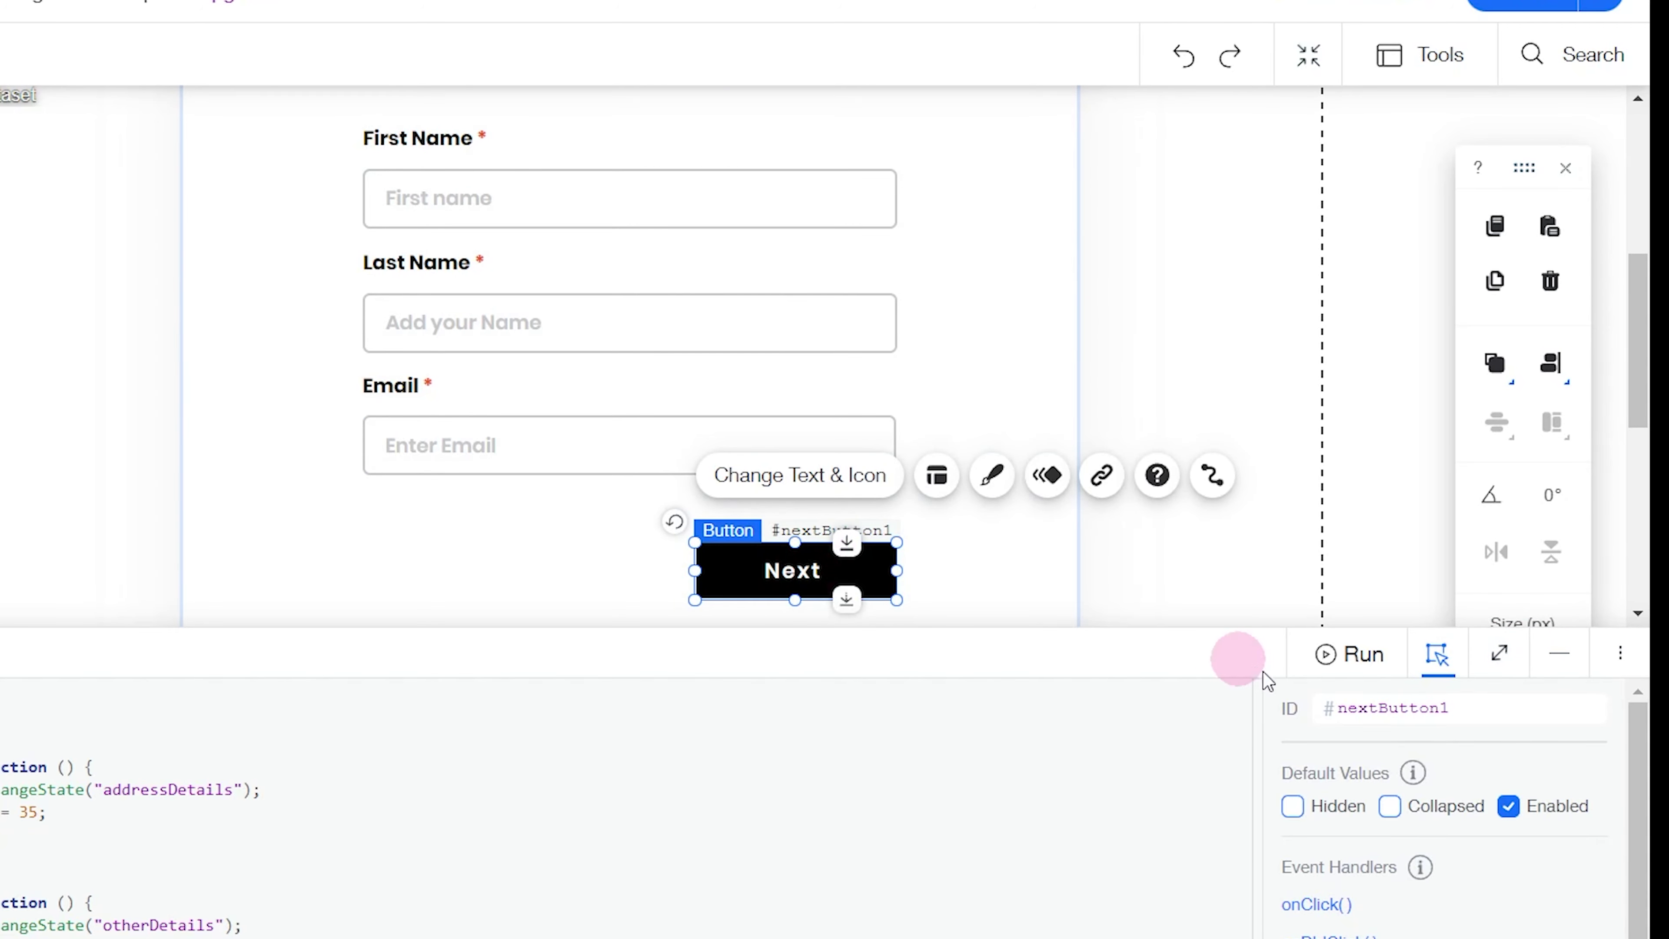
pyautogui.click(1560, 653)
pyautogui.click(1271, 486)
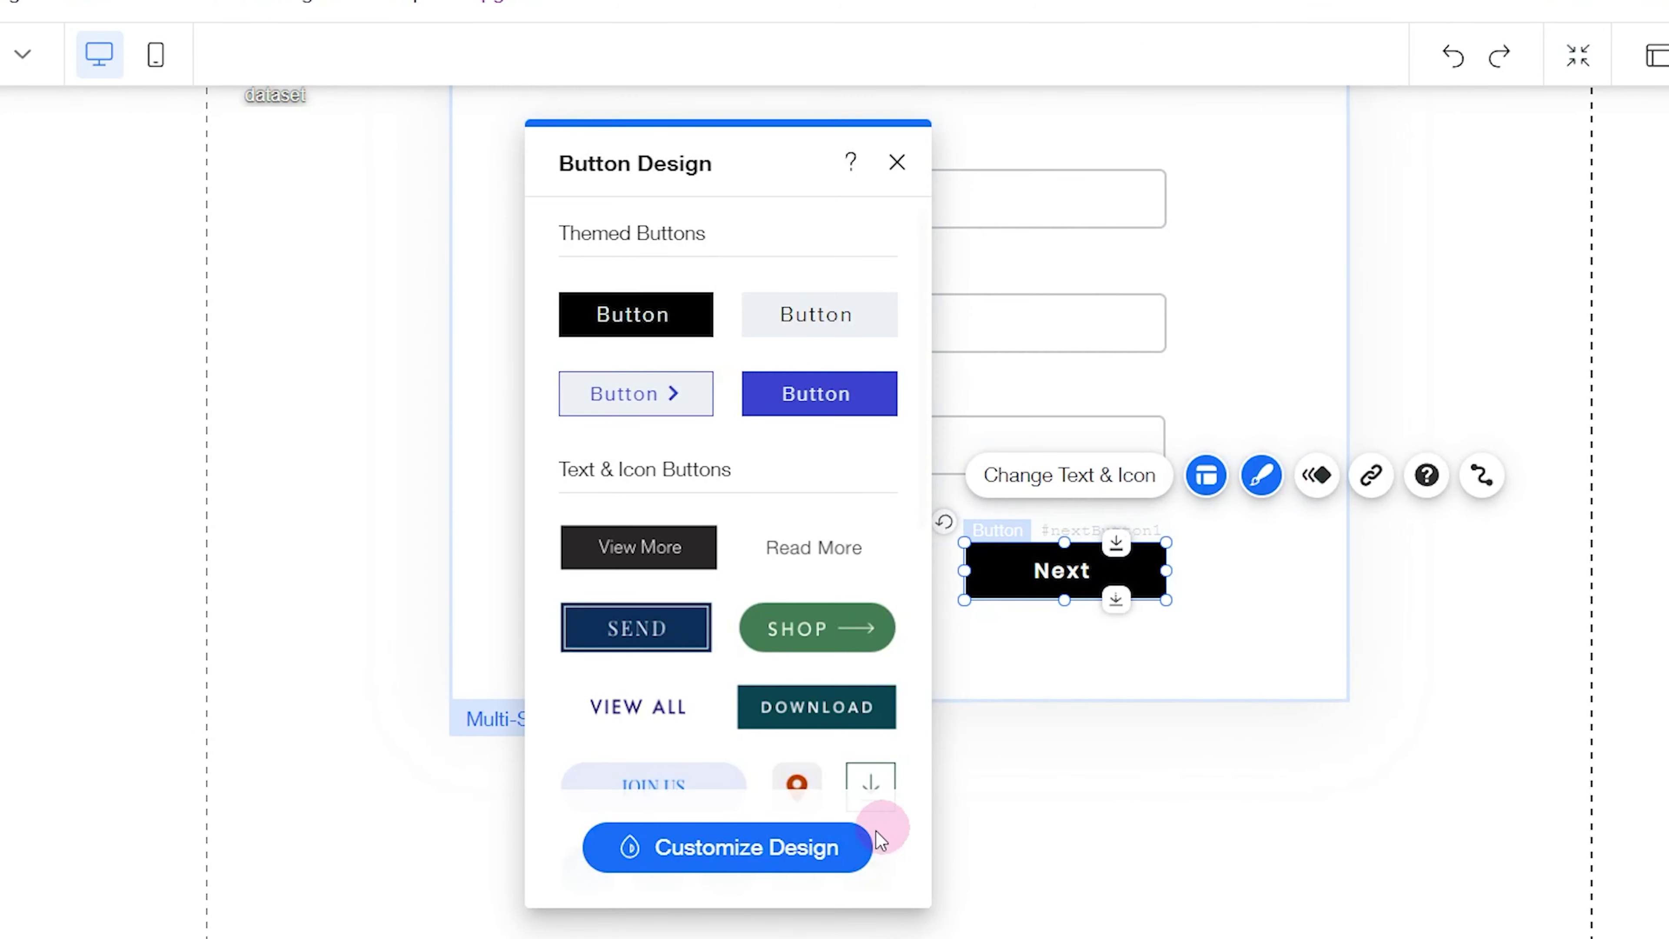
pyautogui.click(760, 852)
pyautogui.click(831, 246)
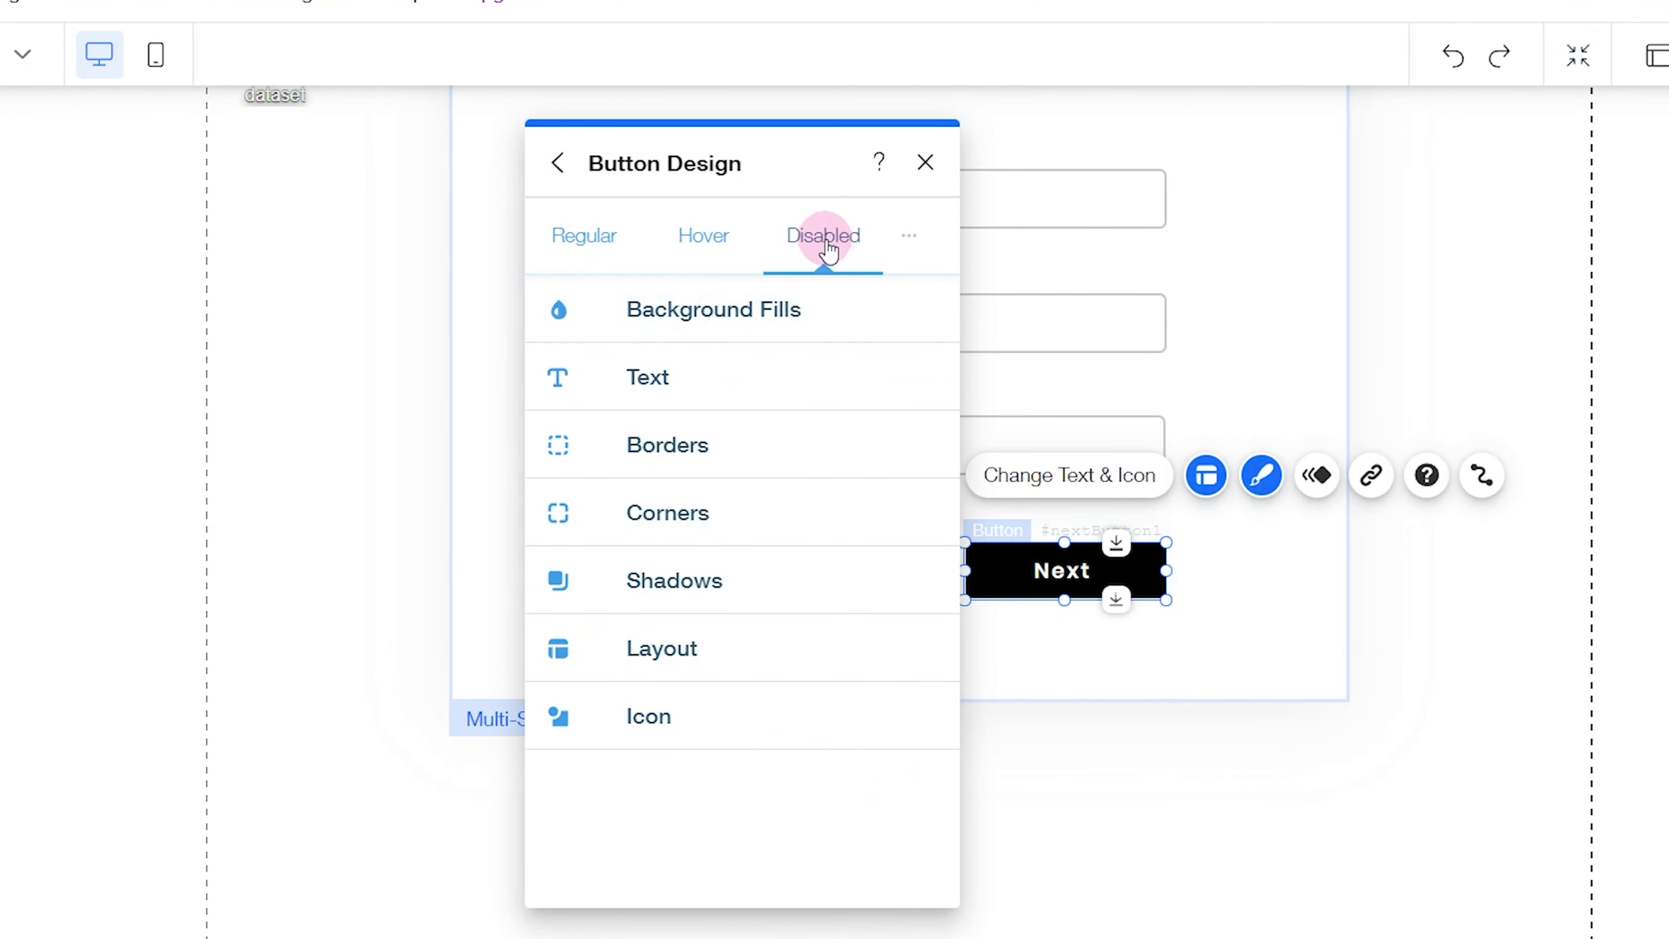
pyautogui.click(719, 320)
# Try the dark grey theme colour as the Next button's Disabled background fill
pyautogui.click(647, 470)
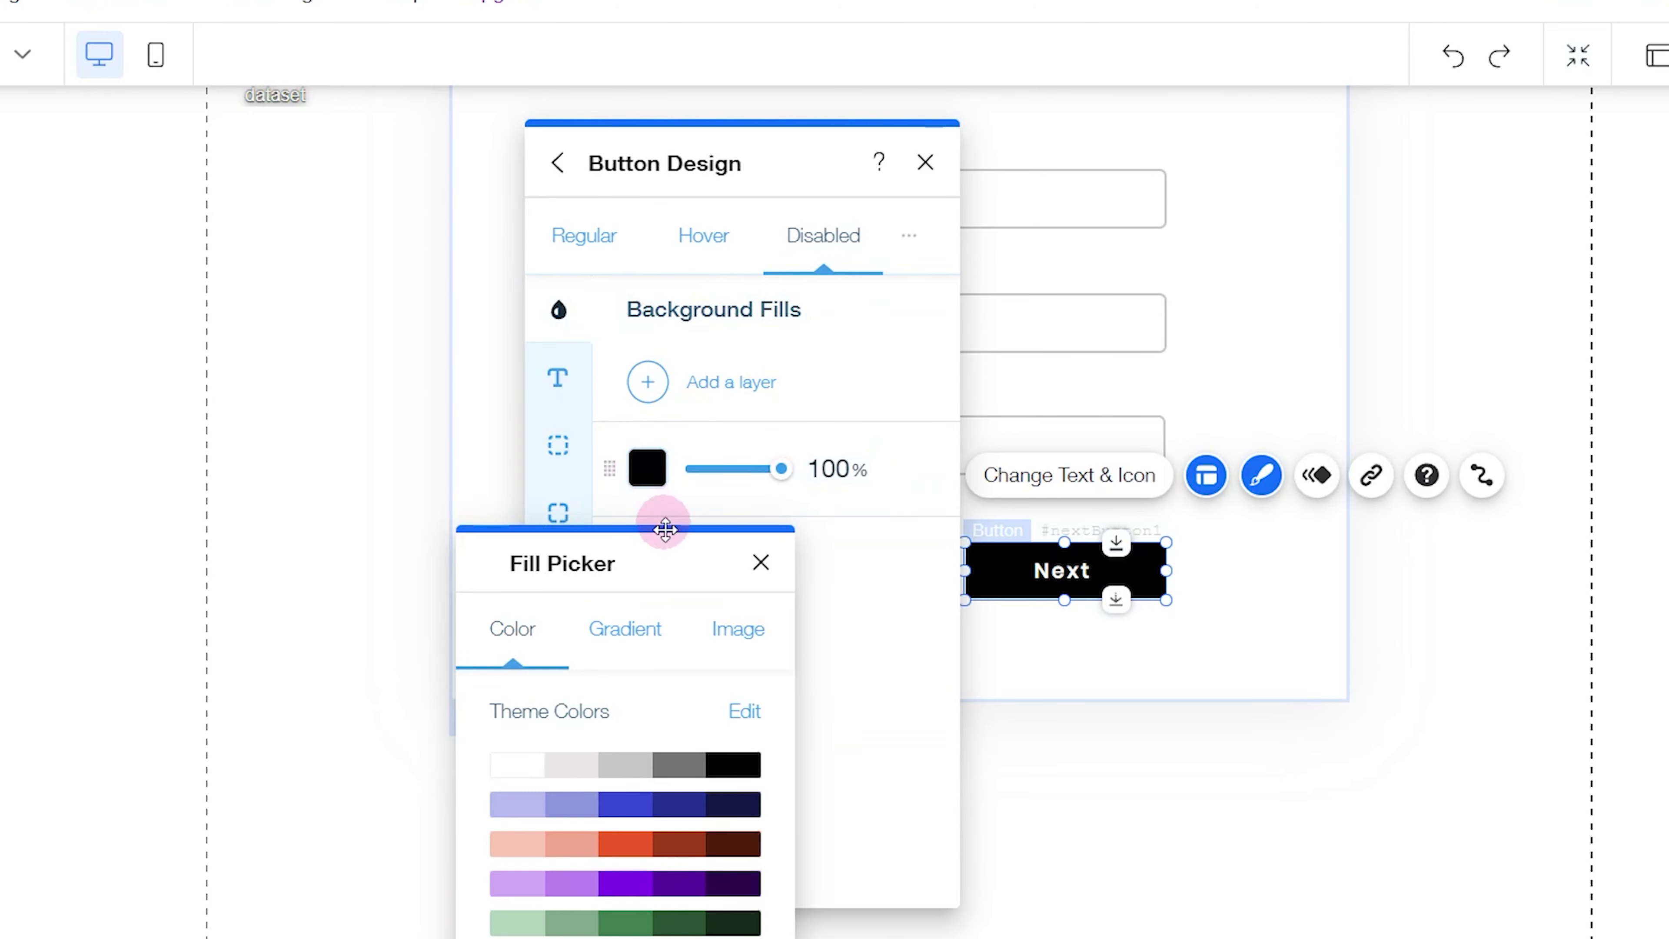
pyautogui.click(677, 773)
pyautogui.click(888, 664)
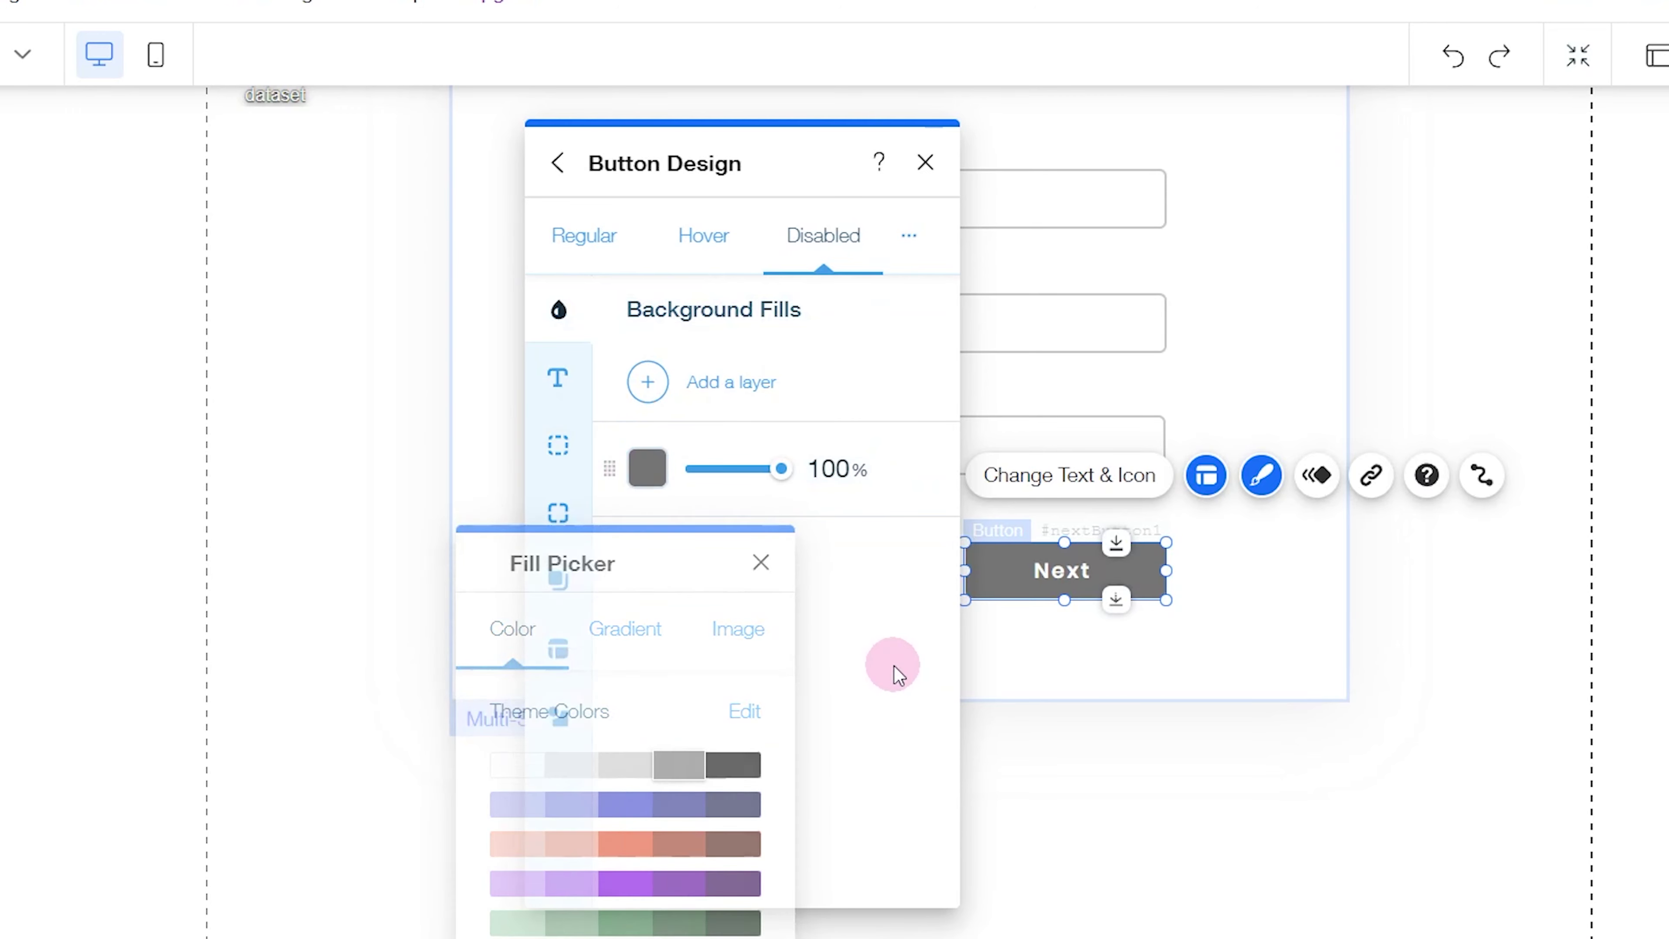
# Set the Next button's Disabled background fill to the light grey theme colour and close the design settings
pyautogui.click(648, 470)
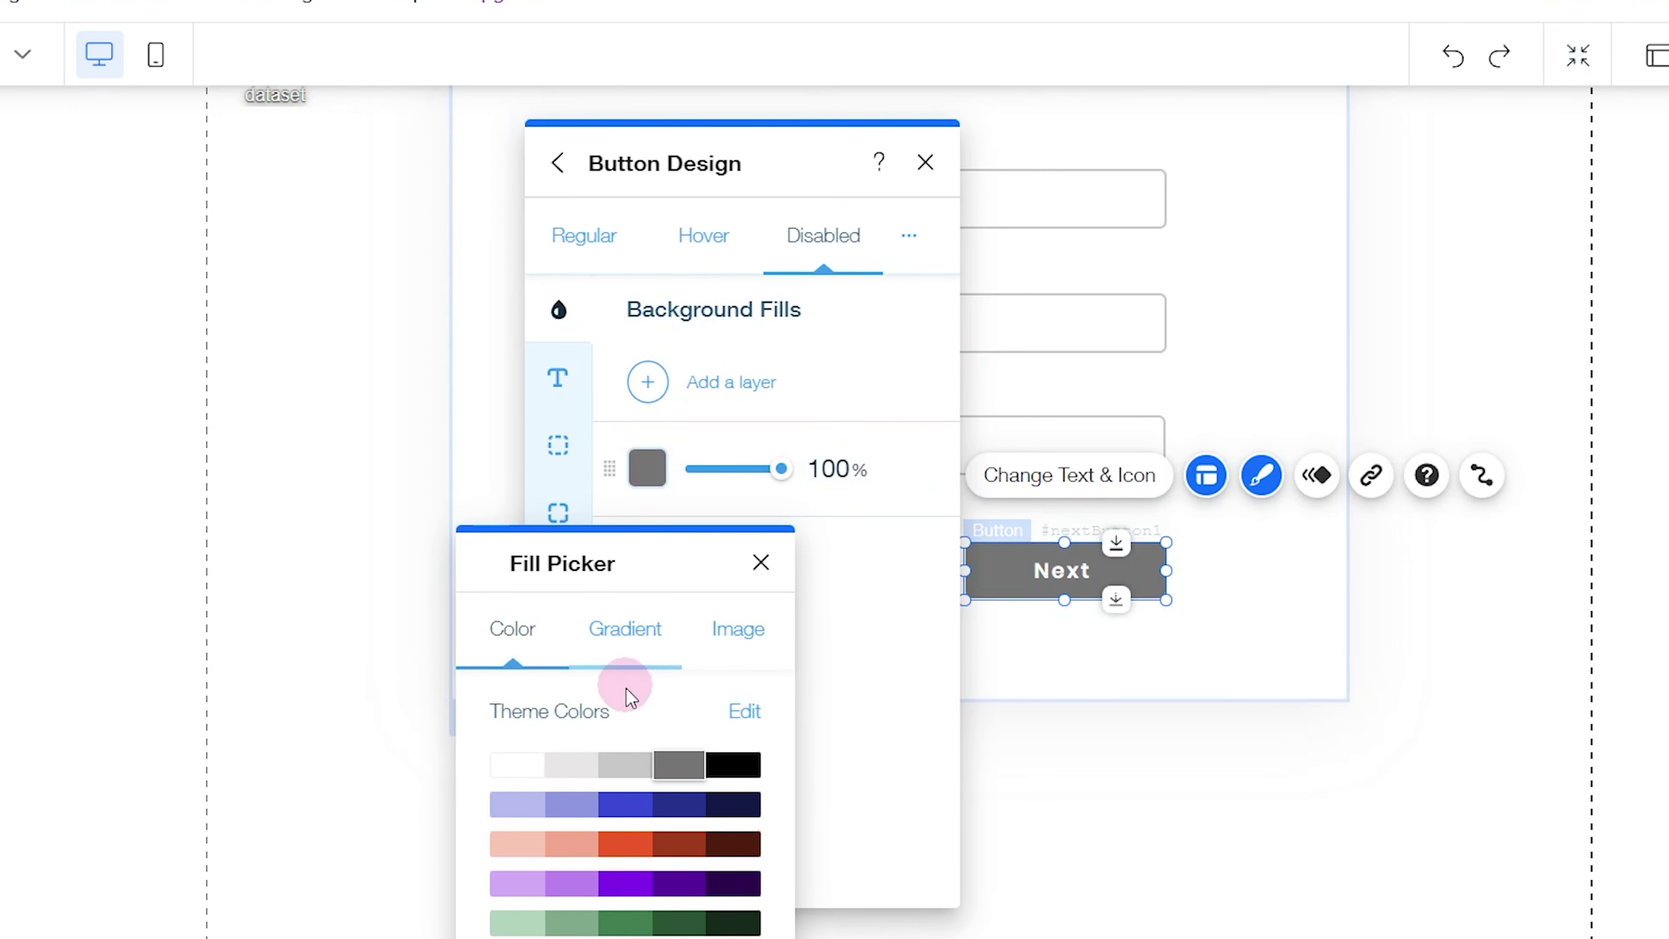
pyautogui.click(616, 770)
pyautogui.click(846, 670)
pyautogui.click(926, 162)
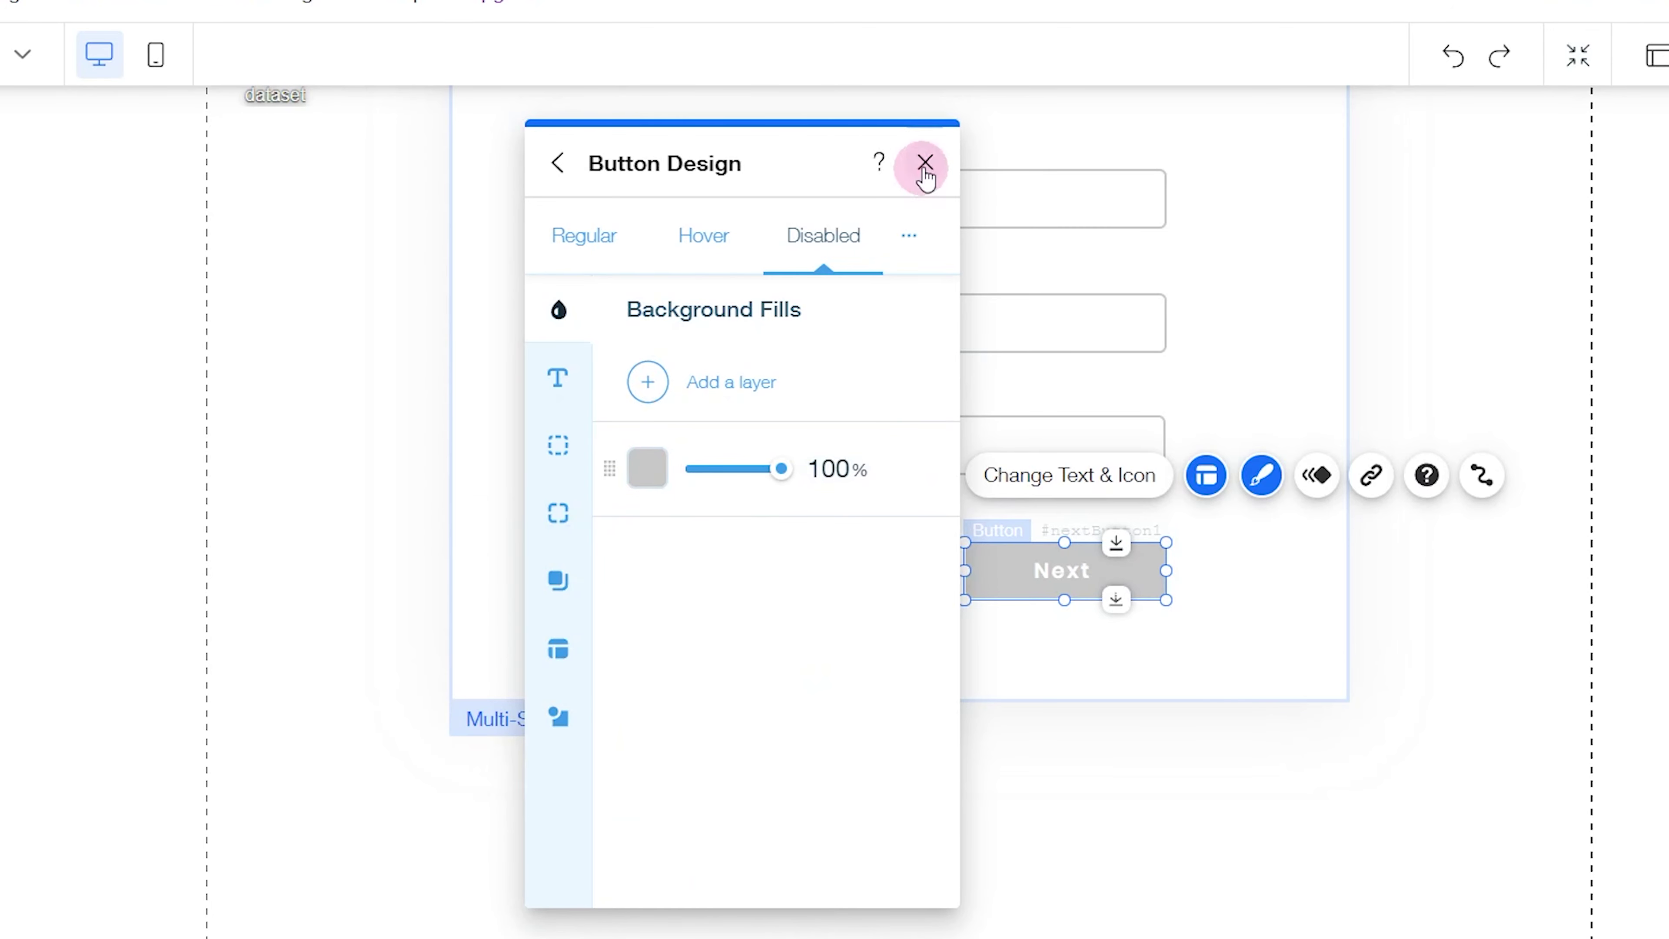
pyautogui.click(1299, 616)
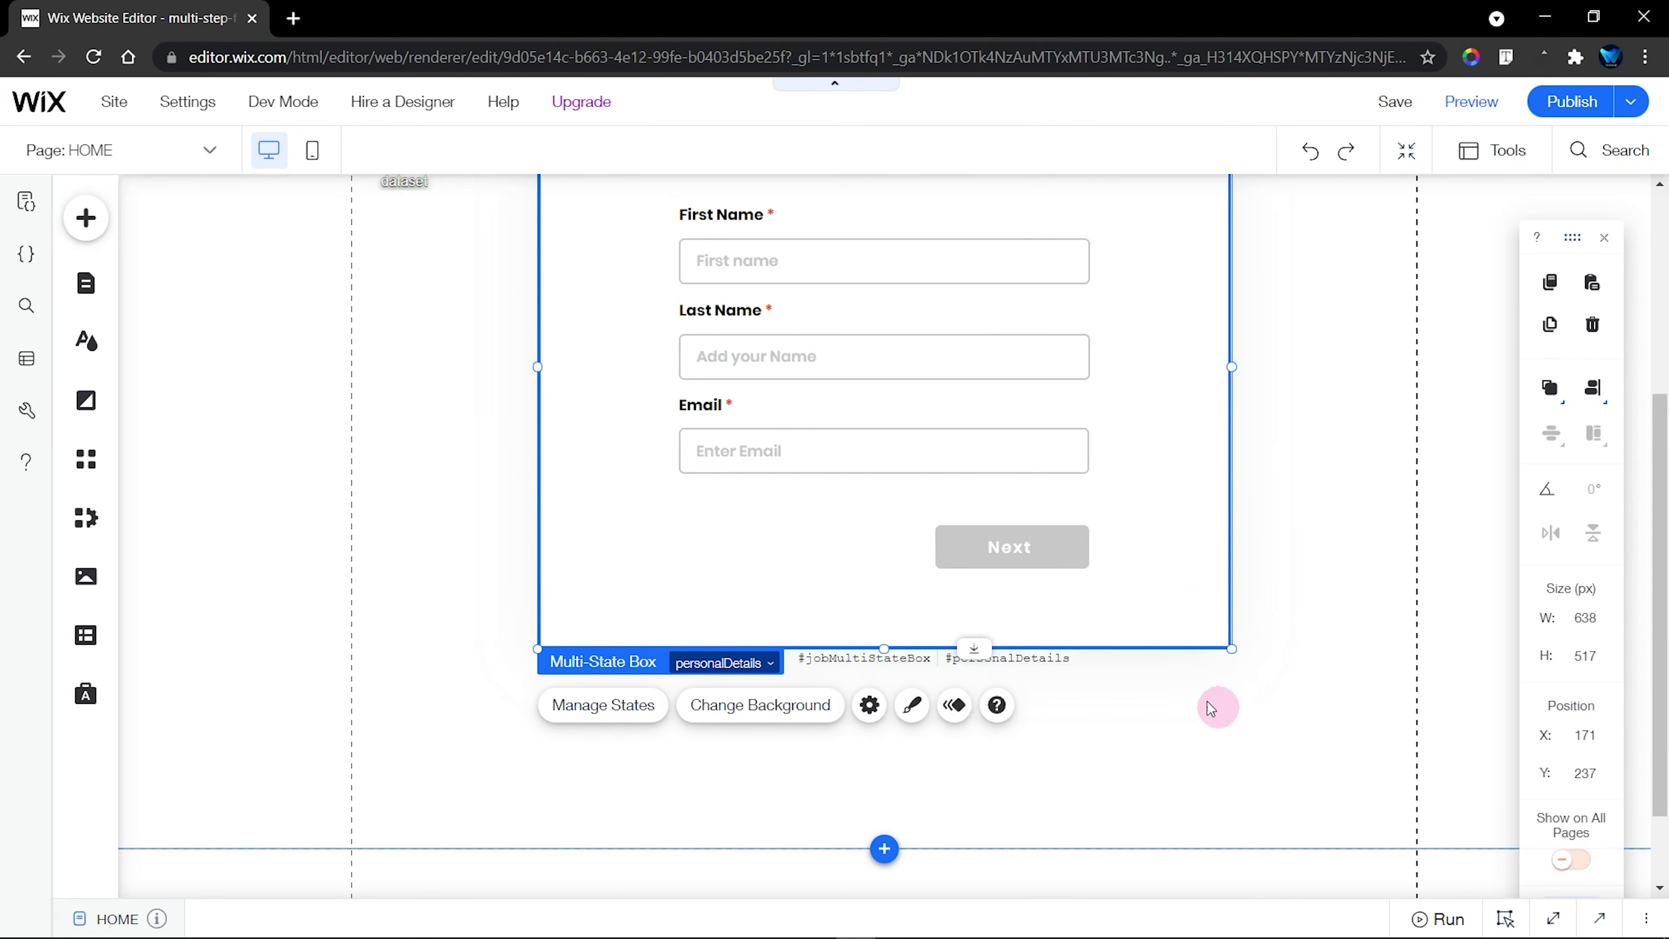
pyautogui.click(807, 256)
pyautogui.click(853, 361)
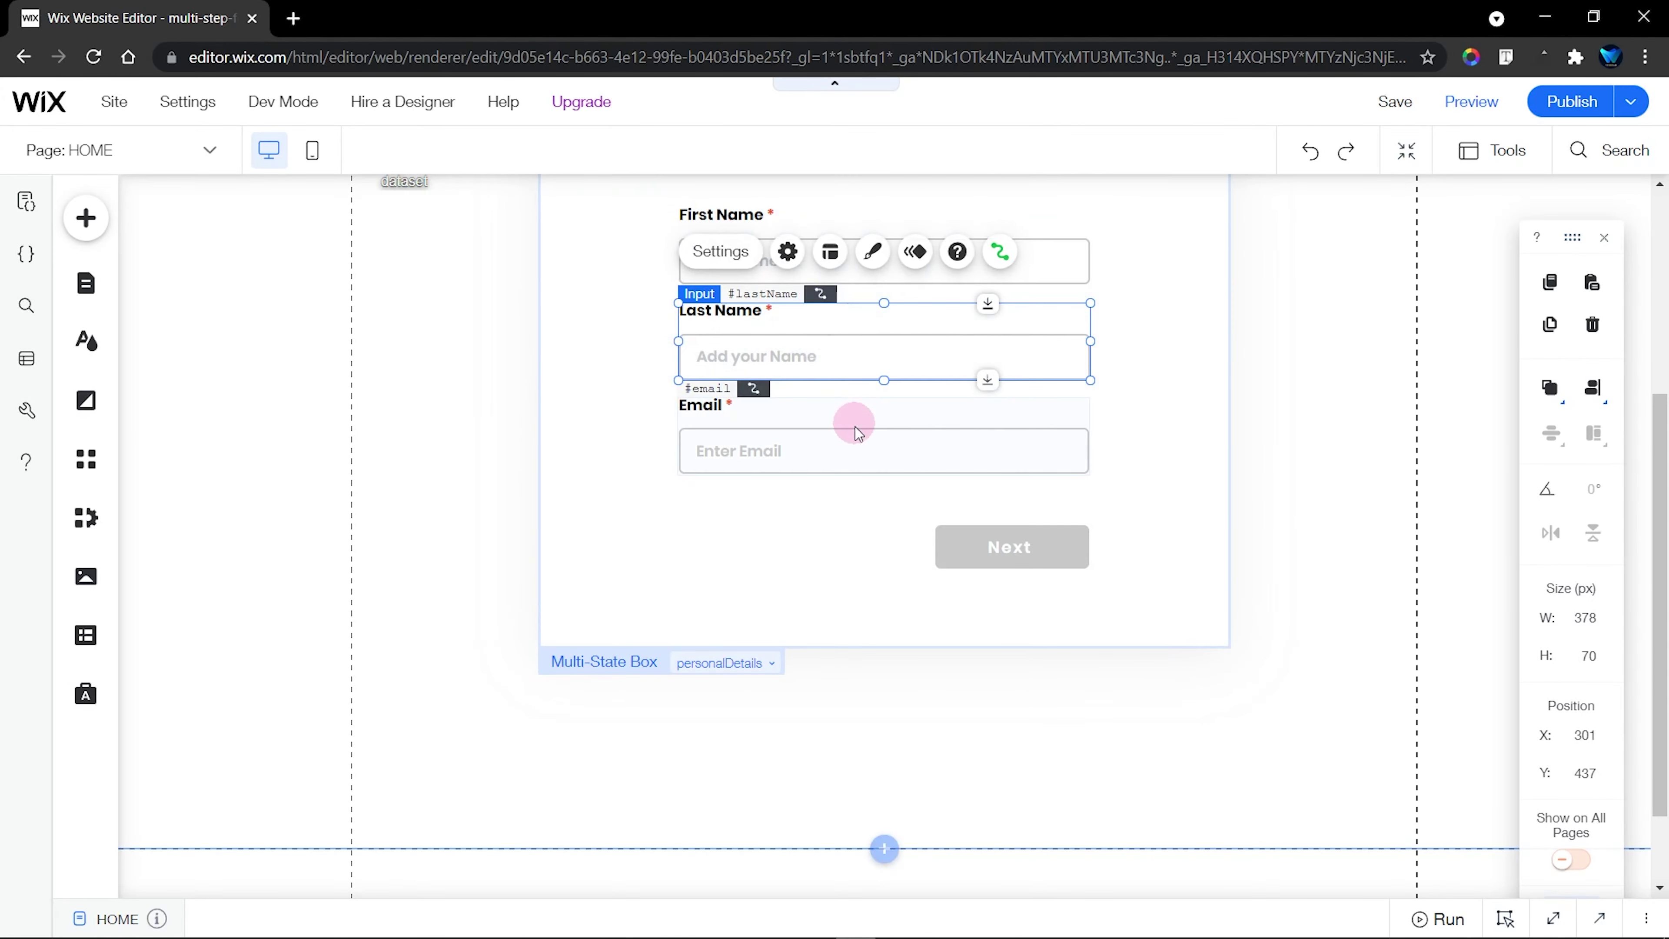
pyautogui.click(853, 438)
# In the expanded page code, add the comment //VALIDATION with a warning emoji below the Employment Status handler, after two blank lines
pyautogui.click(1554, 919)
pyautogui.click(242, 364)
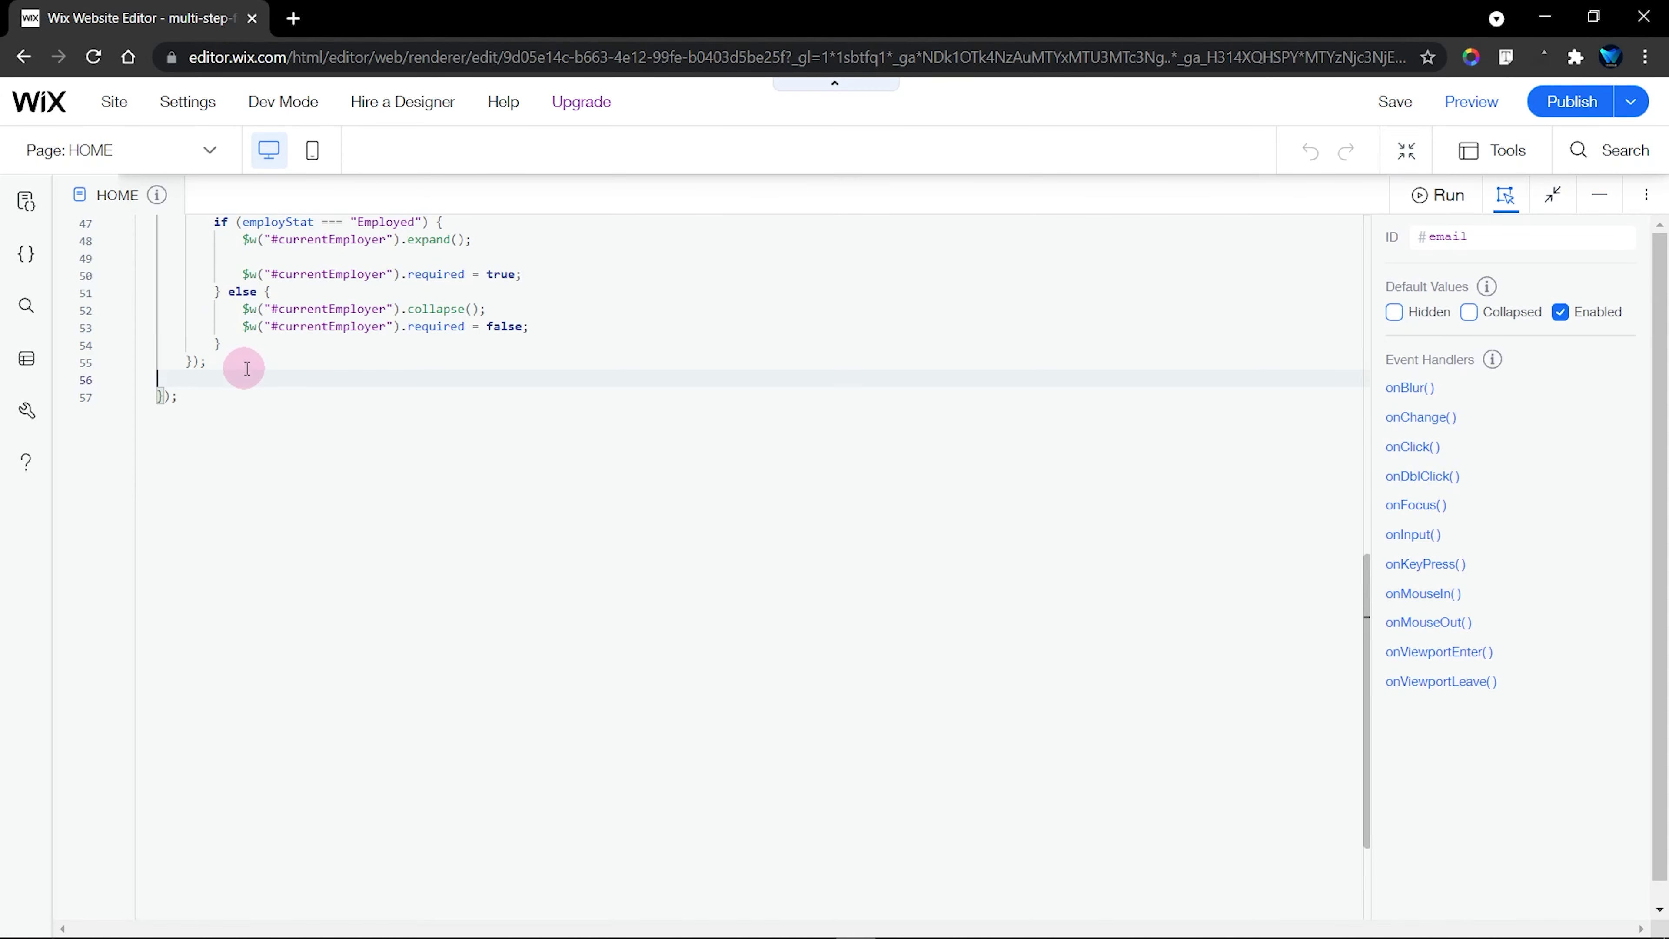
pyautogui.press('Return')
pyautogui.press('Return')
pyautogui.press('Return')
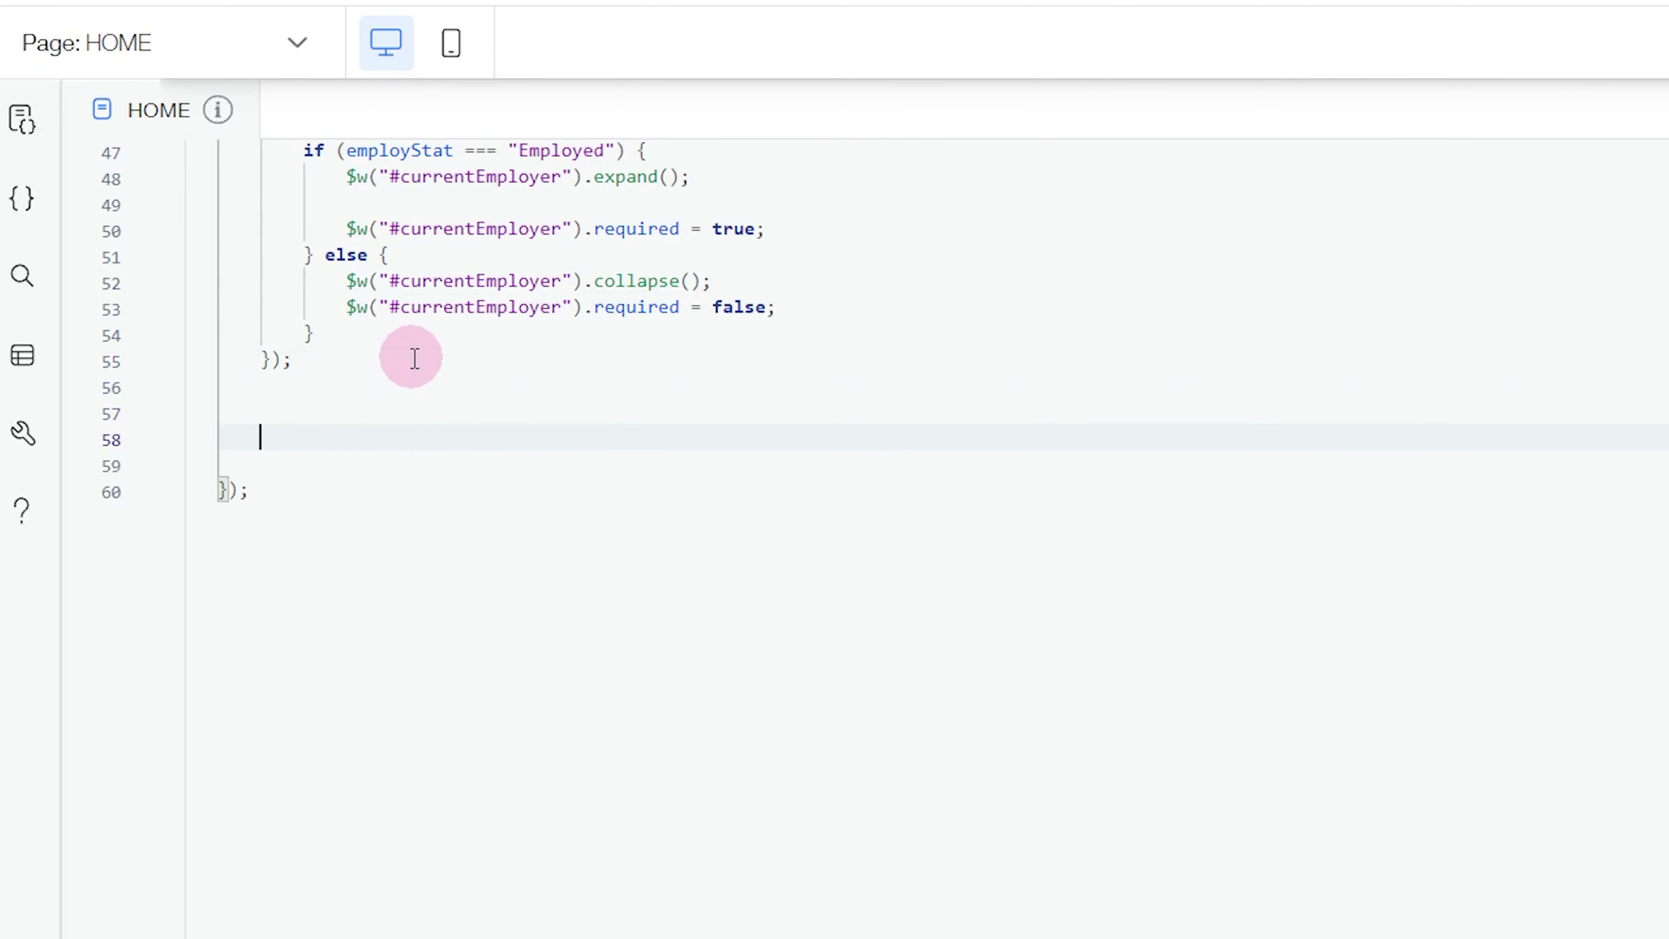
pyautogui.scroll(-5, 460, 348)
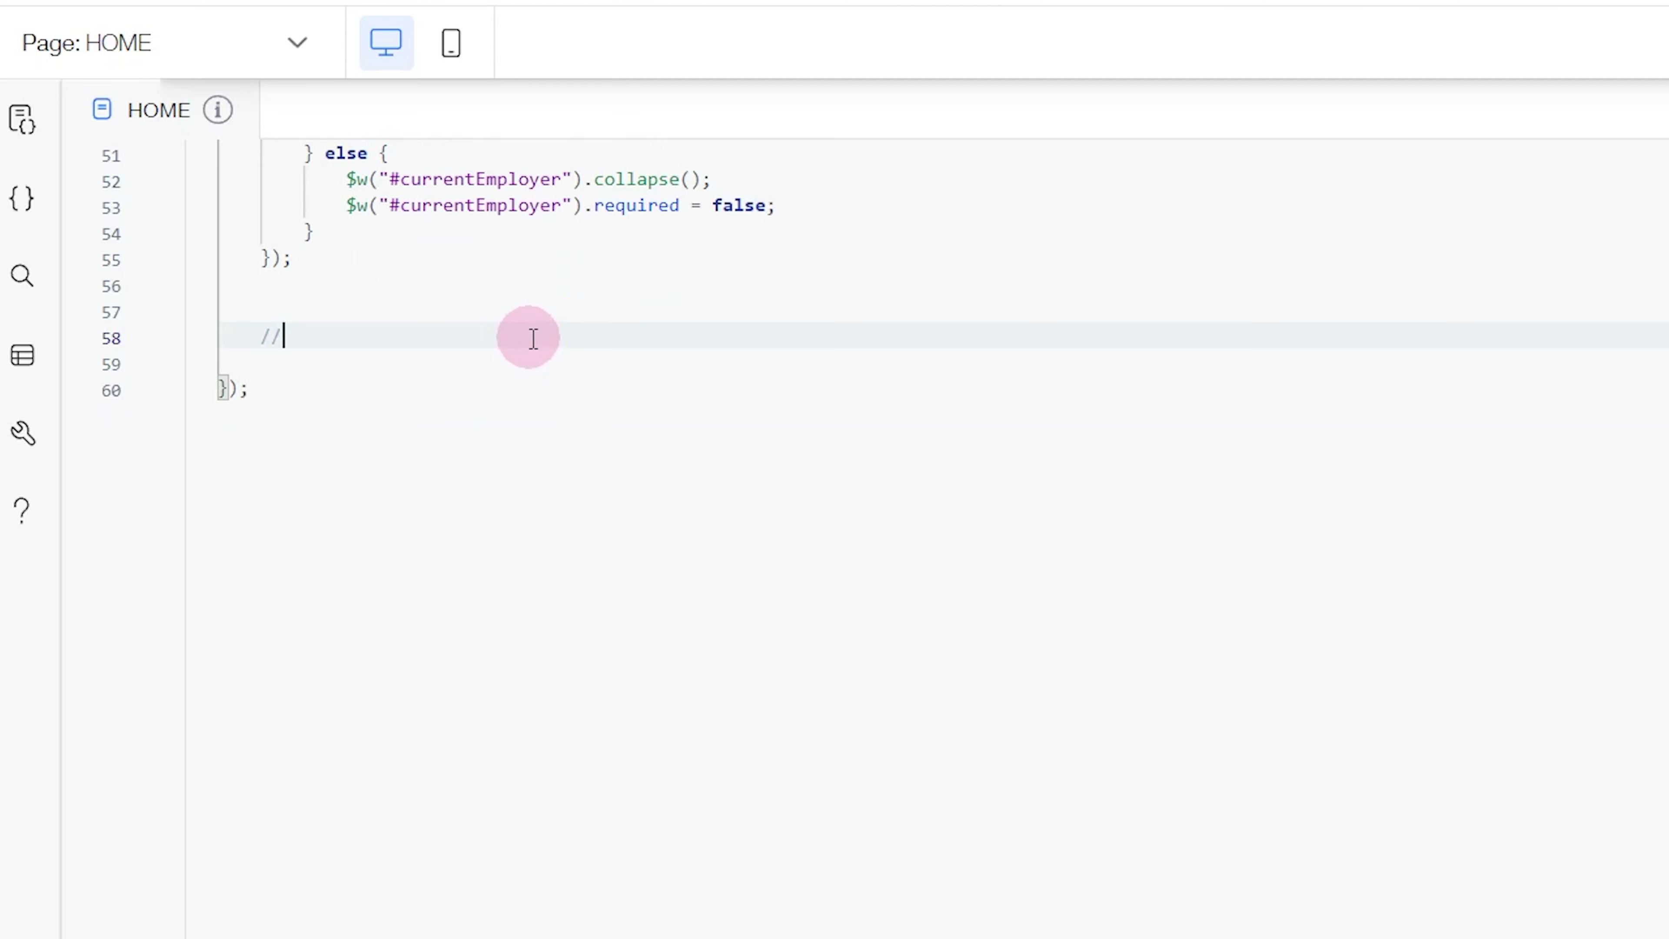
pyautogui.scroll(2, 534, 335)
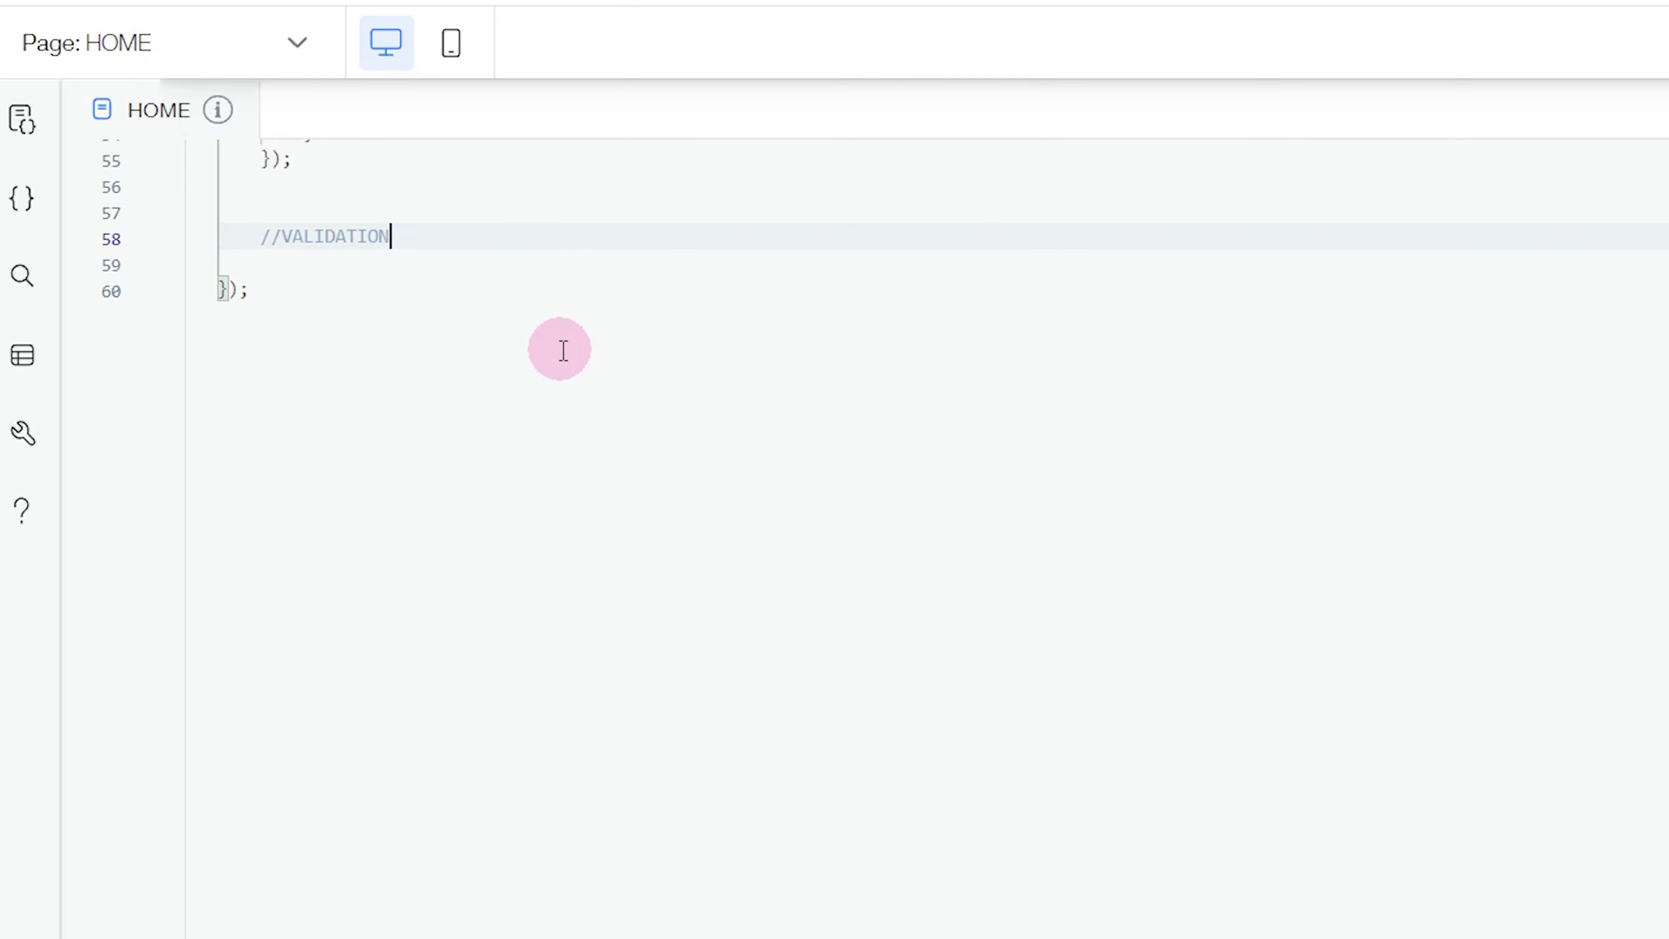
pyautogui.press('super+period')
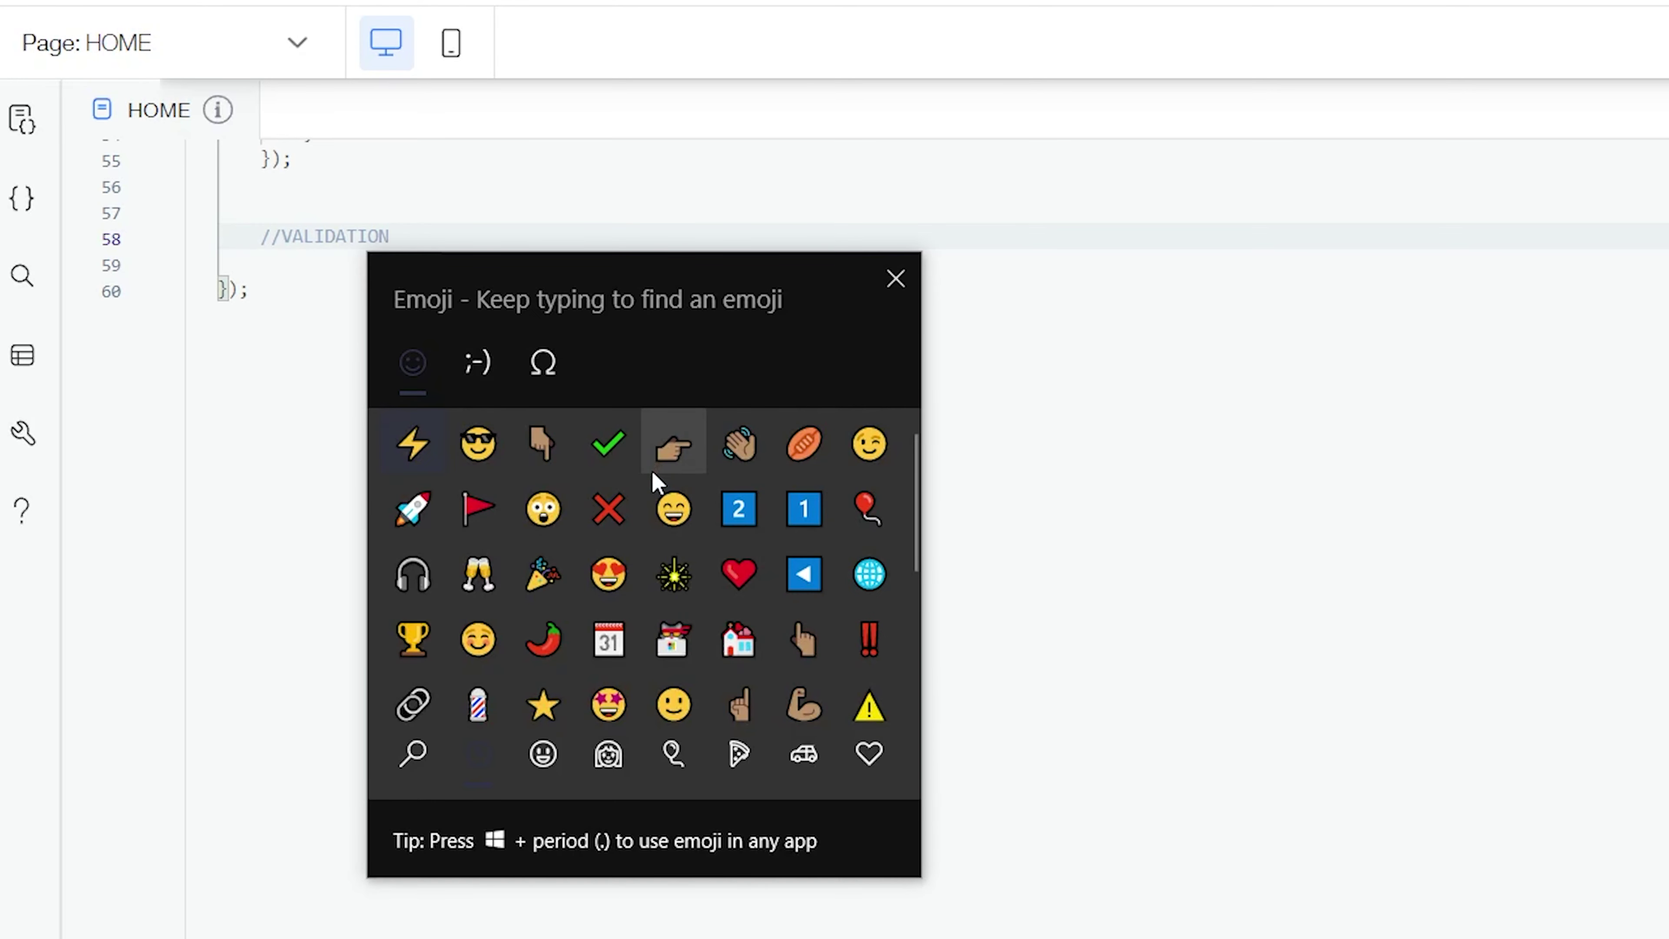
pyautogui.write('warn')
pyautogui.click(417, 447)
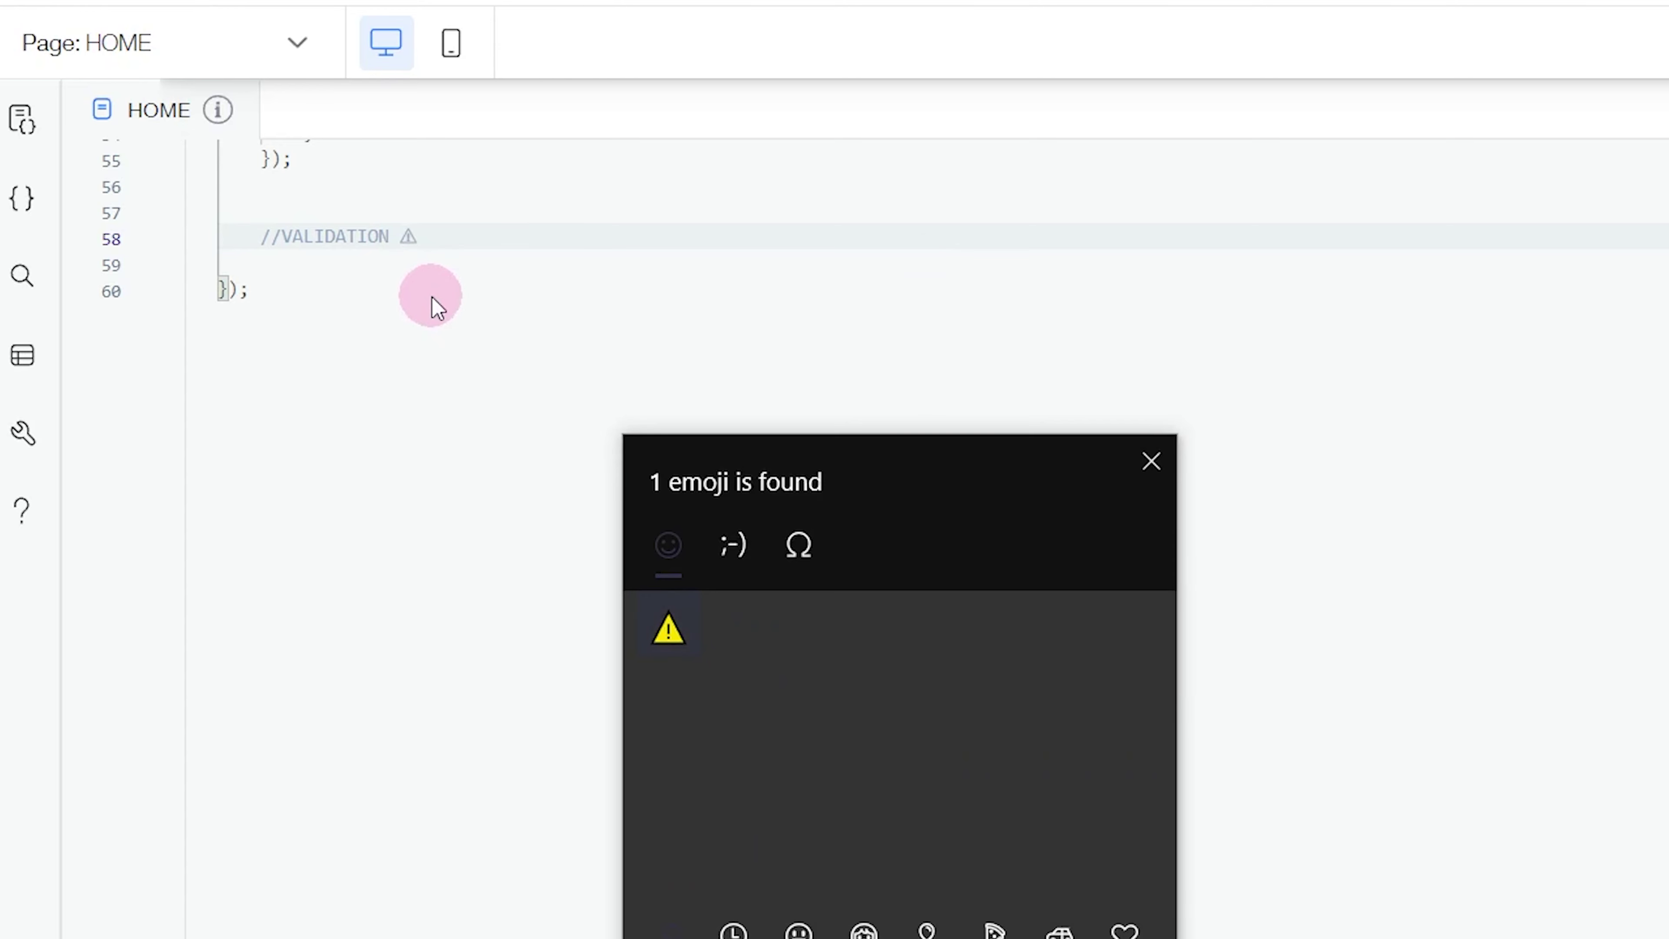
pyautogui.click(462, 261)
# Start a line under the VALIDATION comment with the expression $w("#firstName").value
pyautogui.press('Return')
pyautogui.press('Up')
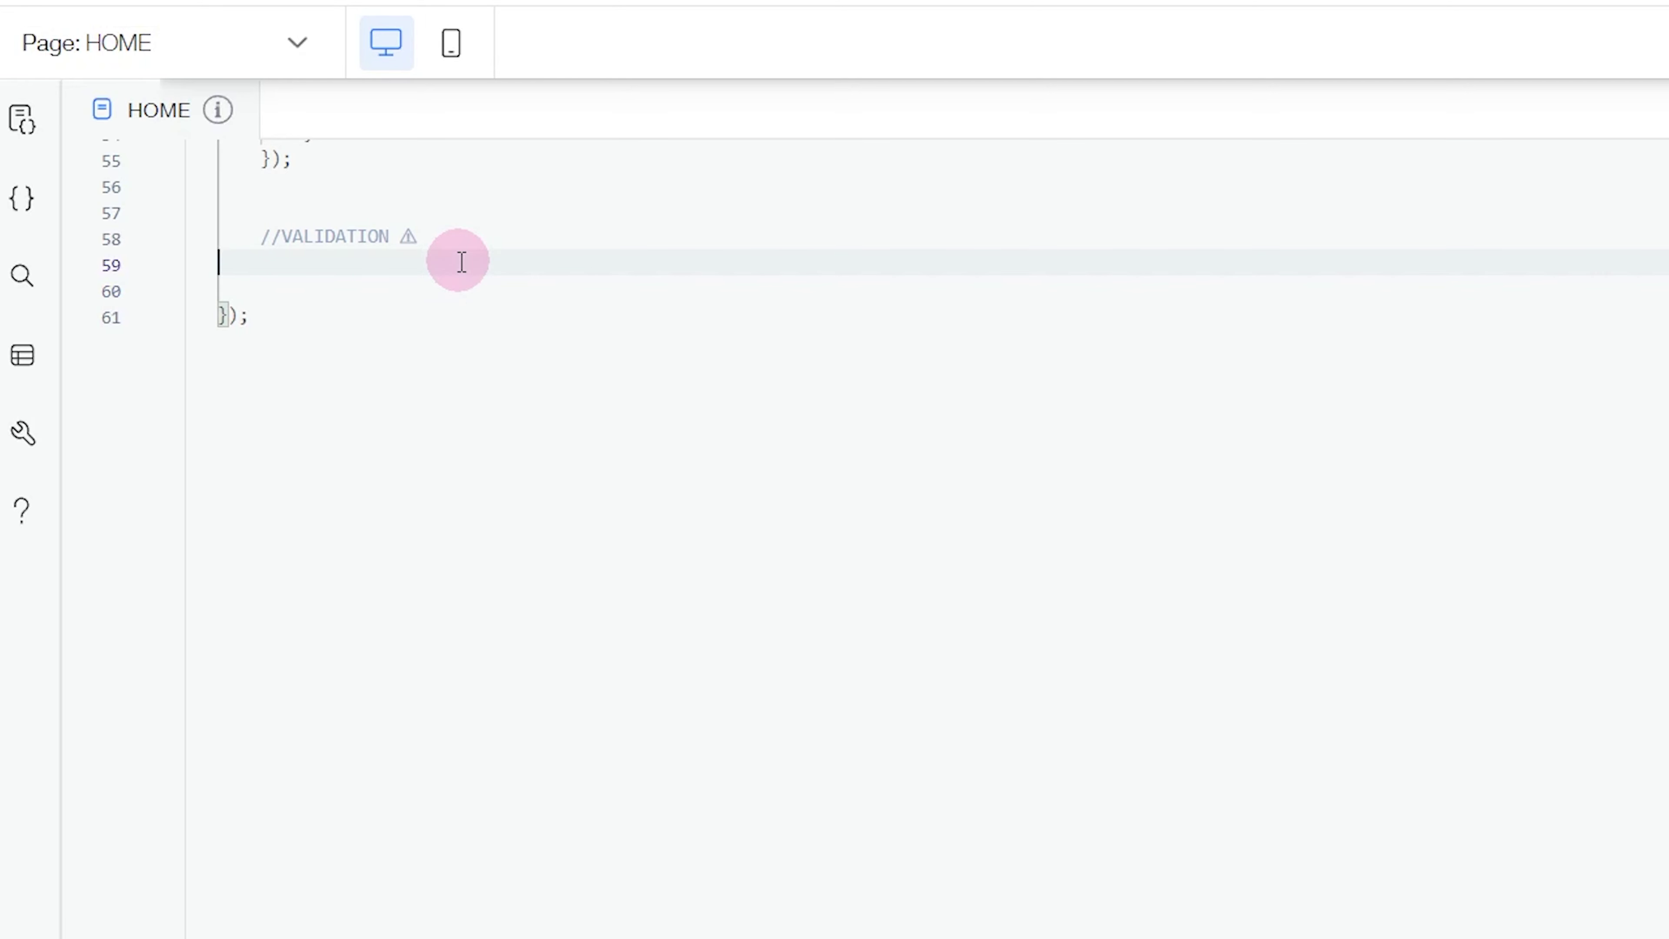
pyautogui.write('$w')
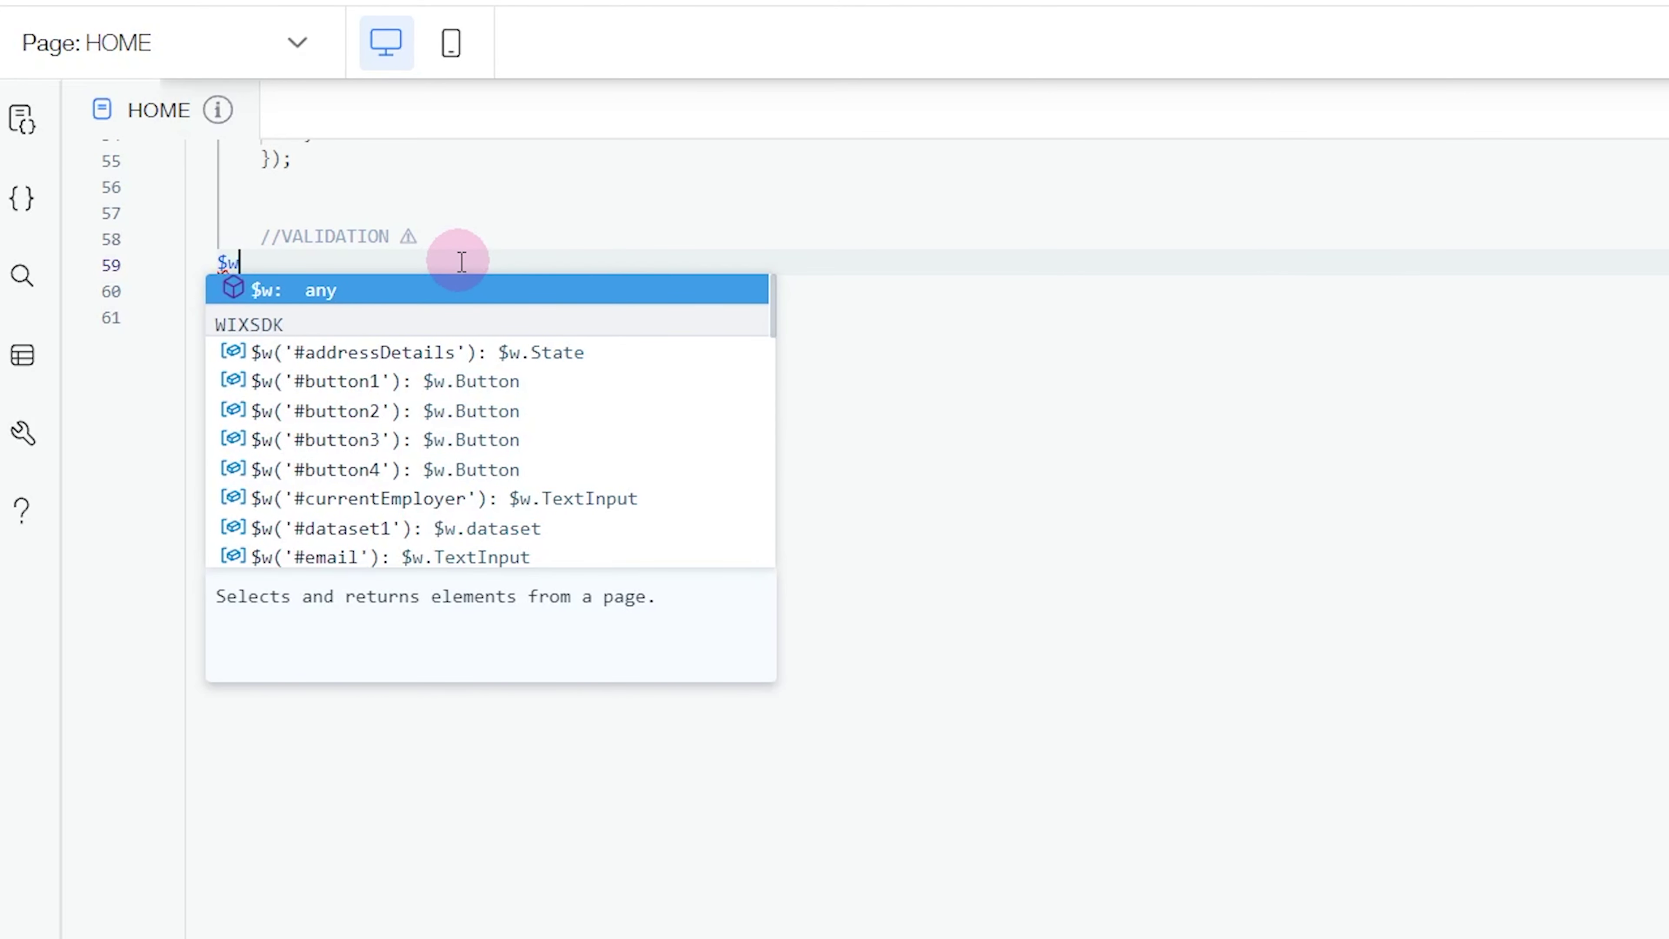
pyautogui.write('("#')
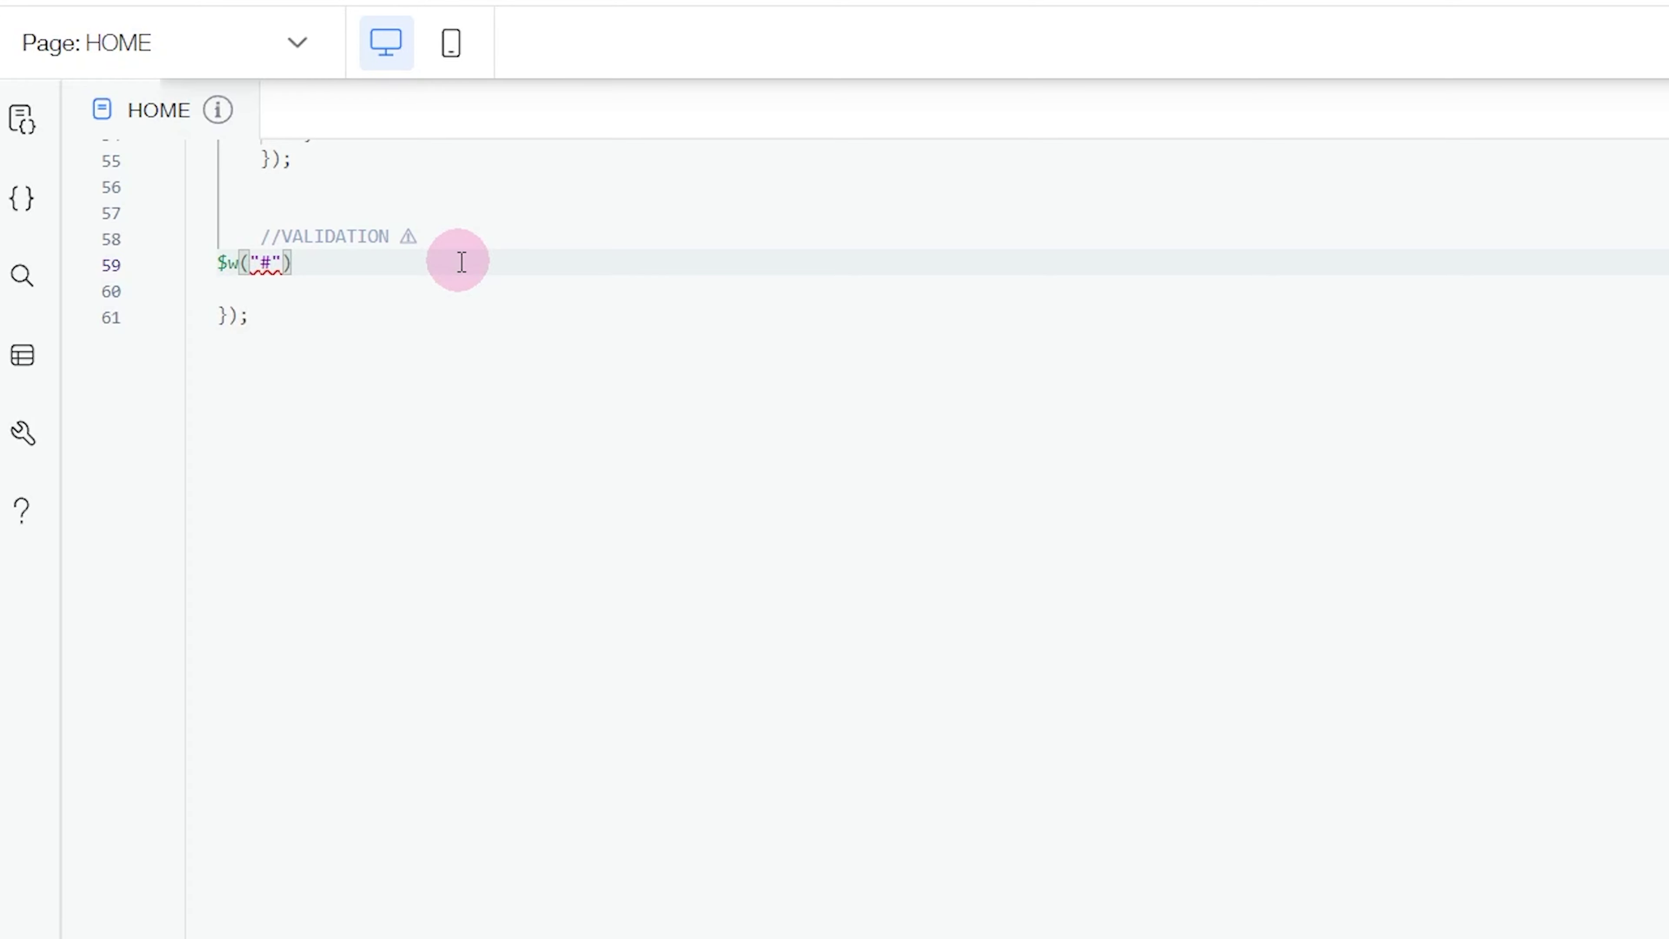
pyautogui.write('fir')
pyautogui.press('Return')
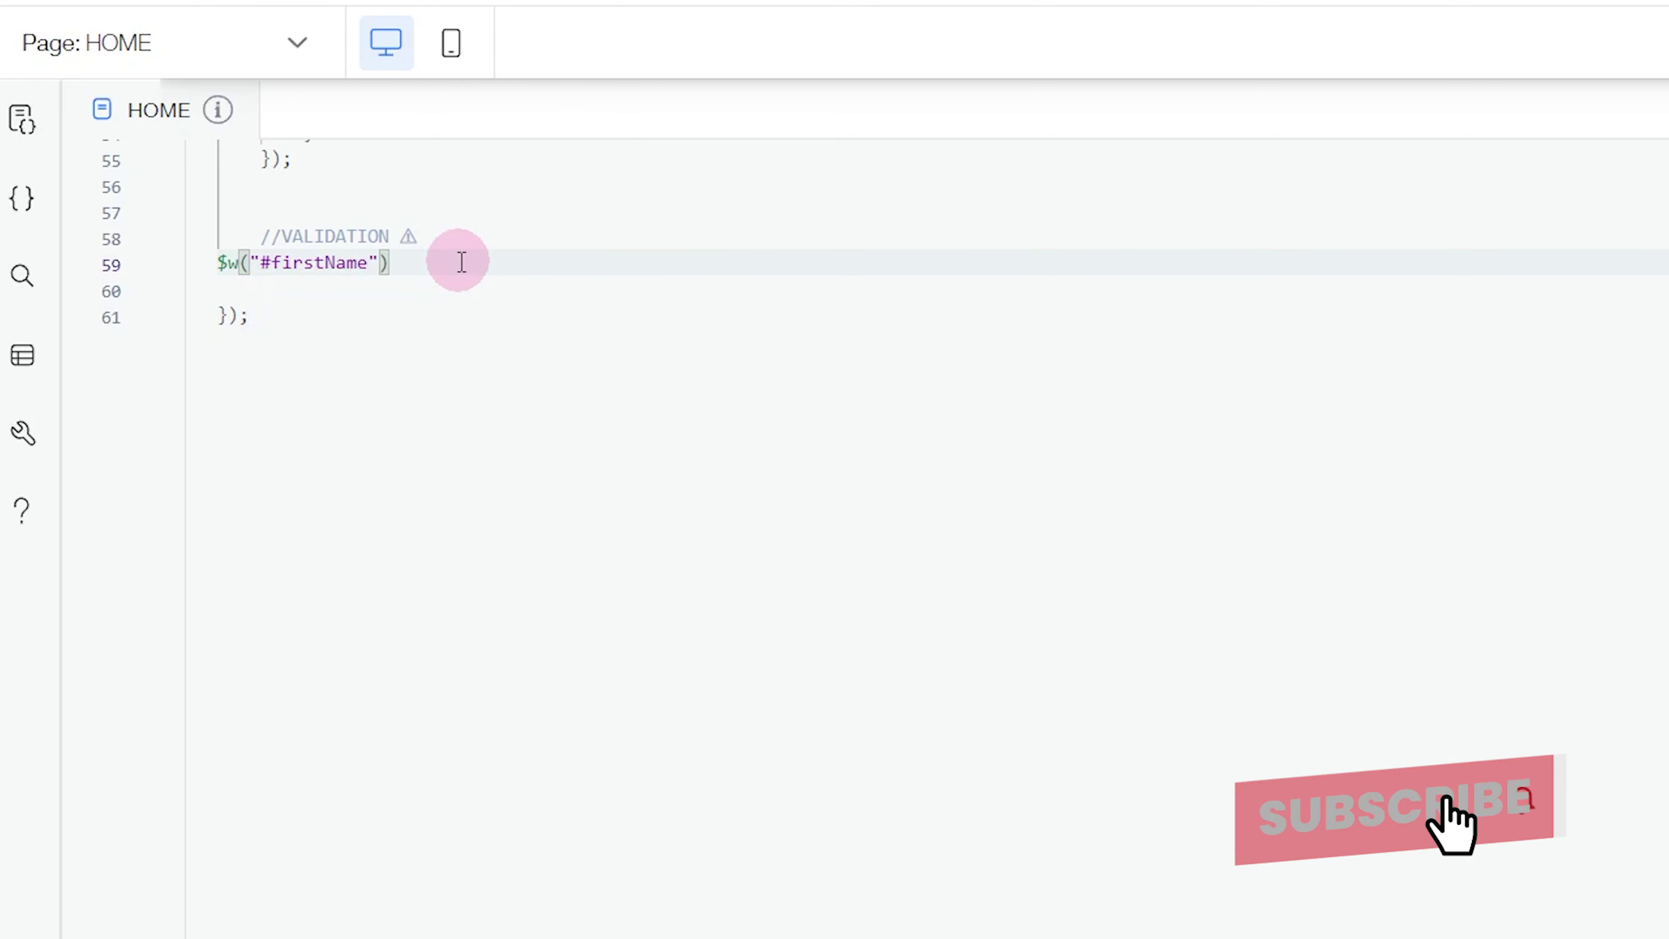
pyautogui.write('.value l')
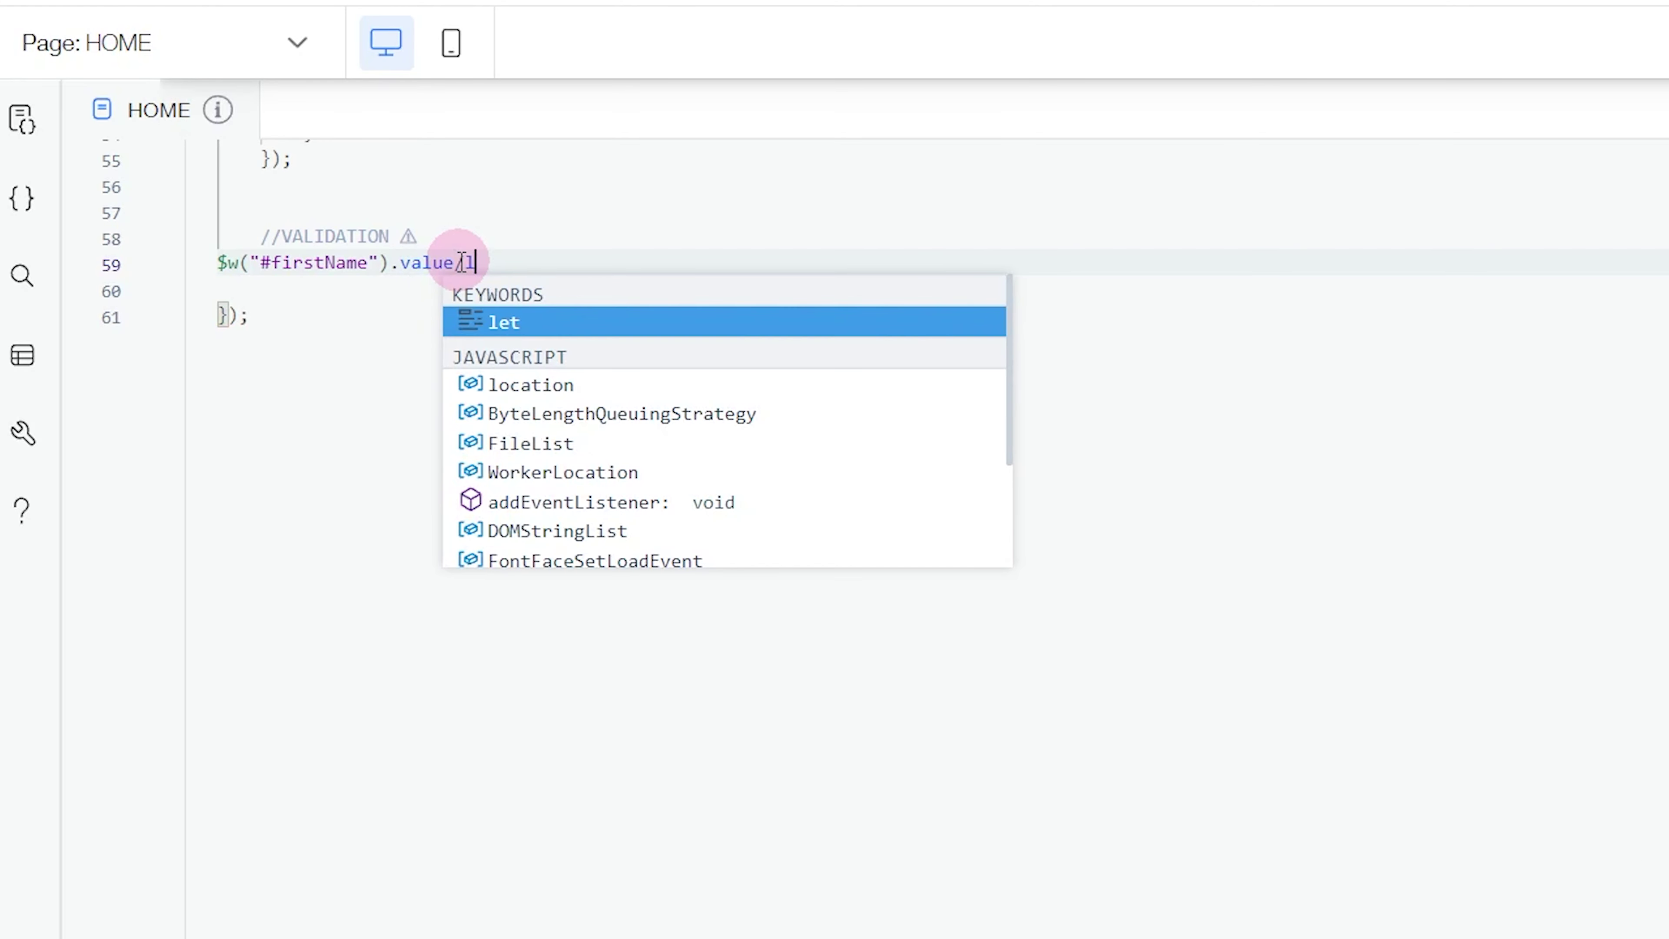
pyautogui.press('BackSpace')
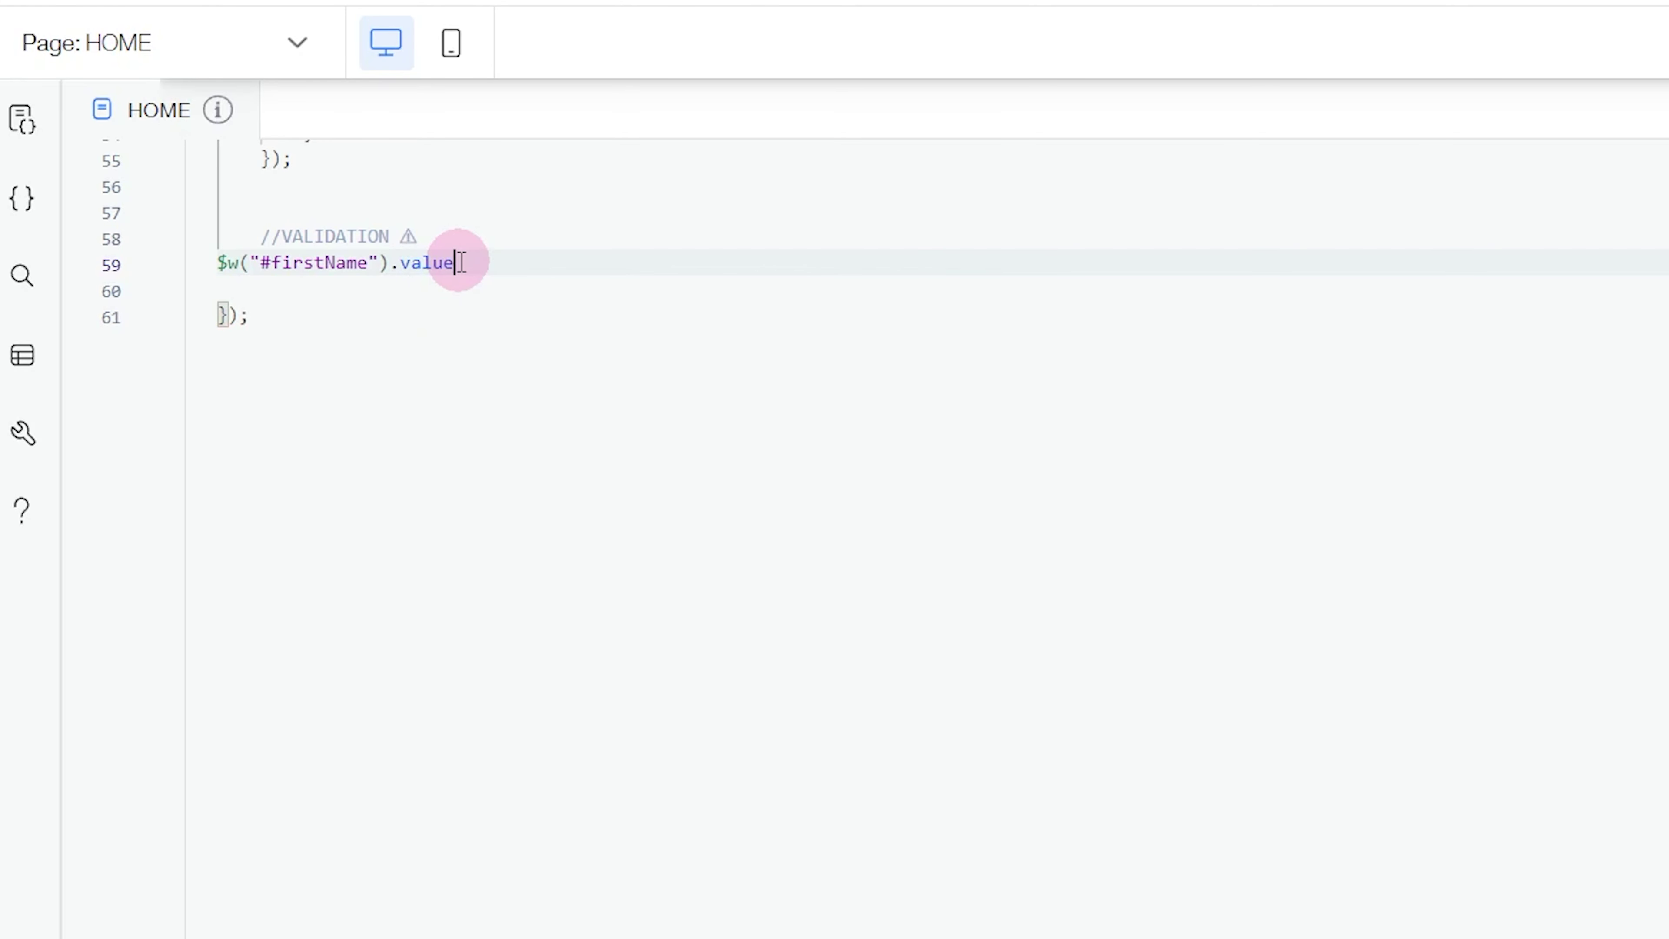